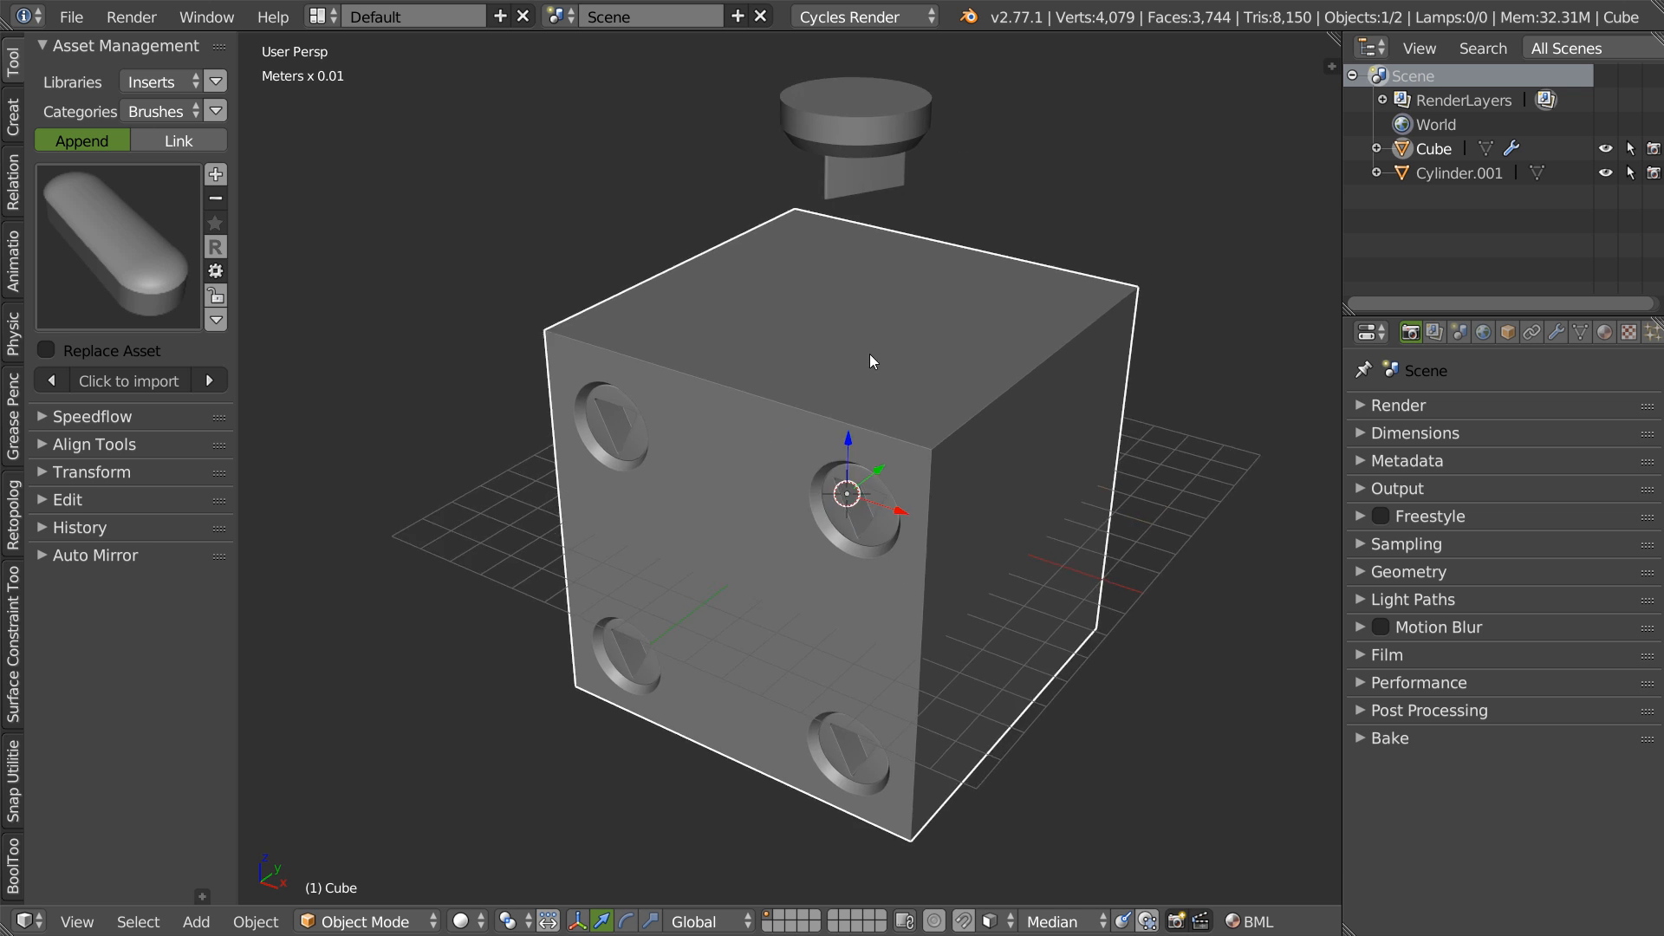
# - Isolate the cylindrical insert above the cube in local view and open its mesh for editing
pyautogui.scroll(5, 1005, 299)
pyautogui.scroll(-2, 986, 346)
pyautogui.scroll(4, 958, 357)
pyautogui.moveTo(957, 357); pyautogui.dragTo(988, 311, button='middle')
pyautogui.scroll(-6, 980, 190)
pyautogui.moveTo(814, 431); pyautogui.dragTo(830, 468, button='middle')
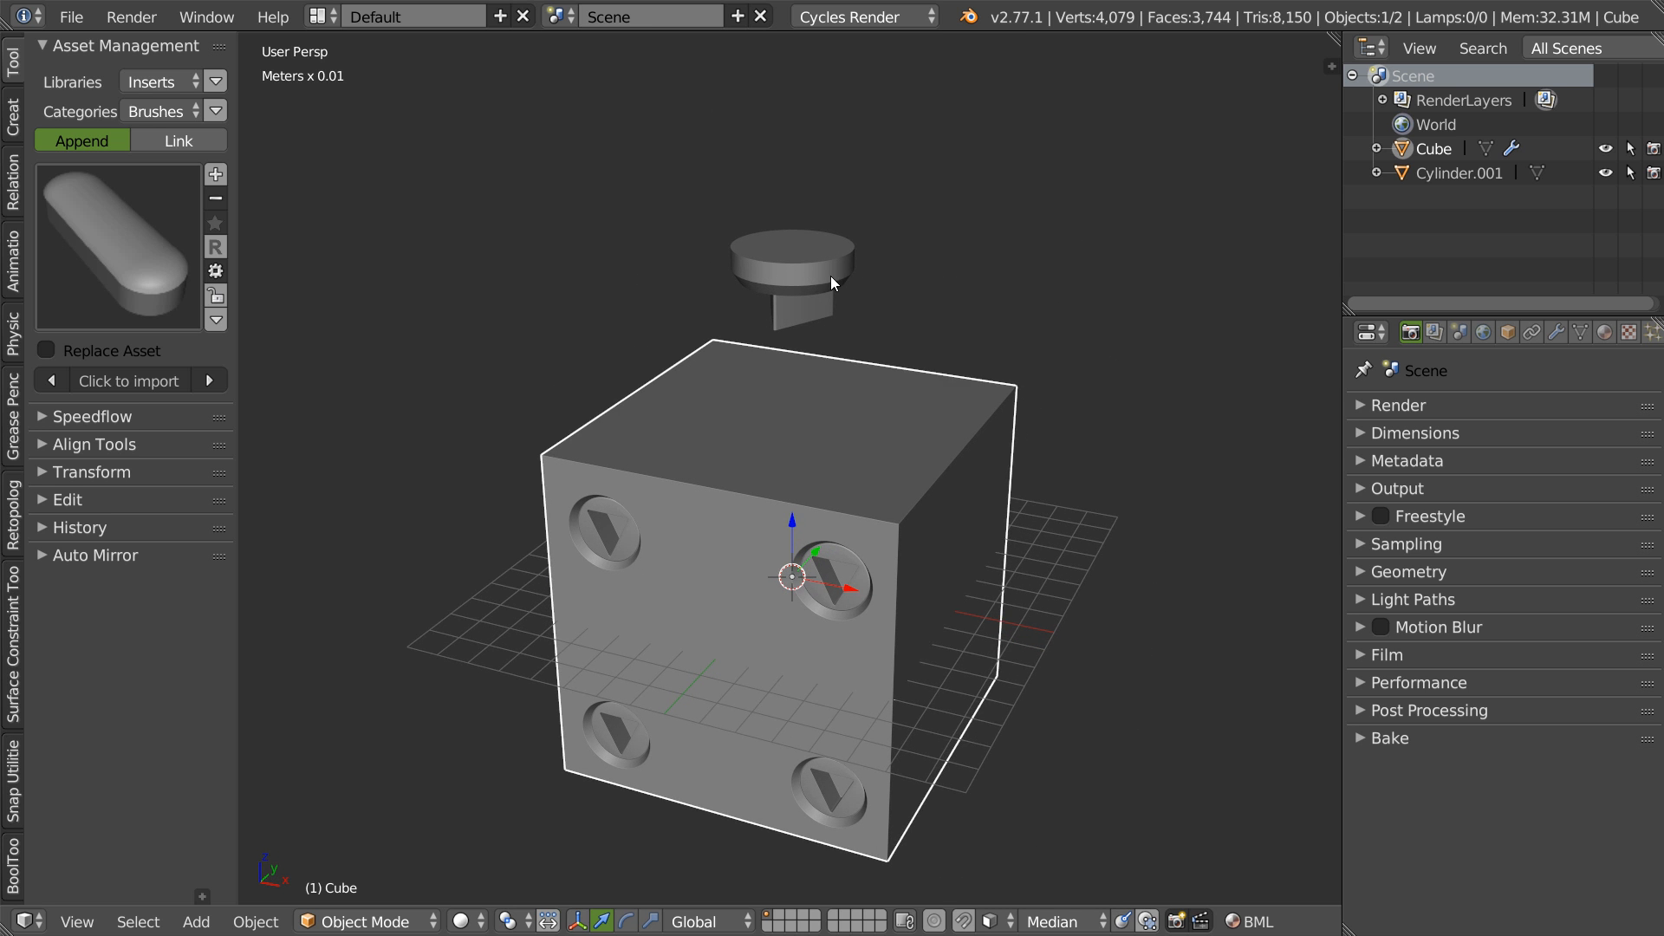
pyautogui.rightClick(831, 308)
pyautogui.press('KP_Divide')
pyautogui.moveTo(824, 313)
pyautogui.mouseDown(button='middle')
pyautogui.moveTo(831, 189)
pyautogui.moveTo(1140, 285)
pyautogui.moveTo(1031, 208)
pyautogui.moveTo(894, 213)
pyautogui.moveTo(720, 400)
pyautogui.moveTo(810, 269)
pyautogui.moveTo(842, 266)
pyautogui.moveTo(898, 338)
pyautogui.moveTo(764, 297)
pyautogui.moveTo(836, 320)
pyautogui.mouseUp(button='middle')
pyautogui.press('Tab')
# - Join two vertices of the triangular prism's base to the nearest inner rim vertices of the disc with new edges
pyautogui.moveTo(750, 234); pyautogui.dragTo(827, 172, button='middle')
pyautogui.rightClick(819, 212)
pyautogui.keyDown('shift'); pyautogui.rightClick(801, 148); pyautogui.keyUp('shift')
pyautogui.moveTo(809, 262); pyautogui.dragTo(891, 375, button='middle')
pyautogui.rightClick(646, 250)
pyautogui.keyDown('shift'); pyautogui.rightClick(611, 192); pyautogui.keyUp('shift')
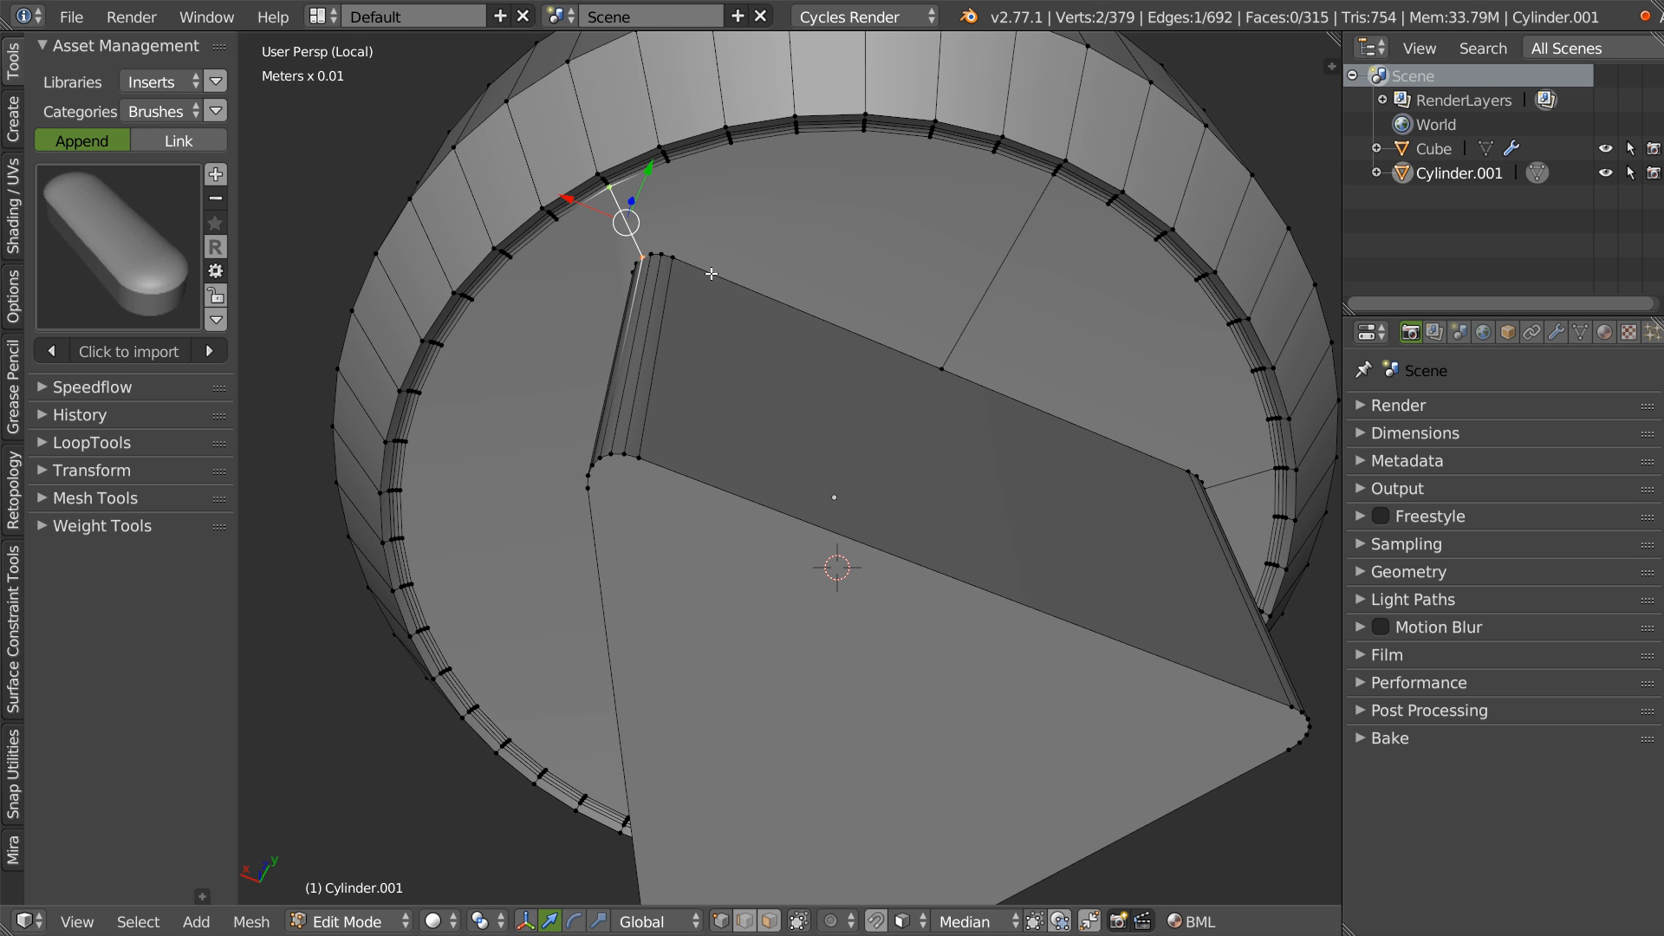
pyautogui.moveTo(744, 268); pyautogui.dragTo(815, 248, button='middle')
pyautogui.press('Tab')
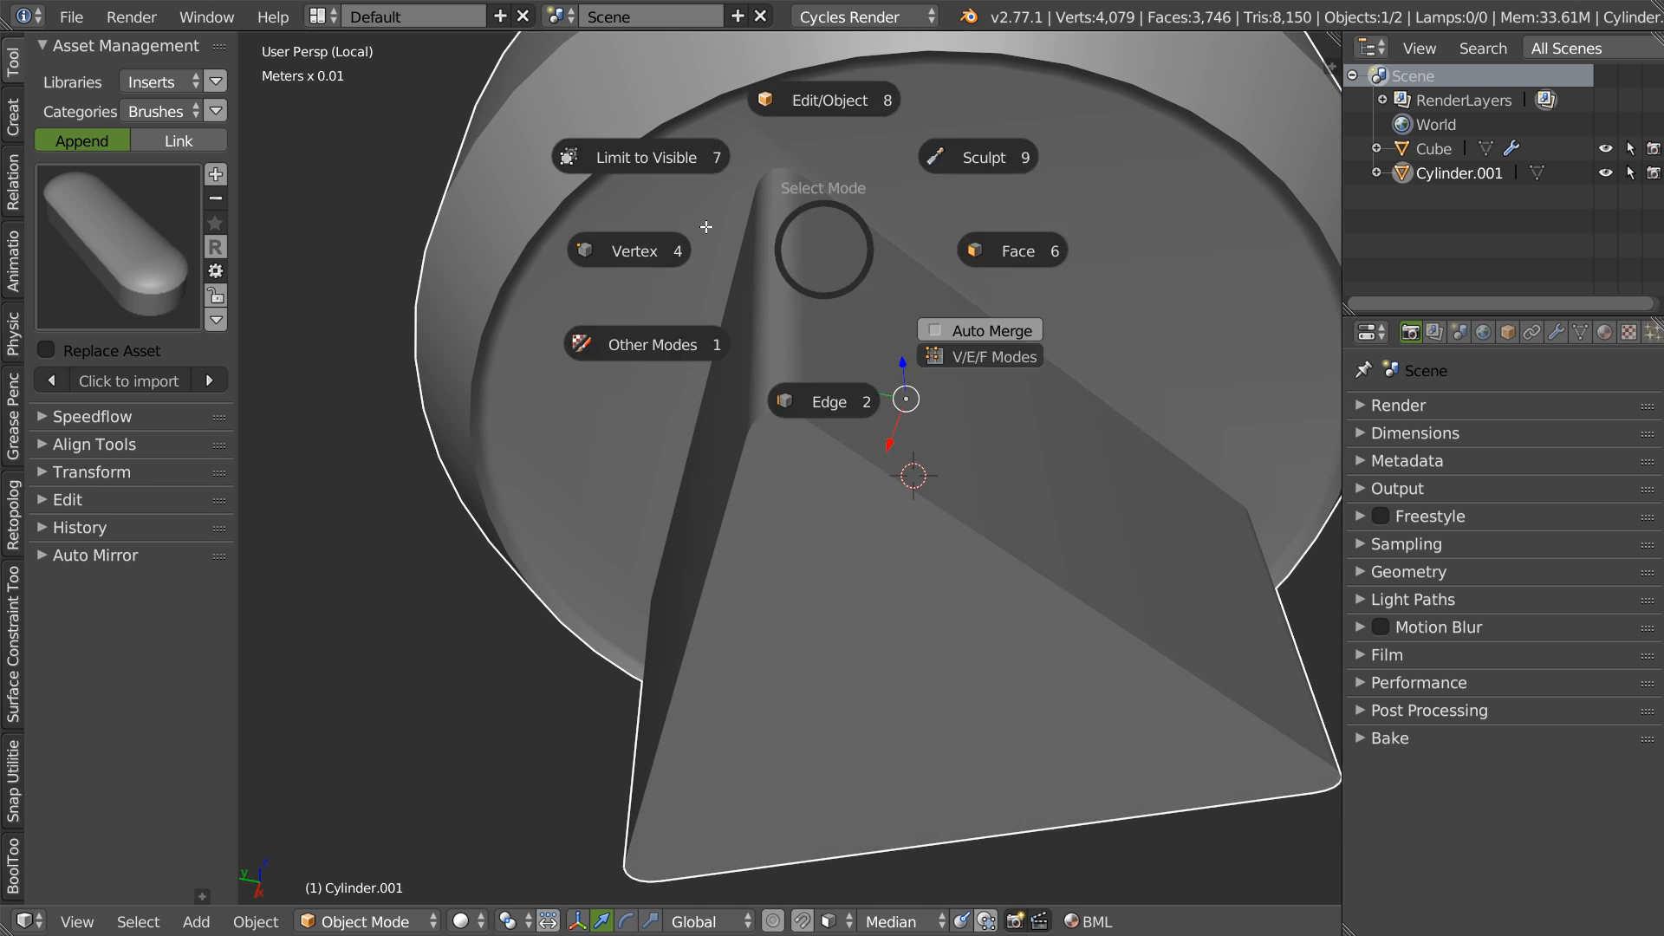
# - Connect two more prism base vertices, at separate rounded corners, to the nearest vertices of the disc's inner rim
pyautogui.press('Tab')
pyautogui.rightClick(808, 172)
pyautogui.keyDown('shift'); pyautogui.rightClick(854, 76); pyautogui.keyUp('shift')
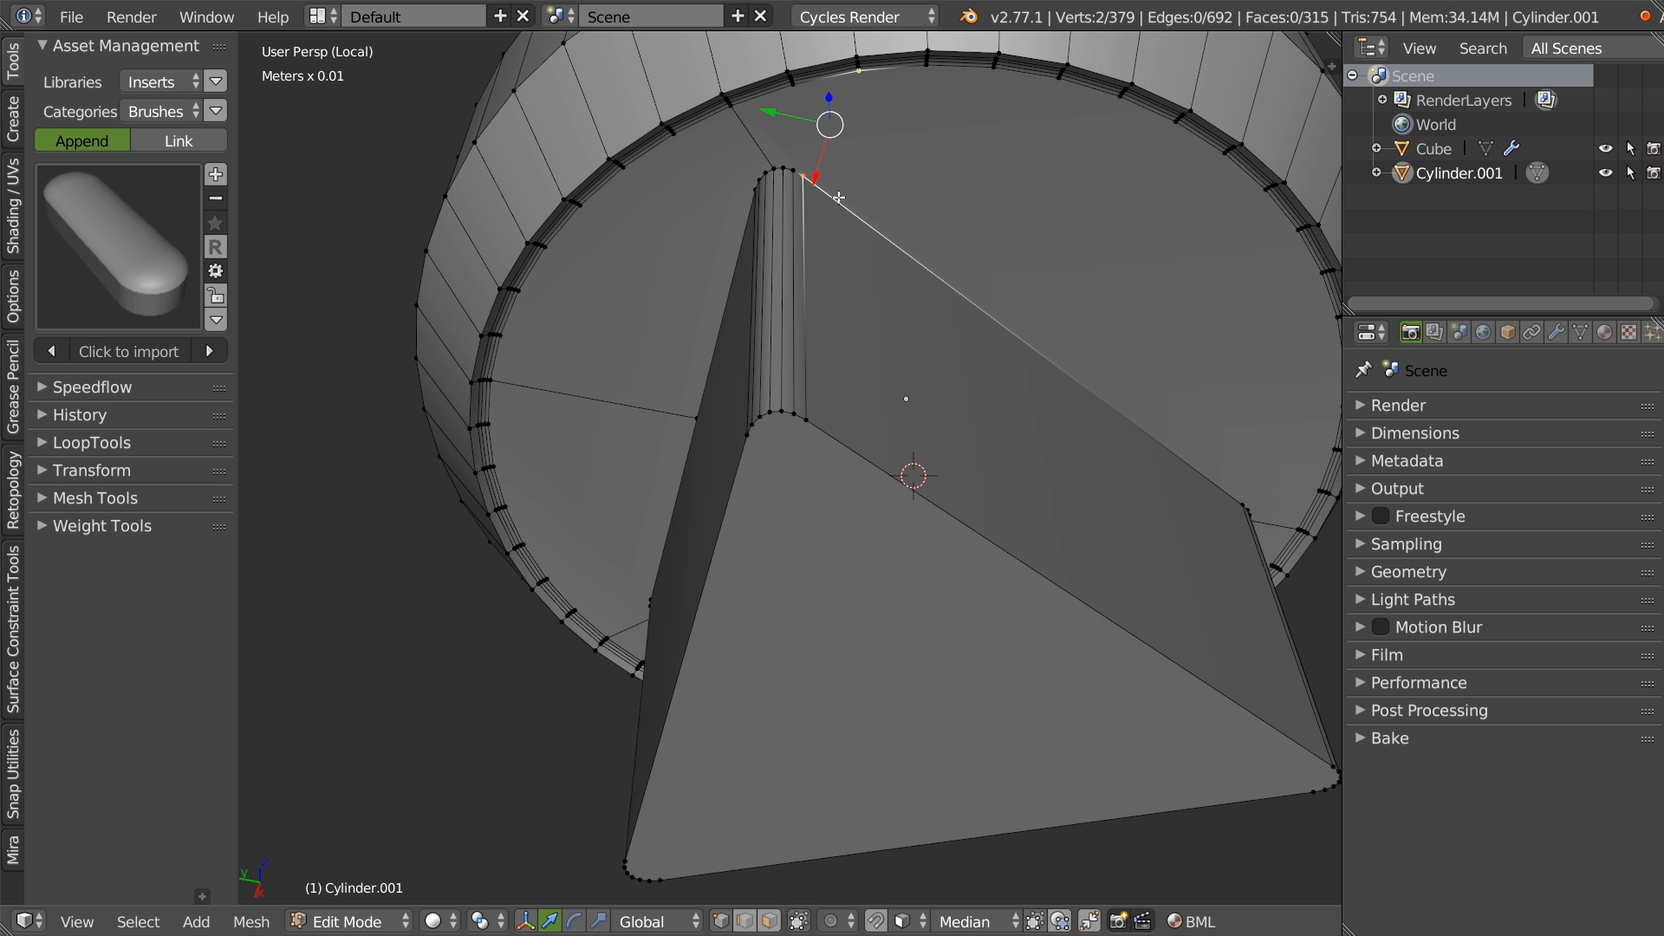
pyautogui.press('j')
pyautogui.moveTo(681, 188); pyautogui.dragTo(721, 137, button='middle')
pyautogui.rightClick(725, 140)
pyautogui.keyDown('shift'); pyautogui.rightClick(628, 61); pyautogui.keyUp('shift')
pyautogui.press('j')
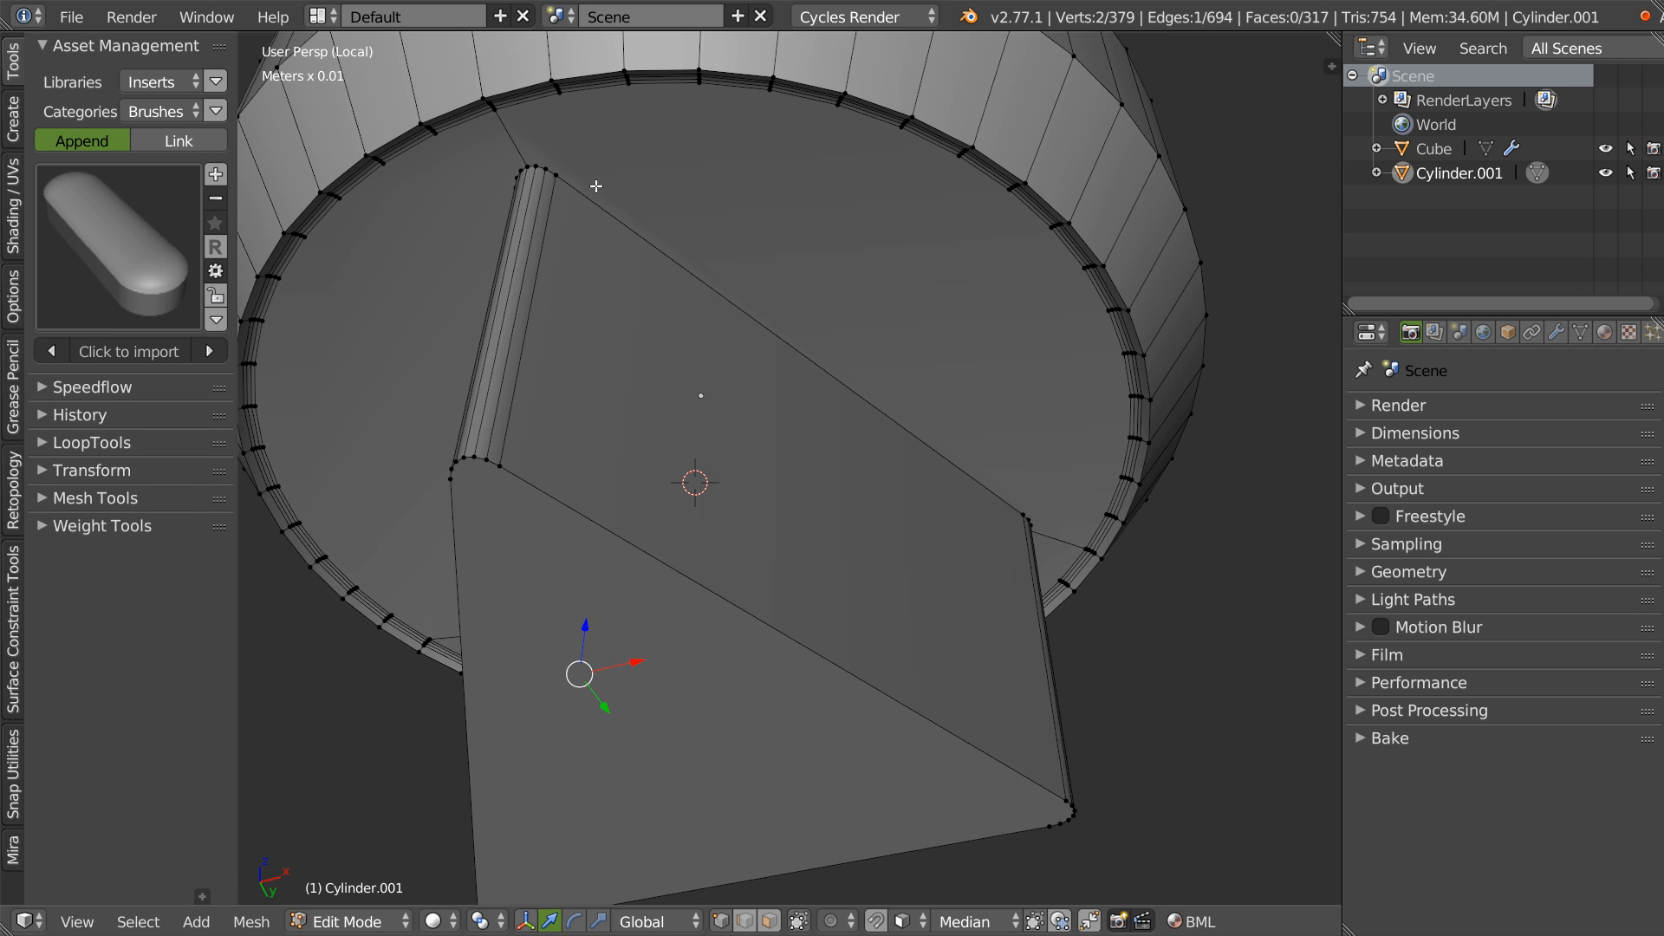
# - Add connecting edges from the outer vertices of further rounded prism corners to the disc's inner rim
pyautogui.rightClick(568, 160)
pyautogui.keyDown('shift'); pyautogui.rightClick(639, 90); pyautogui.keyUp('shift')
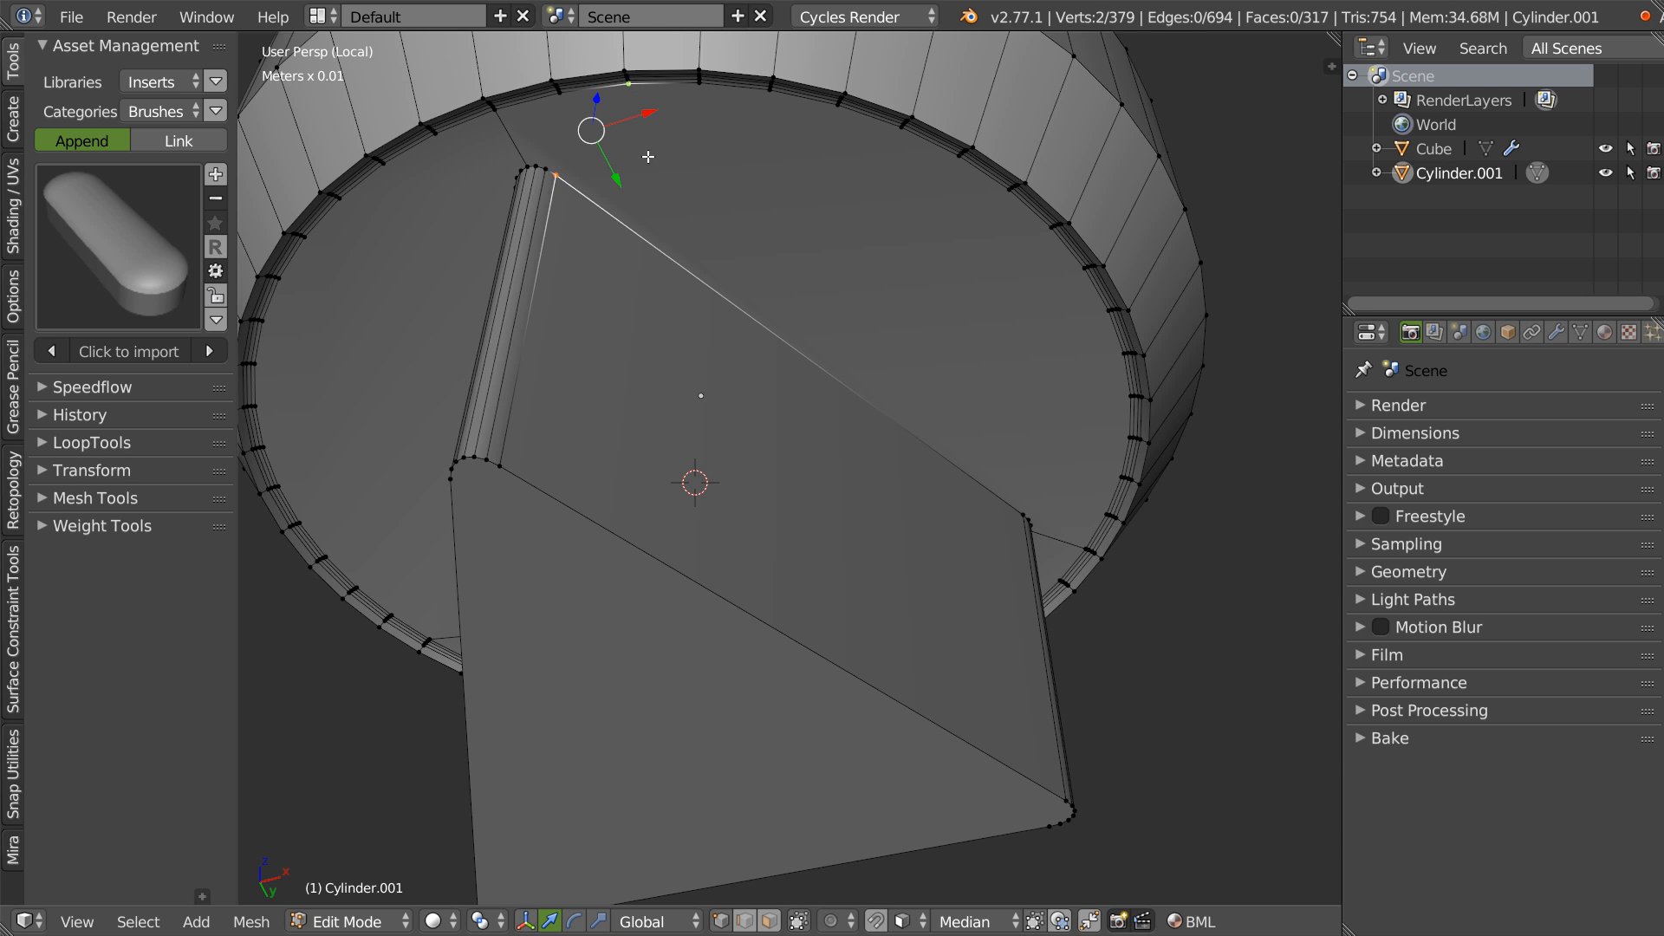
pyautogui.press('j')
pyautogui.moveTo(648, 157); pyautogui.dragTo(512, 146, button='middle')
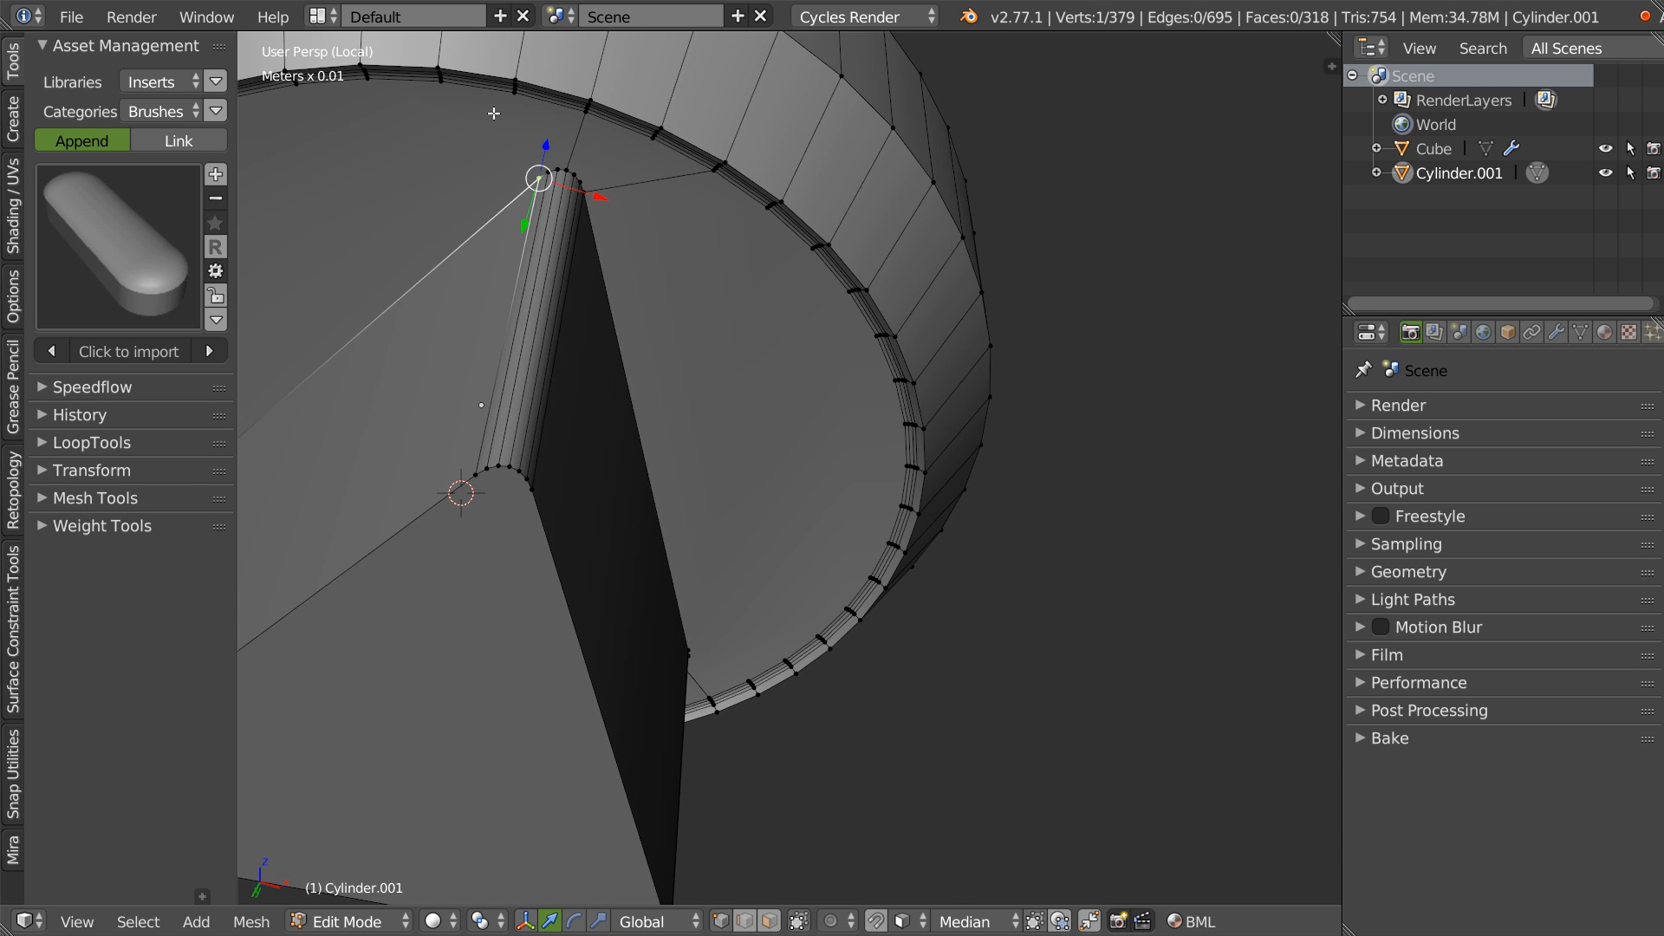
pyautogui.press('j')
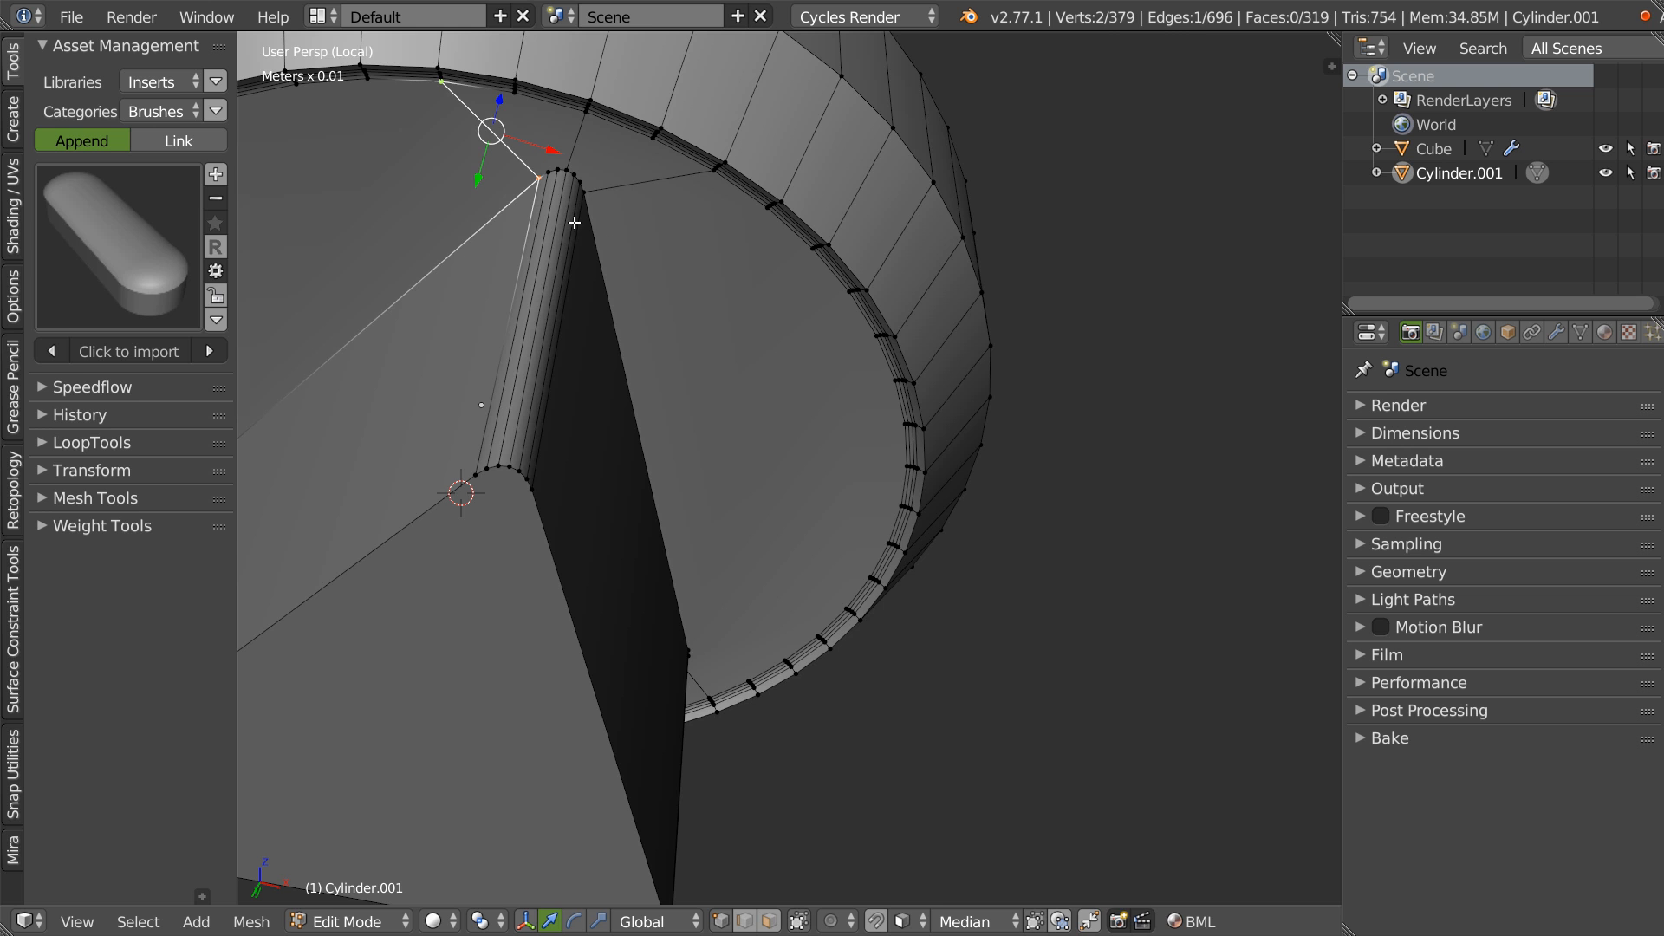
pyautogui.press('Tab')
pyautogui.moveTo(825, 213); pyautogui.dragTo(718, 222, button='middle')
pyautogui.press('Tab')
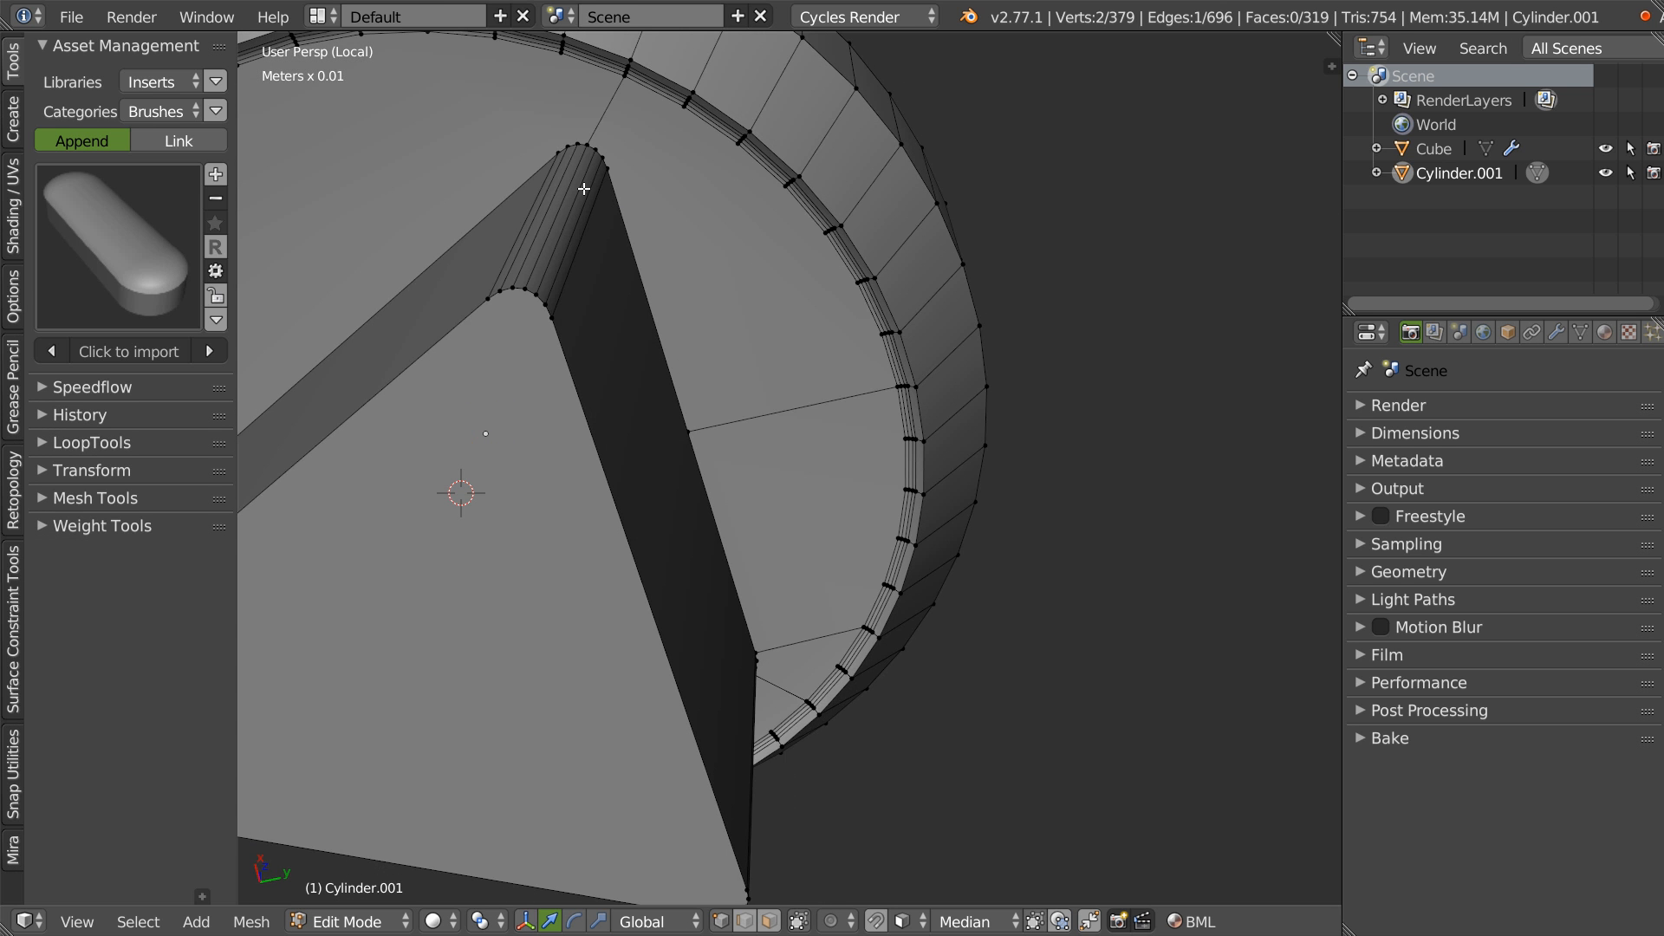
# - Connect the remaining pairs of prism corner and inner rim vertices to finish splitting the disc's underside face
pyautogui.keyDown('shift'); pyautogui.moveTo(584, 183); pyautogui.dragTo(603, 205, button='middle'); pyautogui.keyUp('shift')
pyautogui.rightClick(584, 193)
pyautogui.keyDown('shift'); pyautogui.rightClick(521, 97); pyautogui.keyUp('shift')
pyautogui.press('j')
pyautogui.rightClick(771, 196)
pyautogui.keyDown('shift'); pyautogui.rightClick(664, 215); pyautogui.keyUp('shift')
pyautogui.press('j')
# - Check the insert's underside shading, leave mesh editing and exit local view
pyautogui.press('Tab')
pyautogui.moveTo(728, 222)
pyautogui.mouseDown(button='middle')
pyautogui.moveTo(615, 241)
pyautogui.moveTo(740, 230)
pyautogui.mouseUp(button='middle')
pyautogui.scroll(-5, 740, 229)
pyautogui.press('Tab')
pyautogui.moveTo(610, 216); pyautogui.dragTo(965, 290, button='middle')
pyautogui.moveTo(691, 241); pyautogui.dragTo(691, 186, button='middle')
pyautogui.press('Tab')
pyautogui.scroll(-5, 737, 191)
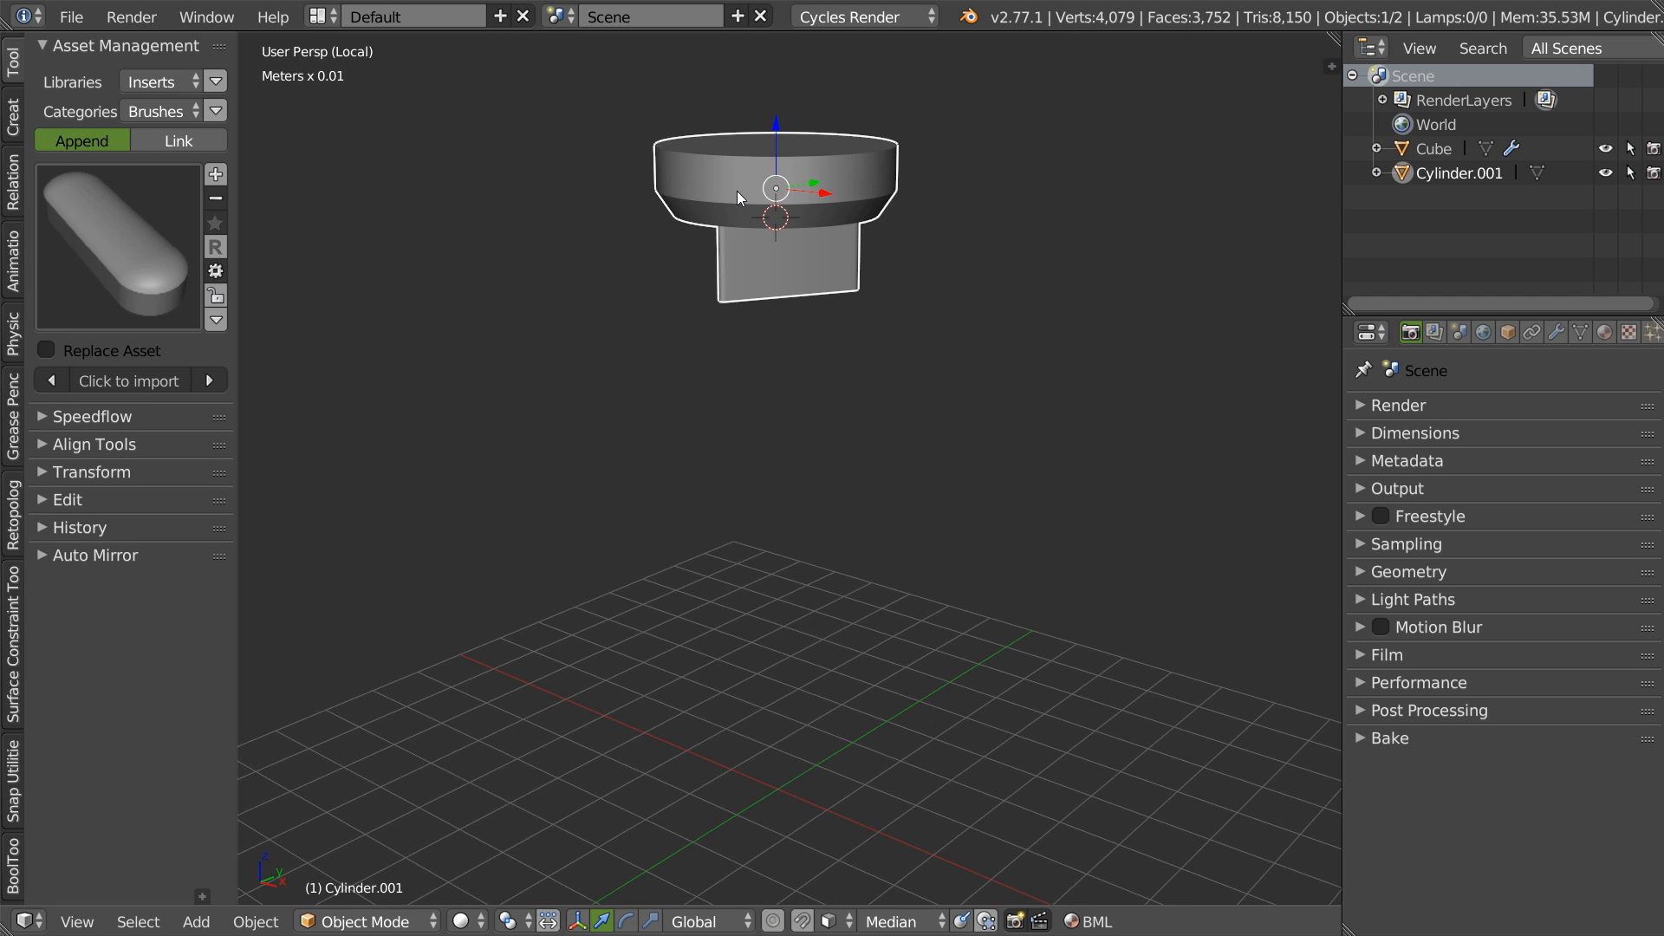
pyautogui.press('KP_Divide')
# - Check the numbering of the existing brush assets and rename the Cylinder.001 object to Brush_008
pyautogui.click(91, 270)
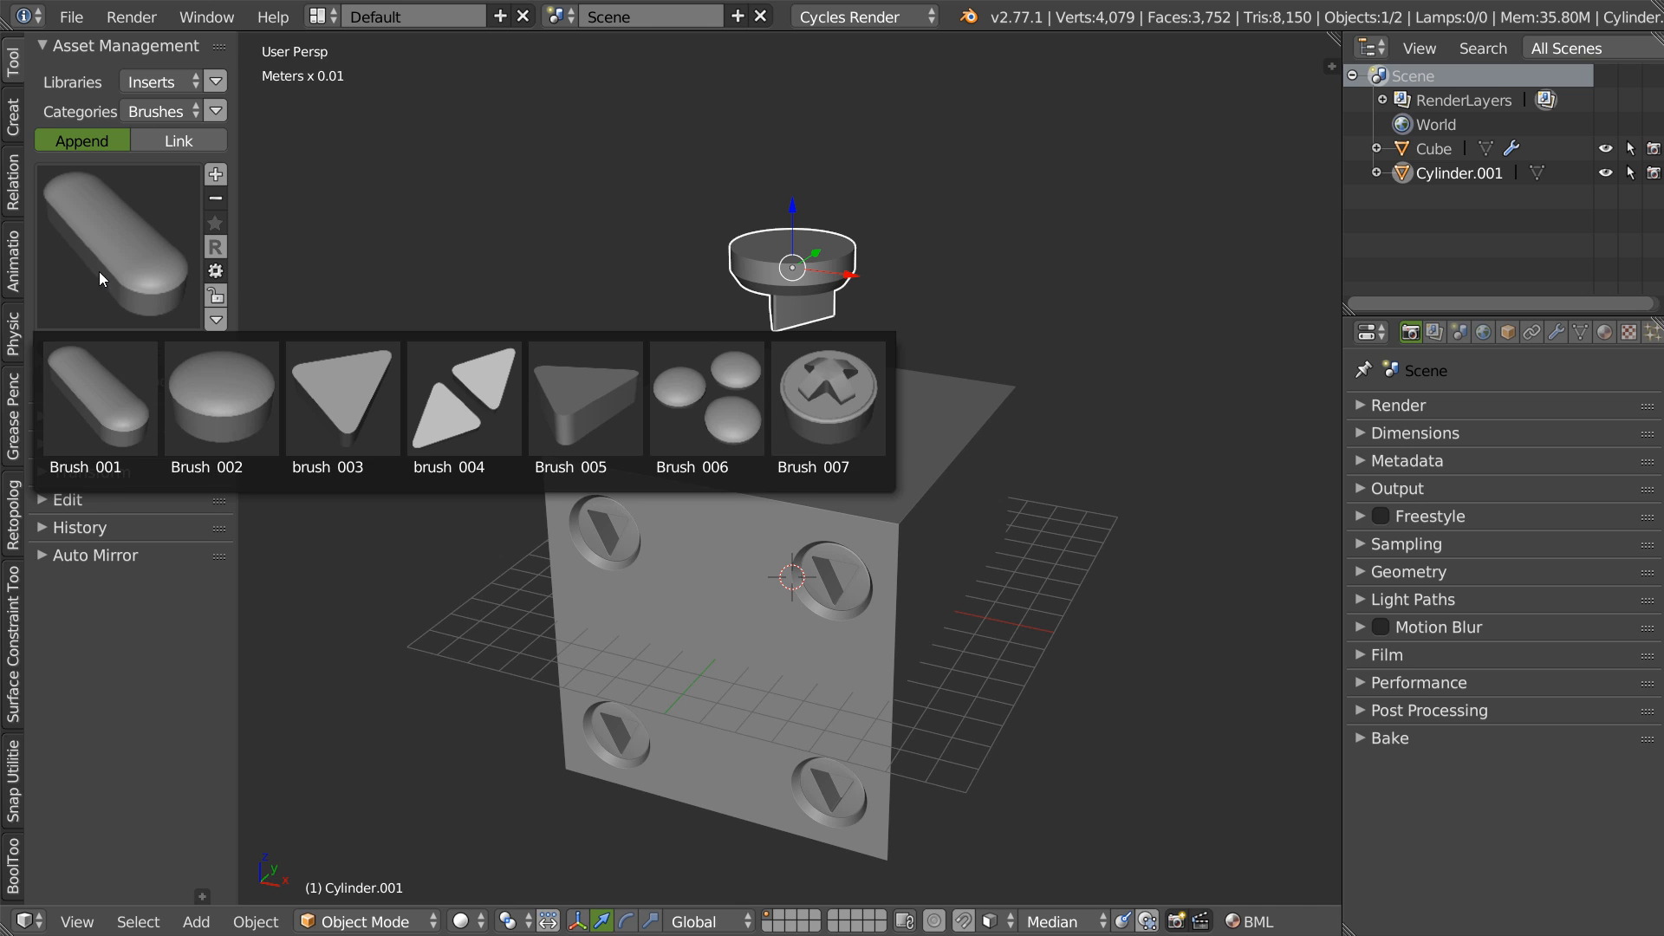
pyautogui.doubleClick(1457, 173)
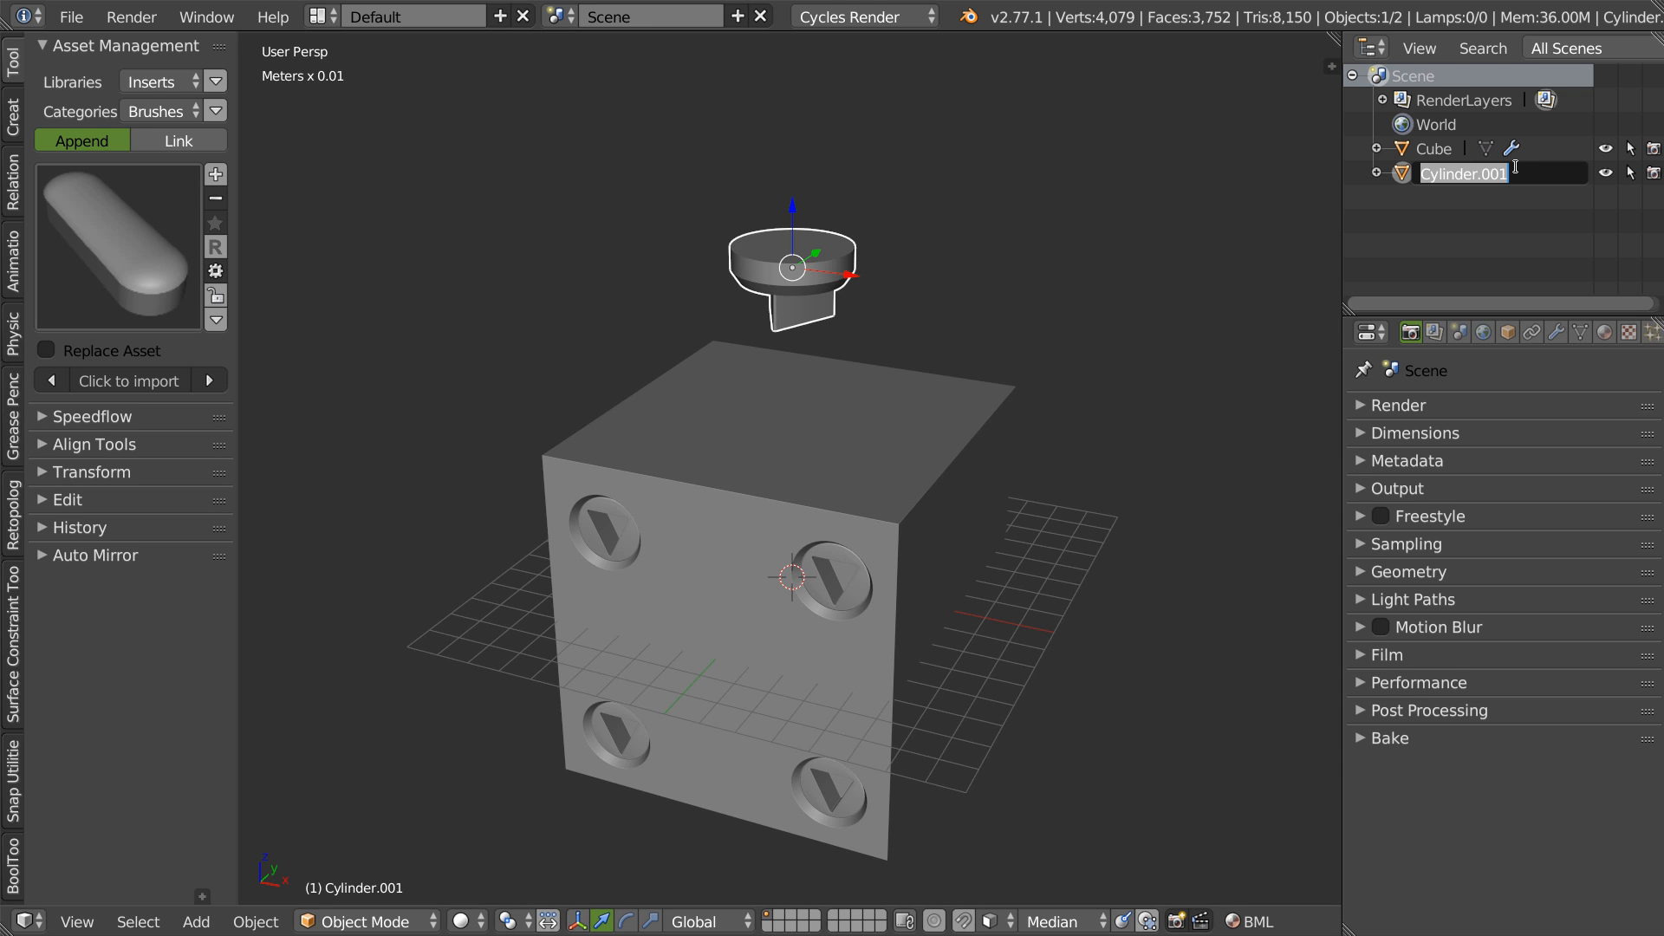
pyautogui.write('Brush_008')
pyautogui.press('Return')
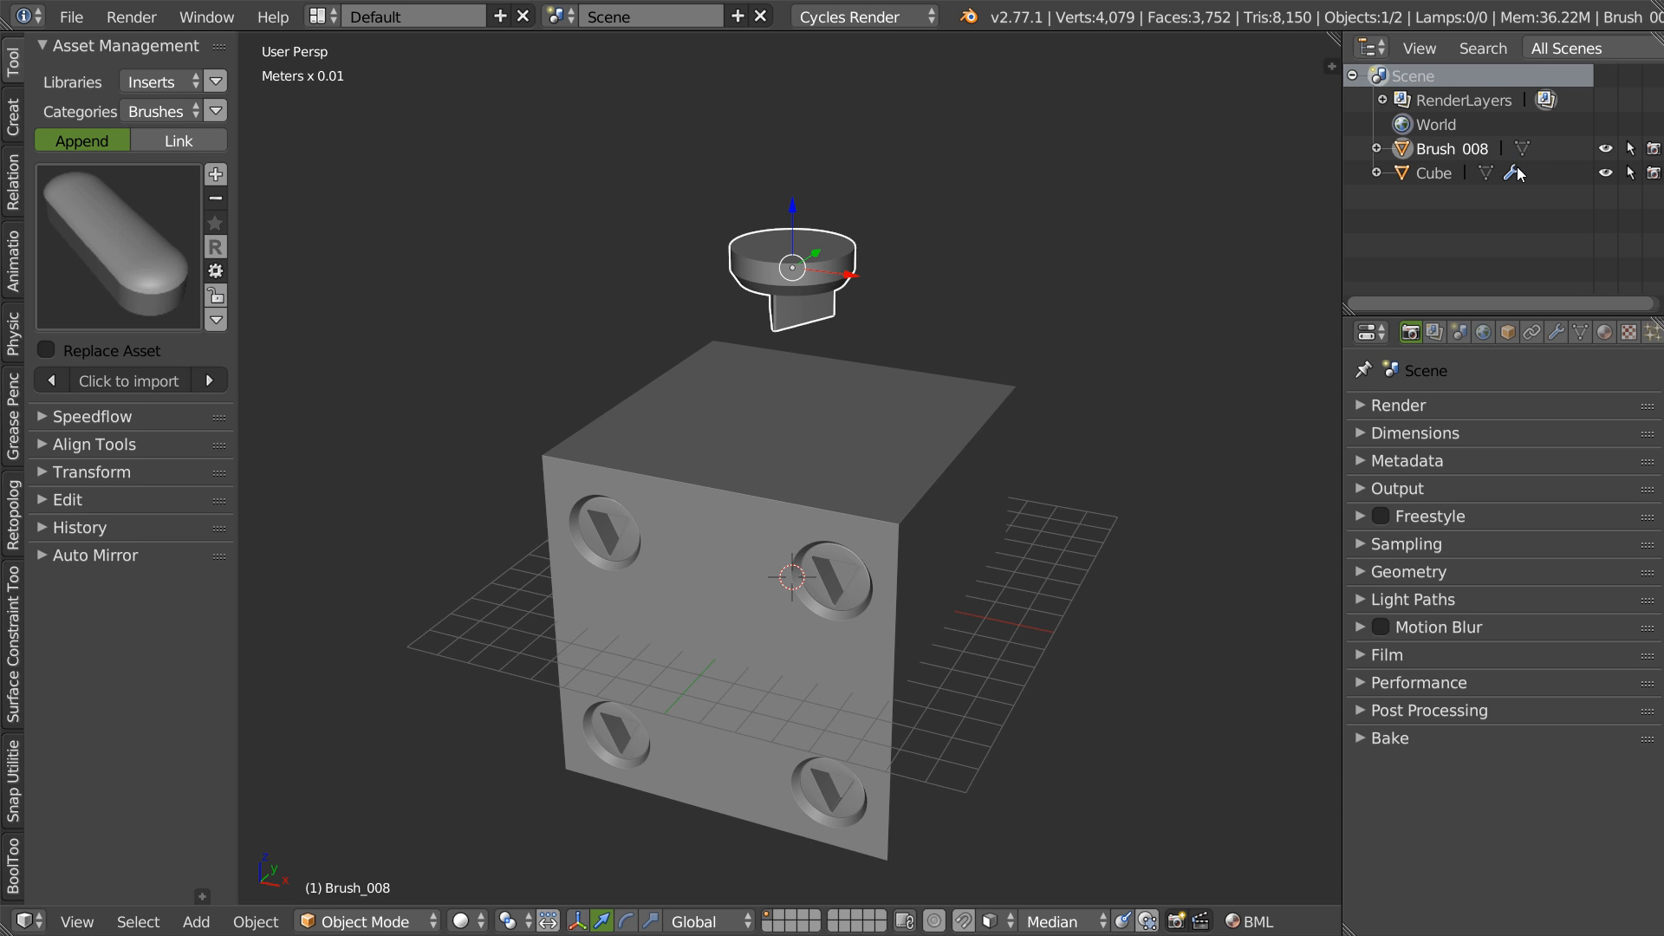
pyautogui.doubleClick(1446, 149)
pyautogui.click(1460, 151)
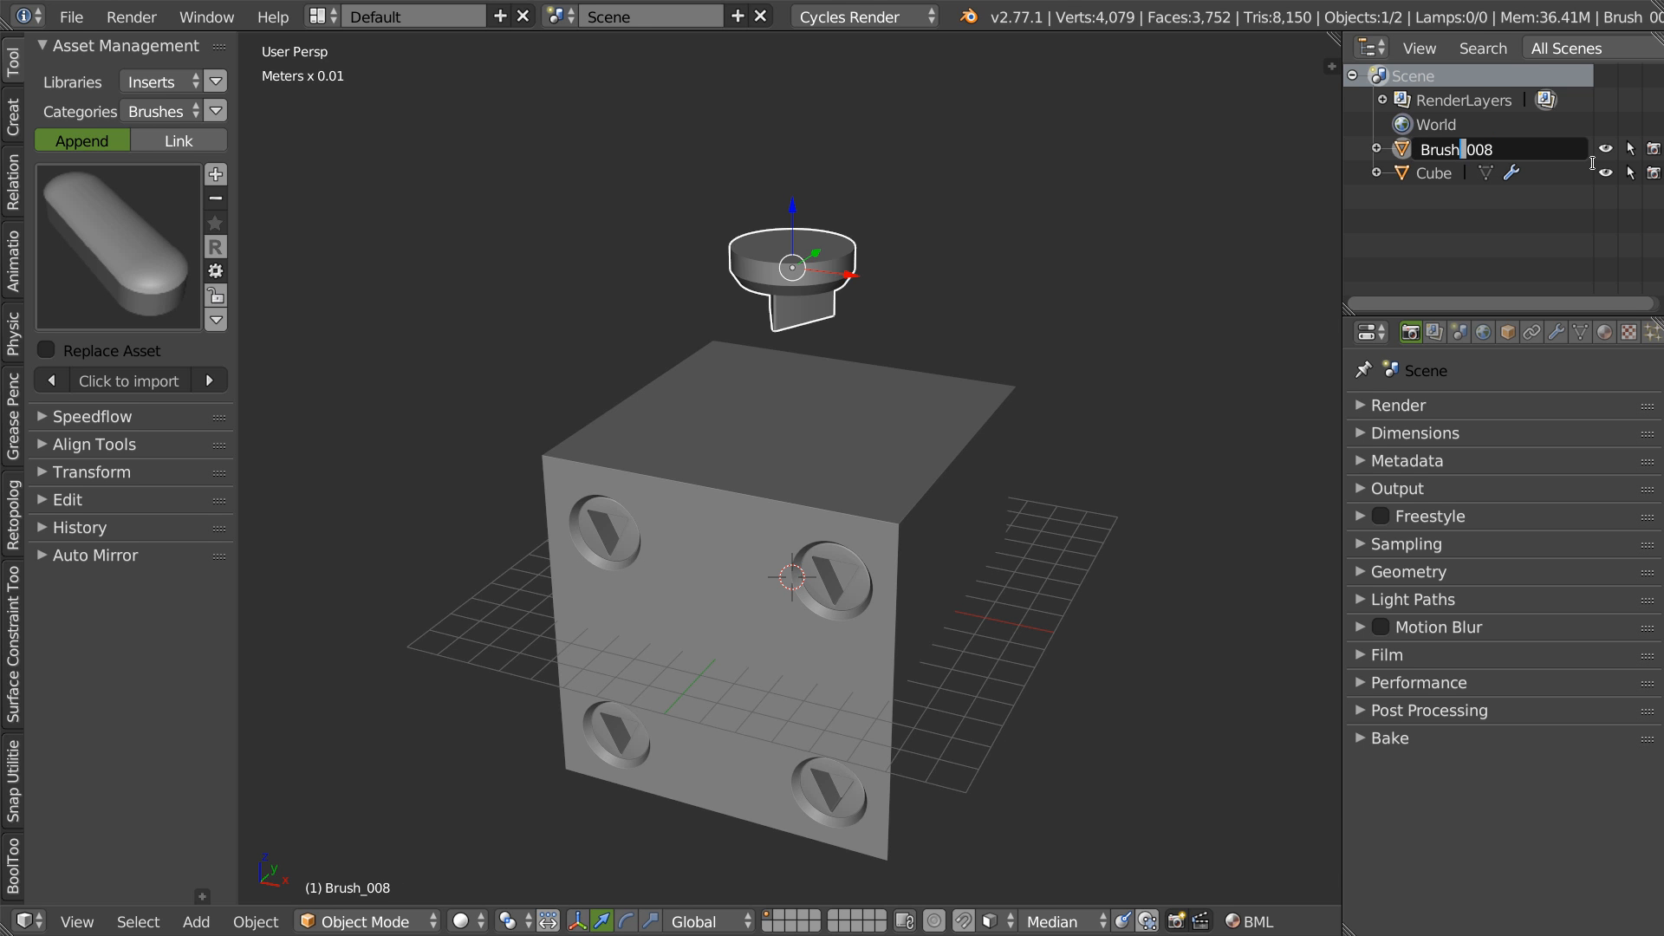
pyautogui.press('Return')
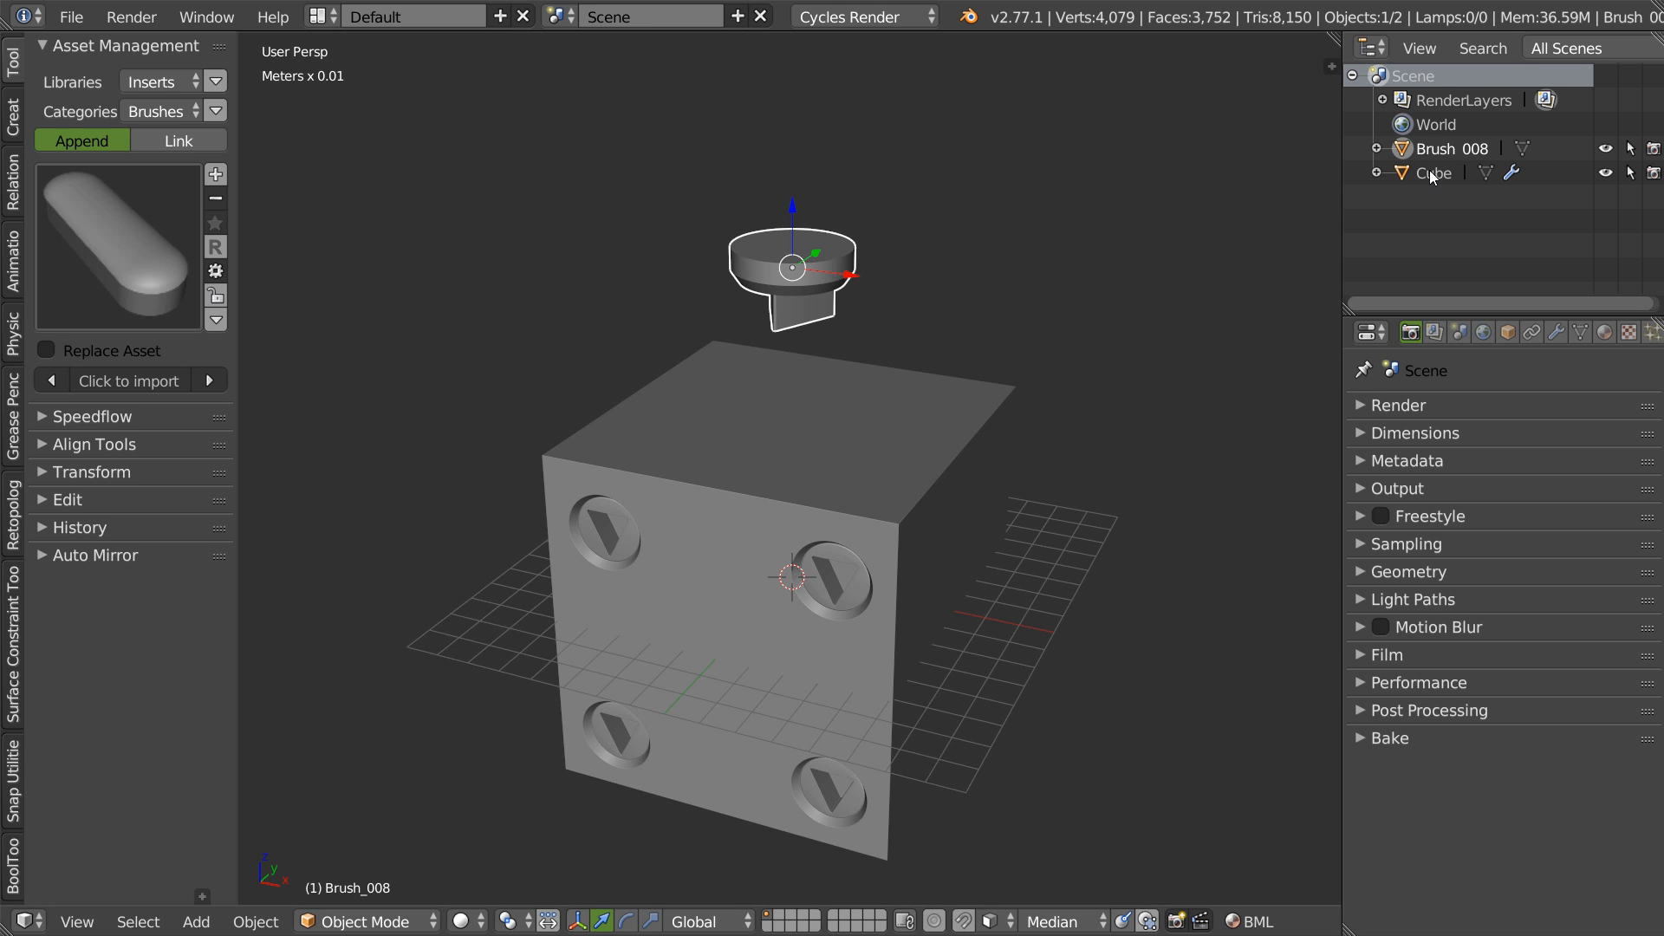
# - Examine the cube's round recesses and compare them with the Brush 007 thumbnail in the brush library
pyautogui.moveTo(721, 357); pyautogui.dragTo(736, 343, button='middle')
pyautogui.rightClick(741, 545)
pyautogui.moveTo(709, 620)
pyautogui.mouseDown(button='middle')
pyautogui.moveTo(783, 545)
pyautogui.moveTo(720, 565)
pyautogui.mouseUp(button='middle')
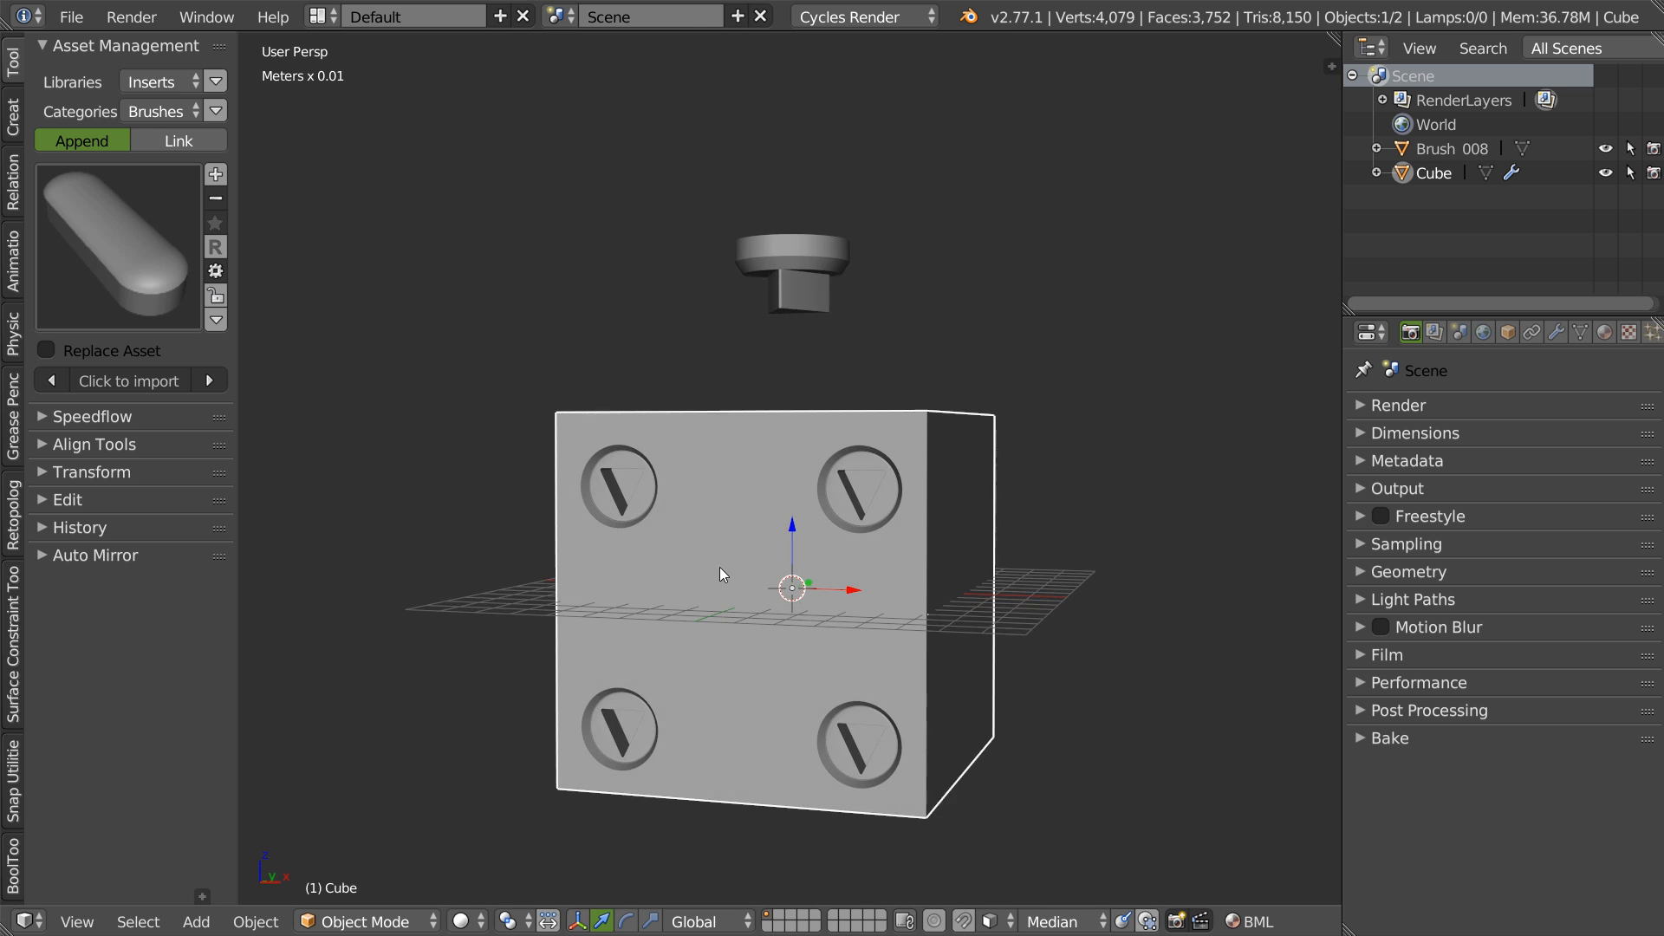
pyautogui.scroll(5, 733, 561)
pyautogui.moveTo(870, 435)
pyautogui.mouseDown(button='middle')
pyautogui.moveTo(1014, 445)
pyautogui.moveTo(914, 471)
pyautogui.moveTo(947, 430)
pyautogui.moveTo(819, 533)
pyautogui.moveTo(563, 279)
pyautogui.mouseUp(button='middle')
pyautogui.scroll(-5, 819, 533)
pyautogui.click(172, 279)
pyautogui.click(167, 298)
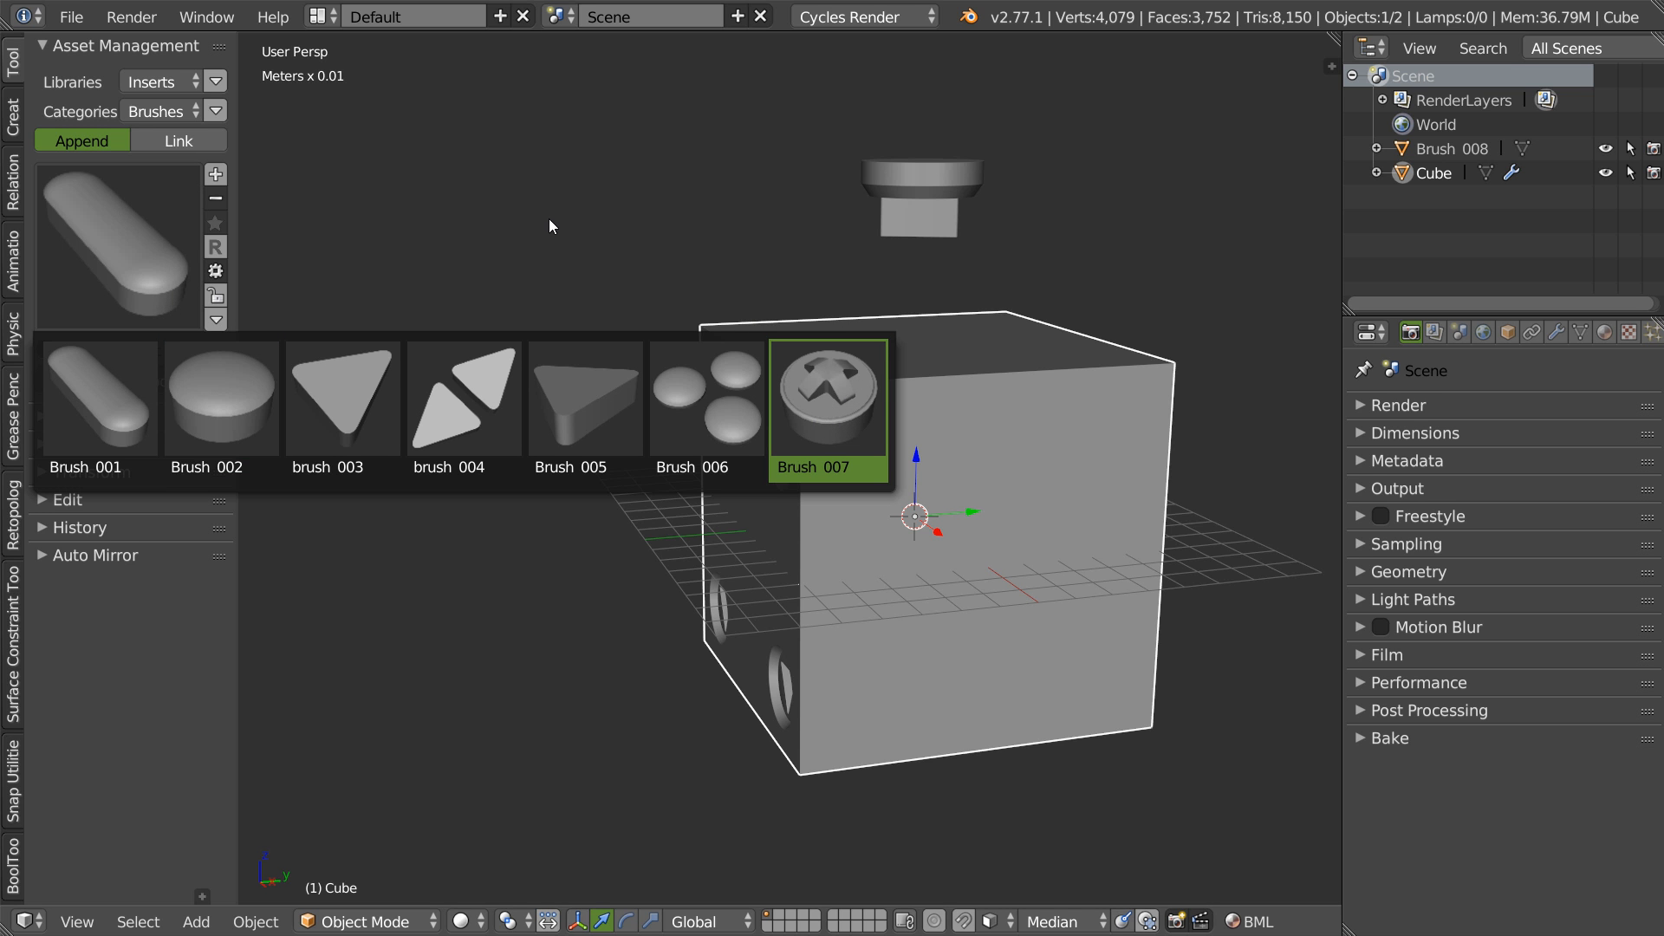
# - Lower Brush_008 into the cube's top face and adjust its overall scale
pyautogui.moveTo(896, 341); pyautogui.dragTo(970, 268, button='middle')
pyautogui.rightClick(947, 198)
pyautogui.moveTo(923, 127)
pyautogui.mouseDown()
pyautogui.moveTo(929, 274)
pyautogui.moveTo(954, 222)
pyautogui.mouseUp()
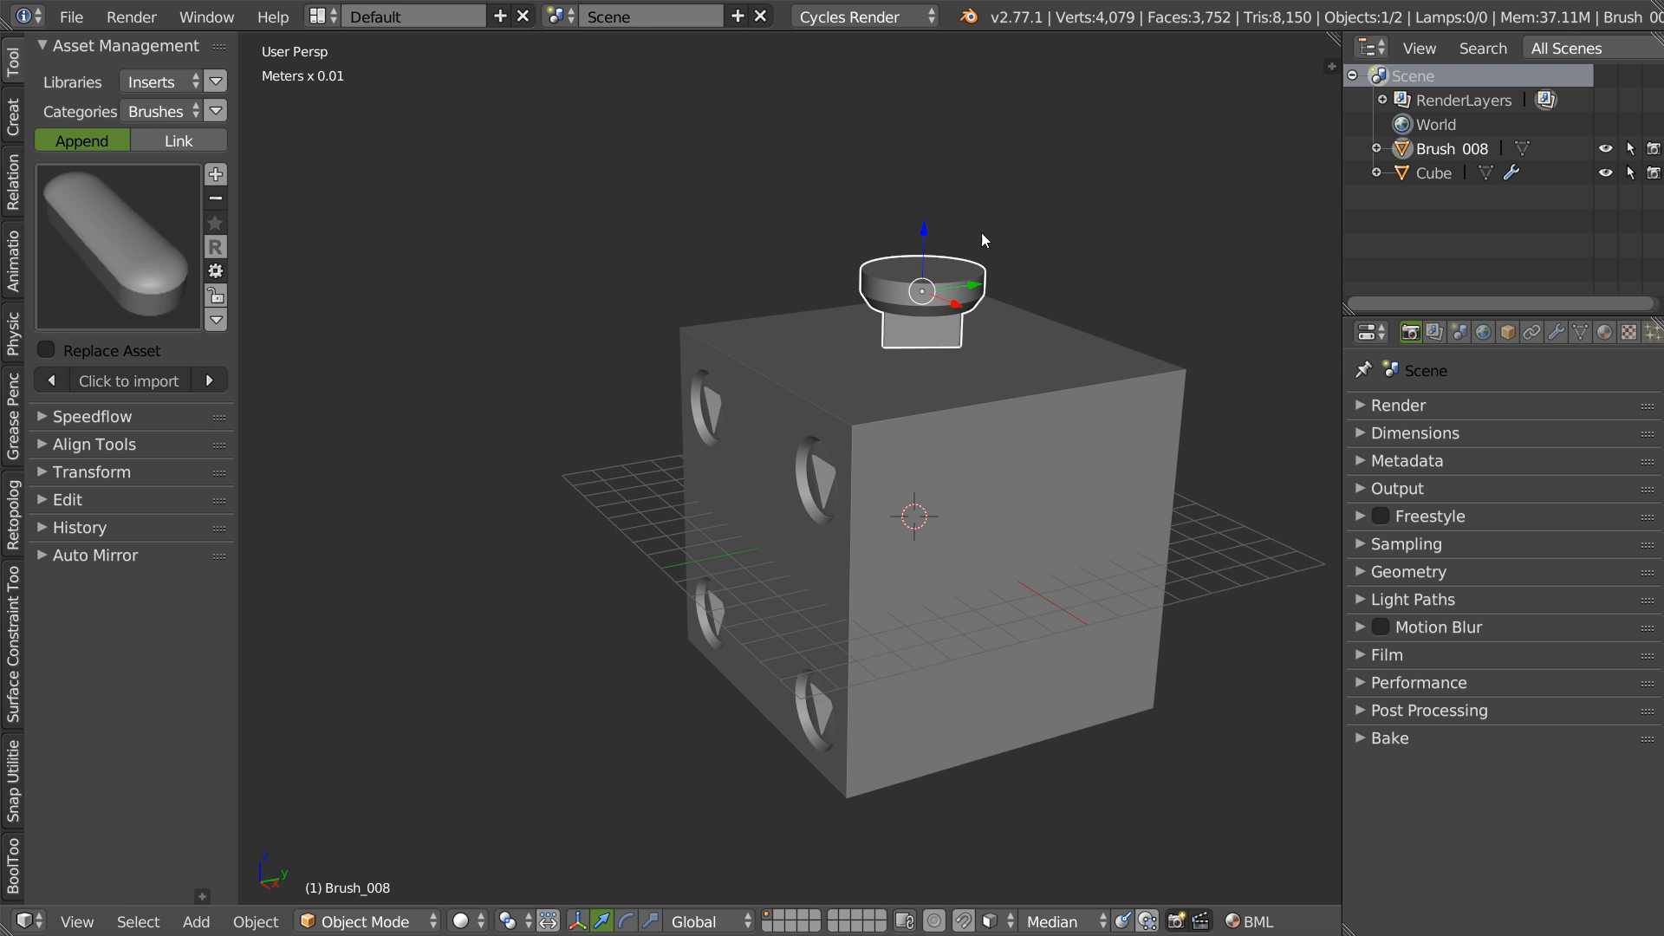
pyautogui.moveTo(942, 371); pyautogui.dragTo(923, 478, button='middle')
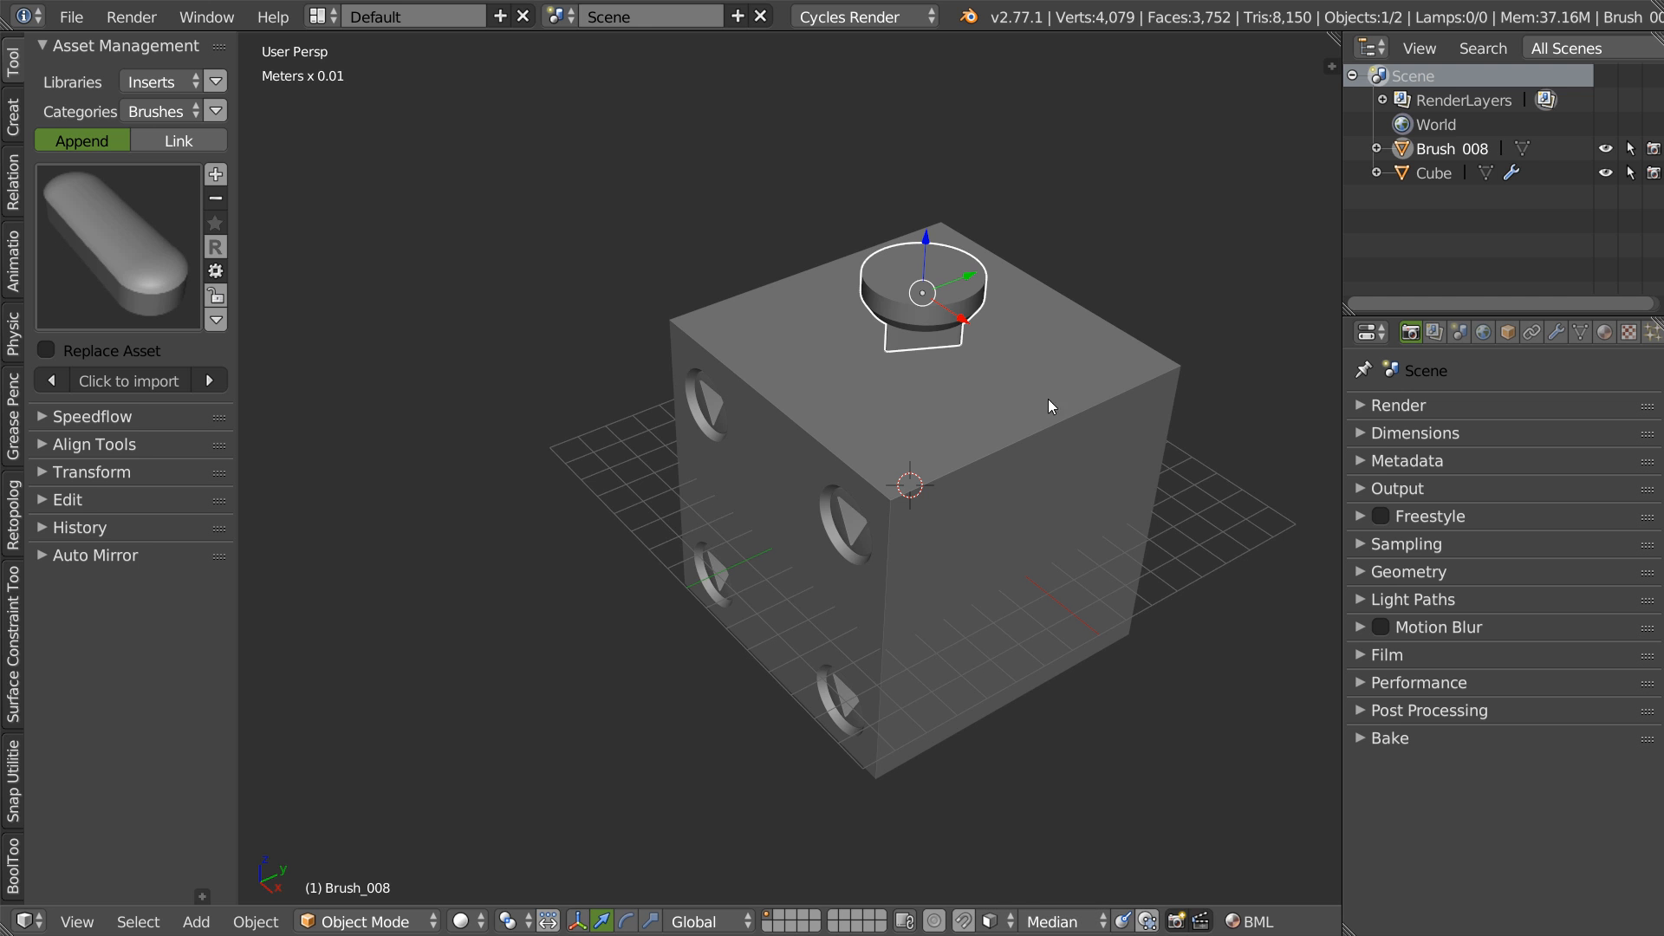
pyautogui.keyDown('ctrl'); pyautogui.moveTo(927, 240); pyautogui.dragTo(929, 236); pyautogui.keyUp('ctrl')
pyautogui.moveTo(920, 373); pyautogui.dragTo(1012, 390, button='middle')
pyautogui.press('s')
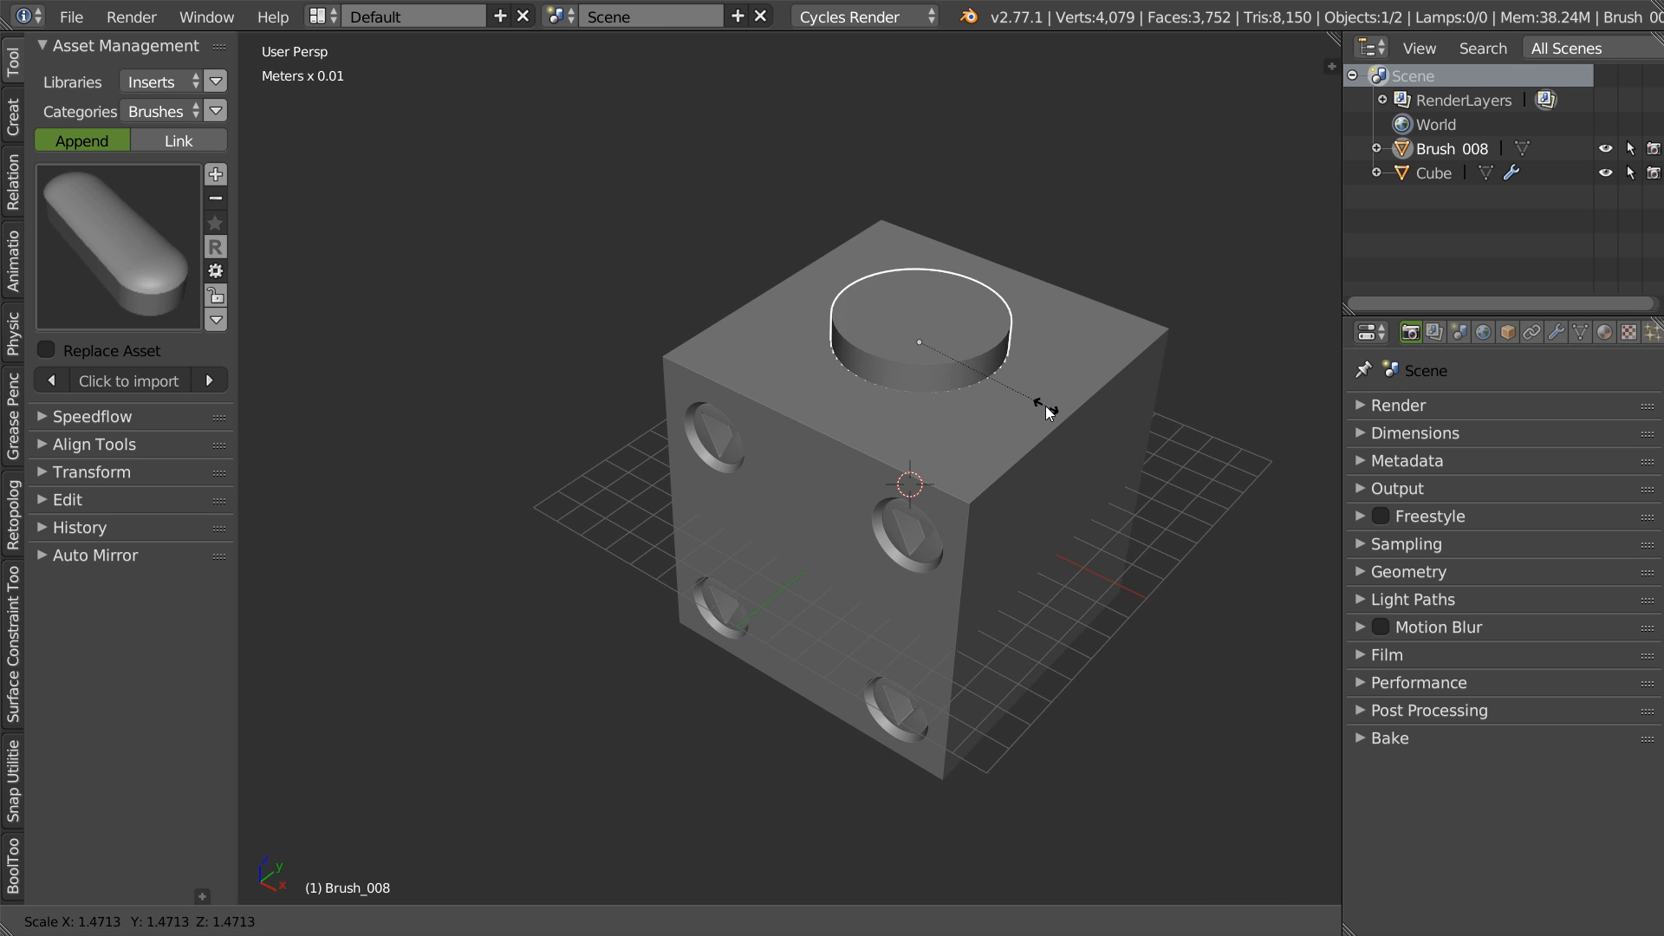
pyautogui.click(991, 399)
# - Cut Brush_008 out of the cube's top face with a Boolean difference
pyautogui.moveTo(943, 357)
pyautogui.keyDown('shift'); pyautogui.mouseDown(button='middle')
pyautogui.moveTo(876, 397)
pyautogui.moveTo(903, 357)
pyautogui.mouseUp(button='middle'); pyautogui.keyUp('shift')
pyautogui.scroll(3, 903, 357)
pyautogui.keyDown('shift'); pyautogui.rightClick(956, 467); pyautogui.keyUp('shift')
pyautogui.hotkey('shift', 'space')
pyautogui.click(1094, 369)
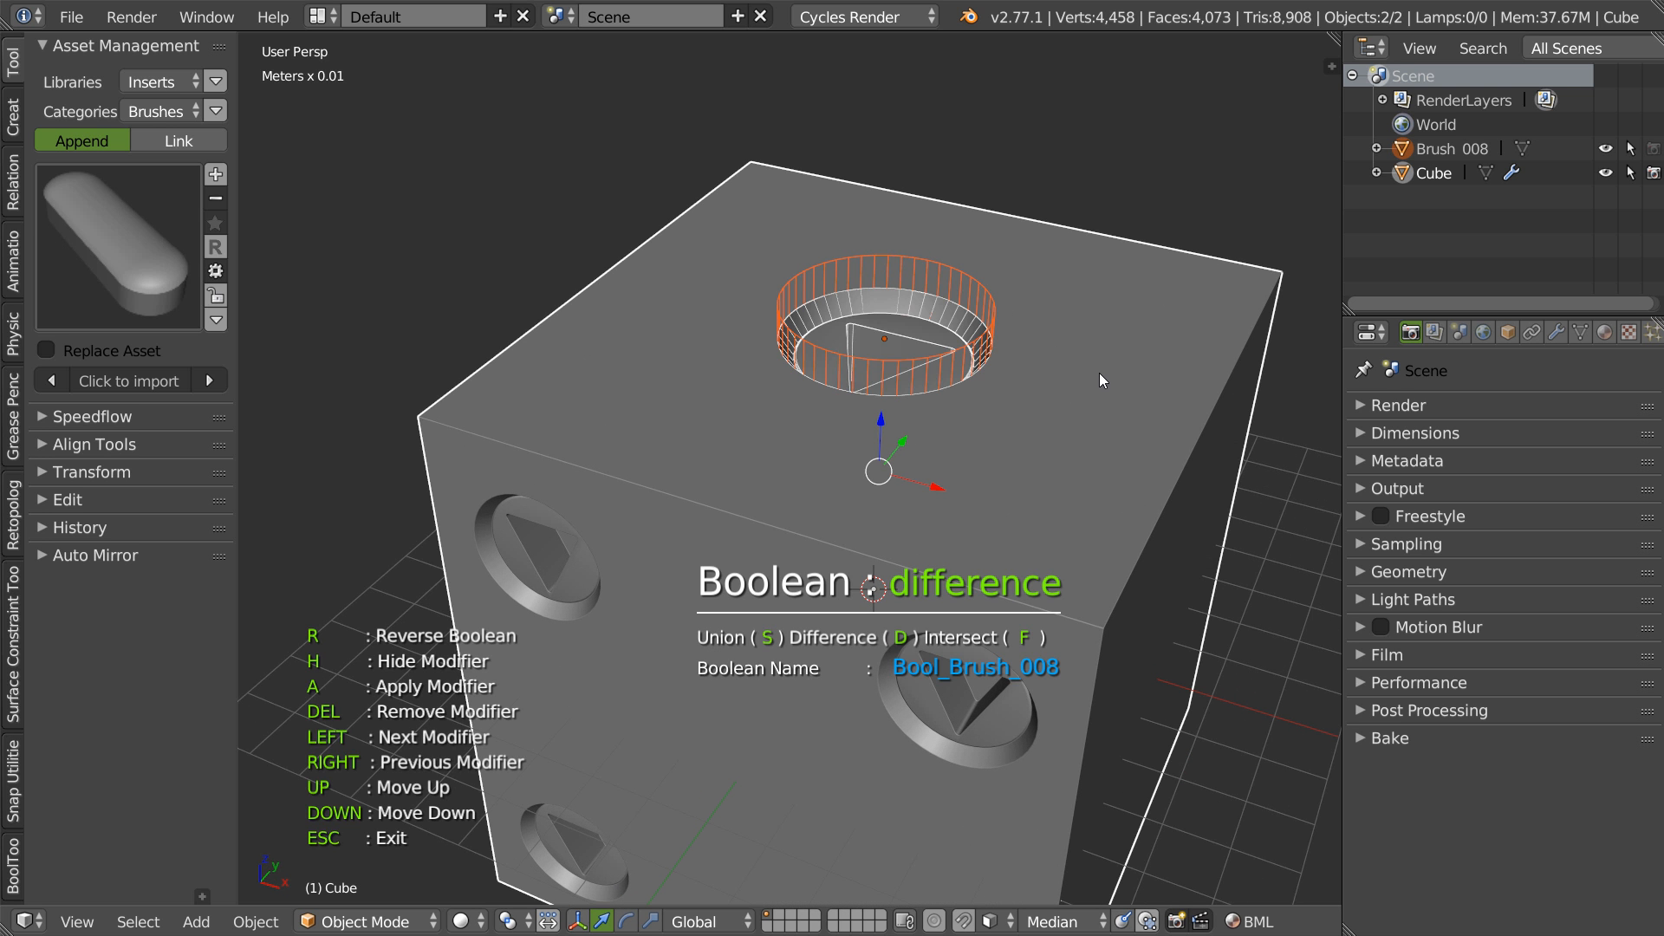
pyautogui.press('Escape')
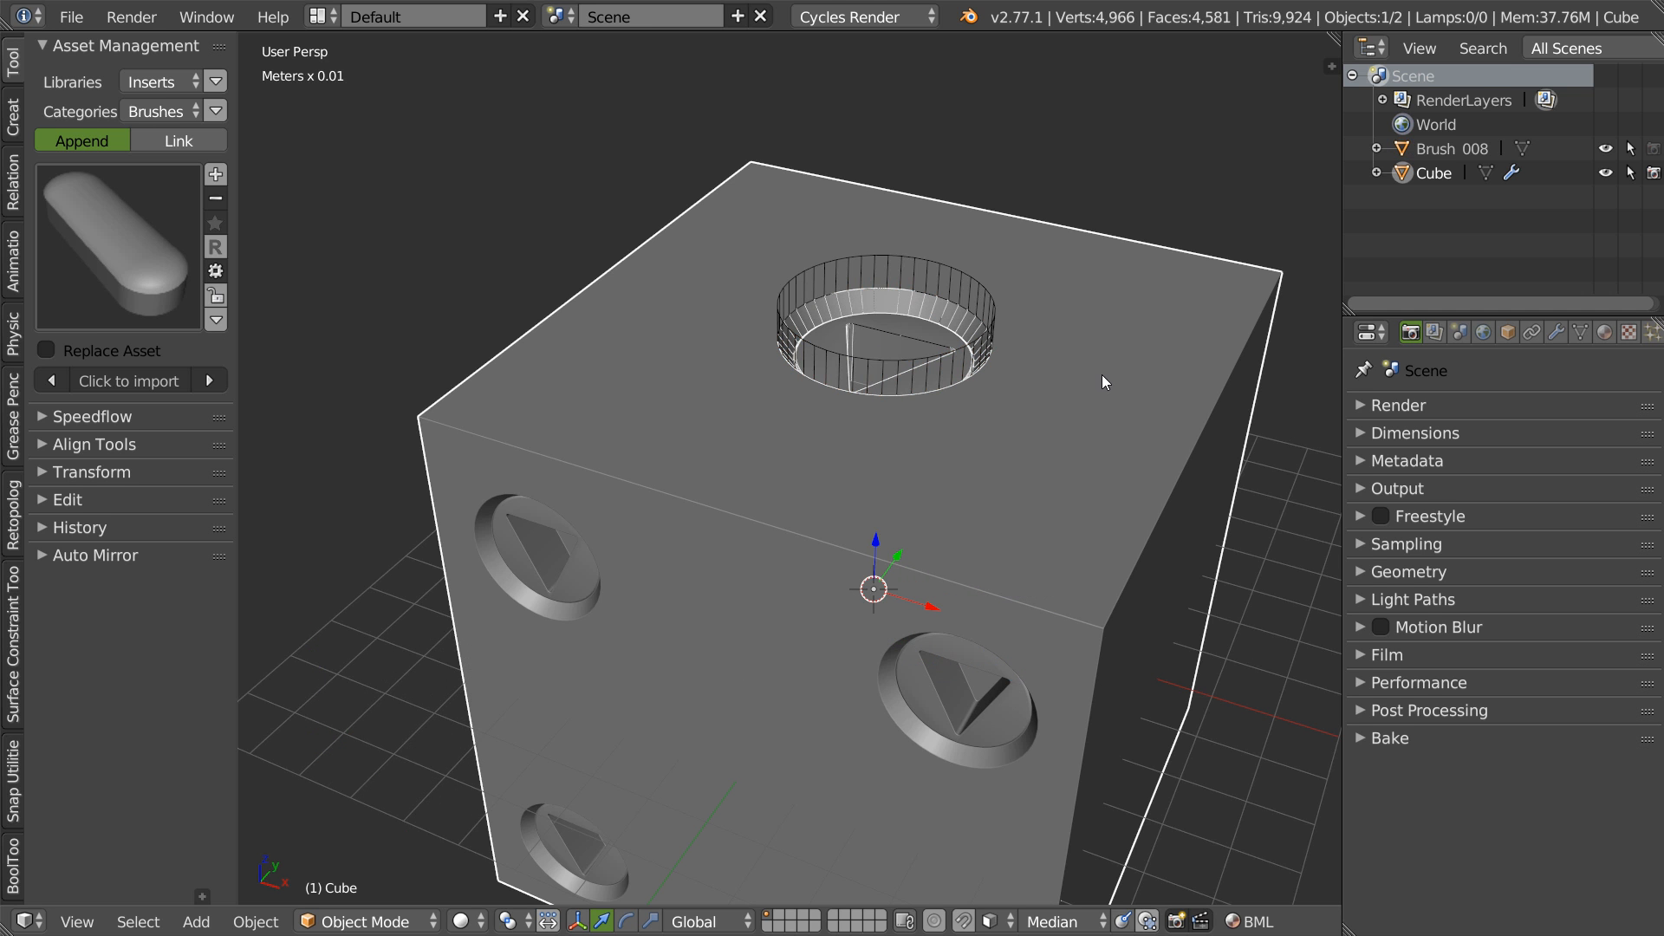
# - Restore Brush_008 to solid display and clear its location so it returns to the origin
pyautogui.rightClick(946, 287)
pyautogui.hotkey('shift', 'q')
pyautogui.click(817, 213)
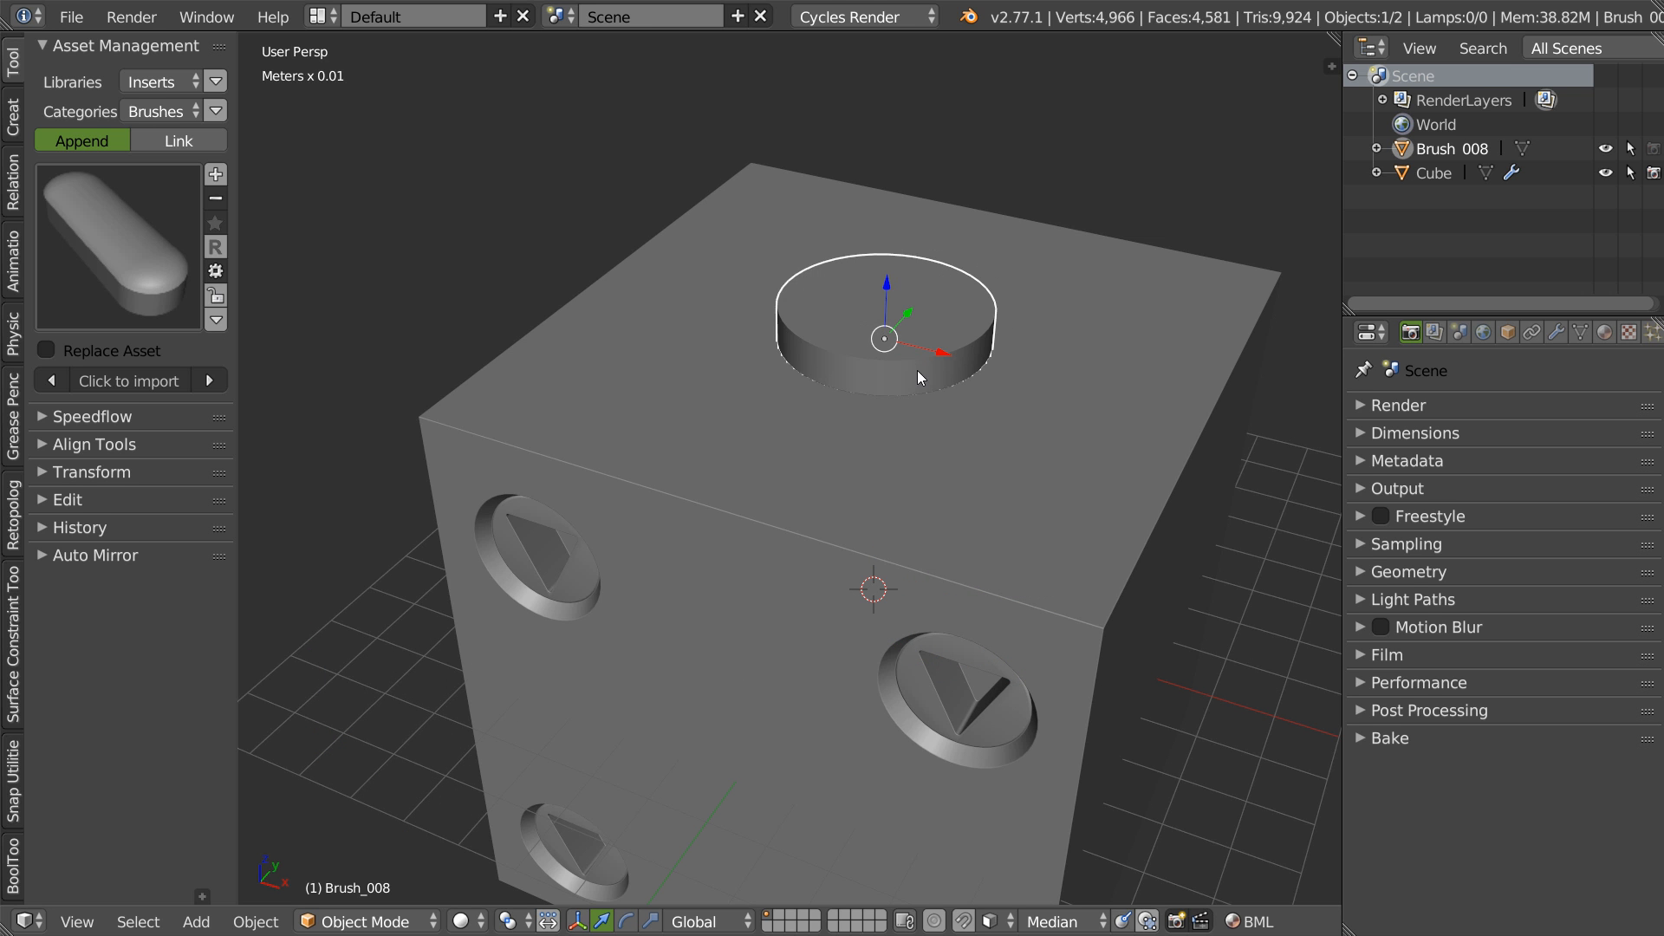
pyautogui.hotkey('alt', 'g')
# - Expand the OpenGL render setup and add its camera aimed at the recess in the cube's top face
pyautogui.moveTo(934, 347)
pyautogui.mouseDown(button='middle')
pyautogui.moveTo(834, 470)
pyautogui.moveTo(854, 431)
pyautogui.moveTo(935, 421)
pyautogui.moveTo(922, 406)
pyautogui.mouseUp(button='middle')
pyautogui.scroll(3, 1034, 392)
pyautogui.scroll(-4, 1023, 309)
pyautogui.scroll(3, 933, 408)
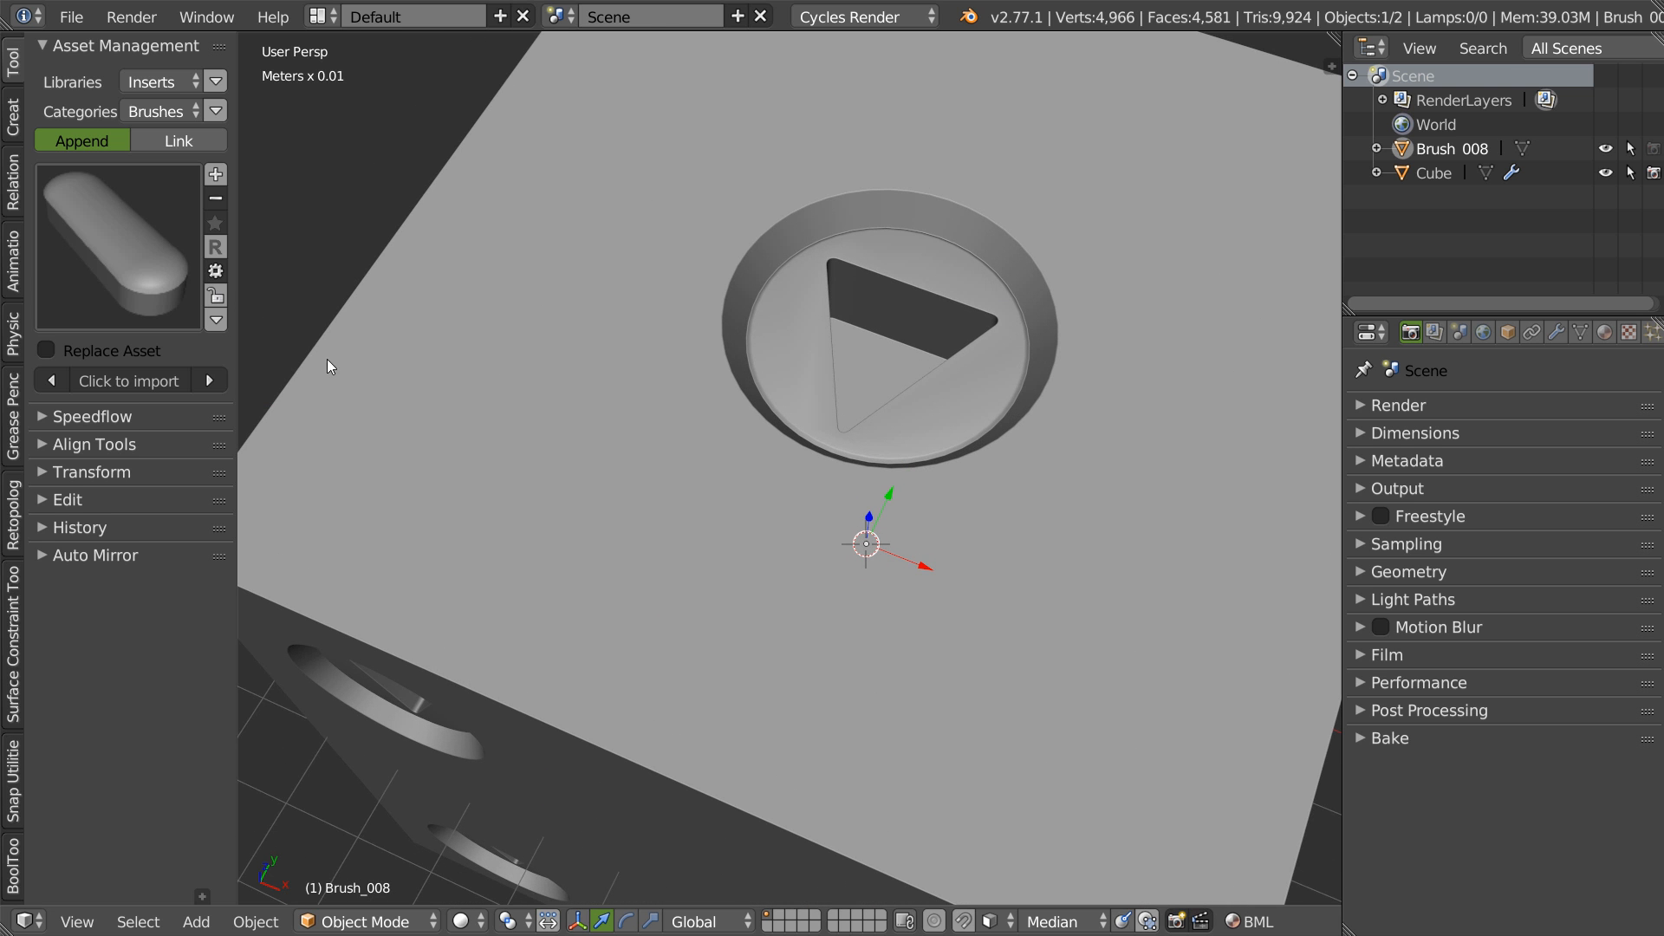
pyautogui.click(217, 321)
pyautogui.click(154, 473)
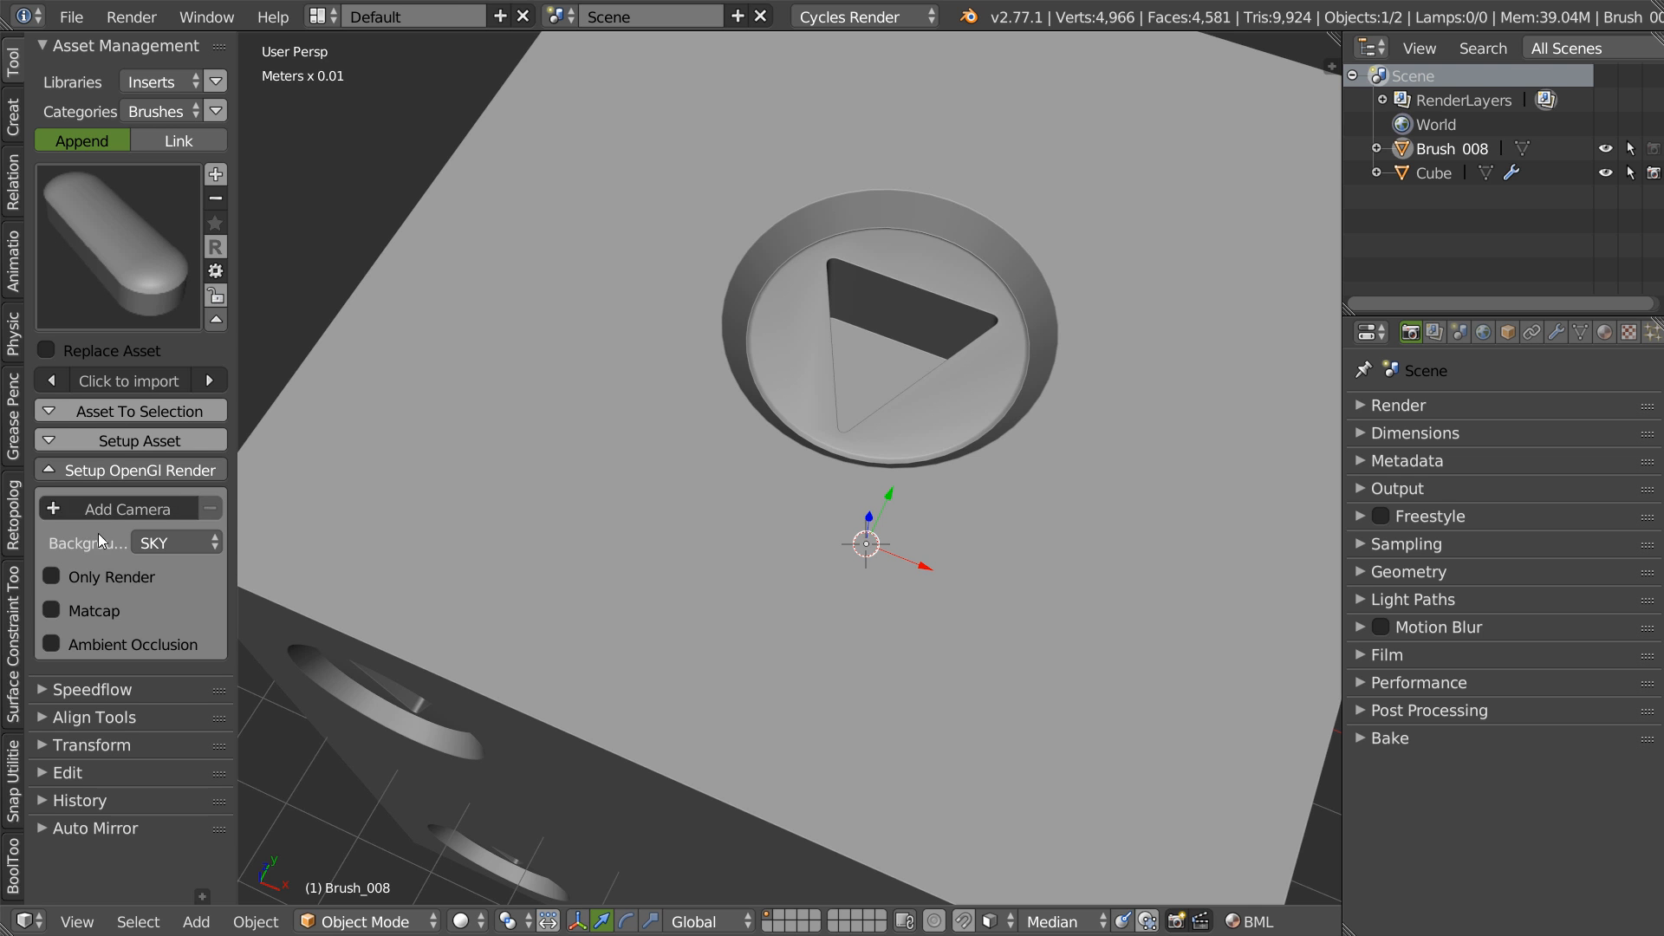
pyautogui.click(120, 508)
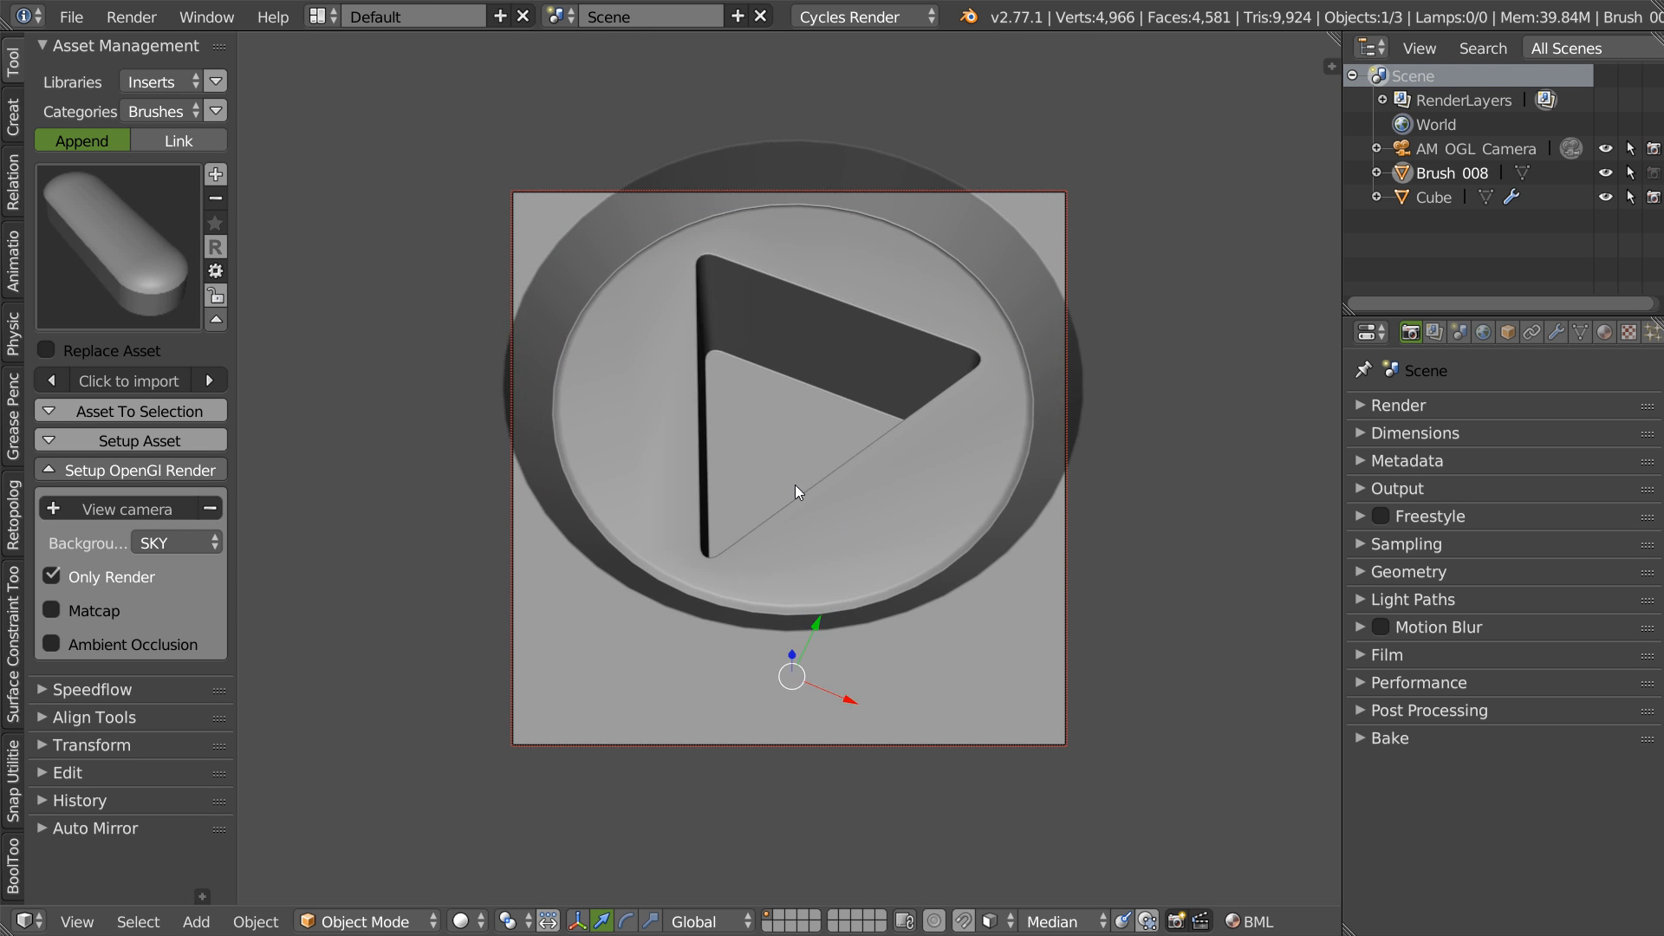
# - Frame the whole round recess in the camera view and make an OpenGL render of it
pyautogui.moveTo(798, 403)
pyautogui.keyDown('shift'); pyautogui.mouseDown(button='middle')
pyautogui.moveTo(789, 471)
pyautogui.moveTo(785, 395)
pyautogui.moveTo(750, 431)
pyautogui.moveTo(782, 408)
pyautogui.moveTo(849, 267)
pyautogui.mouseUp(button='middle'); pyautogui.keyUp('shift')
pyautogui.moveTo(960, 196); pyautogui.dragTo(799, 337, button='middle')
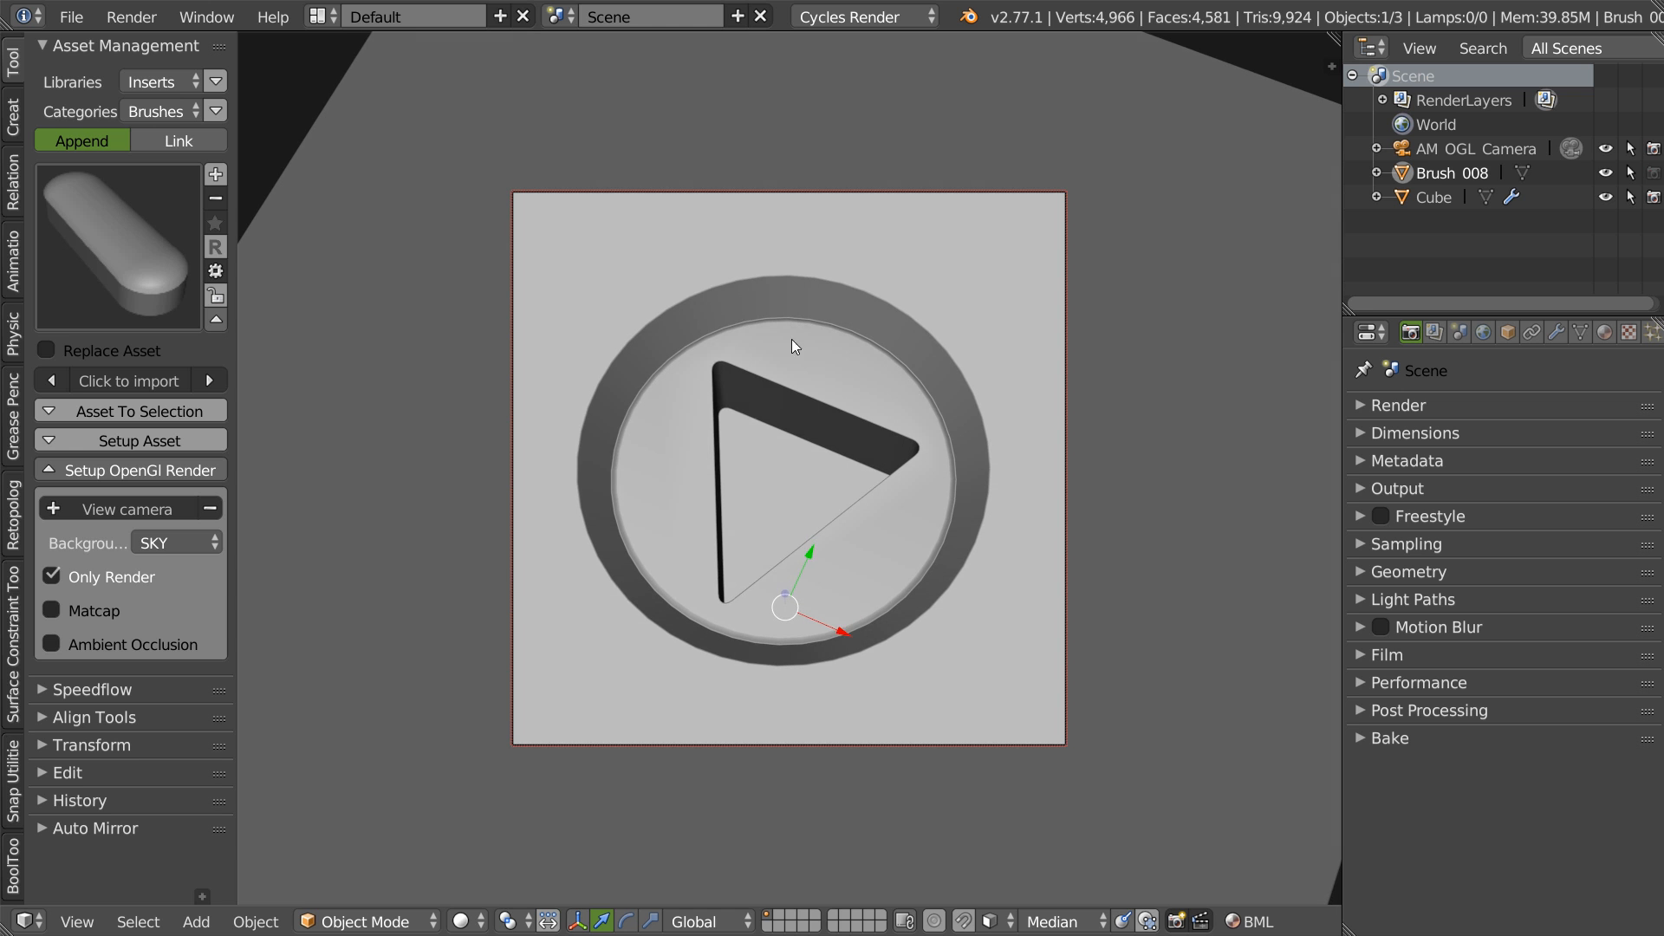
pyautogui.moveTo(730, 412); pyautogui.dragTo(751, 408, button='middle')
pyautogui.moveTo(742, 549); pyautogui.dragTo(358, 542, button='middle')
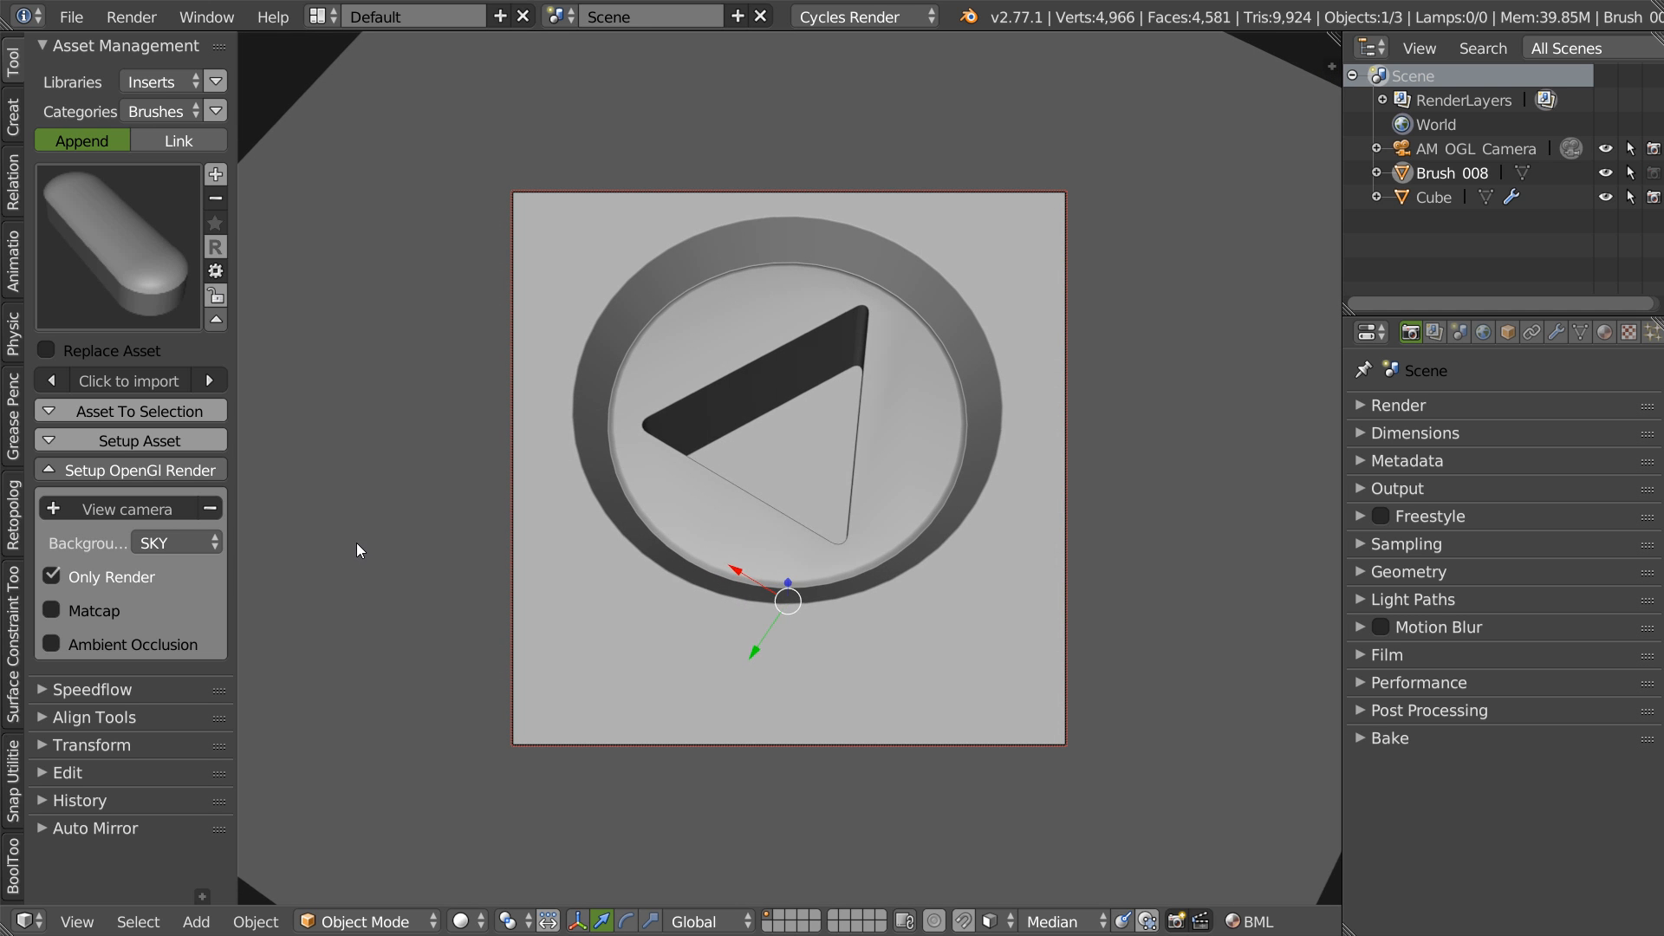
pyautogui.moveTo(736, 444); pyautogui.dragTo(818, 461, button='middle')
pyautogui.scroll(1, 818, 461)
pyautogui.click(1177, 923)
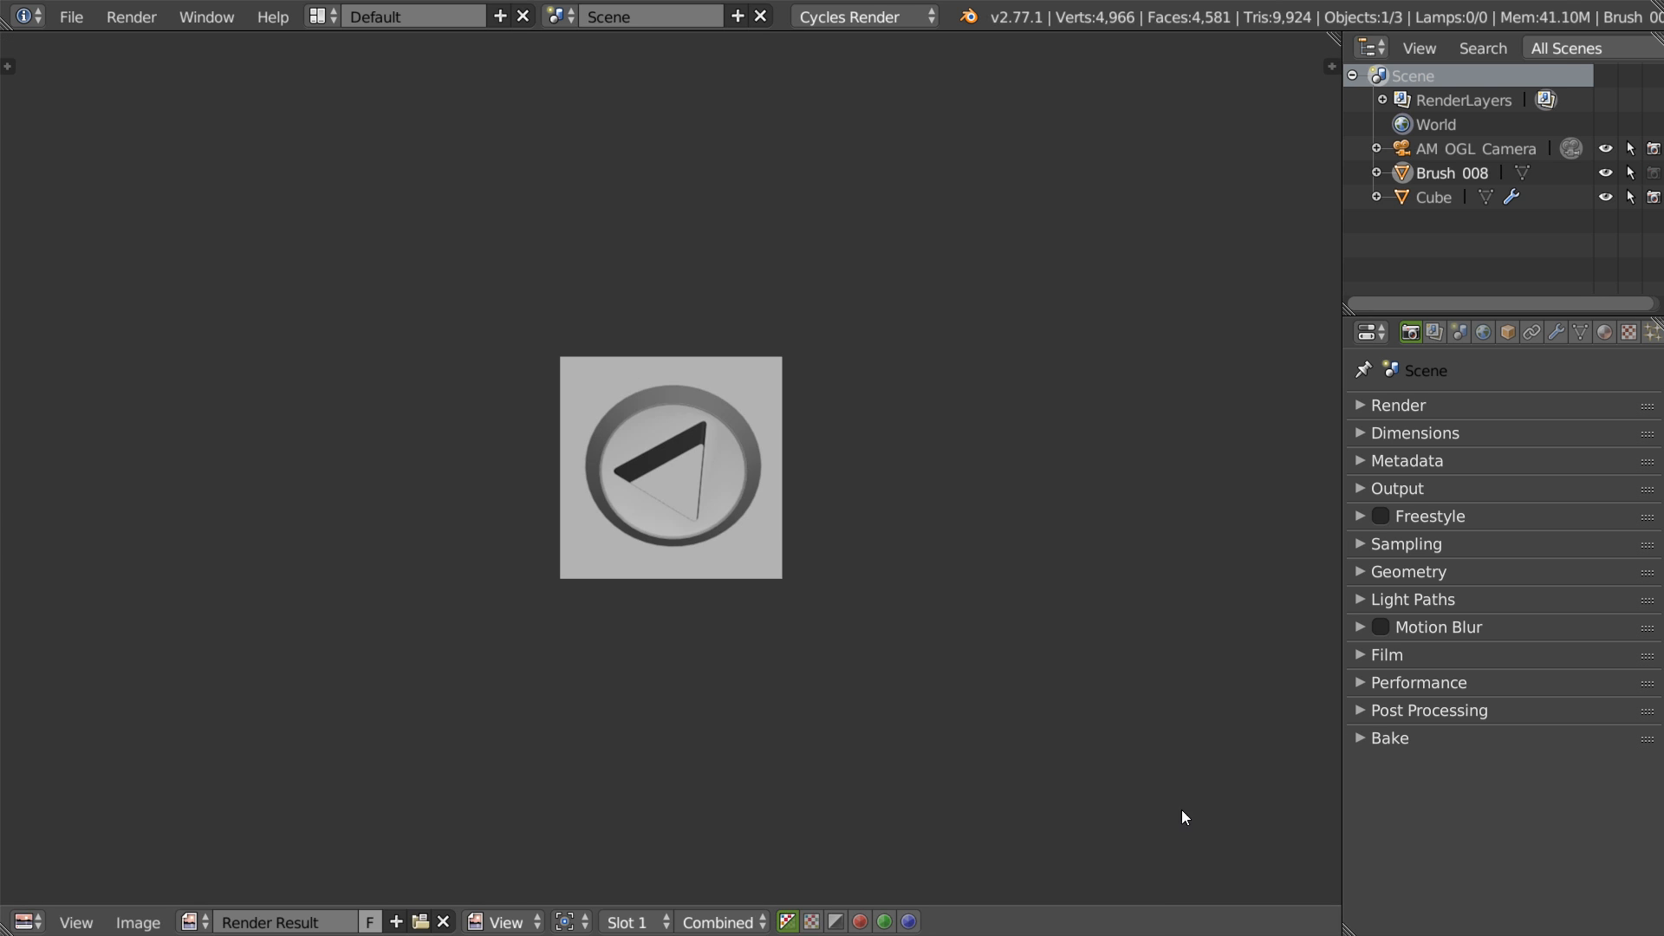
pyautogui.press('Escape')
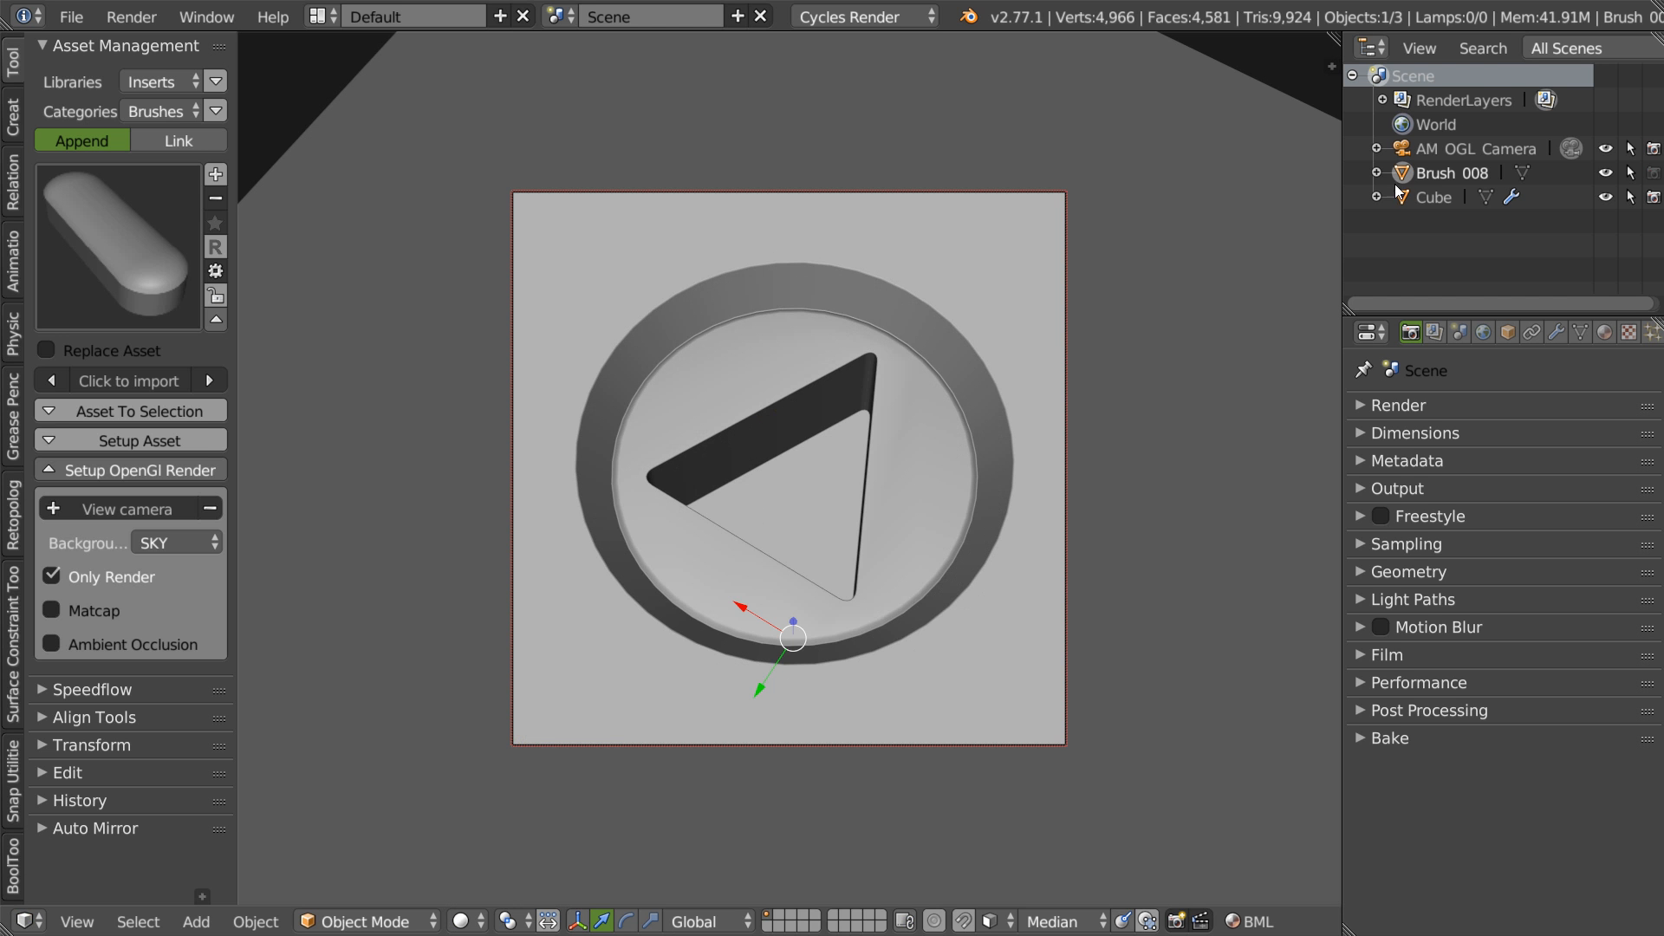
# - Hide the cube, select Brush_008 and centre the view on it
pyautogui.rightClick(968, 298)
pyautogui.press('h')
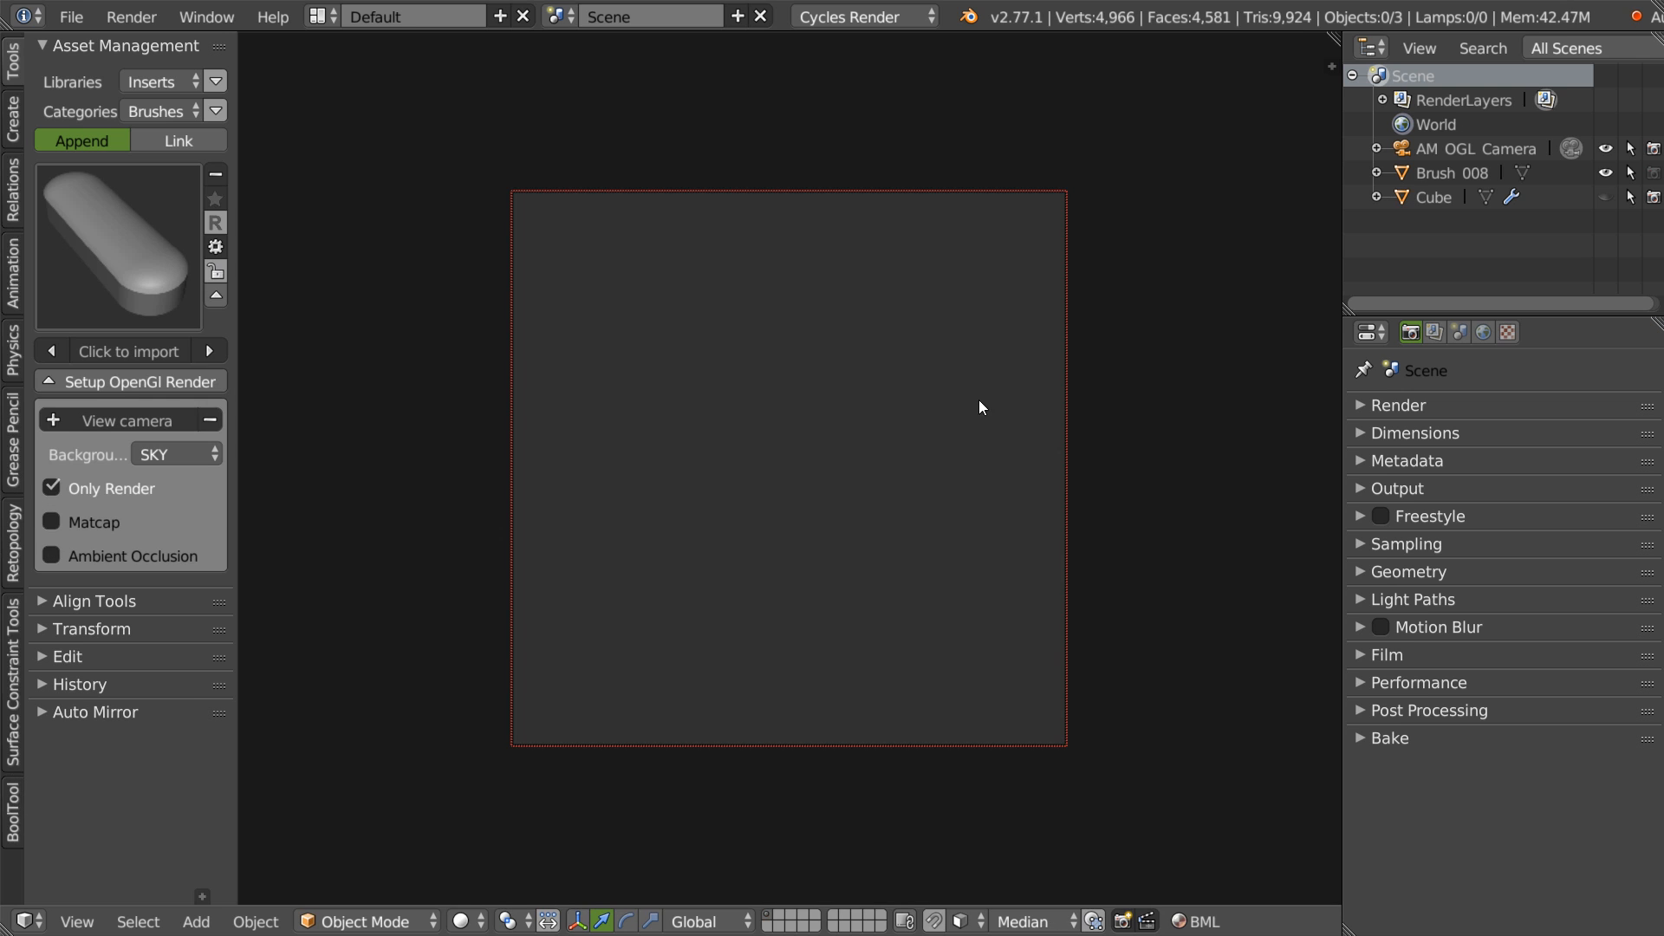
pyautogui.moveTo(917, 376); pyautogui.dragTo(837, 130, button='middle')
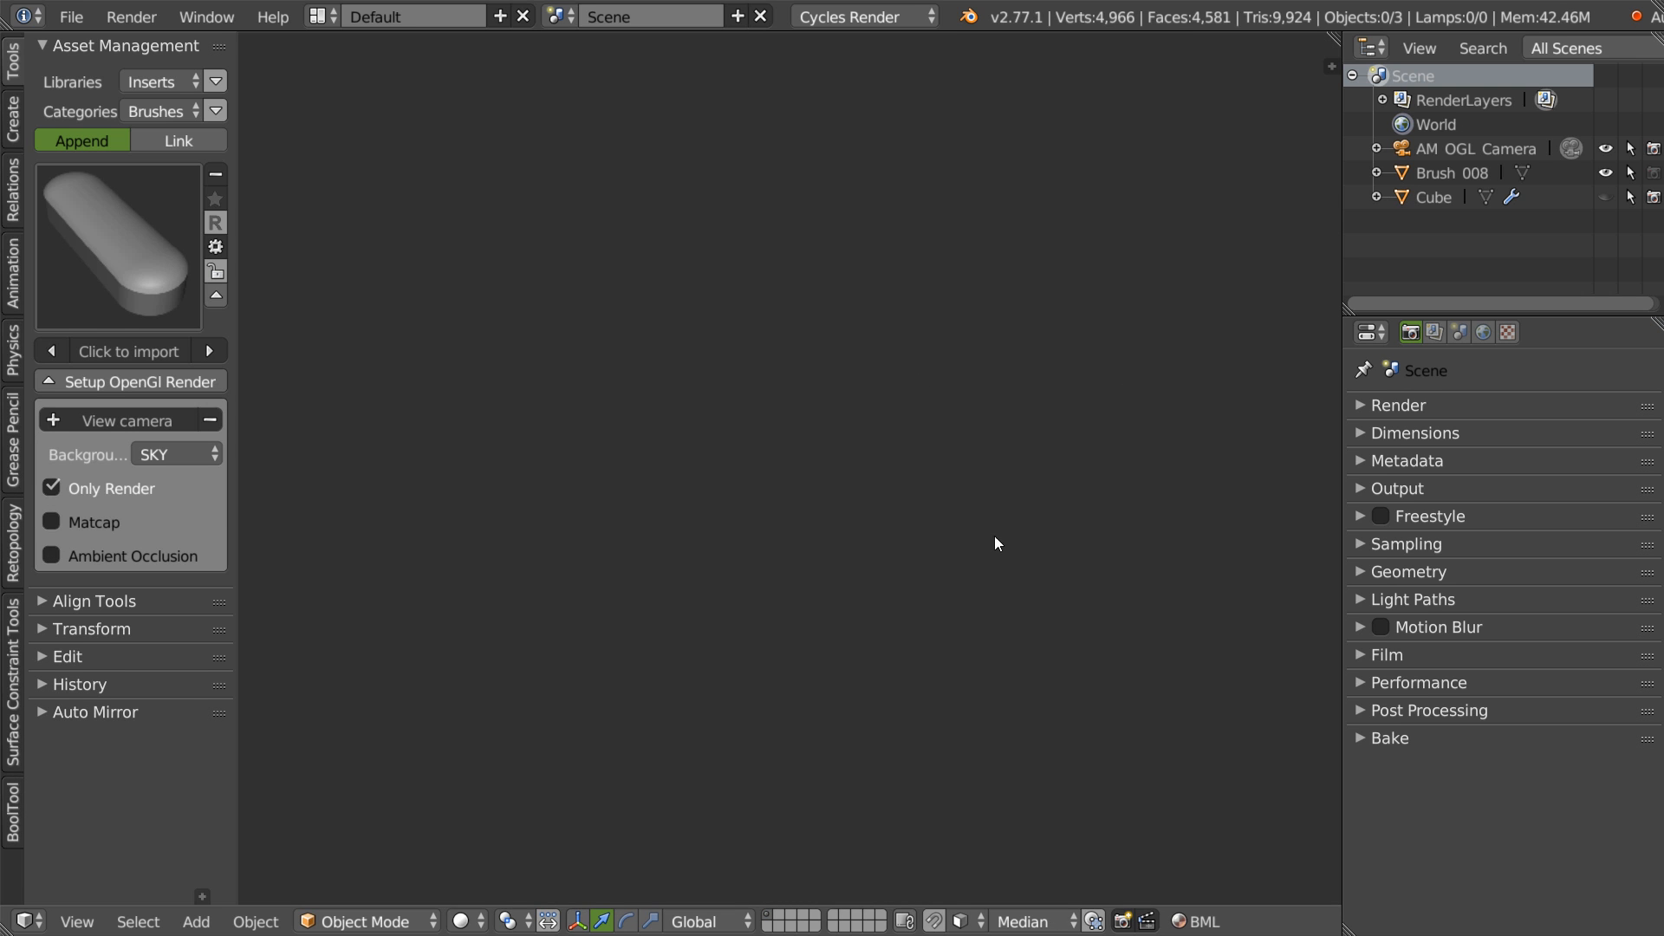
pyautogui.click(1449, 172)
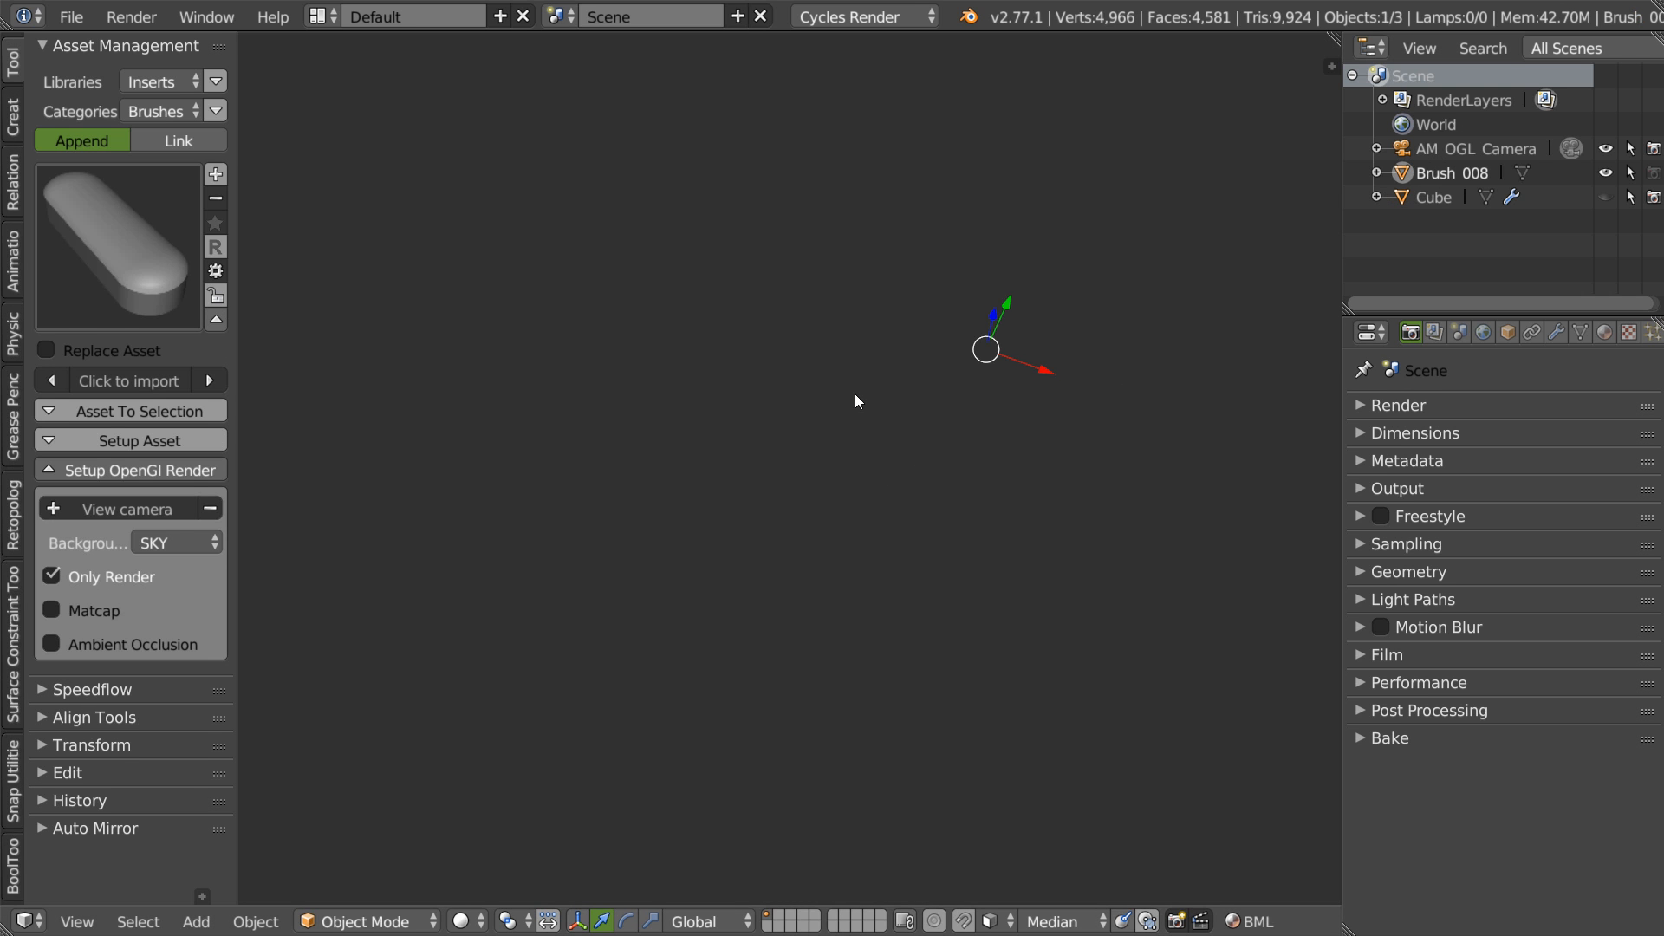
pyautogui.press('KP_Decimal')
pyautogui.moveTo(848, 435); pyautogui.dragTo(861, 383, button='middle')
# - Turn off the Only Render display option and inspect Brush_008 from the side
pyautogui.click(60, 579)
pyautogui.moveTo(866, 414)
pyautogui.mouseDown(button='middle')
pyautogui.moveTo(808, 450)
pyautogui.moveTo(856, 300)
pyautogui.moveTo(5, 617)
pyautogui.mouseUp(button='middle')
pyautogui.scroll(-3, 808, 450)
pyautogui.click(56, 576)
pyautogui.moveTo(832, 528); pyautogui.dragTo(977, 483, button='middle')
pyautogui.press('Tab')
pyautogui.press('Tab')
pyautogui.click(54, 579)
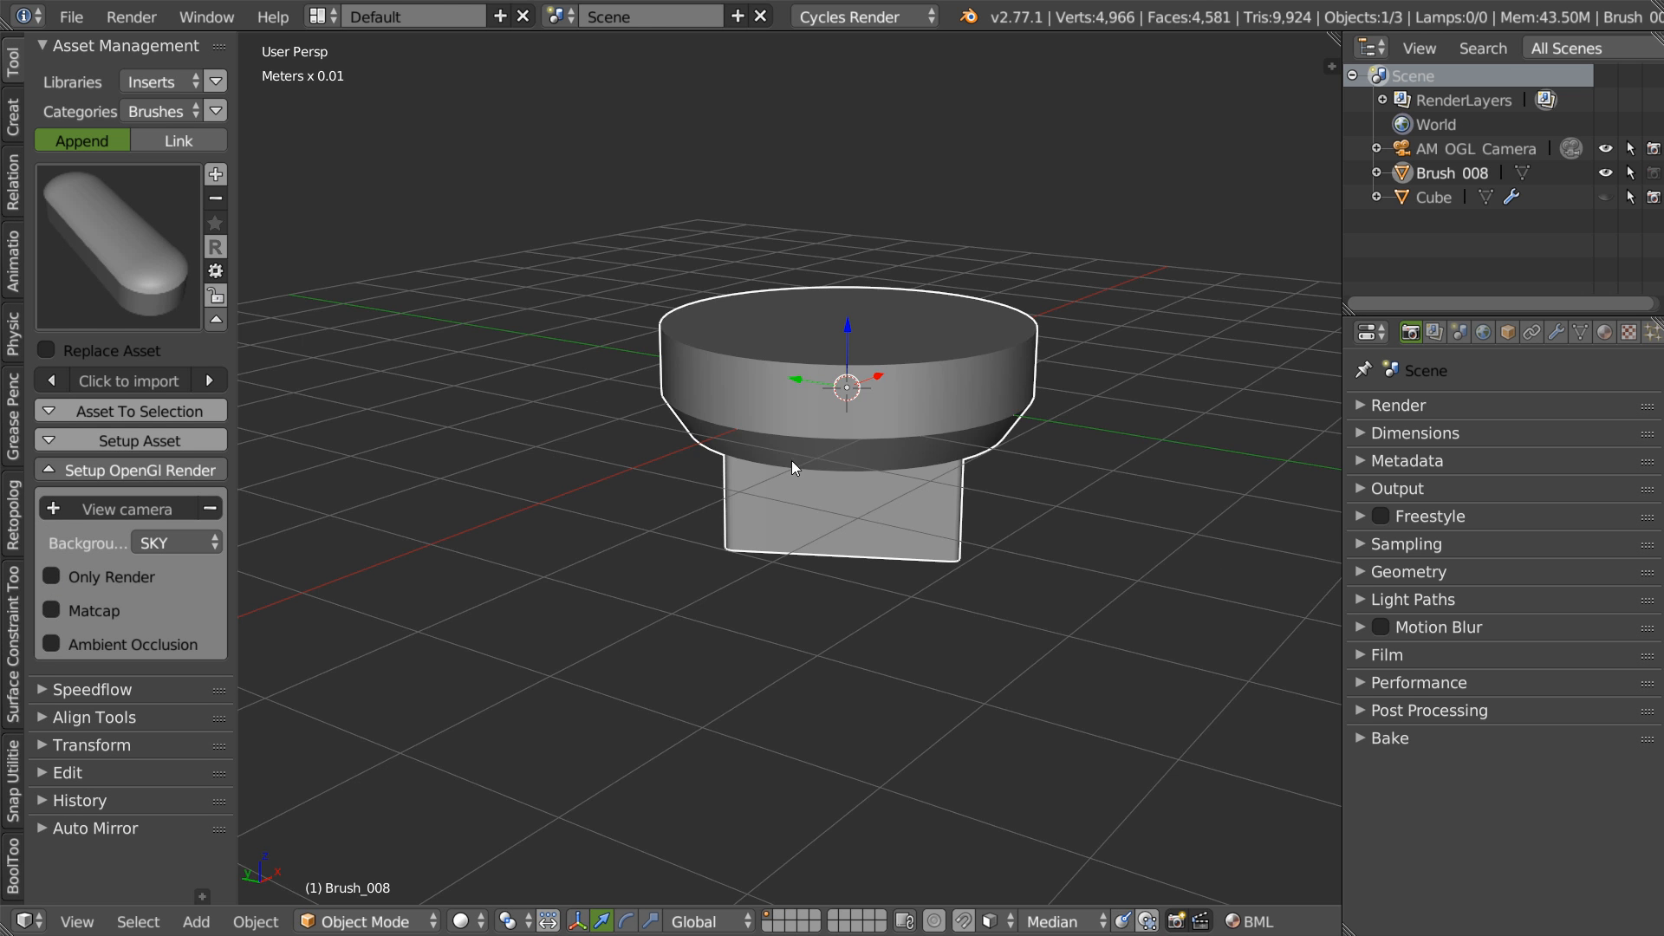
pyautogui.moveTo(868, 429)
pyautogui.mouseDown(button='middle')
pyautogui.moveTo(749, 409)
pyautogui.moveTo(767, 279)
pyautogui.moveTo(764, 424)
pyautogui.moveTo(665, 352)
pyautogui.mouseUp(button='middle')
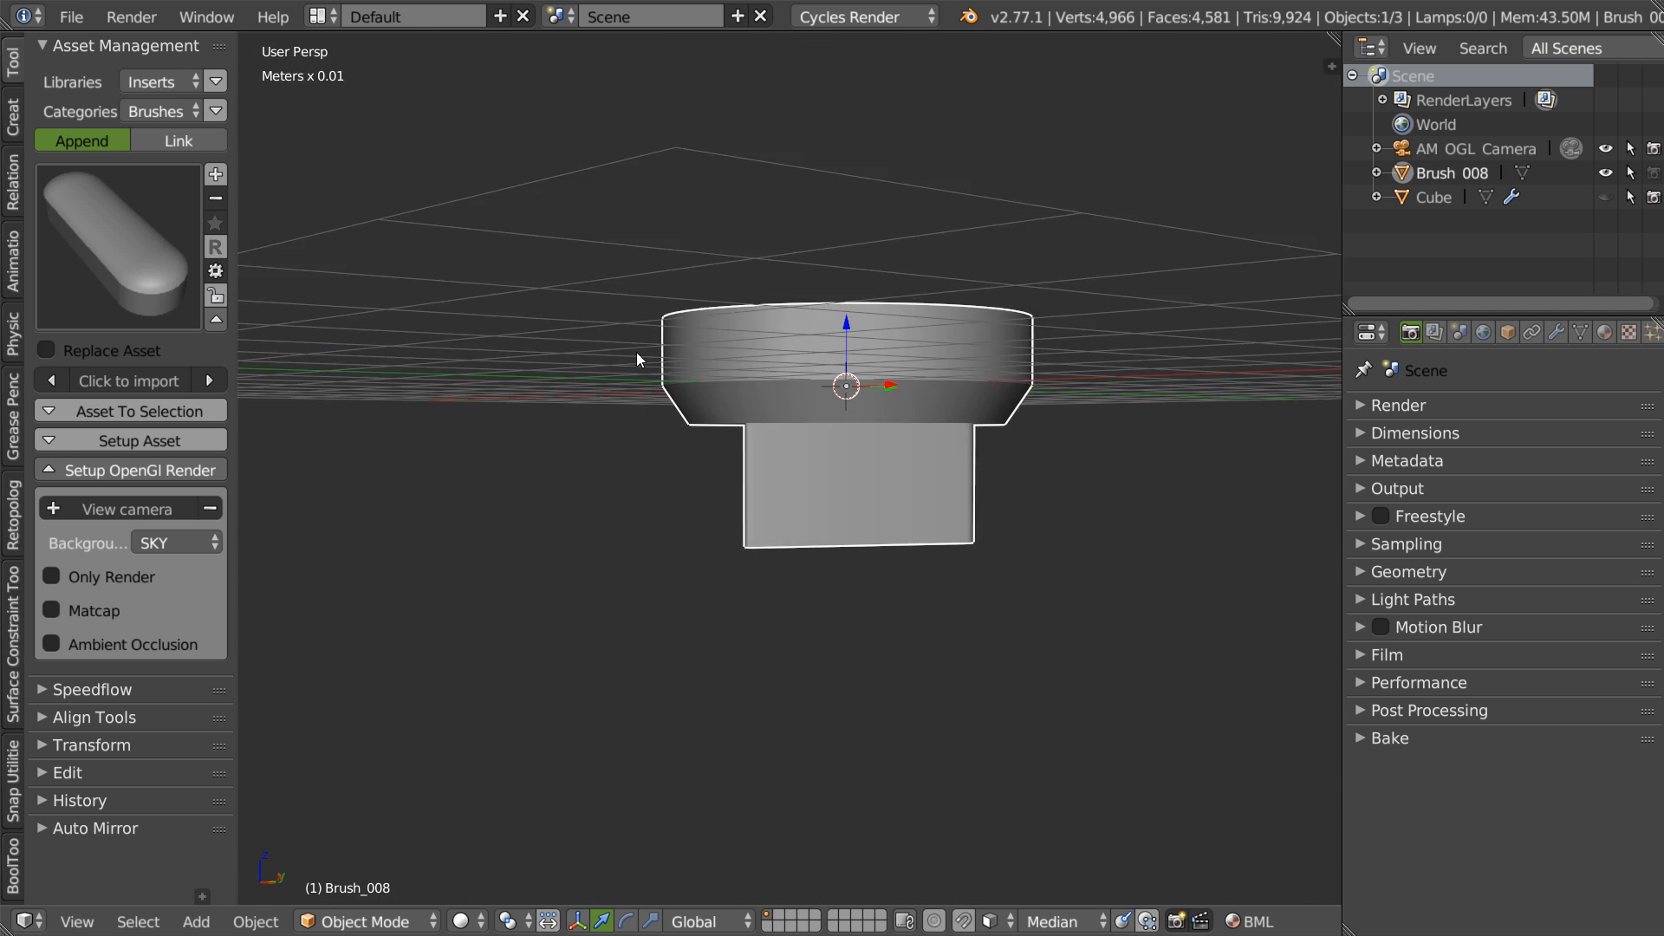
# - Add Brush_008 to the Brushes category of the Inserts library, using the rendered image Render Result as its thumbnail
pyautogui.press('KP_3')
pyautogui.moveTo(898, 418)
pyautogui.keyDown('ctrl'); pyautogui.mouseDown(button='middle')
pyautogui.moveTo(883, 342)
pyautogui.moveTo(892, 366)
pyautogui.mouseUp(button='middle'); pyautogui.keyUp('ctrl')
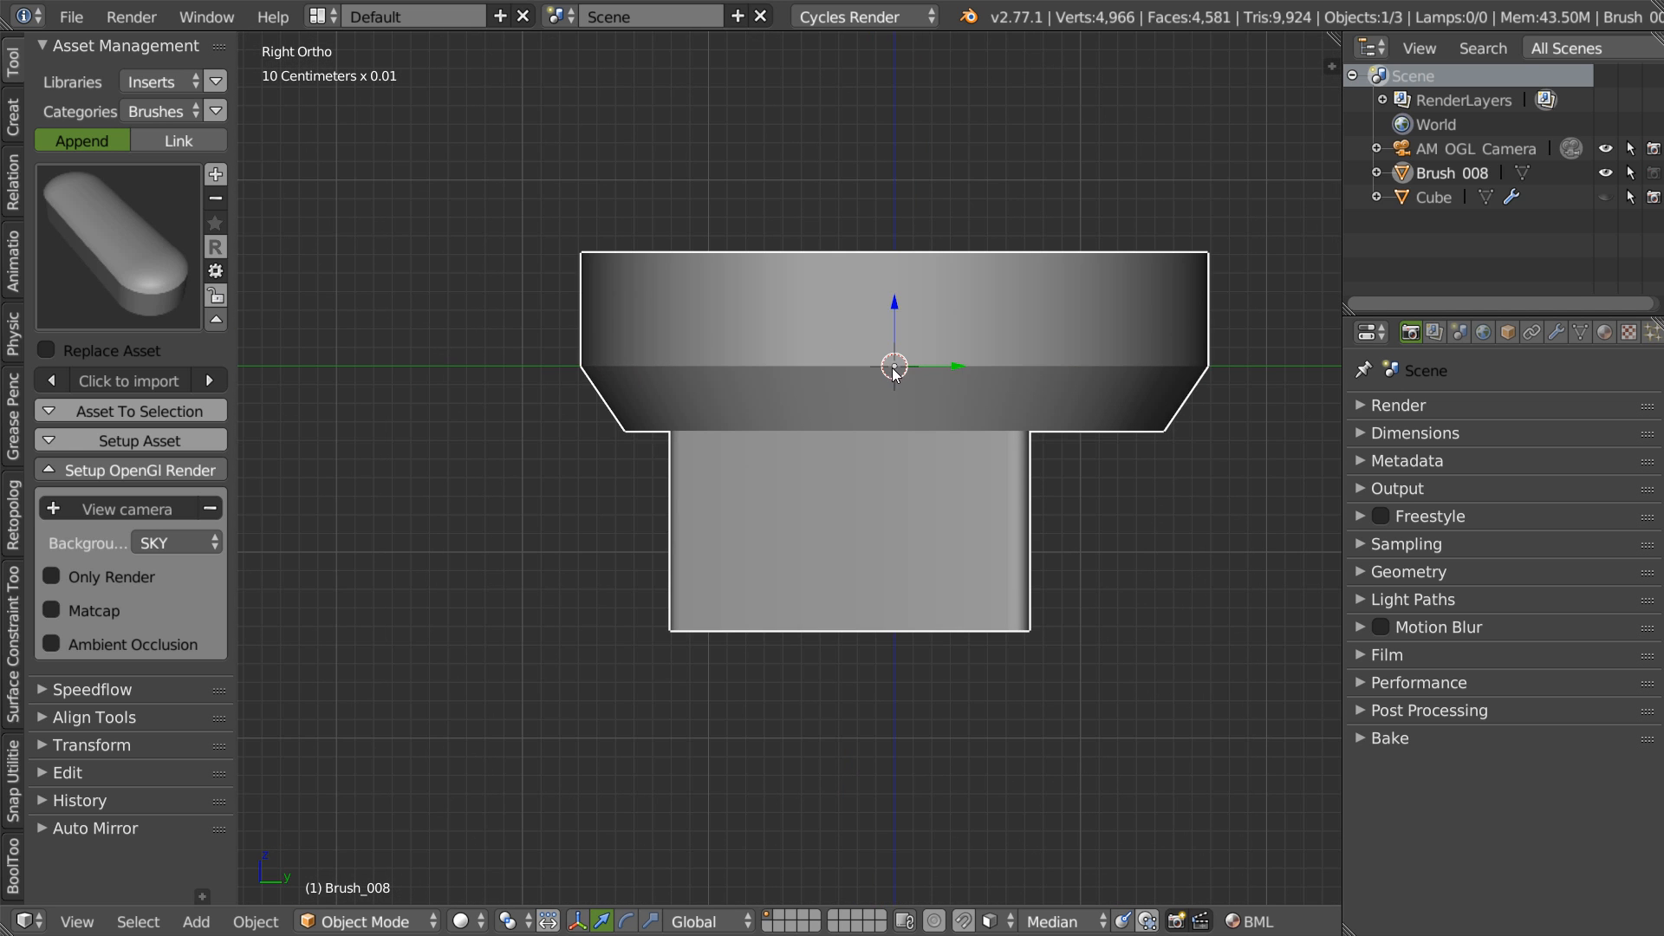
pyautogui.scroll(-3, 891, 368)
pyautogui.moveTo(798, 403); pyautogui.dragTo(1231, 288, button='middle')
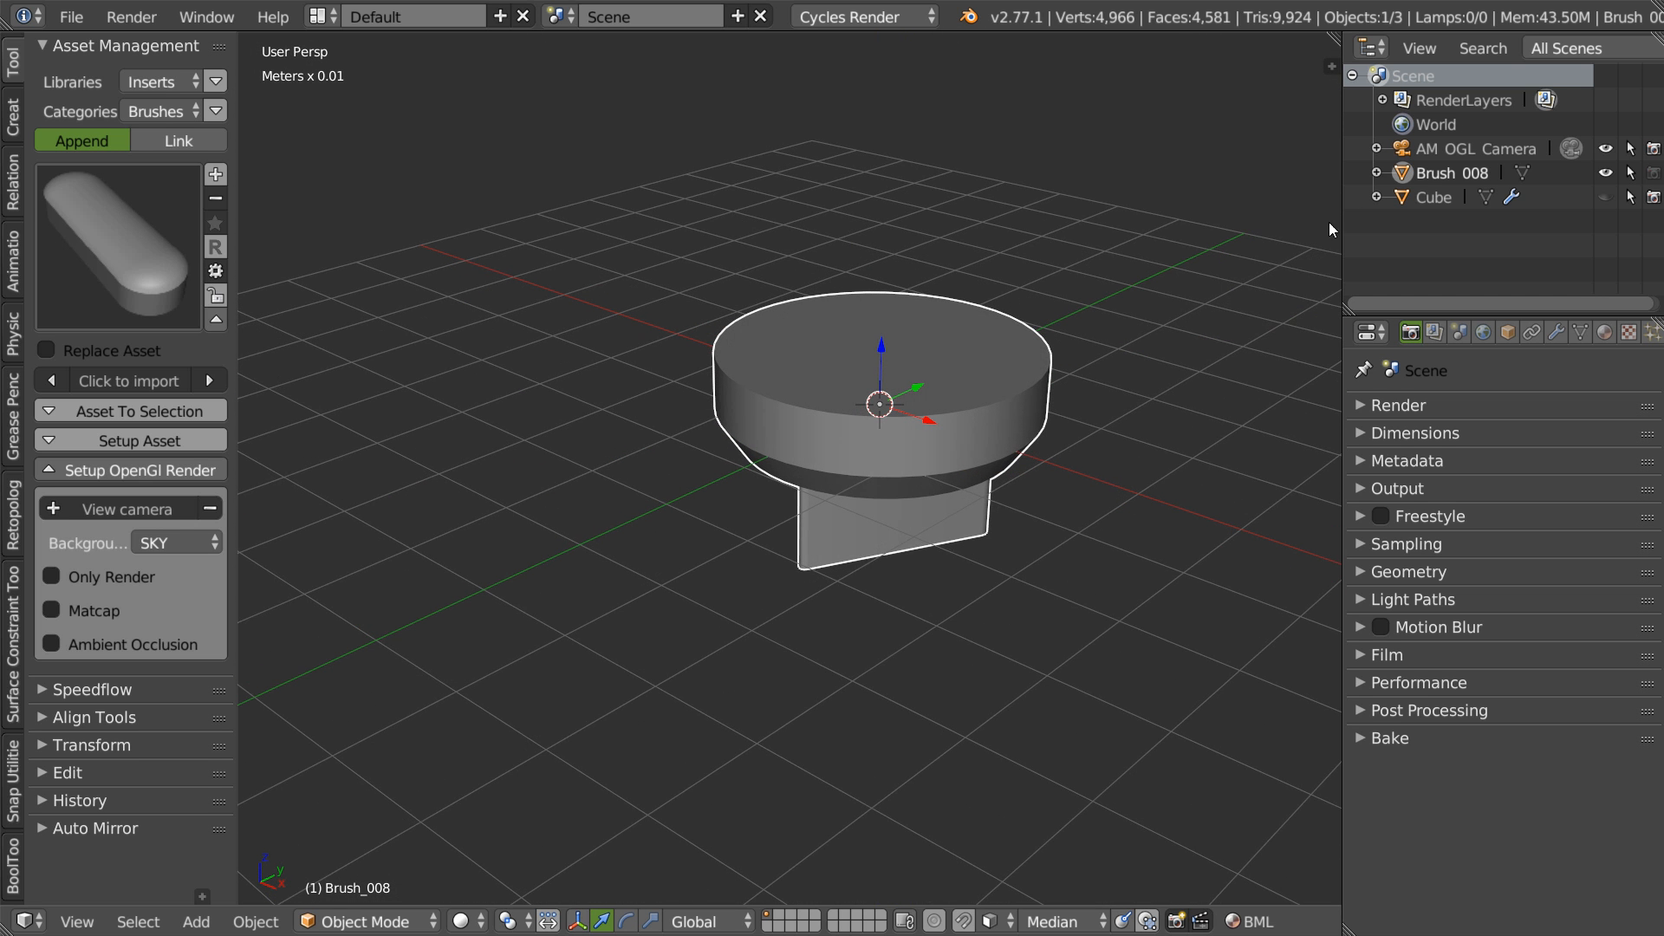
pyautogui.click(216, 174)
pyautogui.click(184, 150)
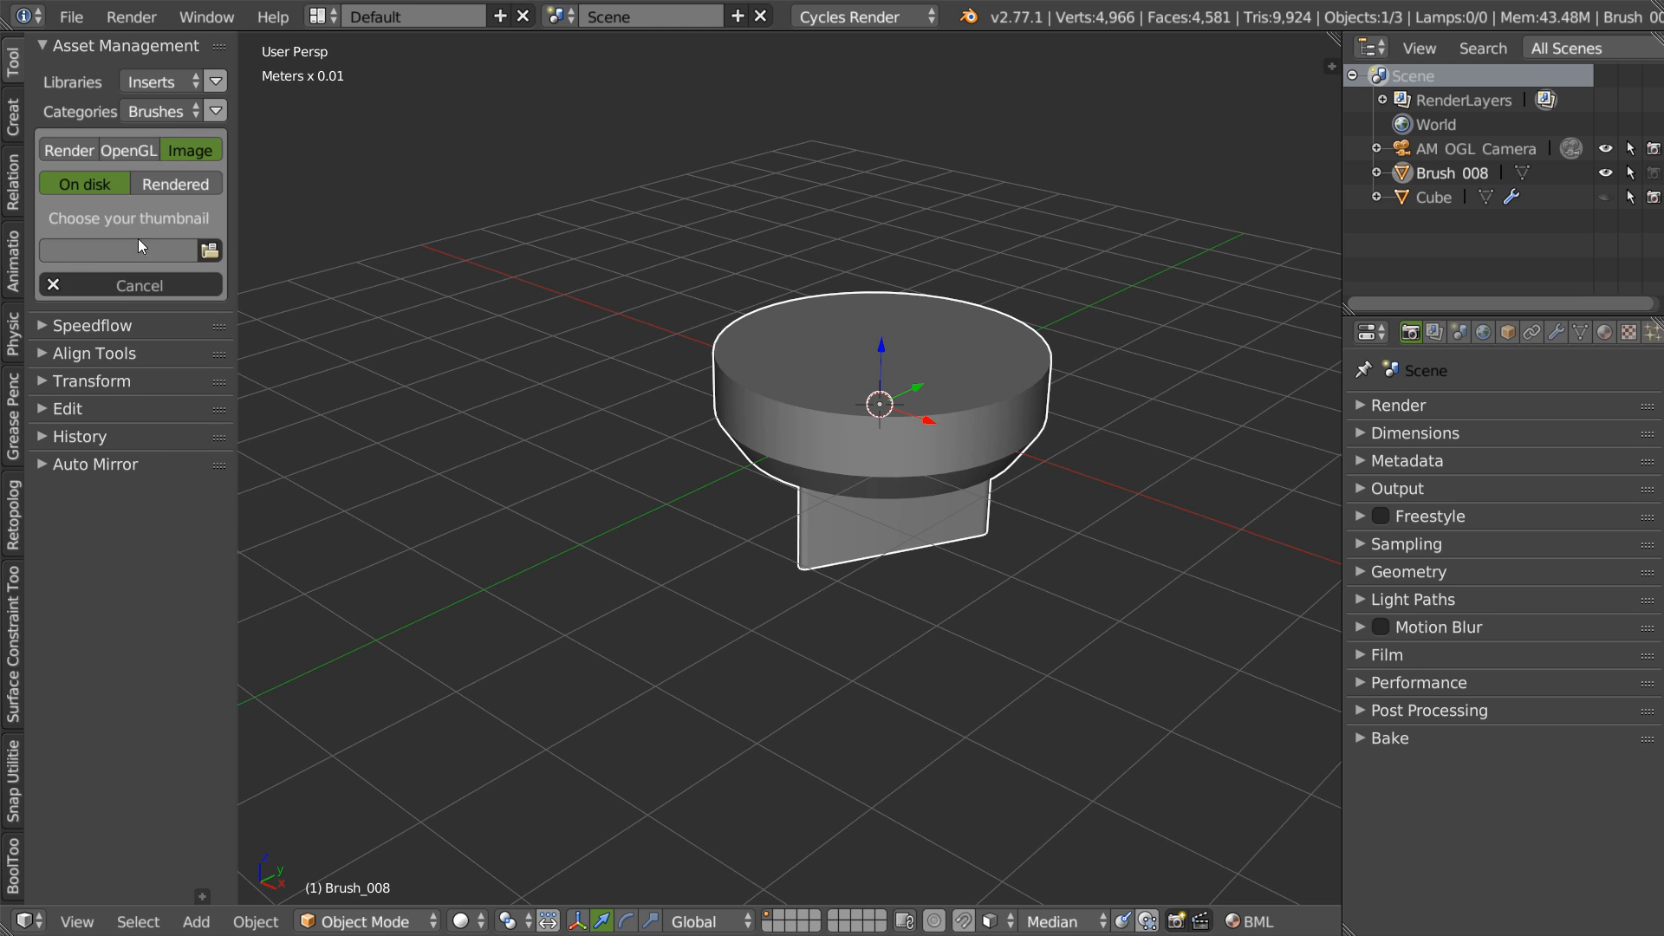
pyautogui.click(173, 184)
pyautogui.click(104, 216)
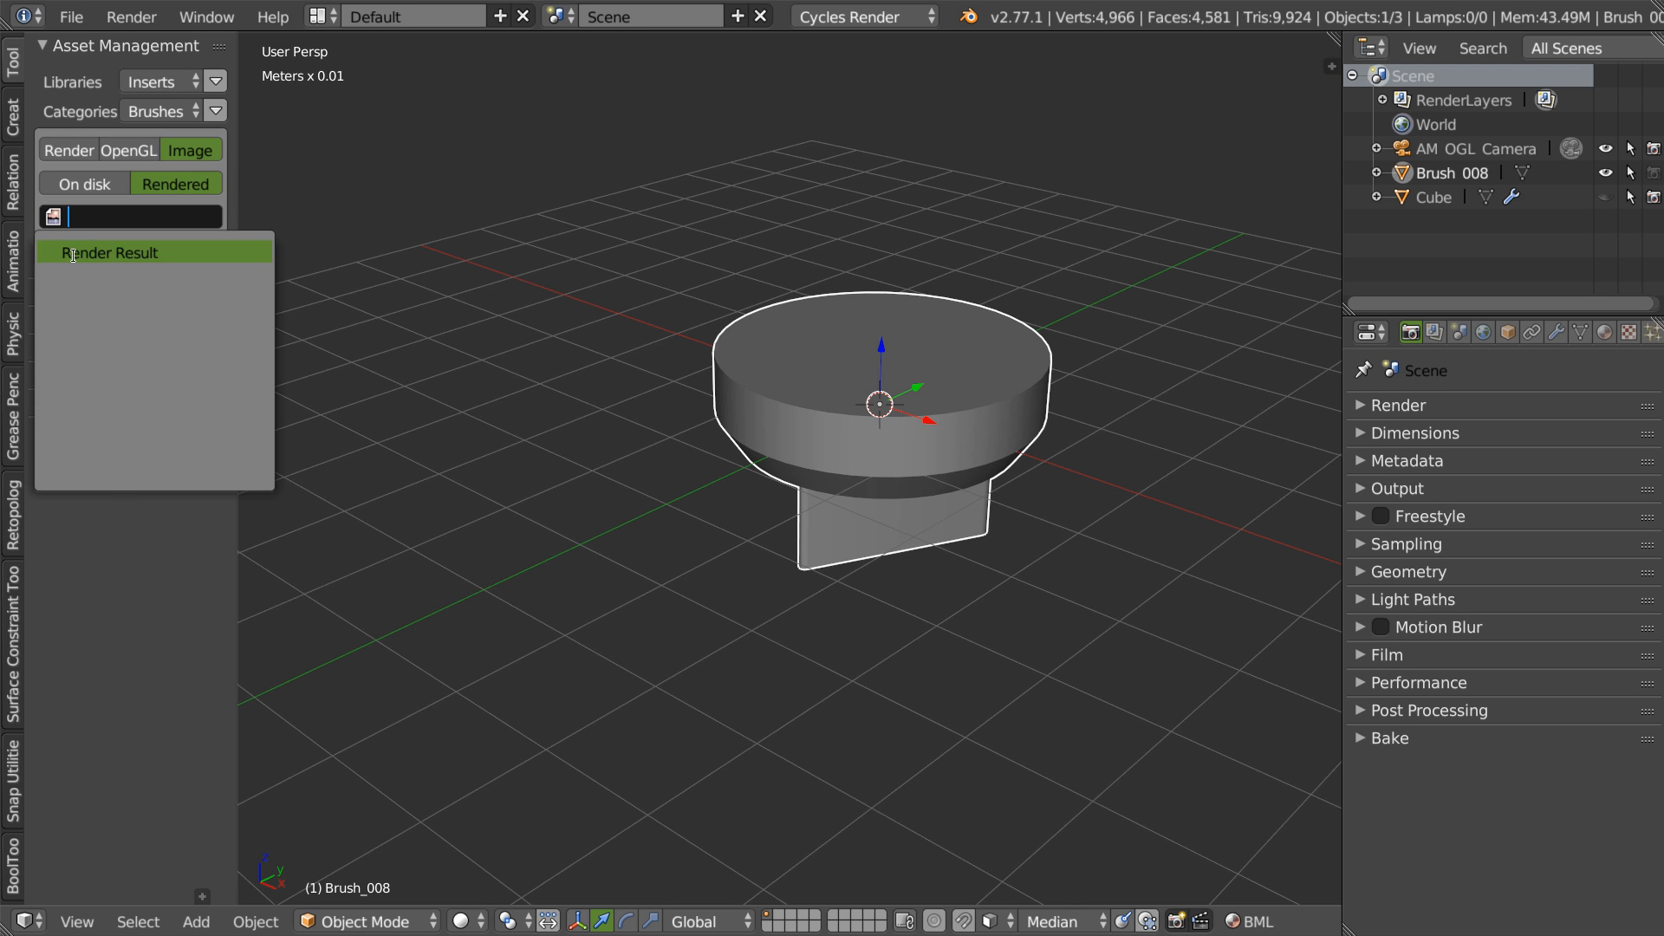
pyautogui.click(72, 253)
pyautogui.click(92, 255)
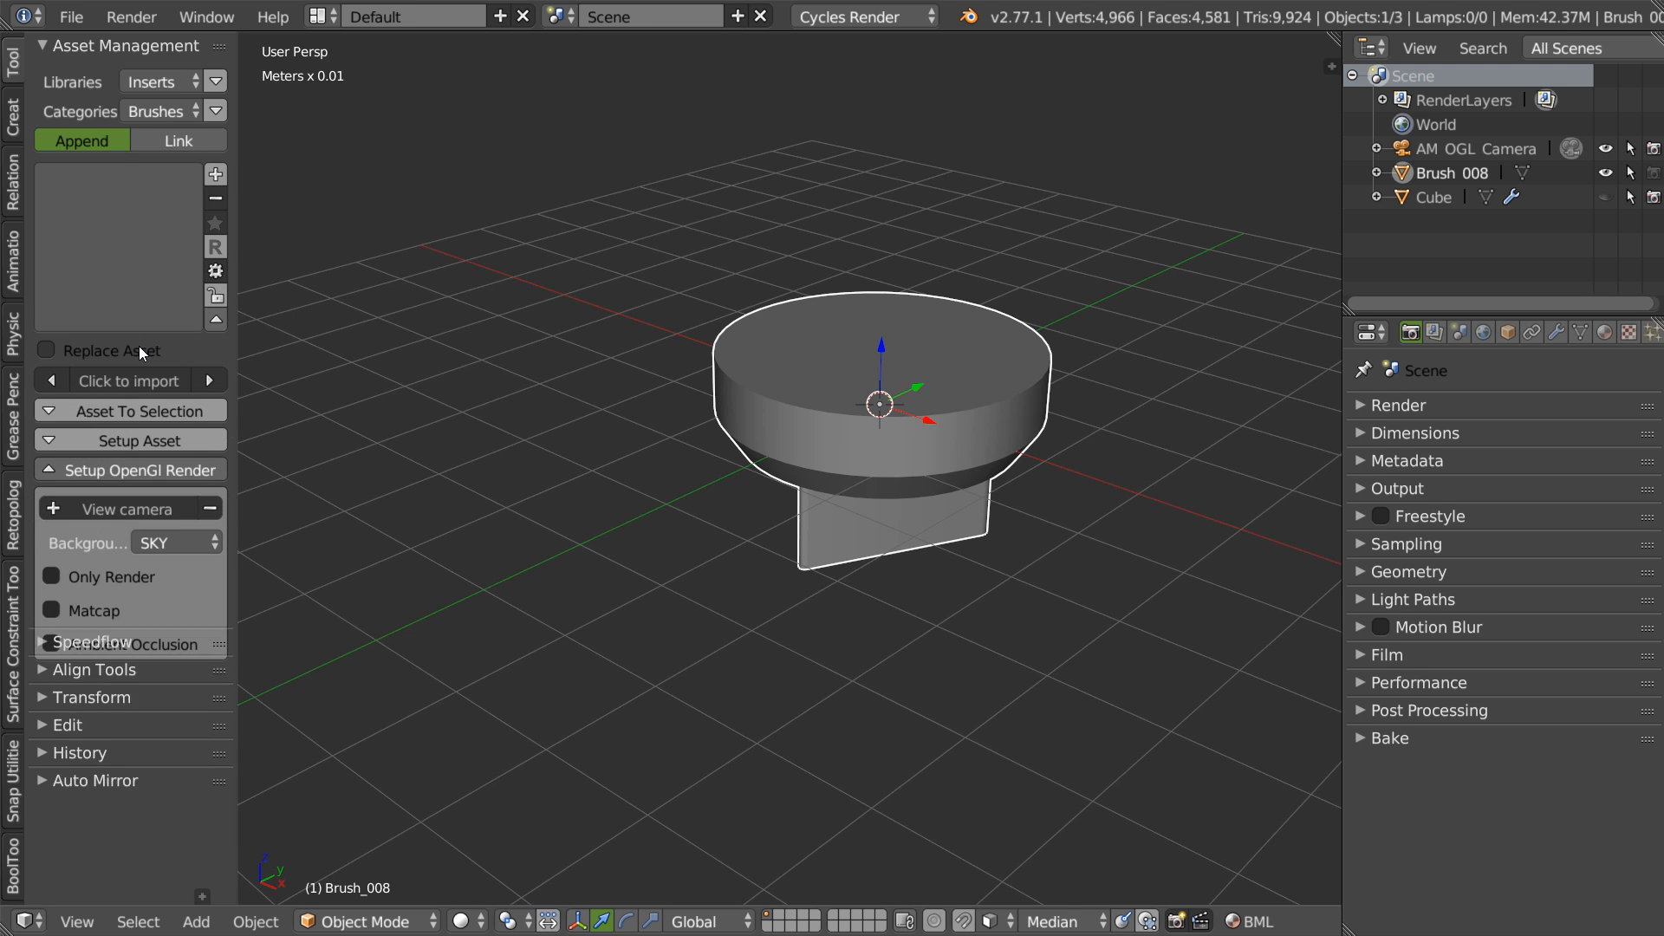
pyautogui.click(104, 258)
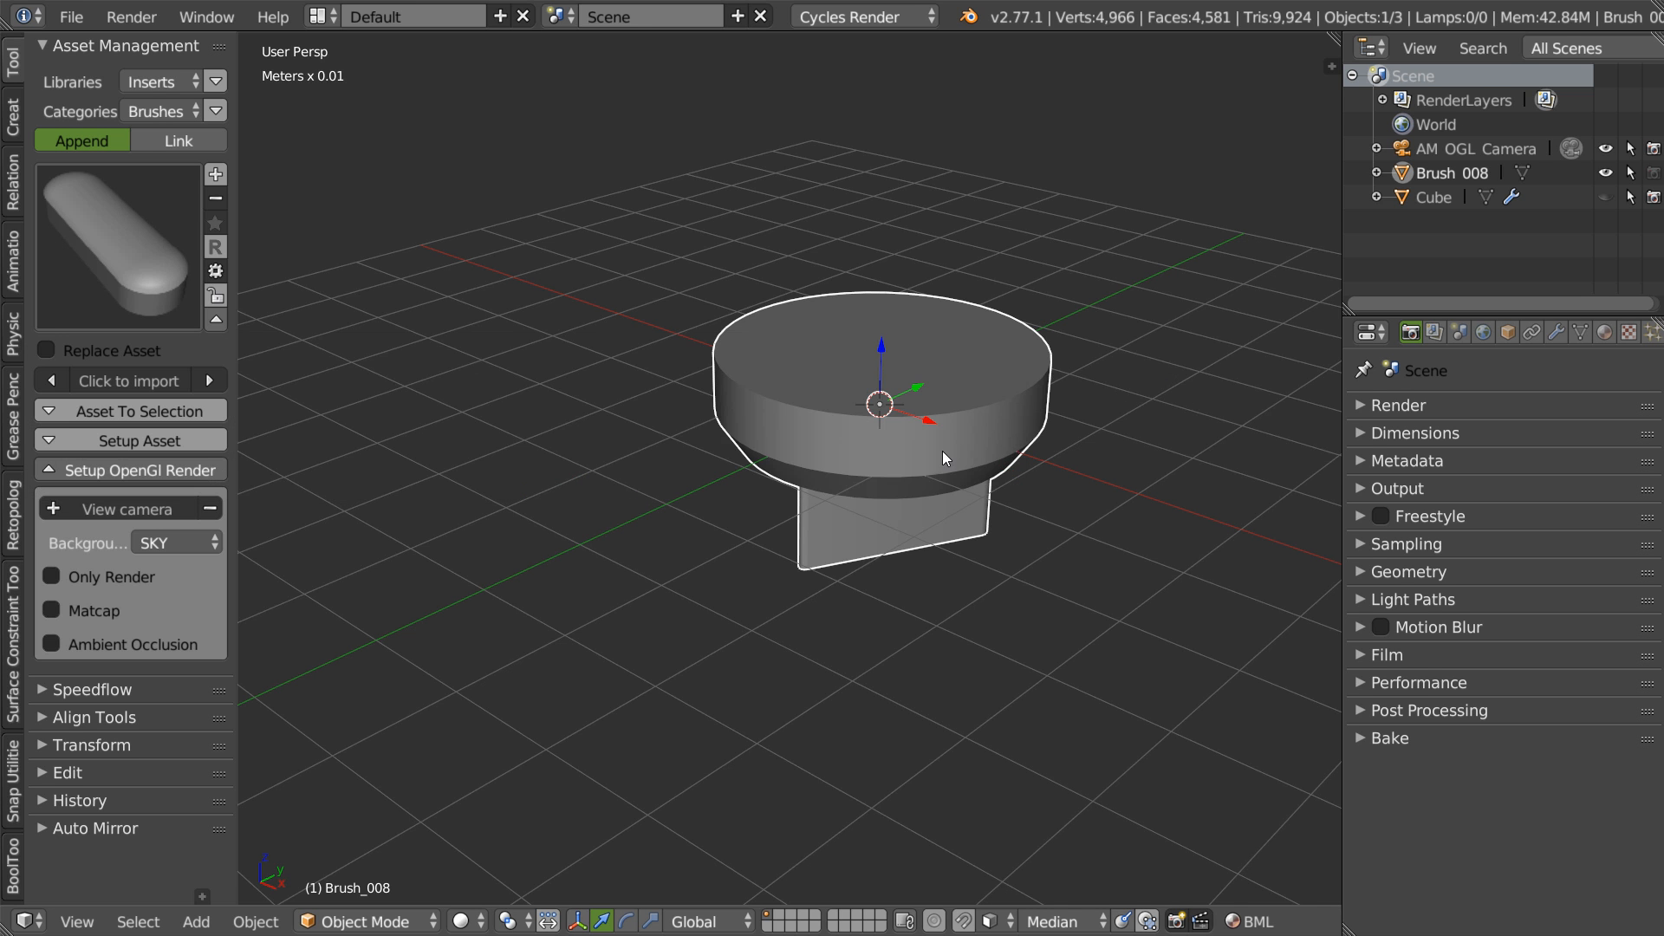
# - Create a new scene with copied settings and import the Brush_008 asset into it from the library
pyautogui.moveTo(848, 456); pyautogui.dragTo(843, 445, button='middle')
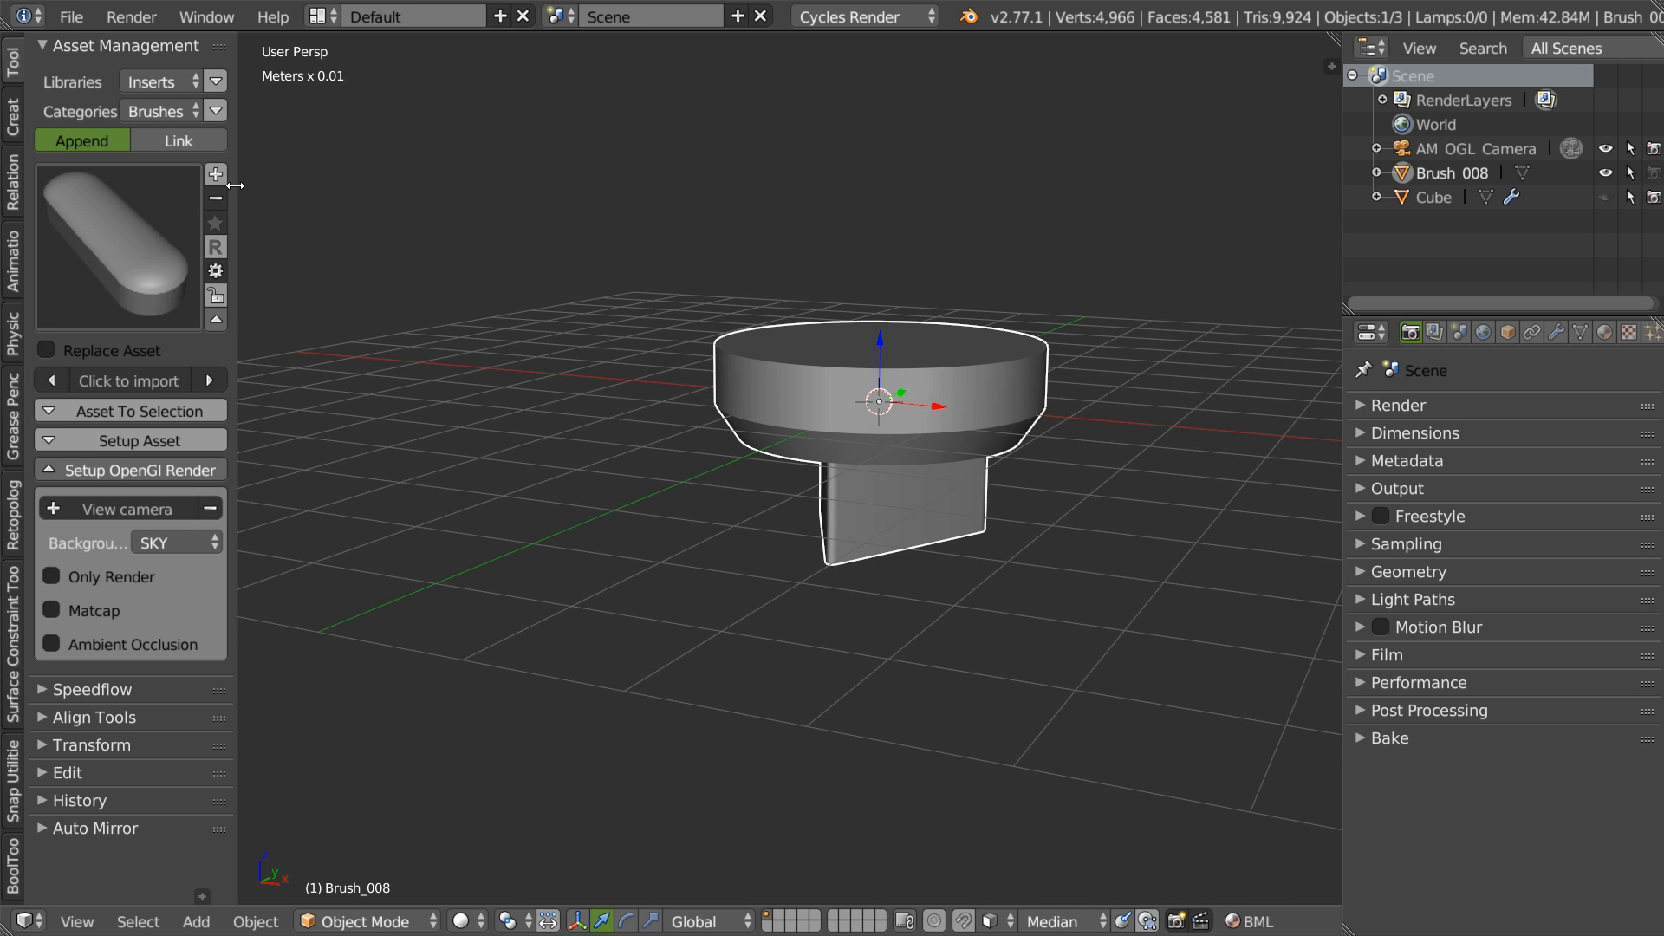
pyautogui.click(738, 17)
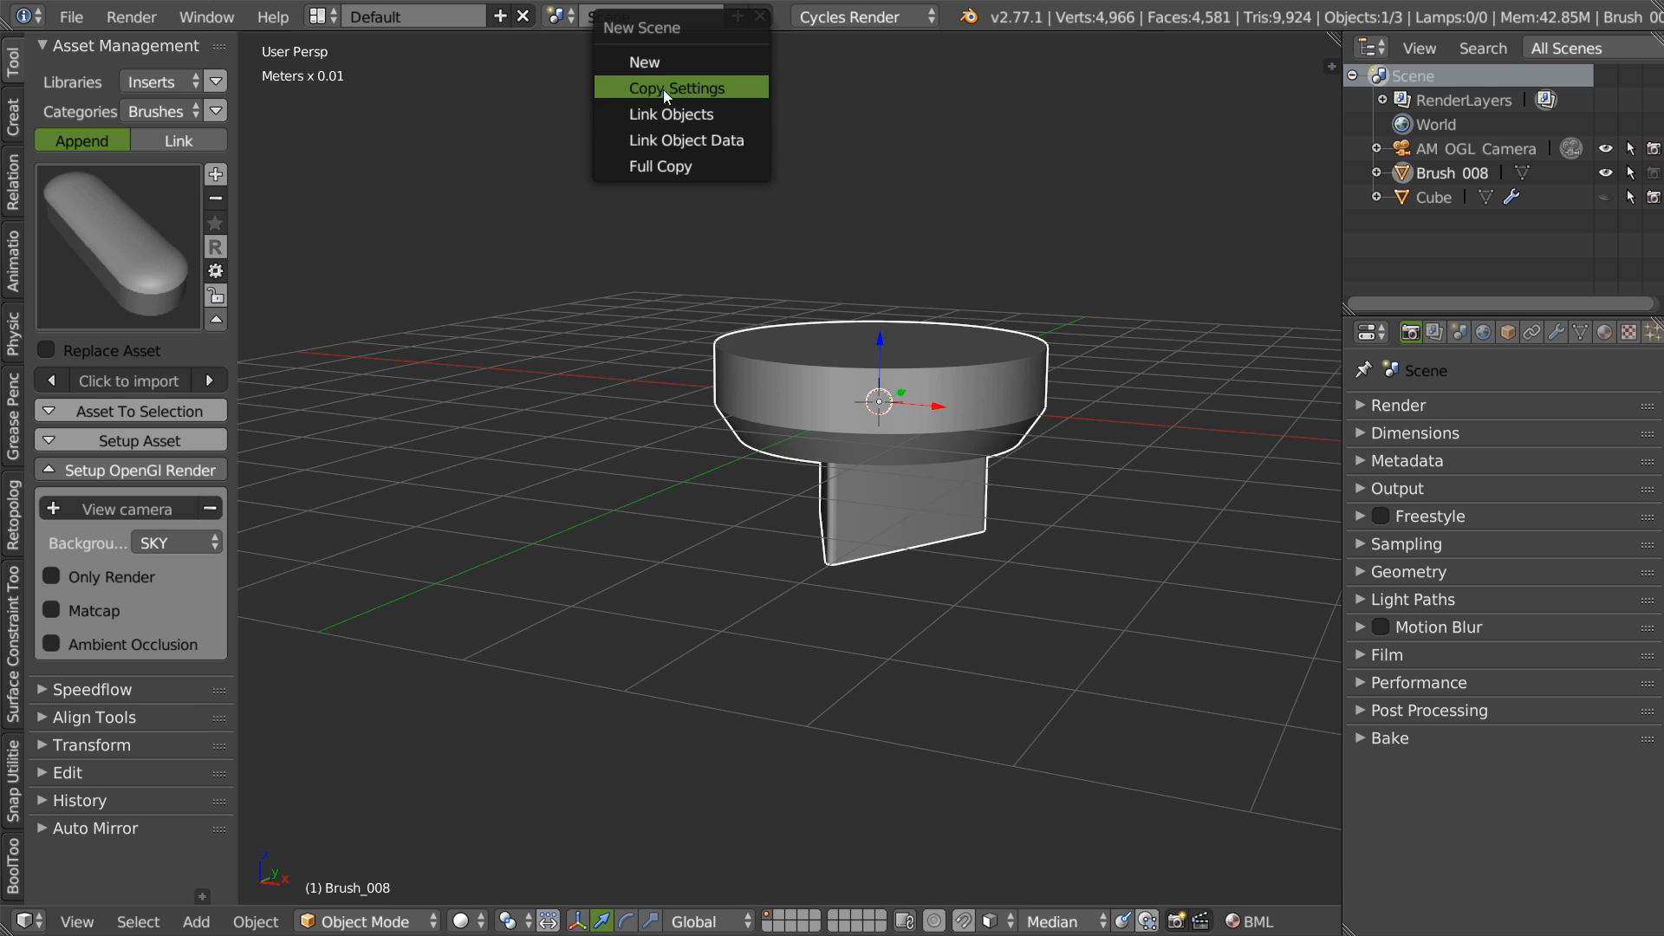
pyautogui.click(664, 89)
pyautogui.click(132, 312)
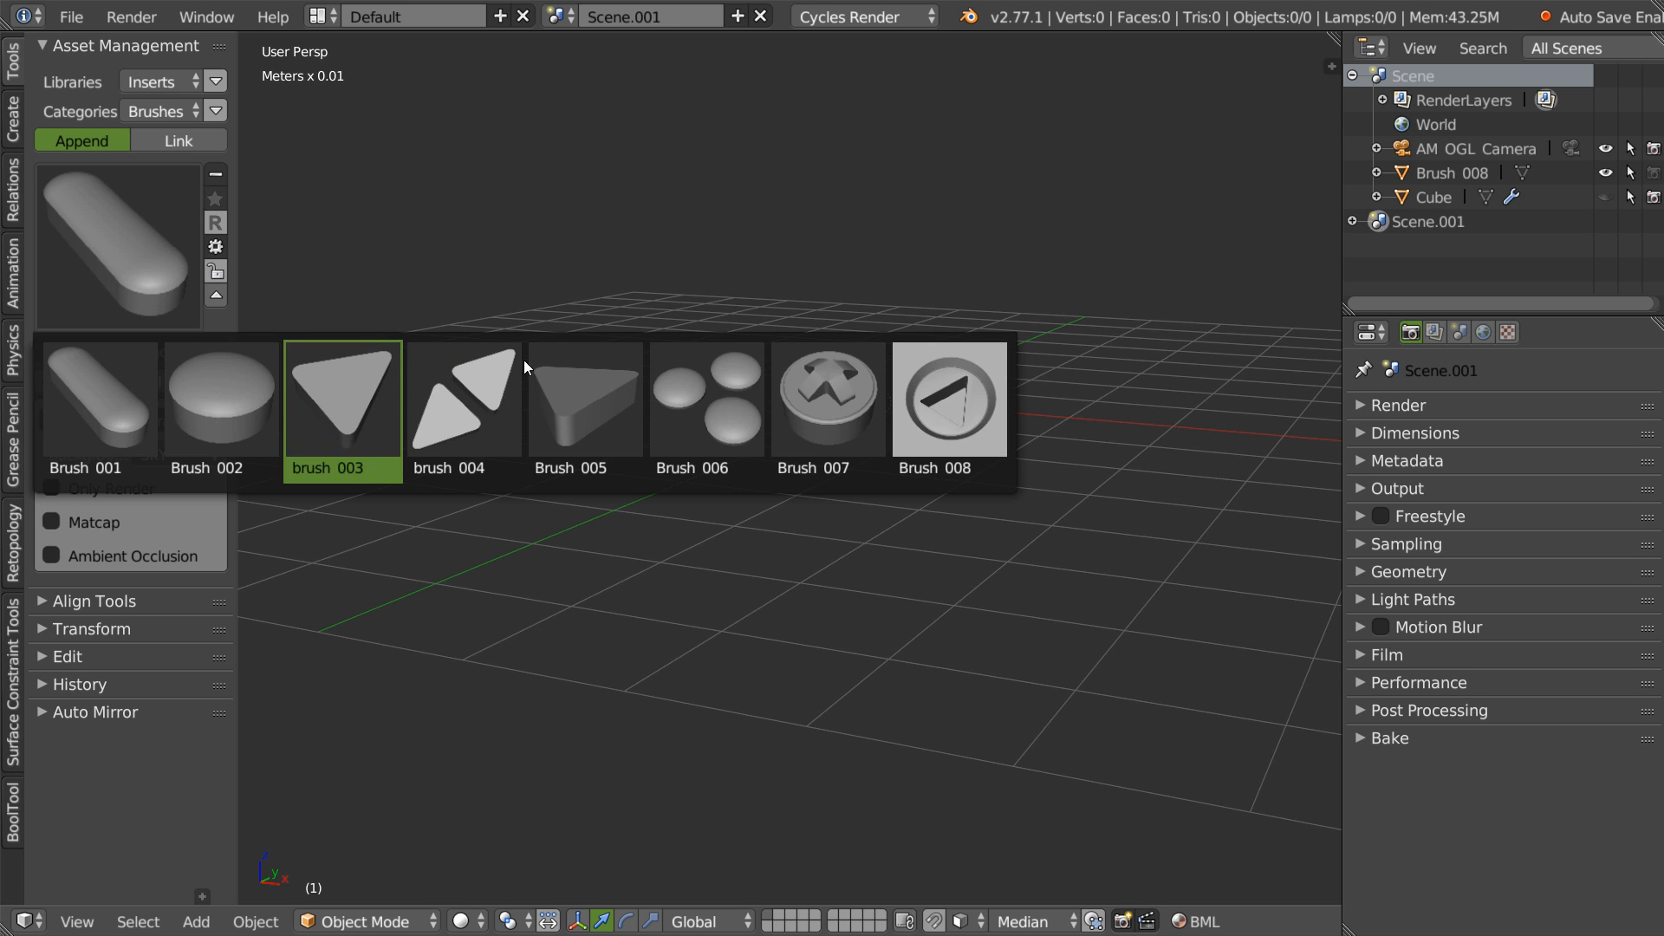
pyautogui.click(942, 388)
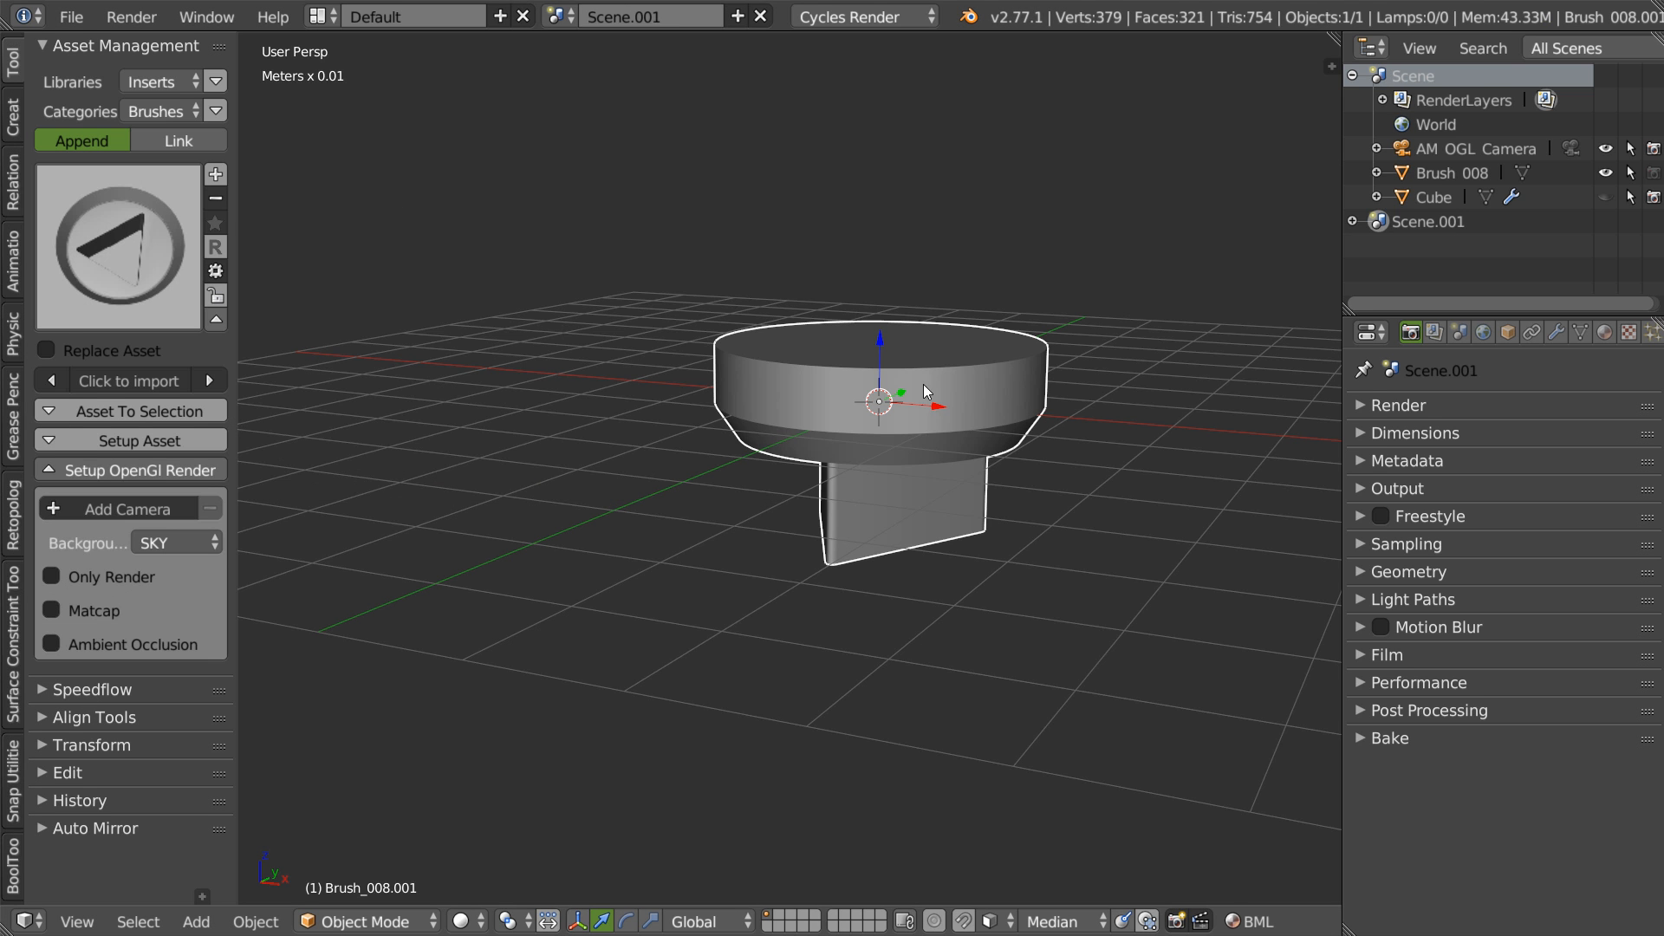
# - Limit the outliner to the current scene and delete the test scene Scene.001
pyautogui.click(1564, 48)
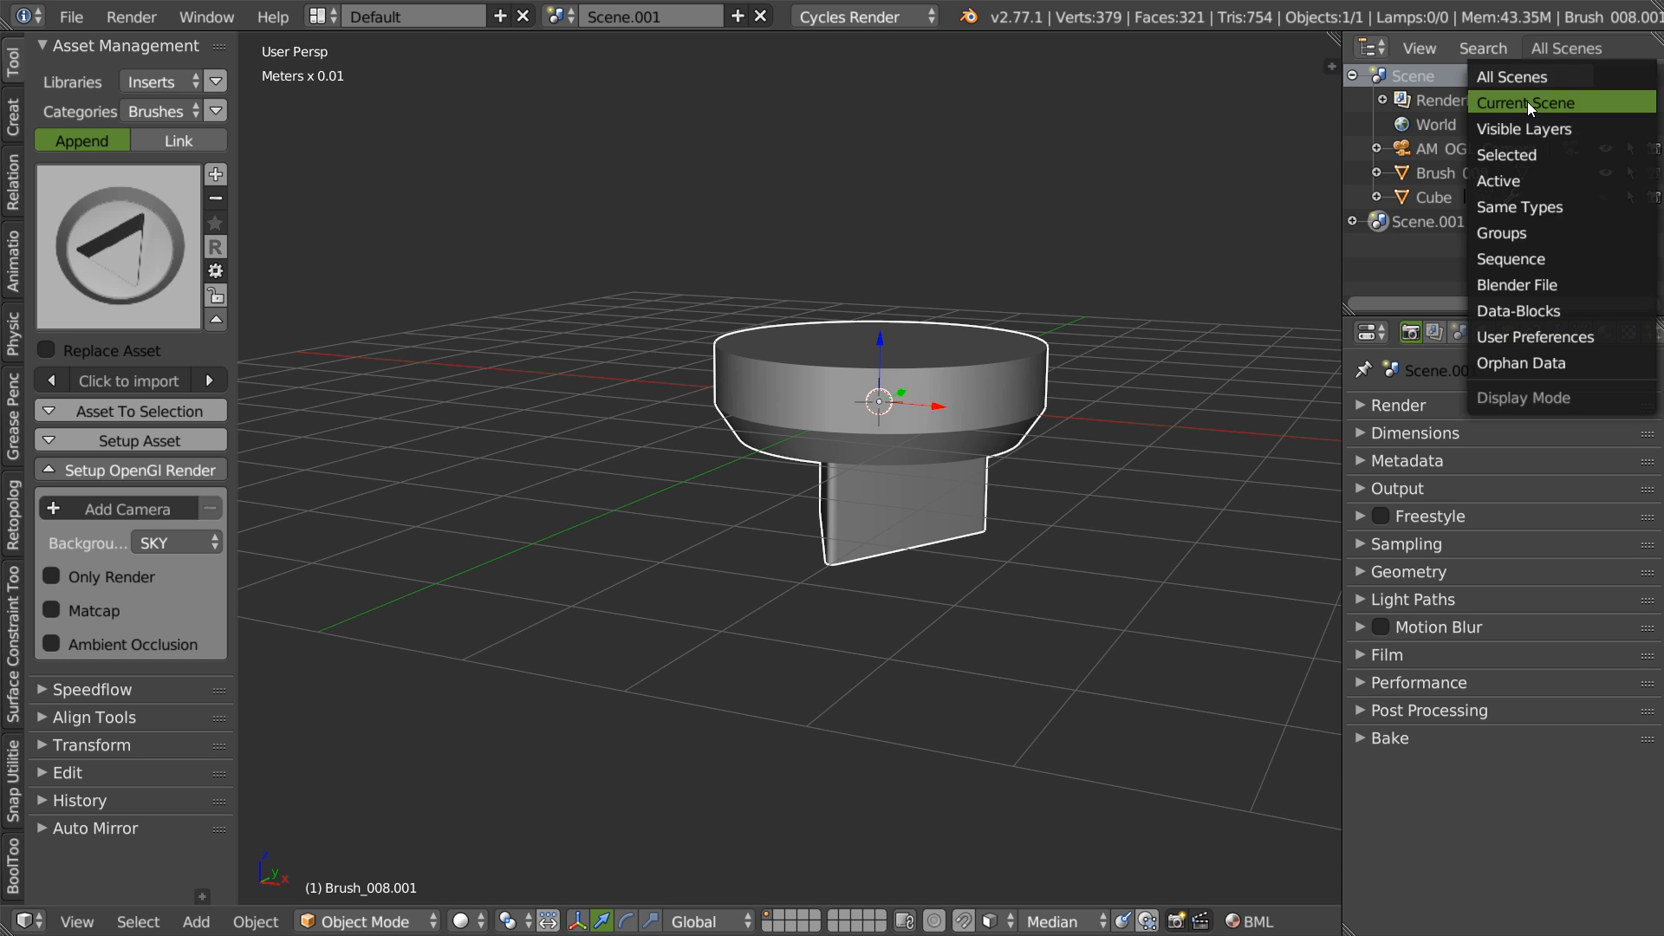
pyautogui.click(1527, 101)
pyautogui.moveTo(913, 419)
pyautogui.mouseDown(button='middle')
pyautogui.moveTo(902, 378)
pyautogui.moveTo(834, 377)
pyautogui.moveTo(839, 253)
pyautogui.moveTo(692, 369)
pyautogui.moveTo(959, 451)
pyautogui.moveTo(779, 257)
pyautogui.moveTo(772, 325)
pyautogui.moveTo(804, 473)
pyautogui.moveTo(1150, 210)
pyautogui.mouseUp(button='middle')
pyautogui.click(761, 17)
# - Duplicate Brush_008 in place and rename the copy Brush_009
pyautogui.hotkey('shift', 'd')
pyautogui.rightClick(983, 311)
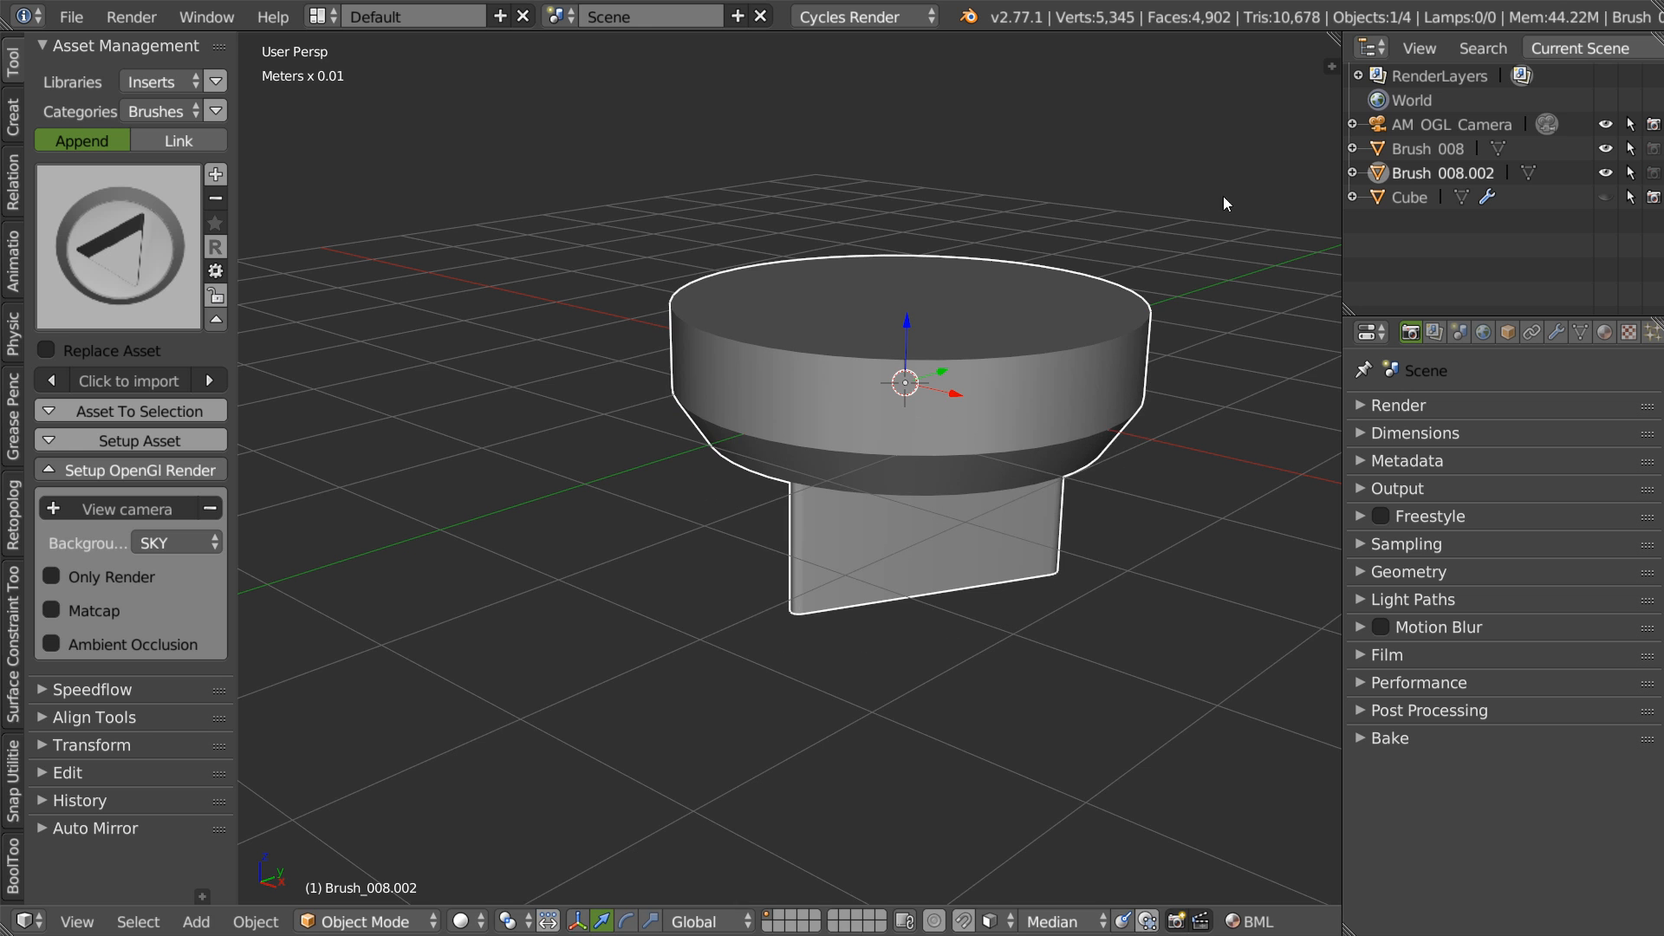
pyautogui.doubleClick(1434, 171)
pyautogui.click(1465, 173)
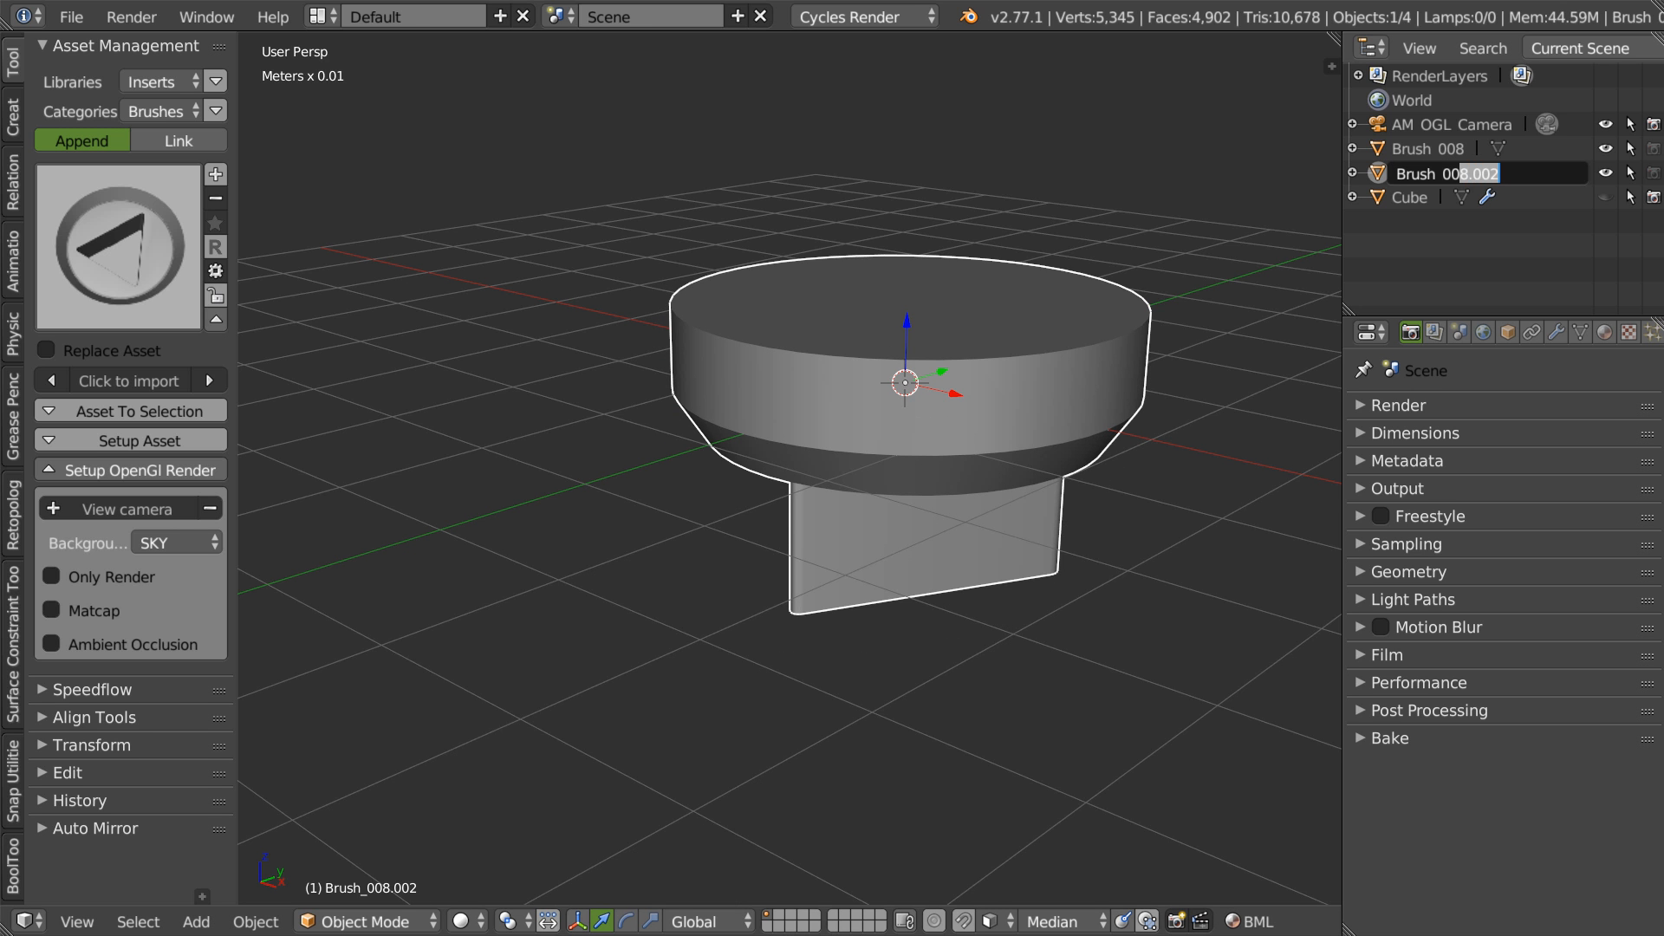
# - Delete the ring of vertical side faces around the round head of Brush_009
pyautogui.moveTo(950, 331); pyautogui.dragTo(866, 388, button='middle')
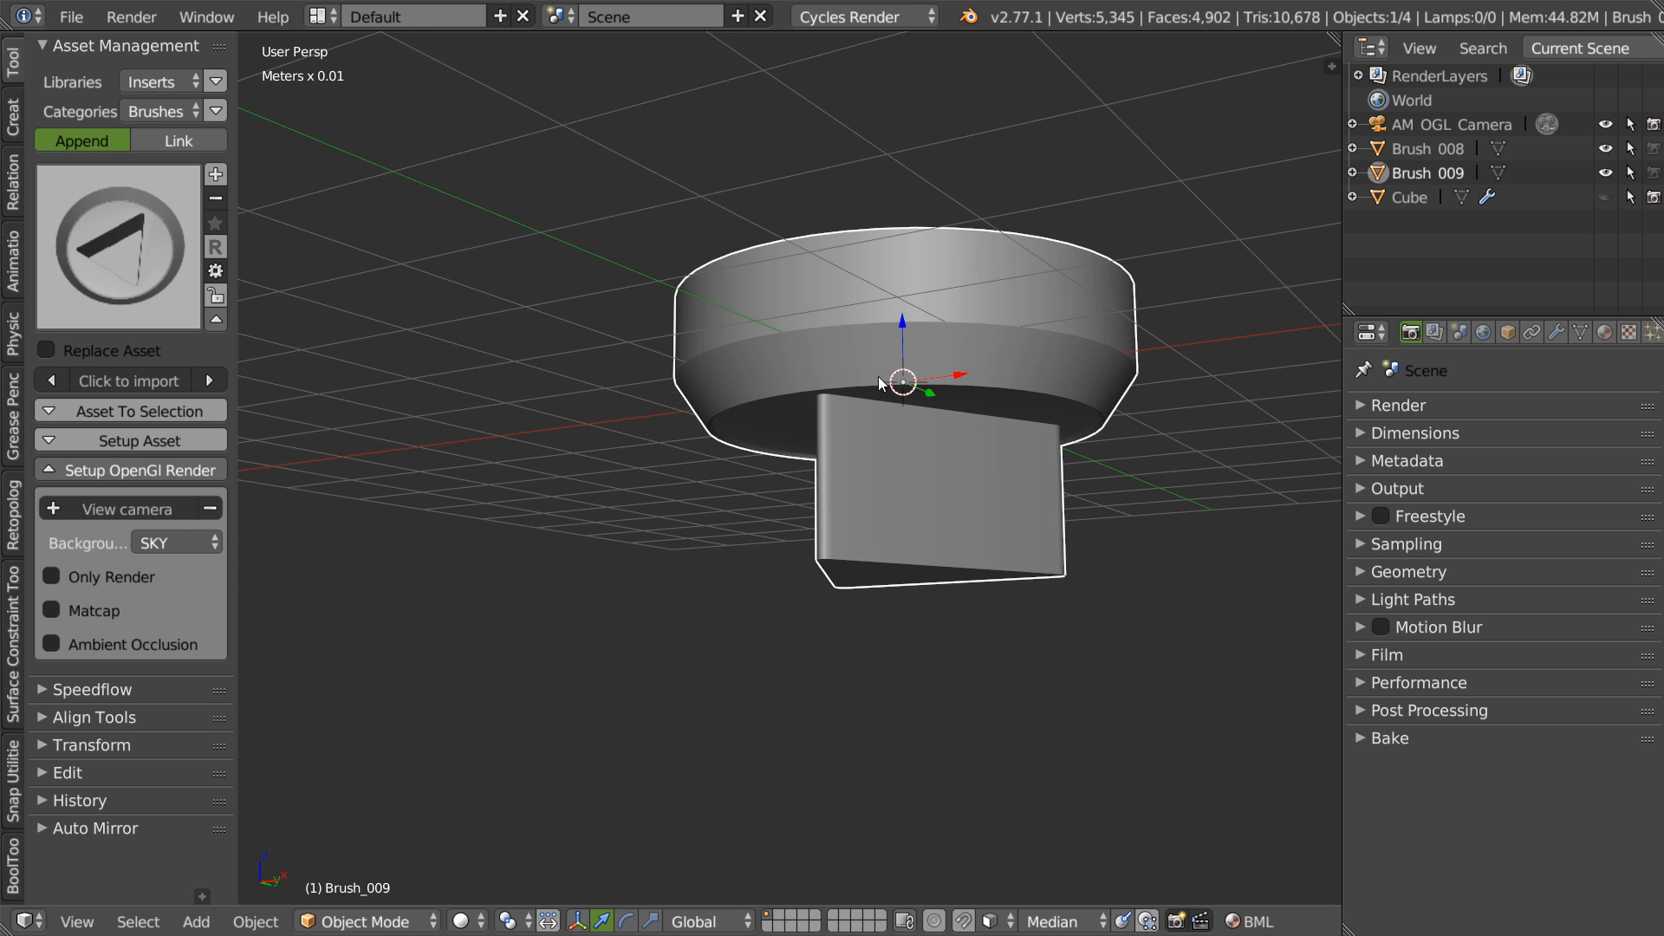
pyautogui.scroll(3, 966, 253)
pyautogui.press('Tab')
pyautogui.click(1119, 231)
pyautogui.keyDown('alt'); pyautogui.rightClick(1118, 185); pyautogui.keyUp('alt')
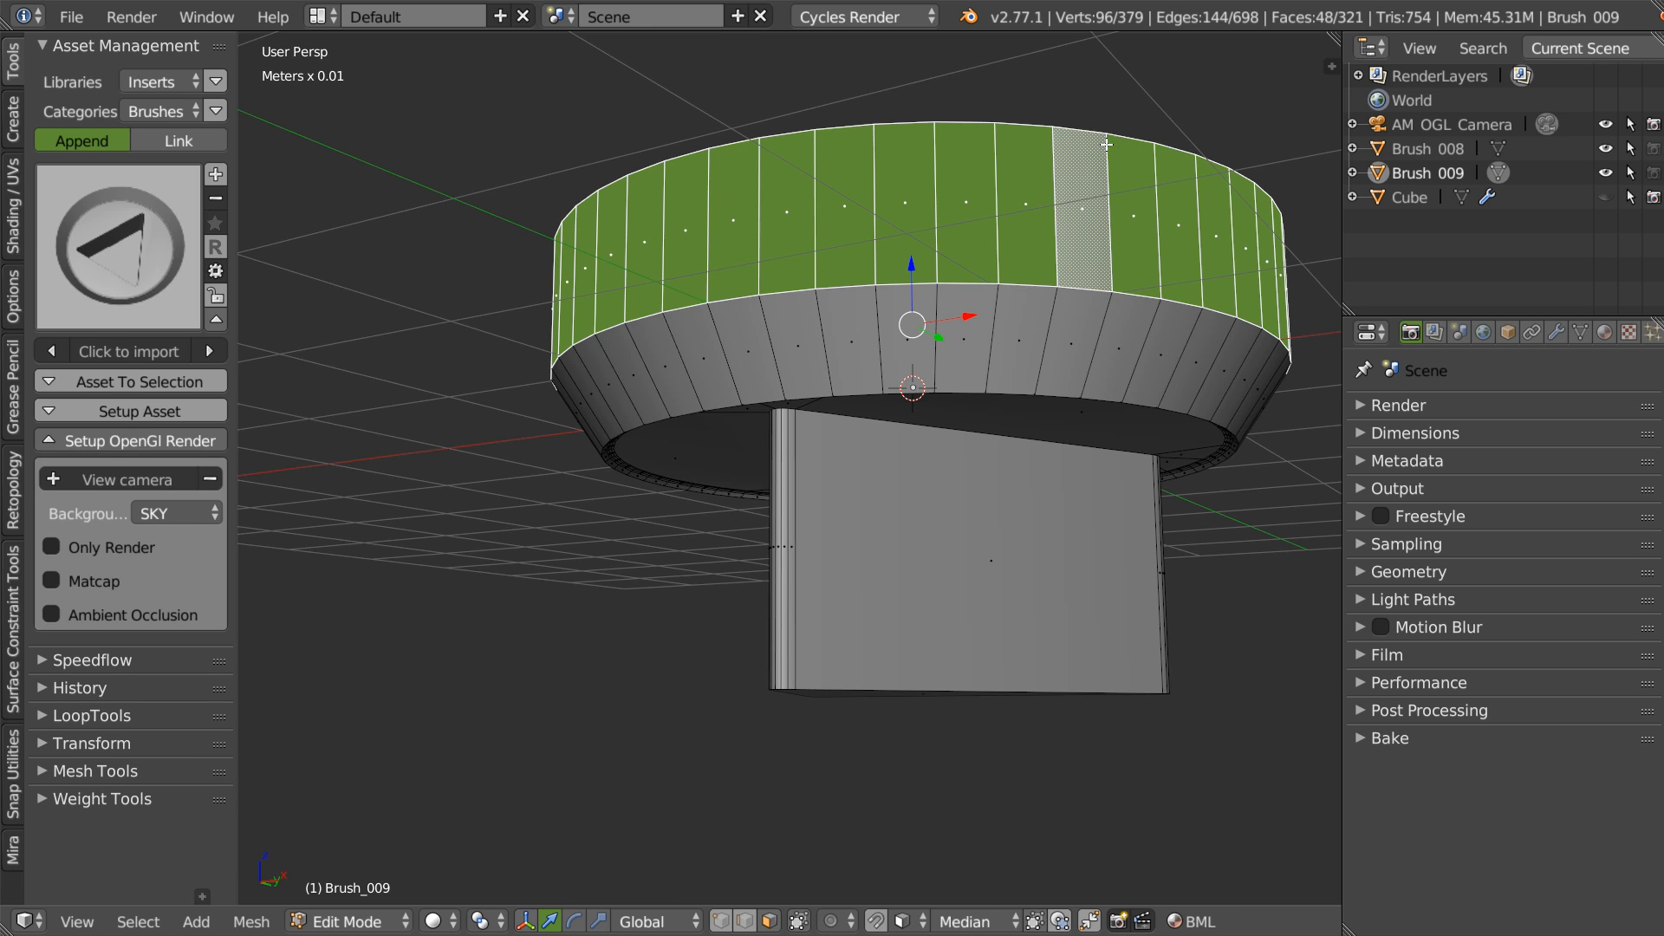
pyautogui.press('x')
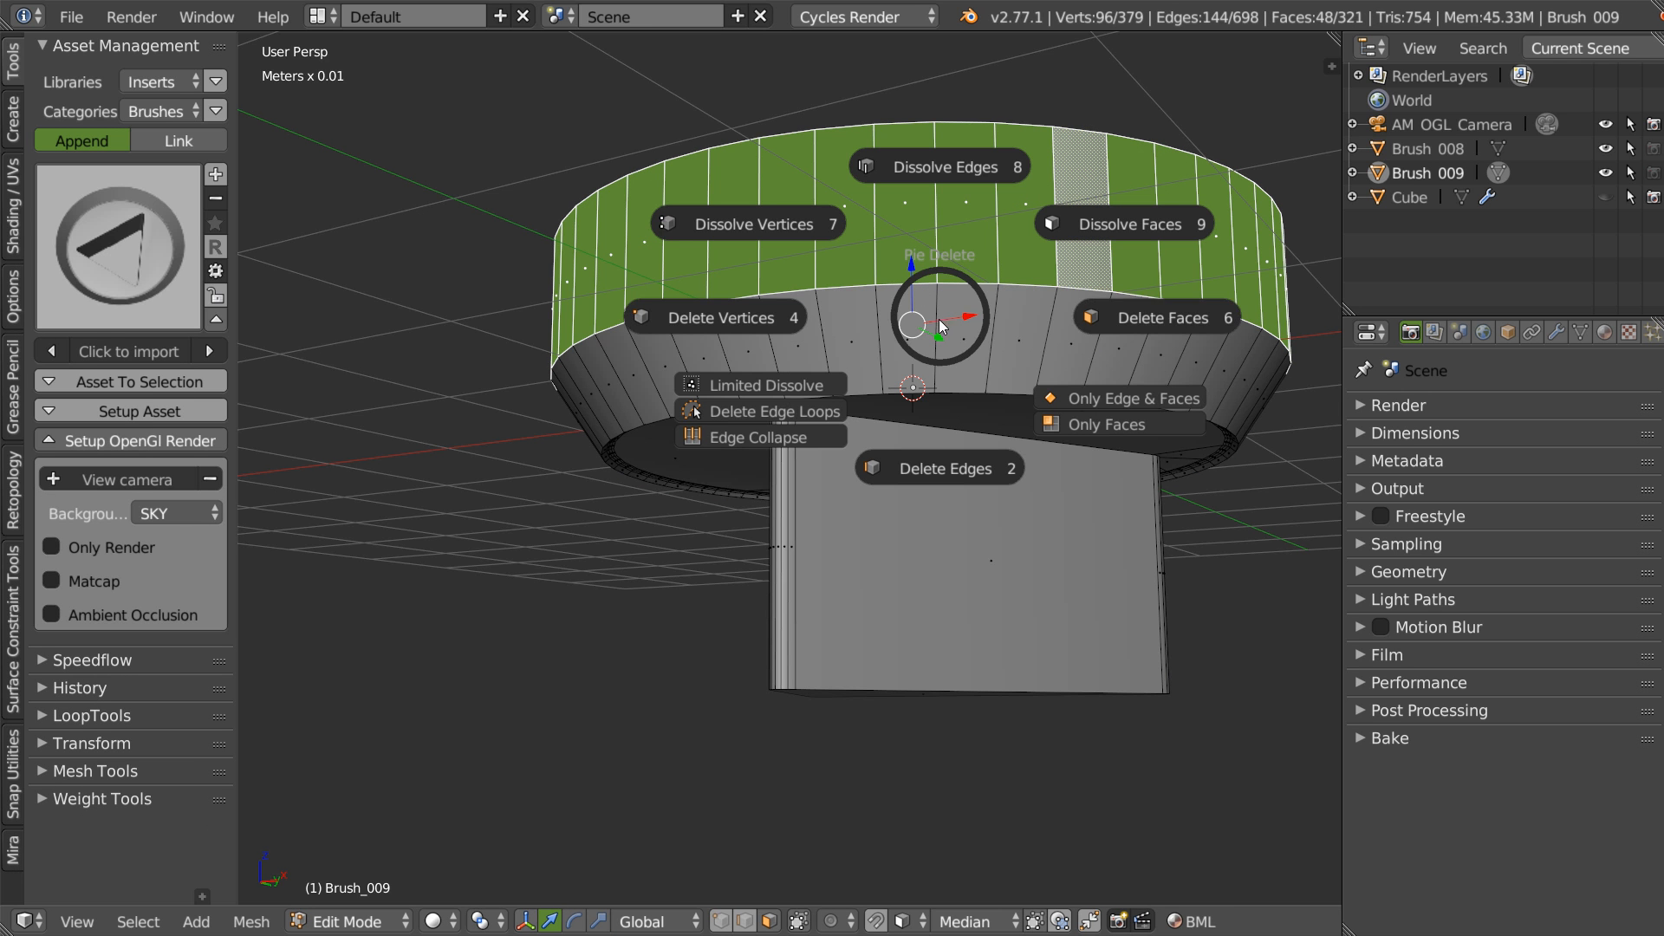
pyautogui.click(1160, 314)
# - Hide Brush_008 and the camera, and delete the detached top disc of Brush_009
pyautogui.moveTo(1161, 314); pyautogui.dragTo(982, 485, button='middle')
pyautogui.click(1606, 146)
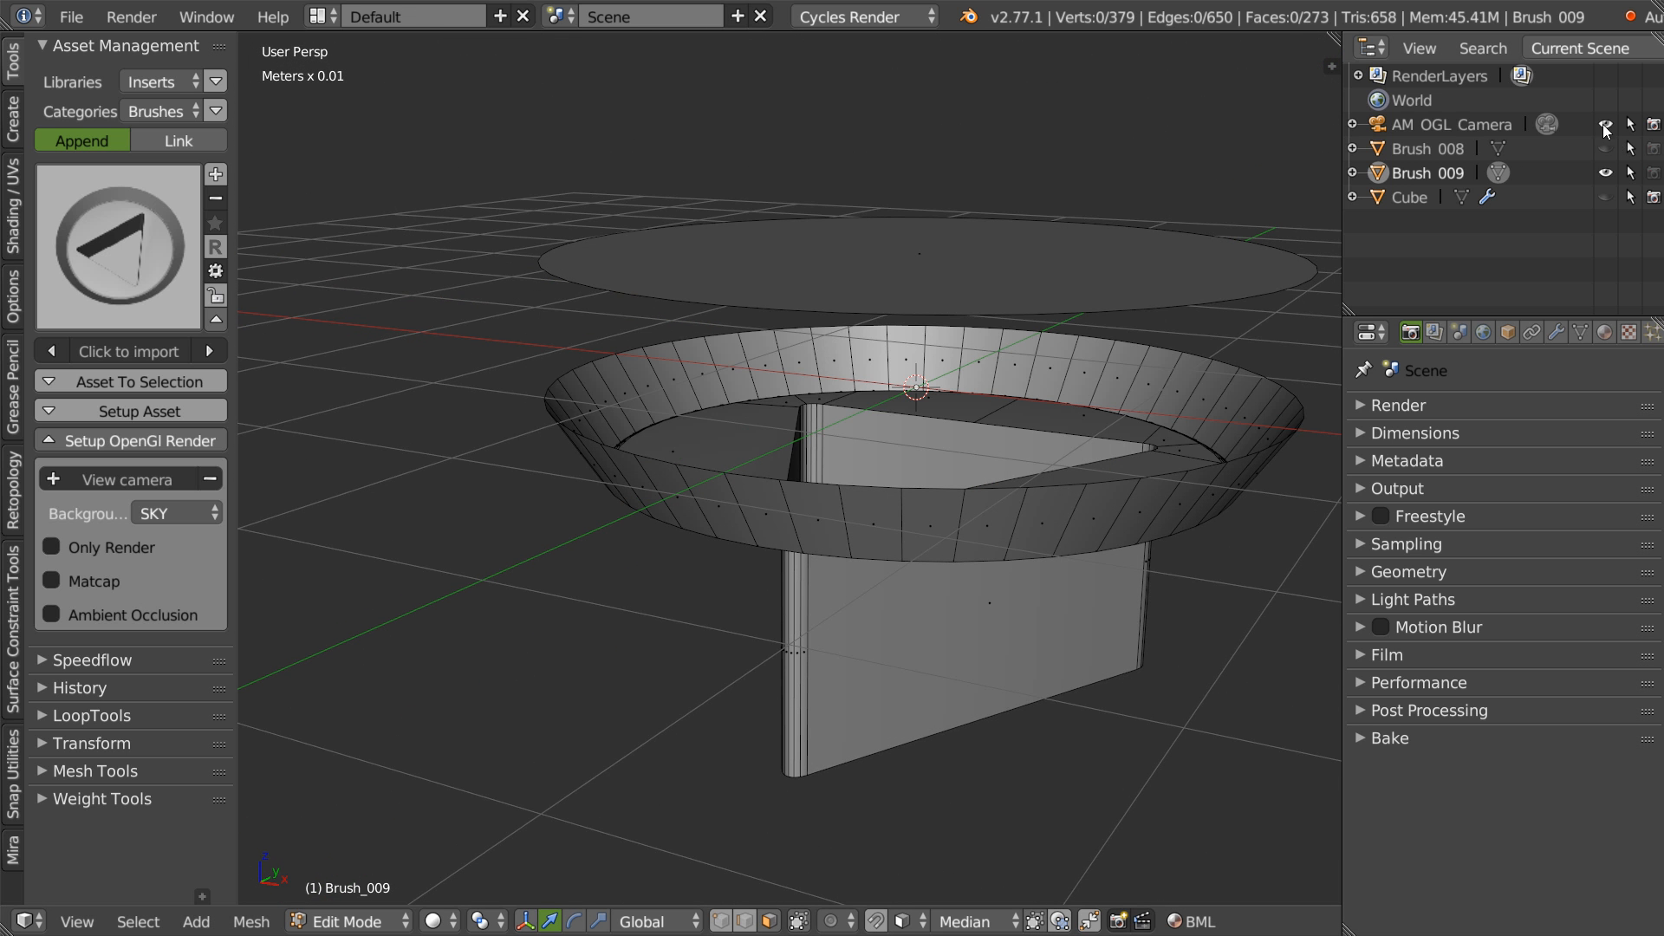
pyautogui.rightClick(890, 258)
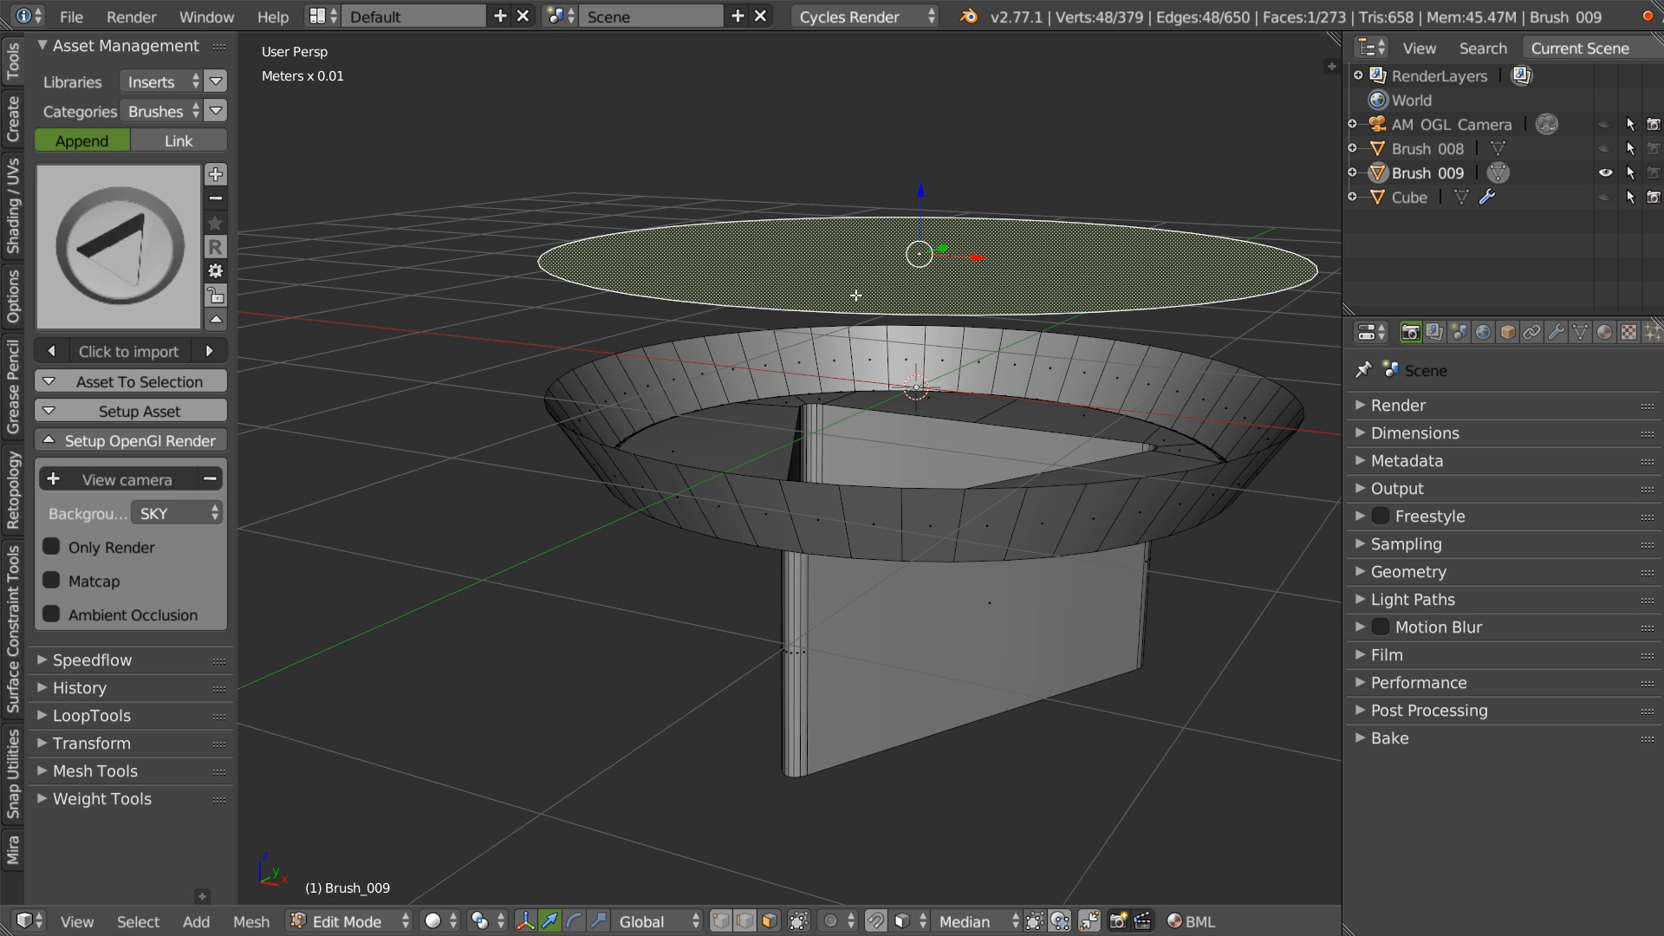
pyautogui.press('x')
pyautogui.click(1105, 360)
# - Extrude the upper rim edge loop of Brush_009 and scale it outward into a flat flange
pyautogui.press('Tab')
pyautogui.press('Tab')
pyautogui.keyDown('alt'); pyautogui.rightClick(880, 330); pyautogui.keyUp('alt')
pyautogui.moveTo(880, 330); pyautogui.dragTo(994, 379, button='middle')
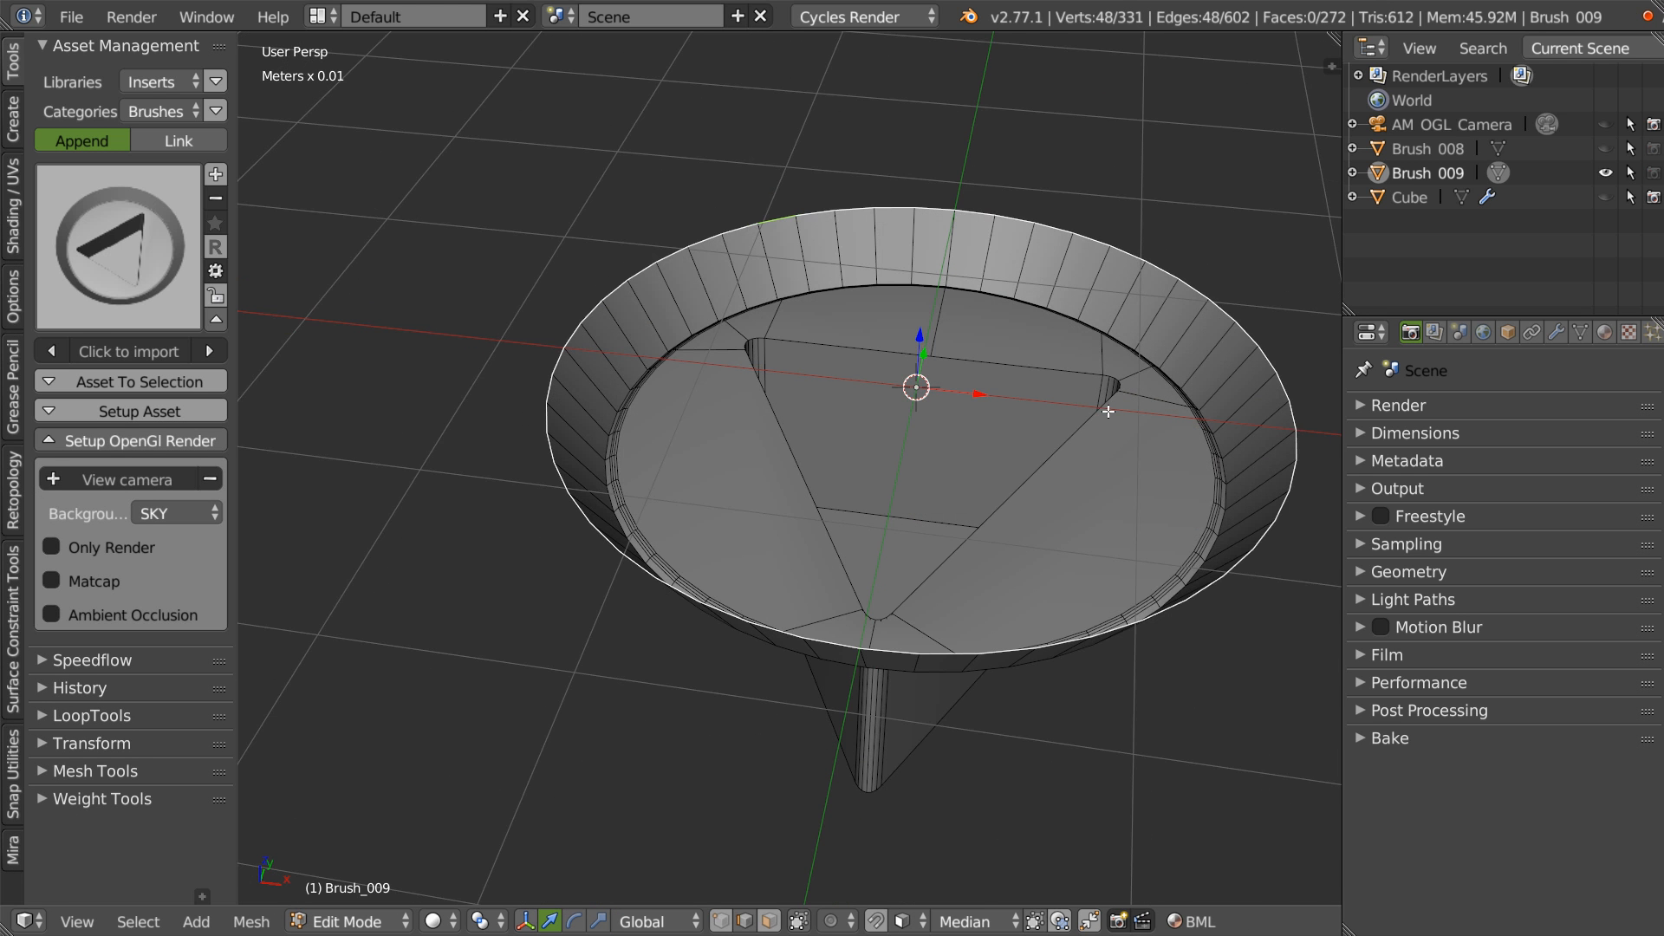
pyautogui.scroll(-3, 943, 415)
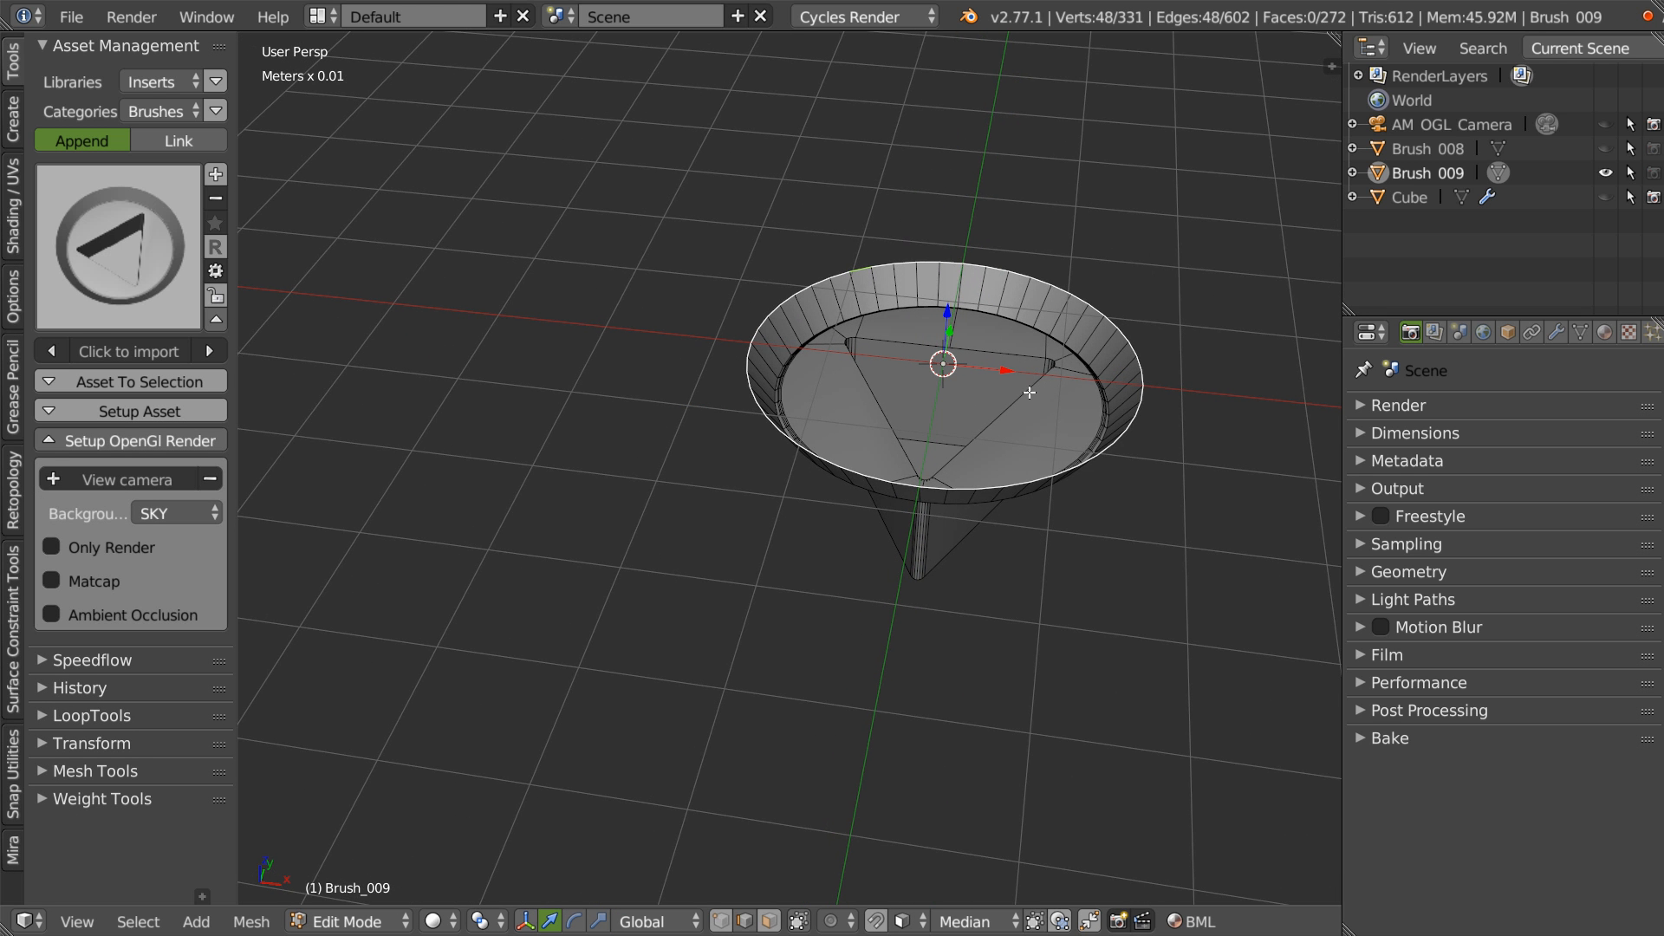
pyautogui.press('s')
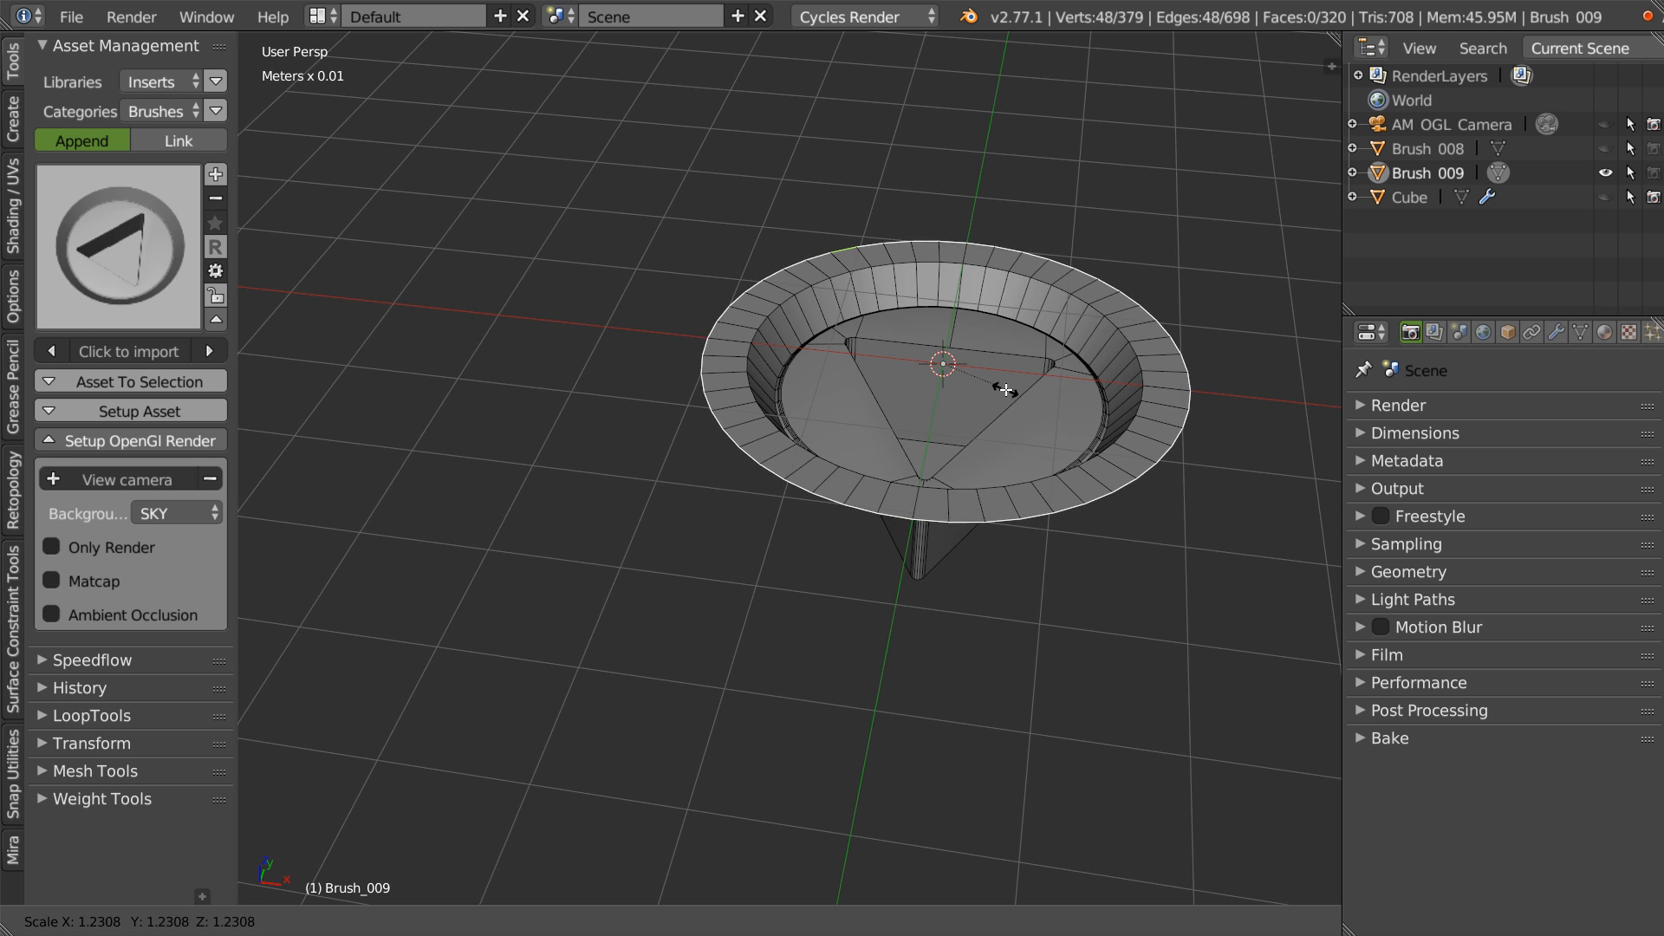
pyautogui.click(1005, 386)
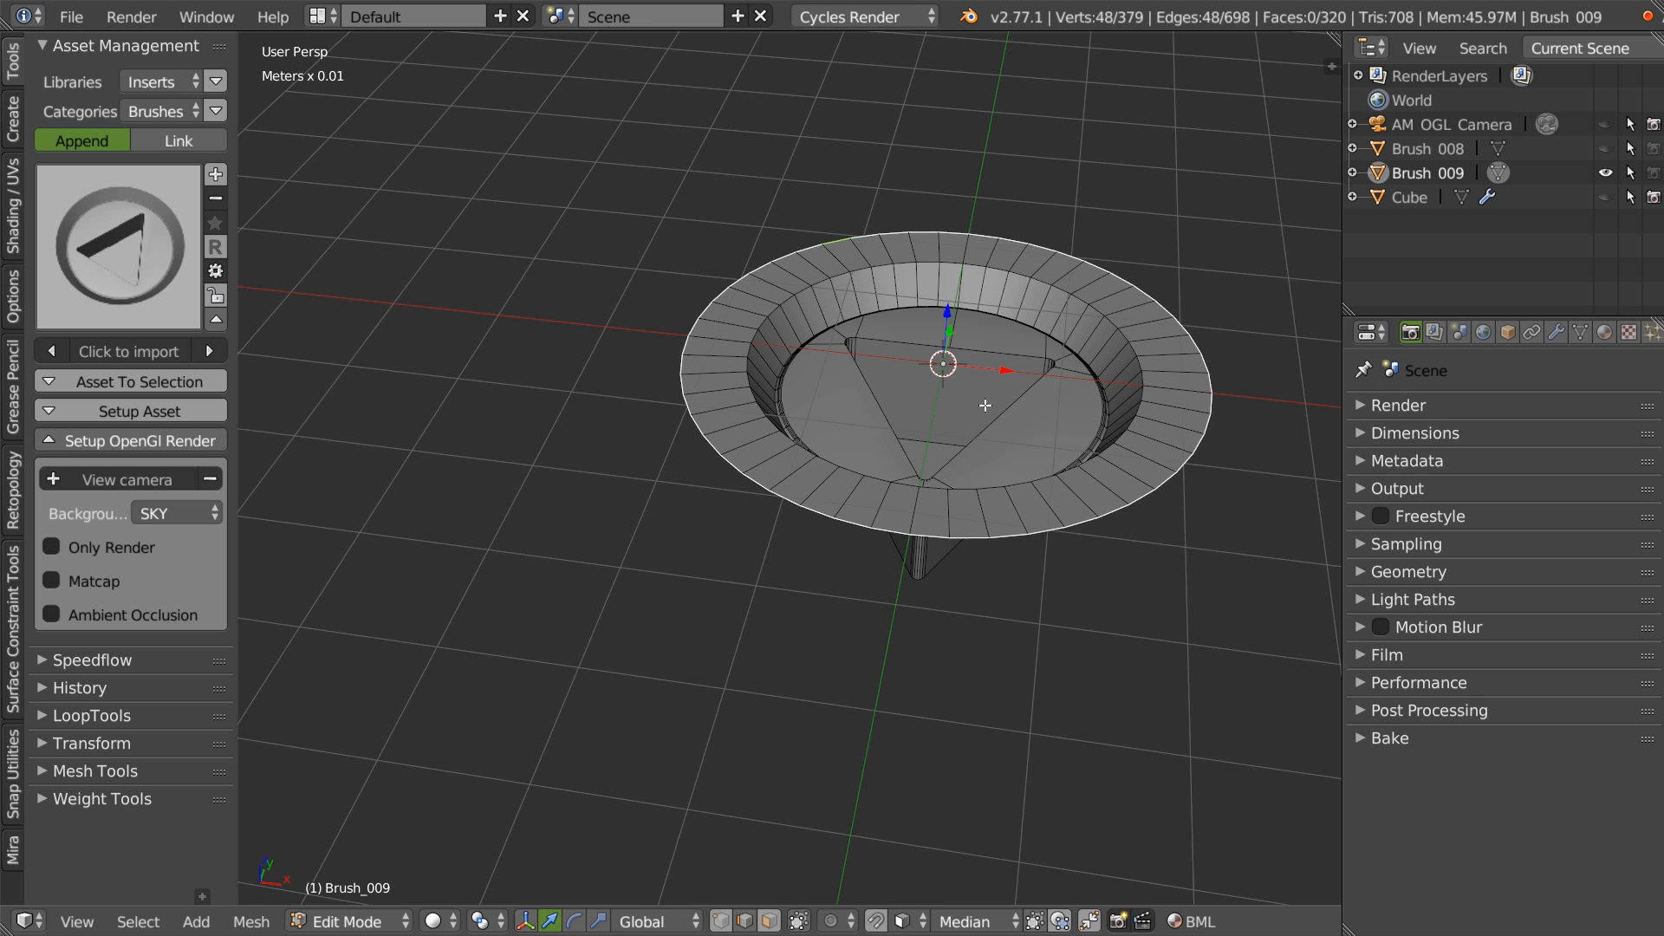
# - Bevel the edge loop between the flange and the sloped wall with 5 segments and an offset of about 0.178
pyautogui.scroll(2, 1032, 374)
pyautogui.moveTo(996, 384); pyautogui.dragTo(974, 364, button='middle')
pyautogui.hotkey('ctrl', 'b')
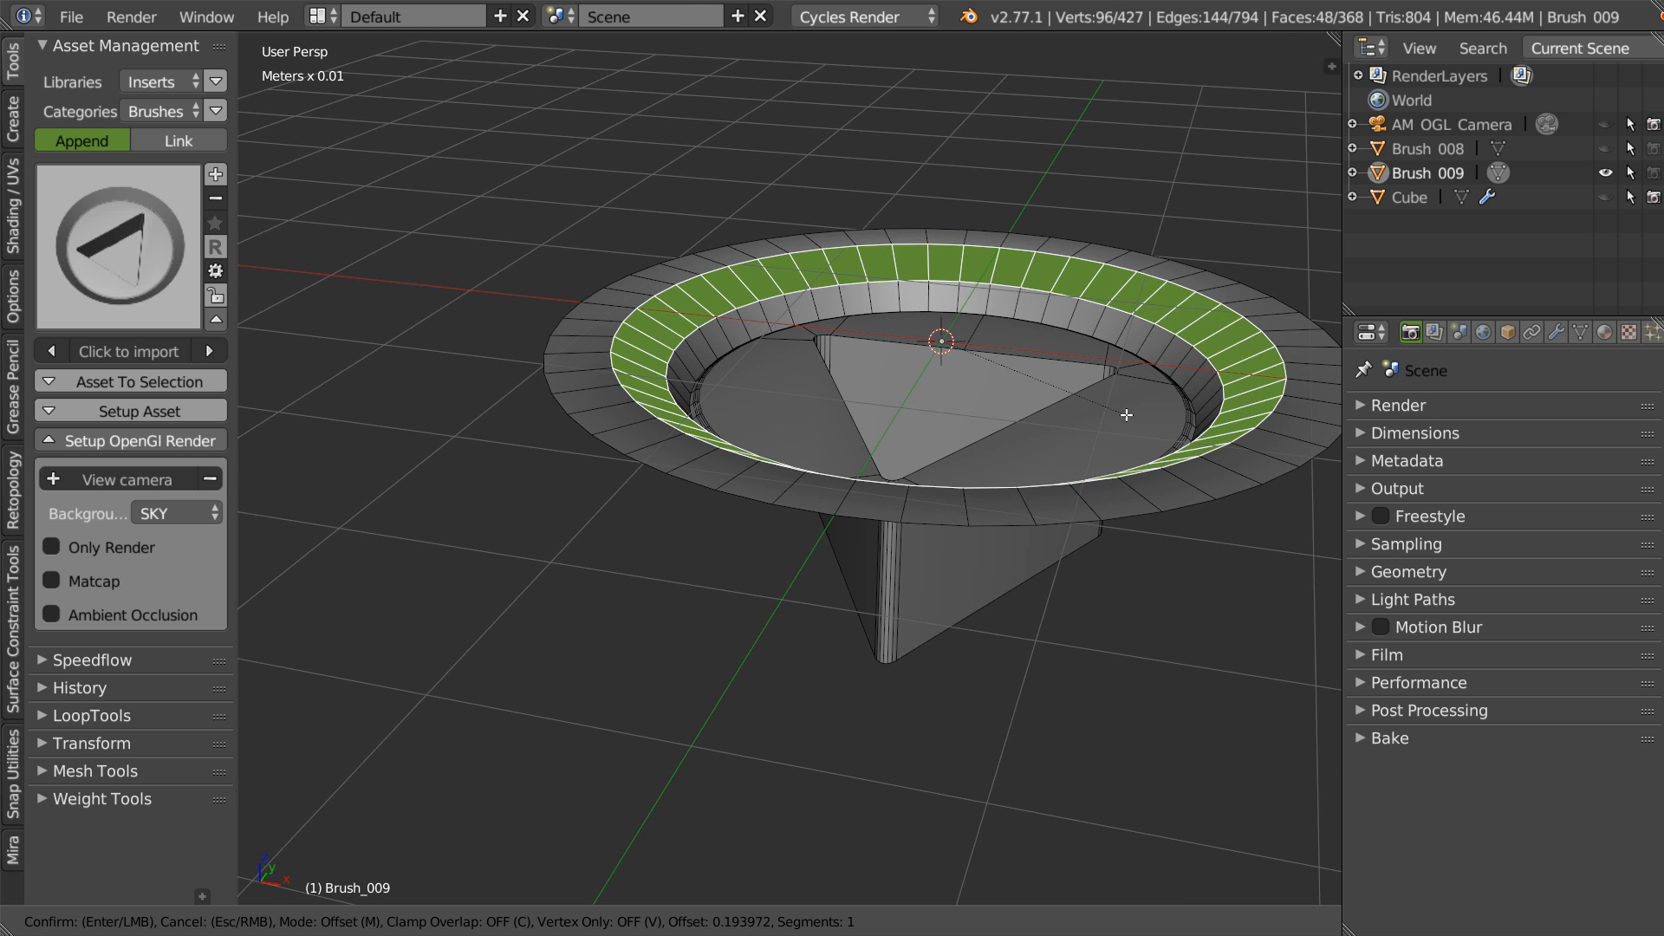
pyautogui.scroll(3, 1125, 415)
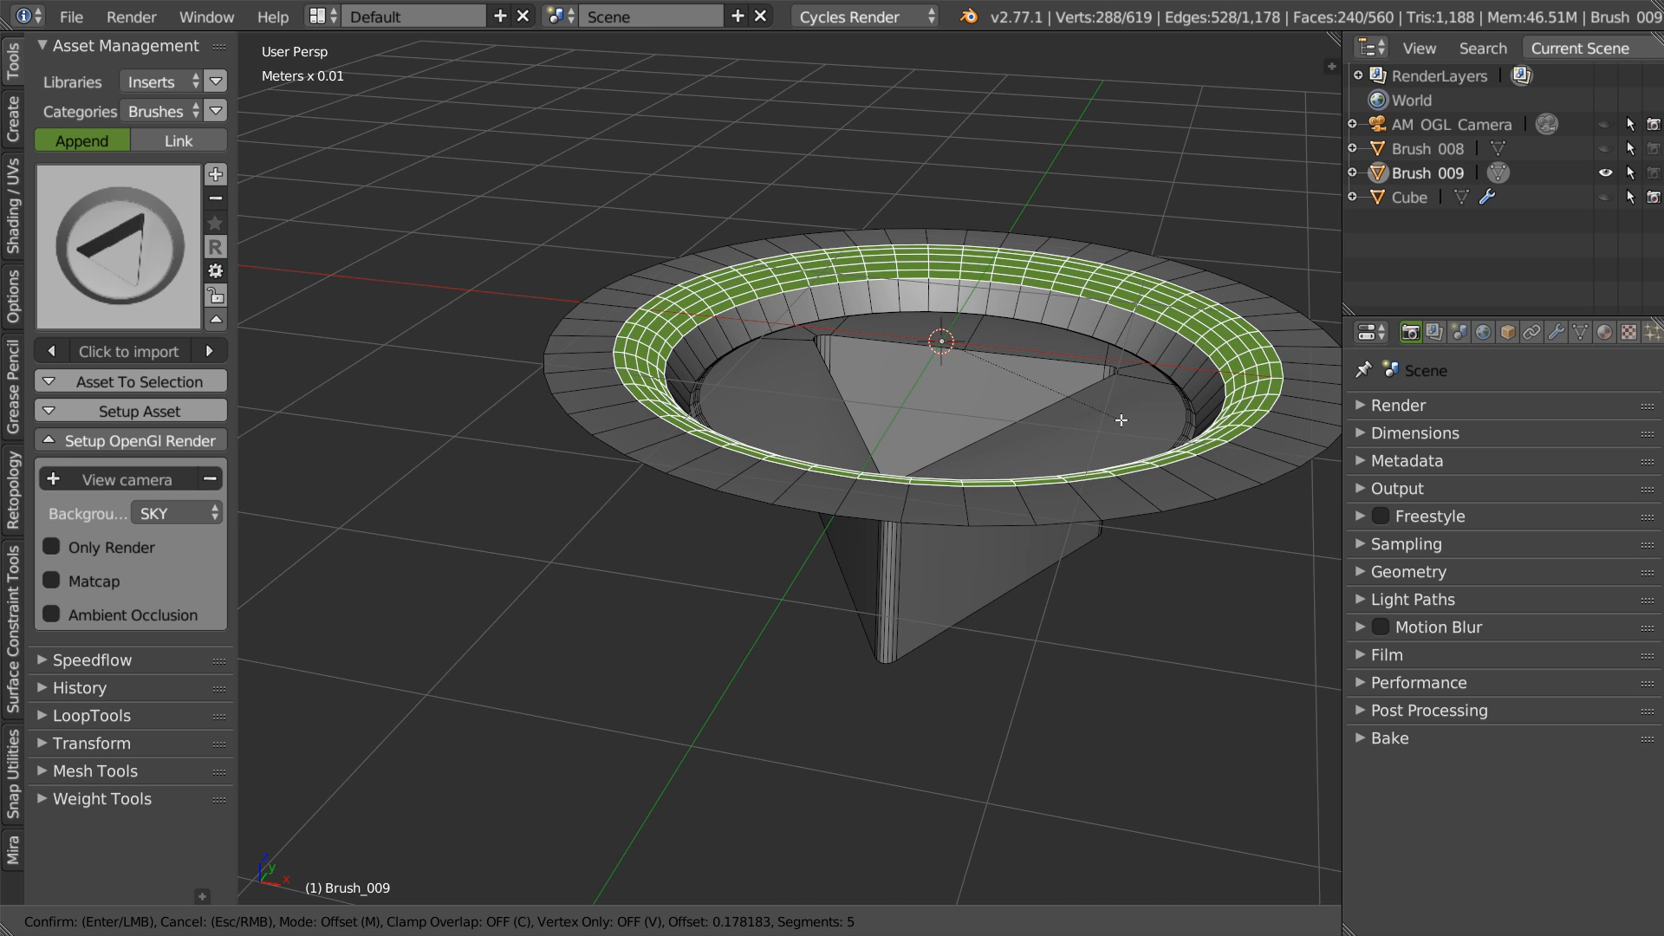
pyautogui.click(1122, 420)
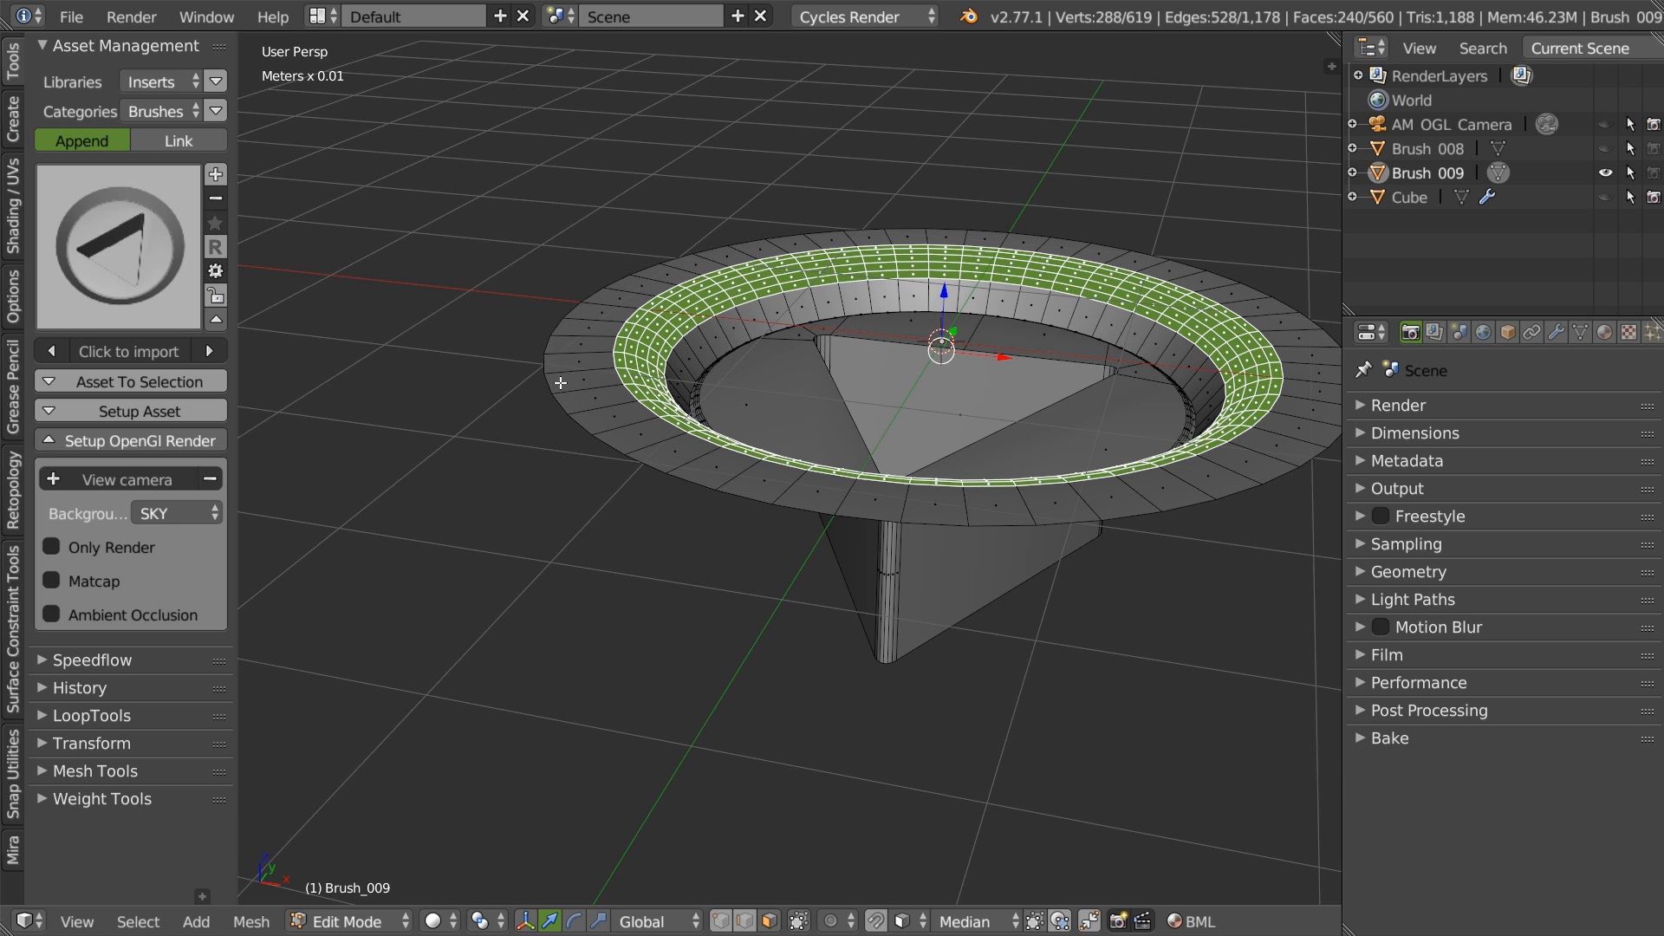
# - Delete the outermost ring of flat flange faces outside the bevel
pyautogui.keyDown('alt'); pyautogui.rightClick(588, 382); pyautogui.keyUp('alt')
pyautogui.press('x')
pyautogui.click(821, 397)
pyautogui.scroll(1, 840, 388)
pyautogui.press('Tab')
# - Select the bevelled rim band, scale it down slightly and lower it along Z towards the inner floor
pyautogui.click(919, 336)
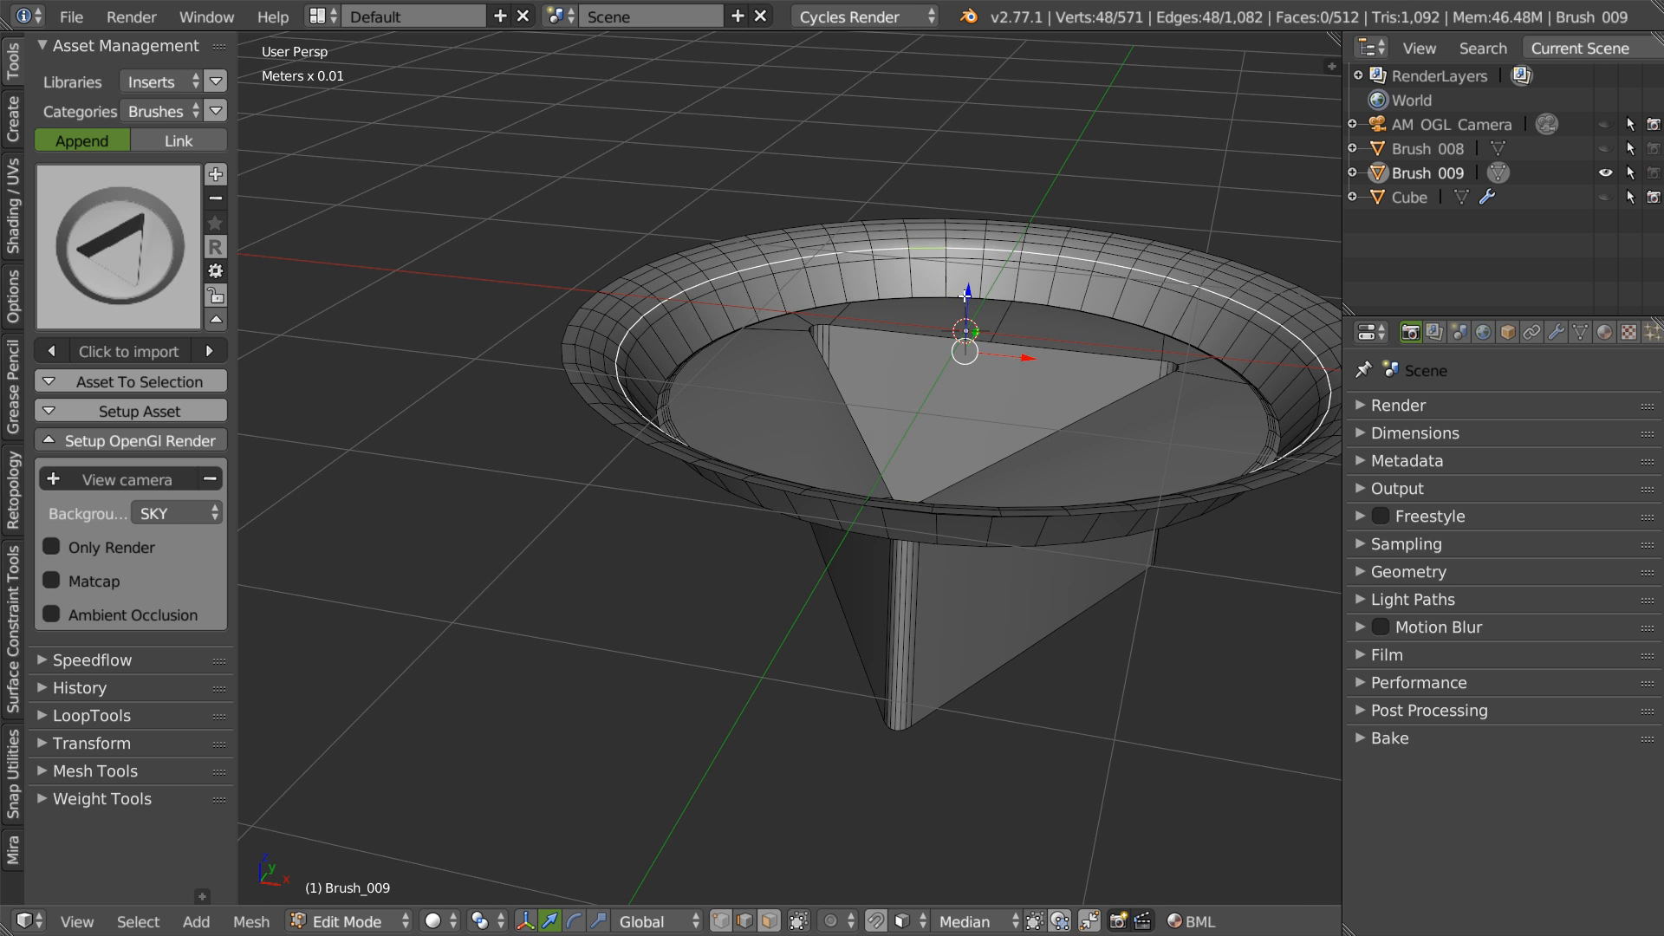
pyautogui.click(732, 200)
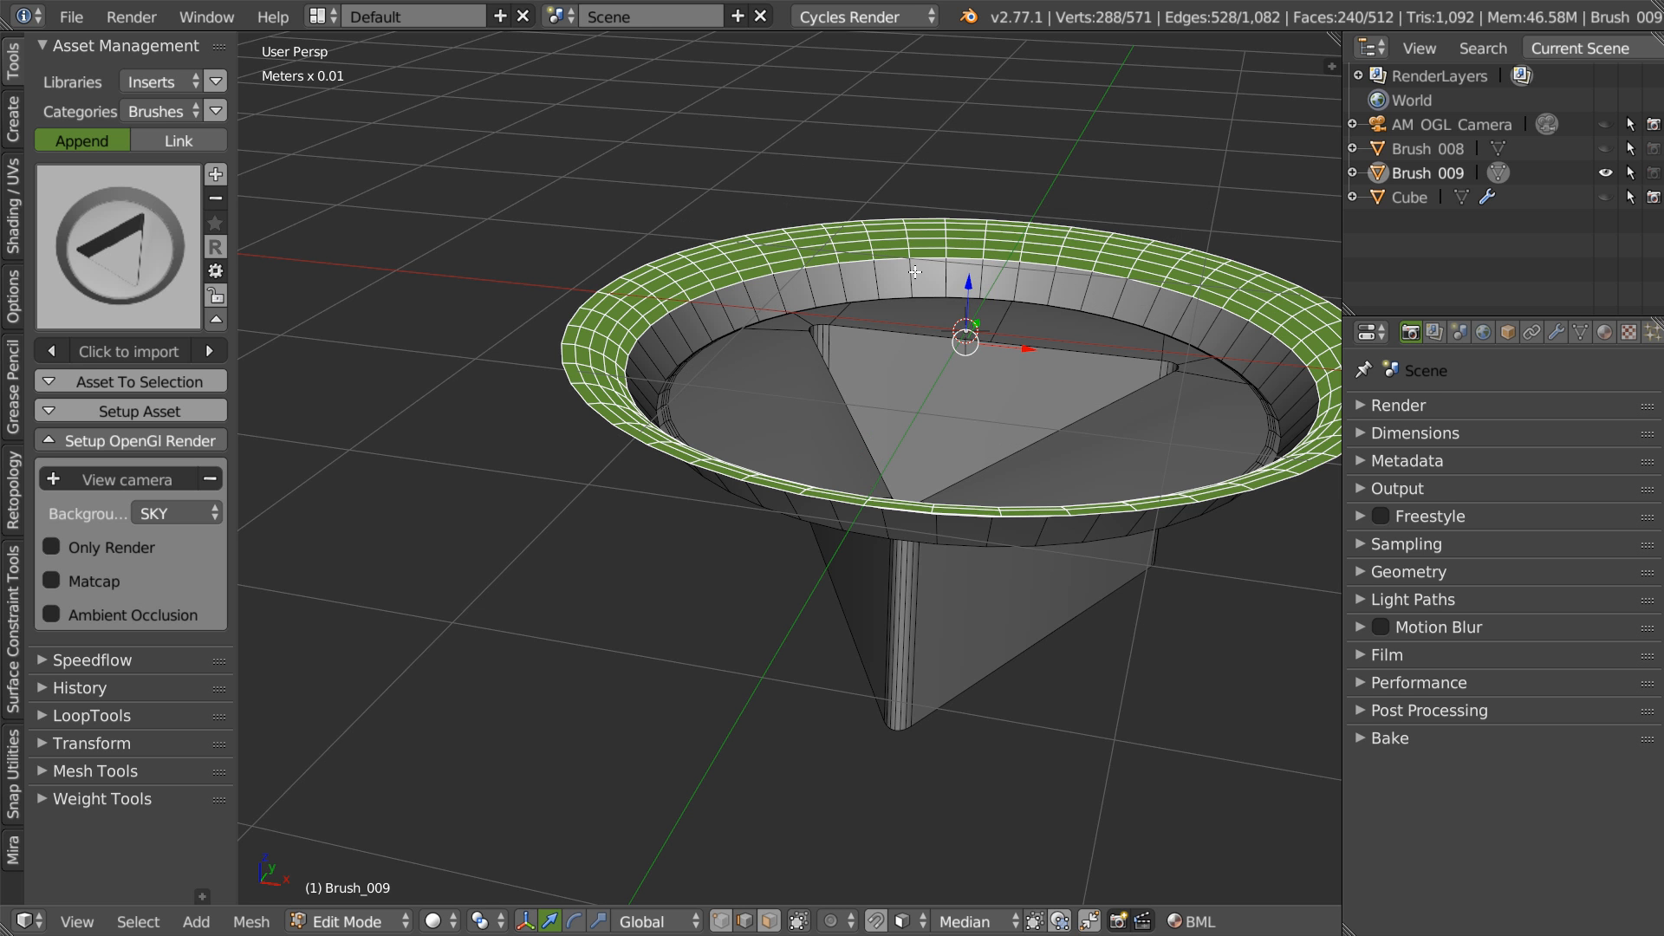
pyautogui.press('s')
pyautogui.click(1018, 287)
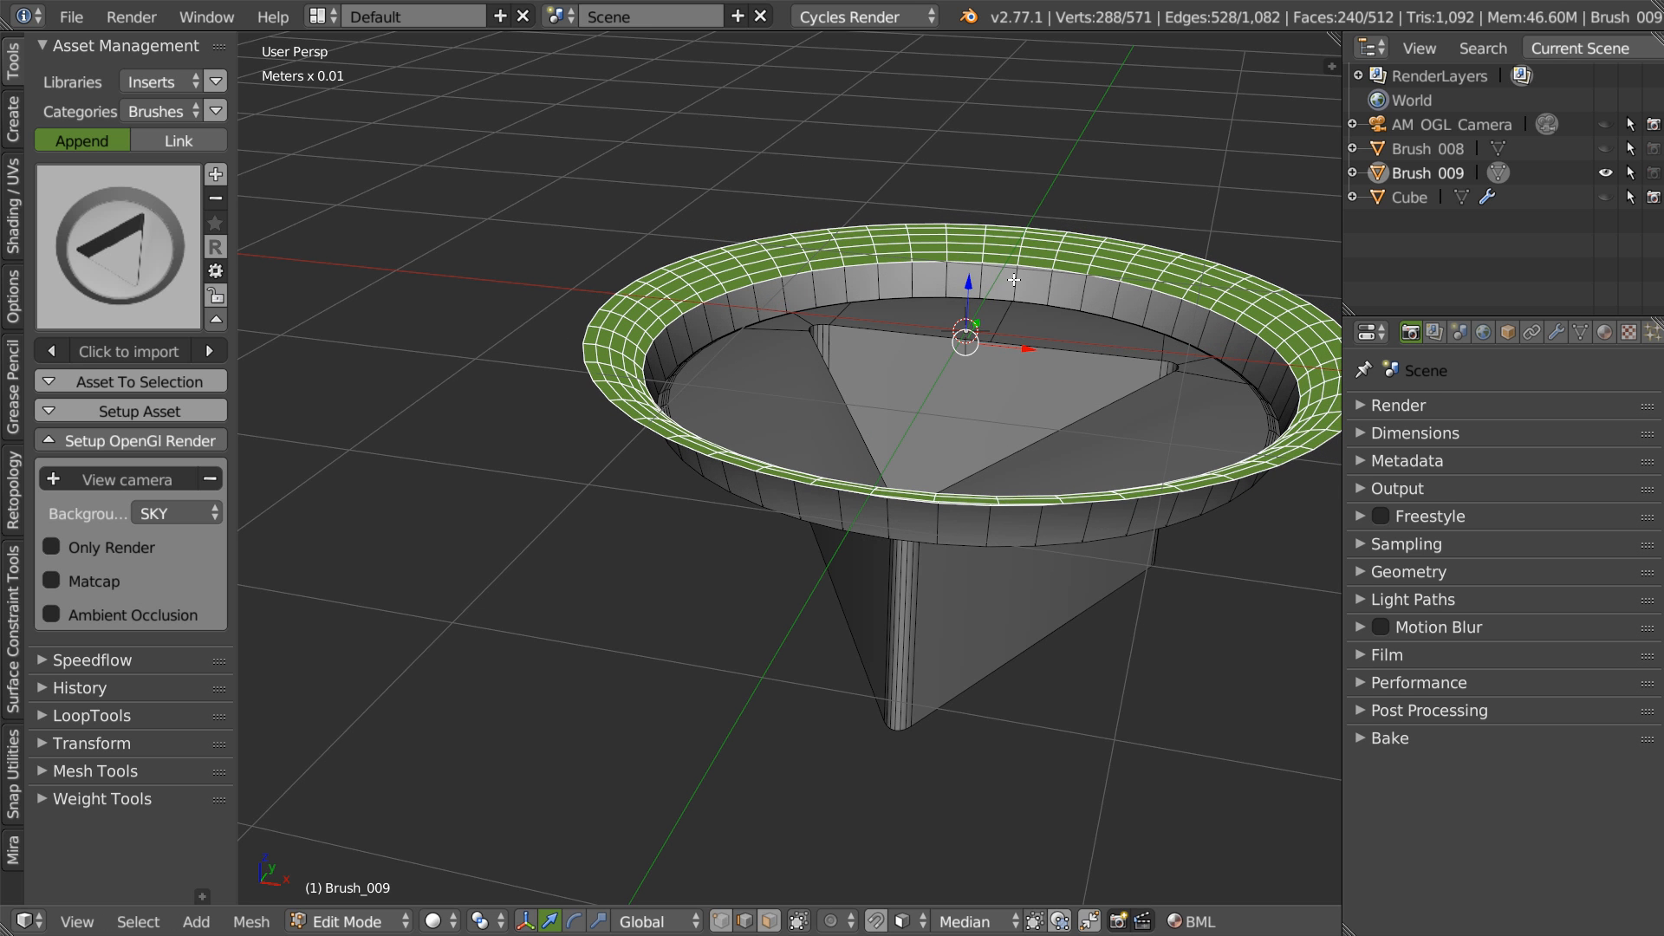
pyautogui.moveTo(971, 284); pyautogui.dragTo(972, 324)
# - Fine-tune the size of the bevelled rim band by scaling it by about 0.974 and again by about 1.011
pyautogui.scroll(1, 1013, 363)
pyautogui.scroll(1, 1012, 363)
pyautogui.press('s')
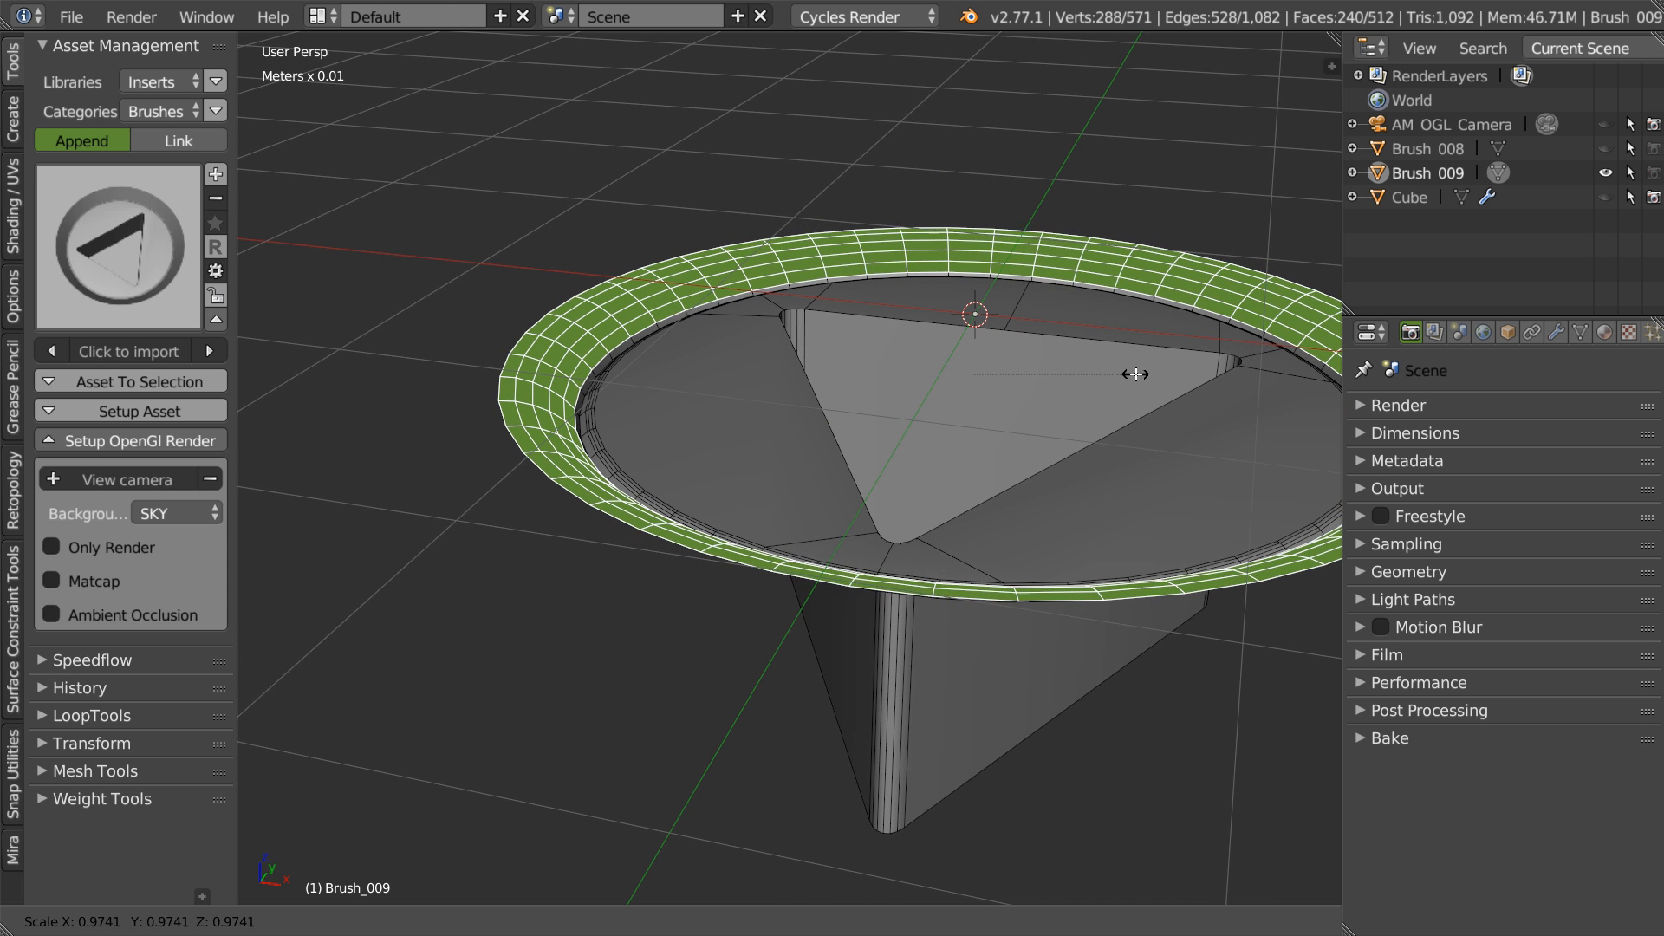
pyautogui.click(1136, 373)
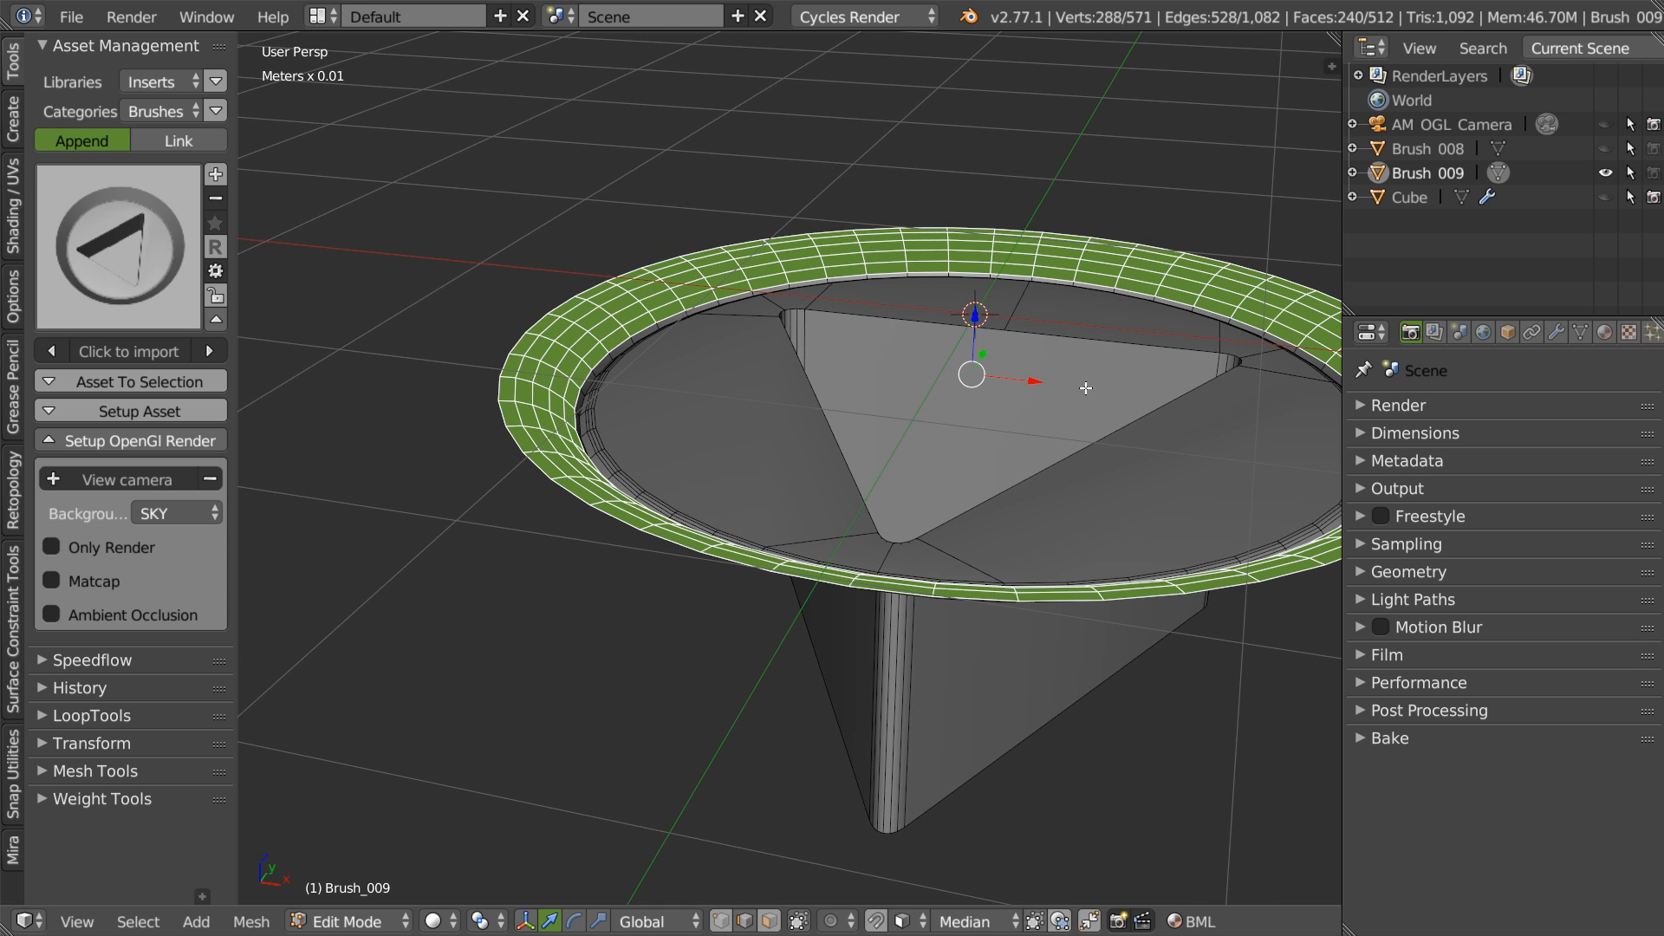
pyautogui.press('s')
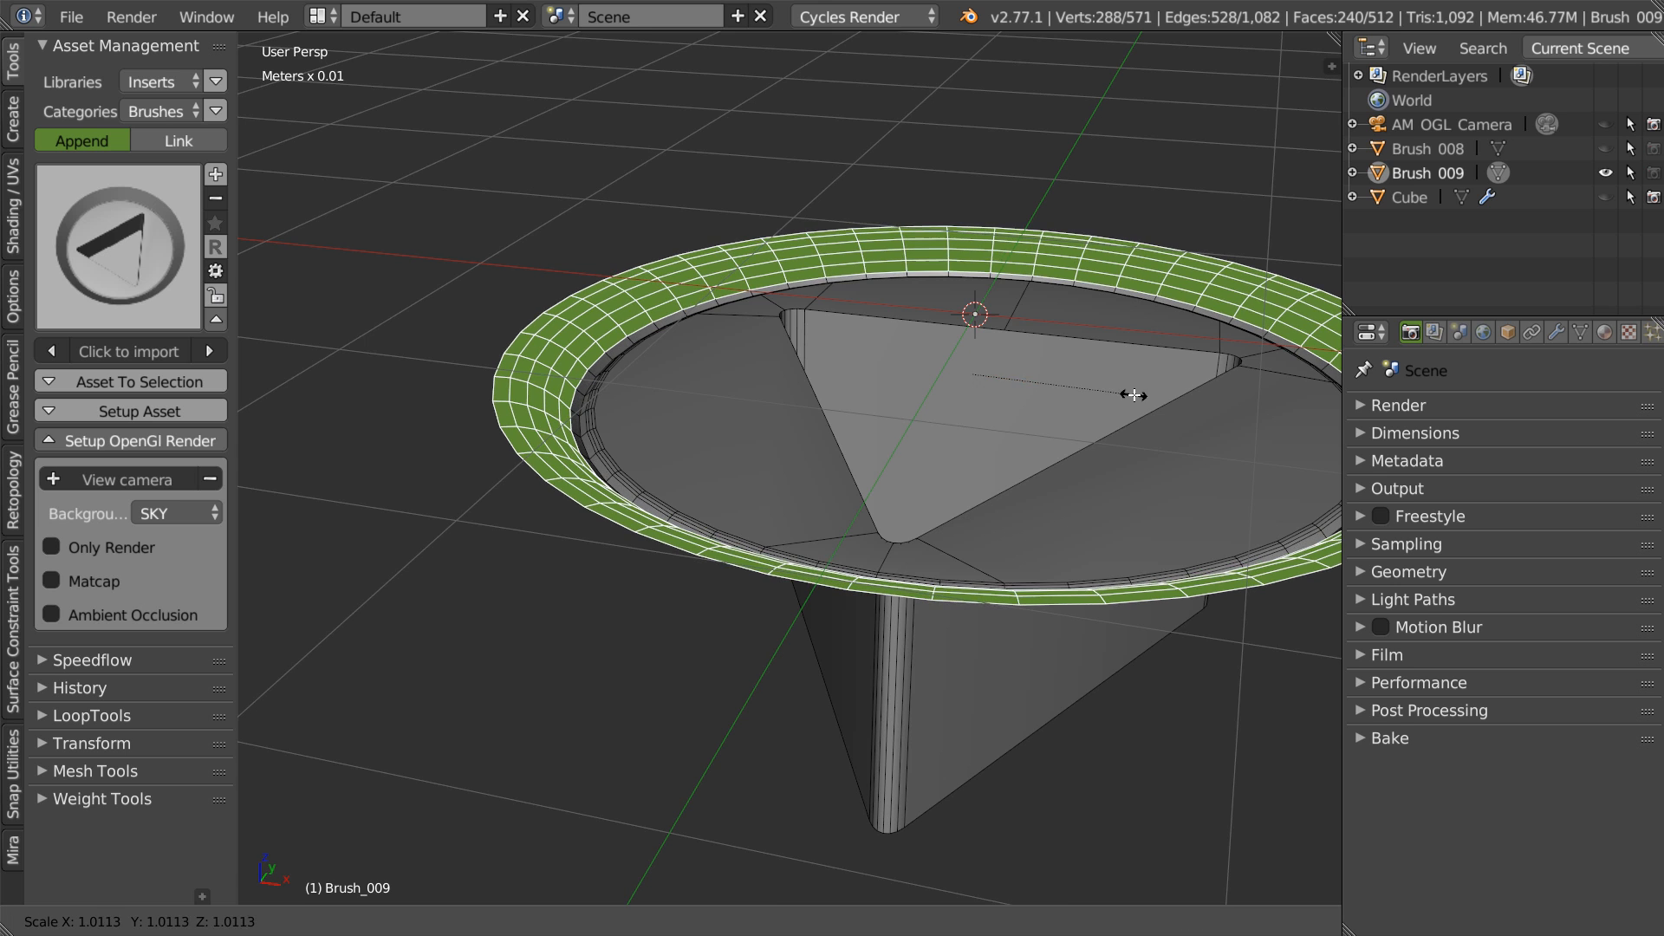
pyautogui.click(1134, 395)
# - Extrude the outer edge loop of the rim band upward along Z and close its top with a face
pyautogui.moveTo(1134, 394); pyautogui.dragTo(1053, 278, button='middle')
pyautogui.hotkey('ctrl', 'Tab')
pyautogui.click(1085, 375)
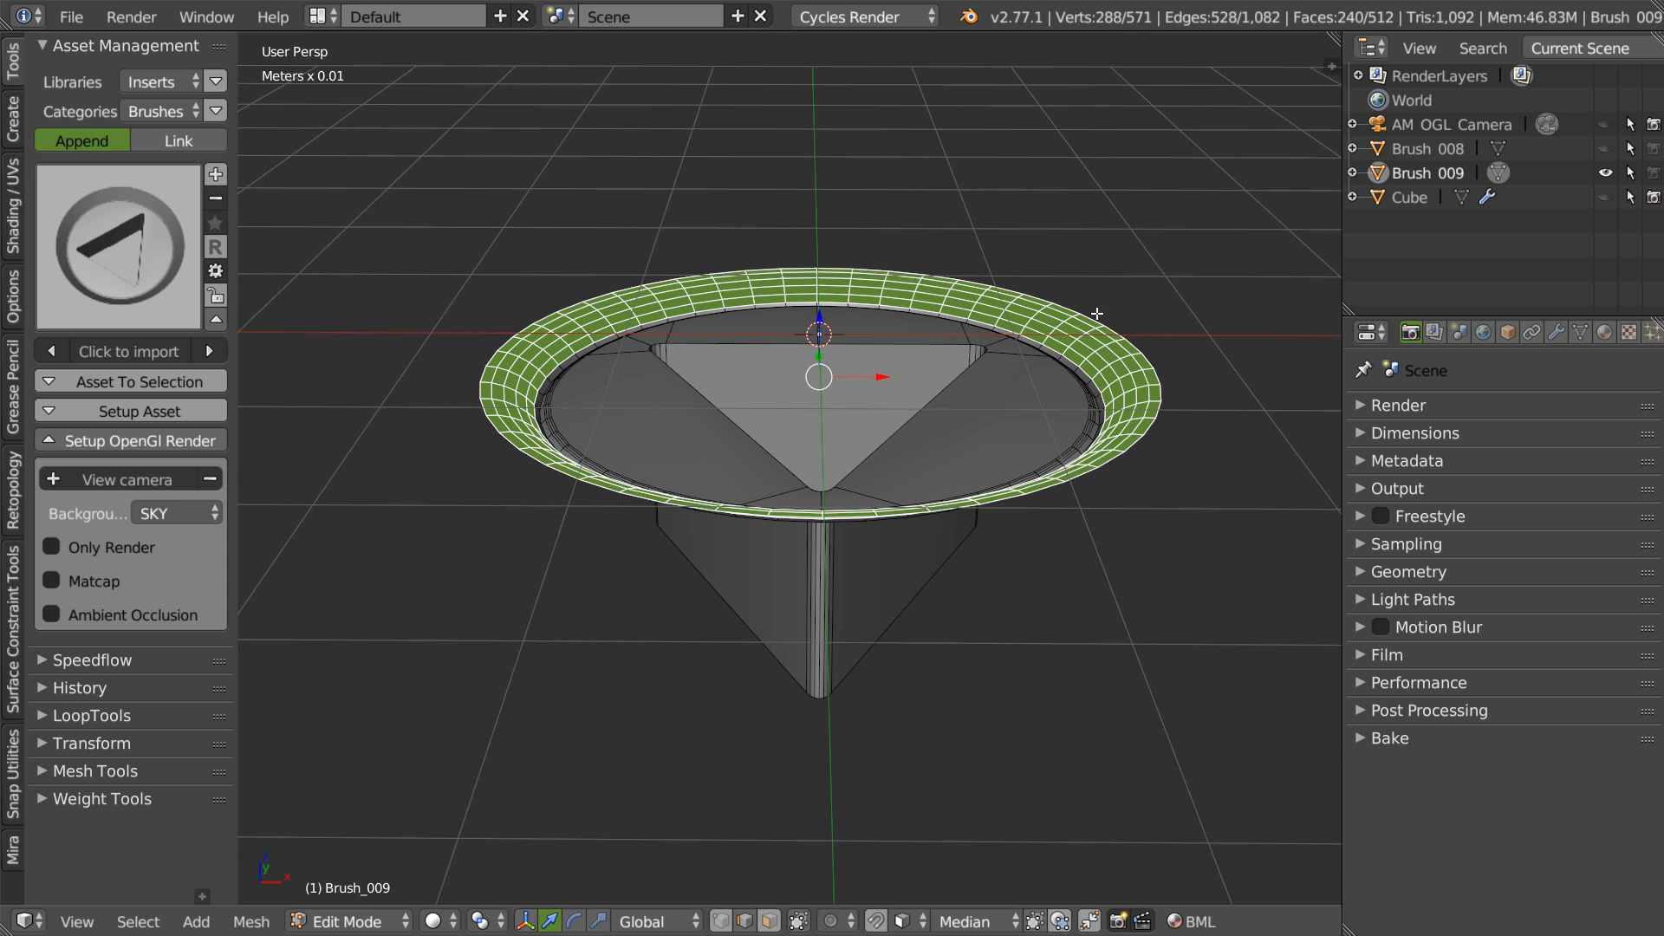
pyautogui.keyDown('alt'); pyautogui.rightClick(1096, 318); pyautogui.keyUp('alt')
pyautogui.moveTo(809, 370); pyautogui.dragTo(793, 199, button='middle')
pyautogui.press('e')
pyautogui.press('z')
pyautogui.click(785, 276)
pyautogui.press('f')
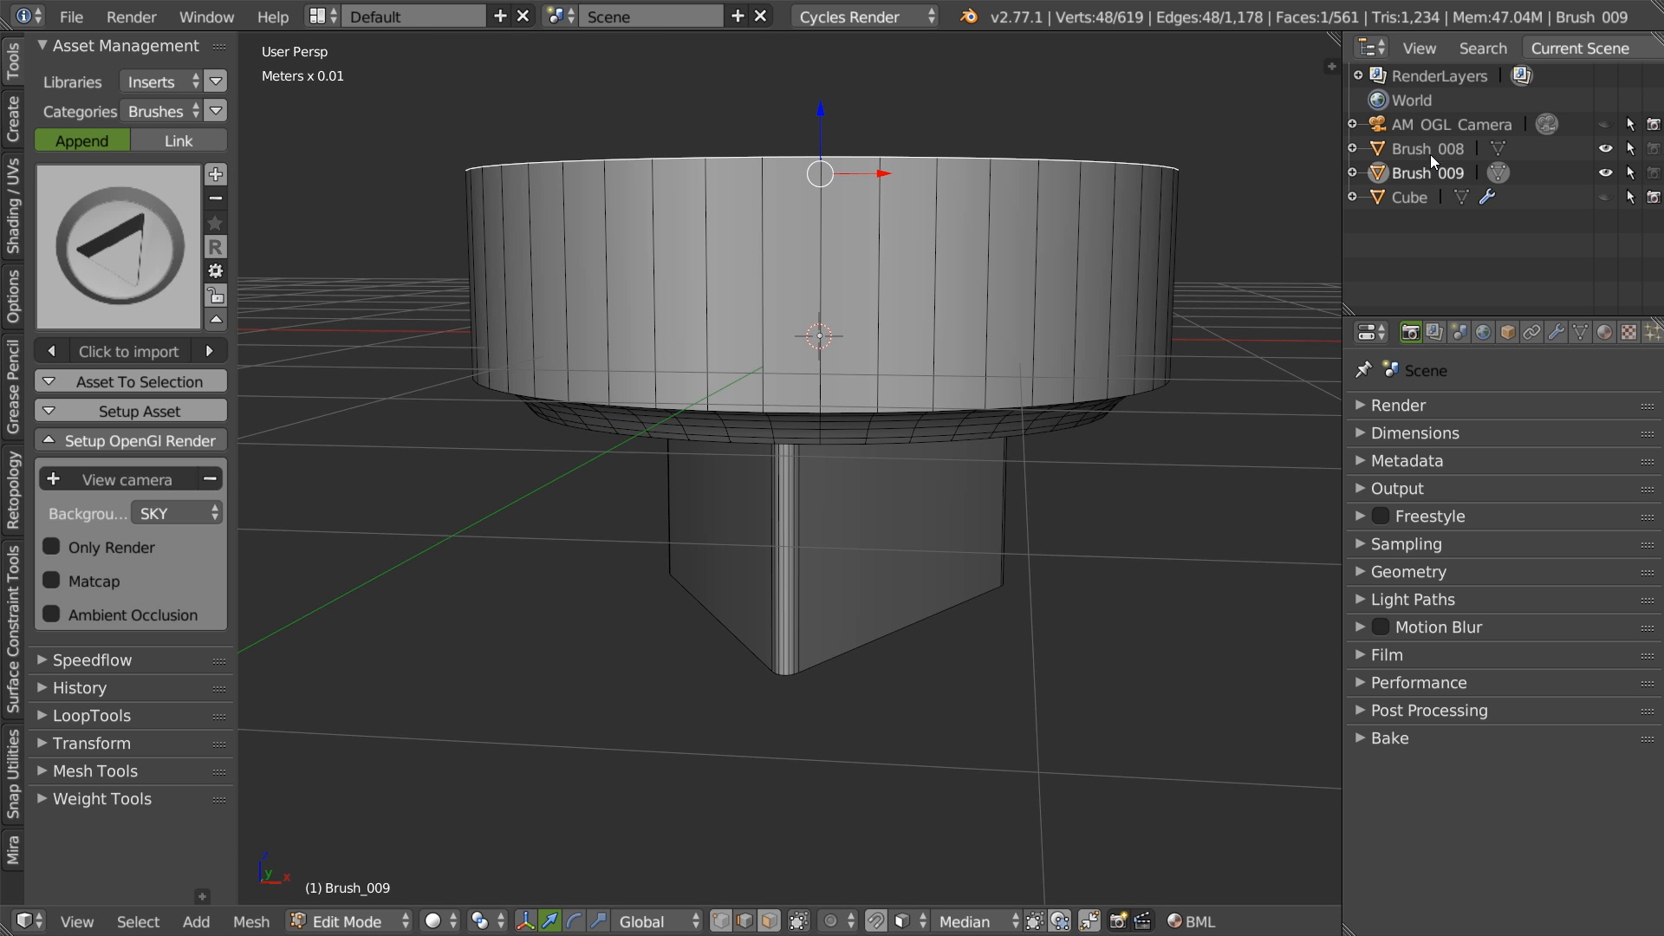
# - Show Brush_008 as reference and snap Brush_009's top face along Z to the height of Brush_008's top
pyautogui.scroll(-2, 1050, 234)
pyautogui.moveTo(1051, 234); pyautogui.dragTo(1036, 260, button='middle')
pyautogui.moveTo(896, 151); pyautogui.dragTo(811, 185)
pyautogui.press('Tab')
pyautogui.click(702, 191)
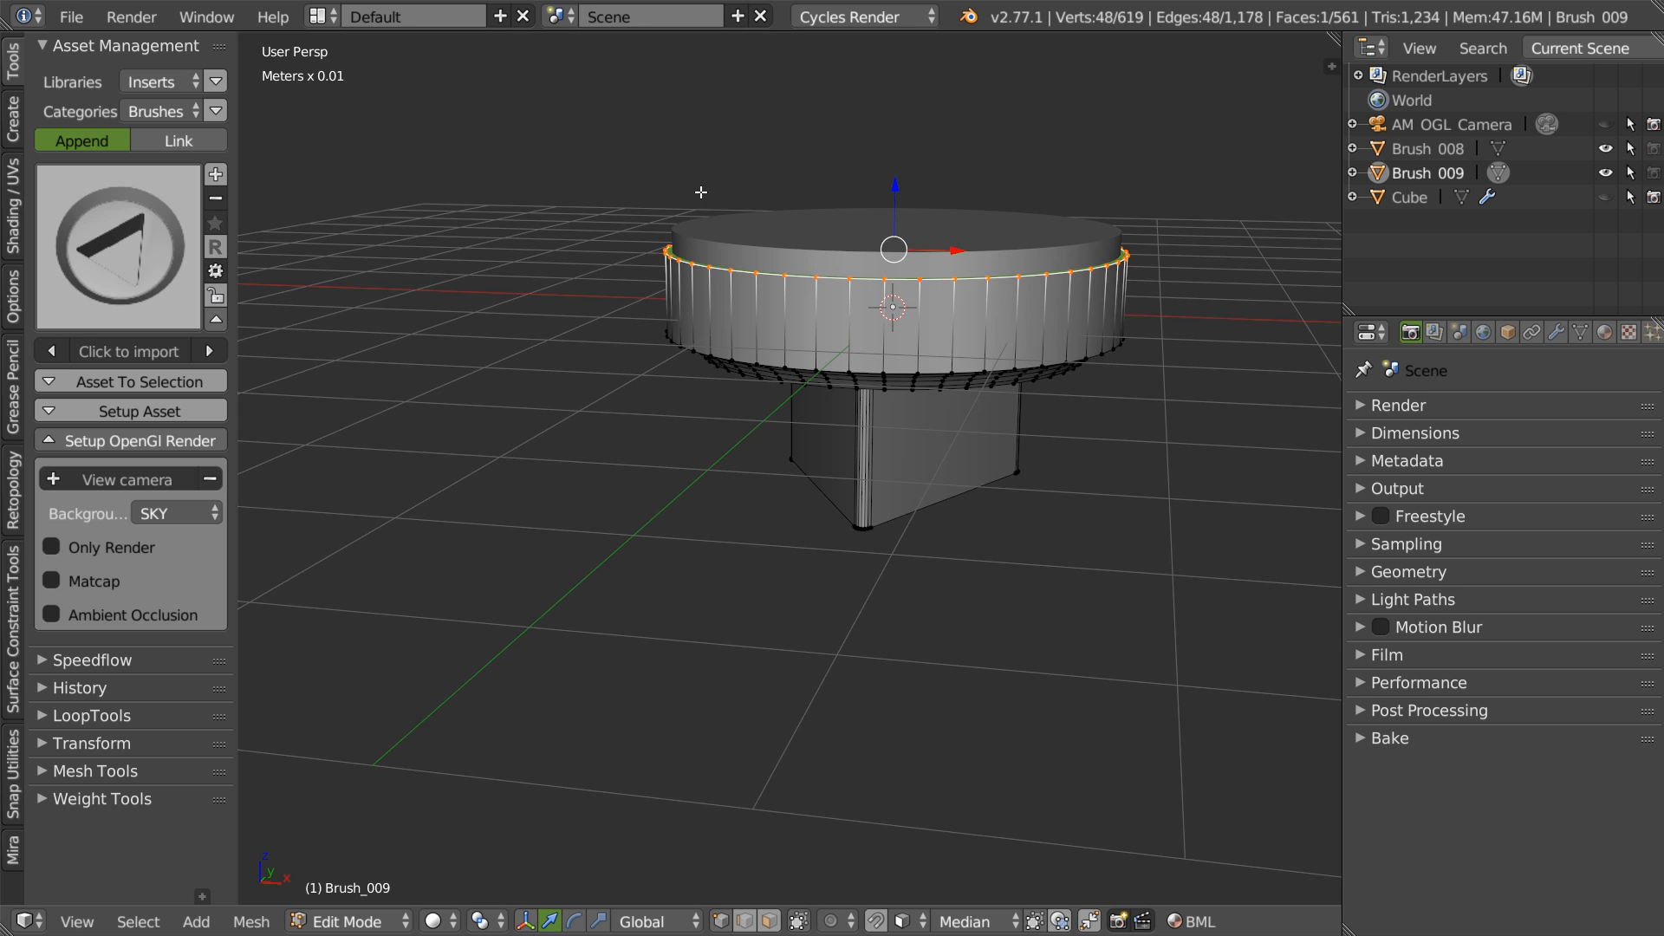
pyautogui.hotkey('shift', 'Tab')
pyautogui.click(772, 214)
pyautogui.moveTo(893, 188); pyautogui.dragTo(785, 197)
pyautogui.press('Tab')
pyautogui.click(880, 247)
pyautogui.moveTo(879, 246)
pyautogui.mouseDown(button='middle')
pyautogui.moveTo(908, 134)
pyautogui.moveTo(853, 189)
pyautogui.moveTo(814, 279)
pyautogui.mouseUp(button='middle')
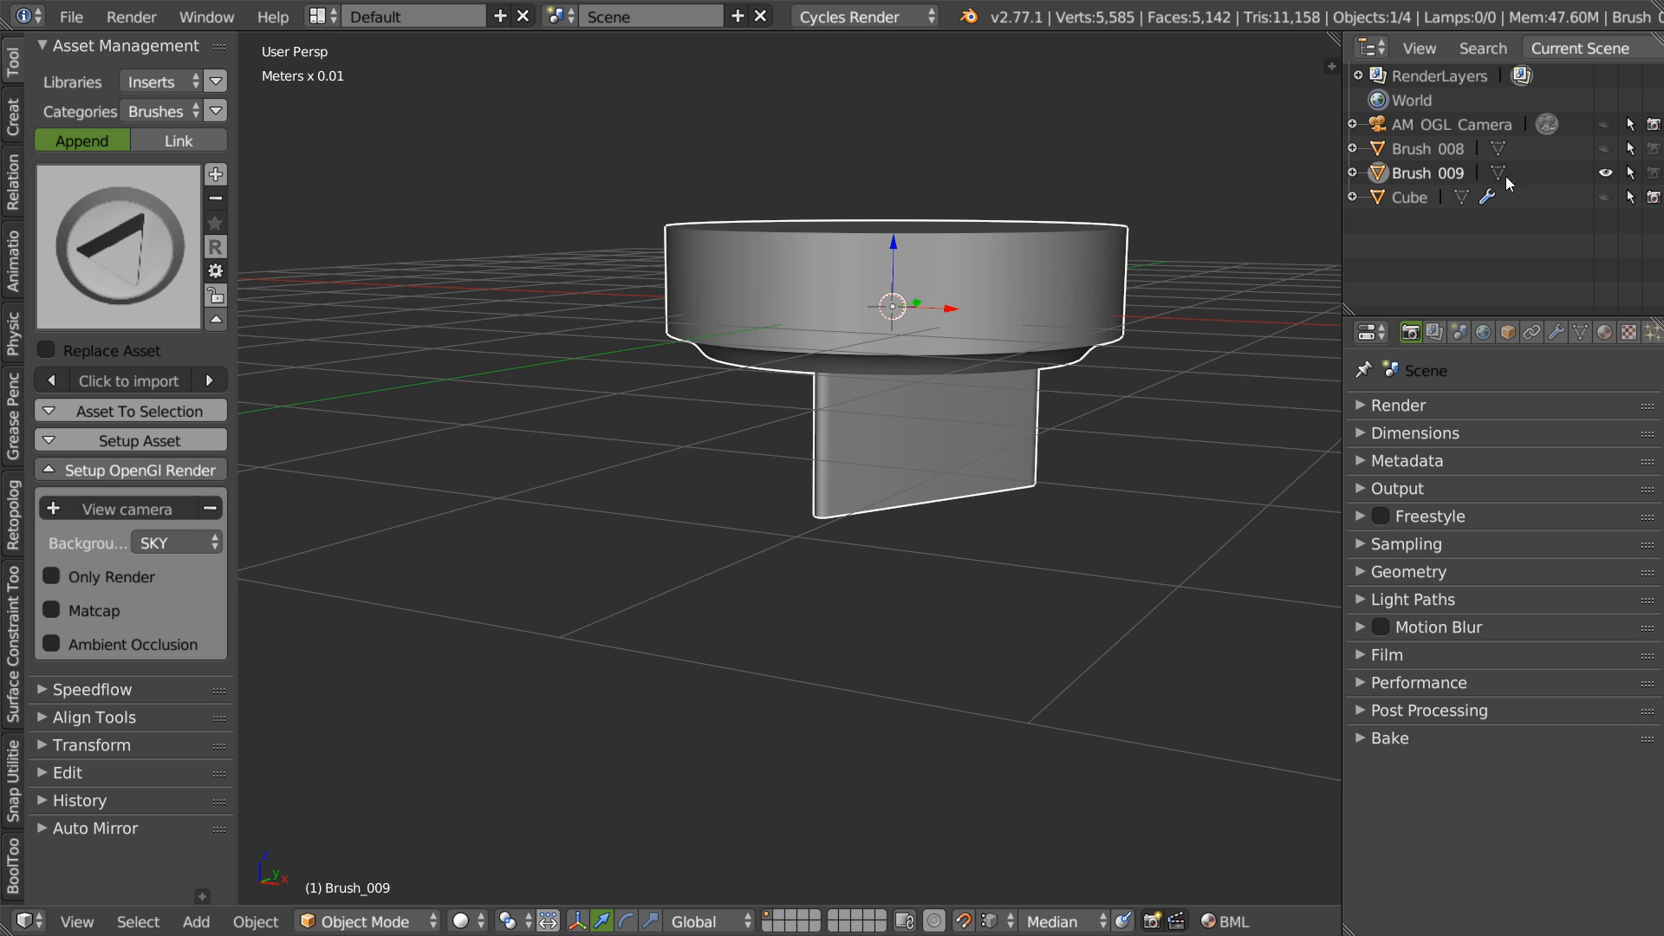
# - Move Brush_009 upward along Z, well above the grid, to make room for a test block beneath it
pyautogui.scroll(-4, 936, 338)
pyautogui.keyDown('shift'); pyautogui.moveTo(799, 432); pyautogui.dragTo(726, 524, button='middle'); pyautogui.keyUp('shift')
pyautogui.moveTo(852, 334); pyautogui.dragTo(877, 35)
pyautogui.scroll(-4, 927, 304)
pyautogui.moveTo(896, 346); pyautogui.dragTo(858, 421, button='middle')
pyautogui.scroll(3, 851, 454)
# - Add a cube with a Speedflow bevel and scale it up into a large test block under Brush_009
pyautogui.rightClick(857, 430)
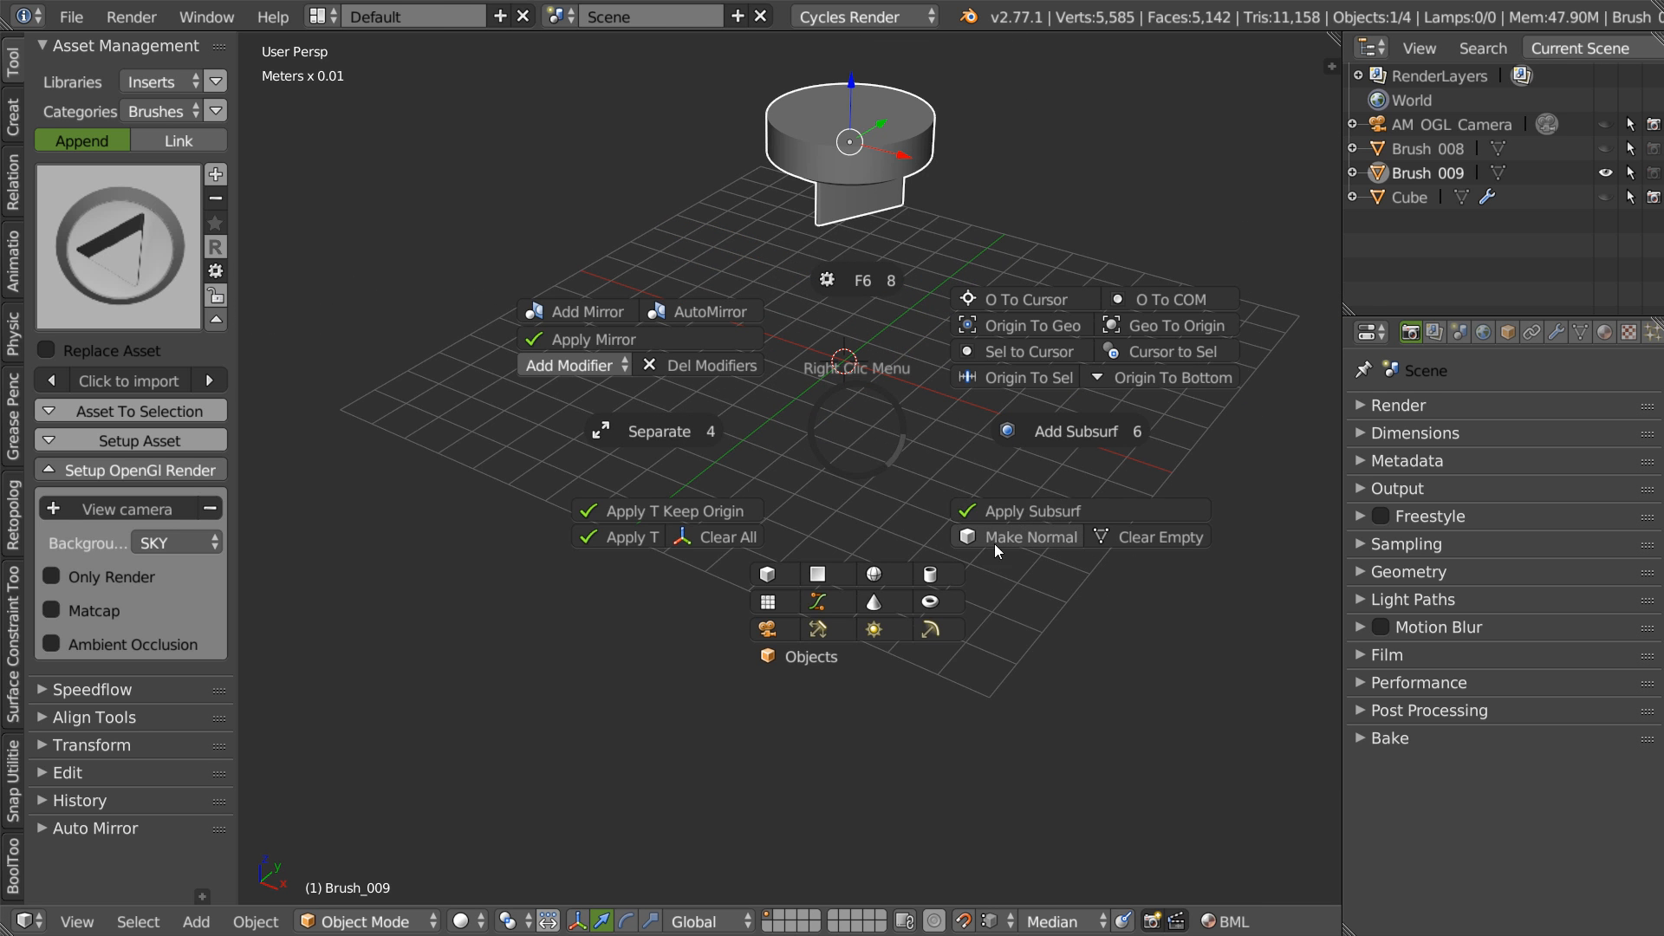
pyautogui.click(787, 575)
pyautogui.press('space')
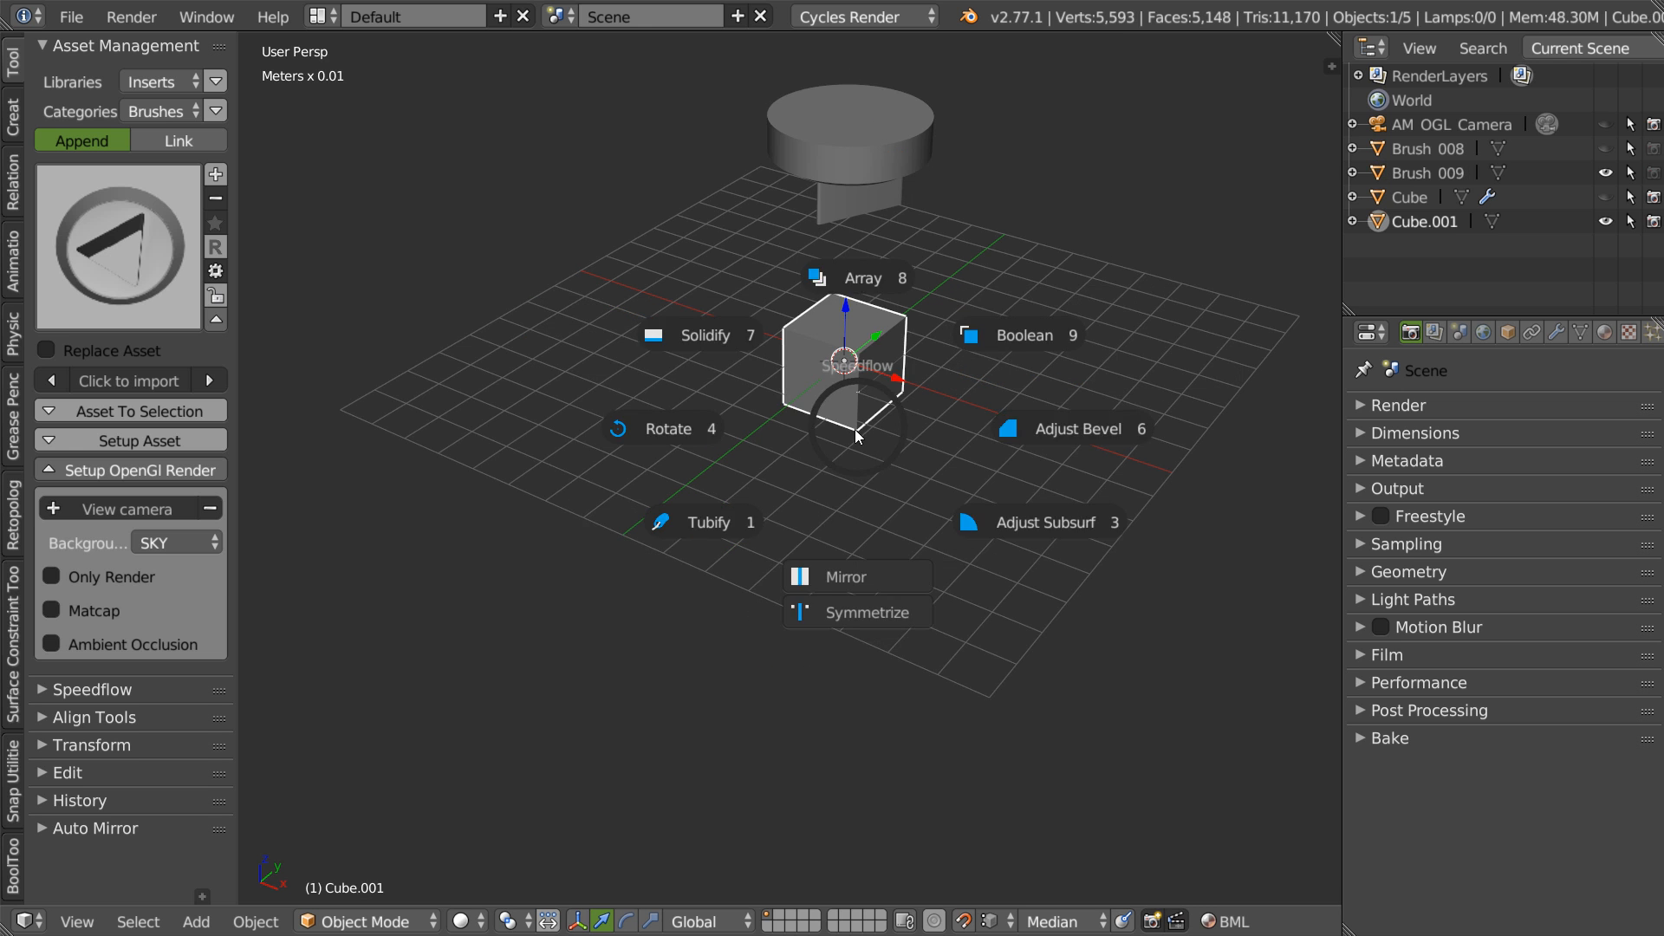
pyautogui.click(1026, 430)
pyautogui.click(1025, 435)
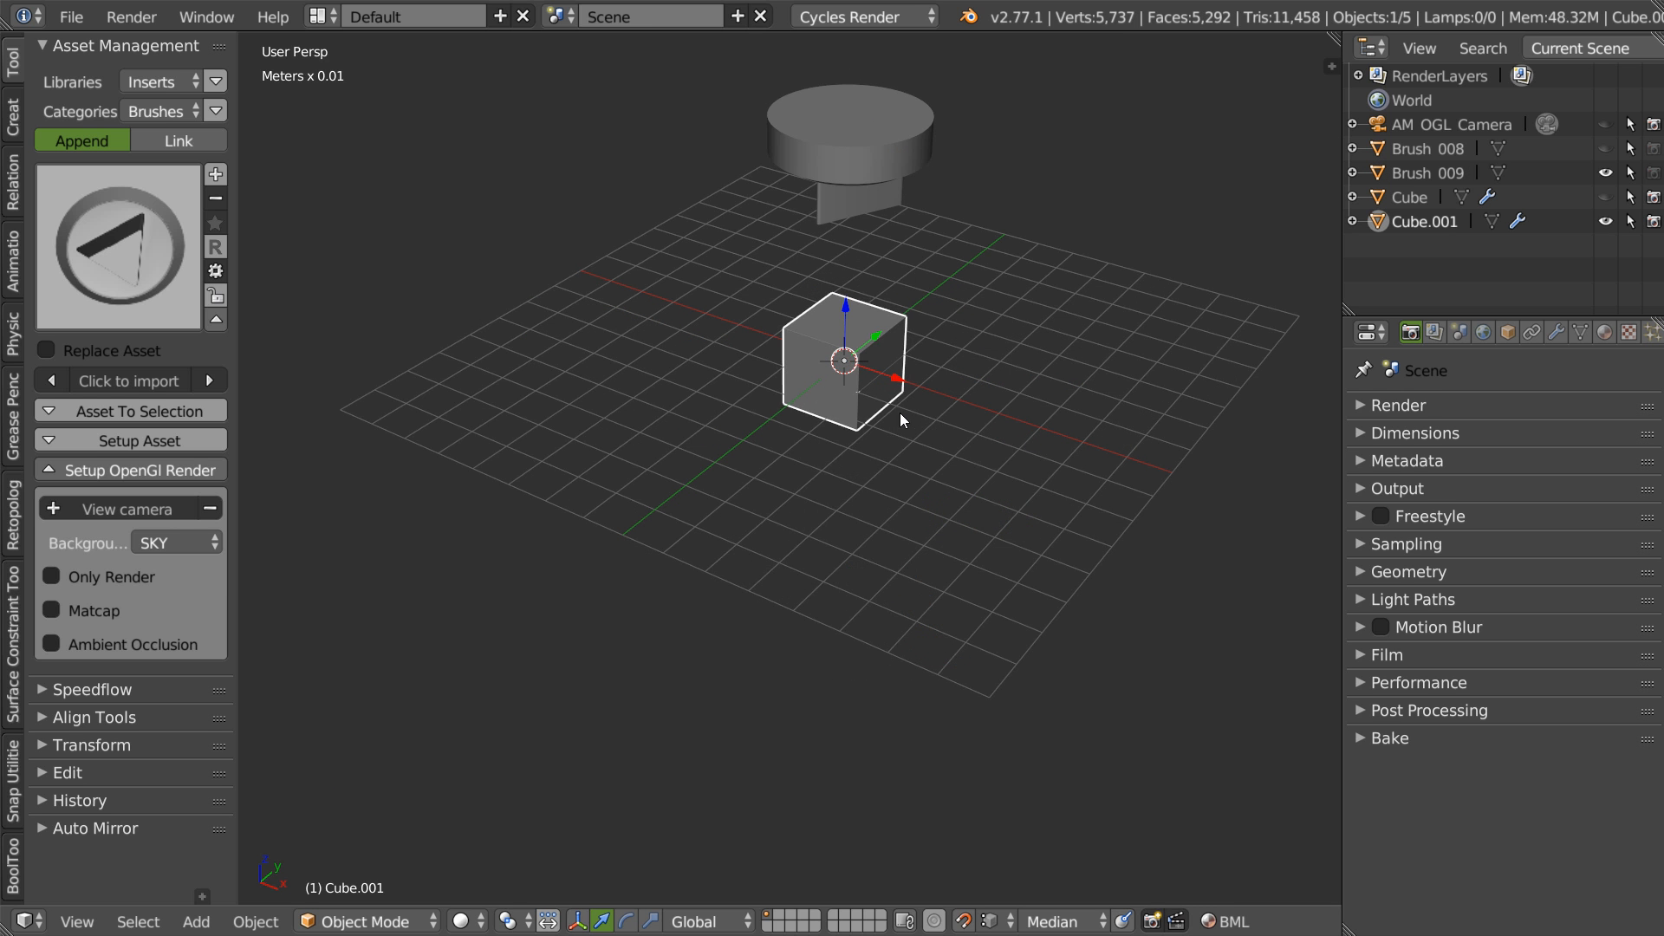
pyautogui.press('s')
pyautogui.click(1200, 409)
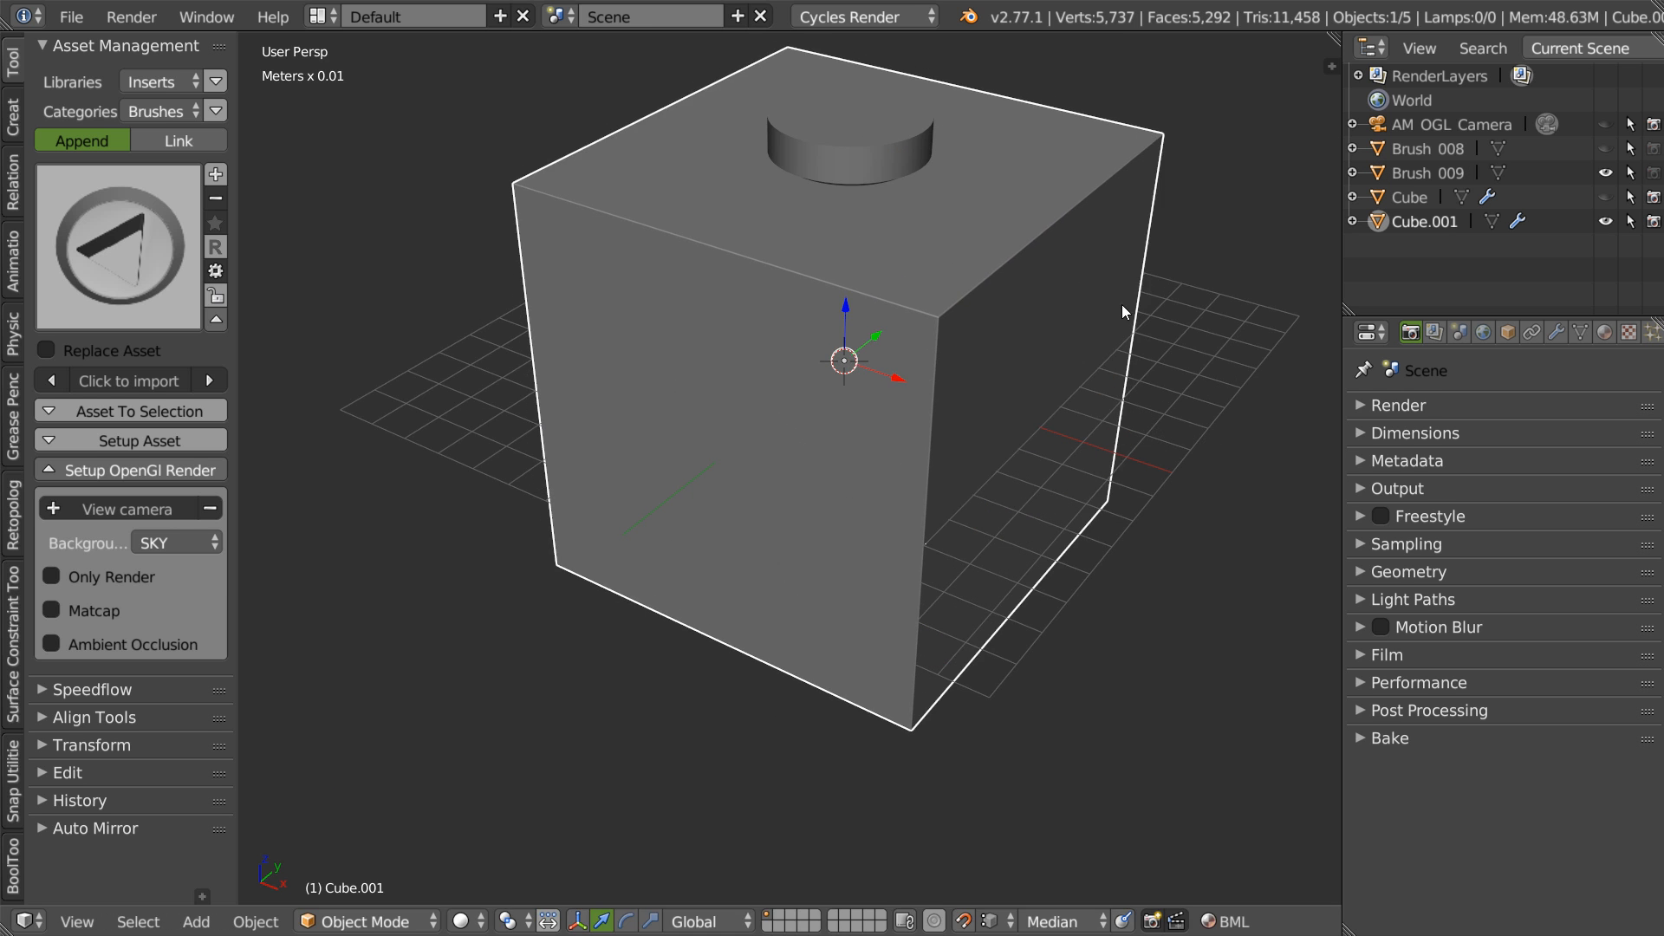
# - Set snapping to Face and snap Brush_009 along Z to the cube's top face
pyautogui.rightClick(888, 143)
pyautogui.hotkey('ctrl', 'shift', 'Tab')
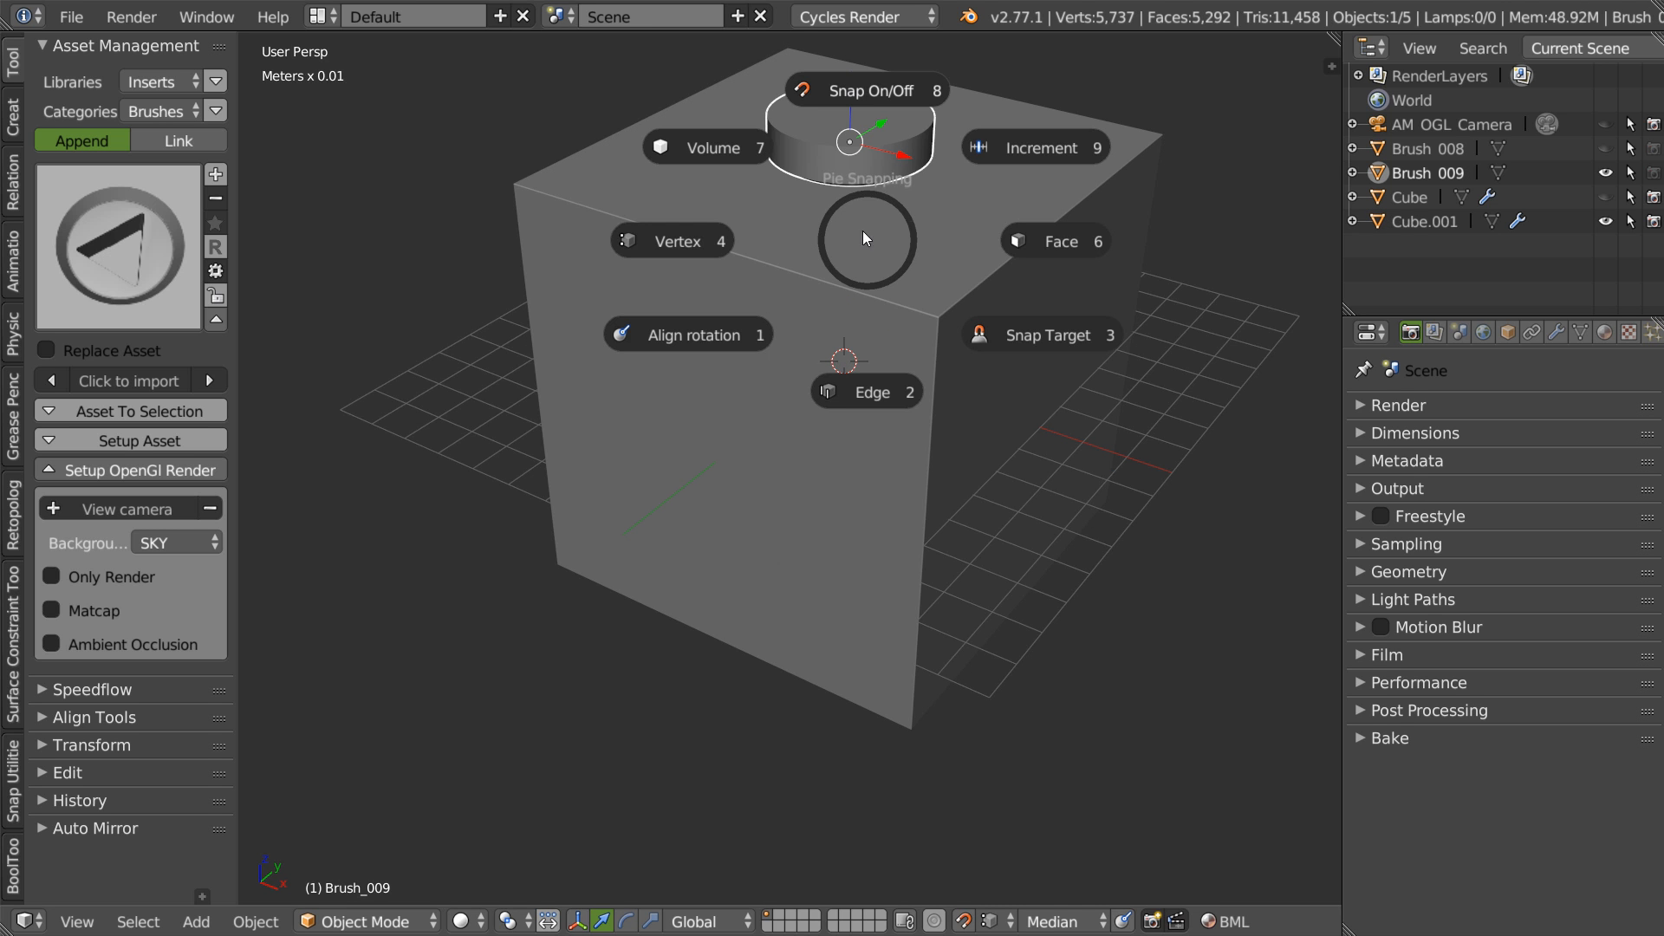
pyautogui.click(1033, 243)
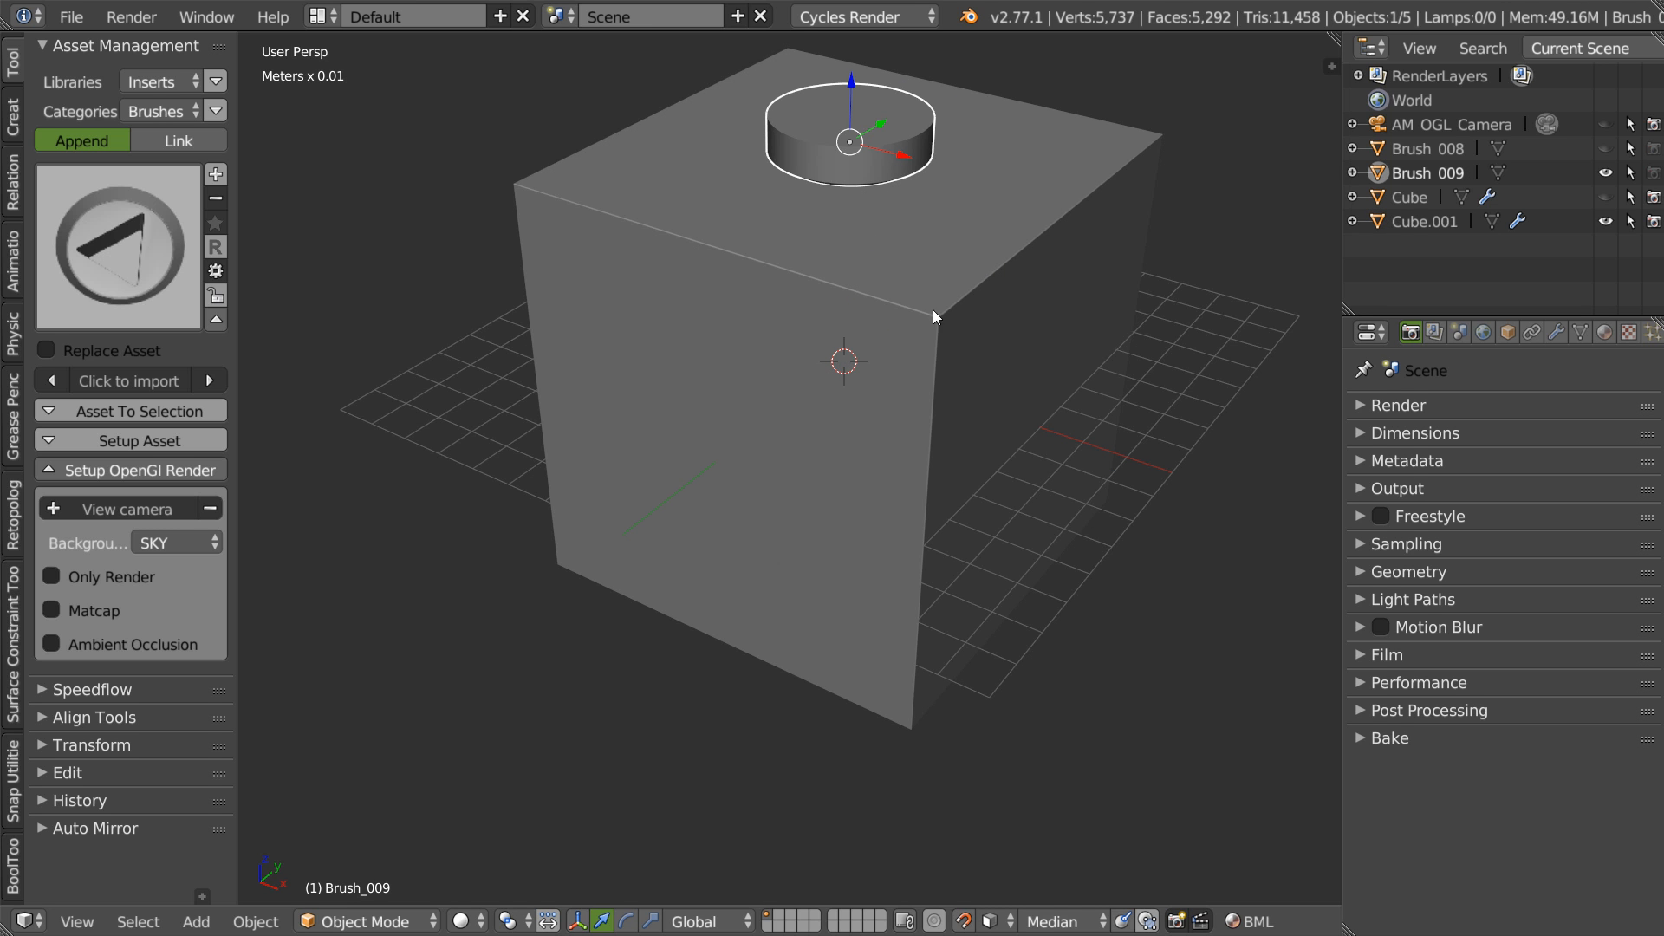
pyautogui.moveTo(851, 76); pyautogui.dragTo(792, 48)
# - Cut Brush_009's shape out of Cube.001 with a Speedflow Boolean difference
pyautogui.keyDown('shift'); pyautogui.moveTo(775, 199); pyautogui.dragTo(741, 307, button='middle'); pyautogui.keyUp('shift')
pyautogui.scroll(1, 759, 305)
pyautogui.keyDown('shift'); pyautogui.rightClick(844, 334); pyautogui.keyUp('shift')
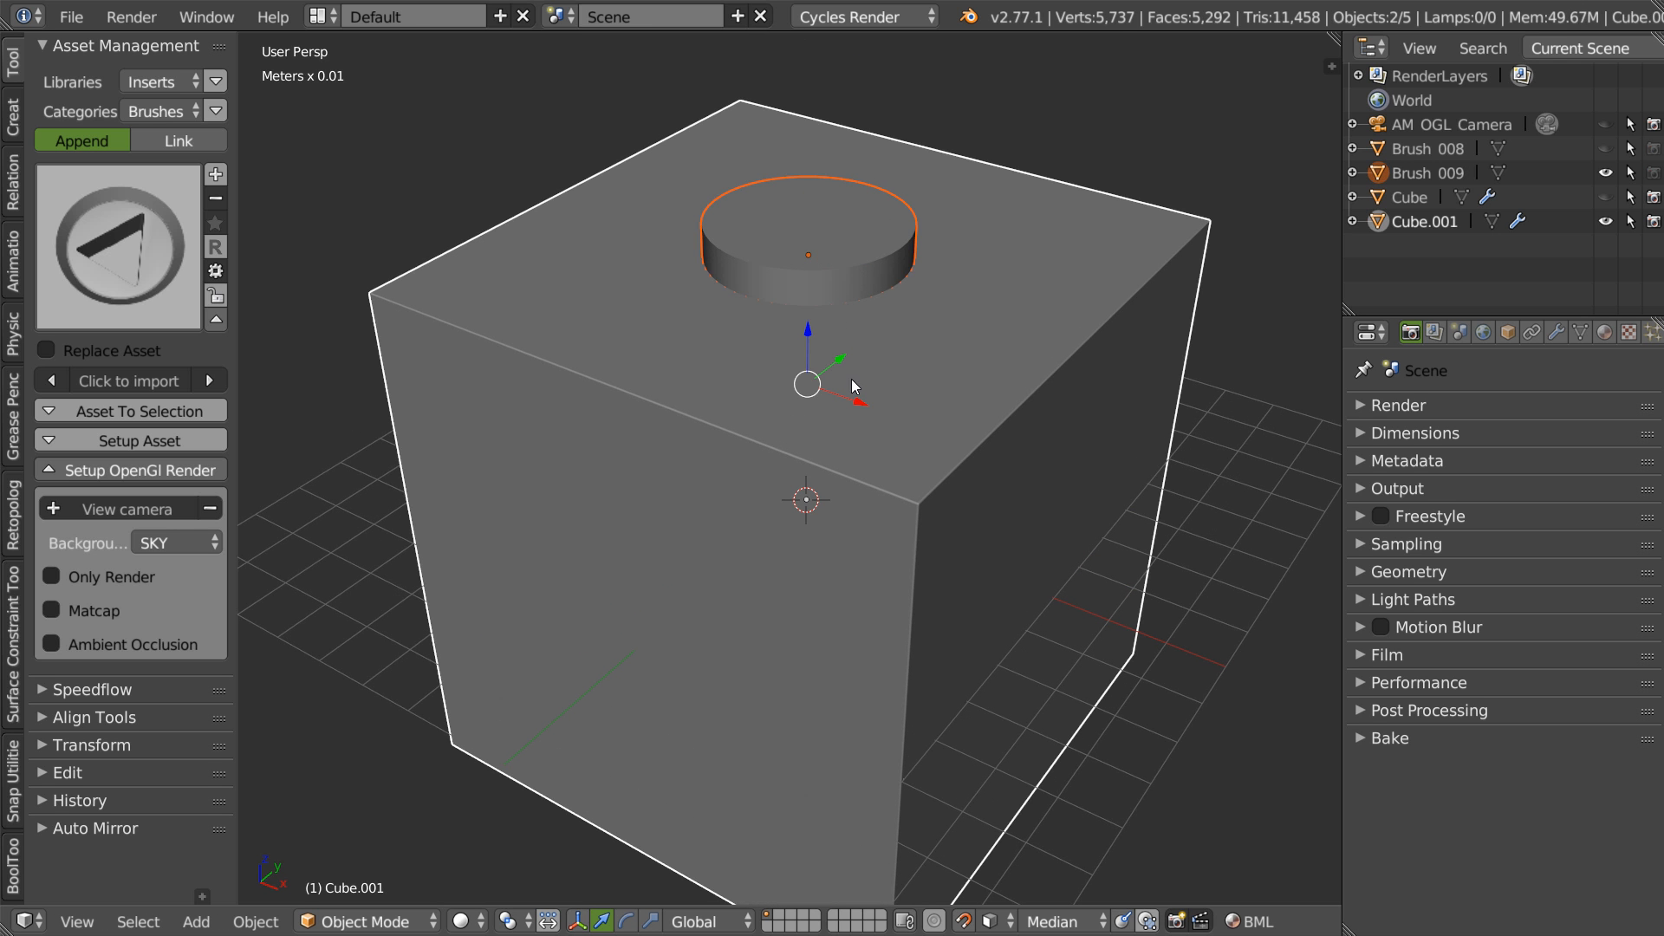
pyautogui.press('space')
pyautogui.click(1002, 298)
pyautogui.press('Escape')
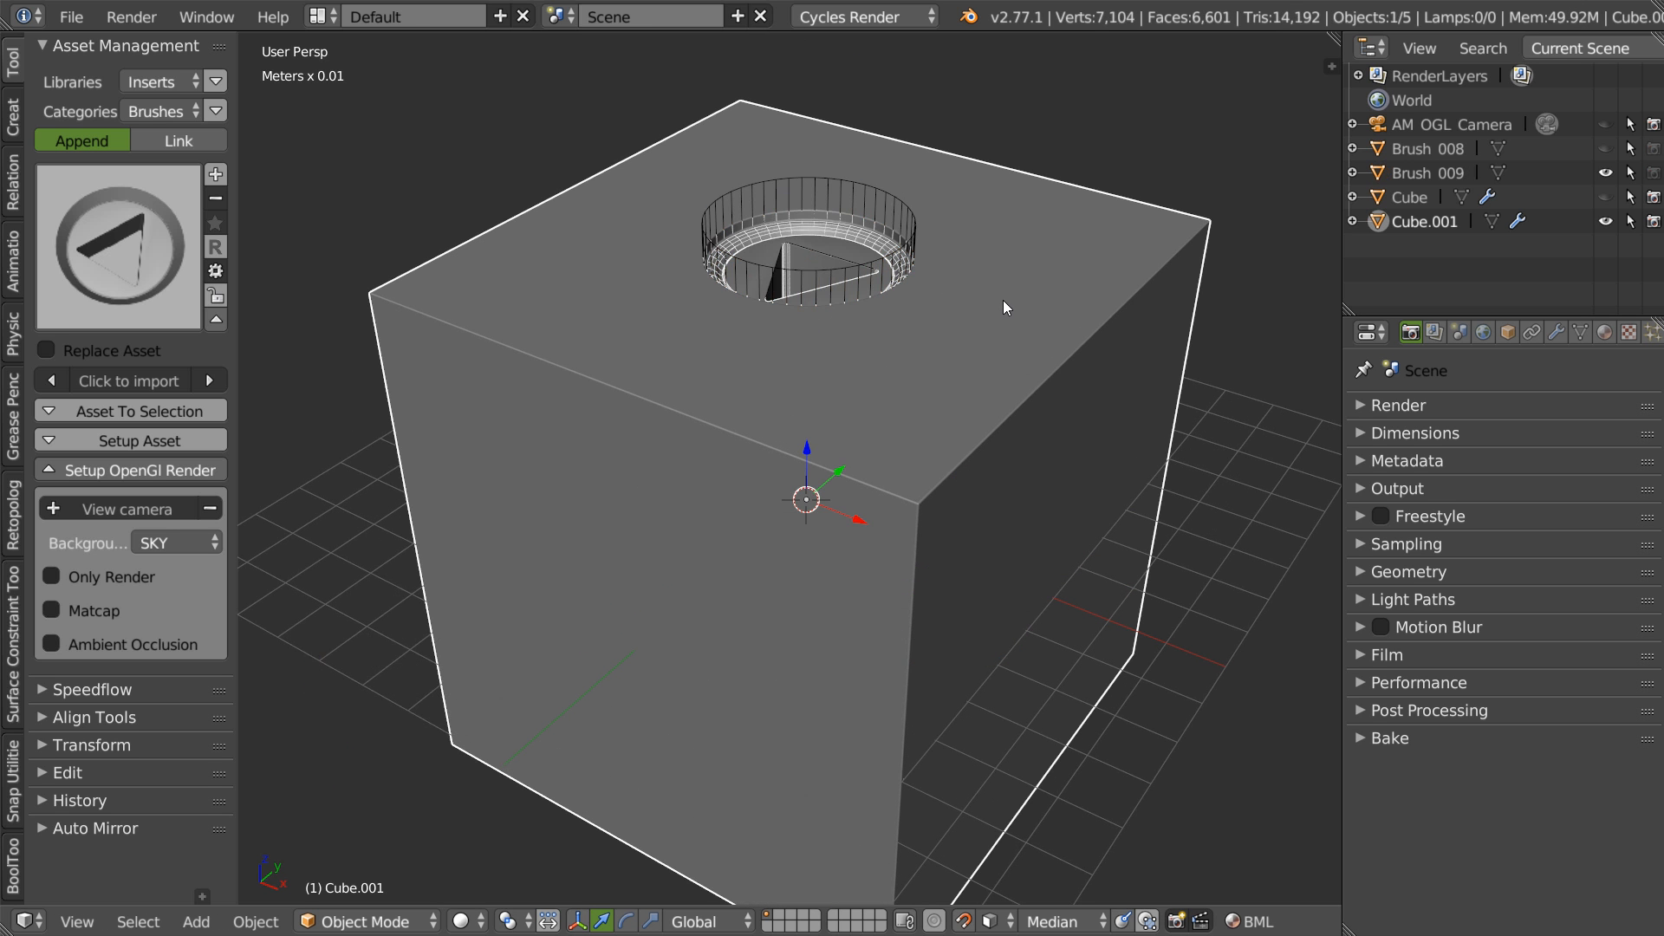
# - Lift Brush_009 along Z out of the cube and examine the recess it cuts from several angles
pyautogui.keyDown('shift'); pyautogui.moveTo(760, 219); pyautogui.dragTo(910, 259, button='middle'); pyautogui.keyUp('shift')
pyautogui.rightClick(952, 273)
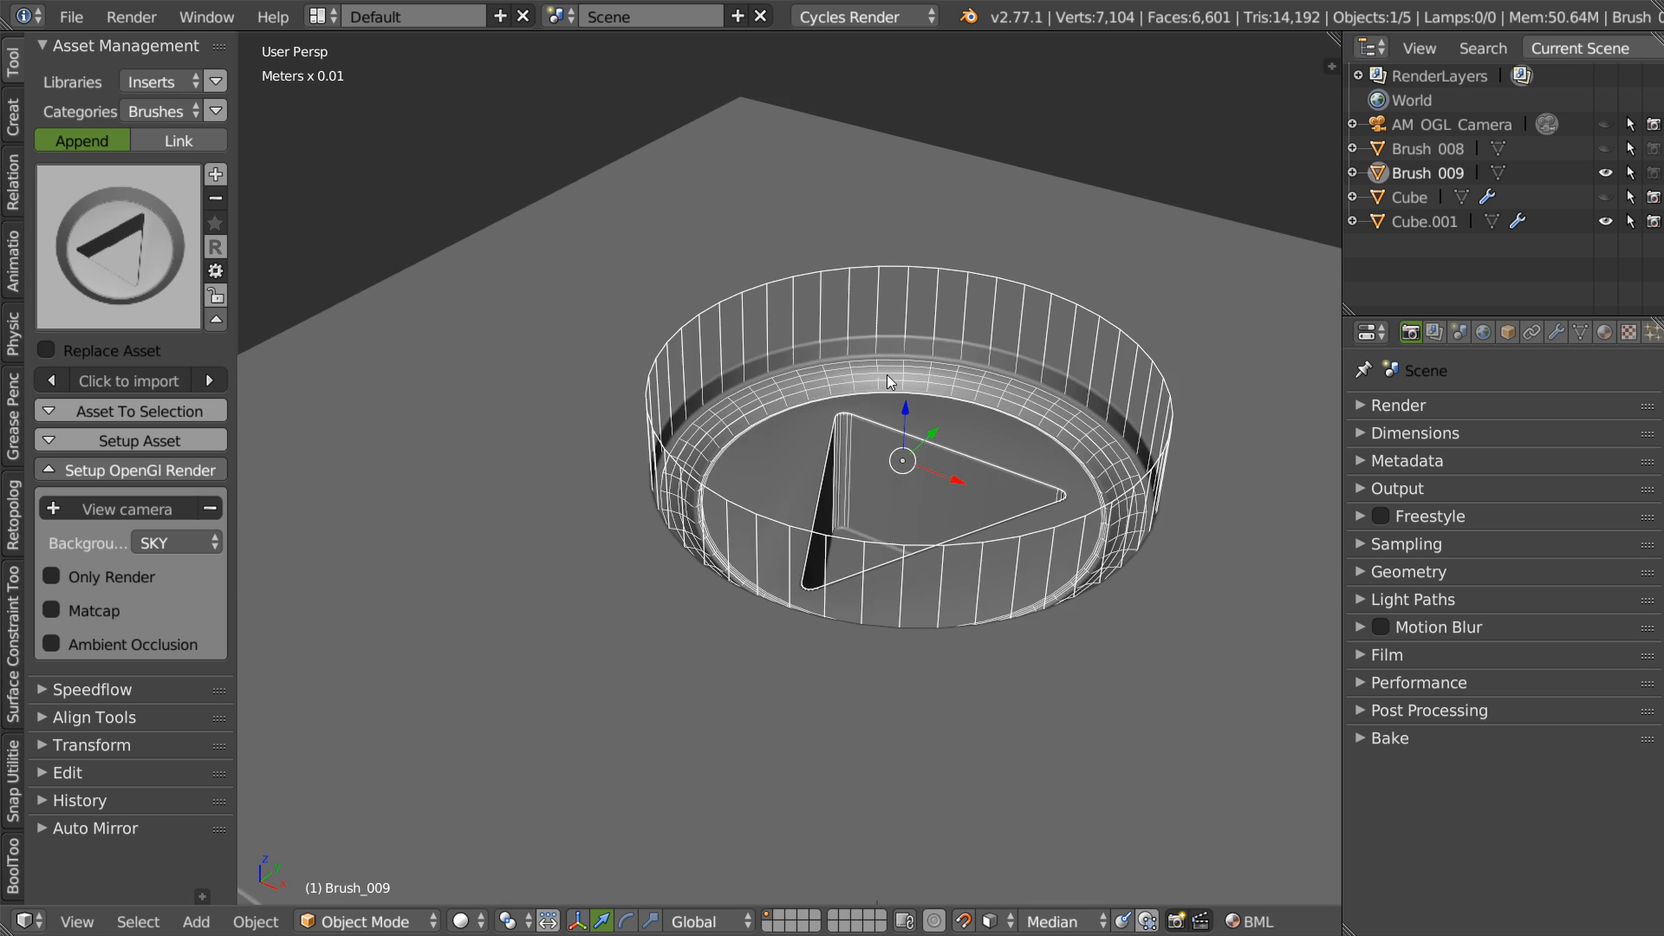
pyautogui.scroll(-4, 1039, 287)
pyautogui.moveTo(960, 319); pyautogui.dragTo(961, 96)
pyautogui.moveTo(962, 329)
pyautogui.mouseDown(button='middle')
pyautogui.moveTo(895, 309)
pyautogui.moveTo(801, 397)
pyautogui.moveTo(812, 308)
pyautogui.moveTo(596, 295)
pyautogui.mouseUp(button='middle')
pyautogui.moveTo(772, 308)
pyautogui.keyDown('ctrl'); pyautogui.mouseDown(button='middle')
pyautogui.moveTo(999, 246)
pyautogui.moveTo(993, 359)
pyautogui.moveTo(728, 327)
pyautogui.moveTo(475, 329)
pyautogui.mouseUp(button='middle'); pyautogui.keyUp('ctrl')
pyautogui.scroll(-5, 798, 377)
pyautogui.keyDown('shift'); pyautogui.moveTo(798, 376); pyautogui.dragTo(748, 422, button='middle'); pyautogui.keyUp('shift')
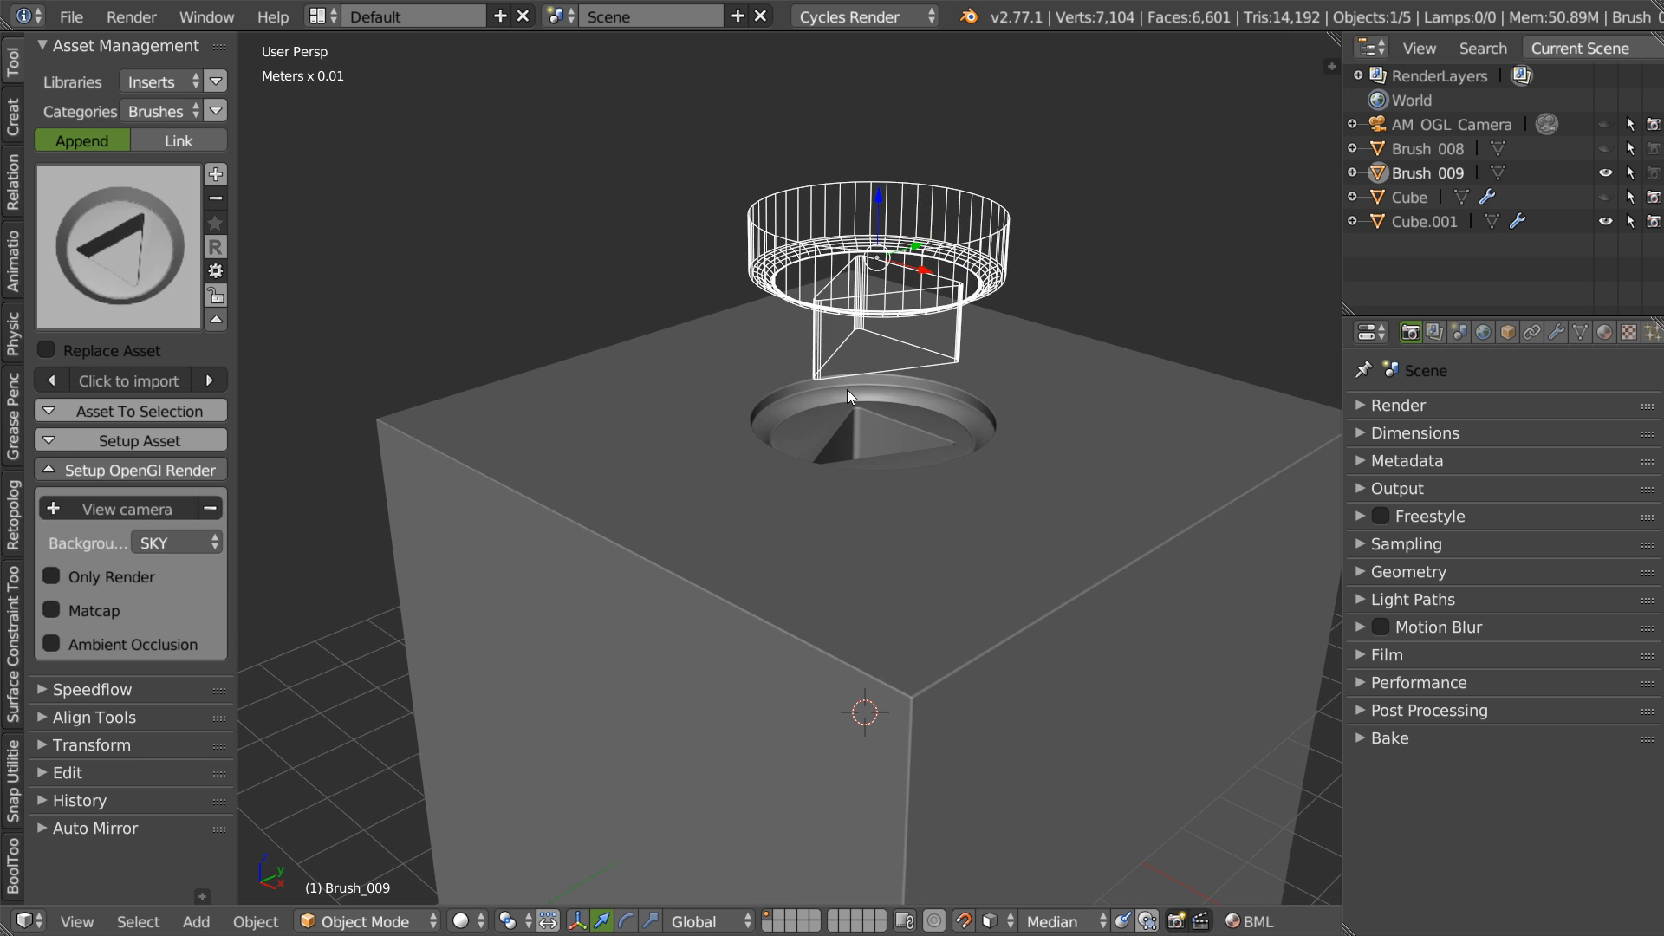
# - Undo the lifting of Brush_009 and its Boolean cut in the cube
pyautogui.hotkey('ctrl', 'z')
pyautogui.hotkey('ctrl', 'z')
pyautogui.hotkey('ctrl', 'z')
pyautogui.press('Tab')
pyautogui.scroll(2, 903, 434)
pyautogui.press('Tab')
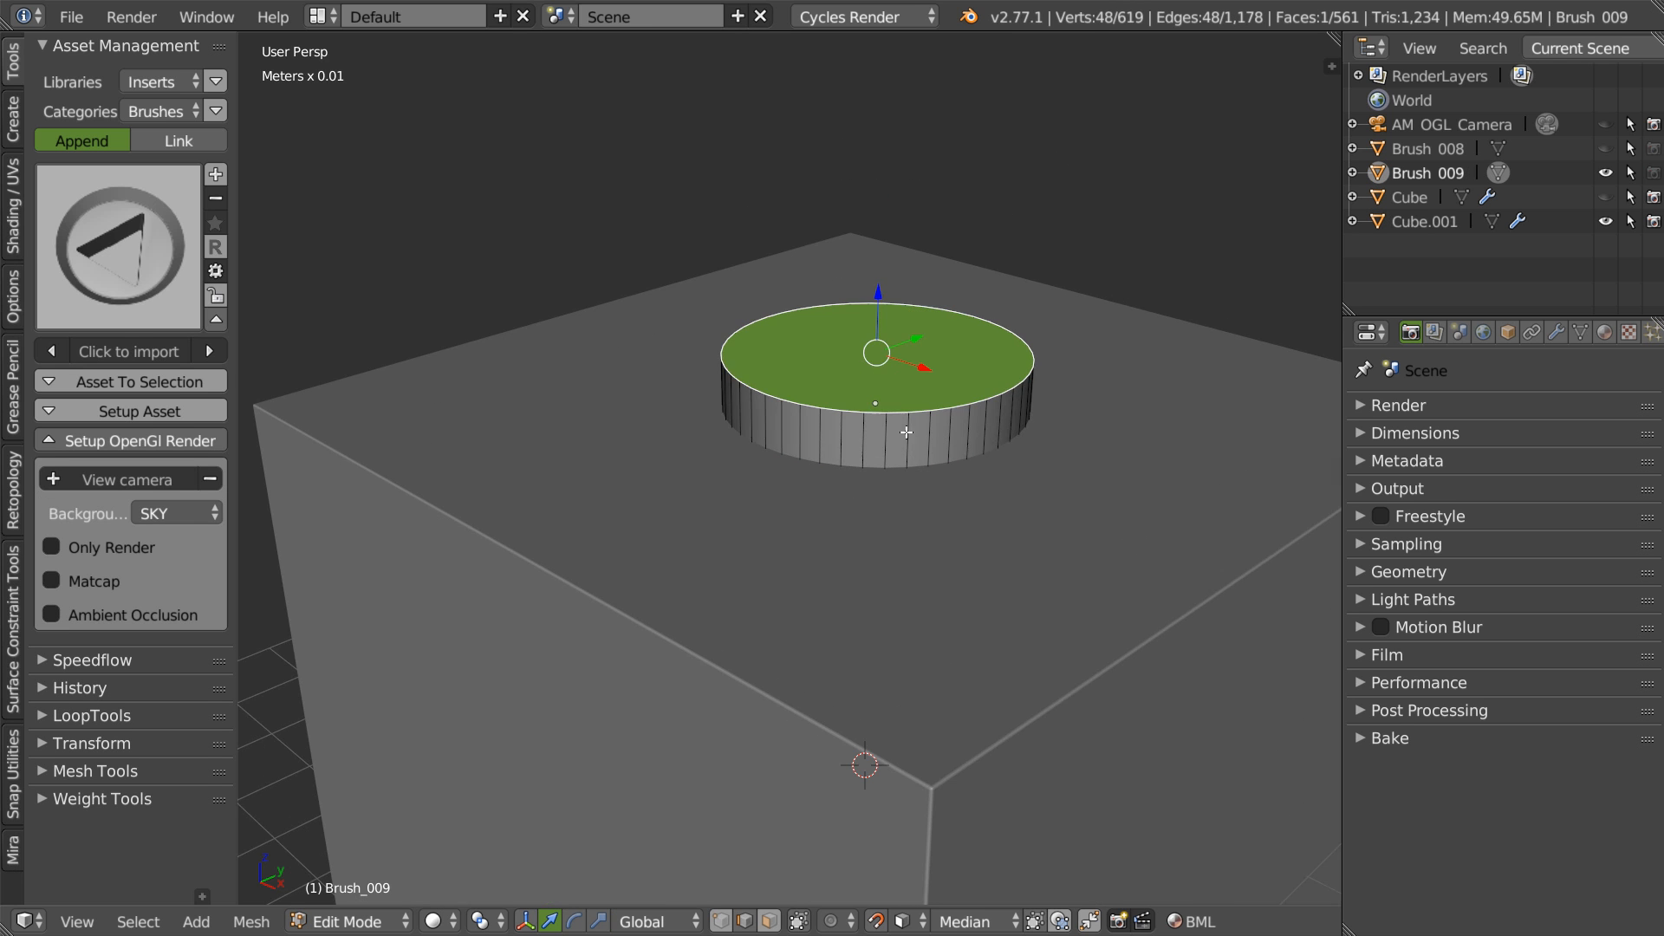
# - Raise Brush_009 slightly along Z so its curved rim meets the cube's top face
pyautogui.moveTo(777, 449); pyautogui.dragTo(789, 356, button='middle')
pyautogui.scroll(3, 789, 356)
pyautogui.moveTo(864, 413)
pyautogui.mouseDown(button='middle')
pyautogui.moveTo(854, 335)
pyautogui.moveTo(905, 356)
pyautogui.moveTo(892, 409)
pyautogui.mouseUp(button='middle')
pyautogui.hotkey('shift', 's')
pyautogui.click(735, 281)
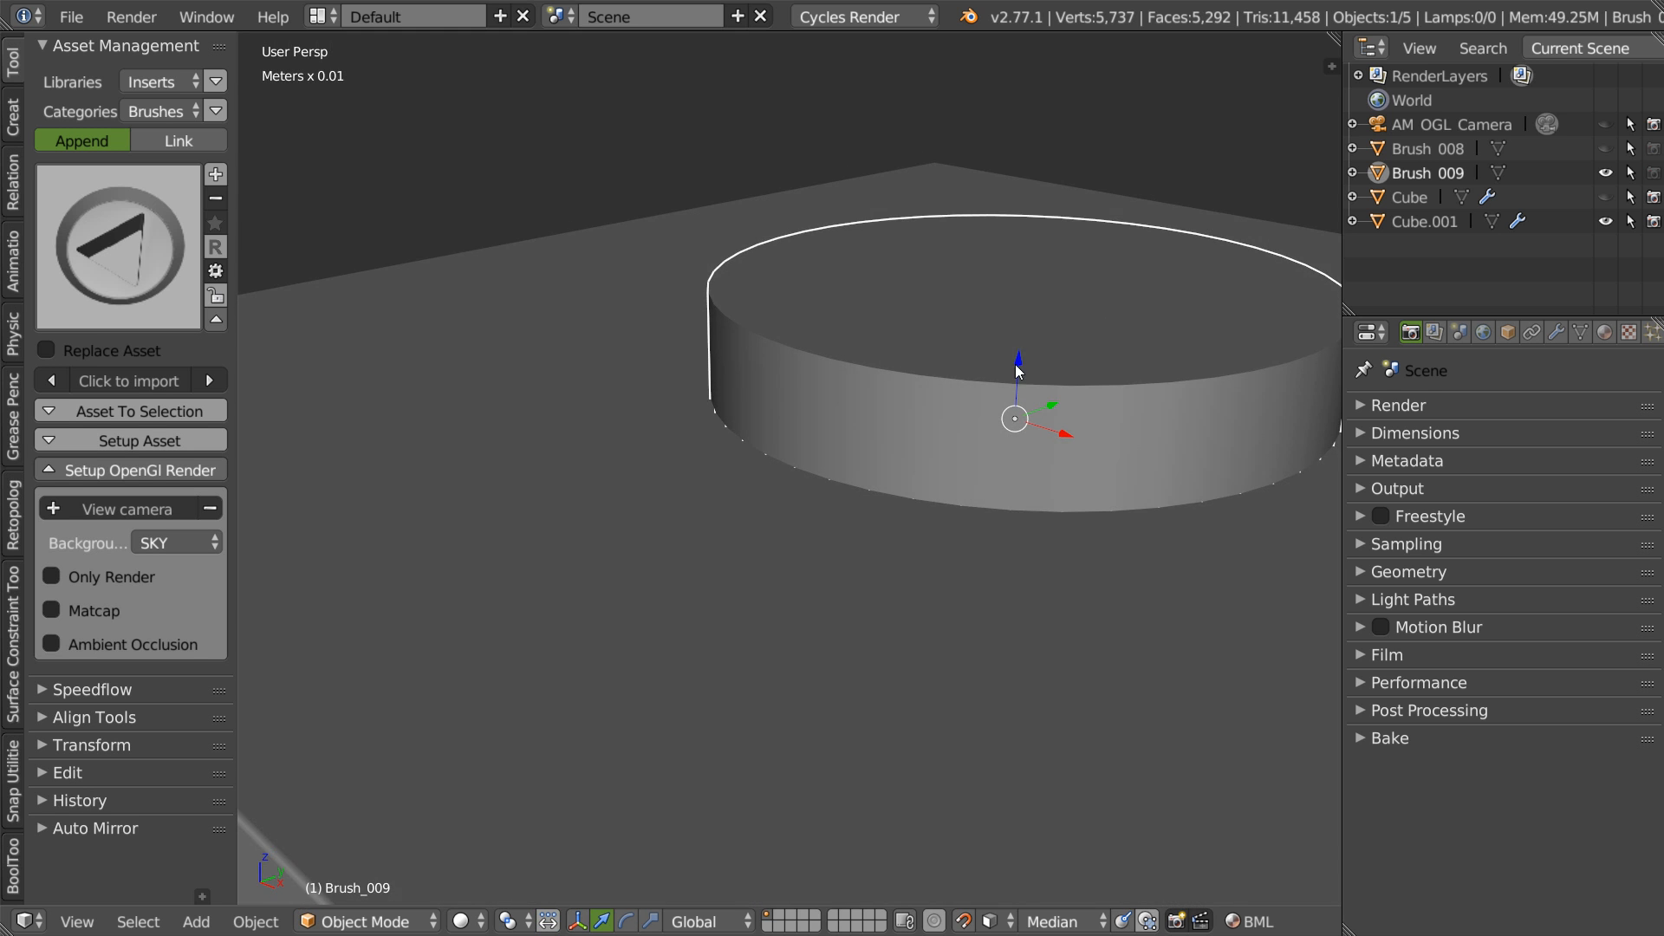
pyautogui.scroll(-4, 892, 409)
pyautogui.moveTo(1063, 310); pyautogui.dragTo(1032, 242)
# - Subtract the raised Brush_009 from Cube.001 with a Speedflow Boolean in difference mode
pyautogui.keyDown('shift'); pyautogui.moveTo(1101, 456); pyautogui.dragTo(973, 463, button='middle'); pyautogui.keyUp('shift')
pyautogui.keyDown('shift'); pyautogui.rightClick(976, 475); pyautogui.keyUp('shift')
pyautogui.press('space')
pyautogui.click(1145, 440)
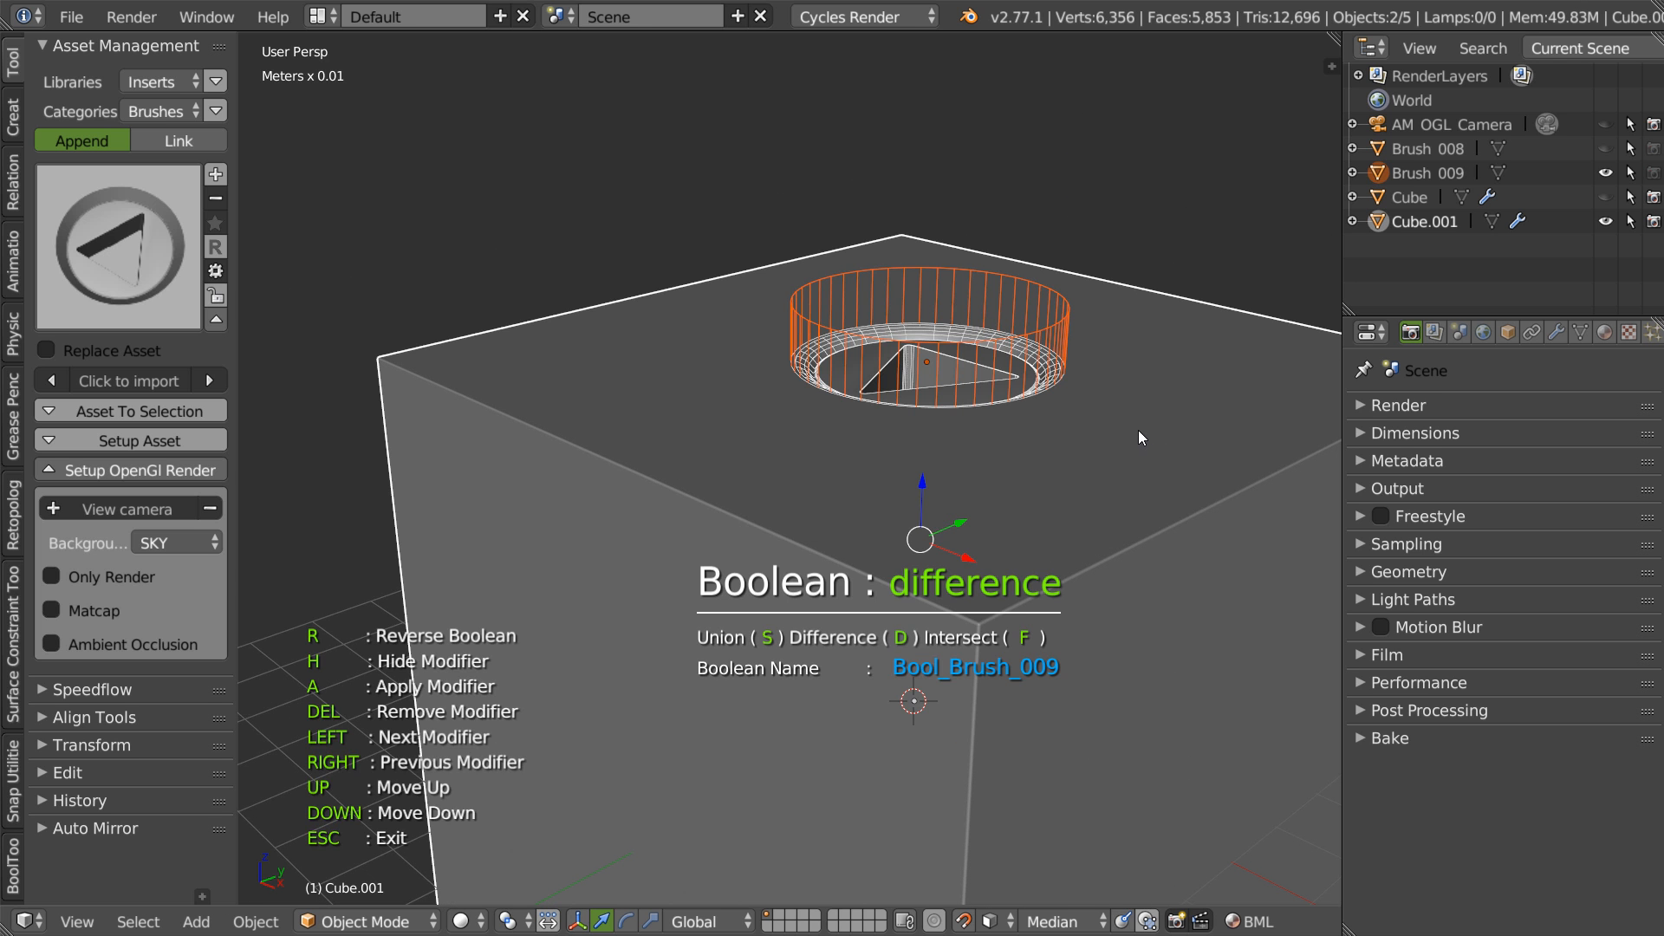
pyautogui.press('Escape')
# - Move Brush_009 up clear of the cube and inspect the curved-rim recess with its triangular pocket
pyautogui.rightClick(1064, 305)
pyautogui.moveTo(928, 295); pyautogui.dragTo(929, 22)
pyautogui.moveTo(958, 299)
pyautogui.mouseDown(button='middle')
pyautogui.moveTo(835, 357)
pyautogui.moveTo(1067, 364)
pyautogui.mouseUp(button='middle')
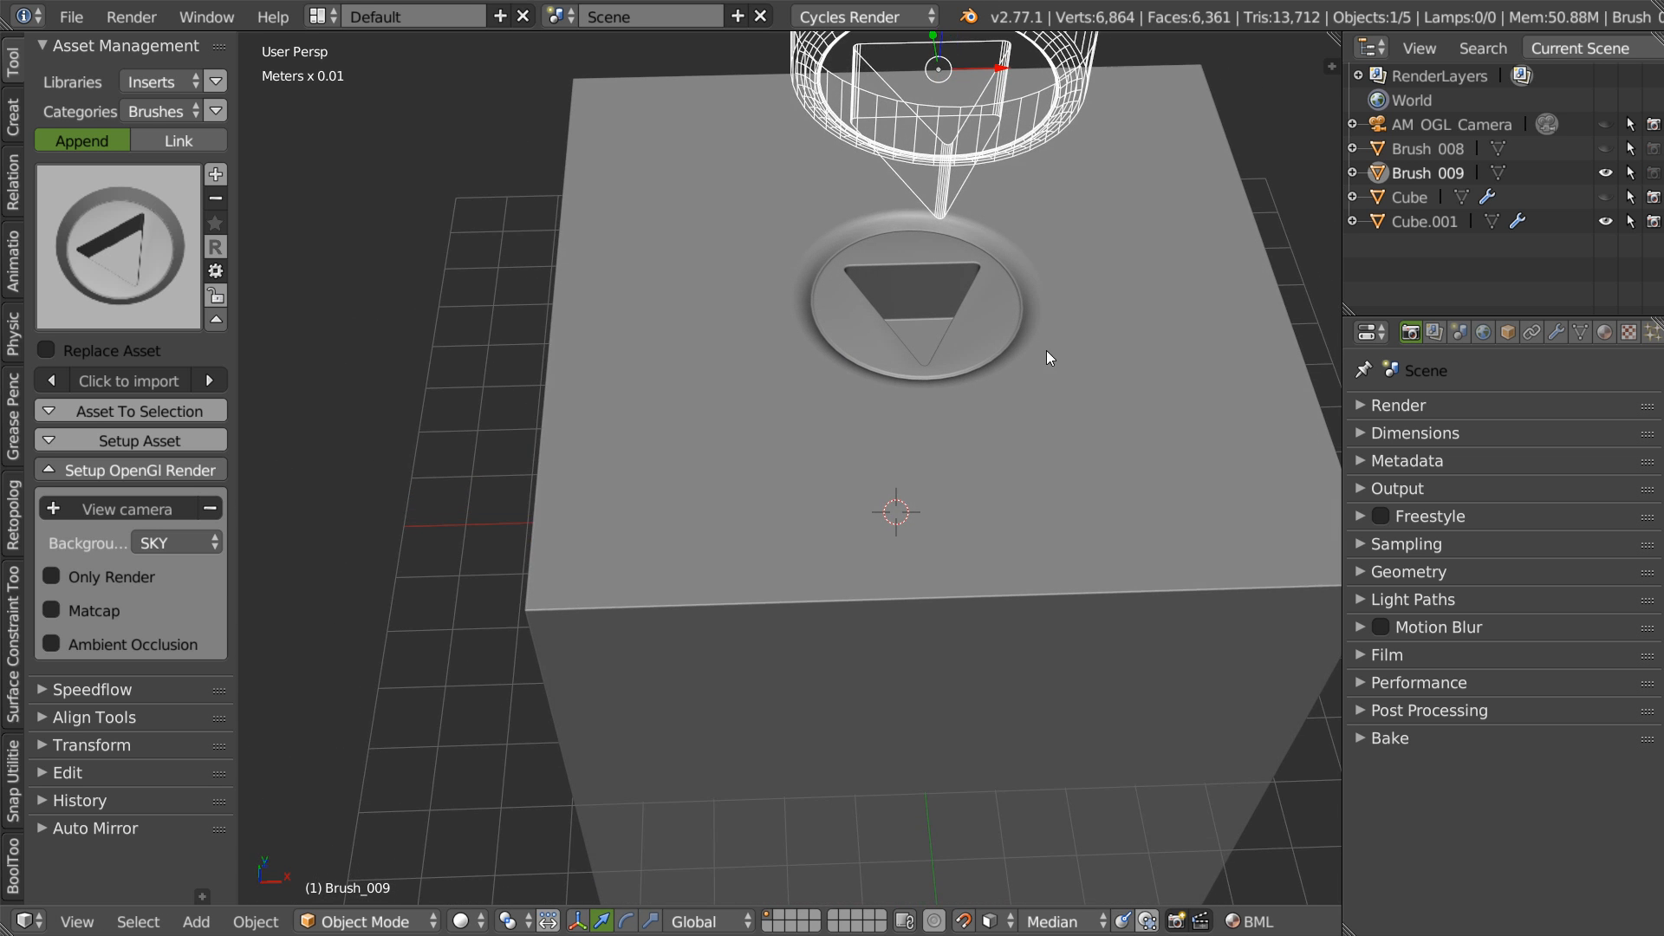
pyautogui.scroll(4, 971, 321)
pyautogui.keyDown('shift'); pyautogui.moveTo(999, 269); pyautogui.dragTo(891, 338, button='middle'); pyautogui.keyUp('shift')
pyautogui.scroll(-5, 1096, 308)
pyautogui.moveTo(783, 492)
pyautogui.mouseDown(button='middle')
pyautogui.moveTo(1044, 413)
pyautogui.moveTo(931, 330)
pyautogui.moveTo(722, 340)
pyautogui.moveTo(610, 368)
pyautogui.moveTo(793, 360)
pyautogui.moveTo(970, 315)
pyautogui.moveTo(919, 368)
pyautogui.moveTo(945, 349)
pyautogui.mouseUp(button='middle')
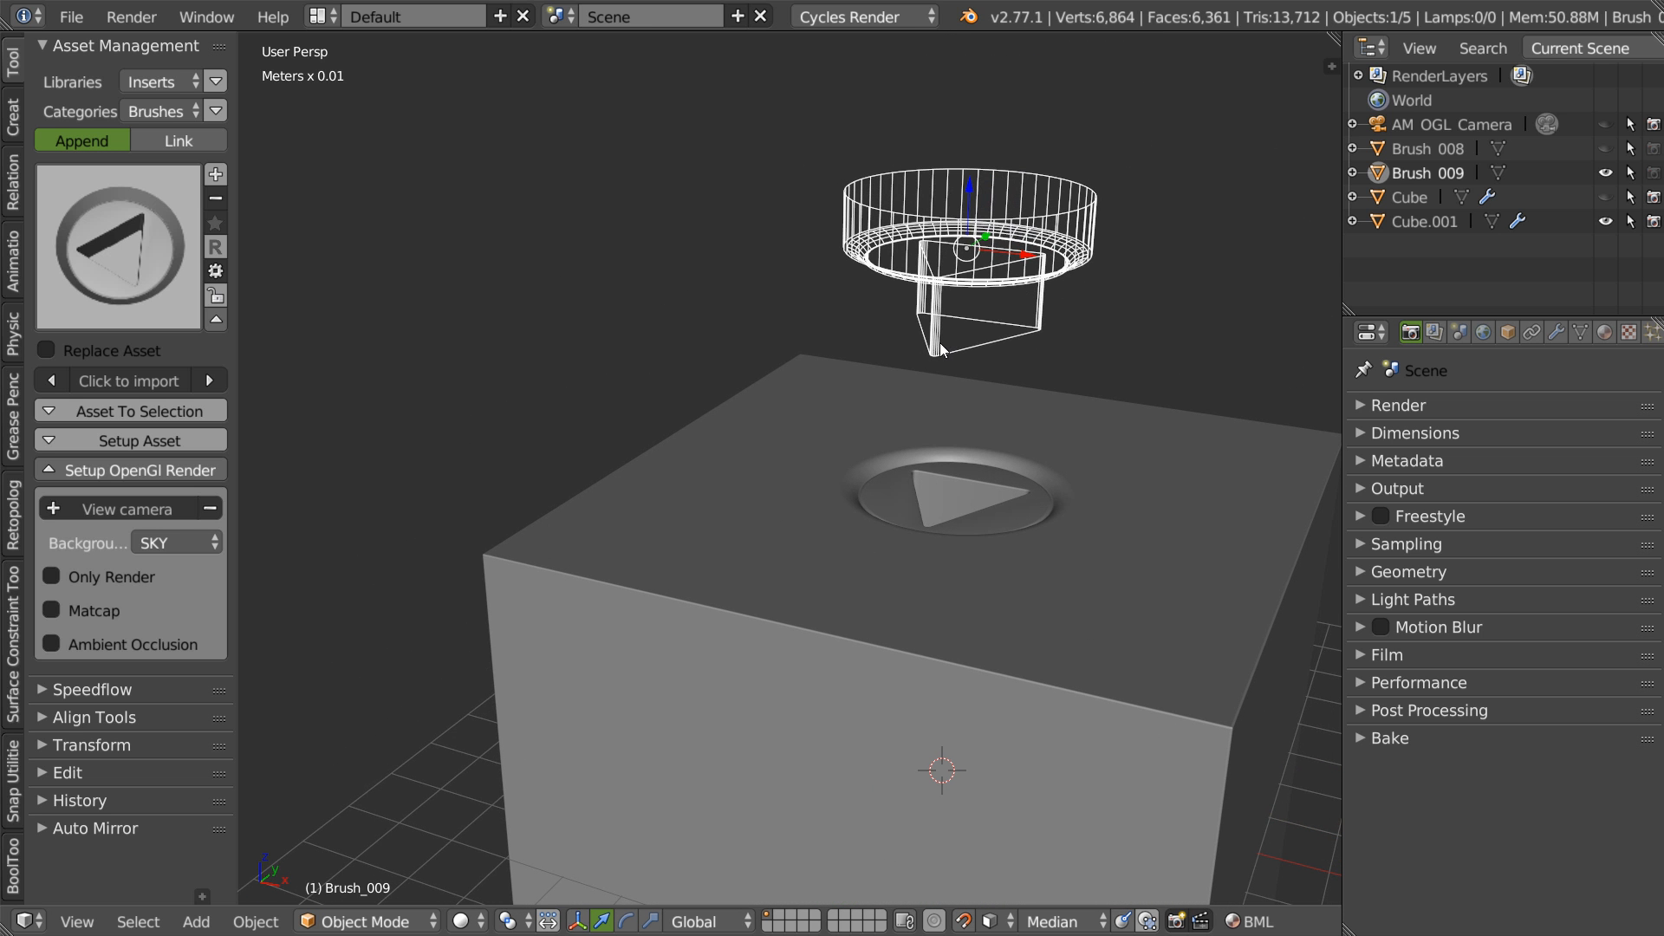
# - Restore Brush_009's solid display and clear its location so it returns to the world origin
pyautogui.hotkey('shift', 'space')
pyautogui.click(780, 240)
pyautogui.moveTo(779, 239)
pyautogui.mouseDown(button='middle')
pyautogui.moveTo(982, 278)
pyautogui.moveTo(961, 300)
pyautogui.moveTo(962, 402)
pyautogui.moveTo(918, 411)
pyautogui.moveTo(994, 230)
pyautogui.mouseUp(button='middle')
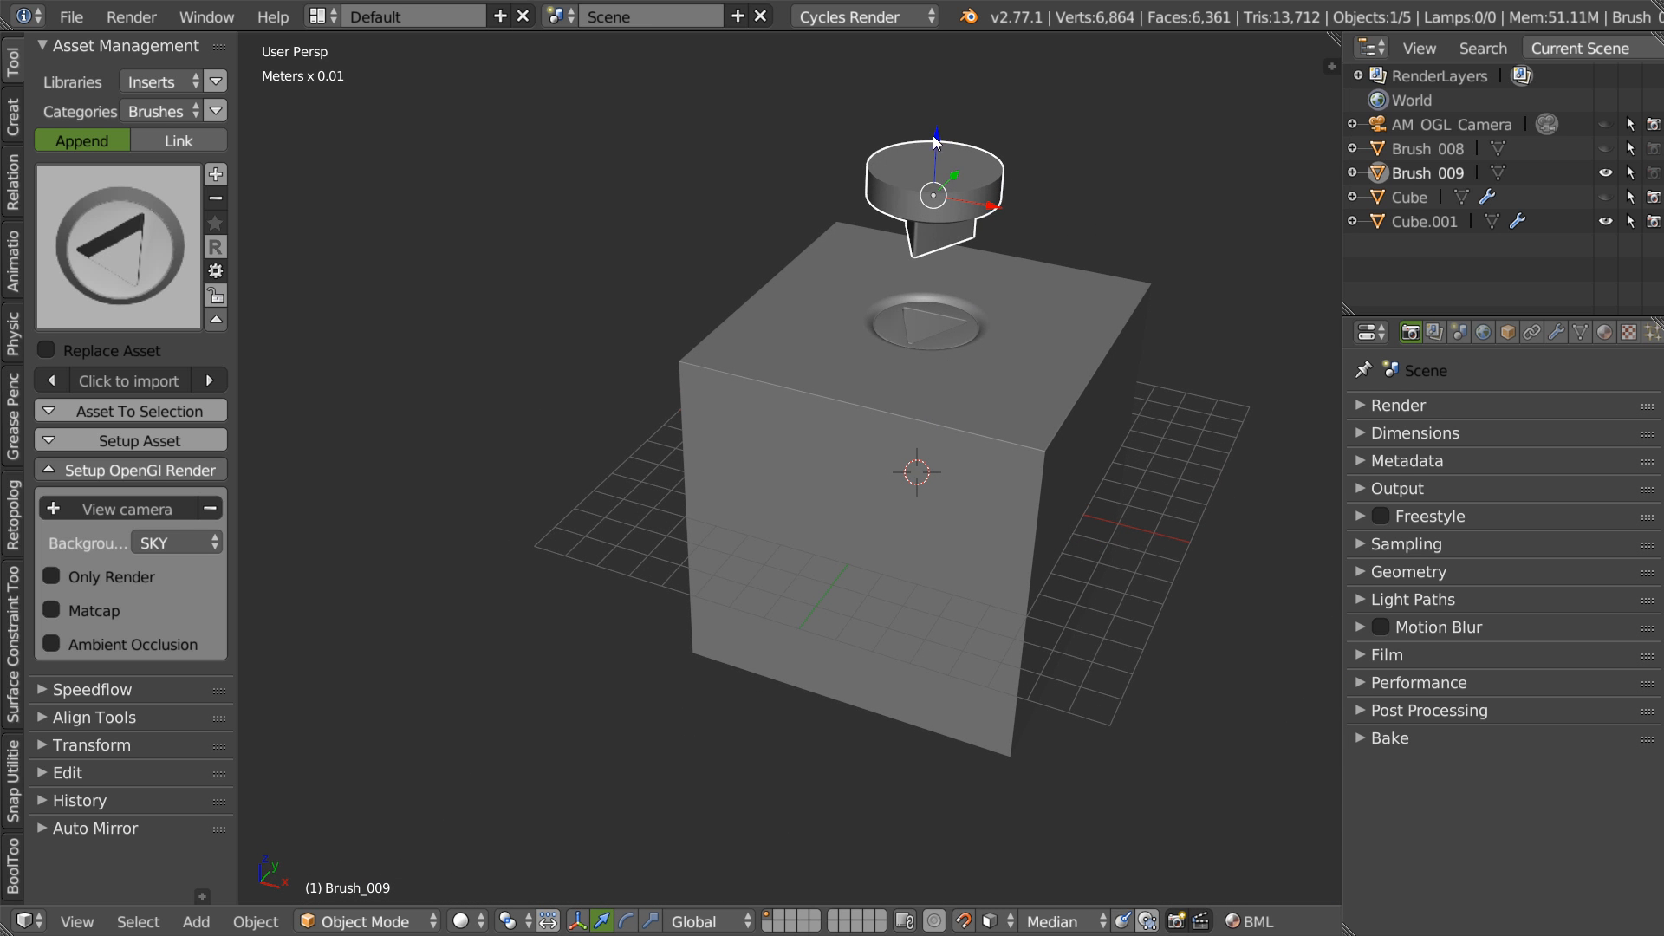
pyautogui.press('g')
pyautogui.press('z')
pyautogui.click(912, 373)
pyautogui.hotkey('alt', 'g')
# - Show AM_OGL_Camera, view the recess through it and make an OpenGL render for the thumbnail
pyautogui.moveTo(966, 217)
pyautogui.mouseDown(button='middle')
pyautogui.moveTo(923, 350)
pyautogui.moveTo(876, 395)
pyautogui.mouseUp(button='middle')
pyautogui.scroll(8, 983, 357)
pyautogui.moveTo(952, 351); pyautogui.dragTo(781, 391, button='middle')
pyautogui.click(1606, 124)
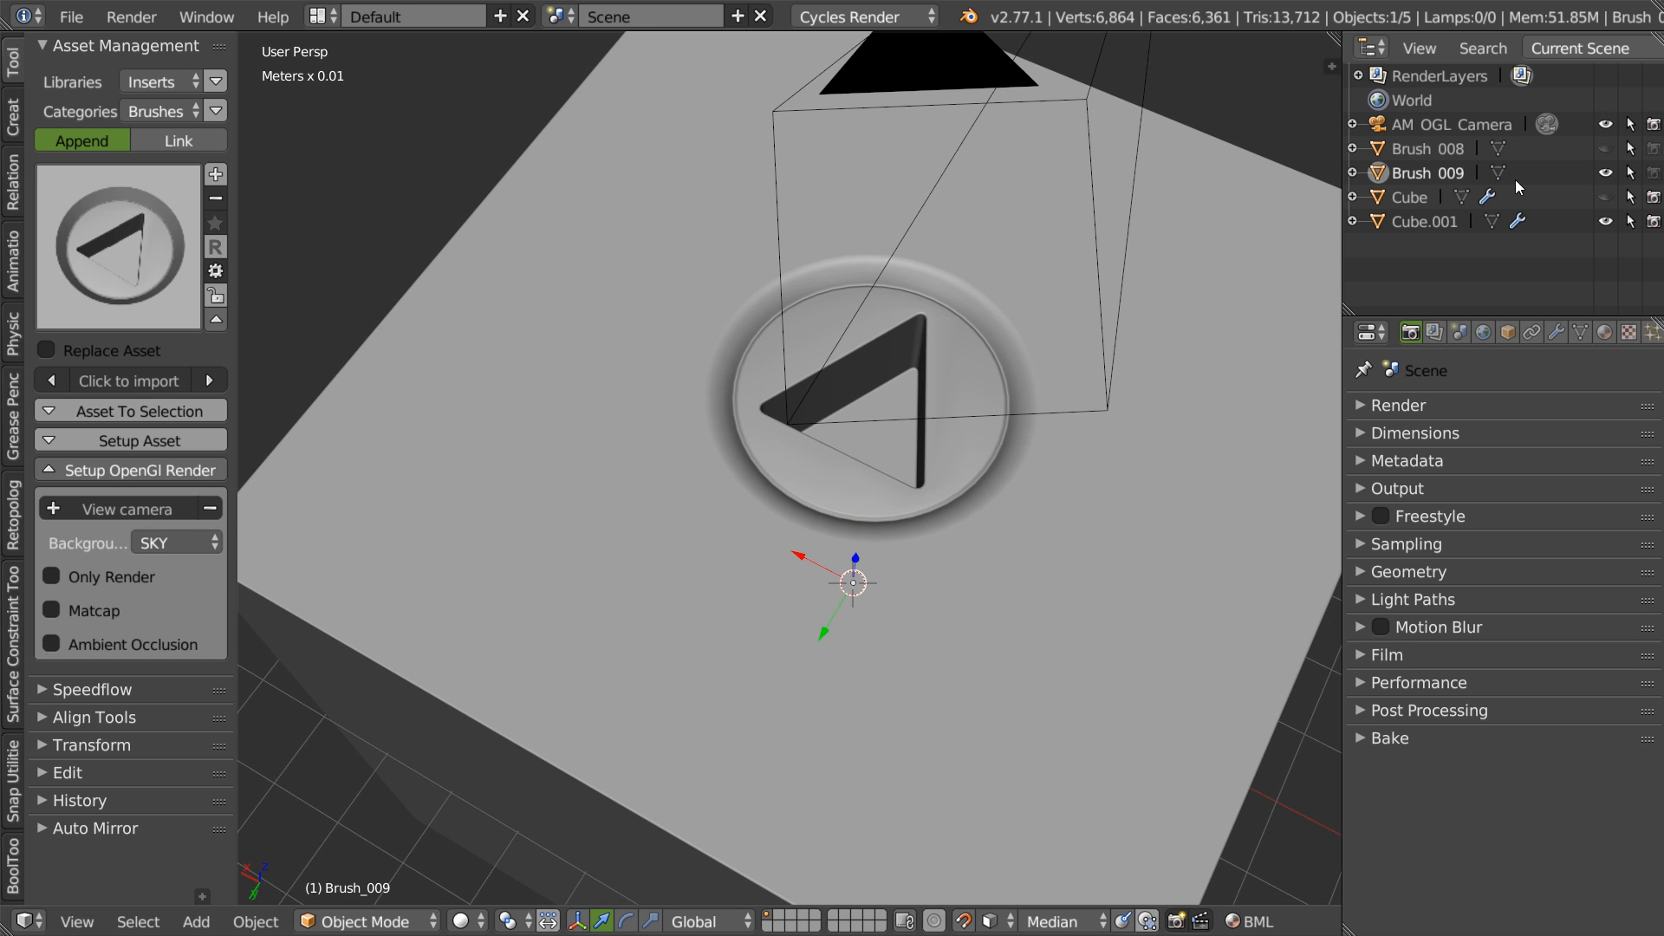
pyautogui.press('KP_0')
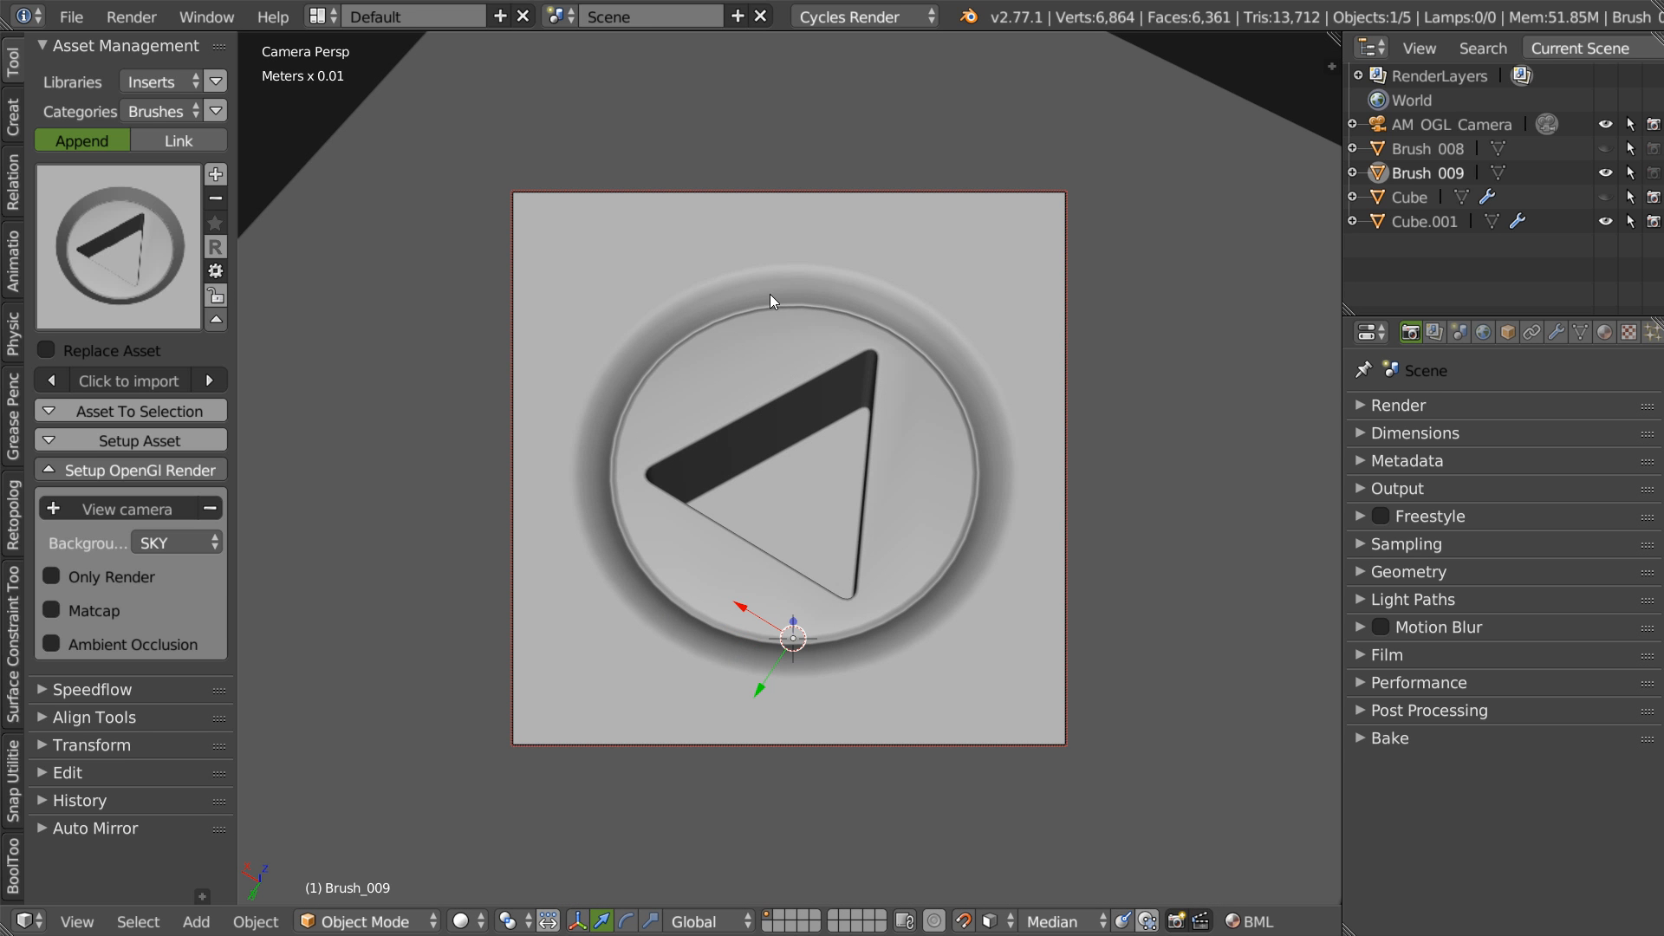
pyautogui.click(1175, 923)
pyautogui.press('Escape')
# - Hide Cube.001 and add Brush_009 to the Brushes category with the Render Result image as its thumbnail
pyautogui.click(1606, 222)
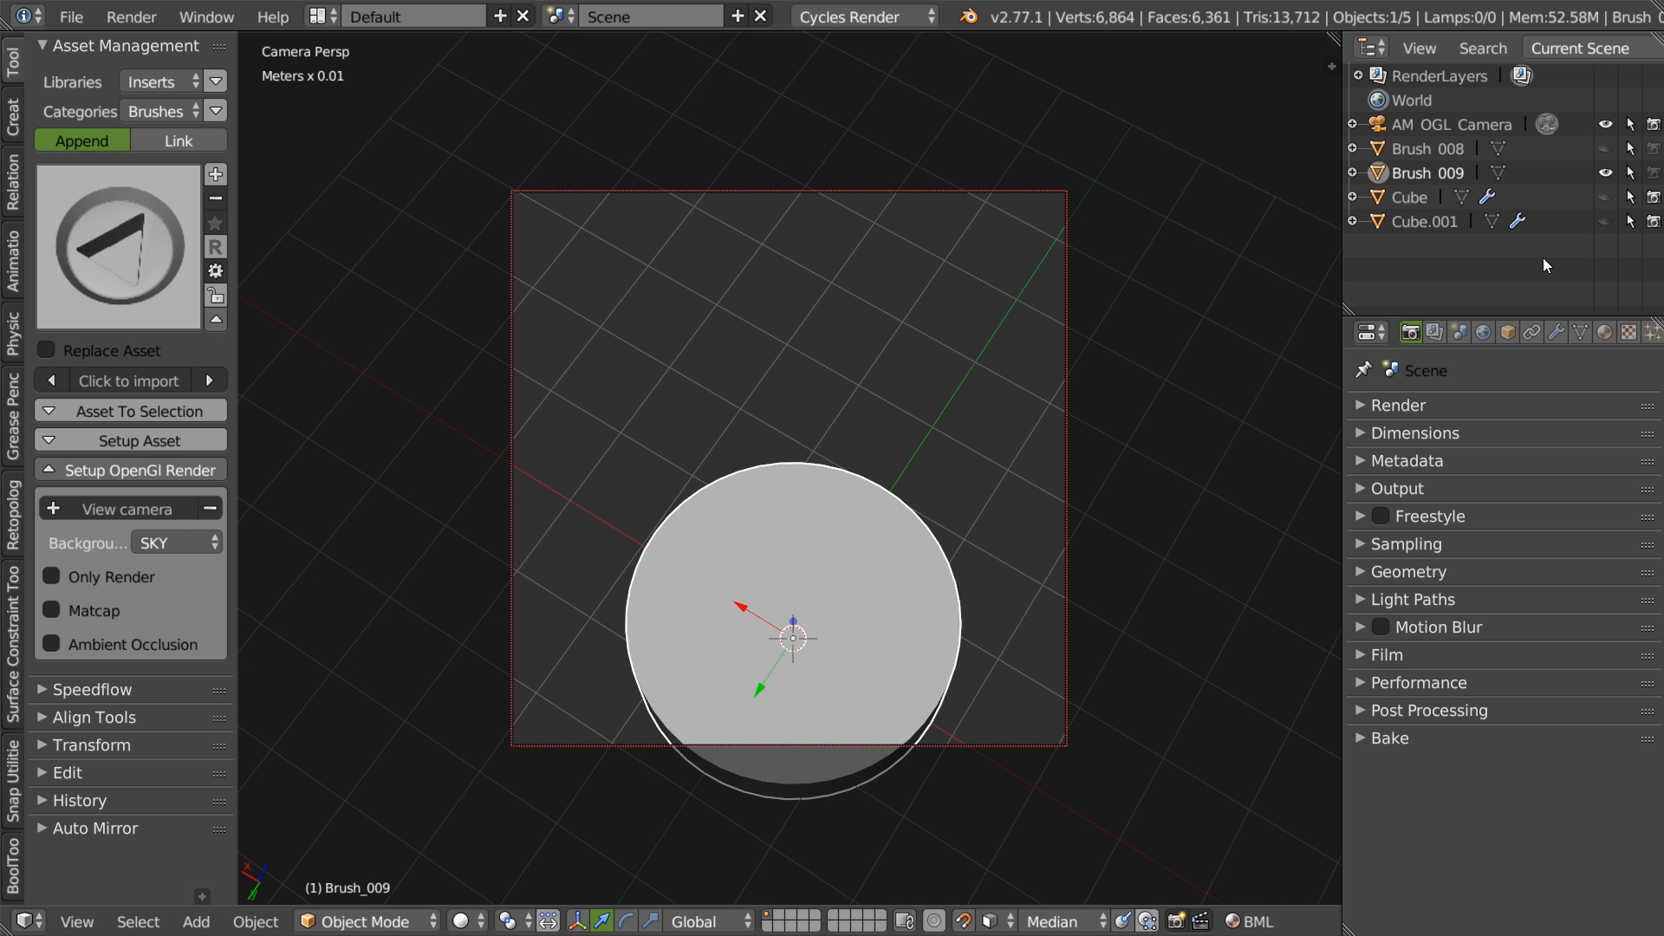
pyautogui.moveTo(871, 555)
pyautogui.mouseDown(button='middle')
pyautogui.moveTo(834, 492)
pyautogui.moveTo(899, 597)
pyautogui.moveTo(820, 491)
pyautogui.moveTo(954, 487)
pyautogui.moveTo(812, 539)
pyautogui.mouseUp(button='middle')
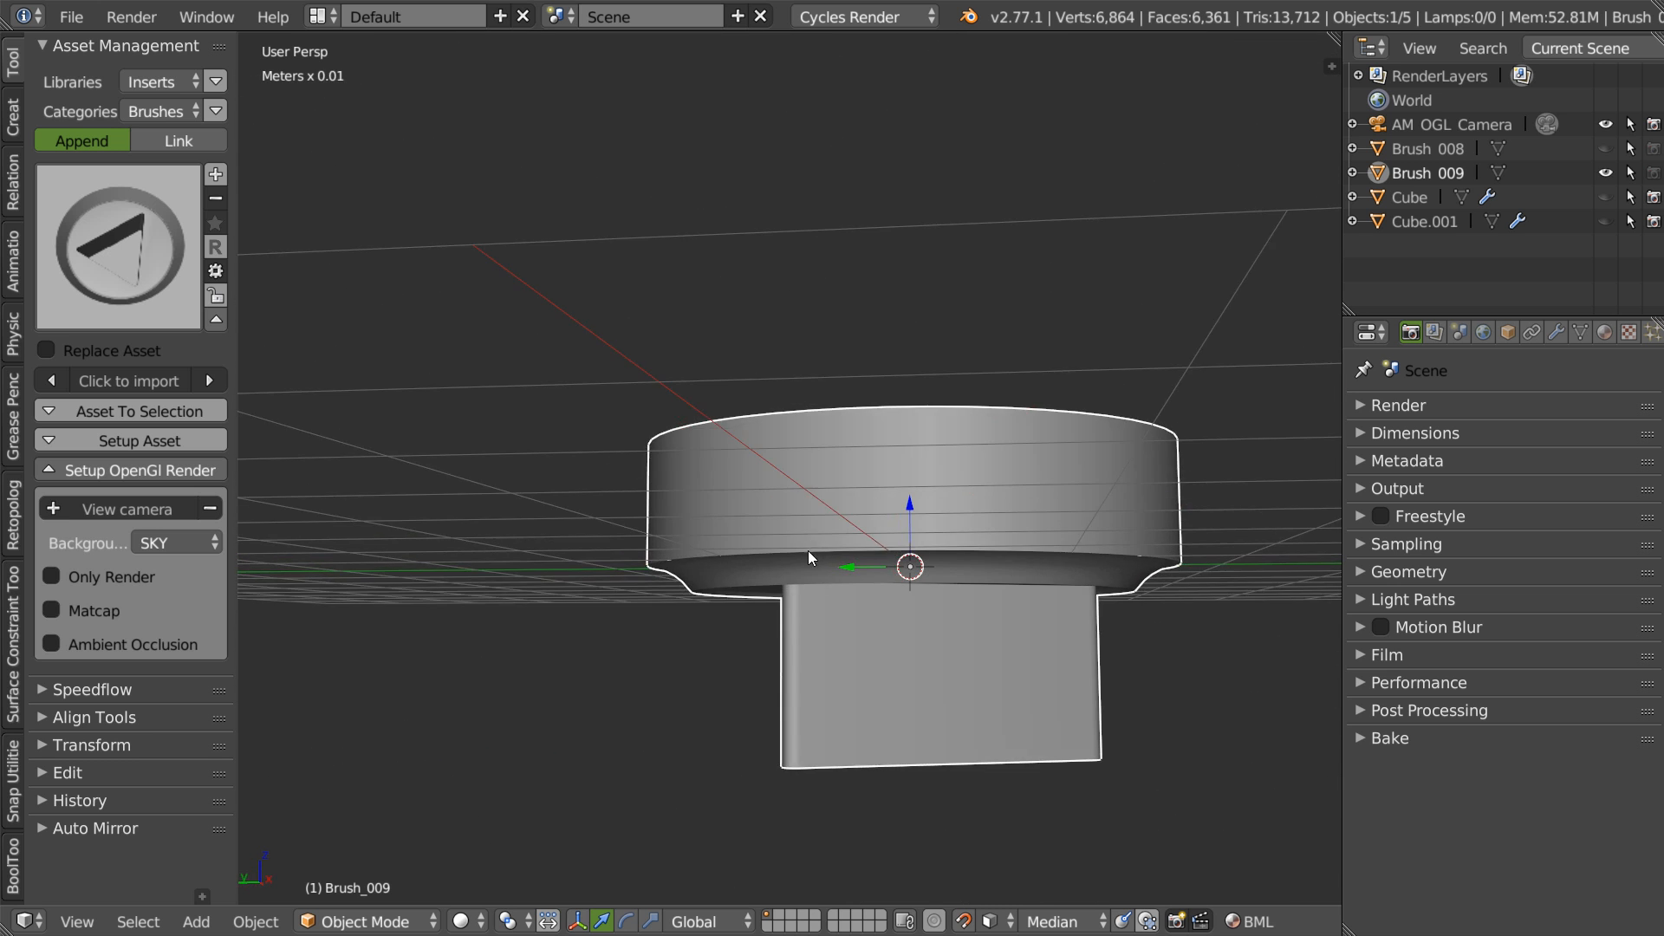
pyautogui.press('KP_3')
pyautogui.moveTo(691, 604)
pyautogui.mouseDown(button='middle')
pyautogui.moveTo(864, 549)
pyautogui.moveTo(680, 649)
pyautogui.moveTo(948, 375)
pyautogui.mouseUp(button='middle')
pyautogui.click(216, 174)
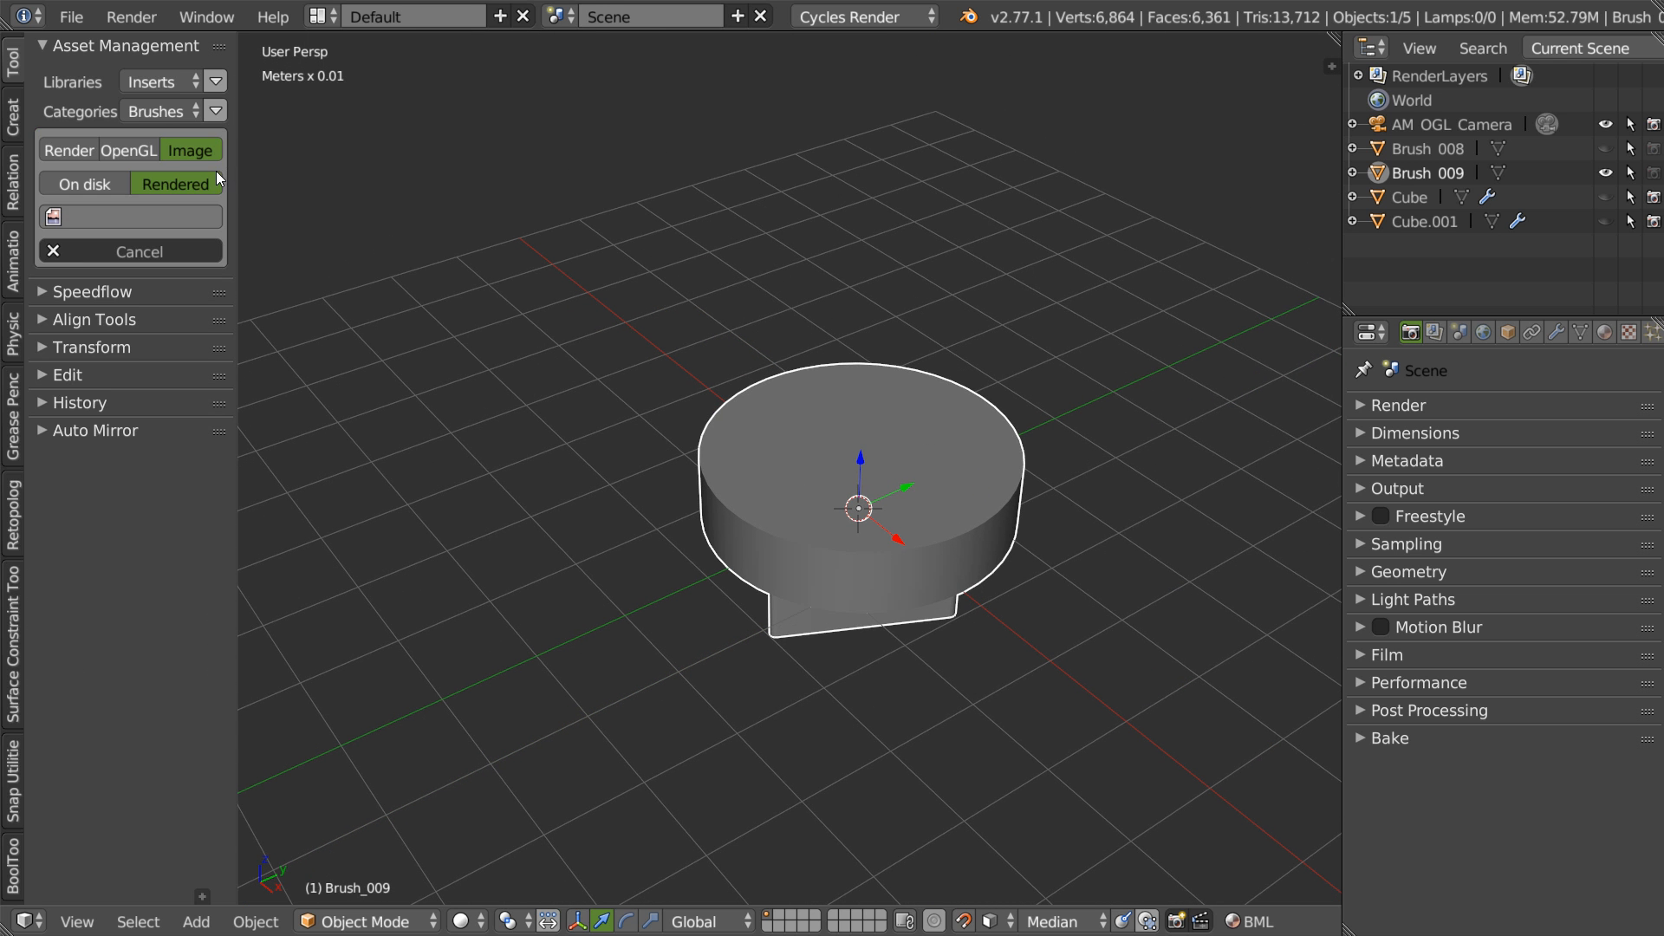
pyautogui.click(101, 219)
pyautogui.click(82, 253)
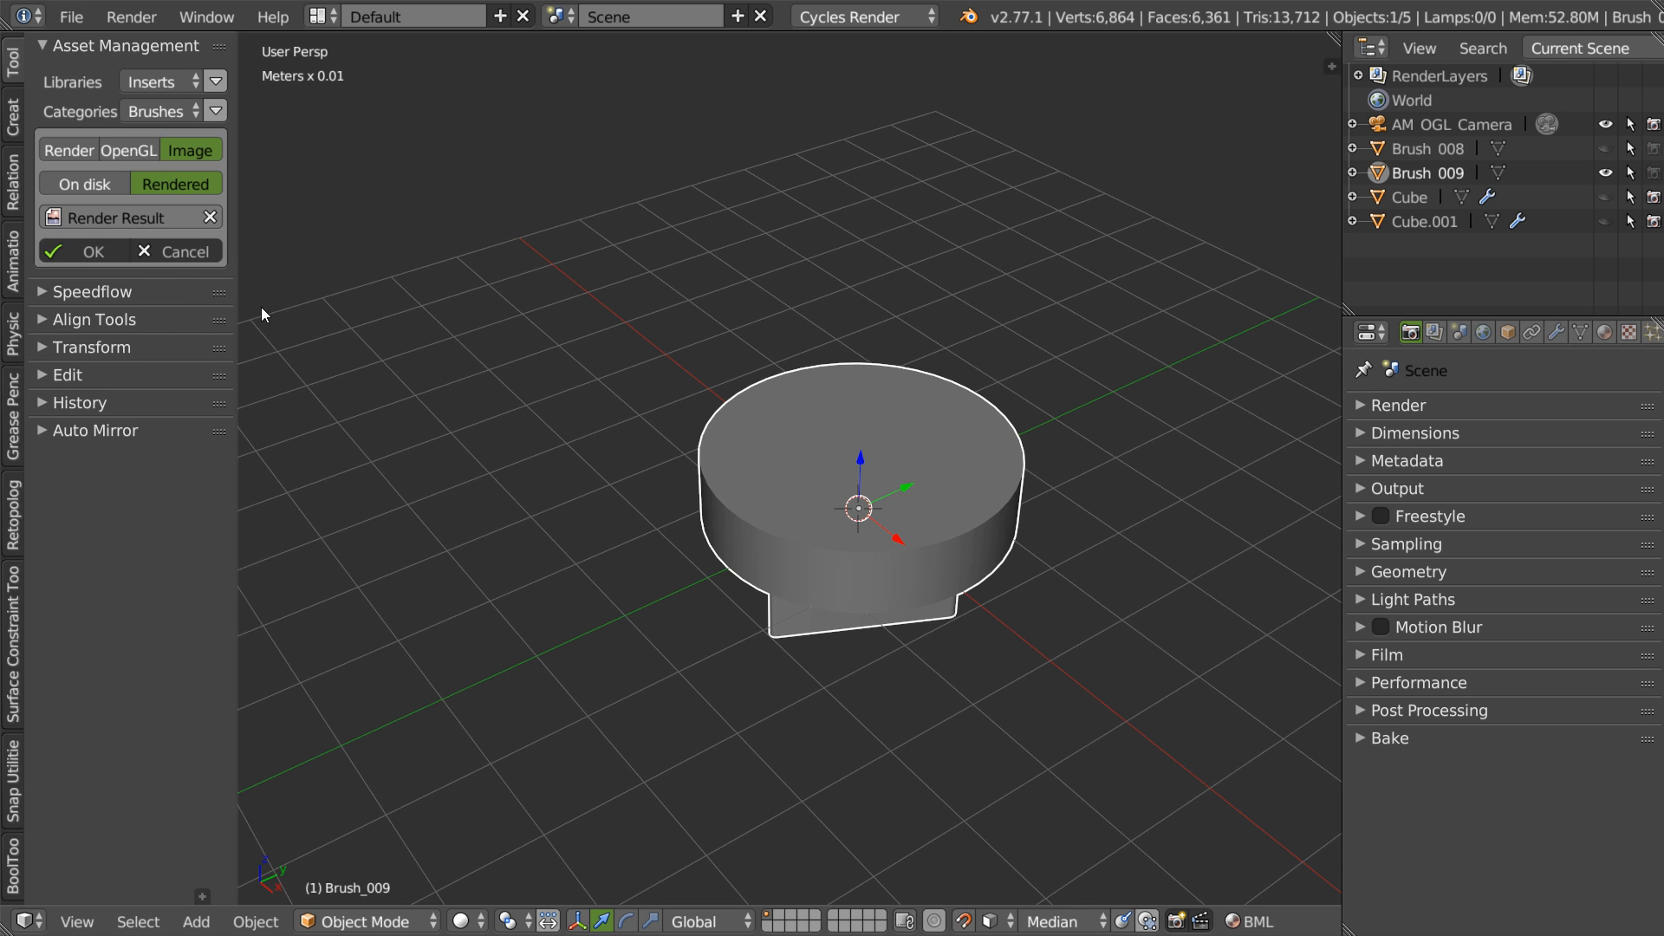
pyautogui.click(79, 251)
# - Append Brush_007 from the Brushes category and hide Brush_009
pyautogui.click(138, 281)
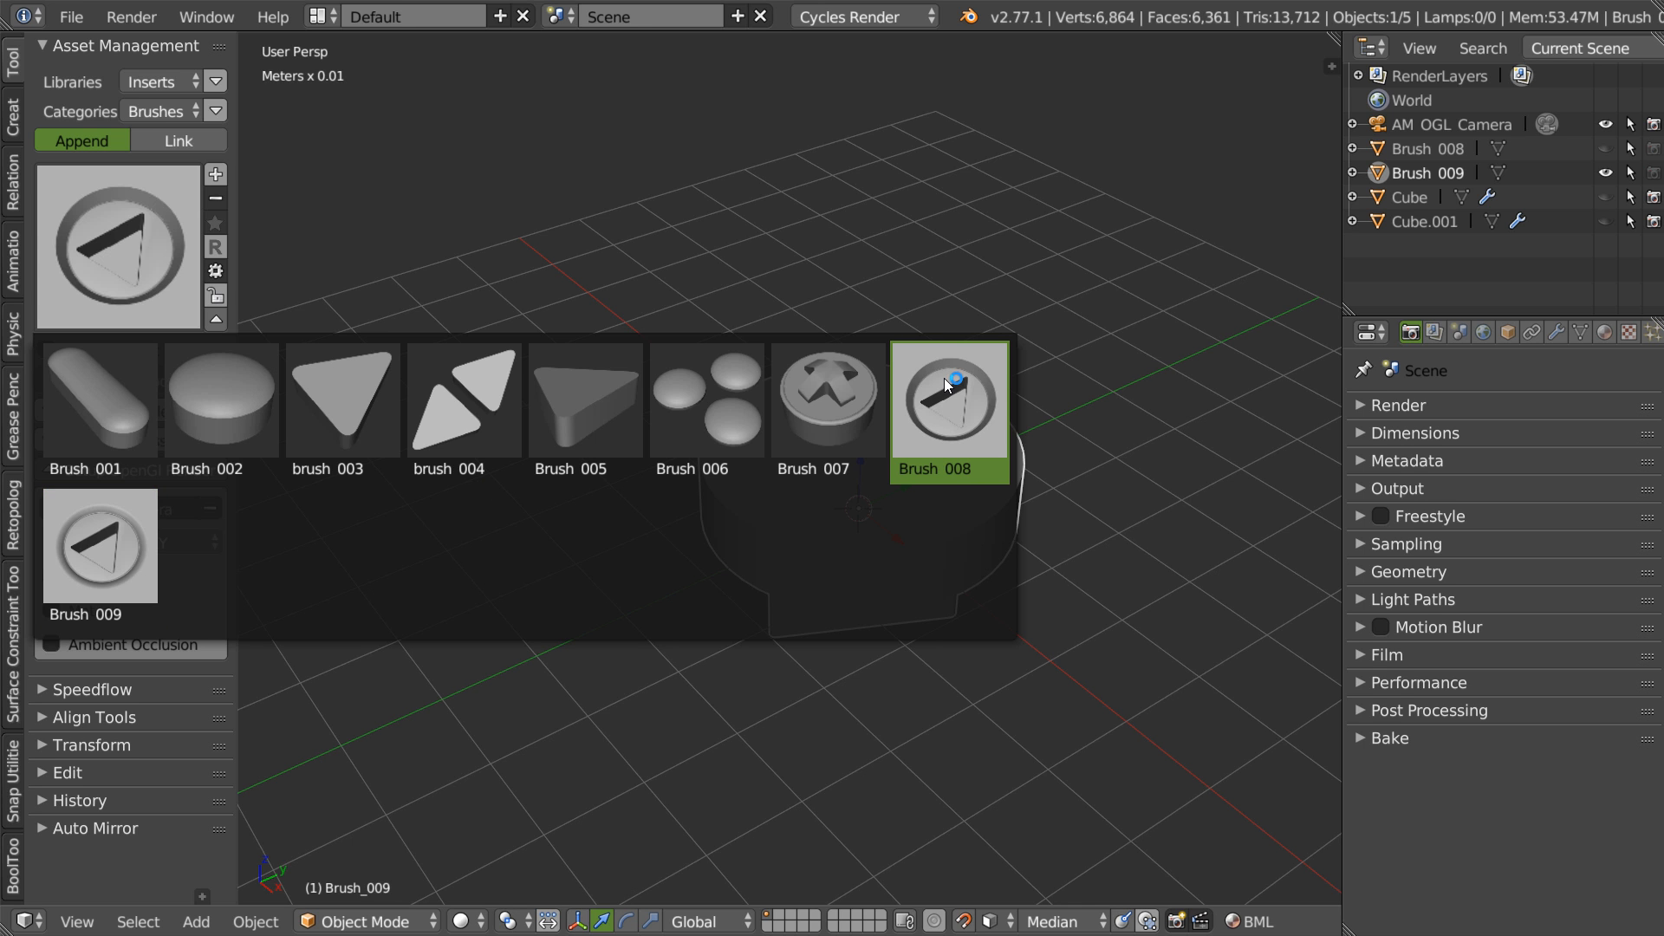
pyautogui.click(823, 395)
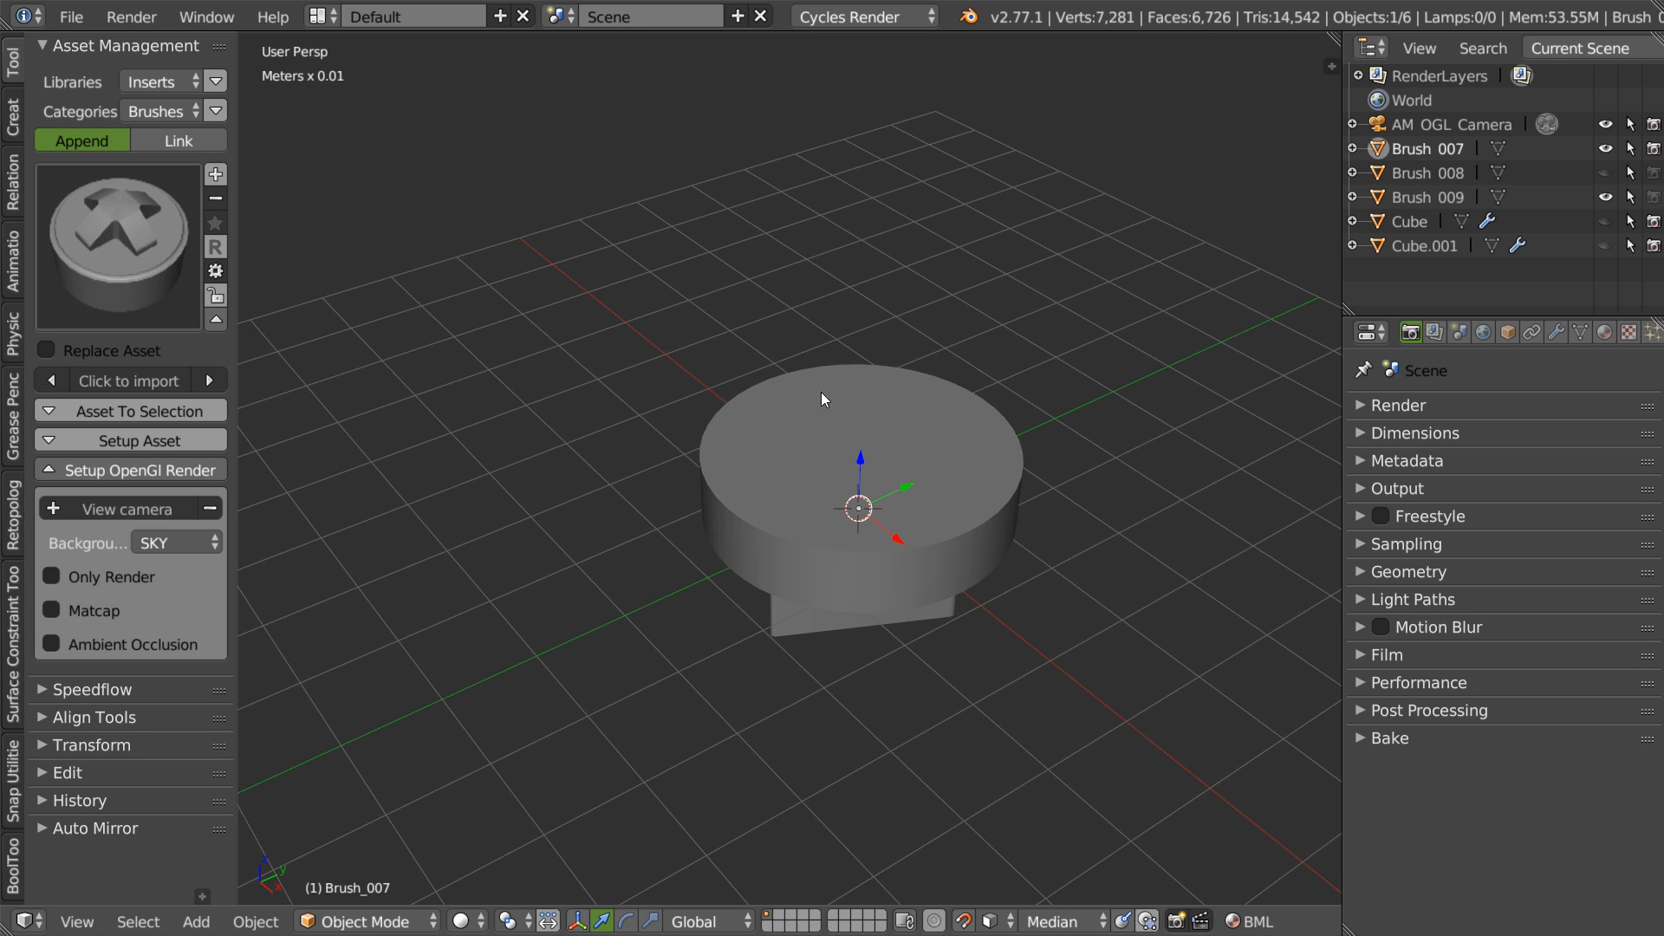
pyautogui.rightClick(986, 462)
pyautogui.click(1605, 197)
# - Select Brush_007 and move it upward along Z above the grid
pyautogui.rightClick(901, 418)
pyautogui.moveTo(902, 418)
pyautogui.mouseDown(button='middle')
pyautogui.moveTo(839, 387)
pyautogui.moveTo(867, 525)
pyautogui.moveTo(858, 616)
pyautogui.mouseUp(button='middle')
pyautogui.scroll(5, 865, 520)
pyautogui.scroll(-4, 990, 357)
pyautogui.moveTo(990, 376); pyautogui.dragTo(981, 33)
# - Add a new cube, scale it up about 4.48 times and give it a Speedflow bevel
pyautogui.rightClick(1054, 437)
pyautogui.click(970, 569)
pyautogui.moveTo(969, 439); pyautogui.dragTo(1006, 482, button='middle')
pyautogui.press('s')
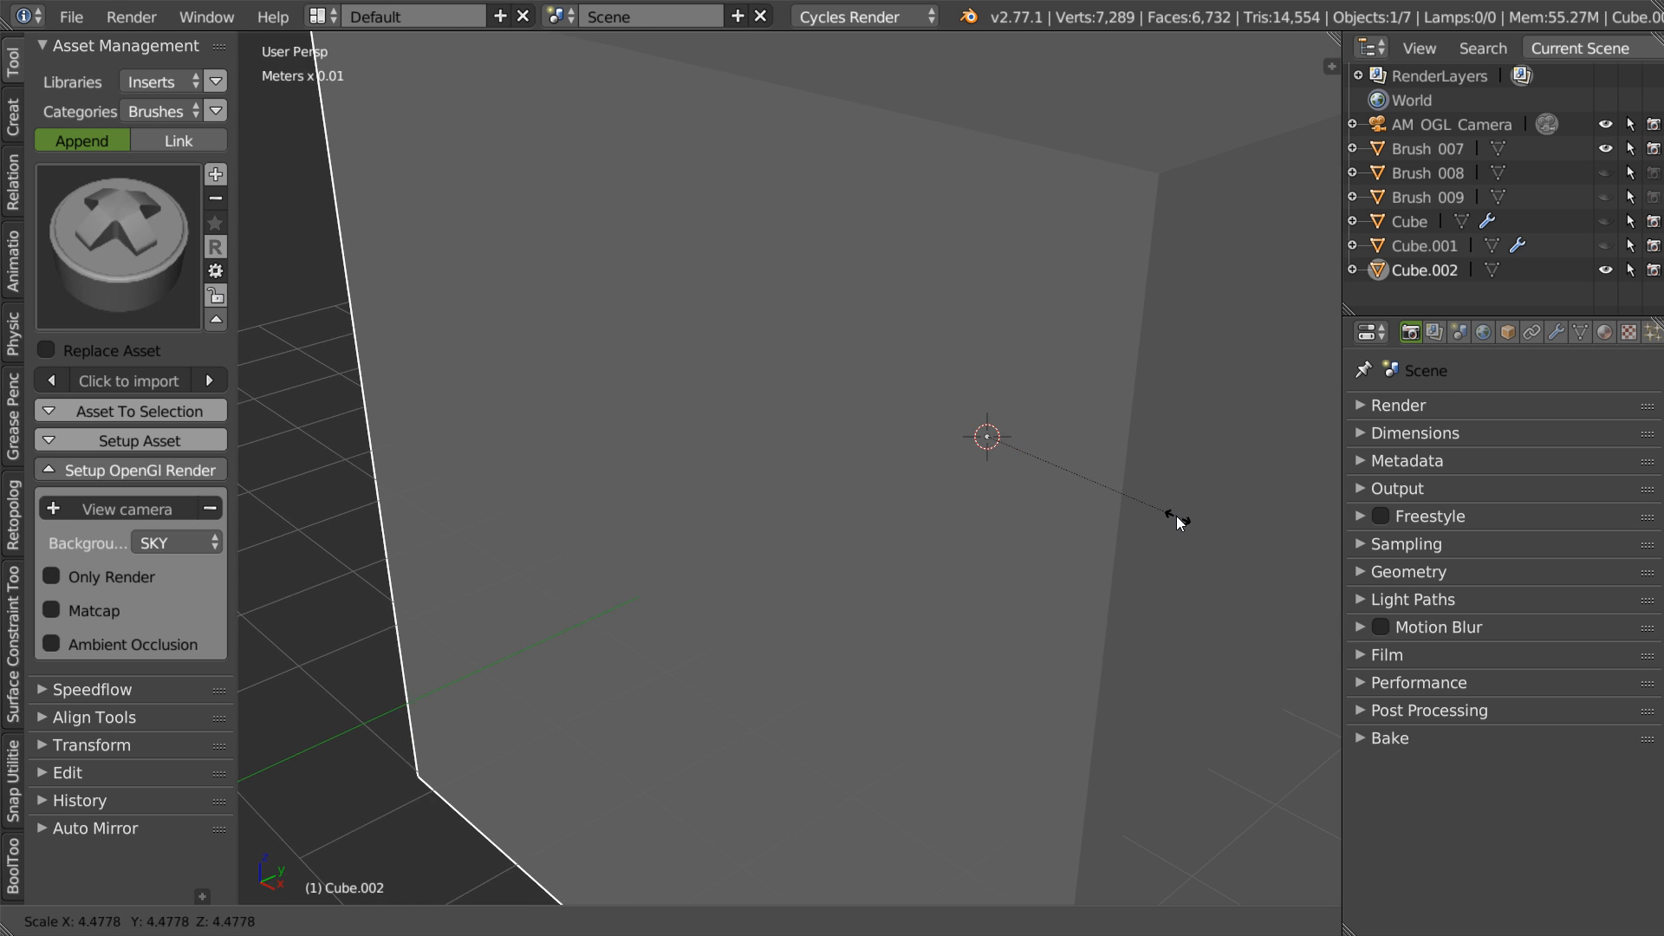
pyautogui.click(1178, 516)
pyautogui.scroll(-3, 1155, 444)
pyautogui.keyDown('shift'); pyautogui.moveTo(1152, 439); pyautogui.dragTo(962, 491, button='middle'); pyautogui.keyUp('shift')
pyautogui.press('space')
pyautogui.click(1136, 501)
pyautogui.click(1144, 503)
# - Position Brush_007 along Z at the new cube's top face and cut it out with a Boolean difference
pyautogui.rightClick(896, 185)
pyautogui.moveTo(890, 224); pyautogui.dragTo(892, 175)
pyautogui.moveTo(850, 288); pyautogui.dragTo(907, 336, button='middle')
pyautogui.keyDown('shift'); pyautogui.rightClick(960, 371); pyautogui.keyUp('shift')
pyautogui.press('space')
pyautogui.click(1097, 280)
pyautogui.click(1098, 280)
# - Delete Brush_007, leaving its cross-shaped cut in Cube.002
pyautogui.rightClick(937, 170)
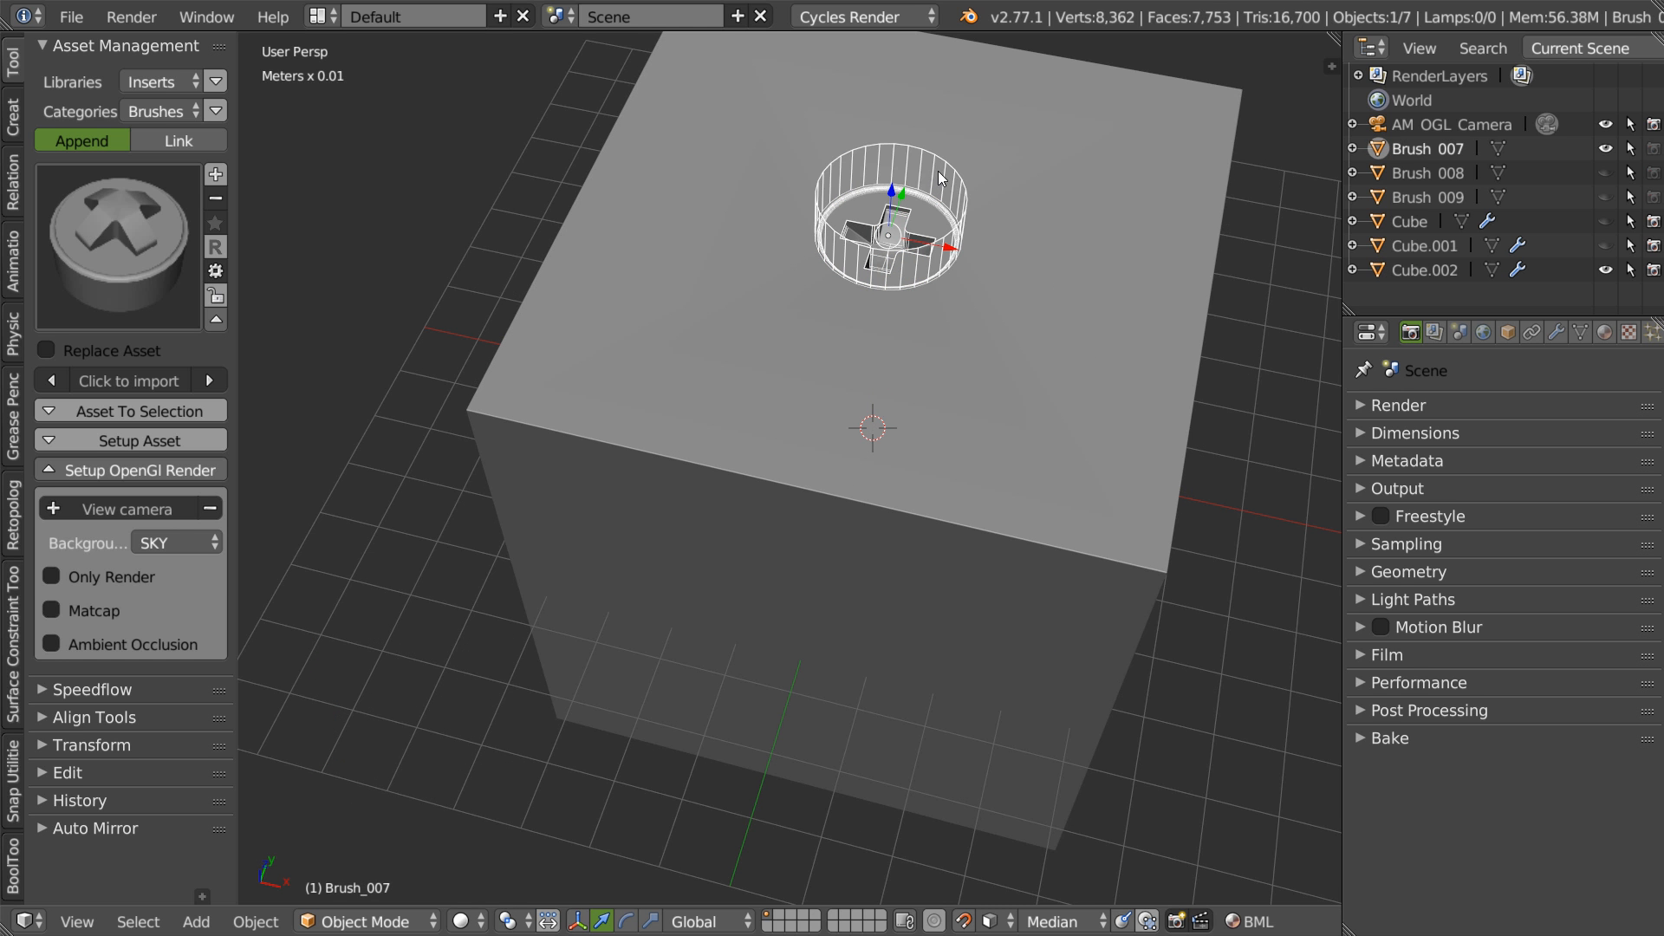
pyautogui.press('x')
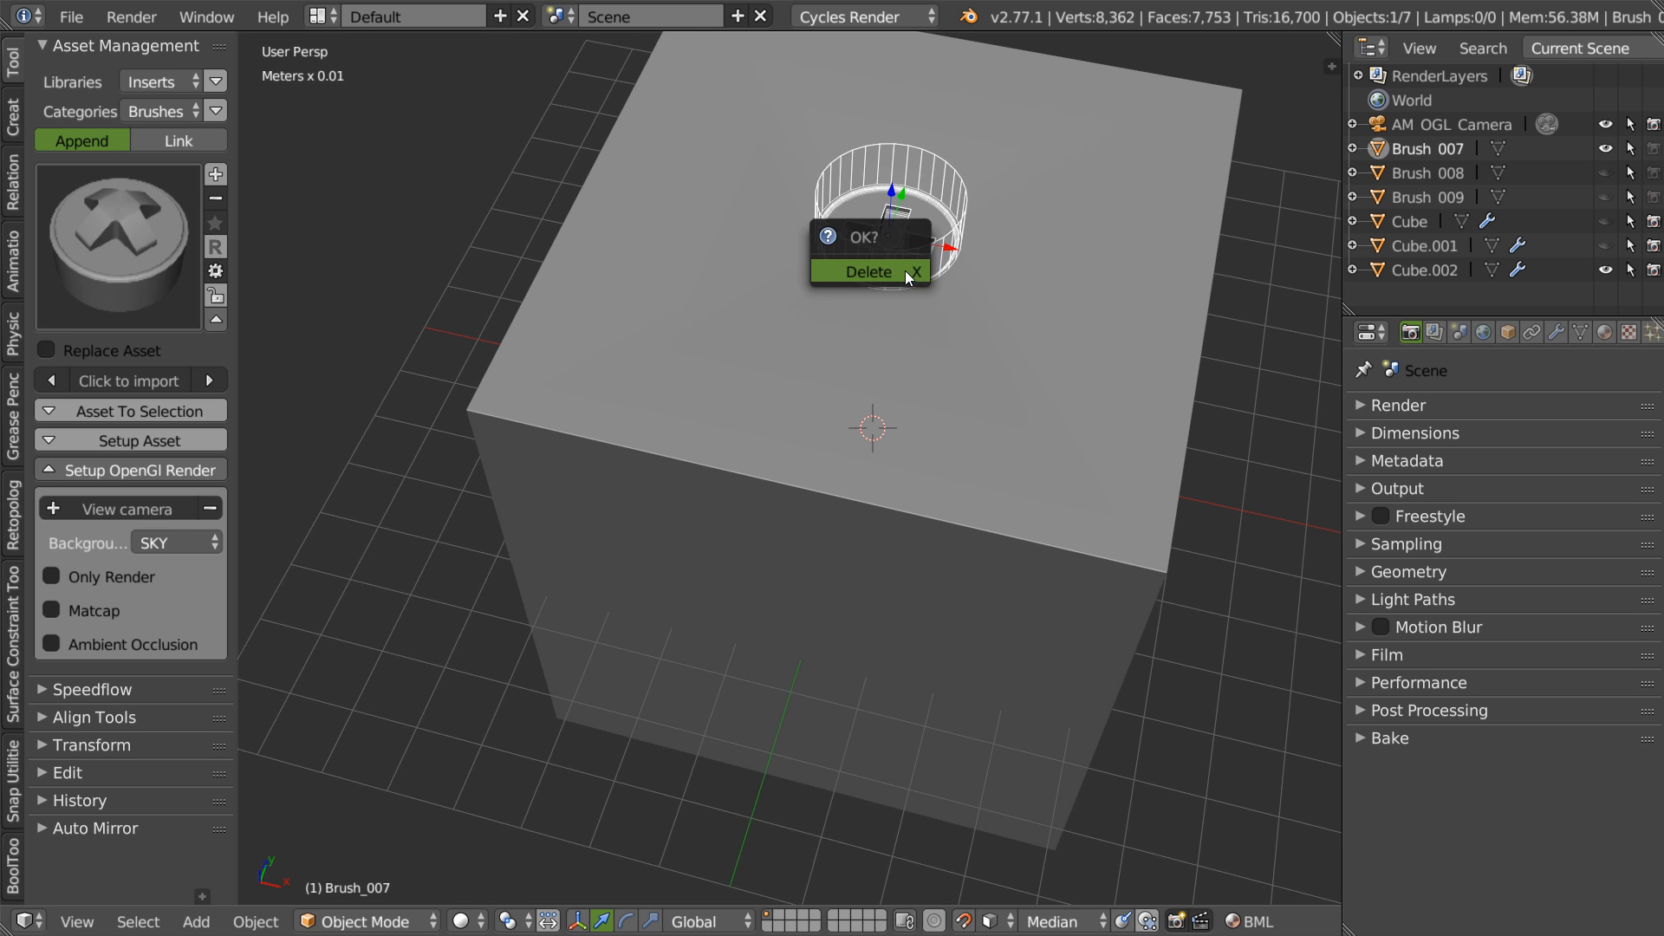
pyautogui.click(910, 271)
# - Frame the cross-shaped recess closer in the camera view and make an OpenGL render of it
pyautogui.scroll(5, 911, 277)
pyautogui.moveTo(974, 235); pyautogui.dragTo(985, 316, button='middle')
pyautogui.press('KP_0')
pyautogui.scroll(5, 847, 438)
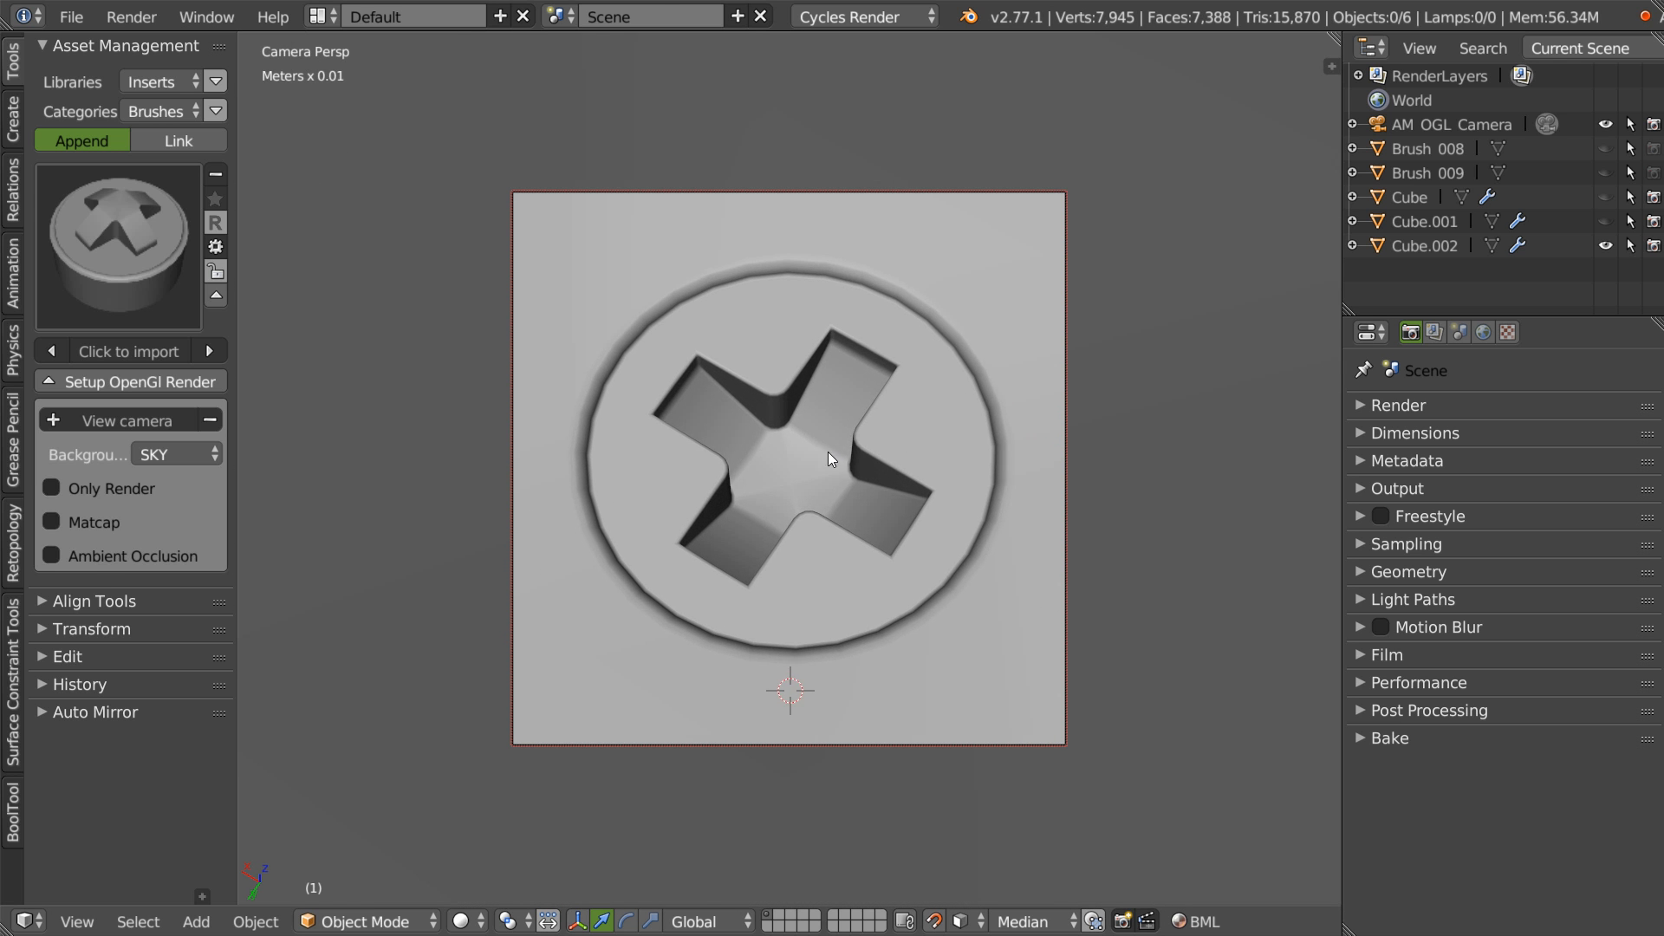
pyautogui.scroll(2, 837, 445)
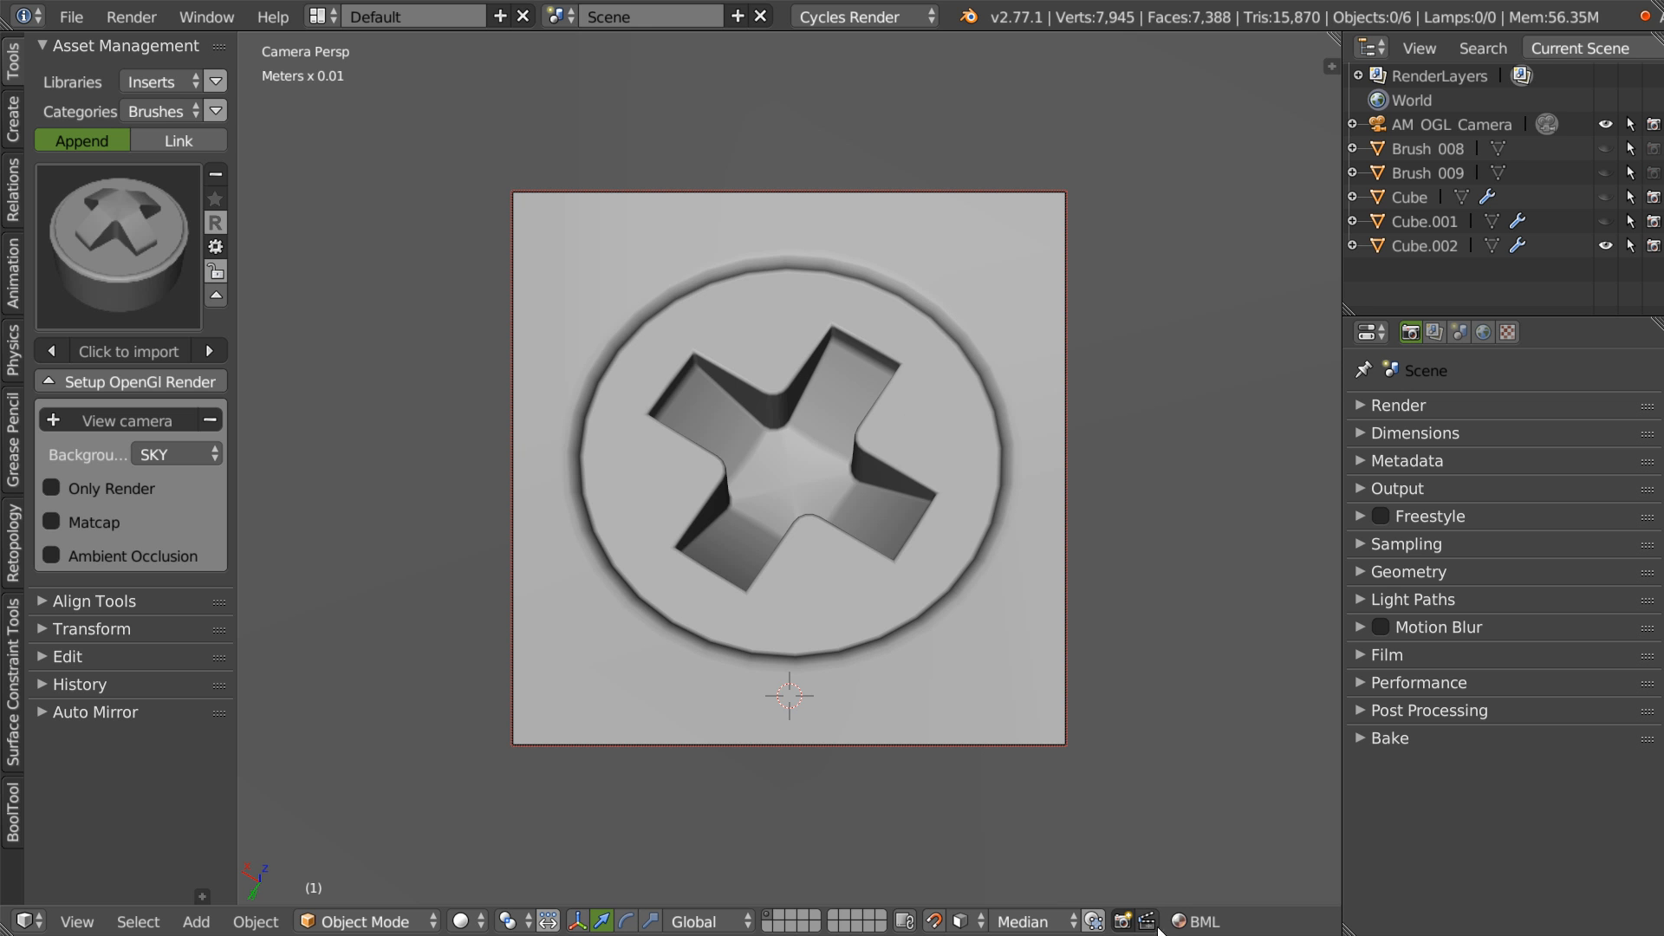
pyautogui.scroll(3, 832, 536)
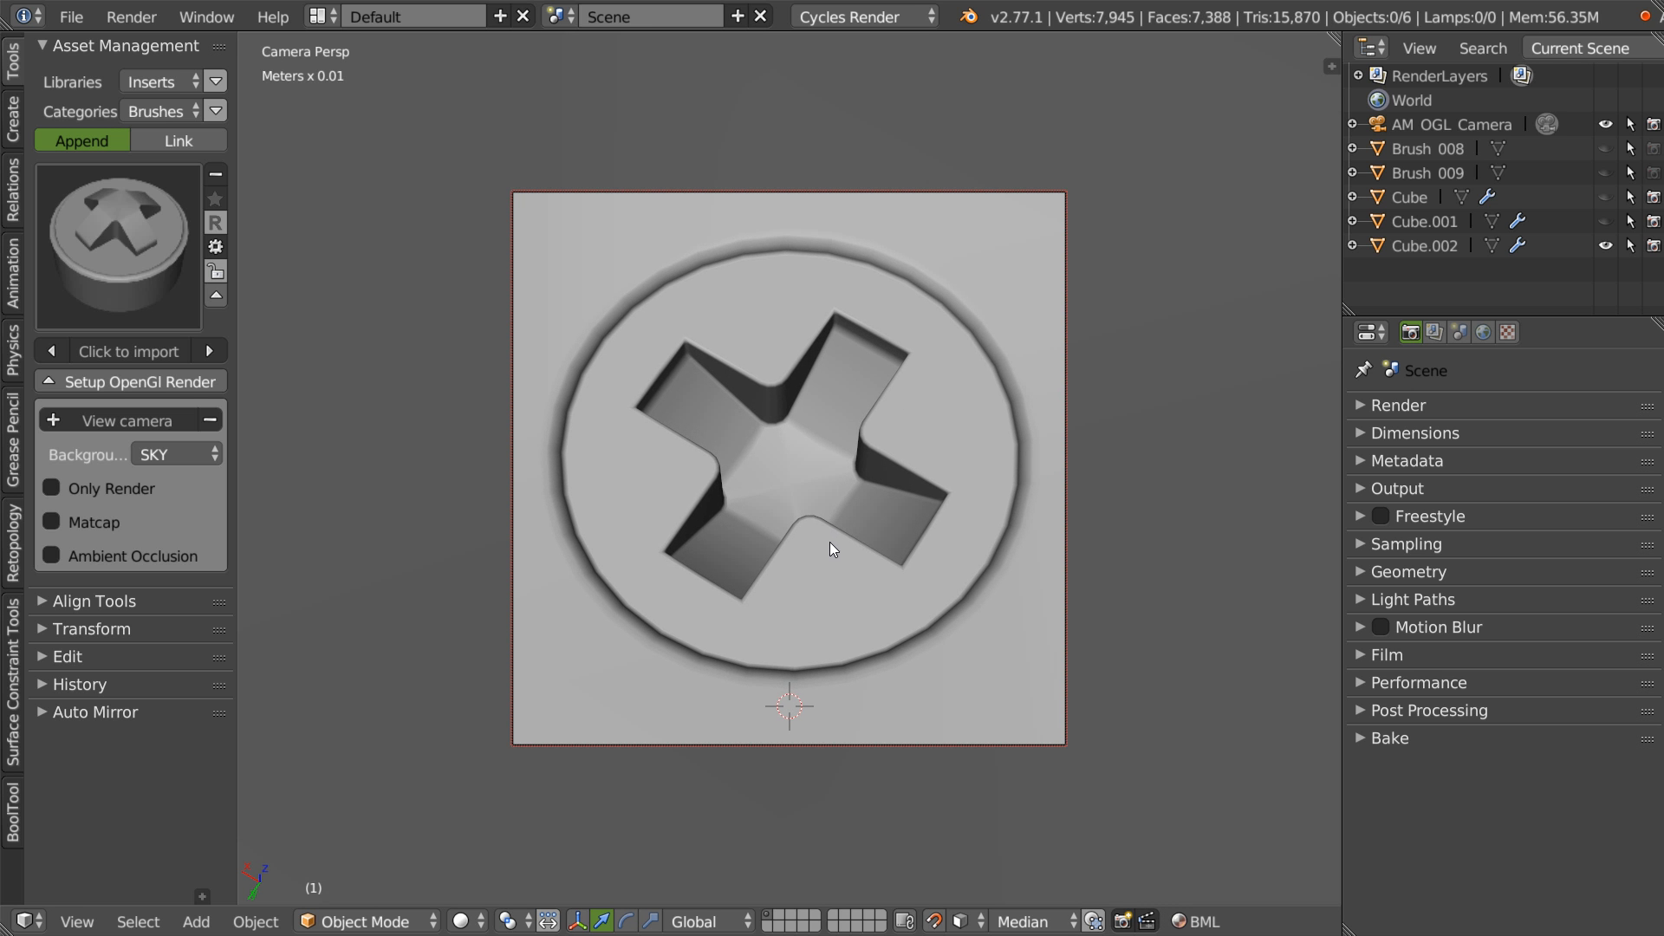
pyautogui.click(1125, 922)
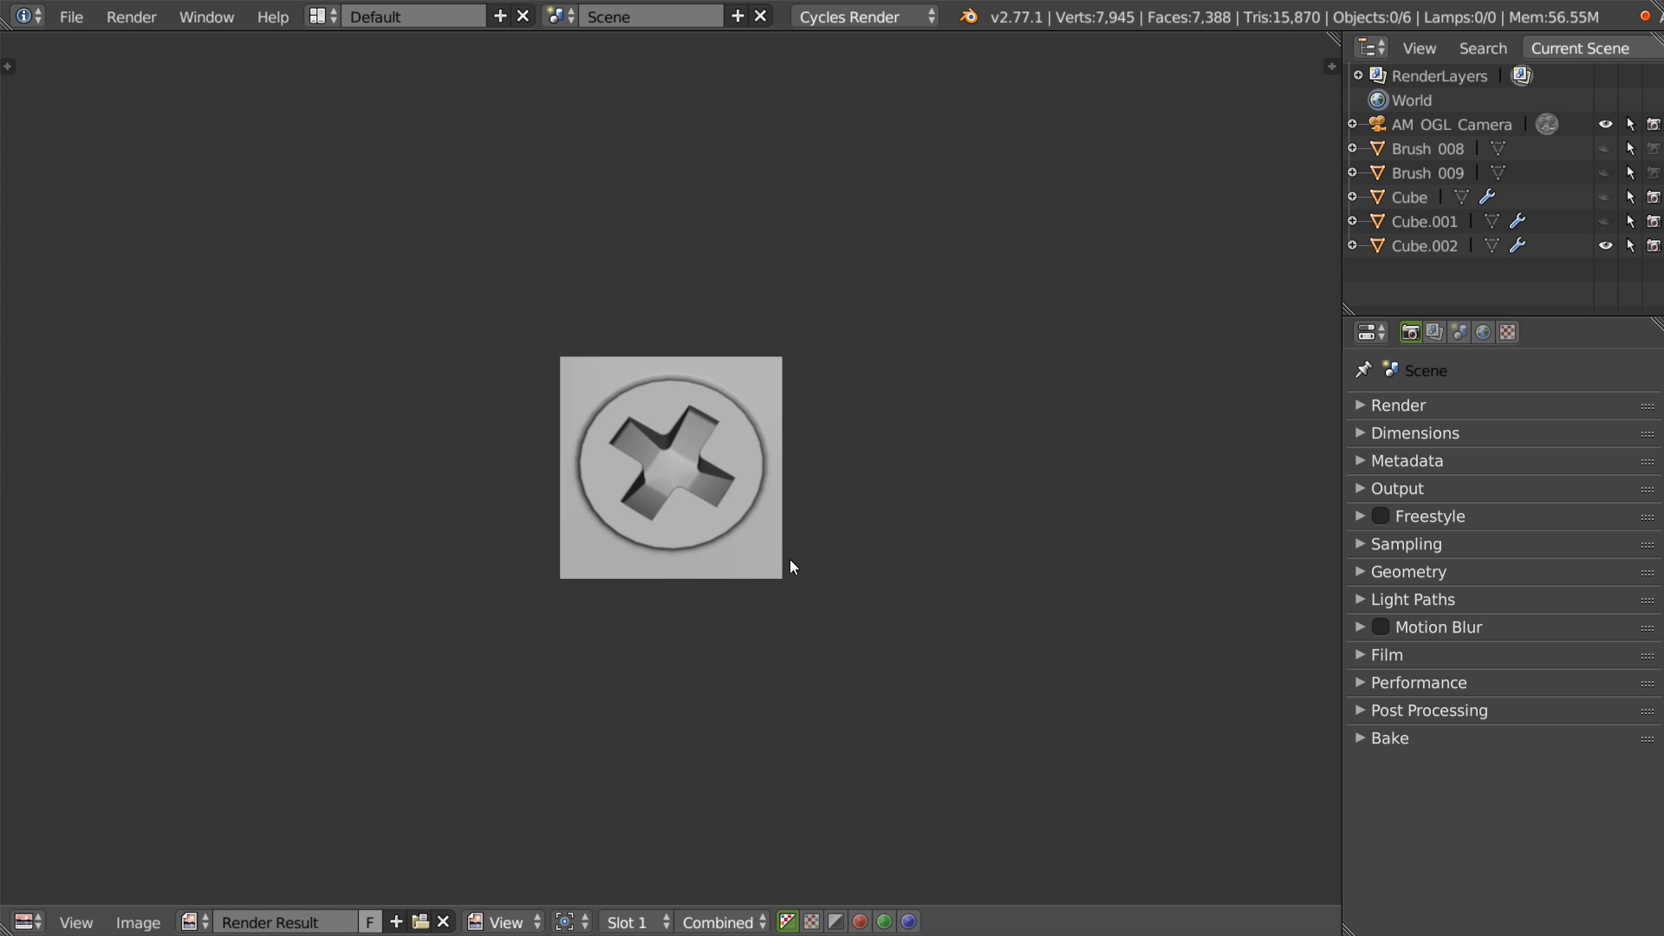
pyautogui.press('Escape')
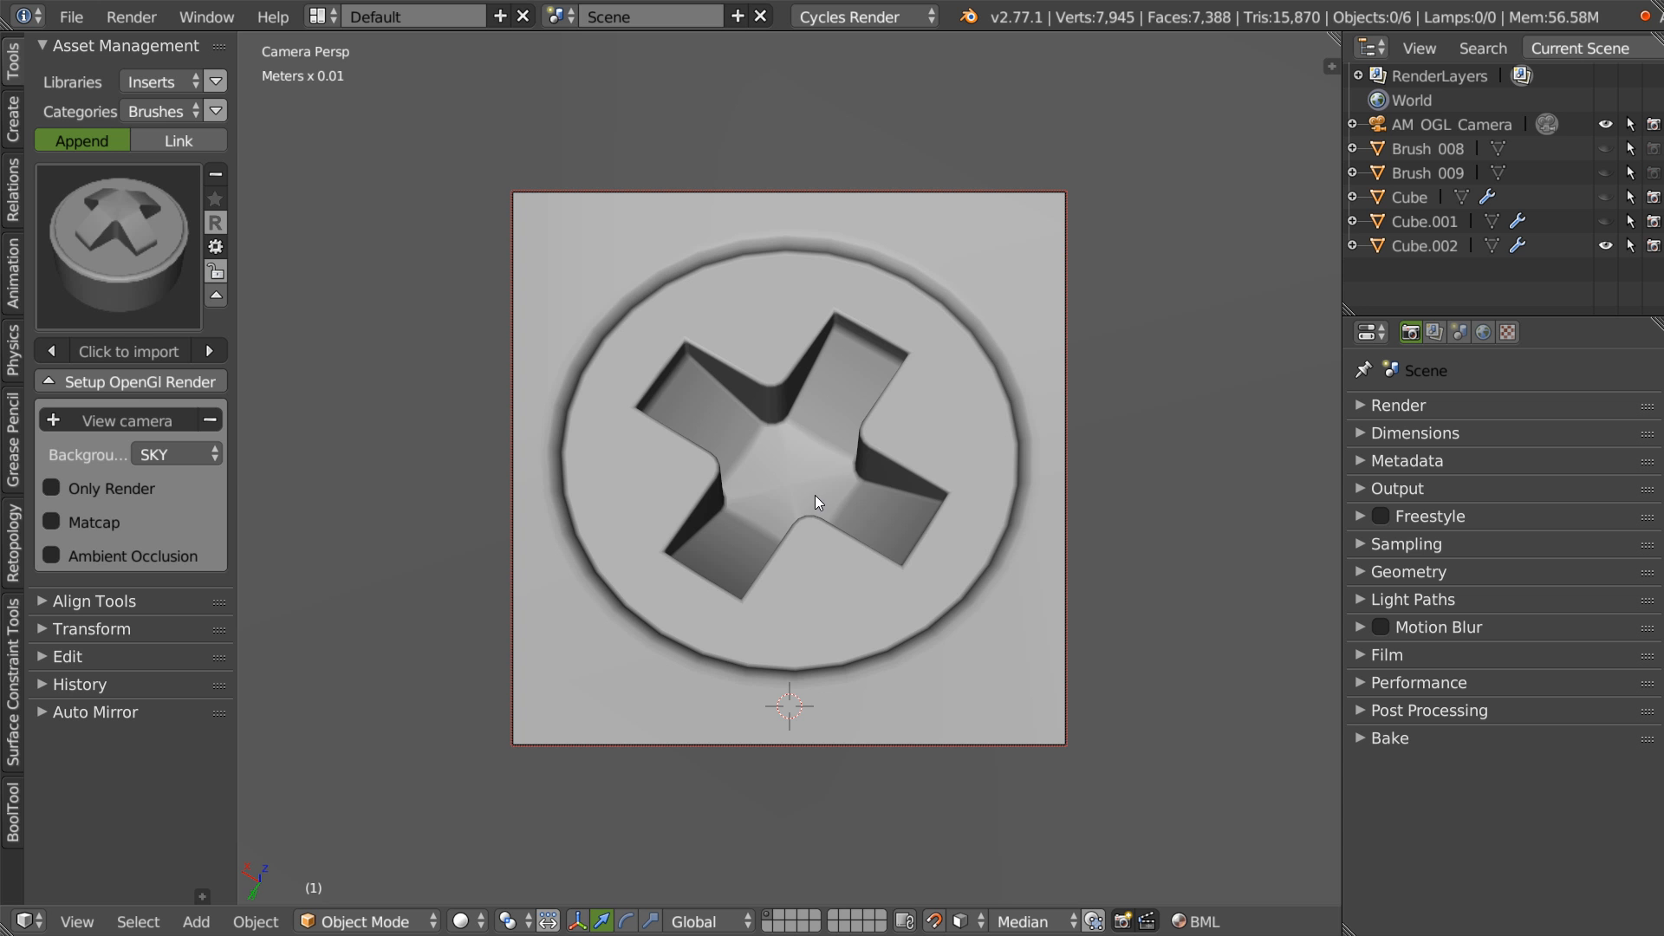
# - Delete Cube.002, bring Brush_007 back into the scene from the library and centre the view on it
pyautogui.press('KP_0')
pyautogui.moveTo(815, 496); pyautogui.dragTo(824, 440, button='middle')
pyautogui.rightClick(792, 569)
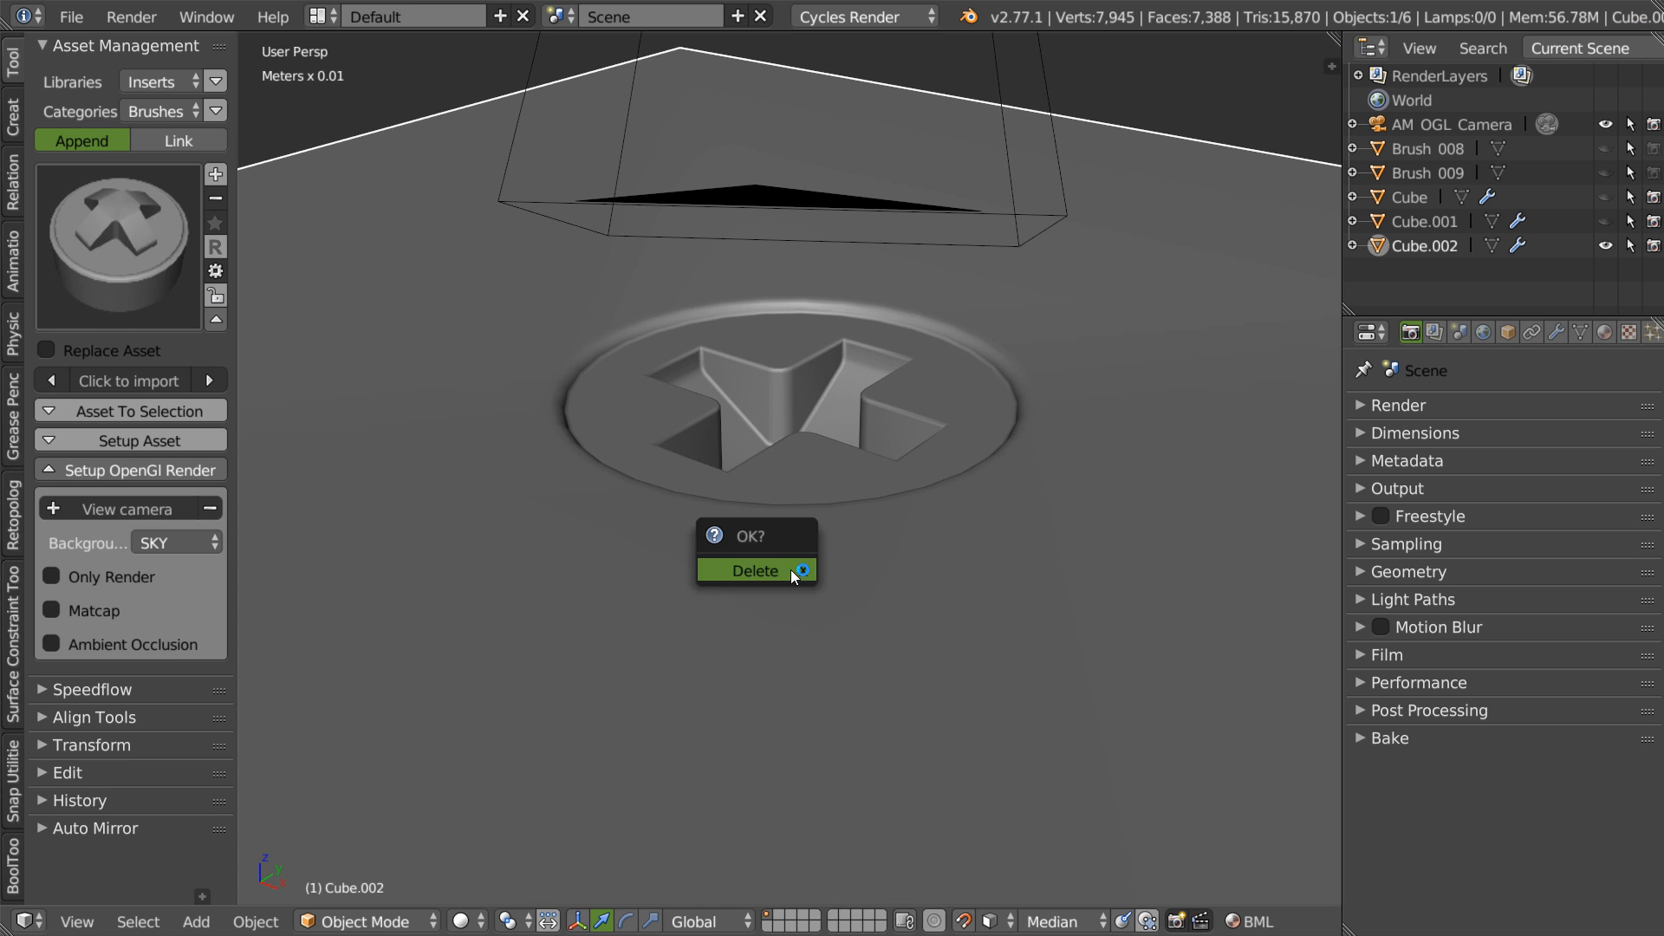
pyautogui.press('Delete')
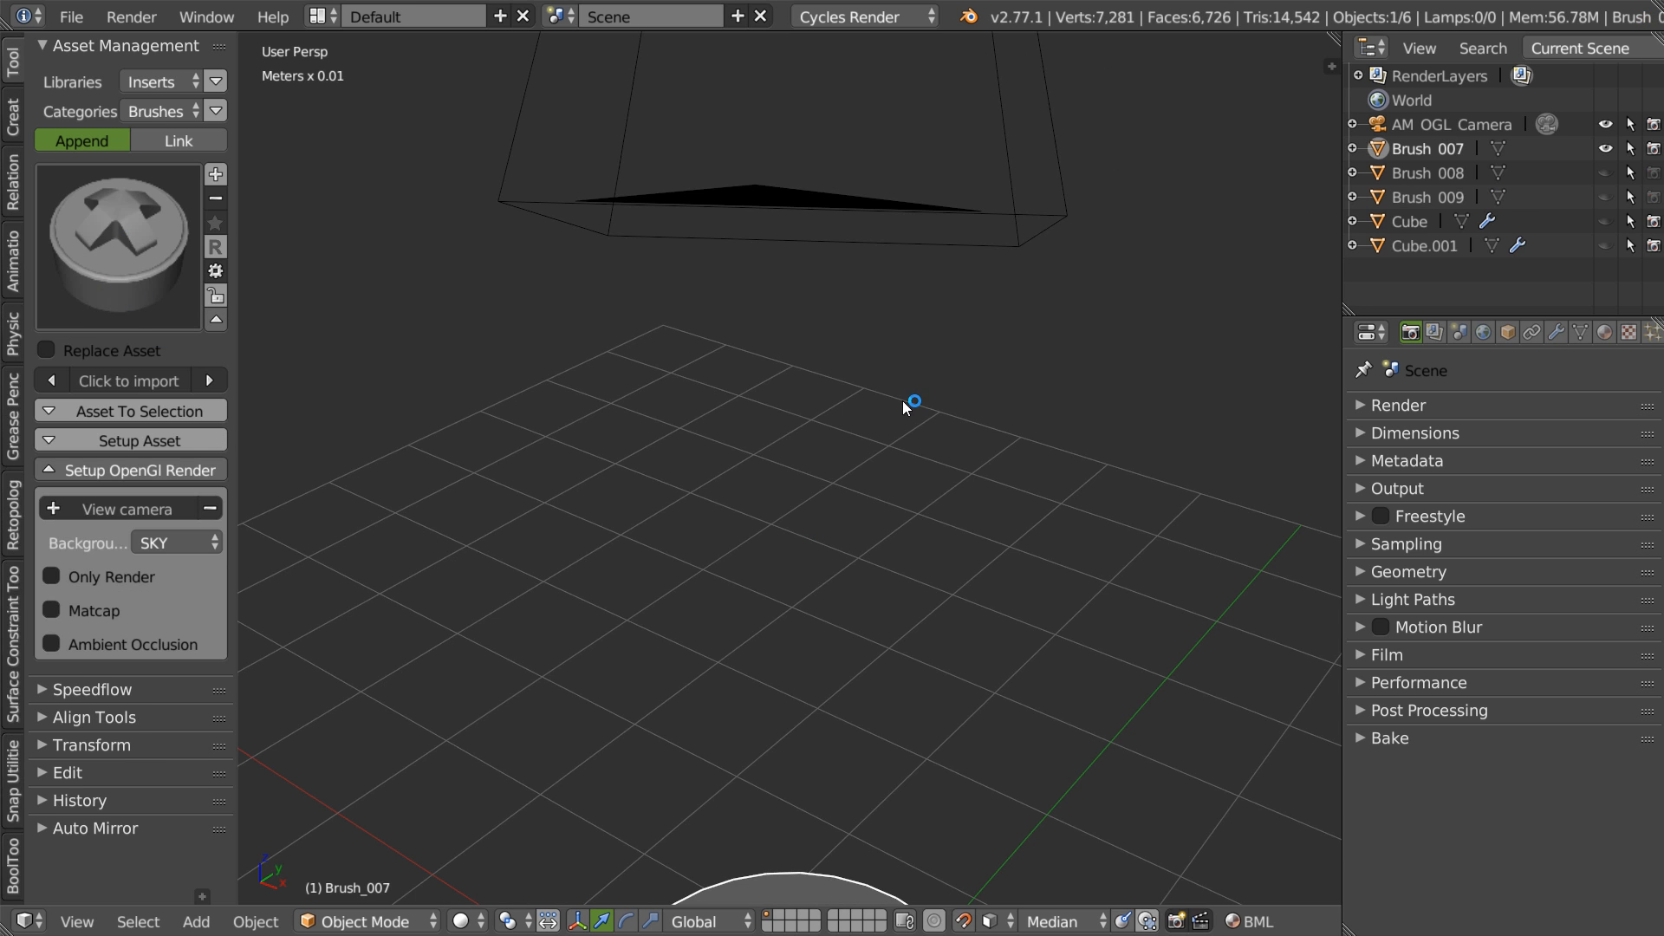
pyautogui.scroll(4, 866, 359)
pyautogui.moveTo(866, 359); pyautogui.dragTo(835, 376, button='middle')
pyautogui.scroll(-1, 820, 430)
pyautogui.moveTo(822, 434); pyautogui.dragTo(878, 371, button='middle')
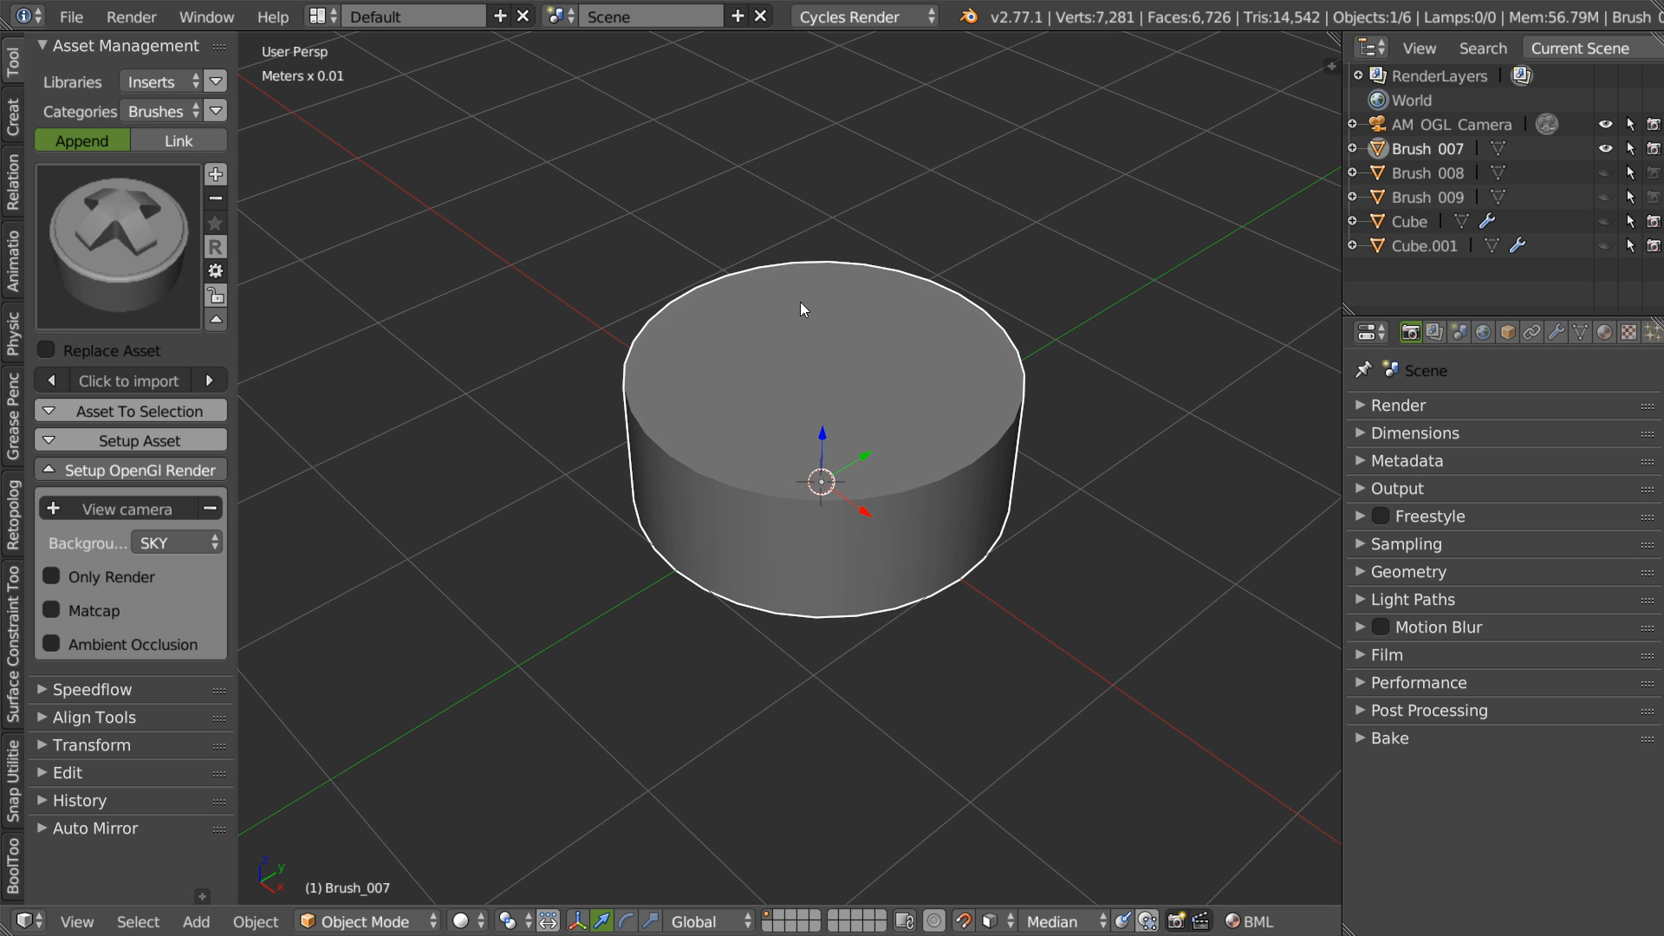
# - Update Brush_007 in the library with the render result as its thumbnail and check it among the asset previews
pyautogui.click(216, 173)
pyautogui.click(95, 196)
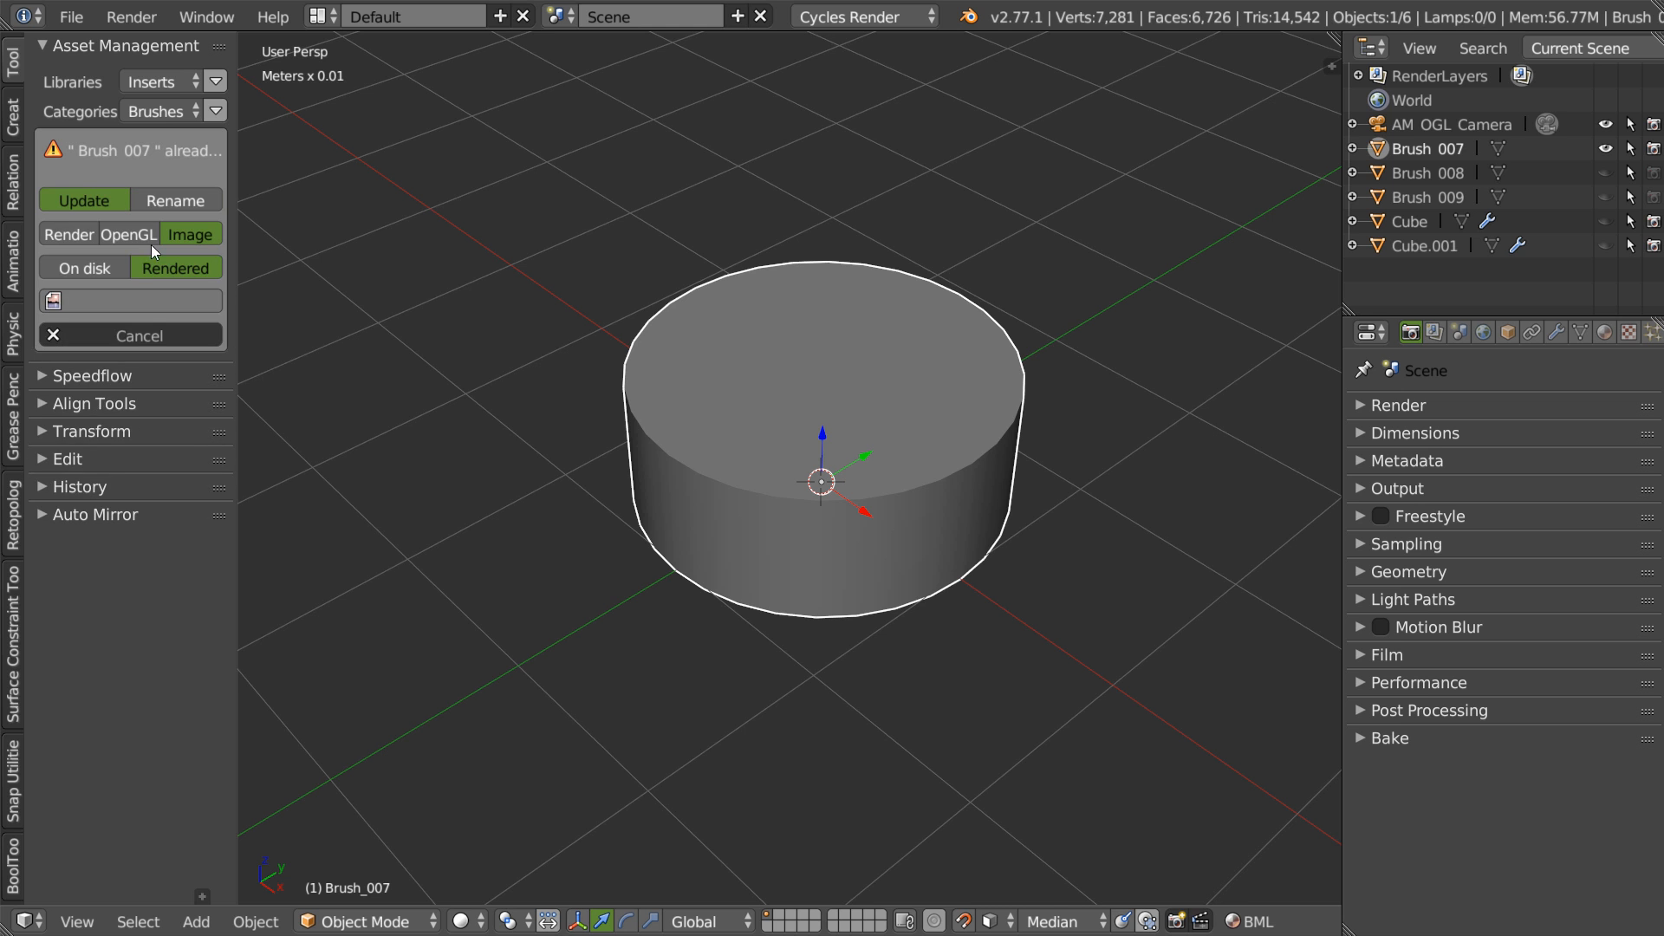
pyautogui.click(66, 297)
pyautogui.click(165, 336)
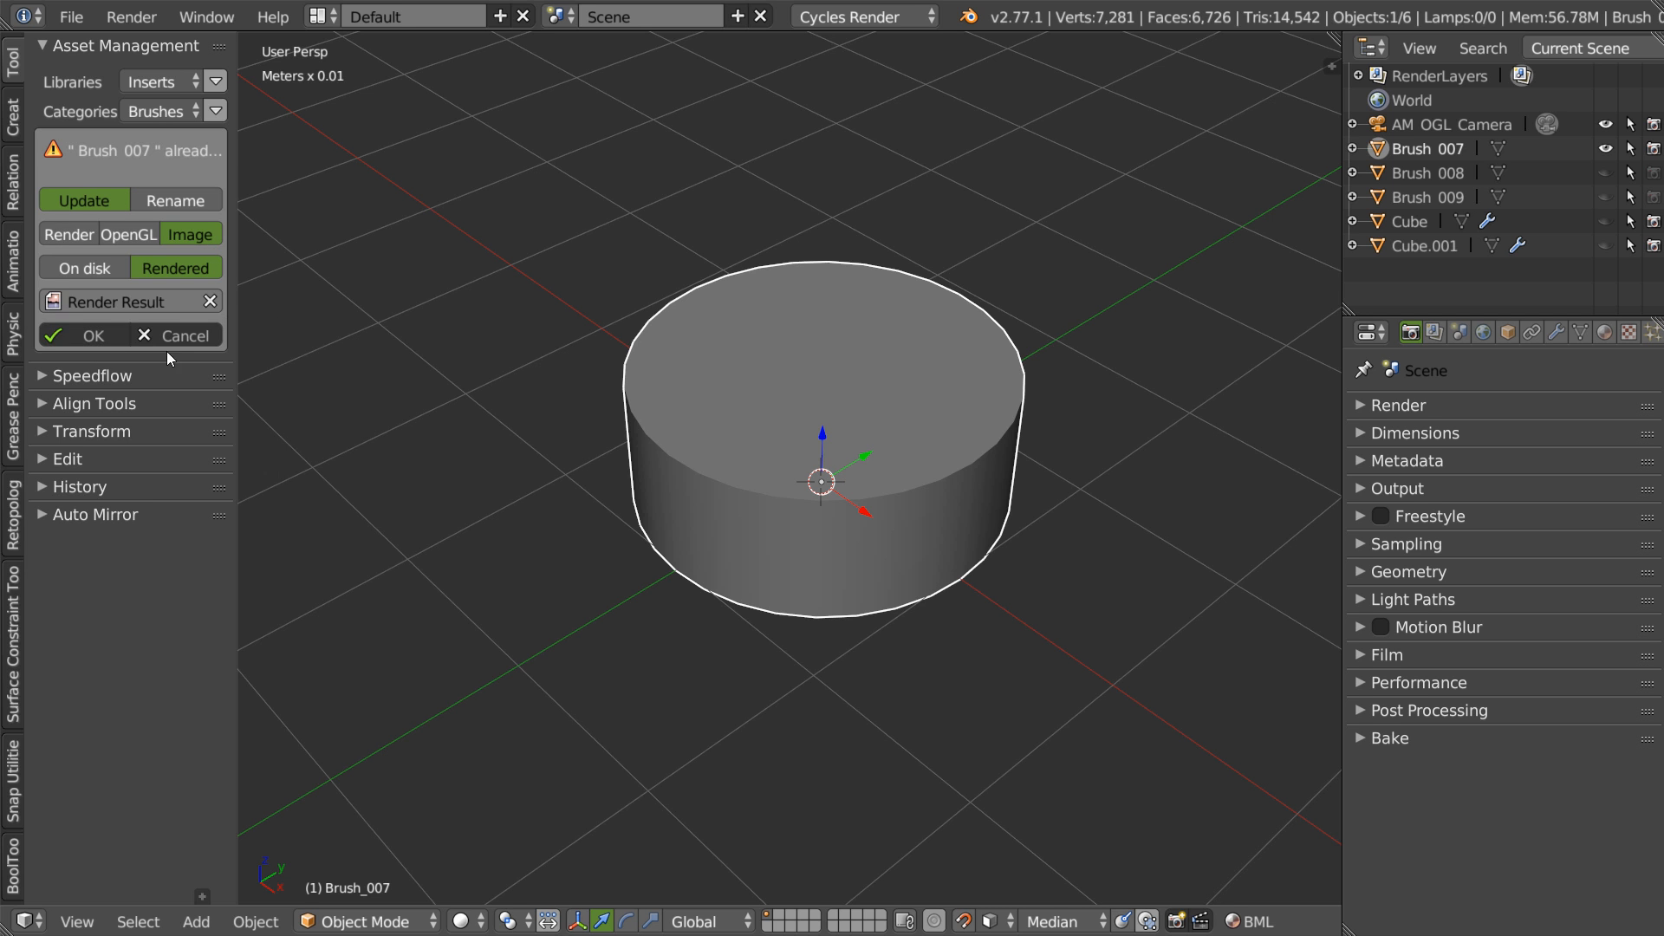
pyautogui.click(78, 335)
pyautogui.click(138, 251)
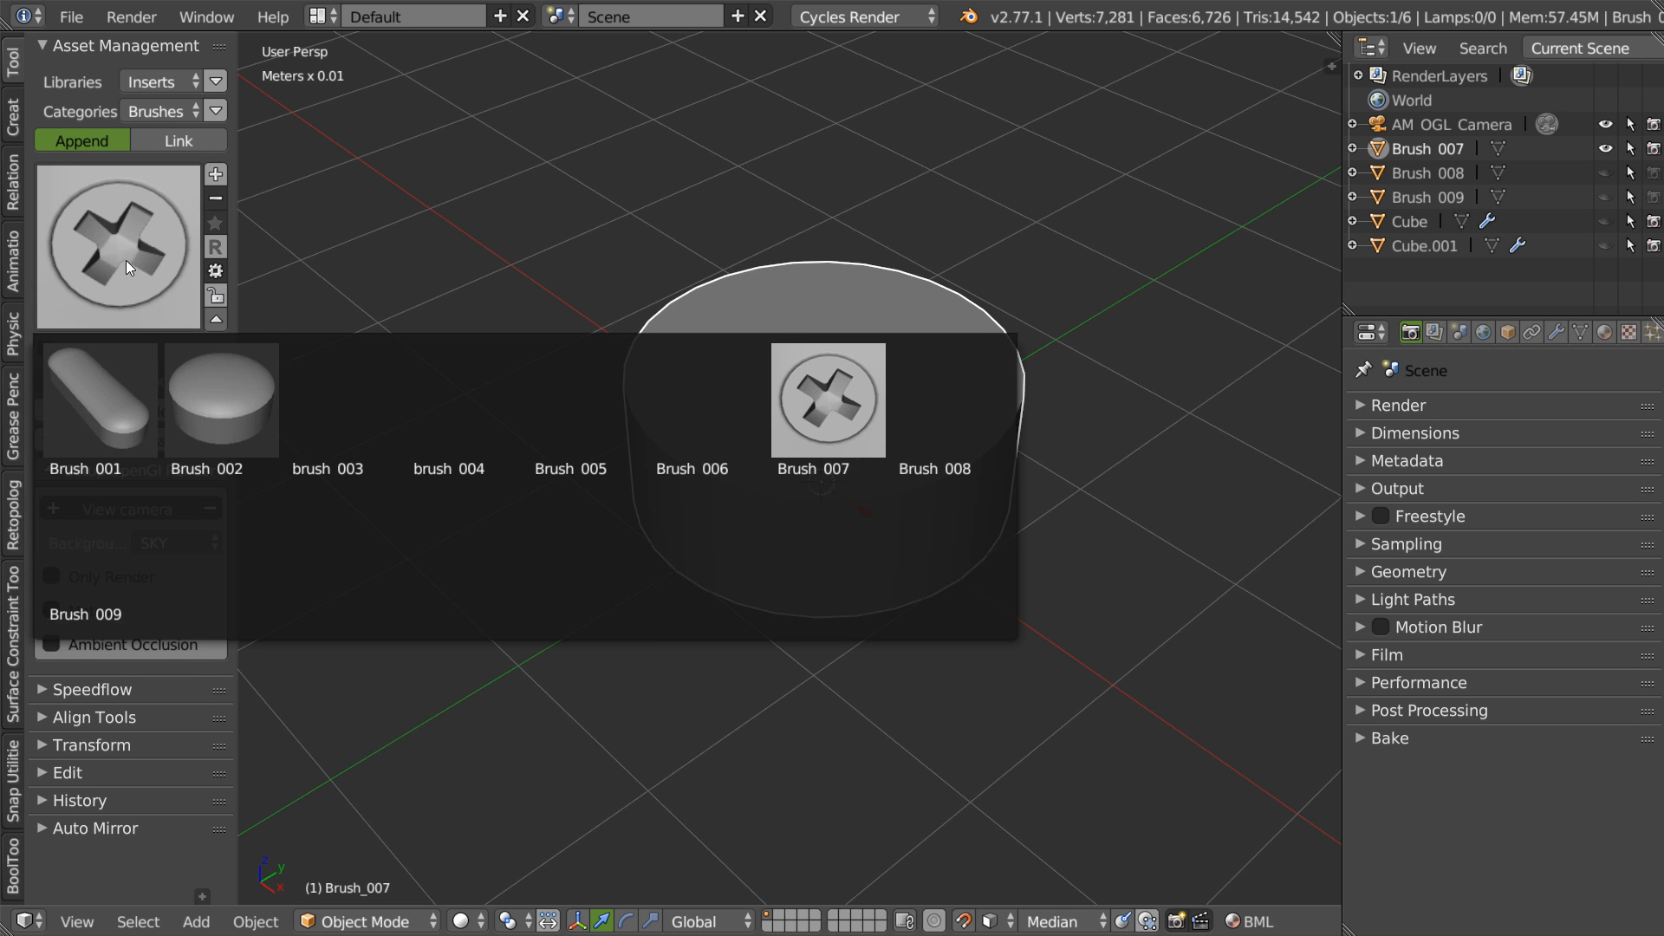
pyautogui.click(95, 315)
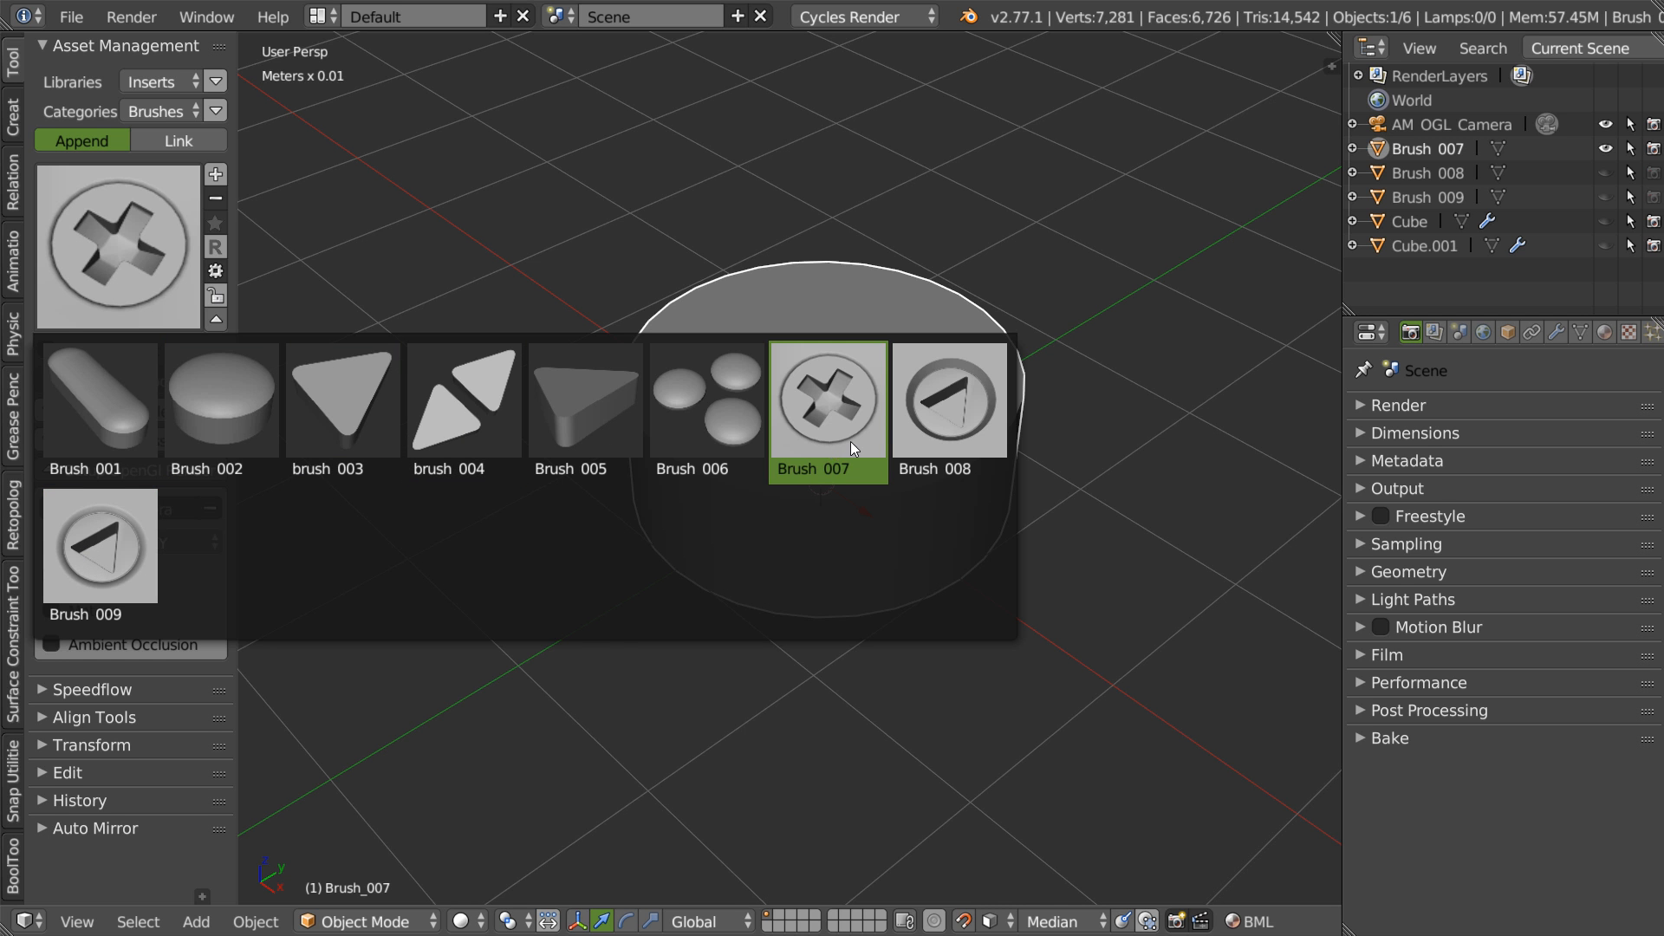
pyautogui.click(812, 404)
# - Move Brush_007 straight up along Z, well above the grid centre
pyautogui.scroll(-4, 819, 396)
pyautogui.moveTo(818, 396); pyautogui.dragTo(815, 364, button='middle')
pyautogui.keyDown('shift'); pyautogui.moveTo(815, 399); pyautogui.dragTo(924, 392, button='middle'); pyautogui.keyUp('shift')
pyautogui.moveTo(940, 362); pyautogui.dragTo(956, 146)
pyautogui.scroll(-3, 939, 315)
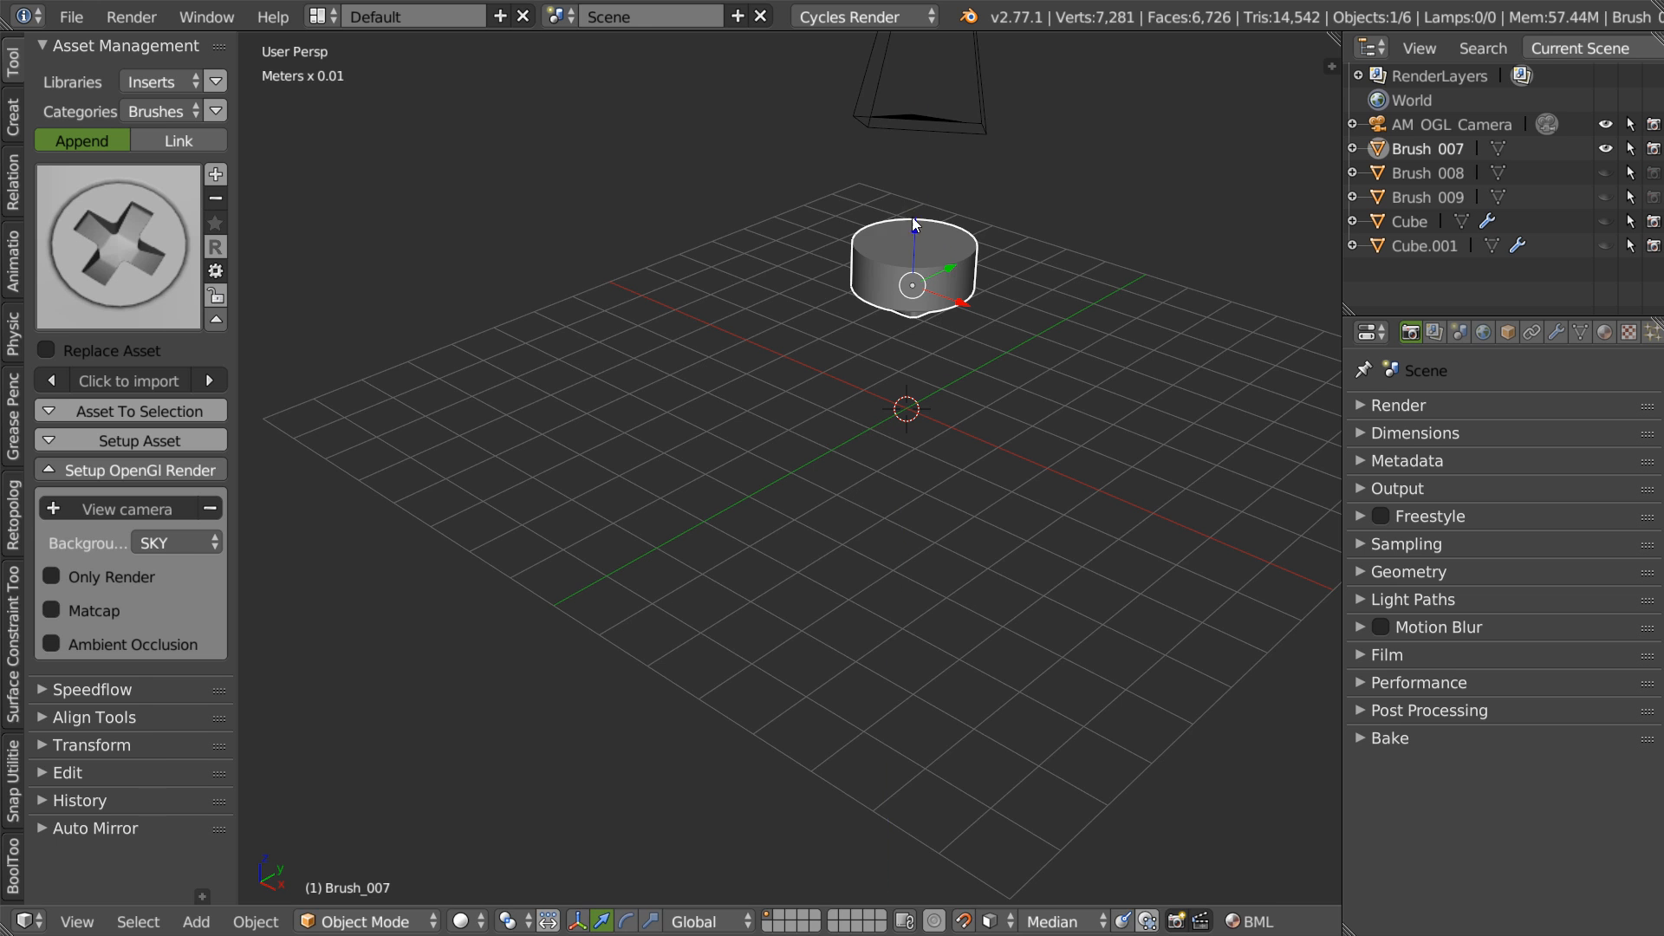
pyautogui.moveTo(915, 231); pyautogui.dragTo(923, 84)
# - Add a cube at the 3D cursor, scale it up and give it a bevel with Speedflow
pyautogui.rightClick(915, 407)
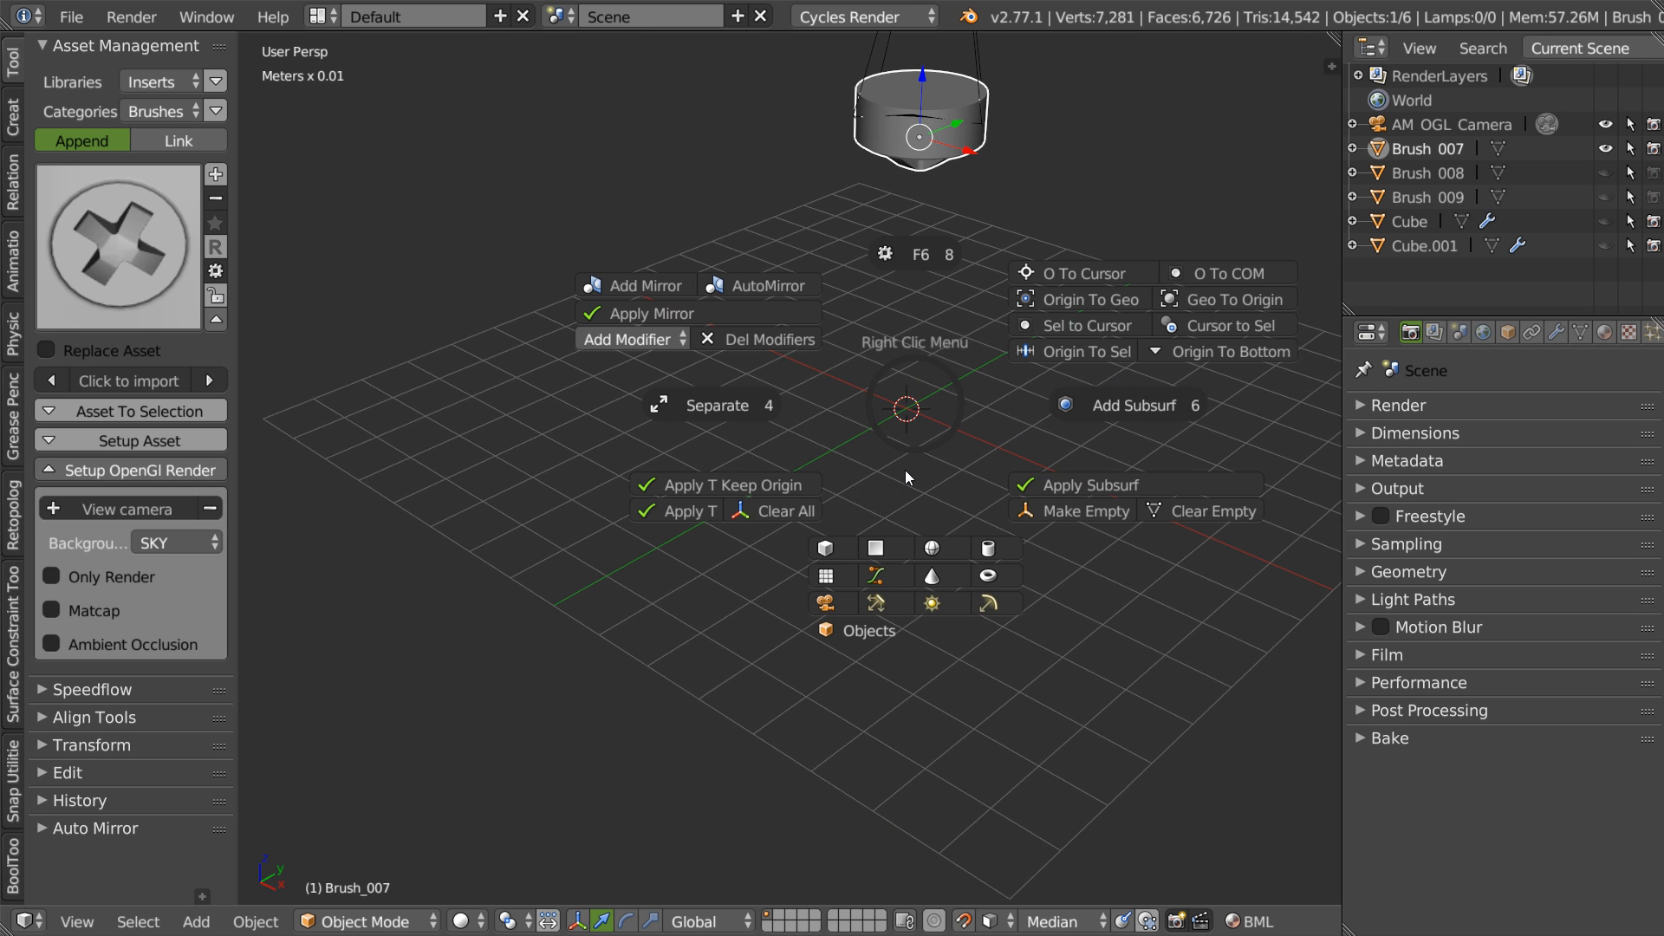
pyautogui.click(826, 549)
pyautogui.press('s')
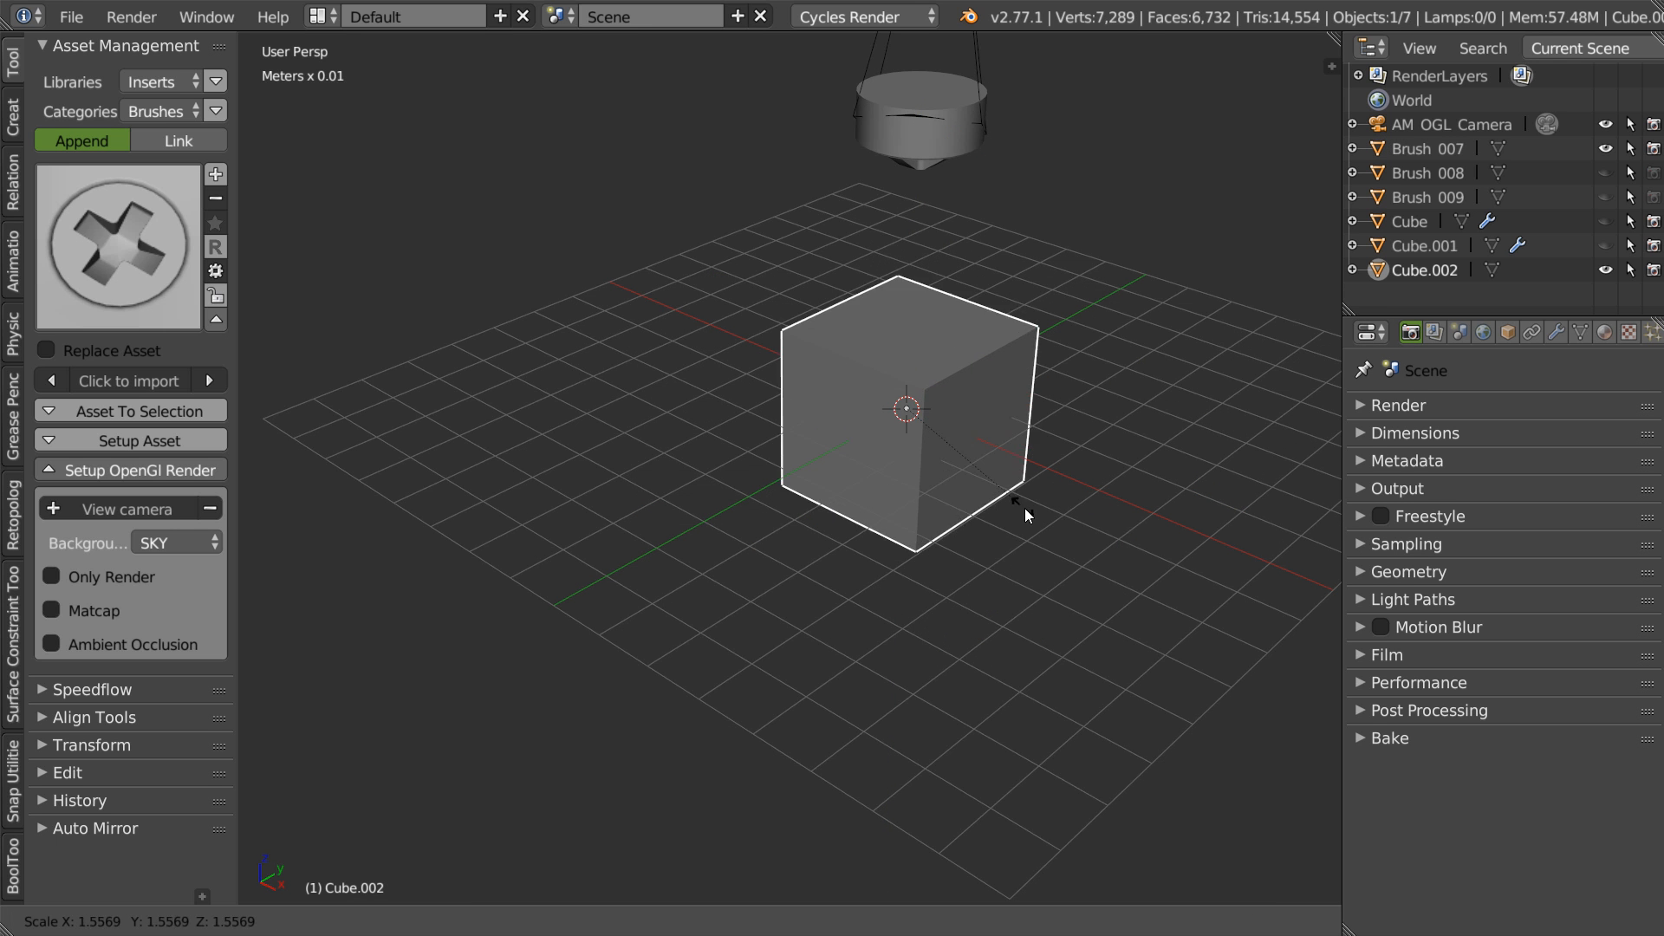
pyautogui.click(1188, 562)
pyautogui.press('space')
pyautogui.click(1201, 464)
pyautogui.click(1238, 388)
# - Cut two cross-shaped recesses into the upper corners of the cube's front face with Brush_007 as a Boolean object brush
pyautogui.rightClick(928, 128)
pyautogui.keyDown('shift'); pyautogui.rightClick(855, 340); pyautogui.keyUp('shift')
pyautogui.moveTo(855, 340)
pyautogui.mouseDown(button='middle')
pyautogui.moveTo(902, 407)
pyautogui.moveTo(780, 419)
pyautogui.moveTo(764, 381)
pyautogui.mouseUp(button='middle')
pyautogui.hotkey('ctrl', 'shift', 'x')
pyautogui.press('b')
pyautogui.press('b')
pyautogui.click(767, 356)
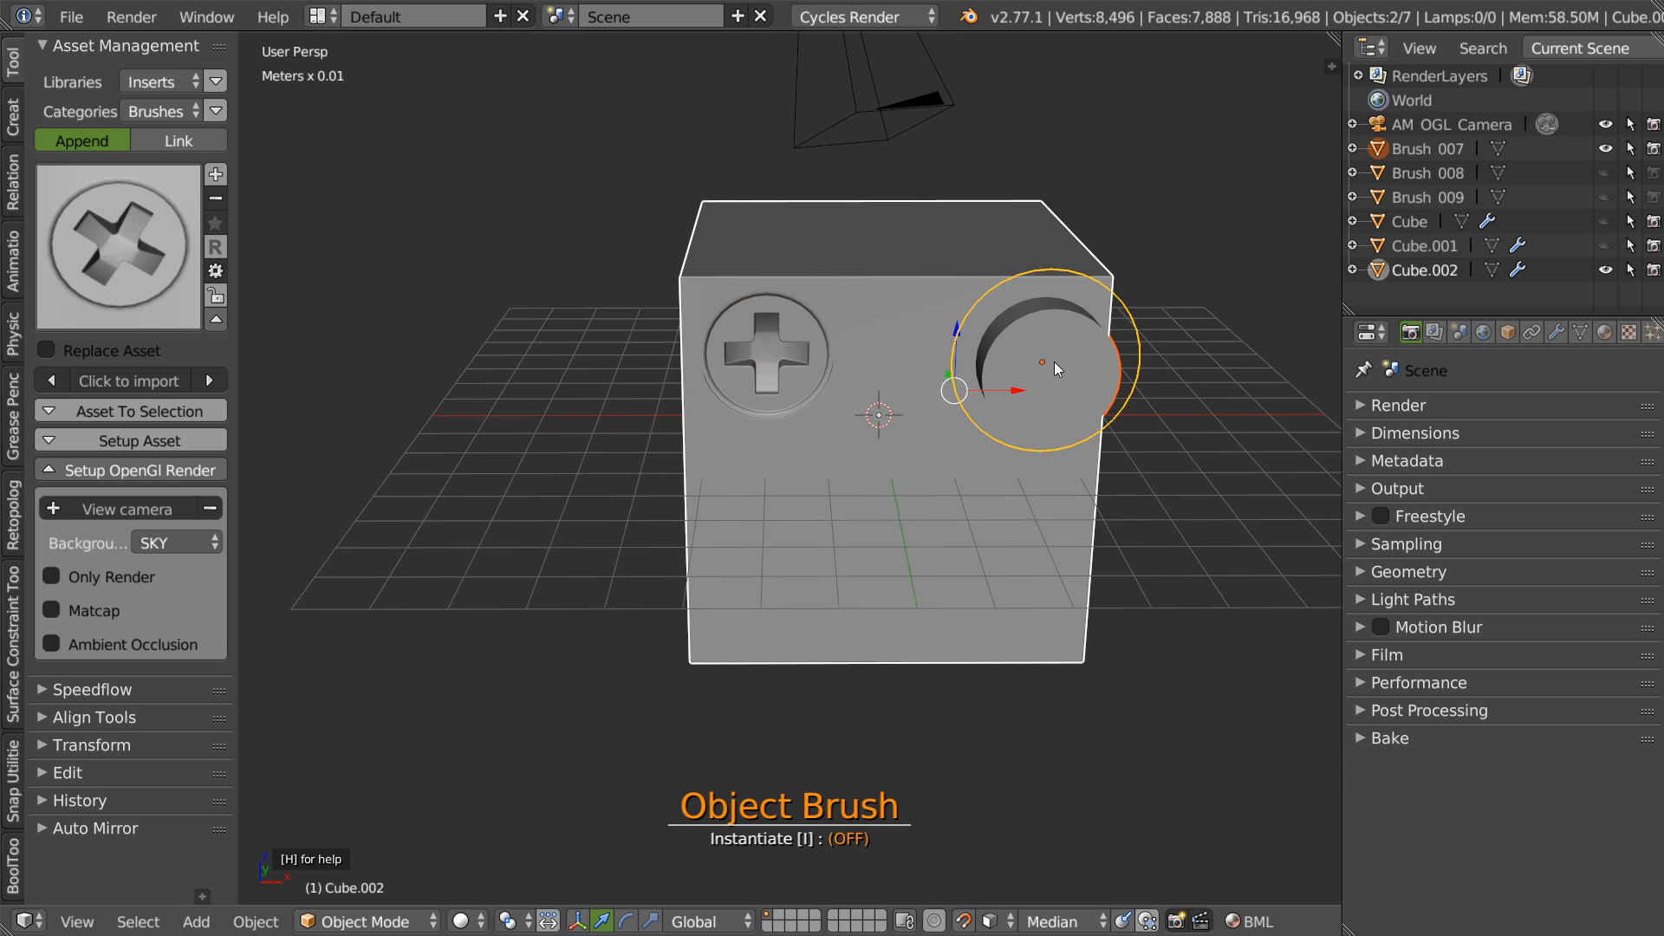
pyautogui.click(1031, 357)
pyautogui.moveTo(874, 483); pyautogui.dragTo(803, 428, button='middle')
pyautogui.press('Escape')
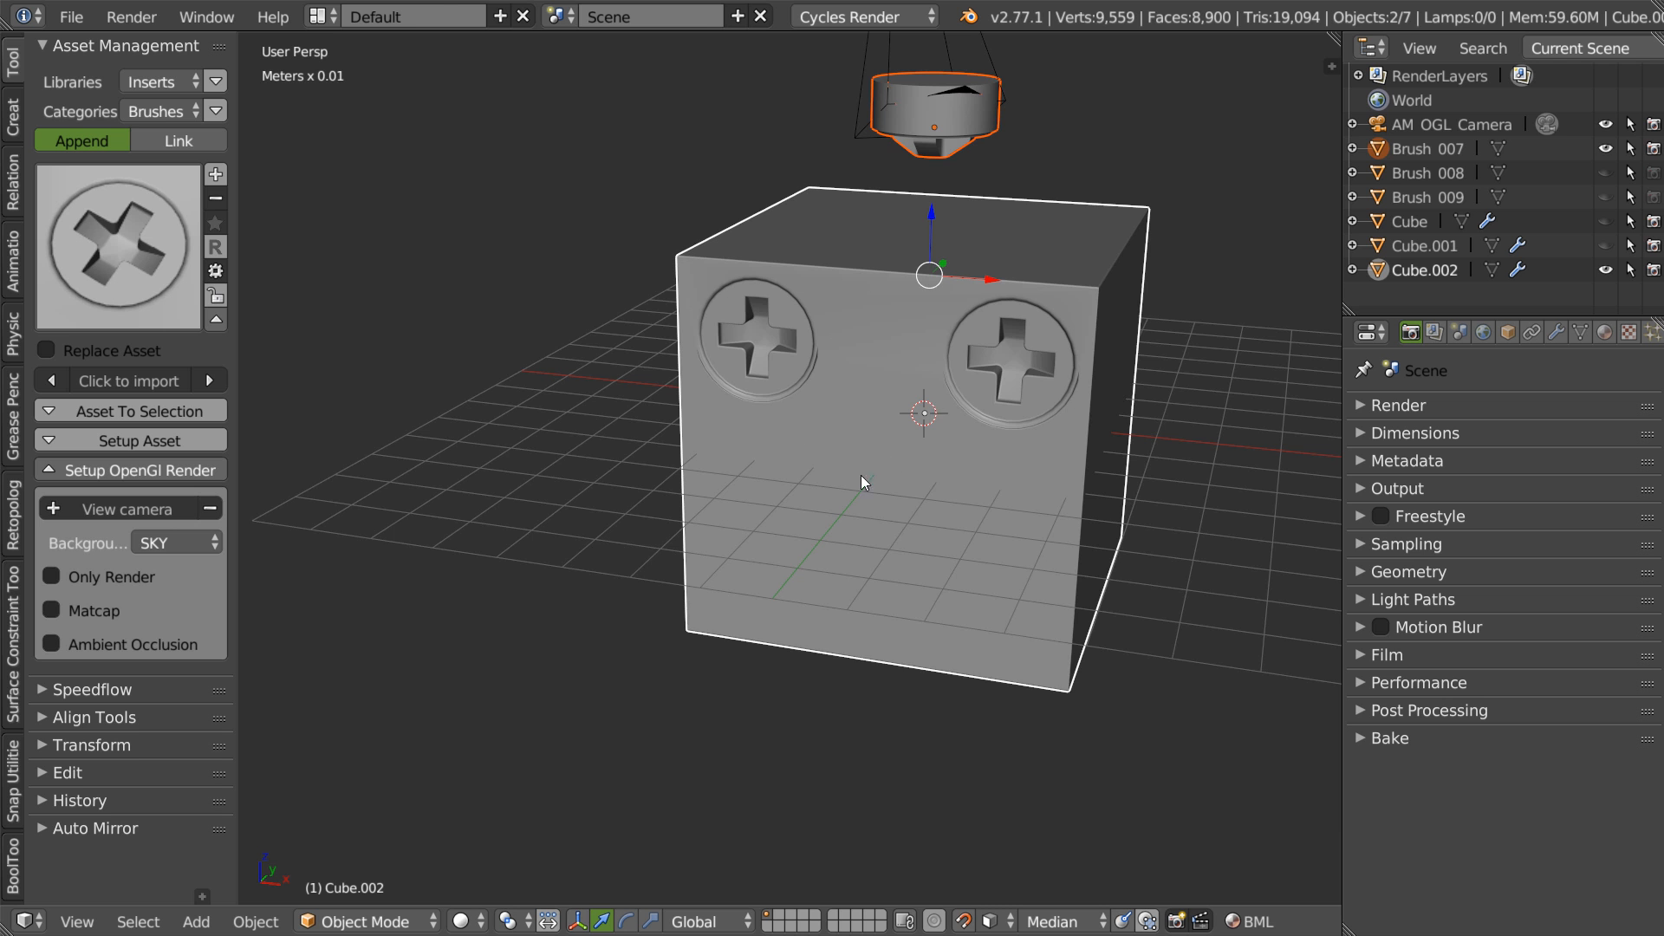
# - Adjust the bevel of the cut cube and Brush_007 to a width of 0.01 with 4 segments
pyautogui.scroll(4, 881, 453)
pyautogui.press('space')
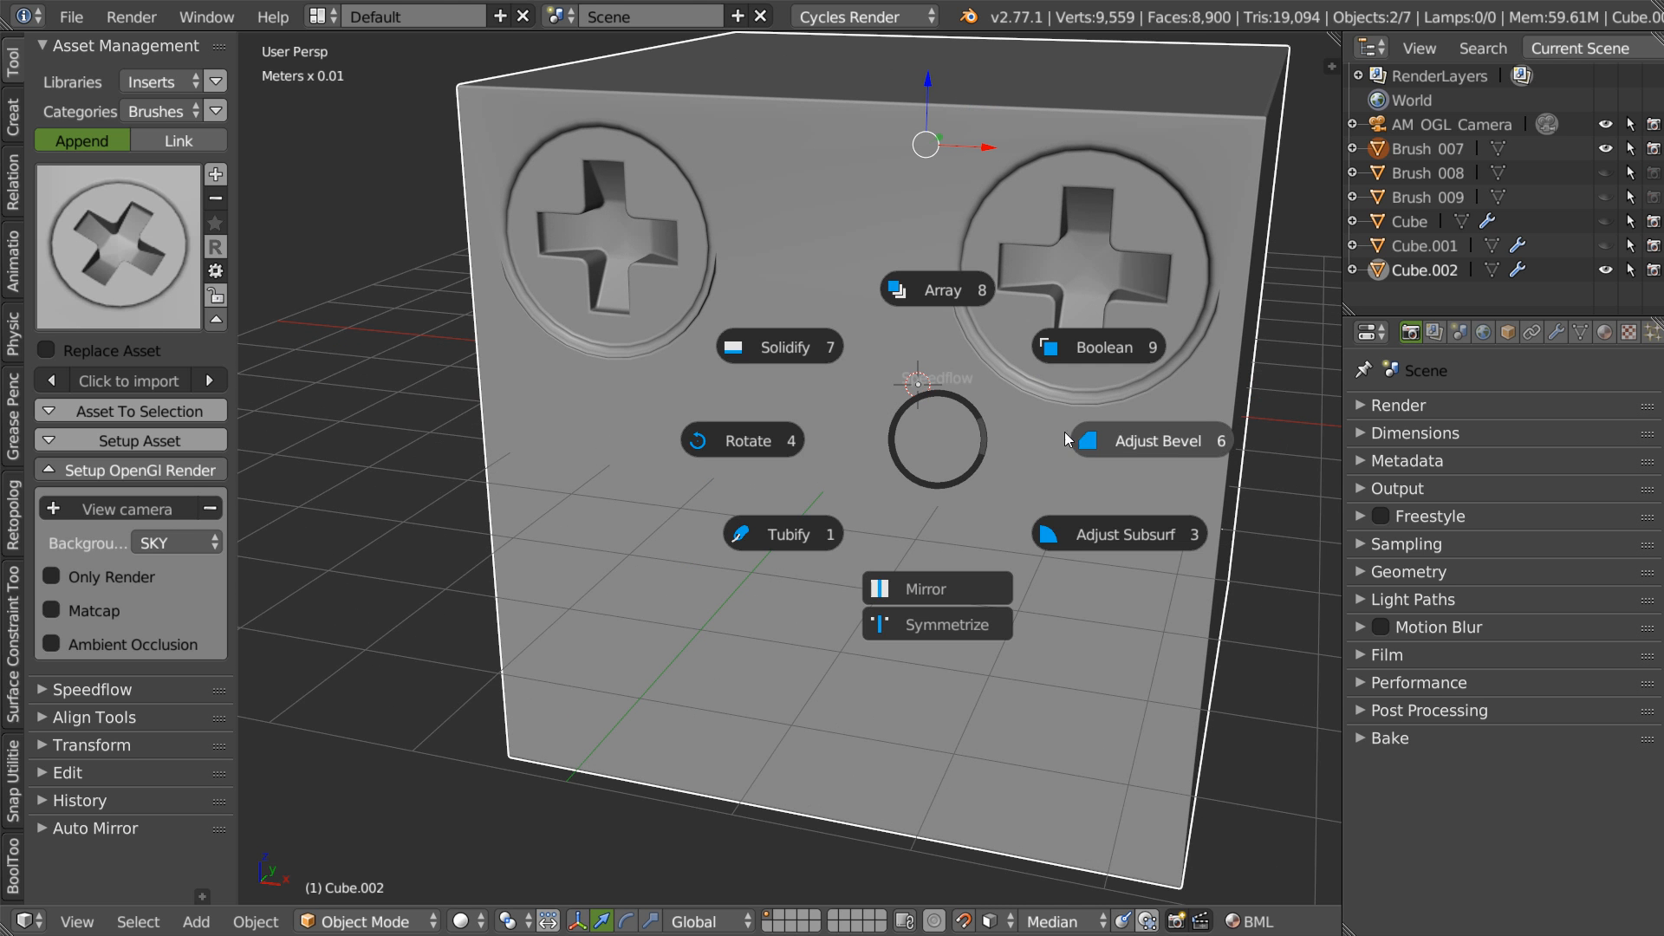
pyautogui.click(1135, 443)
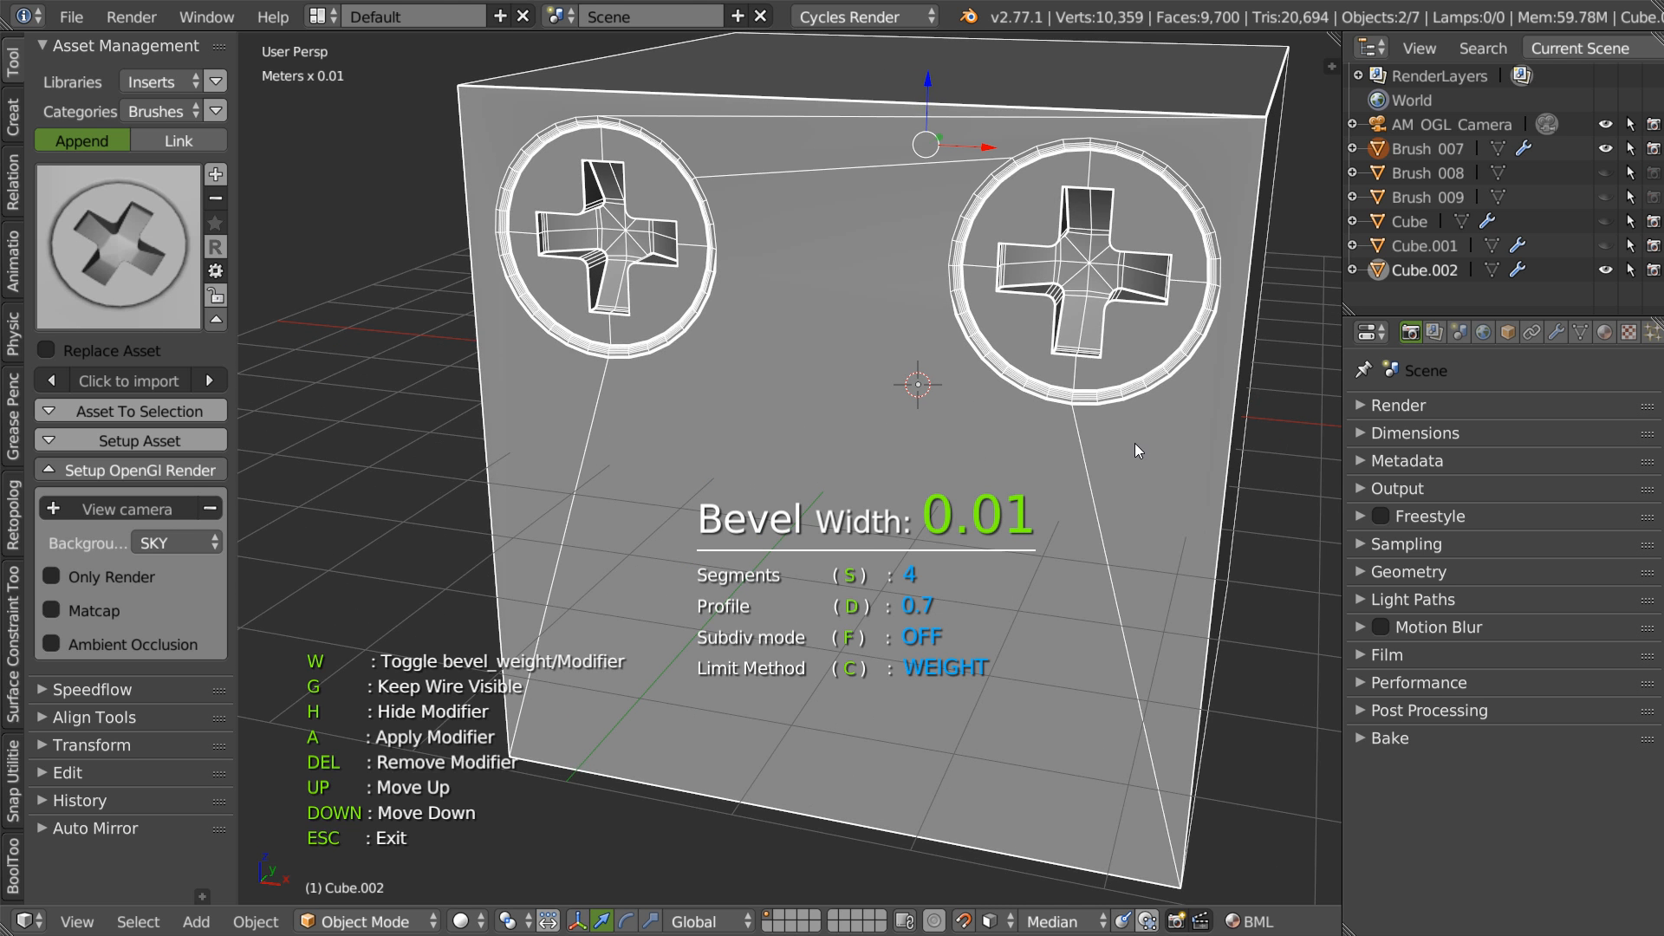
pyautogui.click(1135, 444)
pyautogui.moveTo(845, 373); pyautogui.dragTo(793, 304, button='middle')
pyautogui.keyDown('shift'); pyautogui.moveTo(794, 303); pyautogui.dragTo(832, 356, button='middle'); pyautogui.keyUp('shift')
pyautogui.scroll(5, 832, 356)
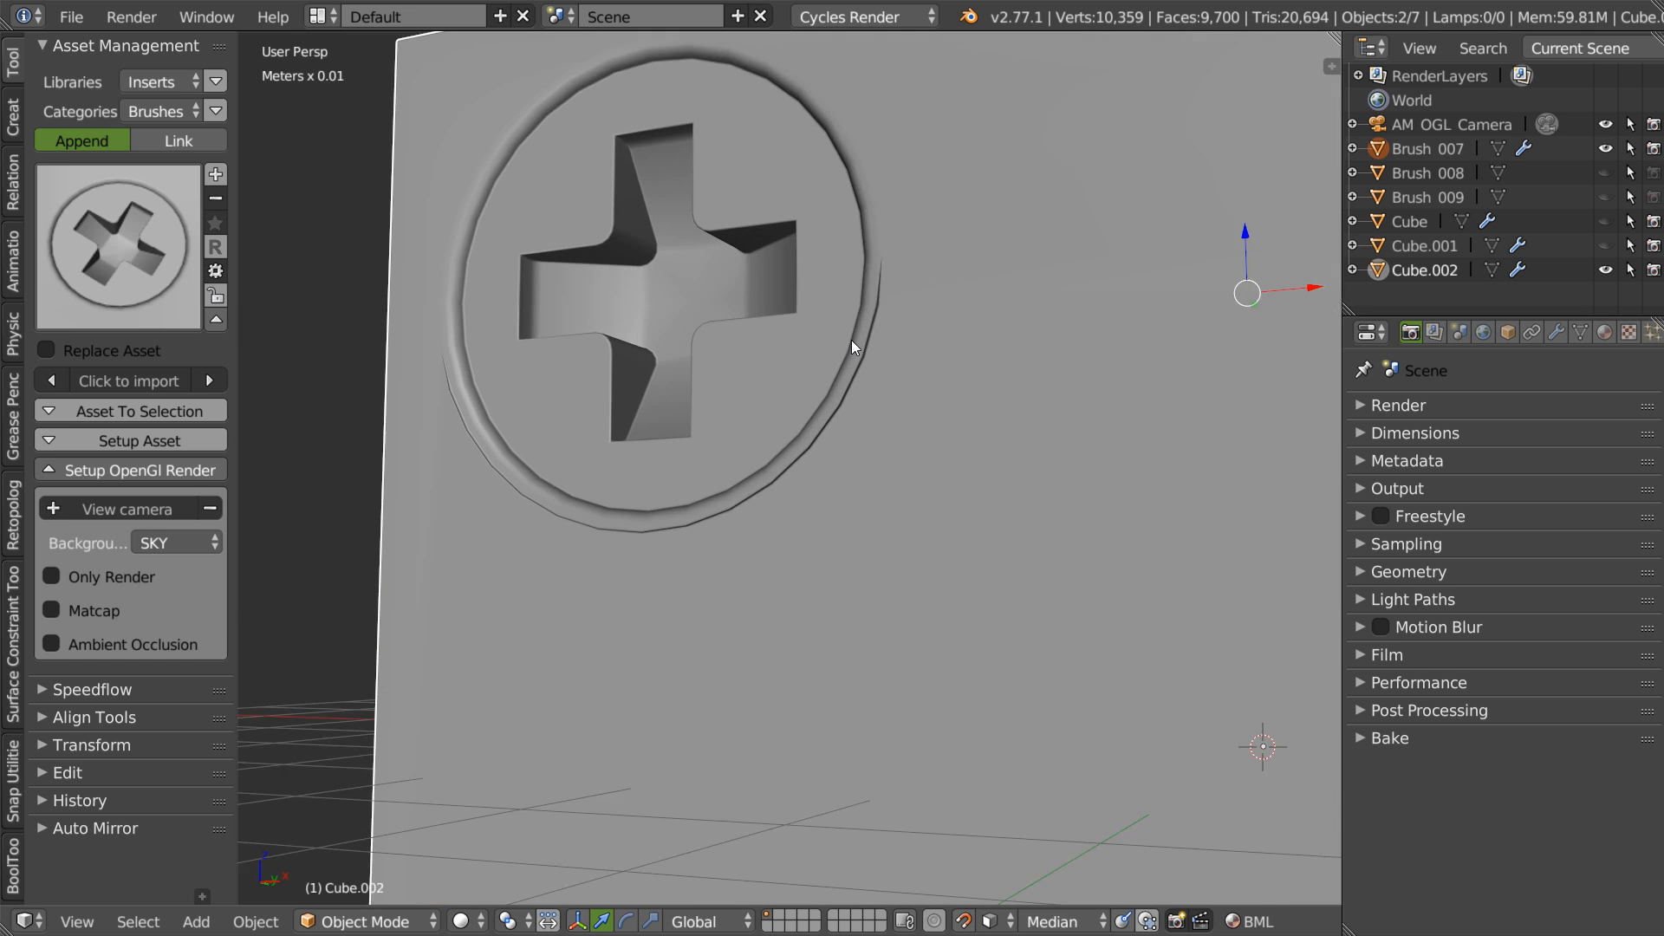
pyautogui.keyDown('shift'); pyautogui.moveTo(615, 439); pyautogui.dragTo(641, 517, button='middle'); pyautogui.keyUp('shift')
# - Select the outer ring edges around one recess in Edit Mode and try to adjust their bevel
pyautogui.press('Tab')
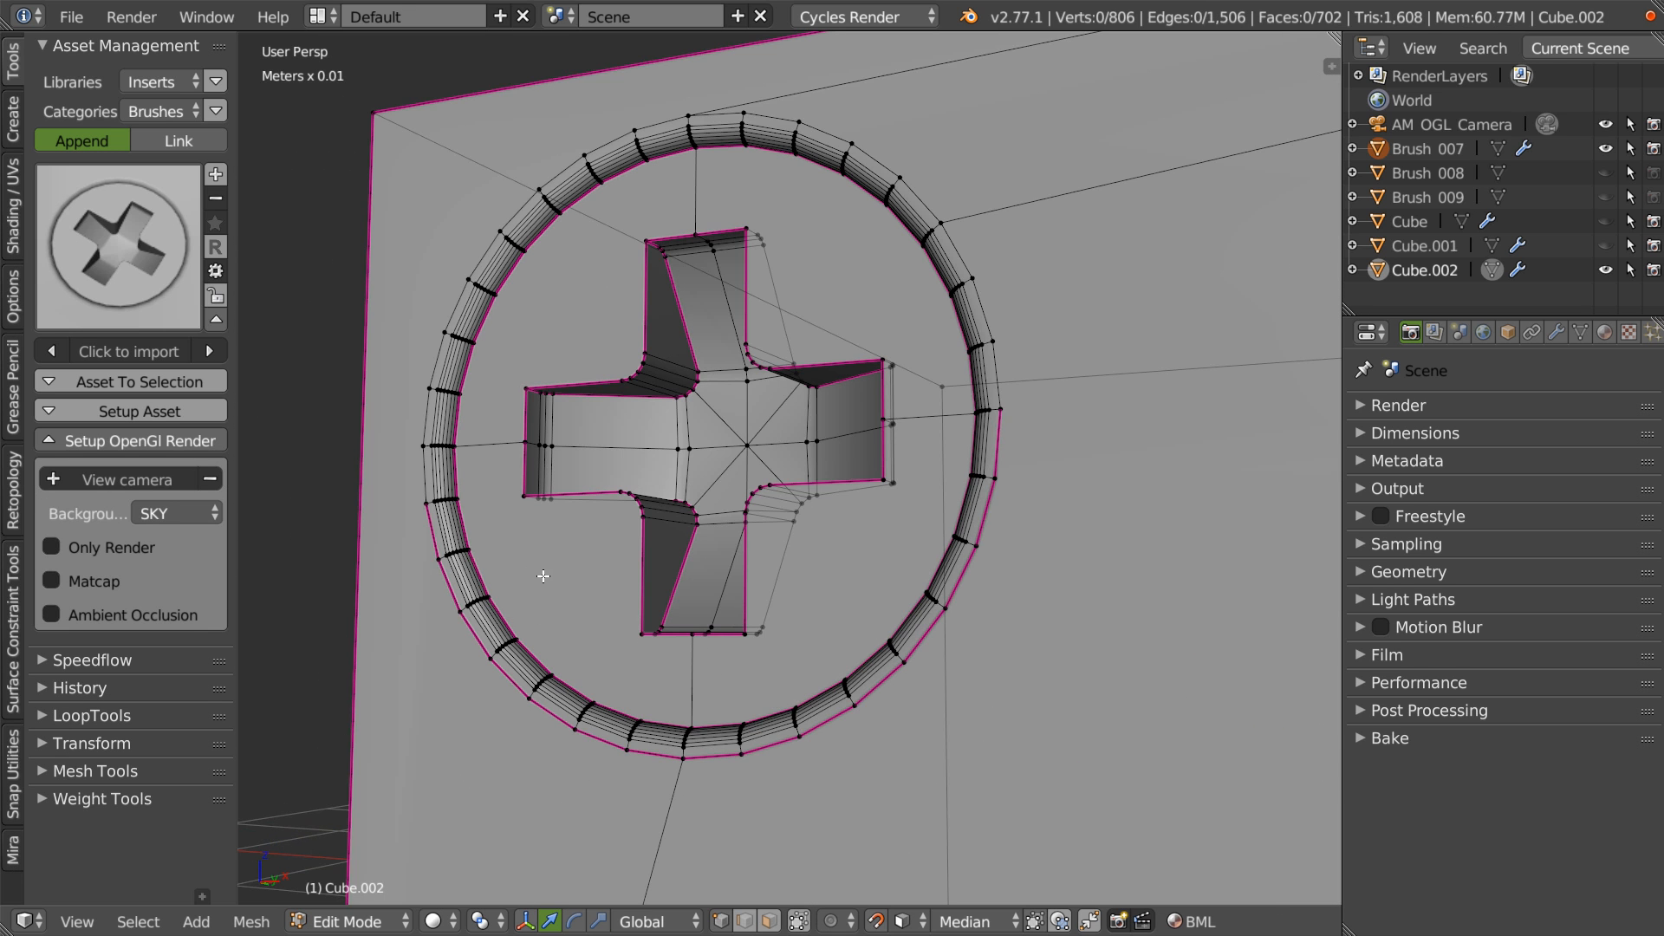
pyautogui.keyDown('shift'); pyautogui.moveTo(539, 572); pyautogui.dragTo(554, 506, button='middle'); pyautogui.keyUp('shift')
pyautogui.press('a')
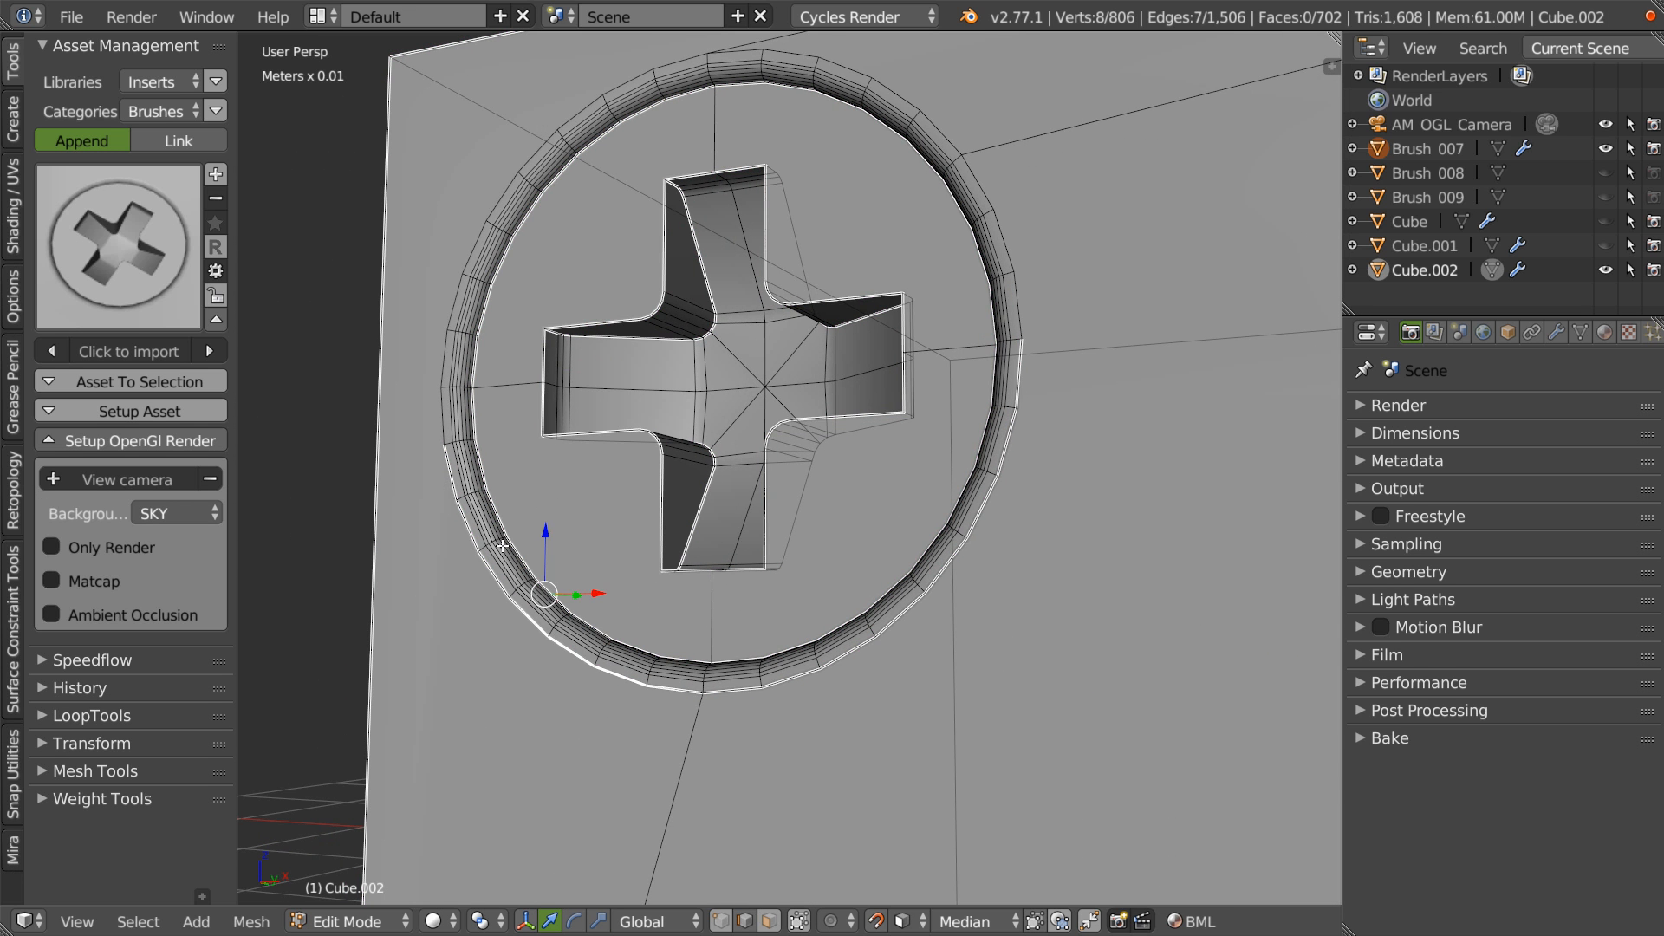
pyautogui.keyDown('alt'); pyautogui.click(468, 526); pyautogui.keyUp('alt')
pyautogui.press('space')
pyautogui.click(928, 516)
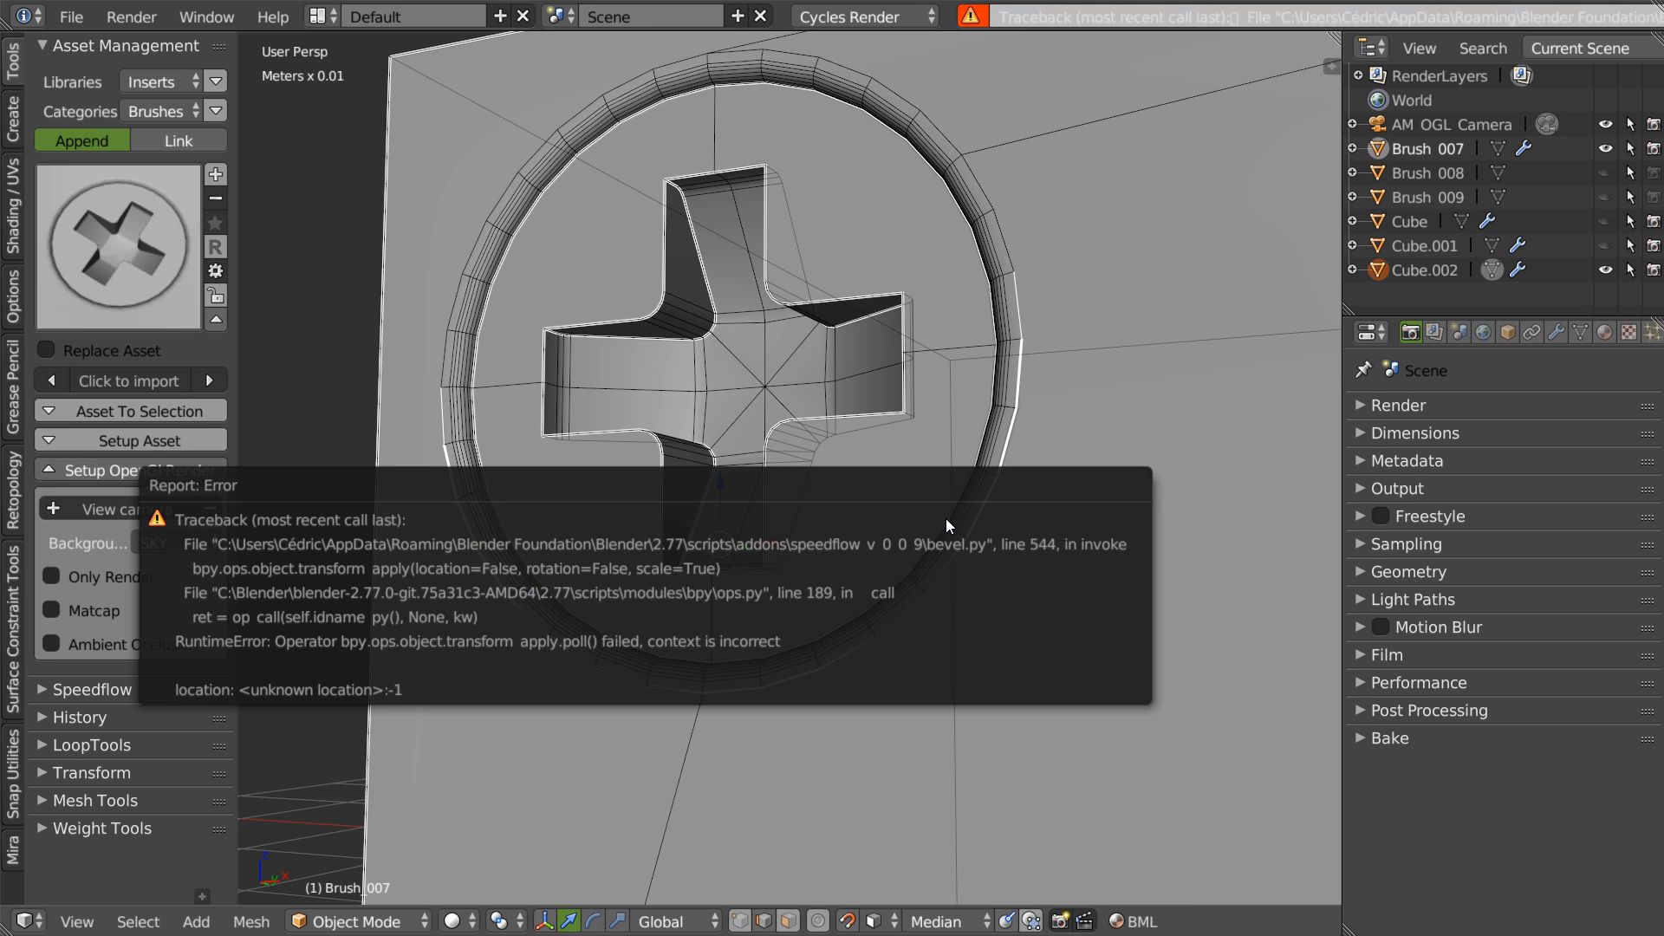
pyautogui.click(1027, 425)
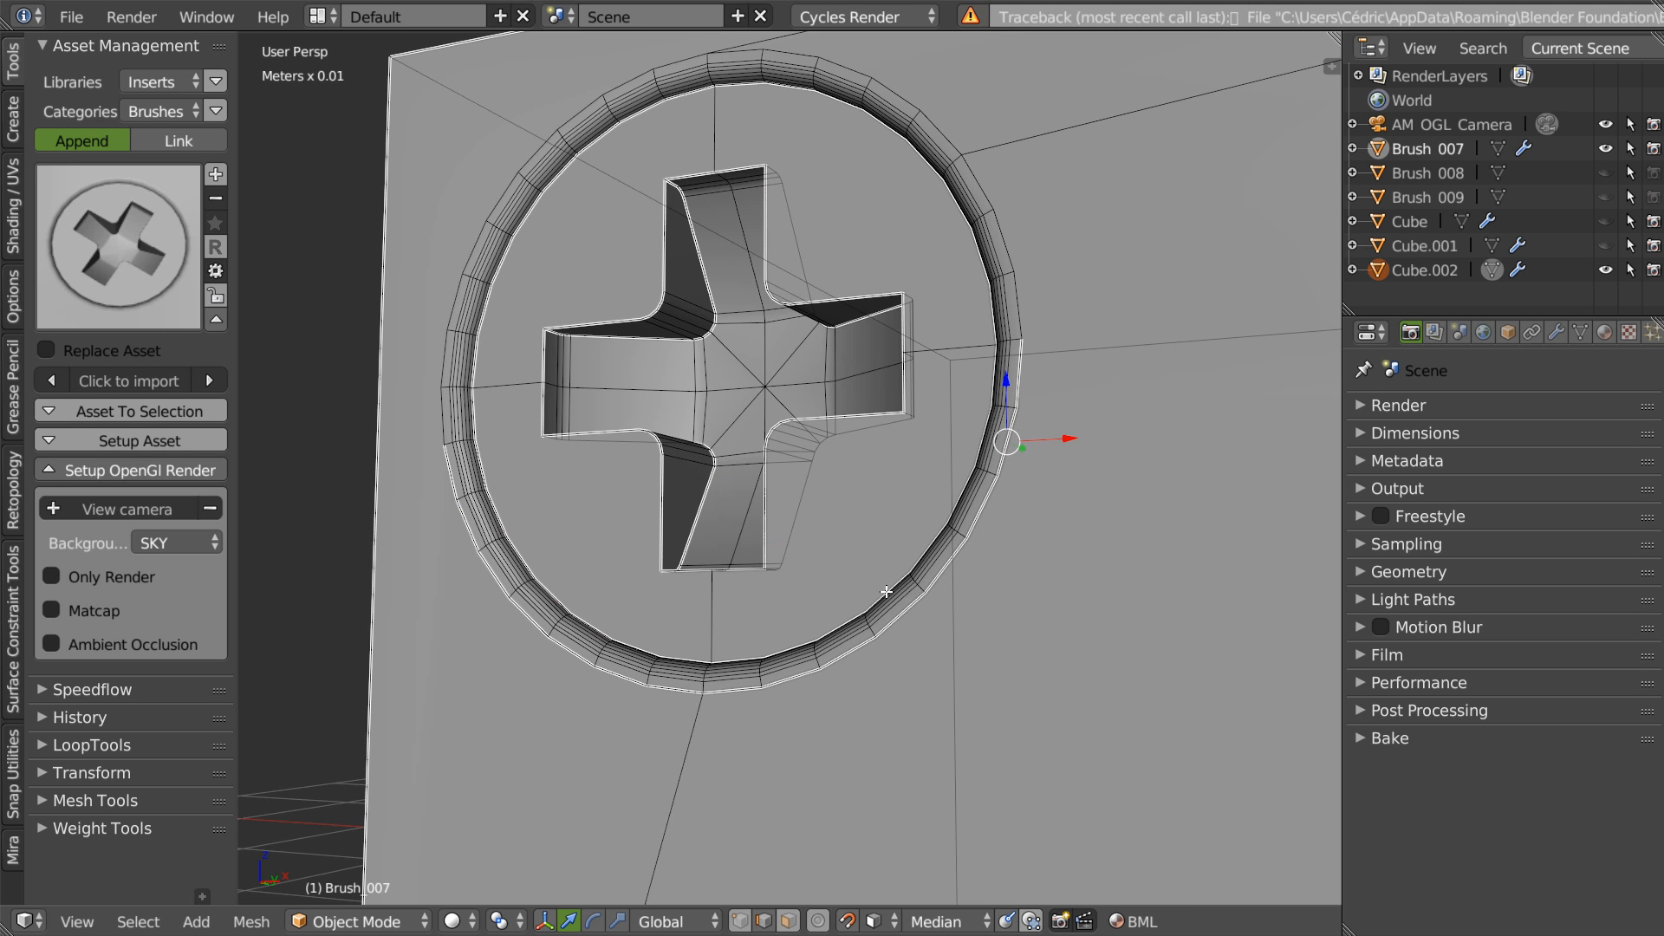
# - Try to clear the sharps on the recess ring, then reselect the cube and reopen it in Edit Mode
pyautogui.press('space')
pyautogui.press('Escape')
pyautogui.hotkey('shift', 'space')
pyautogui.click(558, 579)
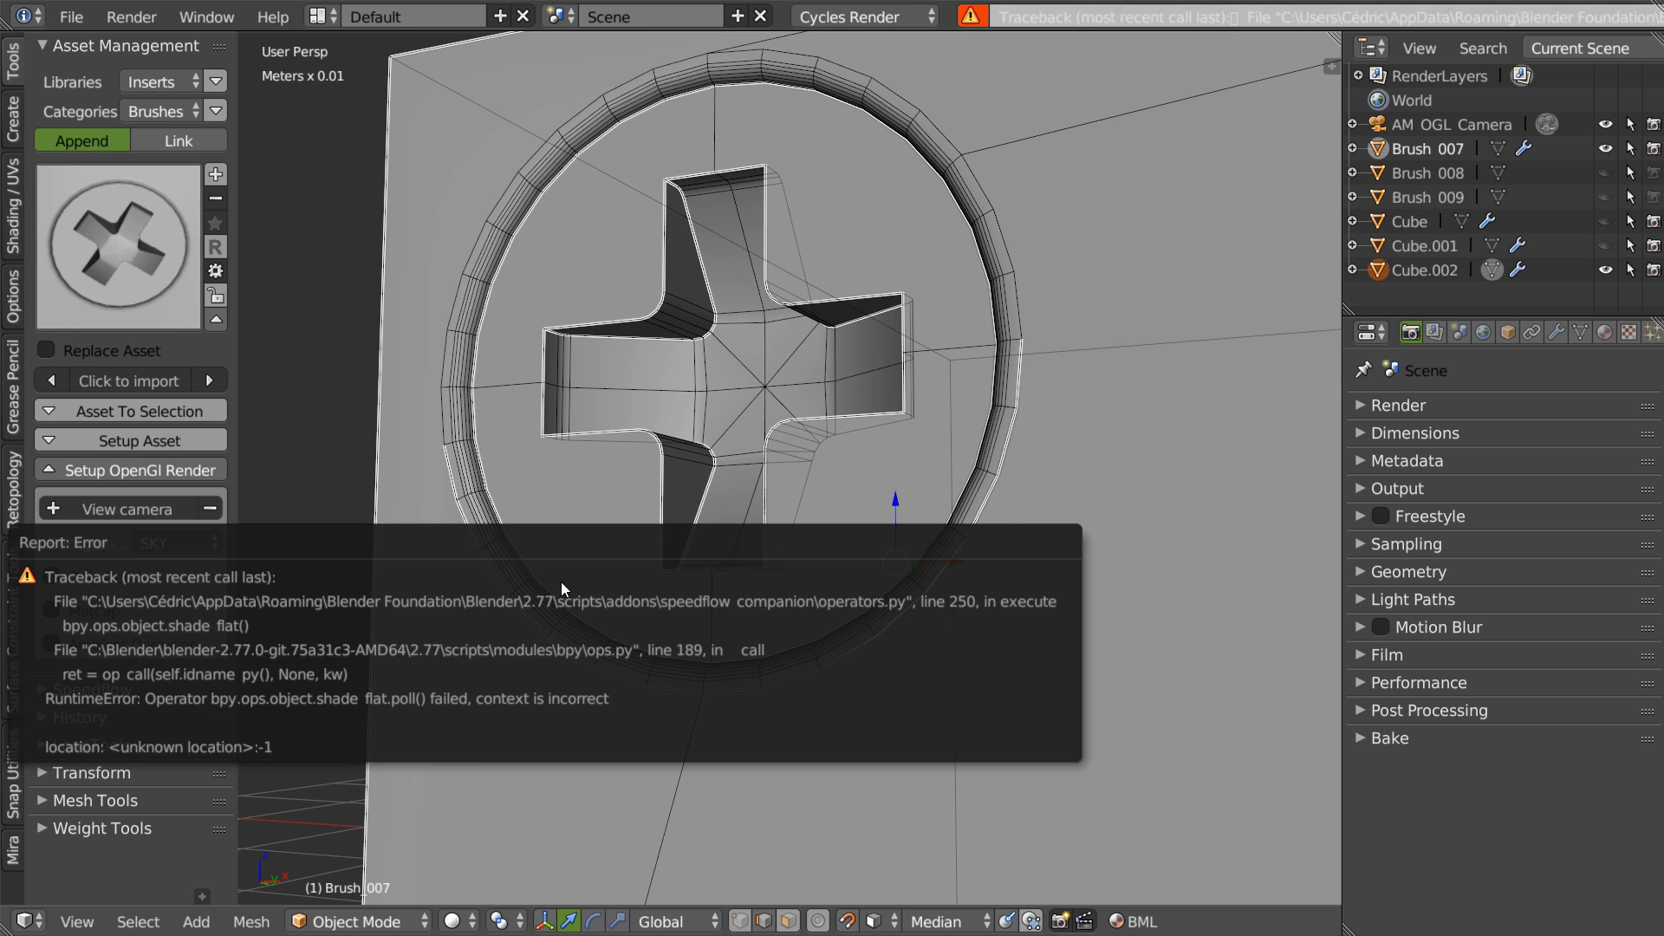
pyautogui.press('Tab')
pyautogui.click(957, 534)
pyautogui.rightClick(939, 586)
pyautogui.press('Tab')
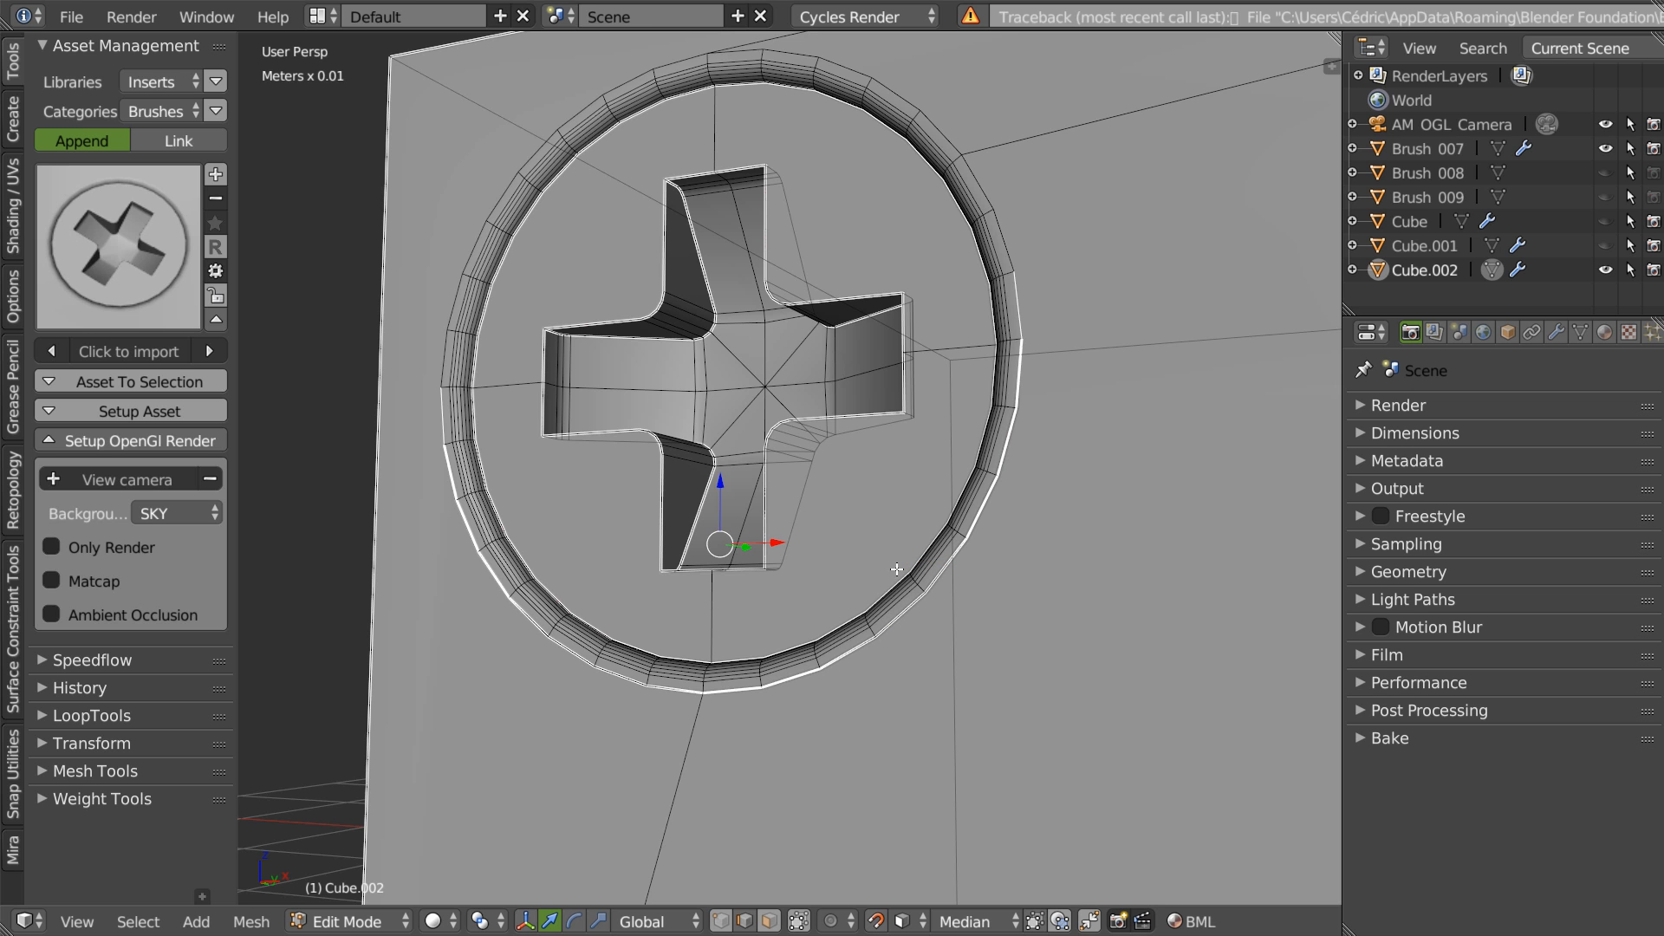
# - Clear the sharps from the lower outer edges of the recess ring and return the cube to Object Mode
pyautogui.press('space')
pyautogui.click(657, 580)
pyautogui.press('space')
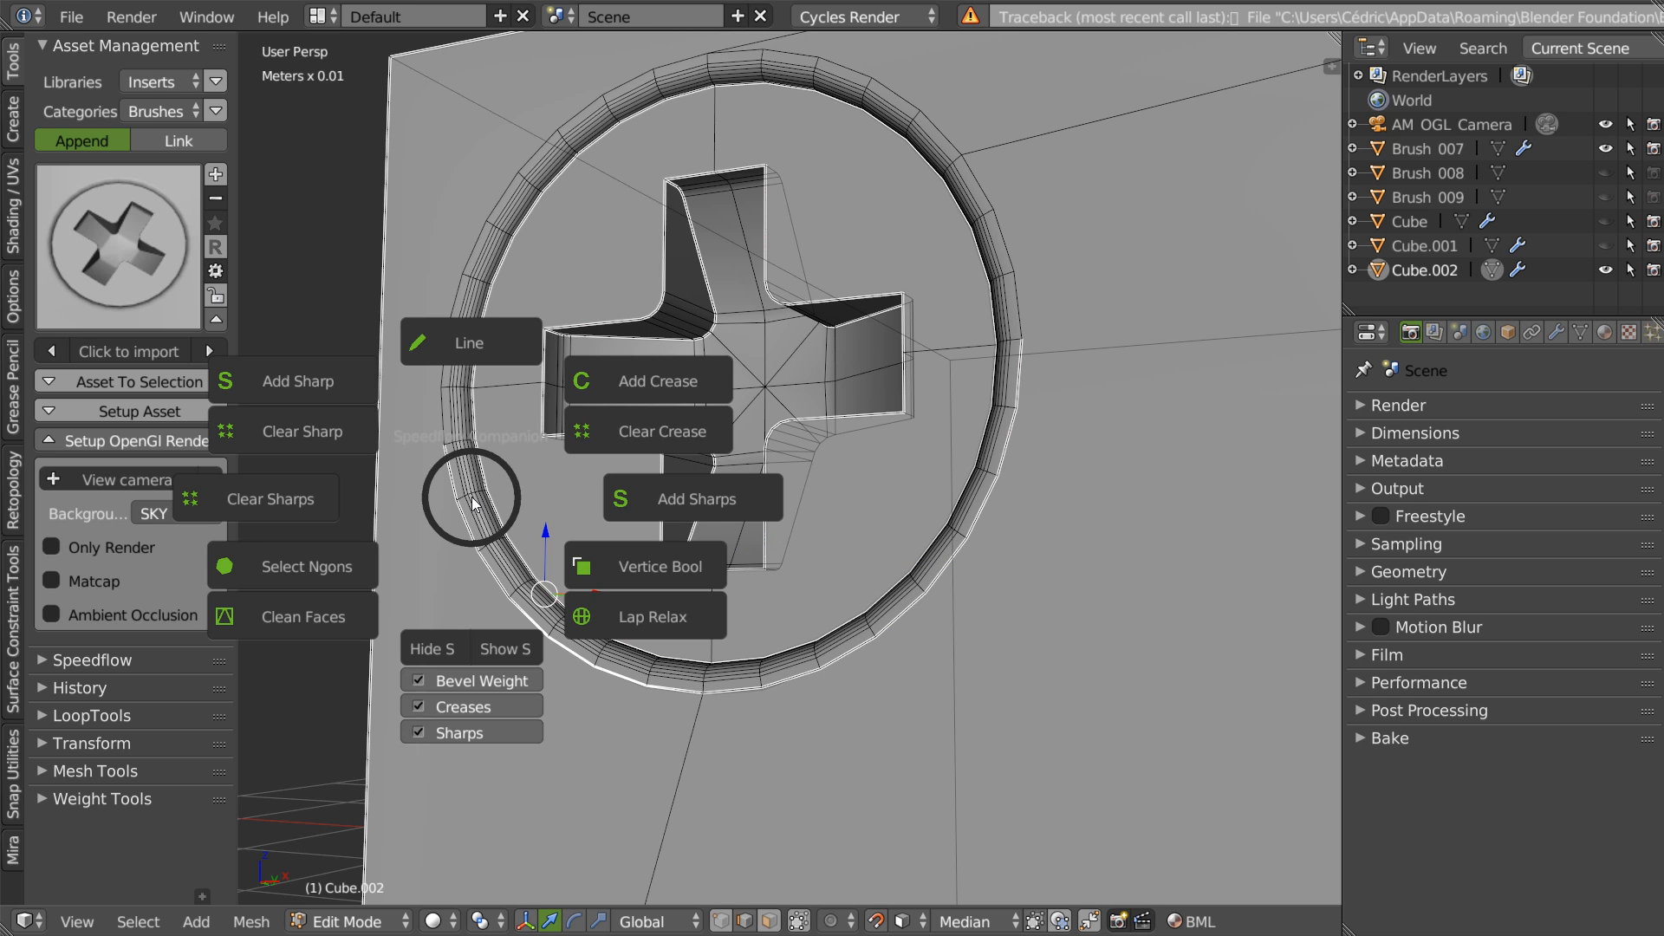
pyautogui.click(274, 502)
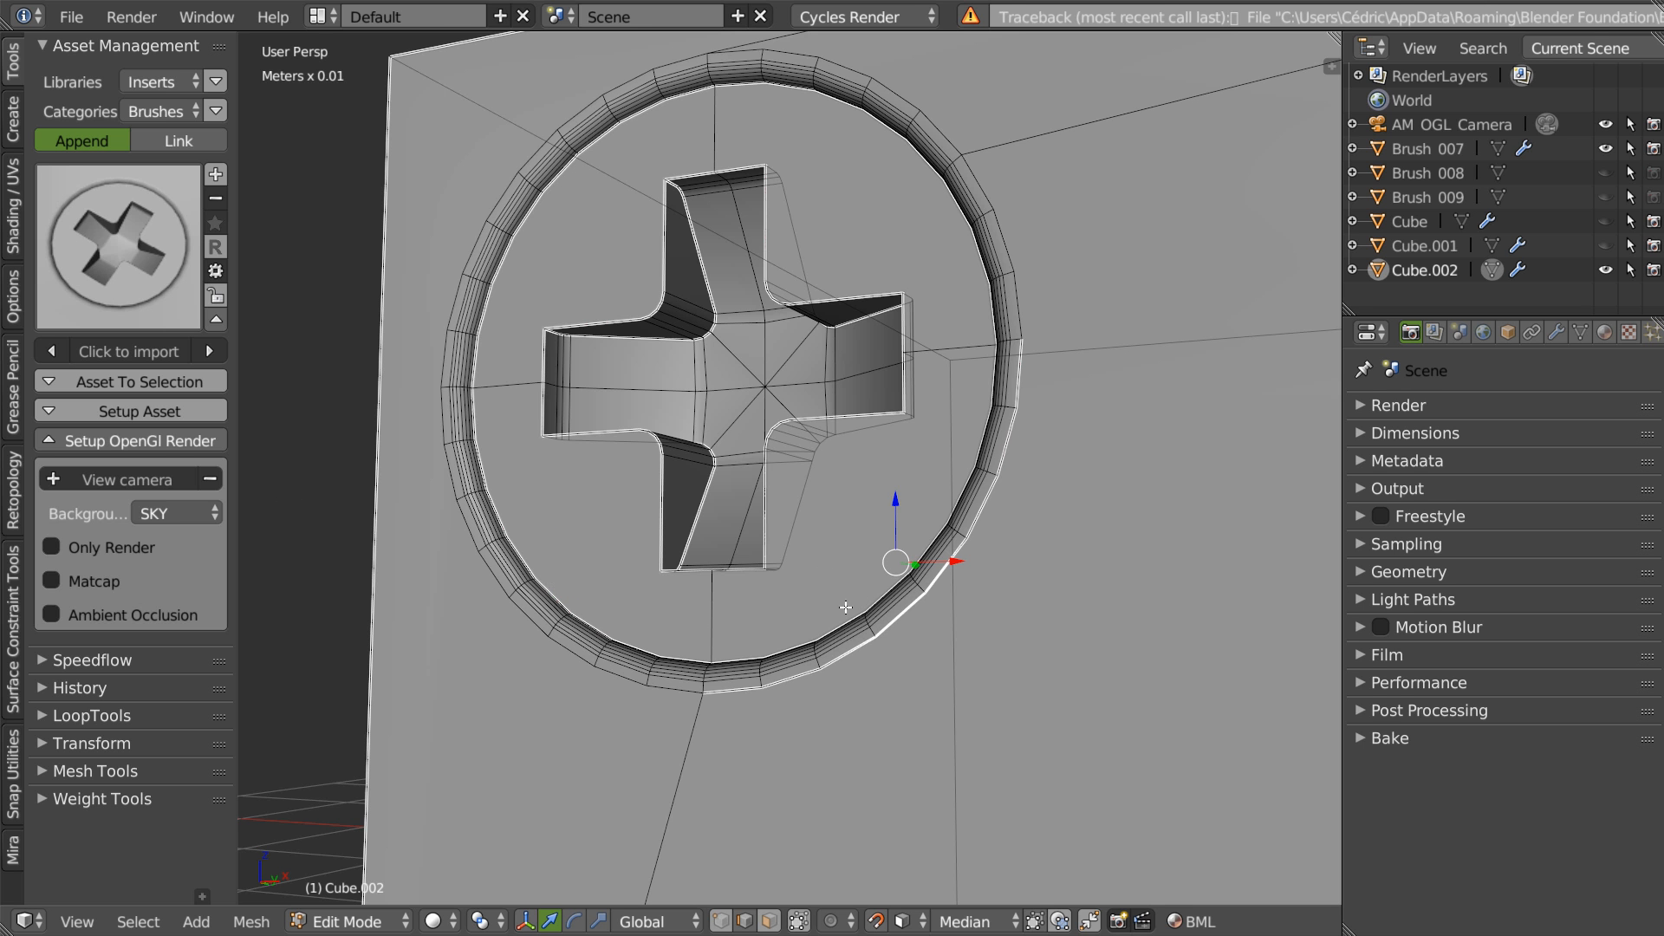
pyautogui.press('space')
pyautogui.click(642, 605)
pyautogui.moveTo(845, 575); pyautogui.dragTo(858, 546, button='middle')
pyautogui.press('Tab')
# - Examine the shading around both cross-shaped recesses on the cube's front face
pyautogui.click(862, 382)
pyautogui.scroll(-4, 841, 434)
pyautogui.moveTo(832, 468); pyautogui.dragTo(833, 511, button='middle')
pyautogui.moveTo(1033, 395); pyautogui.dragTo(912, 400, button='middle')
pyautogui.scroll(-4, 927, 423)
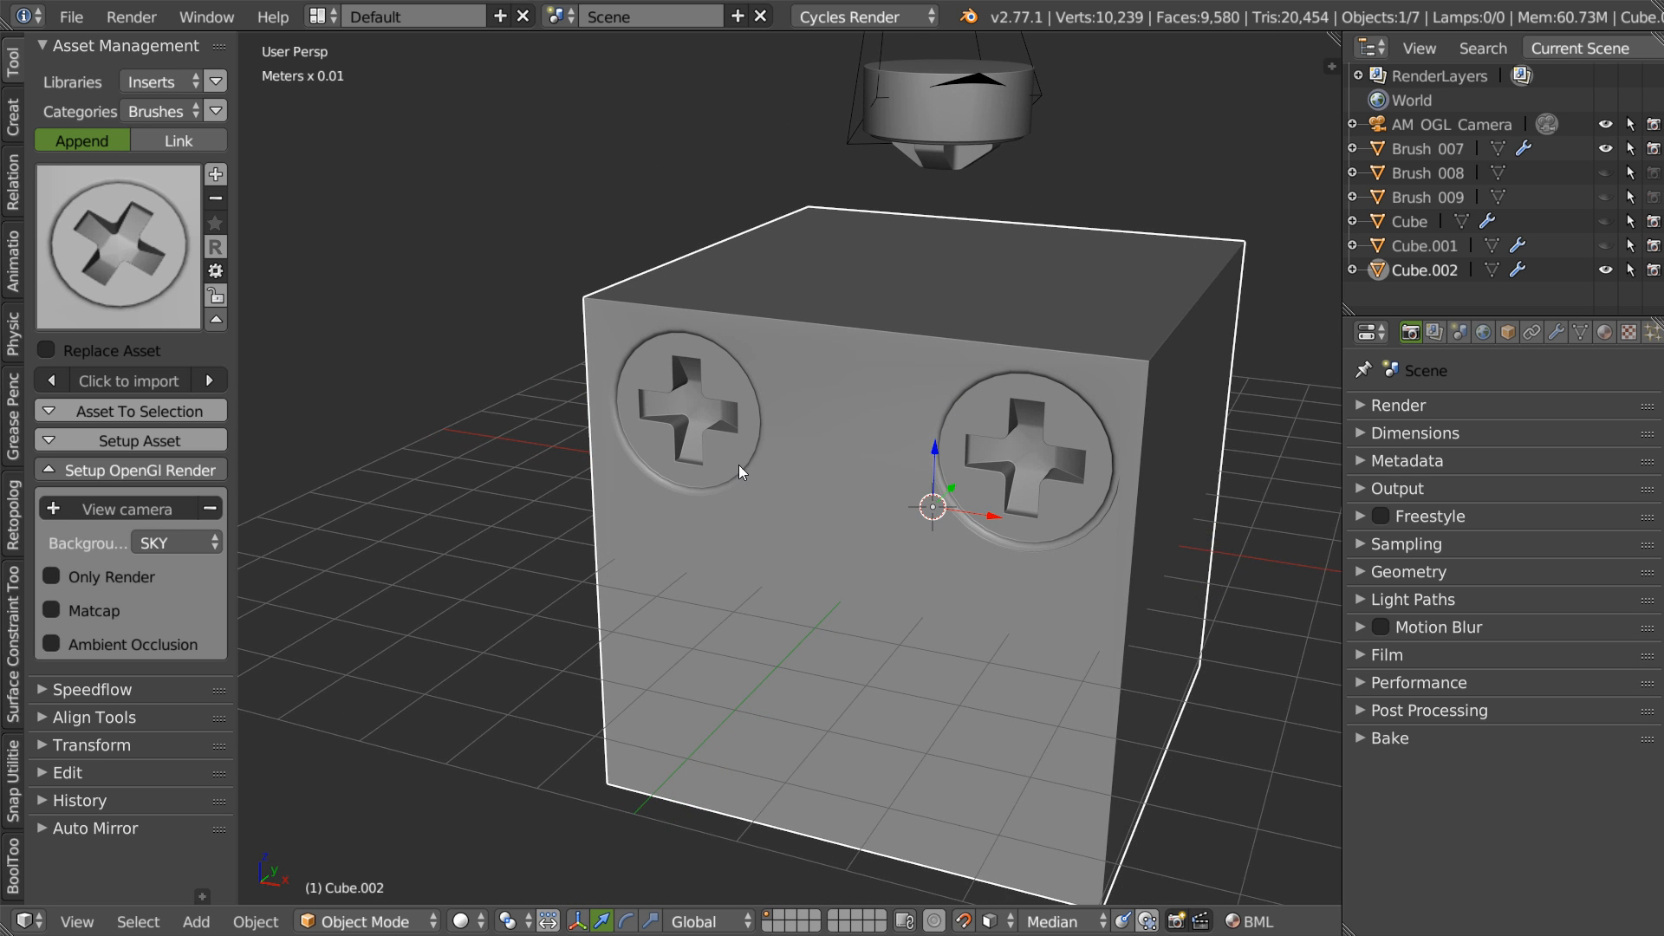
pyautogui.moveTo(727, 486); pyautogui.dragTo(898, 372, button='middle')
pyautogui.moveTo(947, 172); pyautogui.dragTo(731, 388, button='middle')
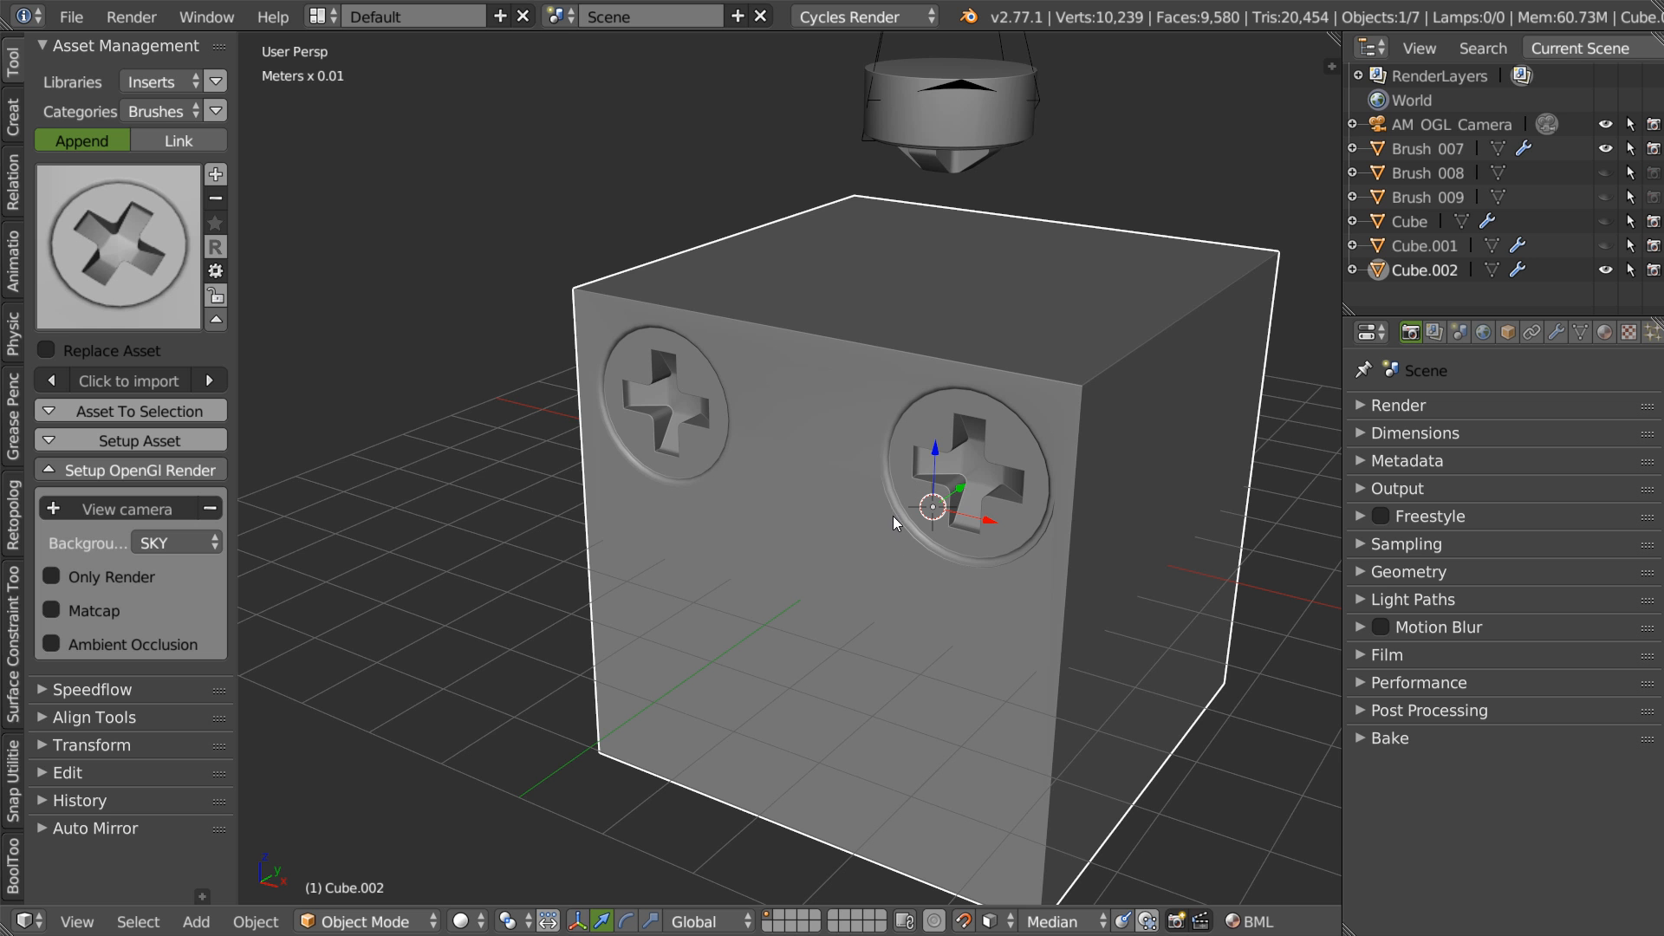
pyautogui.moveTo(882, 477); pyautogui.dragTo(797, 516, button='middle')
pyautogui.scroll(-3, 1040, 386)
pyautogui.scroll(4, 794, 485)
pyautogui.keyDown('shift'); pyautogui.moveTo(789, 403); pyautogui.dragTo(916, 367, button='middle'); pyautogui.keyUp('shift')
pyautogui.scroll(2, 916, 368)
# - Try moving the vertices along the lower outer edge of the recess ring one by one in Edit Mode
pyautogui.press('Tab')
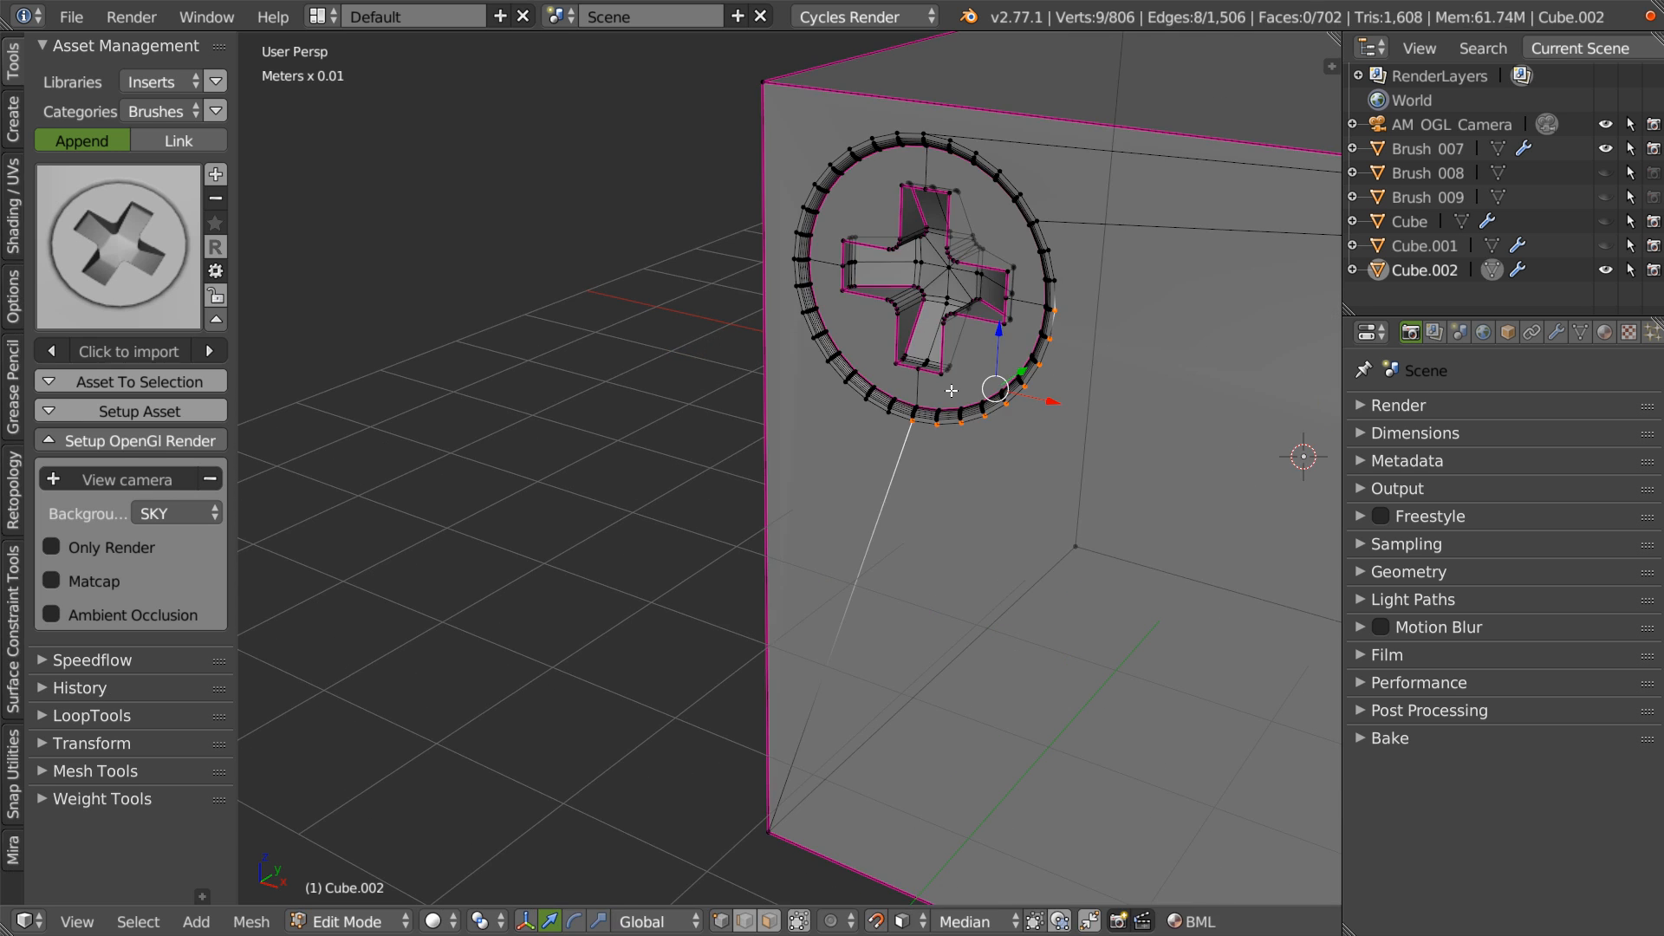
pyautogui.keyDown('shift'); pyautogui.moveTo(858, 435); pyautogui.dragTo(771, 475, button='middle'); pyautogui.keyUp('shift')
pyautogui.scroll(8, 771, 475)
pyautogui.rightClick(839, 429)
pyautogui.press('g')
pyautogui.rightClick(799, 467)
pyautogui.rightClick(936, 473)
pyautogui.press('g')
pyautogui.rightClick(857, 557)
pyautogui.rightClick(1040, 480)
pyautogui.press('g')
pyautogui.rightClick(964, 568)
pyautogui.rightClick(1106, 487)
pyautogui.press('g')
pyautogui.rightClick(1032, 569)
pyautogui.rightClick(1181, 483)
pyautogui.press('g')
pyautogui.rightClick(1101, 555)
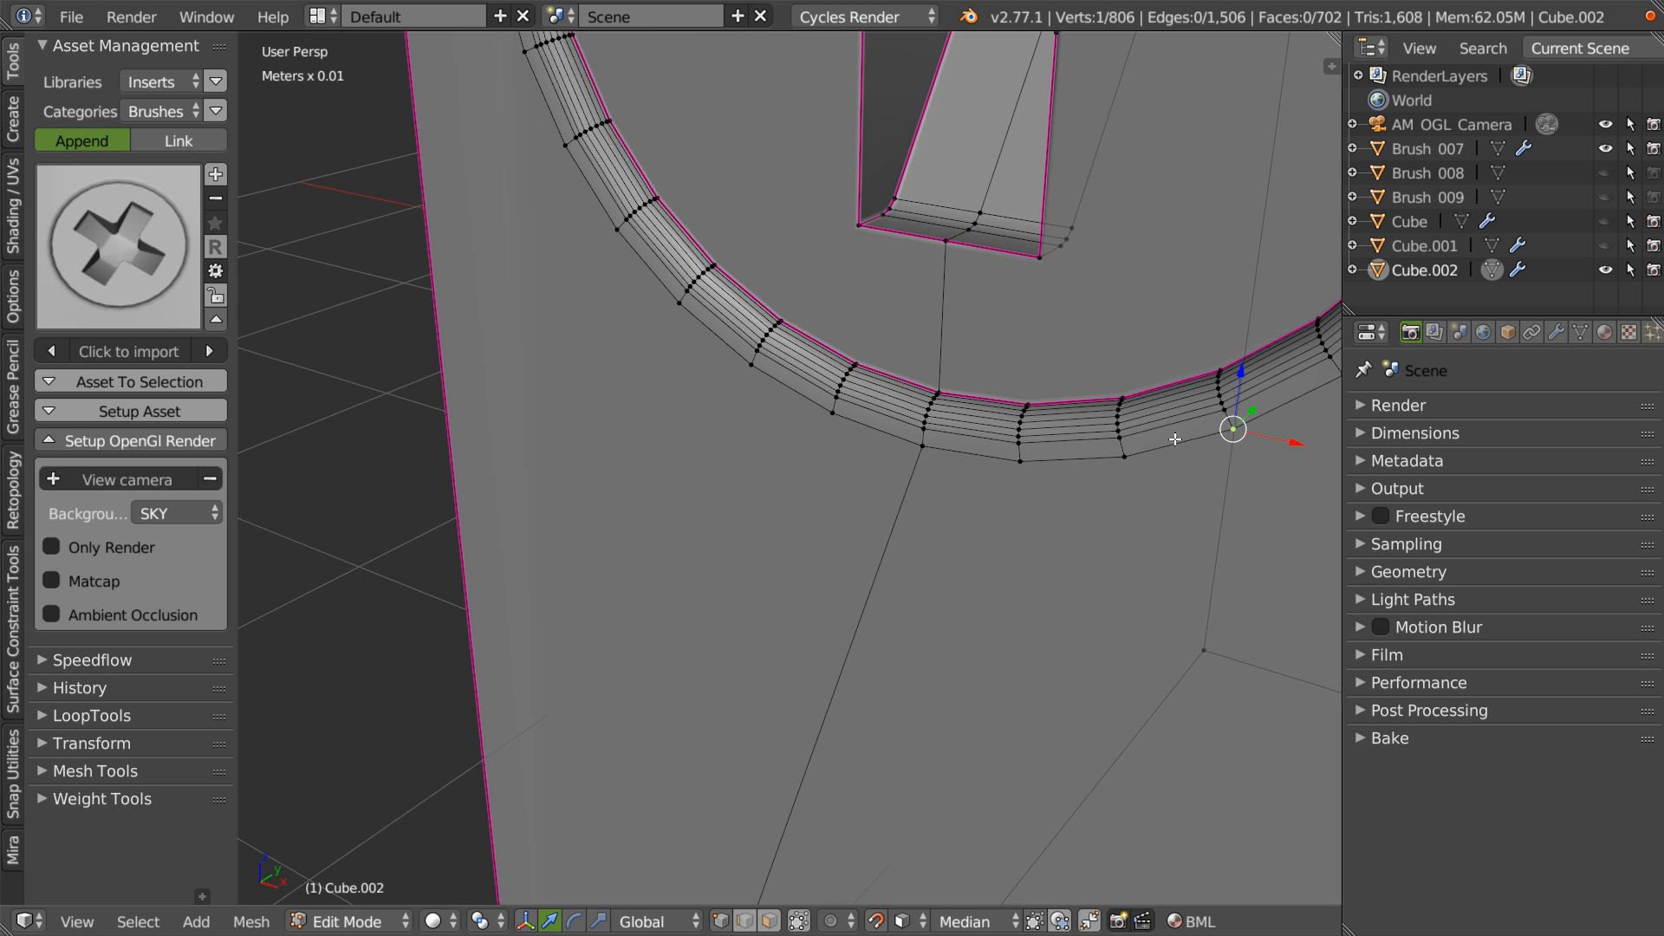
pyautogui.scroll(-4, 1178, 416)
pyautogui.keyDown('shift'); pyautogui.moveTo(469, 625); pyautogui.dragTo(708, 575, button='middle'); pyautogui.keyUp('shift')
pyautogui.keyDown('shift'); pyautogui.moveTo(1257, 225); pyautogui.dragTo(948, 531, button='middle'); pyautogui.keyUp('shift')
pyautogui.scroll(-5, 1214, 290)
pyautogui.keyDown('shift'); pyautogui.moveTo(1214, 290); pyautogui.dragTo(947, 502, button='middle'); pyautogui.keyUp('shift')
pyautogui.press('Tab')
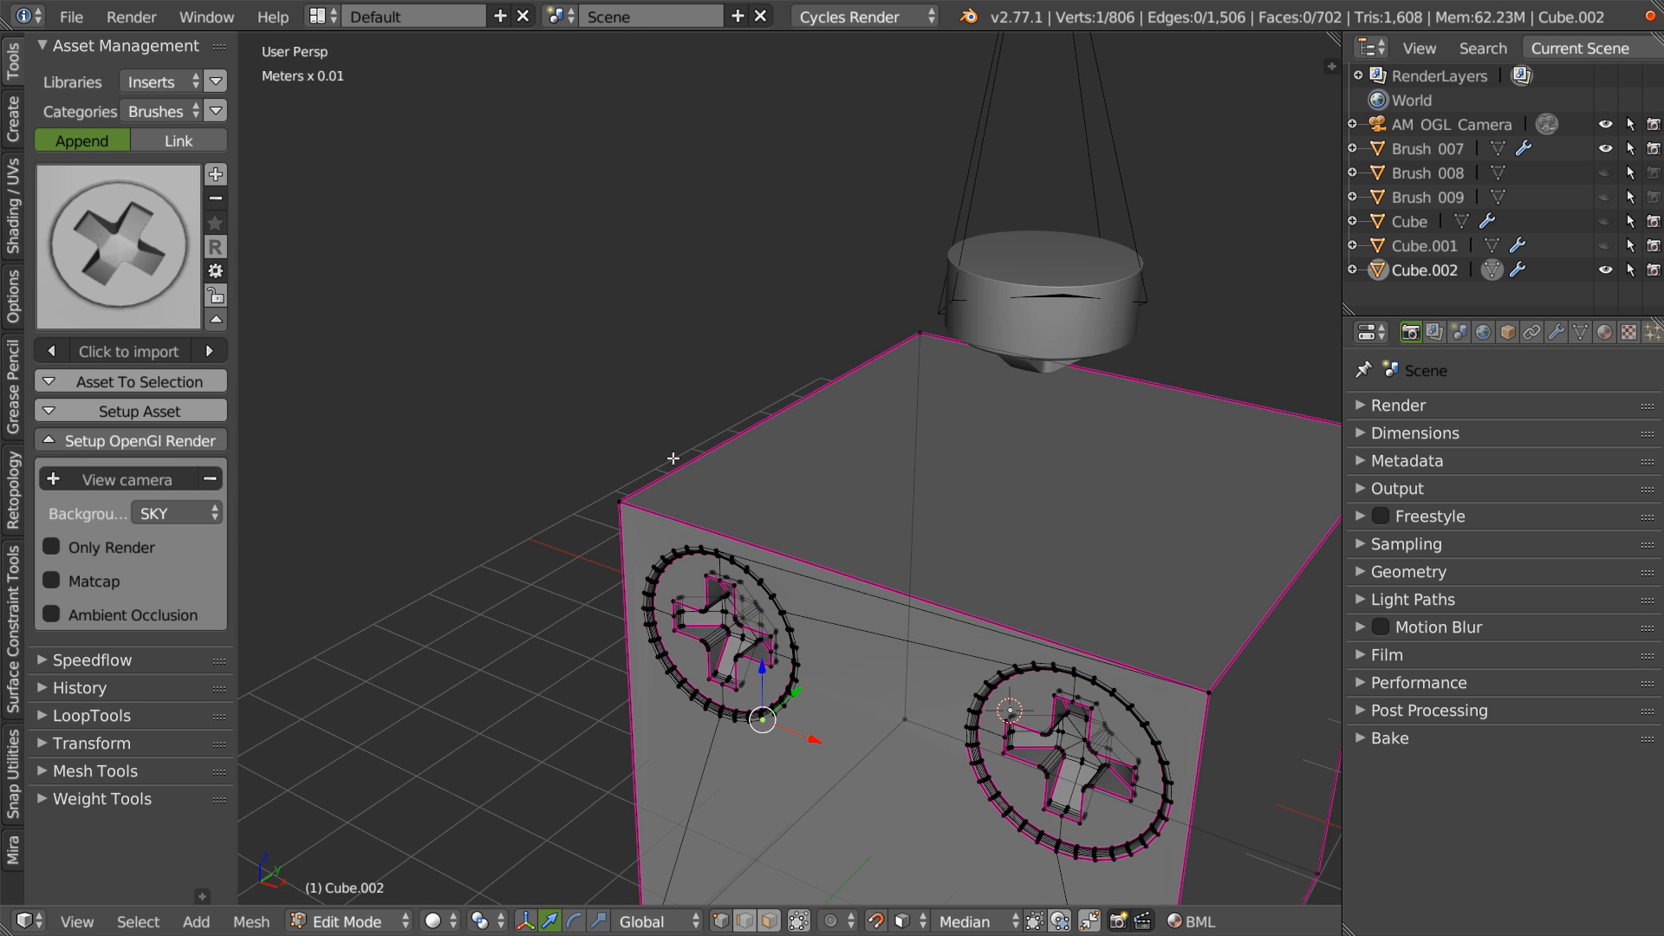
# - Open Brush_007's mesh in Edit Mode and try moving a vertex on its beveled lower rim
pyautogui.click(942, 329)
pyautogui.rightClick(1051, 347)
pyautogui.press('Tab')
pyautogui.click(1019, 416)
pyautogui.moveTo(1003, 431); pyautogui.dragTo(997, 325, button='middle')
pyautogui.moveTo(997, 325)
pyautogui.keyDown('shift'); pyautogui.mouseDown(button='middle')
pyautogui.moveTo(859, 372)
pyautogui.moveTo(725, 378)
pyautogui.mouseUp(button='middle'); pyautogui.keyUp('shift')
pyautogui.scroll(6, 851, 367)
pyautogui.scroll(2, 1002, 336)
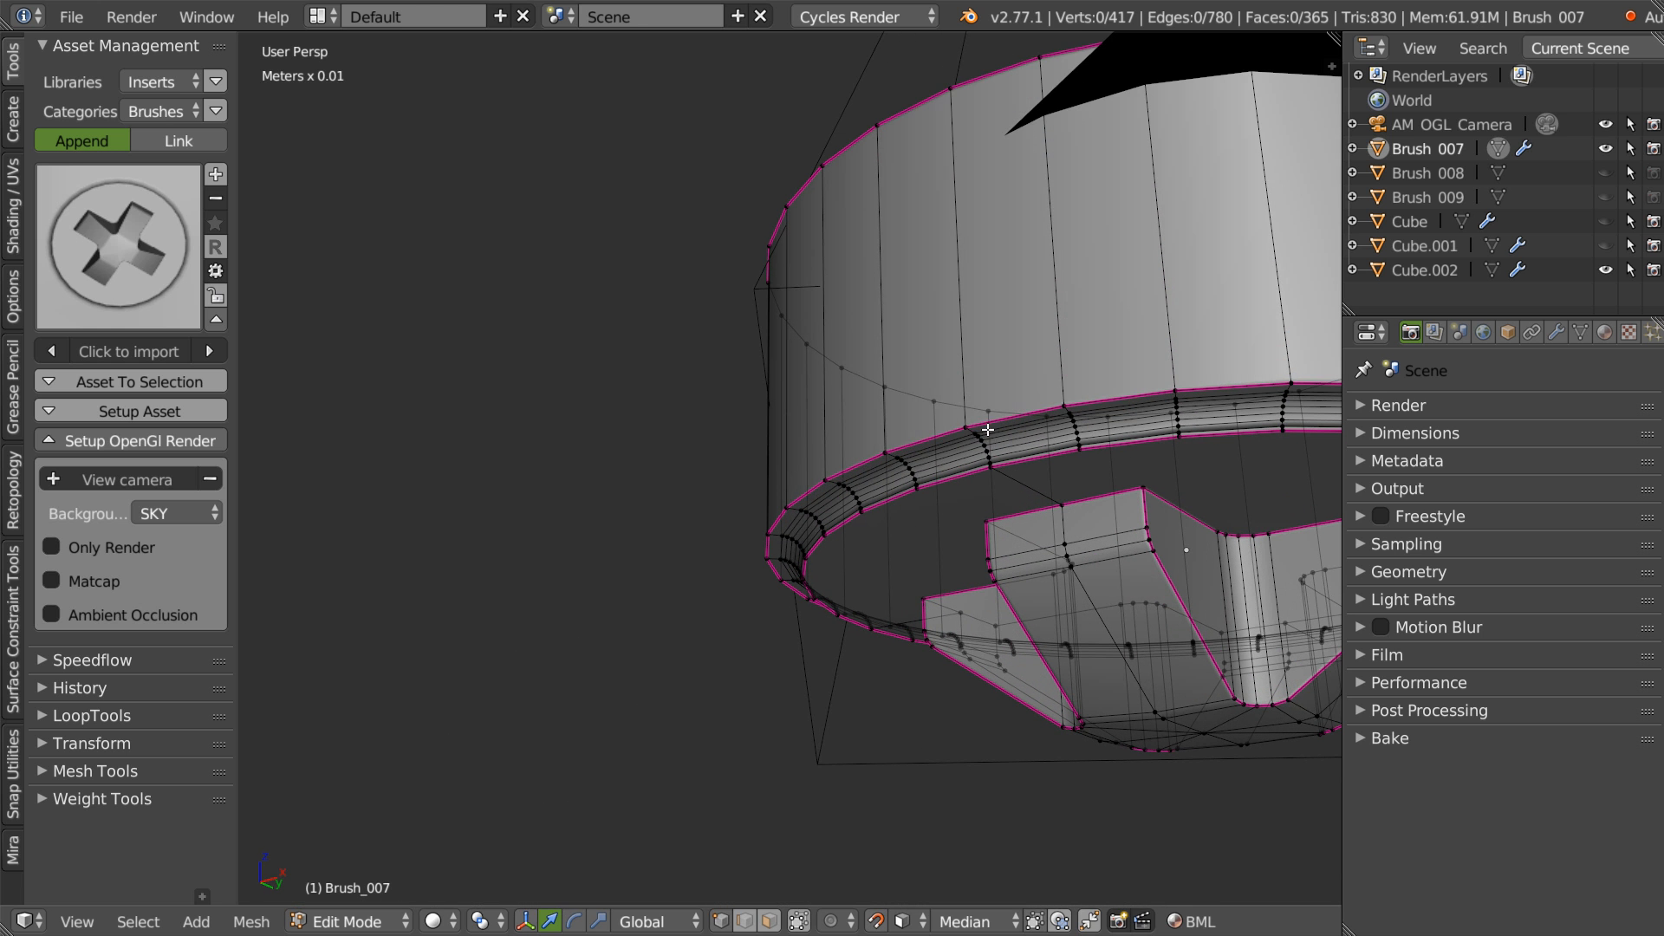
pyautogui.moveTo(962, 421)
pyautogui.mouseDown(button='right')
pyautogui.moveTo(885, 401)
pyautogui.moveTo(988, 398)
pyautogui.moveTo(958, 364)
pyautogui.moveTo(1004, 431)
pyautogui.mouseUp(button='right')
pyautogui.rightClick(960, 468)
# - Clear the sharps across Brush_007's whole mesh and return it to Object Mode
pyautogui.press('a')
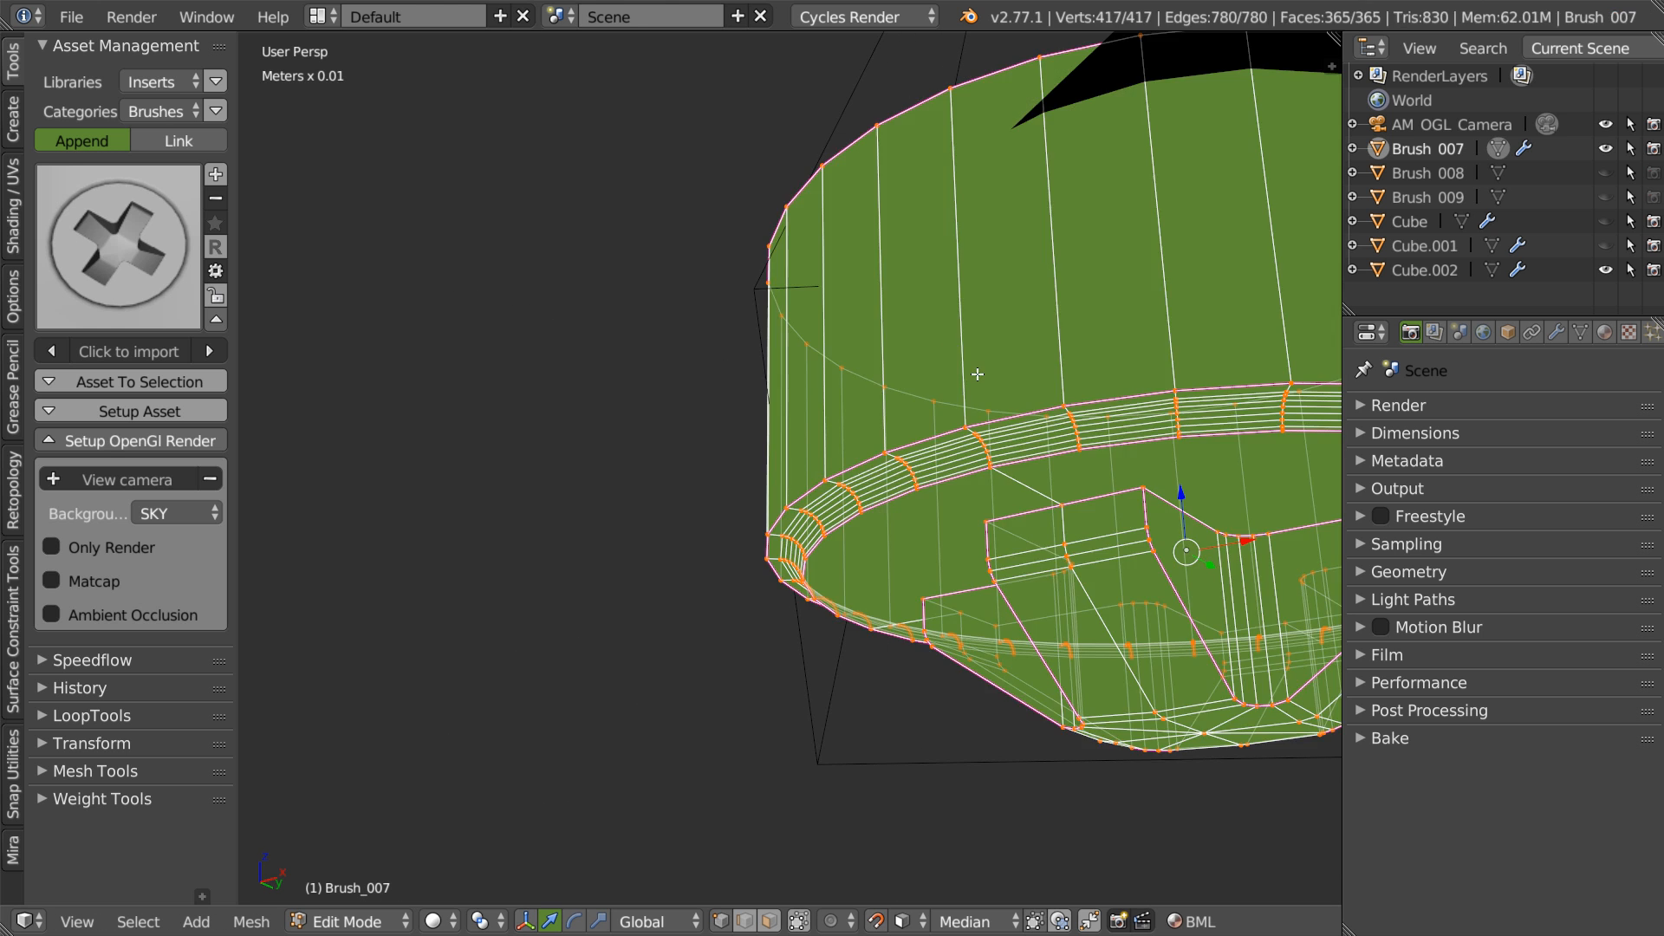
pyautogui.hotkey('shift', 'e')
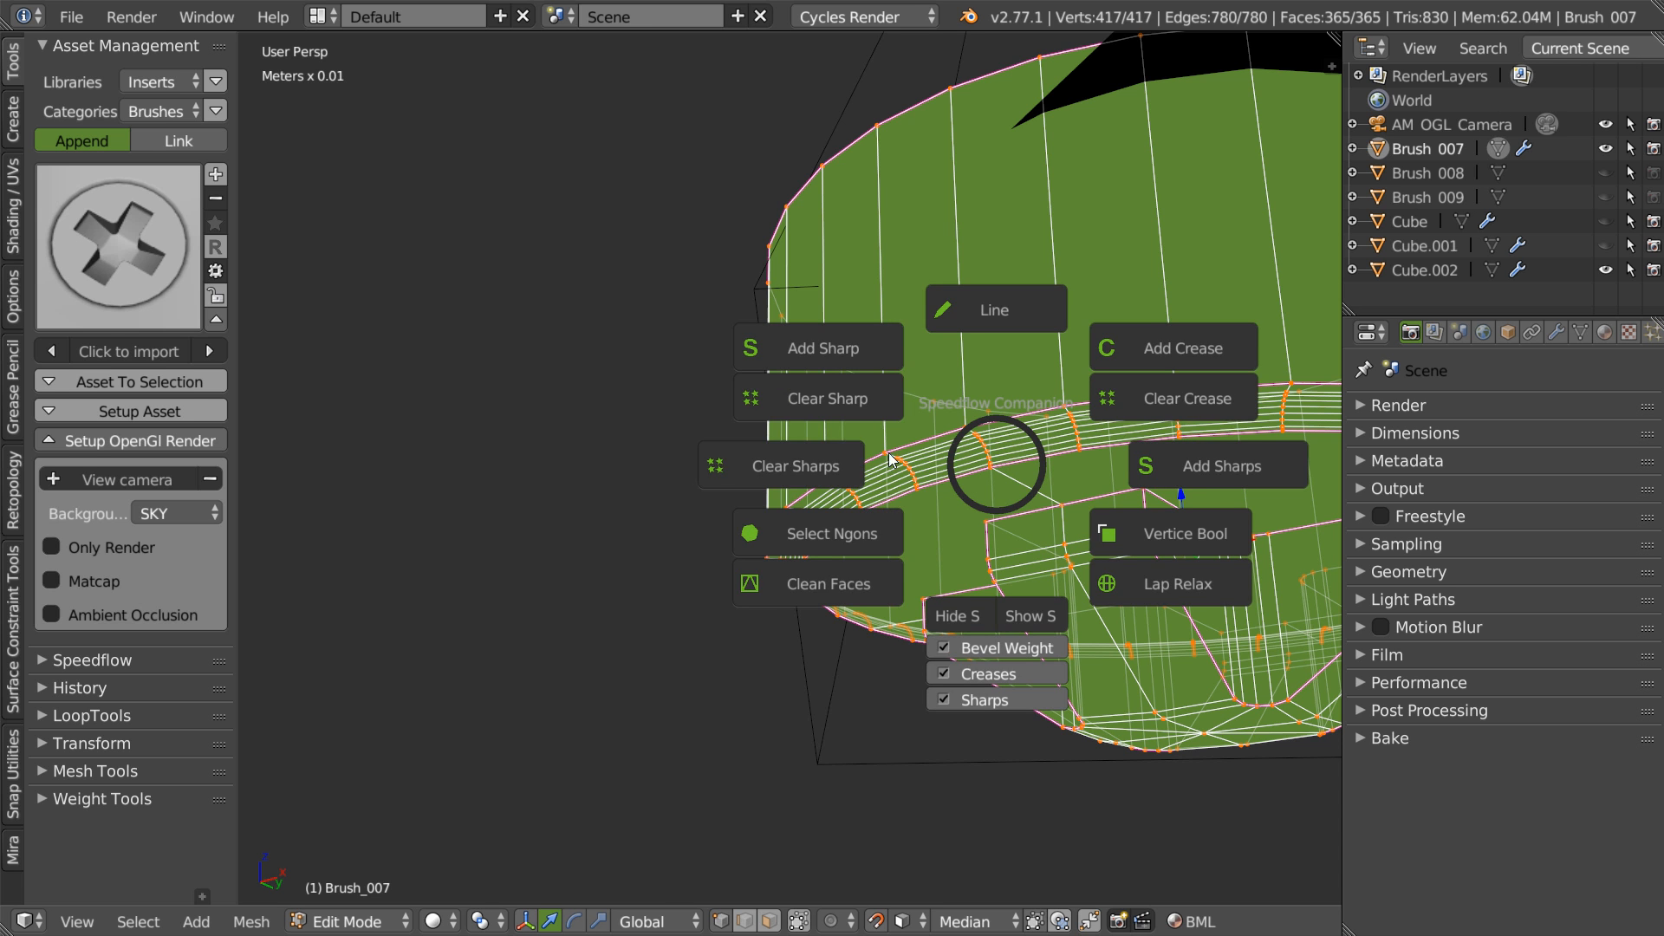
pyautogui.click(780, 465)
pyautogui.press('Tab')
pyautogui.keyDown('ctrl'); pyautogui.moveTo(911, 393); pyautogui.dragTo(771, 574, button='middle'); pyautogui.keyUp('ctrl')
pyautogui.moveTo(1182, 386)
pyautogui.keyDown('shift'); pyautogui.mouseDown(button='middle')
pyautogui.moveTo(934, 459)
pyautogui.moveTo(584, 626)
pyautogui.mouseUp(button='middle'); pyautogui.keyUp('shift')
pyautogui.hotkey('shift', 'space')
pyautogui.click(734, 454)
pyautogui.scroll(-4, 1002, 429)
# - Delete Cube.002 with its two cut recesses
pyautogui.rightClick(838, 496)
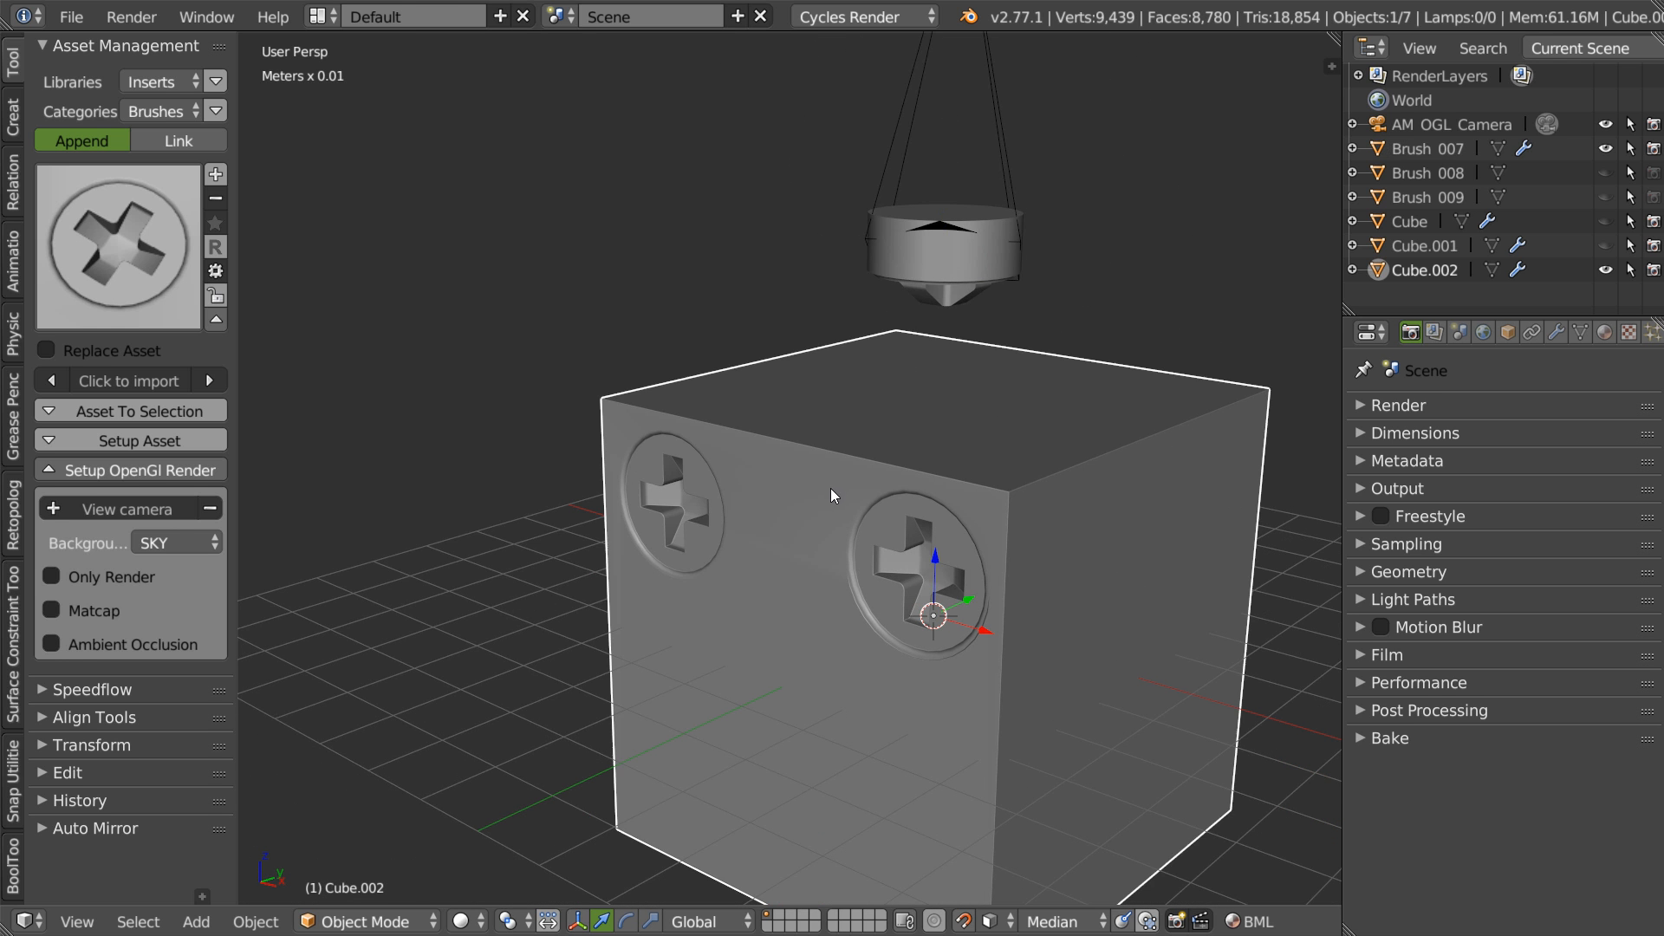
pyautogui.press('x')
pyautogui.click(835, 501)
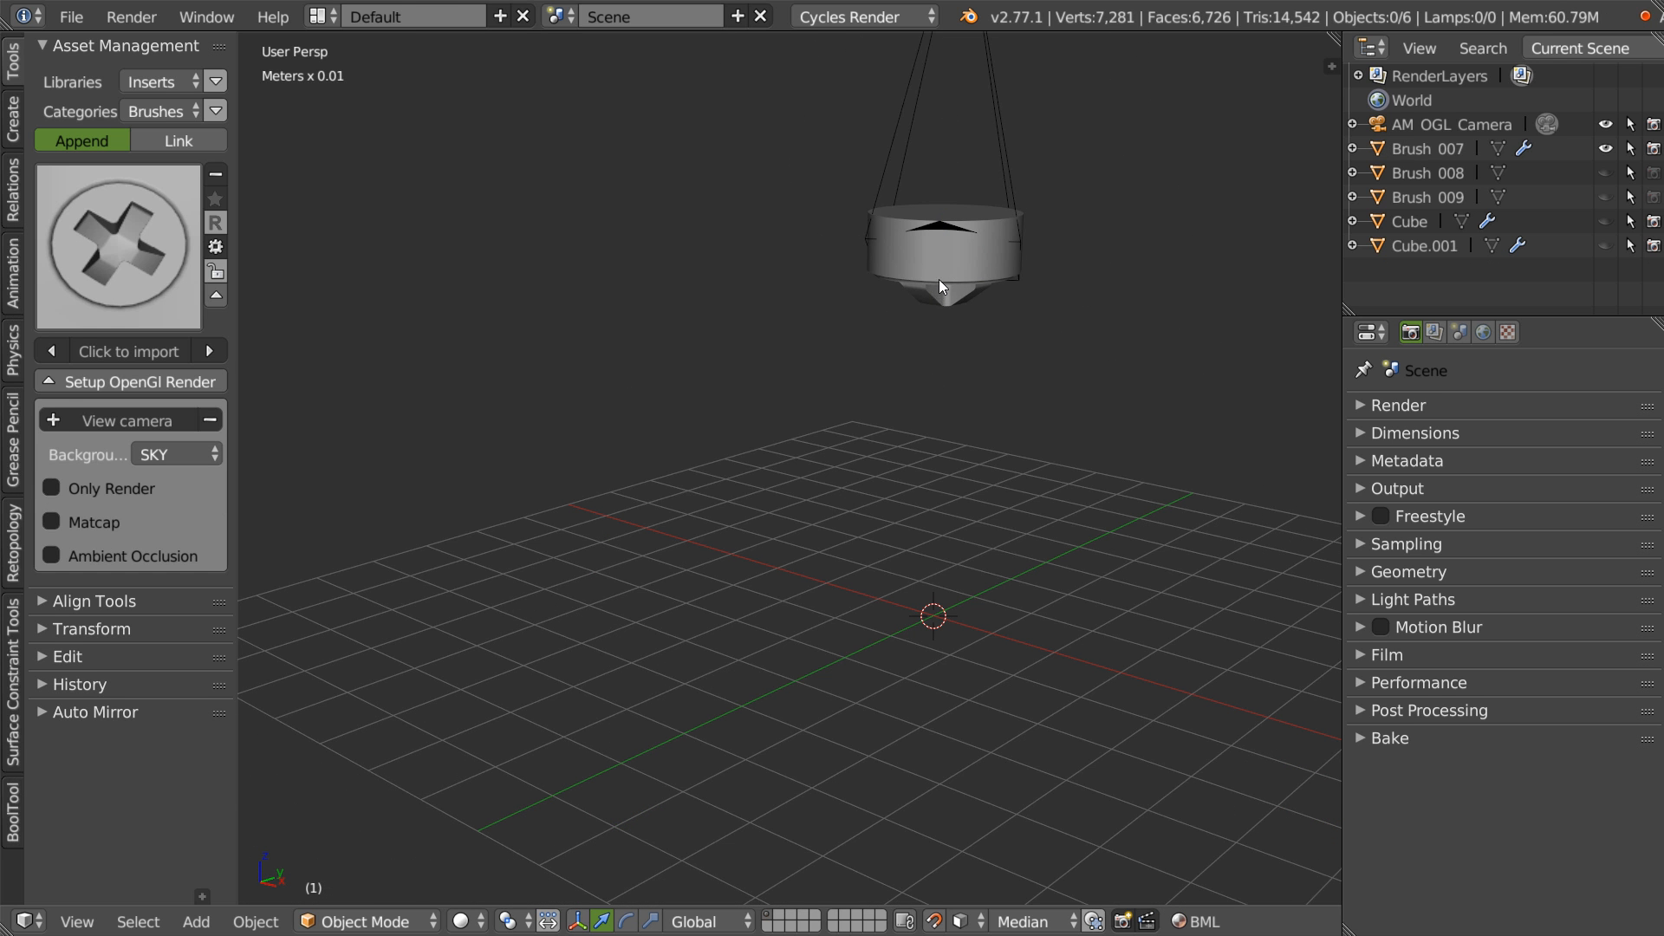
# - Add a fresh cube at the 3D cursor, scale it up beneath Brush_007 and bevel it with Speedflow
pyautogui.rightClick(940, 510)
pyautogui.click(849, 656)
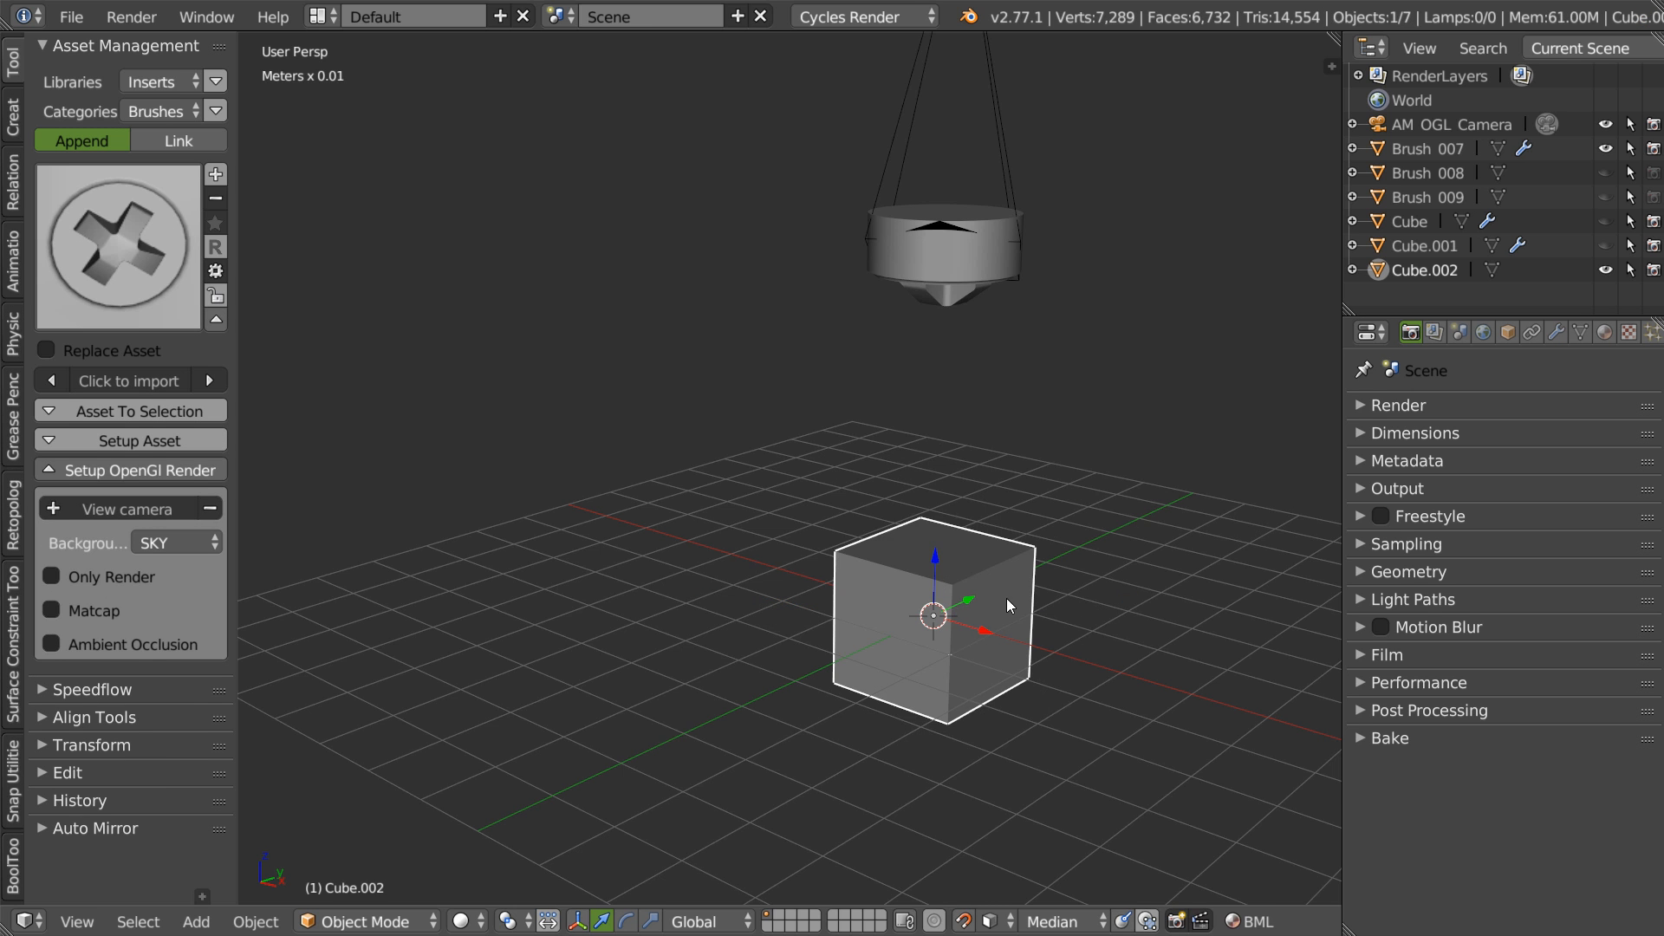
pyautogui.press('s')
pyautogui.click(1094, 555)
pyautogui.press('space')
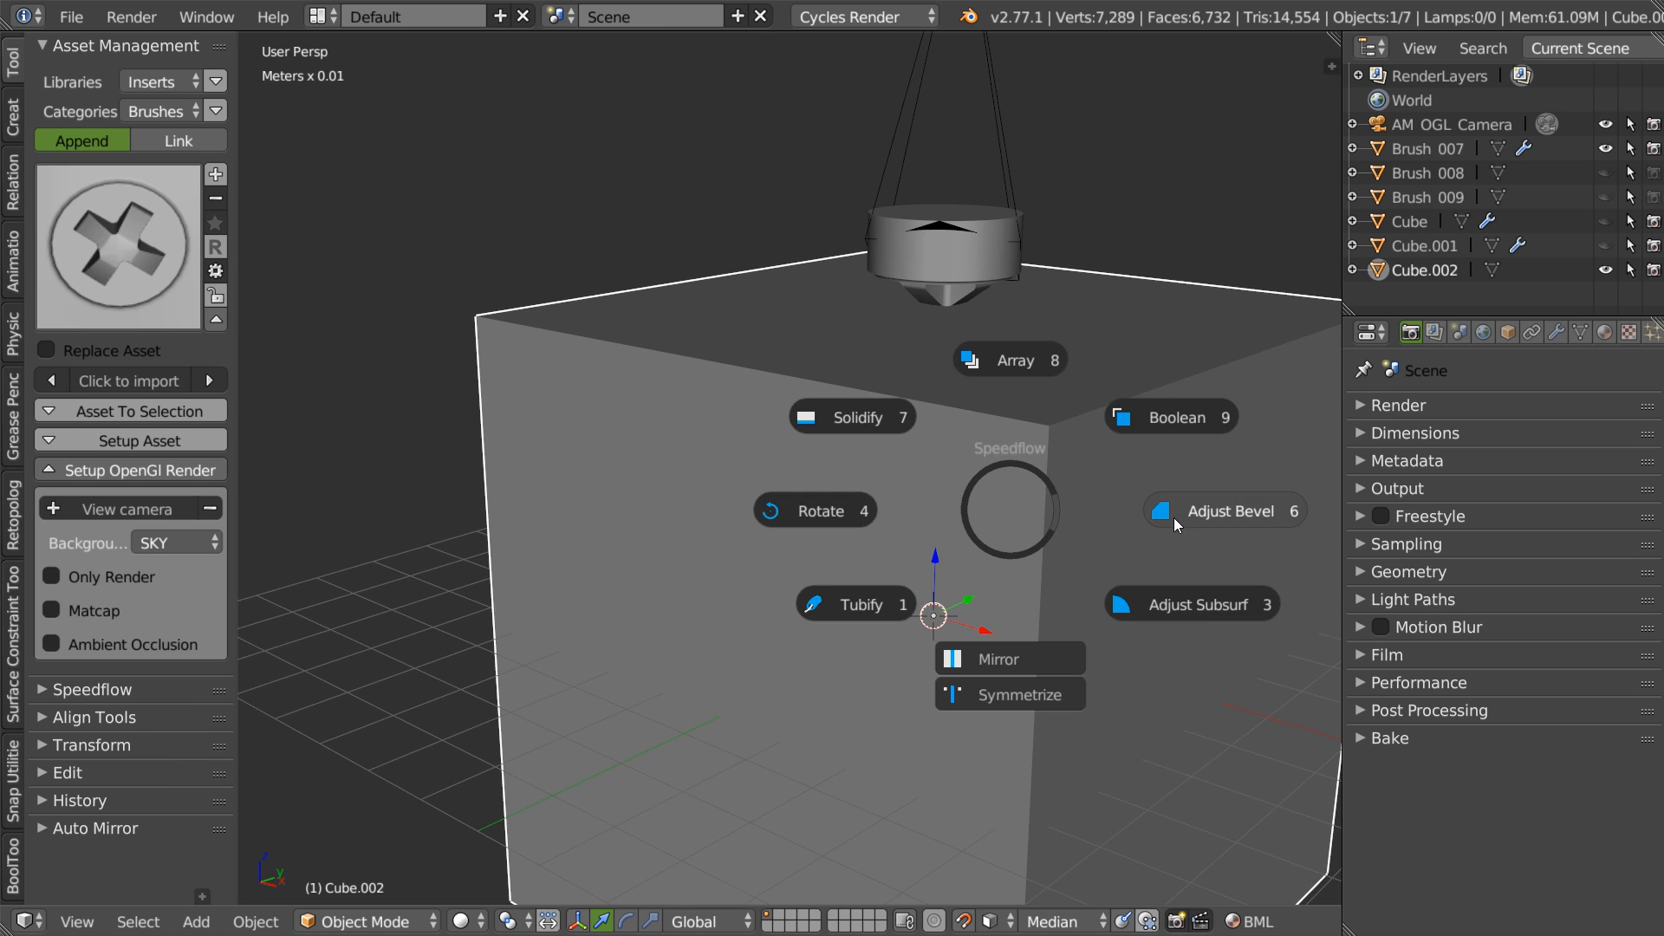
pyautogui.click(1171, 518)
pyautogui.click(986, 371)
# - Cut two side-by-side cross-shaped recesses into the new cube's front face with Brush_007 as the Boolean object brush
pyautogui.keyDown('shift'); pyautogui.click(945, 284); pyautogui.keyUp('shift')
pyautogui.keyDown('shift'); pyautogui.click(733, 463); pyautogui.keyUp('shift')
pyautogui.hotkey('ctrl', 'shift', 'x')
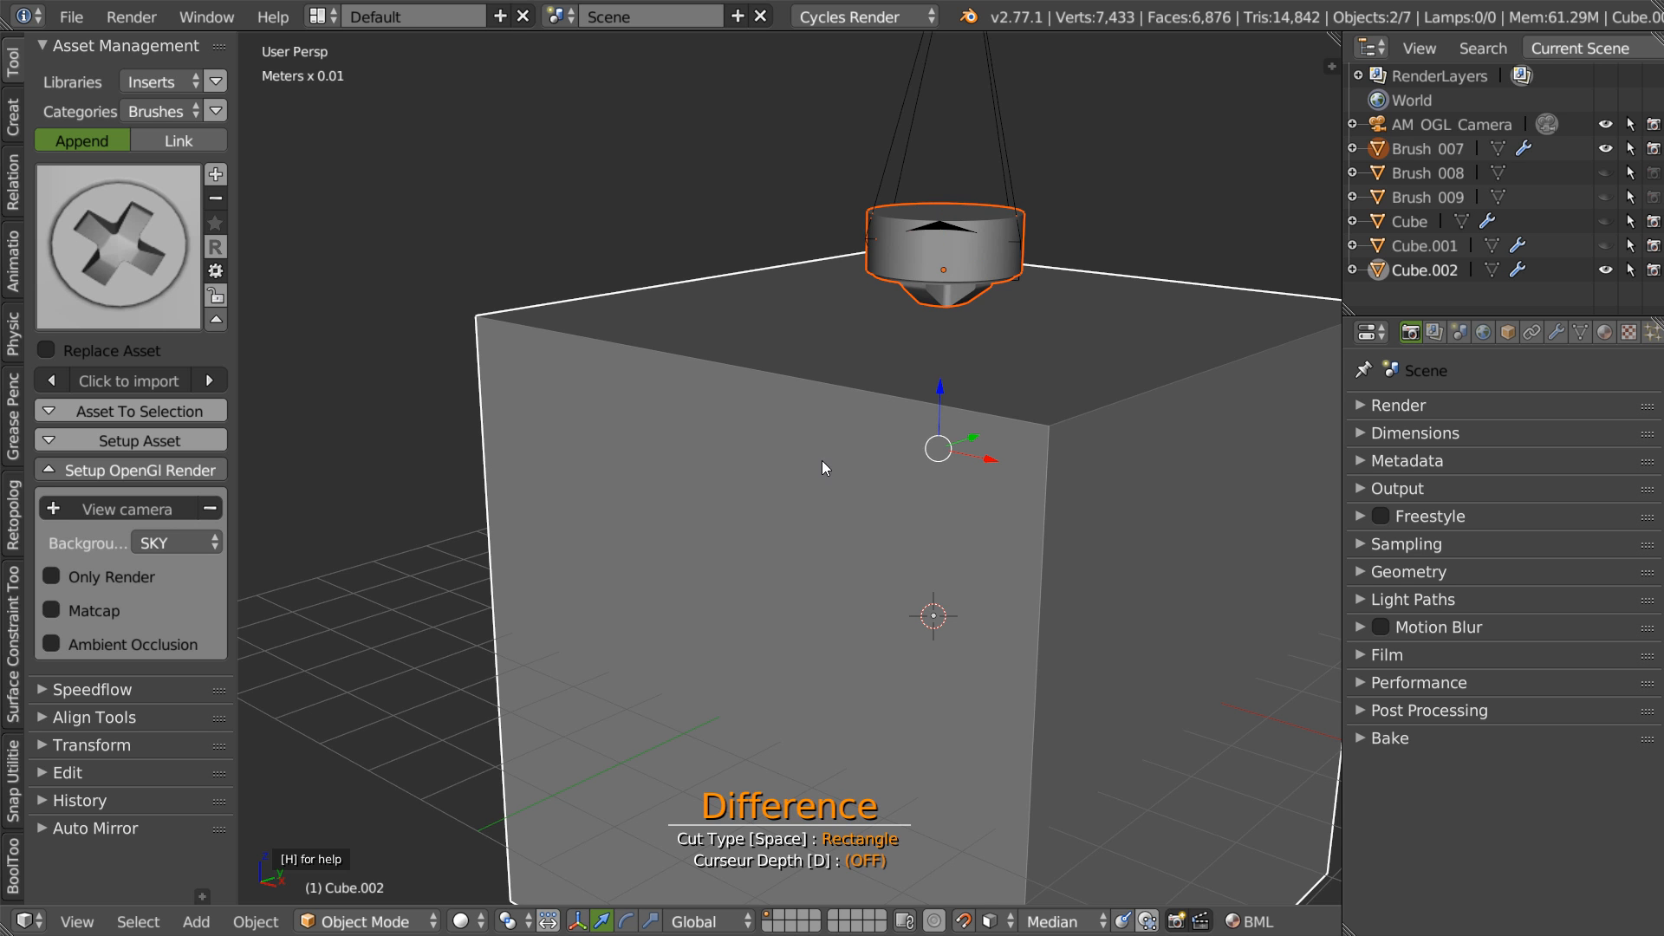
pyautogui.press('b')
pyautogui.moveTo(620, 494); pyautogui.dragTo(737, 481, button='middle')
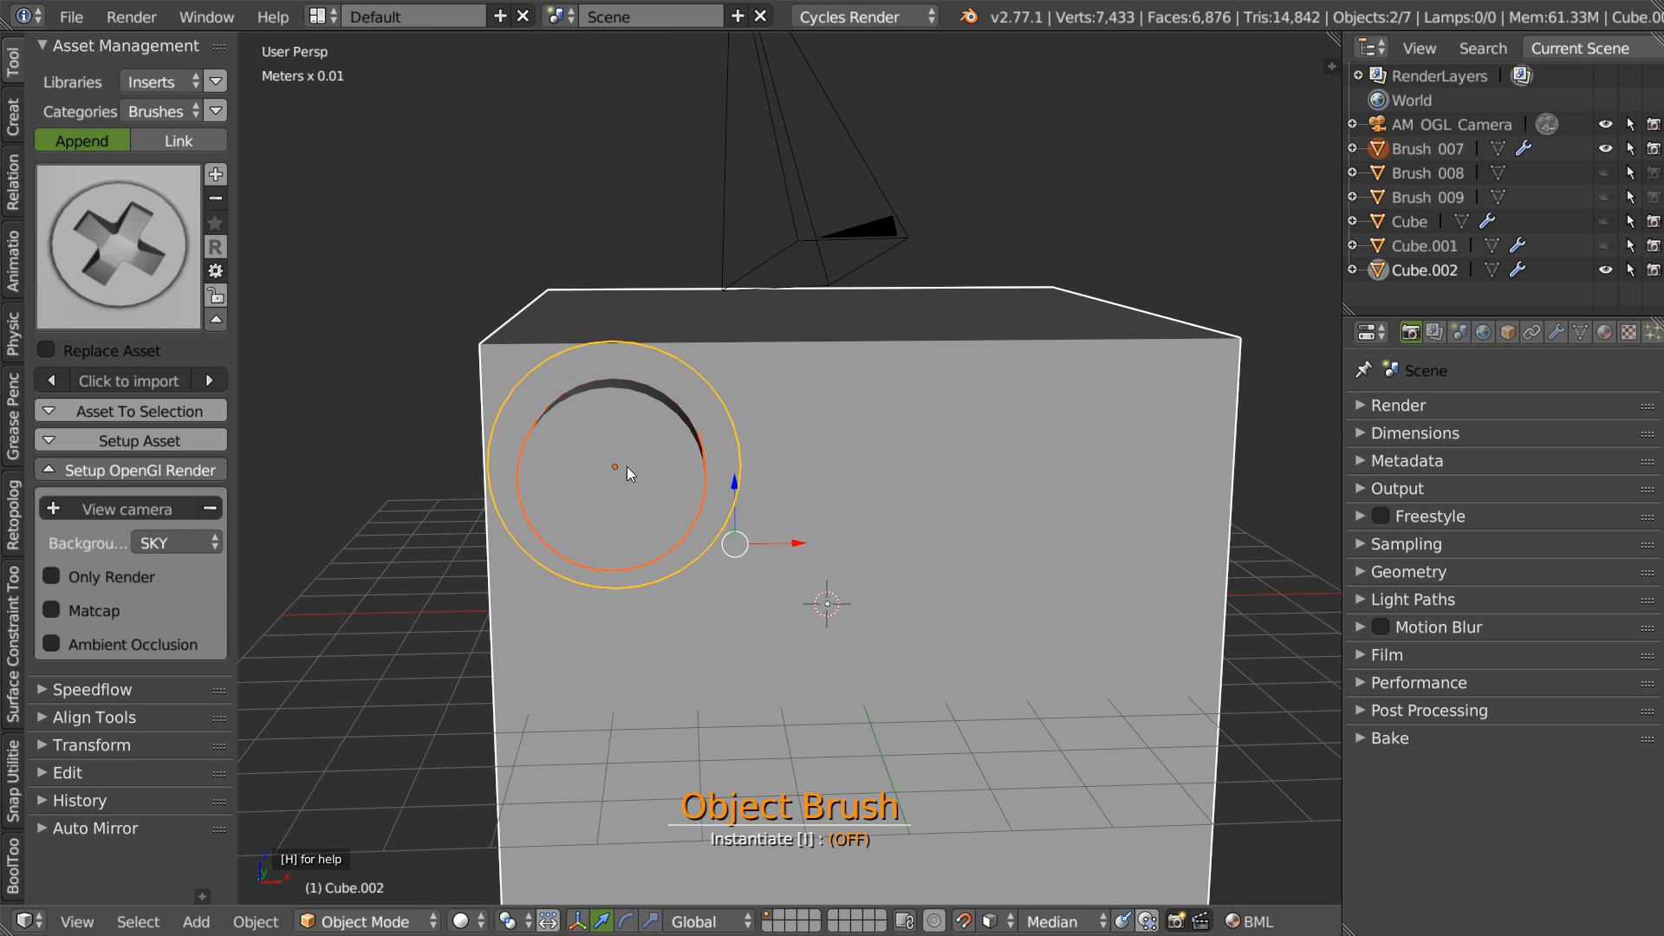
pyautogui.click(612, 464)
pyautogui.click(903, 467)
pyautogui.press('Escape')
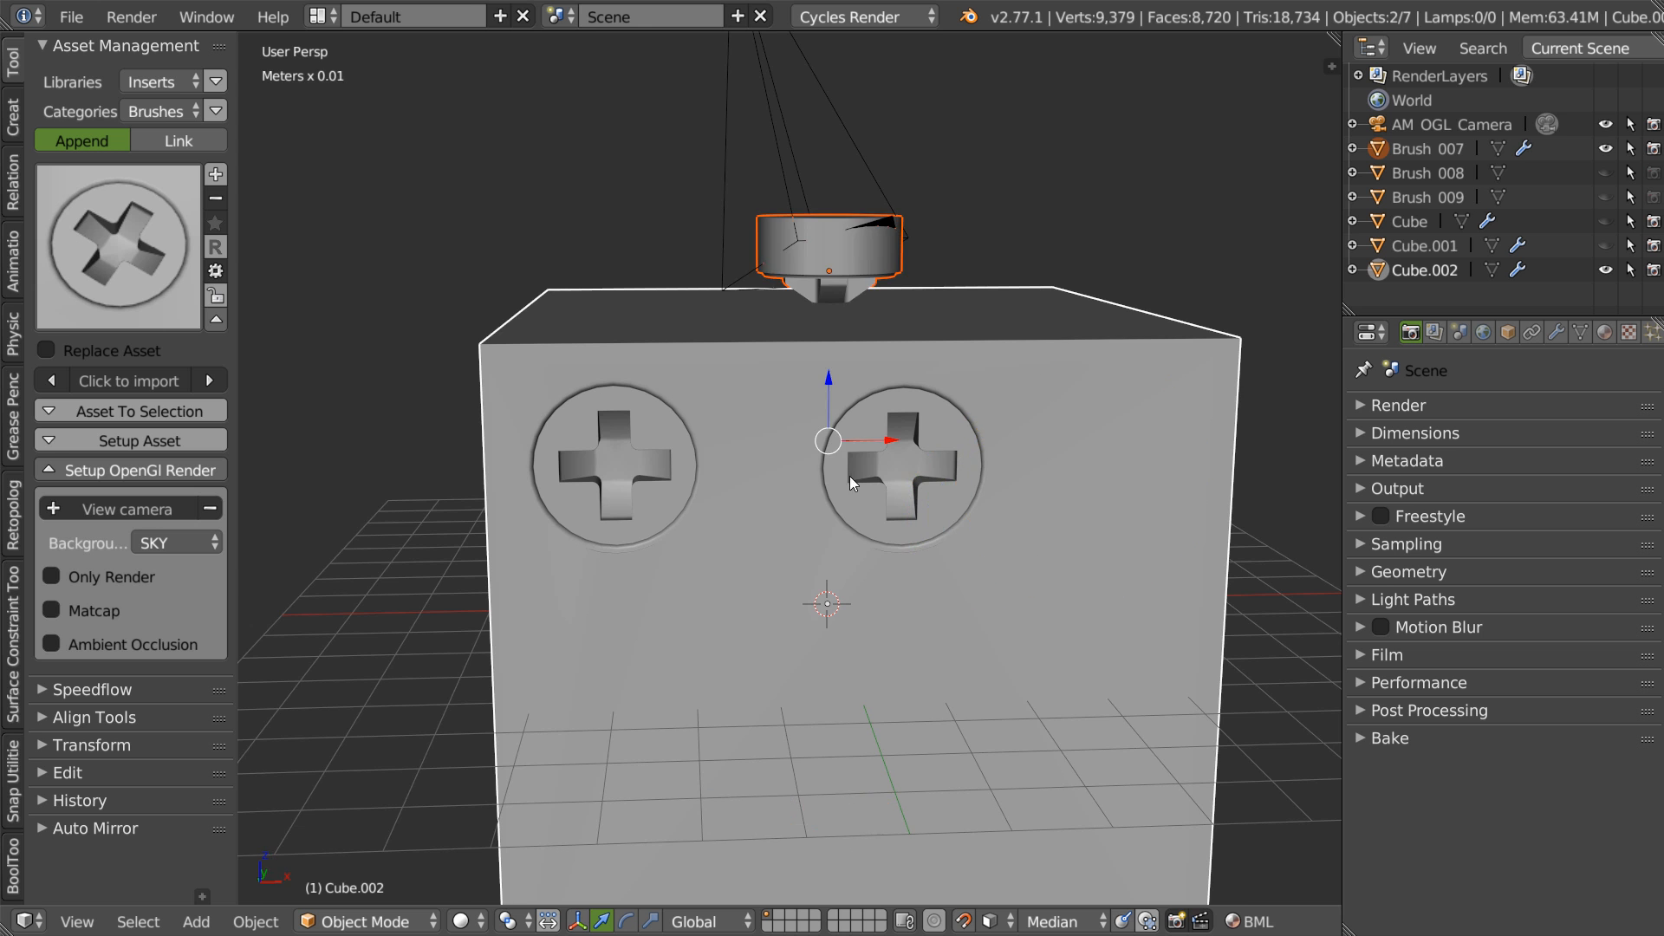
# - Examine the lower rim of the left cross-shaped recess and its surrounding topology in Edit Mode
pyautogui.scroll(10, 694, 423)
pyautogui.moveTo(860, 547); pyautogui.dragTo(809, 496, button='middle')
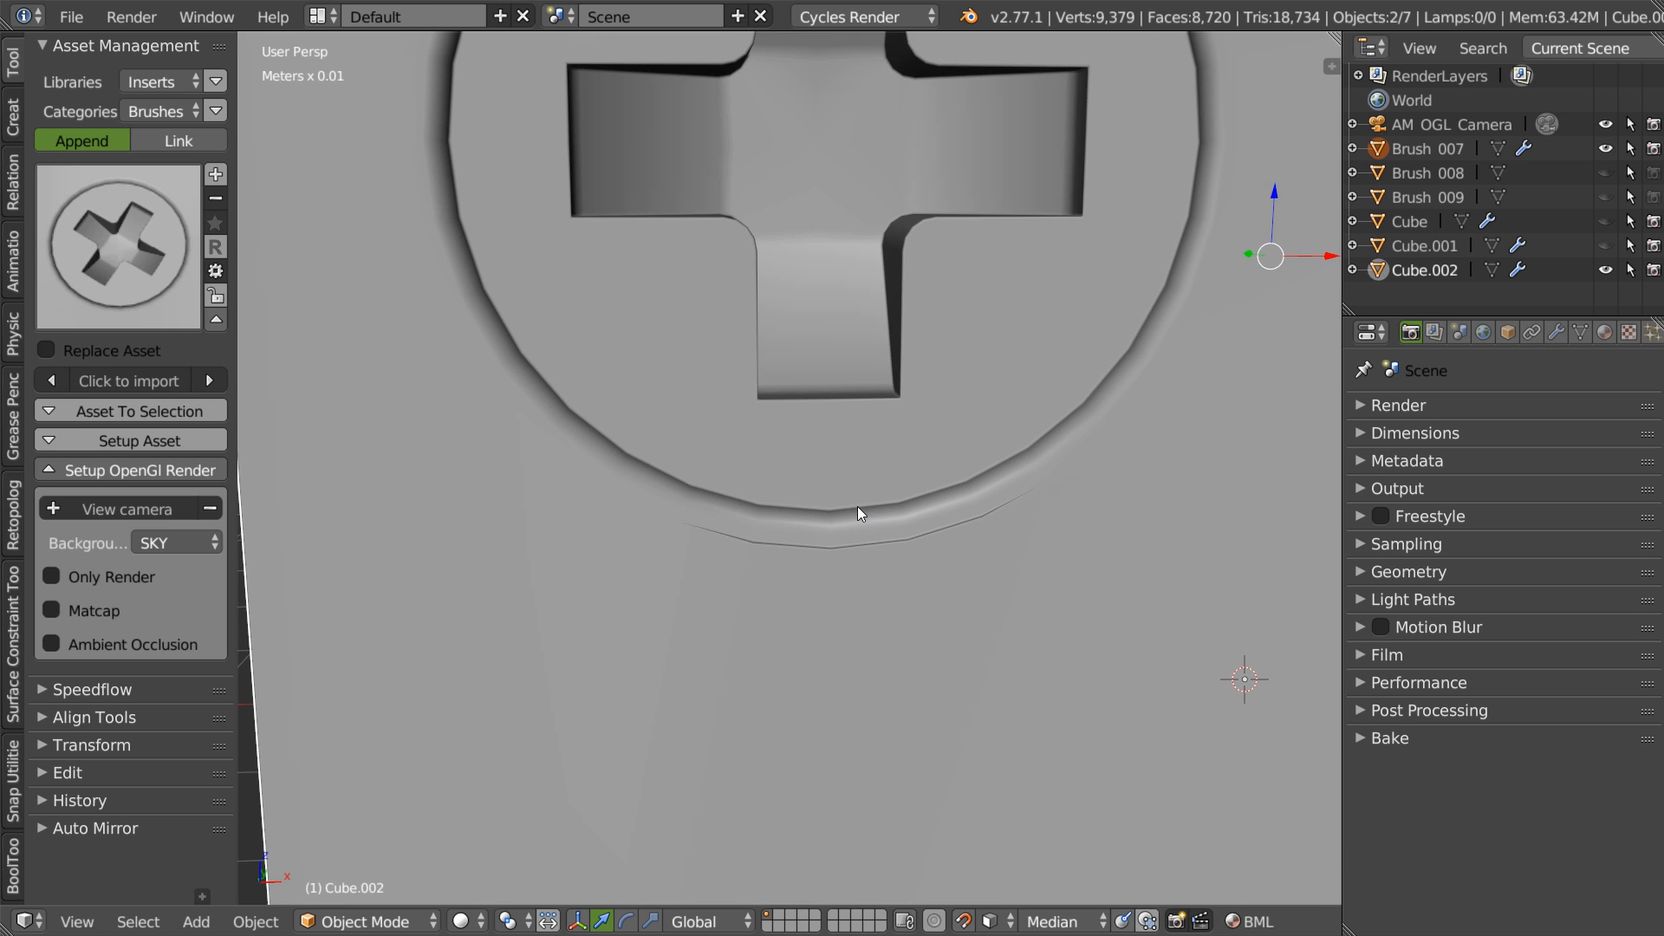
pyautogui.press('Tab')
pyautogui.scroll(-4, 989, 528)
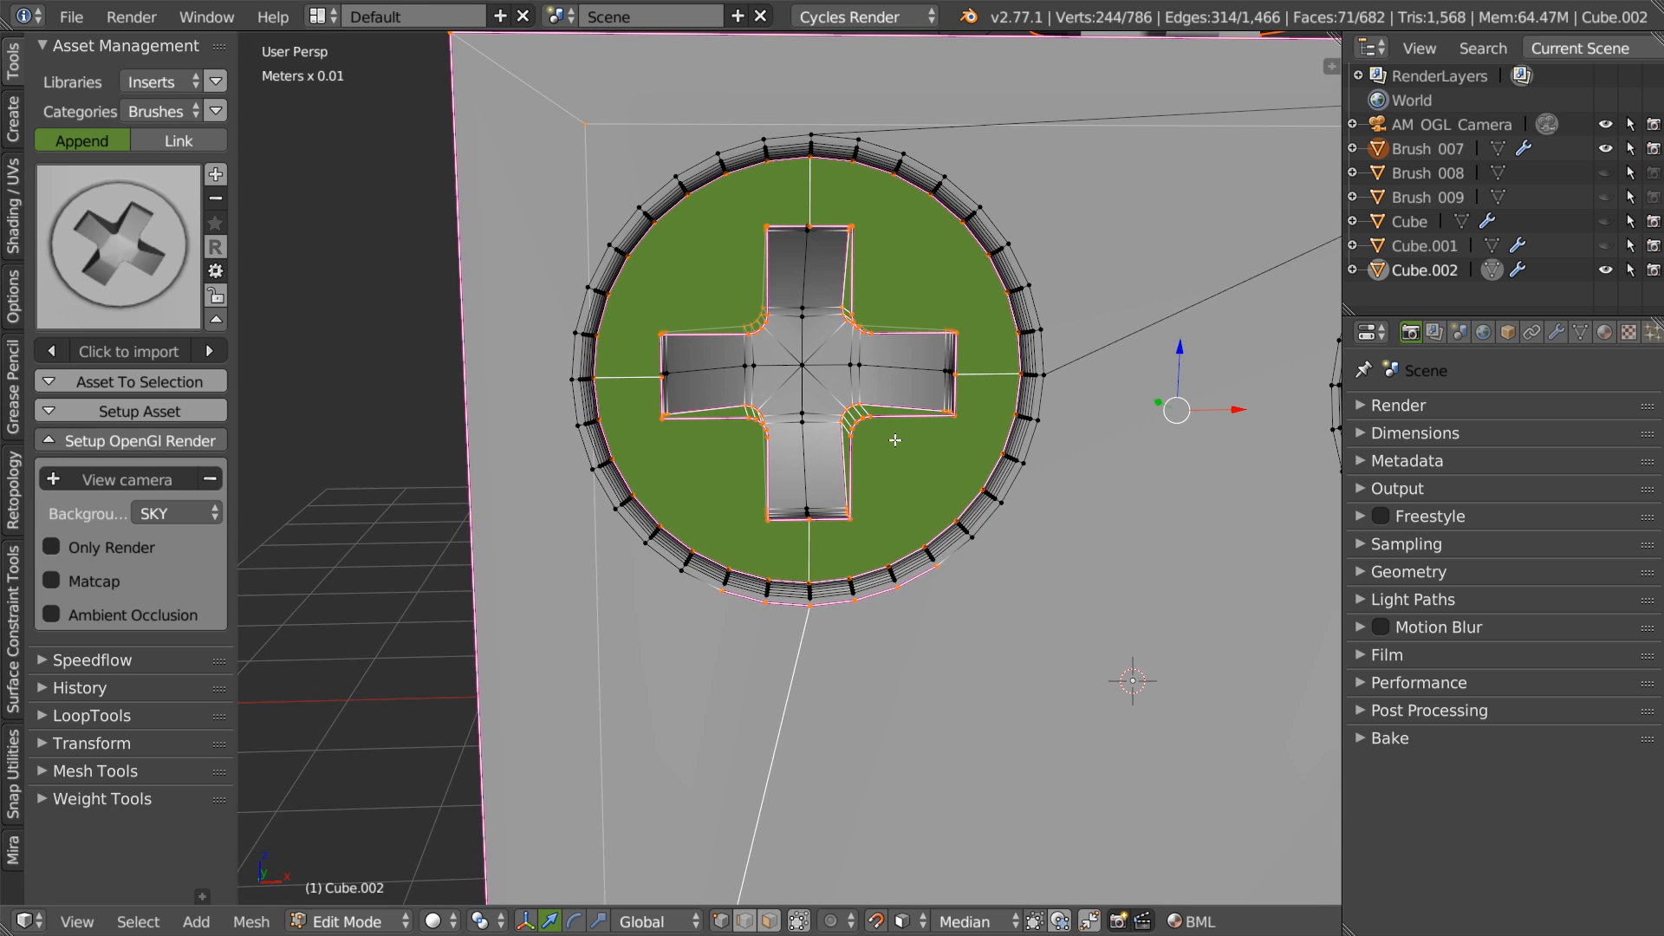
pyautogui.scroll(4, 999, 349)
pyautogui.moveTo(978, 525); pyautogui.dragTo(1006, 502, button='middle')
pyautogui.scroll(-4, 1010, 485)
pyautogui.moveTo(928, 425); pyautogui.dragTo(947, 487, button='middle')
pyautogui.keyDown('shift'); pyautogui.moveTo(963, 315); pyautogui.dragTo(859, 504, button='middle'); pyautogui.keyUp('shift')
pyautogui.press('Tab')
# - Isolate Brush_007 and flatten the lower outer edge loop of its cylinder by aligning it to positive Z
pyautogui.rightClick(867, 347)
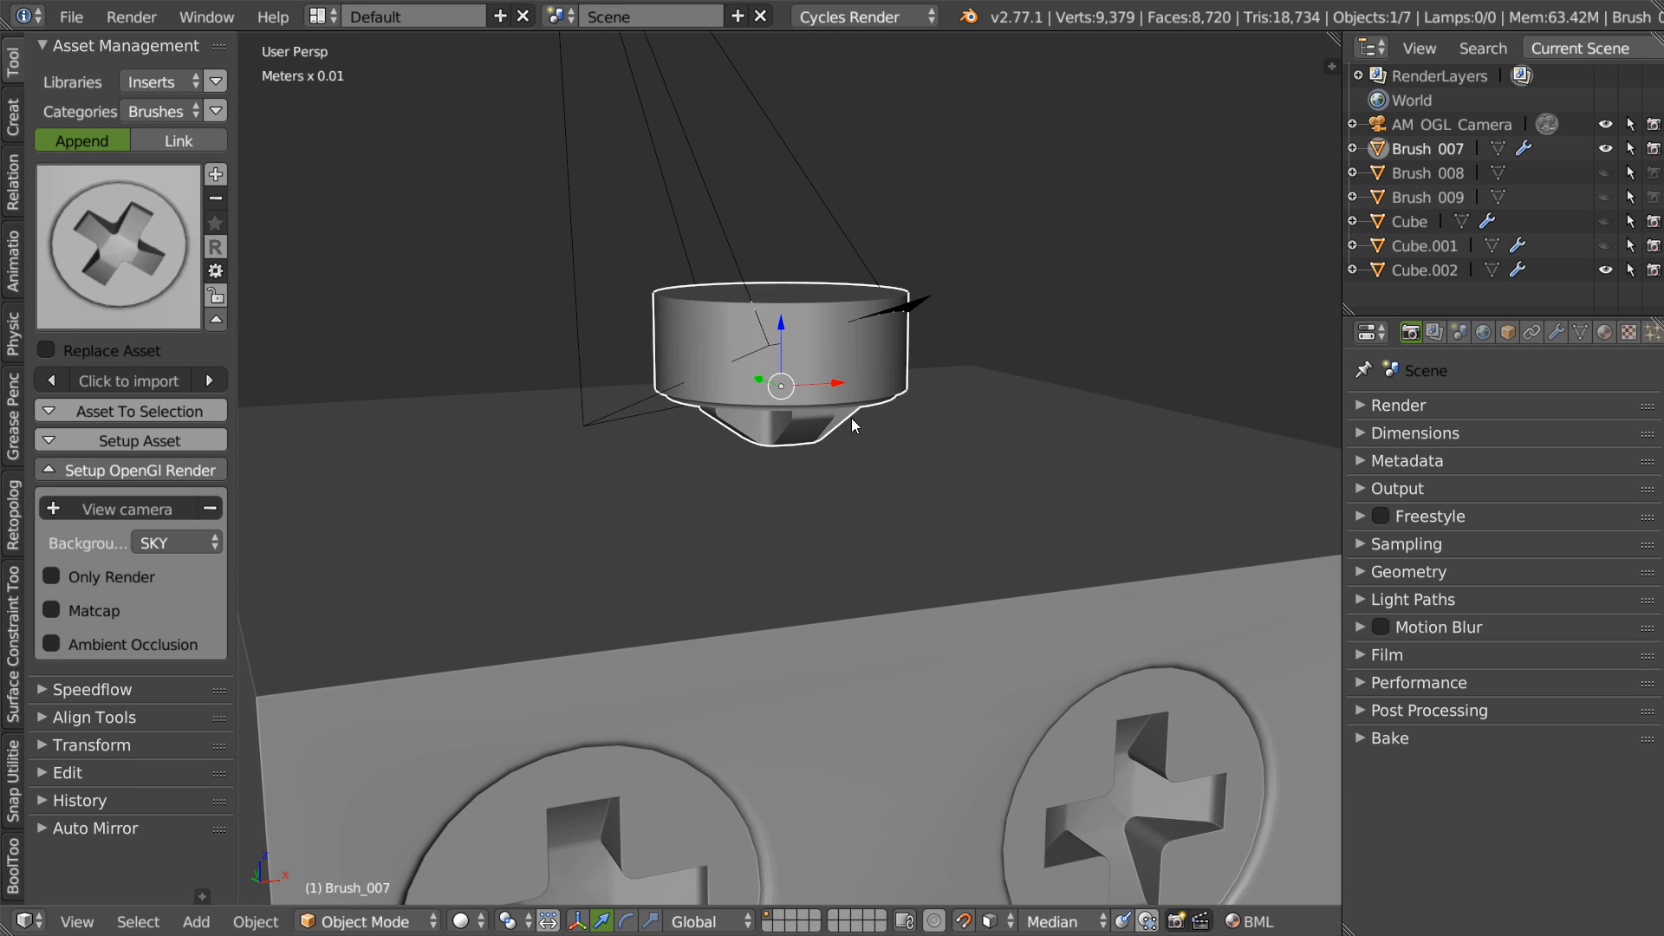
pyautogui.moveTo(860, 408); pyautogui.dragTo(913, 295, button='middle')
pyautogui.press('KP_Divide')
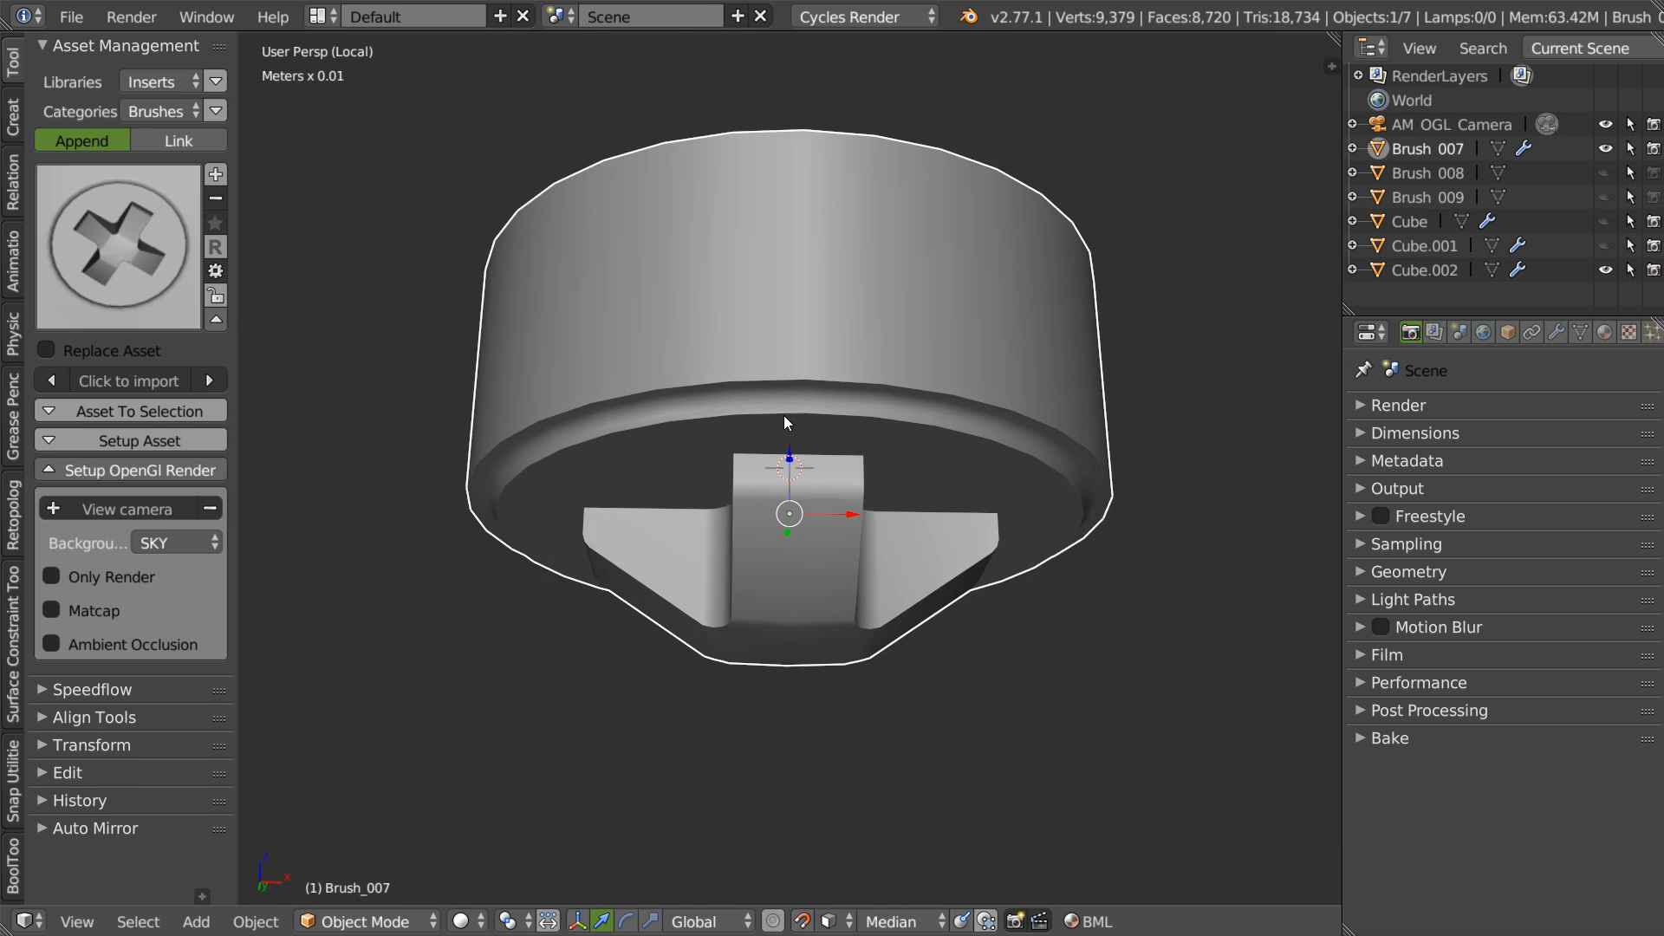
pyautogui.press('Tab')
pyautogui.press('a')
pyautogui.keyDown('alt'); pyautogui.rightClick(845, 381); pyautogui.keyUp('alt')
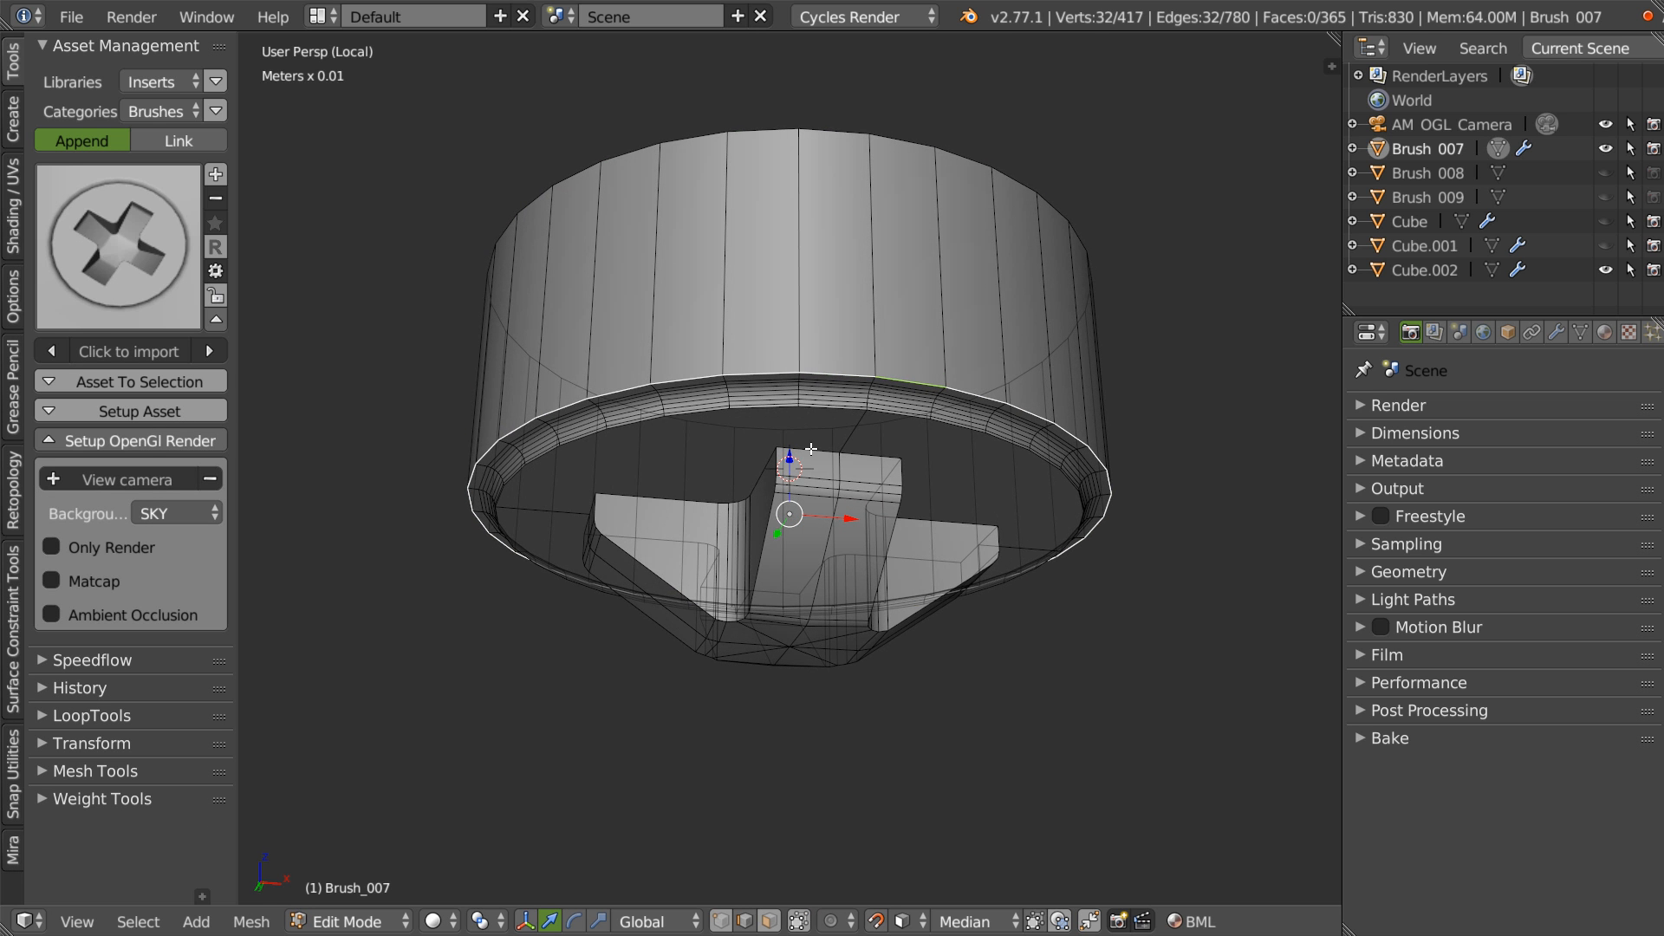
pyautogui.hotkey('alt', 'x')
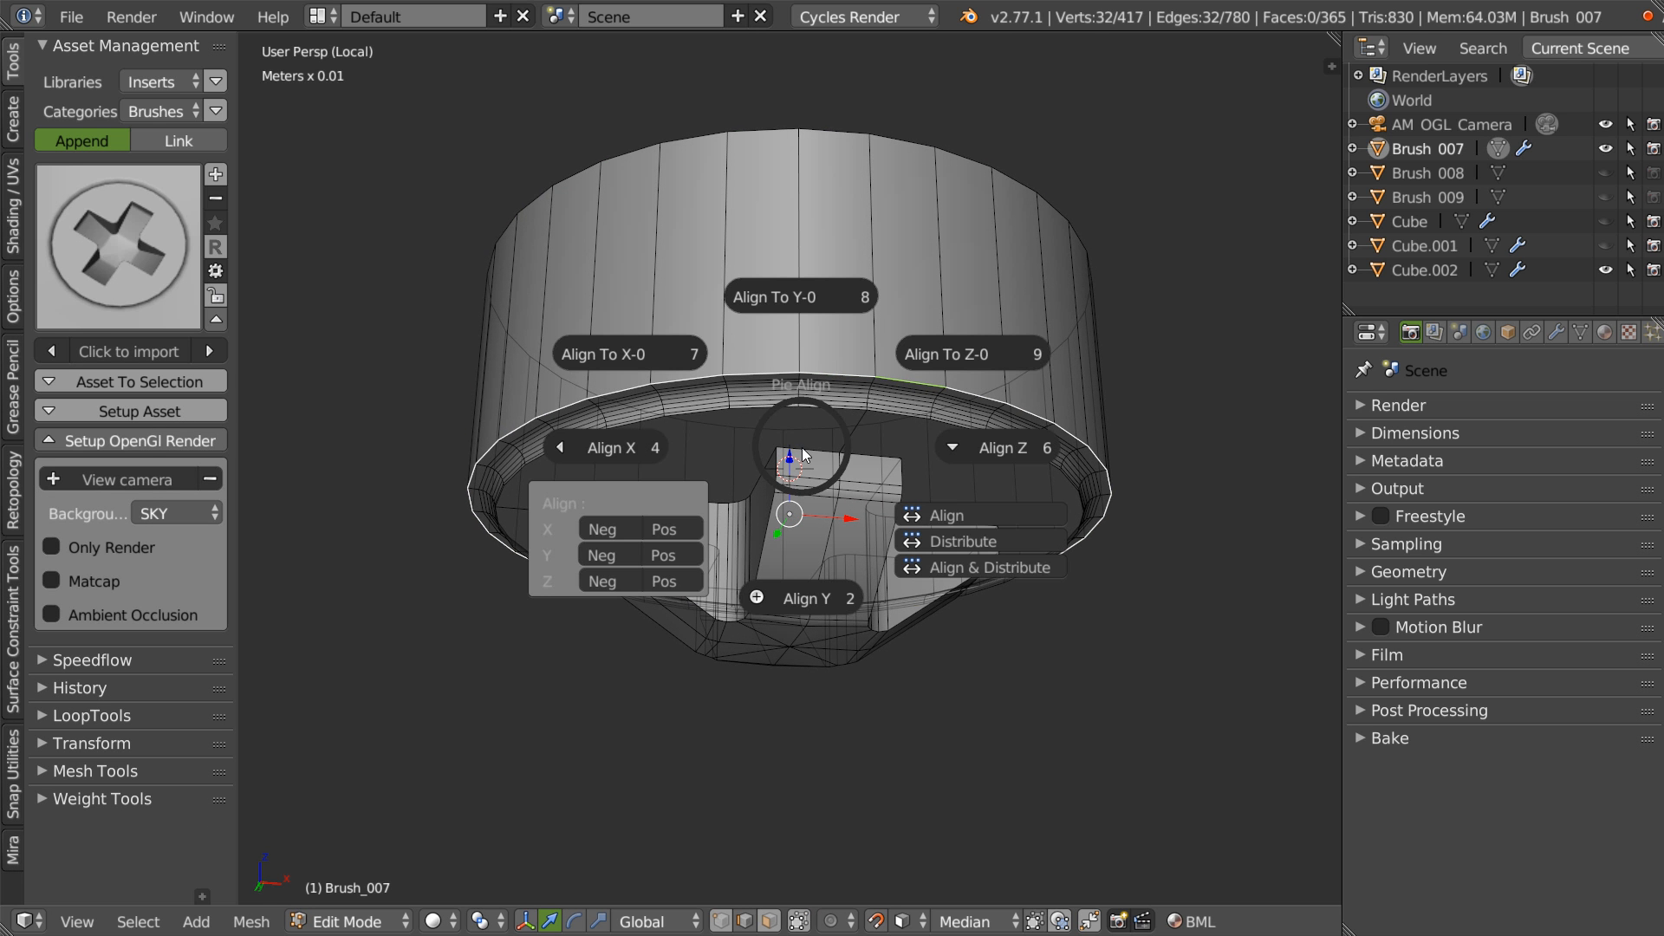
pyautogui.click(668, 584)
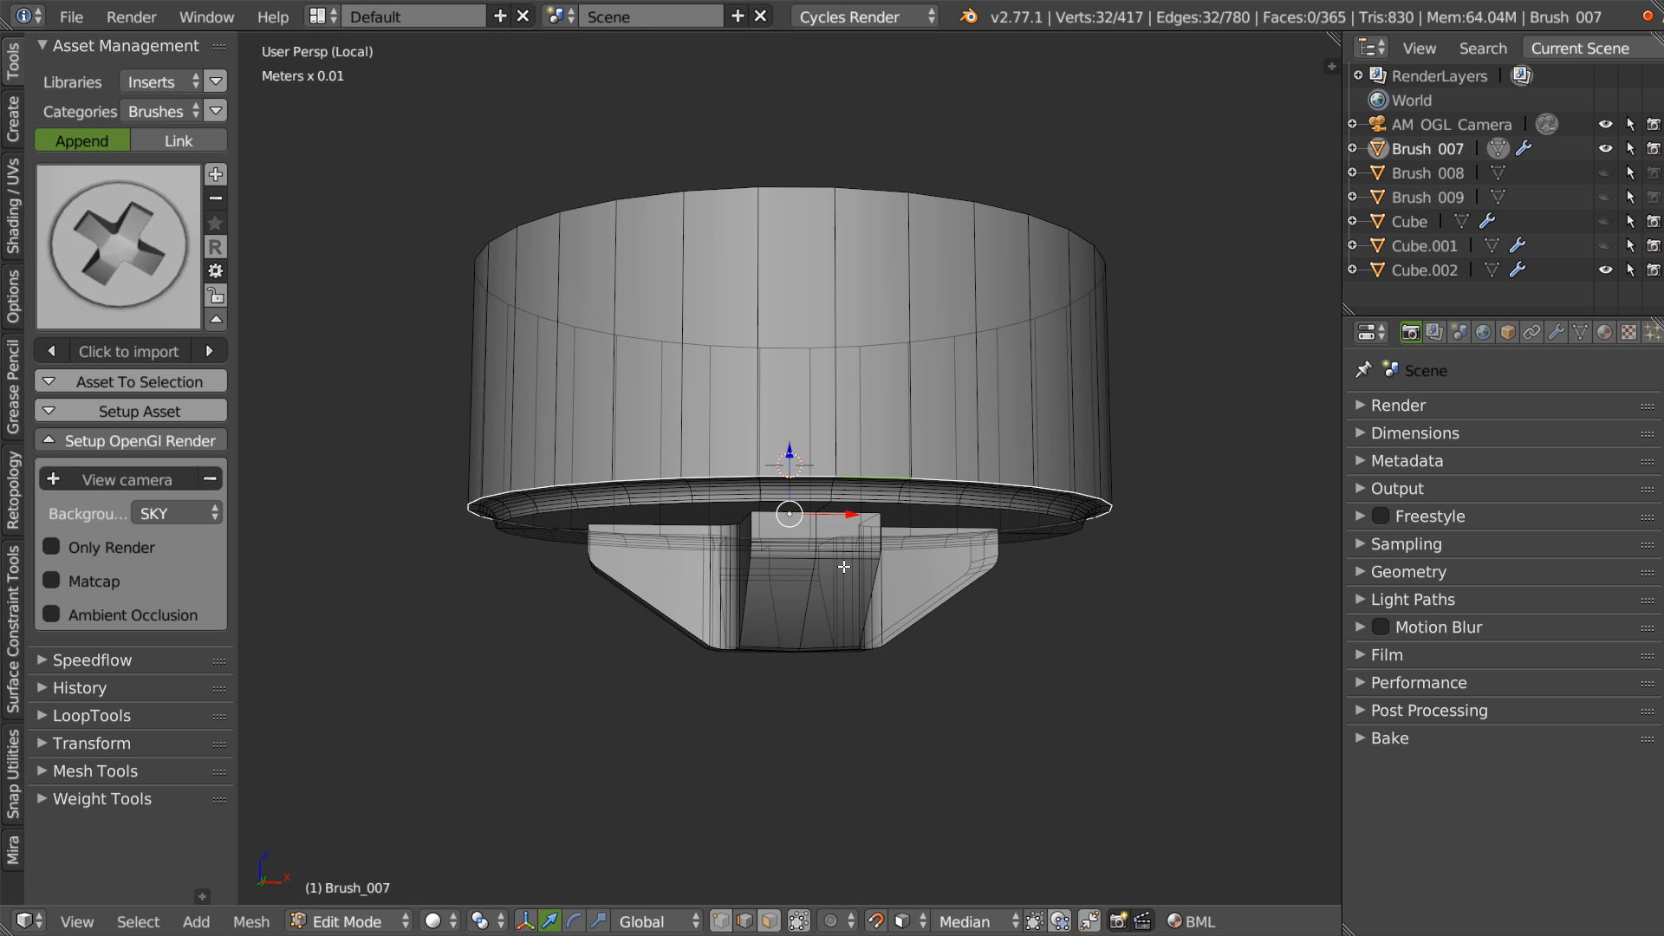
pyautogui.press('Tab')
# - Restore the full scene and cut two cross-shaped recesses along the front face's lower edge of Cube.002 using Brush_007 as object brush
pyautogui.scroll(-9, 751, 560)
pyautogui.moveTo(921, 461); pyautogui.dragTo(931, 498, button='middle')
pyautogui.press('KP_Divide')
pyautogui.scroll(-5, 866, 369)
pyautogui.keyDown('shift'); pyautogui.rightClick(795, 541); pyautogui.keyUp('shift')
pyautogui.hotkey('ctrl', 'shift', 'x')
pyautogui.press('b')
pyautogui.press('b')
pyautogui.moveTo(596, 602); pyautogui.dragTo(687, 681, button='middle')
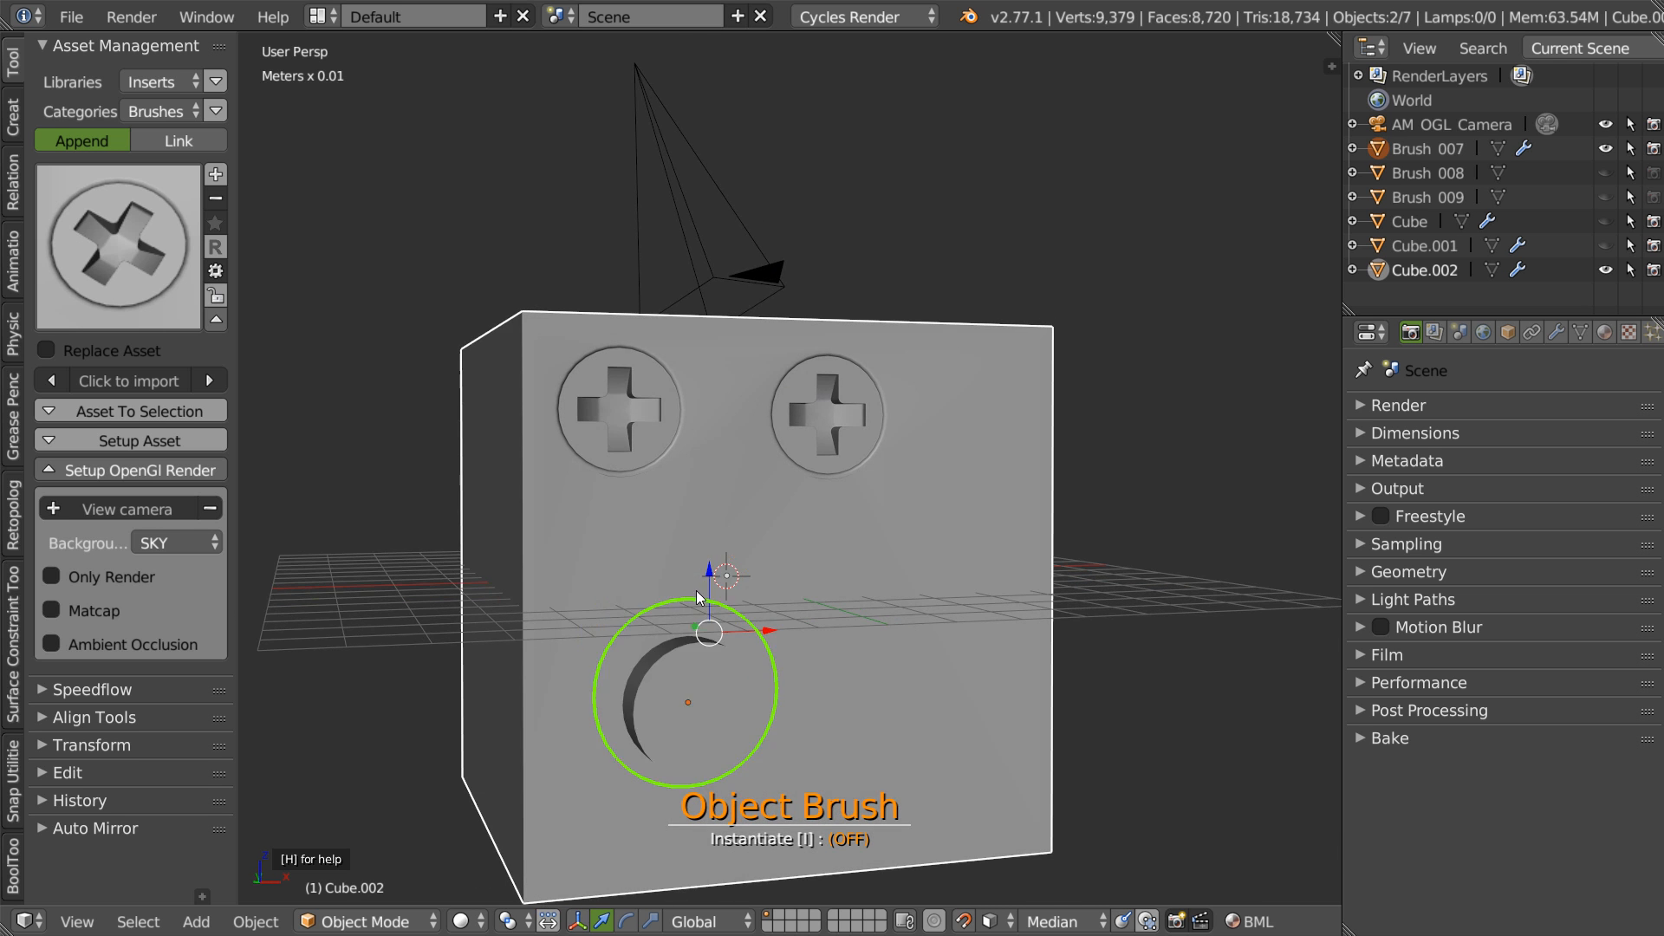
pyautogui.keyDown('shift'); pyautogui.moveTo(663, 796); pyautogui.dragTo(676, 578, button='middle'); pyautogui.keyUp('shift')
pyautogui.scroll(2, 678, 572)
pyautogui.moveTo(701, 499); pyautogui.dragTo(696, 529, button='middle')
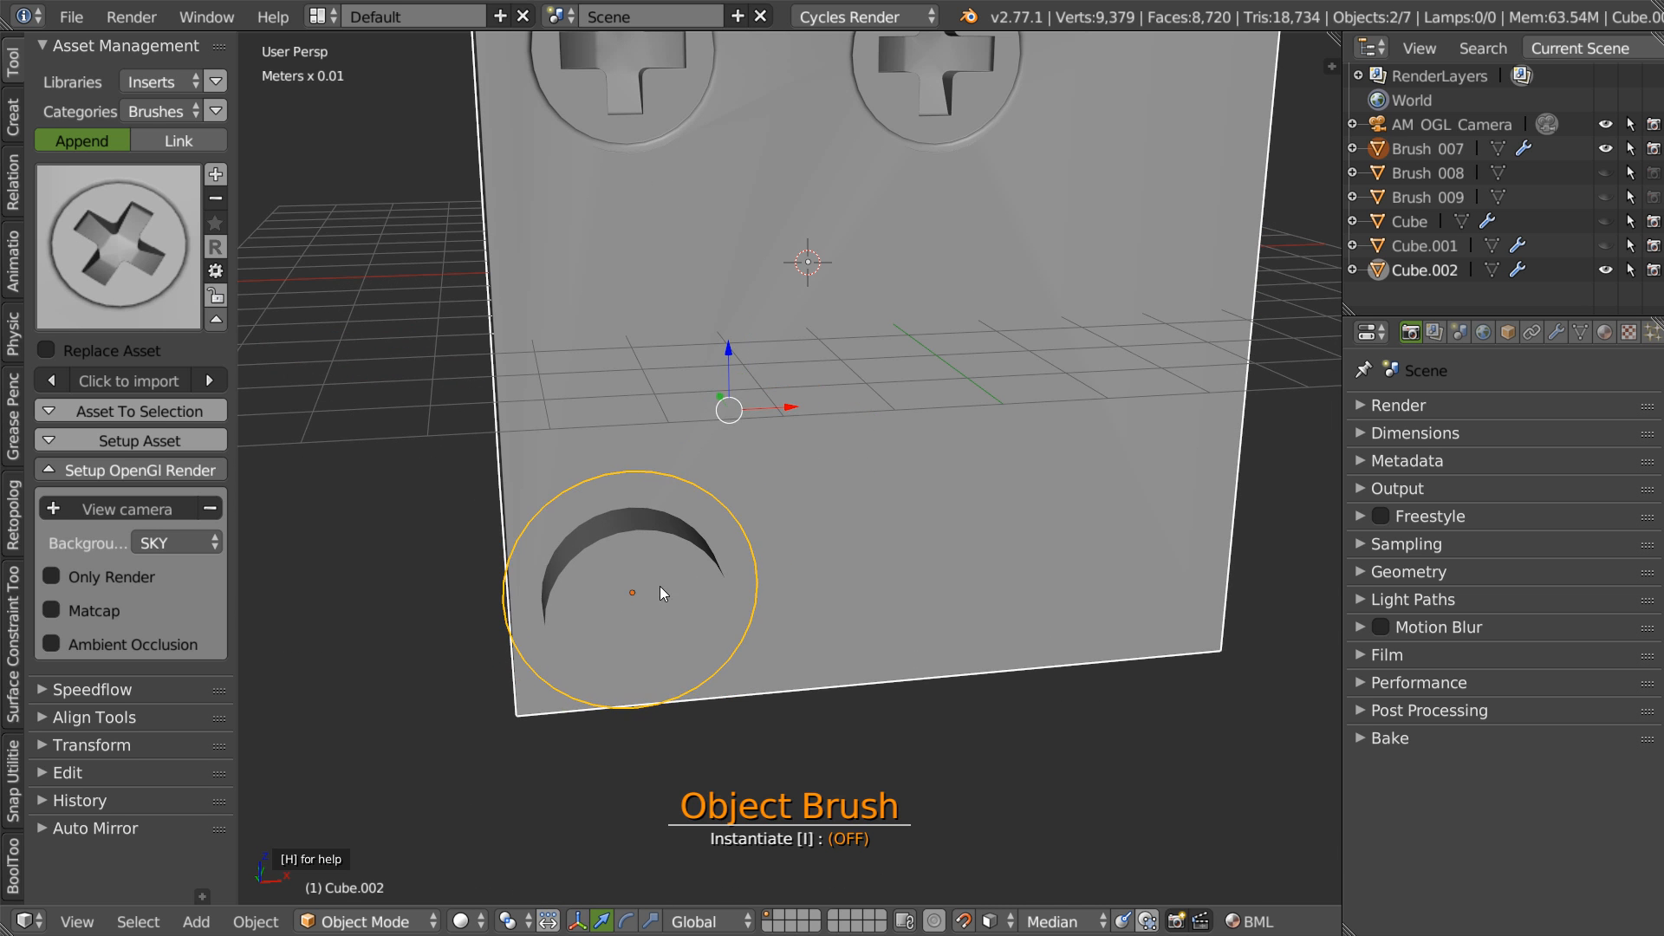
pyautogui.click(633, 591)
pyautogui.click(945, 579)
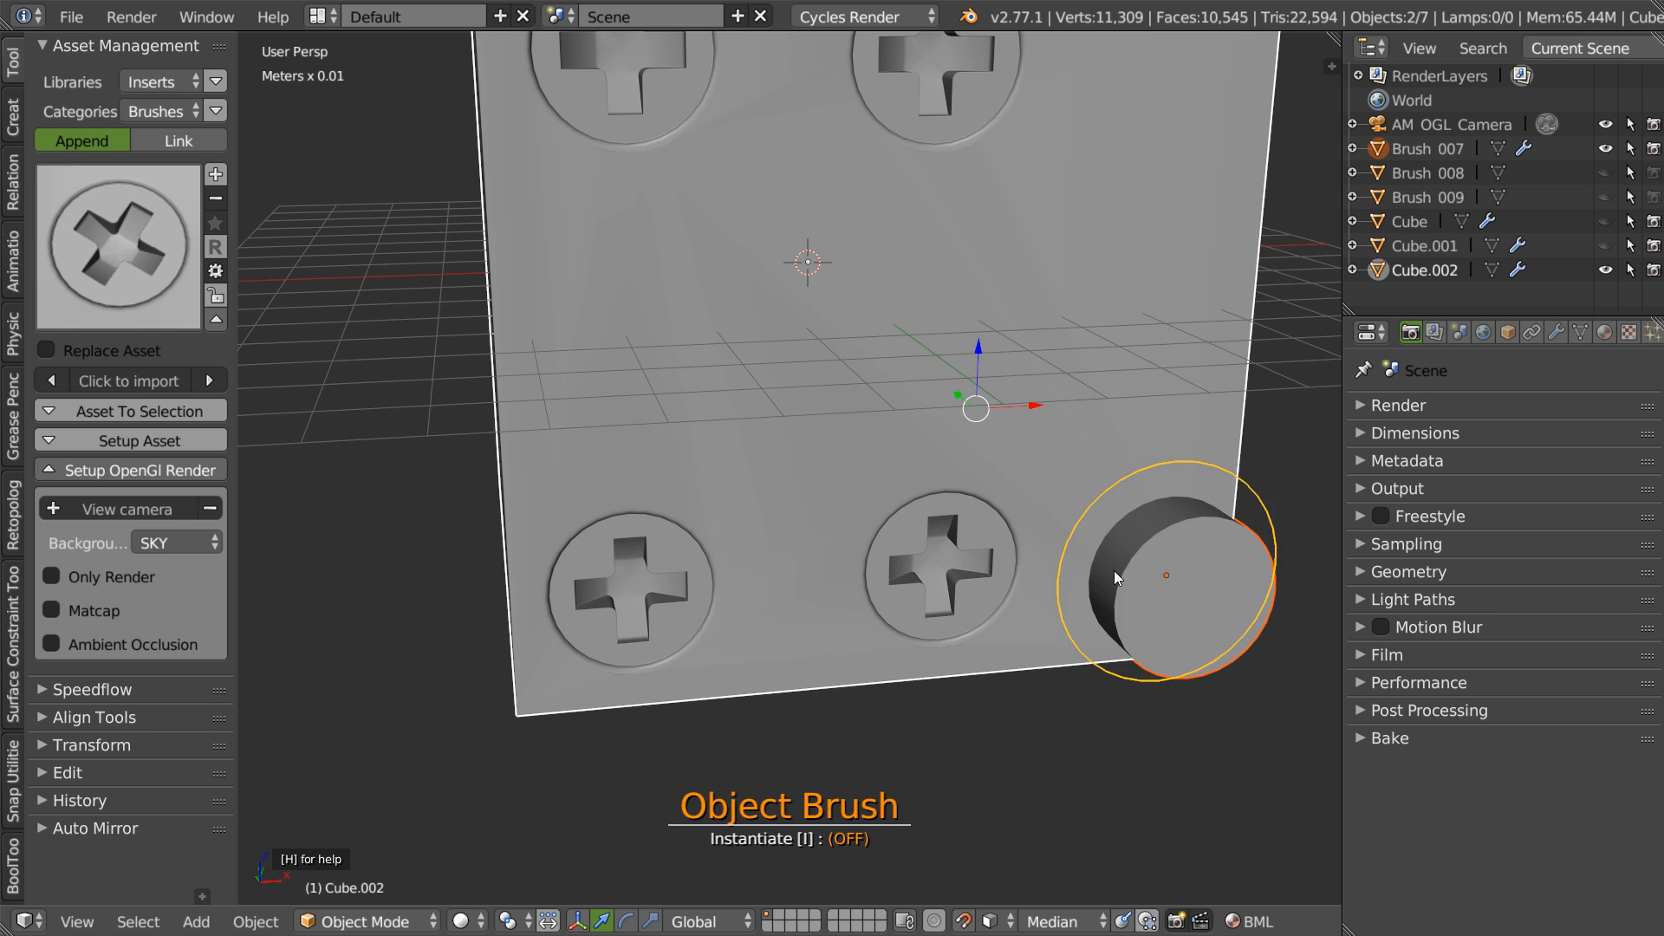
pyautogui.press('Escape')
# - Examine the rim vertices of the lower-left recess on Cube.002 in vertex select mode and return to Object Mode
pyautogui.moveTo(706, 571)
pyautogui.mouseDown(button='middle')
pyautogui.moveTo(636, 533)
pyautogui.moveTo(728, 450)
pyautogui.moveTo(699, 512)
pyautogui.mouseUp(button='middle')
pyautogui.scroll(4, 728, 450)
pyautogui.scroll(-2, 749, 290)
pyautogui.scroll(-2, 699, 512)
pyautogui.scroll(3, 699, 511)
pyautogui.press('Tab')
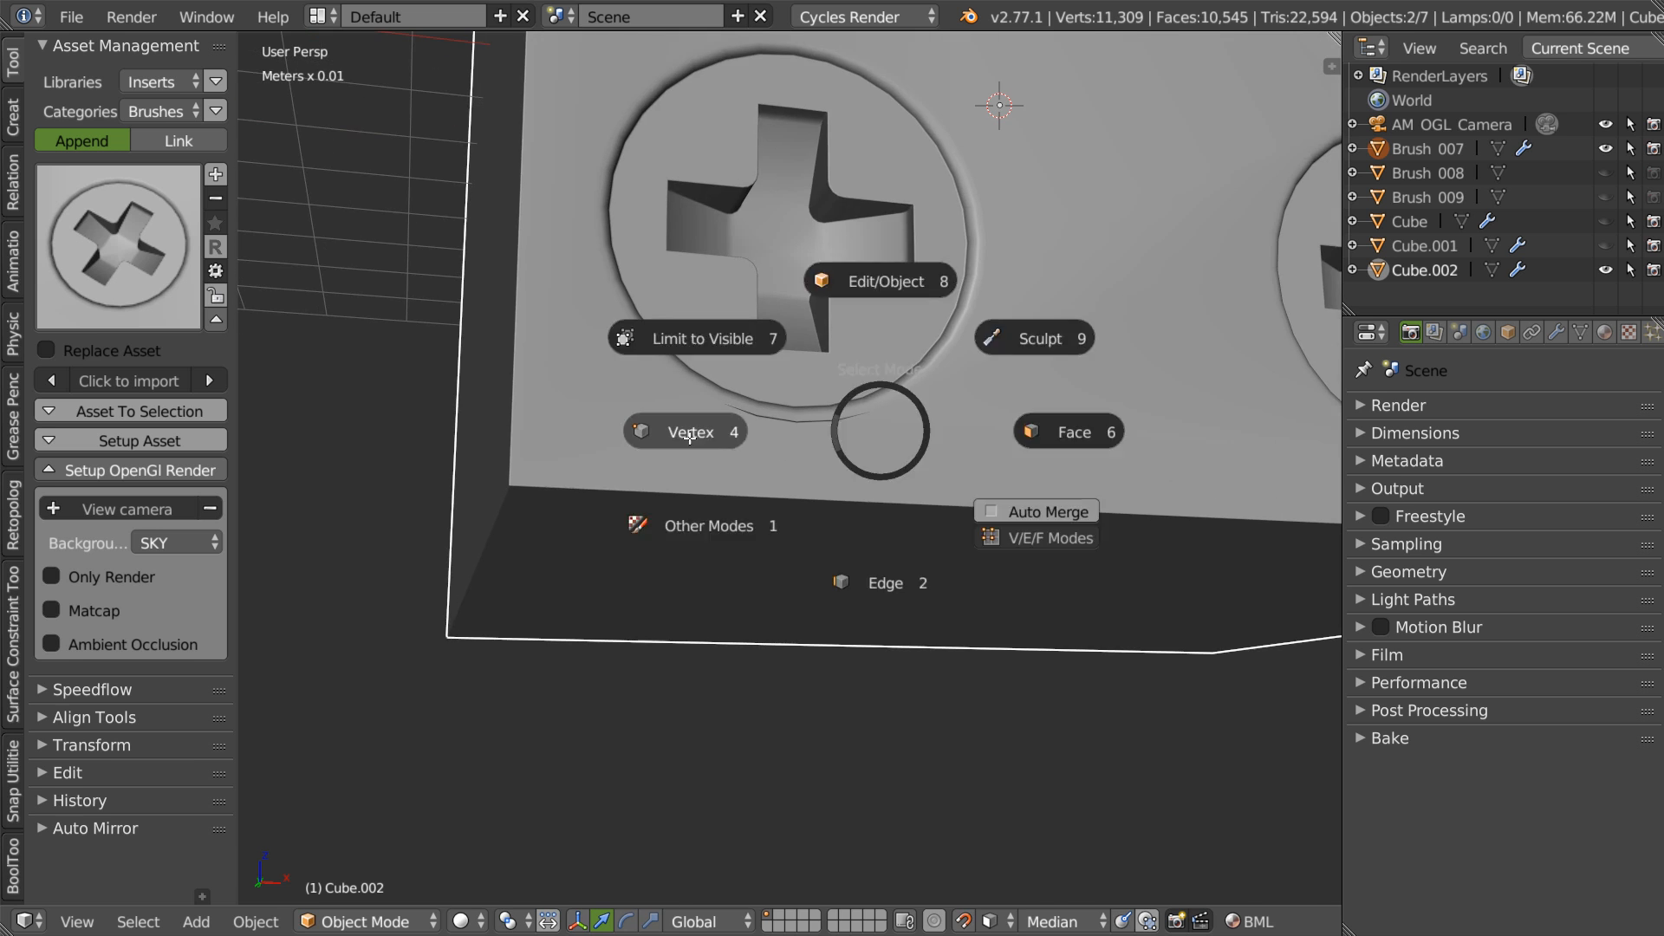
pyautogui.click(751, 434)
pyautogui.scroll(3, 819, 467)
pyautogui.moveTo(830, 377); pyautogui.dragTo(1026, 368, button='right')
pyautogui.rightClick(980, 412)
pyautogui.rightClick(1021, 368)
pyautogui.moveTo(893, 365); pyautogui.dragTo(949, 364, button='right')
pyautogui.rightClick(949, 365)
pyautogui.scroll(-6, 1149, 401)
pyautogui.keyDown('shift'); pyautogui.moveTo(1106, 394); pyautogui.dragTo(840, 602, button='middle'); pyautogui.keyUp('shift')
pyautogui.press('Tab')
pyautogui.scroll(-5, 1016, 401)
pyautogui.moveTo(1016, 401); pyautogui.dragTo(867, 326, button='middle')
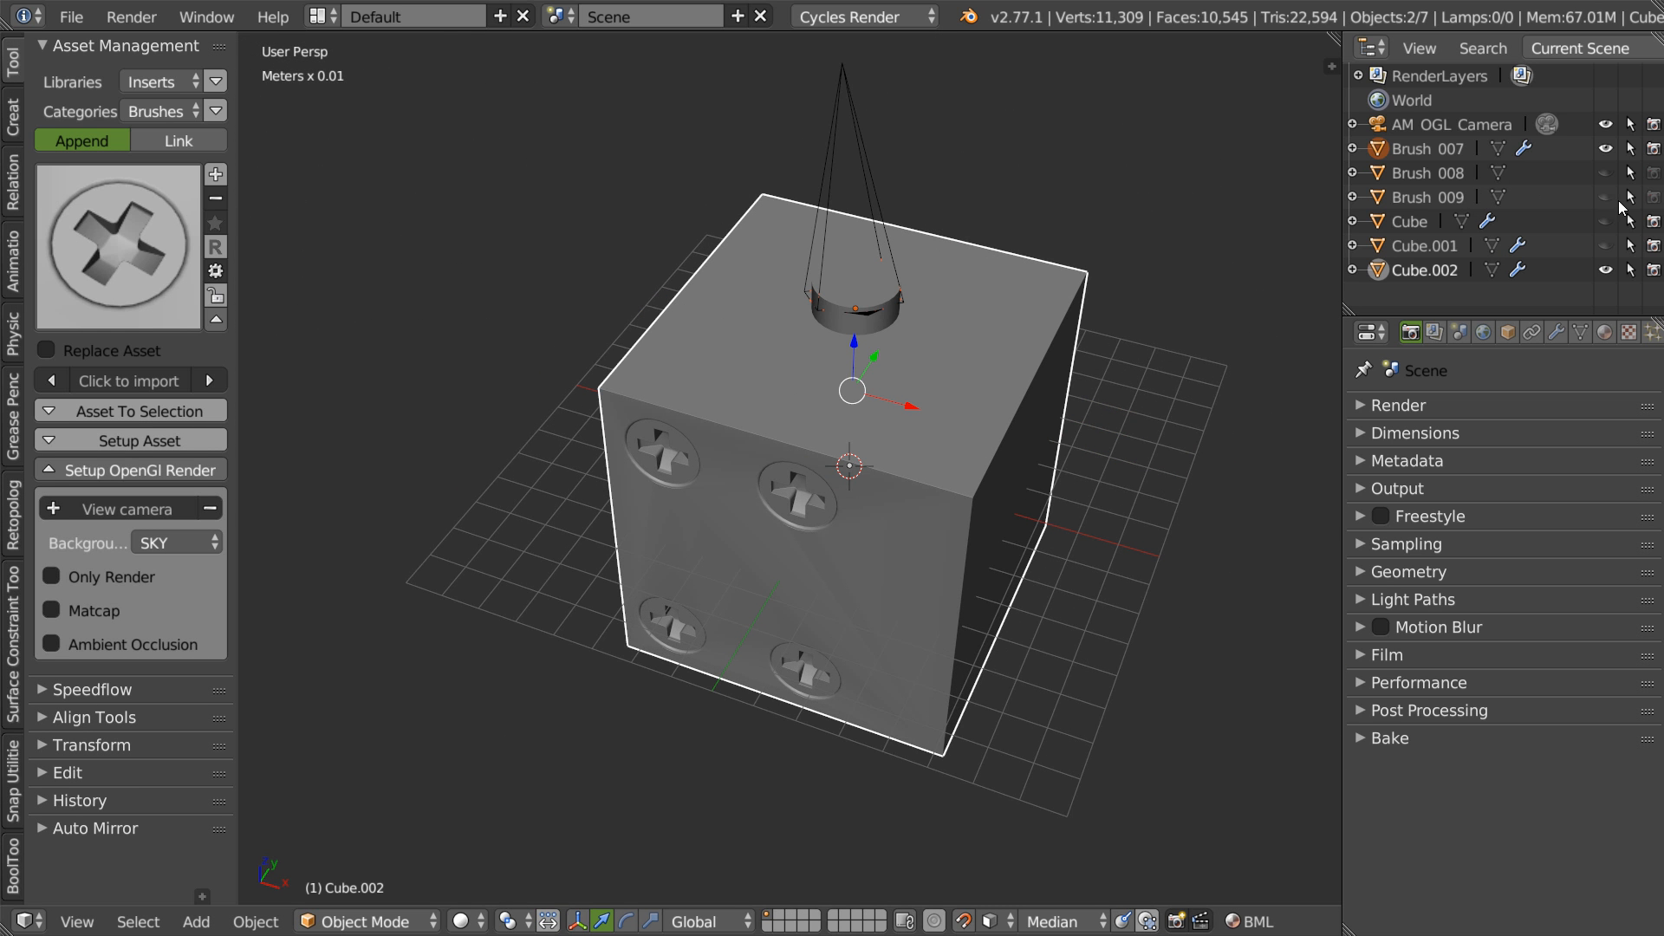
# - Cut two side-by-side triangular recesses into the side face of Cube.002 with Brush_009 as the Boolean object brush
pyautogui.click(1433, 197)
pyautogui.keyDown('shift'); pyautogui.rightClick(931, 522); pyautogui.keyUp('shift')
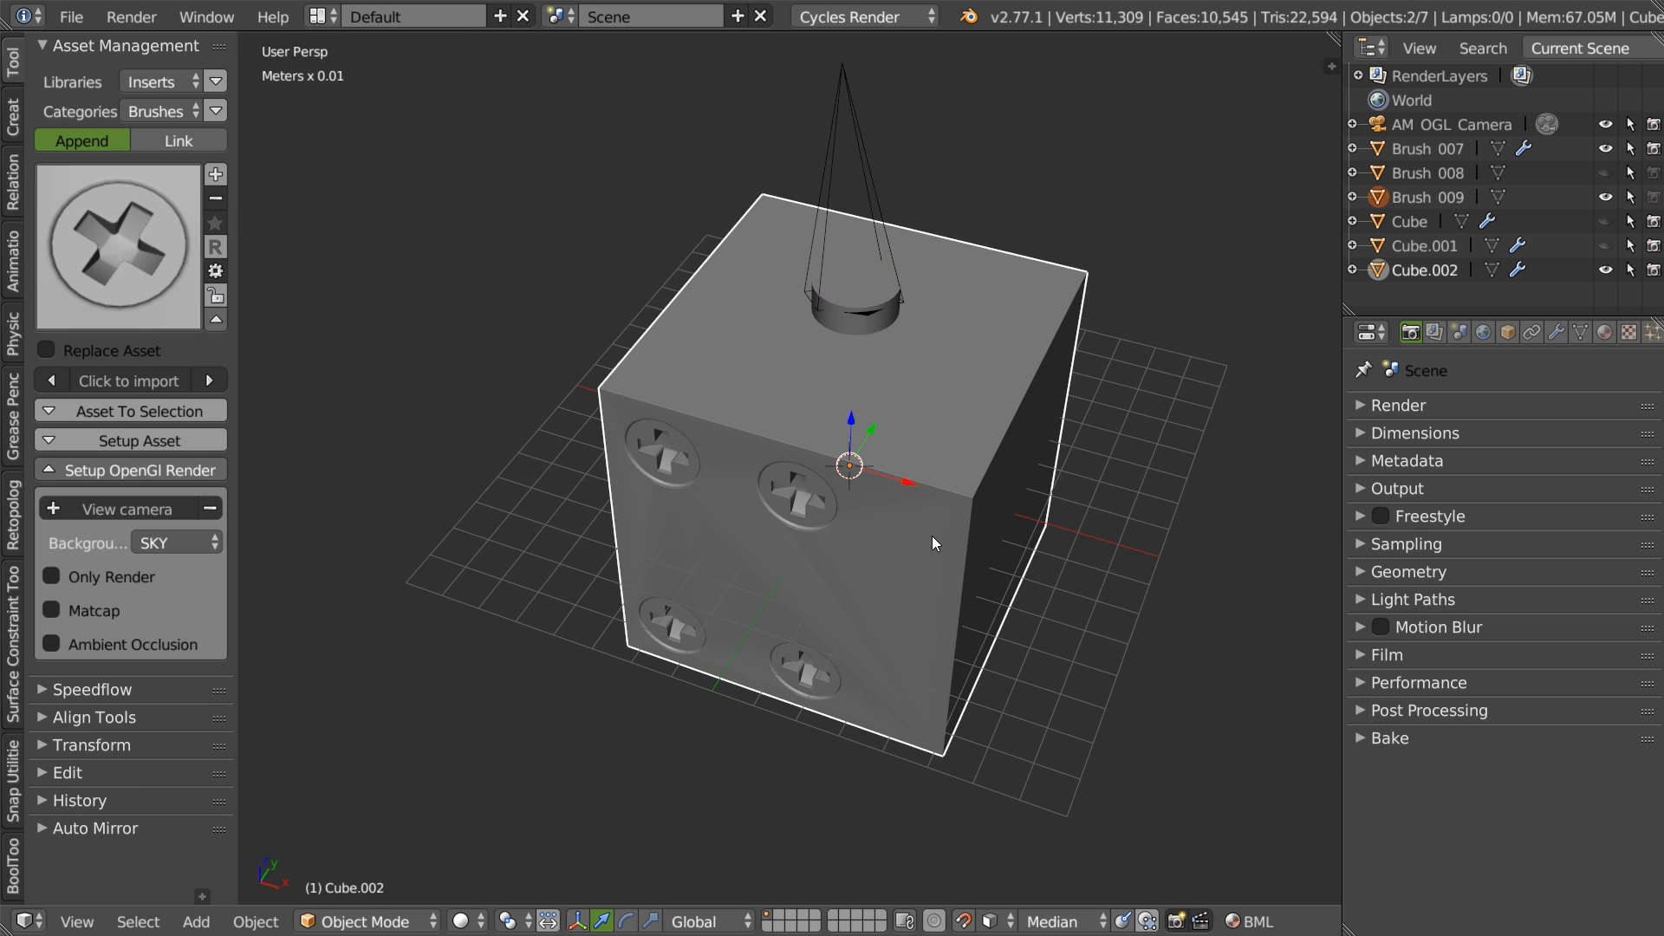
pyautogui.hotkey('ctrl', 'shift', 'x')
pyautogui.press('b')
pyautogui.moveTo(922, 527)
pyautogui.mouseDown(button='middle')
pyautogui.moveTo(820, 493)
pyautogui.moveTo(929, 431)
pyautogui.mouseUp(button='middle')
pyautogui.scroll(1, 929, 434)
pyautogui.press('s')
pyautogui.click(852, 425)
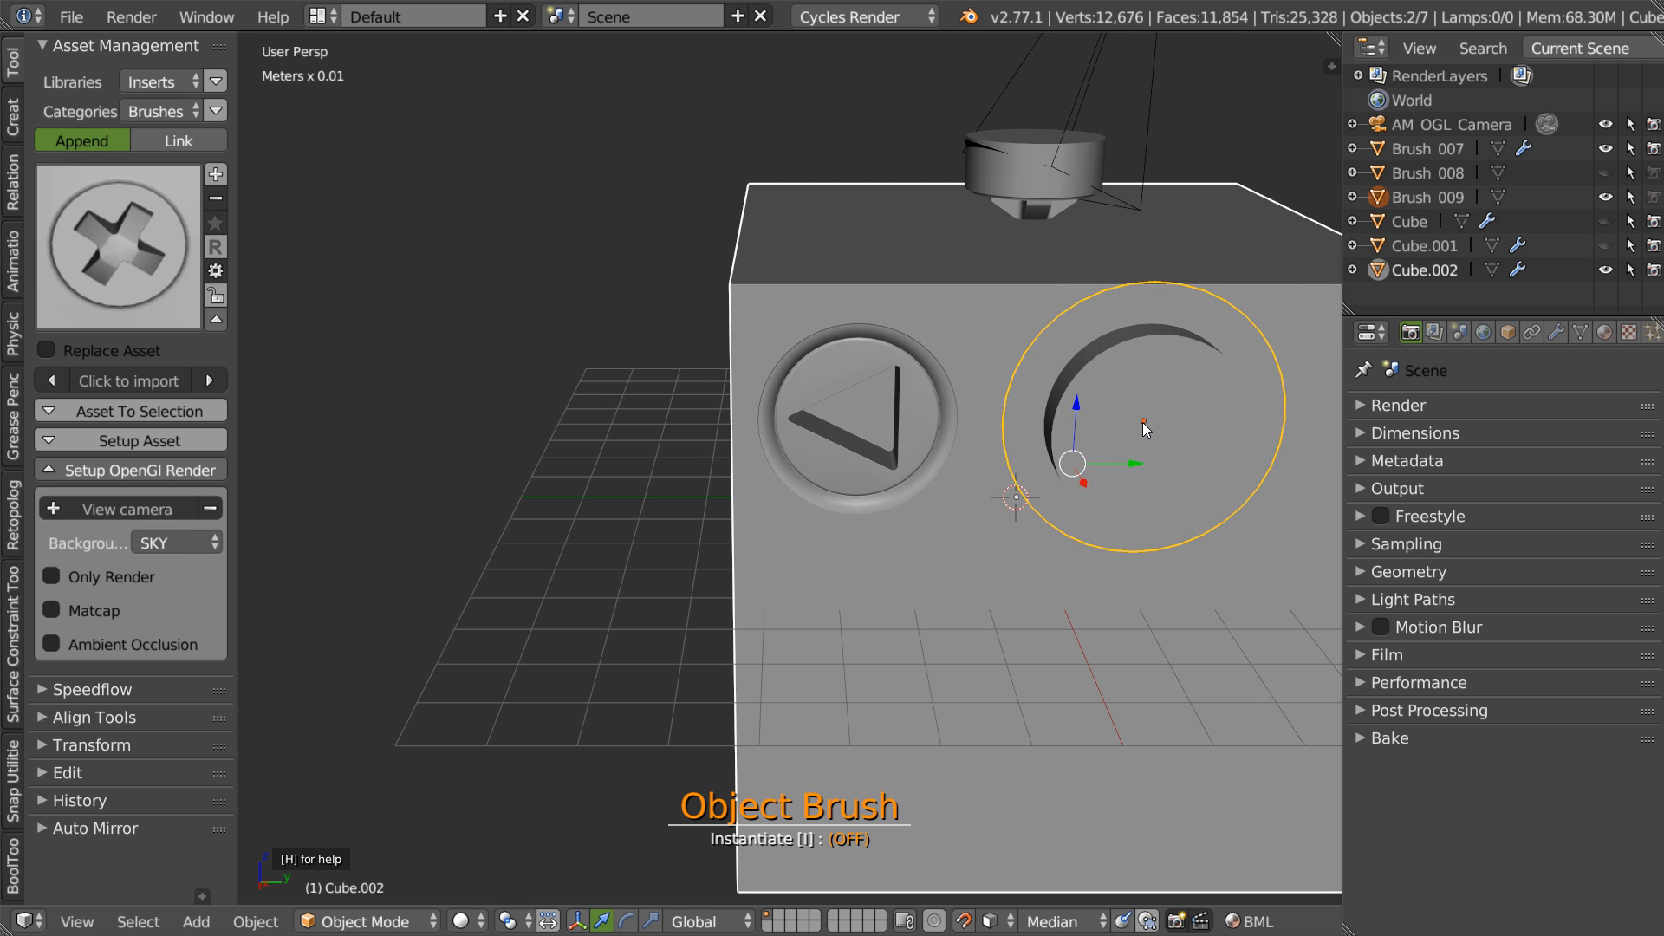
pyautogui.click(1143, 421)
# - Examine the left triangular recess up close and check its mesh in Edit Mode
pyautogui.scroll(6, 804, 480)
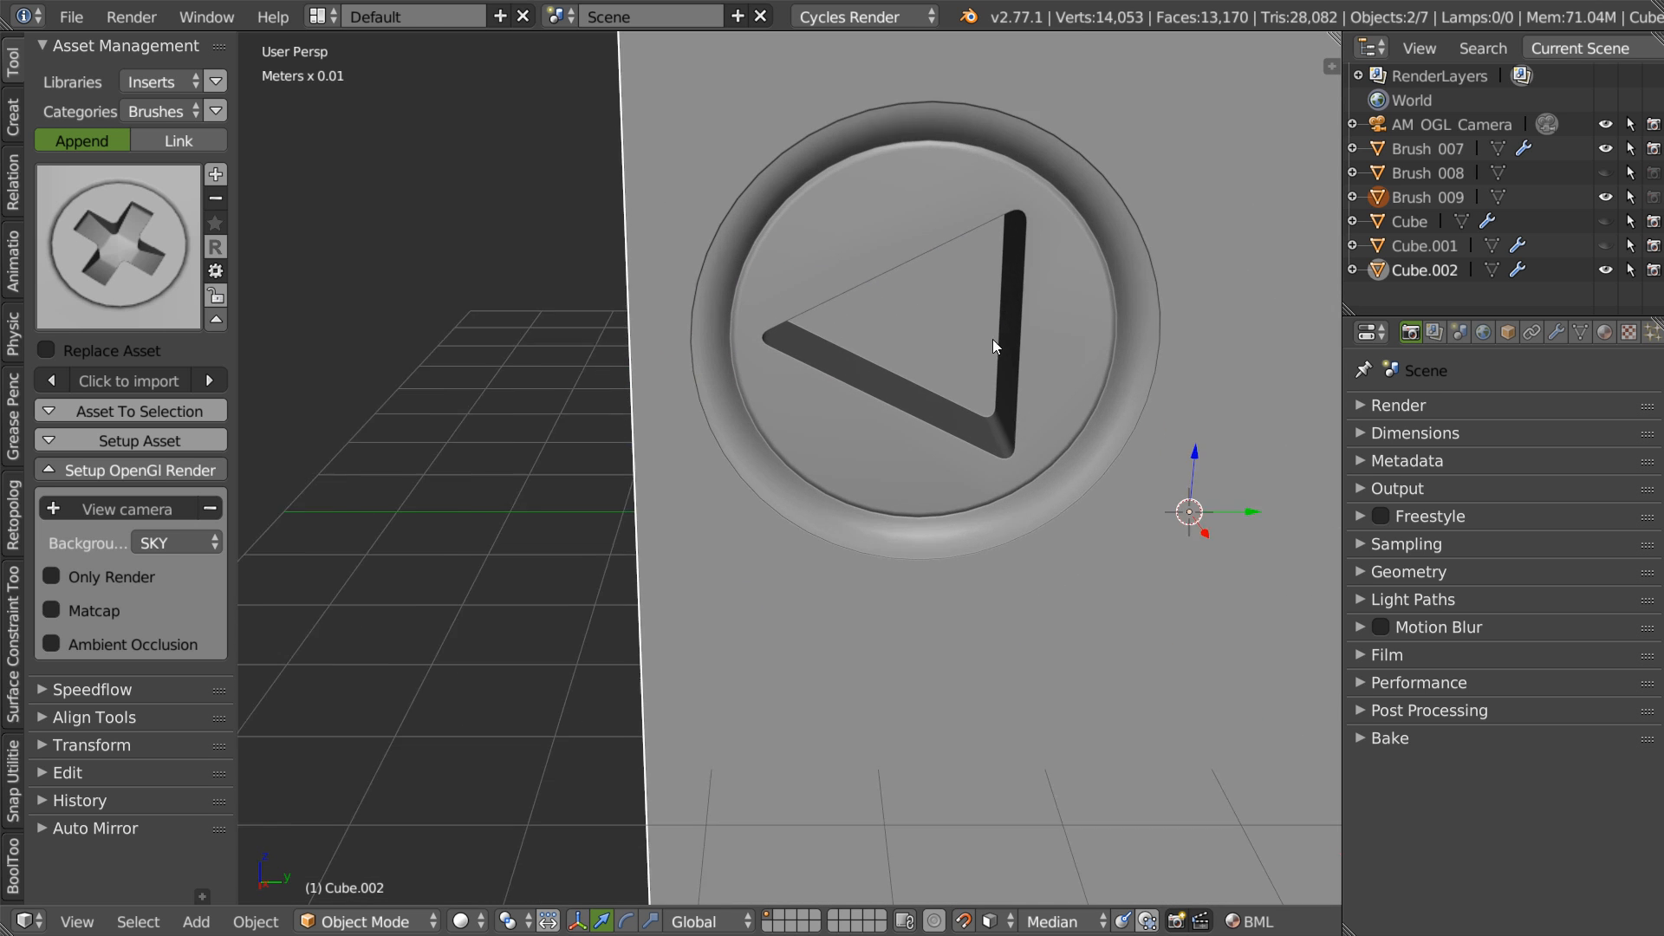
pyautogui.moveTo(1033, 258); pyautogui.dragTo(937, 382, button='middle')
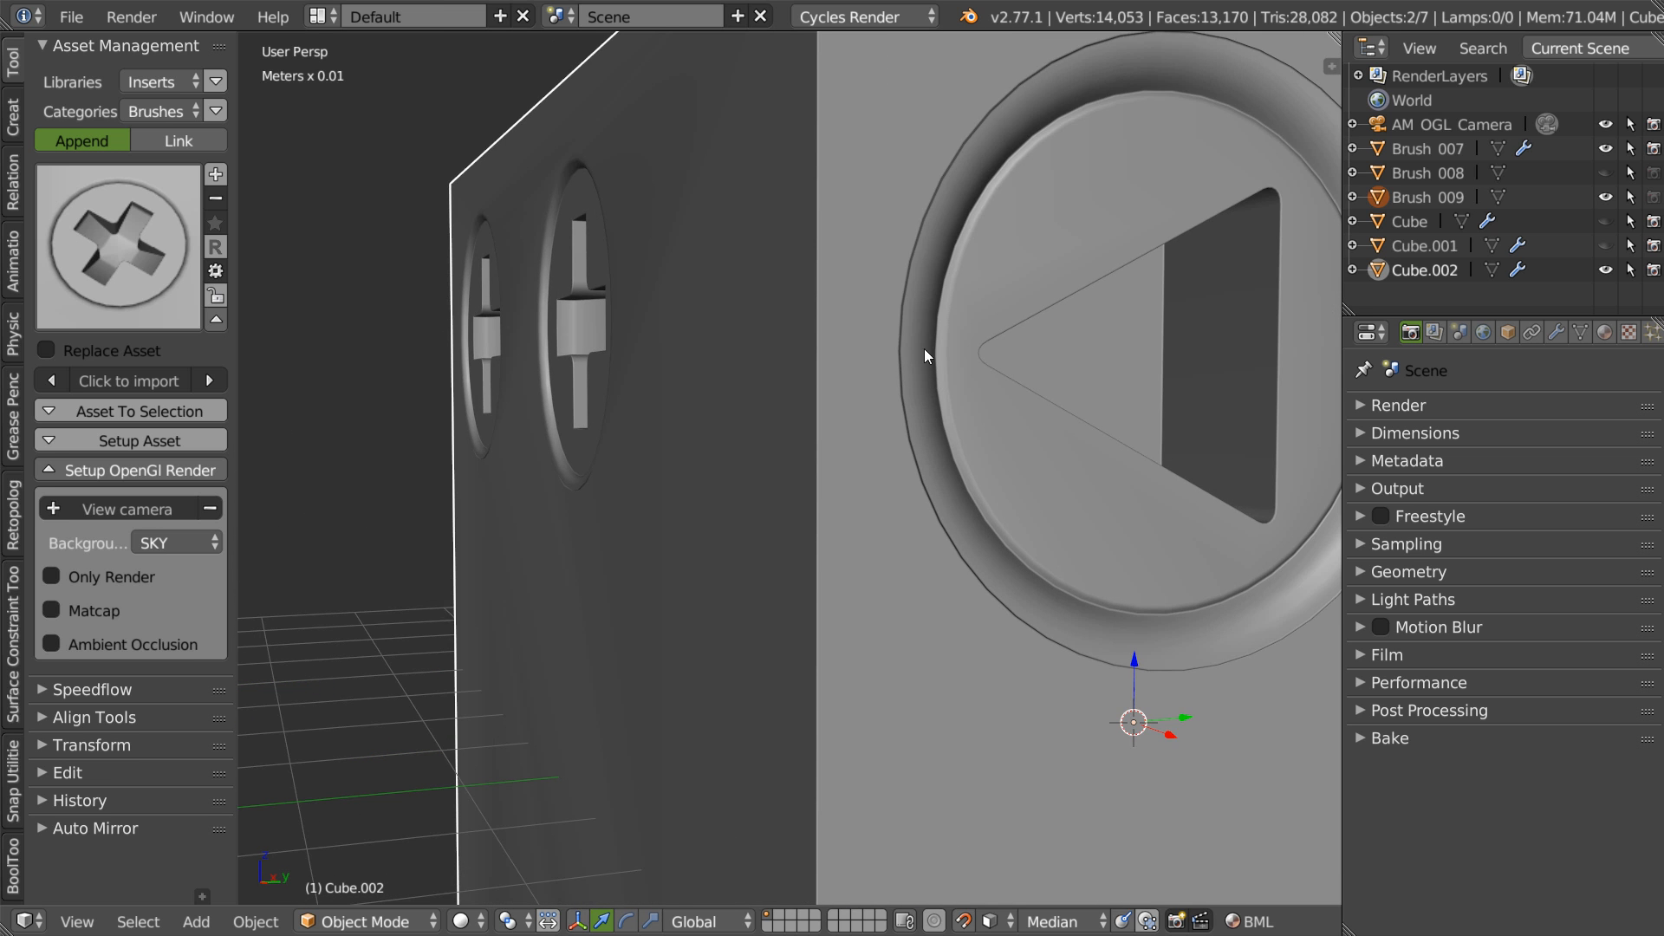
pyautogui.press('Tab')
pyautogui.press('Tab')
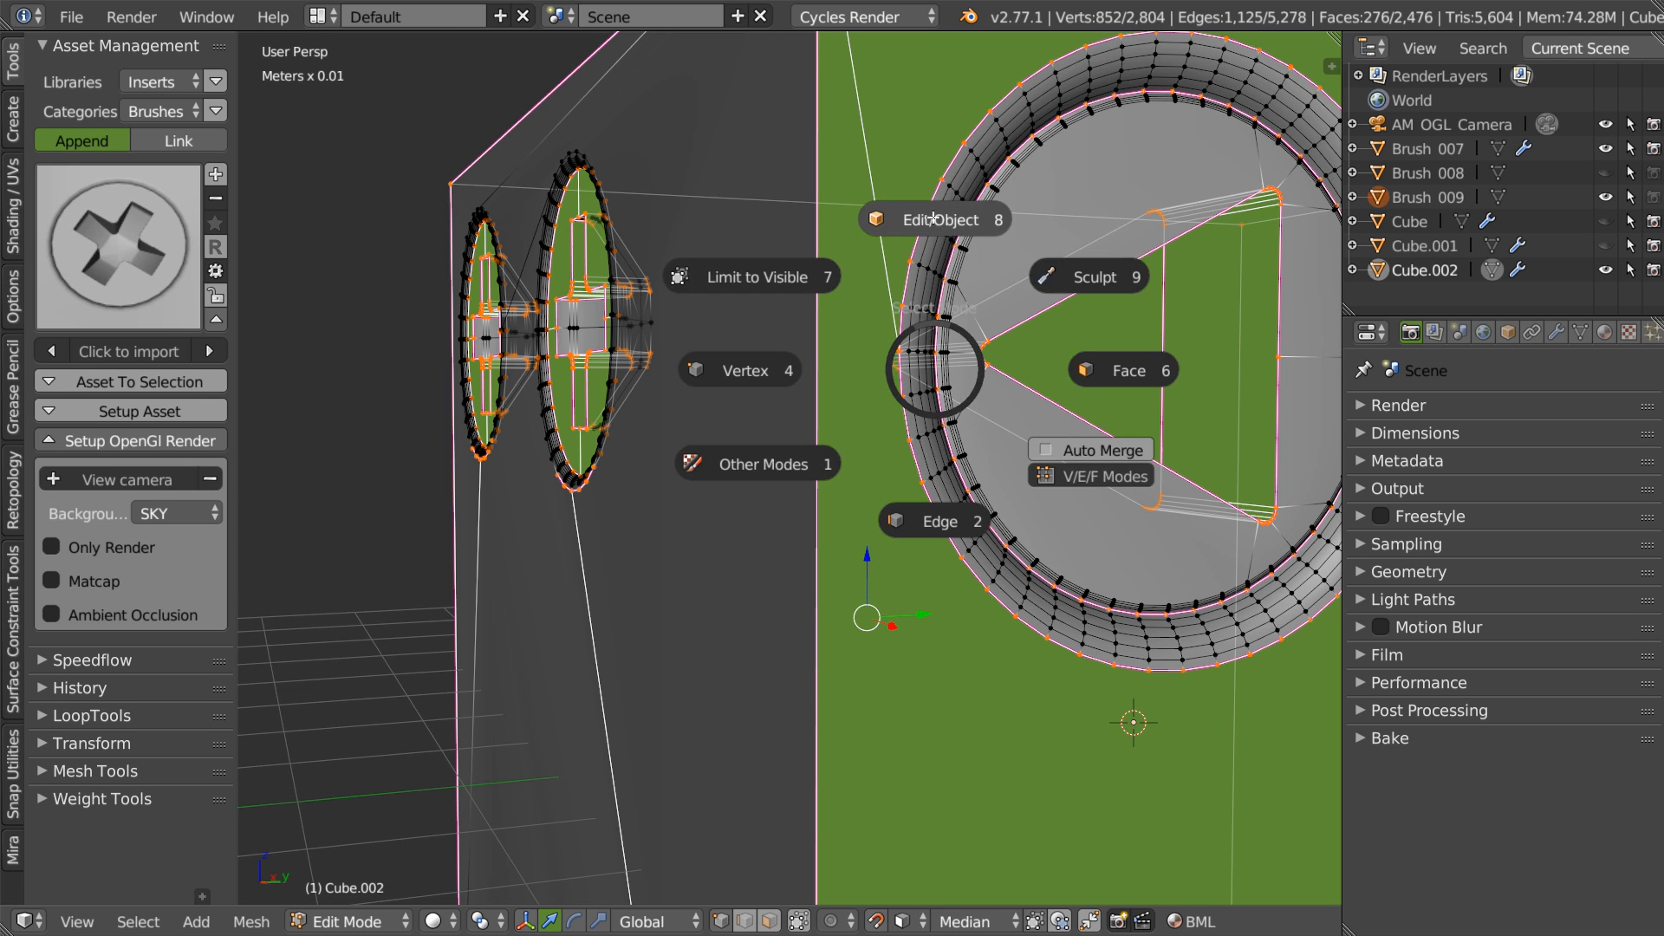
pyautogui.click(943, 222)
pyautogui.scroll(-7, 1129, 252)
pyautogui.keyDown('shift'); pyautogui.moveTo(1218, 268); pyautogui.dragTo(960, 293, button='middle'); pyautogui.keyUp('shift')
pyautogui.moveTo(960, 293); pyautogui.dragTo(957, 337, button='middle')
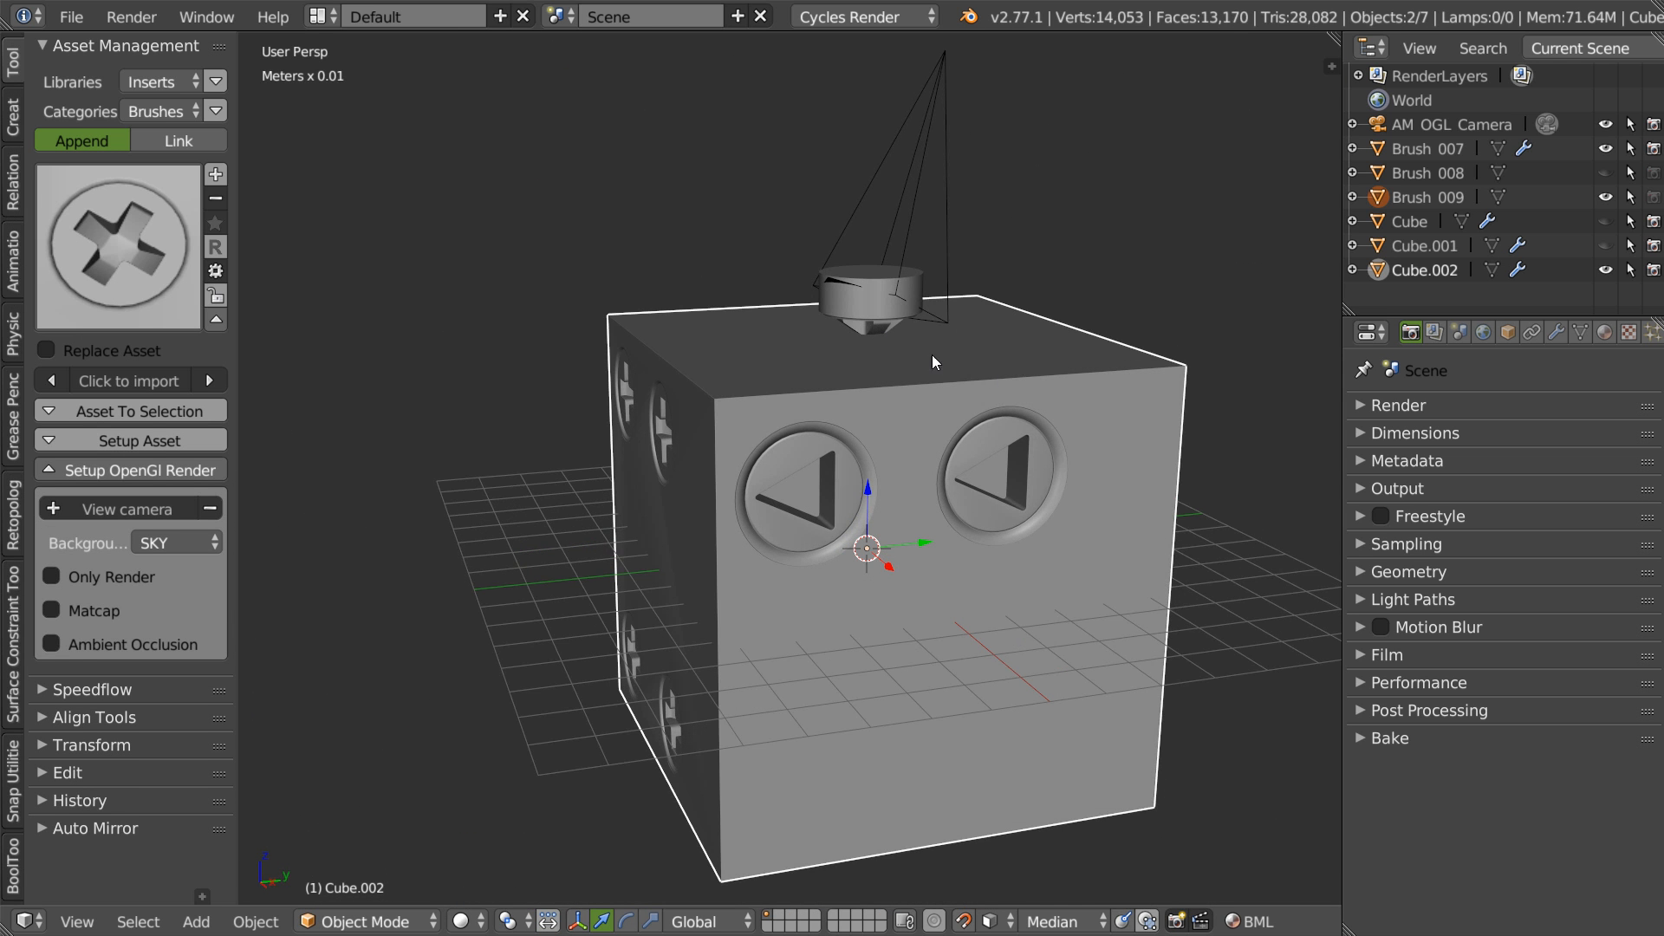
# - Duplicate Brush_007 and place the copy in the side face's lower-left corner, below the triangular recesses
pyautogui.rightClick(854, 322)
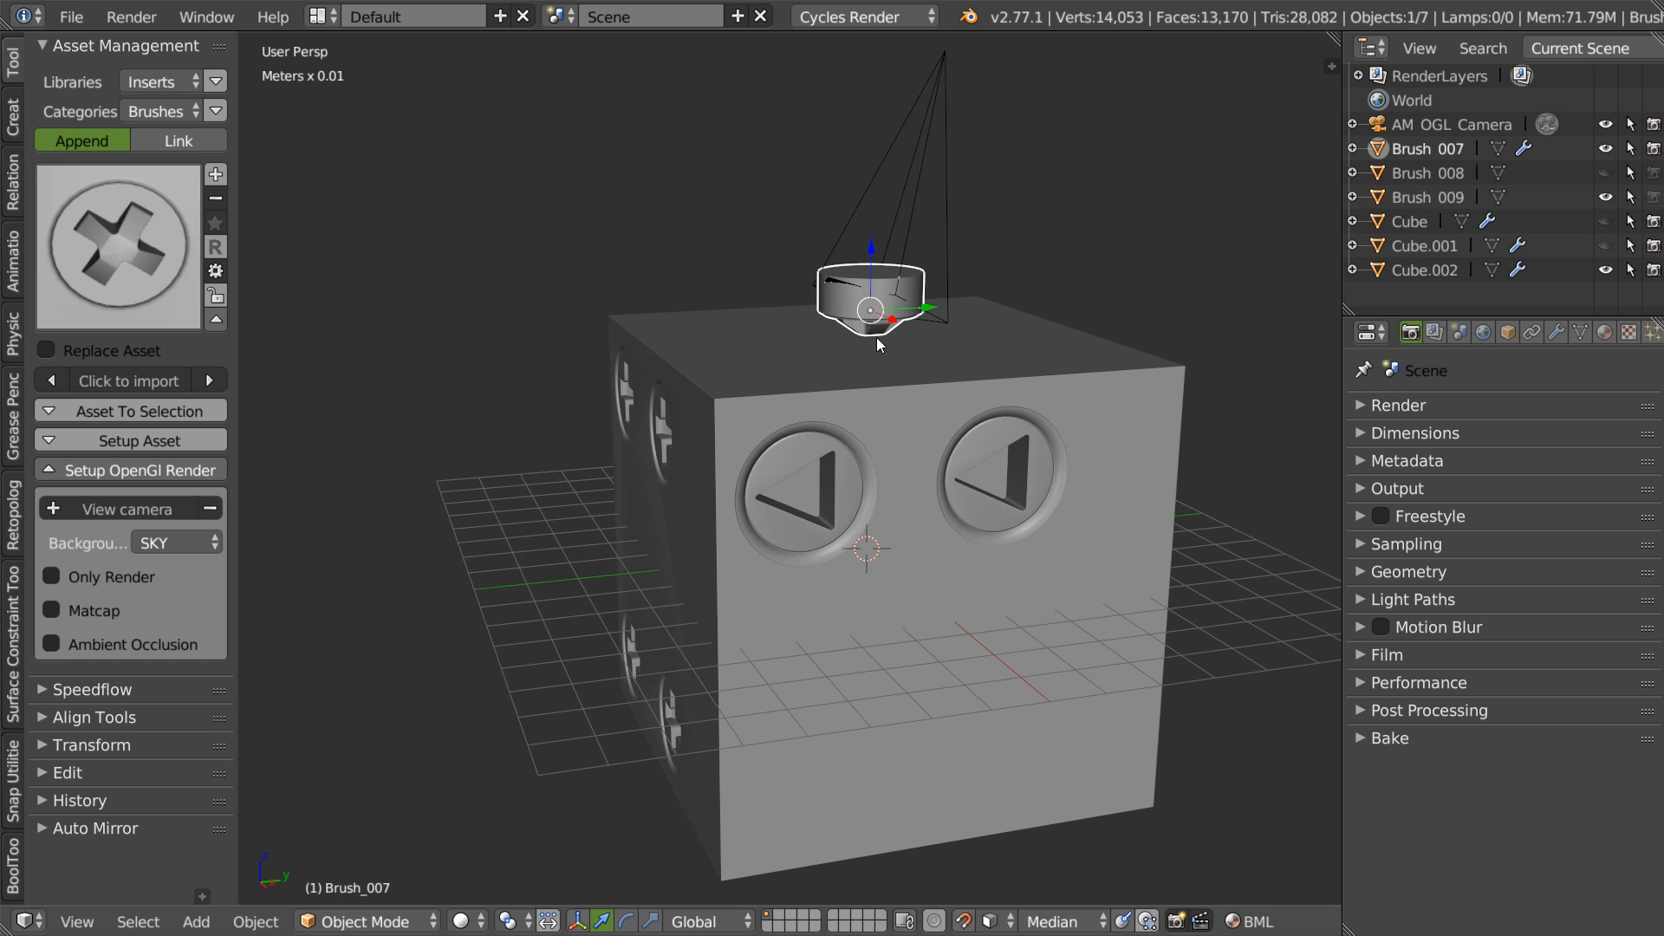
pyautogui.hotkey('shift', 'd')
pyautogui.press('z')
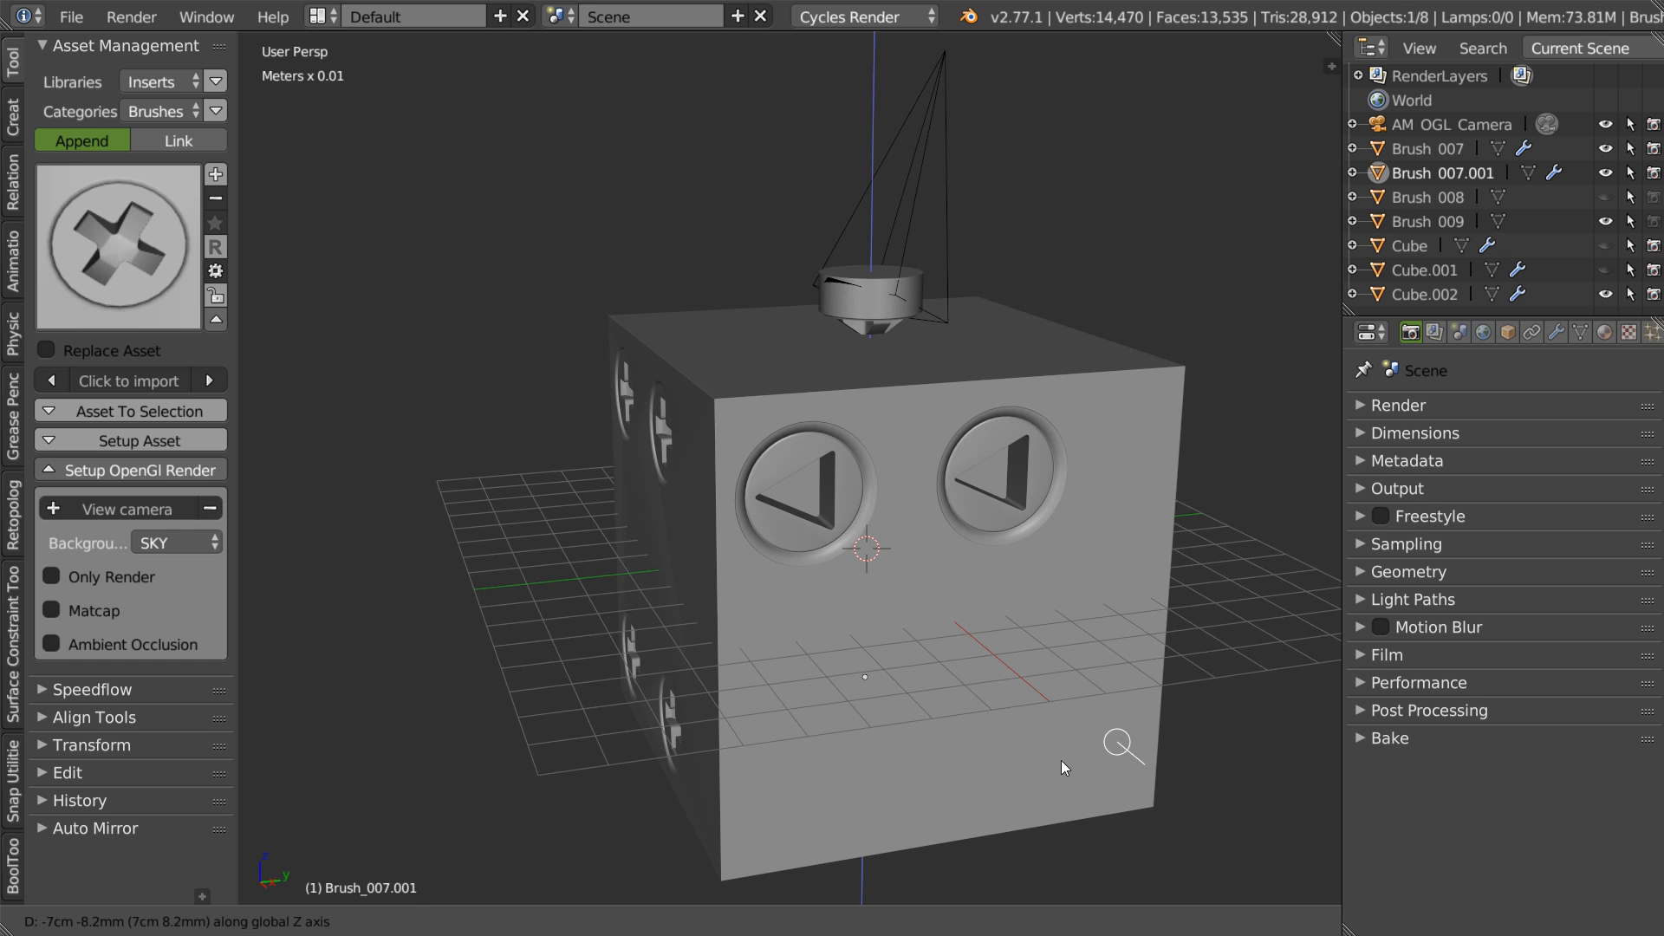
pyautogui.click(998, 688)
pyautogui.moveTo(999, 688); pyautogui.dragTo(896, 615, button='middle')
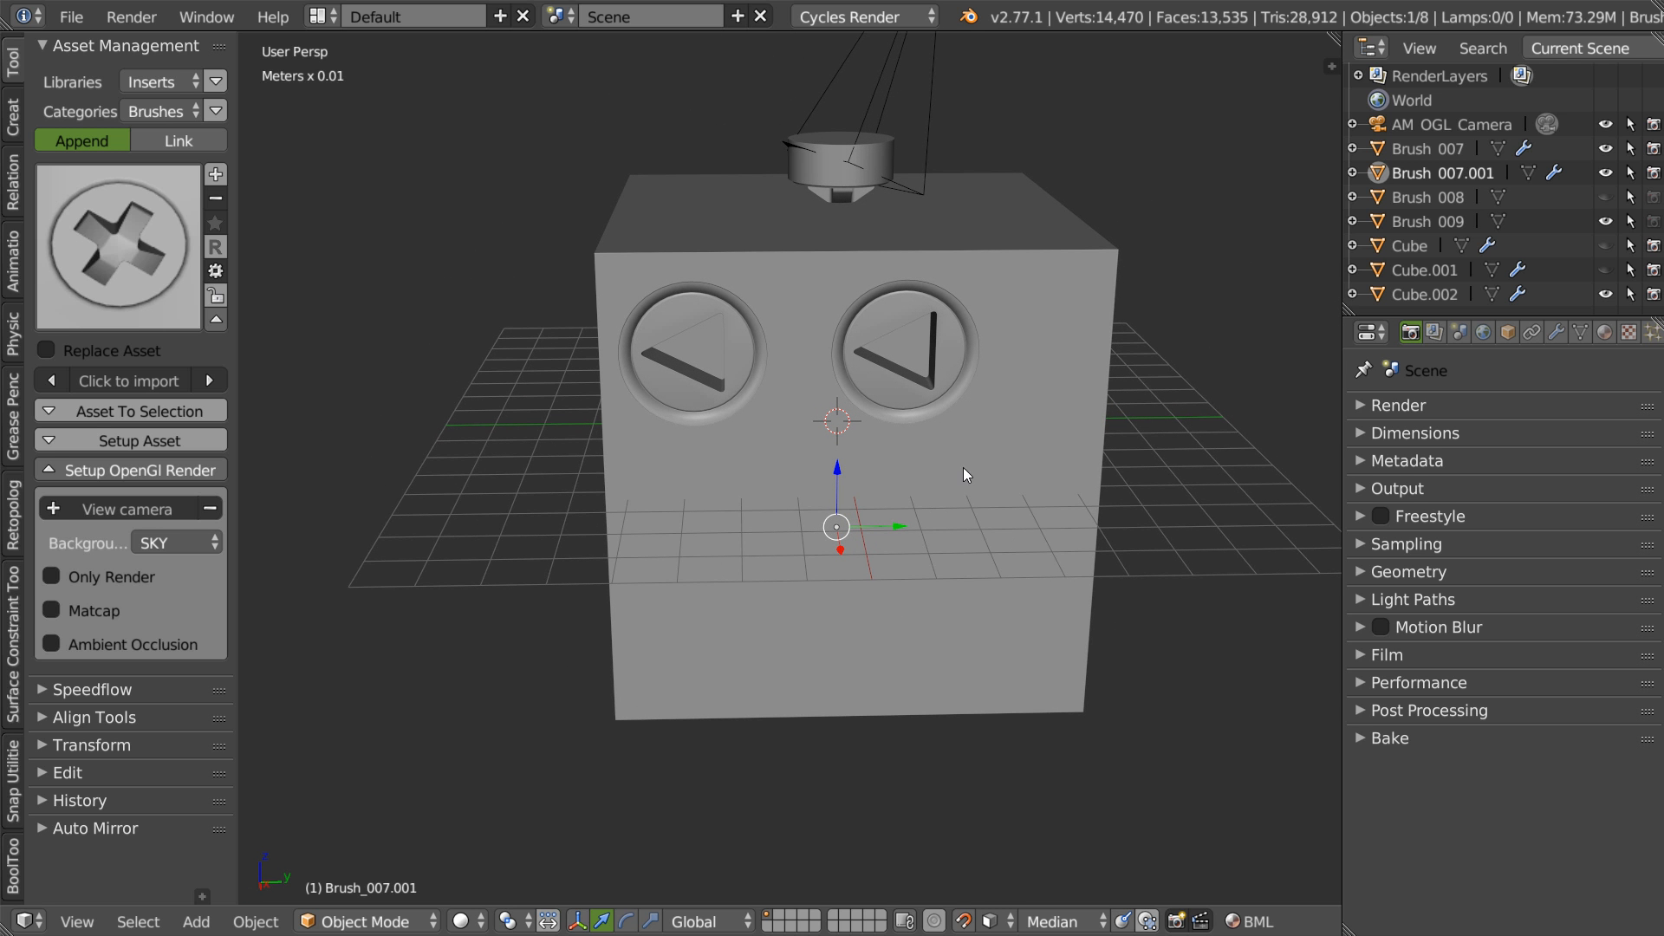
pyautogui.press('g')
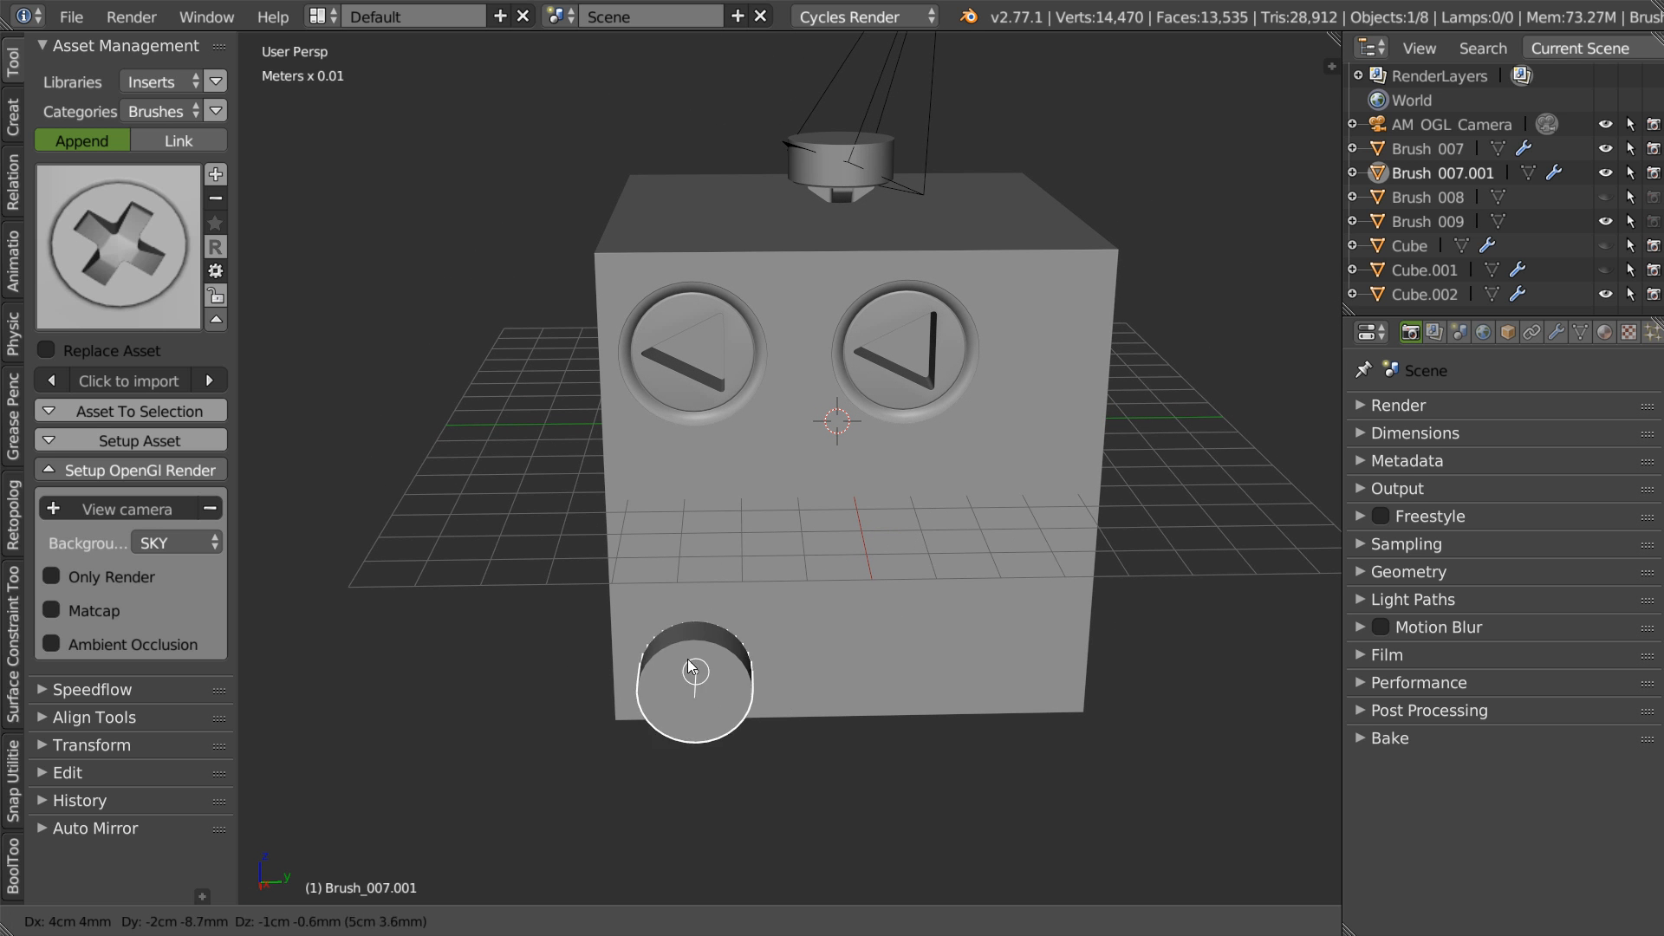
pyautogui.click(705, 631)
# - Subtract the duplicated brush from Cube.002 with a Speedflow Boolean difference and delete the cutter
pyautogui.keyDown('shift'); pyautogui.click(839, 652); pyautogui.keyUp('shift')
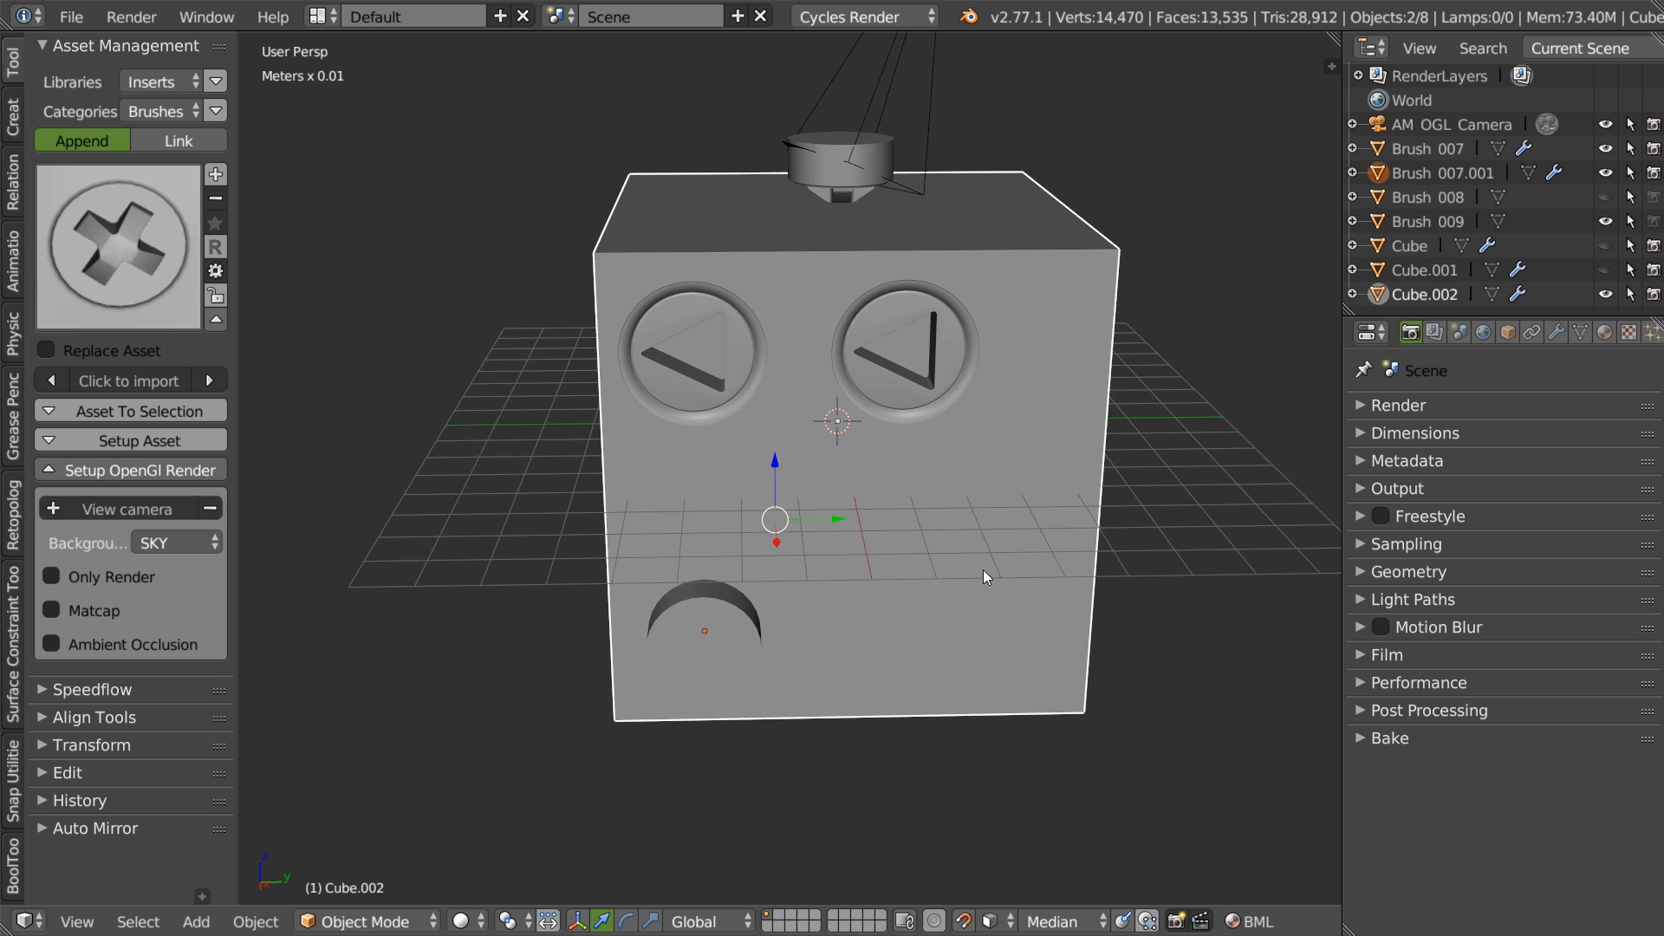
pyautogui.press('q')
pyautogui.click(1005, 559)
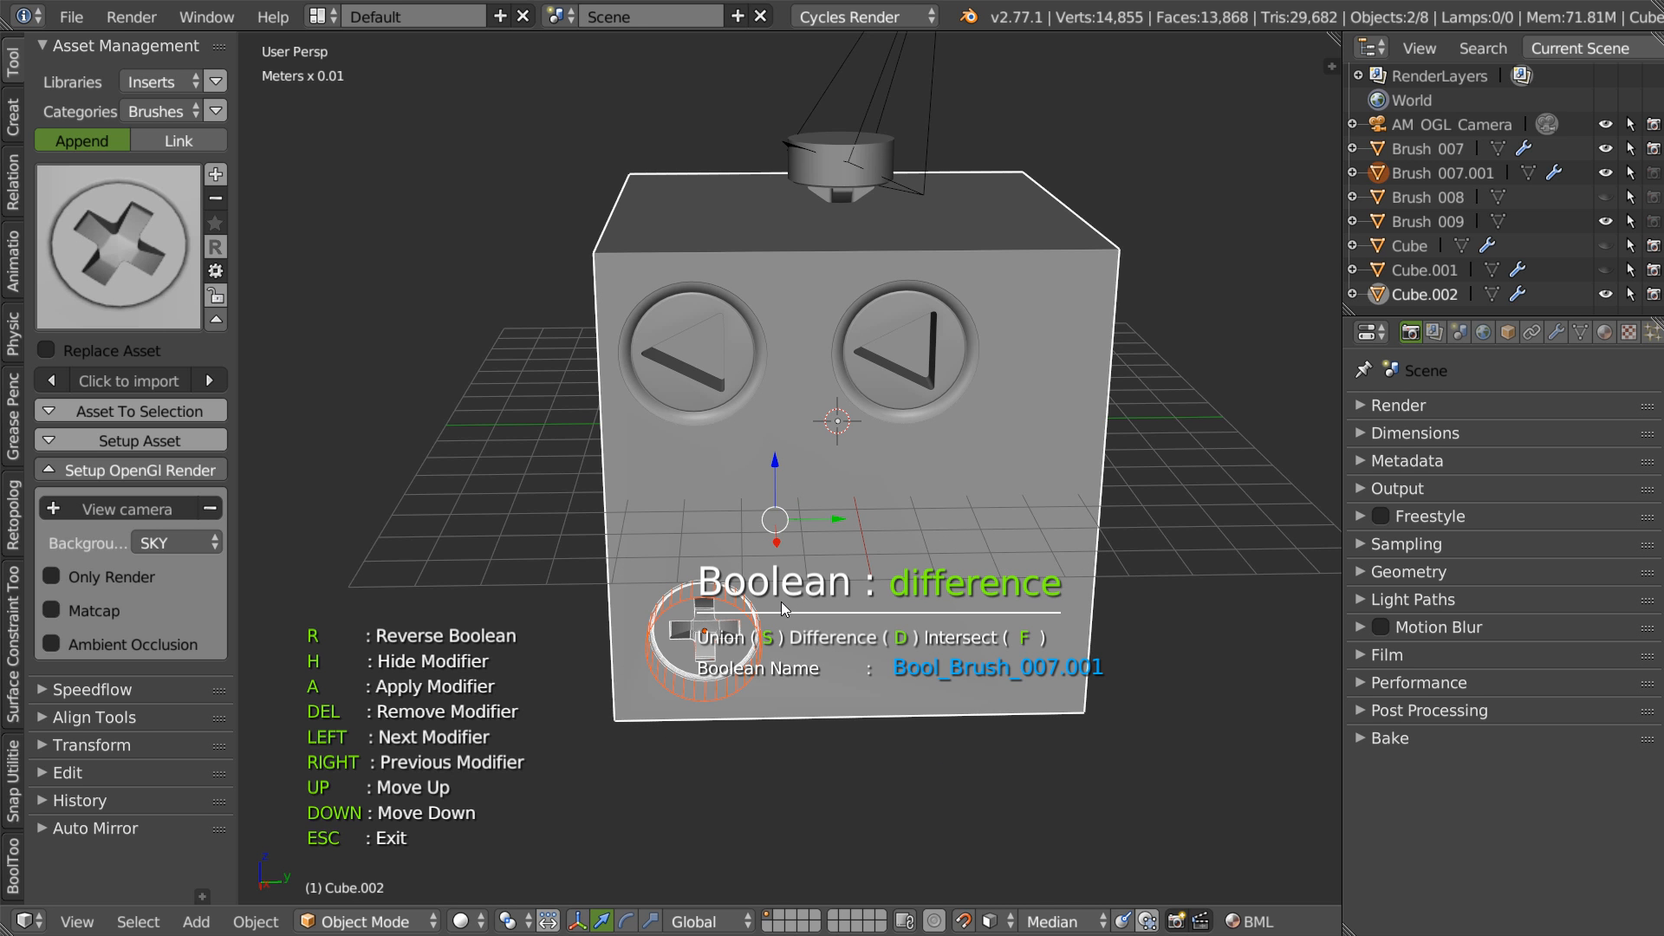
pyautogui.press('Escape')
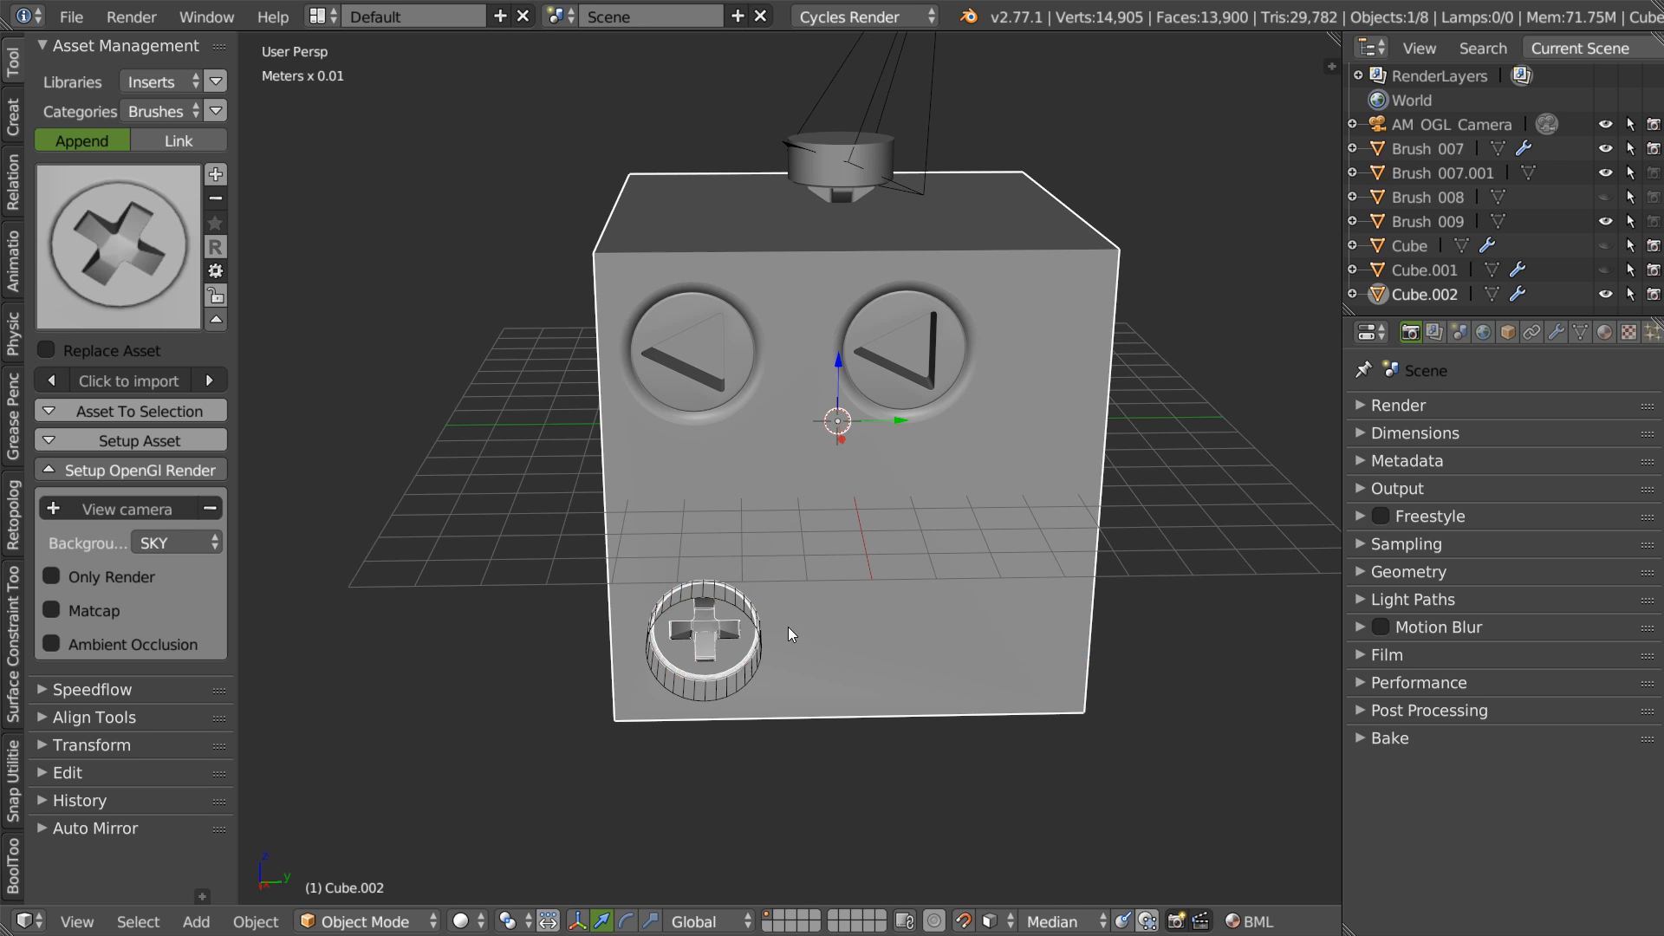
pyautogui.click(720, 696)
pyautogui.press('x')
pyautogui.click(724, 670)
pyautogui.moveTo(722, 663)
pyautogui.mouseDown(button='middle')
pyautogui.moveTo(897, 551)
pyautogui.moveTo(965, 466)
pyautogui.moveTo(895, 506)
pyautogui.mouseUp(button='middle')
pyautogui.scroll(3, 897, 551)
pyautogui.scroll(2, 966, 465)
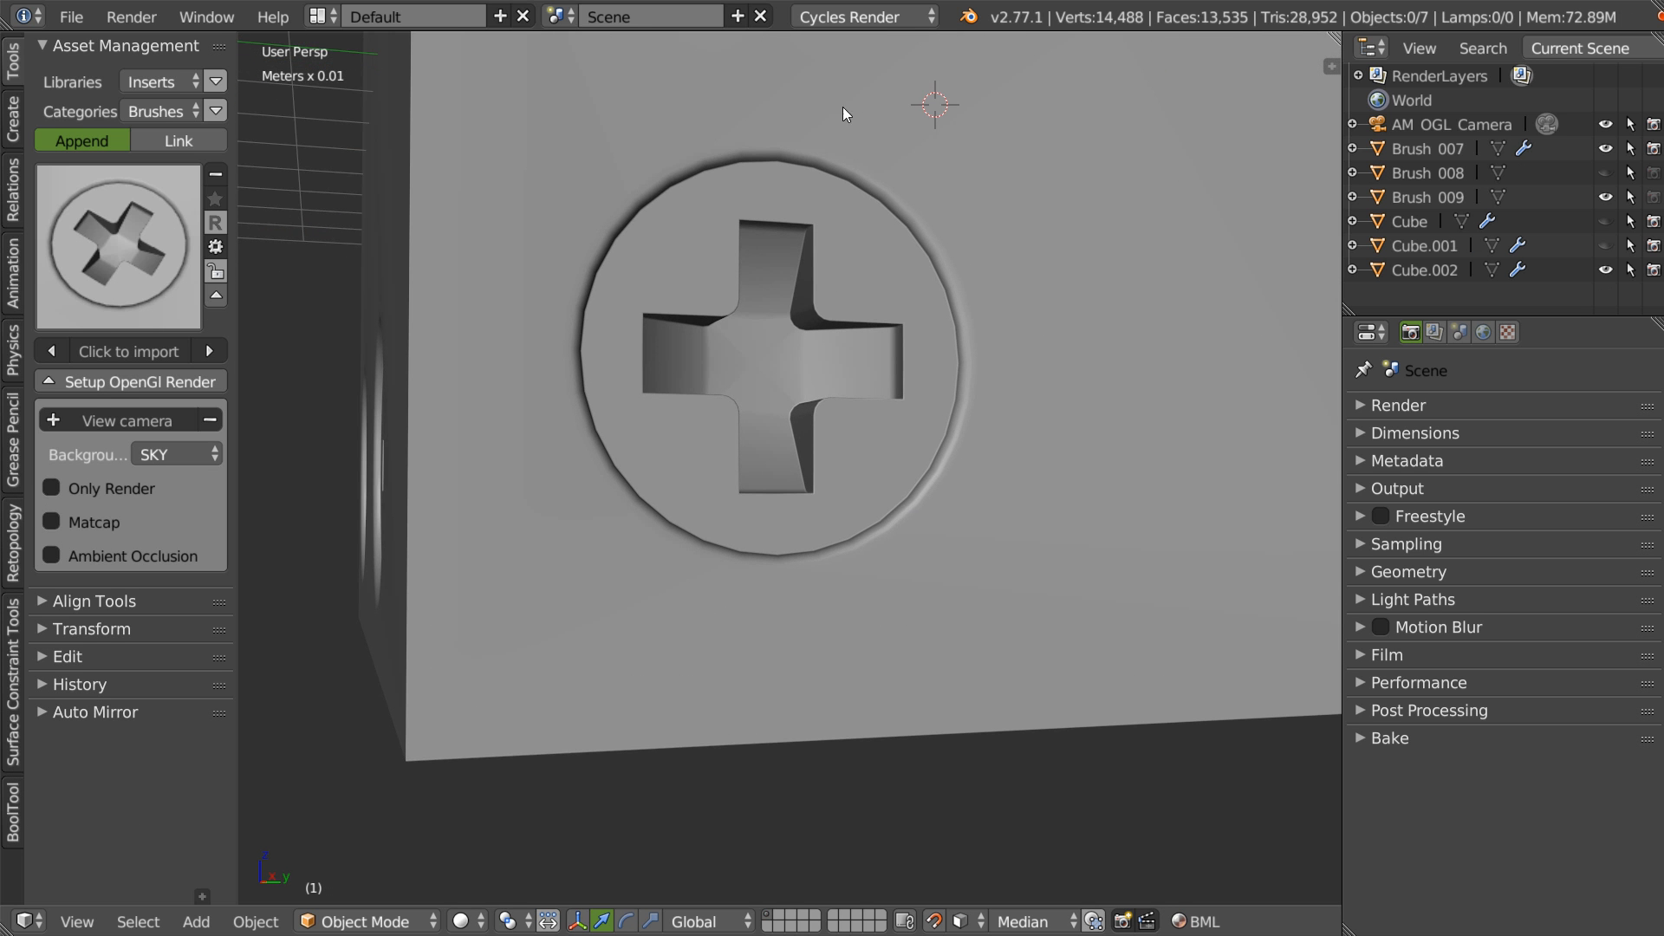
# - Delete Cube.002 with all its test recesses
pyautogui.scroll(-5, 831, 497)
pyautogui.moveTo(877, 471); pyautogui.dragTo(755, 543, button='middle')
pyautogui.rightClick(830, 574)
pyautogui.press('x')
pyautogui.click(780, 434)
pyautogui.scroll(2, 893, 385)
pyautogui.keyDown('shift'); pyautogui.moveTo(892, 385); pyautogui.dragTo(787, 576, button='middle'); pyautogui.keyUp('shift')
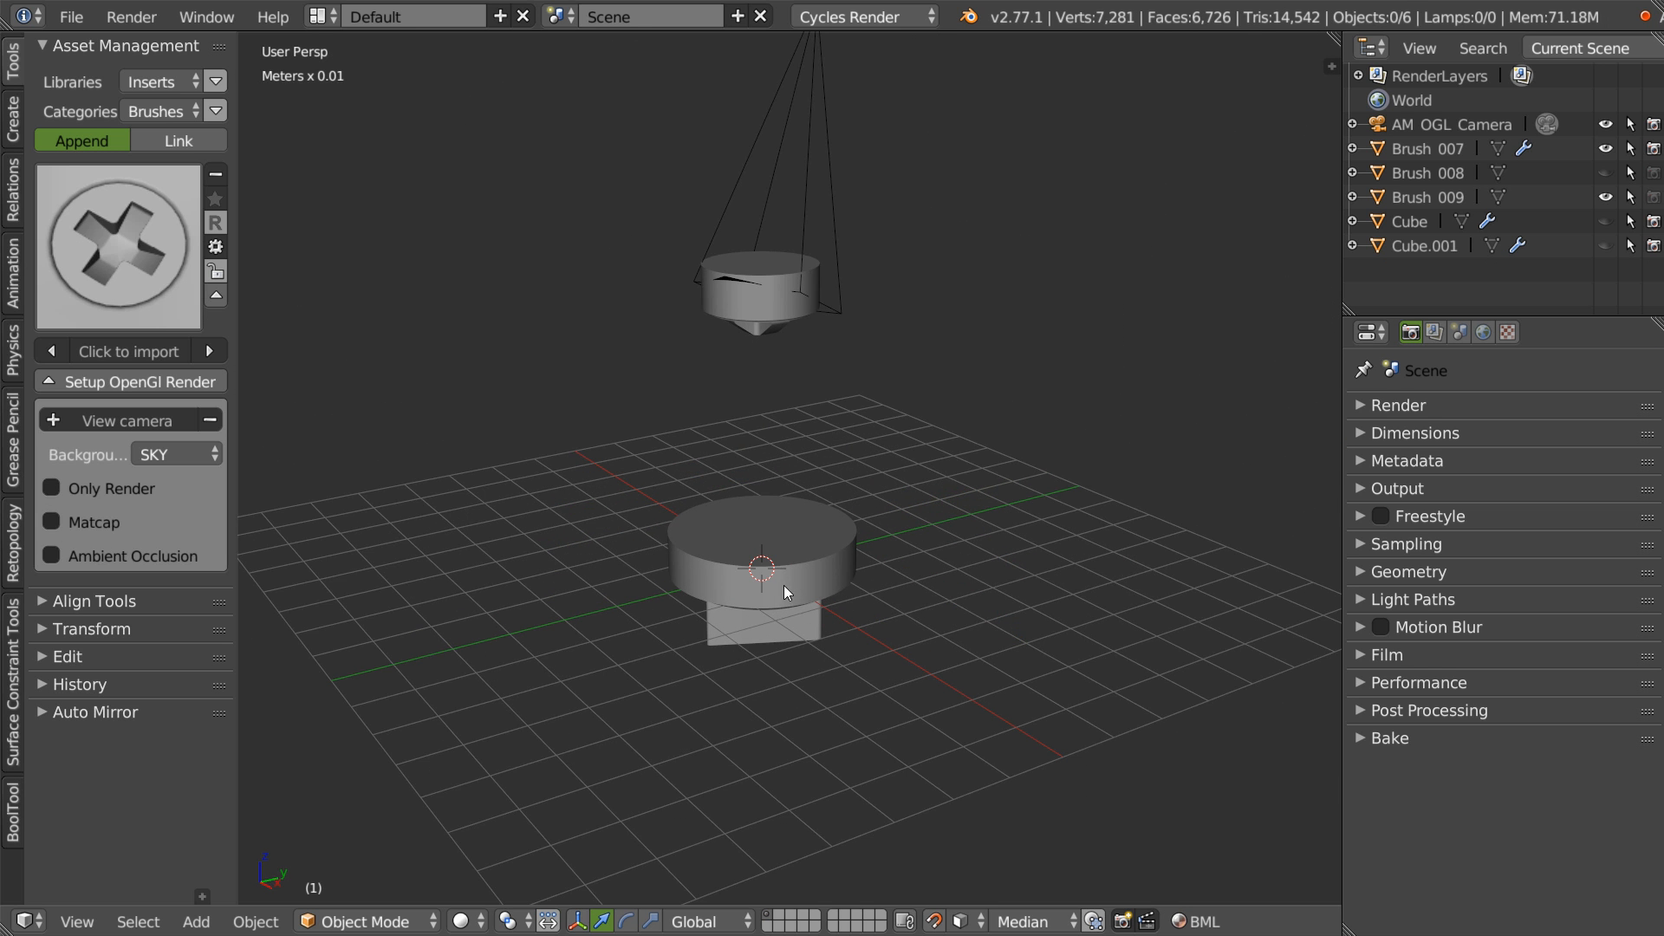
# - Delete the Brush_007 and Brush_009 objects from the scene
pyautogui.rightClick(763, 363)
pyautogui.press('x')
pyautogui.click(748, 427)
pyautogui.rightClick(783, 554)
pyautogui.press('x')
pyautogui.click(766, 575)
# - Reload the start-up file and set the Asset Management library to Inserts
pyautogui.rightClick(791, 325)
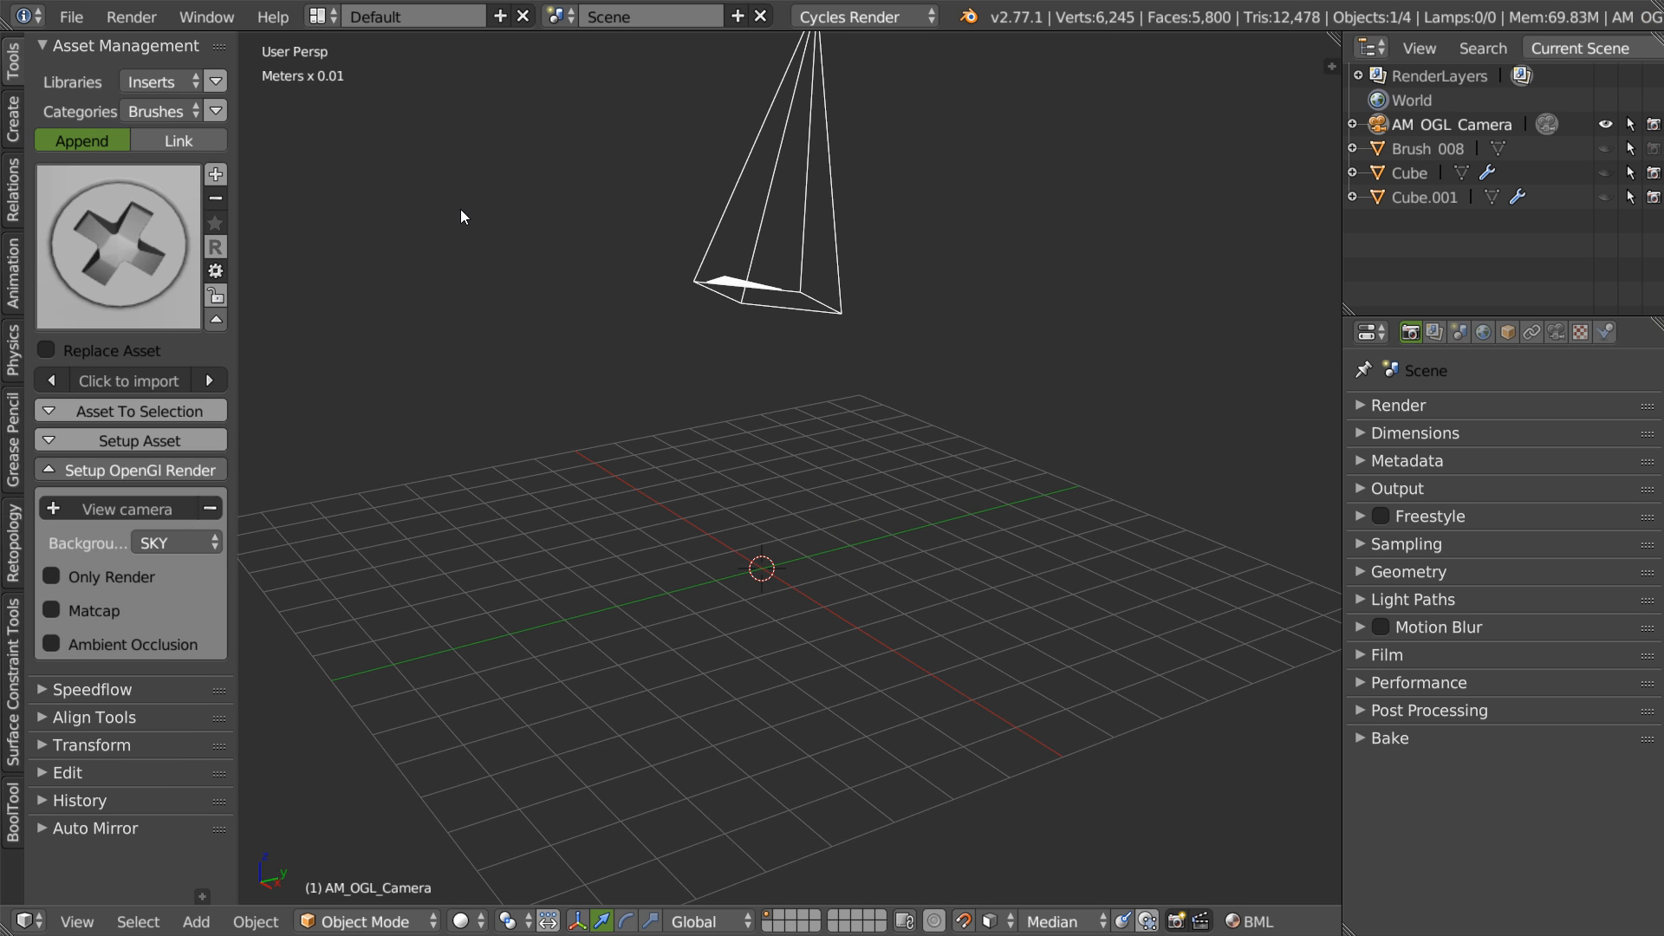
pyautogui.click(71, 16)
pyautogui.click(117, 76)
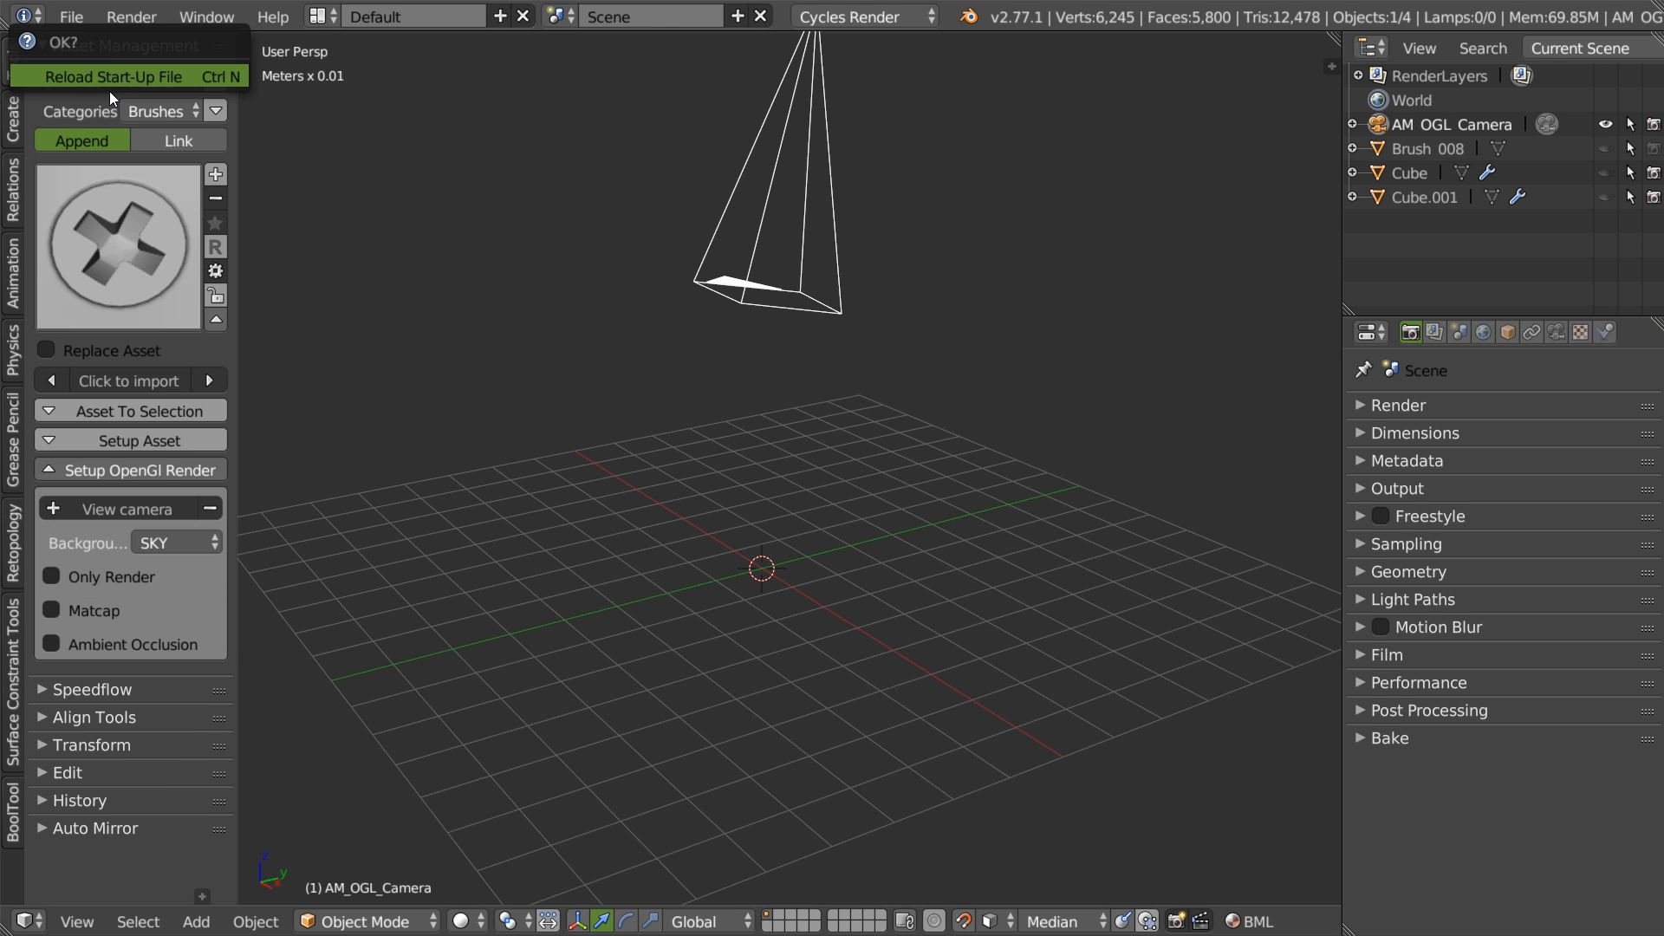
pyautogui.click(112, 77)
pyautogui.click(159, 91)
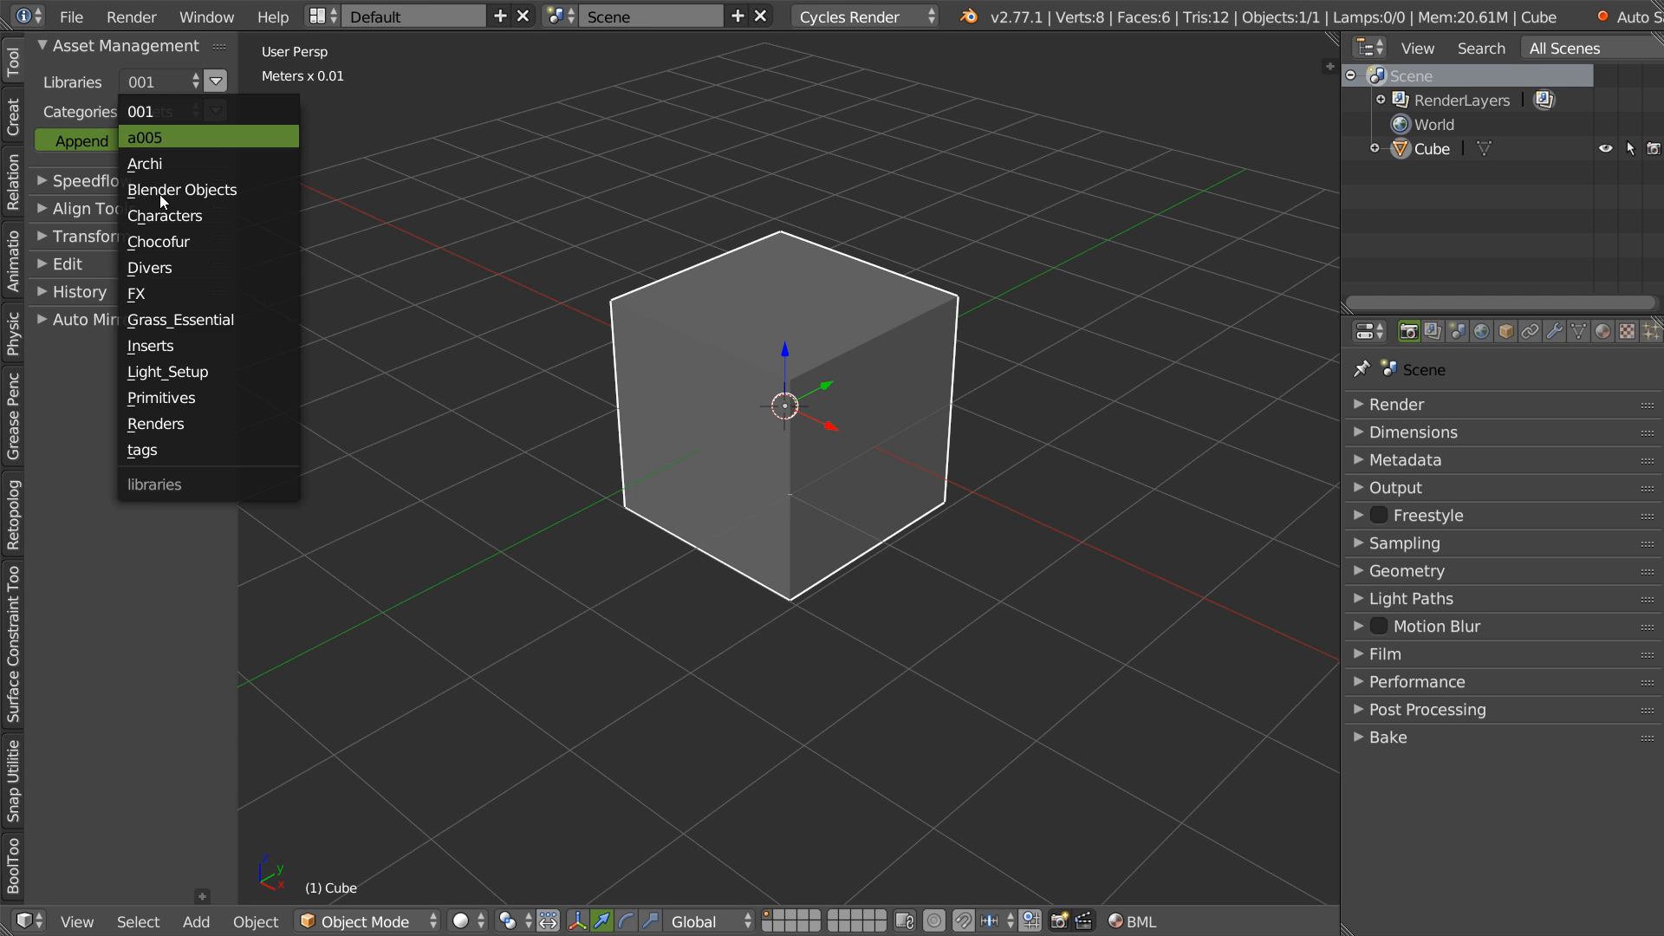
pyautogui.click(170, 344)
pyautogui.click(138, 104)
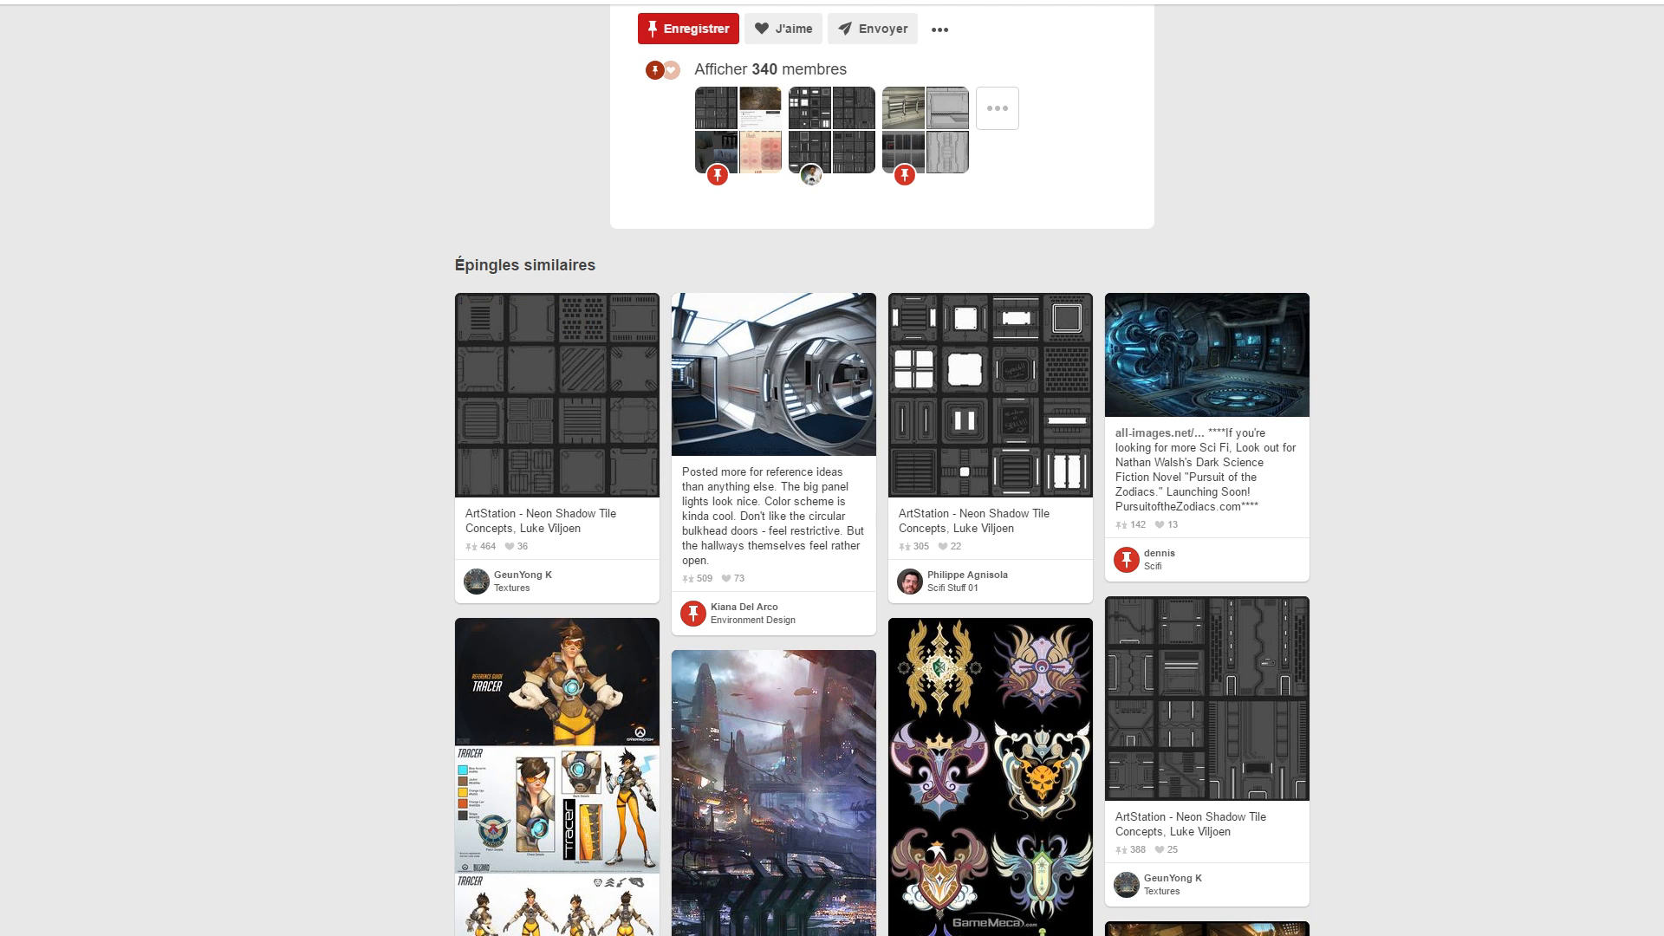
# - Switch to Pinterest and examine the Neon Shadow Tile Concepts pins and similar sci-fi panel references
pyautogui.scroll(-5, 1263, 491)
pyautogui.scroll(13, 1360, 60)
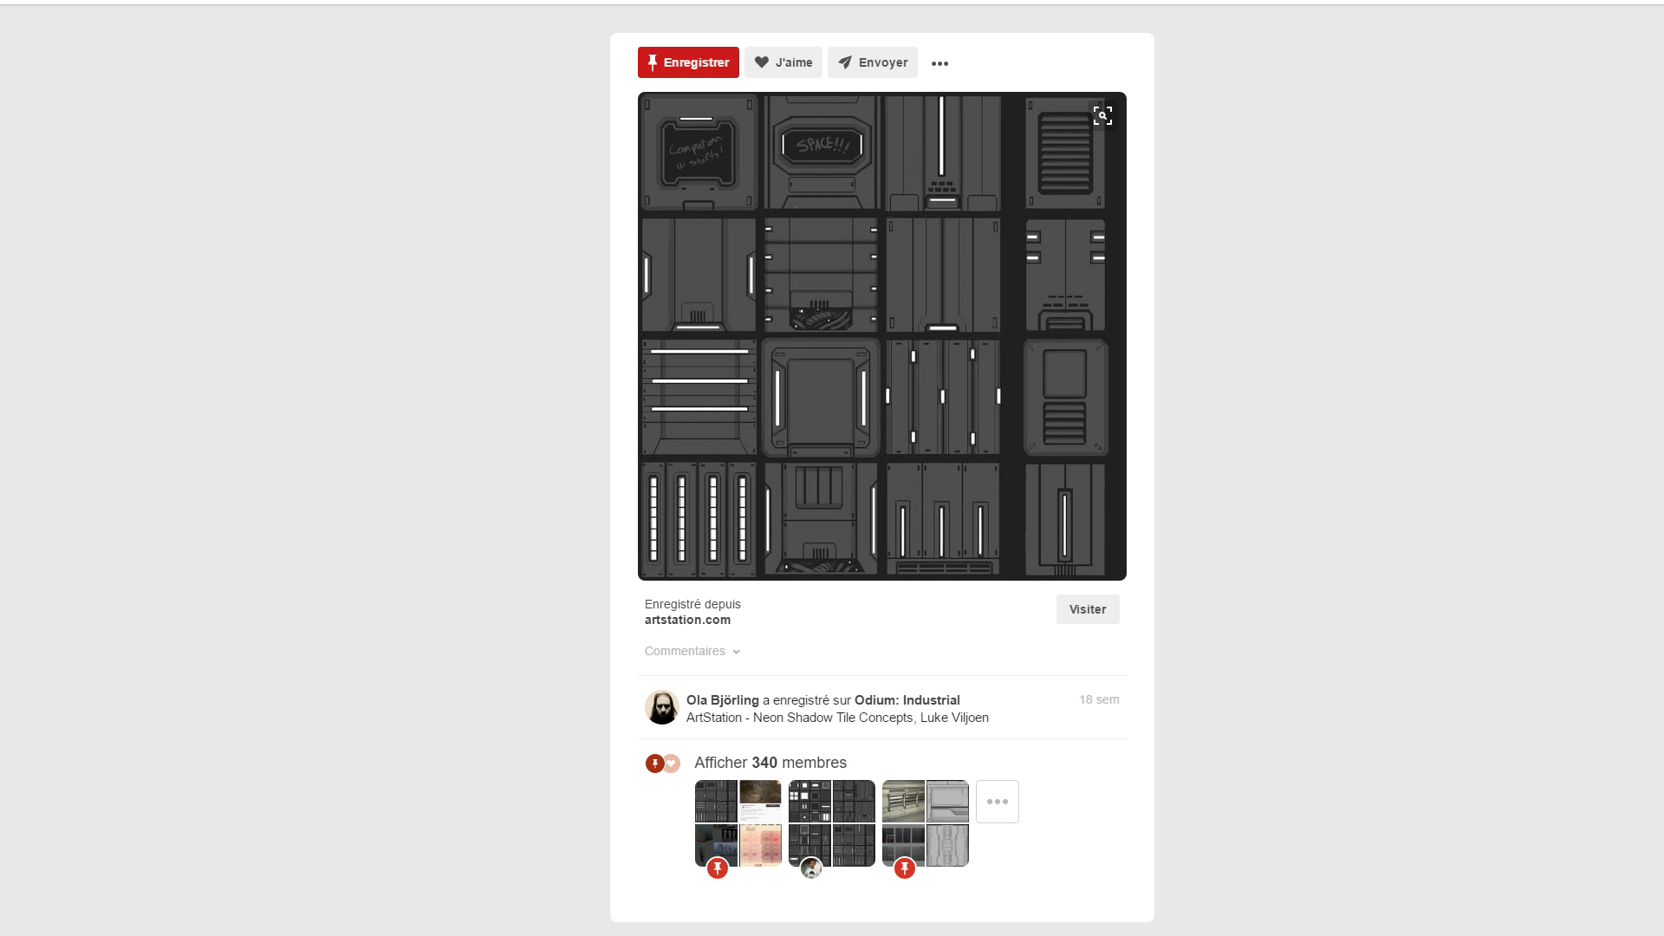
pyautogui.hotkey('ctrl', 'Tab')
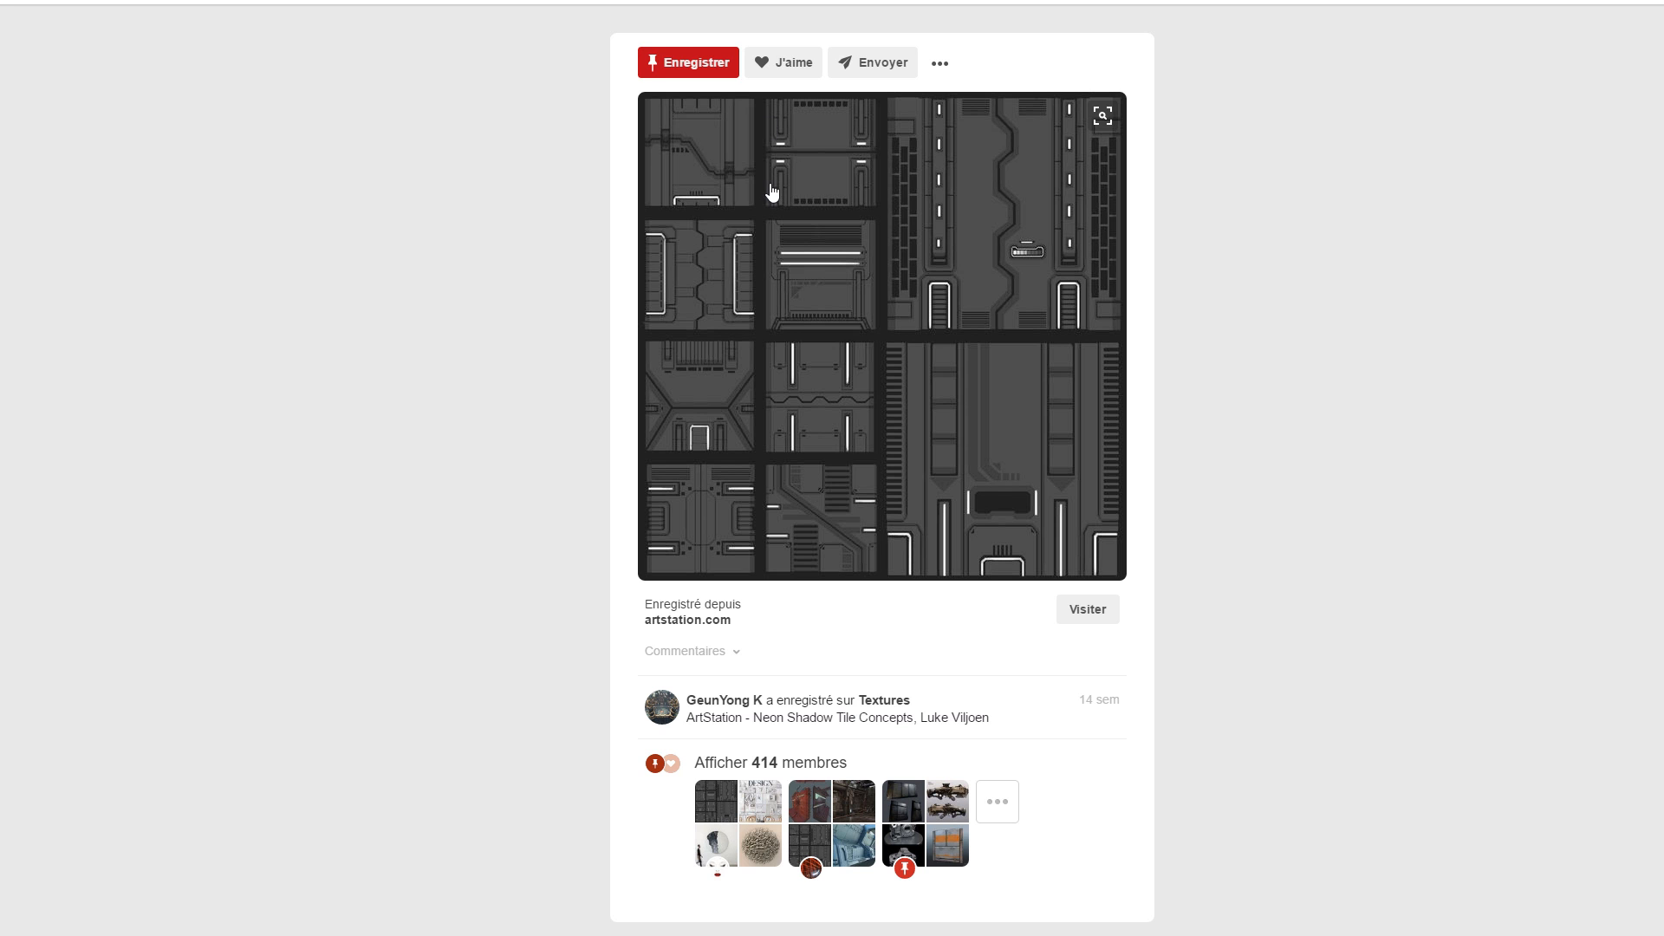
pyautogui.scroll(-4, 706, 587)
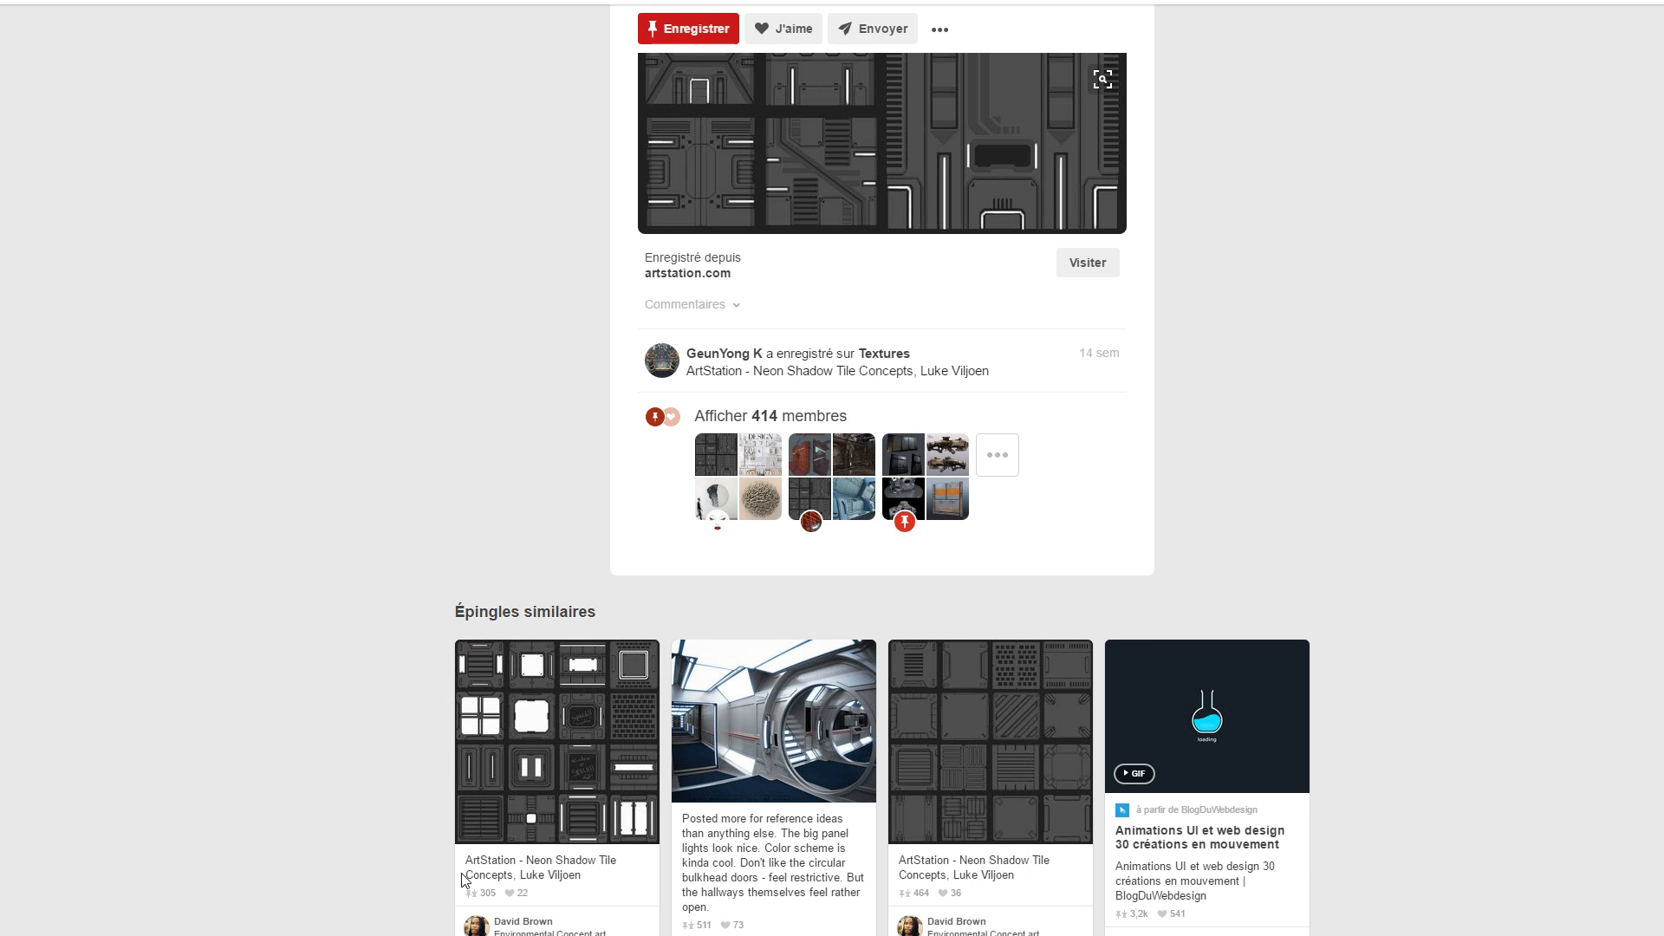
pyautogui.moveTo(499, 793)
pyautogui.scroll(-4, 446, 641)
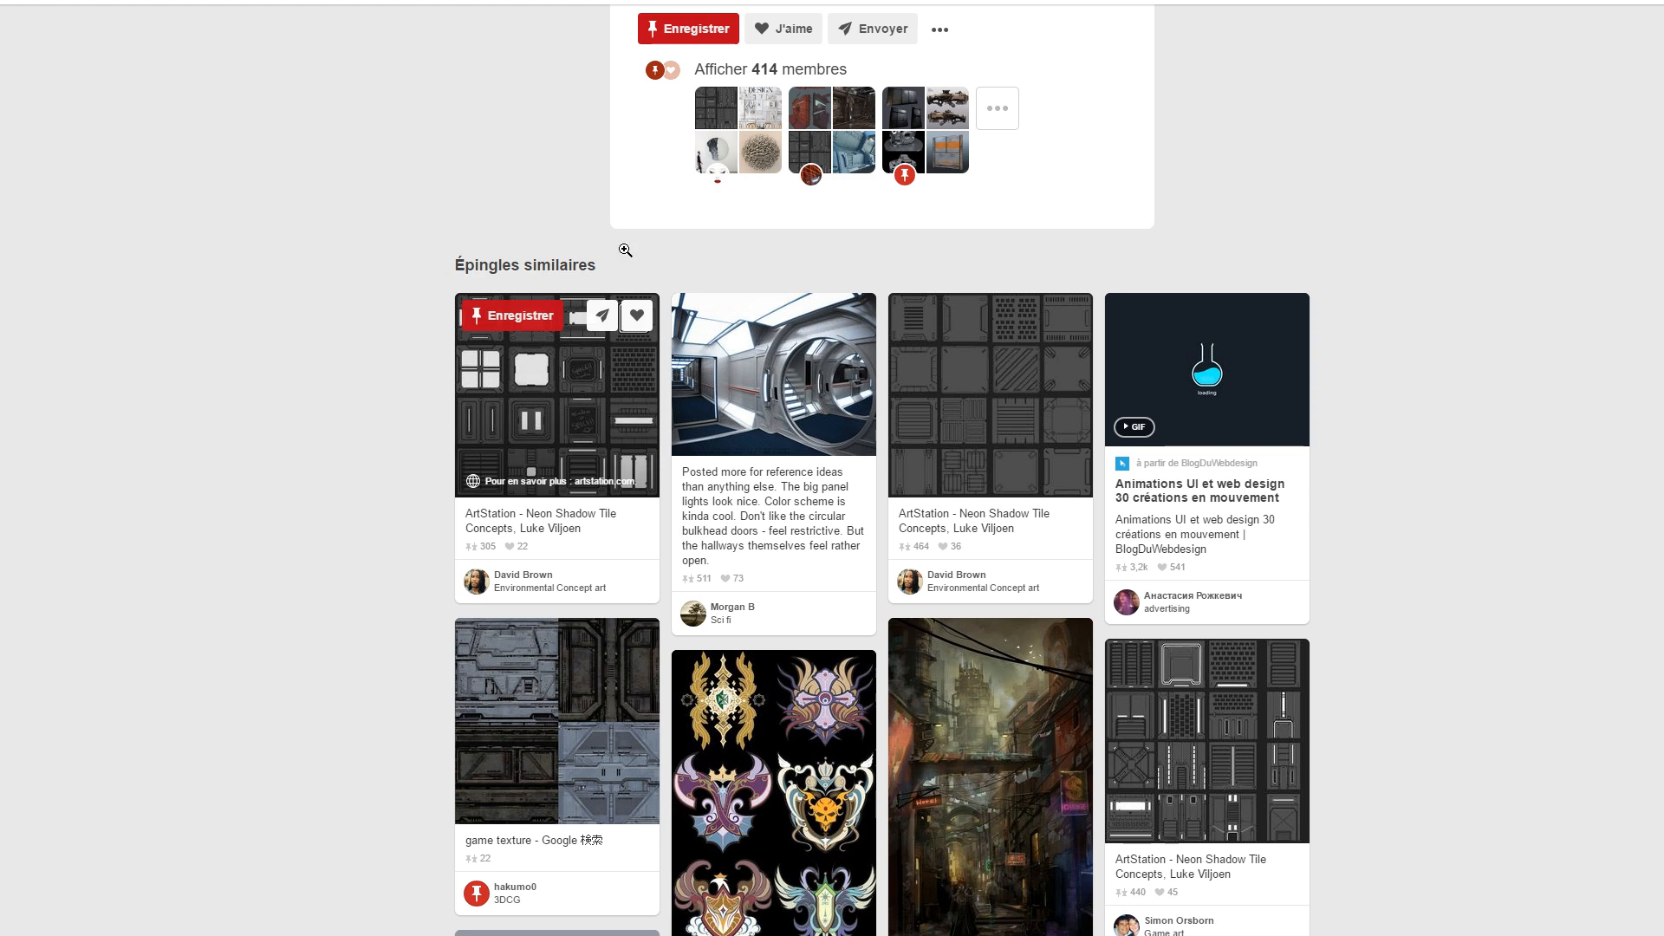
# - Examine the Neon Shadow Tile Concepts pins and the Futuristic Floor Textures pin as sci-fi panel references
pyautogui.hotkey('ctrl', 'Tab')
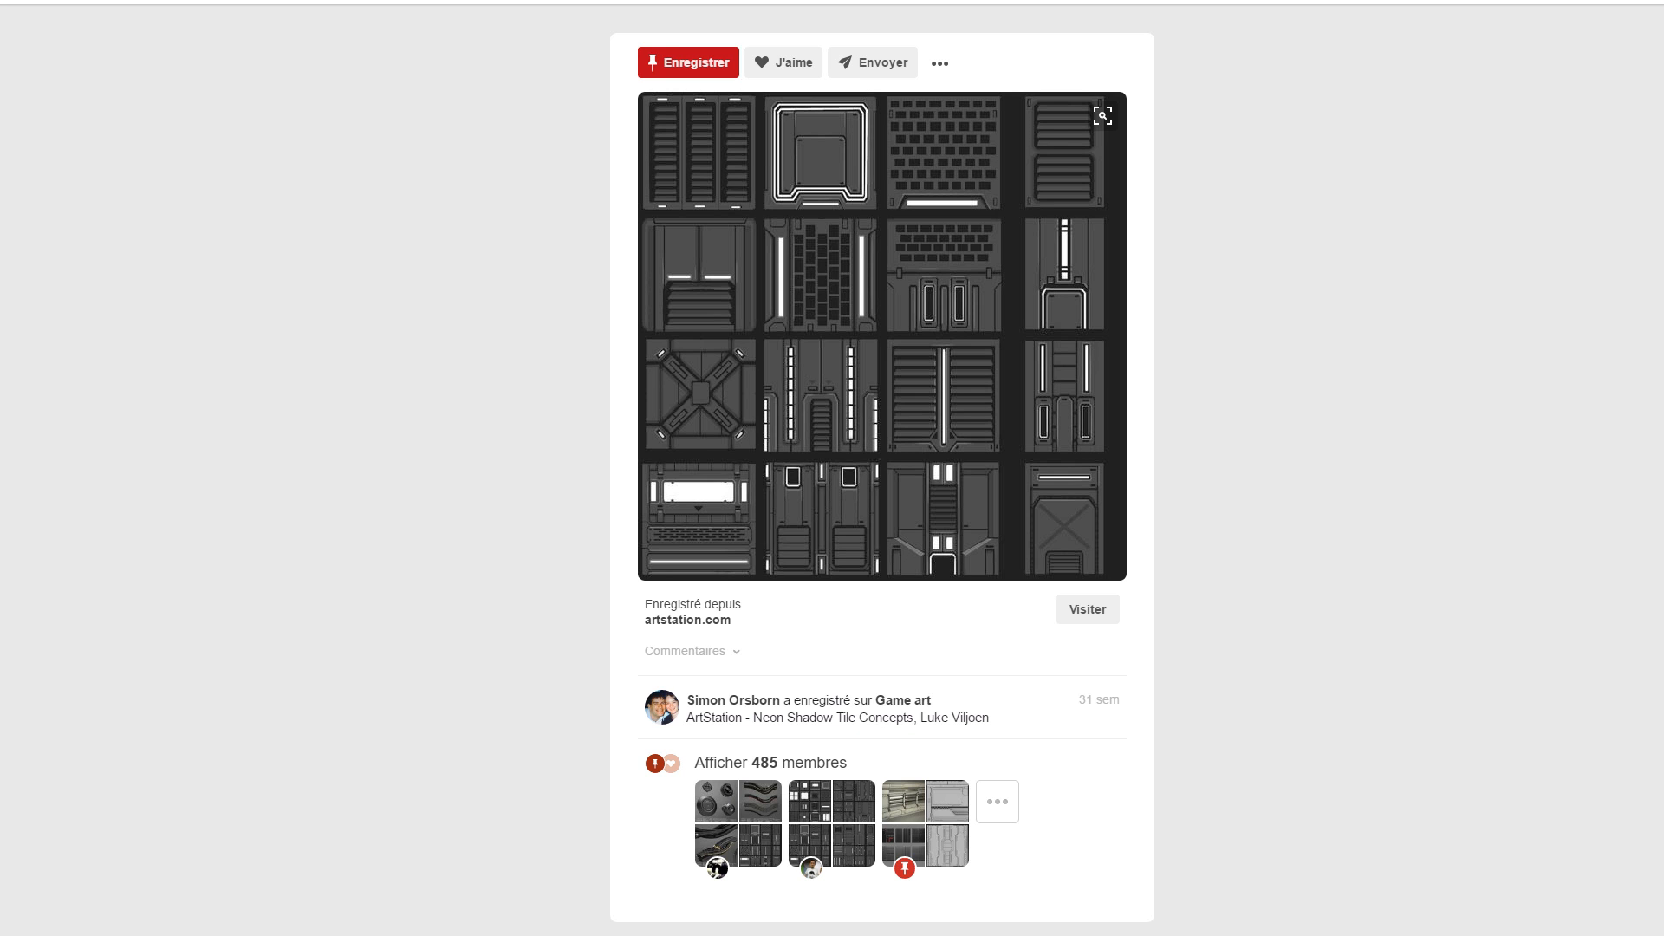
pyautogui.hotkey('ctrl', 'Tab')
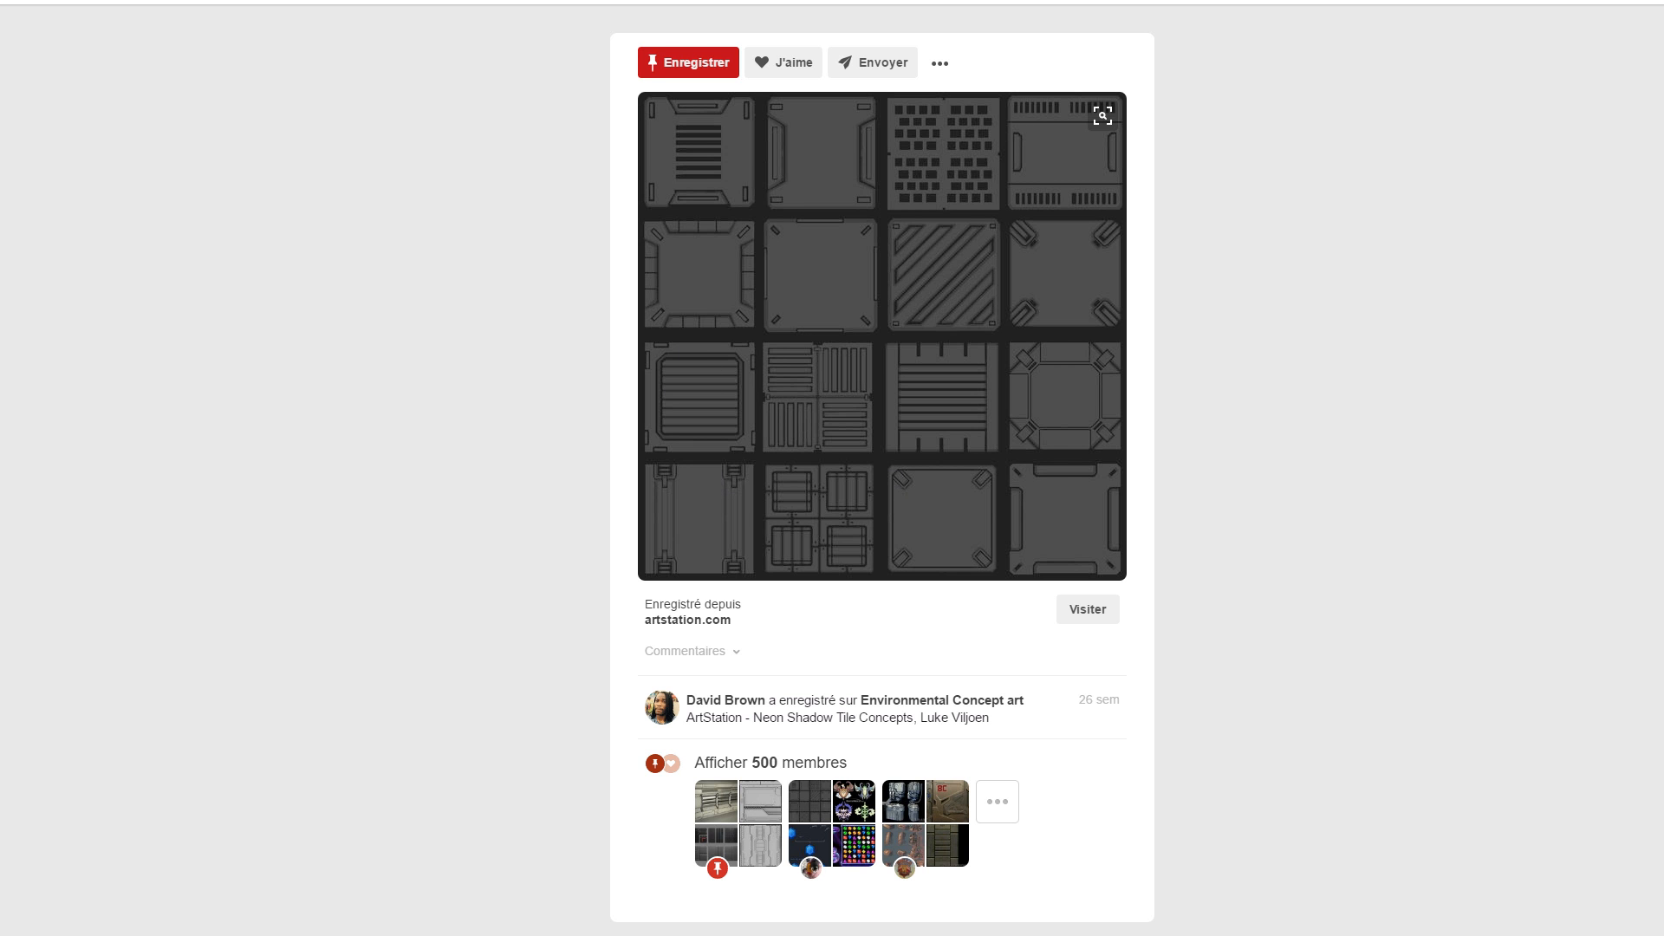
pyautogui.hotkey('ctrl', 'Tab')
pyautogui.hotkey('ctrl', 'shift', 'Tab')
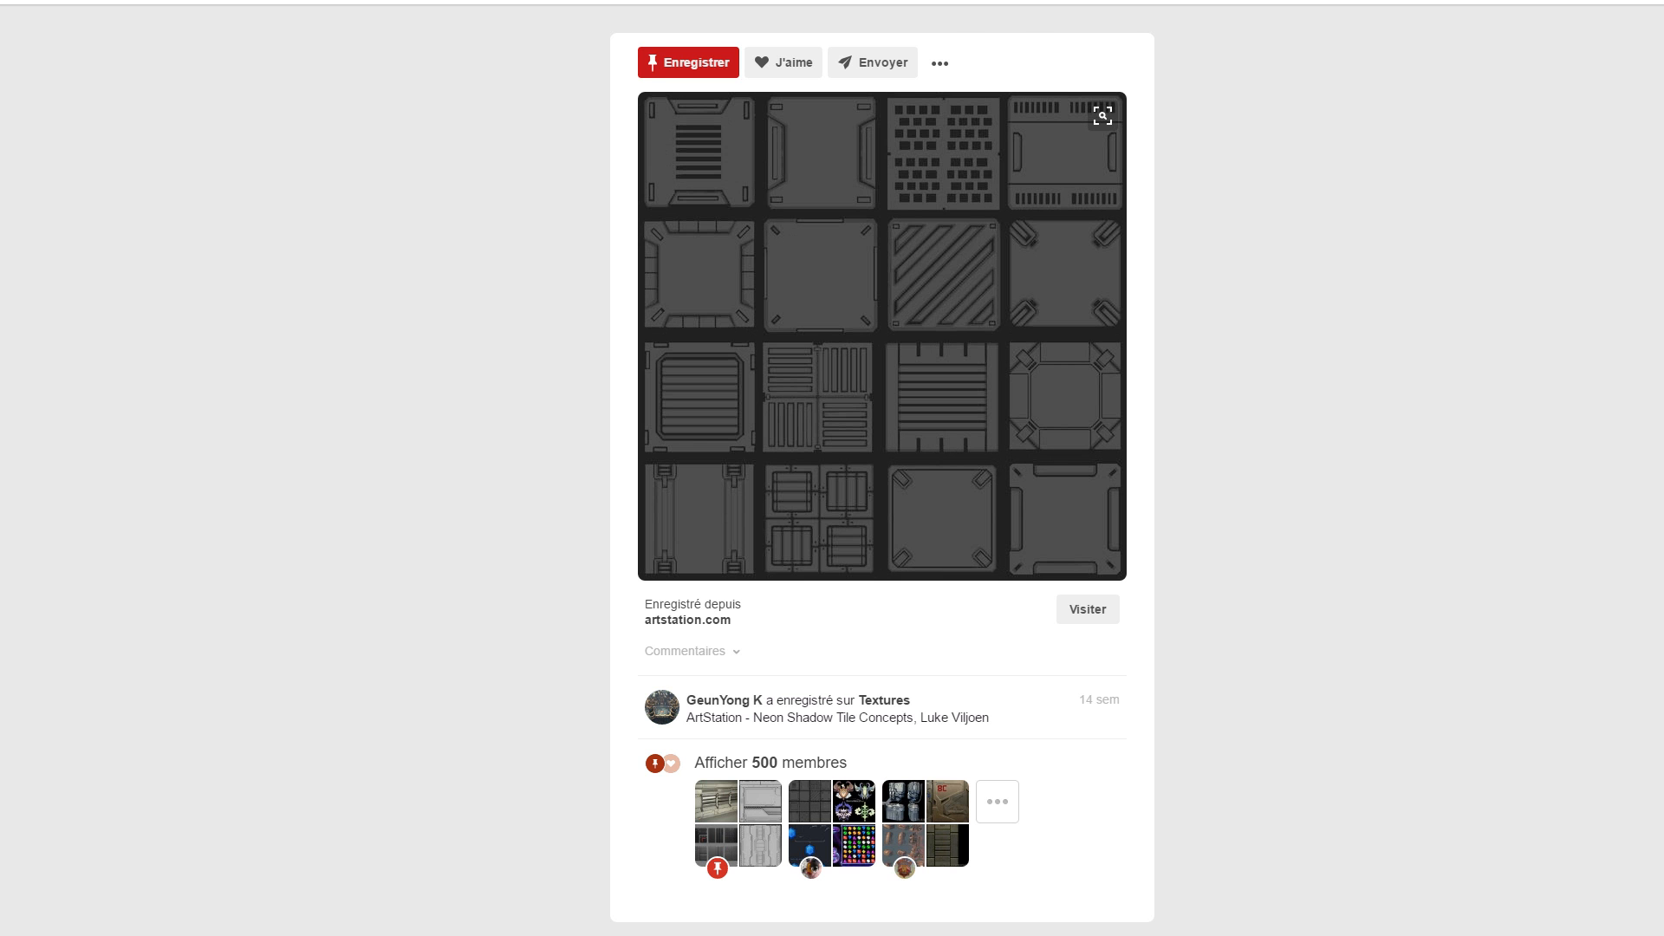
pyautogui.hotkey('ctrl', 'Tab')
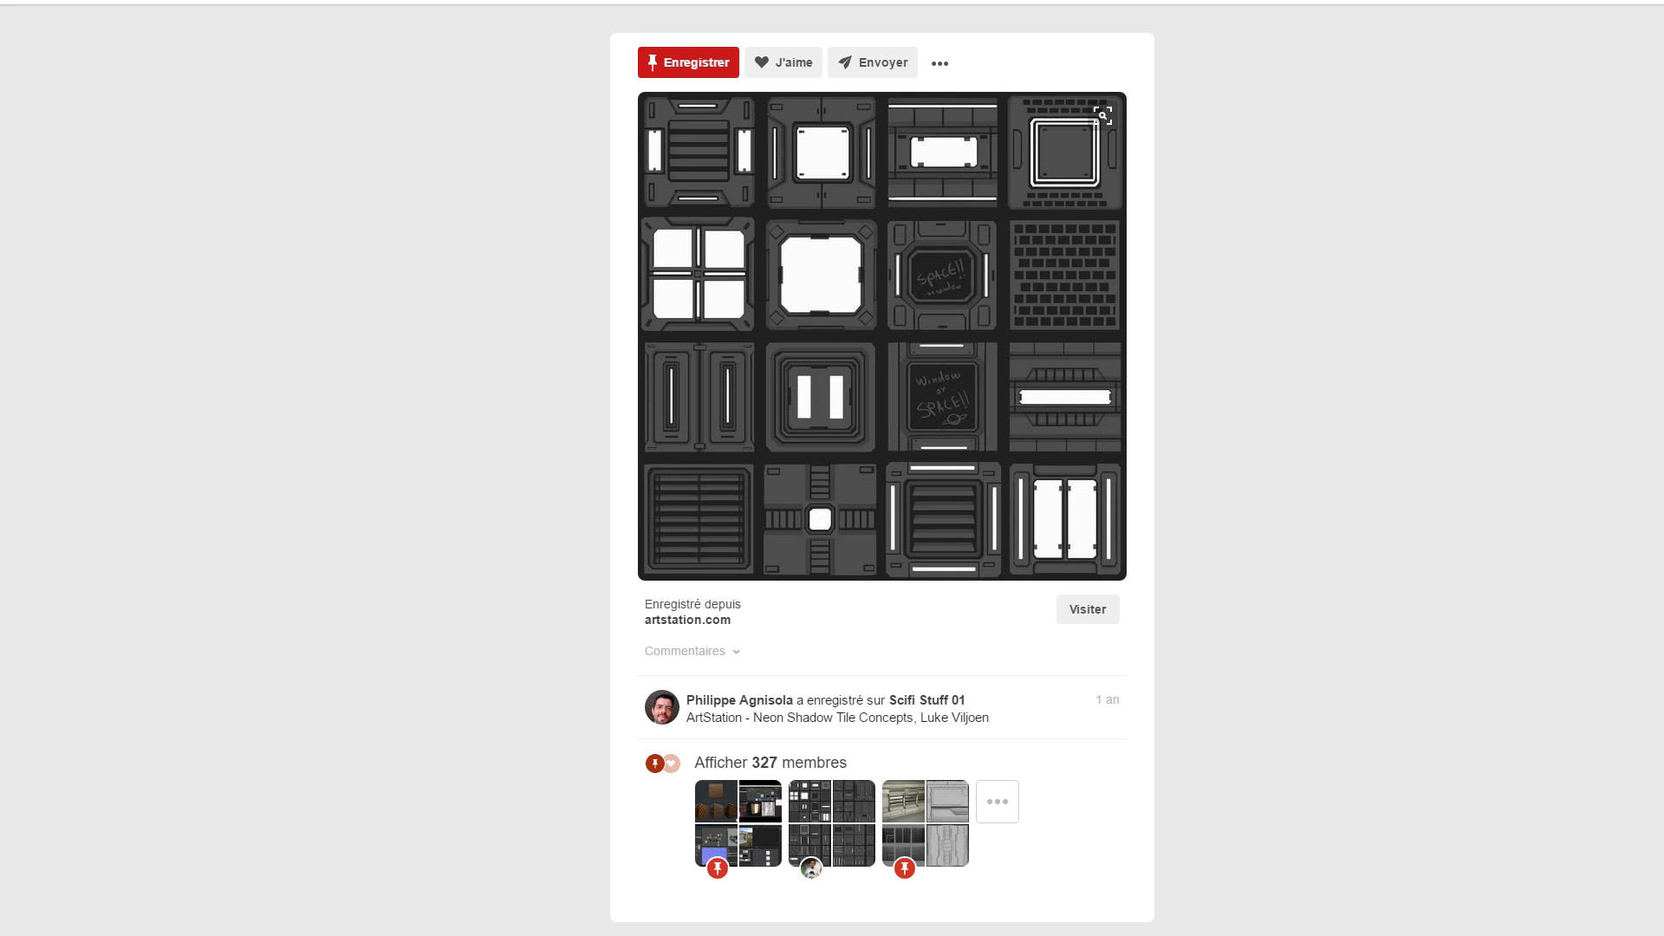
pyautogui.hotkey('ctrl', 'Tab')
pyautogui.hotkey('ctrl', 'Tab')
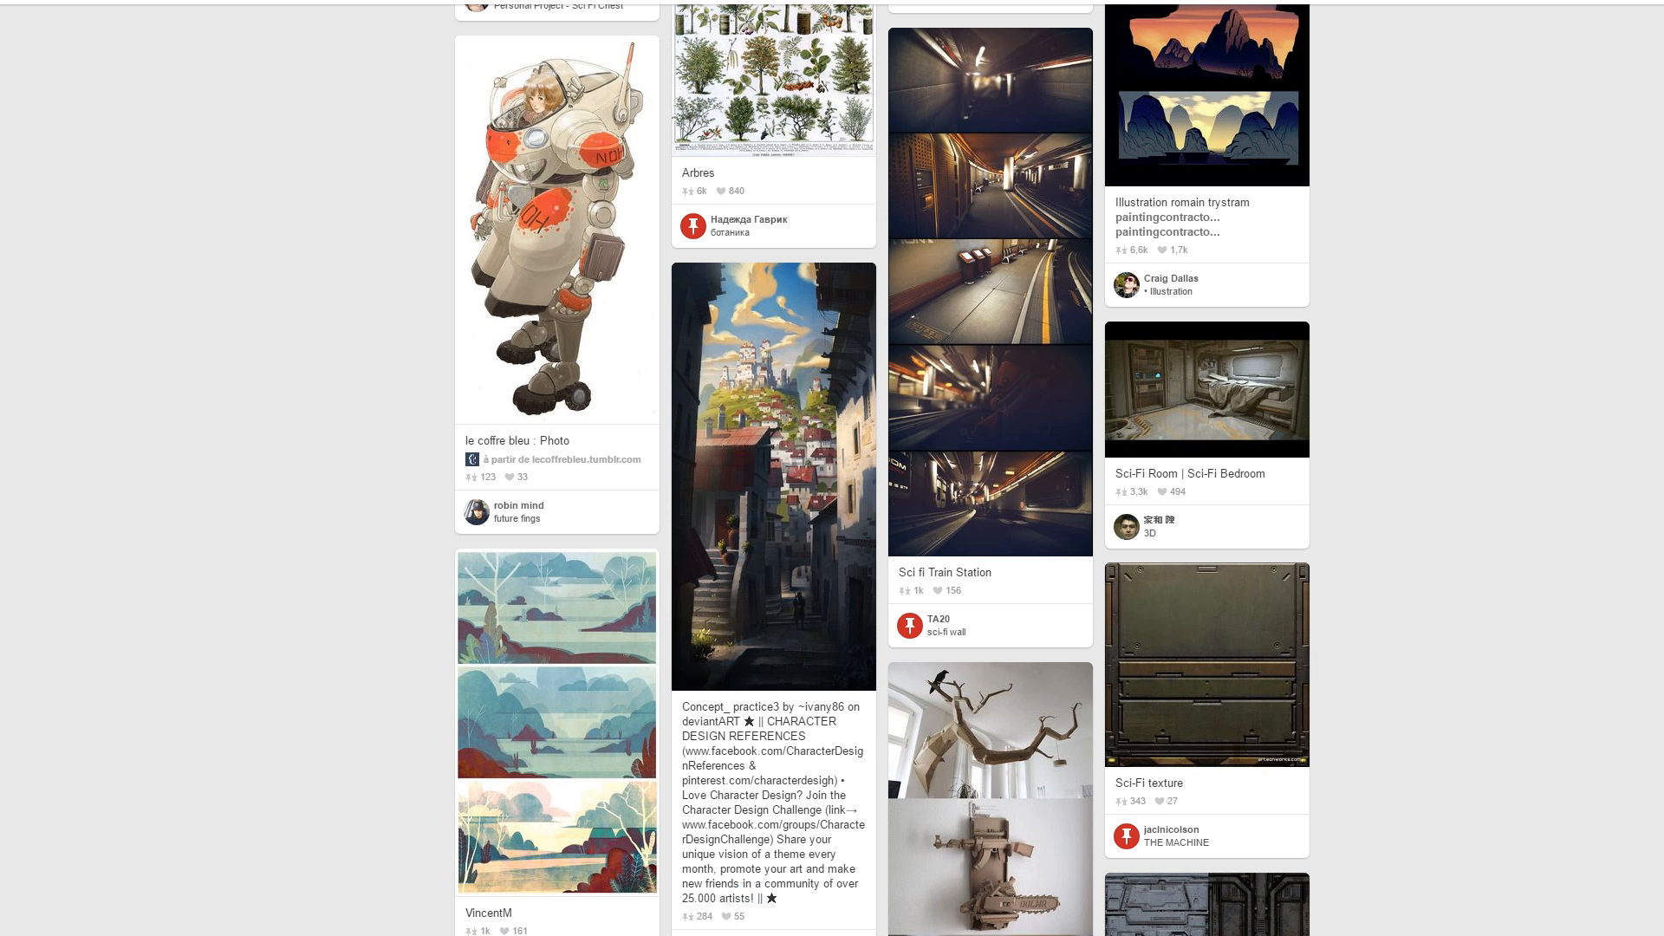
pyautogui.hotkey('ctrl', 'Tab')
pyautogui.hotkey('ctrl', 'Tab')
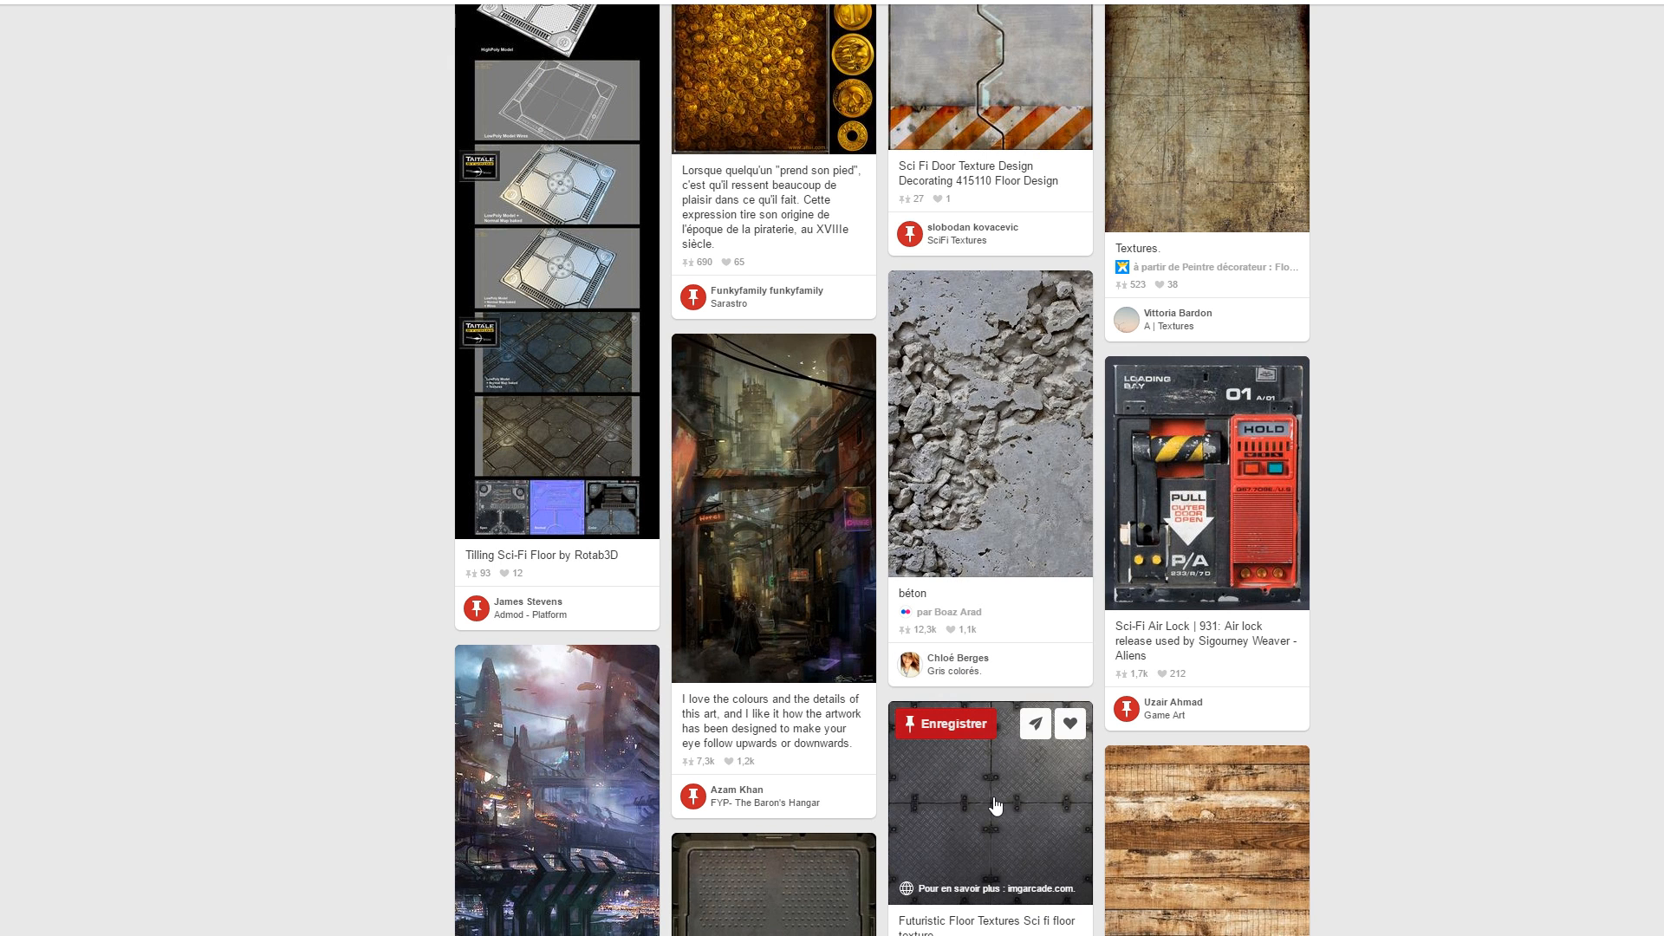
pyautogui.click(995, 806)
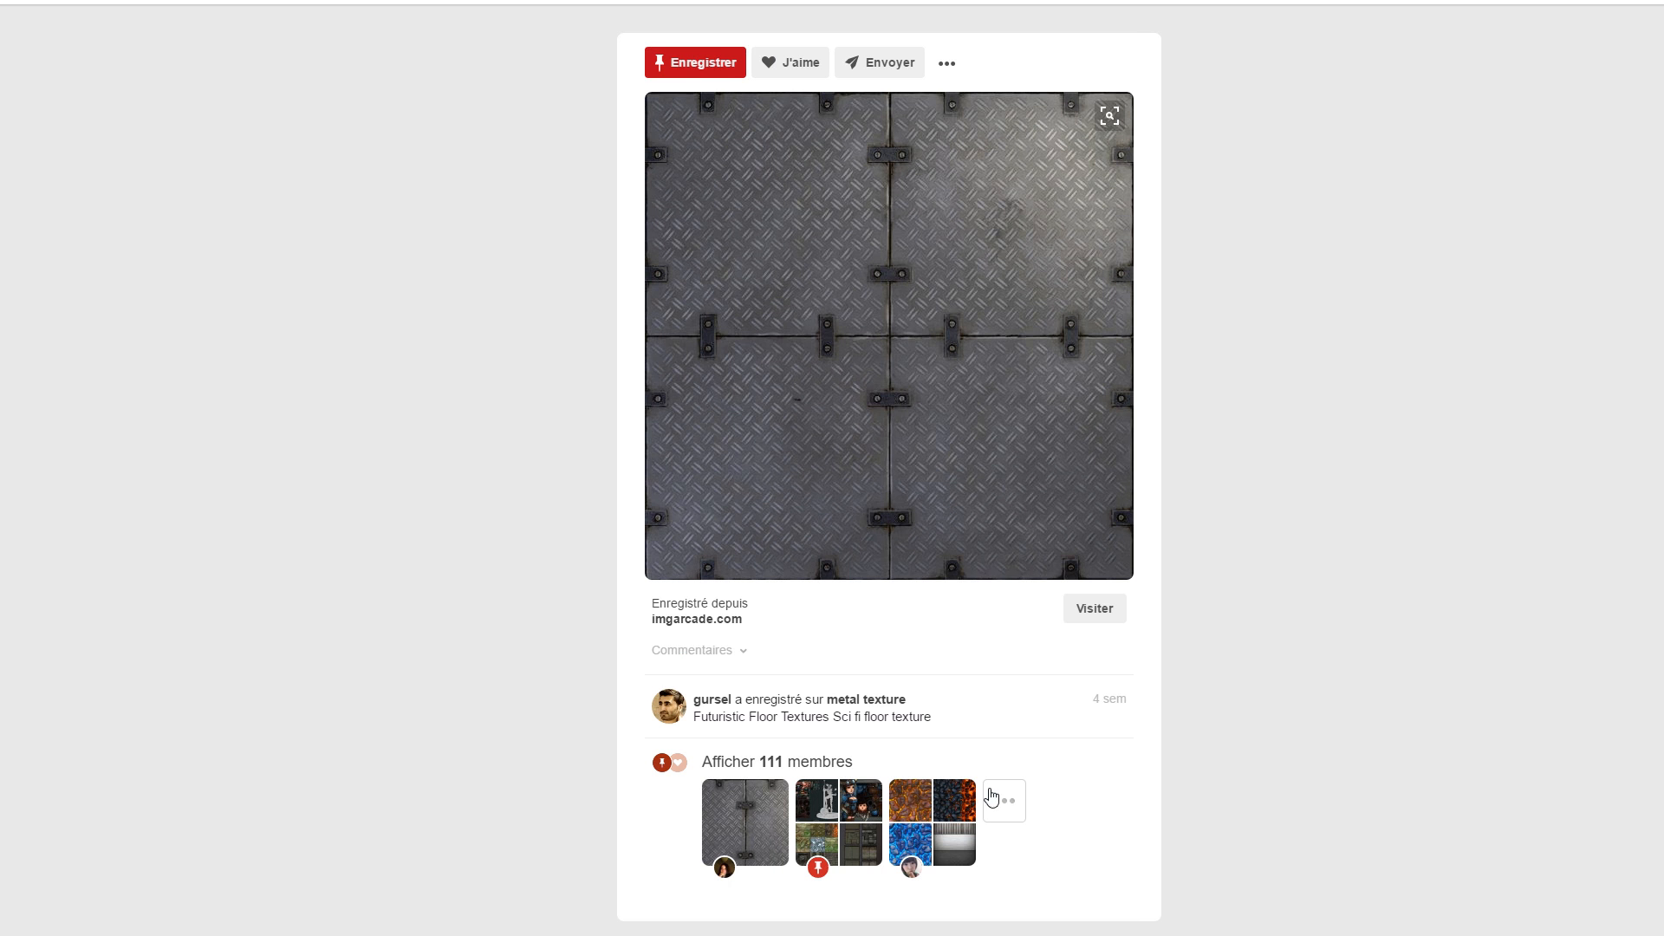
pyautogui.click(1002, 801)
pyautogui.click(763, 288)
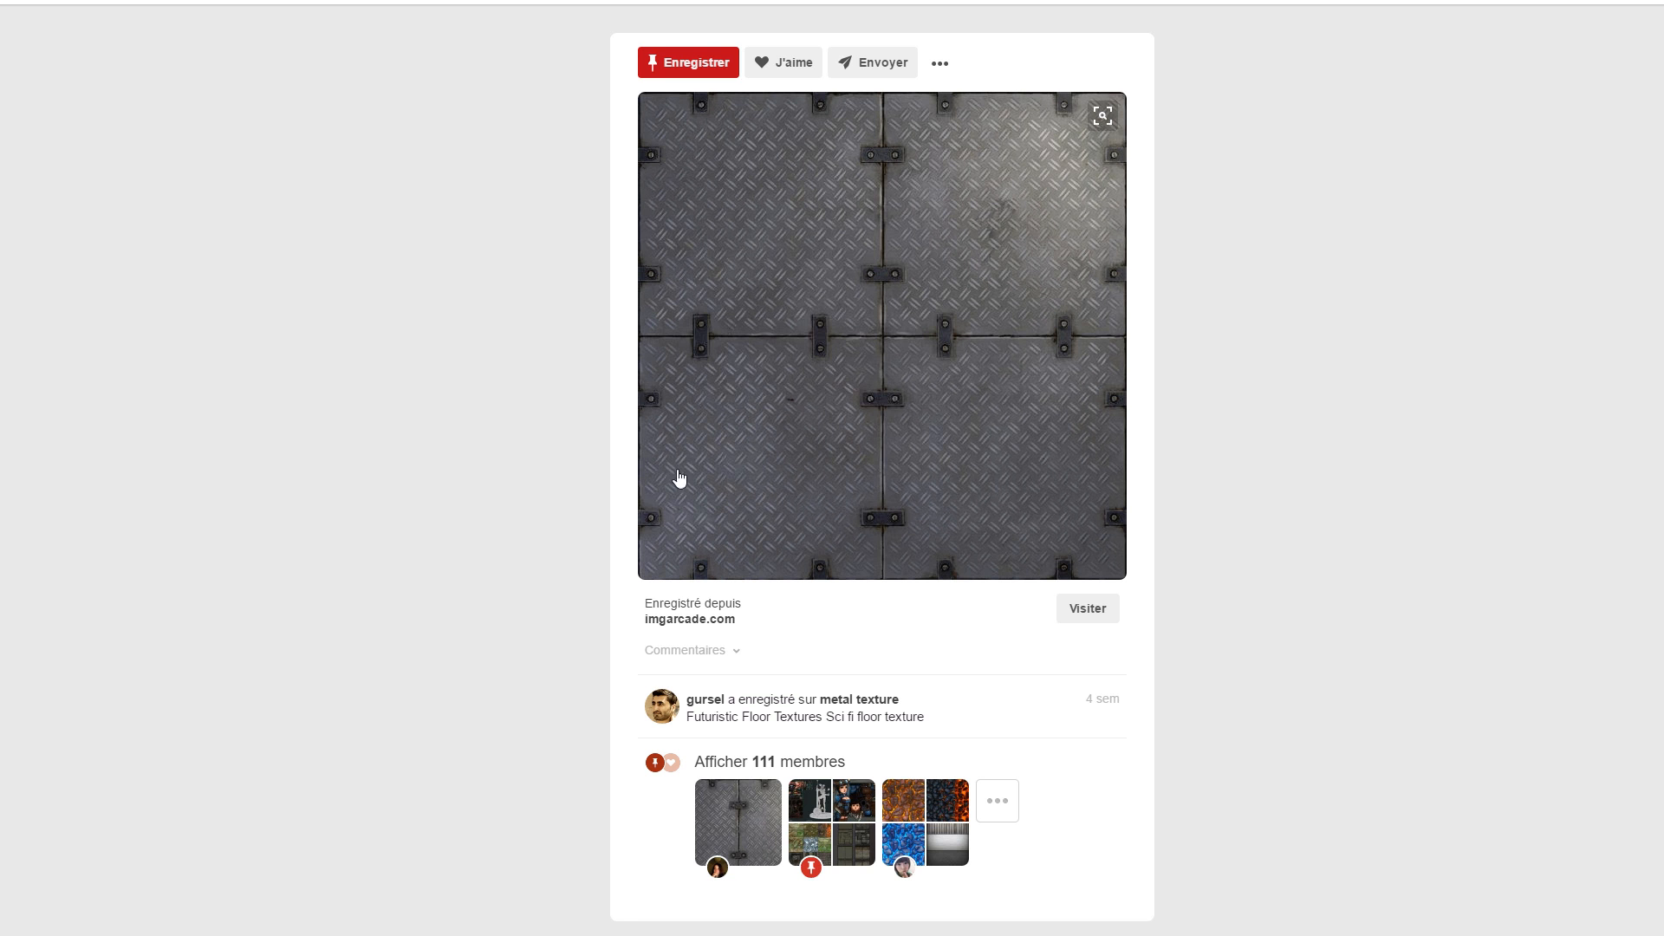
# - Switch to Blender, enlarge the default cube and flatten it along Z into a thin square slab
pyautogui.hotkey('alt', 'Tab')
pyautogui.press('s')
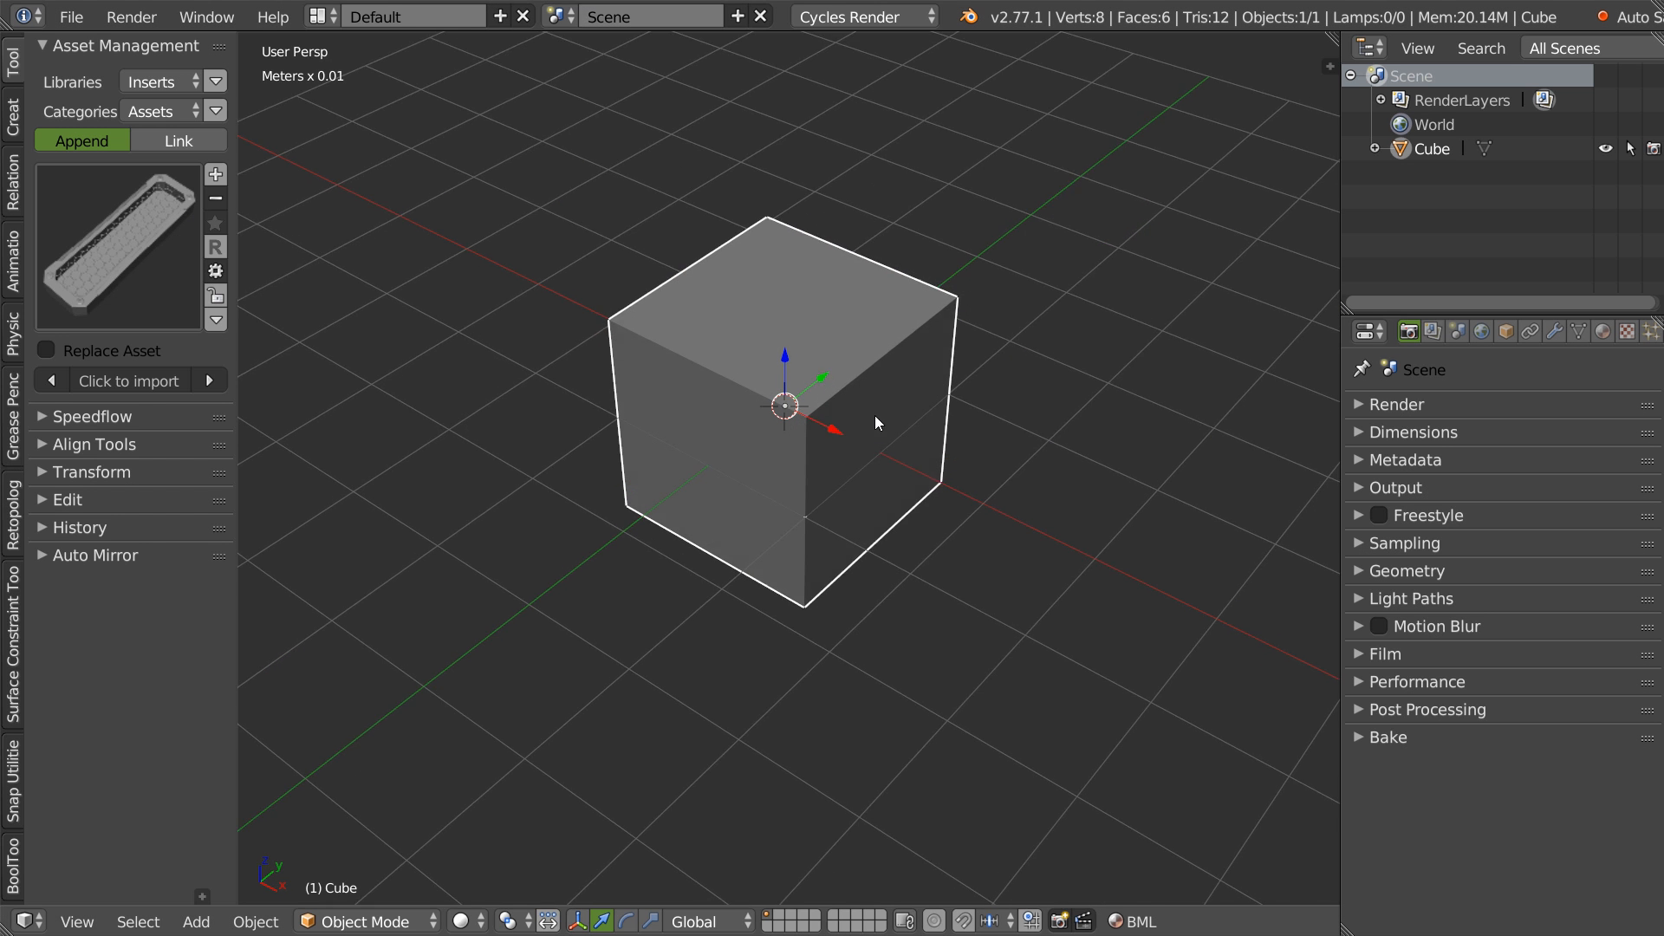
pyautogui.click(975, 460)
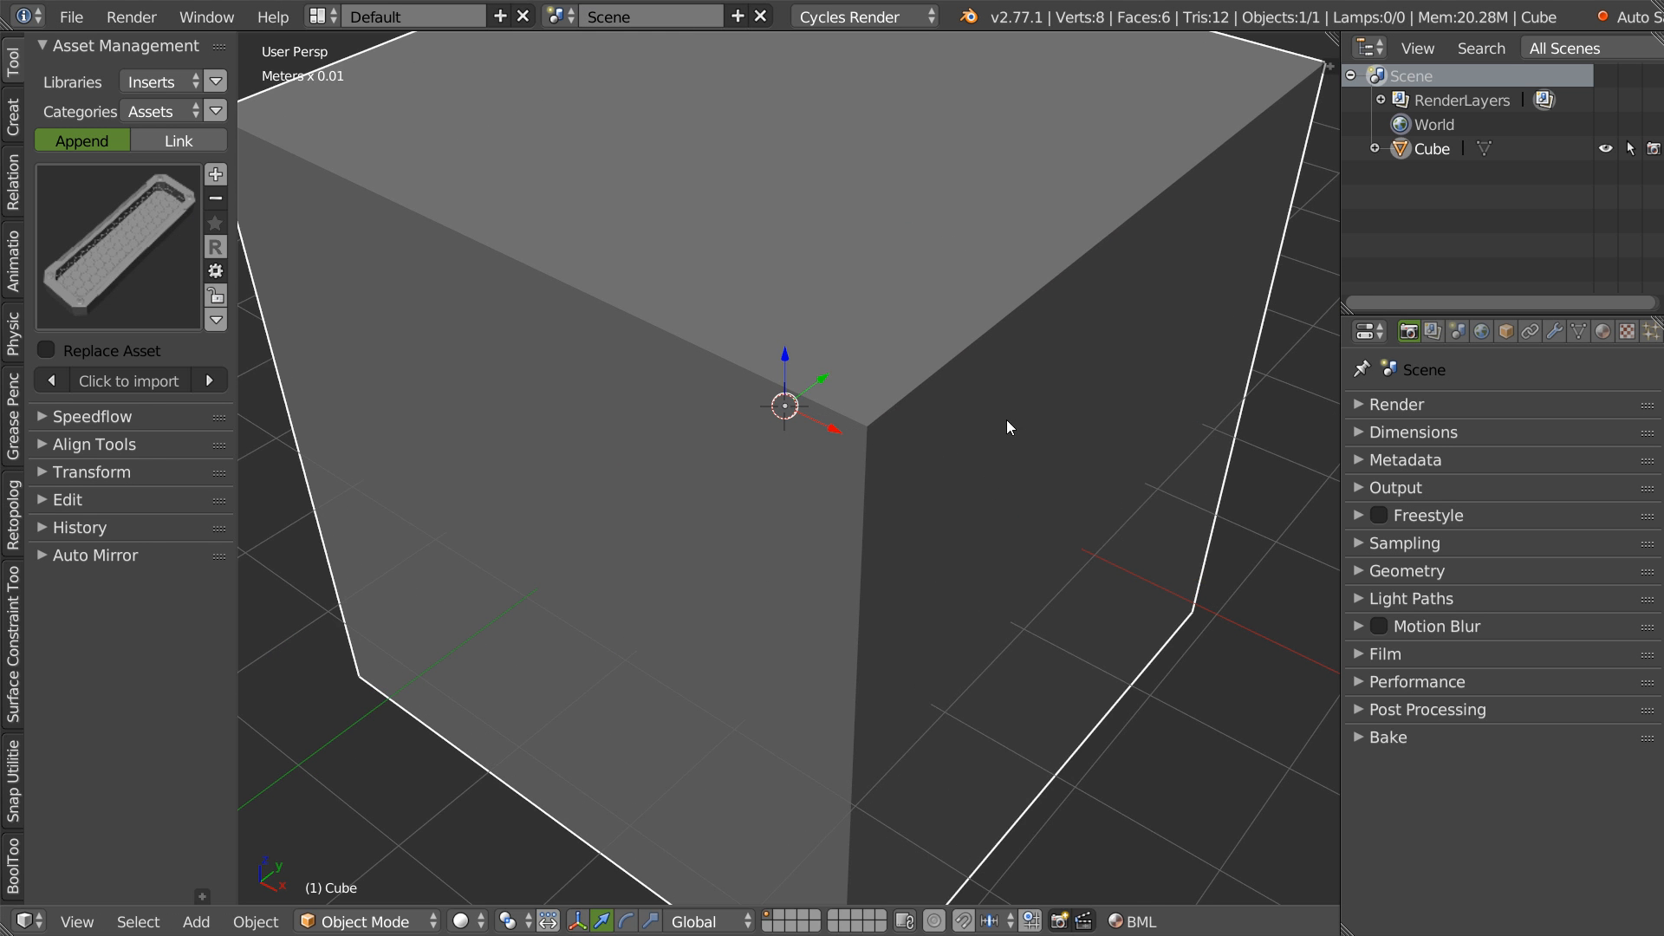
pyautogui.scroll(-5, 1011, 420)
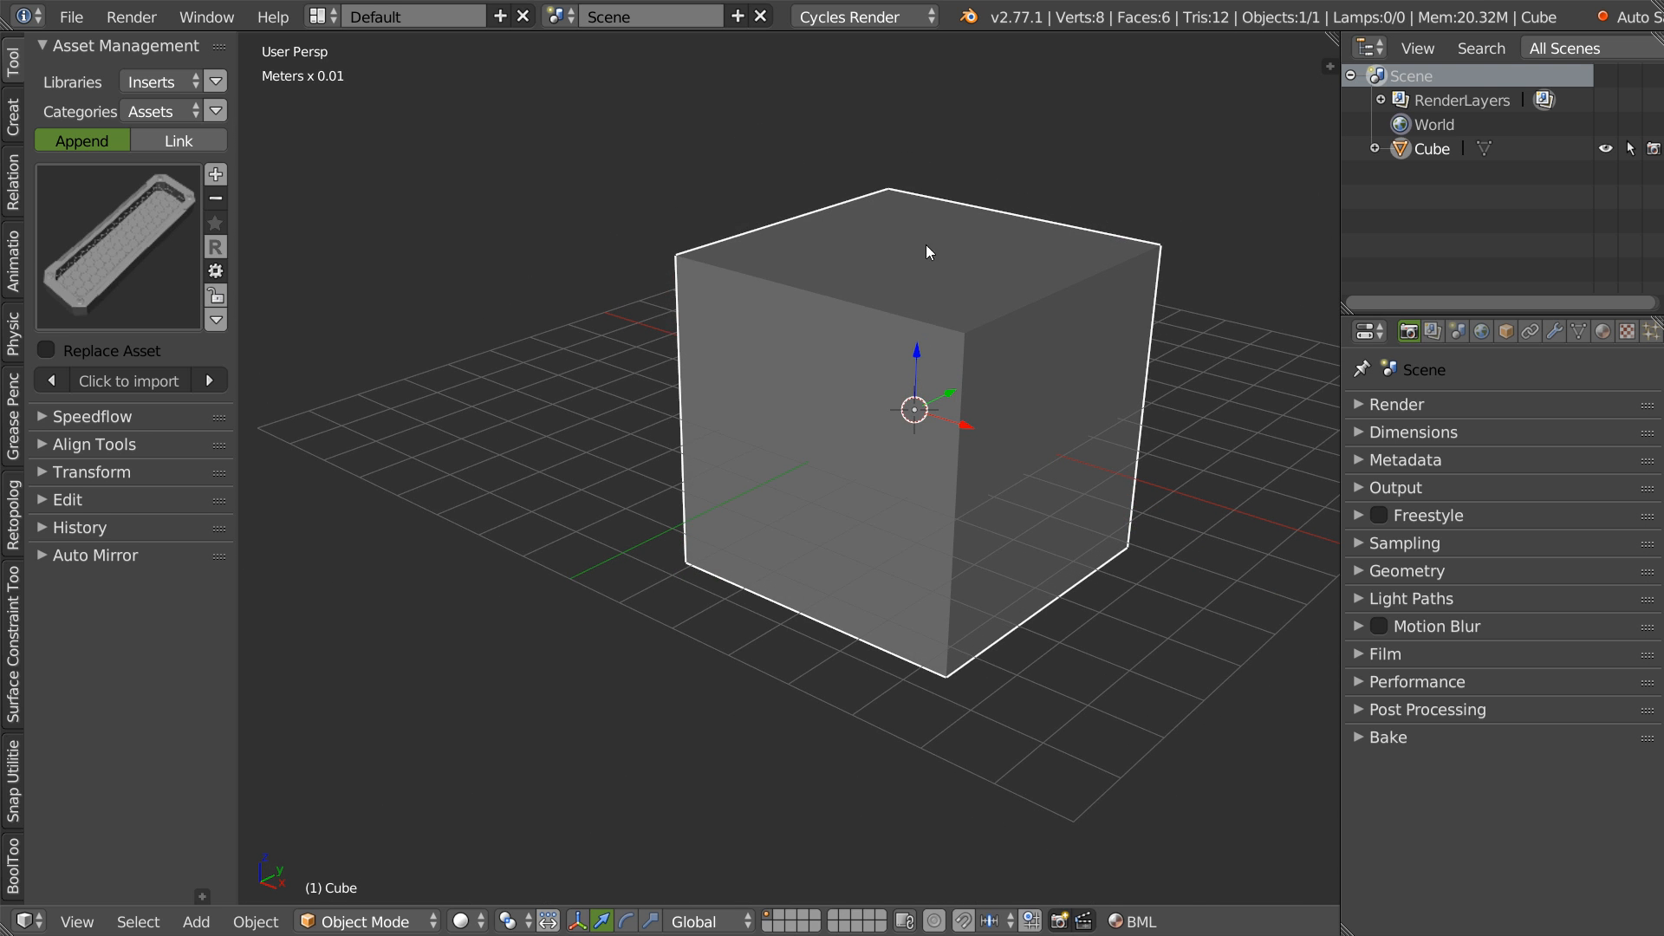
pyautogui.press('s')
pyautogui.press('z')
pyautogui.click(914, 409)
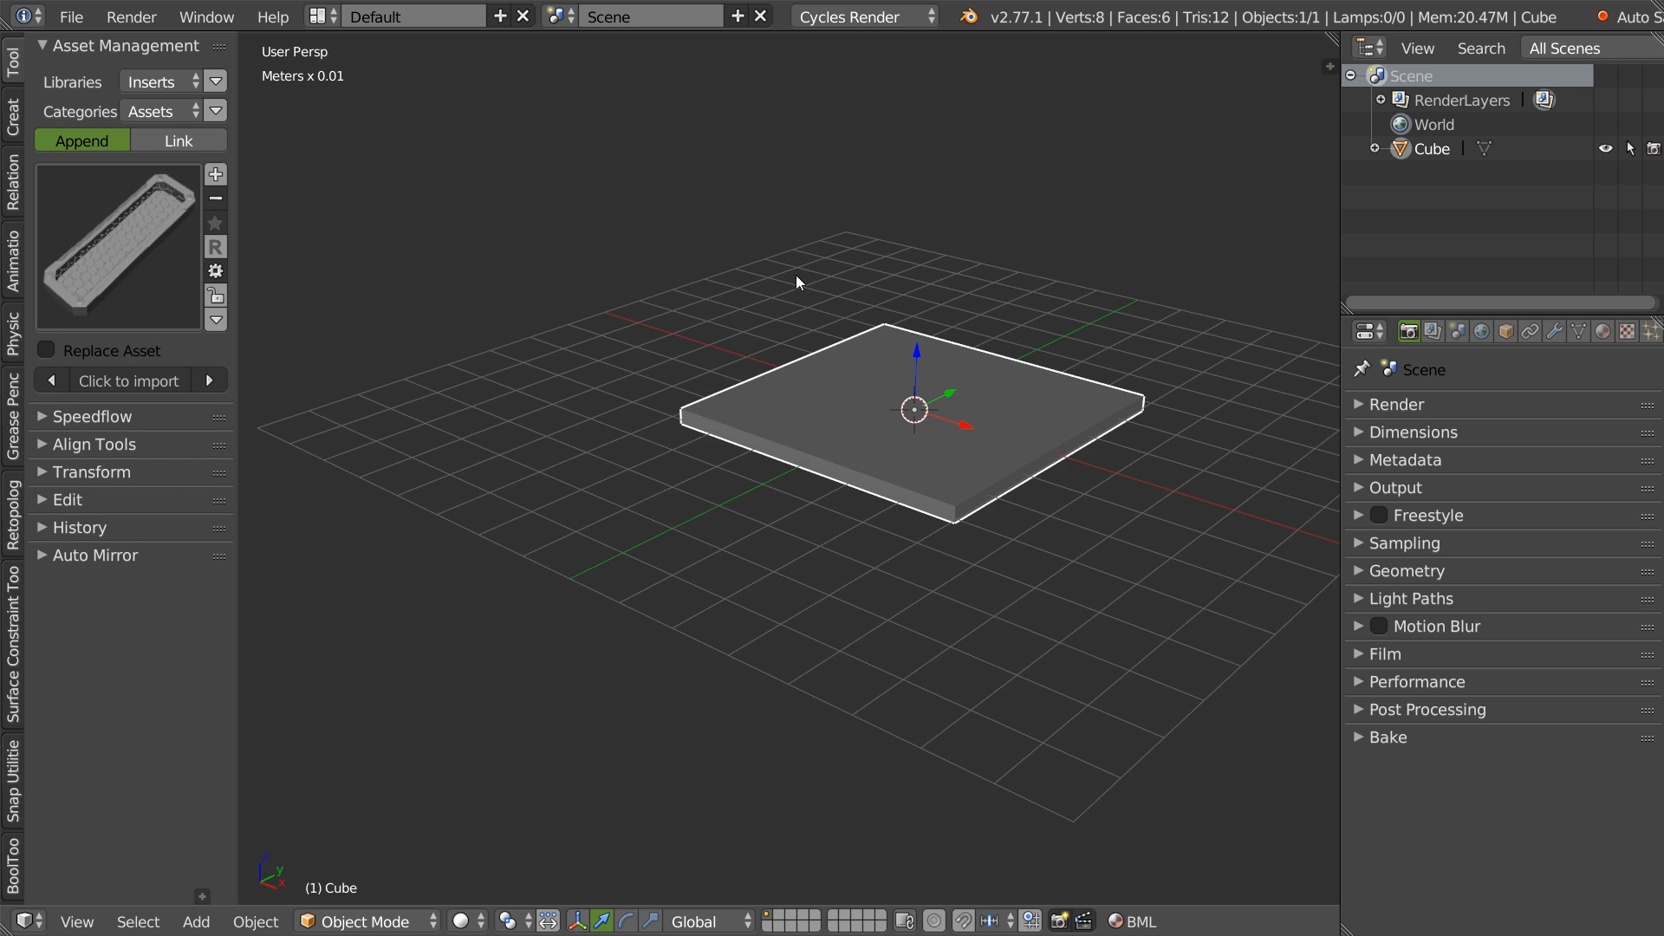
# - Cut a small square piece out of the slab's +Y edge near the +X corner with a Rebool rectangle cut
pyautogui.moveTo(796, 274); pyautogui.dragTo(860, 467, button='middle')
pyautogui.press('KP_7')
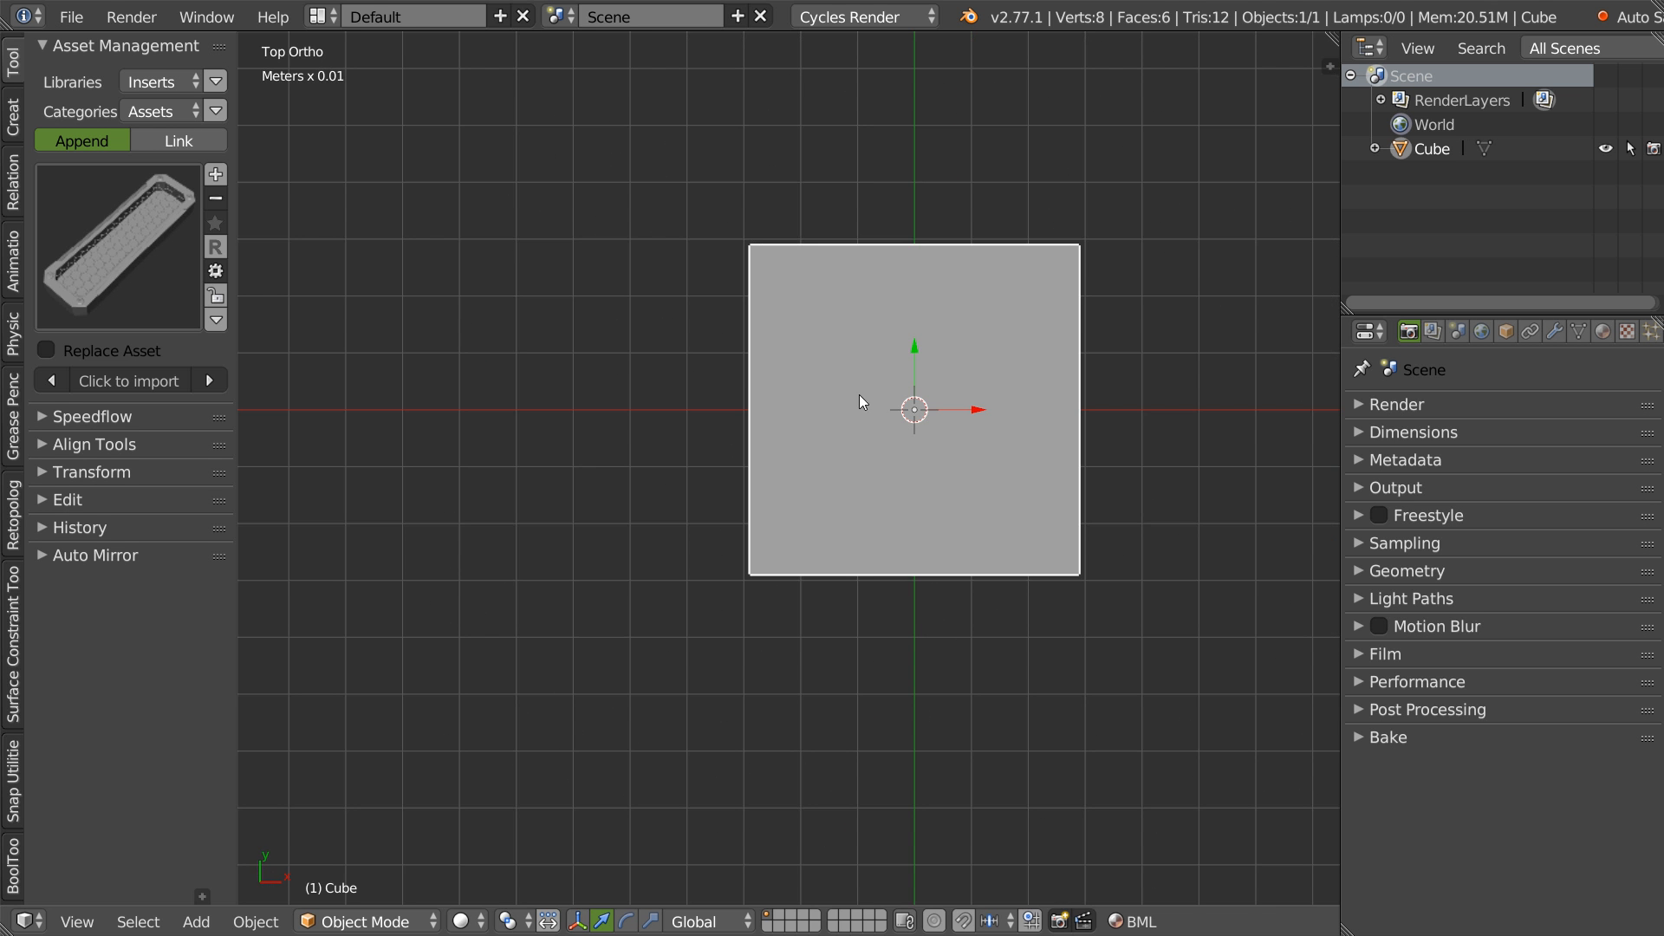
pyautogui.scroll(3, 933, 272)
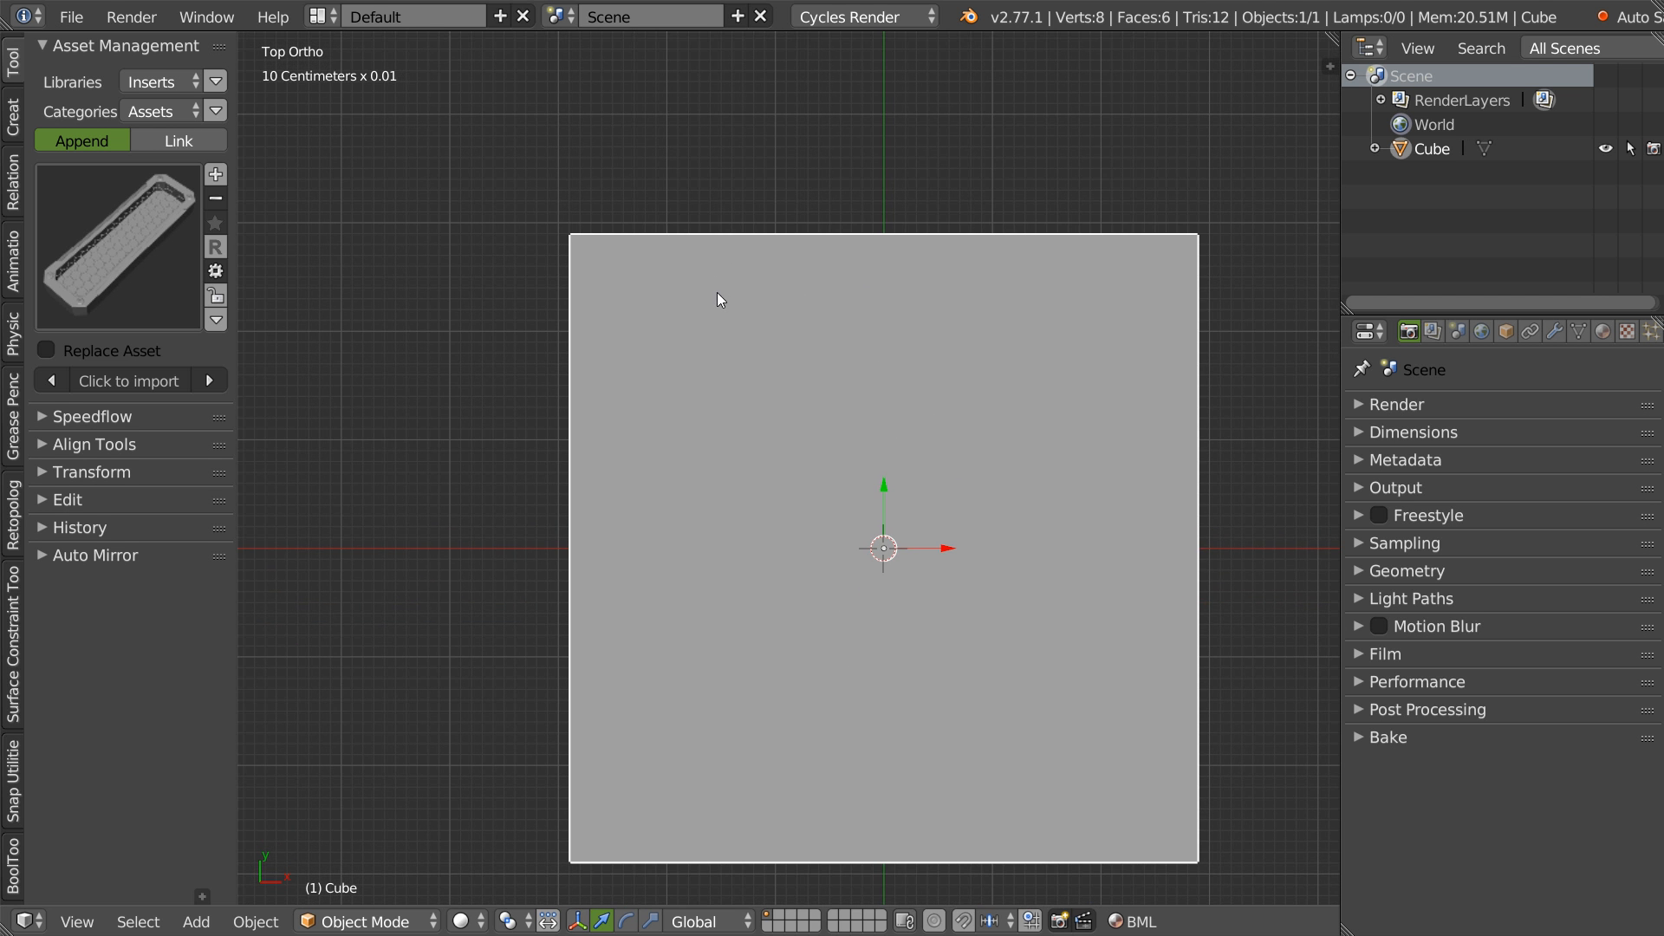
pyautogui.hotkey('ctrl', 'shift', 'x')
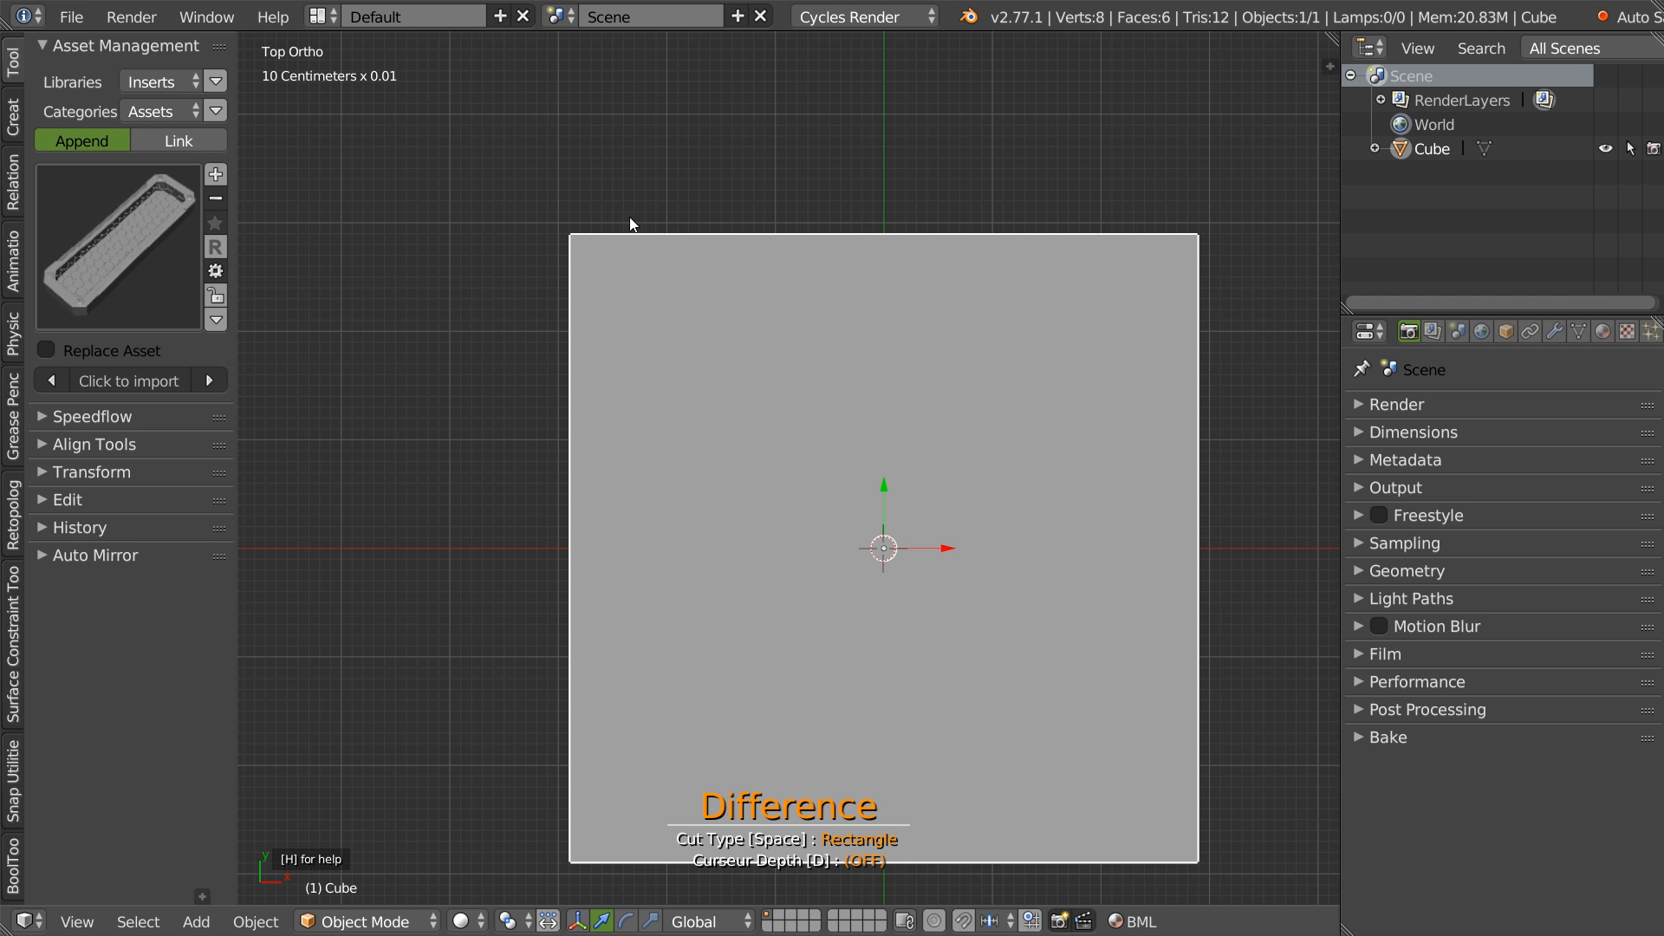
pyautogui.moveTo(623, 209); pyautogui.dragTo(1136, 277)
pyautogui.keyDown('shift'); pyautogui.moveTo(1126, 329); pyautogui.dragTo(1091, 236, button='middle'); pyautogui.keyUp('shift')
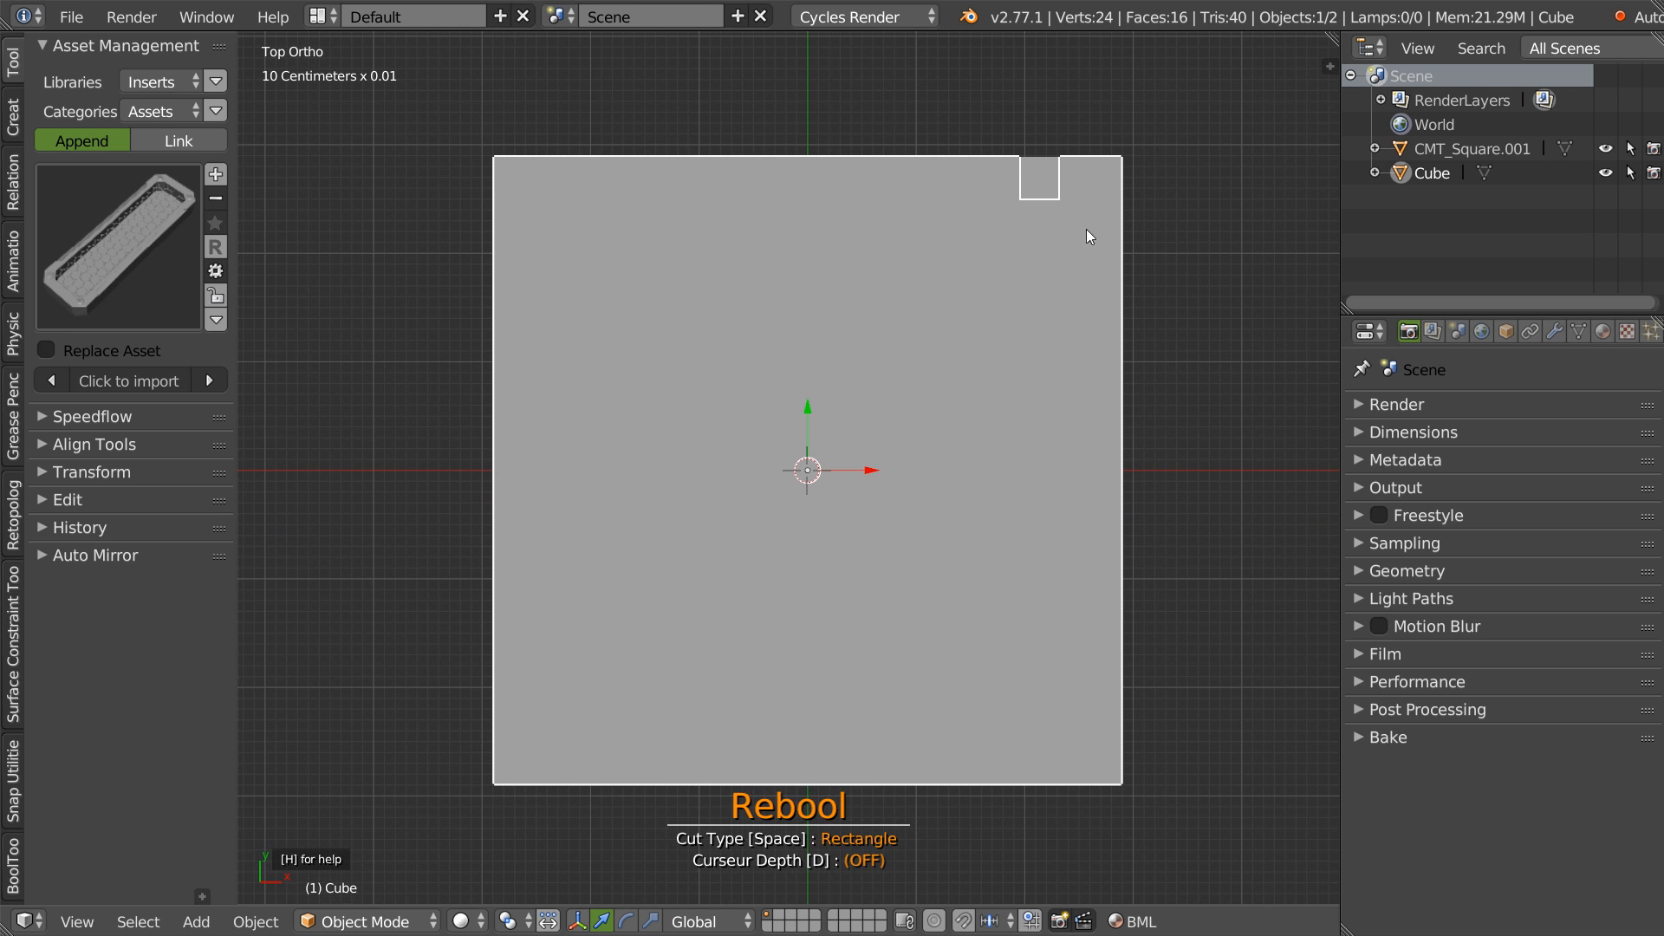
# - Symmetrize the slab and its small corner piece across both X and Y
pyautogui.rightClick(1047, 186)
pyautogui.rightClick(1034, 200)
pyautogui.keyDown('shift'); pyautogui.rightClick(957, 285); pyautogui.keyUp('shift')
pyautogui.press('space')
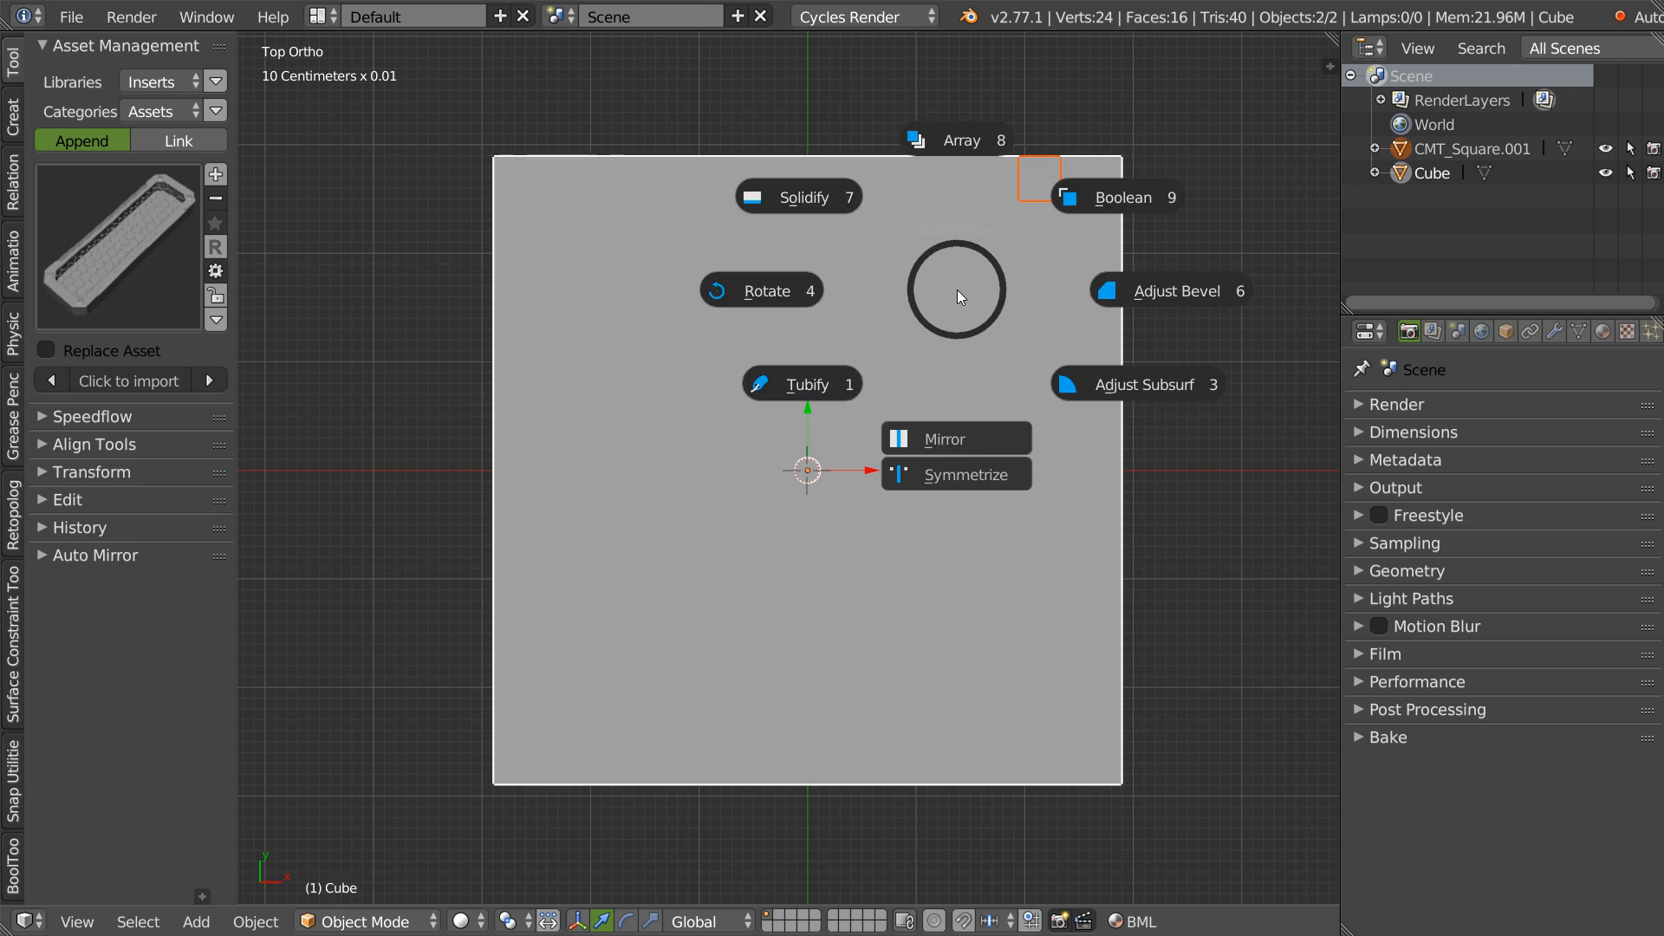
pyautogui.click(948, 475)
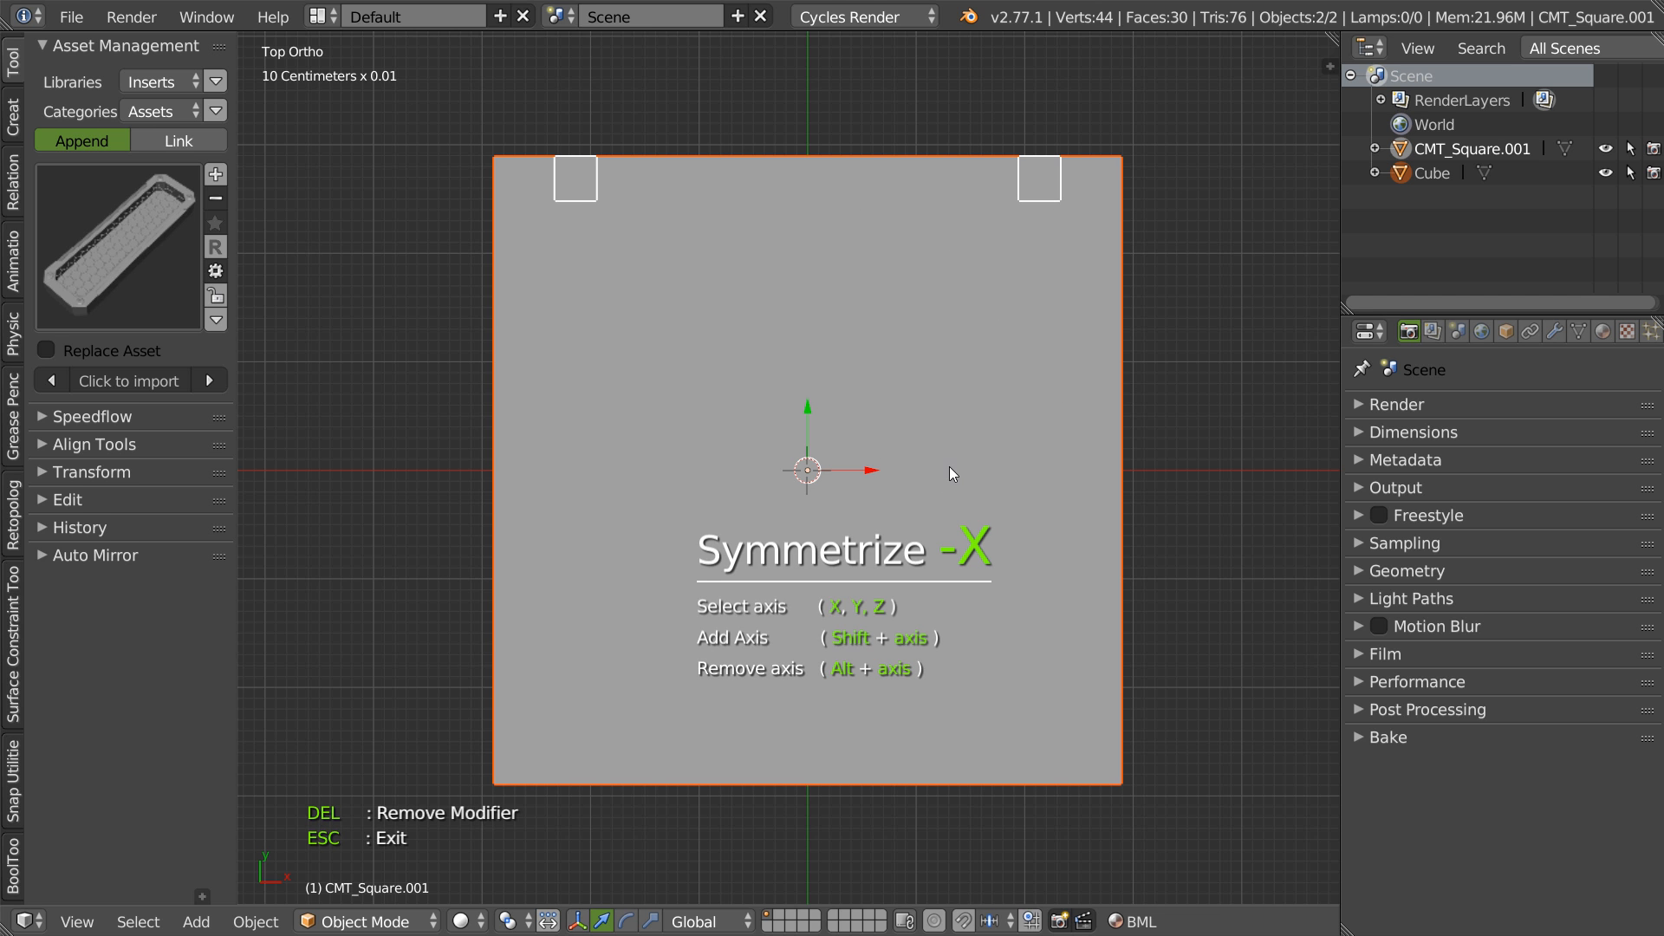
pyautogui.hotkey('shift', 'y')
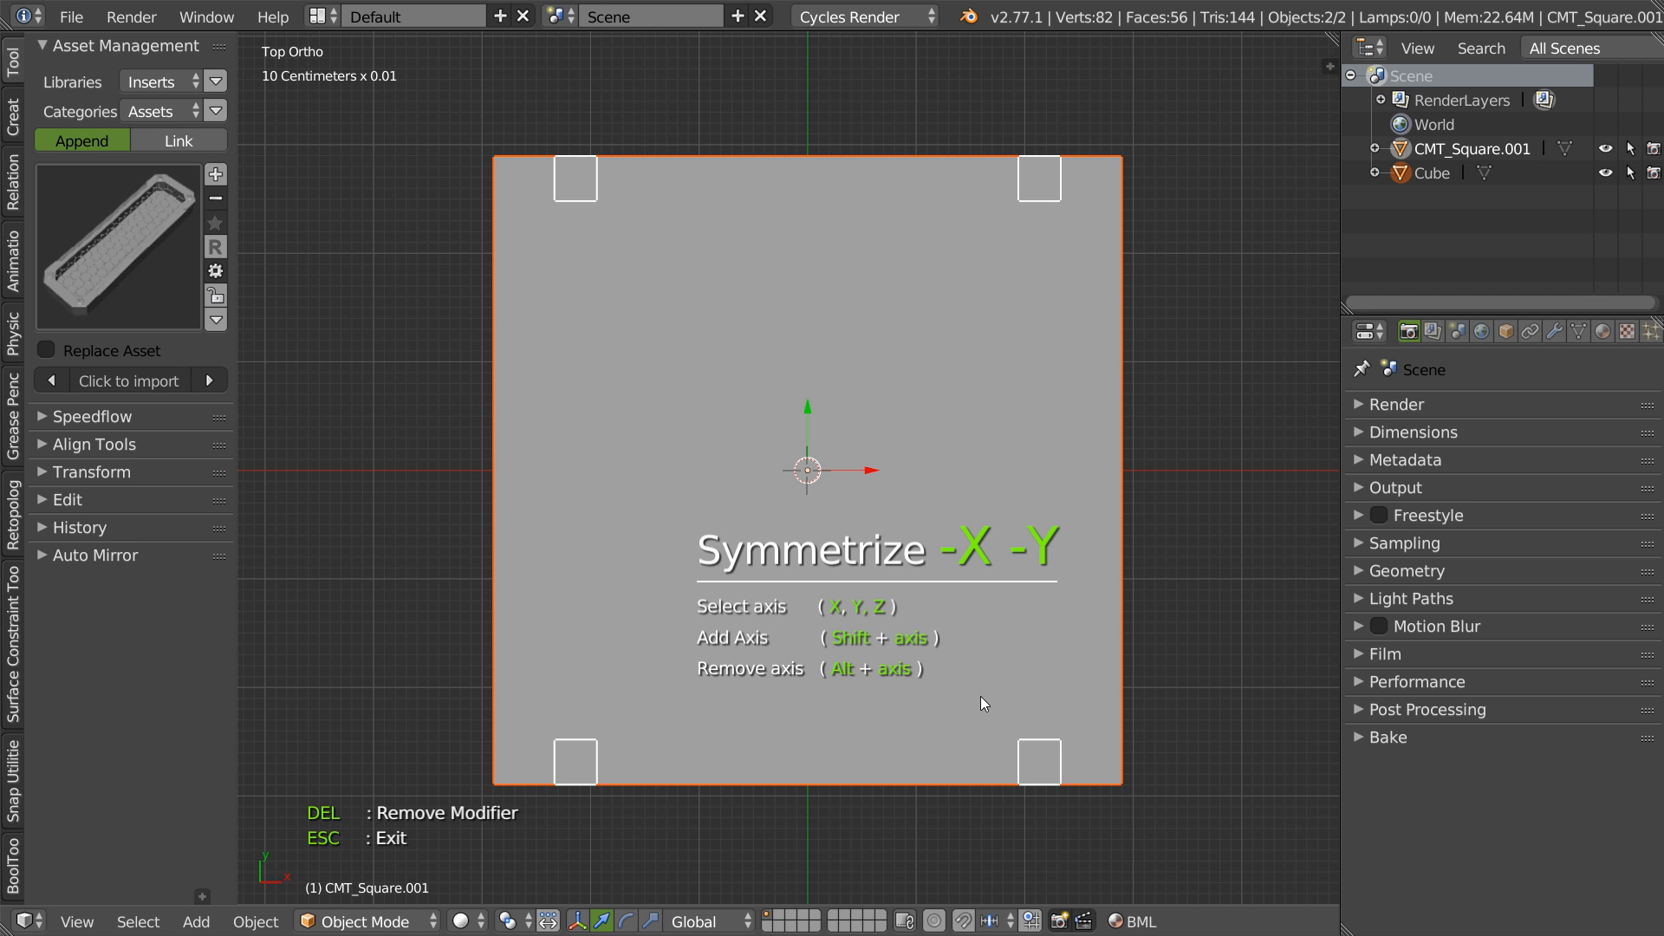
pyautogui.press('Escape')
# - Duplicate the symmetrized square pieces in place and rotate the copy 90° about Z
pyautogui.keyDown('shift'); pyautogui.moveTo(987, 315); pyautogui.dragTo(938, 330, button='middle'); pyautogui.keyUp('shift')
pyautogui.rightClick(988, 186)
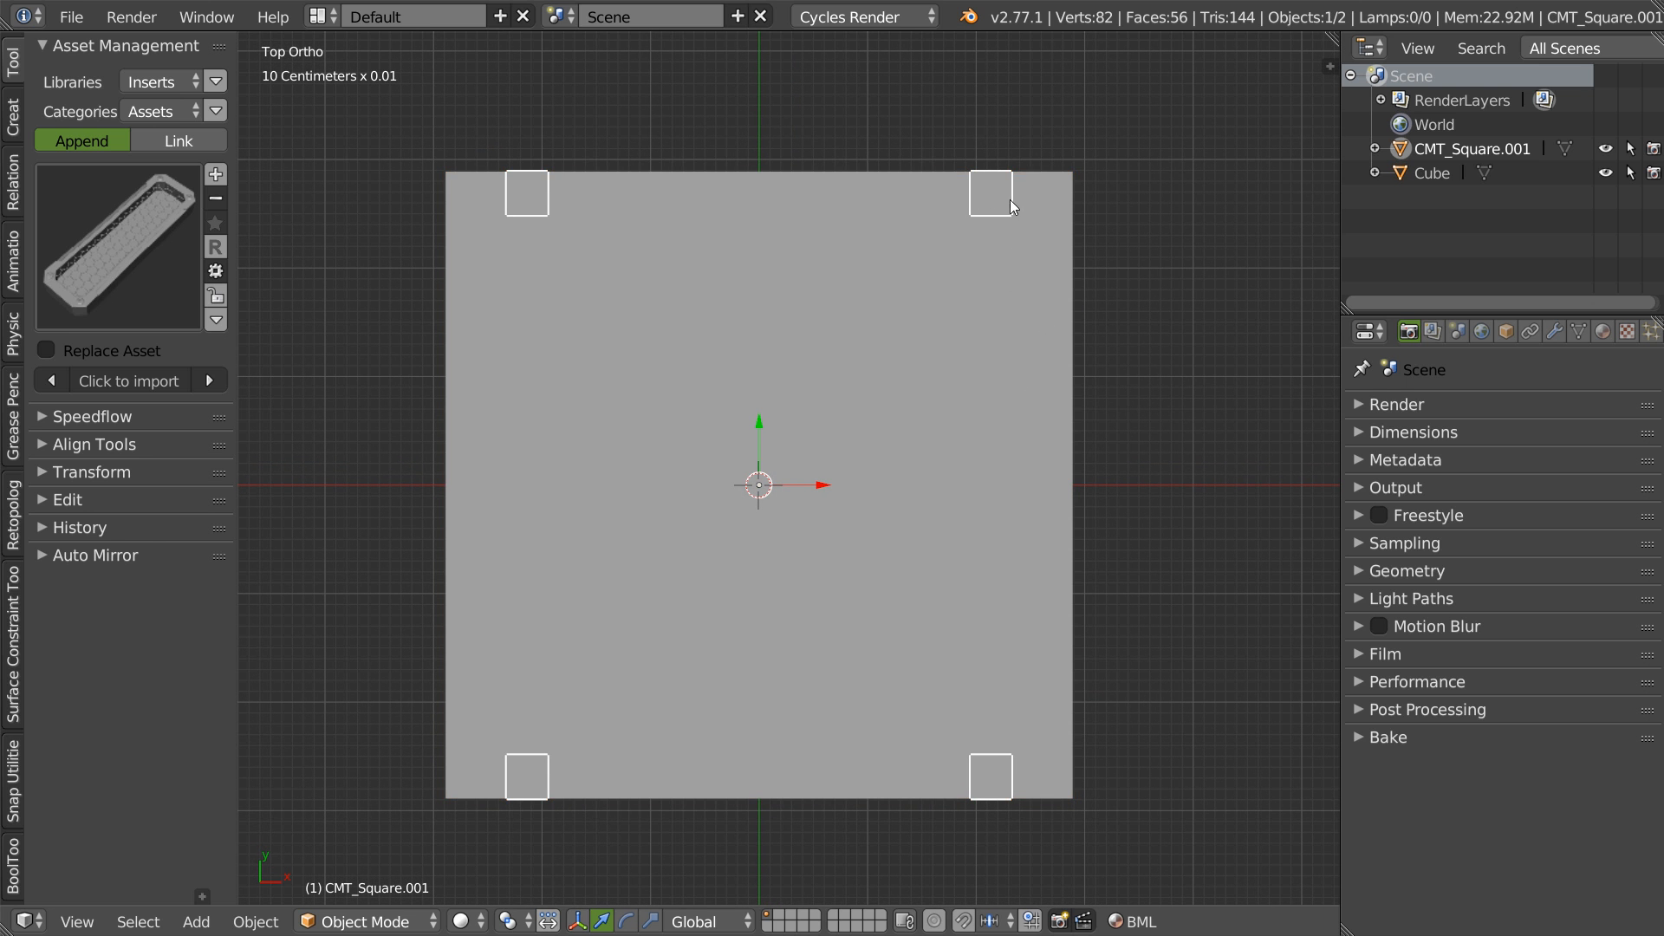
pyautogui.hotkey('shift', 'd')
pyautogui.press('Escape')
pyautogui.write('rz90')
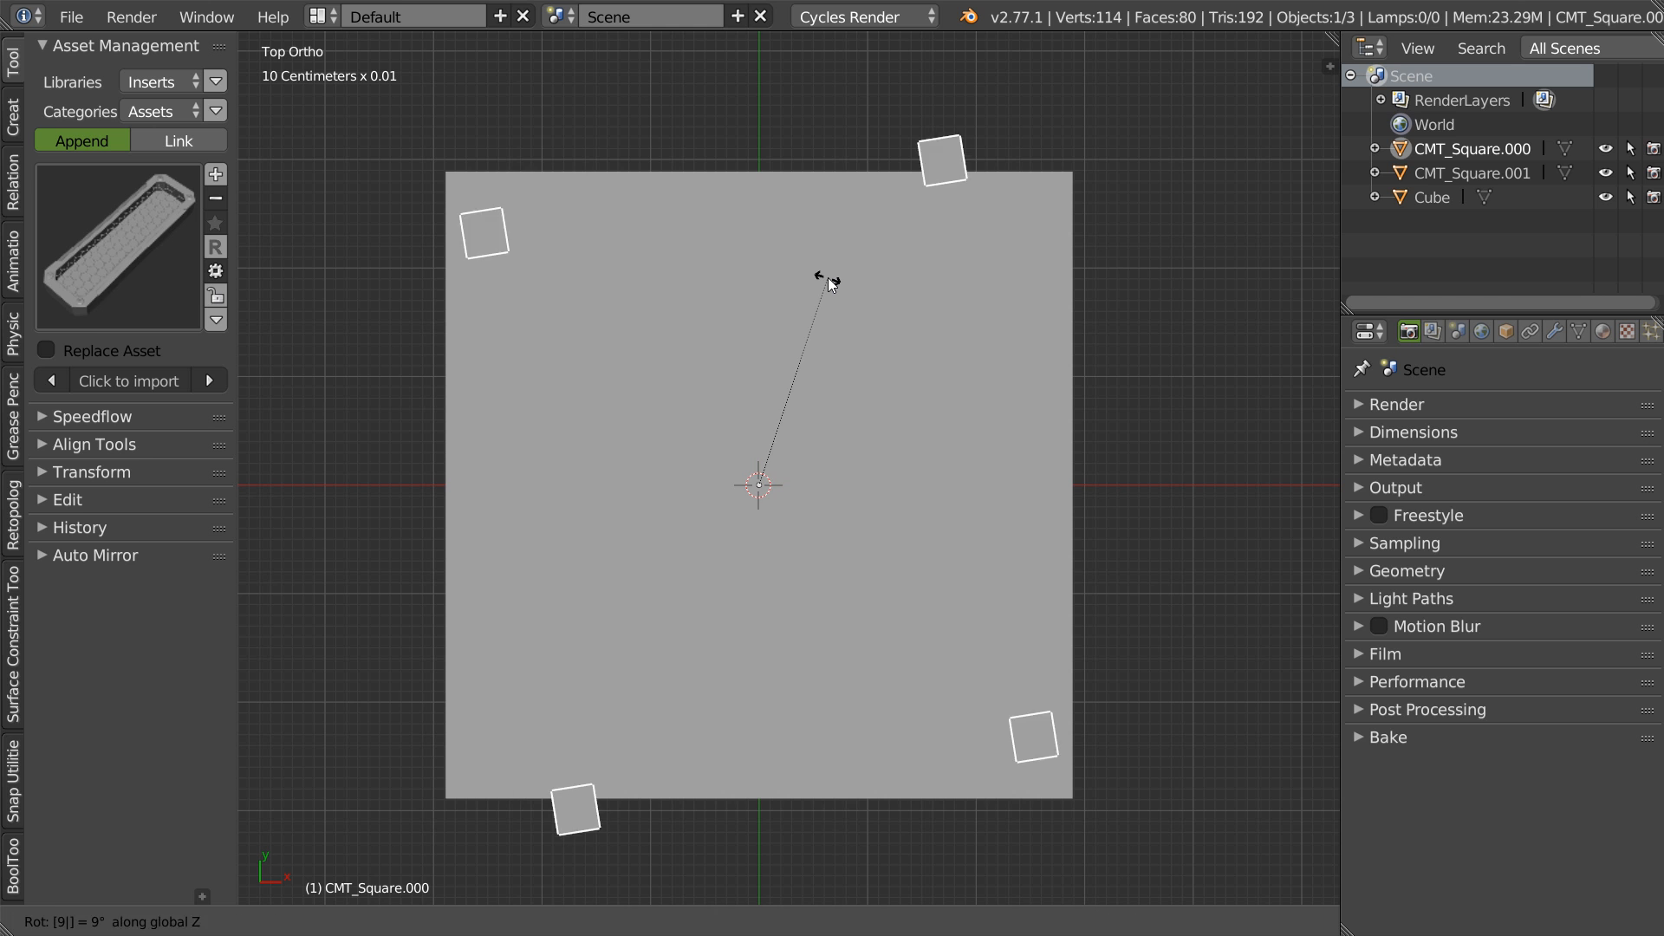
pyautogui.press('Return')
pyautogui.rightClick(966, 179)
pyautogui.rightClick(991, 195)
pyautogui.rightClick(1043, 261)
pyautogui.press('a')
pyautogui.keyDown('shift'); pyautogui.rightClick(951, 300); pyautogui.keyUp('shift')
pyautogui.hotkey('shift', 'z')
pyautogui.click(1092, 298)
pyautogui.rightClick(1047, 255)
pyautogui.hotkey('shift', 'z')
pyautogui.click(1101, 268)
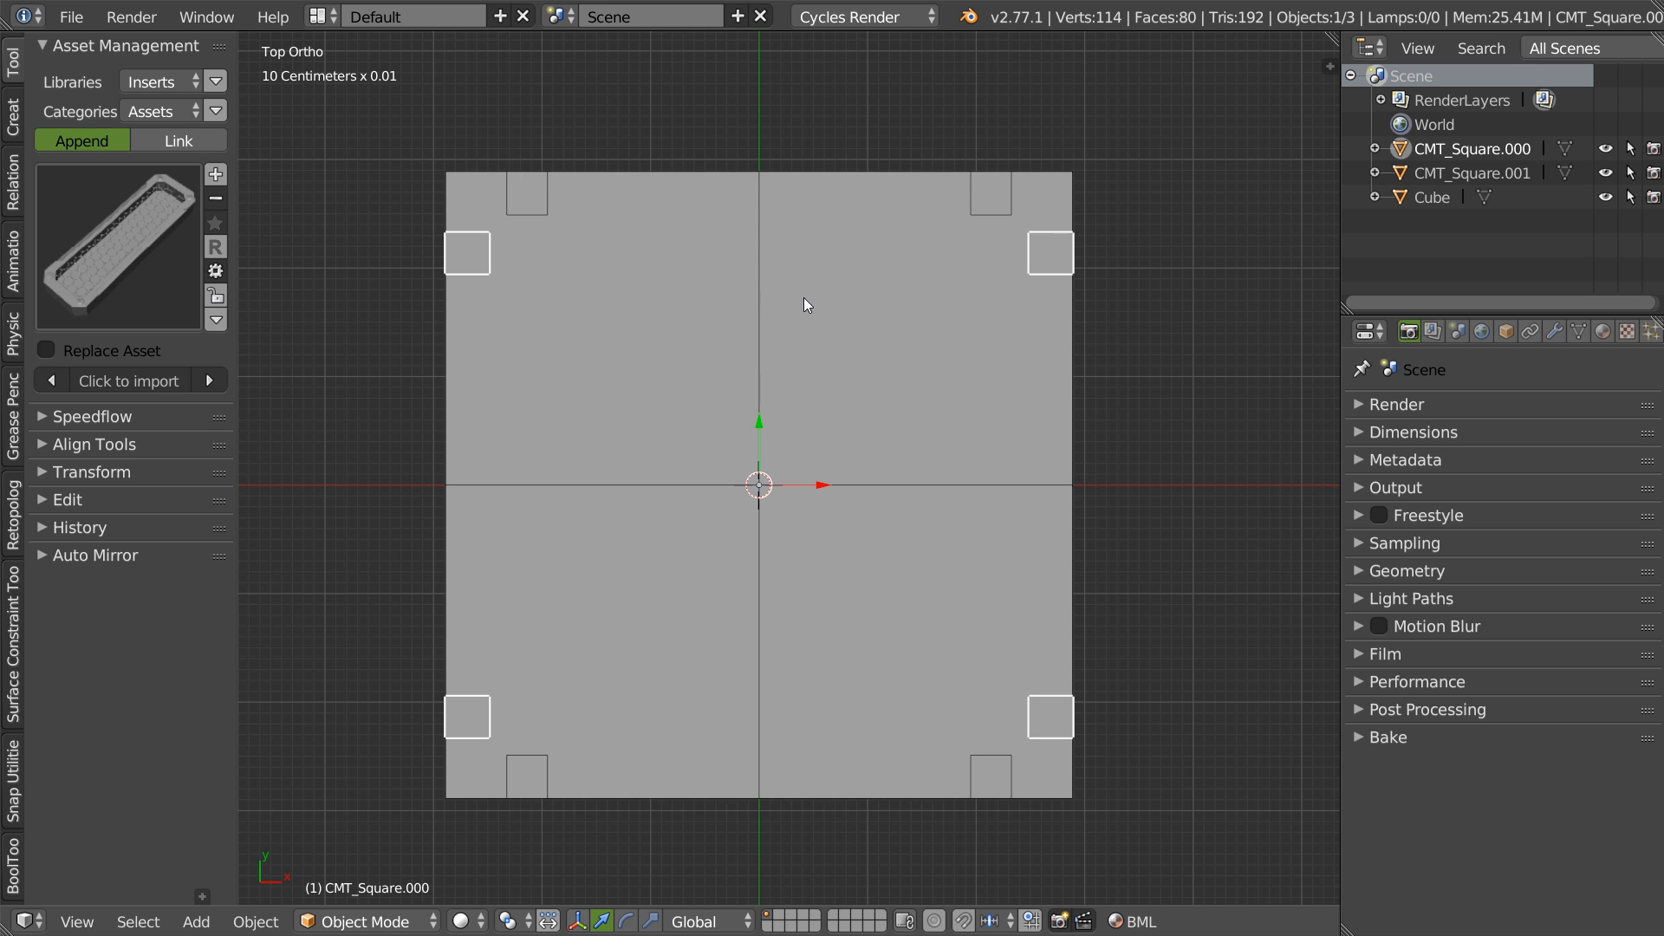
# - Undo the rotated copy, the symmetrize operation and the small edge cut, back to the plain slab
pyautogui.hotkey('ctrl', 'z')
pyautogui.hotkey('ctrl', 'z')
pyautogui.hotkey('ctrl', 'z')
pyautogui.hotkey('ctrl', 'z')
pyautogui.hotkey('ctrl', 'z')
pyautogui.hotkey('ctrl', 'z')
pyautogui.hotkey('ctrl', 'z')
pyautogui.hotkey('ctrl', 'z')
pyautogui.hotkey('ctrl', 'z')
pyautogui.hotkey('ctrl', 'z')
pyautogui.hotkey('ctrl', 'z')
pyautogui.hotkey('ctrl', 'z')
pyautogui.hotkey('ctrl', 'z')
pyautogui.hotkey('ctrl', 'z')
pyautogui.hotkey('ctrl', 'z')
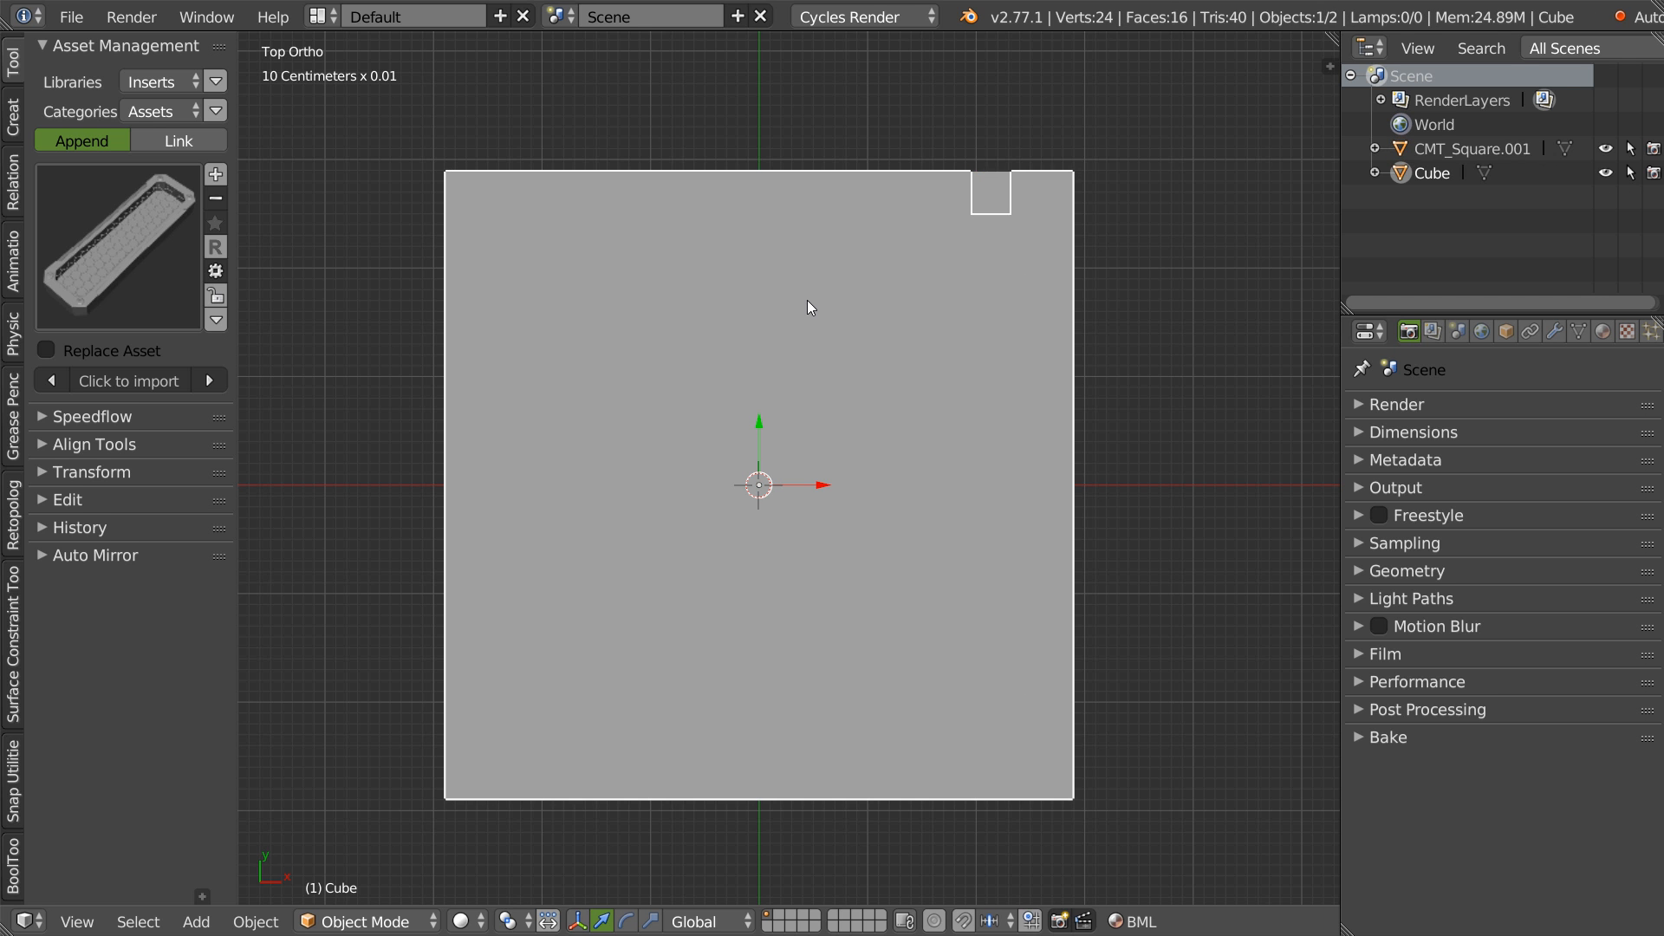
pyautogui.hotkey('ctrl', 'z')
pyautogui.press('Tab')
pyautogui.press('Tab')
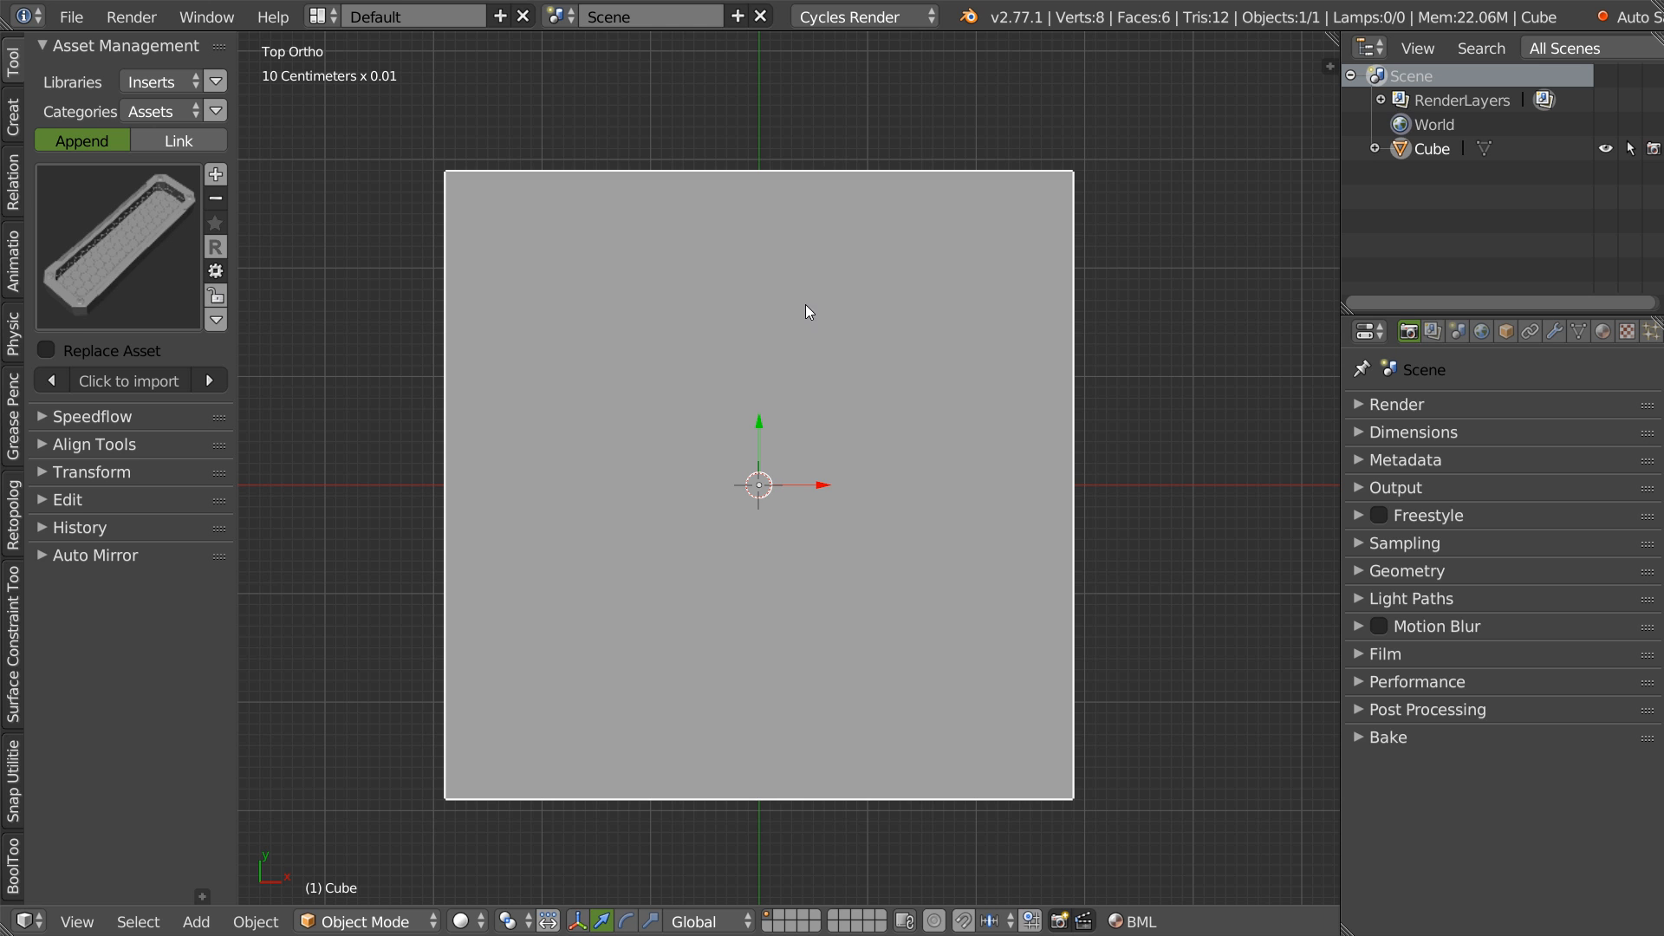
# - Separate a larger rectangular piece from the slab's +Y edge, about midway between the centre line and the +X corner
pyautogui.hotkey('ctrl', 'shift', 'x')
pyautogui.moveTo(897, 142); pyautogui.dragTo(950, 228)
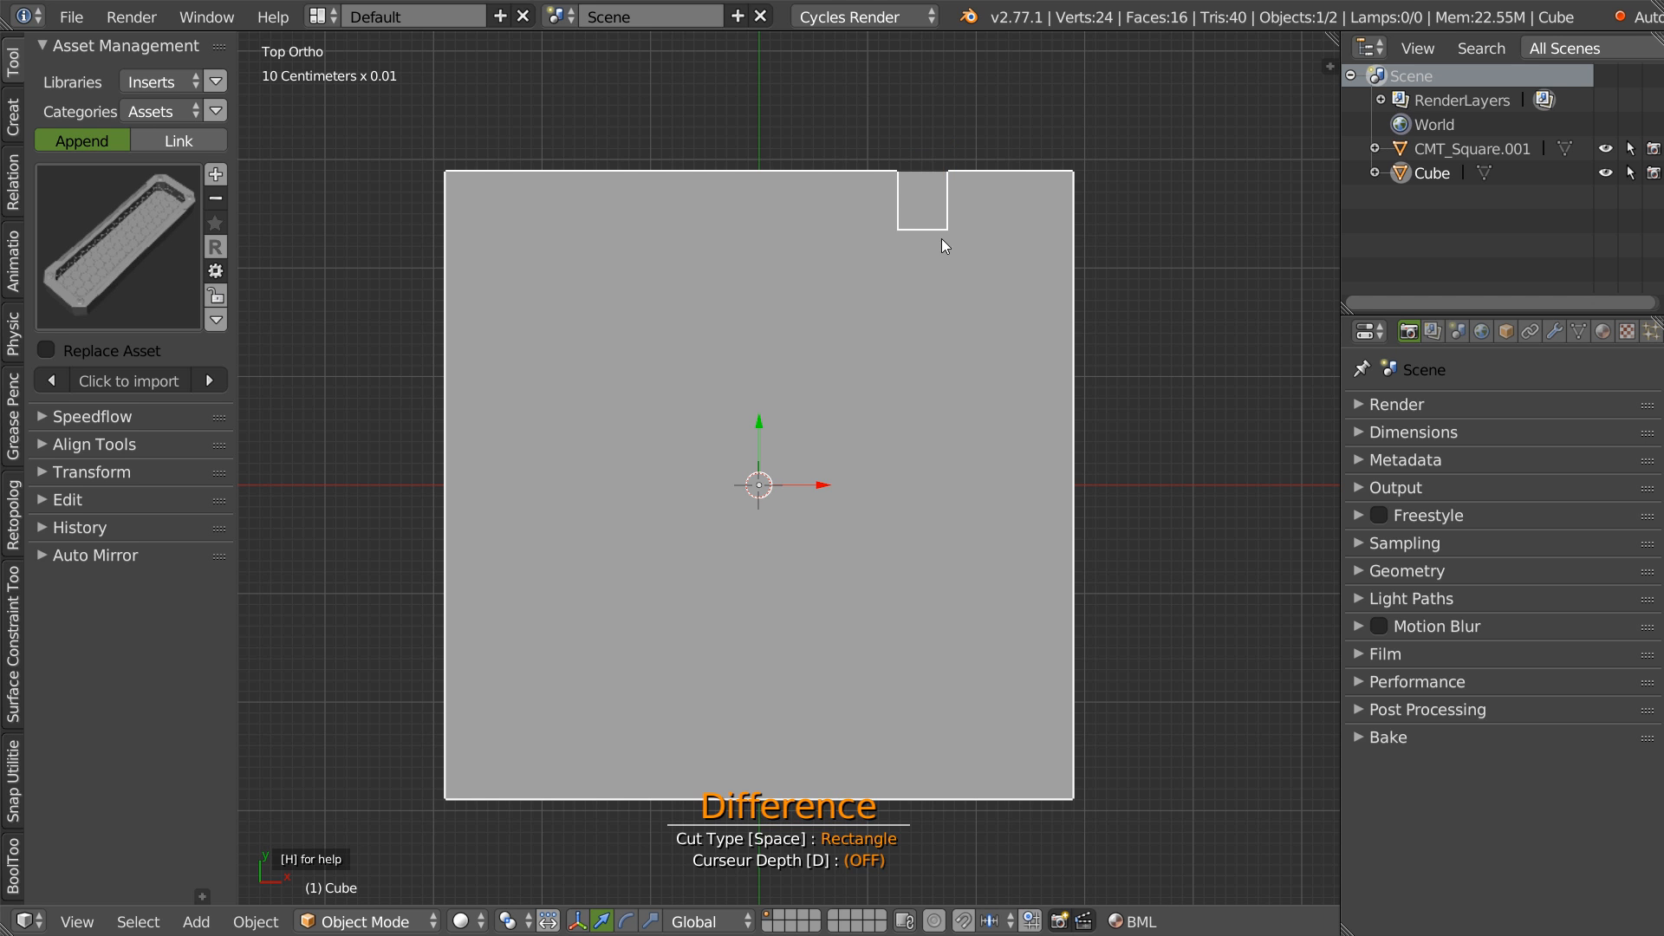
pyautogui.press('Escape')
# - Symmetrize the slab and its rectangular edge piece across both X and Y
pyautogui.press('a')
pyautogui.press('a')
pyautogui.press('space')
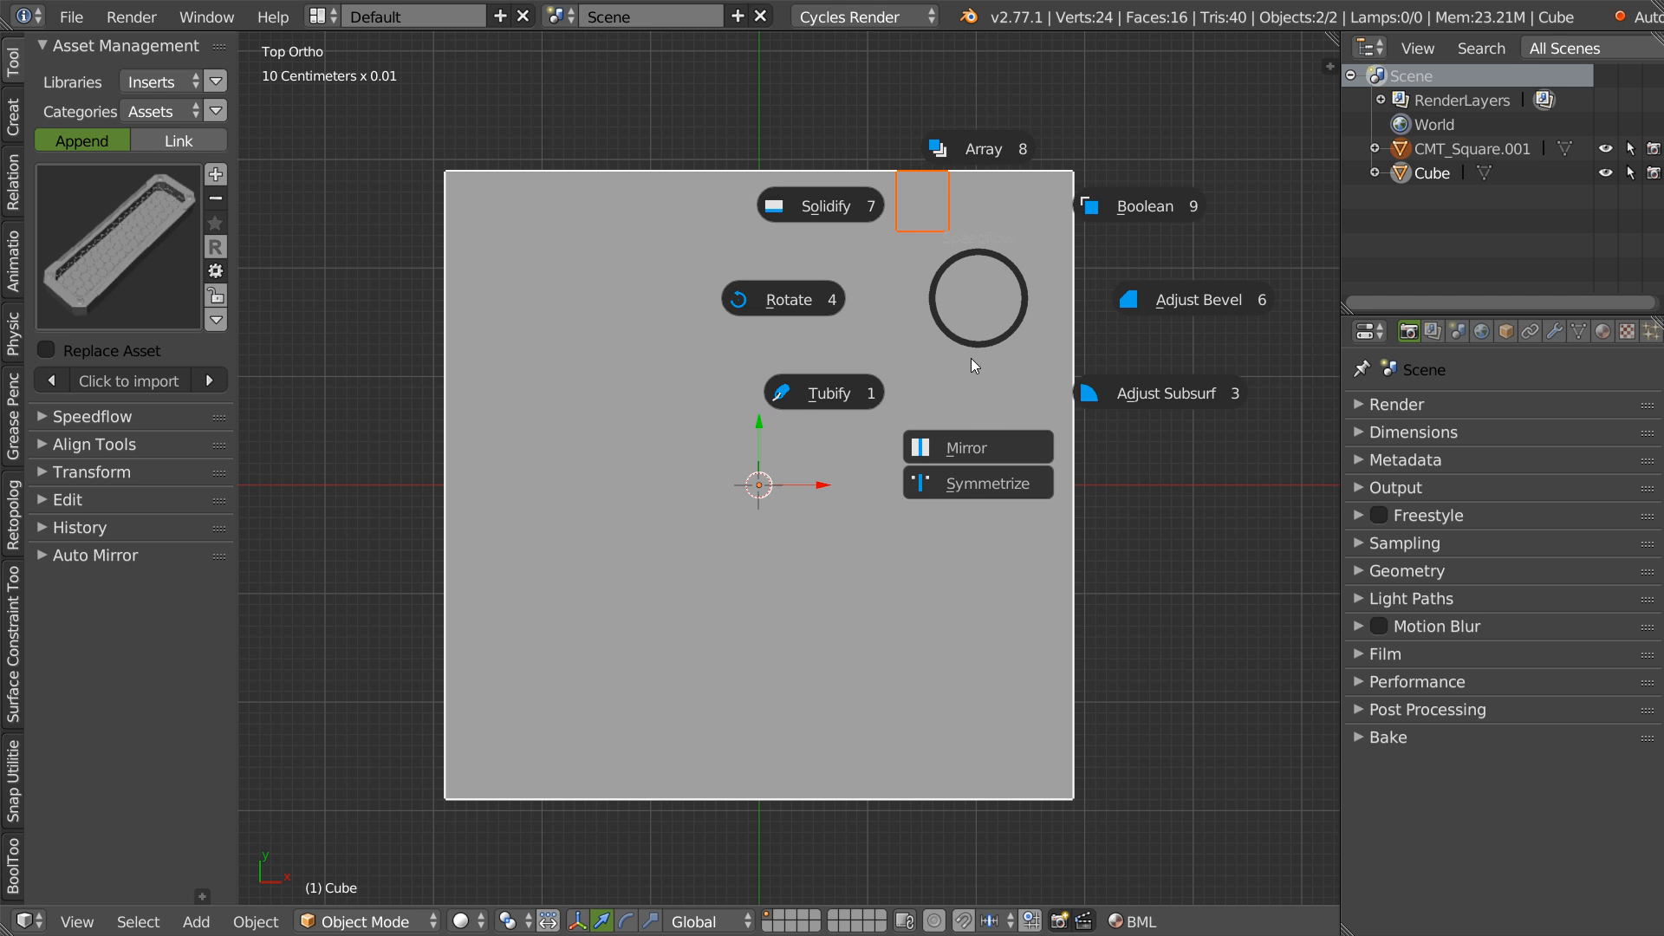
pyautogui.click(972, 494)
pyautogui.press('y')
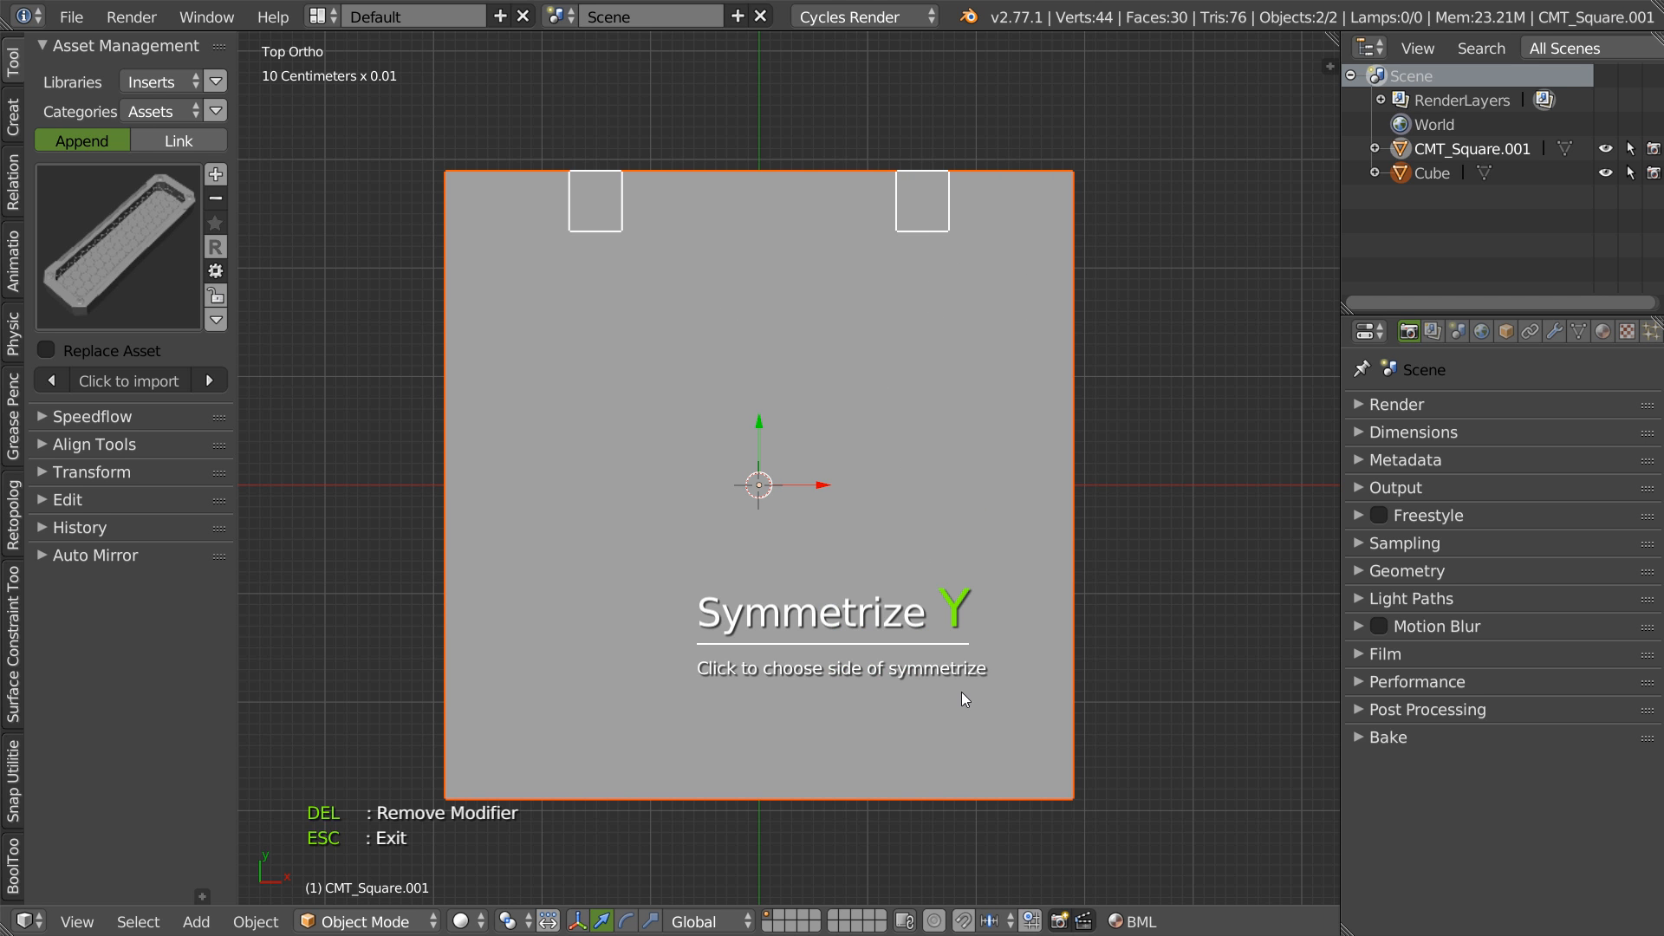
pyautogui.click(962, 769)
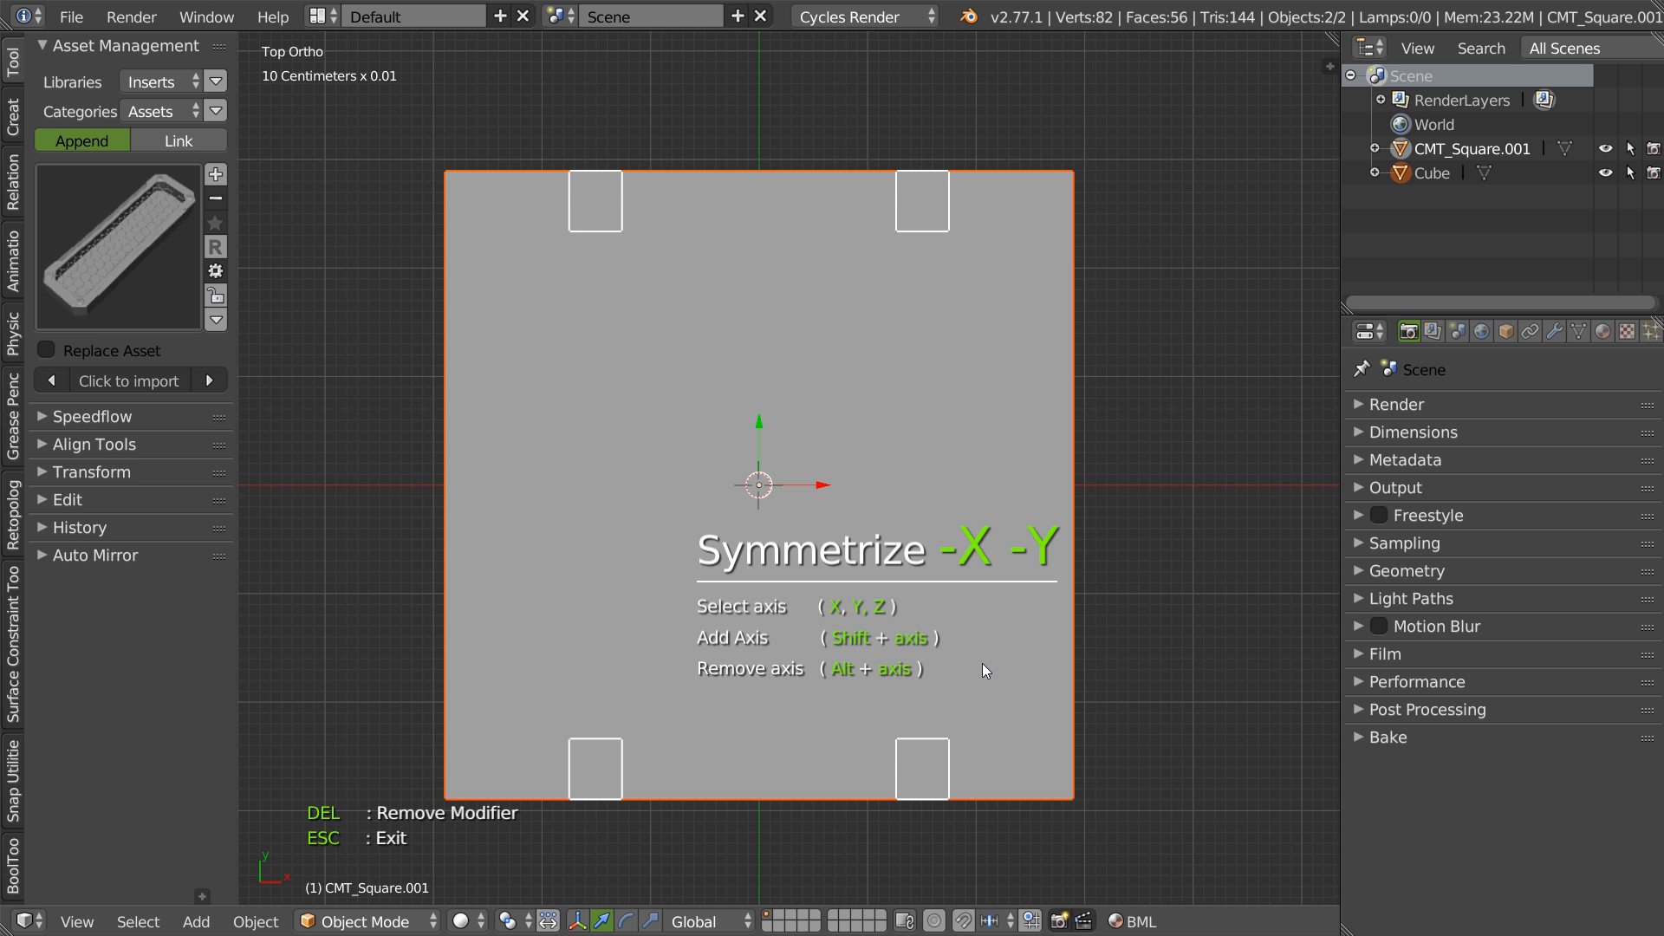
pyautogui.press('Escape')
# - Duplicate the symmetrized edge pieces in place and rotate the copy a quarter turn onto the slab's X edges
pyautogui.keyDown('shift'); pyautogui.rightClick(928, 205); pyautogui.keyUp('shift')
pyautogui.hotkey('shift', 'd')
pyautogui.press('Escape')
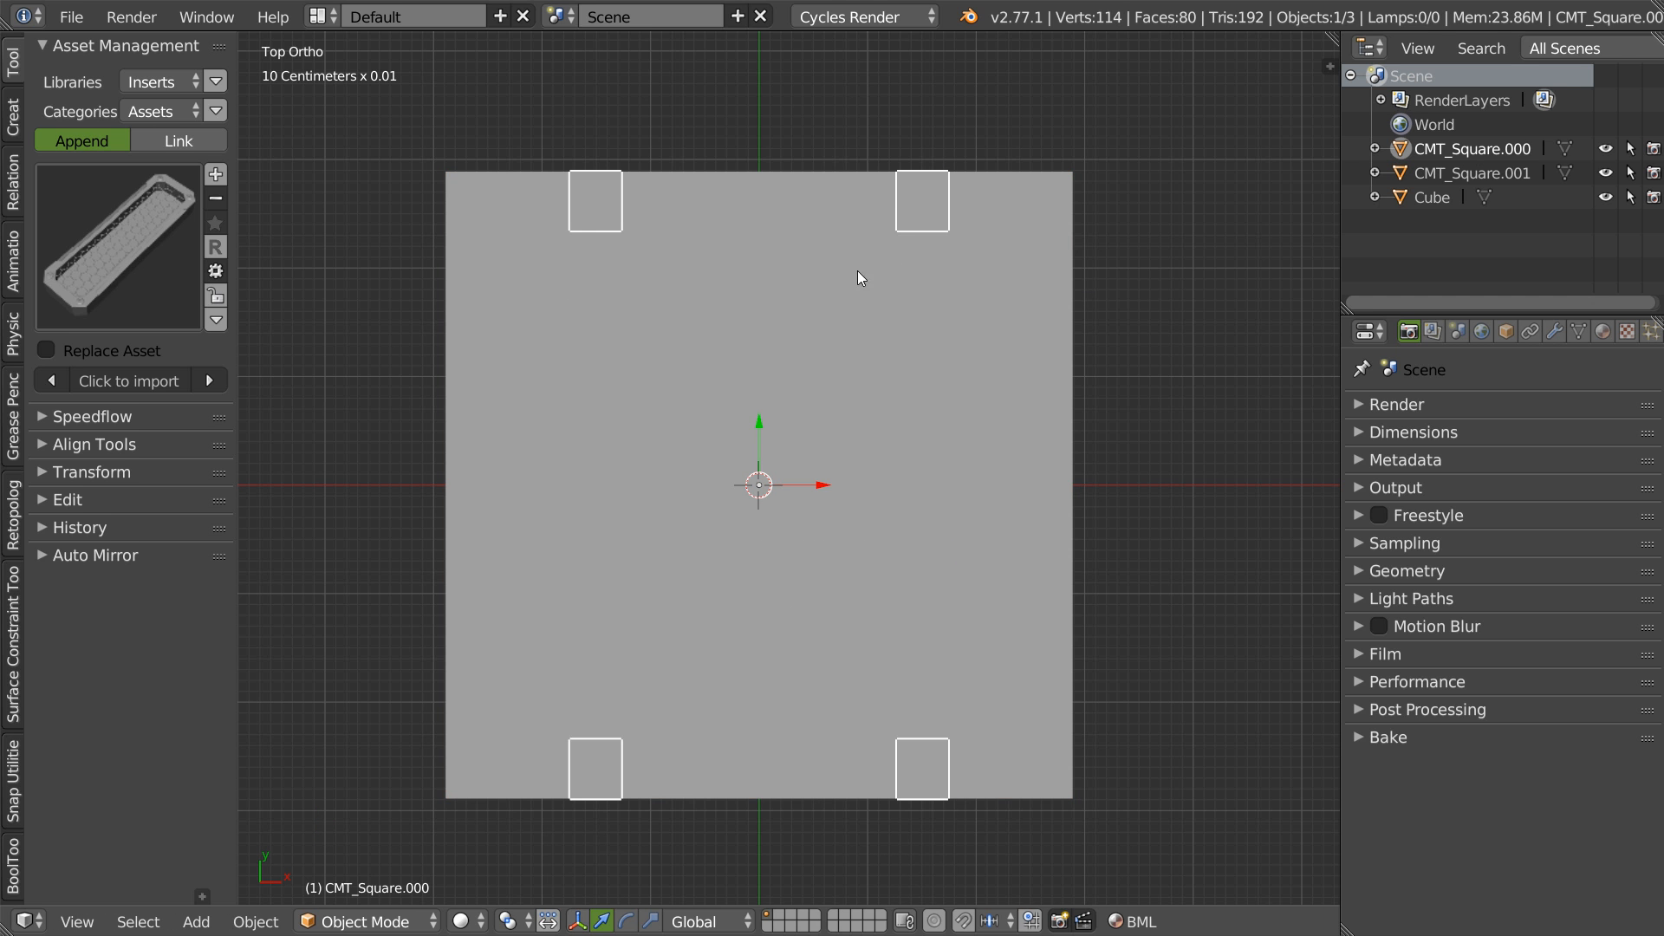
pyautogui.press('r')
pyautogui.click(913, 210)
# - Scale the rotated copy along Z so its blocks extend above and below the slab
pyautogui.moveTo(913, 210); pyautogui.dragTo(806, 308, button='middle')
pyautogui.scroll(5, 902, 326)
pyautogui.moveTo(903, 326); pyautogui.dragTo(940, 449, button='middle')
pyautogui.scroll(-7, 1052, 404)
pyautogui.moveTo(1016, 382); pyautogui.dragTo(945, 444, button='middle')
pyautogui.press('s')
pyautogui.press('z')
pyautogui.click(854, 90)
# - Select the outer end faces of the four rotated blocks and push them outward beyond the slab's X edges
pyautogui.press('Tab')
pyautogui.rightClick(930, 490)
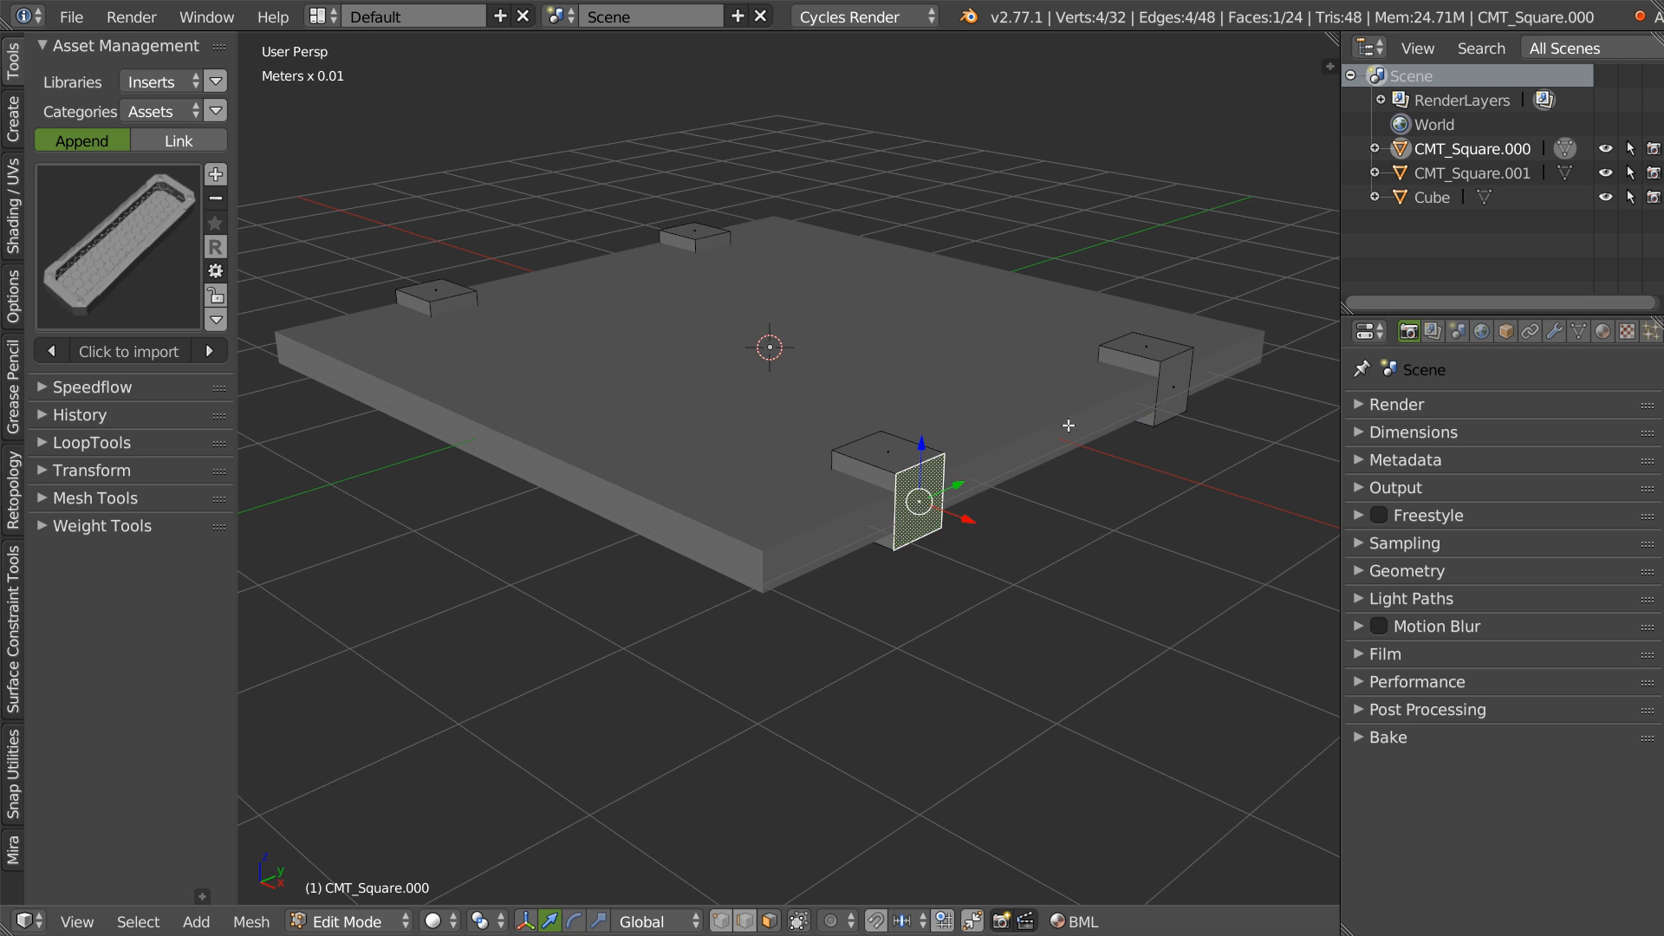
pyautogui.keyDown('shift'); pyautogui.rightClick(1168, 382); pyautogui.keyUp('shift')
pyautogui.moveTo(1168, 381); pyautogui.dragTo(819, 354, button='middle')
pyautogui.keyDown('shift'); pyautogui.rightClick(349, 447); pyautogui.keyUp('shift')
pyautogui.keyDown('shift'); pyautogui.rightClick(944, 613); pyautogui.keyUp('shift')
pyautogui.moveTo(944, 613); pyautogui.dragTo(1009, 338, button='middle')
pyautogui.scroll(2, 1121, 365)
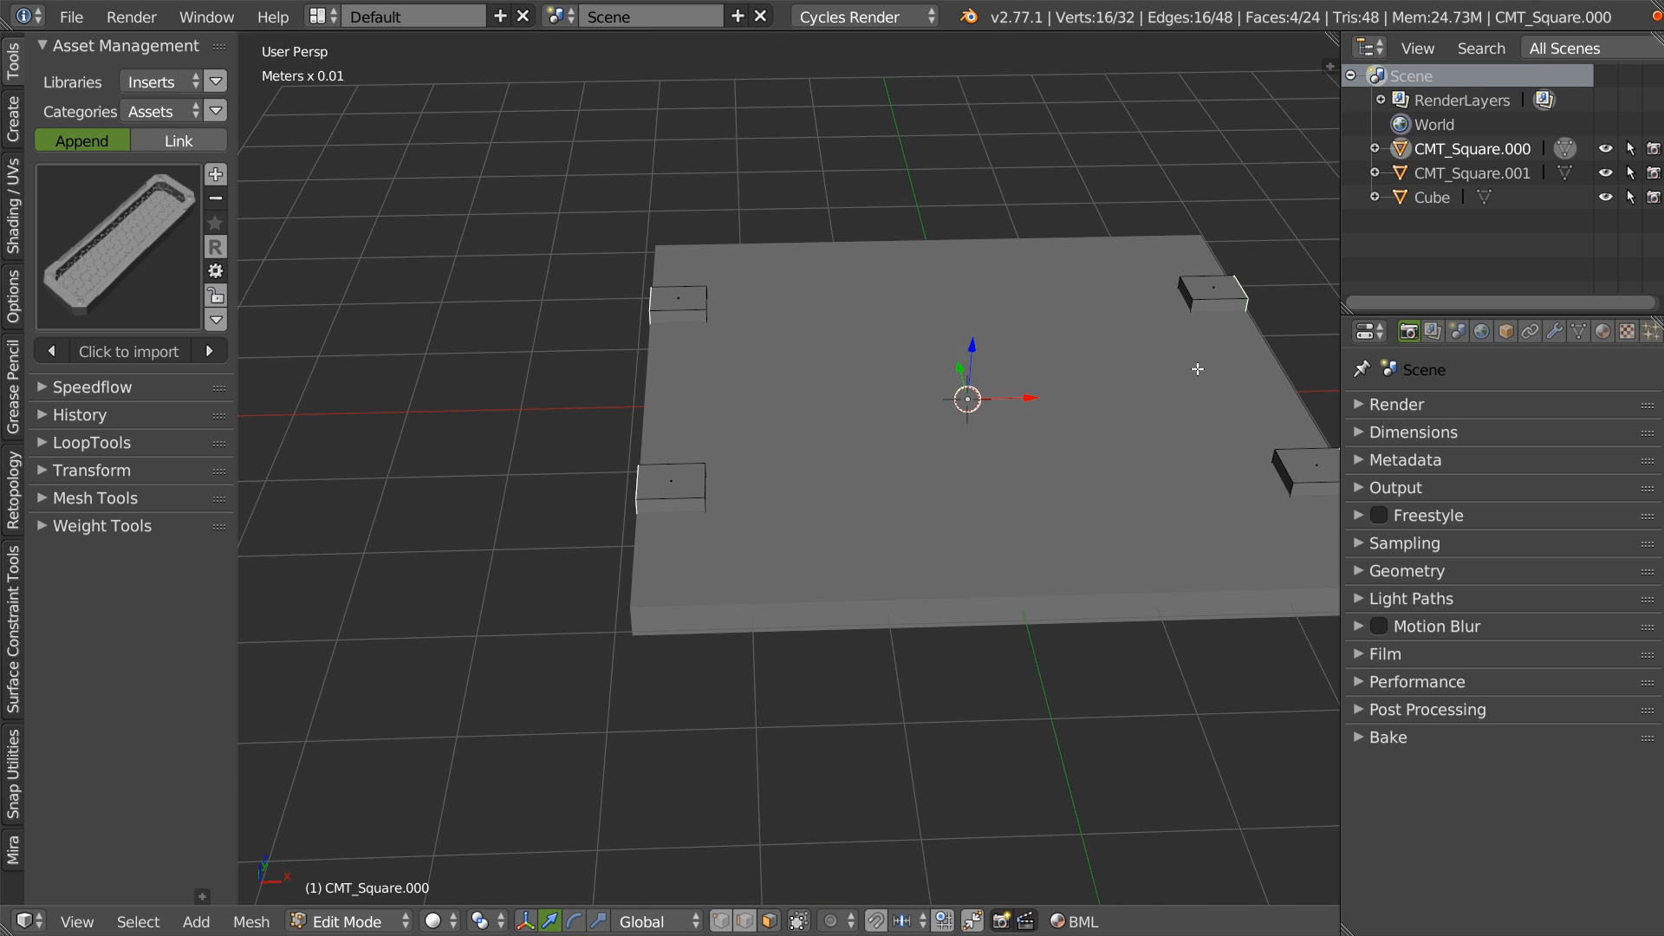
pyautogui.hotkey('alt', 's')
pyautogui.click(1237, 361)
pyautogui.moveTo(1237, 360); pyautogui.dragTo(995, 384, button='middle')
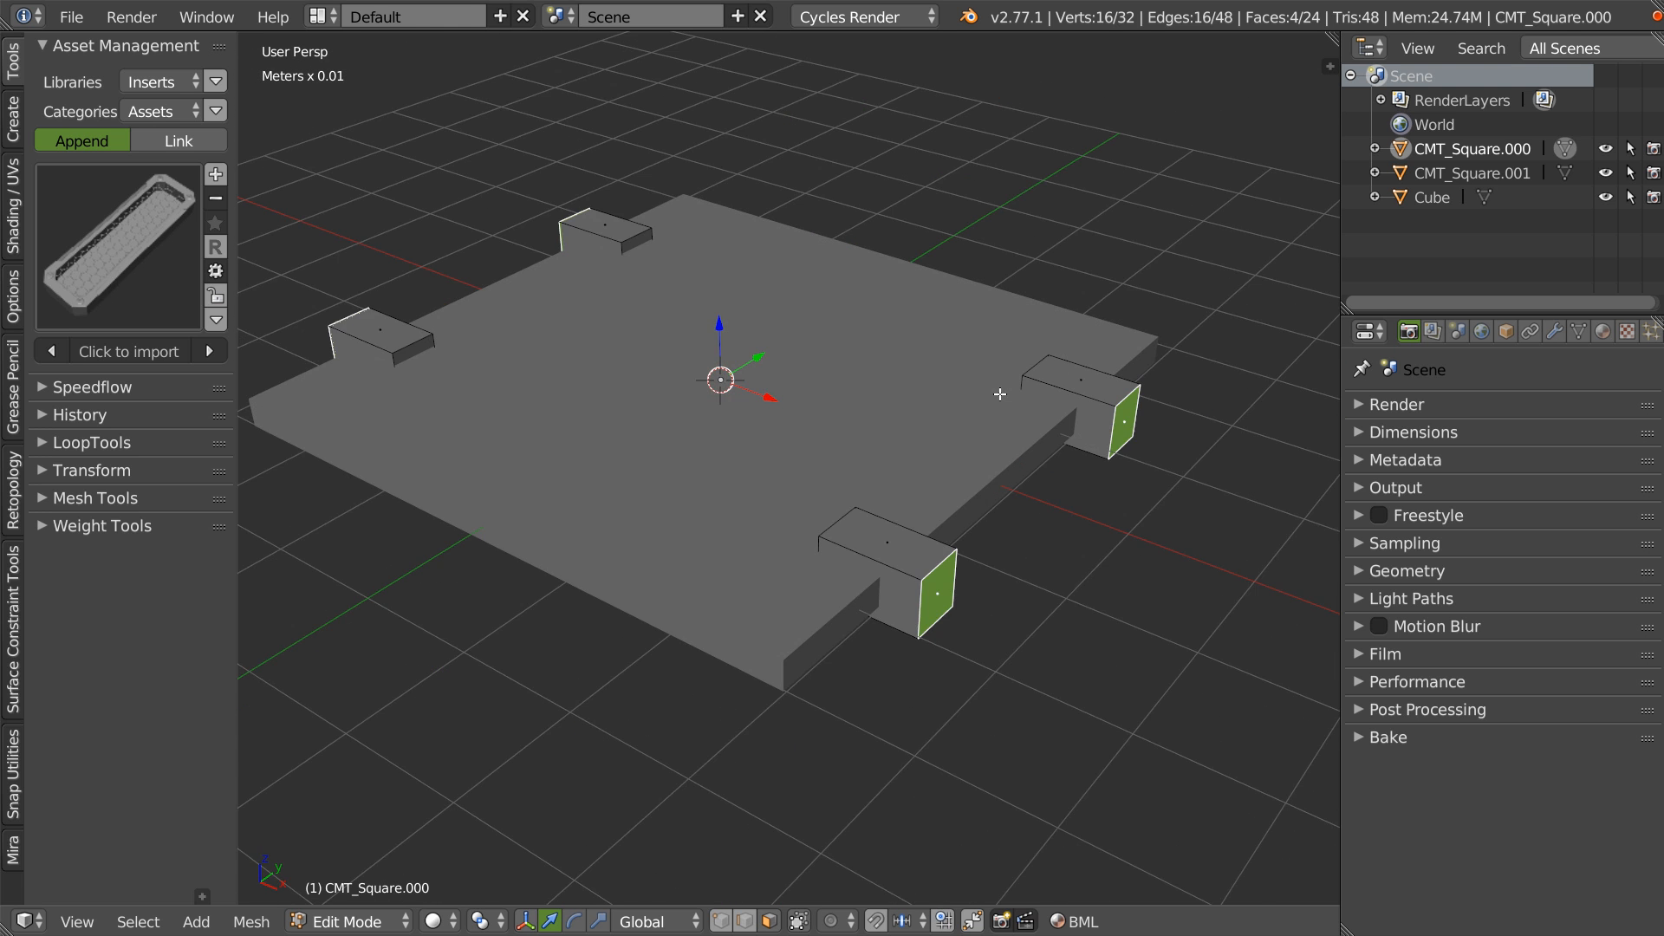
pyautogui.scroll(2, 995, 384)
pyautogui.press('Tab')
# - Apply a reversed Boolean to the slab with the rotated blocks to split off its X-edge pieces, and delete the cutter
pyautogui.rightClick(1028, 459)
pyautogui.rightClick(1199, 405)
pyautogui.keyDown('shift'); pyautogui.rightClick(992, 451); pyautogui.keyUp('shift')
pyautogui.press('space')
pyautogui.click(1148, 357)
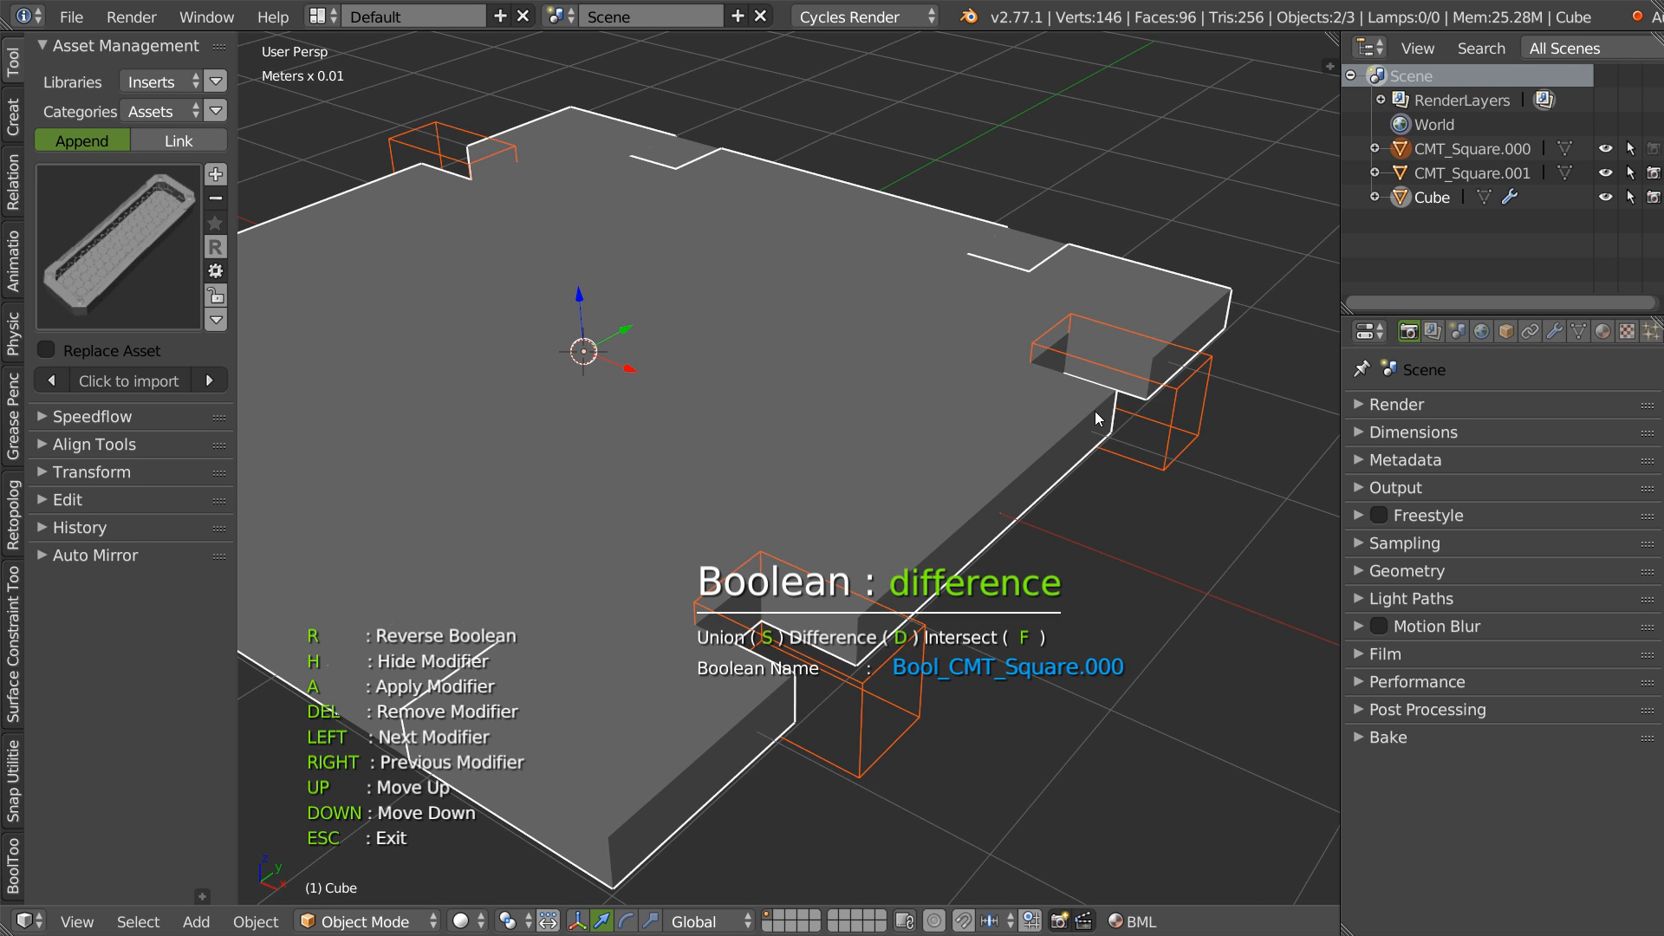
pyautogui.press('r')
pyautogui.rightClick(1059, 398)
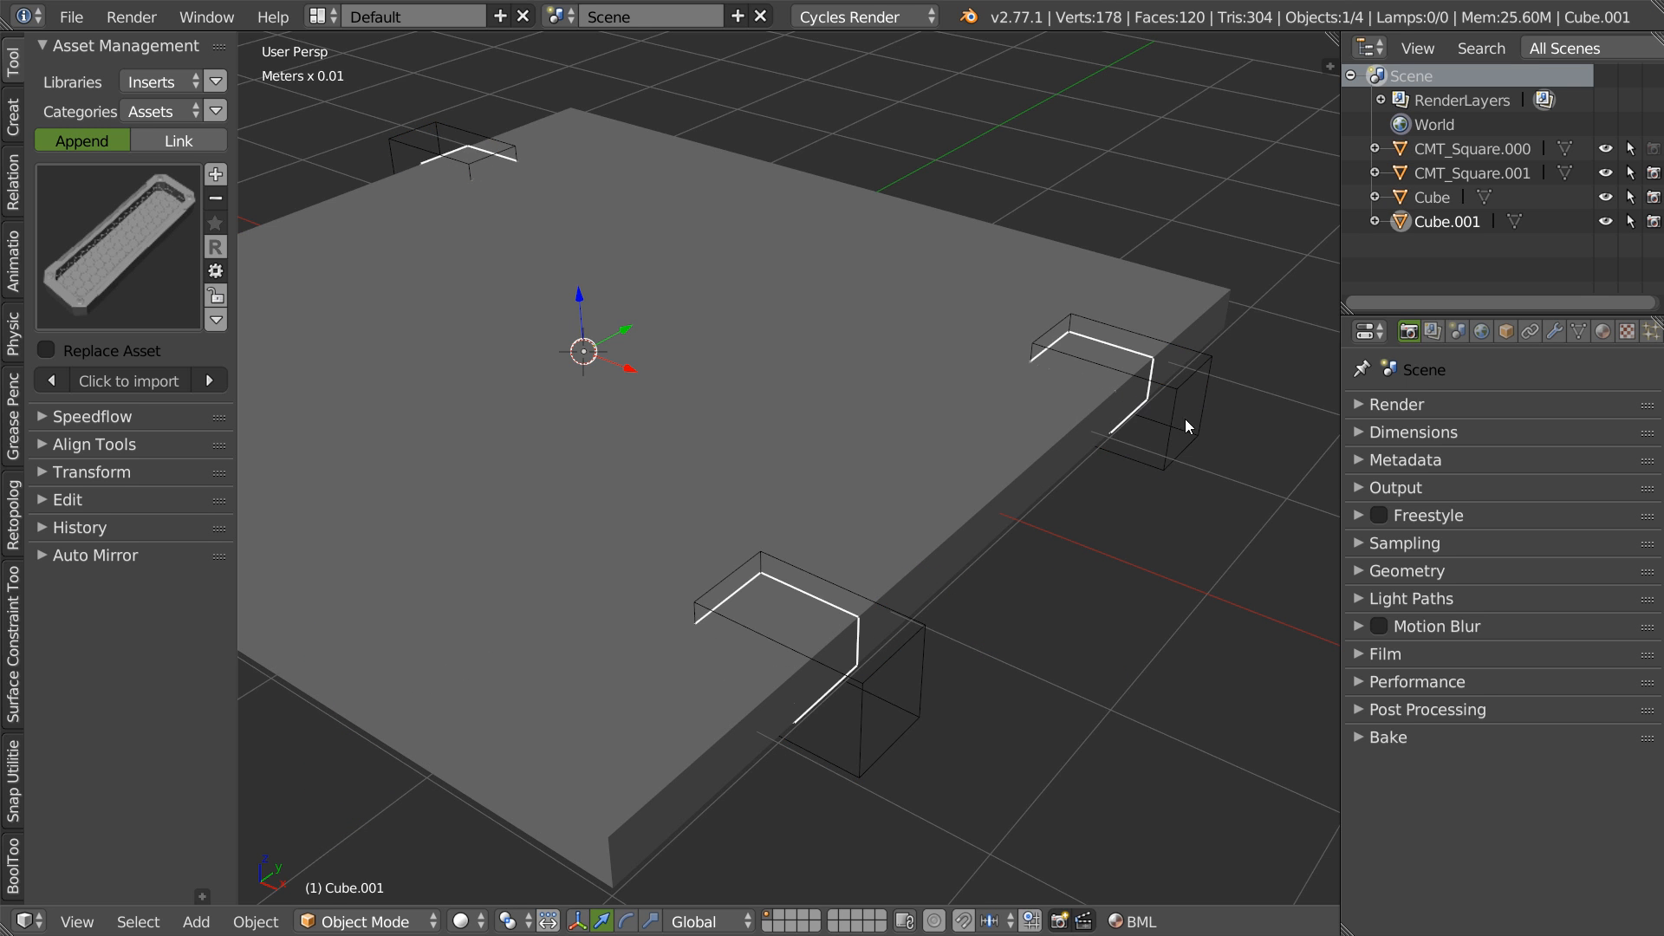
pyautogui.rightClick(1156, 465)
pyautogui.press('Delete')
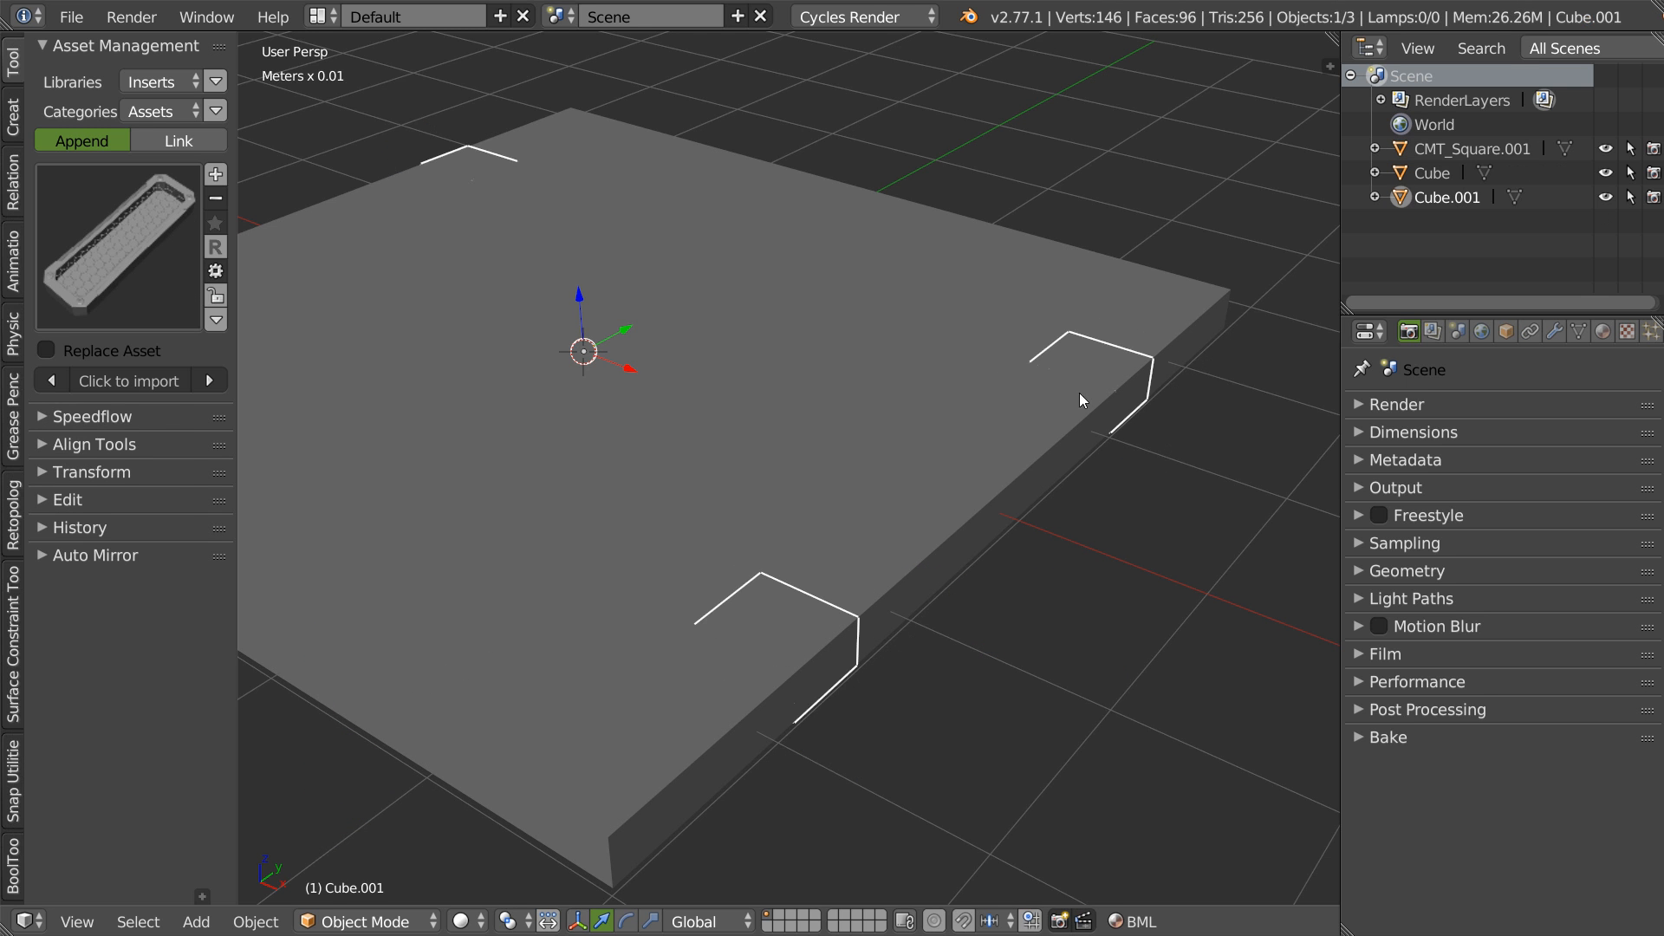
# - Select the slab and both sets of edge pieces and add a Bevel of width 0.01 with 4 segments
pyautogui.press('a')
pyautogui.keyDown('shift'); pyautogui.rightClick(1118, 305); pyautogui.keyUp('shift')
pyautogui.press('space')
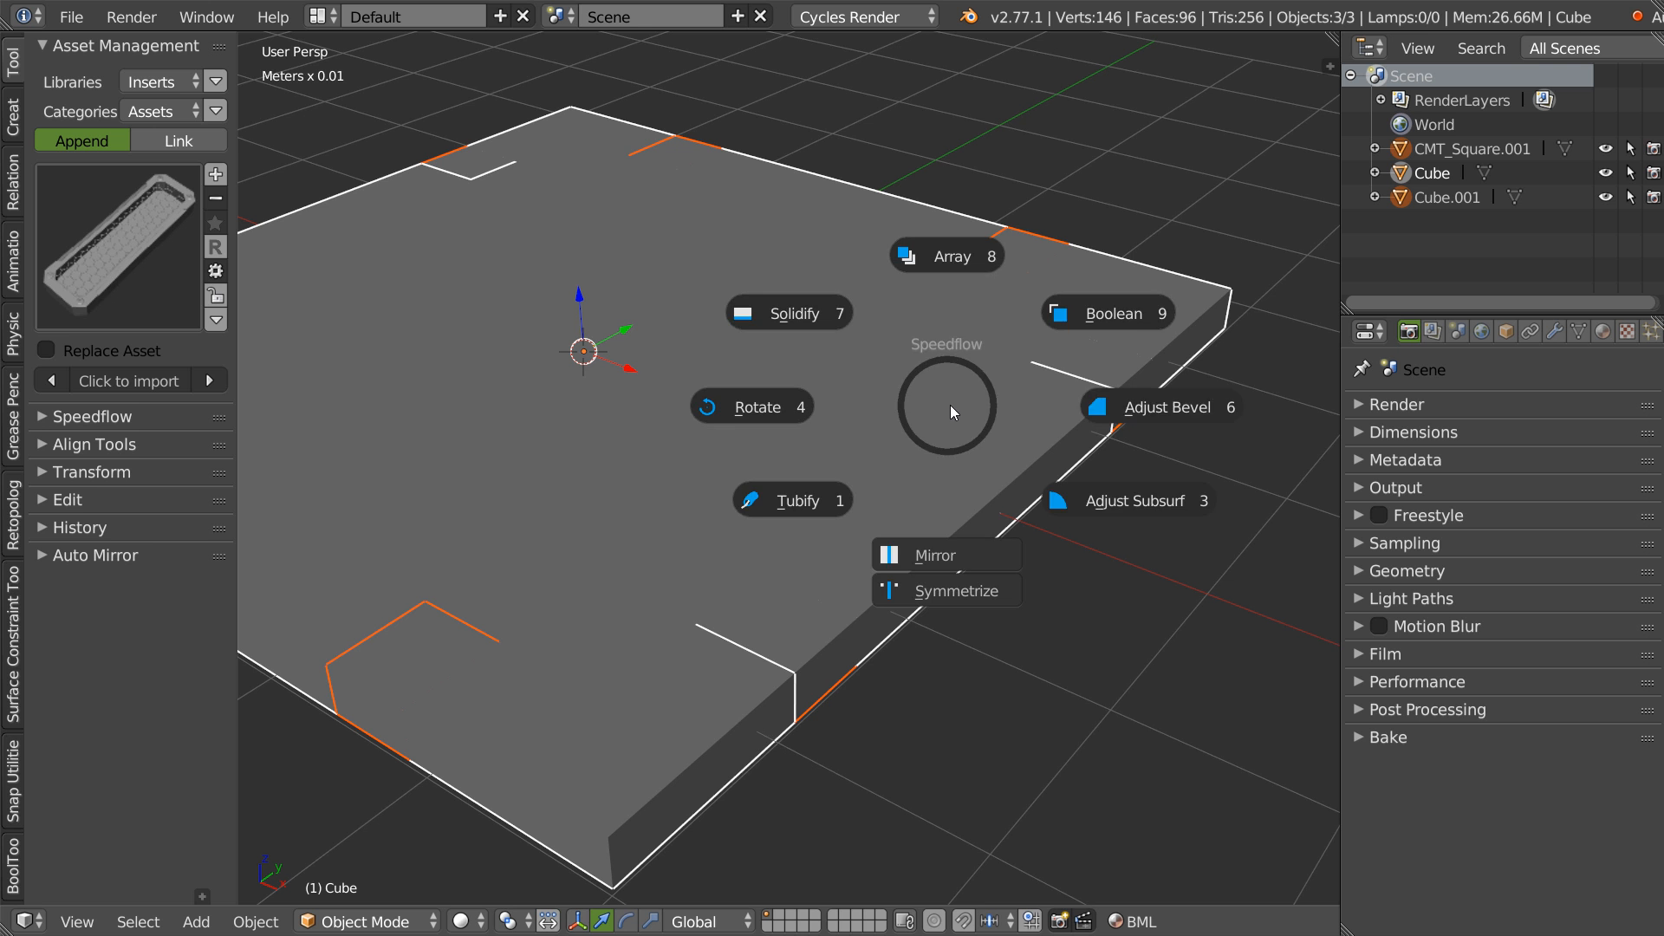
pyautogui.click(1162, 411)
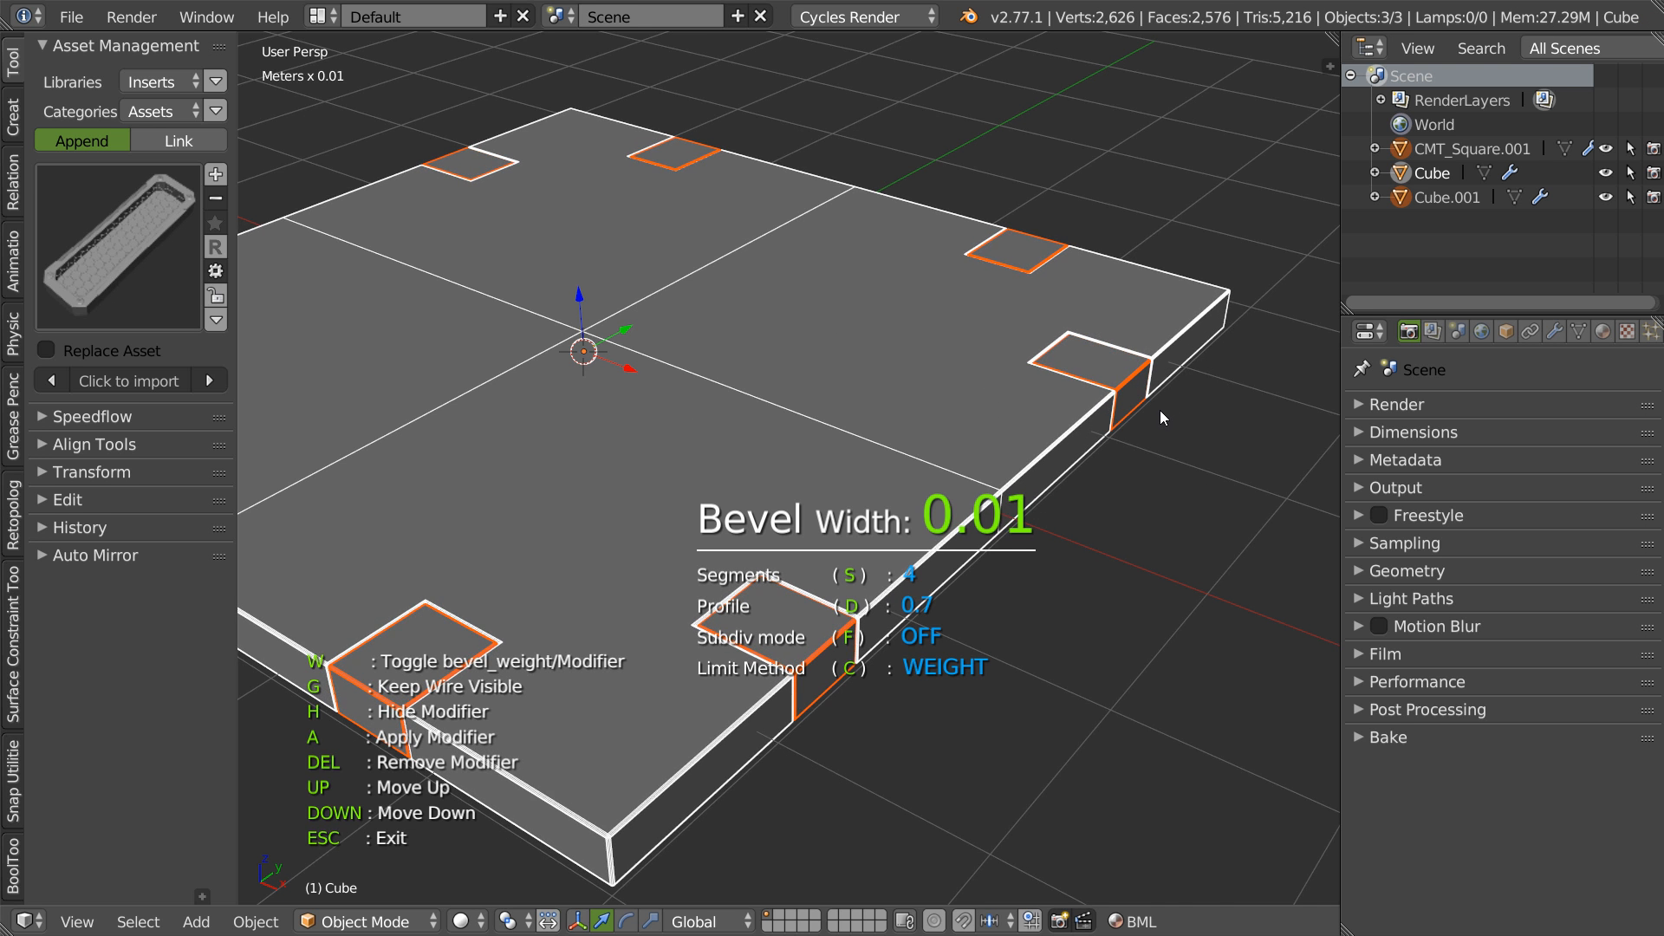
pyautogui.click(1158, 411)
# - Select the outer end faces of all four X-edge pieces and delete them
pyautogui.moveTo(1142, 418); pyautogui.dragTo(873, 421, button='middle')
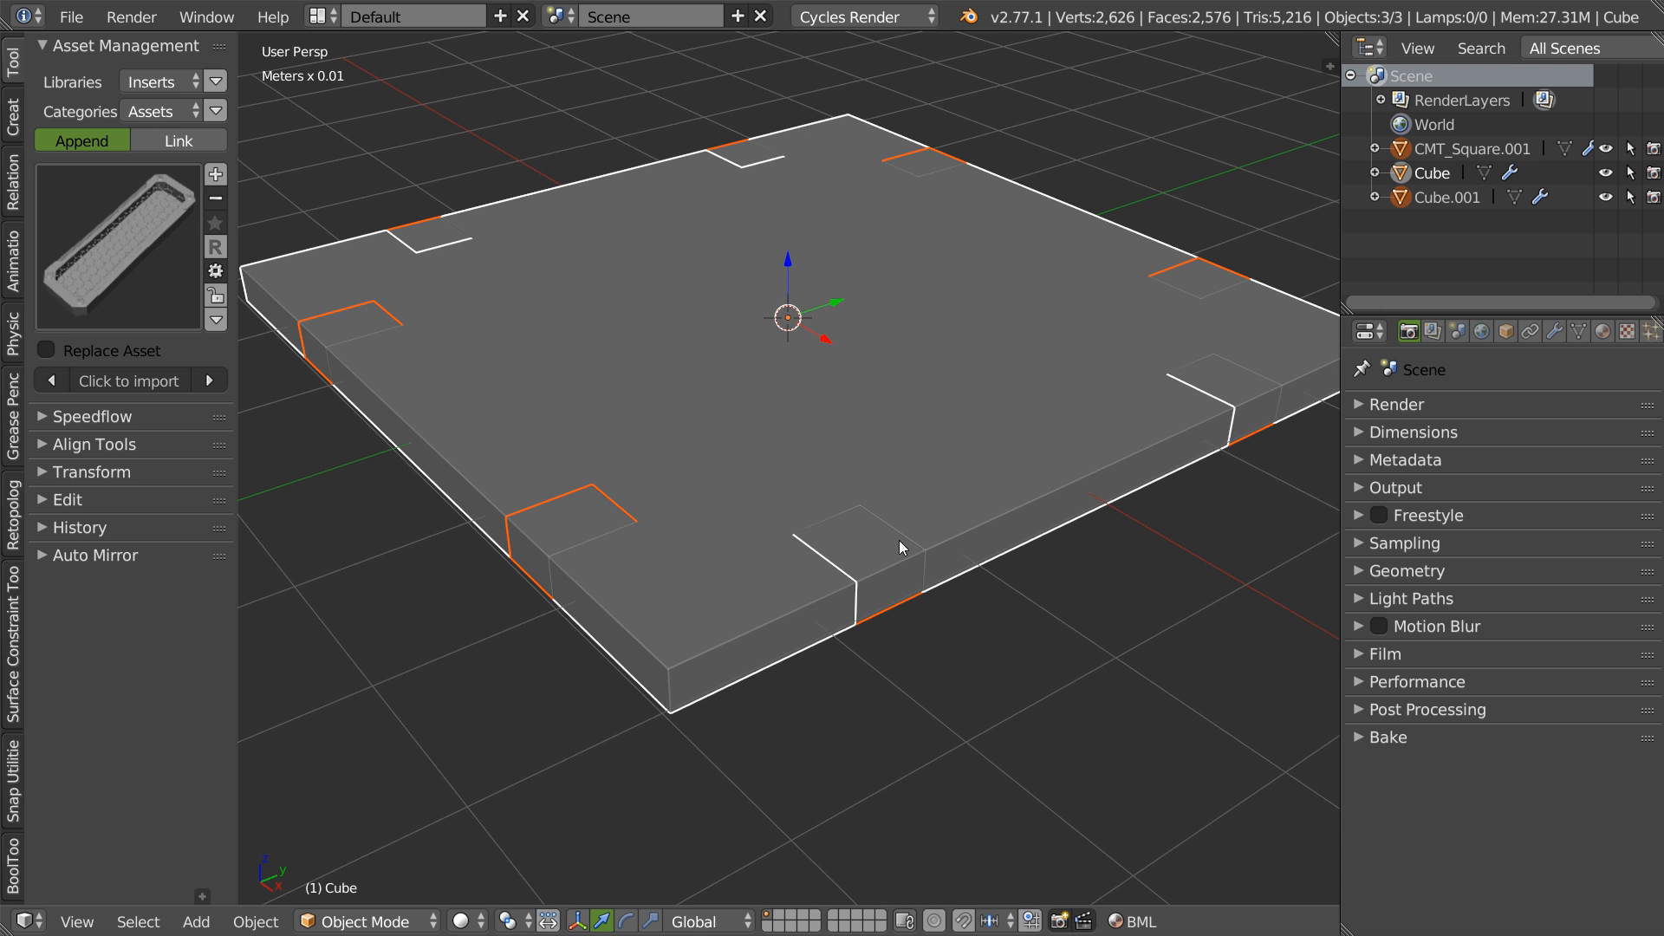
pyautogui.rightClick(874, 550)
pyautogui.press('Tab')
pyautogui.rightClick(884, 585)
pyautogui.keyDown('shift'); pyautogui.moveTo(1044, 500); pyautogui.dragTo(747, 559, button='middle'); pyautogui.keyUp('shift')
pyautogui.keyDown('shift'); pyautogui.rightClick(939, 480); pyautogui.keyUp('shift')
pyautogui.moveTo(786, 486); pyautogui.dragTo(1049, 483, button='middle')
pyautogui.scroll(-2, 1049, 483)
pyautogui.keyDown('shift'); pyautogui.moveTo(858, 563); pyautogui.dragTo(829, 351, button='middle'); pyautogui.keyUp('shift')
pyautogui.keyDown('shift'); pyautogui.rightClick(499, 358); pyautogui.keyUp('shift')
pyautogui.keyDown('shift'); pyautogui.rightClick(1038, 432); pyautogui.keyUp('shift')
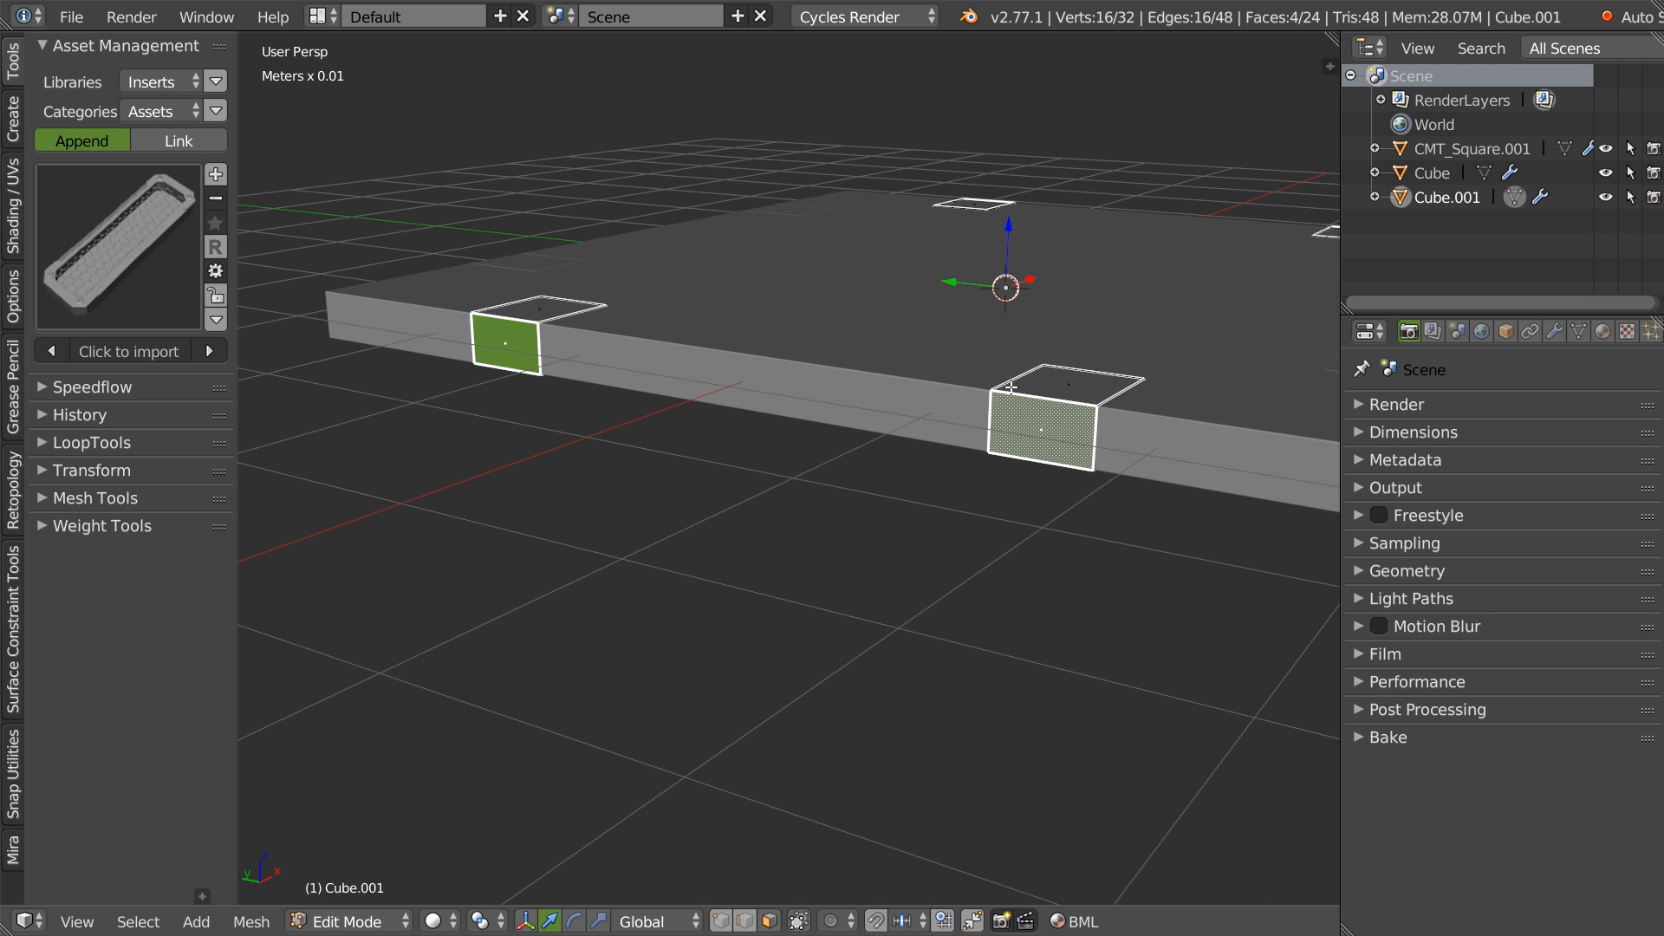
pyautogui.press('x')
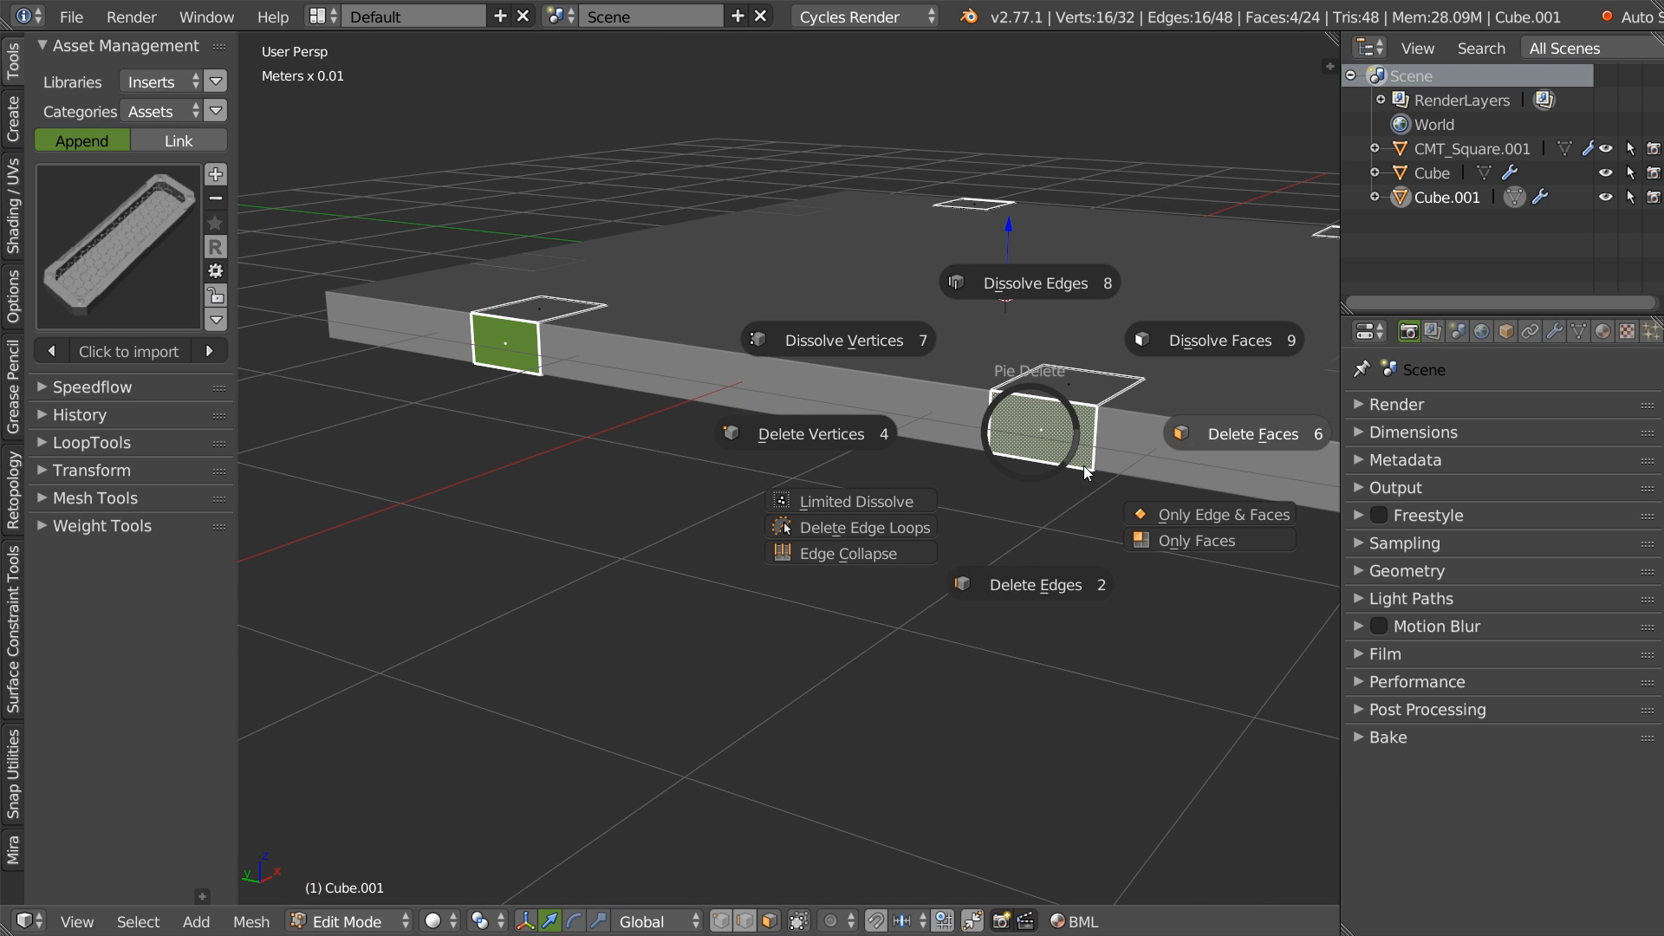
pyautogui.click(1209, 435)
# - Select the underside faces of the four X-edge pieces and delete them, leaving the pieces open underneath
pyautogui.moveTo(997, 420); pyautogui.dragTo(1021, 464, button='middle')
pyautogui.moveTo(711, 530); pyautogui.dragTo(738, 509, button='middle')
pyautogui.rightClick(738, 509)
pyautogui.keyDown('shift'); pyautogui.moveTo(985, 509); pyautogui.dragTo(969, 471, button='middle'); pyautogui.keyUp('shift')
pyautogui.keyDown('shift'); pyautogui.rightClick(1011, 502); pyautogui.keyUp('shift')
pyautogui.press('KP_3')
pyautogui.scroll(-5, 915, 445)
pyautogui.moveTo(885, 438); pyautogui.dragTo(892, 457, button='middle')
pyautogui.keyDown('shift'); pyautogui.rightClick(710, 480); pyautogui.keyUp('shift')
pyautogui.keyDown('shift'); pyautogui.moveTo(1144, 479); pyautogui.dragTo(1027, 479, button='middle'); pyautogui.keyUp('shift')
pyautogui.moveTo(1027, 479)
pyautogui.mouseDown(button='middle')
pyautogui.moveTo(1004, 473)
pyautogui.moveTo(1036, 468)
pyautogui.mouseUp(button='middle')
pyautogui.scroll(-2, 1013, 478)
pyautogui.keyDown('shift'); pyautogui.rightClick(1020, 478); pyautogui.keyUp('shift')
pyautogui.press('x')
pyautogui.scroll(-3, 1001, 444)
pyautogui.press('x')
pyautogui.click(1113, 447)
pyautogui.press('Tab')
# - Delete the solid Y-edge pieces and replace them with a copy of the opened X-edge pieces rotated 90° about Z
pyautogui.scroll(3, 903, 508)
pyautogui.rightClick(776, 510)
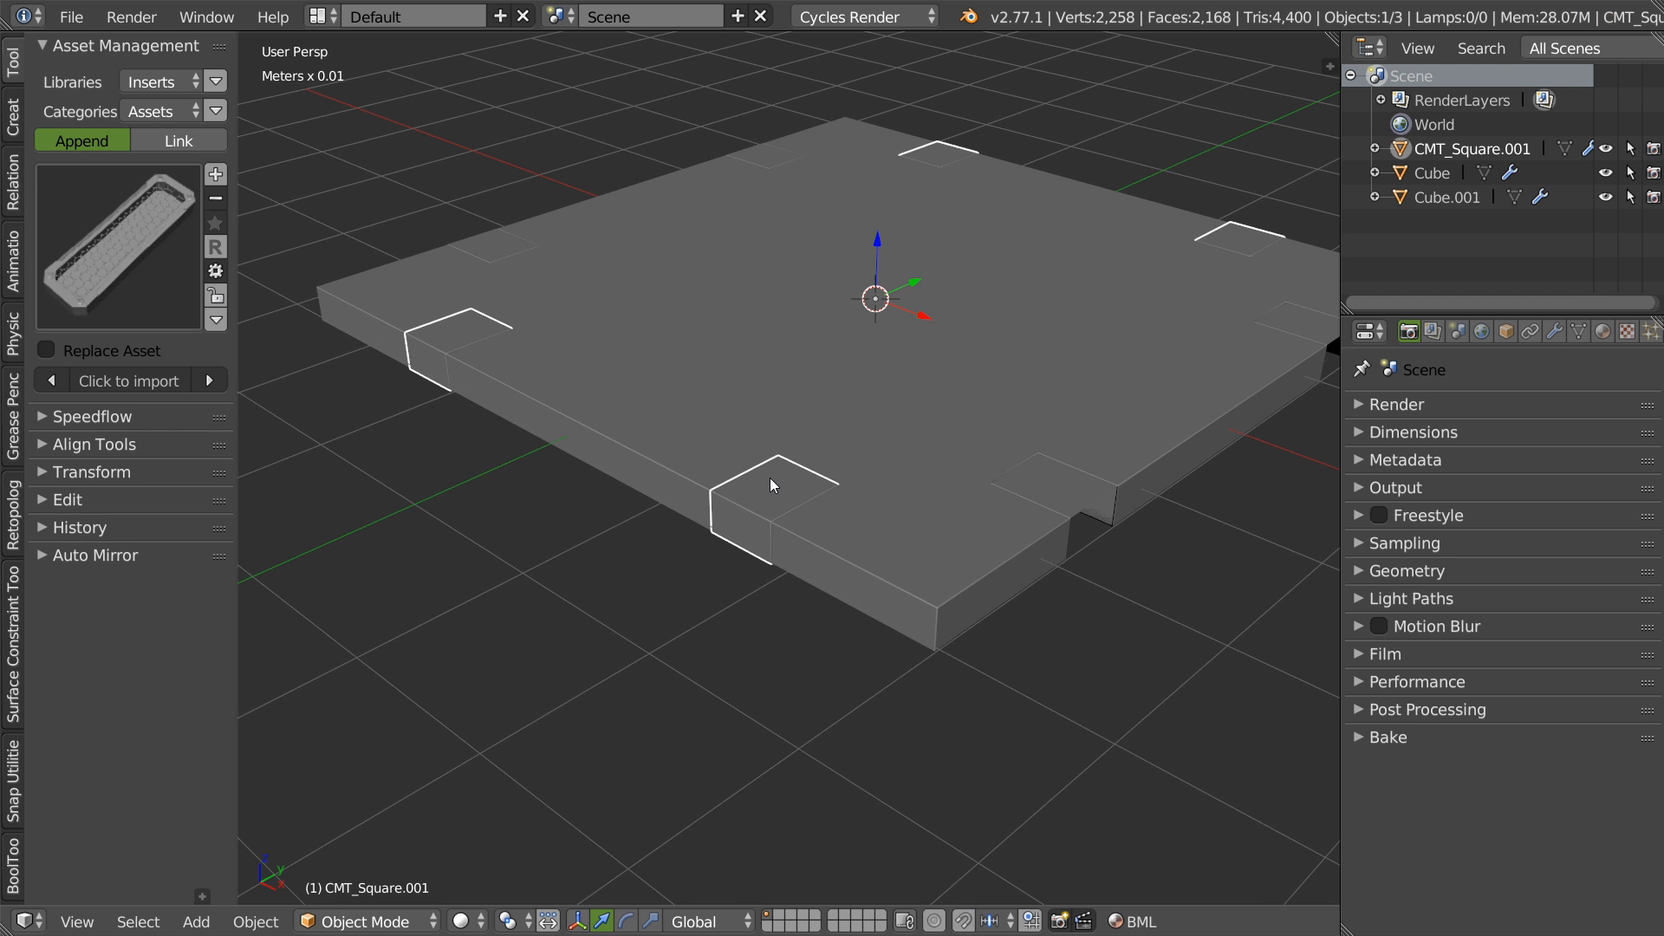
pyautogui.press('x')
pyautogui.rightClick(1085, 483)
pyautogui.hotkey('shift', 'd')
pyautogui.rightClick(959, 390)
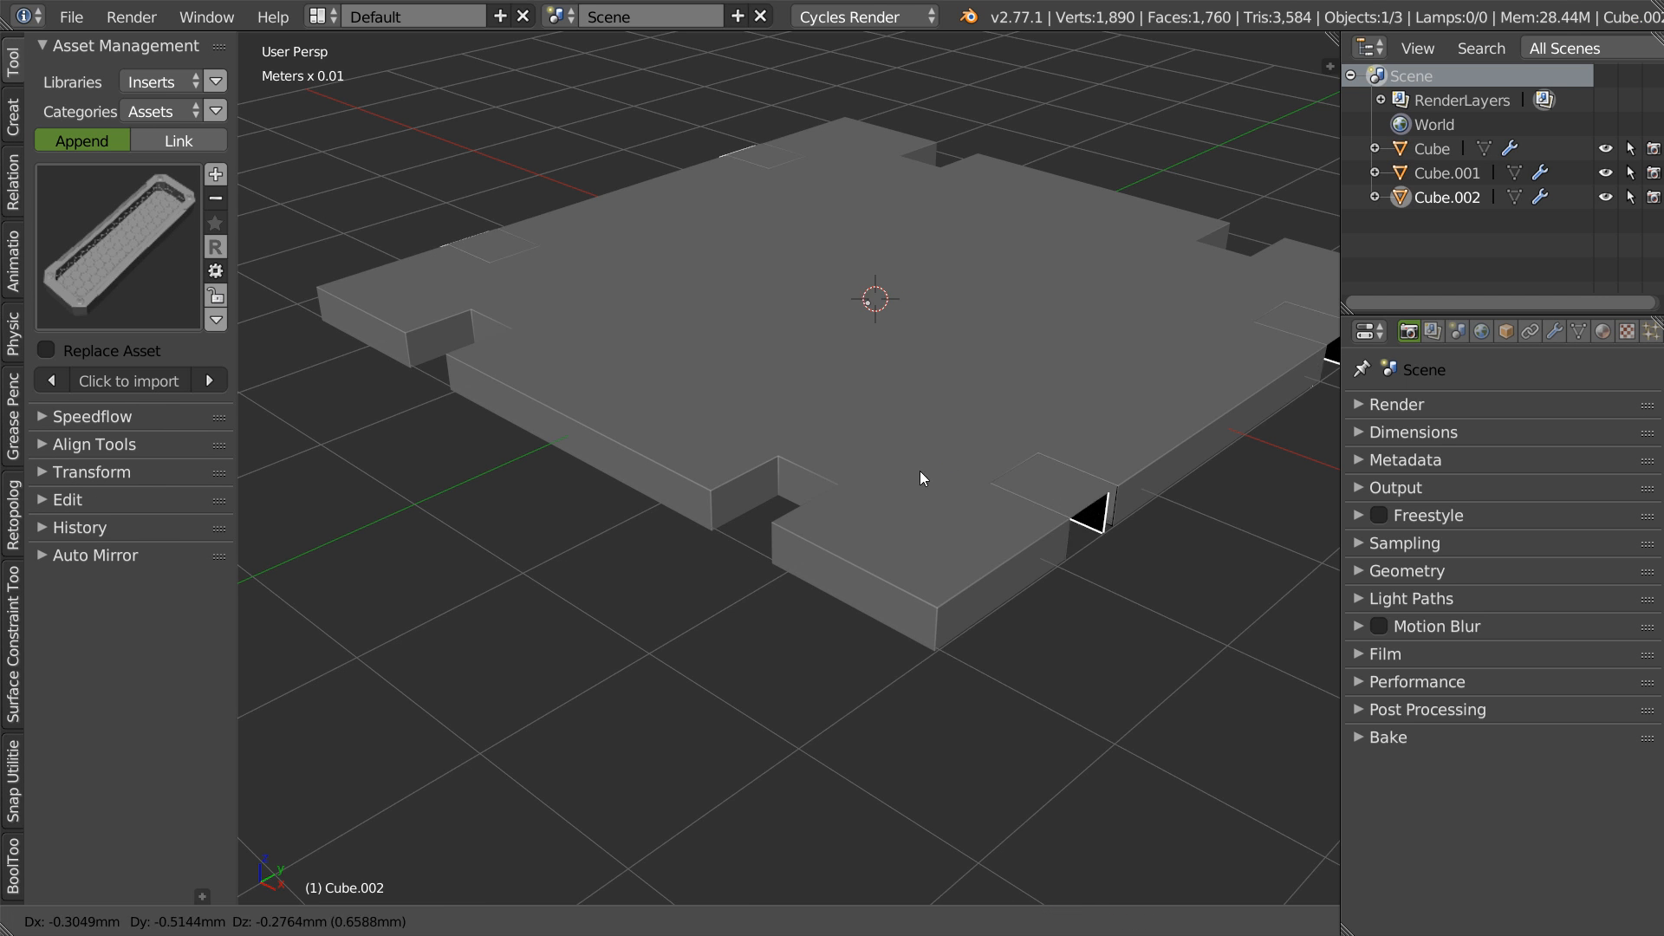
pyautogui.press('r')
pyautogui.press('z')
pyautogui.press('9')
pyautogui.press('0')
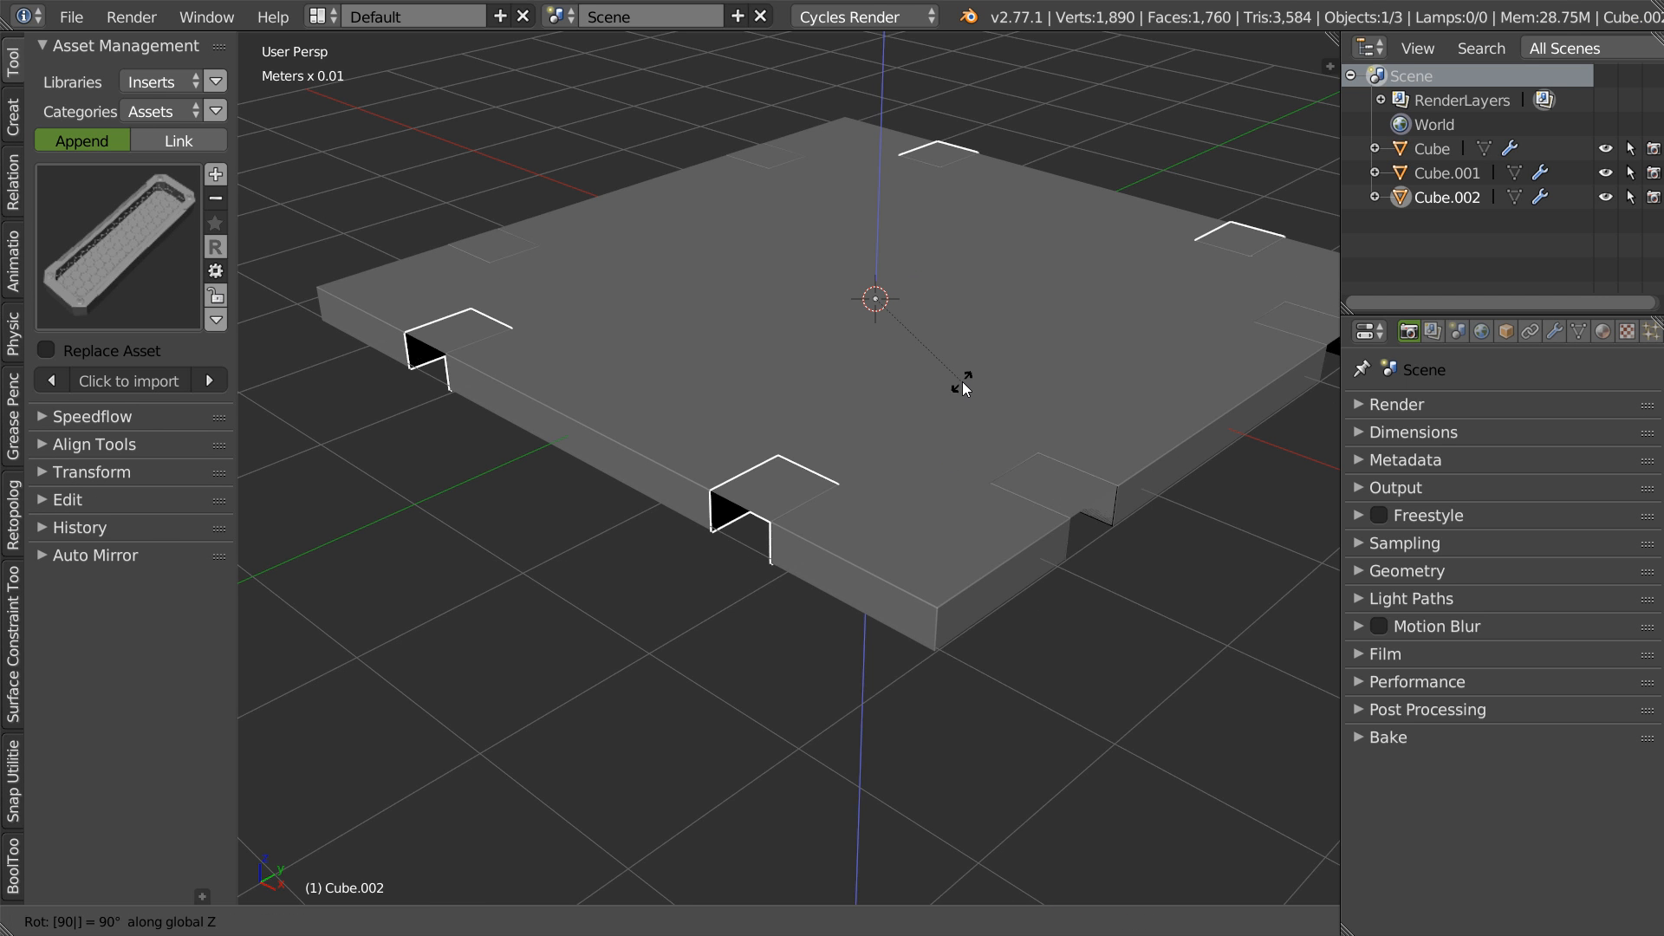
pyautogui.press('Return')
# - Try to join the rotated Y-edge copy with the original X-edge pieces
pyautogui.keyDown('shift'); pyautogui.rightClick(506, 242); pyautogui.keyUp('shift')
pyautogui.press('w')
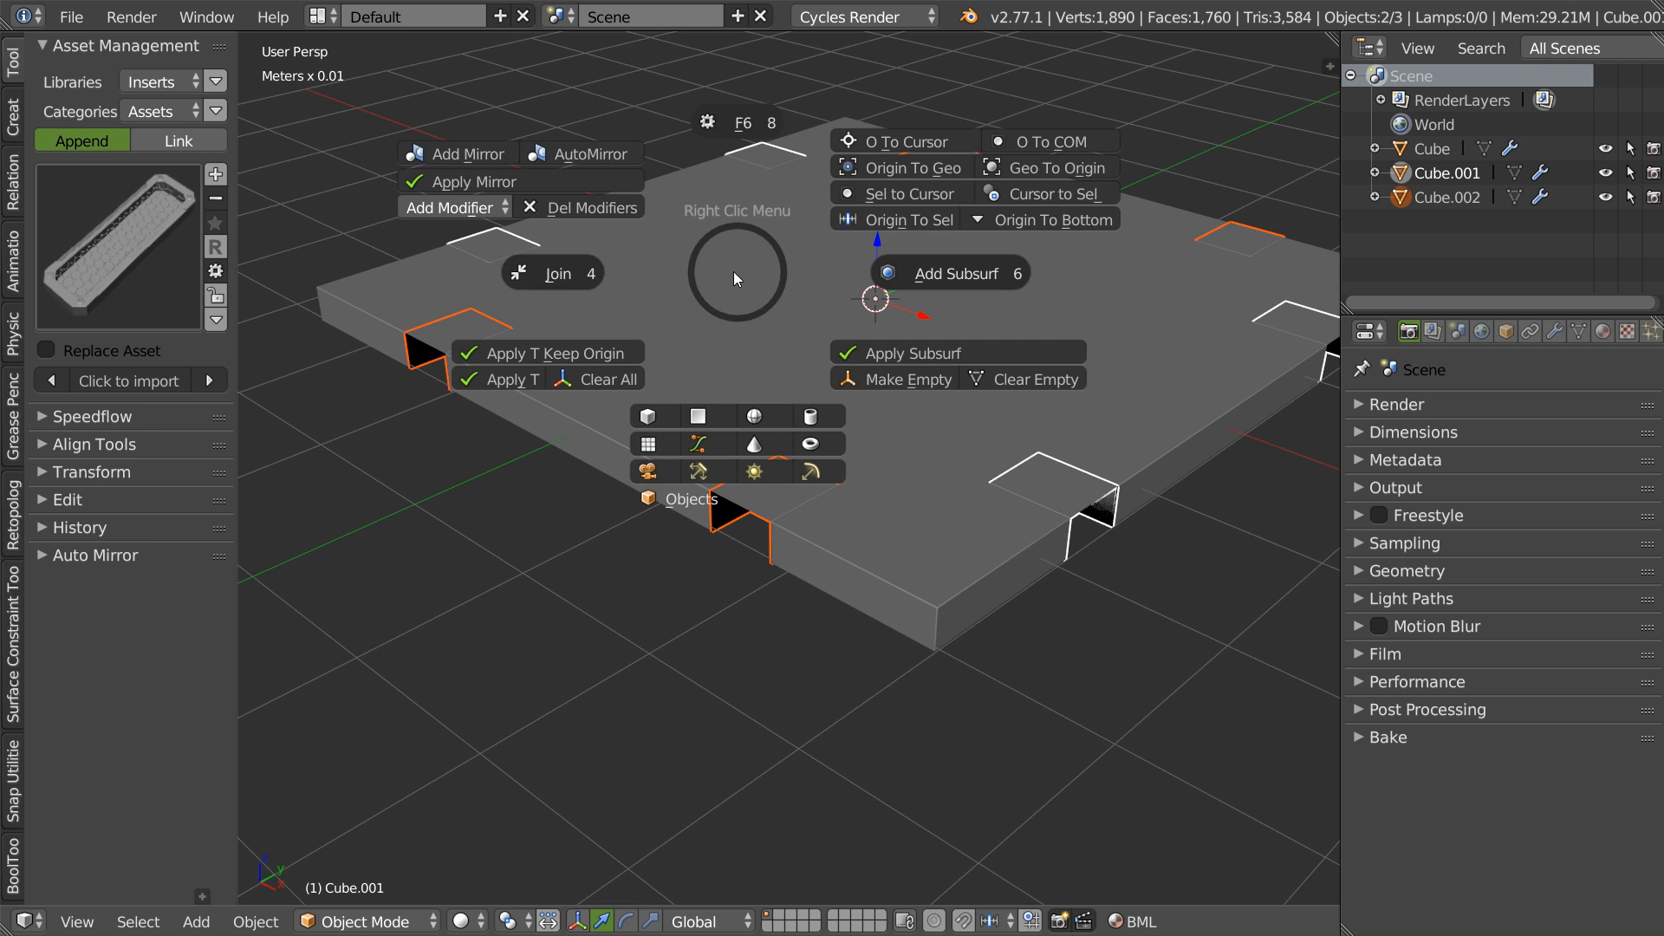
pyautogui.click(555, 277)
pyautogui.moveTo(680, 329); pyautogui.dragTo(995, 341, button='middle')
pyautogui.scroll(3, 1001, 308)
pyautogui.scroll(-1, 1002, 308)
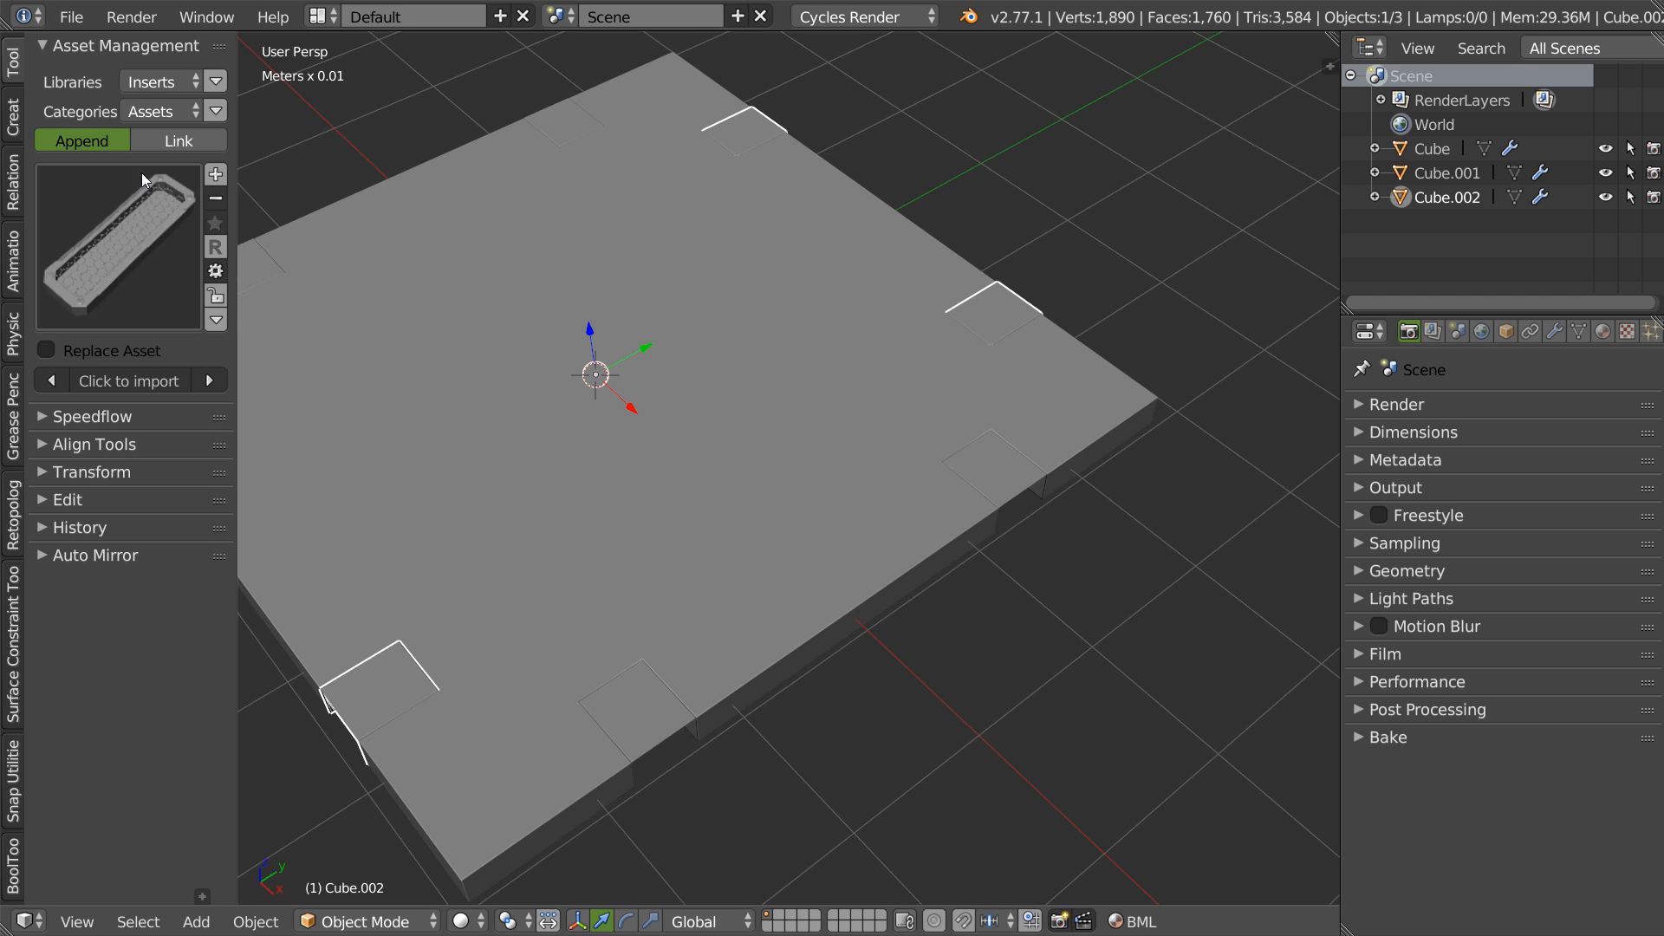
# - Switch the asset category to Brushes and import Brush_008 into the scene
pyautogui.click(158, 104)
pyautogui.click(172, 196)
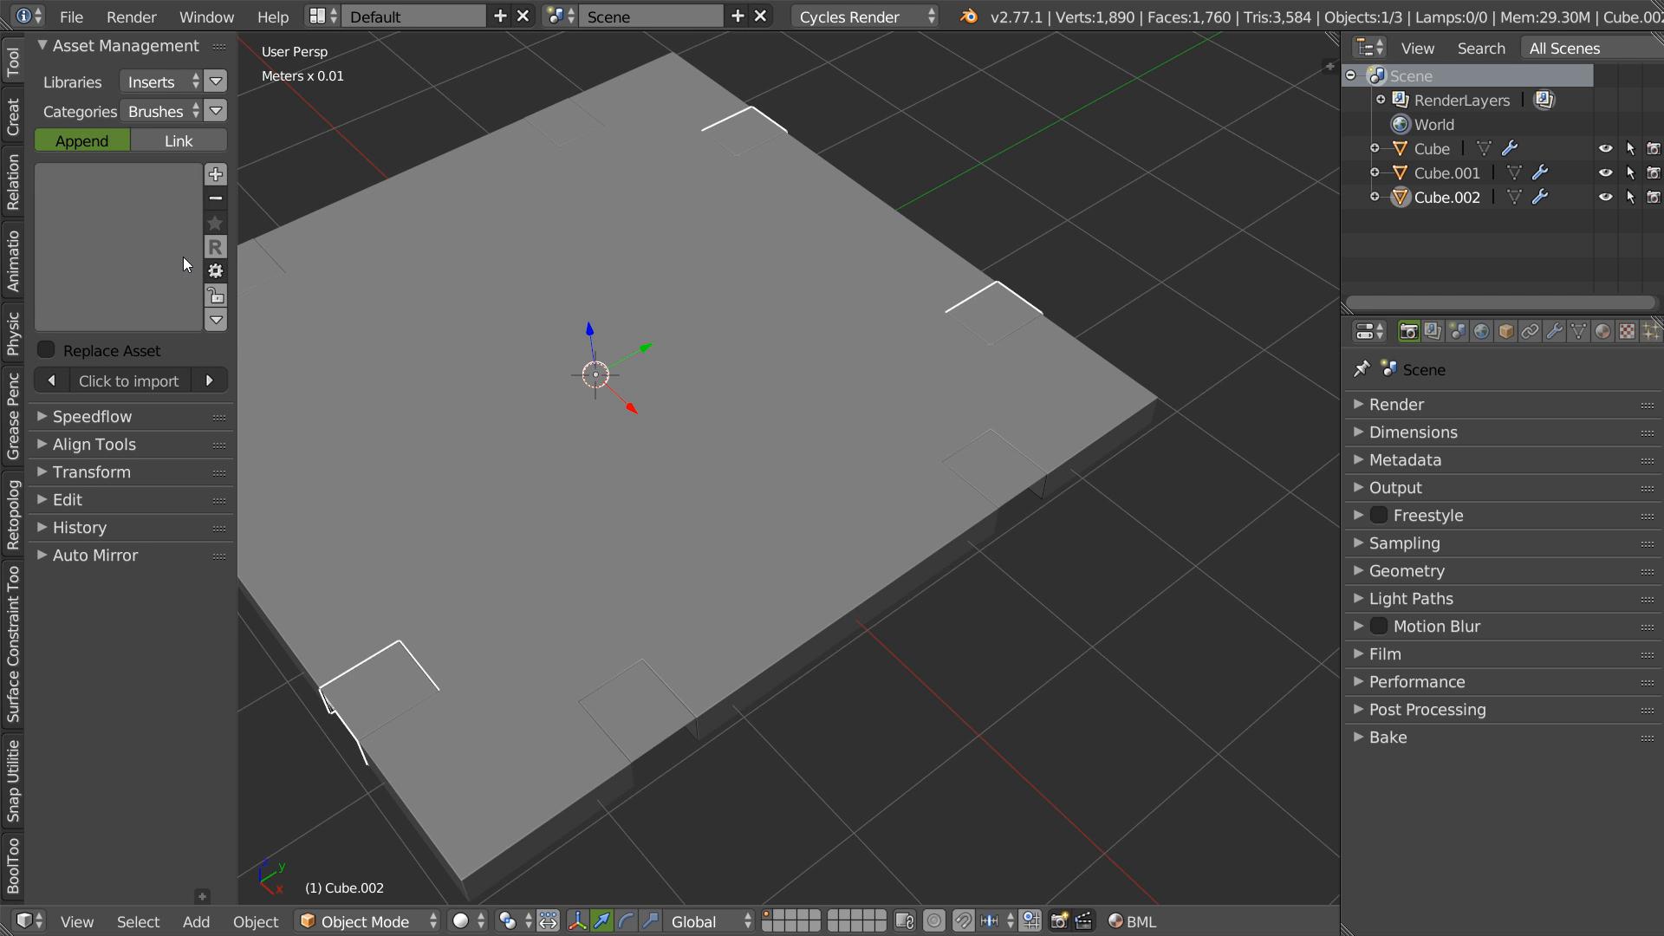
pyautogui.click(118, 241)
pyautogui.click(76, 242)
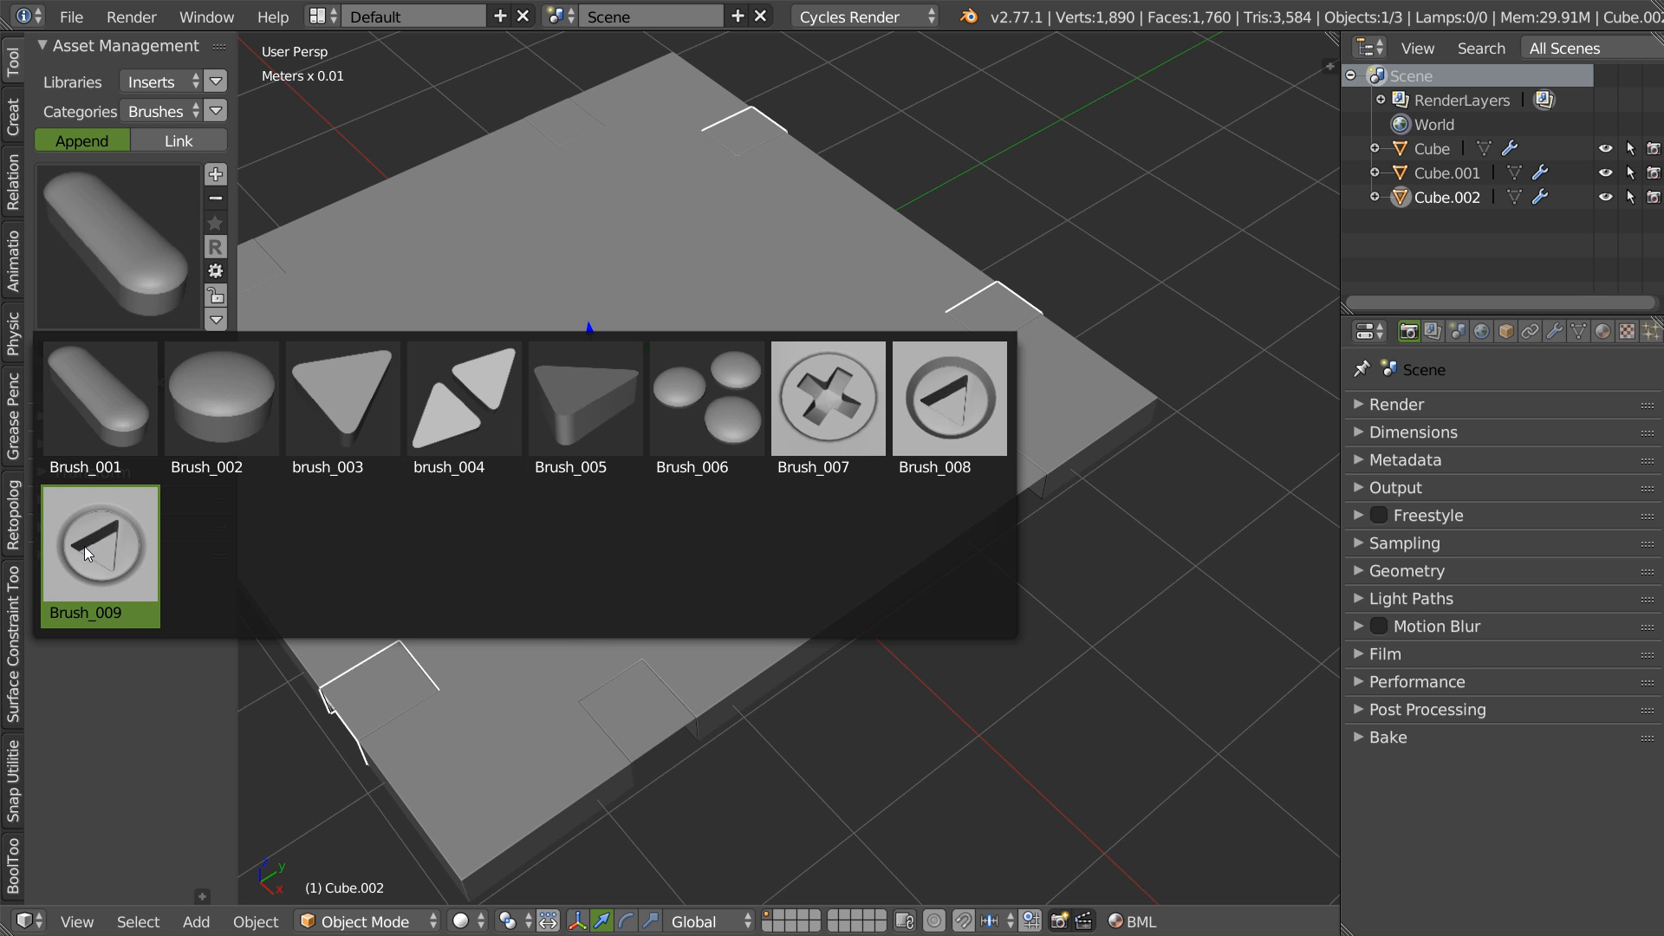
pyautogui.click(964, 396)
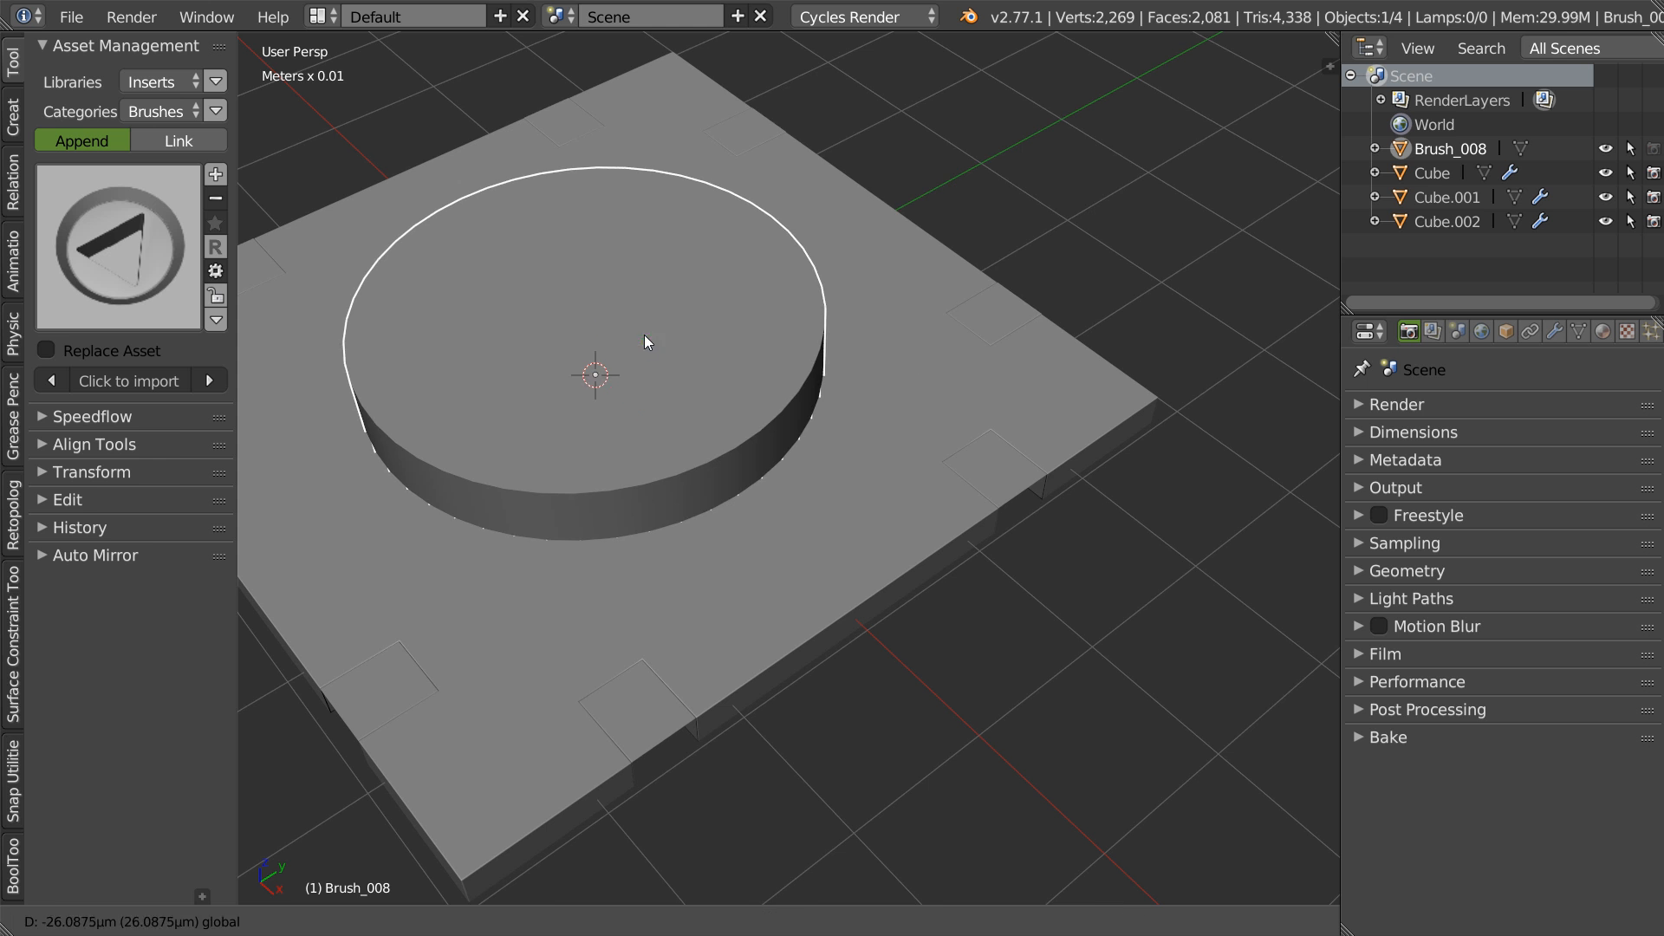
# - Move the brush over an edge piece on the slab's Y edge and scale it to fit within that piece
pyautogui.press('g')
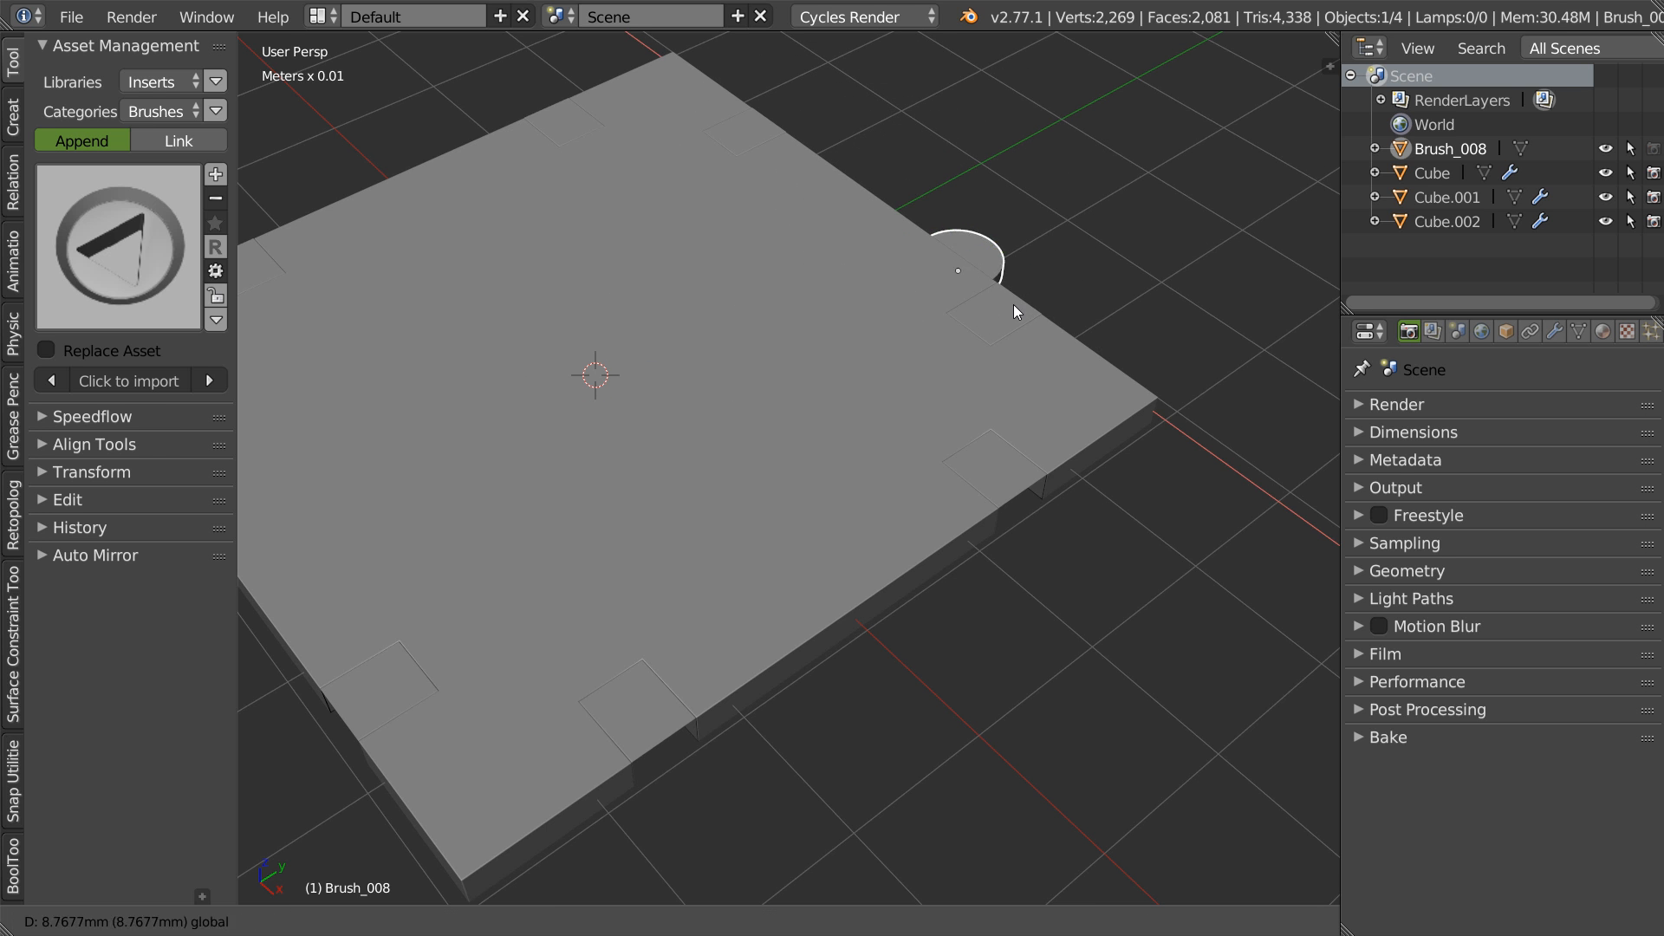
pyautogui.click(1066, 342)
pyautogui.press('q')
pyautogui.click(980, 293)
pyautogui.scroll(4, 1023, 304)
pyautogui.keyDown('shift'); pyautogui.moveTo(886, 342); pyautogui.dragTo(712, 407, button='middle'); pyautogui.keyUp('shift')
pyautogui.scroll(4, 713, 408)
pyautogui.press('g')
pyautogui.click(758, 443)
pyautogui.press('s')
pyautogui.click(835, 430)
# - Raise the brush along Z so it clears the slab's upper surface
pyautogui.moveTo(836, 430); pyautogui.dragTo(747, 345, button='middle')
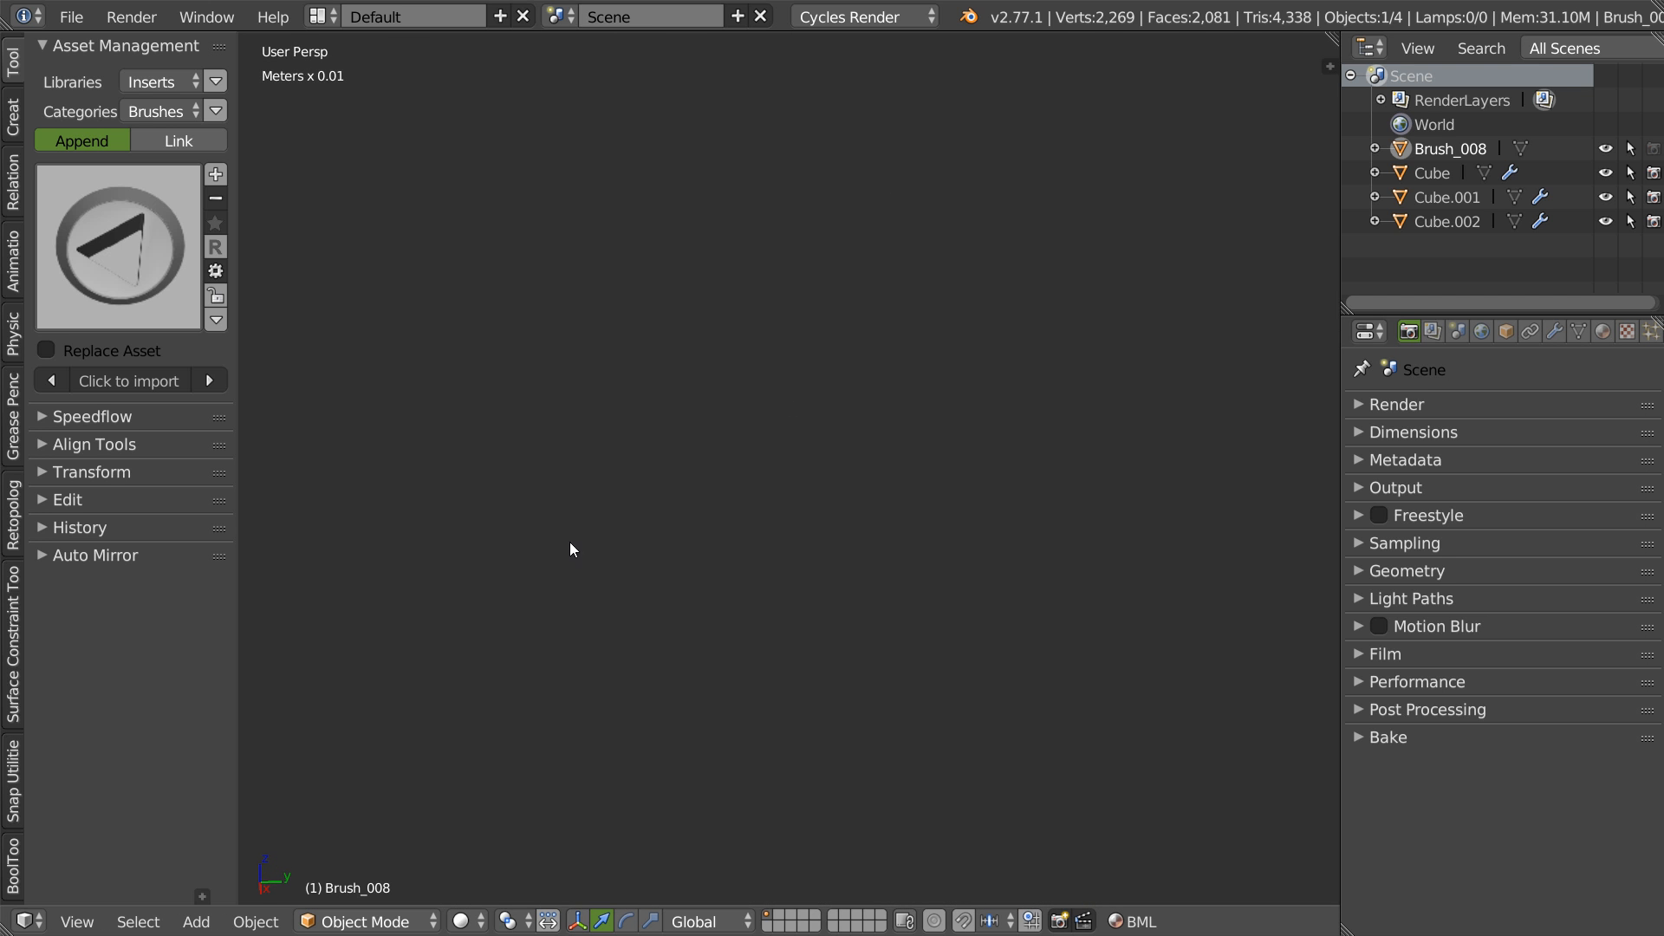
pyautogui.moveTo(593, 501); pyautogui.dragTo(704, 460, button='middle')
pyautogui.moveTo(990, 295); pyautogui.dragTo(902, 261, button='middle')
pyautogui.moveTo(1035, 132); pyautogui.dragTo(1037, 85)
# - Bevel the whole mesh of the Y-edge pieces with one segment and an offset of about 0.0137
pyautogui.keyDown('shift'); pyautogui.moveTo(1032, 247); pyautogui.dragTo(770, 385, button='middle'); pyautogui.keyUp('shift')
pyautogui.scroll(8, 742, 300)
pyautogui.keyDown('shift'); pyautogui.moveTo(742, 300); pyautogui.dragTo(653, 389, button='middle'); pyautogui.keyUp('shift')
pyautogui.scroll(-5, 650, 385)
pyautogui.moveTo(520, 468)
pyautogui.keyDown('shift'); pyautogui.mouseDown(button='middle')
pyautogui.moveTo(605, 446)
pyautogui.moveTo(561, 450)
pyautogui.moveTo(617, 460)
pyautogui.mouseUp(button='middle'); pyautogui.keyUp('shift')
pyautogui.scroll(2, 581, 460)
pyautogui.rightClick(574, 463)
pyautogui.press('Tab')
pyautogui.click(605, 500)
pyautogui.rightClick(585, 449)
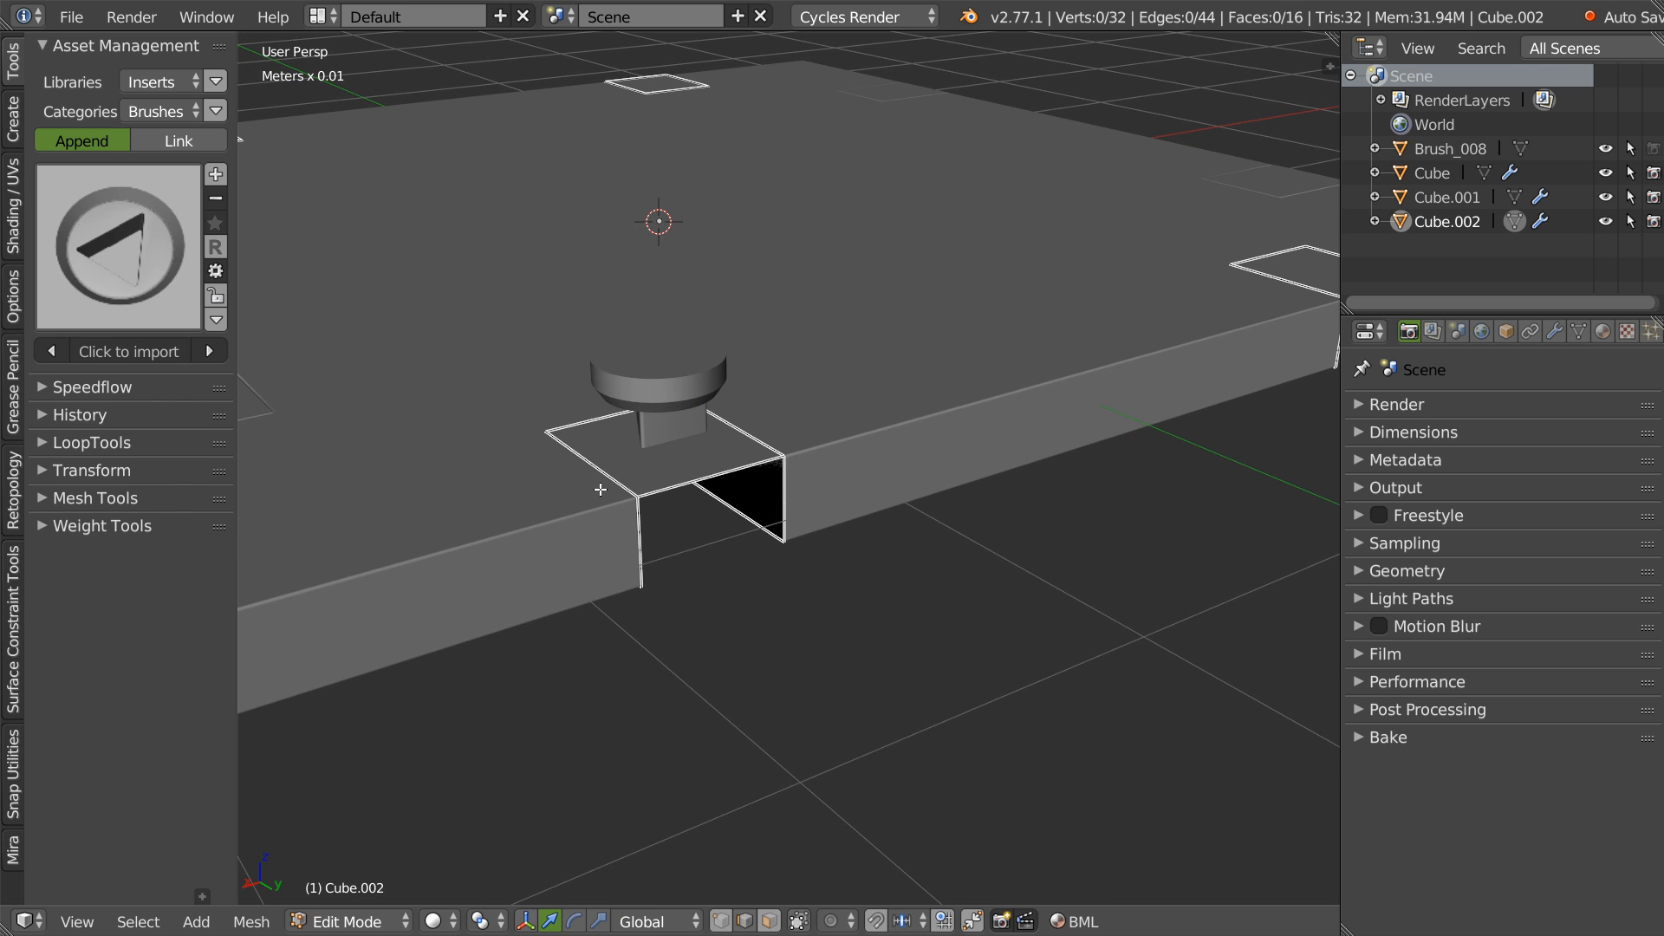
pyautogui.press('a')
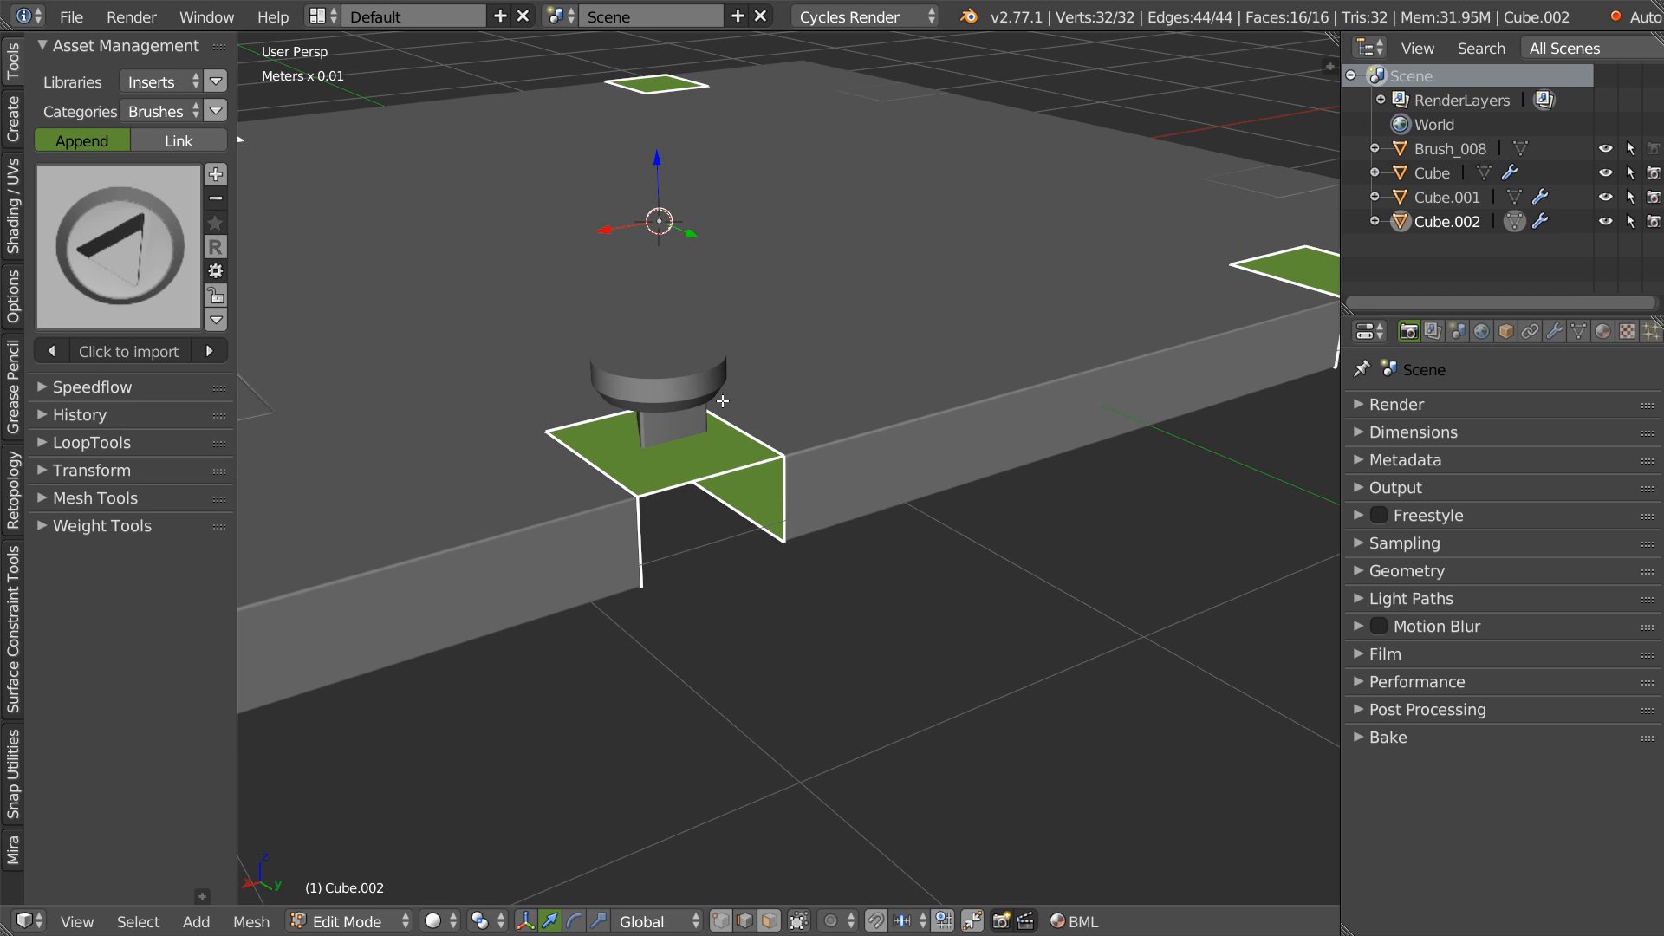
pyautogui.scroll(5, 672, 503)
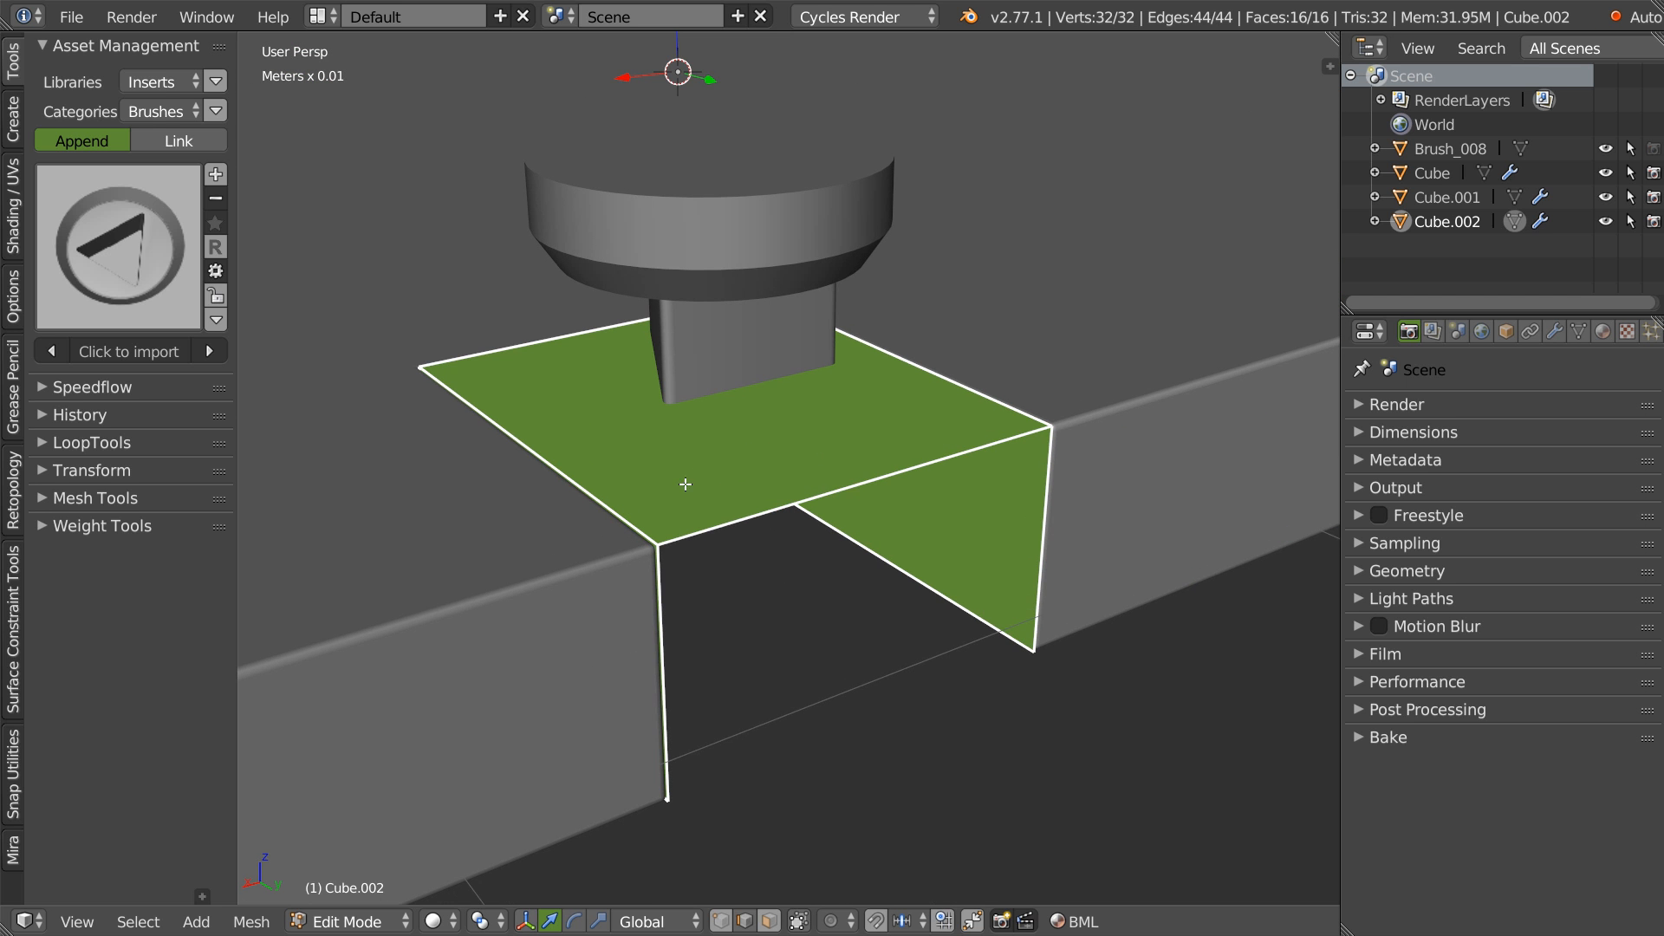
pyautogui.hotkey('ctrl', 'b')
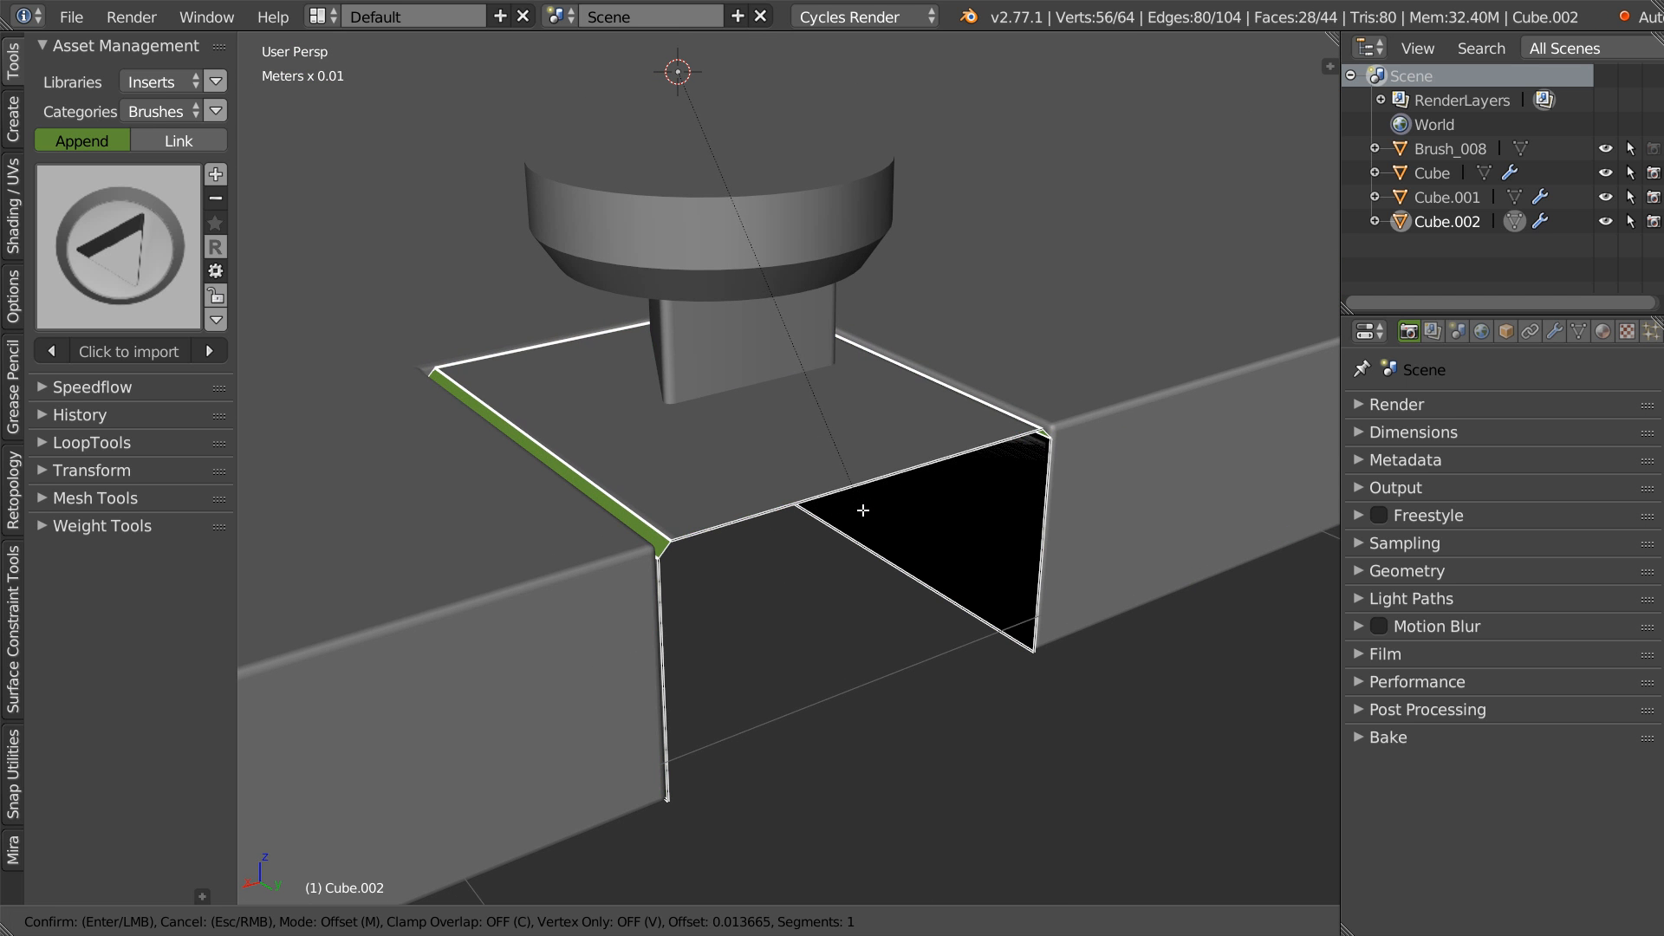
pyautogui.click(864, 510)
pyautogui.press('Tab')
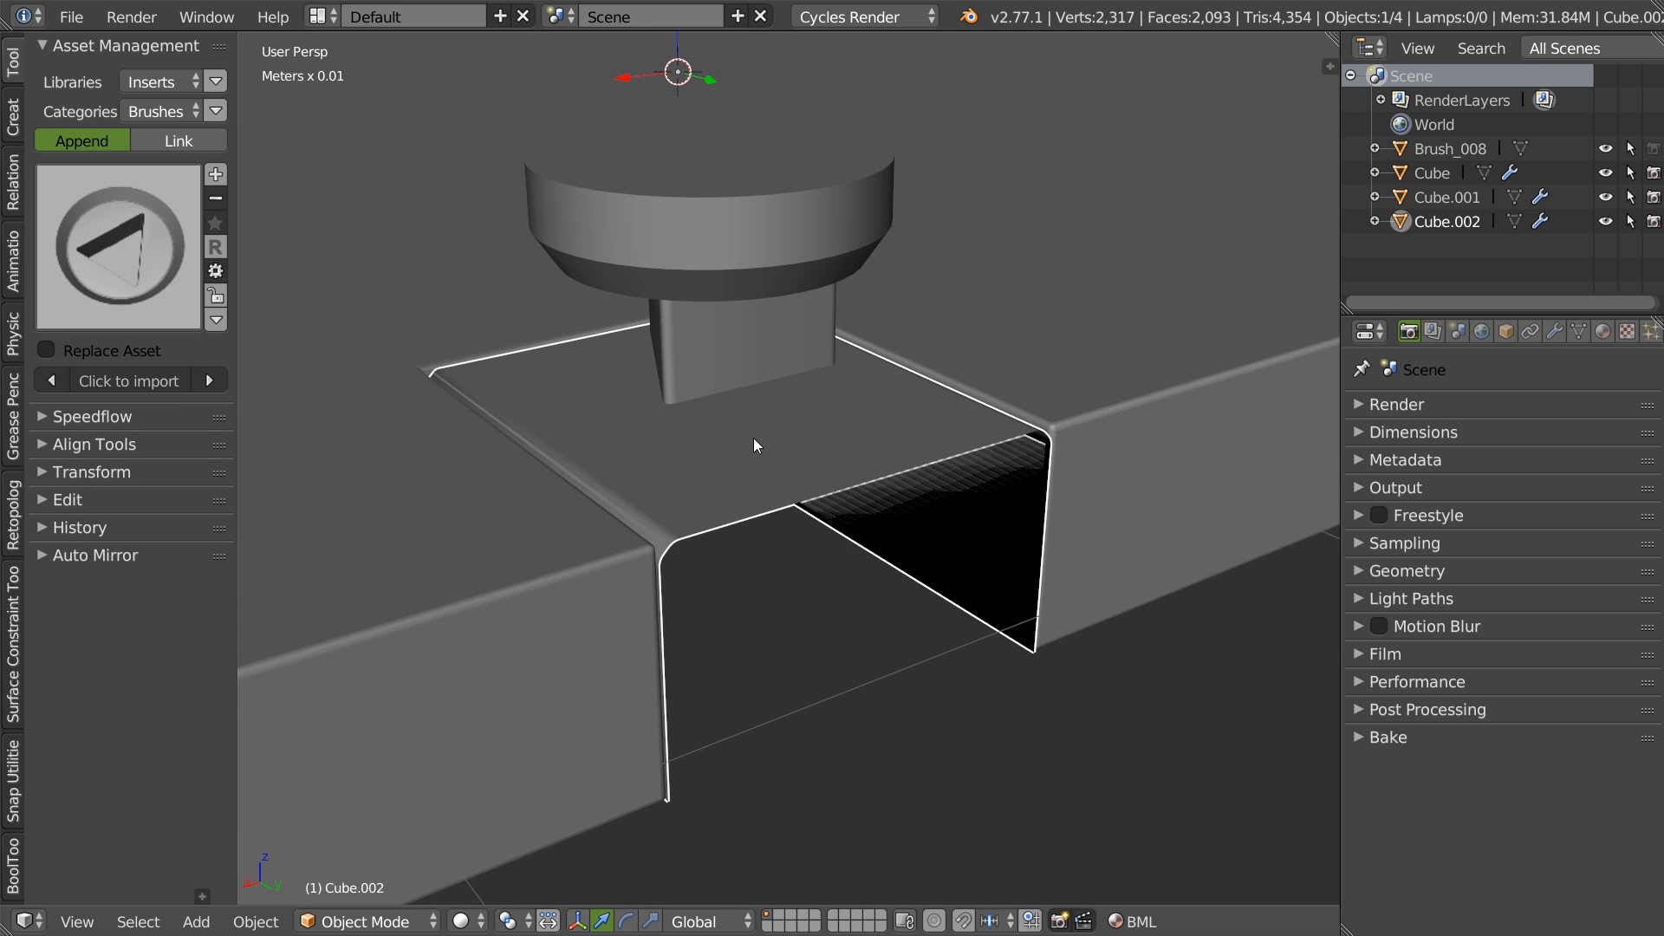
# - Lower the brush along Z toward the beveled edge piece and rescale it
pyautogui.scroll(-5, 741, 444)
pyautogui.rightClick(806, 331)
pyautogui.moveTo(793, 262); pyautogui.dragTo(794, 317)
pyautogui.press('s')
pyautogui.click(946, 408)
pyautogui.scroll(12, 808, 383)
pyautogui.scroll(-4, 730, 399)
pyautogui.scroll(-6, 726, 403)
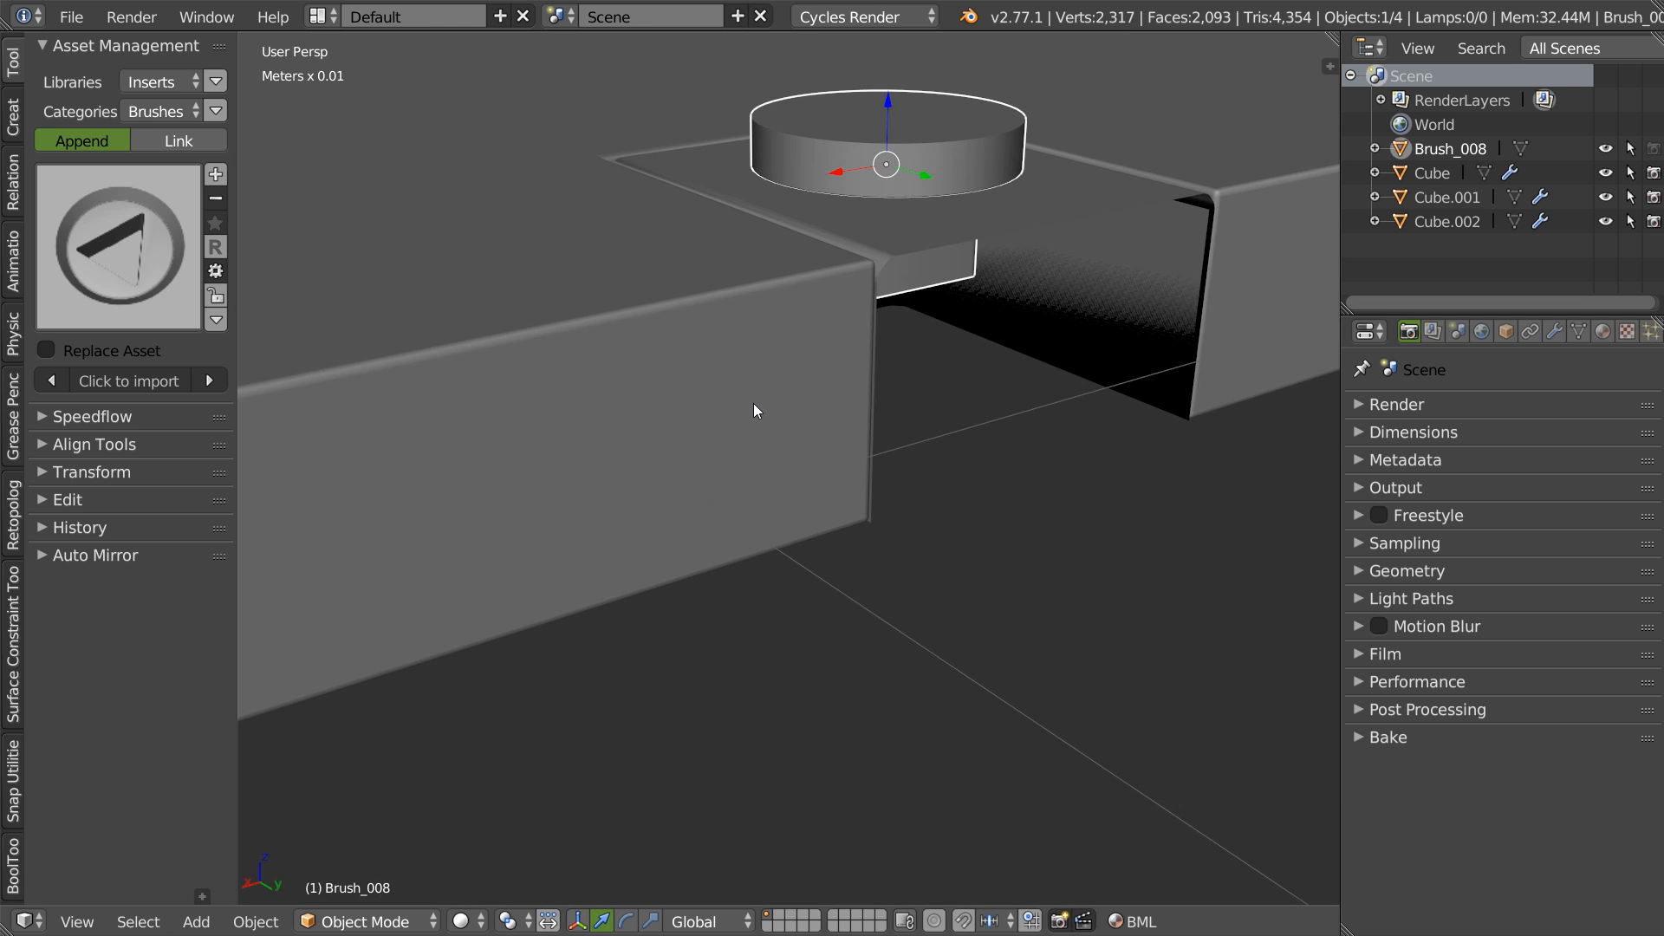
# - Configure snapping to faces with the Median target and move the brush down along Z onto the edge piece
pyautogui.hotkey('ctrl', 'shift', 'Tab')
pyautogui.click(931, 423)
pyautogui.hotkey('ctrl', 'shift', 'Tab')
pyautogui.click(1015, 622)
pyautogui.click(1170, 632)
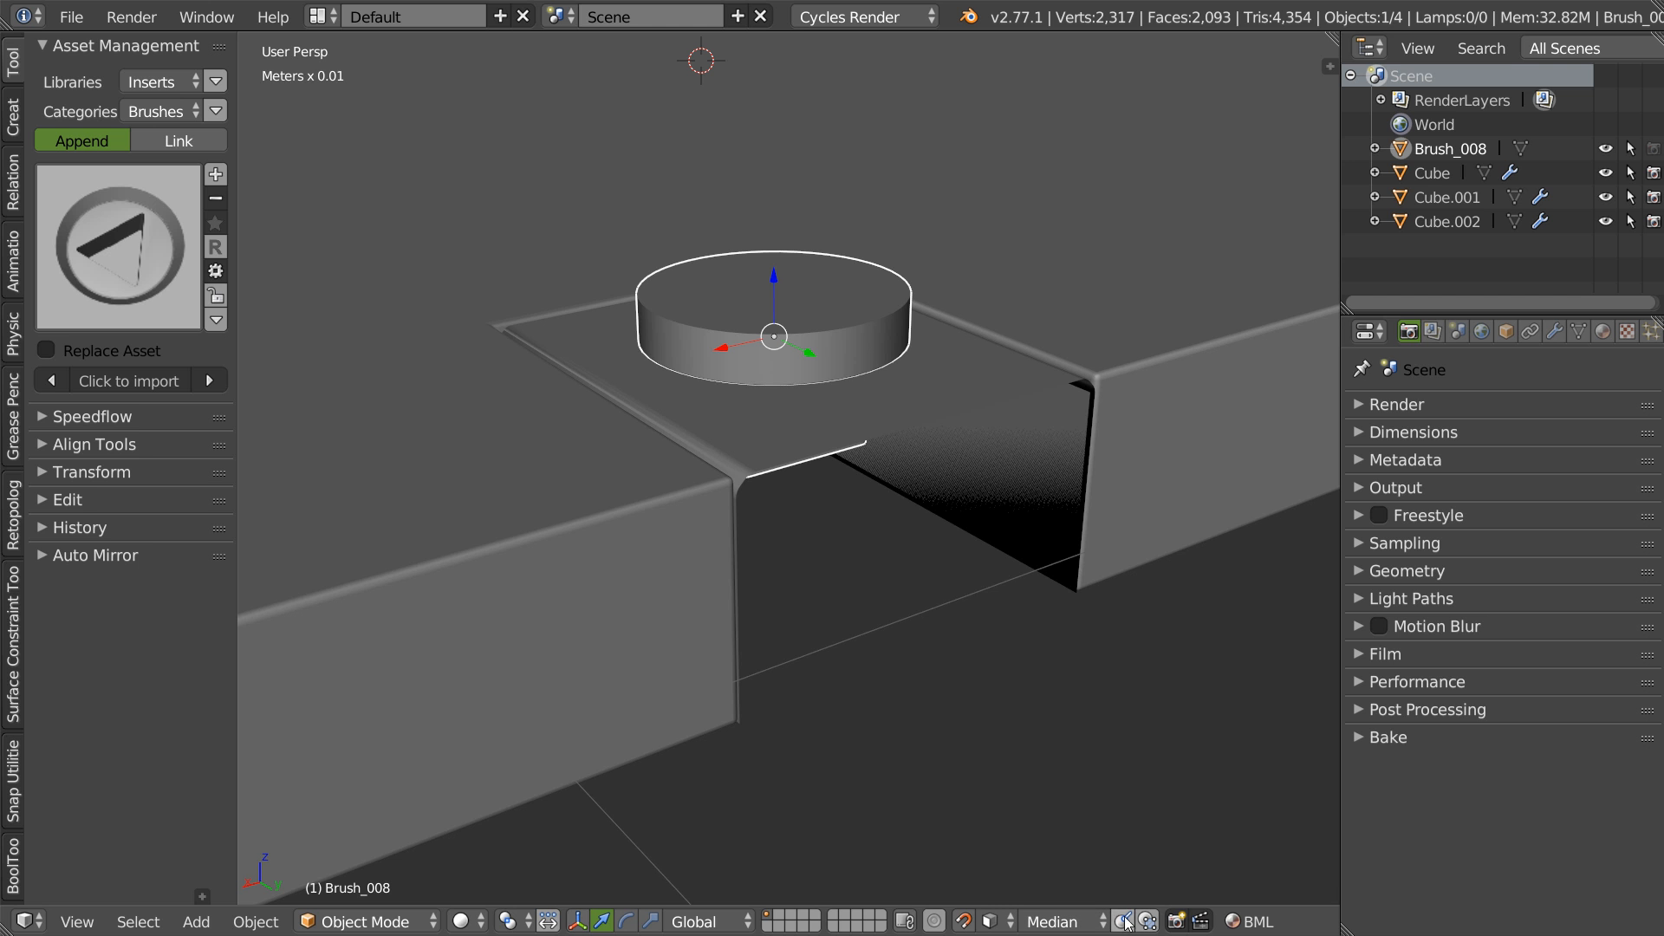
pyautogui.moveTo(776, 275); pyautogui.dragTo(803, 340)
pyautogui.moveTo(797, 377); pyautogui.dragTo(899, 466, button='middle')
pyautogui.press('s')
pyautogui.rightClick(876, 406)
# - From the top view, shrink the brush and nudge its position so it sits well inside the edge piece's borders
pyautogui.press('q')
pyautogui.click(841, 408)
pyautogui.moveTo(728, 487)
pyautogui.keyDown('shift'); pyautogui.mouseDown(button='middle')
pyautogui.moveTo(676, 432)
pyautogui.moveTo(858, 257)
pyautogui.mouseUp(button='middle'); pyautogui.keyUp('shift')
pyautogui.keyDown('shift'); pyautogui.moveTo(894, 340); pyautogui.dragTo(742, 388, button='middle'); pyautogui.keyUp('shift')
pyautogui.scroll(2, 759, 389)
pyautogui.moveTo(821, 399)
pyautogui.mouseDown()
pyautogui.moveTo(767, 396)
pyautogui.moveTo(823, 403)
pyautogui.mouseUp()
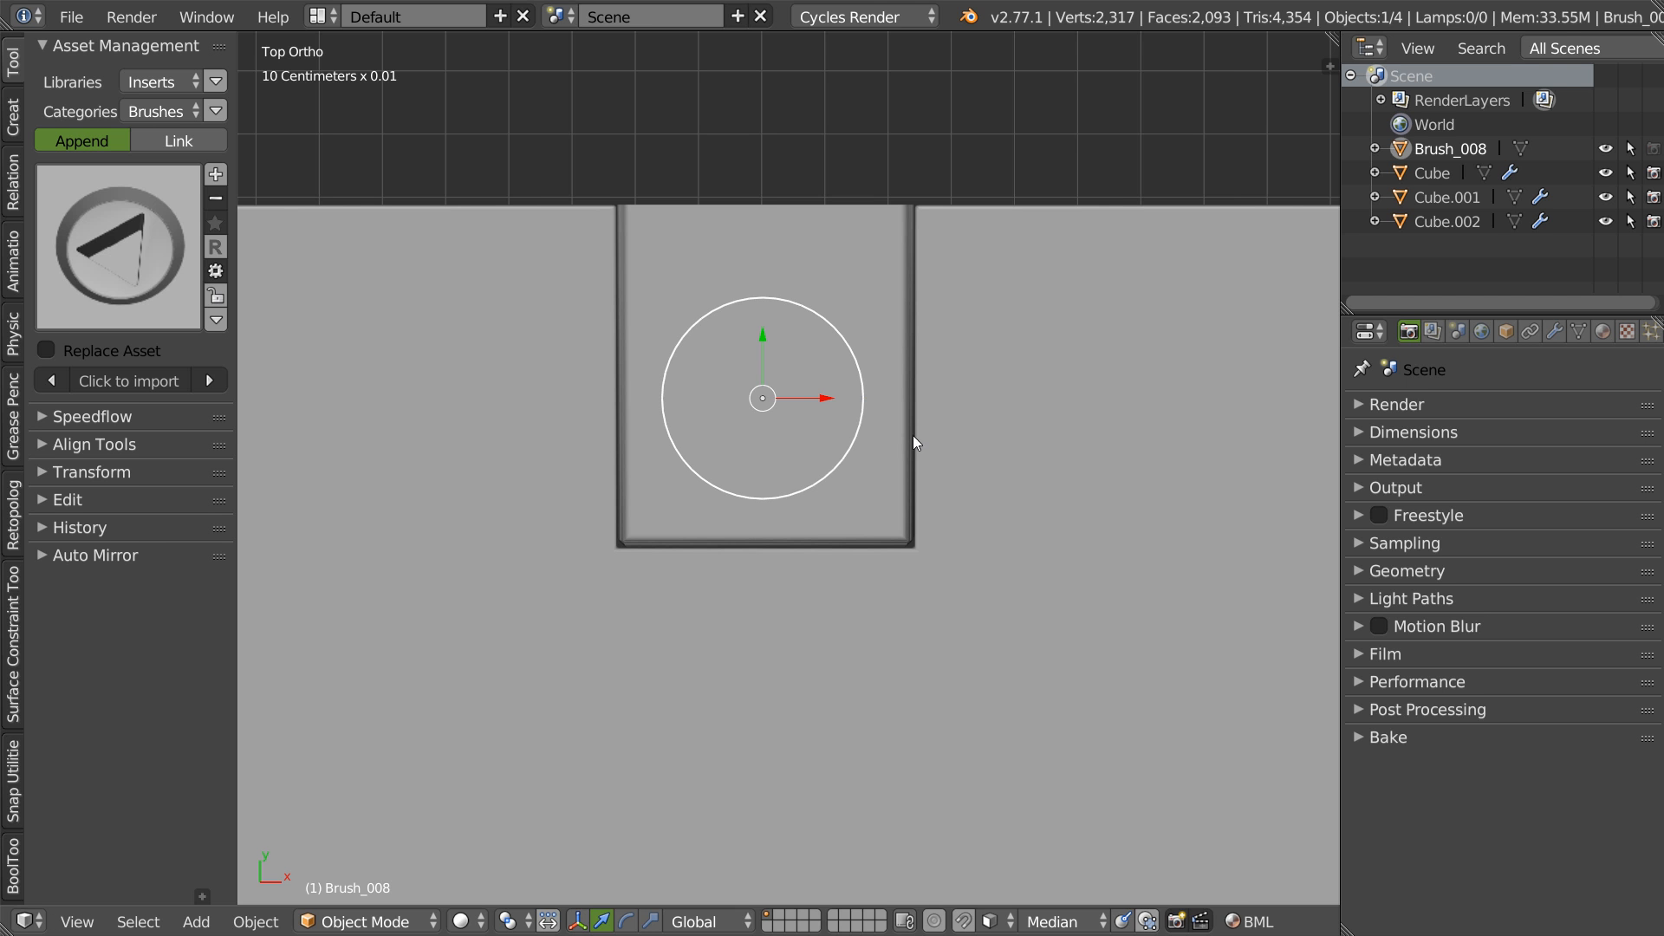
pyautogui.press('s')
pyautogui.click(860, 429)
pyautogui.moveTo(763, 345); pyautogui.dragTo(761, 350)
pyautogui.press('s')
pyautogui.click(861, 425)
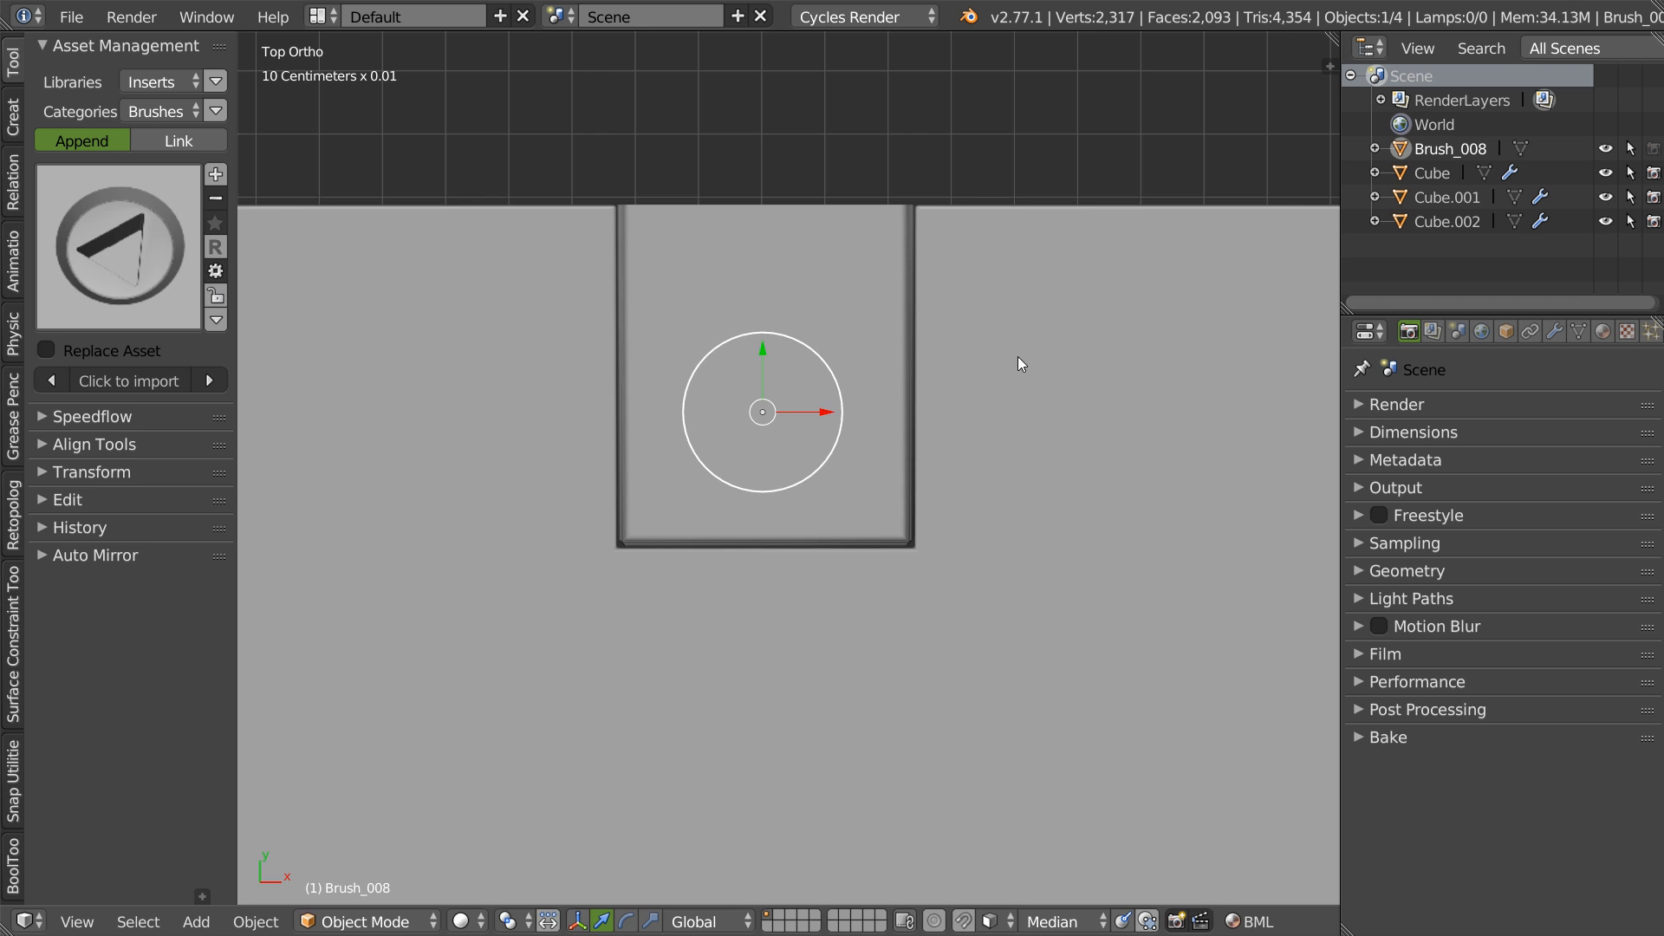
# - Try to subtract Brush_008 from the Y-edge pieces with a Boolean difference
pyautogui.scroll(-3, 877, 473)
pyautogui.moveTo(878, 473)
pyautogui.mouseDown(button='middle')
pyautogui.moveTo(913, 300)
pyautogui.moveTo(728, 435)
pyautogui.moveTo(780, 340)
pyautogui.moveTo(903, 251)
pyautogui.moveTo(808, 365)
pyautogui.mouseUp(button='middle')
pyautogui.scroll(4, 777, 335)
pyautogui.keyDown('shift'); pyautogui.moveTo(919, 433); pyautogui.dragTo(829, 351, button='middle'); pyautogui.keyUp('shift')
pyautogui.scroll(3, 829, 351)
pyautogui.keyDown('shift'); pyautogui.rightClick(834, 454); pyautogui.keyUp('shift')
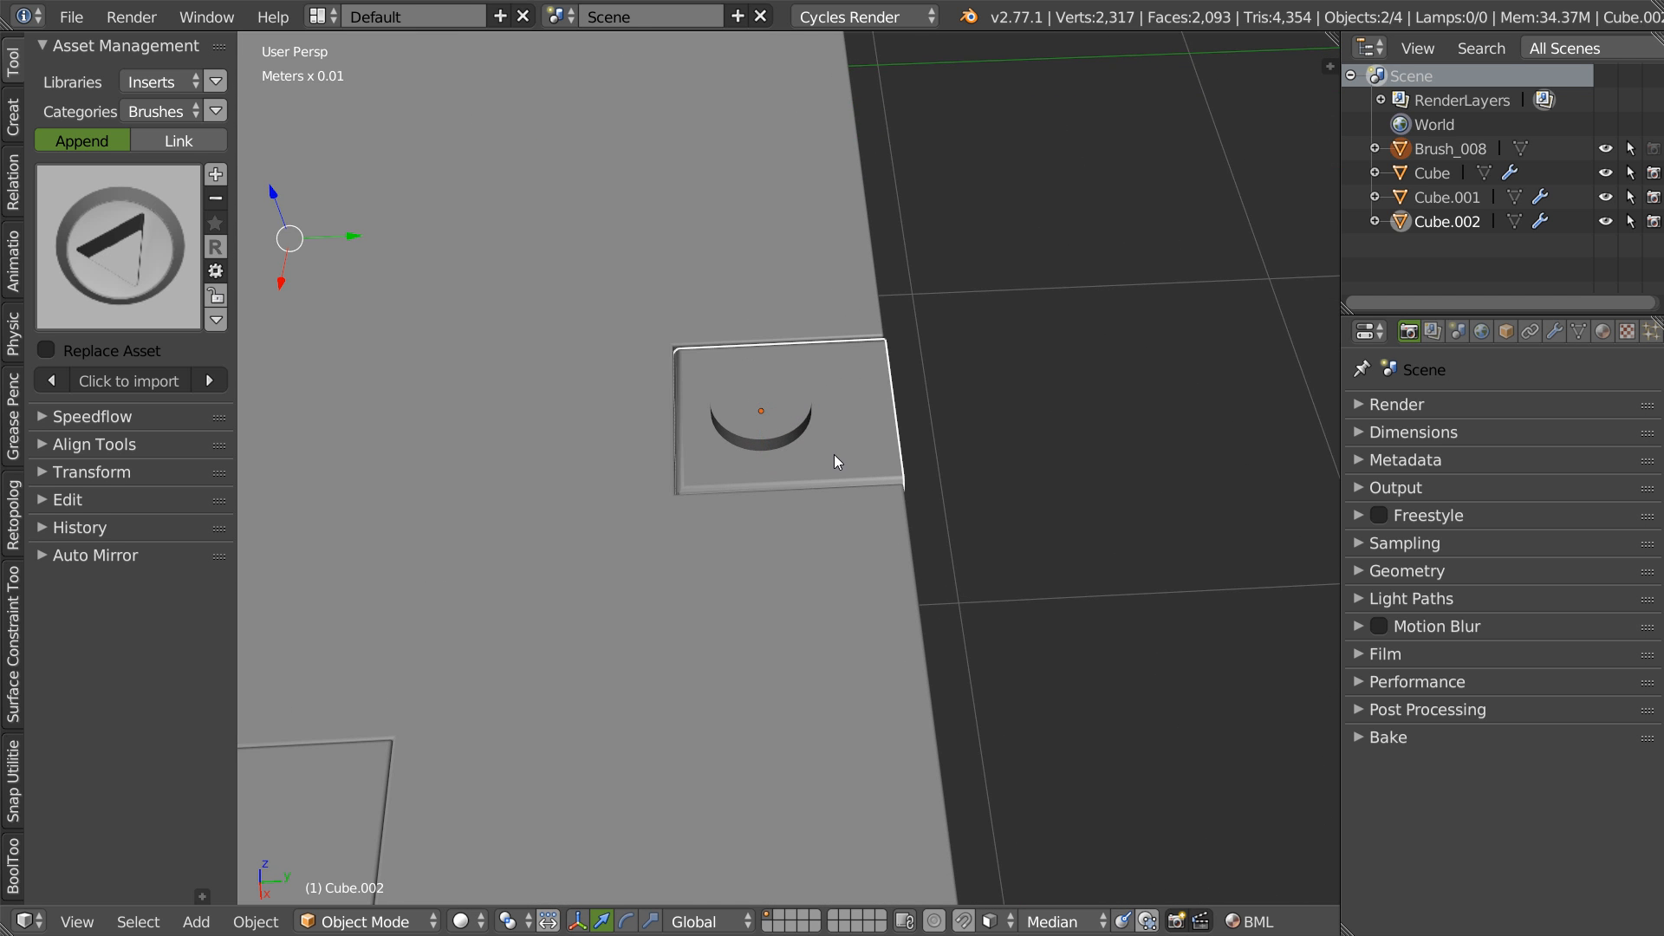
pyautogui.press('space')
pyautogui.click(972, 373)
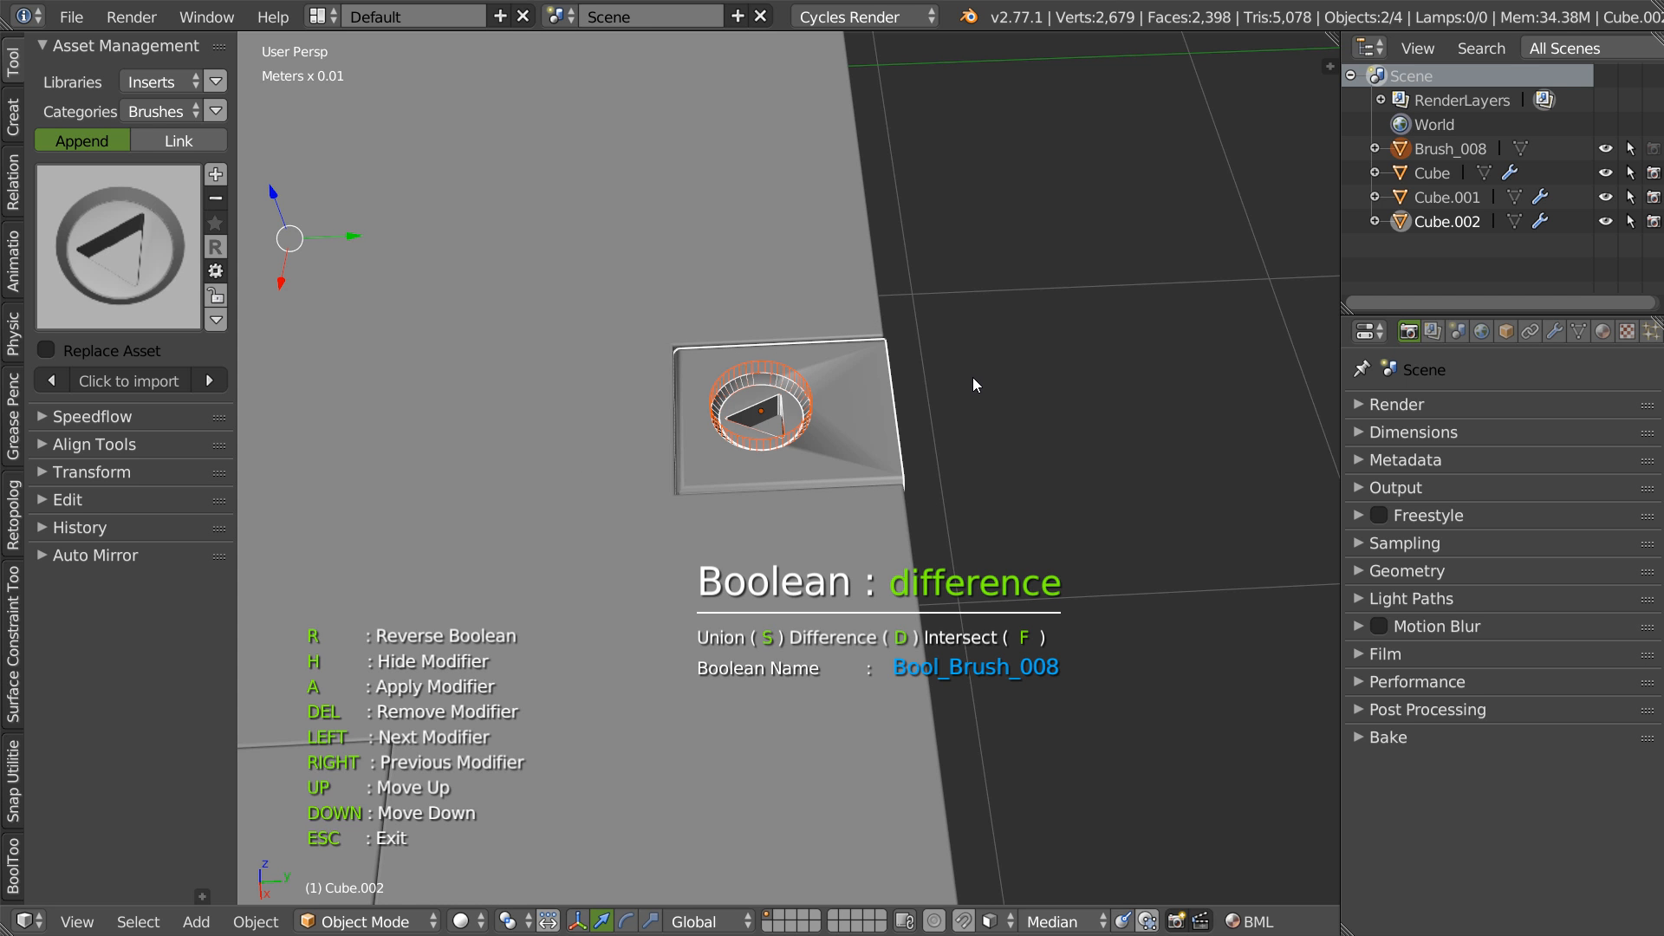
pyautogui.press('Escape')
# - Examine the Y-edge pieces' mesh in Edit Mode around the brush and along the slab's border
pyautogui.rightClick(784, 423)
pyautogui.rightClick(856, 449)
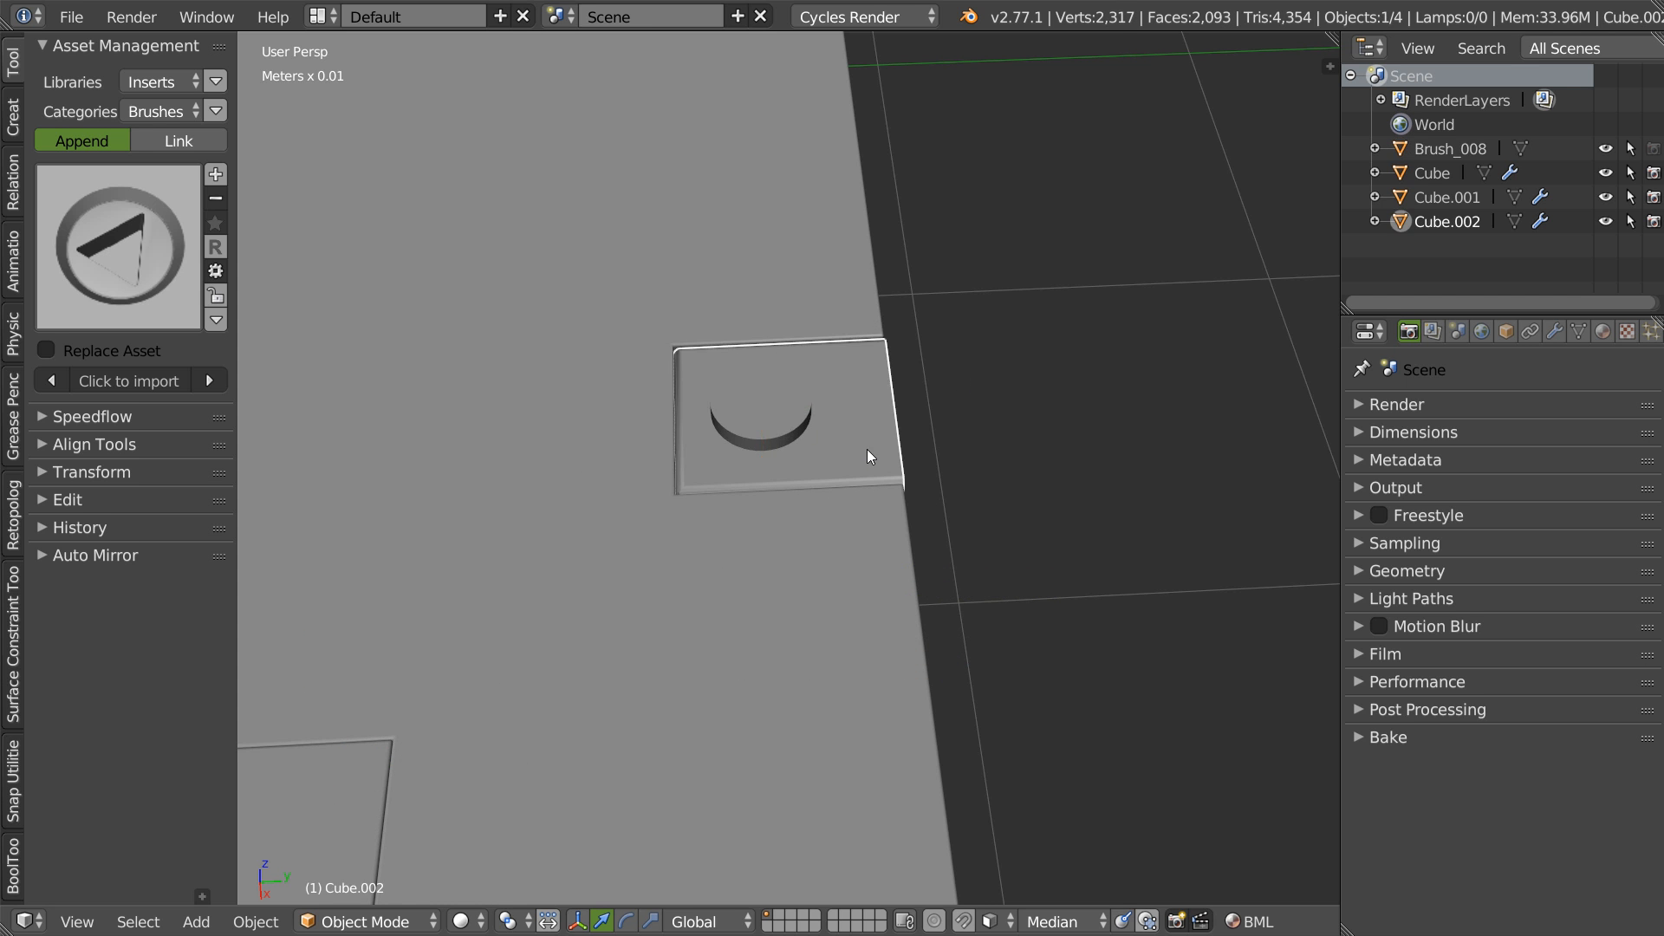
pyautogui.press('q')
pyautogui.click(835, 376)
pyautogui.scroll(1, 694, 416)
pyautogui.keyDown('shift'); pyautogui.moveTo(732, 236); pyautogui.dragTo(779, 496, button='middle'); pyautogui.keyUp('shift')
pyautogui.scroll(3, 775, 368)
pyautogui.press('Tab')
pyautogui.keyDown('shift'); pyautogui.moveTo(764, 260); pyautogui.dragTo(887, 120, button='middle'); pyautogui.keyUp('shift')
pyautogui.scroll(-2, 912, 313)
pyautogui.keyDown('shift'); pyautogui.moveTo(855, 307); pyautogui.dragTo(916, 148, button='middle'); pyautogui.keyUp('shift')
pyautogui.press('Tab')
pyautogui.click(841, 304)
pyautogui.moveTo(854, 407); pyautogui.dragTo(763, 347, button='middle')
pyautogui.scroll(-5, 636, 476)
pyautogui.keyDown('shift'); pyautogui.moveTo(636, 476); pyautogui.dragTo(694, 394, button='middle'); pyautogui.keyUp('shift')
pyautogui.keyDown('shift'); pyautogui.moveTo(1025, 304); pyautogui.dragTo(634, 448, button='middle'); pyautogui.keyUp('shift')
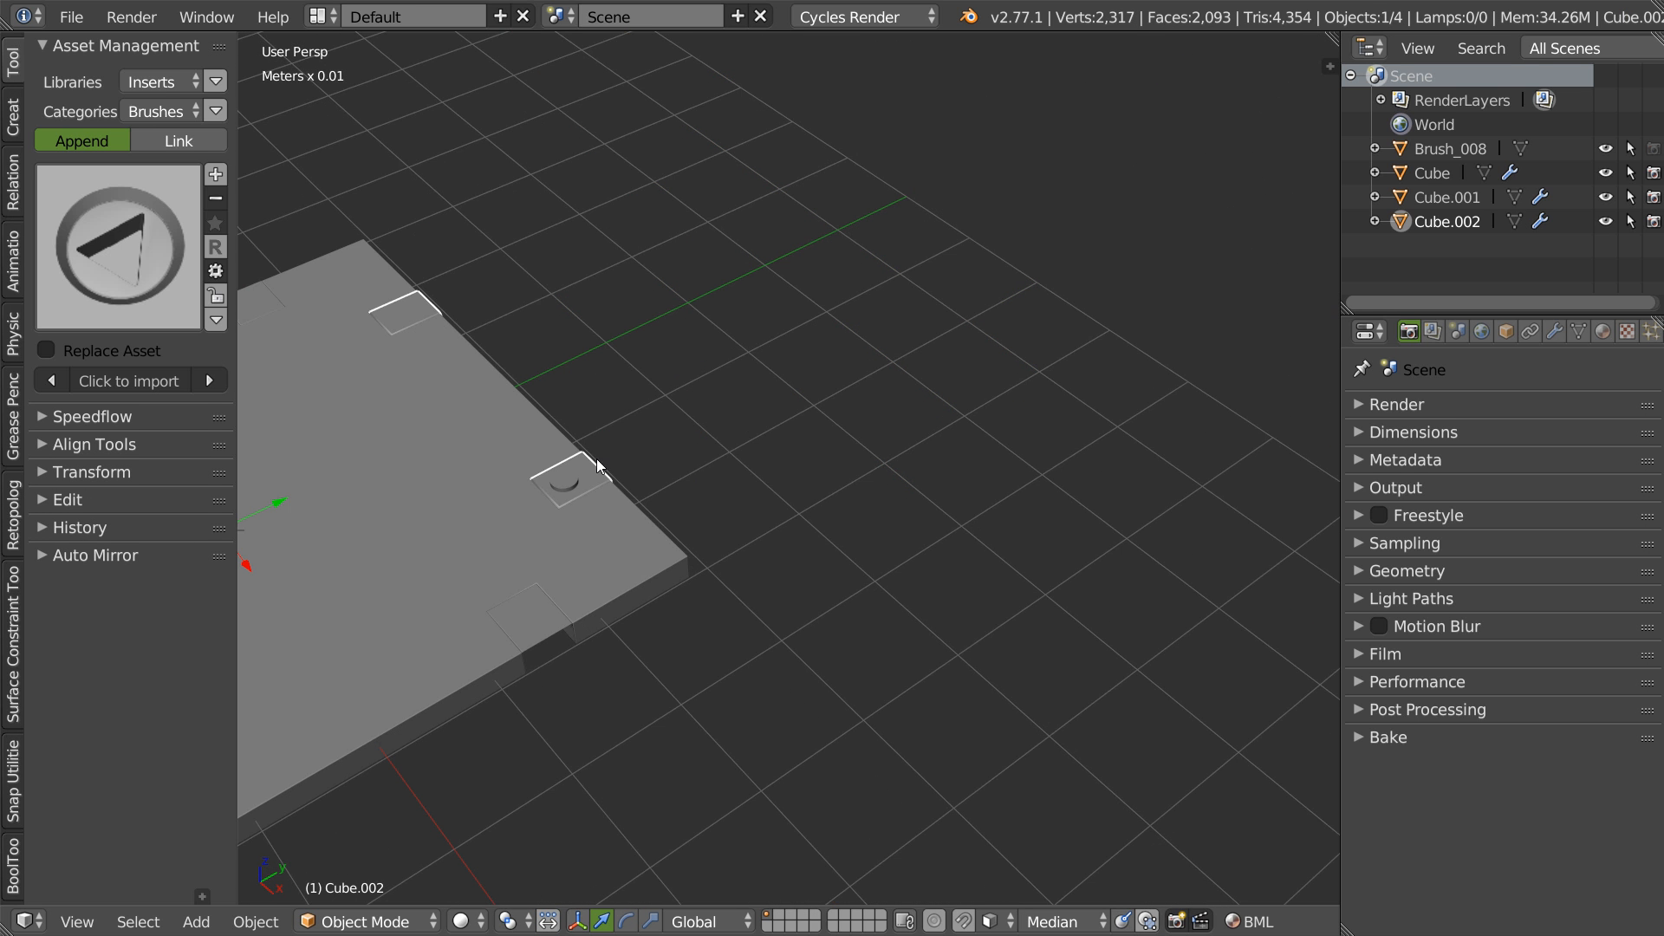
# - Select the brush and show it as wireframe over the edge piece in the top view
pyautogui.rightClick(563, 482)
pyautogui.press('q')
pyautogui.click(608, 381)
pyautogui.scroll(13, 596, 501)
pyautogui.scroll(-1, 769, 289)
pyautogui.keyDown('shift'); pyautogui.moveTo(665, 319); pyautogui.dragTo(533, 433, button='middle'); pyautogui.keyUp('shift')
pyautogui.press('KP_Decimal')
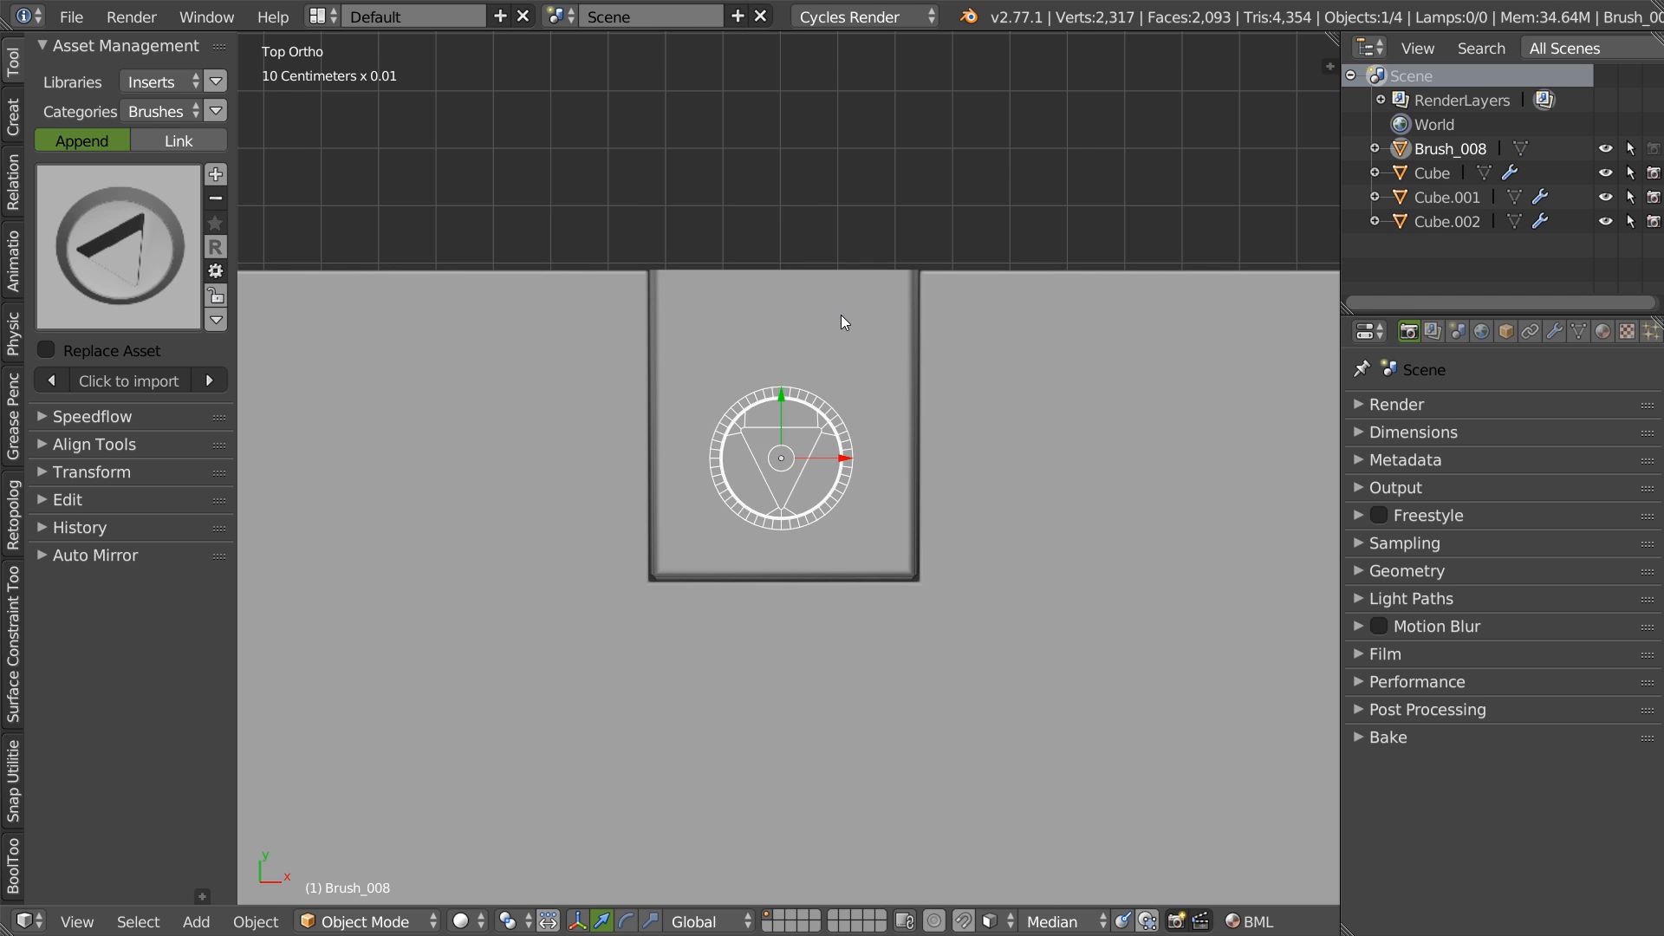
# - Add a centred lengthwise edge loop to the Y-edge piece and a crosswise loop slid to the brush's centre
pyautogui.rightClick(777, 373)
pyautogui.scroll(1, 747, 391)
pyautogui.press('Tab')
pyautogui.press('a')
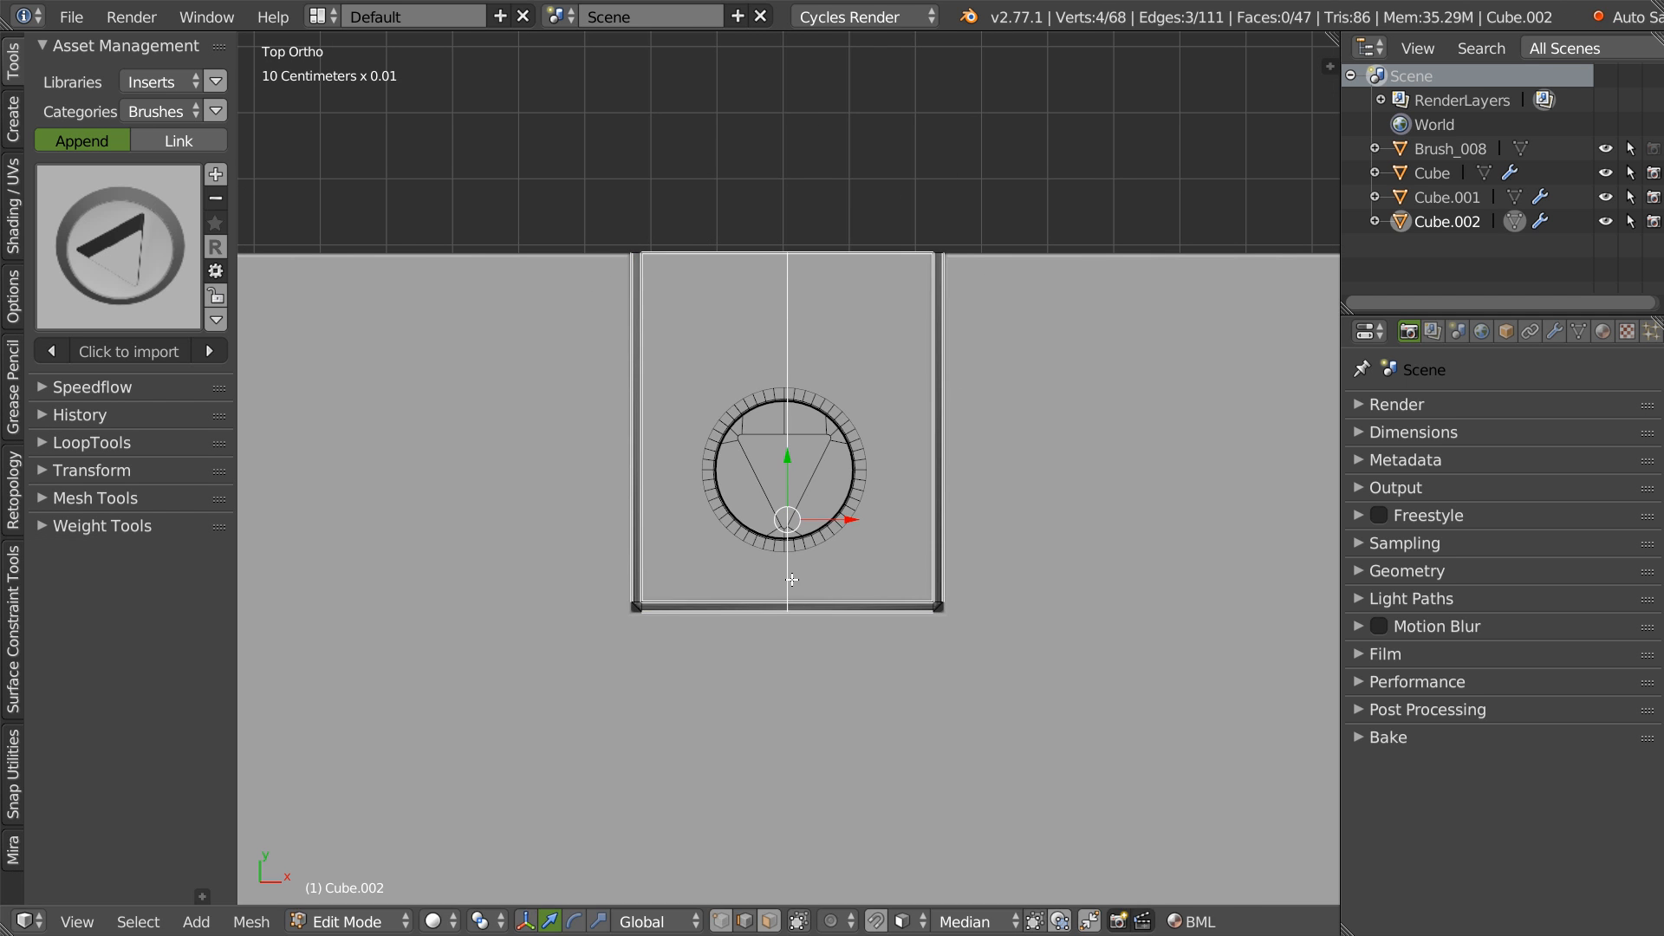
pyautogui.press('g')
pyautogui.press('g')
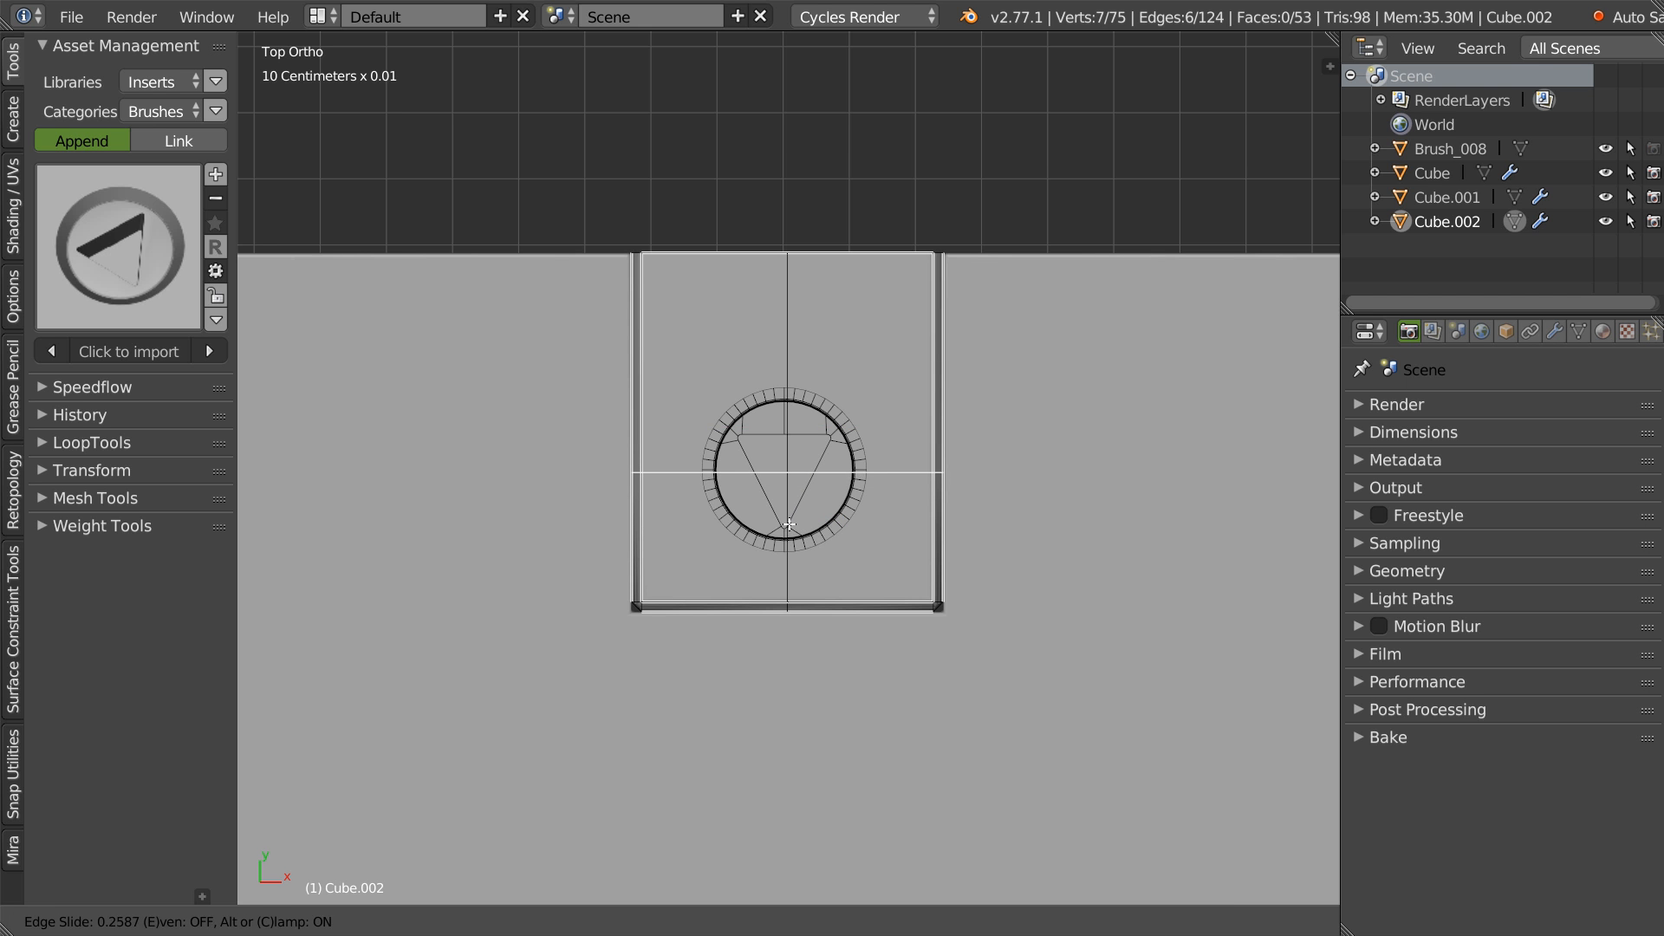
pyautogui.click(788, 526)
pyautogui.scroll(4, 847, 391)
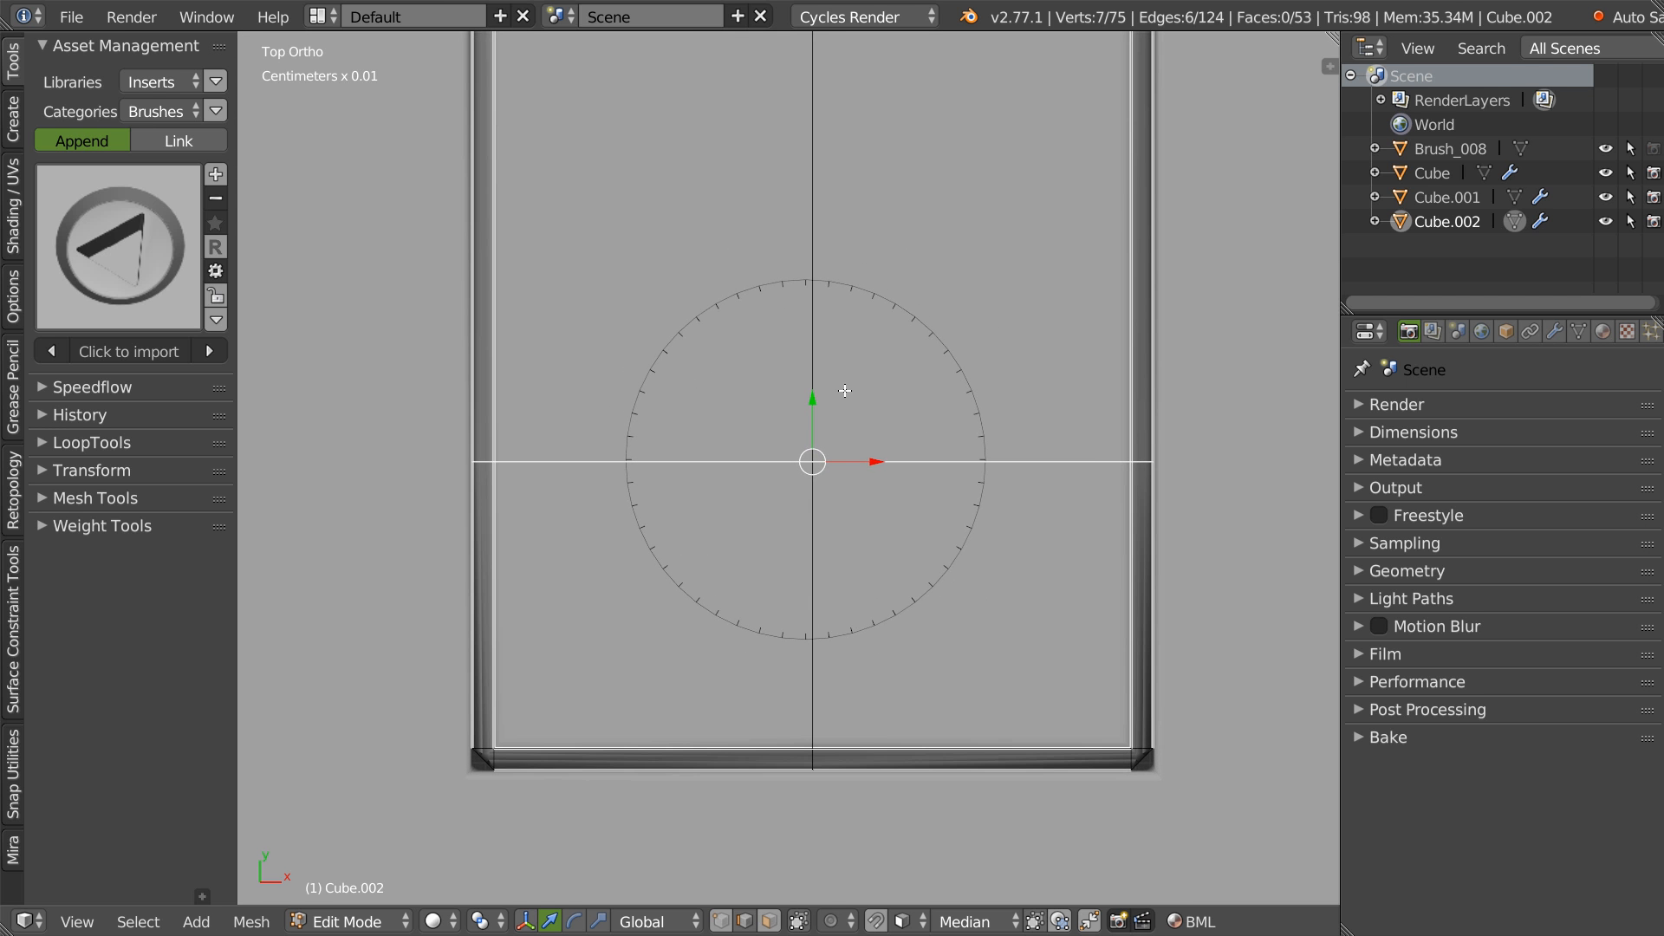
# - Snap Brush_008 onto the crossing of the two edge loops on the Y-edge piece
pyautogui.hotkey('shift', 'Tab')
pyautogui.click(539, 390)
pyautogui.moveTo(812, 396); pyautogui.dragTo(628, 462)
pyautogui.press('Tab')
pyautogui.click(781, 476)
pyautogui.rightClick(768, 638)
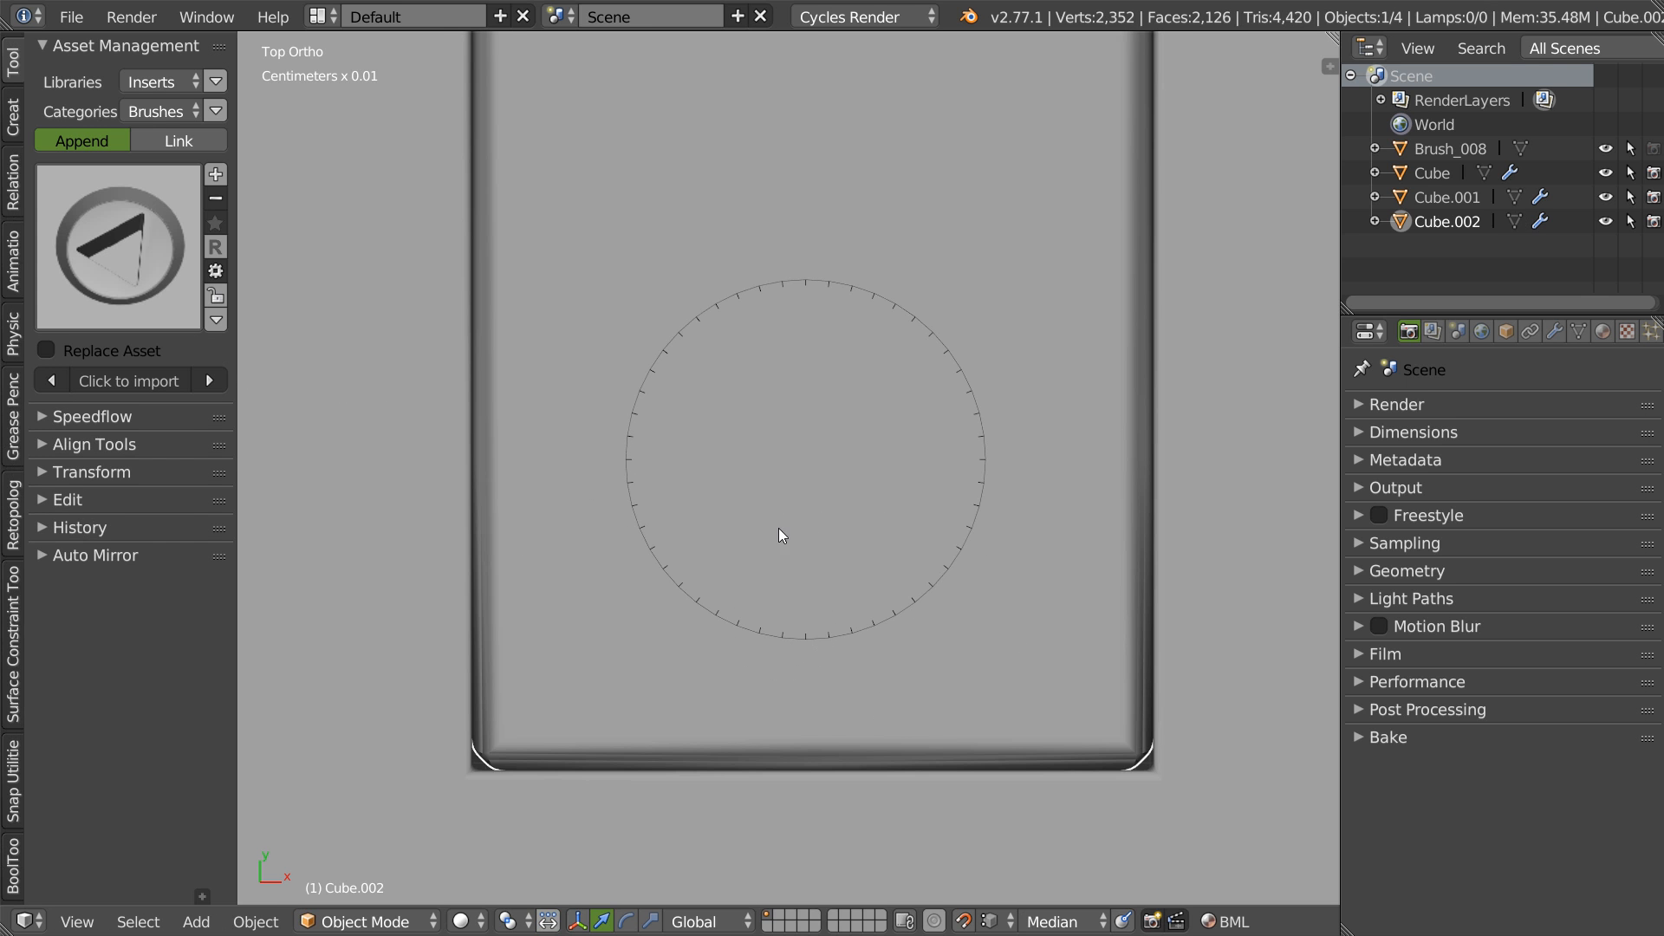
pyautogui.moveTo(864, 467)
pyautogui.mouseDown()
pyautogui.moveTo(803, 726)
pyautogui.moveTo(803, 741)
pyautogui.moveTo(828, 734)
pyautogui.mouseUp()
pyautogui.hotkey('shift', 'Tab')
pyautogui.click(975, 678)
pyautogui.click(1165, 683)
pyautogui.moveTo(866, 459)
pyautogui.mouseDown()
pyautogui.moveTo(820, 742)
pyautogui.moveTo(826, 721)
pyautogui.mouseUp()
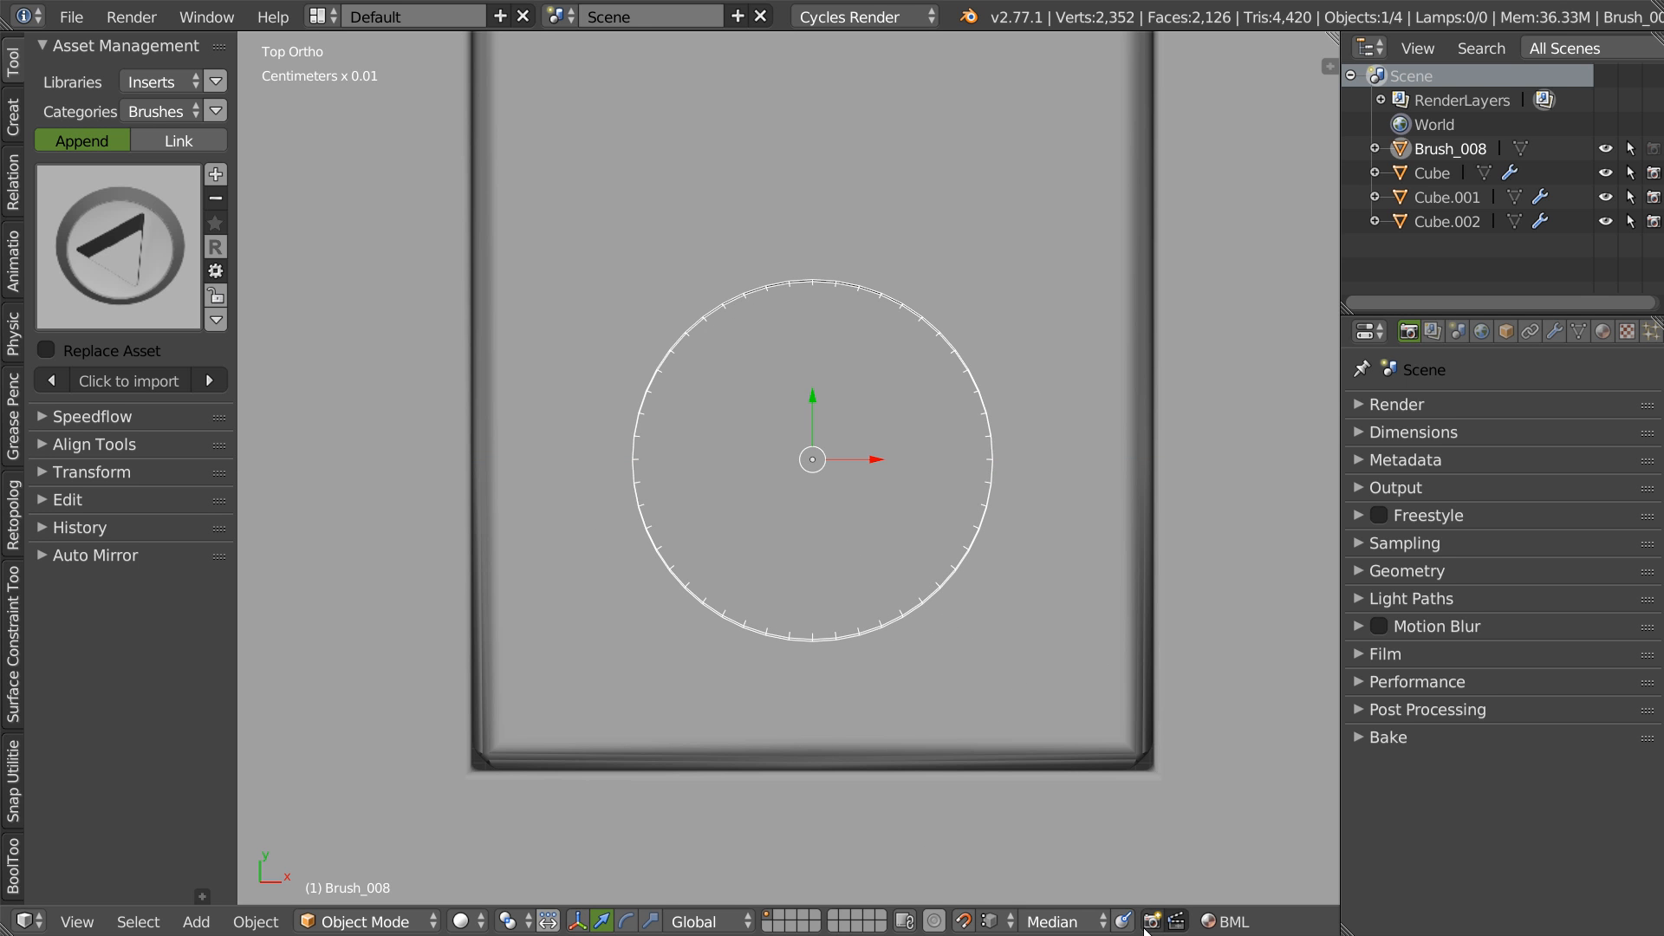
# - Rerun Bevel on the Y-edge pieces with width 0.0, 4 segments, profile 0.7 and the Weight limit method
pyautogui.moveTo(961, 430)
pyautogui.mouseDown(button='middle')
pyautogui.moveTo(830, 543)
pyautogui.moveTo(801, 454)
pyautogui.moveTo(764, 444)
pyautogui.moveTo(836, 523)
pyautogui.moveTo(824, 564)
pyautogui.mouseUp(button='middle')
pyautogui.rightClick(780, 640)
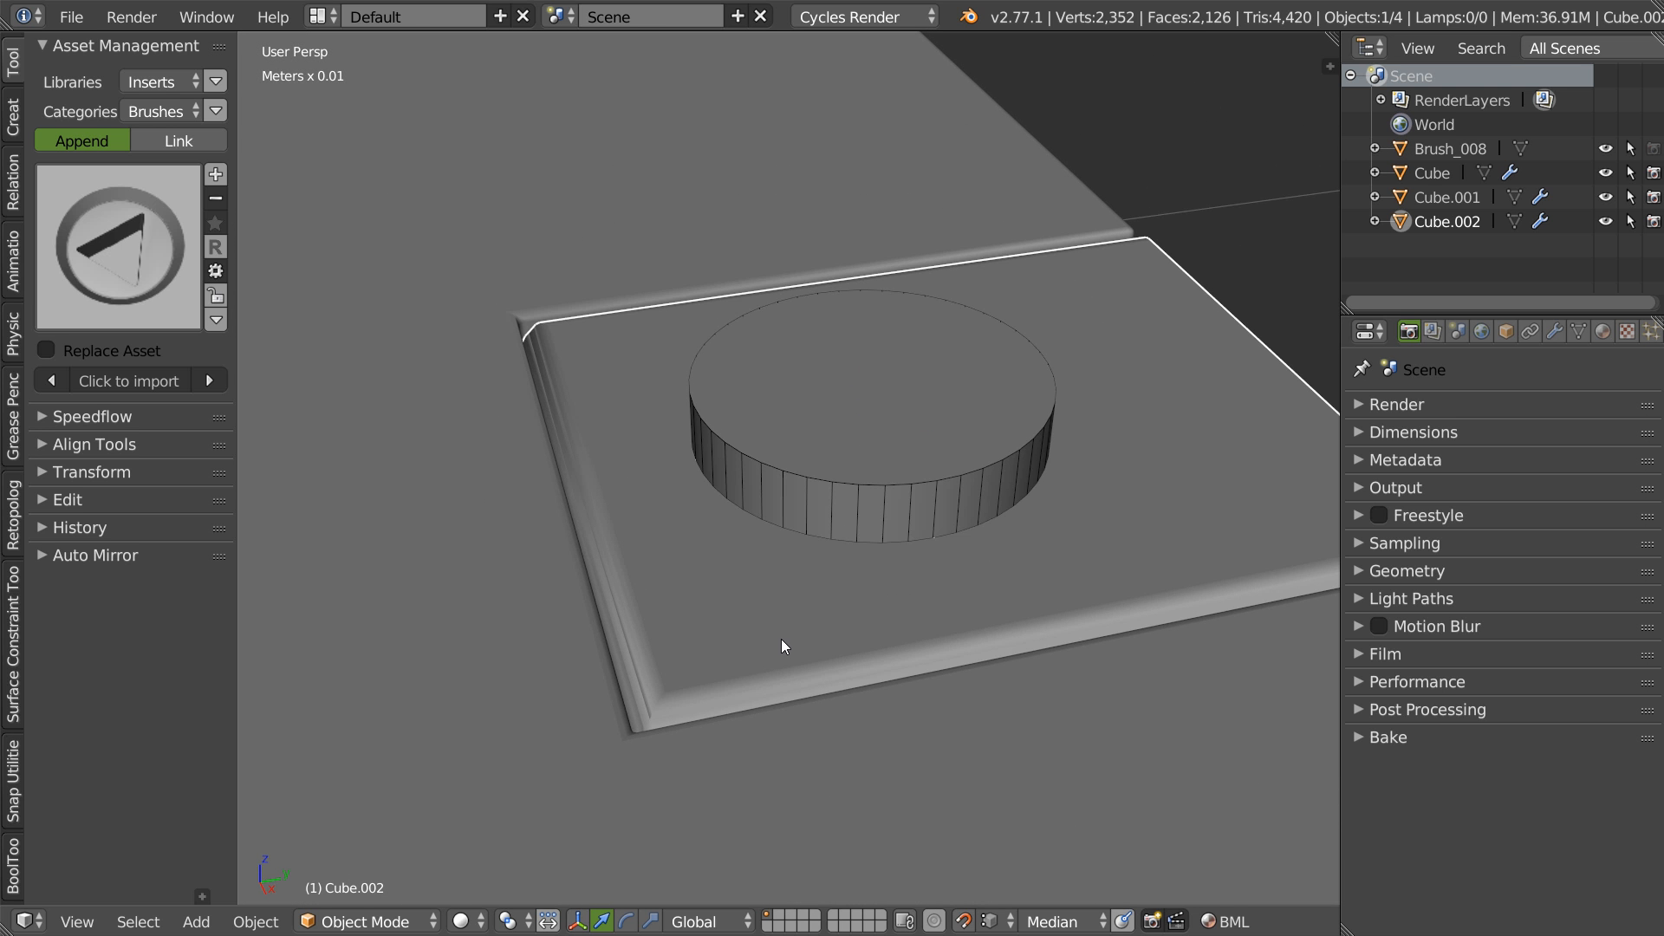
pyautogui.press('space')
pyautogui.click(995, 648)
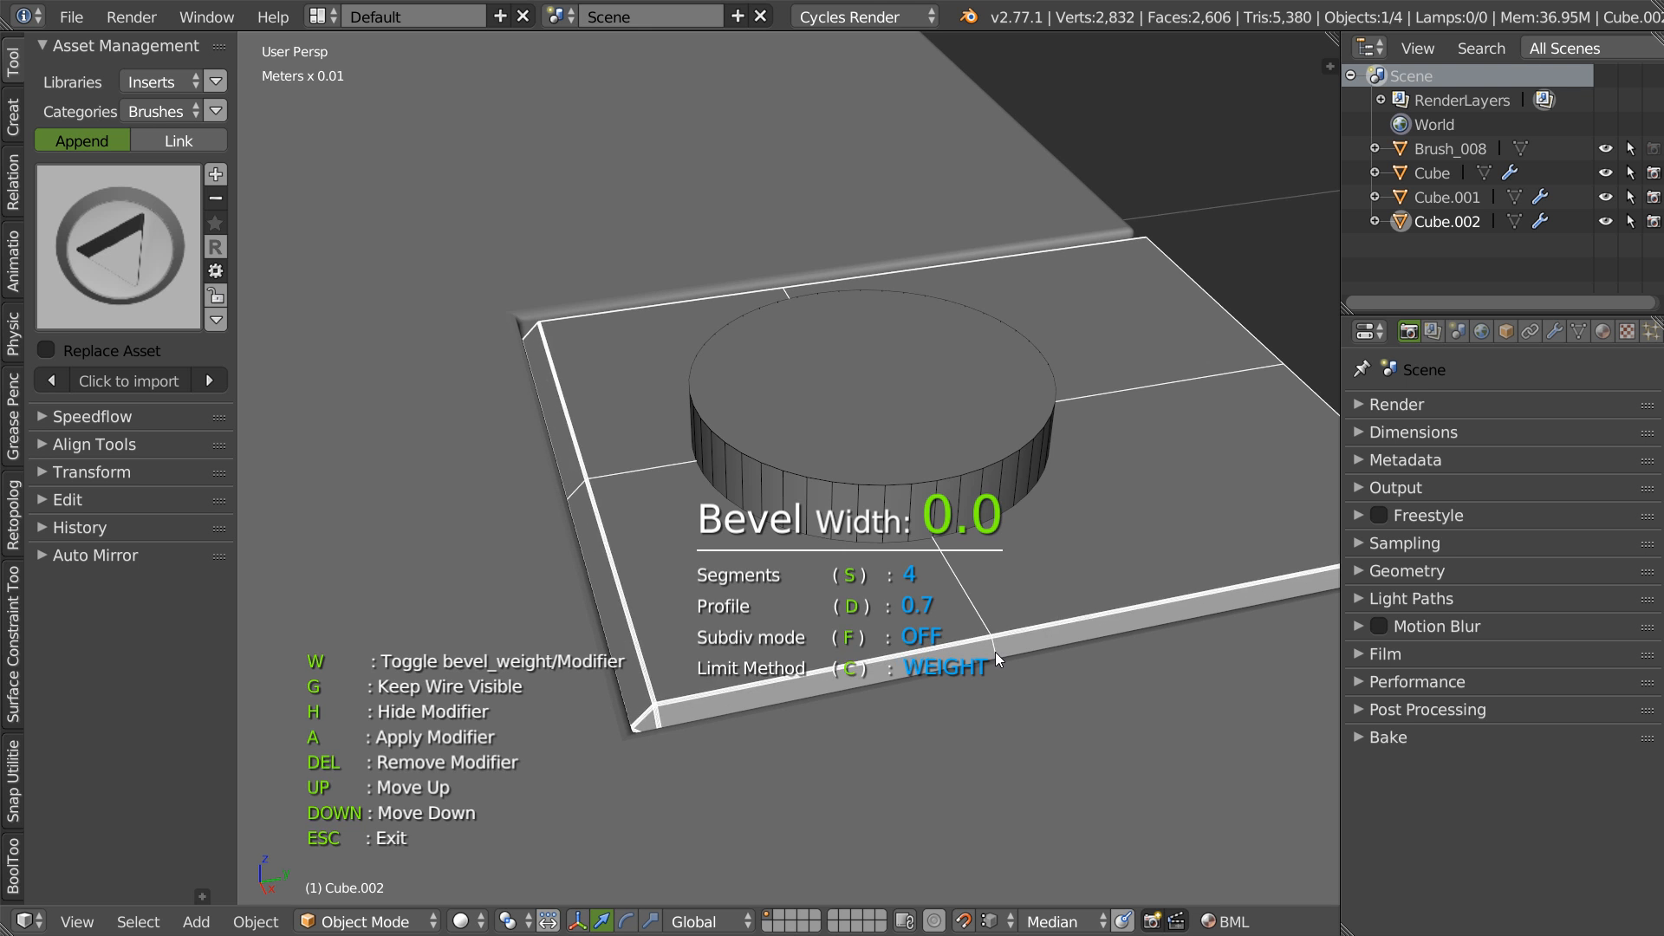
pyautogui.click(990, 651)
# - Subtract Brush_008 from the Y-edge pieces with a Boolean difference and hide the brush
pyautogui.keyDown('shift'); pyautogui.rightClick(857, 623); pyautogui.keyUp('shift')
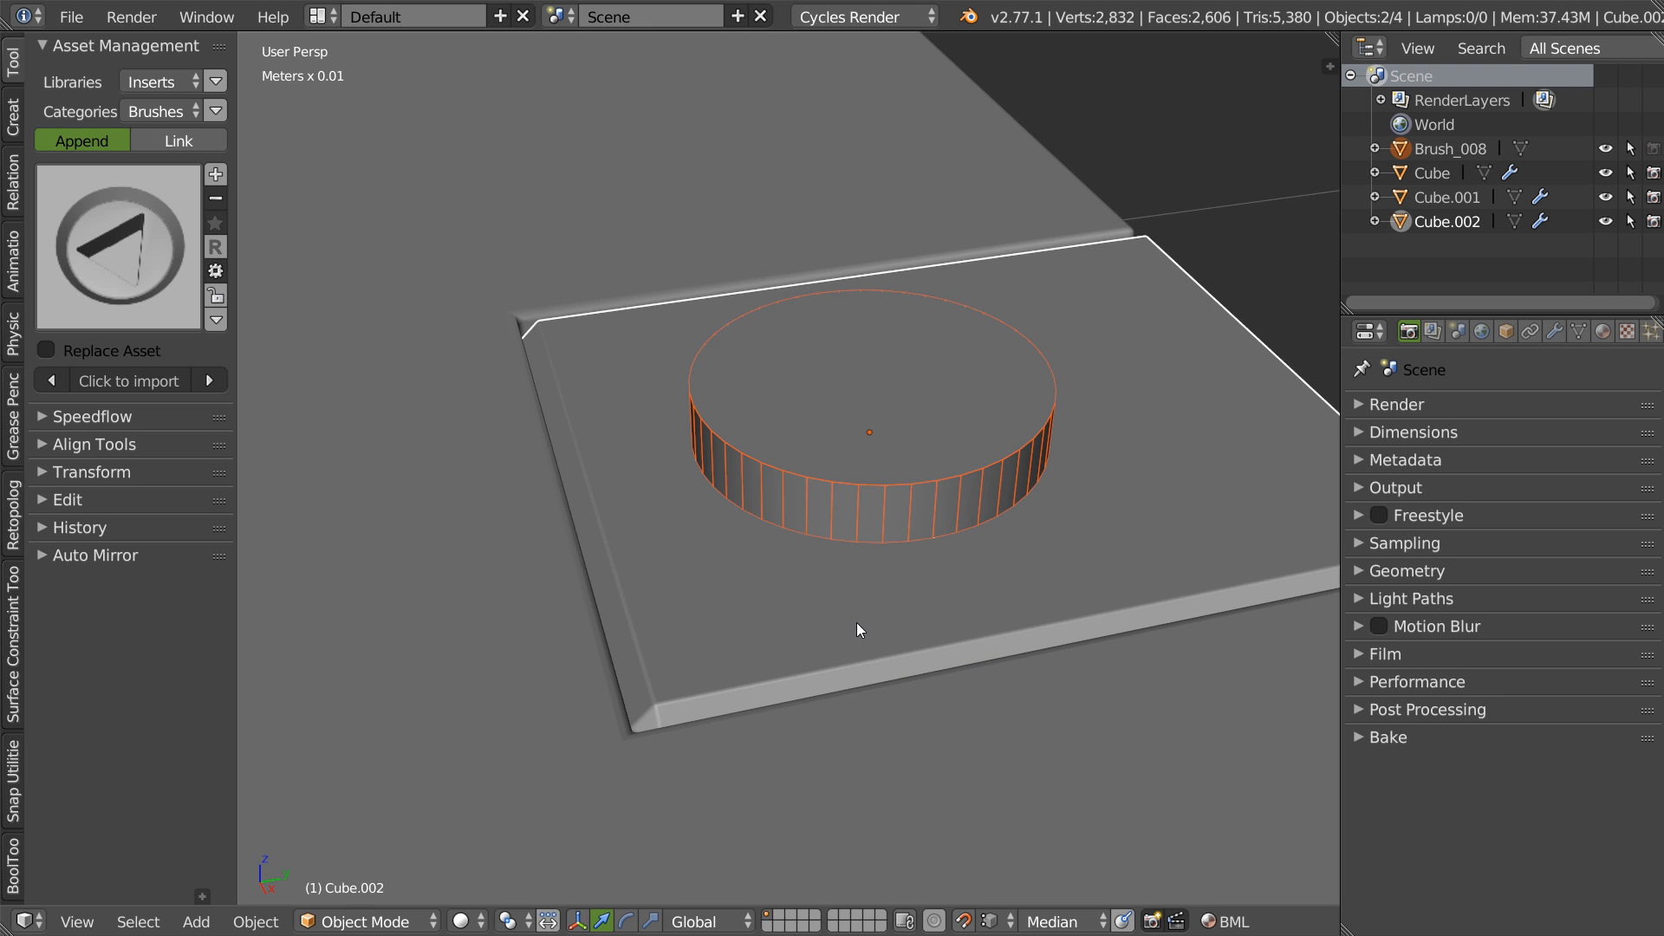
pyautogui.hotkey('shift', 'space')
pyautogui.click(1090, 520)
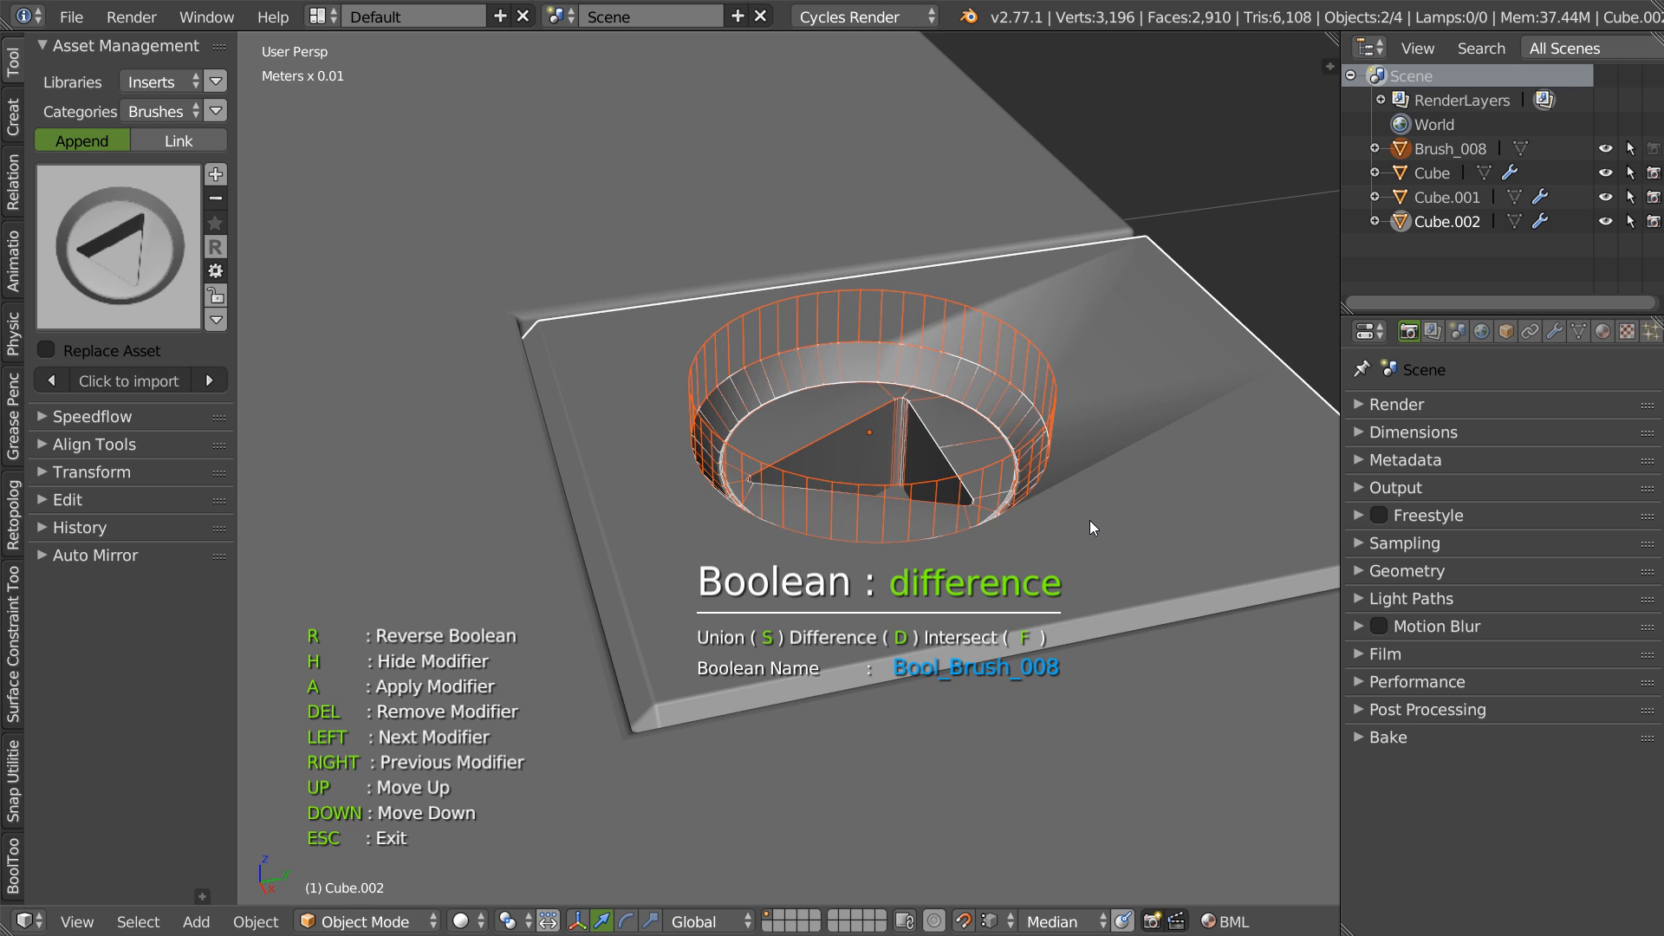
pyautogui.click(1088, 523)
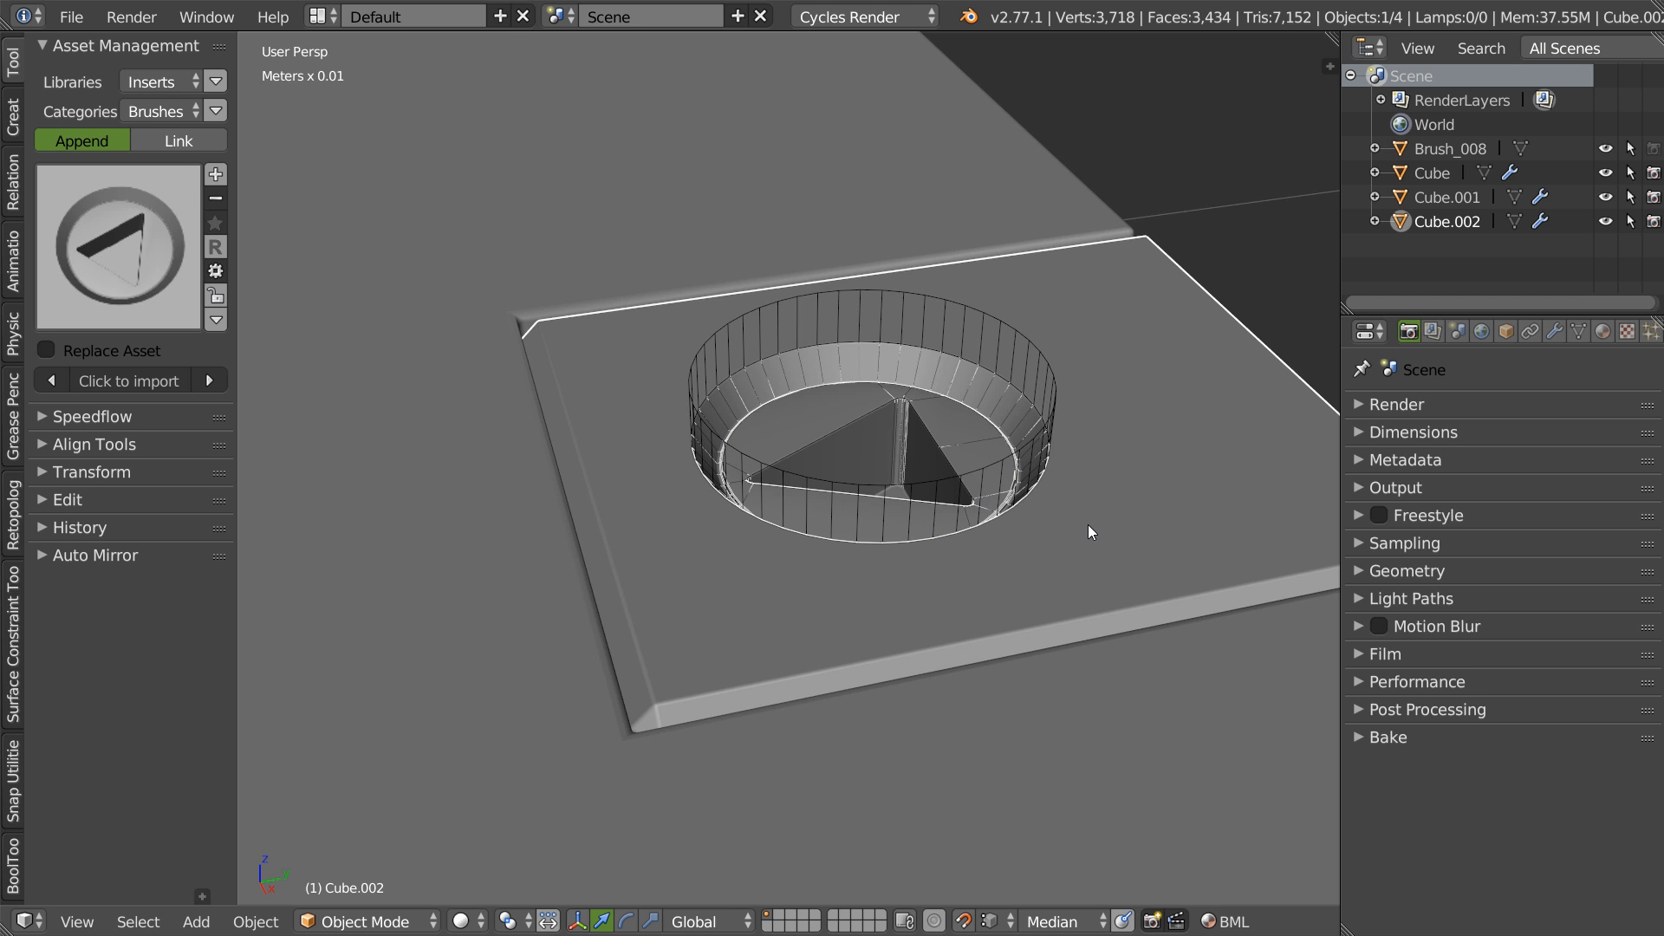
pyautogui.rightClick(1015, 468)
pyautogui.press('h')
# - Examine the slab's mesh in Edit Mode around the notches for the edge pieces
pyautogui.moveTo(903, 528)
pyautogui.mouseDown(button='middle')
pyautogui.moveTo(906, 576)
pyautogui.moveTo(1097, 520)
pyautogui.moveTo(861, 526)
pyautogui.moveTo(718, 488)
pyautogui.moveTo(592, 485)
pyautogui.moveTo(662, 544)
pyautogui.moveTo(590, 570)
pyautogui.moveTo(962, 483)
pyautogui.moveTo(970, 558)
pyautogui.moveTo(822, 572)
pyautogui.moveTo(969, 476)
pyautogui.moveTo(855, 553)
pyautogui.moveTo(876, 575)
pyautogui.moveTo(836, 574)
pyautogui.mouseUp(button='middle')
pyautogui.rightClick(858, 566)
pyautogui.press('Tab')
pyautogui.click(825, 611)
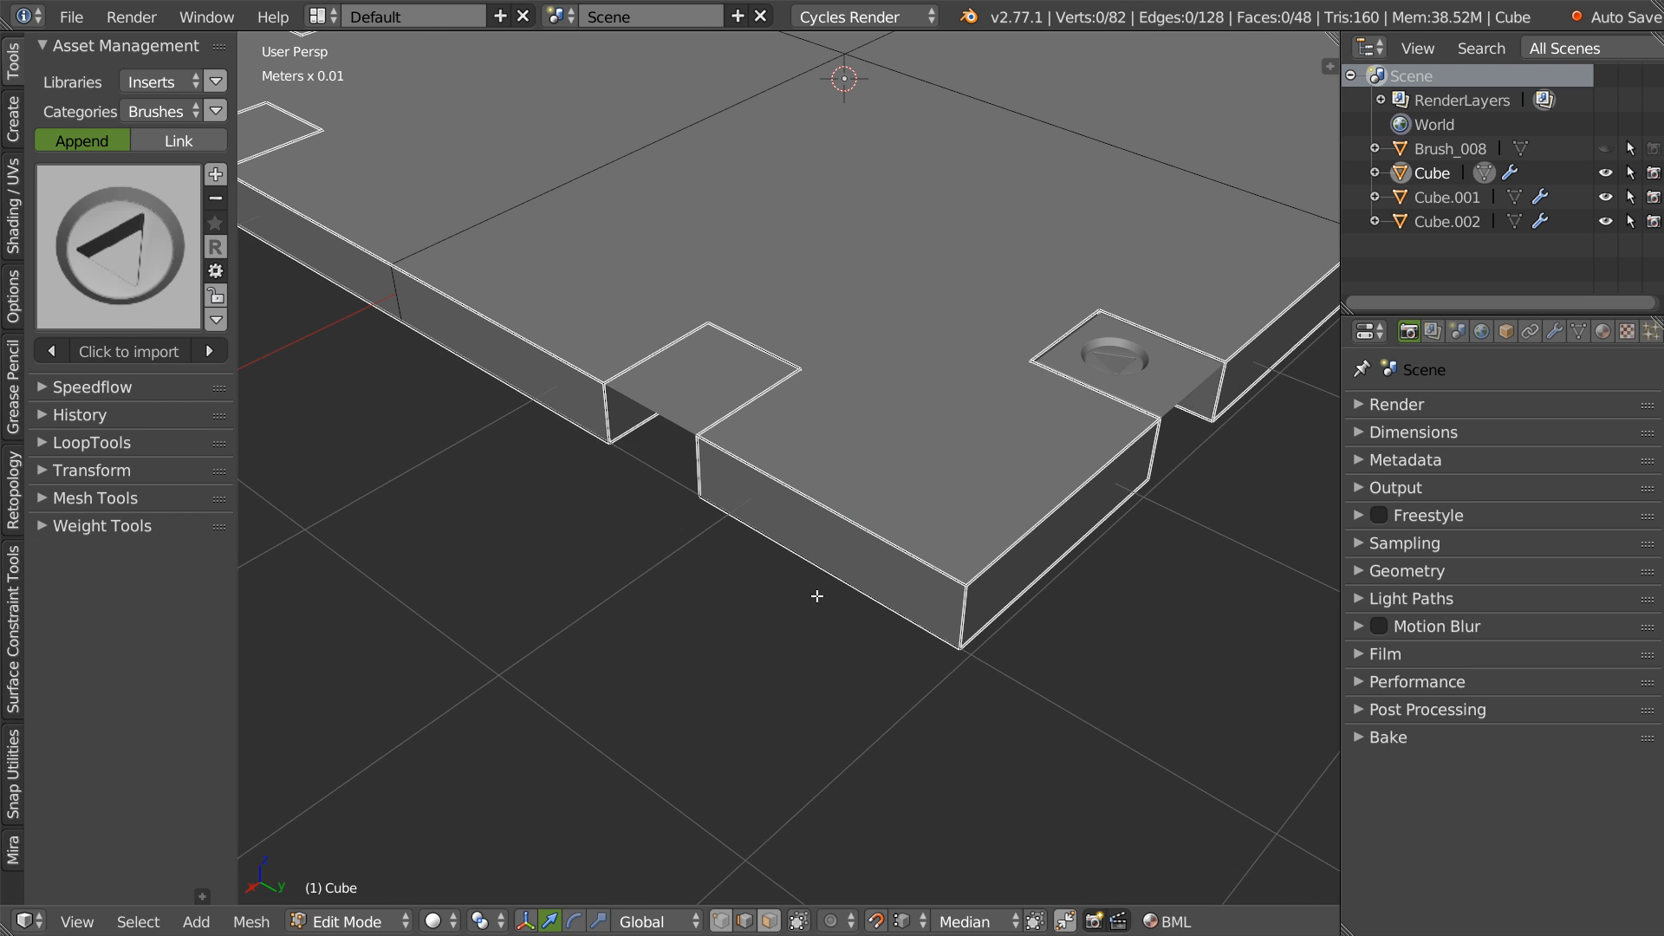
pyautogui.rightClick(1006, 541)
pyautogui.moveTo(1006, 541); pyautogui.dragTo(825, 549, button='middle')
pyautogui.press('Tab')
pyautogui.click(965, 487)
pyautogui.moveTo(965, 487)
pyautogui.mouseDown(button='middle')
pyautogui.moveTo(1049, 492)
pyautogui.moveTo(987, 559)
pyautogui.mouseUp(button='middle')
pyautogui.press('Tab')
pyautogui.click(990, 368)
pyautogui.rightClick(923, 560)
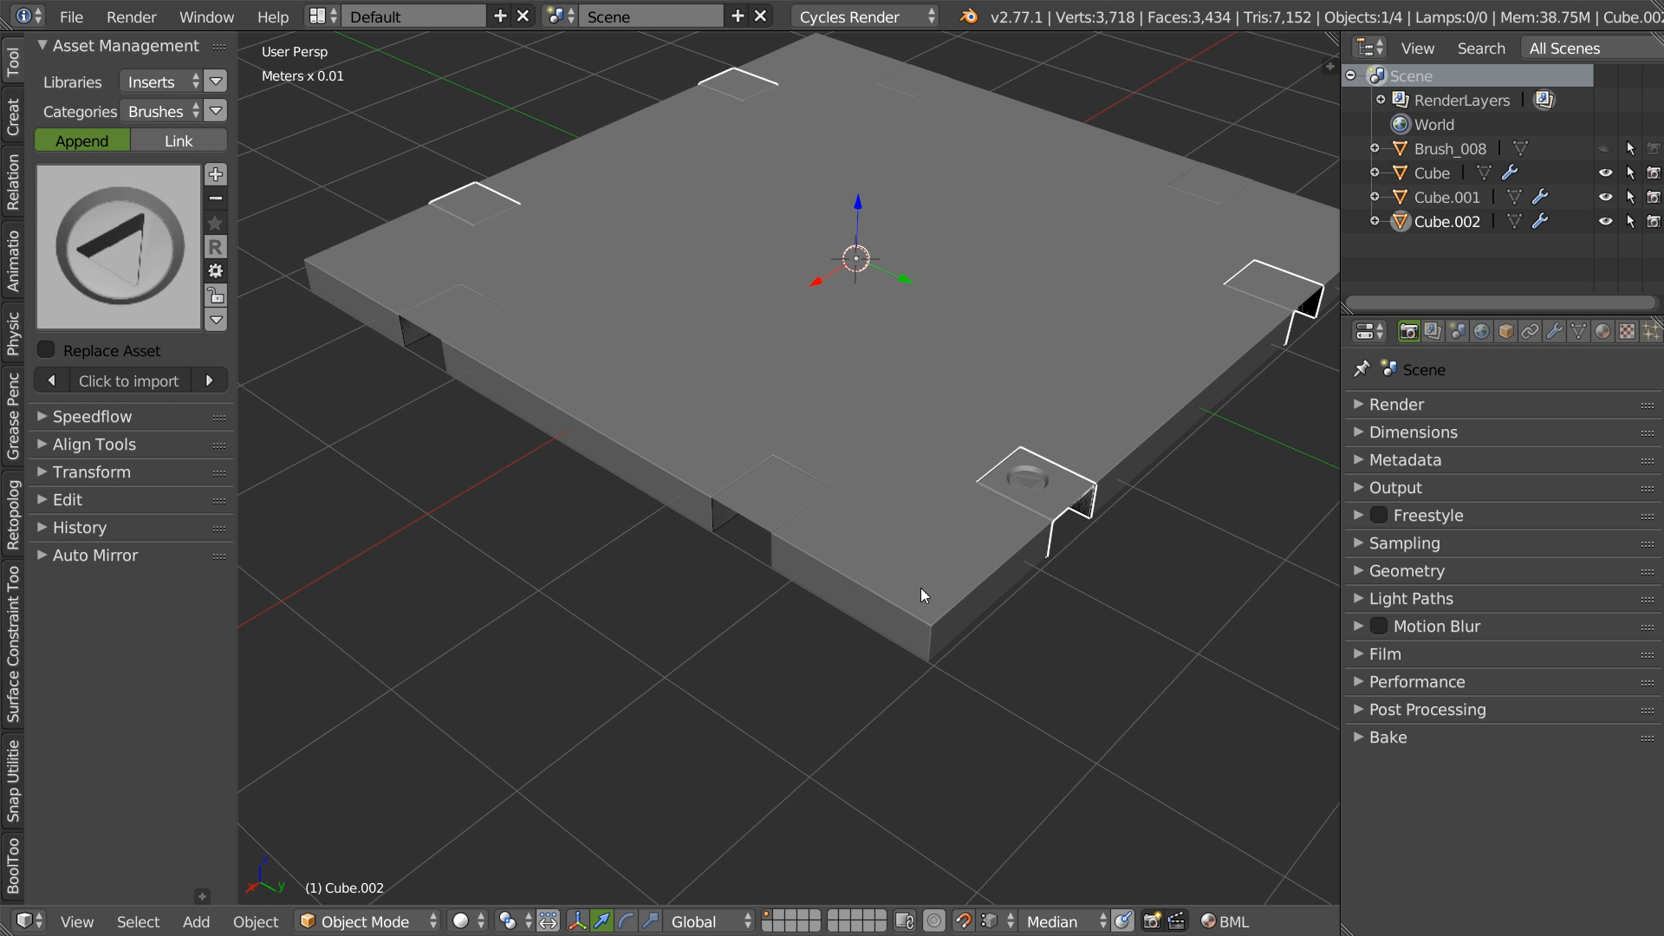
pyautogui.press('KP_7')
pyautogui.scroll(-3, 788, 661)
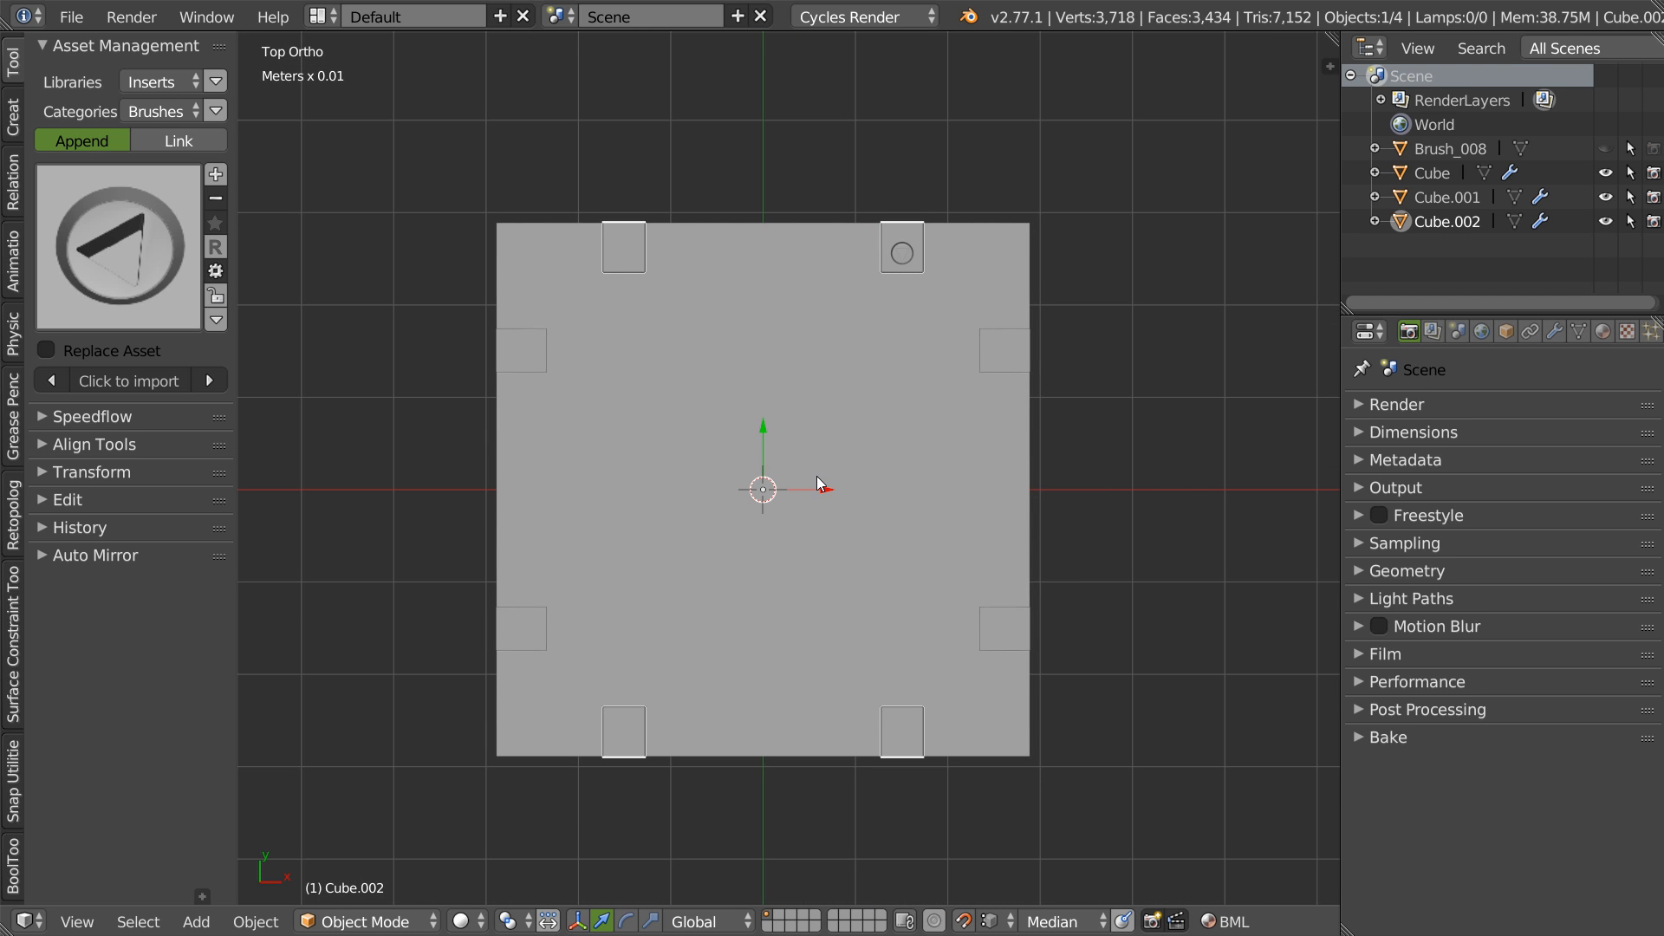
pyautogui.press('space')
pyautogui.click(820, 664)
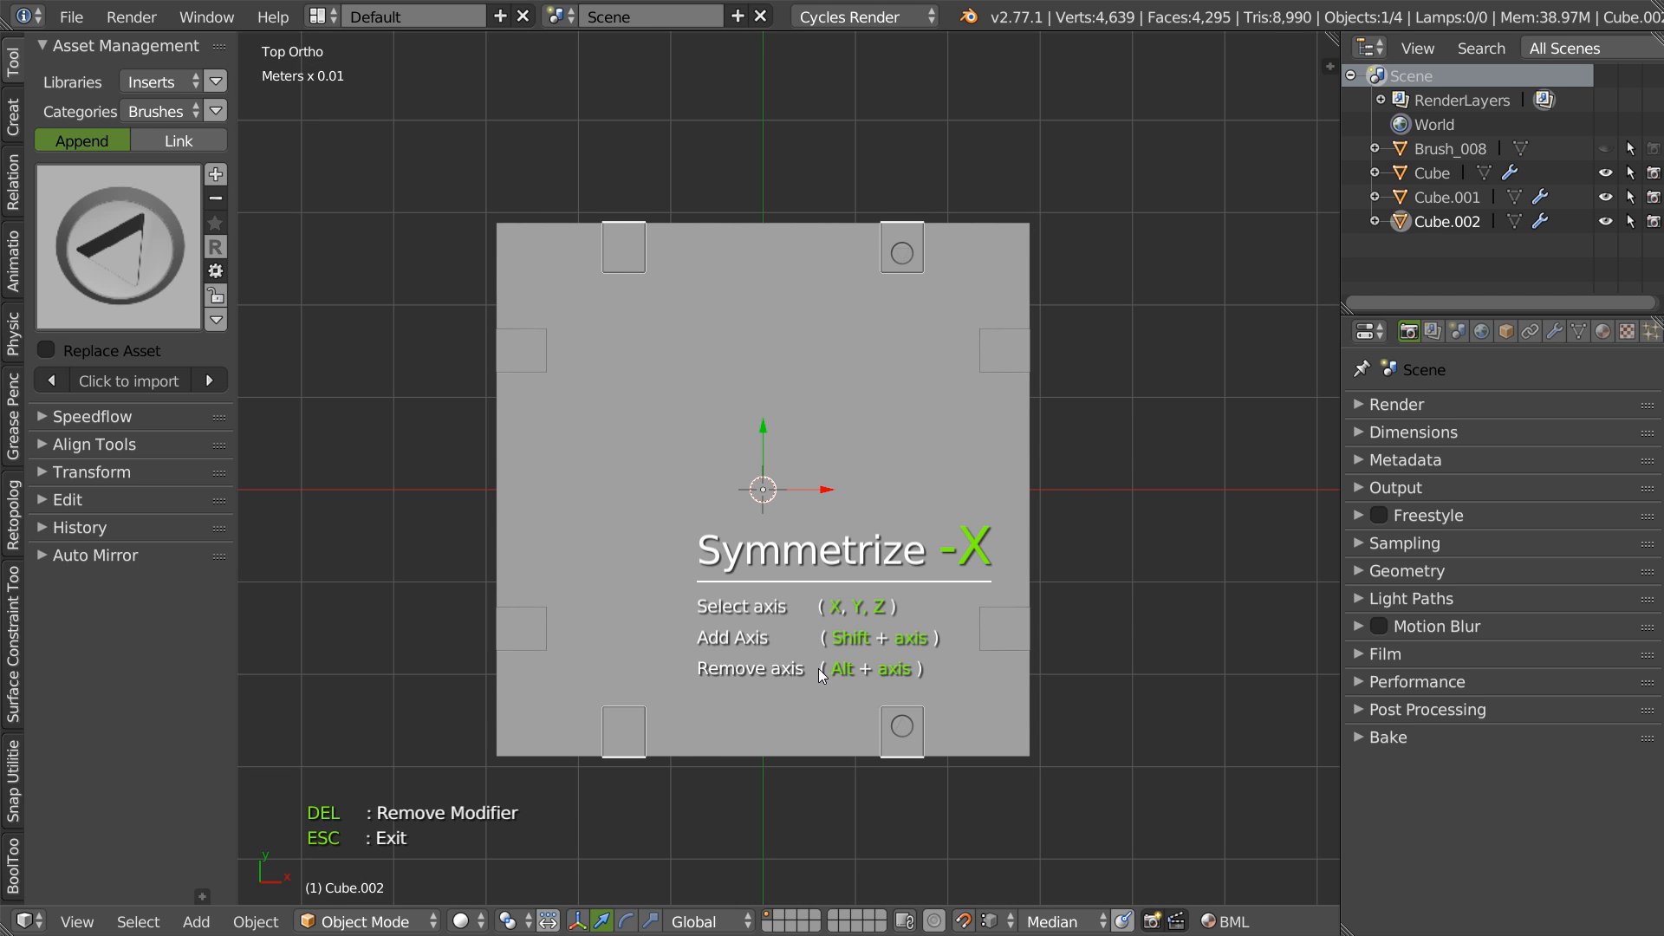
pyautogui.press('y')
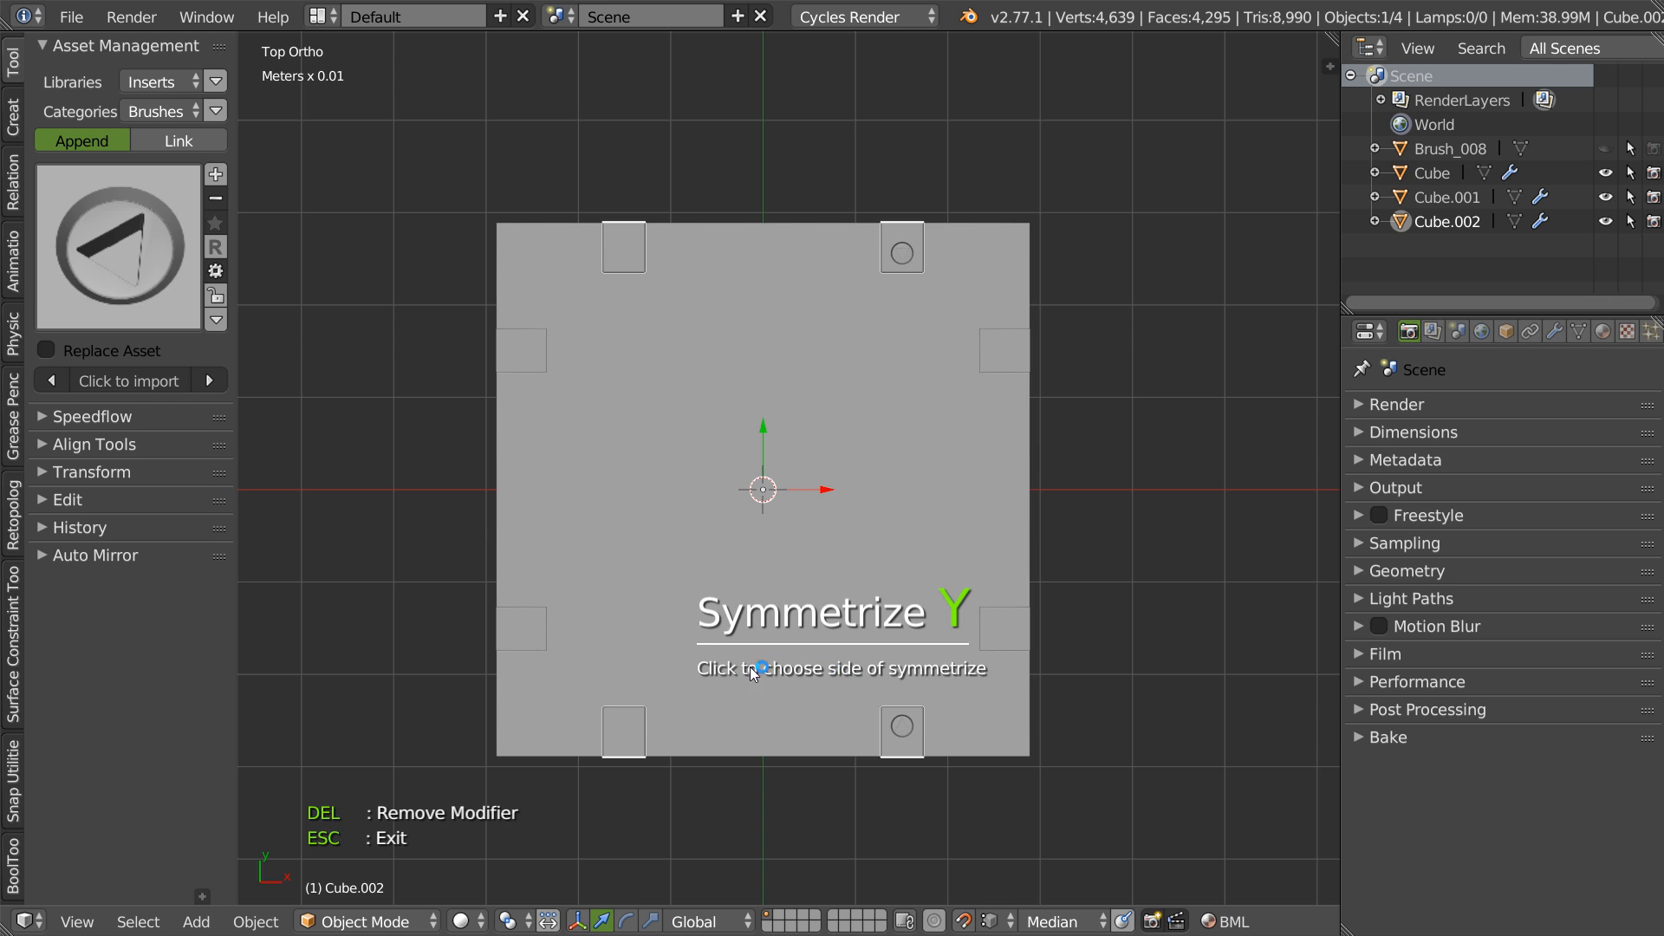
pyautogui.click(609, 645)
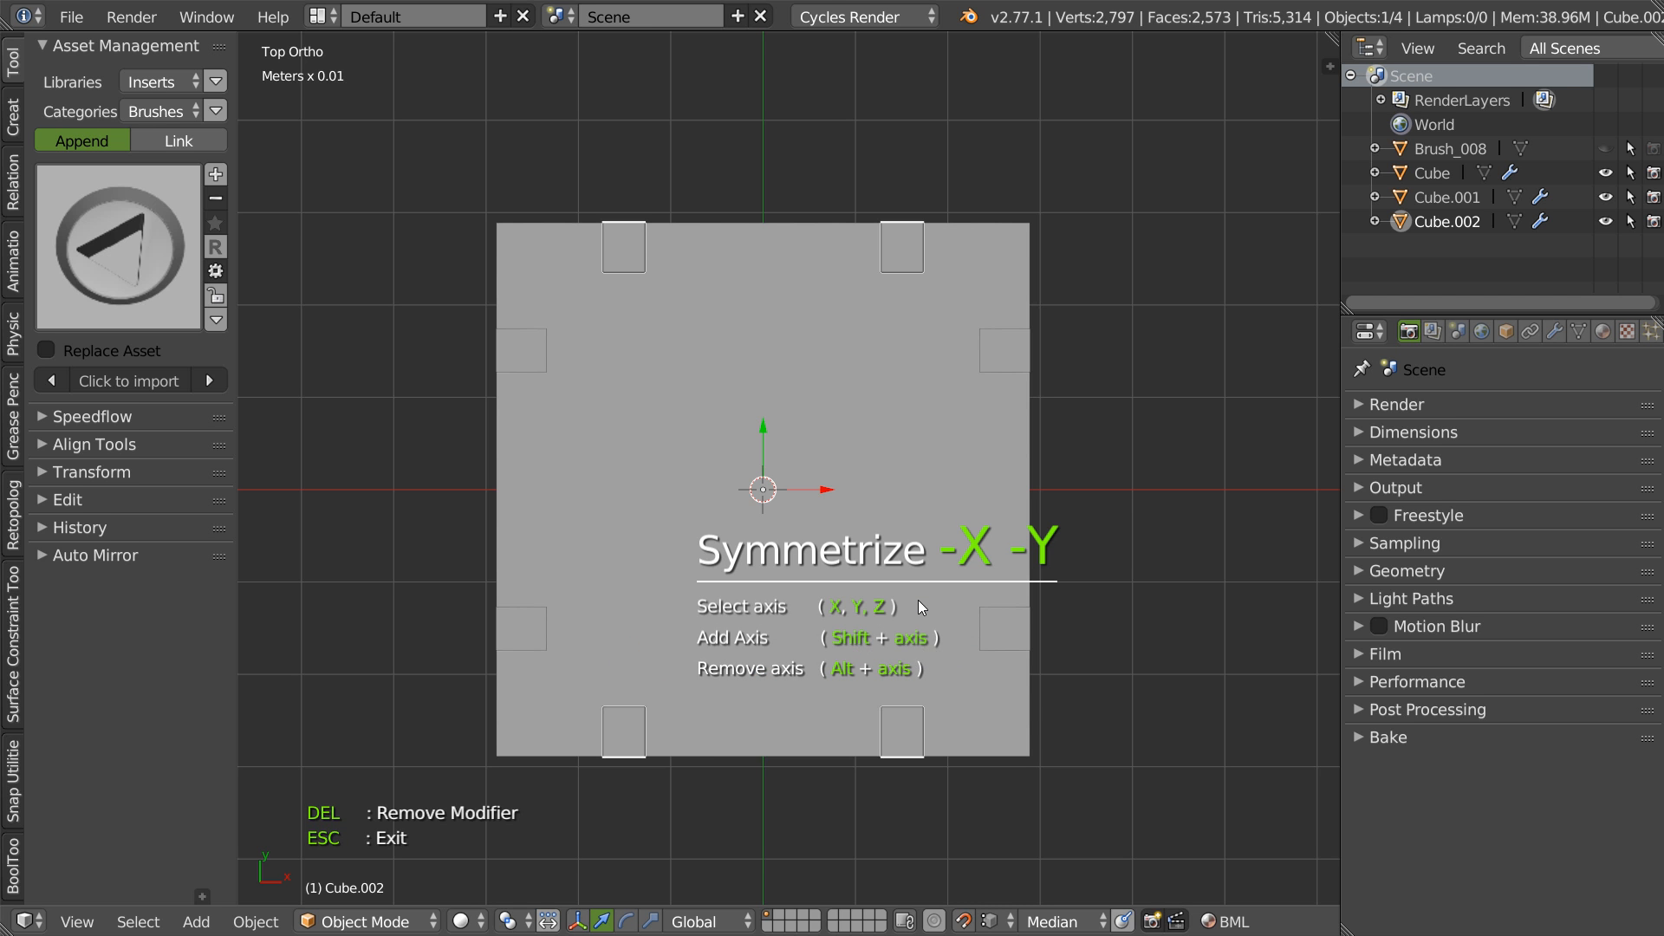
pyautogui.press('Escape')
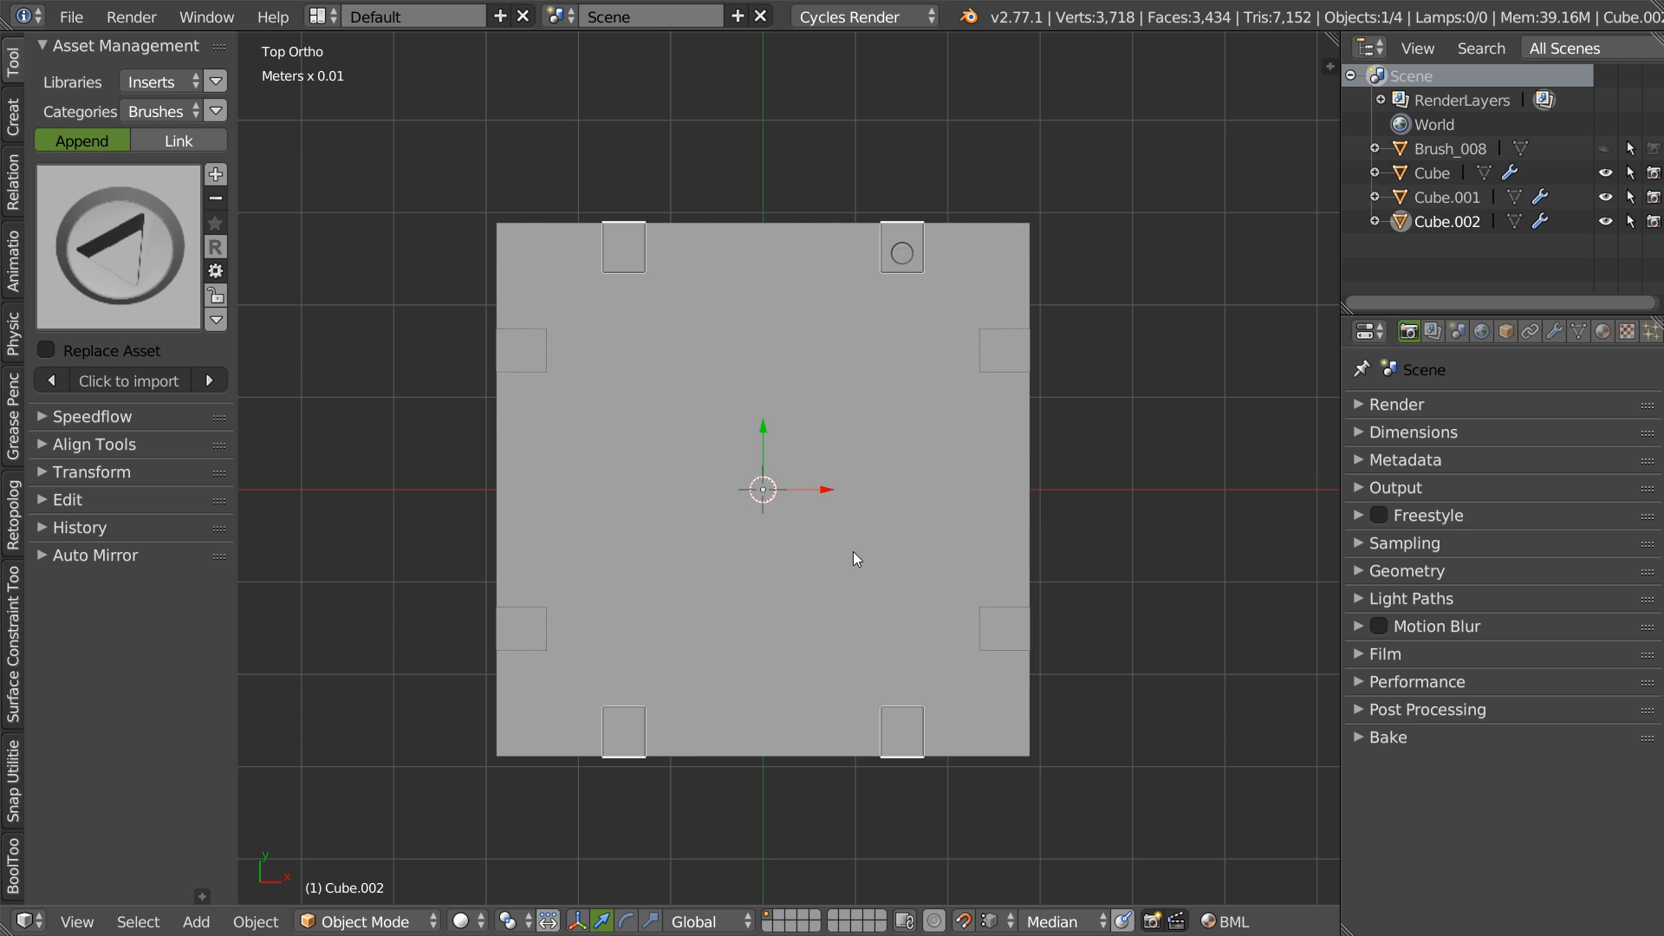
# - Symmetrize the Y-edge pieces across the X and Y axes so all four carry the round brush cutout
pyautogui.rightClick(816, 518)
pyautogui.click(615, 634)
pyautogui.rightClick(824, 537)
pyautogui.click(809, 722)
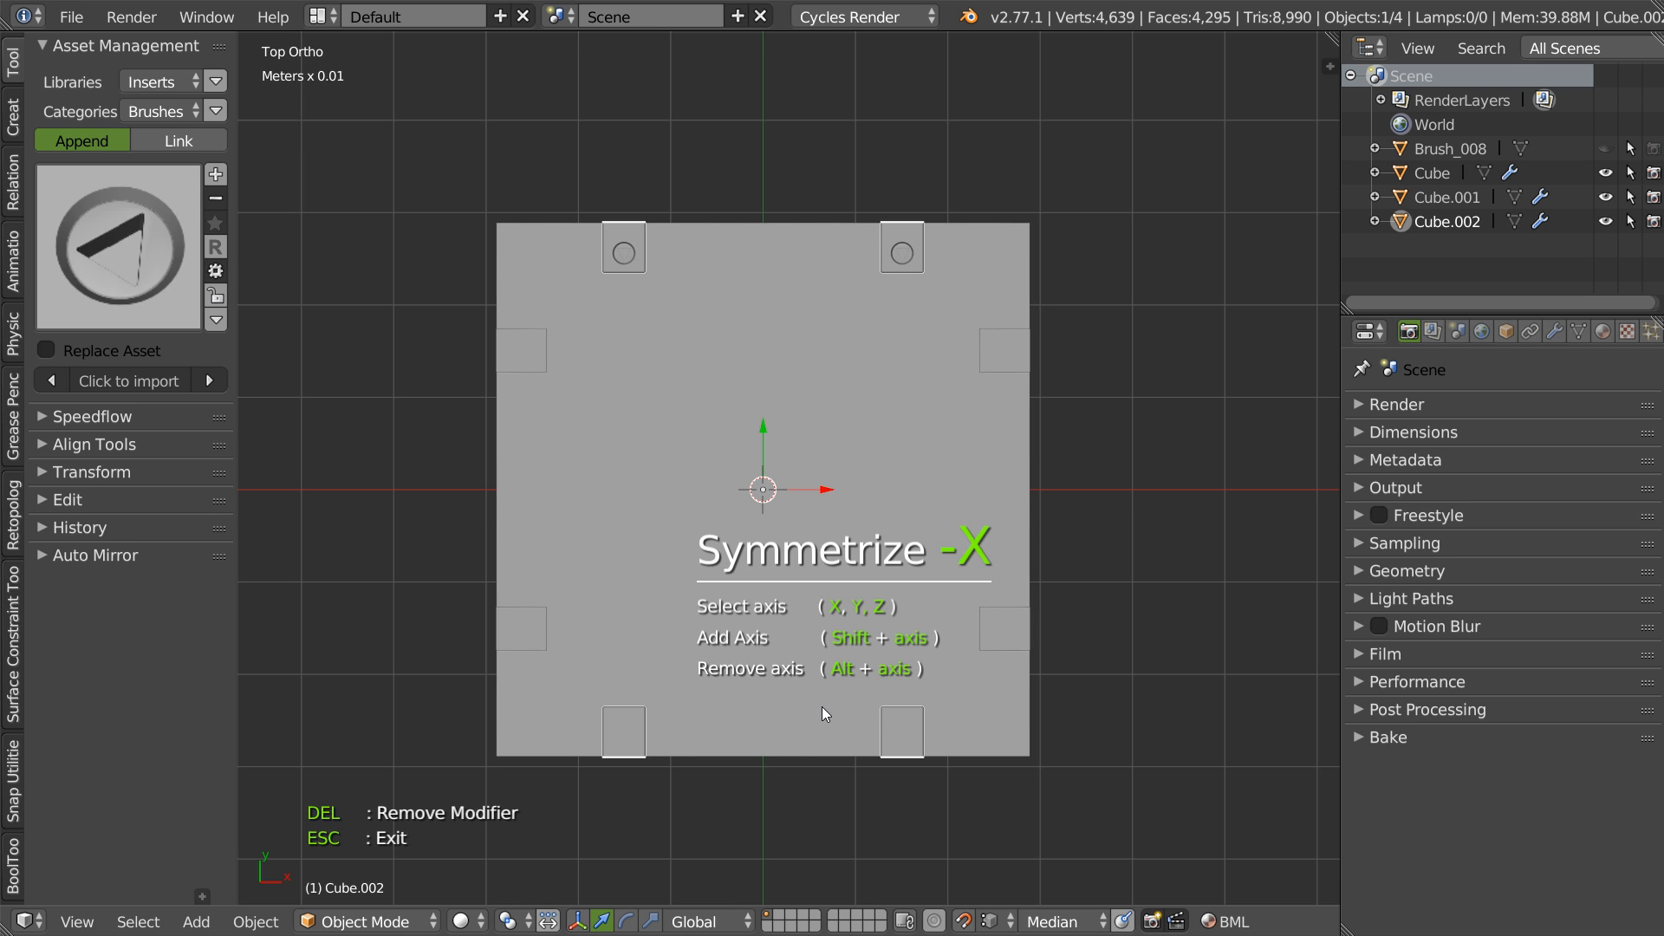
pyautogui.press('y')
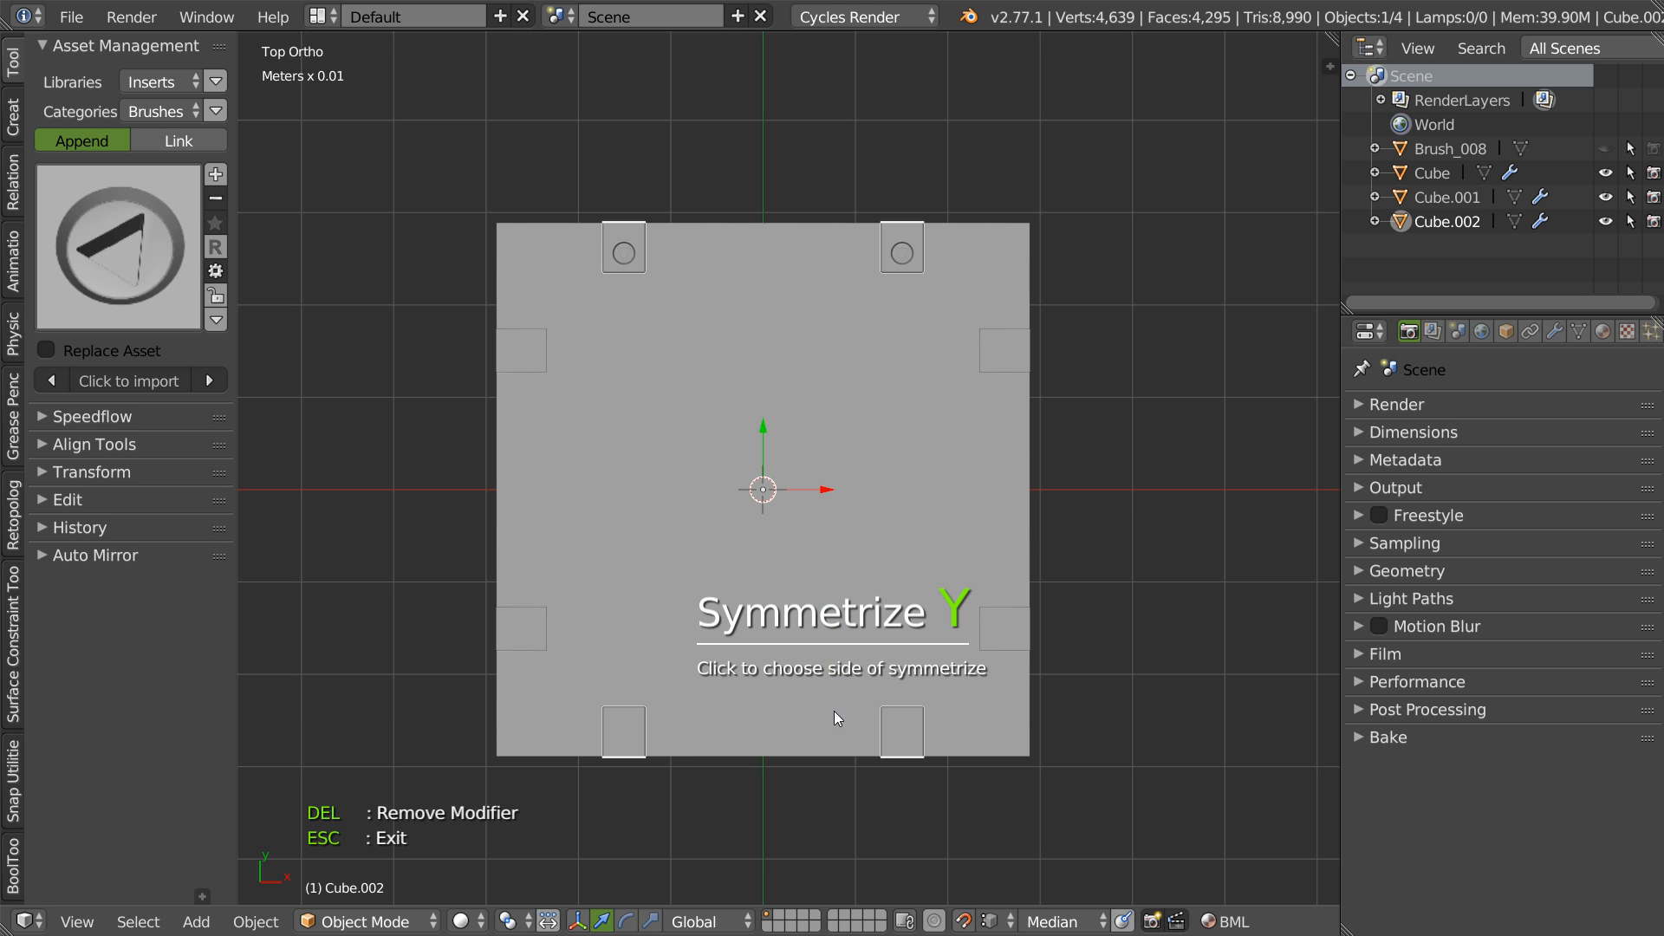
pyautogui.click(900, 734)
pyautogui.click(909, 701)
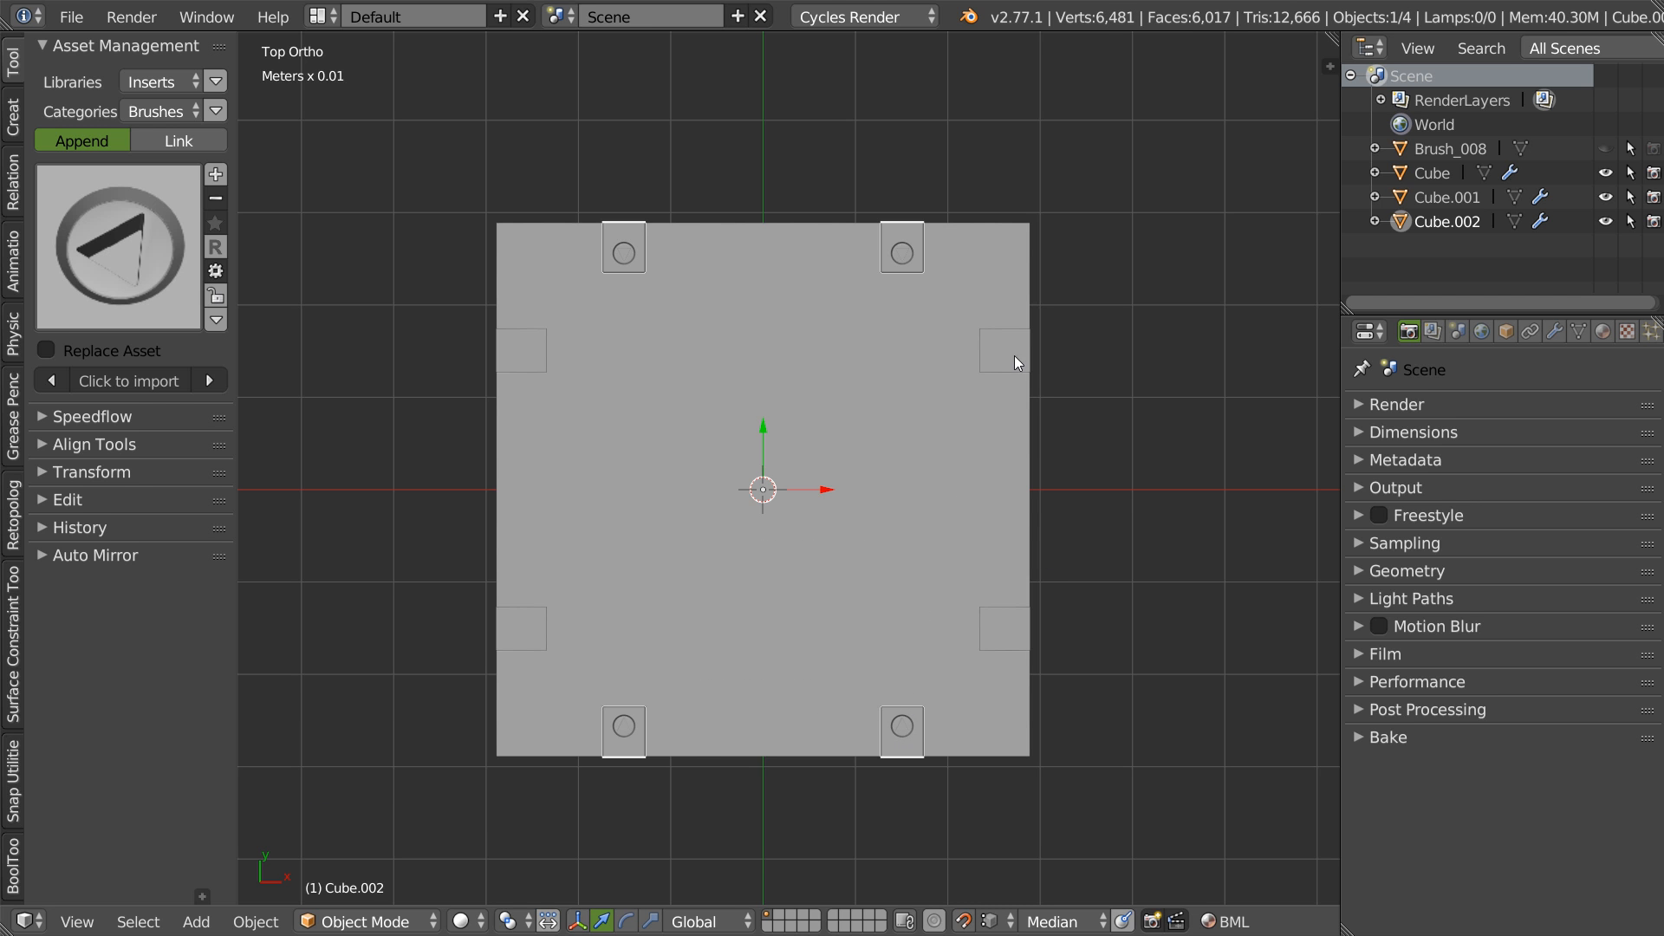
# - Delete the plain X-edge pieces and replace them with a duplicate of the Y-edge pieces rotated 90° about Z
pyautogui.press('x')
pyautogui.click(940, 379)
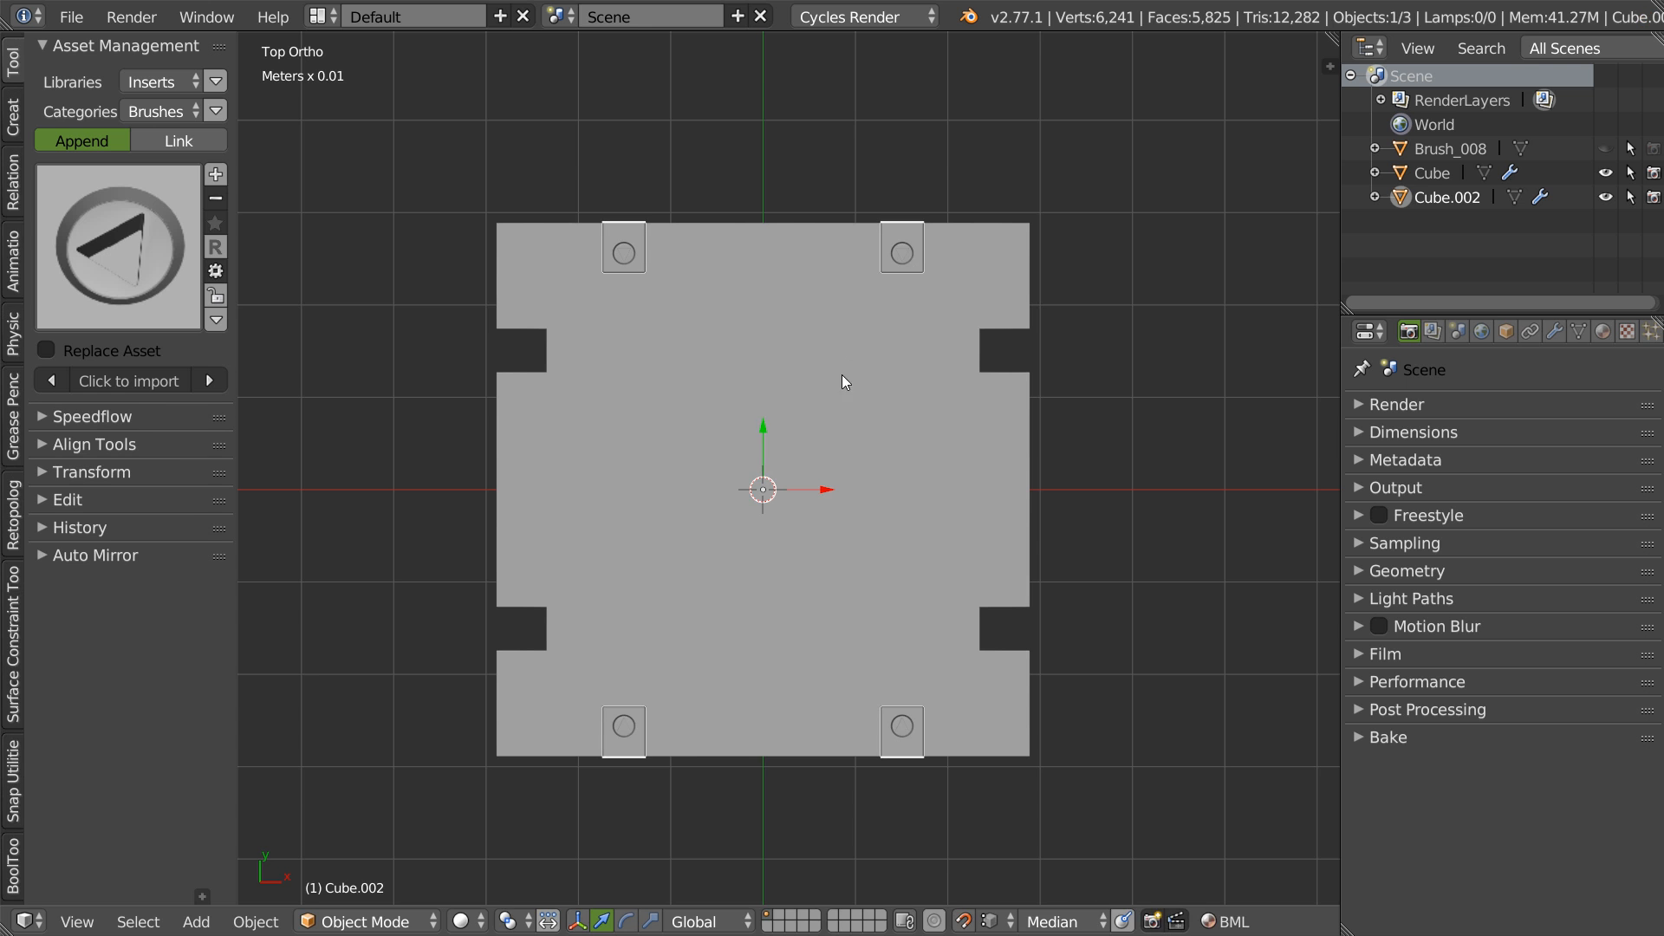
pyautogui.hotkey('ctrl', 'z')
pyautogui.write('rz')
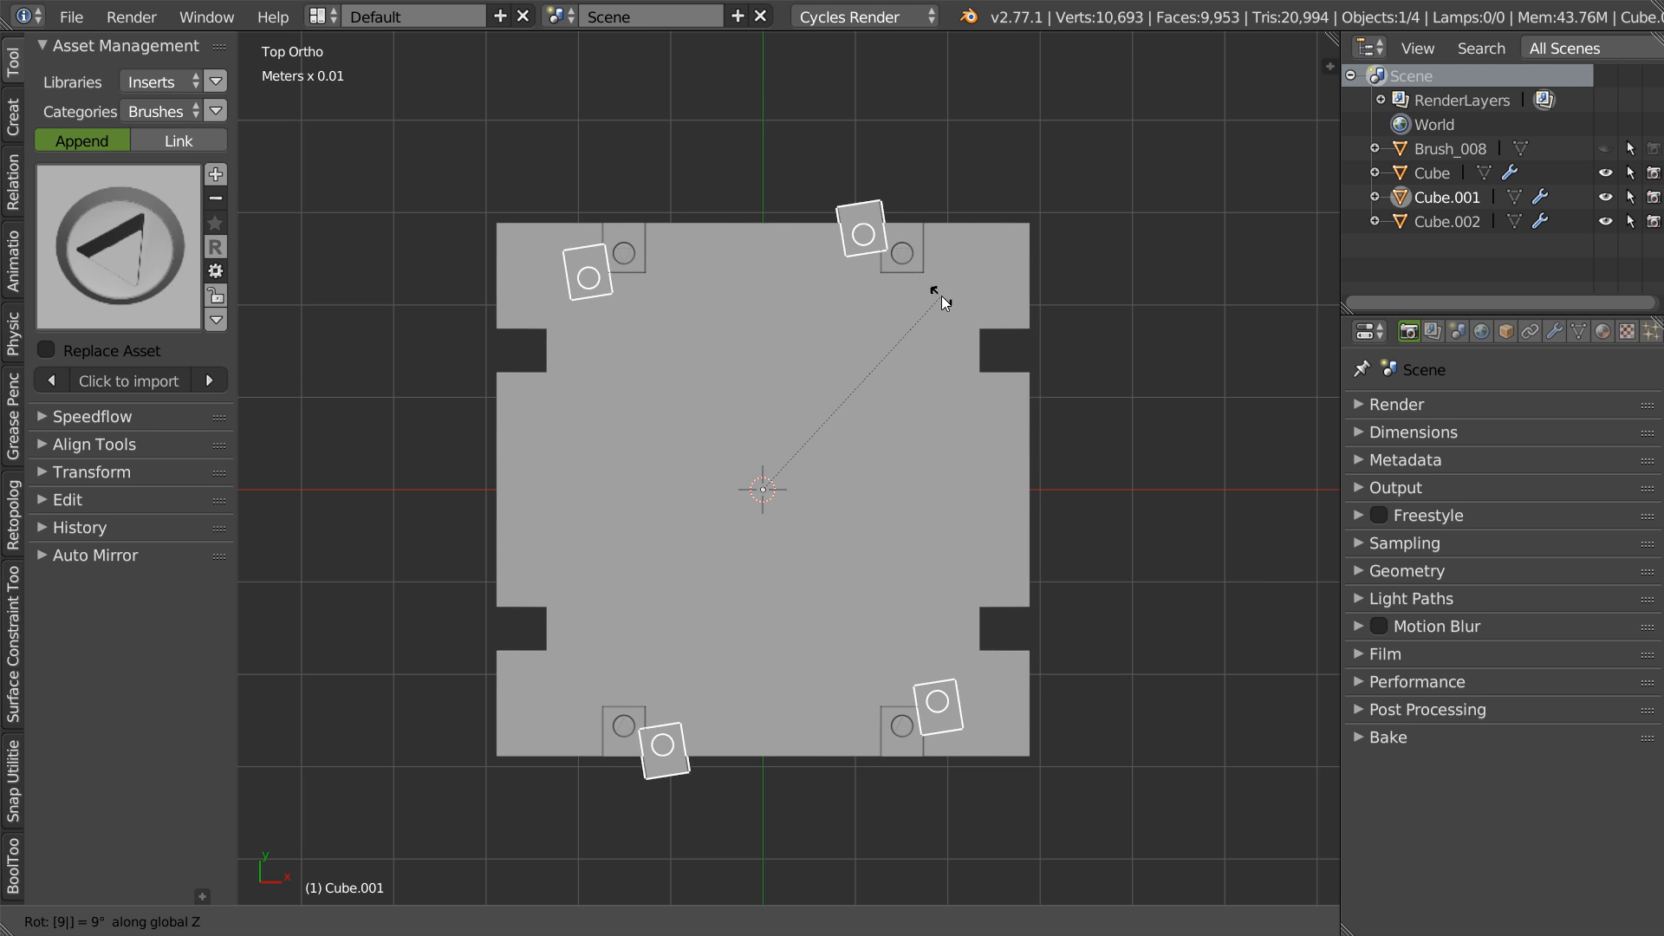
pyautogui.write('90')
pyautogui.press('Return')
# - Join the rotated edge pieces with the original Y-edge pieces into one object
pyautogui.keyDown('shift'); pyautogui.rightClick(908, 258); pyautogui.keyUp('shift')
pyautogui.rightClick(908, 257)
pyautogui.click(695, 264)
pyautogui.moveTo(704, 324); pyautogui.dragTo(809, 290, button='middle')
pyautogui.scroll(1, 795, 338)
pyautogui.scroll(6, 763, 345)
pyautogui.moveTo(1088, 475); pyautogui.dragTo(678, 459, button='middle')
pyautogui.scroll(-5, 954, 505)
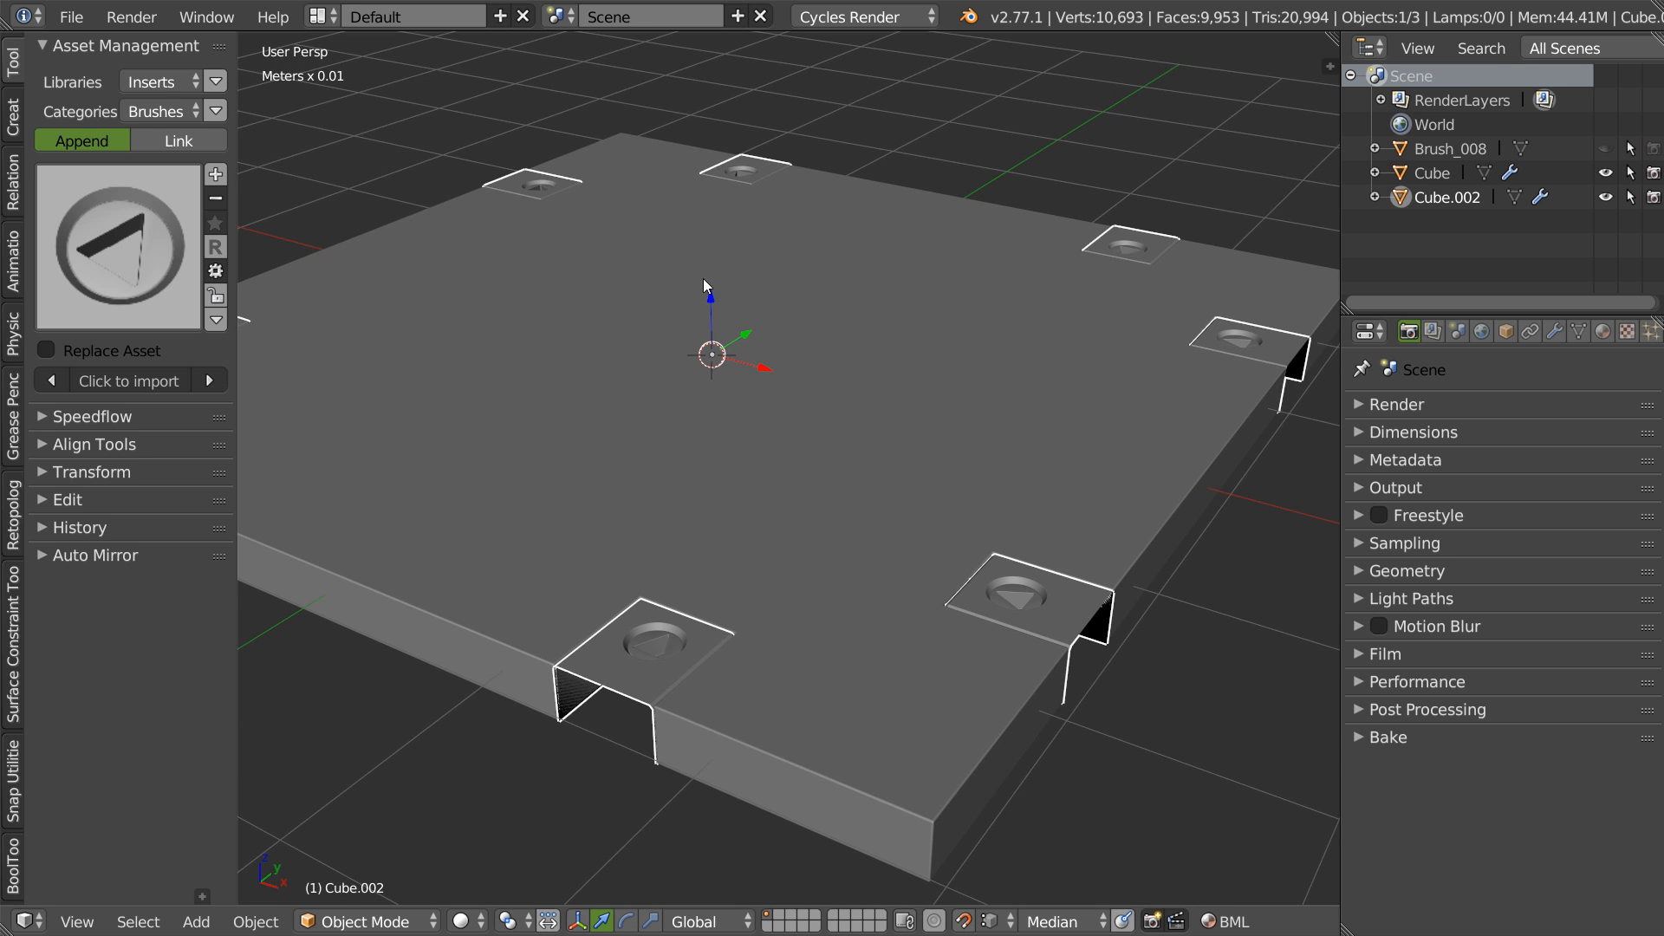
pyautogui.moveTo(712, 299); pyautogui.dragTo(711, 296)
# - Open the slab in Edit Mode, select its first top border edges and hide the sharp-edge highlights
pyautogui.rightClick(824, 660)
pyautogui.press('Tab')
pyautogui.rightClick(782, 762)
pyautogui.keyDown('shift'); pyautogui.rightClick(973, 765); pyautogui.keyUp('shift')
pyautogui.scroll(-2, 1087, 610)
pyautogui.rightClick(993, 765)
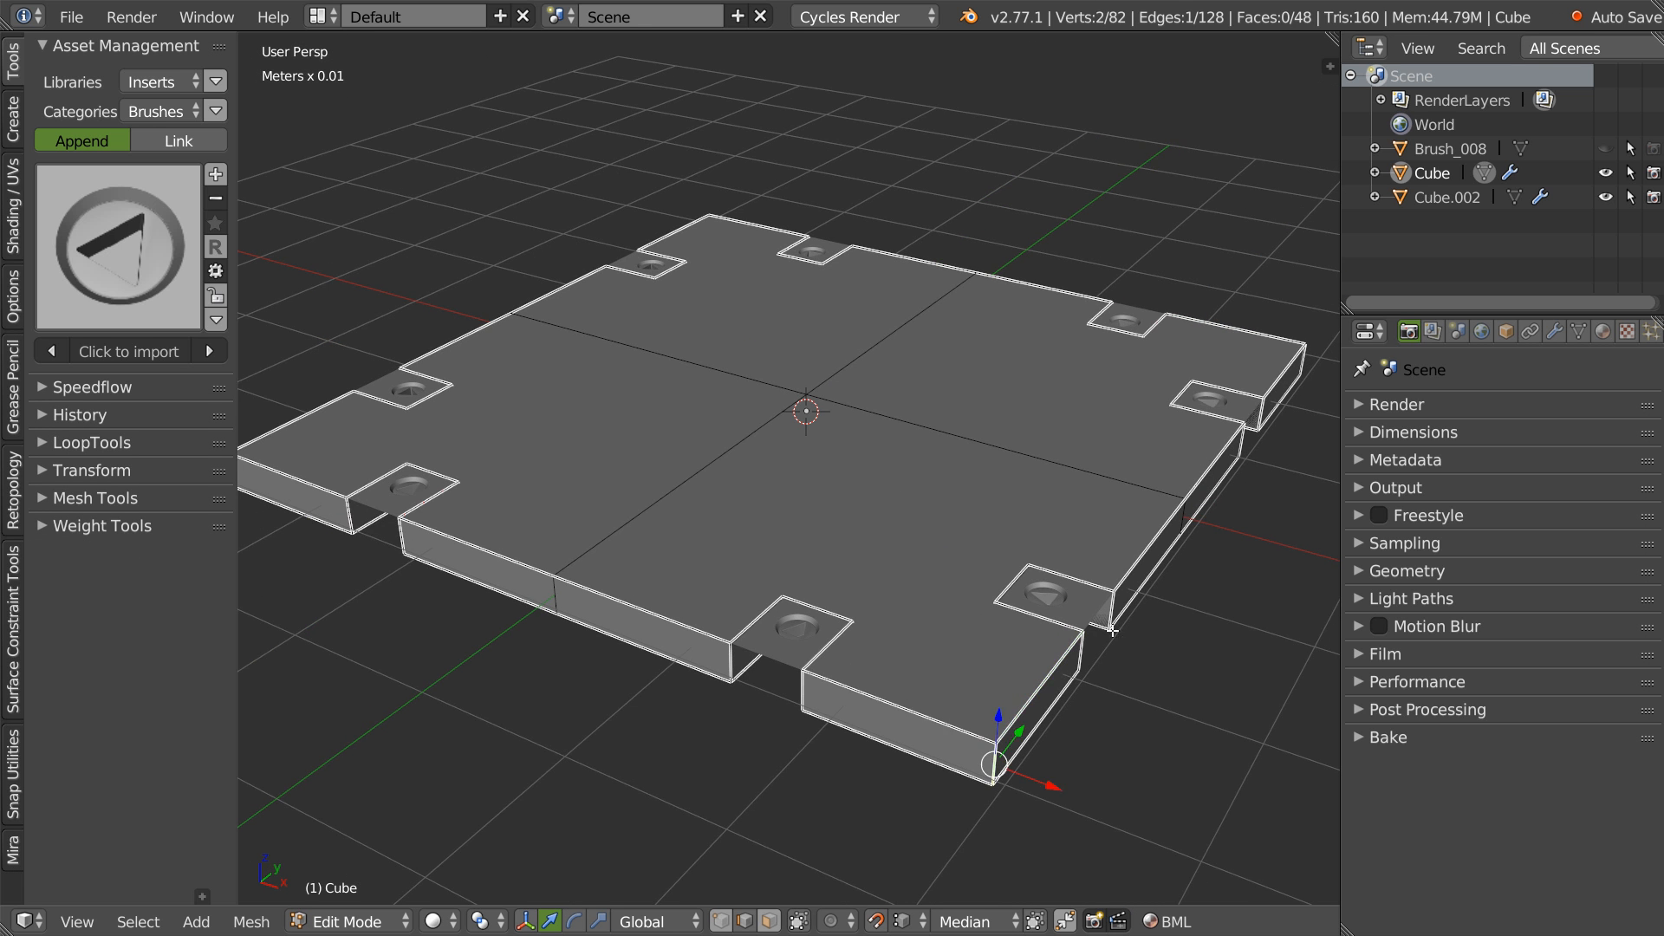
pyautogui.moveTo(780, 694); pyautogui.dragTo(1006, 680, button='middle')
pyautogui.keyDown('shift'); pyautogui.moveTo(688, 655); pyautogui.dragTo(1059, 335, button='middle'); pyautogui.keyUp('shift')
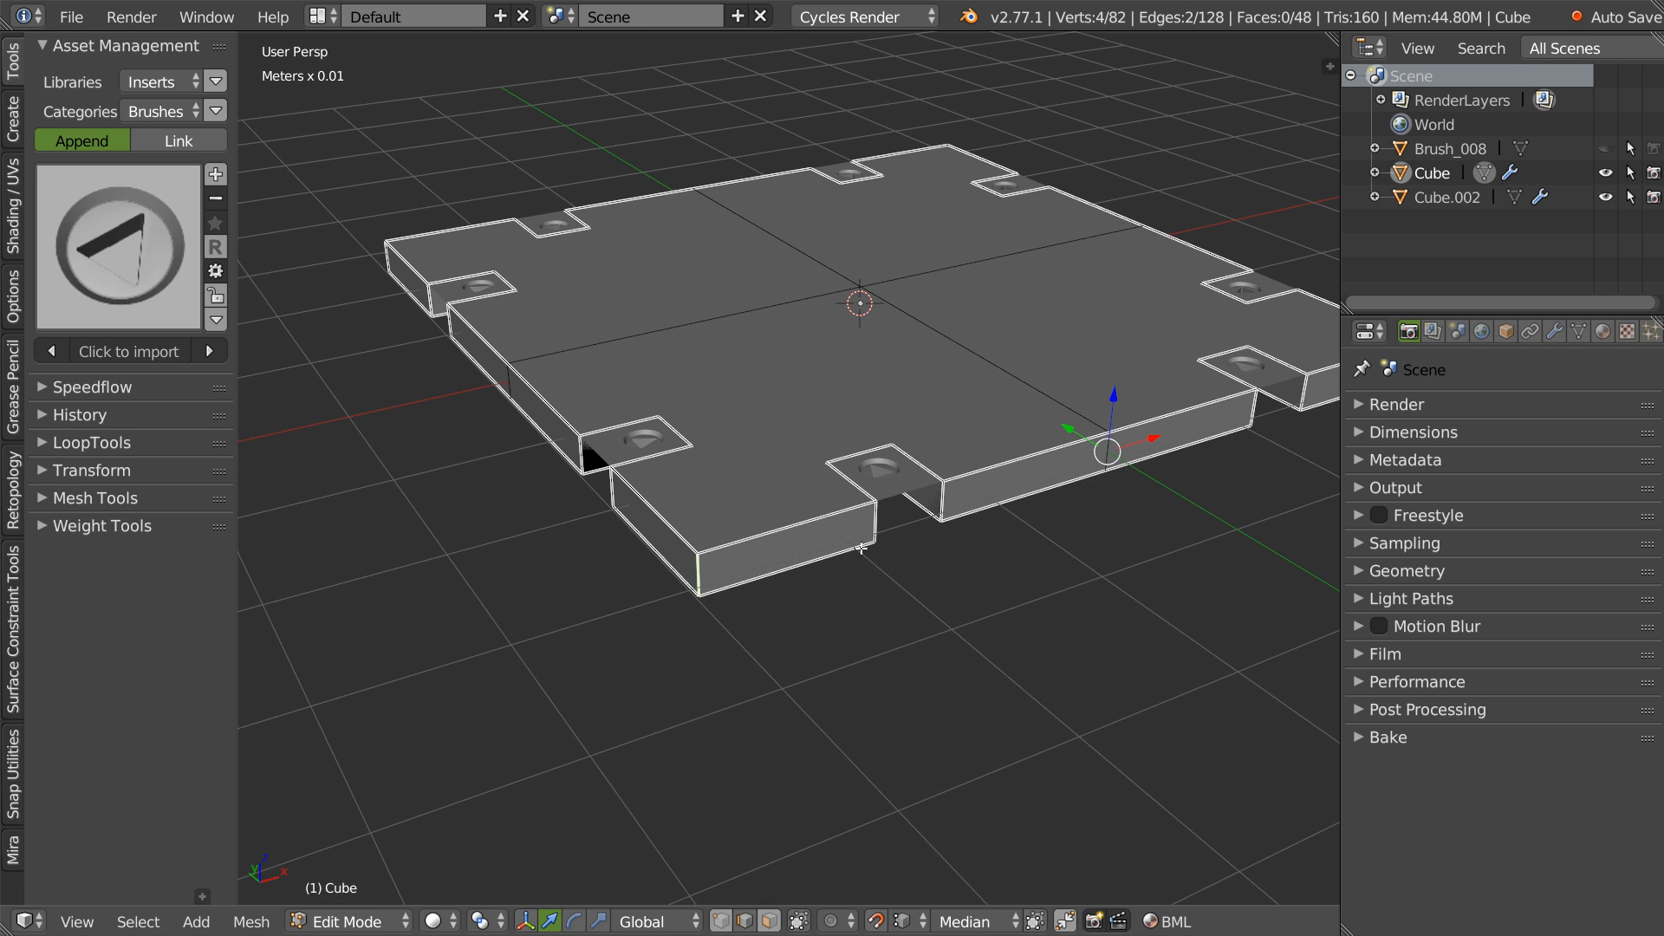
pyautogui.scroll(-3, 885, 492)
pyautogui.moveTo(704, 563); pyautogui.dragTo(746, 531, button='middle')
pyautogui.scroll(2, 746, 531)
pyautogui.rightClick(788, 463)
pyautogui.keyDown('shift'); pyautogui.rightClick(872, 471); pyautogui.keyUp('shift')
pyautogui.keyDown('shift'); pyautogui.rightClick(1093, 410); pyautogui.keyUp('shift')
pyautogui.press('space')
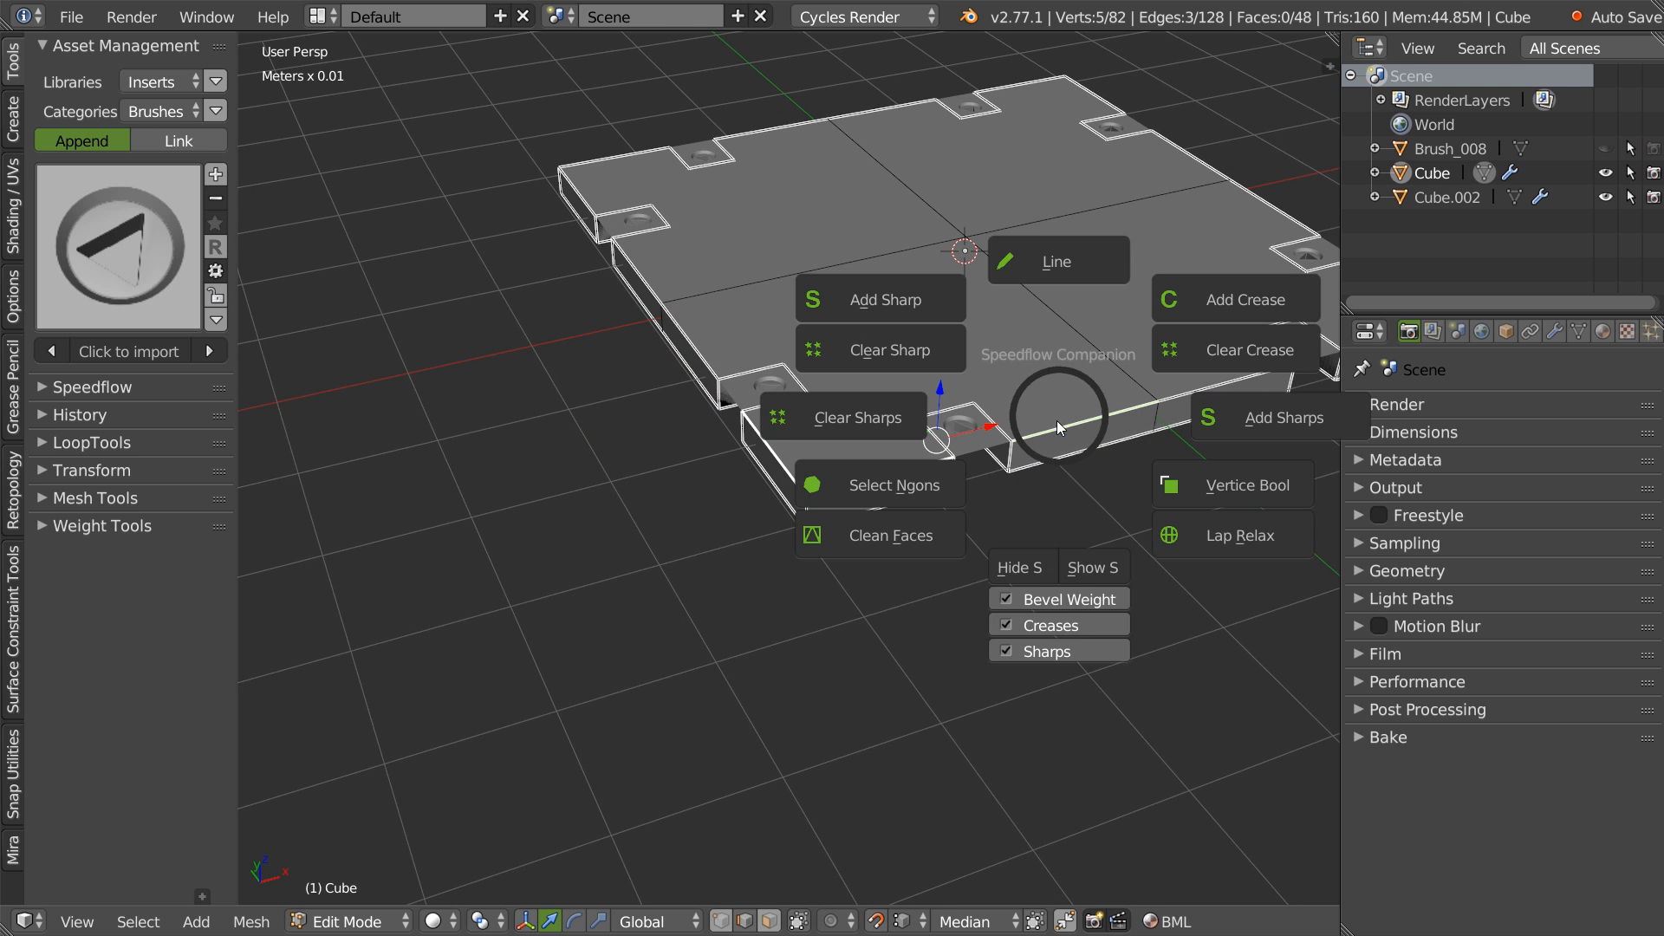
pyautogui.click(1031, 571)
# - Select the remaining top border edges between the slab's notches and bevel them all by about 0.085 with one segment
pyautogui.keyDown('shift'); pyautogui.moveTo(1205, 416); pyautogui.dragTo(952, 531, button='middle'); pyautogui.keyUp('shift')
pyautogui.keyDown('shift'); pyautogui.rightClick(931, 513); pyautogui.keyUp('shift')
pyautogui.keyDown('shift'); pyautogui.rightClick(1103, 467); pyautogui.keyUp('shift')
pyautogui.keyDown('shift'); pyautogui.rightClick(1134, 408); pyautogui.keyUp('shift')
pyautogui.keyDown('shift'); pyautogui.rightClick(995, 283); pyautogui.keyUp('shift')
pyautogui.hotkey('ctrl', 'z')
pyautogui.keyDown('shift'); pyautogui.rightClick(1018, 301); pyautogui.keyUp('shift')
pyautogui.keyDown('shift'); pyautogui.rightClick(975, 253); pyautogui.keyUp('shift')
pyautogui.keyDown('shift'); pyautogui.rightClick(888, 185); pyautogui.keyUp('shift')
pyautogui.keyDown('shift'); pyautogui.rightClick(827, 172); pyautogui.keyUp('shift')
pyautogui.keyDown('shift'); pyautogui.rightClick(669, 202); pyautogui.keyUp('shift')
pyautogui.keyDown('shift'); pyautogui.rightClick(556, 227); pyautogui.keyUp('shift')
pyautogui.keyDown('shift'); pyautogui.rightClick(423, 249); pyautogui.keyUp('shift')
pyautogui.keyDown('shift'); pyautogui.rightClick(347, 299); pyautogui.keyUp('shift')
pyautogui.keyDown('shift'); pyautogui.rightClick(374, 385); pyautogui.keyUp('shift')
pyautogui.keyDown('shift'); pyautogui.rightClick(411, 458); pyautogui.keyUp('shift')
pyautogui.scroll(2, 533, 467)
pyautogui.moveTo(533, 466); pyautogui.dragTo(612, 398, button='middle')
pyautogui.hotkey('ctrl', 'b')
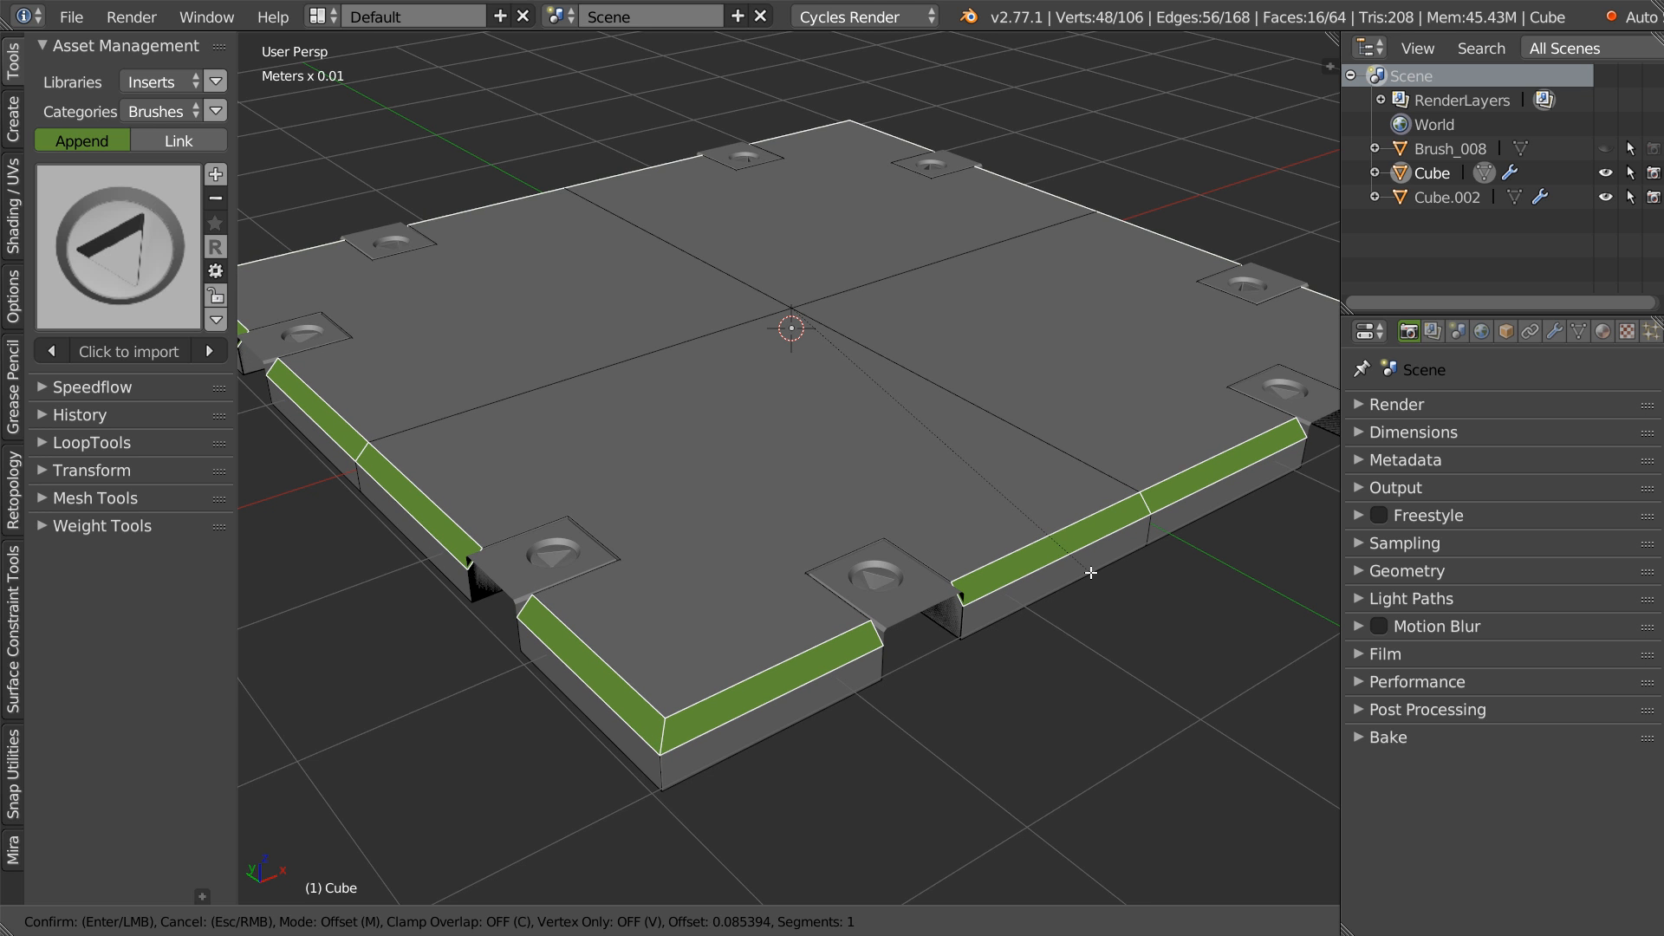
pyautogui.click(1091, 572)
pyautogui.keyDown('shift'); pyautogui.moveTo(795, 625); pyautogui.dragTo(881, 576, button='middle'); pyautogui.keyUp('shift')
pyautogui.press('Tab')
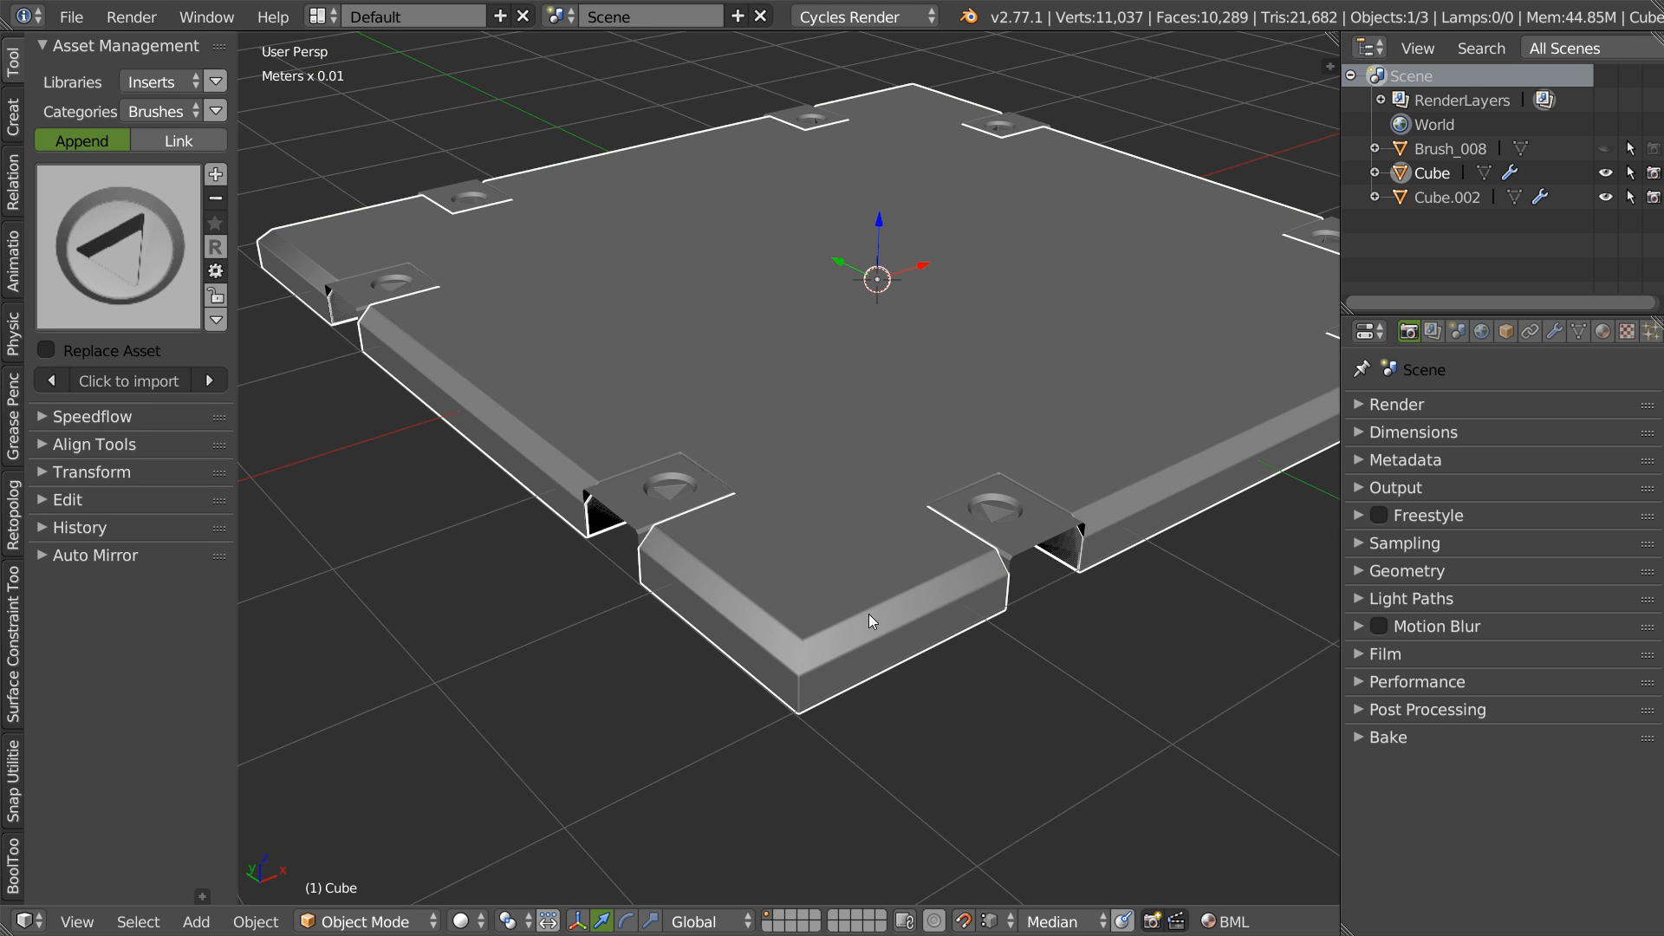
# - Rerun Bevel on the slab so it covers the edges of the new chamfer, and deselect everything
pyautogui.scroll(3, 841, 555)
pyautogui.hotkey('alt', 'w')
pyautogui.click(1075, 657)
pyautogui.press('Escape')
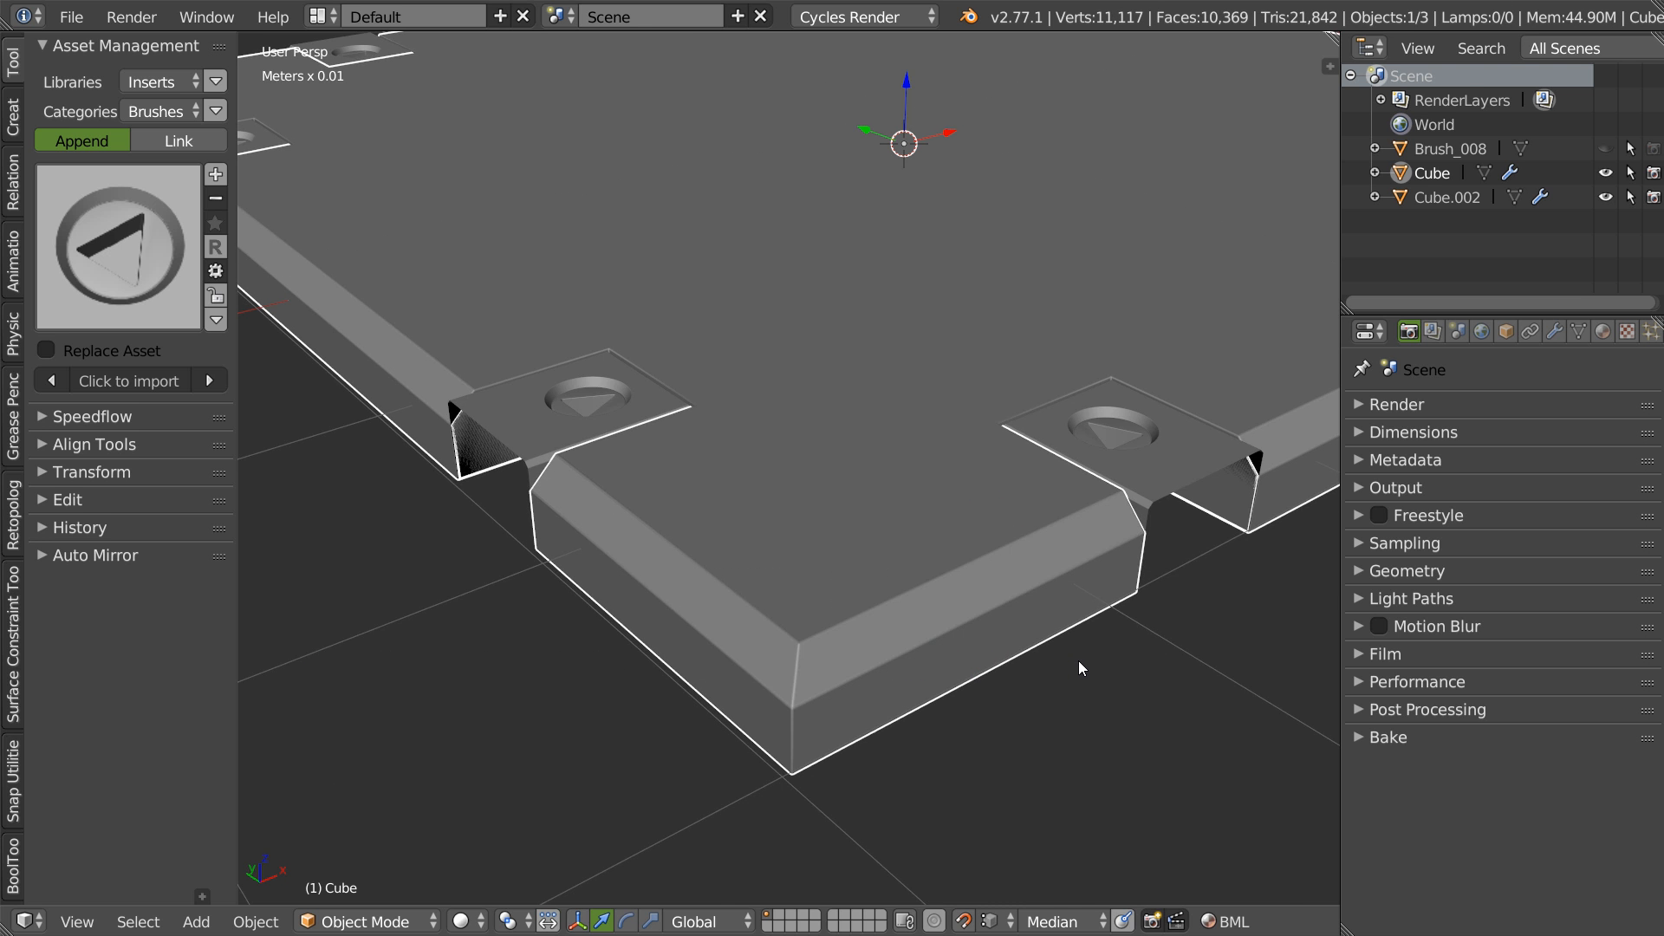
pyautogui.scroll(-1, 1126, 577)
pyautogui.moveTo(1126, 578); pyautogui.dragTo(976, 579, button='middle')
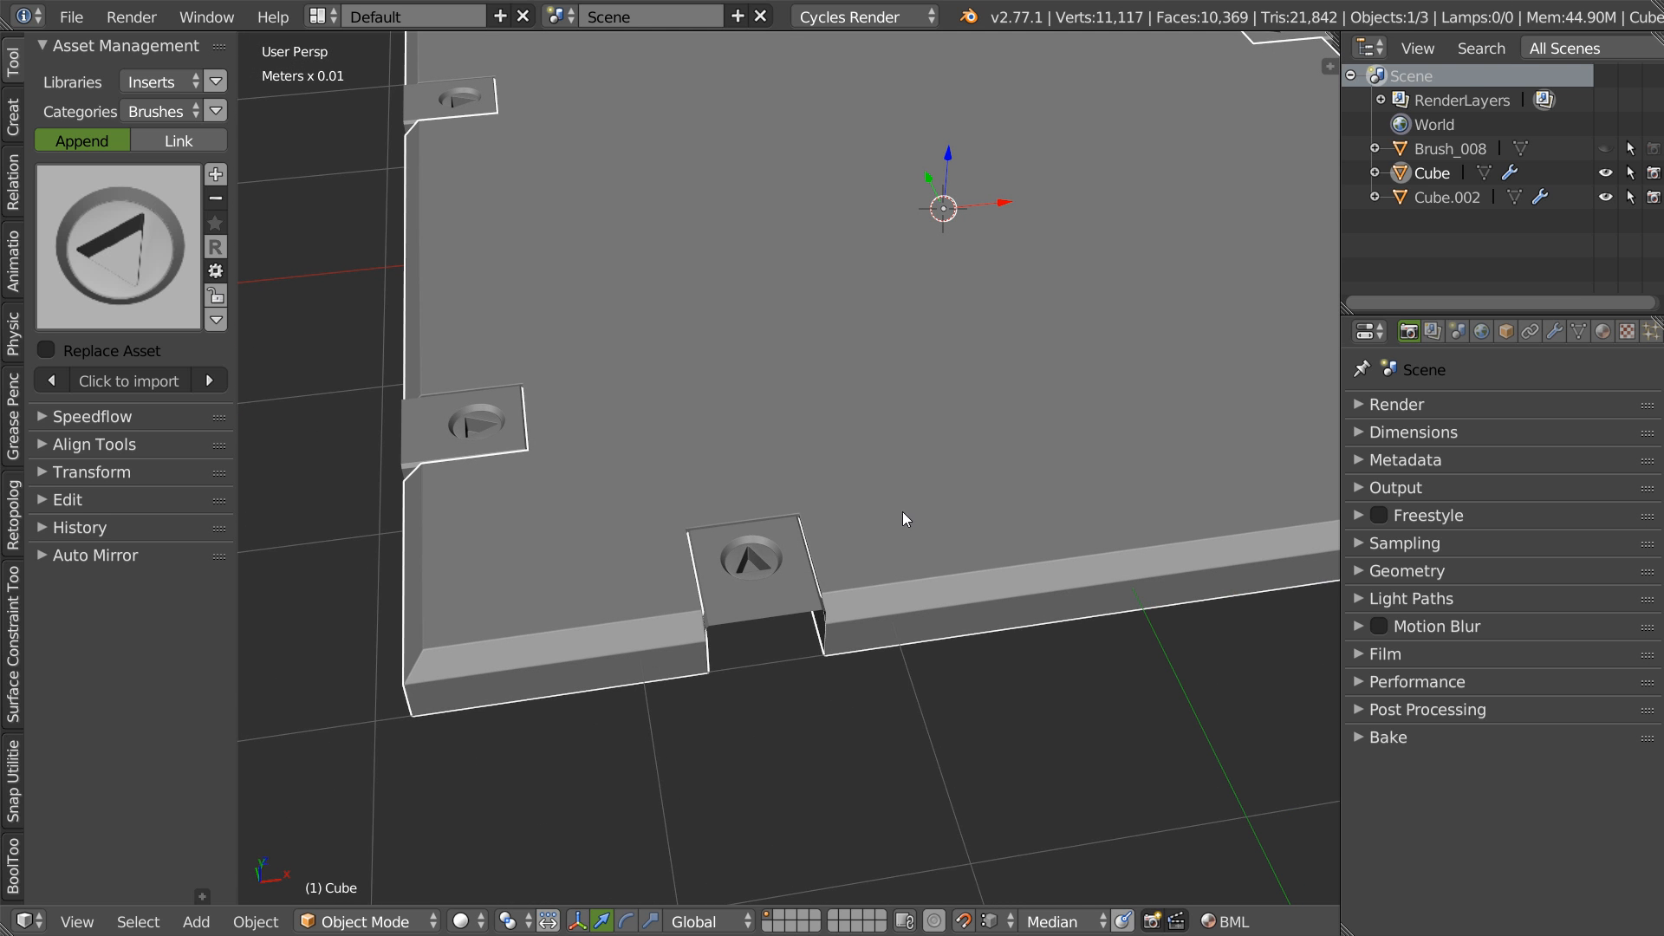
pyautogui.scroll(-2, 848, 552)
pyautogui.moveTo(872, 410); pyautogui.dragTo(791, 539, button='middle')
pyautogui.press('a')
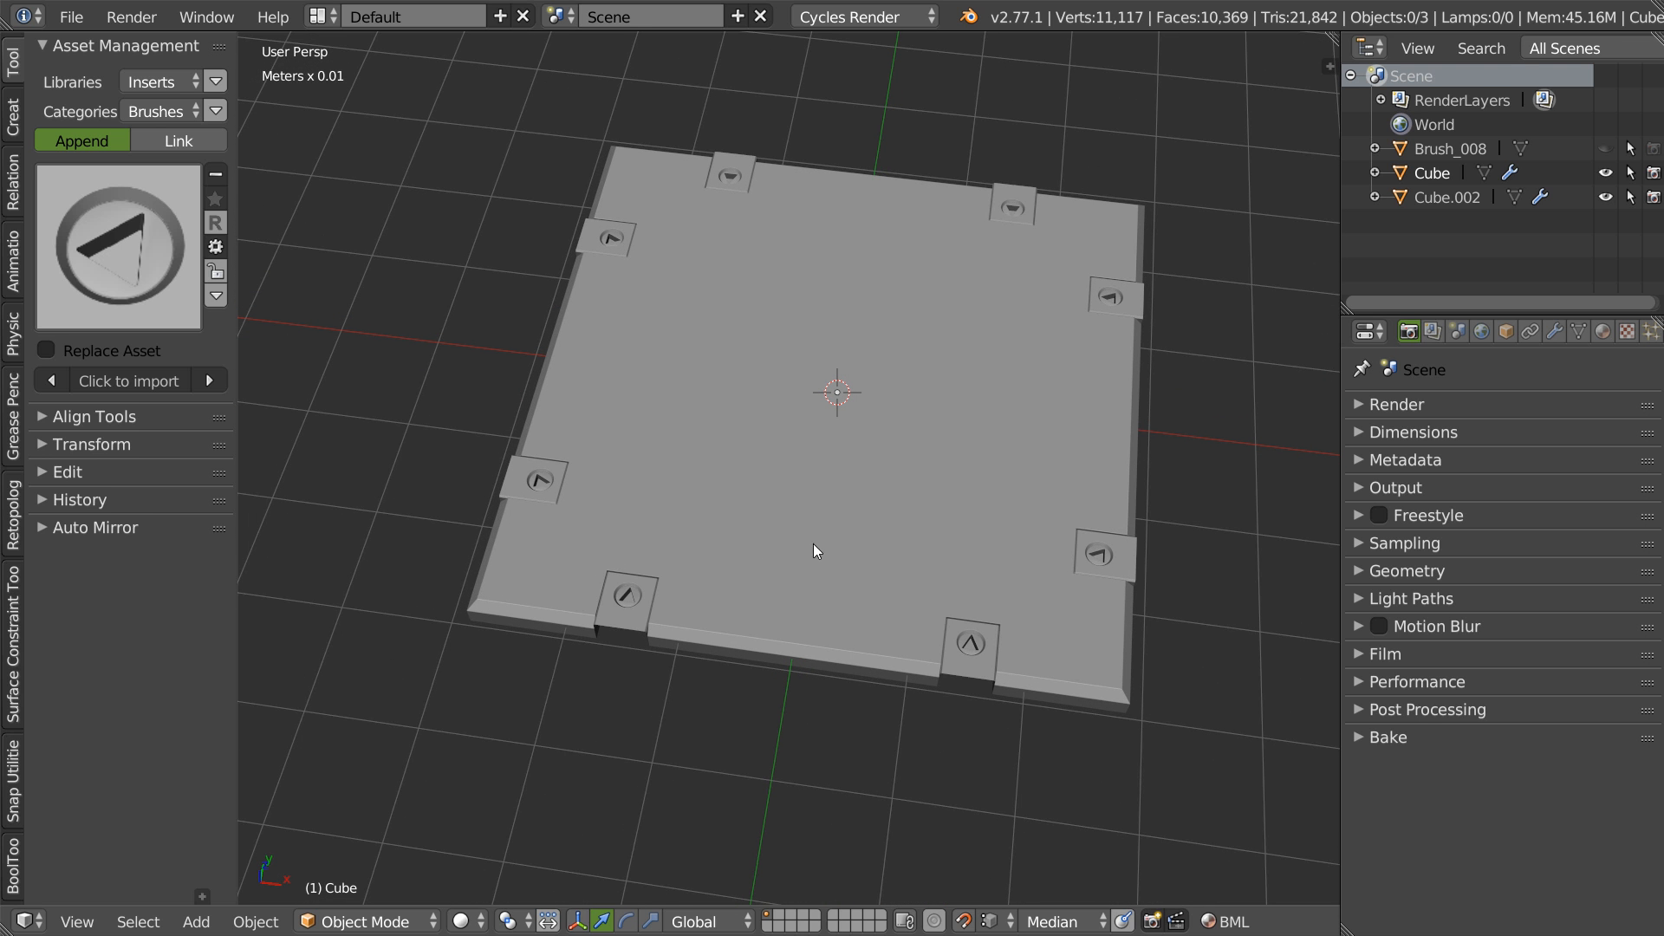
# - Join the edge pieces with the slab into a single panel object
pyautogui.rightClick(976, 648)
pyautogui.keyDown('shift'); pyautogui.click(1055, 646); pyautogui.keyUp('shift')
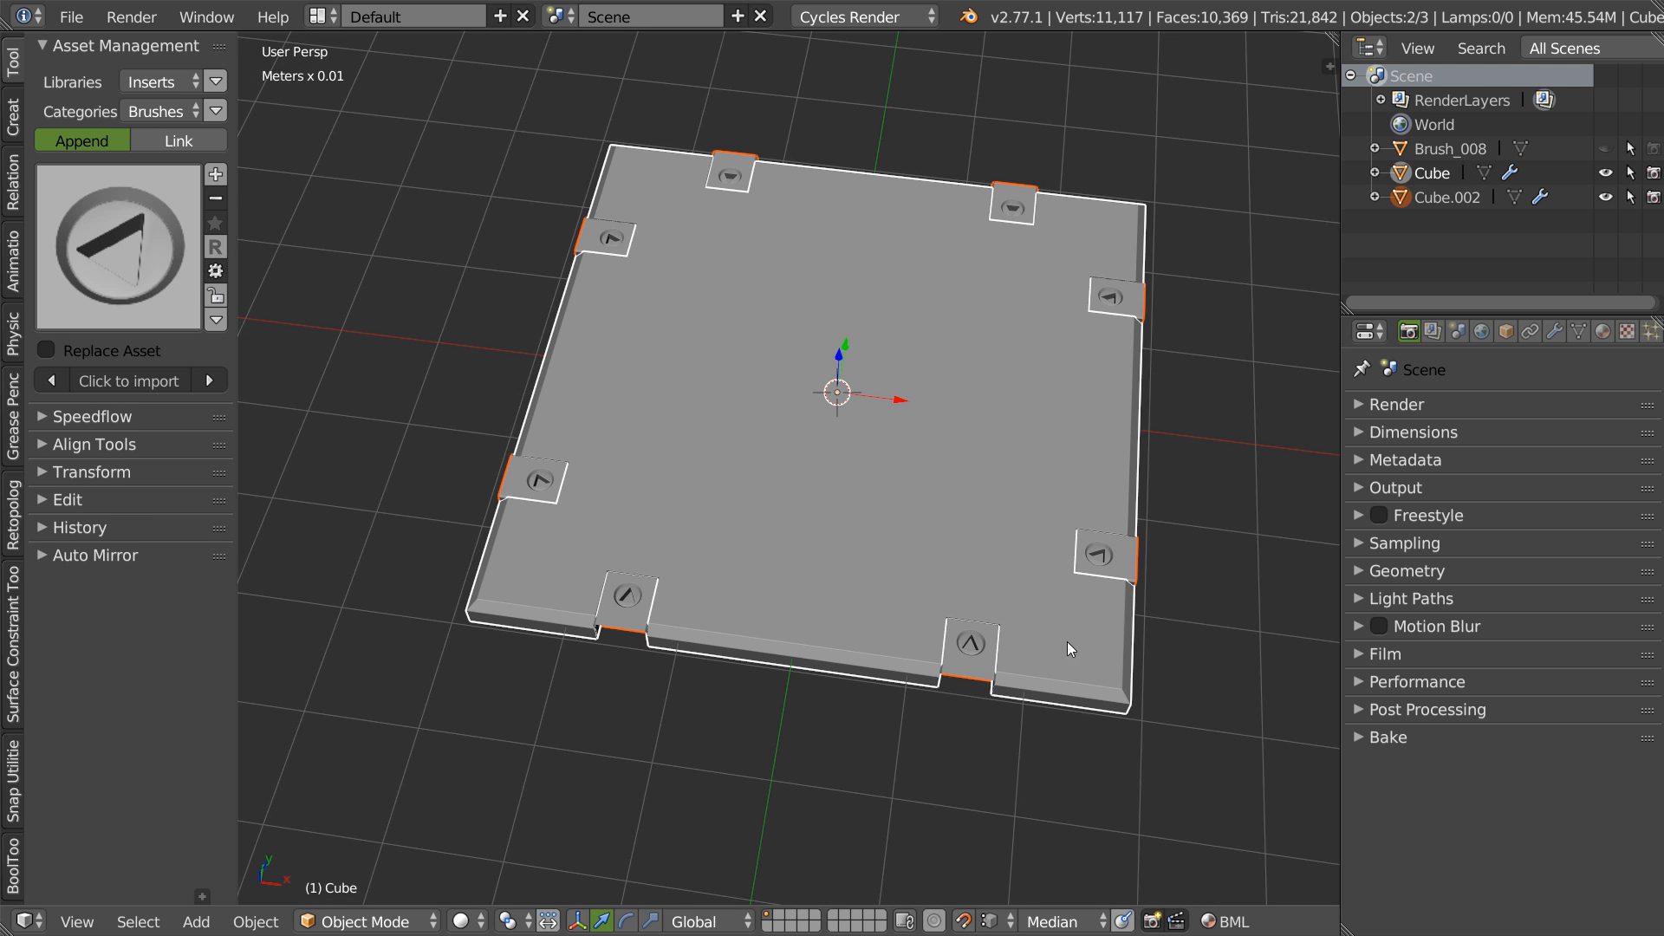
pyautogui.rightClick(1097, 598)
pyautogui.press('Escape')
pyautogui.press('Tab')
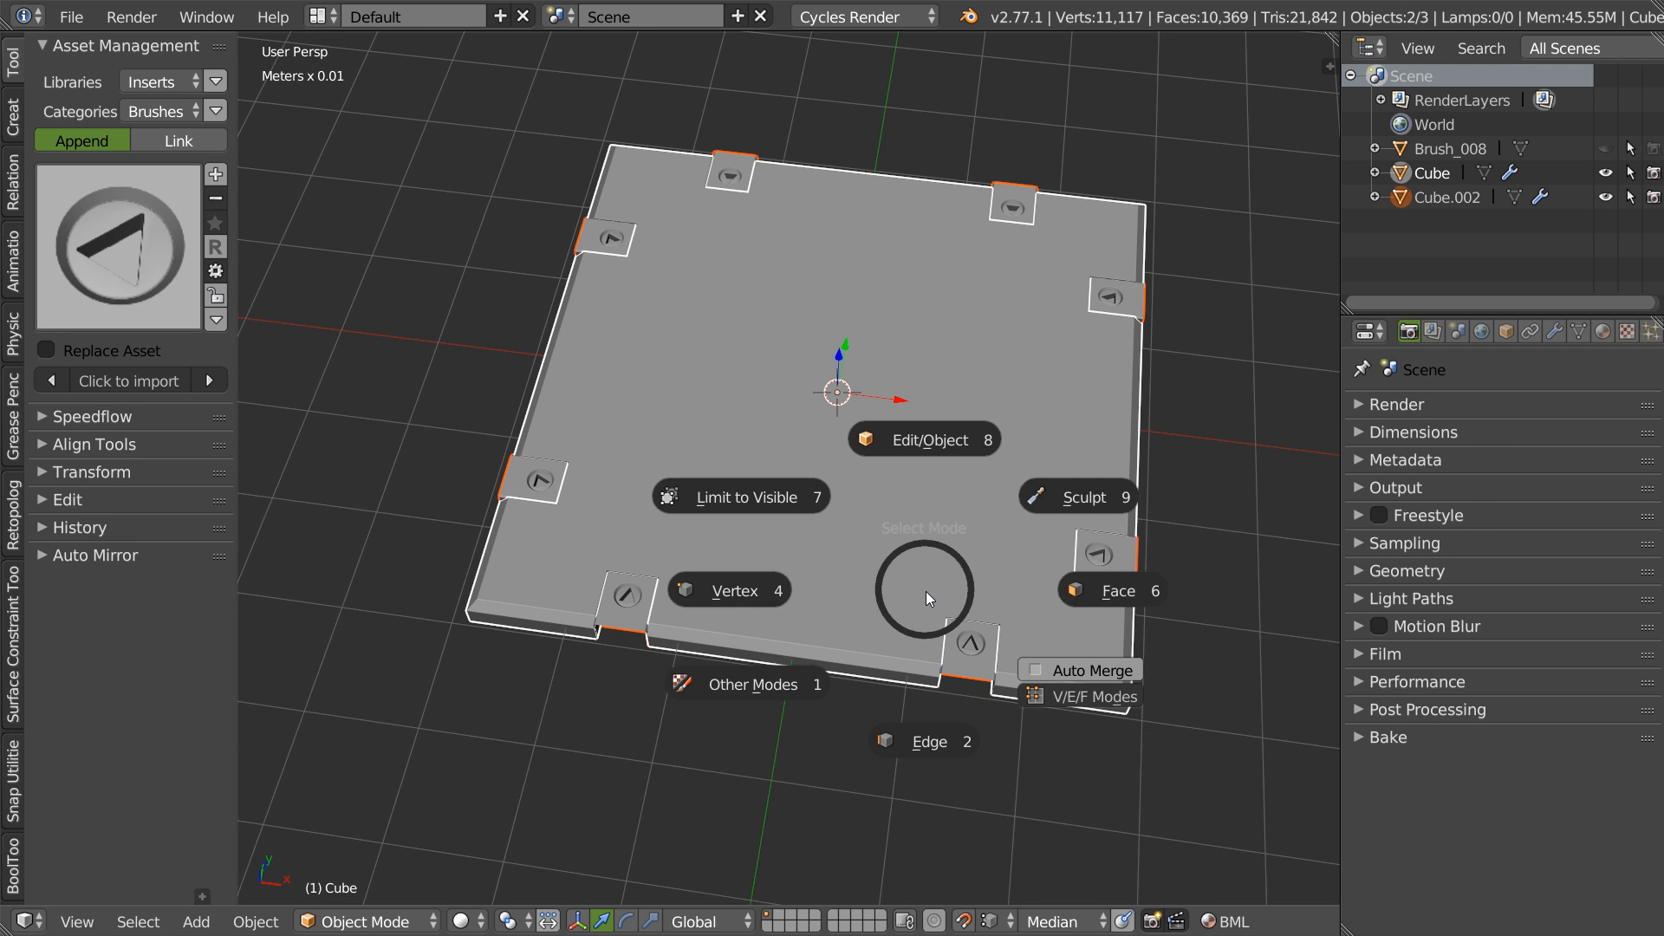
pyautogui.press('Escape')
pyautogui.rightClick(1021, 617)
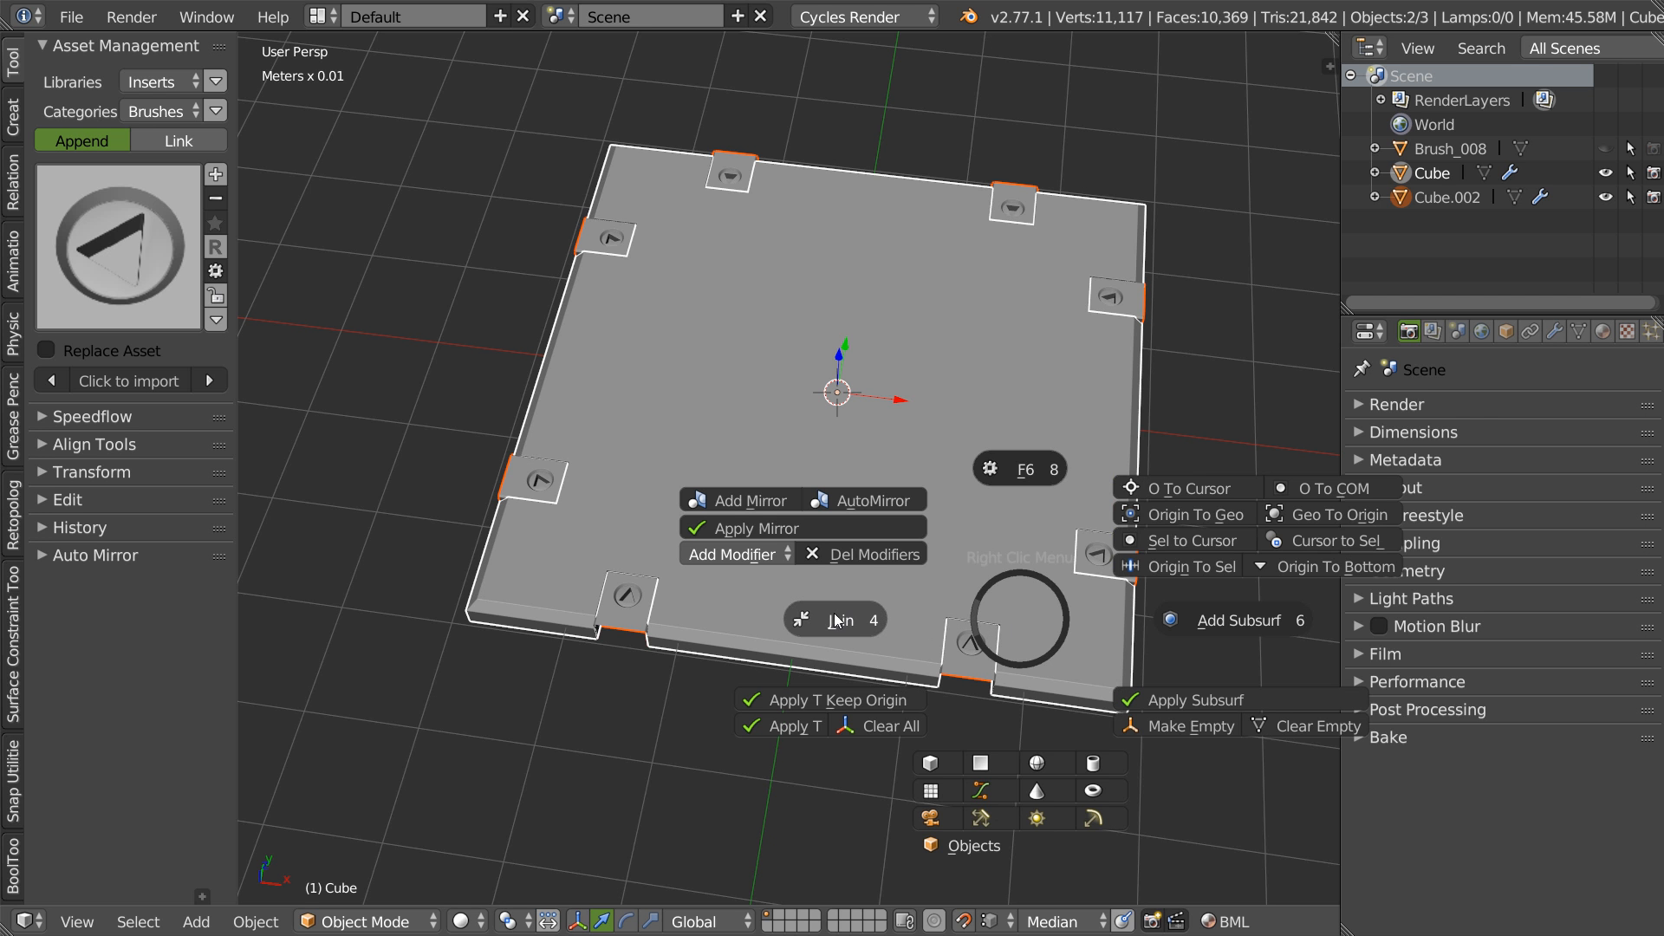
pyautogui.click(840, 624)
# - Array the joined panel along X with count 6 and relative offset 1.0, and add a second array along Y
pyautogui.scroll(-6, 689, 622)
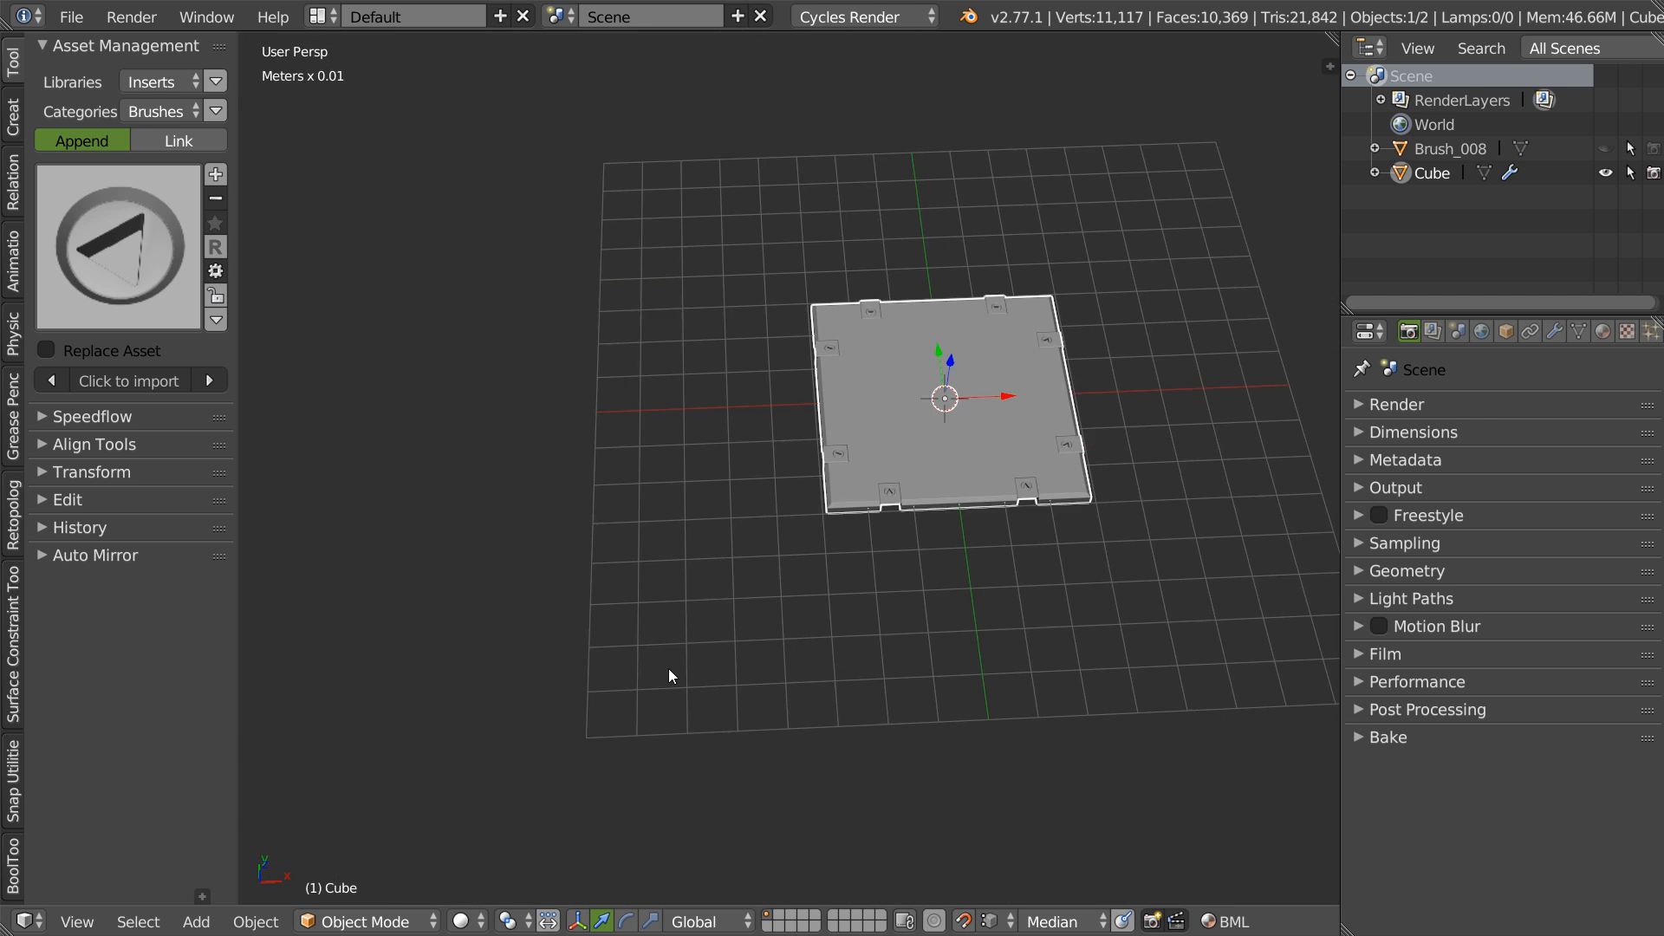
pyautogui.press('space')
pyautogui.click(801, 341)
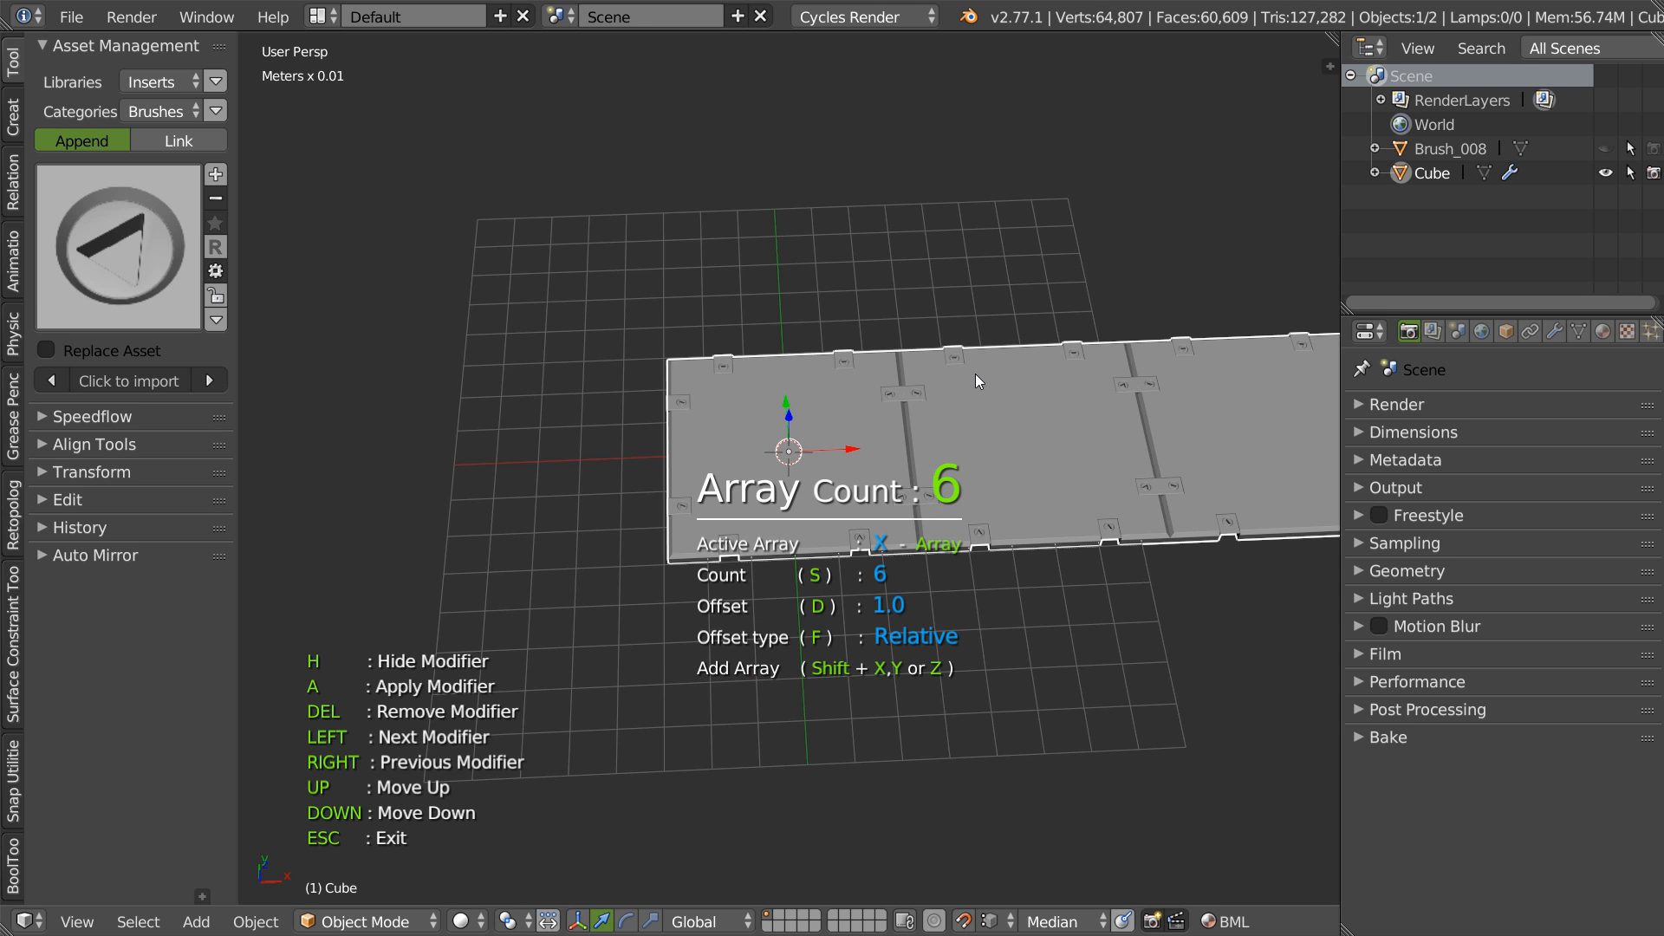
pyautogui.hotkey('shift', 'y')
pyautogui.click(1041, 367)
# - Examine the tiled floor's seams, edge pieces and outer border up close
pyautogui.keyDown('shift'); pyautogui.moveTo(1023, 359); pyautogui.dragTo(867, 473, button='middle'); pyautogui.keyUp('shift')
pyautogui.scroll(2, 903, 397)
pyautogui.moveTo(903, 397); pyautogui.dragTo(849, 455, button='middle')
pyautogui.scroll(3, 896, 388)
pyautogui.scroll(2, 896, 388)
pyautogui.keyDown('shift'); pyautogui.moveTo(918, 368); pyautogui.dragTo(924, 352, button='middle'); pyautogui.keyUp('shift')
pyautogui.keyDown('shift'); pyautogui.moveTo(826, 451); pyautogui.dragTo(859, 286, button='middle'); pyautogui.keyUp('shift')
pyautogui.scroll(3, 780, 347)
pyautogui.keyDown('shift'); pyautogui.moveTo(589, 434); pyautogui.dragTo(704, 400, button='middle'); pyautogui.keyUp('shift')
pyautogui.scroll(-3, 673, 603)
pyautogui.moveTo(680, 557); pyautogui.dragTo(731, 559, button='middle')
pyautogui.keyDown('shift'); pyautogui.moveTo(953, 485); pyautogui.dragTo(977, 450, button='middle'); pyautogui.keyUp('shift')
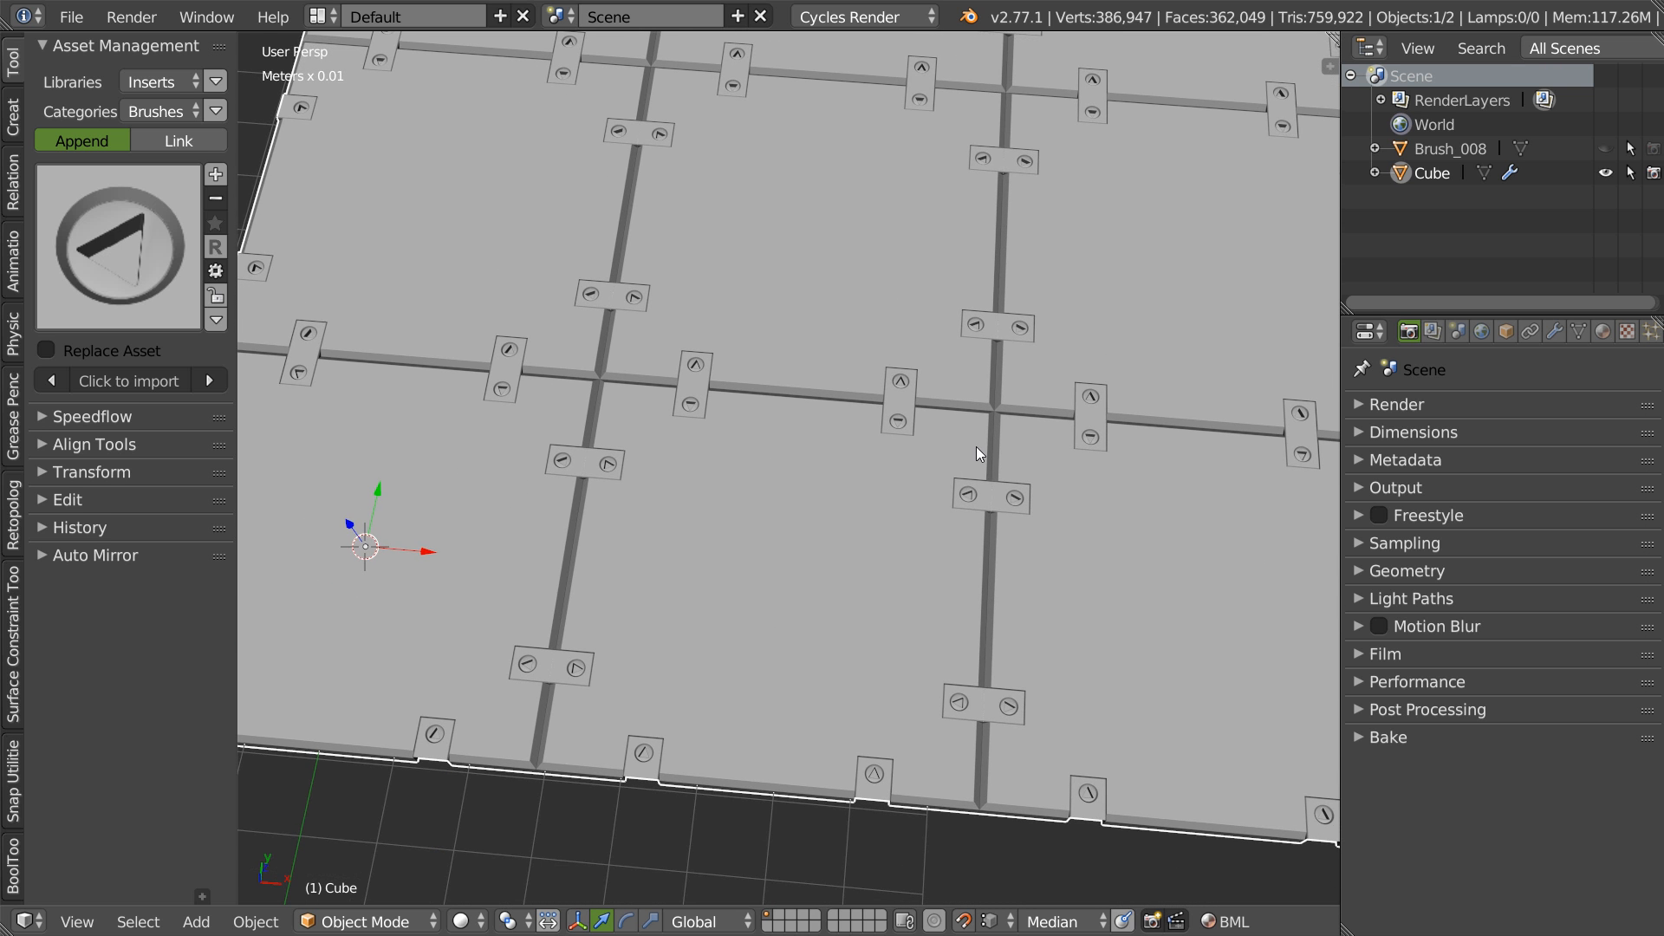
pyautogui.scroll(-1, 1004, 398)
pyautogui.keyDown('shift'); pyautogui.moveTo(763, 520); pyautogui.dragTo(860, 432, button='middle'); pyautogui.keyUp('shift')
pyautogui.keyDown('shift'); pyautogui.moveTo(659, 468); pyautogui.dragTo(745, 402, button='middle'); pyautogui.keyUp('shift')
pyautogui.scroll(4, 746, 403)
pyautogui.scroll(-1, 636, 546)
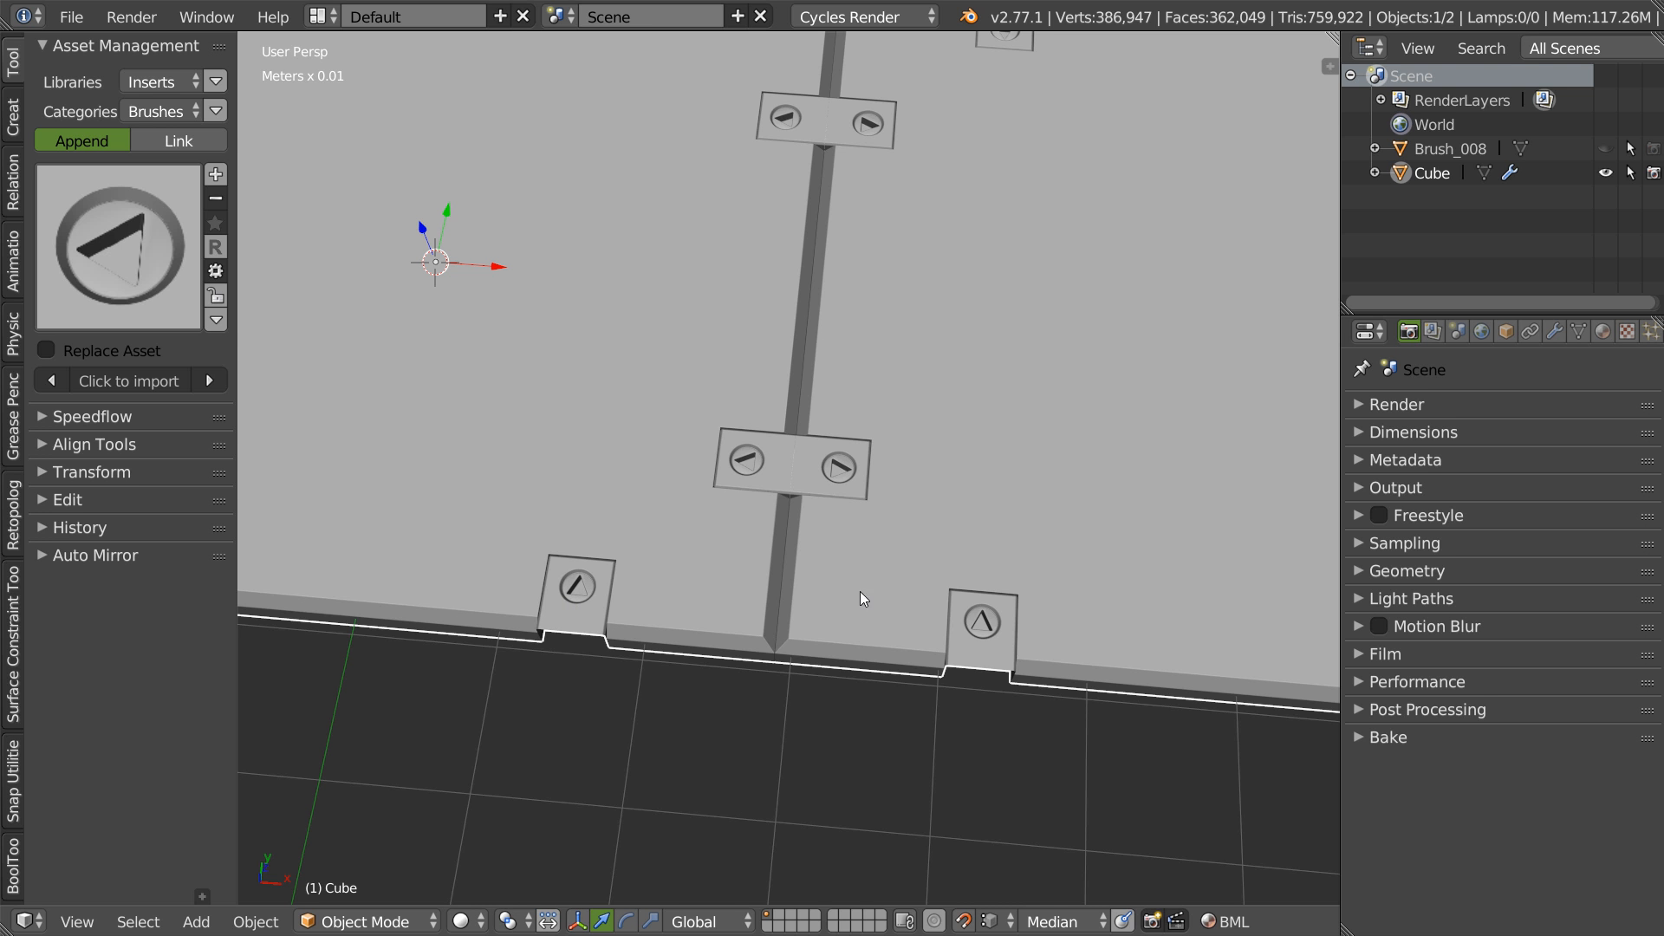
# - Inspect the chamfered border and corner edge pieces of the tiled floor, and the overall tiling from farther away
pyautogui.scroll(-3, 908, 466)
pyautogui.scroll(5, 499, 443)
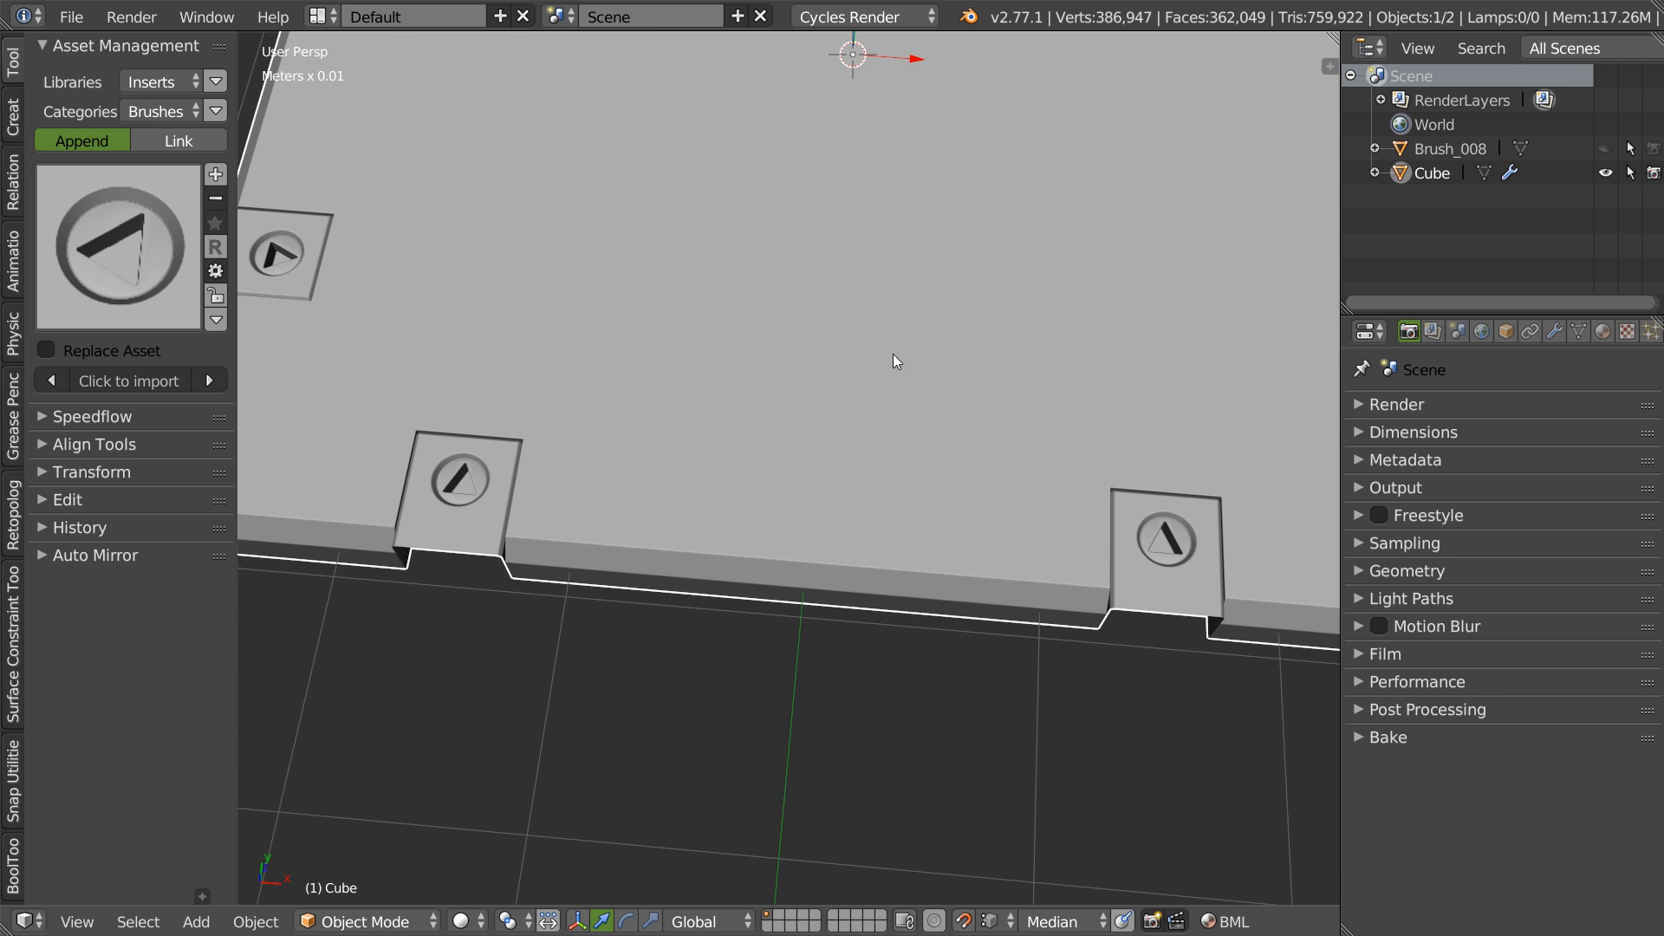
pyautogui.scroll(-4, 971, 322)
pyautogui.keyDown('shift'); pyautogui.moveTo(935, 405); pyautogui.dragTo(585, 652, button='middle'); pyautogui.keyUp('shift')
pyautogui.moveTo(964, 314); pyautogui.dragTo(756, 576, button='middle')
pyautogui.scroll(-2, 940, 398)
pyautogui.keyDown('shift'); pyautogui.moveTo(957, 334); pyautogui.dragTo(807, 506, button='middle'); pyautogui.keyUp('shift')
pyautogui.scroll(-4, 807, 507)
pyautogui.keyDown('shift'); pyautogui.moveTo(607, 661); pyautogui.dragTo(717, 587, button='middle'); pyautogui.keyUp('shift')
pyautogui.scroll(-1, 745, 564)
pyautogui.keyDown('shift'); pyautogui.moveTo(1010, 433); pyautogui.dragTo(777, 506, button='middle'); pyautogui.keyUp('shift')
pyautogui.scroll(4, 777, 506)
pyautogui.moveTo(824, 451)
pyautogui.mouseDown(button='middle')
pyautogui.moveTo(876, 372)
pyautogui.moveTo(833, 442)
pyautogui.moveTo(855, 465)
pyautogui.moveTo(961, 446)
pyautogui.moveTo(879, 447)
pyautogui.moveTo(737, 505)
pyautogui.moveTo(711, 601)
pyautogui.moveTo(689, 558)
pyautogui.moveTo(882, 382)
pyautogui.moveTo(685, 544)
pyautogui.moveTo(746, 513)
pyautogui.moveTo(682, 496)
pyautogui.moveTo(767, 477)
pyautogui.moveTo(934, 378)
pyautogui.moveTo(742, 446)
pyautogui.moveTo(891, 285)
pyautogui.moveTo(705, 519)
pyautogui.moveTo(711, 423)
pyautogui.moveTo(619, 555)
pyautogui.moveTo(732, 420)
pyautogui.moveTo(799, 441)
pyautogui.mouseUp(button='middle')
# - Remove both array modifiers from the floor panel and rename the object Plate_001
pyautogui.press('space')
pyautogui.click(802, 300)
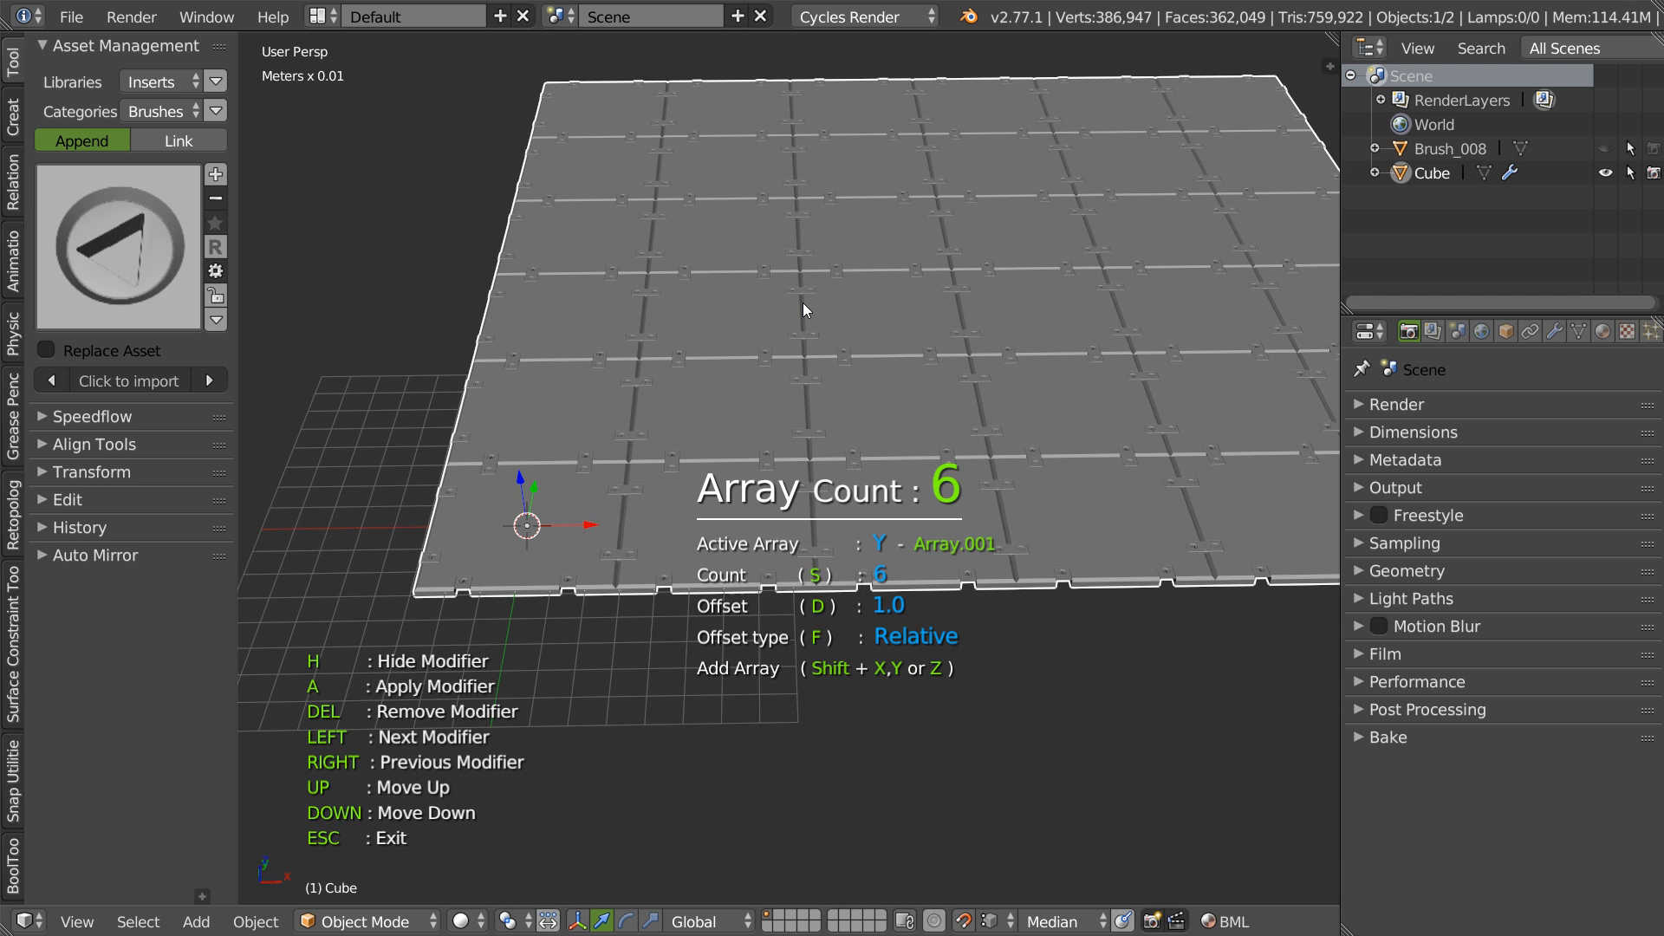
pyautogui.press('Delete')
pyautogui.press('Delete')
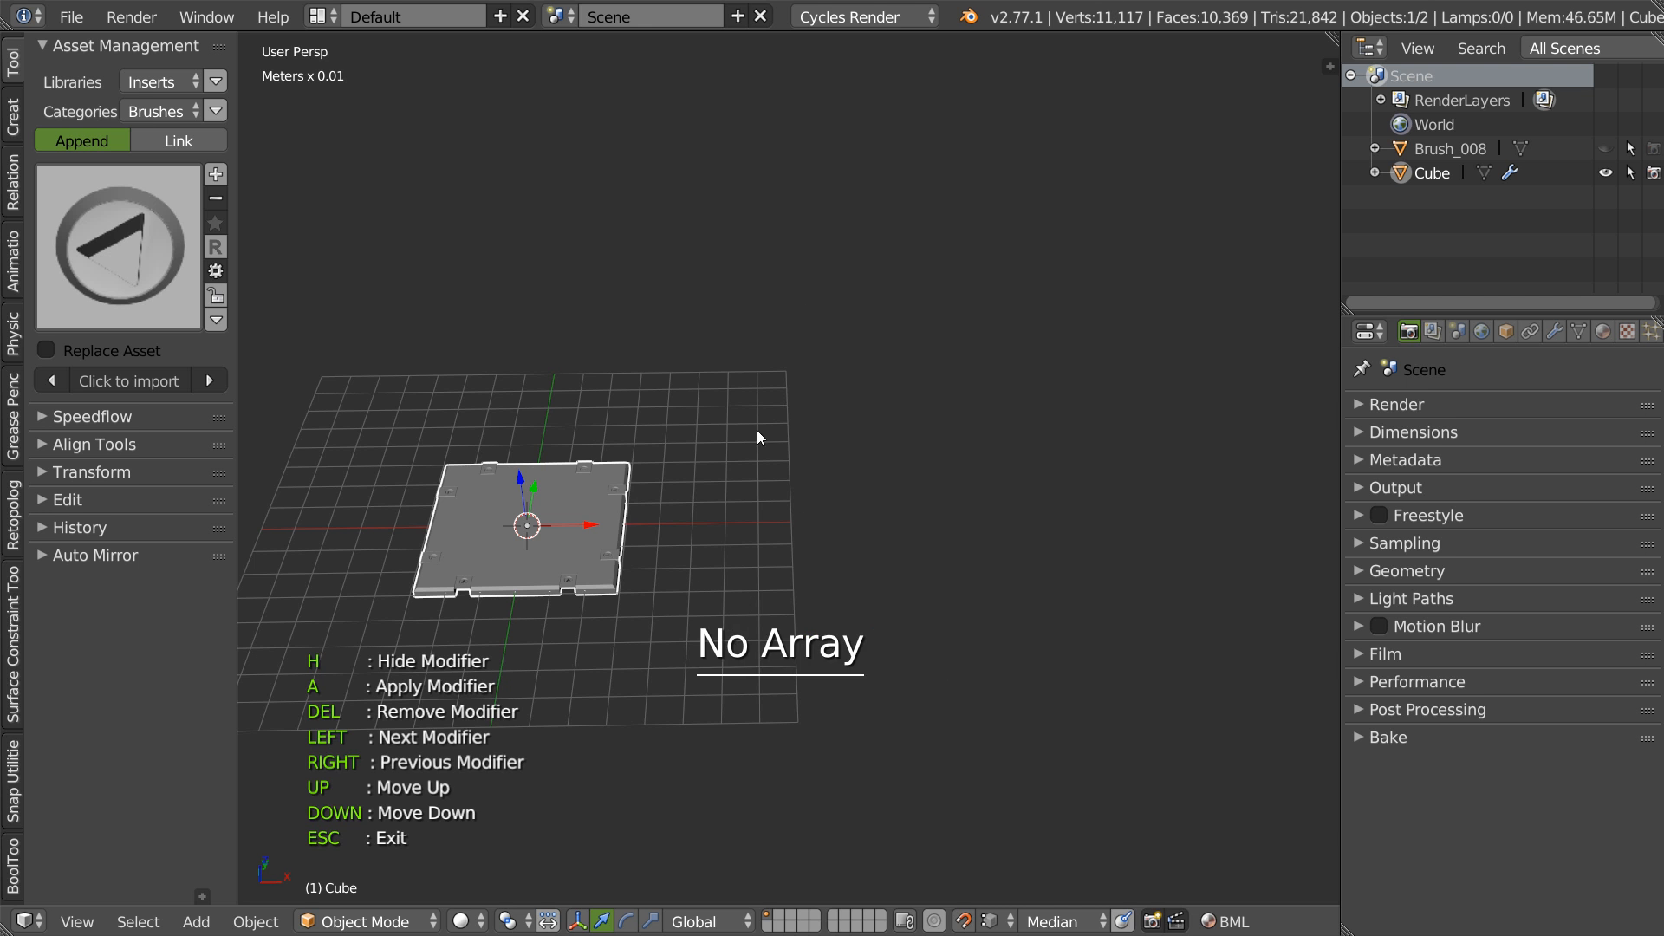
pyautogui.press('Escape')
pyautogui.moveTo(815, 395); pyautogui.dragTo(756, 456, button='middle')
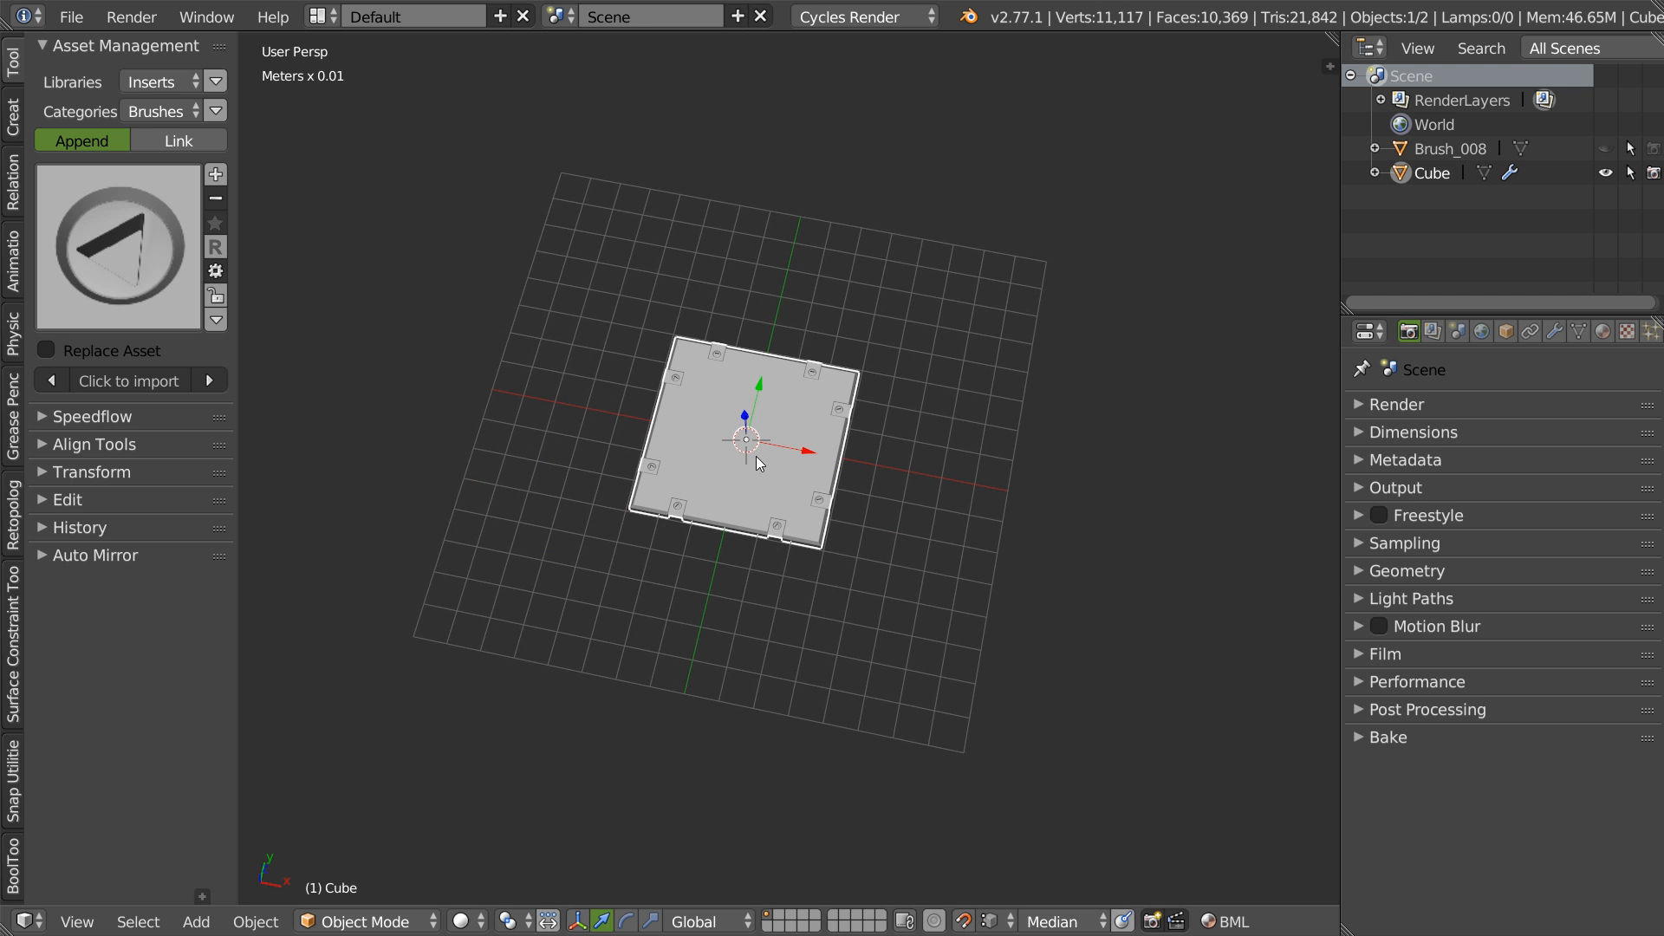
pyautogui.doubleClick(1433, 174)
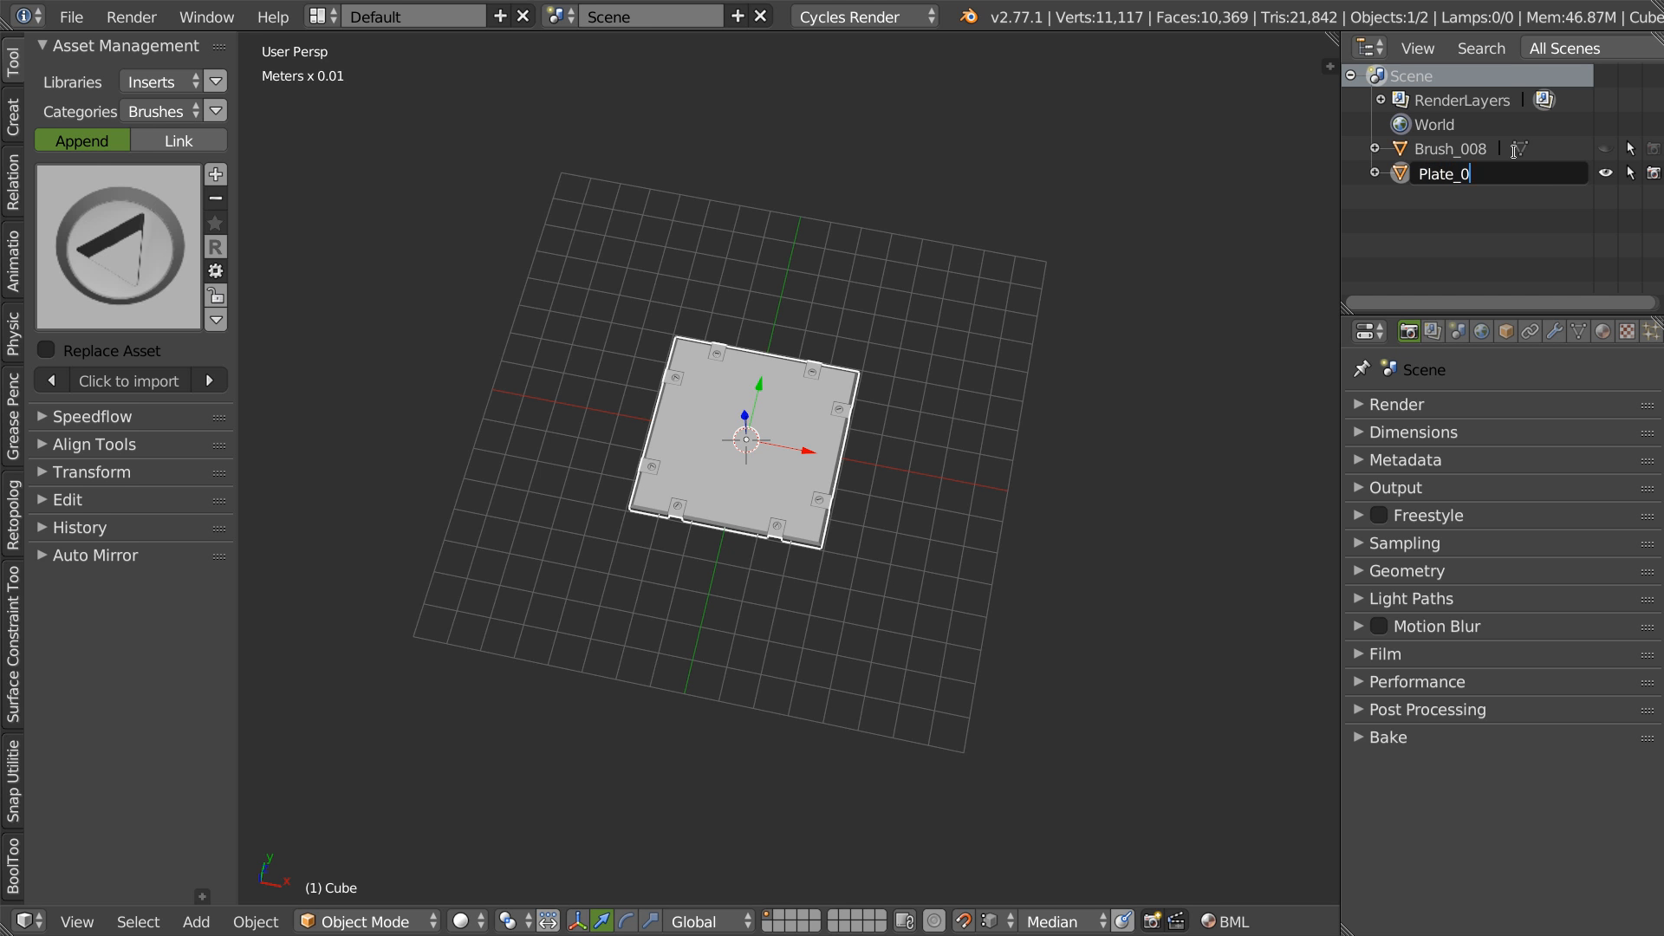
pyautogui.press('Return')
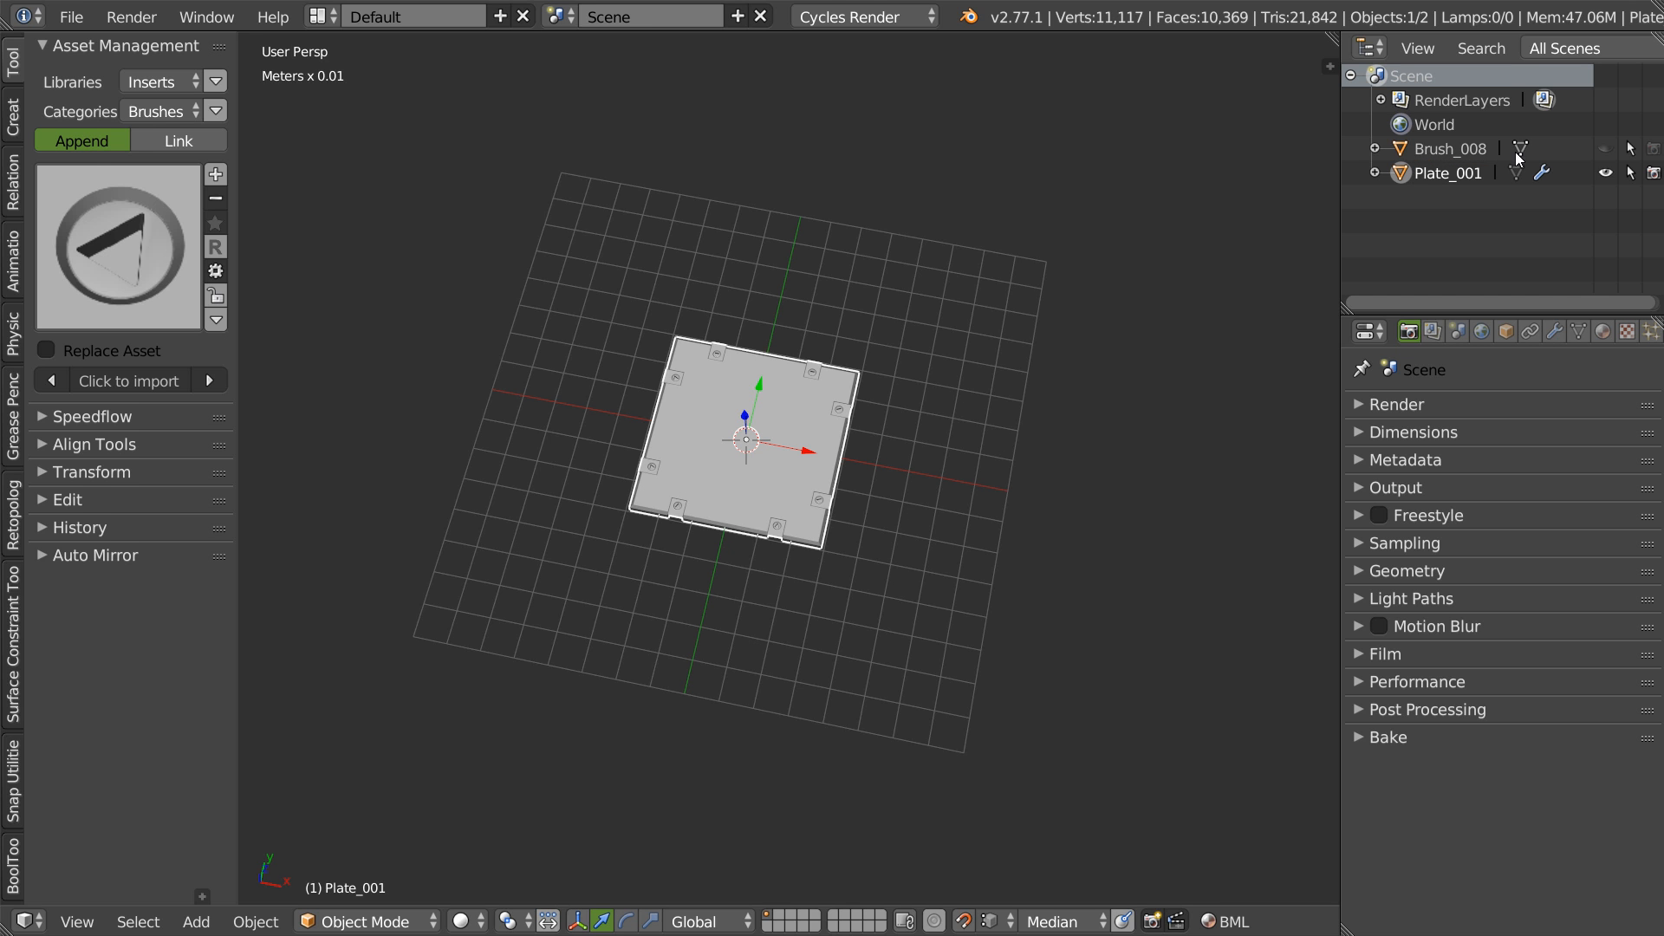
# - Add a new asset category called Plates to the Inserts library and make it the active category
pyautogui.click(216, 111)
pyautogui.click(59, 152)
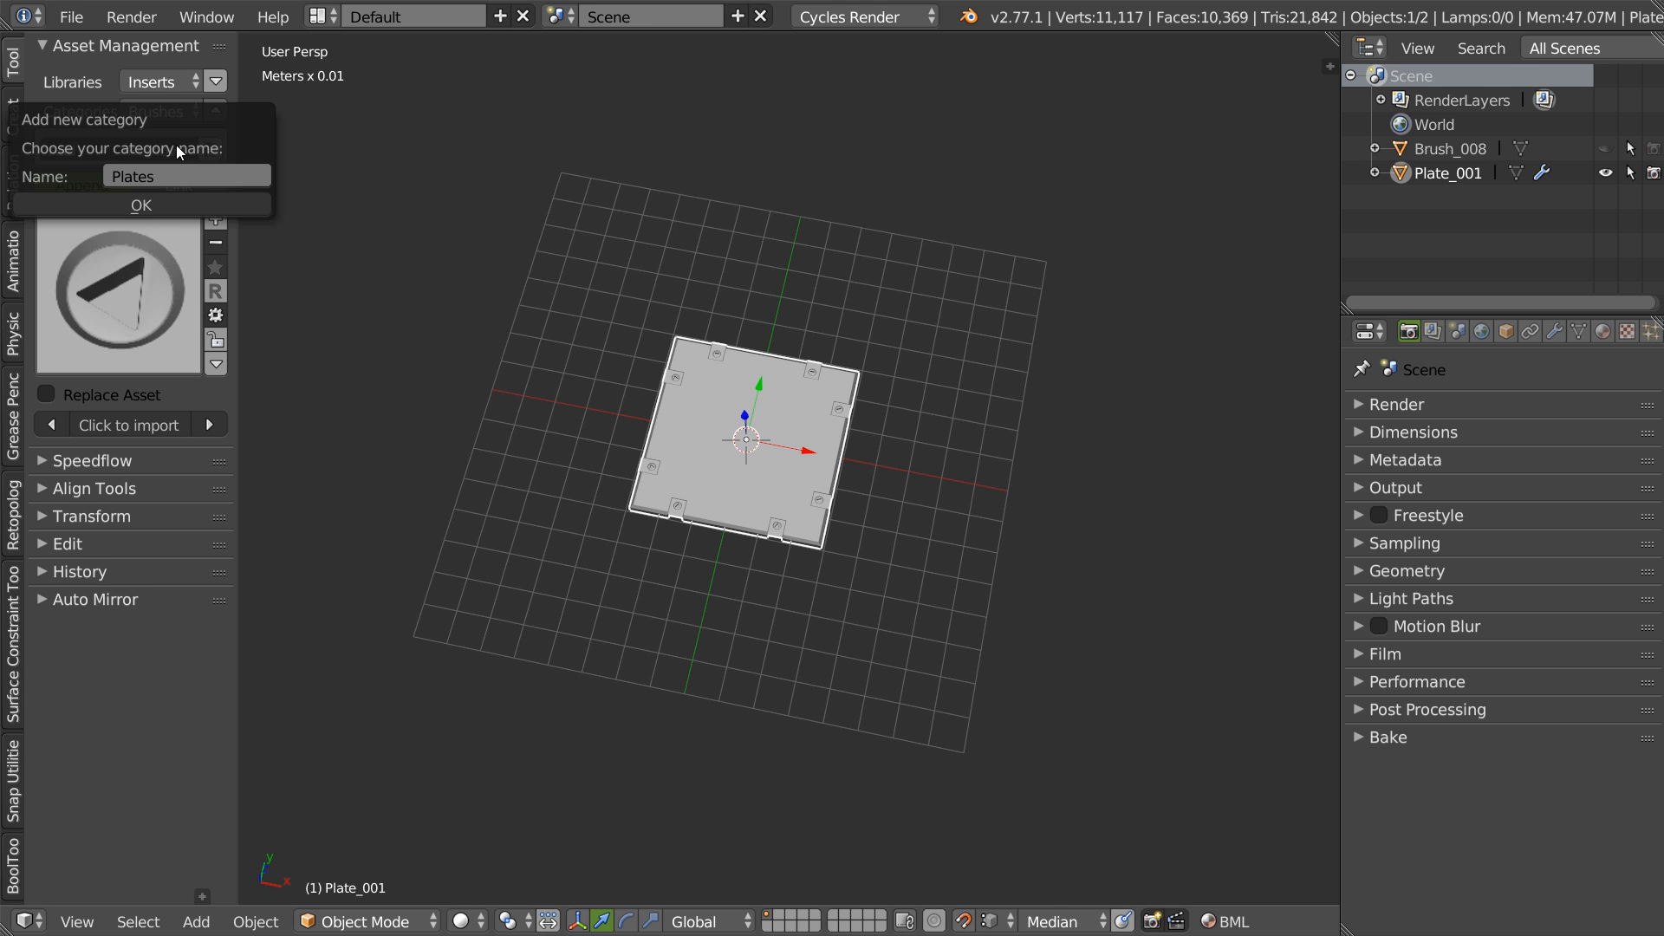
pyautogui.click(146, 202)
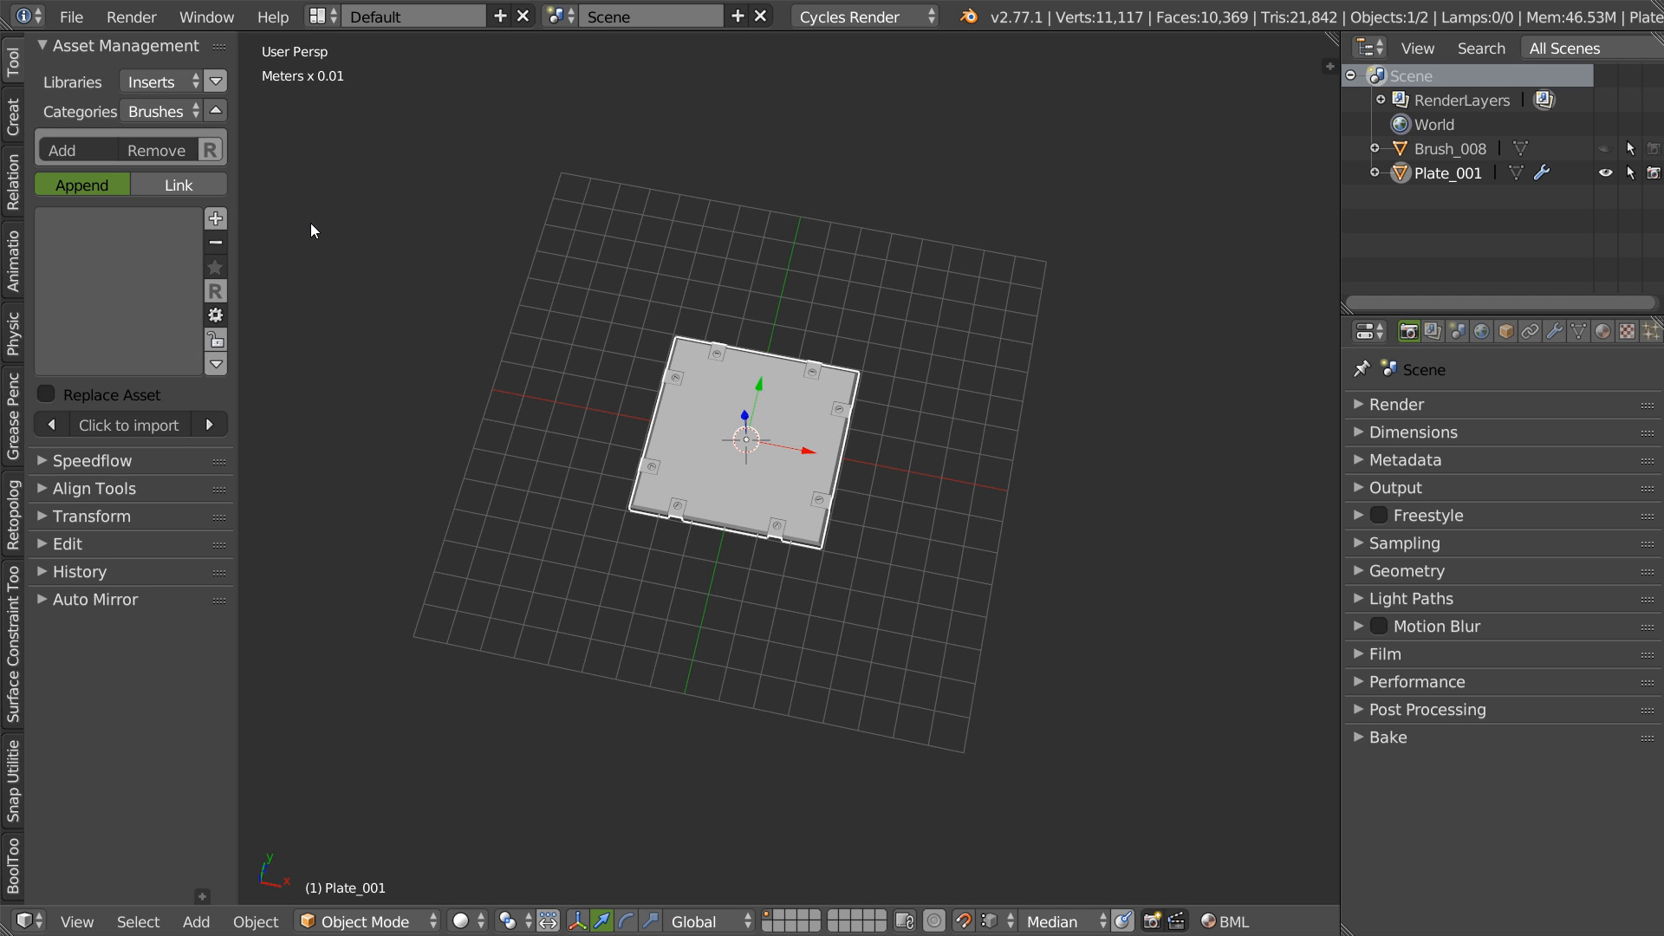
pyautogui.click(156, 110)
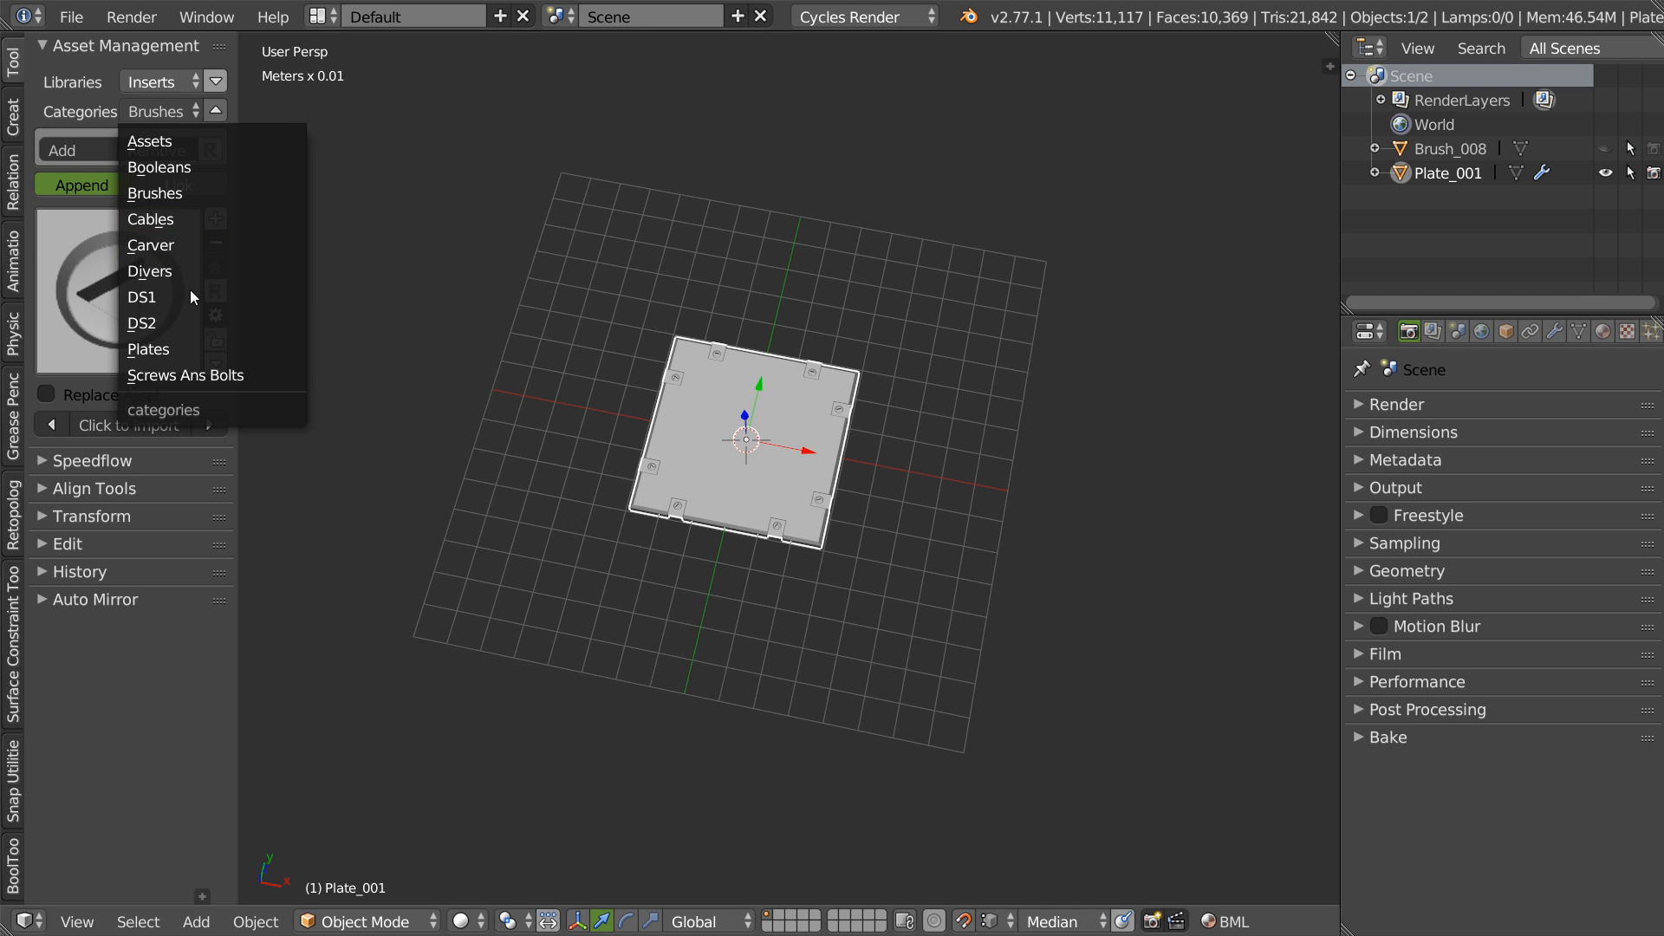
pyautogui.click(173, 346)
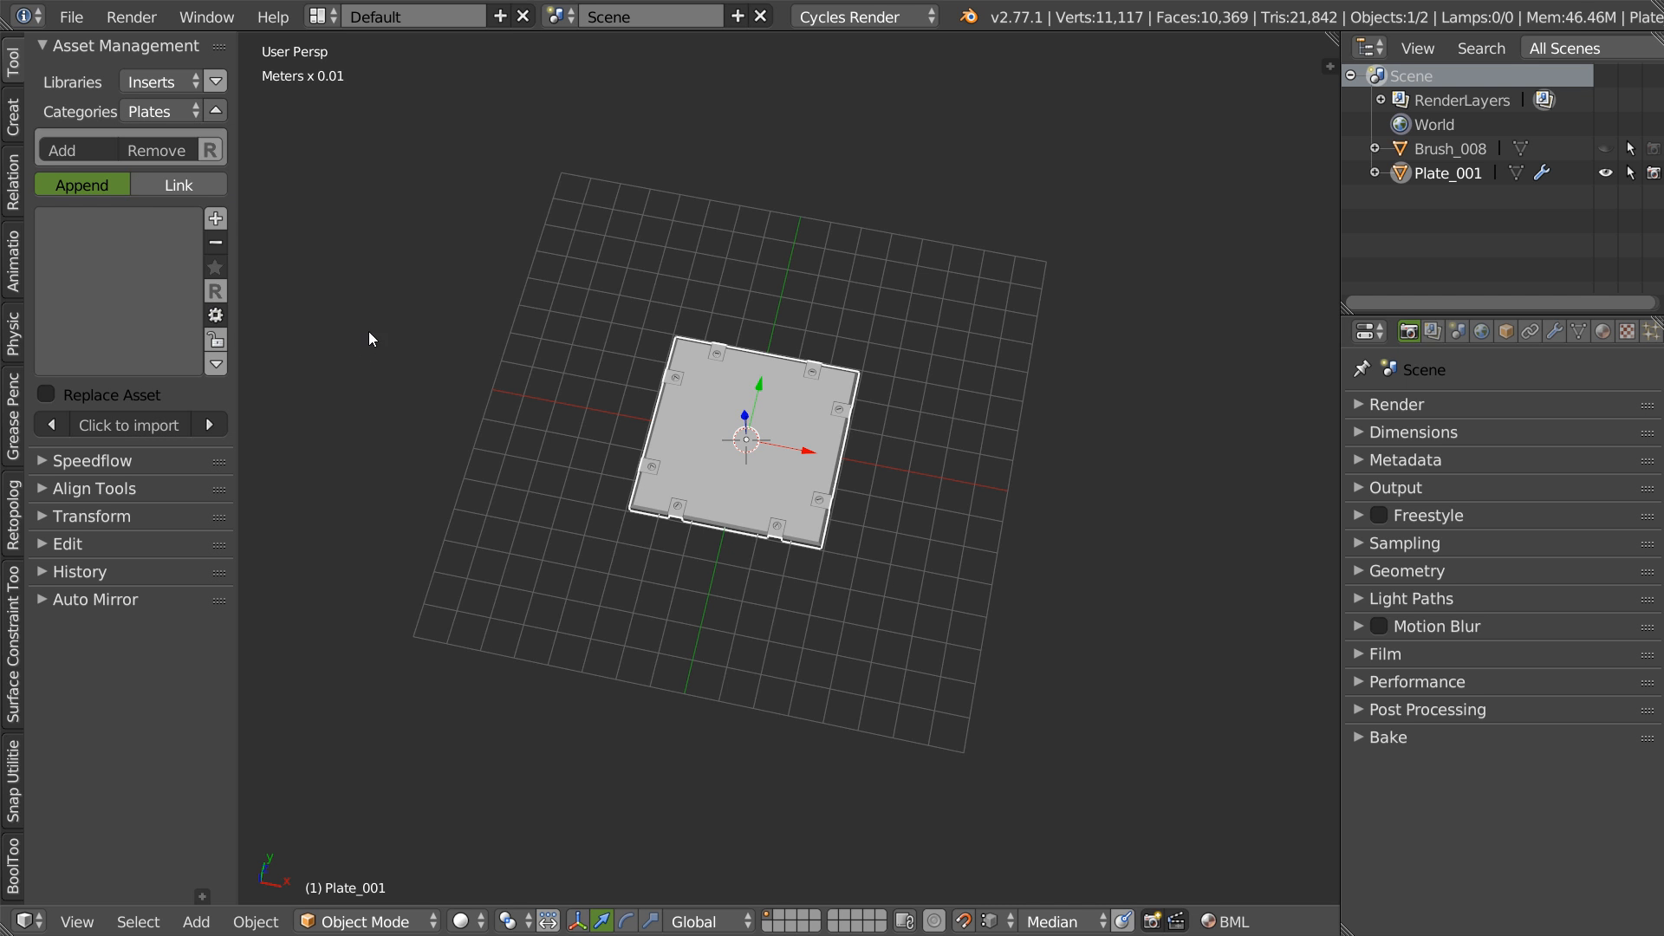
# - Save Plate_001 as an asset in Plates, with an OpenGL thumbnail from an added camera framing the whole panel from above
pyautogui.moveTo(686, 322); pyautogui.dragTo(395, 232, button='middle')
pyautogui.click(217, 218)
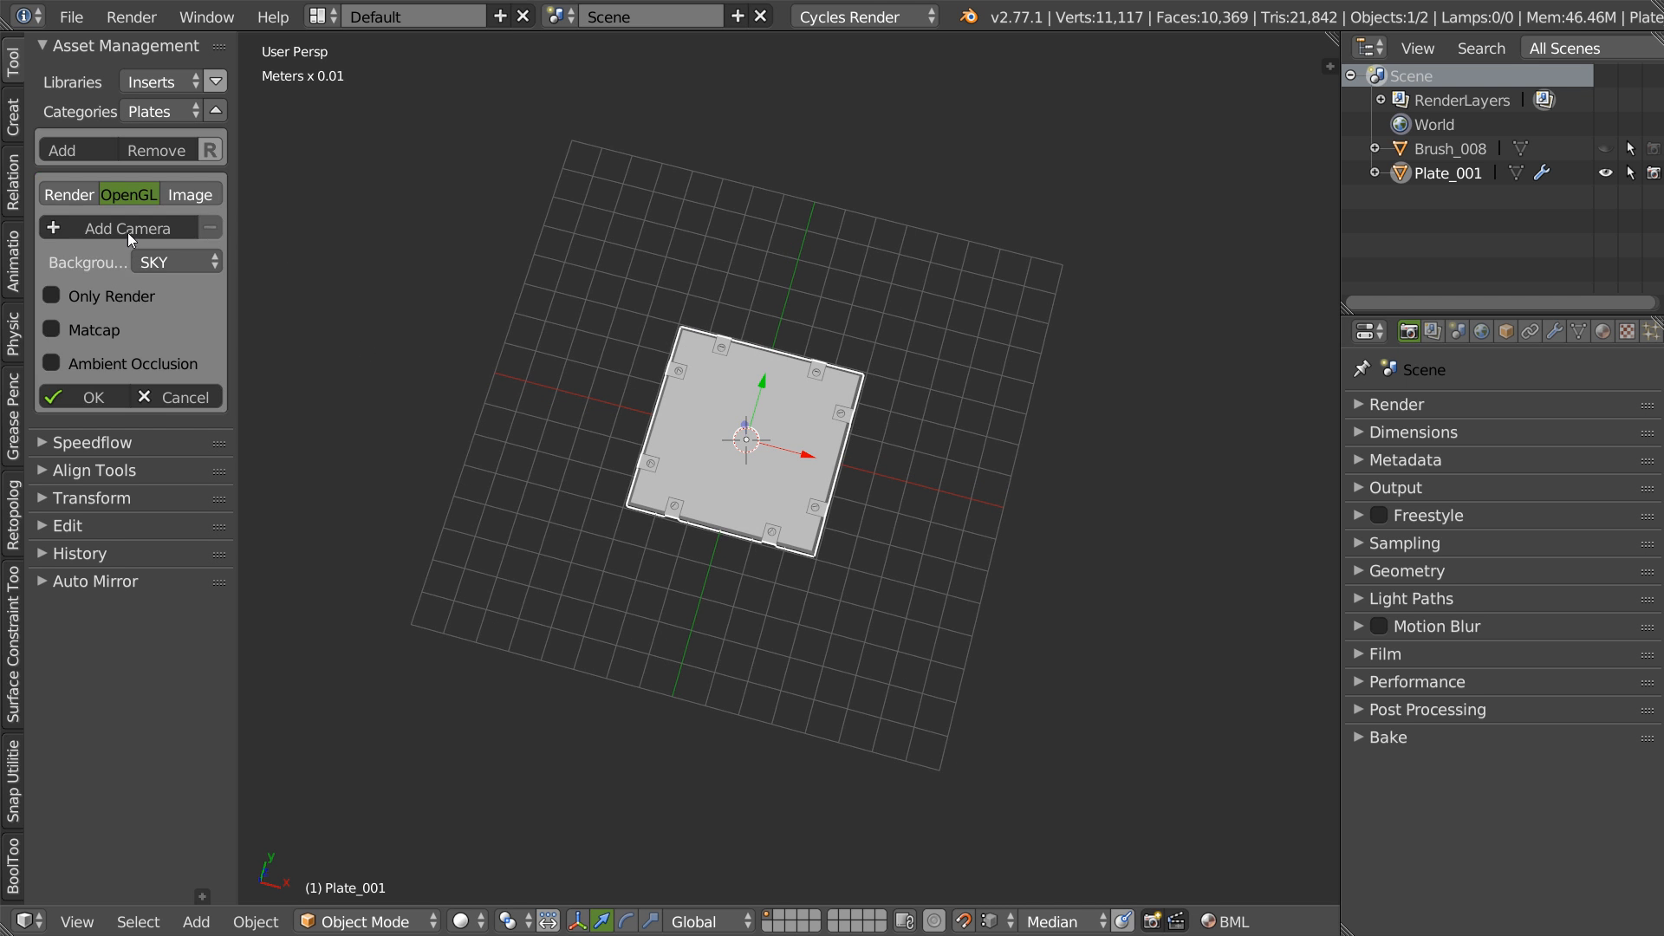
pyautogui.click(127, 228)
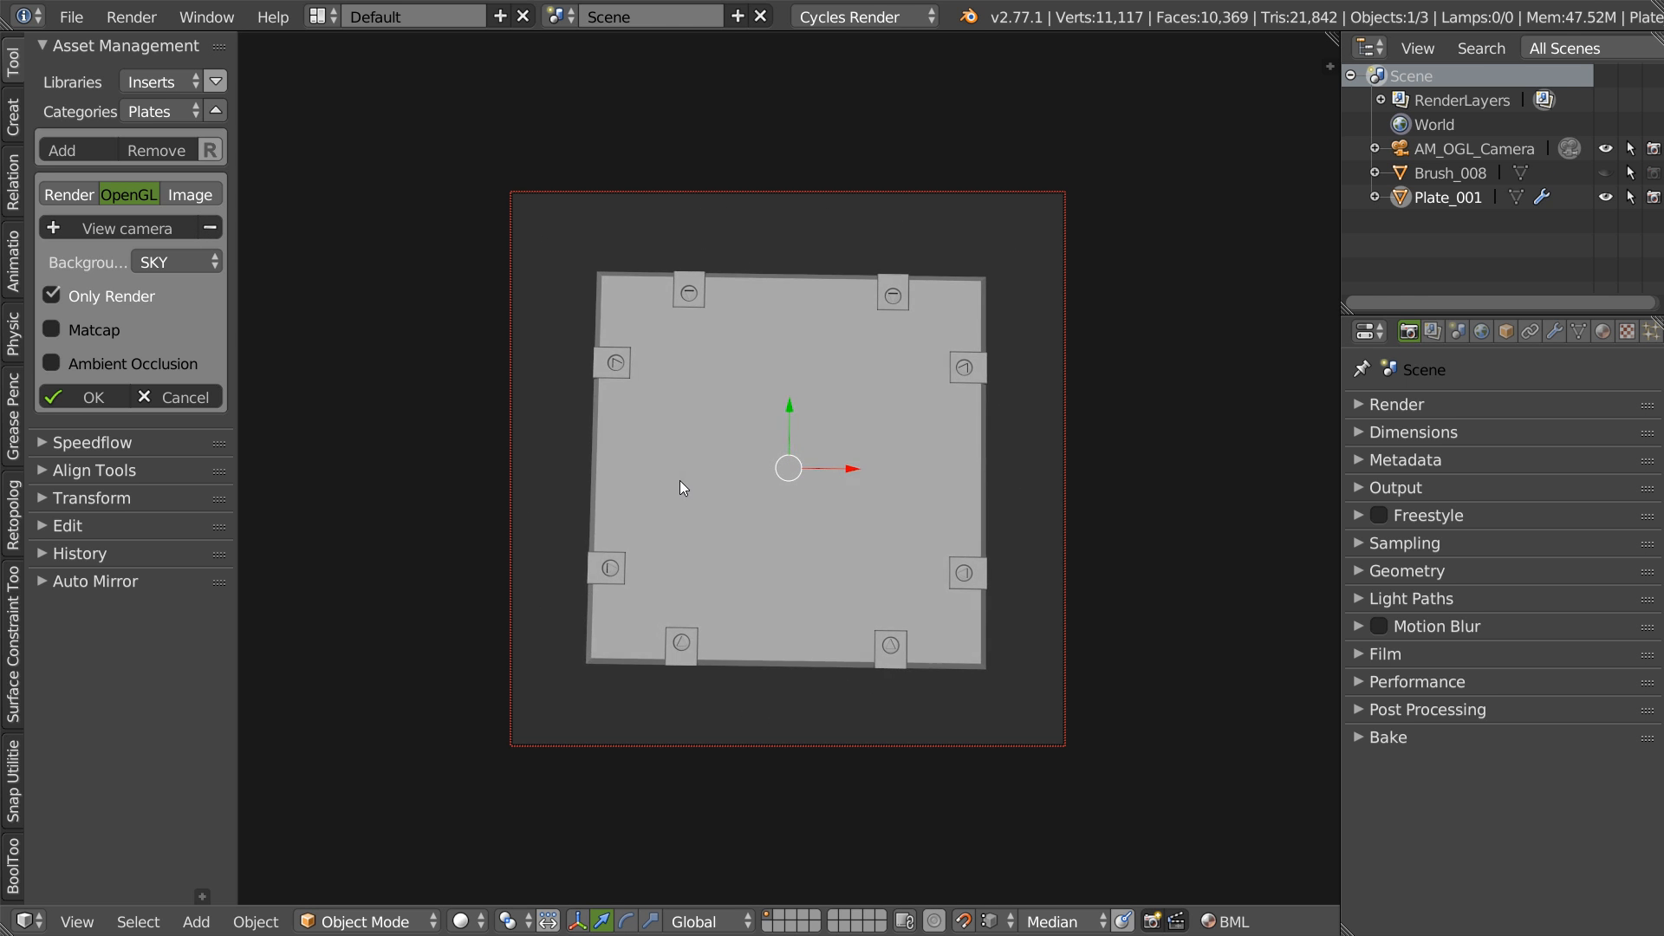
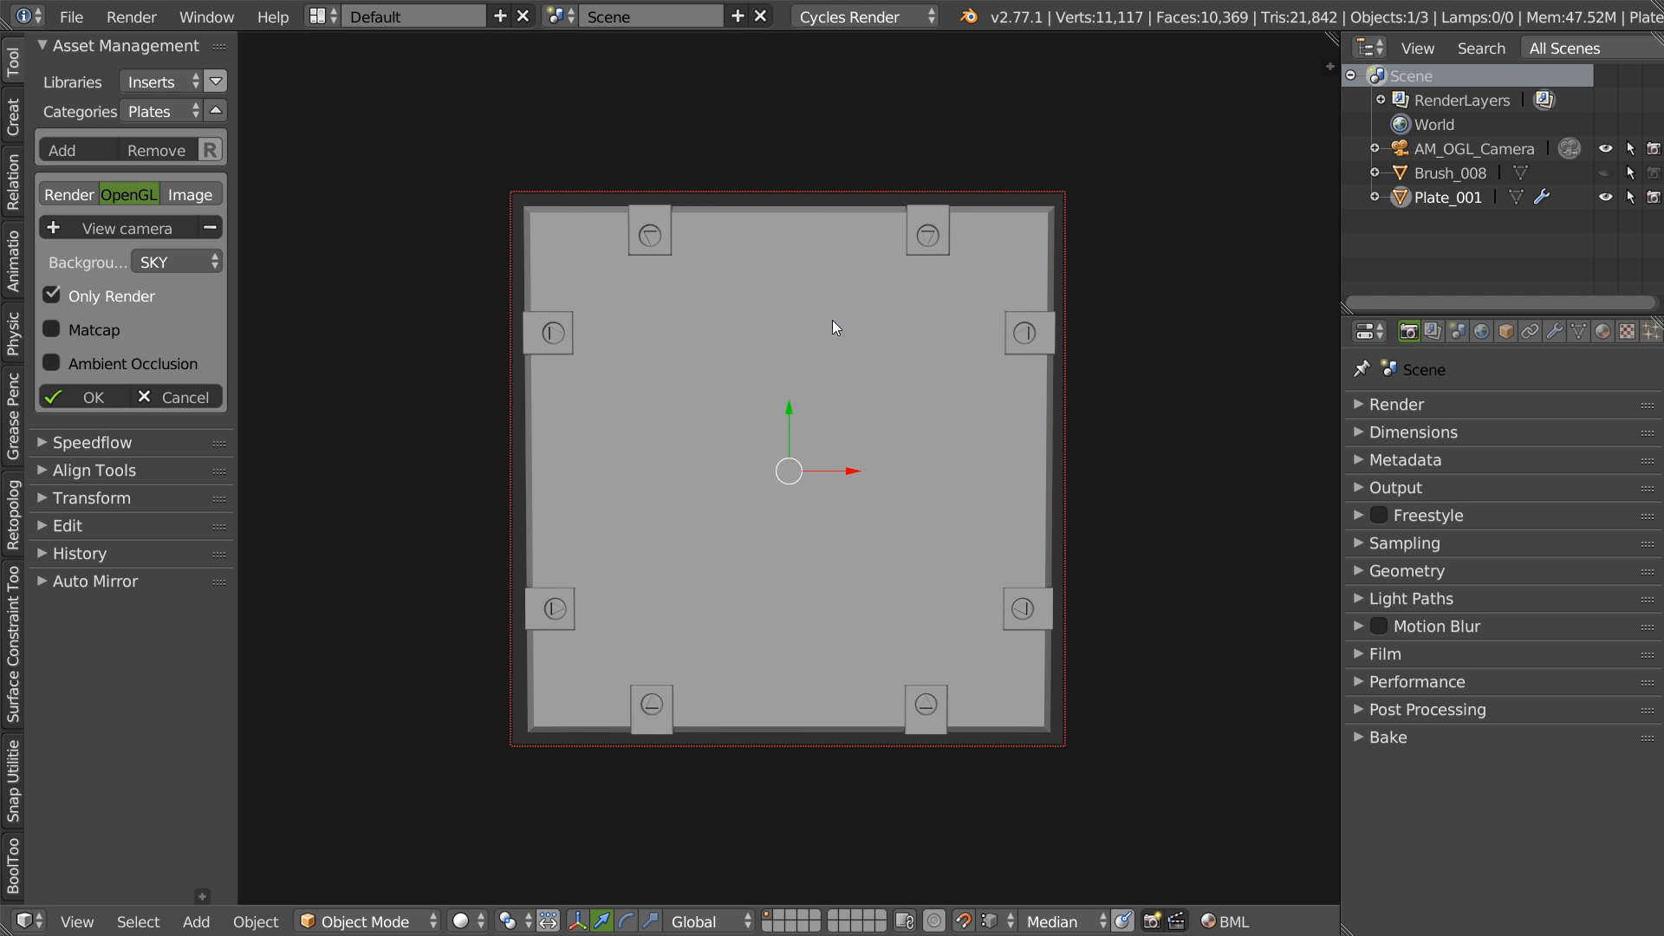
pyautogui.click(102, 392)
pyautogui.moveTo(128, 319)
pyautogui.click(217, 424)
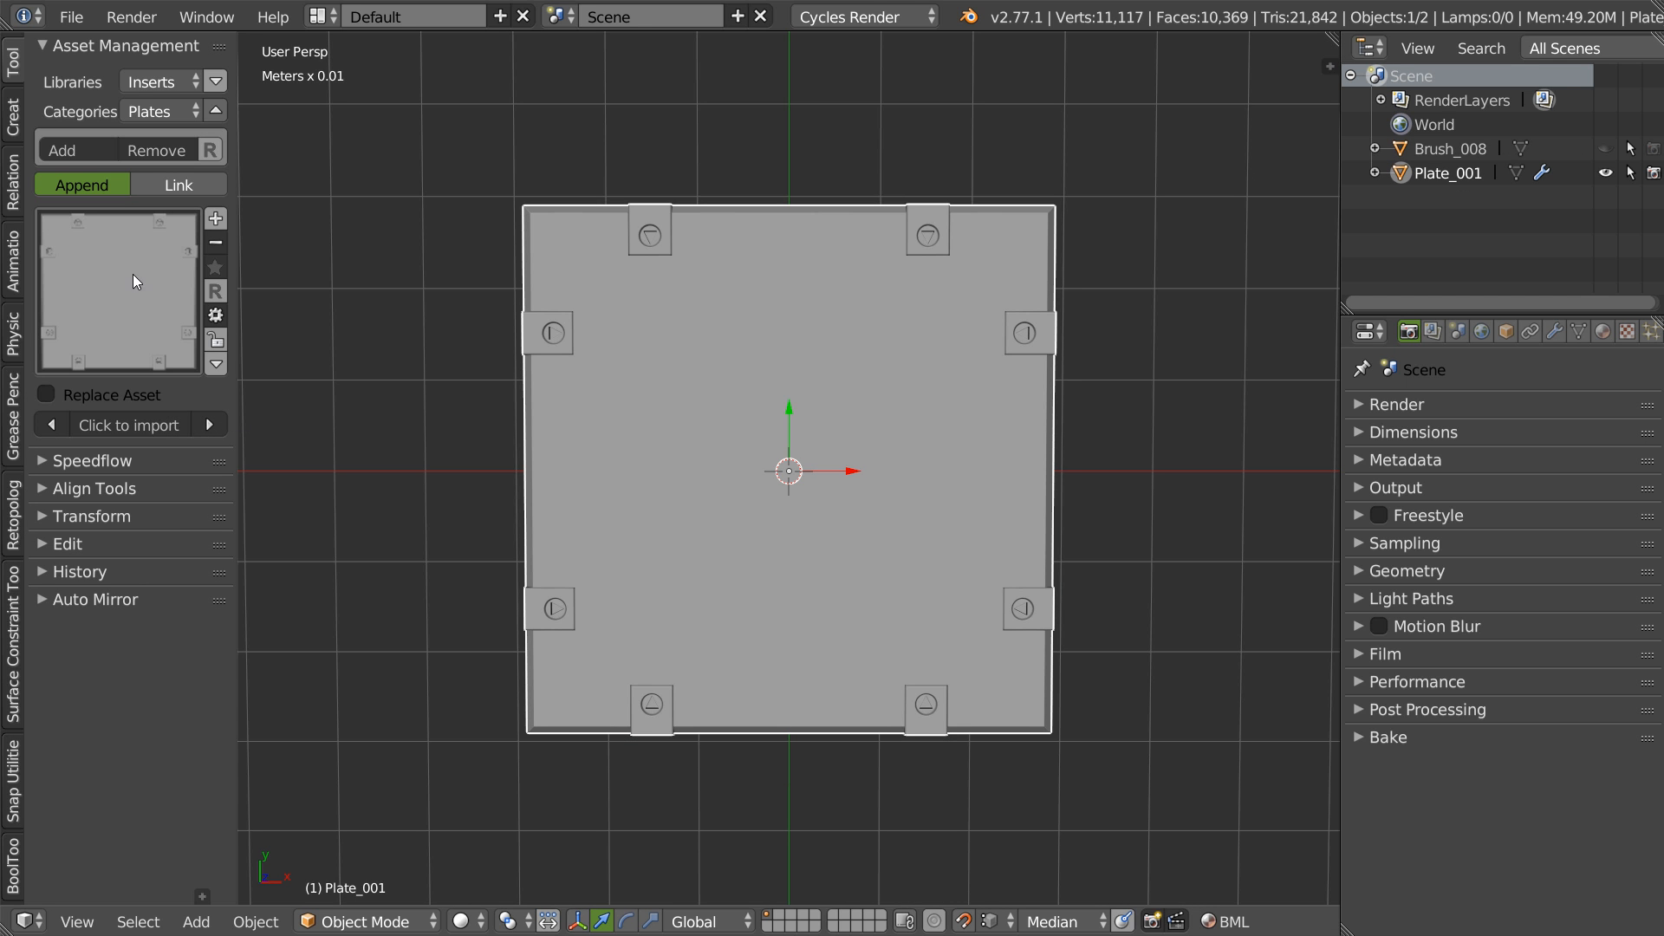
# - Add a cube at the centre of the plate and scale it up to span the area inside the edge pieces
pyautogui.moveTo(543, 360); pyautogui.dragTo(937, 327, button='middle')
pyautogui.scroll(3, 834, 500)
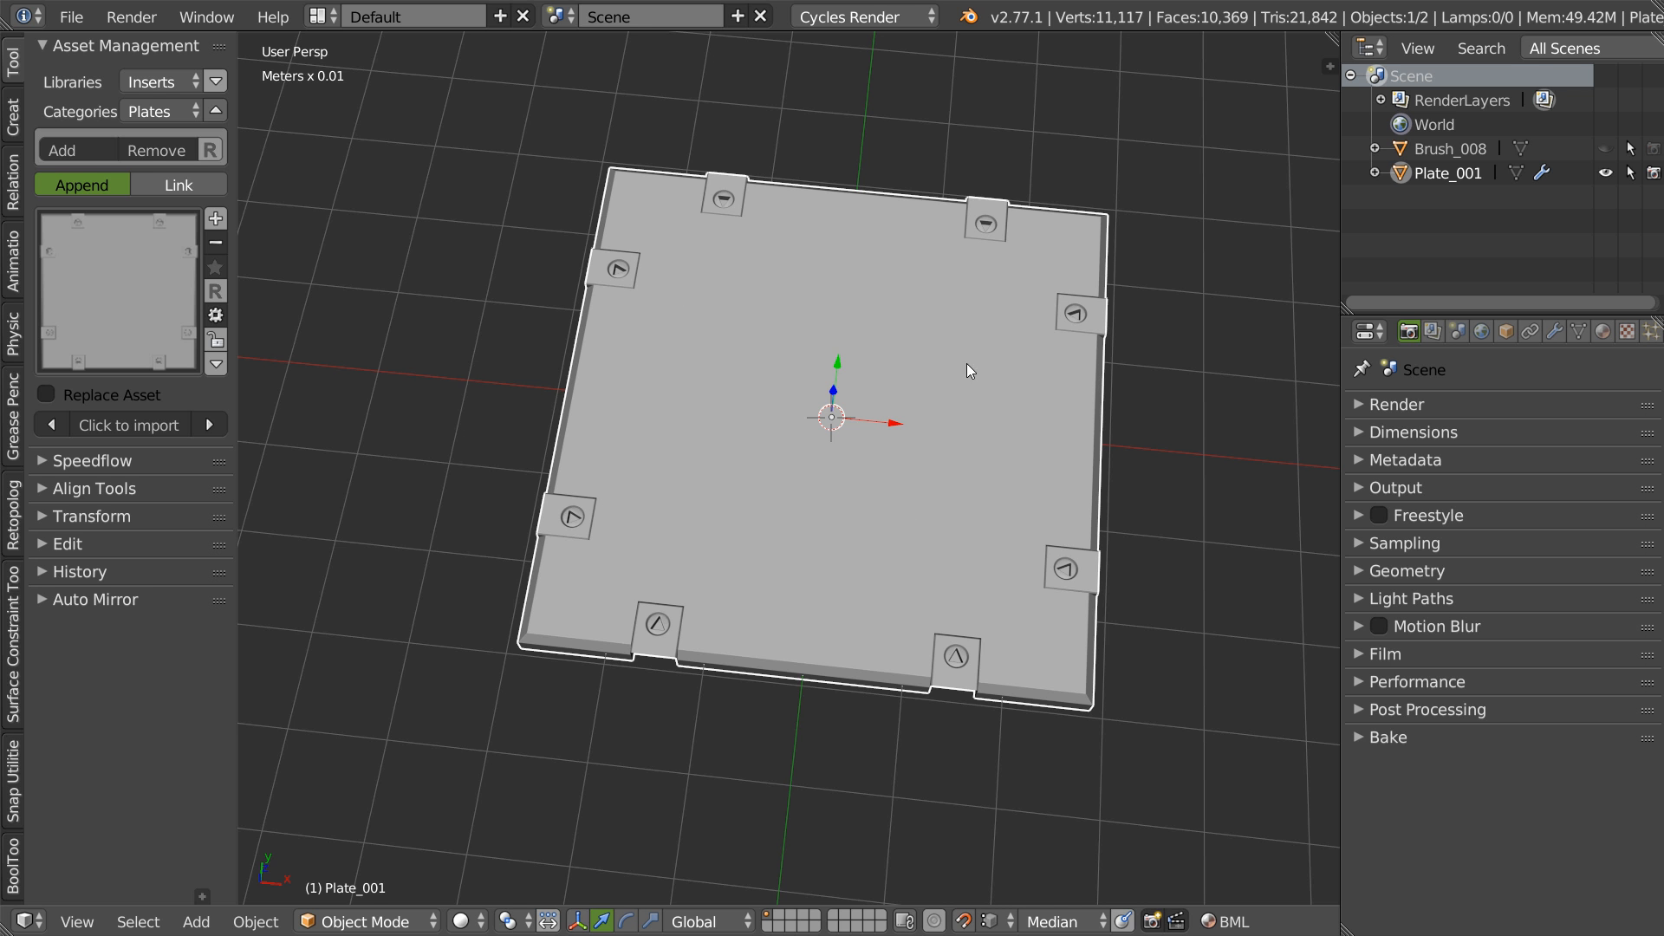
pyautogui.keyDown('shift'); pyautogui.moveTo(901, 467); pyautogui.dragTo(861, 467, button='middle'); pyautogui.keyUp('shift')
pyautogui.rightClick(912, 464)
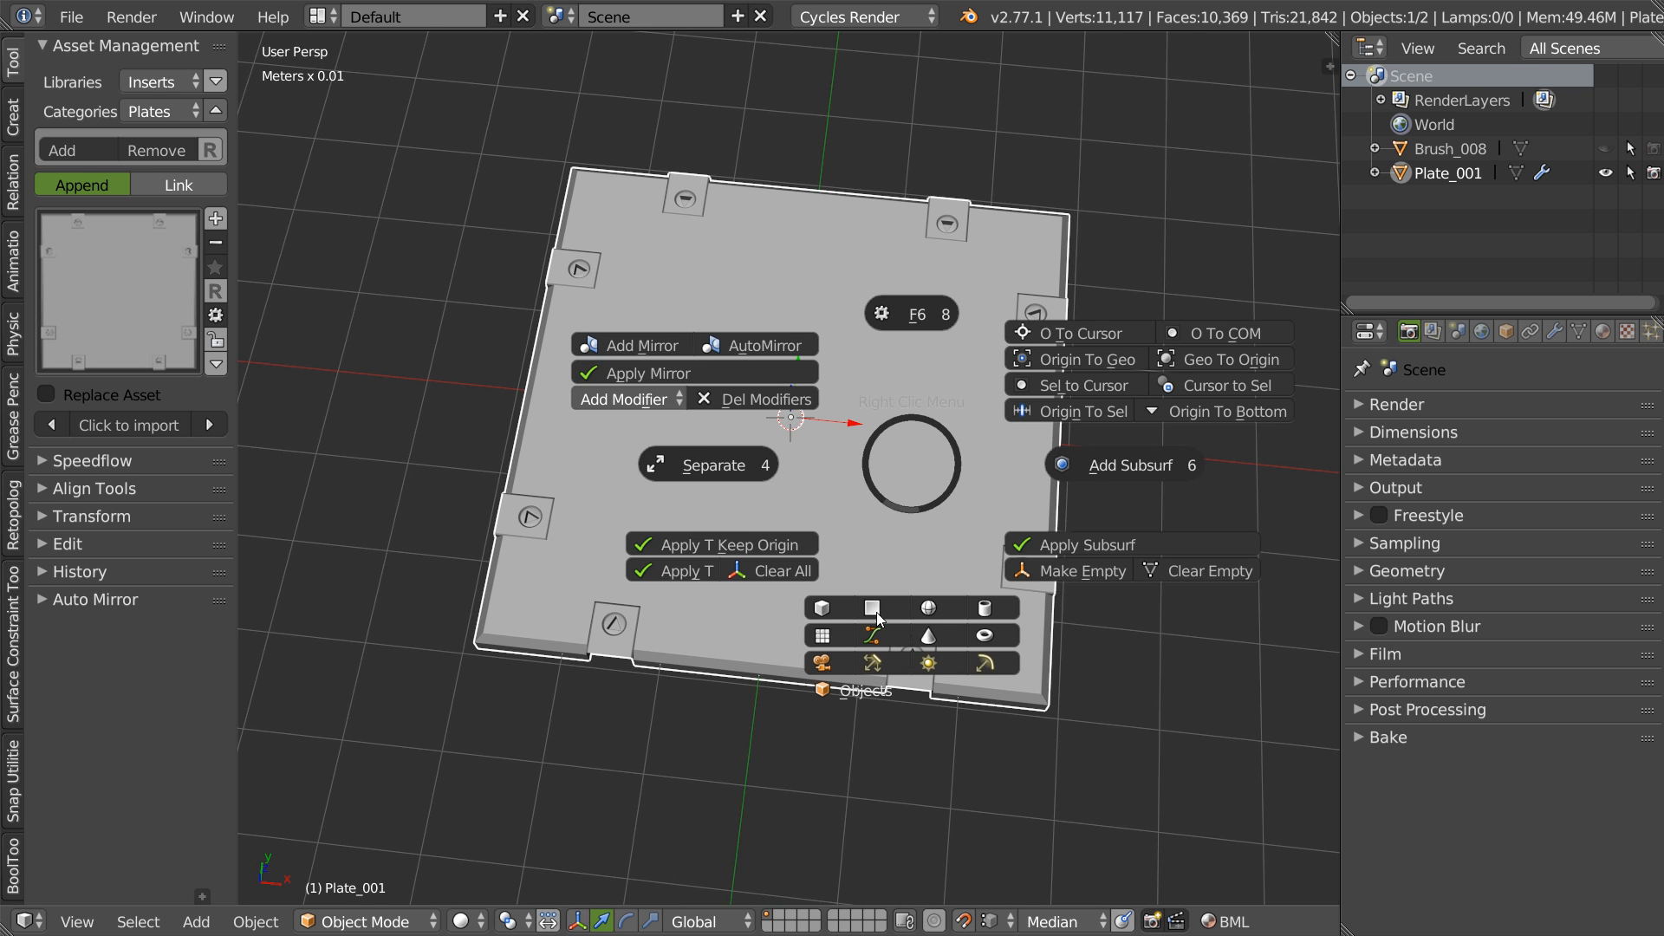
pyautogui.click(822, 608)
pyautogui.moveTo(827, 612); pyautogui.dragTo(879, 440, button='middle')
pyautogui.press('s')
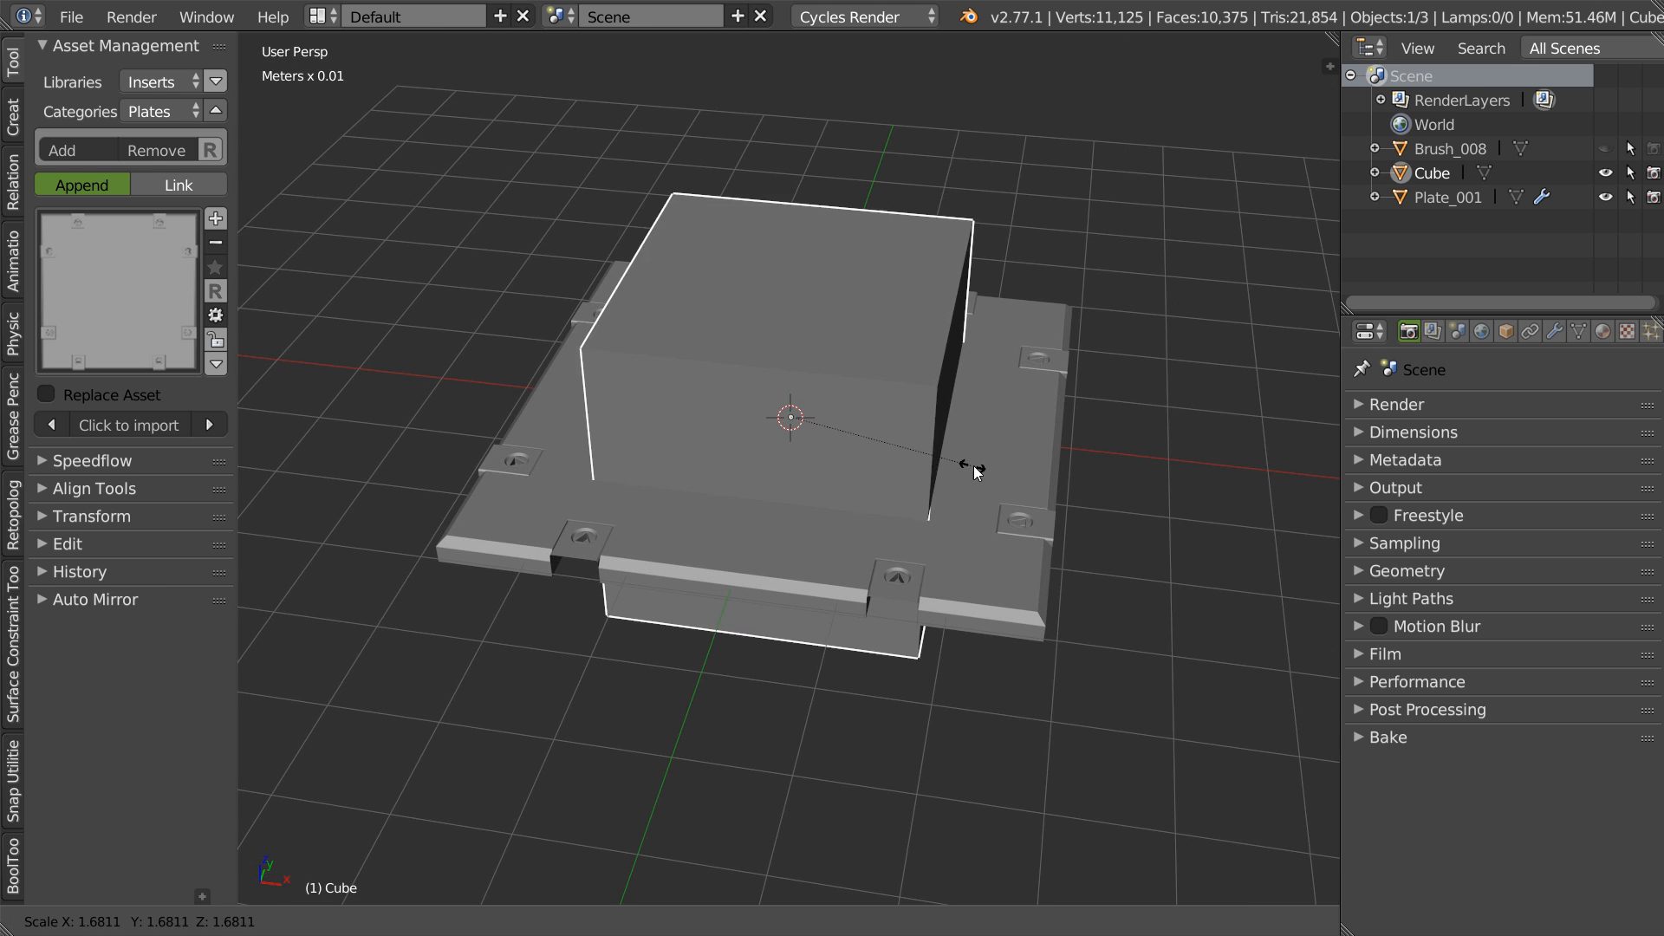
pyautogui.click(998, 466)
# - Bevel the cube's four vertical edges with one segment and an offset of about 0.28, and return to Object Mode
pyautogui.moveTo(999, 466); pyautogui.dragTo(893, 475, button='middle')
pyautogui.press('Tab')
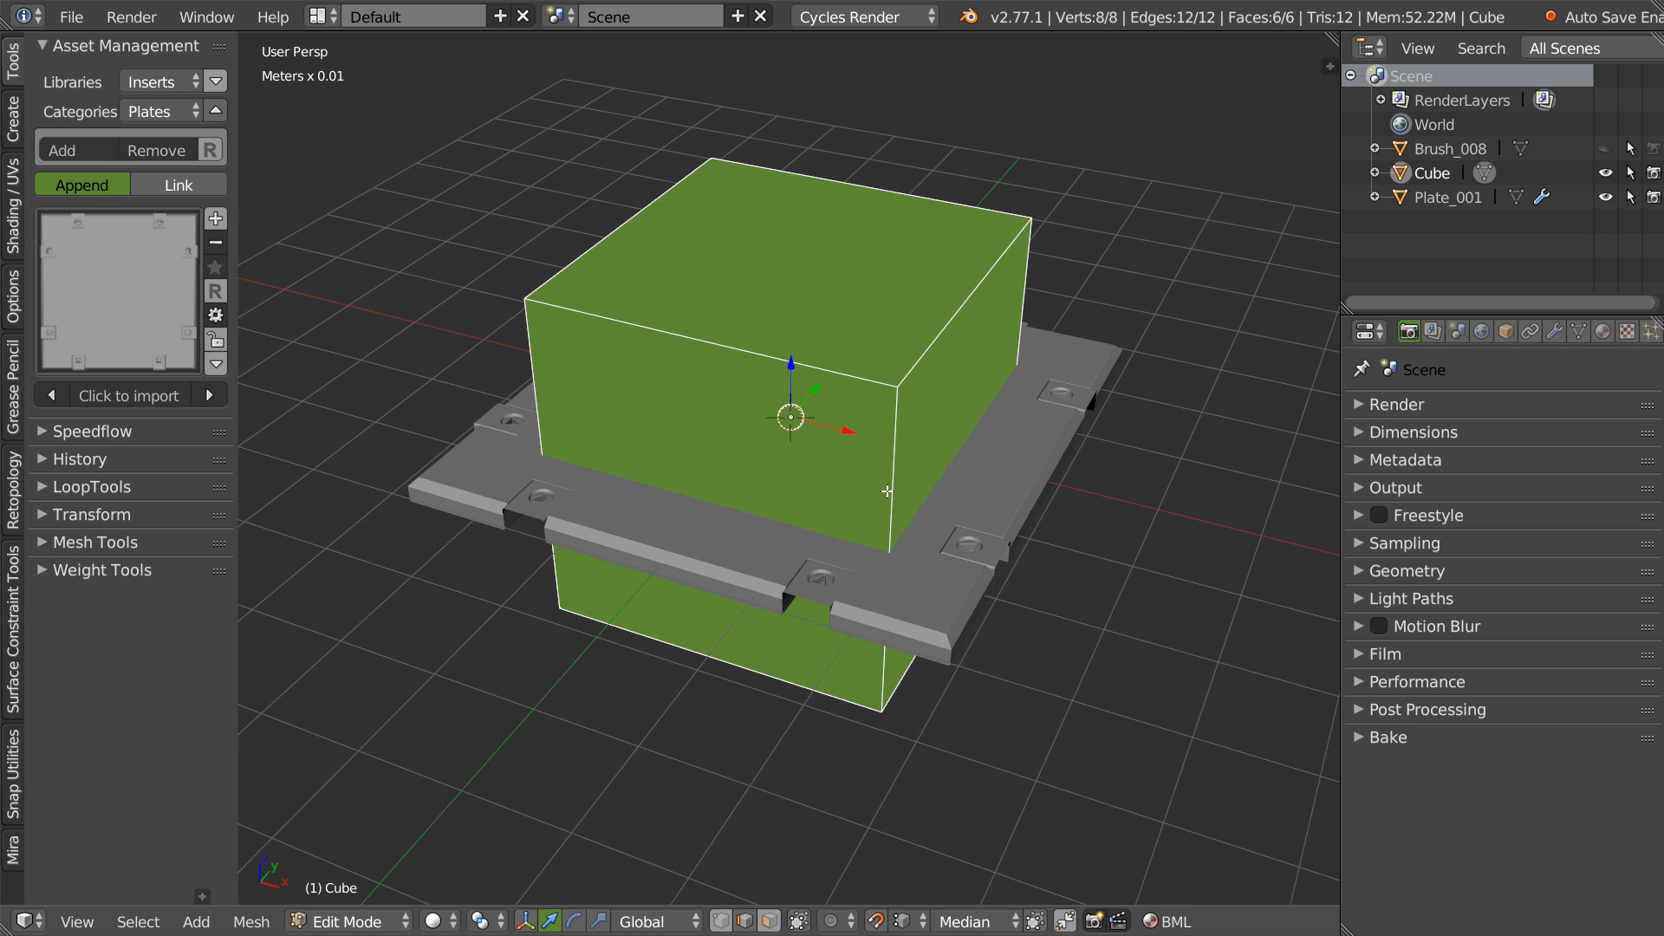
pyautogui.click(890, 486)
pyautogui.keyDown('shift'); pyautogui.click(1037, 307); pyautogui.keyUp('shift')
pyautogui.keyDown('shift'); pyautogui.click(534, 378); pyautogui.keyUp('shift')
pyautogui.keyDown('shift'); pyautogui.click(890, 463); pyautogui.keyUp('shift')
pyautogui.hotkey('ctrl', 'b')
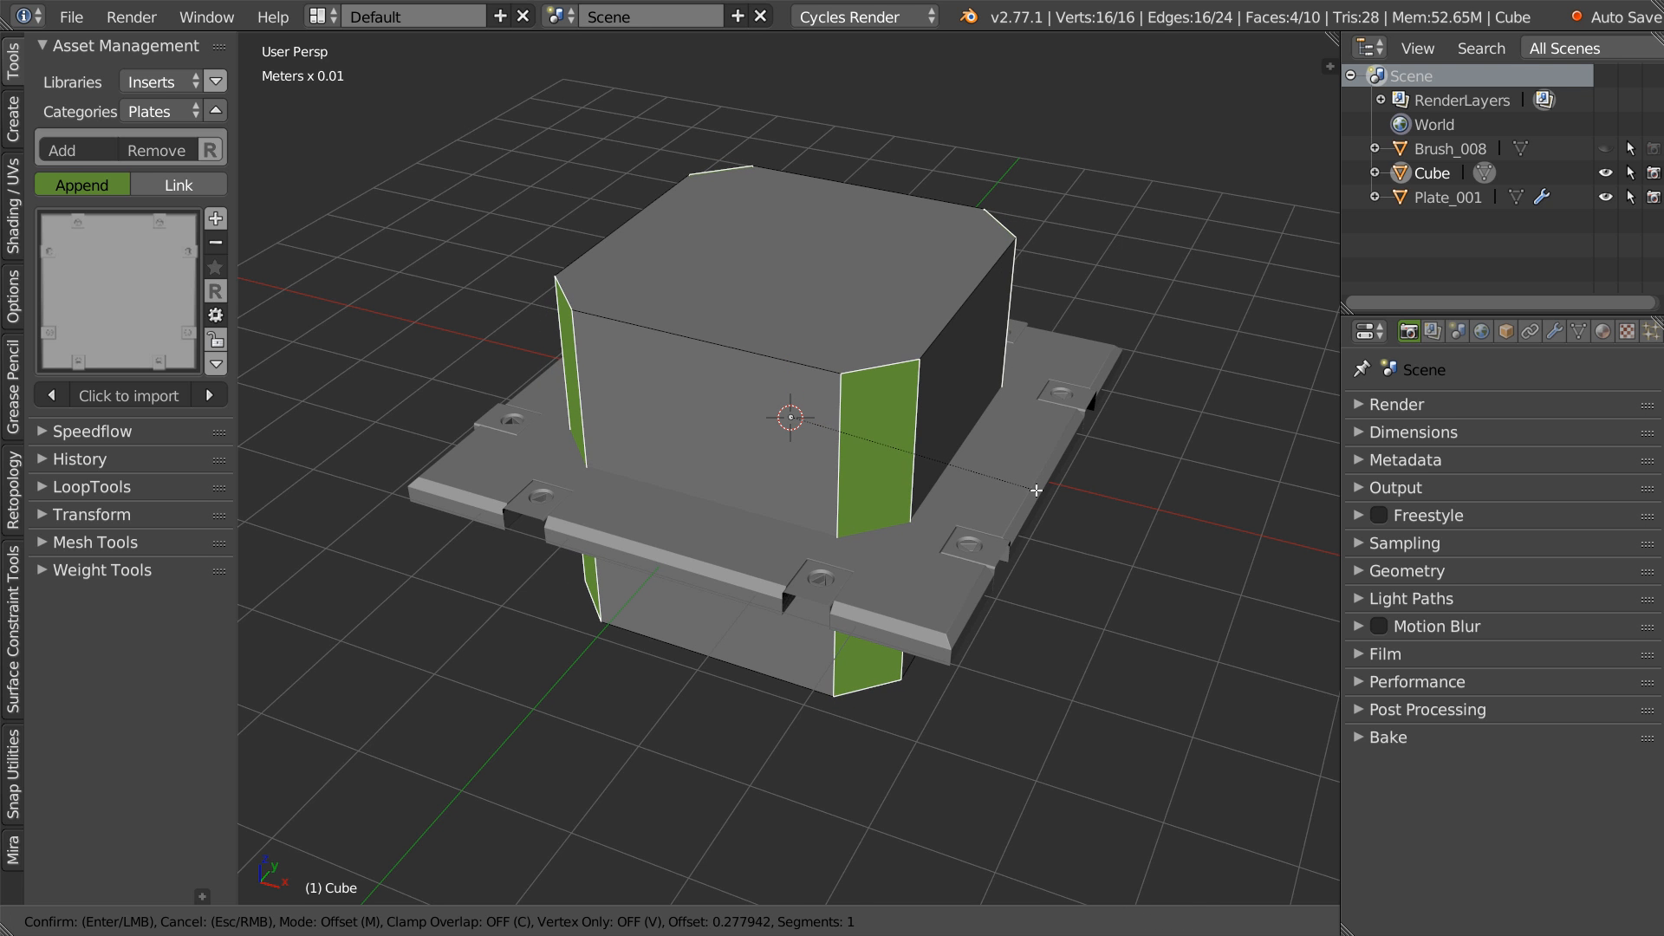
pyautogui.click(1020, 496)
pyautogui.press('Tab')
# - Raise the beveled cube along Z, keeping its lower end passing through the plate
pyautogui.moveTo(891, 452); pyautogui.dragTo(799, 434, button='middle')
pyautogui.press('g')
pyautogui.press('z')
pyautogui.click(799, 205)
pyautogui.moveTo(800, 205); pyautogui.dragTo(783, 472, button='middle')
# - Cut the beveled cube's shape out of Plate_001 with a Boolean difference
pyautogui.keyDown('shift'); pyautogui.rightClick(985, 492); pyautogui.keyUp('shift')
pyautogui.press('space')
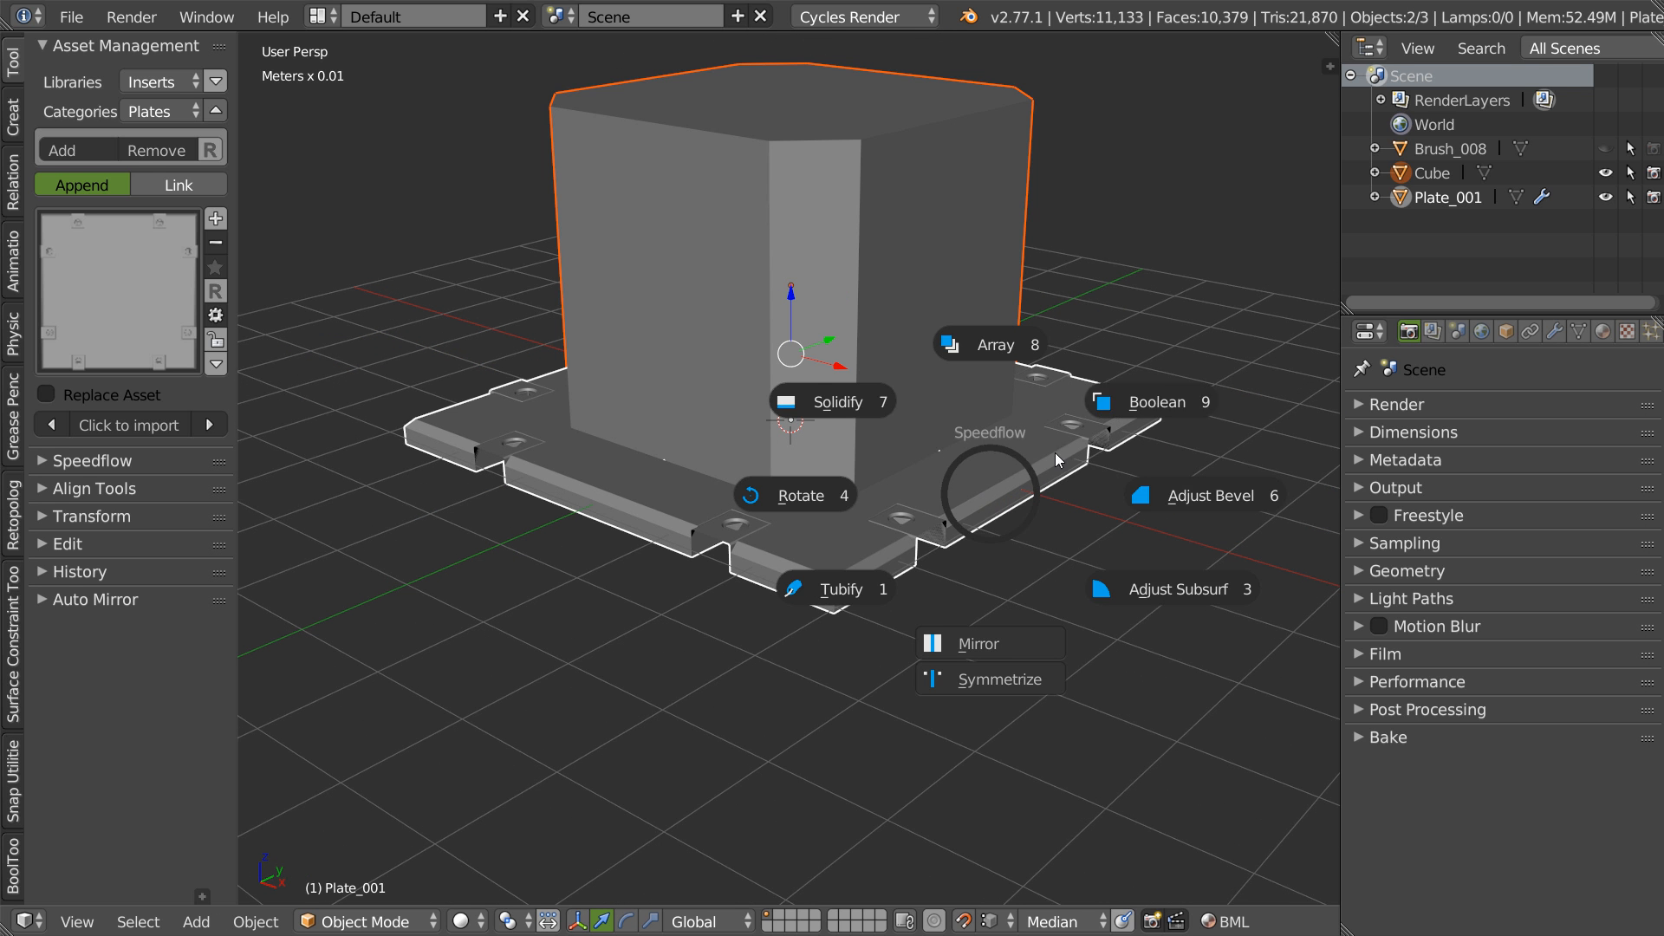
pyautogui.click(1141, 414)
pyautogui.moveTo(962, 441); pyautogui.dragTo(919, 480, button='middle')
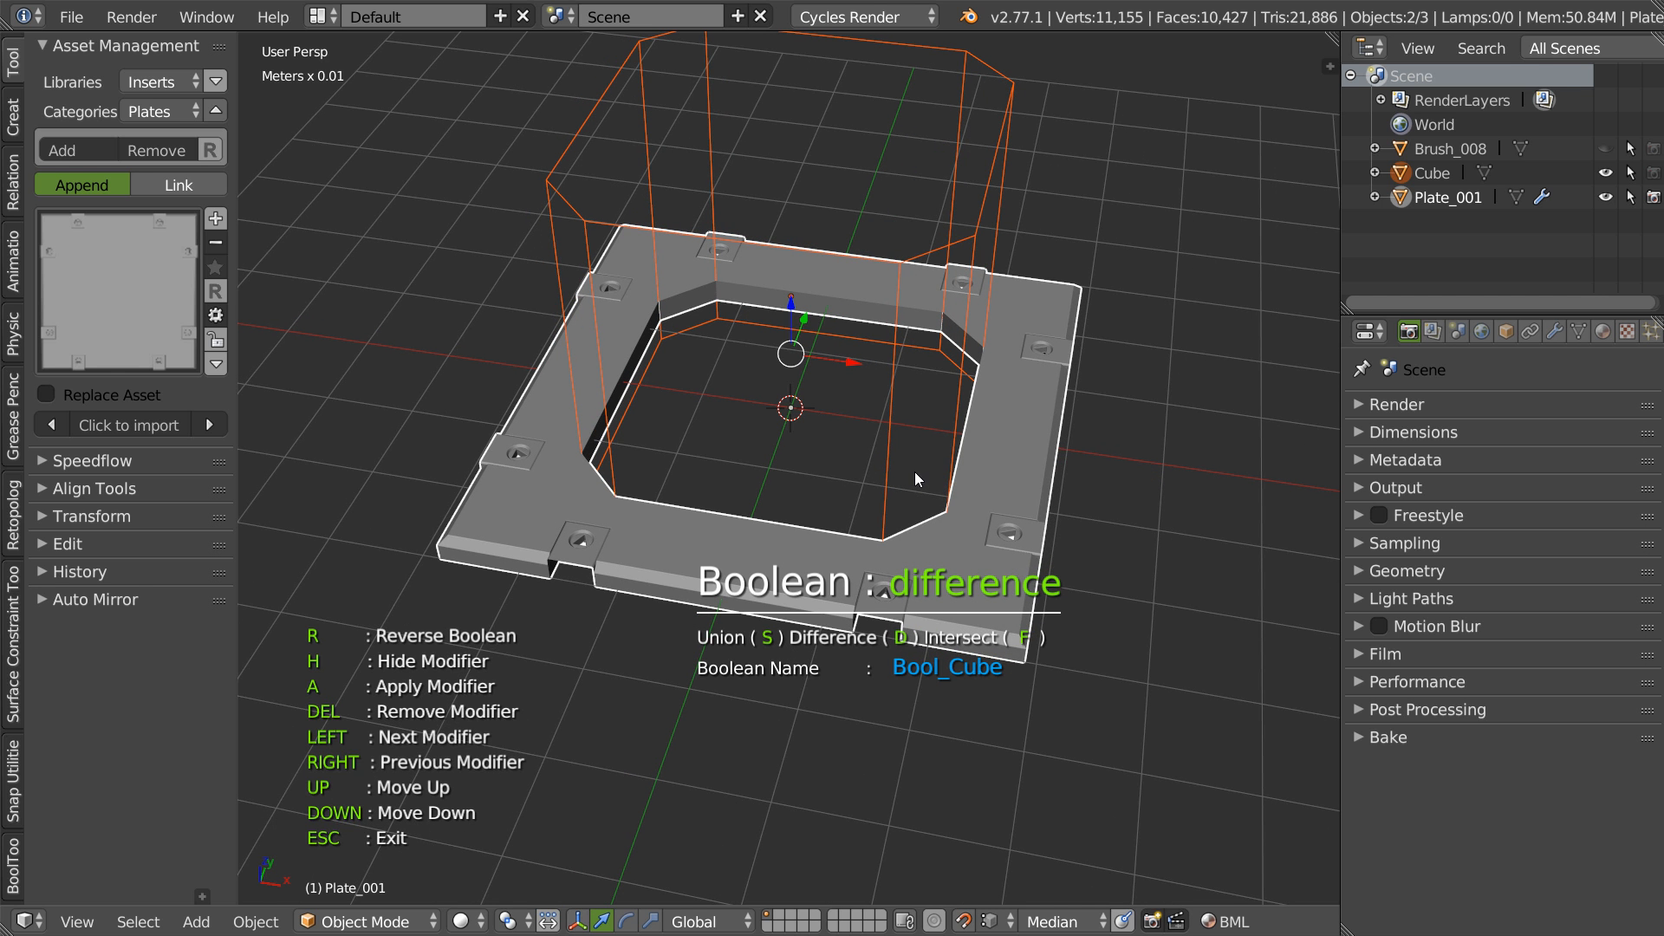
pyautogui.press('Escape')
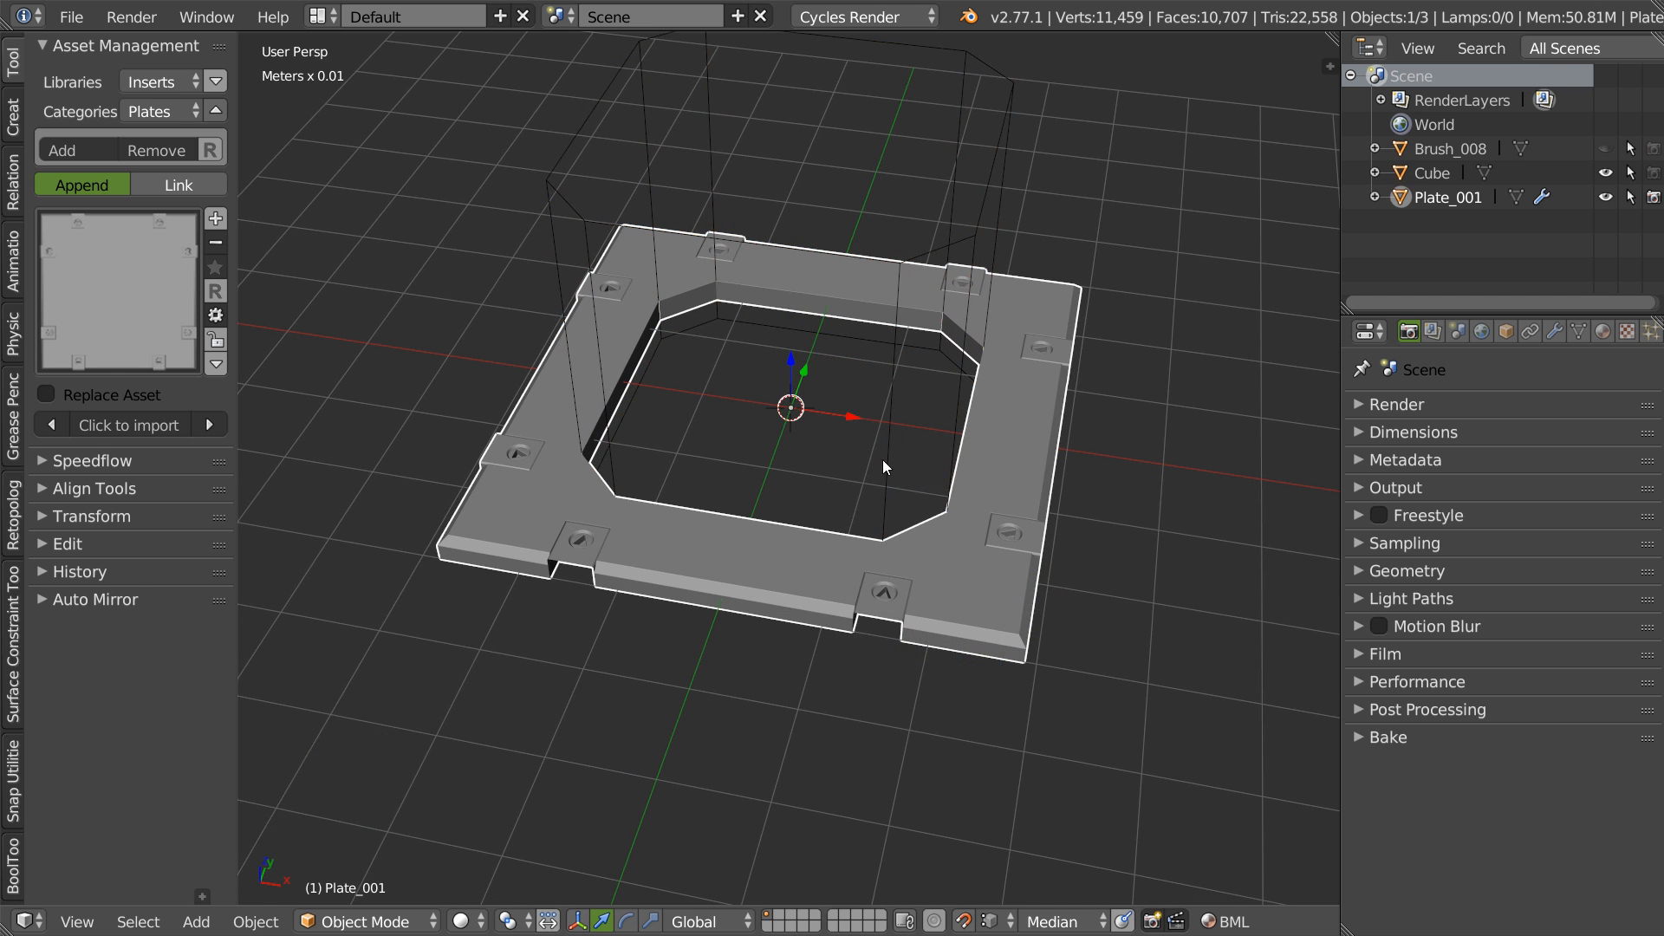
# - Select the octagonal Boolean cutter above the plate
pyautogui.moveTo(912, 472); pyautogui.dragTo(973, 268, button='middle')
pyautogui.rightClick(1014, 174)
pyautogui.moveTo(1014, 173); pyautogui.dragTo(998, 231, button='middle')
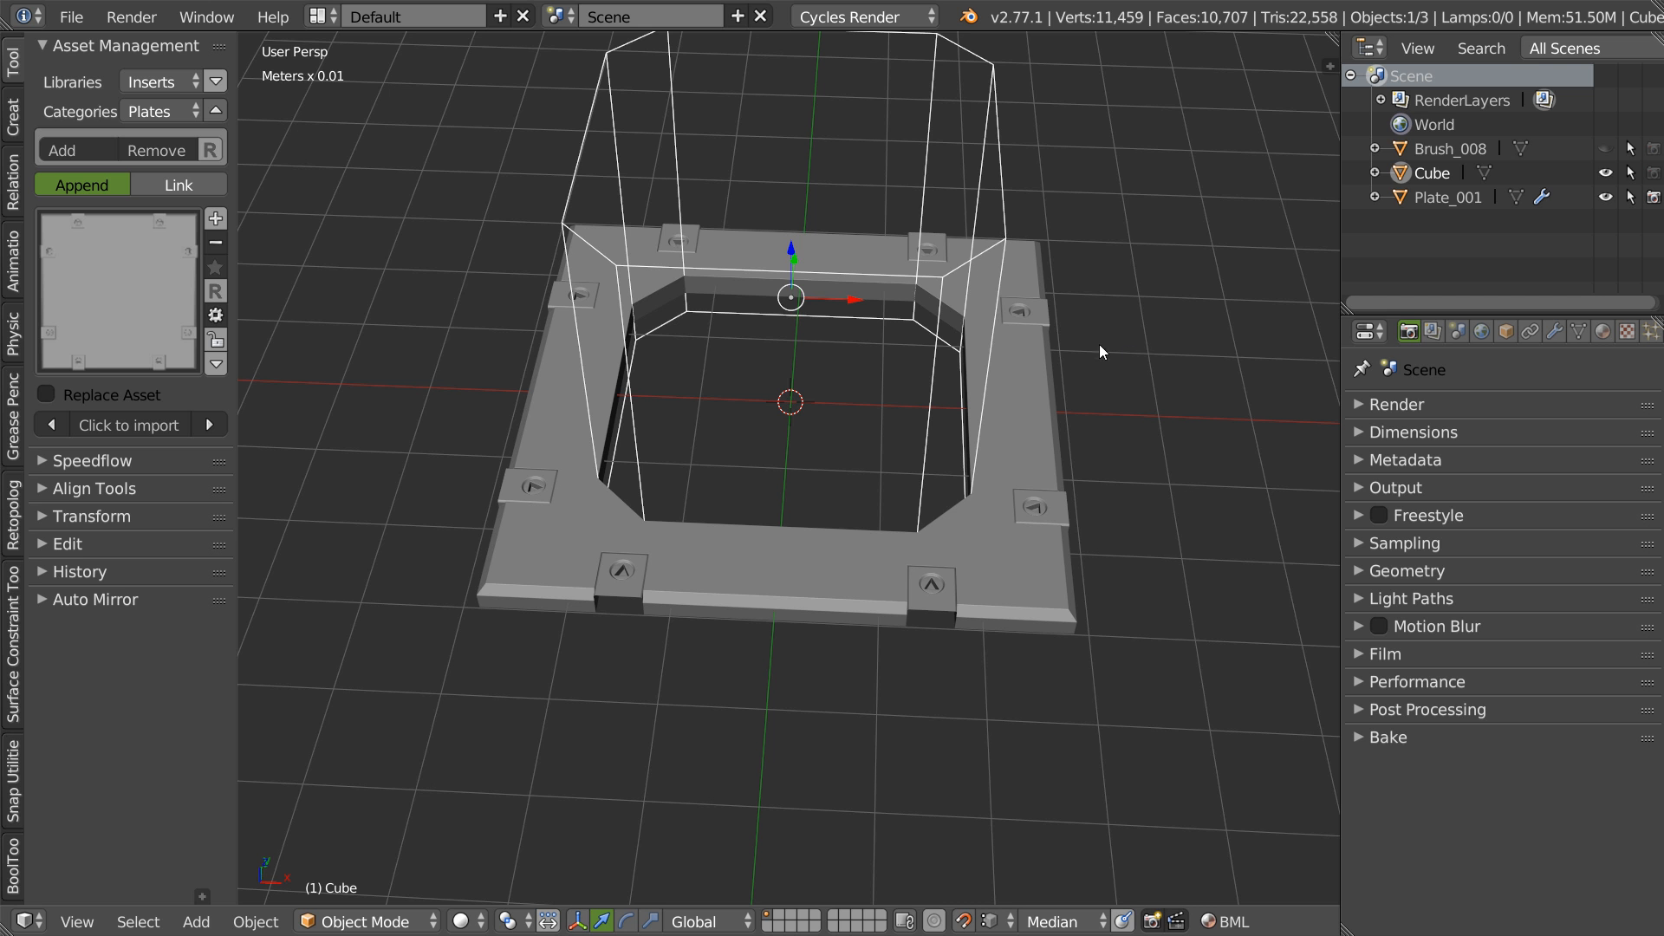
# - Try a smaller uniform scale on the cutter and undo it
pyautogui.press('s')
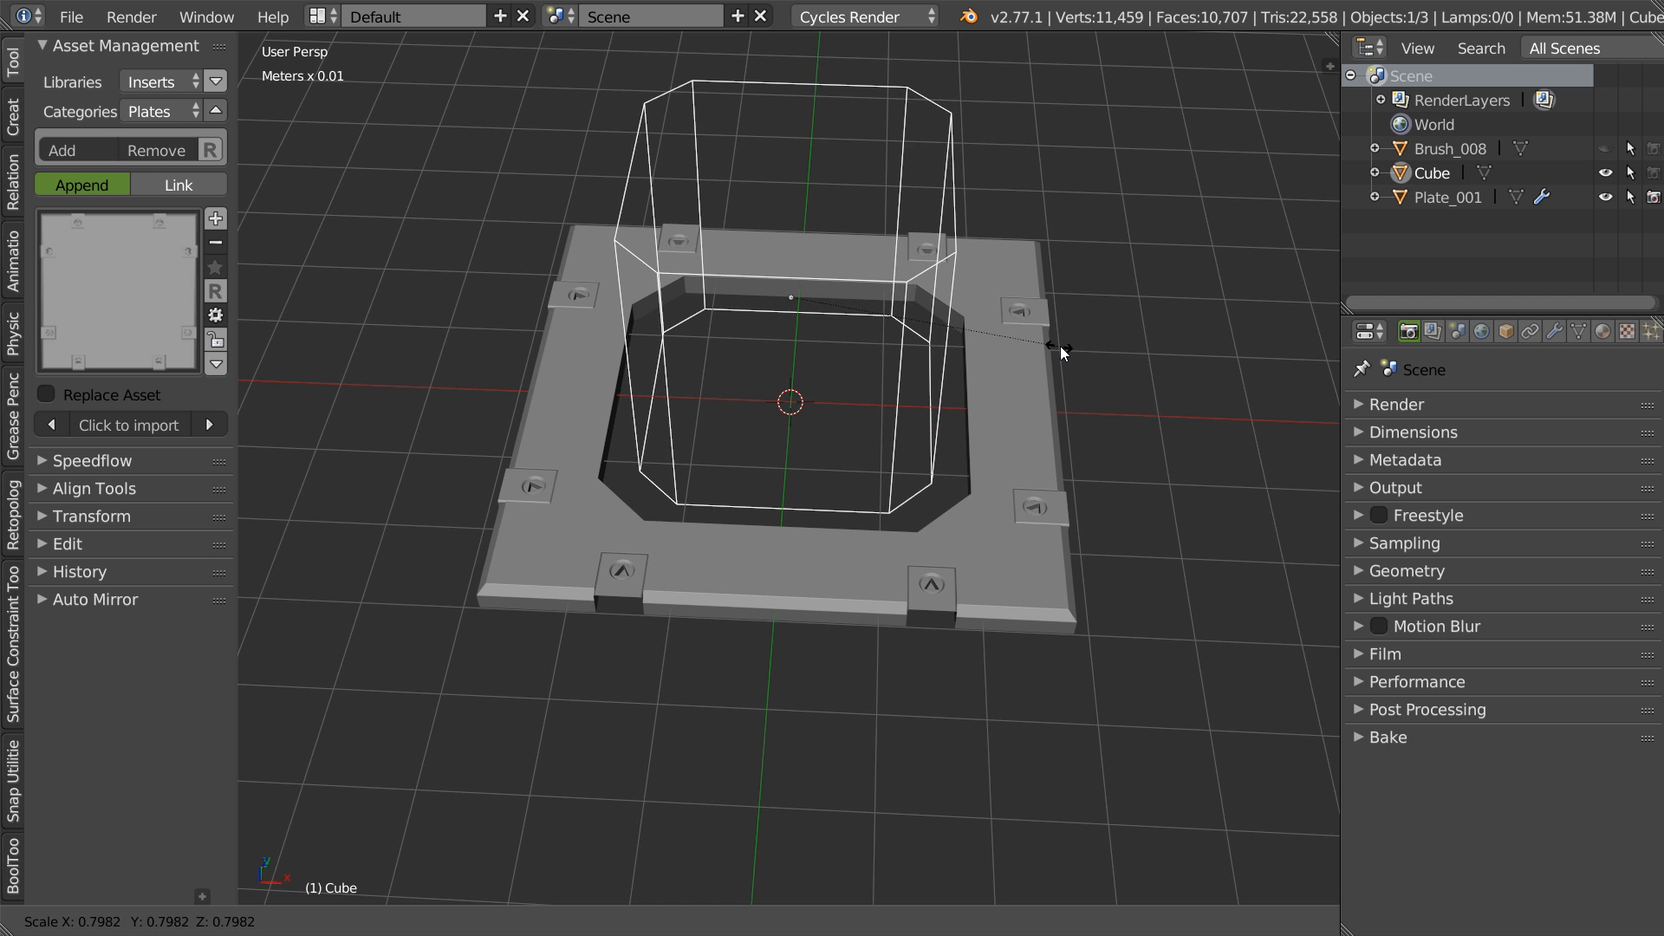
pyautogui.click(988, 347)
pyautogui.moveTo(988, 347); pyautogui.dragTo(910, 274, button='middle')
pyautogui.hotkey('ctrl', 'z')
# - Duplicate the octagonal cutter in place
pyautogui.hotkey('shift', 'd')
pyautogui.rightClick(934, 393)
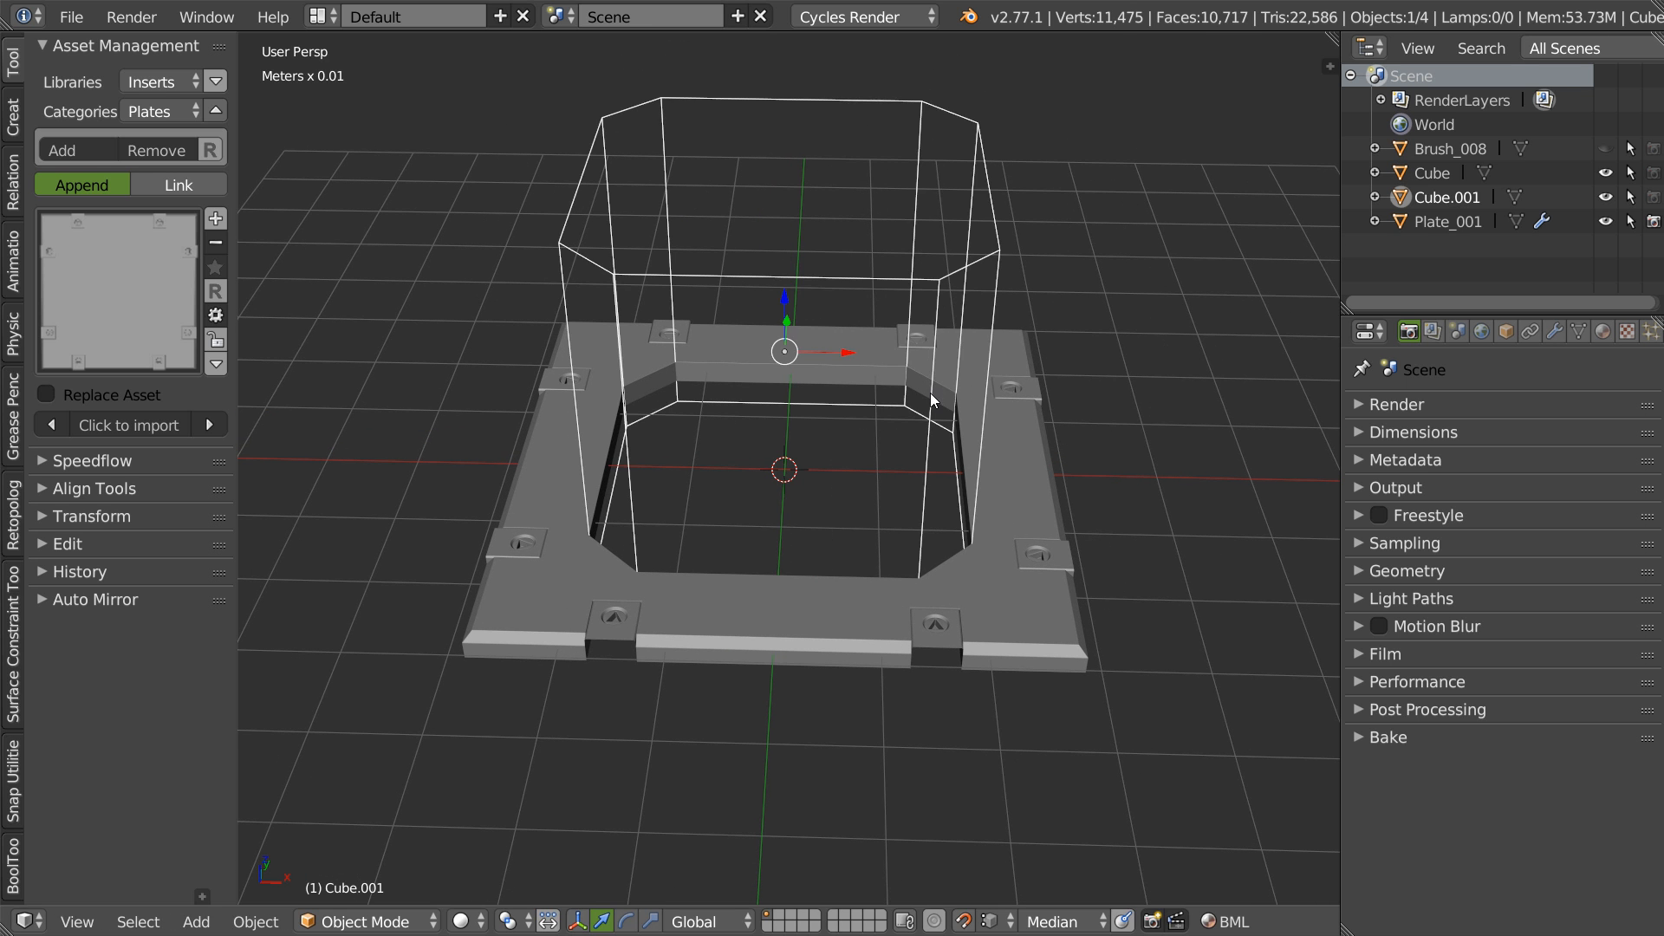
pyautogui.press('s')
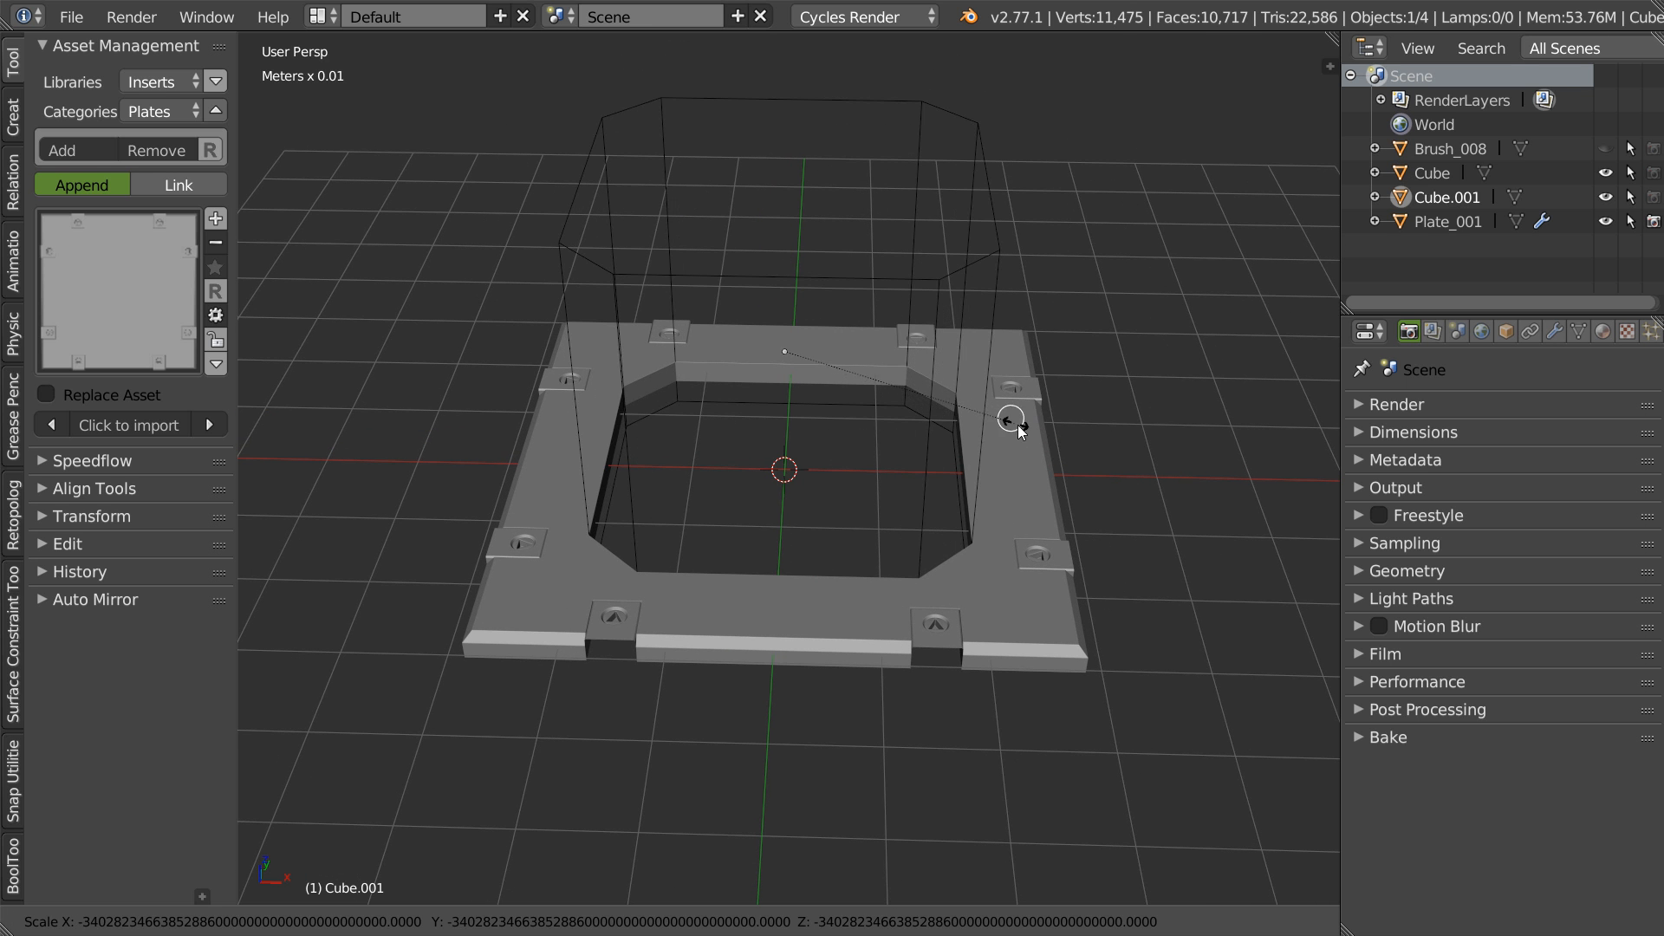
pyautogui.rightClick(1016, 429)
pyautogui.hotkey('ctrl', 'shift', 'Tab')
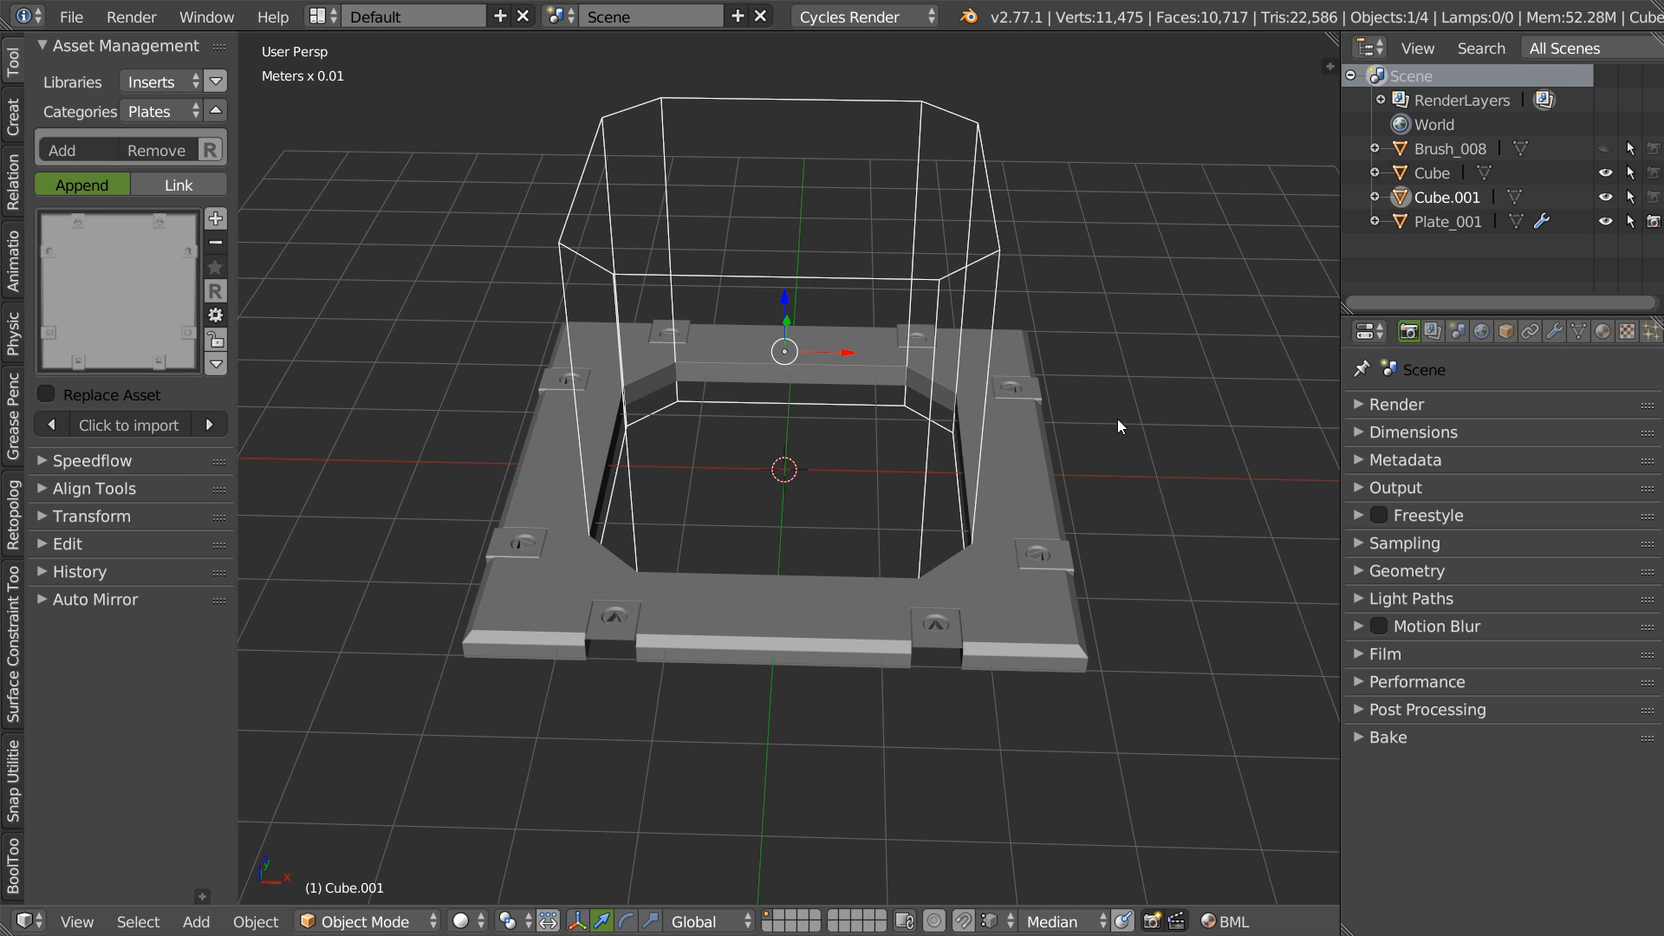
# - Scale the octagonal box Cube.001 down slightly so it sits inside the larger octagonal box Cube
pyautogui.press('s')
pyautogui.click(1065, 413)
pyautogui.moveTo(1065, 413); pyautogui.dragTo(1021, 345, button='middle')
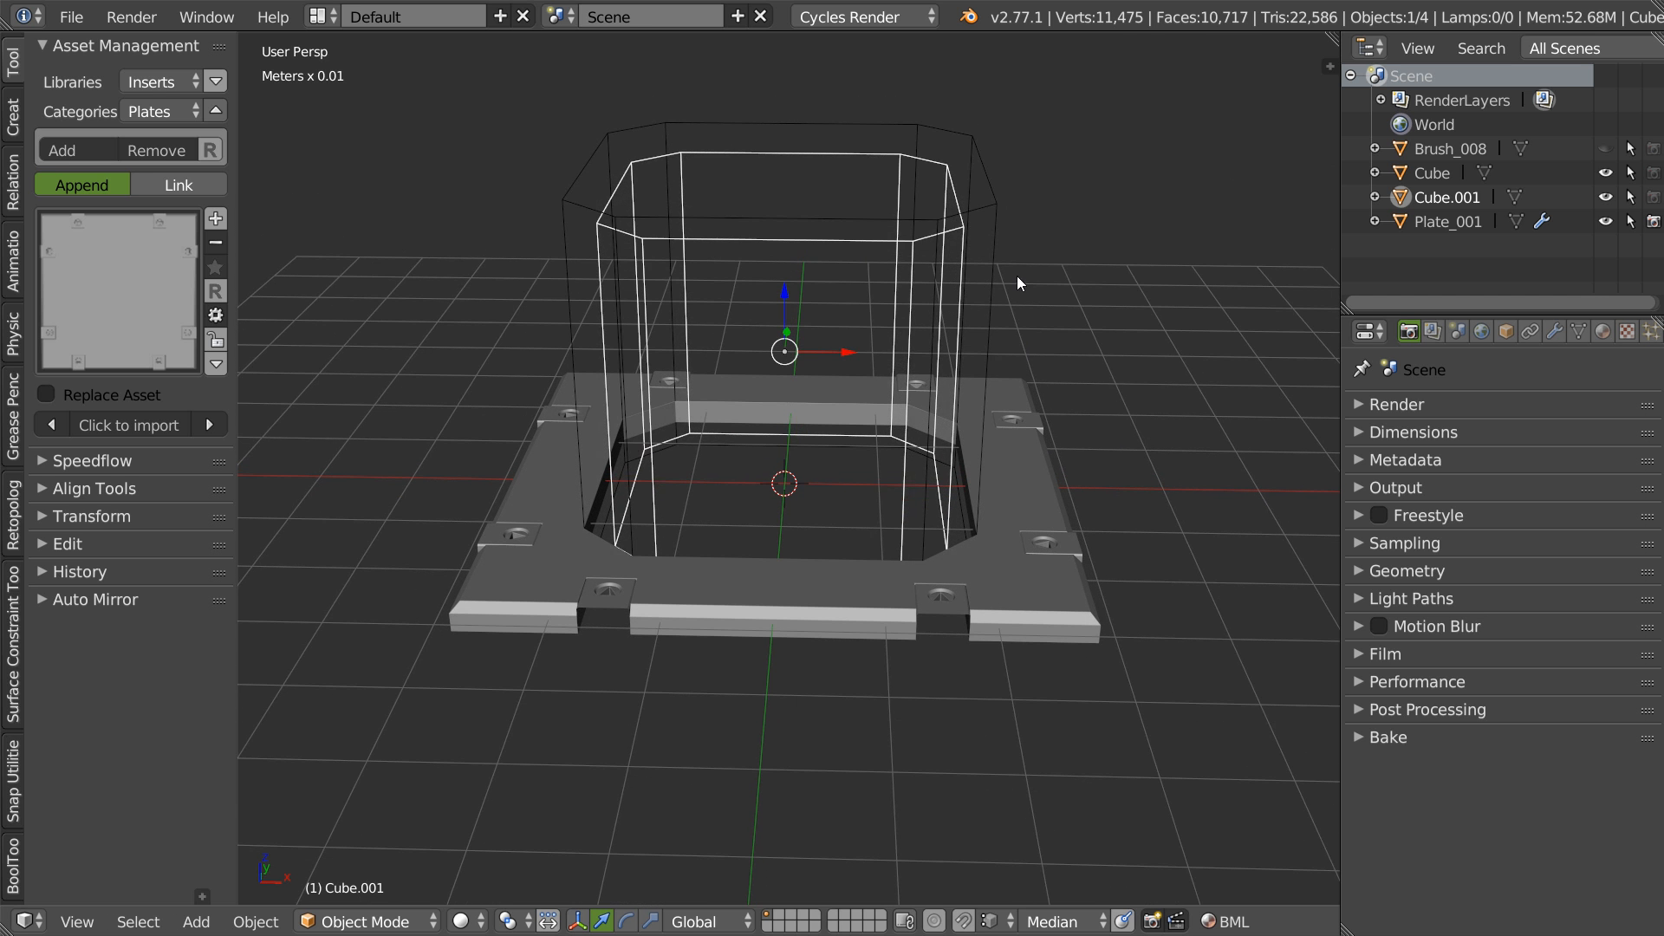
# - Select the top face of Cube and lower it about 3.28 cm along Z to the plate's upper surface
pyautogui.rightClick(993, 347)
pyautogui.hotkey('ctrl', 'Tab')
pyautogui.click(880, 253)
pyautogui.moveTo(809, 218); pyautogui.dragTo(808, 148, button='middle')
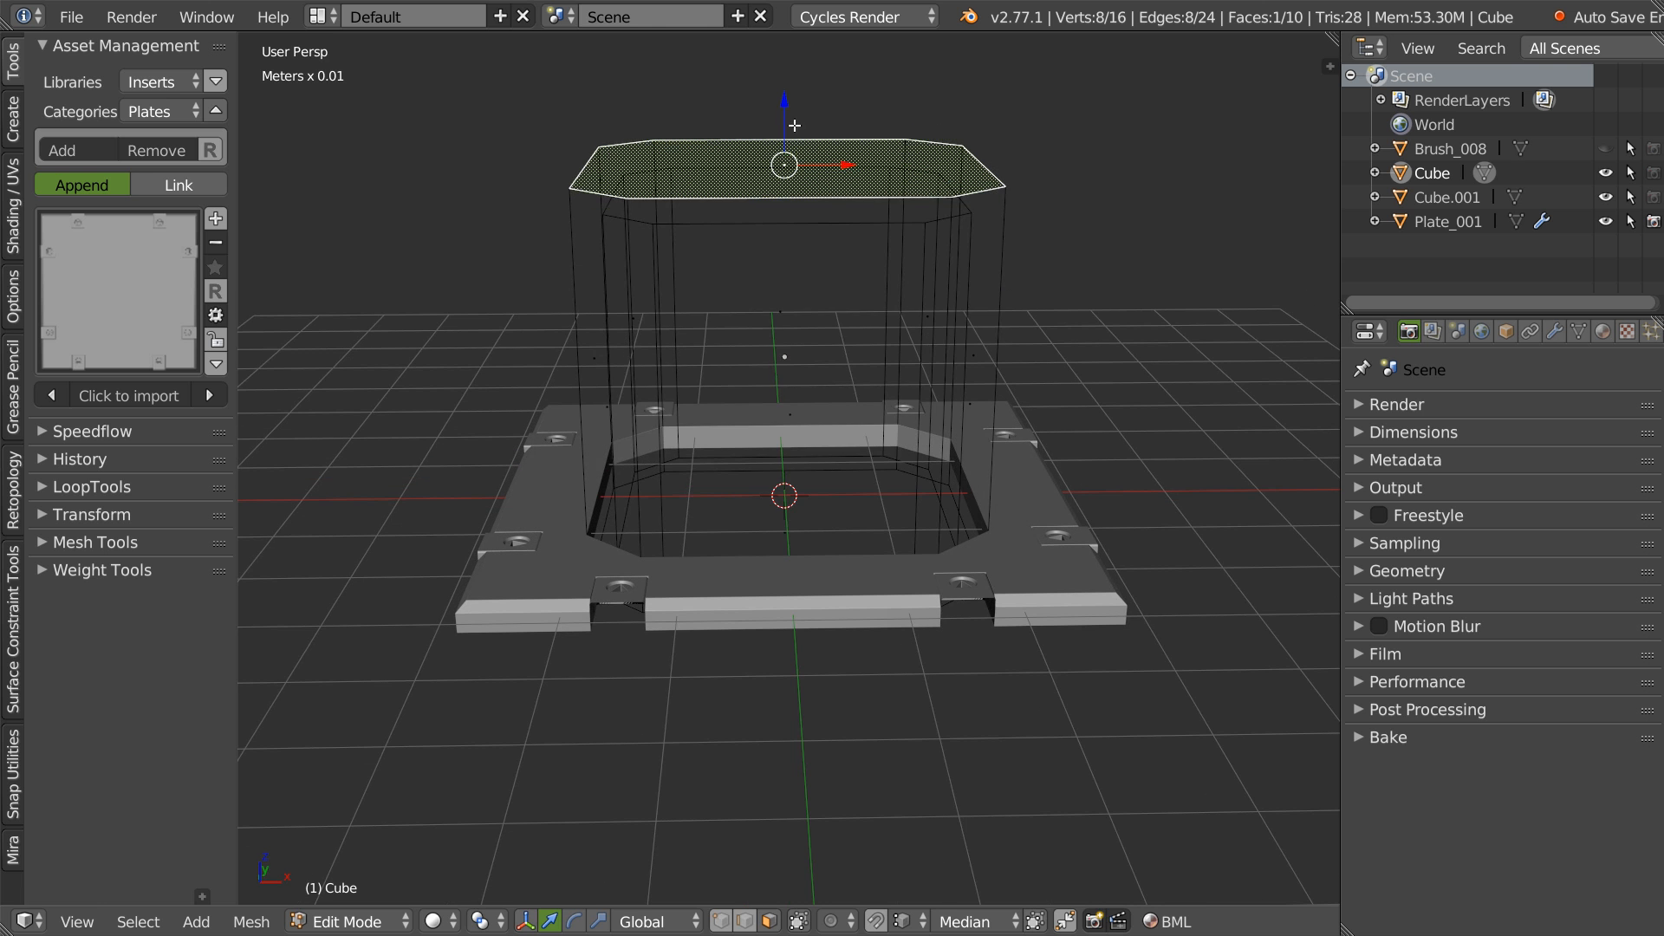
pyautogui.press('g')
pyautogui.press('z')
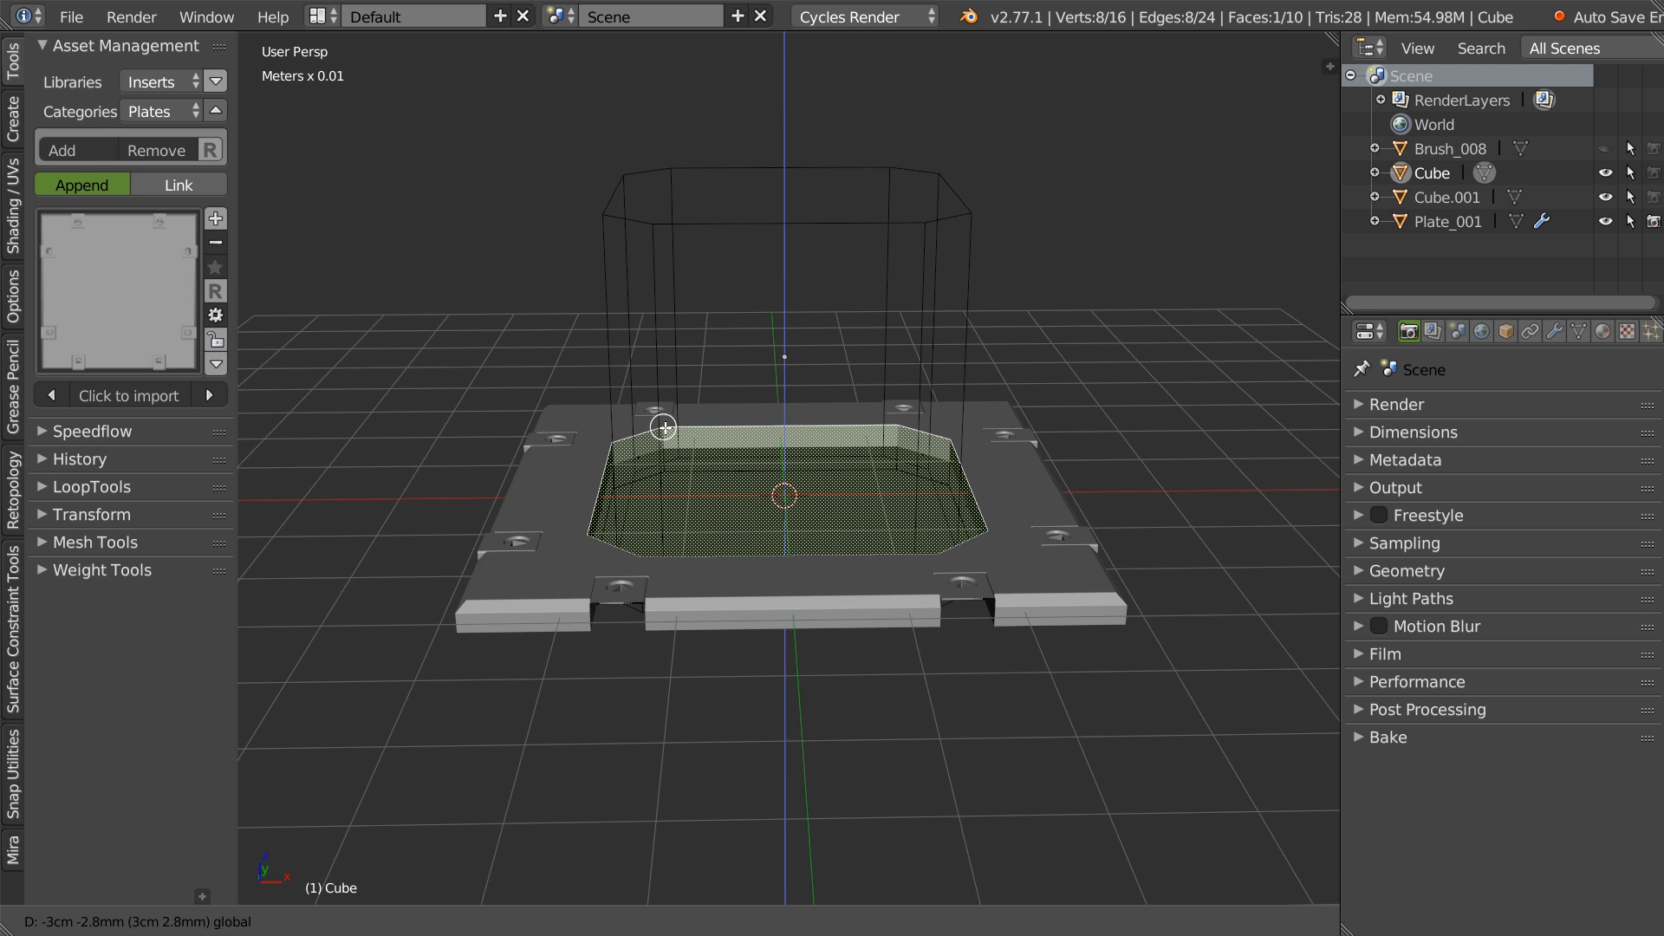
pyautogui.click(665, 427)
pyautogui.keyDown('ctrl'); pyautogui.moveTo(787, 422); pyautogui.dragTo(663, 426); pyautogui.keyUp('ctrl')
# - Try to raise the bottom face of Cube along Z toward the underside of the plate
pyautogui.moveTo(732, 390); pyautogui.dragTo(808, 553, button='middle')
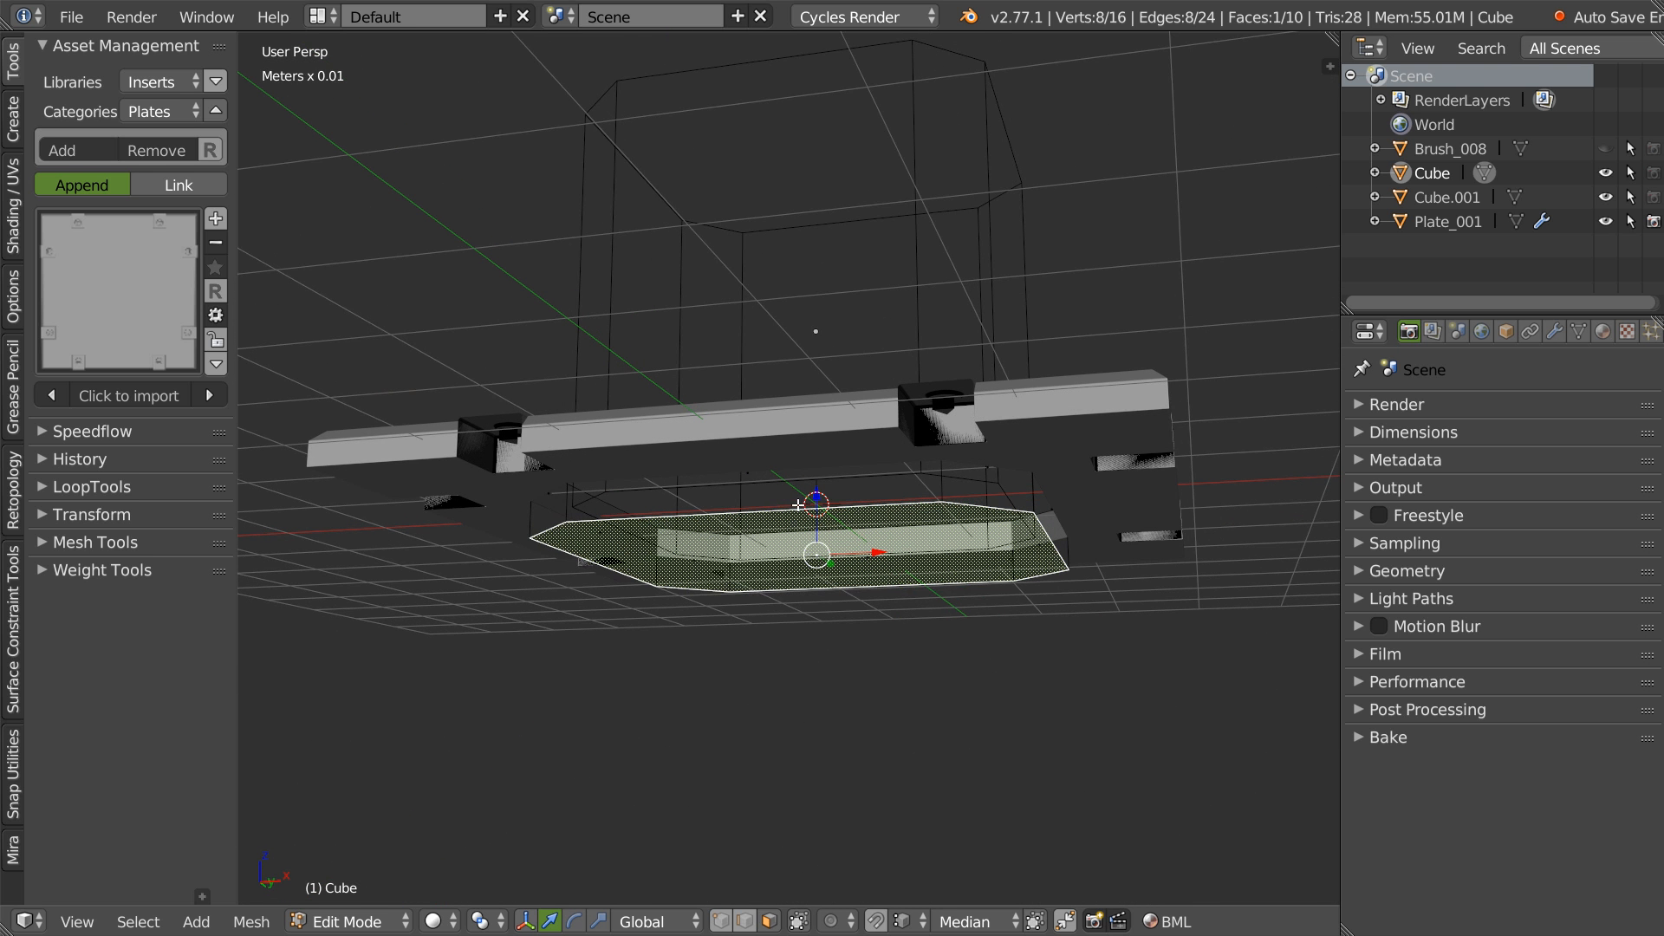
pyautogui.moveTo(817, 507); pyautogui.dragTo(532, 500)
pyautogui.moveTo(555, 473); pyautogui.dragTo(579, 496, button='middle')
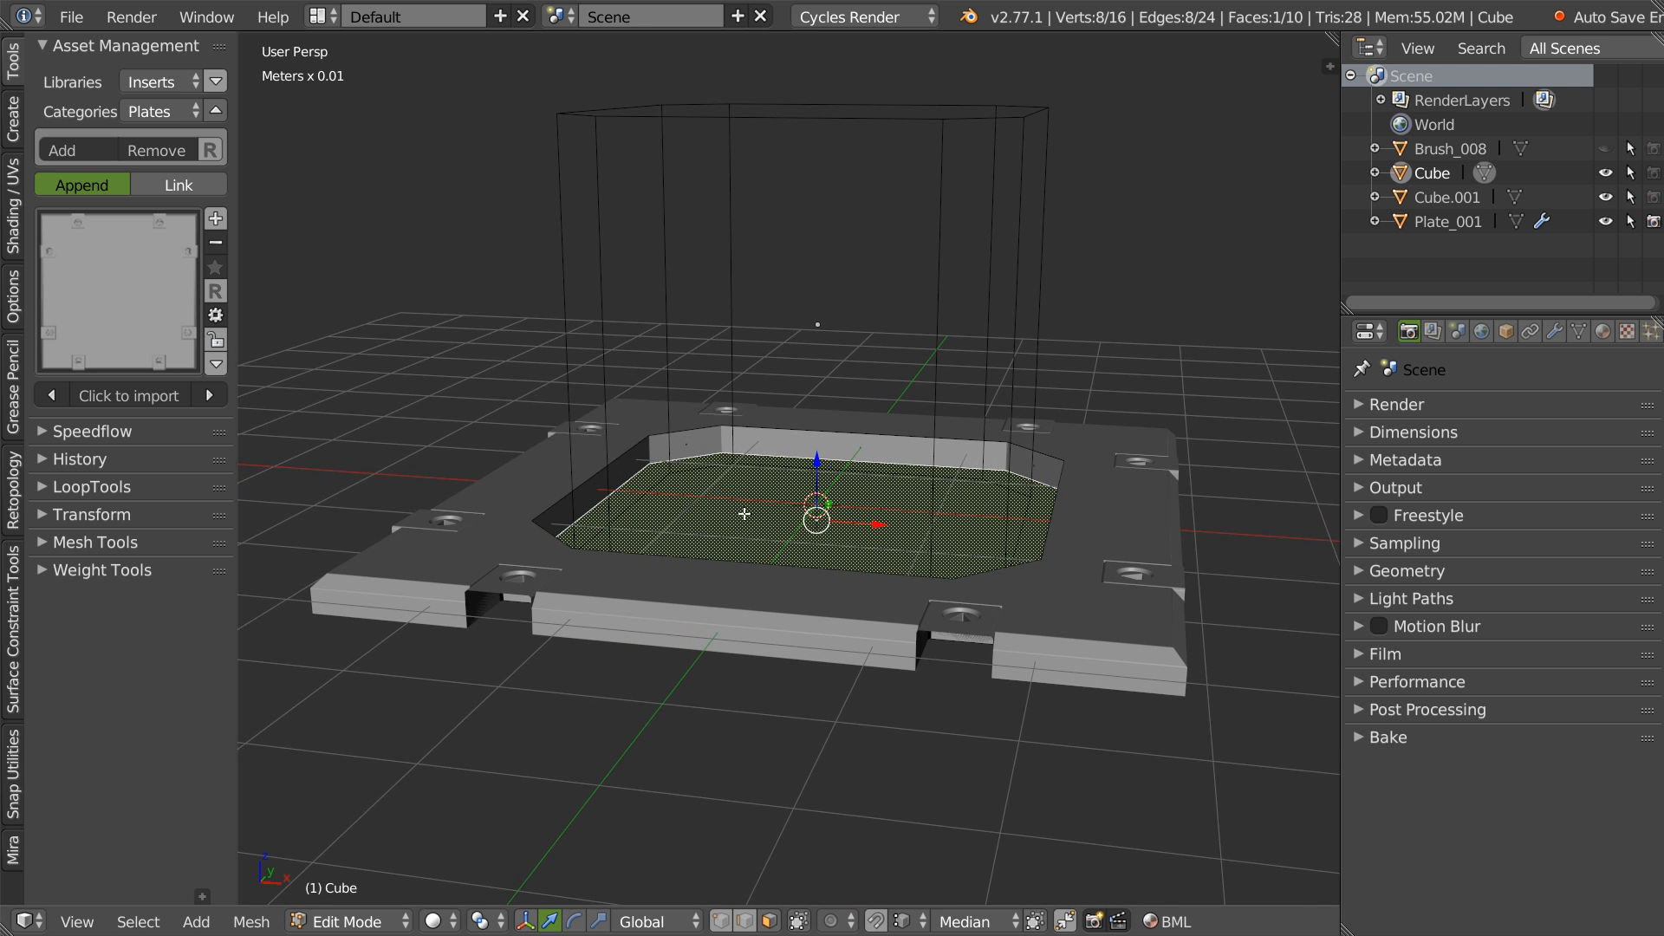
pyautogui.press('Tab')
pyautogui.press('Tab')
pyautogui.hotkey('ctrl', 'z')
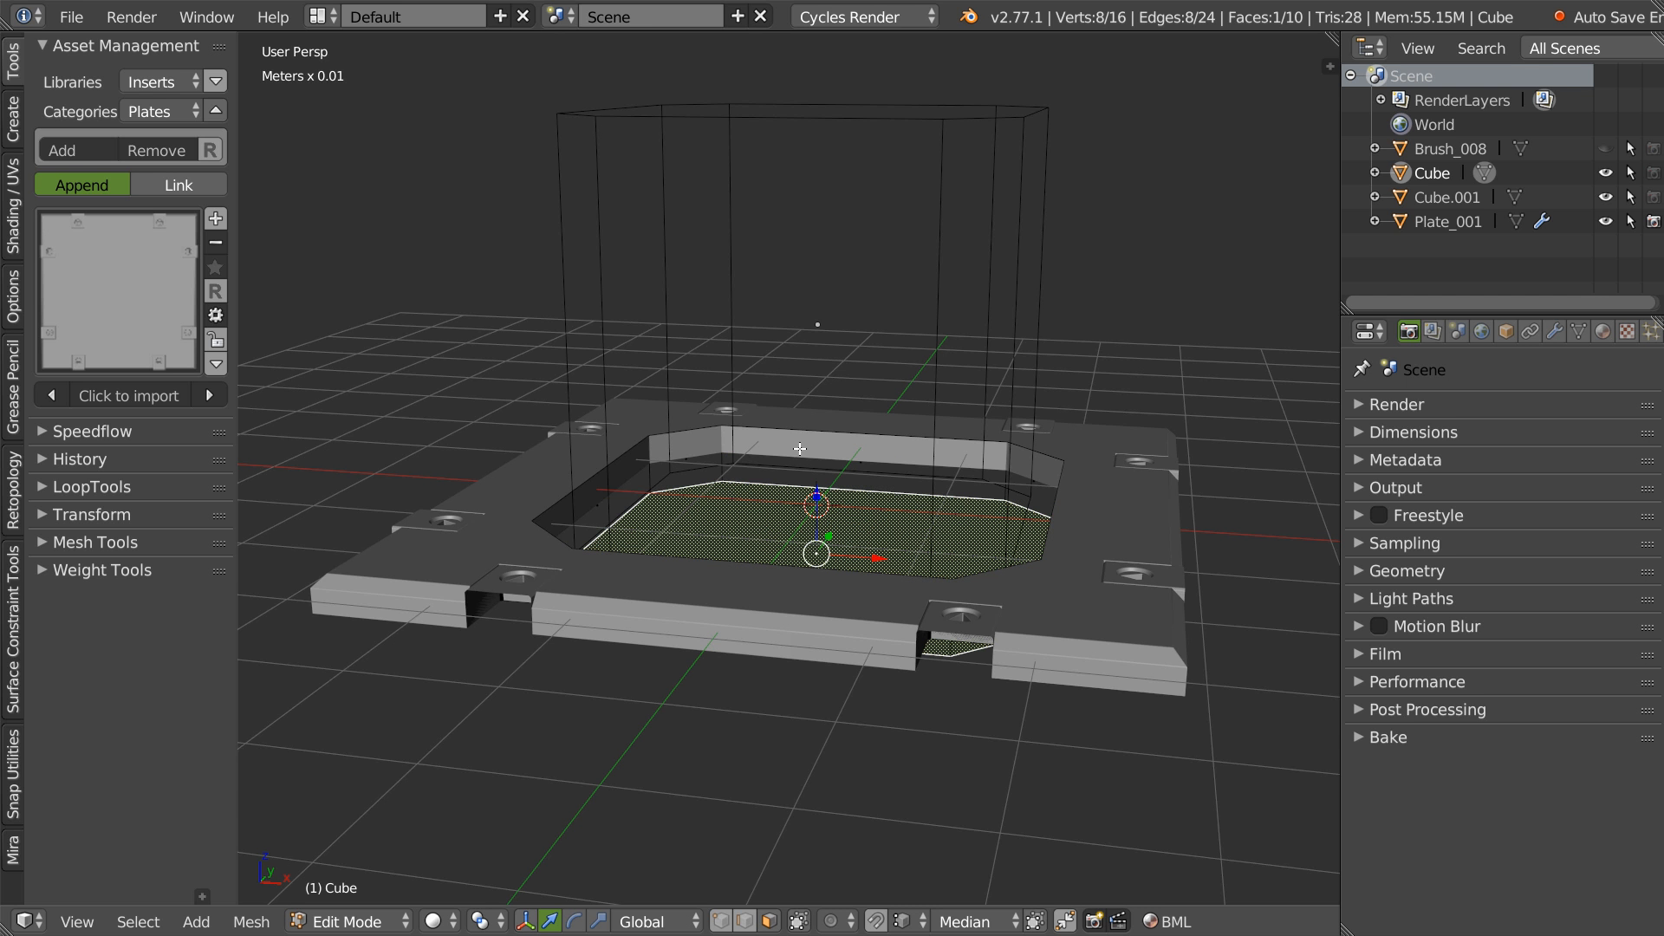
pyautogui.hotkey('ctrl', 'z')
# - Switch the viewport display of Cube from wireframe to solid
pyautogui.moveTo(826, 482); pyautogui.dragTo(814, 543, button='middle')
pyautogui.hotkey('shift', 'space')
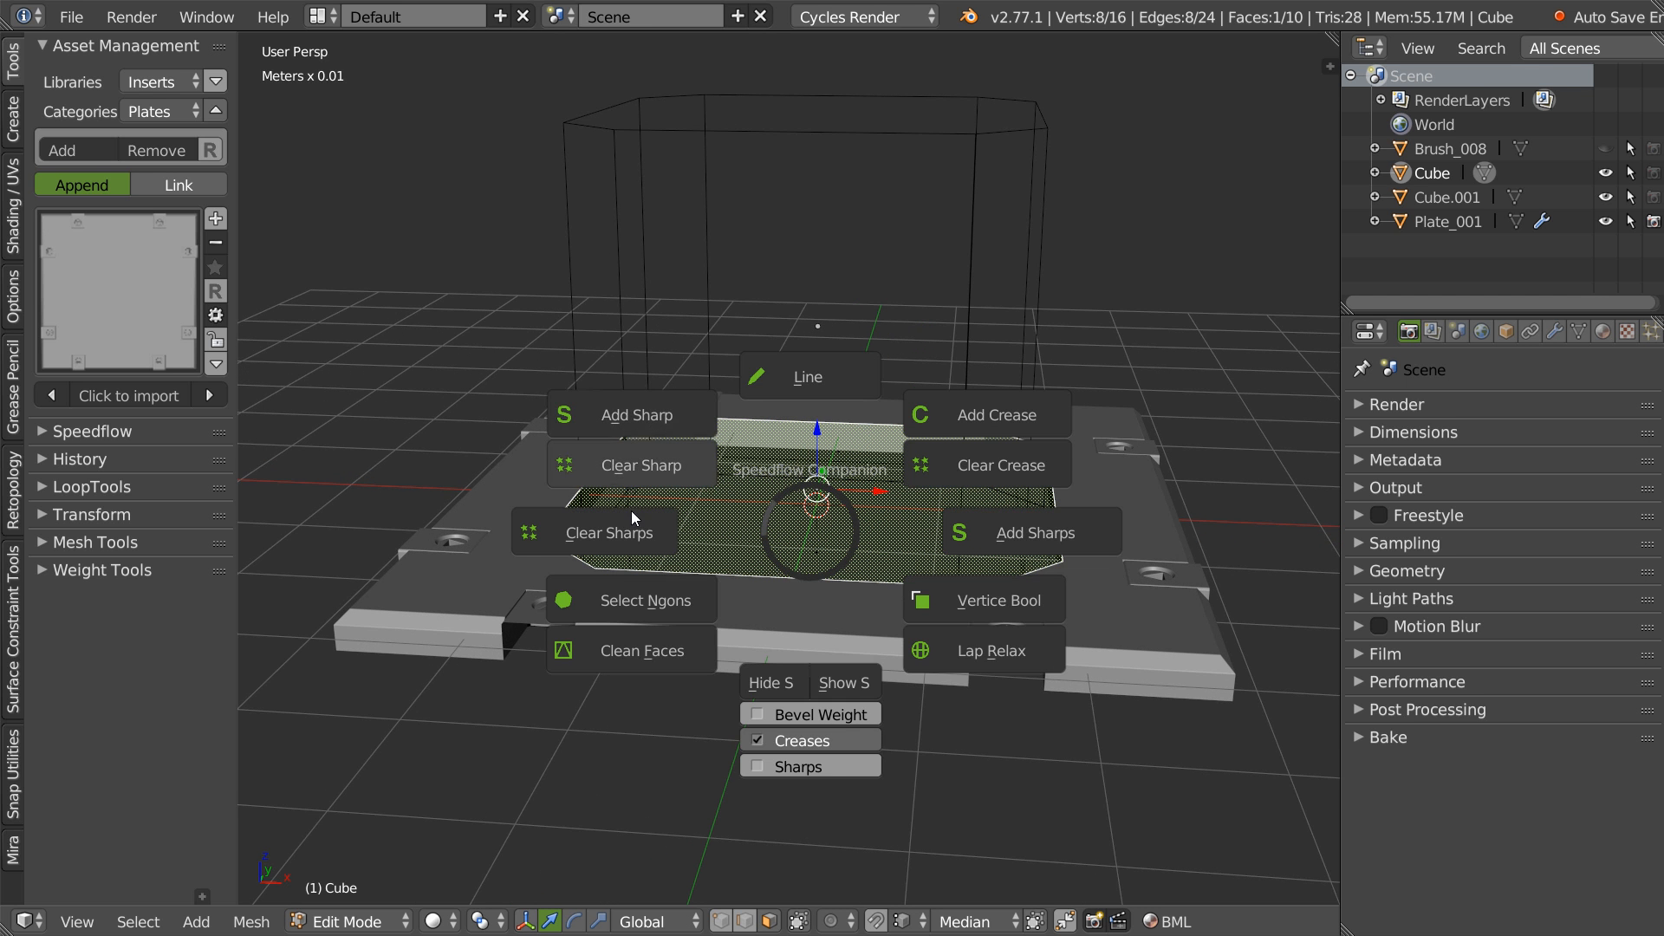
pyautogui.press('Escape')
pyautogui.press('Tab')
pyautogui.hotkey('shift', 'space')
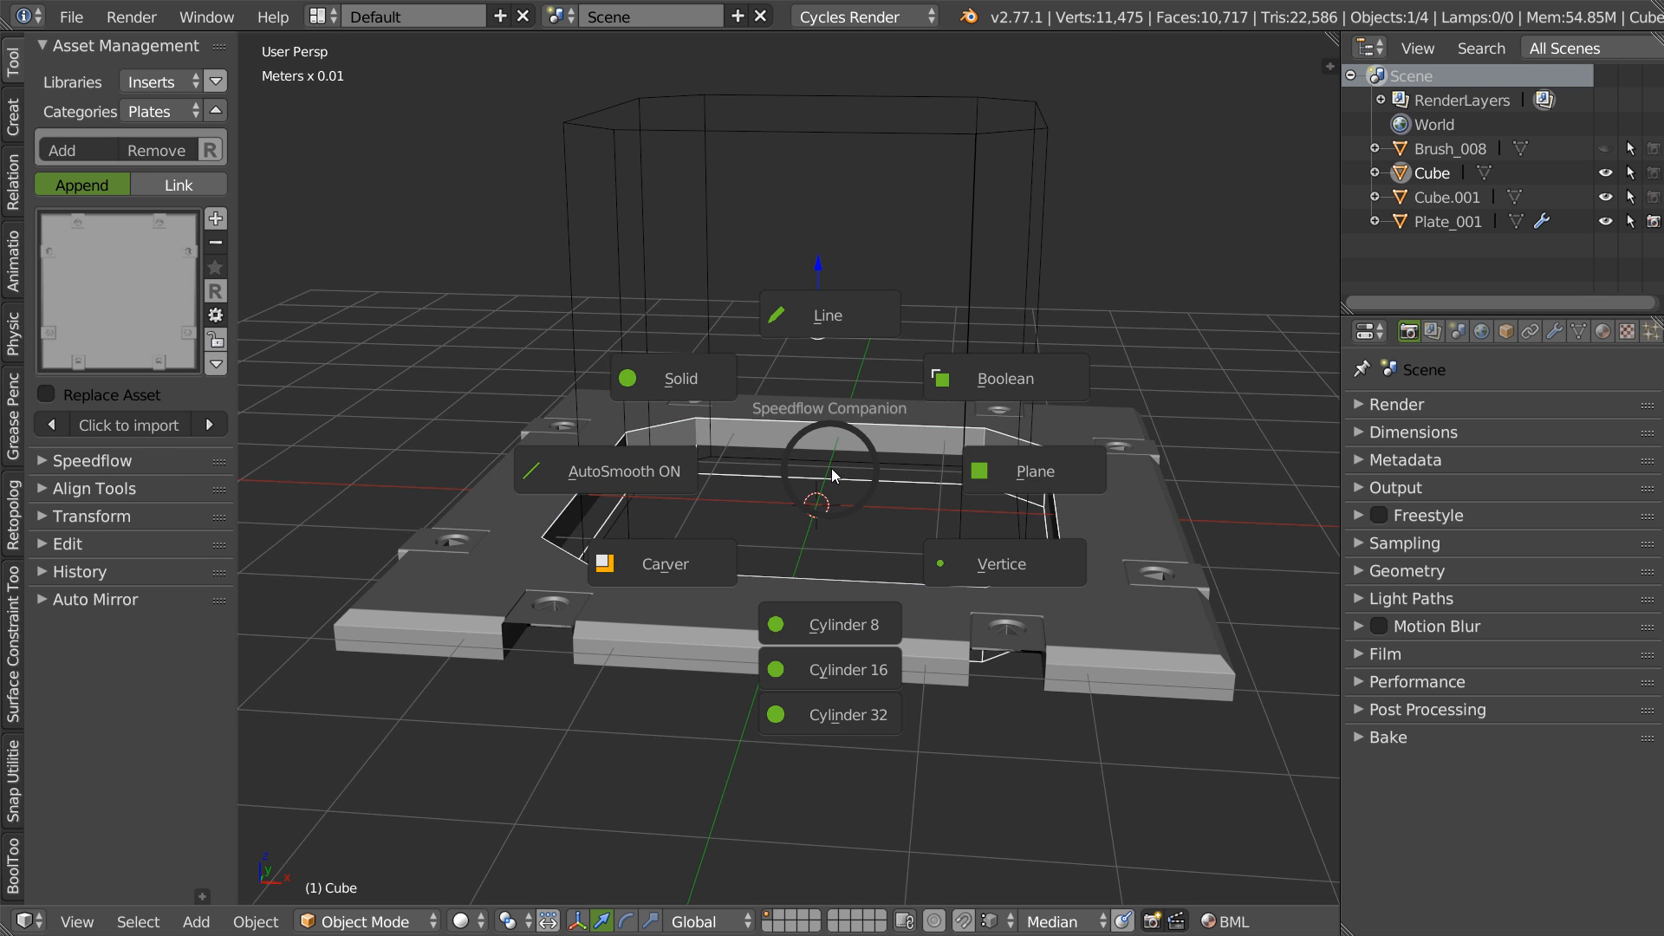
pyautogui.click(679, 368)
pyautogui.moveTo(794, 467)
pyautogui.mouseDown(button='middle')
pyautogui.moveTo(801, 518)
pyautogui.moveTo(712, 442)
pyautogui.mouseUp(button='middle')
pyautogui.hotkey('shift', 'space')
pyautogui.click(648, 523)
pyautogui.press('Tab')
pyautogui.click(669, 496)
pyautogui.press('Tab')
pyautogui.click(774, 486)
# - Raise the bottom face of Cube along Z to the plate's underside and delete that face
pyautogui.rightClick(785, 555)
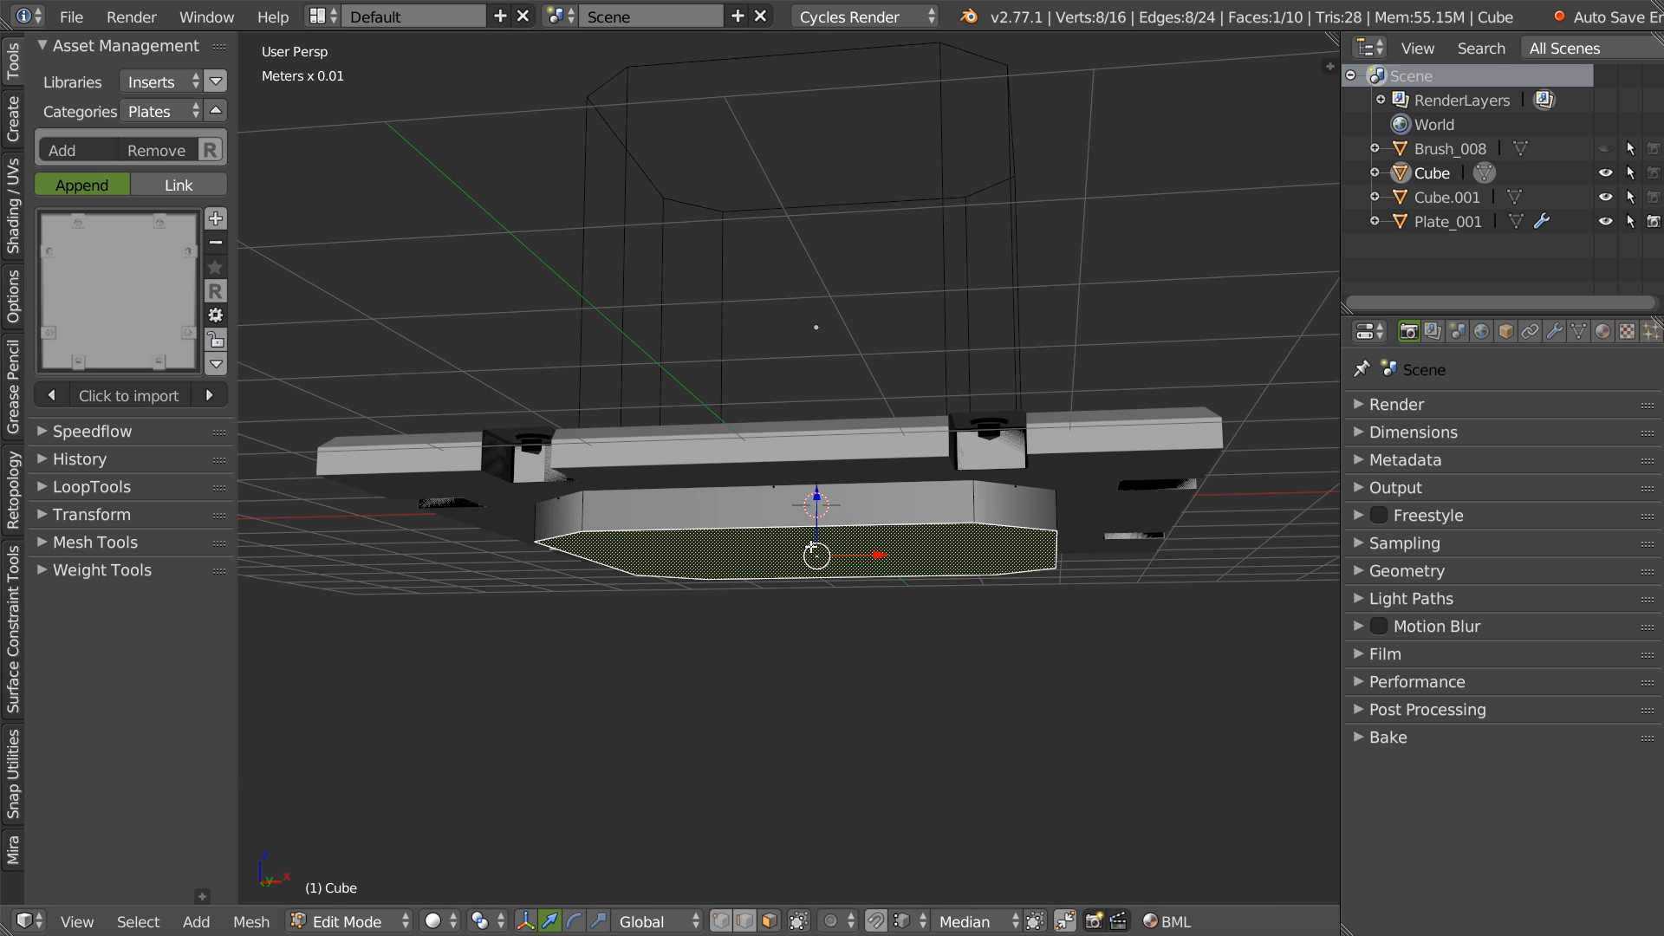
pyautogui.moveTo(813, 500); pyautogui.dragTo(585, 494)
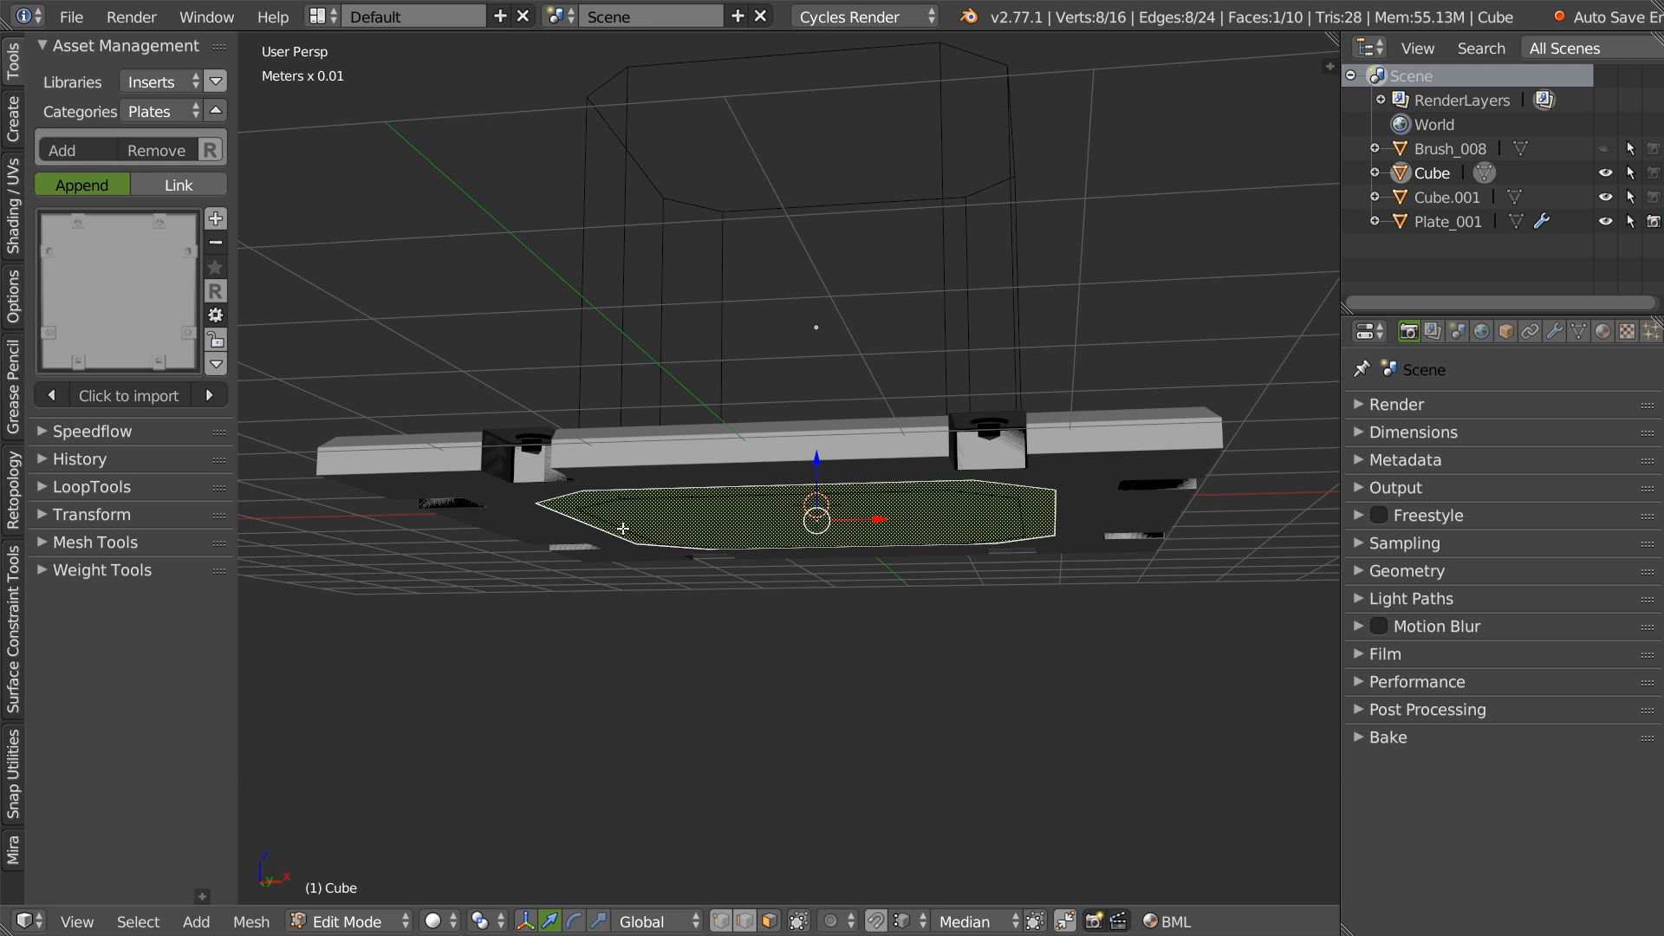
pyautogui.press('x')
pyautogui.moveTo(752, 433); pyautogui.dragTo(815, 530, button='middle')
pyautogui.keyDown('shift'); pyautogui.moveTo(815, 531); pyautogui.dragTo(767, 445, button='middle'); pyautogui.keyUp('shift')
pyautogui.press('Tab')
pyautogui.click(768, 354)
# - Cut the inner box Cube.001 out of Cube with a Boolean difference
pyautogui.rightClick(1009, 294)
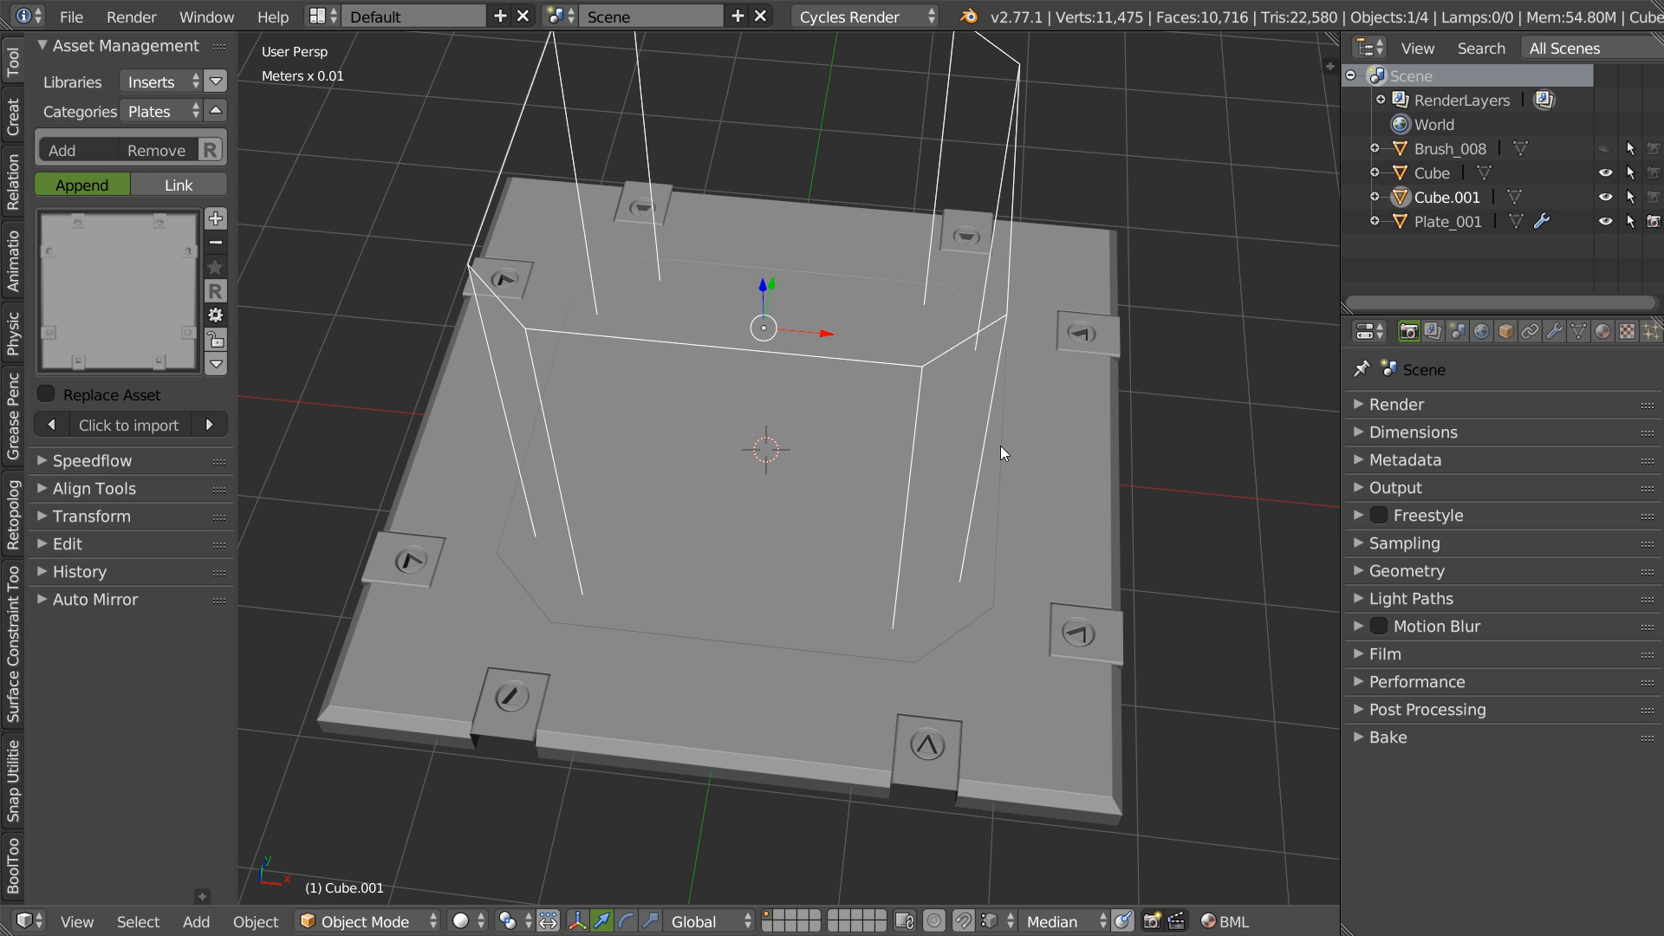
pyautogui.keyDown('shift'); pyautogui.rightClick(983, 571); pyautogui.keyUp('shift')
pyautogui.press('space')
pyautogui.click(1156, 456)
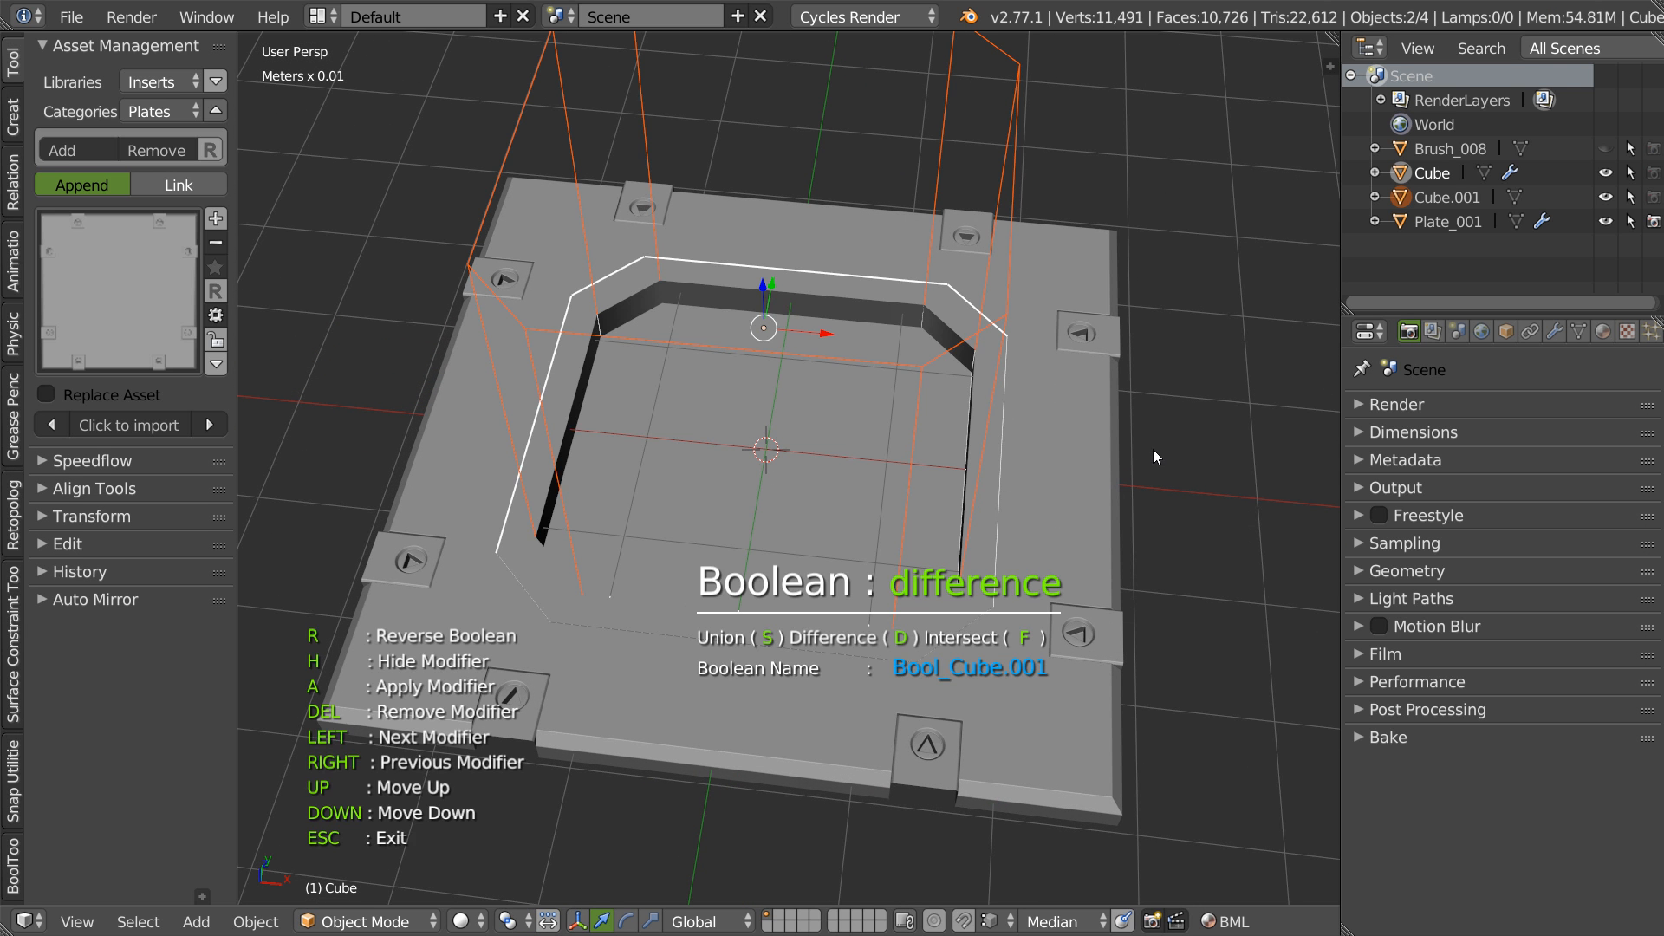
pyautogui.moveTo(1139, 450); pyautogui.dragTo(923, 347, button='middle')
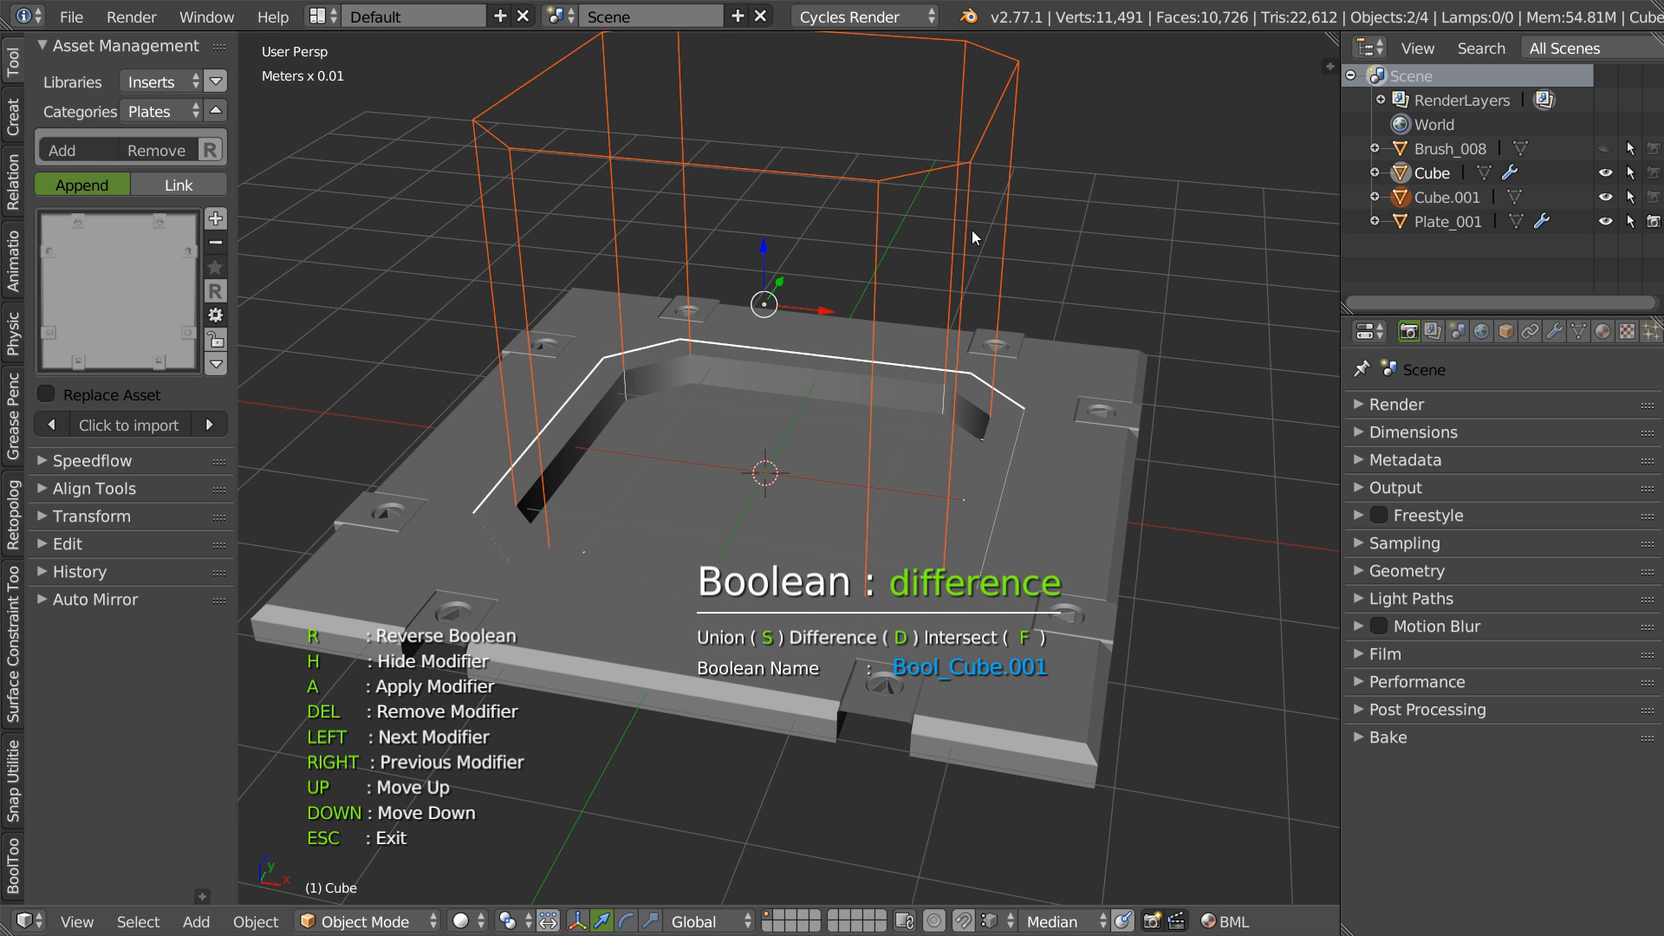
pyautogui.press('Escape')
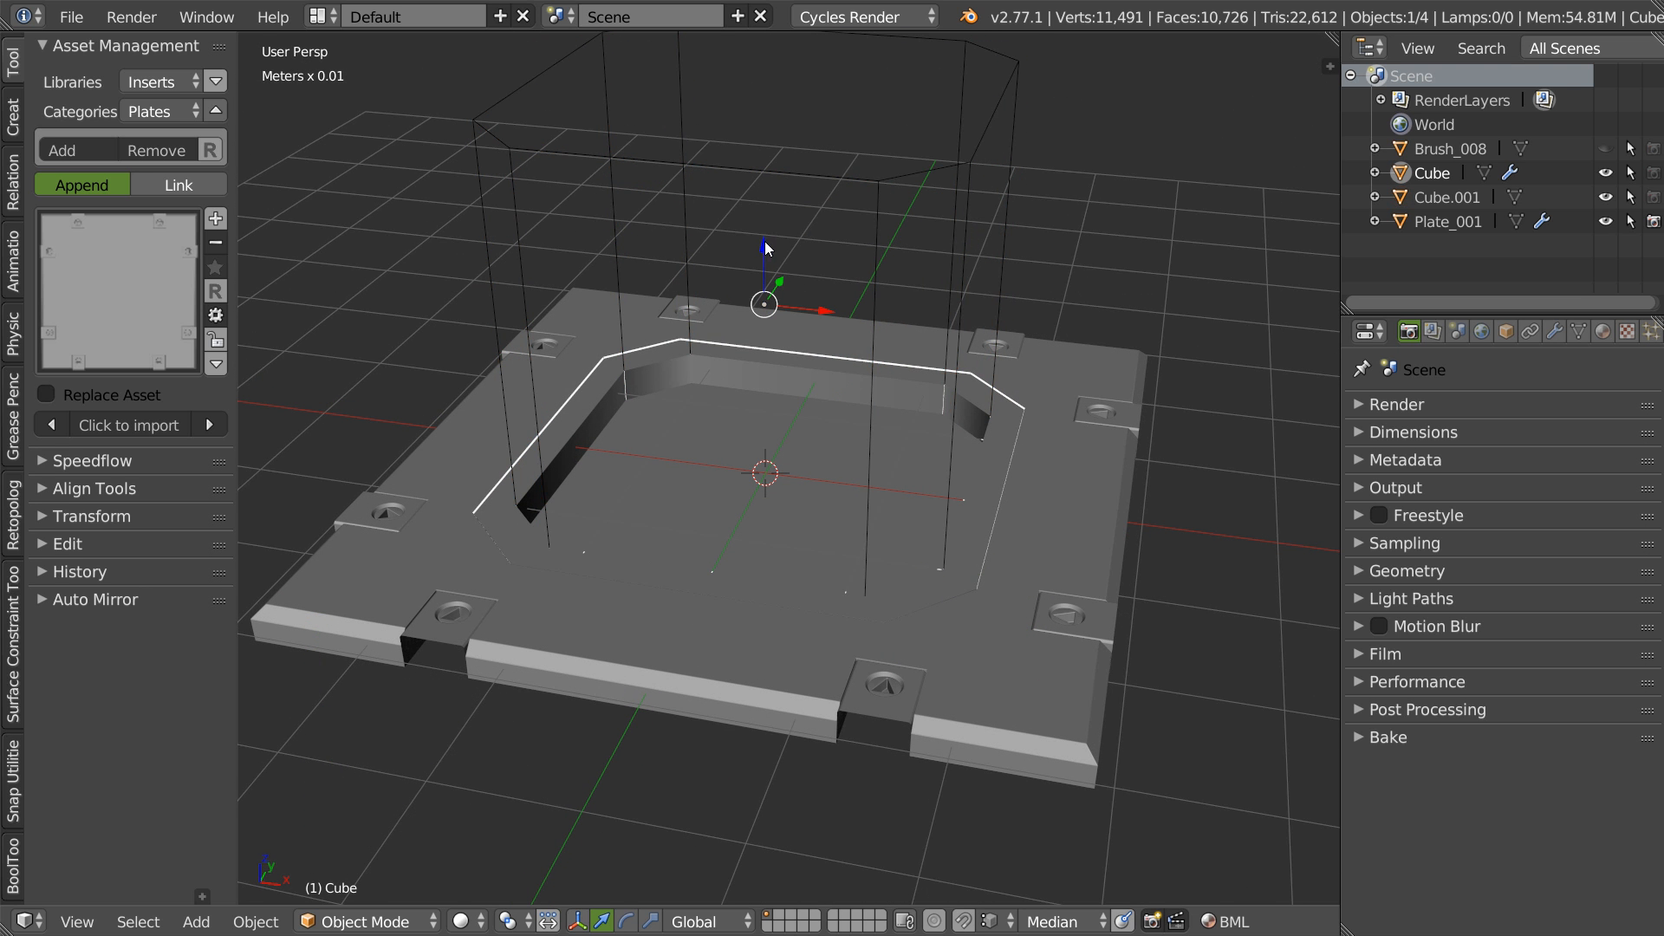
# - Move the cutter Cube.001 along Z to adjust the depth of the recess in Cube
pyautogui.rightClick(950, 201)
pyautogui.press('g')
pyautogui.press('z')
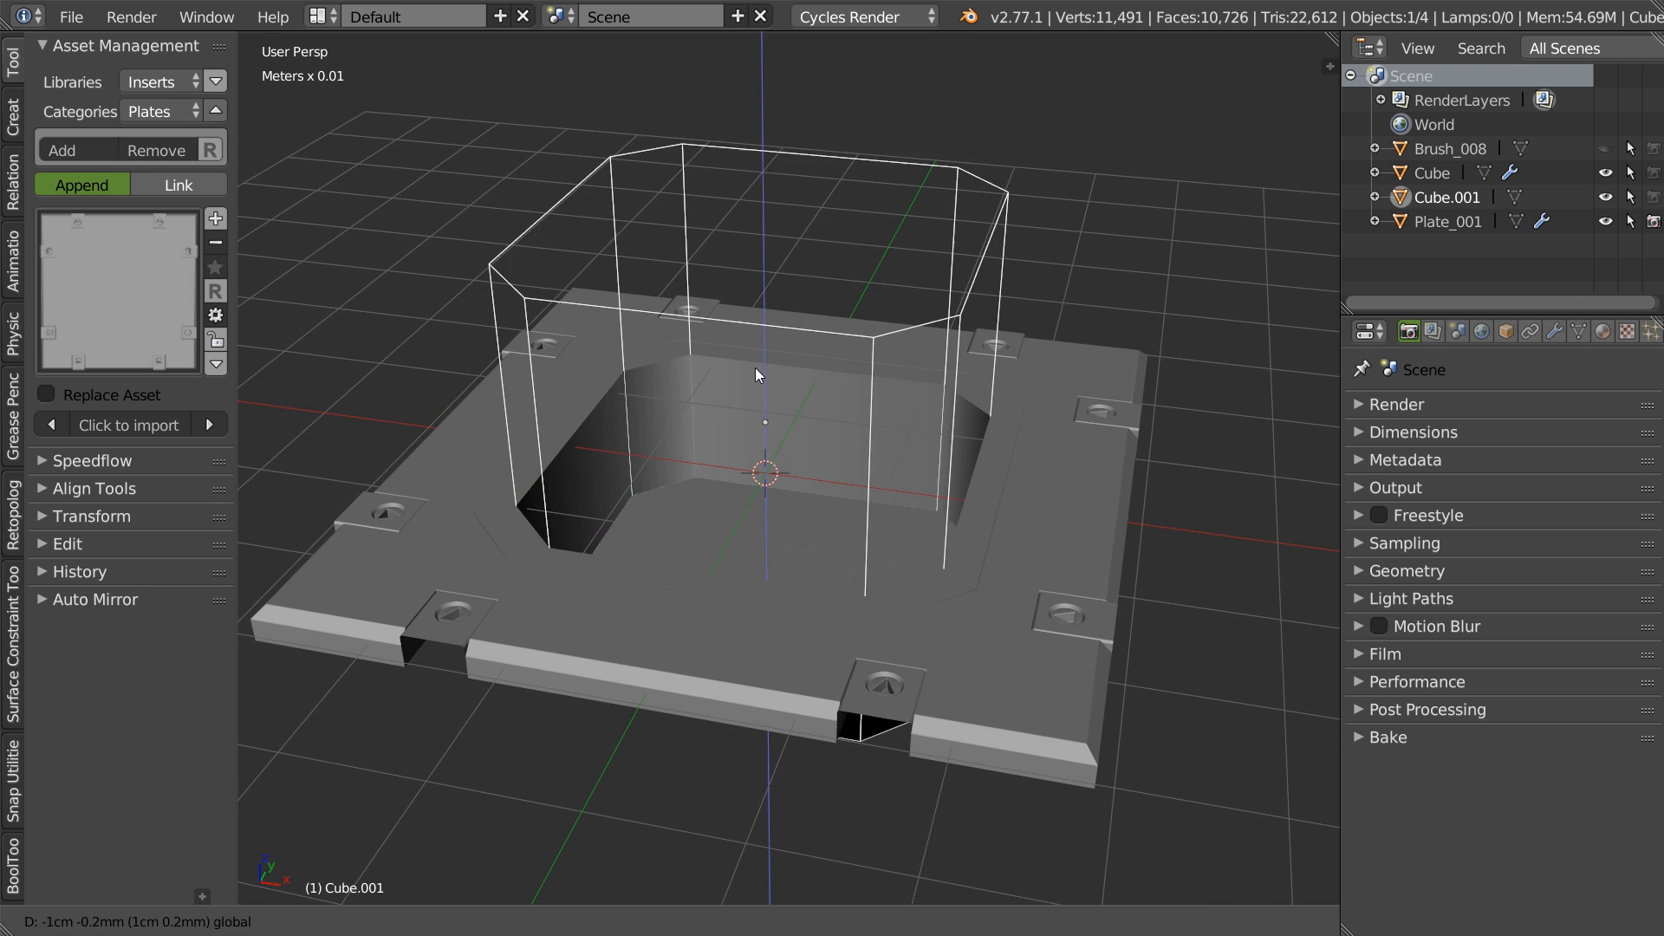
pyautogui.click(751, 269)
pyautogui.moveTo(780, 376); pyautogui.dragTo(841, 432, button='middle')
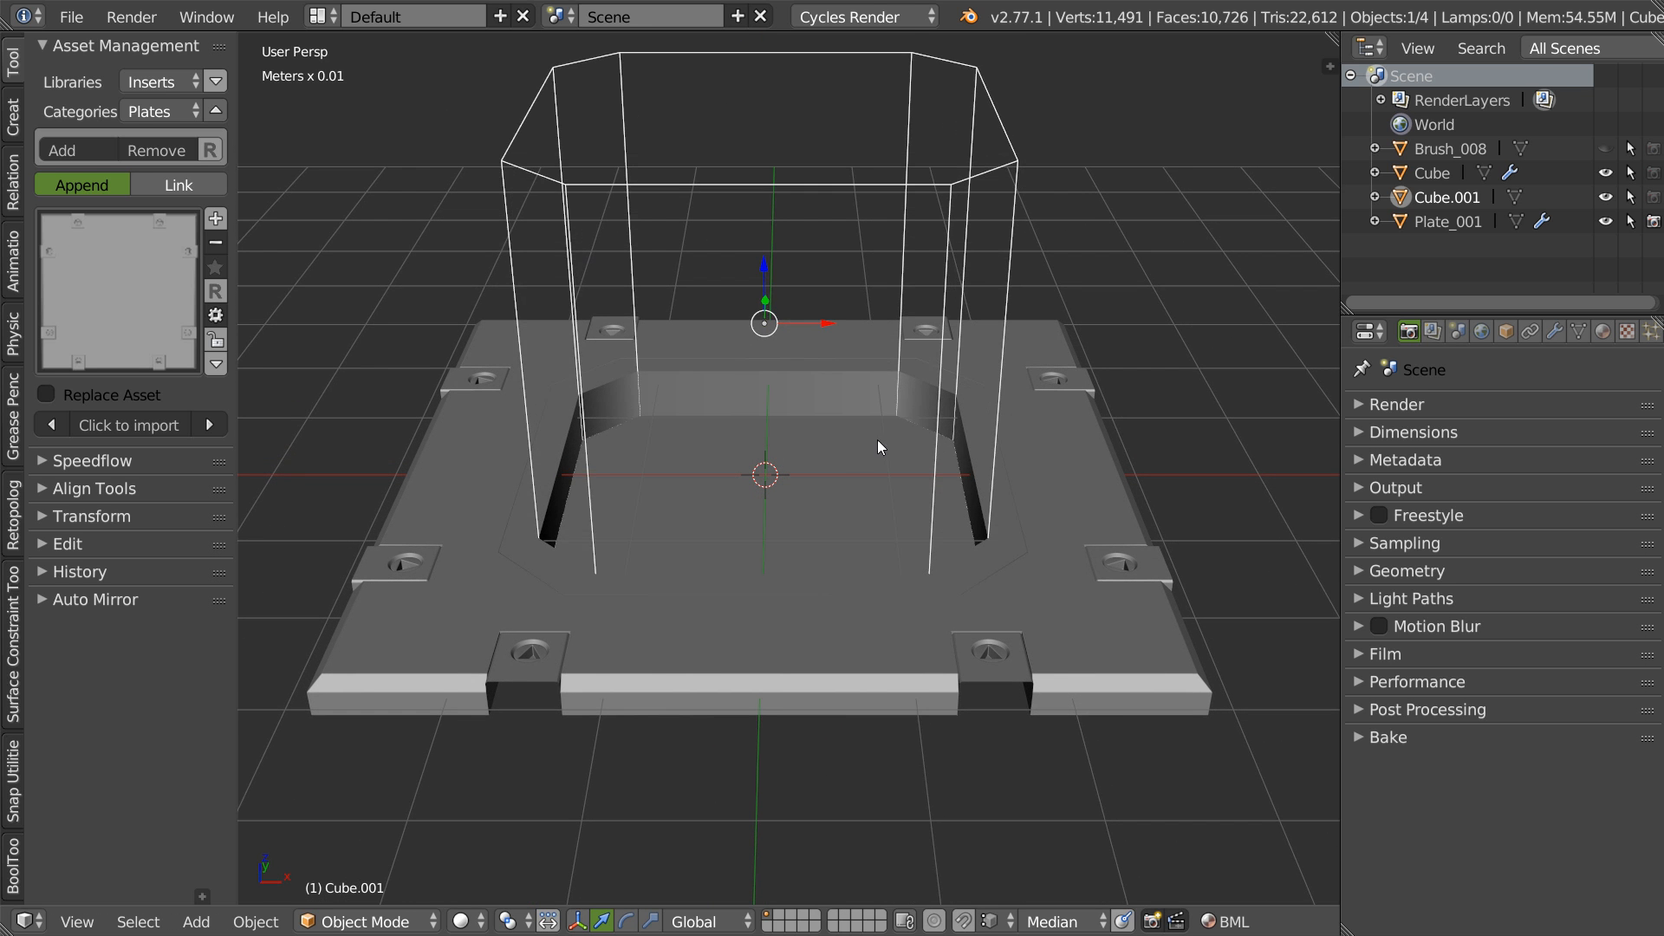
# - Apply the Boolean difference on Cube
pyautogui.rightClick(839, 450)
pyautogui.press('space')
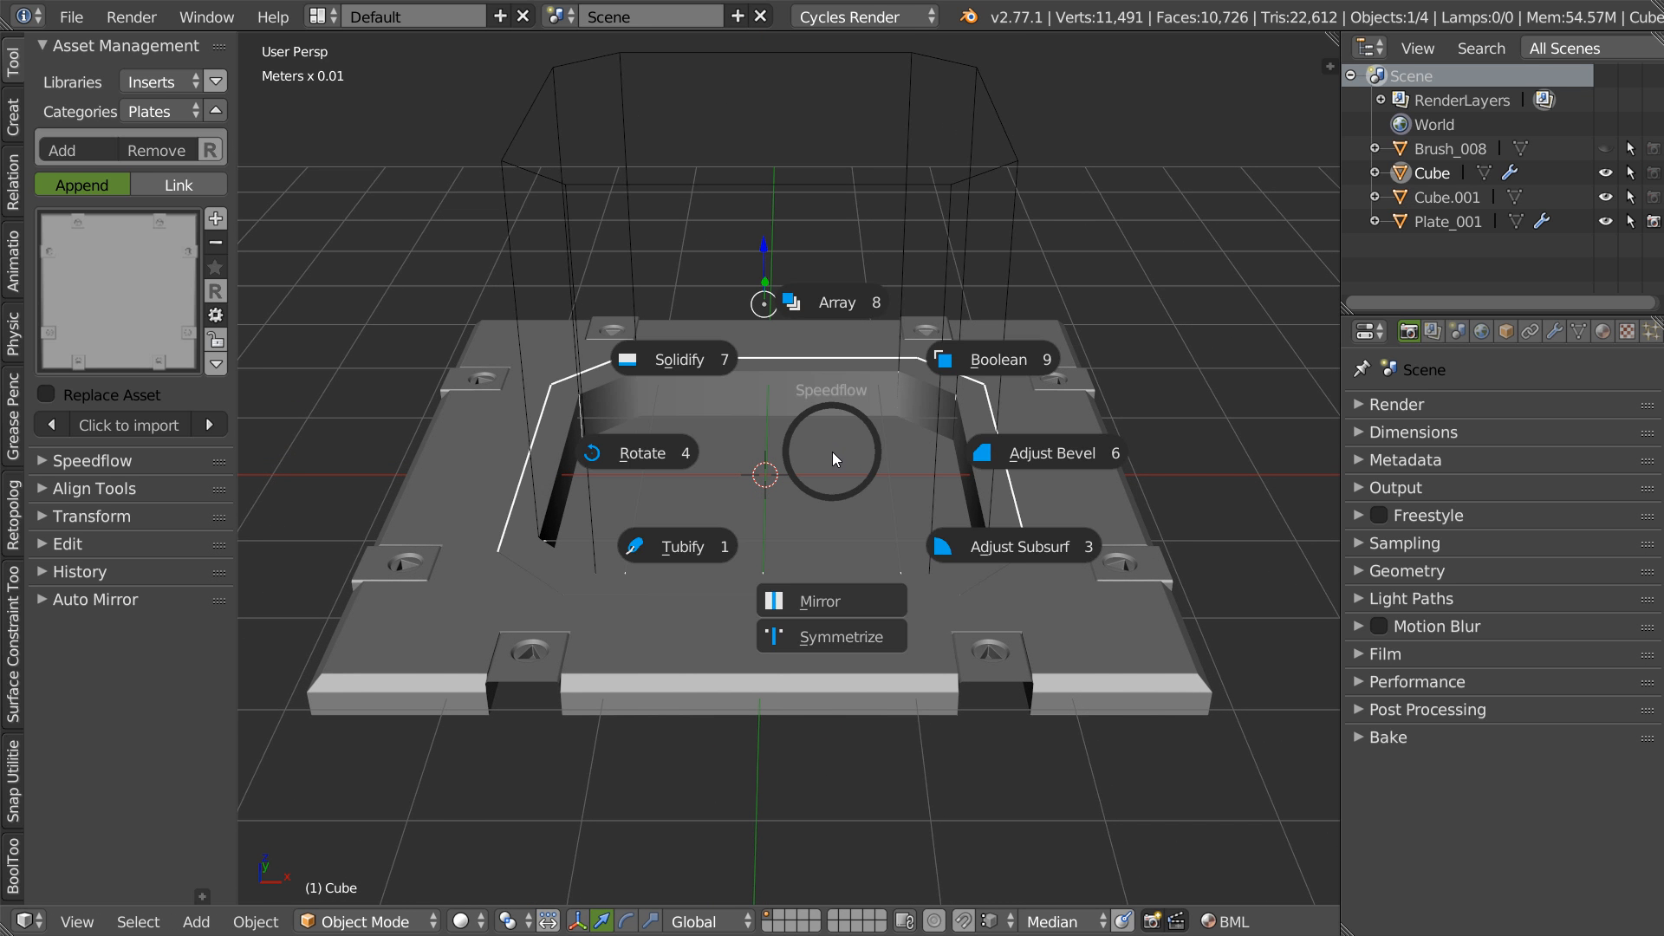
pyautogui.click(964, 363)
pyautogui.press('a')
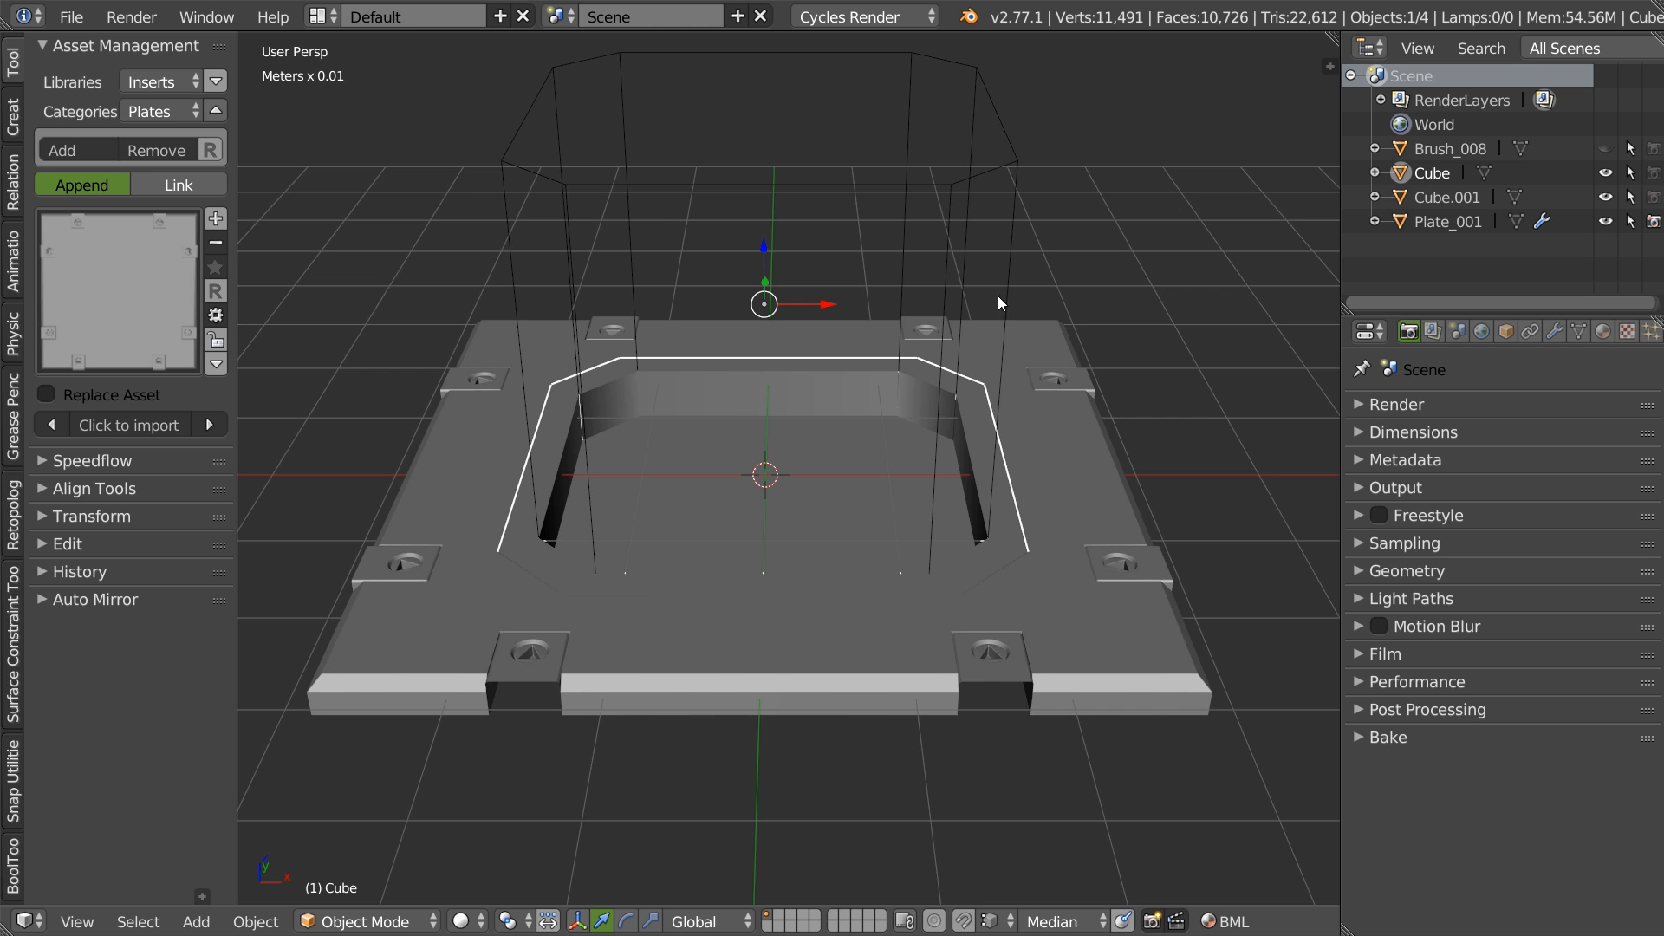
# - Add a weight-limited bevel with 4 segments and profile 0.7 to Cube, and delete the cutter Cube.001
pyautogui.moveTo(891, 401); pyautogui.dragTo(735, 356, button='middle')
pyautogui.rightClick(727, 356)
pyautogui.rightClick(729, 356)
pyautogui.press('Tab')
pyautogui.press('Tab')
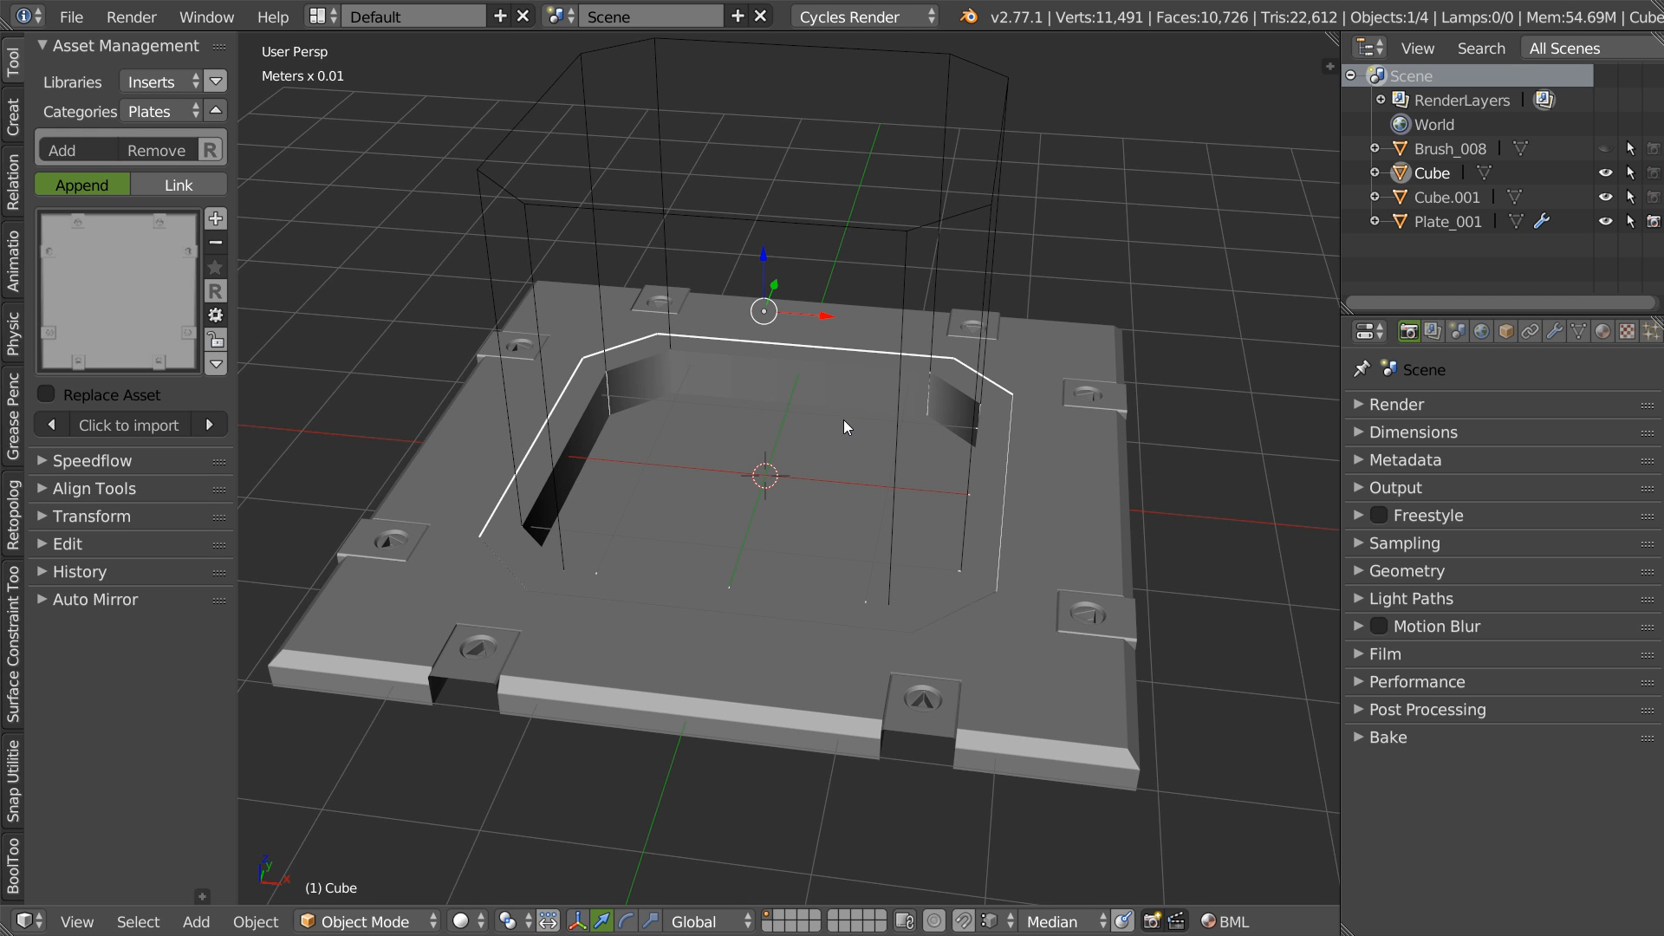
pyautogui.press('space')
pyautogui.click(1016, 423)
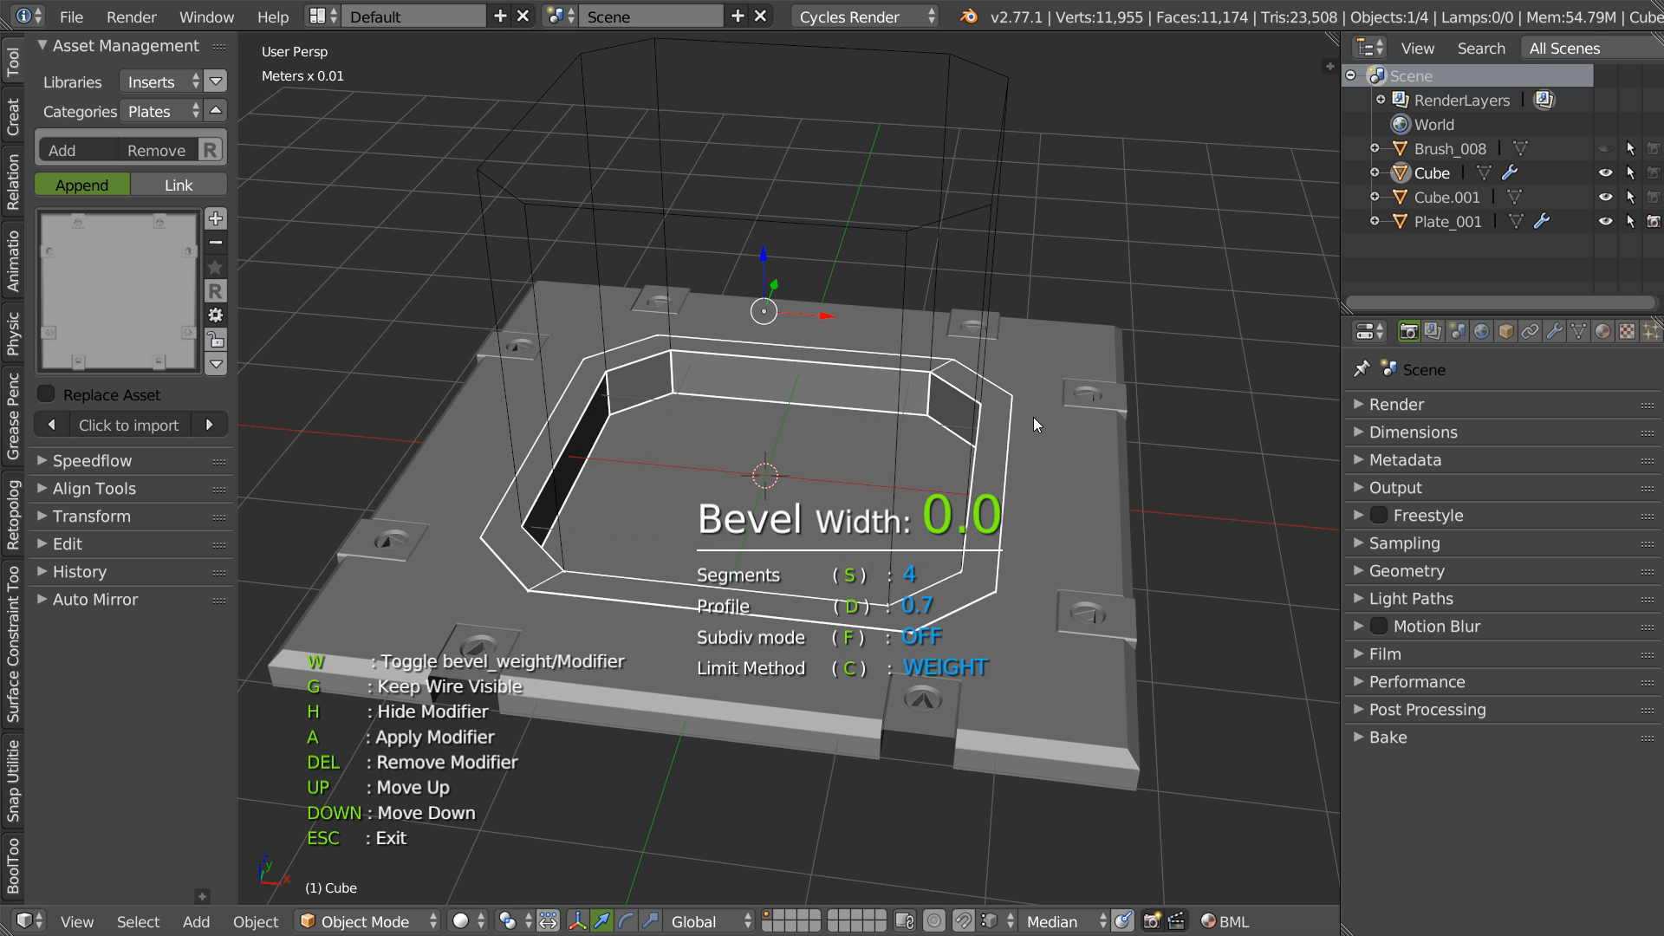
pyautogui.click(1030, 414)
pyautogui.rightClick(1007, 204)
pyautogui.press('Delete')
# - Change the object shading of the recessed insert Cube and of Plate_001
pyautogui.moveTo(907, 319); pyautogui.dragTo(720, 397, button='middle')
pyautogui.hotkey('shift', 'z')
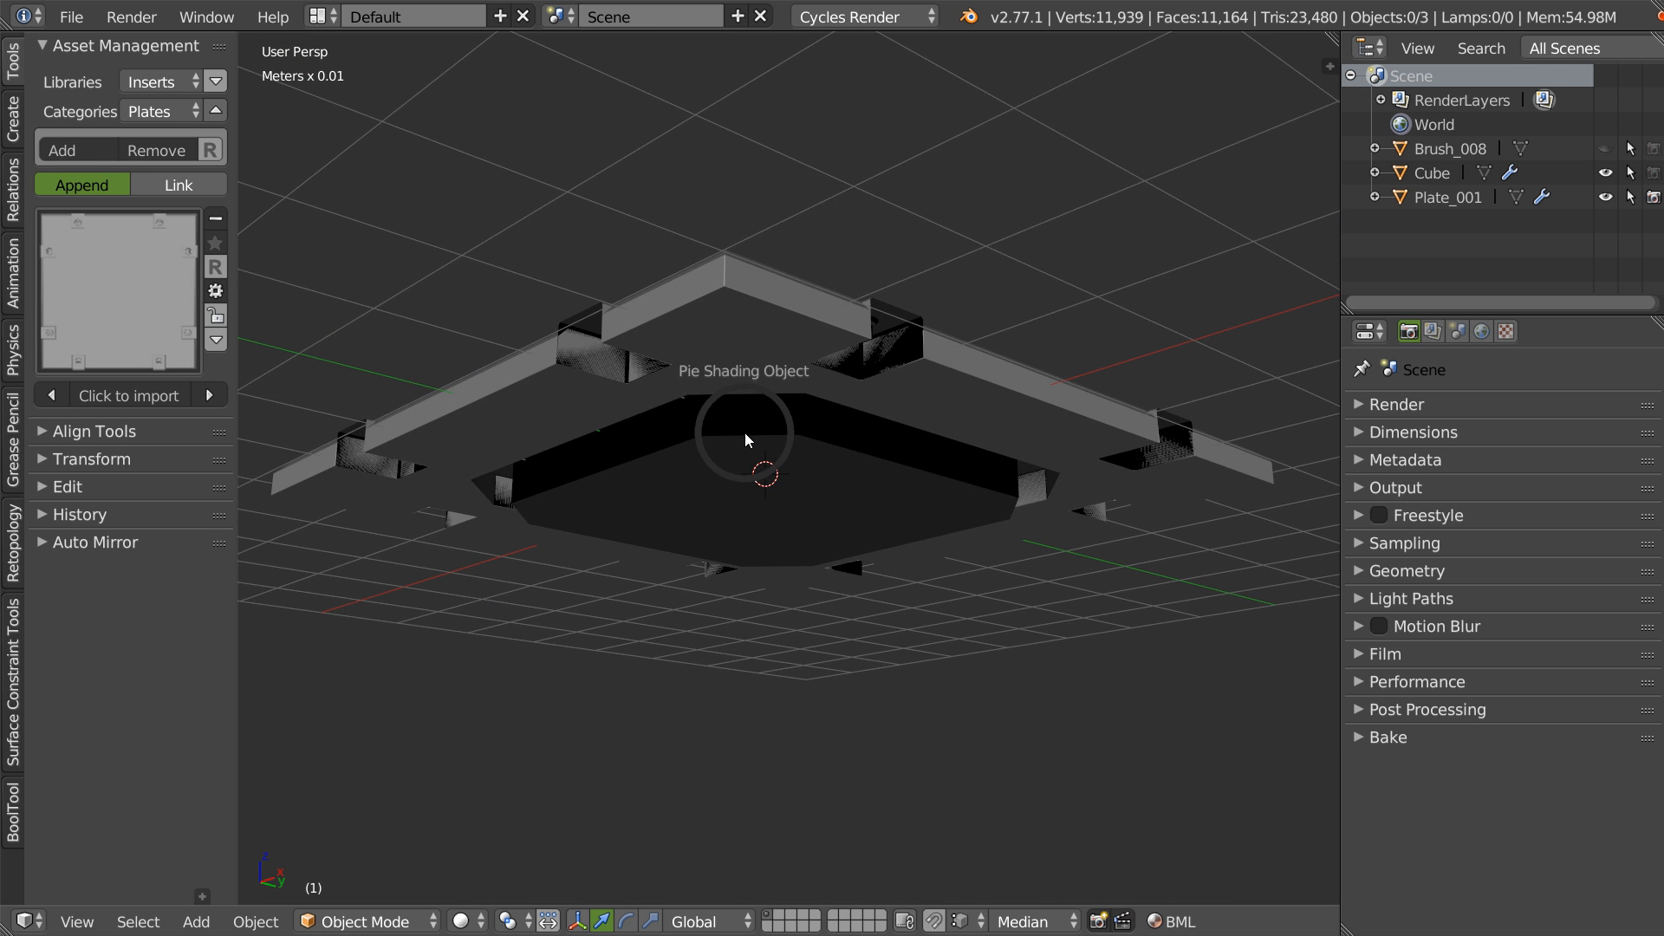
pyautogui.rightClick(809, 478)
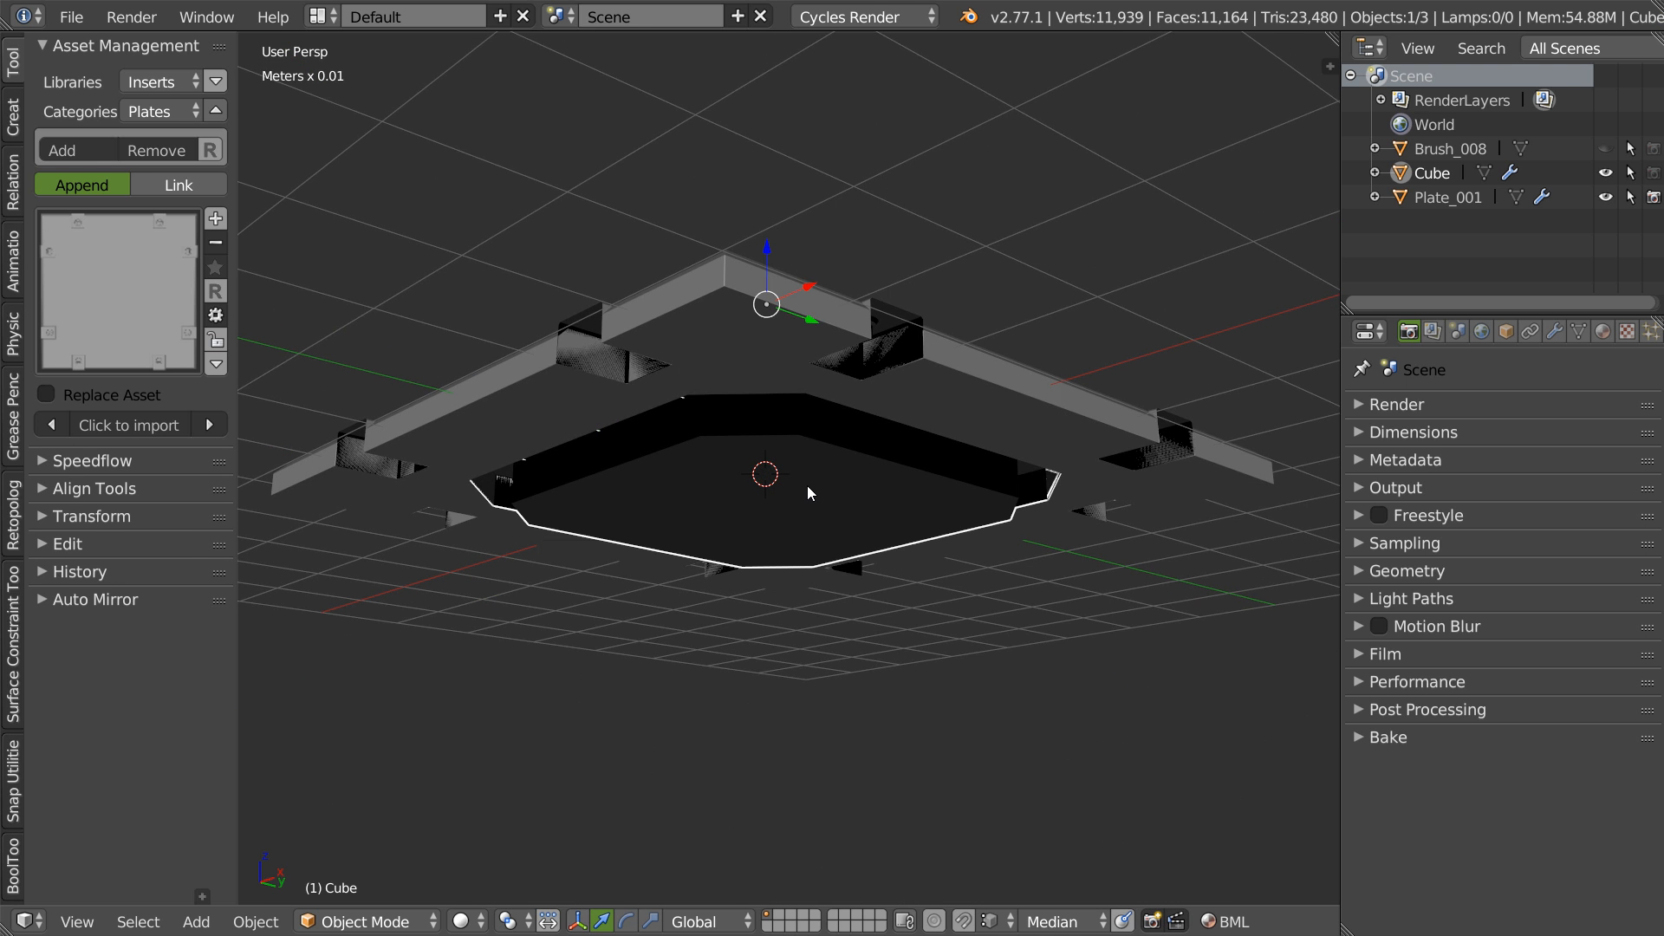
pyautogui.hotkey('shift', 'z')
pyautogui.click(909, 372)
pyautogui.rightClick(895, 354)
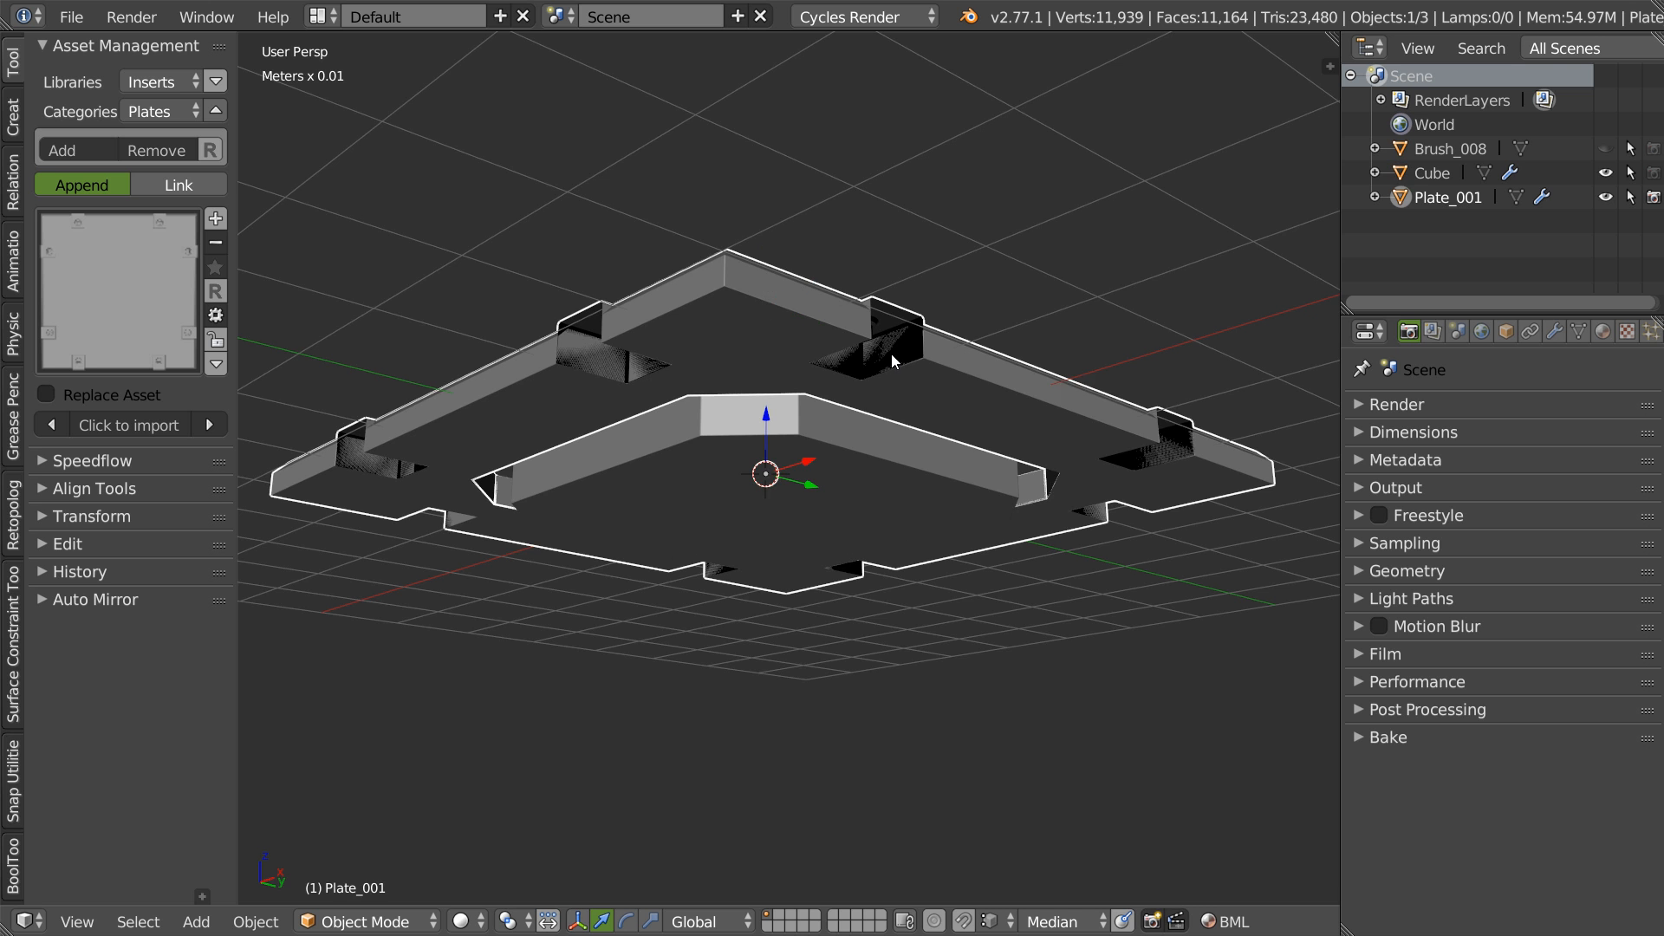
pyautogui.hotkey('shift', 'a')
pyautogui.press('Escape')
pyautogui.hotkey('shift', 'z')
pyautogui.click(997, 262)
pyautogui.moveTo(999, 262)
pyautogui.mouseDown(button='middle')
pyautogui.moveTo(834, 408)
pyautogui.moveTo(730, 470)
pyautogui.mouseUp(button='middle')
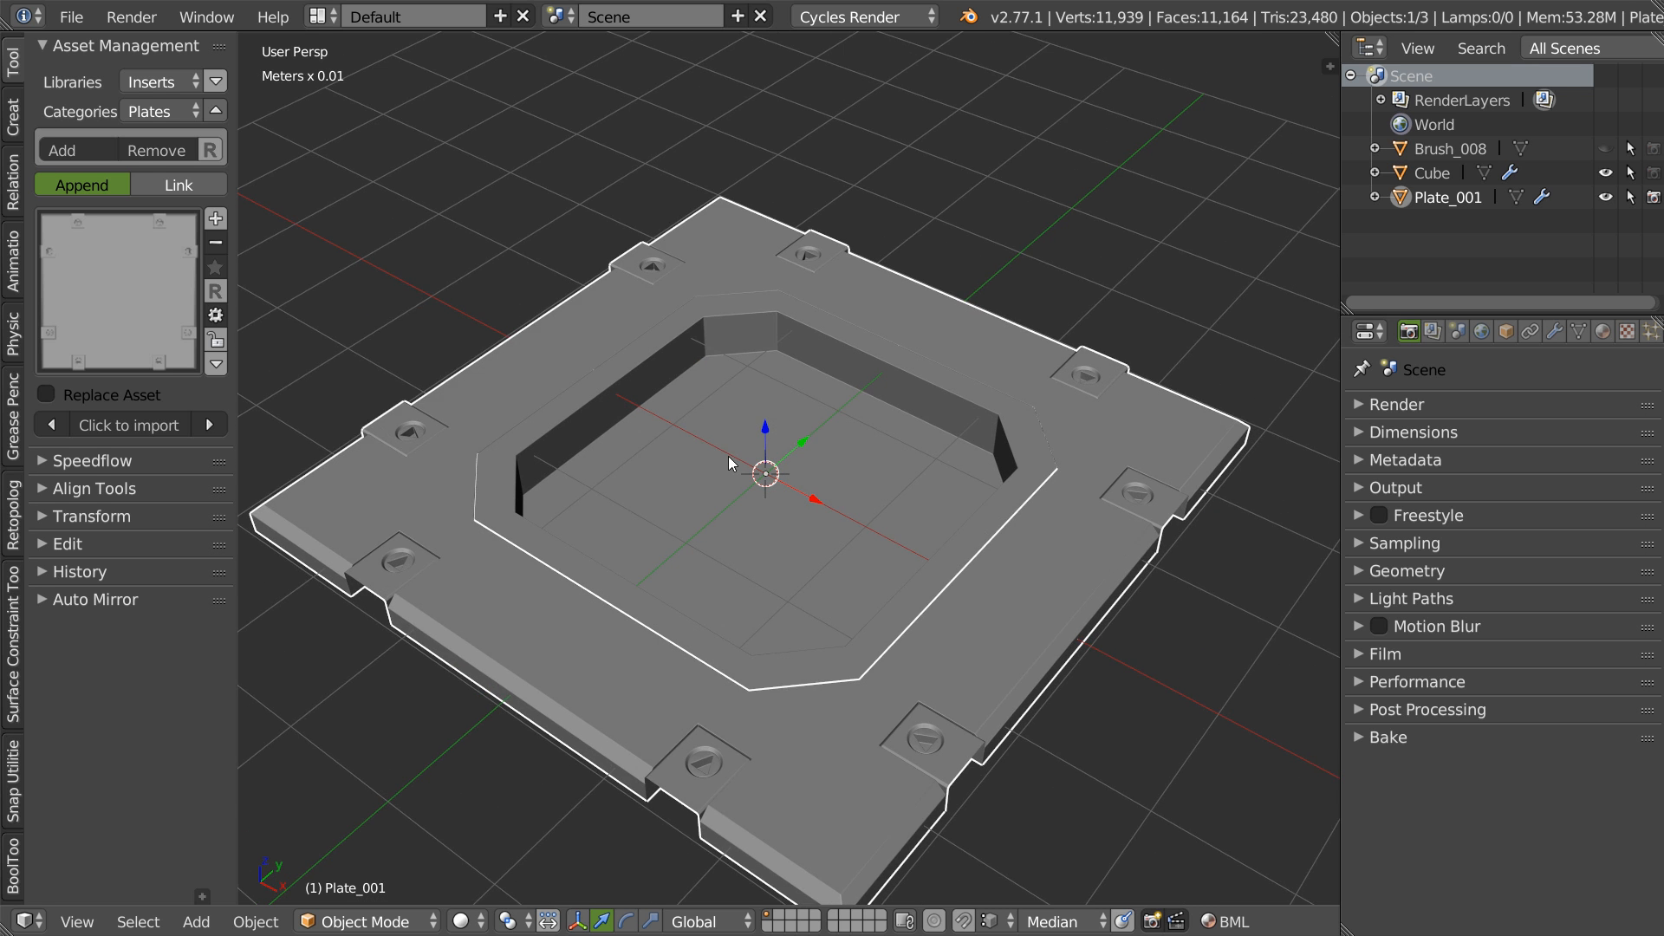
# - Hide the edge mark overlays on the mesh of Cube and select the recess's complete upper inner rim loop
pyautogui.scroll(3, 730, 470)
pyautogui.moveTo(758, 392); pyautogui.dragTo(731, 408, button='middle')
pyautogui.keyDown('shift'); pyautogui.moveTo(533, 414); pyautogui.dragTo(627, 387, button='middle'); pyautogui.keyUp('shift')
pyautogui.rightClick(649, 390)
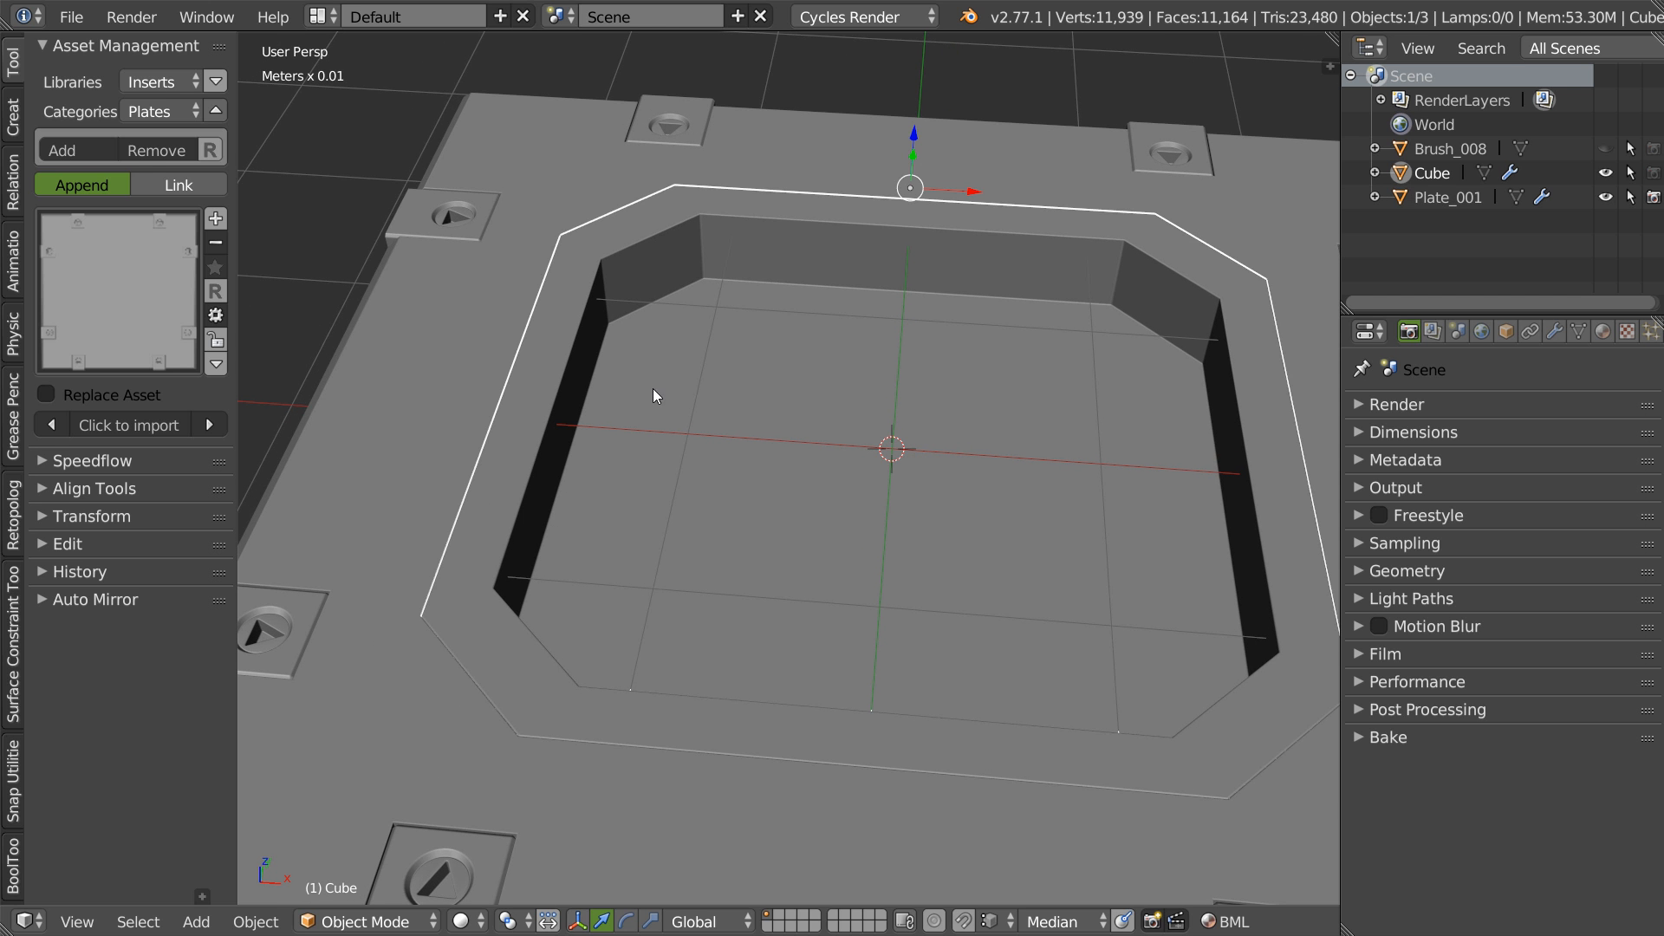
pyautogui.press('Tab')
pyautogui.keyDown('alt'); pyautogui.rightClick(568, 381); pyautogui.keyUp('alt')
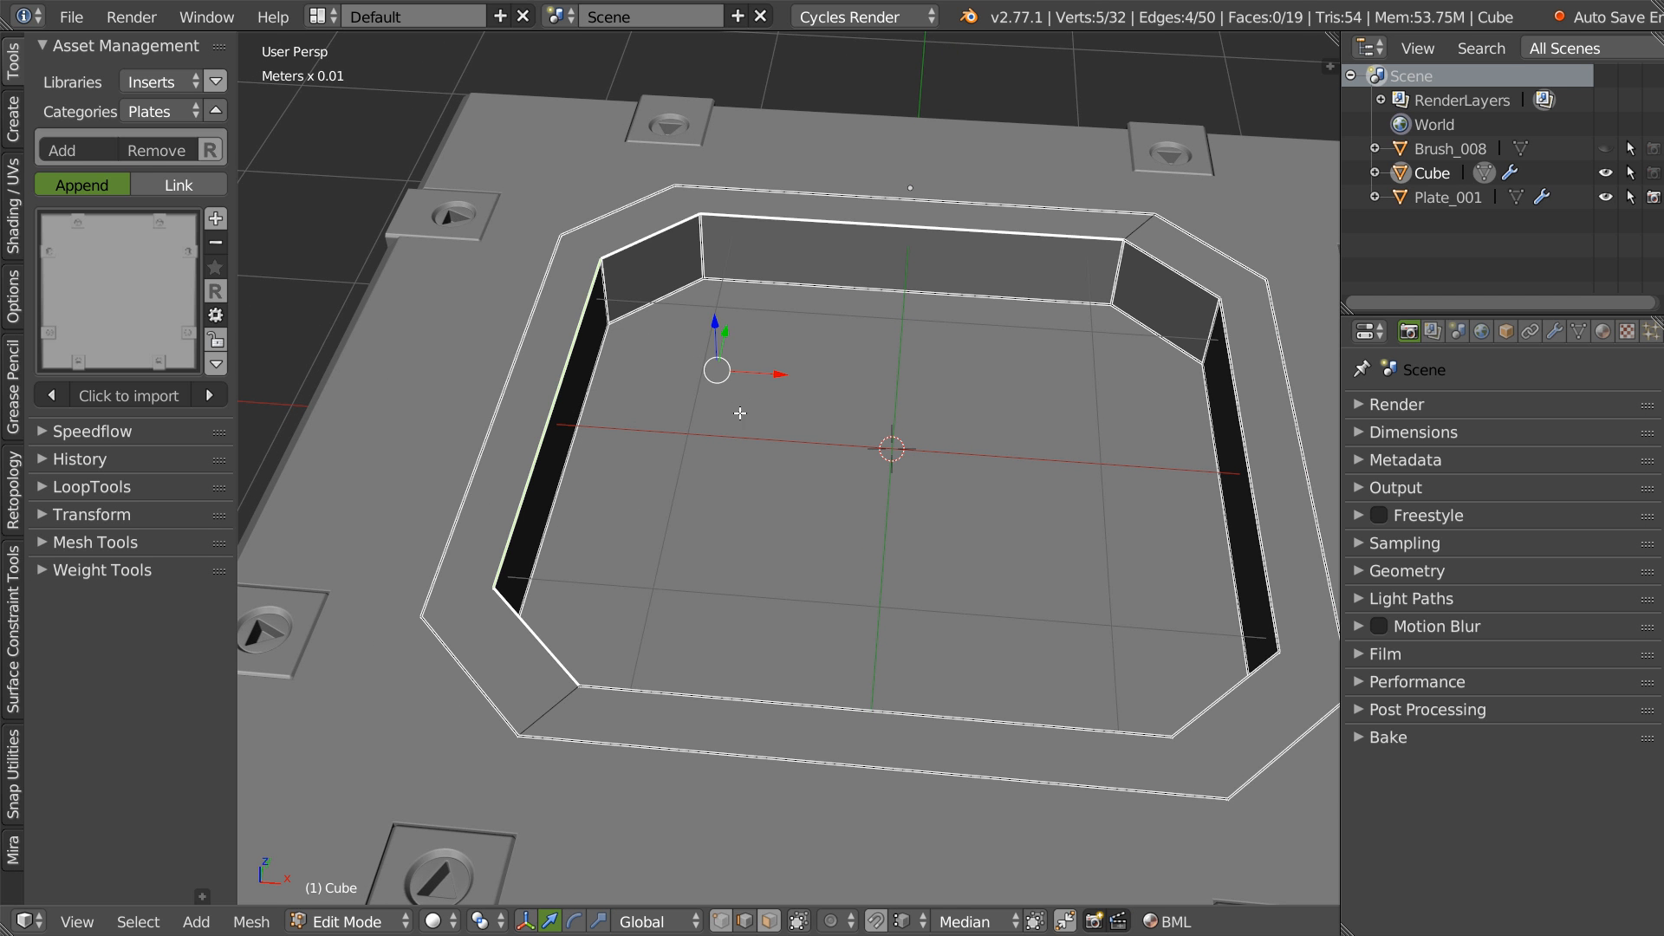
pyautogui.hotkey('shift', 'e')
pyautogui.click(757, 624)
pyautogui.moveTo(832, 469); pyautogui.dragTo(880, 429, button='middle')
pyautogui.keyDown('alt'); pyautogui.keyDown('shift'); pyautogui.rightClick(1068, 222); pyautogui.keyUp('shift'); pyautogui.keyUp('alt')
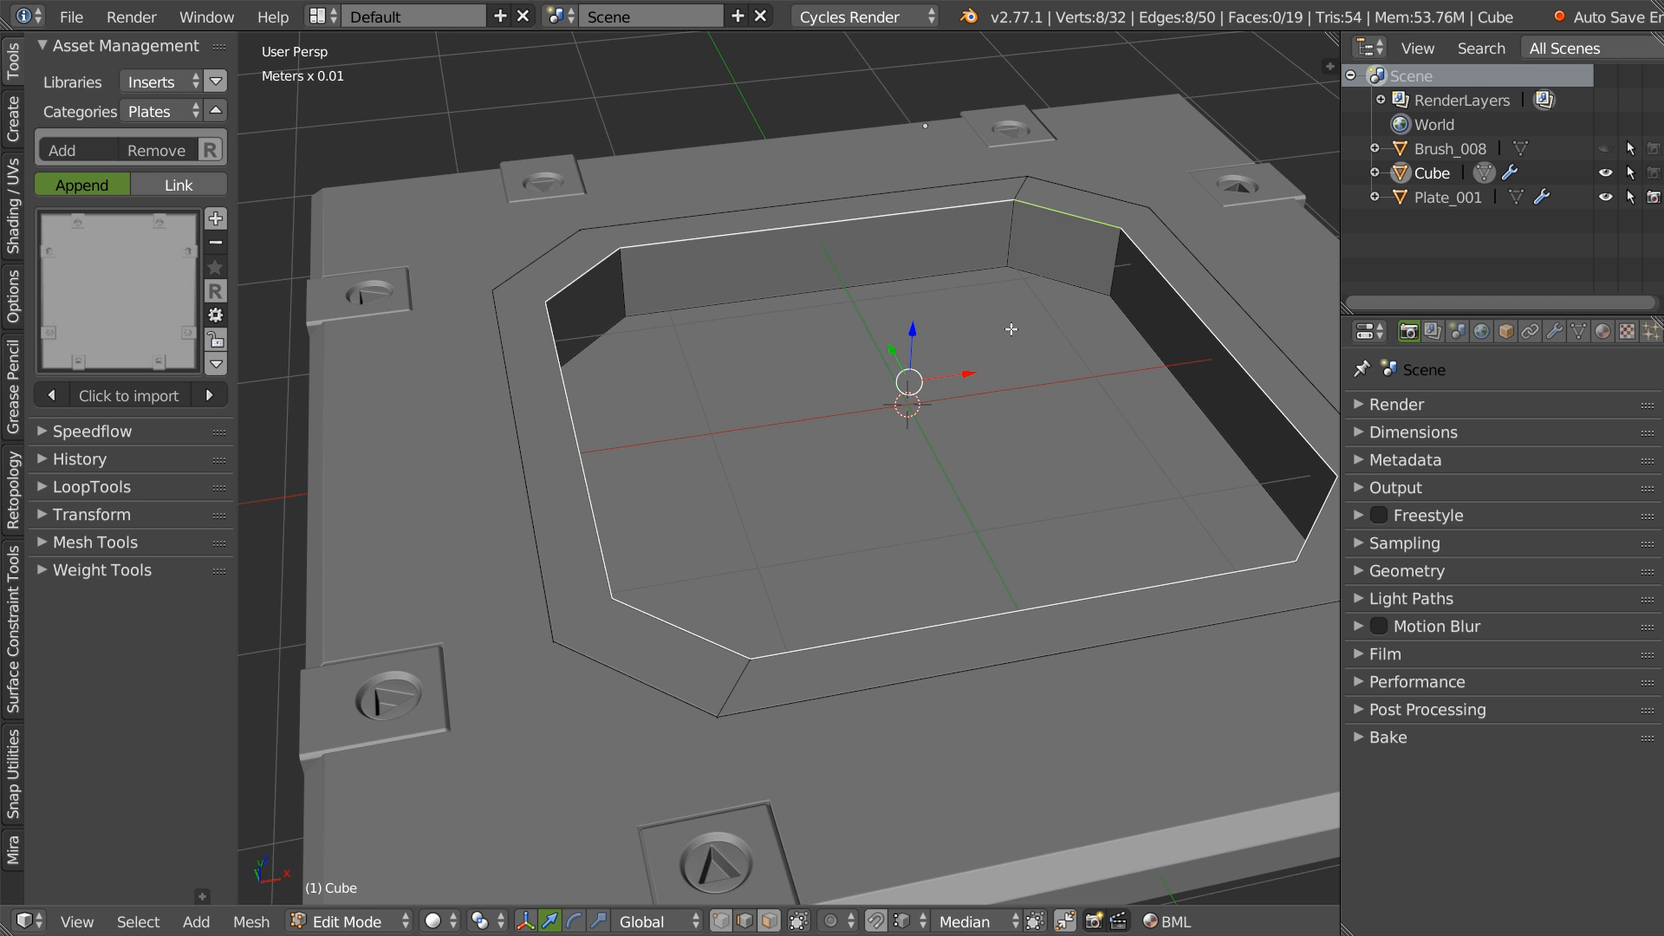
# - Draw the missing corner edges between the inner and outer octagonal rims of Cube with the Line tool
pyautogui.moveTo(1022, 328); pyautogui.dragTo(959, 270, button='middle')
pyautogui.moveTo(586, 528); pyautogui.dragTo(742, 466, button='middle')
pyautogui.press('Tab')
pyautogui.hotkey('shift', 'space')
pyautogui.click(633, 482)
pyautogui.click(626, 606)
pyautogui.click(600, 659)
pyautogui.rightClick(598, 652)
pyautogui.click(320, 368)
pyautogui.click(250, 372)
pyautogui.rightClick(279, 361)
pyautogui.click(301, 296)
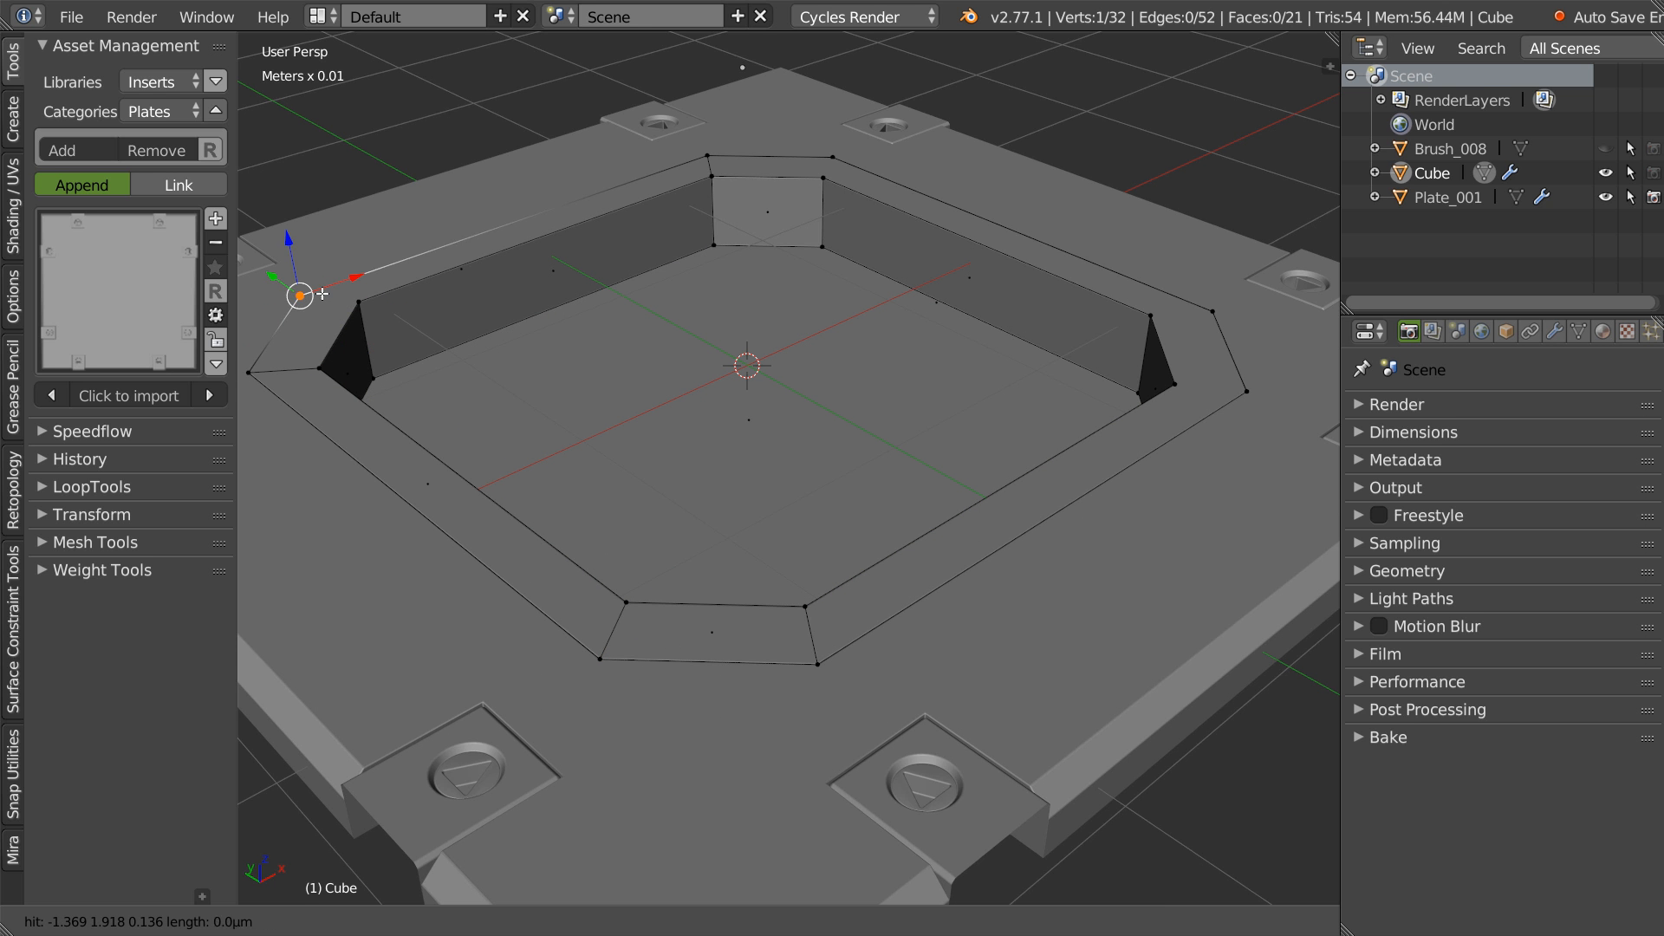
pyautogui.click(359, 304)
pyautogui.rightClick(360, 303)
pyautogui.click(824, 178)
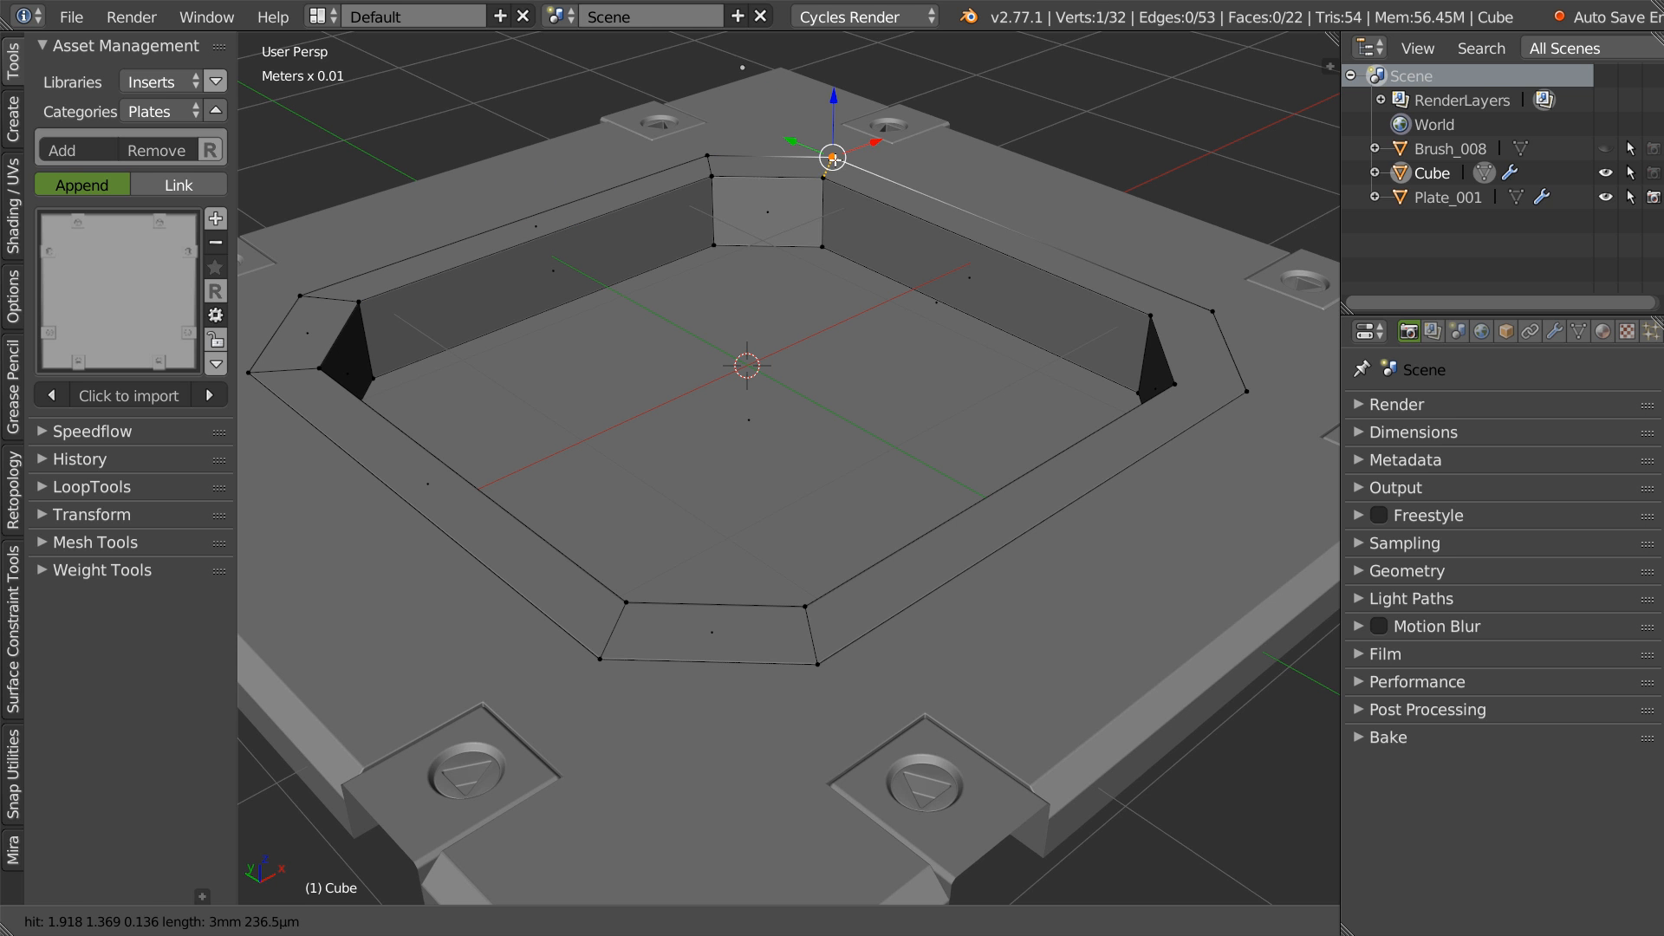
pyautogui.click(1151, 315)
pyautogui.rightClick(1215, 313)
pyautogui.click(1175, 384)
pyautogui.click(1247, 392)
pyautogui.rightClick(1247, 392)
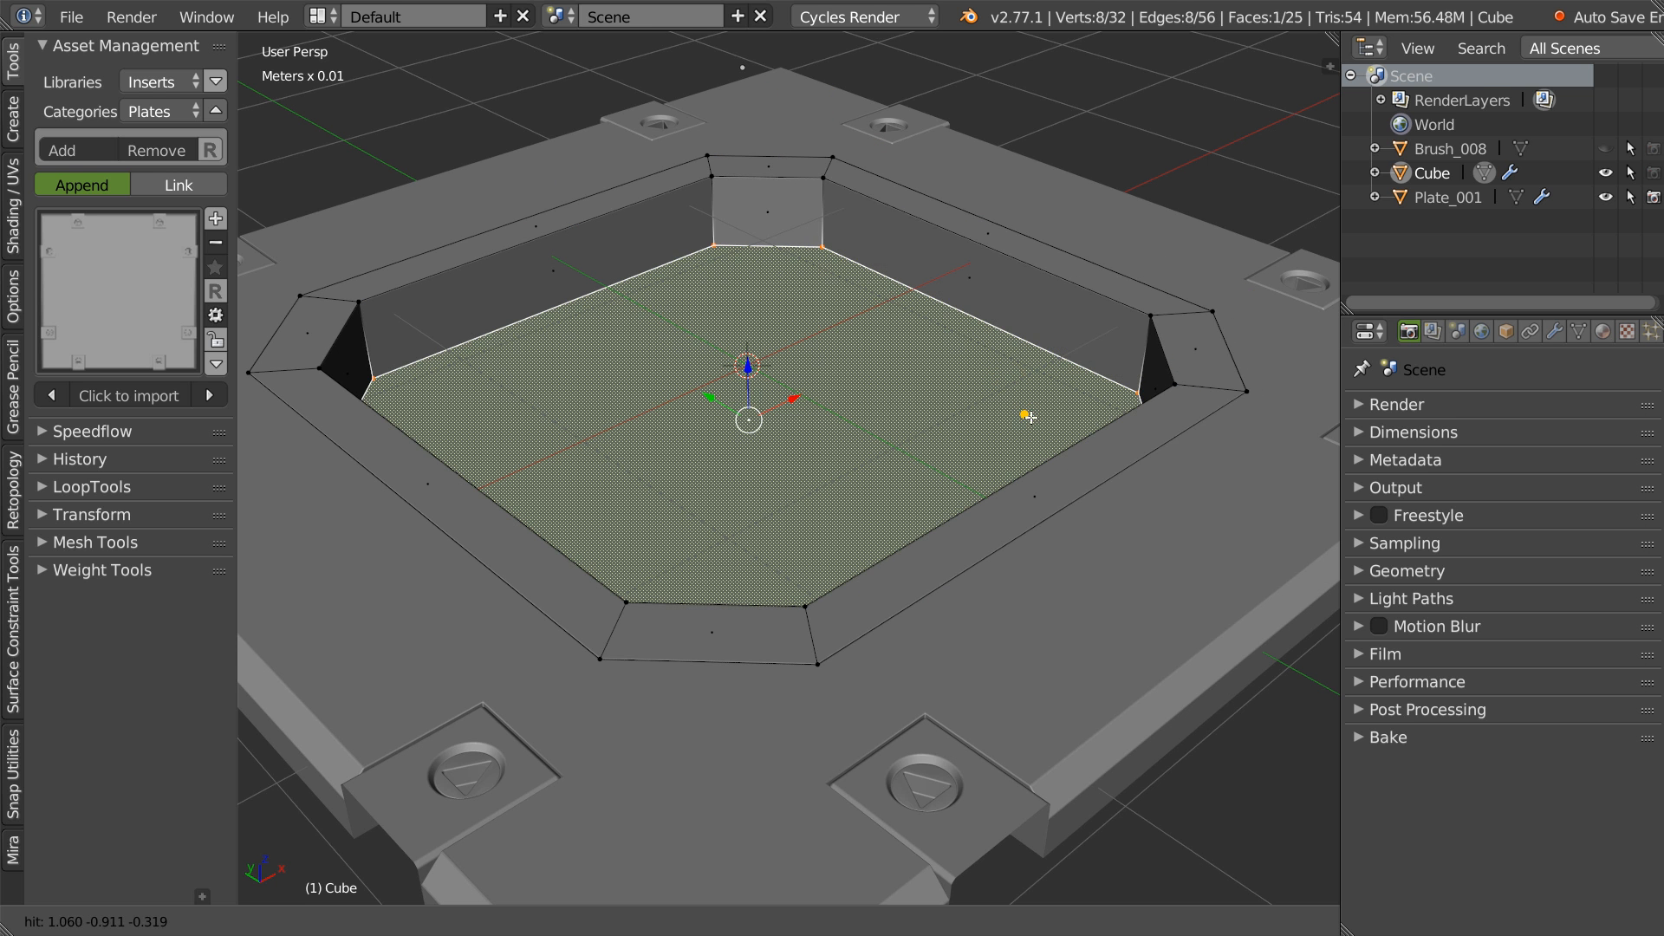
pyautogui.rightClick(1025, 414)
# - Insert an edge loop around the recess border between both rims and slide it toward the inner rim
pyautogui.keyDown('alt'); pyautogui.click(996, 246); pyautogui.keyUp('alt')
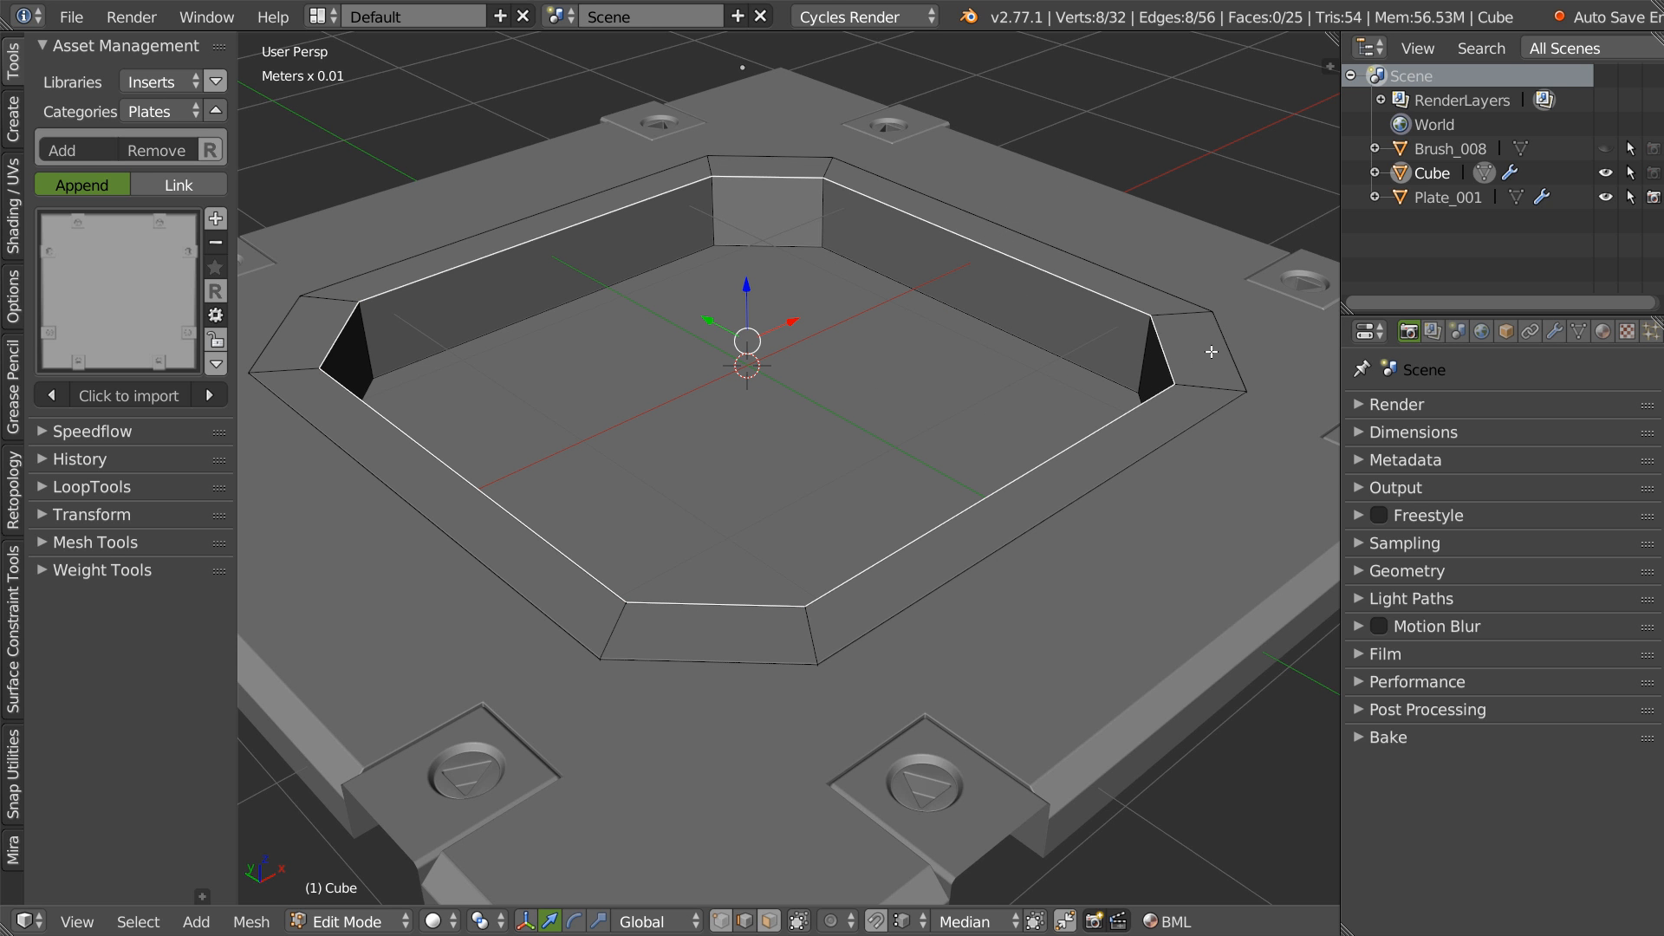
pyautogui.hotkey('ctrl', 'r')
pyautogui.click(1204, 378)
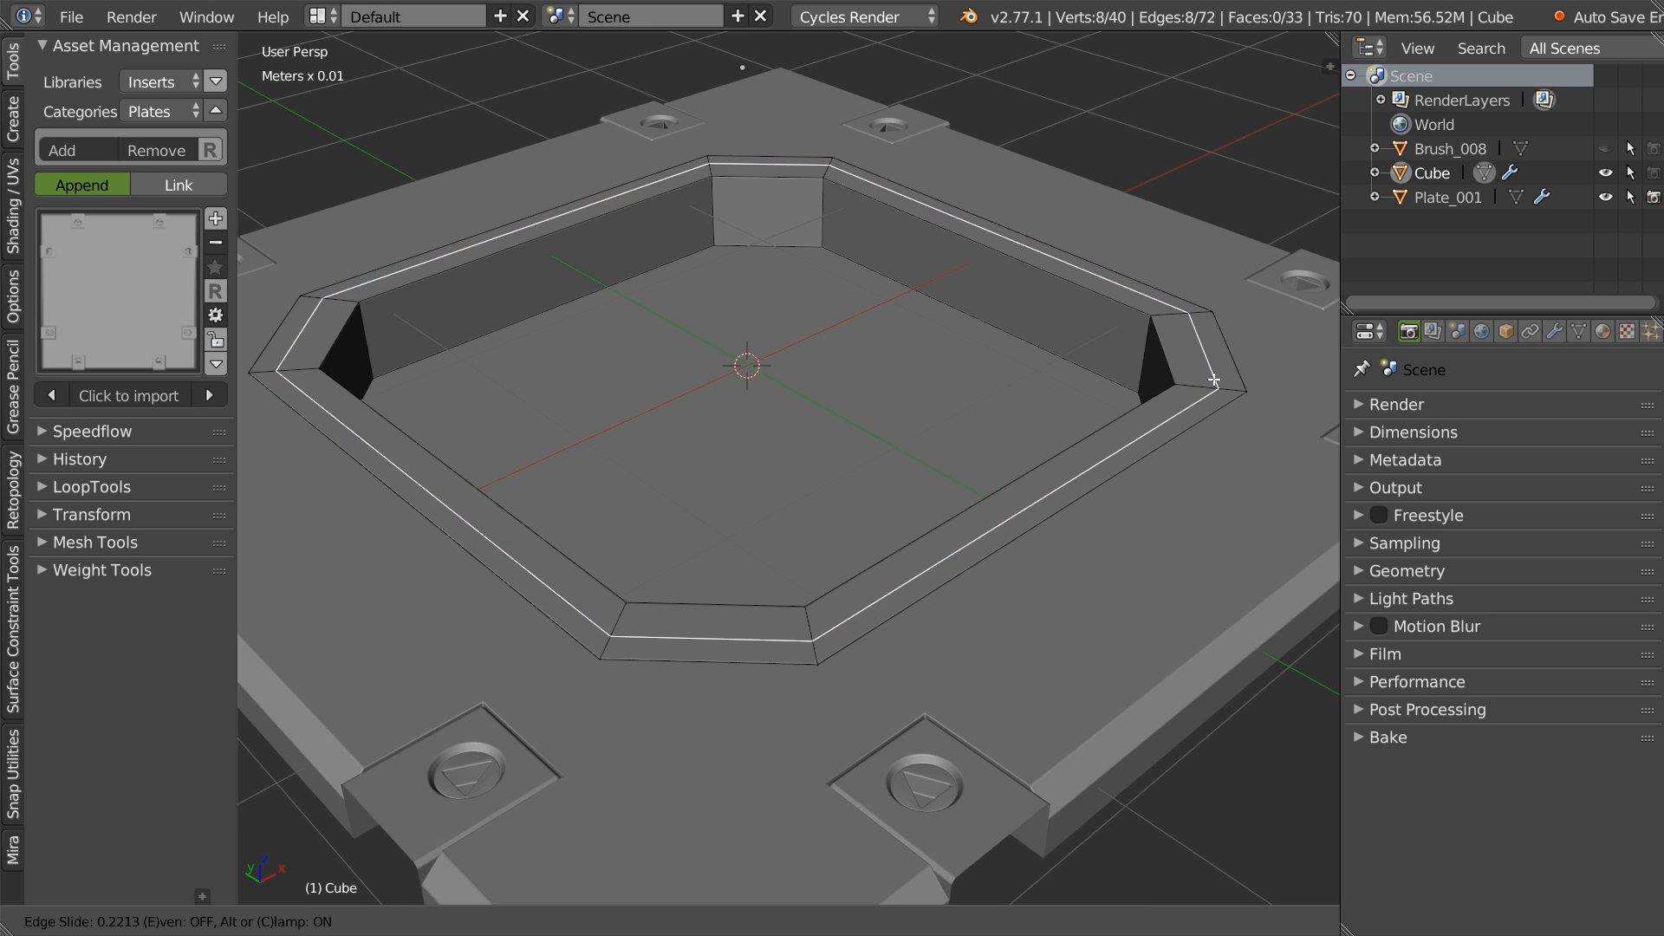
pyautogui.click(1139, 342)
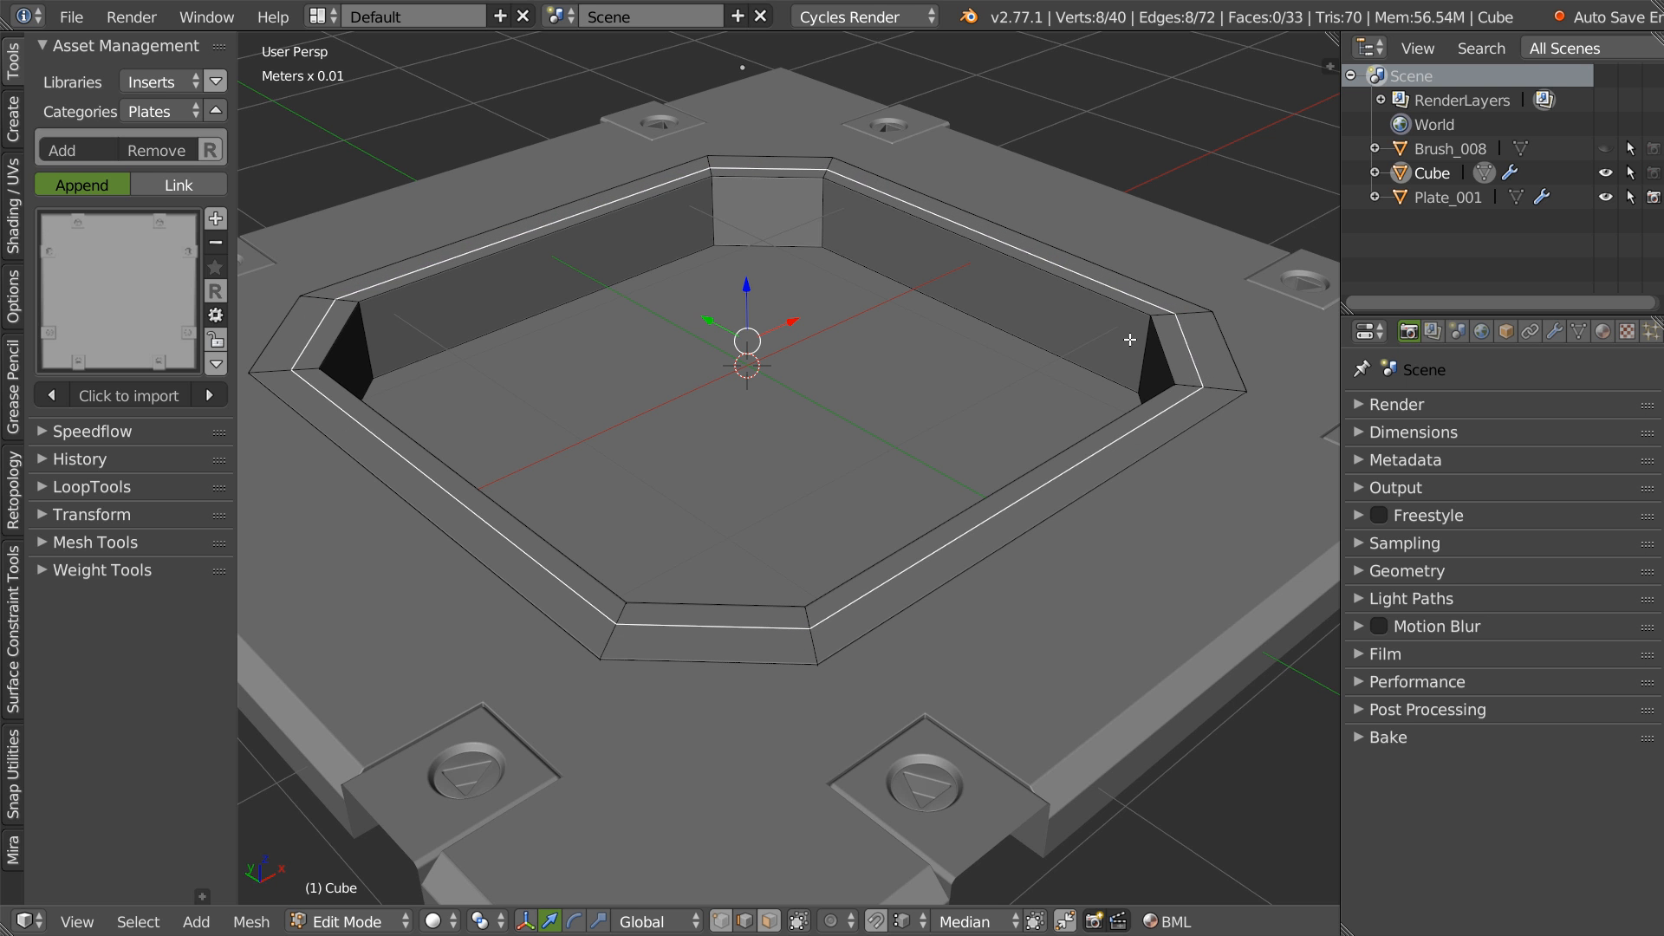
# - Lower the inner rim loop of the recess slightly along Z to slope the border inward
pyautogui.keyDown('alt'); pyautogui.click(1156, 339); pyautogui.keyUp('alt')
pyautogui.moveTo(746, 288); pyautogui.dragTo(747, 299)
pyautogui.keyDown('alt'); pyautogui.click(1191, 347); pyautogui.keyUp('alt')
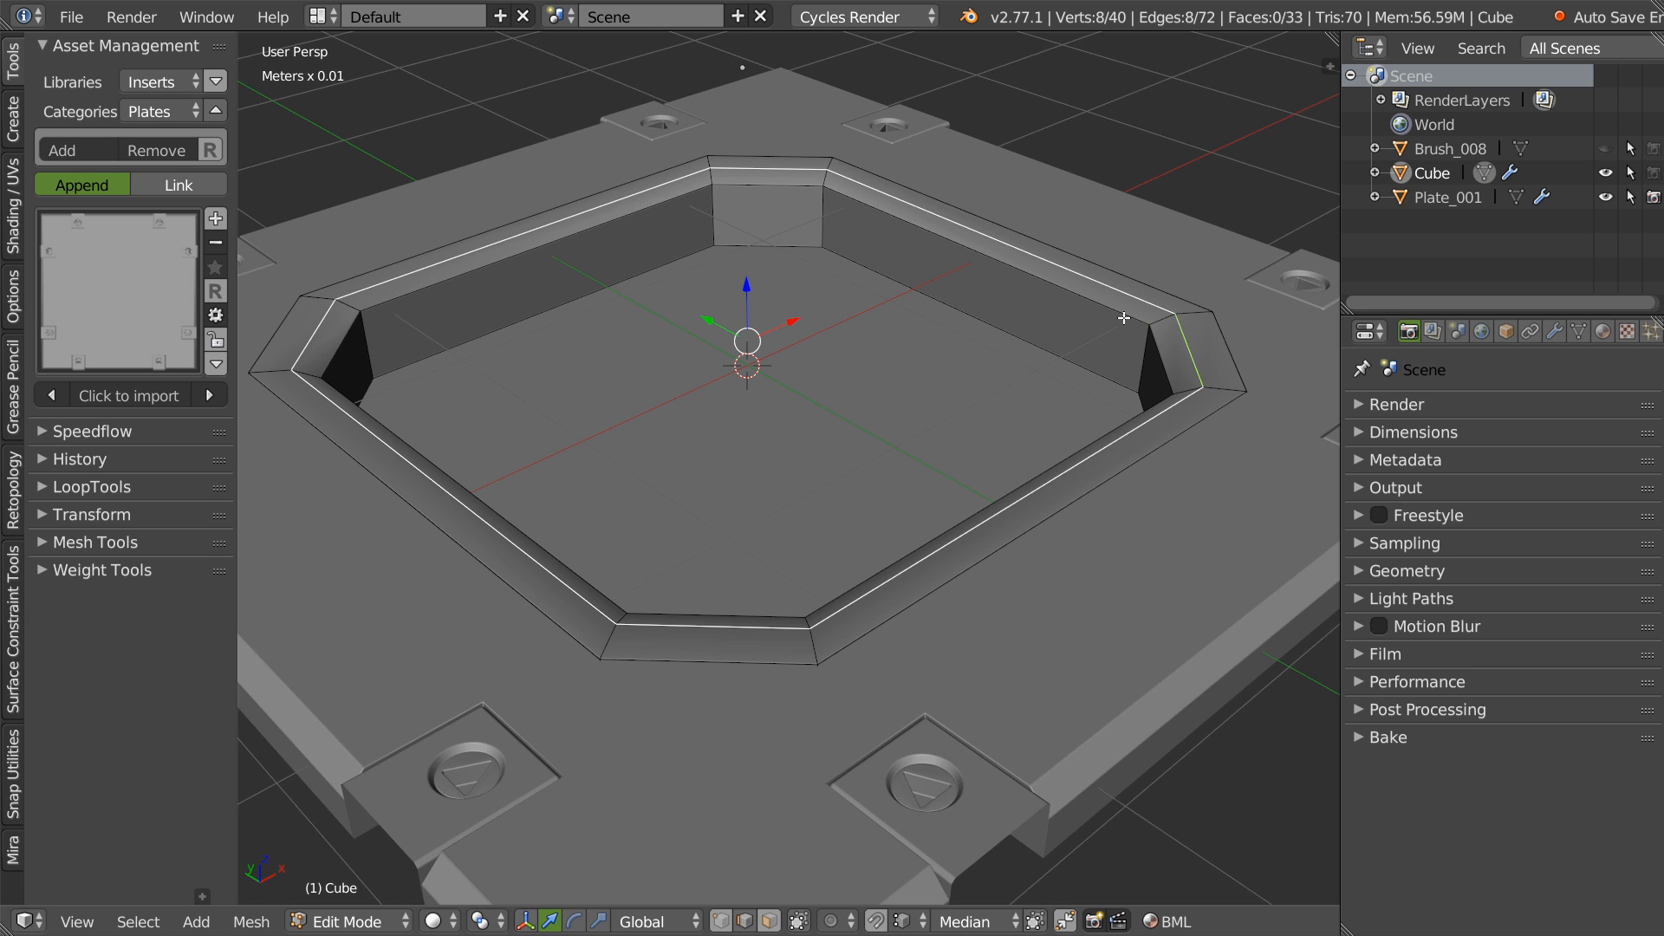
# - Check the bevel adjustment on Cube in Object Mode
pyautogui.press('Tab')
pyautogui.press('space')
pyautogui.click(1206, 416)
pyautogui.press('Escape')
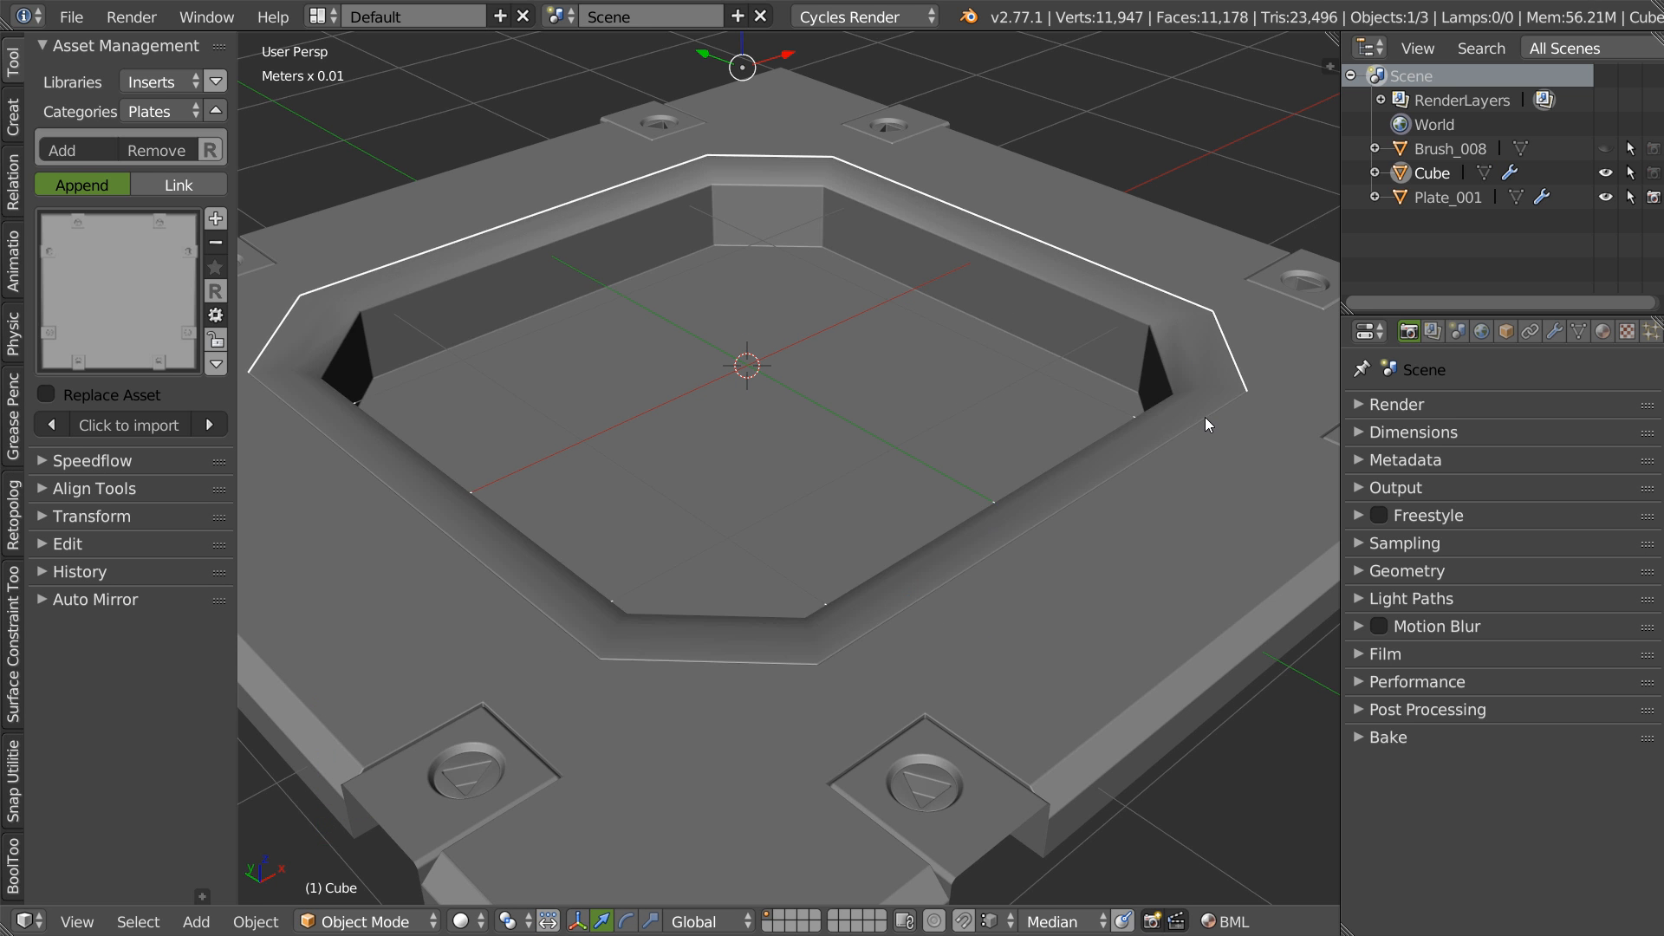
# - Apply Adjust Bevel to the selected inner loop edges of Cube's recess border
pyautogui.press('Tab')
pyautogui.press('space')
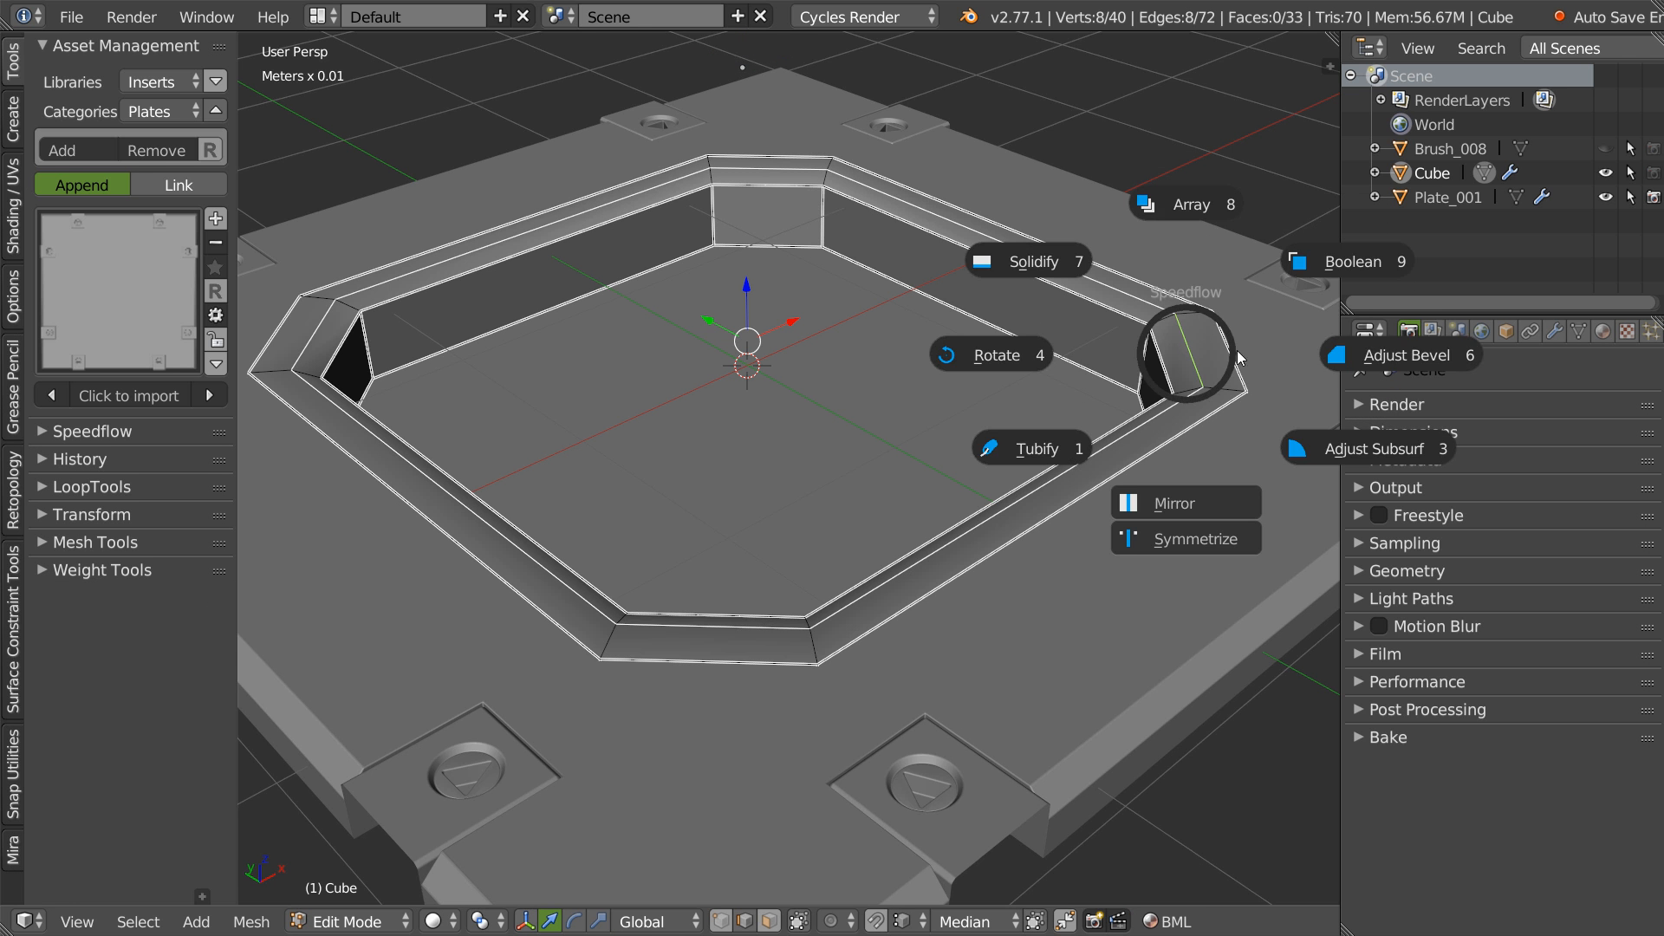
pyautogui.click(1324, 351)
pyautogui.press('Tab')
pyautogui.moveTo(991, 247)
pyautogui.mouseDown(button='middle')
pyautogui.moveTo(1011, 390)
pyautogui.moveTo(811, 347)
pyautogui.moveTo(907, 348)
pyautogui.moveTo(897, 440)
pyautogui.moveTo(801, 363)
pyautogui.moveTo(1026, 295)
pyautogui.moveTo(992, 271)
pyautogui.mouseUp(button='middle')
pyautogui.scroll(-3, 1011, 390)
pyautogui.scroll(1, 811, 346)
pyautogui.moveTo(882, 278); pyautogui.dragTo(698, 248, button='middle')
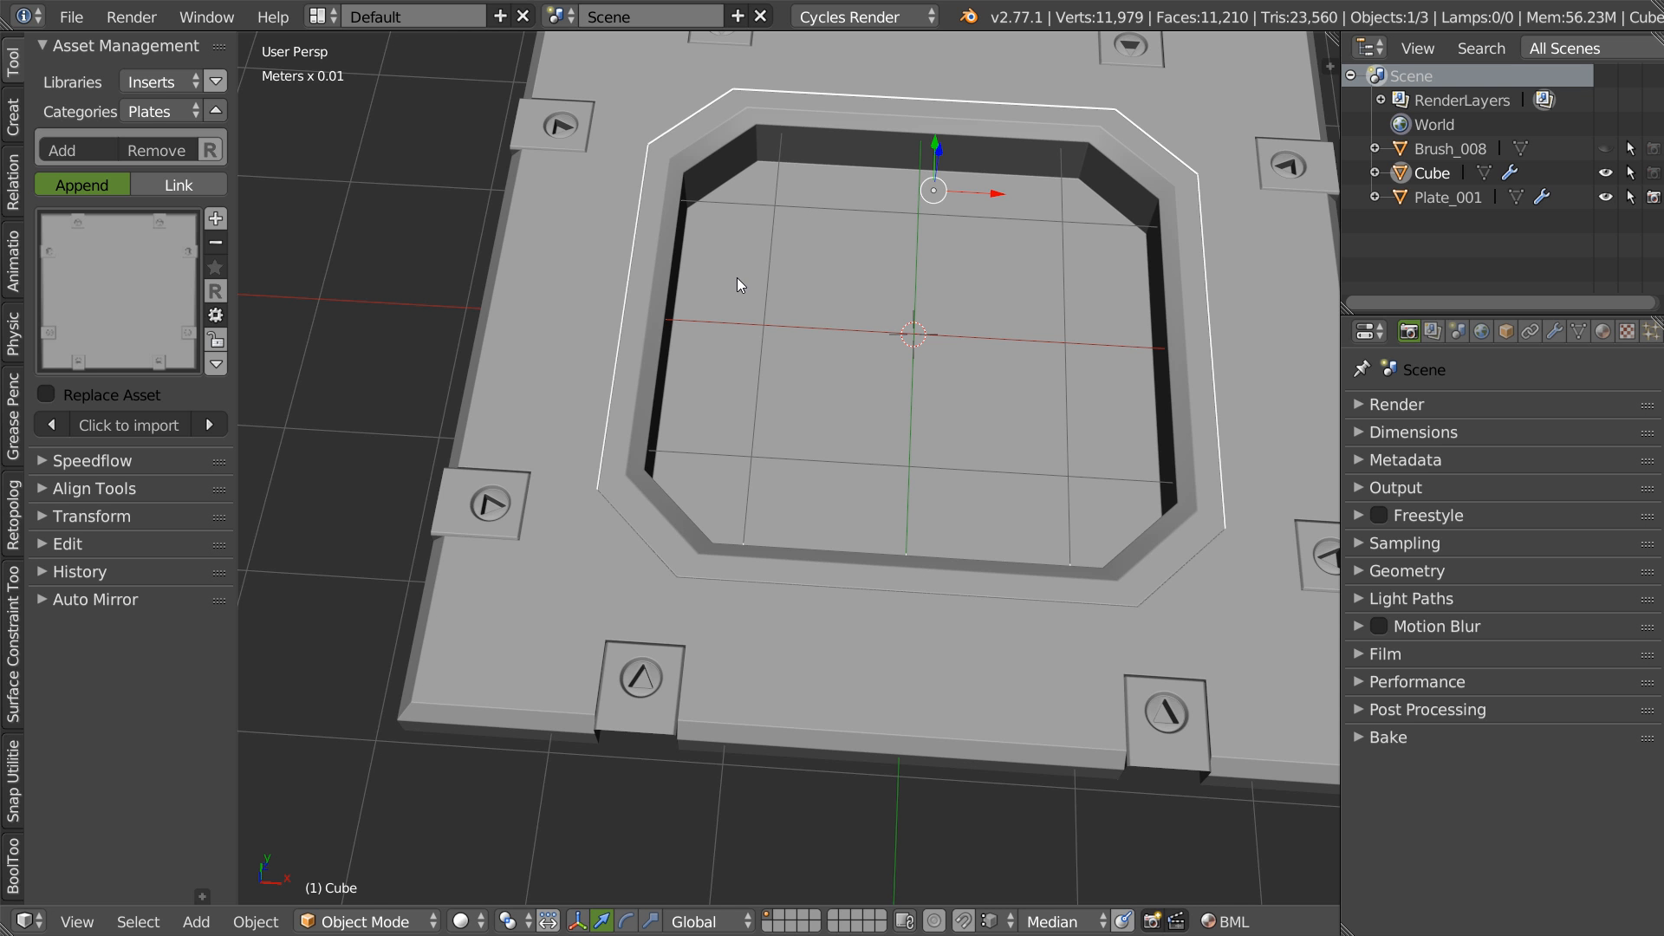
# - Lower the octagonal floor face of Cube's recess along Z to deepen it
pyautogui.moveTo(898, 234); pyautogui.dragTo(851, 334, button='middle')
pyautogui.press('Tab')
pyautogui.rightClick(930, 311)
pyautogui.press('e')
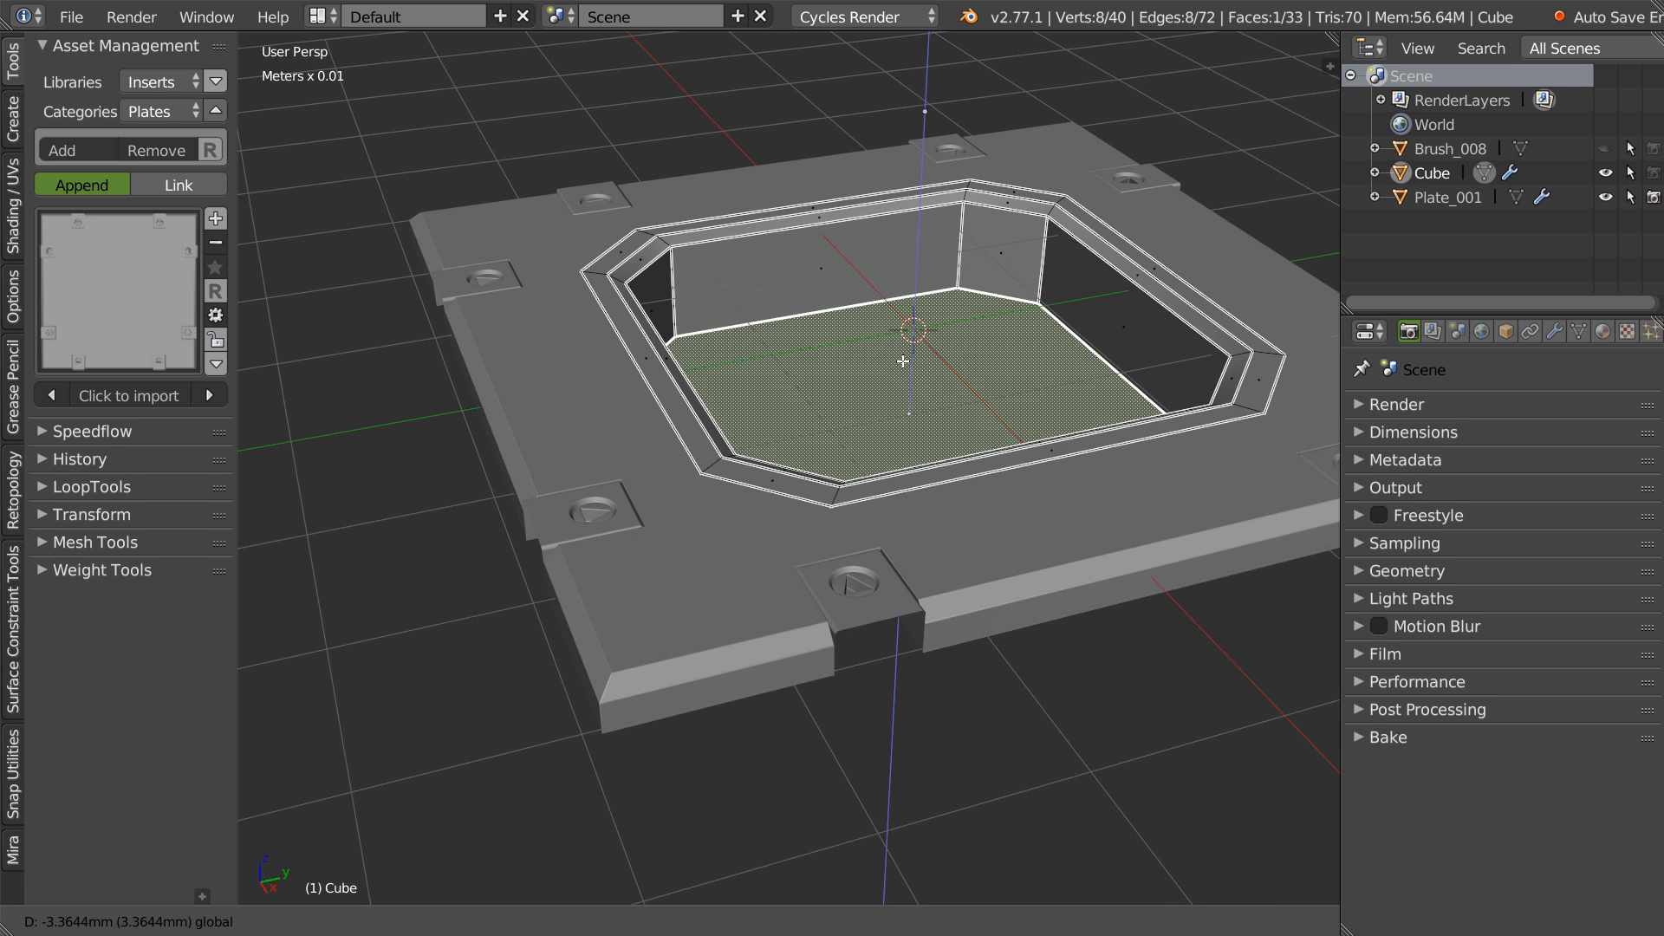
pyautogui.click(983, 322)
pyautogui.press('Tab')
# - Add a cube at the recess centre, narrow it along Y and stretch it along X across the opening
pyautogui.rightClick(999, 365)
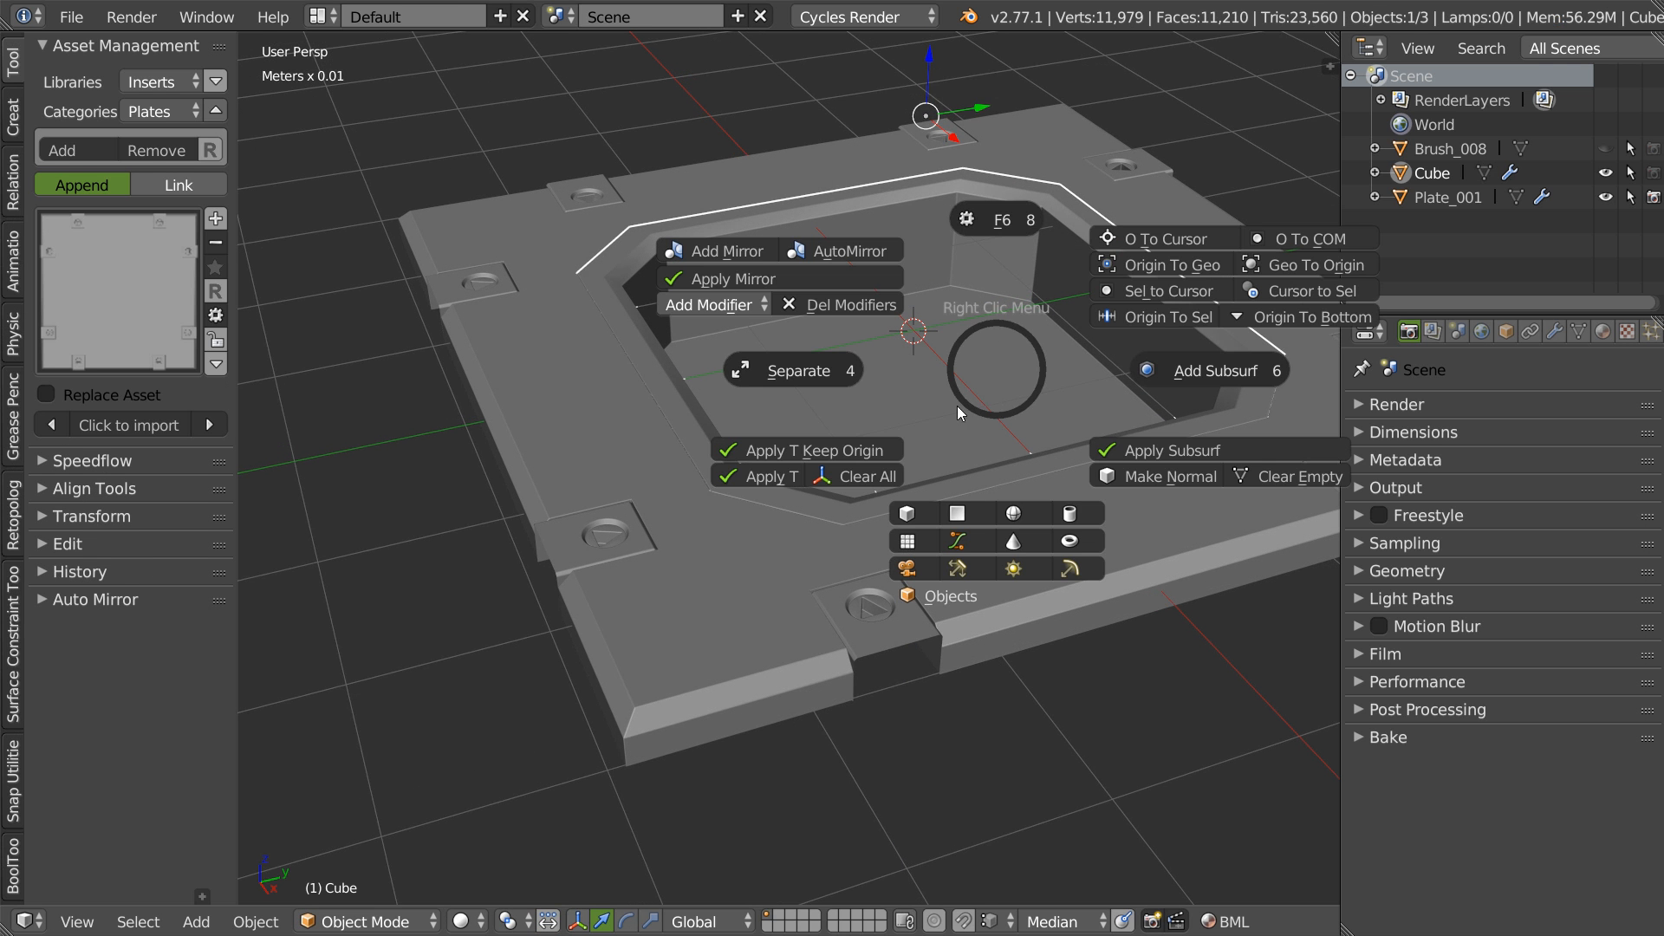
pyautogui.click(919, 514)
pyautogui.moveTo(986, 336); pyautogui.dragTo(1229, 320, button='middle')
pyautogui.press('s')
pyautogui.press('y')
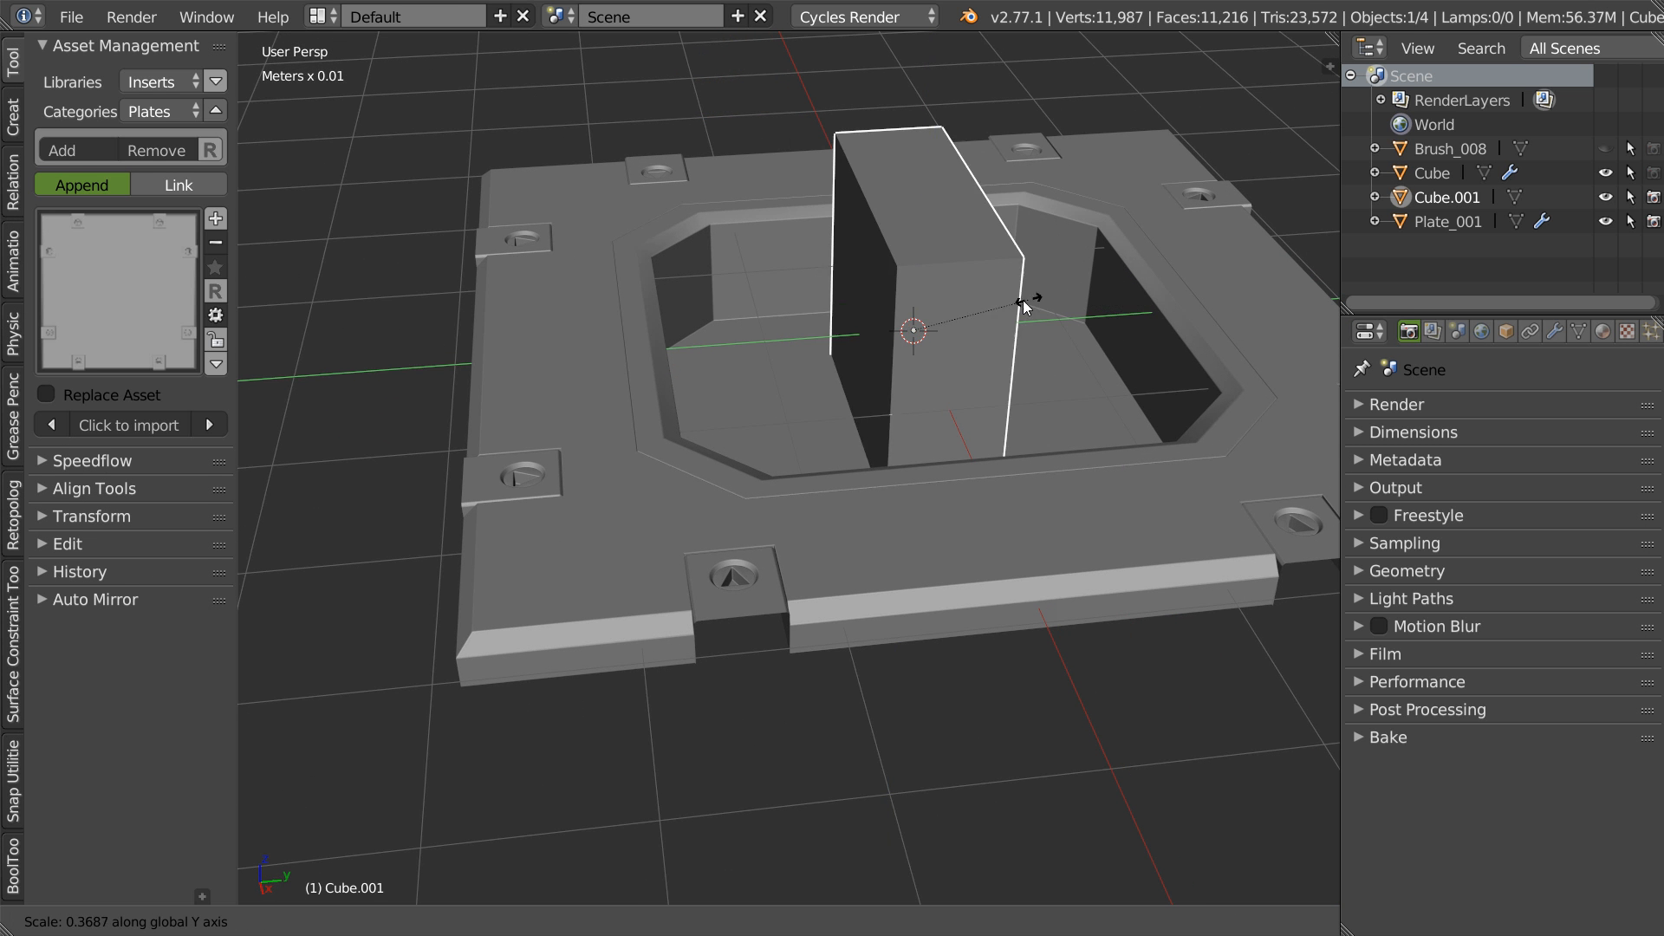
pyautogui.click(927, 298)
pyautogui.moveTo(928, 299); pyautogui.dragTo(1092, 348, button='middle')
pyautogui.press('s')
pyautogui.press('x')
pyautogui.click(1266, 337)
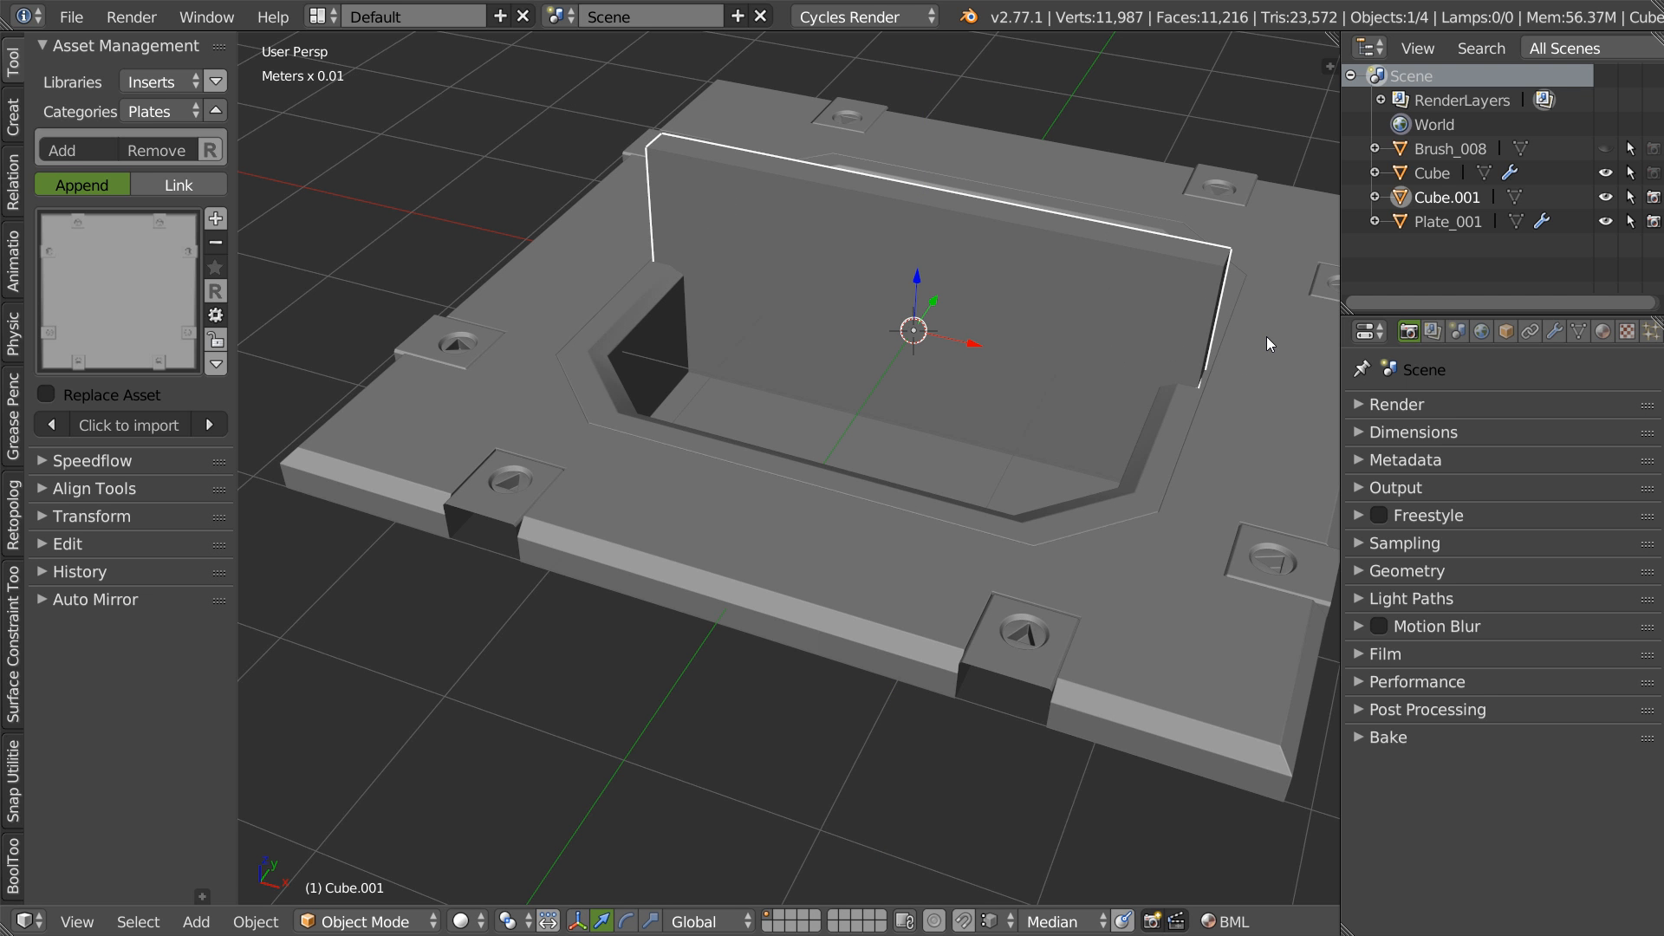
# - Reduce Cube.001's height along Z and thin it along Y into a narrow bar
pyautogui.moveTo(914, 396); pyautogui.dragTo(995, 102, button='middle')
pyautogui.press('s')
pyautogui.press('z')
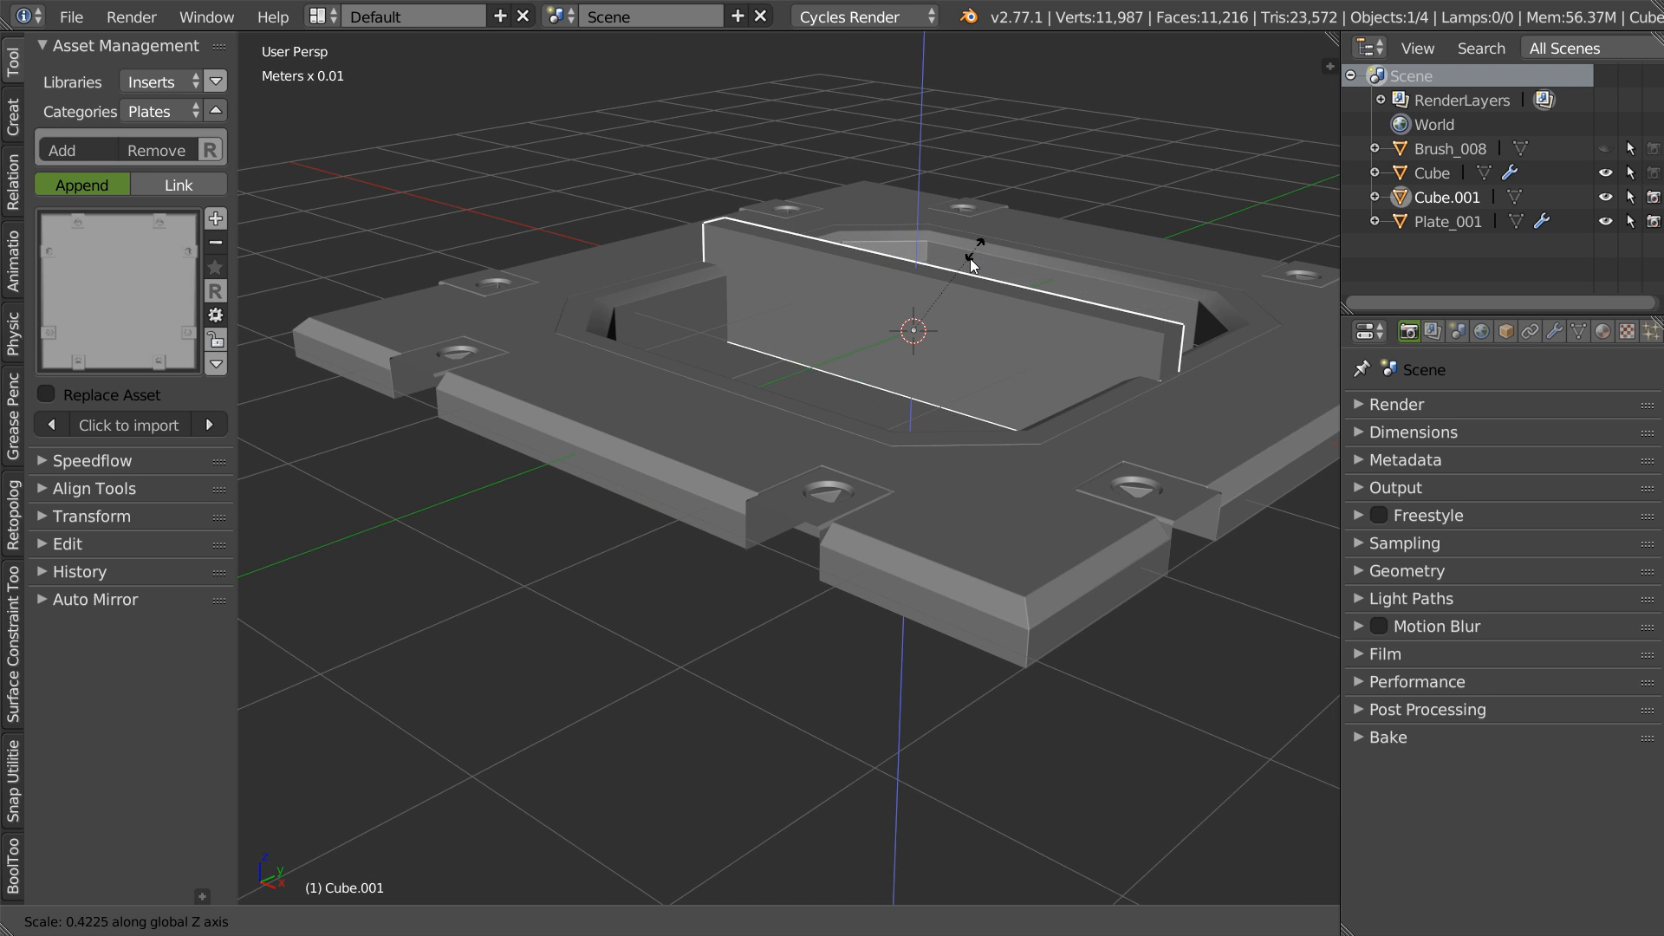
pyautogui.click(1011, 298)
pyautogui.press('s')
pyautogui.moveTo(1012, 298); pyautogui.dragTo(835, 317, button='middle')
pyautogui.press('y')
pyautogui.click(1048, 325)
# - Scale the bar Cube.001 along X to about 0.88 so its ends fit the recess
pyautogui.scroll(2, 989, 321)
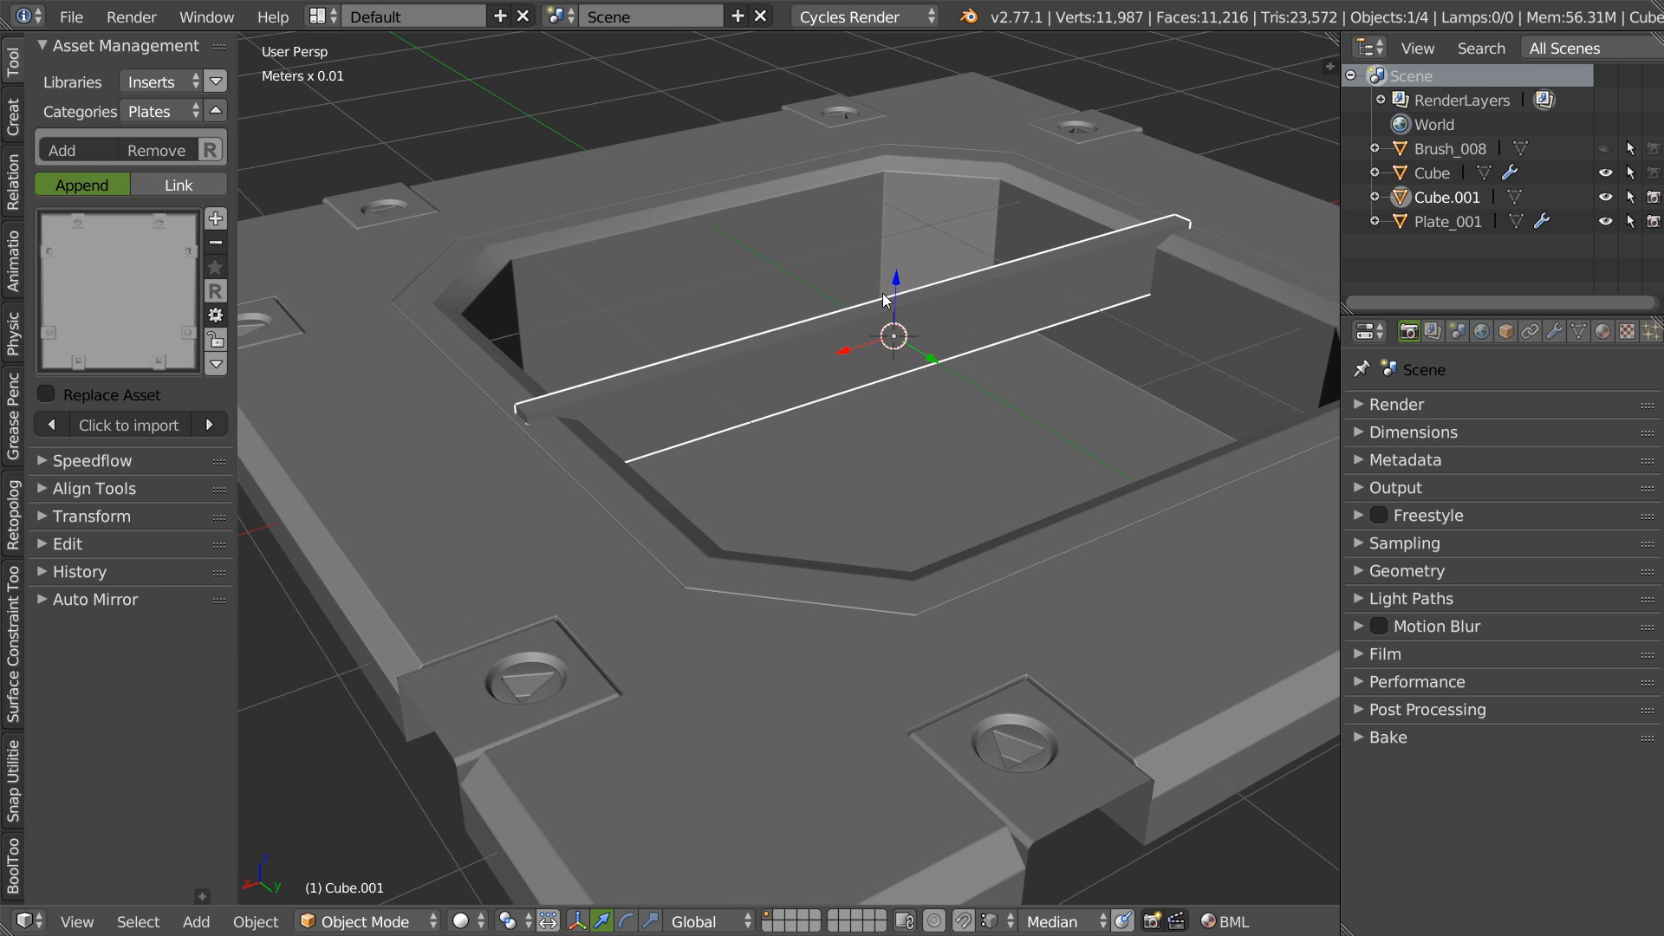
pyautogui.moveTo(1186, 269); pyautogui.dragTo(1109, 295, button='middle')
pyautogui.press('s')
pyautogui.press('x')
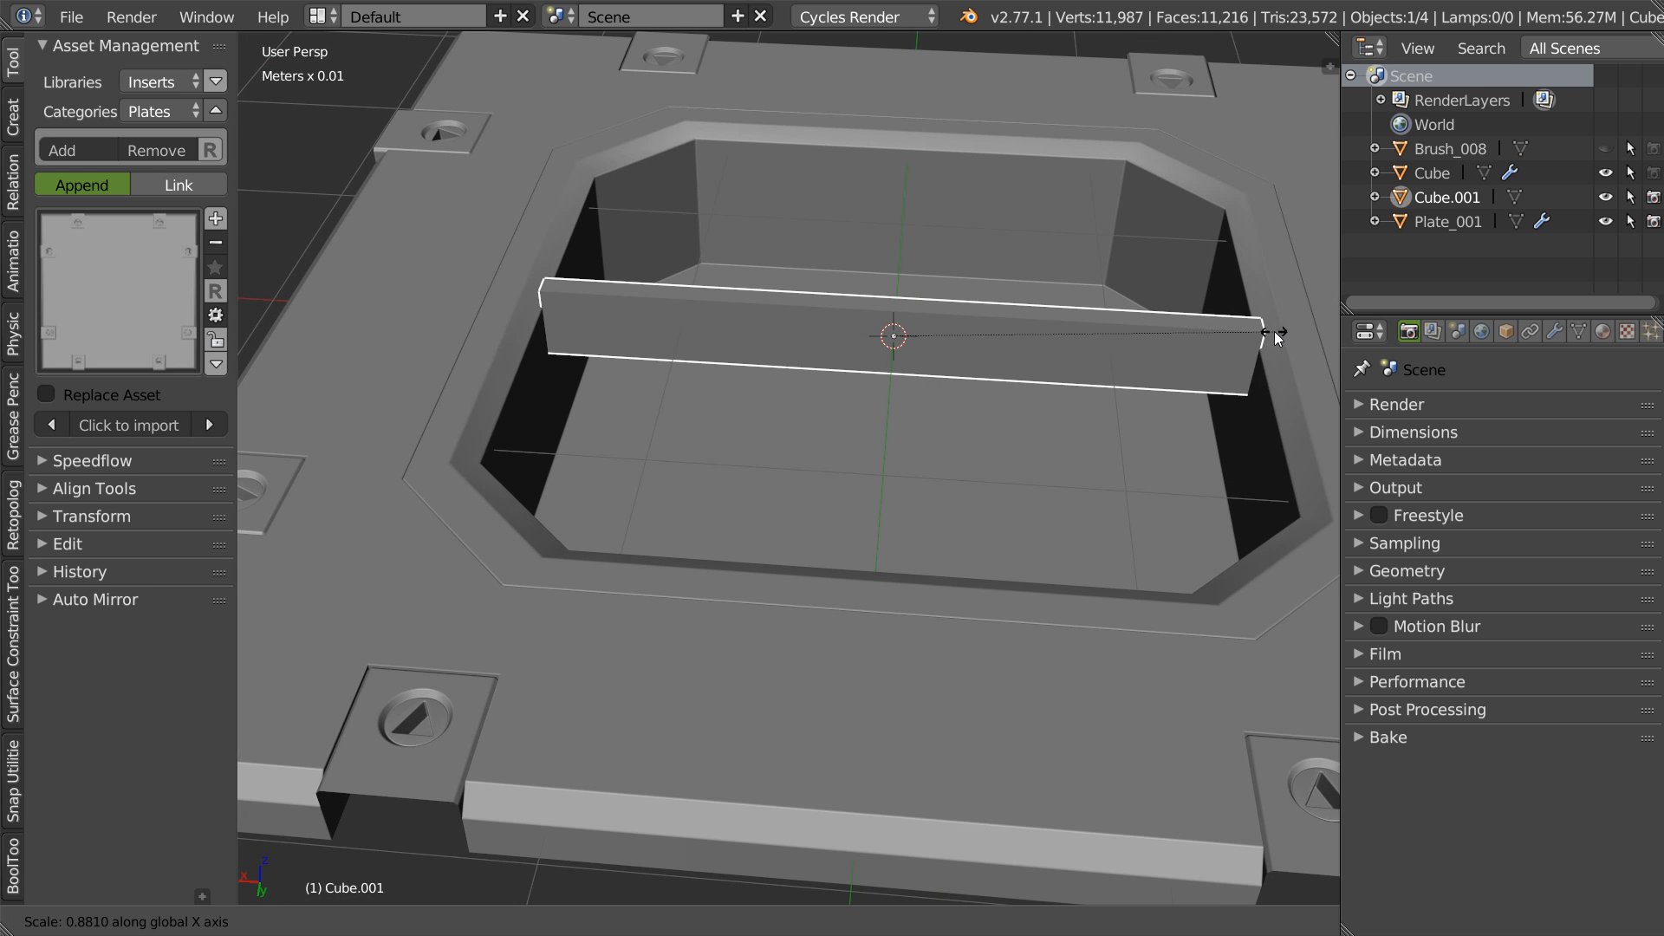
pyautogui.click(1270, 333)
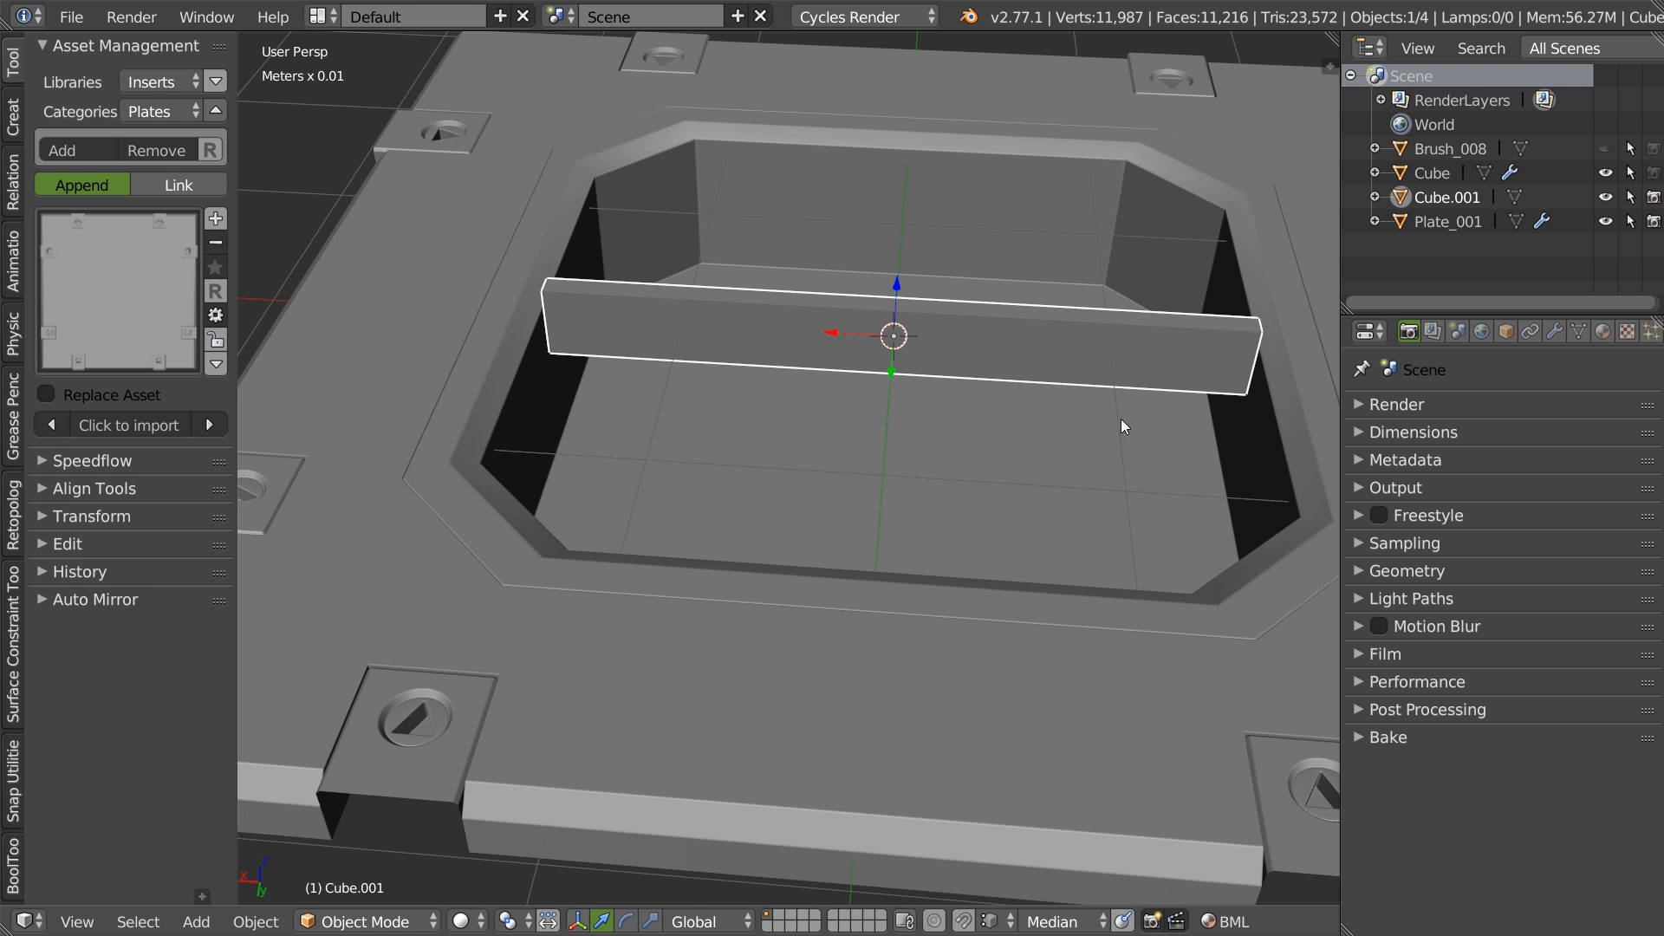
# - Isolate Cube.001 in the front orthographic view by hiding the other objects
pyautogui.press('KP_1')
pyautogui.scroll(1, 778, 364)
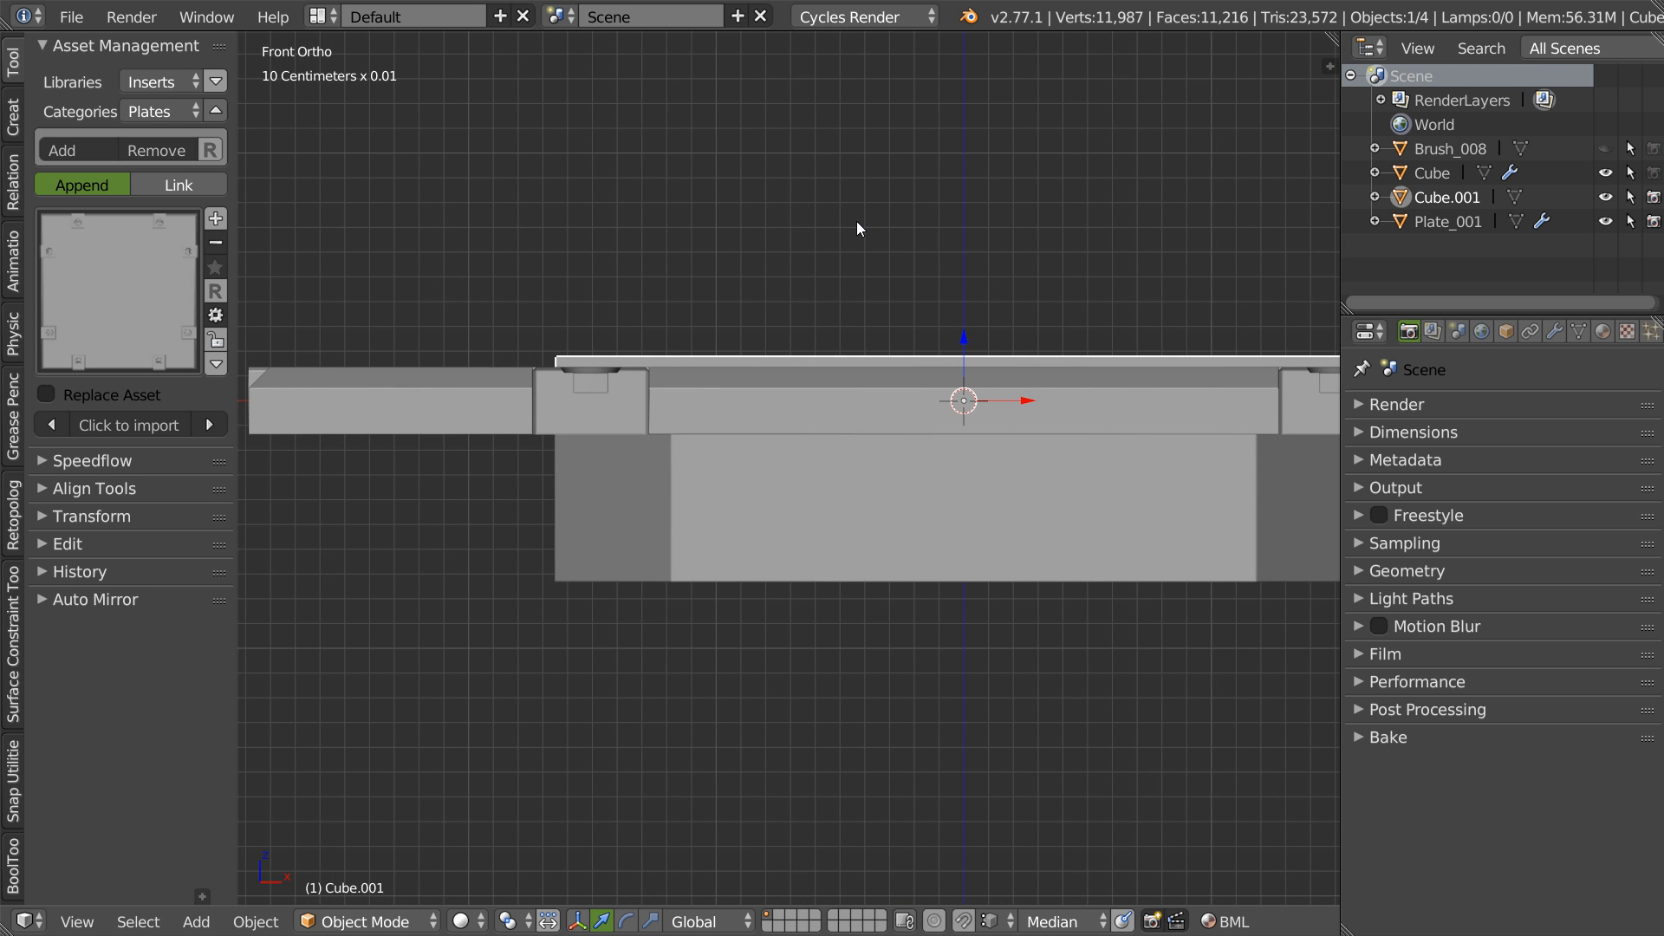
pyautogui.hotkey('shift', 'h')
pyautogui.press('Home')
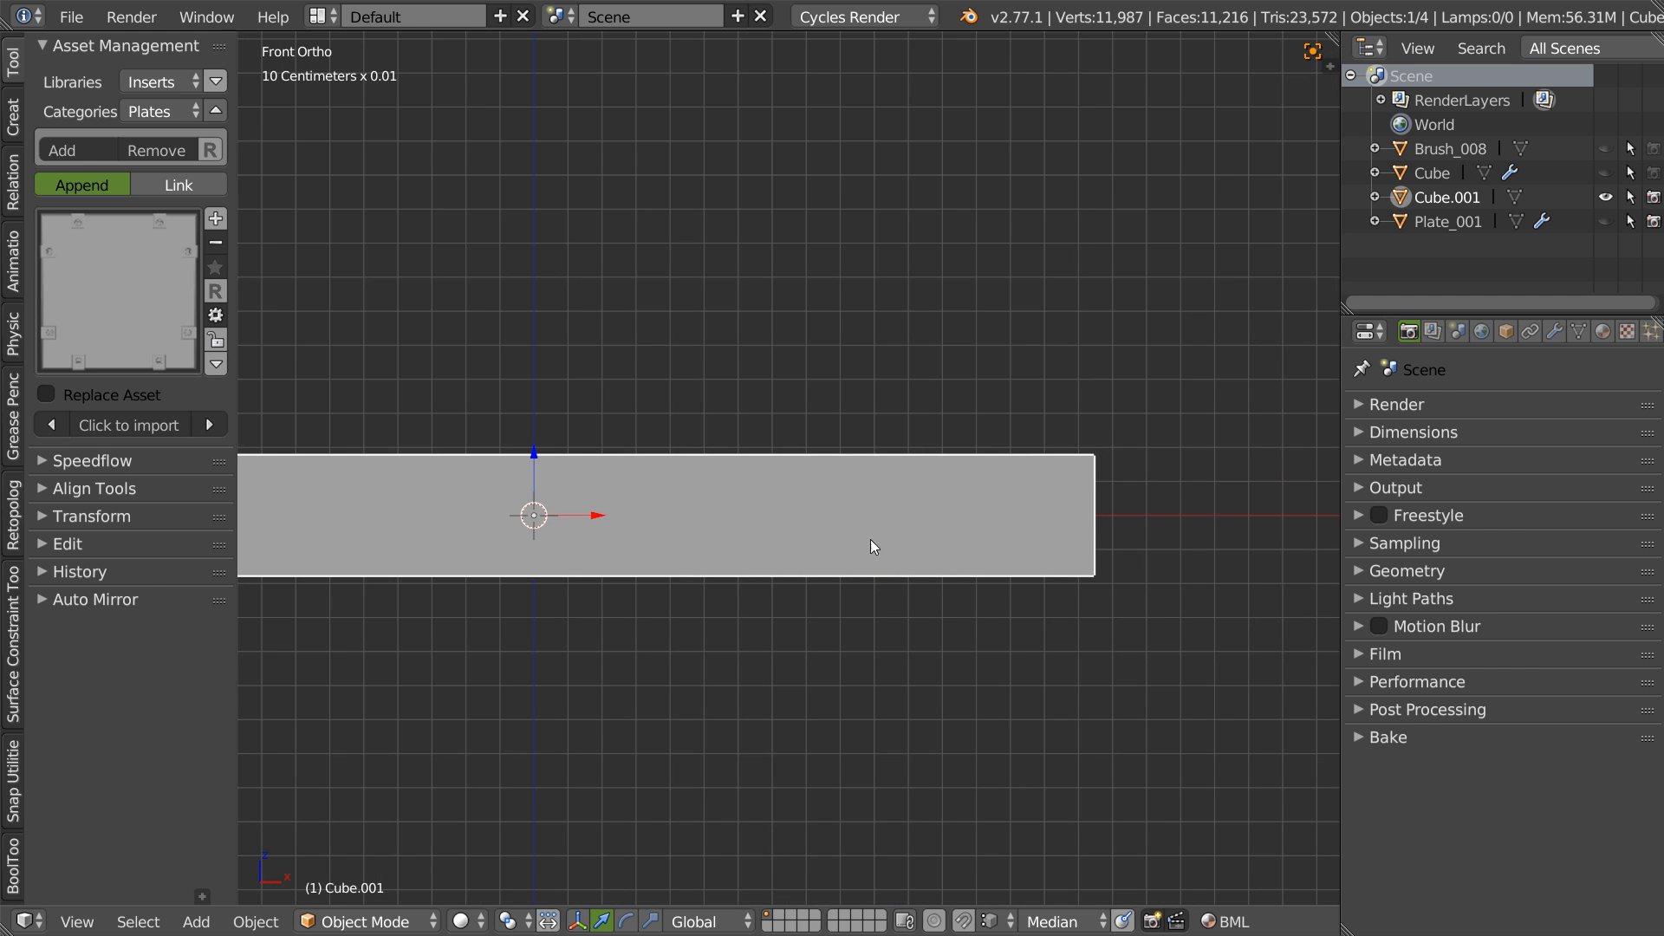
# - Cut a notched profile with sloped shoulders along the bar's upper edge using a Line cut in Rebool mode, keeping the cut-out pieces
pyautogui.hotkey('ctrl', 'shift', 'x')
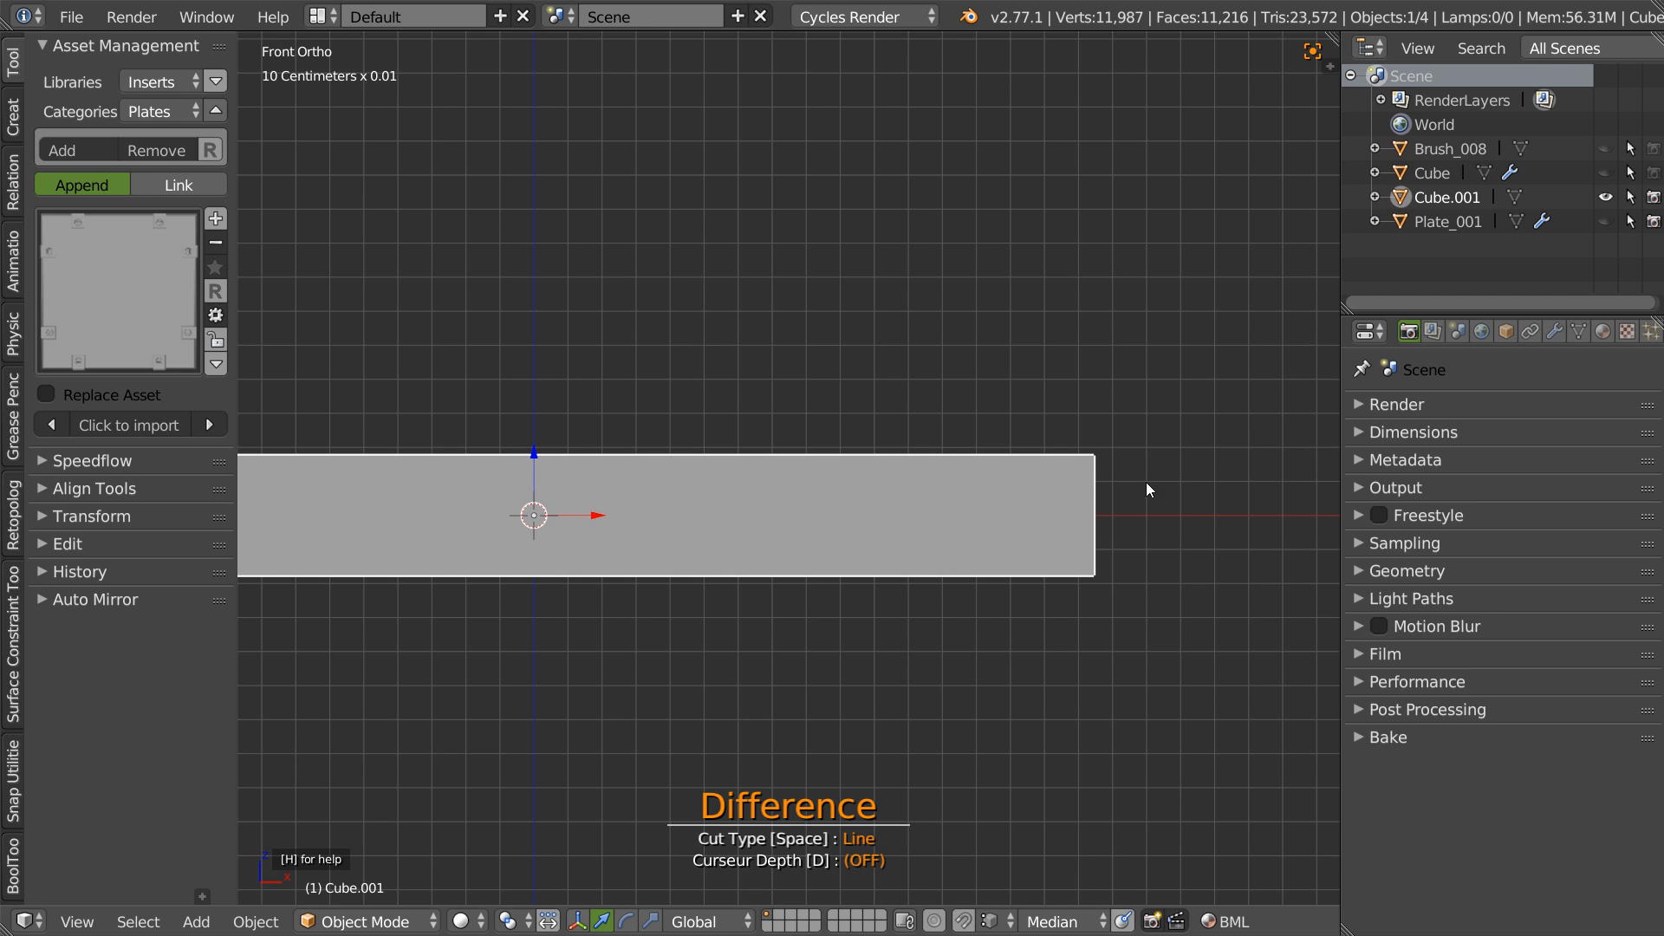
pyautogui.click(1141, 475)
pyautogui.click(1037, 475)
pyautogui.click(984, 436)
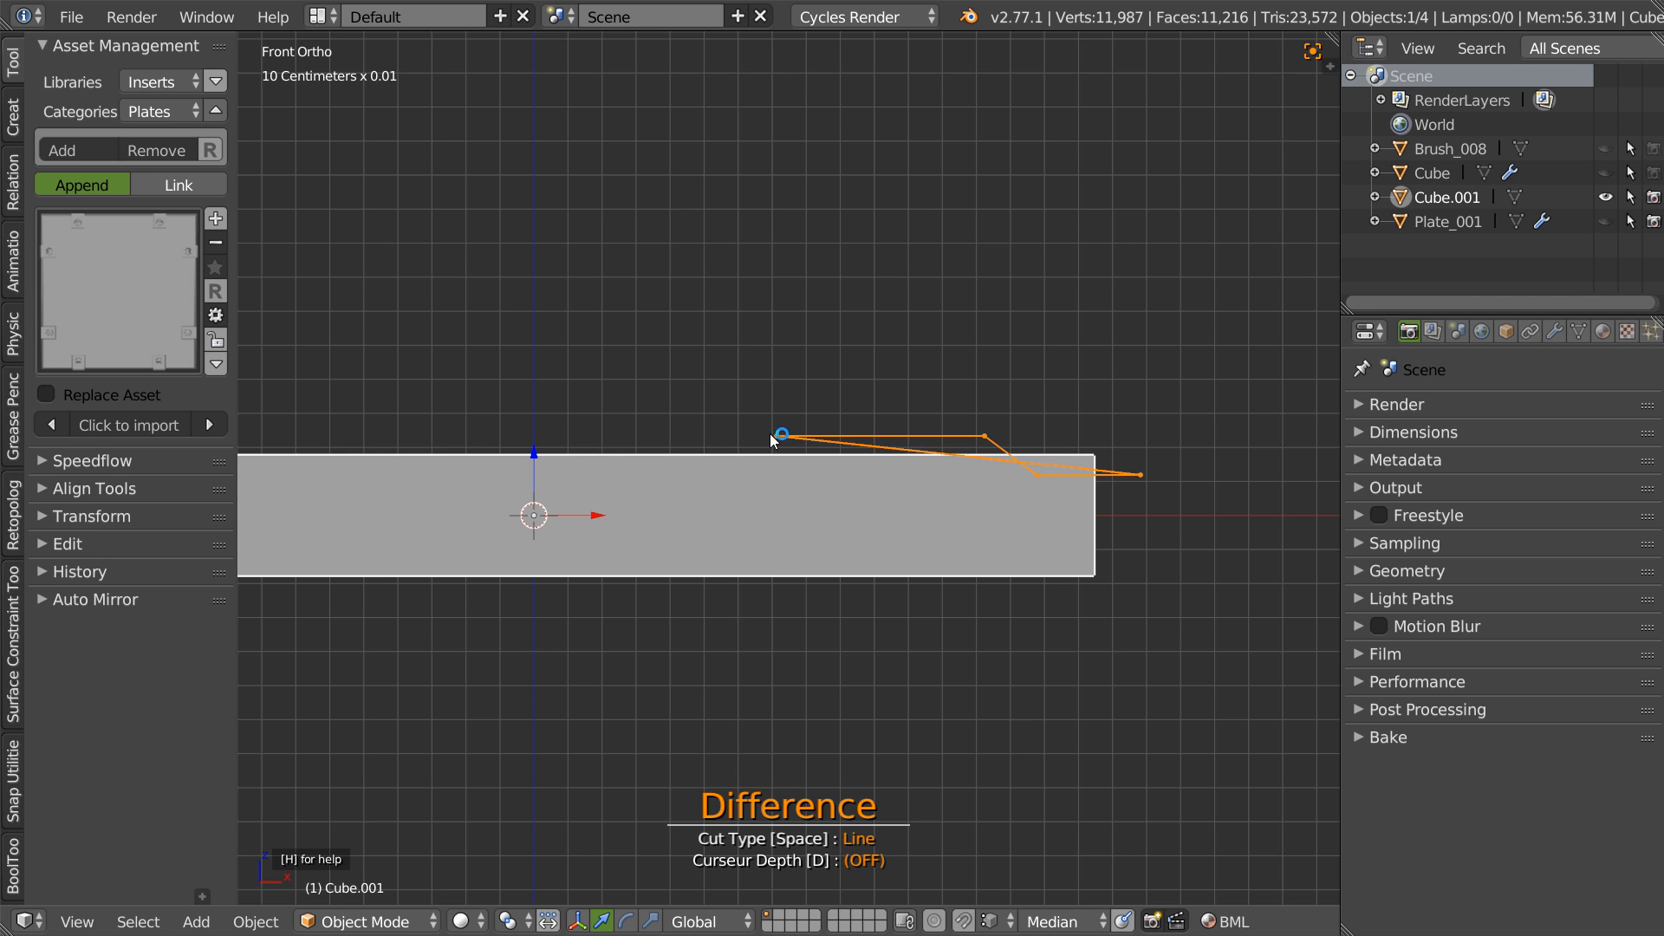
pyautogui.click(790, 437)
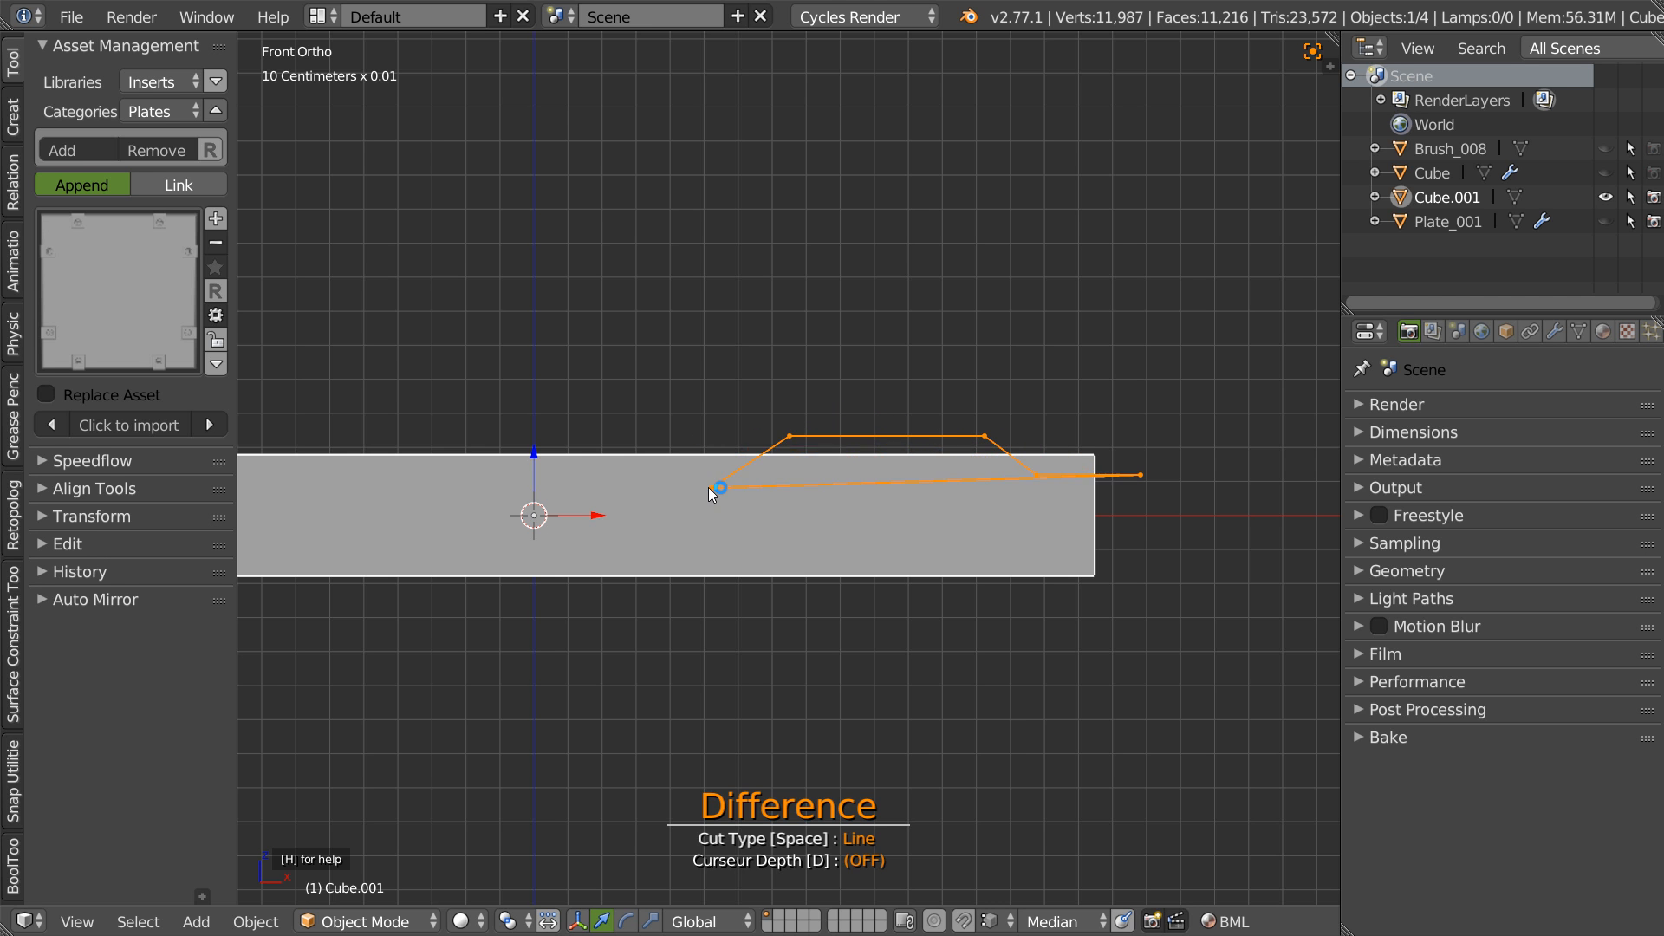
pyautogui.click(724, 462)
pyautogui.click(736, 476)
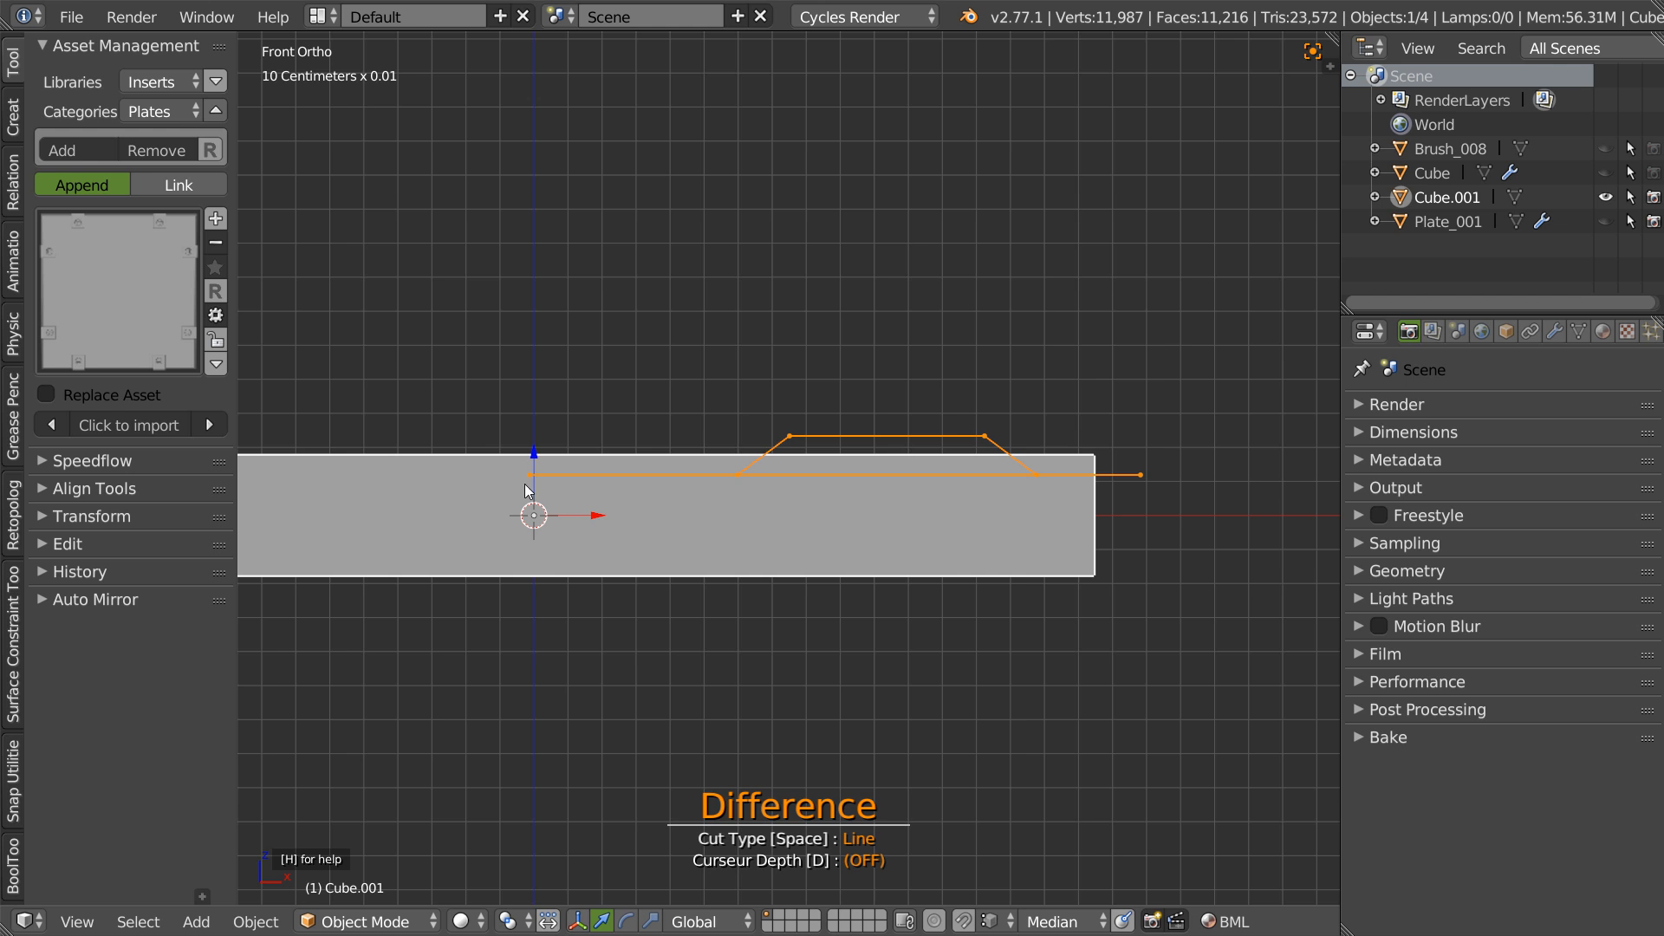
pyautogui.keyDown('ctrl'); pyautogui.click(456, 482); pyautogui.keyUp('ctrl')
pyautogui.click(478, 306)
pyautogui.click(1231, 293)
pyautogui.press('shift')
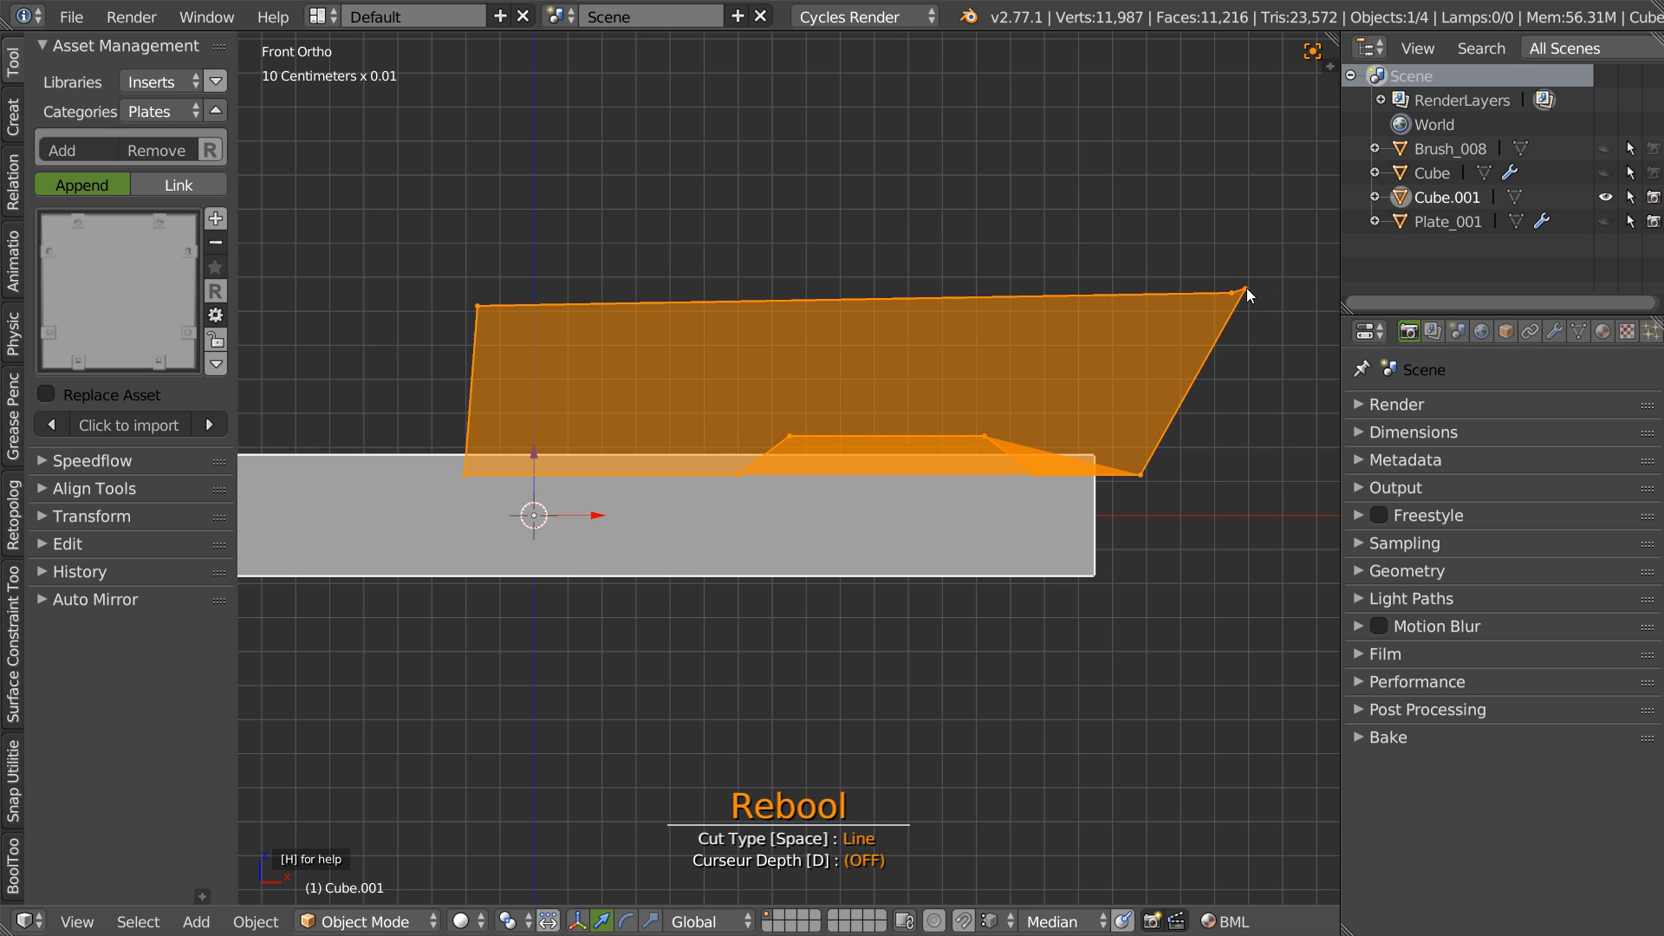
pyautogui.hotkey('shift', 'space')
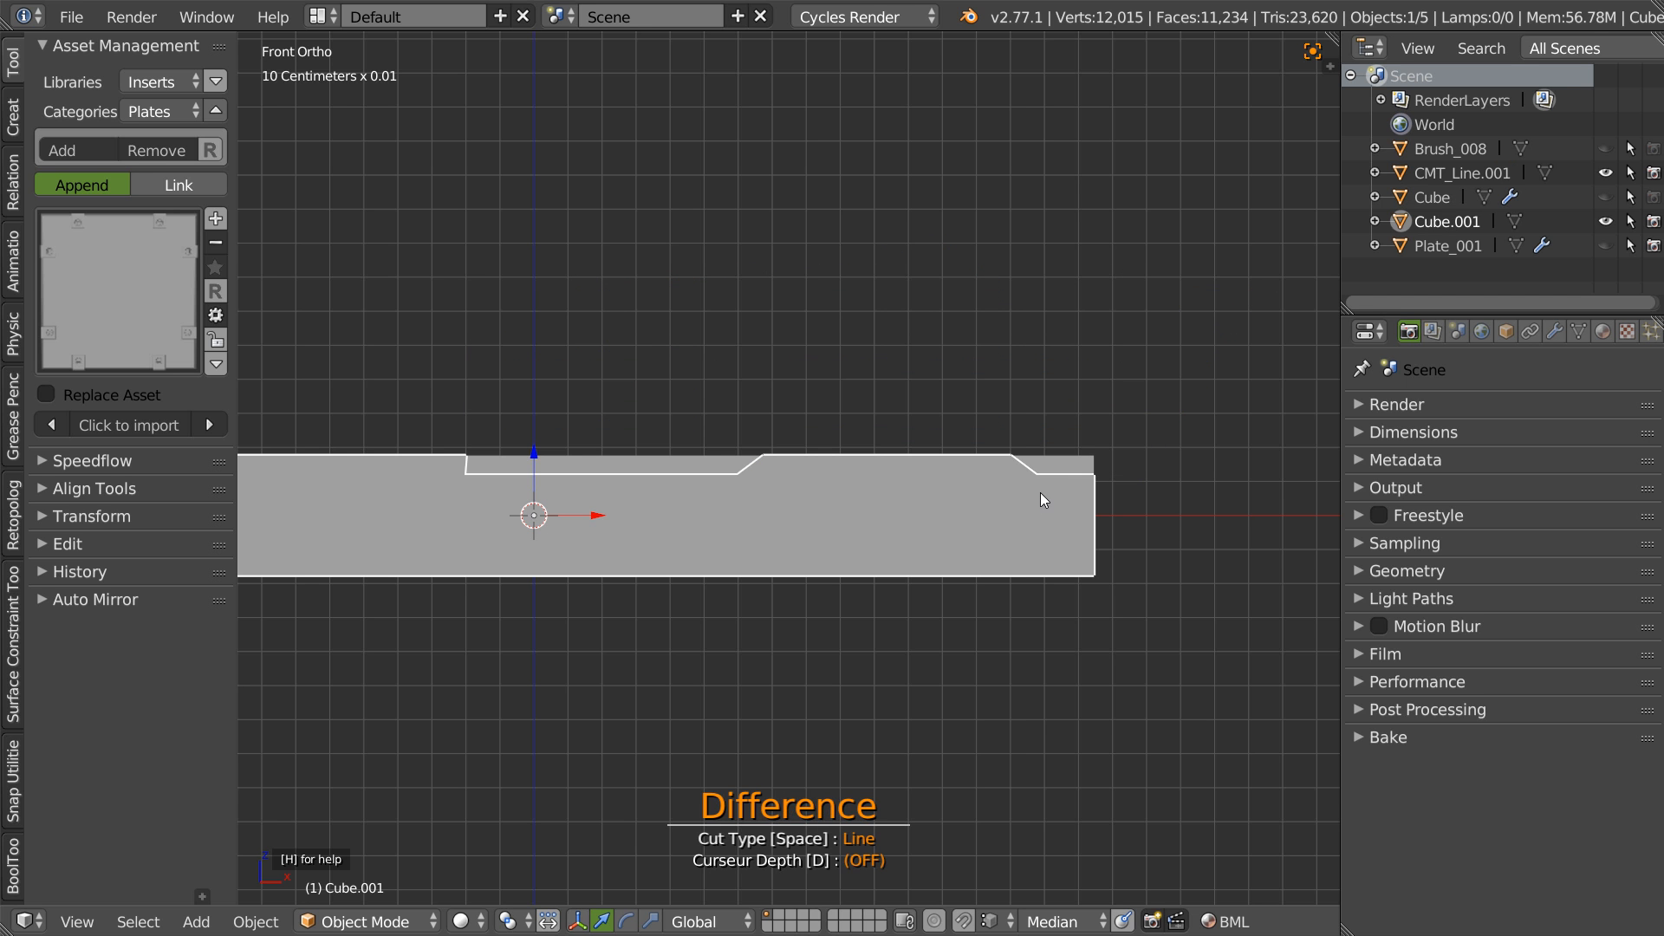
pyautogui.rightClick(1037, 496)
# - Delete the small end piece of CMT_Line.001 at the bar's outer end
pyautogui.rightClick(1074, 464)
pyautogui.press('Tab')
pyautogui.press('a')
pyautogui.press('l')
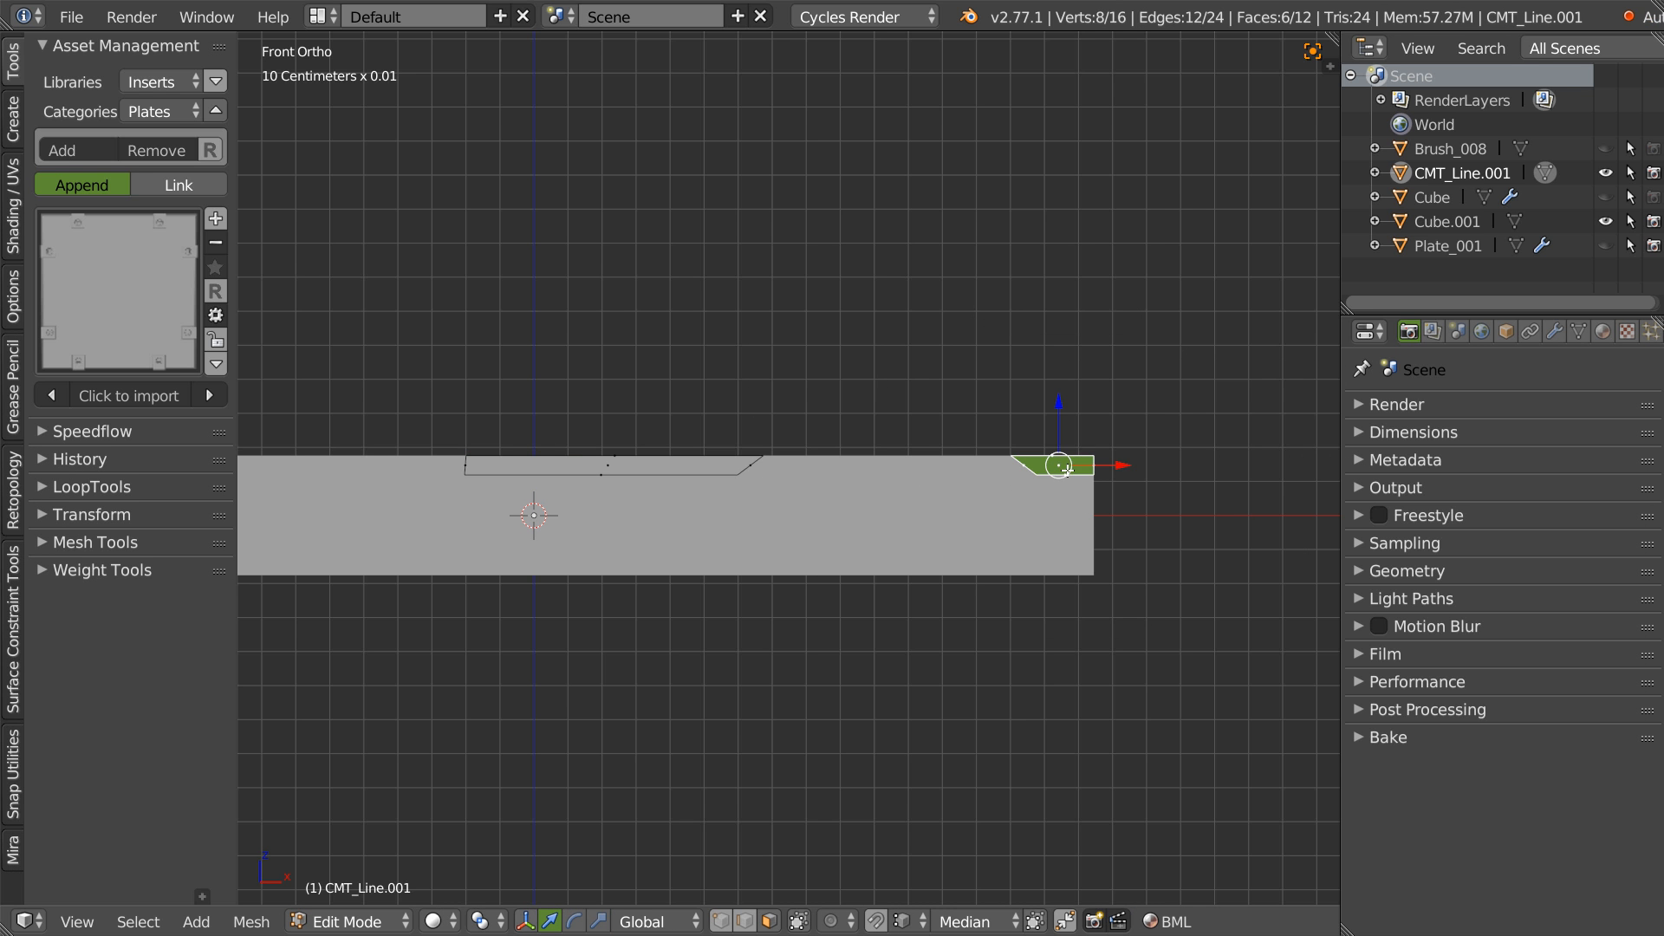
pyautogui.press('x')
pyautogui.click(1045, 482)
pyautogui.press('Tab')
pyautogui.moveTo(874, 394); pyautogui.dragTo(824, 382, button='middle')
# - Connect the two notch-base vertices on Cube.001's side face and move the raised upper edge along Y by about -0.2 mm to chamfer it
pyautogui.keyDown('shift'); pyautogui.rightClick(664, 441); pyautogui.keyUp('shift')
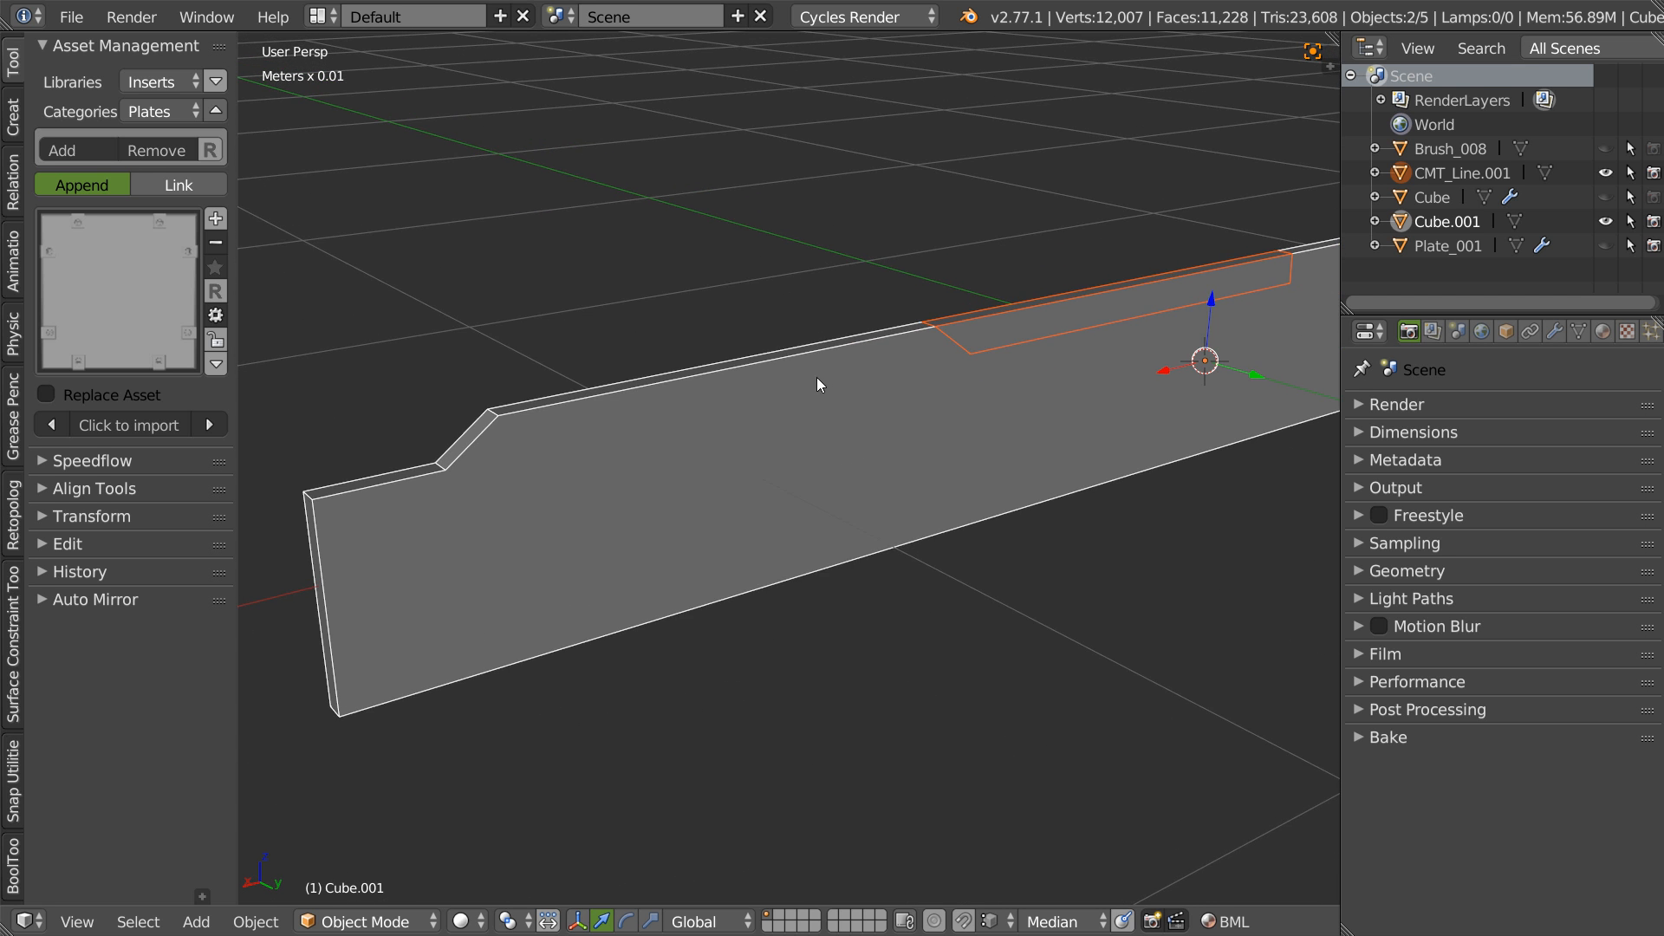
pyautogui.press('Tab')
pyautogui.rightClick(447, 468)
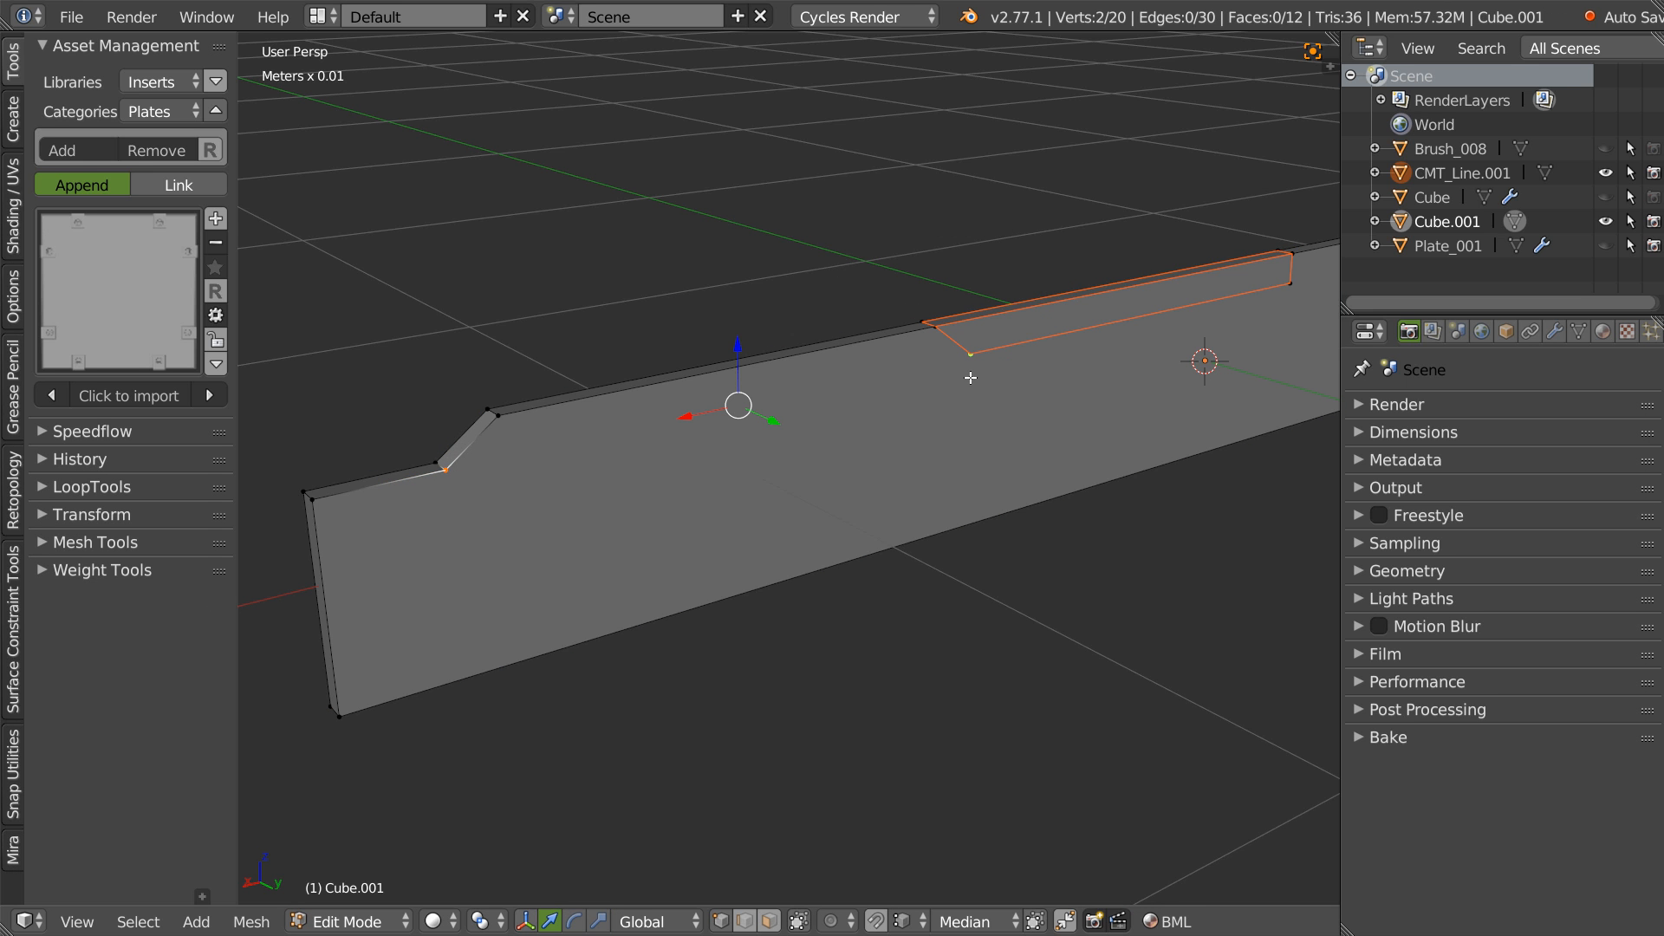
pyautogui.moveTo(750, 393); pyautogui.dragTo(815, 391, button='middle')
pyautogui.press('g')
pyautogui.press('y')
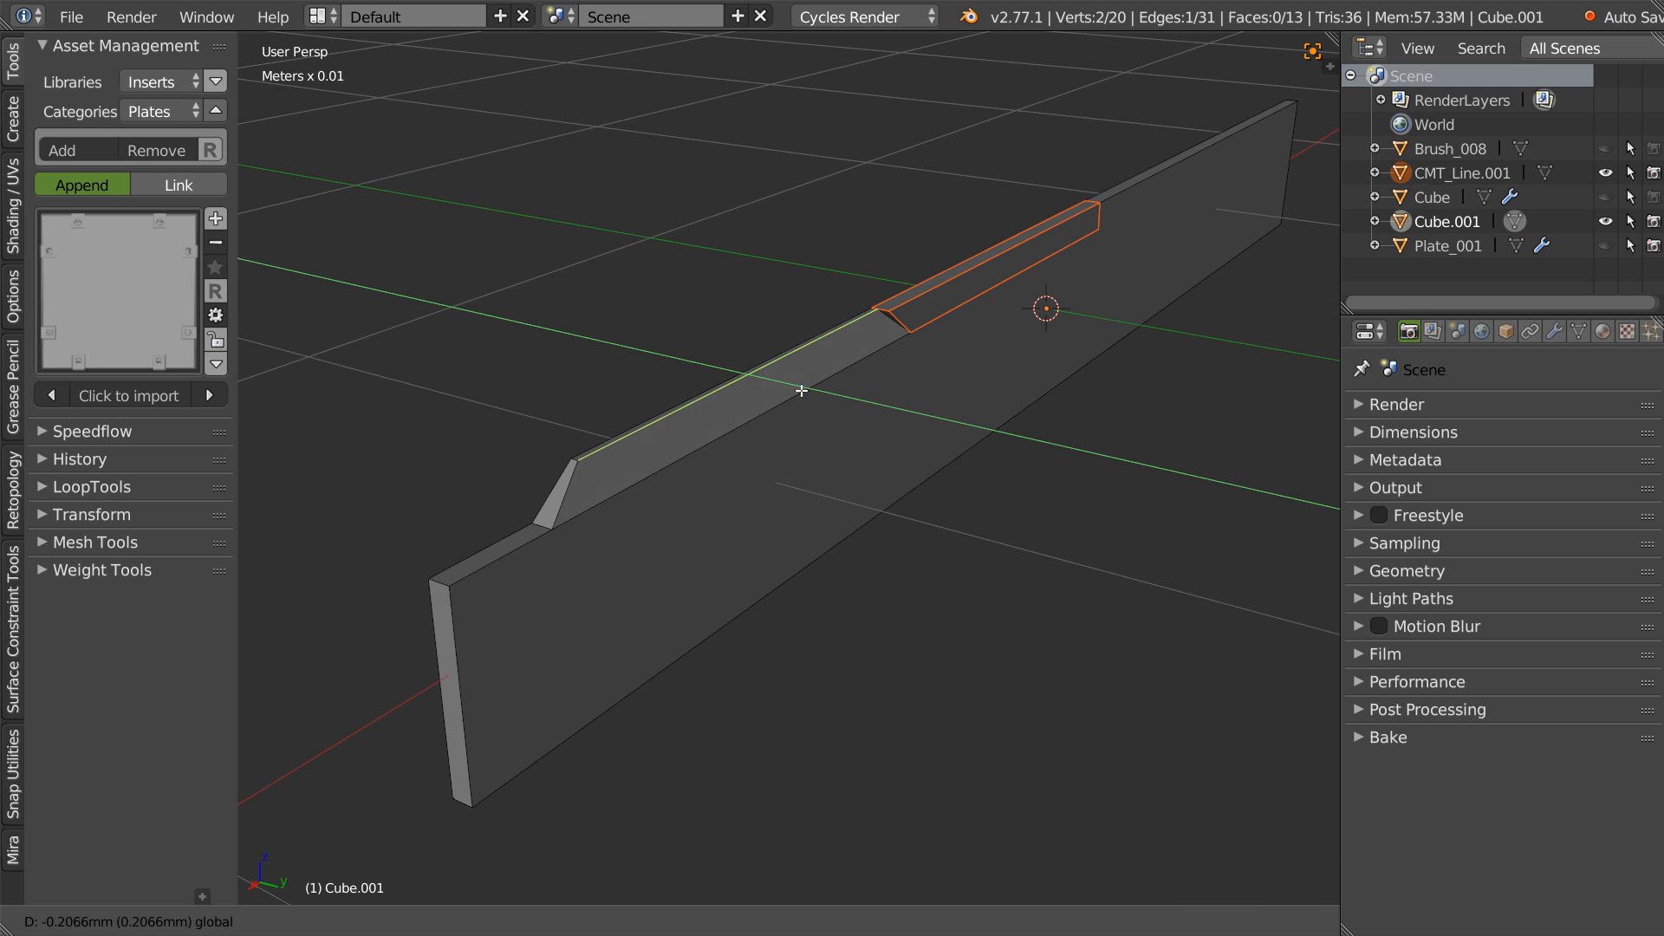
pyautogui.click(804, 390)
# - Move the matching upper edge of CMT_Line.001 along Y to align with the chamfer on the bar
pyautogui.keyDown('shift'); pyautogui.moveTo(906, 341); pyautogui.dragTo(858, 420, button='middle'); pyautogui.keyUp('shift')
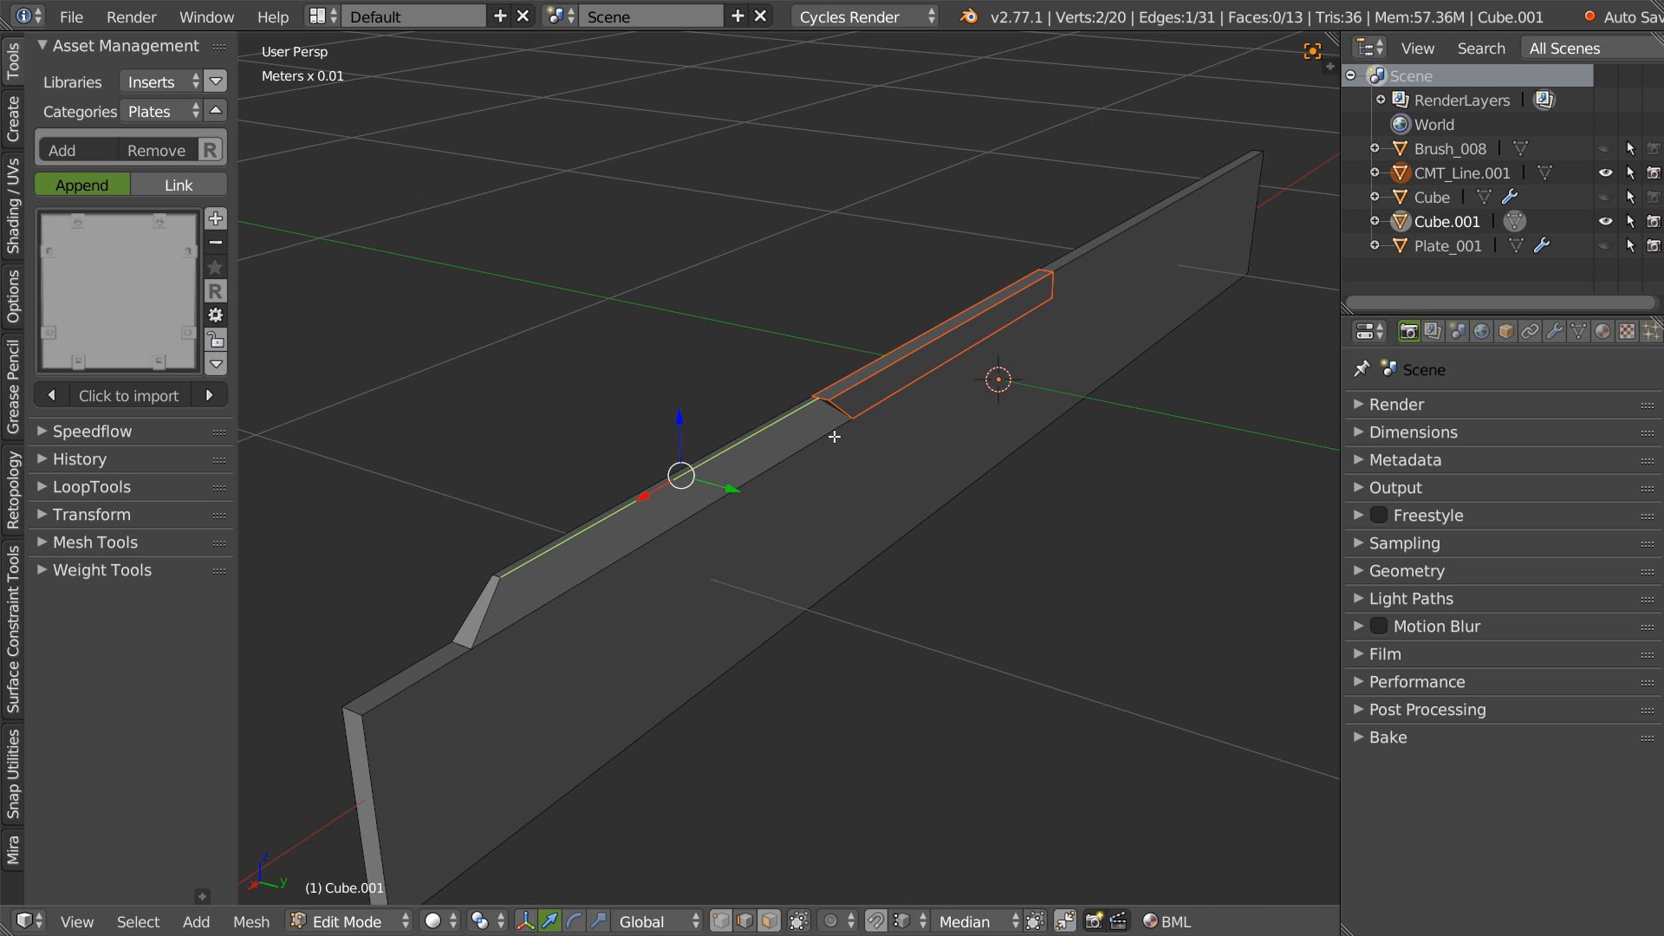
pyautogui.scroll(4, 858, 420)
pyautogui.press('Tab')
pyautogui.rightClick(921, 327)
pyautogui.press('Tab')
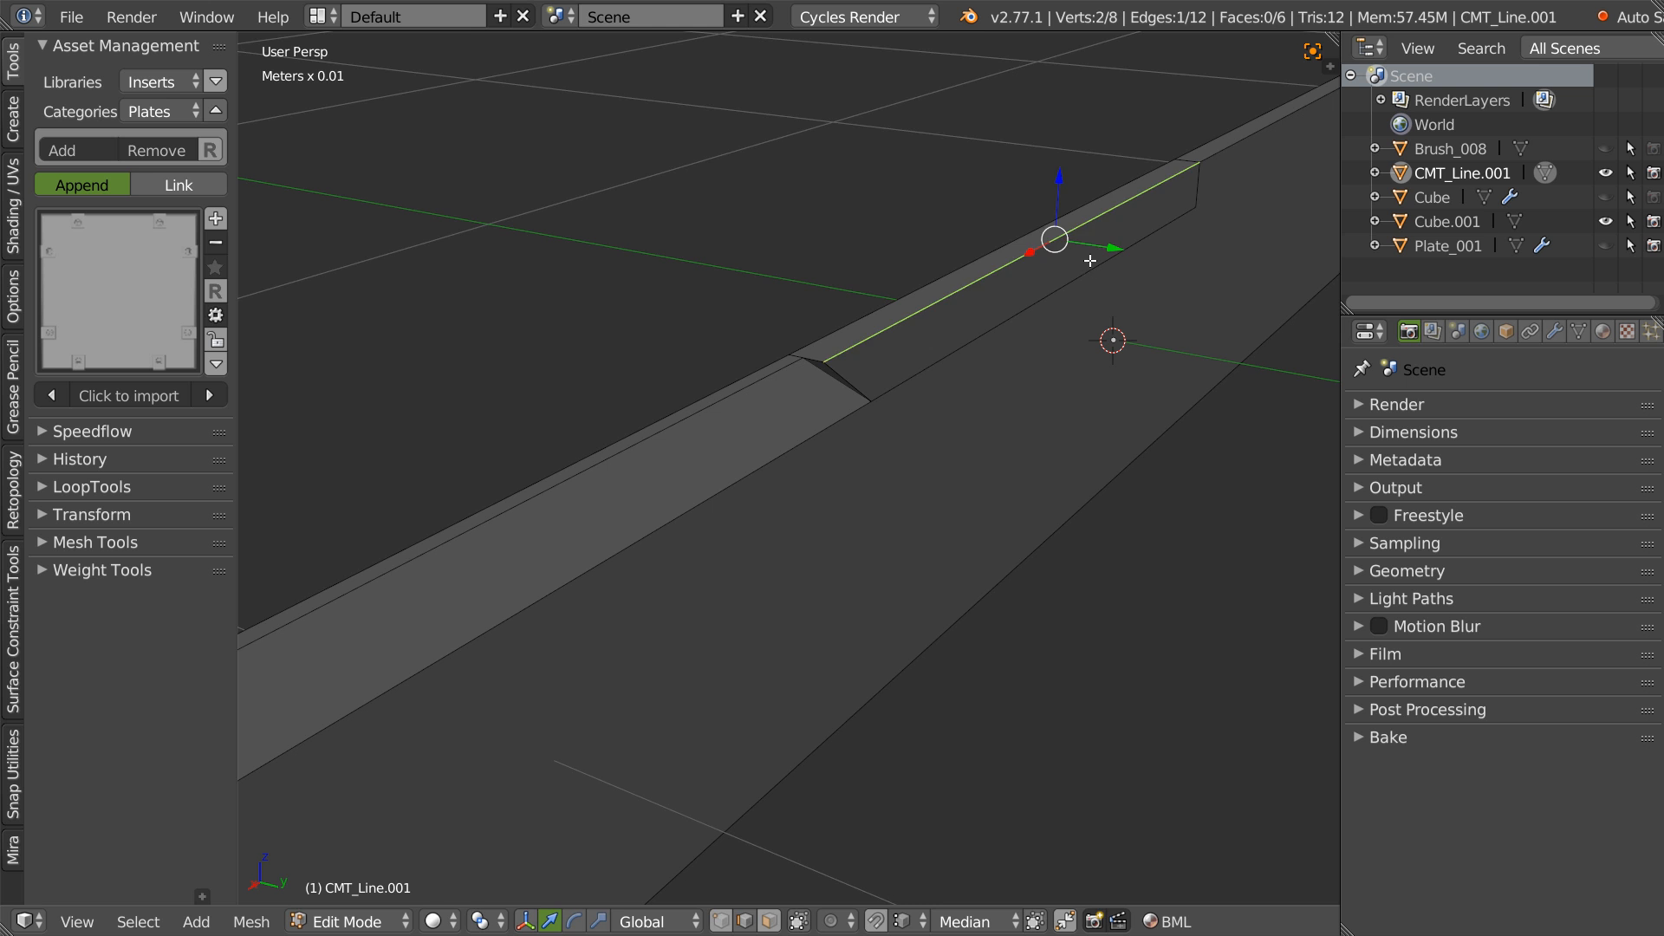
pyautogui.press('g')
pyautogui.press('y')
pyautogui.click(805, 361)
pyautogui.scroll(-4, 1033, 327)
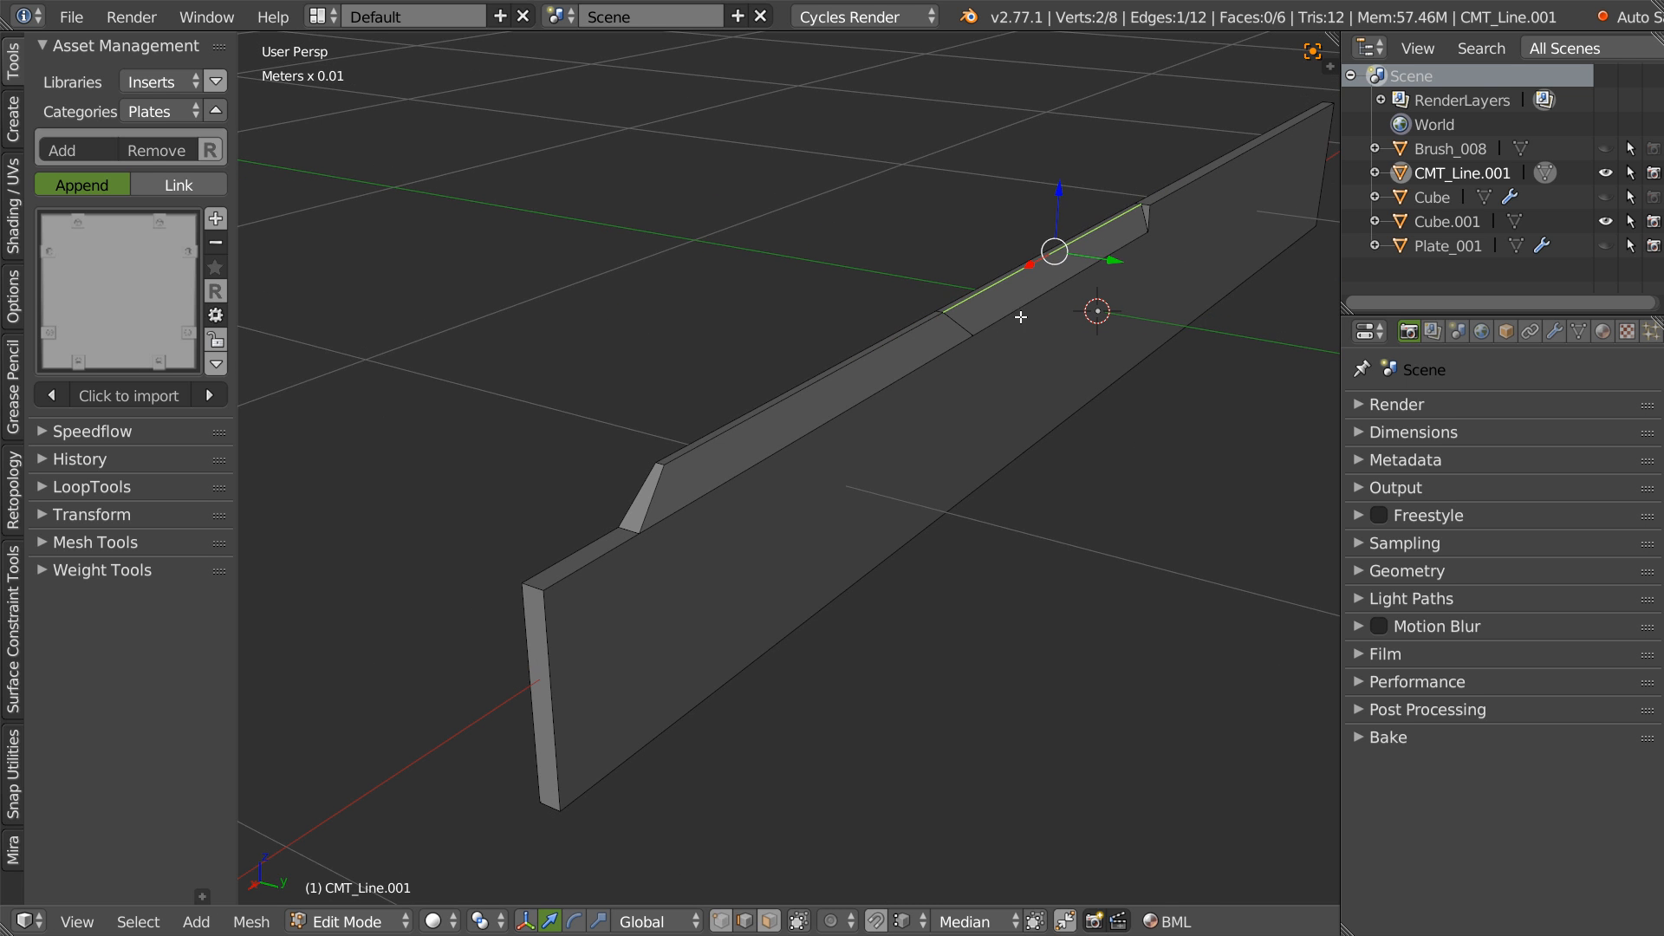
# - Symmetrize Cube.001 and CMT_Line.001 together to repeat the notched profile on the bar's other half
pyautogui.press('Tab')
pyautogui.keyDown('shift'); pyautogui.rightClick(853, 382); pyautogui.keyUp('shift')
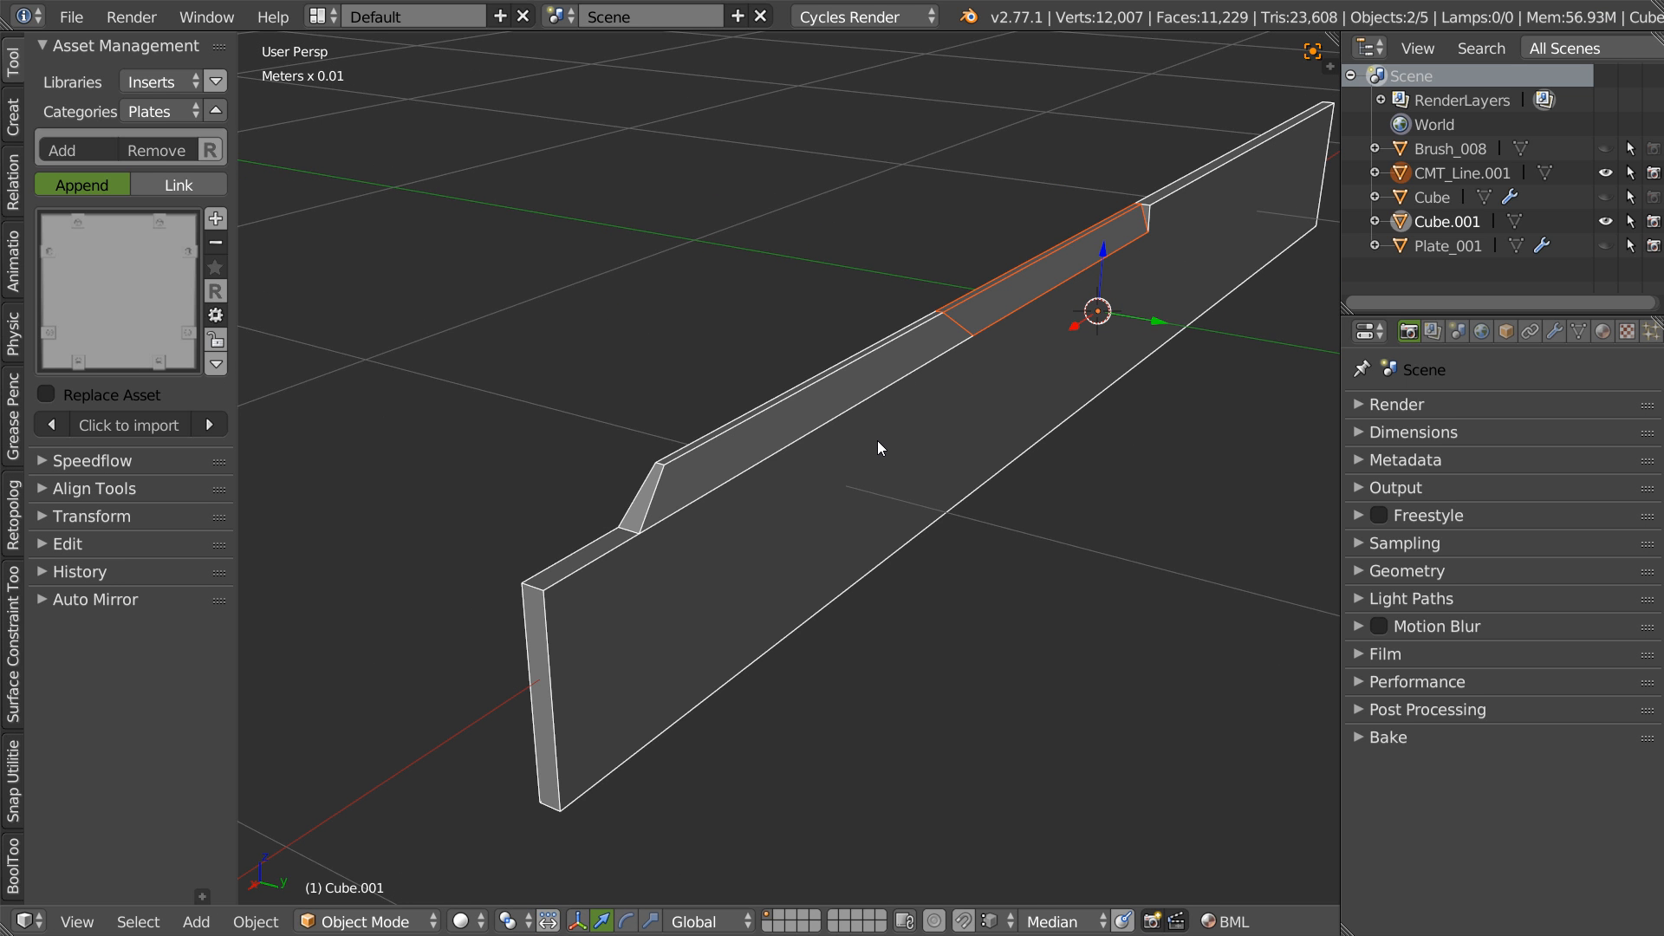
pyautogui.hotkey('shift', 'space')
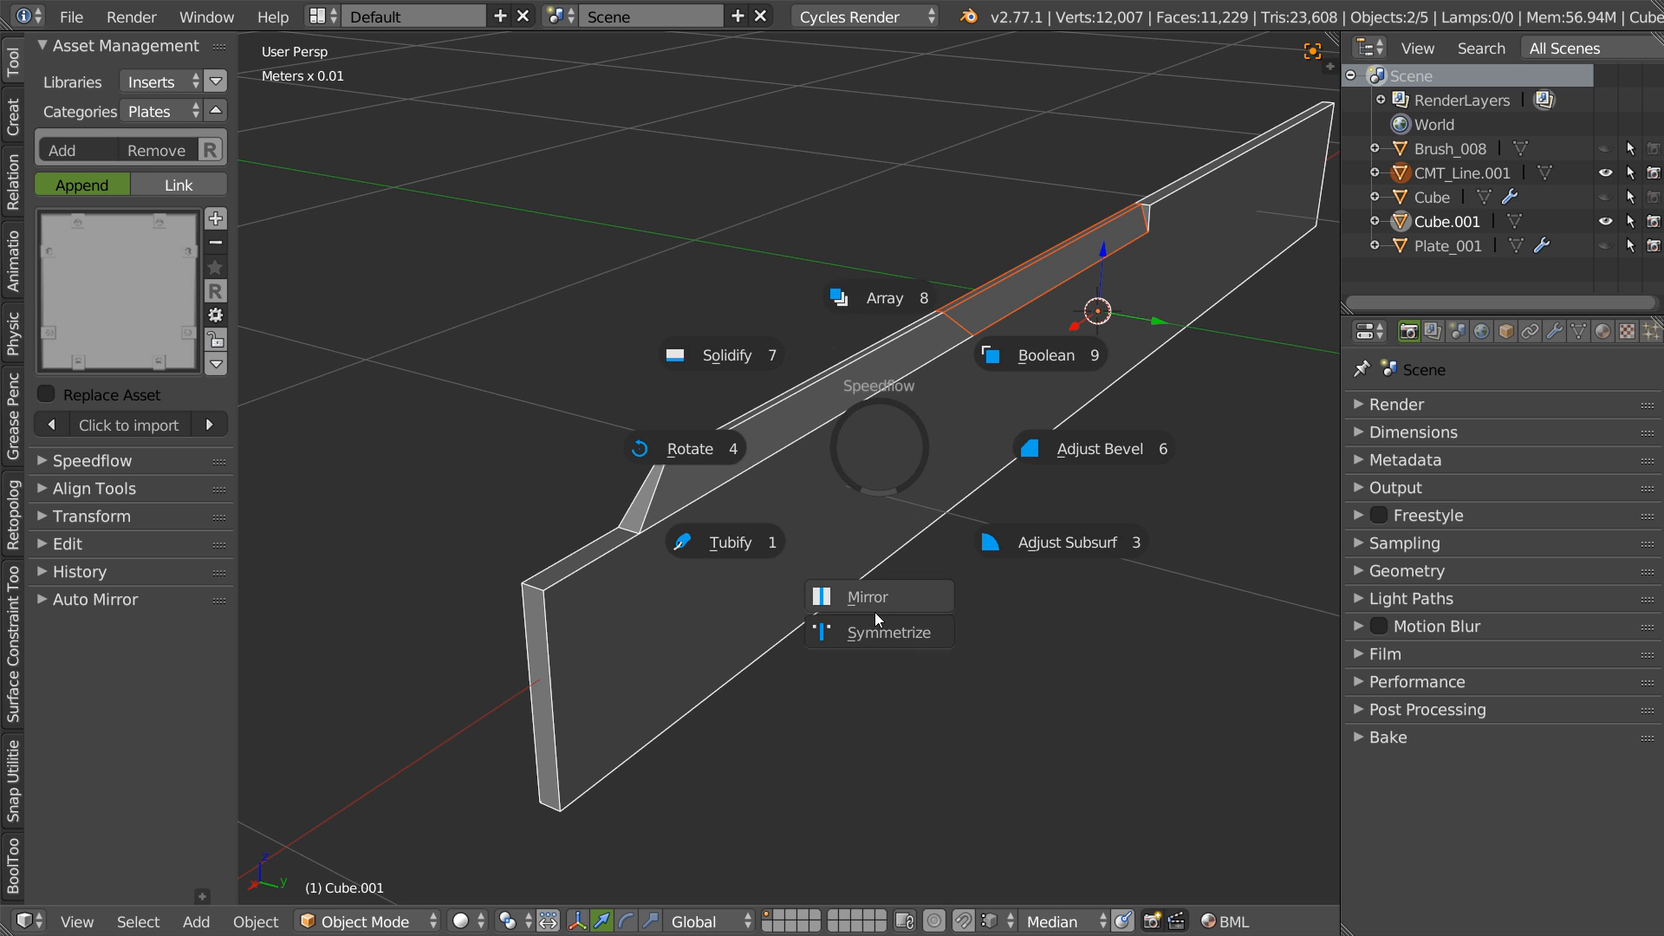
pyautogui.click(885, 633)
pyautogui.click(884, 633)
# - Unhide the plate and the recess insert around the bar
pyautogui.moveTo(859, 505); pyautogui.dragTo(860, 417, button='middle')
pyautogui.scroll(-4, 924, 300)
pyautogui.hotkey('alt', 'h')
pyautogui.moveTo(924, 295); pyautogui.dragTo(914, 369, button='middle')
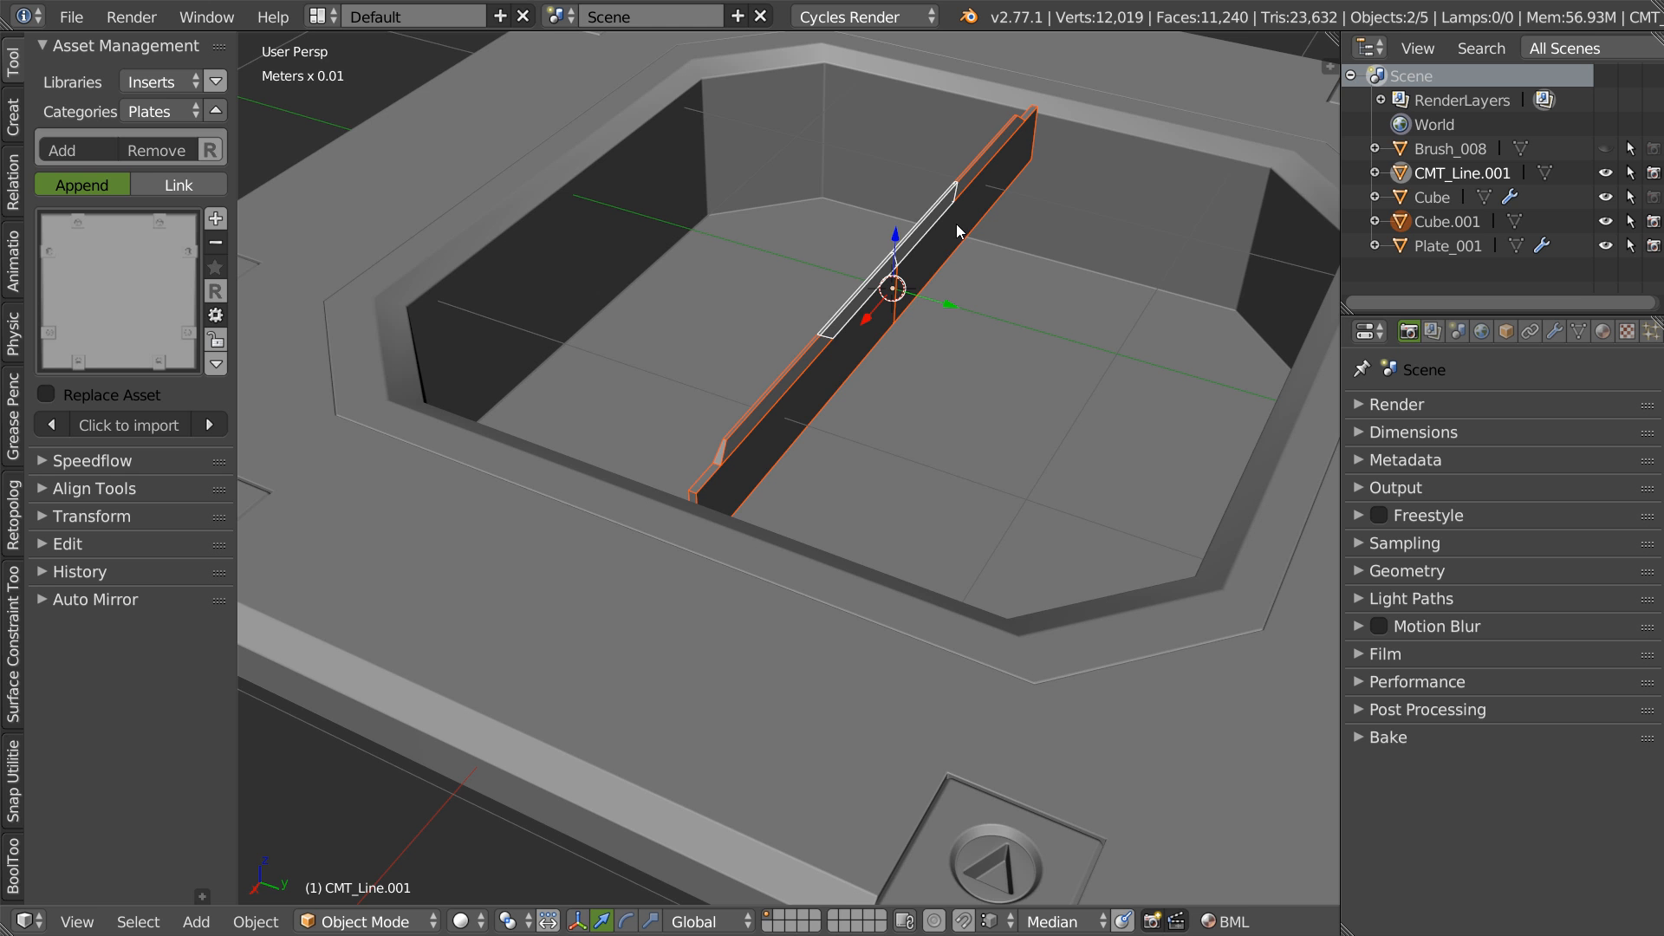
# - Rotate both bar pieces about the global X axis to tilt them like a louver slat
pyautogui.moveTo(1043, 391); pyautogui.dragTo(996, 419, button='middle')
pyautogui.press('r')
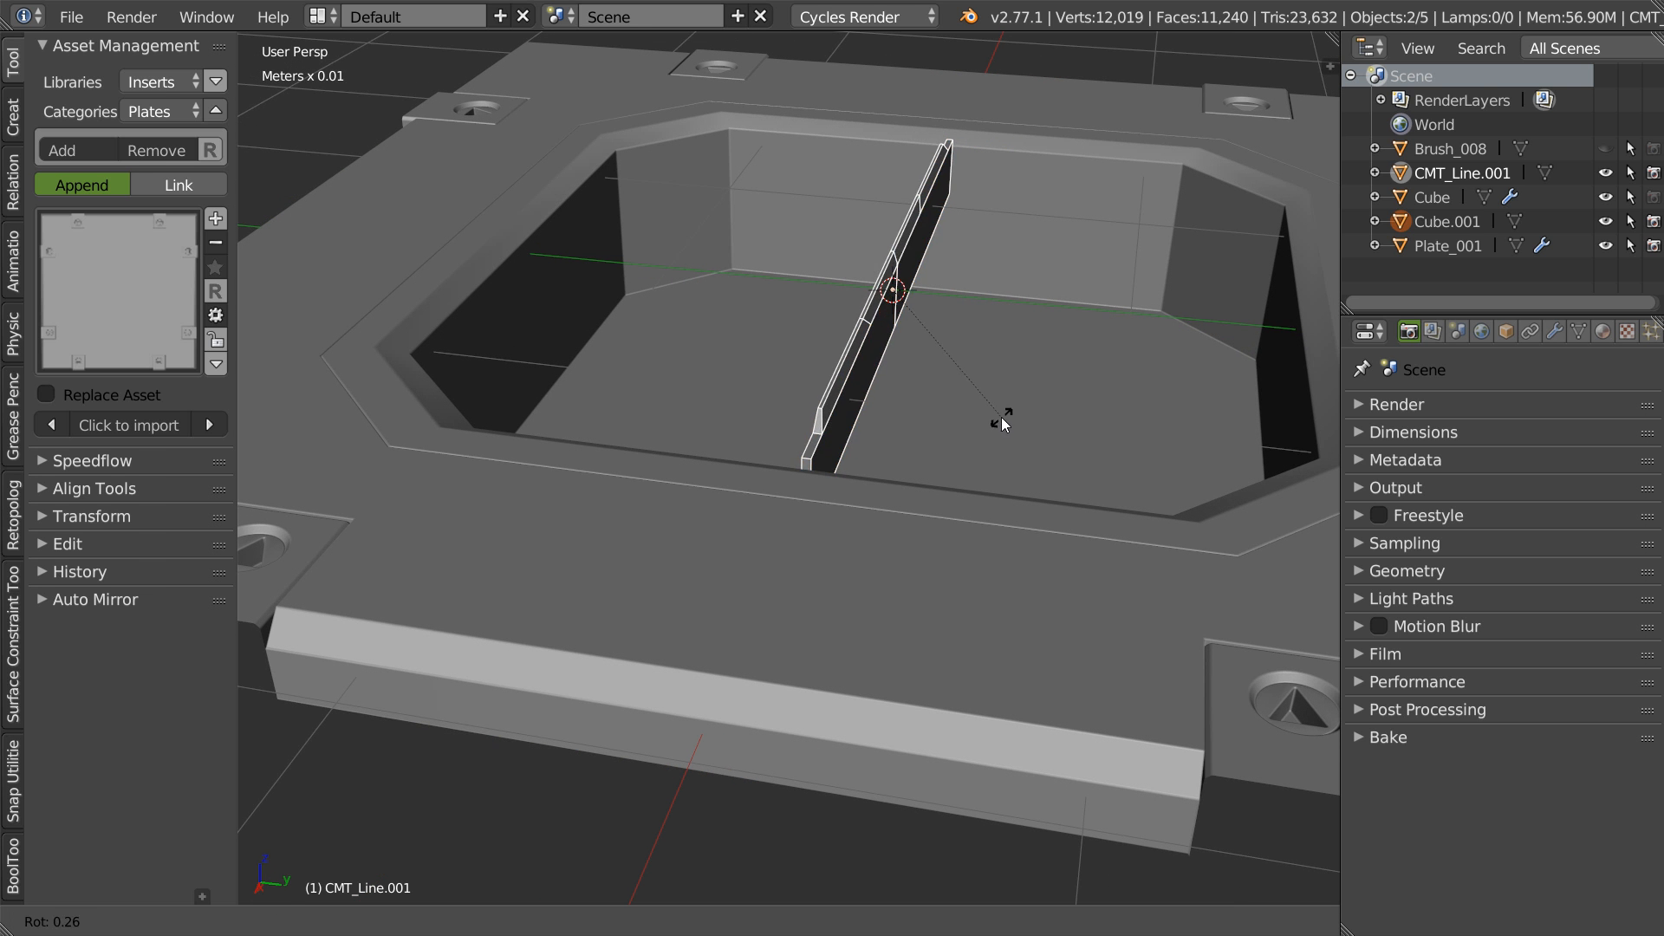
pyautogui.press('x')
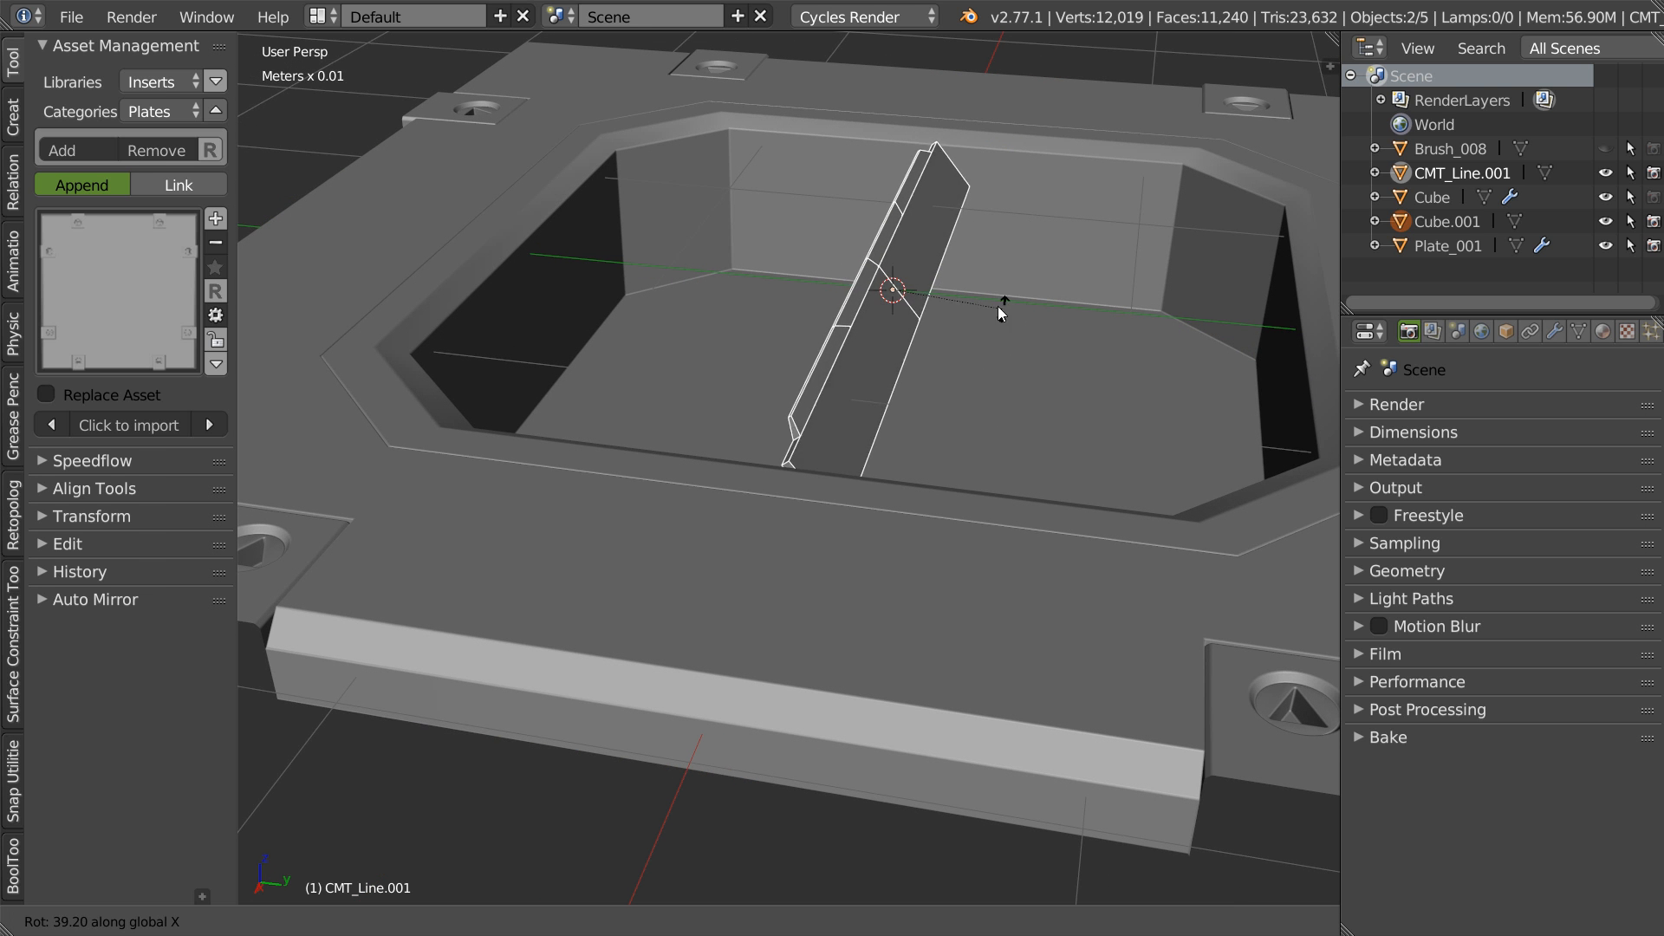
pyautogui.click(955, 293)
# - Lower the tilted slat slightly along Z and rescale it to fit inside the recess
pyautogui.moveTo(955, 295); pyautogui.dragTo(870, 328, button='middle')
pyautogui.moveTo(892, 240); pyautogui.dragTo(894, 255)
pyautogui.press('Tab')
pyautogui.press('s')
pyautogui.click(1131, 309)
# - Join Cube.001 and CMT_Line.001 into a single slat object
pyautogui.moveTo(1058, 314); pyautogui.dragTo(780, 418, button='middle')
pyautogui.scroll(3, 839, 390)
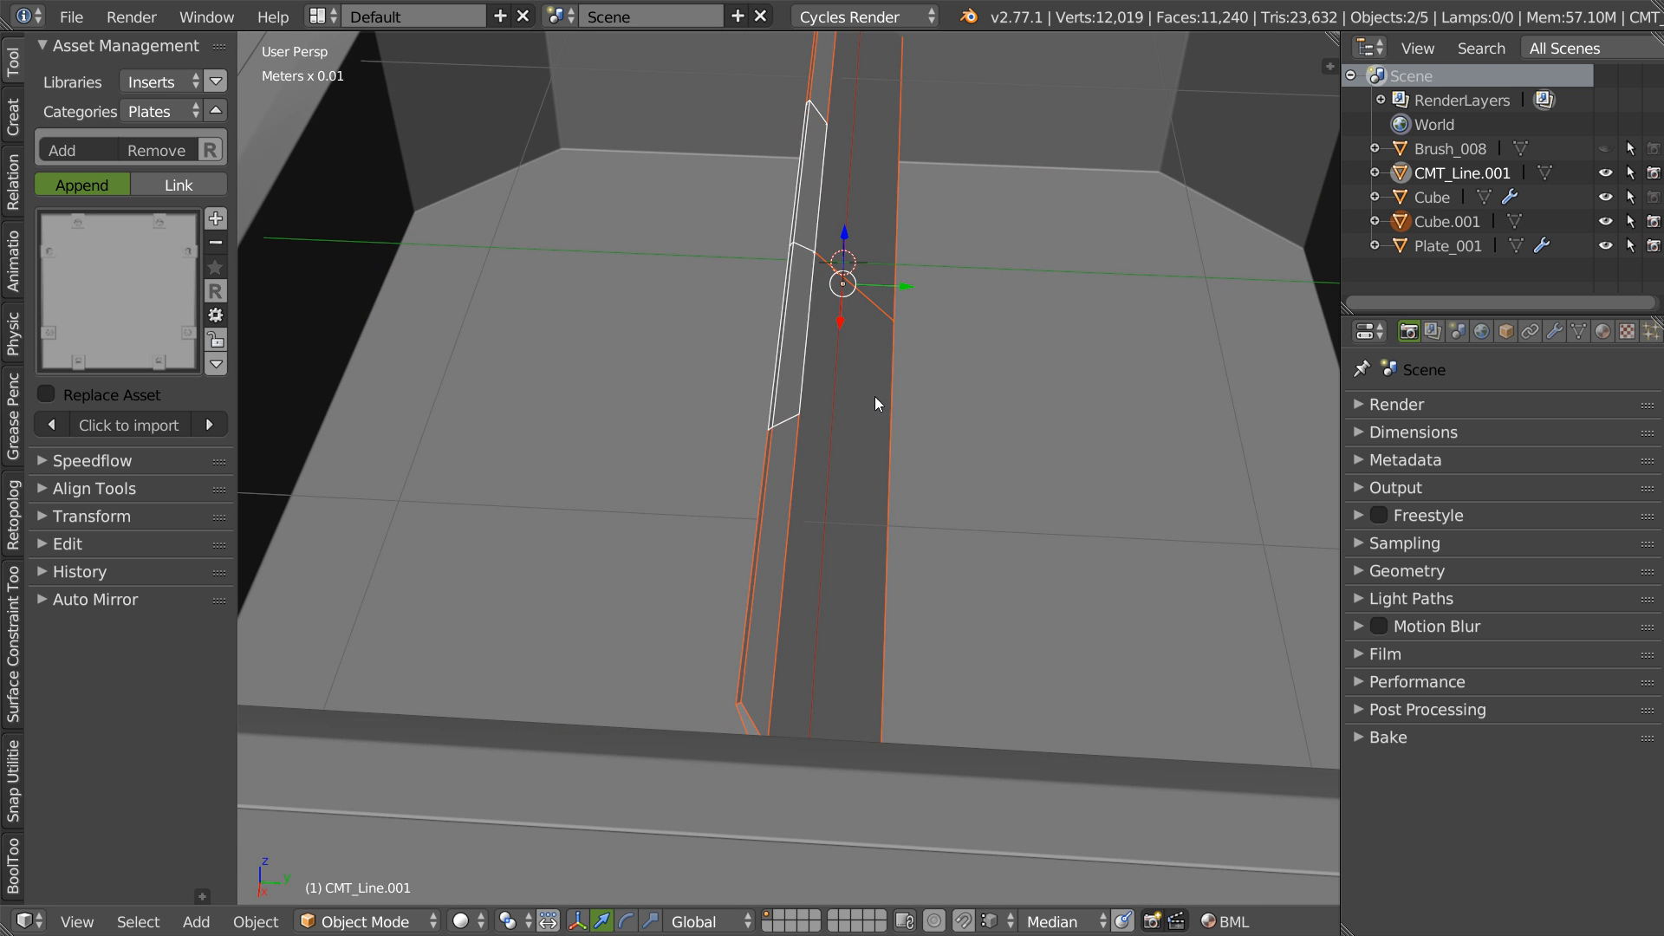
pyautogui.rightClick(877, 410)
pyautogui.click(687, 412)
pyautogui.scroll(-4, 713, 411)
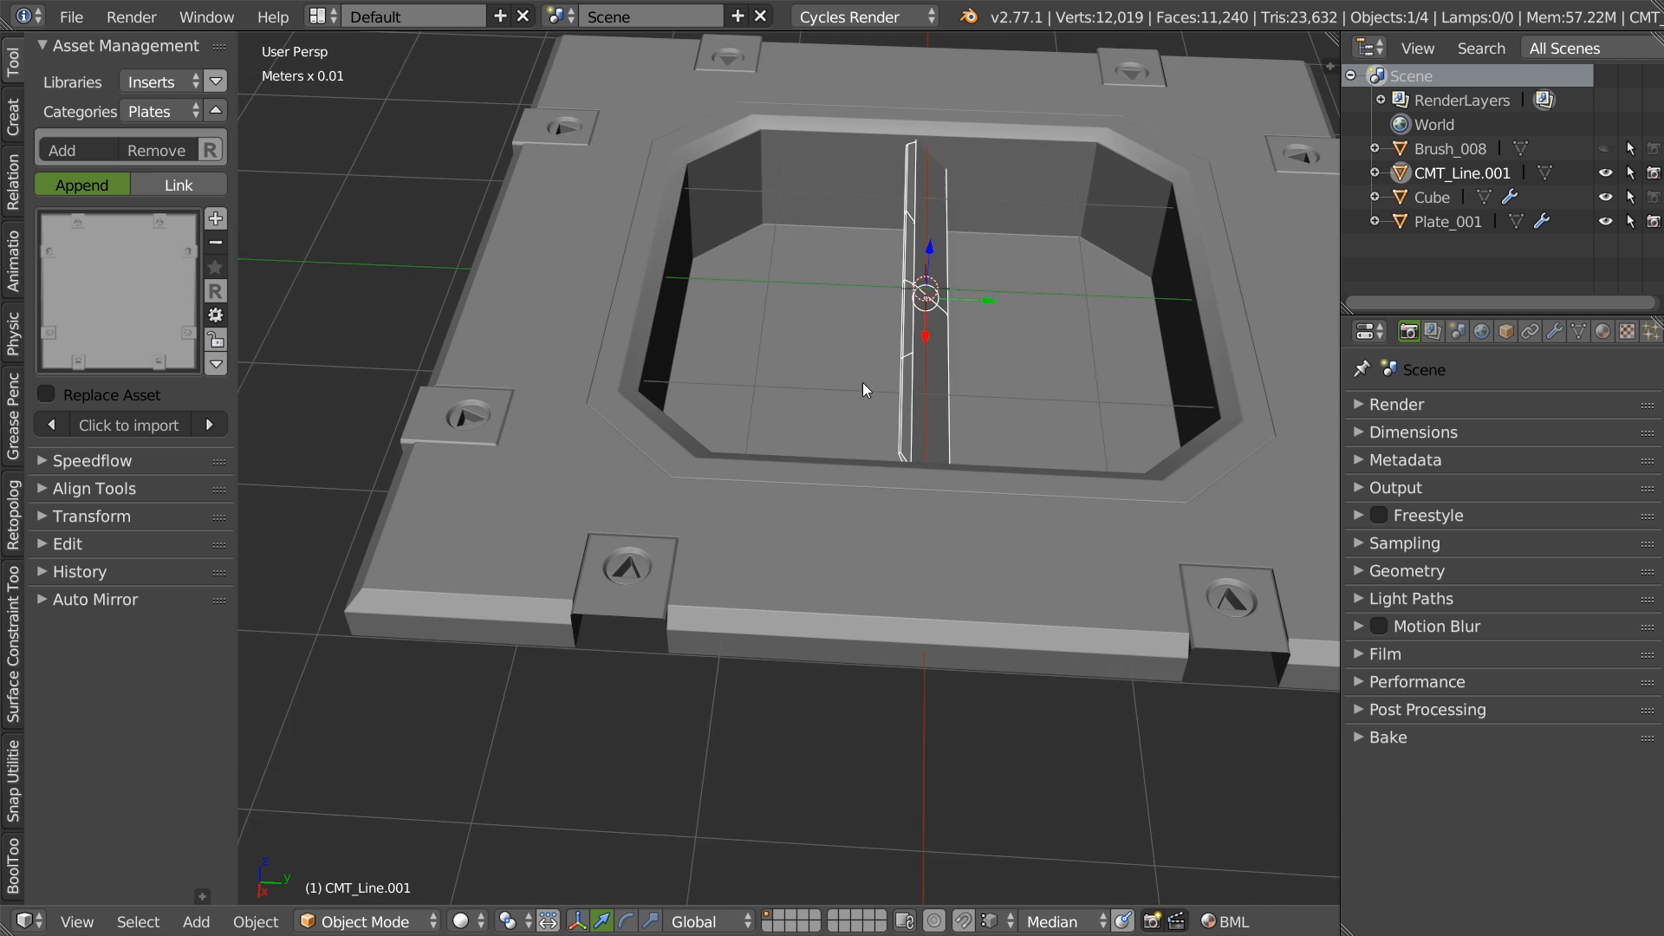
# - Move the joined slat about 13 mm along positive Y, close to the recess's side wall
pyautogui.moveTo(908, 372); pyautogui.dragTo(893, 334, button='middle')
pyautogui.press('g')
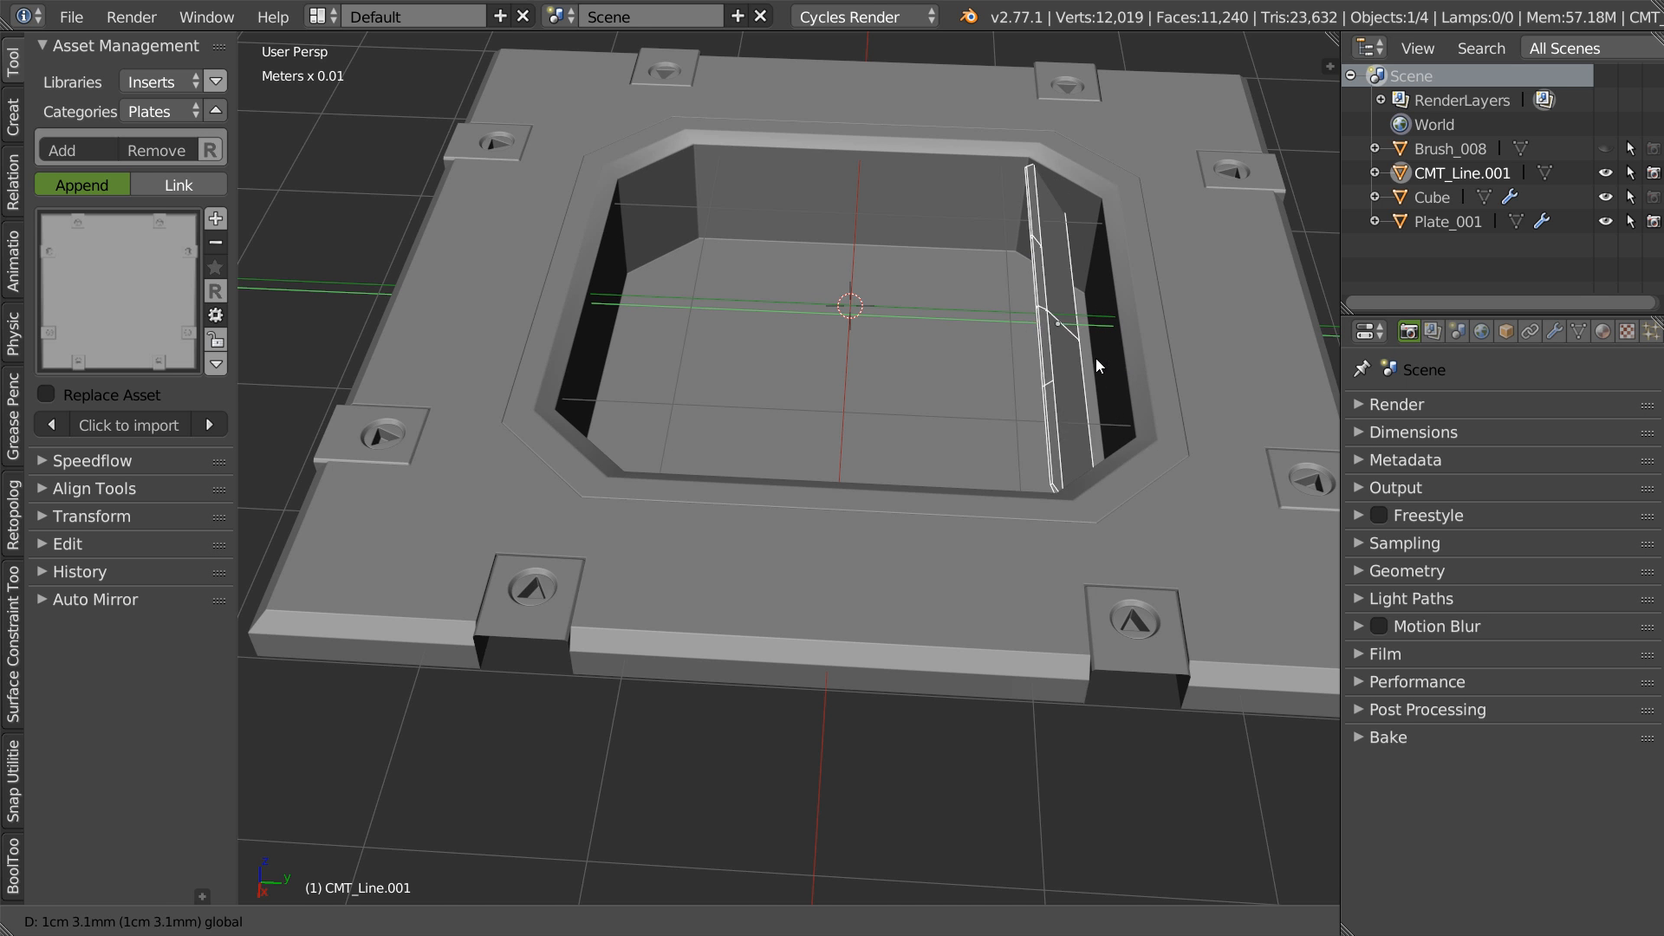
pyautogui.click(1110, 355)
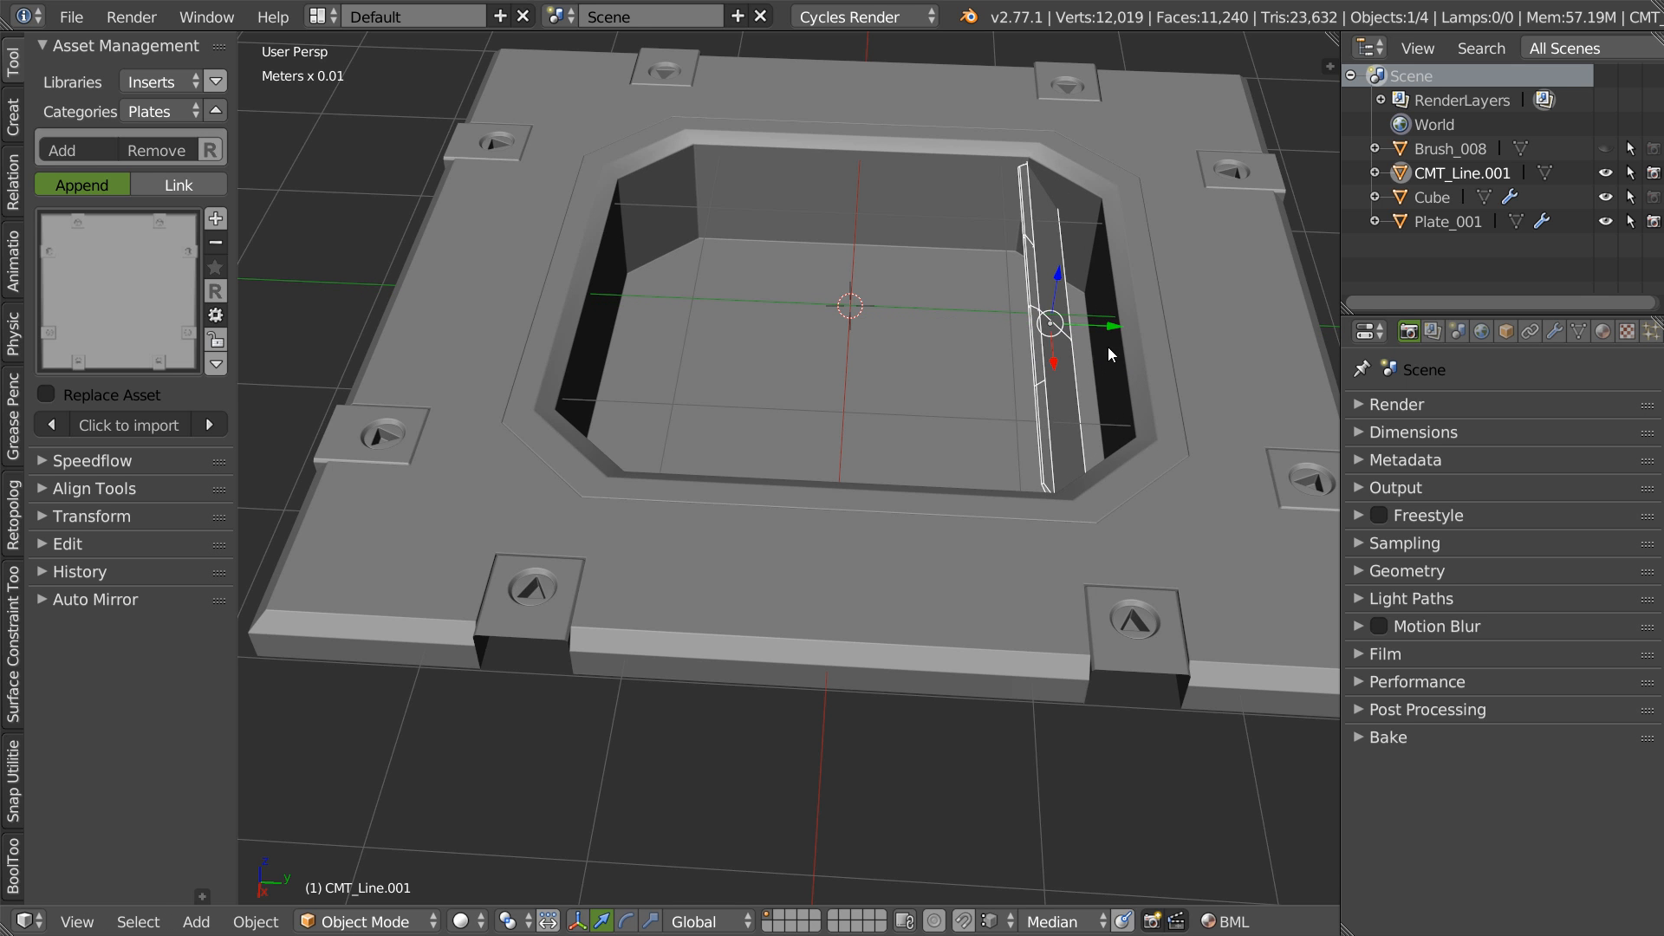
# - Duplicate the slat about 2.6 mm along positive Y as a spacing reference and reselect the original slat
pyautogui.hotkey('shift', 'd')
pyautogui.press('y')
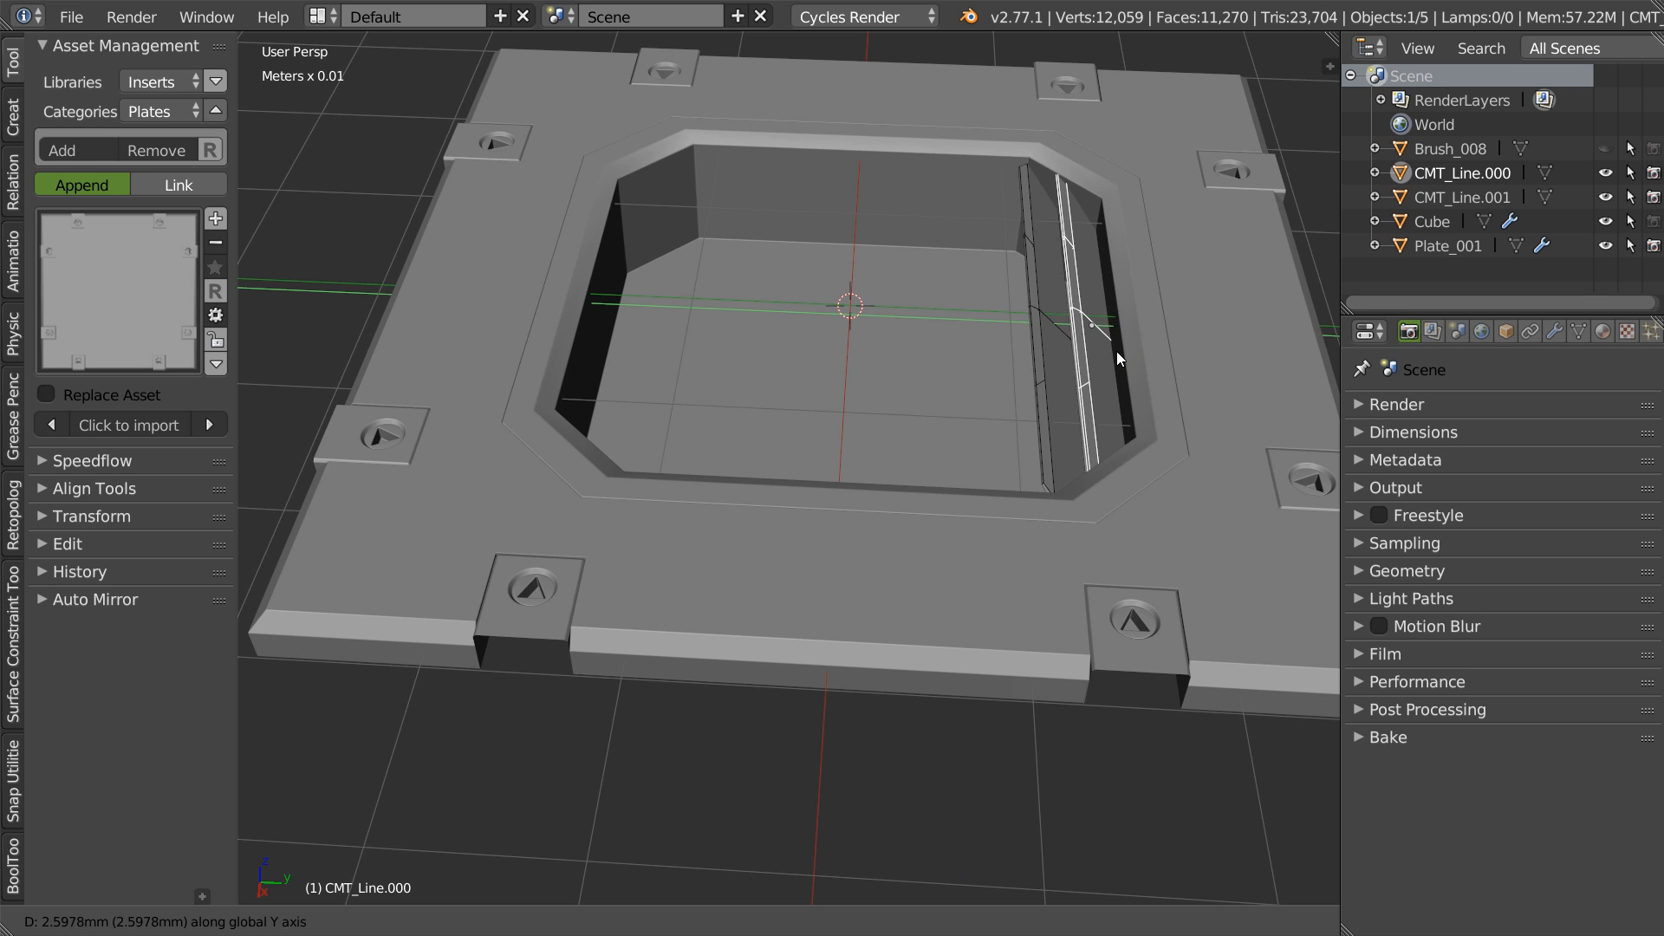
pyautogui.click(1047, 346)
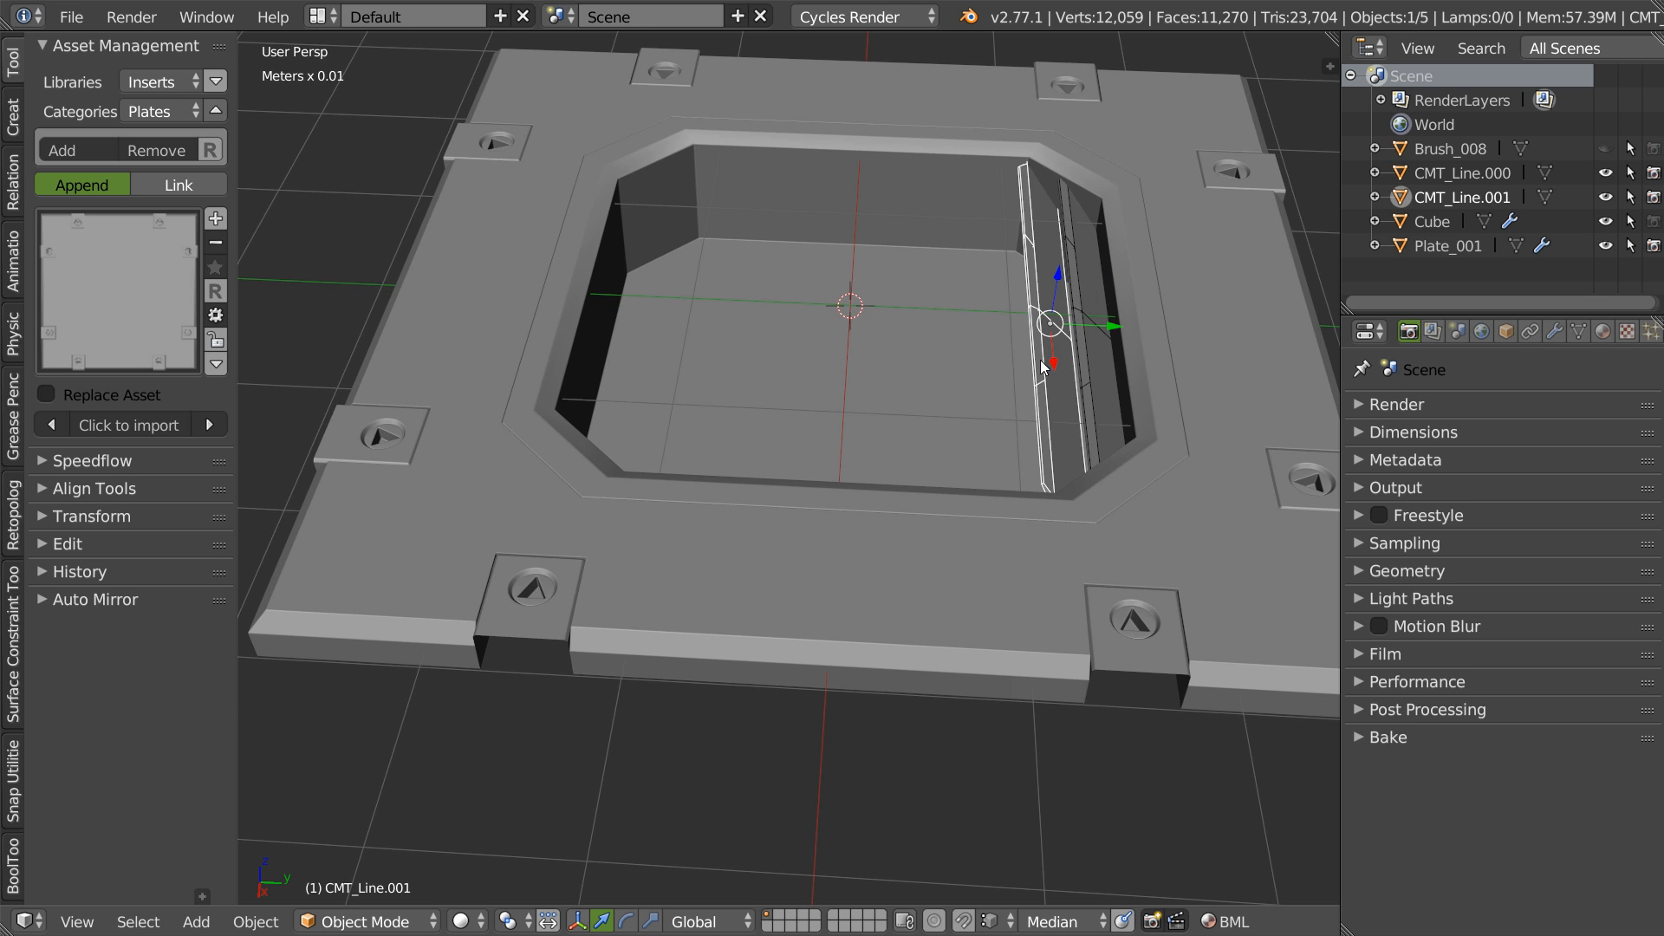
# - Add a Y array to the original slat and apply its transforms while keeping its origin
pyautogui.press('space')
pyautogui.click(1052, 215)
pyautogui.scroll(1, 1056, 215)
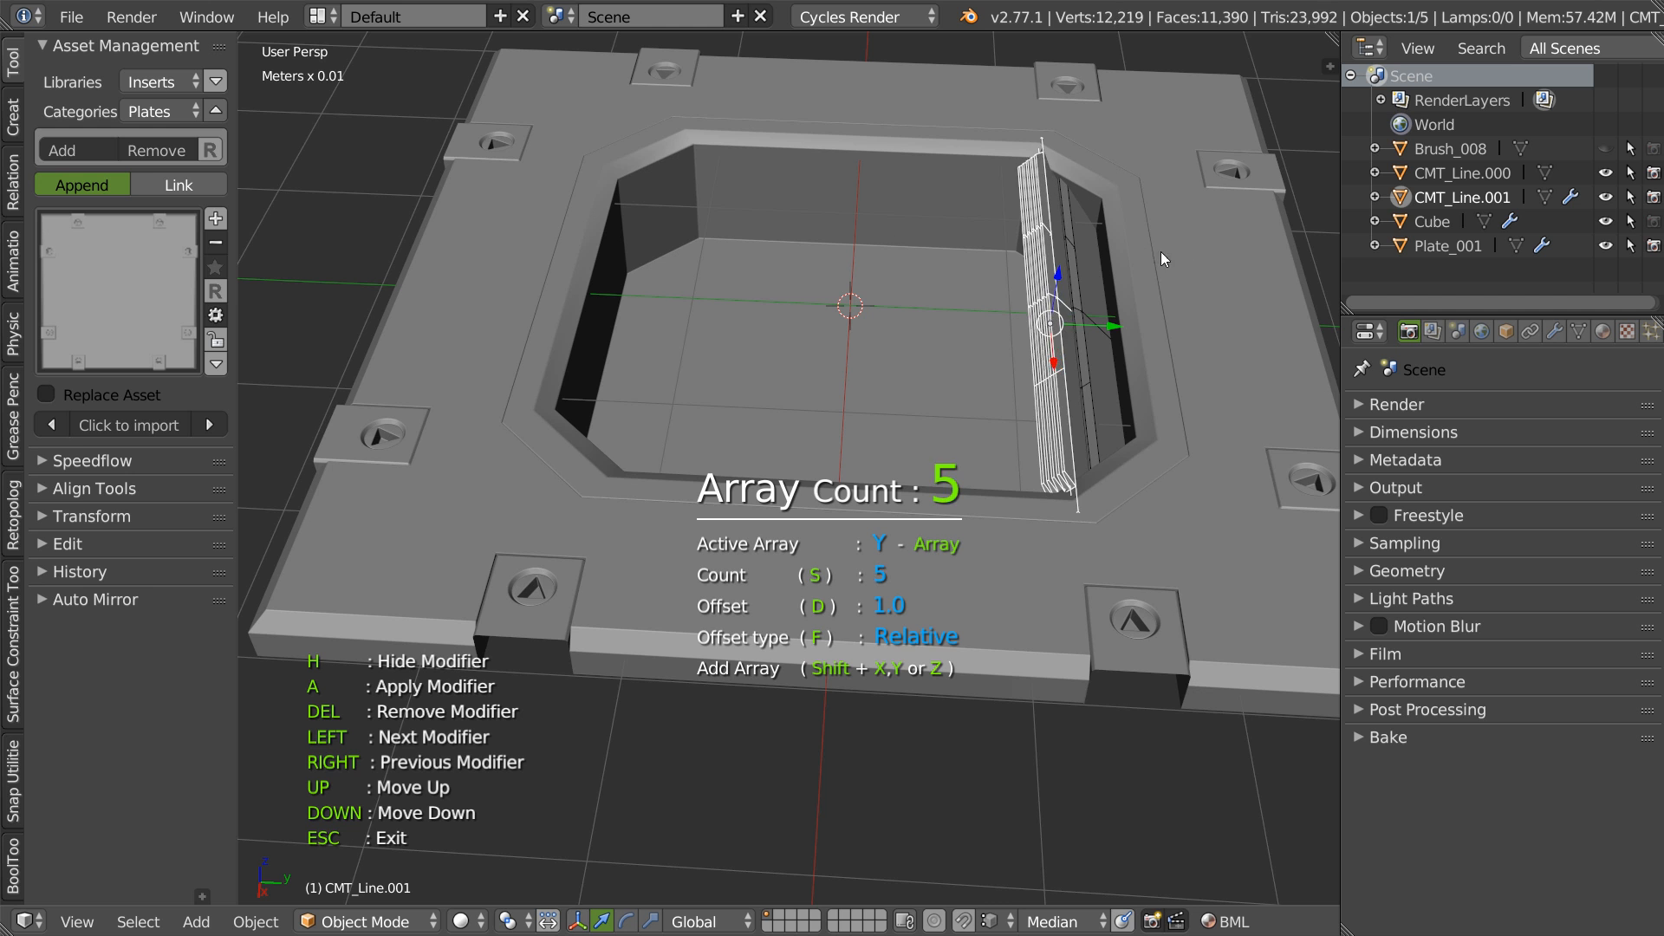
pyautogui.click(1141, 295)
pyautogui.moveTo(1037, 358); pyautogui.dragTo(1048, 344, button='middle')
pyautogui.rightClick(1048, 344)
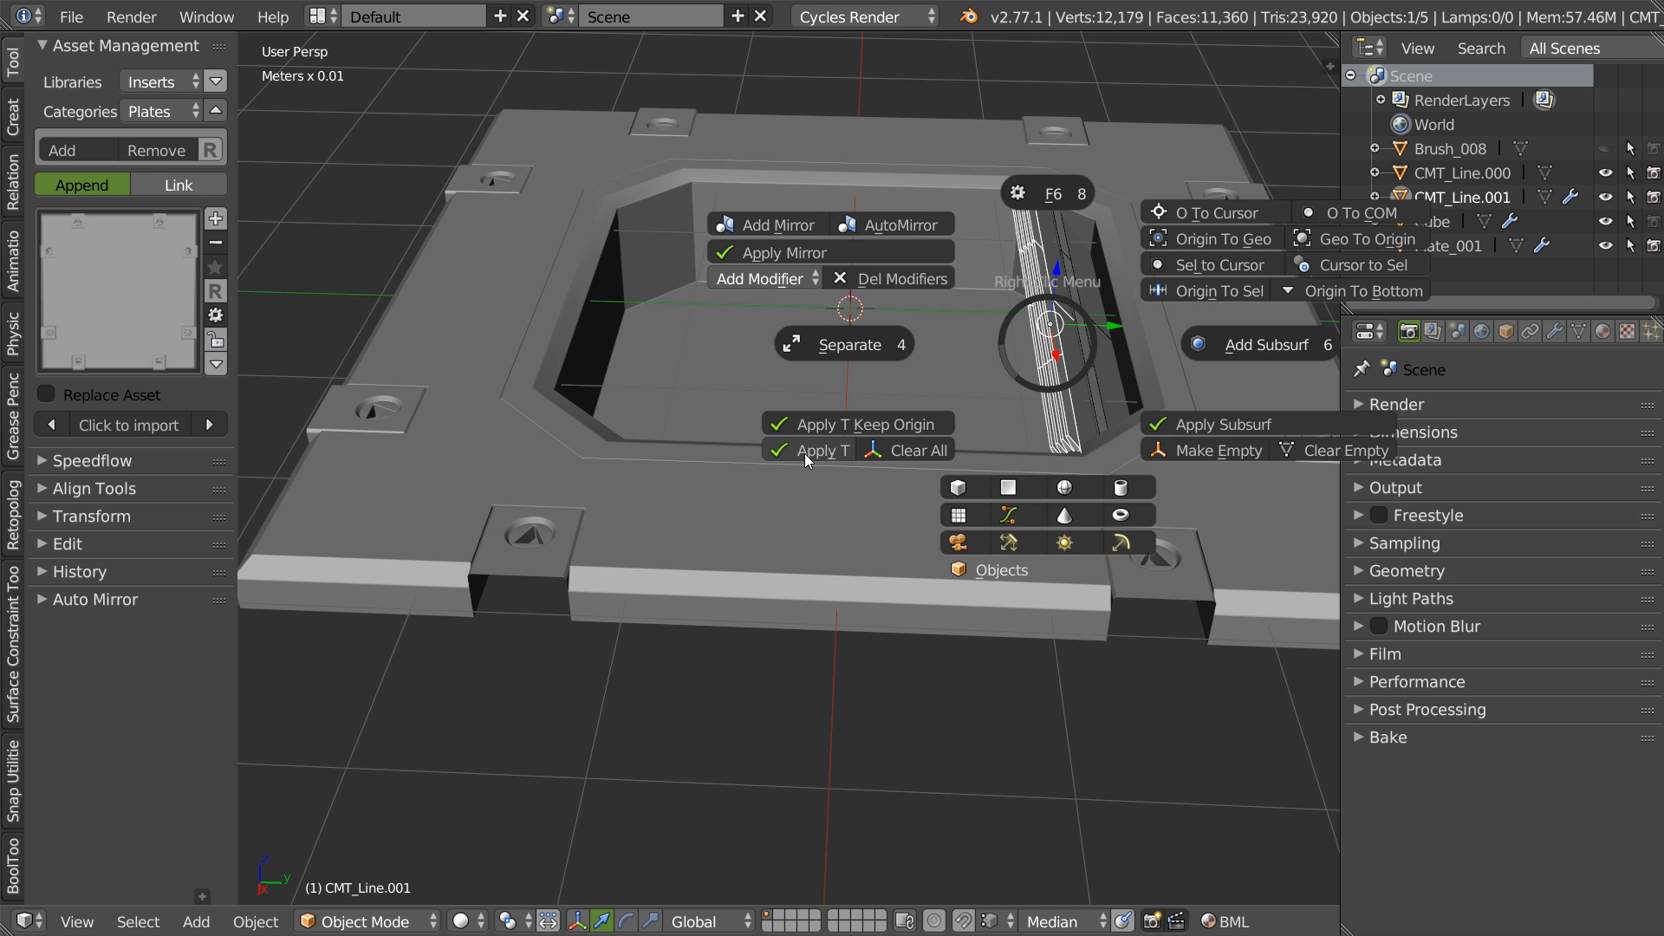
pyautogui.click(839, 423)
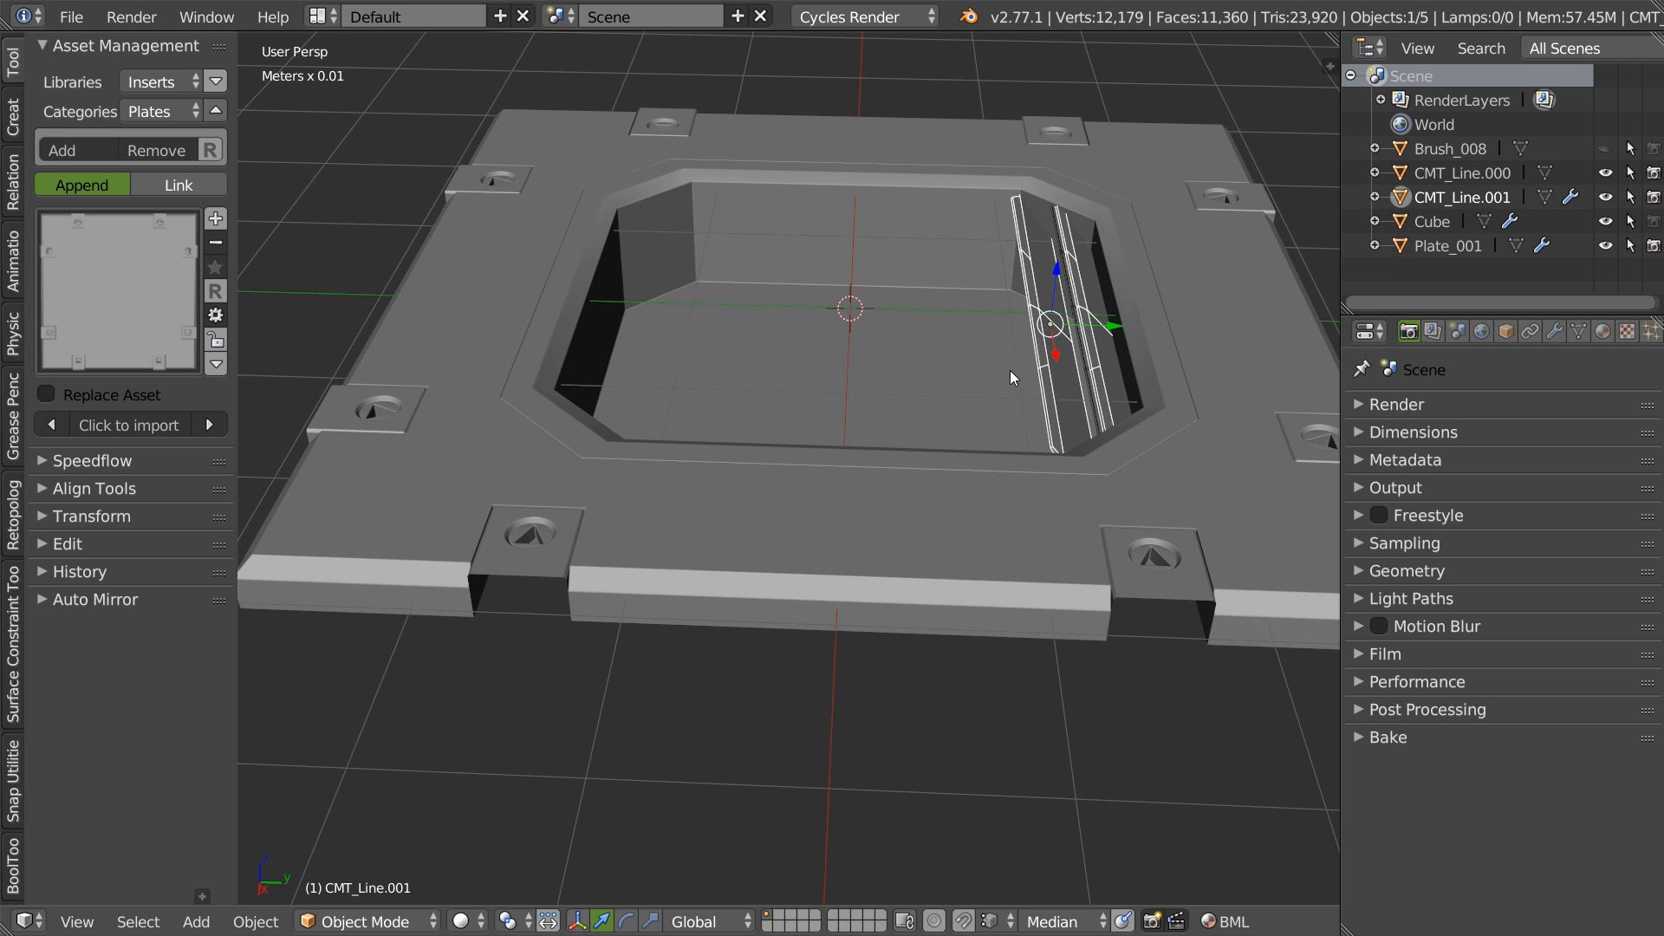
# - Set the slat array to 12 copies with a relative Y offset of -0.81 so it spans the recess
pyautogui.press('space')
pyautogui.click(1045, 246)
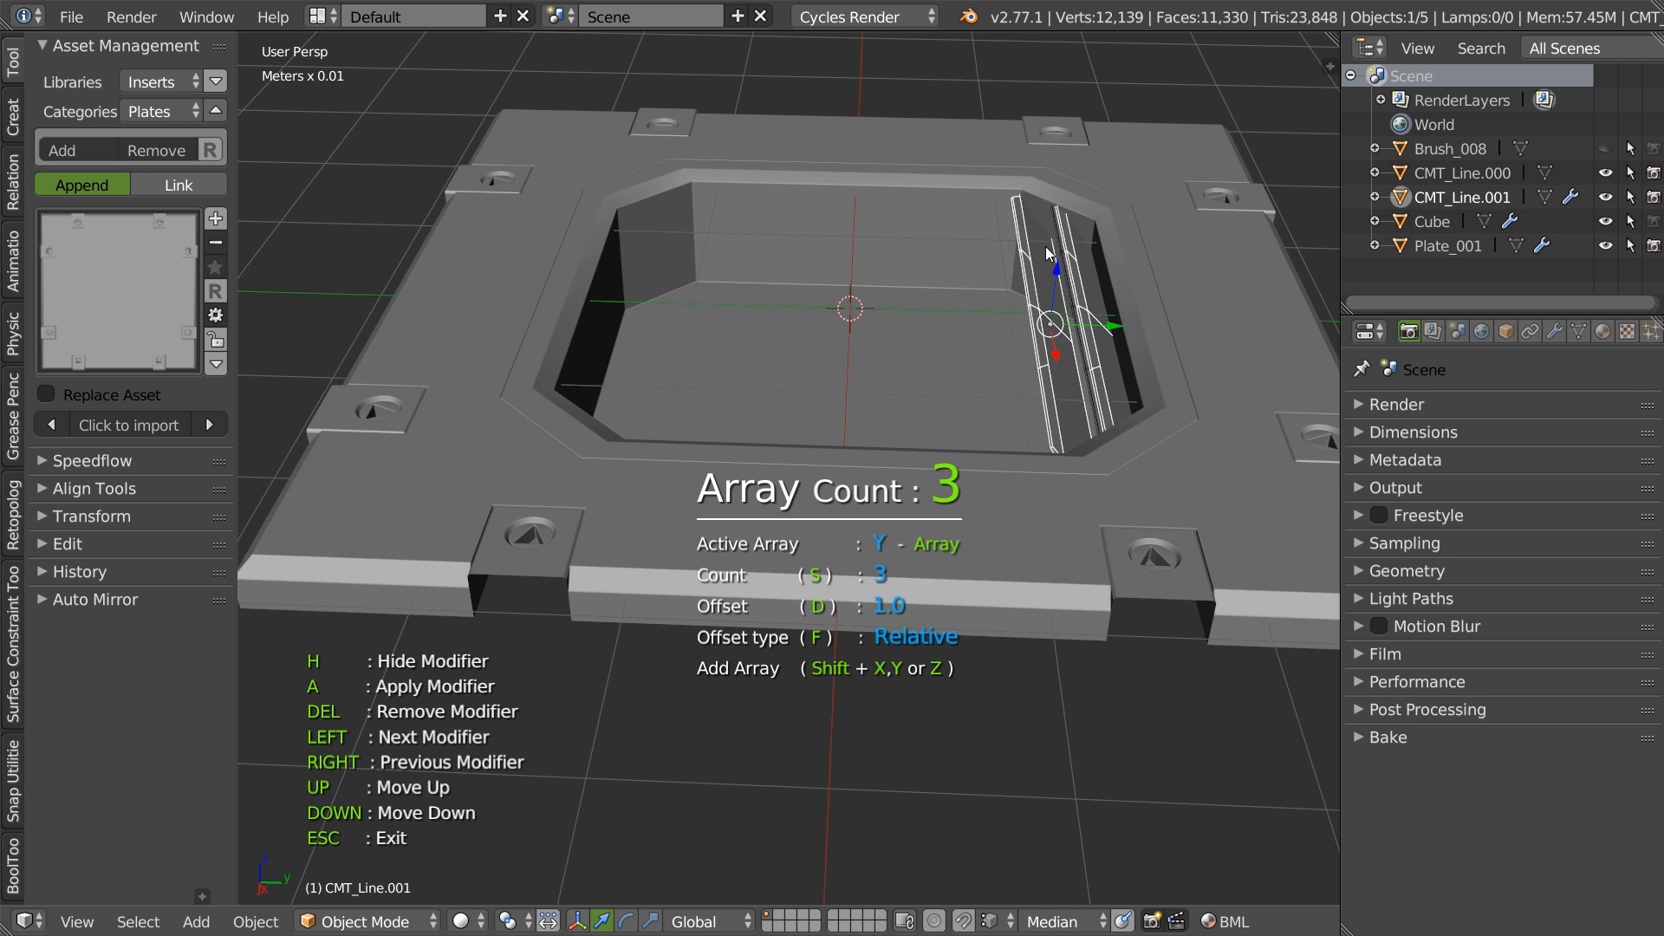
pyautogui.press('d')
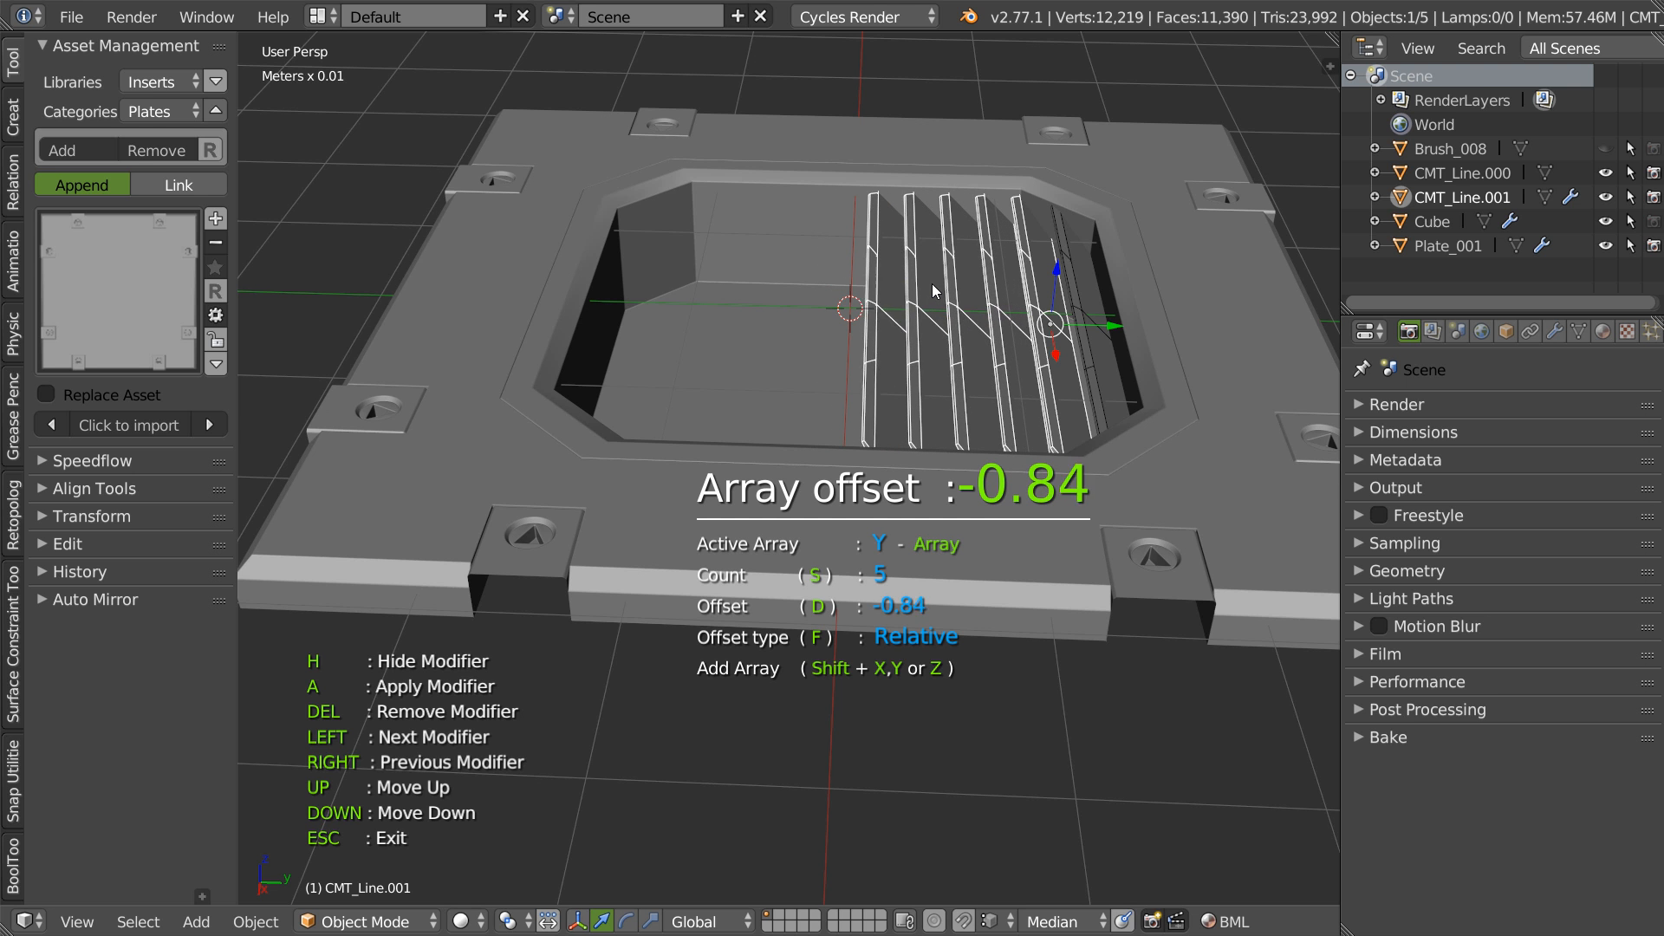
pyautogui.press('s')
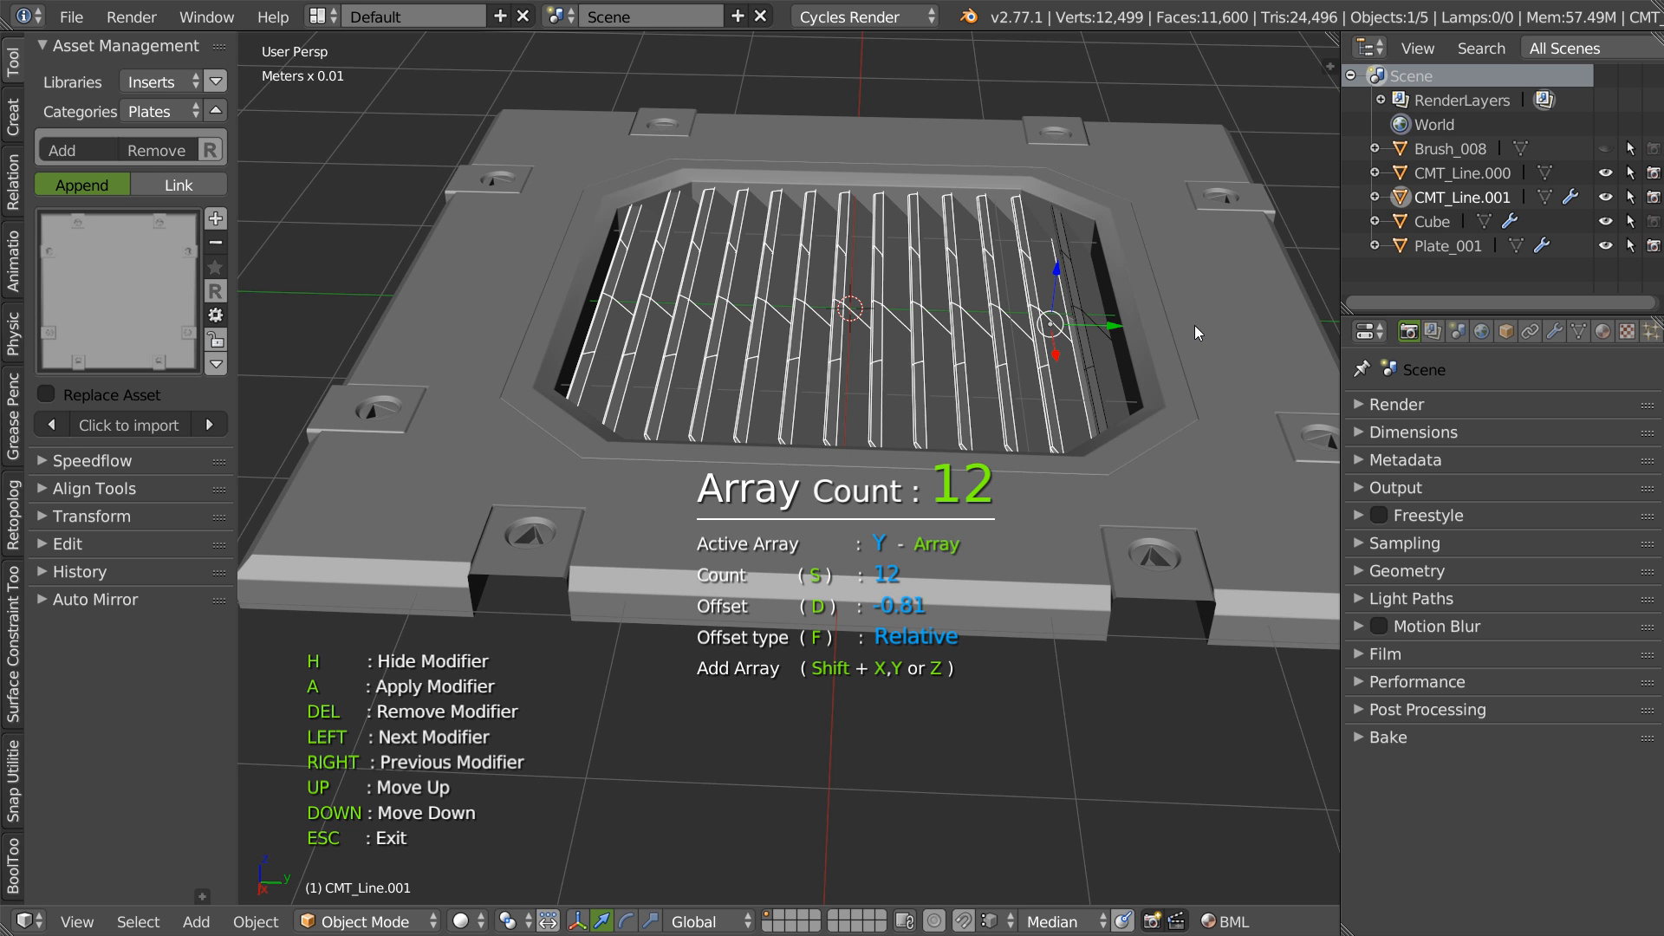
pyautogui.press('Escape')
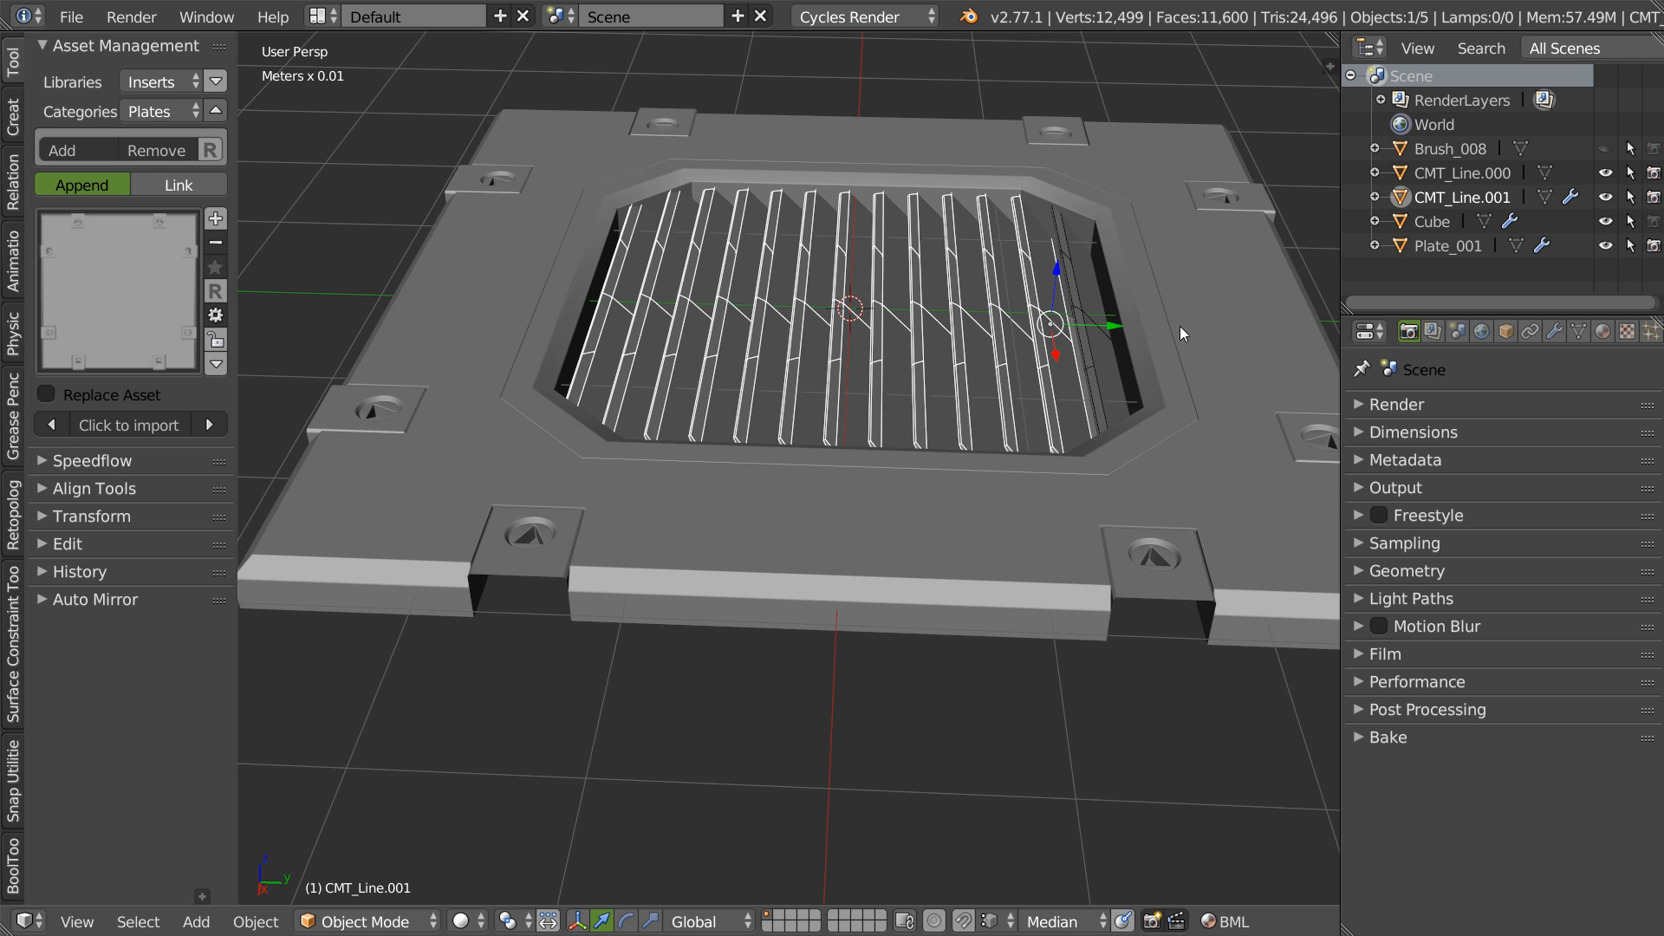
# - Delete the spare duplicate slat and shift the slat array along positive Y toward the recess's side wall
pyautogui.rightClick(1091, 376)
pyautogui.press('Delete')
pyautogui.rightClick(1094, 343)
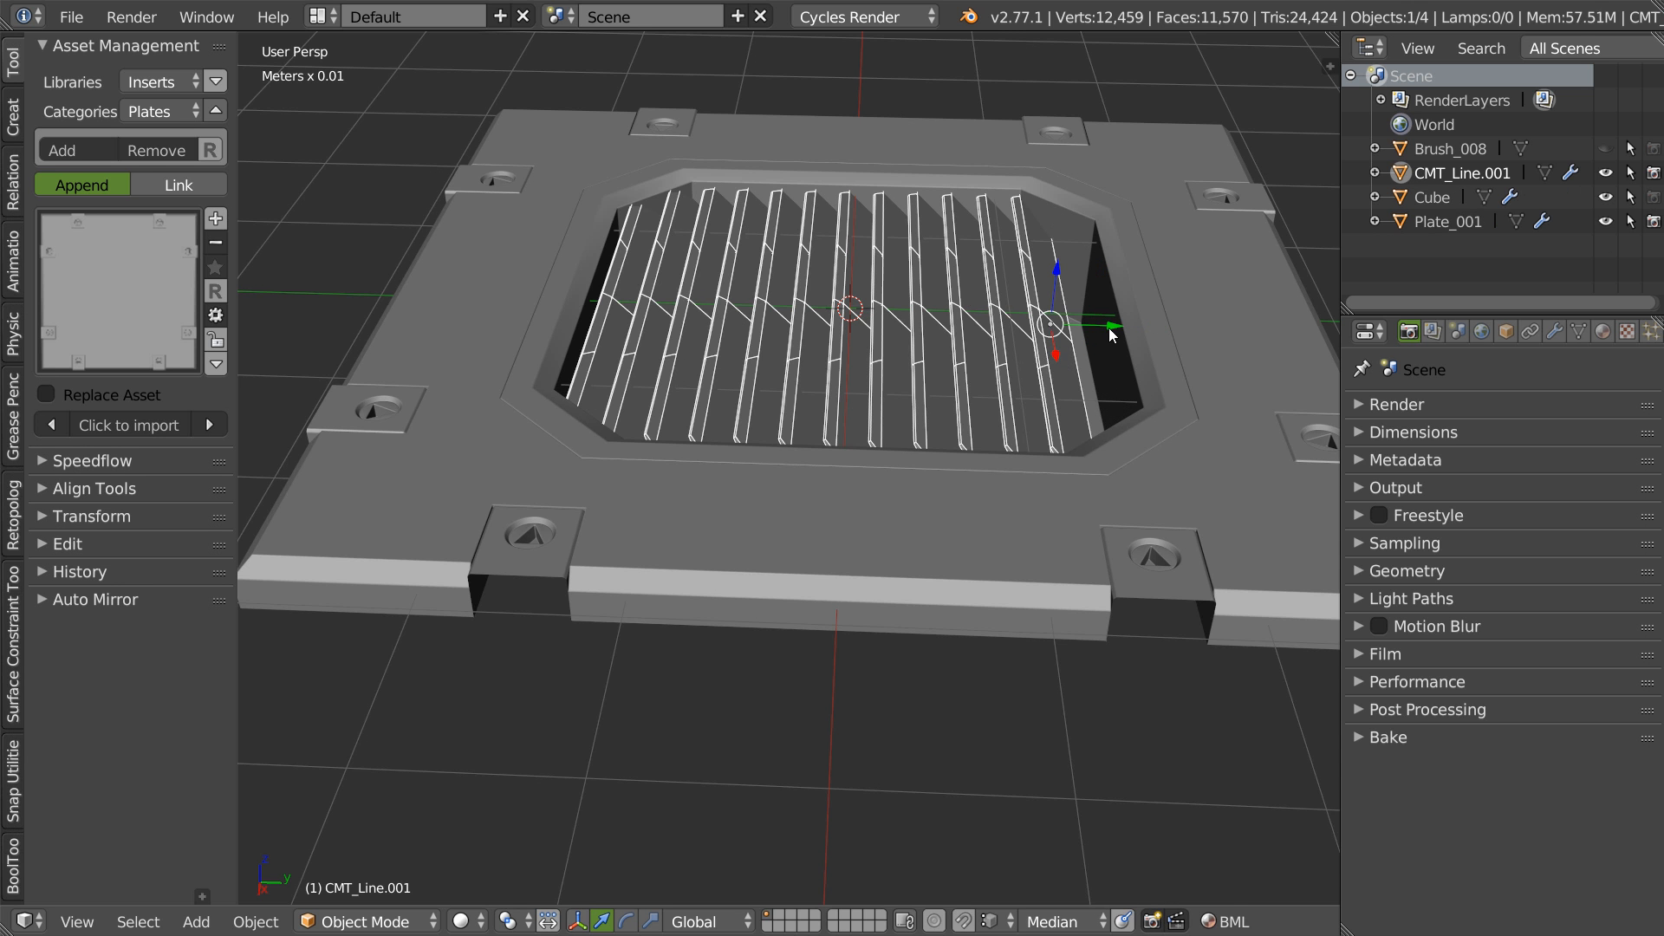
pyautogui.press('g')
pyautogui.click(1162, 337)
pyautogui.press('KP_1')
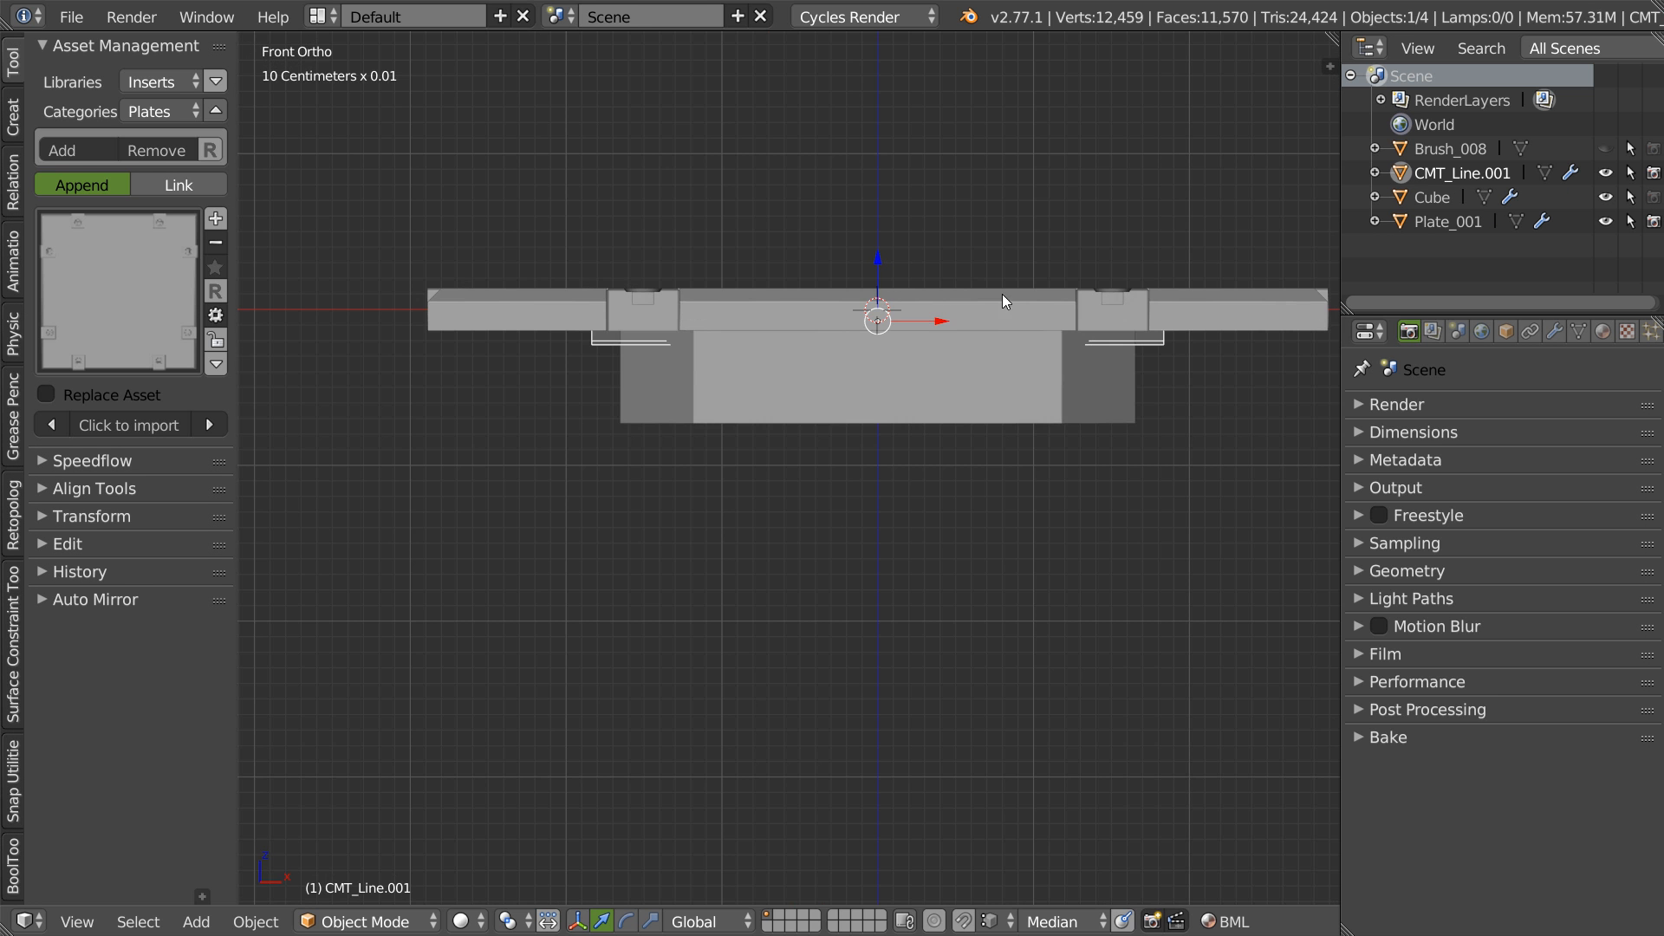
pyautogui.press('KP_7')
pyautogui.moveTo(951, 434); pyautogui.dragTo(877, 406, button='middle')
pyautogui.press('a')
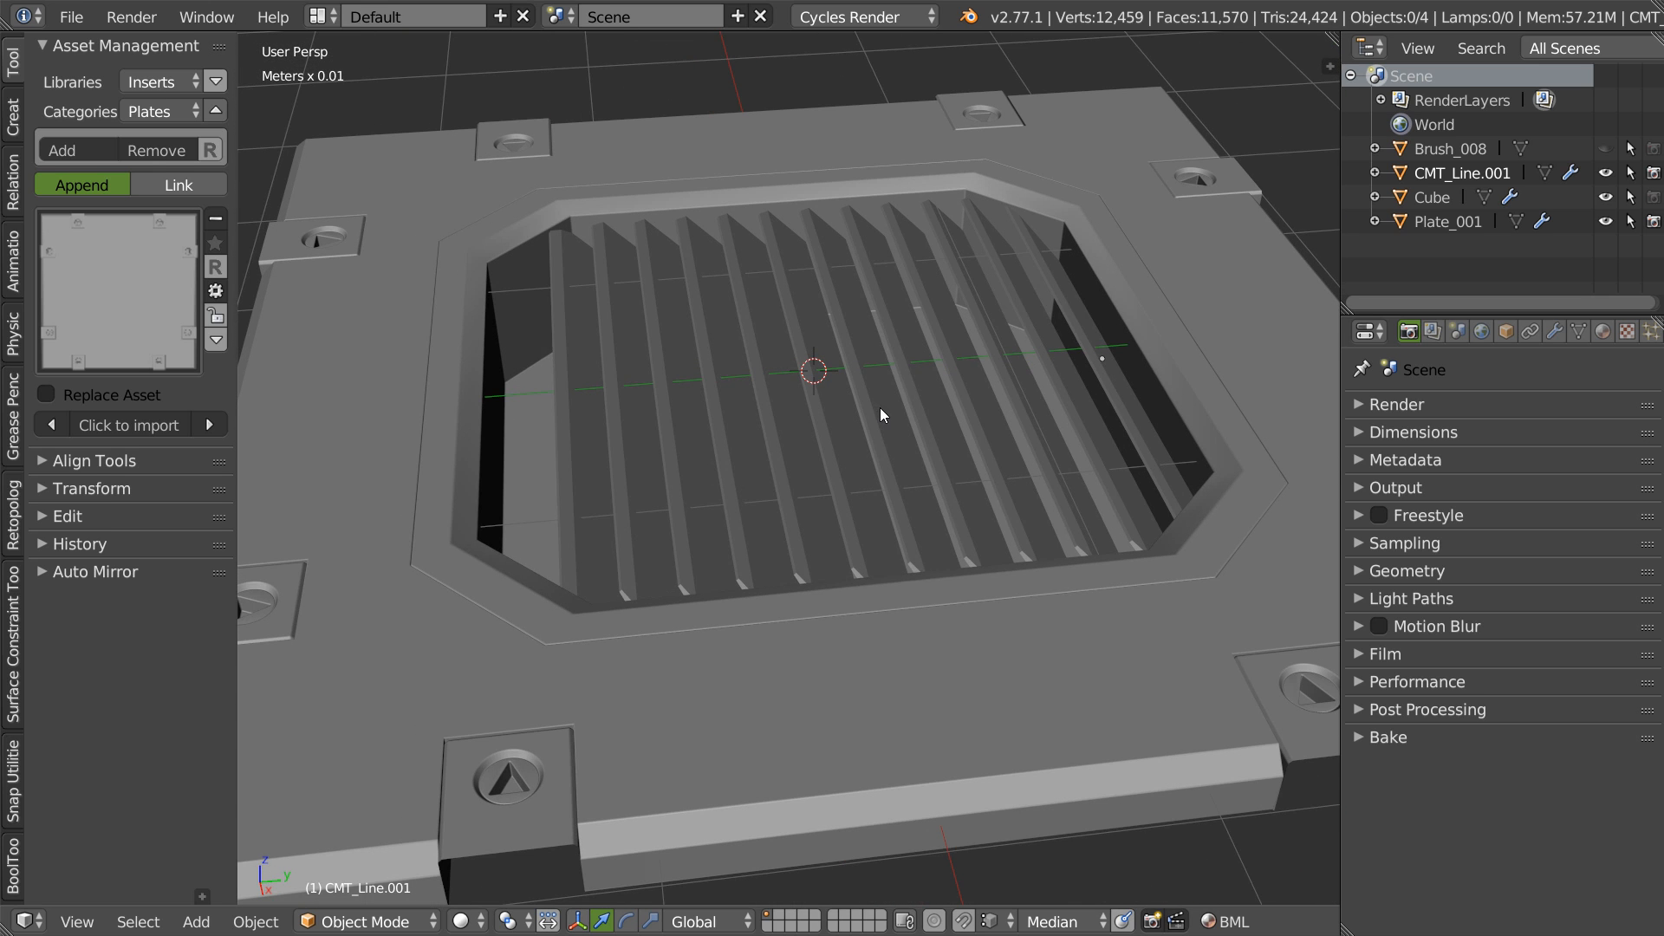
# - Set the slat array to 16 copies with a relative offset of -0.68 and nudge it slightly along positive Y
pyautogui.rightClick(881, 412)
pyautogui.press('space')
pyautogui.click(876, 279)
pyautogui.scroll(2, 913, 273)
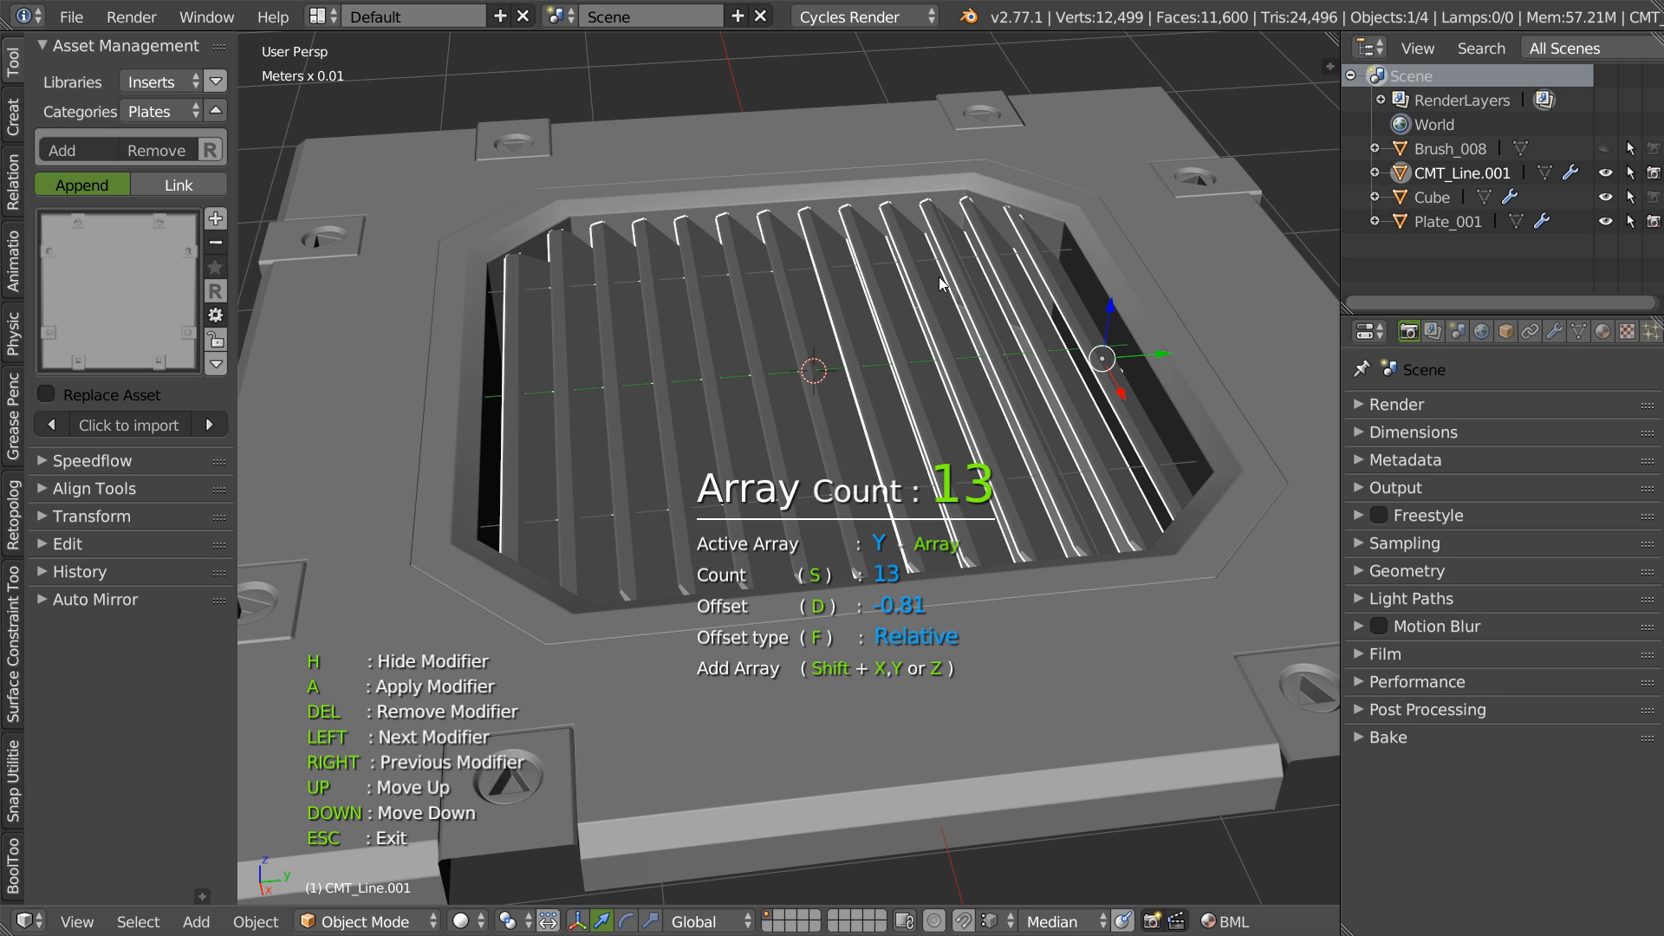
pyautogui.press('d')
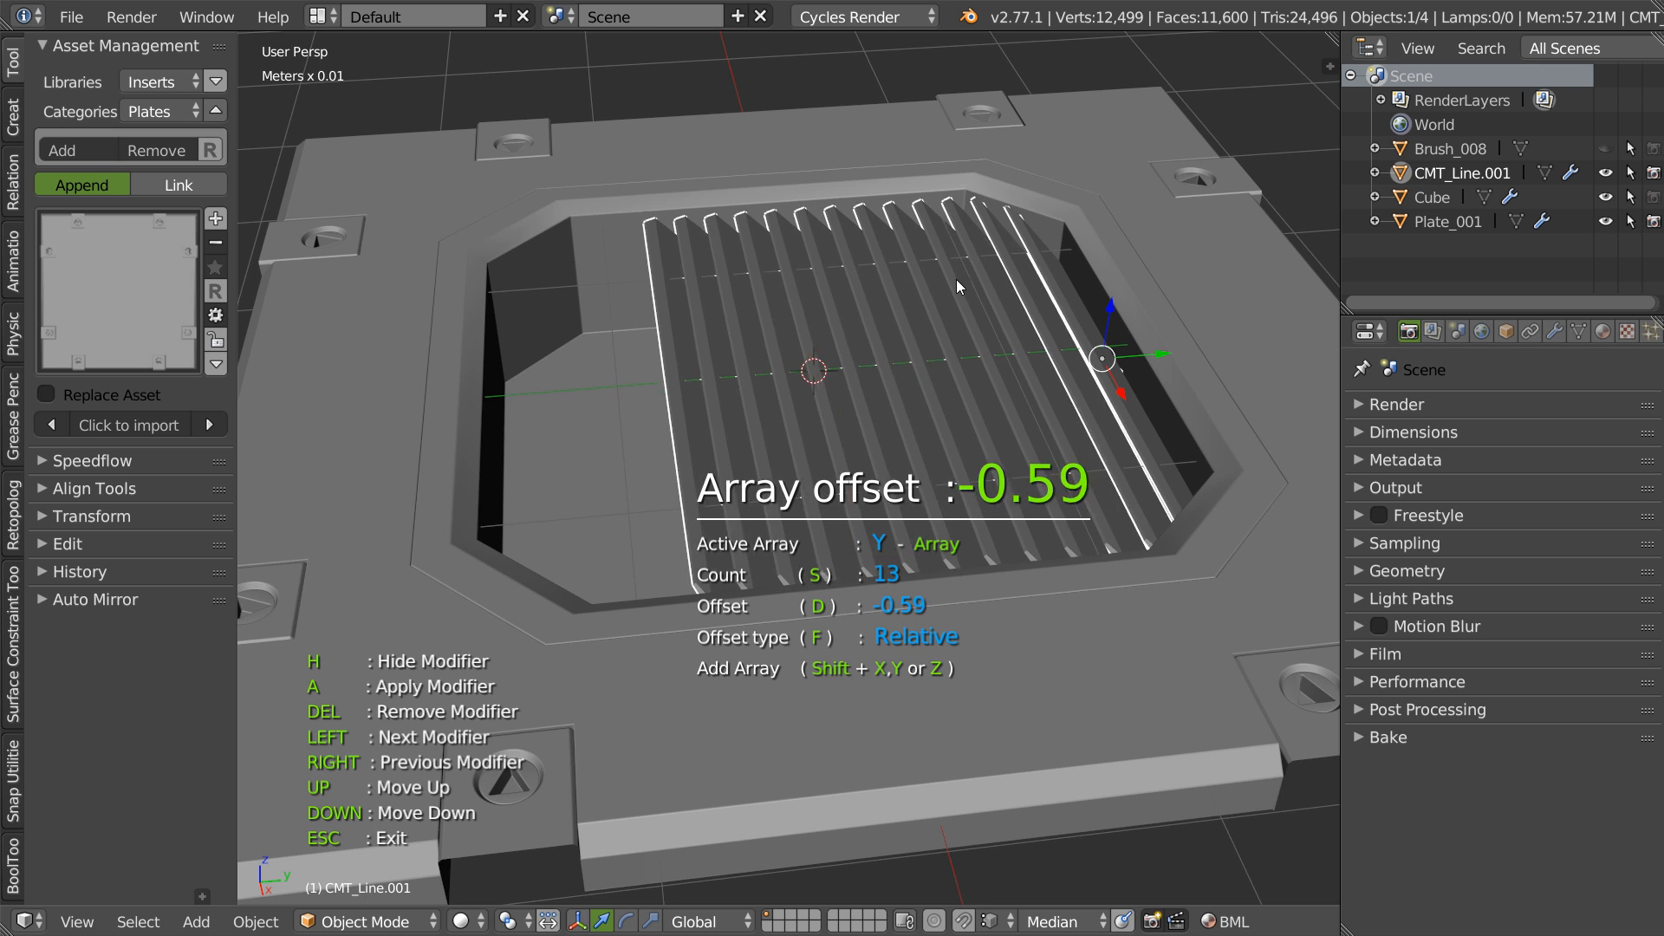
pyautogui.press('s')
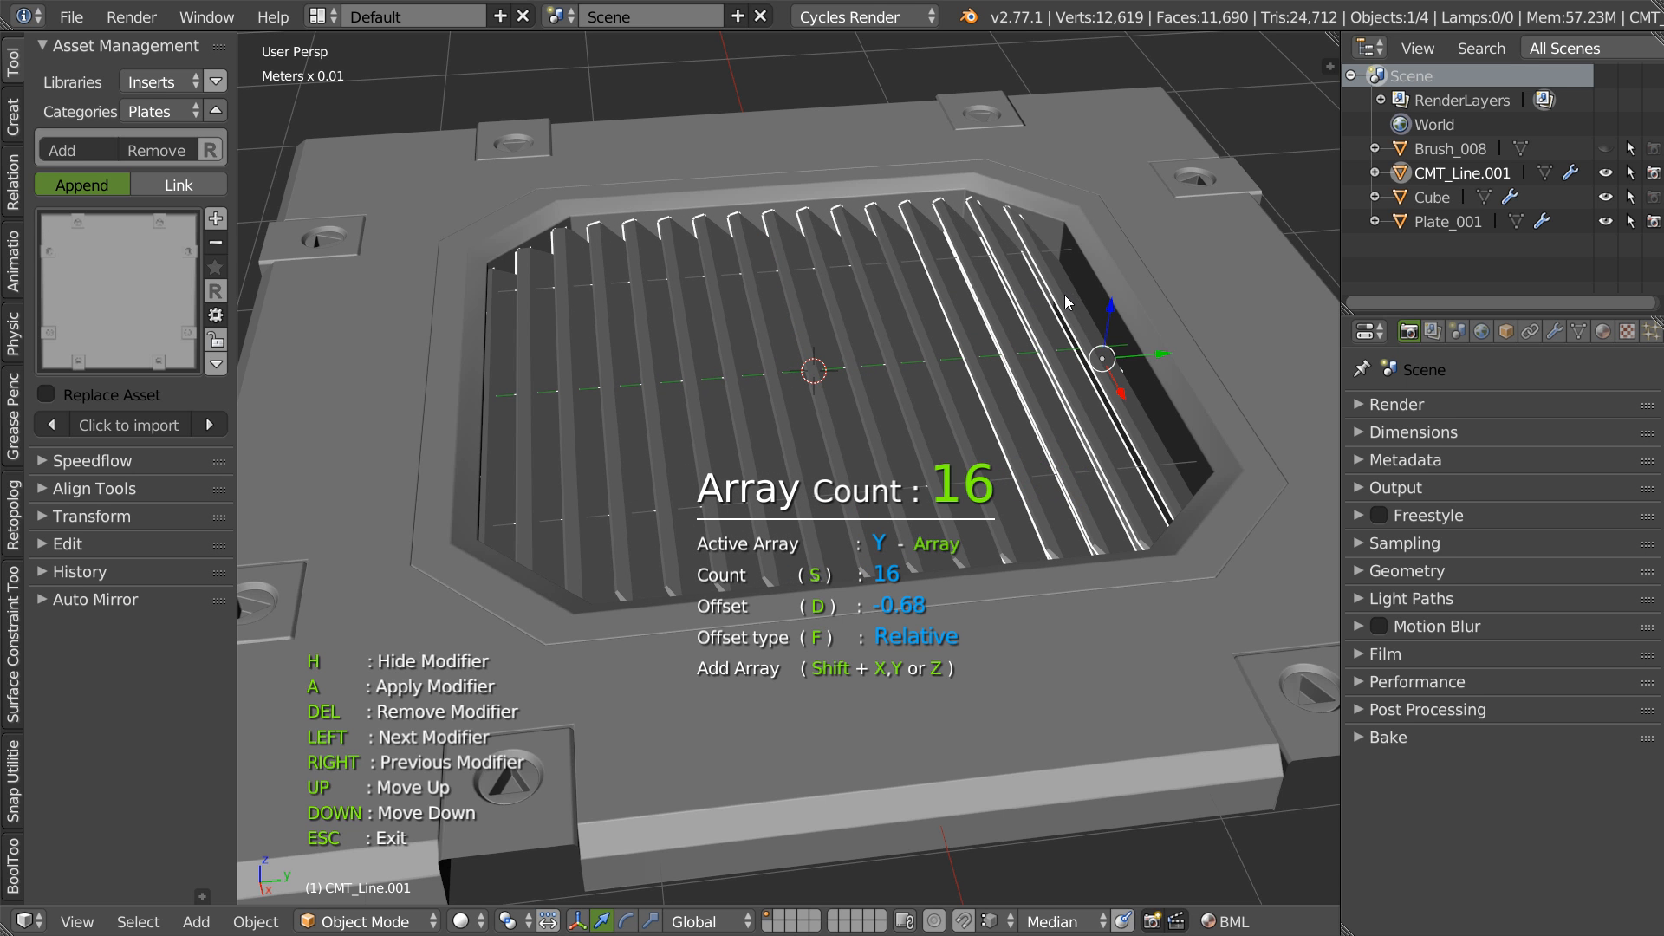
pyautogui.press('Escape')
pyautogui.moveTo(1163, 358); pyautogui.dragTo(1188, 361)
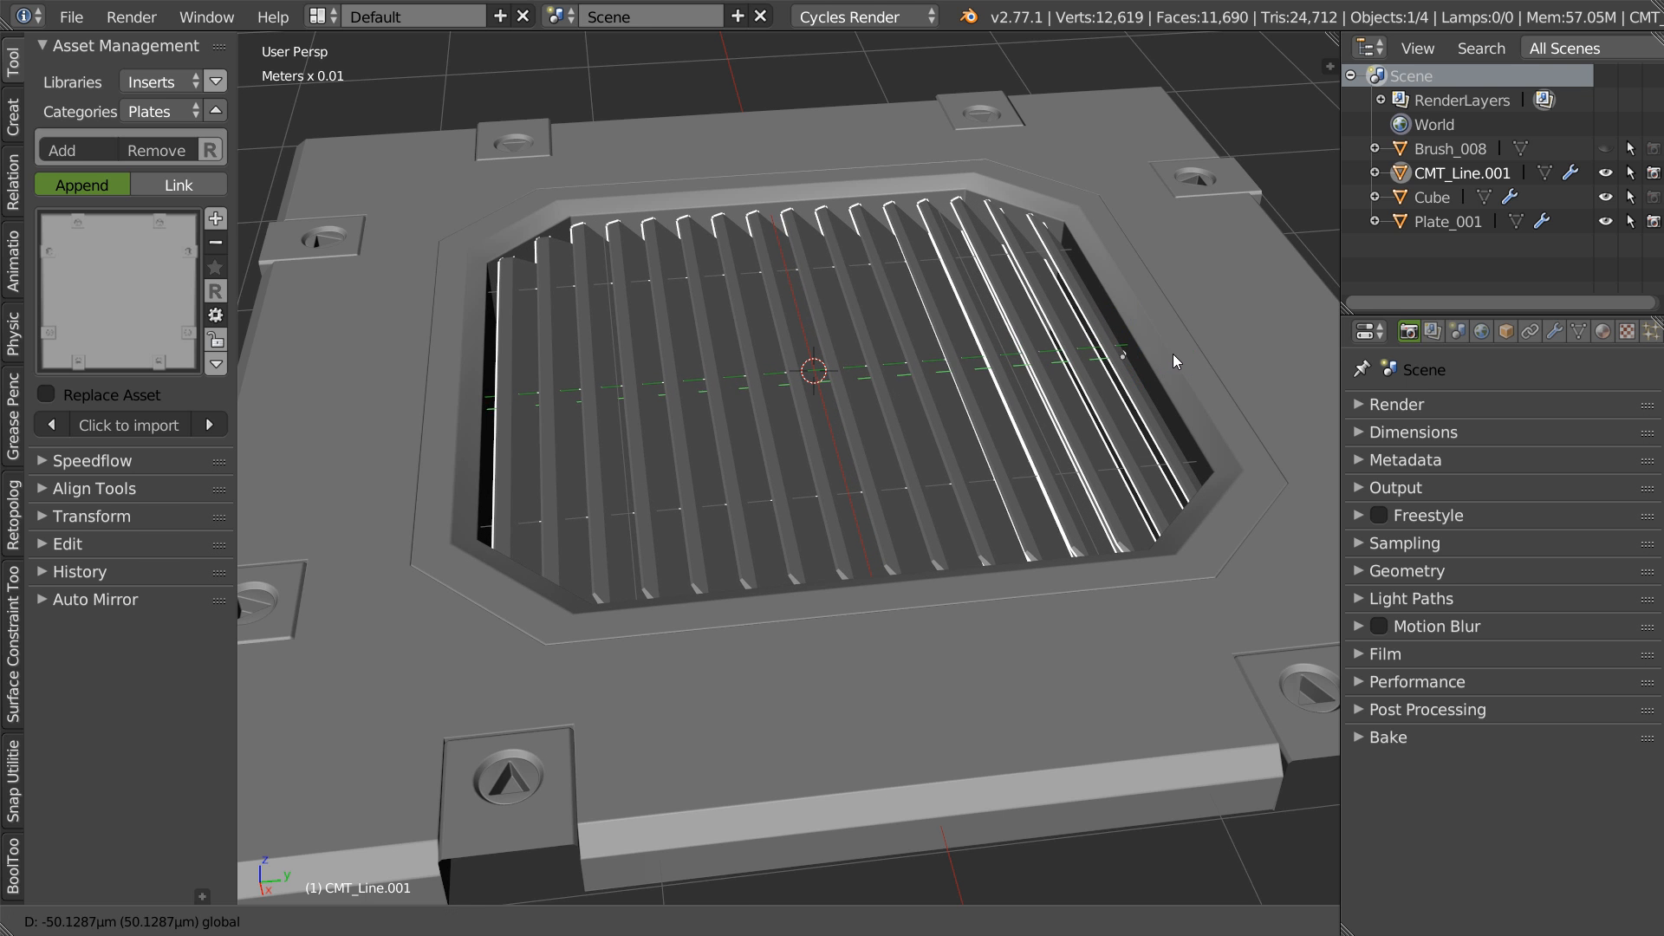
# - Apply the array modifier on the slats to turn all copies into real geometry
pyautogui.moveTo(1011, 361); pyautogui.dragTo(746, 396, button='middle')
pyautogui.keyDown('shift'); pyautogui.moveTo(1023, 387); pyautogui.dragTo(800, 423, button='middle'); pyautogui.keyUp('shift')
pyautogui.scroll(4, 800, 423)
pyautogui.moveTo(854, 369); pyautogui.dragTo(875, 411, button='middle')
pyautogui.hotkey('shift', 'space')
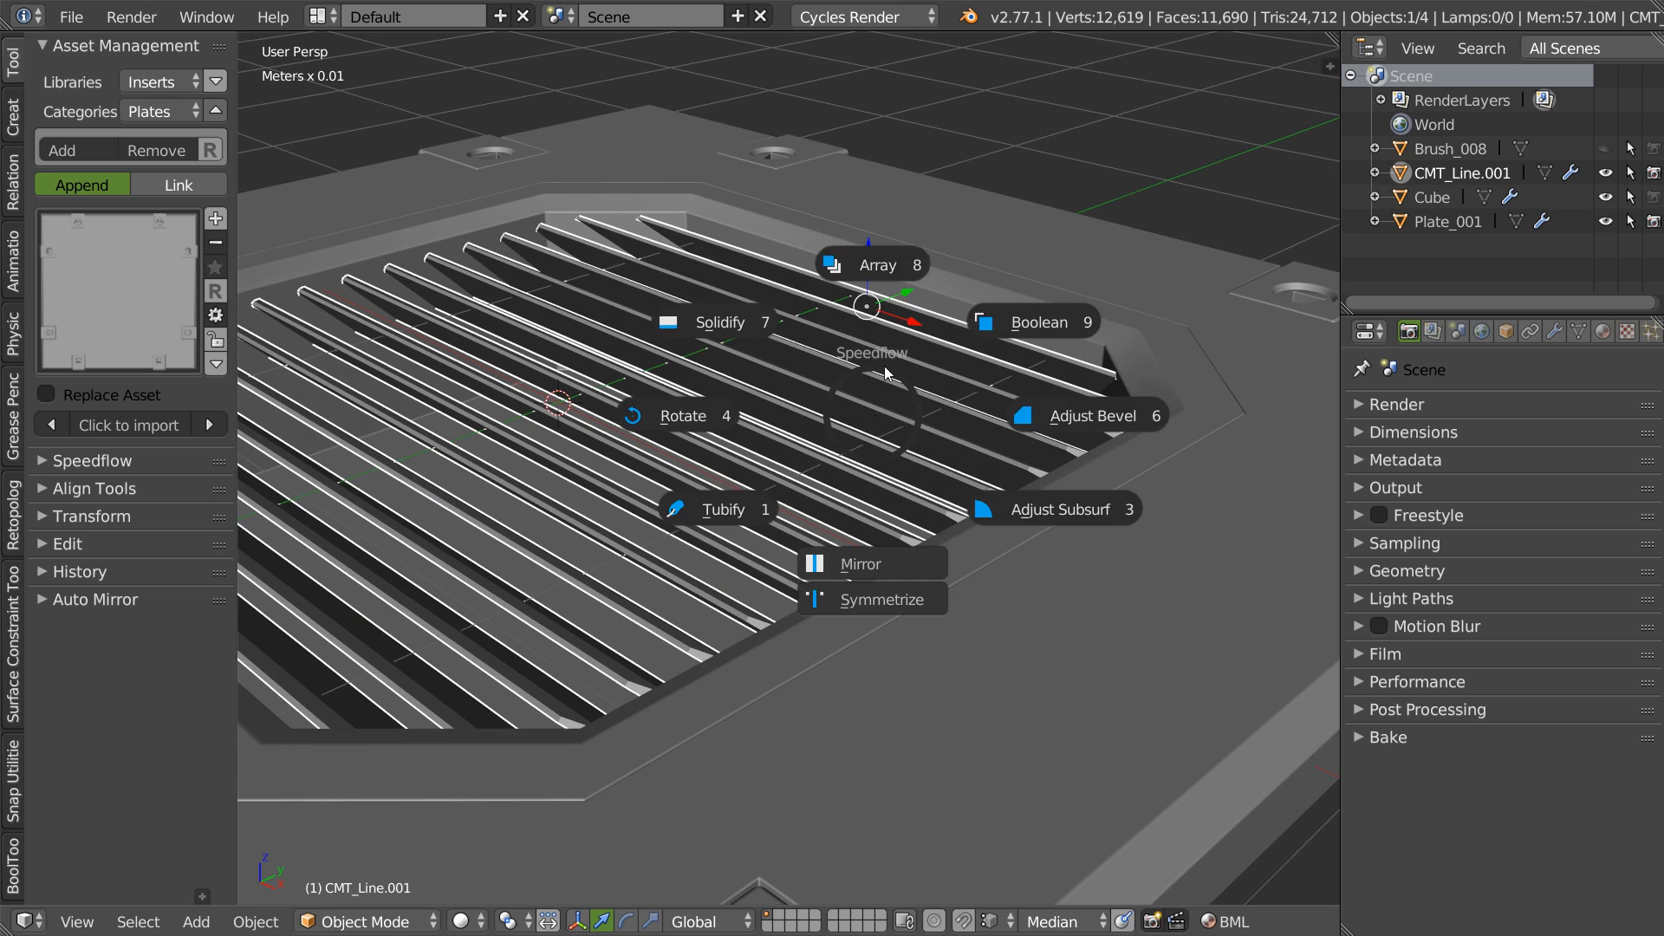
pyautogui.click(881, 269)
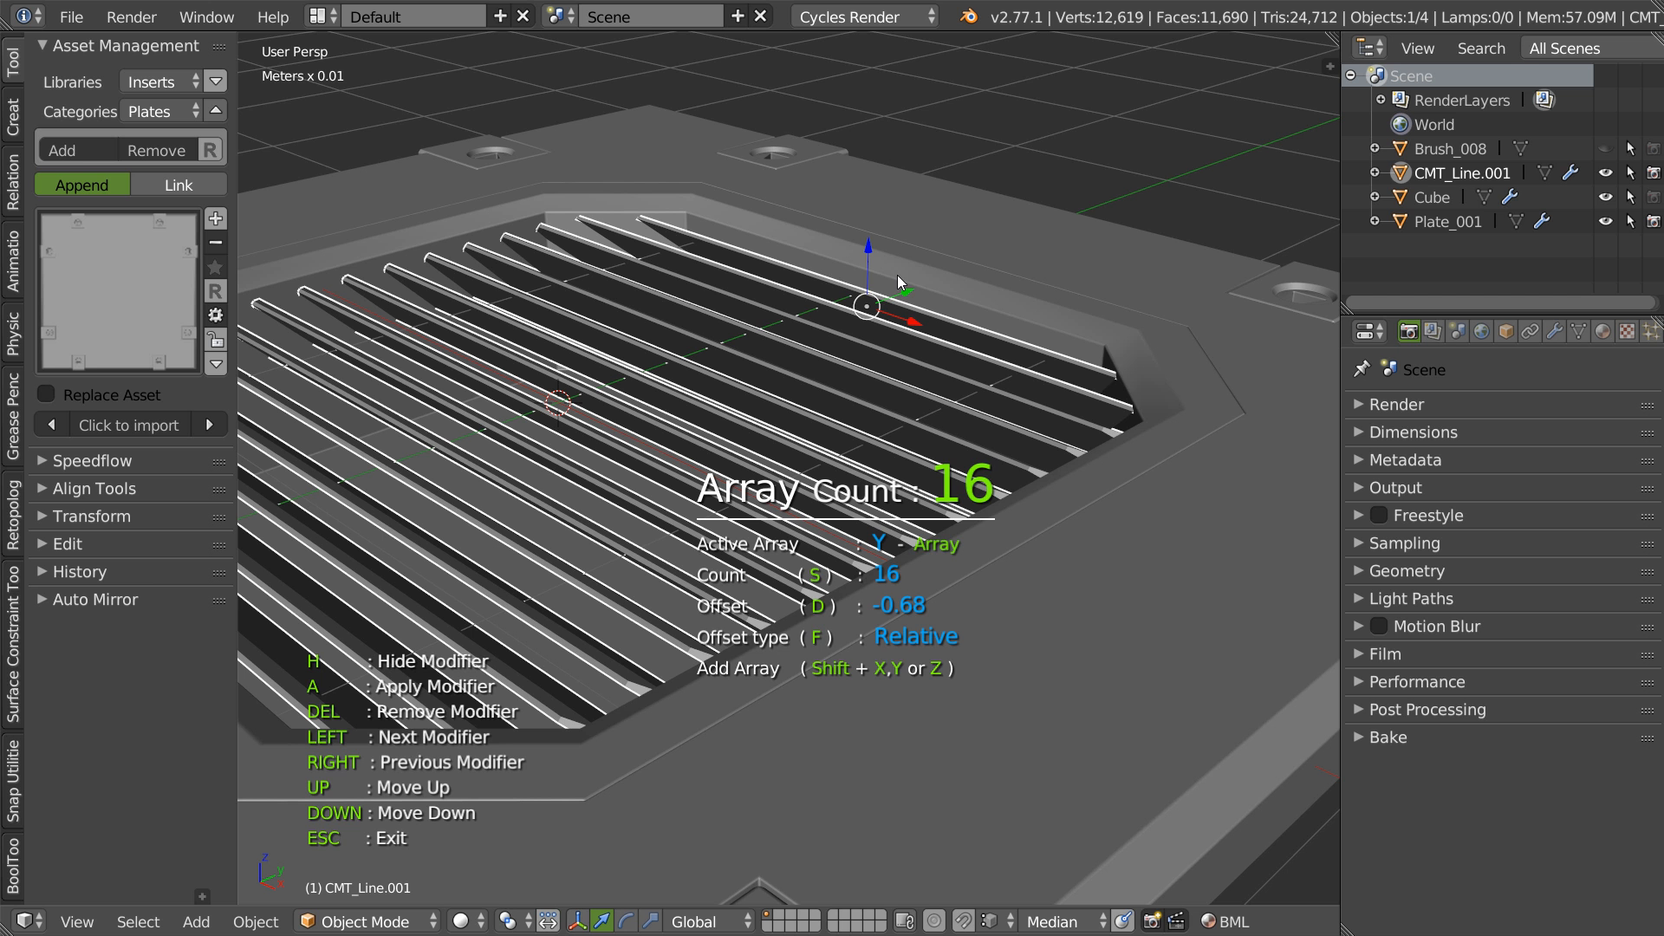
pyautogui.click(900, 278)
pyautogui.moveTo(901, 277); pyautogui.dragTo(895, 439, button='middle')
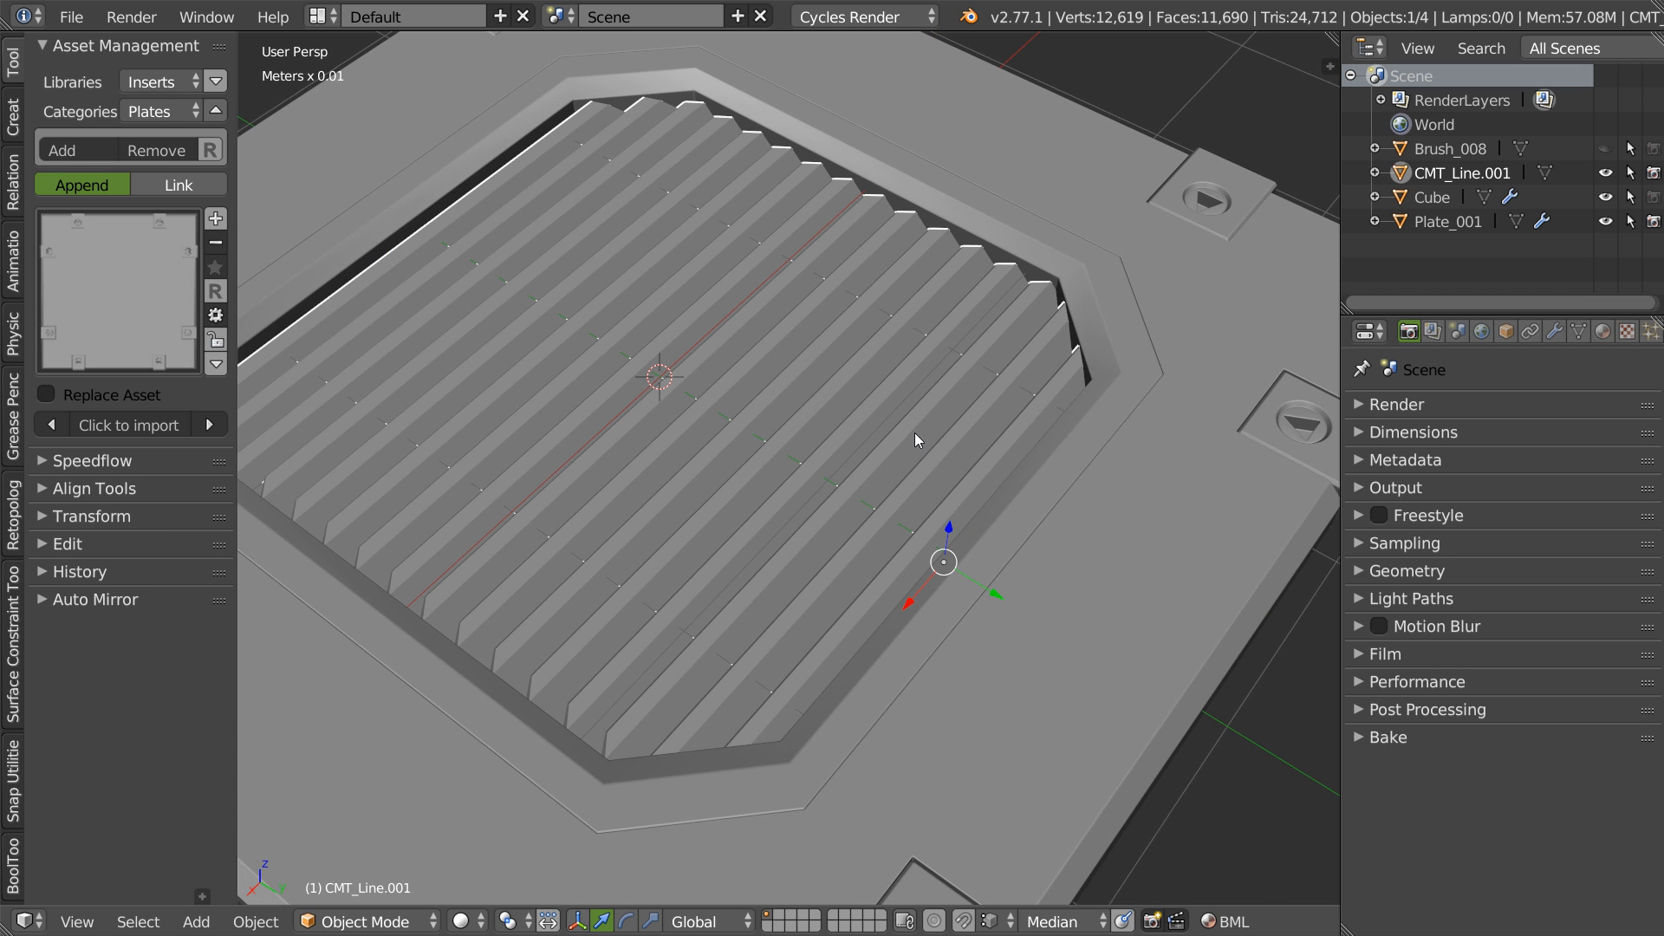
pyautogui.rightClick(915, 434)
pyautogui.press('Escape')
pyautogui.moveTo(914, 542); pyautogui.dragTo(947, 553, button='middle')
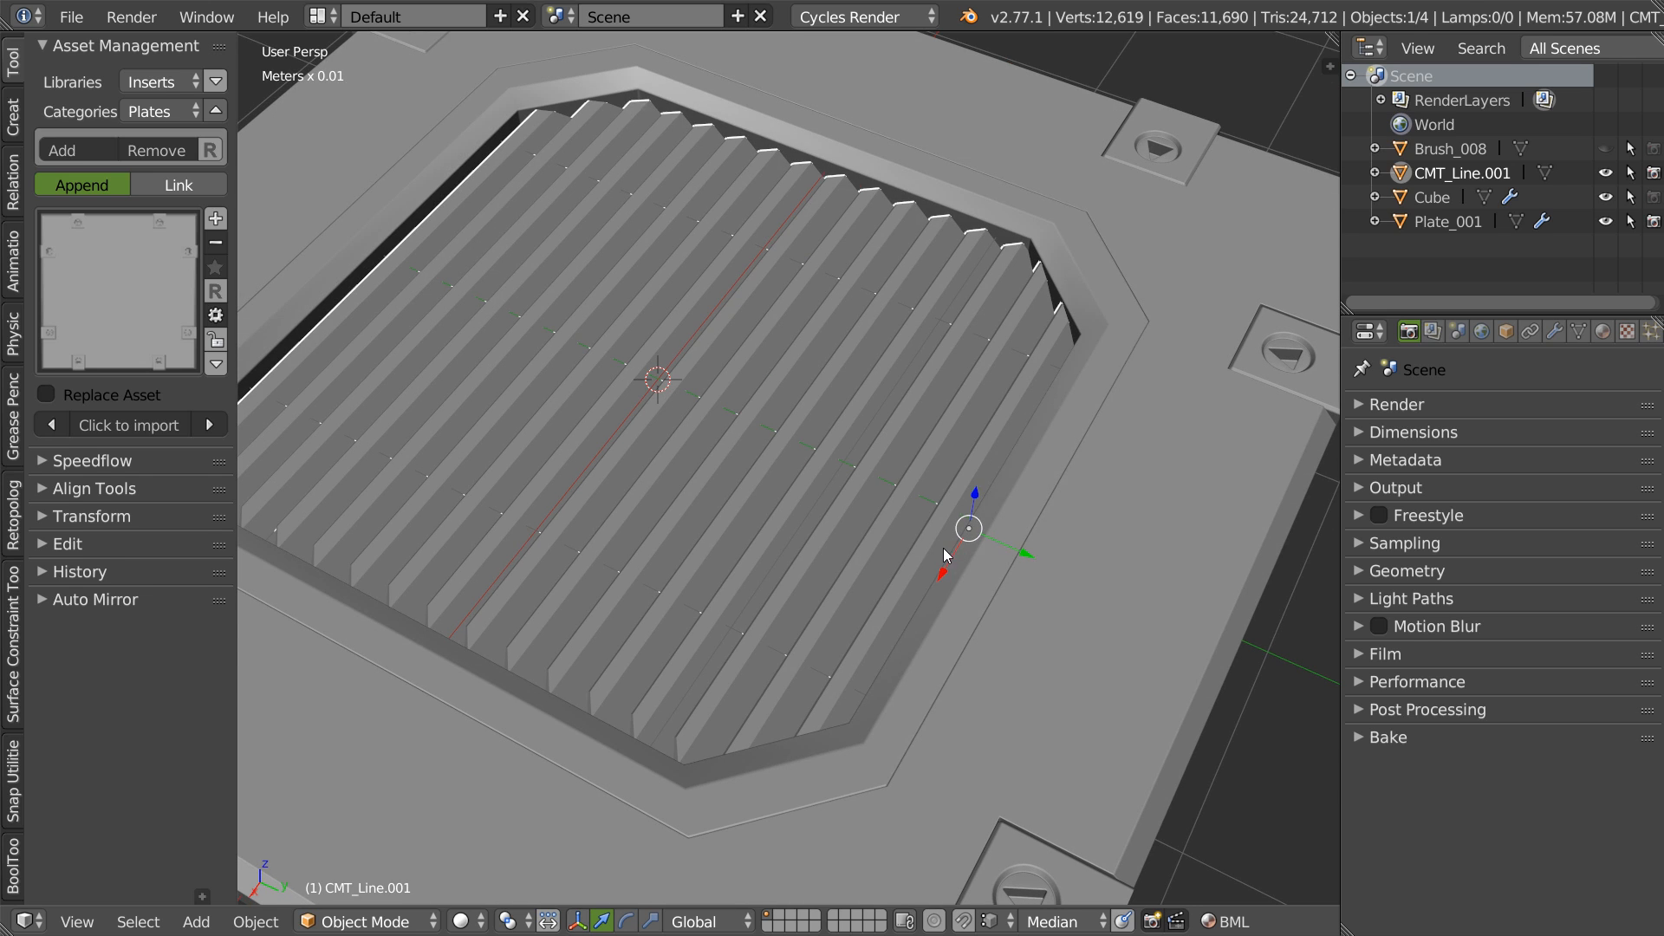
# - In the slat mesh, shorten the outermost slat's end at the recess's angled corner so it stays inside the border
pyautogui.rightClick(927, 559)
pyautogui.rightClick(928, 559)
pyautogui.press('Tab')
pyautogui.click(851, 527)
pyautogui.moveTo(851, 527); pyautogui.dragTo(977, 549, button='middle')
pyautogui.press('a')
pyautogui.click(876, 390)
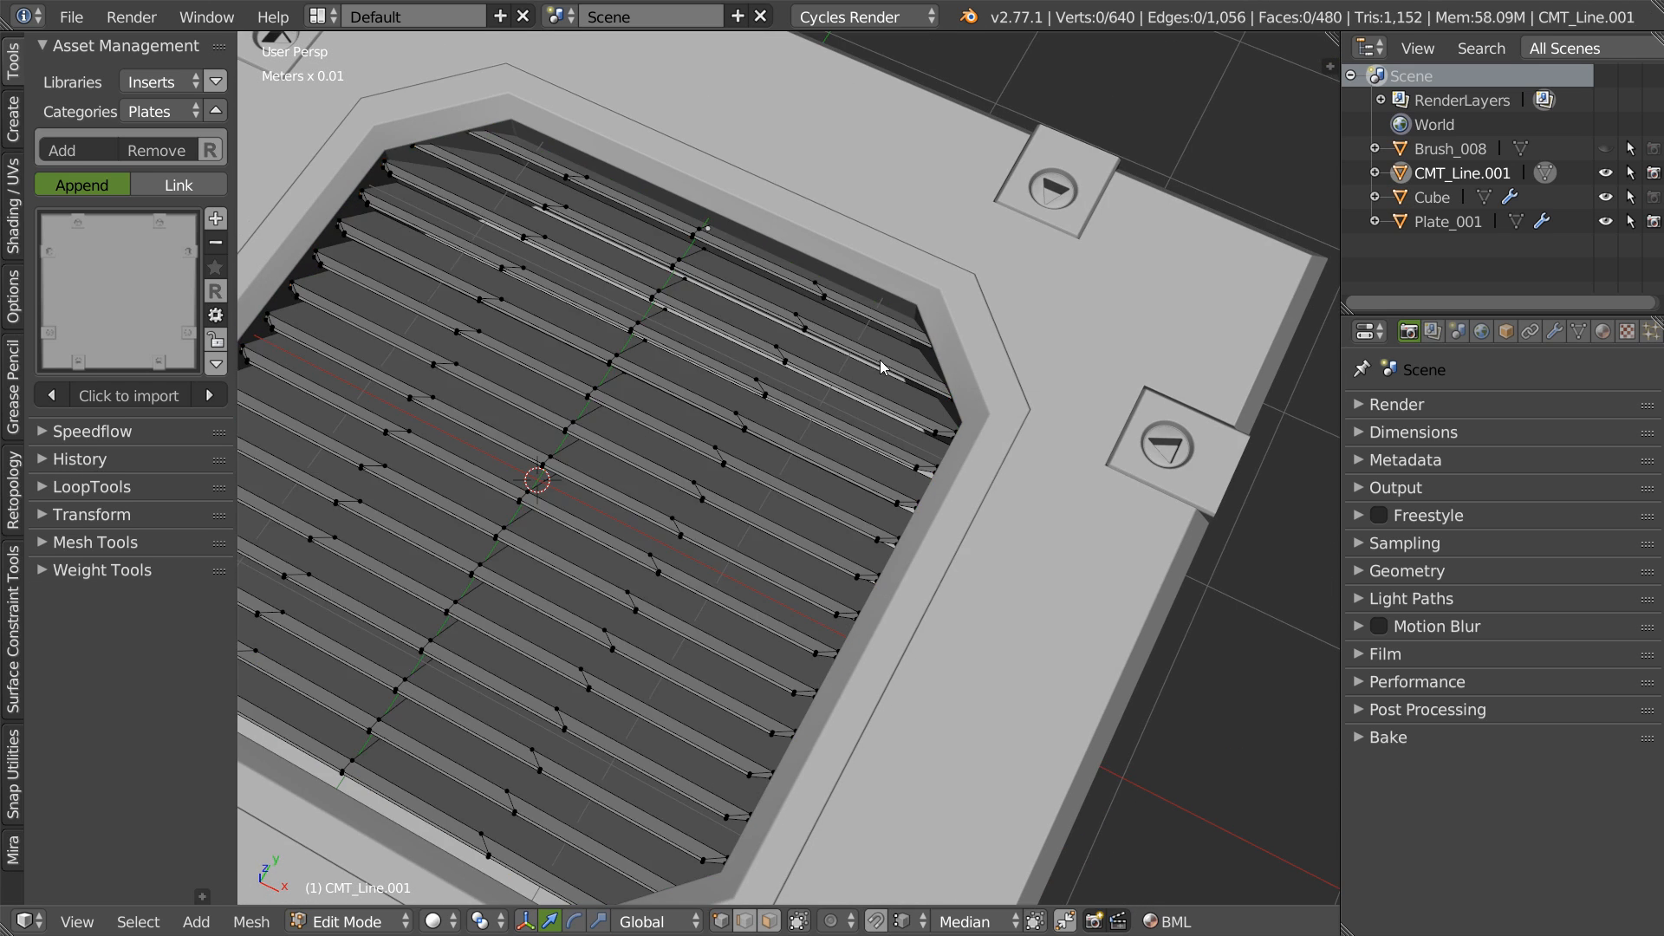
pyautogui.press('z')
pyautogui.moveTo(850, 357); pyautogui.dragTo(910, 433, button='middle')
pyautogui.scroll(2, 934, 283)
pyautogui.scroll(2, 910, 439)
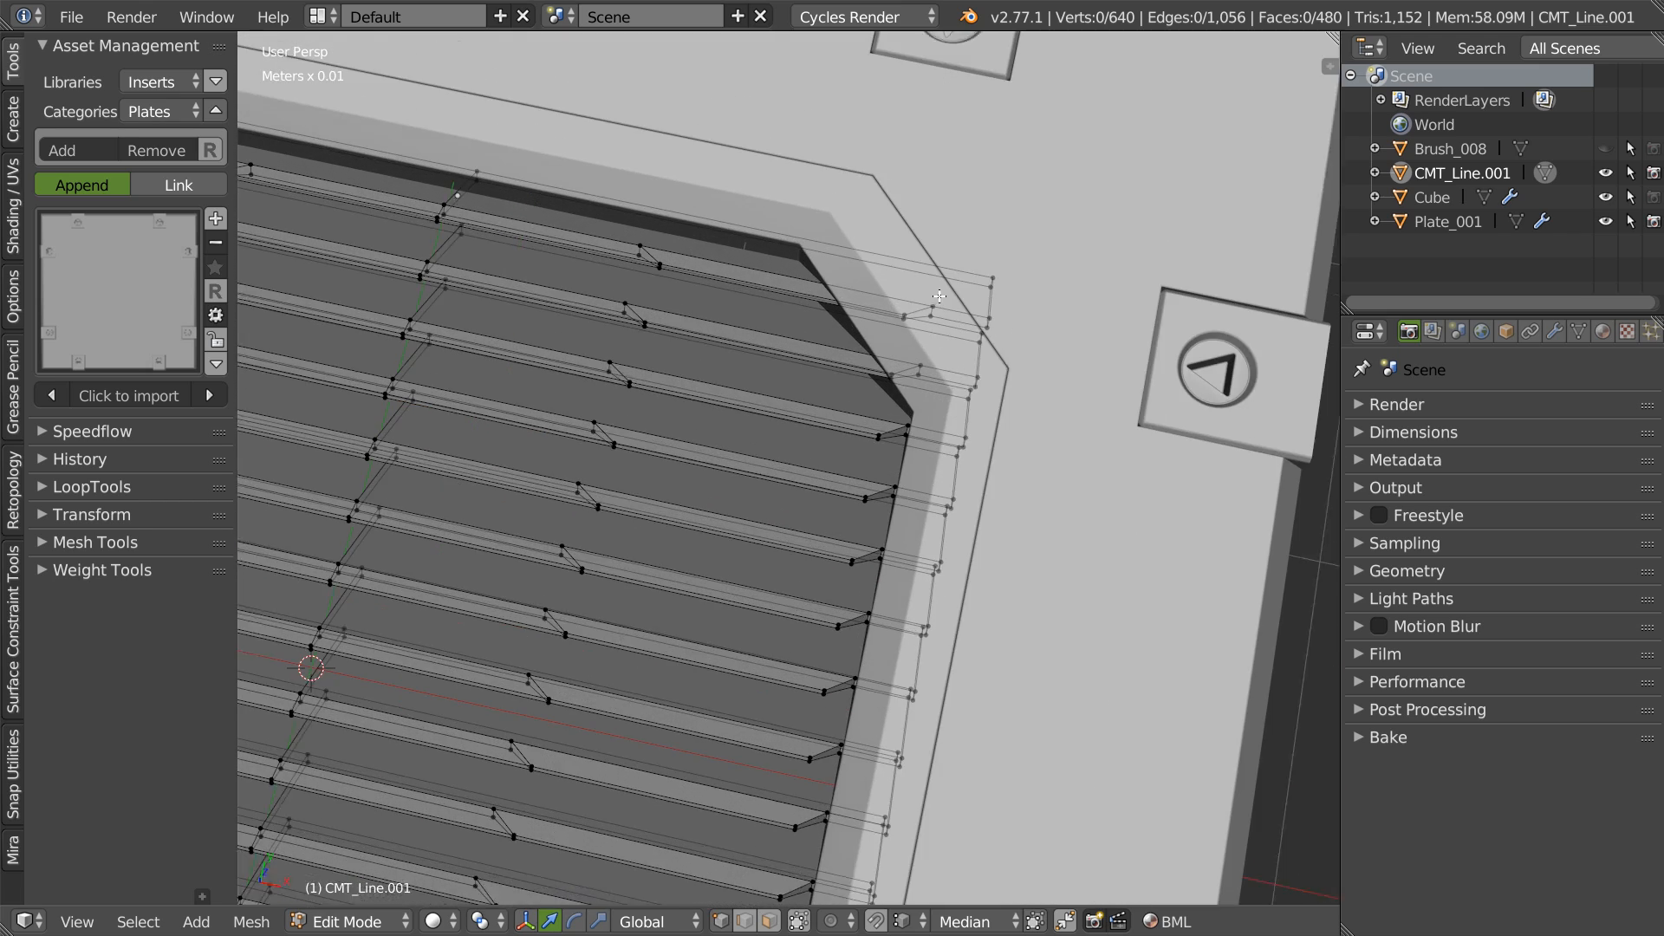
pyautogui.moveTo(916, 365); pyautogui.dragTo(879, 341, button='middle')
pyautogui.scroll(1, 876, 354)
pyautogui.keyDown('ctrl'); pyautogui.moveTo(877, 357); pyautogui.dragTo(805, 348); pyautogui.keyUp('ctrl')
pyautogui.moveTo(804, 347); pyautogui.dragTo(833, 349, button='middle')
pyautogui.moveTo(982, 346); pyautogui.dragTo(872, 354)
pyautogui.press('Tab')
# - Pull the end of the second slat at that angled corner inward to follow the recess wall
pyautogui.press('Tab')
pyautogui.press('a')
pyautogui.keyDown('ctrl'); pyautogui.moveTo(1021, 390); pyautogui.dragTo(938, 397); pyautogui.keyUp('ctrl')
pyautogui.press('a')
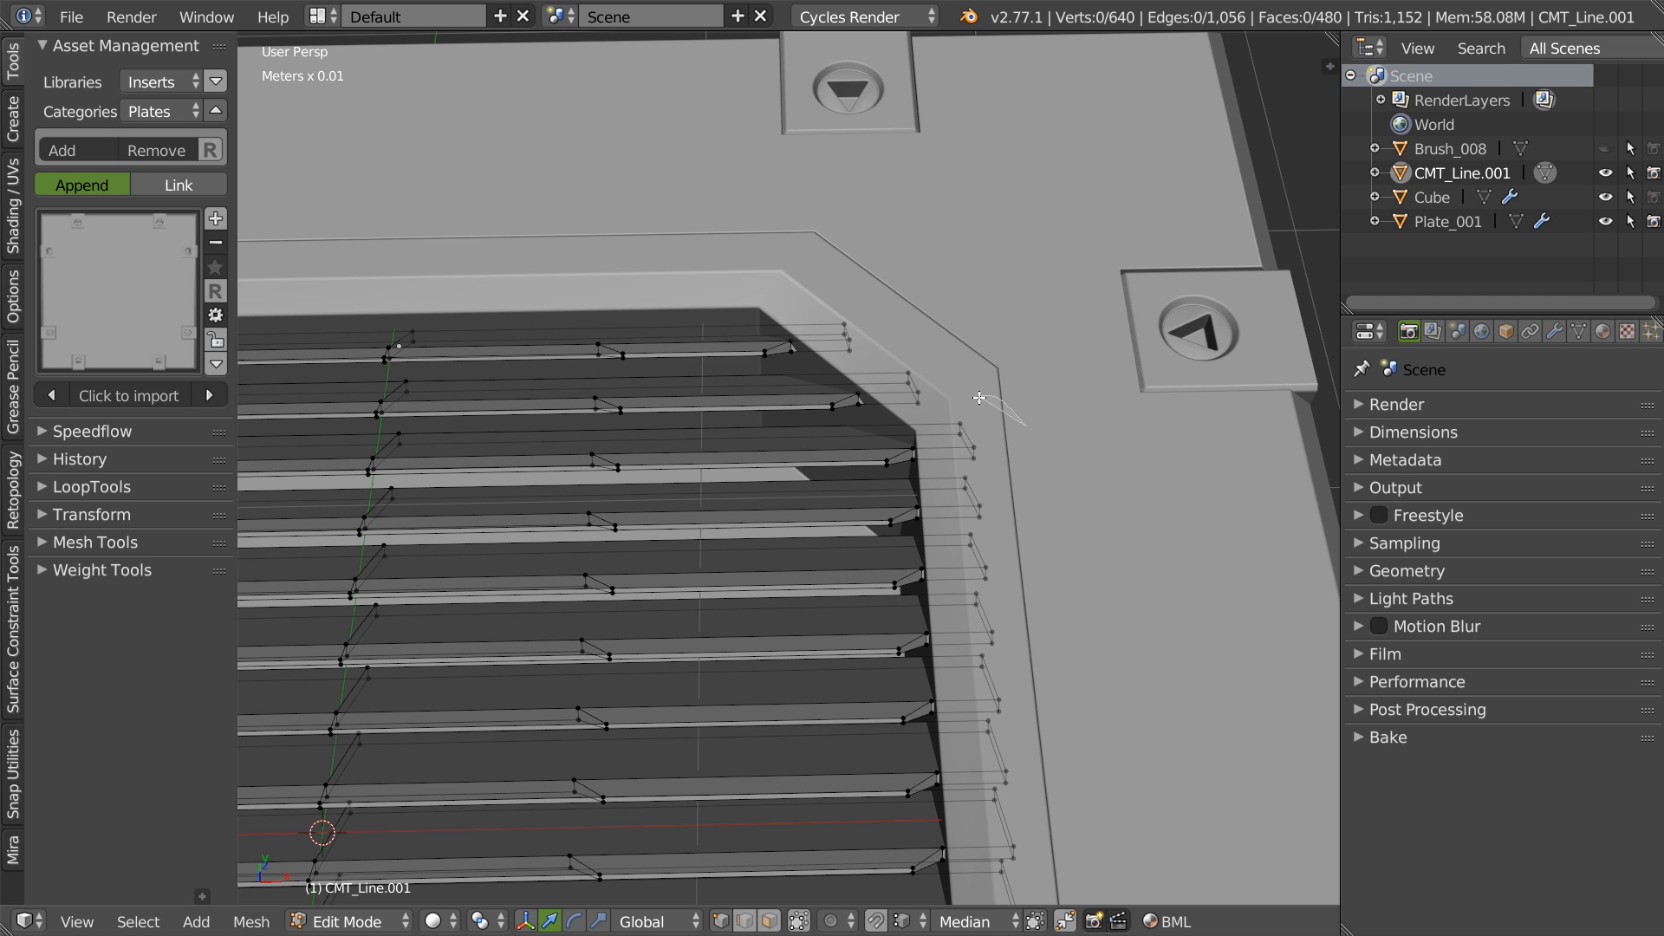
# - At the corner on the opposite end of the slat row, move the second-to-last slat's end about 1 mm inward along X
pyautogui.scroll(-4, 1017, 374)
pyautogui.scroll(3, 1015, 607)
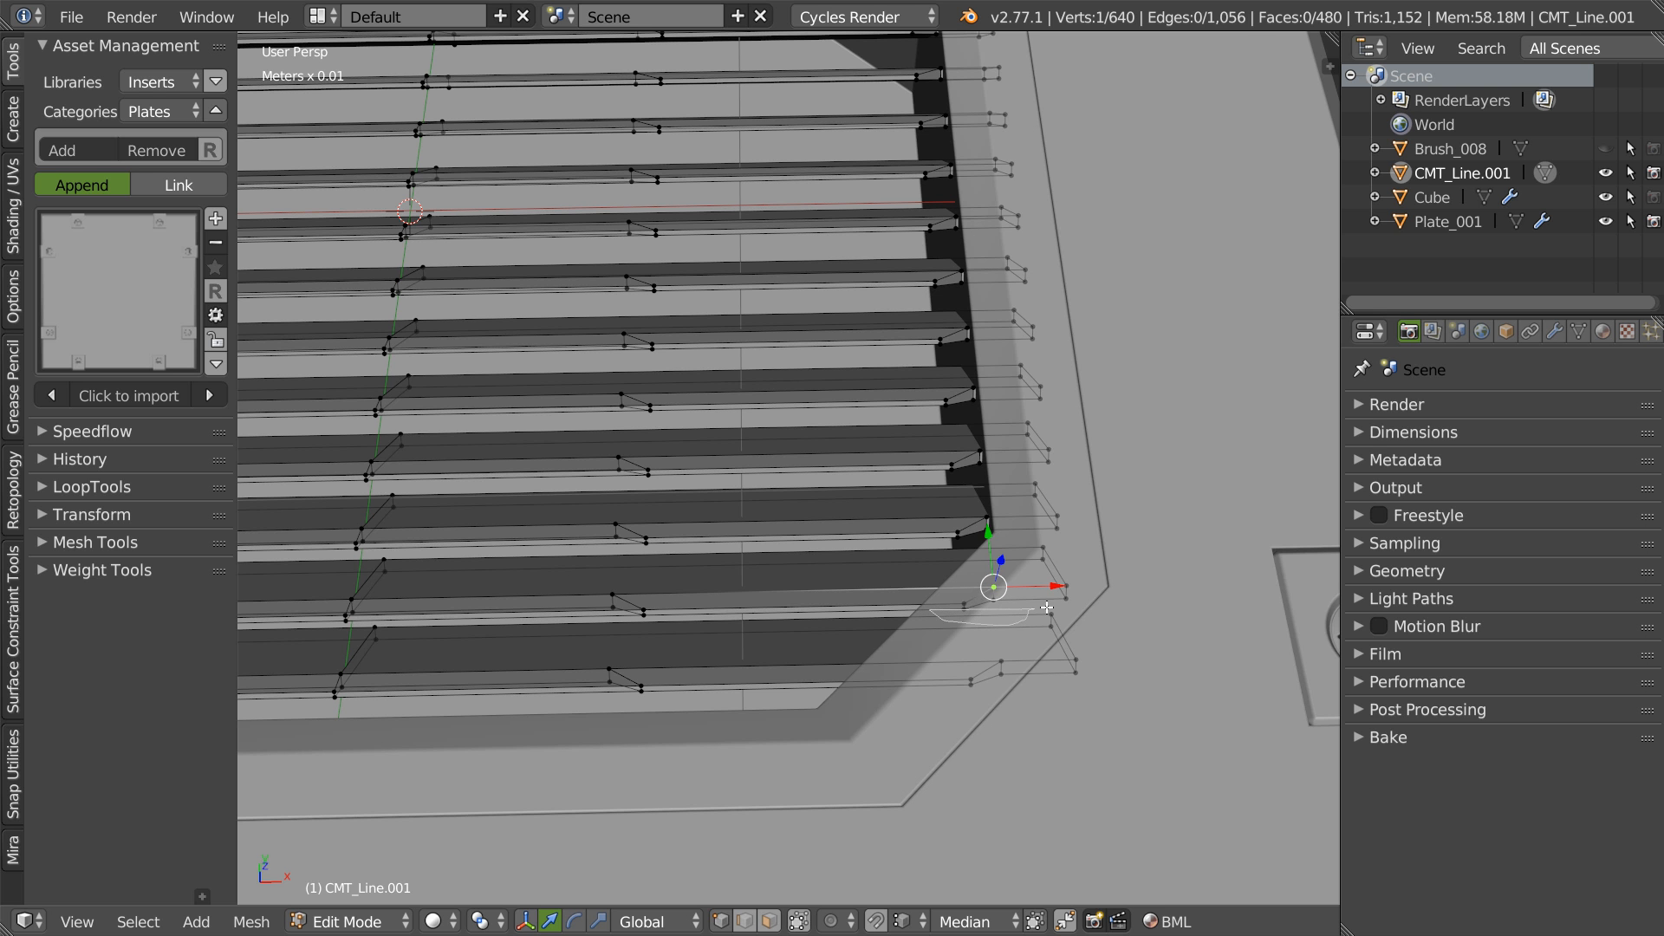
pyautogui.keyDown('ctrl'); pyautogui.moveTo(1020, 535); pyautogui.dragTo(1025, 540); pyautogui.keyUp('ctrl')
pyautogui.press('g')
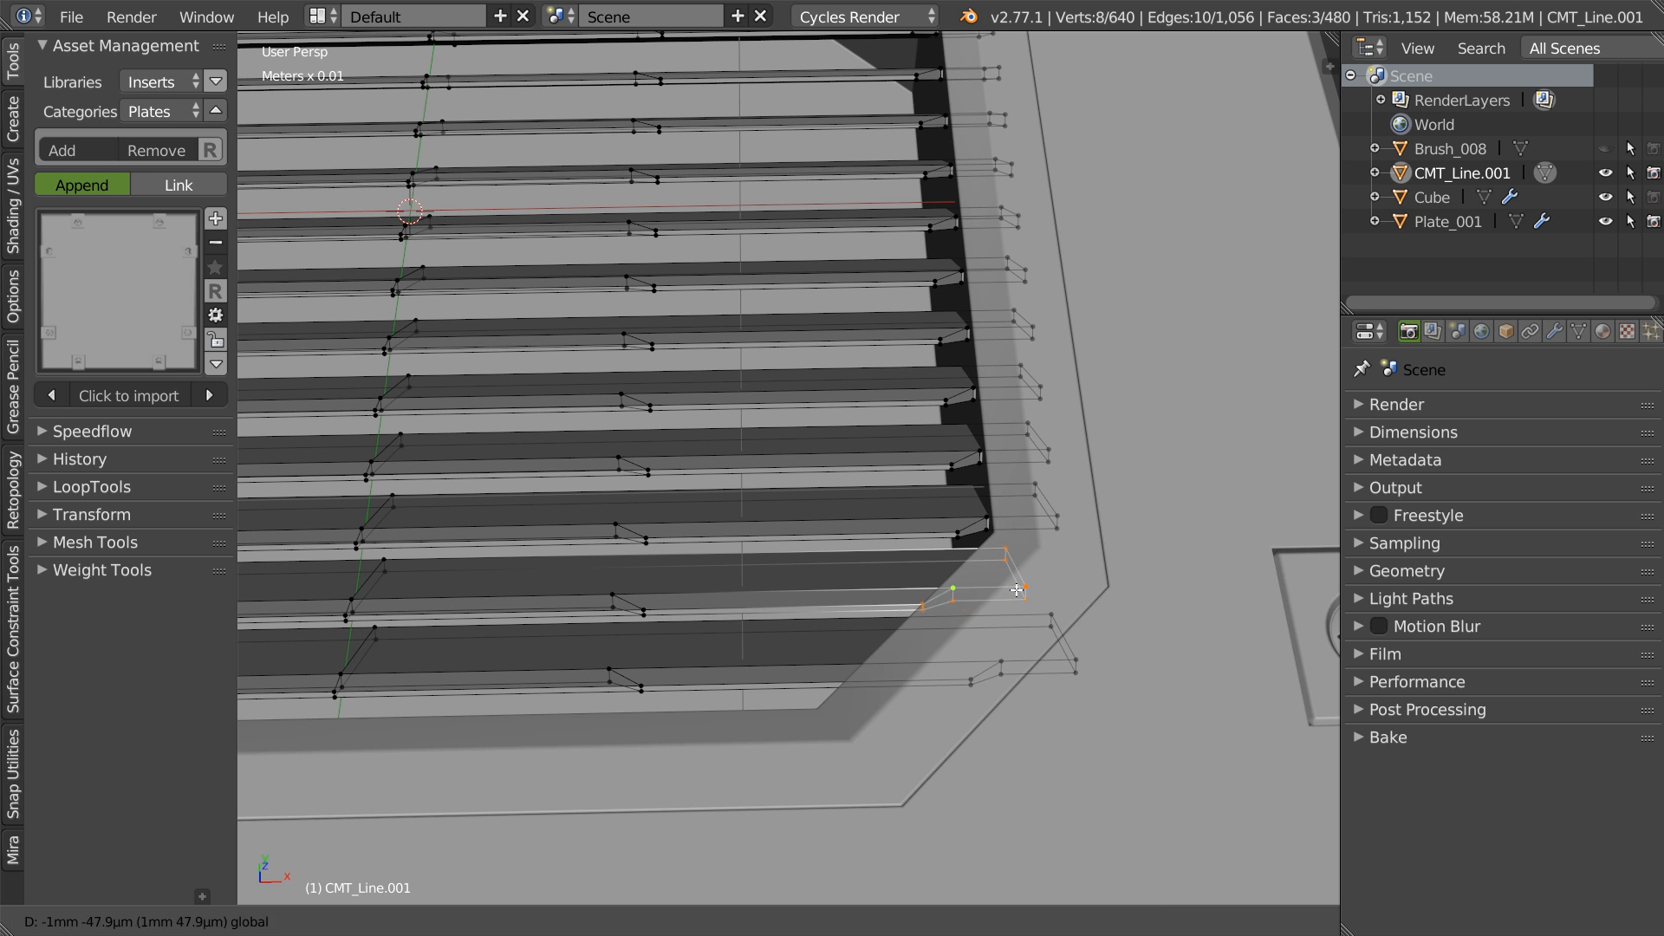
pyautogui.click(1012, 597)
pyautogui.moveTo(1012, 597); pyautogui.dragTo(1029, 657, button='middle')
# - Shorten the last slat's end at the same corner to fit the angled wall, and return to object mode
pyautogui.press('a')
pyautogui.click(1027, 503)
pyautogui.keyDown('ctrl'); pyautogui.moveTo(932, 730); pyautogui.dragTo(936, 724); pyautogui.keyUp('ctrl')
pyautogui.moveTo(1040, 650); pyautogui.dragTo(1029, 584, button='middle')
pyautogui.press('g')
pyautogui.click(955, 656)
pyautogui.moveTo(954, 656); pyautogui.dragTo(929, 563, button='middle')
pyautogui.press('Tab')
pyautogui.scroll(-5, 897, 430)
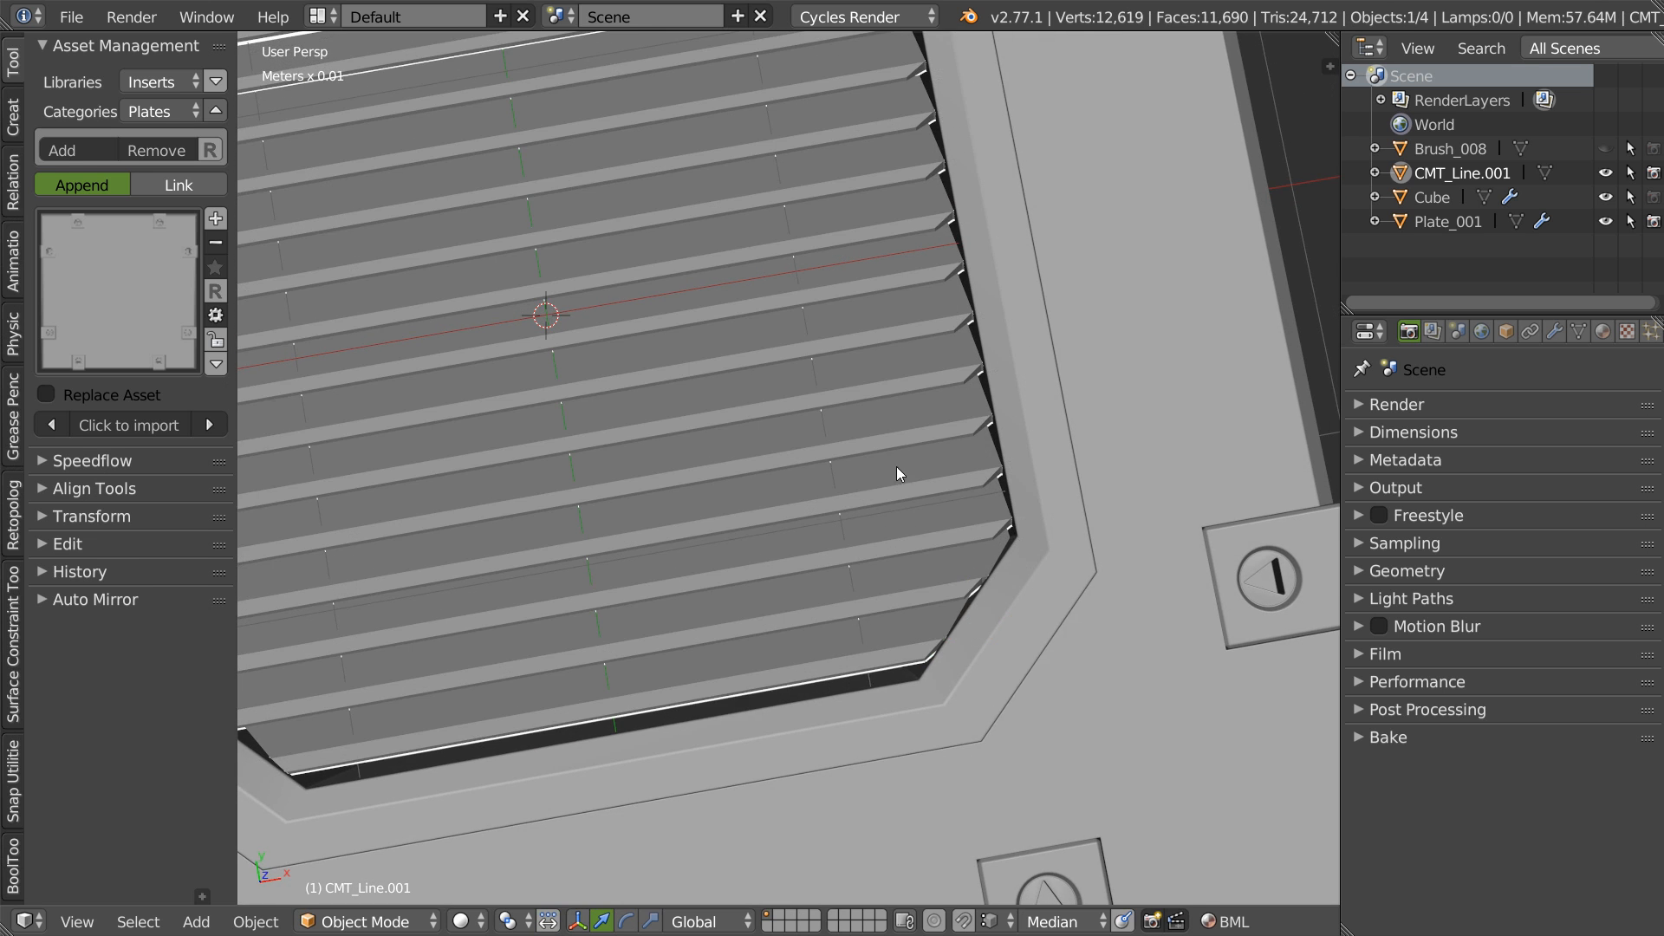
# - Symmetrize the slat mesh so the shortened ends are mirrored to the recess's other two angled corners
pyautogui.moveTo(939, 450); pyautogui.dragTo(819, 288, button='middle')
pyautogui.scroll(2, 846, 357)
pyautogui.moveTo(848, 357); pyautogui.dragTo(894, 557, button='middle')
pyautogui.press('space')
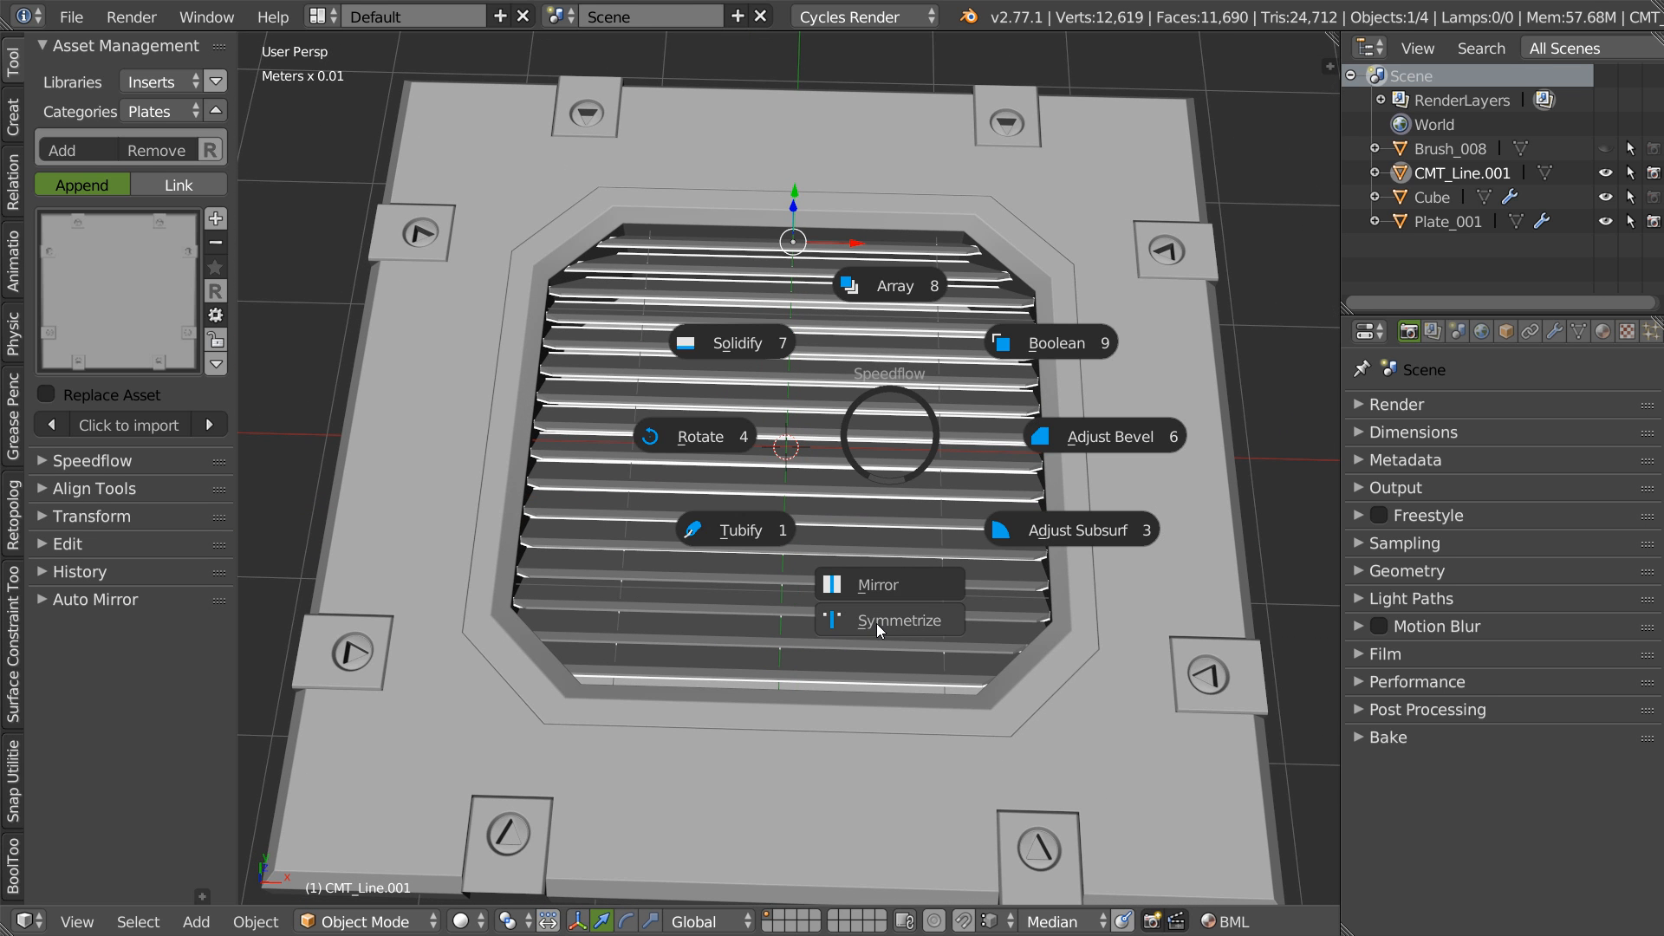
pyautogui.click(878, 624)
pyautogui.click(877, 626)
pyautogui.moveTo(877, 626); pyautogui.dragTo(949, 515, button='middle')
pyautogui.scroll(1, 950, 515)
# - Open the plate mesh for editing and turn off the highlighting of its marked edges
pyautogui.rightClick(1090, 518)
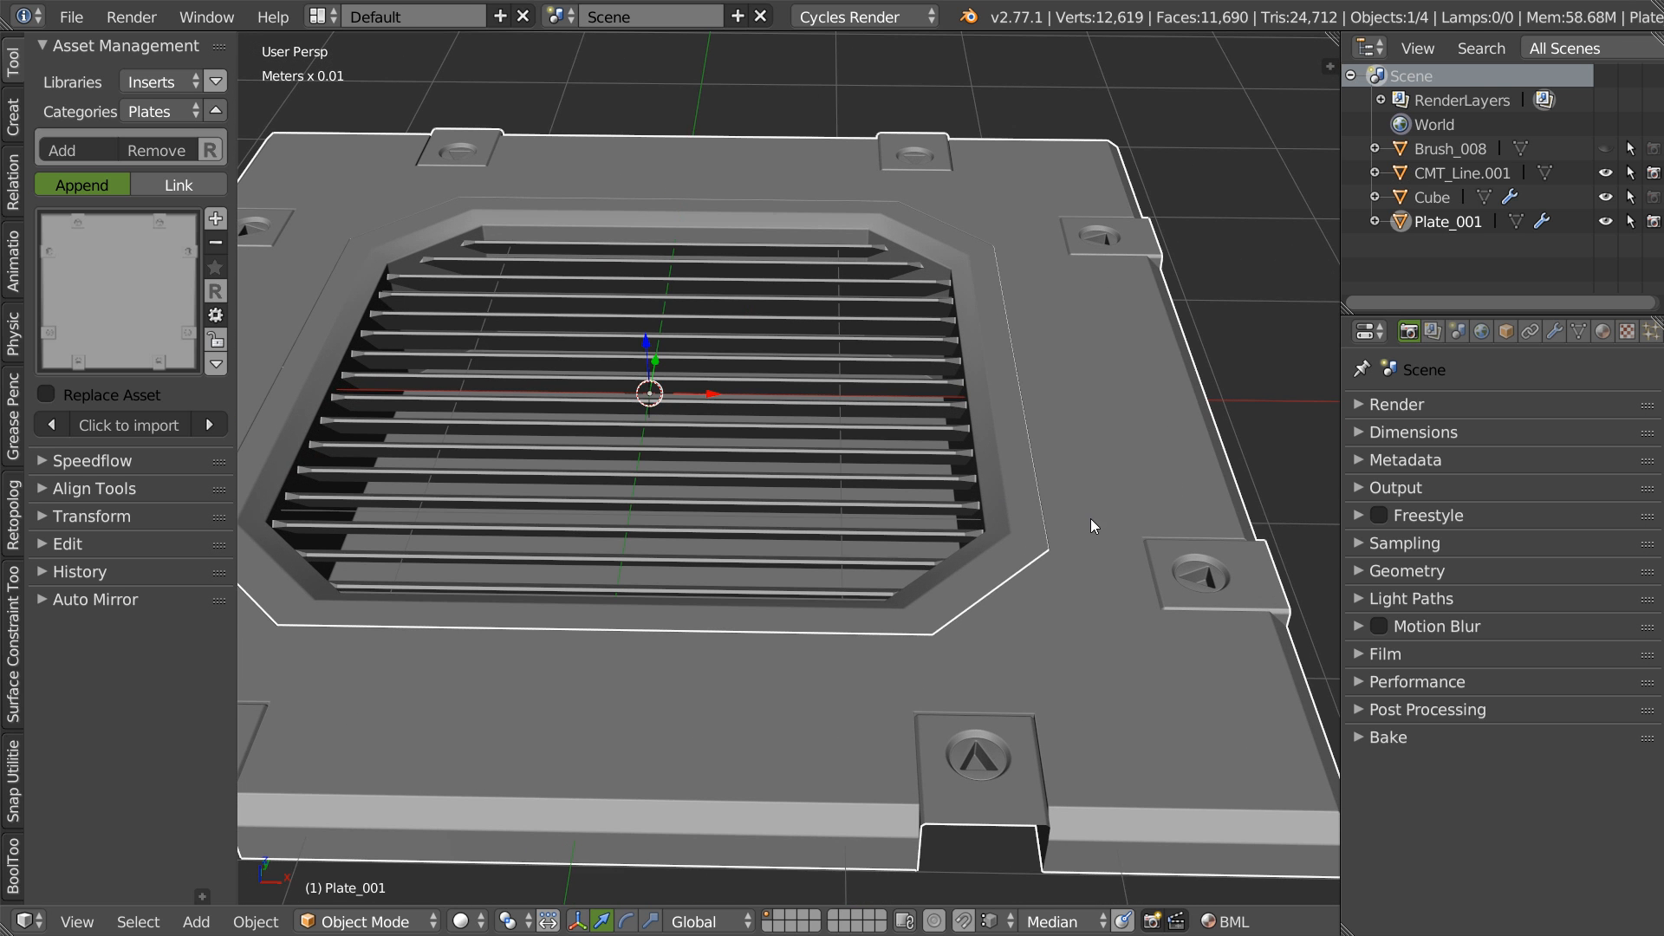
pyautogui.press('Tab')
pyautogui.keyDown('alt'); pyautogui.rightClick(1043, 469); pyautogui.keyUp('alt')
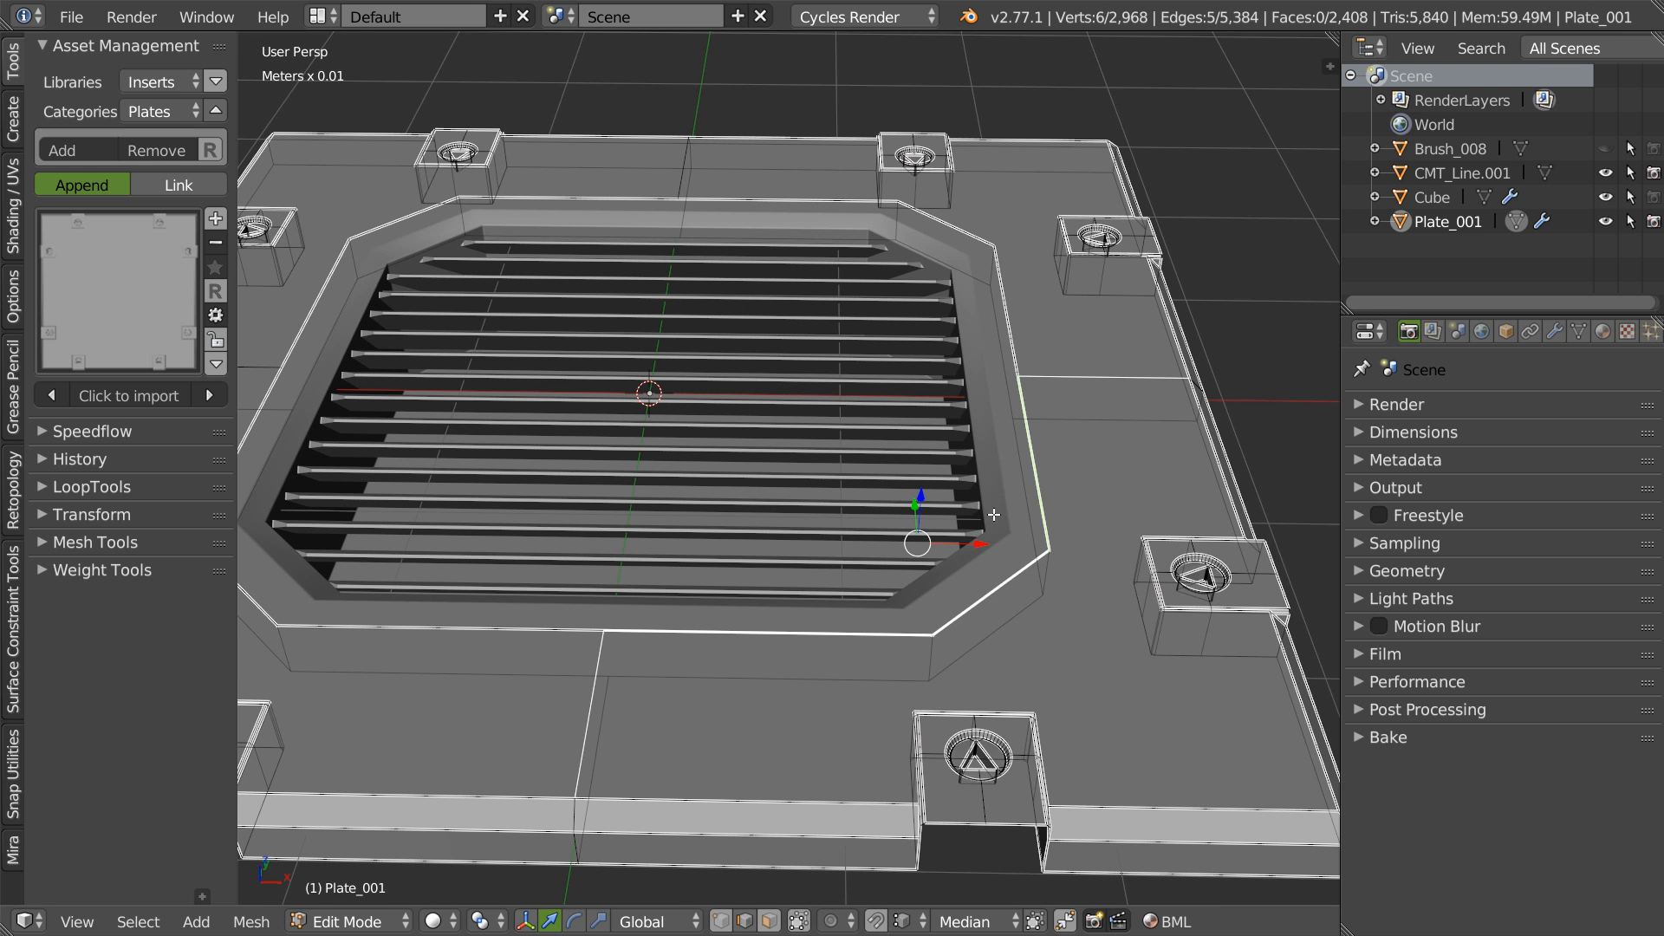
pyautogui.hotkey('shift', 'x')
pyautogui.click(961, 671)
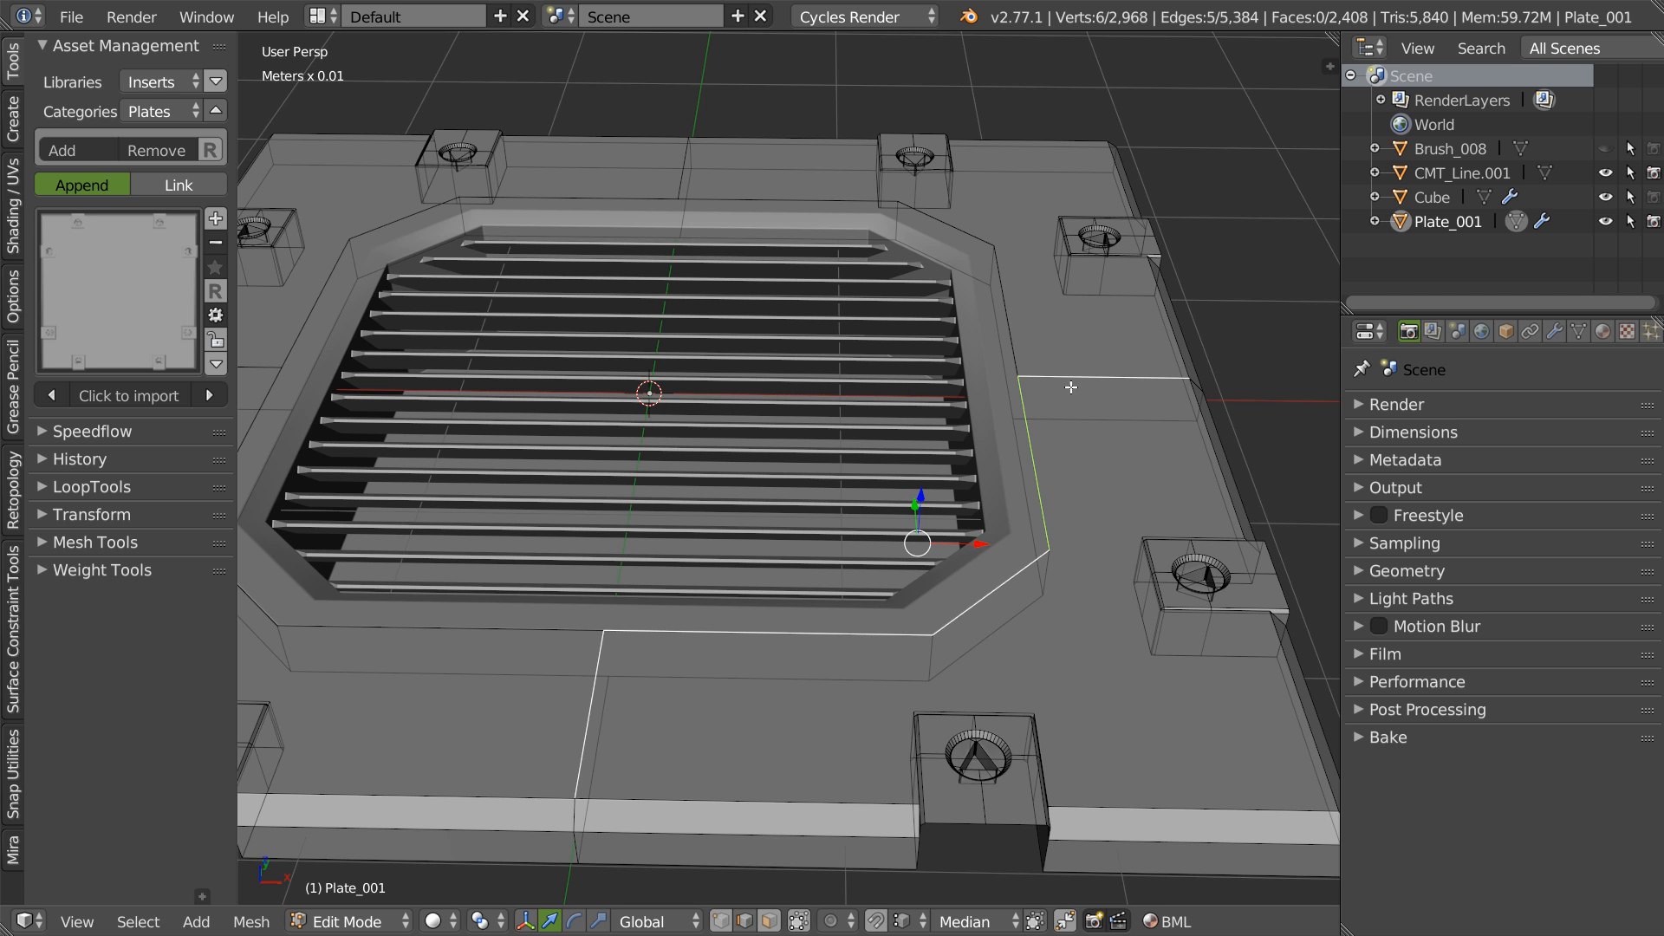
# - Bevel the plate's full octagonal outline around the recess border with one segment and an offset of about 0.0057
pyautogui.rightClick(1025, 406)
pyautogui.keyDown('ctrl'); pyautogui.rightClick(576, 197); pyautogui.keyUp('ctrl')
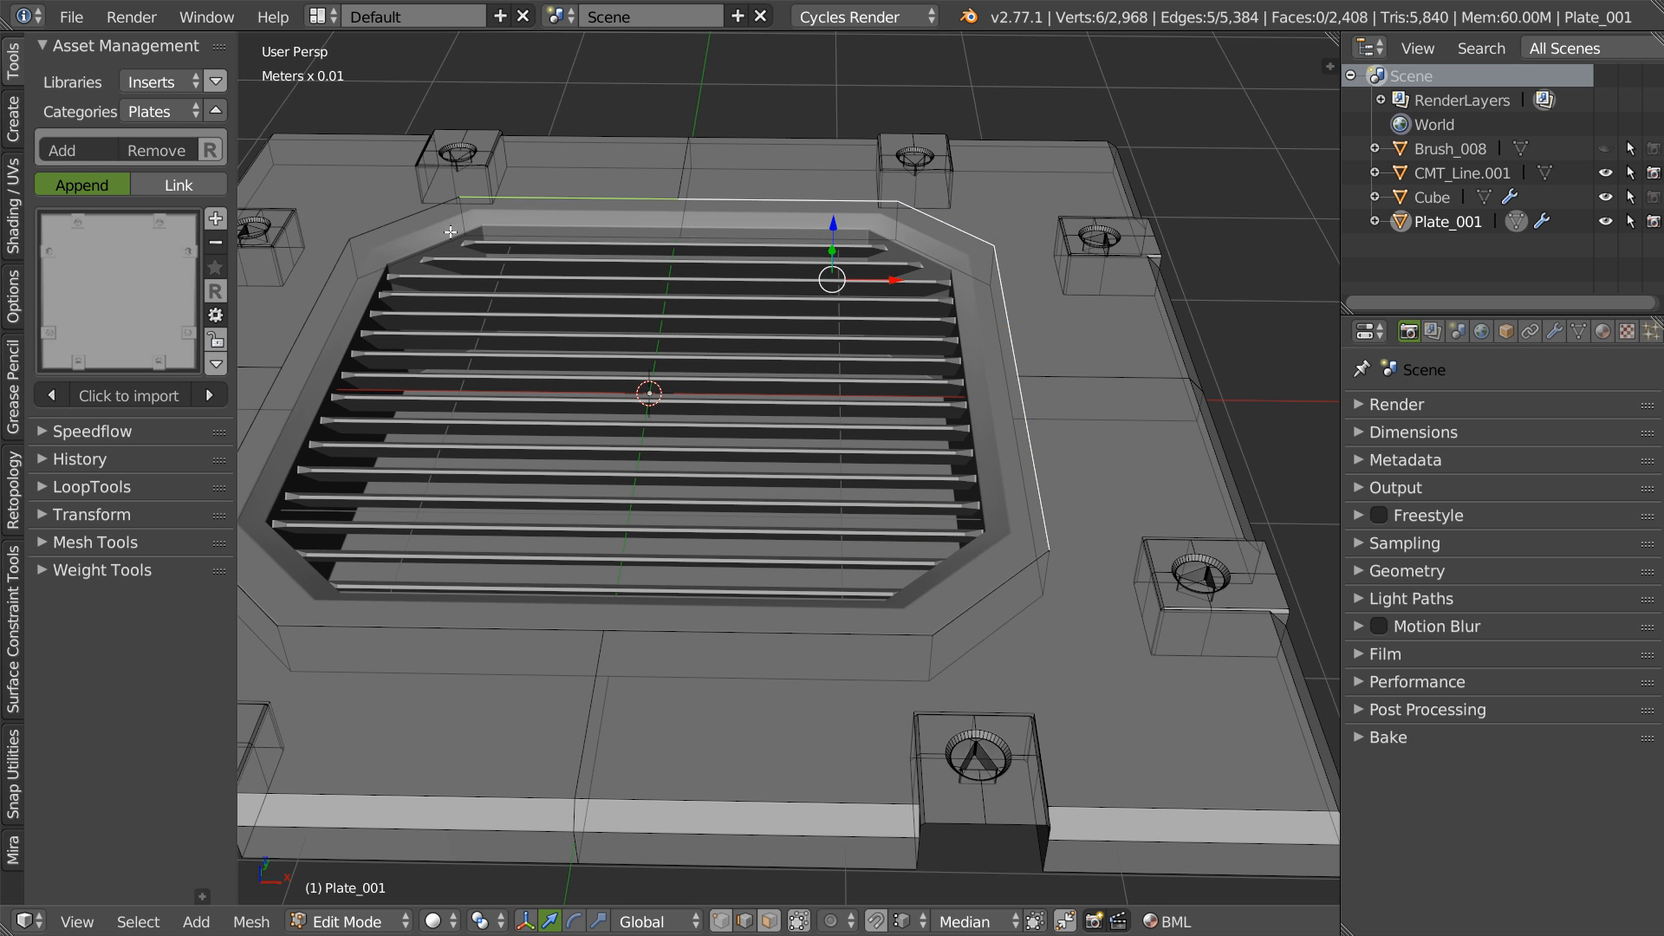
pyautogui.keyDown('shift'); pyautogui.moveTo(305, 422); pyautogui.dragTo(530, 419, button='middle'); pyautogui.keyUp('shift')
pyautogui.keyDown('ctrl'); pyautogui.rightClick(470, 475); pyautogui.keyUp('ctrl')
pyautogui.keyDown('ctrl'); pyautogui.rightClick(1066, 622); pyautogui.keyUp('ctrl')
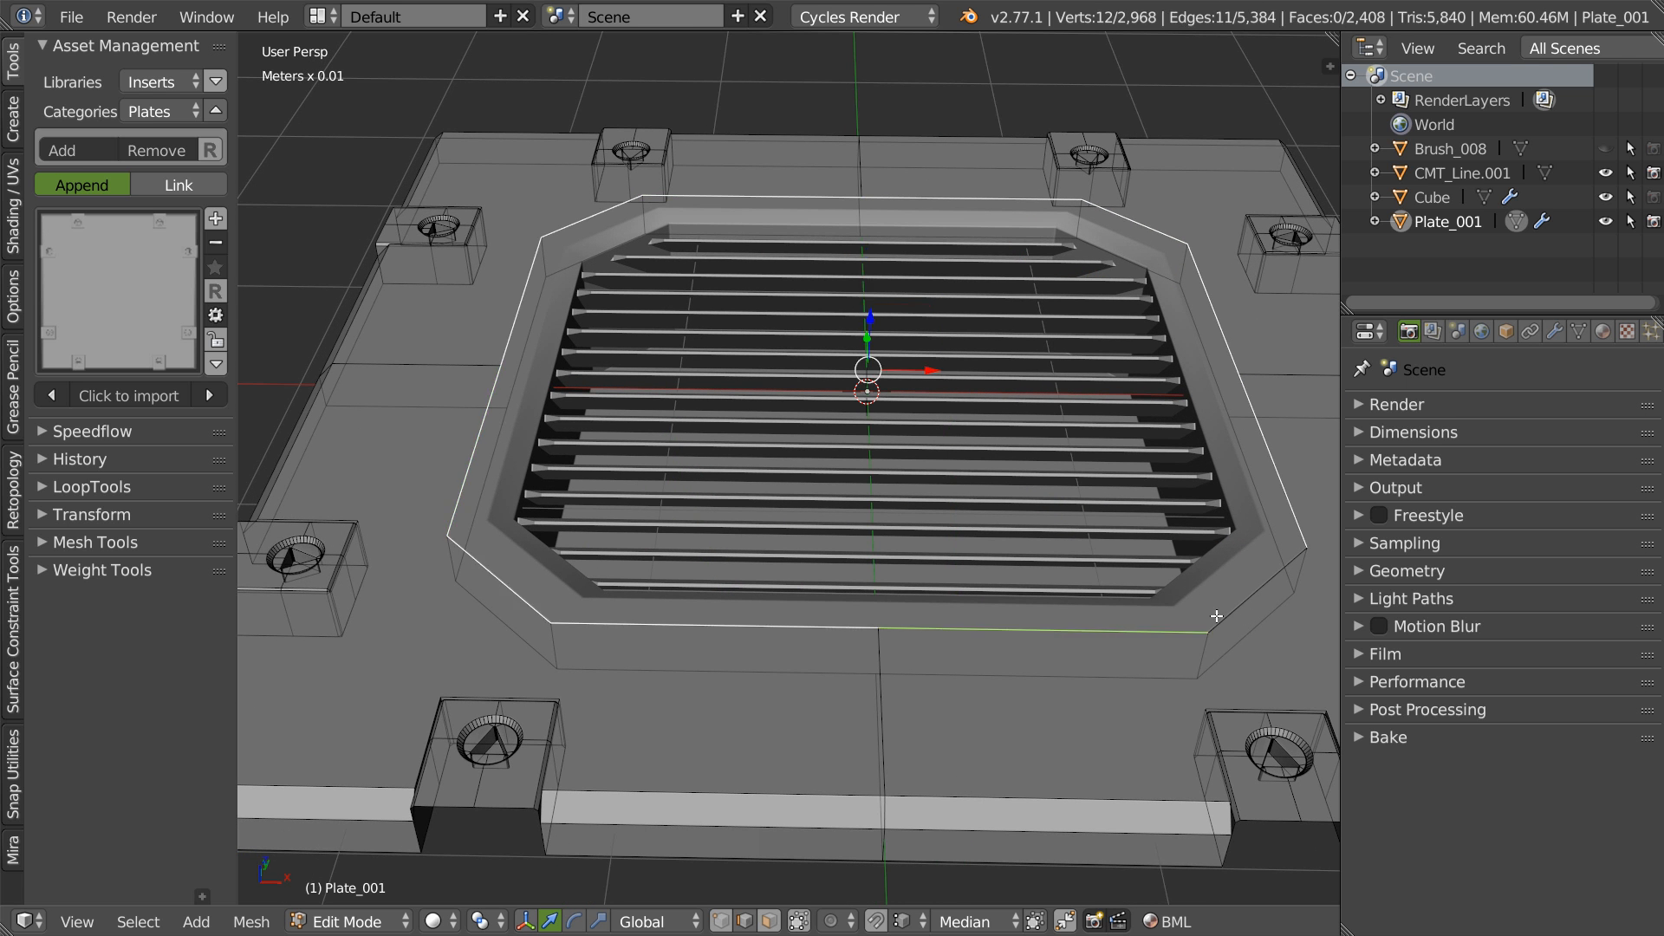
pyautogui.keyDown('ctrl'); pyautogui.rightClick(1242, 602); pyautogui.keyUp('ctrl')
pyautogui.scroll(4, 1241, 602)
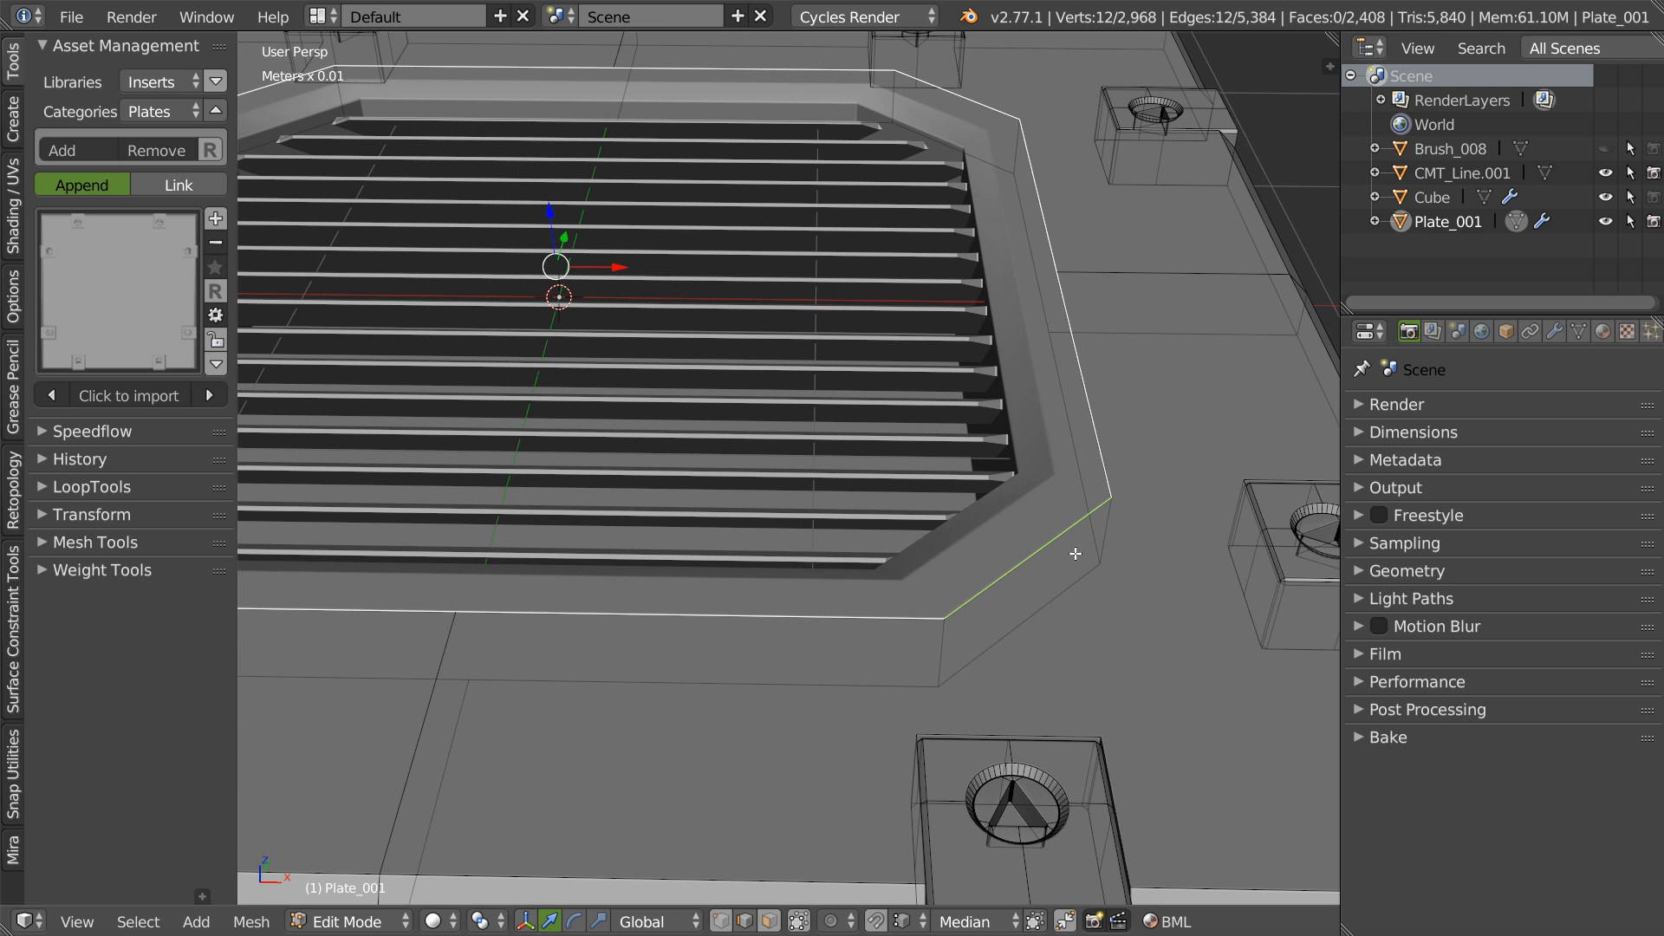
pyautogui.hotkey('ctrl', 'b')
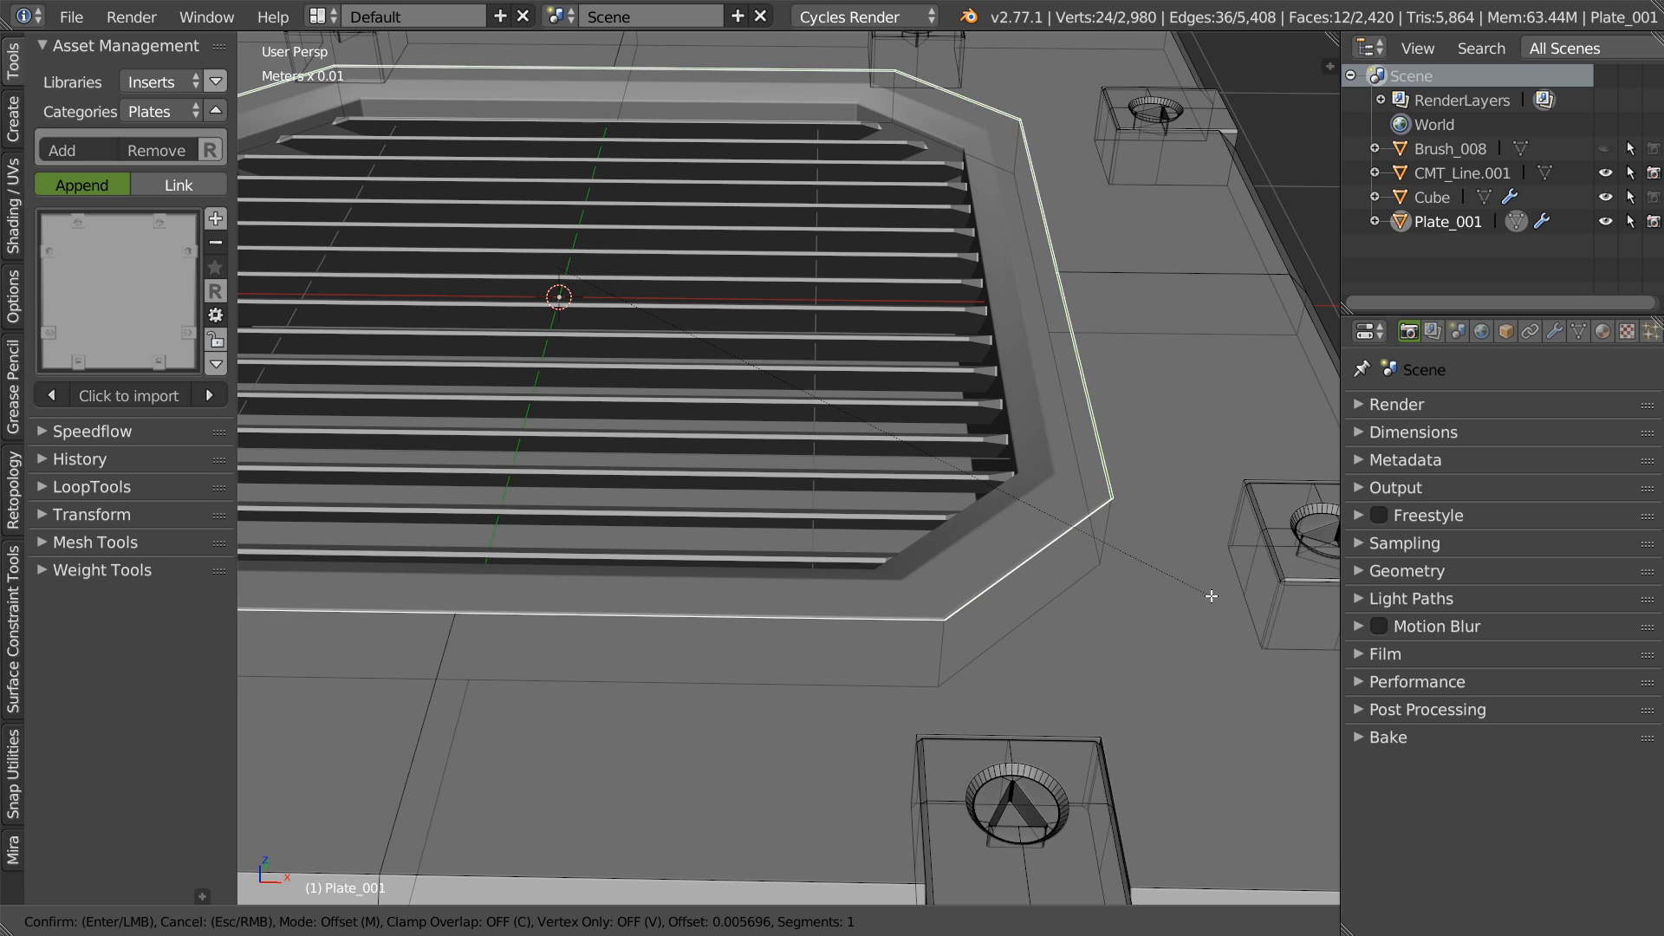
pyautogui.click(1213, 597)
pyautogui.press('Tab')
pyautogui.scroll(-4, 1064, 481)
pyautogui.moveTo(914, 623); pyautogui.dragTo(636, 440, button='middle')
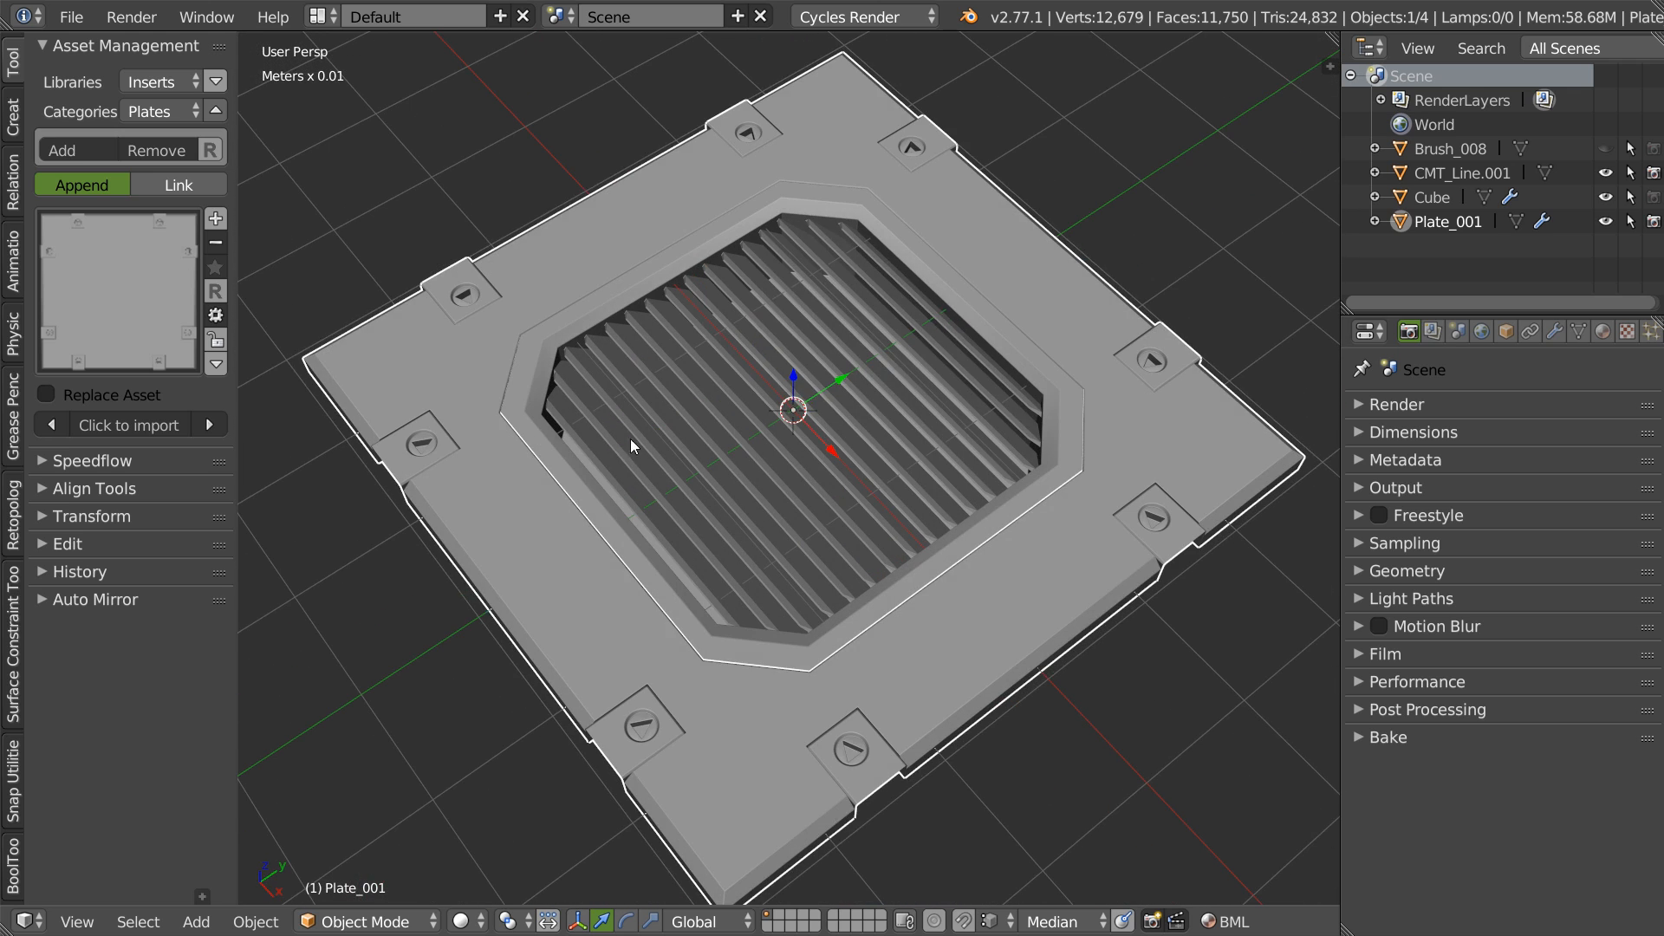
# - Join the slats, the bolted plate and the recess insert into a single object with the insert as the active one
pyautogui.rightClick(622, 452)
pyautogui.keyDown('shift'); pyautogui.rightClick(555, 549); pyautogui.keyUp('shift')
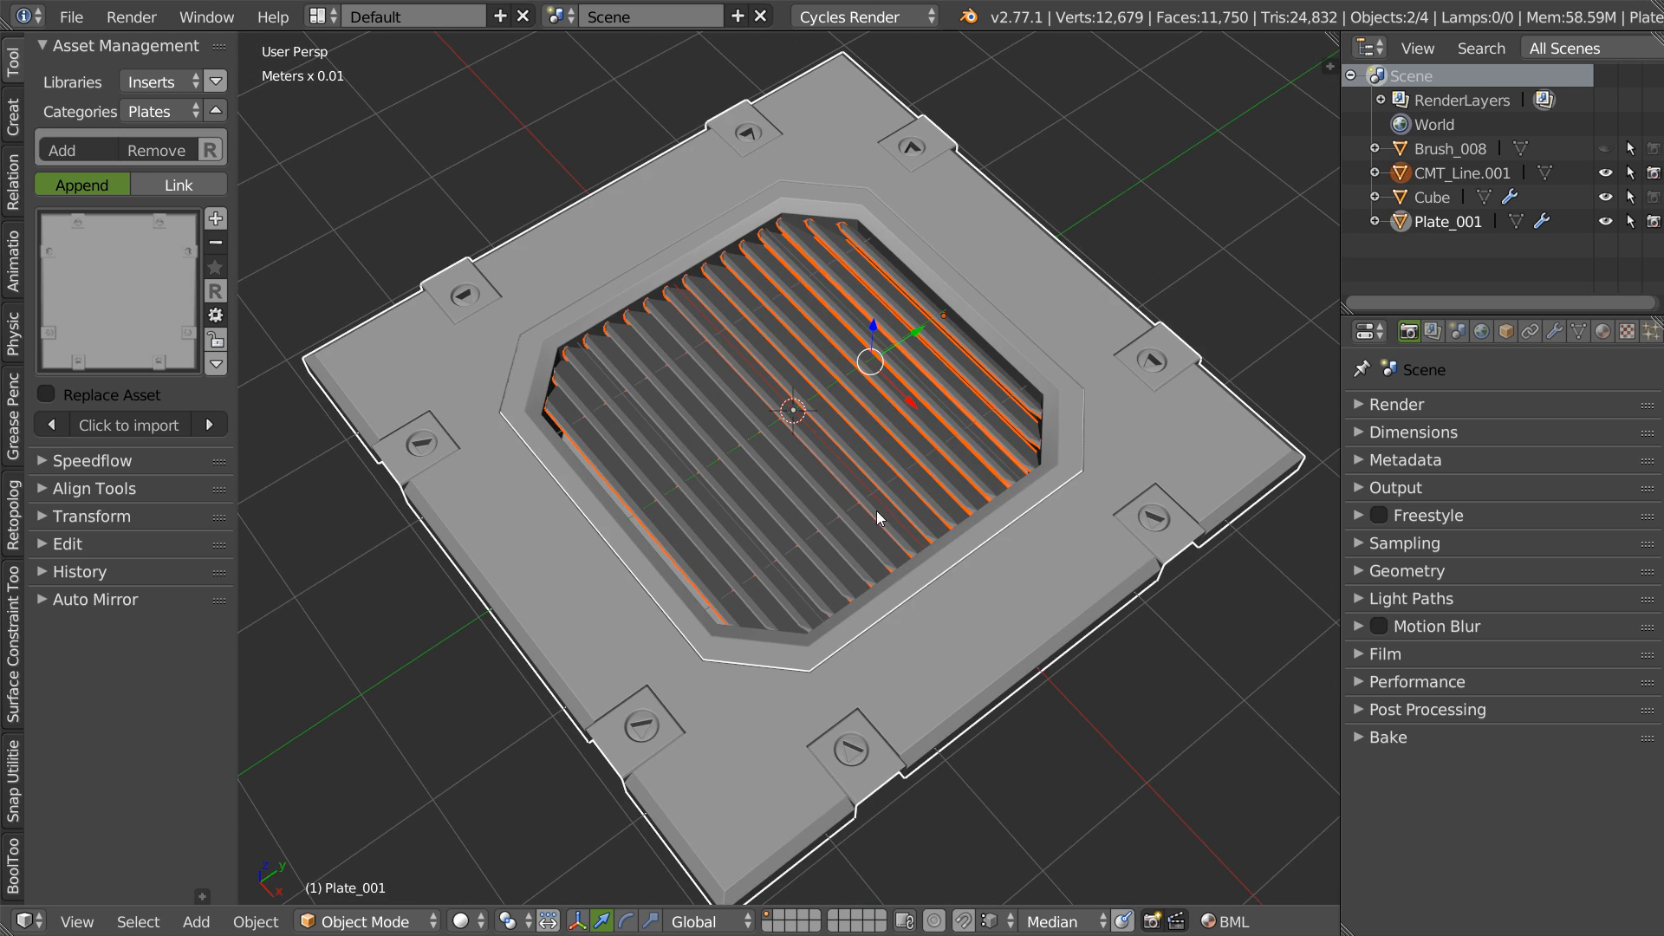
pyautogui.keyDown('shift'); pyautogui.rightClick(721, 505); pyautogui.keyUp('shift')
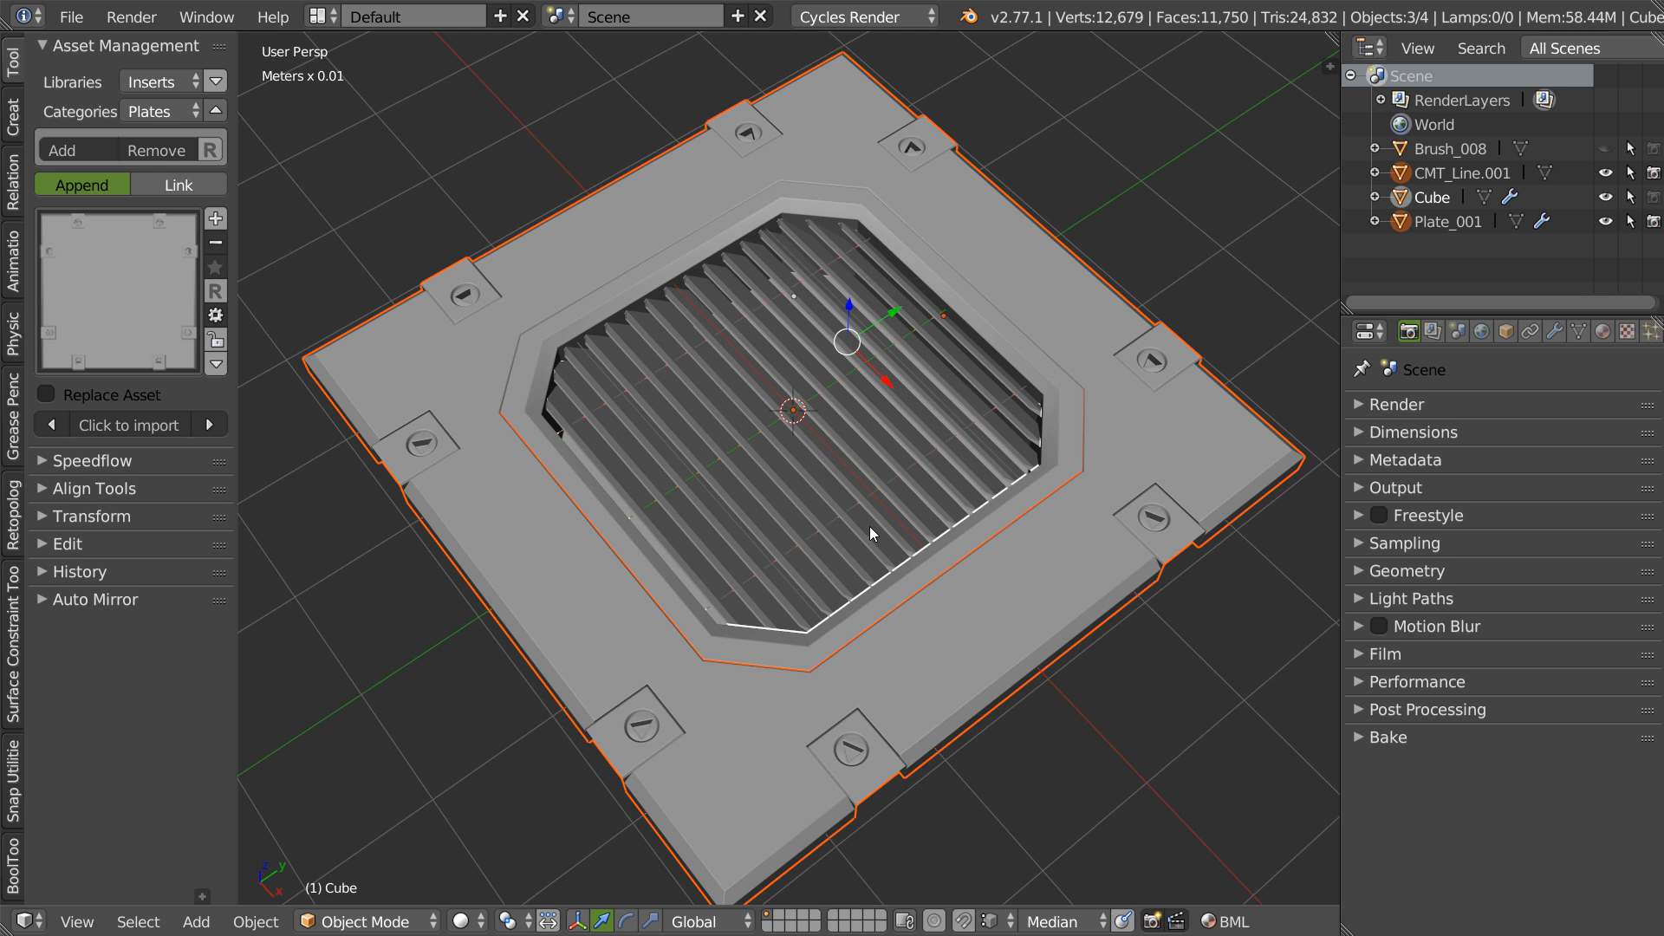
pyautogui.hotkey('ctrl', 'a')
pyautogui.click(695, 533)
pyautogui.moveTo(695, 532); pyautogui.dragTo(813, 436, button='middle')
pyautogui.press('w')
pyautogui.click(575, 548)
pyautogui.moveTo(575, 548); pyautogui.dragTo(801, 428, button='middle')
# - Array the joined plate with 8 copies along X and 8 along Y, using a relative offset of 1.0
pyautogui.press('KP_3')
pyautogui.press('KP_3')
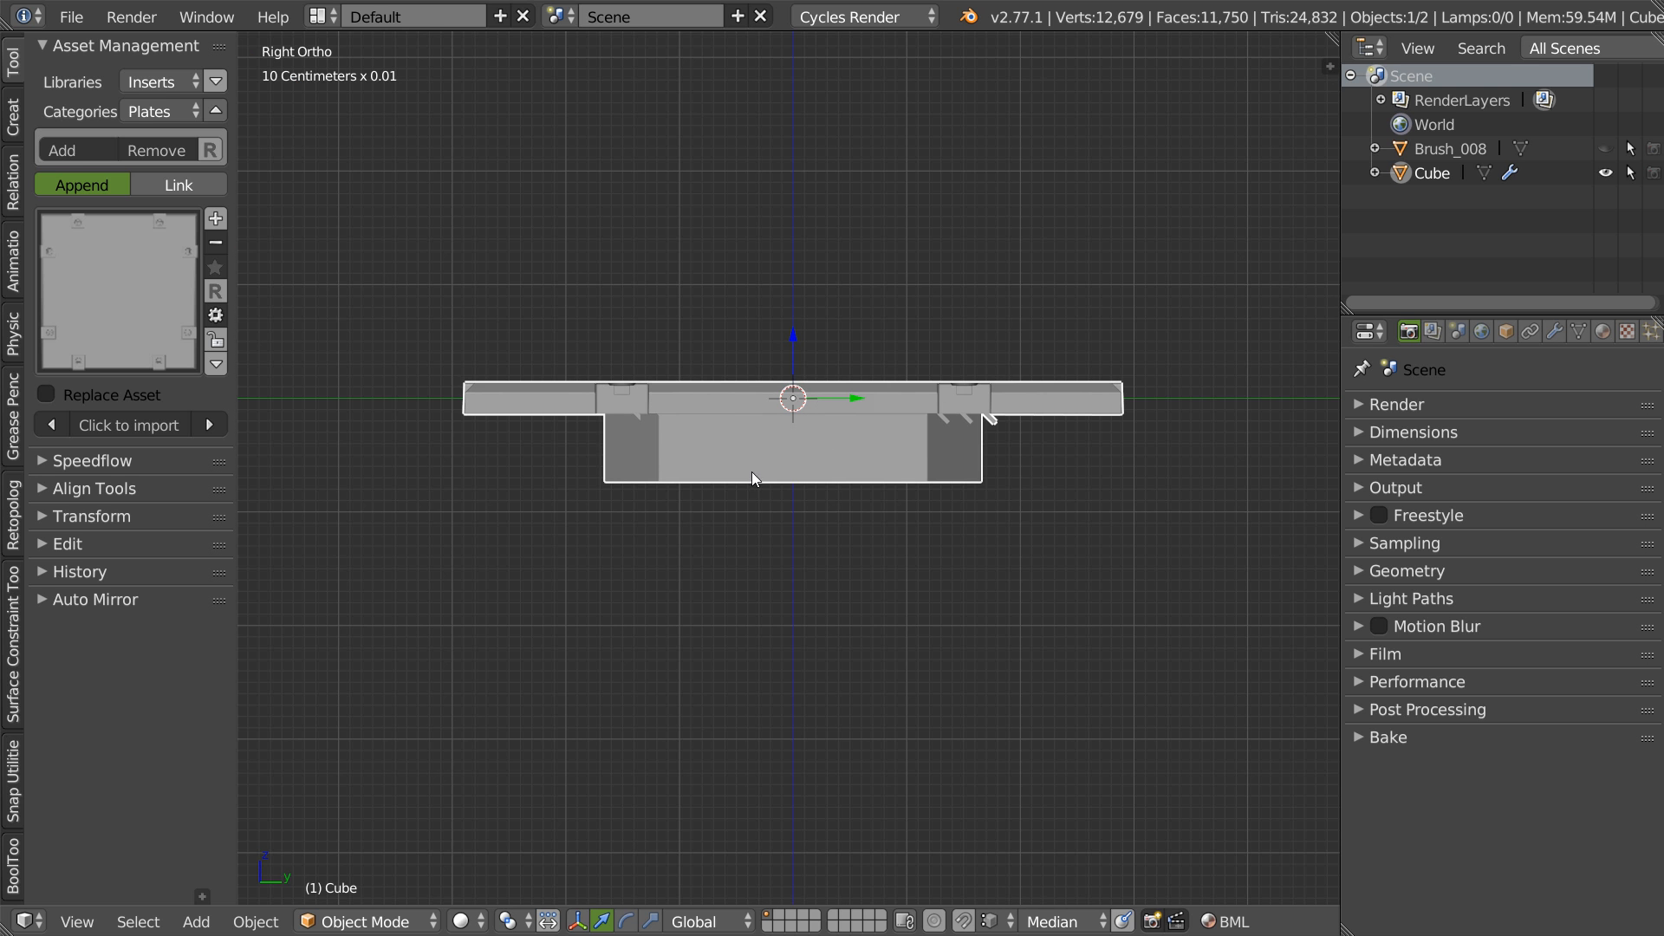
pyautogui.moveTo(609, 455); pyautogui.dragTo(708, 493, button='middle')
pyautogui.moveTo(763, 439); pyautogui.dragTo(783, 440, button='middle')
pyautogui.press('space')
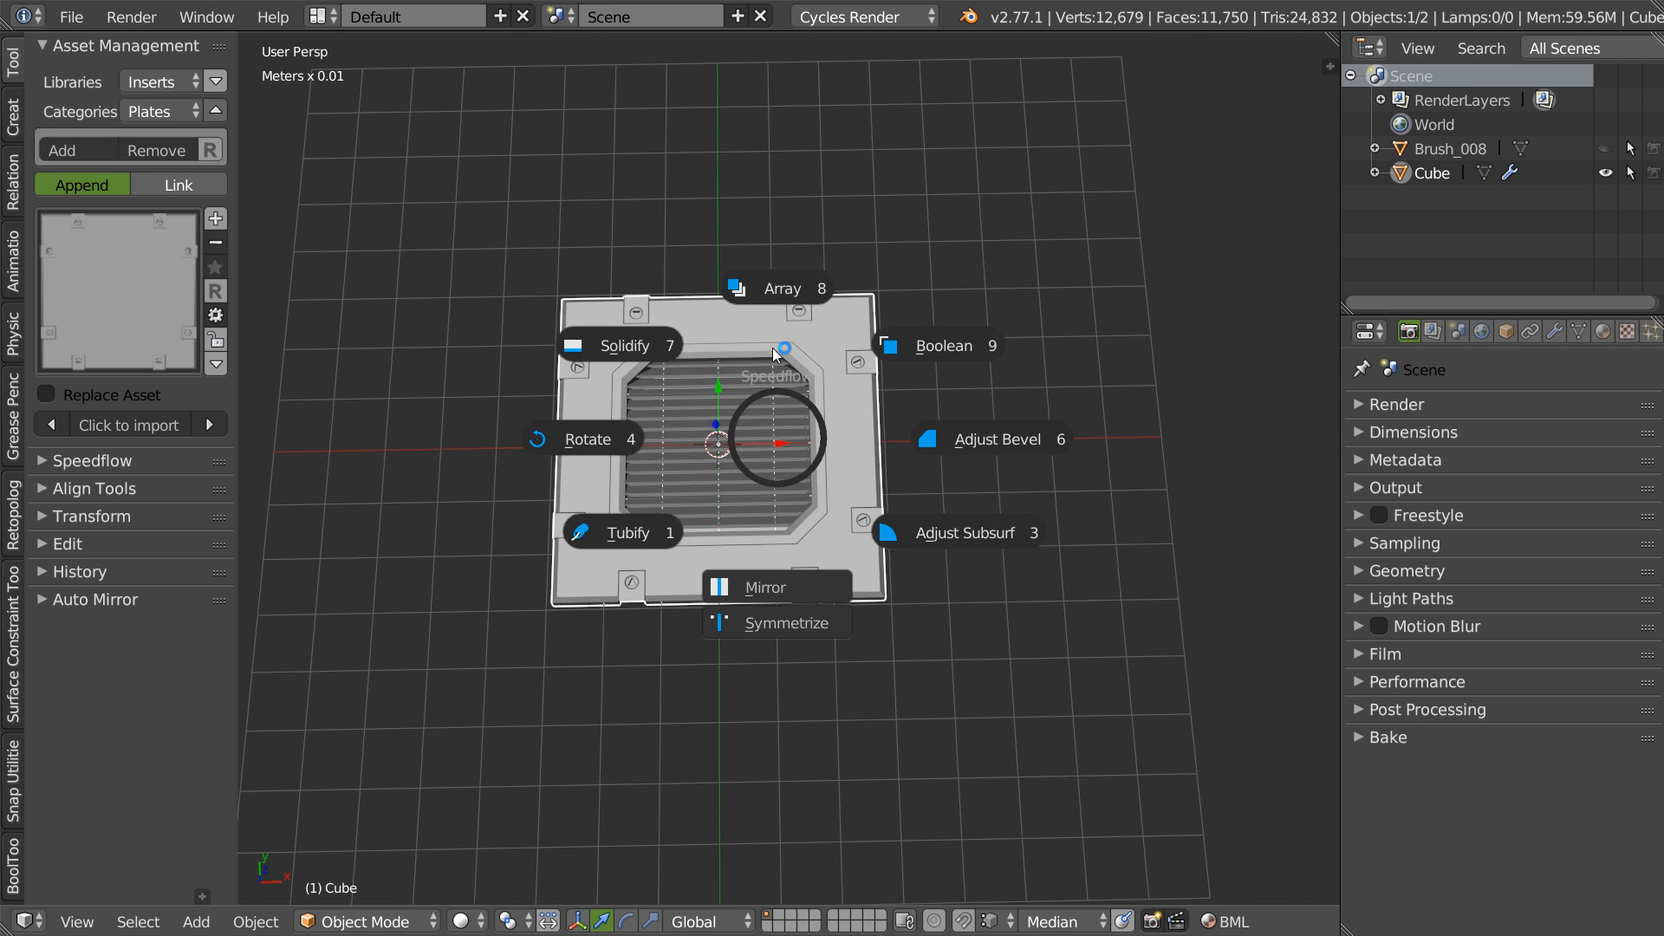
pyautogui.click(789, 288)
pyautogui.scroll(6, 985, 334)
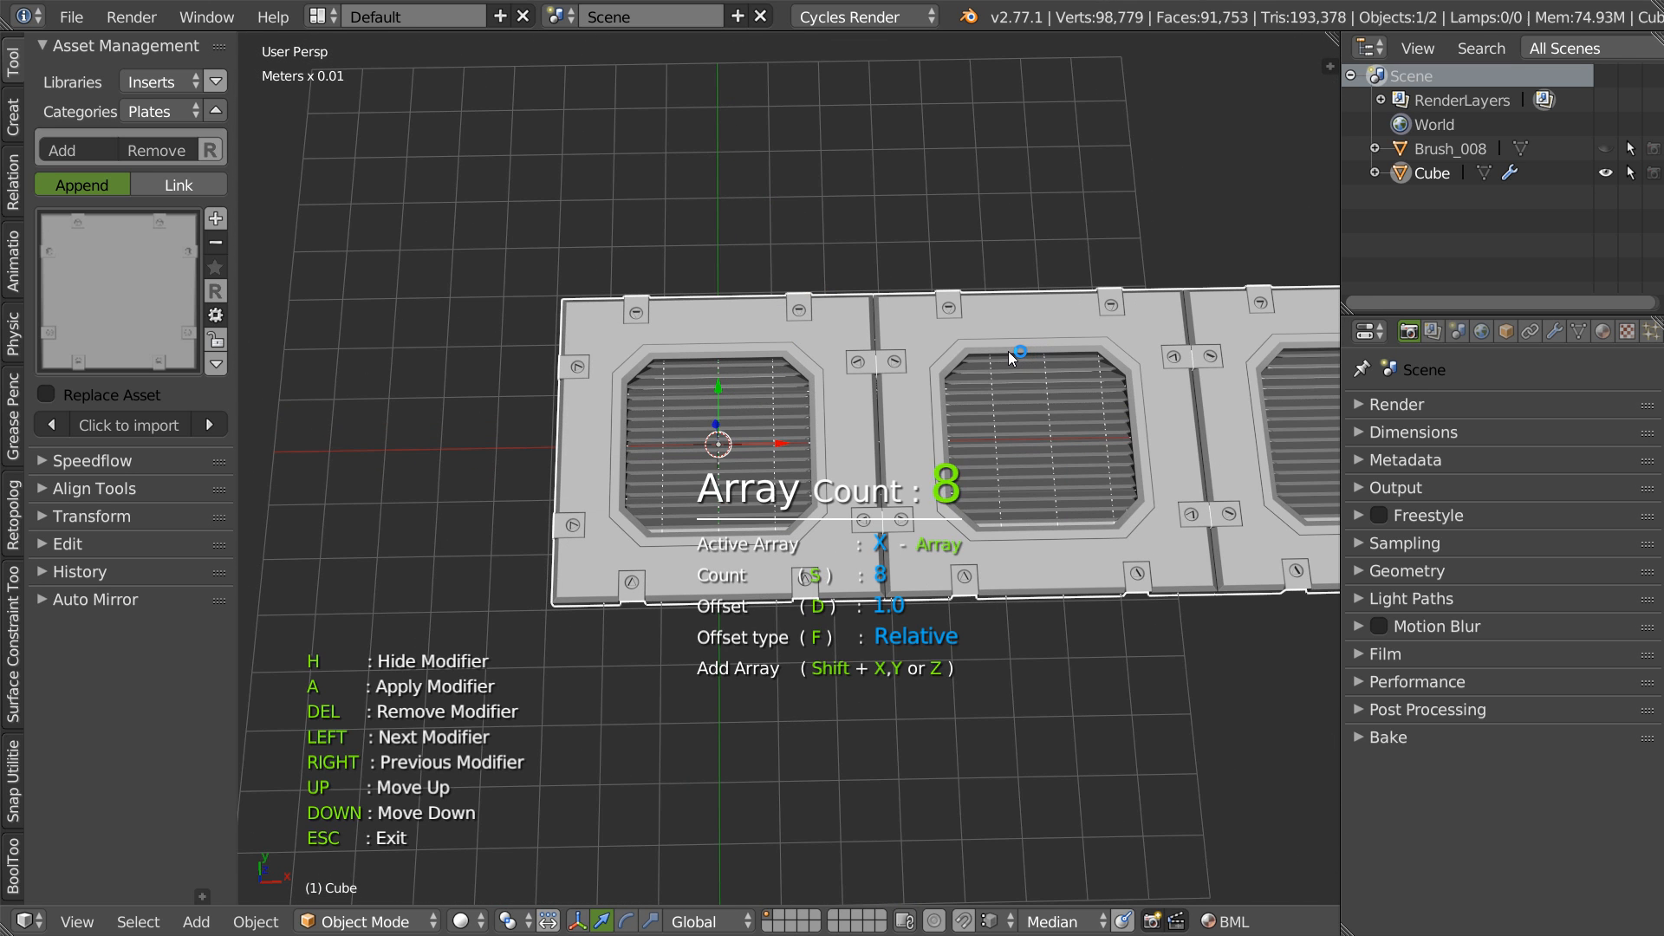
pyautogui.hotkey('shift', 'y')
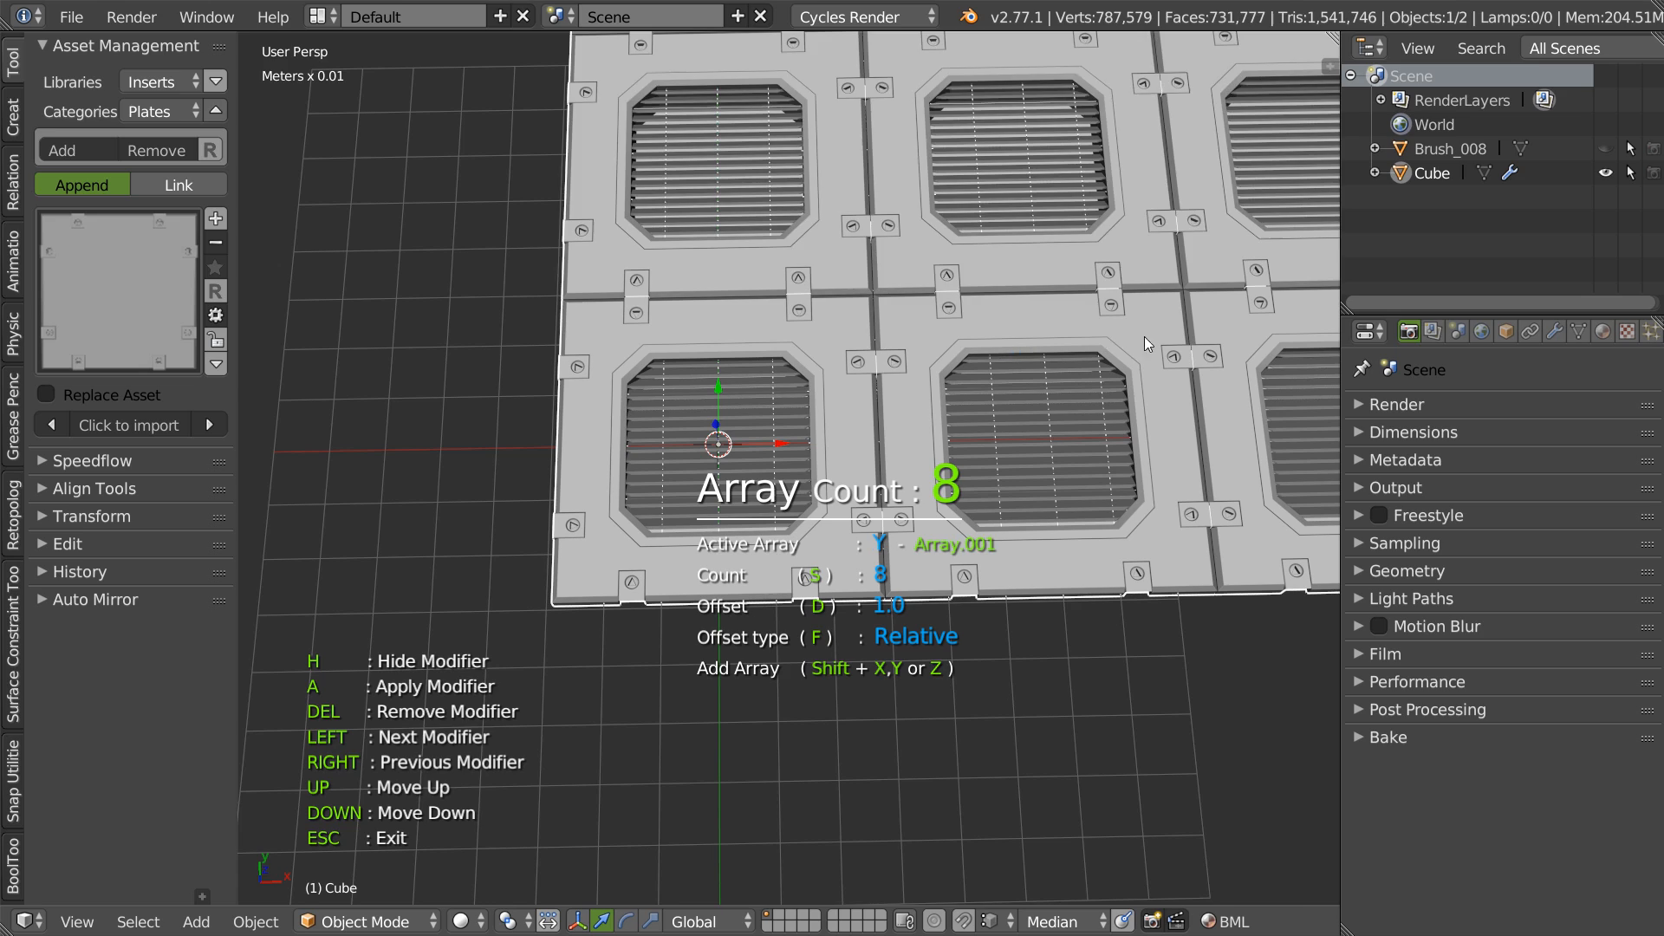
pyautogui.press('Escape')
# - Examine the tiled plates and the settings of their two Array modifiers
pyautogui.scroll(-5, 1037, 404)
pyautogui.moveTo(773, 543); pyautogui.dragTo(714, 492, button='middle')
pyautogui.scroll(3, 798, 385)
pyautogui.moveTo(799, 385); pyautogui.dragTo(792, 518, button='middle')
pyautogui.scroll(6, 870, 371)
pyautogui.moveTo(933, 414)
pyautogui.mouseDown(button='middle')
pyautogui.moveTo(754, 461)
pyautogui.moveTo(950, 312)
pyautogui.moveTo(914, 398)
pyautogui.mouseUp(button='middle')
pyautogui.scroll(-2, 913, 397)
pyautogui.click(1555, 331)
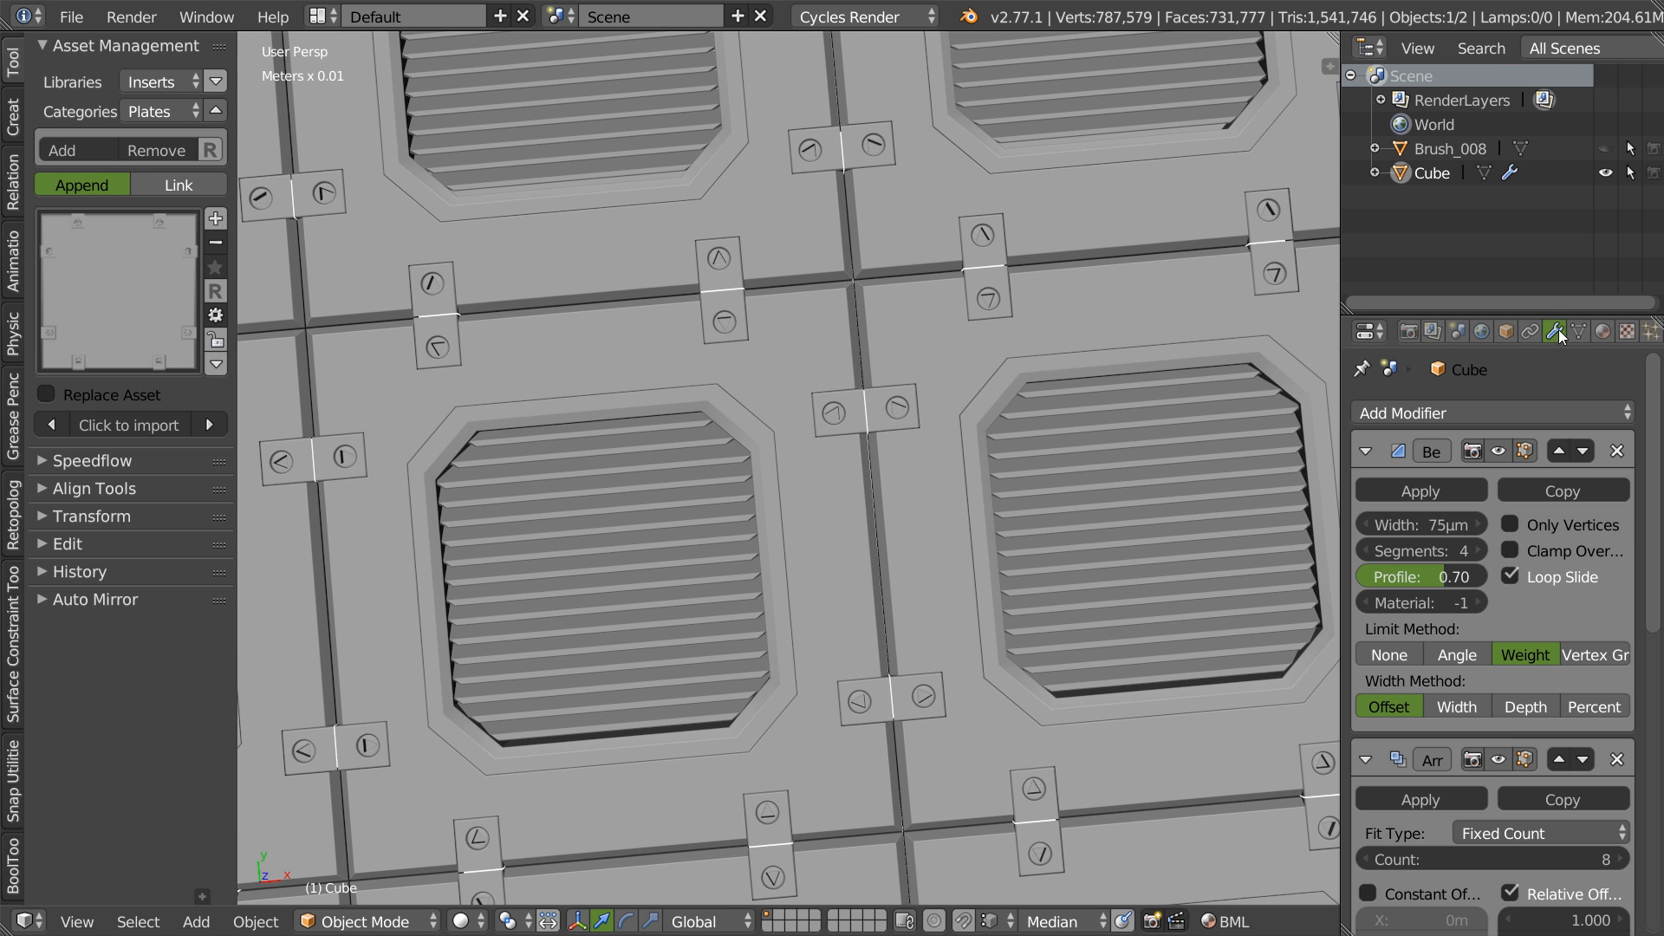
pyautogui.scroll(-6, 1454, 788)
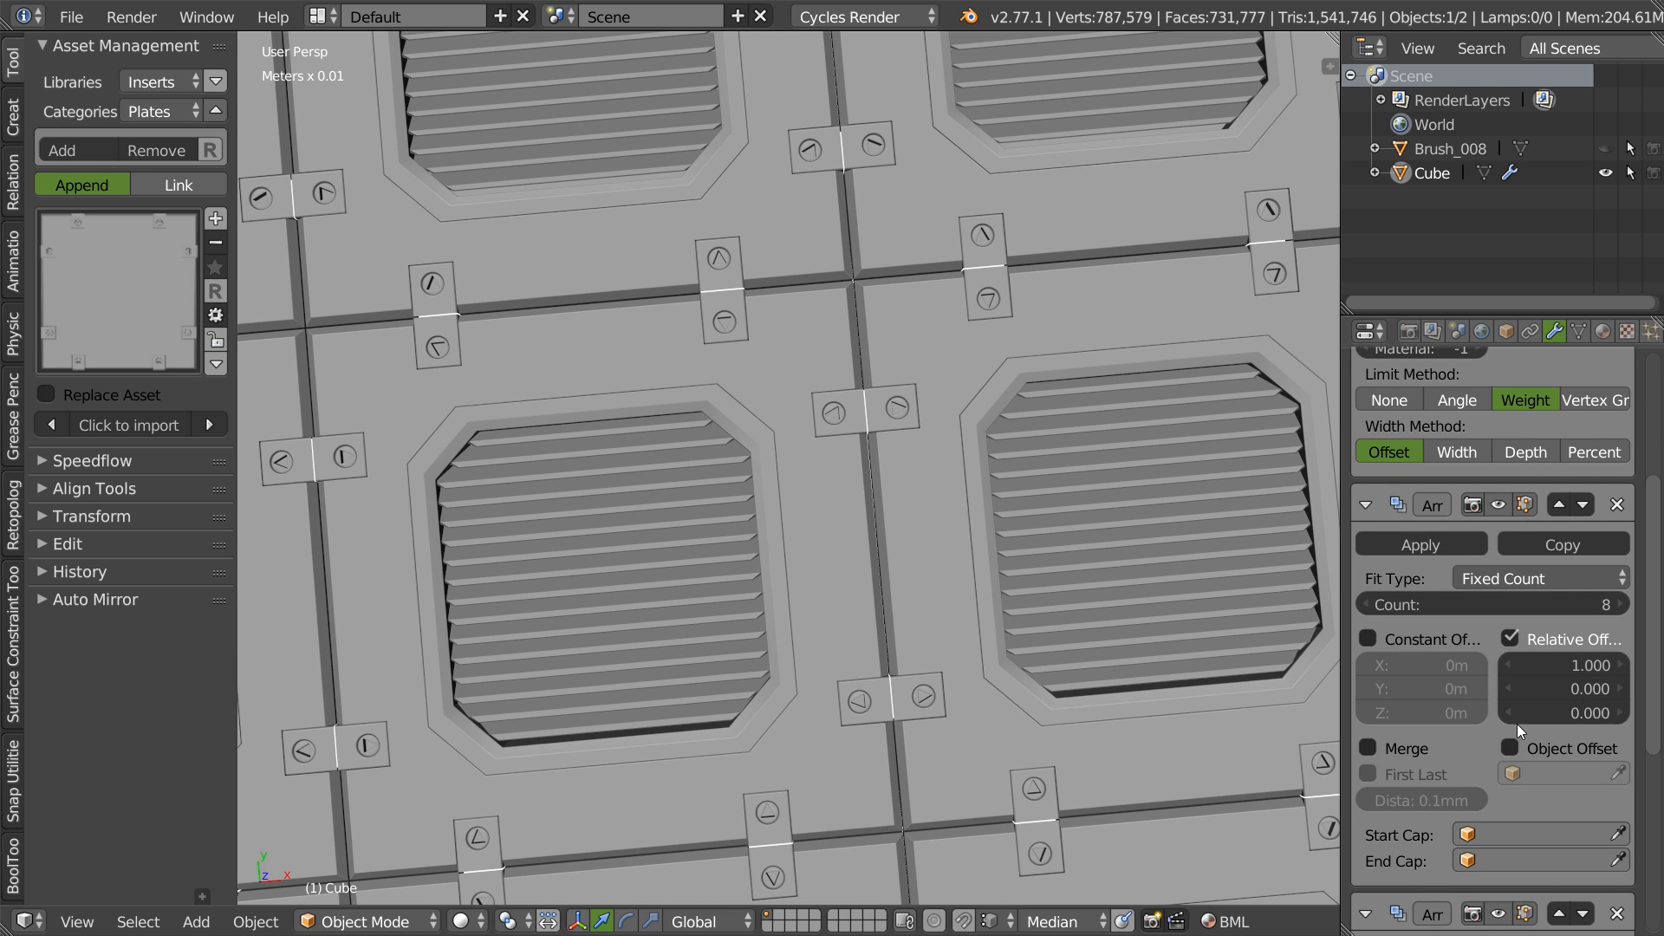
pyautogui.scroll(-6, 1447, 691)
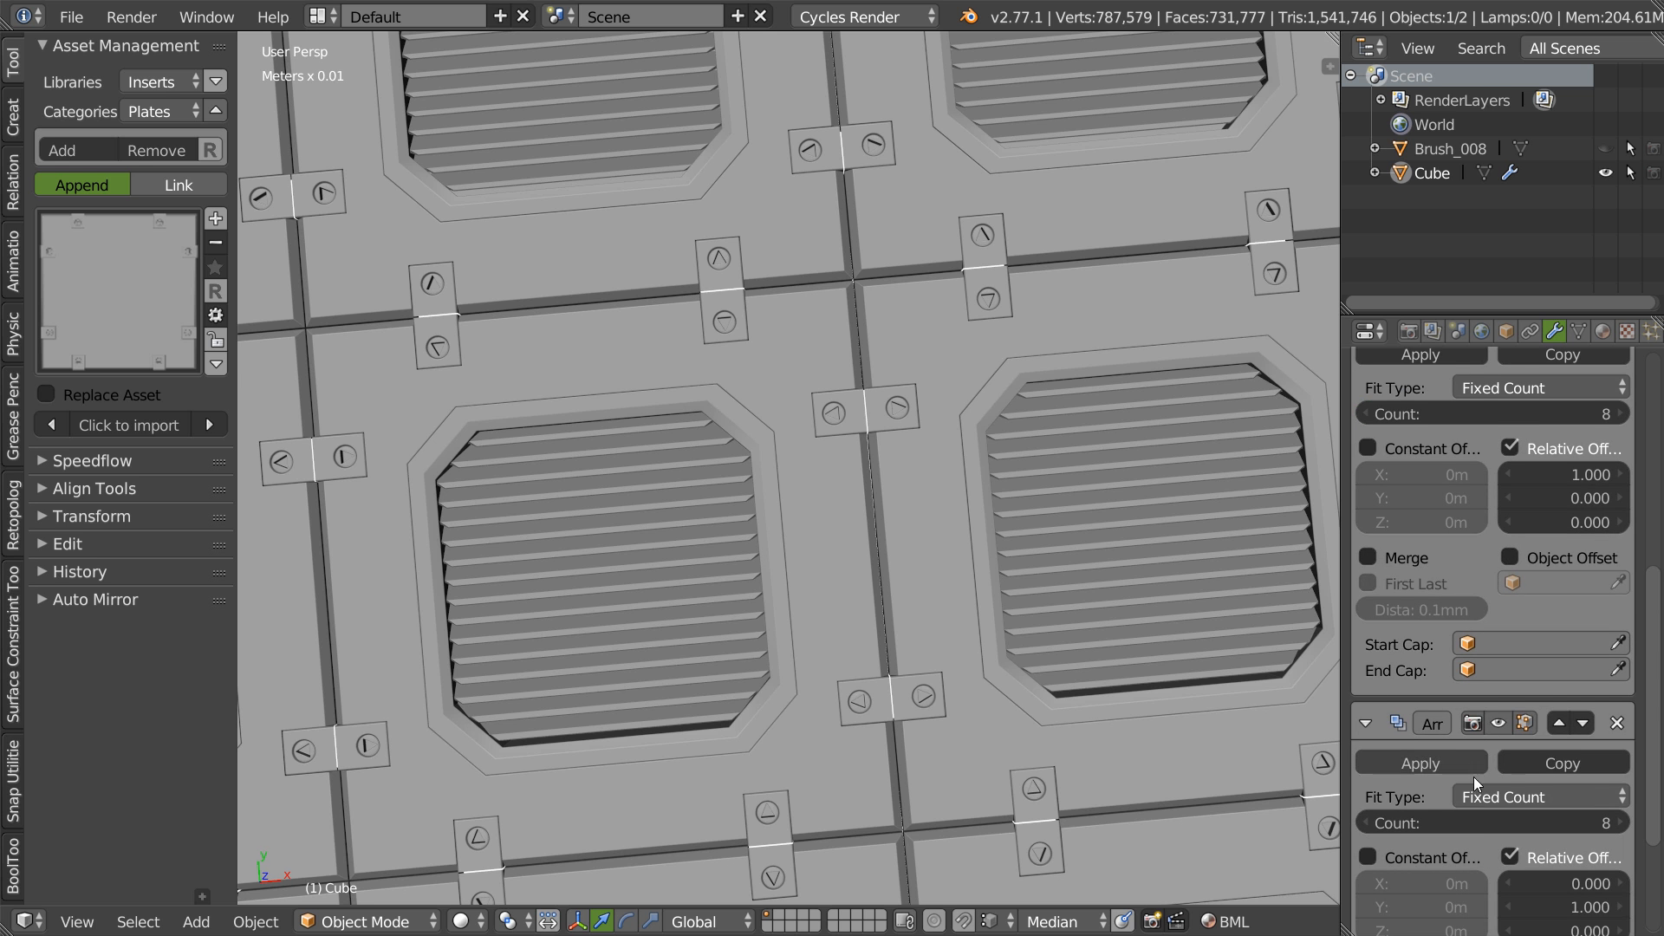
pyautogui.scroll(4, 1478, 806)
pyautogui.moveTo(497, 565); pyautogui.dragTo(943, 299, button='middle')
pyautogui.scroll(2, 709, 598)
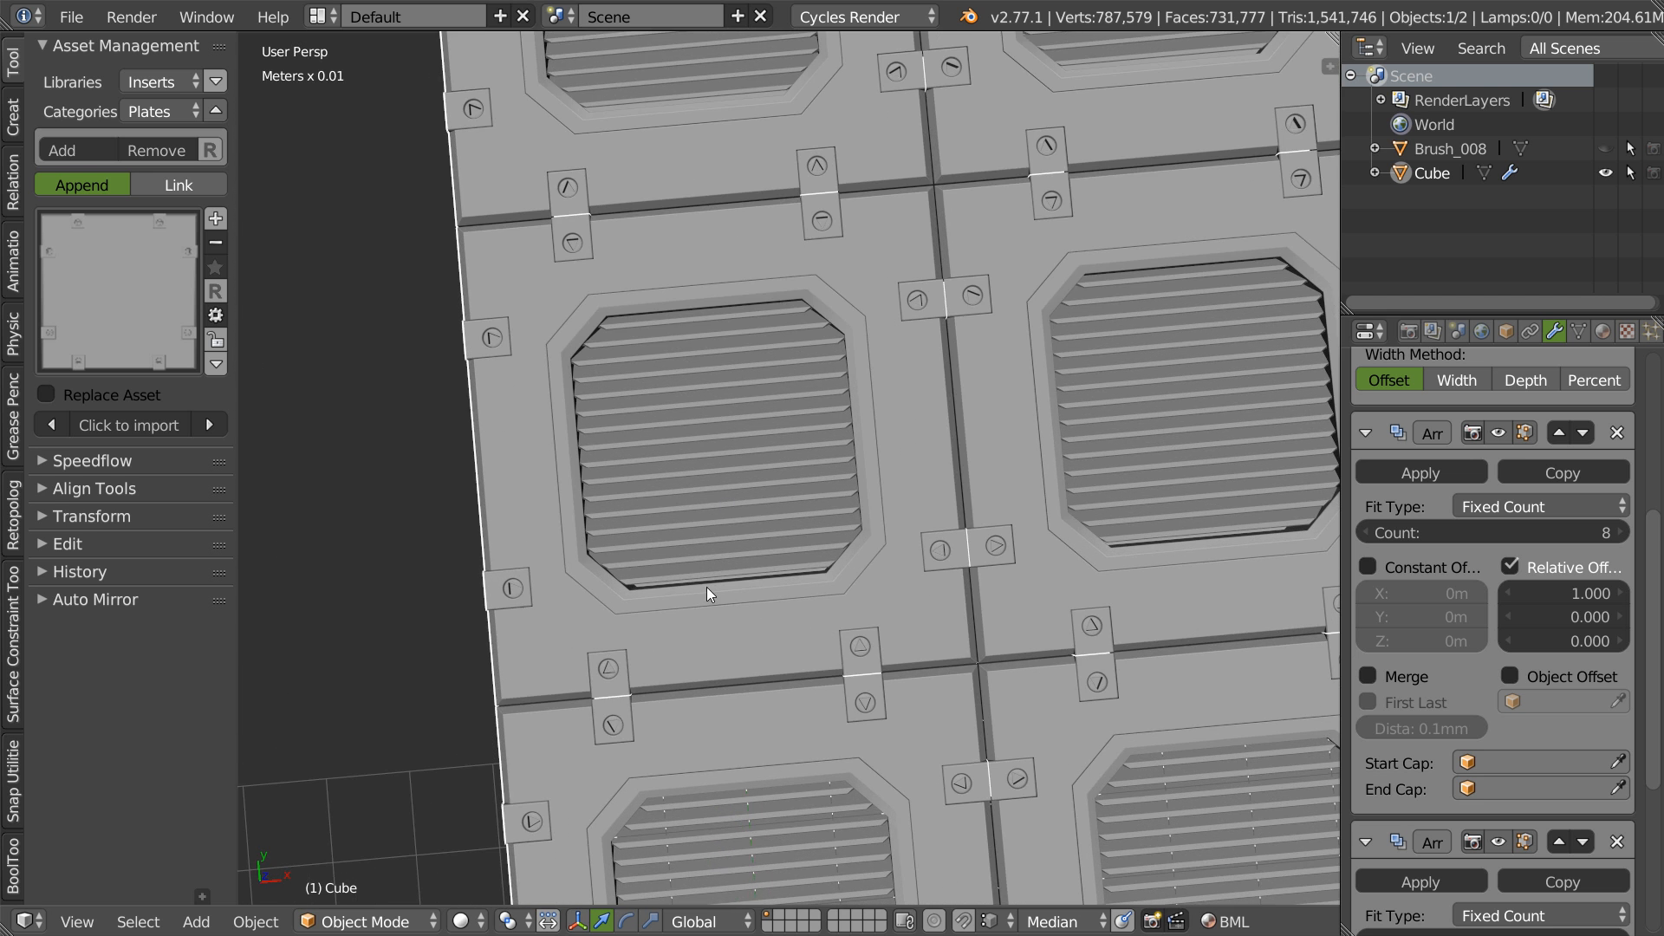
# - Examine the seams between neighbouring tiles from the top view, at the bolted tabs and where the seams cross
pyautogui.press('KP_7')
pyautogui.keyDown('shift'); pyautogui.moveTo(527, 718); pyautogui.dragTo(693, 312, button='middle'); pyautogui.keyUp('shift')
pyautogui.keyDown('shift'); pyautogui.moveTo(481, 220); pyautogui.dragTo(747, 284, button='middle'); pyautogui.keyUp('shift')
pyautogui.keyDown('shift'); pyautogui.moveTo(670, 370); pyautogui.dragTo(575, 513, button='middle'); pyautogui.keyUp('shift')
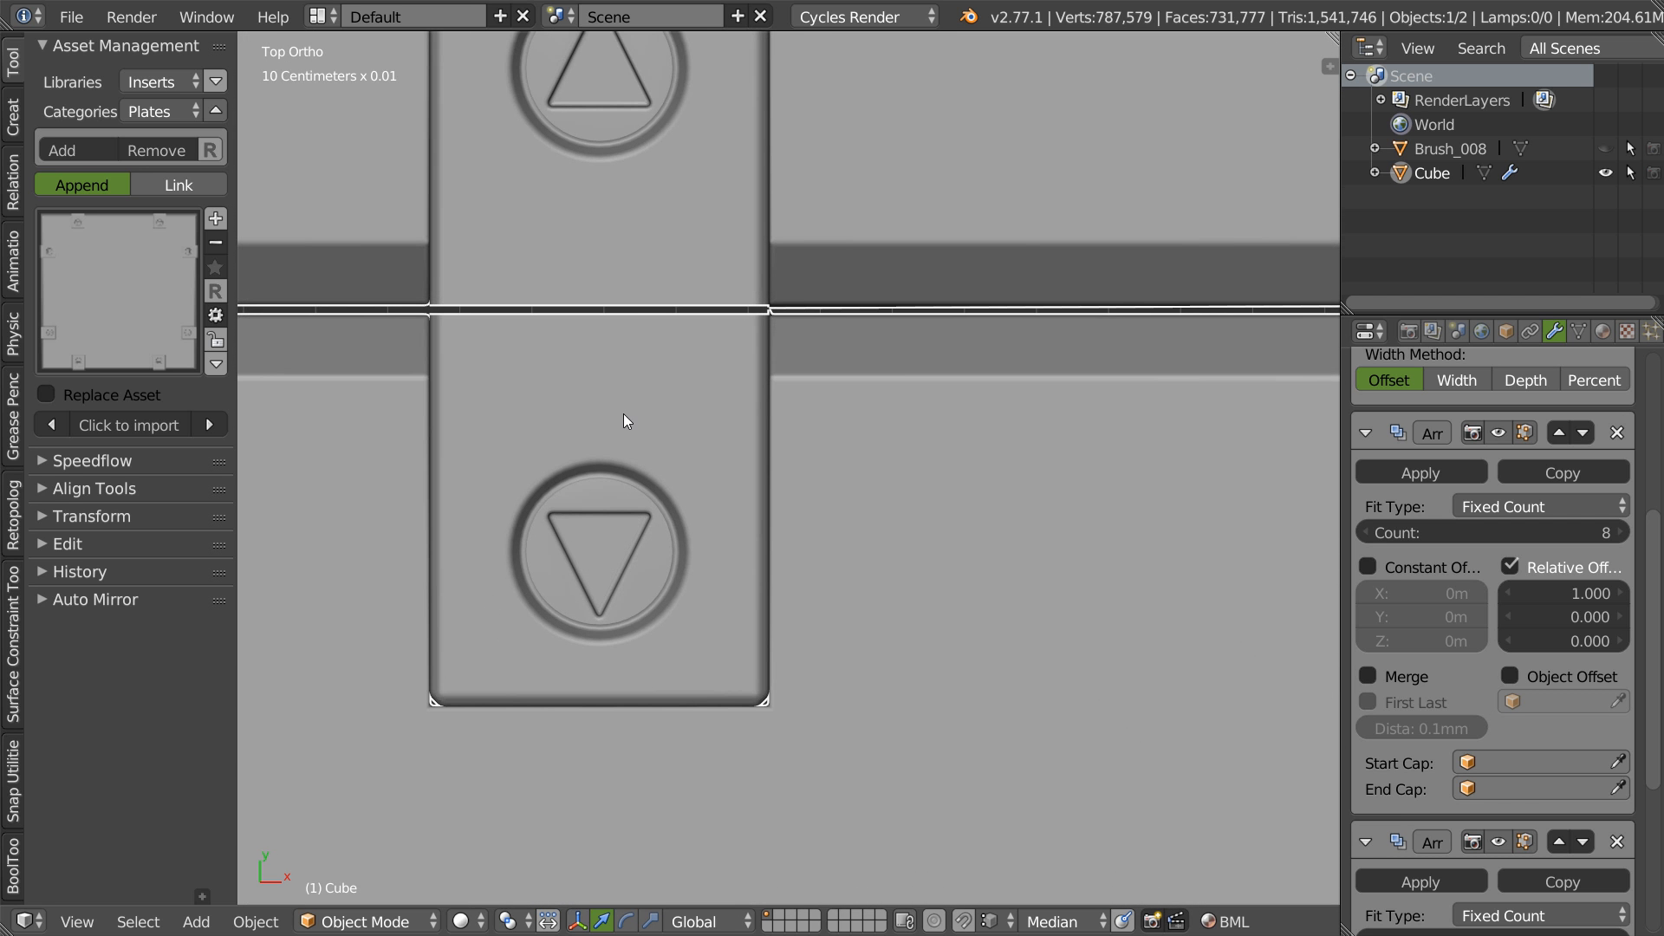
pyautogui.press('g')
pyautogui.rightClick(592, 357)
pyautogui.press('Tab')
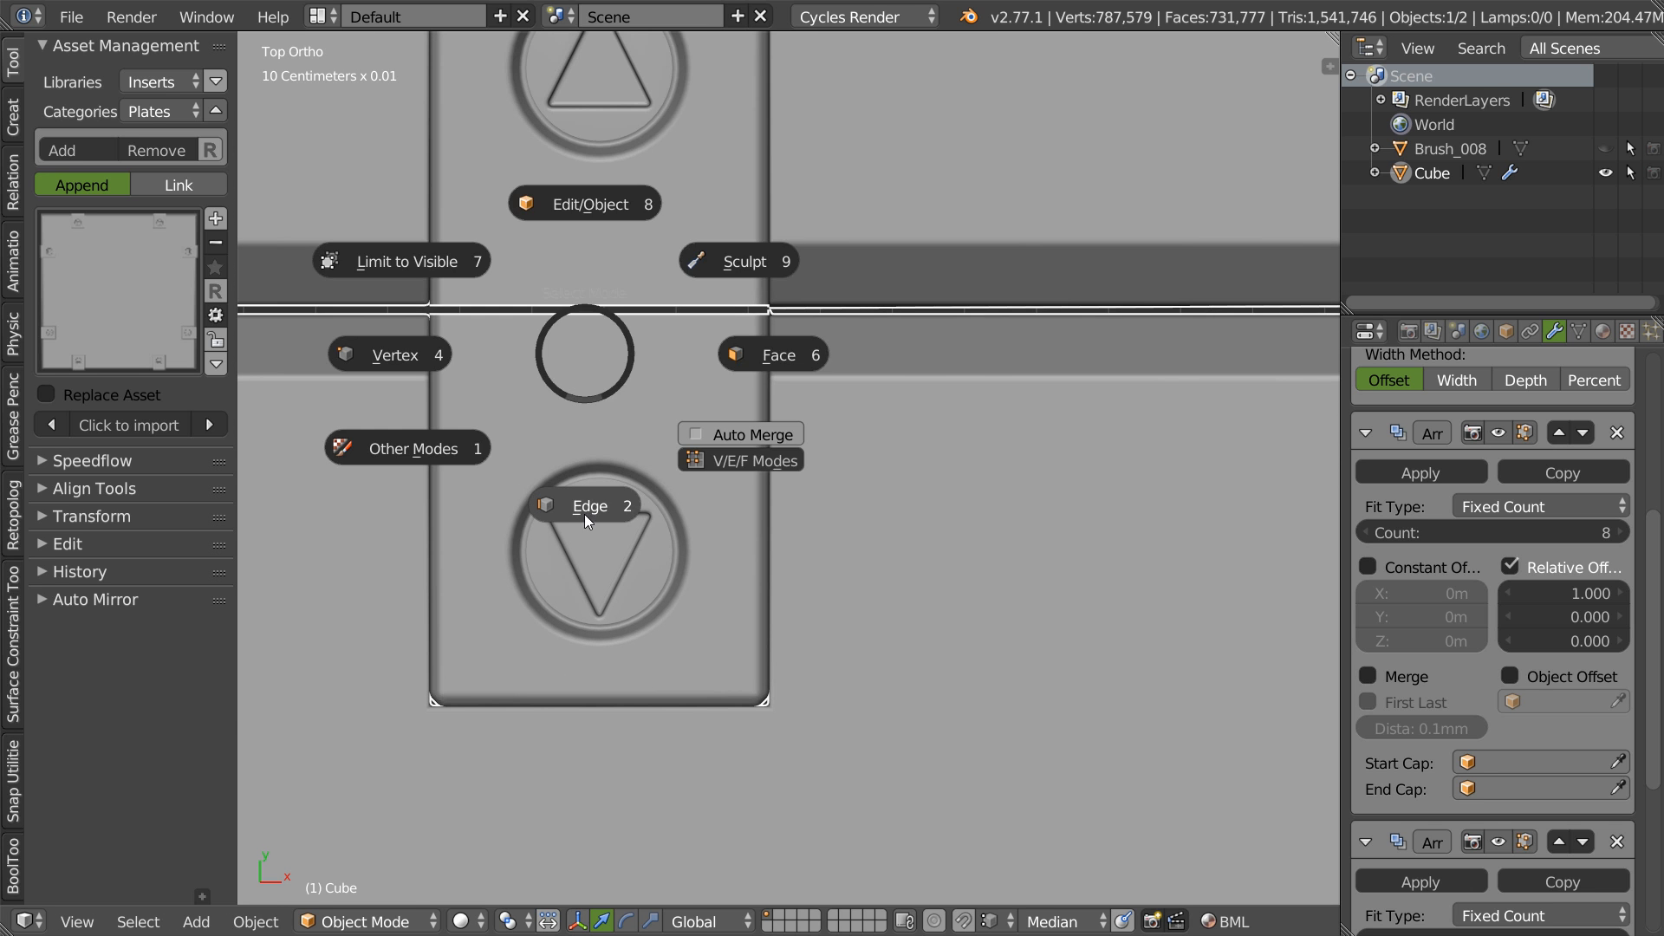
pyautogui.click(585, 524)
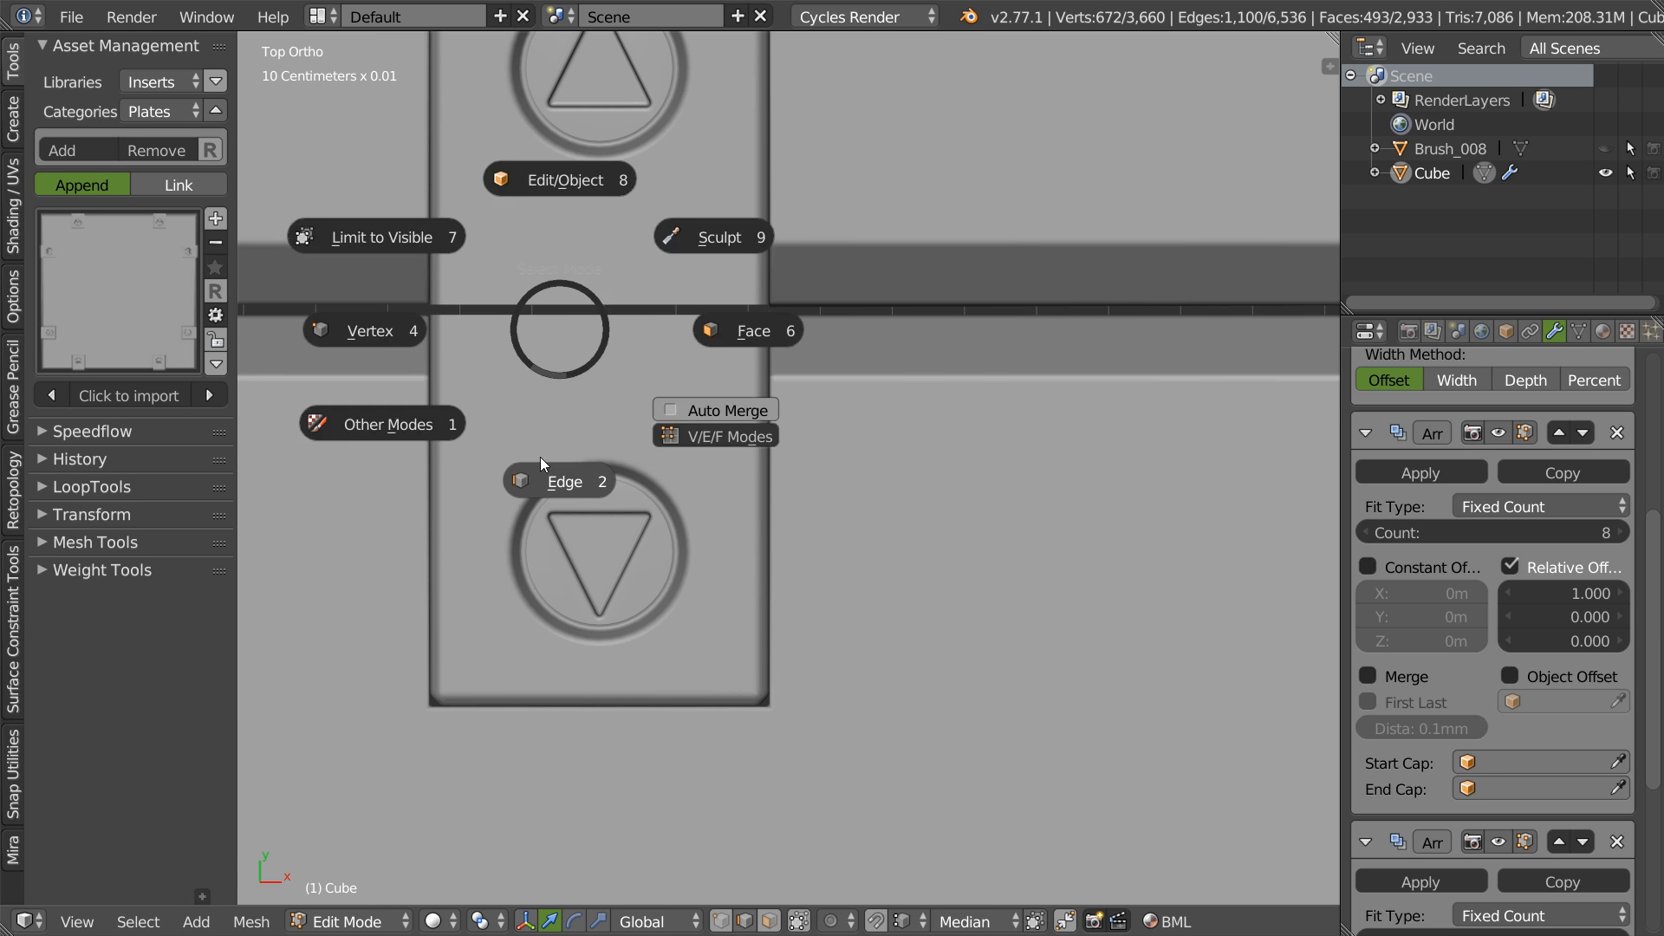
pyautogui.keyDown('ctrl'); pyautogui.moveTo(749, 363); pyautogui.dragTo(954, 341, button='middle'); pyautogui.keyUp('ctrl')
pyautogui.keyDown('shift'); pyautogui.moveTo(572, 361); pyautogui.dragTo(690, 366, button='middle'); pyautogui.keyUp('shift')
pyautogui.keyDown('shift'); pyautogui.moveTo(938, 378); pyautogui.dragTo(627, 376, button='middle'); pyautogui.keyUp('shift')
pyautogui.press('Tab')
pyautogui.click(839, 387)
pyautogui.keyDown('shift'); pyautogui.moveTo(833, 537); pyautogui.dragTo(831, 367, button='middle'); pyautogui.keyUp('shift')
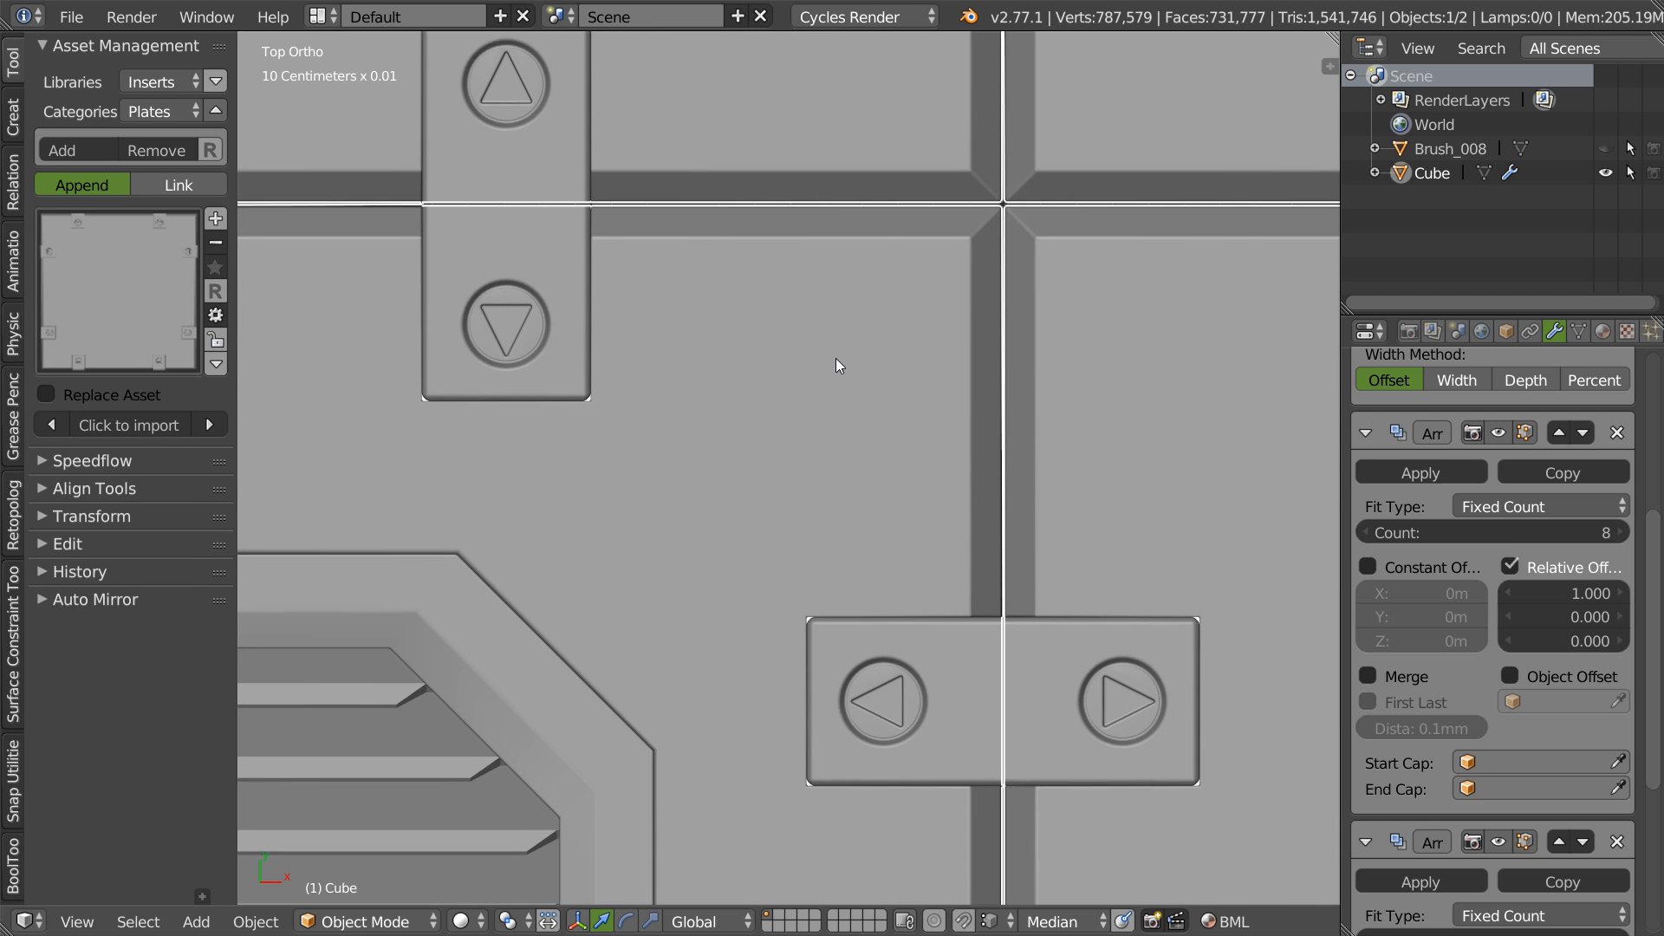
pyautogui.scroll(8, 1460, 475)
pyautogui.scroll(-8, 1460, 476)
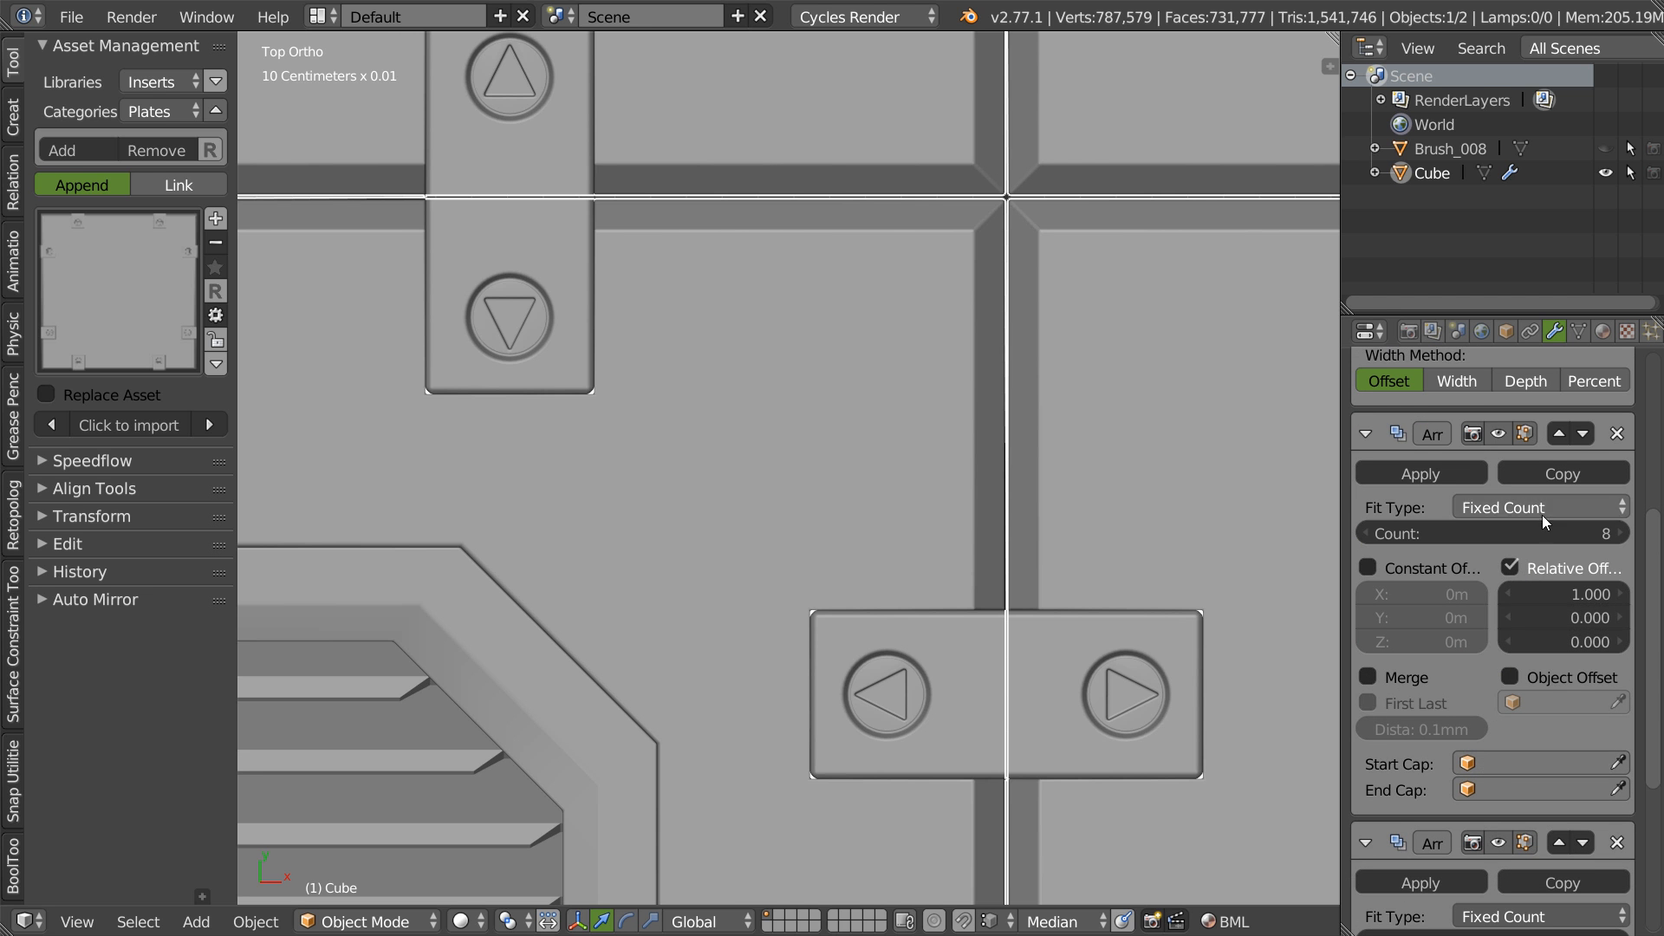
# - Remove both Array modifiers from the joined plate, the Y one first and the X one second
pyautogui.scroll(-8, 1472, 741)
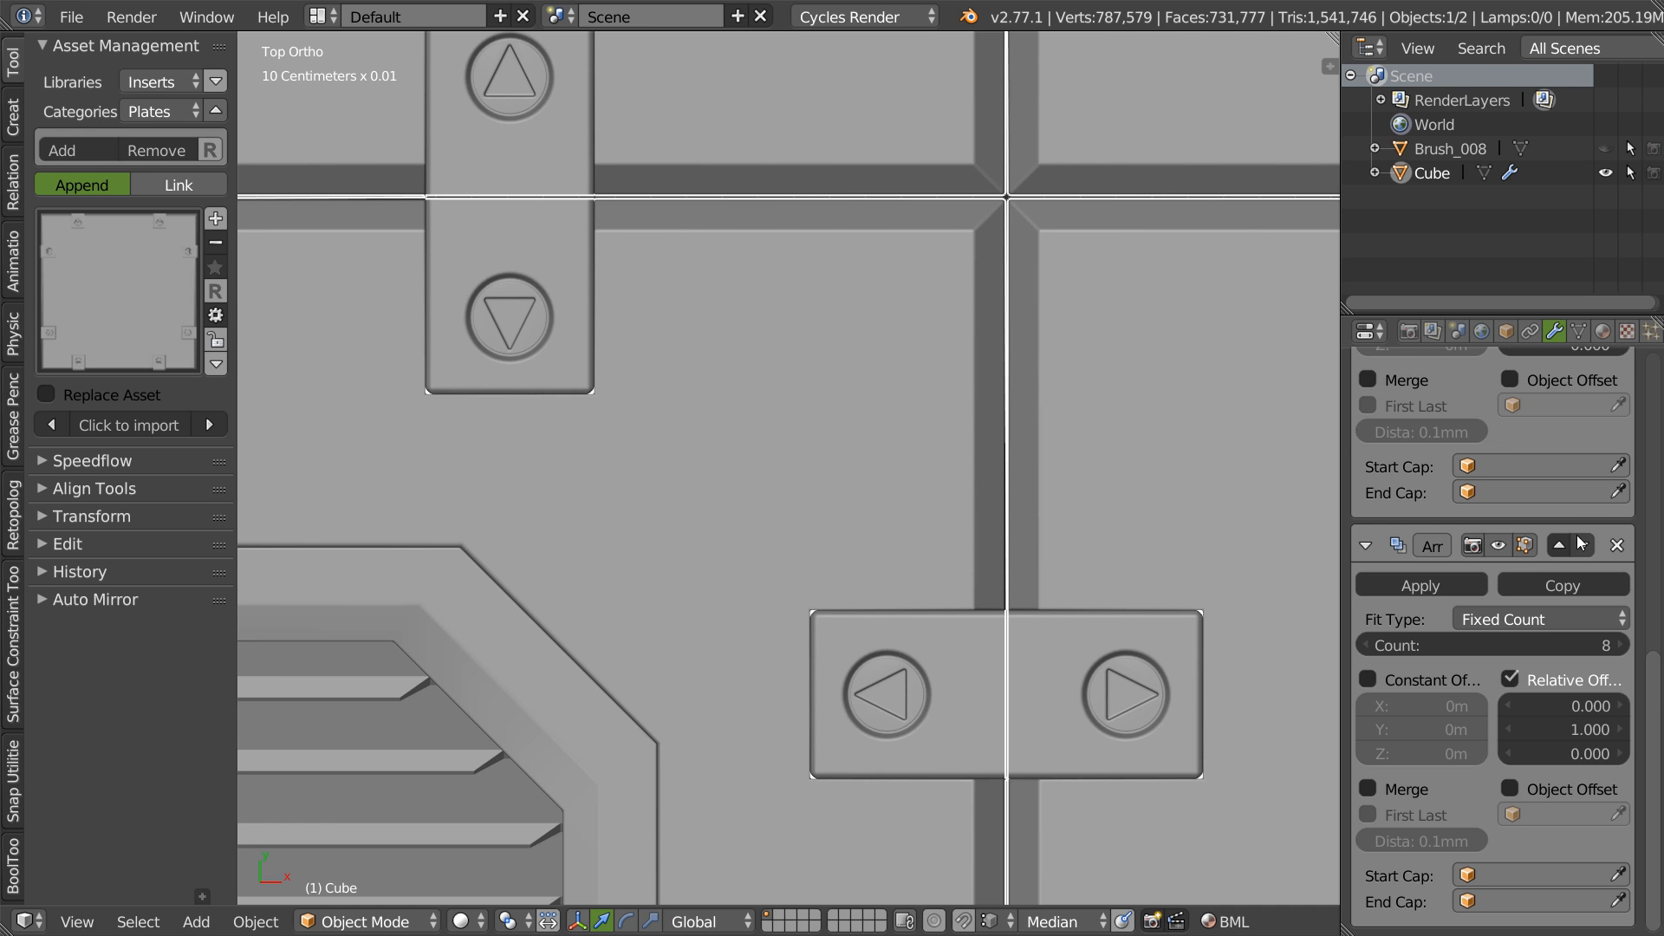
pyautogui.click(1618, 545)
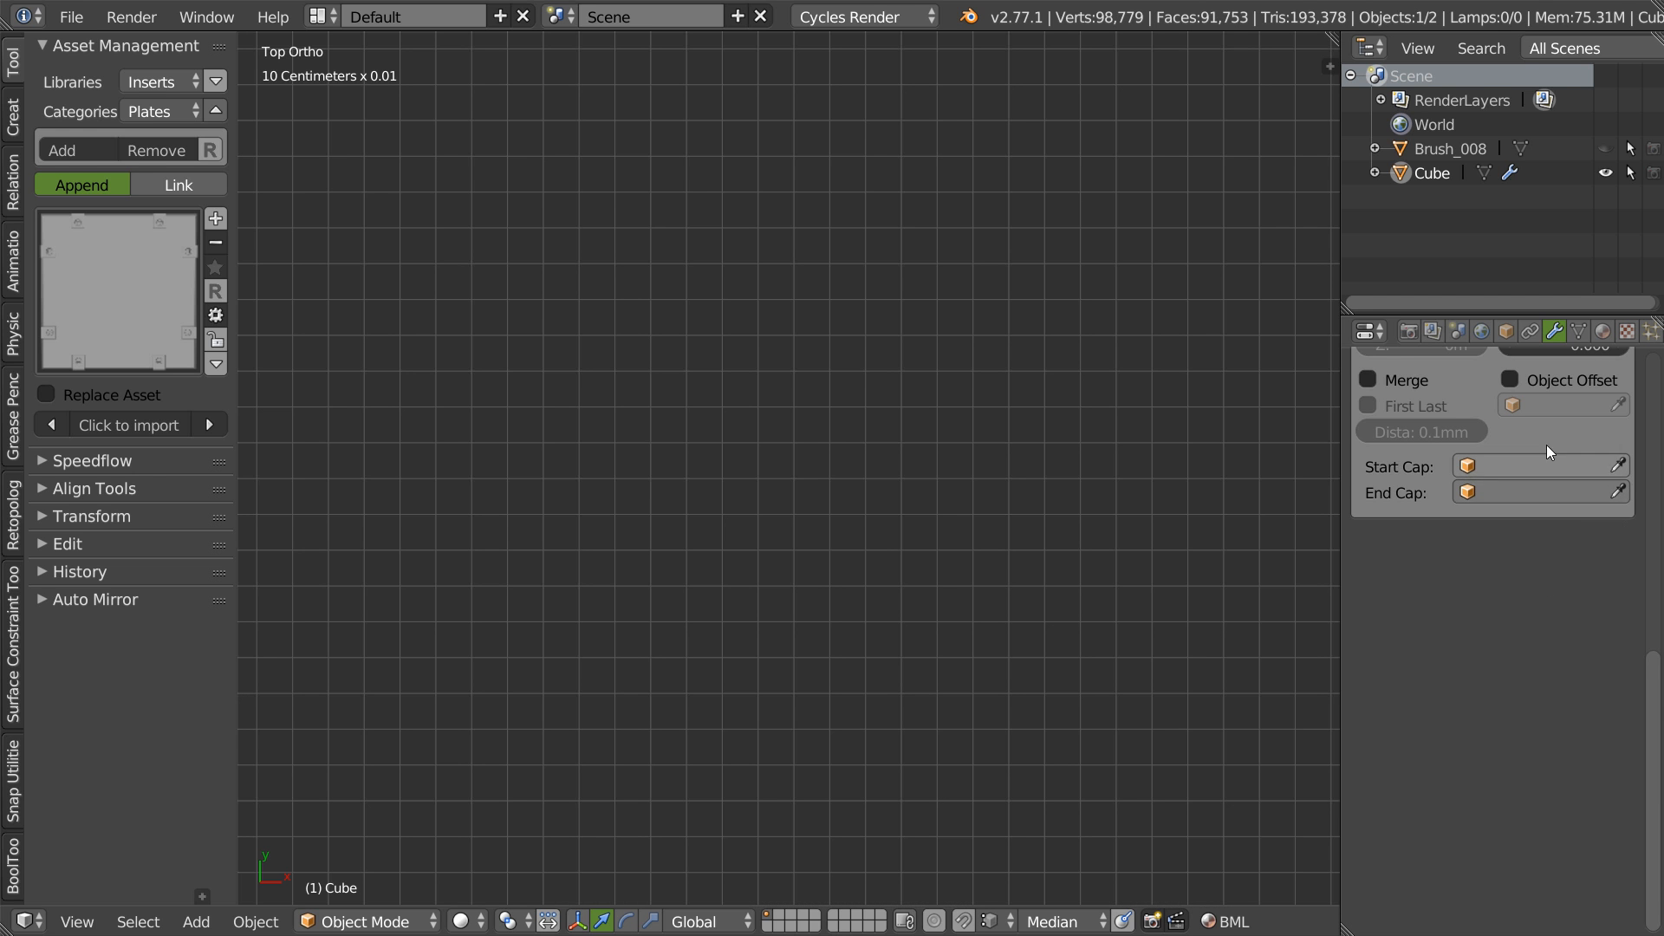
pyautogui.click(1617, 459)
pyautogui.scroll(-6, 653, 584)
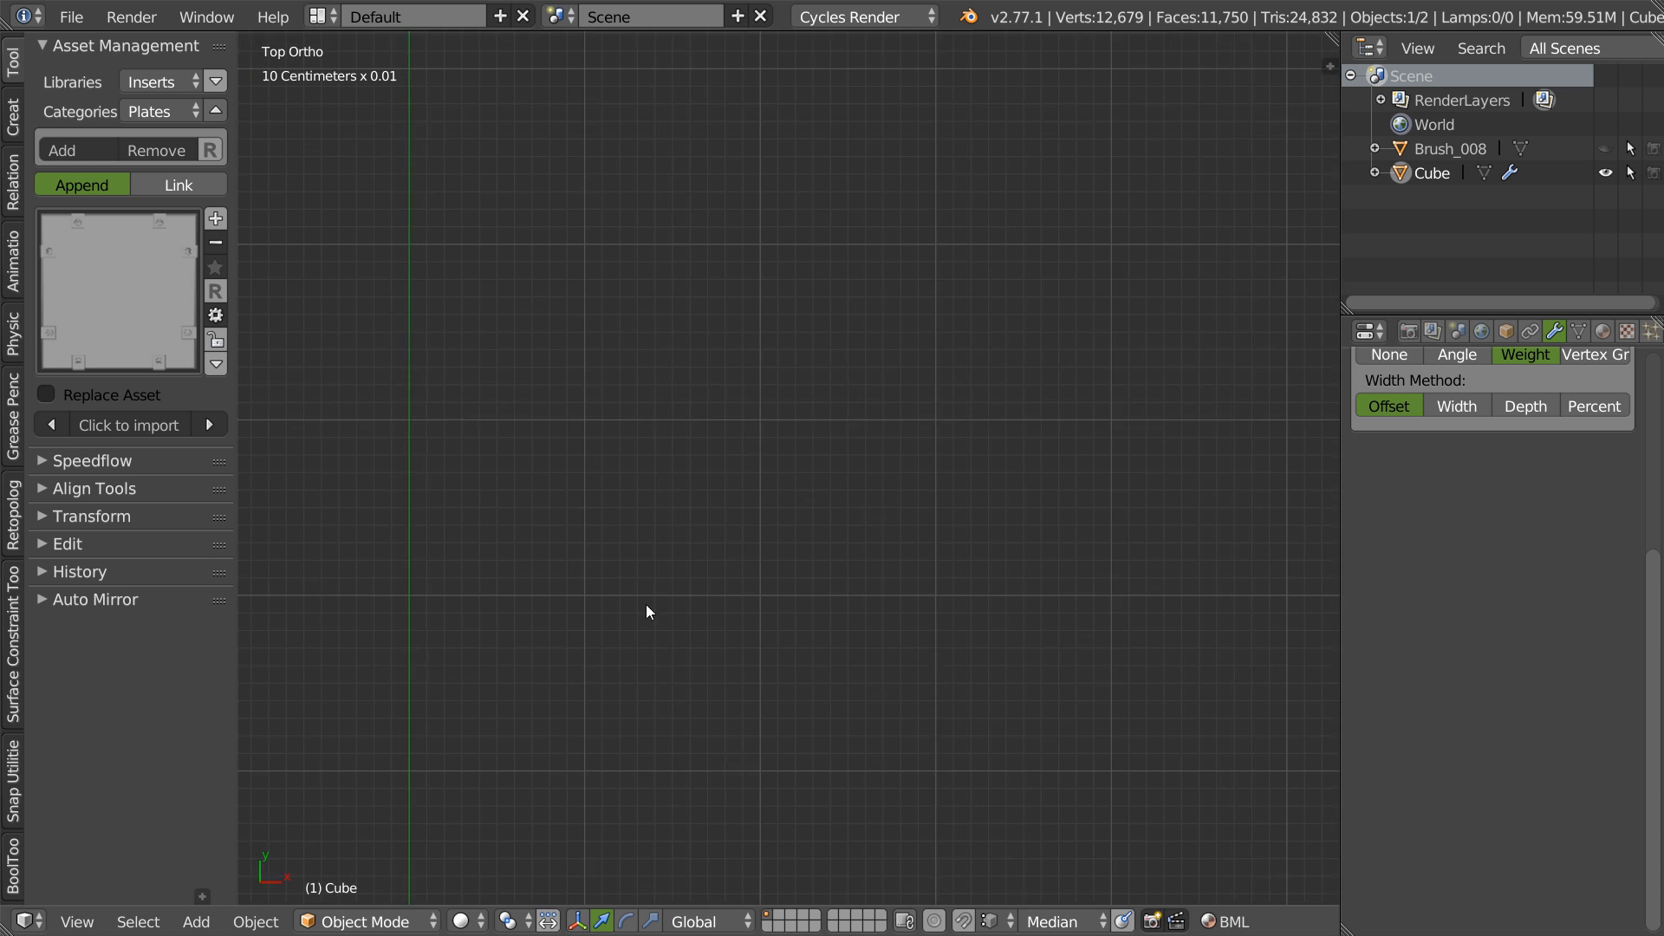
pyautogui.keyDown('shift'); pyautogui.moveTo(708, 560); pyautogui.dragTo(766, 378, button='middle'); pyautogui.keyUp('shift')
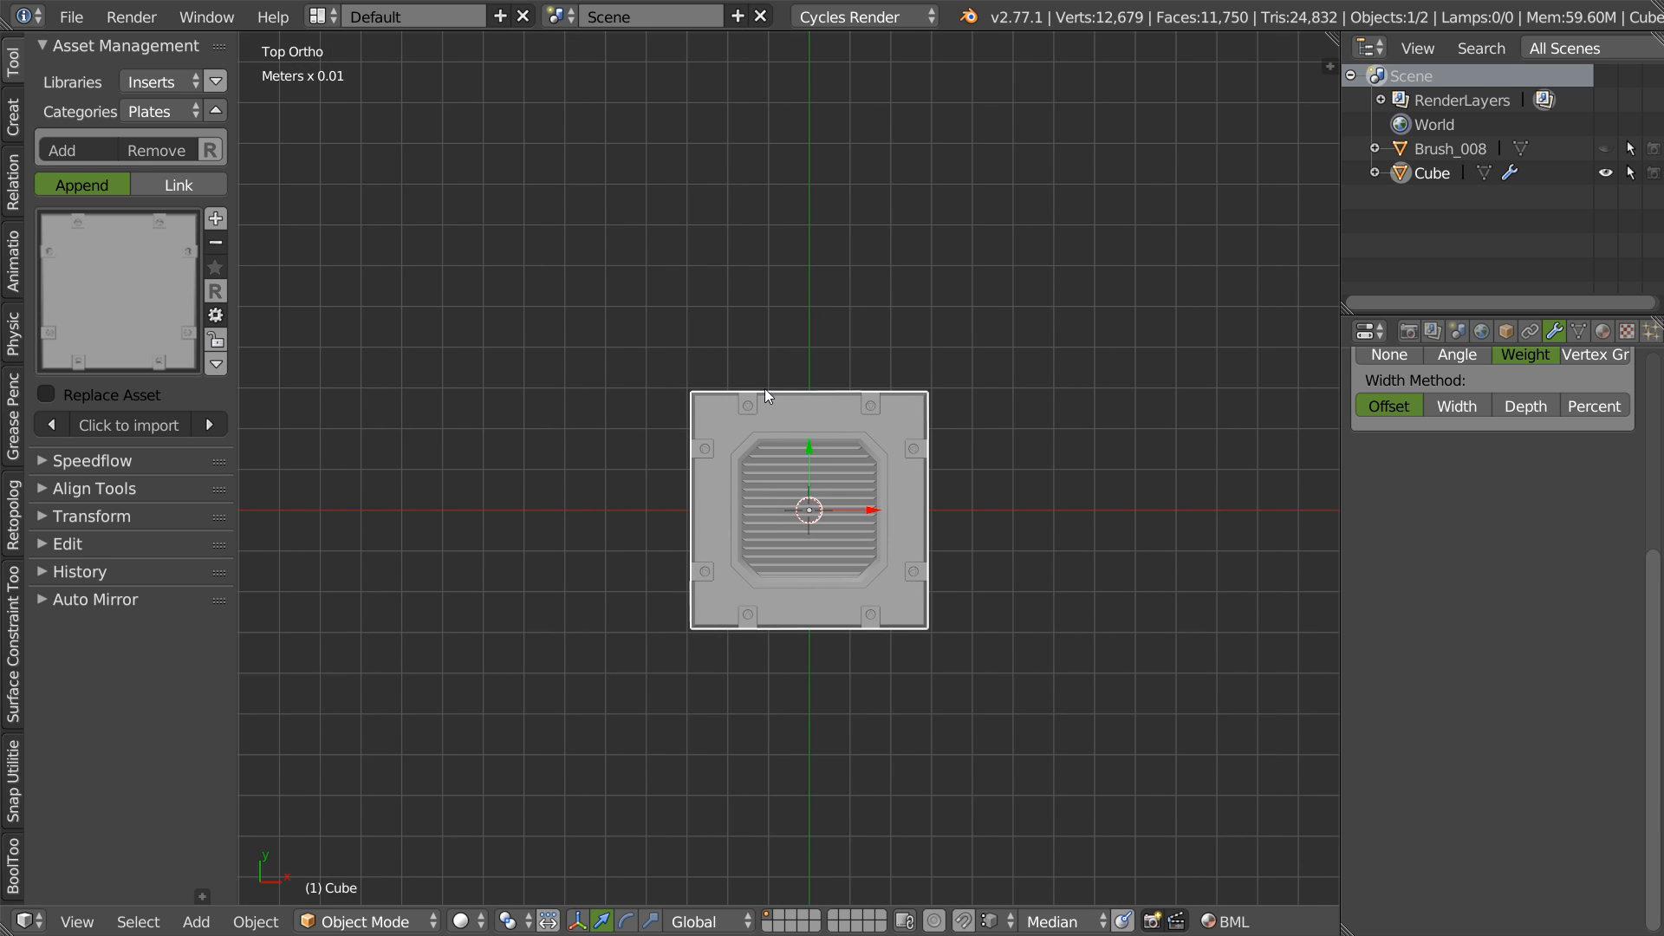
pyautogui.scroll(6, 758, 513)
pyautogui.keyDown('shift'); pyautogui.moveTo(742, 487); pyautogui.dragTo(664, 543, button='middle'); pyautogui.keyUp('shift')
pyautogui.rightClick(809, 499)
pyautogui.click(585, 607)
pyautogui.scroll(-4, 815, 459)
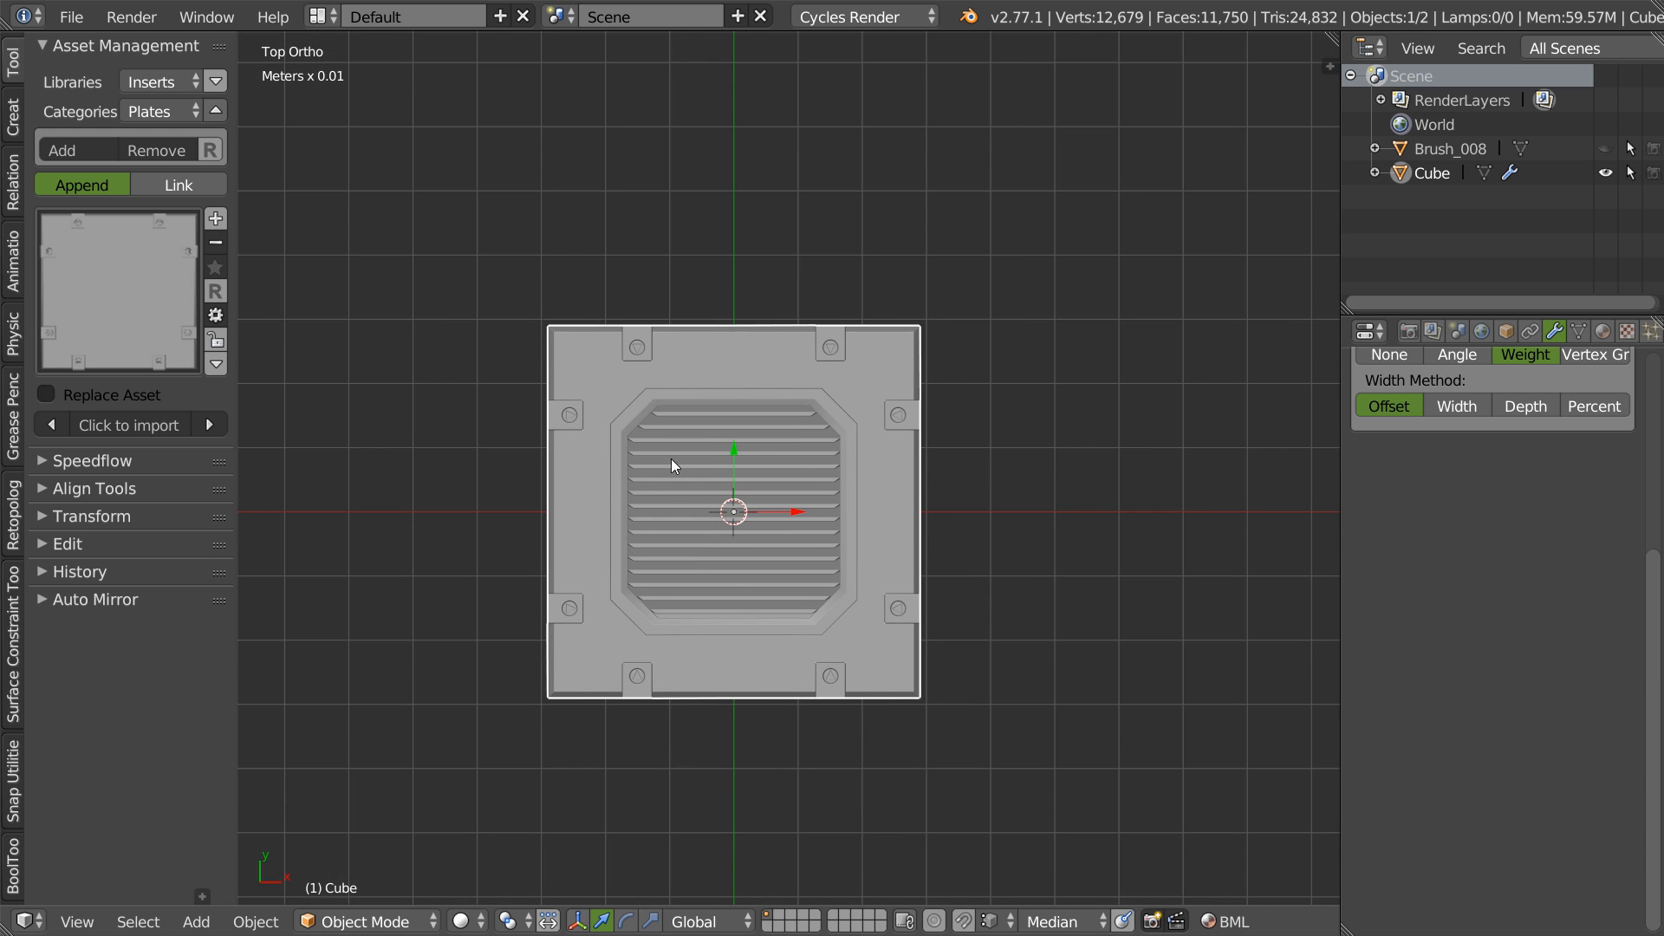
# - Open the joined mesh for editing in wireframe display and select all of its geometry
pyautogui.press('Tab')
pyautogui.scroll(2, 700, 485)
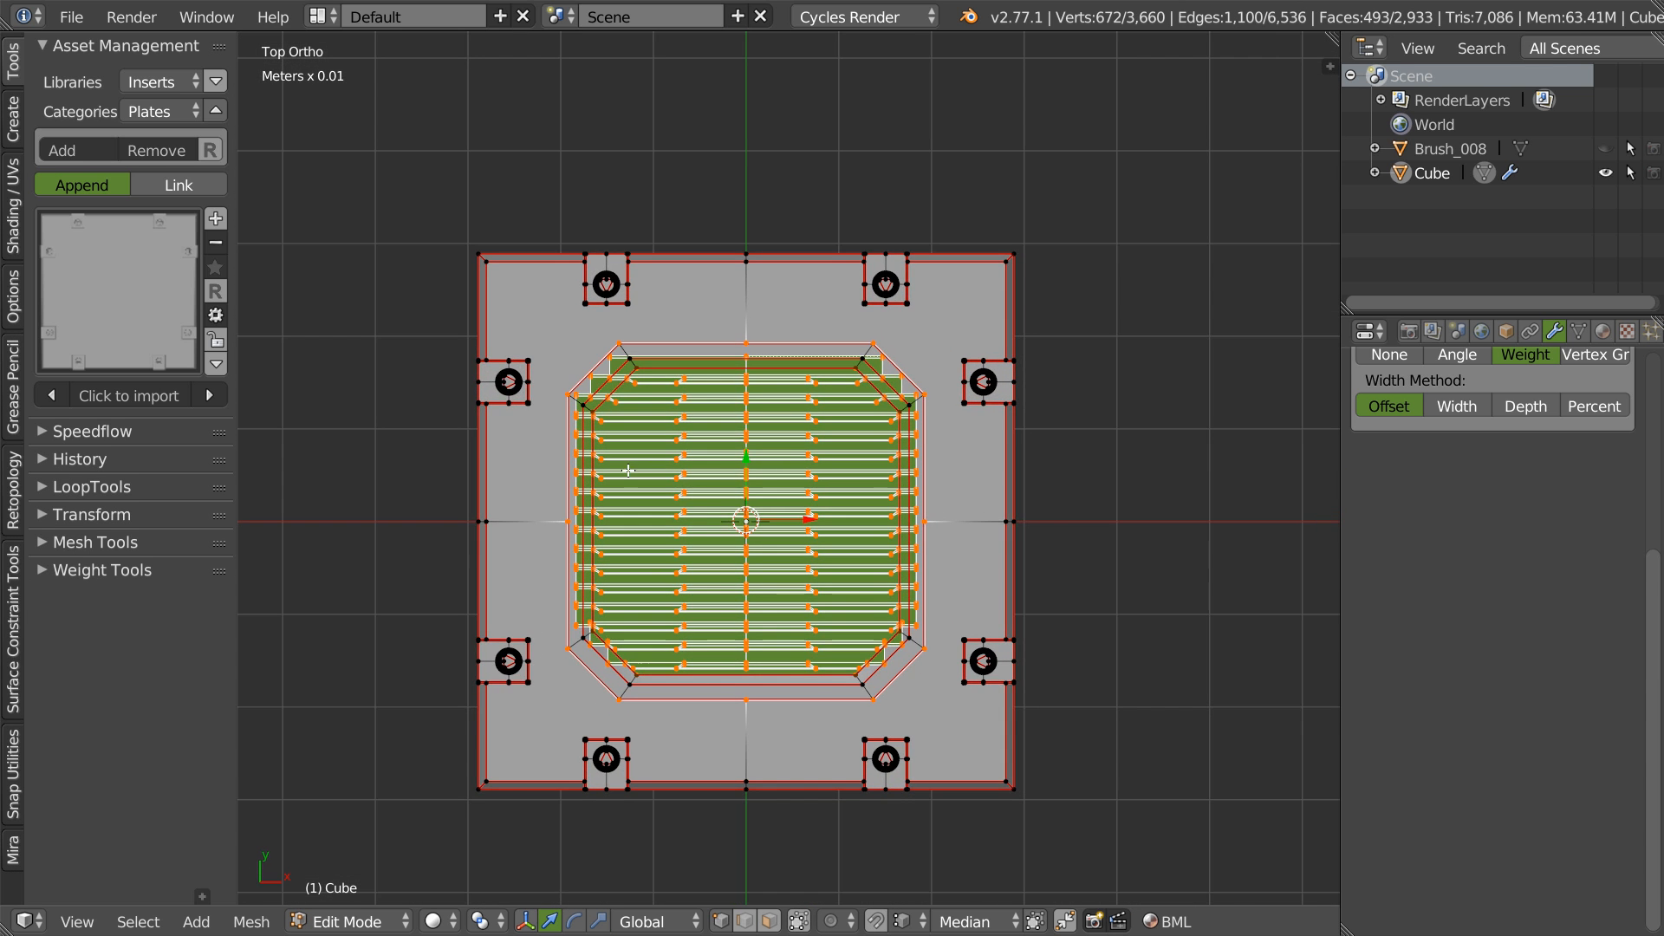
pyautogui.keyDown('shift'); pyautogui.moveTo(559, 412); pyautogui.dragTo(642, 279, button='middle'); pyautogui.keyUp('shift')
pyautogui.scroll(4, 563, 607)
pyautogui.press('z')
pyautogui.click(815, 531)
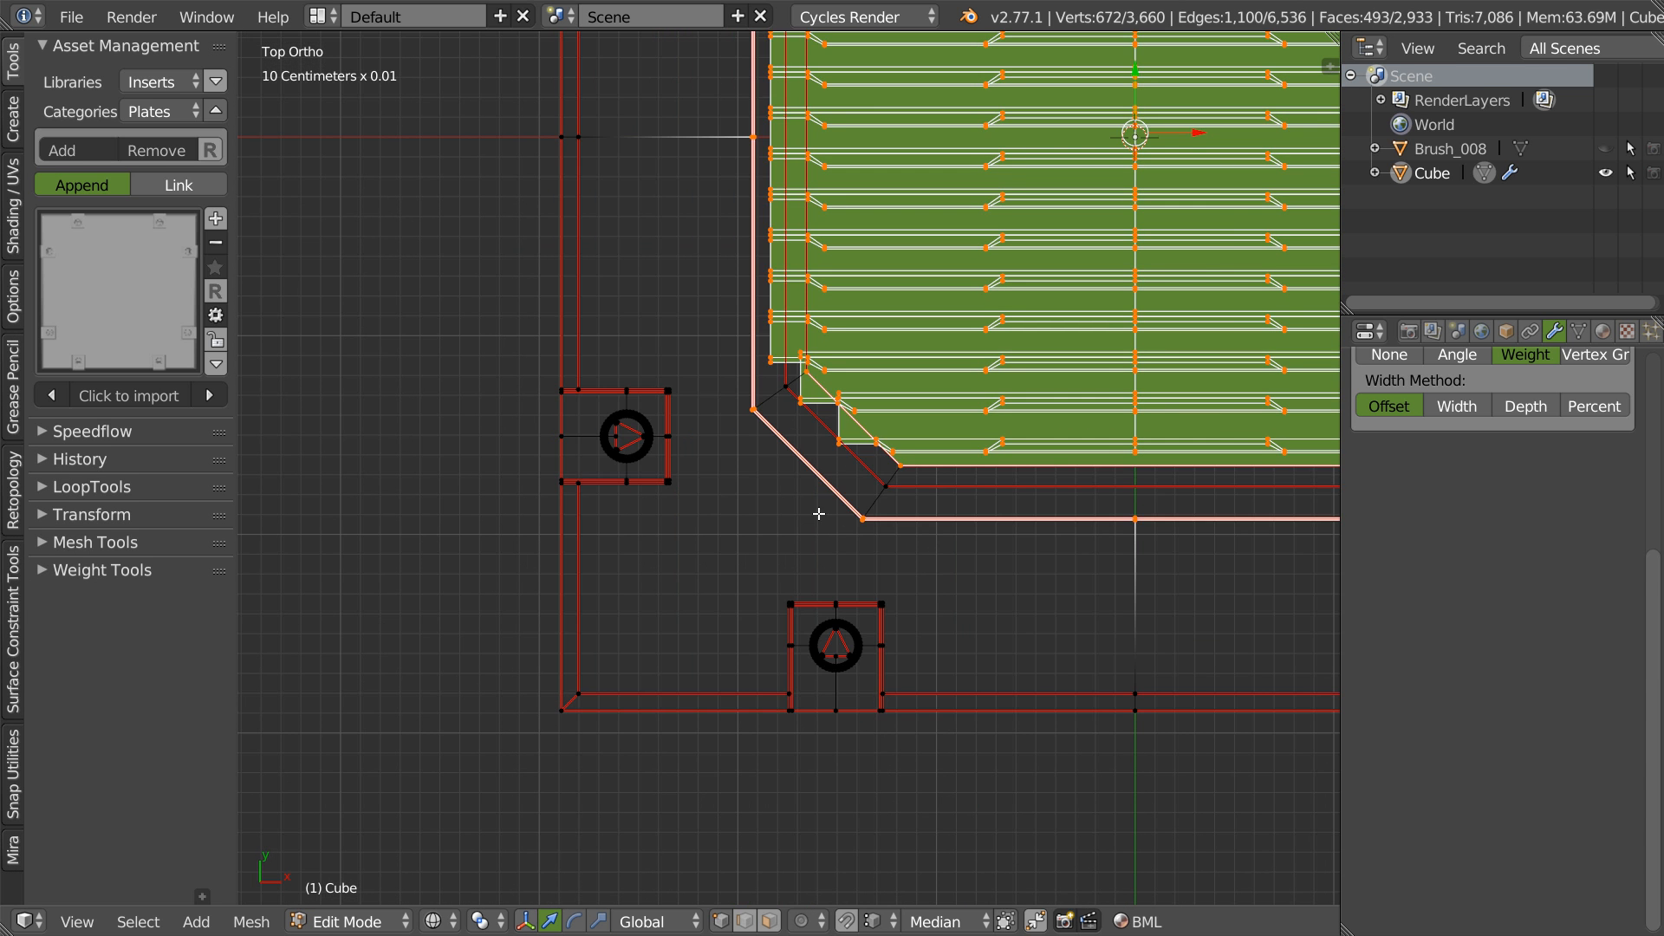
pyautogui.keyDown('shift'); pyautogui.moveTo(908, 346); pyautogui.dragTo(807, 516, button='middle'); pyautogui.keyUp('shift')
pyautogui.scroll(-3, 807, 516)
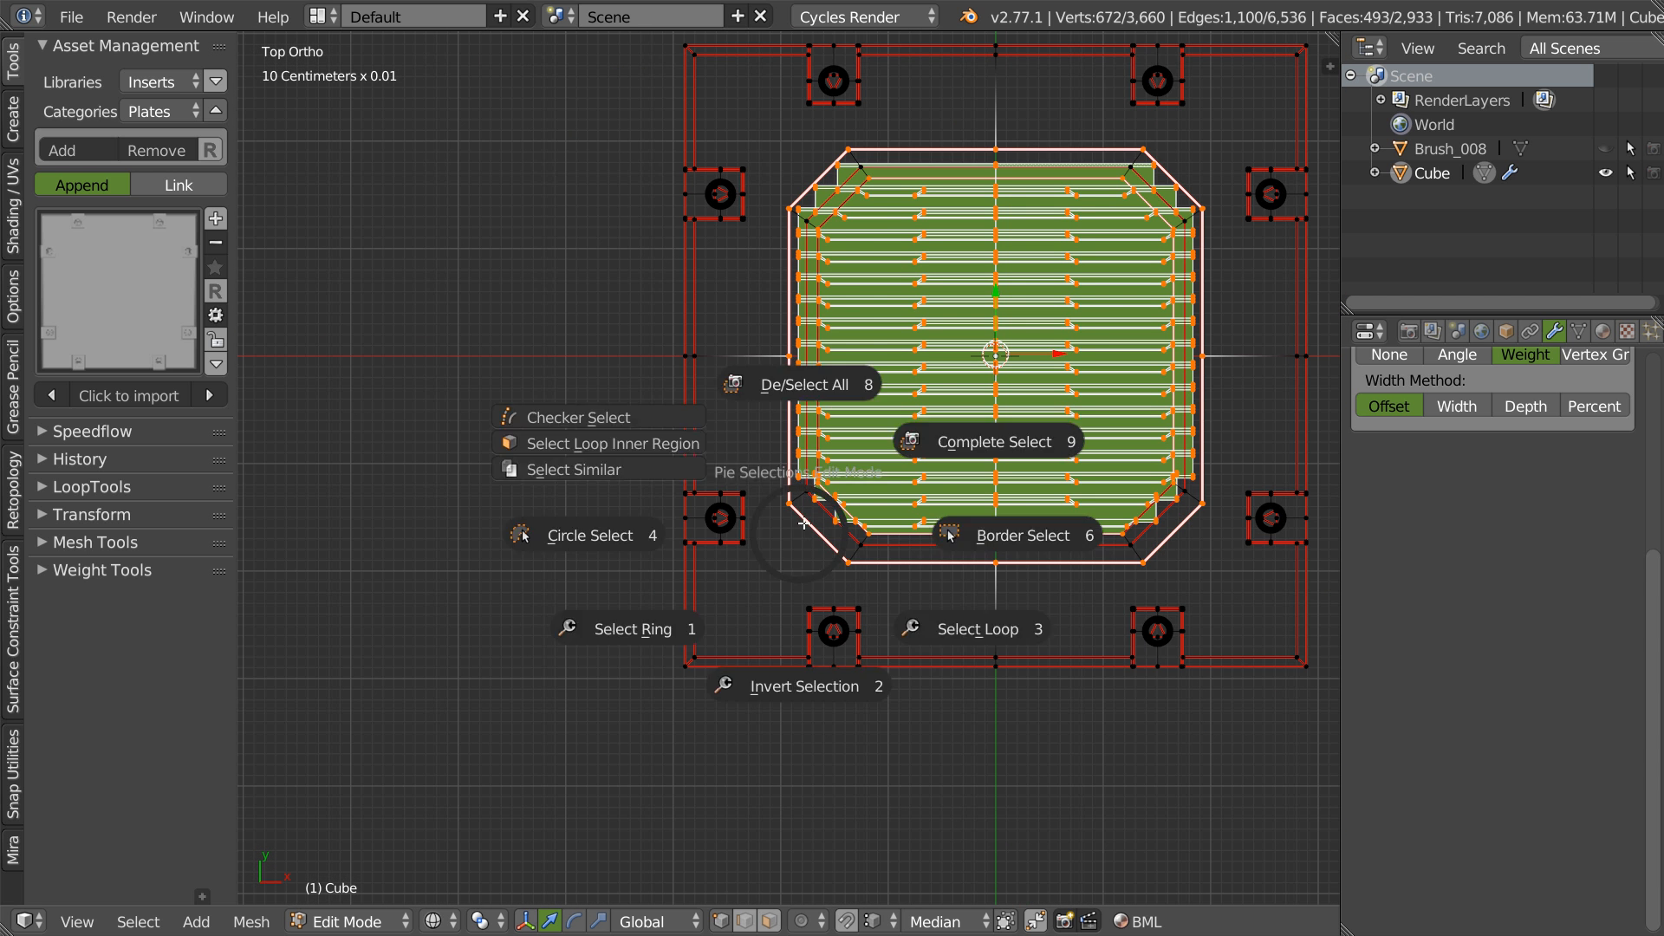
pyautogui.press('a')
pyautogui.press('a')
# - Examine the plate's outer border, bolted tabs and corner in the top wireframe view for misaligned geometry
pyautogui.scroll(-3, 786, 491)
pyautogui.scroll(8, 960, 366)
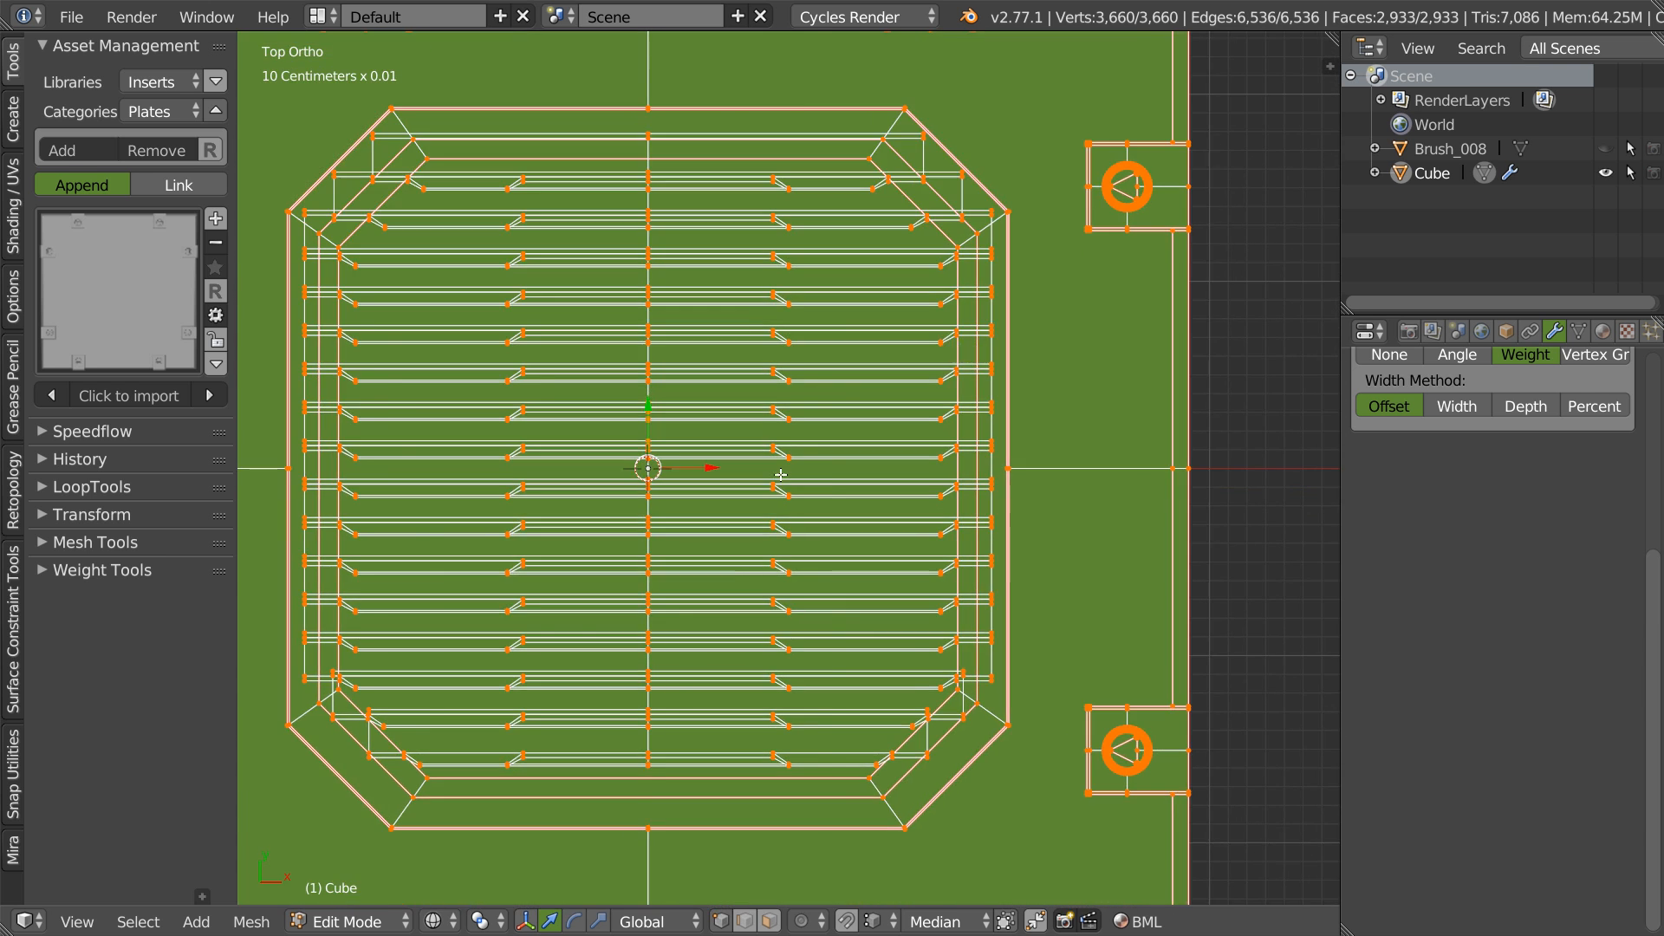
pyautogui.keyDown('shift'); pyautogui.moveTo(753, 496); pyautogui.dragTo(1137, 501, button='middle'); pyautogui.keyUp('shift')
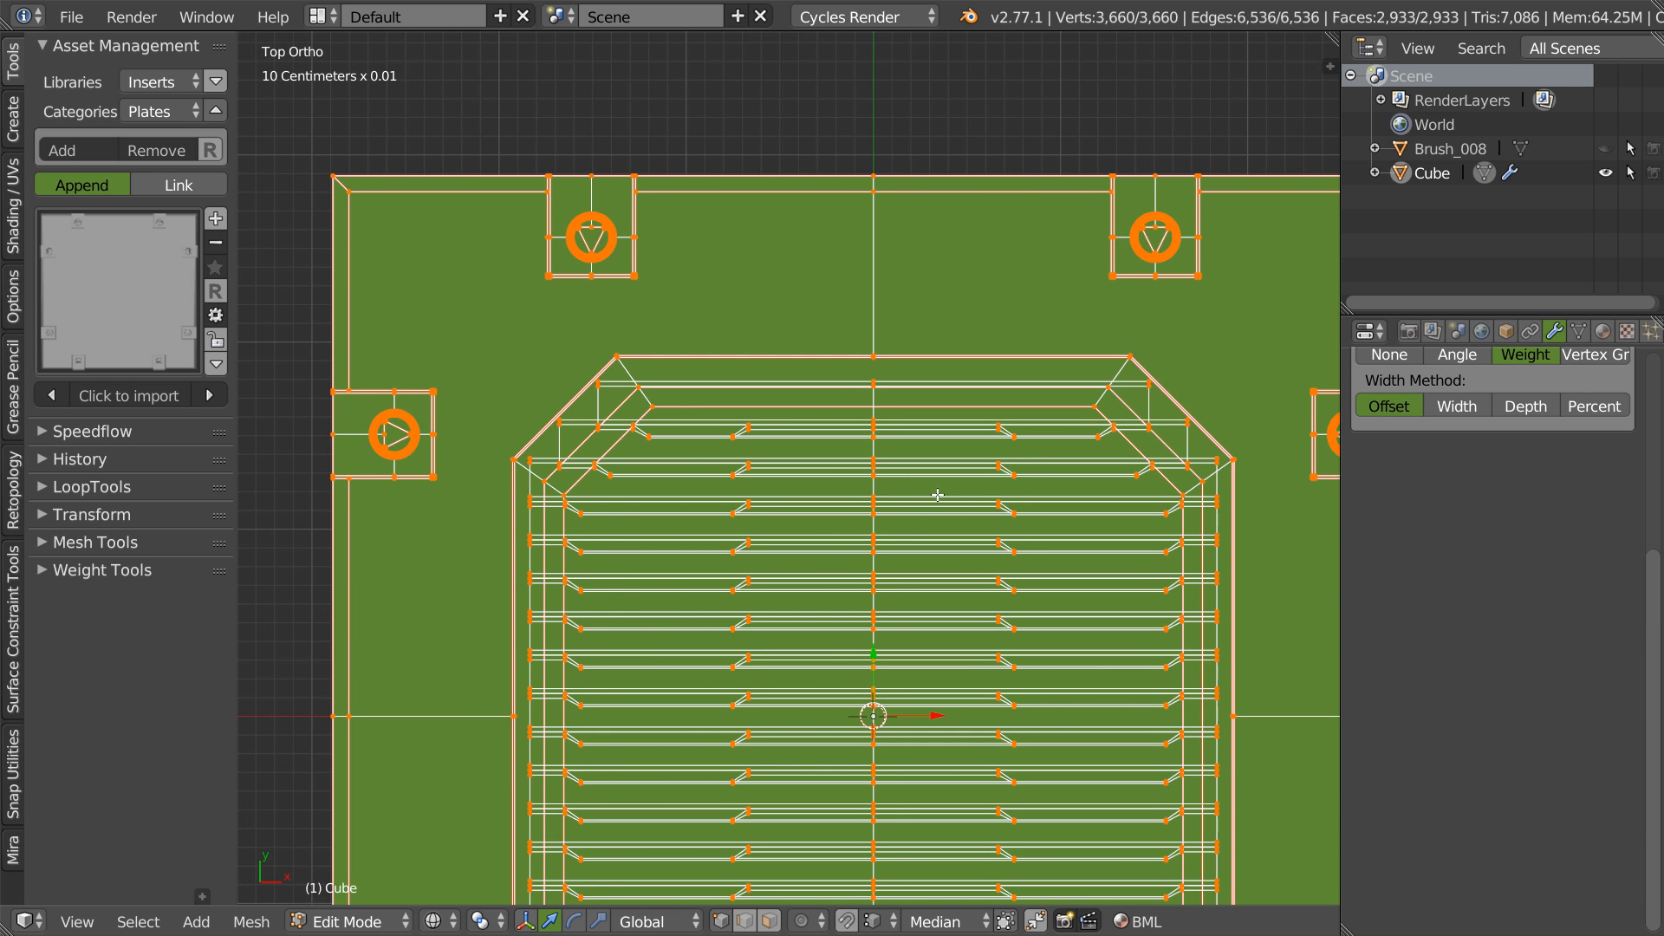
pyautogui.keyDown('shift'); pyautogui.moveTo(850, 588); pyautogui.dragTo(679, 257, button='middle'); pyautogui.keyUp('shift')
pyautogui.moveTo(911, 455)
pyautogui.keyDown('shift'); pyautogui.mouseDown(button='middle')
pyautogui.moveTo(725, 241)
pyautogui.moveTo(665, 26)
pyautogui.mouseUp(button='middle'); pyautogui.keyUp('shift')
pyautogui.keyDown('ctrl'); pyautogui.moveTo(698, 525); pyautogui.dragTo(1066, 354, button='middle'); pyautogui.keyUp('ctrl')
pyautogui.moveTo(742, 487)
pyautogui.keyDown('ctrl'); pyautogui.mouseDown(button='middle')
pyautogui.moveTo(1017, 361)
pyautogui.moveTo(884, 393)
pyautogui.mouseUp(button='middle'); pyautogui.keyUp('ctrl')
pyautogui.keyDown('shift'); pyautogui.moveTo(749, 337); pyautogui.dragTo(861, 372, button='middle'); pyautogui.keyUp('shift')
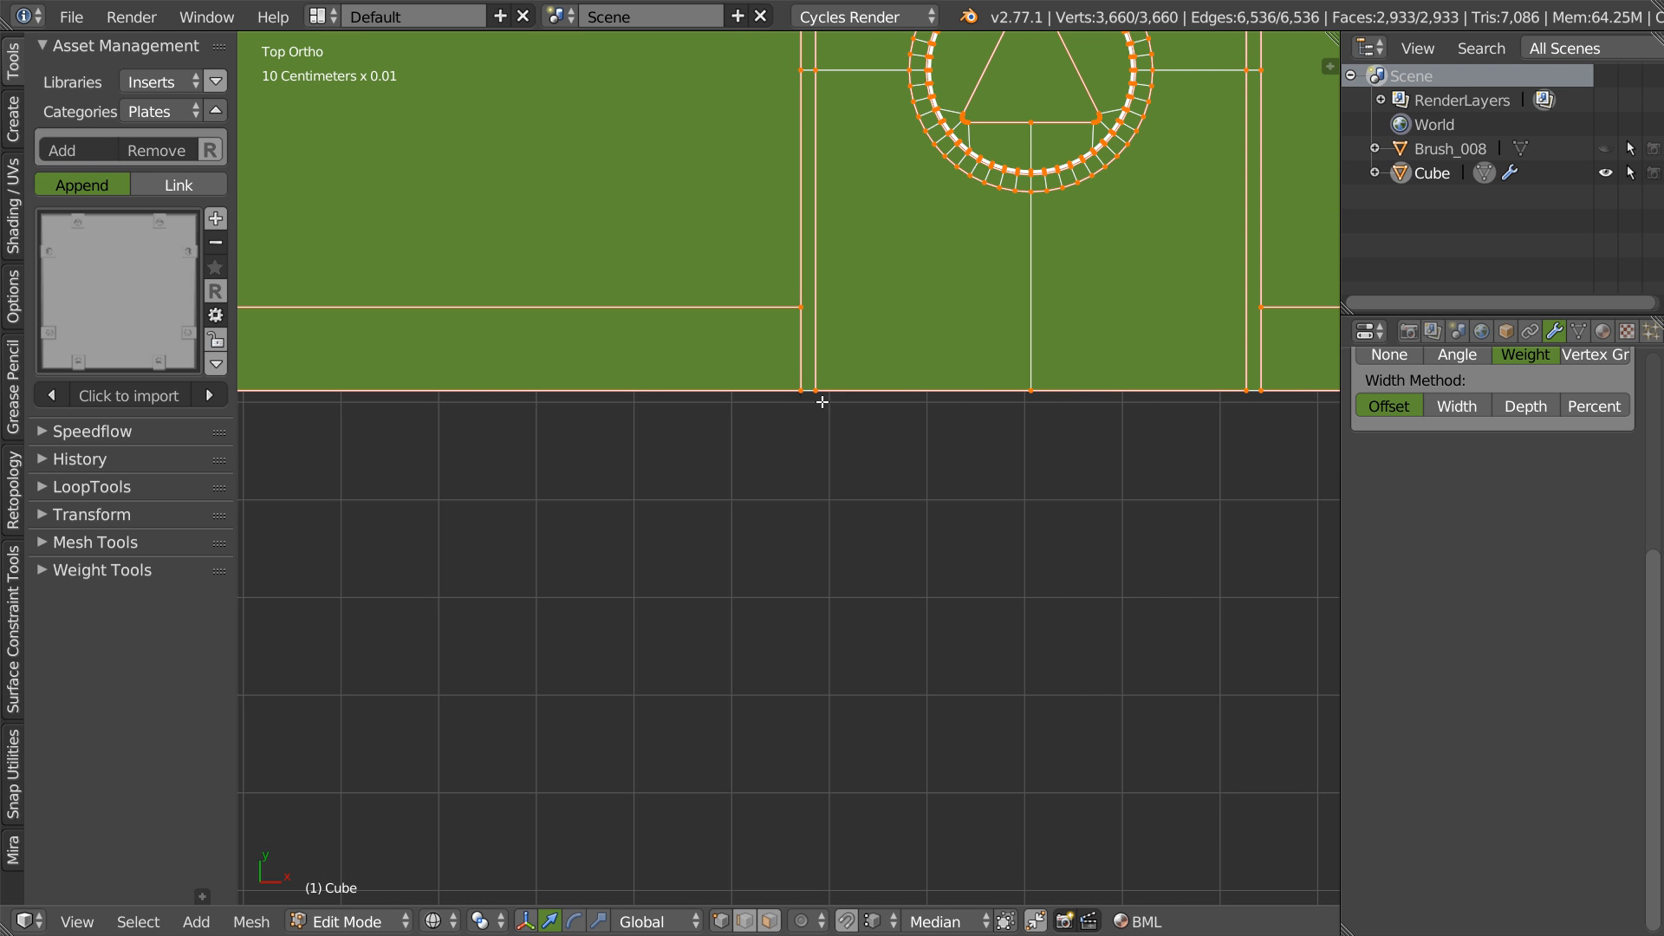
pyautogui.keyDown('ctrl'); pyautogui.moveTo(832, 402); pyautogui.dragTo(702, 520, button='middle'); pyautogui.keyUp('ctrl')
pyautogui.keyDown('shift'); pyautogui.moveTo(1010, 412); pyautogui.dragTo(473, 584, button='middle'); pyautogui.keyUp('shift')
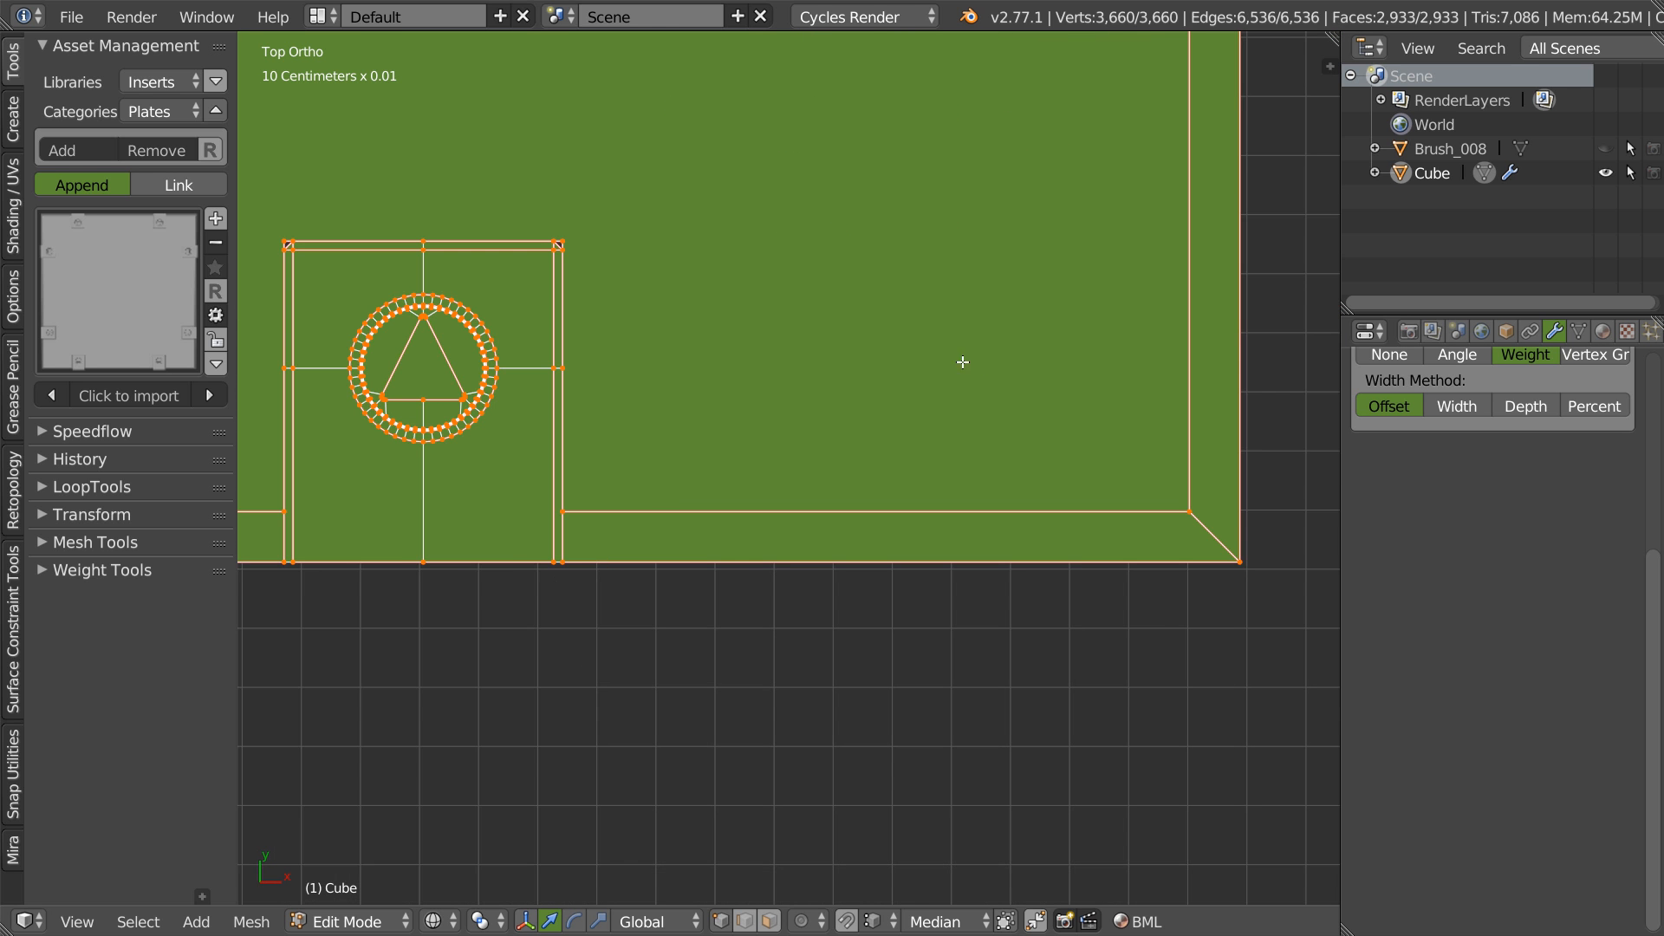
pyautogui.keyDown('shift'); pyautogui.moveTo(1005, 354); pyautogui.dragTo(905, 525, button='middle'); pyautogui.keyUp('shift')
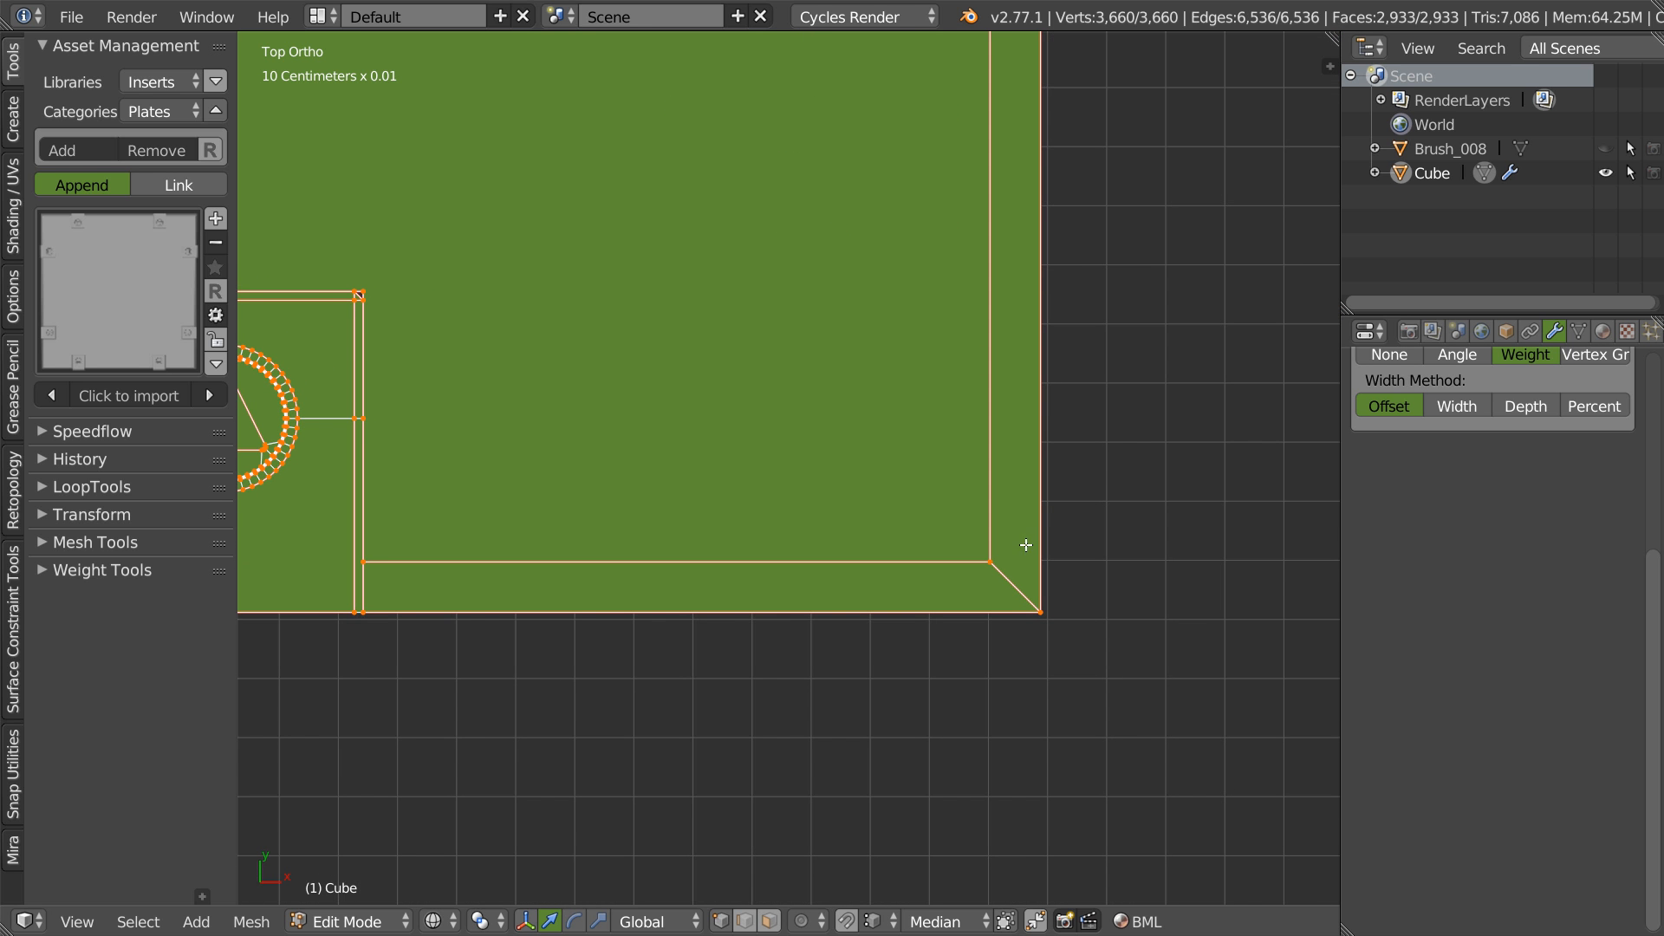
pyautogui.keyDown('shift'); pyautogui.moveTo(425, 543); pyautogui.dragTo(860, 433, button='middle'); pyautogui.keyUp('shift')
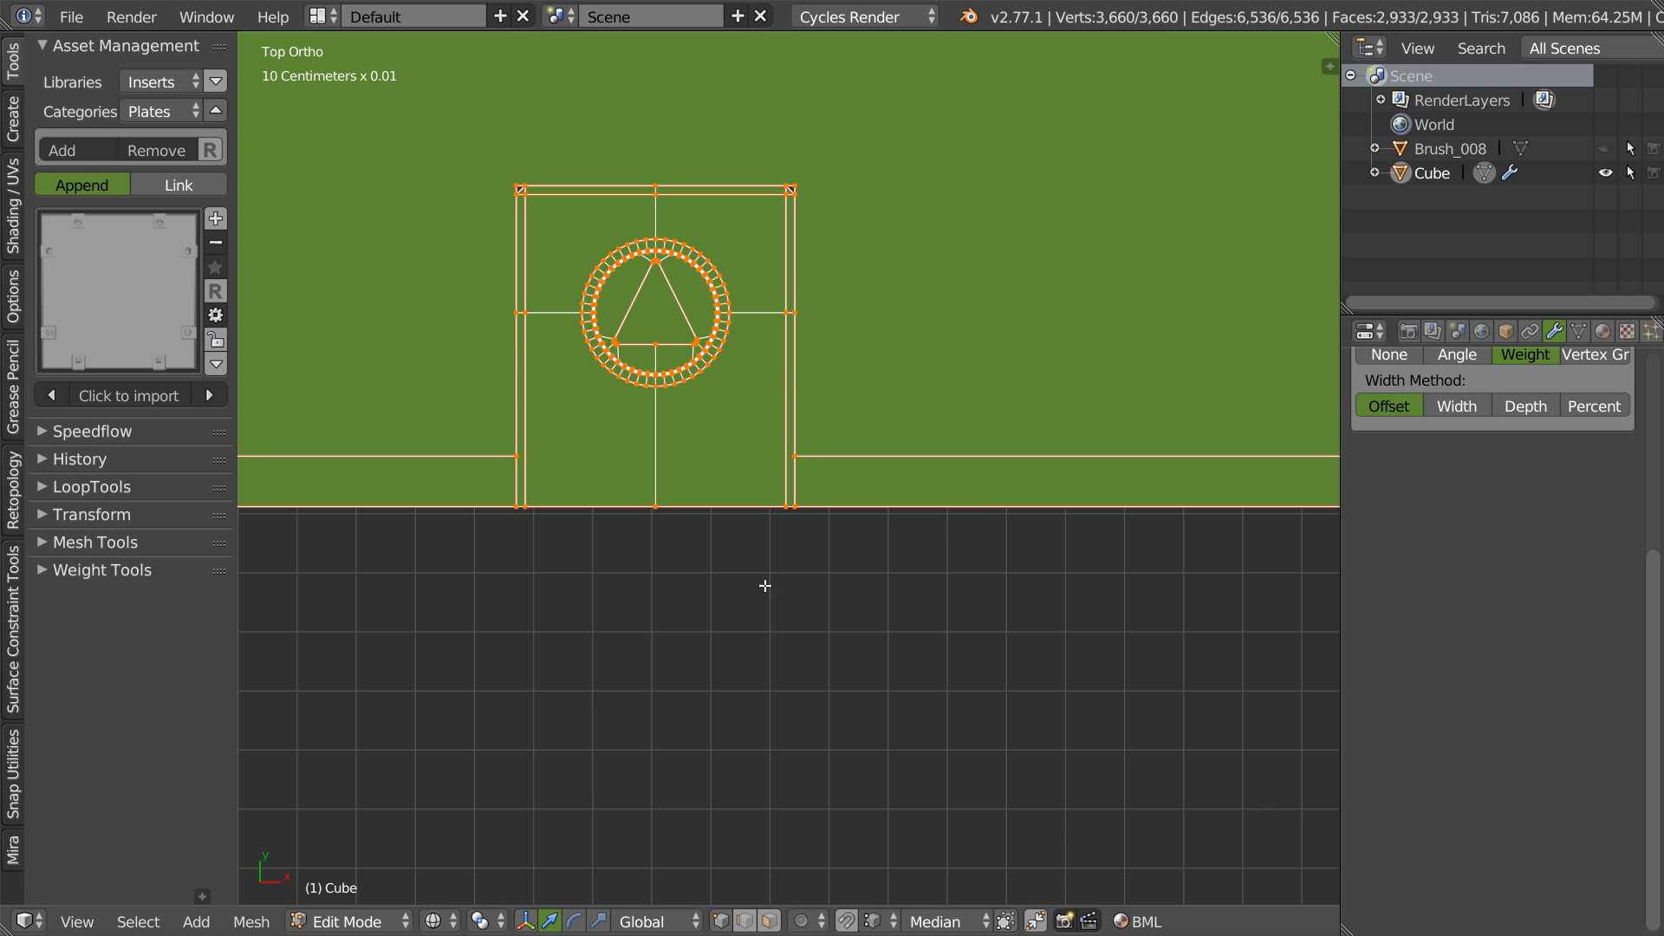
# - Return to object mode and reduce the Bevel modifier's width on the joined plate with Adjust Bevel
pyautogui.press('Tab')
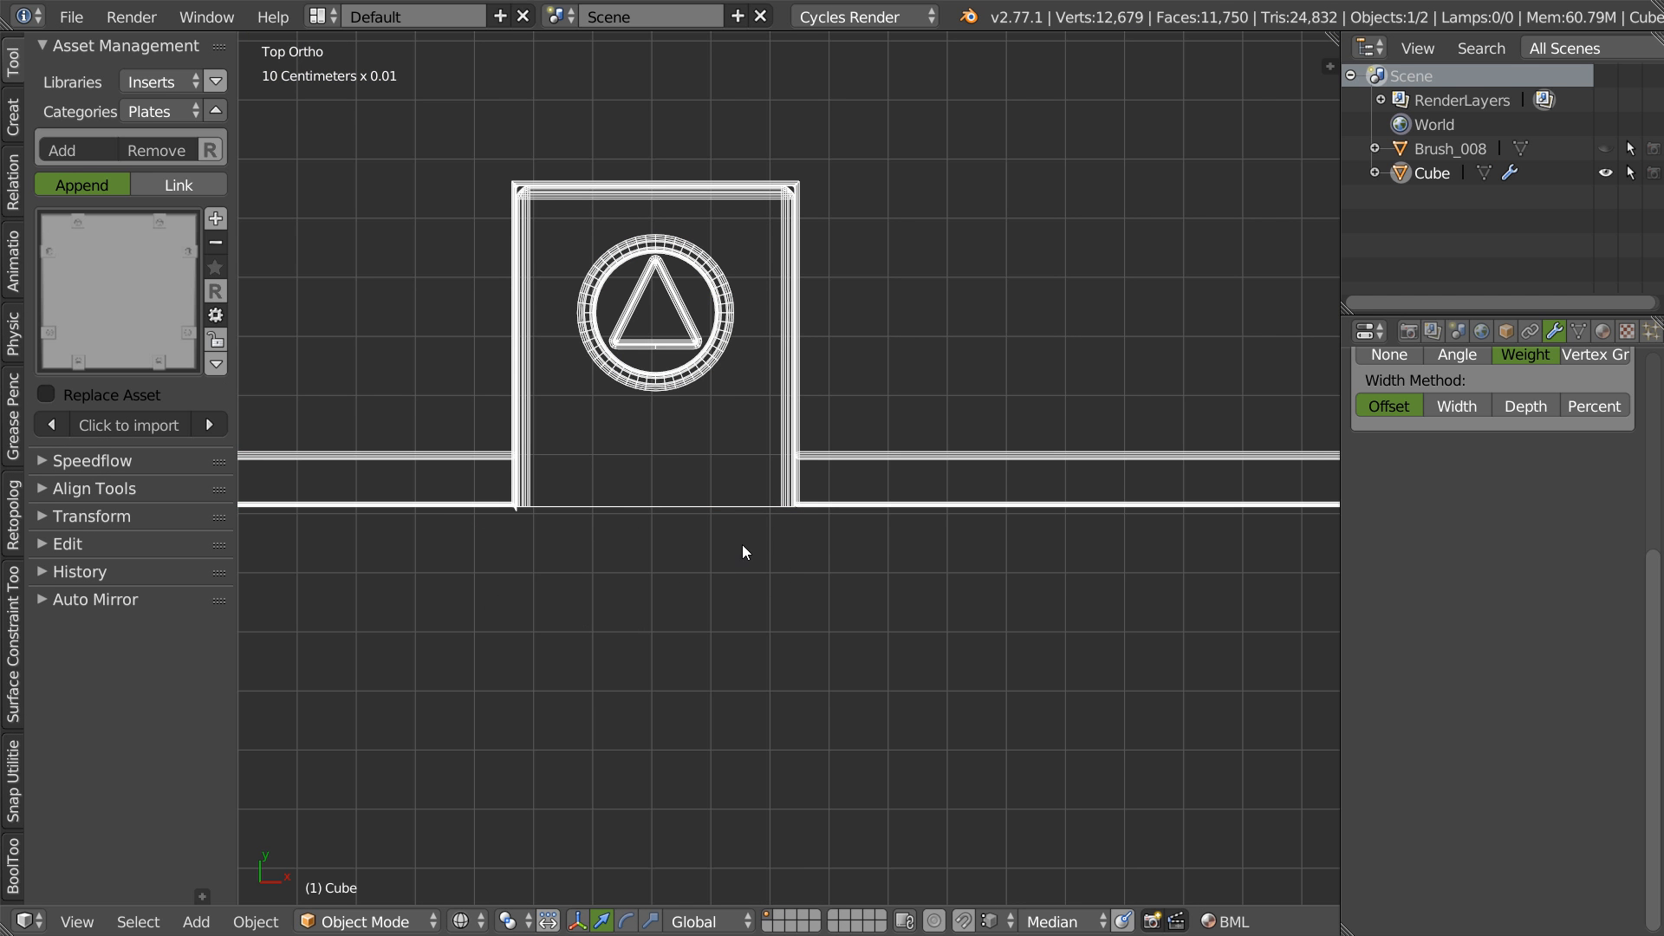
pyautogui.scroll(10, 538, 515)
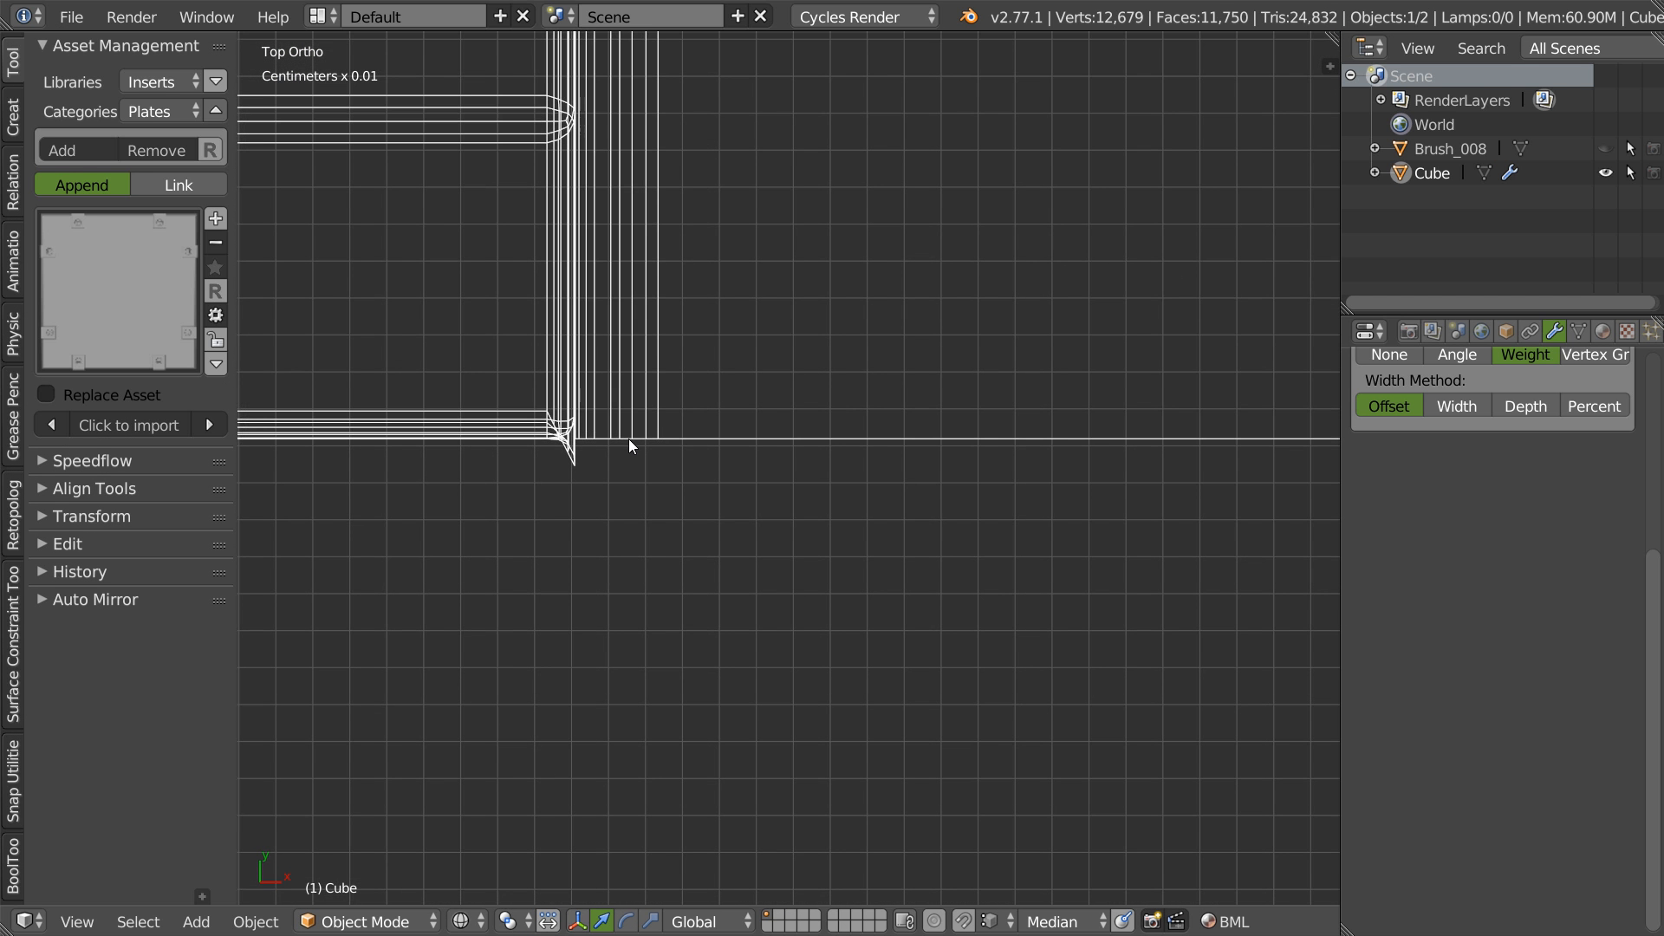
pyautogui.hotkey('shift', 'space')
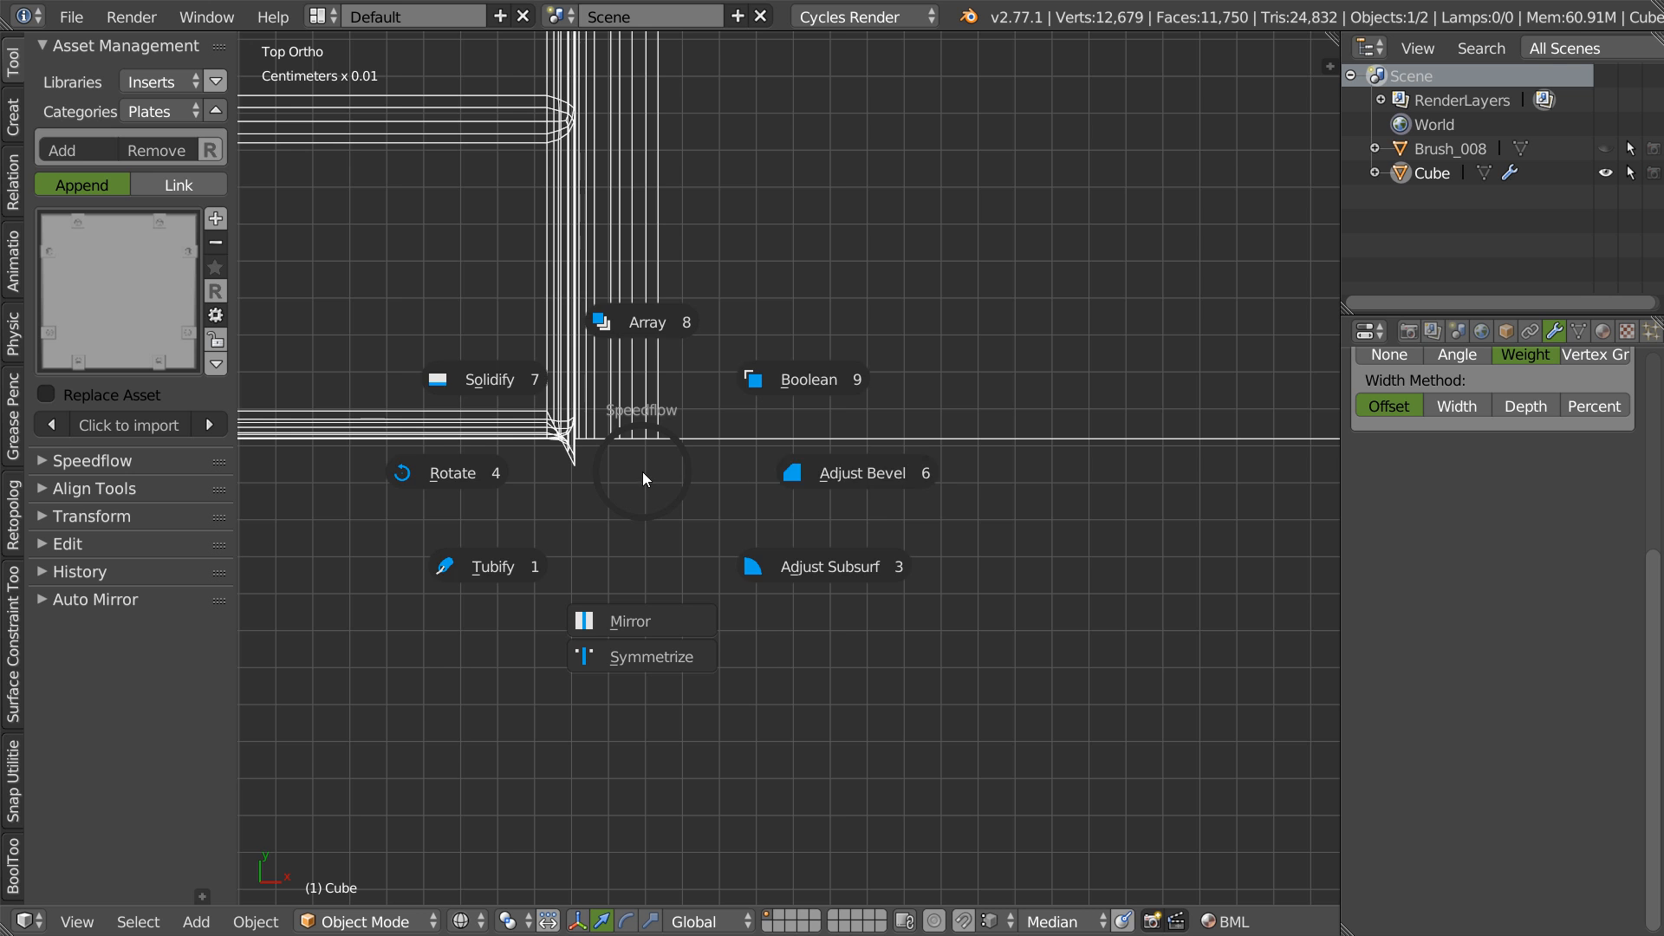
pyautogui.click(835, 476)
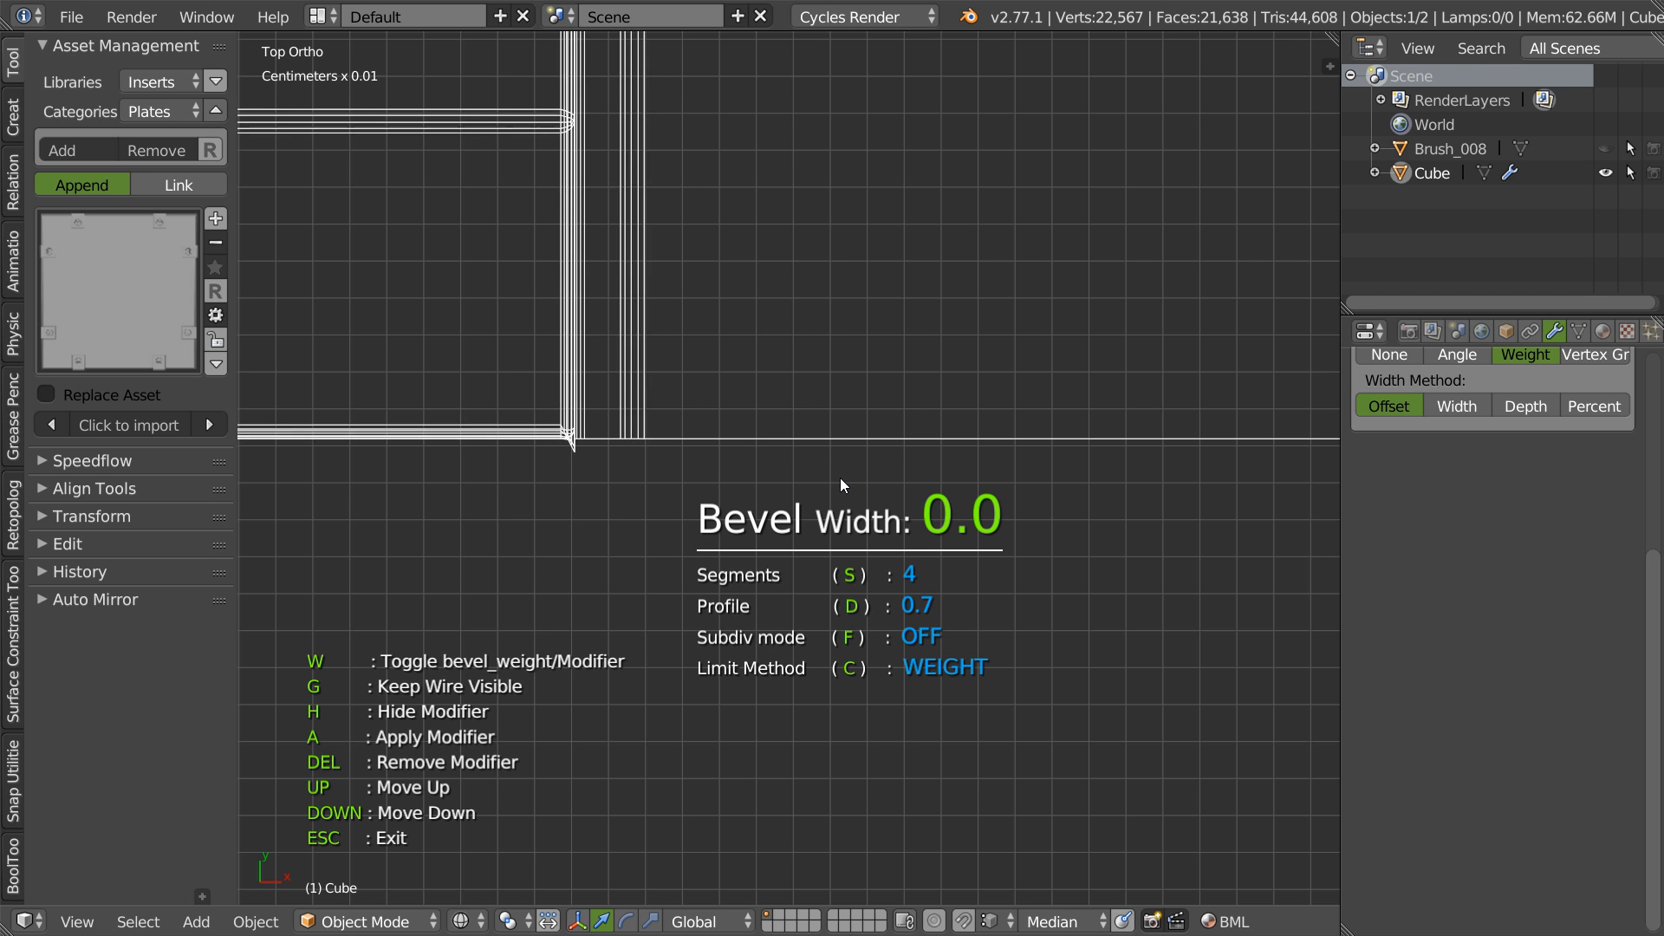
pyautogui.click(839, 478)
# - Switch the plate's display from wireframe back to solid shading
pyautogui.press('Tab')
pyautogui.click(576, 445)
pyautogui.press('z')
pyautogui.click(635, 448)
pyautogui.scroll(-12, 646, 533)
pyautogui.moveTo(646, 533)
pyautogui.mouseDown(button='middle')
pyautogui.moveTo(677, 424)
pyautogui.moveTo(661, 455)
pyautogui.moveTo(815, 492)
pyautogui.moveTo(699, 457)
pyautogui.moveTo(710, 446)
pyautogui.moveTo(590, 592)
pyautogui.mouseUp(button='middle')
pyautogui.press('KP_Decimal')
pyautogui.keyDown('shift'); pyautogui.moveTo(590, 592); pyautogui.dragTo(872, 560, button='middle'); pyautogui.keyUp('shift')
pyautogui.press('Tab')
pyautogui.moveTo(858, 476); pyautogui.dragTo(746, 375, button='middle')
# - Open the joined mesh for vertex editing and try to move the vertex at the plate's bottom outer corner
pyautogui.press('Tab')
pyautogui.click(717, 463)
pyautogui.rightClick(757, 487)
pyautogui.press('g')
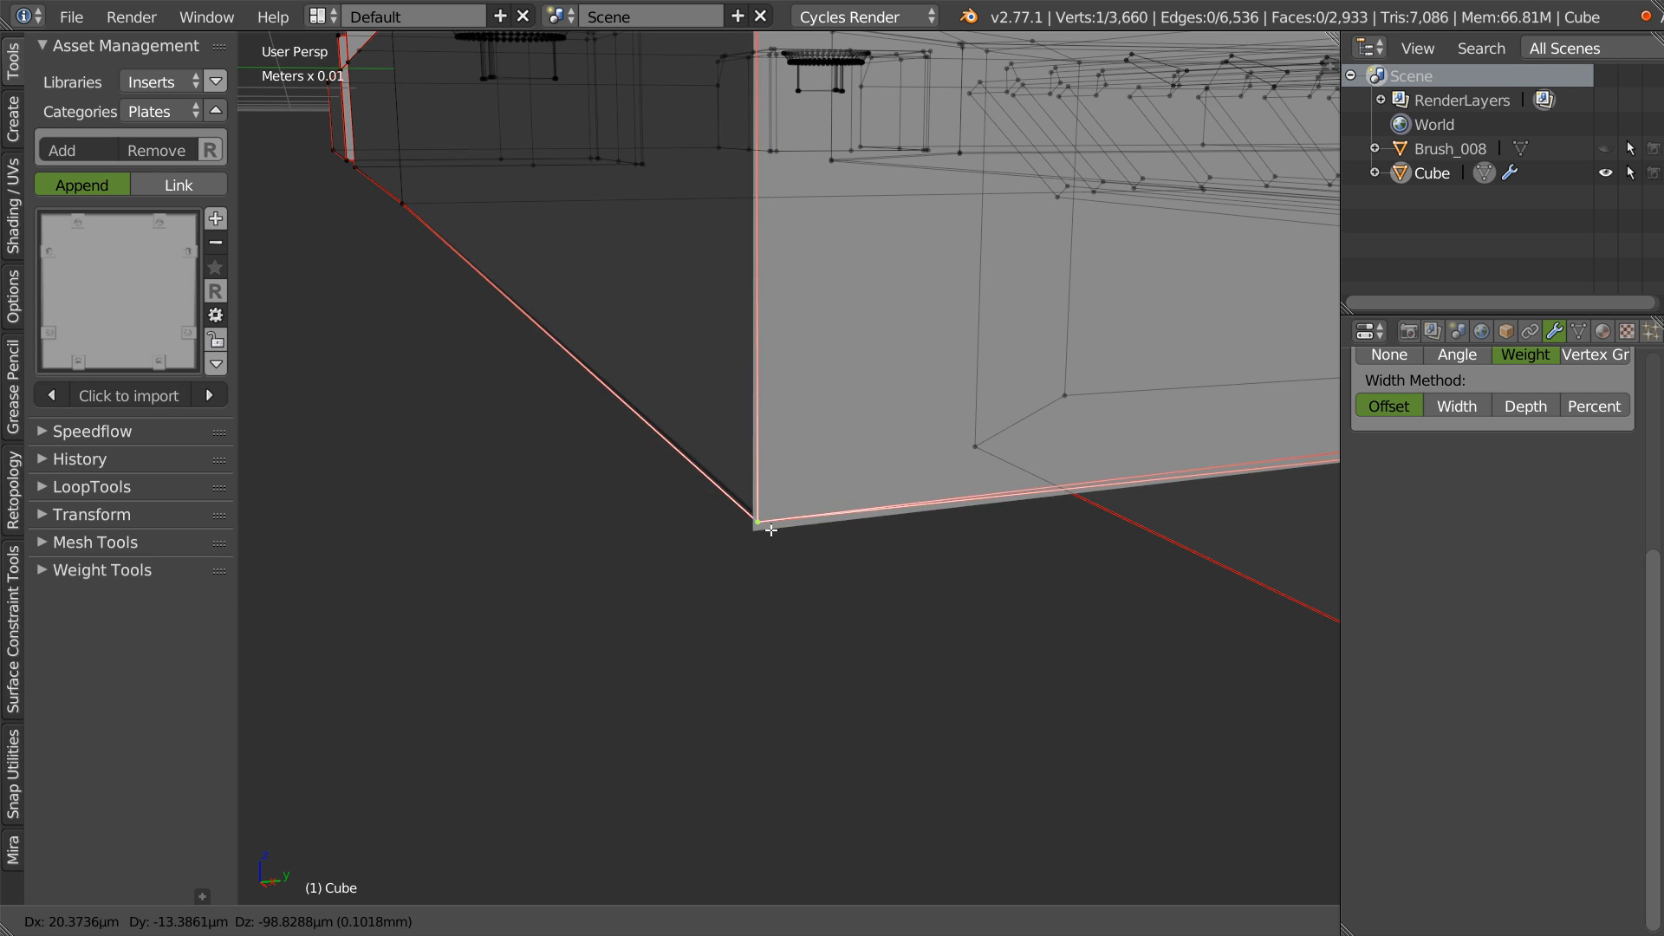
pyautogui.rightClick(855, 520)
pyautogui.moveTo(856, 466); pyautogui.dragTo(868, 363, button='middle')
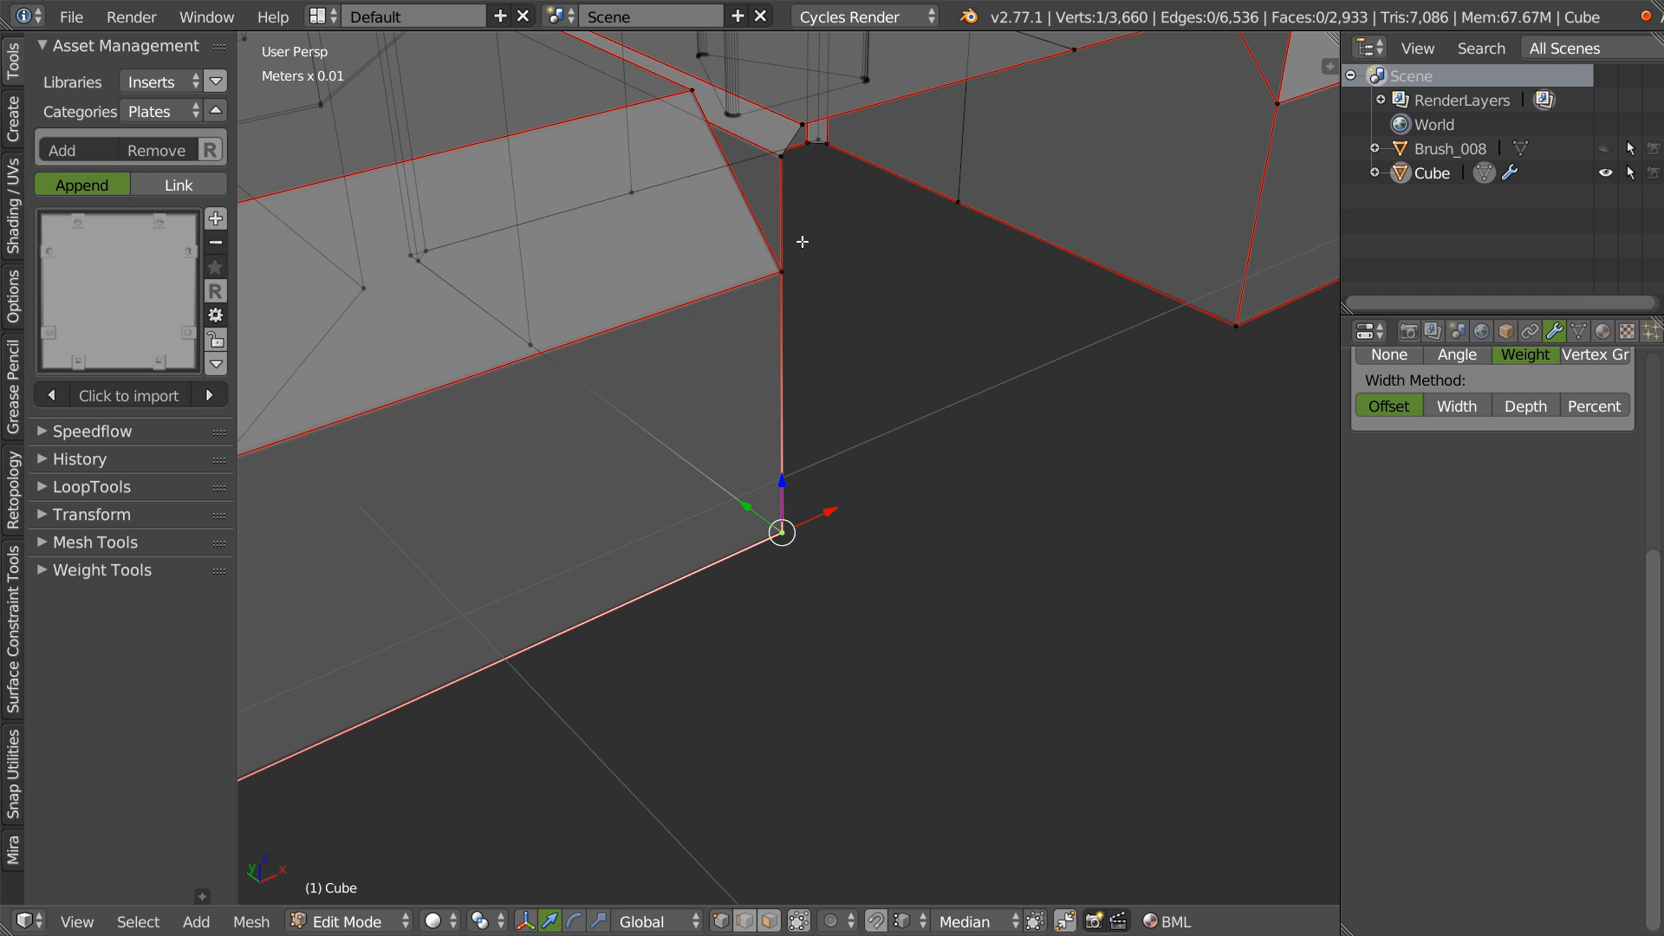
# - Try to move the plate's side face at the bolted tab's notch and undo the move
pyautogui.press('a')
pyautogui.press('Tab')
pyautogui.click(873, 212)
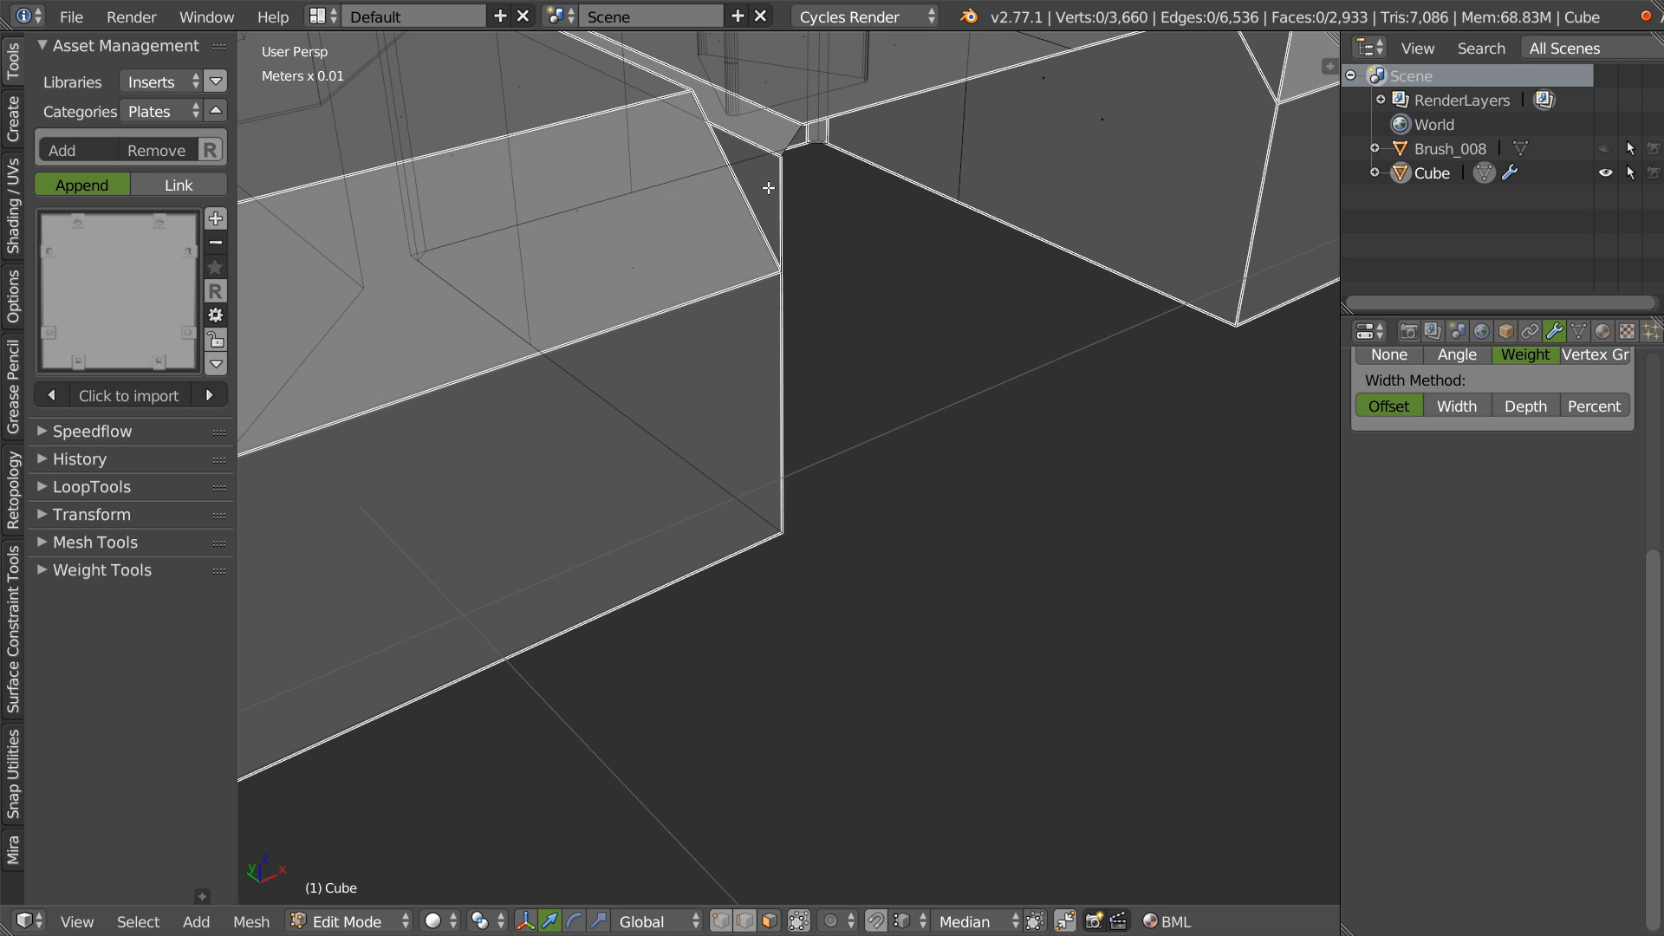
pyautogui.rightClick(579, 187)
pyautogui.press('g')
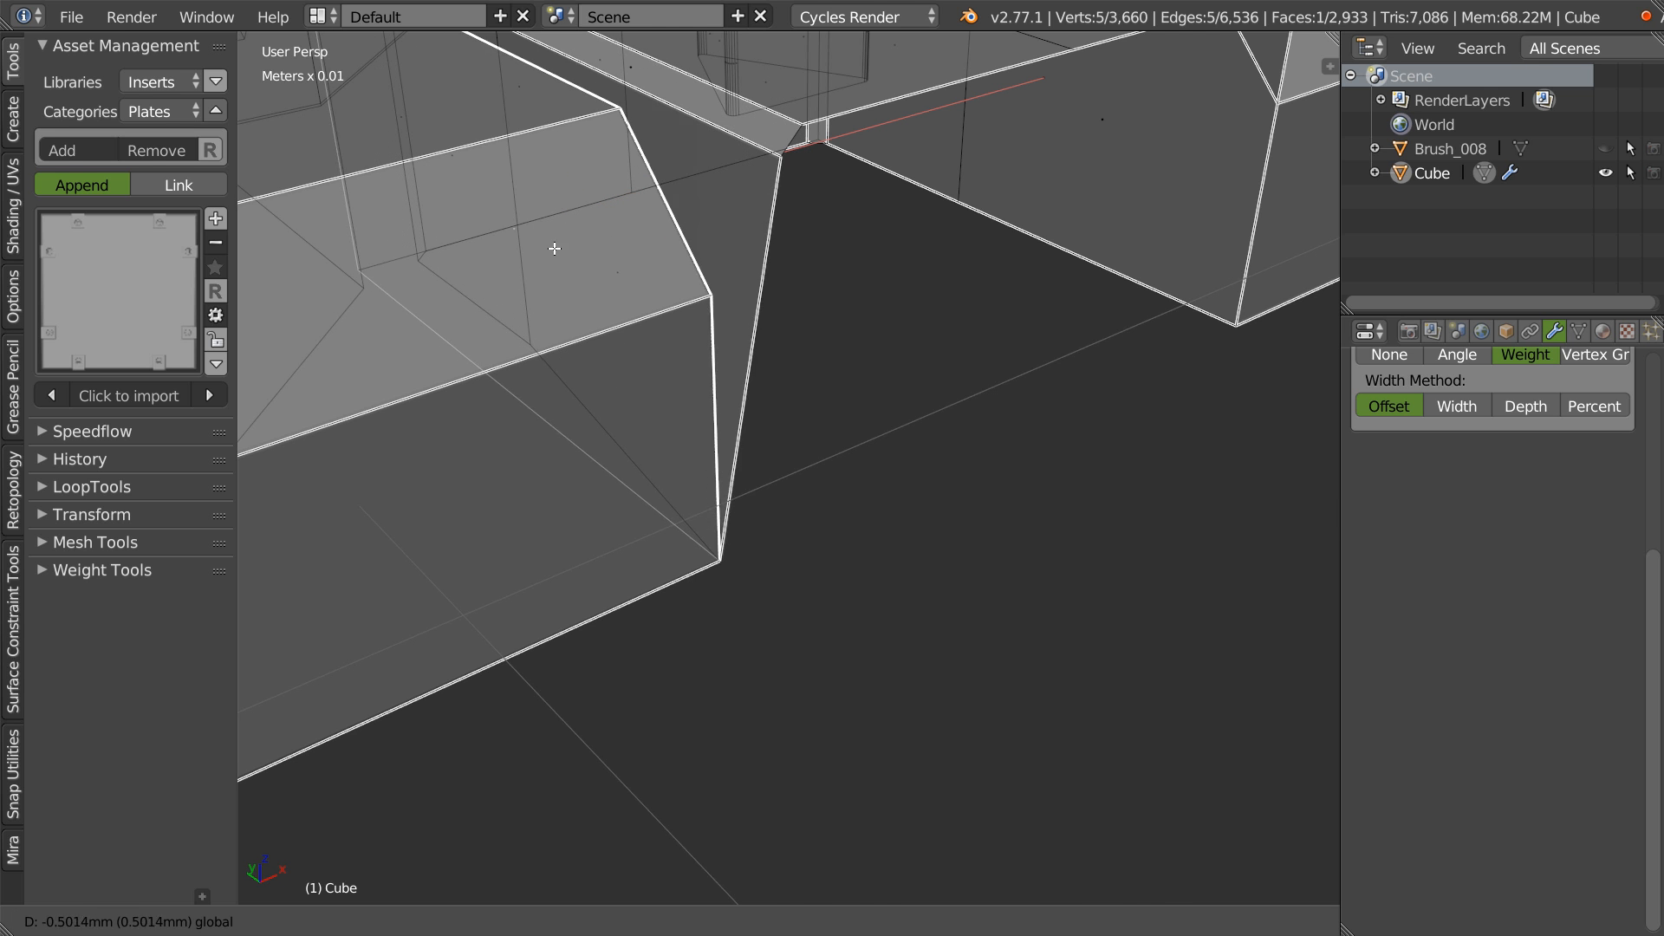
pyautogui.click(609, 249)
pyautogui.hotkey('ctrl', 'z')
pyautogui.press('Tab')
pyautogui.click(662, 527)
pyautogui.rightClick(761, 545)
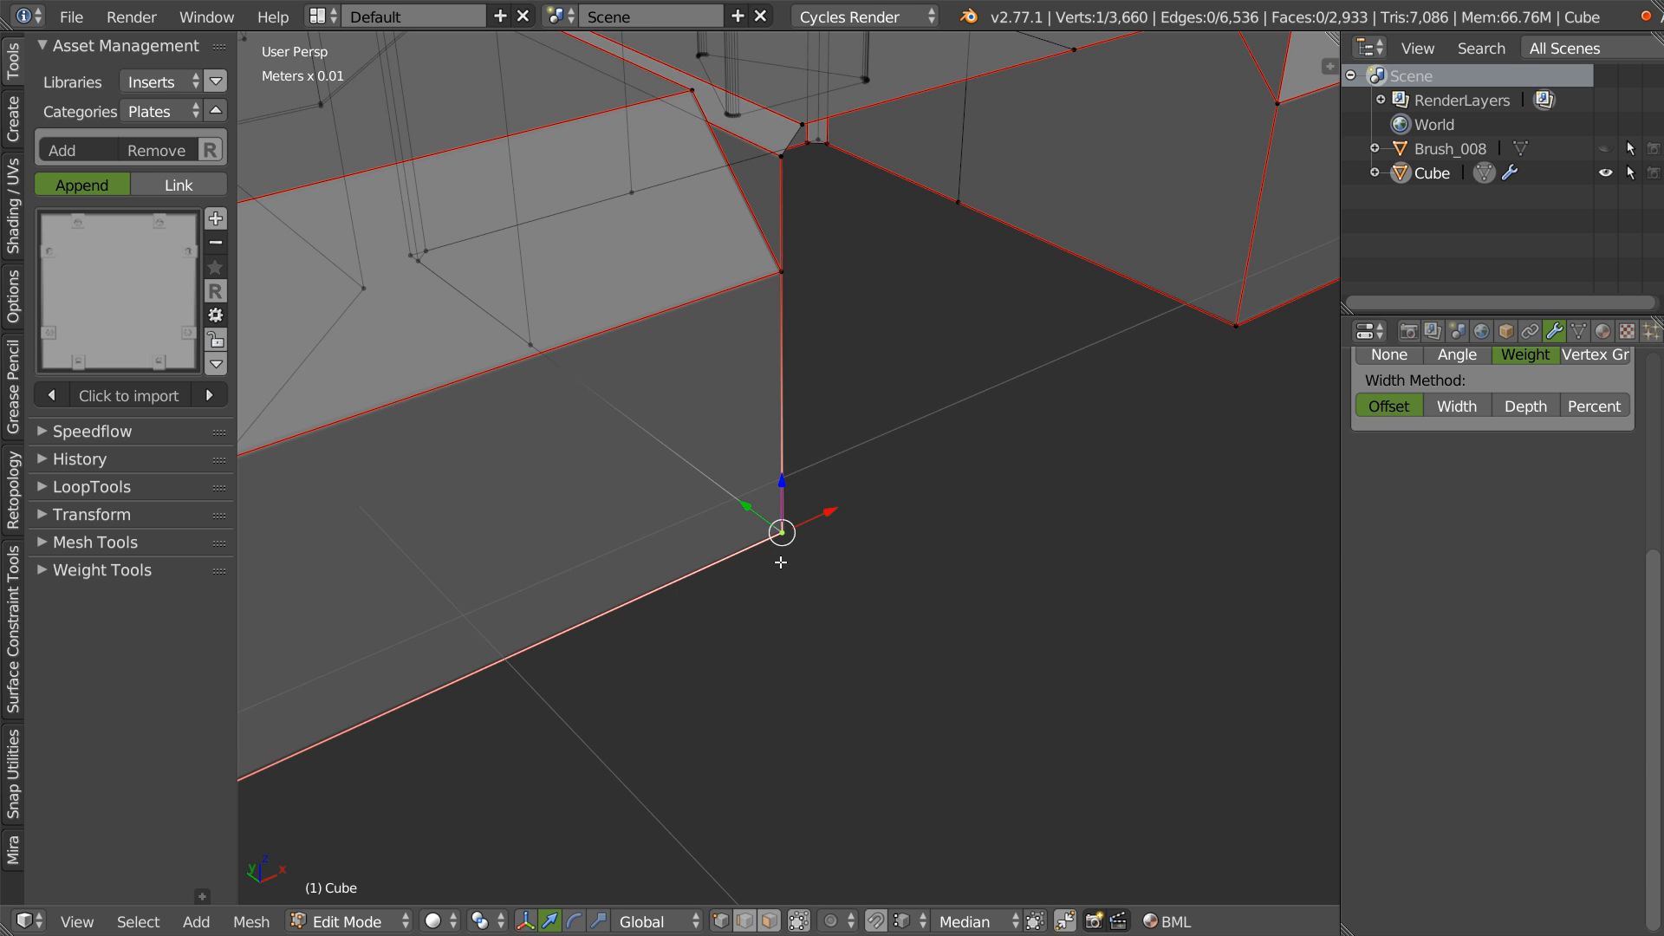
pyautogui.hotkey('ctrl', 'v')
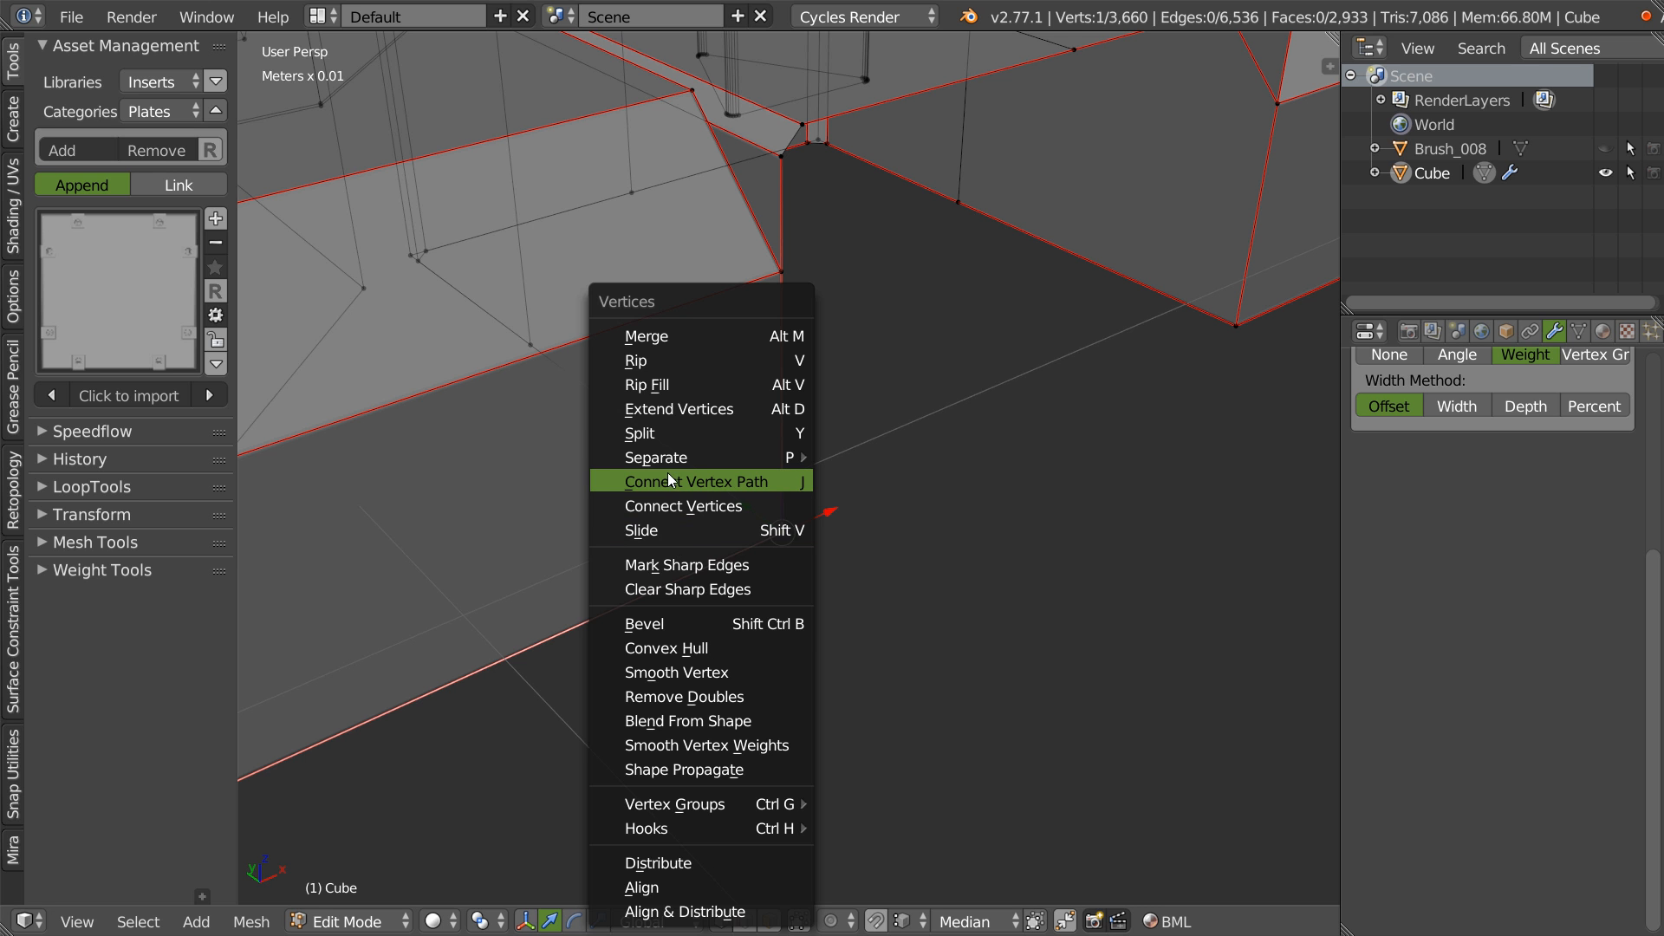
pyautogui.press('Escape')
# - Select the whole linked bolted tab in face selection and try to scale it along the X axis
pyautogui.scroll(-5, 925, 367)
pyautogui.scroll(-2, 781, 503)
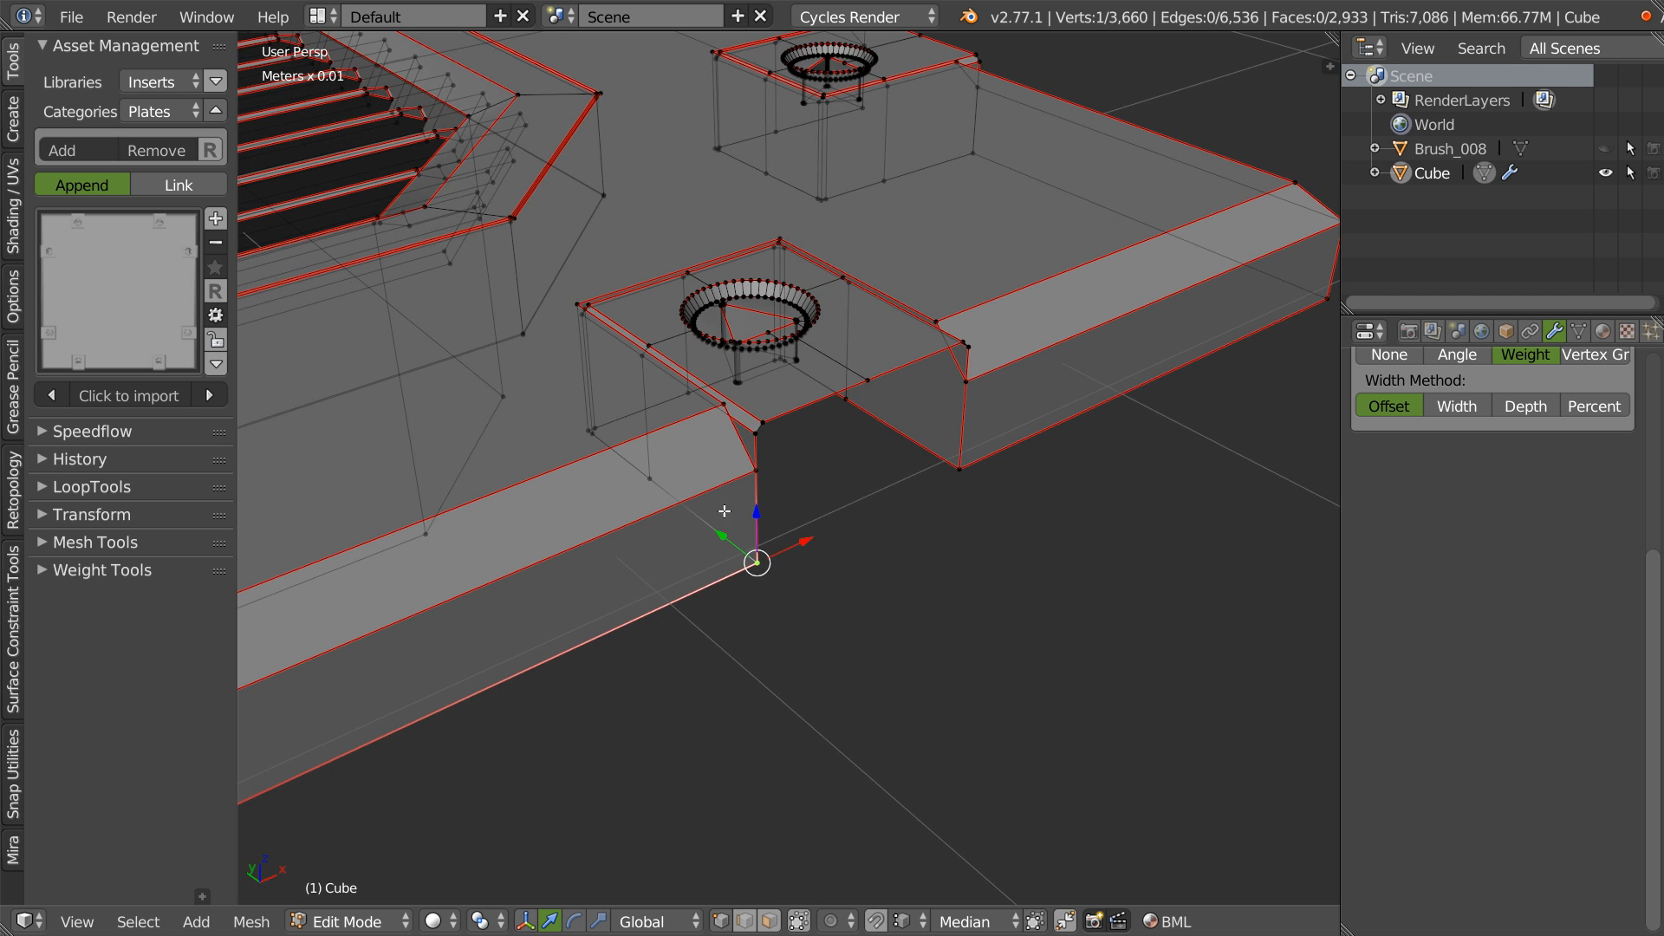
pyautogui.scroll(6, 736, 445)
pyautogui.press('a')
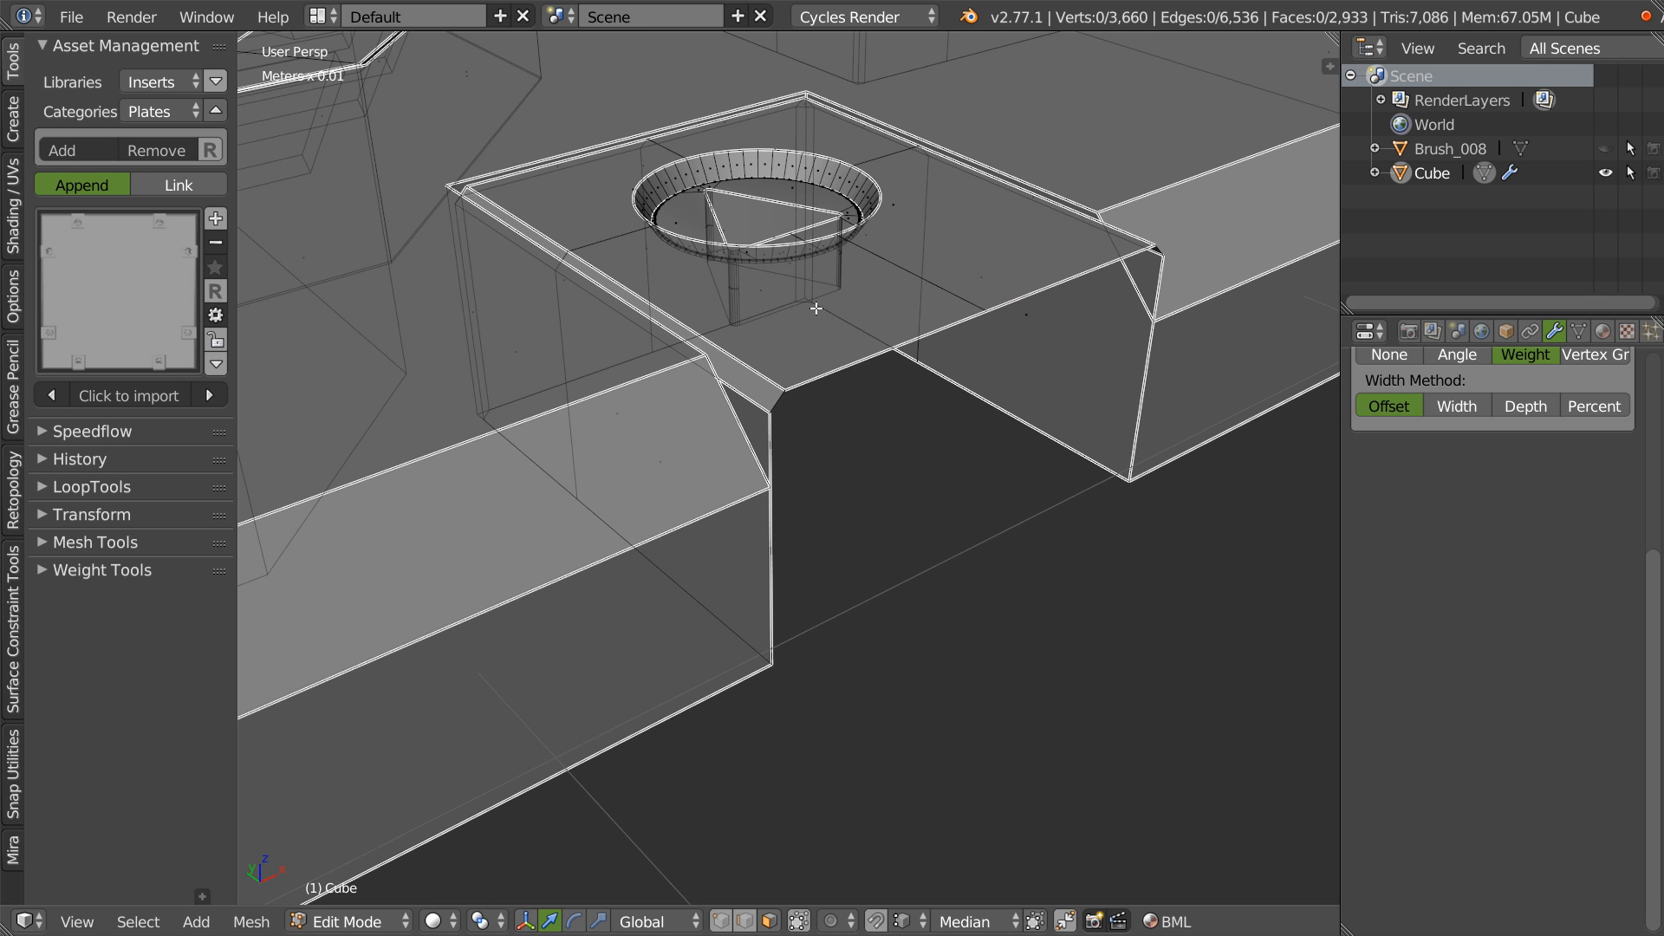
pyautogui.press('l')
pyautogui.moveTo(813, 290); pyautogui.dragTo(814, 354, button='middle')
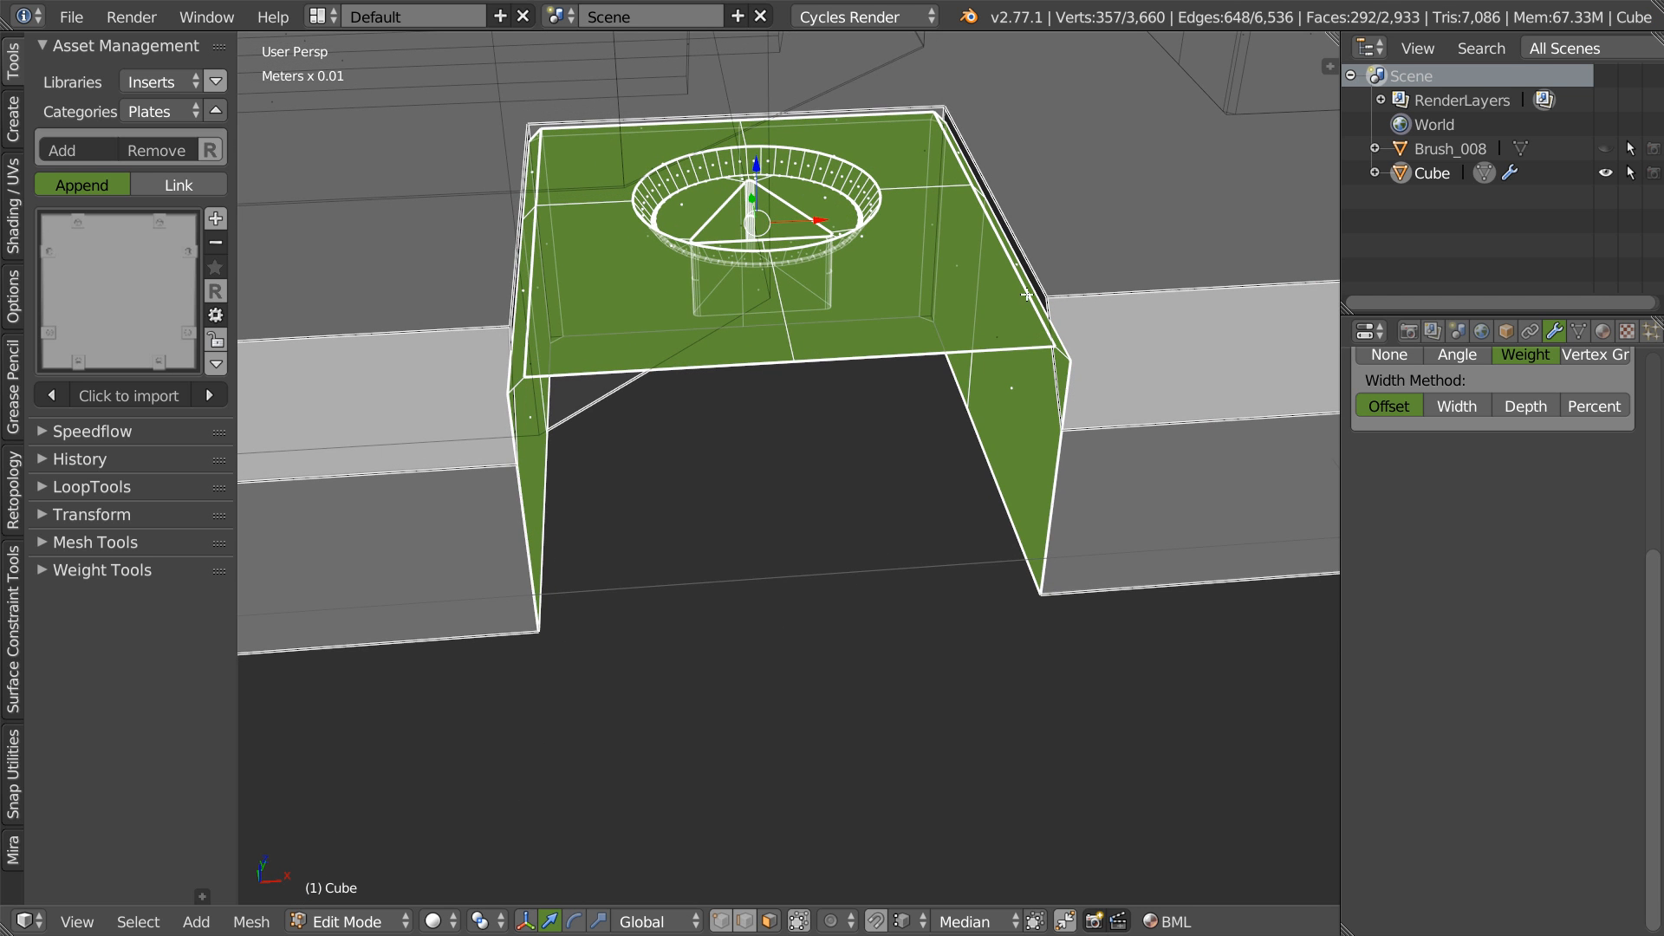
pyautogui.press('s')
pyautogui.press('x')
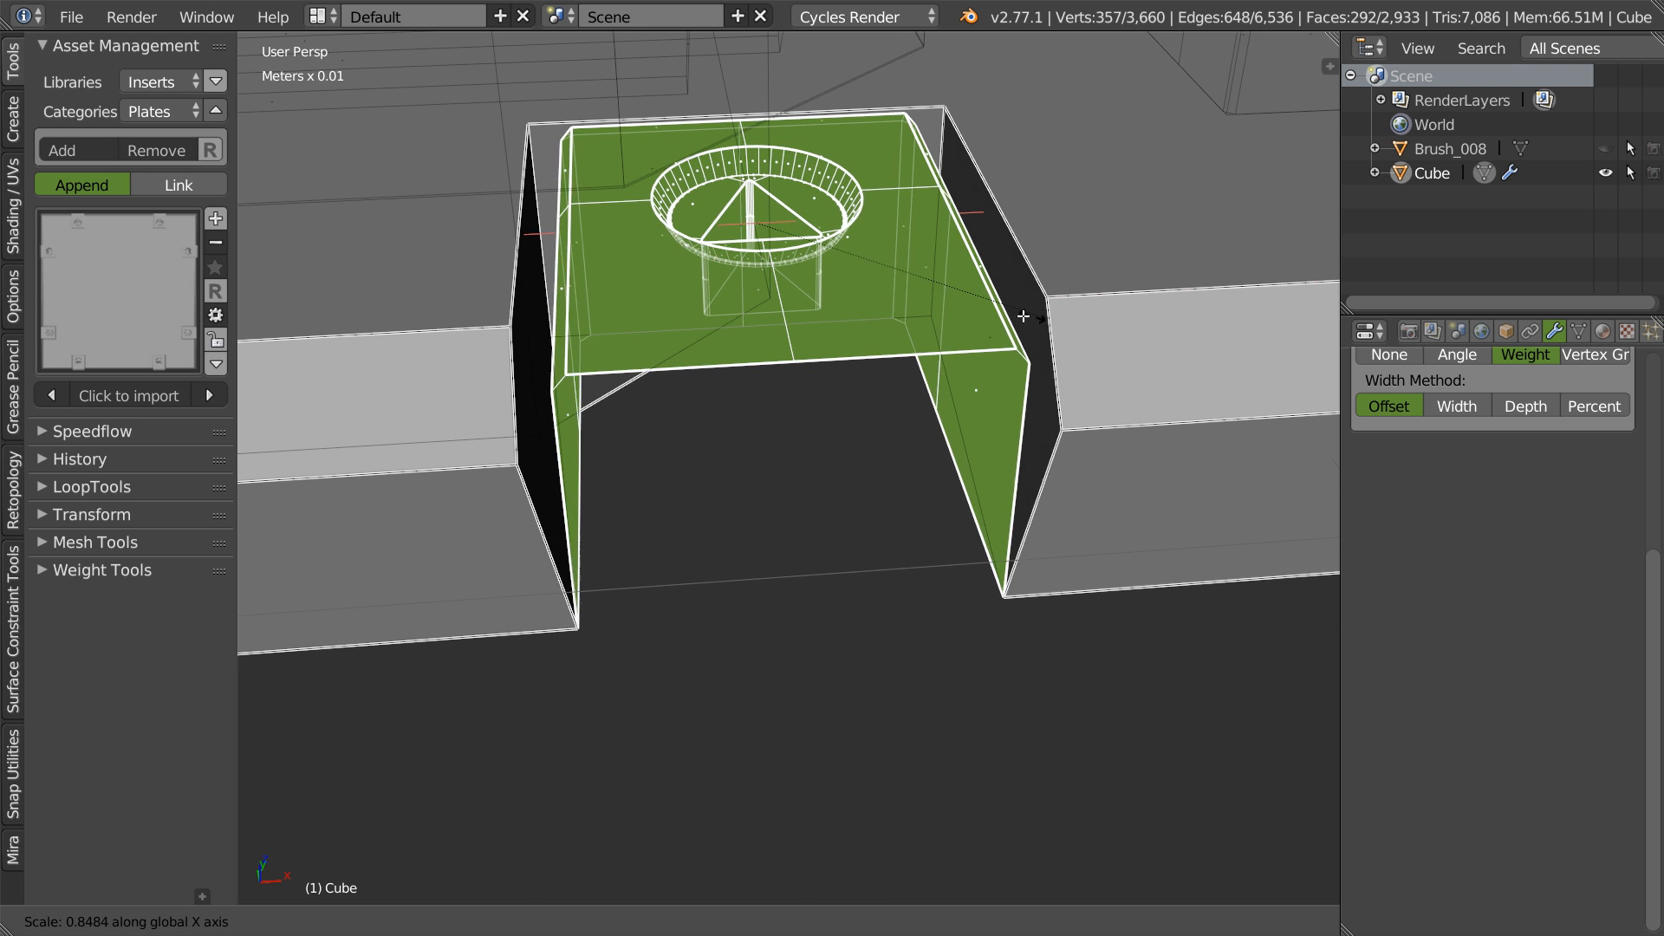
pyautogui.rightClick(883, 317)
# - Select the two facing side wall faces at the bolted tab's notch and delete them
pyautogui.moveTo(758, 434); pyautogui.dragTo(645, 378, button='middle')
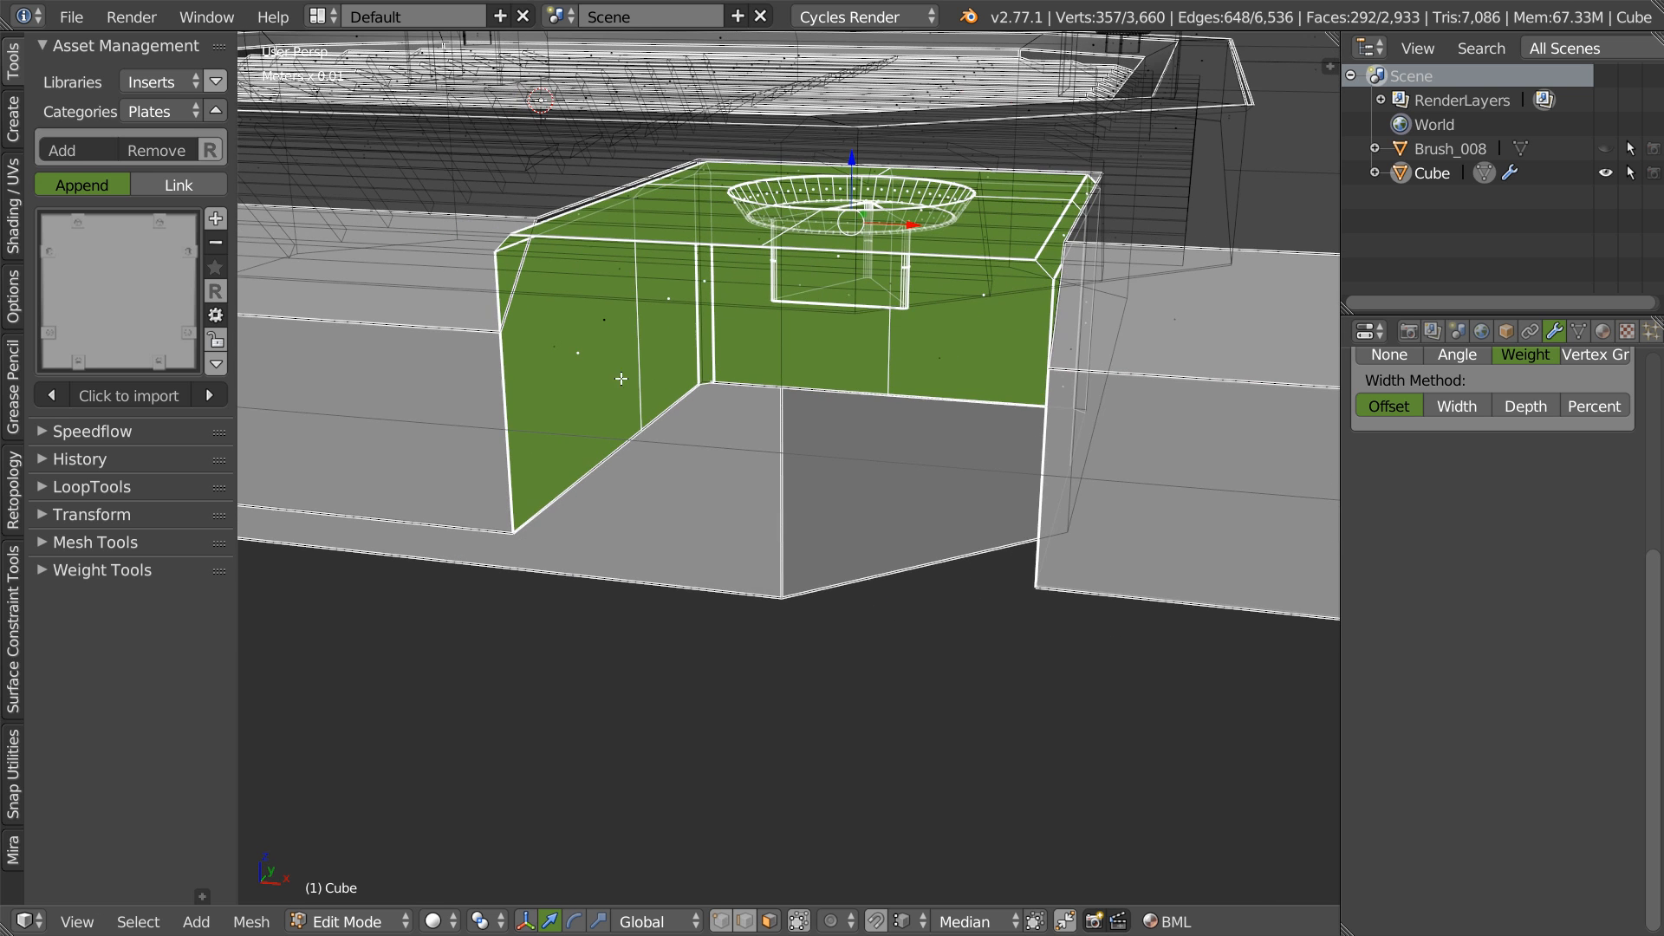
pyautogui.rightClick(606, 319)
pyautogui.moveTo(606, 319); pyautogui.dragTo(798, 457, button='middle')
pyautogui.rightClick(714, 295)
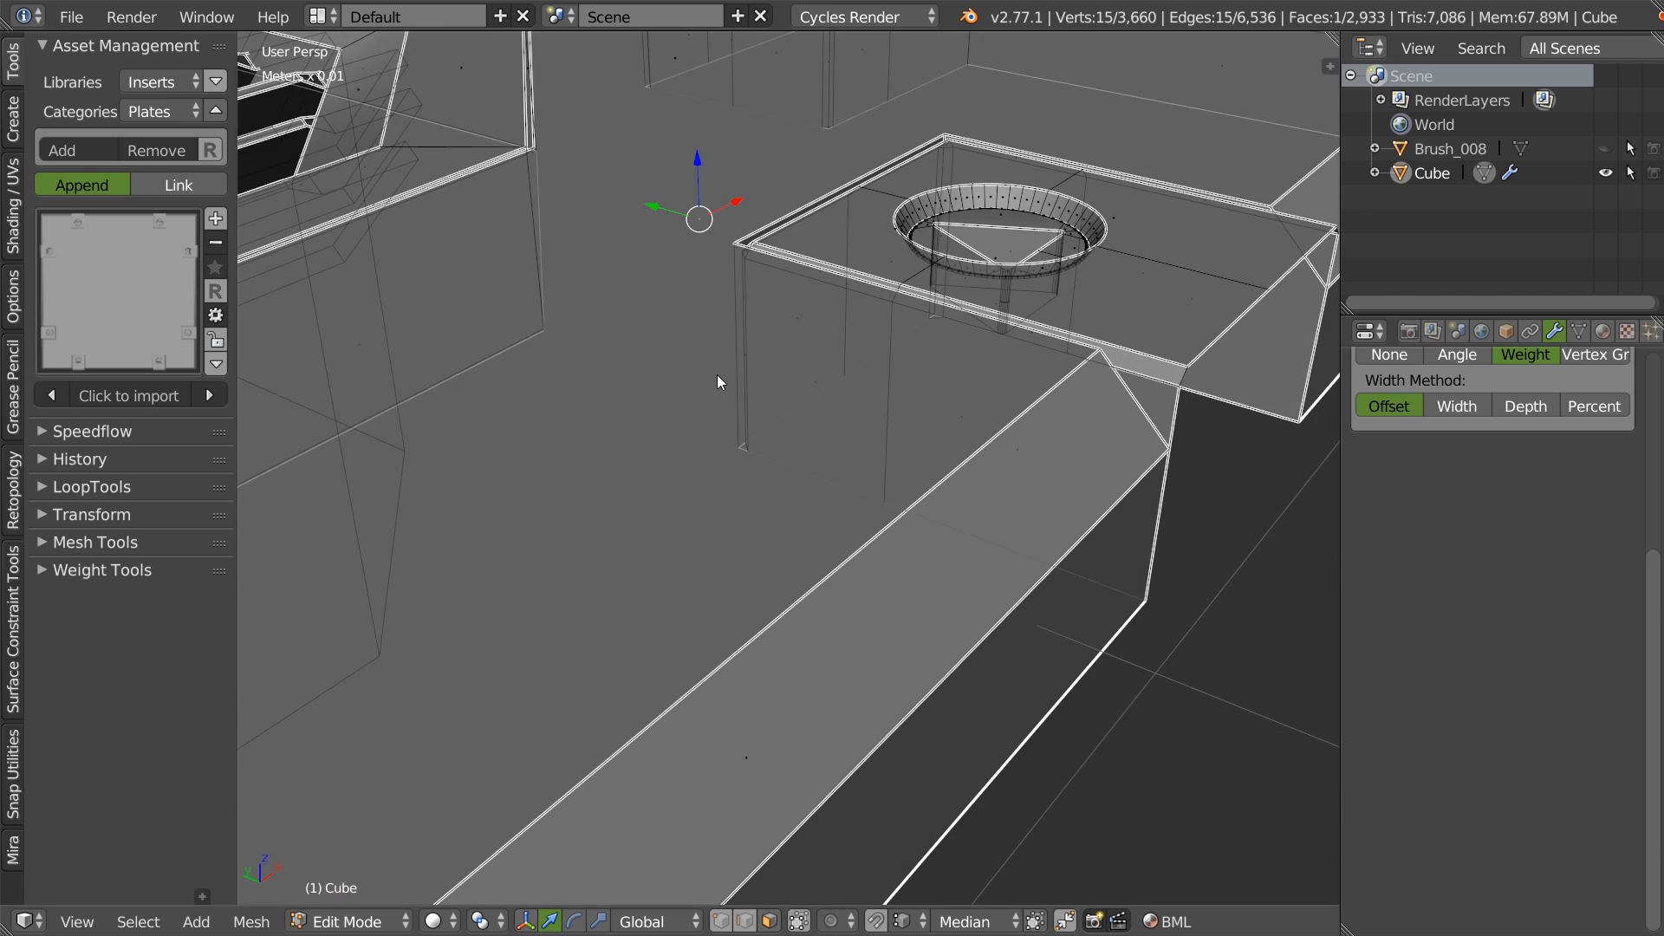
pyautogui.moveTo(873, 416); pyautogui.dragTo(1077, 393, button='middle')
pyautogui.rightClick(1075, 398)
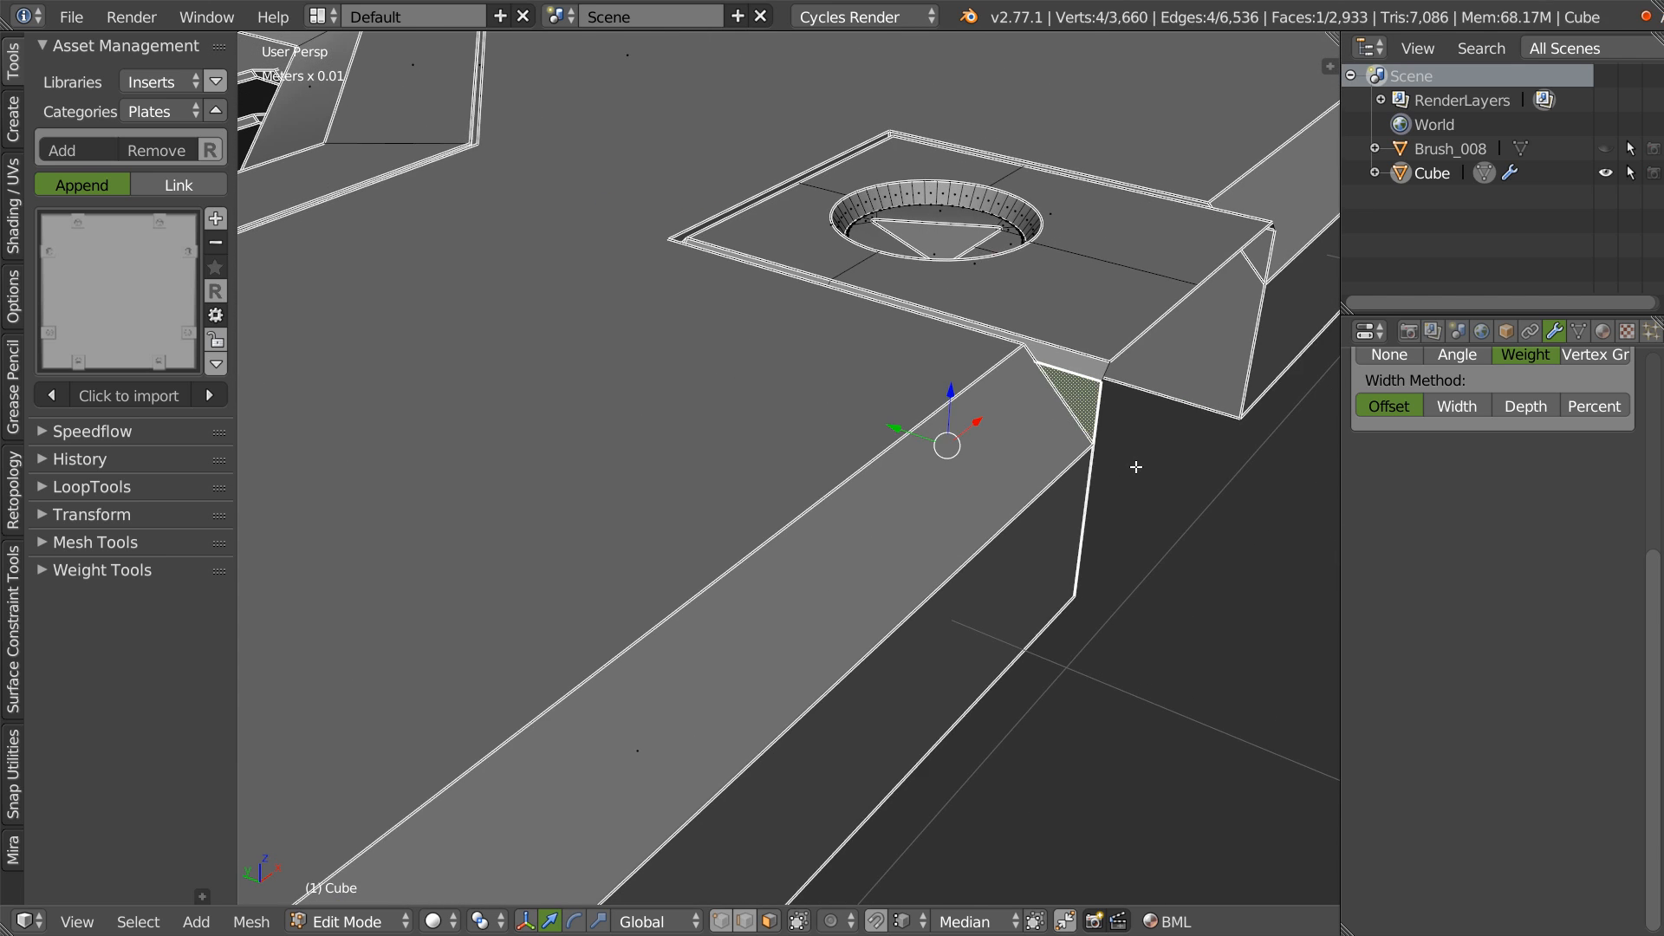
pyautogui.moveTo(1077, 478); pyautogui.dragTo(1118, 300, button='middle')
pyautogui.keyDown('shift'); pyautogui.rightClick(1121, 290); pyautogui.keyUp('shift')
pyautogui.press('x')
pyautogui.click(1021, 421)
# - Switch to vertex selection and select the corner vertices around the gap in the tab's side wall
pyautogui.moveTo(1021, 422); pyautogui.dragTo(1121, 329, button='middle')
pyautogui.press('Tab')
pyautogui.rightClick(1039, 374)
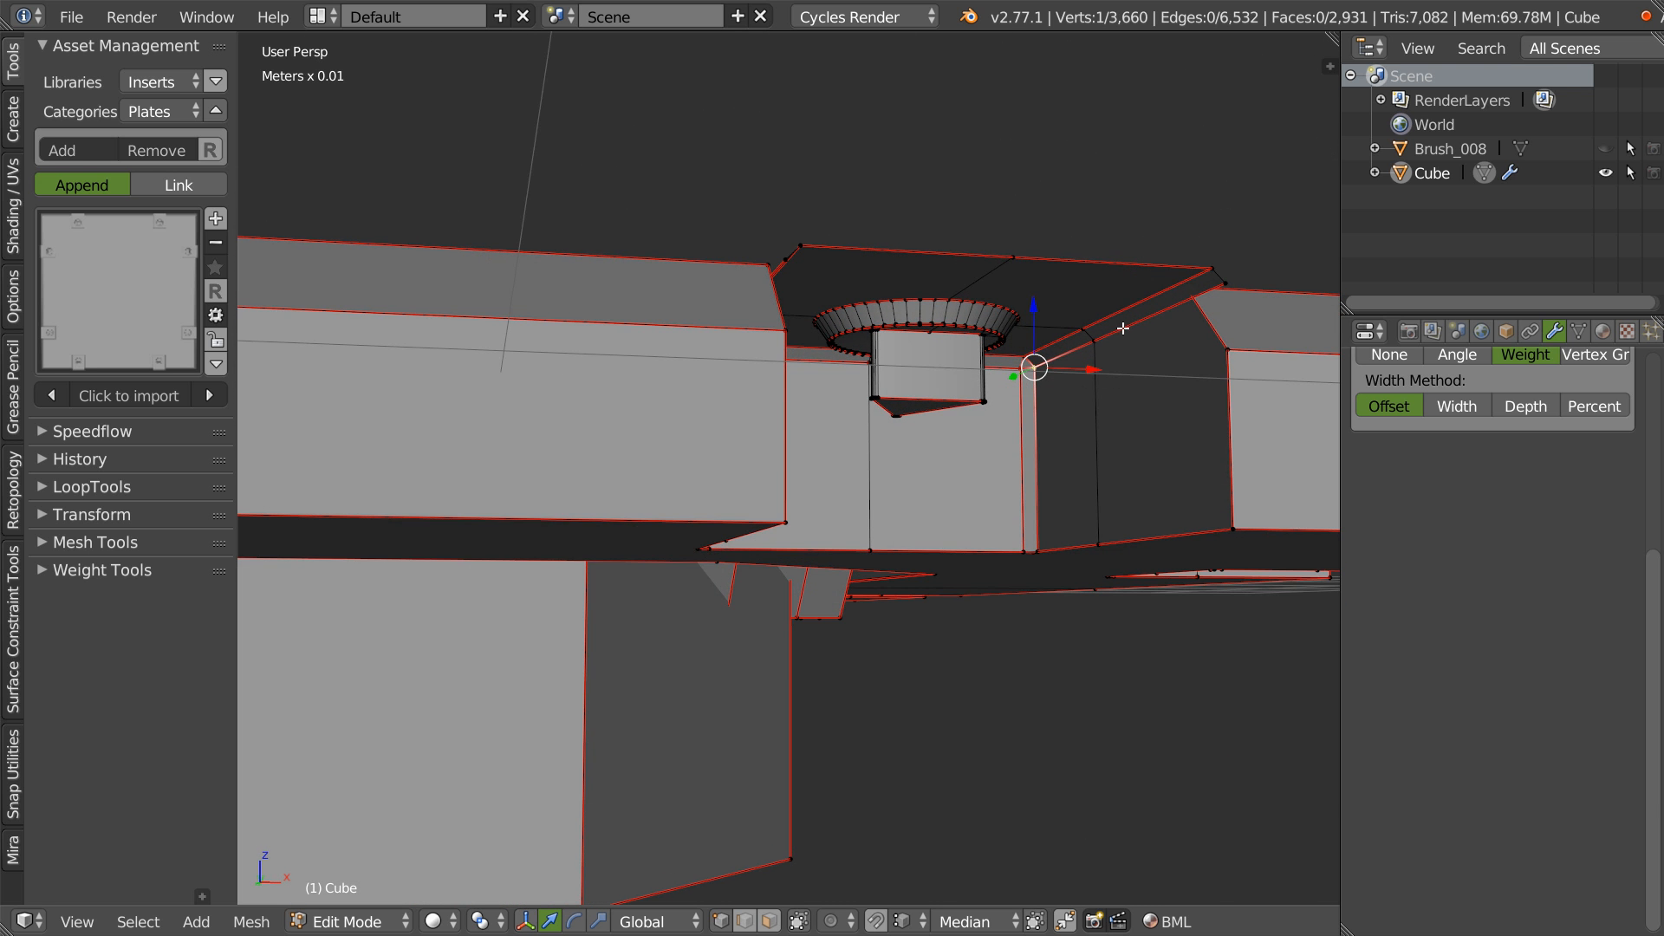
pyautogui.moveTo(1041, 389); pyautogui.dragTo(1093, 377, button='middle')
pyautogui.moveTo(1103, 459); pyautogui.dragTo(1186, 257, button='middle')
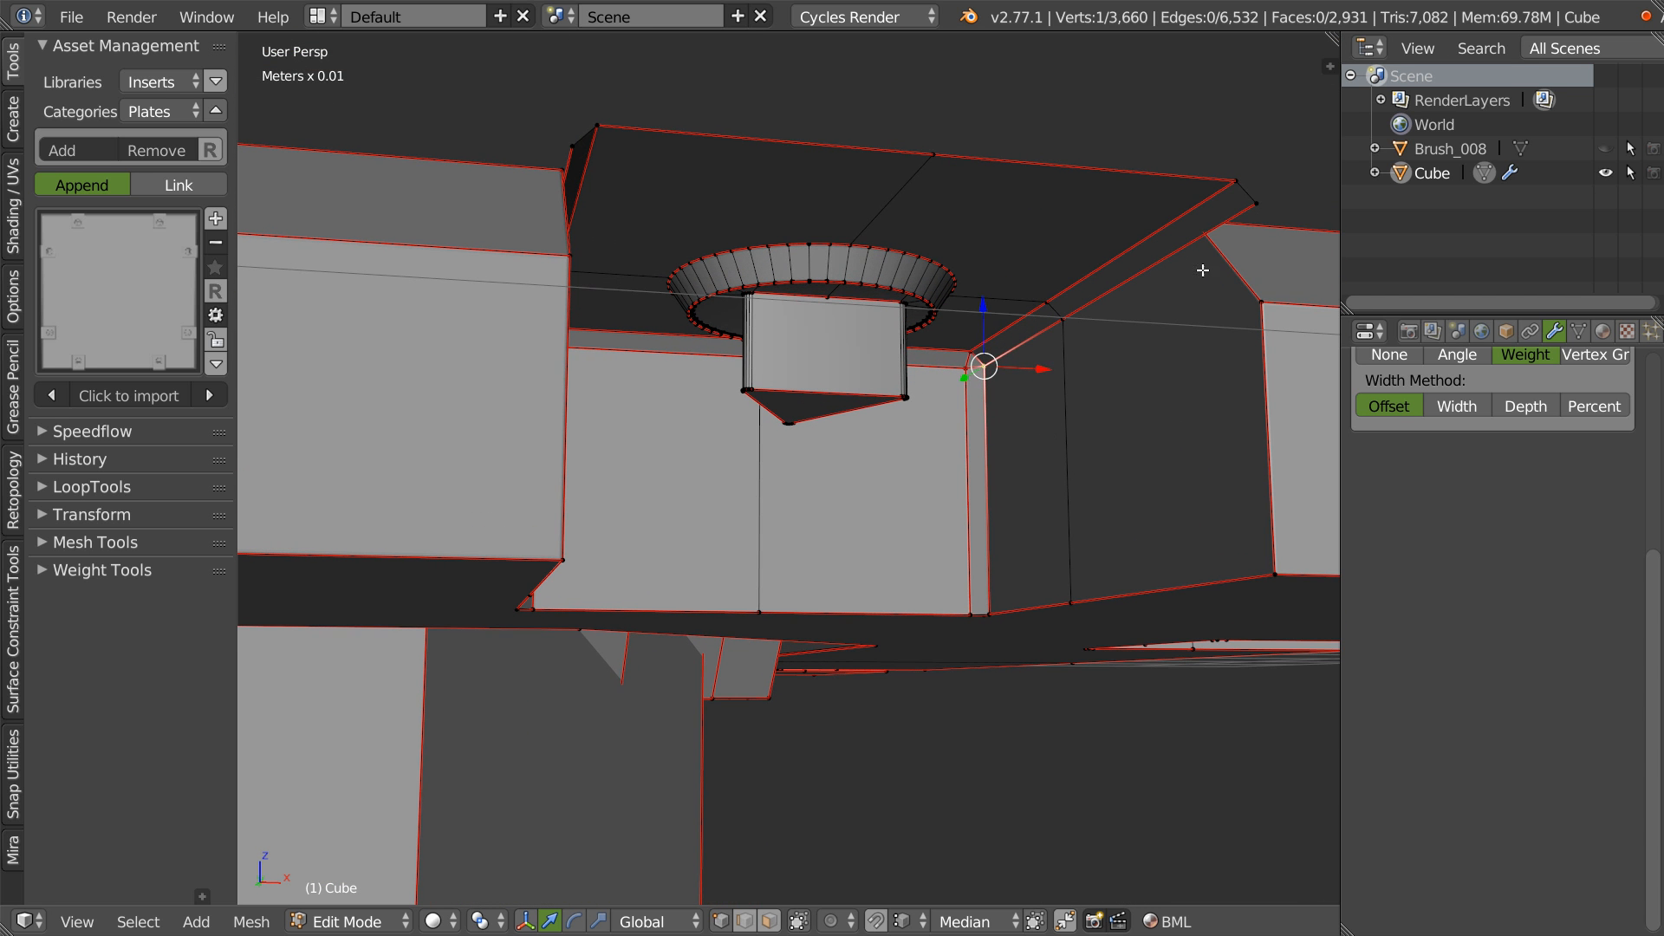
pyautogui.keyDown('shift'); pyautogui.rightClick(1270, 202); pyautogui.keyUp('shift')
pyautogui.keyDown('shift'); pyautogui.rightClick(982, 604); pyautogui.keyUp('shift')
pyautogui.moveTo(982, 604); pyautogui.dragTo(1090, 570, button='middle')
# - Search the add-ons in the user preferences for f2 and view the details of Mesh: F2
pyautogui.click(71, 16)
pyautogui.click(148, 309)
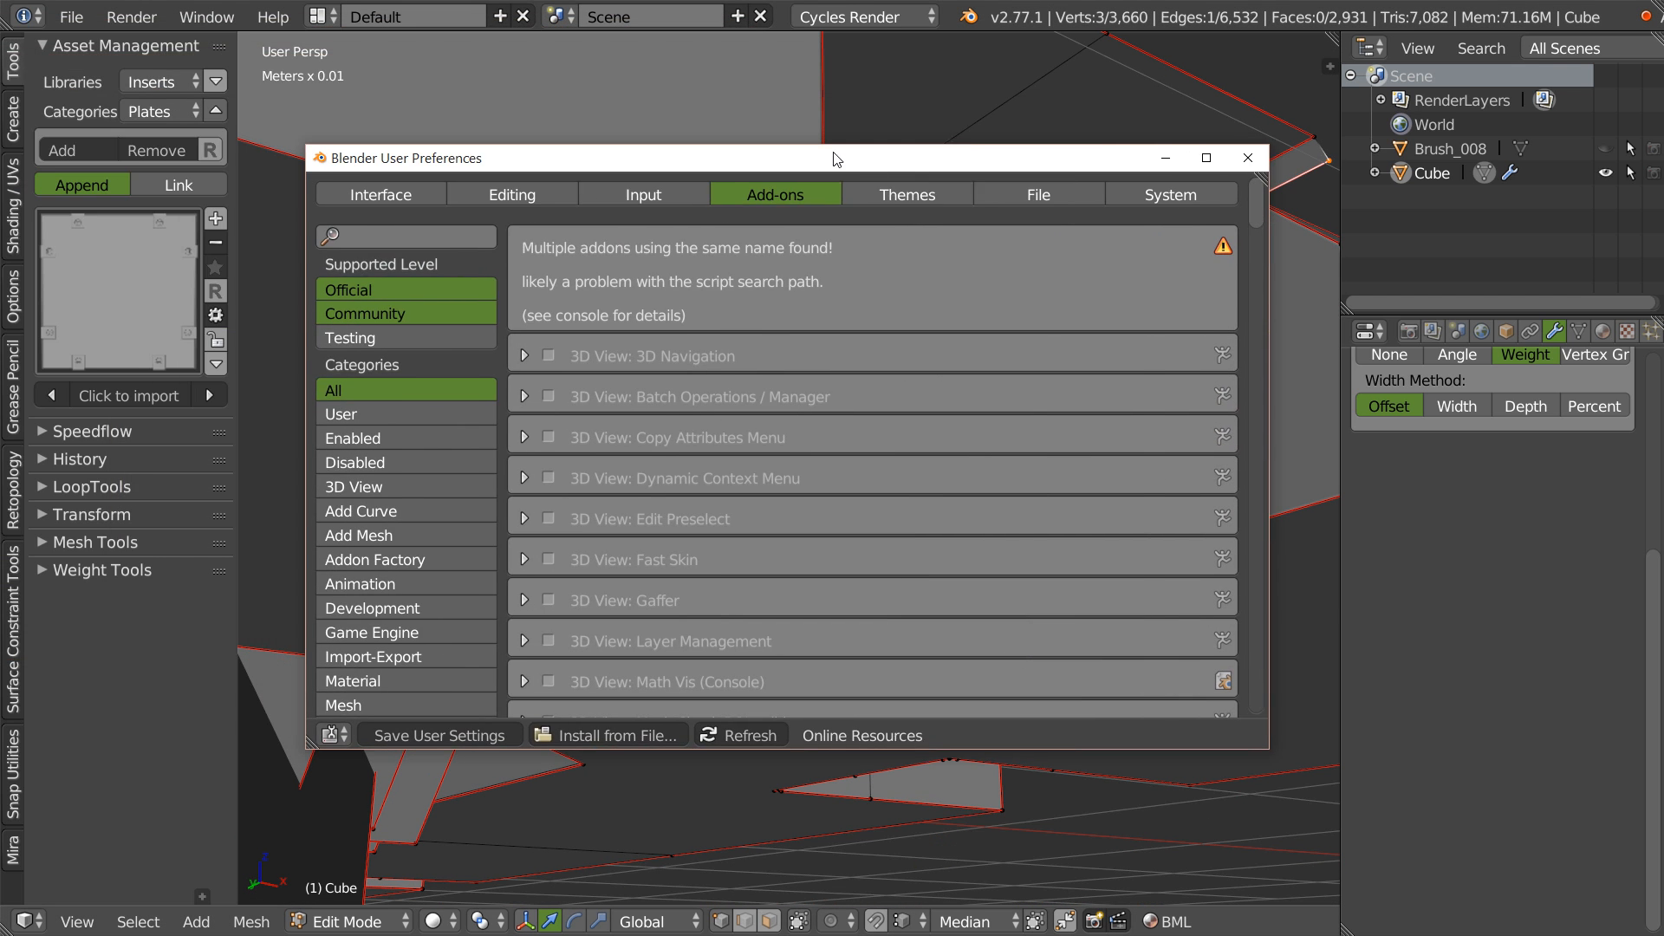
pyautogui.click(390, 229)
pyautogui.write('f2')
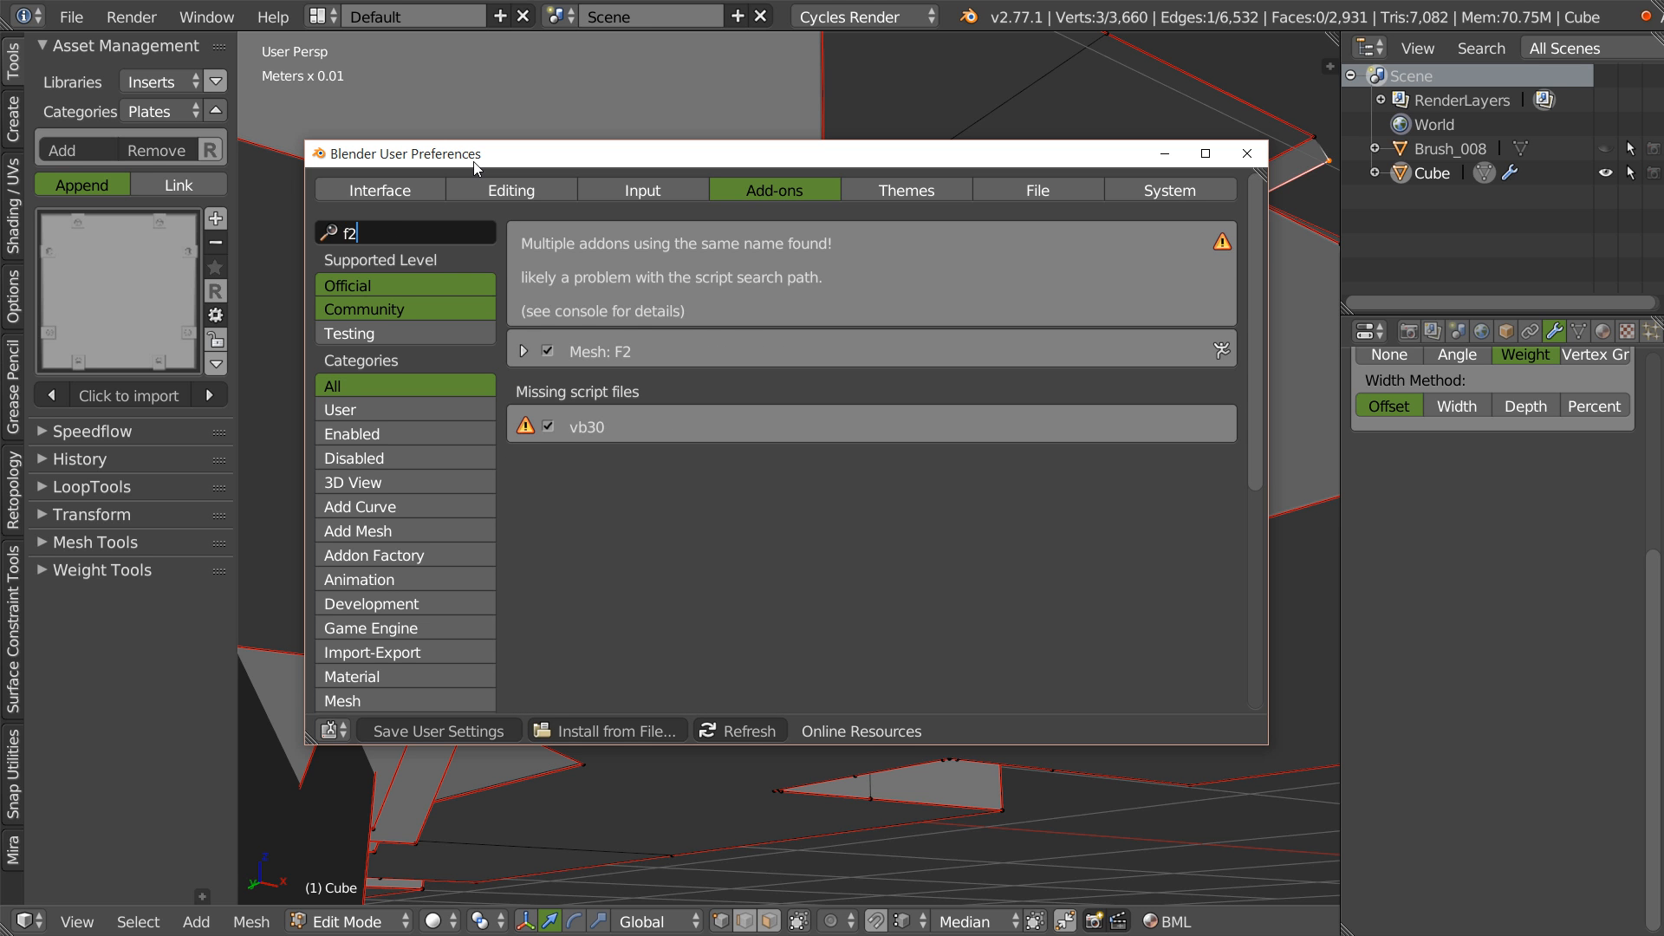
pyautogui.click(524, 351)
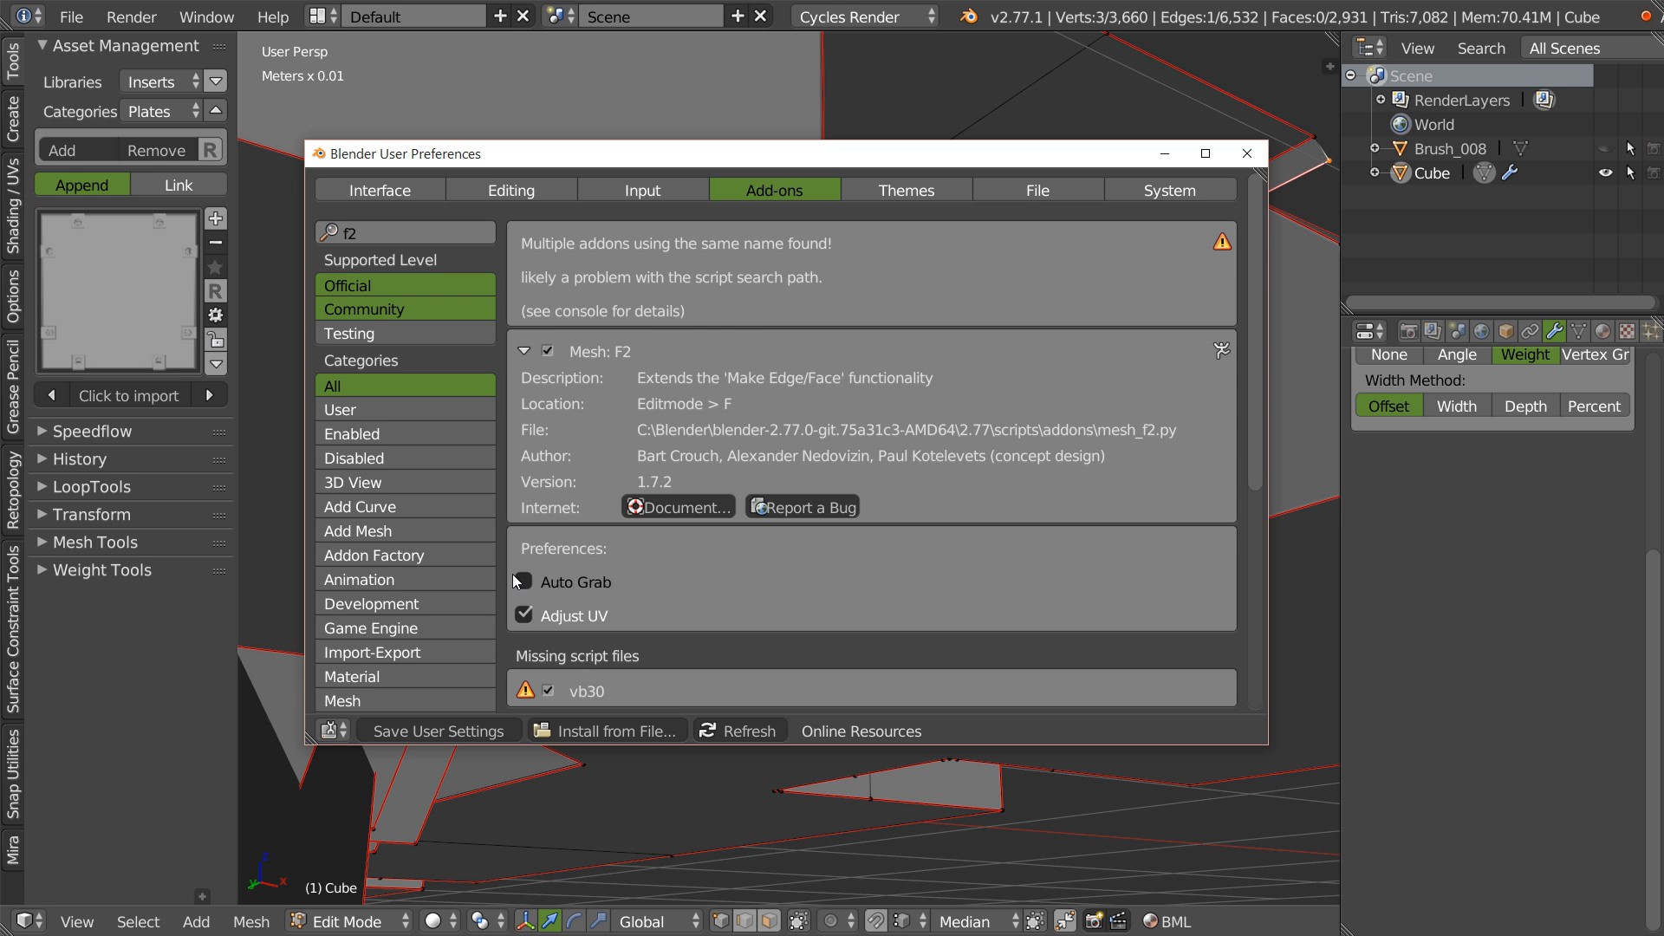
pyautogui.click(1247, 153)
# - Extrude the upper edge of the tab's open side wall down along Z to the wall's bottom corner
pyautogui.rightClick(893, 386)
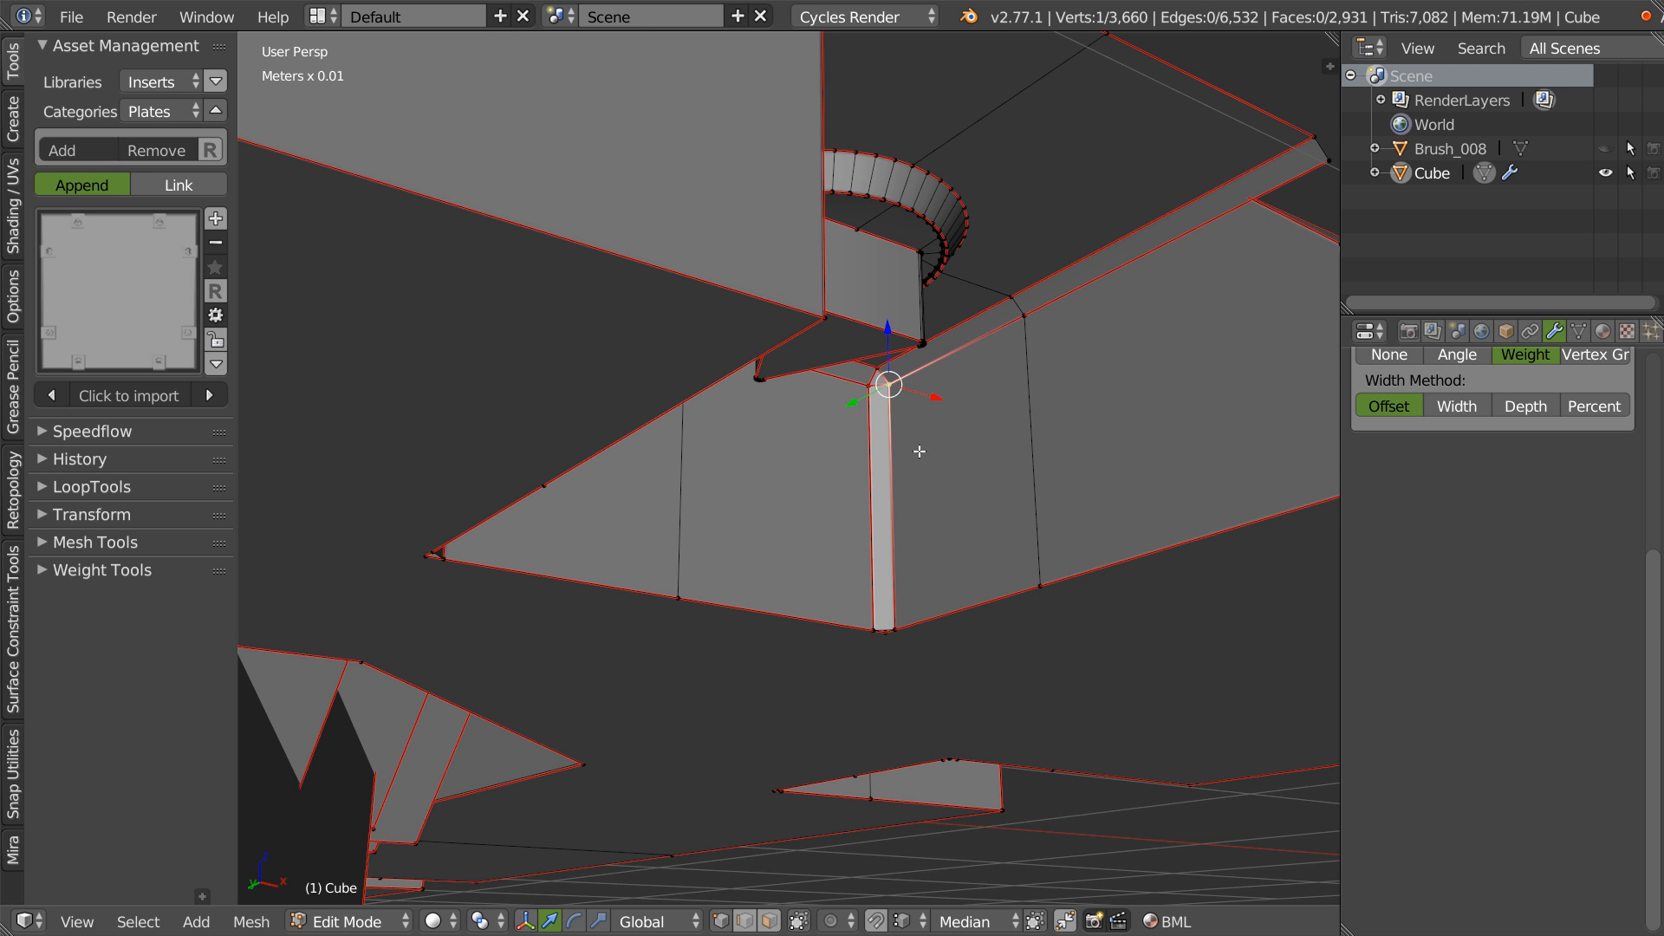
pyautogui.moveTo(1054, 447); pyautogui.dragTo(1033, 275, button='middle')
pyautogui.keyDown('ctrl'); pyautogui.rightClick(1183, 208); pyautogui.keyUp('ctrl')
pyautogui.press('e')
pyautogui.press('z')
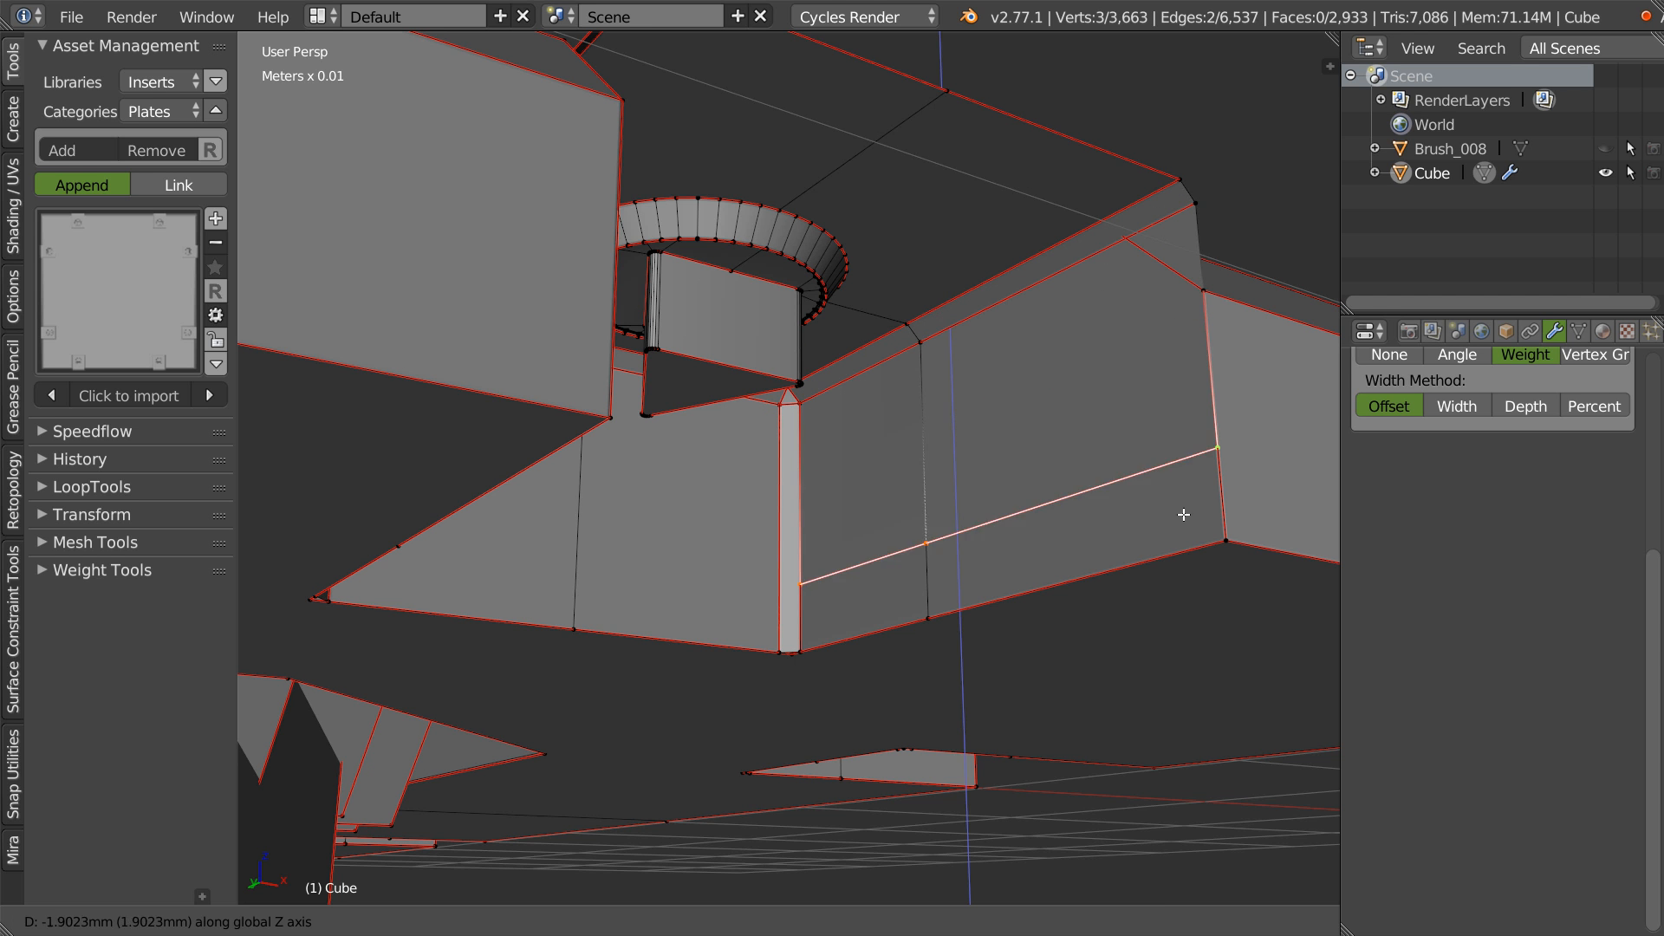
pyautogui.click(800, 650)
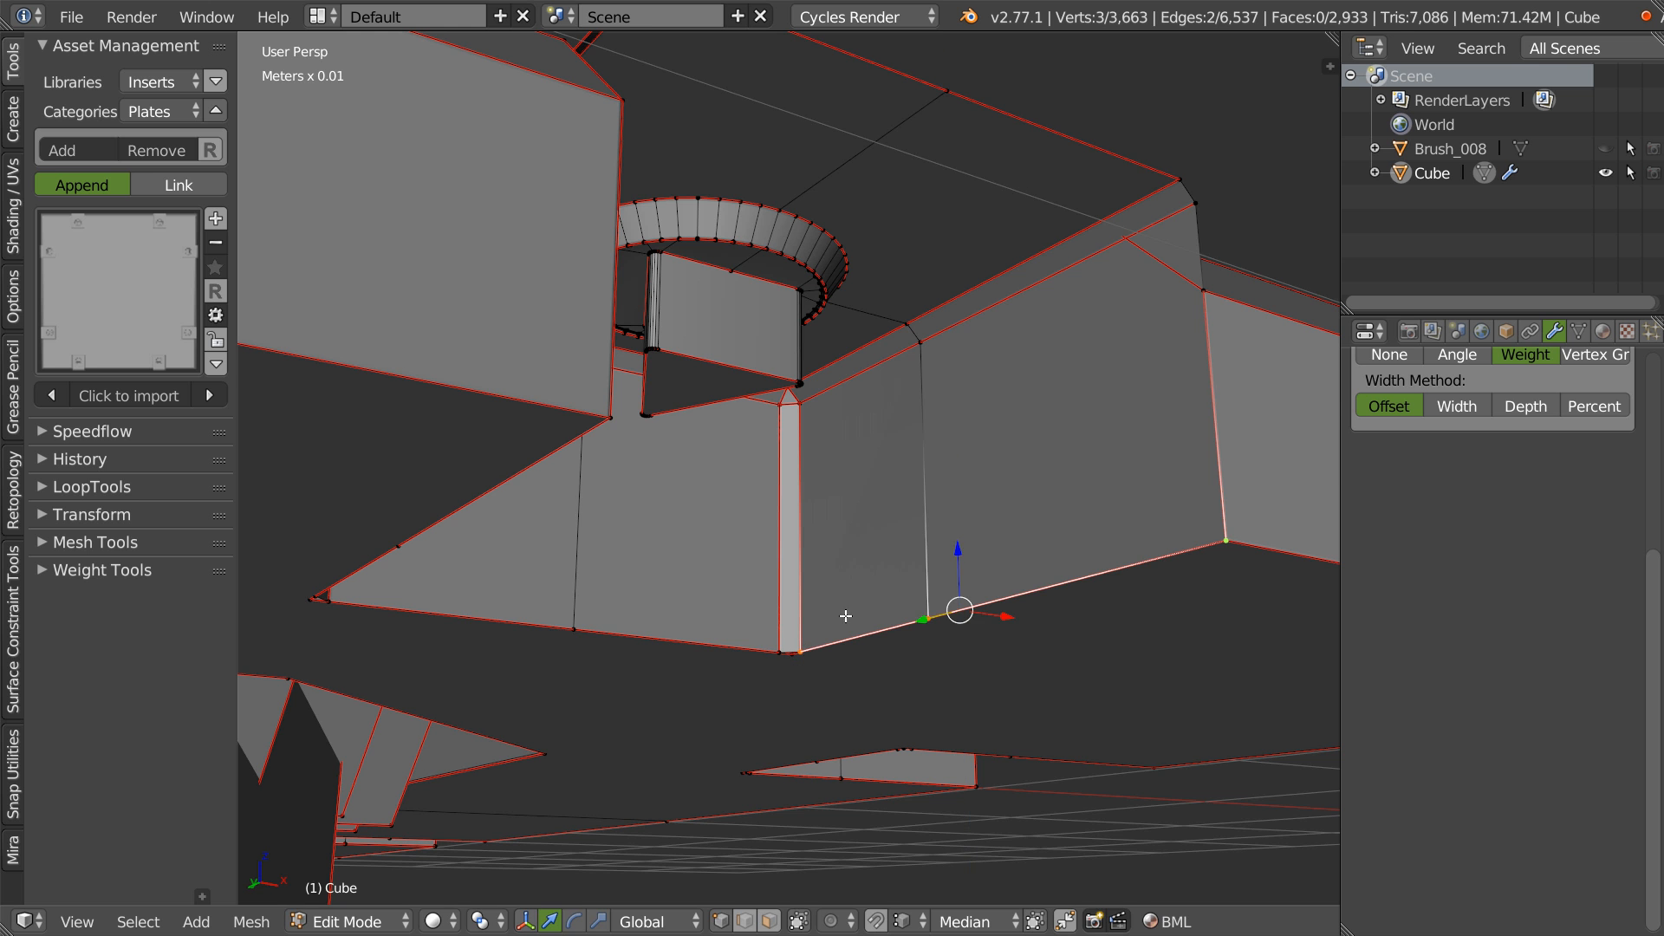
pyautogui.moveTo(960, 492); pyautogui.dragTo(865, 557, button='middle')
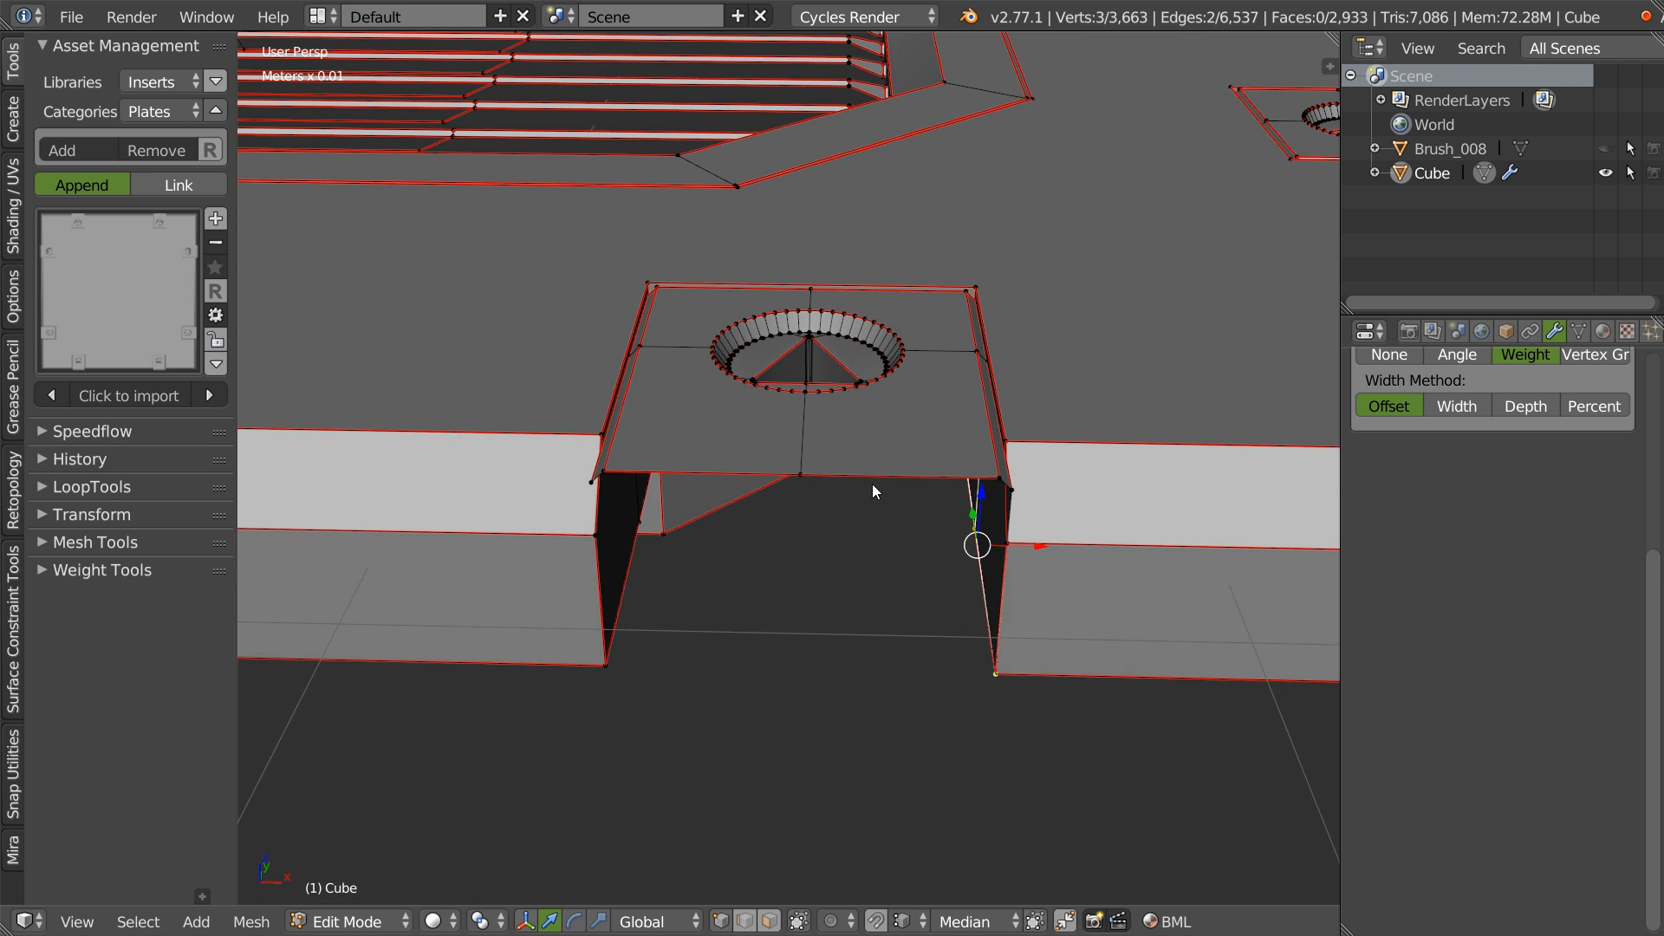
# - Separate the joined mesh into its loose parts and isolate the edited bolted tab in local view
pyautogui.press('Tab')
pyautogui.rightClick(880, 465)
pyautogui.click(664, 472)
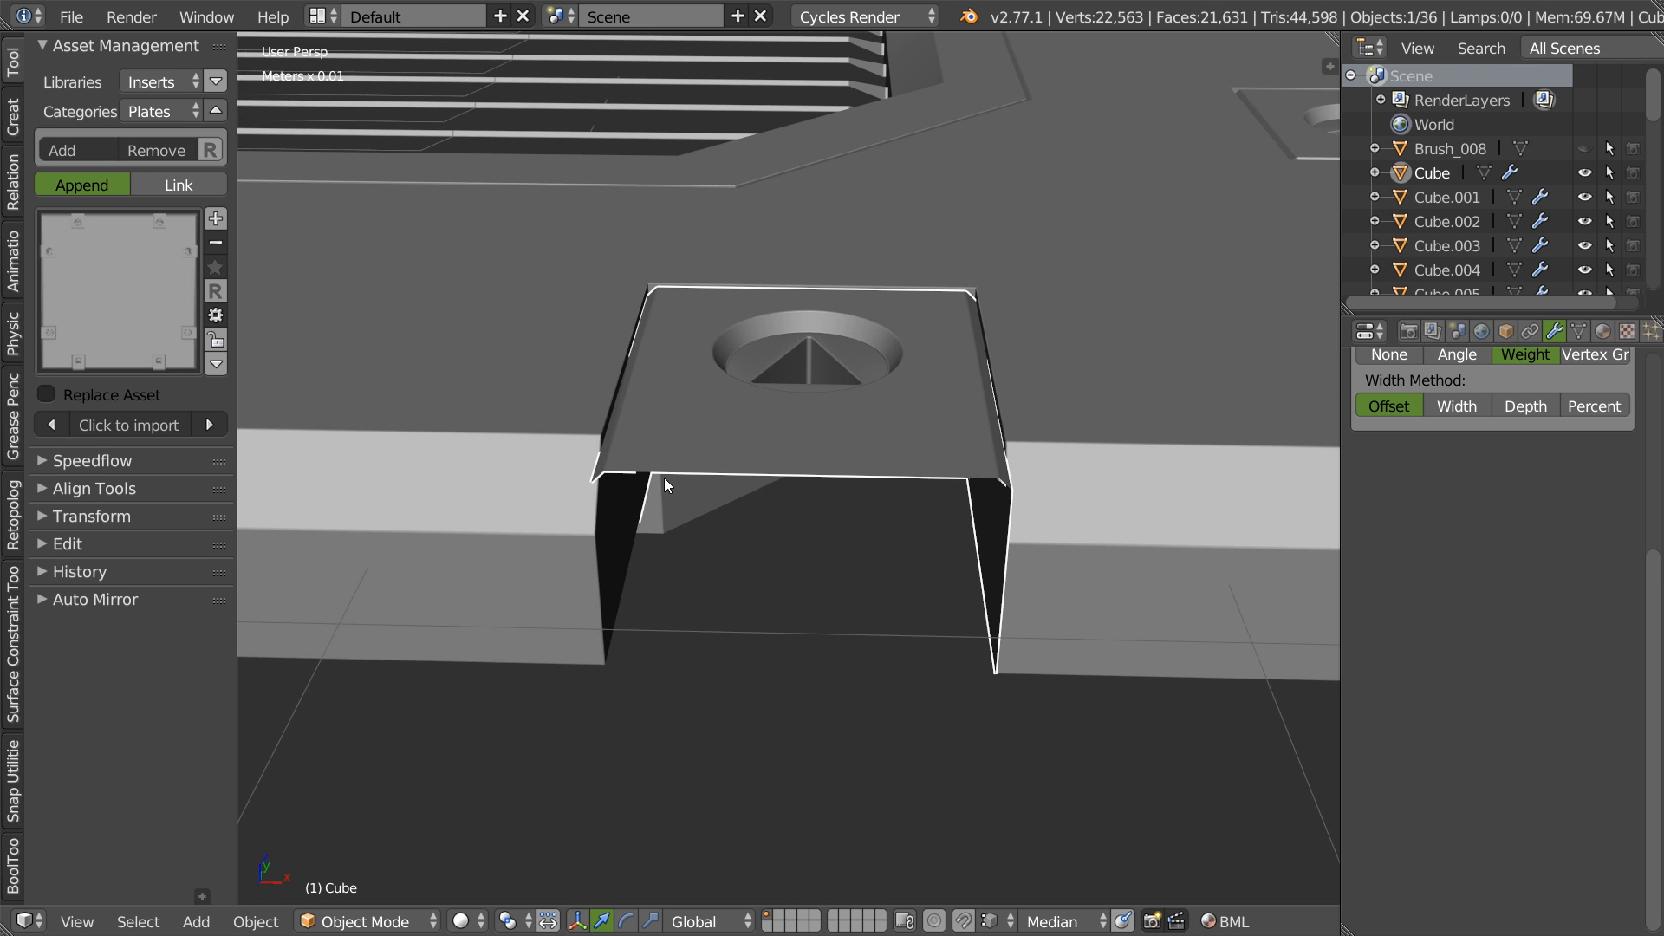
pyautogui.moveTo(704, 501); pyautogui.dragTo(773, 460, button='middle')
pyautogui.press('KP_Divide')
# - Fill the missing section of the tab's other side wall from its upper edge vertex with F2, and leave local view
pyautogui.moveTo(874, 458); pyautogui.dragTo(964, 376, button='middle')
pyautogui.press('Tab')
pyautogui.rightClick(528, 310)
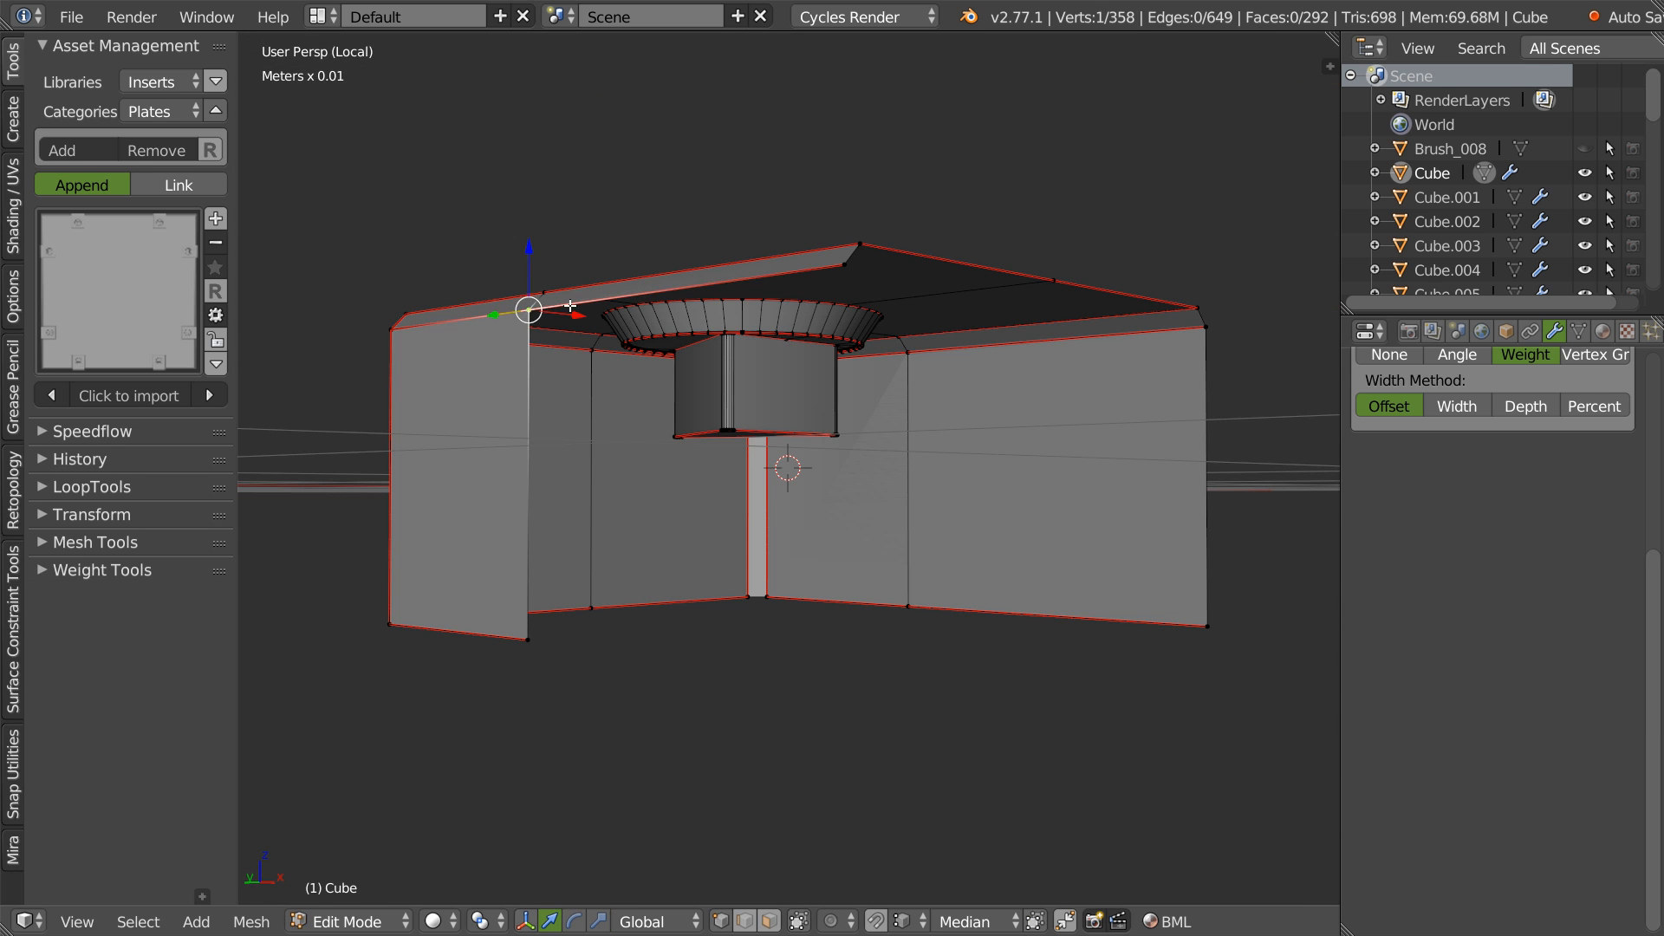
pyautogui.press('f')
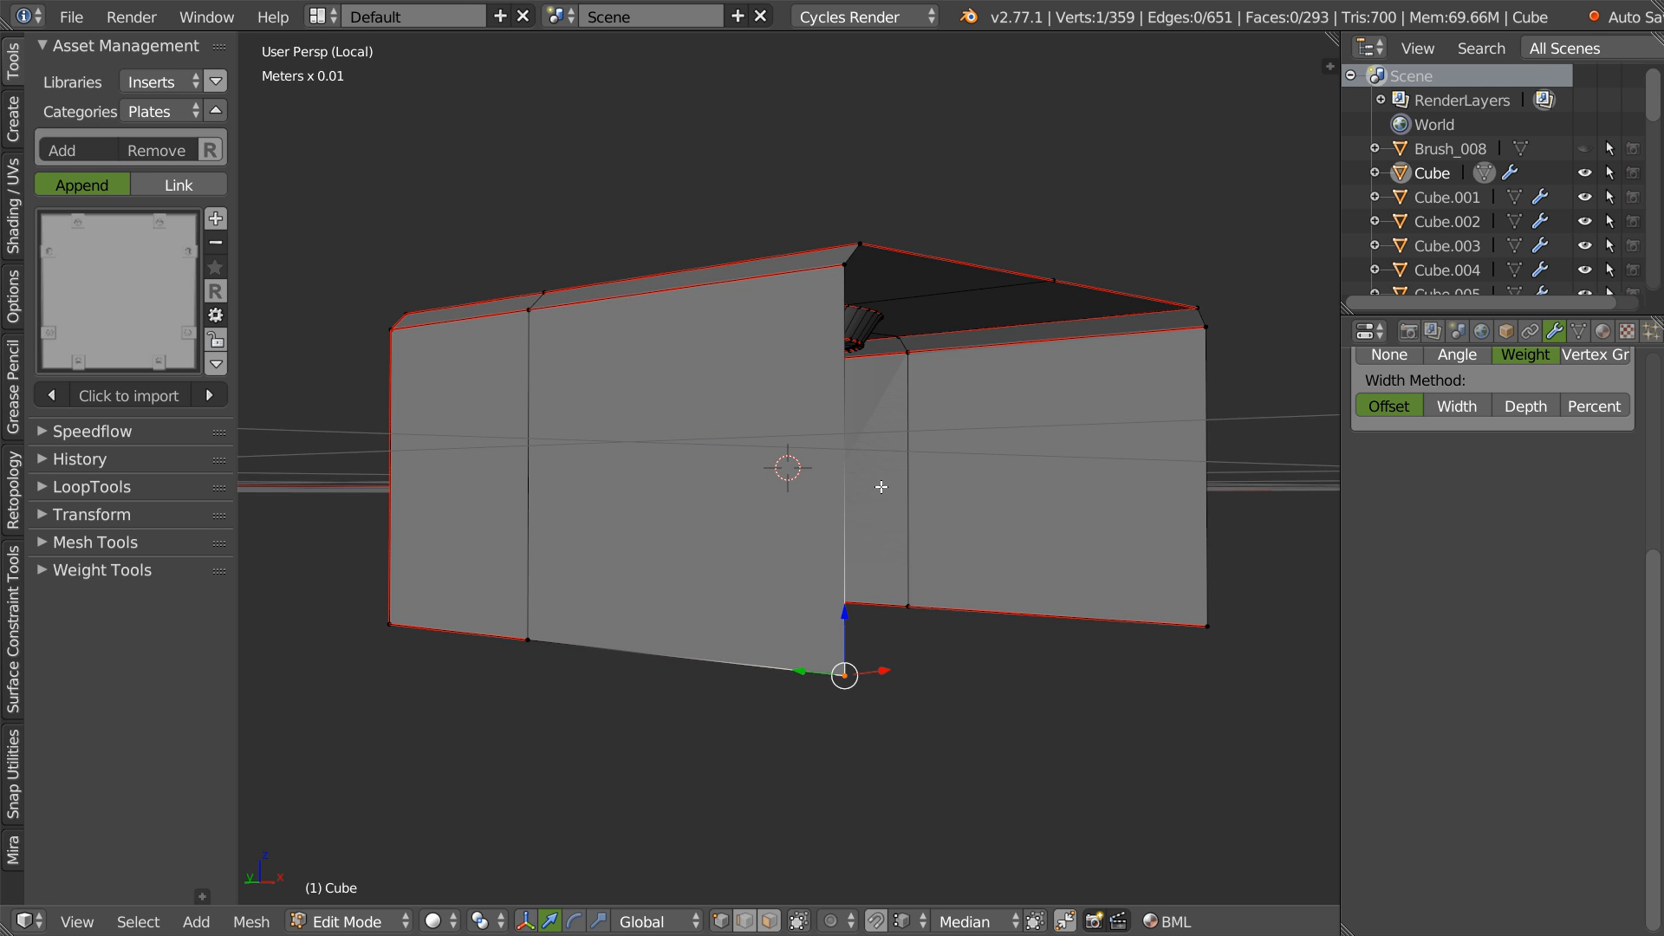
pyautogui.moveTo(889, 481); pyautogui.dragTo(881, 512, button='middle')
pyautogui.press('Tab')
pyautogui.click(897, 362)
pyautogui.scroll(-3, 927, 405)
pyautogui.press('KP_Divide')
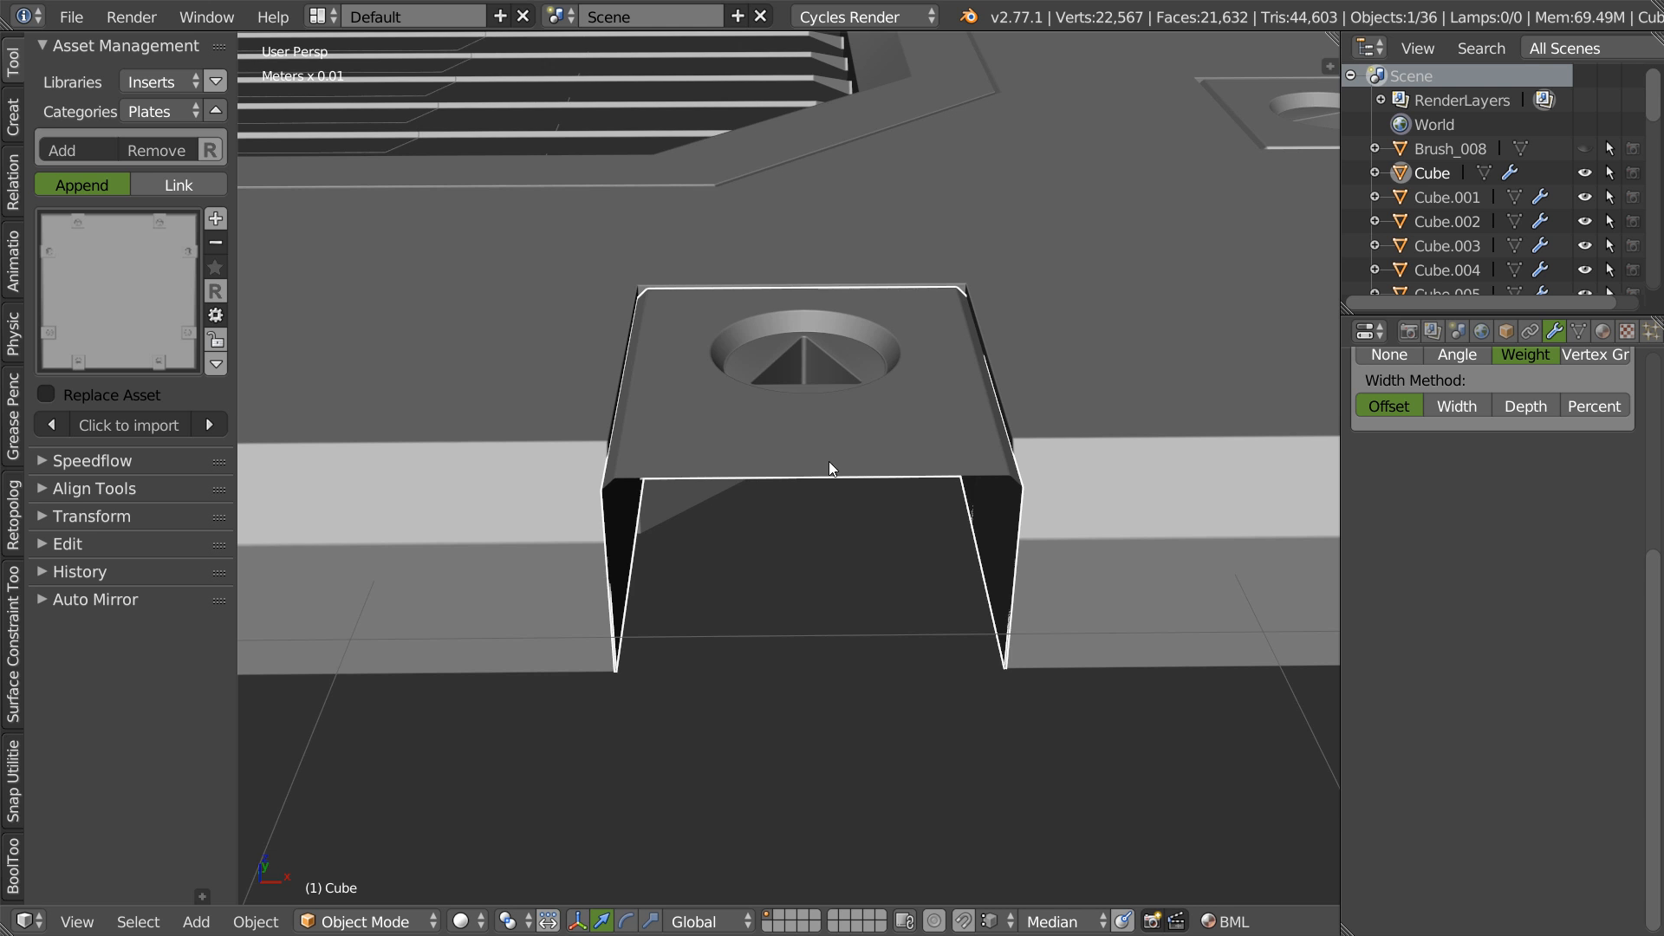
# - Open the plate body for face editing and delete two side wall faces in the notch on its adjacent side
pyautogui.scroll(-4, 829, 461)
pyautogui.moveTo(829, 460); pyautogui.dragTo(823, 470, button='middle')
pyautogui.rightClick(961, 403)
pyautogui.scroll(3, 879, 402)
pyautogui.moveTo(879, 402); pyautogui.dragTo(839, 396, button='middle')
pyautogui.keyDown('shift'); pyautogui.moveTo(839, 396); pyautogui.dragTo(1211, 394, button='middle'); pyautogui.keyUp('shift')
pyautogui.keyDown('shift'); pyautogui.moveTo(693, 423); pyautogui.dragTo(869, 394, button='middle'); pyautogui.keyUp('shift')
pyautogui.scroll(2, 868, 393)
pyautogui.keyDown('shift'); pyautogui.moveTo(612, 449); pyautogui.dragTo(694, 414, button='middle'); pyautogui.keyUp('shift')
pyautogui.press('Tab')
pyautogui.click(840, 429)
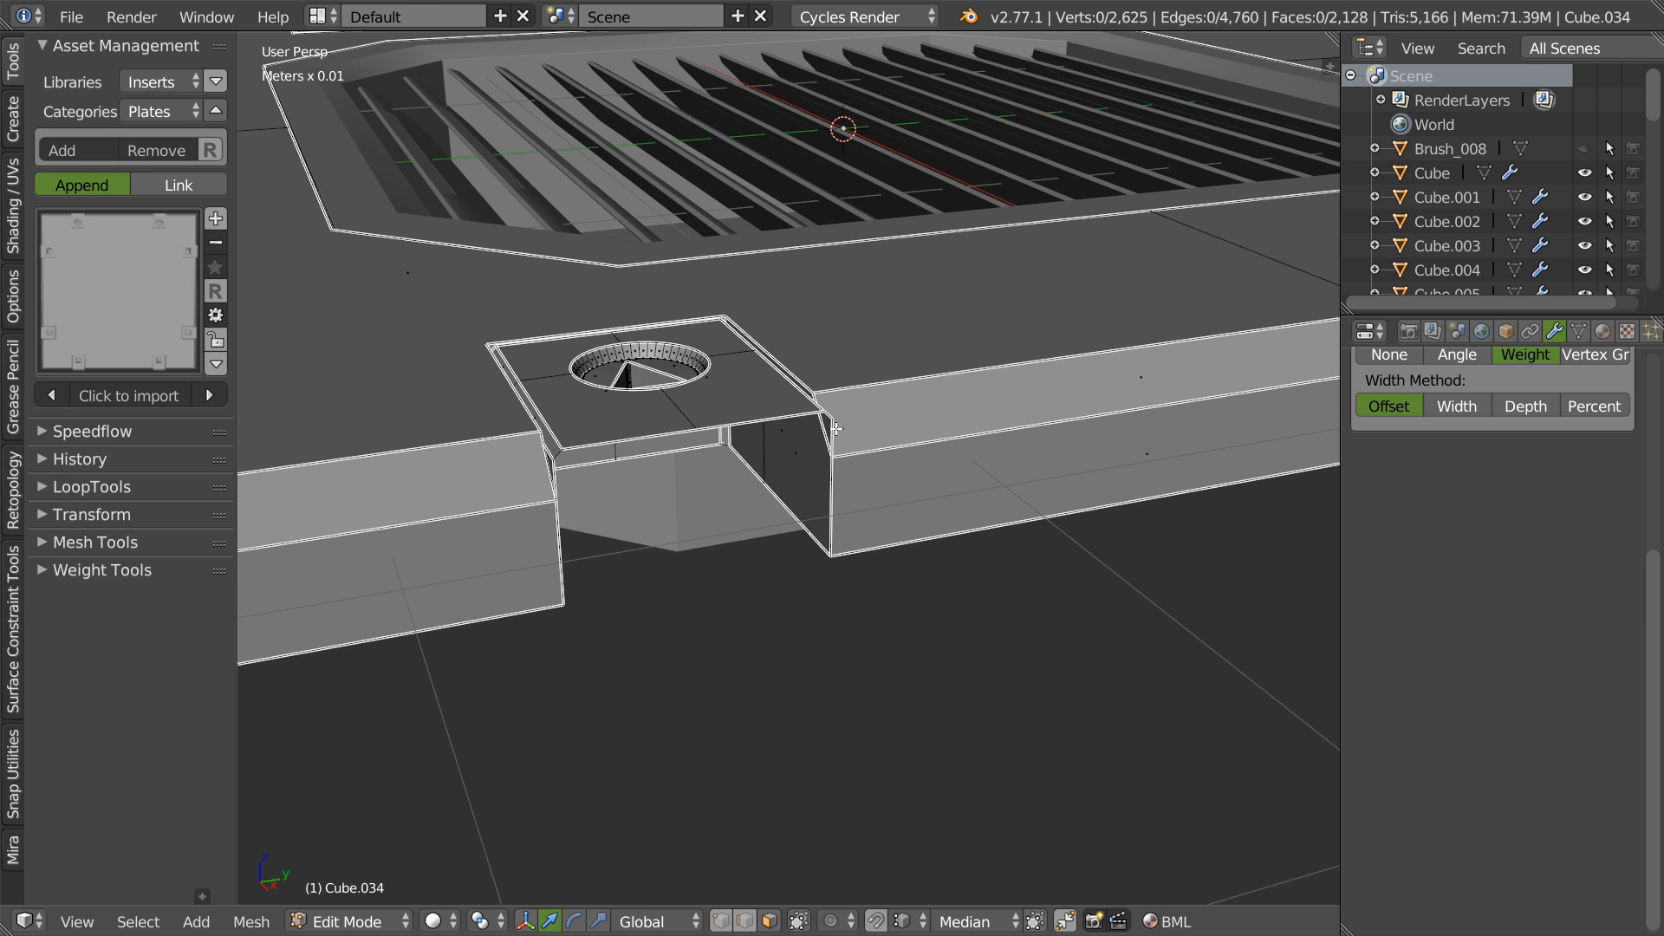
pyautogui.rightClick(822, 426)
pyautogui.moveTo(822, 426); pyautogui.dragTo(542, 406, button='middle')
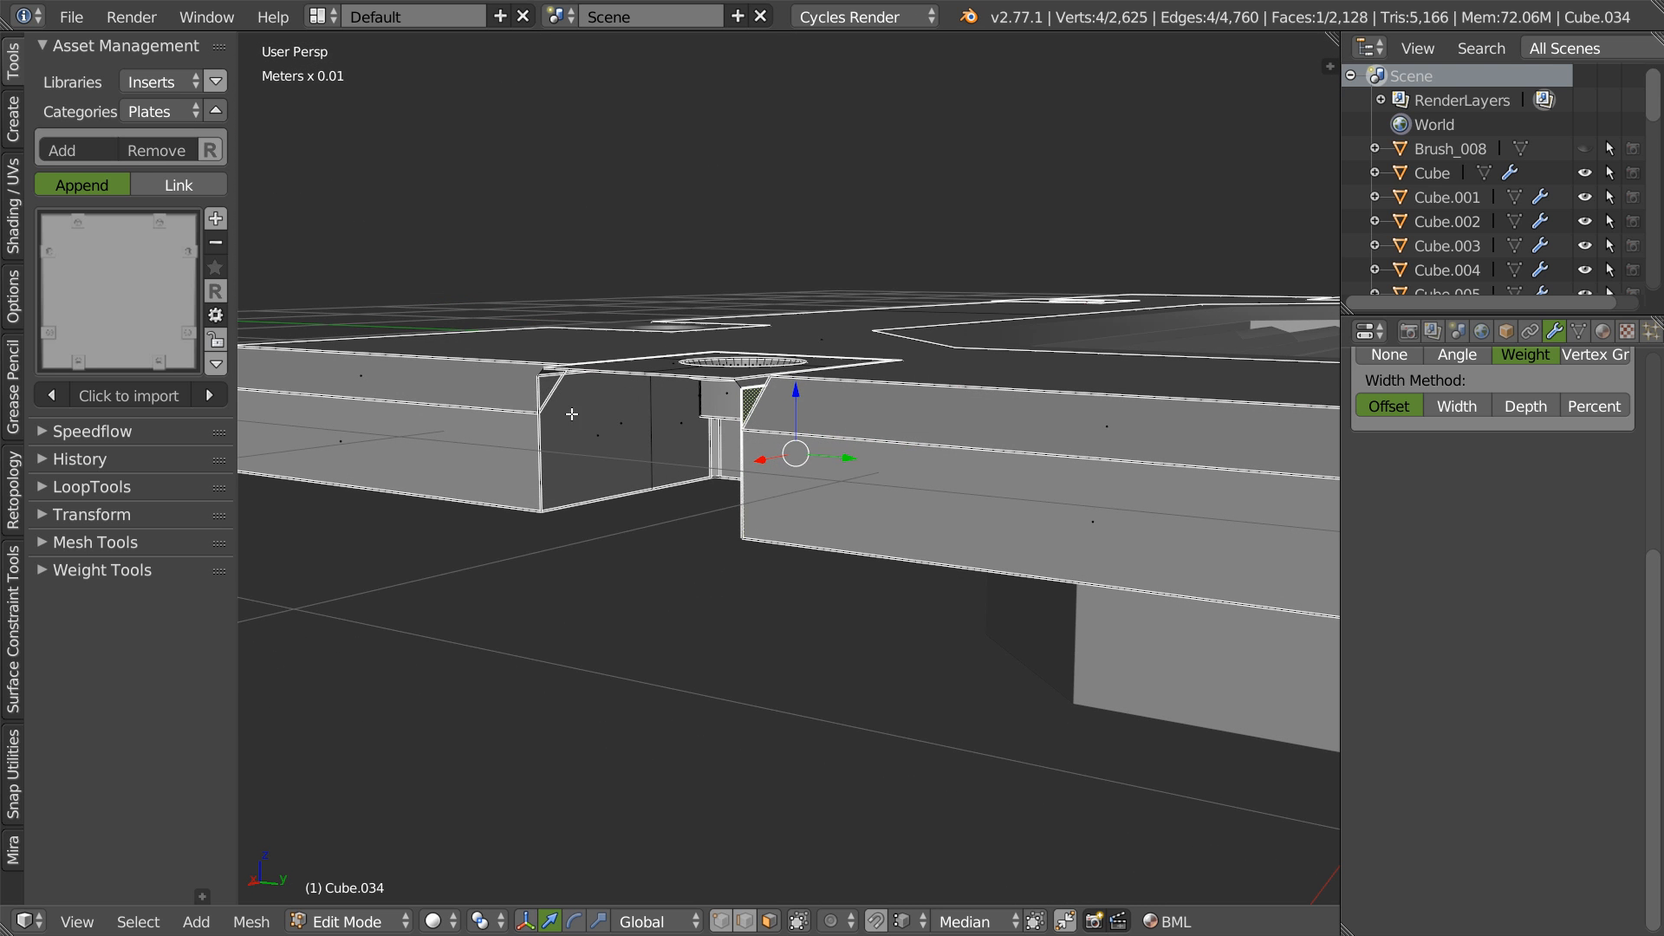
pyautogui.keyDown('shift'); pyautogui.rightClick(611, 413); pyautogui.keyUp('shift')
pyautogui.press('x')
pyautogui.click(854, 453)
# - Select the two opposite side wall faces in another tab notch of the plate body and delete them
pyautogui.moveTo(1014, 399); pyautogui.dragTo(850, 452, button='middle')
pyautogui.scroll(-4, 1121, 323)
pyautogui.keyDown('shift'); pyautogui.moveTo(694, 453); pyautogui.dragTo(913, 502, button='middle'); pyautogui.keyUp('shift')
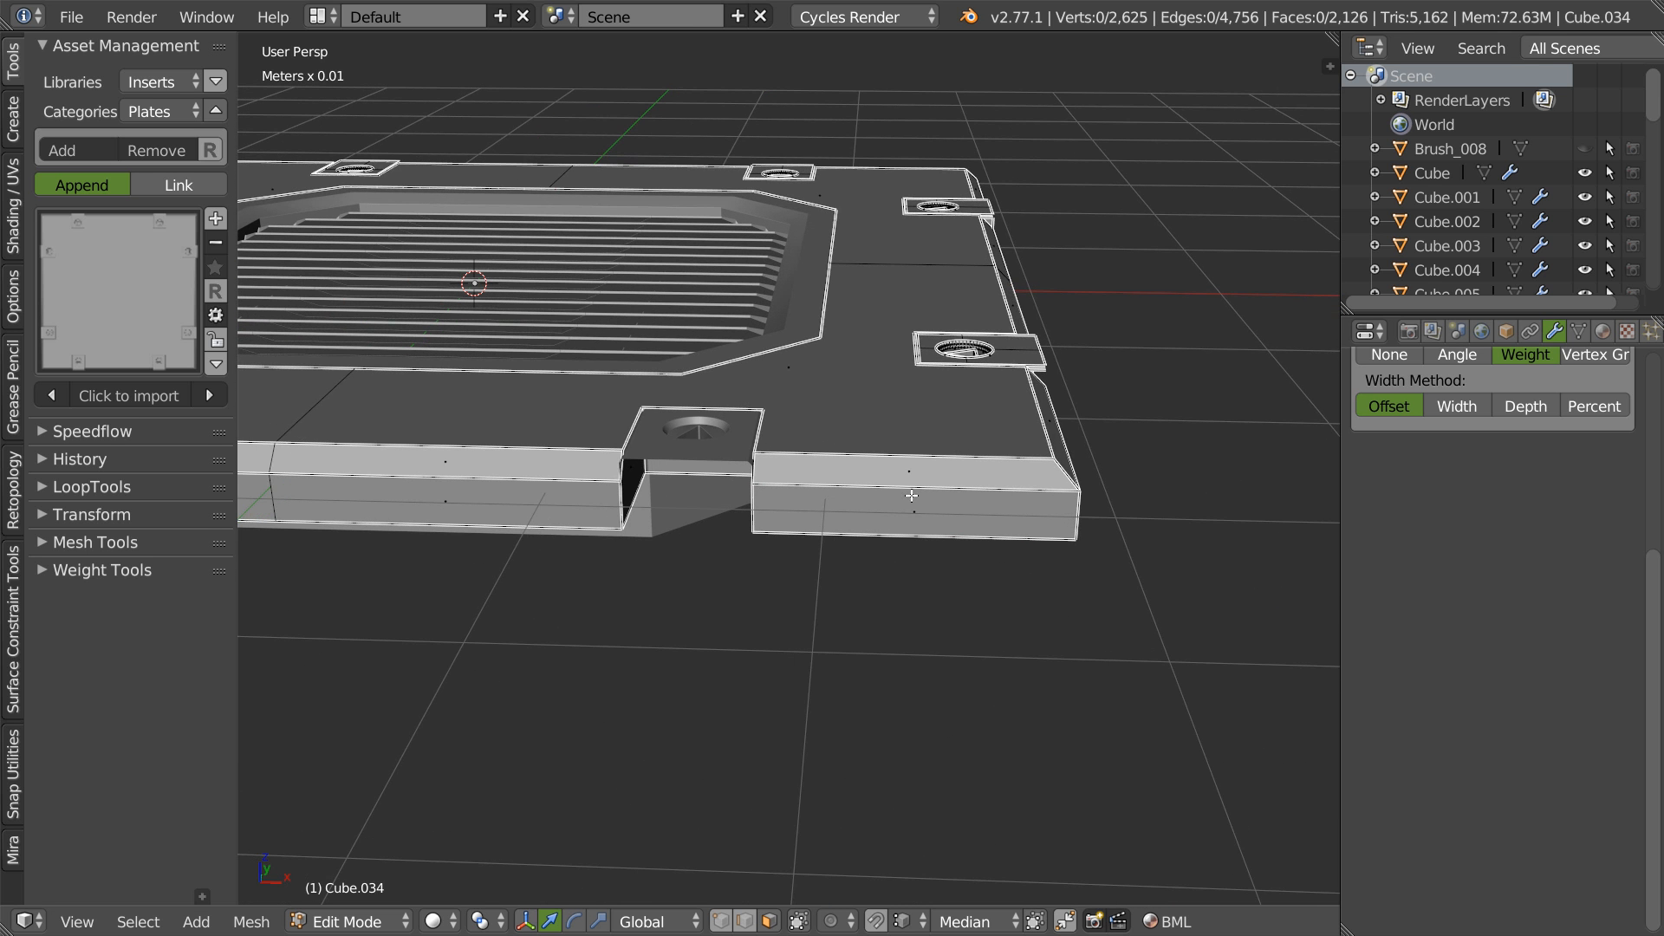
pyautogui.press('Tab')
pyautogui.keyDown('shift'); pyautogui.moveTo(665, 440); pyautogui.dragTo(562, 399, button='middle'); pyautogui.keyUp('shift')
pyautogui.rightClick(570, 456)
pyautogui.scroll(2, 500, 476)
pyautogui.rightClick(653, 348)
pyautogui.press('Tab')
pyautogui.click(683, 369)
pyautogui.rightClick(733, 418)
pyautogui.keyDown('shift'); pyautogui.rightClick(561, 399); pyautogui.keyUp('shift')
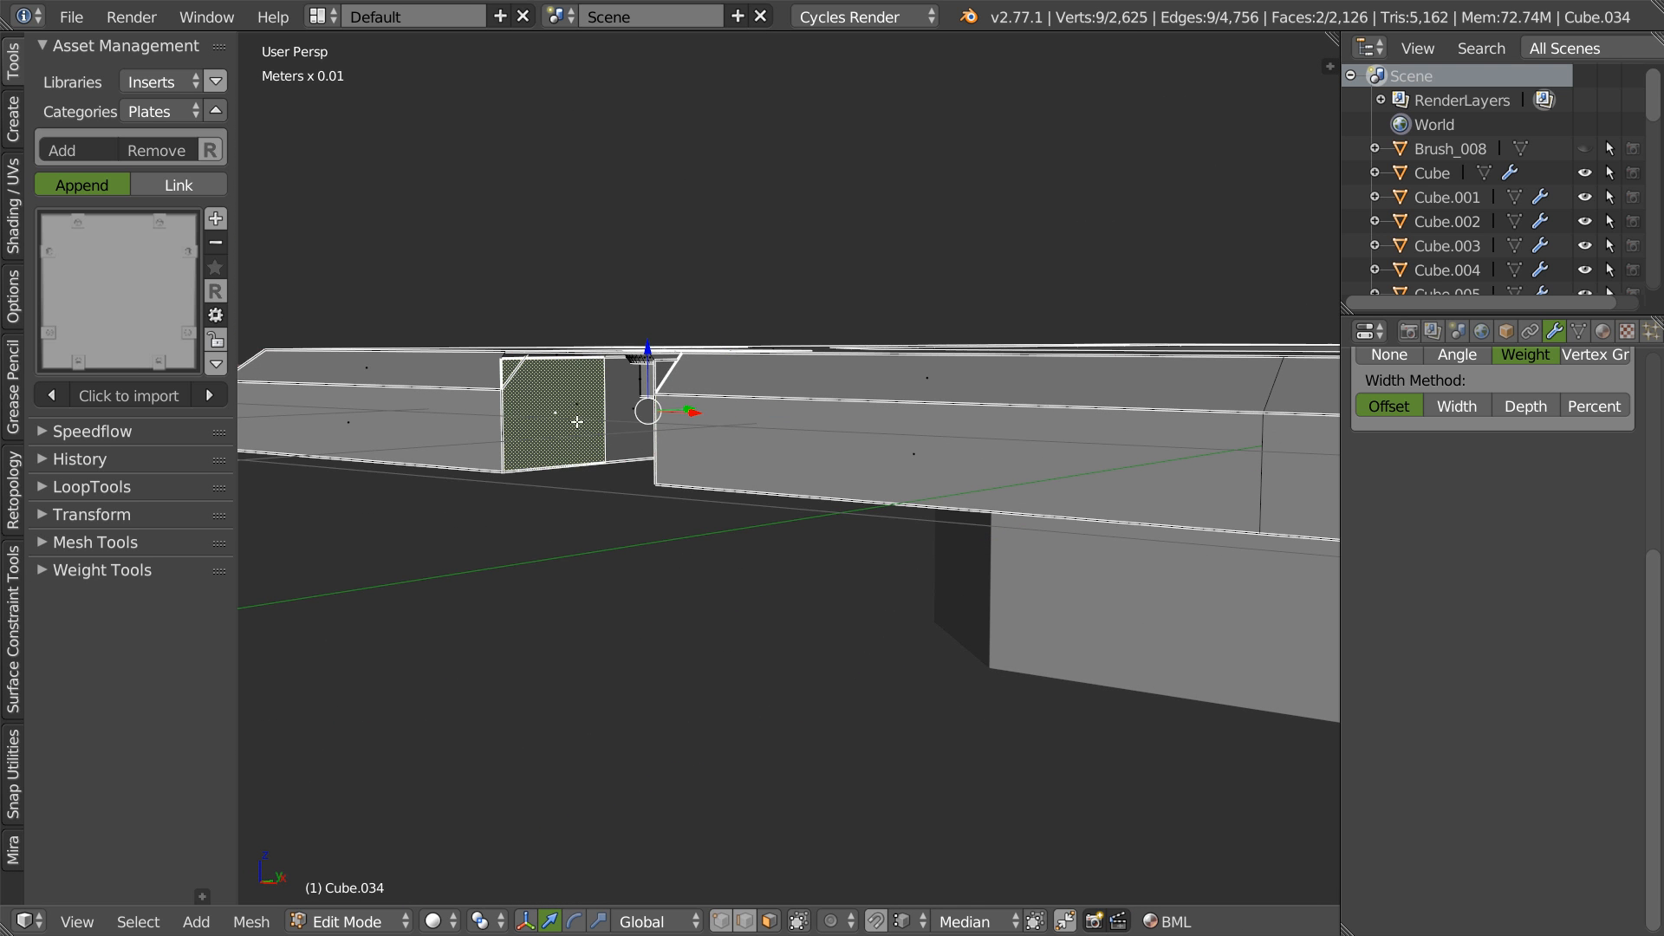
pyautogui.press('x')
pyautogui.click(699, 434)
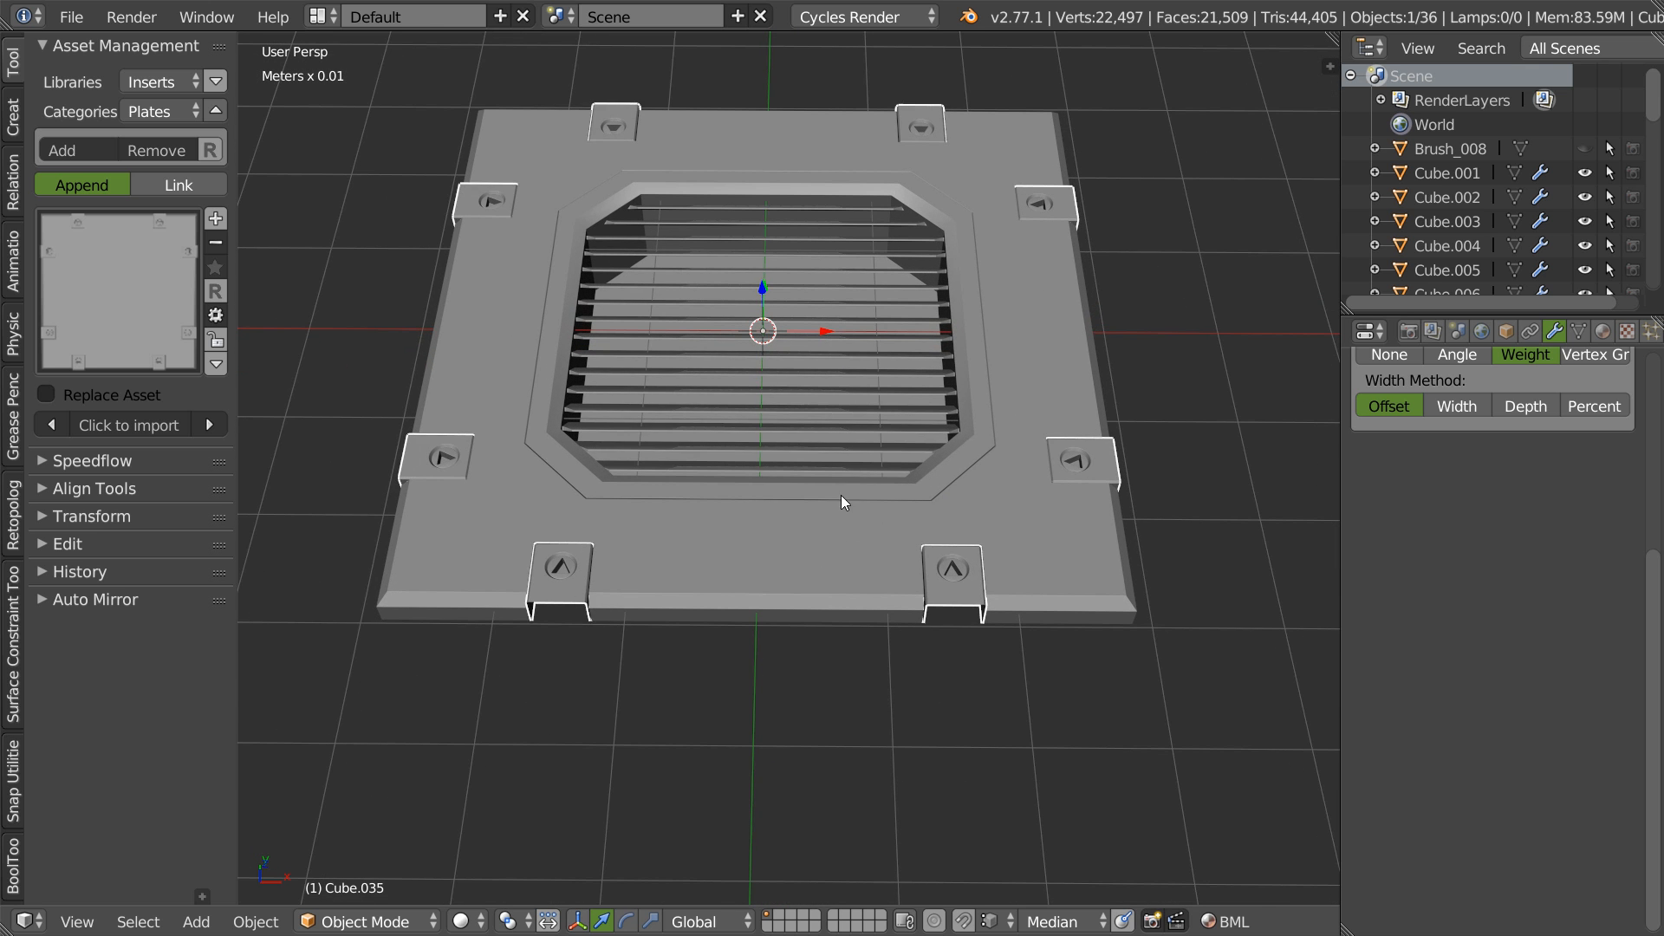
# - Select the bolted tabs together with the plate body and examine the separated parts
pyautogui.rightClick(847, 453)
pyautogui.rightClick(799, 421)
pyautogui.scroll(-3, 933, 491)
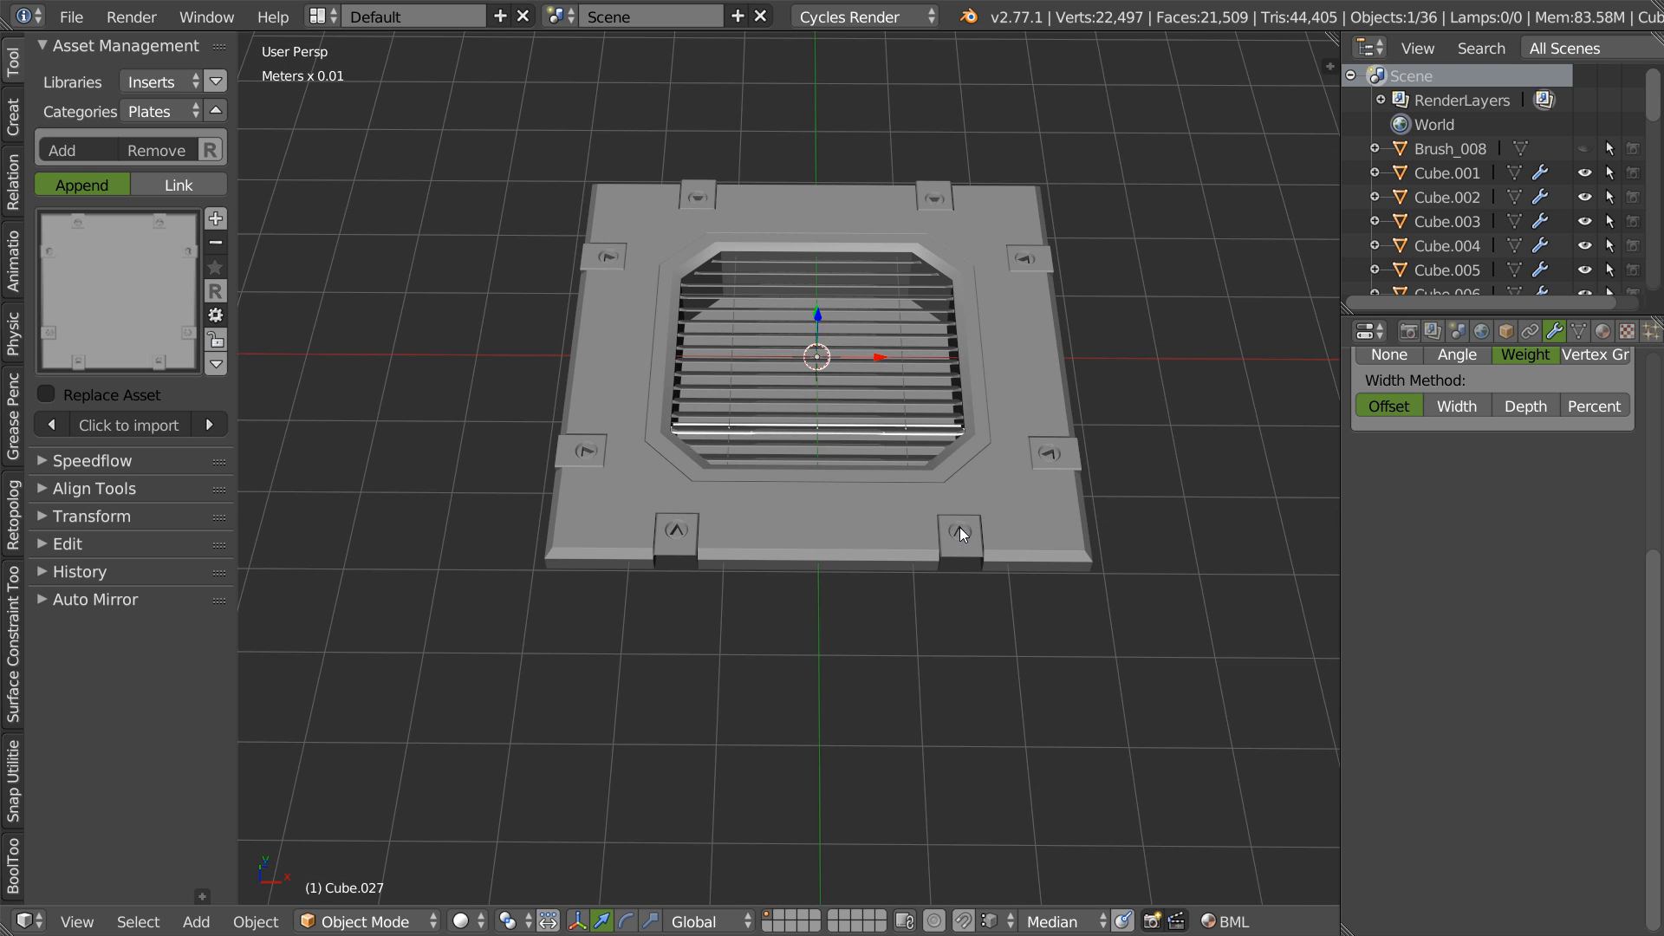
pyautogui.keyDown('shift'); pyautogui.rightClick(824, 537); pyautogui.keyUp('shift')
pyautogui.moveTo(813, 532); pyautogui.dragTo(746, 485, button='middle')
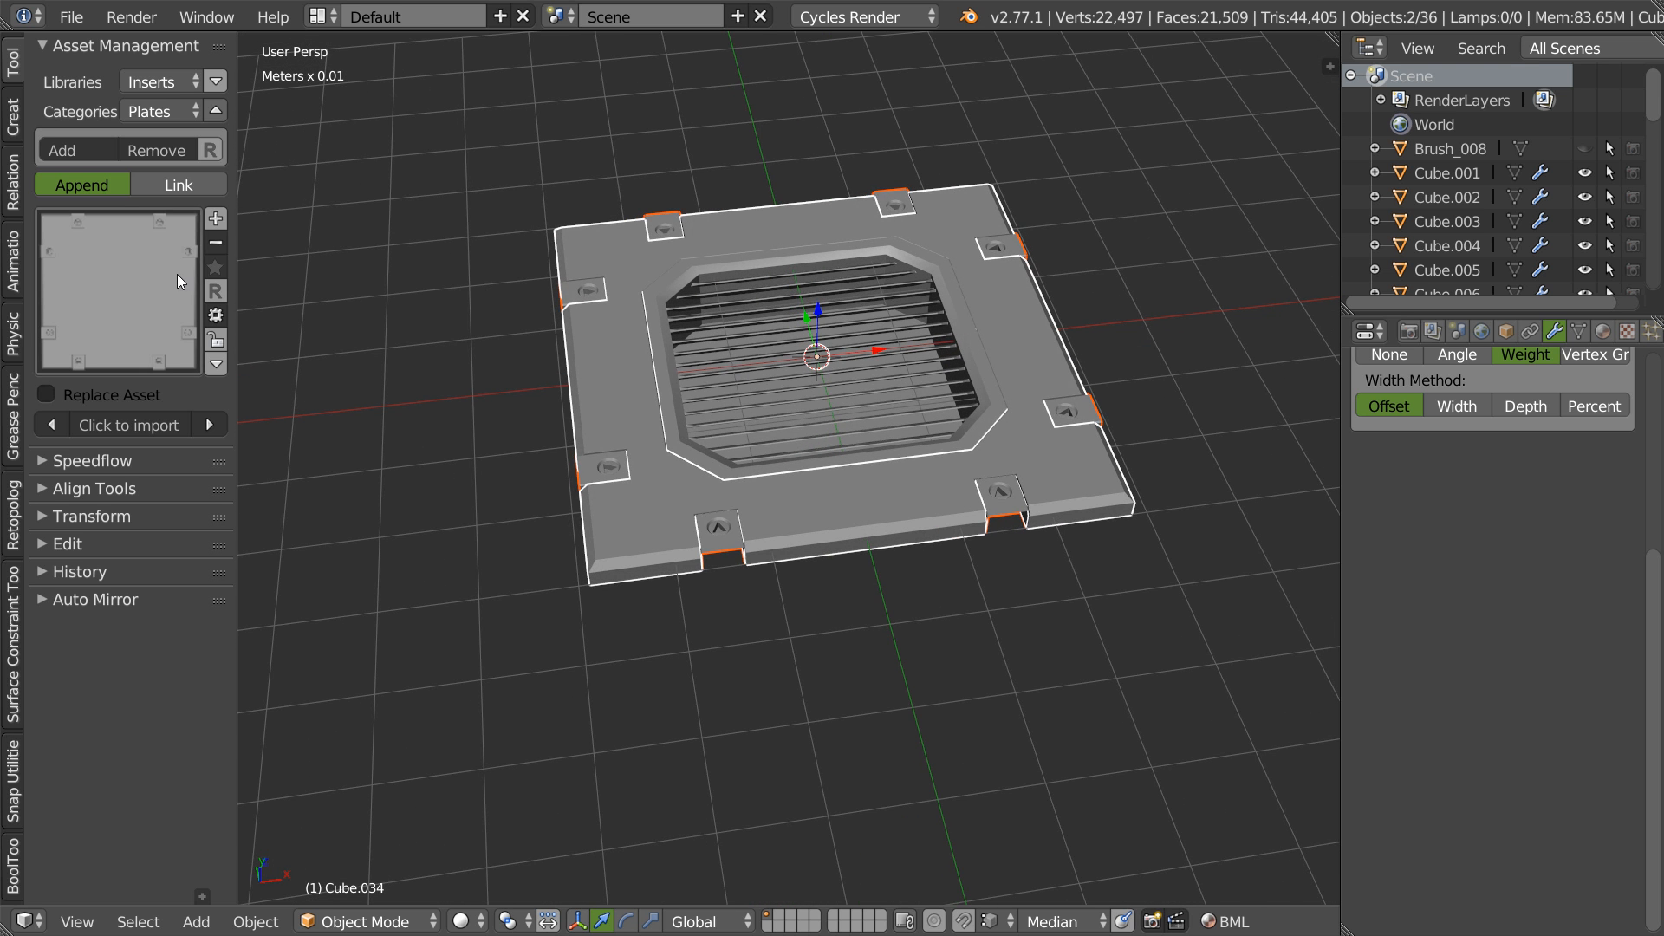
# - Import the bolted plate asset from the Plates category of the Inserts library and isolate it in local view
pyautogui.click(123, 272)
pyautogui.click(120, 425)
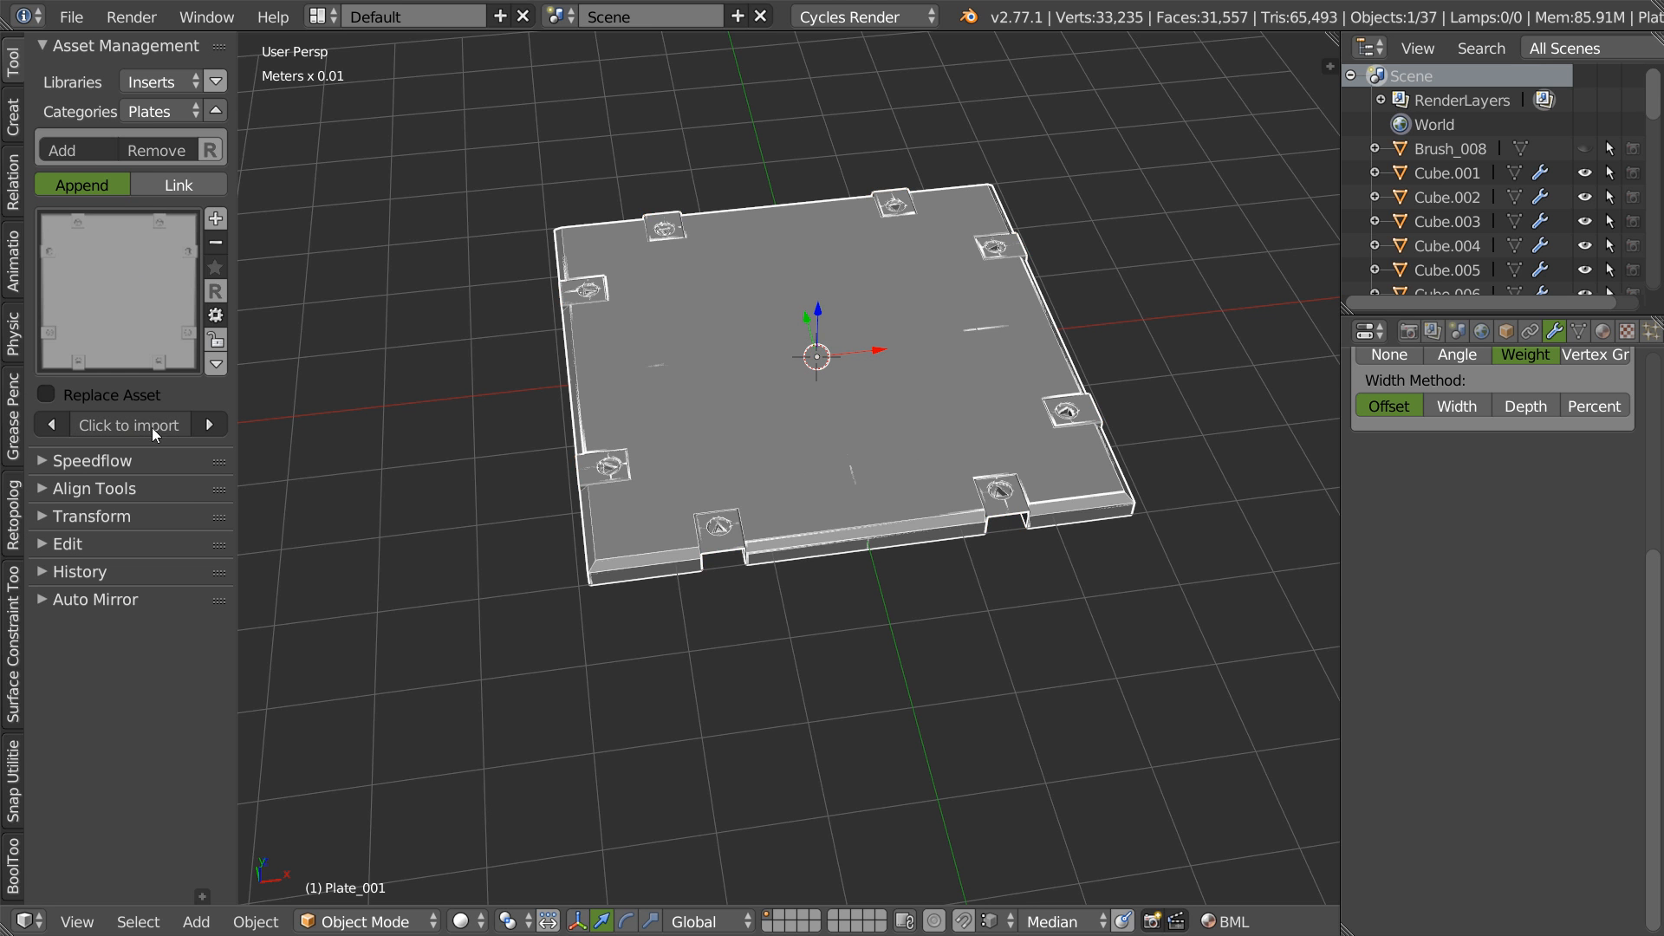
pyautogui.press('KP_Divide')
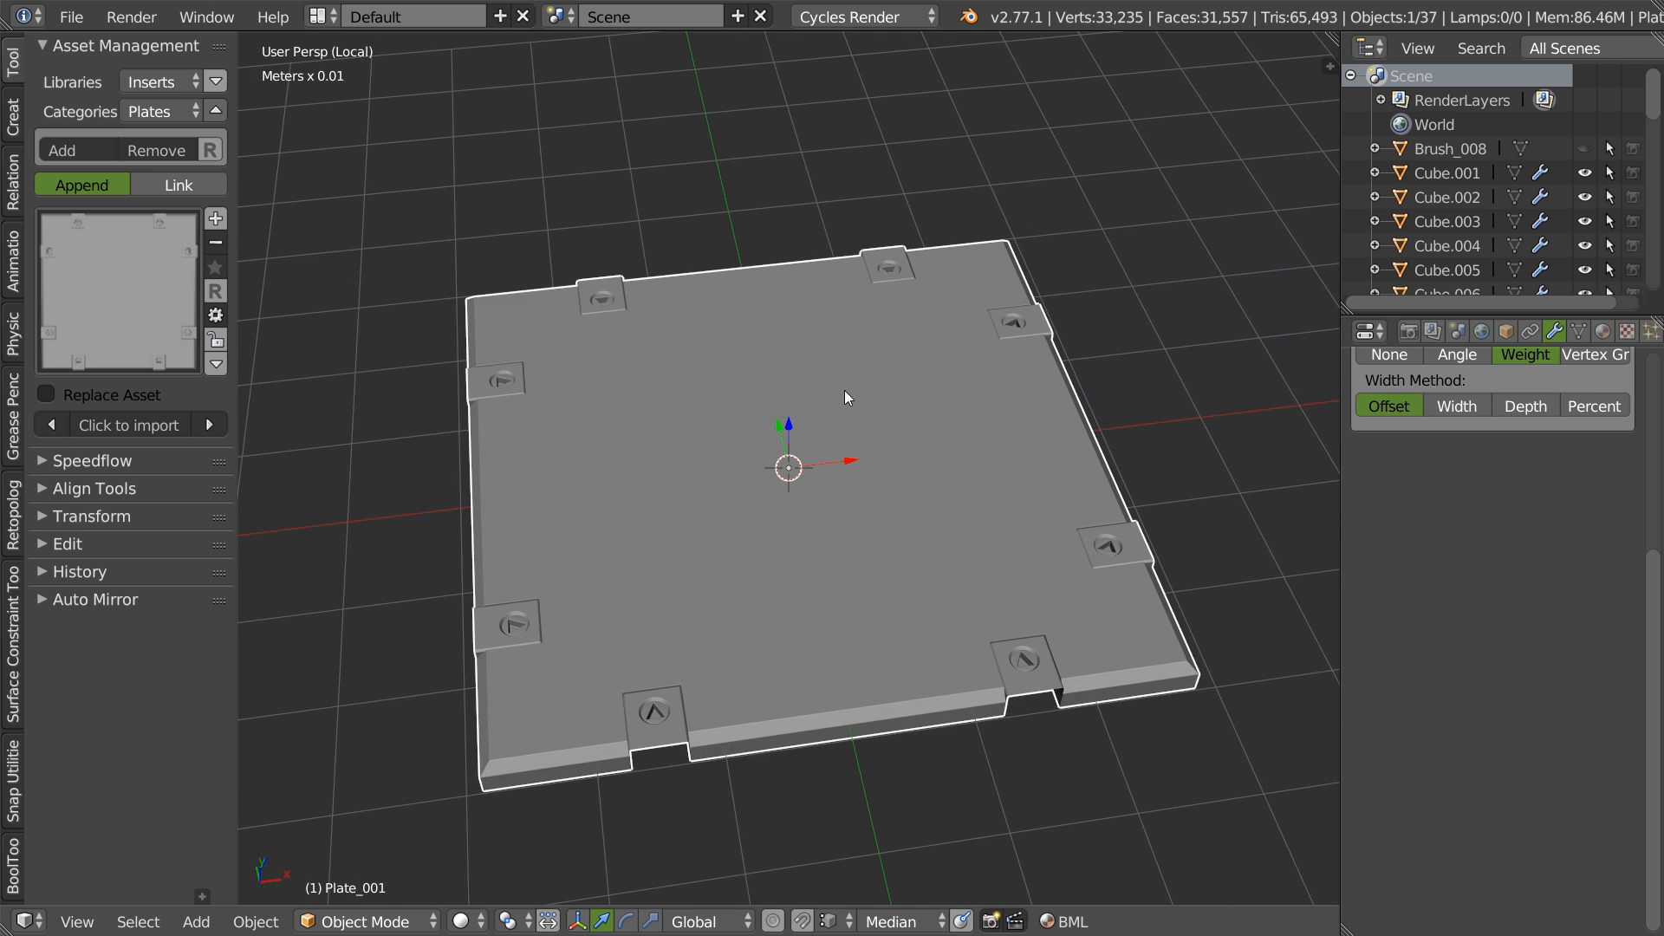
pyautogui.keyDown('shift'); pyautogui.moveTo(856, 412); pyautogui.dragTo(792, 357, button='middle'); pyautogui.keyUp('shift')
pyautogui.moveTo(792, 356); pyautogui.dragTo(834, 321, button='middle')
pyautogui.scroll(3, 838, 468)
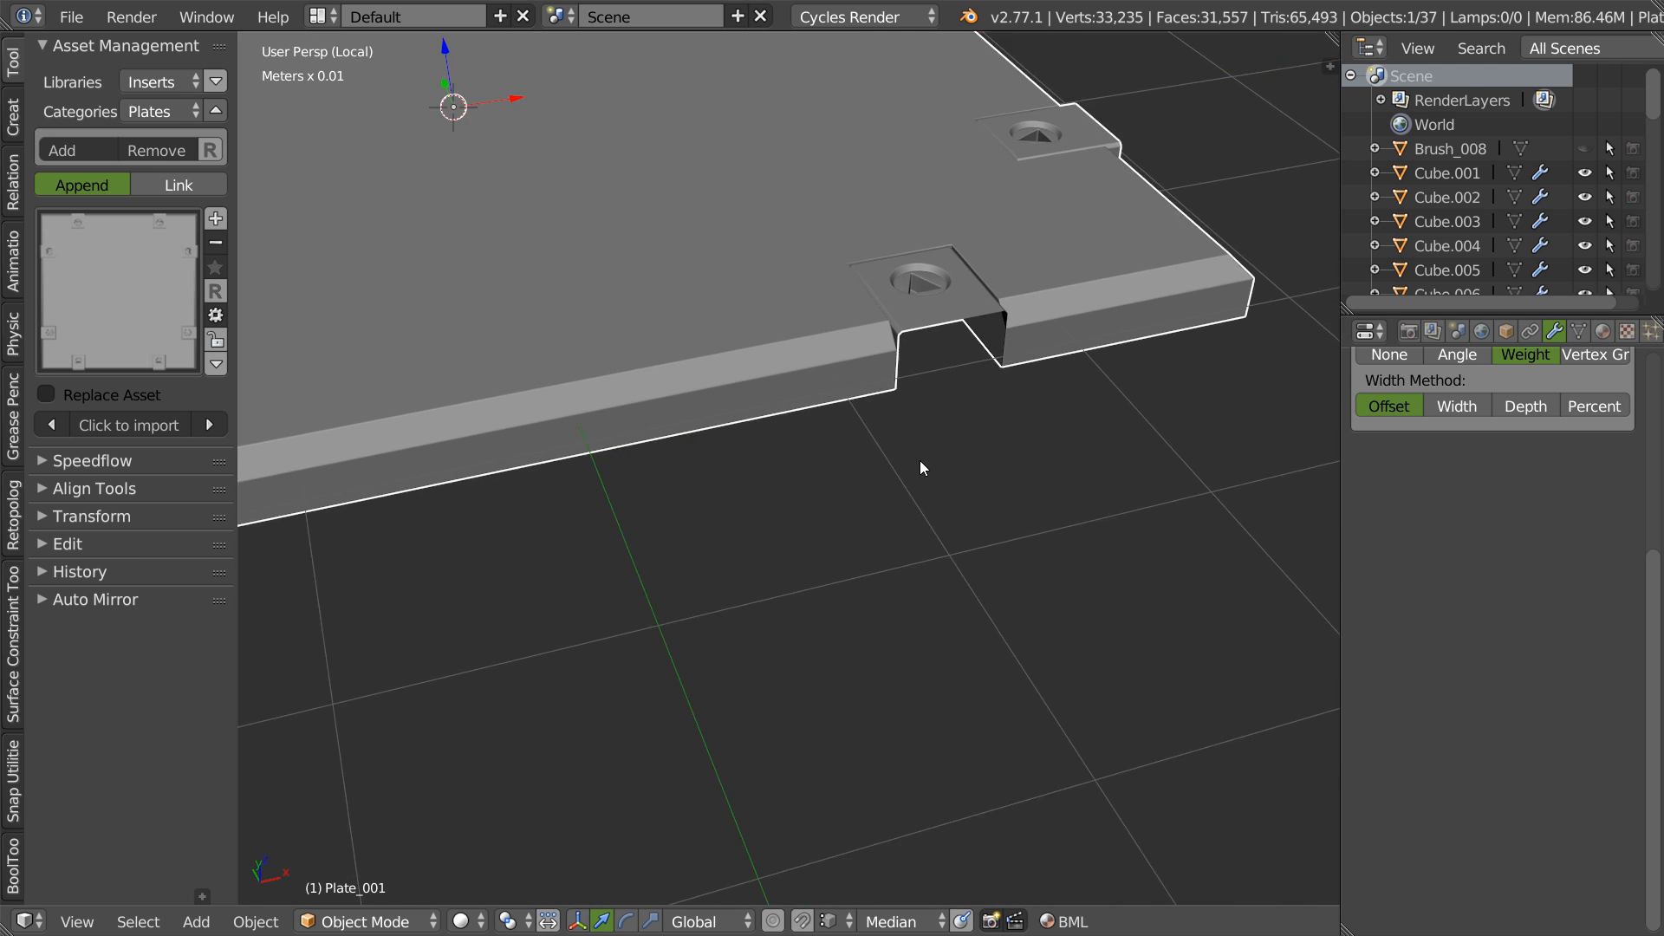
pyautogui.keyDown('shift'); pyautogui.moveTo(1040, 282); pyautogui.dragTo(1032, 390, button='middle'); pyautogui.keyUp('shift')
pyautogui.scroll(4, 1033, 390)
pyautogui.press('Tab')
pyautogui.rightClick(963, 559)
pyautogui.press('g')
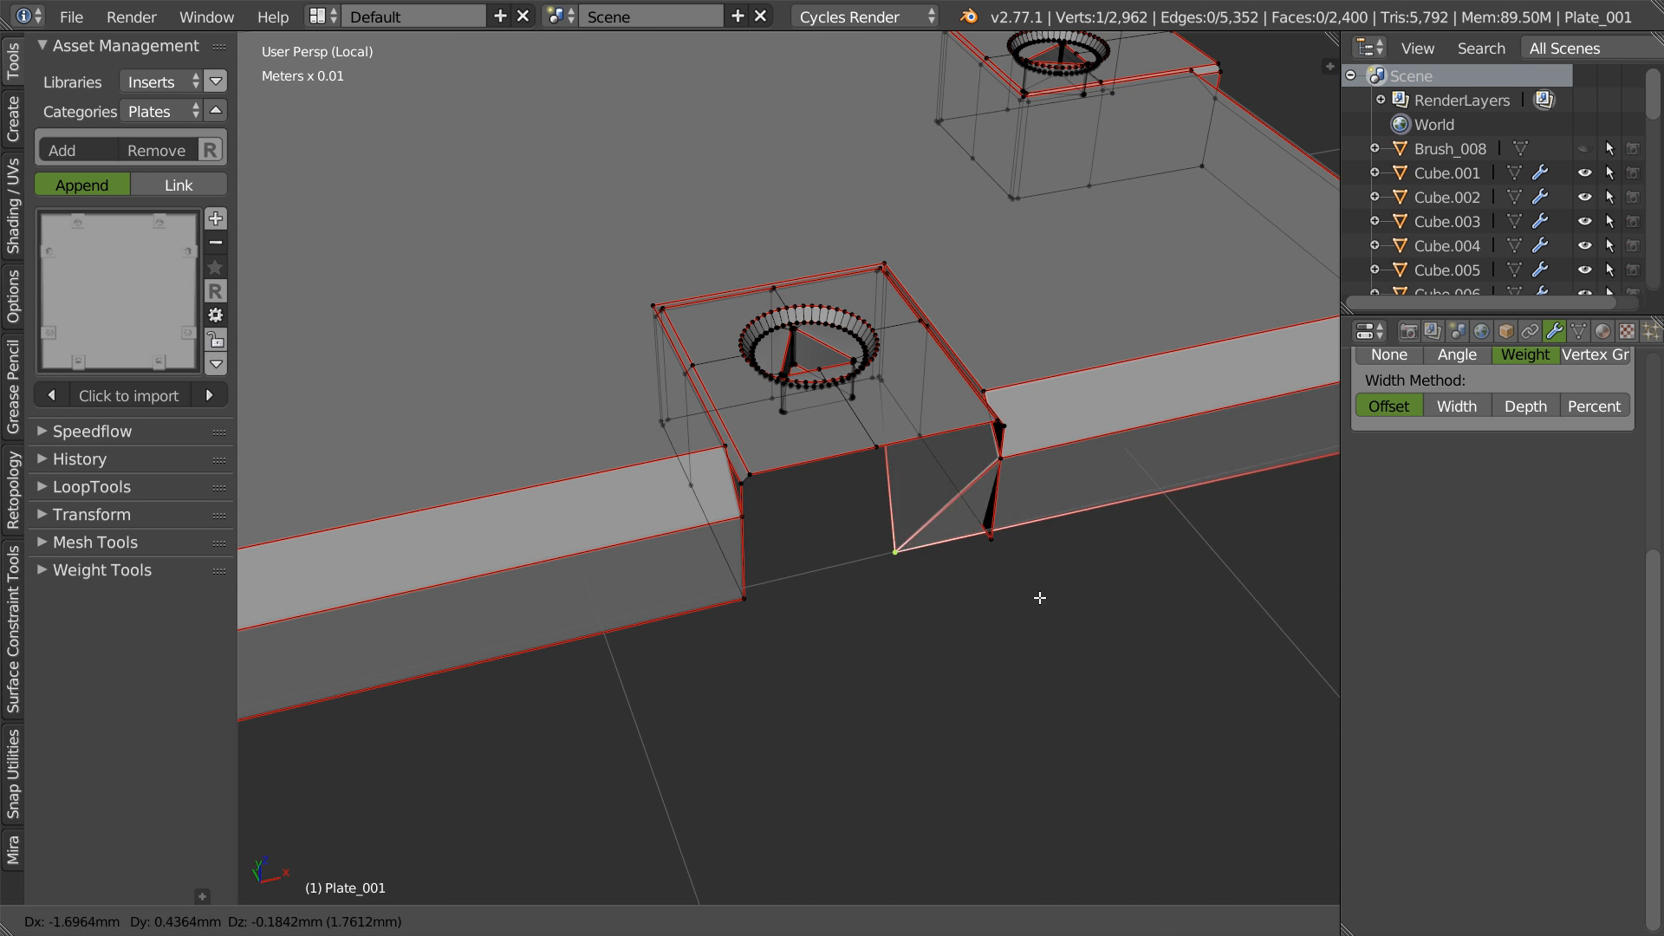
pyautogui.rightClick(1090, 552)
pyautogui.press('Tab')
pyautogui.scroll(-7, 892, 393)
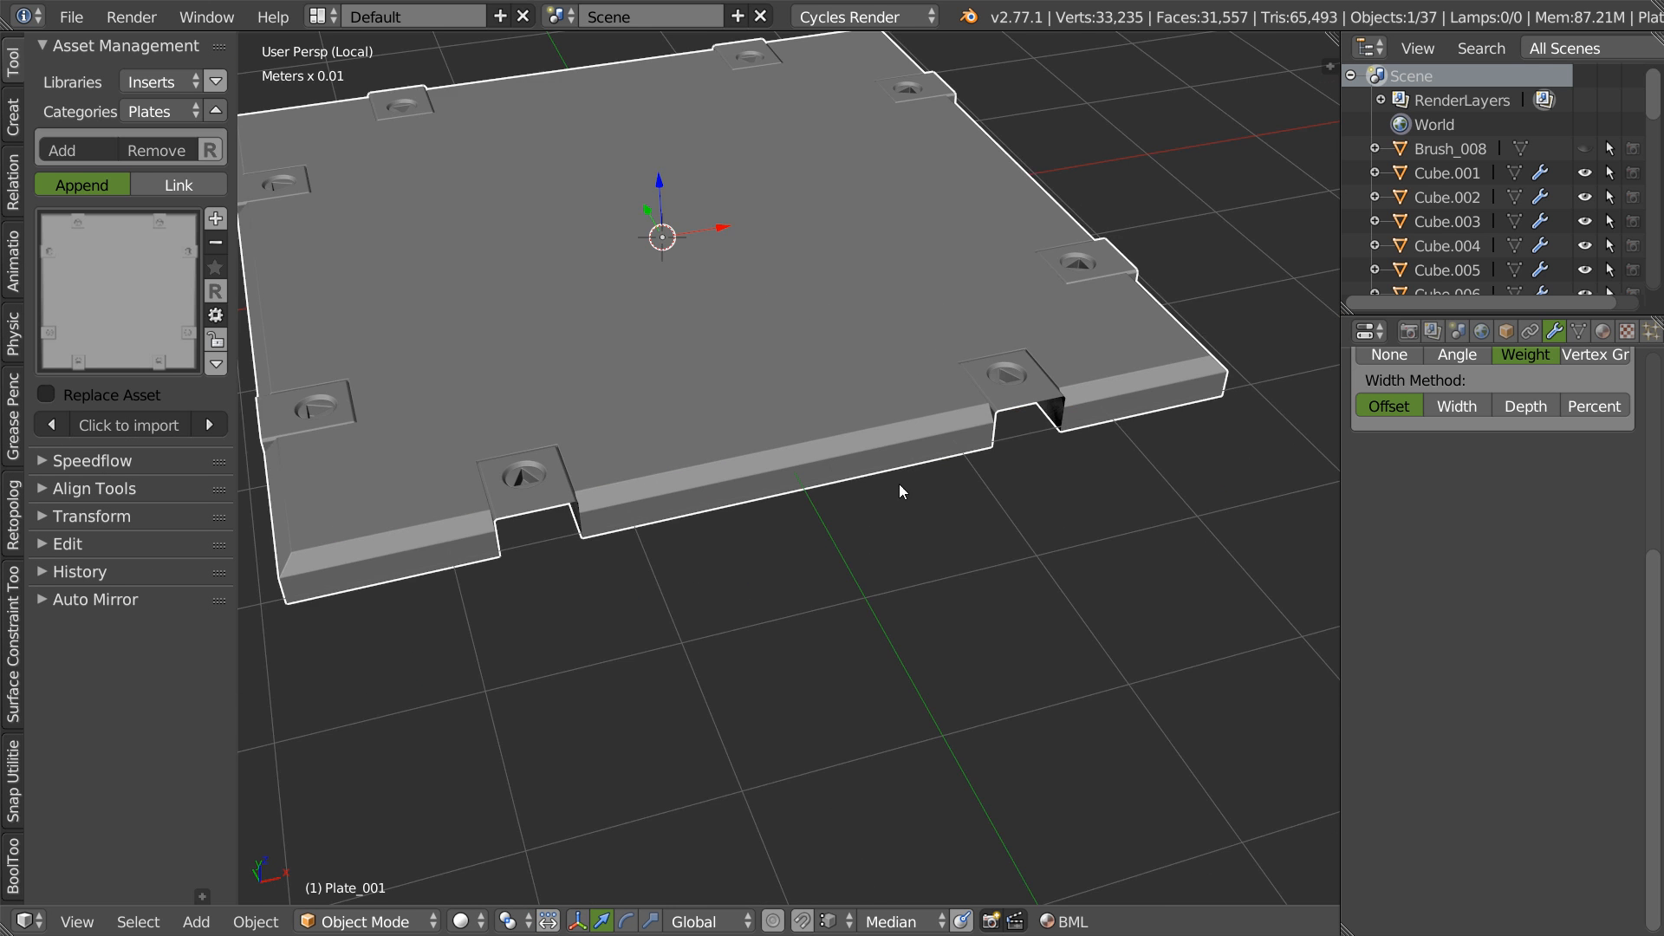
# - Array the imported plate with a count of 6 along X, add a second array along Y, and examine the joints between tabs
pyautogui.keyDown('shift'); pyautogui.moveTo(980, 376); pyautogui.dragTo(917, 523, button='middle'); pyautogui.keyUp('shift')
pyautogui.press('space')
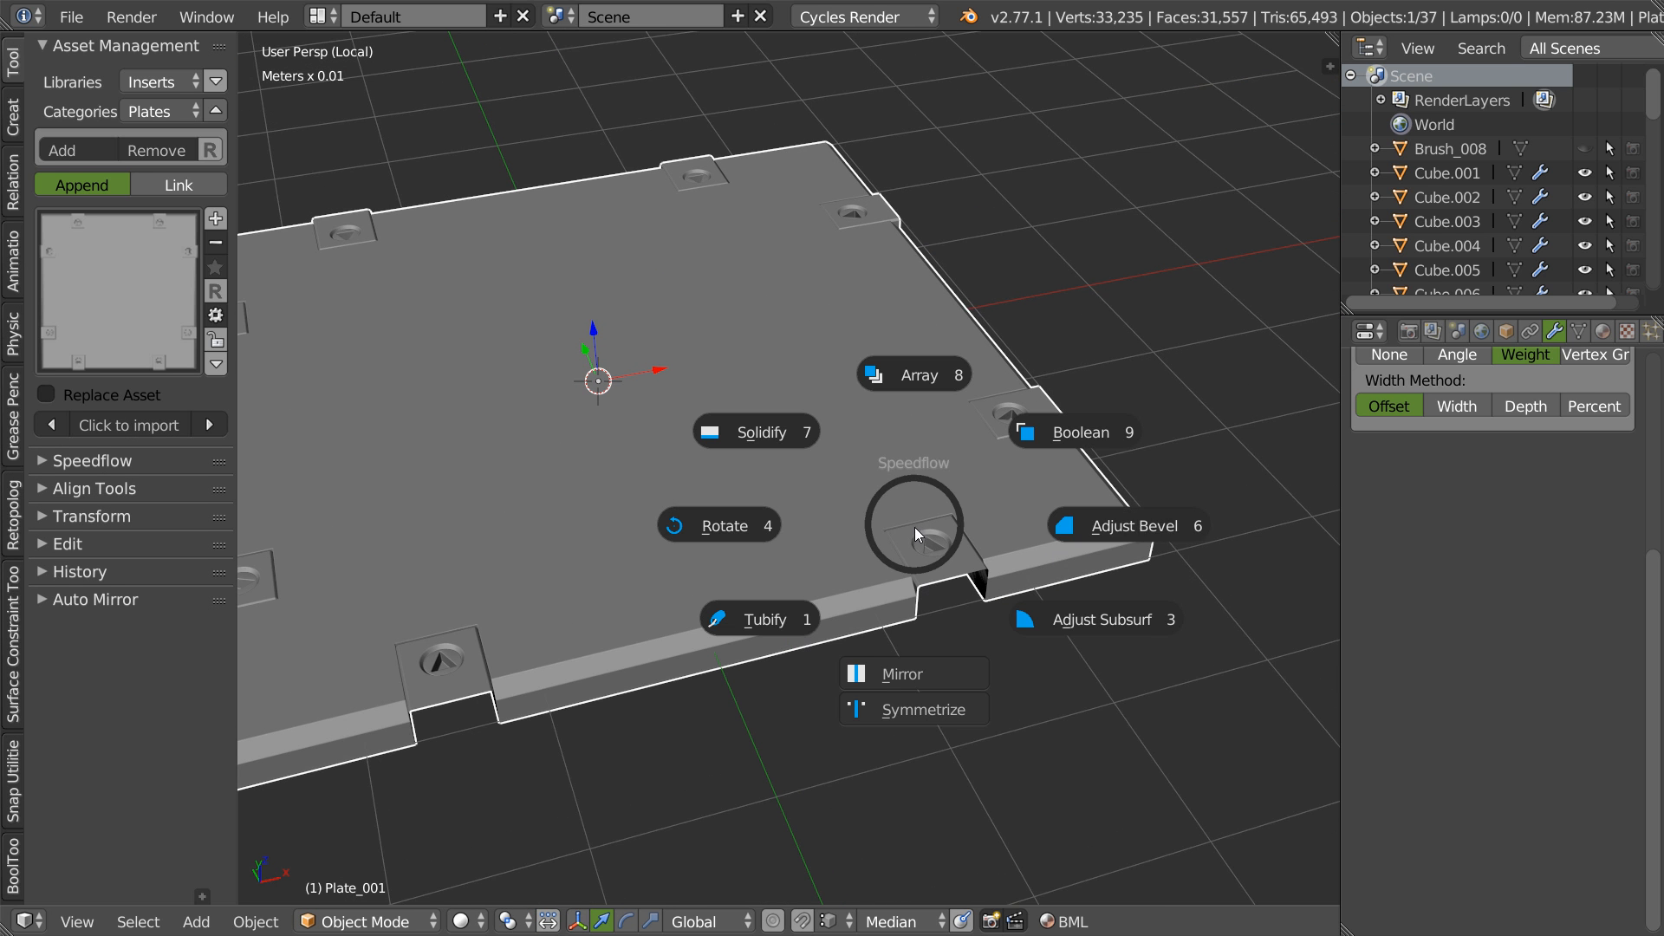
pyautogui.click(906, 414)
pyautogui.scroll(1, 962, 383)
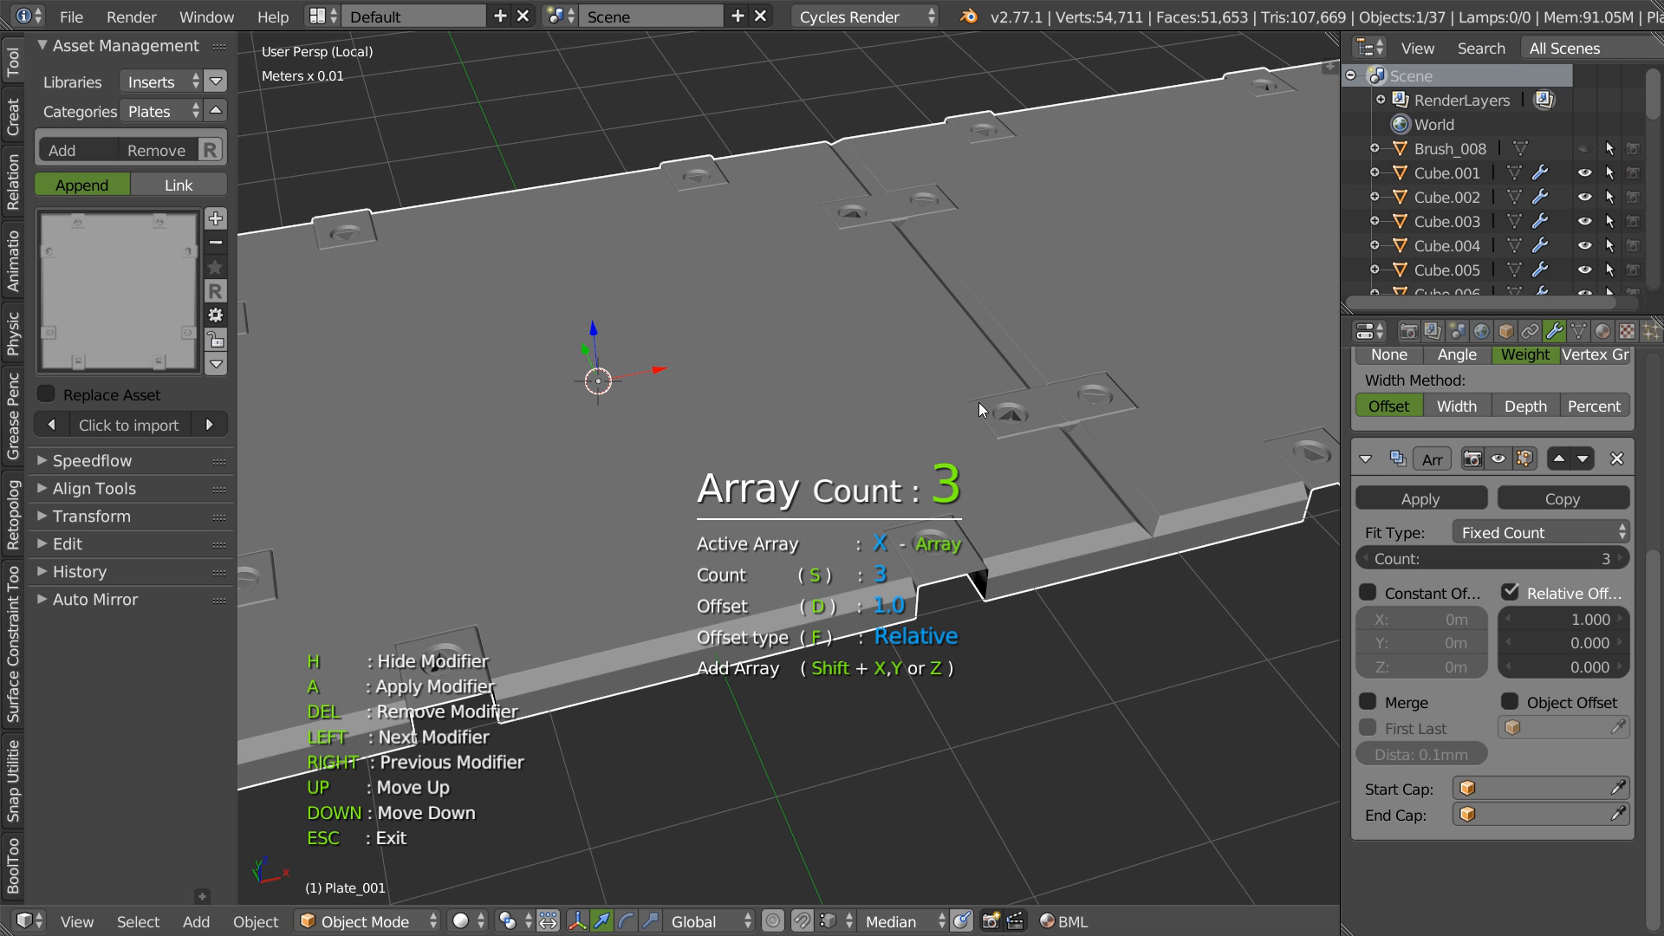
pyautogui.scroll(3, 970, 407)
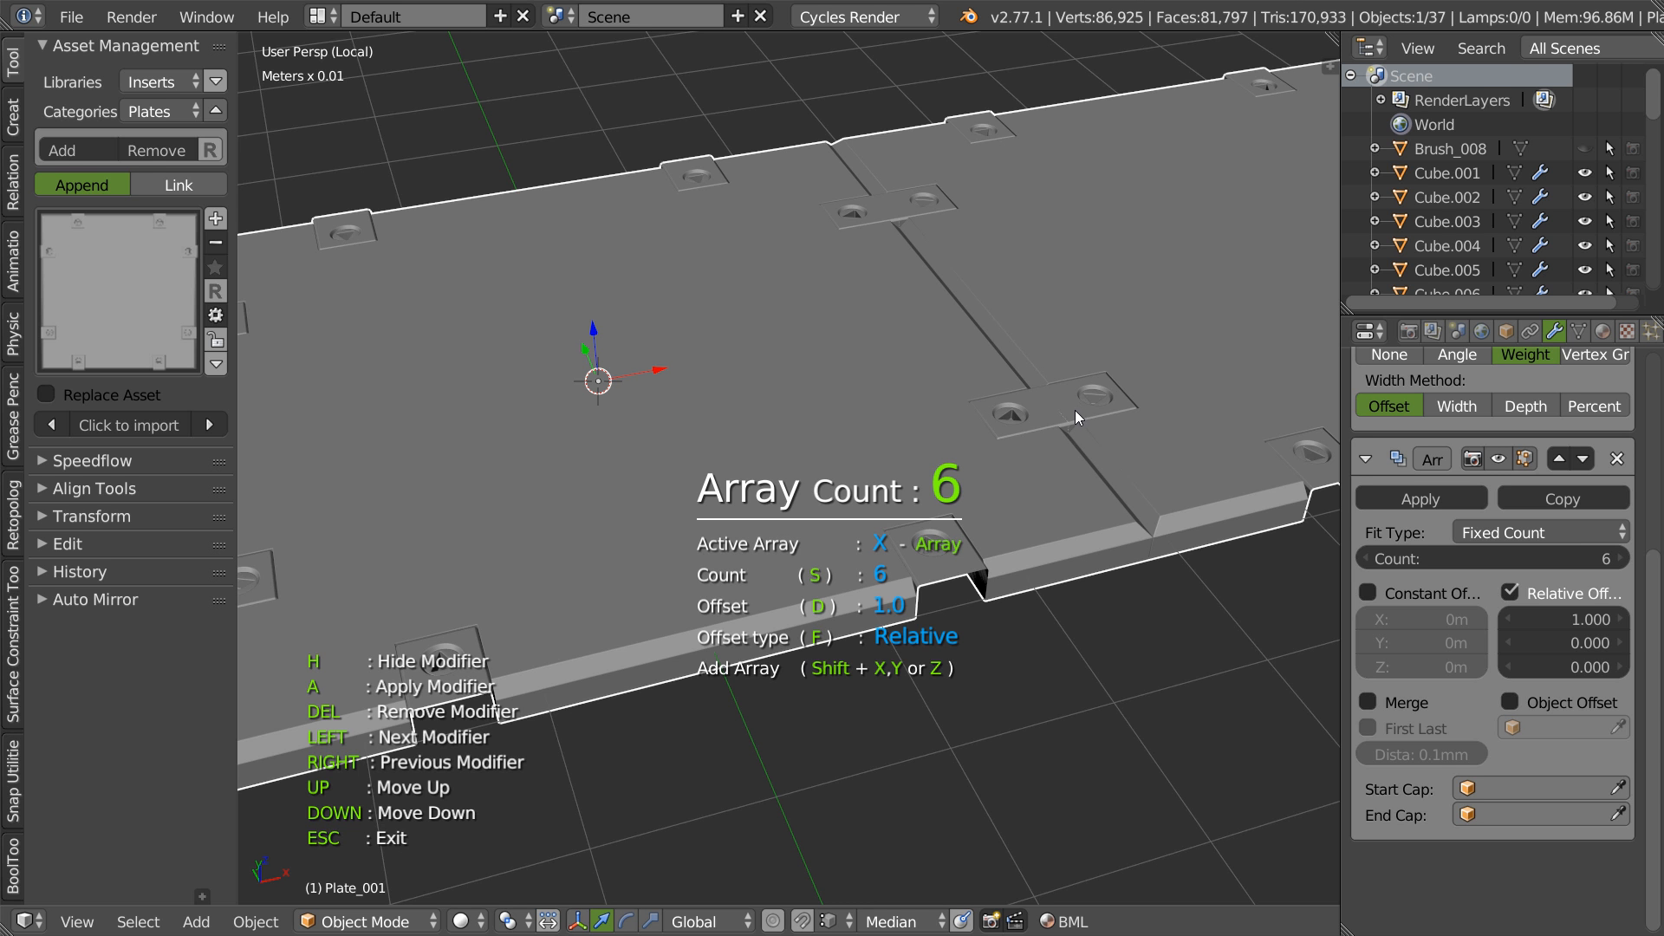
pyautogui.hotkey('shift', 'y')
pyautogui.click(1007, 373)
pyautogui.moveTo(1006, 374); pyautogui.dragTo(758, 512, button='middle')
pyautogui.press('KP_7')
pyautogui.scroll(4, 944, 369)
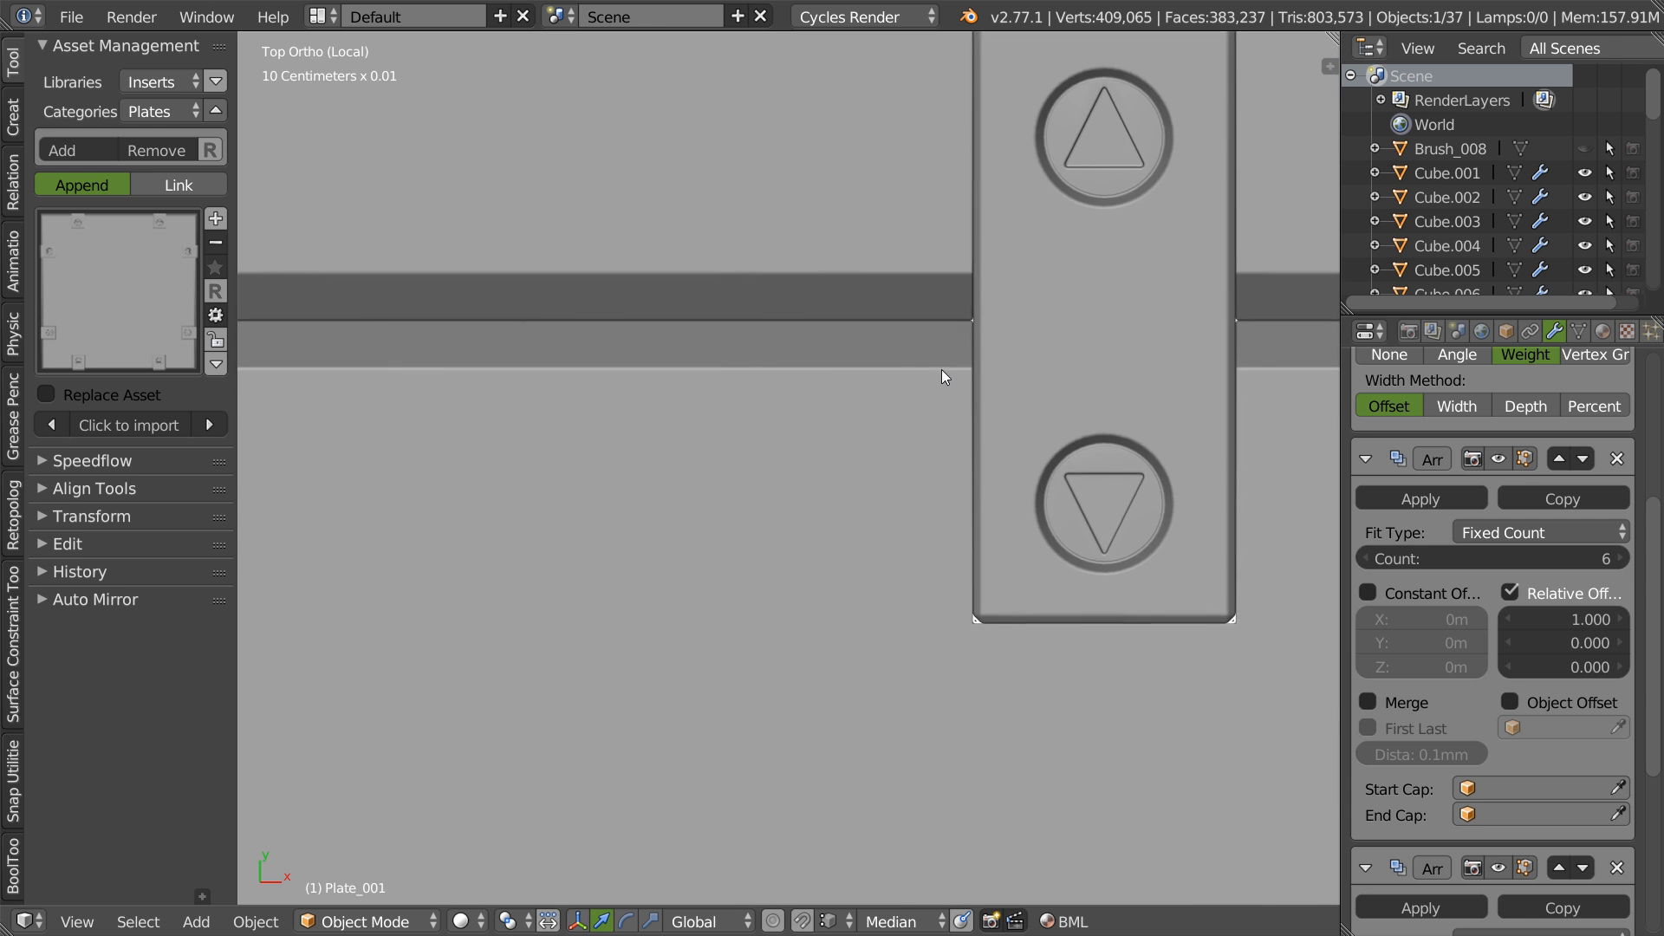
pyautogui.scroll(-4, 998, 395)
pyautogui.scroll(-3, 999, 395)
pyautogui.keyDown('shift'); pyautogui.moveTo(642, 678); pyautogui.dragTo(933, 354, button='middle'); pyautogui.keyUp('shift')
# - Delete the arrayed test plate and leave local view to return to the original louvered plate
pyautogui.press('Delete')
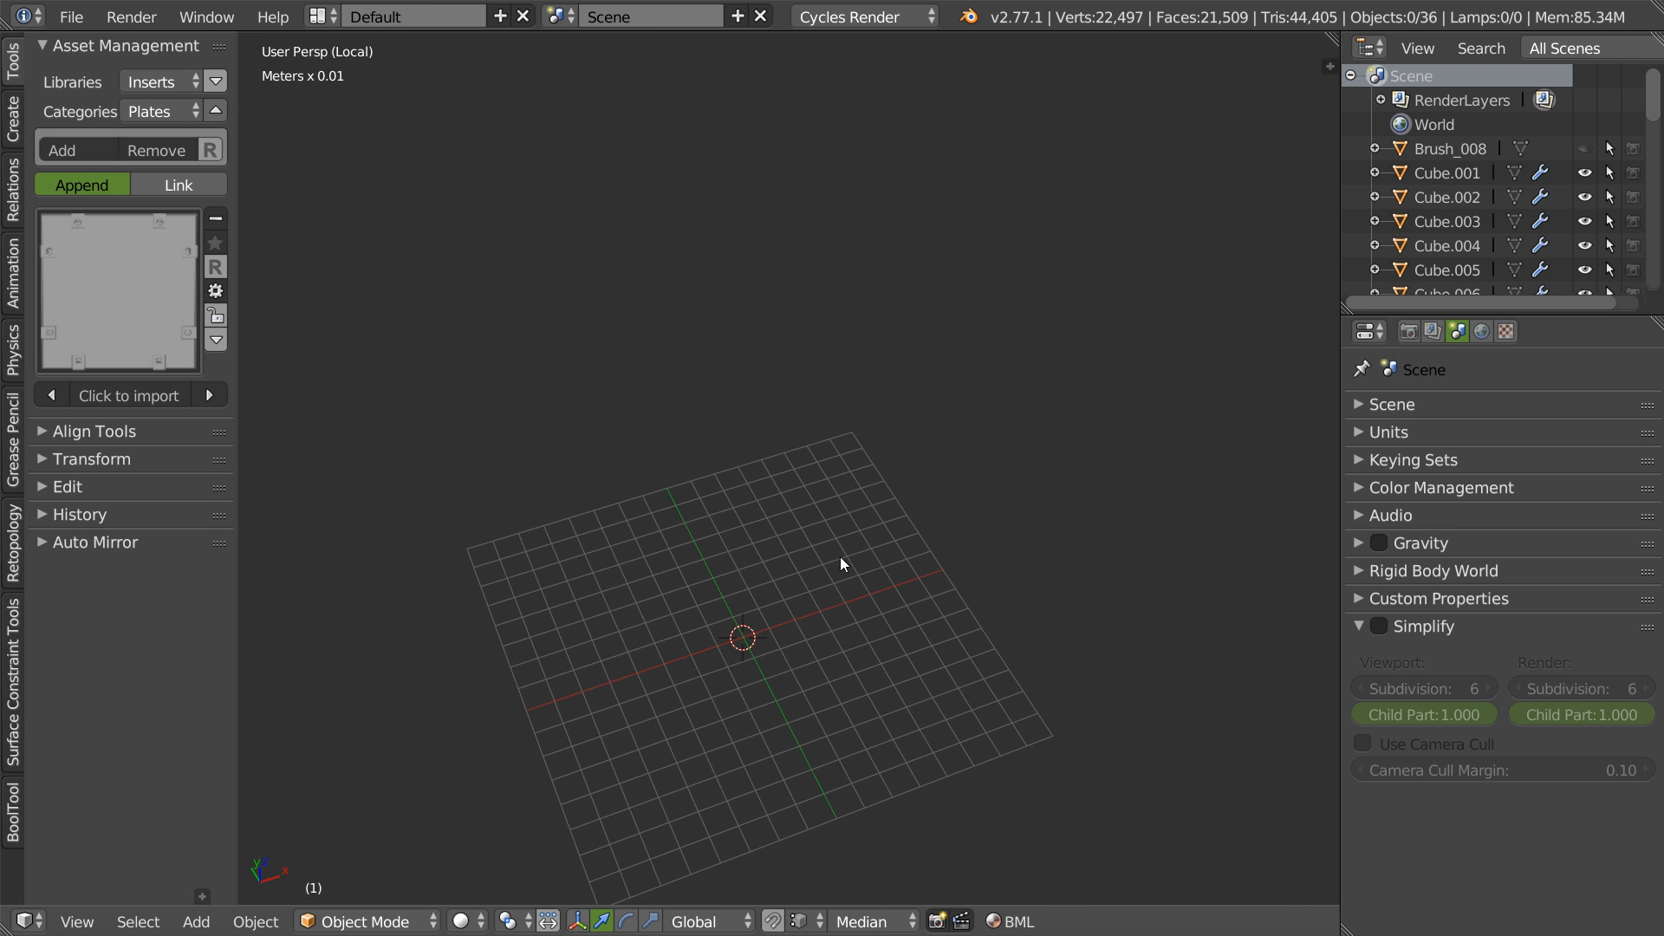
pyautogui.press('KP_Divide')
pyautogui.moveTo(610, 487); pyautogui.dragTo(648, 501, button='middle')
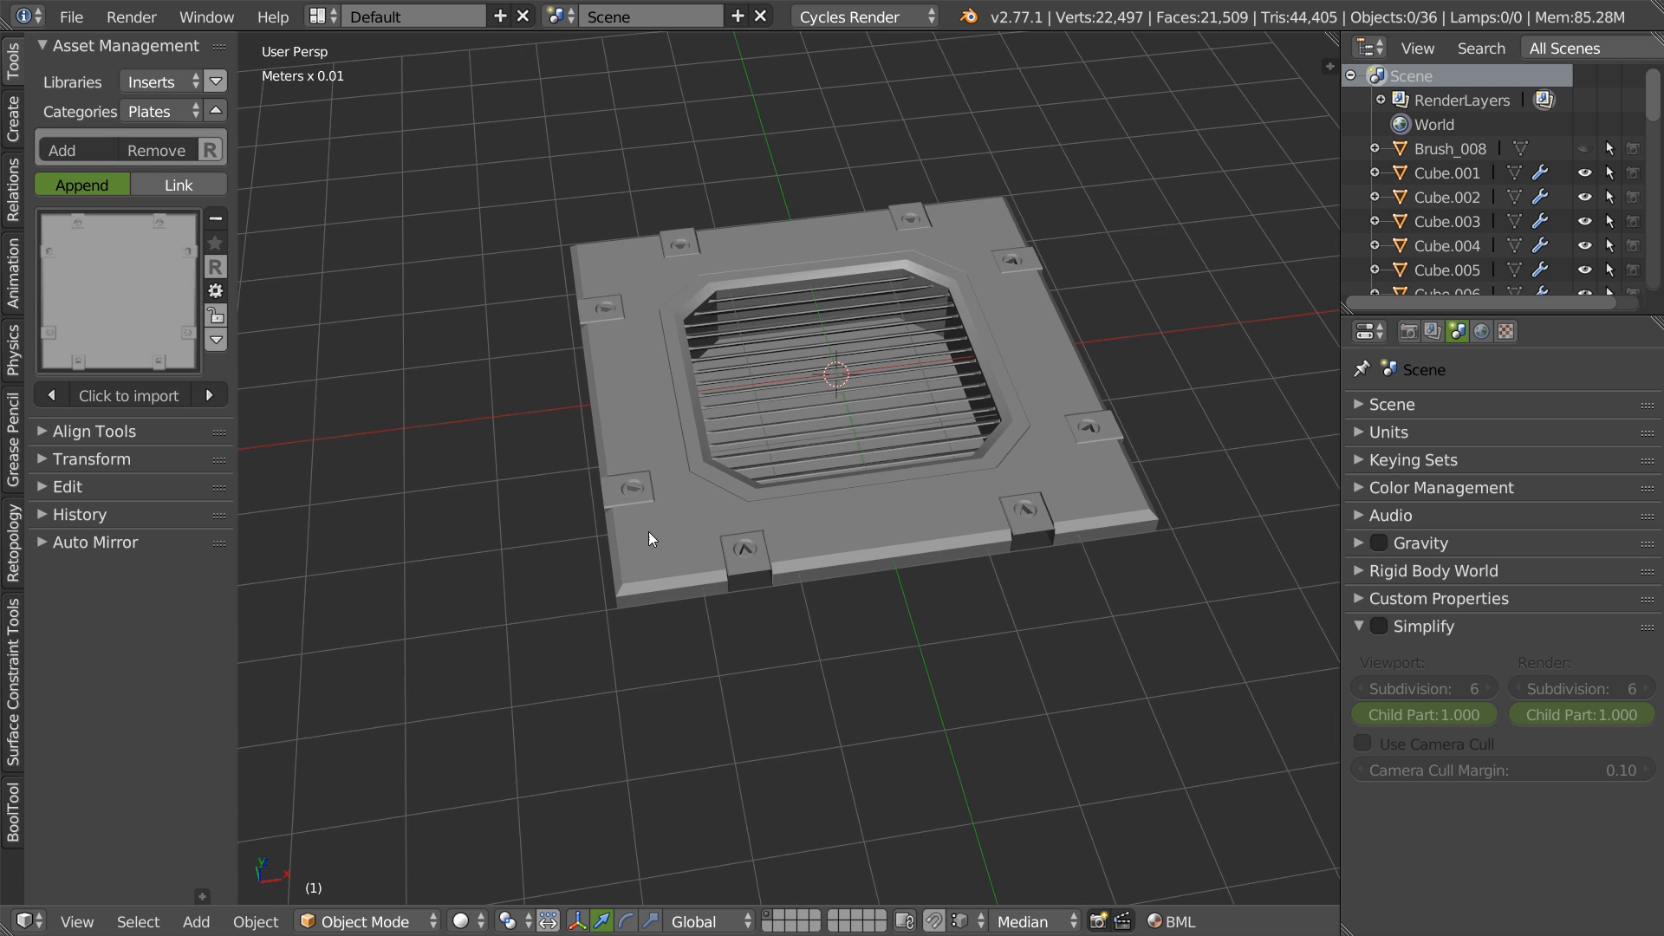
# - Select all visible parts with the plate body as the active object and join them into a single object
pyautogui.scroll(2, 721, 558)
pyautogui.click(787, 569)
pyautogui.keyDown('shift'); pyautogui.click(626, 557); pyautogui.keyUp('shift')
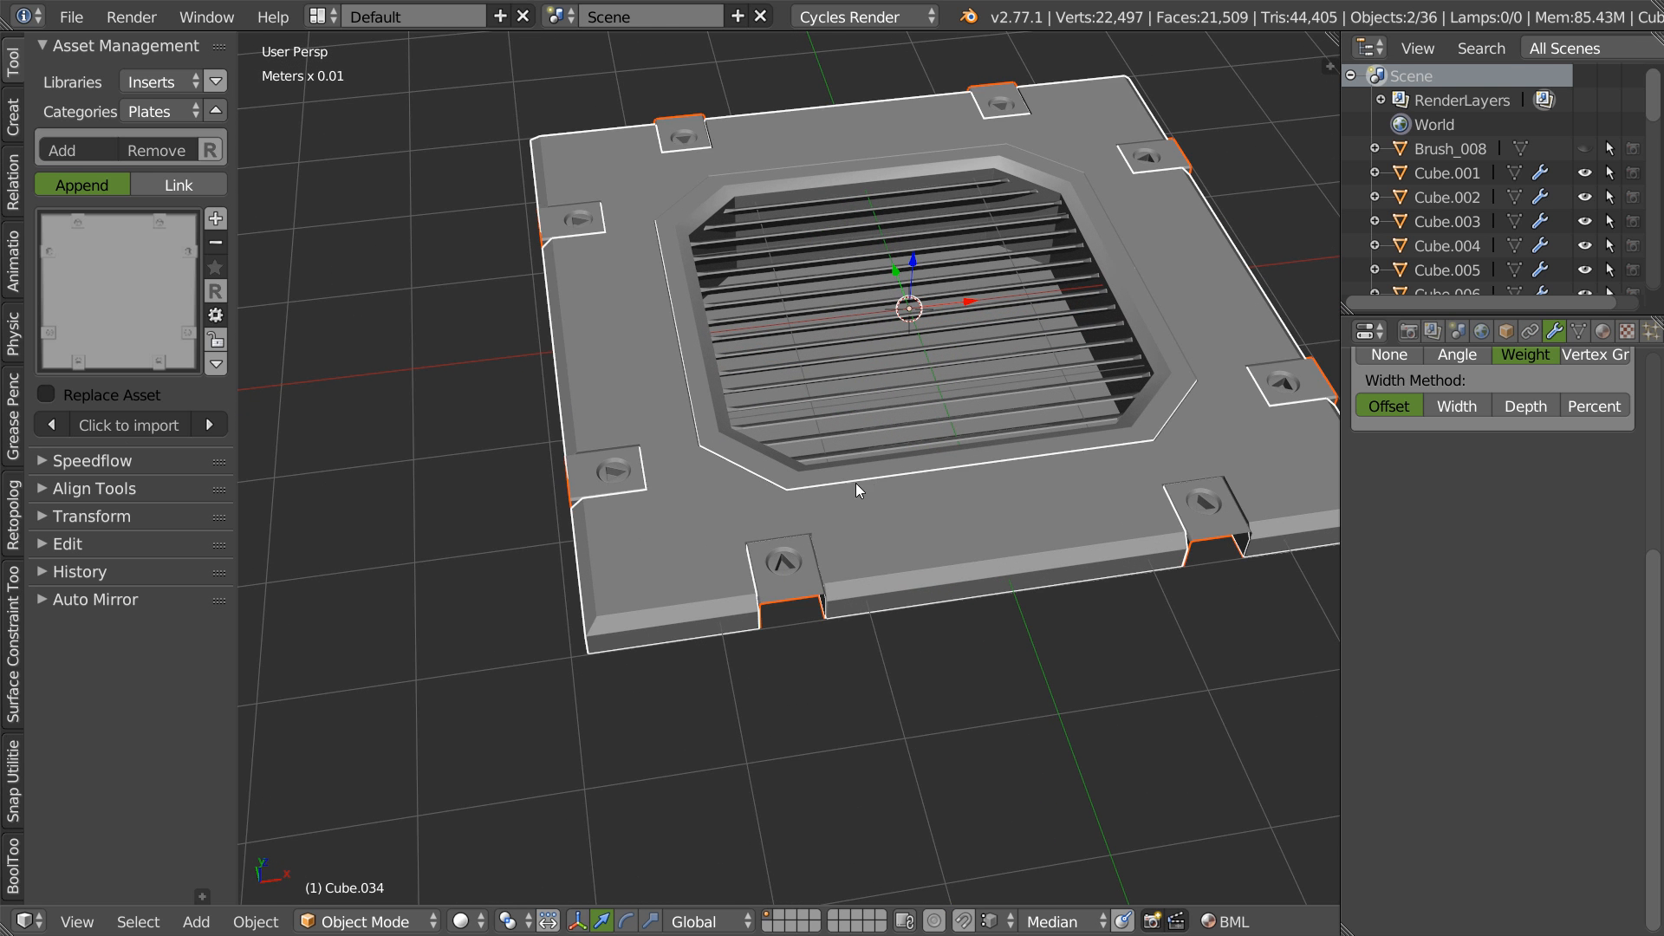
pyautogui.press('KP_Decimal')
pyautogui.press('a')
pyautogui.press('a')
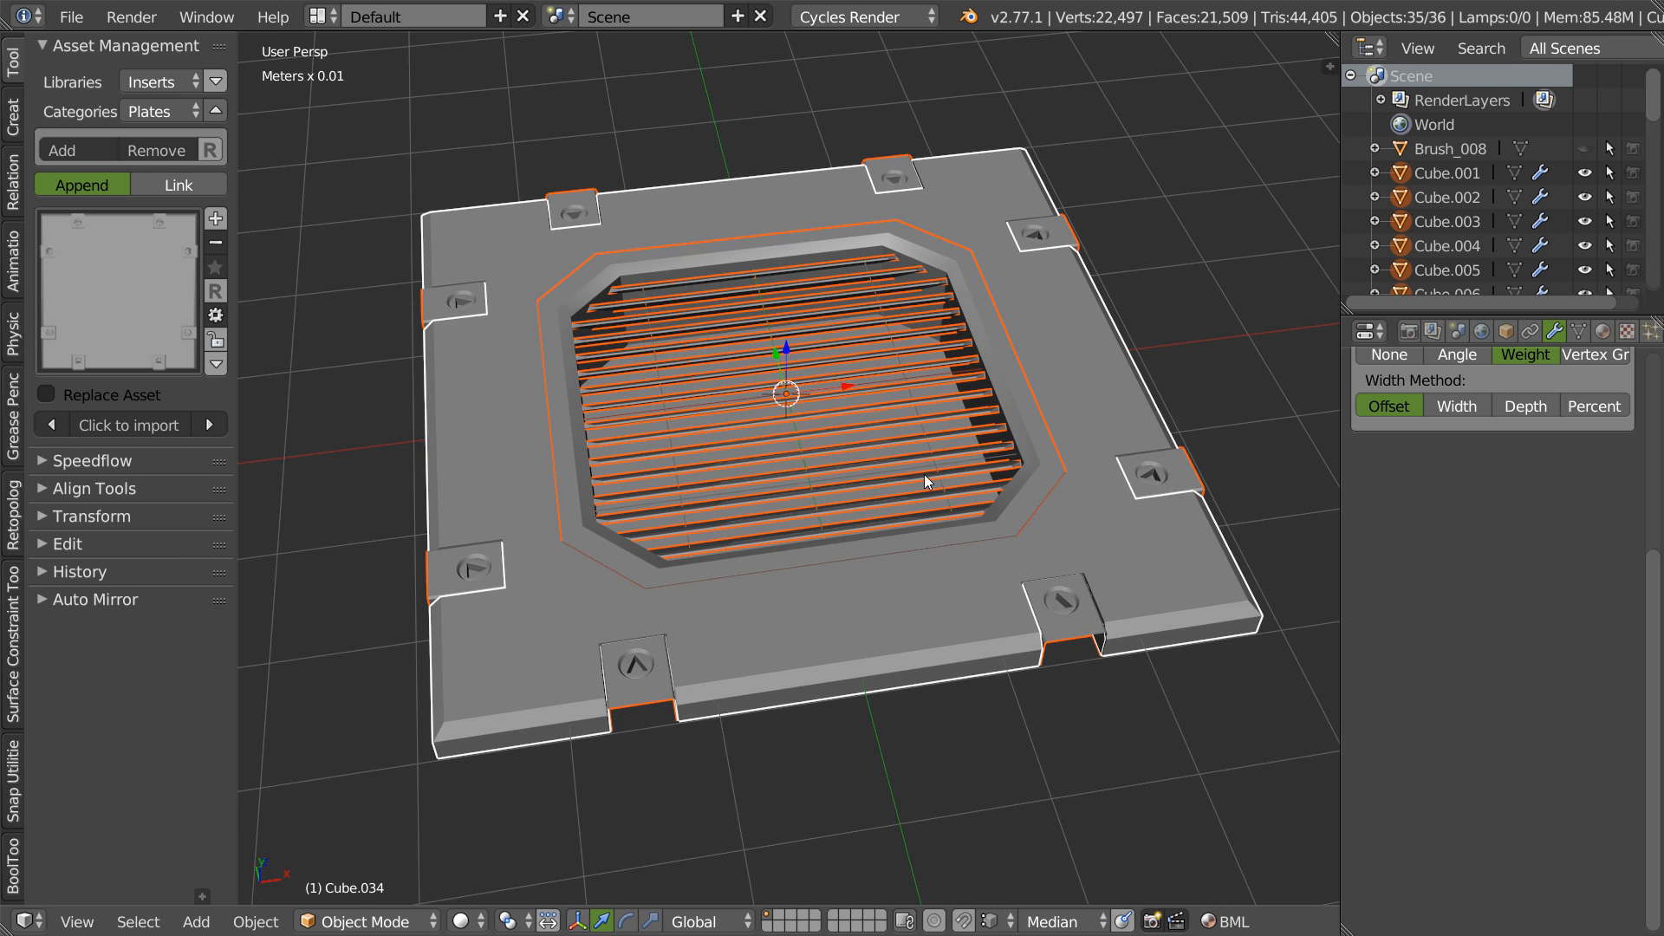
pyautogui.rightClick(878, 525)
pyautogui.click(701, 533)
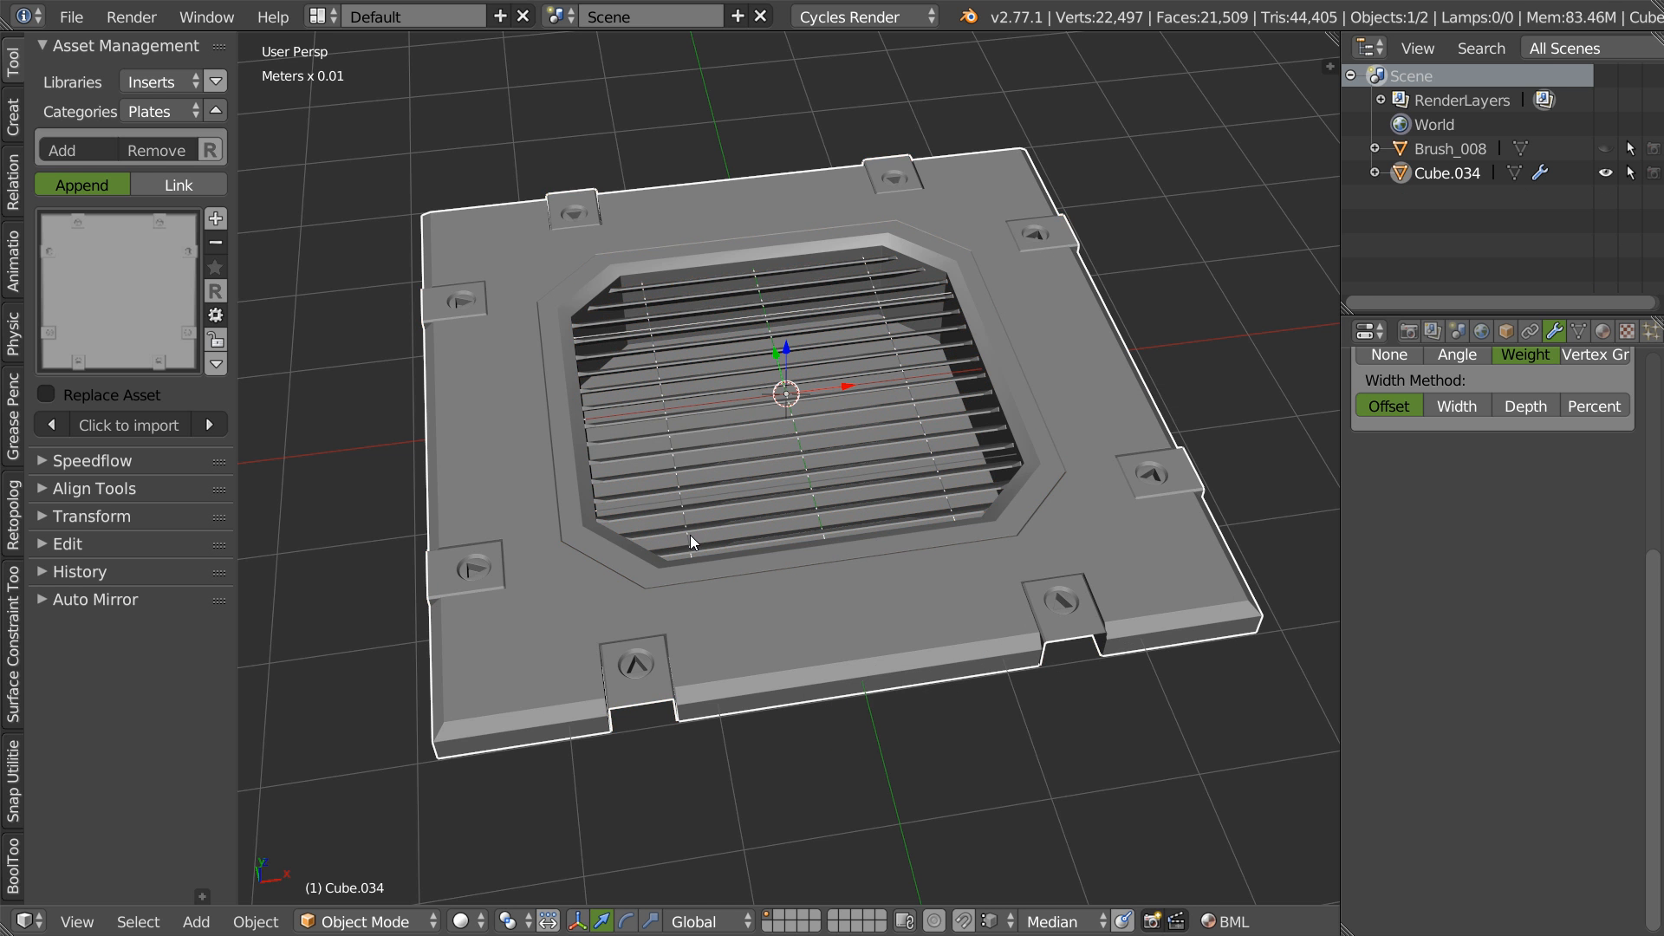
# - Array the joined louvered plate with a count of 7 along X and 7 along Y
pyautogui.press('KP_3')
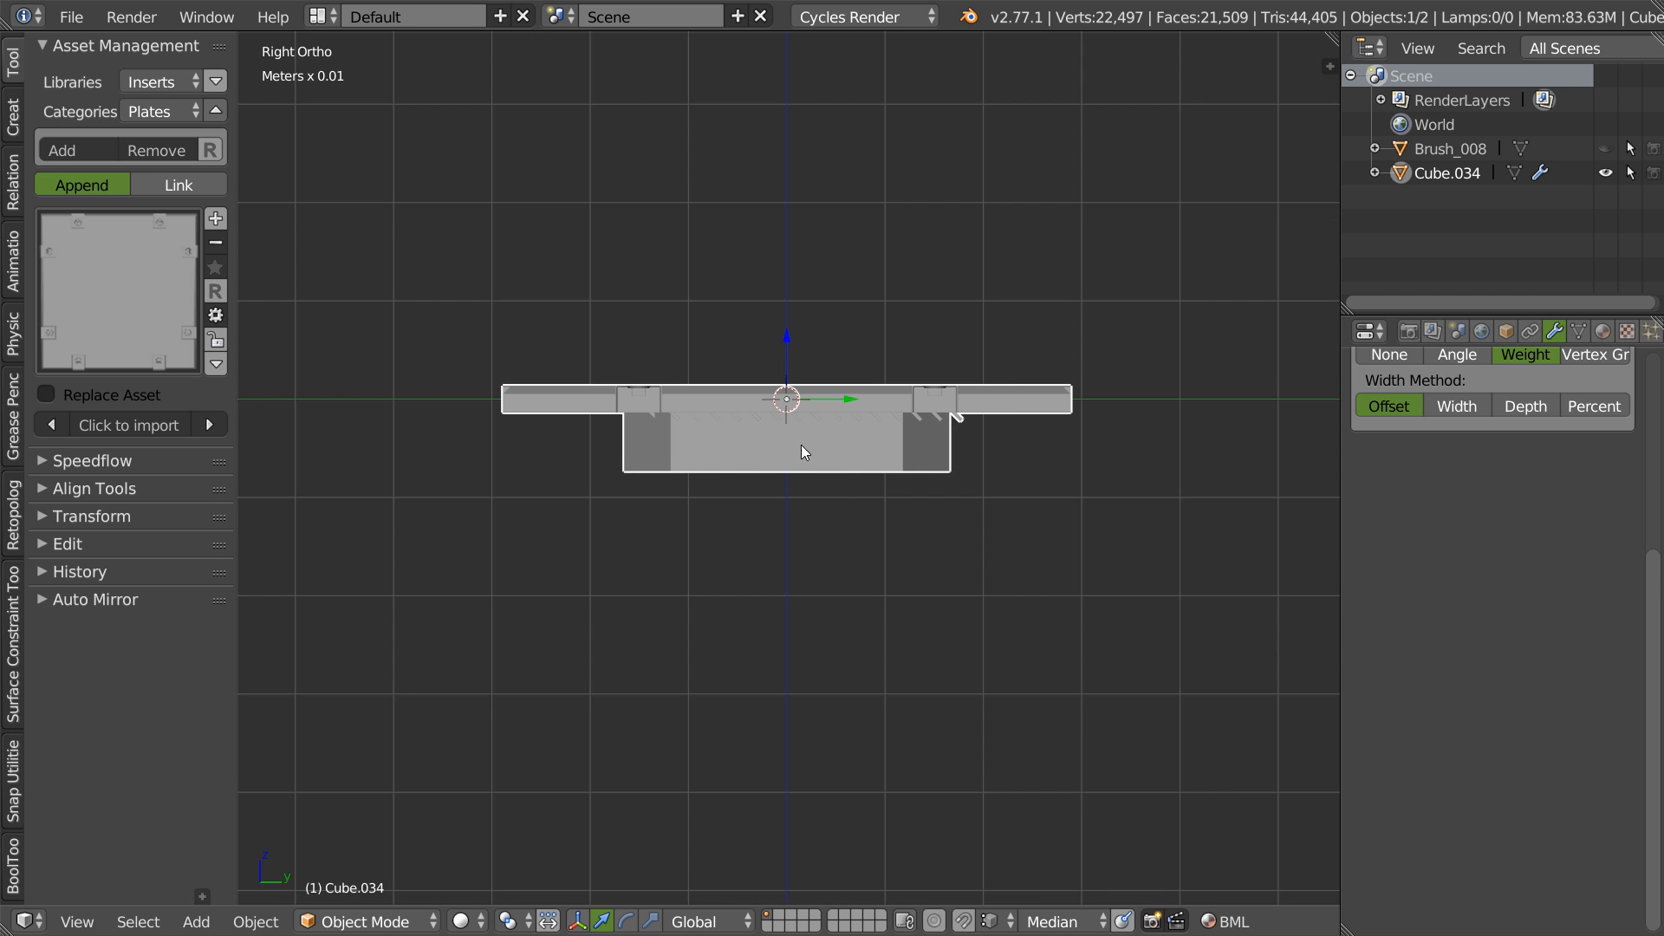
pyautogui.scroll(-2, 658, 567)
pyautogui.moveTo(657, 567); pyautogui.dragTo(839, 564, button='middle')
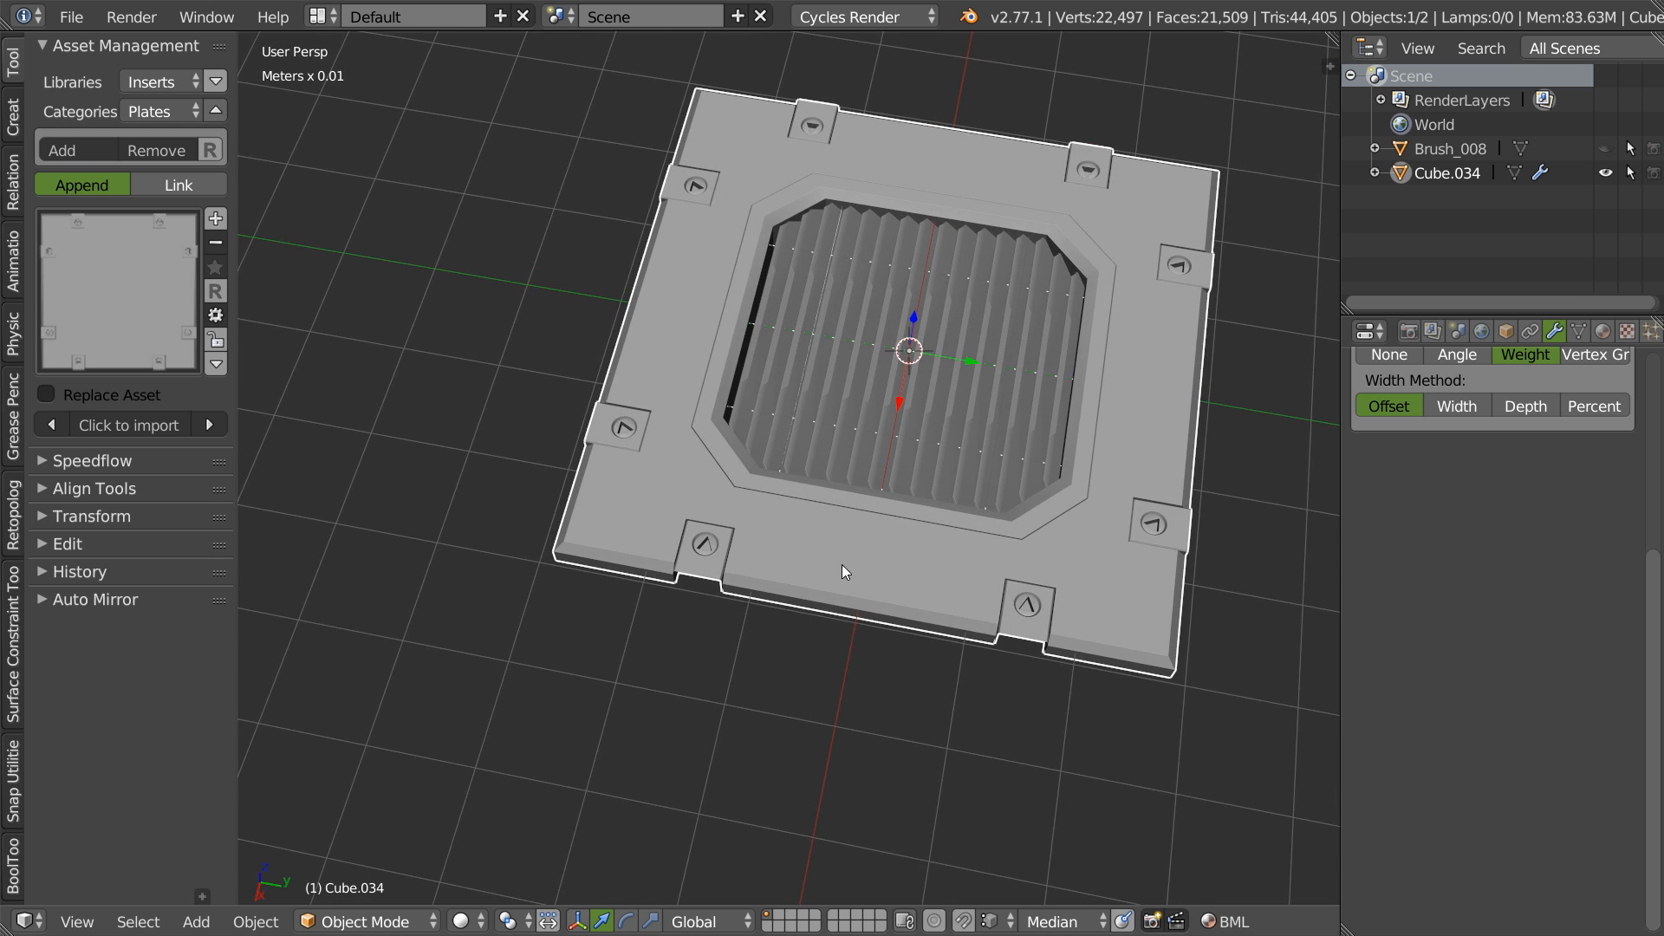
pyautogui.press('KP_7')
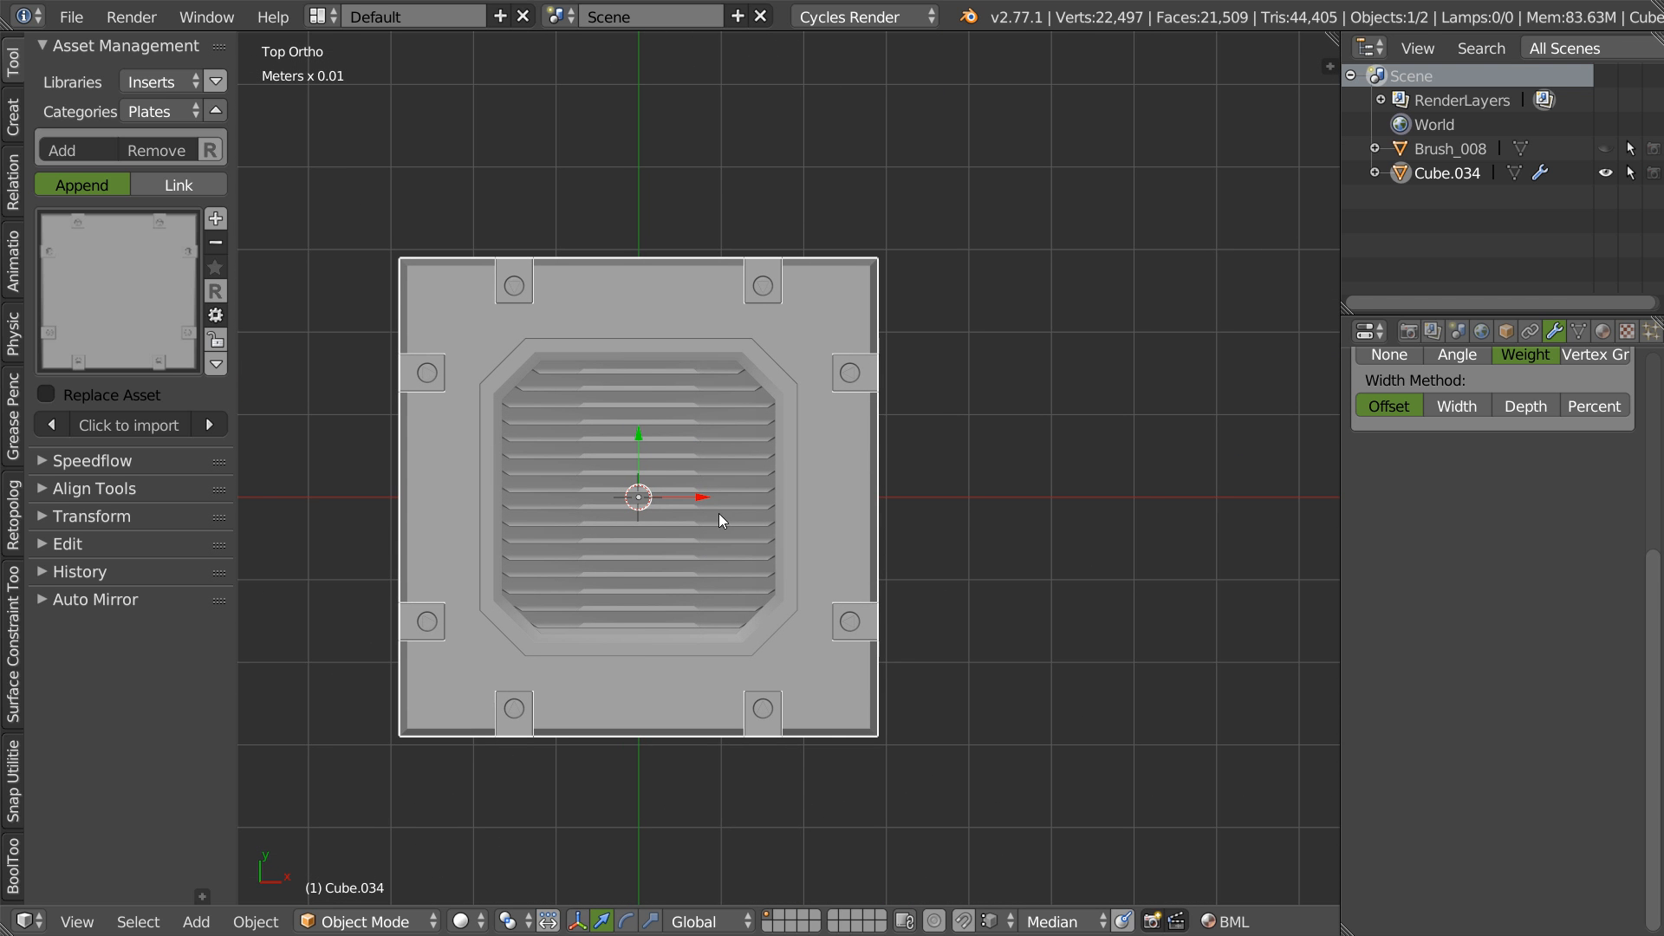
pyautogui.hotkey('shift', 'q')
pyautogui.click(719, 367)
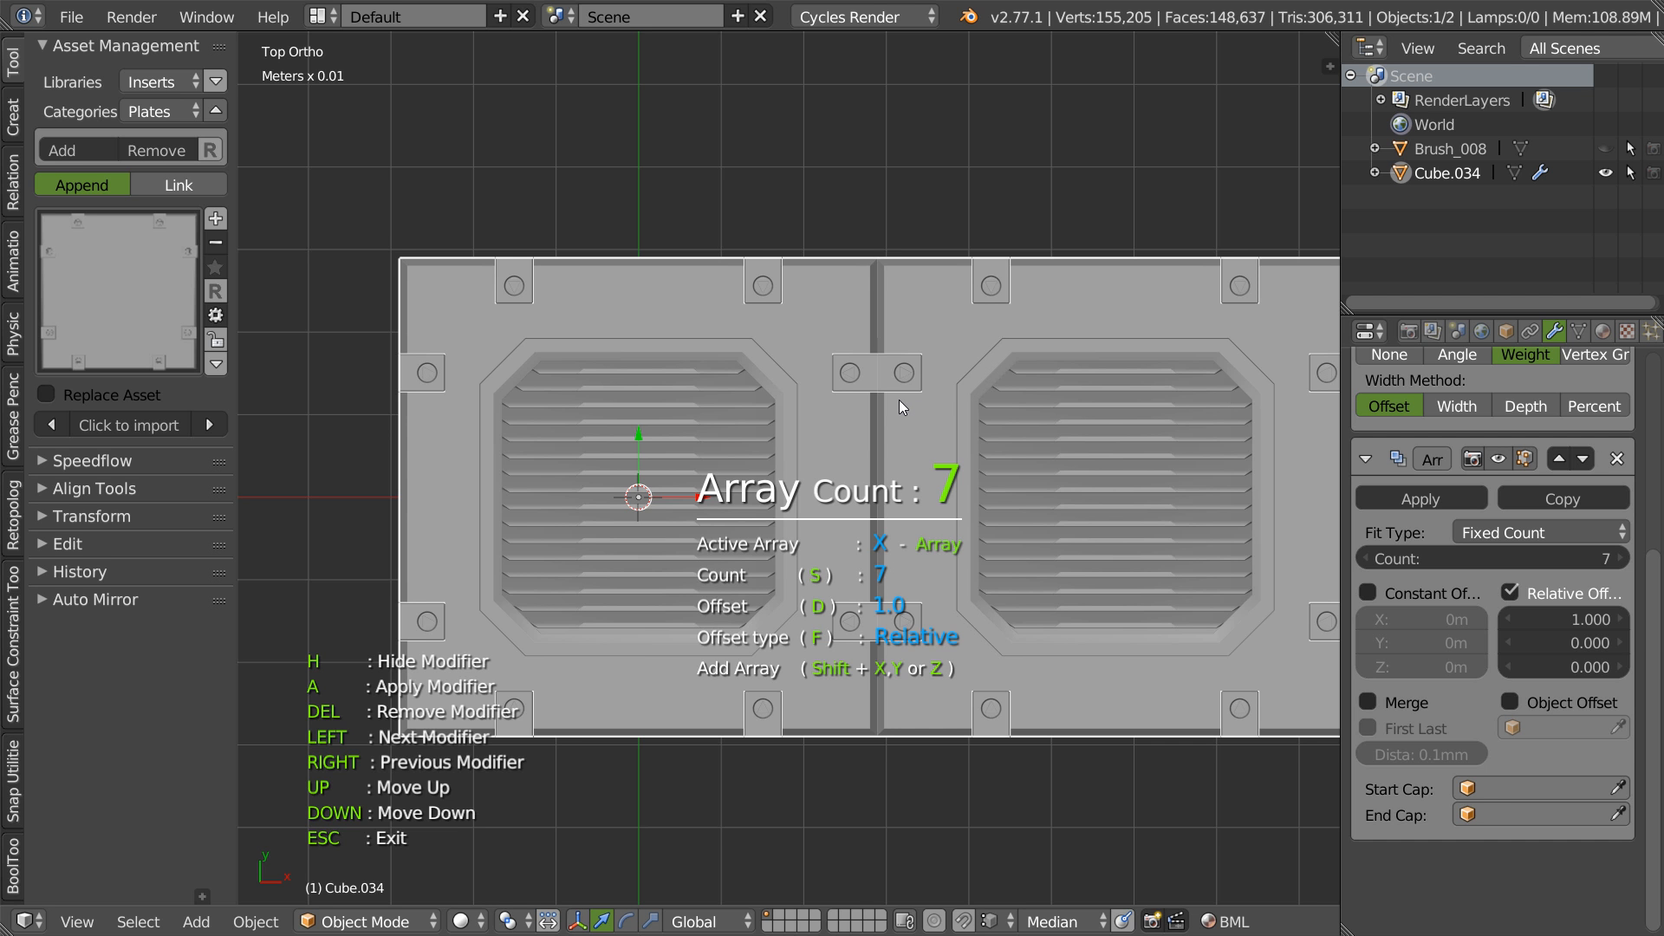
pyautogui.hotkey('shift', 'y')
pyautogui.press('Escape')
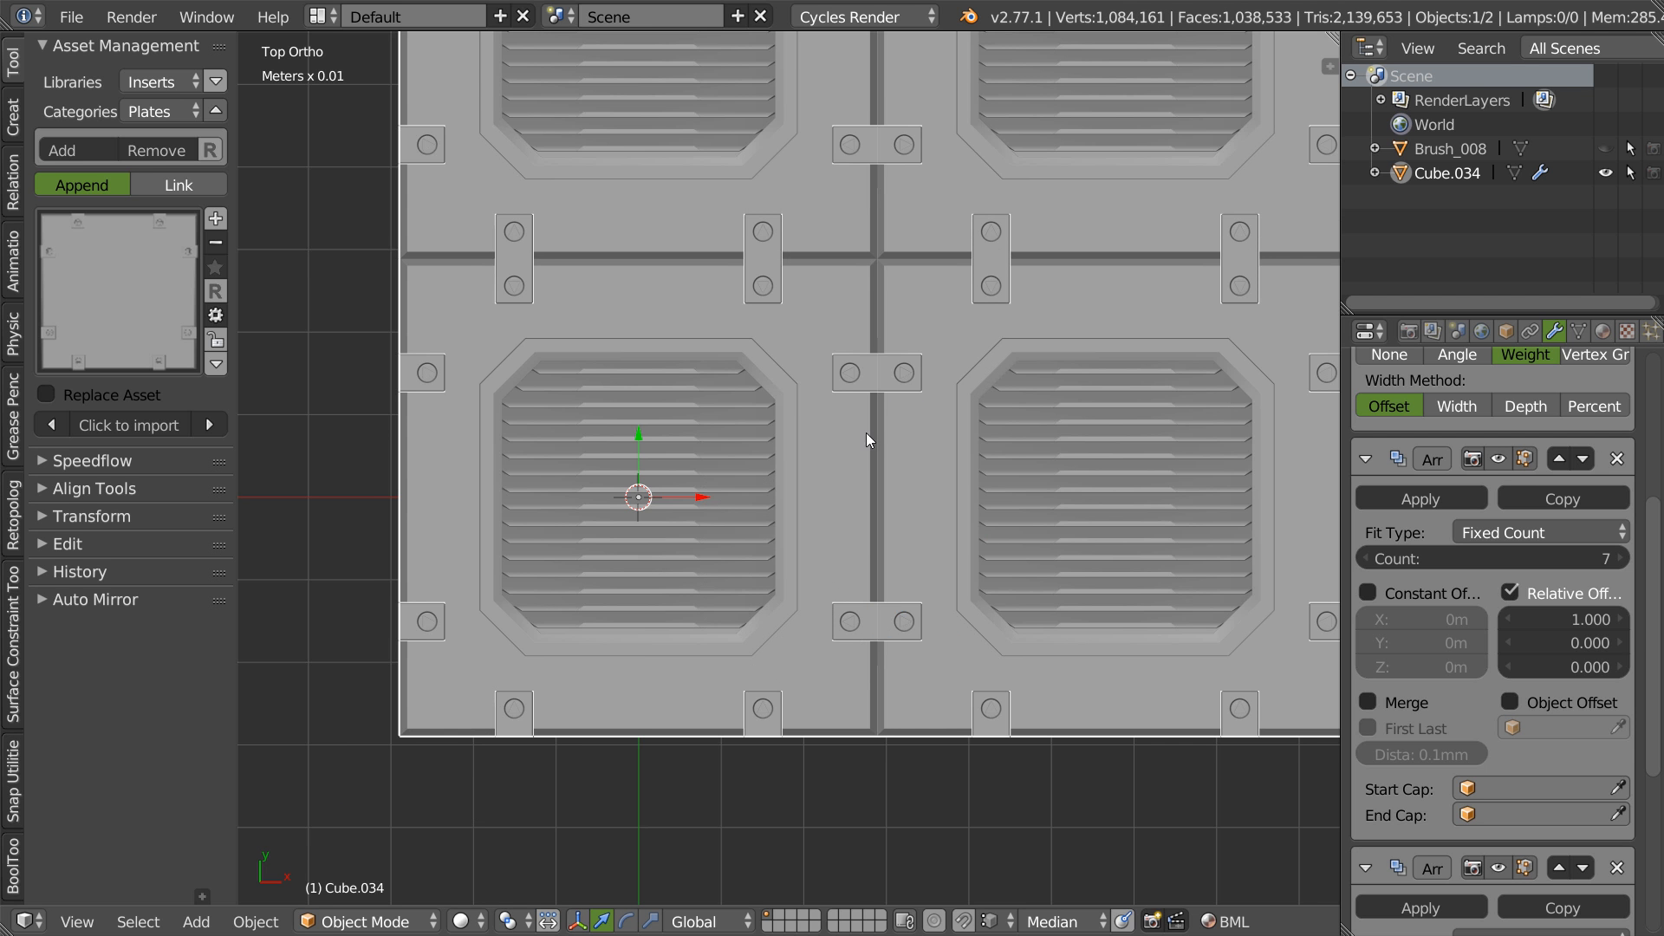
# - Examine the seam between two neighbouring bolted tabs up close from above, including its mesh
pyautogui.scroll(12, 939, 454)
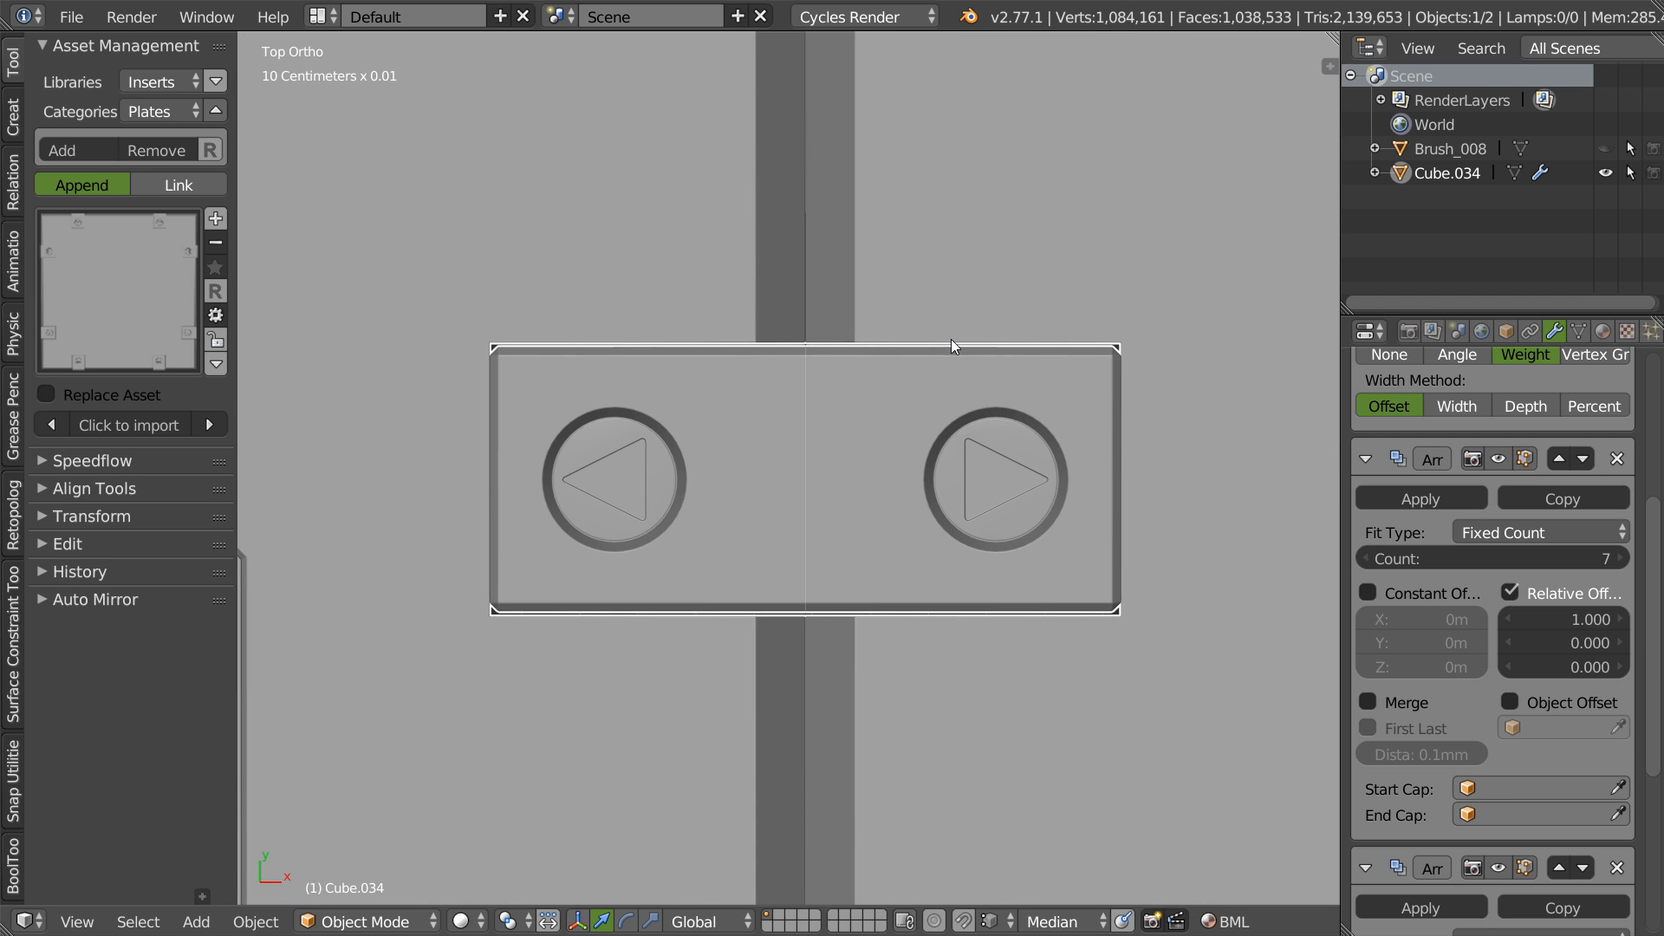
pyautogui.scroll(8, 1065, 335)
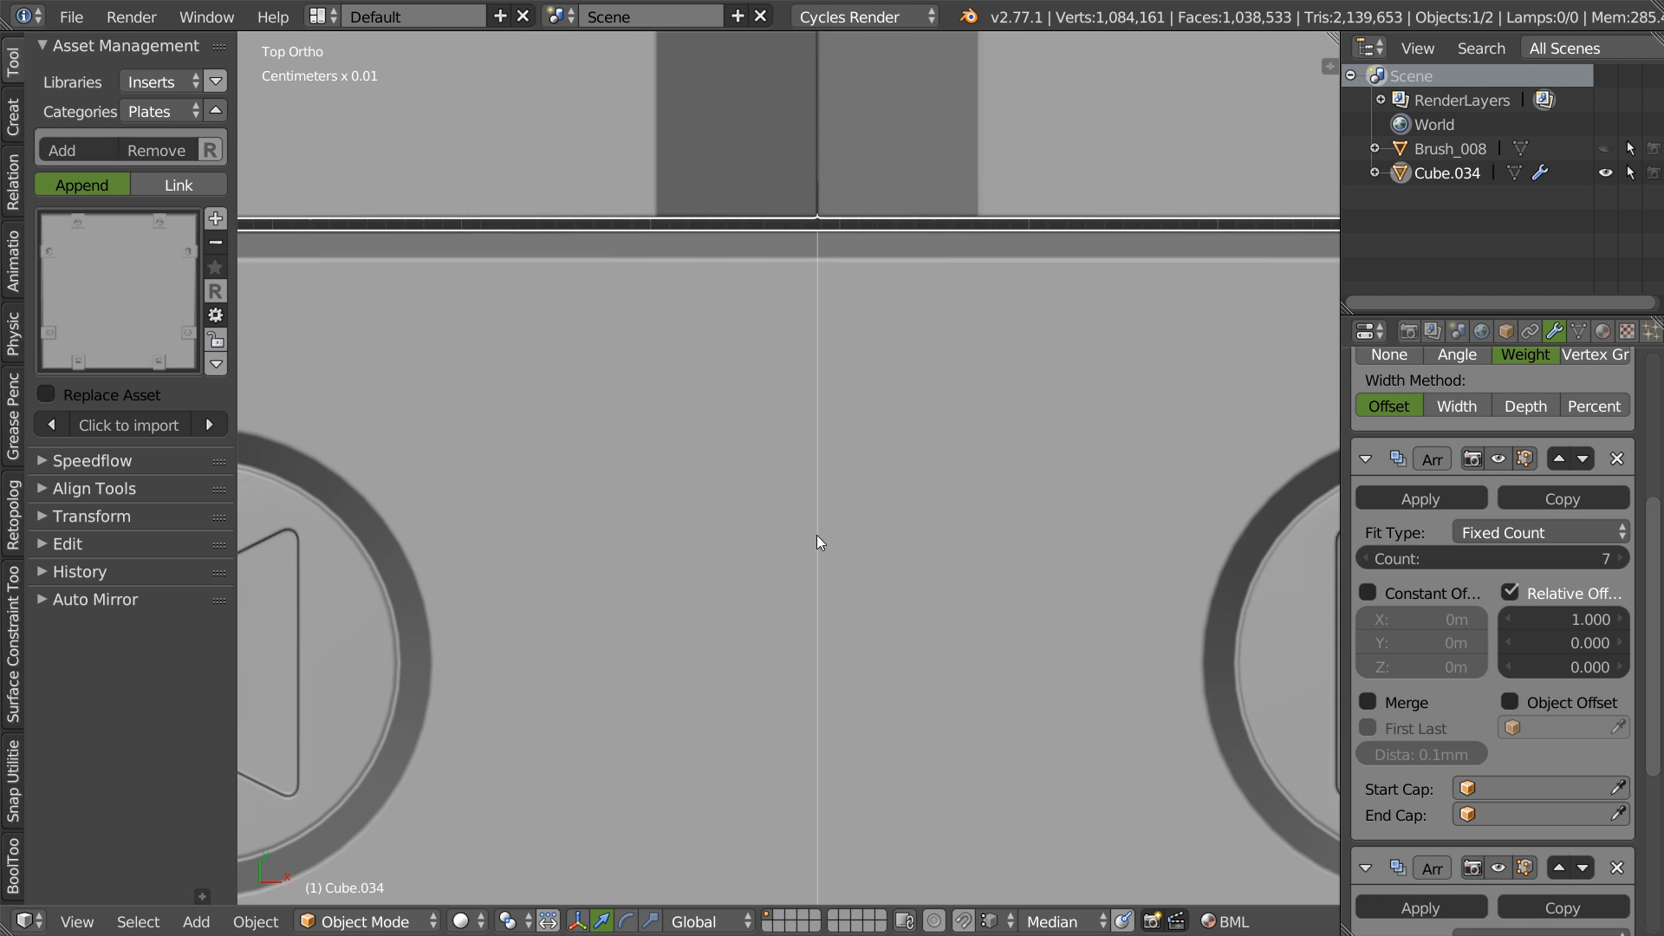
pyautogui.keyDown('ctrl'); pyautogui.moveTo(845, 388); pyautogui.dragTo(884, 364, button='middle'); pyautogui.keyUp('ctrl')
pyautogui.press('Tab')
pyautogui.click(855, 227)
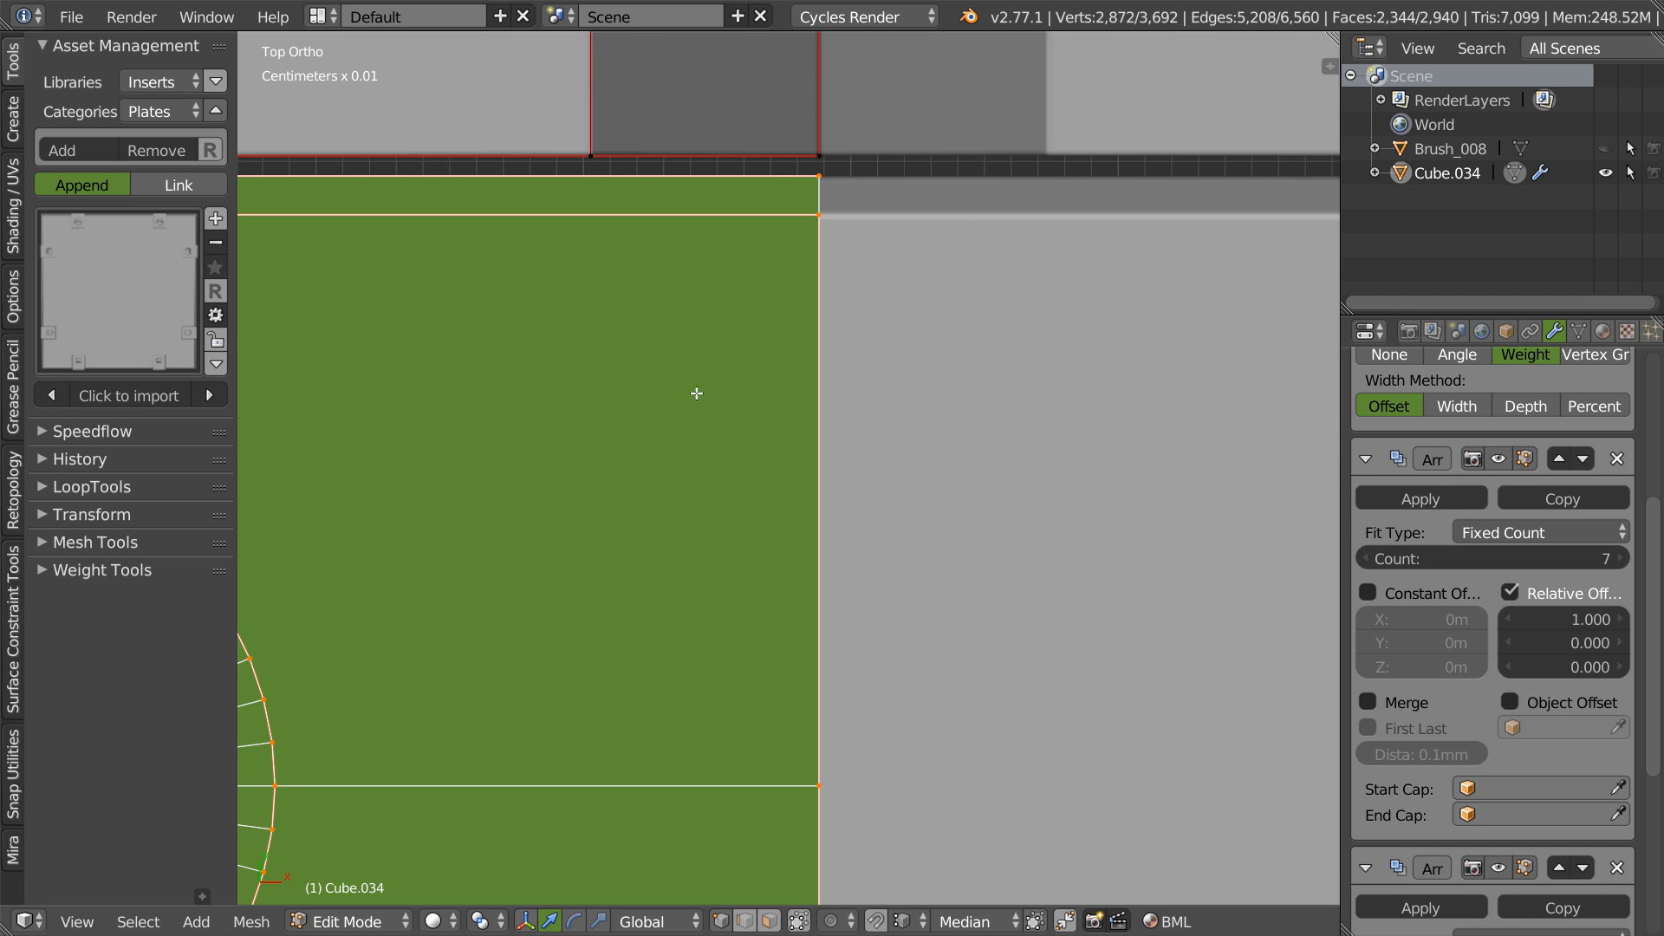
pyautogui.press('Tab')
pyautogui.click(798, 290)
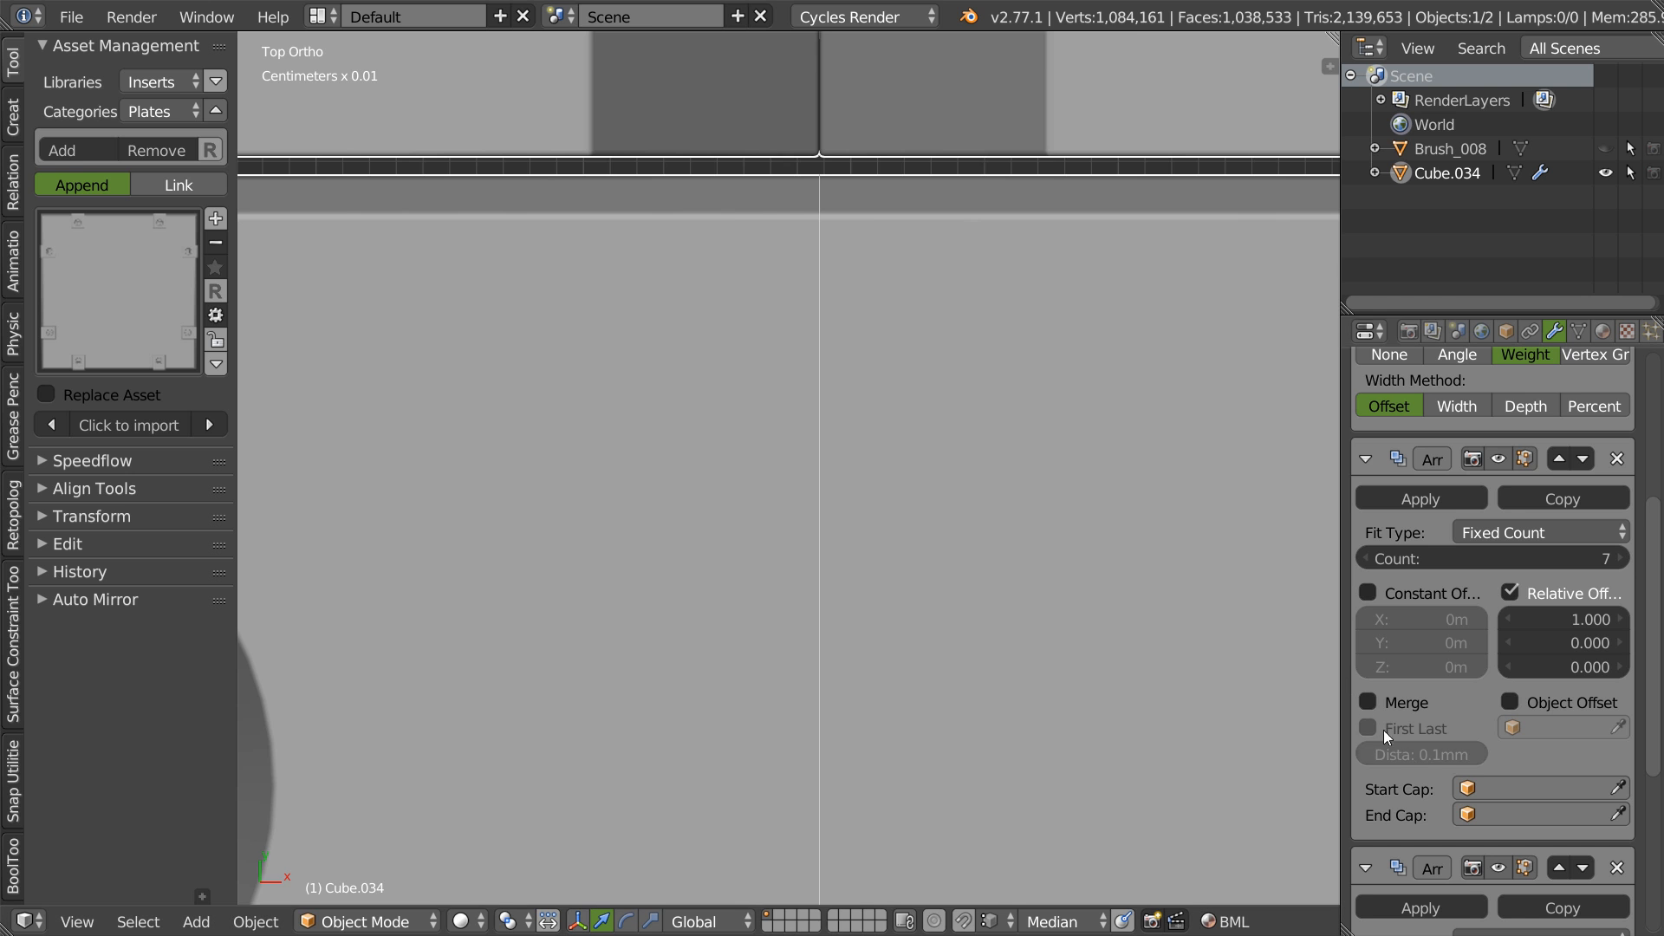
# - Enable Merge on both the X and the Y array modifiers of the plate
pyautogui.click(1370, 703)
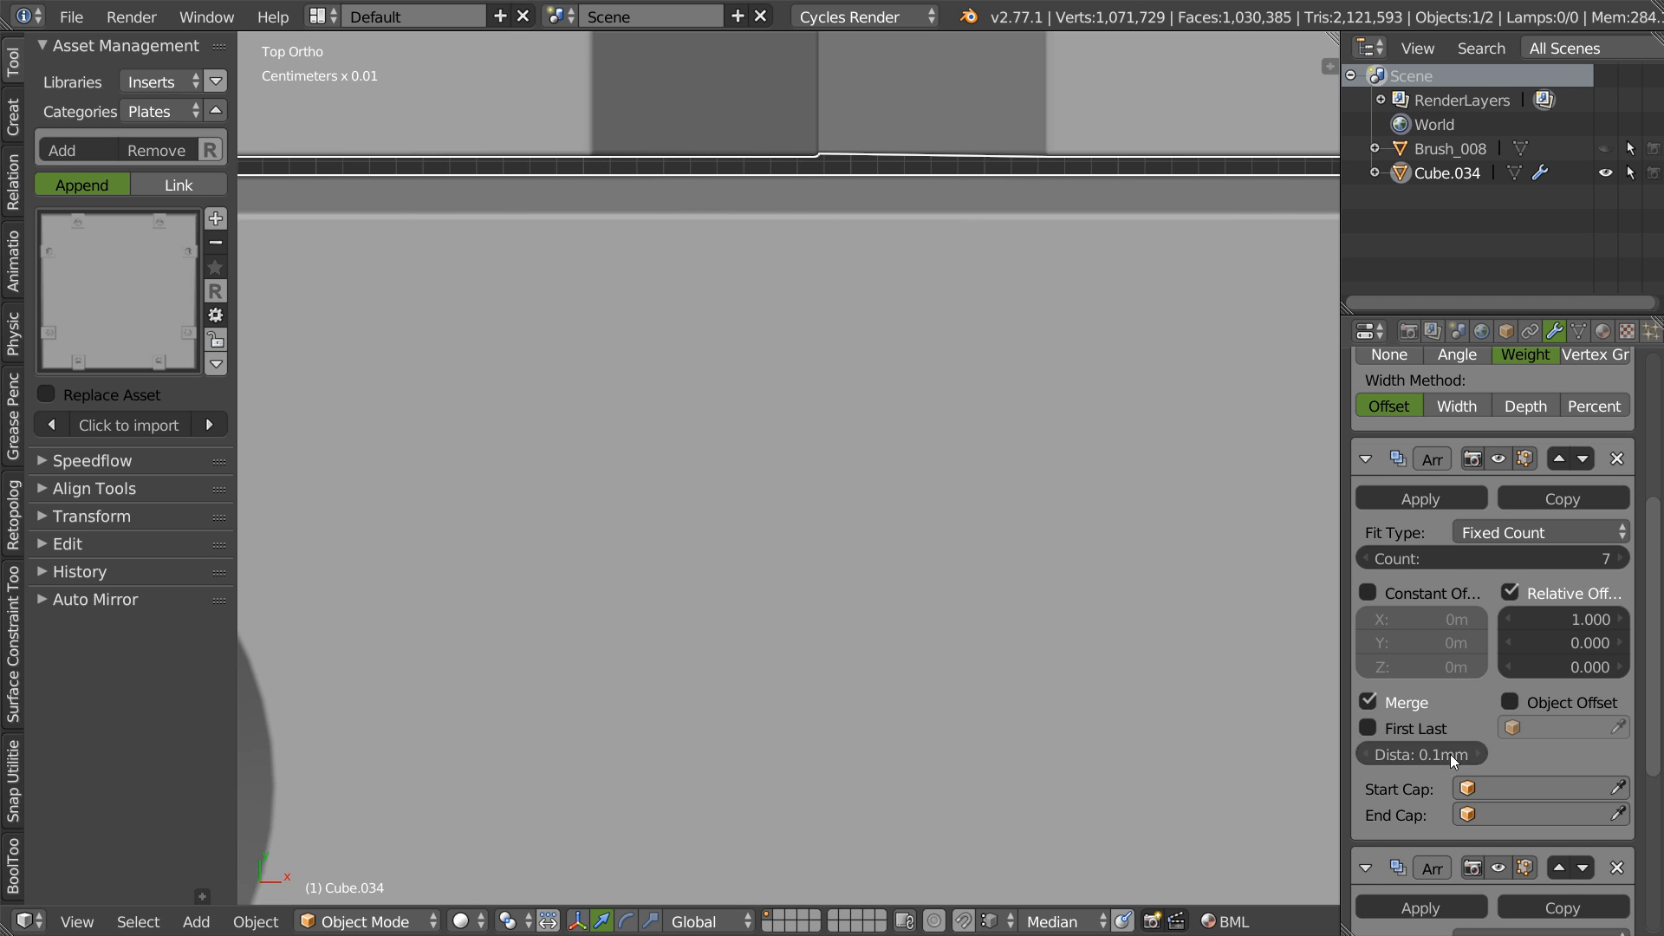
pyautogui.scroll(-8, 1448, 749)
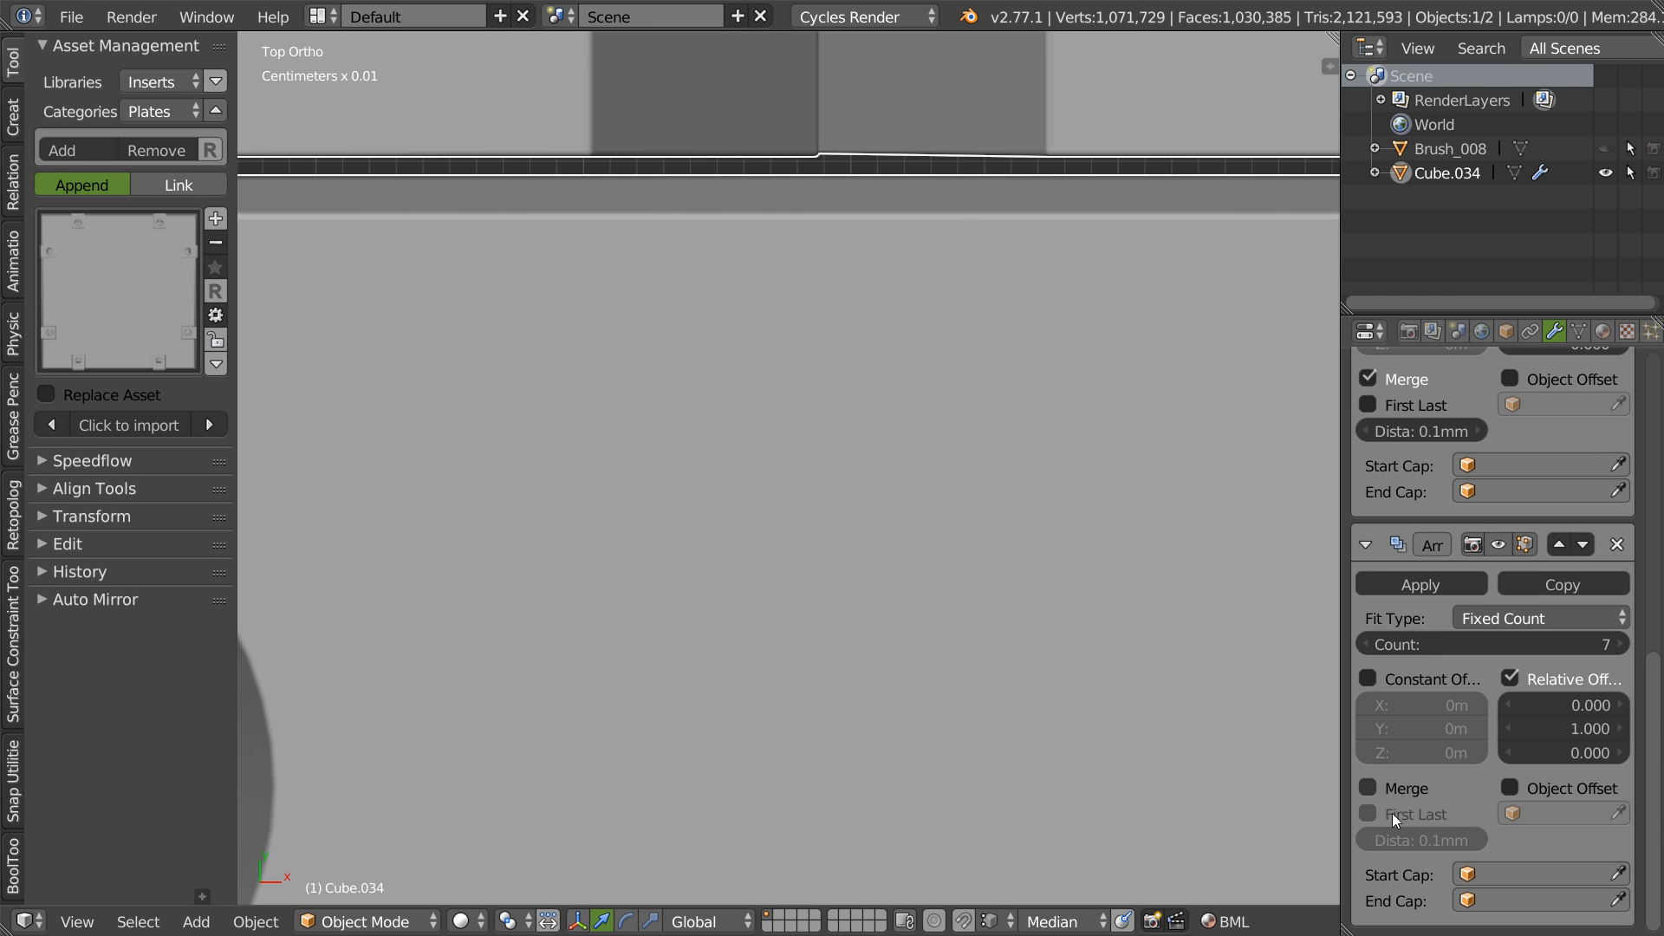
pyautogui.click(1368, 788)
pyautogui.scroll(-4, 793, 632)
pyautogui.scroll(-6, 792, 628)
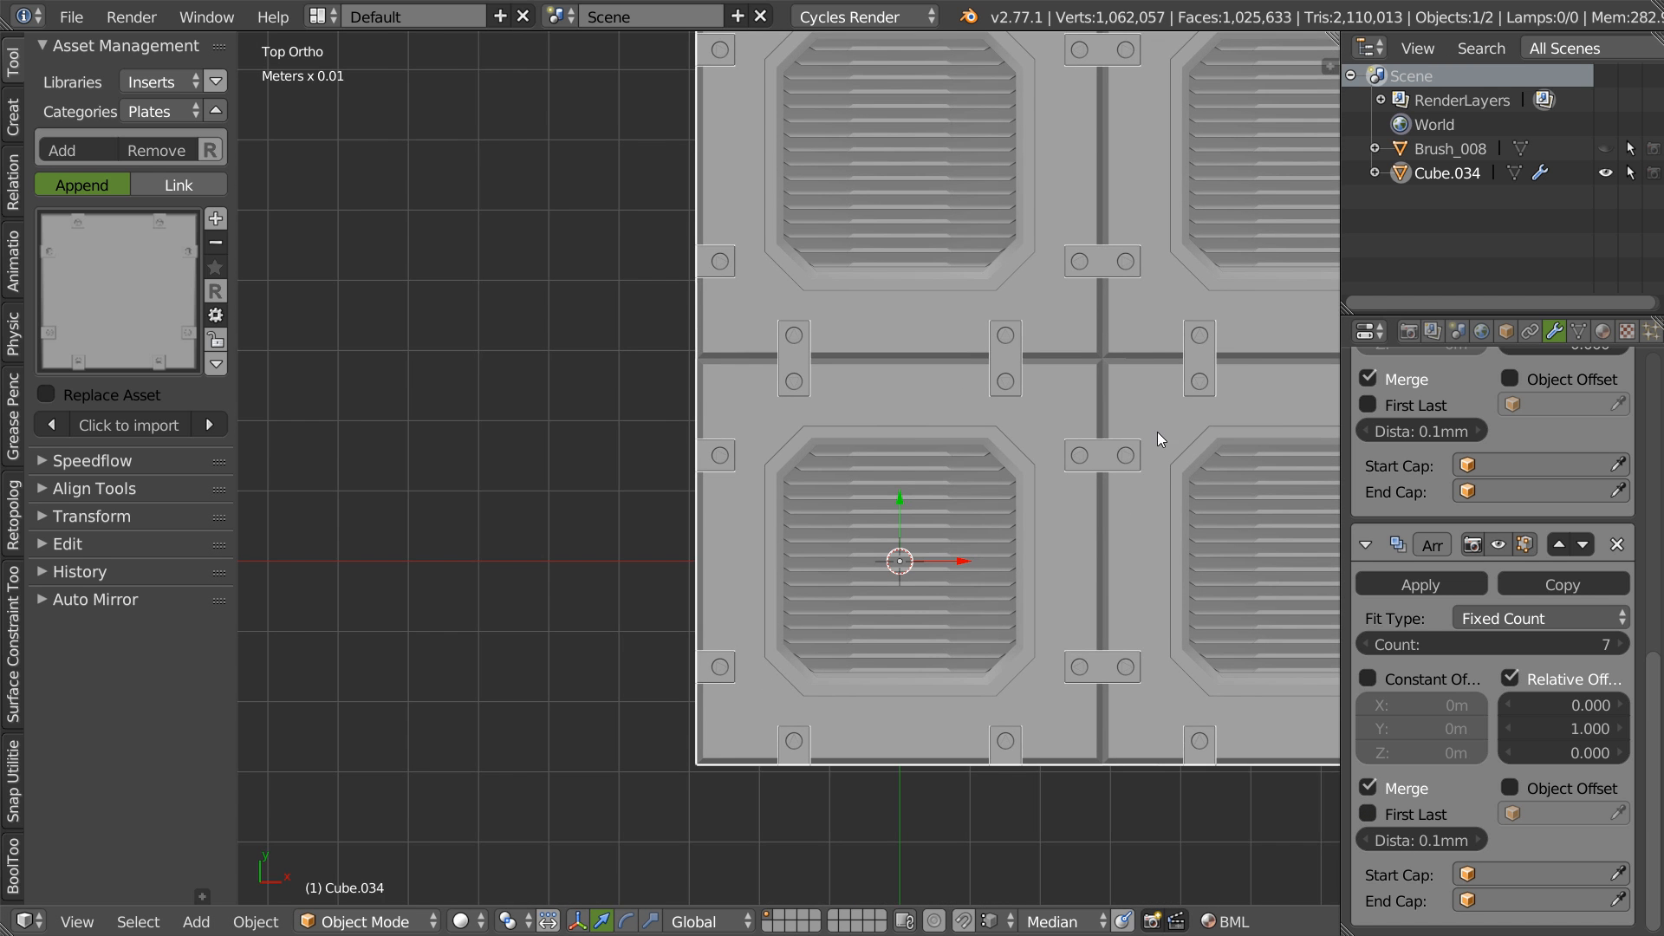
# - Examine the tiled plates in perspective, checking the joined tabs, grooves and louver slats
pyautogui.scroll(3, 1111, 452)
pyautogui.scroll(-3, 986, 548)
pyautogui.moveTo(987, 548); pyautogui.dragTo(998, 487, button='middle')
pyautogui.scroll(4, 919, 479)
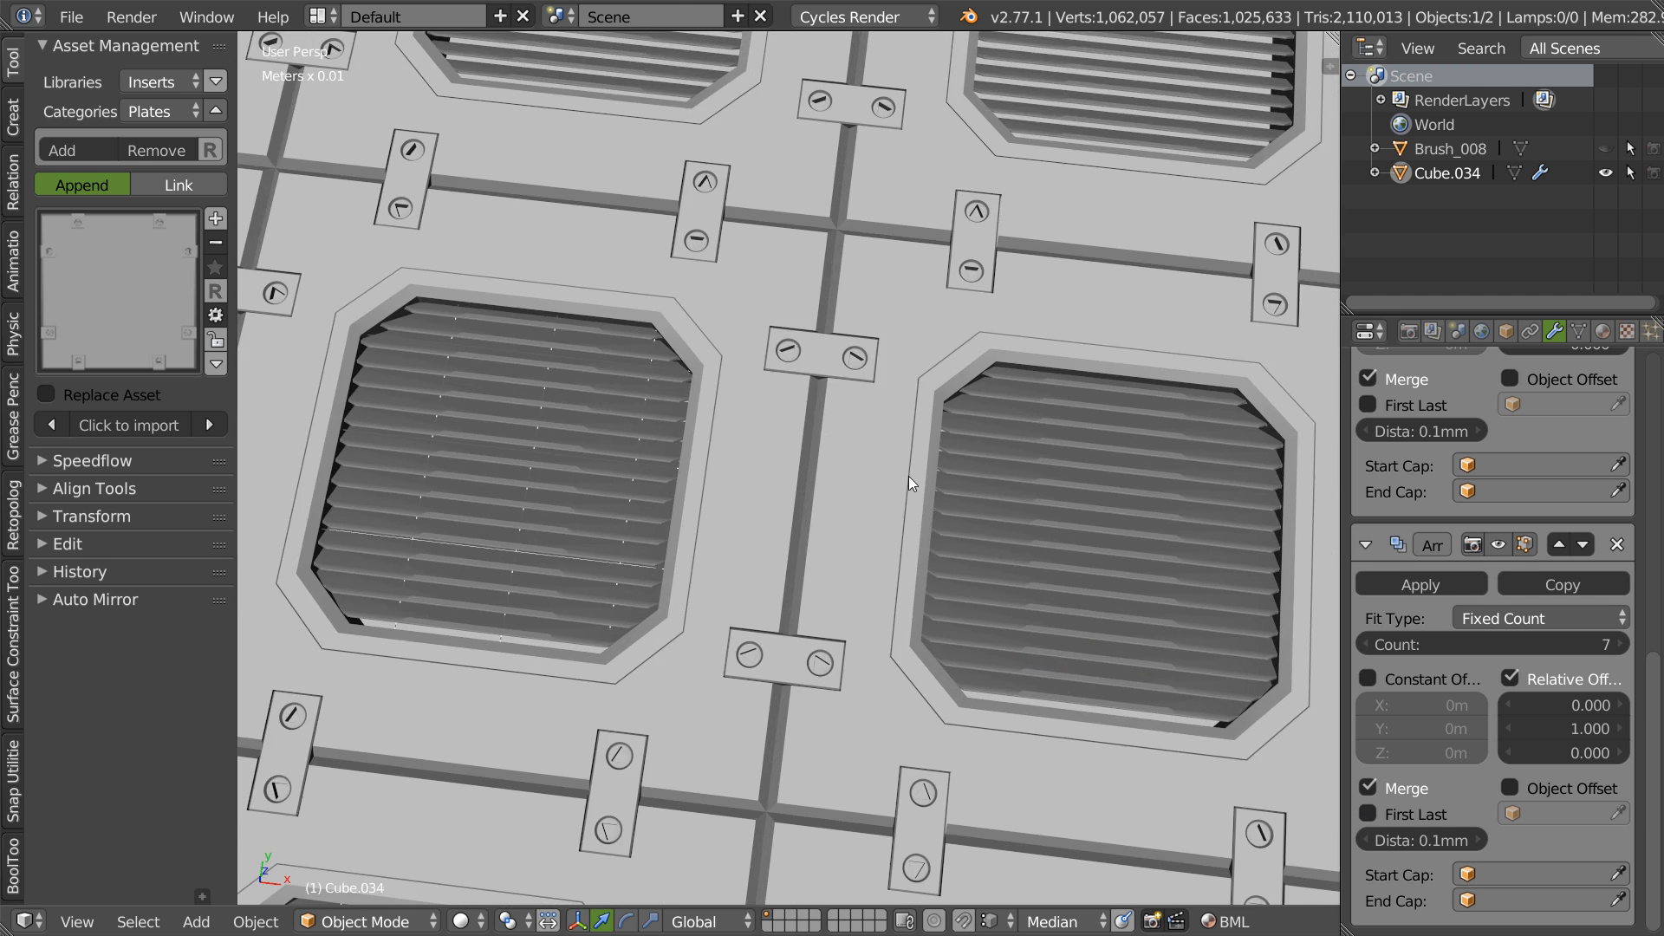
pyautogui.scroll(8, 694, 569)
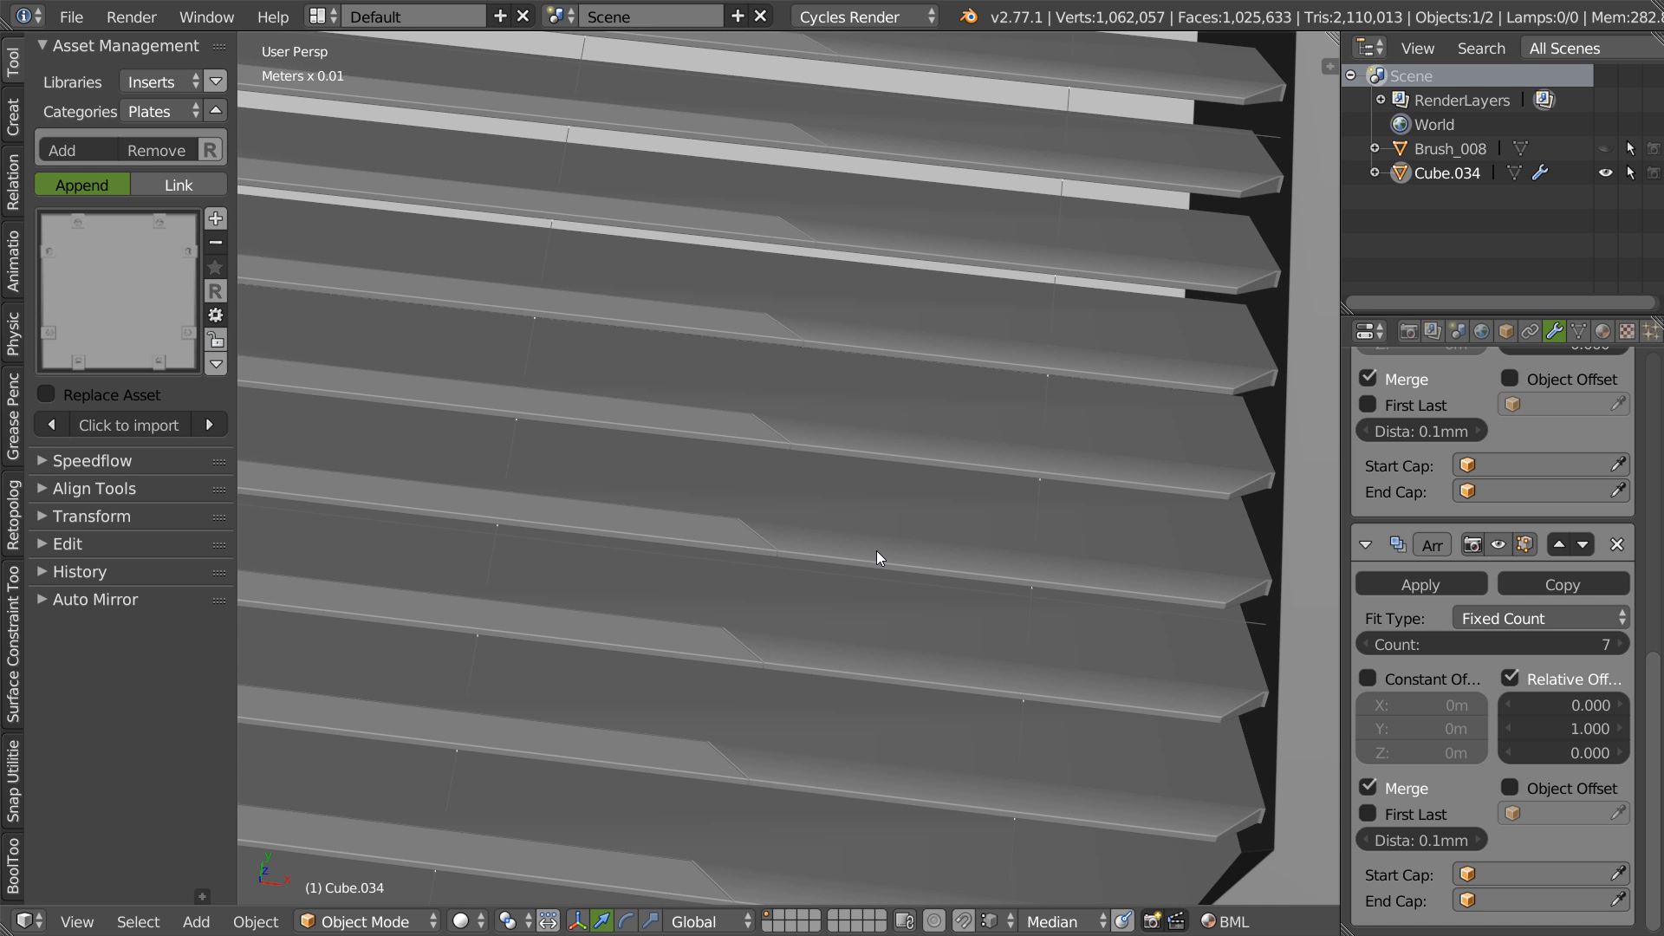
pyautogui.keyDown('shift'); pyautogui.moveTo(795, 727); pyautogui.dragTo(851, 555, button='middle'); pyautogui.keyUp('shift')
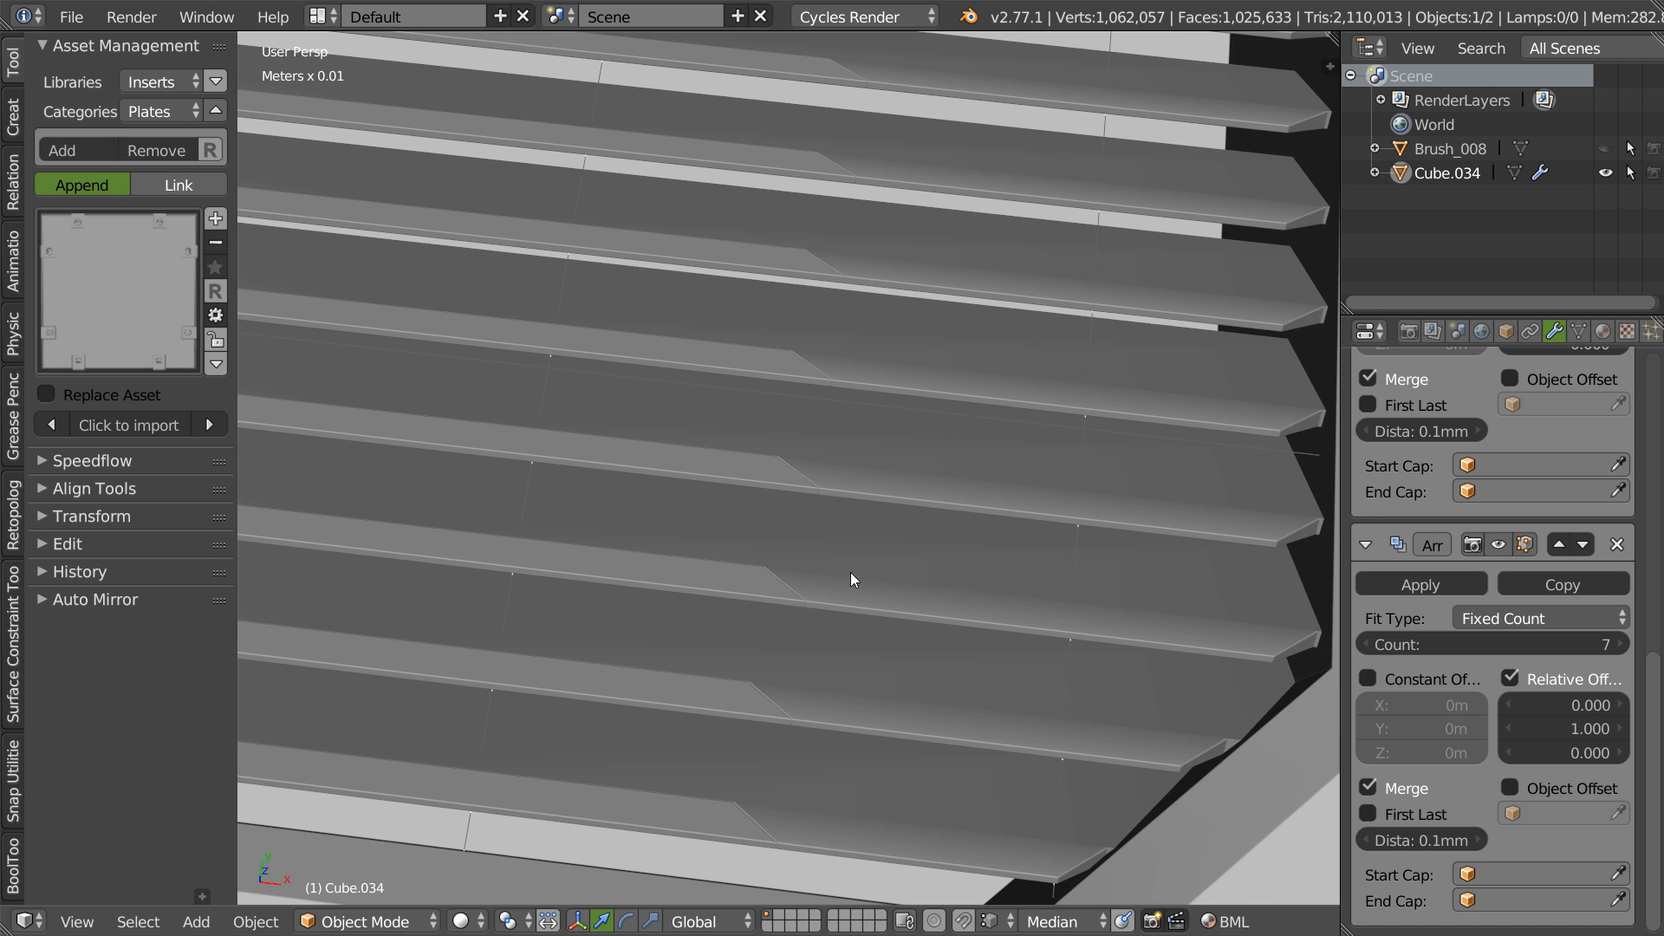
pyautogui.scroll(-8, 949, 499)
pyautogui.scroll(3, 796, 600)
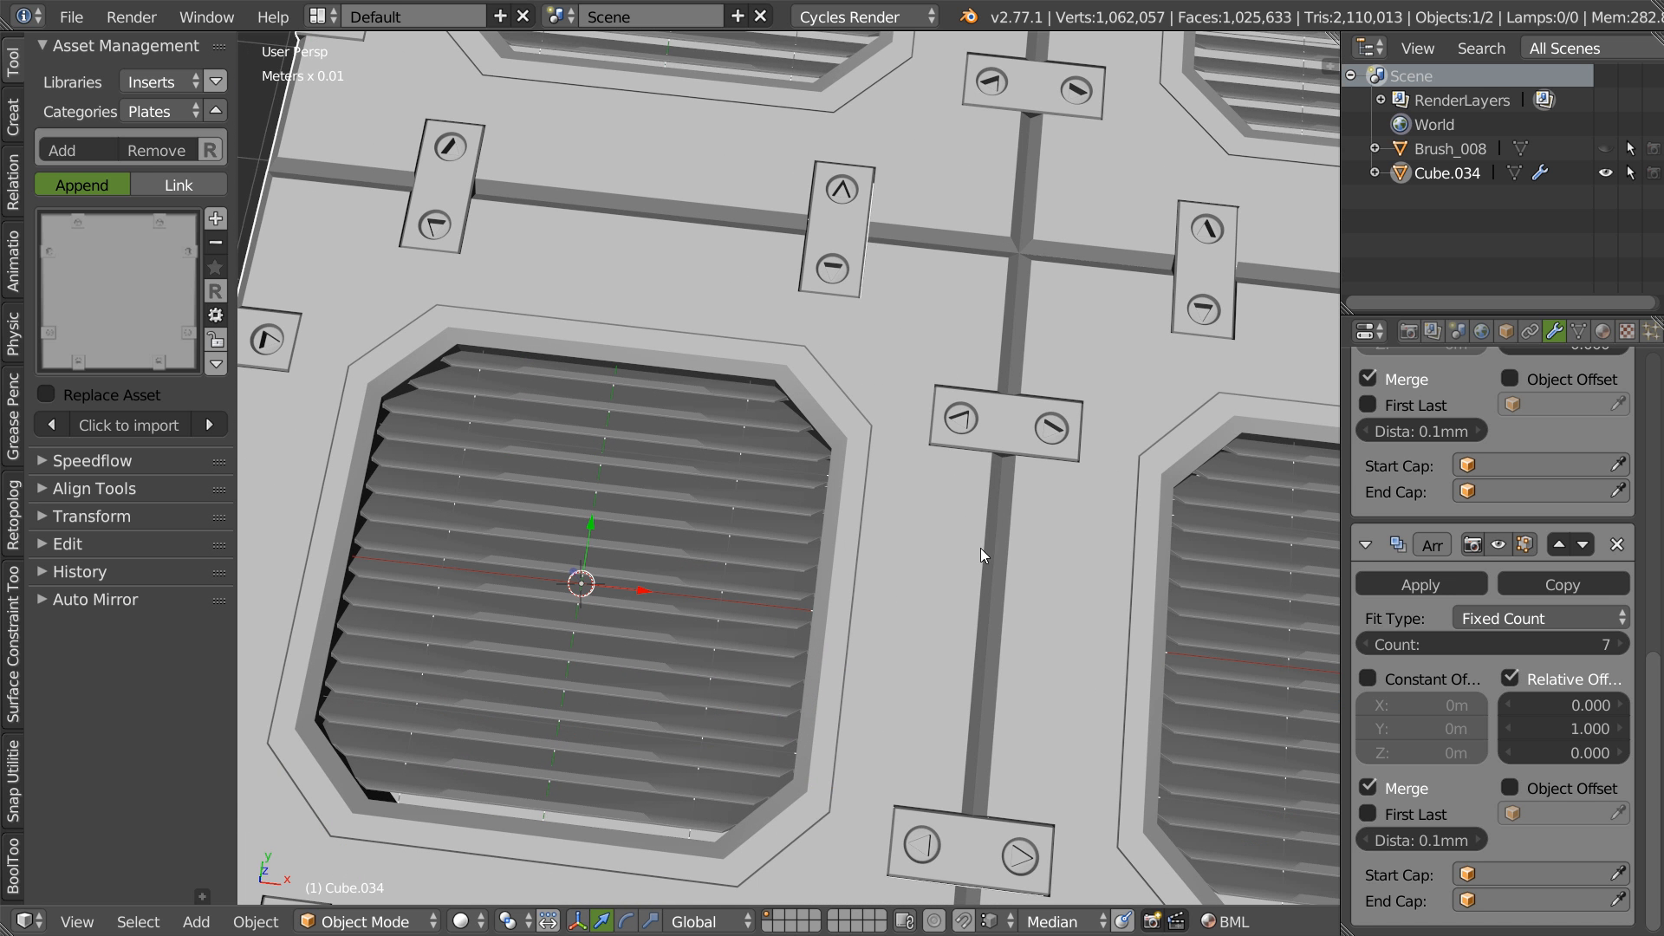
# - Remove both array modifiers from the louvered plate
pyautogui.click(1616, 545)
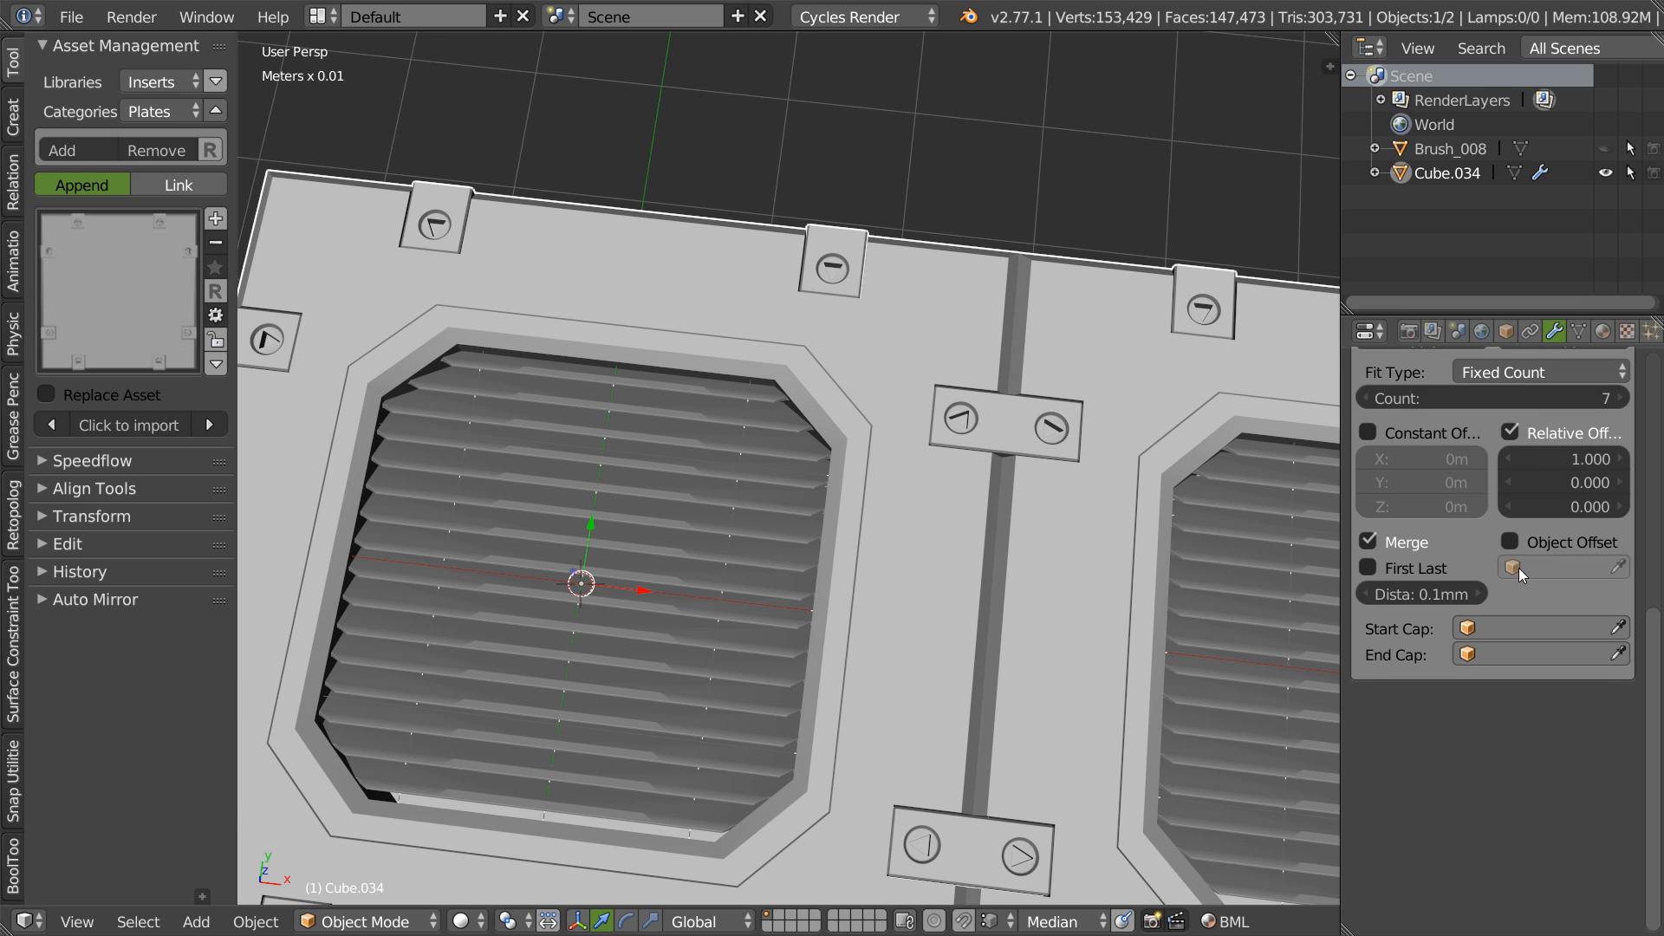
pyautogui.scroll(3, 1613, 403)
pyautogui.click(1615, 404)
pyautogui.scroll(4, 497, 615)
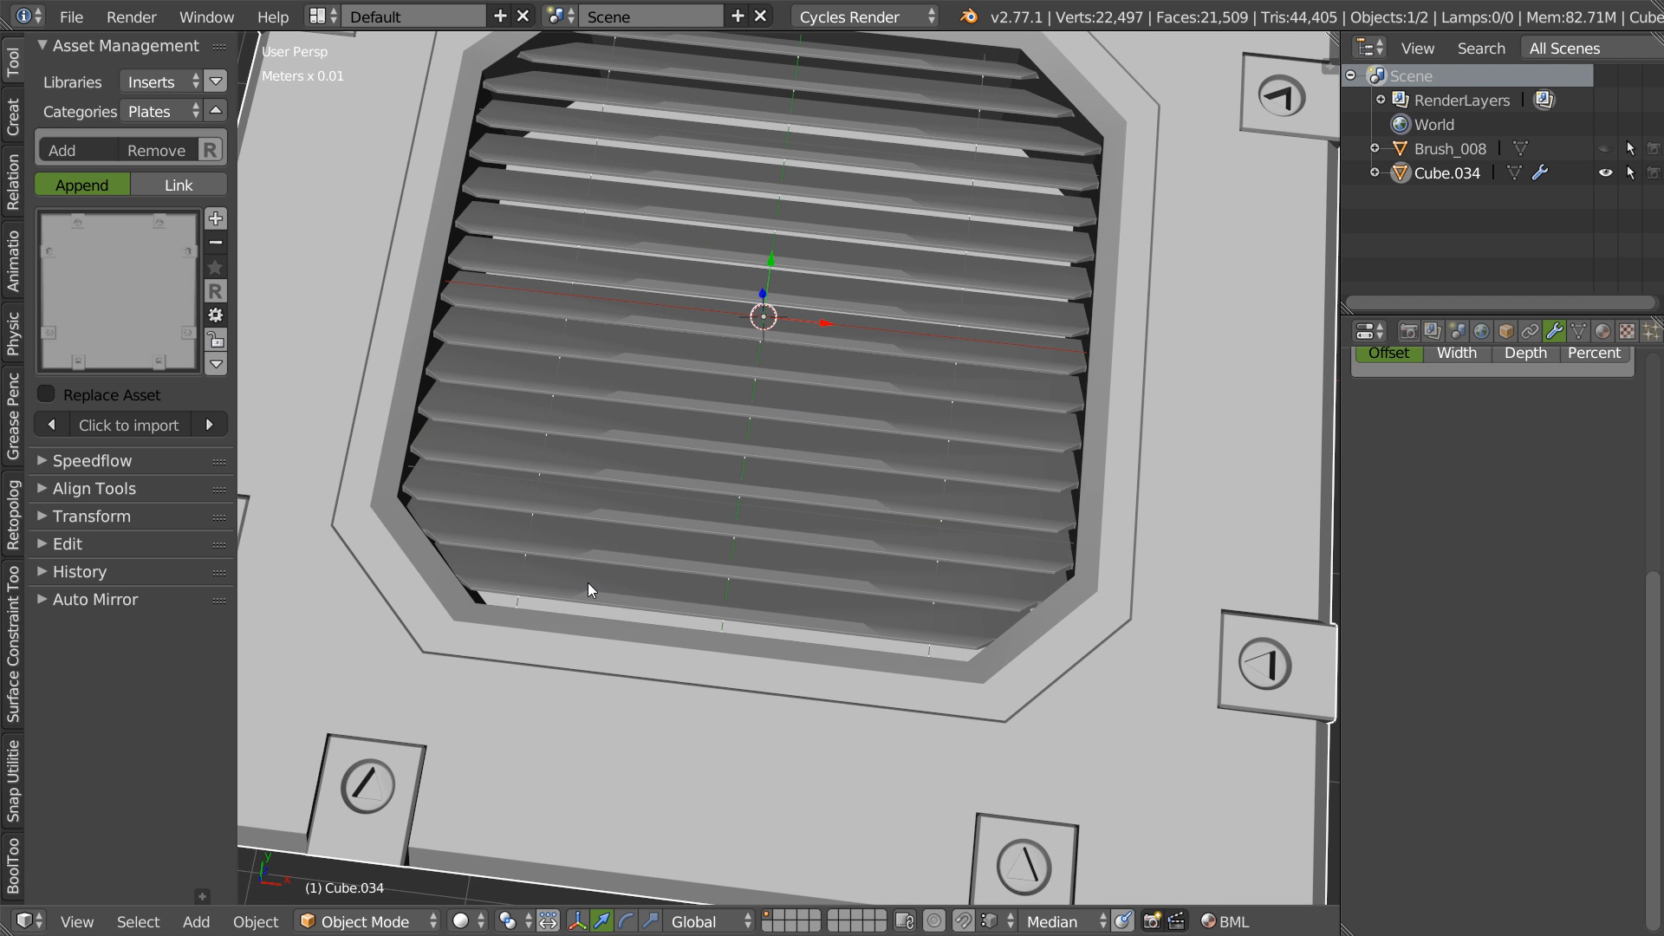
# - Display the plate's mesh edges over the shaded surface and inspect the louver slats up close
pyautogui.hotkey('shift', 'z')
pyautogui.click(693, 600)
pyautogui.scroll(4, 581, 585)
pyautogui.scroll(5, 643, 534)
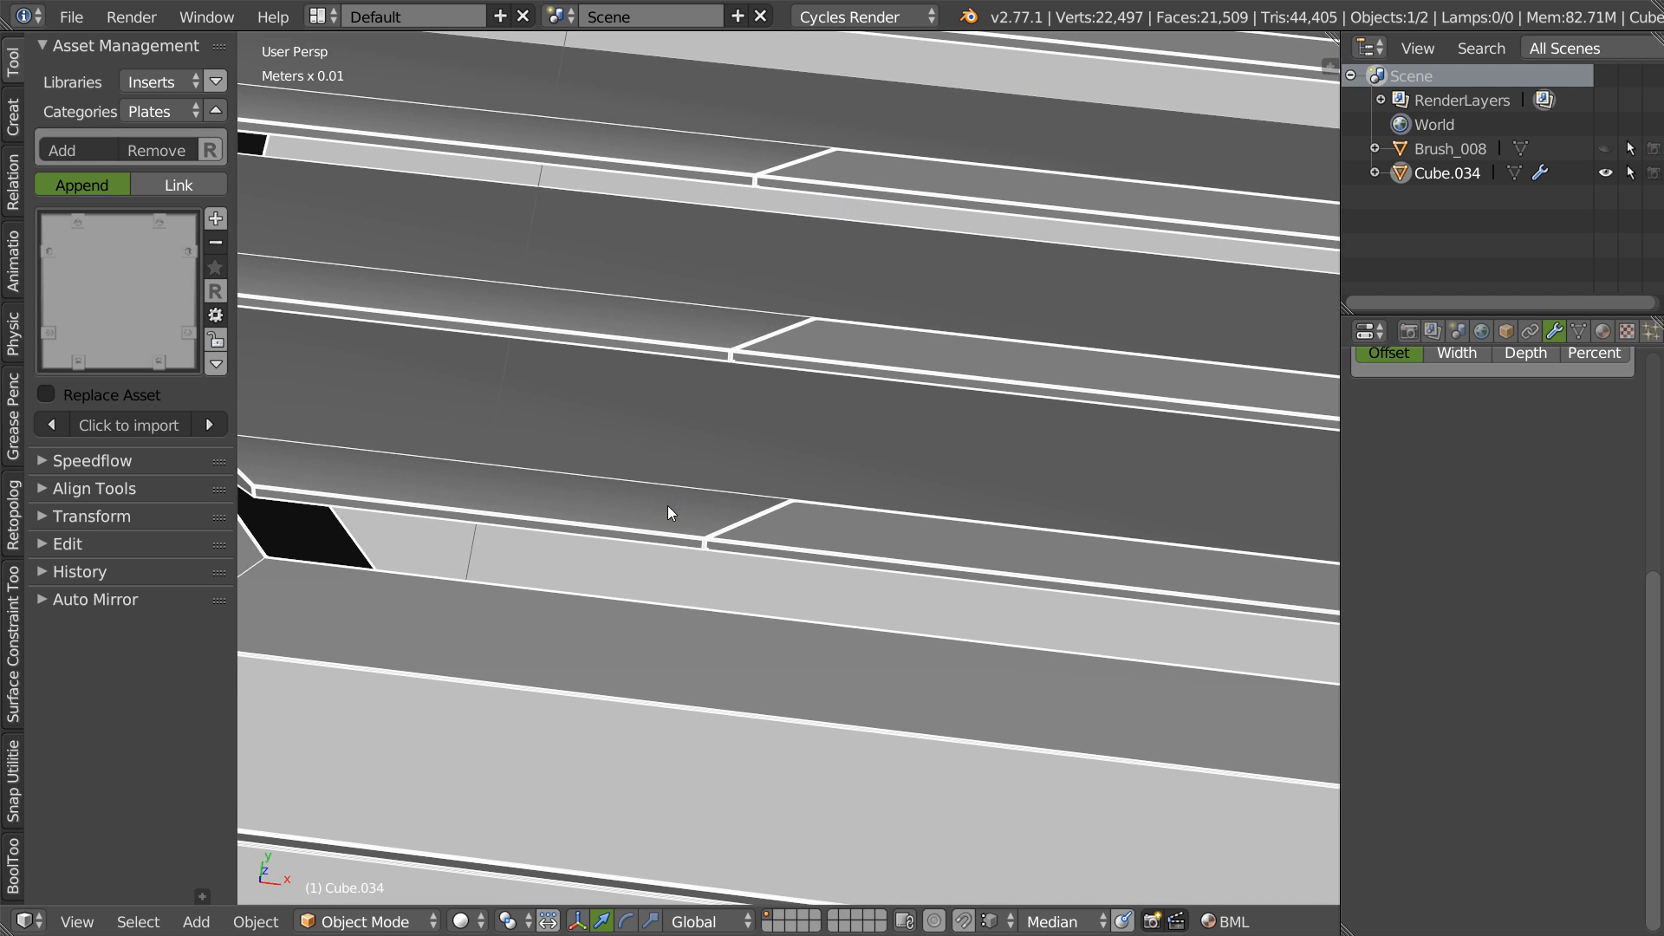
pyautogui.scroll(-6, 663, 517)
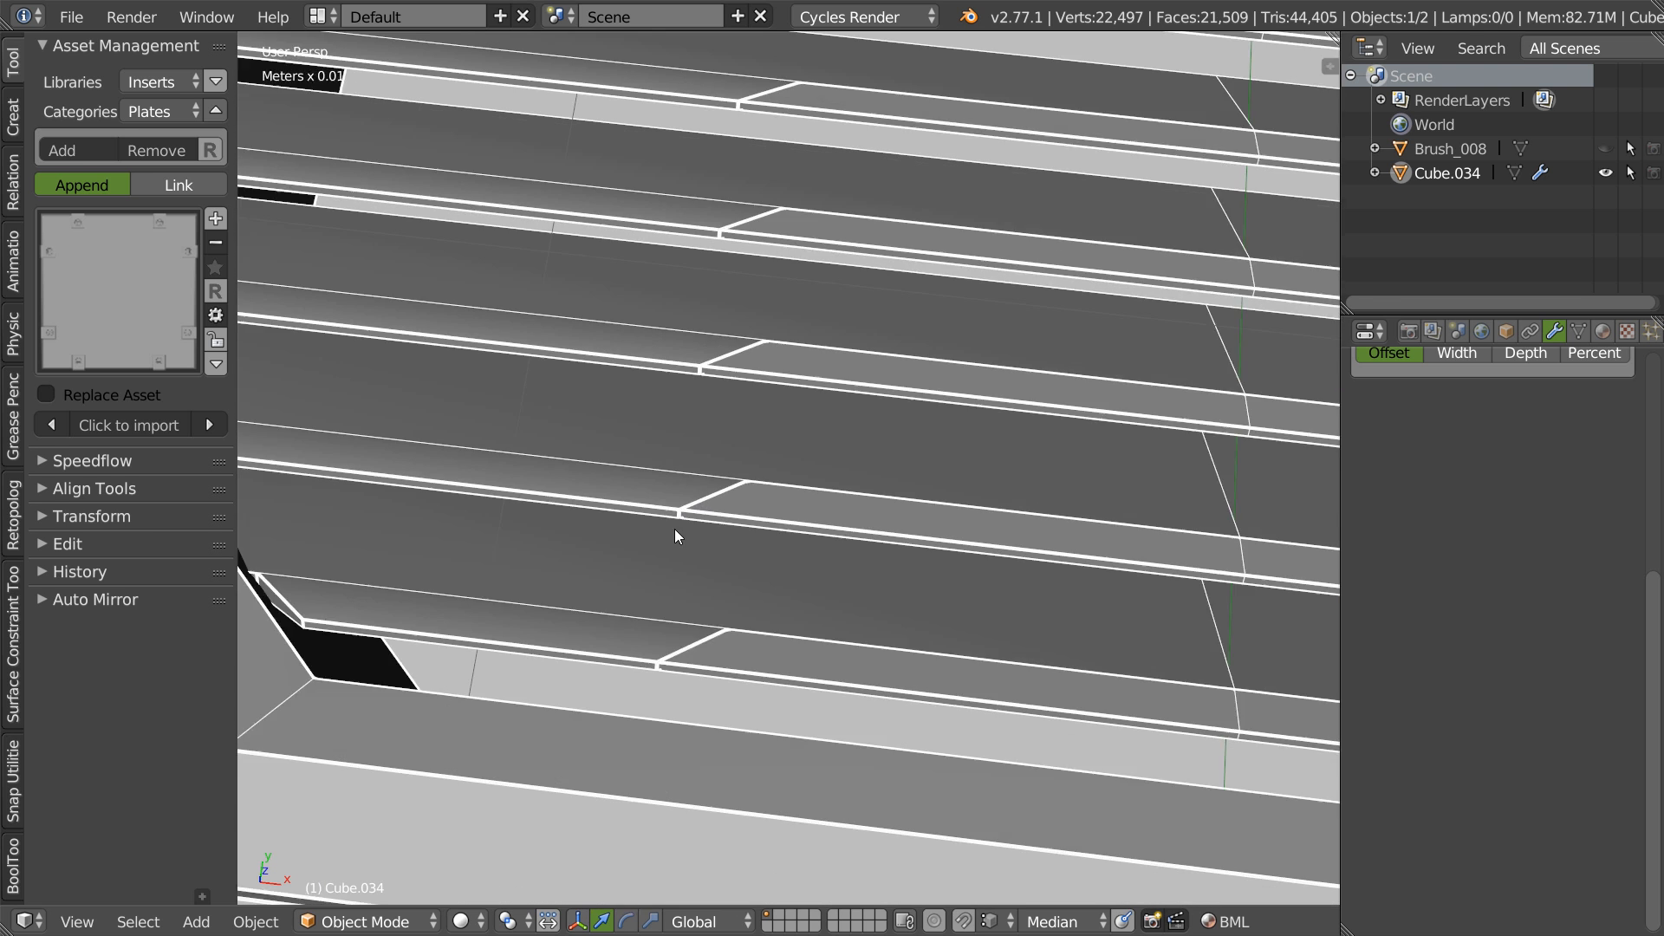
# - Enter mesh editing on the plate and select the linked geometry of the lower louver slats
pyautogui.press('Tab')
pyautogui.keyDown('shift'); pyautogui.rightClick(673, 503); pyautogui.keyUp('shift')
pyautogui.keyDown('shift'); pyautogui.rightClick(675, 491); pyautogui.keyUp('shift')
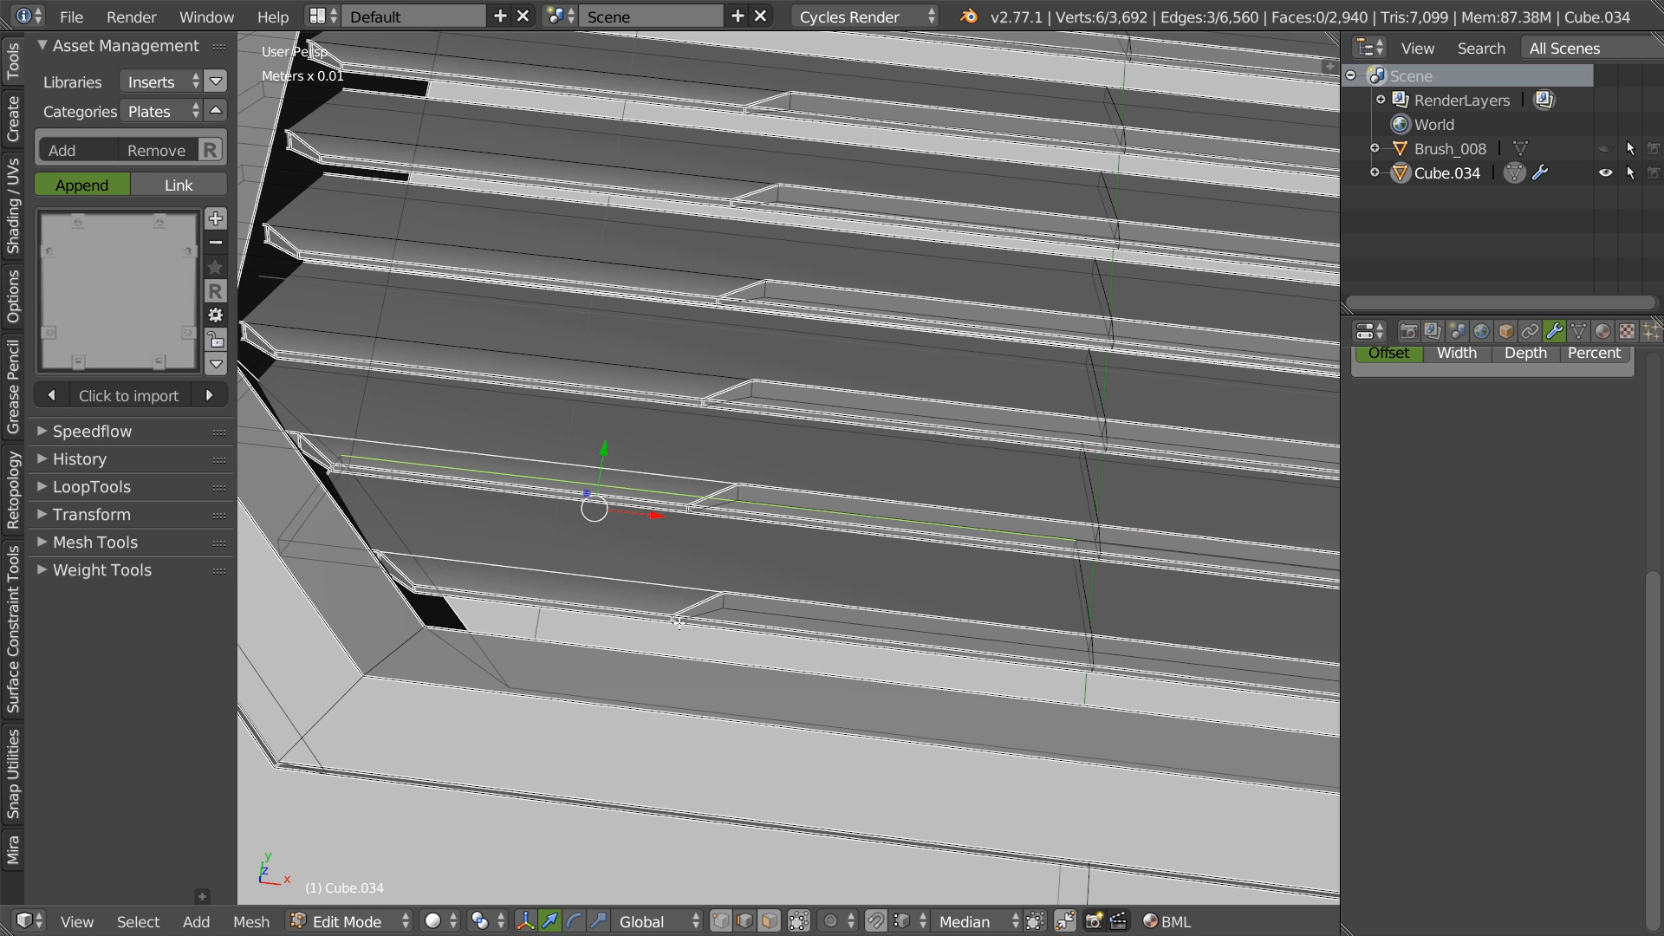
pyautogui.moveTo(683, 501); pyautogui.dragTo(715, 473, button='middle')
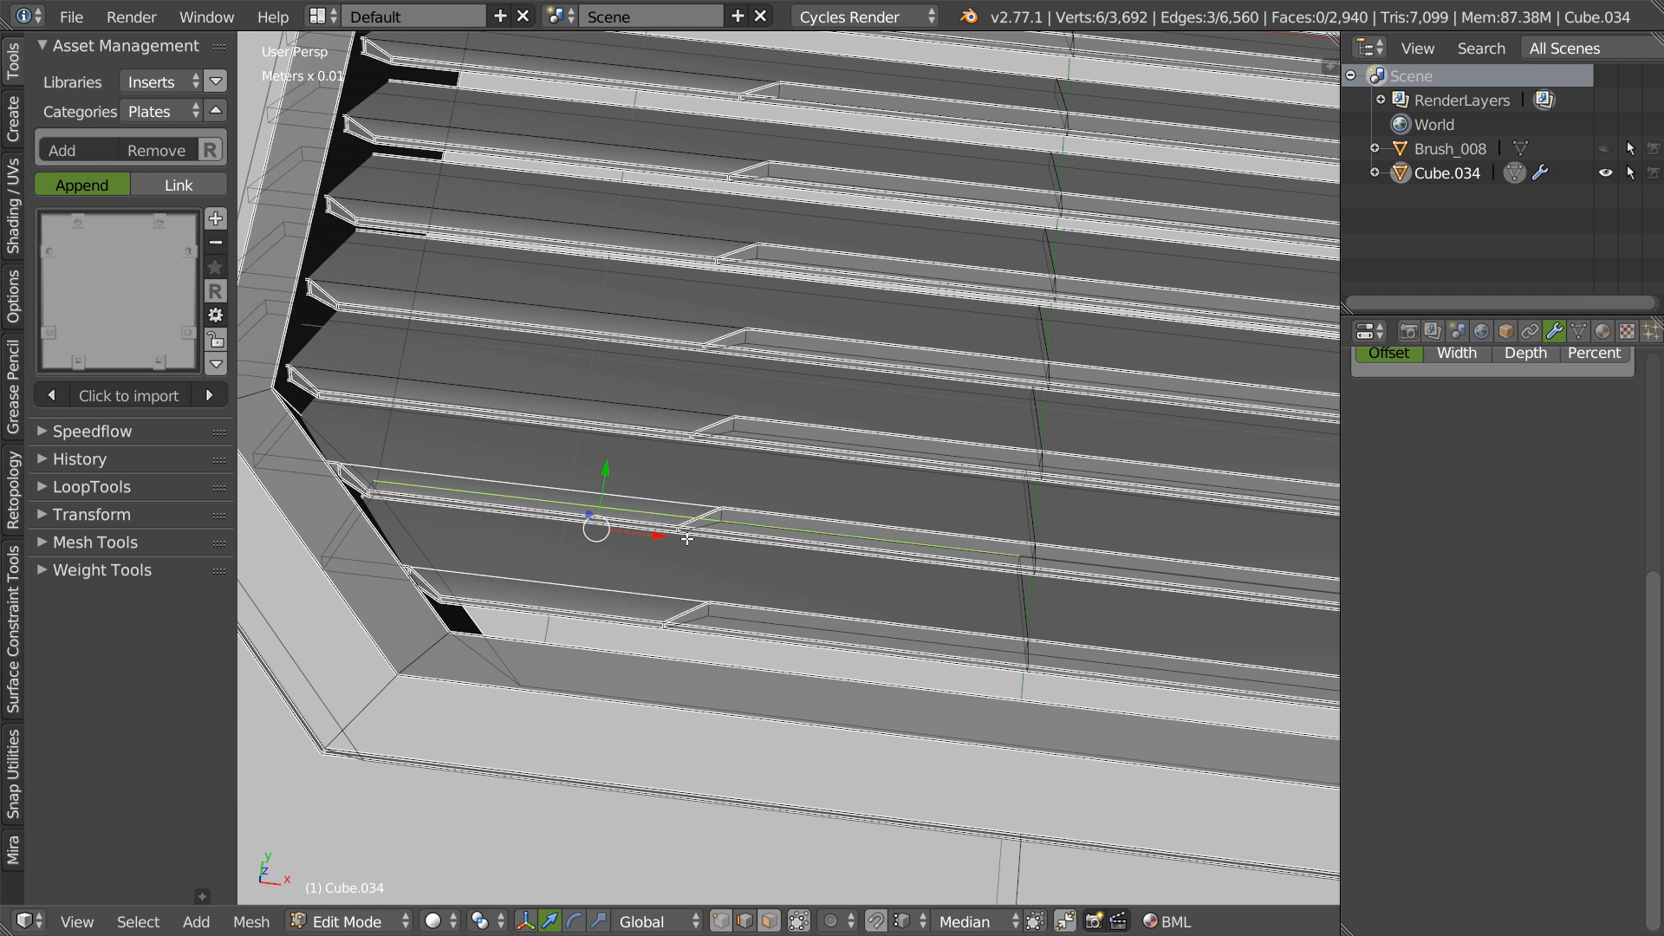
pyautogui.press('l')
pyautogui.press('l')
pyautogui.press('l')
pyautogui.press('l')
pyautogui.press('l')
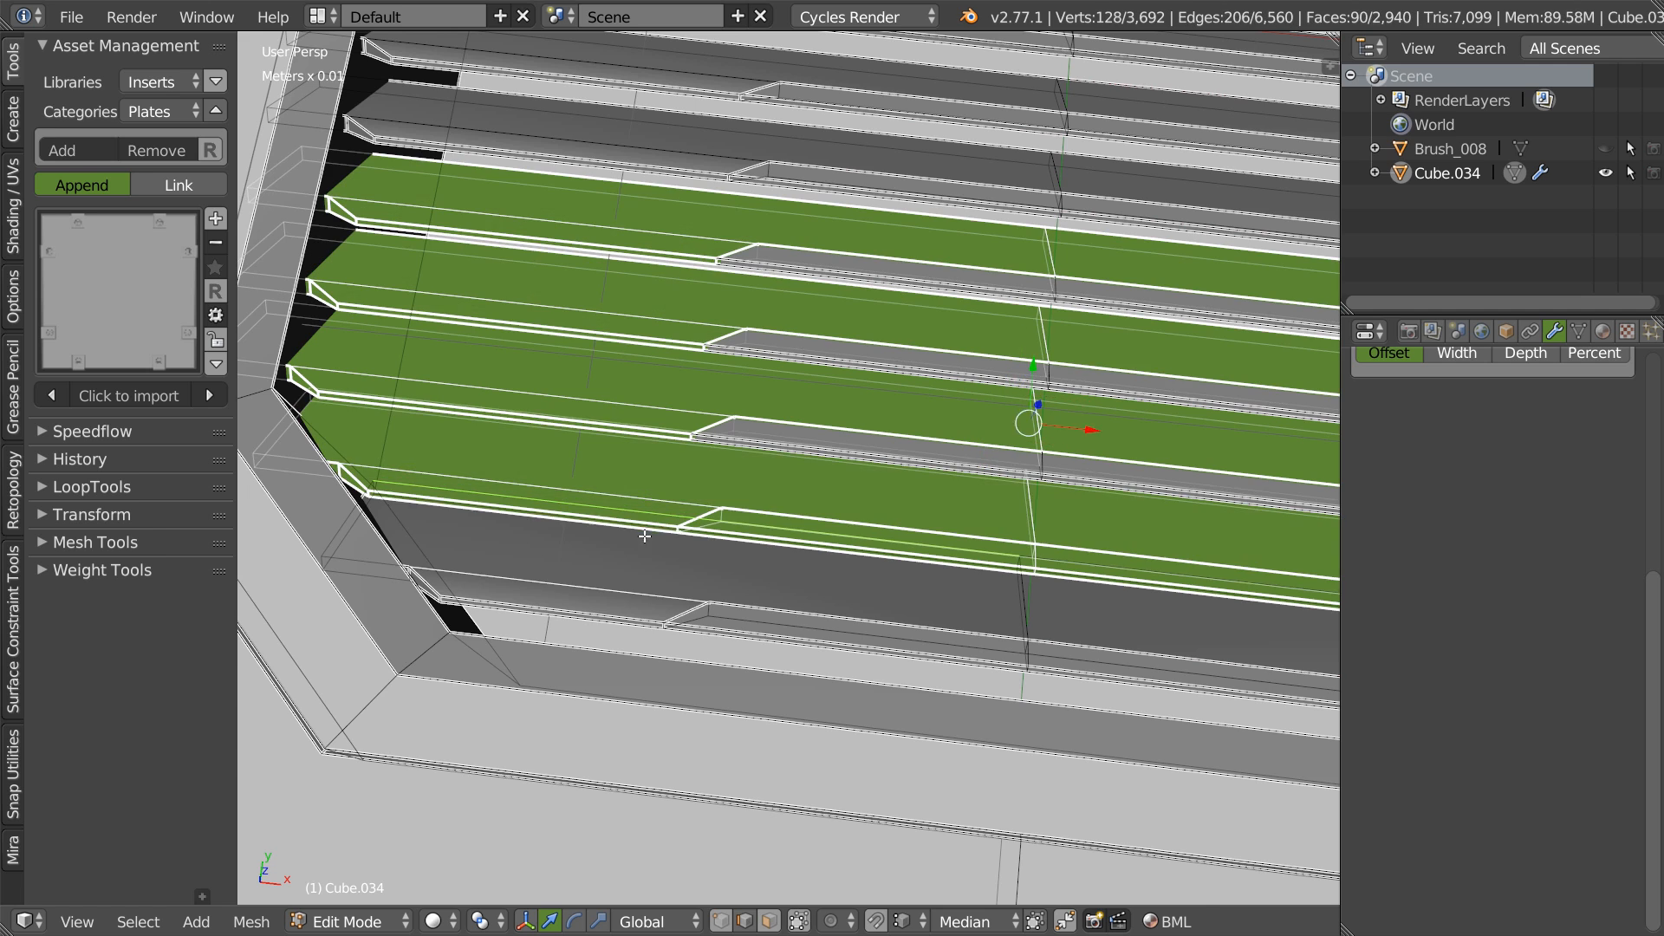
pyautogui.press('l')
# - Extend the linked selection upward to the louver slats in the middle and at the far end of the opening
pyautogui.keyDown('shift'); pyautogui.moveTo(962, 503); pyautogui.dragTo(735, 517, button='middle'); pyautogui.keyUp('shift')
pyautogui.scroll(-2, 736, 442)
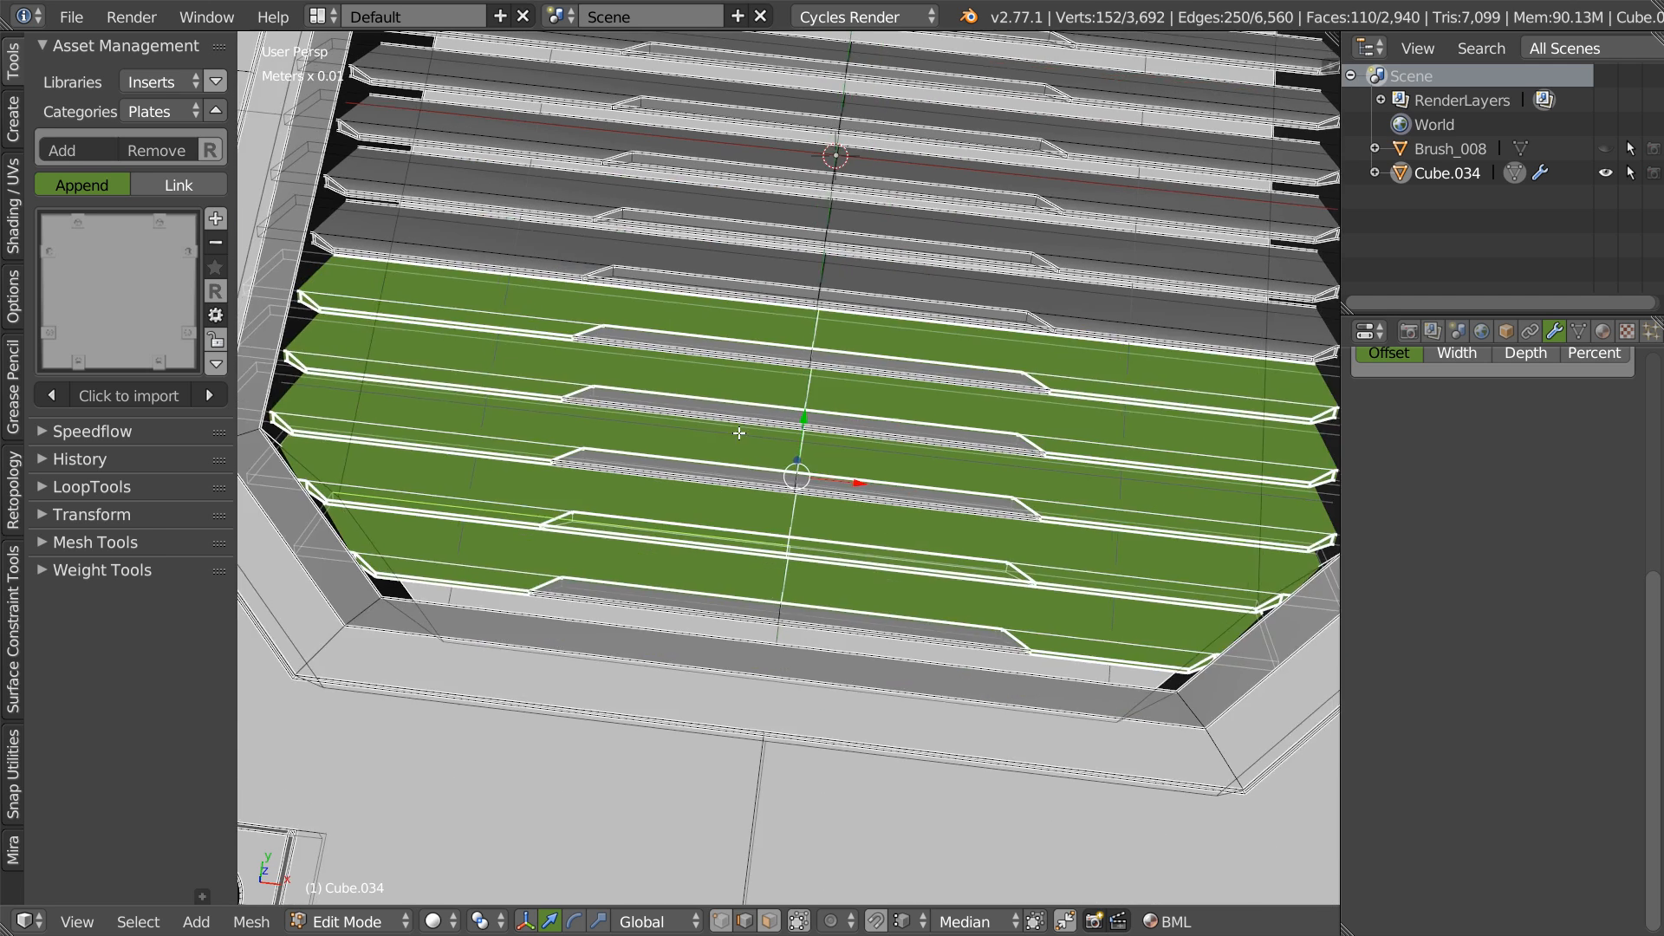
pyautogui.keyDown('shift'); pyautogui.moveTo(598, 130); pyautogui.dragTo(617, 517, button='middle'); pyautogui.keyUp('shift')
pyautogui.press('l')
pyautogui.press('l')
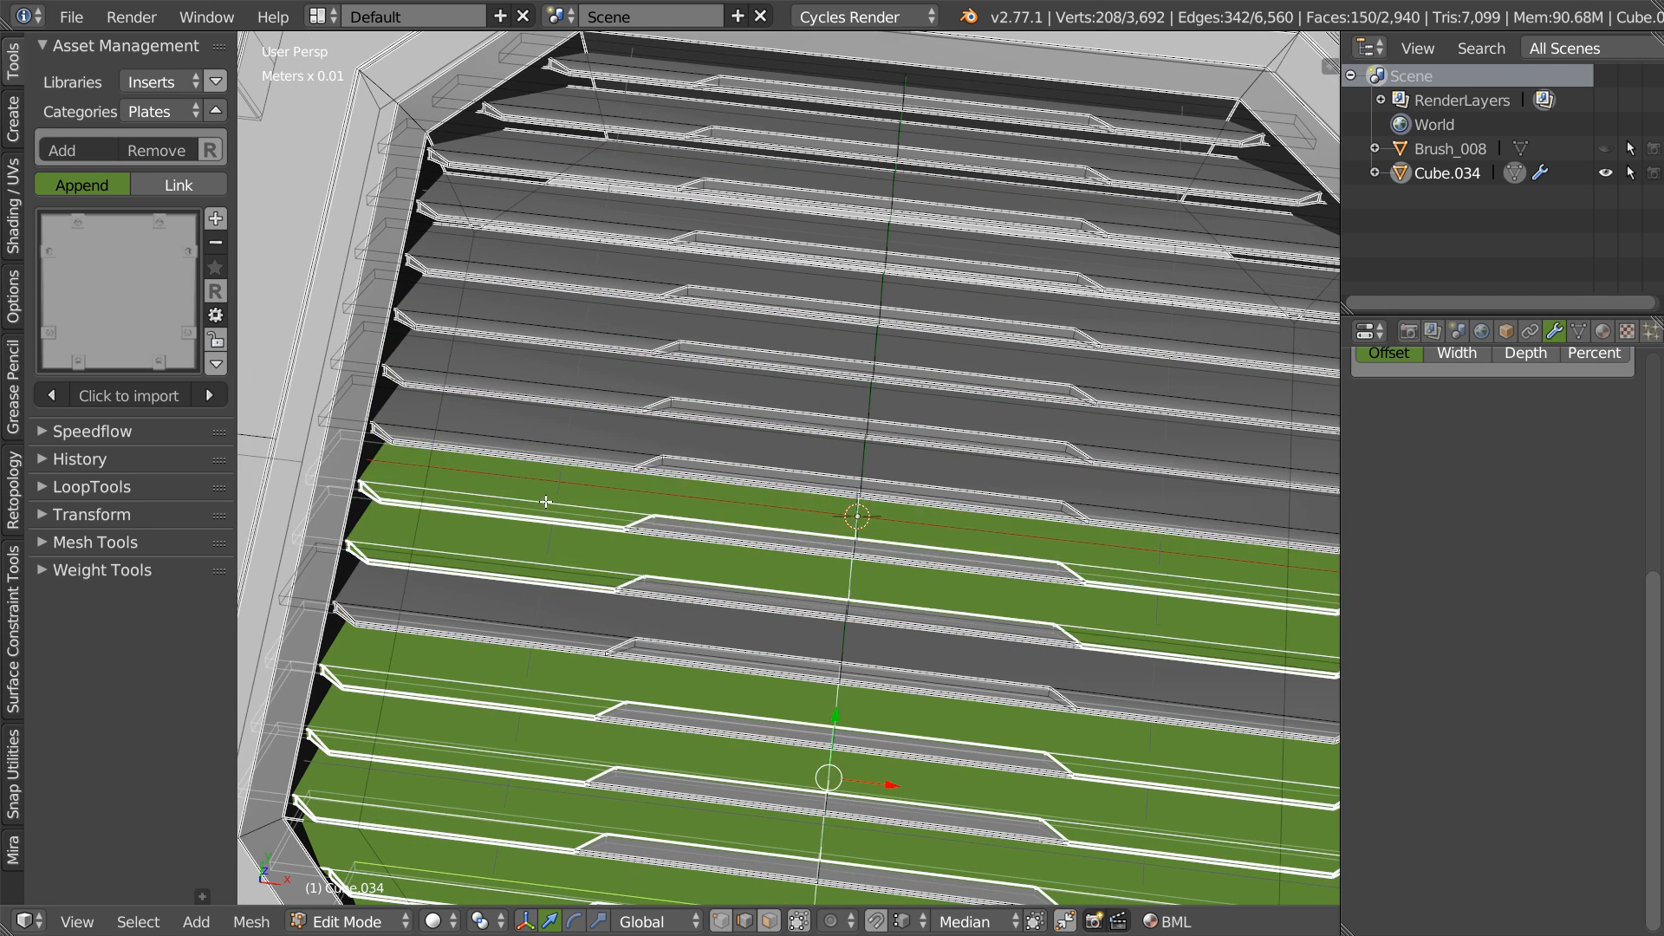
pyautogui.press('l')
pyautogui.press('l')
pyautogui.press('l')
pyautogui.press('l')
pyautogui.press('l')
pyautogui.press('l')
pyautogui.press('l')
pyautogui.press('l')
pyautogui.press('l')
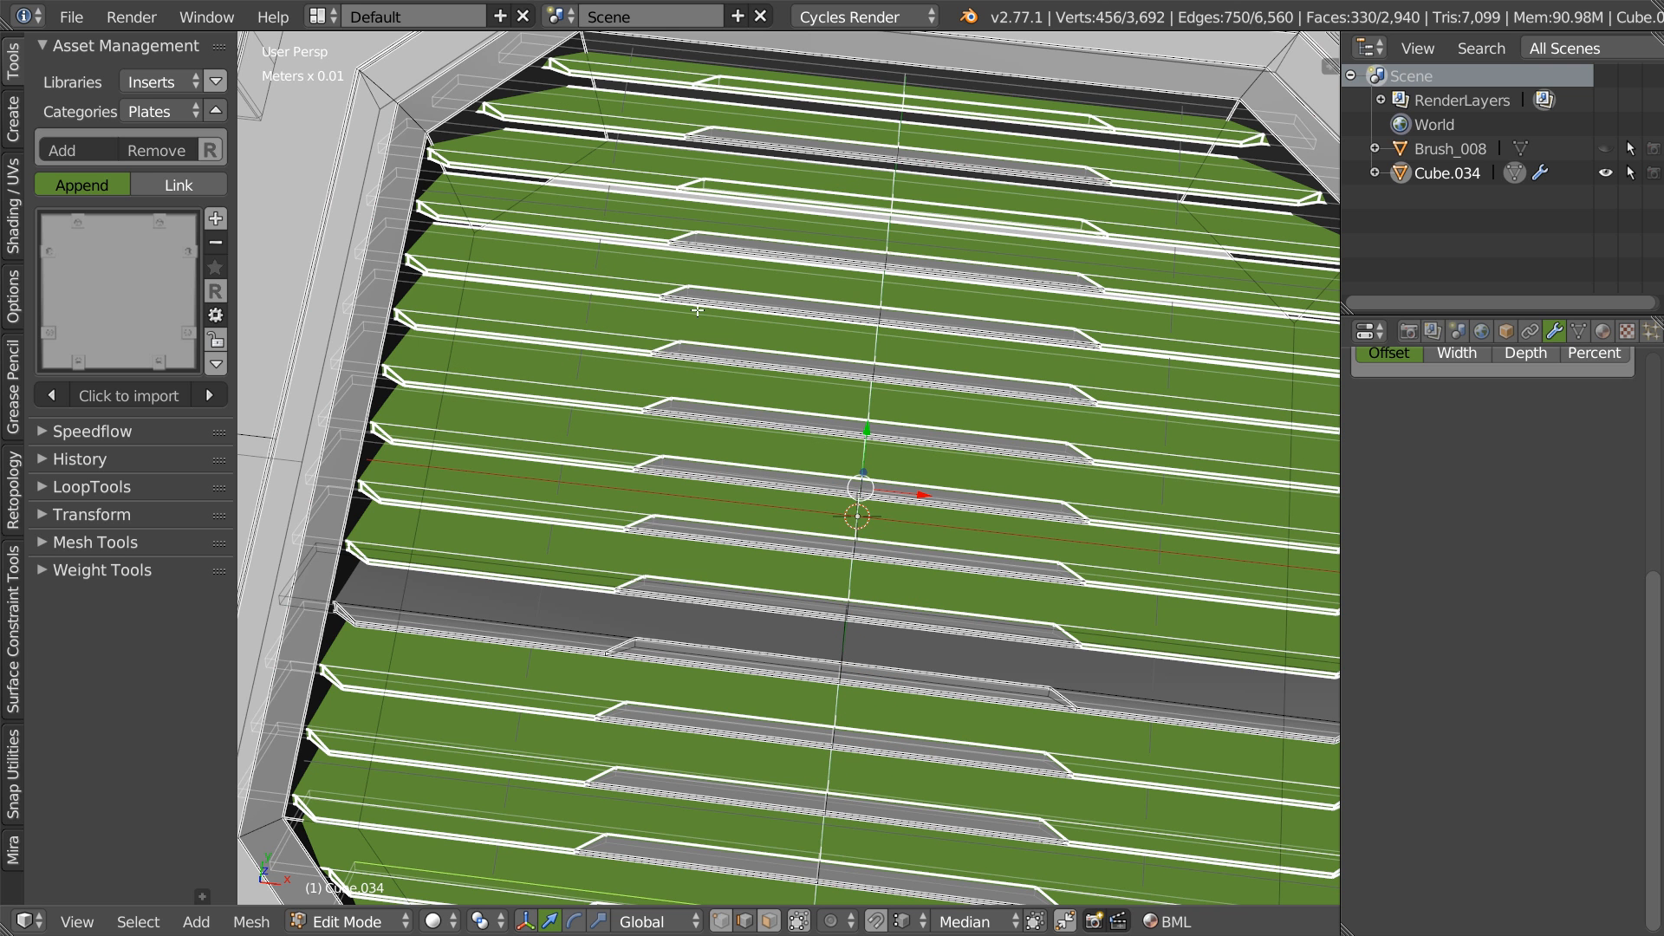
# - Reset and reapply the bevelled edges of the selected slats with Adjust Bevel, and inspect them in object mode
pyautogui.press('space')
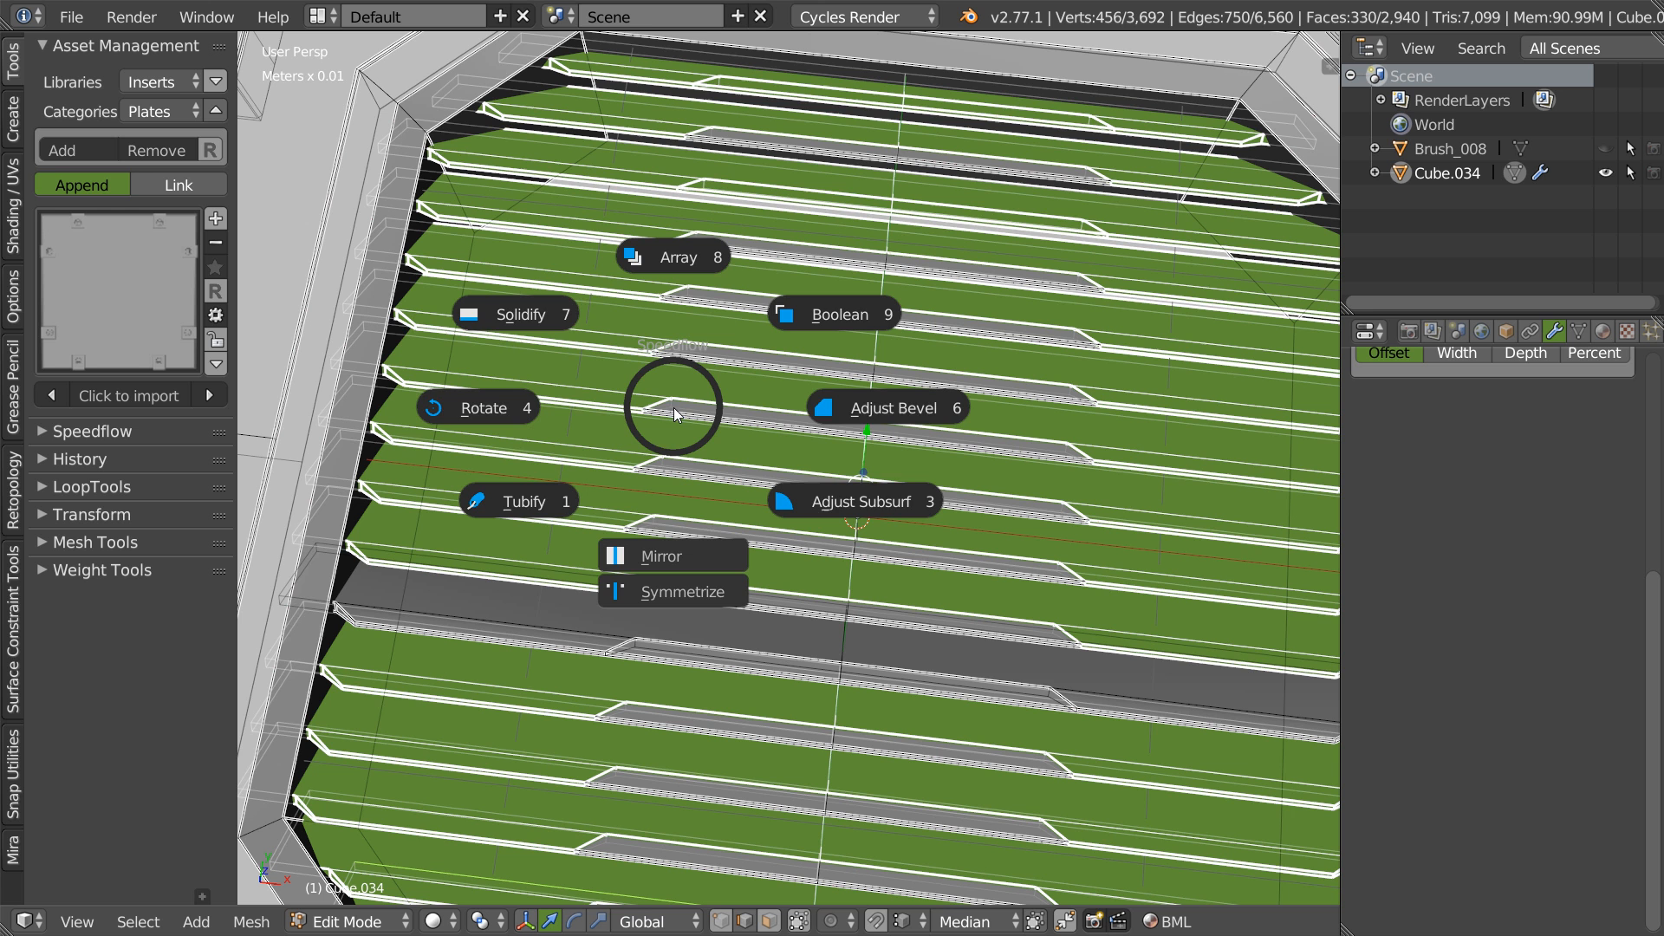
pyautogui.click(829, 411)
pyautogui.press('space')
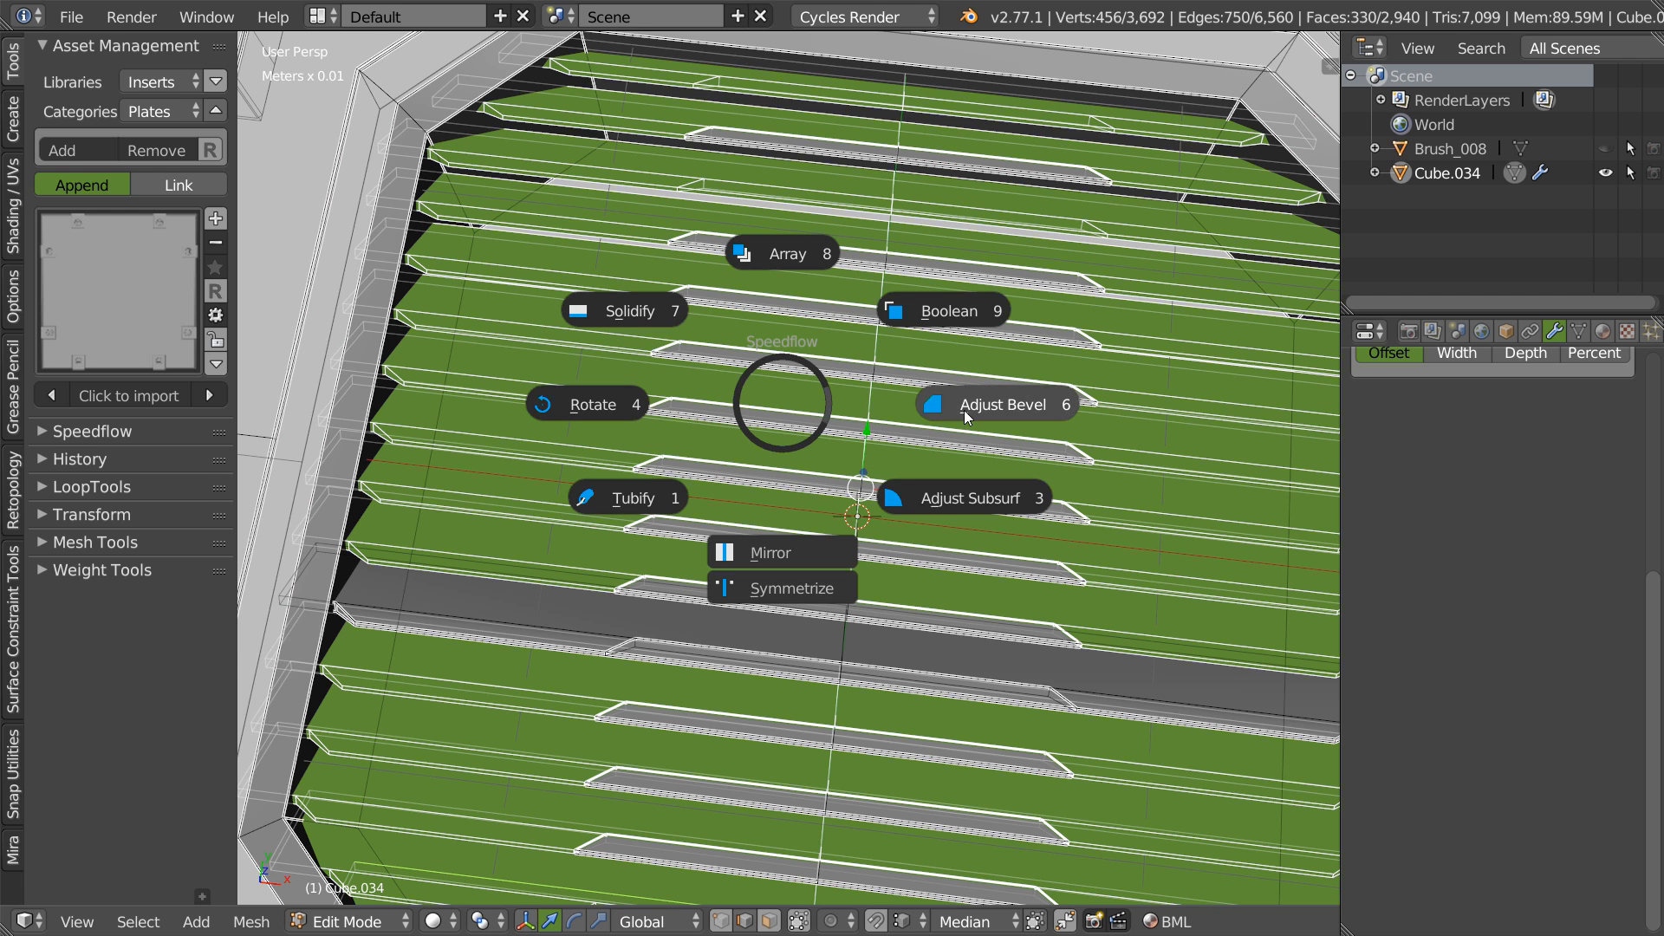
pyautogui.click(963, 406)
pyautogui.press('Tab')
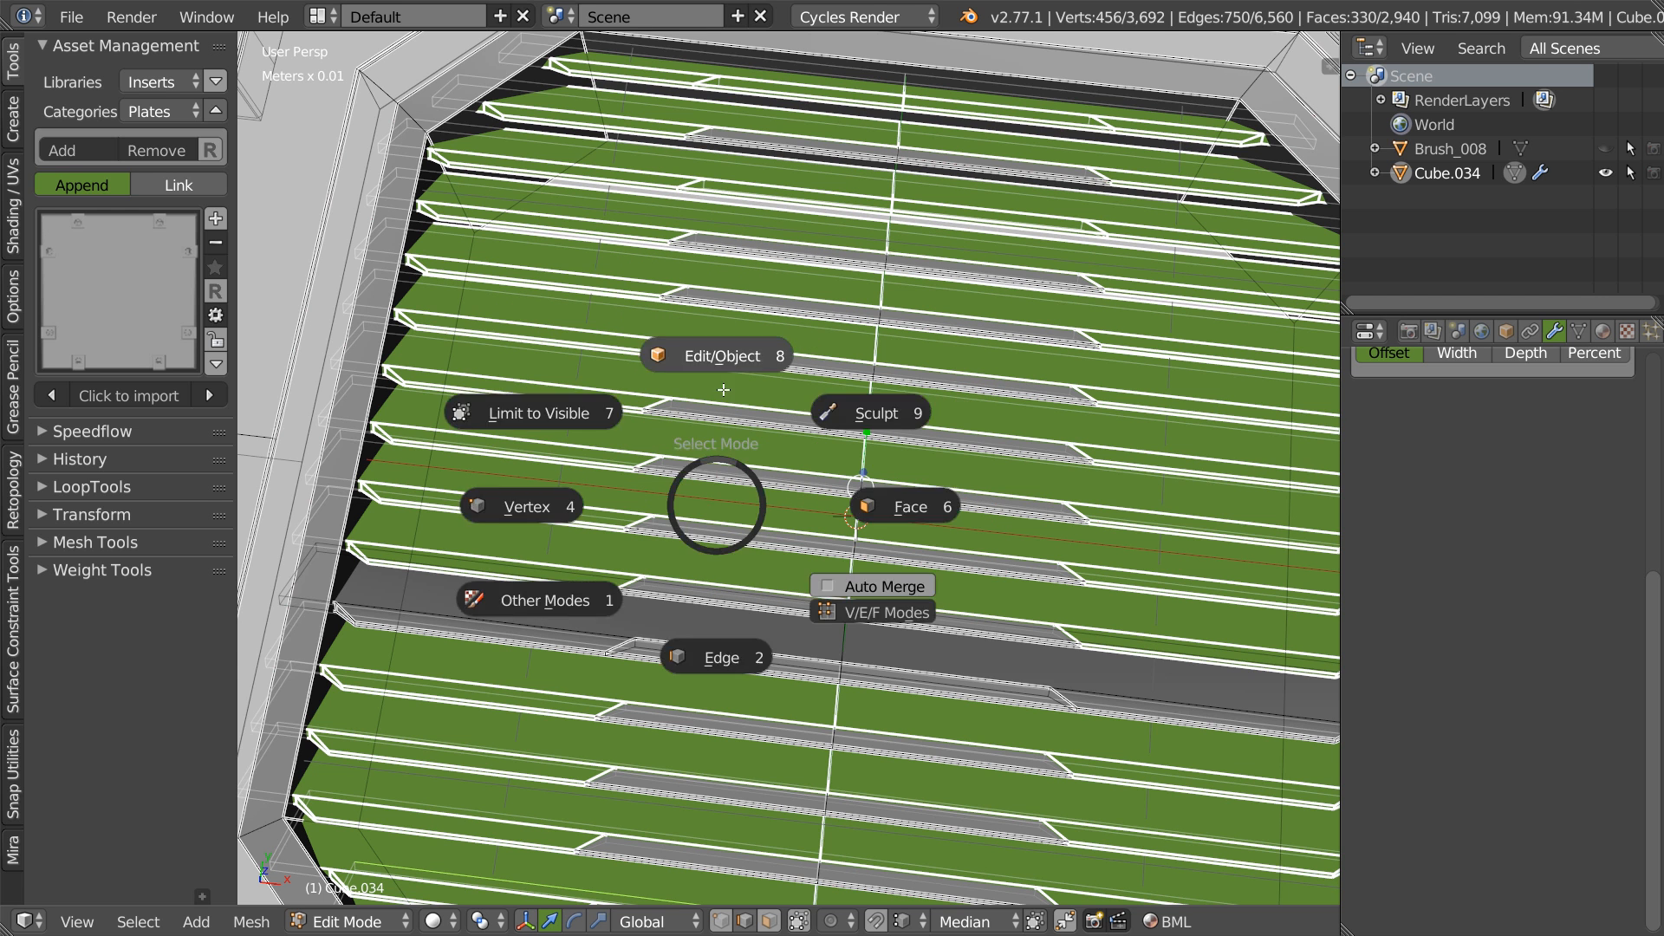
pyautogui.click(723, 386)
pyautogui.press('z')
pyautogui.moveTo(802, 456)
pyautogui.mouseDown(button='middle')
pyautogui.moveTo(762, 457)
pyautogui.moveTo(762, 512)
pyautogui.moveTo(769, 410)
pyautogui.moveTo(660, 432)
pyautogui.moveTo(679, 454)
pyautogui.moveTo(630, 400)
pyautogui.moveTo(749, 350)
pyautogui.moveTo(821, 398)
pyautogui.moveTo(798, 438)
pyautogui.mouseUp(button='middle')
# - In face selection mode, select the trapezoidal centre faces of the louver slats, starting from the +Y end of the opening
pyautogui.press('Tab')
pyautogui.click(906, 455)
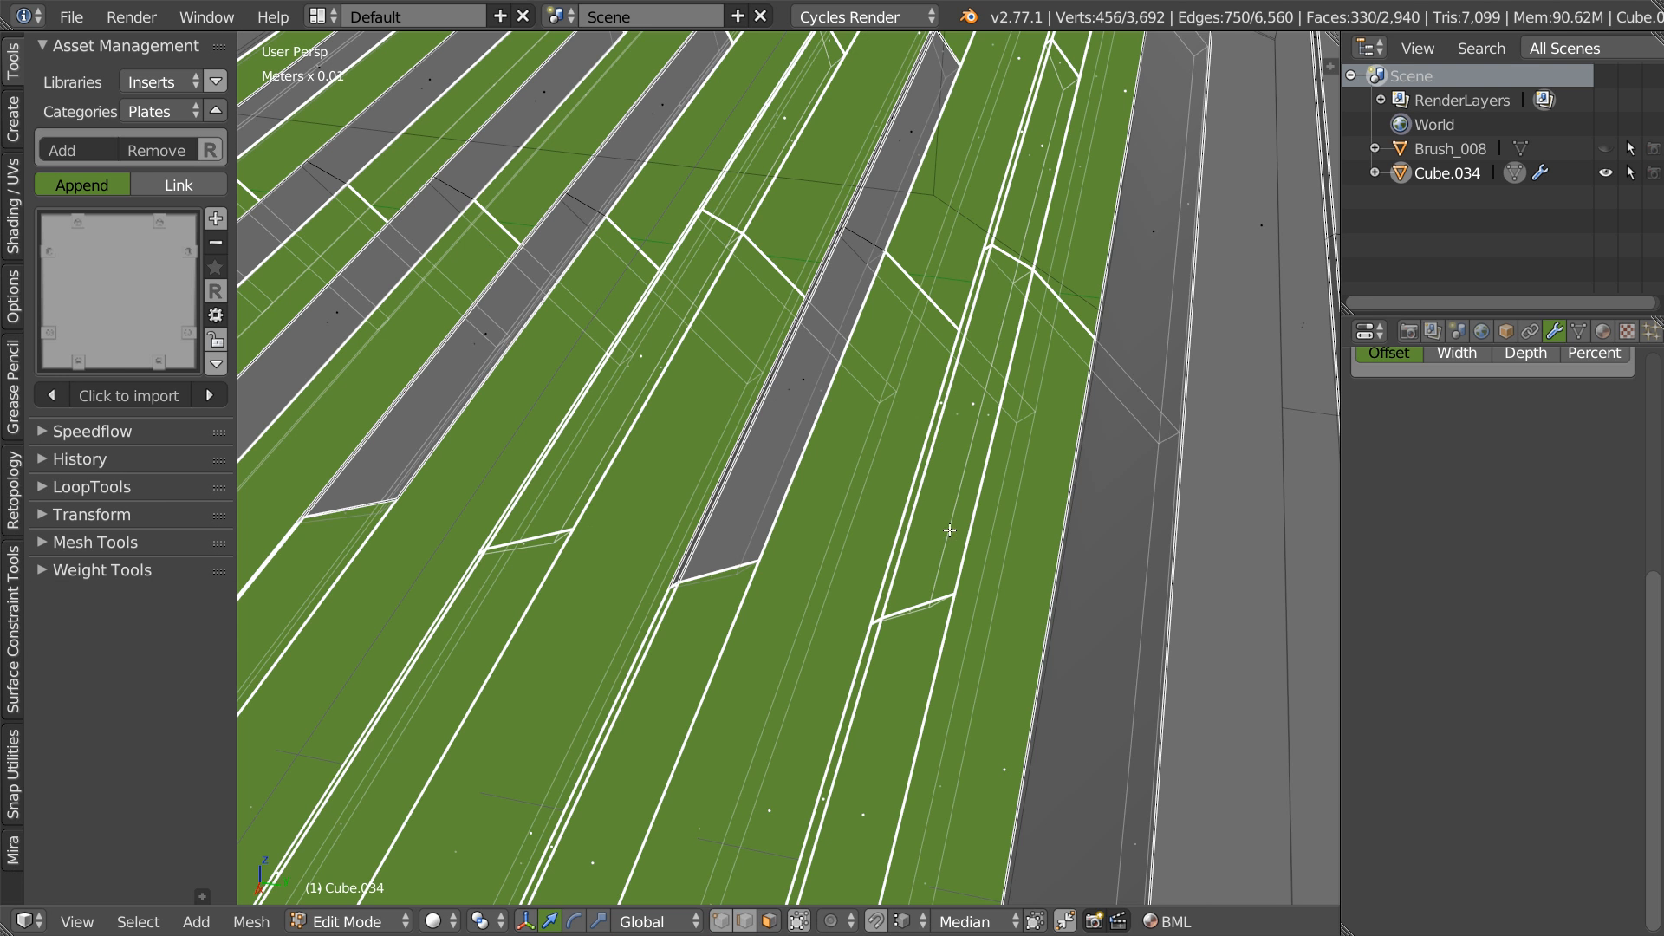
pyautogui.rightClick(979, 390)
pyautogui.keyDown('shift'); pyautogui.moveTo(1023, 297); pyautogui.dragTo(996, 434, button='middle'); pyautogui.keyUp('shift')
pyautogui.keyDown('shift'); pyautogui.rightClick(989, 499); pyautogui.keyUp('shift')
pyautogui.keyDown('shift'); pyautogui.moveTo(876, 514); pyautogui.dragTo(940, 458, button='middle'); pyautogui.keyUp('shift')
pyautogui.keyDown('shift'); pyautogui.rightClick(970, 429); pyautogui.keyUp('shift')
pyautogui.keyDown('shift'); pyautogui.rightClick(924, 552); pyautogui.keyUp('shift')
pyautogui.keyDown('shift'); pyautogui.rightClick(775, 558); pyautogui.keyUp('shift')
pyautogui.keyDown('shift'); pyautogui.rightClick(824, 435); pyautogui.keyUp('shift')
pyautogui.moveTo(801, 434)
pyautogui.keyDown('shift'); pyautogui.mouseDown(button='middle')
pyautogui.moveTo(824, 421)
pyautogui.moveTo(819, 458)
pyautogui.mouseUp(button='middle'); pyautogui.keyUp('shift')
pyautogui.keyDown('shift'); pyautogui.rightClick(819, 378); pyautogui.keyUp('shift')
pyautogui.keyDown('shift'); pyautogui.rightClick(763, 462); pyautogui.keyUp('shift')
pyautogui.keyDown('shift'); pyautogui.rightClick(819, 427); pyautogui.keyUp('shift')
pyautogui.keyDown('shift'); pyautogui.rightClick(872, 287); pyautogui.keyUp('shift')
pyautogui.keyDown('shift'); pyautogui.moveTo(828, 319); pyautogui.dragTo(858, 330, button='middle'); pyautogui.keyUp('shift')
pyautogui.keyDown('shift'); pyautogui.rightClick(855, 333); pyautogui.keyUp('shift')
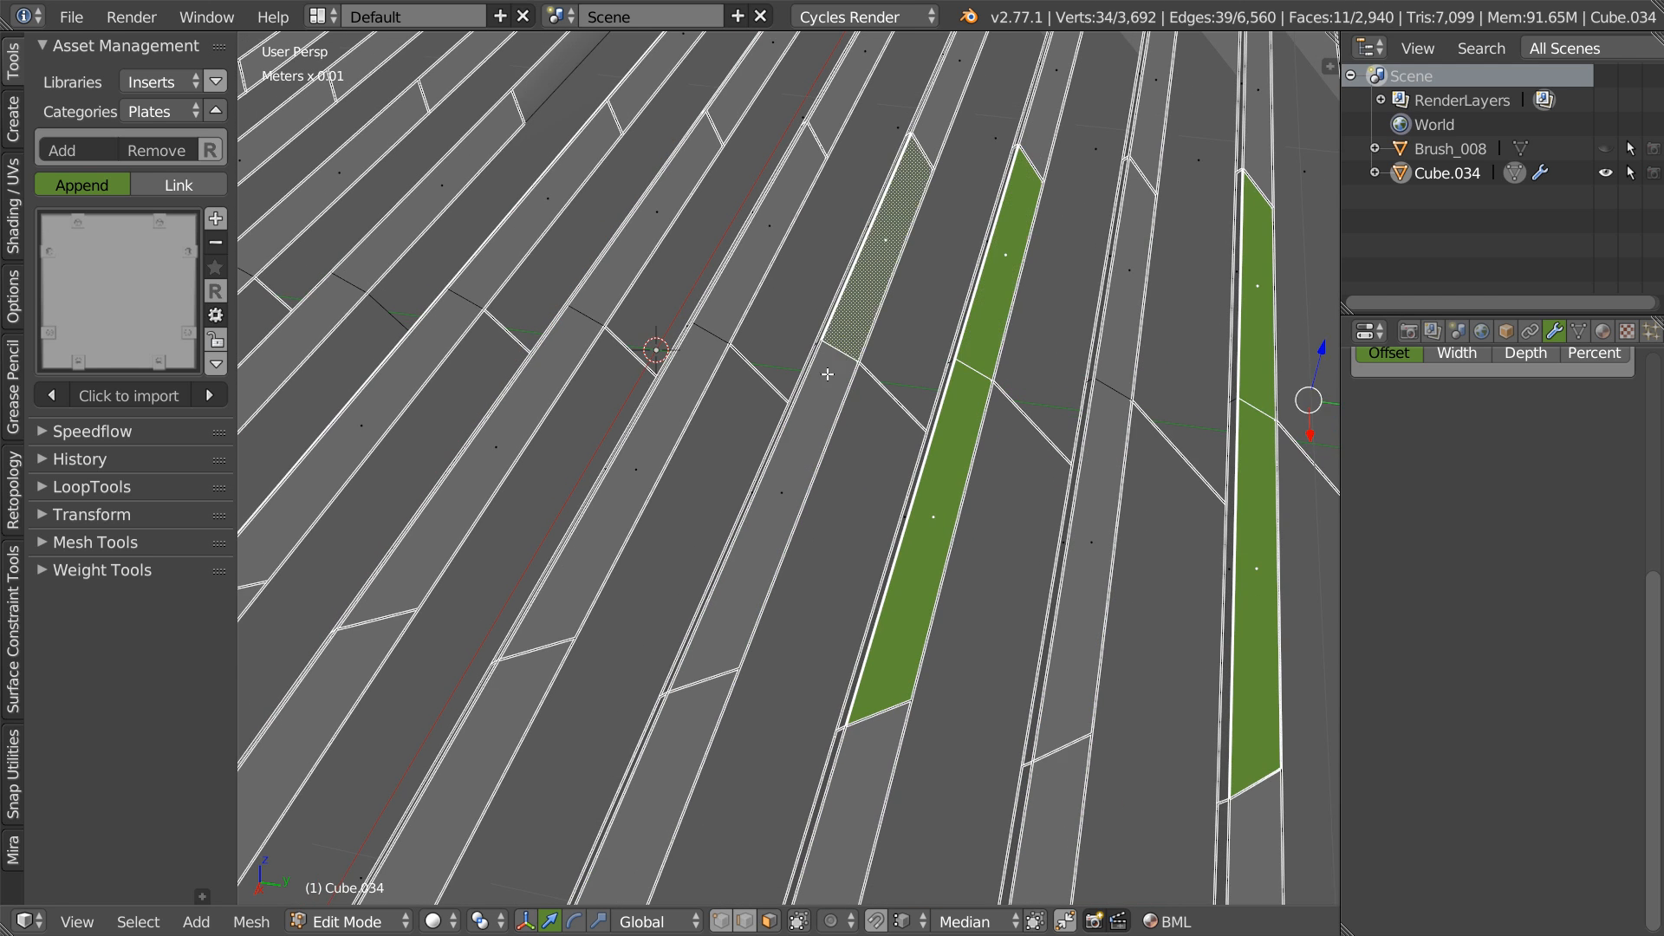
pyautogui.keyDown('shift'); pyautogui.rightClick(778, 450); pyautogui.keyUp('shift')
# - Add both halves of the trapezoidal centre faces on the middle louver slats to the selection
pyautogui.keyDown('shift'); pyautogui.moveTo(763, 448); pyautogui.dragTo(794, 445, button='middle'); pyautogui.keyUp('shift')
pyautogui.keyDown('ctrl'); pyautogui.scroll(-3, 793, 444); pyautogui.keyUp('ctrl')
pyautogui.keyDown('shift'); pyautogui.rightClick(901, 408); pyautogui.keyUp('shift')
pyautogui.keyDown('shift'); pyautogui.rightClick(931, 277); pyautogui.keyUp('shift')
pyautogui.keyDown('shift'); pyautogui.rightClick(809, 286); pyautogui.keyUp('shift')
pyautogui.keyDown('shift'); pyautogui.rightClick(755, 372); pyautogui.keyUp('shift')
pyautogui.keyDown('shift'); pyautogui.rightClick(628, 328); pyautogui.keyUp('shift')
pyautogui.keyDown('shift'); pyautogui.rightClick(662, 252); pyautogui.keyUp('shift')
pyautogui.keyDown('shift'); pyautogui.rightClick(575, 261); pyautogui.keyUp('shift')
pyautogui.keyDown('shift'); pyautogui.rightClick(490, 279); pyautogui.keyUp('shift')
pyautogui.keyDown('shift'); pyautogui.rightClick(406, 299); pyautogui.keyUp('shift')
pyautogui.keyDown('shift'); pyautogui.moveTo(463, 307); pyautogui.dragTo(564, 324, button='middle'); pyautogui.keyUp('shift')
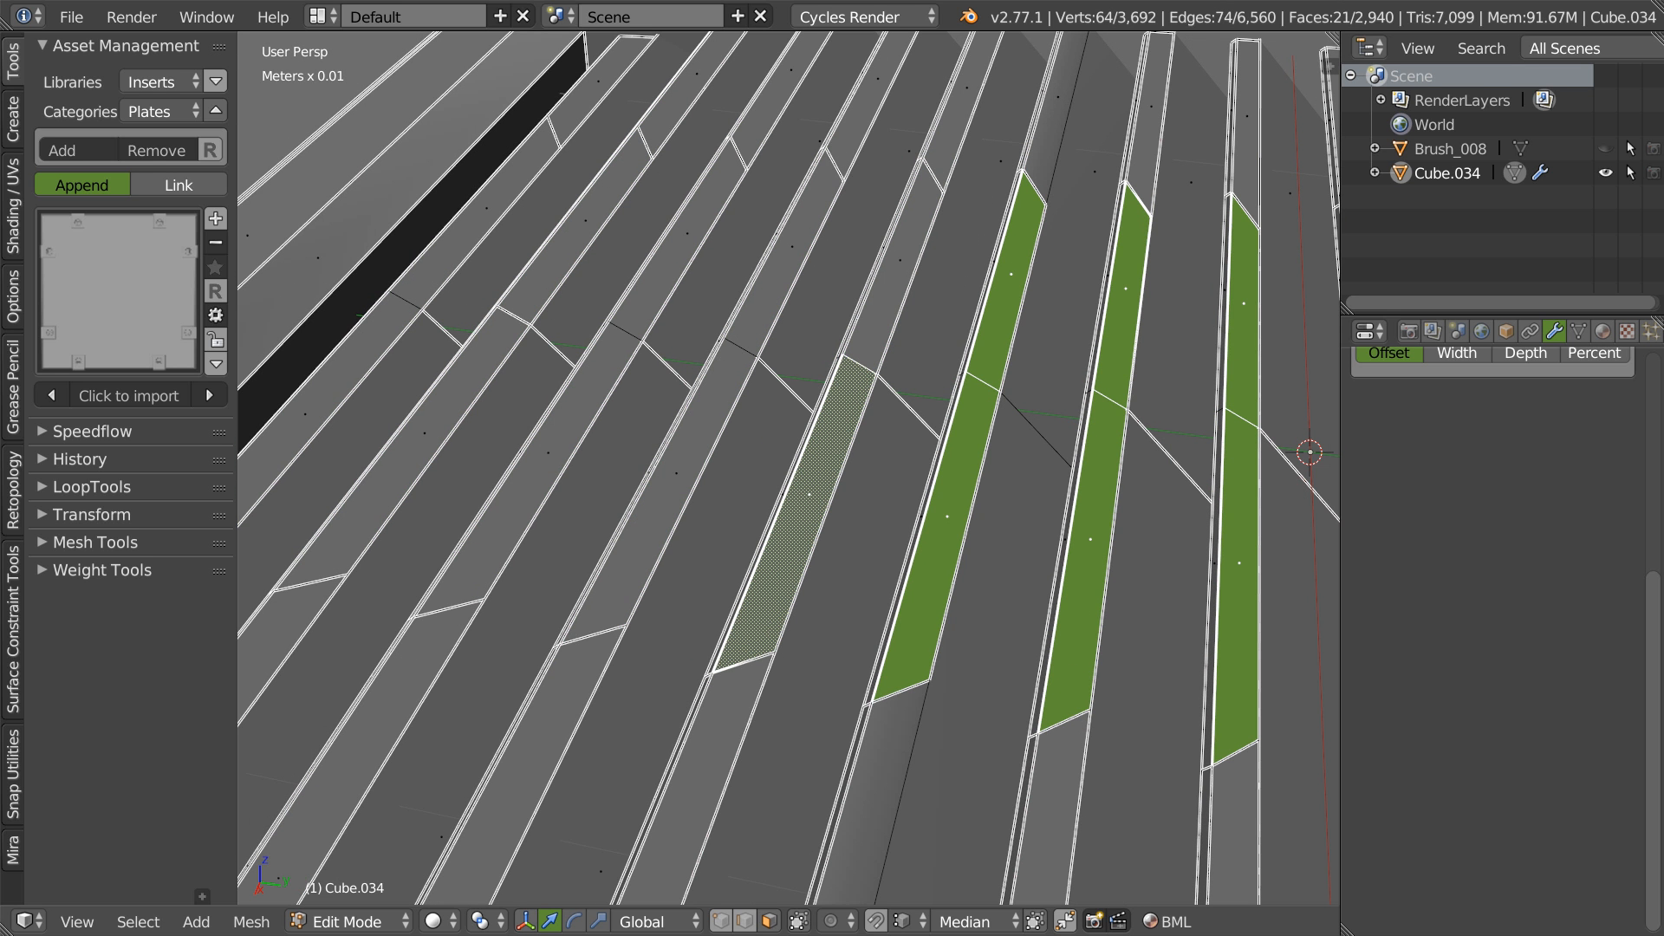
# - Add the trapezoidal centre faces on the remaining slats near the -Y end to the selection
pyautogui.click(138, 923)
pyautogui.keyDown('shift'); pyautogui.rightClick(854, 294); pyautogui.keyUp('shift')
pyautogui.keyDown('shift'); pyautogui.click(697, 432); pyautogui.keyUp('shift')
pyautogui.keyDown('shift'); pyautogui.click(543, 468); pyautogui.keyUp('shift')
pyautogui.keyDown('shift'); pyautogui.click(668, 247); pyautogui.keyUp('shift')
pyautogui.keyDown('shift'); pyautogui.click(567, 230); pyautogui.keyUp('shift')
pyautogui.keyDown('shift'); pyautogui.click(431, 439); pyautogui.keyUp('shift')
pyautogui.keyDown('shift'); pyautogui.click(320, 405); pyautogui.keyUp('shift')
pyautogui.keyDown('shift'); pyautogui.click(490, 213); pyautogui.keyUp('shift')
# - Shift the selected centre faces very slightly along the negative Y axis and check the whole plate in object mode
pyautogui.scroll(-7, 606, 269)
pyautogui.scroll(7, 750, 283)
pyautogui.scroll(6, 750, 283)
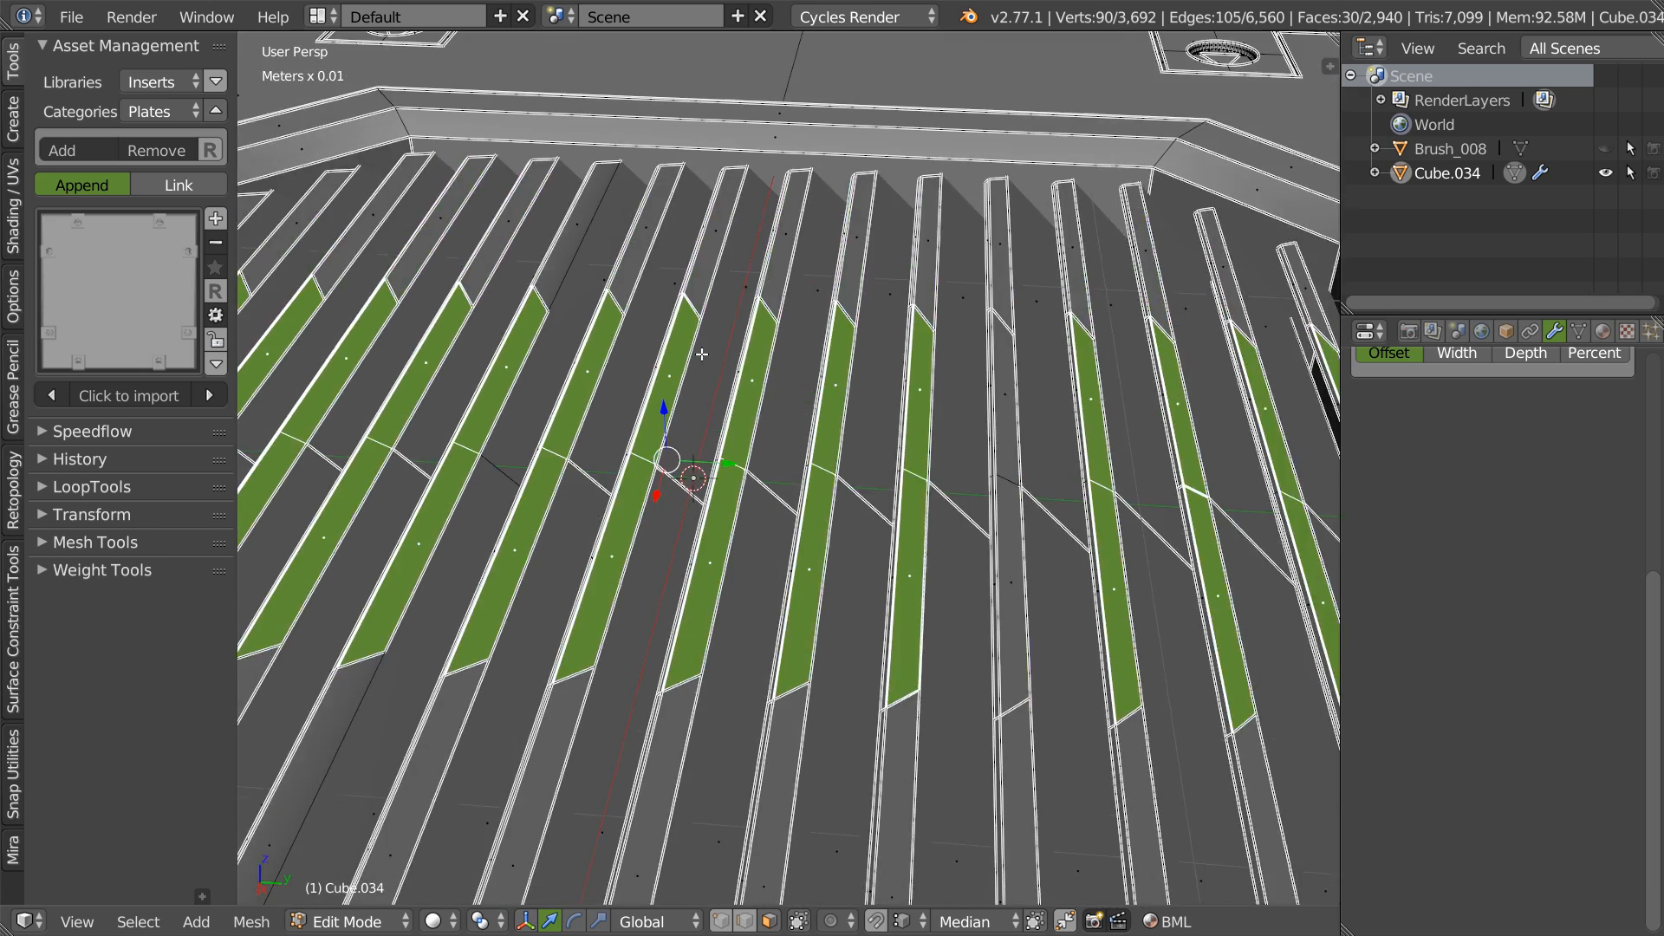
pyautogui.scroll(1, 732, 355)
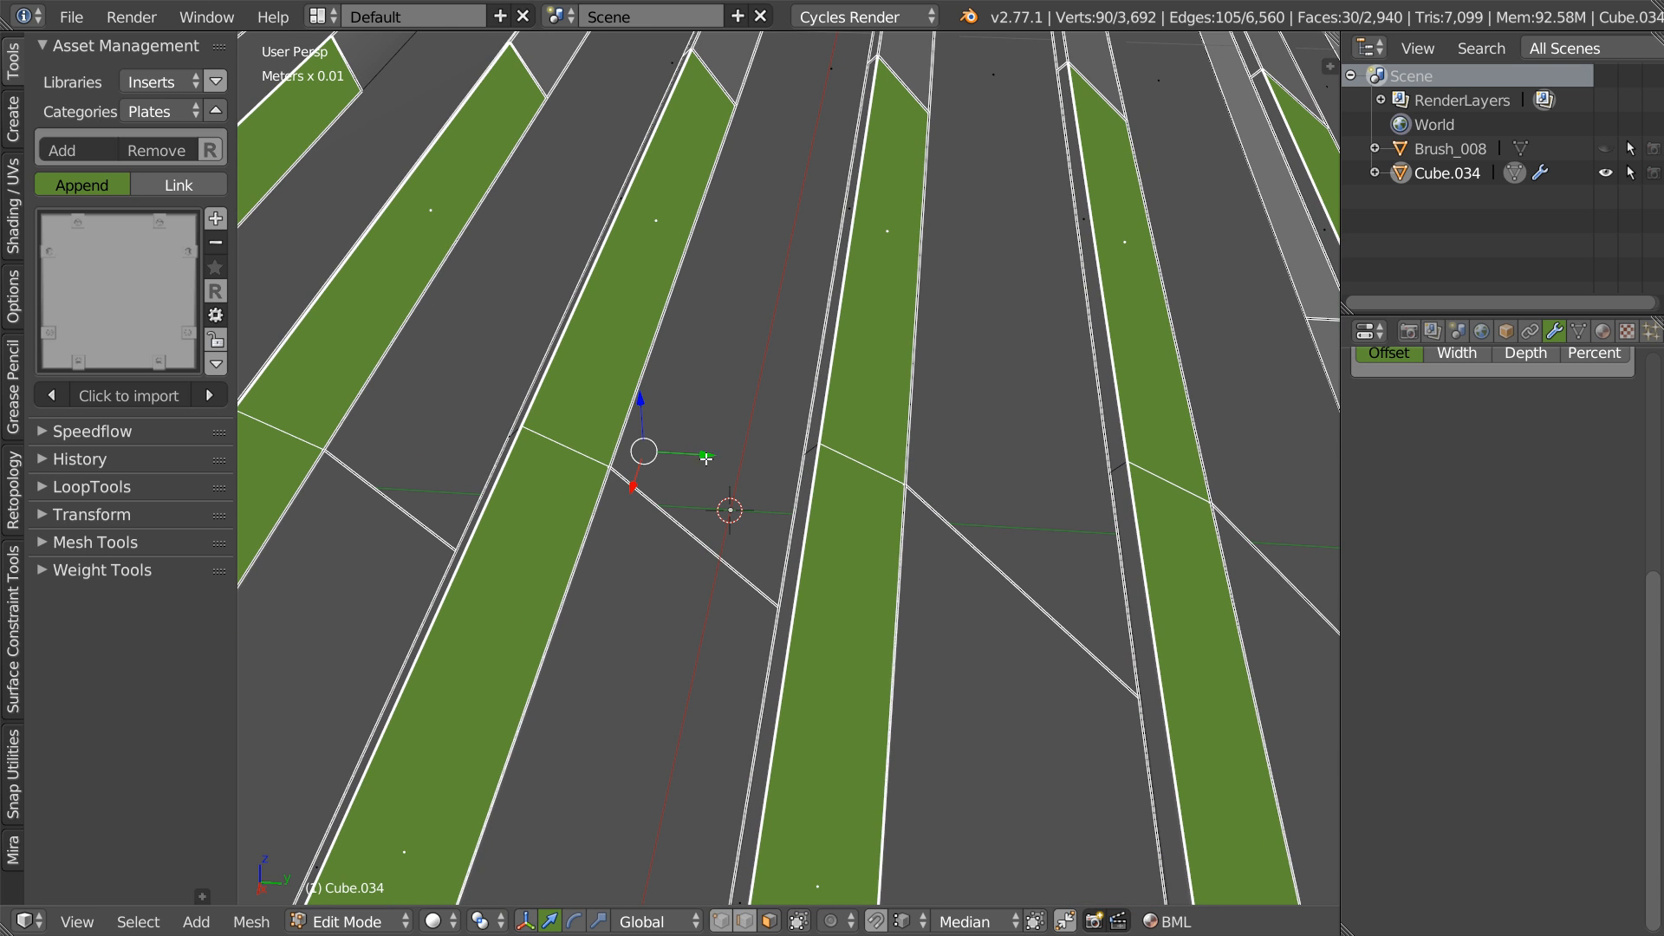
pyautogui.moveTo(709, 456); pyautogui.dragTo(708, 457)
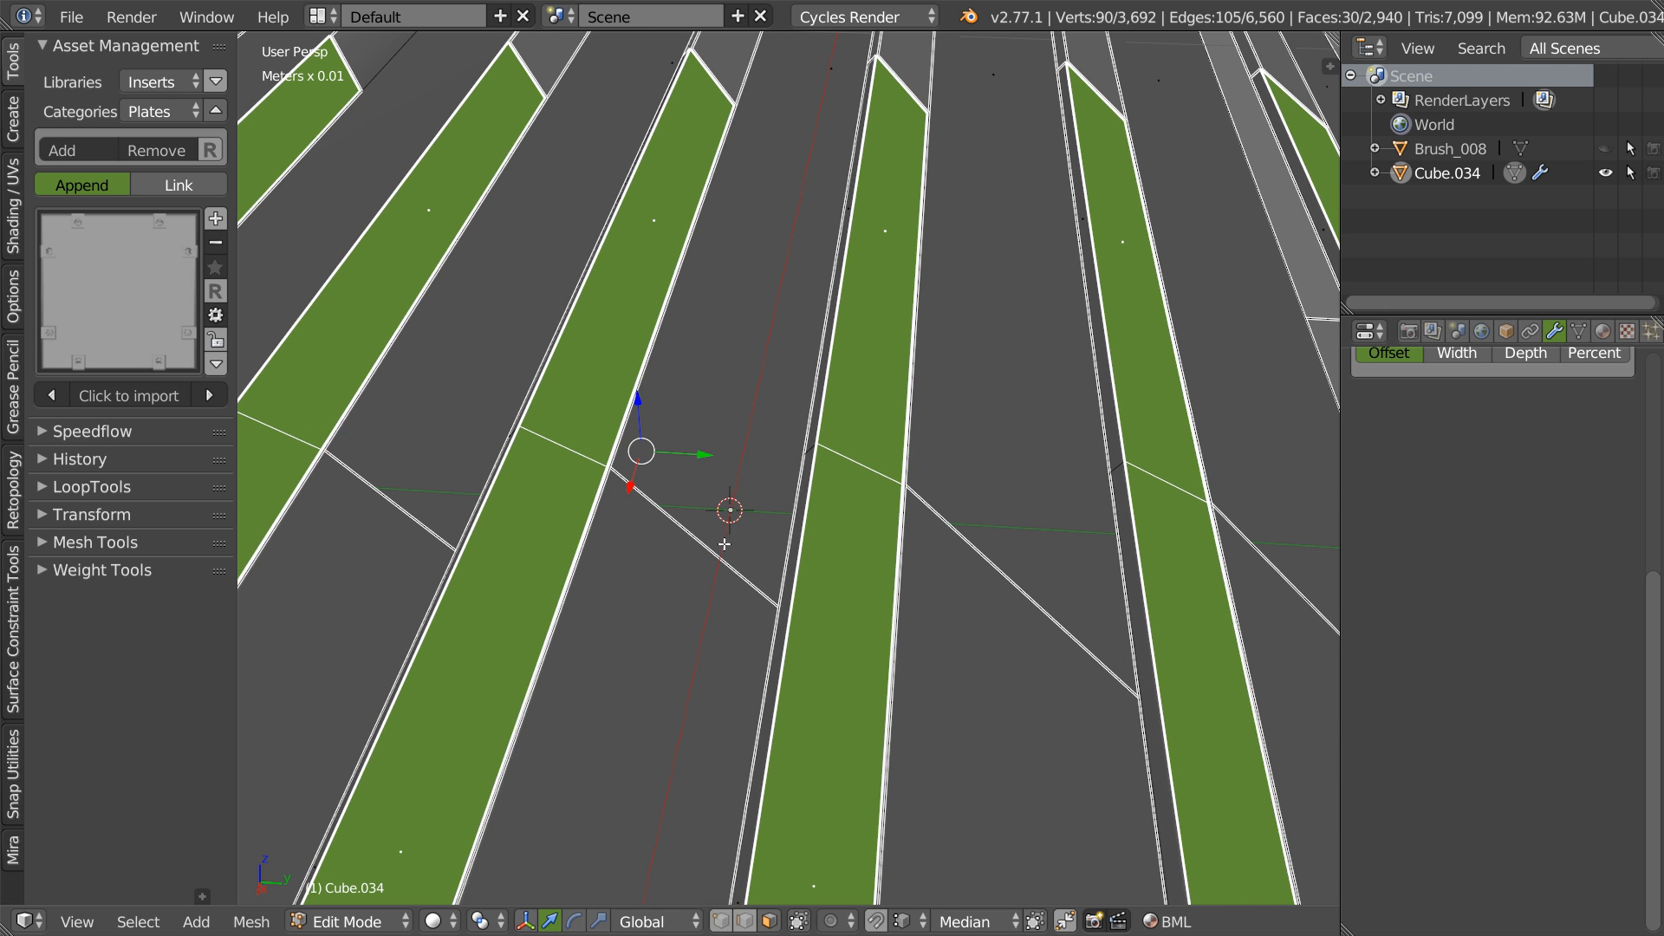
pyautogui.press('Tab')
pyautogui.moveTo(774, 402); pyautogui.dragTo(846, 591, button='middle')
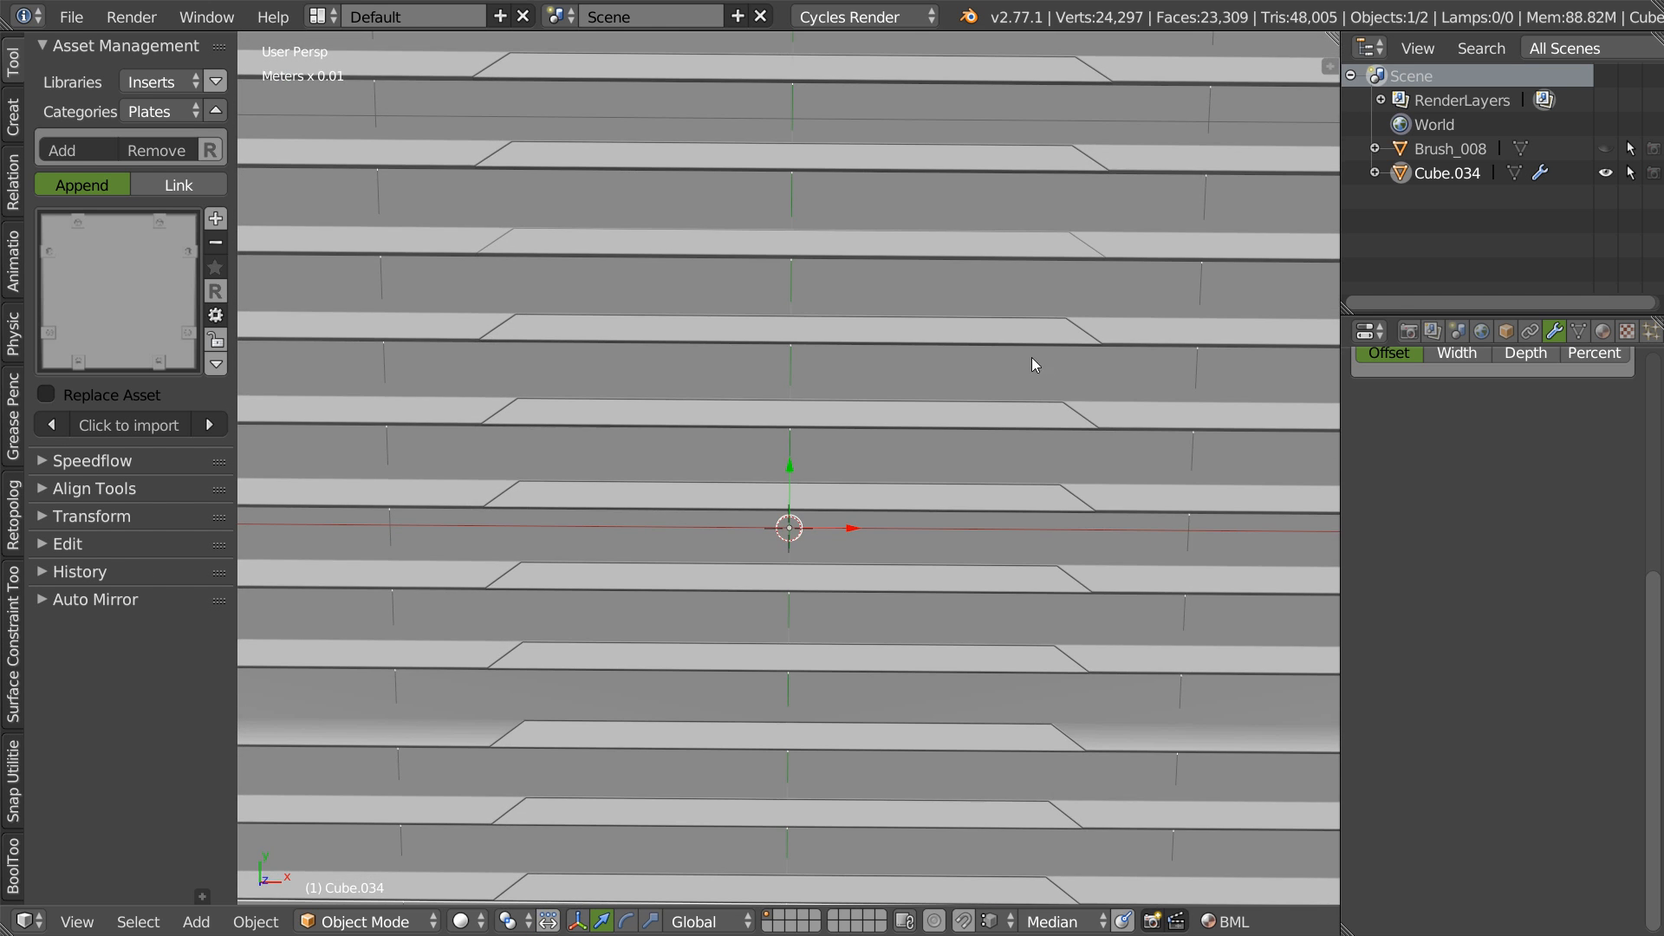
pyautogui.scroll(-8, 1012, 365)
pyautogui.moveTo(788, 517); pyautogui.dragTo(898, 298, button='middle')
# - Check the name of the existing plate asset and rename the louvered plate object as Plate_002
pyautogui.click(117, 314)
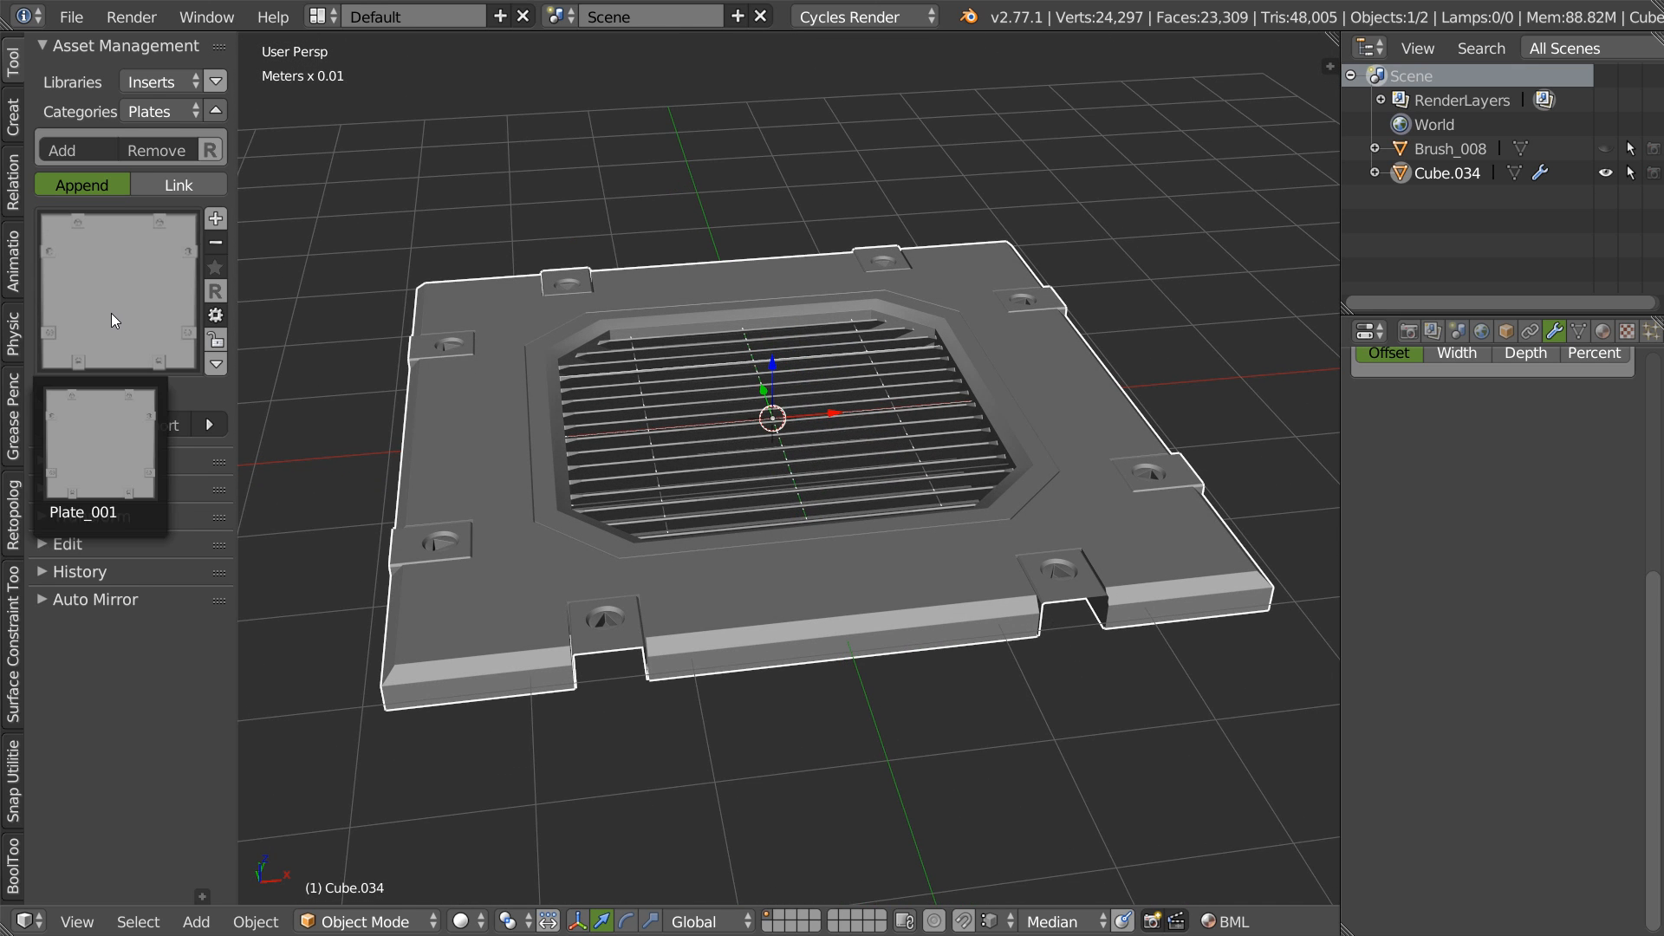
pyautogui.moveTo(865, 399); pyautogui.dragTo(1007, 518, button='middle')
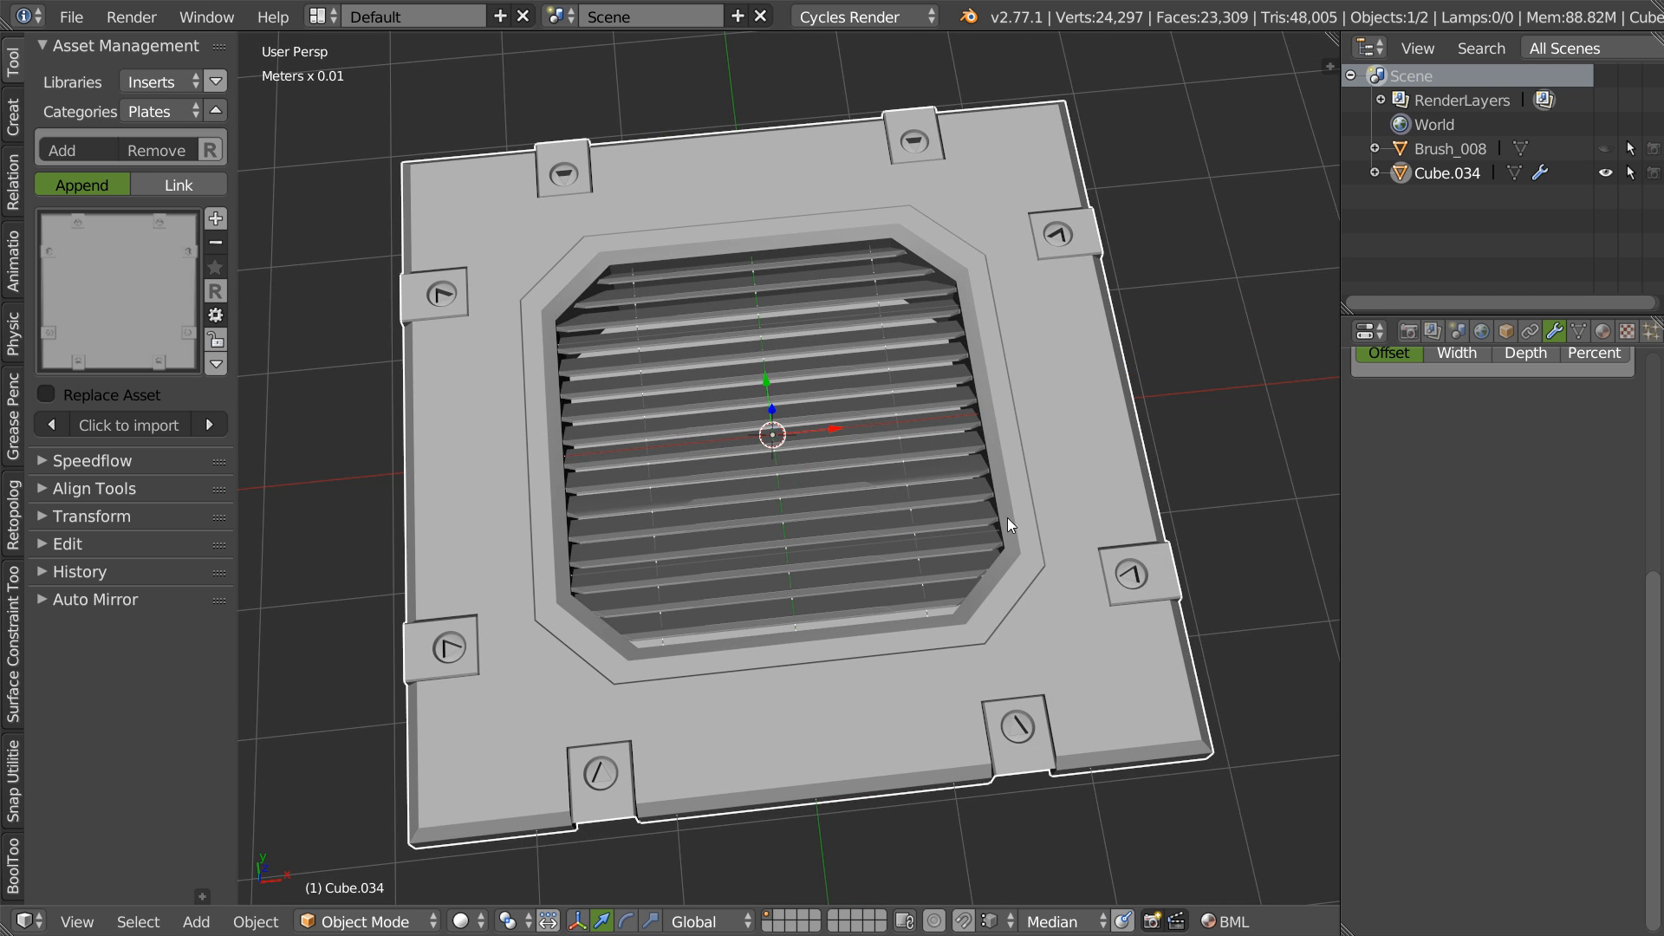
pyautogui.doubleClick(1441, 172)
pyautogui.write('Plate_002')
pyautogui.press('Return')
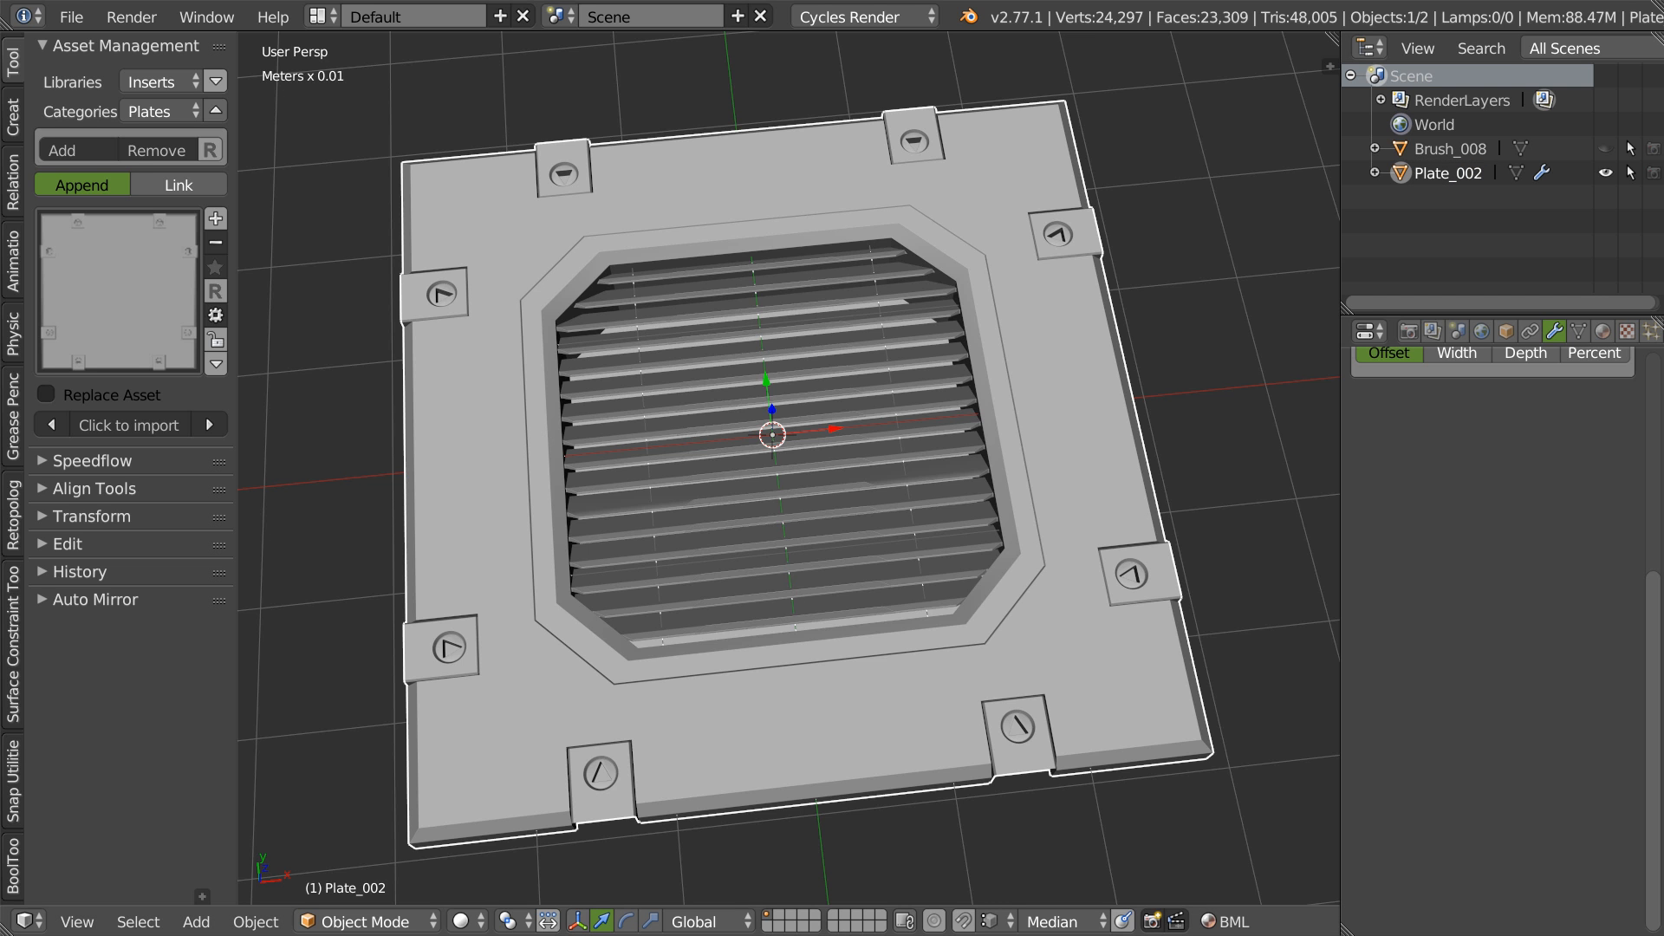
# - Start adding Plate_002 as an asset in the Plates category and create a camera for its OpenGL thumbnail
pyautogui.moveTo(930, 408); pyautogui.dragTo(908, 442, button='middle')
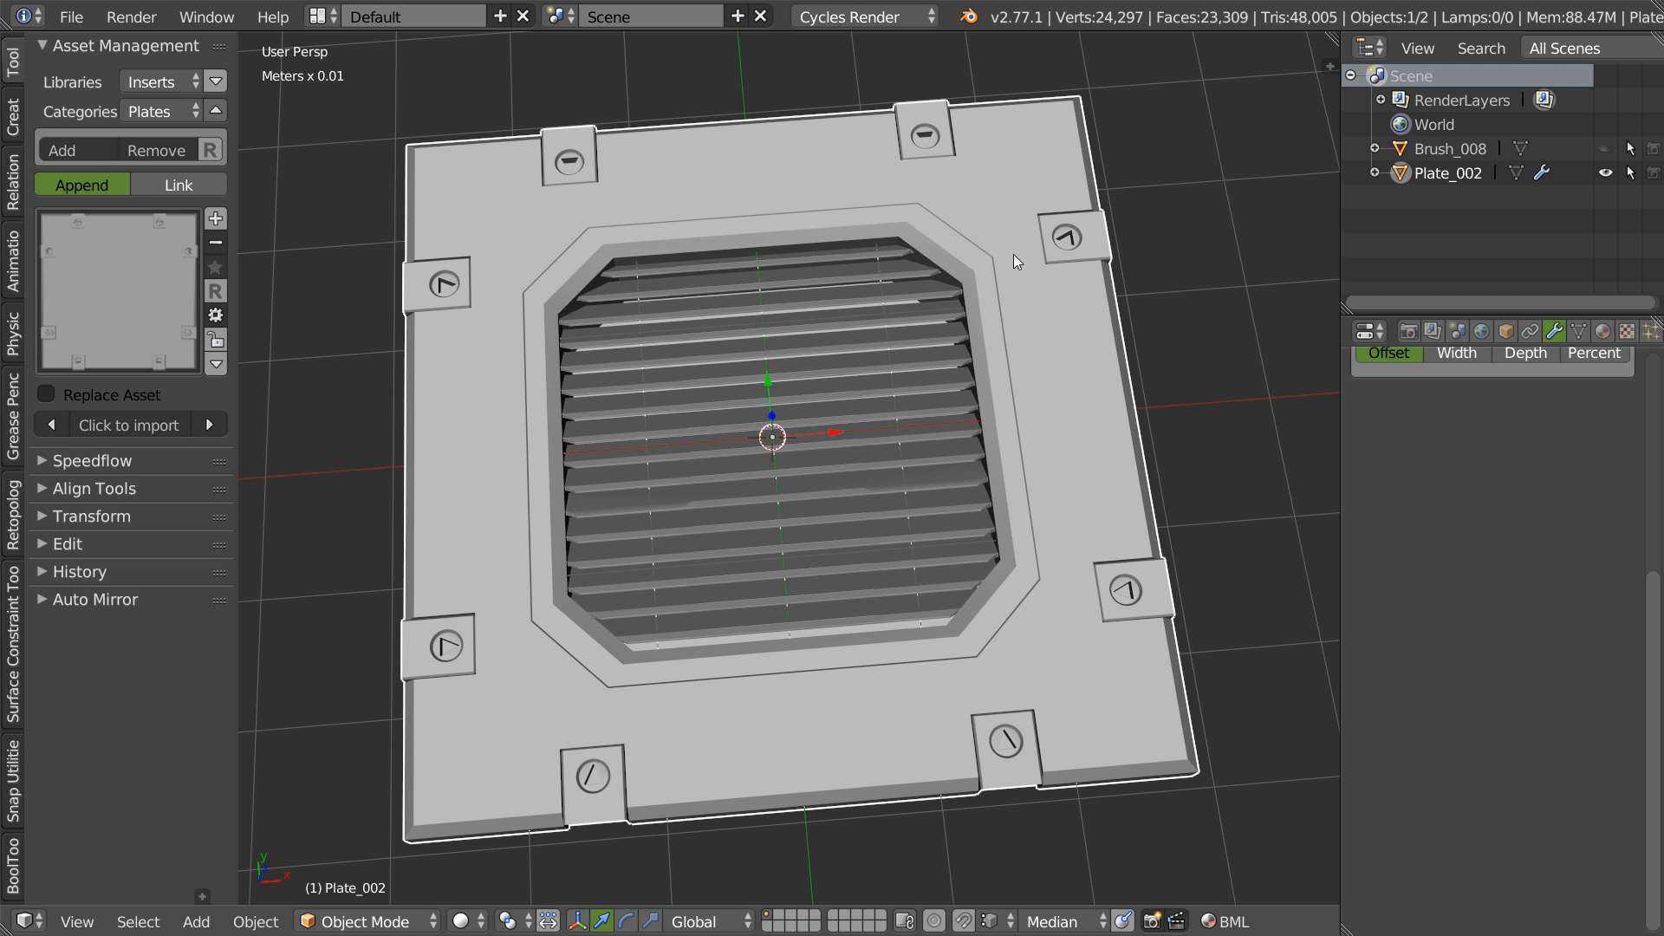
pyautogui.moveTo(745, 465); pyautogui.dragTo(793, 327, button='middle')
pyautogui.moveTo(862, 494); pyautogui.dragTo(785, 460, button='middle')
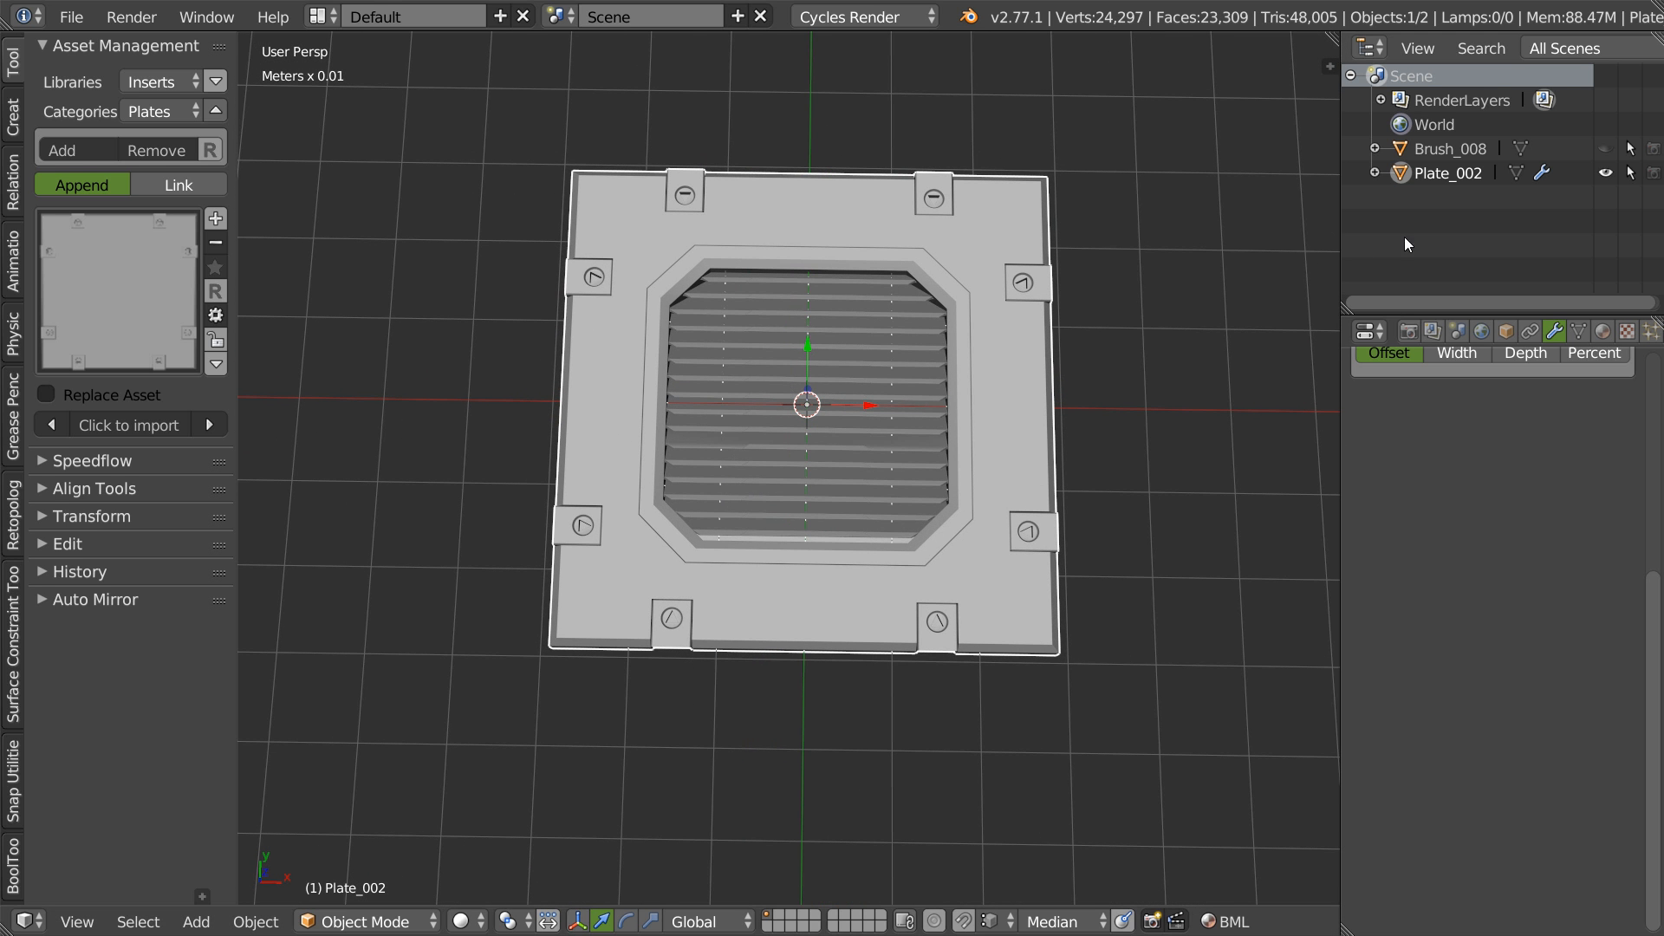
pyautogui.click(216, 217)
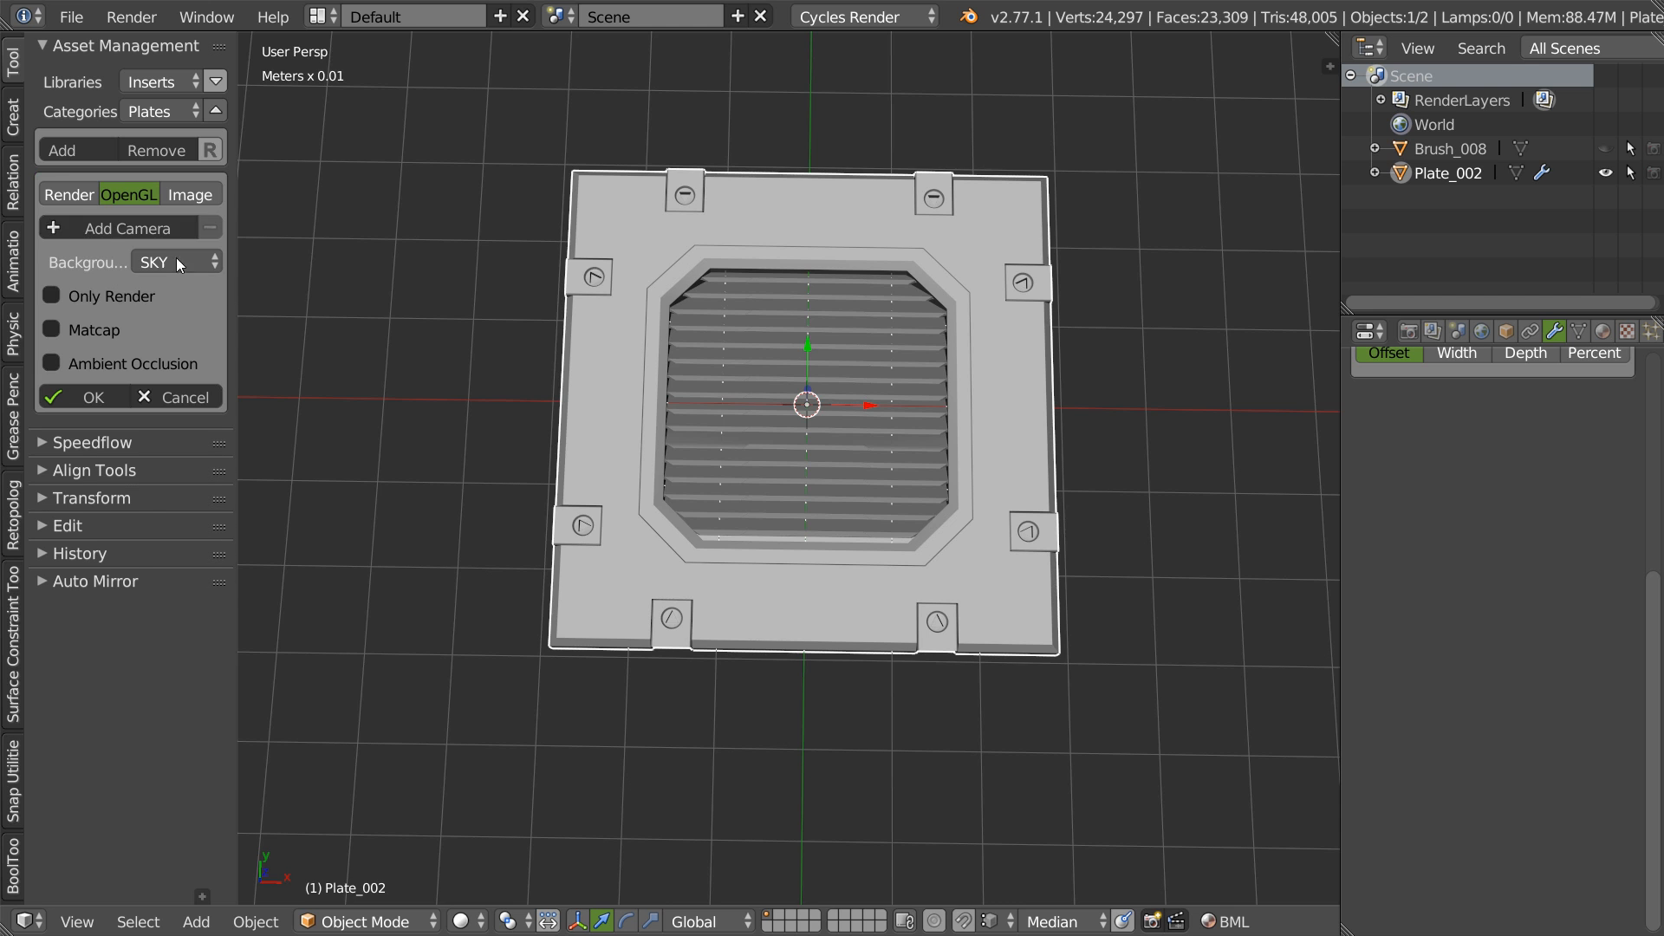
pyautogui.click(114, 227)
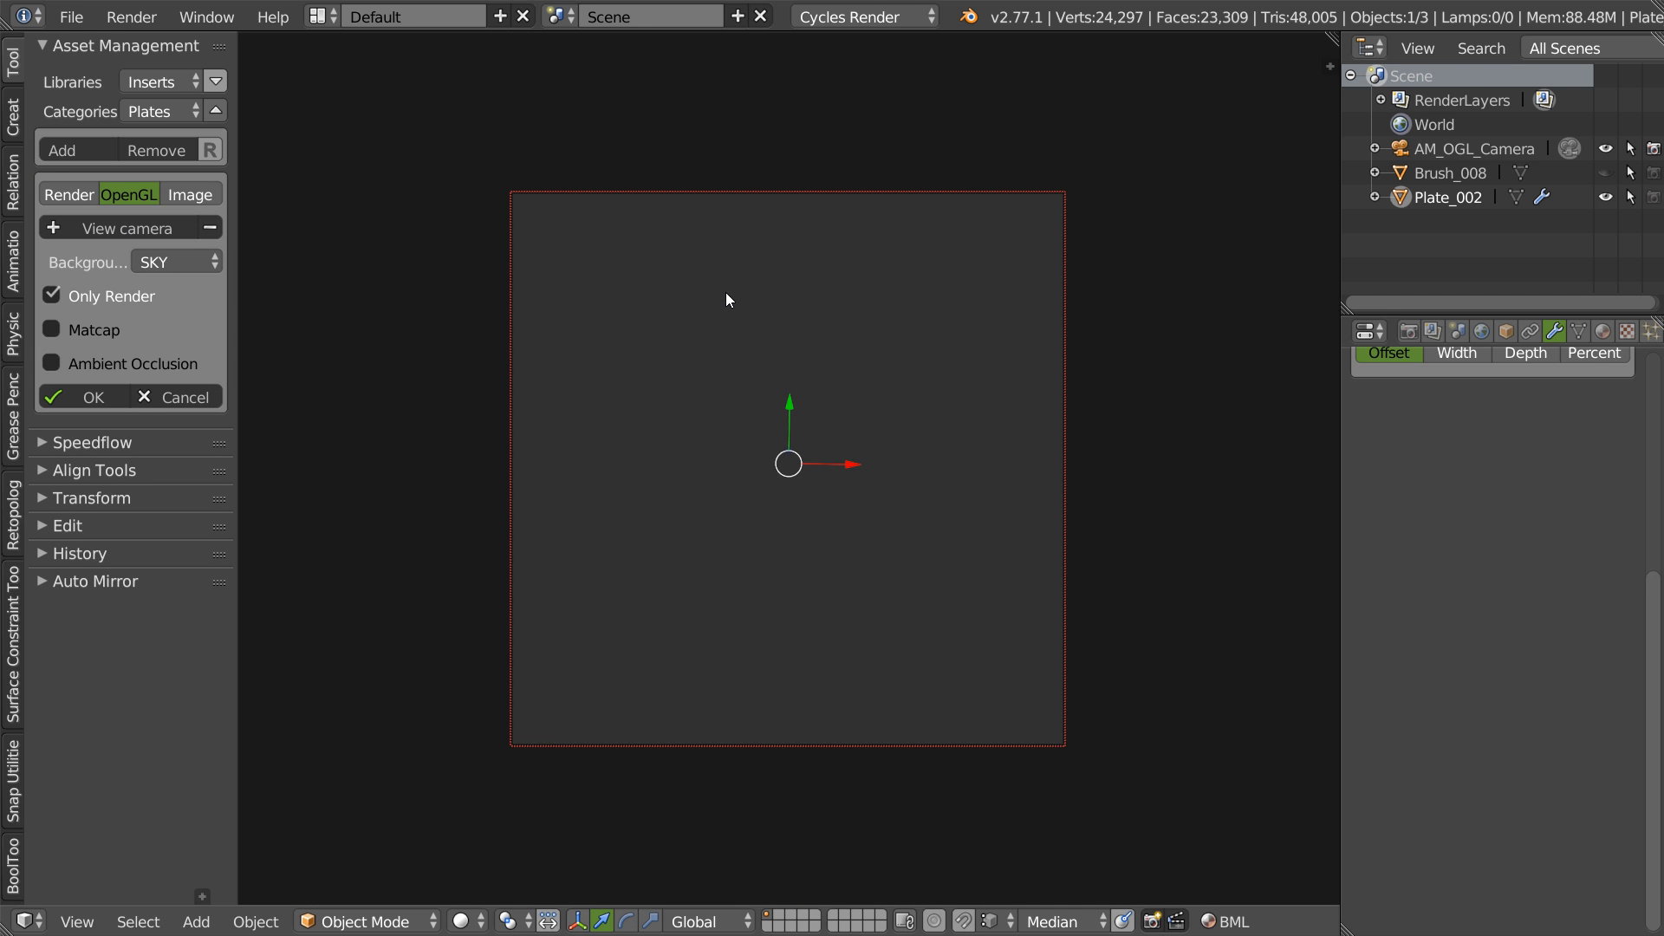
pyautogui.moveTo(1397, 565); pyautogui.dragTo(1394, 914, button='middle')
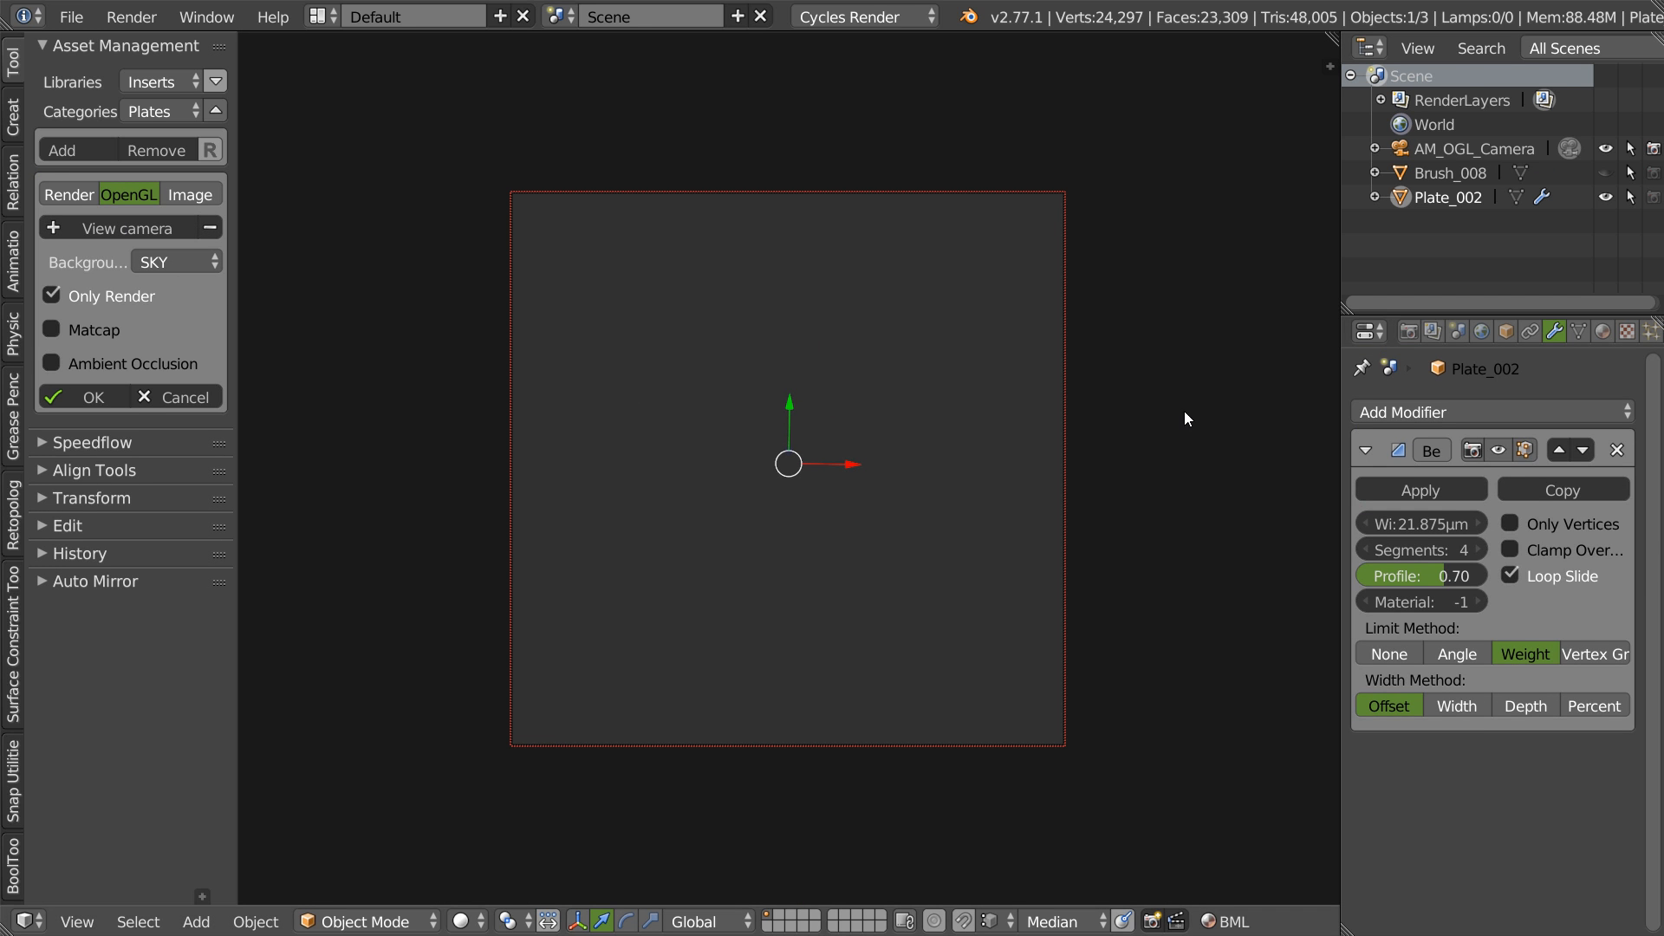
# - Enable rendering for Plate_002, frame it for the thumbnail and confirm adding the asset to the library
pyautogui.click(1652, 197)
pyautogui.keyDown('alt'); pyautogui.moveTo(870, 519); pyautogui.dragTo(981, 481, button='middle'); pyautogui.keyUp('alt')
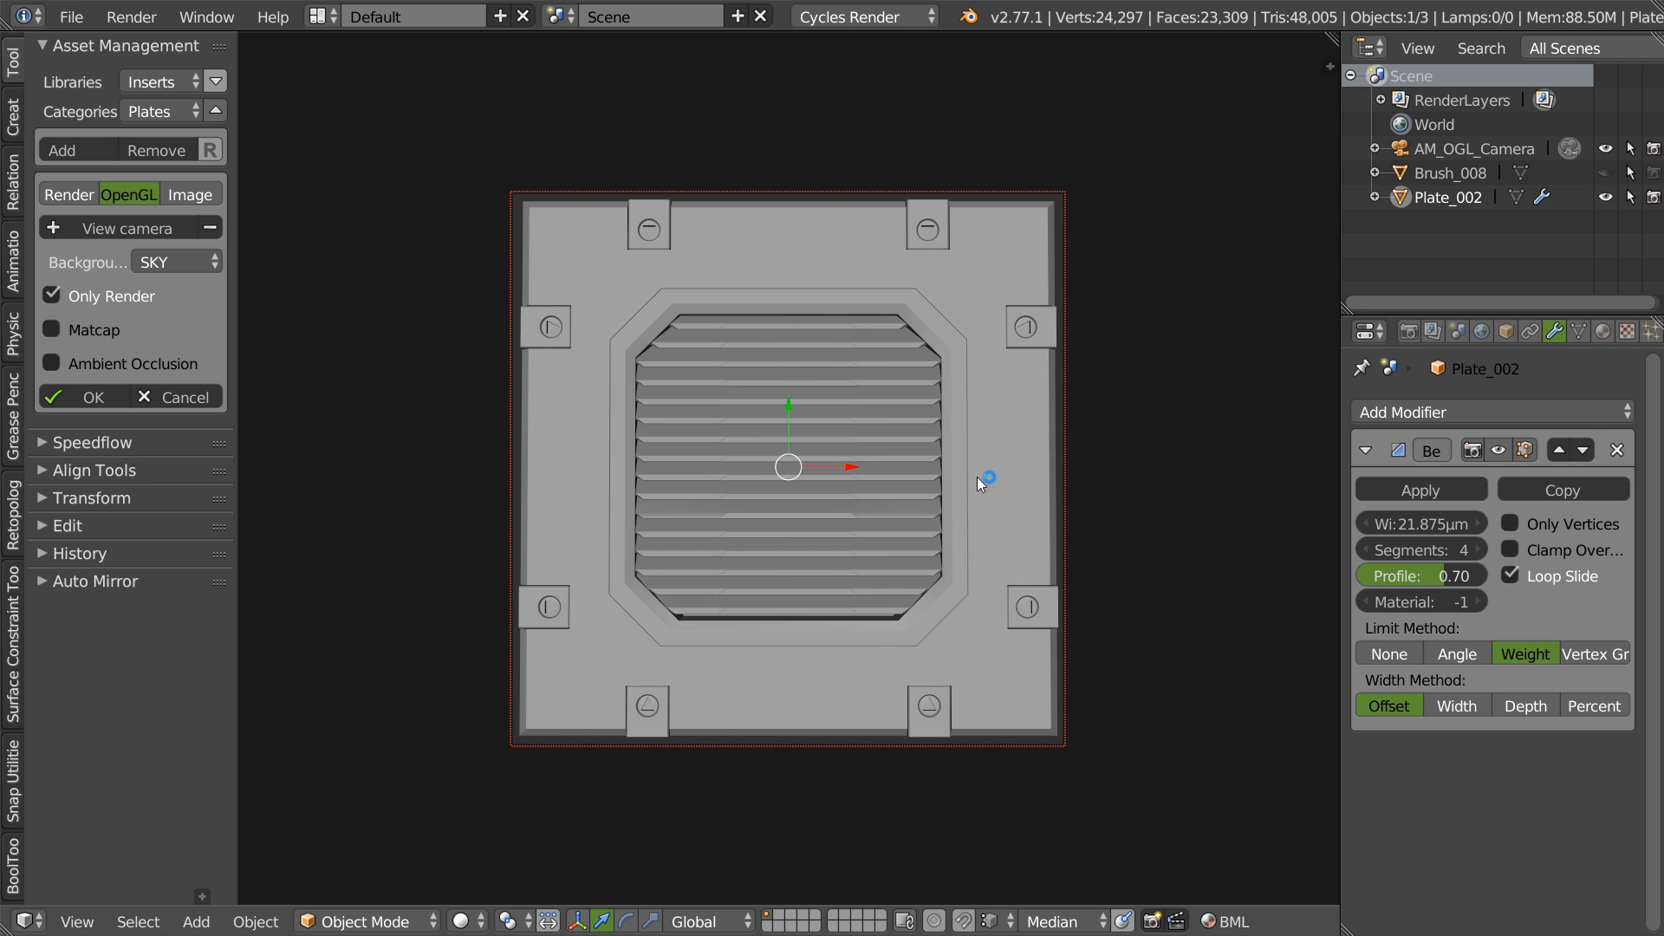
pyautogui.click(94, 397)
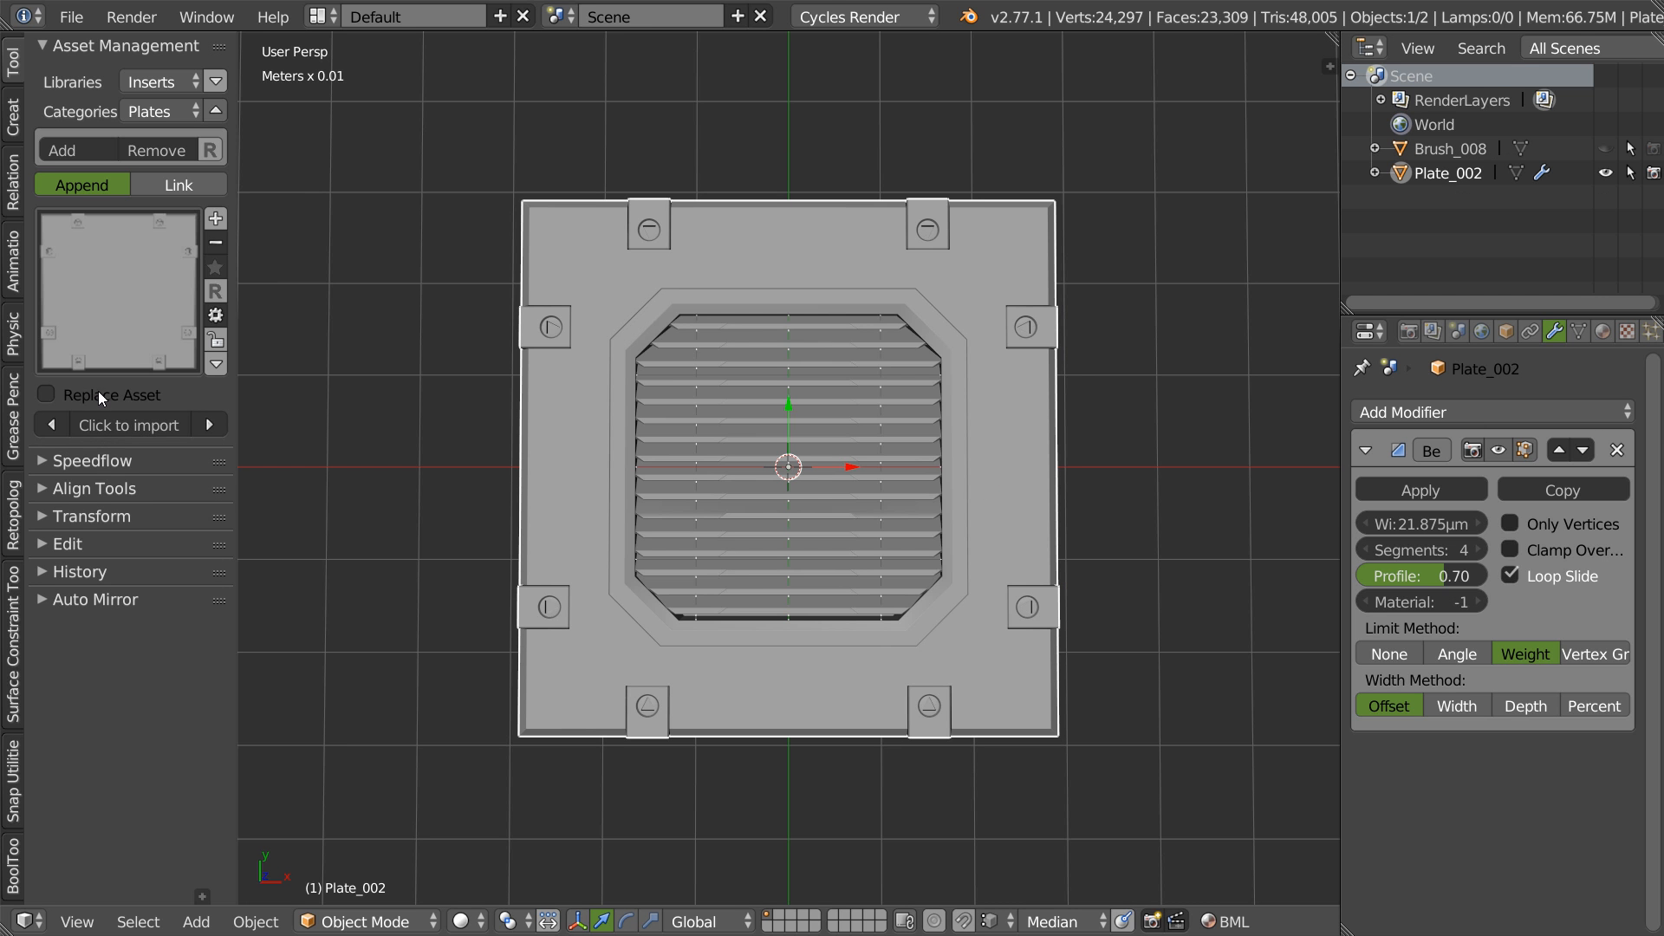
pyautogui.click(120, 319)
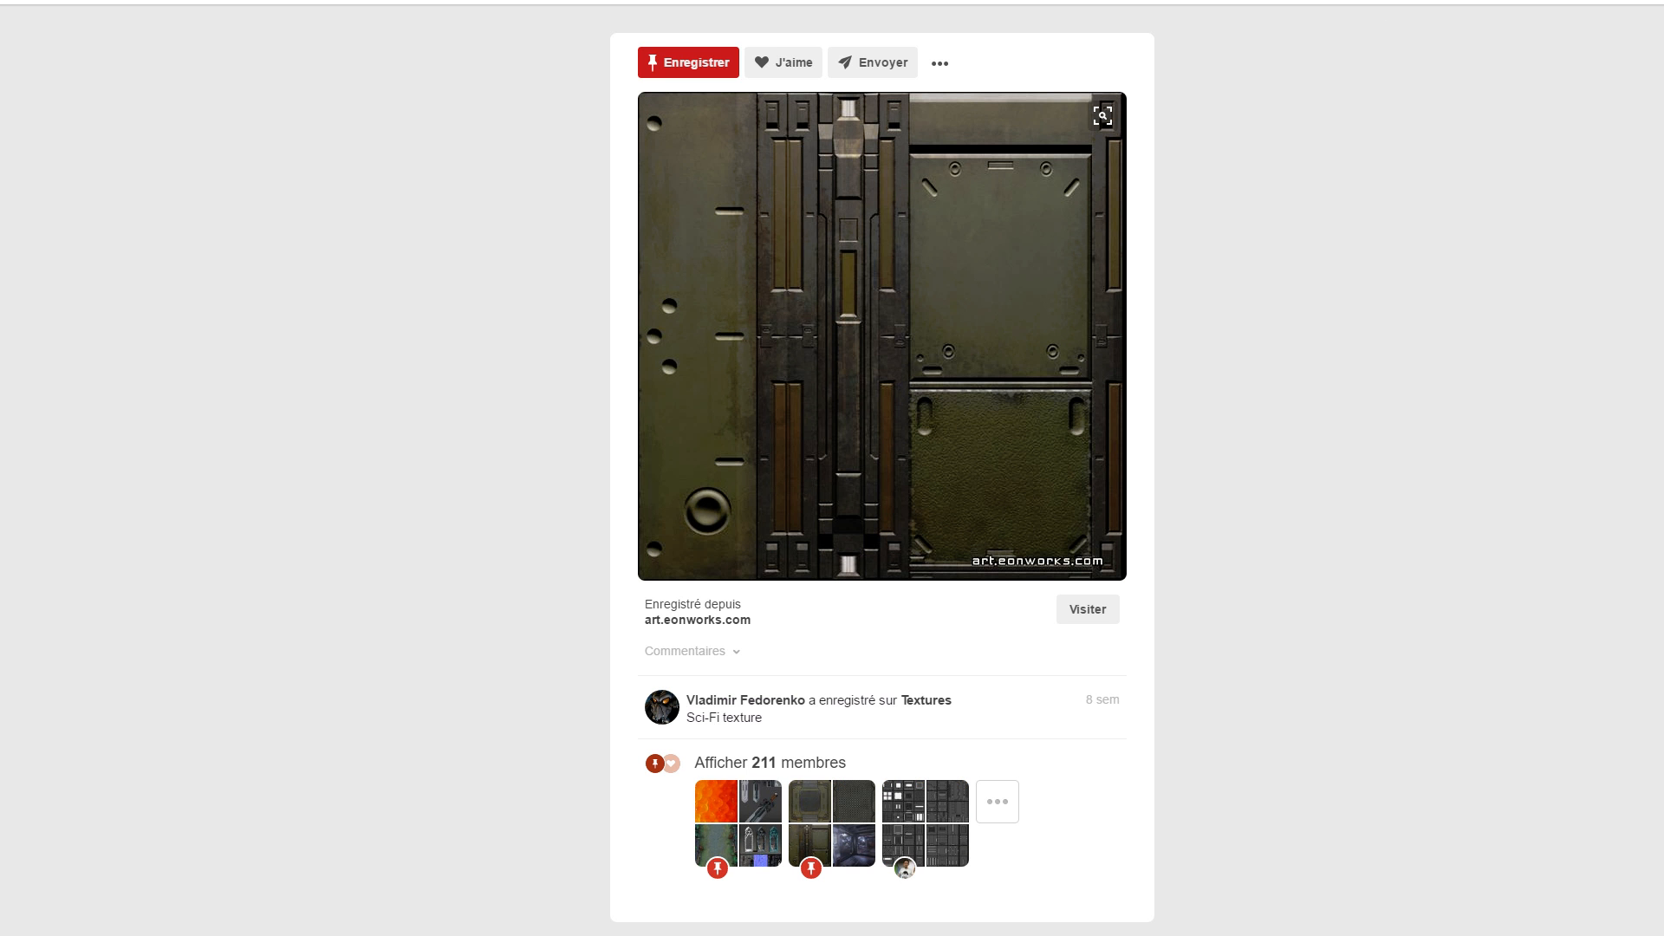
# - Browse the sci-fi panel and tile references in the browser and open the similar pin showing vented wall panels
pyautogui.hotkey('ctrl', 'w')
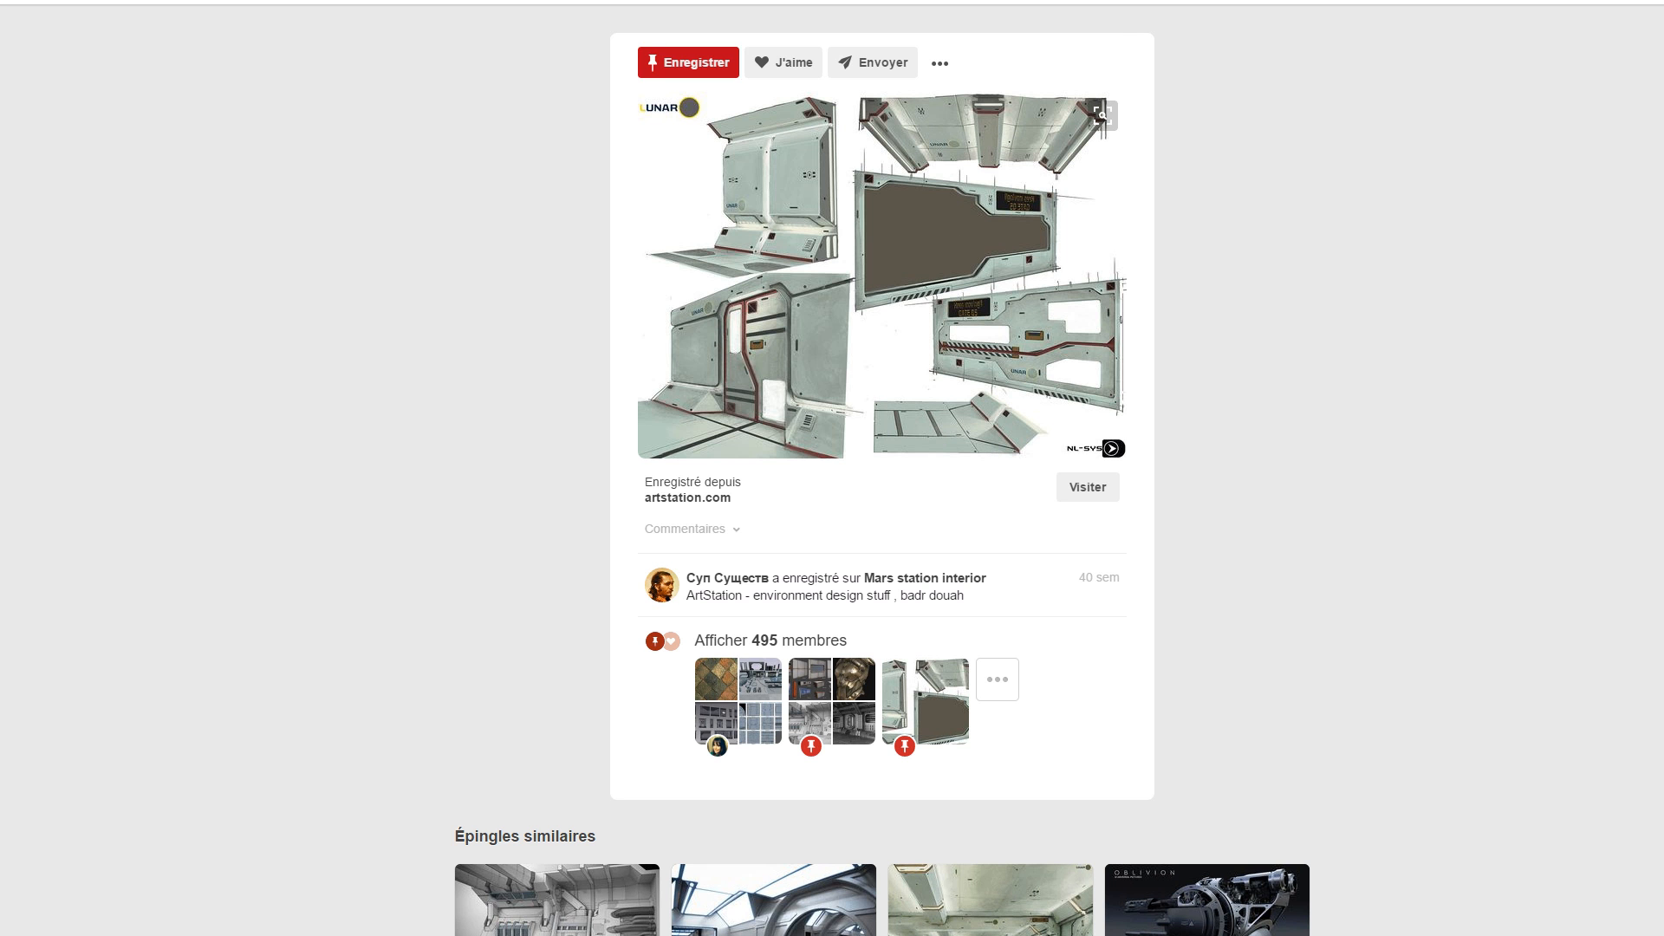
pyautogui.hotkey('ctrl', 'Tab')
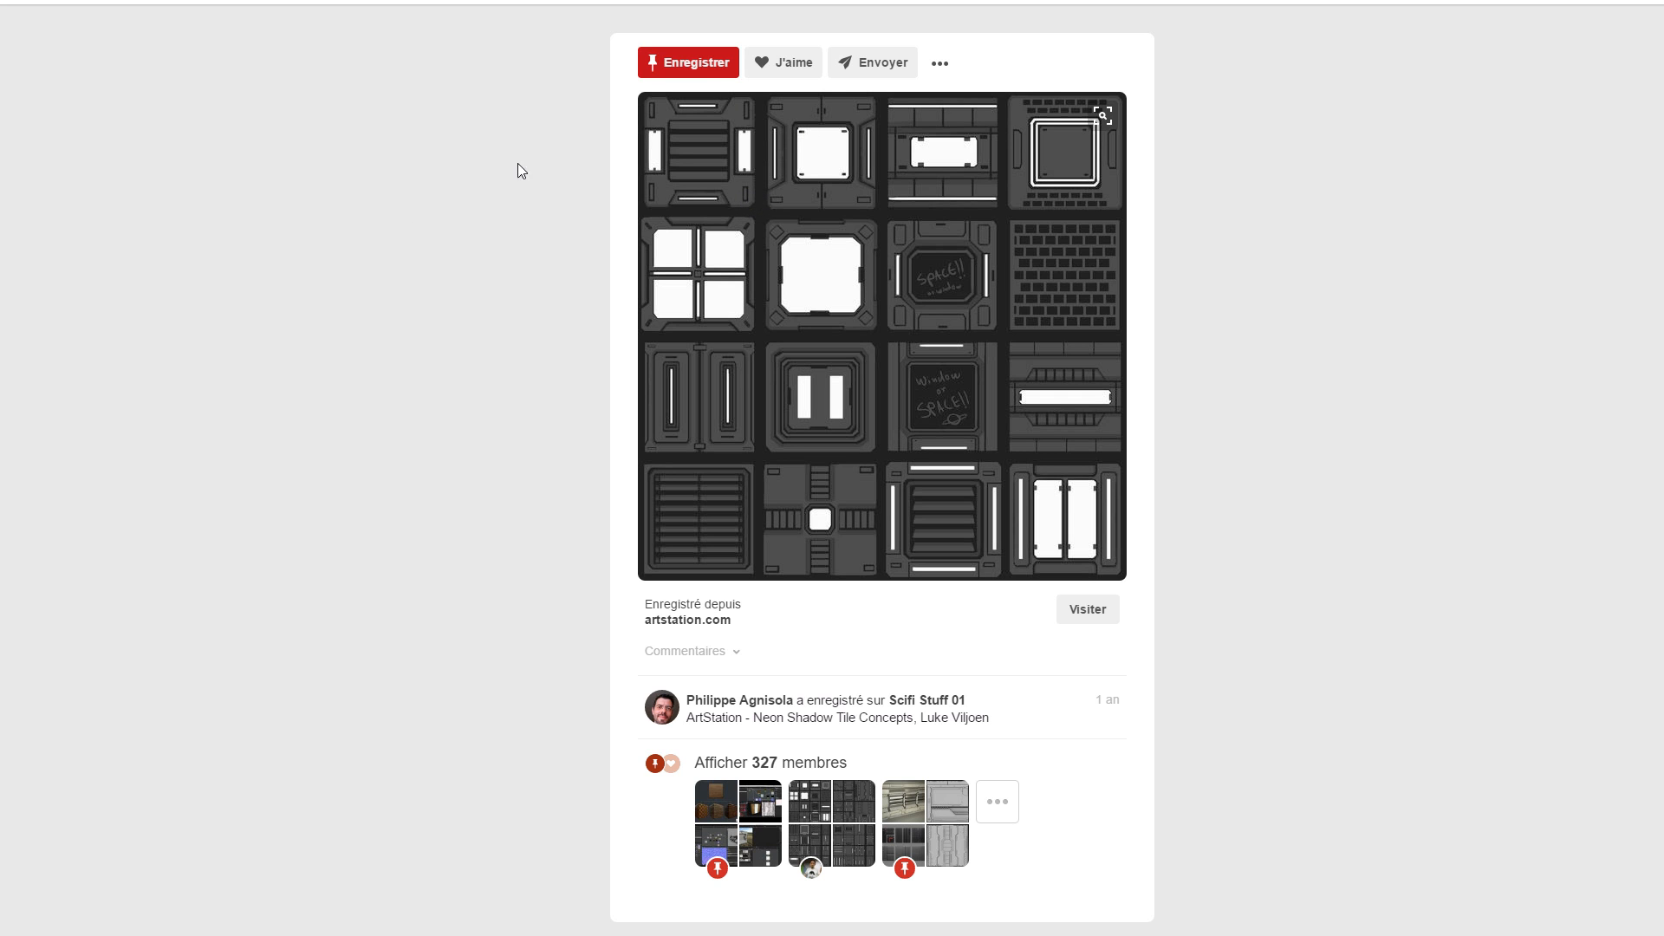
pyautogui.hotkey('ctrl', 'Tab')
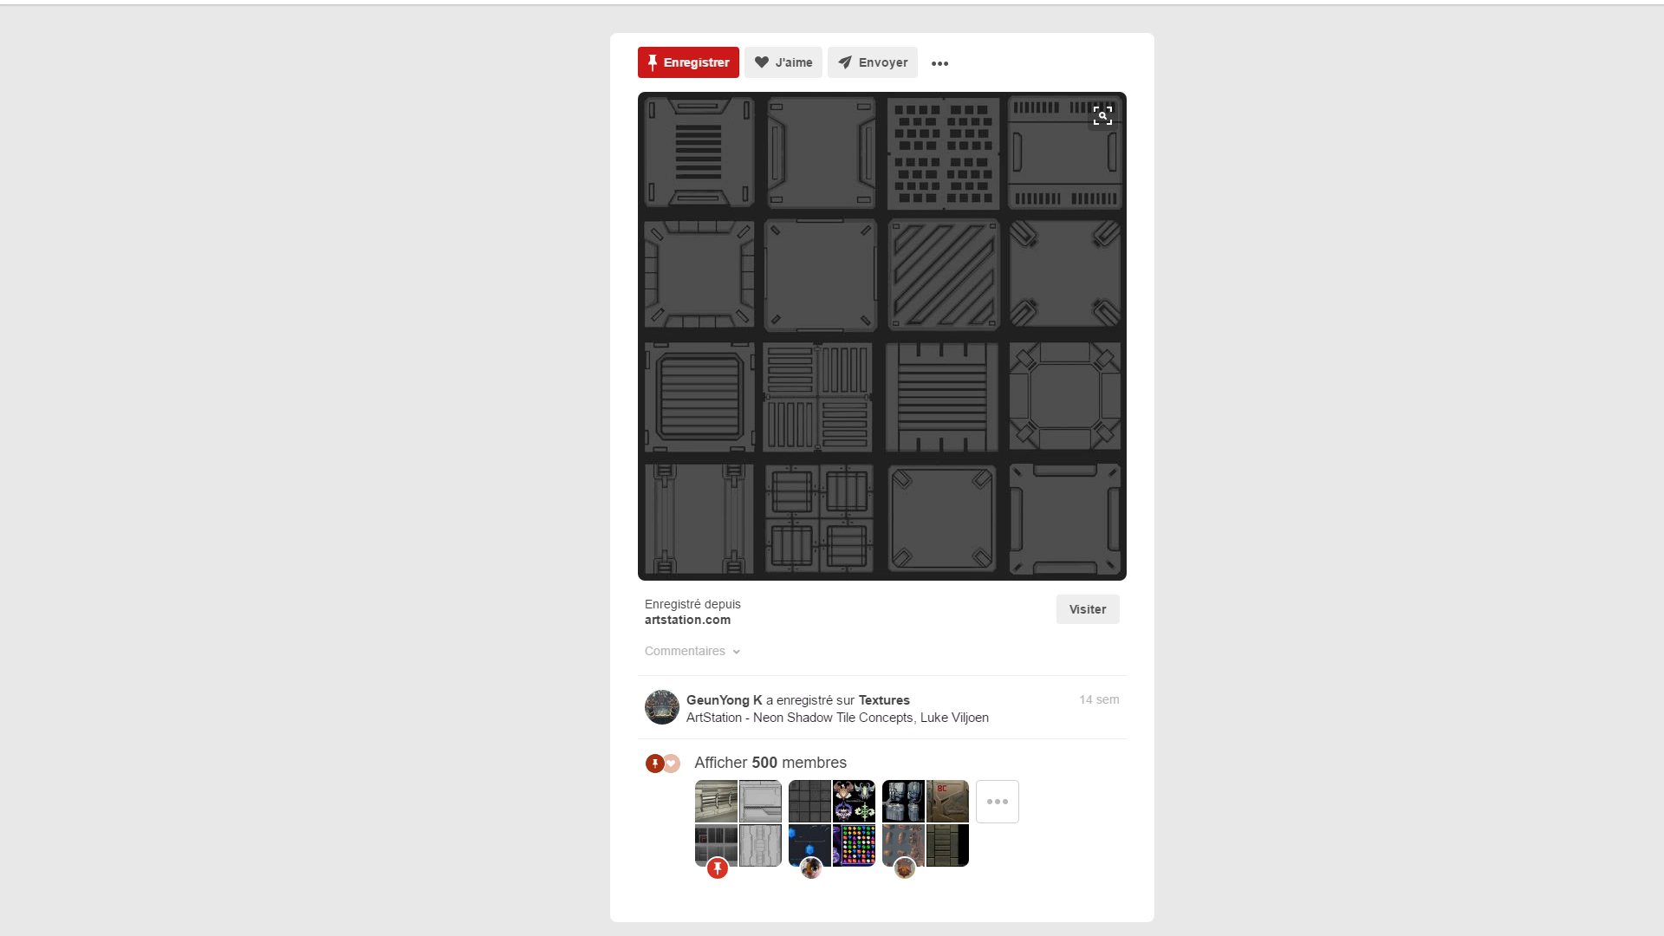
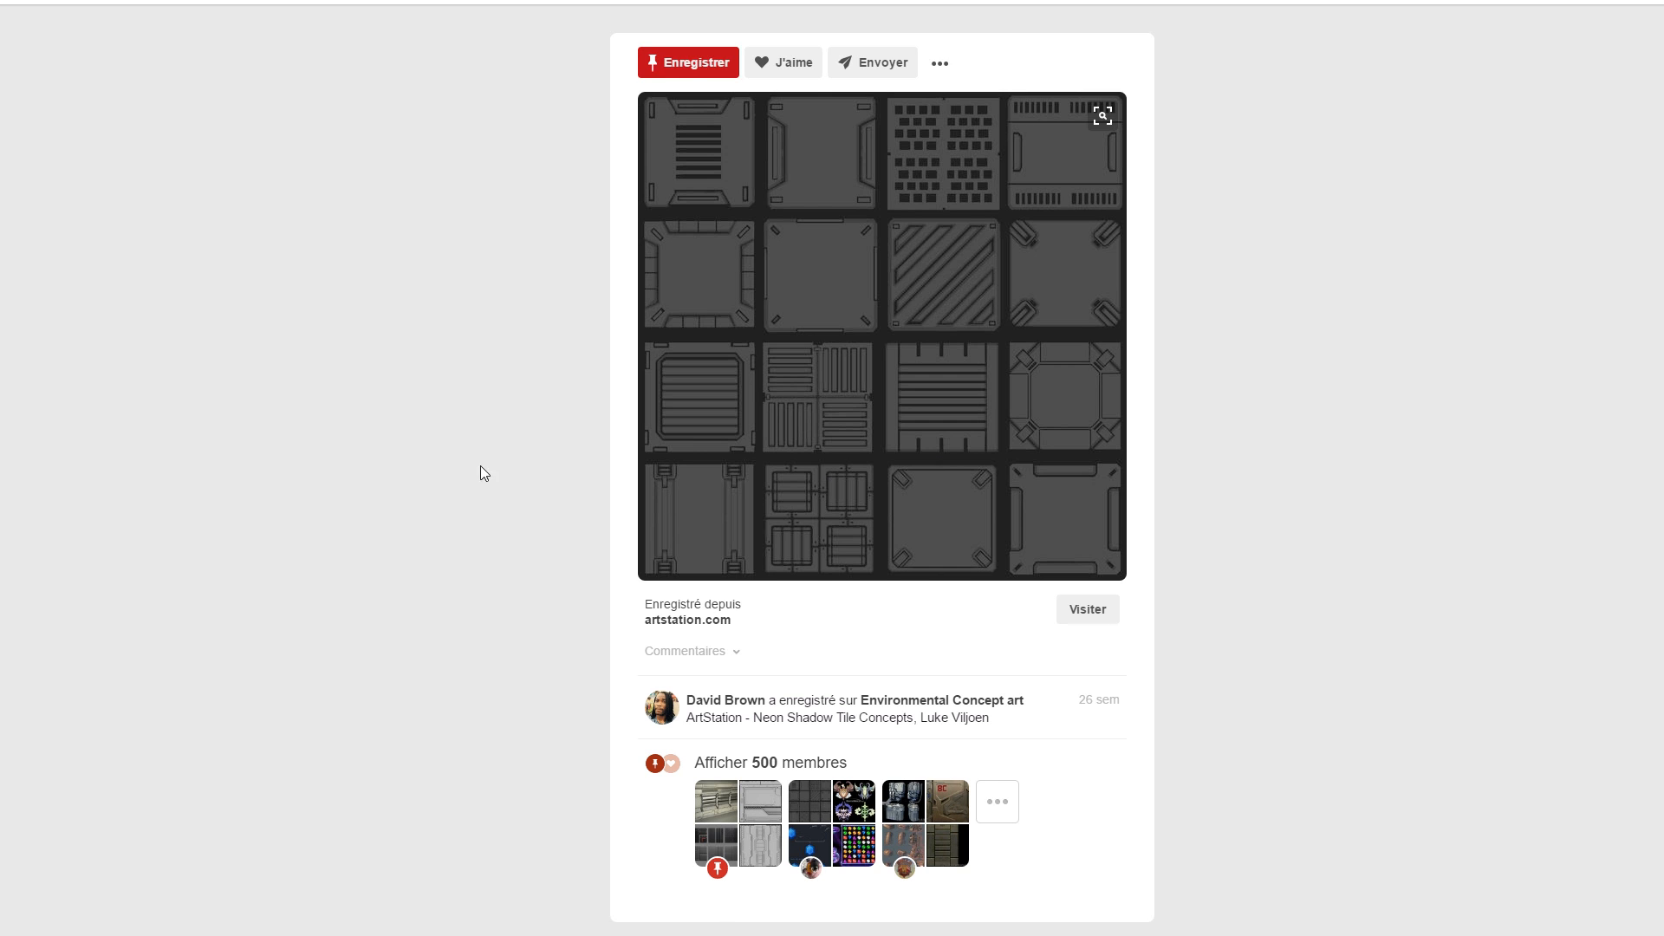
pyautogui.scroll(-5, 430, 457)
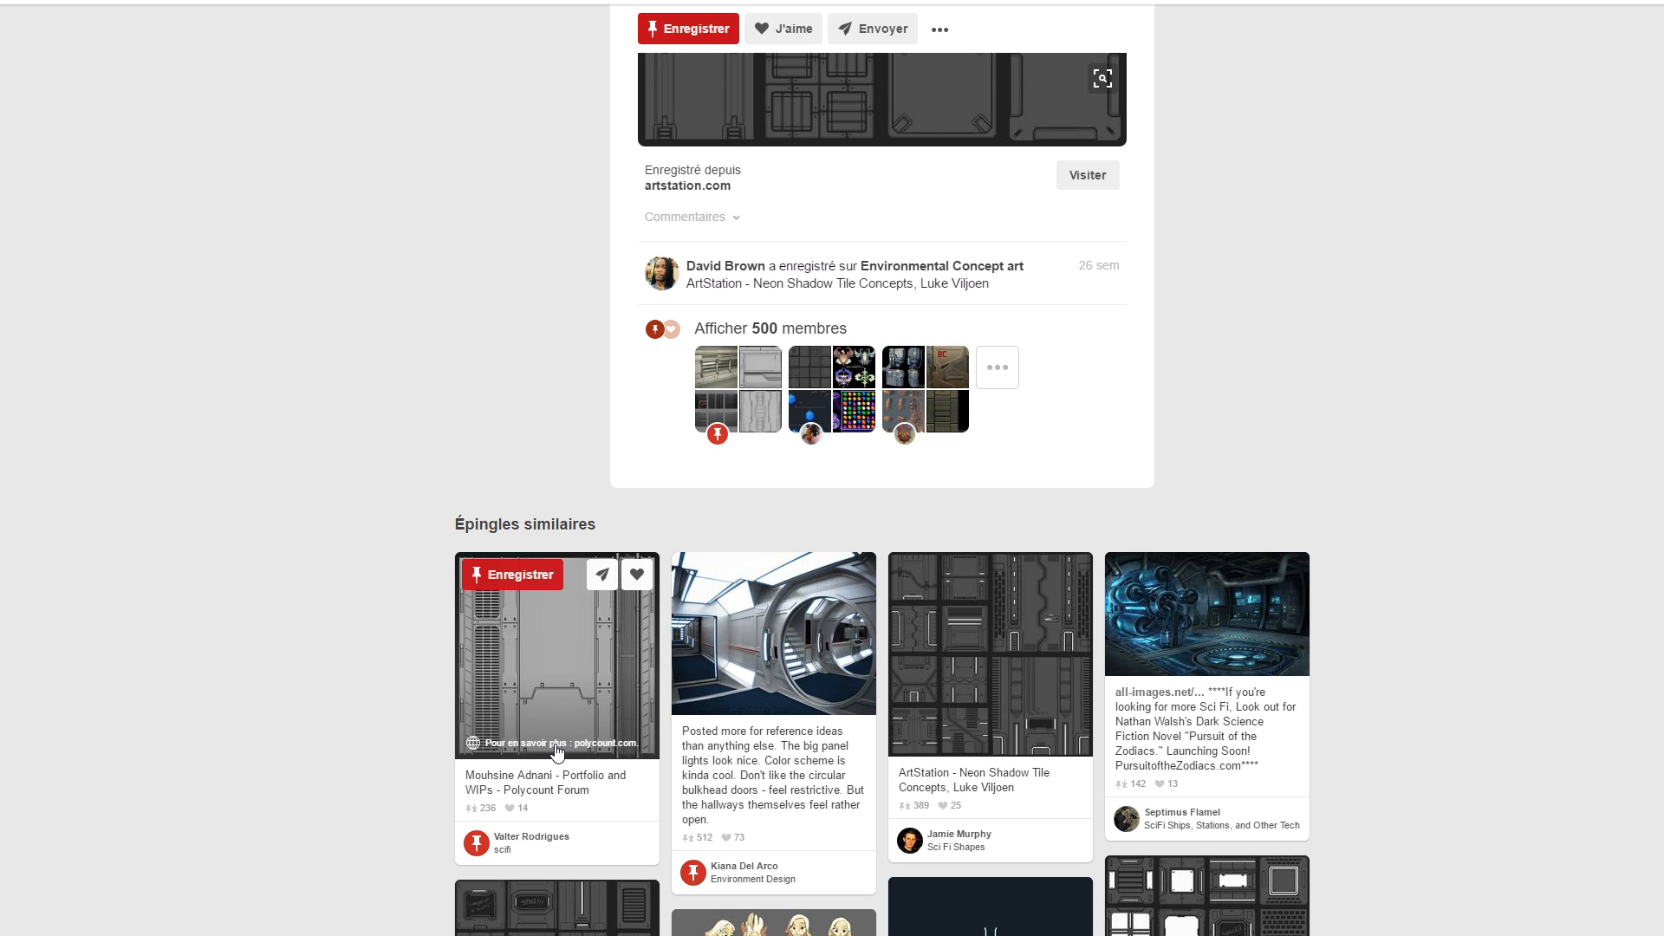
pyautogui.click(557, 666)
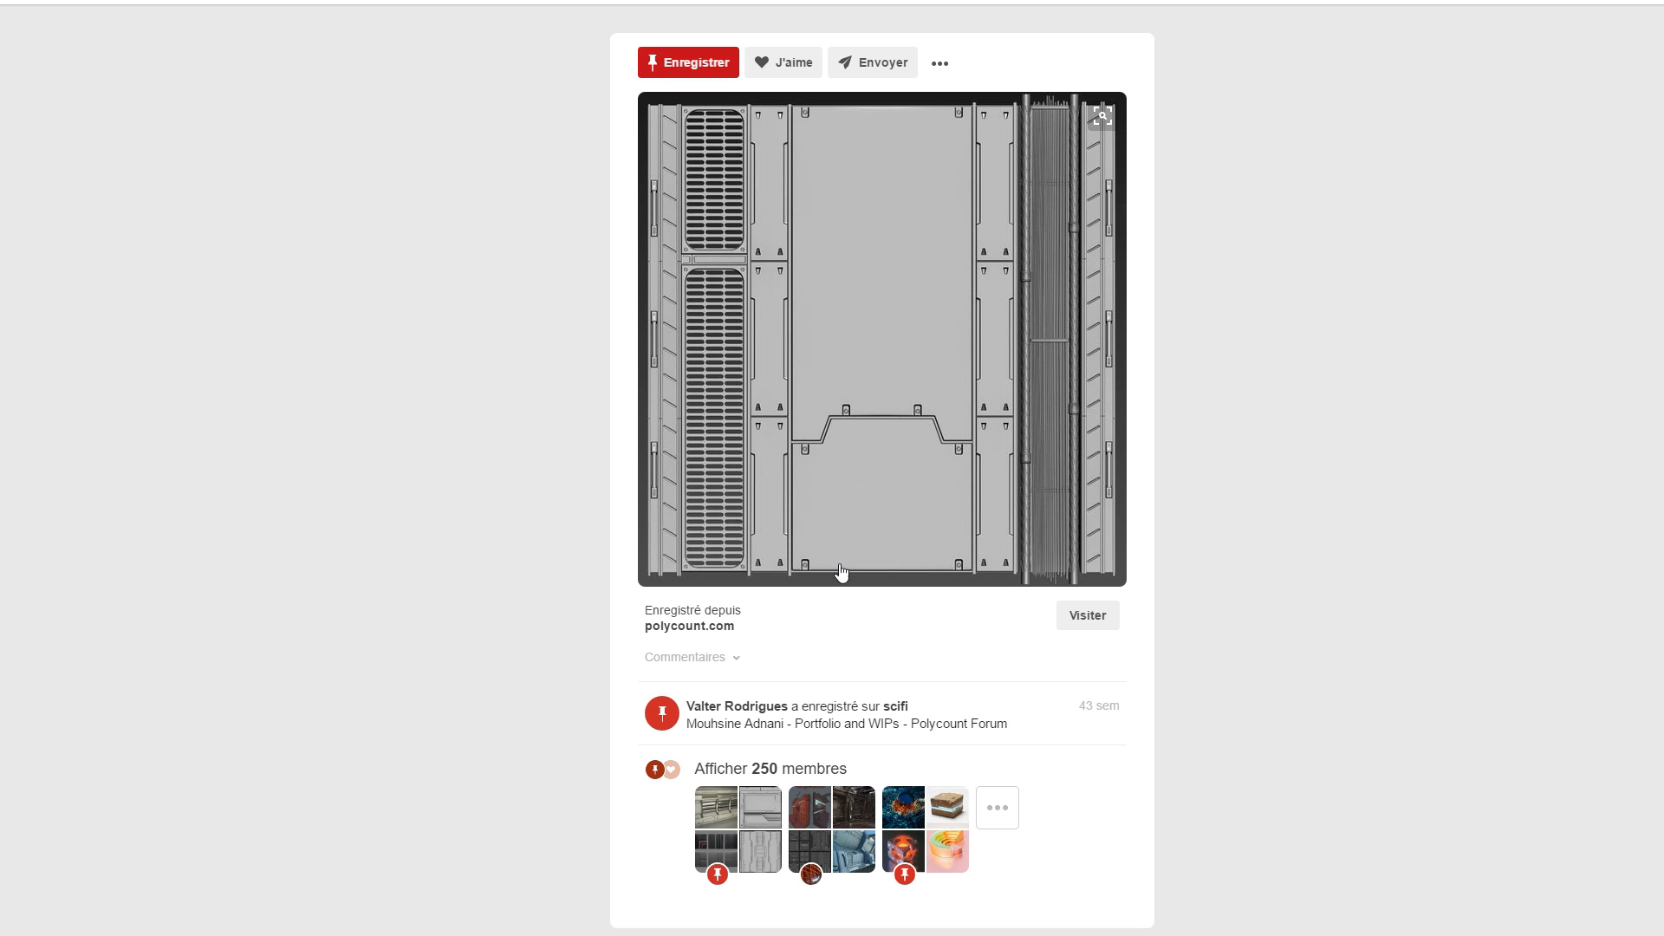
# - Switch back to Blender and add a new cube at the centre of the plate
pyautogui.hotkey('alt', 'Tab')
pyautogui.scroll(-3, 1004, 459)
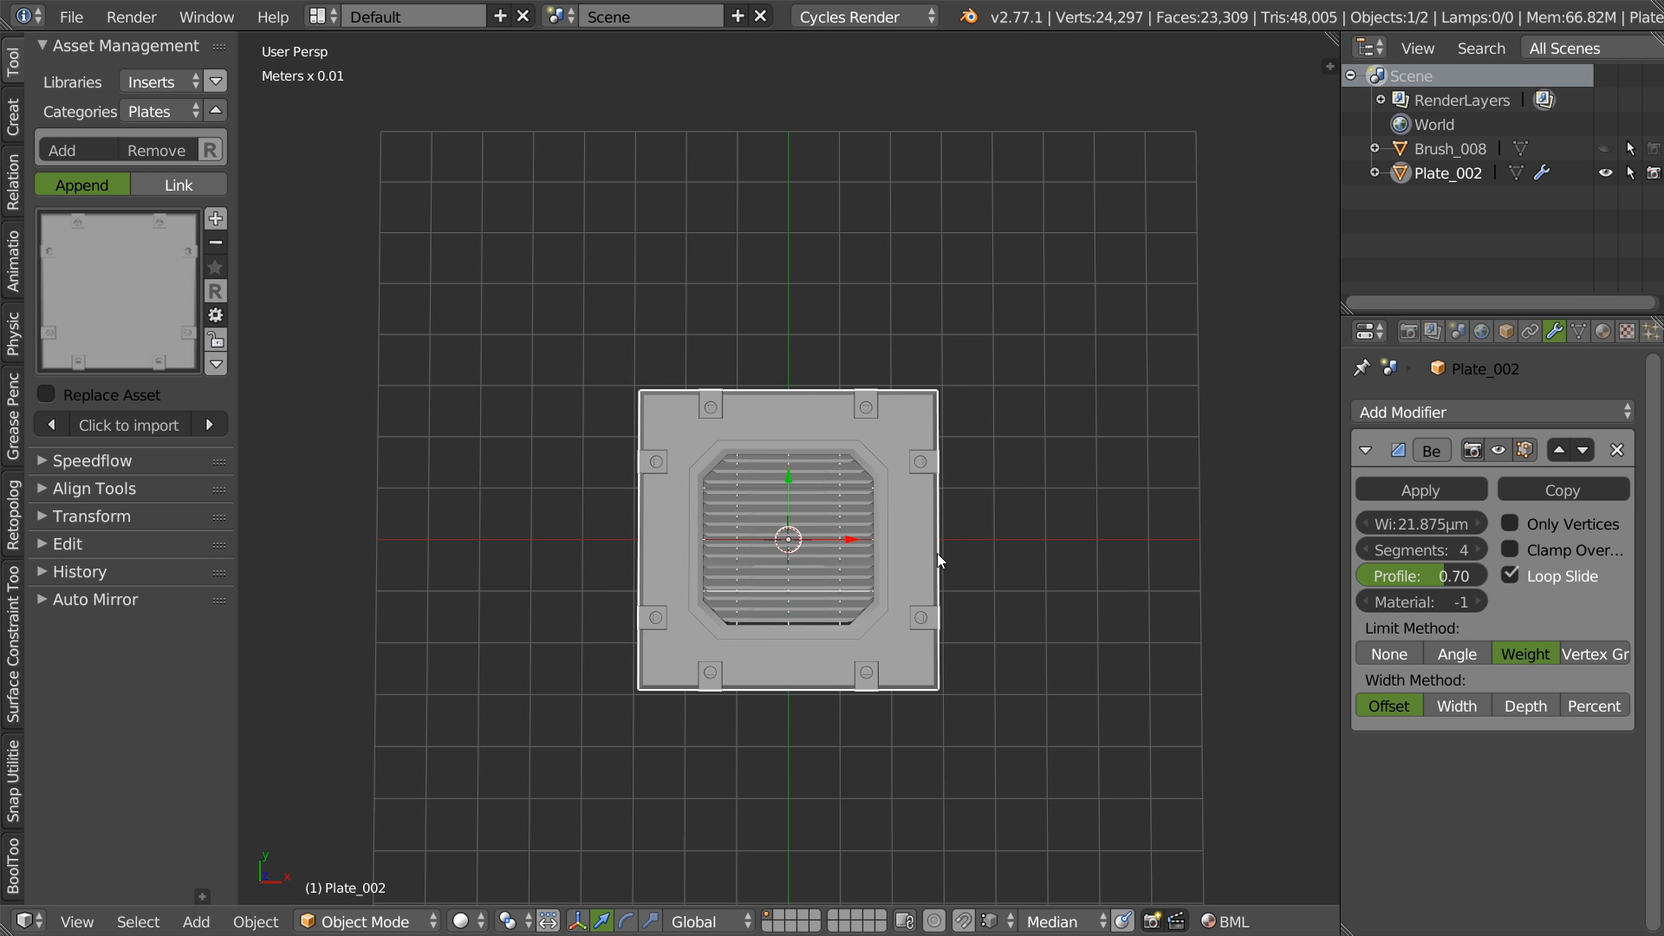
pyautogui.rightClick(932, 551)
pyautogui.click(854, 695)
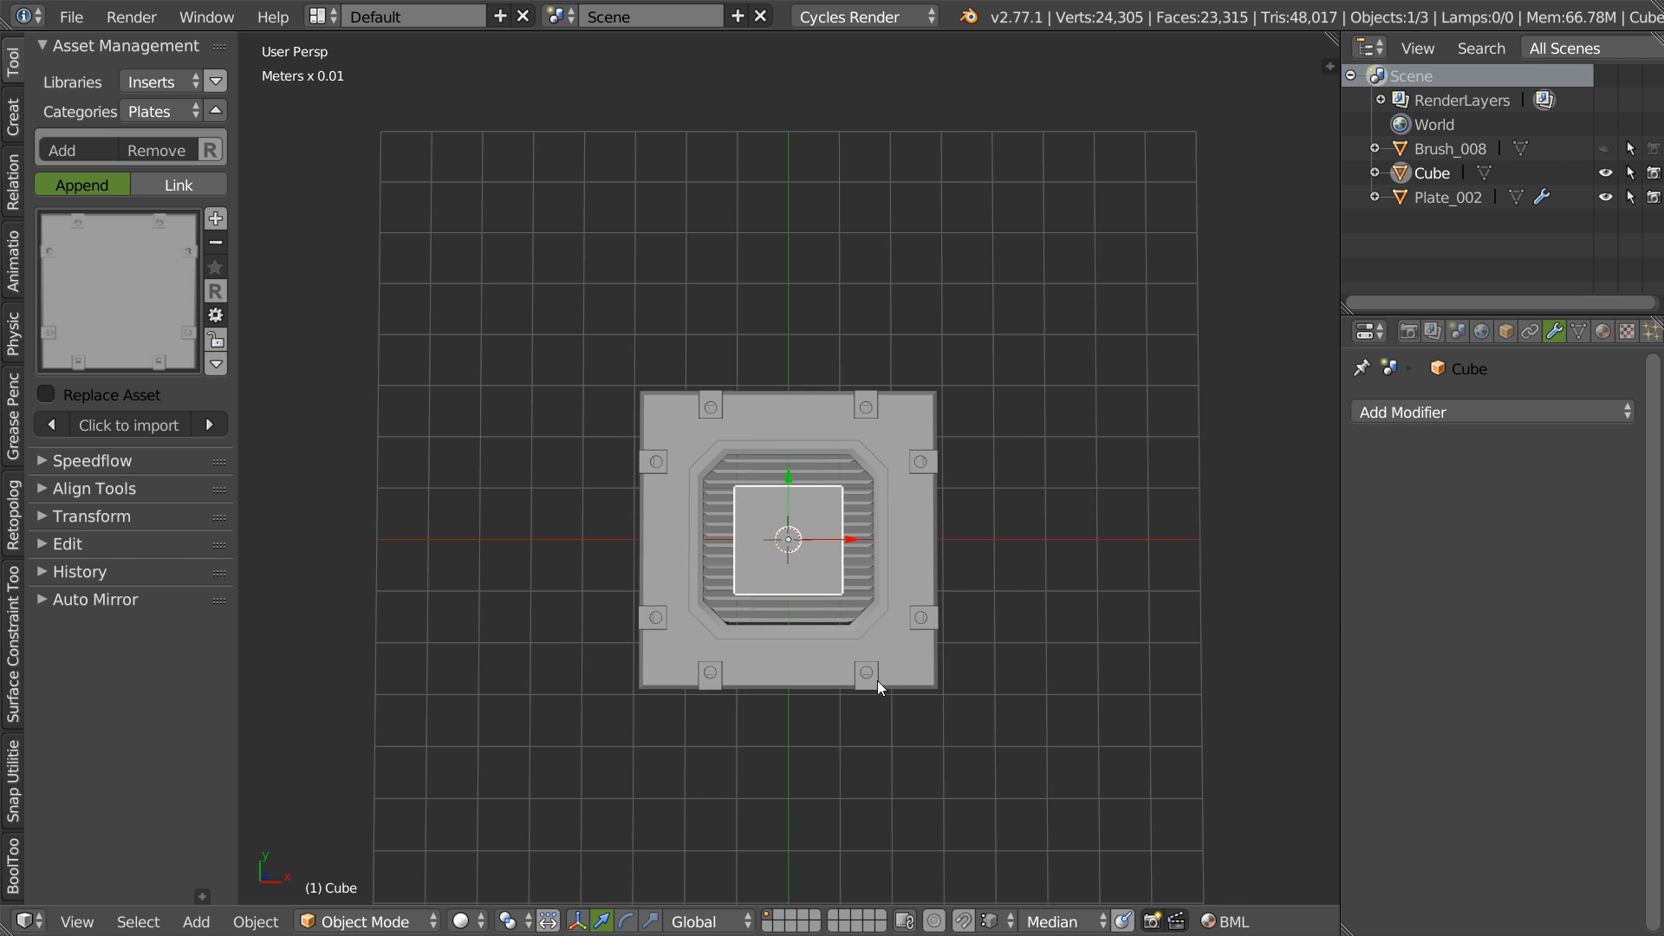
# - Scale the cube up about 2.66 times to cover the plate and place a duplicate against its upper side
pyautogui.press('s')
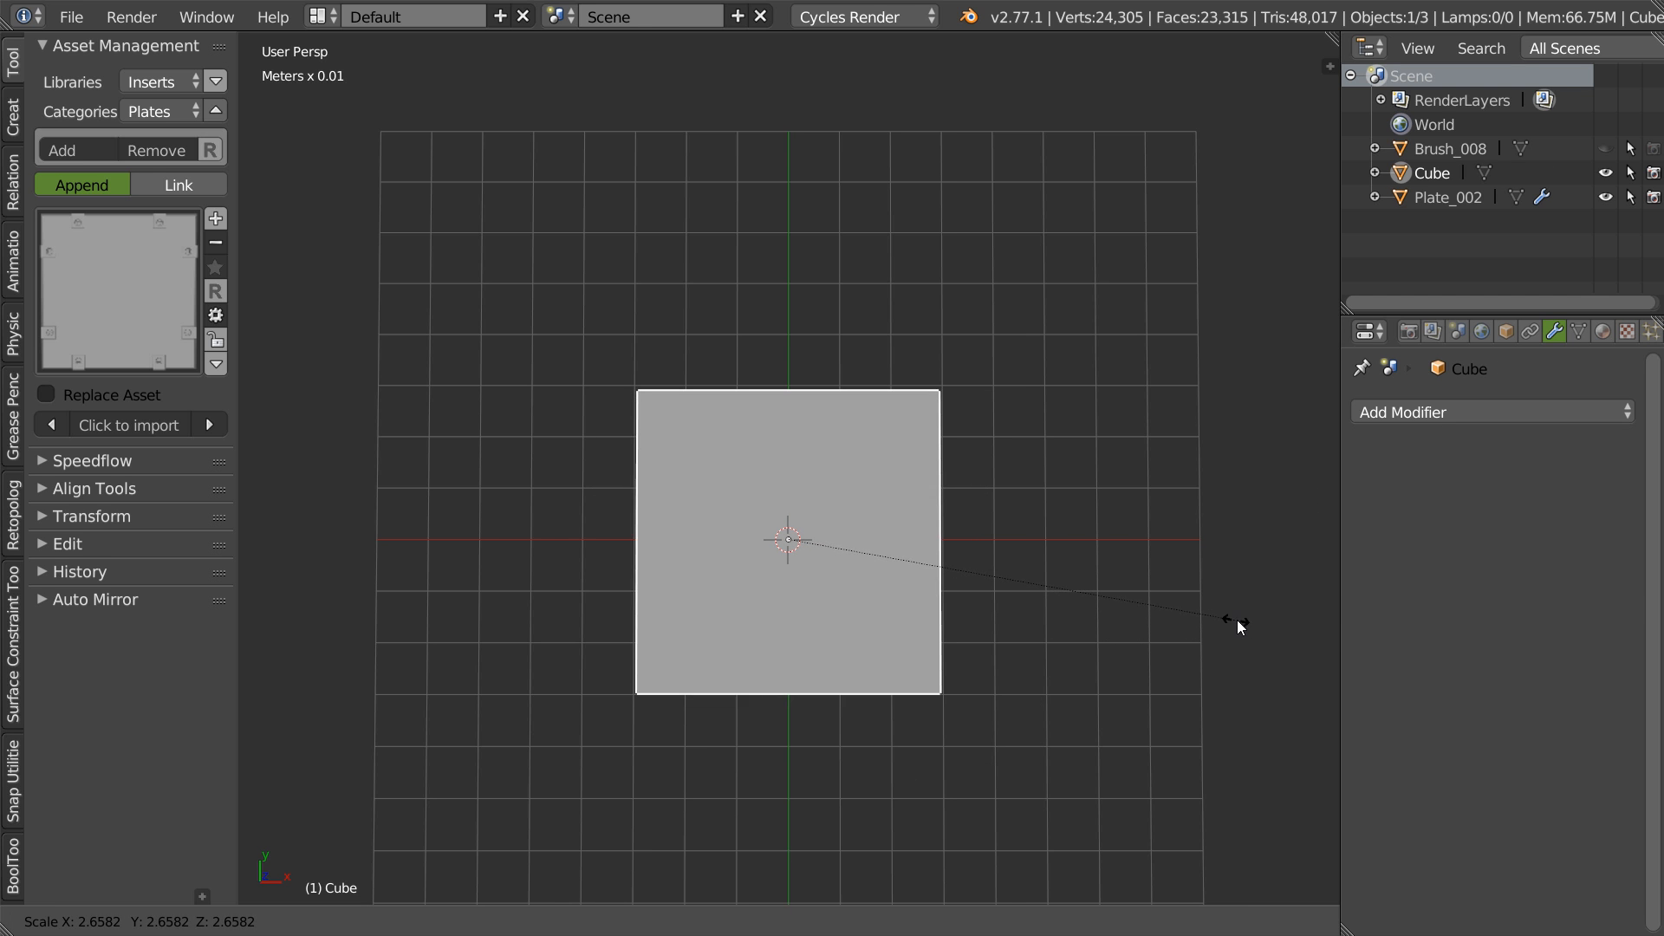
pyautogui.click(1236, 621)
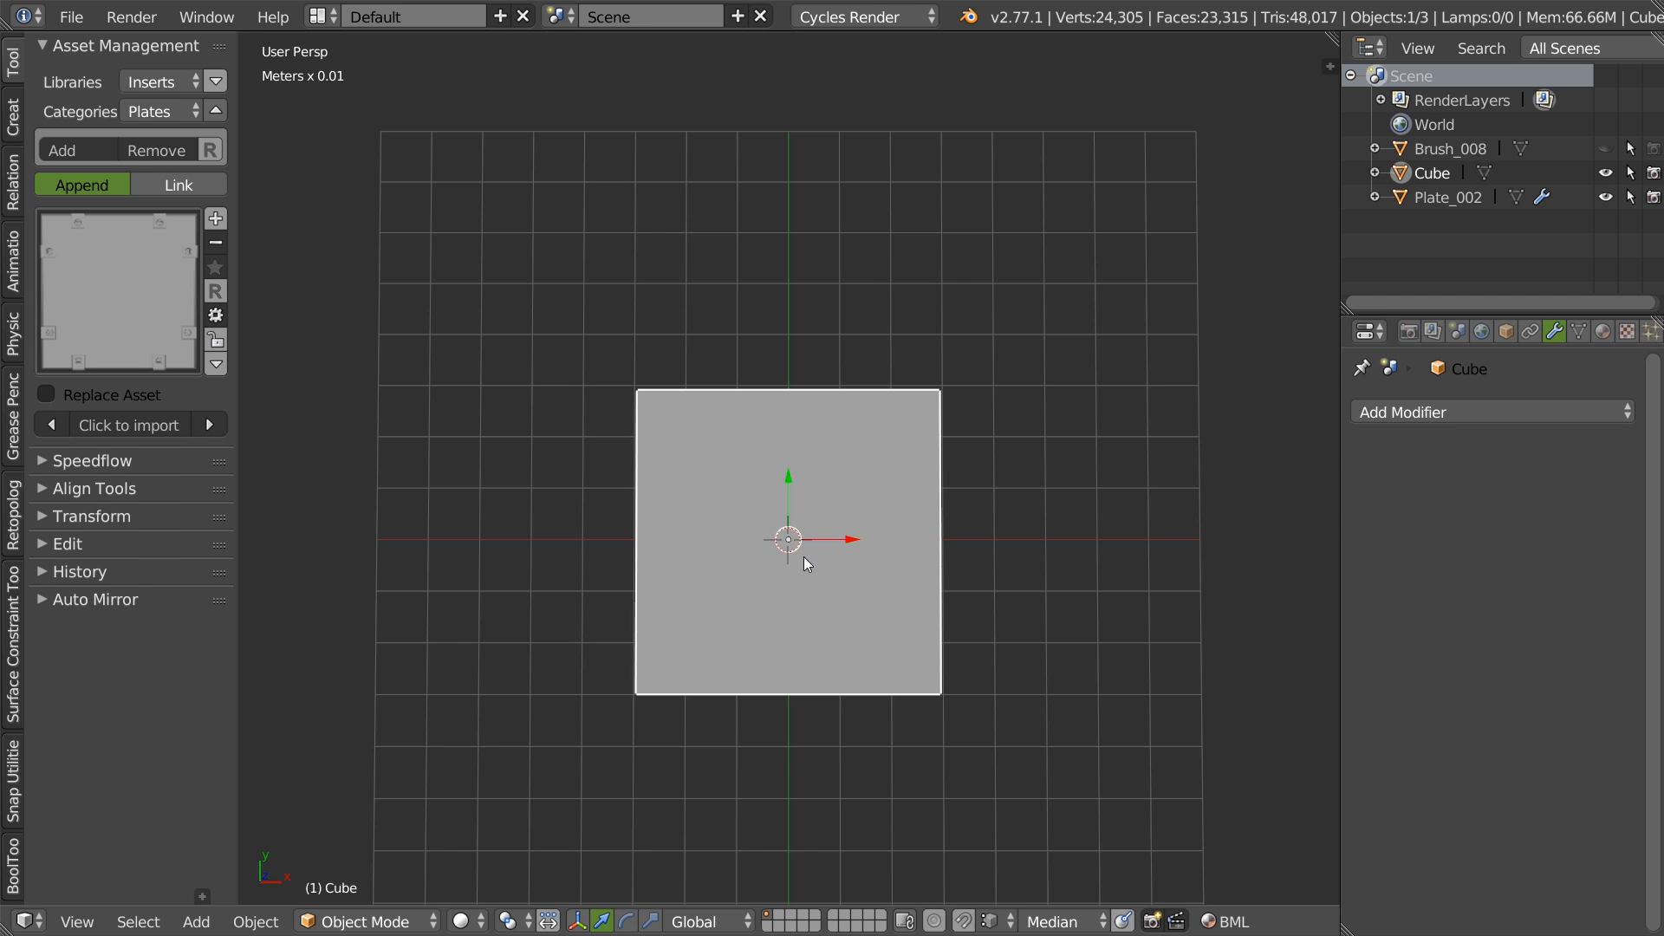
pyautogui.hotkey('shift', 'd')
pyautogui.rightClick(808, 425)
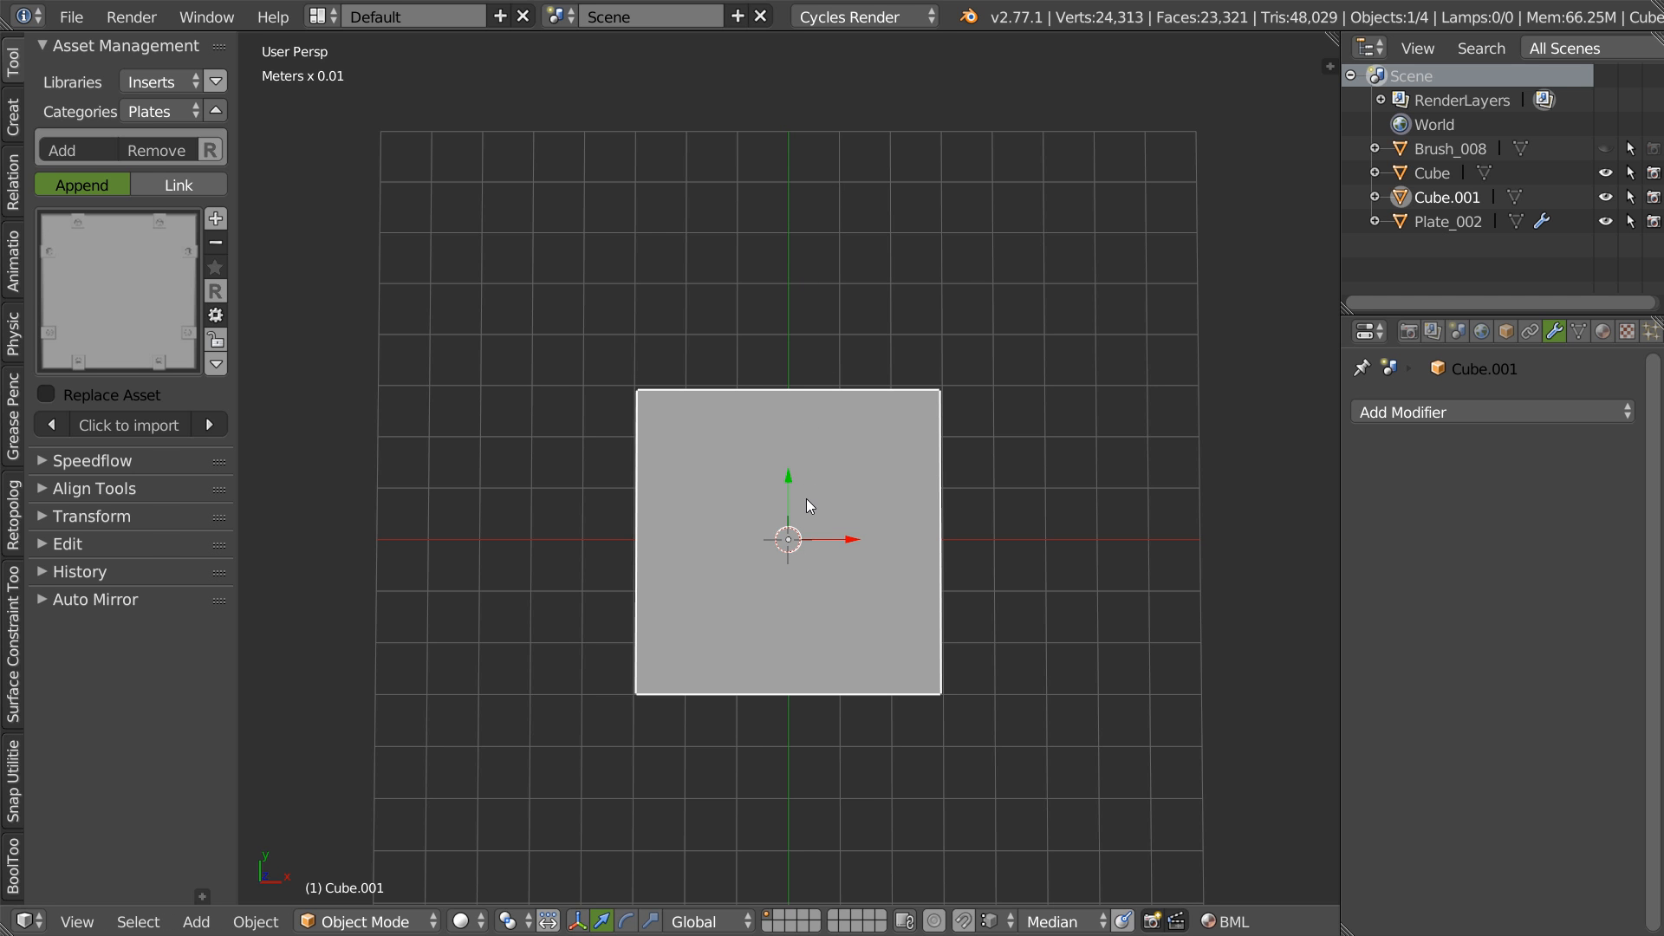
pyautogui.press('g')
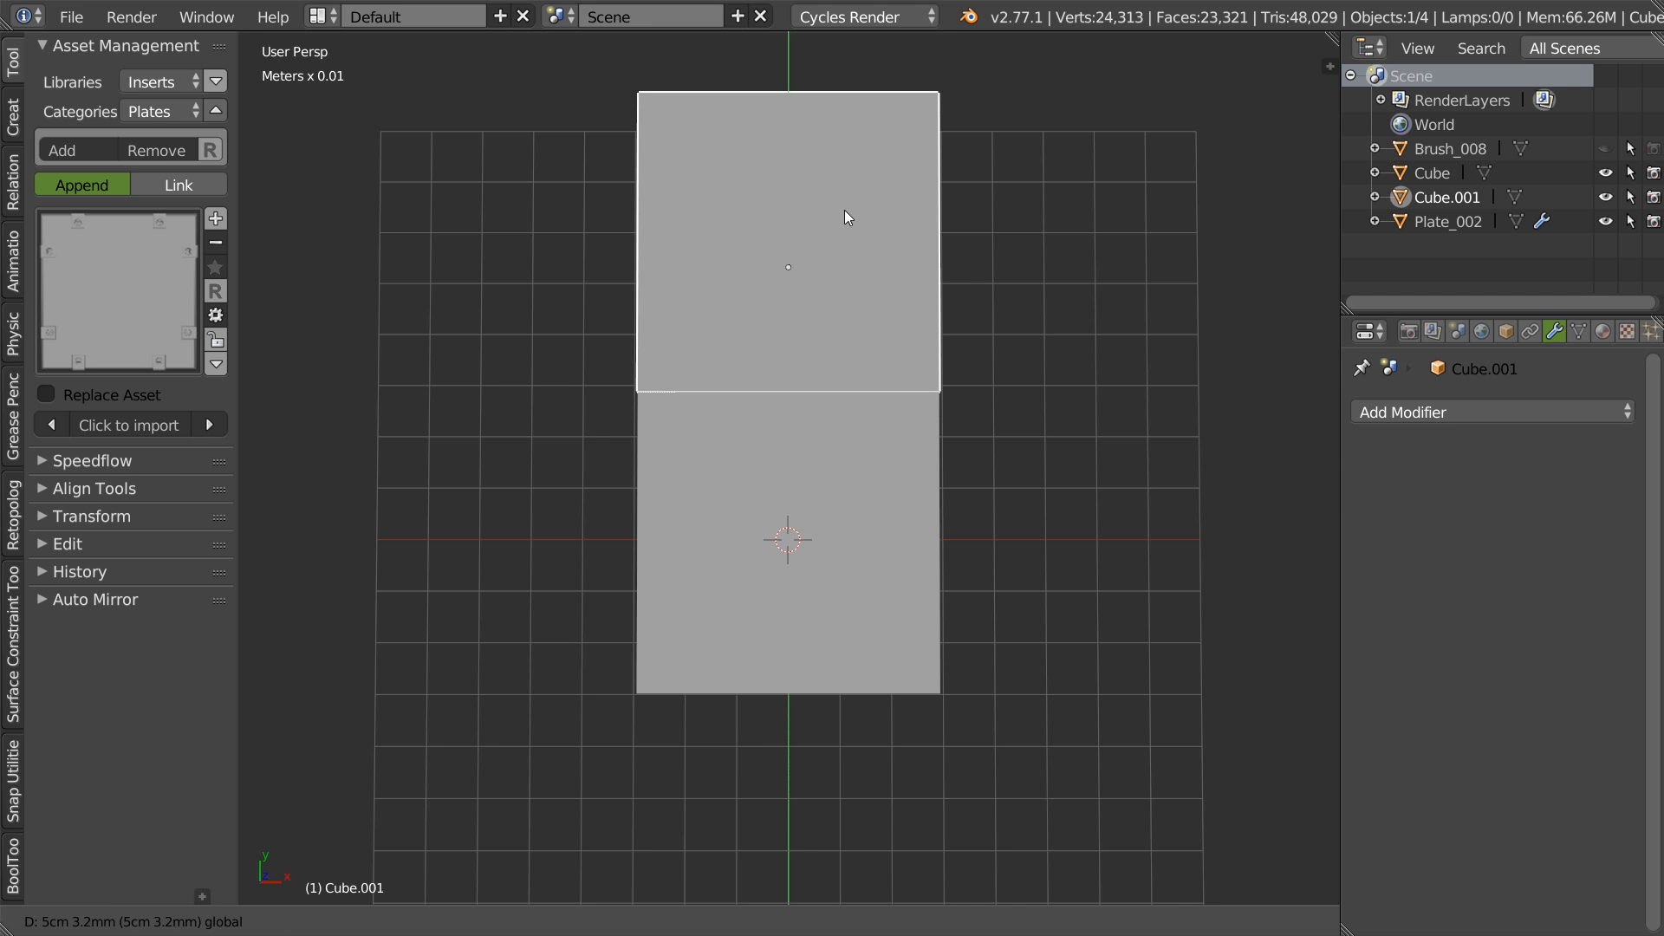
pyautogui.click(845, 208)
# - Reposition and resize the lower cube so it matches the plate's square outline
pyautogui.press('KP_7')
pyautogui.rightClick(872, 498)
pyautogui.keyDown('shift'); pyautogui.rightClick(877, 361); pyautogui.keyUp('shift')
pyautogui.press('s')
pyautogui.rightClick(1030, 482)
pyautogui.rightClick(849, 288)
pyautogui.rightClick(786, 442)
pyautogui.press('g')
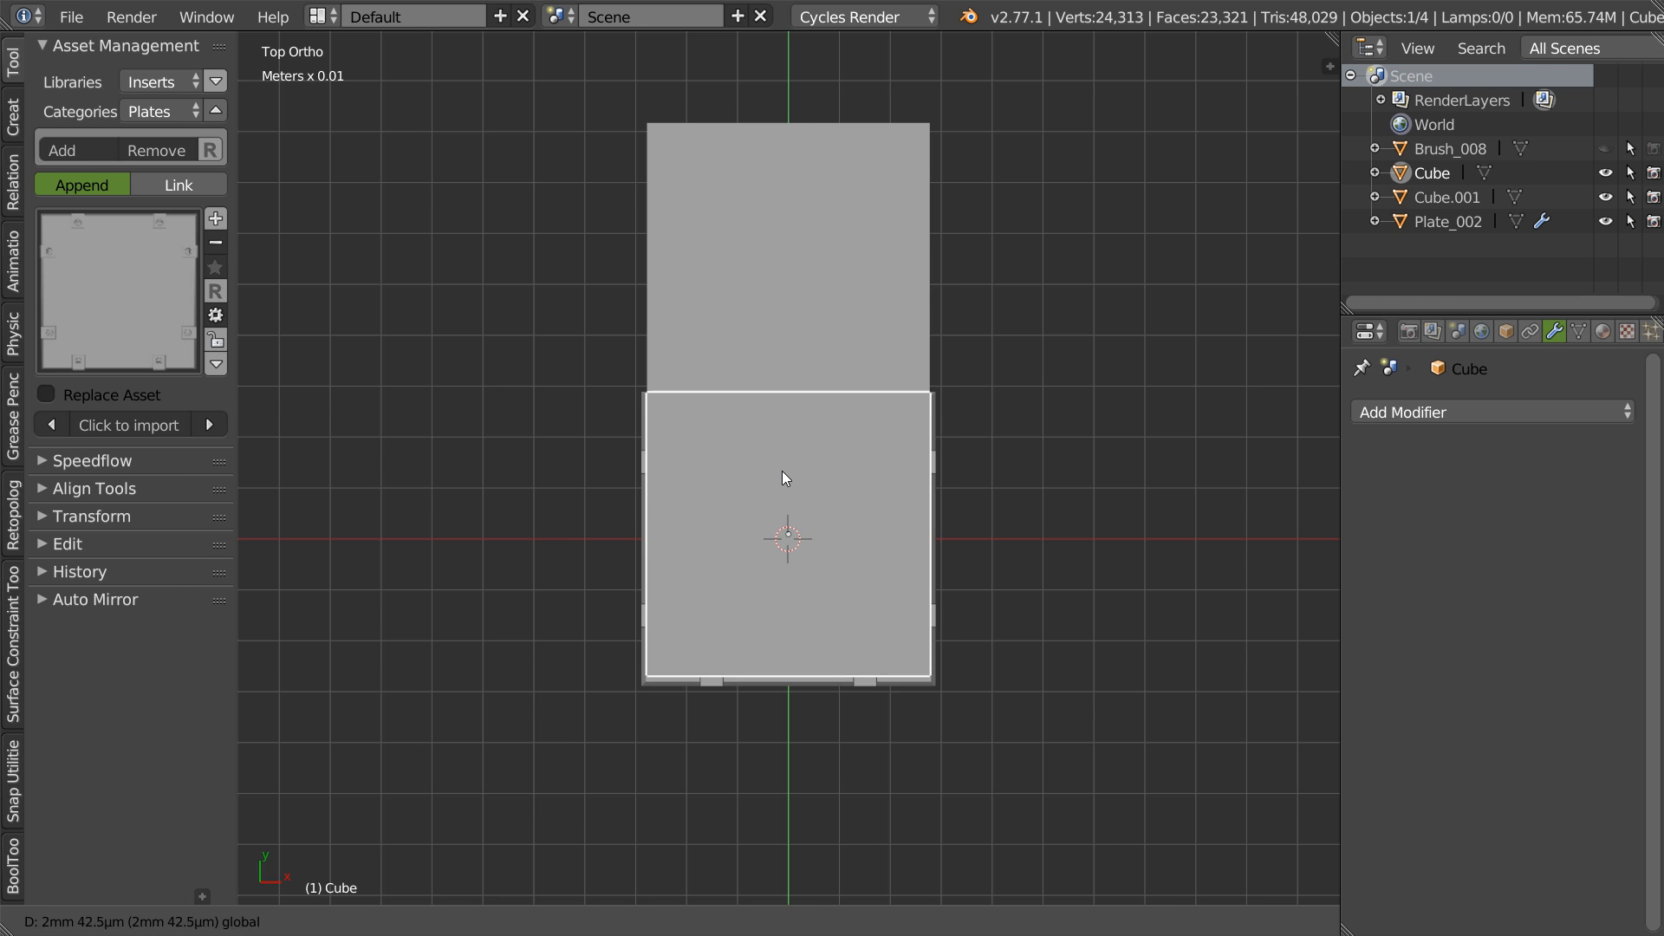
pyautogui.click(780, 471)
pyautogui.press('s')
pyautogui.click(1037, 537)
# - Delete the upper cube and duplicate the resized cube about 5.8 cm along Y in its place
pyautogui.rightClick(836, 338)
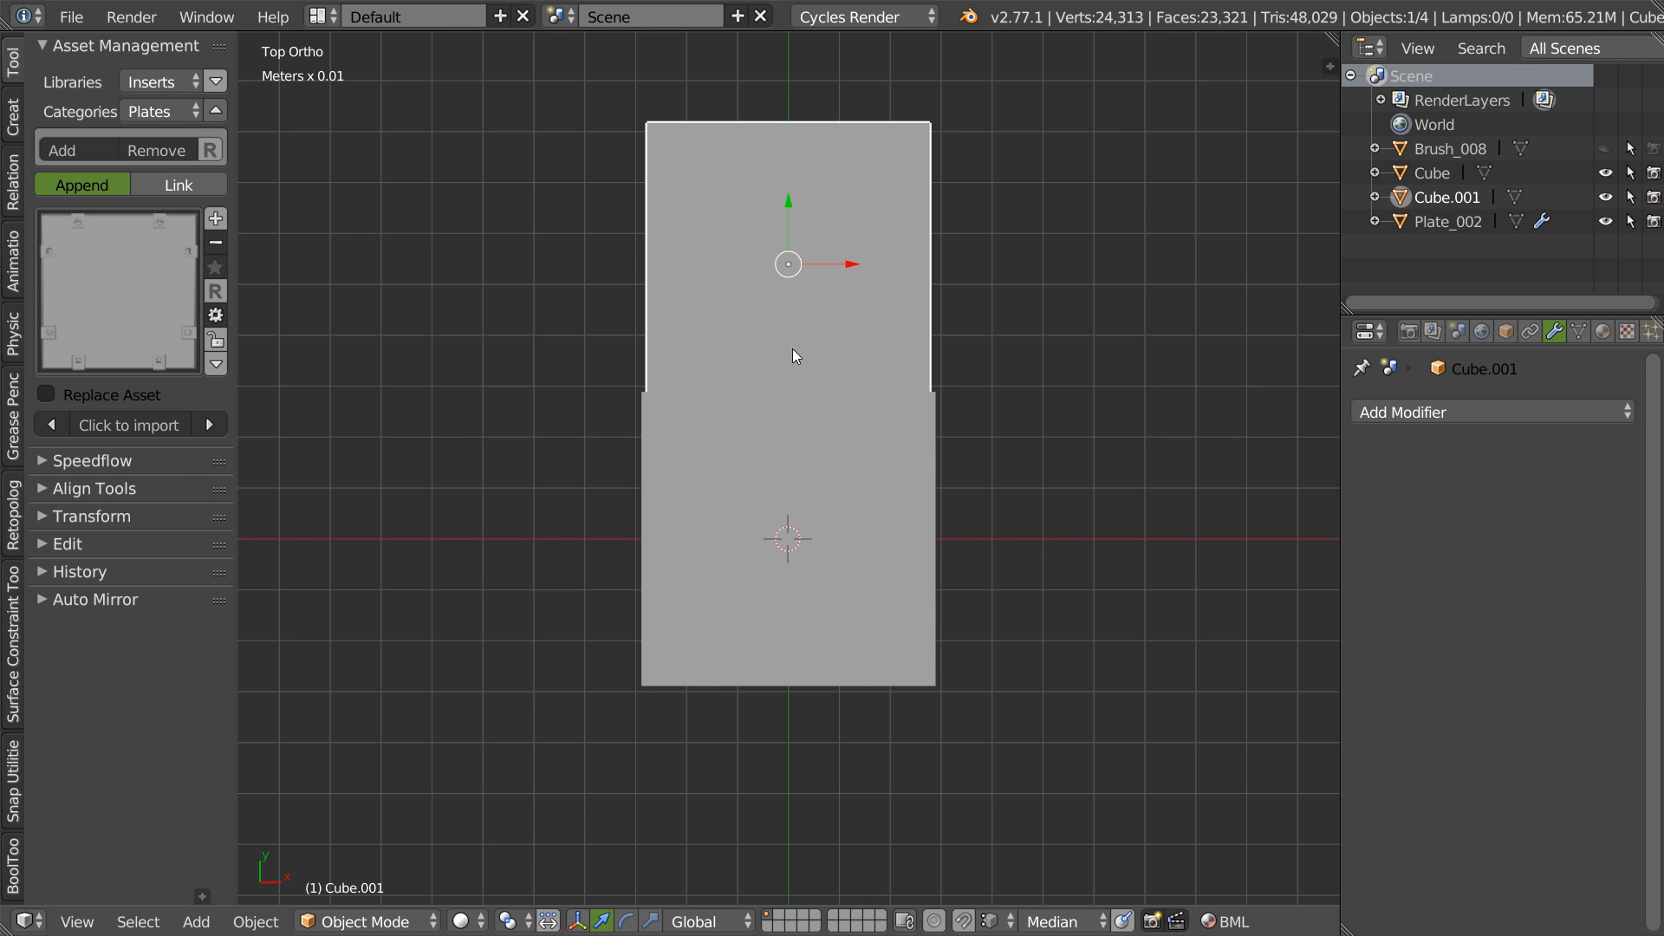
pyautogui.press('Delete')
pyautogui.rightClick(770, 431)
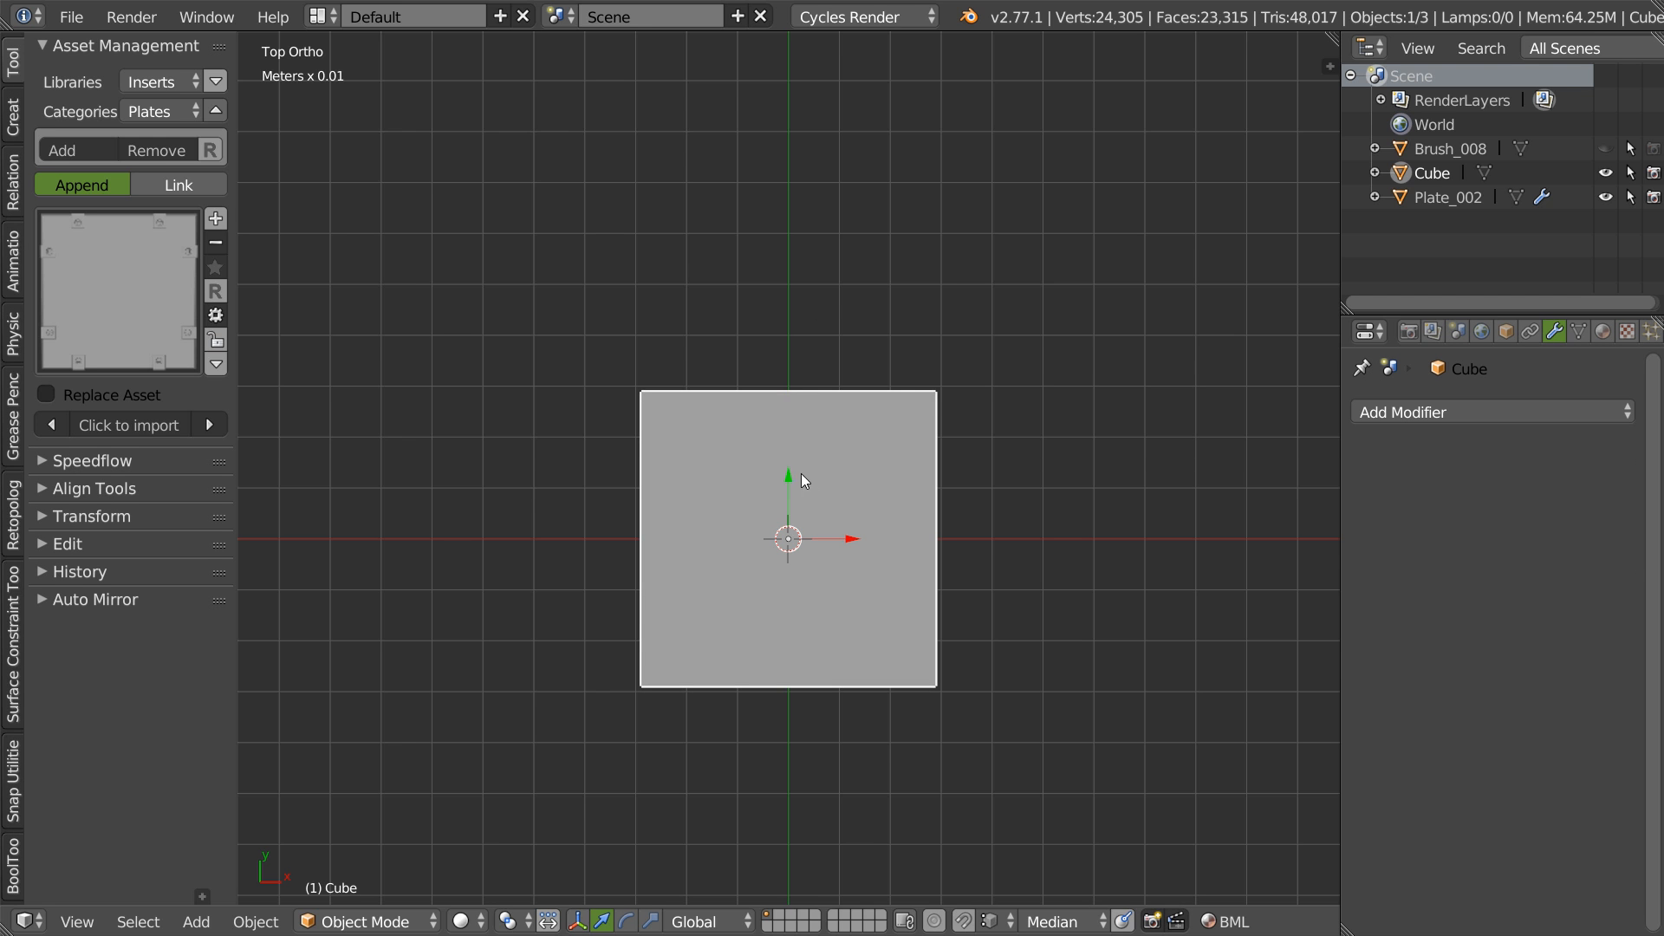
pyautogui.hotkey('shift', 'd')
pyautogui.press('y')
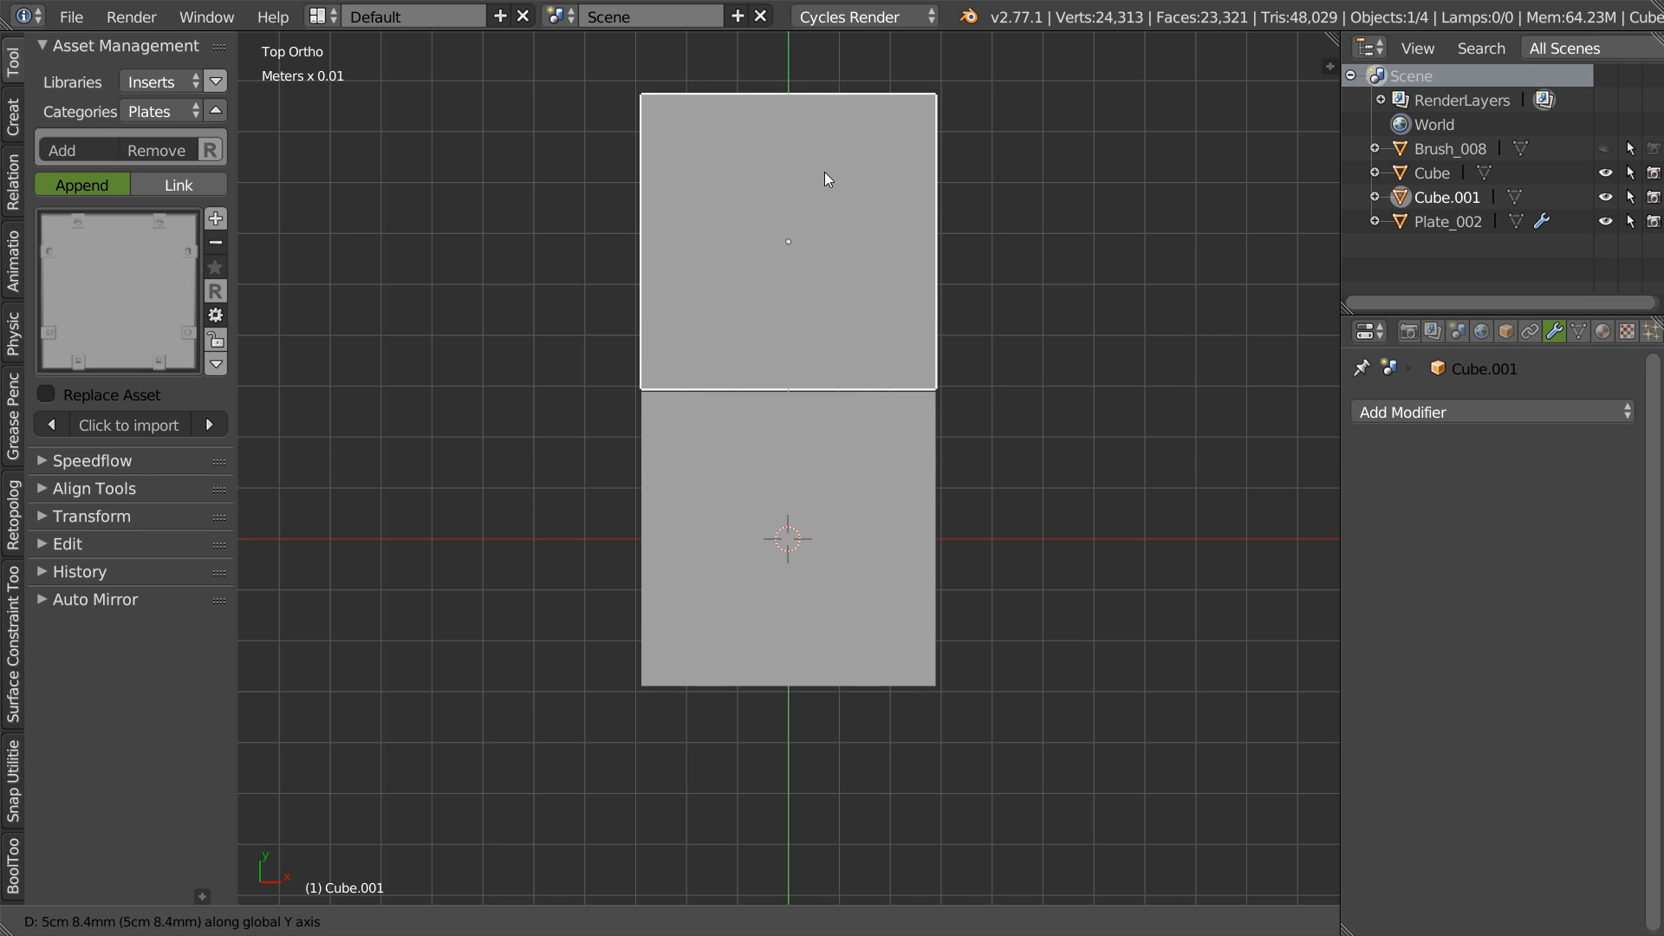
pyautogui.click(825, 173)
# - Extend the original cube's upper side face along Y to the far edge of the duplicate
pyautogui.rightClick(765, 457)
pyautogui.press('Tab')
pyautogui.click(910, 430)
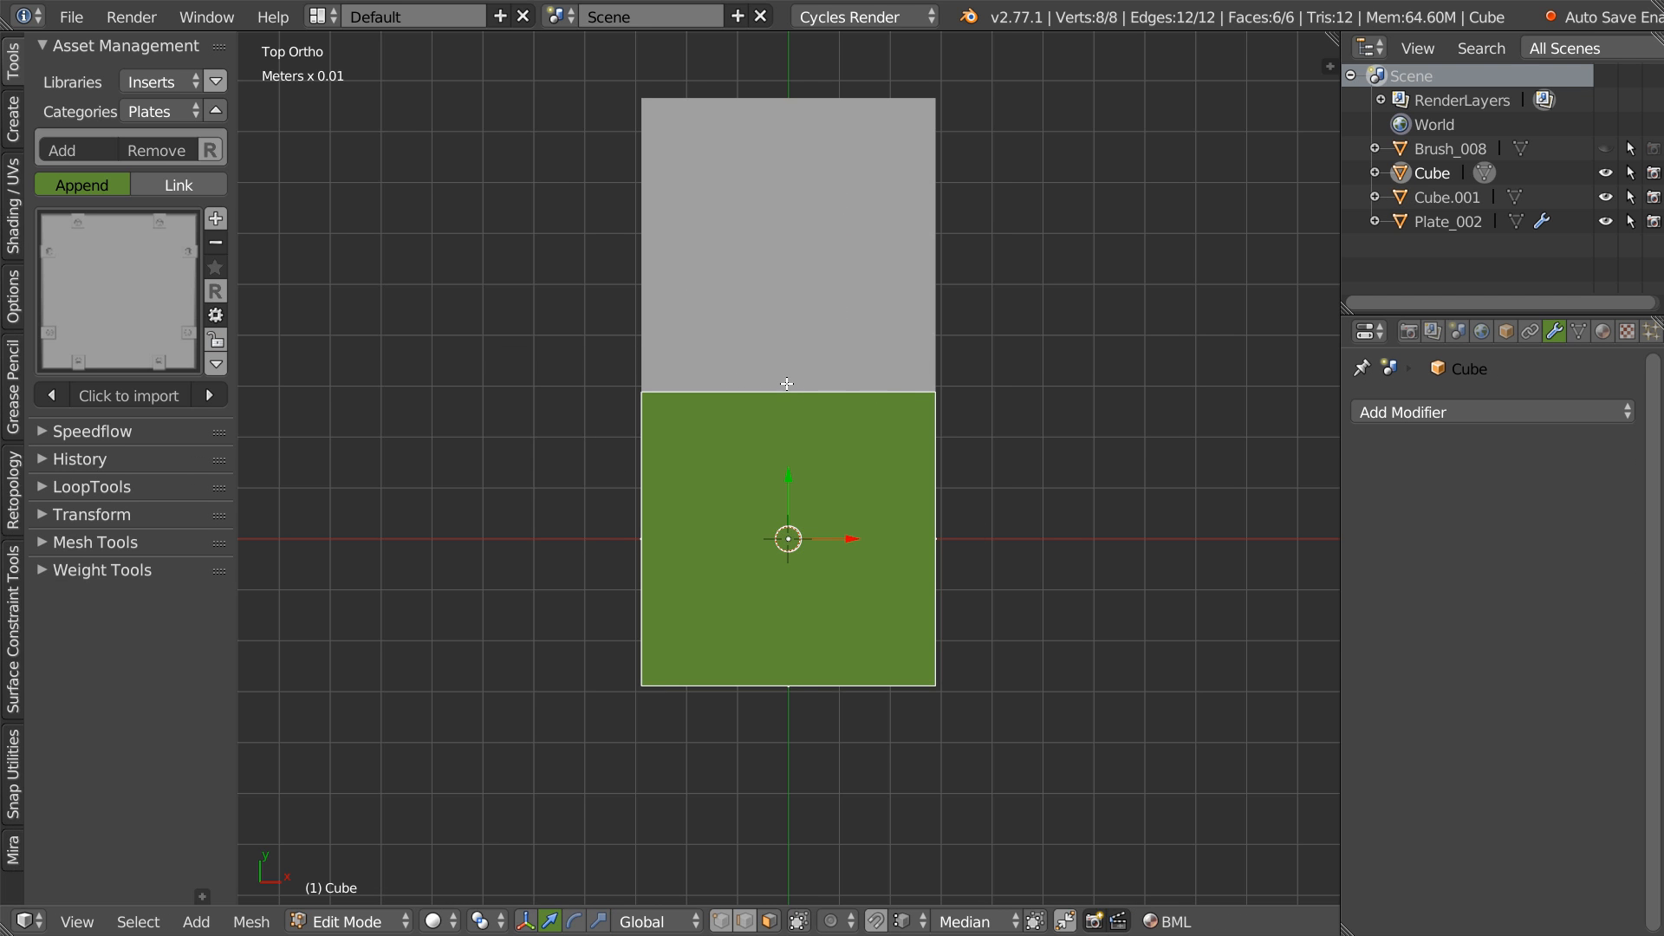
pyautogui.rightClick(793, 396)
pyautogui.moveTo(785, 330); pyautogui.dragTo(650, 110)
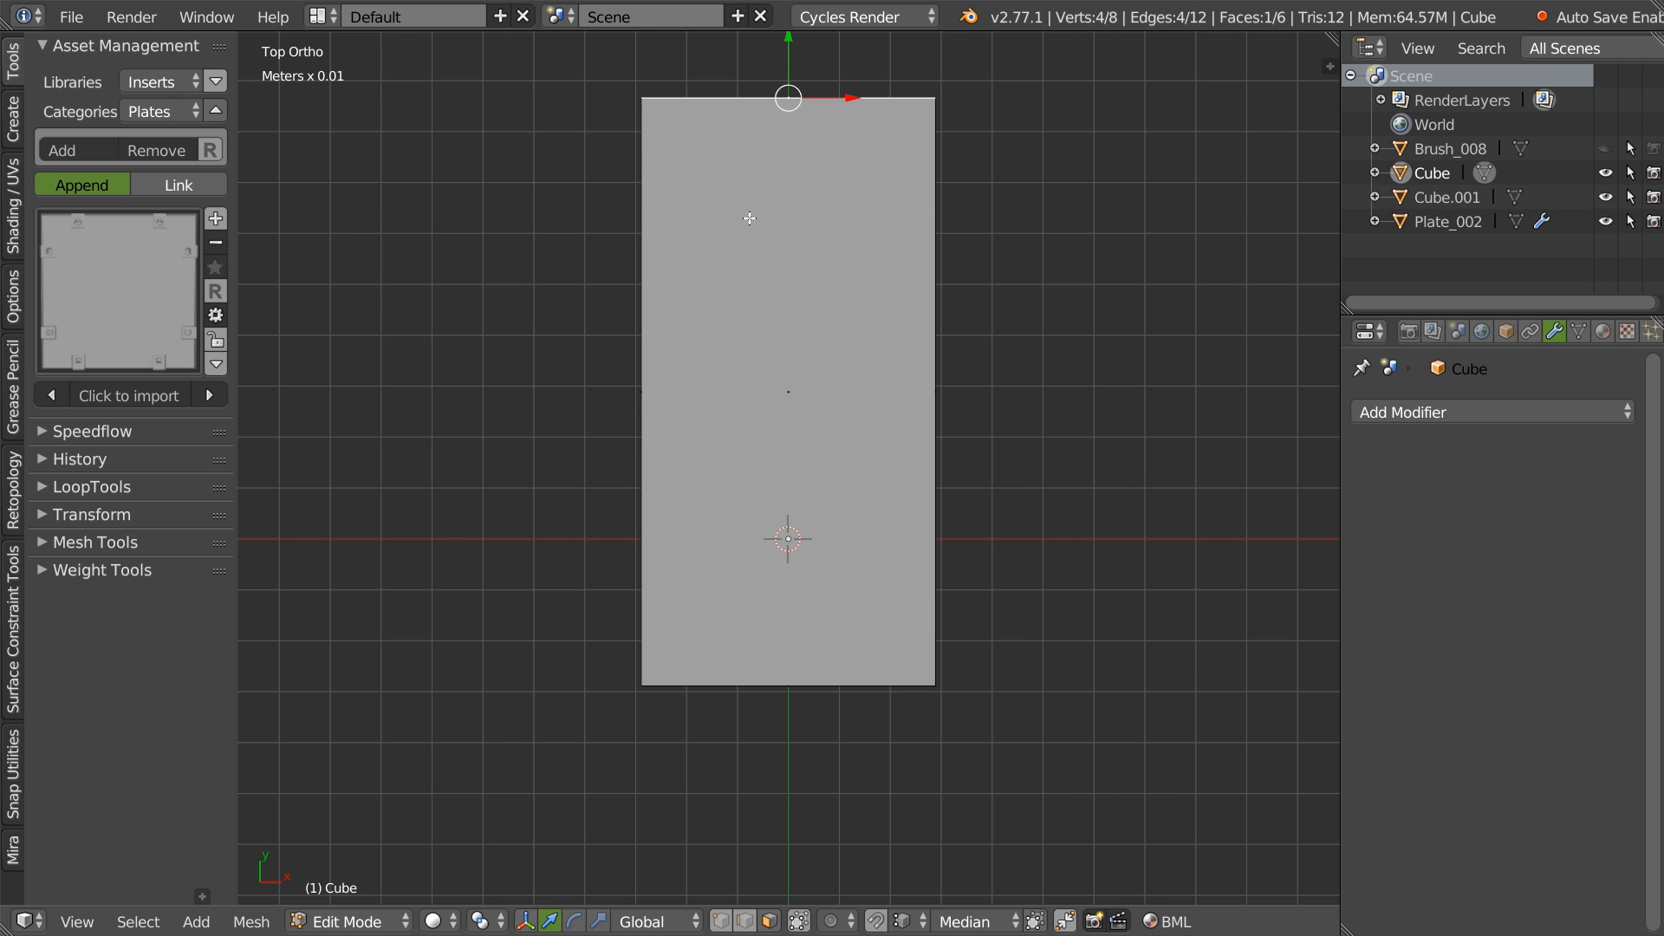
# - Lower the elongated cube's top face and raise its bottom face to match the plate's thickness
pyautogui.moveTo(766, 447)
pyautogui.mouseDown(button='middle')
pyautogui.moveTo(918, 353)
pyautogui.moveTo(798, 451)
pyautogui.mouseUp(button='middle')
pyautogui.rightClick(851, 184)
pyautogui.press('g')
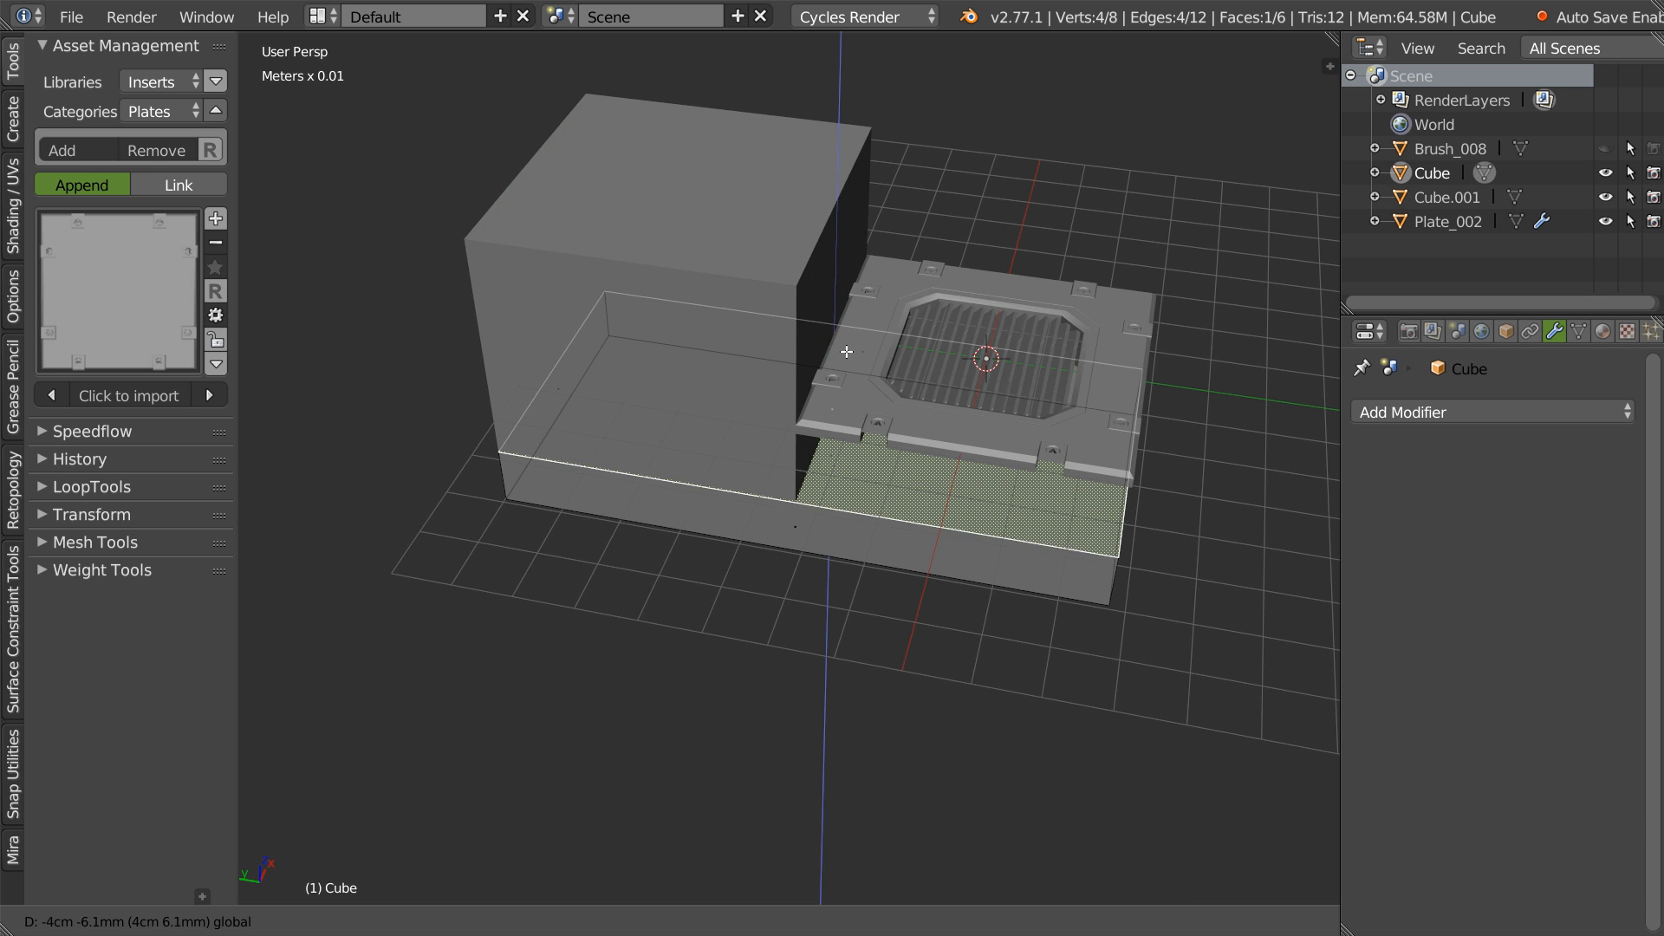
pyautogui.click(904, 291)
pyautogui.press('g')
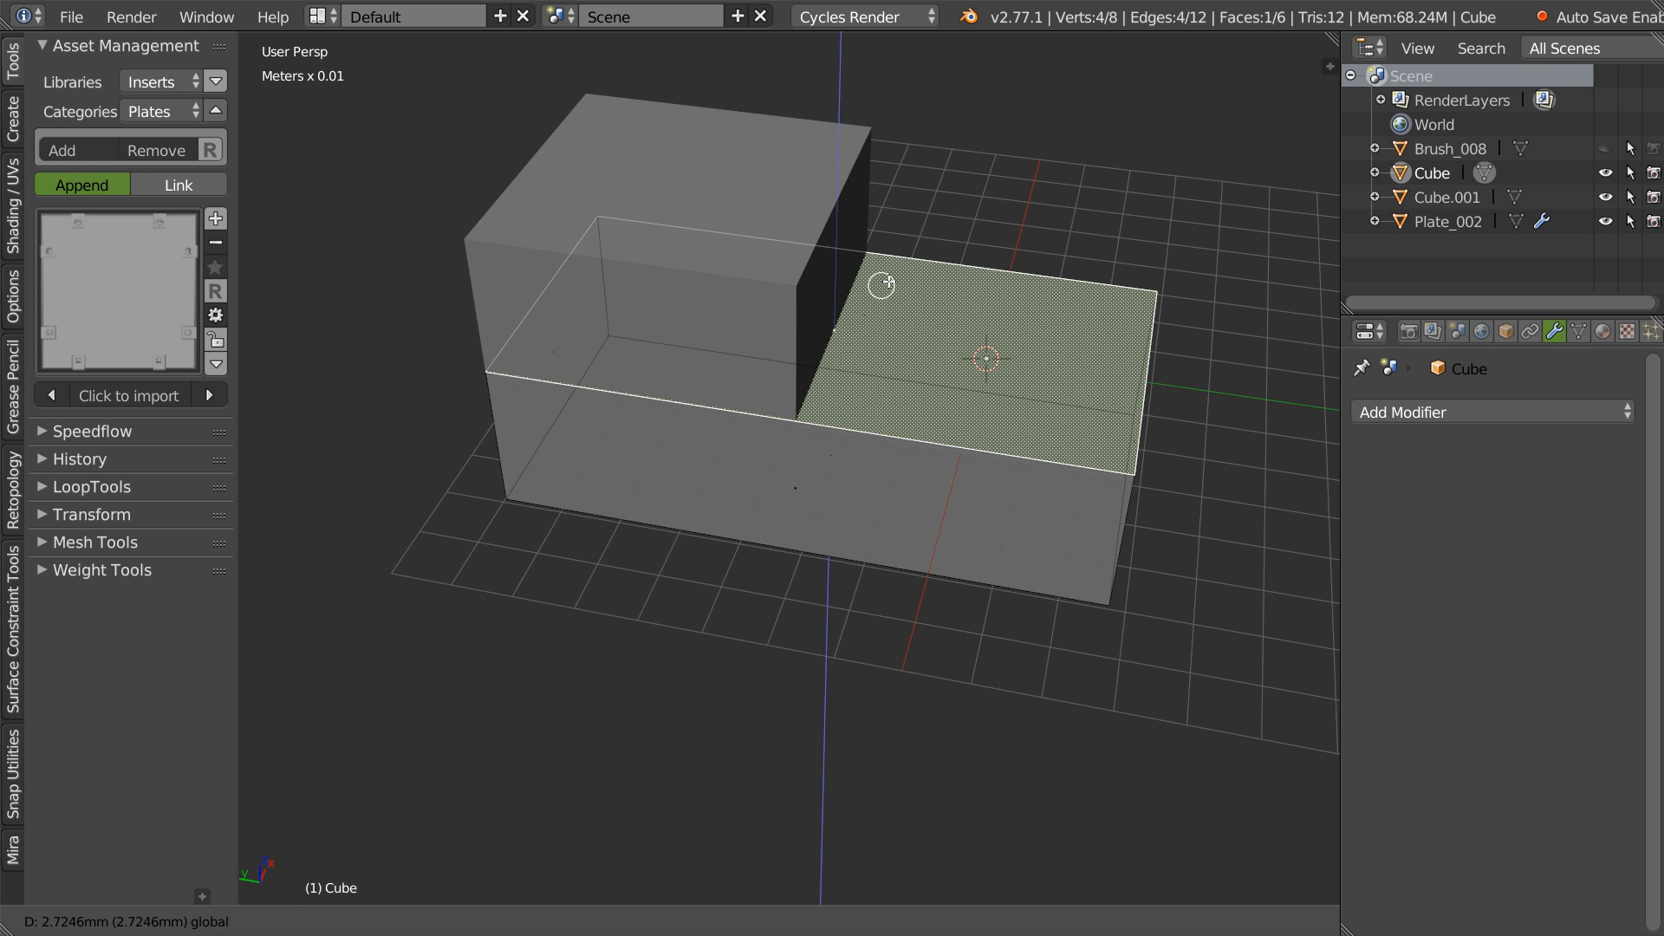
pyautogui.click(881, 278)
pyautogui.moveTo(820, 544); pyautogui.dragTo(842, 460, button='middle')
pyautogui.press('g')
pyautogui.press('z')
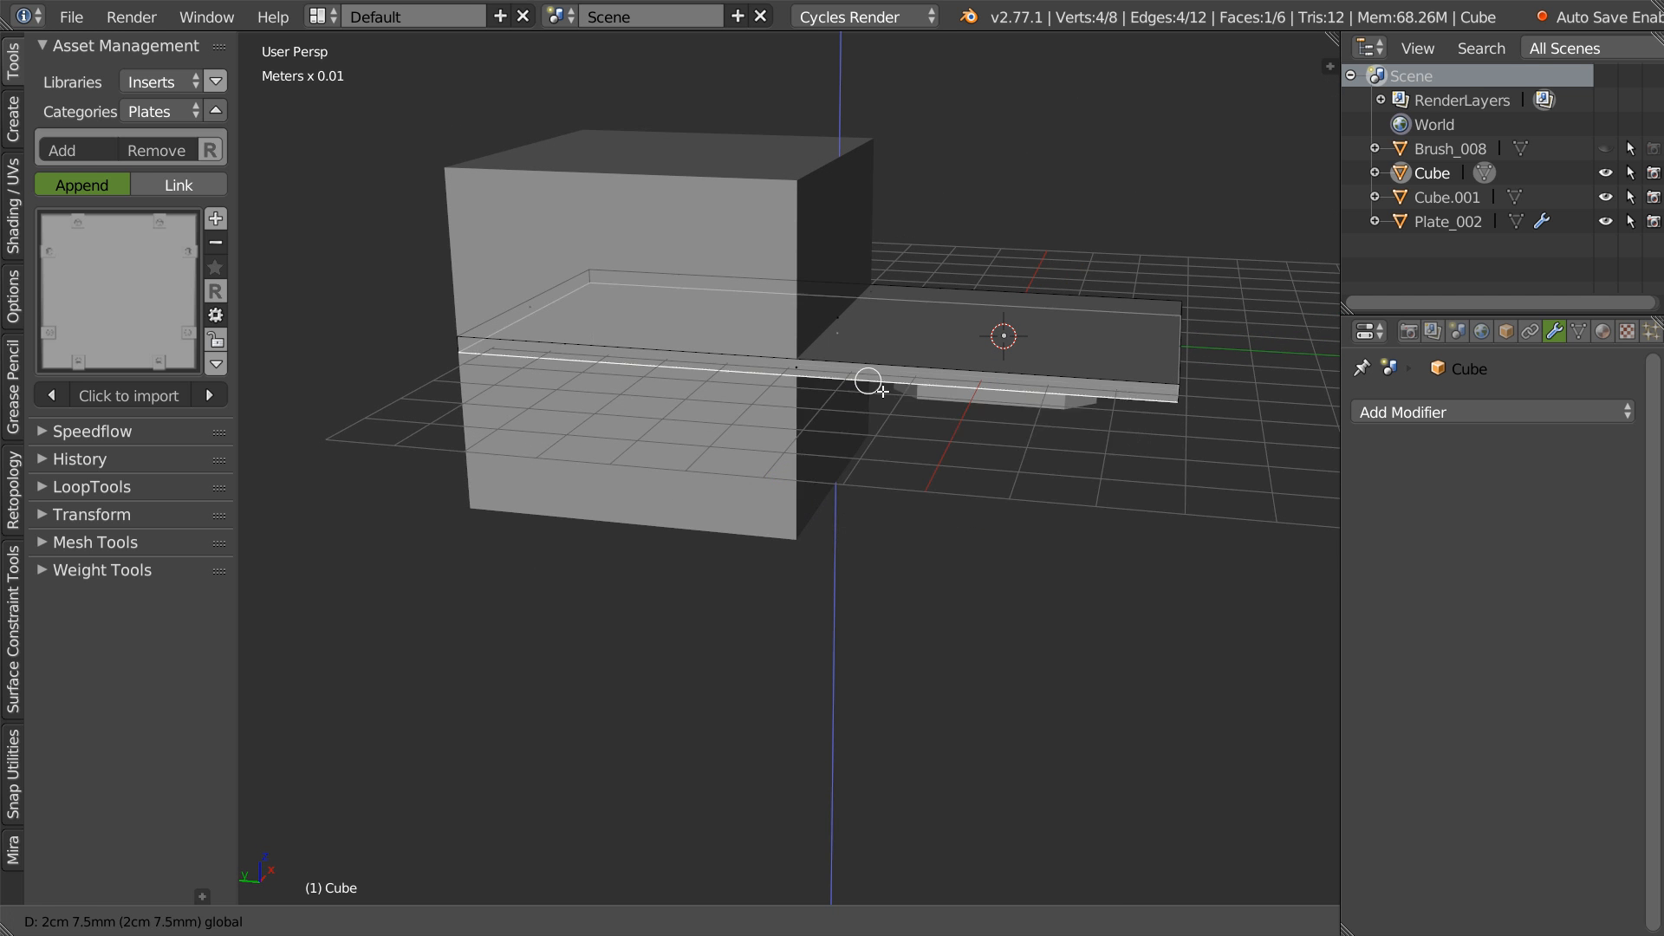
pyautogui.click(1023, 396)
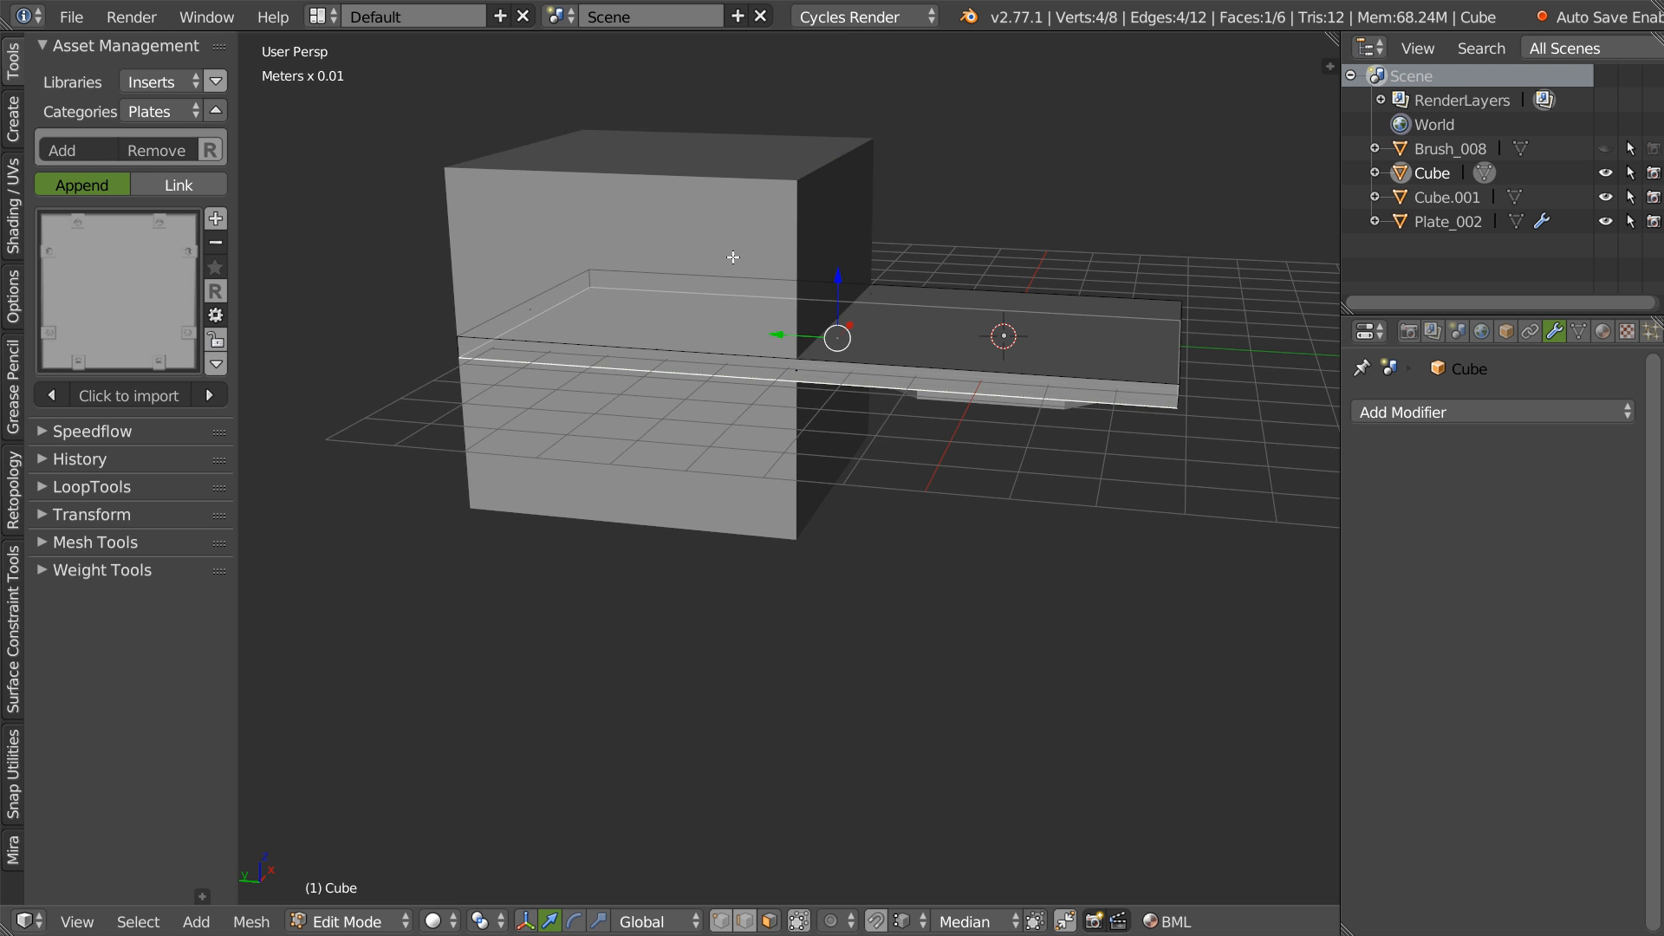
# - Delete the duplicate cube and check the wall panel reference in the browser before returning to Blender
pyautogui.press('Tab')
pyautogui.rightClick(812, 201)
pyautogui.press('Delete')
pyautogui.moveTo(850, 338); pyautogui.dragTo(758, 394, button='middle')
pyautogui.hotkey('alt', 'Tab')
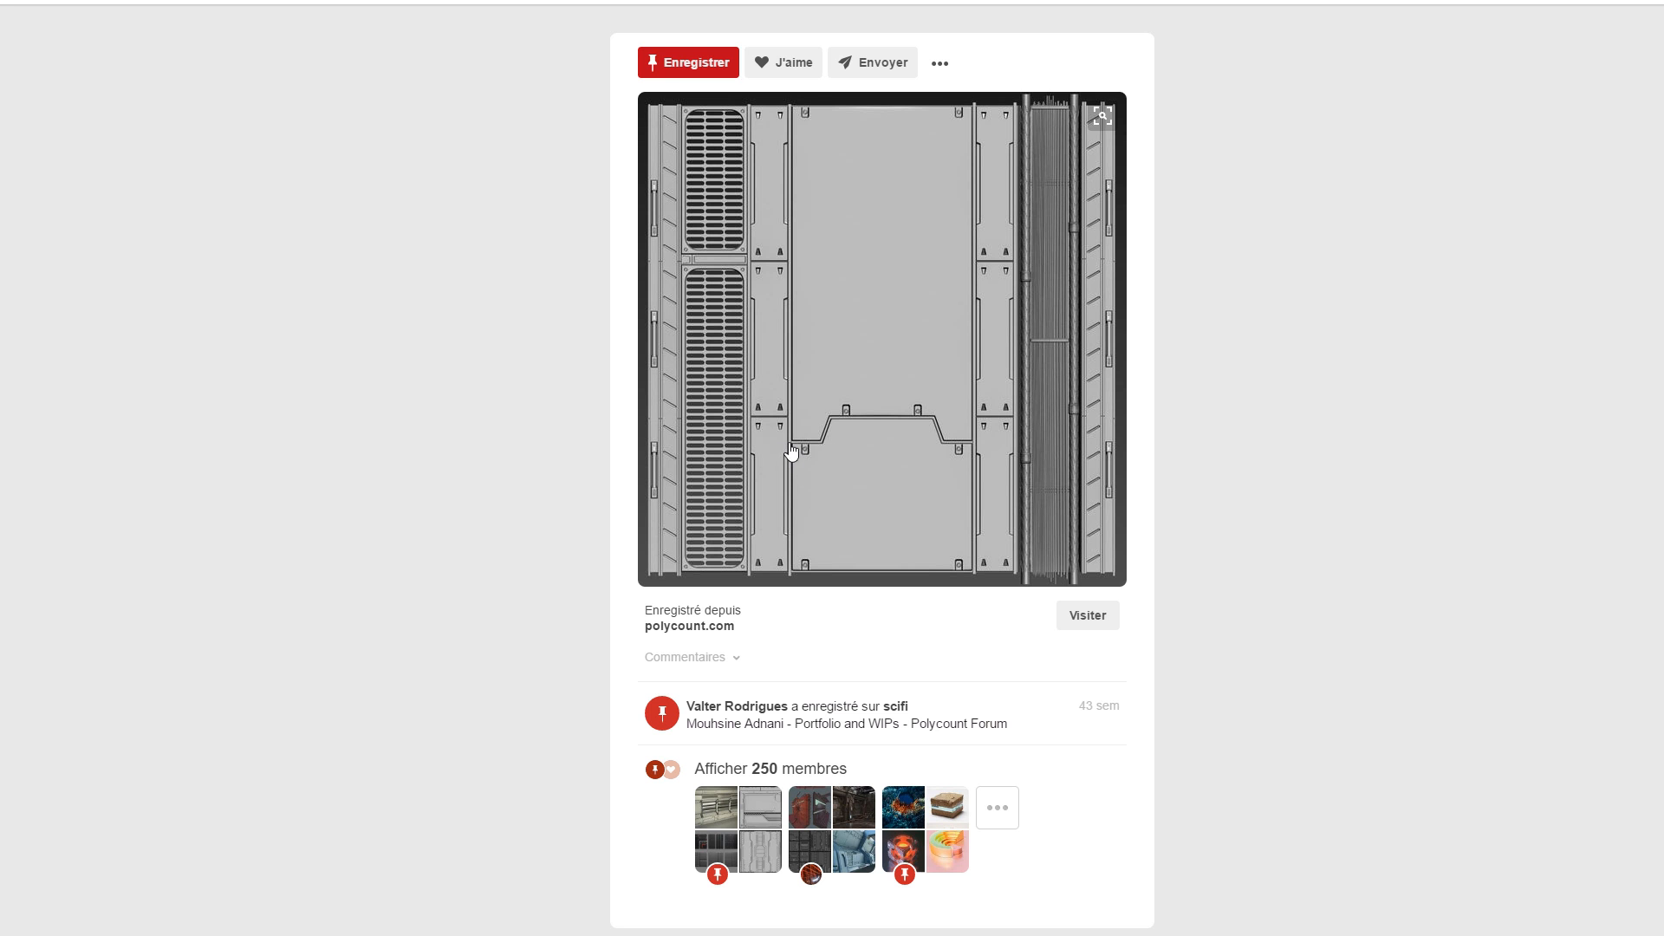
pyautogui.hotkey('alt', 'Tab')
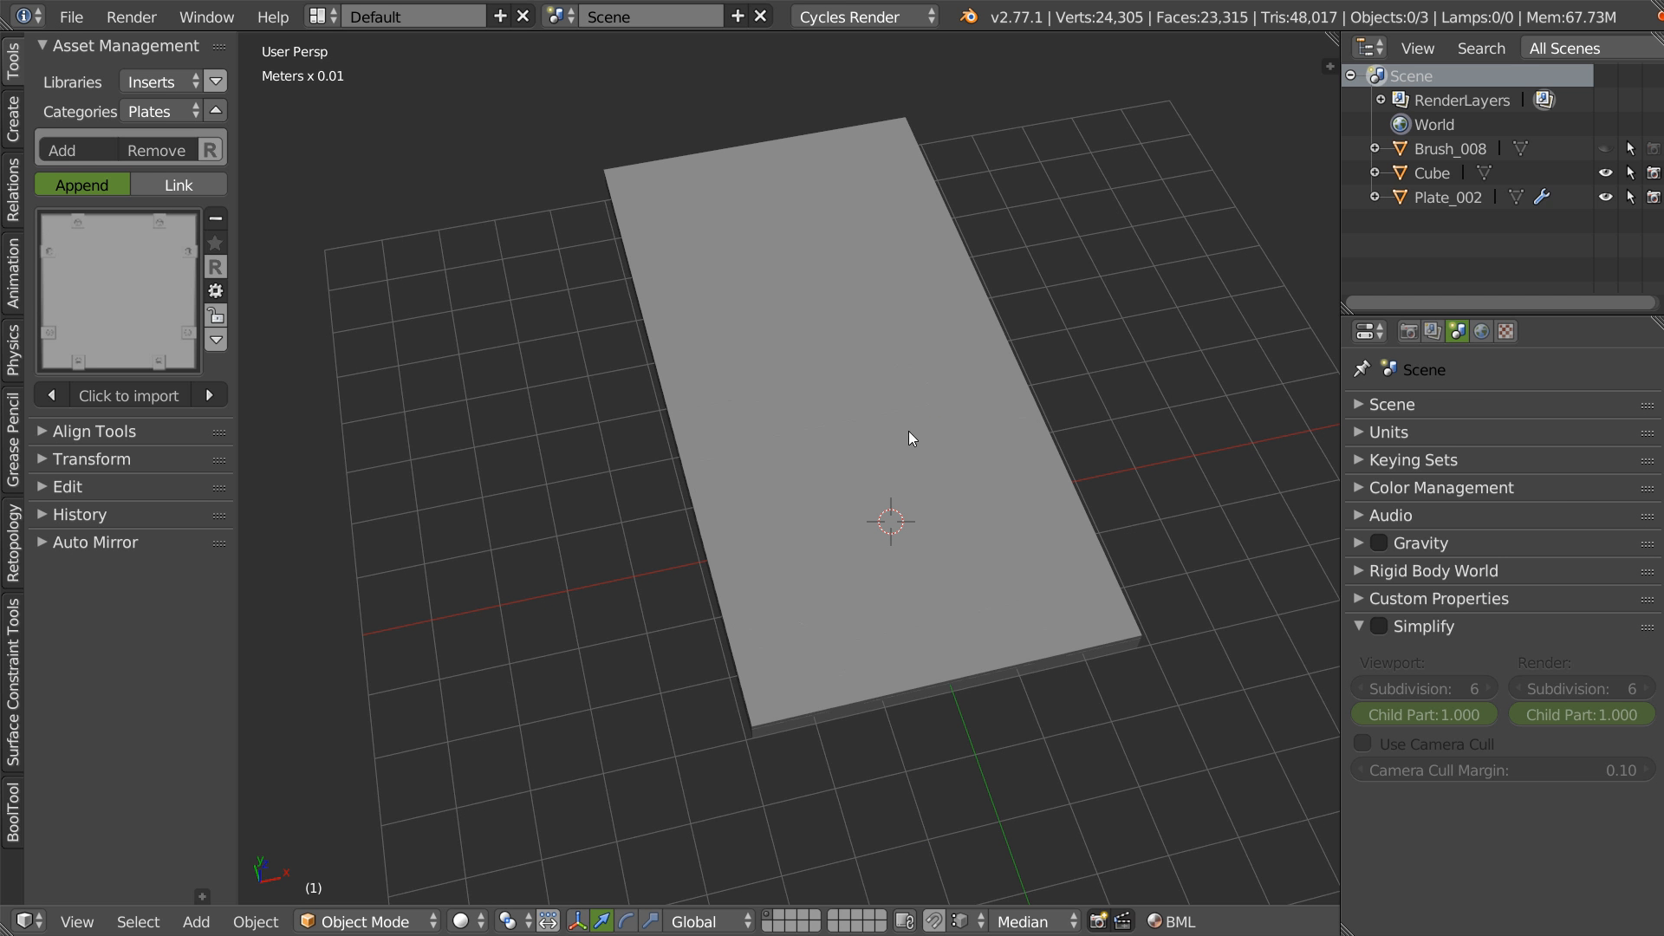
# - Hide Plate_002 so that only the new flat slab is shown
pyautogui.rightClick(952, 404)
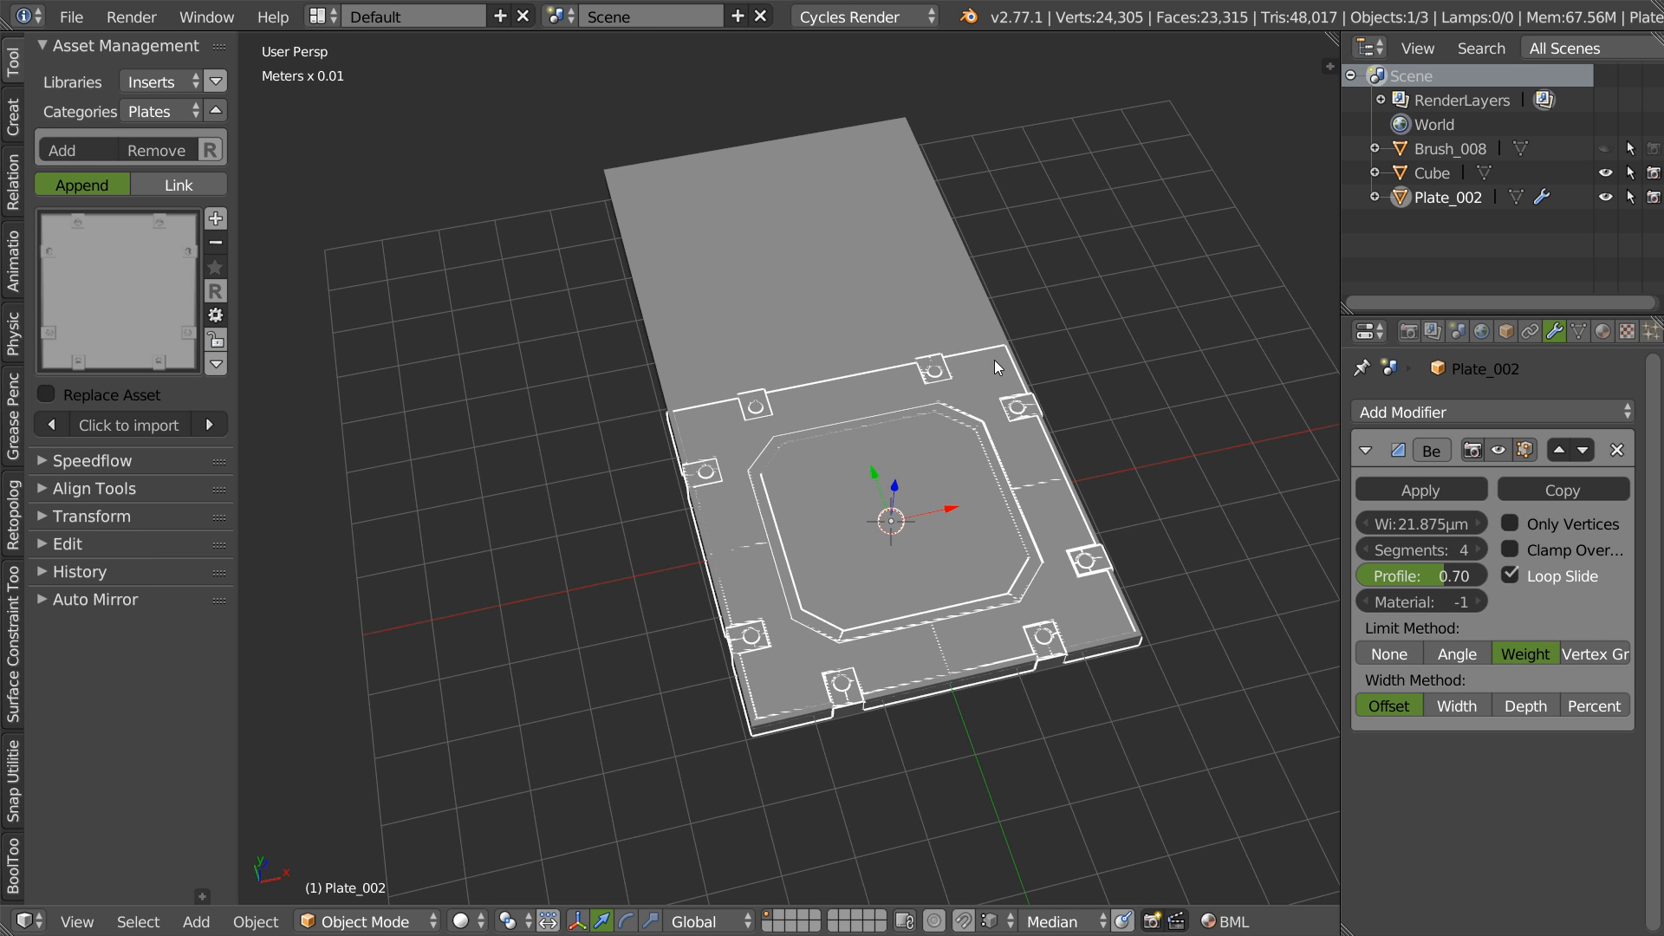
pyautogui.click(1606, 197)
pyautogui.press('q')
pyautogui.click(829, 418)
pyautogui.scroll(3, 870, 531)
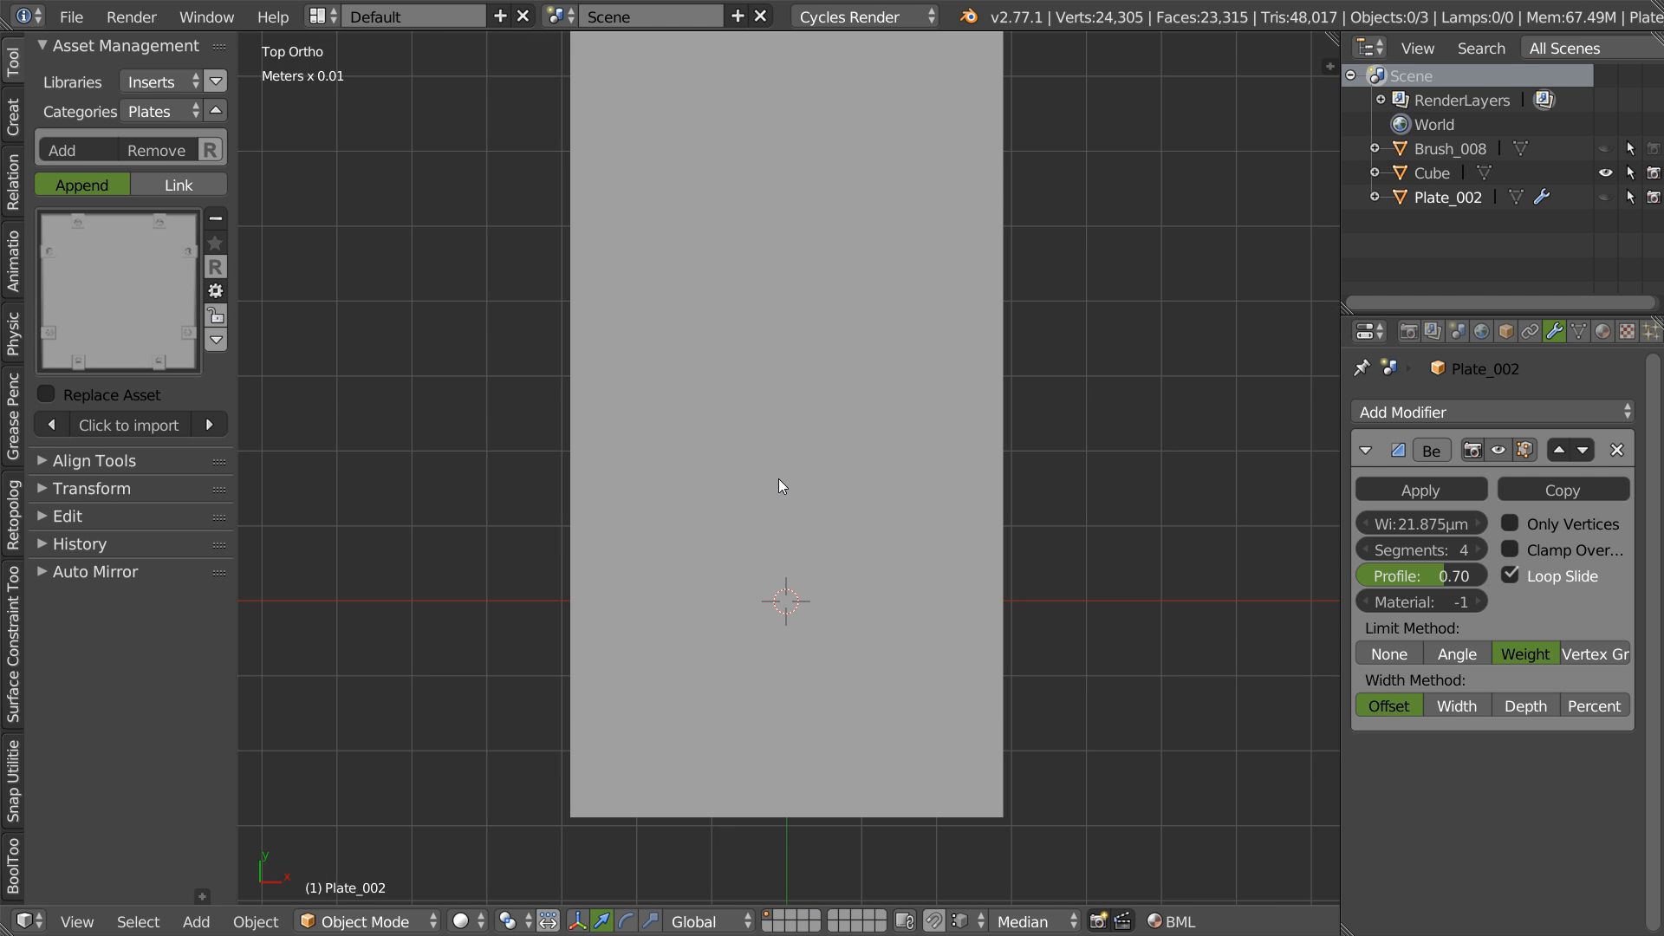
pyautogui.hotkey('ctrl', 'shift', 'x')
pyautogui.press('space')
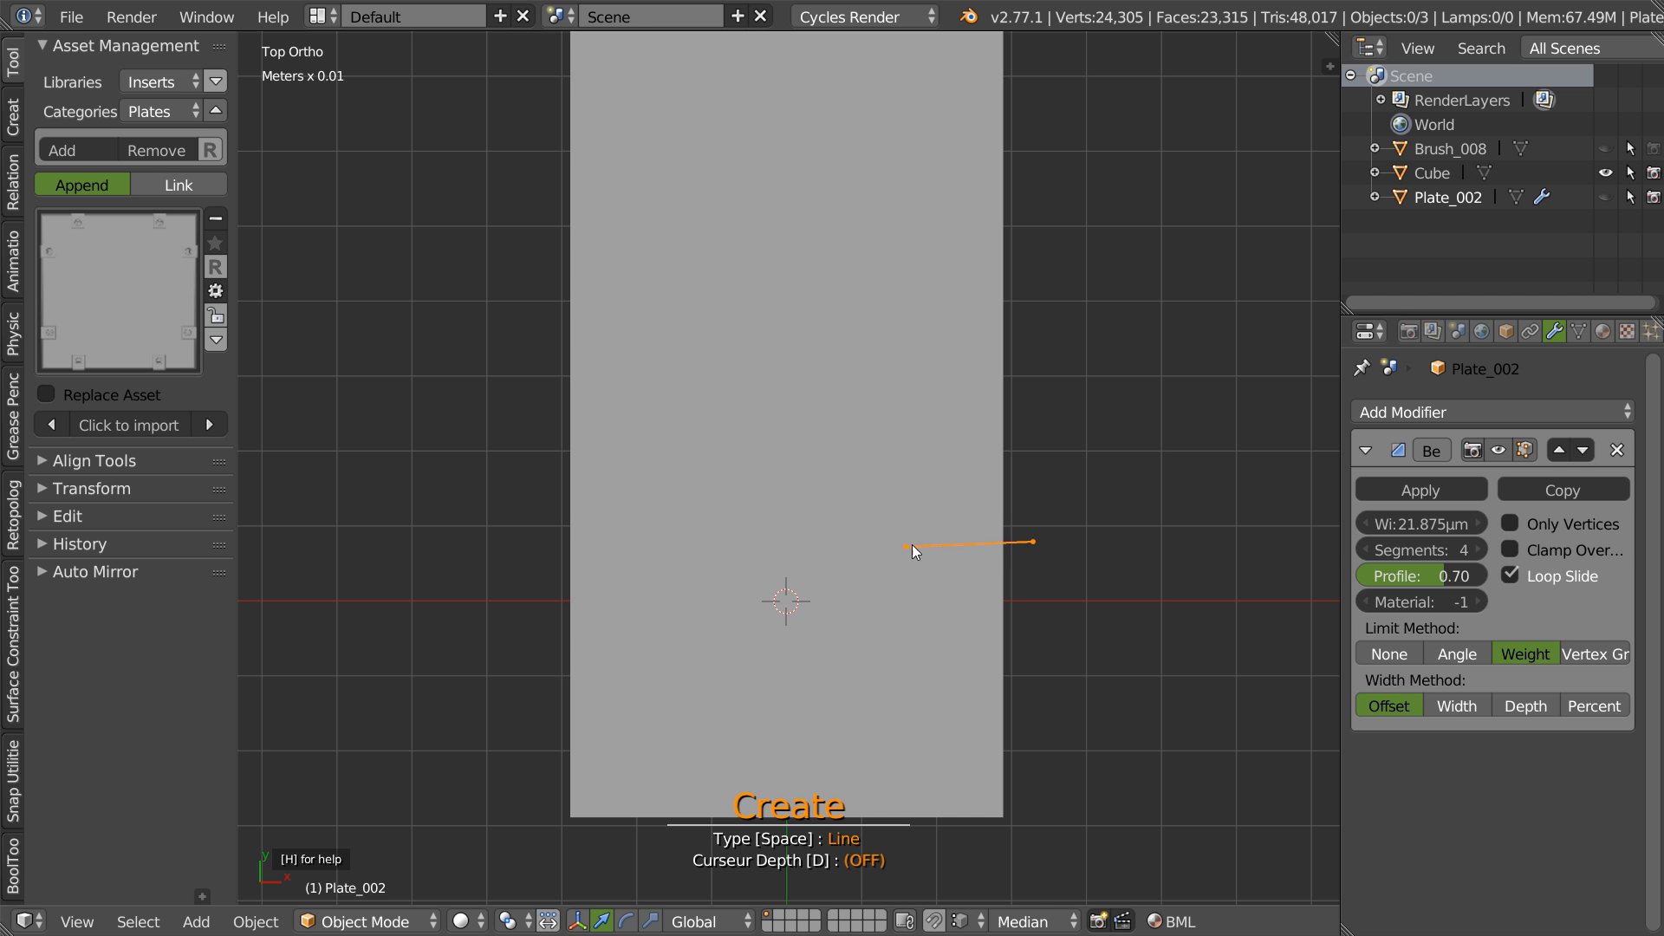
pyautogui.click(910, 541)
pyautogui.click(874, 482)
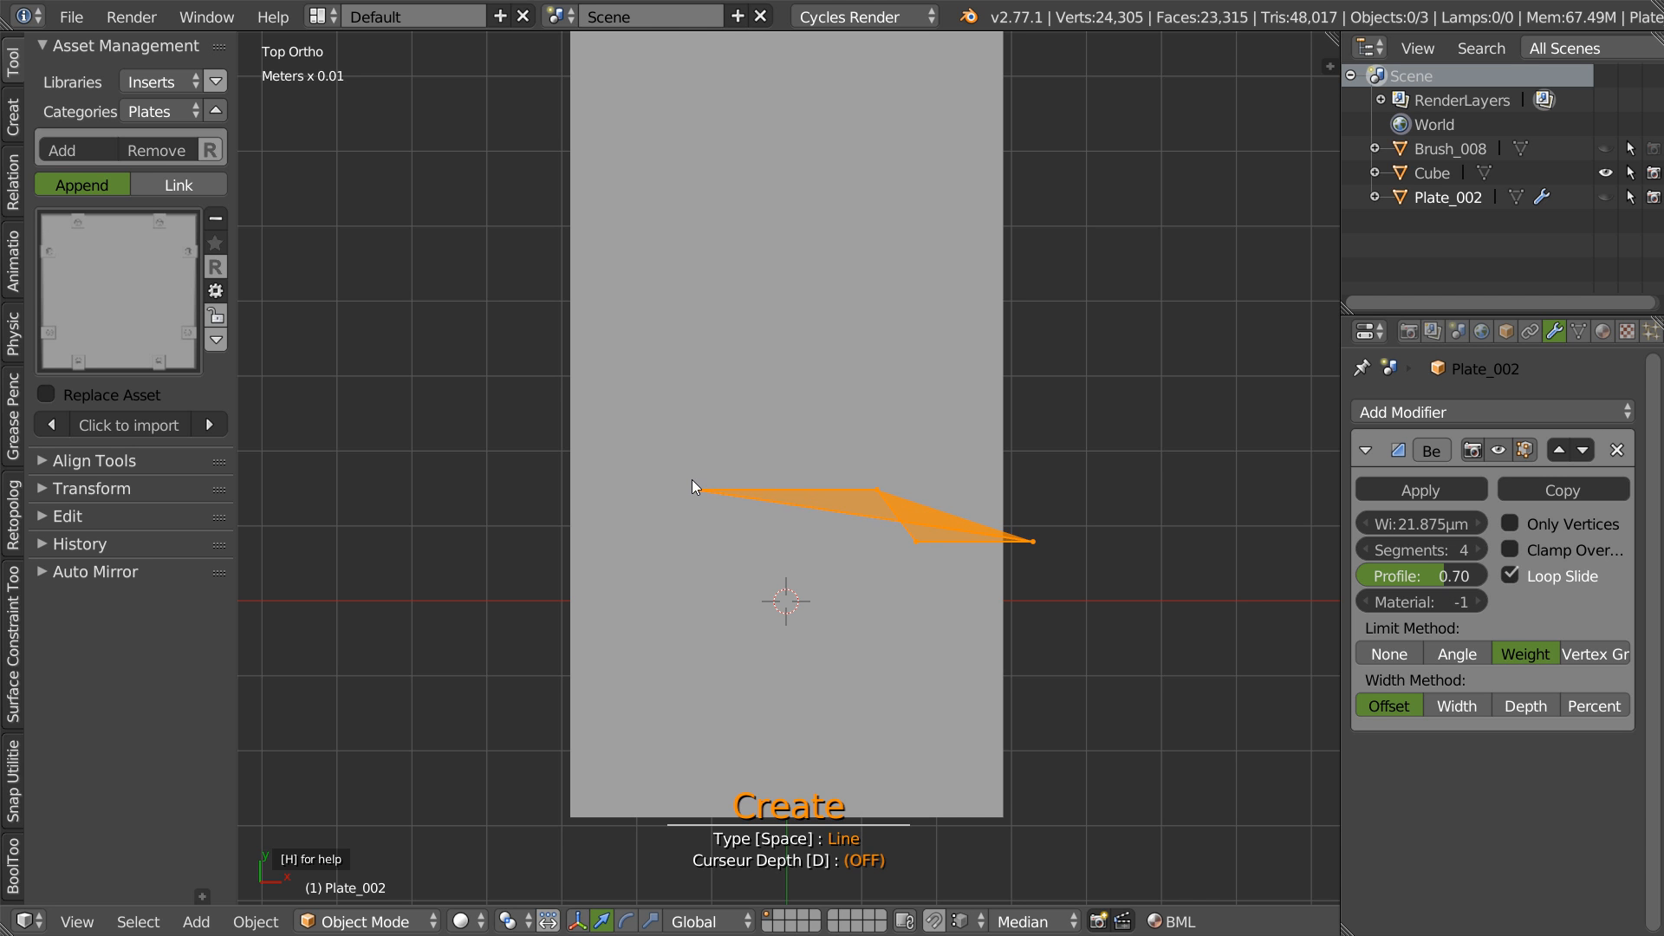
pyautogui.click(515, 490)
pyautogui.click(540, 880)
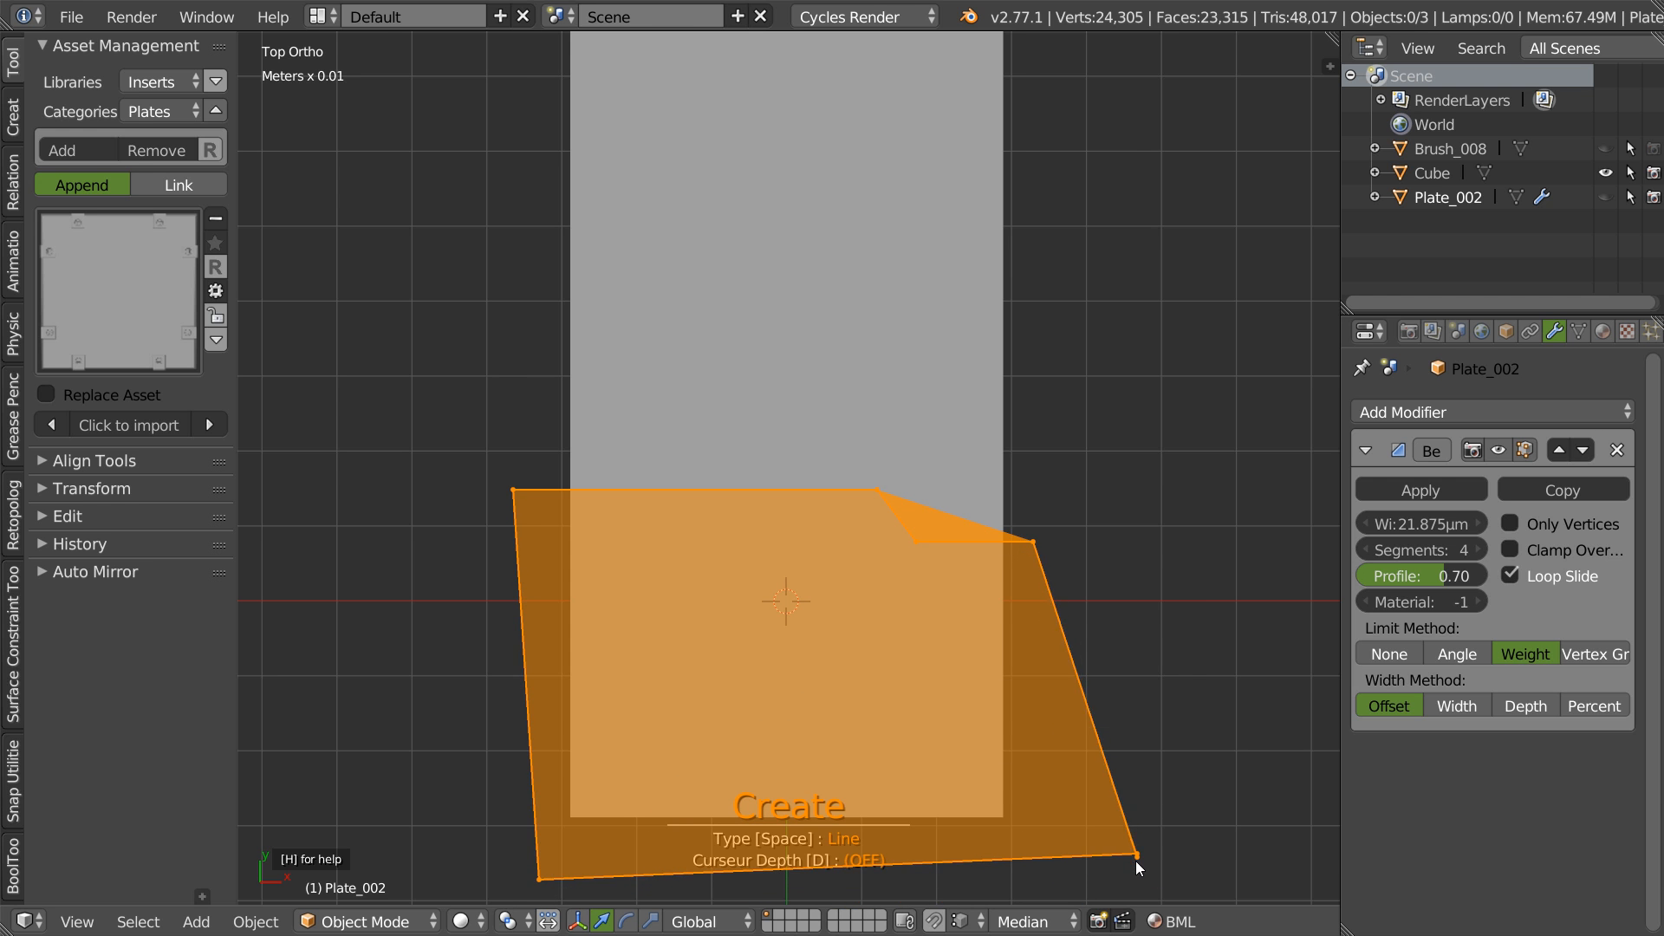
pyautogui.press('space')
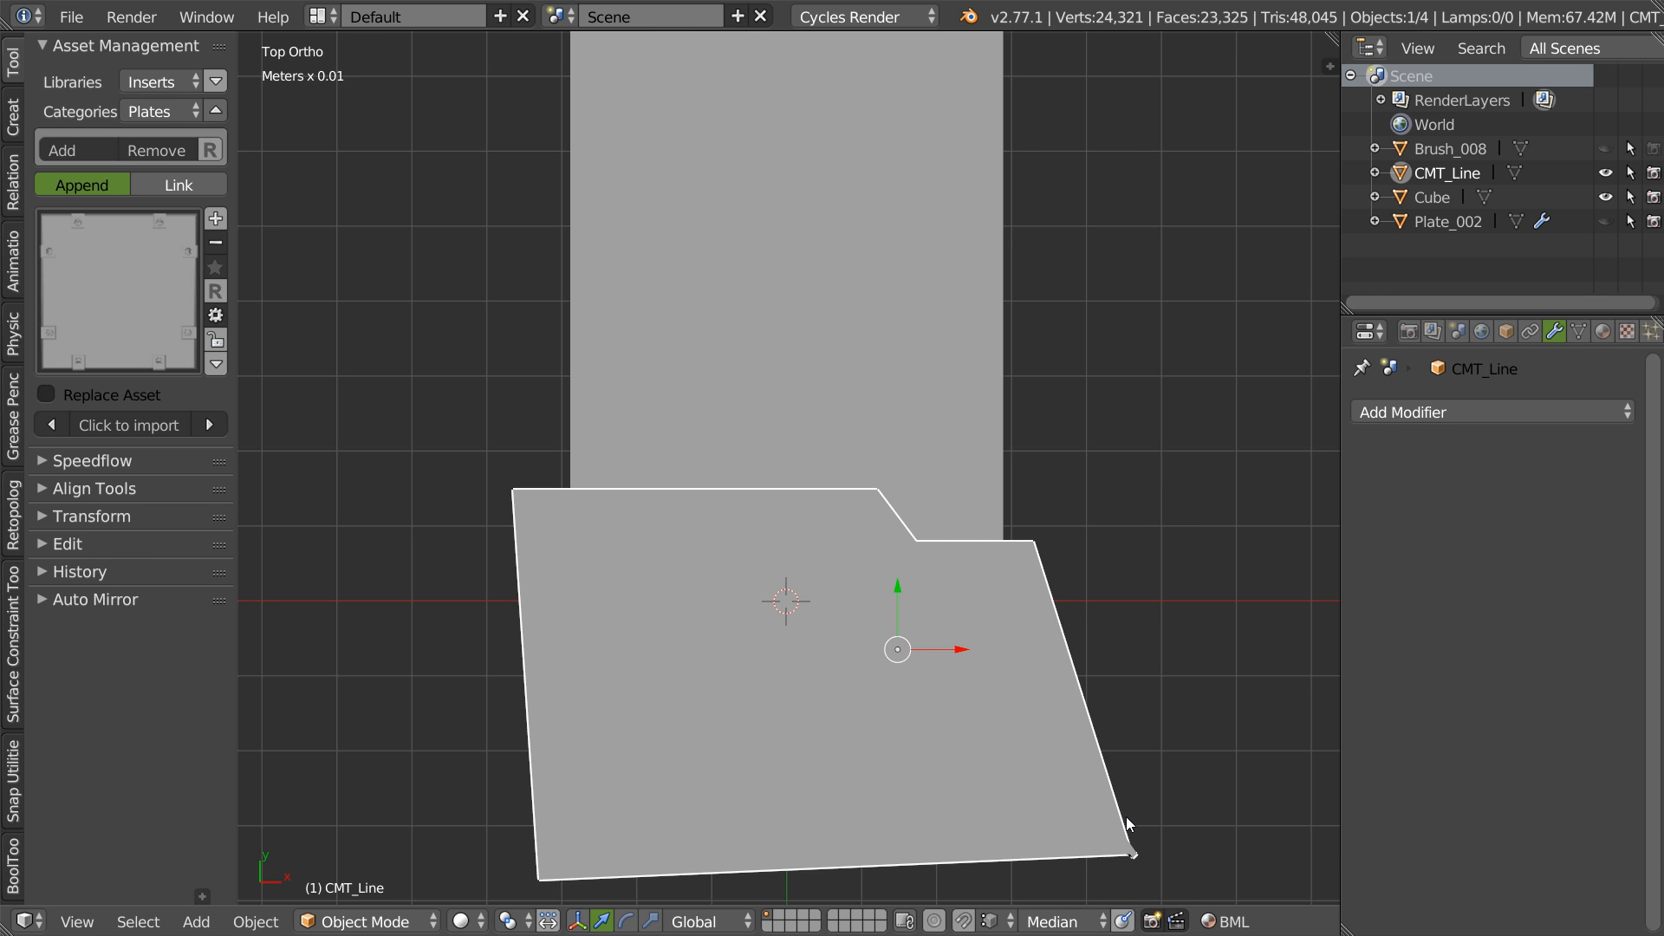
pyautogui.press('x')
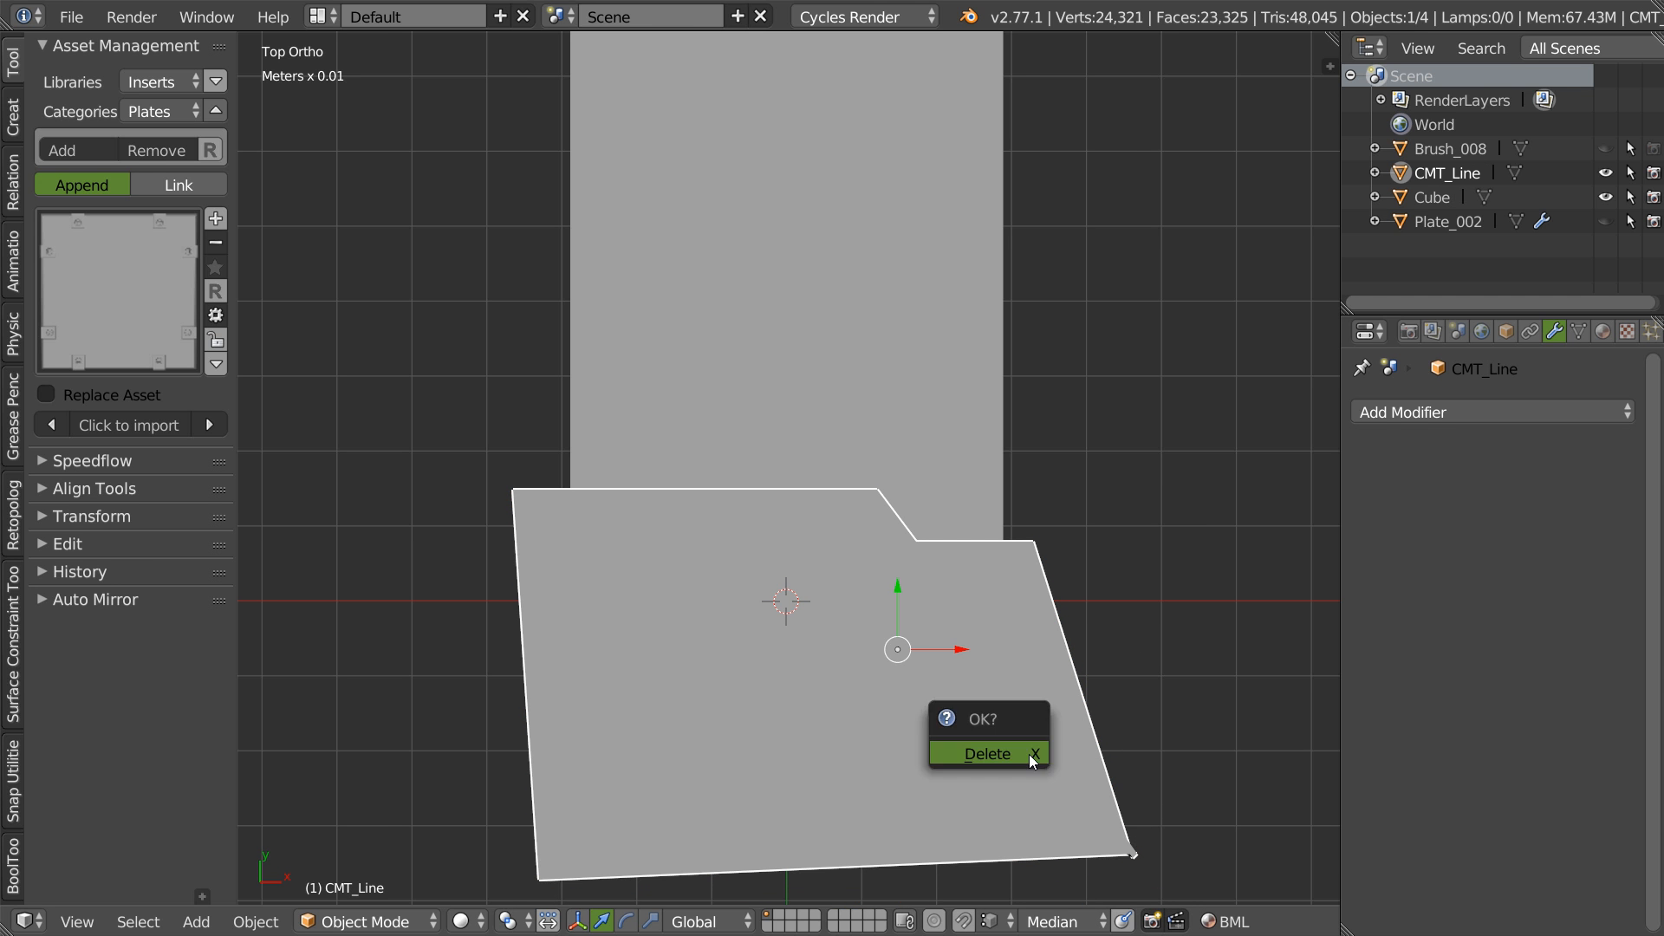
pyautogui.click(1032, 756)
# - Split the slab with a Rebool line cut, drawing a stepped outline with a diagonal notch around its lower part
pyautogui.rightClick(981, 758)
pyautogui.hotkey('ctrl', 'shift', 'x')
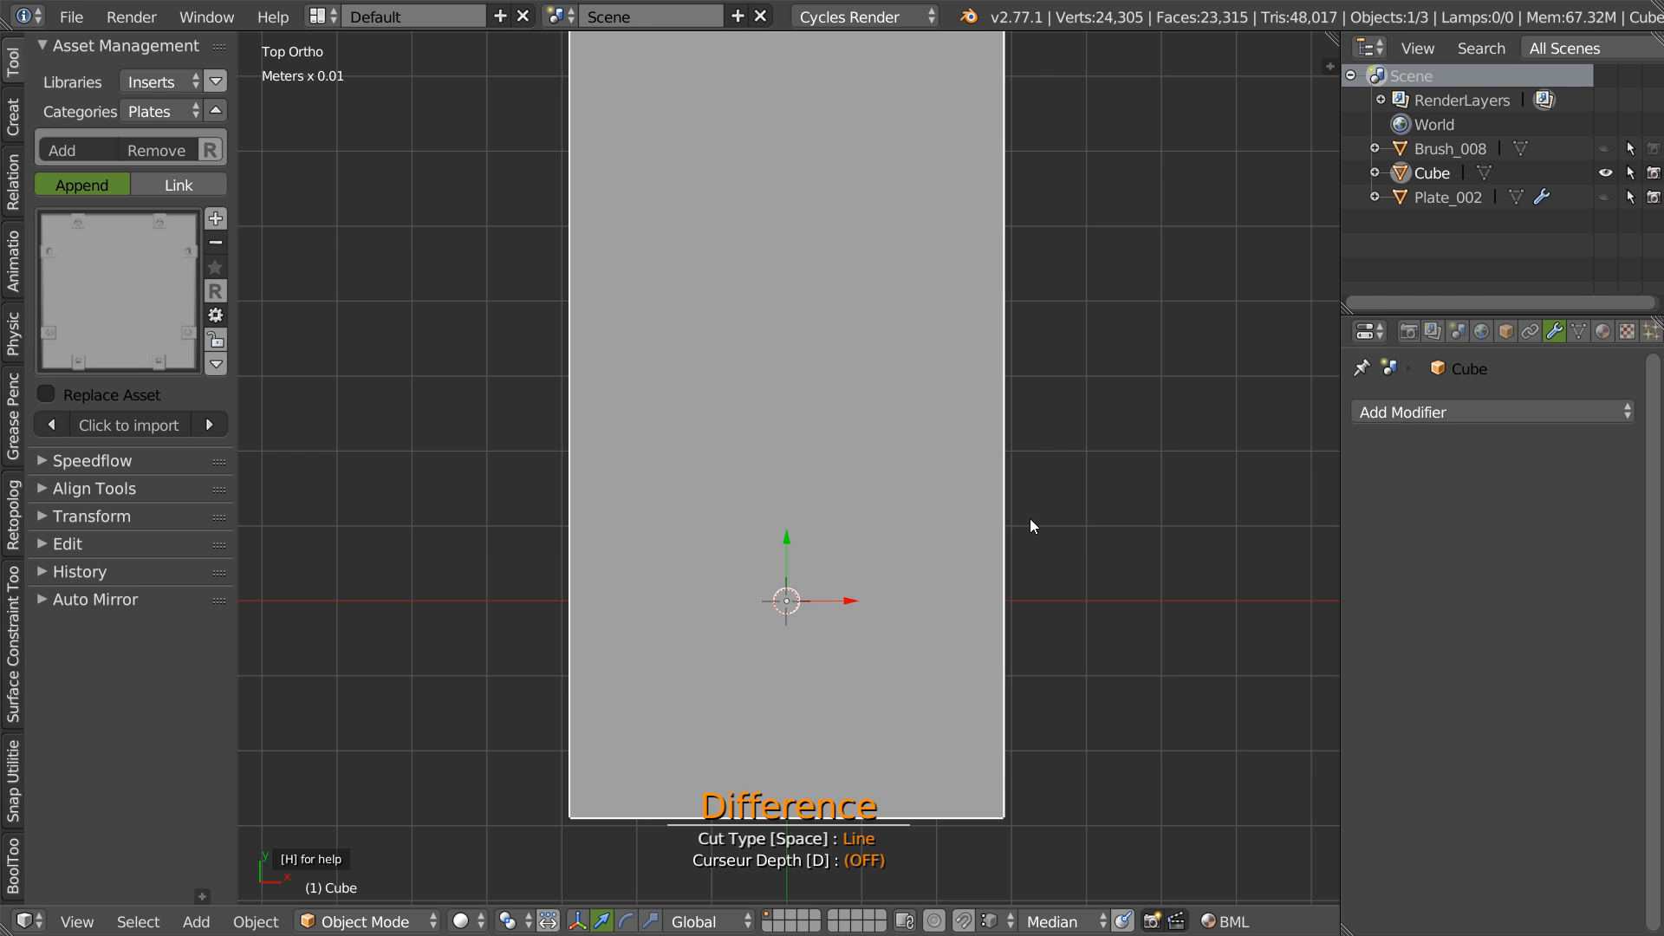
pyautogui.click(886, 518)
pyautogui.click(850, 479)
pyautogui.click(498, 479)
pyautogui.click(538, 868)
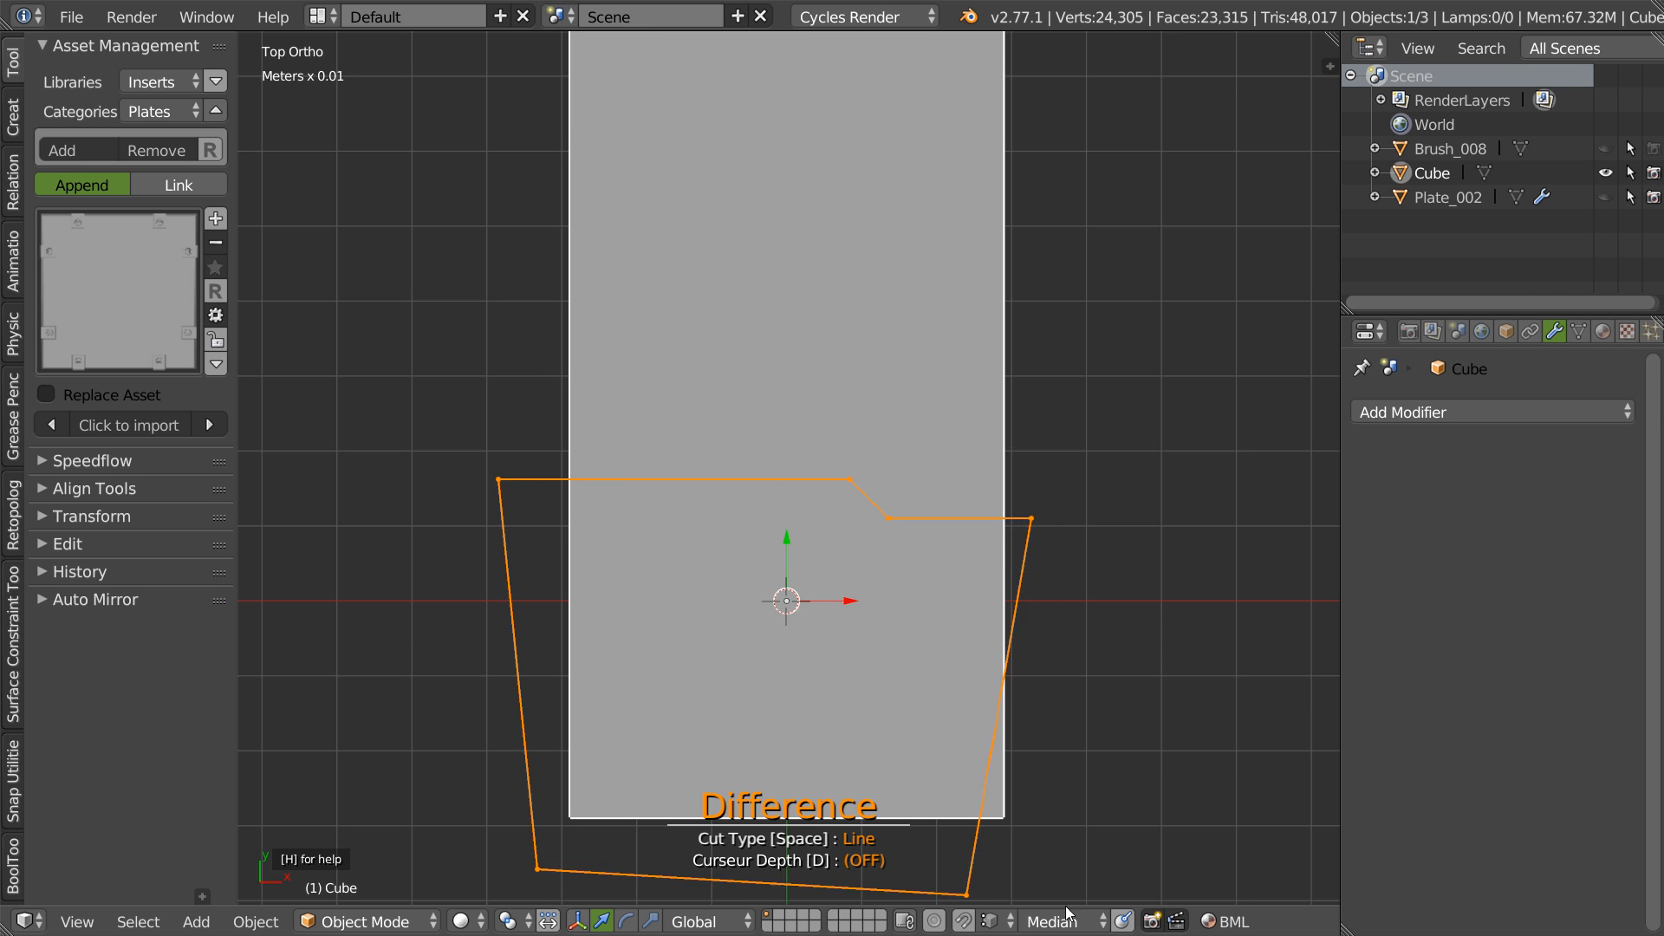
pyautogui.click(1108, 863)
pyautogui.hotkey('shift', 'space')
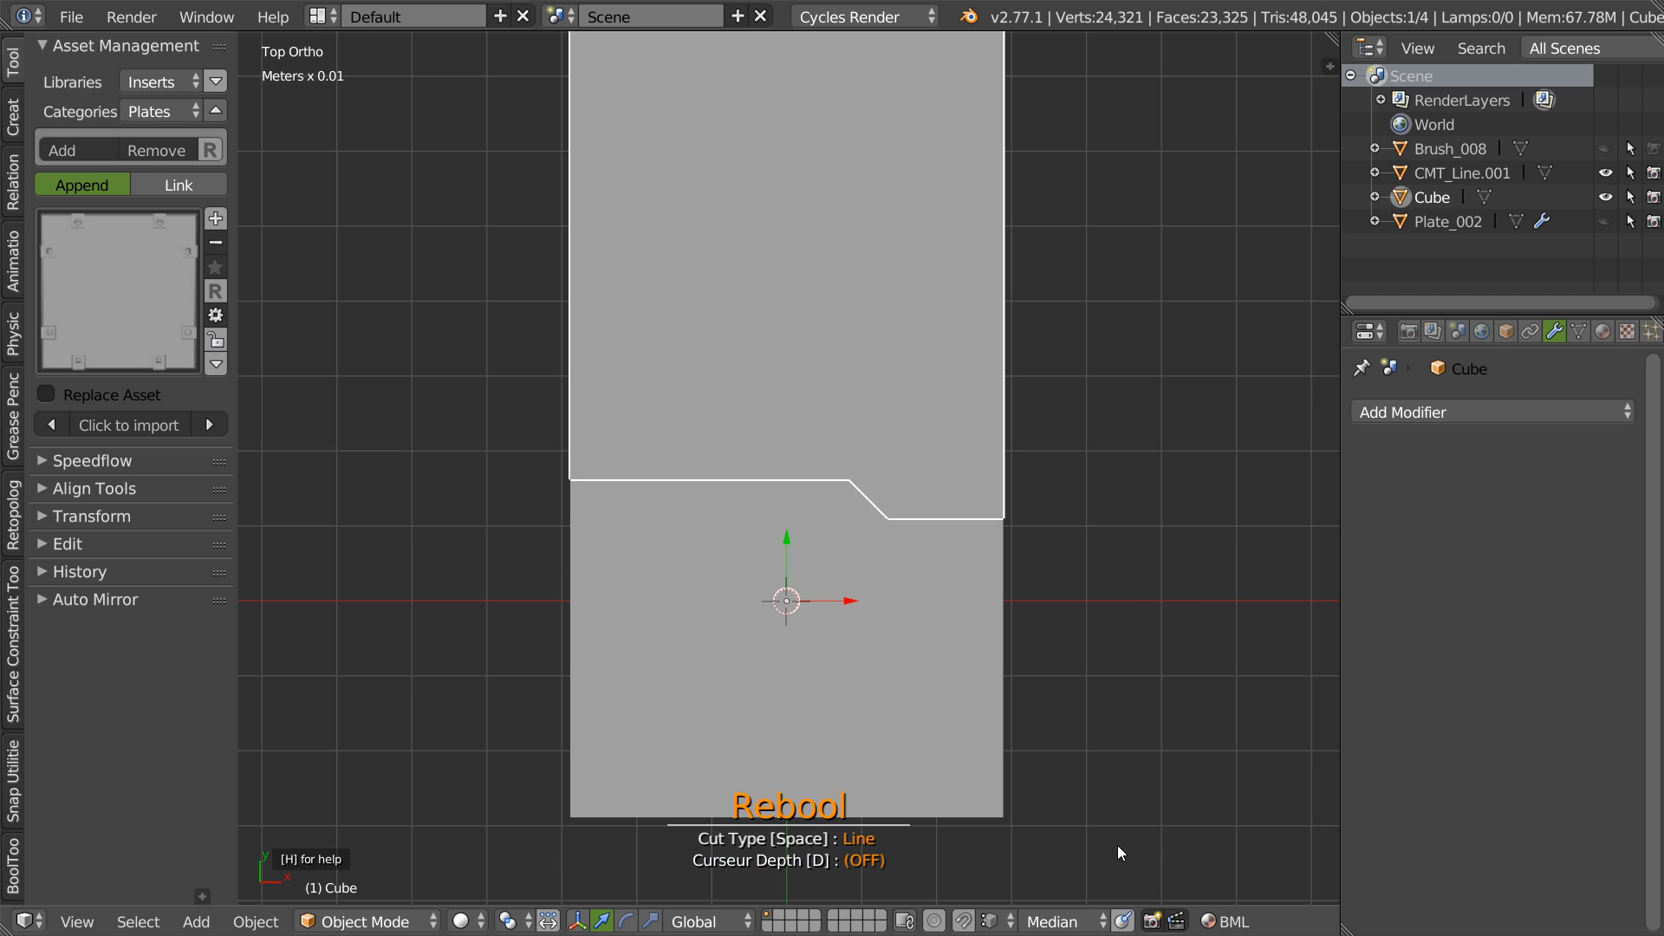
# - Add a weight-limited bevel of 0.275 mm with 4 segments and profile 0.7 to both slab pieces
pyautogui.rightClick(907, 634)
pyautogui.rightClick(912, 593)
pyautogui.keyDown('shift'); pyautogui.rightClick(933, 496); pyautogui.keyUp('shift')
pyautogui.press('space')
pyautogui.click(1120, 522)
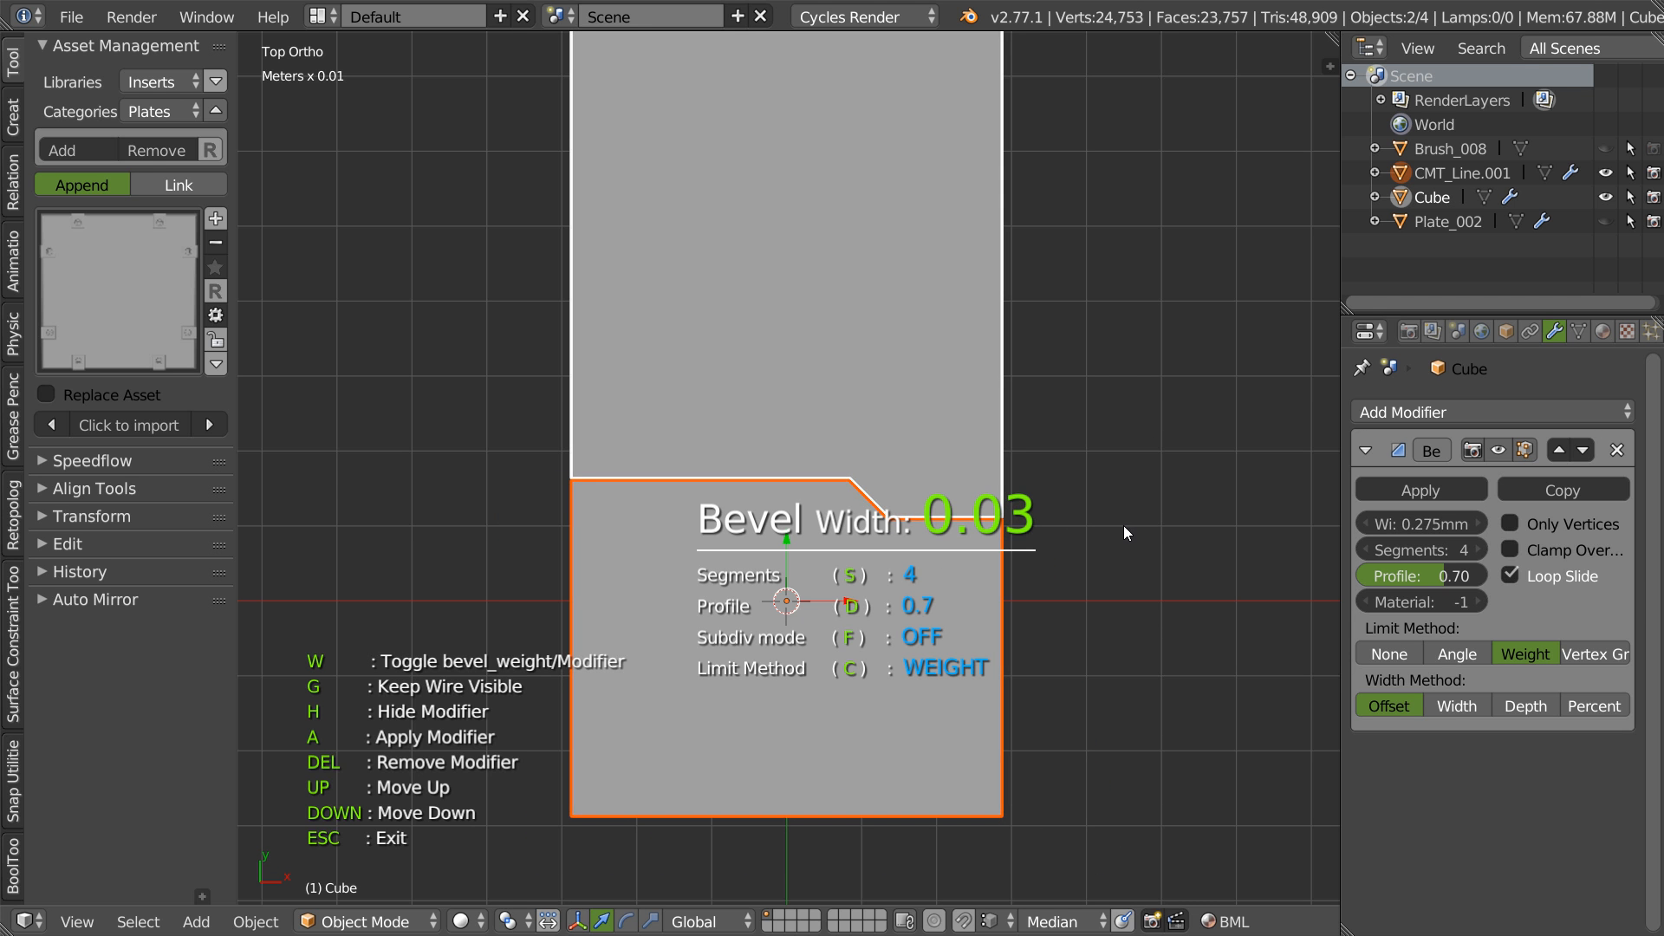
pyautogui.click(1124, 526)
# - Symmetrize both slab pieces across the vertical centre line and inspect the beveled seam between them
pyautogui.press('space')
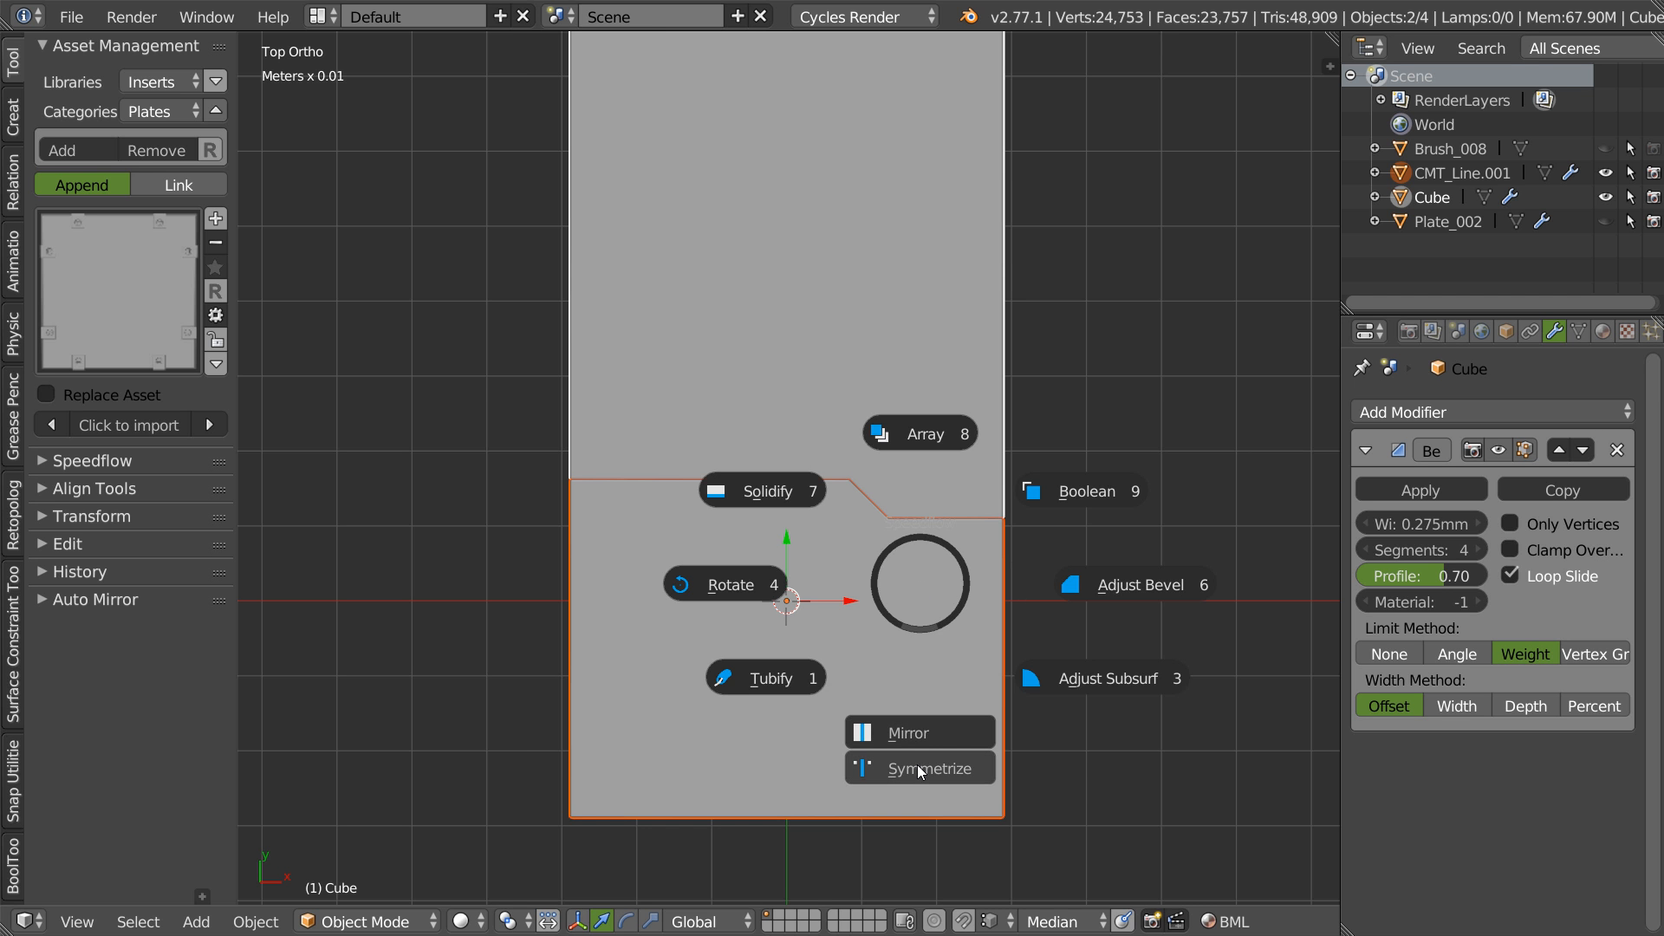
pyautogui.click(914, 768)
pyautogui.click(916, 591)
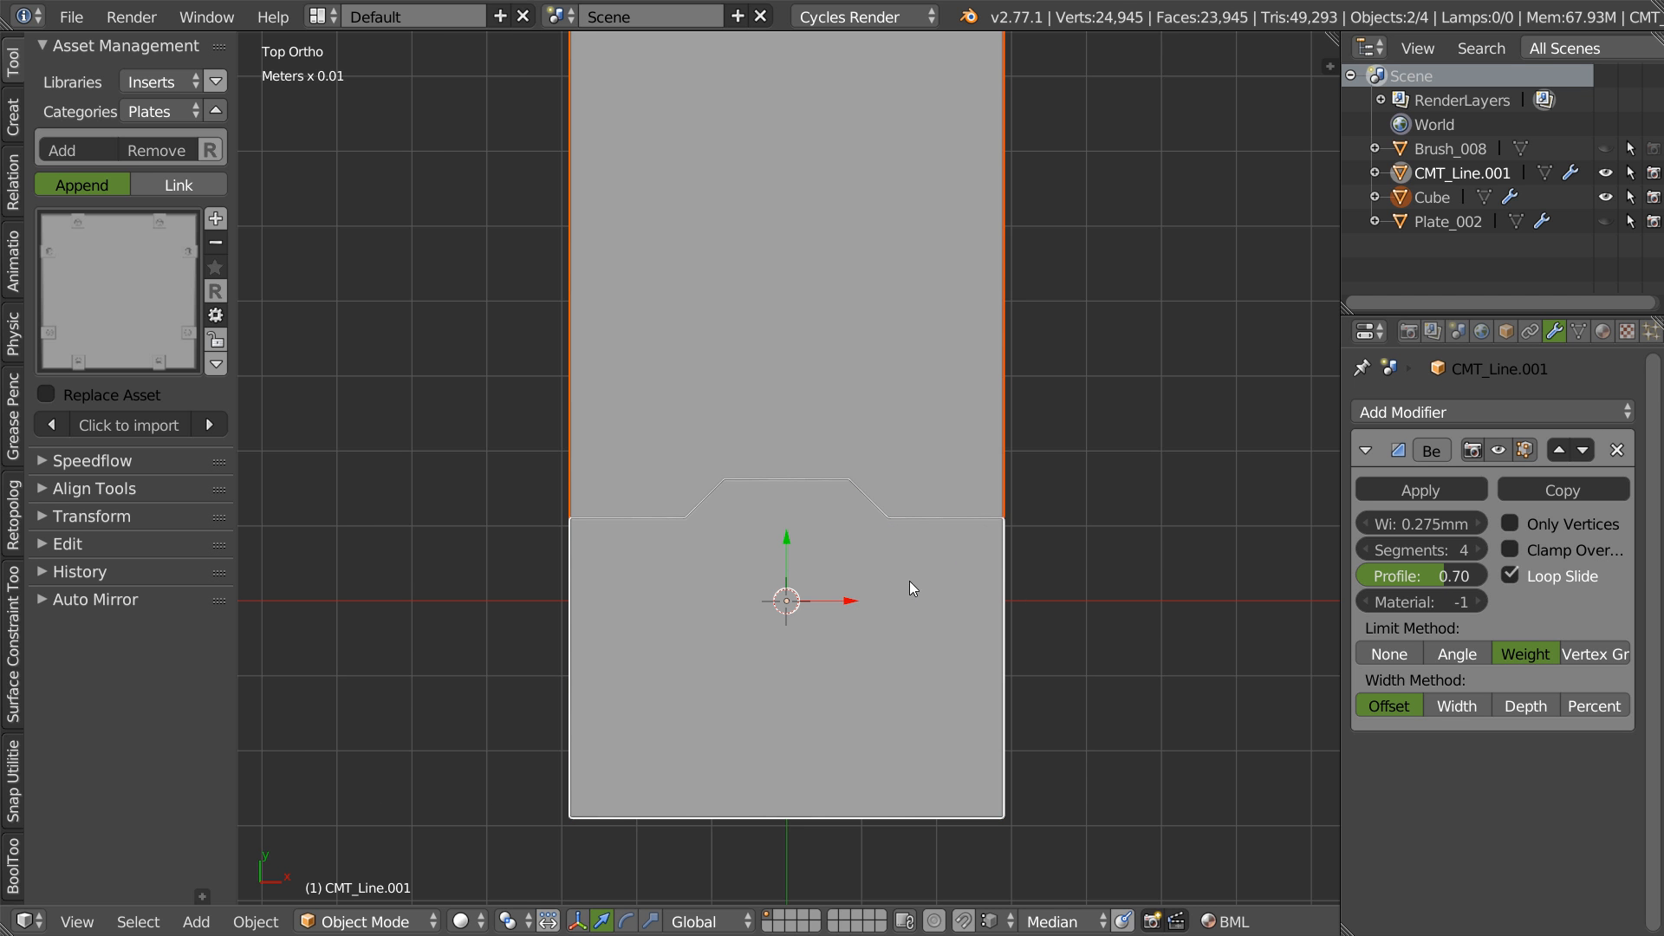
pyautogui.moveTo(1002, 518); pyautogui.dragTo(692, 571, button='middle')
pyautogui.scroll(5, 753, 548)
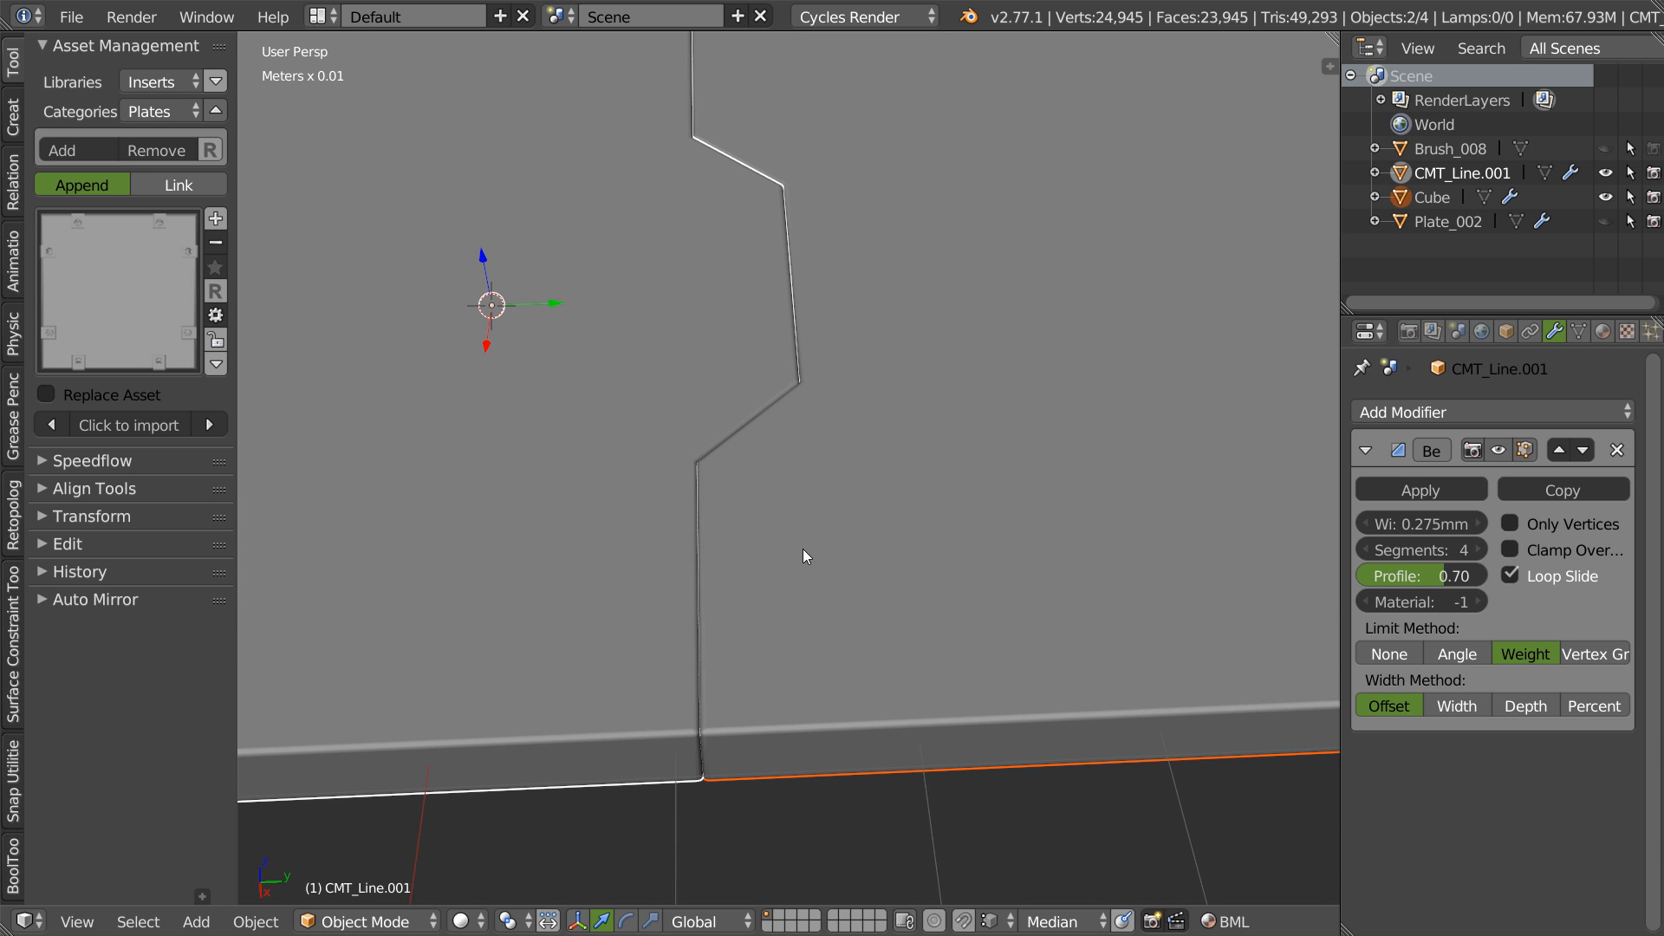
pyautogui.scroll(-3, 704, 419)
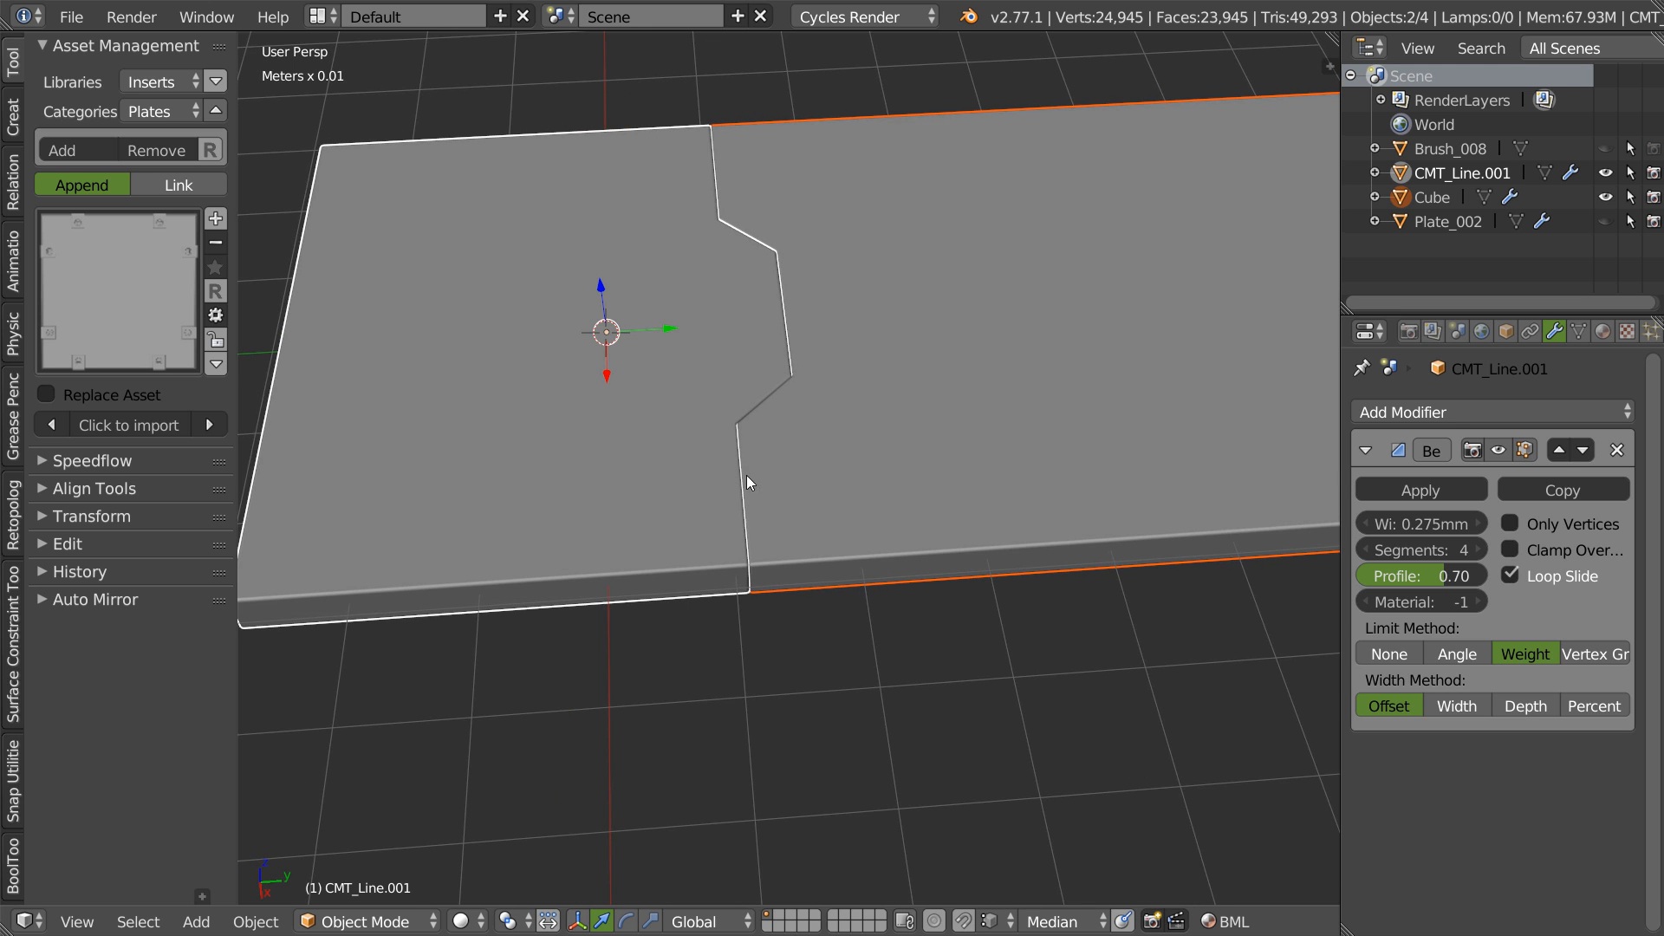
# - Cut a rectangle across the straight seam segment right of the notch with a Rebool rectangle cut on both pieces
pyautogui.press('KP_7')
pyautogui.scroll(2, 867, 364)
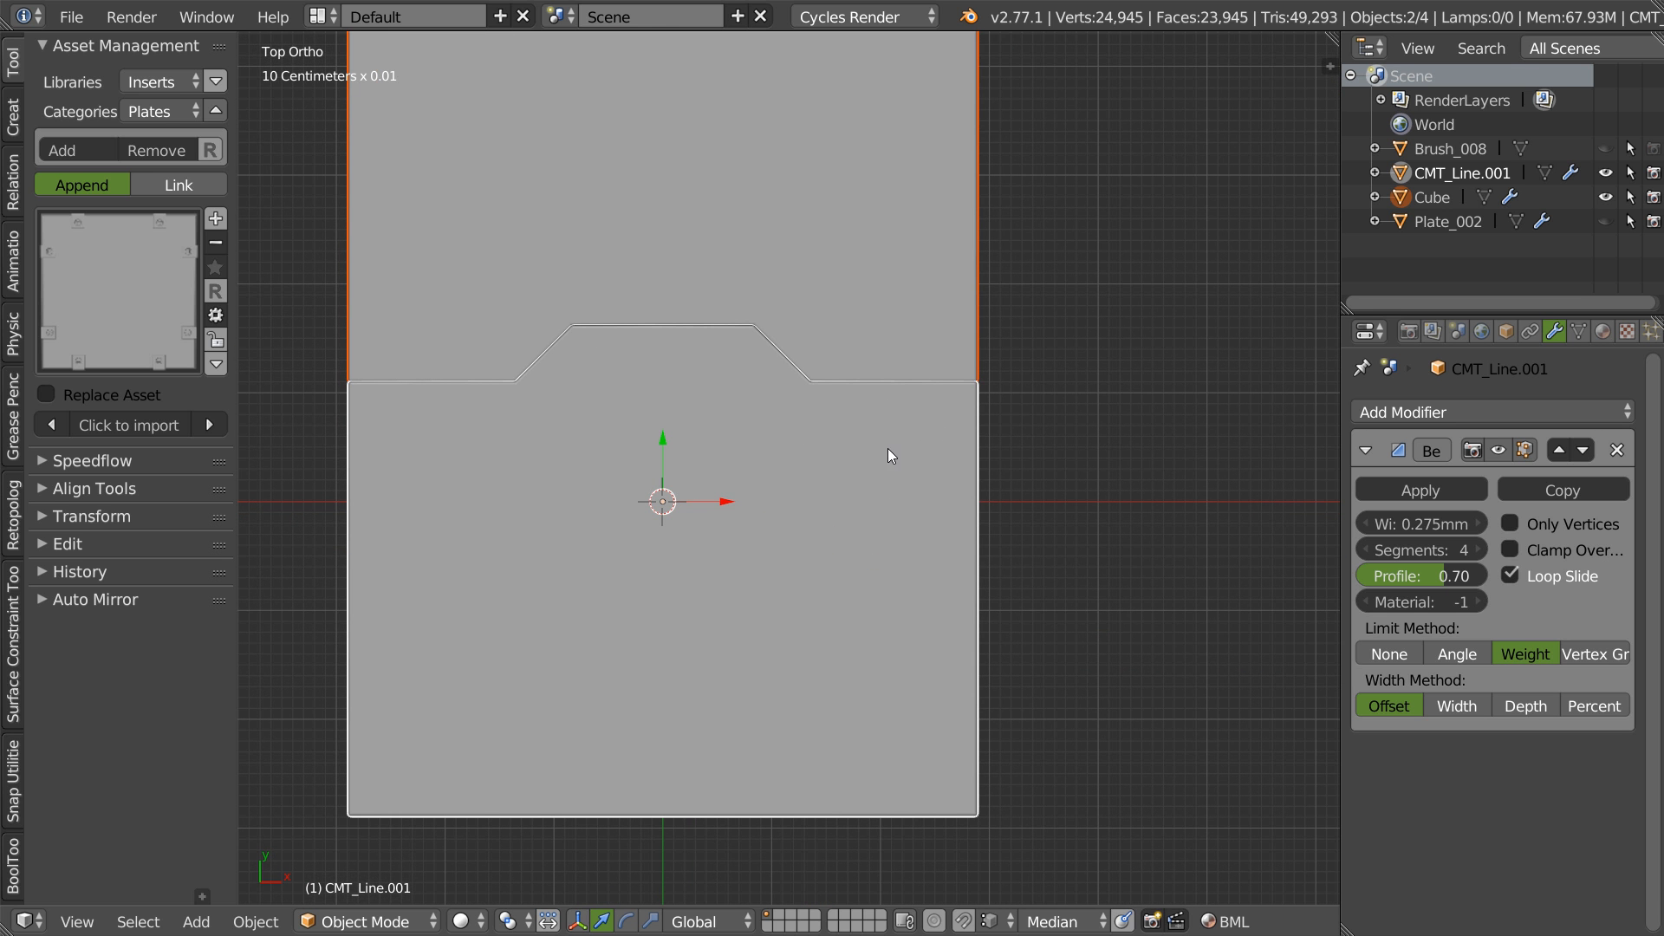
pyautogui.hotkey('ctrl', 'shift', 'x')
pyautogui.scroll(5, 918, 357)
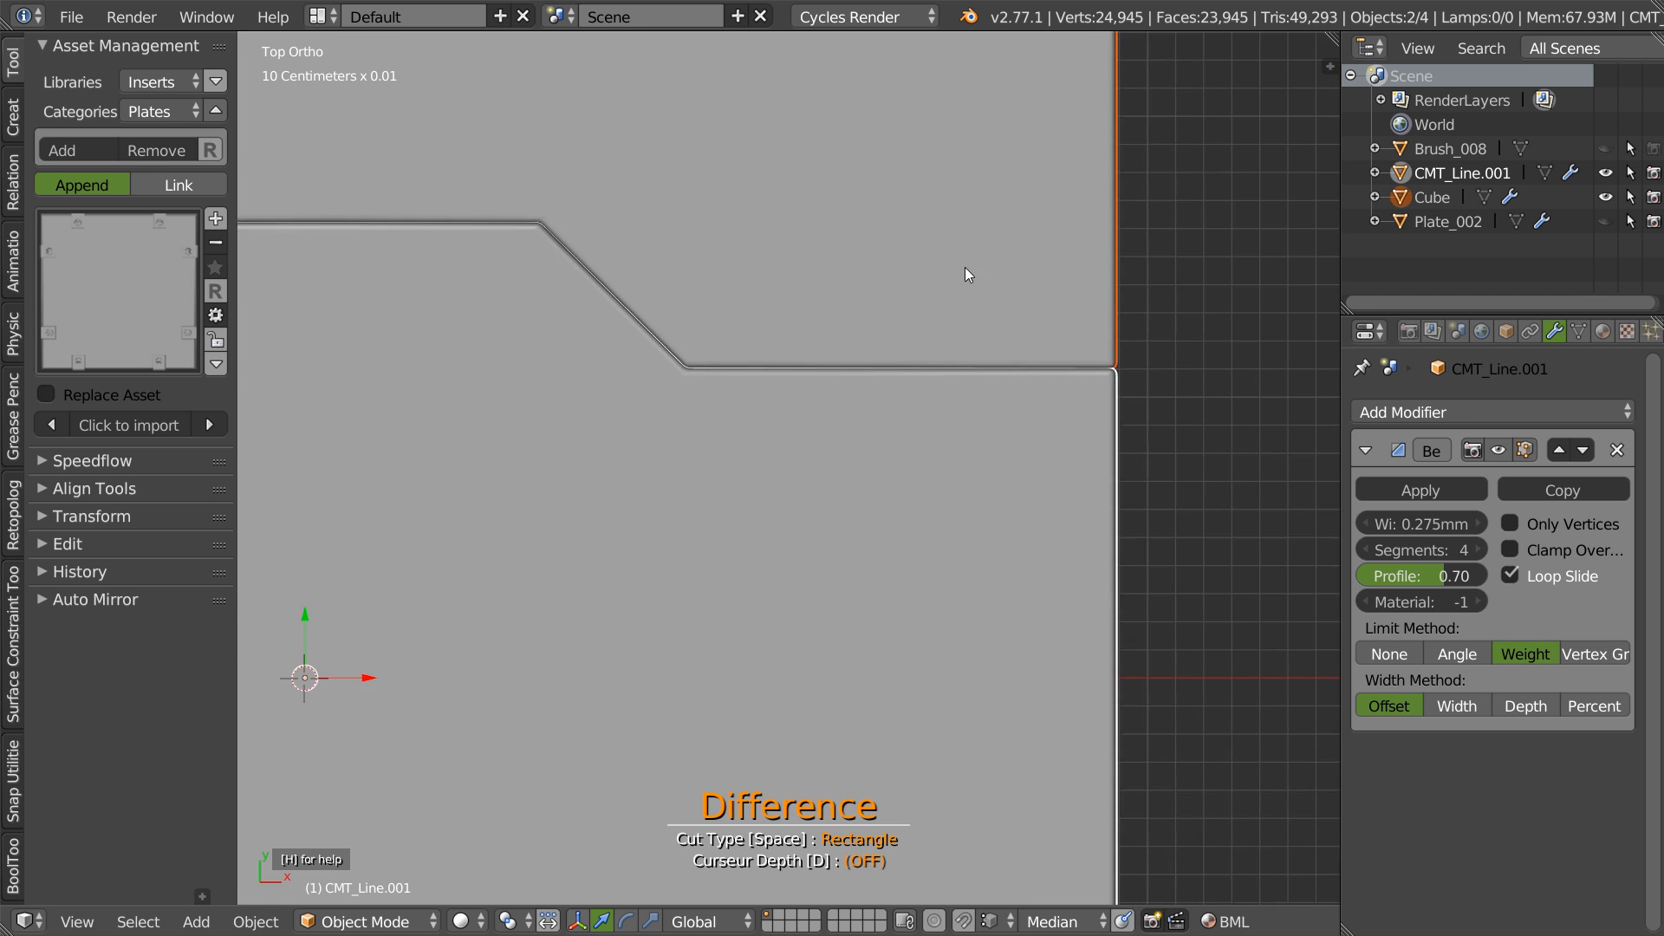
pyautogui.keyDown('shift'); pyautogui.moveTo(797, 552); pyautogui.dragTo(788, 558); pyautogui.keyUp('shift')
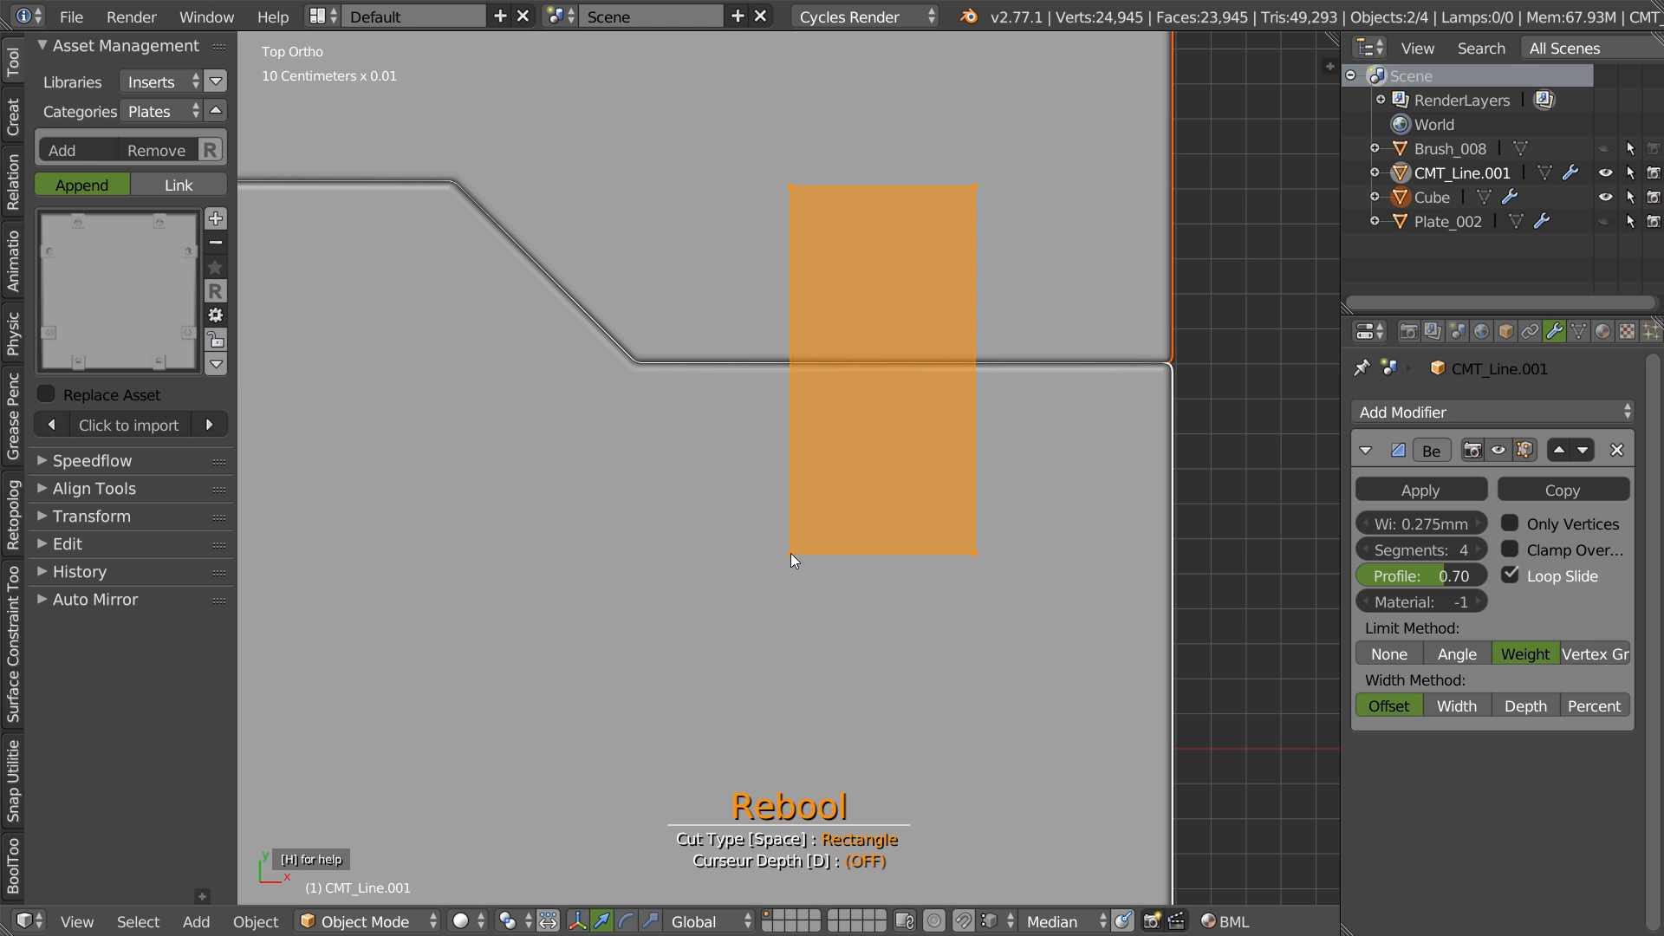
pyautogui.keyDown('shift'); pyautogui.moveTo(788, 545); pyautogui.dragTo(791, 544); pyautogui.keyUp('shift')
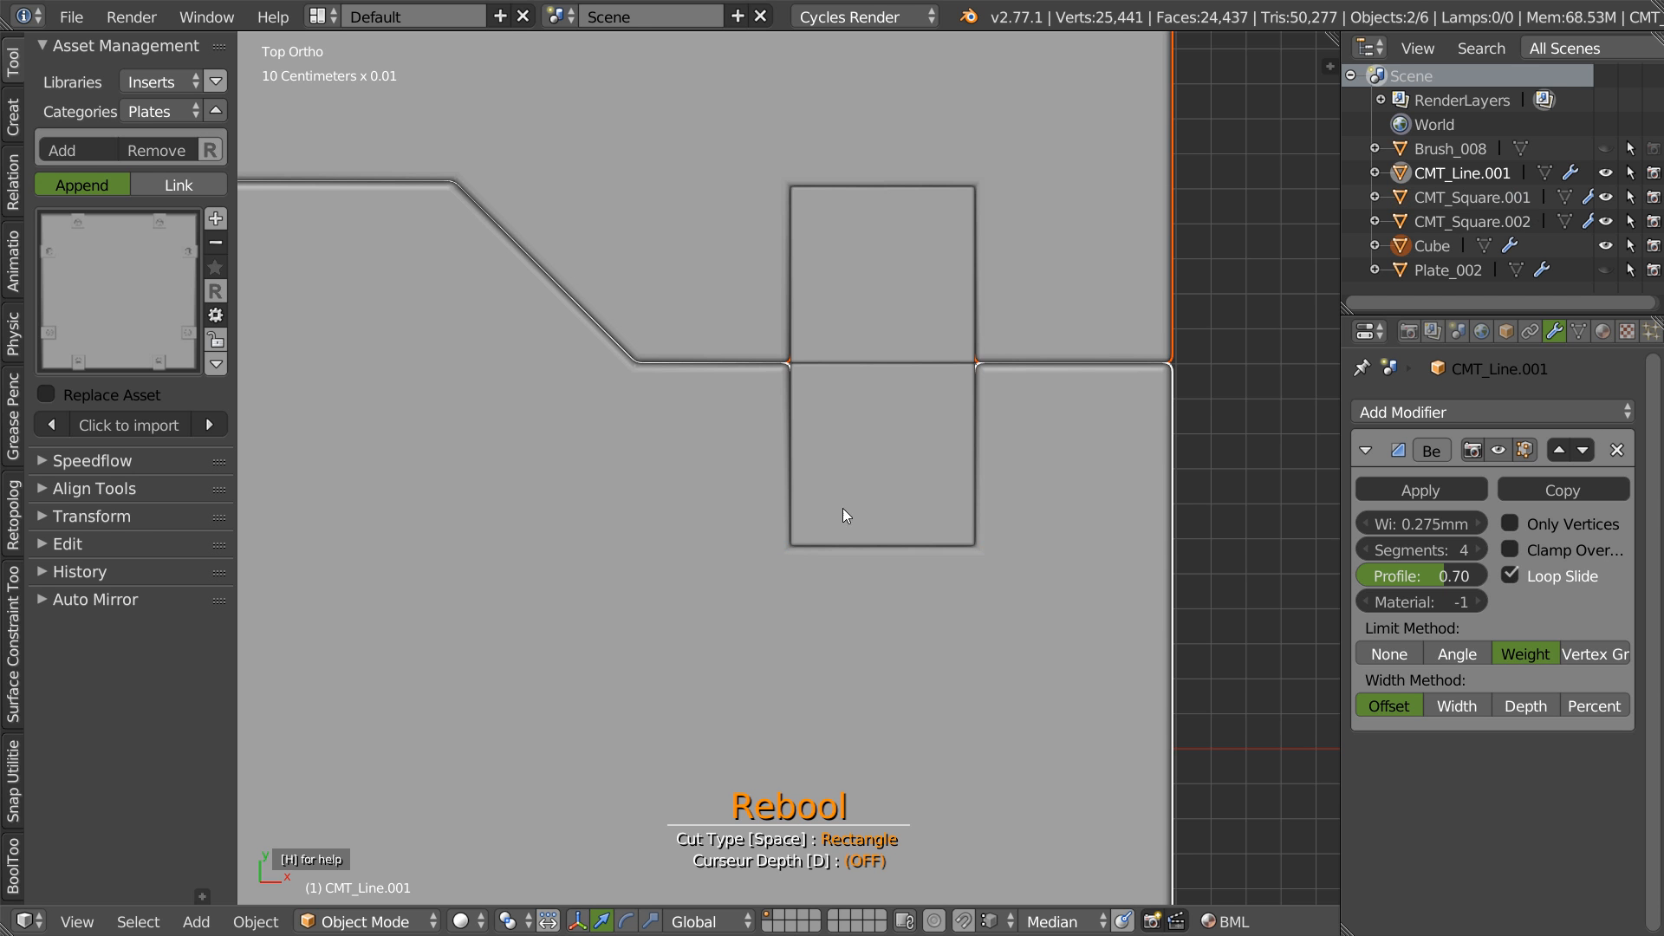
# - Delete the lower half of the rectangular insert and copy the slab's 0.275 mm, 4-segment bevel to the remaining upper half
pyautogui.rightClick(840, 404)
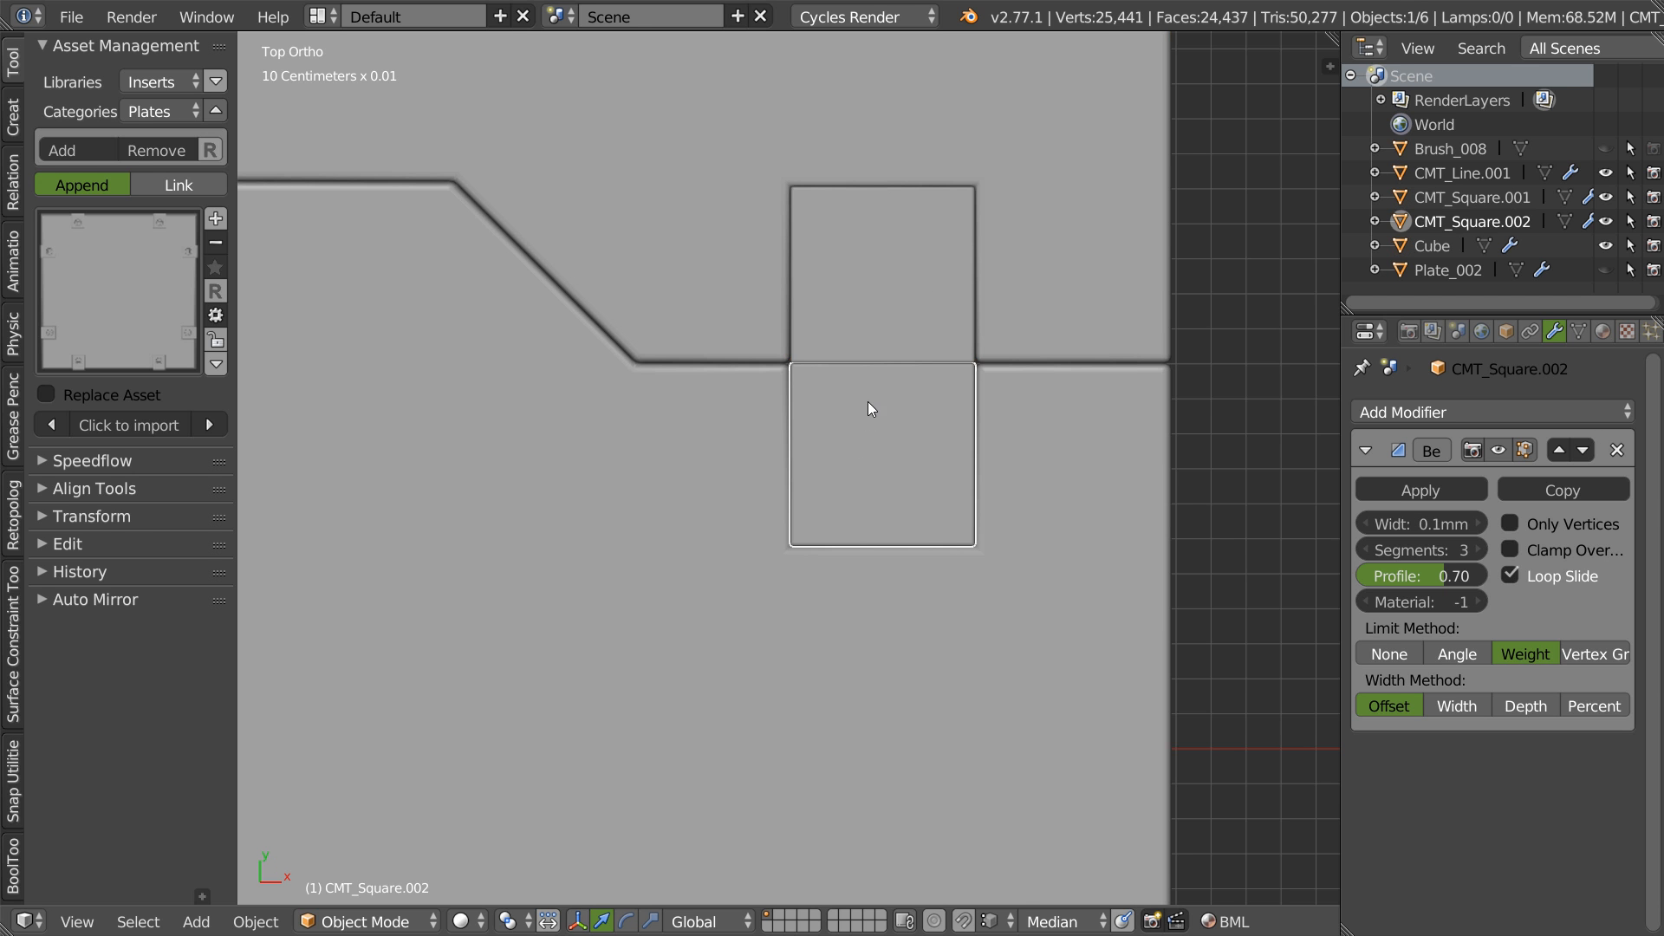
pyautogui.press('Delete')
pyautogui.rightClick(964, 316)
pyautogui.press('space')
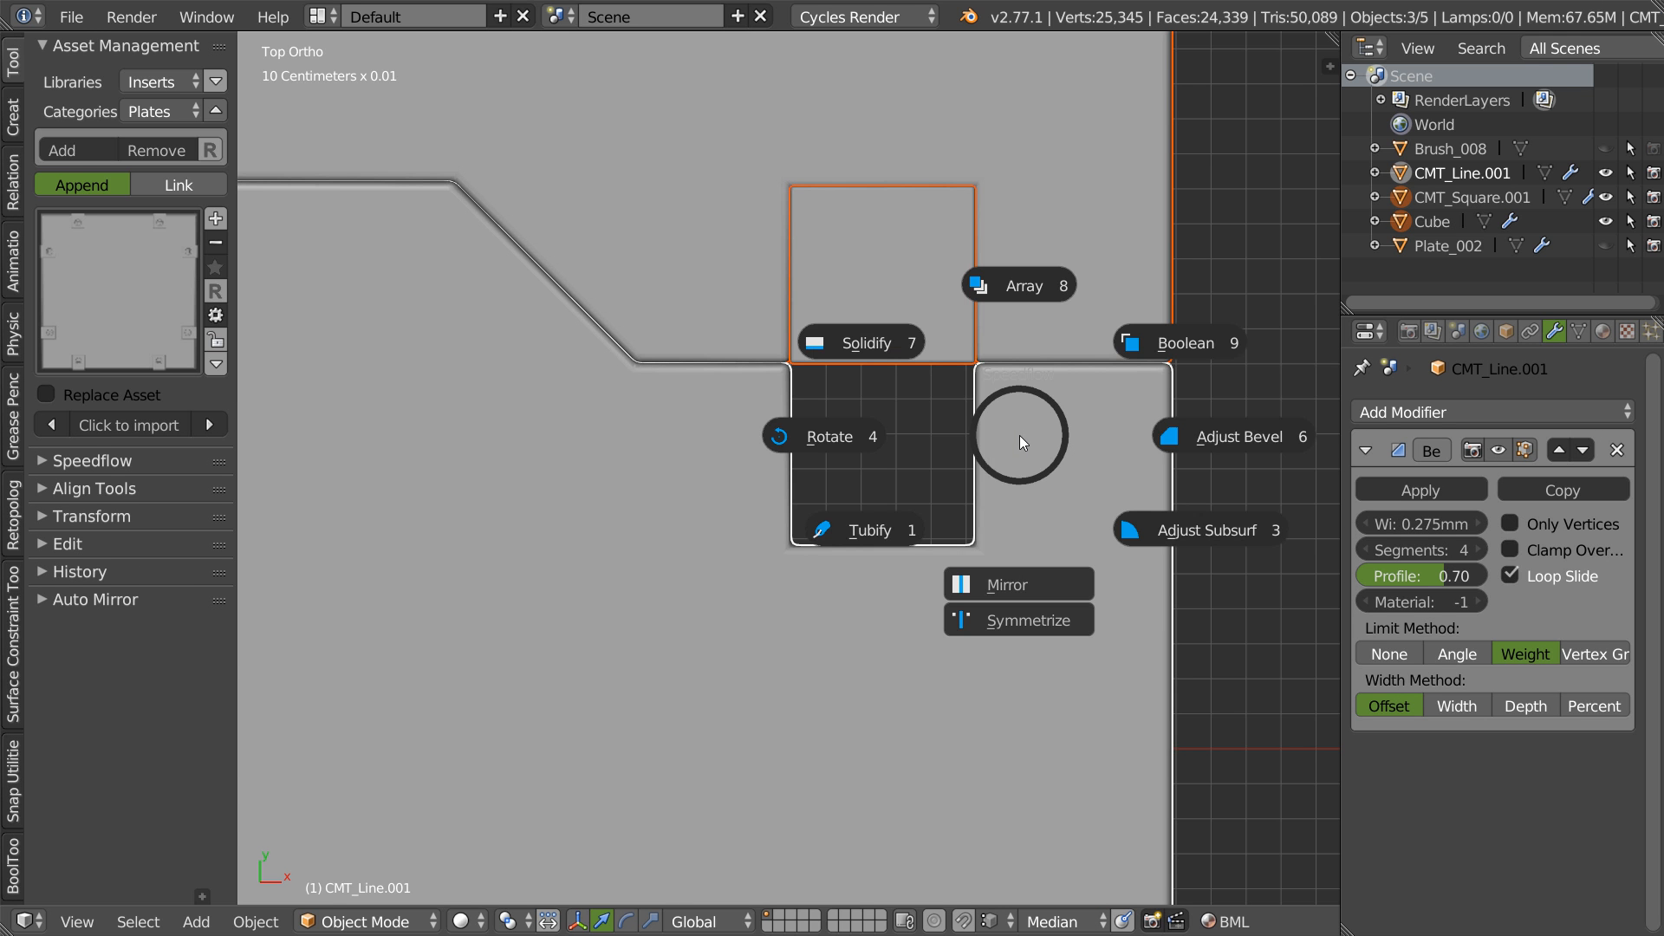
pyautogui.click(1189, 435)
pyautogui.click(1190, 435)
# - Extend the remaining insert by moving its seam-side face along Y until it fills the whole rectangular cut-out
pyautogui.rightClick(875, 343)
pyautogui.press('Tab')
pyautogui.rightClick(884, 363)
pyautogui.press('g')
pyautogui.press('y')
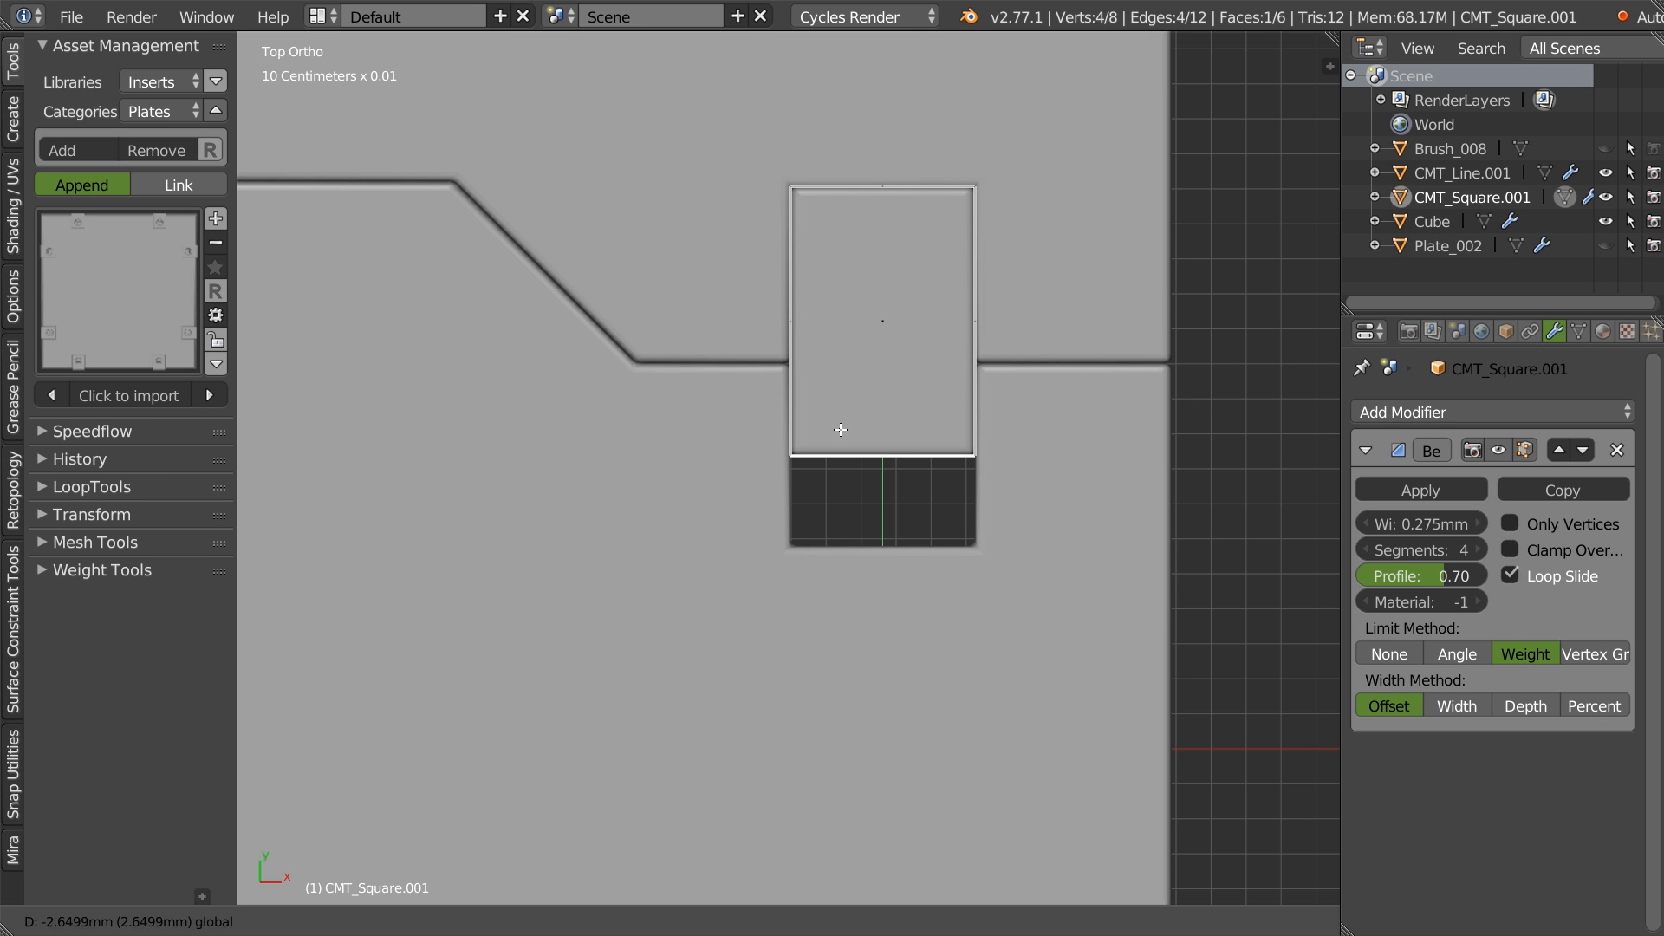
pyautogui.click(821, 496)
# - Chamfer the two short top end edges of the insert by an offset of about 0.062
pyautogui.moveTo(988, 448); pyautogui.dragTo(931, 297, button='middle')
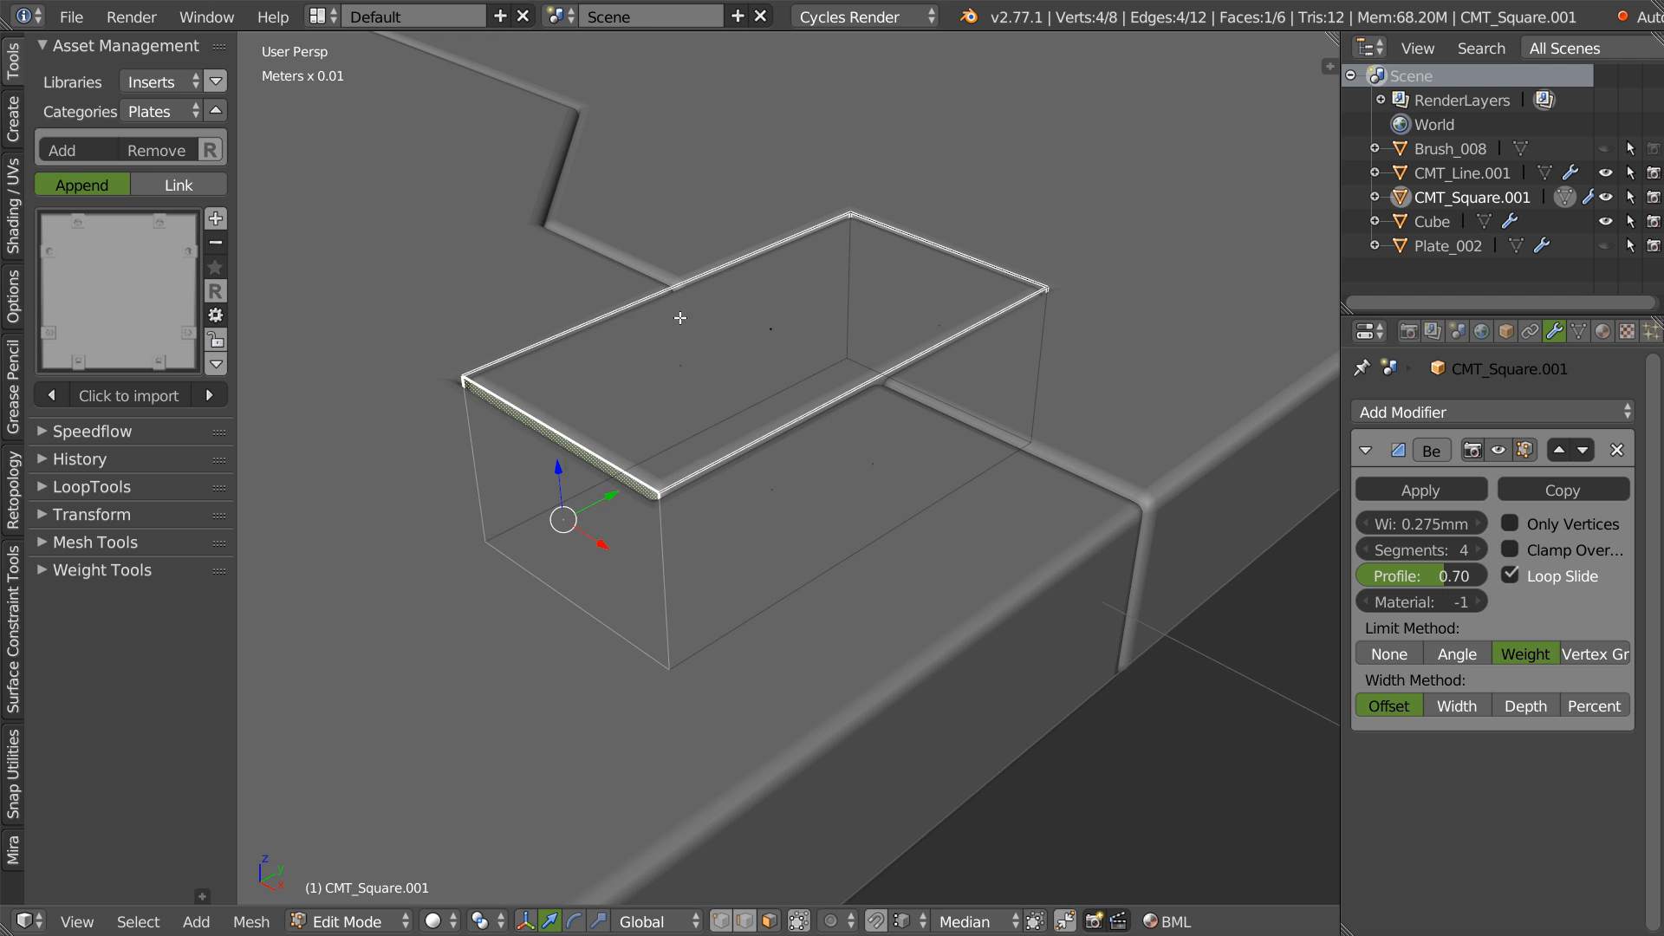
pyautogui.click(552, 423)
pyautogui.keyDown('shift'); pyautogui.click(937, 236); pyautogui.keyUp('shift')
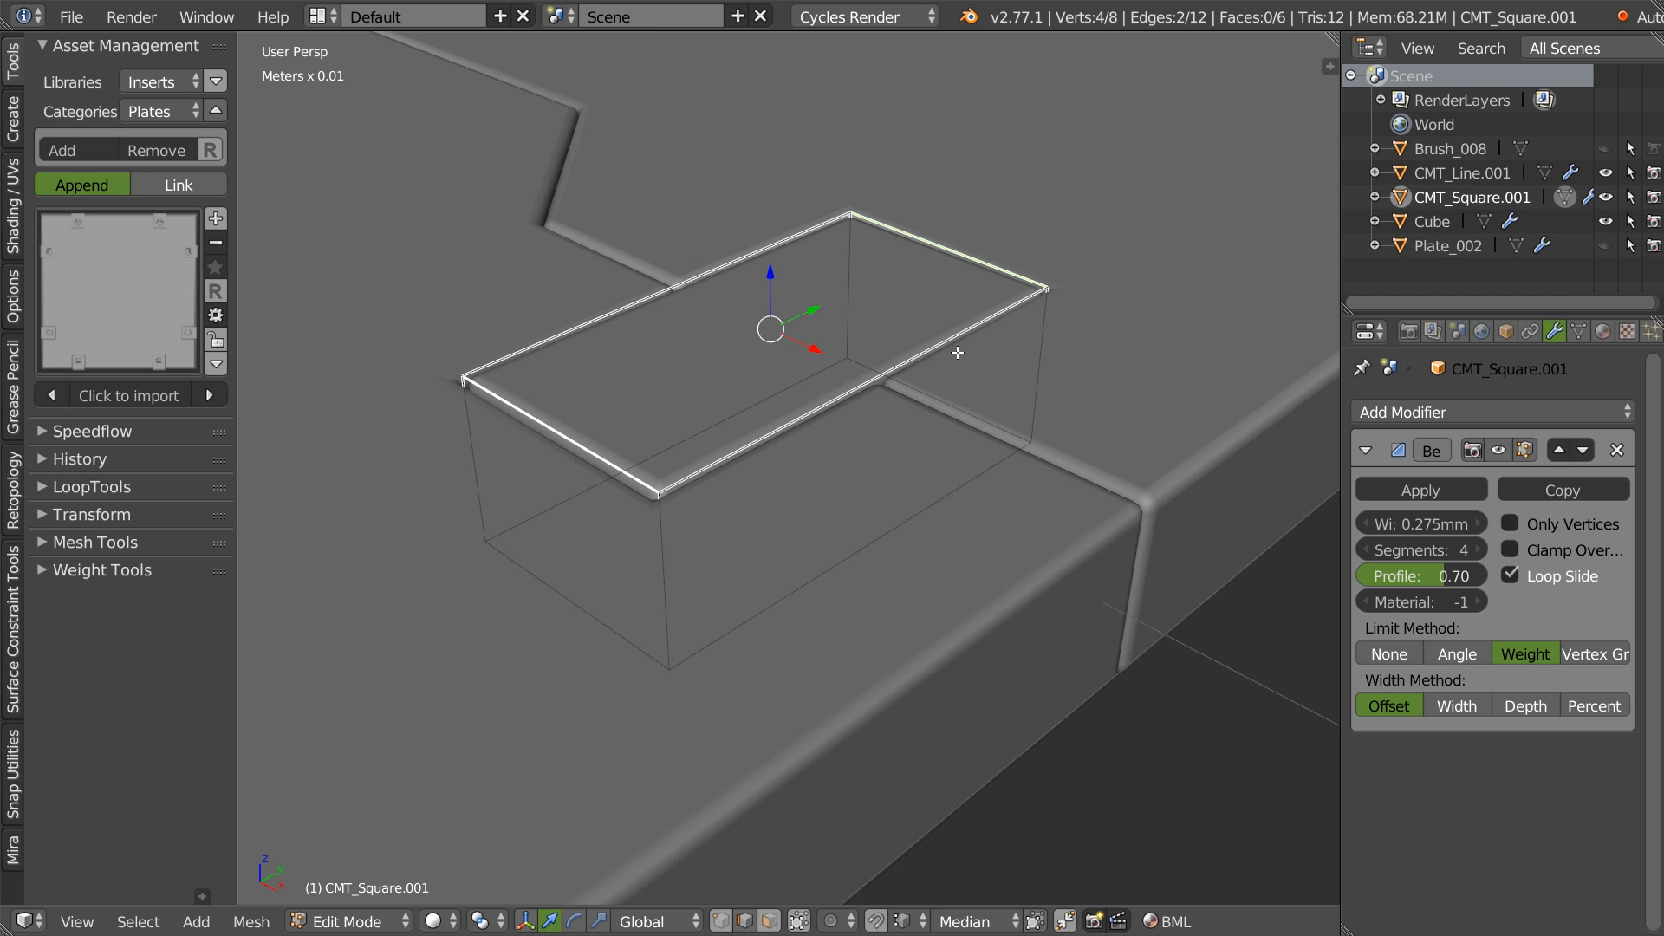
pyautogui.hotkey('ctrl', 'b')
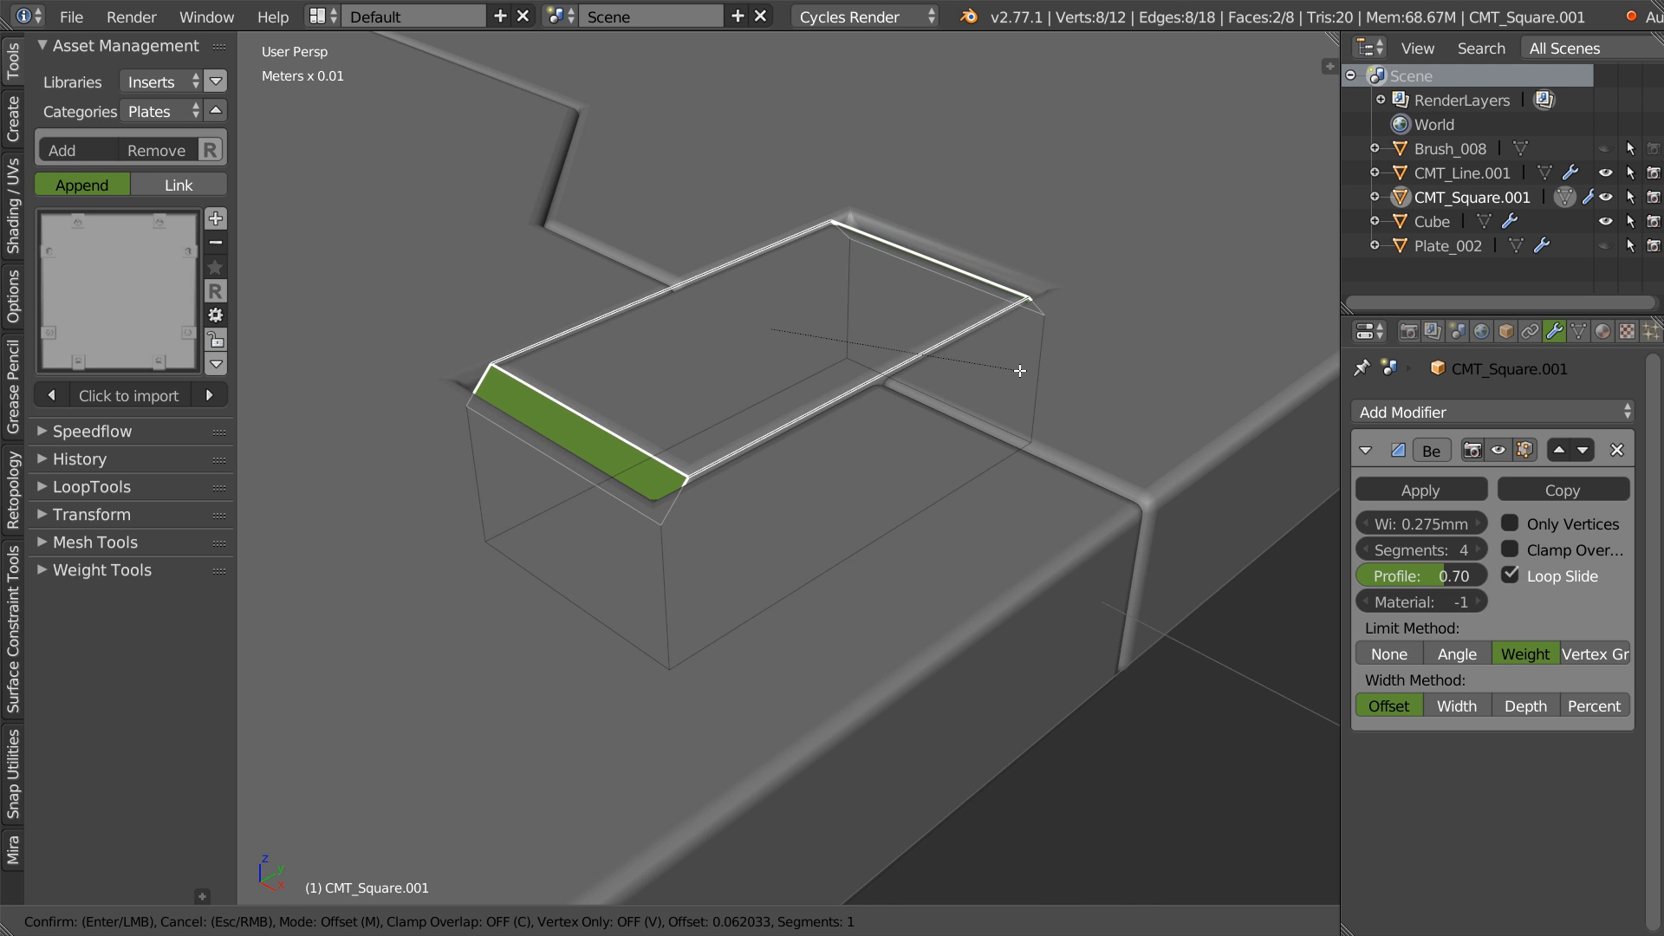
pyautogui.click(1025, 368)
pyautogui.scroll(-5, 876, 399)
pyautogui.moveTo(858, 409); pyautogui.dragTo(901, 392, button='middle')
pyautogui.keyDown('shift'); pyautogui.moveTo(943, 328); pyautogui.dragTo(856, 425, button='middle'); pyautogui.keyUp('shift')
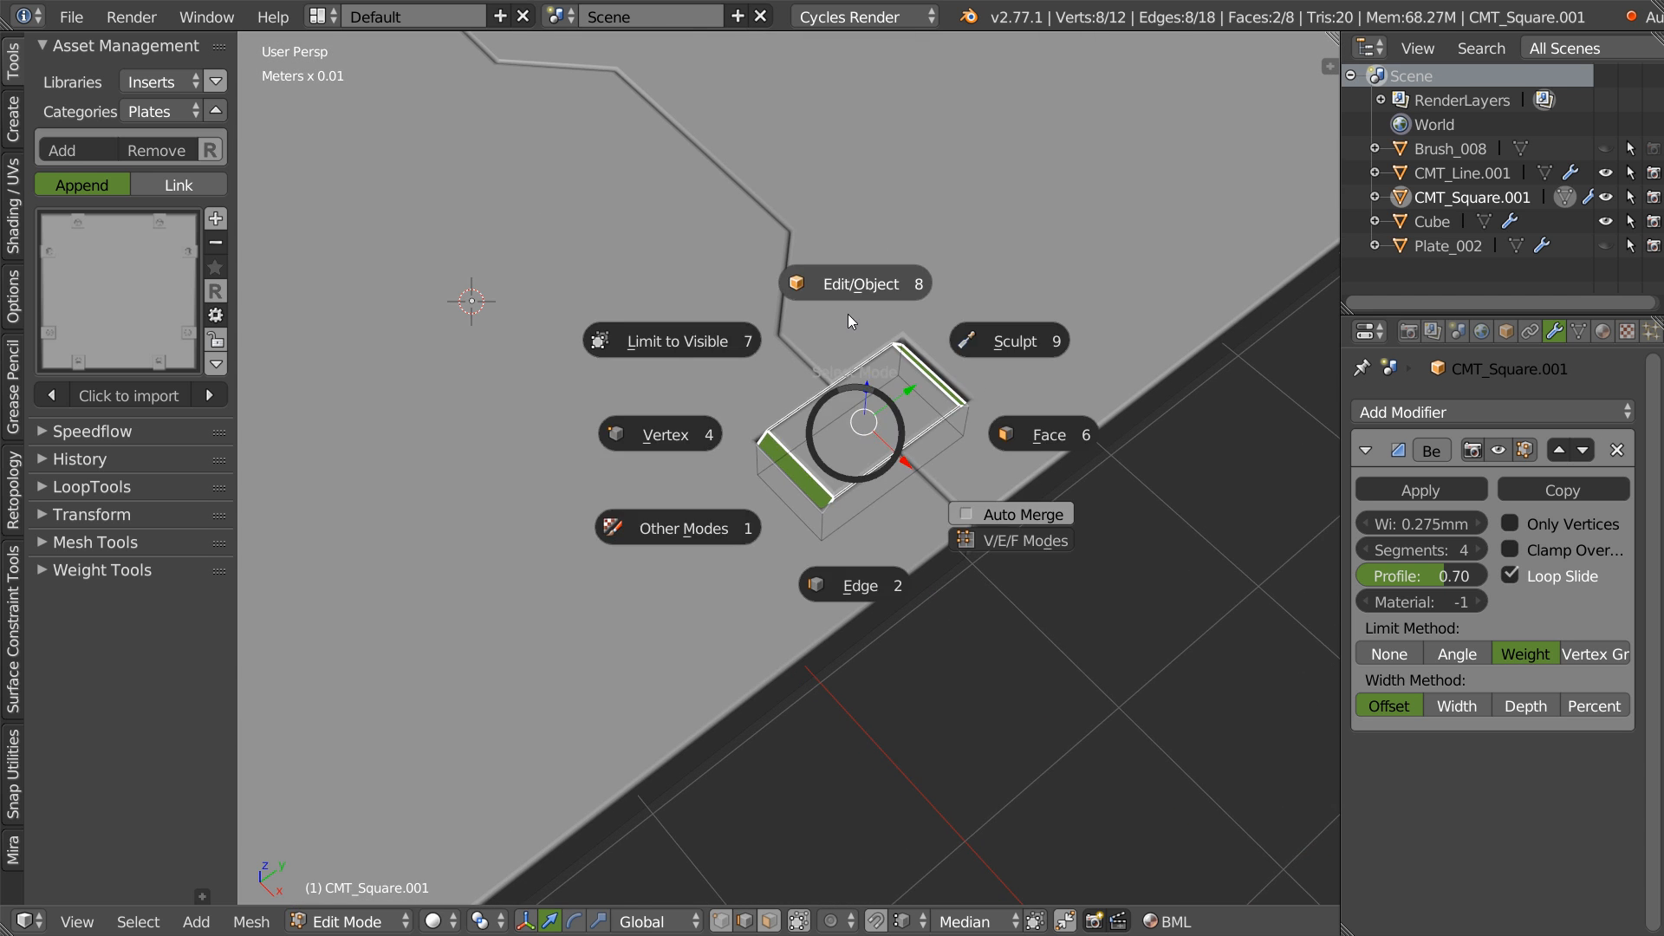
# - Set the bevel width to 0.1 mm on both slab pieces and the chamfered insert
pyautogui.press('Tab')
pyautogui.scroll(-5, 1044, 274)
pyautogui.scroll(6, 979, 399)
pyautogui.keyDown('shift'); pyautogui.rightClick(921, 356); pyautogui.keyUp('shift')
pyautogui.keyDown('shift'); pyautogui.rightClick(1035, 349); pyautogui.keyUp('shift')
pyautogui.press('space')
pyautogui.click(1225, 352)
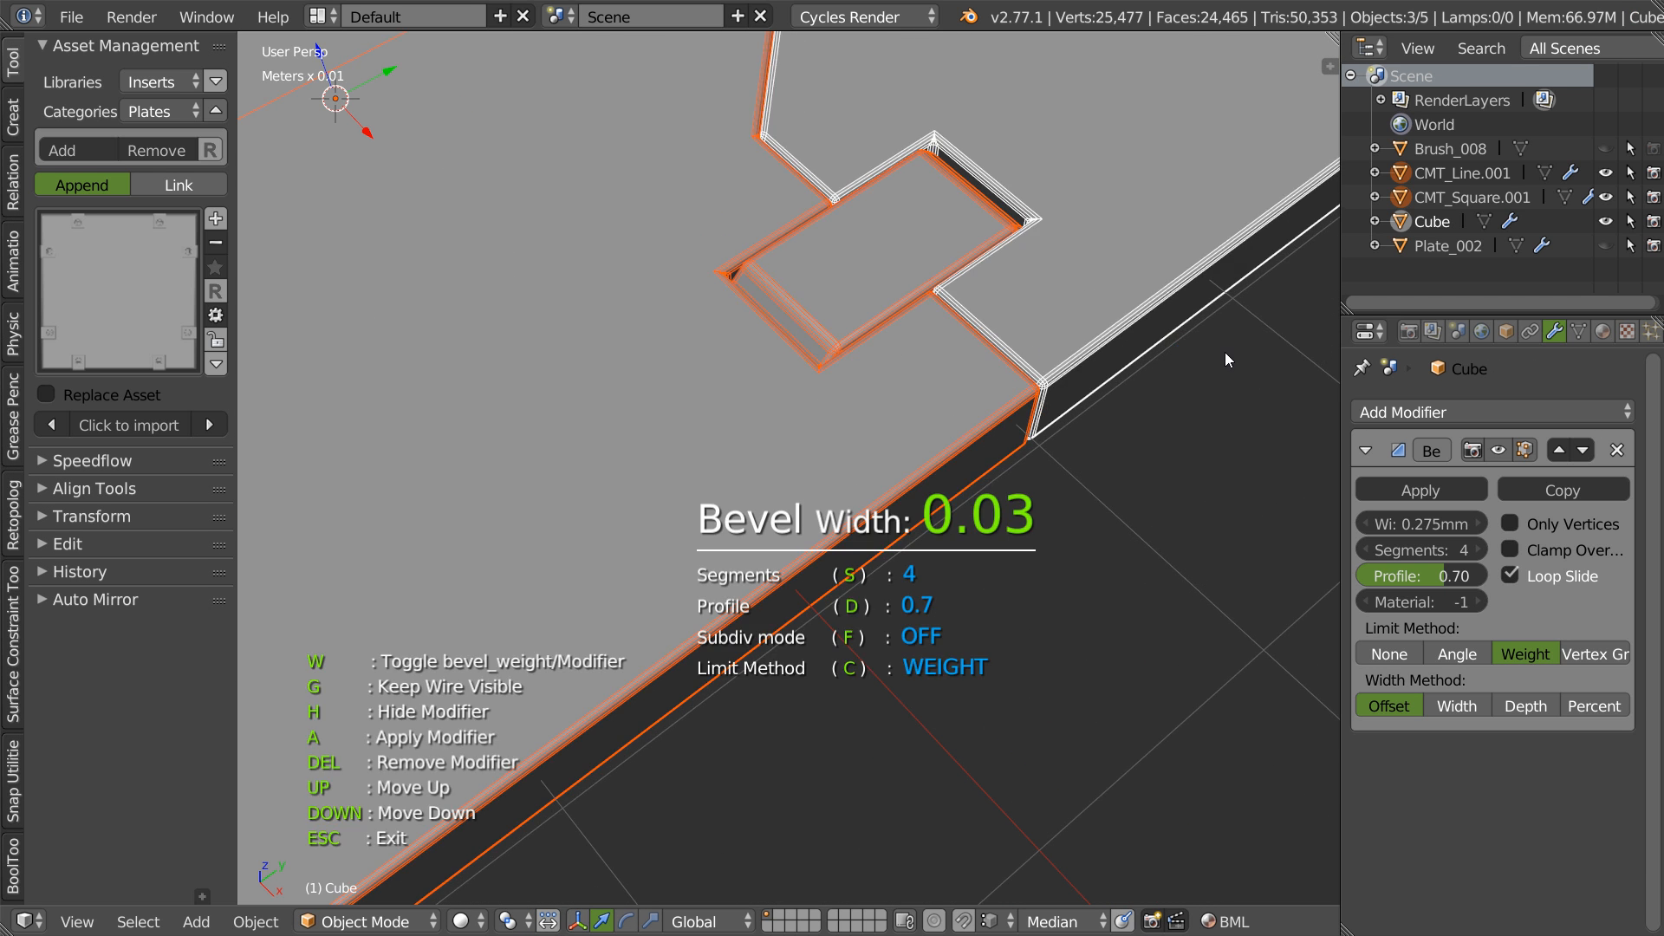
pyautogui.click(1219, 352)
# - Symmetrize both slab pieces and the insert so the seam and insert repeat on the opposite side
pyautogui.scroll(-4, 1196, 354)
pyautogui.keyDown('shift'); pyautogui.moveTo(924, 278); pyautogui.dragTo(927, 357, button='middle'); pyautogui.keyUp('shift')
pyautogui.scroll(-4, 960, 332)
pyautogui.press('space')
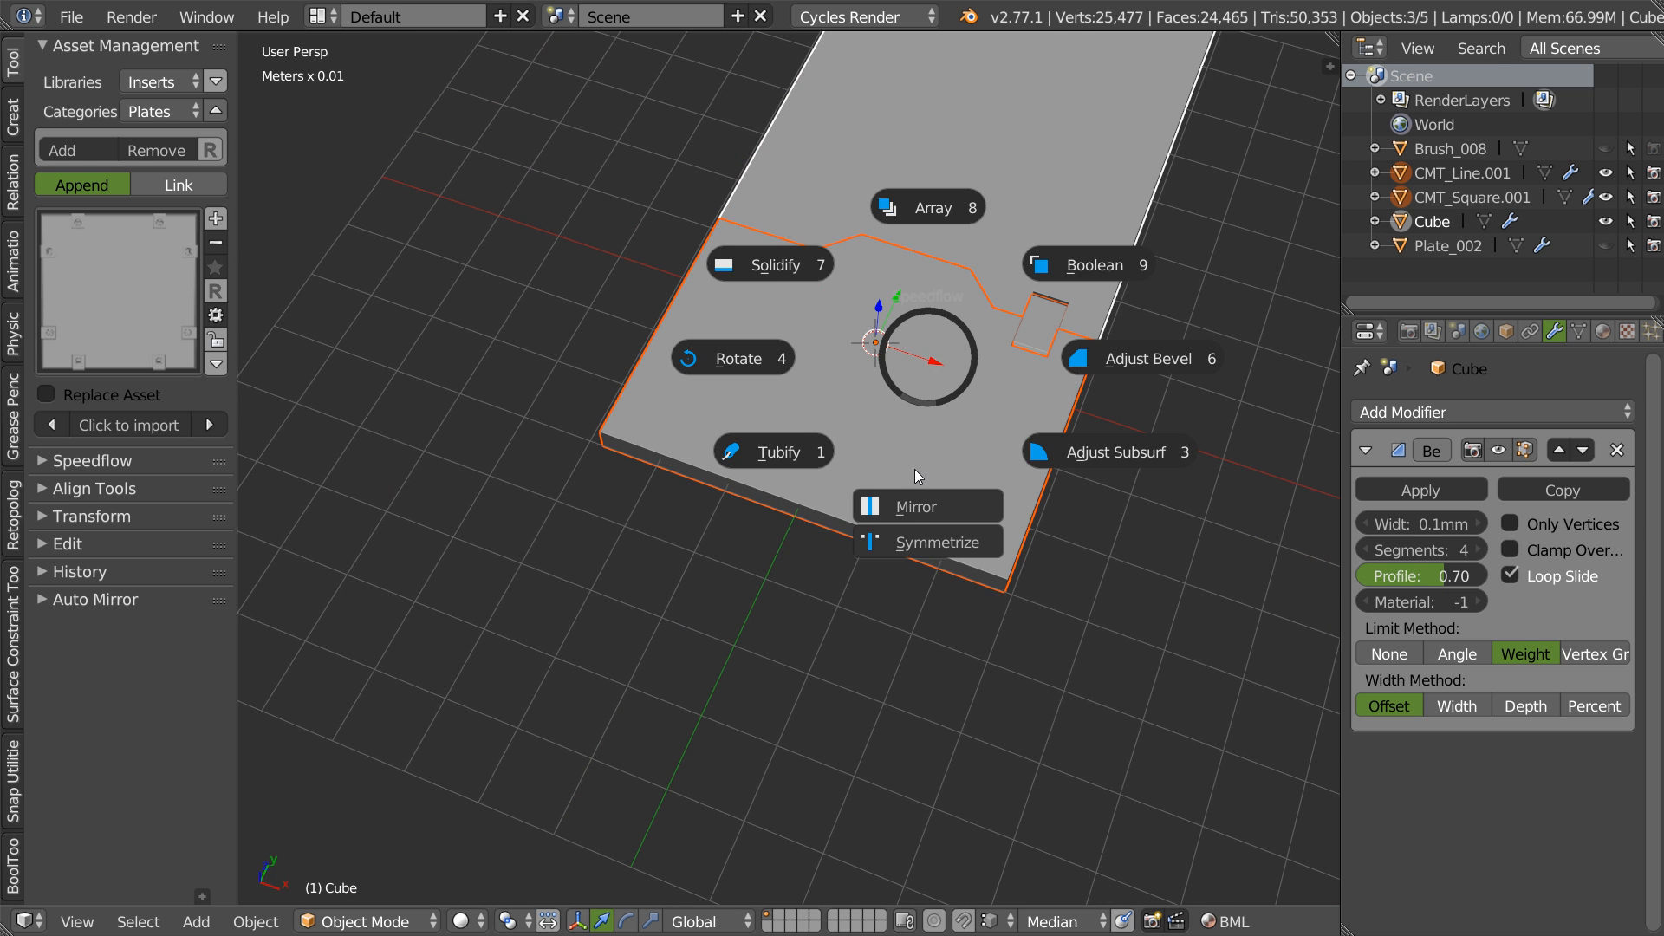
pyautogui.click(910, 542)
pyautogui.click(903, 524)
# - Check the reference image in the browser, return to Blender and duplicate the pair of inserts just beyond the slab's lower end
pyautogui.keyDown('shift'); pyautogui.moveTo(930, 218); pyautogui.dragTo(849, 518, button='middle'); pyautogui.keyUp('shift')
pyautogui.hotkey('alt', 'Tab')
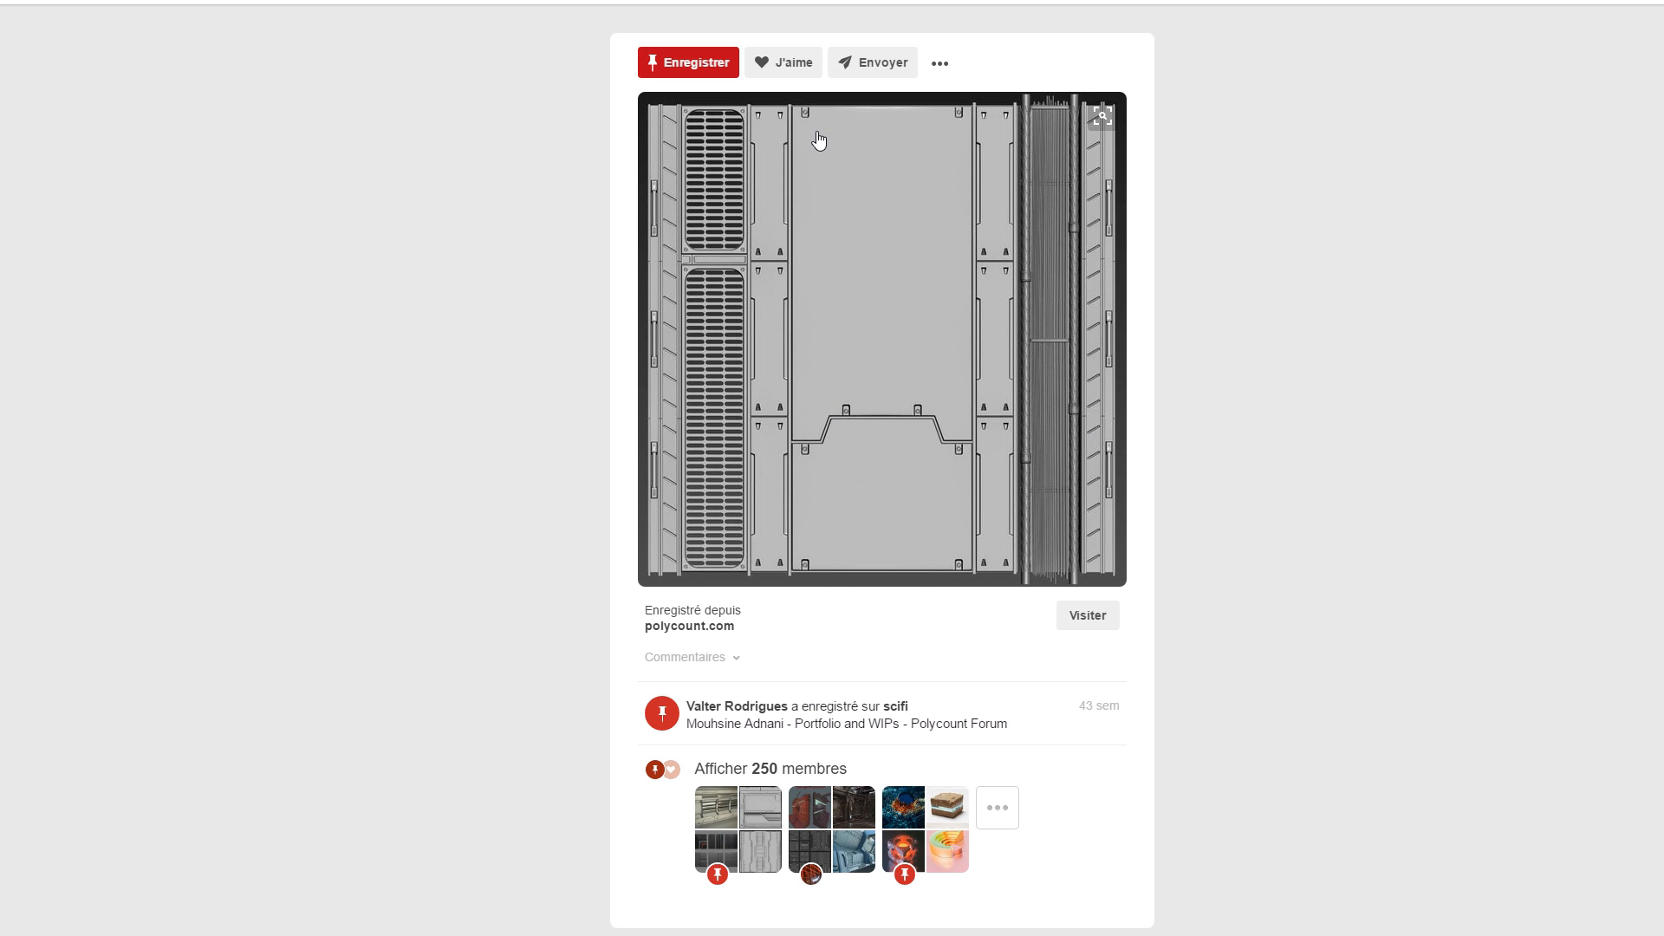
pyautogui.hotkey('alt', 'Tab')
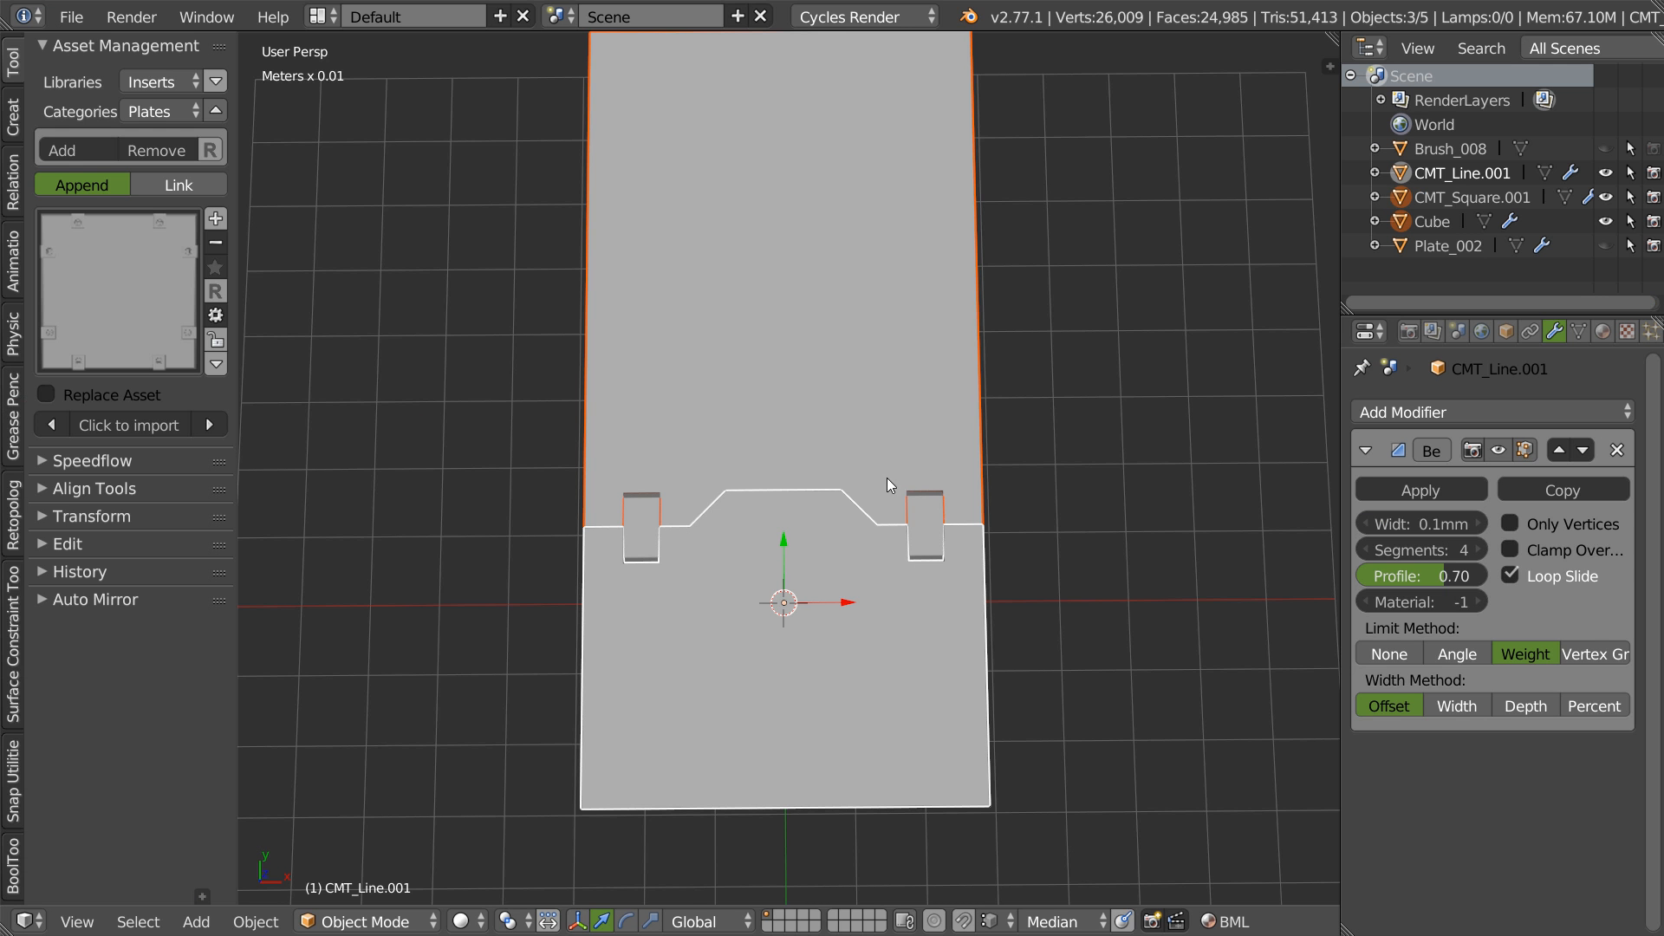
pyautogui.keyDown('shift'); pyautogui.moveTo(915, 470); pyautogui.dragTo(882, 429, button='middle'); pyautogui.keyUp('shift')
pyautogui.rightClick(884, 438)
pyautogui.keyDown('shift'); pyautogui.moveTo(822, 478); pyautogui.dragTo(843, 378, button='middle'); pyautogui.keyUp('shift')
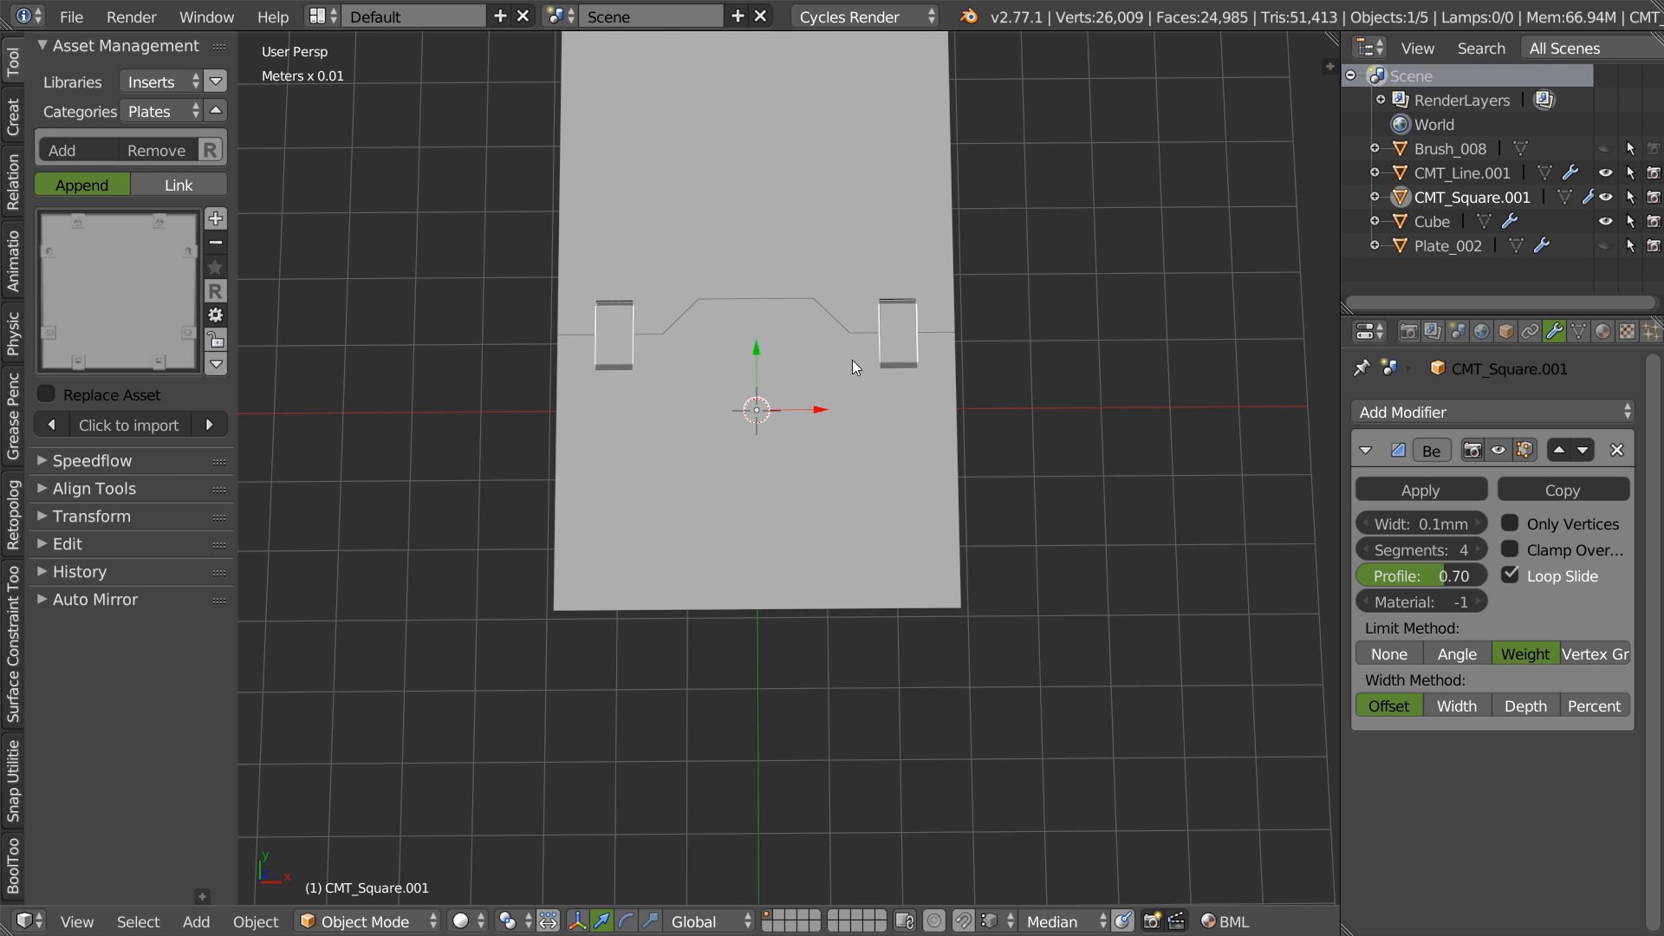
pyautogui.hotkey('shift', 'd')
pyautogui.click(810, 710)
pyautogui.moveTo(810, 710); pyautogui.dragTo(771, 491, button='middle')
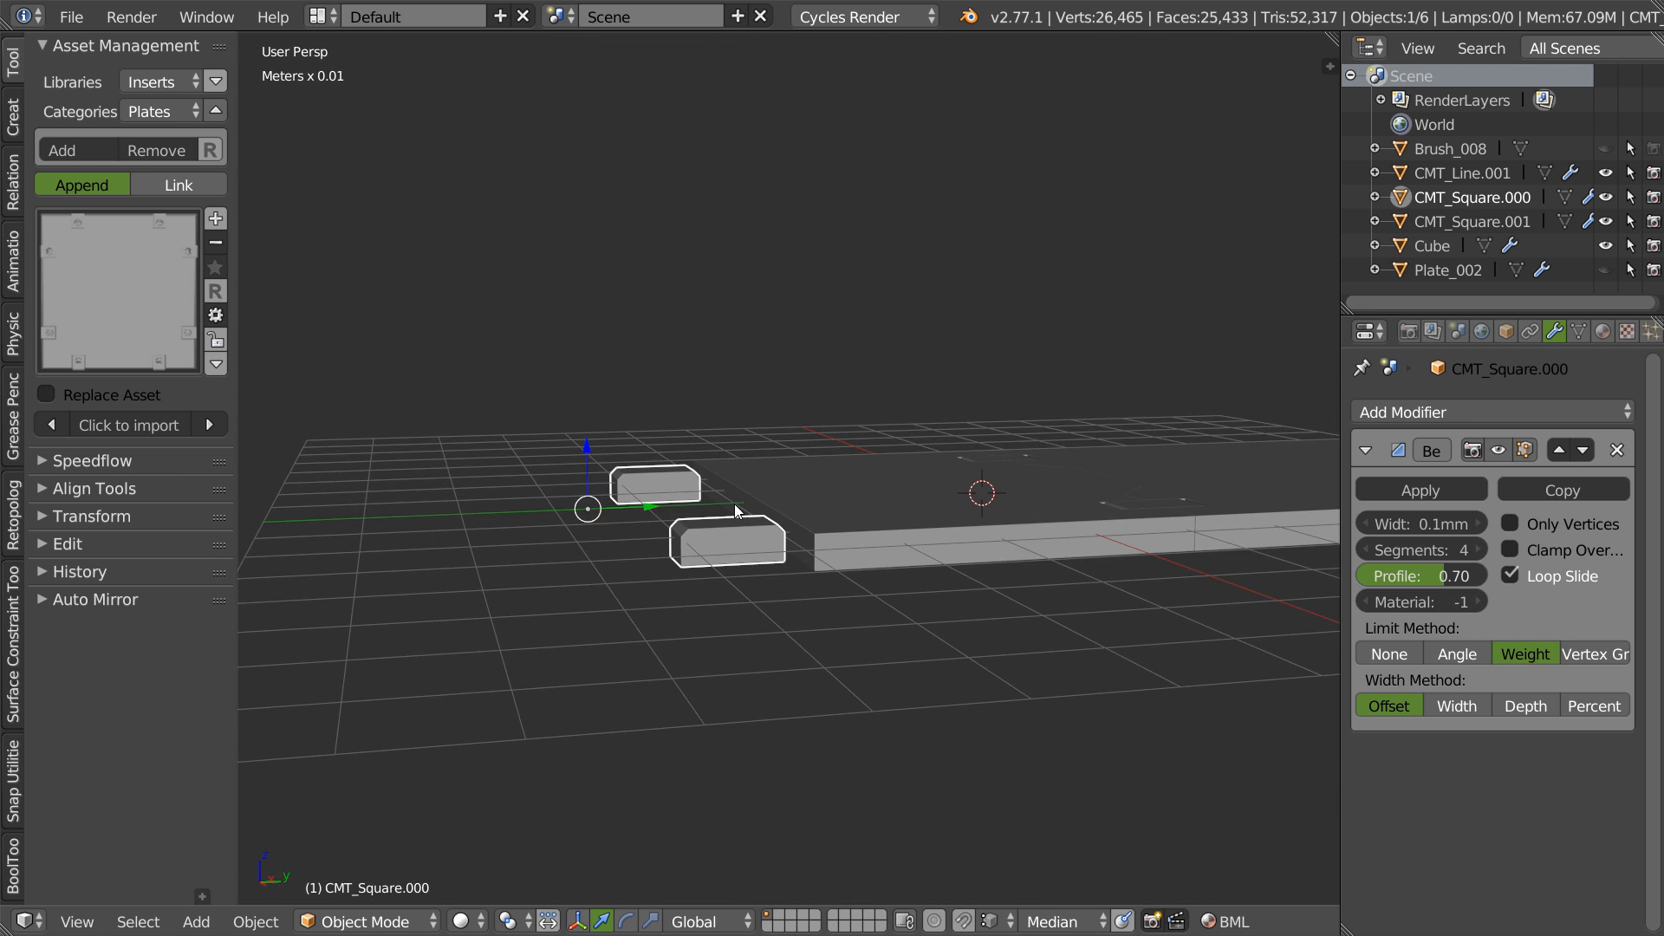
pyautogui.moveTo(588, 448); pyautogui.dragTo(579, 446)
# - Square off one duplicated insert by raising the lower edges of its end chamfers along Z to the top face
pyautogui.keyDown('ctrl'); pyautogui.moveTo(681, 553); pyautogui.dragTo(718, 459, button='middle'); pyautogui.keyUp('ctrl')
pyautogui.press('Tab')
pyautogui.rightClick(747, 515)
pyautogui.moveTo(734, 442); pyautogui.dragTo(734, 424)
pyautogui.rightClick(954, 495)
pyautogui.moveTo(949, 449)
pyautogui.mouseDown()
pyautogui.moveTo(929, 473)
pyautogui.moveTo(929, 432)
pyautogui.mouseUp()
pyautogui.rightClick(769, 484)
pyautogui.rightClick(934, 476)
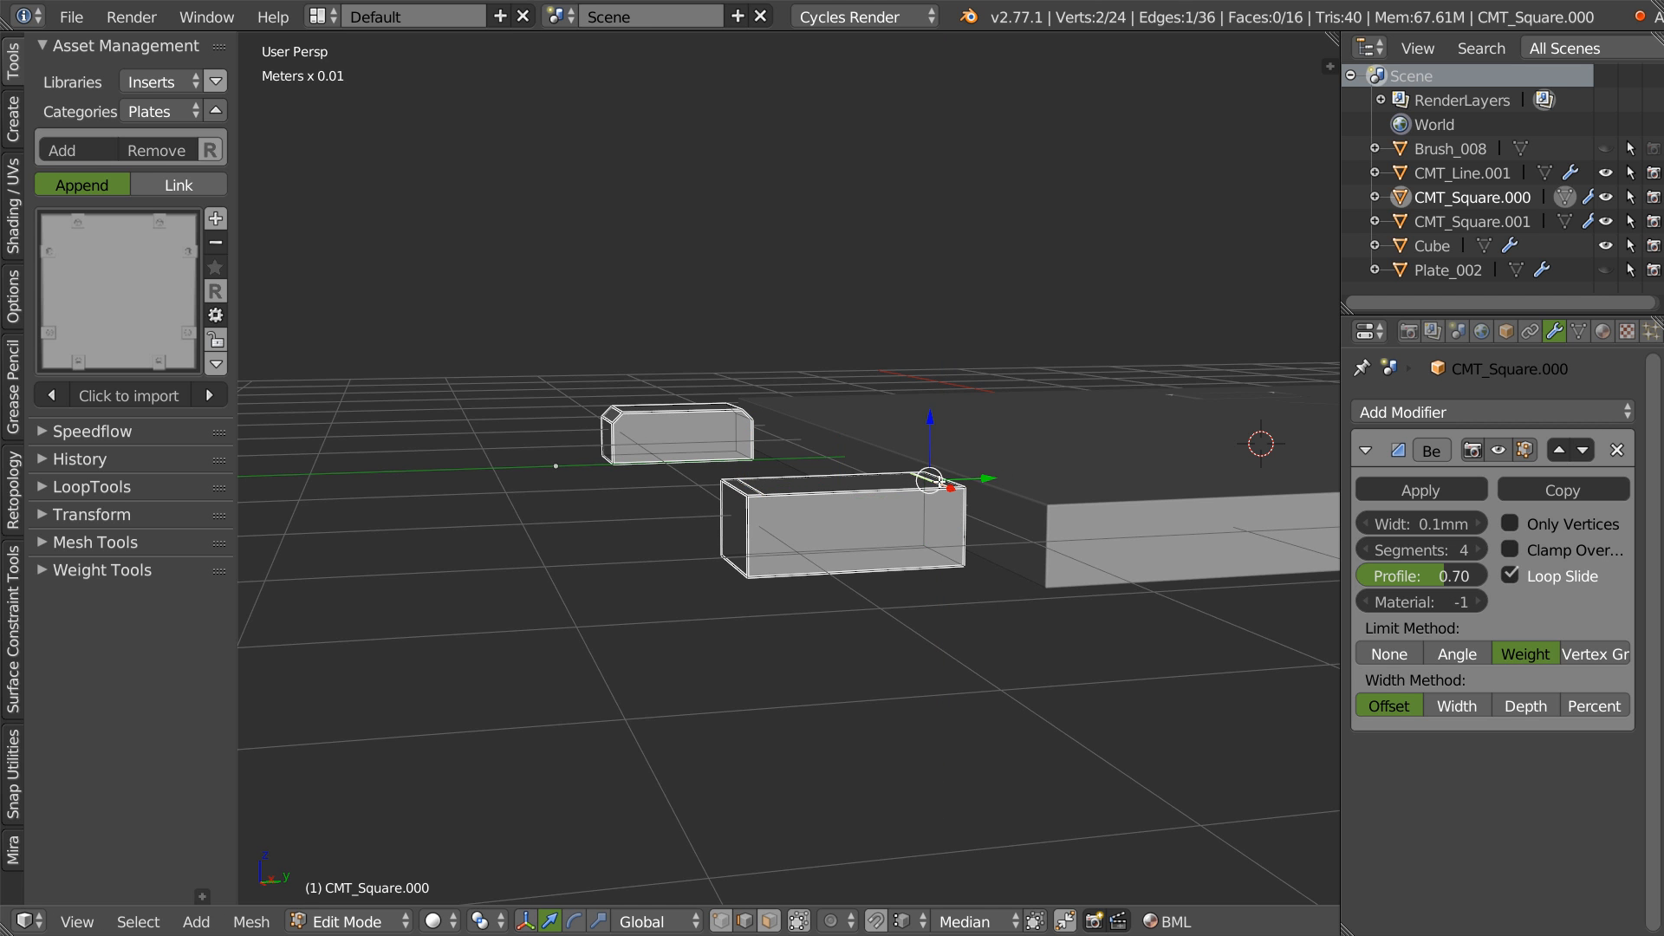
pyautogui.keyDown('shift'); pyautogui.rightClick(773, 486); pyautogui.keyUp('shift')
pyautogui.press('Tab')
# - Try to remove the duplicates' bevel modifier and symmetrize them along -X
pyautogui.hotkey('alt', 'shift', 's')
pyautogui.click(1008, 515)
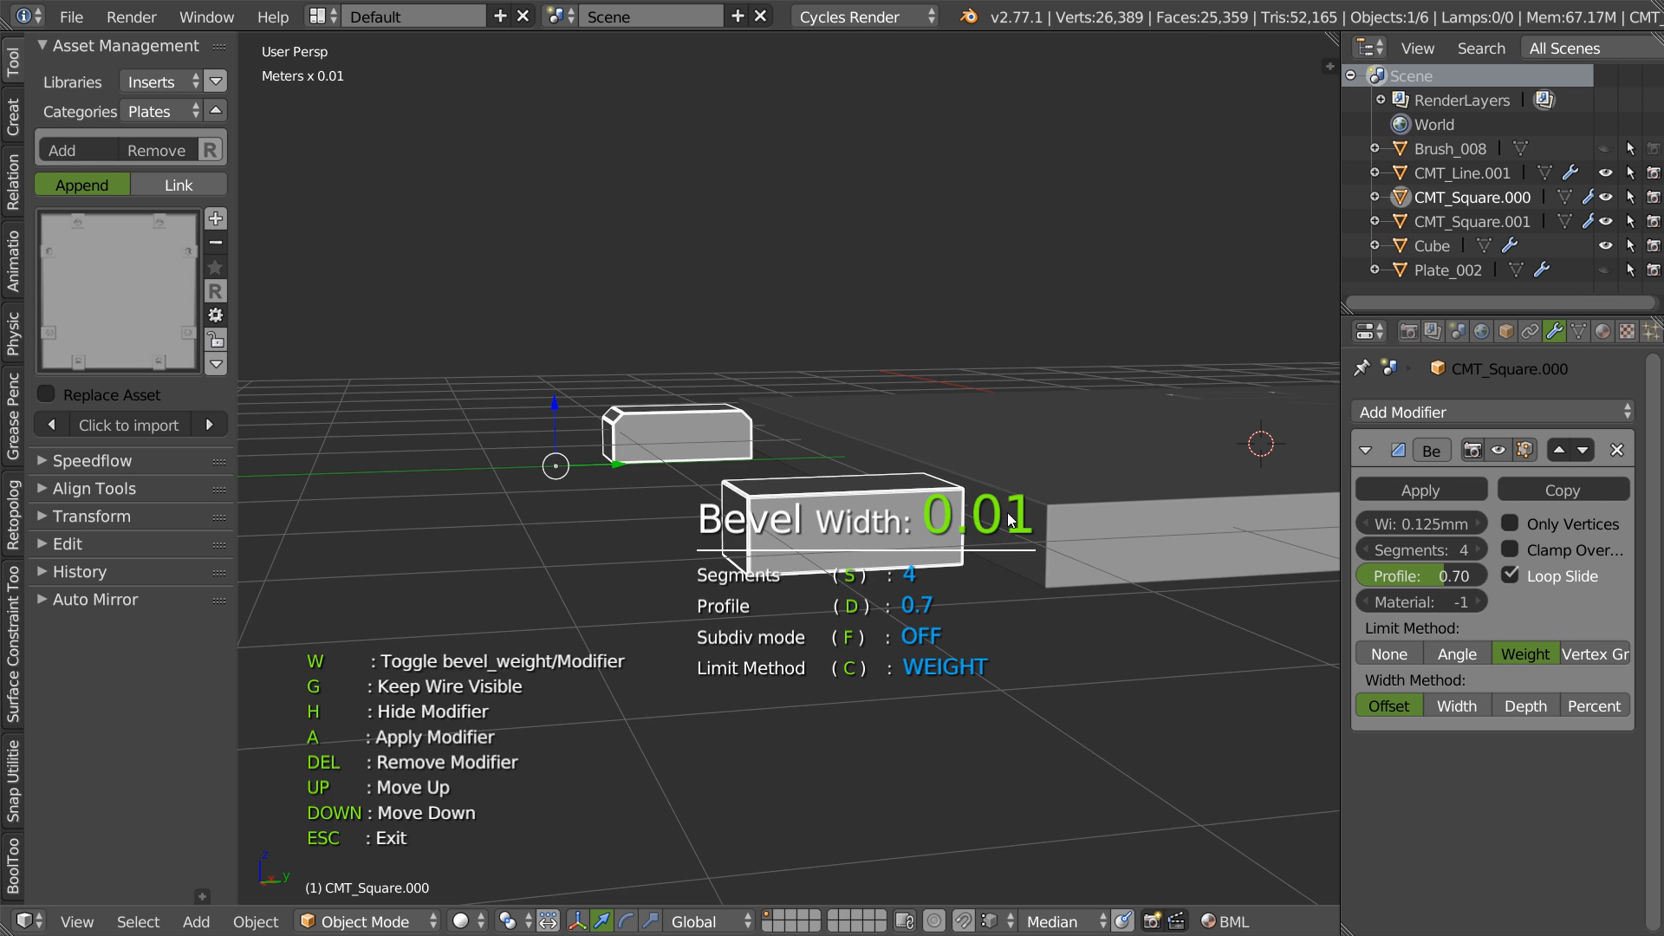
pyautogui.press('Delete')
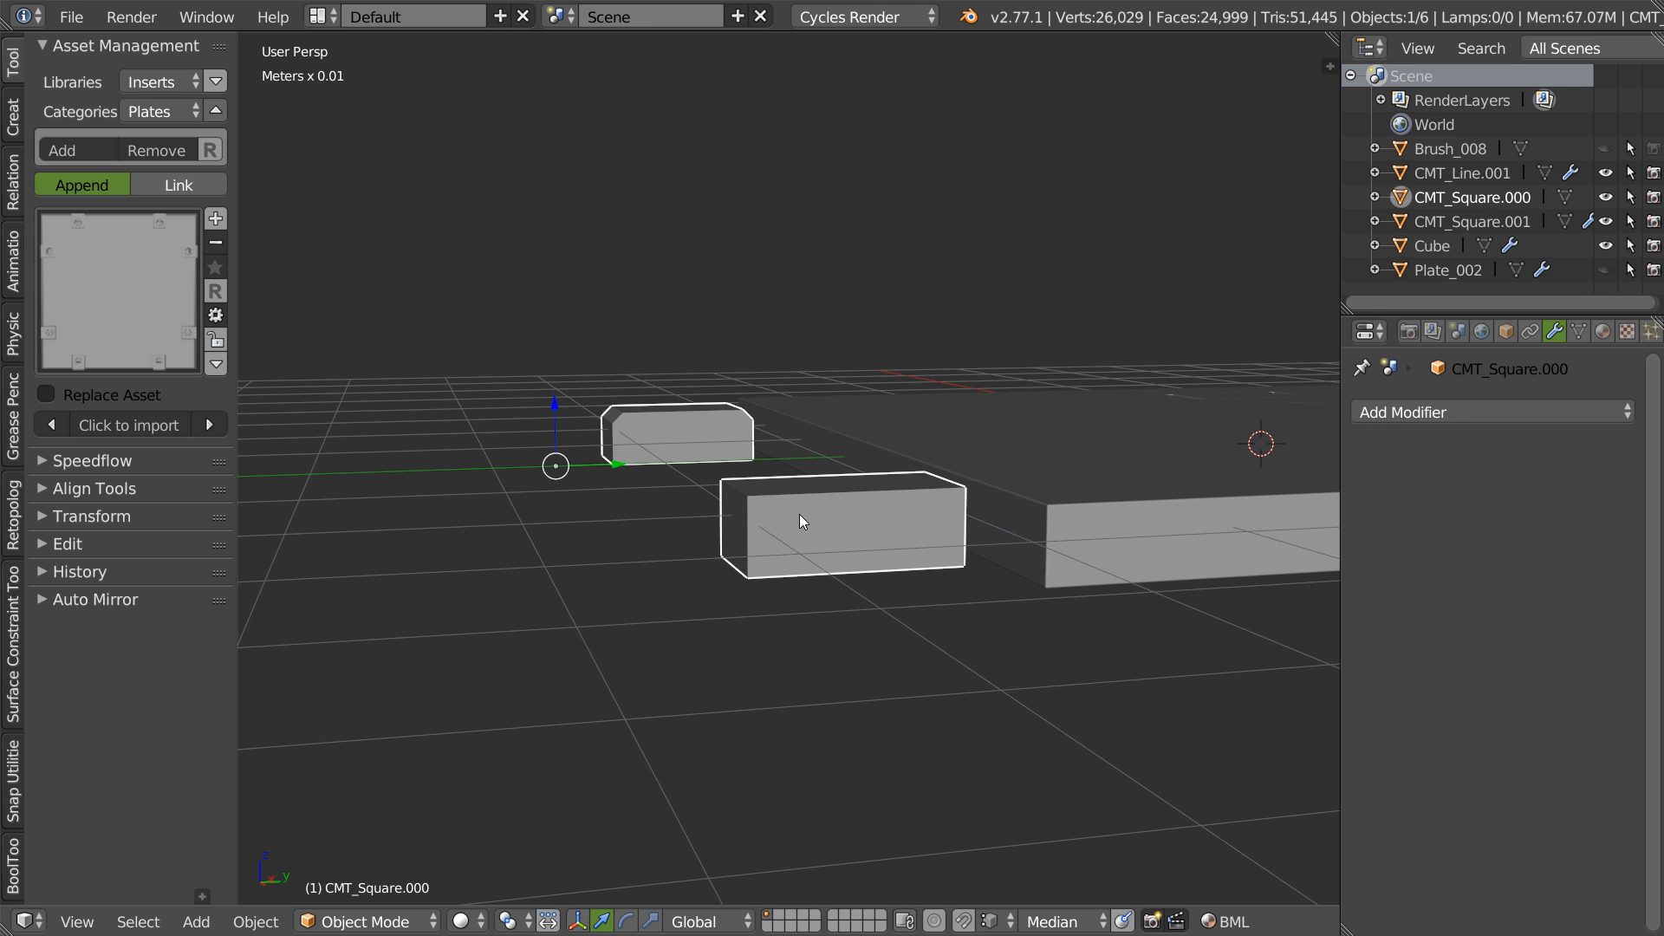
pyautogui.hotkey('alt', 'shift', 's')
pyautogui.click(771, 698)
pyautogui.keyDown('shift'); pyautogui.moveTo(905, 431); pyautogui.dragTo(886, 445, button='middle'); pyautogui.keyUp('shift')
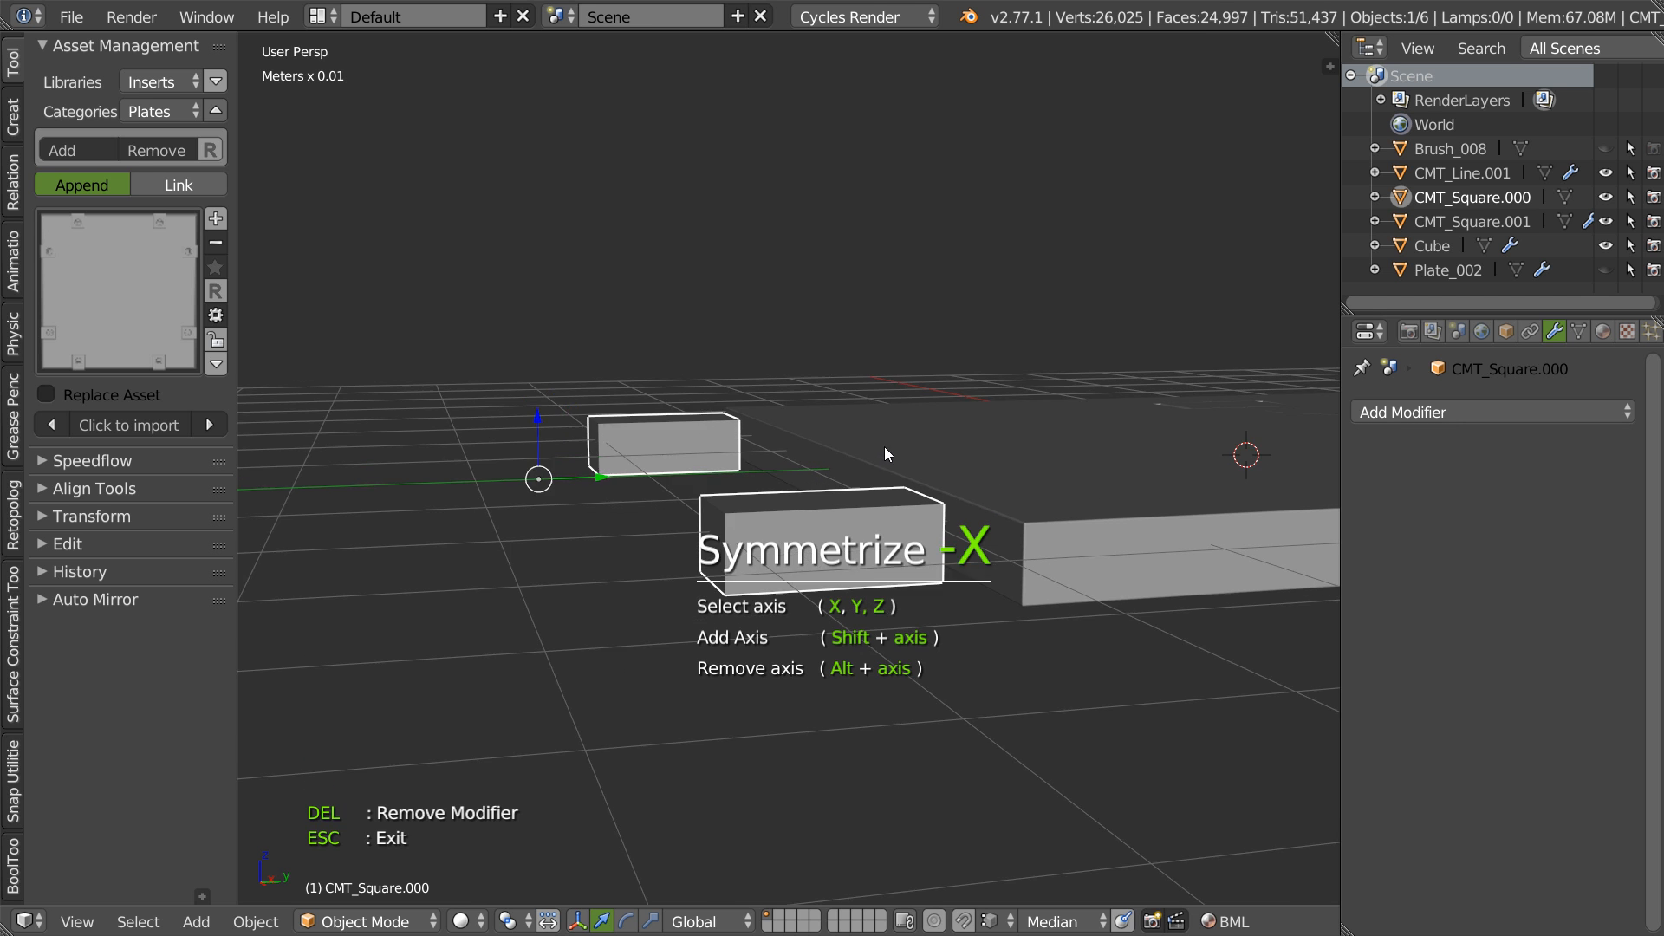
pyautogui.press('Escape')
# - Try to set the duplicates' origin to their geometry and symmetrize them, and undo these changes
pyautogui.hotkey('shift', 'ctrl', 'alt', 'c')
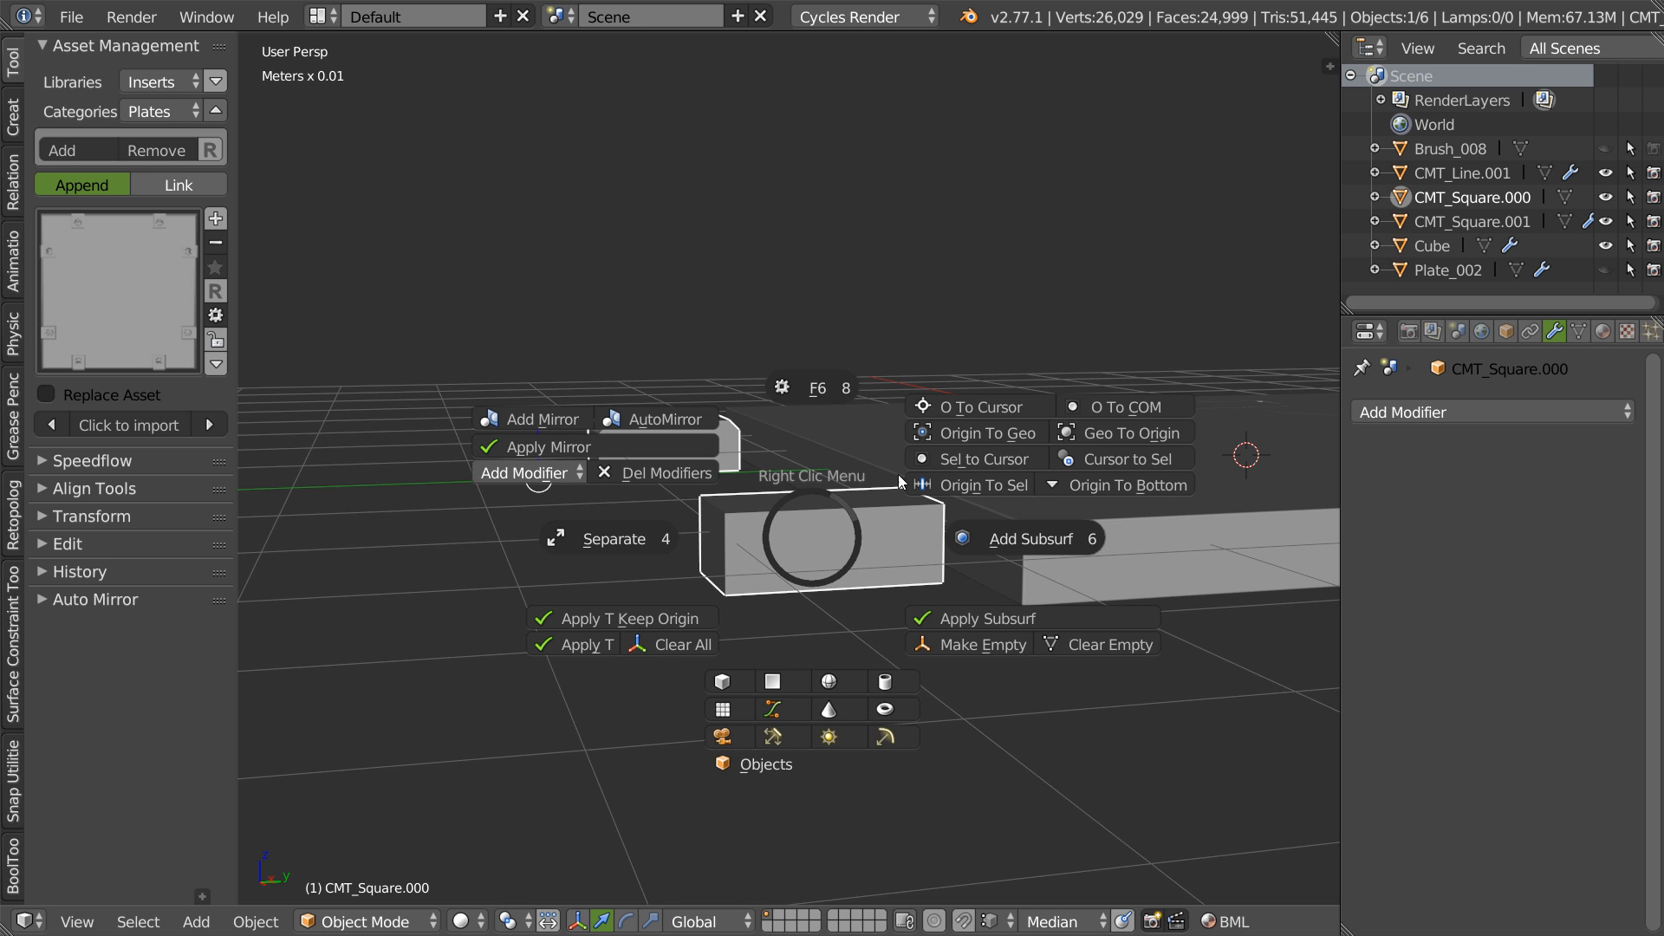
pyautogui.click(957, 433)
pyautogui.press('space')
pyautogui.click(788, 705)
pyautogui.click(787, 697)
pyautogui.moveTo(876, 397); pyautogui.dragTo(919, 485, button='middle')
pyautogui.scroll(-3, 885, 455)
pyautogui.hotkey('ctrl', 'z')
pyautogui.hotkey('ctrl', 'z')
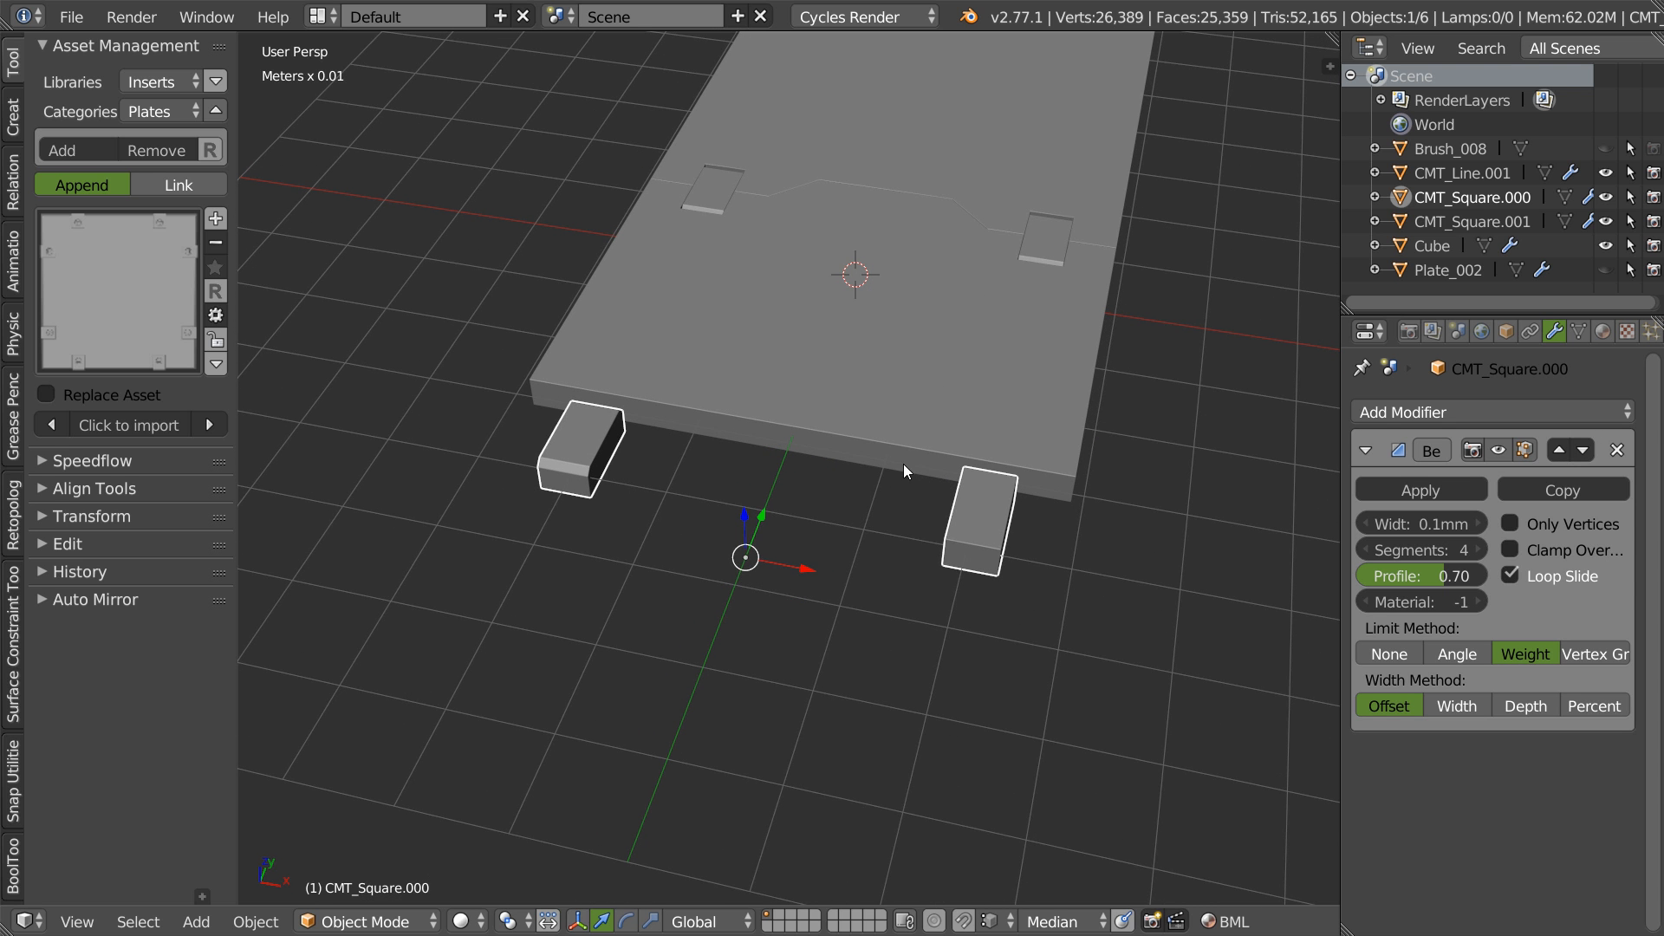
# - Apply the duplicates' transforms, symmetrize the squared block along -X and remove the pair's bevel modifier
pyautogui.hotkey('shift', 'ctrl', 'alt', 'c')
pyautogui.click(1063, 362)
pyautogui.moveTo(1007, 383); pyautogui.dragTo(912, 511, button='middle')
pyautogui.hotkey('shift', 'ctrl', 'alt', 'c')
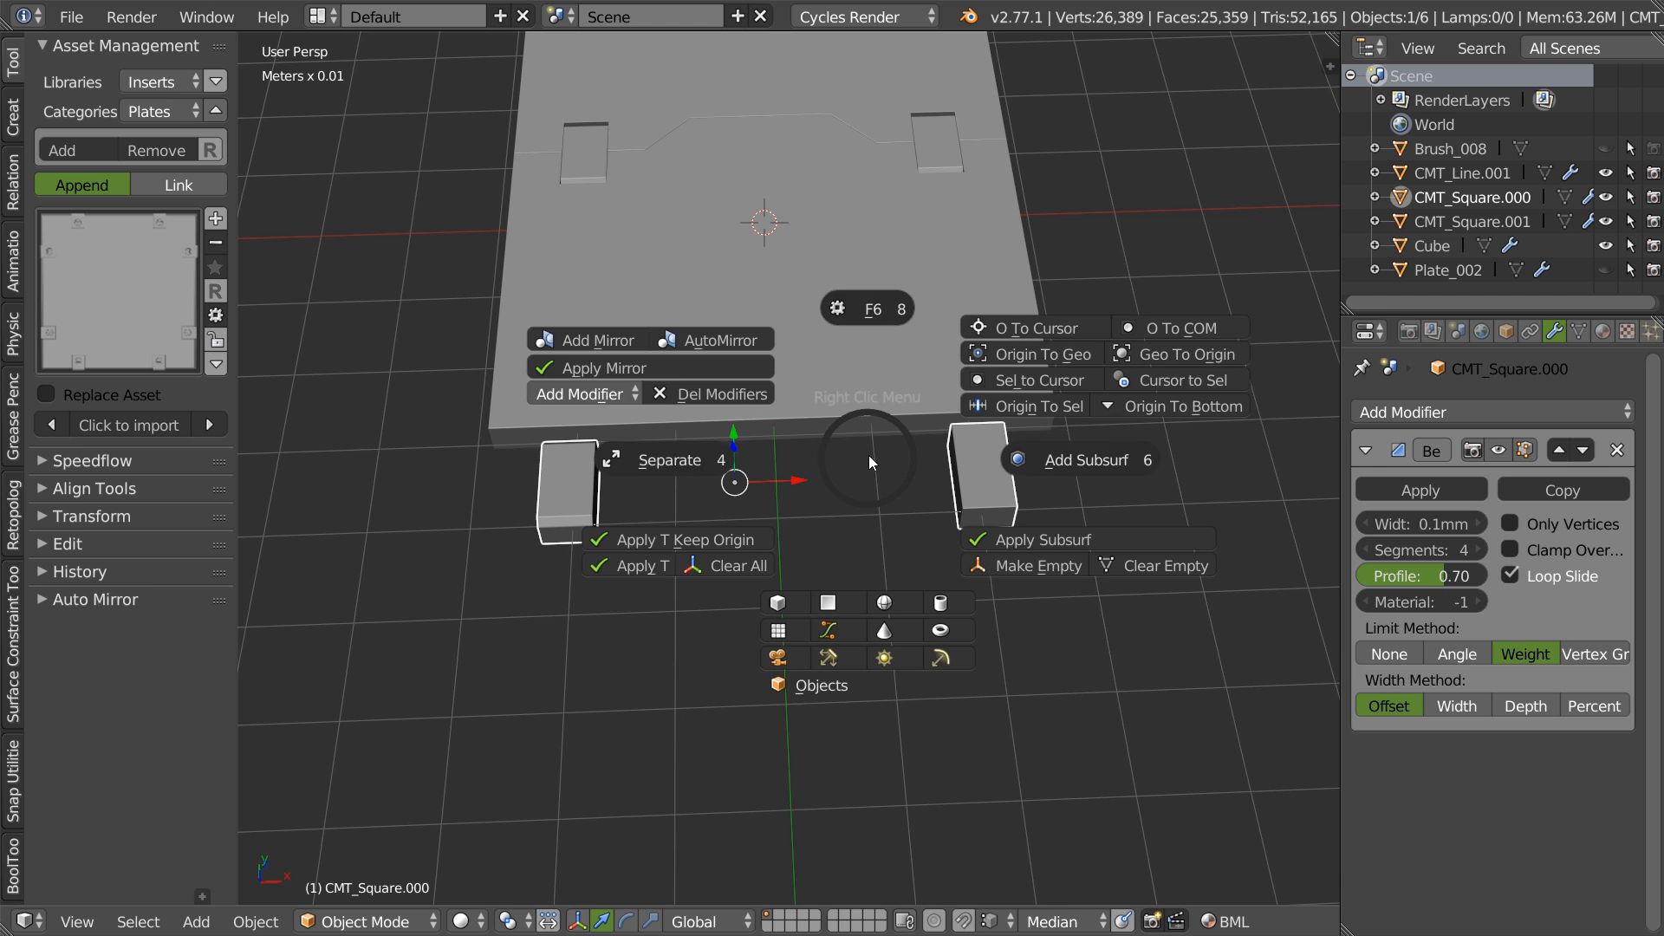
pyautogui.click(620, 571)
pyautogui.moveTo(833, 445); pyautogui.dragTo(830, 429, button='middle')
pyautogui.hotkey('shift', 'space')
pyautogui.click(813, 625)
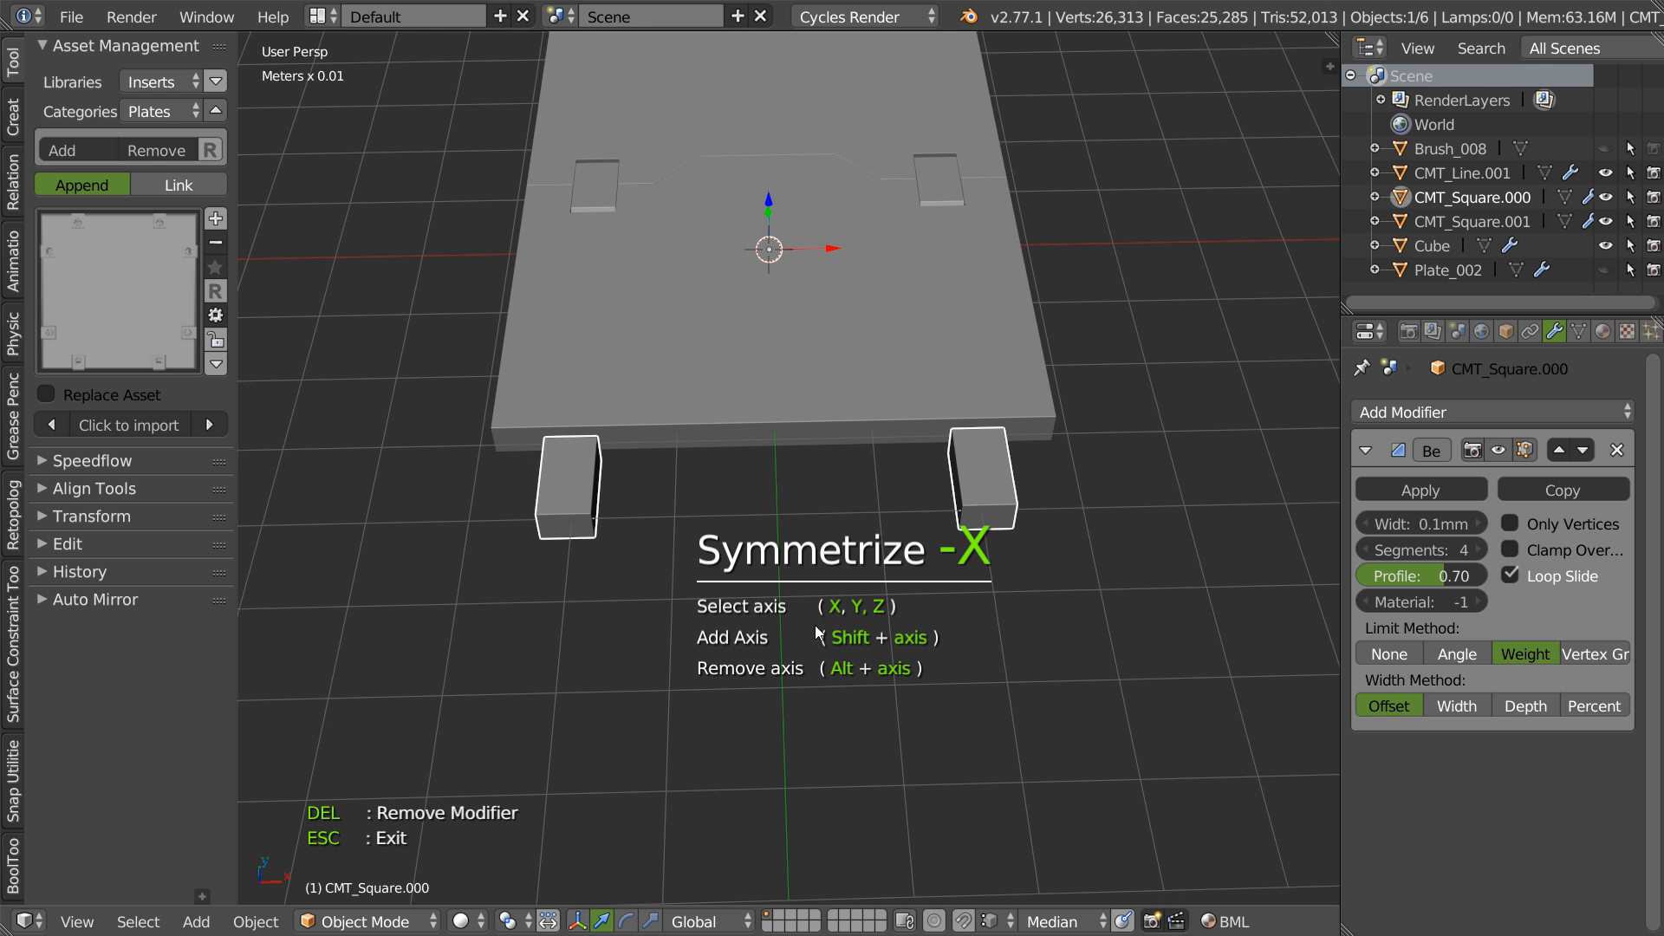
pyautogui.click(813, 626)
pyautogui.moveTo(938, 498); pyautogui.dragTo(908, 485, button='middle')
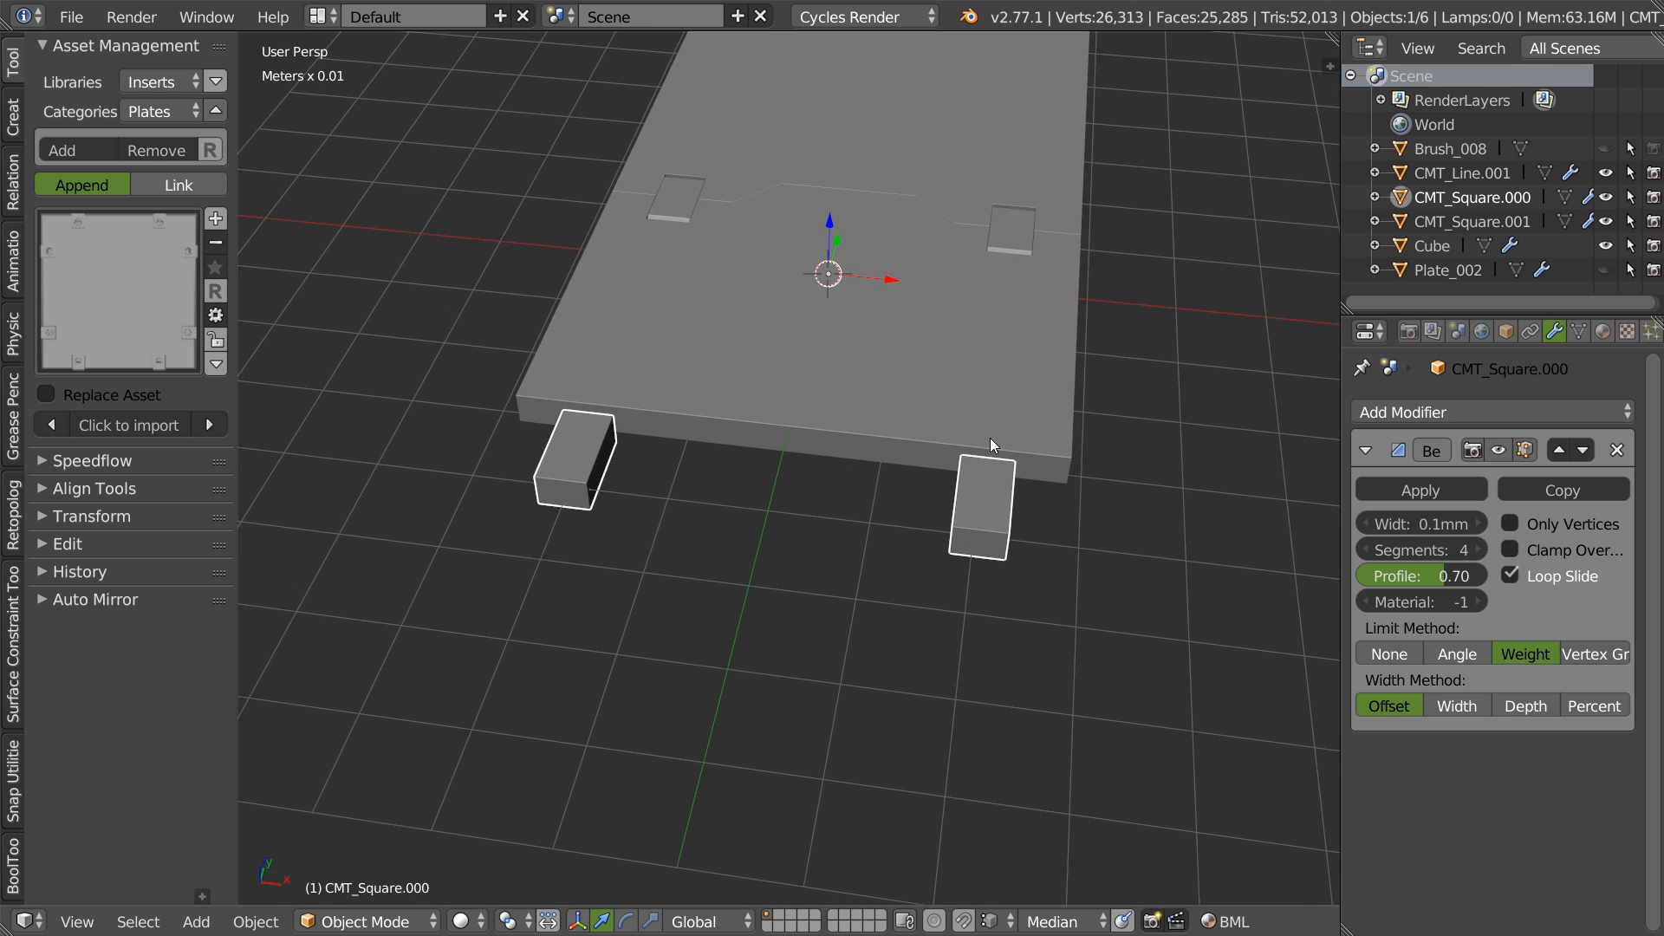
pyautogui.click(1617, 449)
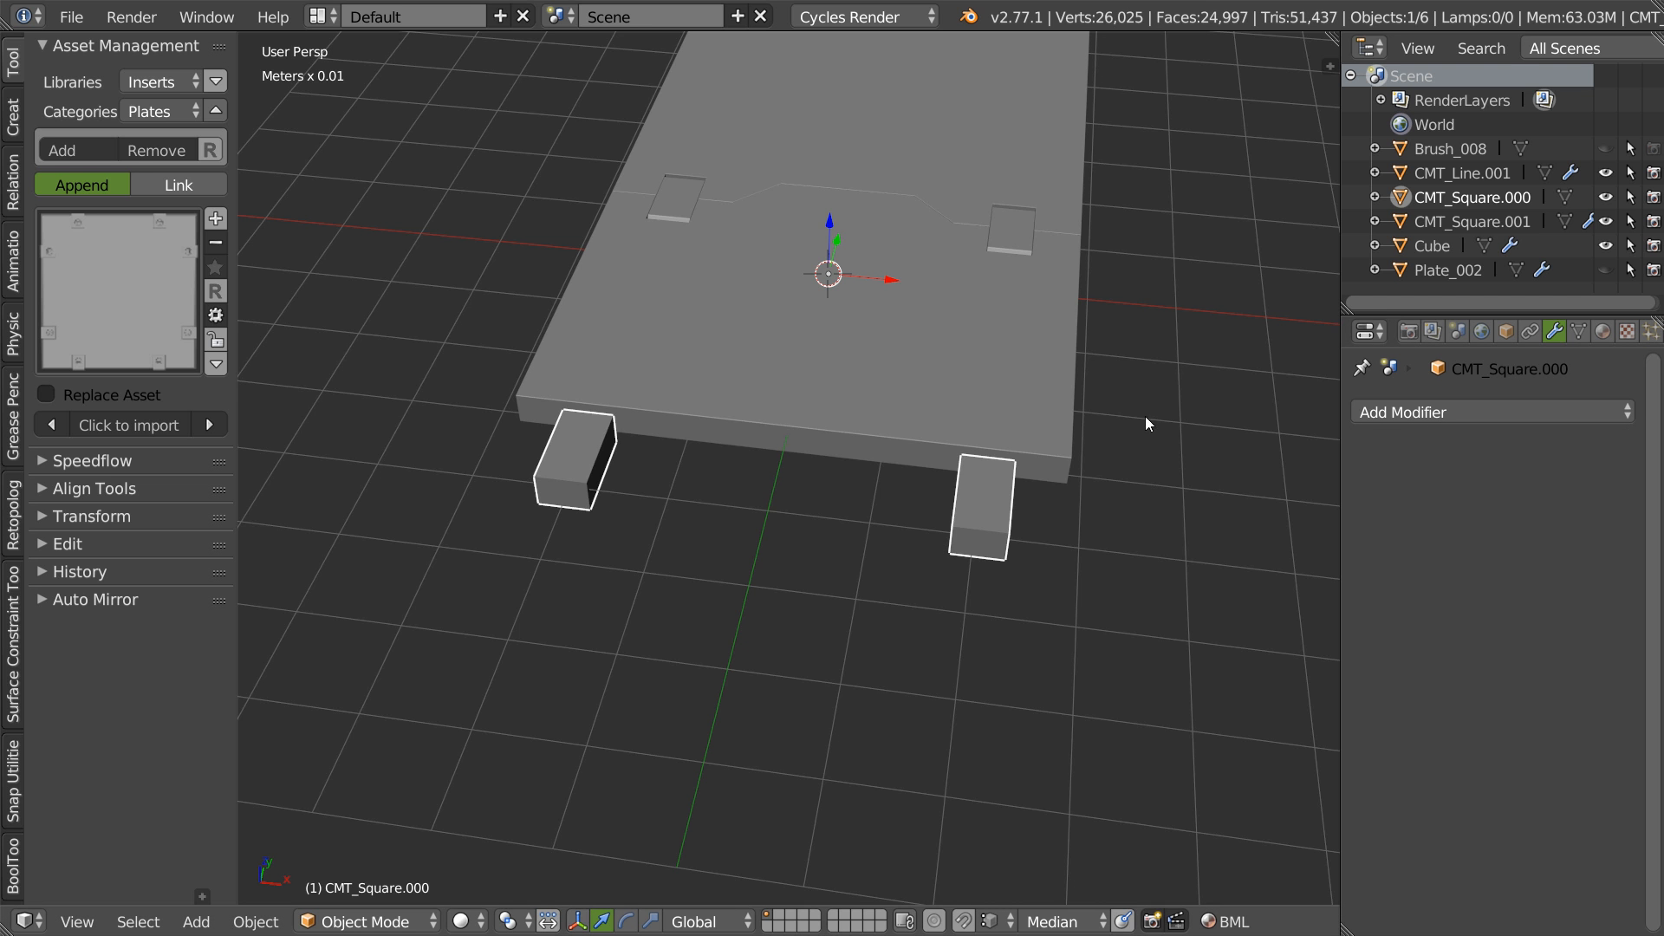
# - Set the block pair's origin to its geometry and move the blocks along Y to overlap the slab's lower end
pyautogui.keyDown('shift'); pyautogui.moveTo(1004, 454); pyautogui.dragTo(900, 517, button='middle'); pyautogui.keyUp('shift')
pyautogui.rightClick(900, 517)
pyautogui.click(1049, 417)
pyautogui.moveTo(751, 472); pyautogui.dragTo(820, 667)
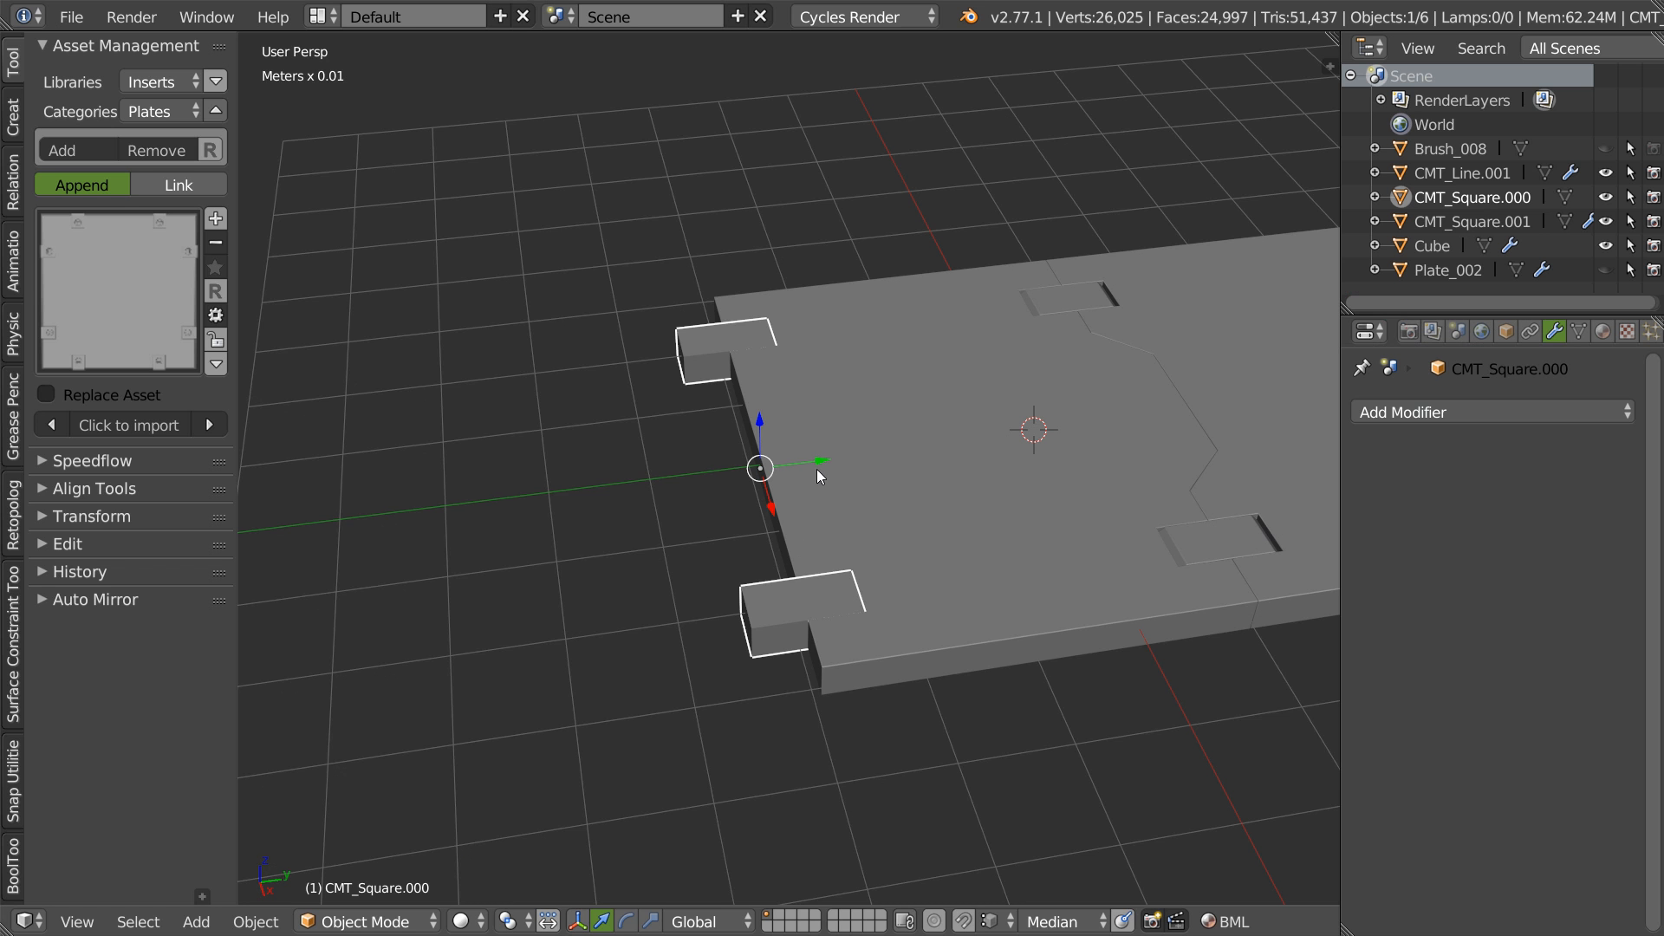
pyautogui.moveTo(817, 469); pyautogui.dragTo(719, 520, button='middle')
# - Scale the block pair along X, and stretch it along Z so it passes through the slab's thickness
pyautogui.press('s')
pyautogui.press('x')
pyautogui.click(685, 336)
pyautogui.moveTo(684, 340); pyautogui.dragTo(705, 253, button='middle')
pyautogui.press('s')
pyautogui.press('z')
pyautogui.click(709, 175)
pyautogui.moveTo(709, 178); pyautogui.dragTo(737, 352, button='middle')
pyautogui.keyDown('shift'); pyautogui.moveTo(742, 486); pyautogui.dragTo(745, 467, button='middle'); pyautogui.keyUp('shift')
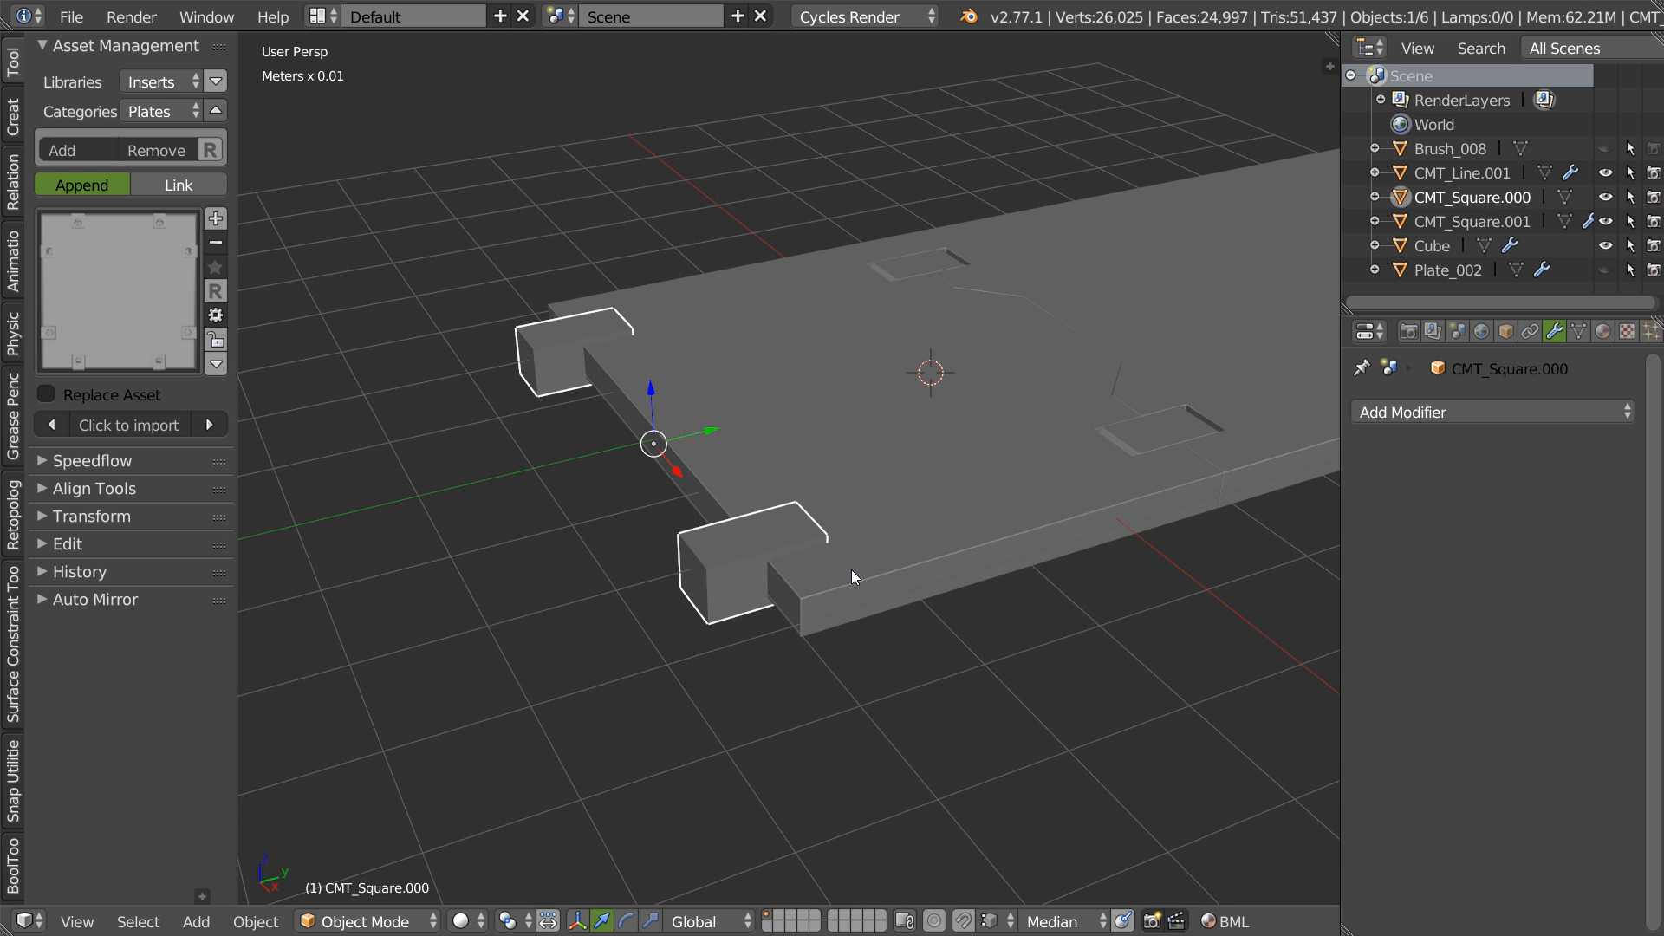
# - Cut the two blocks out of the lower slab piece with a Boolean difference, keeping the cut-out portions as a separate object
pyautogui.keyDown('shift'); pyautogui.rightClick(867, 584); pyautogui.keyUp('shift')
pyautogui.hotkey('shift', 'space')
pyautogui.click(1011, 494)
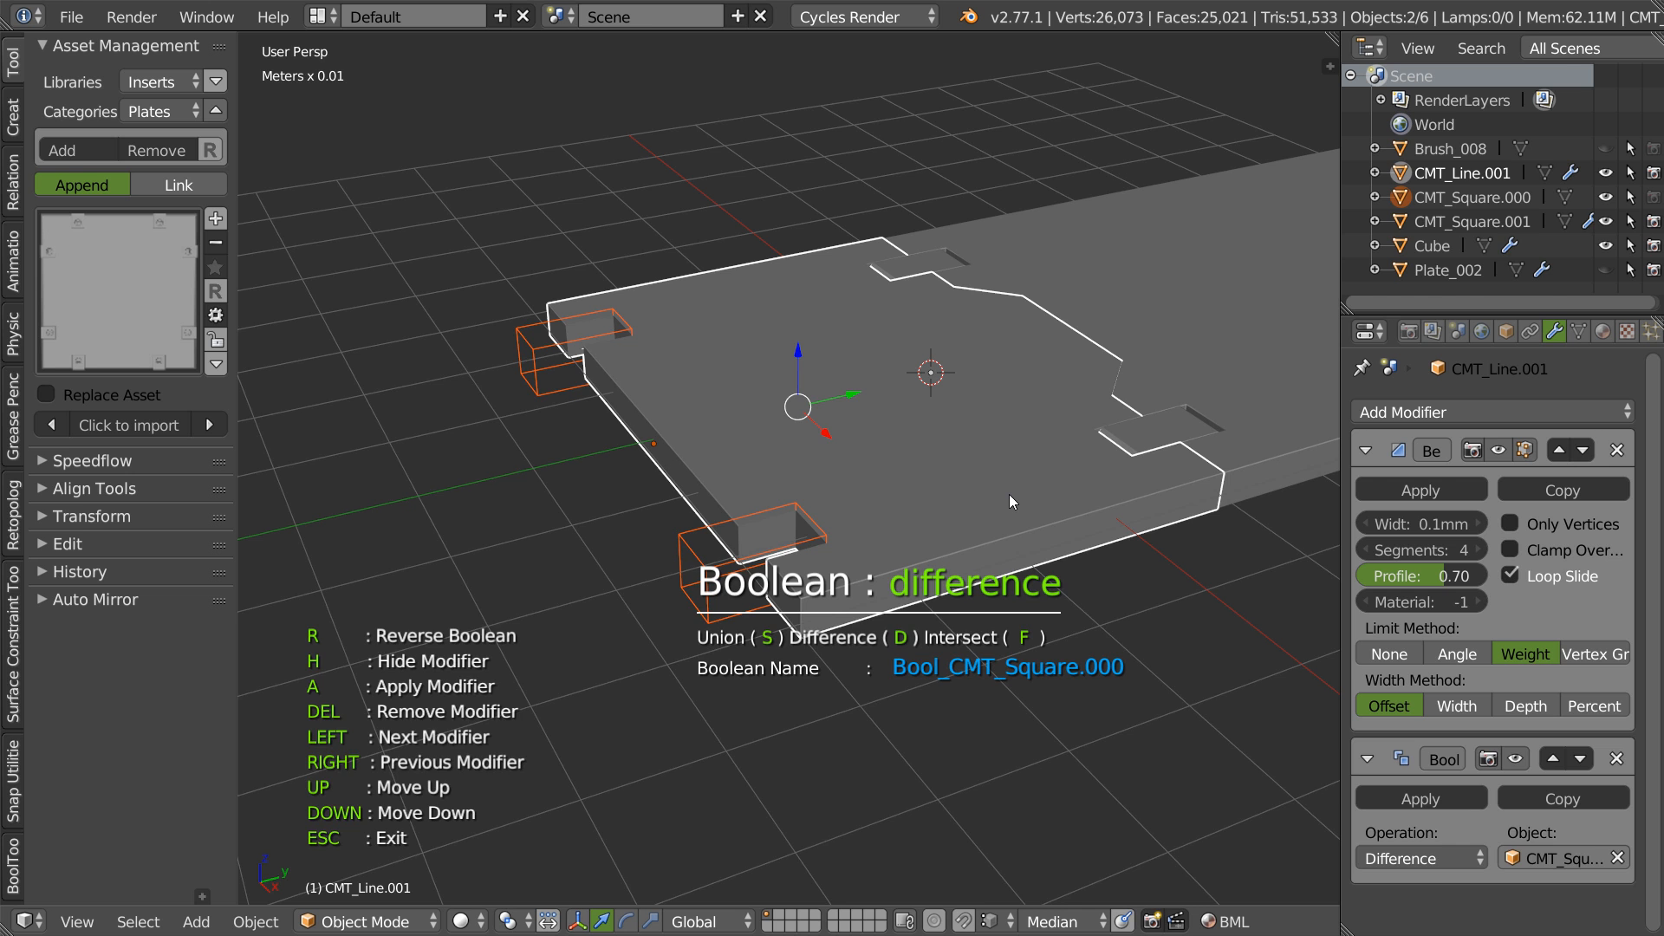
pyautogui.click(1007, 492)
# - Move the block pair along Y to the far end of the long slab piece and cut it there with a Boolean
pyautogui.rightClick(737, 598)
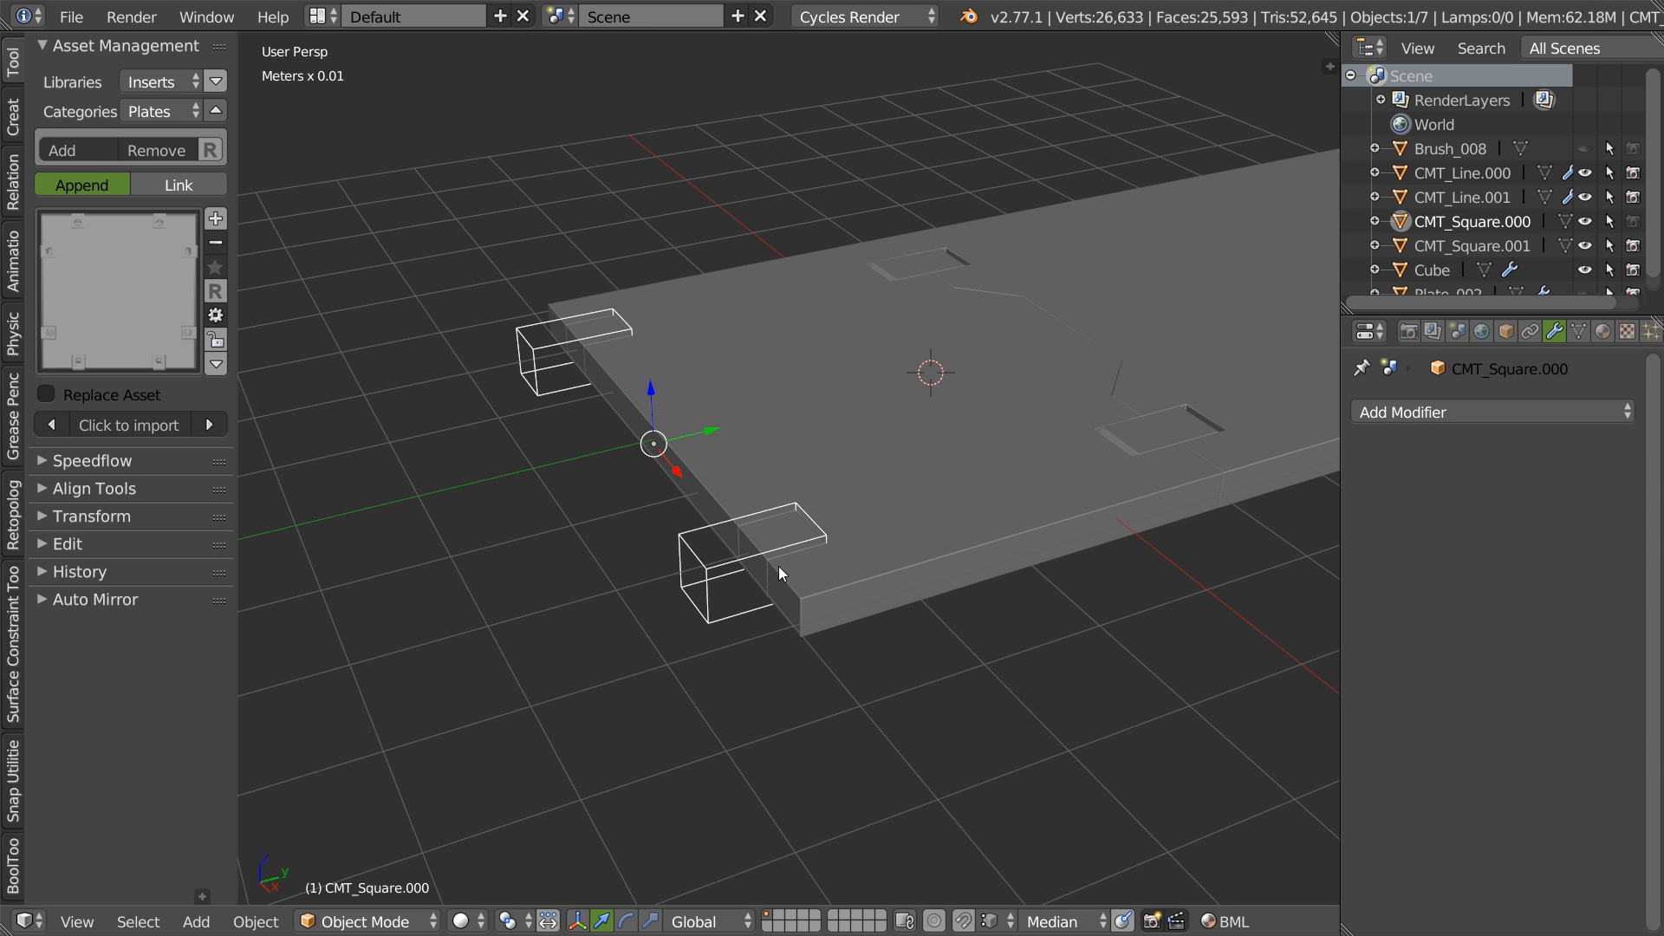
pyautogui.scroll(-5, 737, 598)
pyautogui.keyDown('shift'); pyautogui.moveTo(1026, 430); pyautogui.dragTo(664, 553, button='middle'); pyautogui.keyUp('shift')
pyautogui.moveTo(633, 528); pyautogui.dragTo(1038, 523)
pyautogui.keyDown('shift'); pyautogui.rightClick(952, 511); pyautogui.keyUp('shift')
pyautogui.hotkey('shift', 'space')
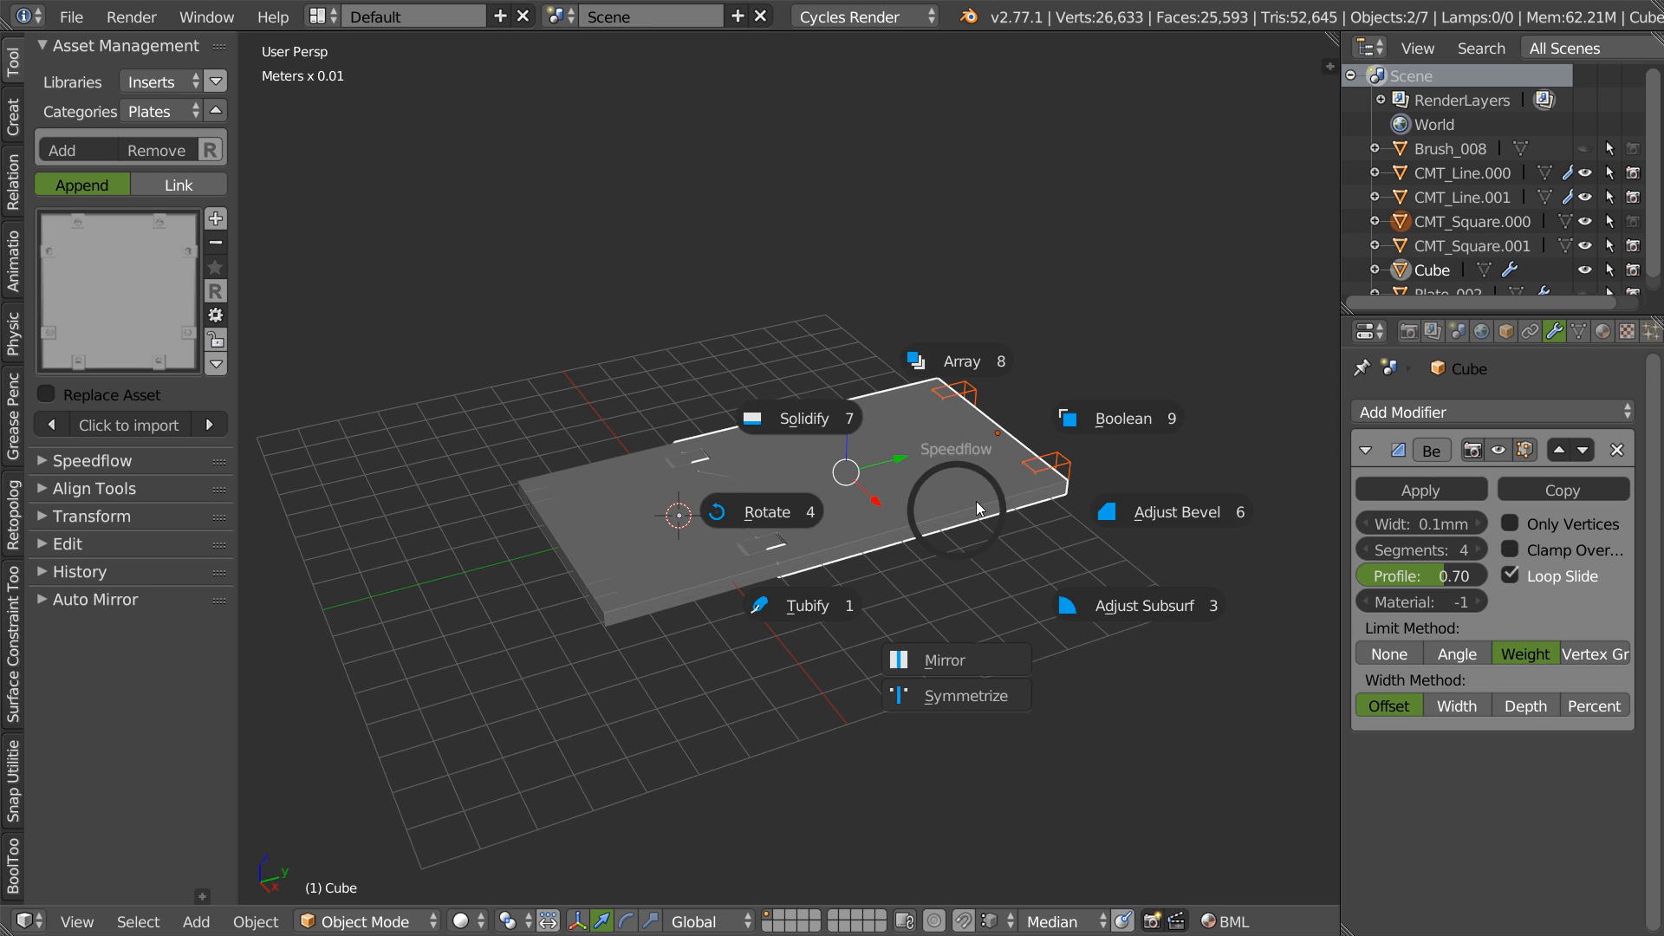
pyautogui.click(1134, 412)
pyautogui.click(1127, 416)
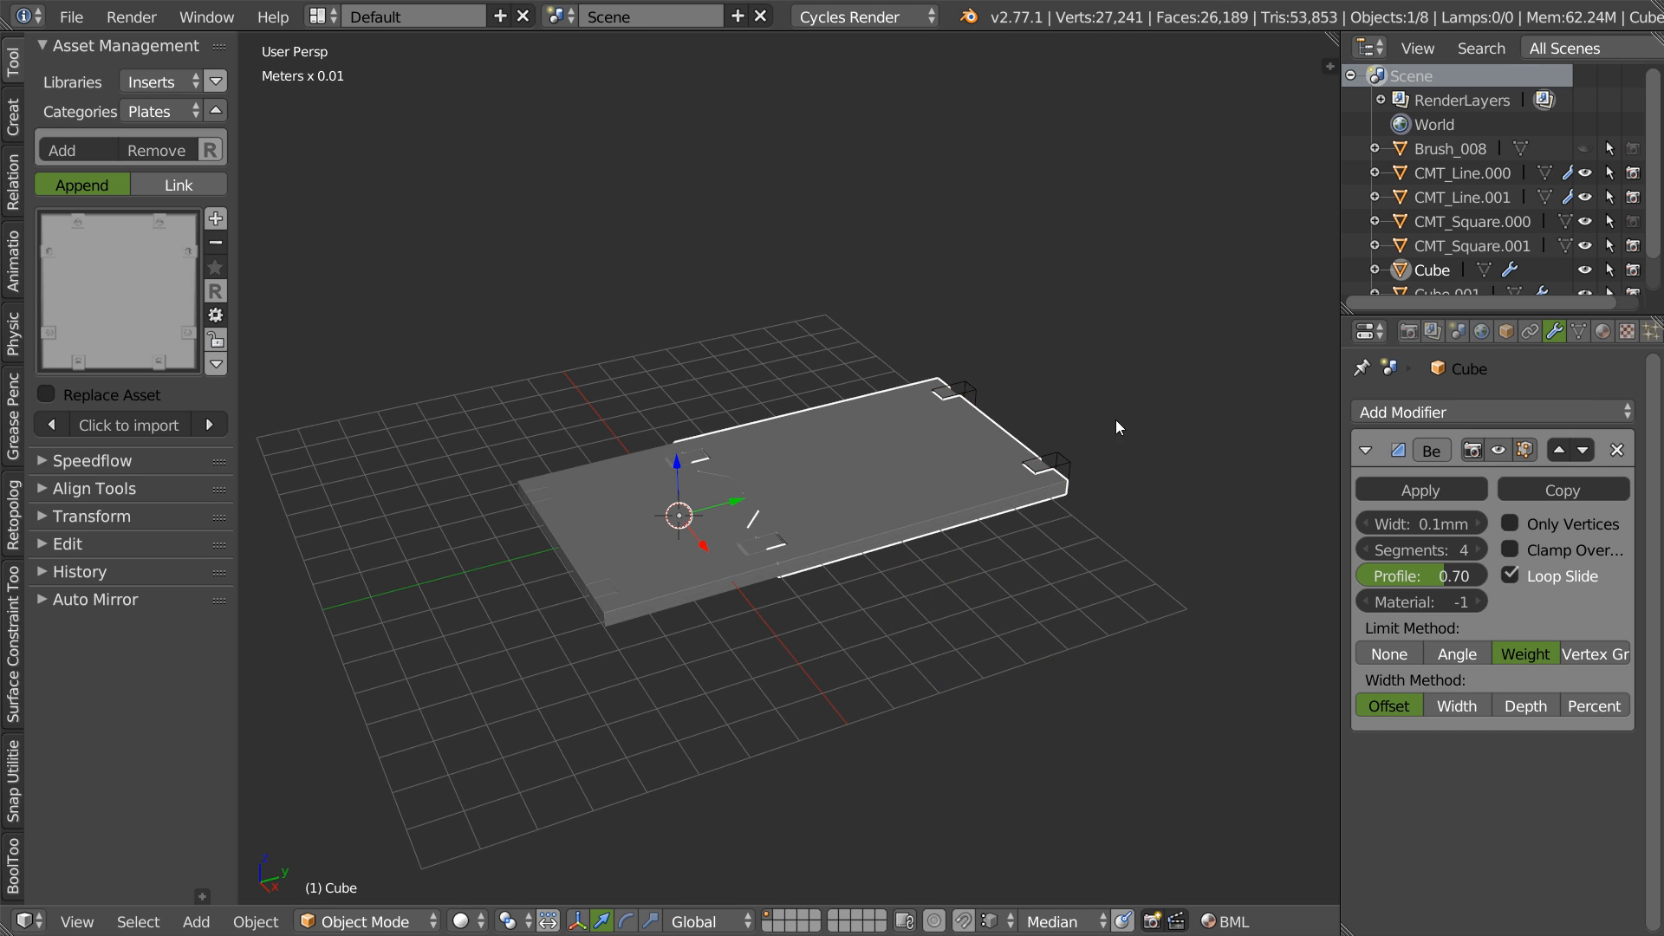
# - Delete the pair of cutter blocks at the slab's far end
pyautogui.rightClick(1070, 458)
pyautogui.press('Delete')
pyautogui.moveTo(678, 557); pyautogui.dragTo(746, 571, button='middle')
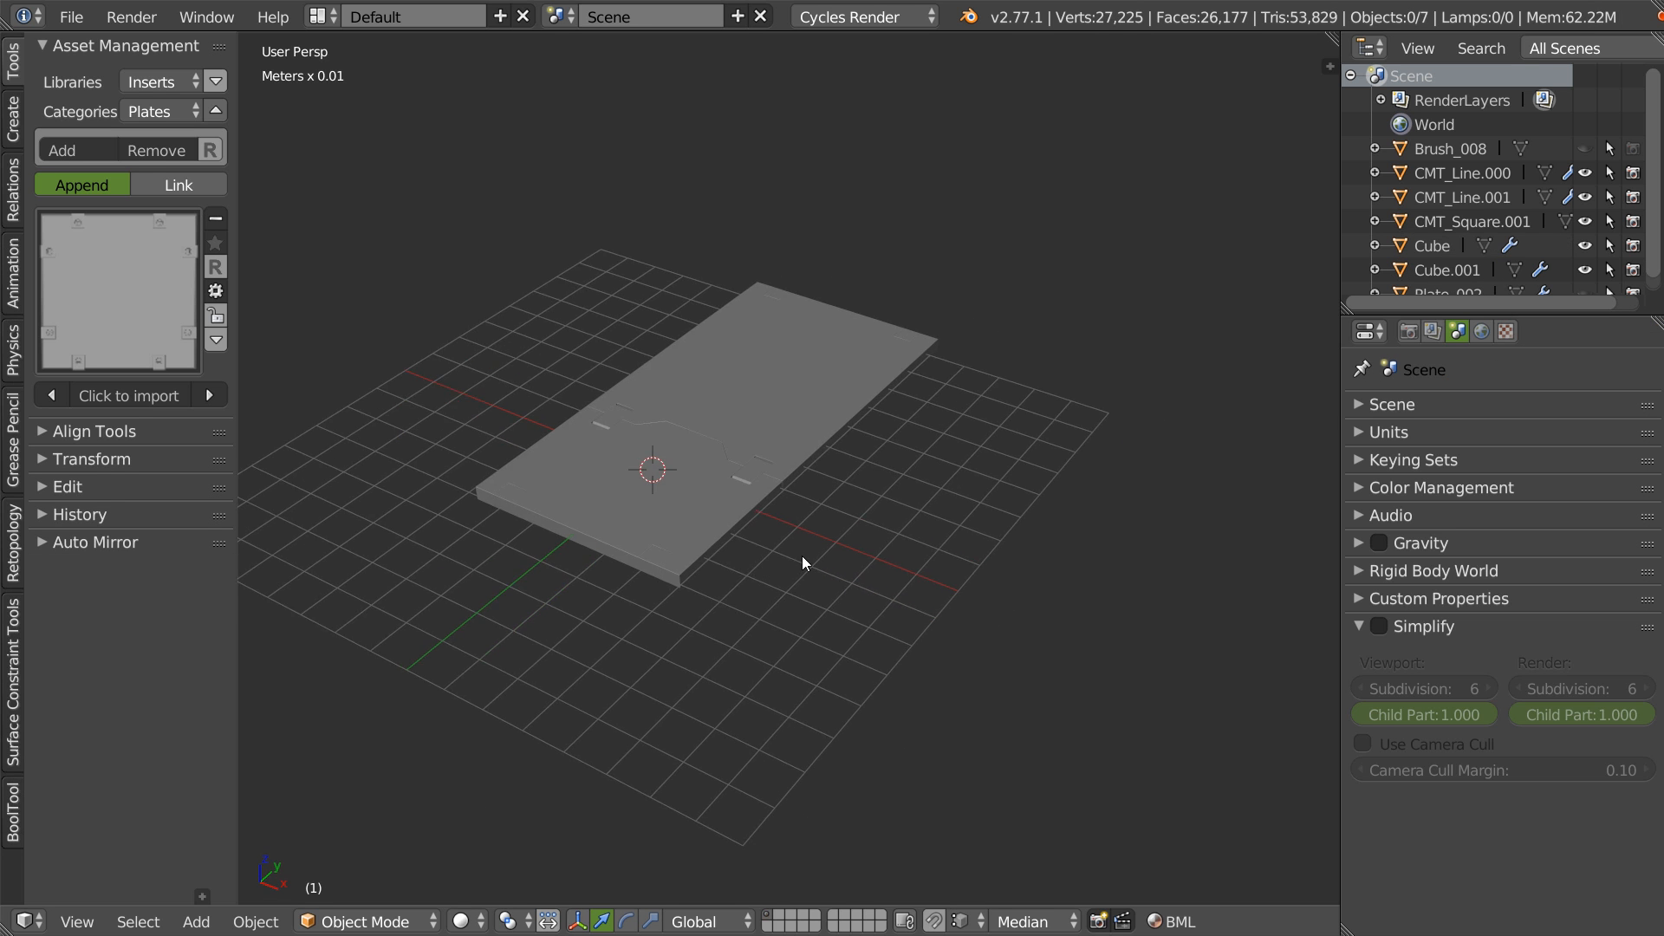
# - Bevel the two selected top edges of the paired end notch blocks in CMT_Line.000
pyautogui.scroll(5, 747, 571)
pyautogui.rightClick(893, 408)
pyautogui.press('Tab')
pyautogui.rightClick(920, 378)
pyautogui.keyDown('shift'); pyautogui.rightClick(424, 206); pyautogui.keyUp('shift')
pyautogui.hotkey('ctrl', 'b')
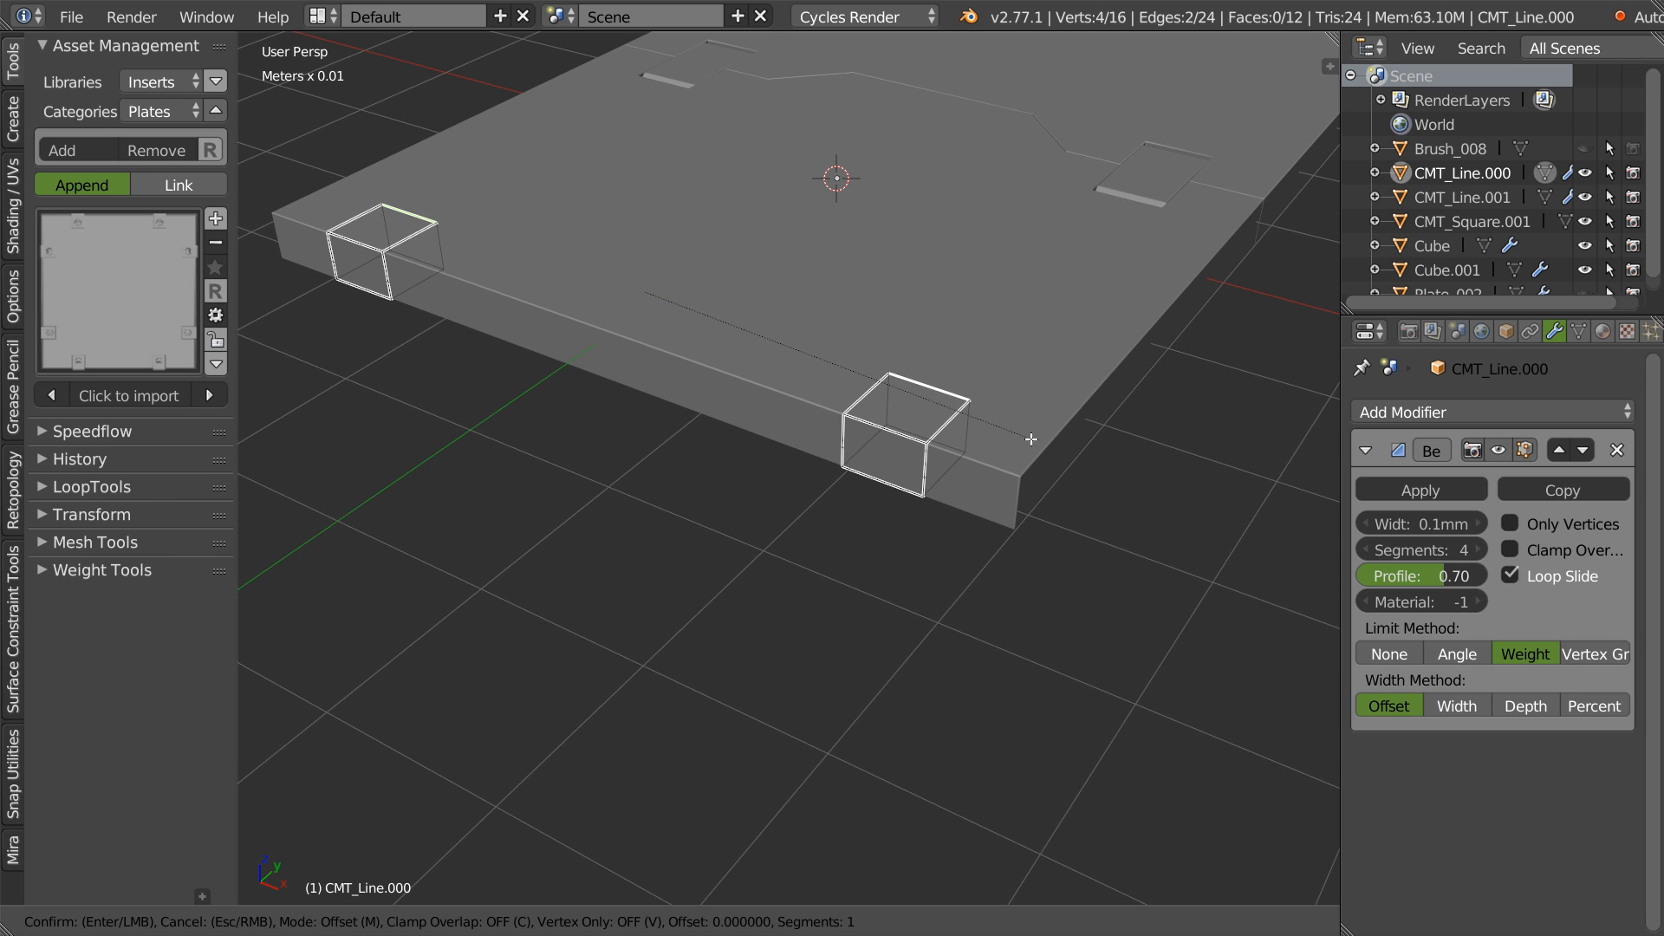
pyautogui.click(905, 322)
pyautogui.moveTo(905, 321); pyautogui.dragTo(935, 360, button='middle')
pyautogui.press('Tab')
# - Bevel the straight middle section of the seam's top edge on CMT_Line.001 by about 0.155
pyautogui.scroll(-5, 929, 293)
pyautogui.scroll(1, 851, 365)
pyautogui.keyDown('shift'); pyautogui.moveTo(945, 274); pyautogui.dragTo(854, 622, button='middle'); pyautogui.keyUp('shift')
pyautogui.moveTo(815, 484); pyautogui.dragTo(548, 272, button='middle')
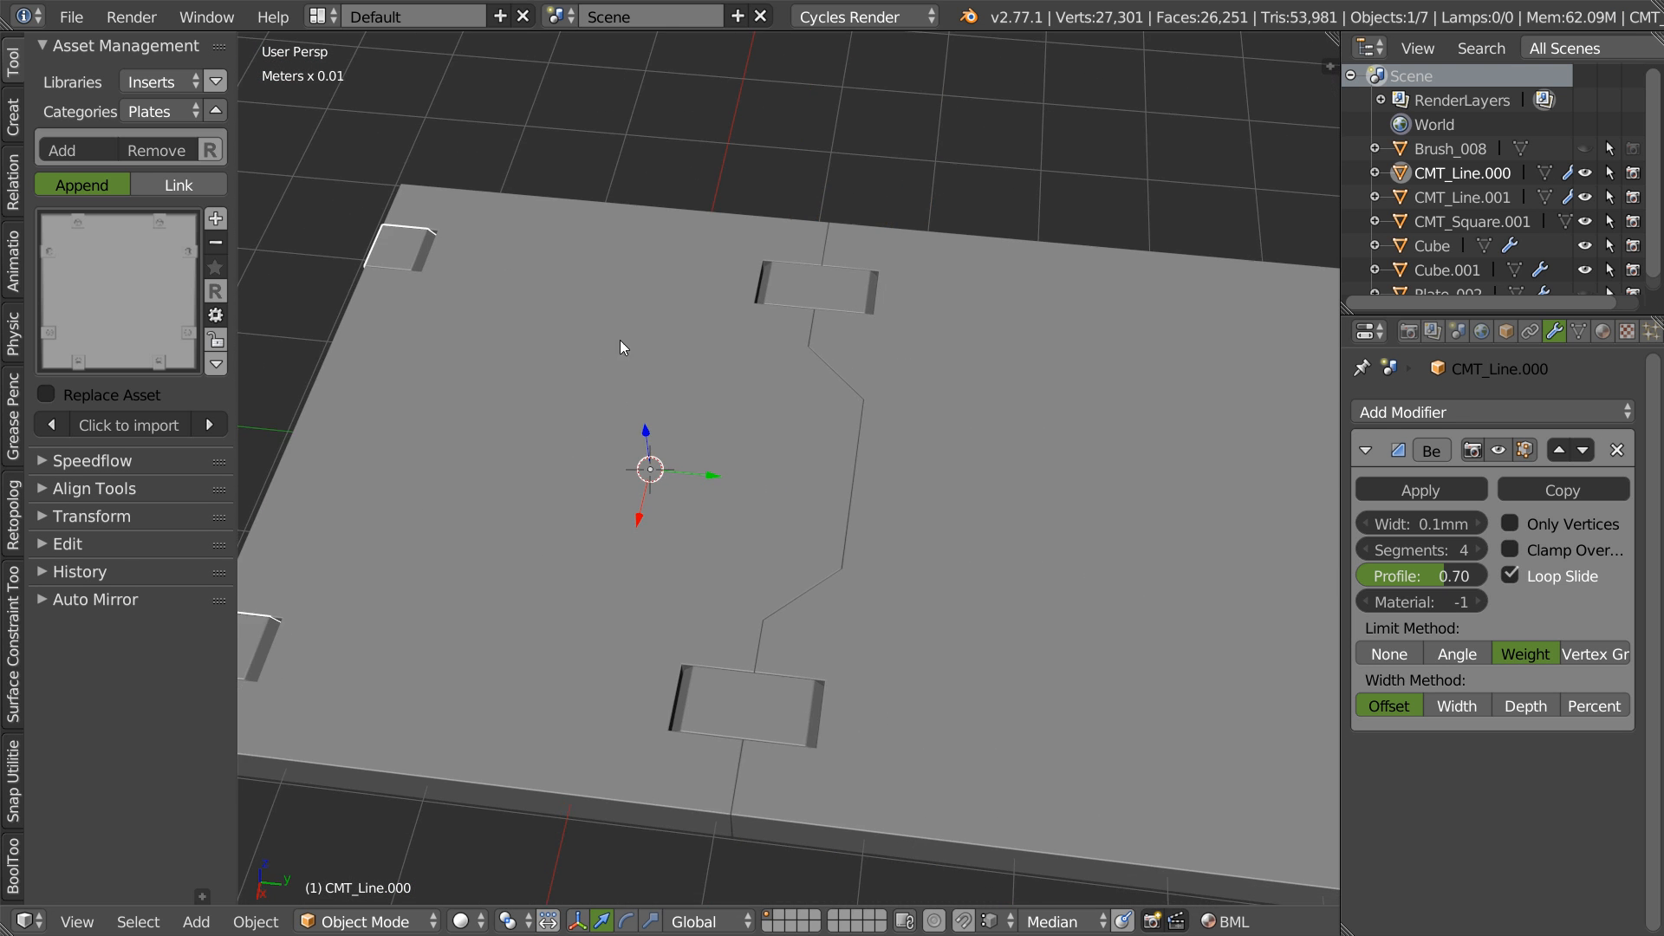
pyautogui.scroll(2, 694, 351)
pyautogui.rightClick(845, 427)
pyautogui.press('Tab')
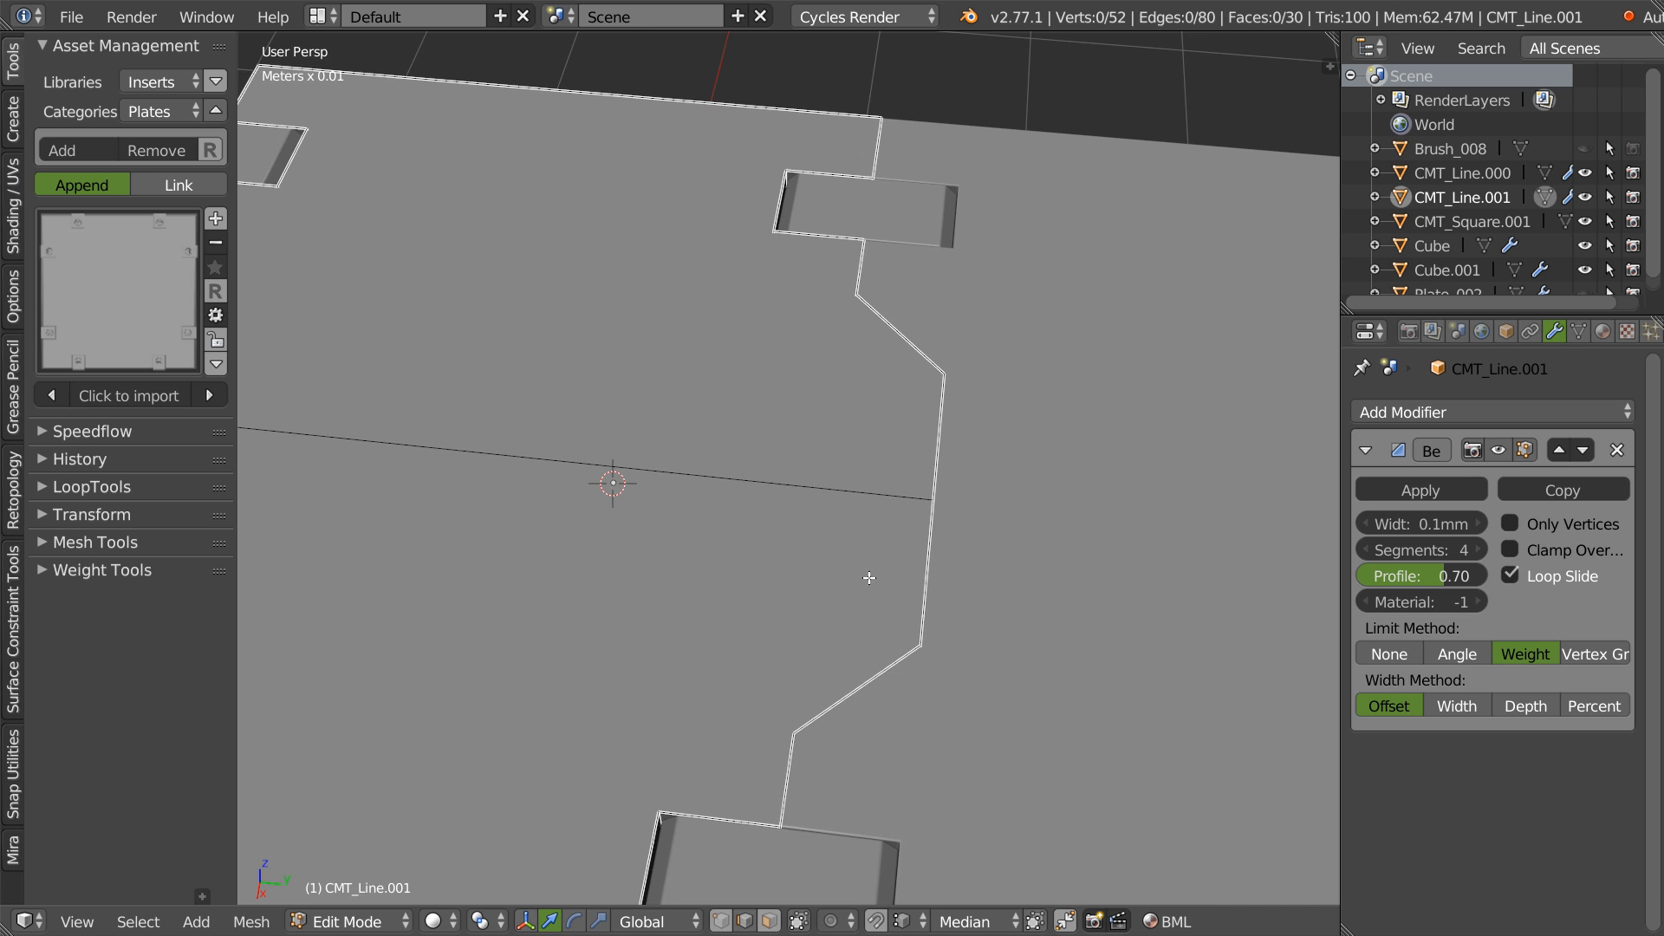
pyautogui.keyDown('shift'); pyautogui.rightClick(926, 552); pyautogui.keyUp('shift')
pyautogui.moveTo(925, 552); pyautogui.dragTo(851, 513, button='middle')
pyautogui.keyDown('shift'); pyautogui.moveTo(982, 421); pyautogui.dragTo(932, 345, button='middle'); pyautogui.keyUp('shift')
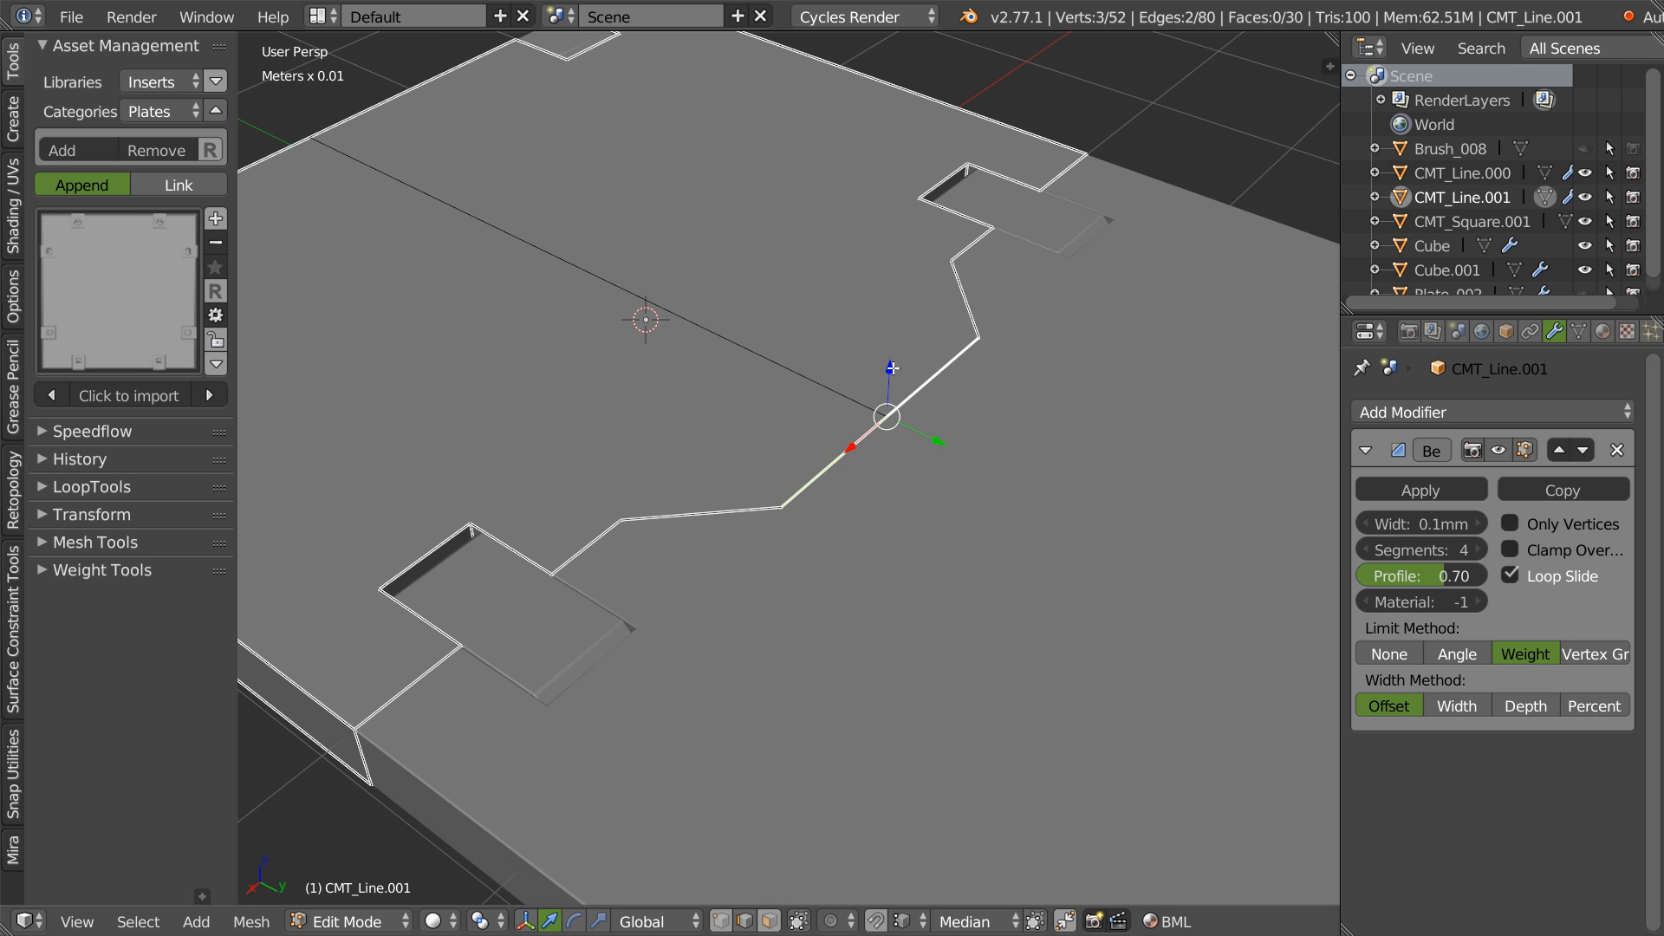
pyautogui.hotkey('ctrl', 'b')
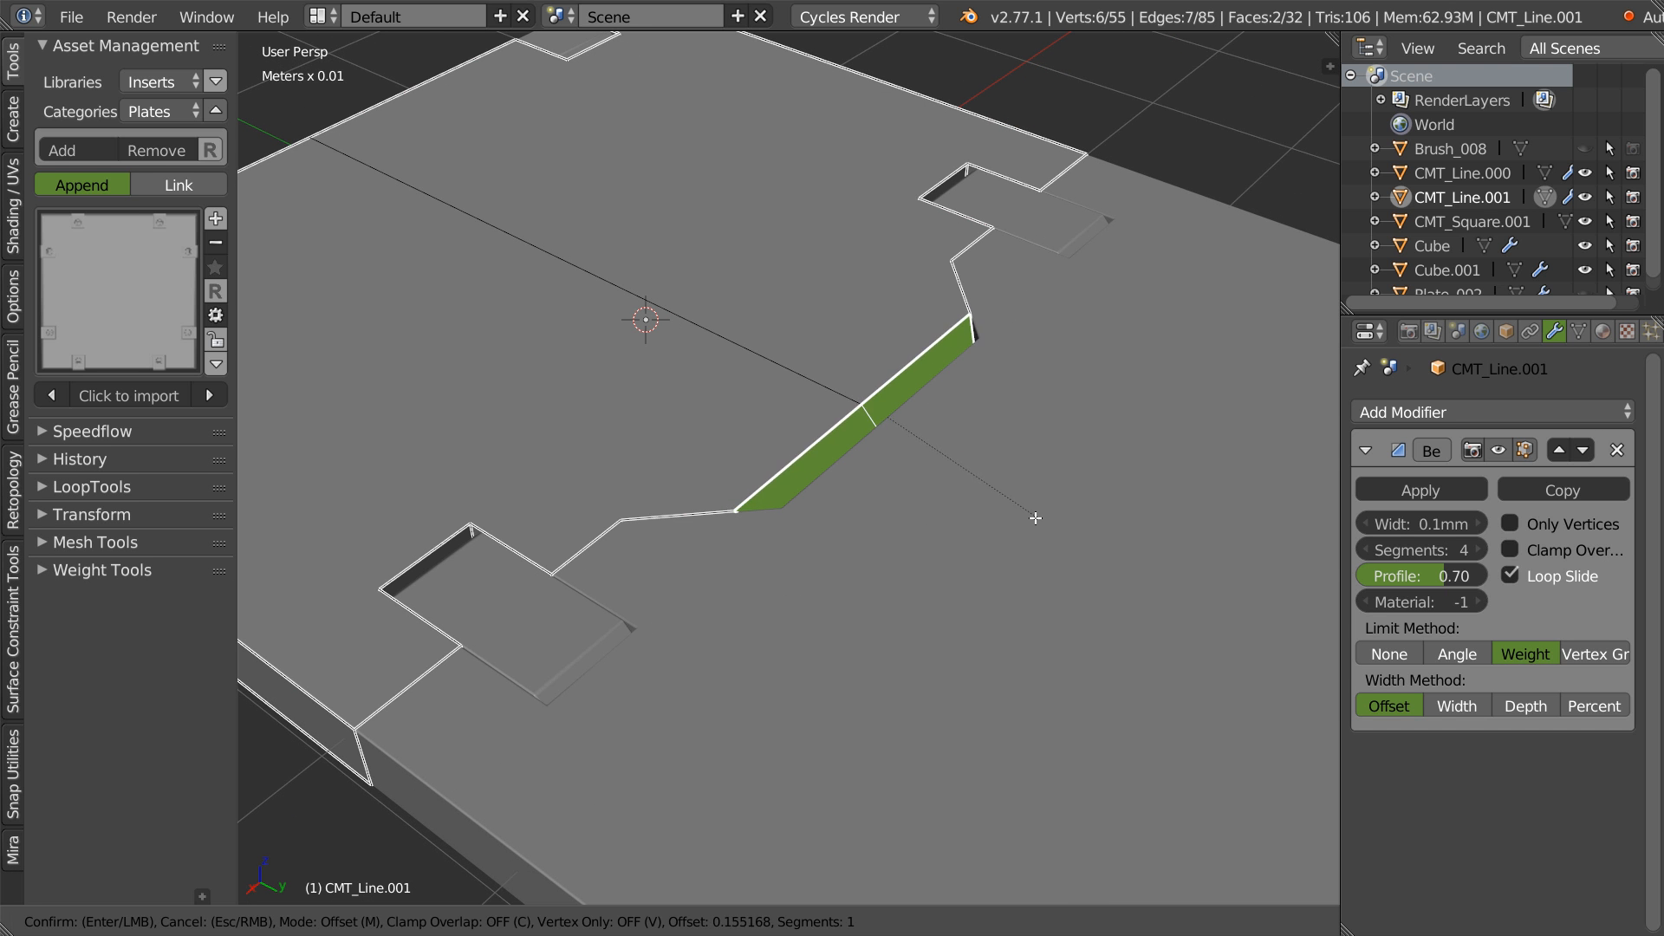
pyautogui.click(1022, 521)
pyautogui.press('Tab')
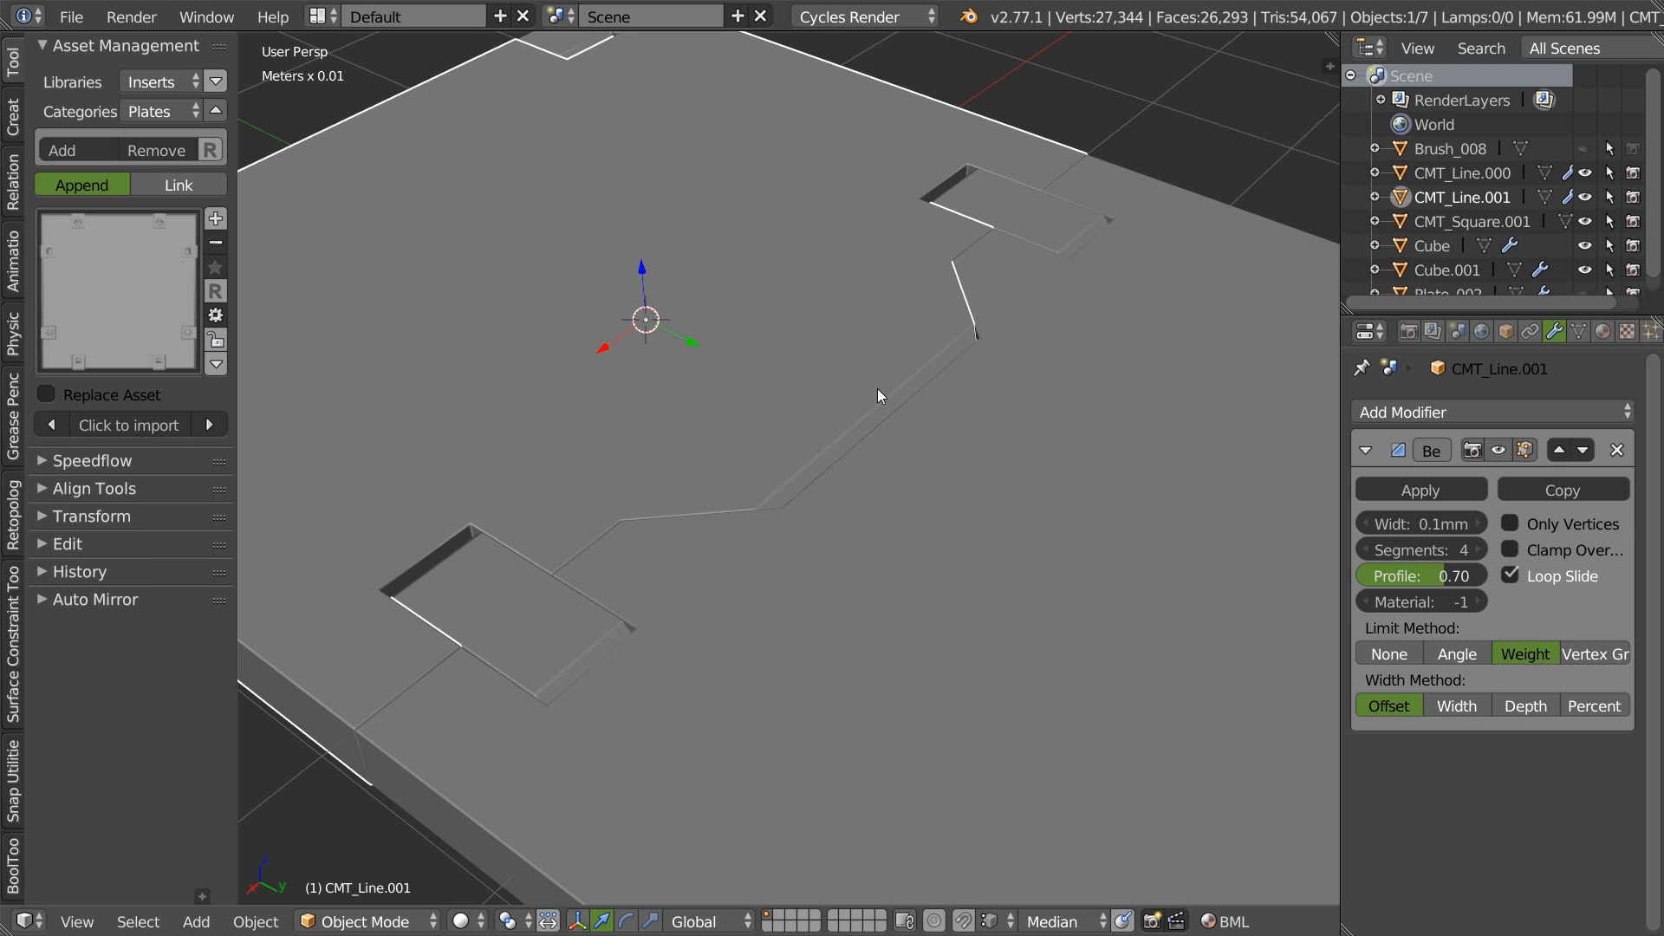
# - Select Cube's top edges along the stepped seam, around both notches, and along the adjoining long side
pyautogui.click(893, 379)
pyautogui.scroll(-4, 954, 388)
pyautogui.moveTo(787, 501); pyautogui.dragTo(786, 455, button='middle')
pyautogui.scroll(5, 722, 408)
pyautogui.scroll(1, 721, 408)
pyautogui.rightClick(746, 402)
pyautogui.press('Tab')
pyautogui.click(749, 477)
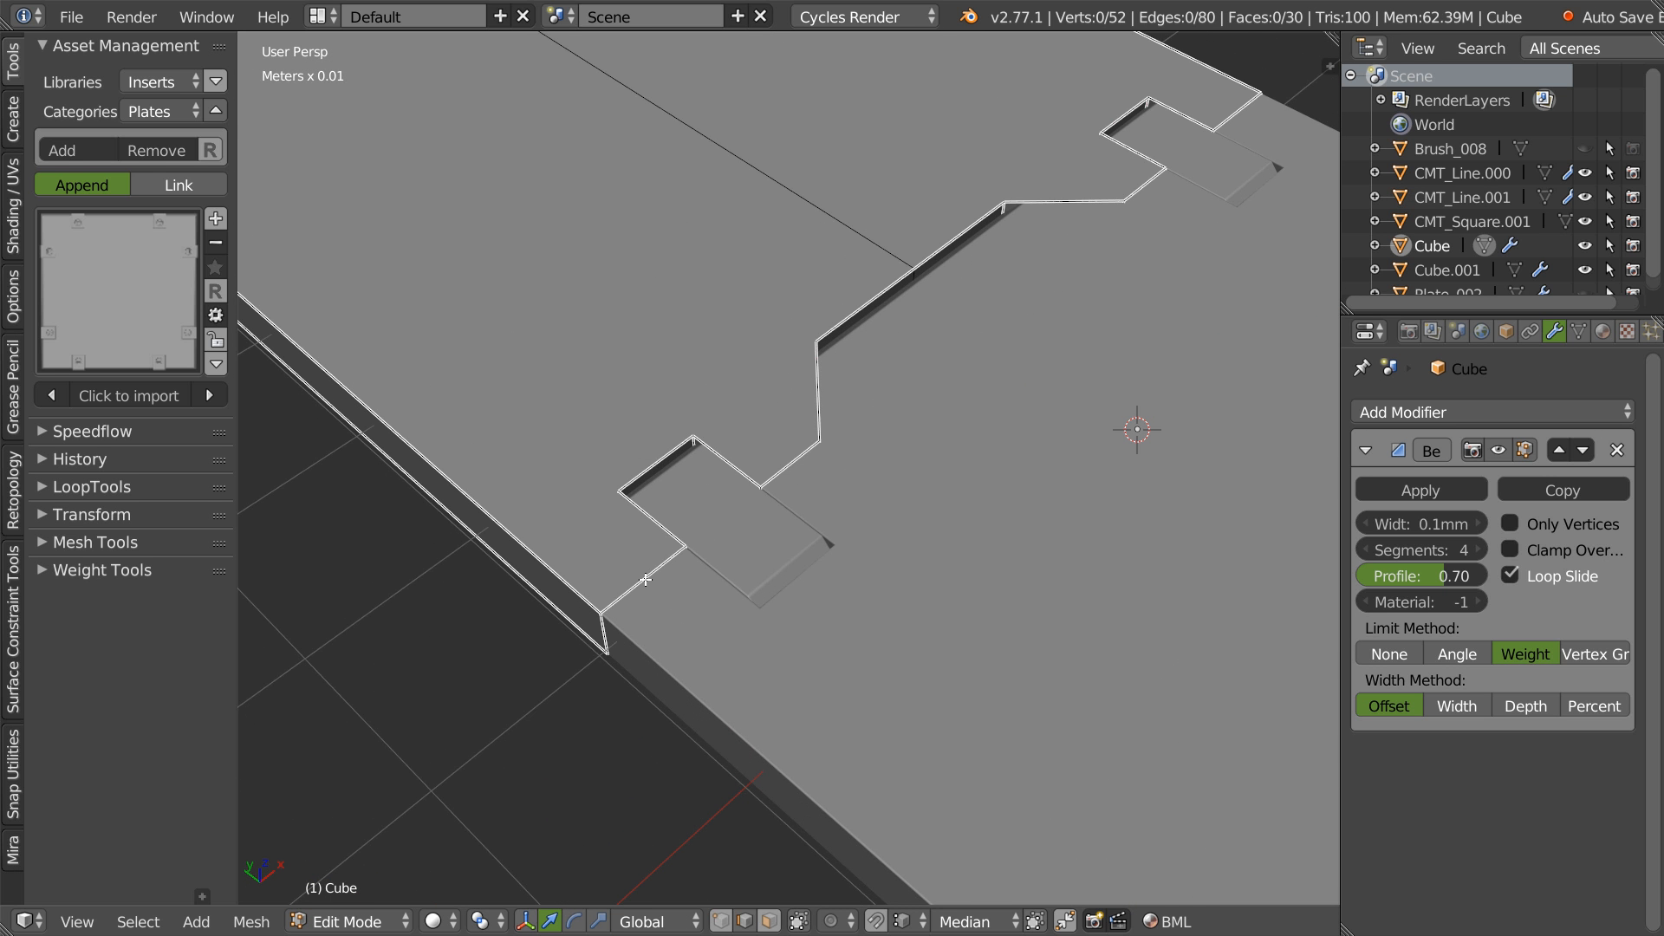
pyautogui.keyDown('ctrl'); pyautogui.rightClick(797, 450); pyautogui.keyUp('ctrl')
pyautogui.keyDown('ctrl'); pyautogui.rightClick(1103, 201); pyautogui.keyUp('ctrl')
pyautogui.keyDown('ctrl'); pyautogui.rightClick(1235, 108); pyautogui.keyUp('ctrl')
pyautogui.keyDown('ctrl'); pyautogui.rightClick(1214, 72); pyautogui.keyUp('ctrl')
# - Hide the bevel weight, crease and sharp edge markings on the mesh
pyautogui.scroll(-4, 1126, 226)
pyautogui.press('space')
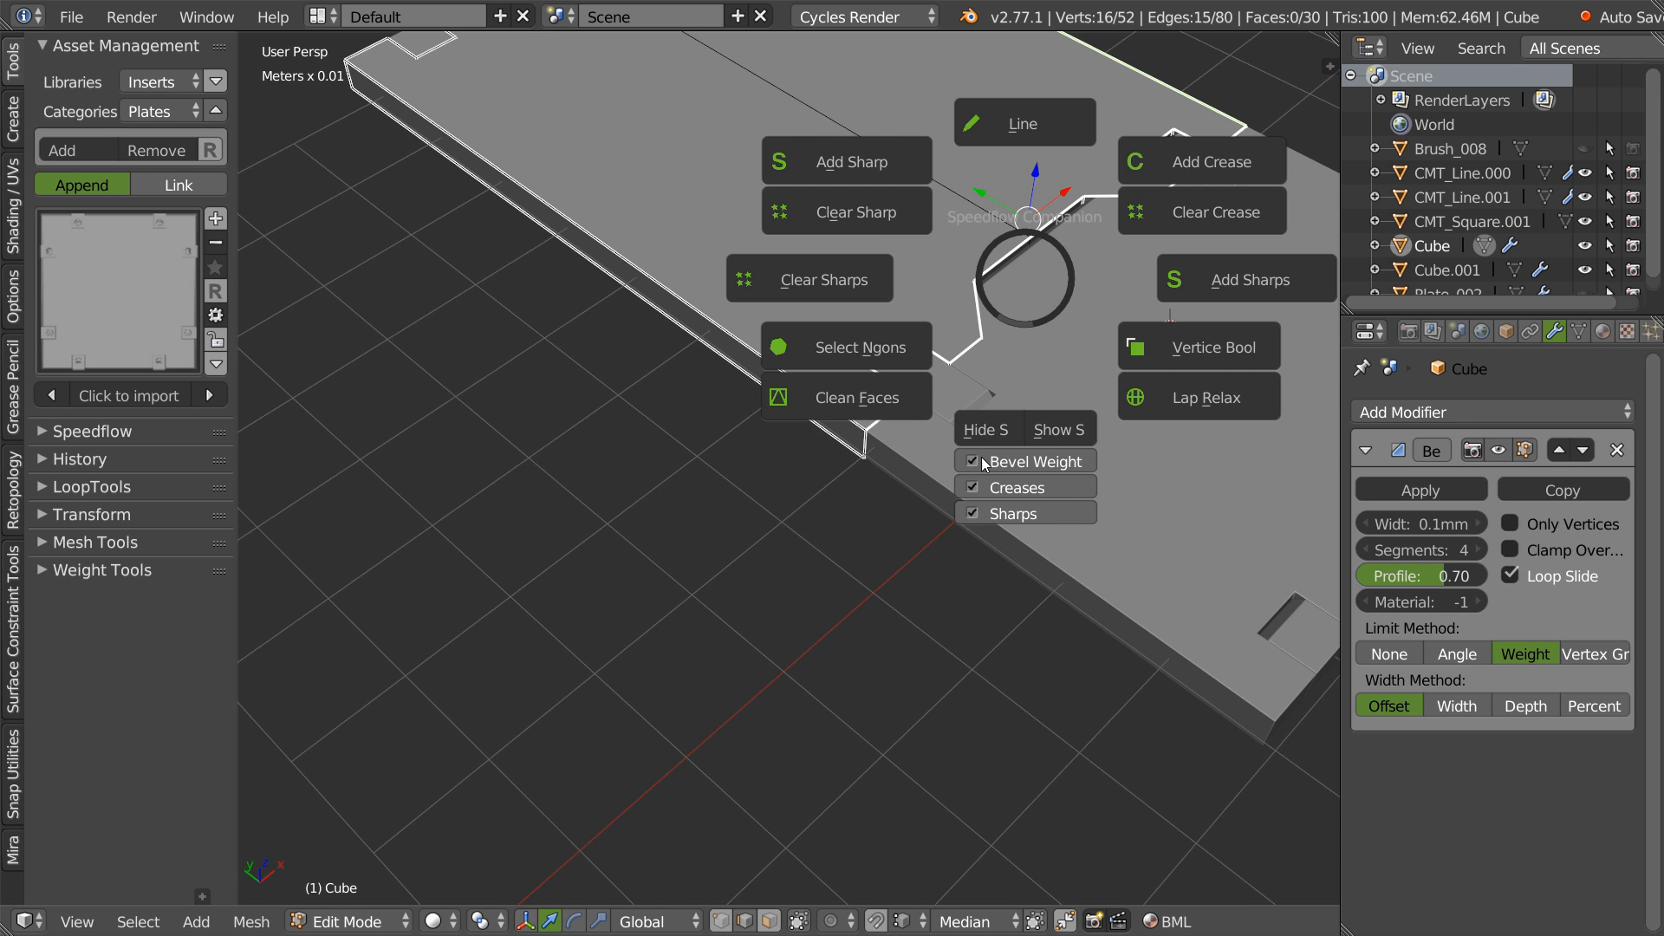
pyautogui.click(976, 432)
# - Extend Cube's edge selection along the far end and the other long side of its top border
pyautogui.keyDown('shift'); pyautogui.moveTo(866, 217); pyautogui.dragTo(874, 418, button='middle'); pyautogui.keyUp('shift')
pyautogui.keyDown('shift'); pyautogui.moveTo(791, 125); pyautogui.dragTo(853, 265, button='middle'); pyautogui.keyUp('shift')
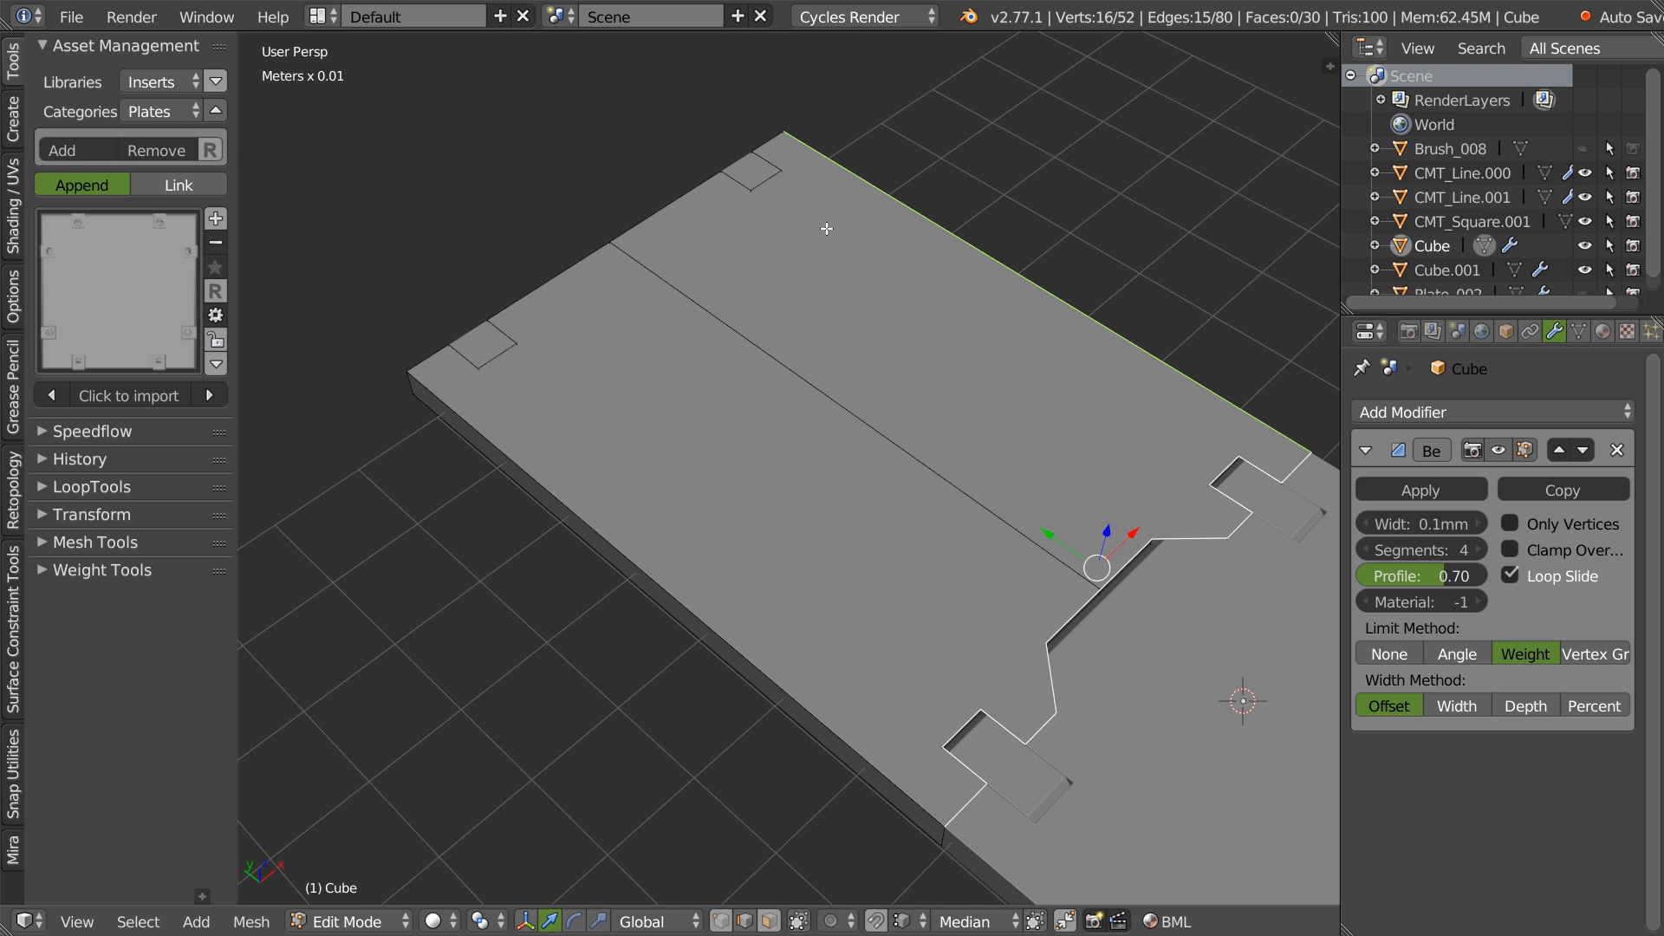
pyautogui.keyDown('ctrl'); pyautogui.rightClick(766, 146); pyautogui.keyUp('ctrl')
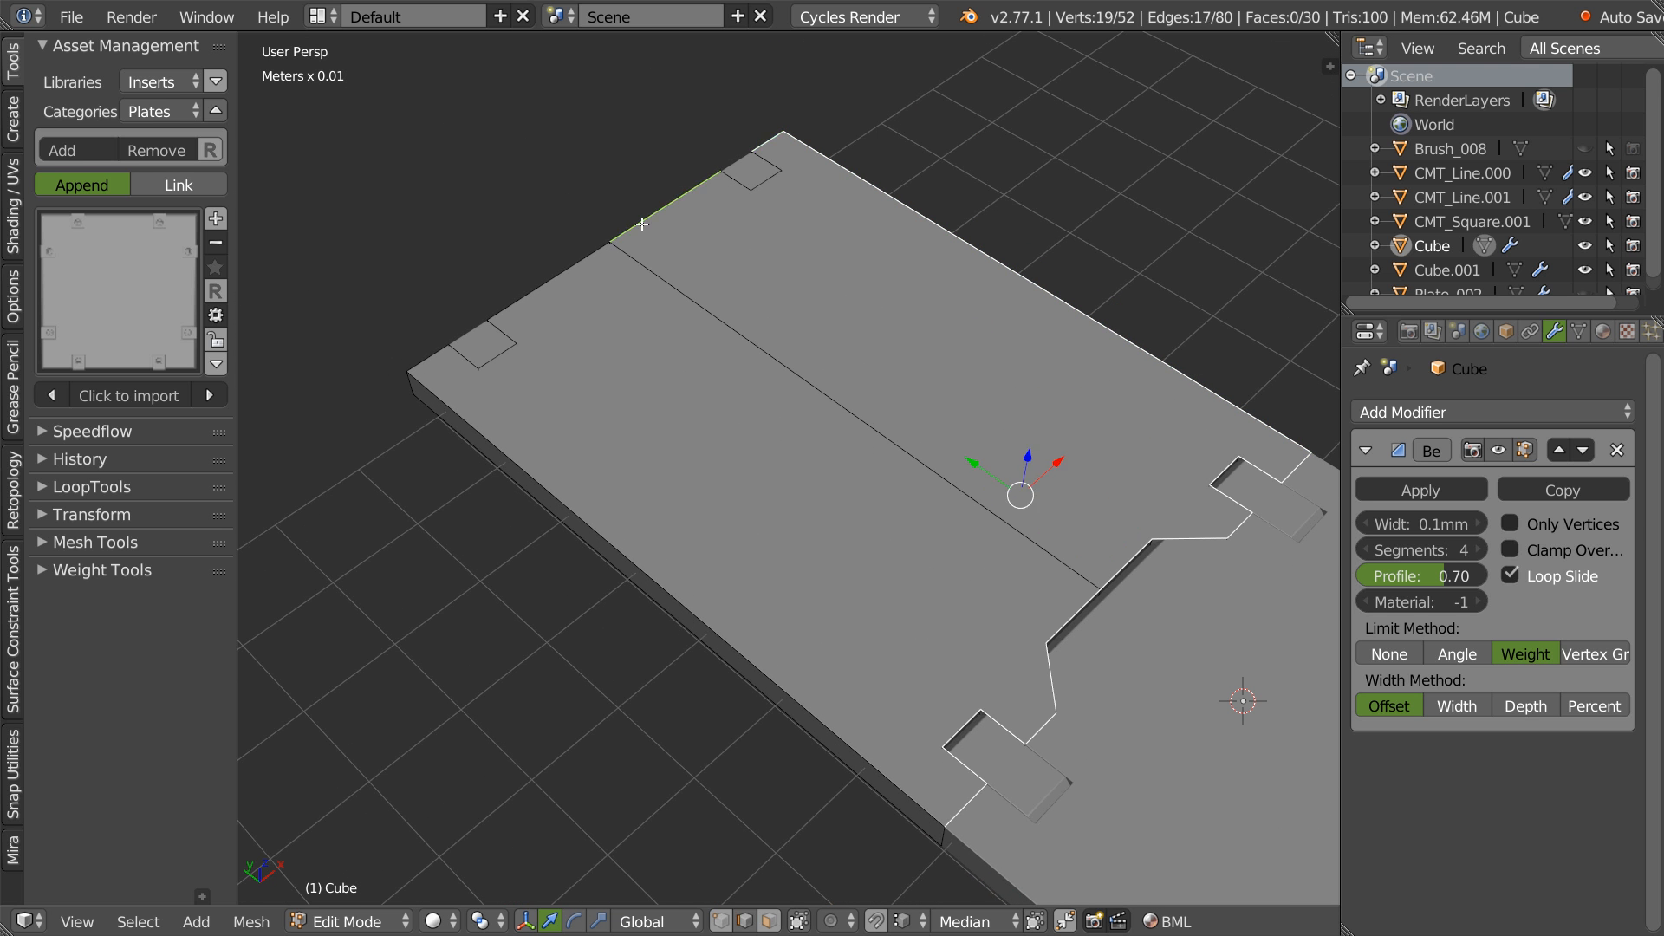
pyautogui.keyDown('shift'); pyautogui.rightClick(435, 356); pyautogui.keyUp('shift')
pyautogui.keyDown('shift'); pyautogui.rightClick(465, 406); pyautogui.keyUp('shift')
pyautogui.keyDown('shift'); pyautogui.moveTo(787, 601); pyautogui.dragTo(647, 421, button='middle'); pyautogui.keyUp('shift')
pyautogui.scroll(4, 798, 550)
pyautogui.moveTo(793, 559); pyautogui.dragTo(914, 524, button='middle')
pyautogui.keyDown('shift'); pyautogui.moveTo(1107, 325); pyautogui.dragTo(754, 532, button='middle'); pyautogui.keyUp('shift')
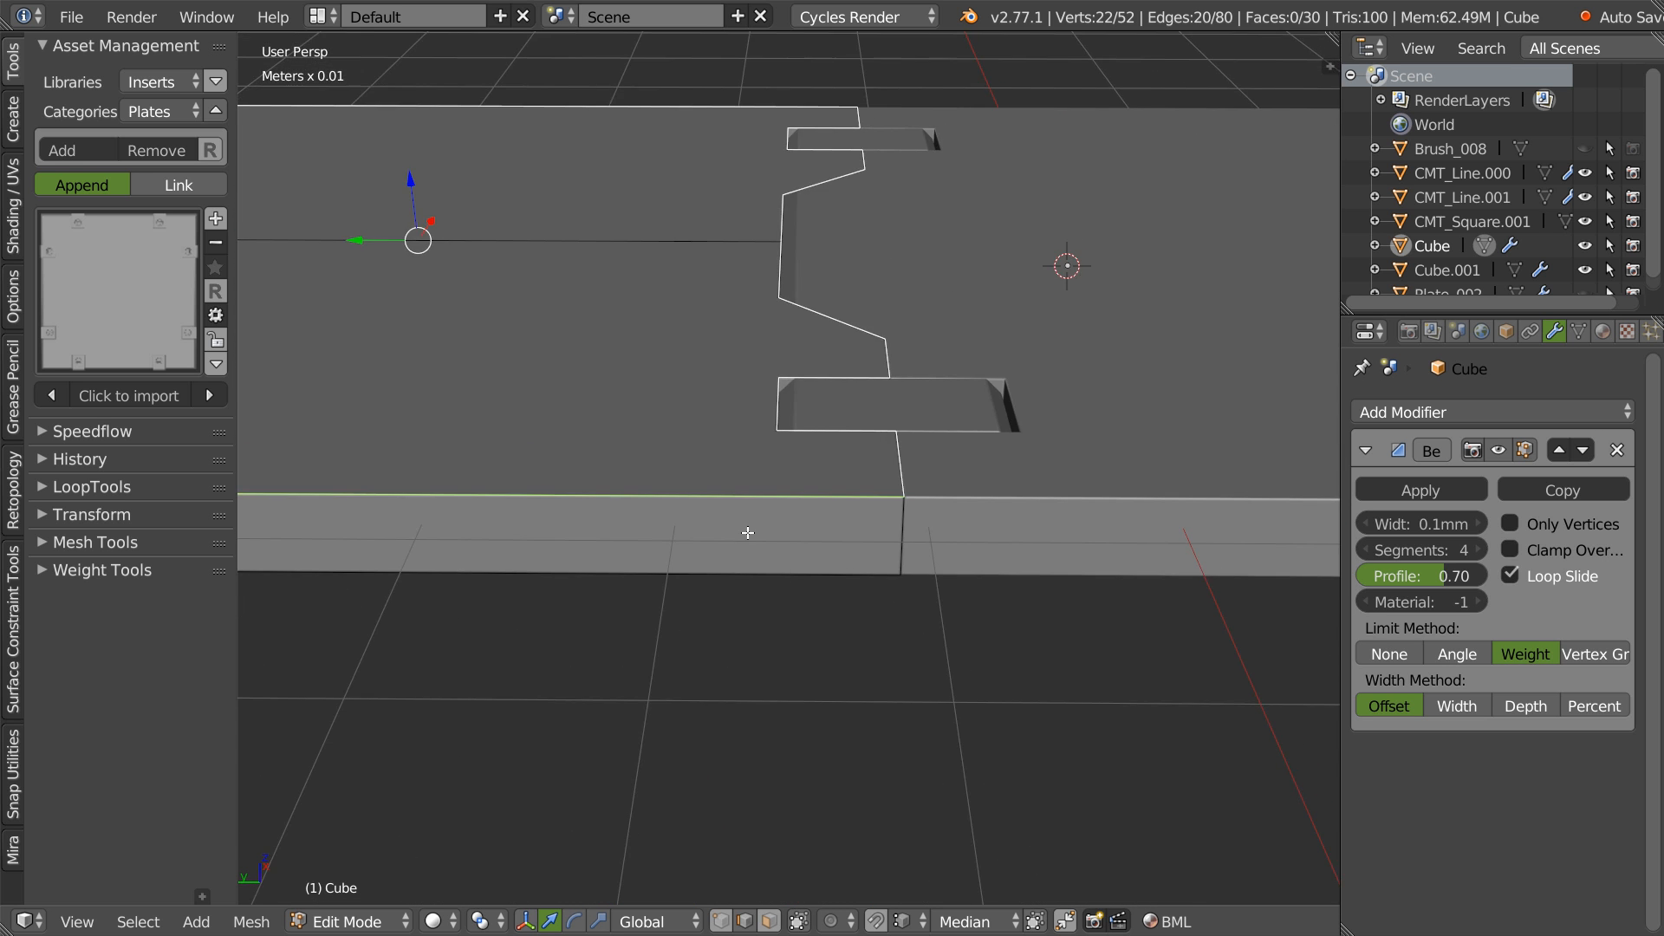
pyautogui.scroll(4, 754, 531)
pyautogui.keyDown('shift'); pyautogui.moveTo(1095, 427); pyautogui.dragTo(853, 451, button='middle'); pyautogui.keyUp('shift')
# - Add the end notch edges to the selection and bevel Cube's top border by about 0.04
pyautogui.hotkey('ctrl', 'b')
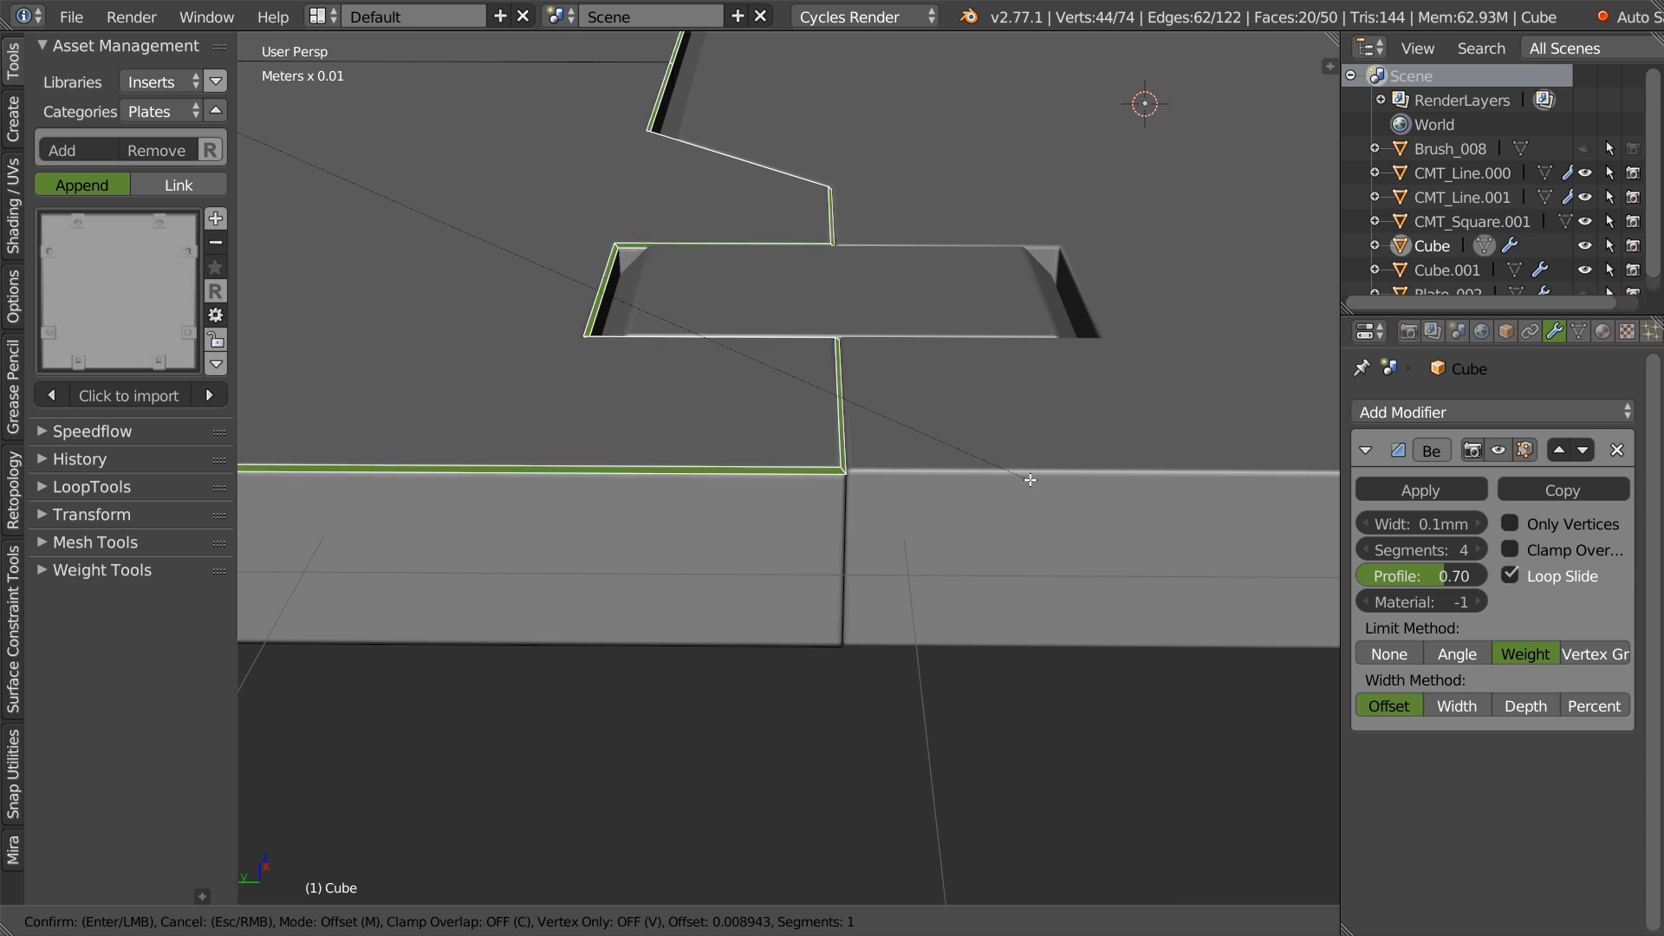
pyautogui.rightClick(1032, 483)
pyautogui.moveTo(1038, 472); pyautogui.dragTo(1085, 433, button='middle')
pyautogui.keyDown('shift'); pyautogui.click(645, 530); pyautogui.keyUp('shift')
pyautogui.keyDown('shift'); pyautogui.click(693, 557); pyautogui.keyUp('shift')
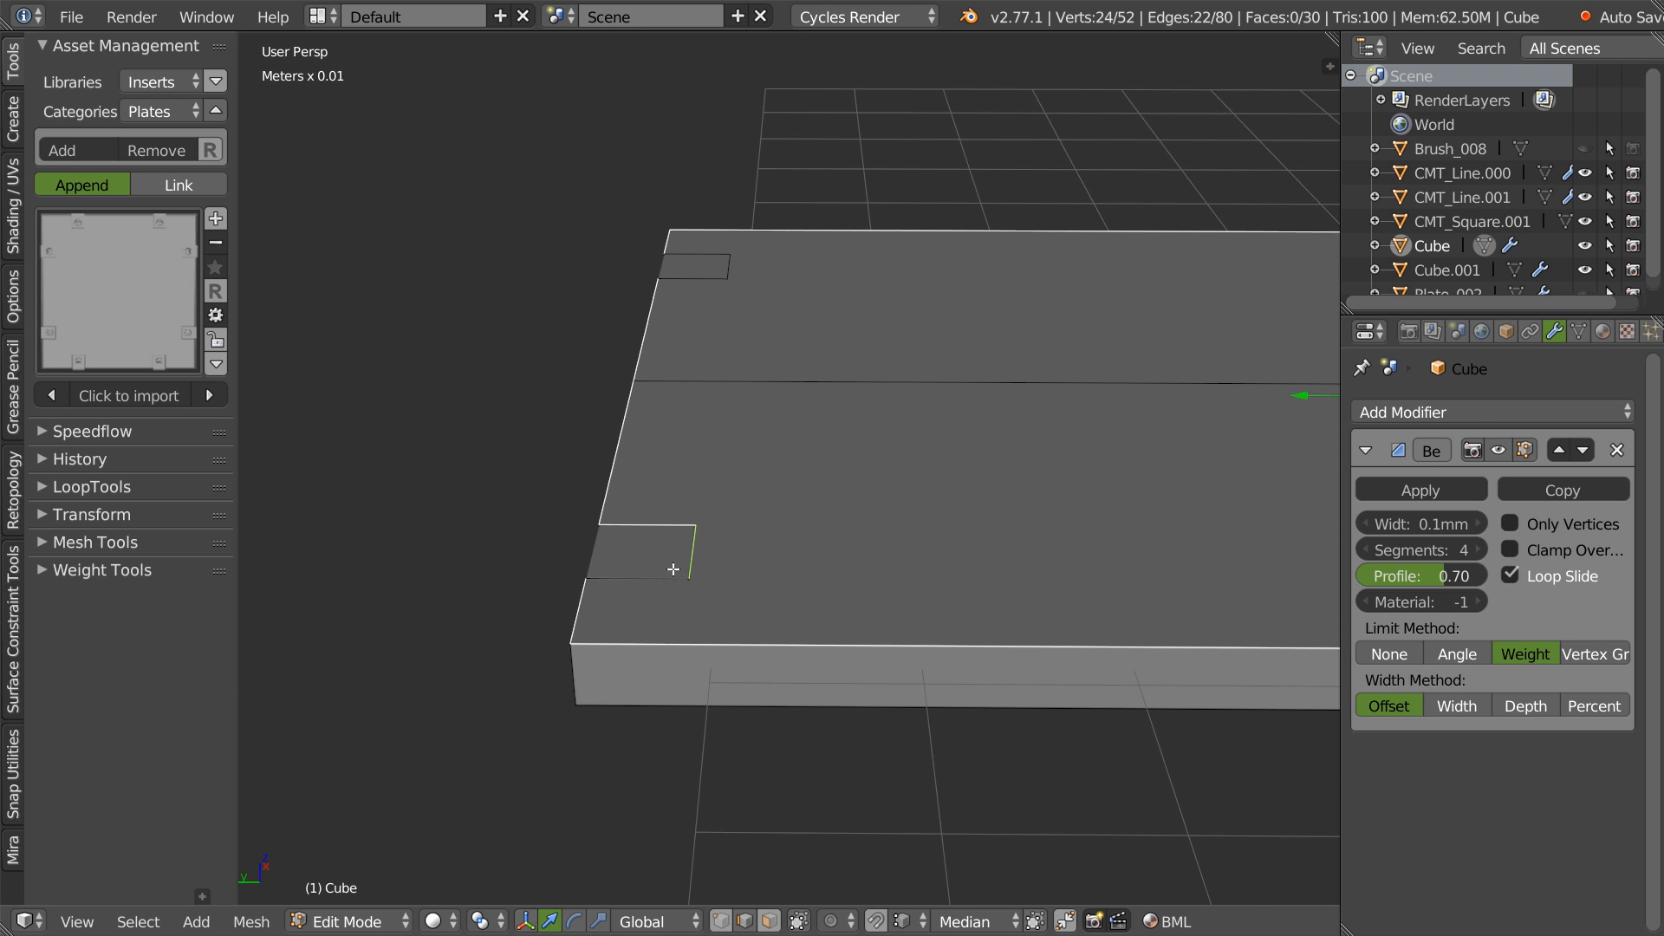
pyautogui.keyDown('shift'); pyautogui.moveTo(895, 329); pyautogui.dragTo(672, 284, button='middle'); pyautogui.keyUp('shift')
pyautogui.scroll(3, 854, 430)
pyautogui.hotkey('ctrl', 'b')
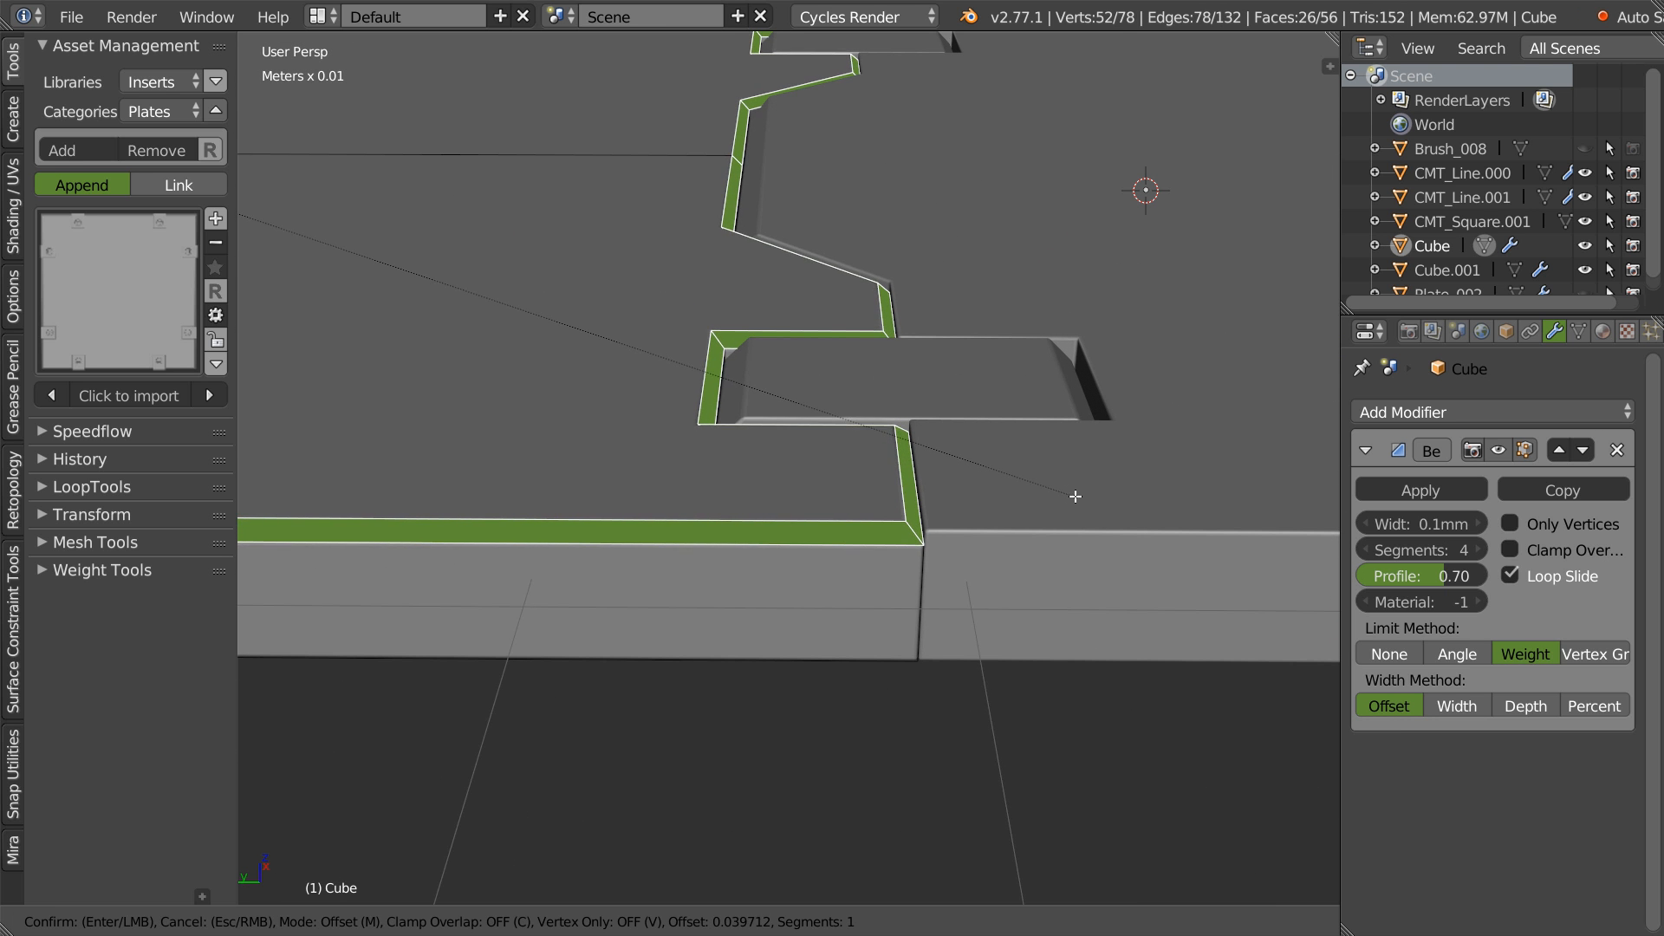
pyautogui.click(1076, 496)
pyautogui.press('Tab')
# - Reduce the width of Cube's Bevel modifier to tighten the rounded edges
pyautogui.press('q')
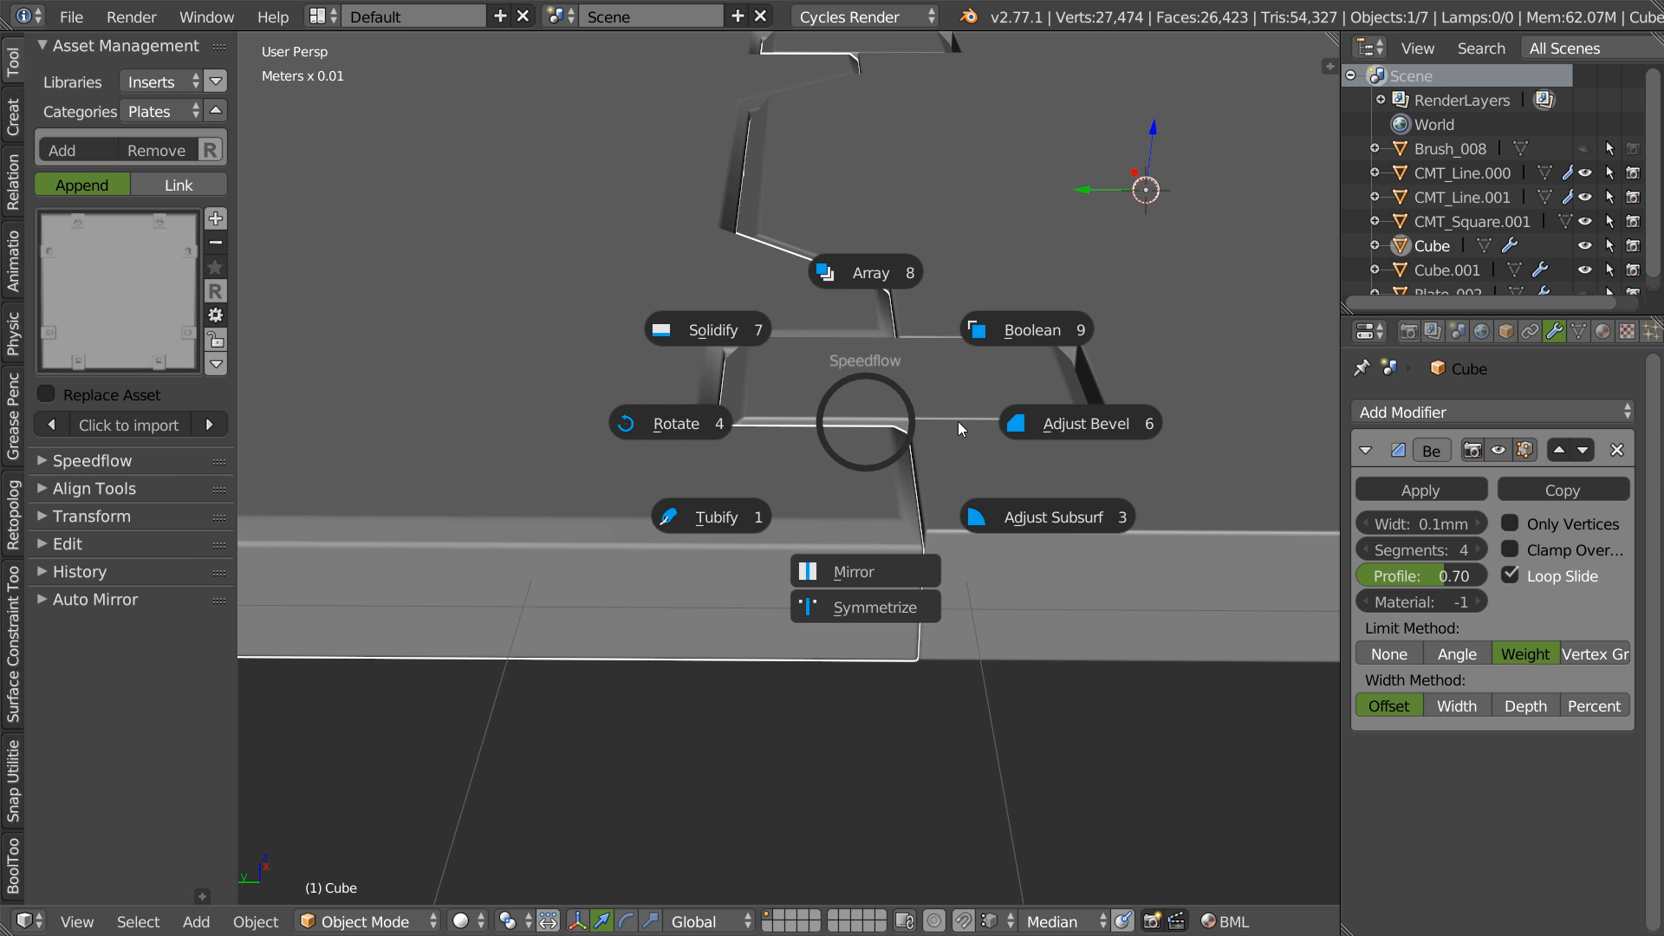
pyautogui.click(1068, 425)
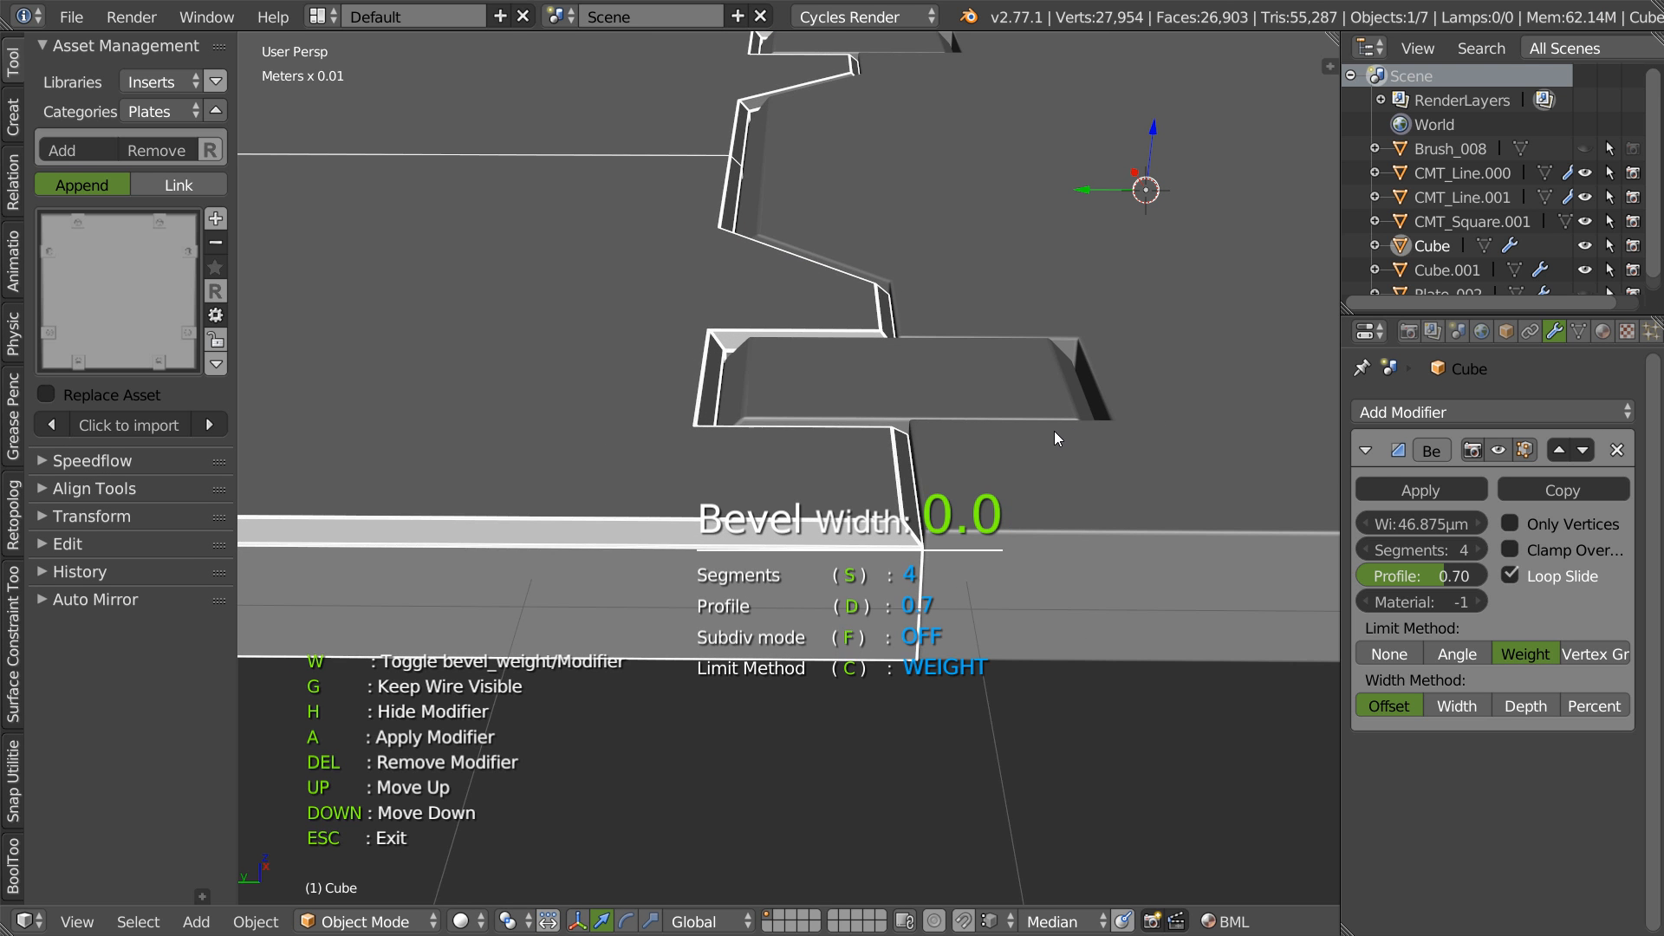
pyautogui.click(1040, 452)
# - Select CMT_Line.001's top edges along the stepped seam, around both seam notches, and along the adjoining long side
pyautogui.moveTo(990, 409); pyautogui.dragTo(877, 379, button='middle')
pyautogui.rightClick(987, 530)
pyautogui.press('Tab')
pyautogui.rightClick(842, 492)
pyautogui.hotkey('shift', 'e')
pyautogui.click(858, 662)
pyautogui.hotkey('shift', 'e')
pyautogui.click(867, 646)
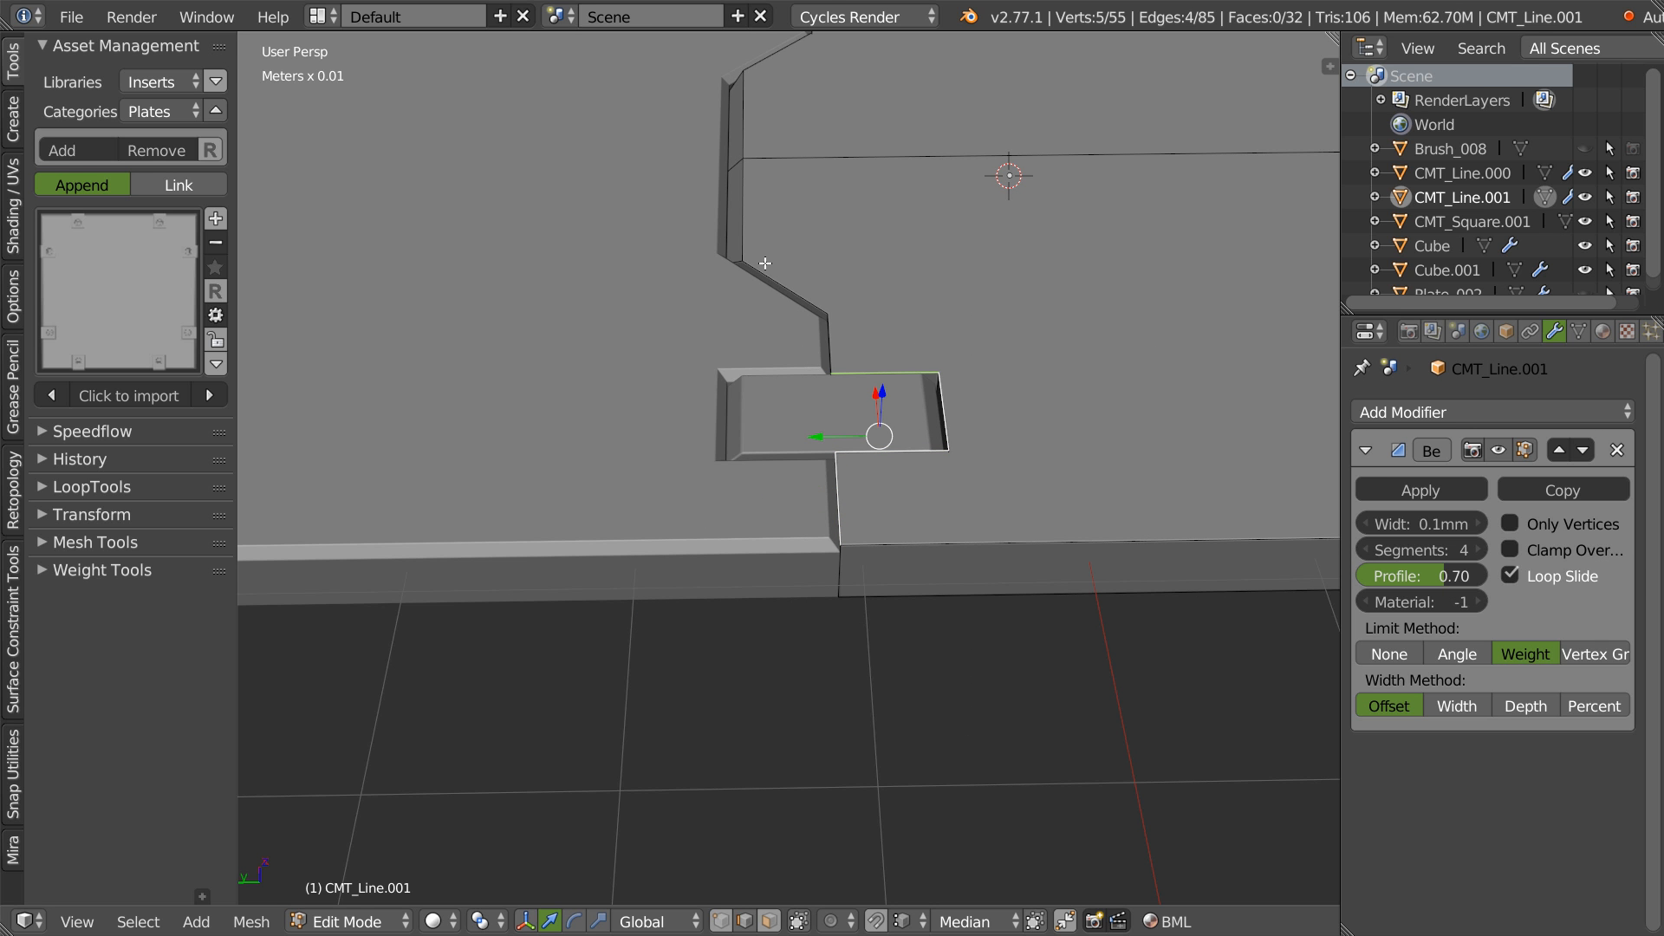
pyautogui.keyDown('ctrl'); pyautogui.click(780, 67); pyautogui.keyUp('ctrl')
pyautogui.press('KP_Decimal')
pyautogui.keyDown('ctrl'); pyautogui.click(766, 230); pyautogui.keyUp('ctrl')
pyautogui.keyDown('ctrl'); pyautogui.click(798, 123); pyautogui.keyUp('ctrl')
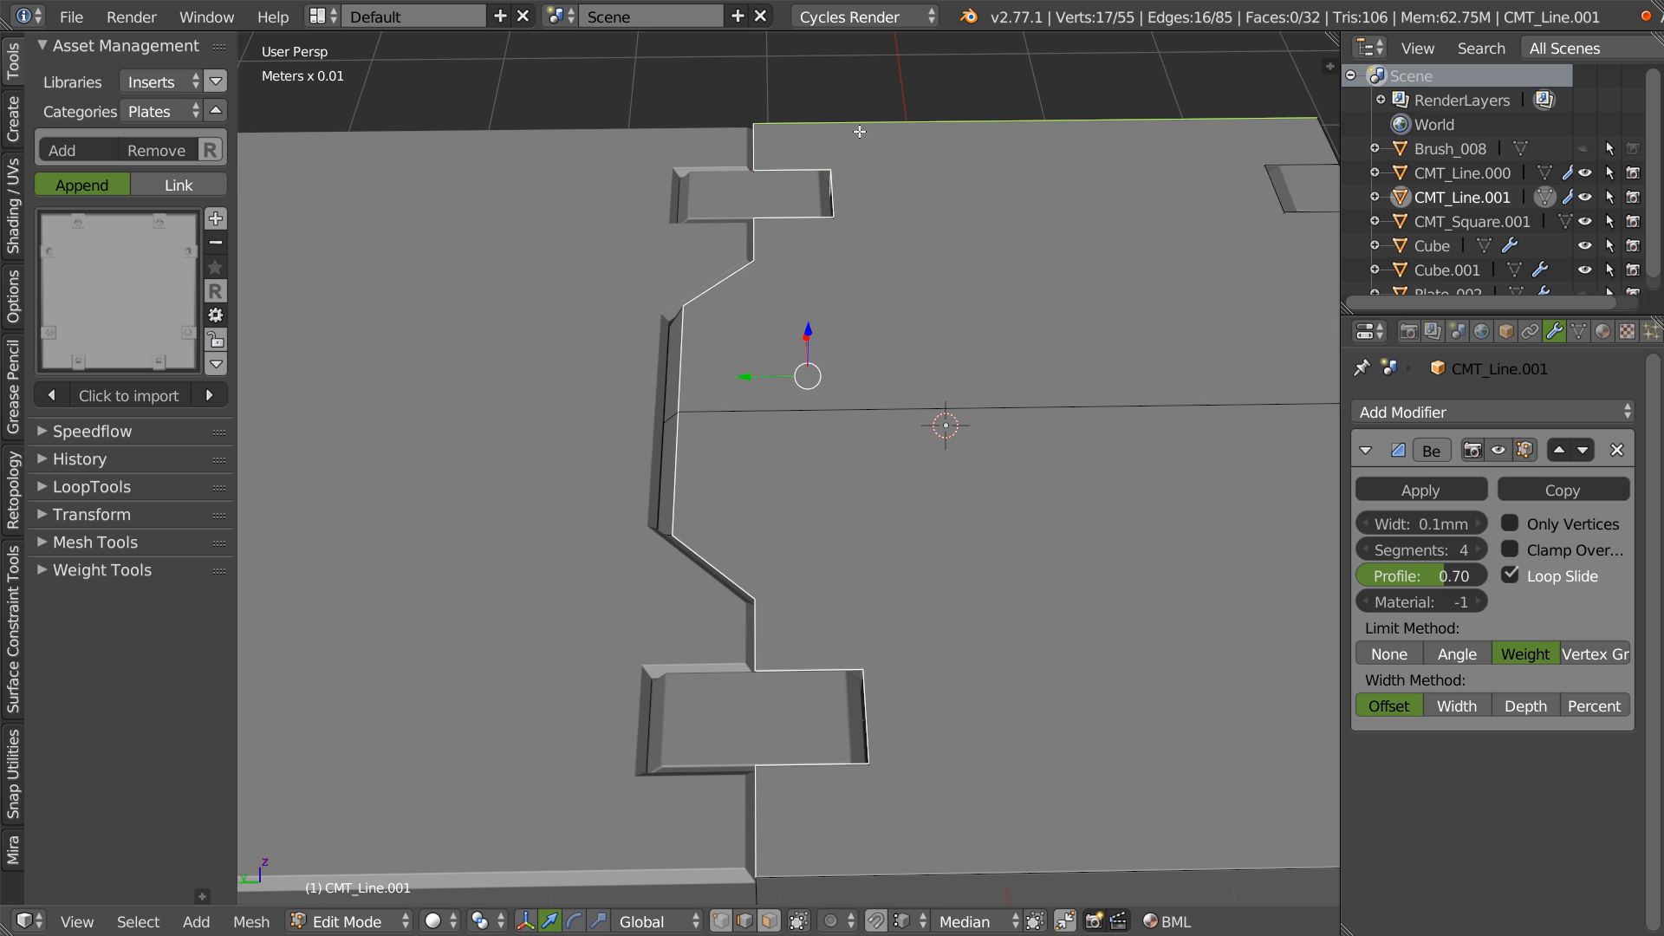
# - Extend CMT_Line.001's selection along the far end with its notch and the remaining long top edge
pyautogui.press('KP_Decimal')
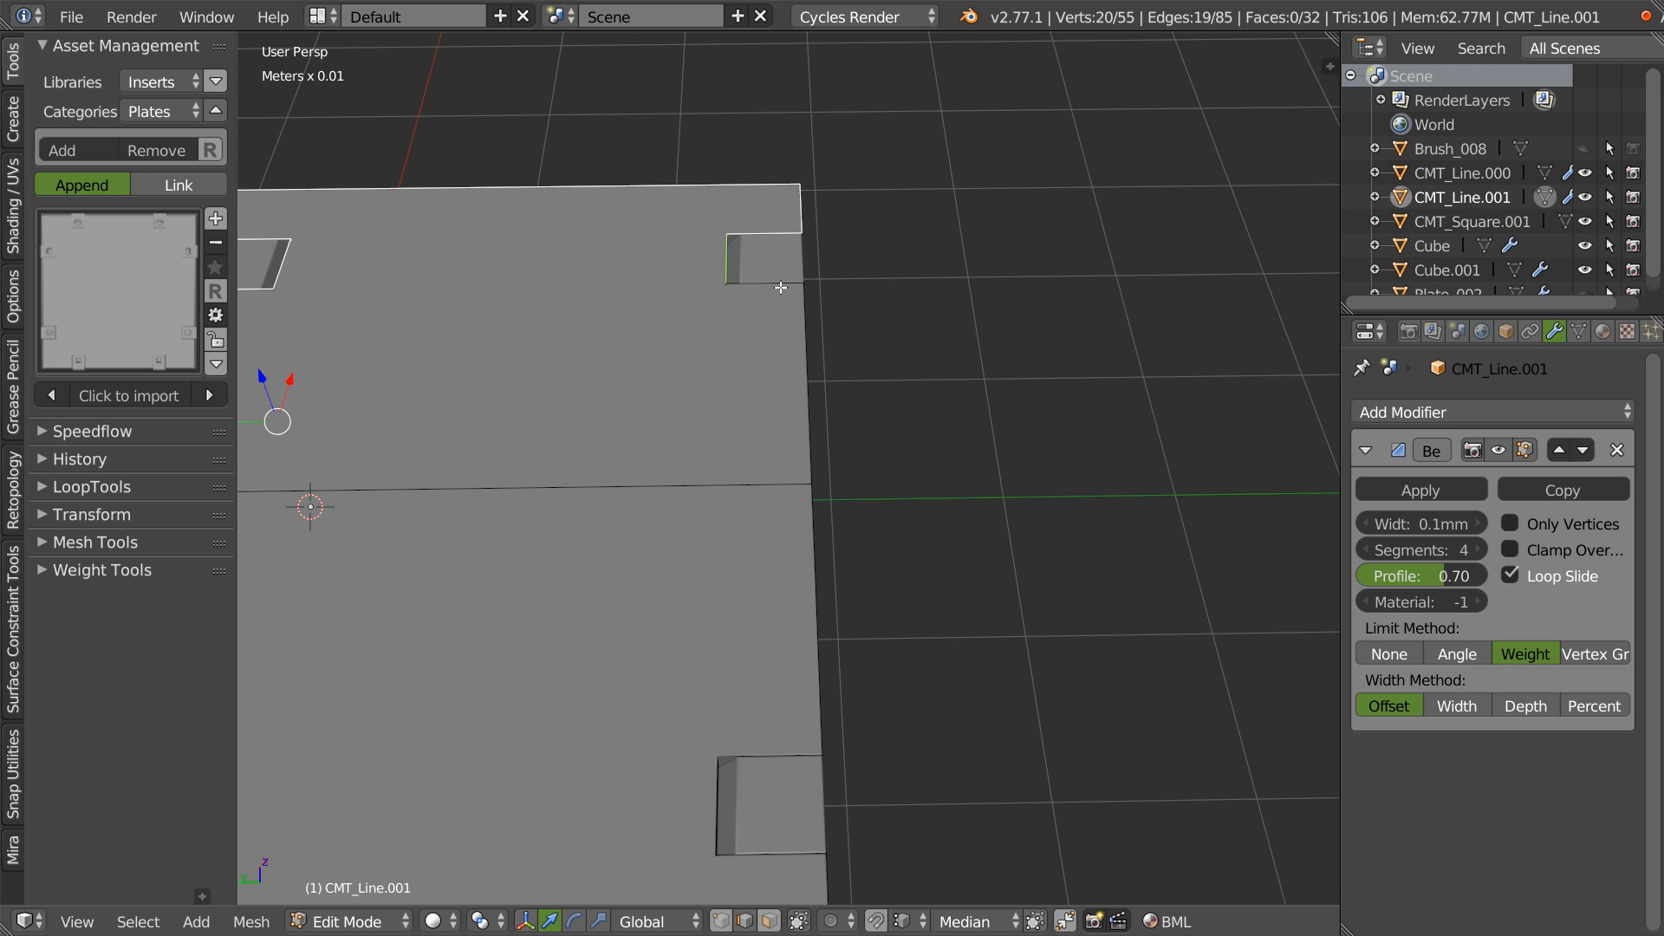
pyautogui.keyDown('shift'); pyautogui.moveTo(766, 511); pyautogui.dragTo(801, 346, button='middle'); pyautogui.keyUp('shift')
pyautogui.keyDown('ctrl'); pyautogui.click(853, 429); pyautogui.keyUp('ctrl')
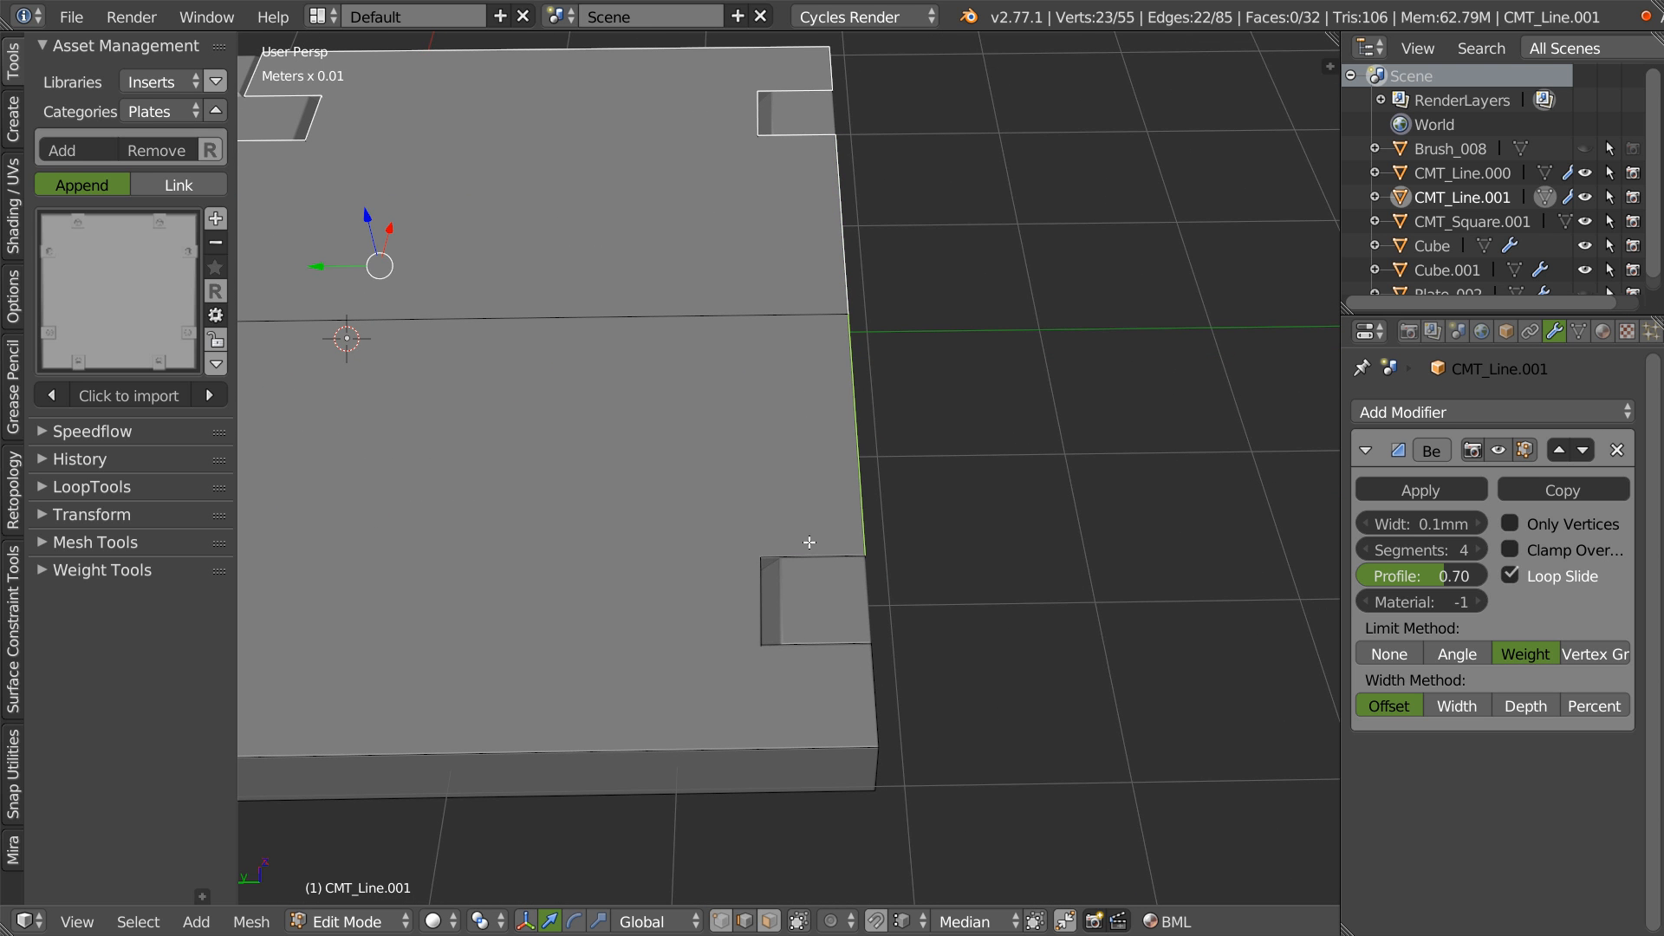
pyautogui.keyDown('ctrl'); pyautogui.click(871, 679); pyautogui.keyUp('ctrl')
pyautogui.keyDown('ctrl'); pyautogui.click(731, 749); pyautogui.keyUp('ctrl')
# - Bevel CMT_Line.001's selected top border edges by about 0.051 and return to Object Mode
pyautogui.keyDown('shift'); pyautogui.moveTo(760, 466); pyautogui.dragTo(1465, 297, button='middle'); pyautogui.keyUp('shift')
pyautogui.scroll(3, 881, 476)
pyautogui.moveTo(937, 424); pyautogui.dragTo(832, 455, button='middle')
pyautogui.scroll(2, 873, 356)
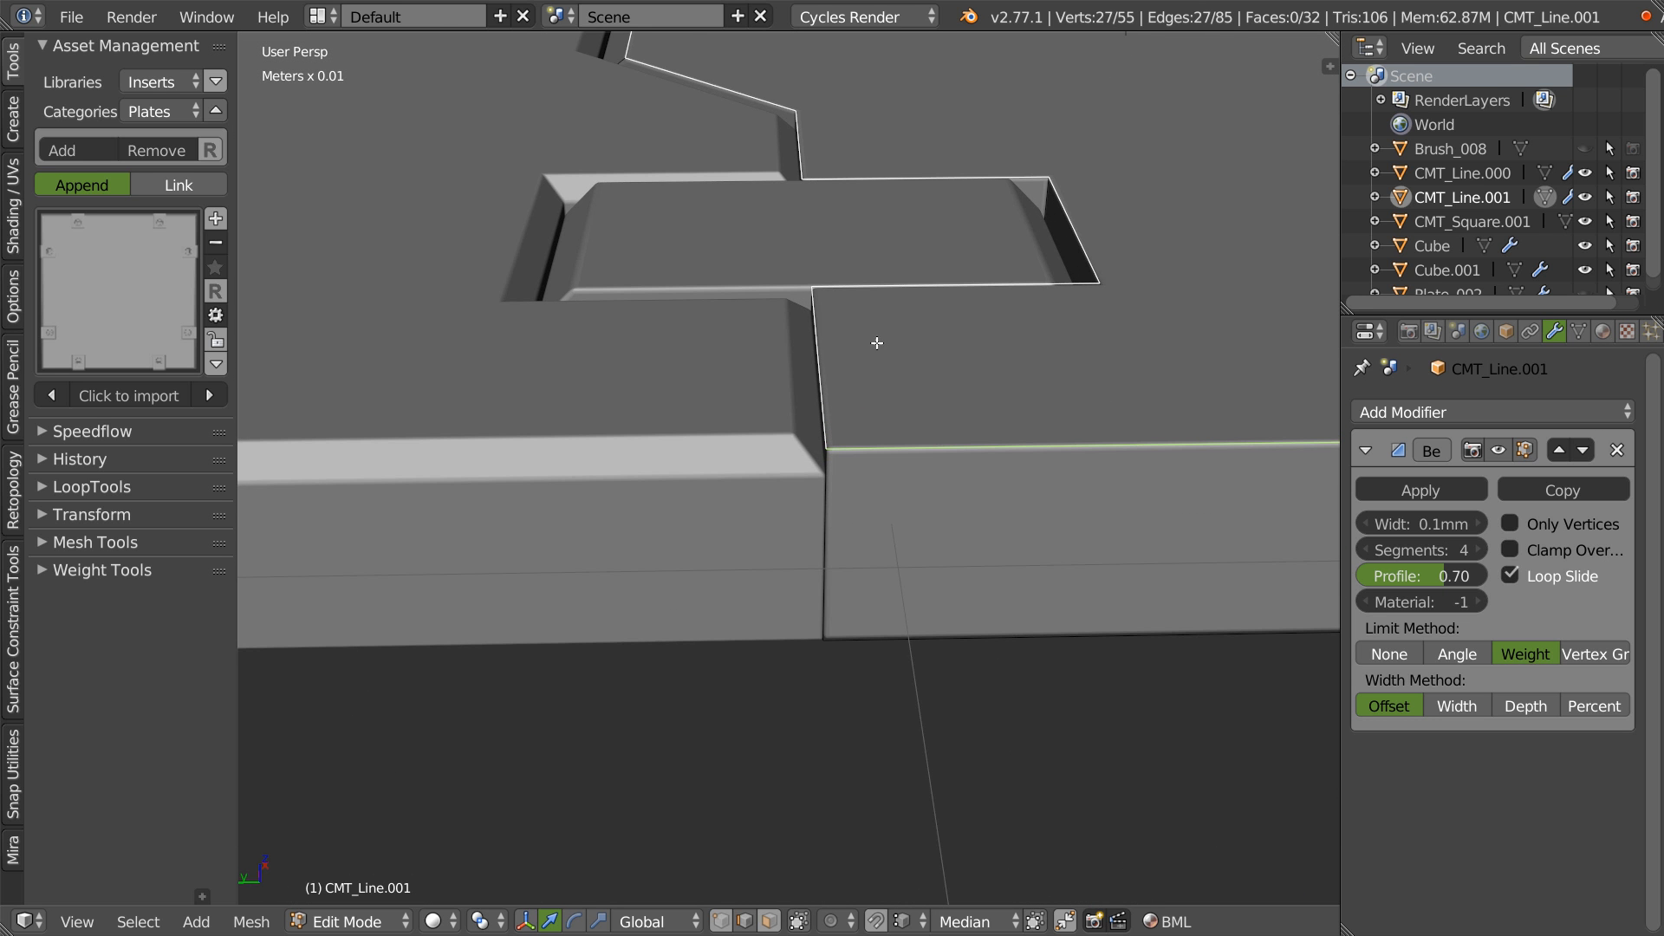
pyautogui.hotkey('ctrl', 'b')
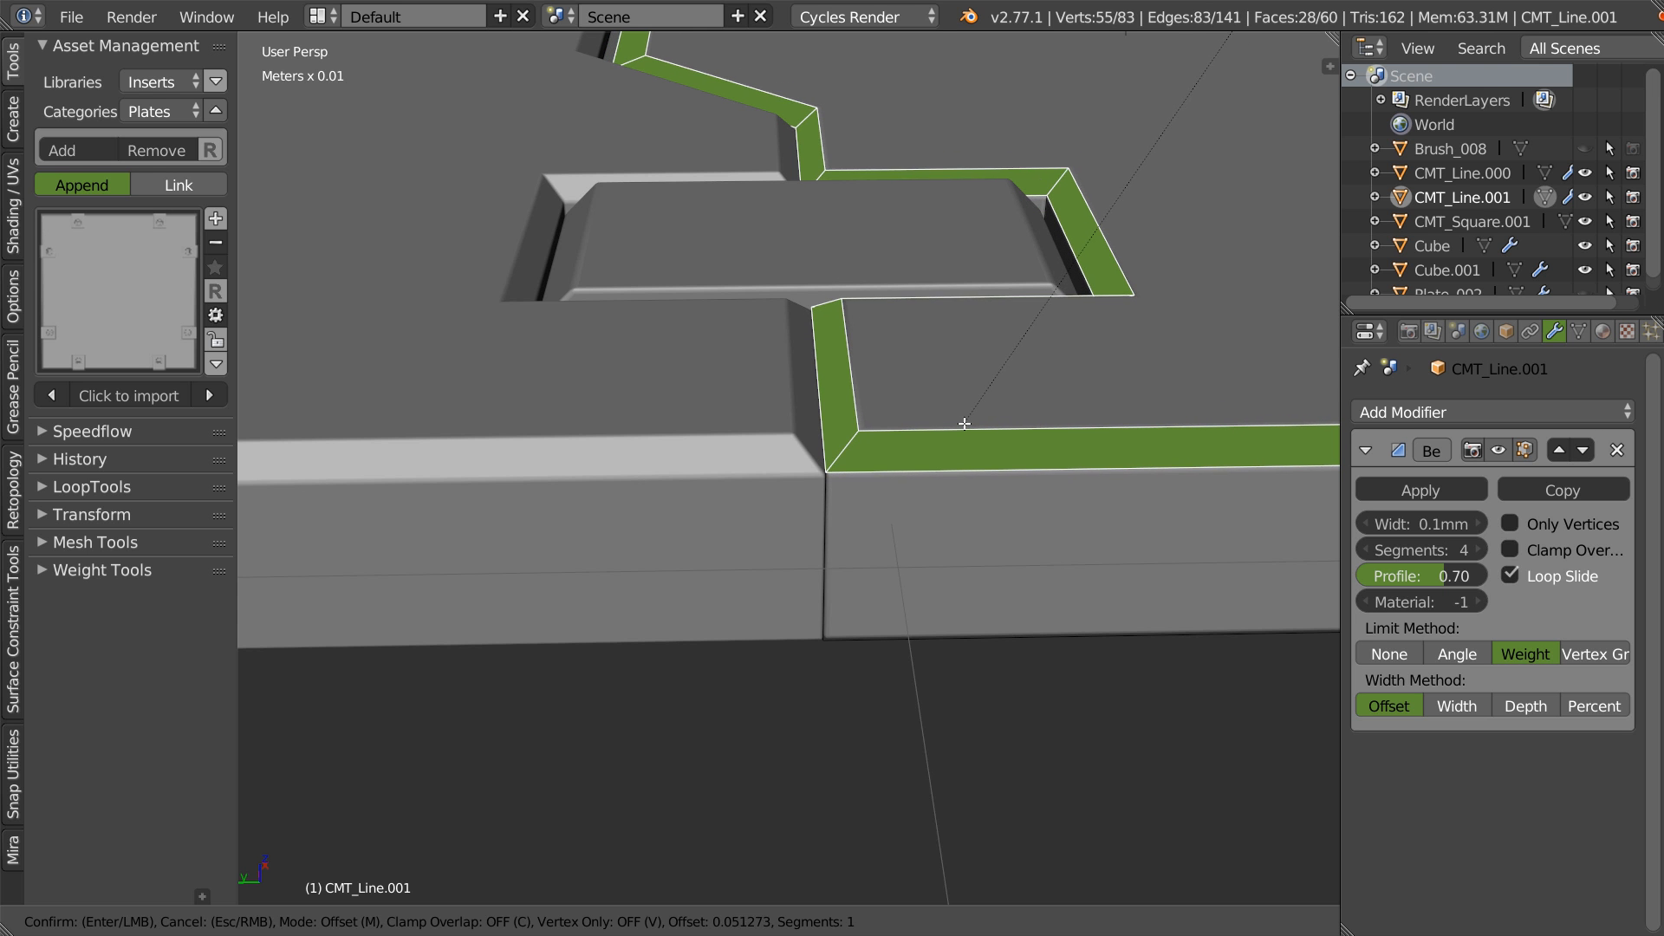
pyautogui.click(962, 424)
pyautogui.moveTo(962, 424); pyautogui.dragTo(749, 314, button='middle')
pyautogui.press('Tab')
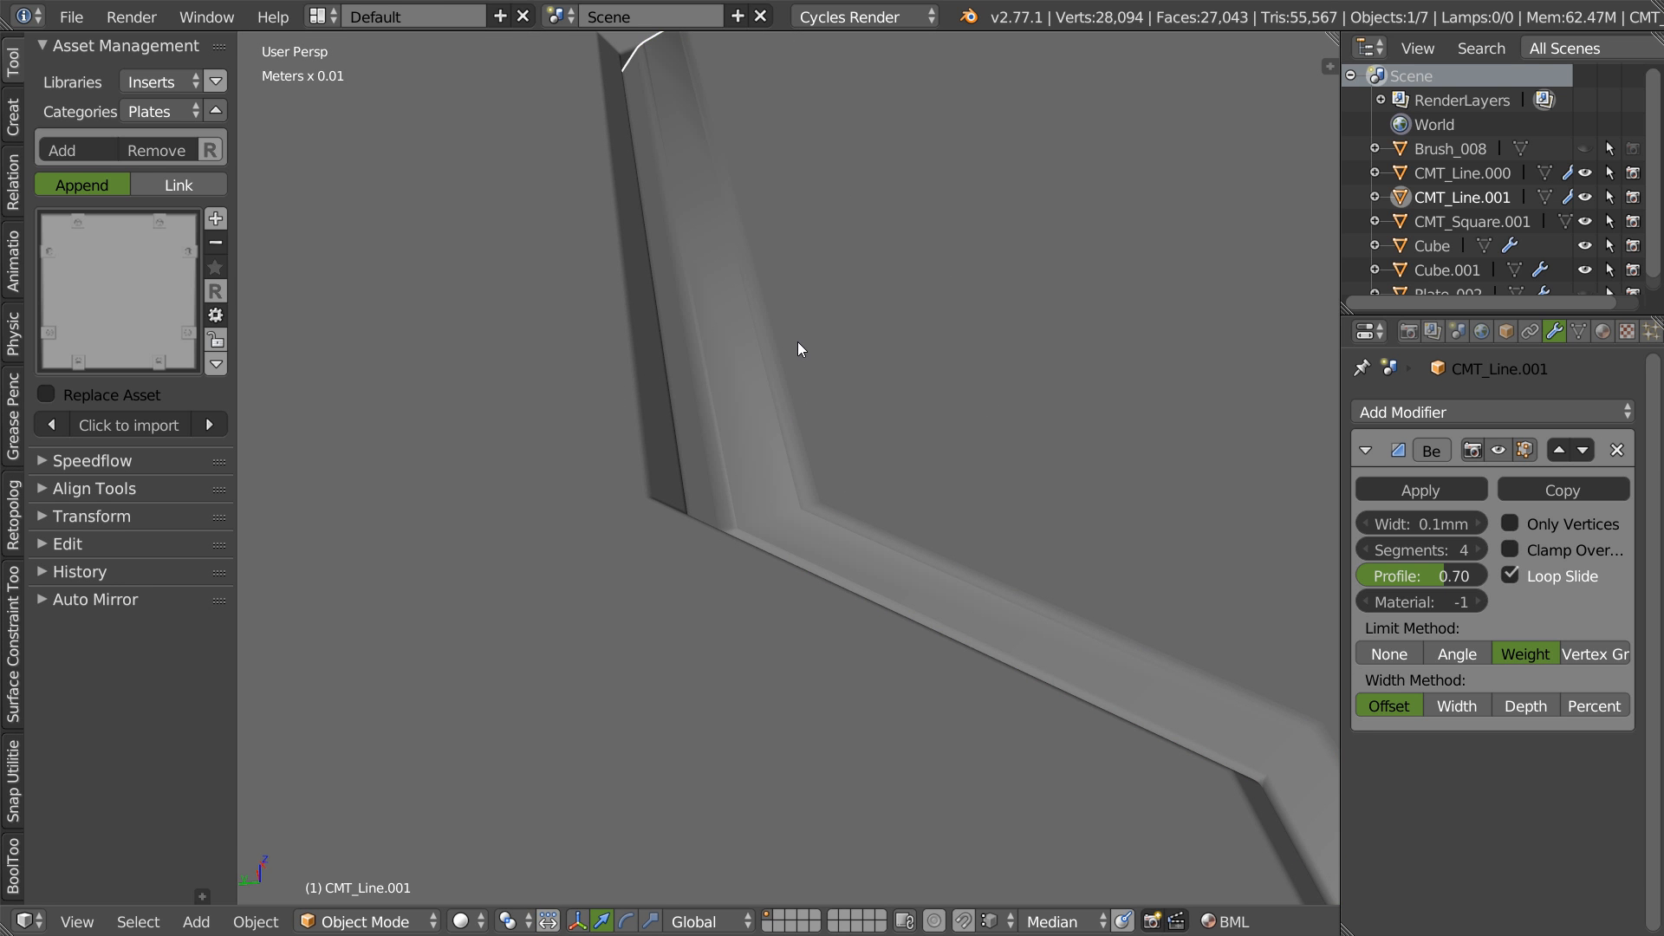
# - Isolate CMT_Line.001 in local view and open its mesh for editing at the seam's middle section
pyautogui.press('KP_Divide')
pyautogui.press('Tab')
pyautogui.click(598, 474)
pyautogui.scroll(6, 694, 422)
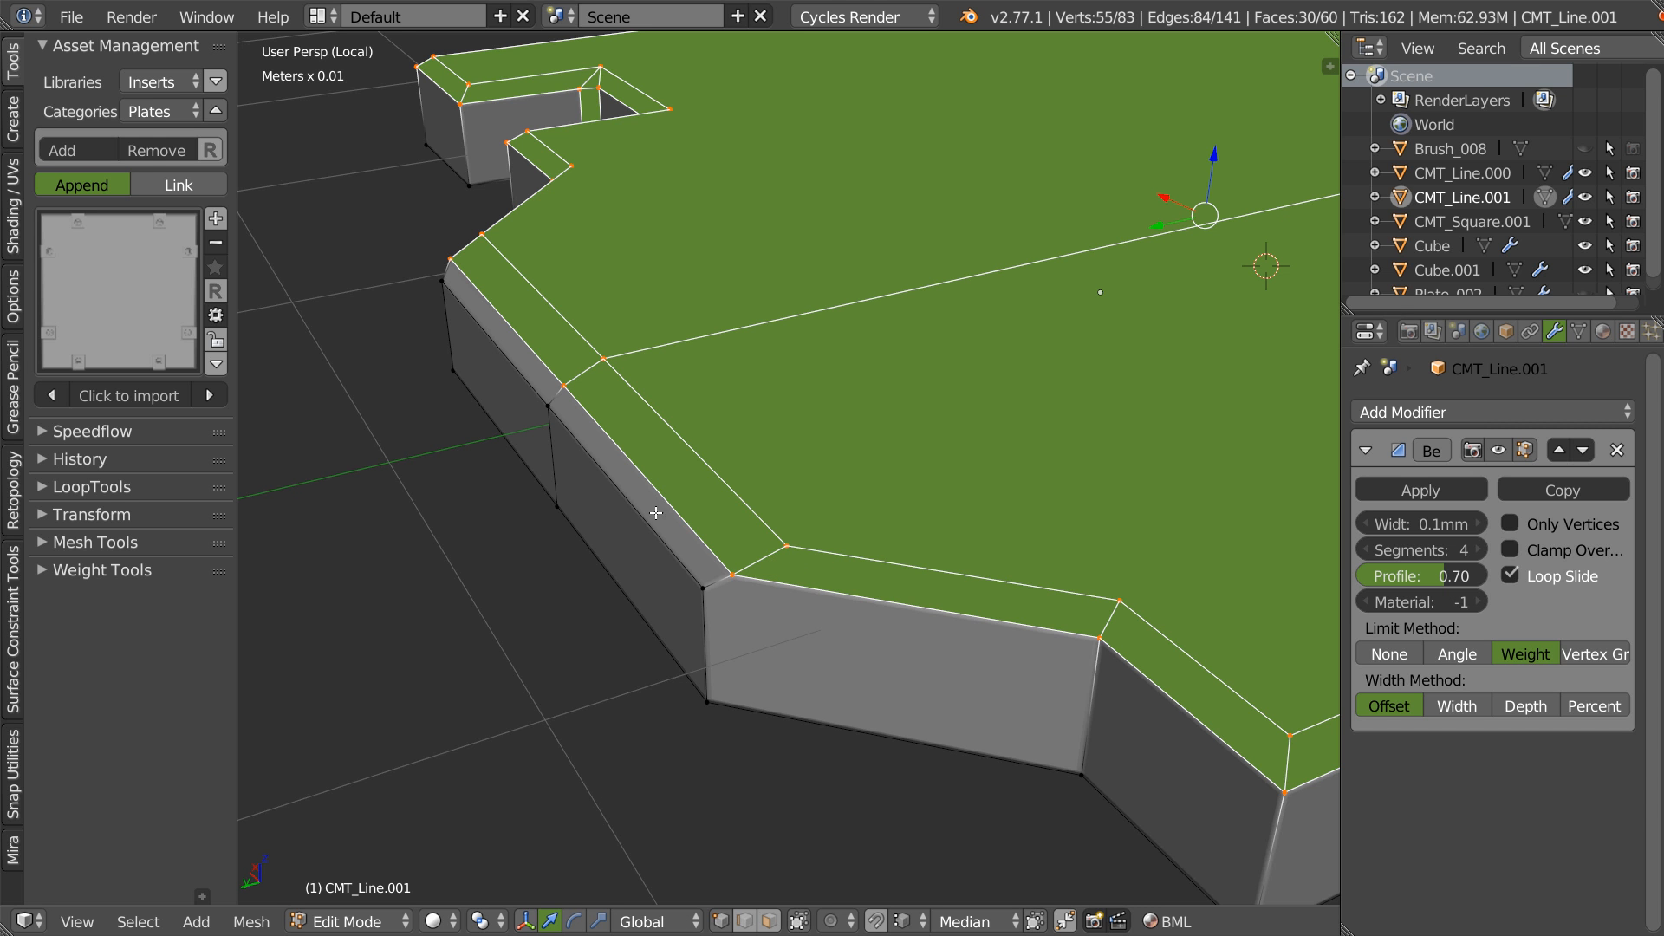
# - Dissolve the extra edges bounding the narrow strip beneath the chamfer on the seam's middle section
pyautogui.press('3')
pyautogui.rightClick(518, 356)
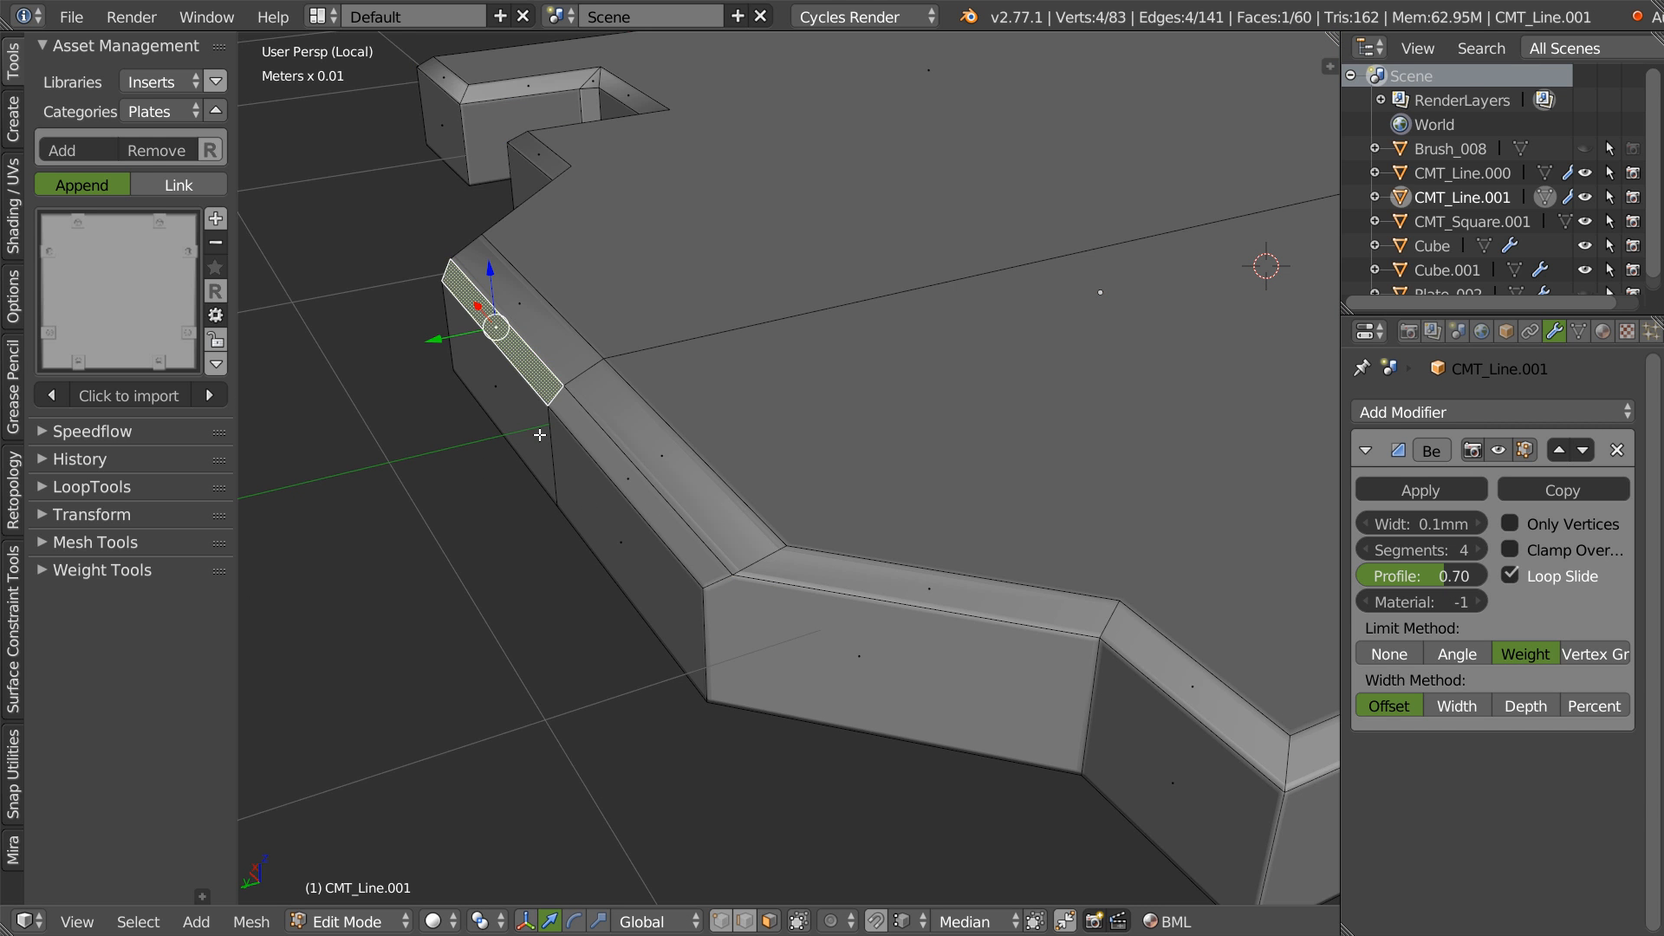
pyautogui.keyDown('shift'); pyautogui.rightClick(520, 440); pyautogui.keyUp('shift')
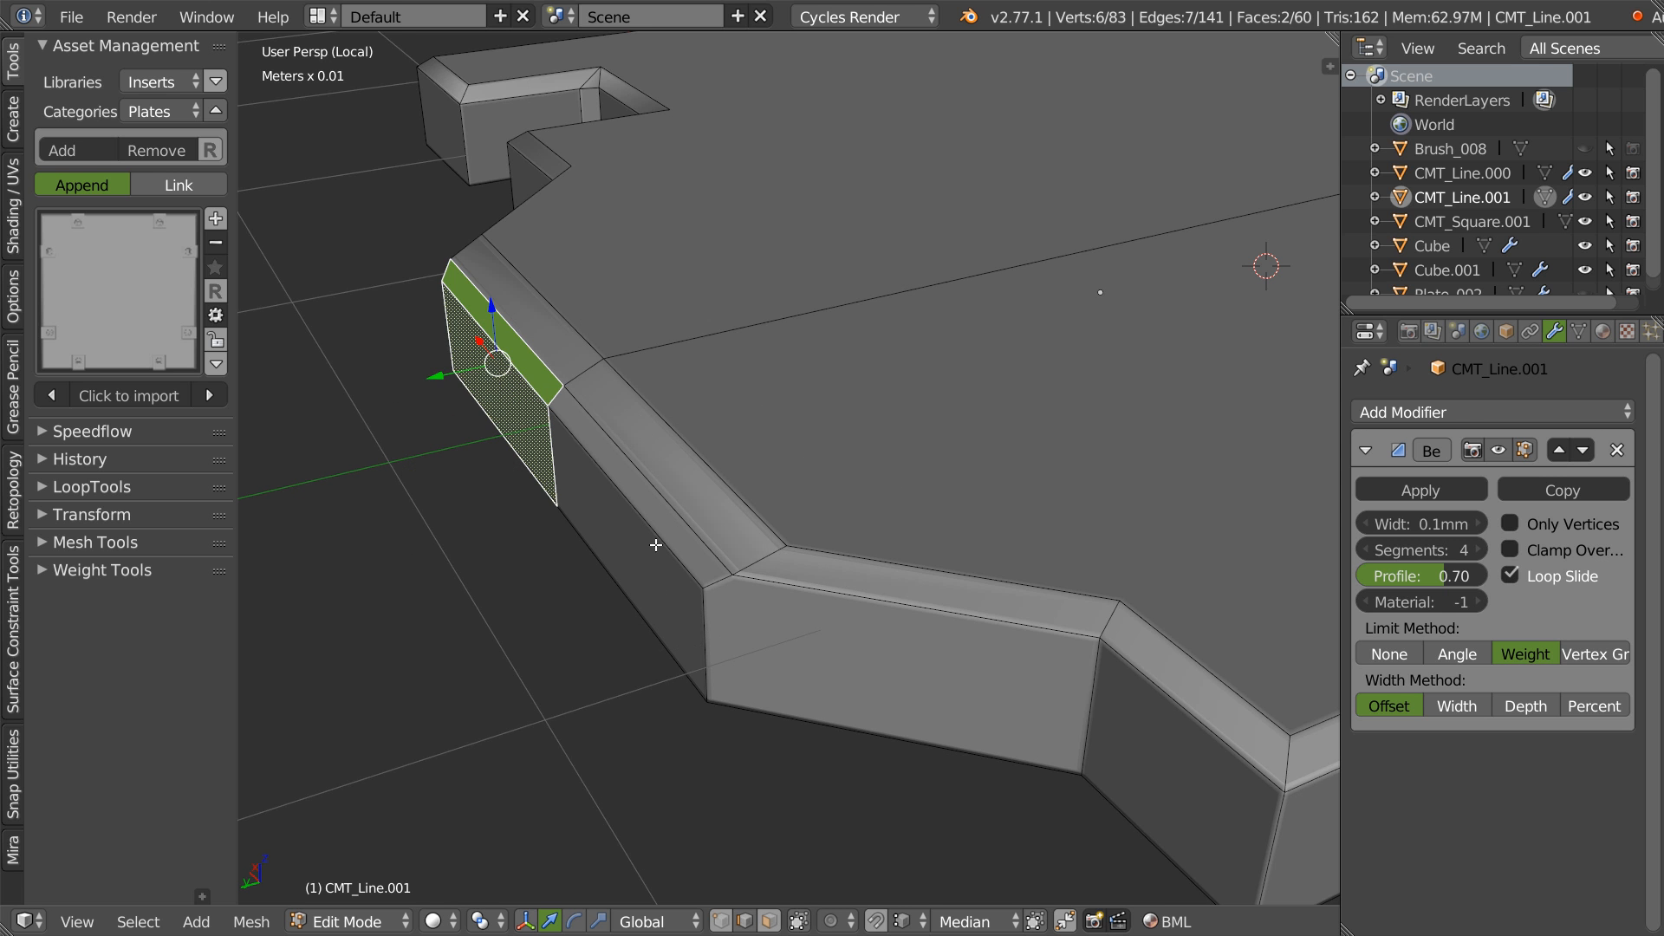
pyautogui.press('a')
pyautogui.keyDown('alt'); pyautogui.rightClick(537, 368); pyautogui.keyUp('alt')
pyautogui.hotkey('ctrl', 'x')
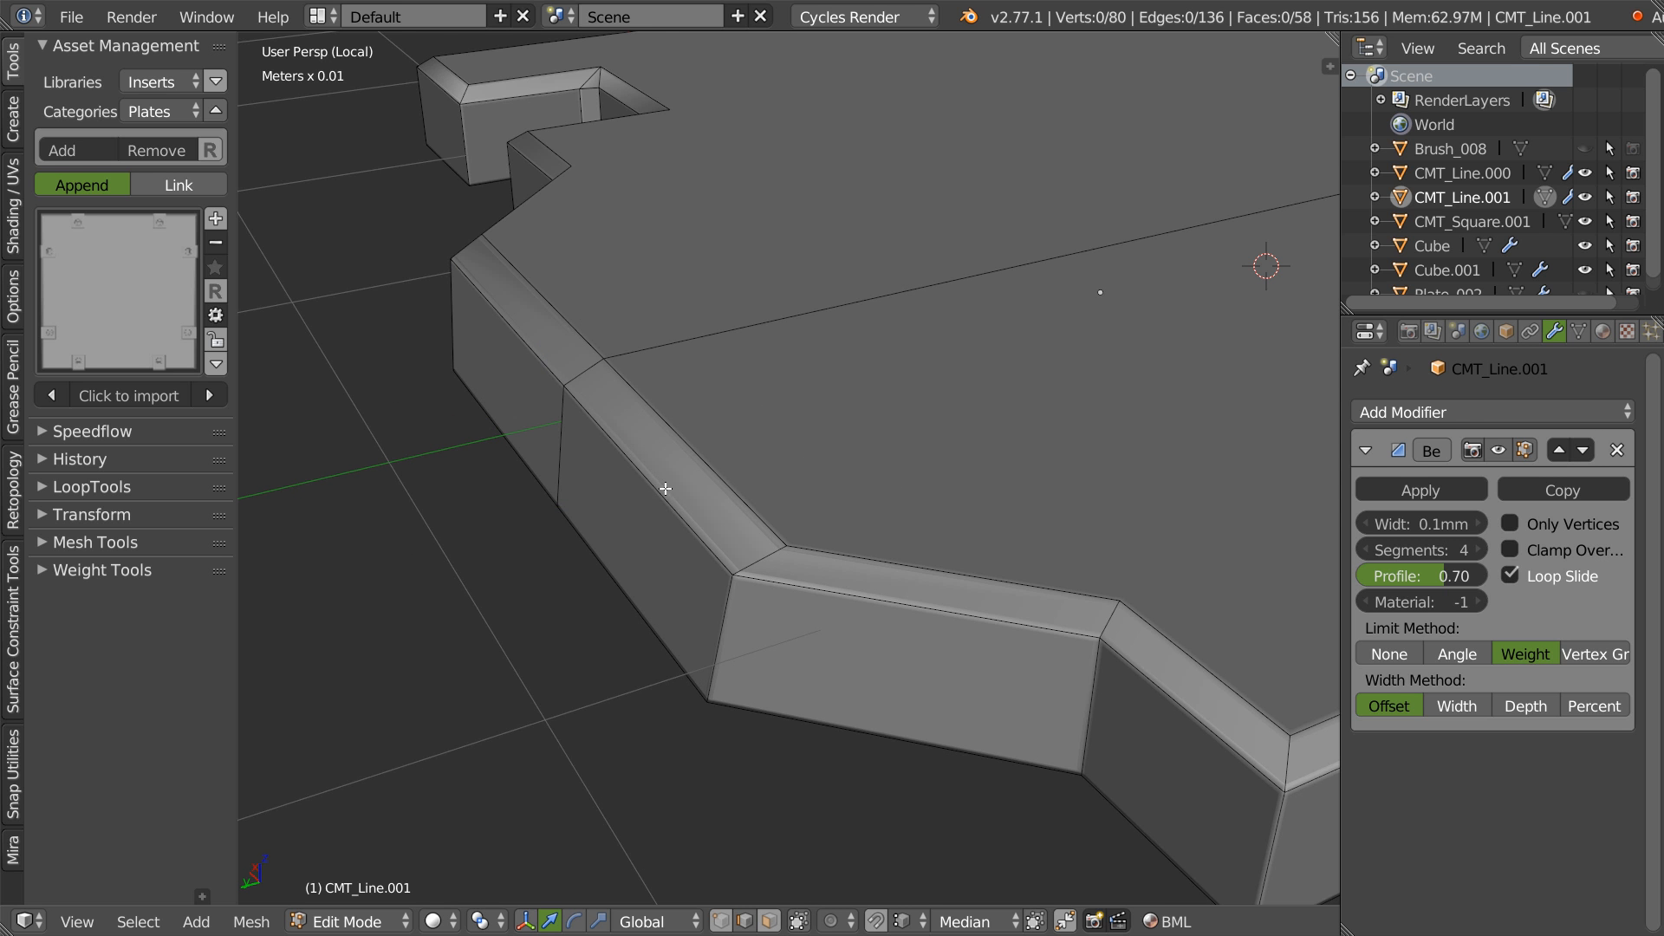
# - Set CMT_Line.001's Bevel modifier width to 75 µm using Adjust Bevel
pyautogui.moveTo(623, 524); pyautogui.dragTo(833, 388, button='middle')
pyautogui.keyDown('shift'); pyautogui.moveTo(1023, 403); pyautogui.dragTo(858, 517, button='middle'); pyautogui.keyUp('shift')
pyautogui.scroll(-2, 859, 516)
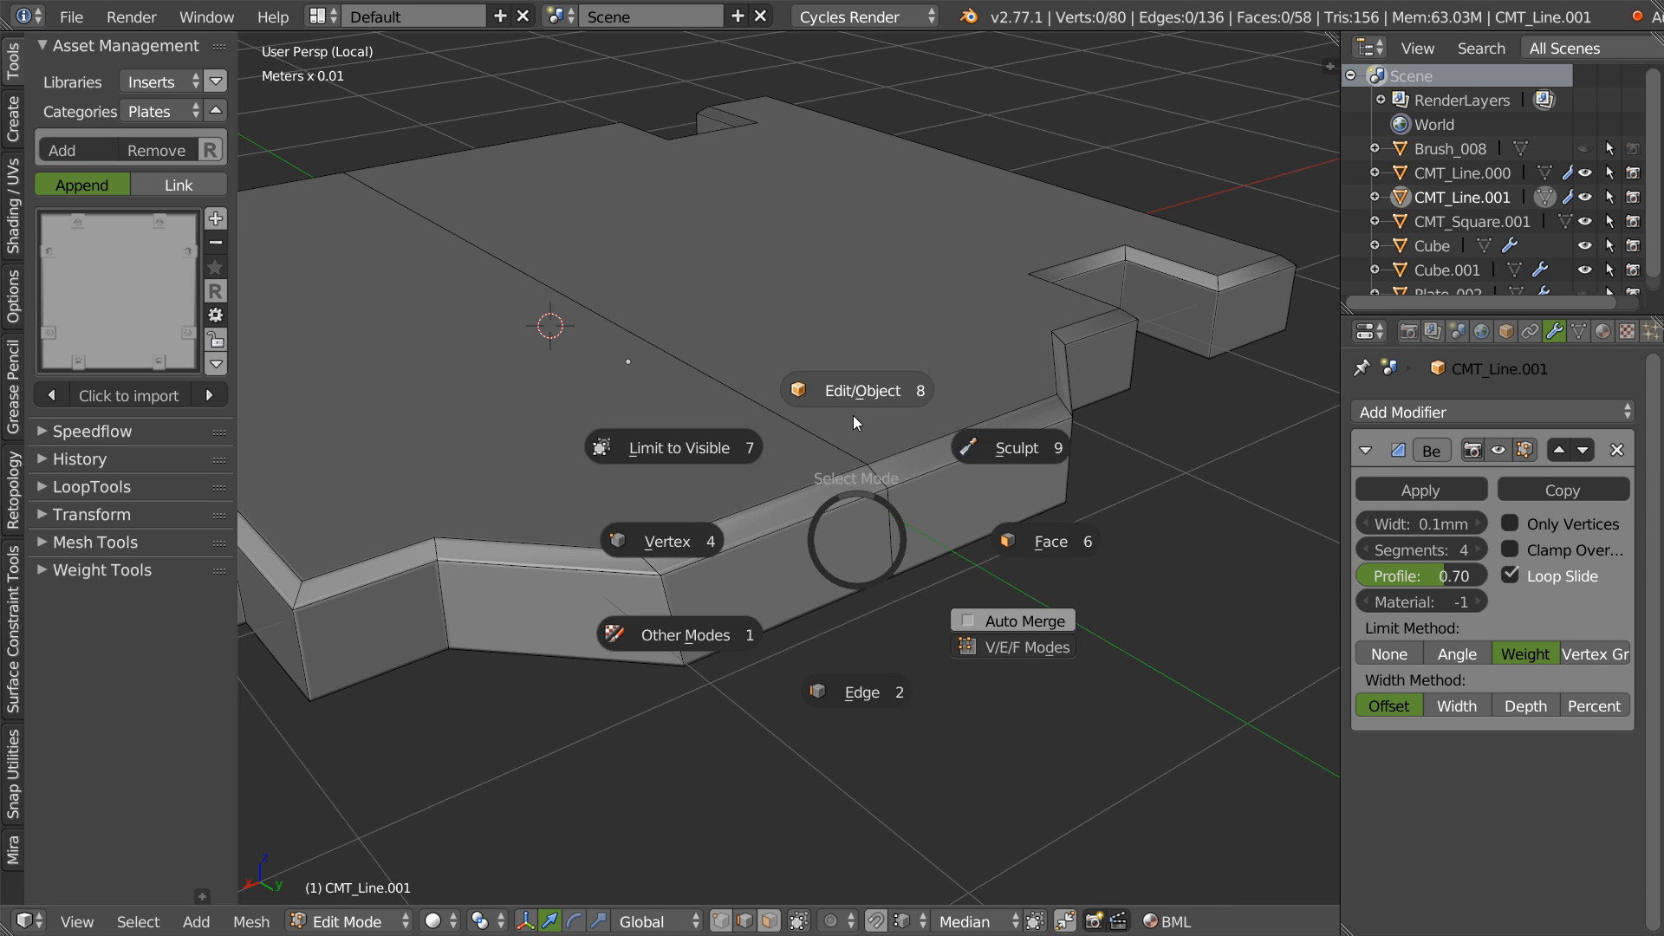
pyautogui.press('Tab')
pyautogui.press('space')
pyautogui.click(979, 553)
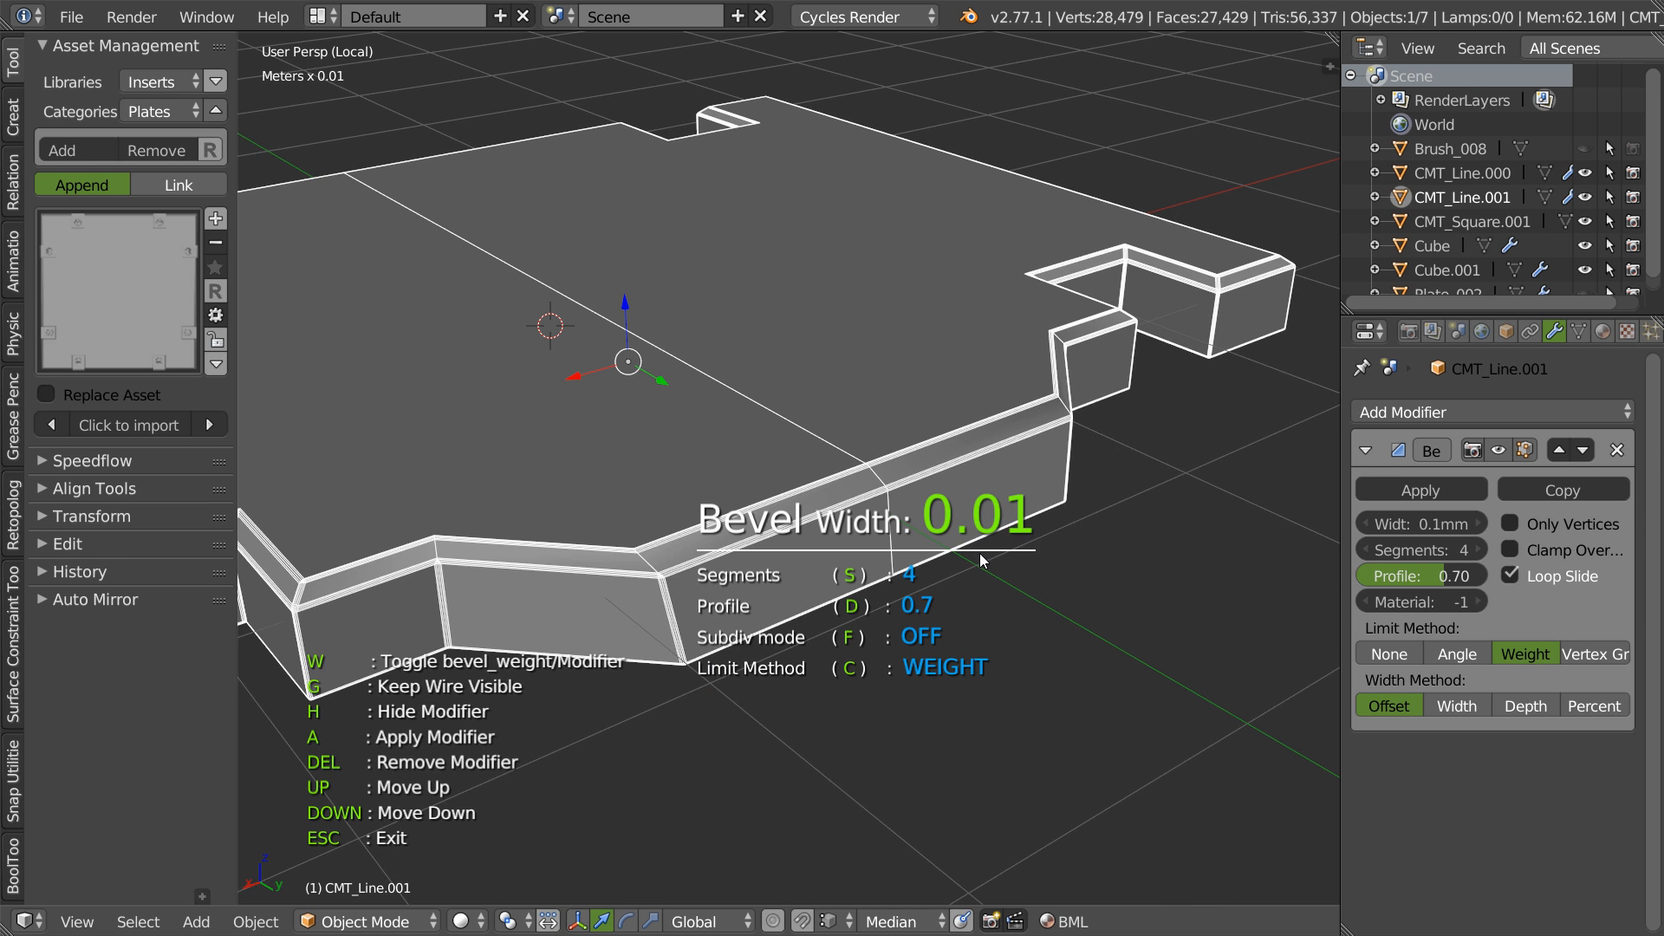
pyautogui.click(980, 555)
# - Select the ring of short corner edges across the top chamfer and give them bevel weight with Adjust Bevel
pyautogui.scroll(4, 814, 555)
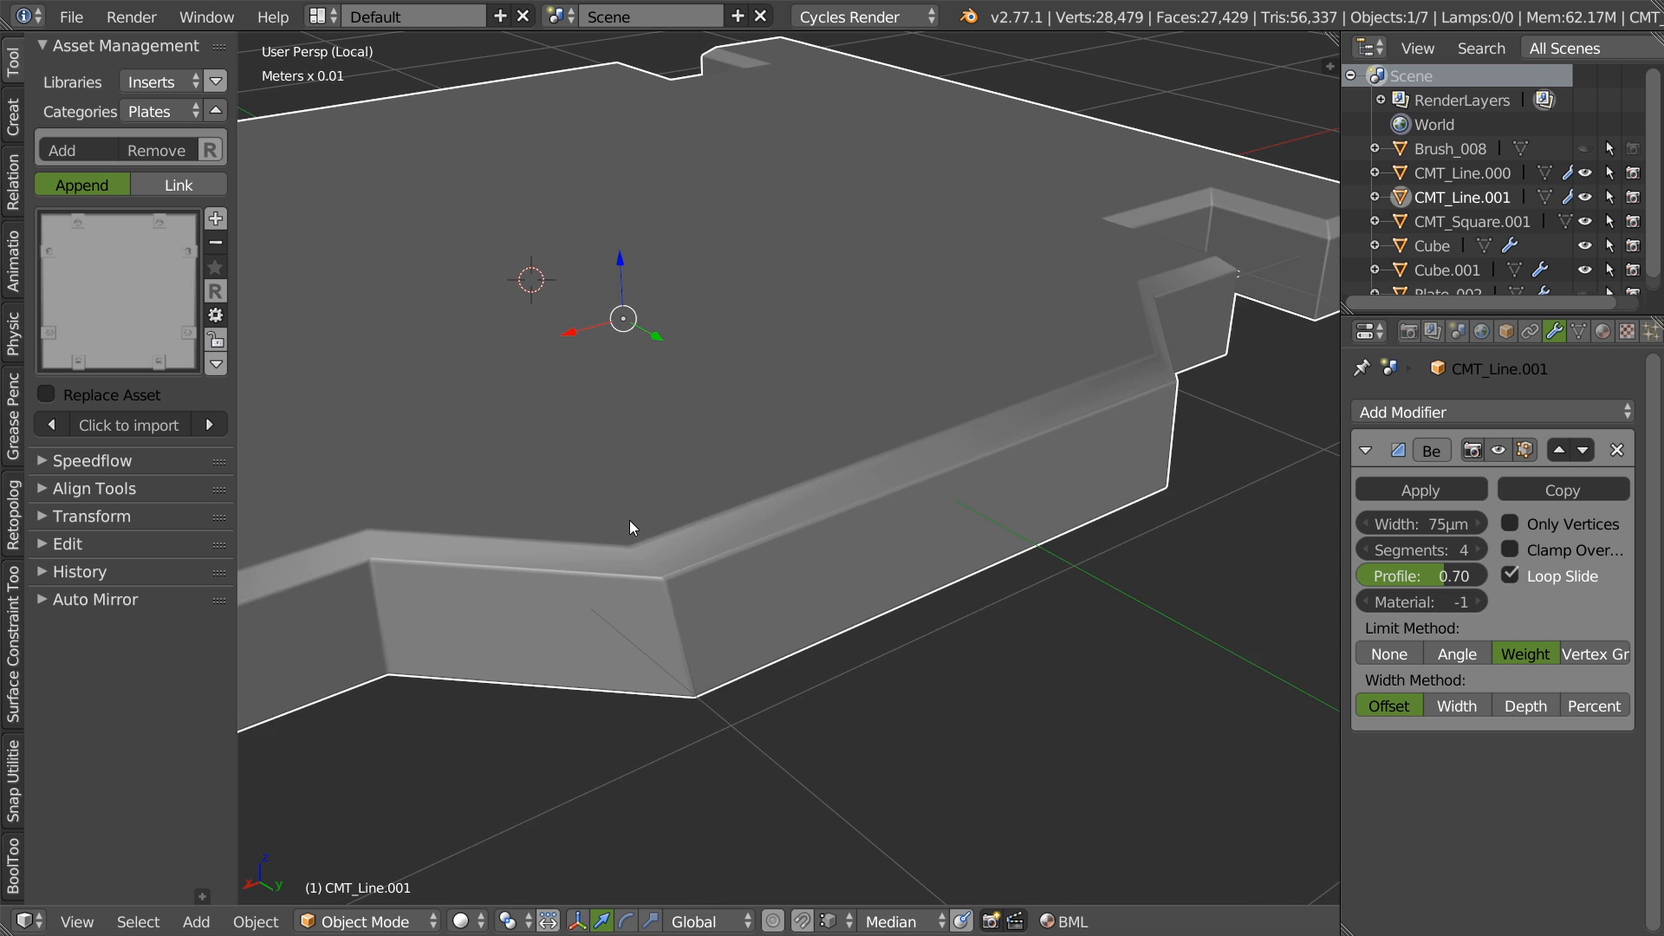
pyautogui.press('Tab')
pyautogui.keyDown('alt'); pyautogui.click(853, 542); pyautogui.keyUp('alt')
pyautogui.press('space')
pyautogui.click(1077, 552)
pyautogui.press('space')
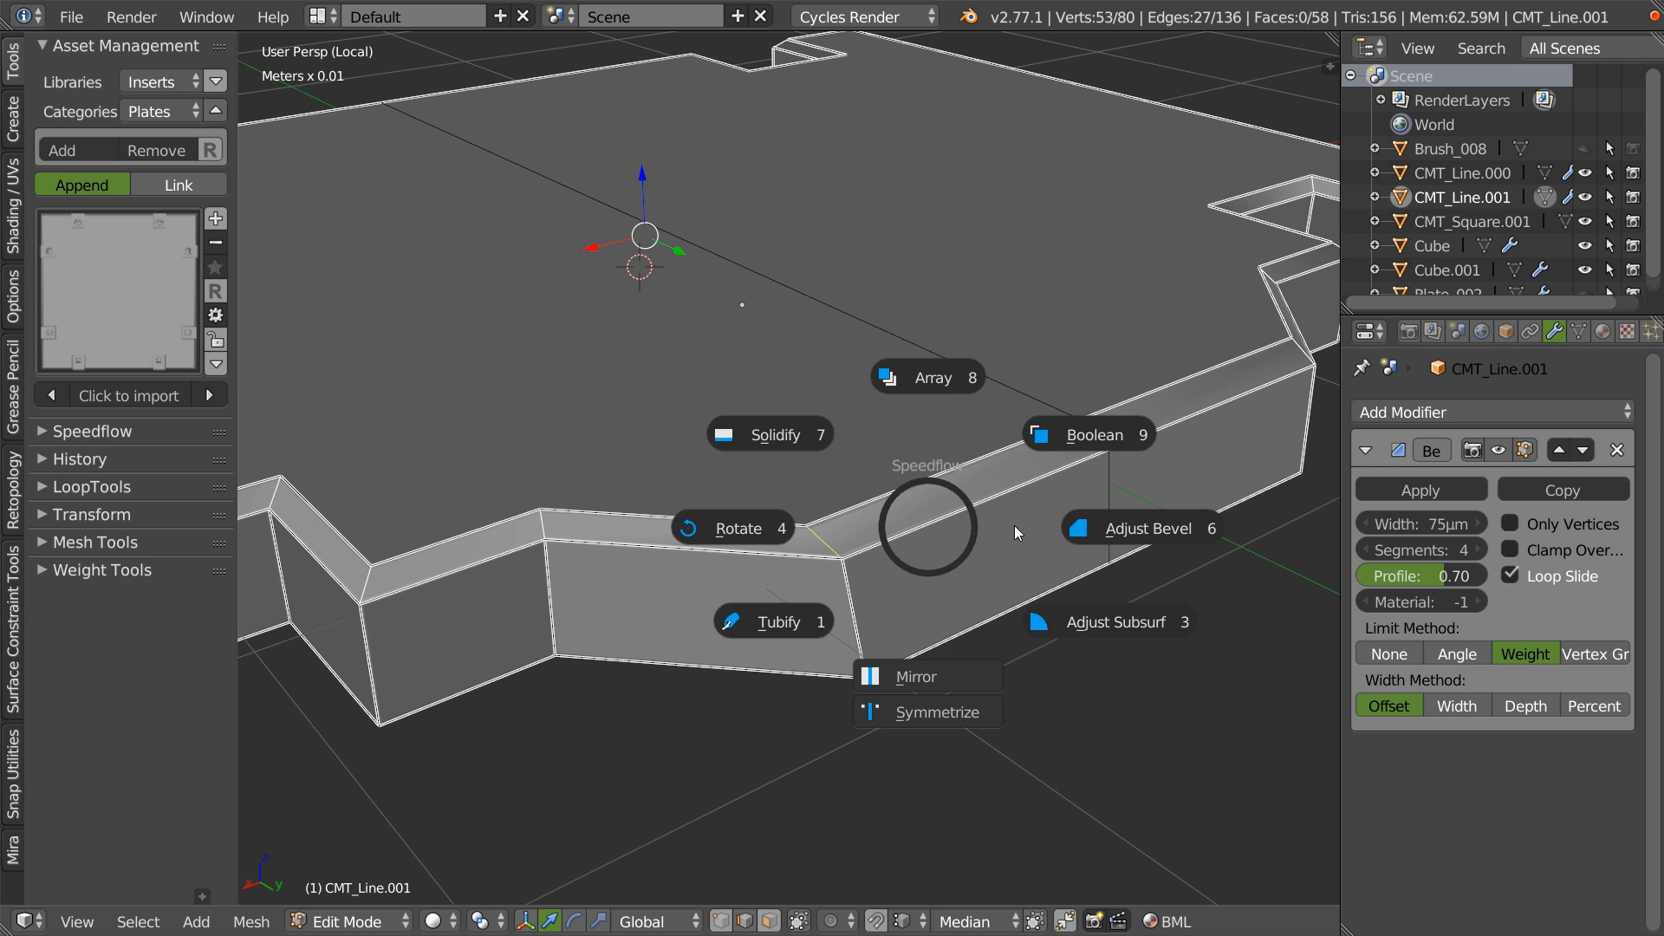
pyautogui.click(1110, 520)
pyautogui.press('Tab')
# - Select the short cross edge at the middle of the seam chamfer and examine the panel's corners and notches
pyautogui.press('Tab')
pyautogui.click(1099, 441)
pyautogui.scroll(-1, 1082, 486)
pyautogui.moveTo(825, 509); pyautogui.dragTo(862, 520, button='middle')
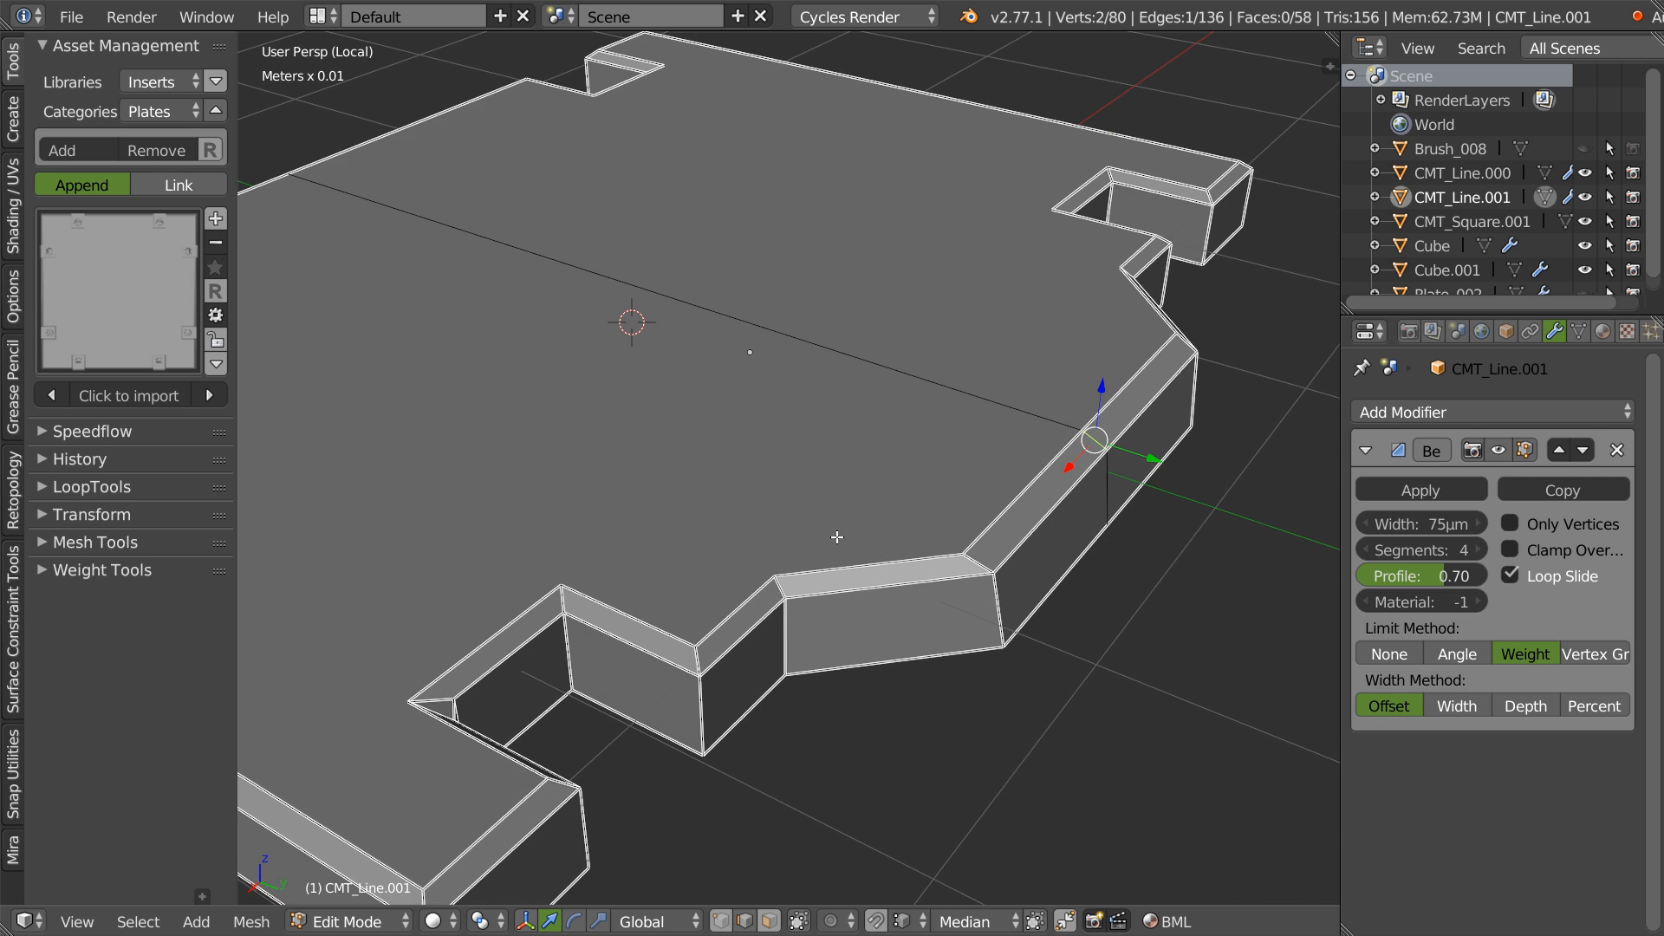
pyautogui.keyDown('shift'); pyautogui.moveTo(684, 560); pyautogui.dragTo(954, 468, button='middle'); pyautogui.keyUp('shift')
pyautogui.keyDown('shift'); pyautogui.moveTo(516, 286); pyautogui.dragTo(954, 544, button='middle'); pyautogui.keyUp('shift')
pyautogui.keyDown('shift'); pyautogui.moveTo(594, 374); pyautogui.dragTo(640, 591, button='middle'); pyautogui.keyUp('shift')
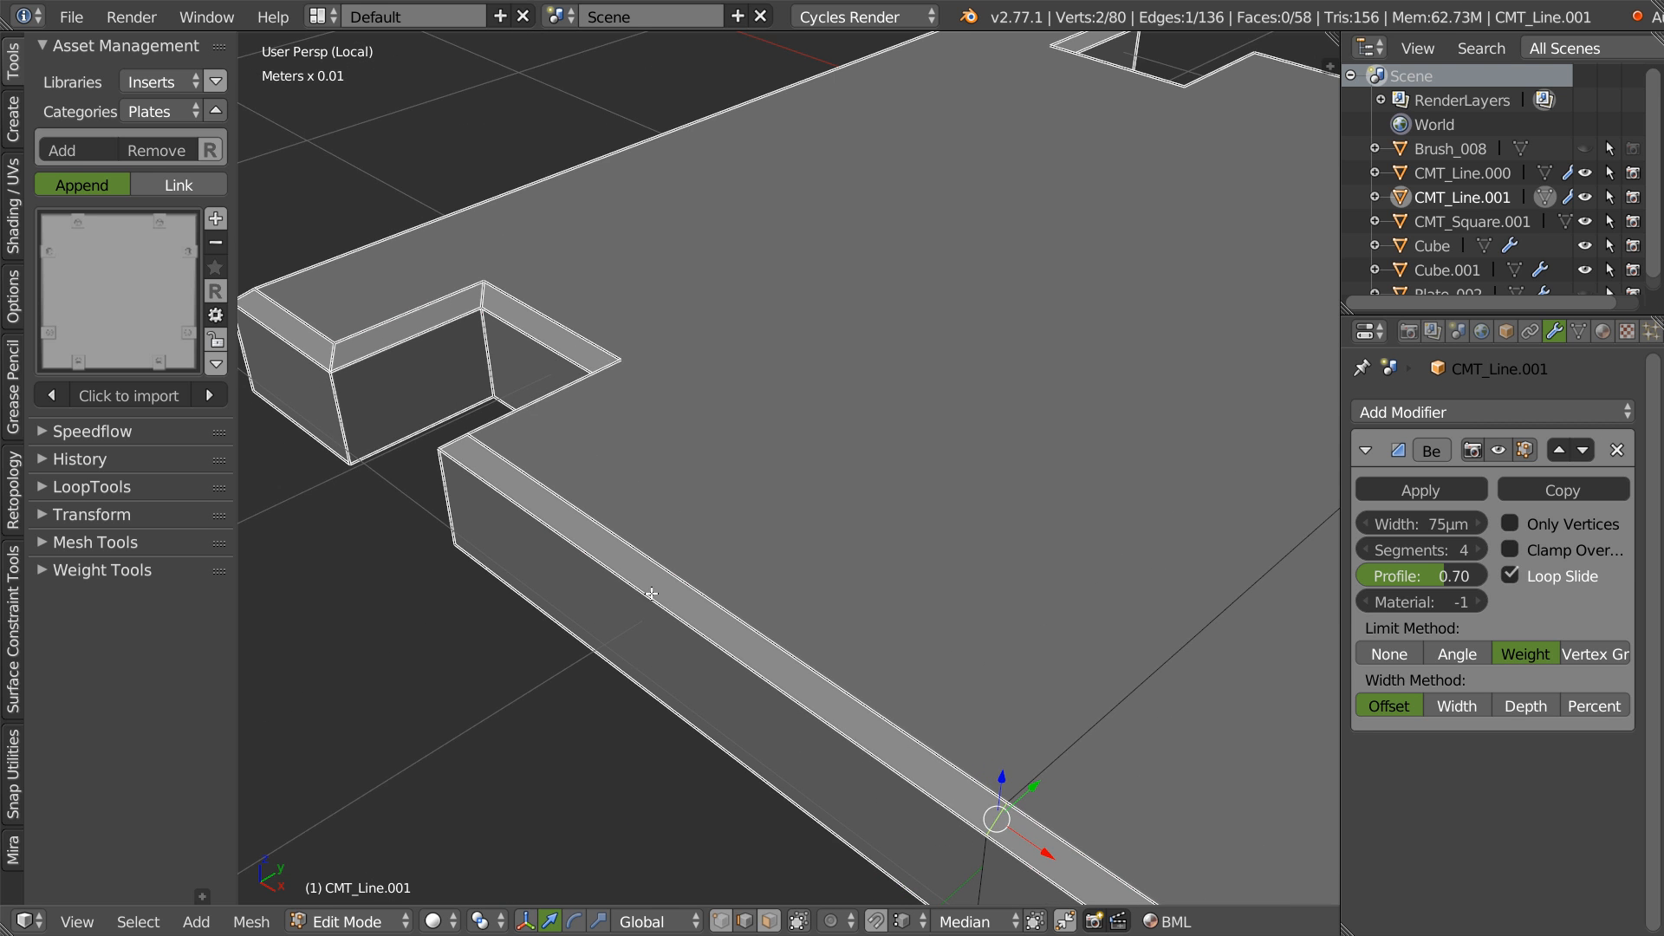
# - From the top view, move the chamfer's upper edge on the seam's middle section along Y to line up with the outer border
pyautogui.press('Tab')
pyautogui.scroll(-4, 1027, 458)
pyautogui.moveTo(1028, 458); pyautogui.dragTo(647, 518, button='middle')
pyautogui.press('KP_7')
pyautogui.scroll(3, 580, 598)
pyautogui.scroll(5, 762, 376)
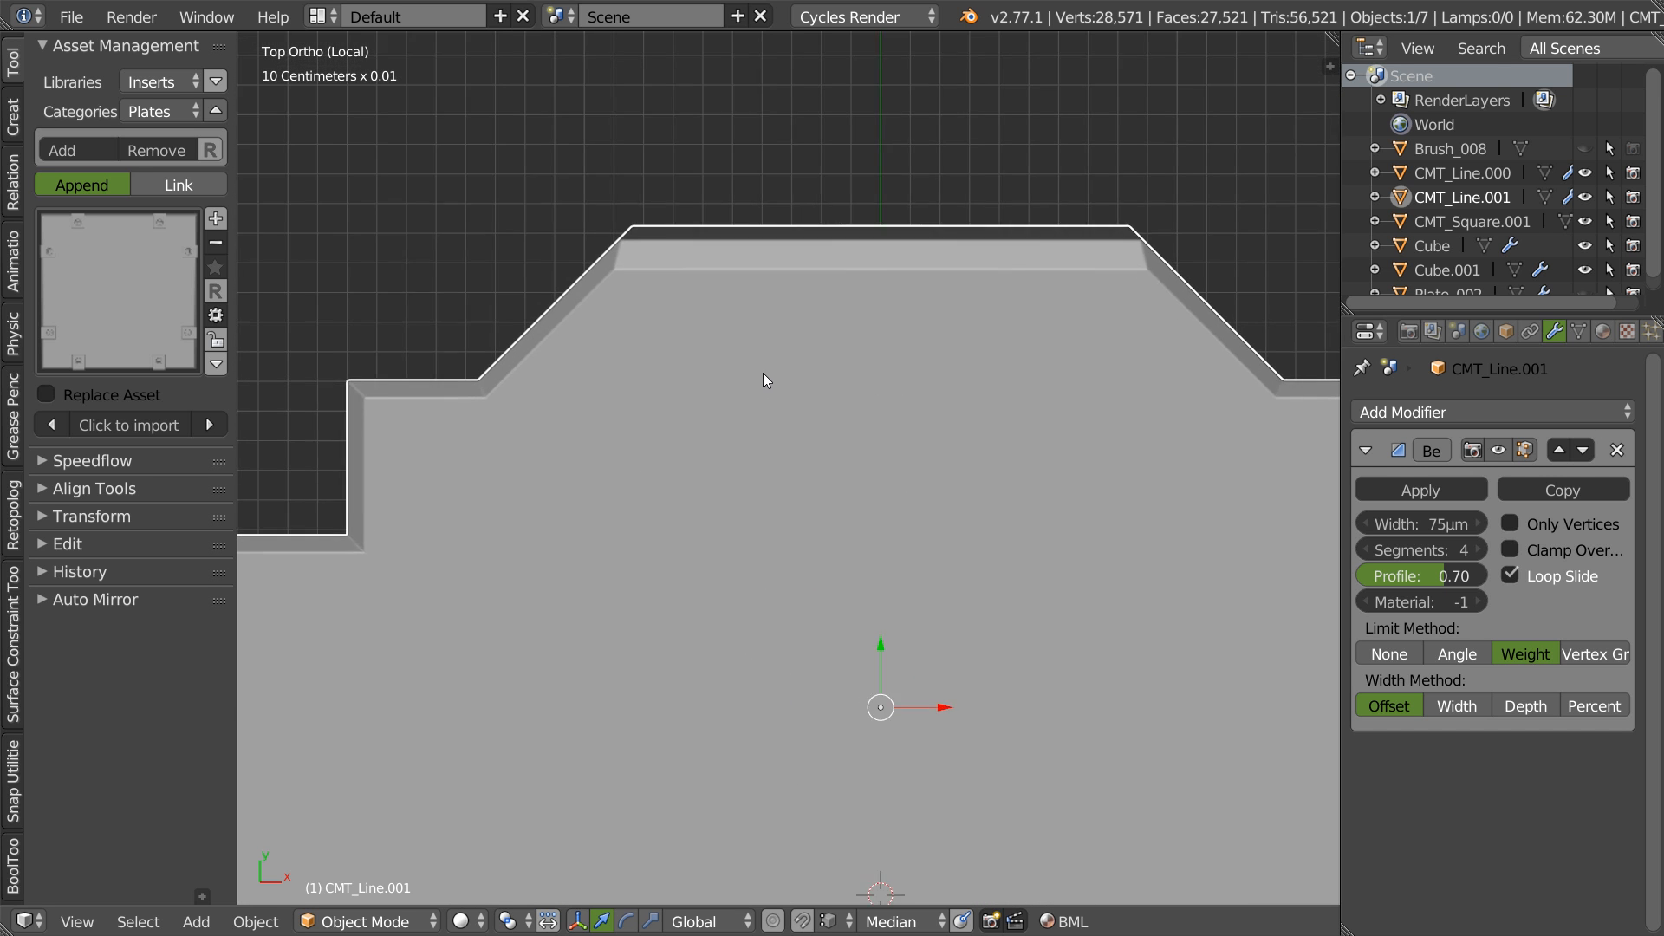
pyautogui.press('Tab')
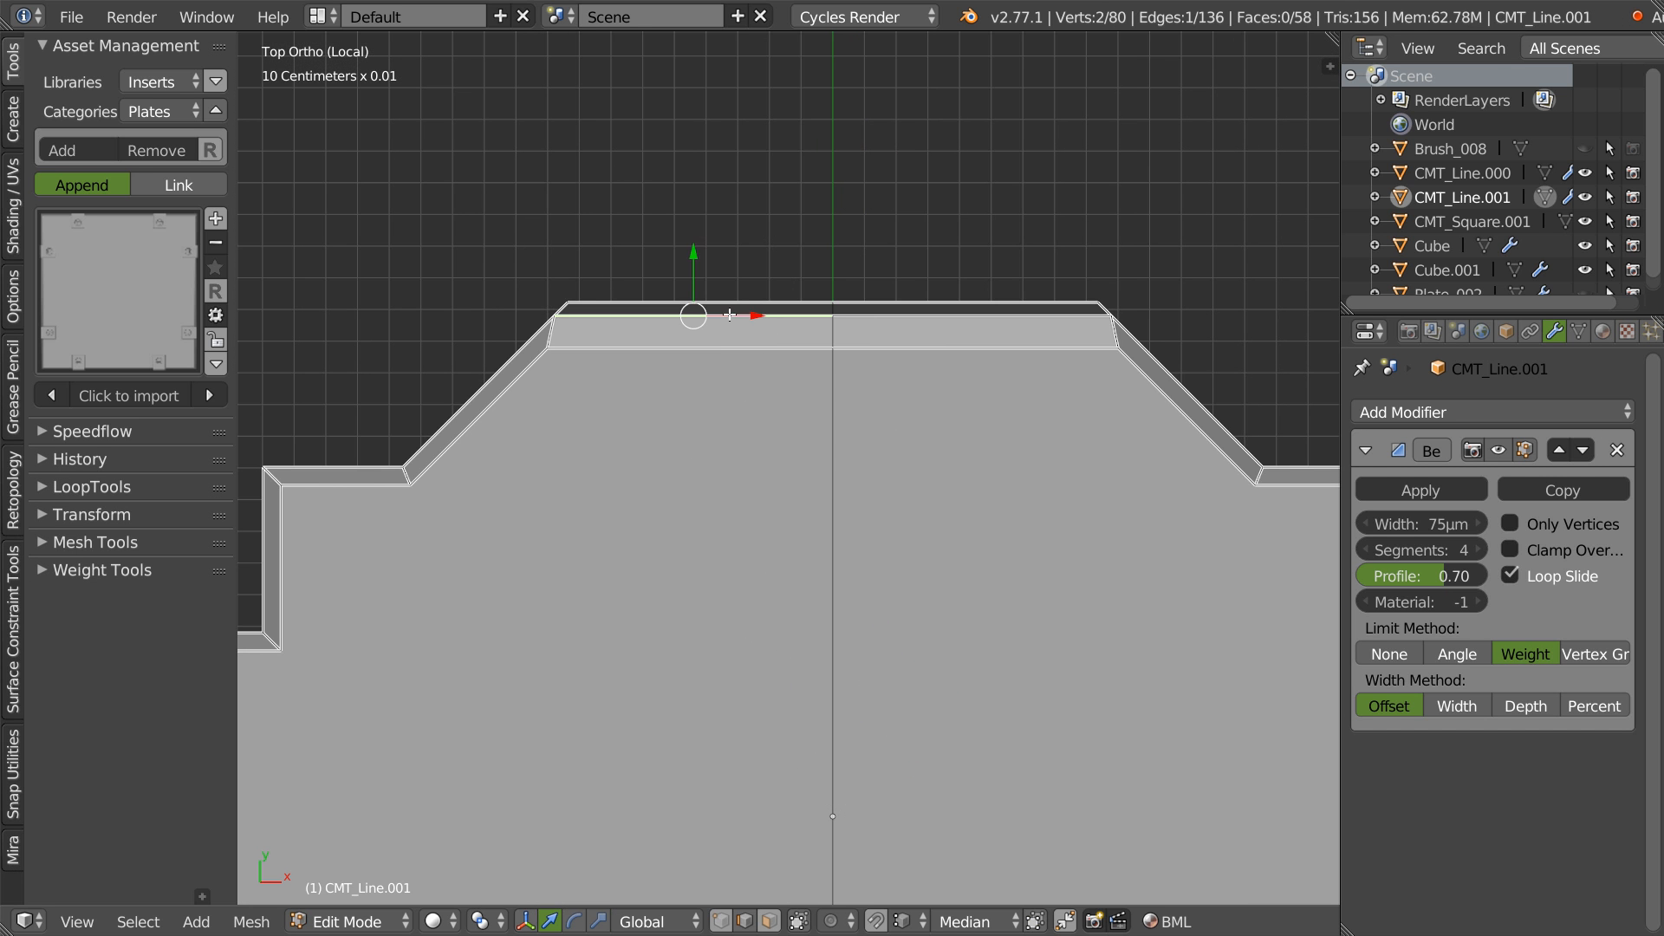
pyautogui.press('g')
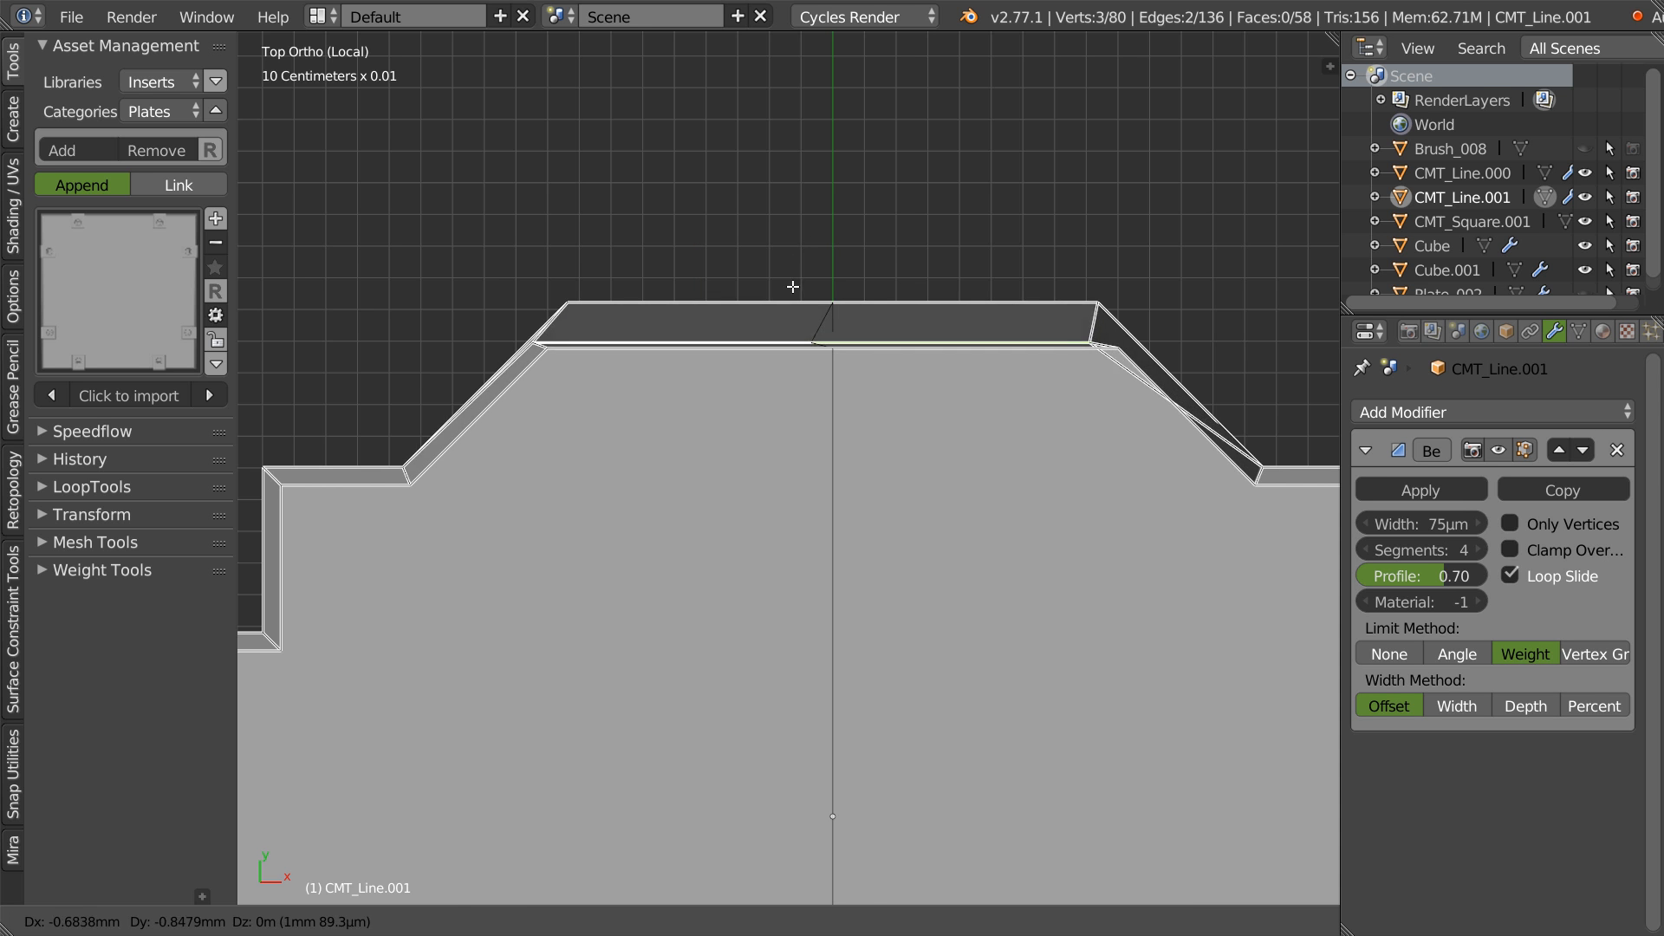
pyautogui.press('Escape')
pyautogui.press('g')
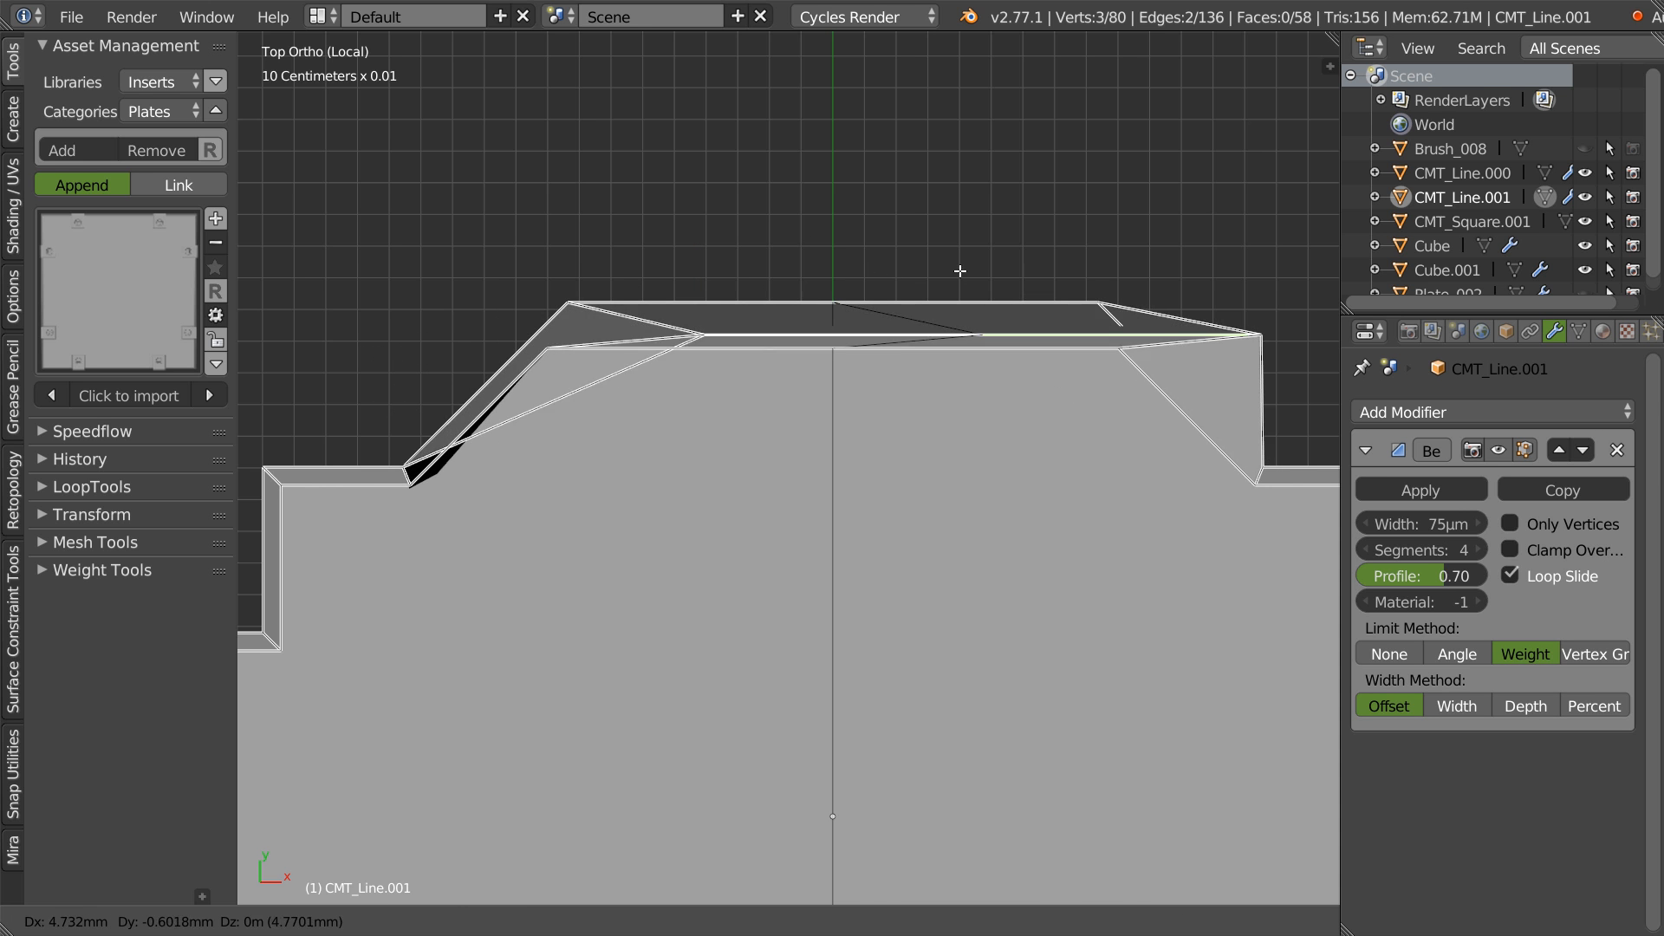
pyautogui.rightClick(839, 256)
pyautogui.moveTo(835, 255); pyautogui.dragTo(607, 277)
pyautogui.rightClick(607, 277)
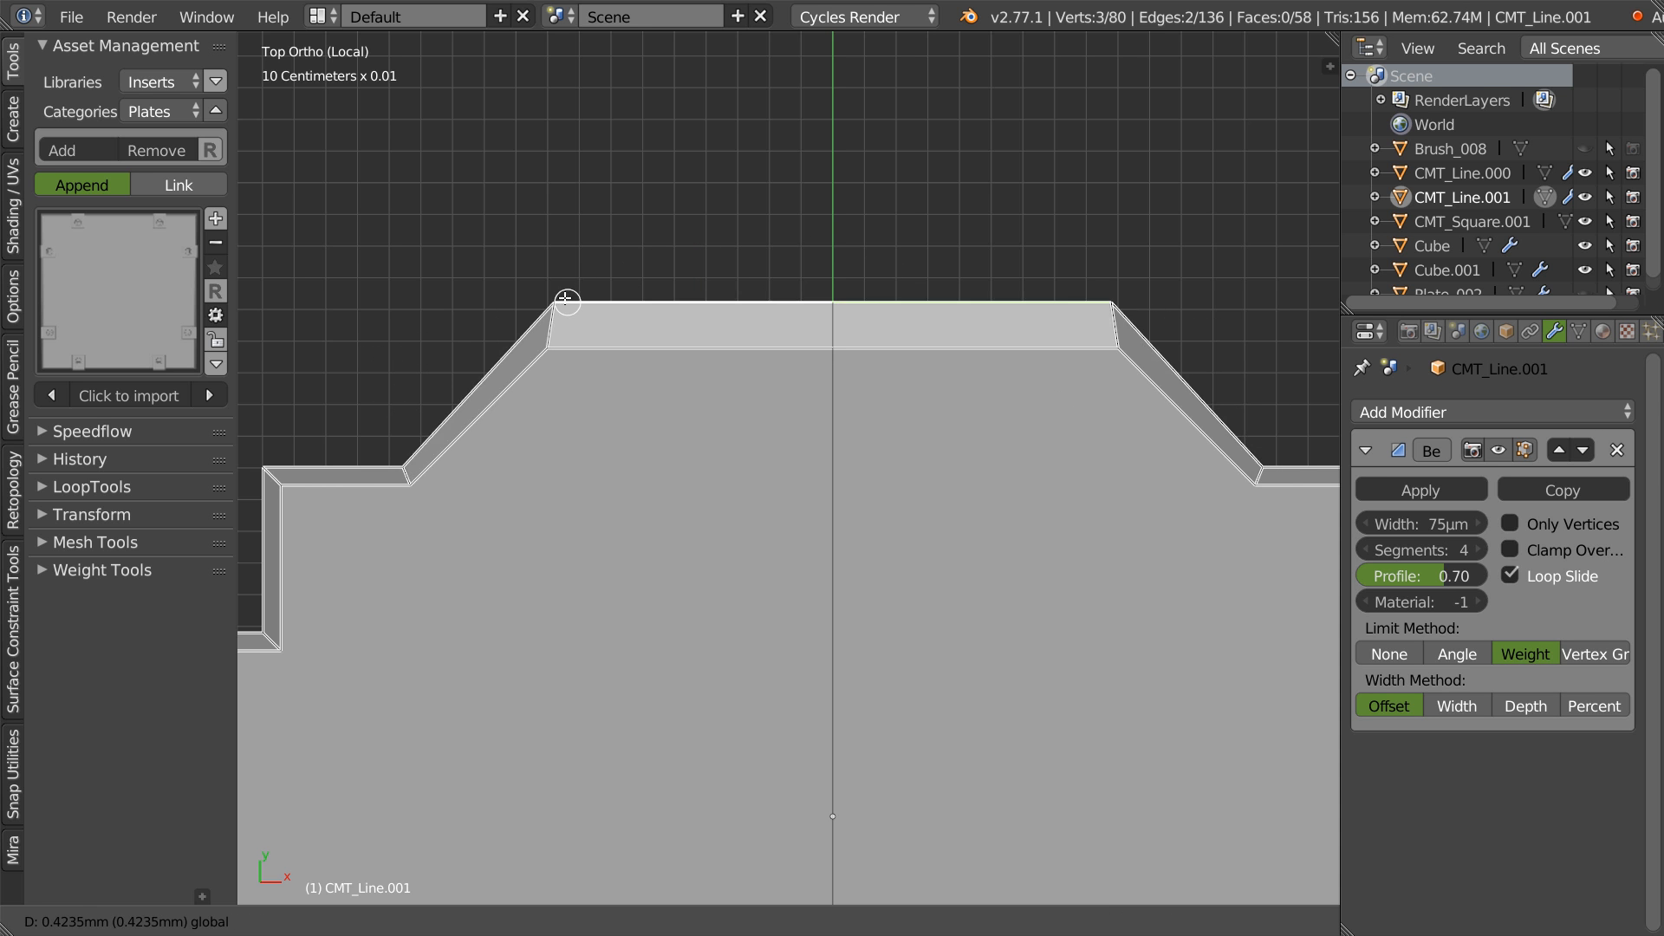
# - Align the left end vertex of the chamfer's upper edge along X with the outer border's corner
pyautogui.press('Tab')
pyautogui.rightClick(553, 303)
pyautogui.moveTo(570, 303); pyautogui.dragTo(584, 306)
# - Try moving the right end vertex of the upper chamfer edge freely onto the border's corner, and undo the move
pyautogui.rightClick(1112, 302)
pyautogui.press('g')
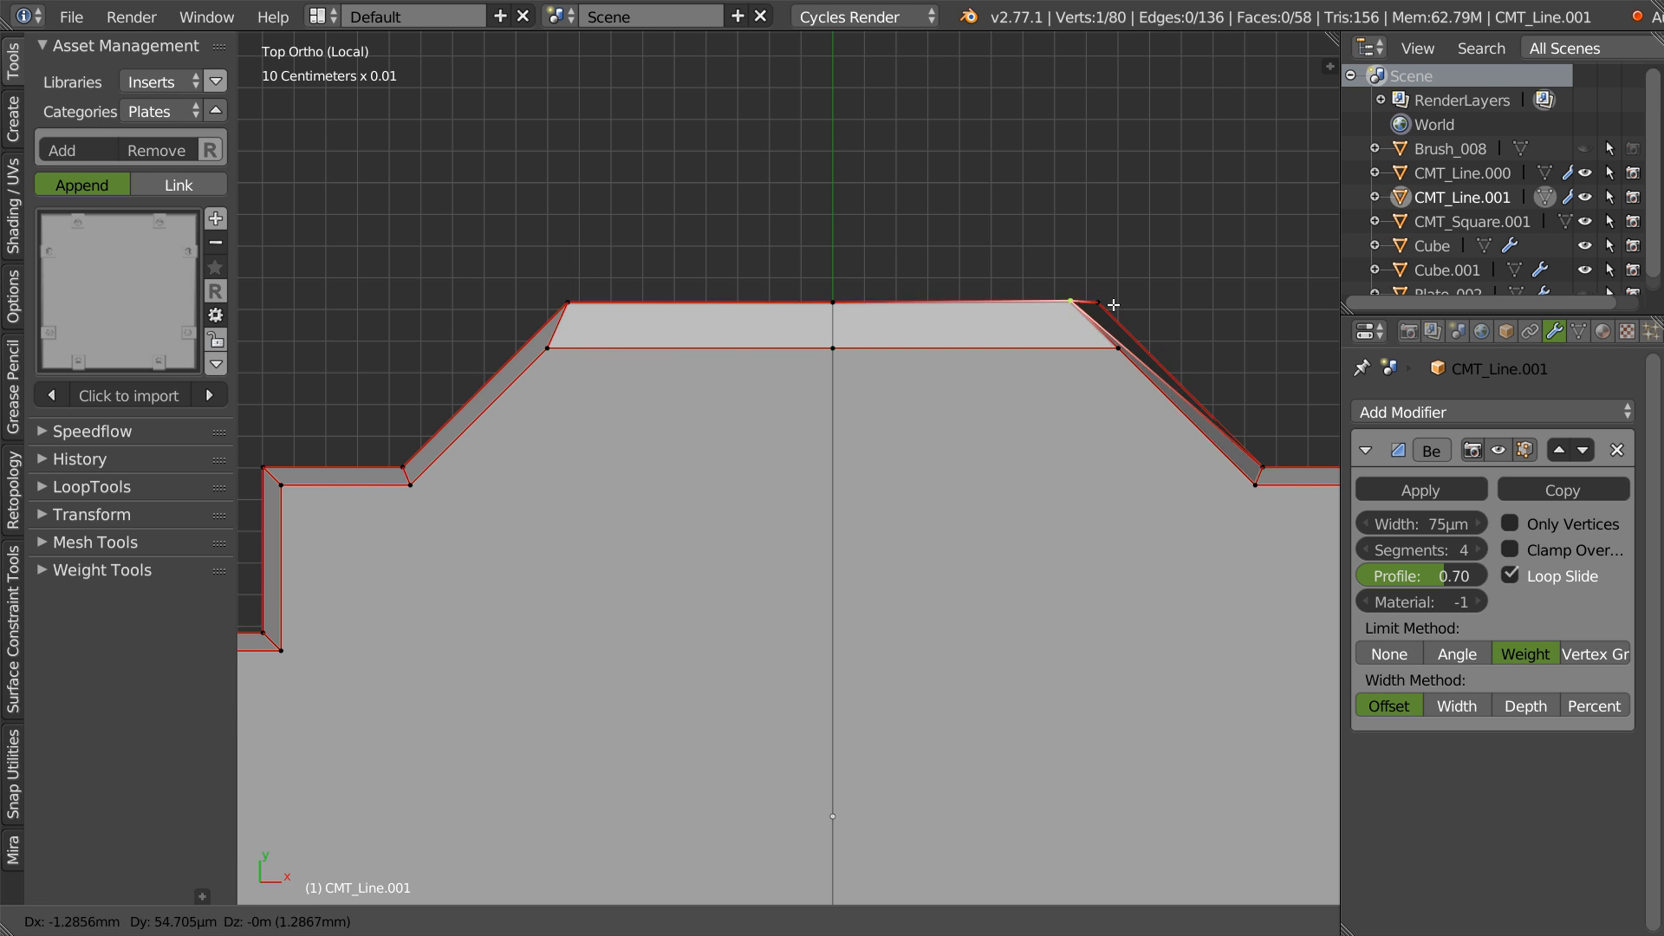
pyautogui.rightClick(1122, 335)
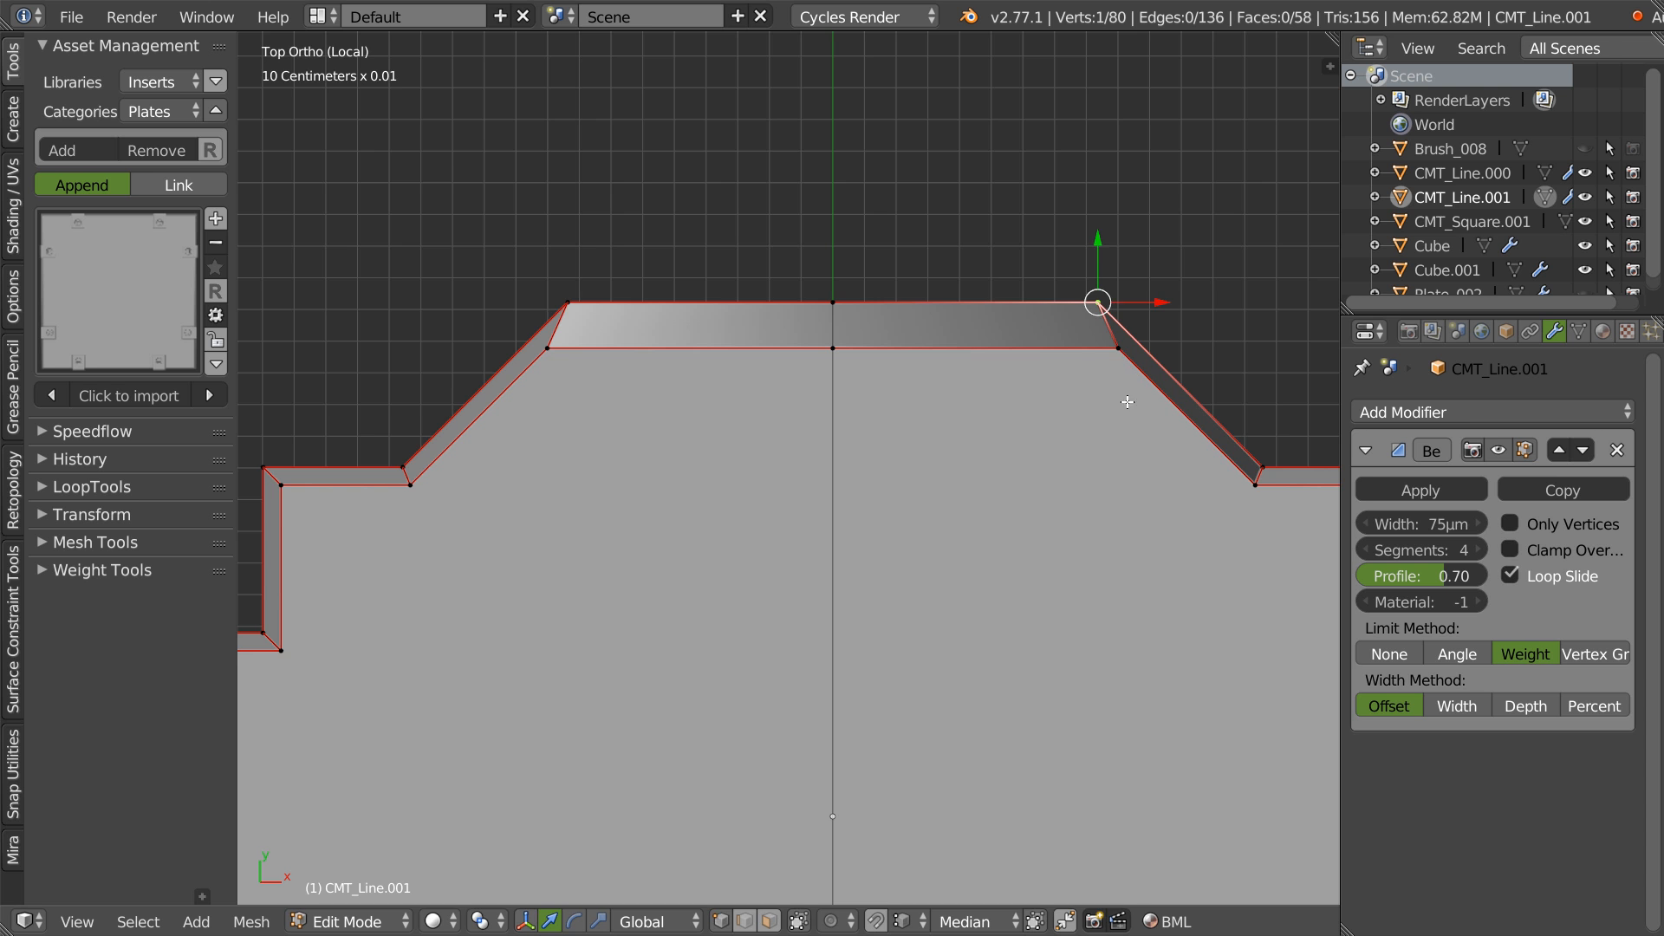
pyautogui.moveTo(1038, 371); pyautogui.dragTo(913, 395, button='middle')
pyautogui.hotkey('ctrl', 'z')
# - Snap the right end vertex of the upper chamfer edge along X to the outer border's corner
pyautogui.press('KP_7')
pyautogui.keyDown('ctrl'); pyautogui.moveTo(916, 424); pyautogui.dragTo(853, 427); pyautogui.keyUp('ctrl')
pyautogui.keyDown('shift'); pyautogui.moveTo(904, 435); pyautogui.dragTo(999, 401, button='middle'); pyautogui.keyUp('shift')
# - Snap the right and left vertices of the inner chamfer edge along X to line up with the border corners above
pyautogui.rightClick(964, 441)
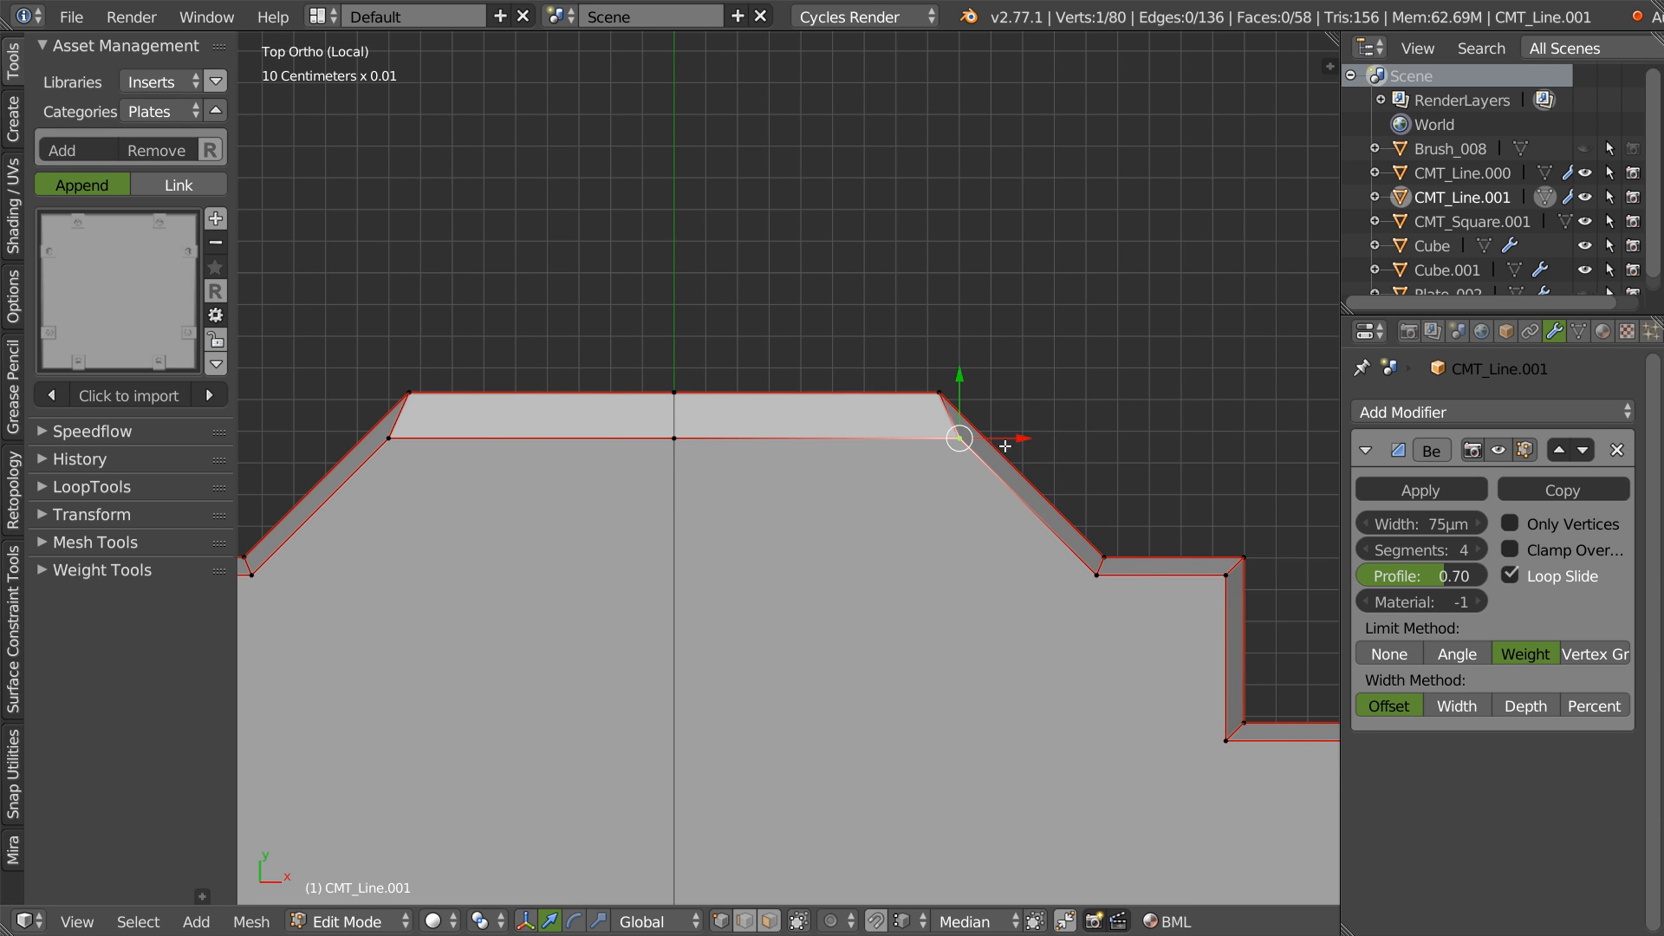
pyautogui.keyDown('ctrl'); pyautogui.moveTo(1022, 441); pyautogui.dragTo(940, 391); pyautogui.keyUp('ctrl')
pyautogui.rightClick(390, 440)
pyautogui.moveTo(451, 435); pyautogui.dragTo(409, 392)
# - Move the middle section's inner chamfer edge along Y towards the border, scale it narrower along X, and leave local view
pyautogui.keyDown('ctrl'); pyautogui.rightClick(940, 439); pyautogui.keyUp('ctrl')
pyautogui.moveTo(675, 375); pyautogui.dragTo(683, 356)
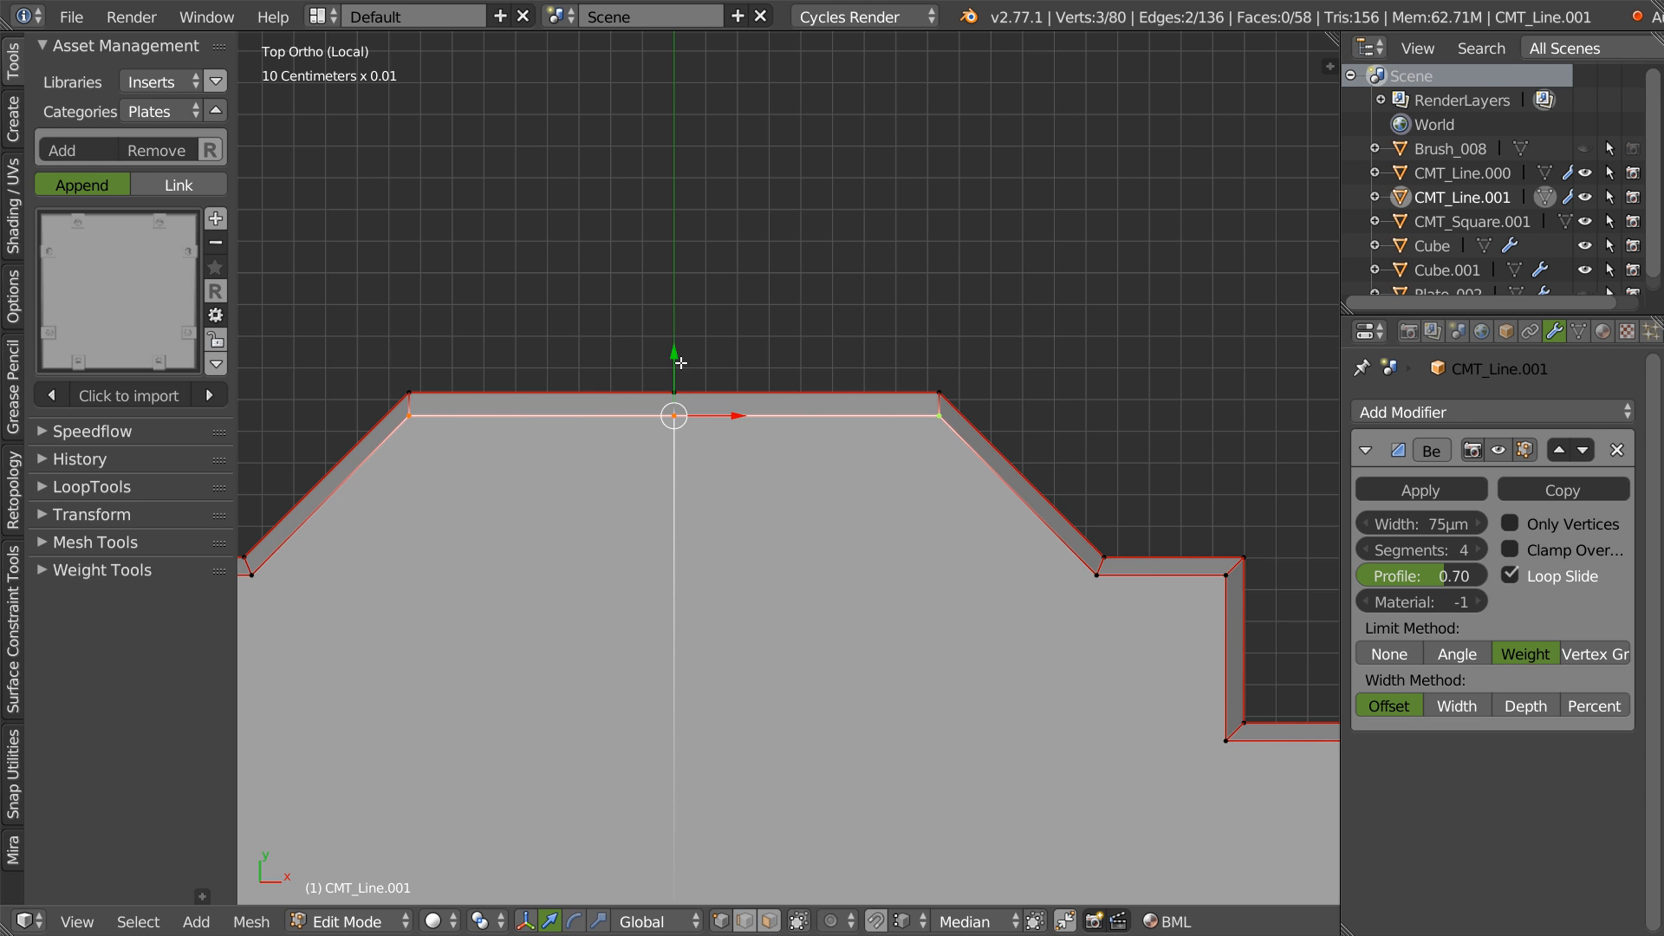
pyautogui.press('s')
pyautogui.press('x')
pyautogui.click(1049, 421)
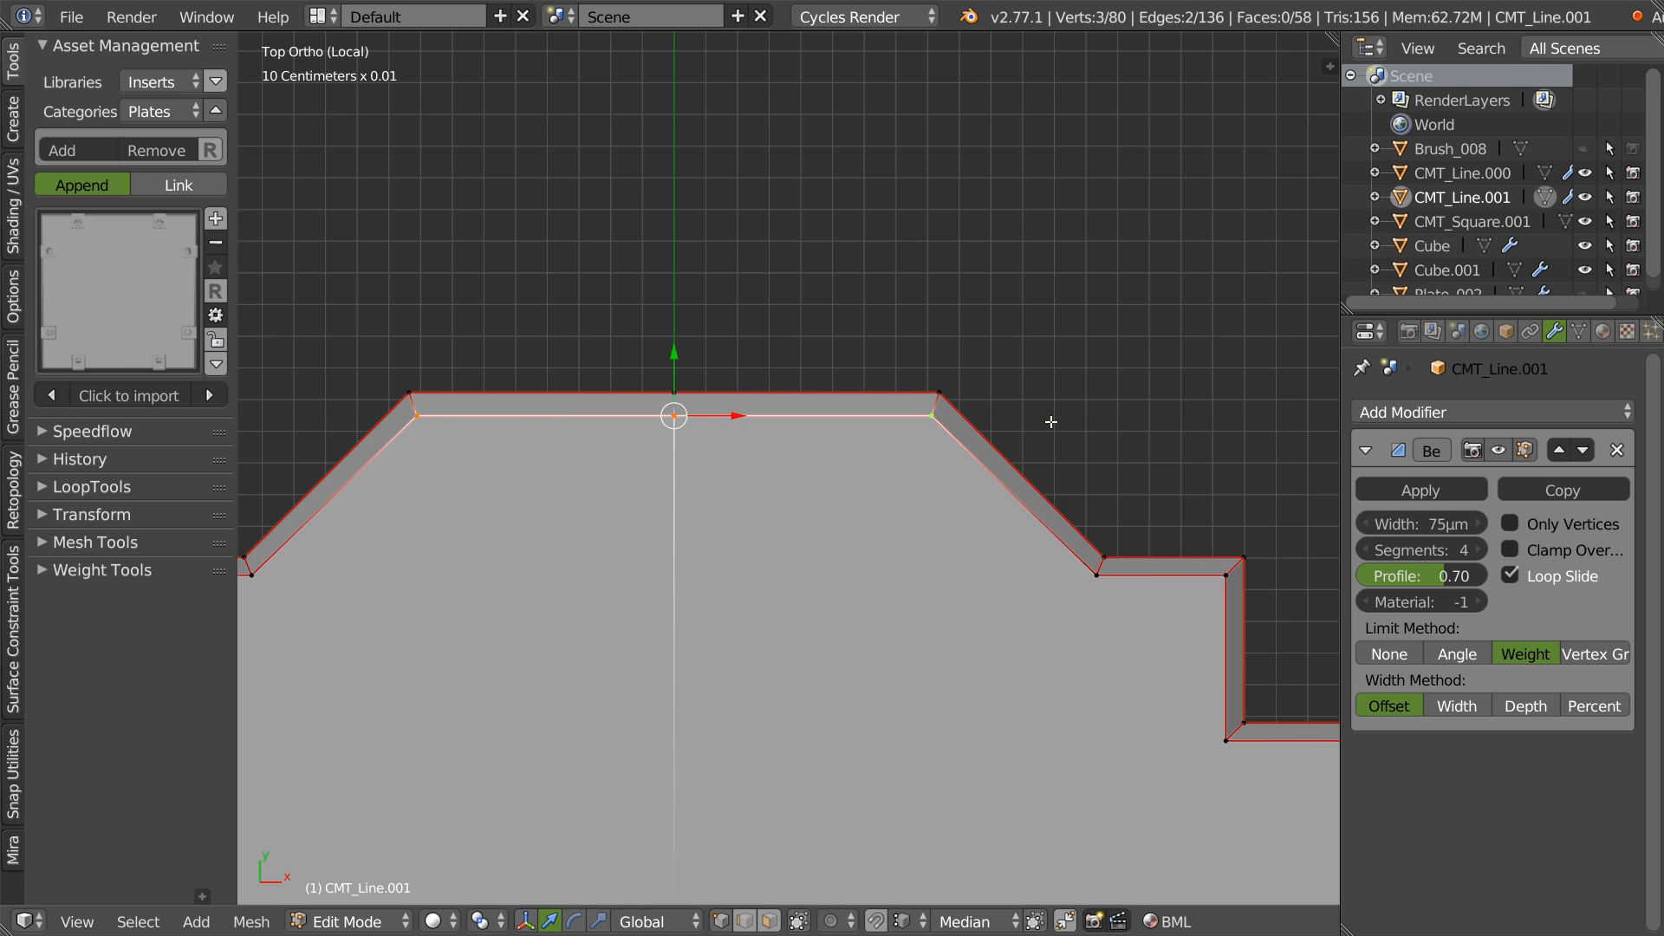
pyautogui.scroll(-3, 1075, 399)
pyautogui.press('Tab')
pyautogui.scroll(-4, 954, 390)
pyautogui.keyDown('shift'); pyautogui.moveTo(964, 419); pyautogui.dragTo(922, 398, button='middle'); pyautogui.keyUp('shift')
pyautogui.press('KP_Divide')
# - Examine the plate's seam, notches and far end from several angles
pyautogui.scroll(-6, 922, 399)
pyautogui.keyDown('shift'); pyautogui.moveTo(1086, 290); pyautogui.dragTo(710, 464, button='middle'); pyautogui.keyUp('shift')
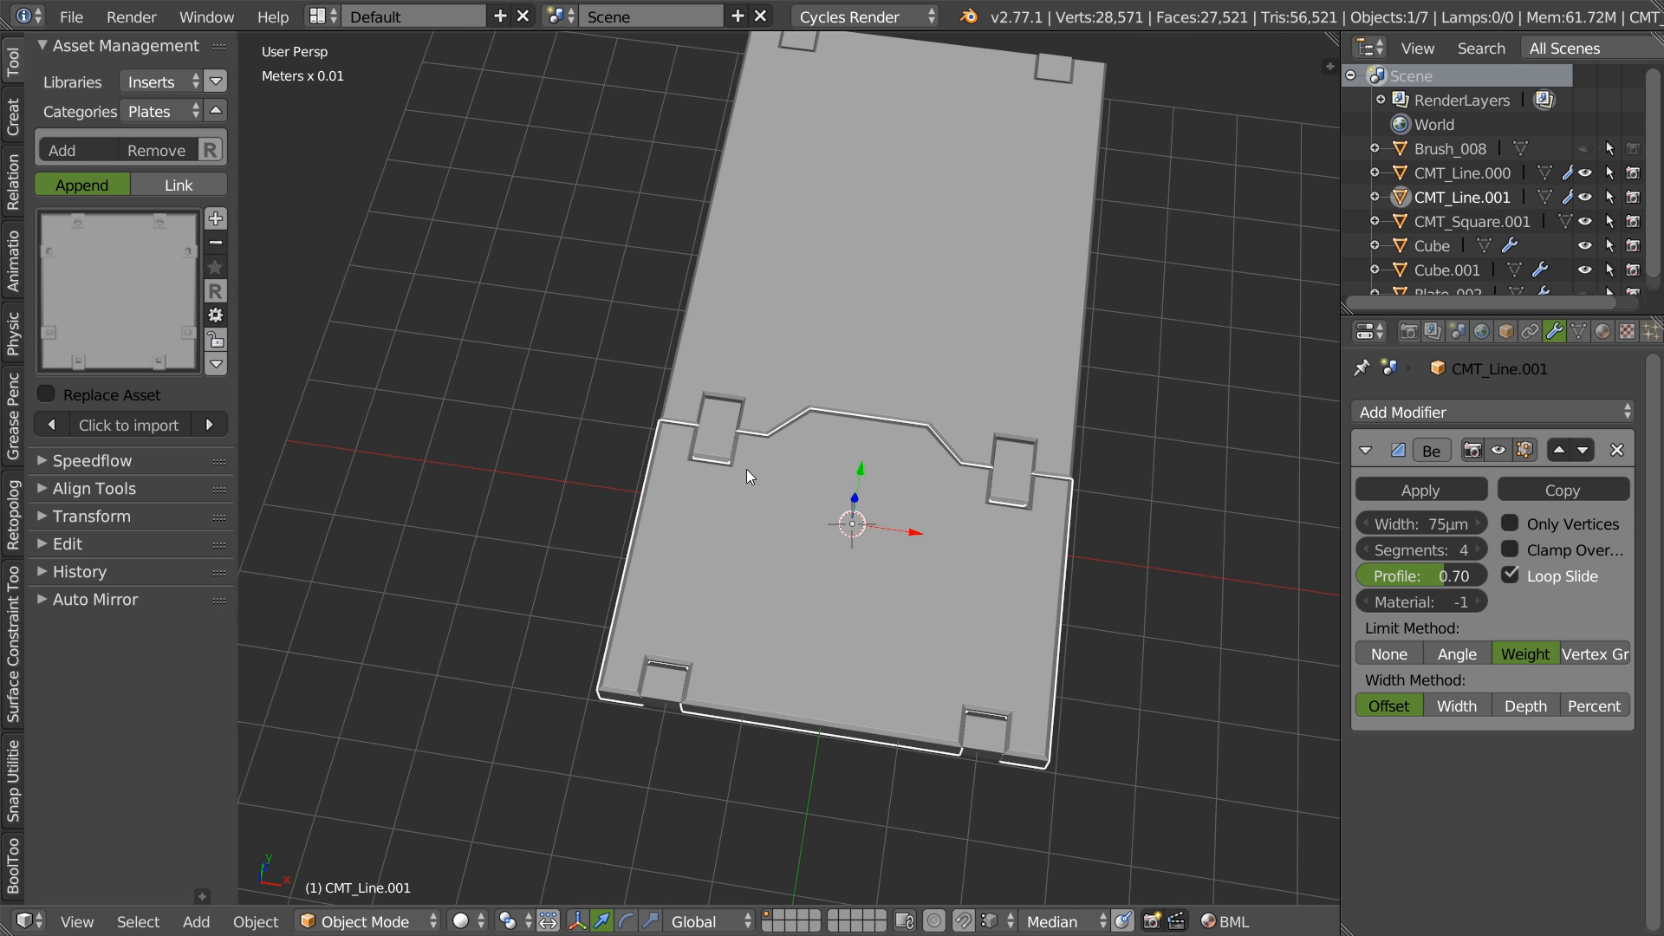
pyautogui.scroll(6, 803, 345)
pyautogui.scroll(1, 803, 345)
pyautogui.keyDown('shift'); pyautogui.moveTo(815, 256); pyautogui.dragTo(715, 460, button='middle'); pyautogui.keyUp('shift')
pyautogui.moveTo(668, 555); pyautogui.dragTo(737, 303, button='middle')
pyautogui.scroll(-3, 878, 402)
pyautogui.keyDown('shift'); pyautogui.moveTo(867, 412); pyautogui.dragTo(835, 284, button='middle'); pyautogui.keyUp('shift')
pyautogui.moveTo(902, 390); pyautogui.dragTo(724, 381, button='middle')
pyautogui.keyDown('shift'); pyautogui.moveTo(1118, 372); pyautogui.dragTo(706, 607, button='middle'); pyautogui.keyUp('shift')
pyautogui.keyDown('shift'); pyautogui.moveTo(1170, 314); pyautogui.dragTo(921, 369, button='middle'); pyautogui.keyUp('shift')
# - Bevel the inward-facing top edge of both Cube.001 corner blocks with six segments
pyautogui.scroll(2, 921, 369)
pyautogui.rightClick(975, 474)
pyautogui.press('Tab')
pyautogui.rightClick(935, 490)
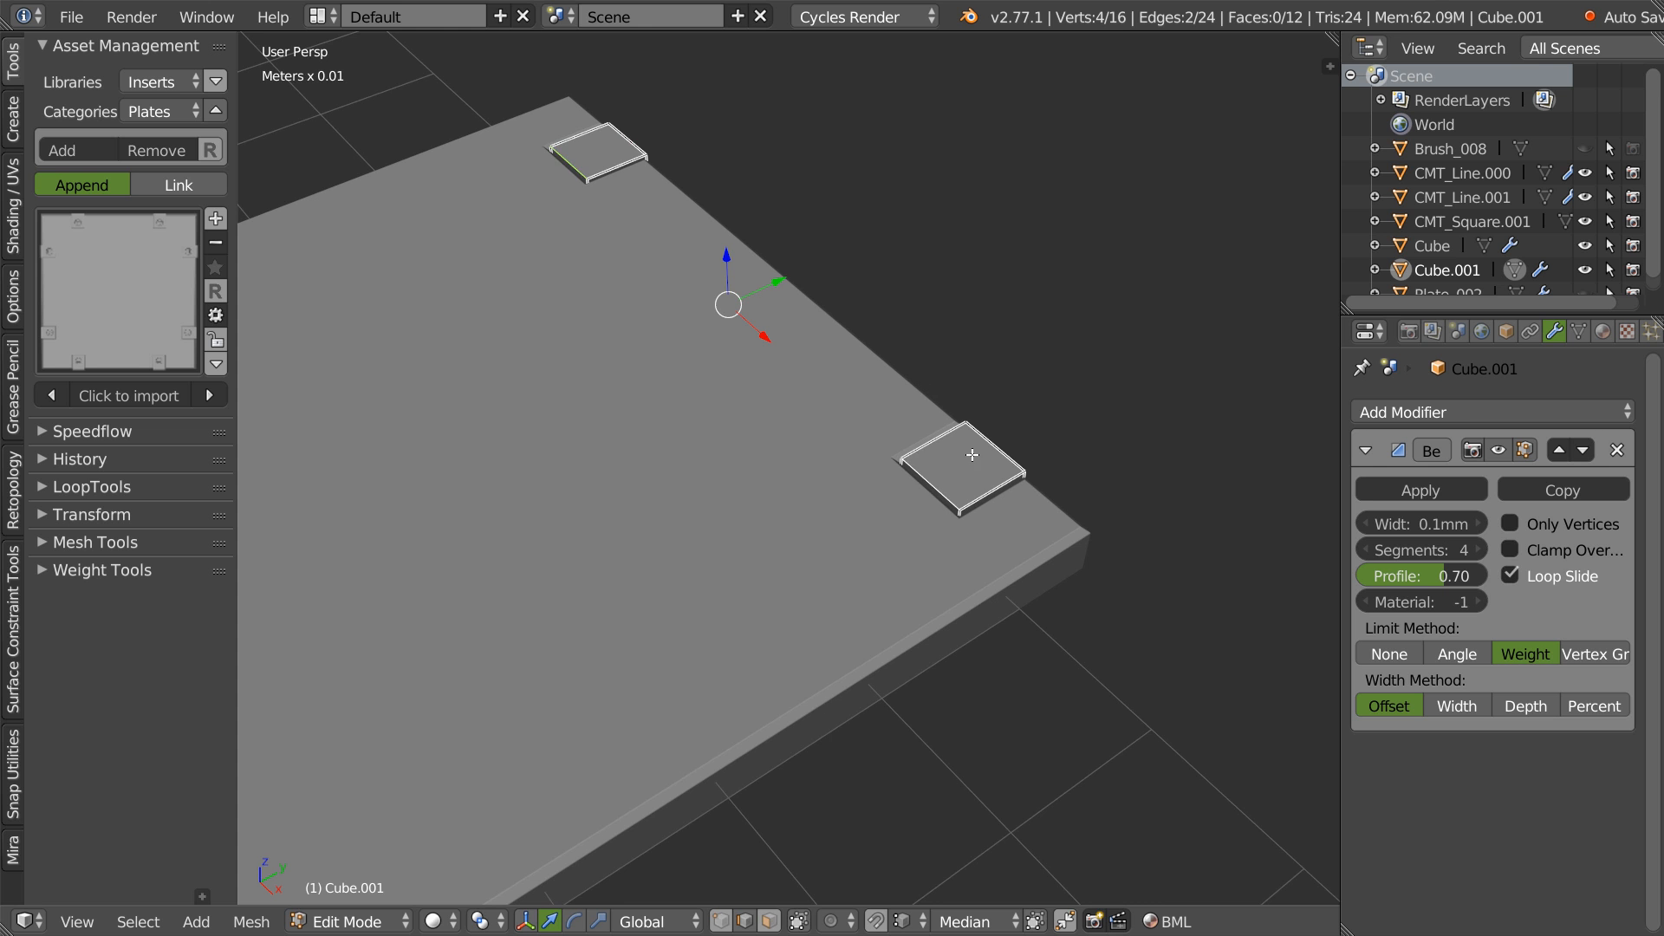
pyautogui.hotkey('ctrl', 'b')
pyautogui.scroll(5, 1037, 499)
pyautogui.click(1040, 504)
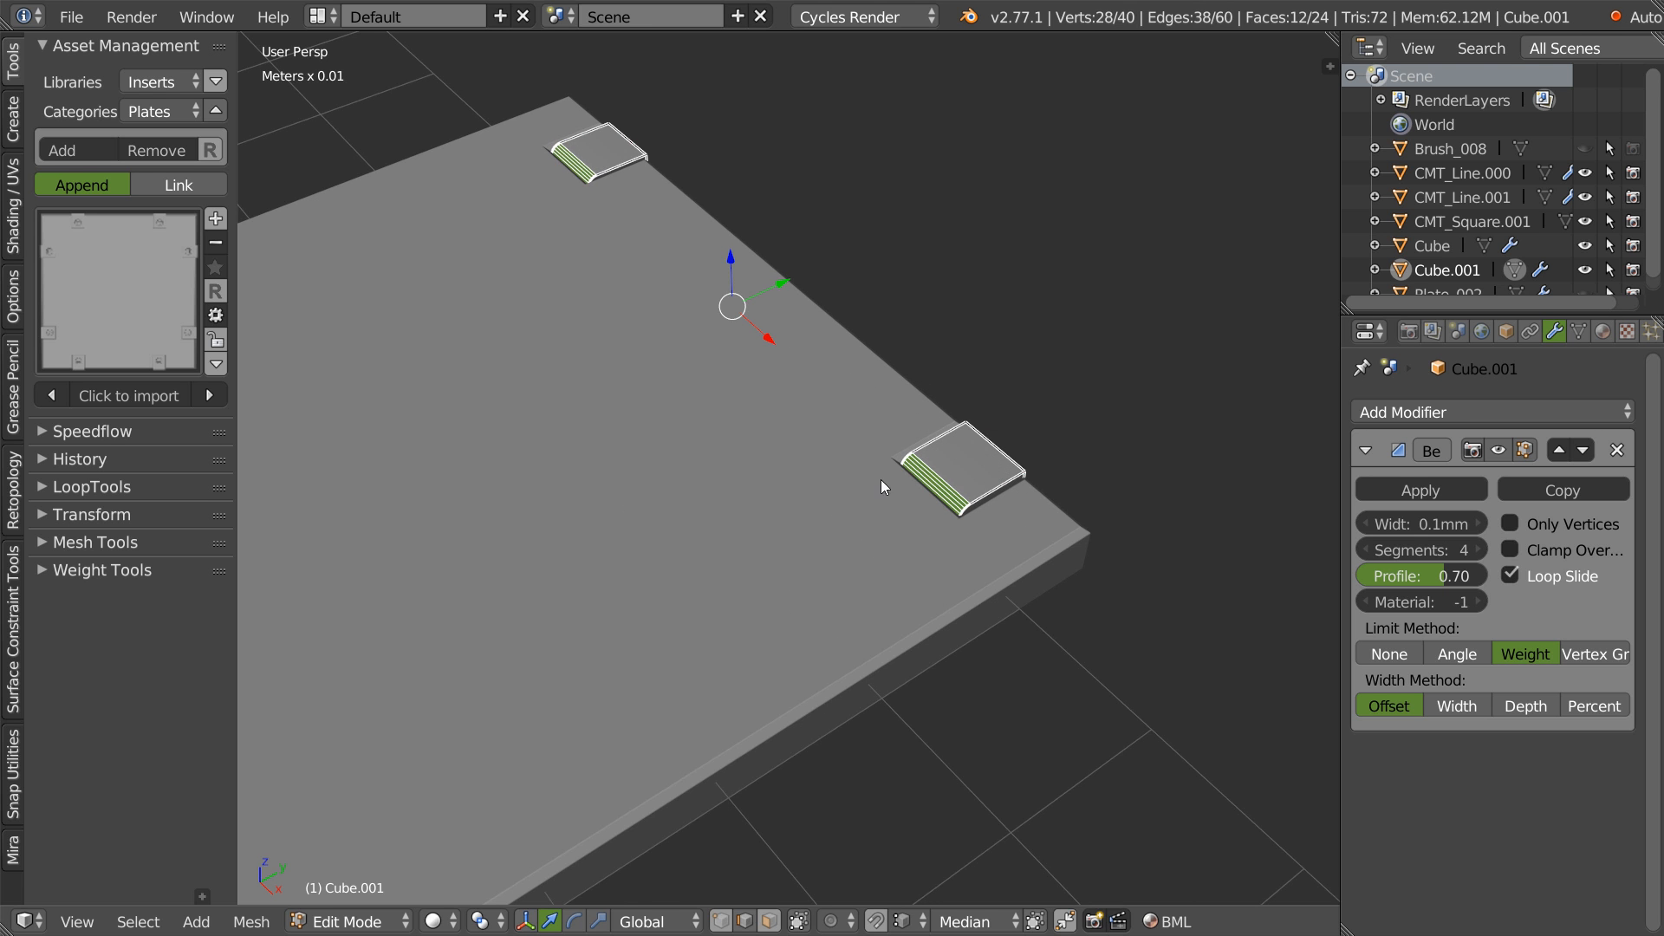
pyautogui.press('Tab')
# - Isolate CMT_Square.001 and remove the chamfers at the ends of both blocks, restoring square top corners
pyautogui.scroll(-3, 700, 559)
pyautogui.moveTo(753, 477); pyautogui.dragTo(720, 503, button='middle')
pyautogui.rightClick(898, 502)
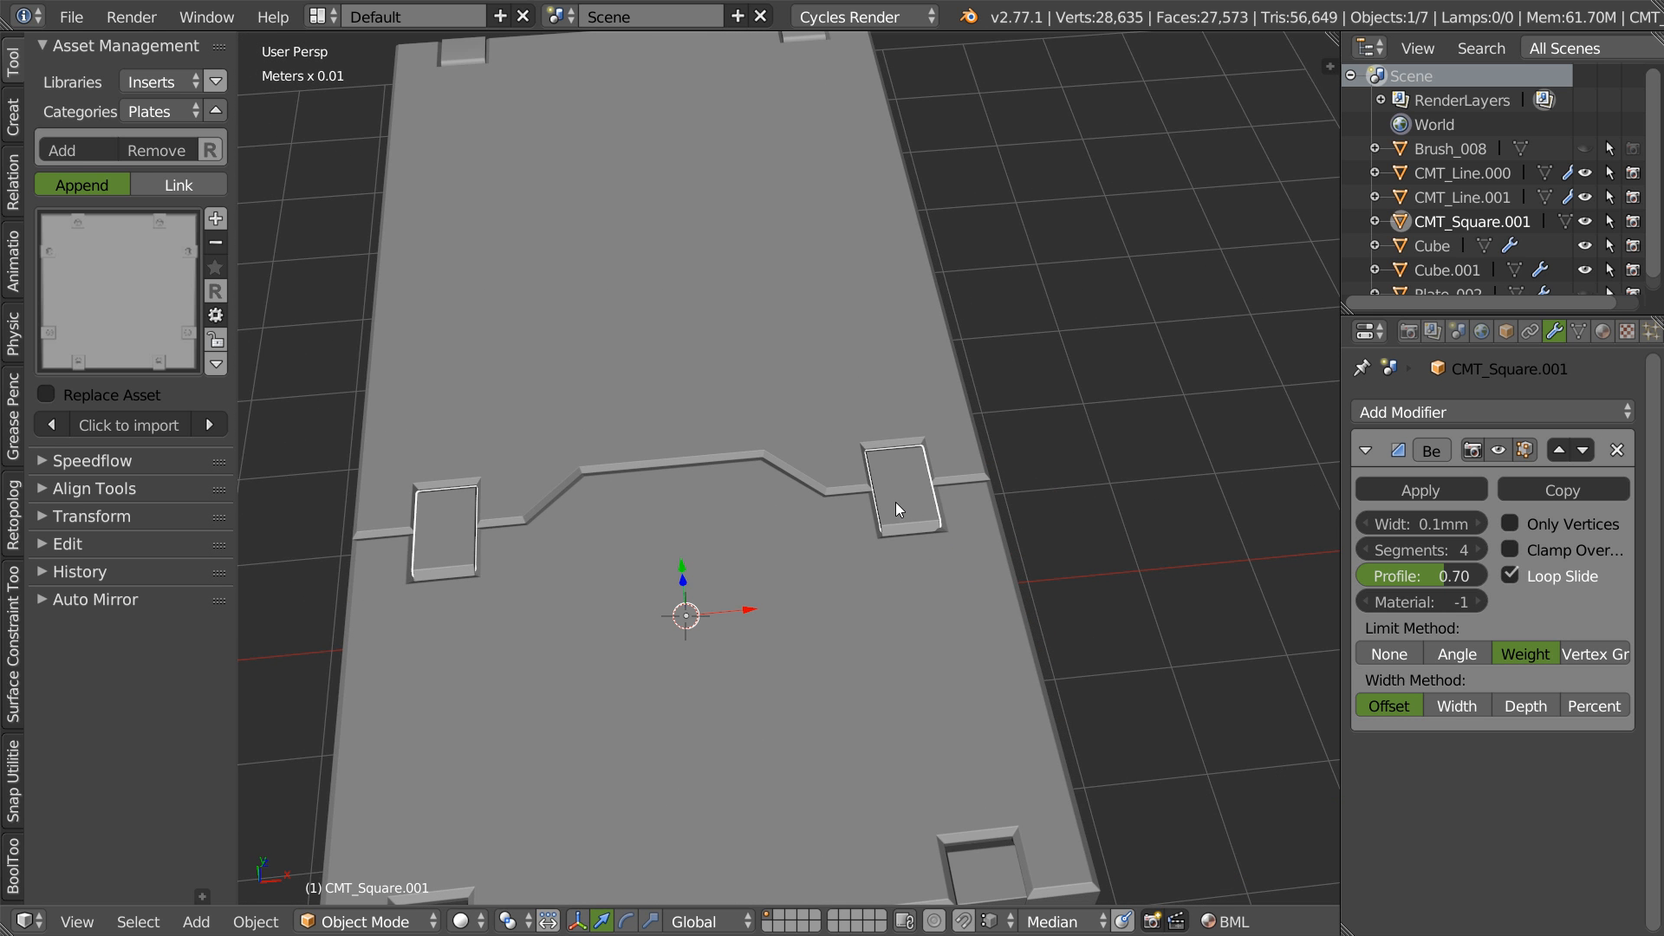
pyautogui.press('KP_Divide')
pyautogui.moveTo(919, 528); pyautogui.dragTo(803, 472, button='middle')
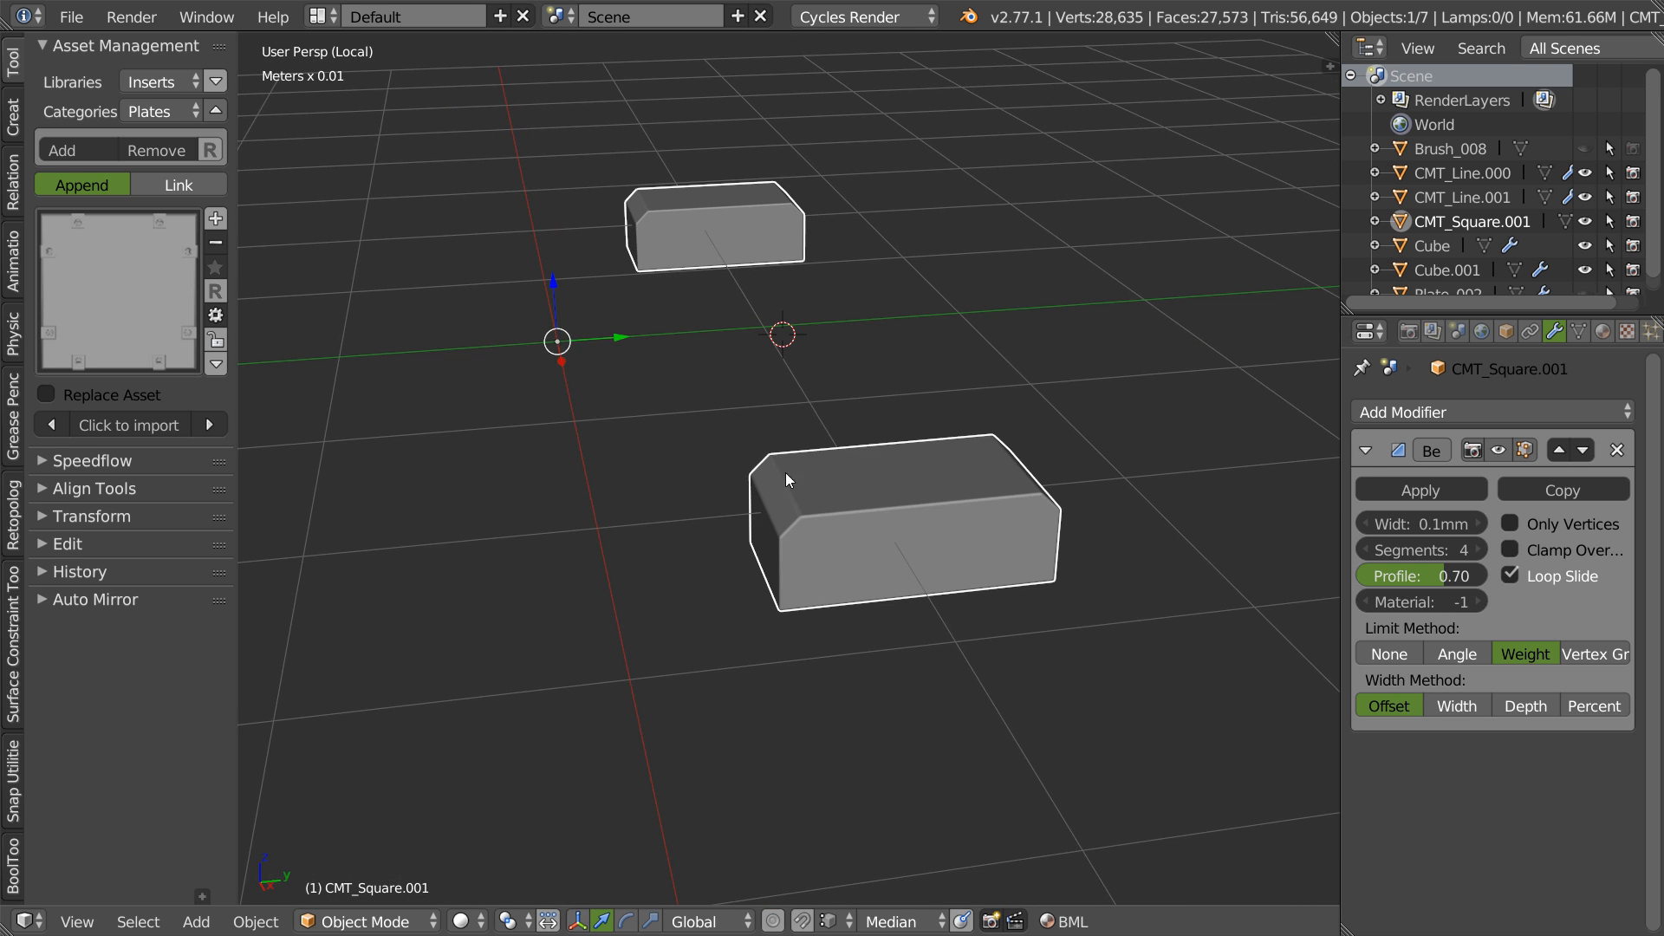
pyautogui.press('Tab')
pyautogui.rightClick(762, 510)
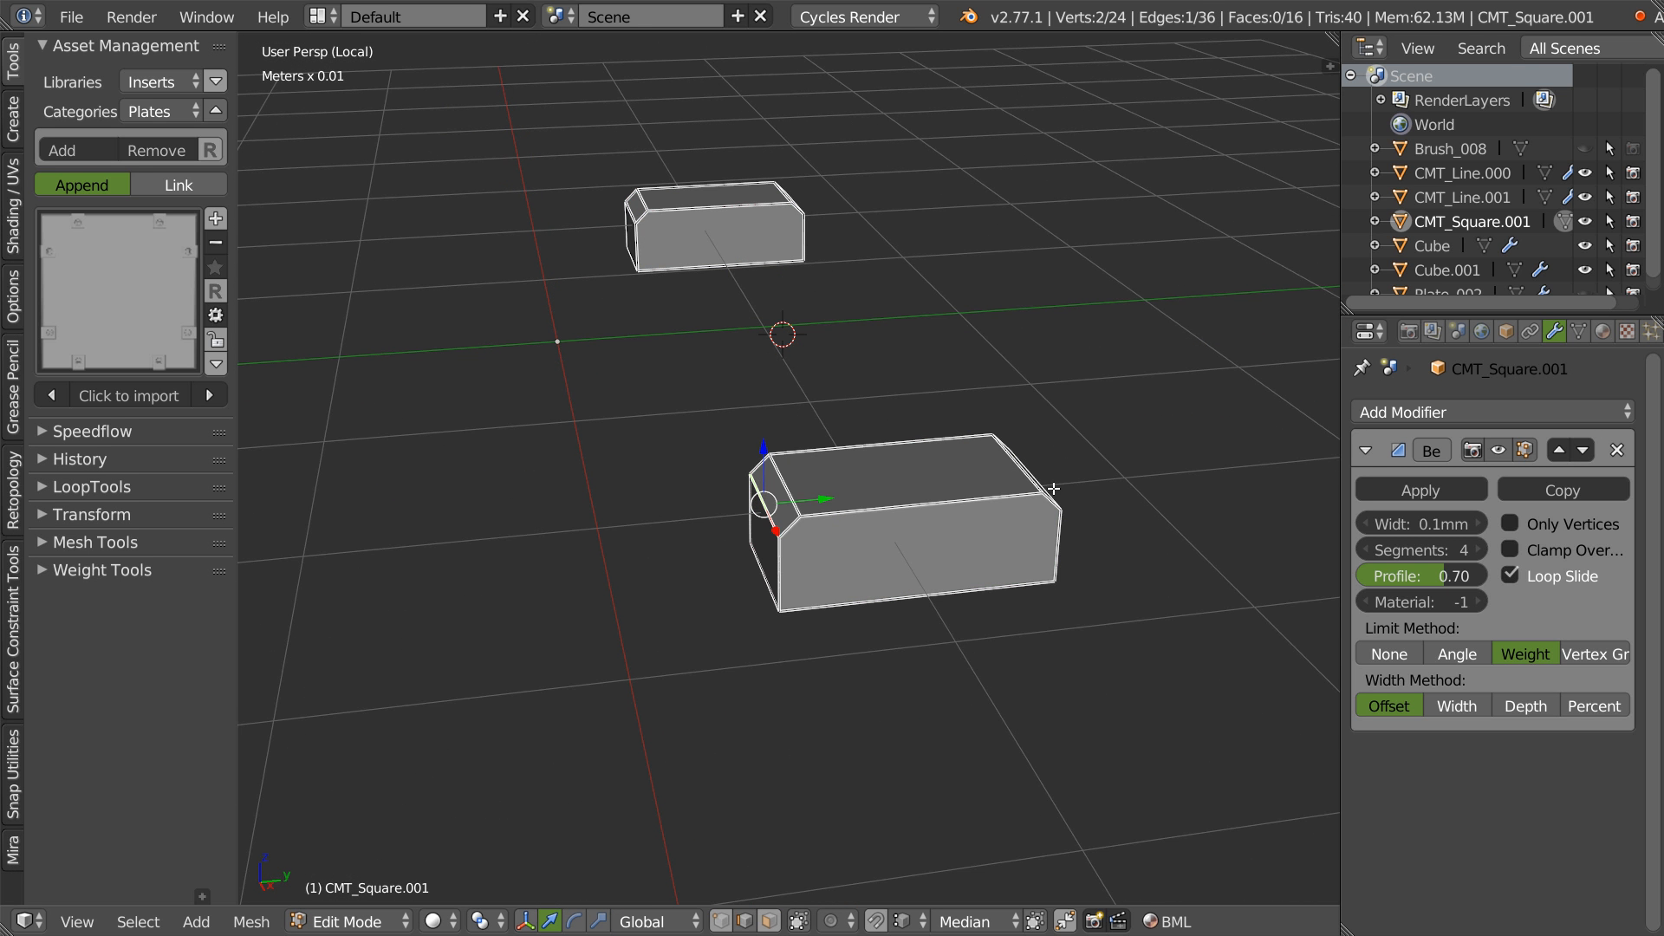
pyautogui.moveTo(821, 288); pyautogui.dragTo(961, 215, button='middle')
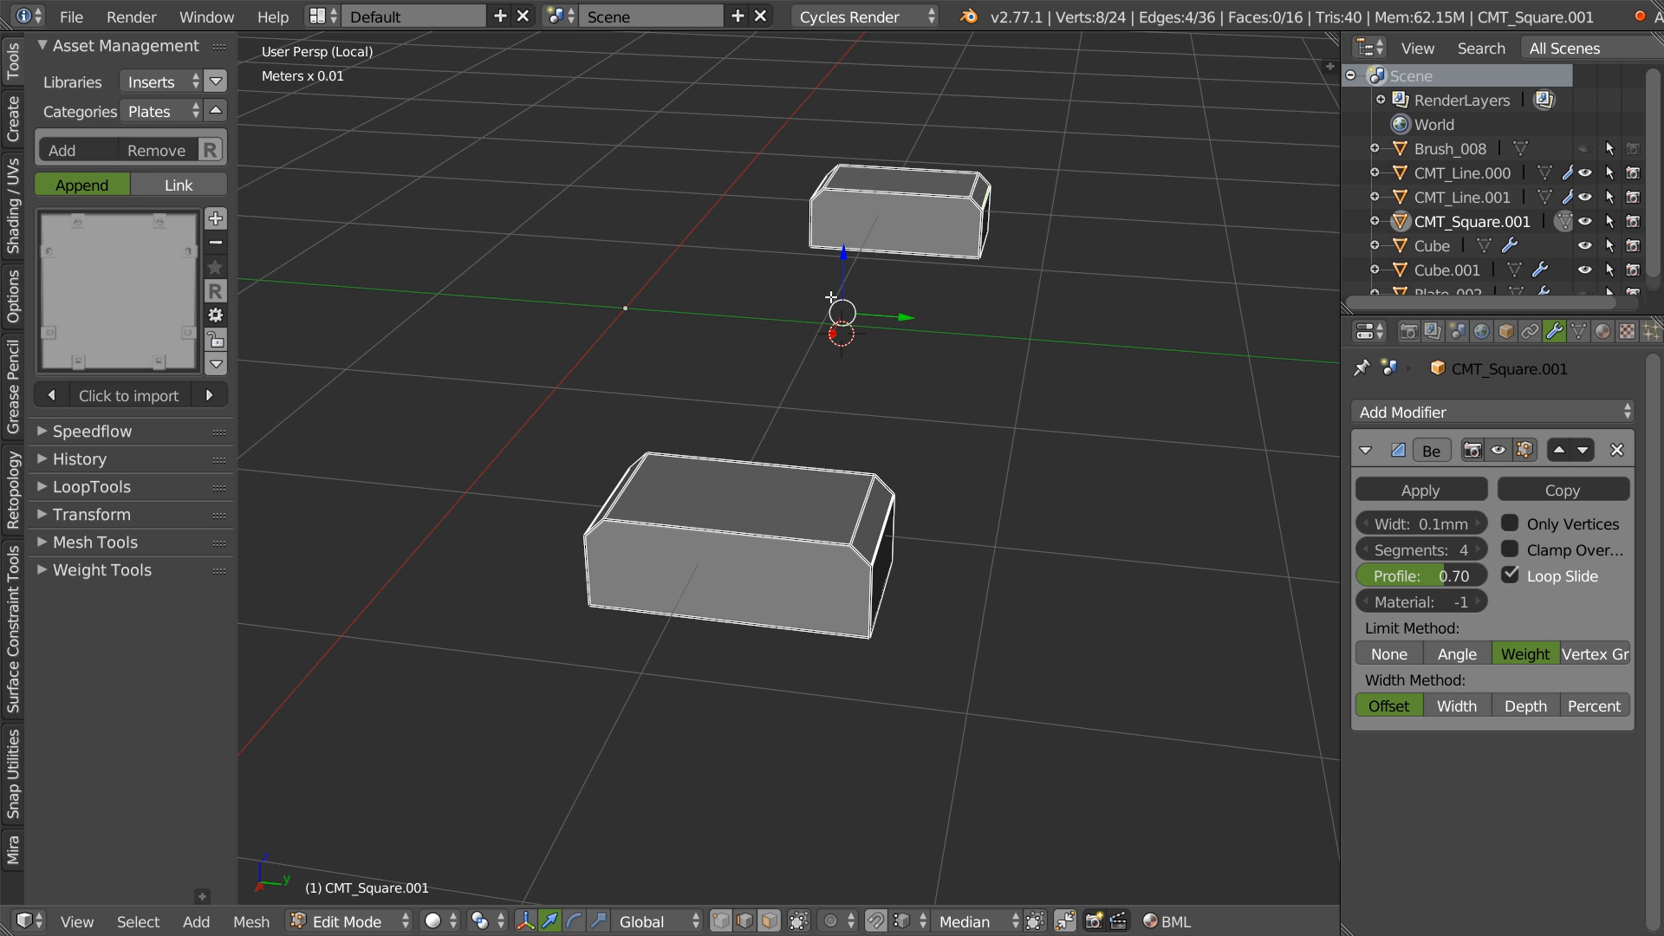
pyautogui.keyDown('ctrl'); pyautogui.moveTo(839, 263); pyautogui.dragTo(850, 490); pyautogui.keyUp('ctrl')
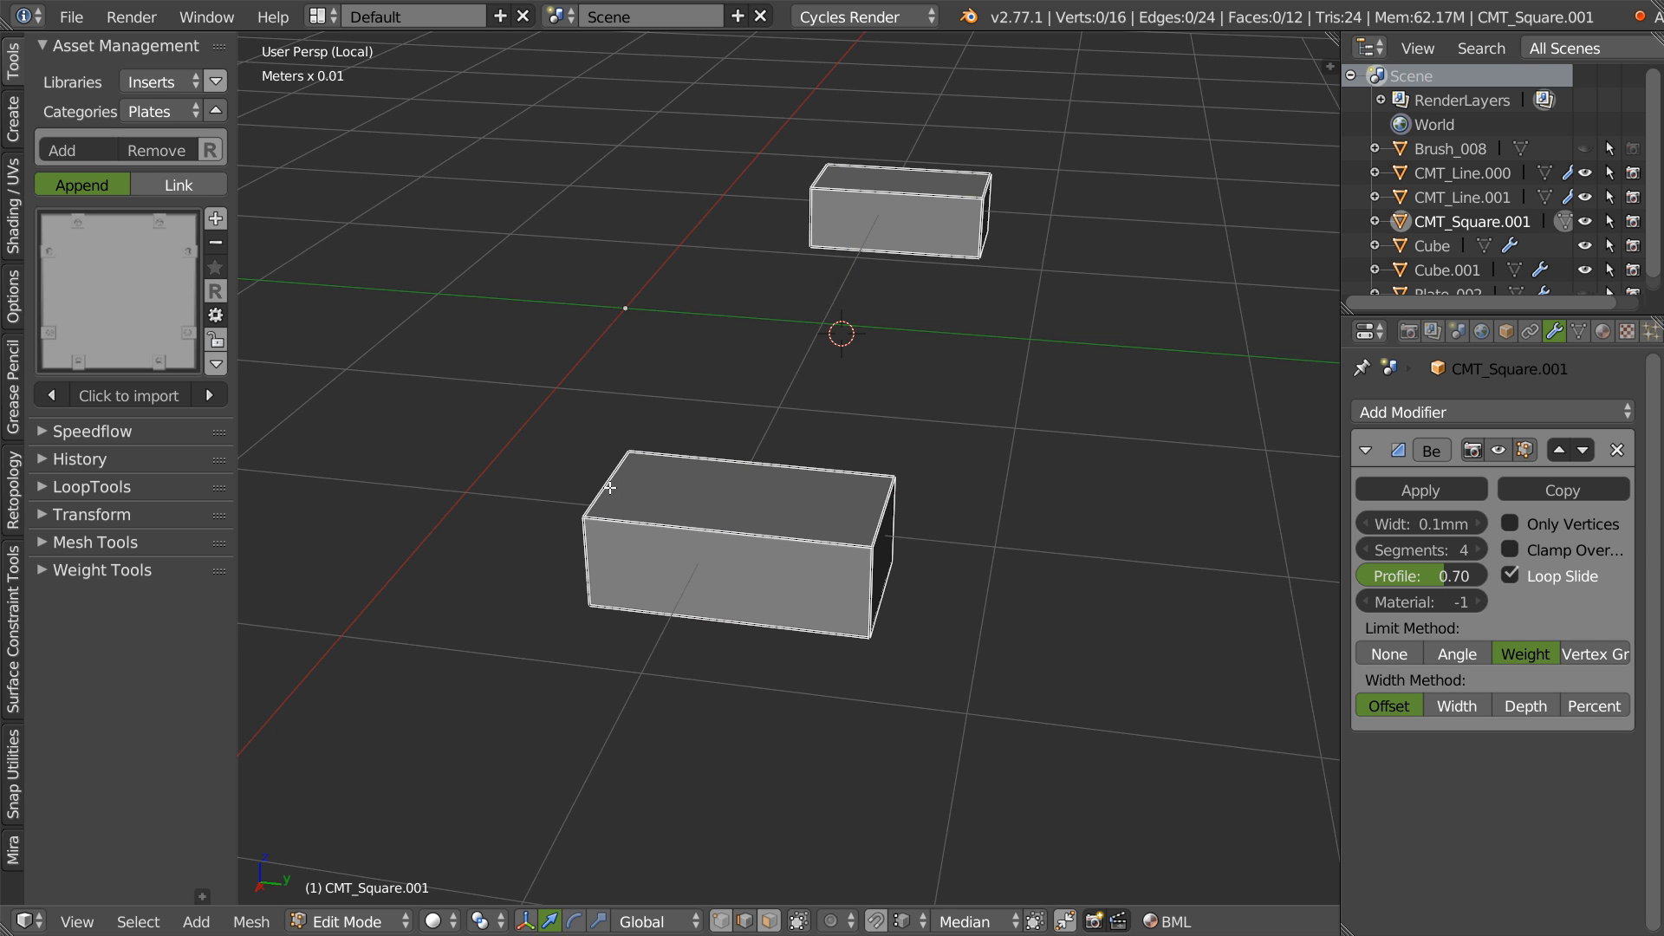
# - Select the four short top end edges of the CMT_Square.001 blocks and bevel them with 8 segments and an offset of about 0.076
pyautogui.keyDown('shift'); pyautogui.click(884, 490); pyautogui.keyUp('shift')
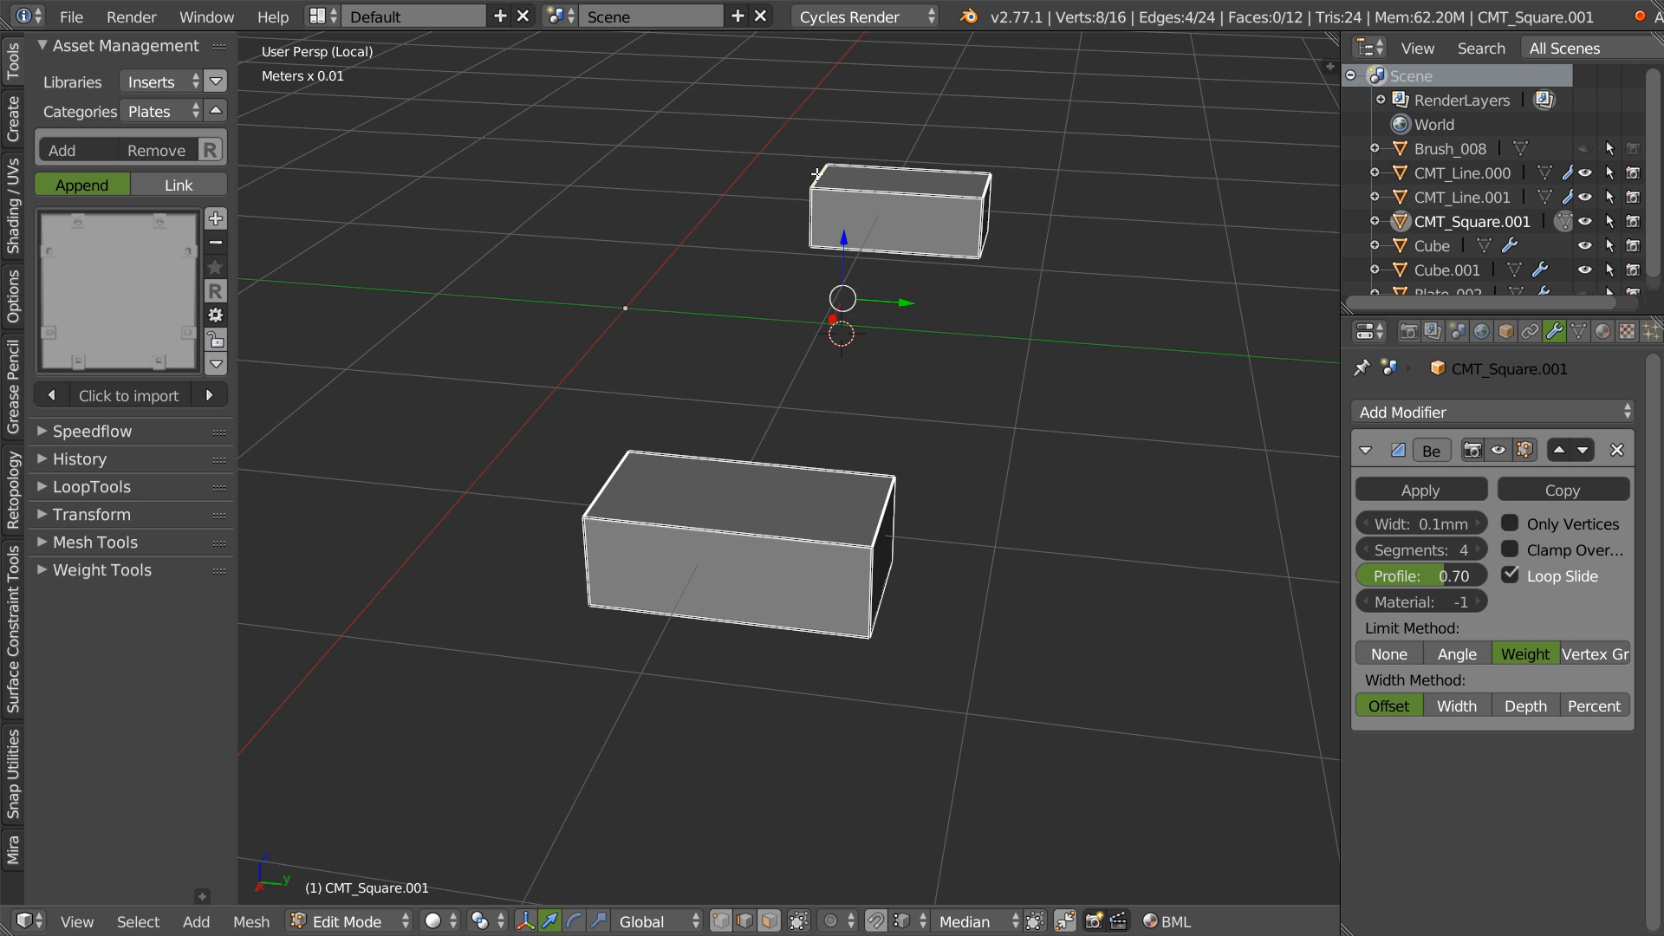
pyautogui.press('KP_7')
pyautogui.keyDown('shift'); pyautogui.moveTo(1113, 401); pyautogui.dragTo(733, 560, button='middle'); pyautogui.keyUp('shift')
pyautogui.press('KP_Divide')
pyautogui.scroll(3, 824, 524)
pyautogui.keyDown('shift'); pyautogui.moveTo(862, 714); pyautogui.dragTo(848, 454, button='middle'); pyautogui.keyUp('shift')
pyautogui.hotkey('ctrl', 'b')
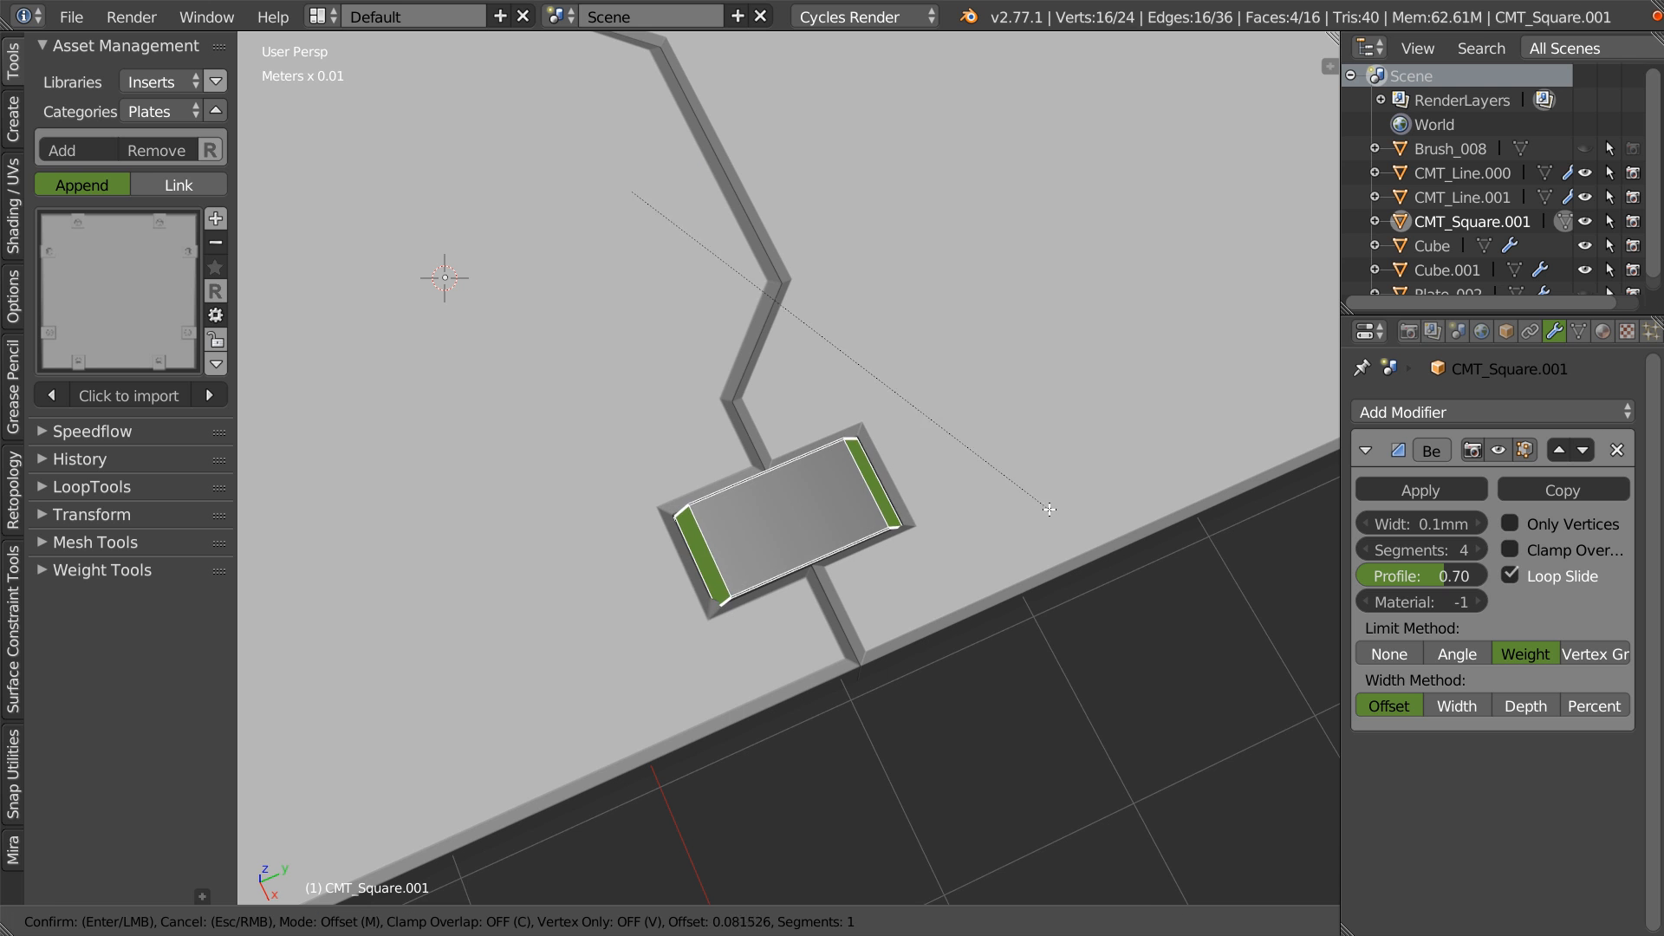
pyautogui.scroll(5, 1051, 509)
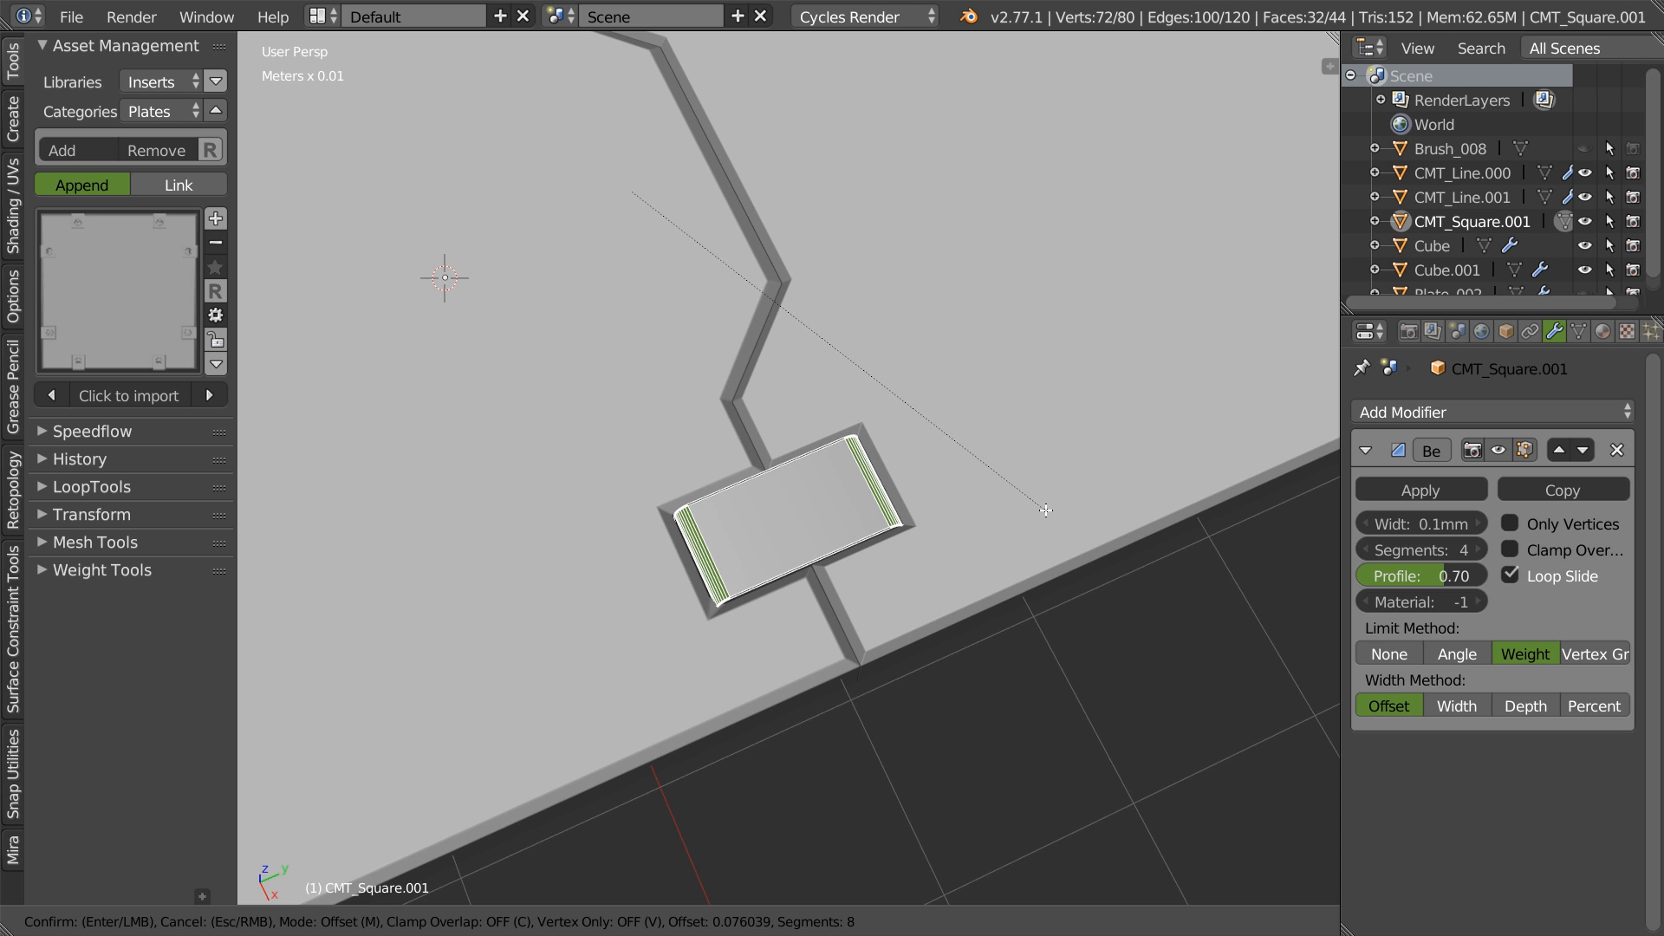
pyautogui.click(900, 556)
pyautogui.press('Tab')
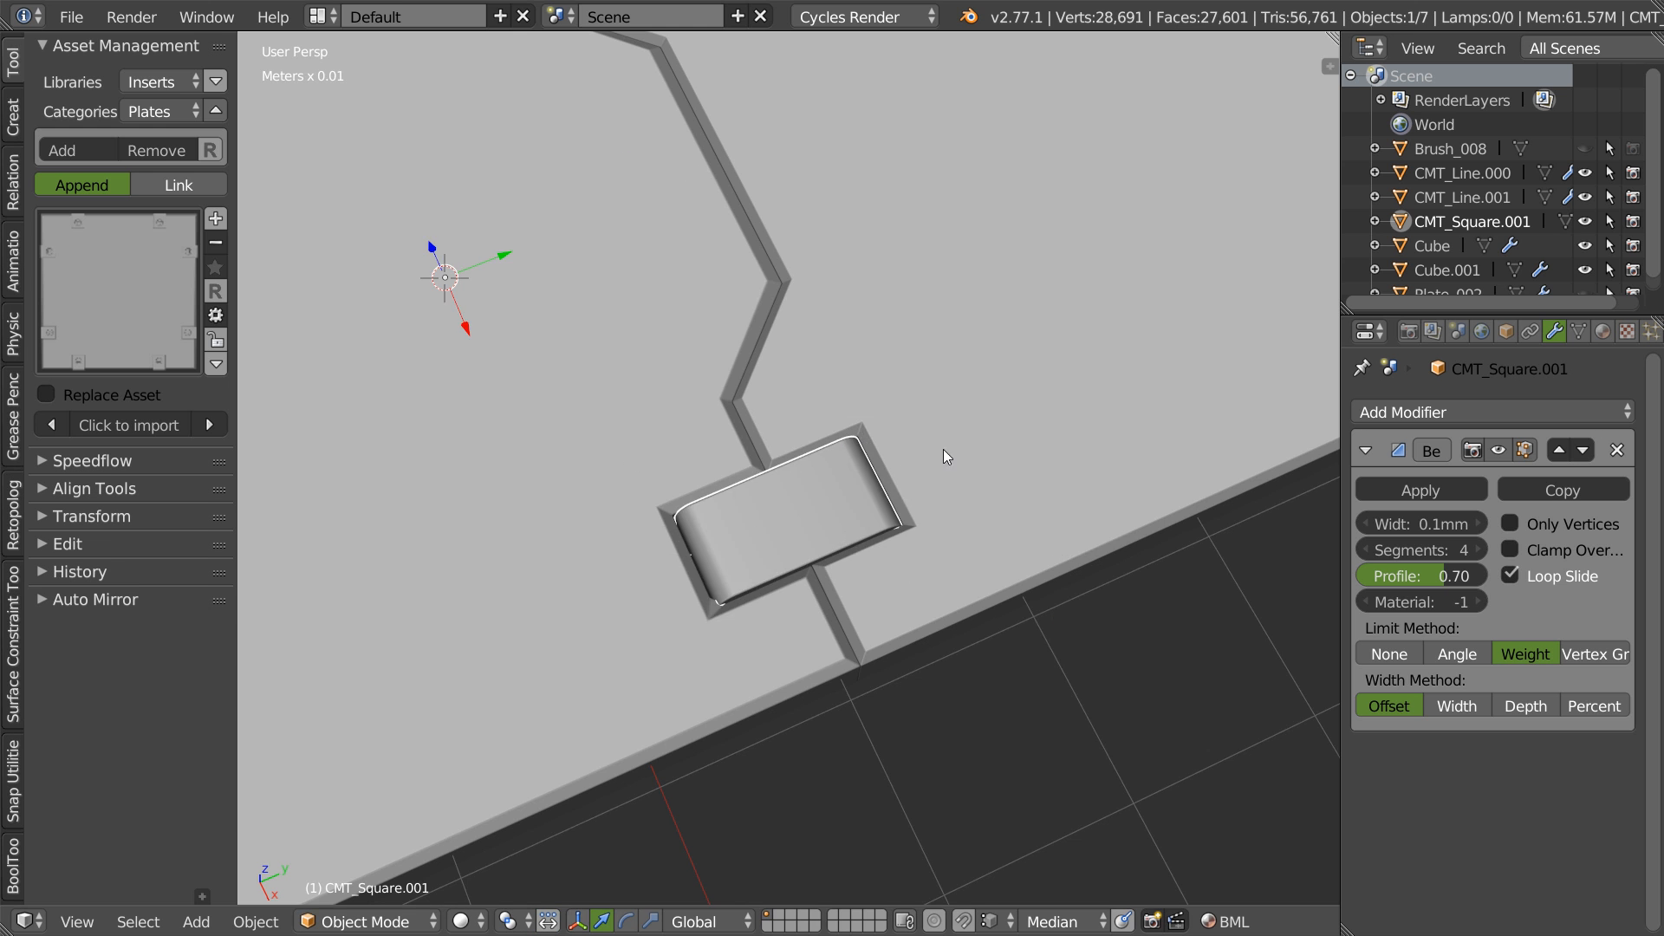
# - Lower the CMT_Square.001 blocks along Z by about 67 µm into their recesses
pyautogui.scroll(-4, 903, 450)
pyautogui.moveTo(891, 506); pyautogui.dragTo(893, 288, button='middle')
pyautogui.moveTo(666, 293); pyautogui.dragTo(705, 241, button='middle')
pyautogui.press('g')
pyautogui.press('z')
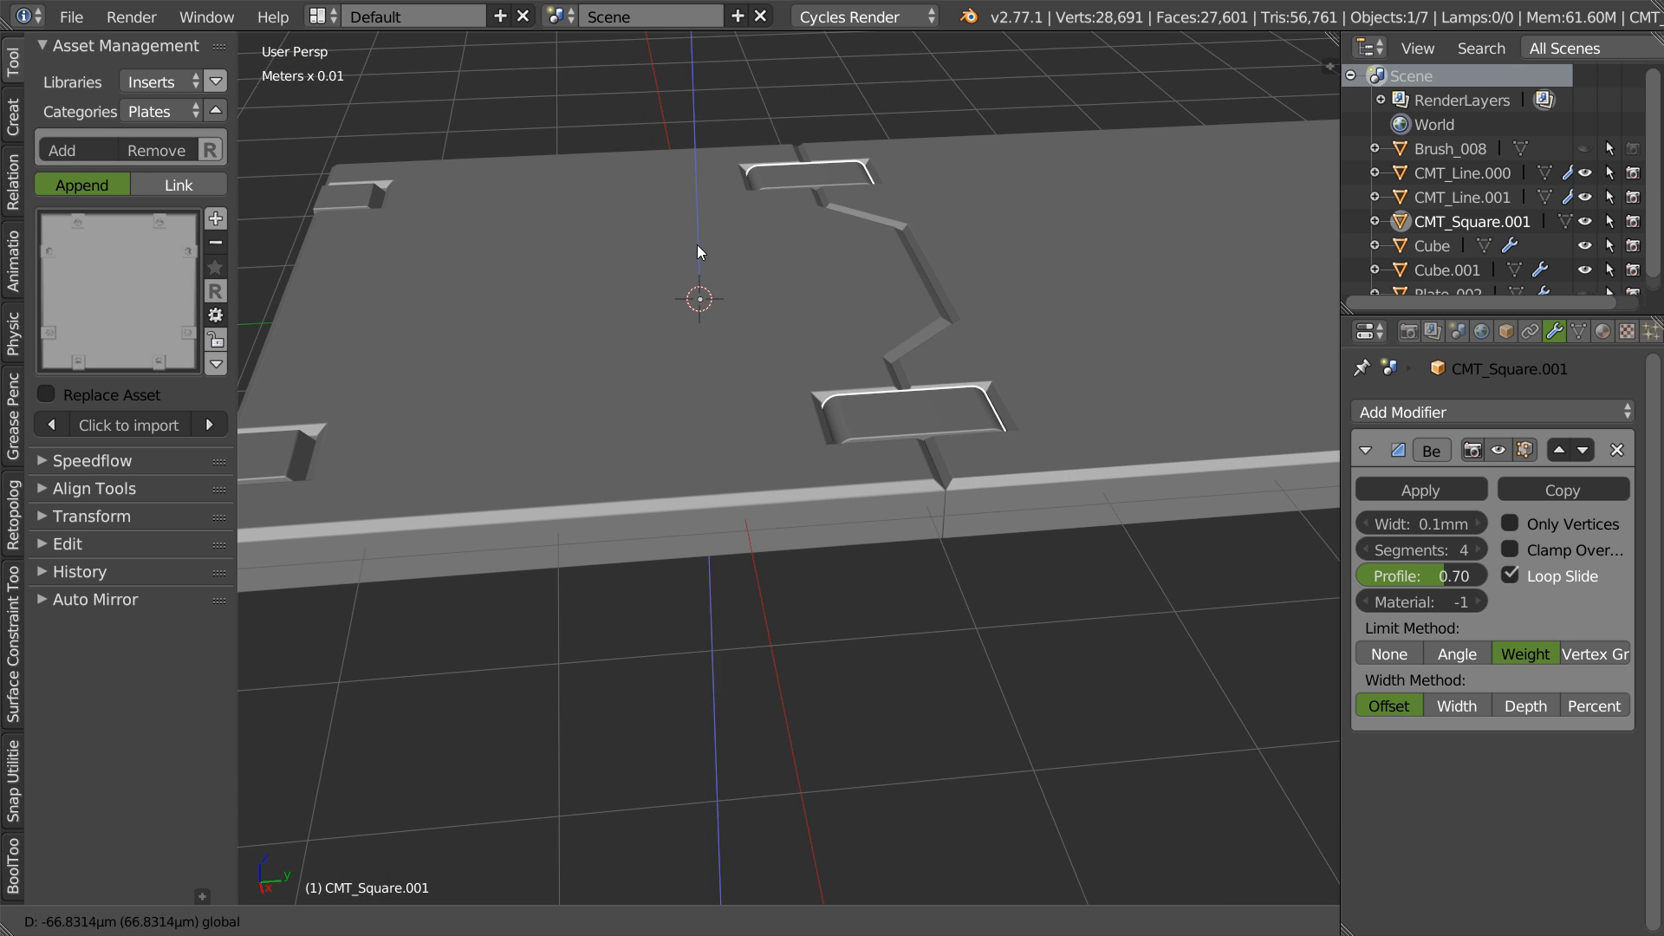
pyautogui.click(695, 247)
# - Select the CMT_Line.000 and Cube.001 blocks in the plate's end notches and delete them
pyautogui.scroll(3, 706, 243)
pyautogui.moveTo(706, 242); pyautogui.dragTo(1042, 345, button='middle')
pyautogui.scroll(-2, 778, 381)
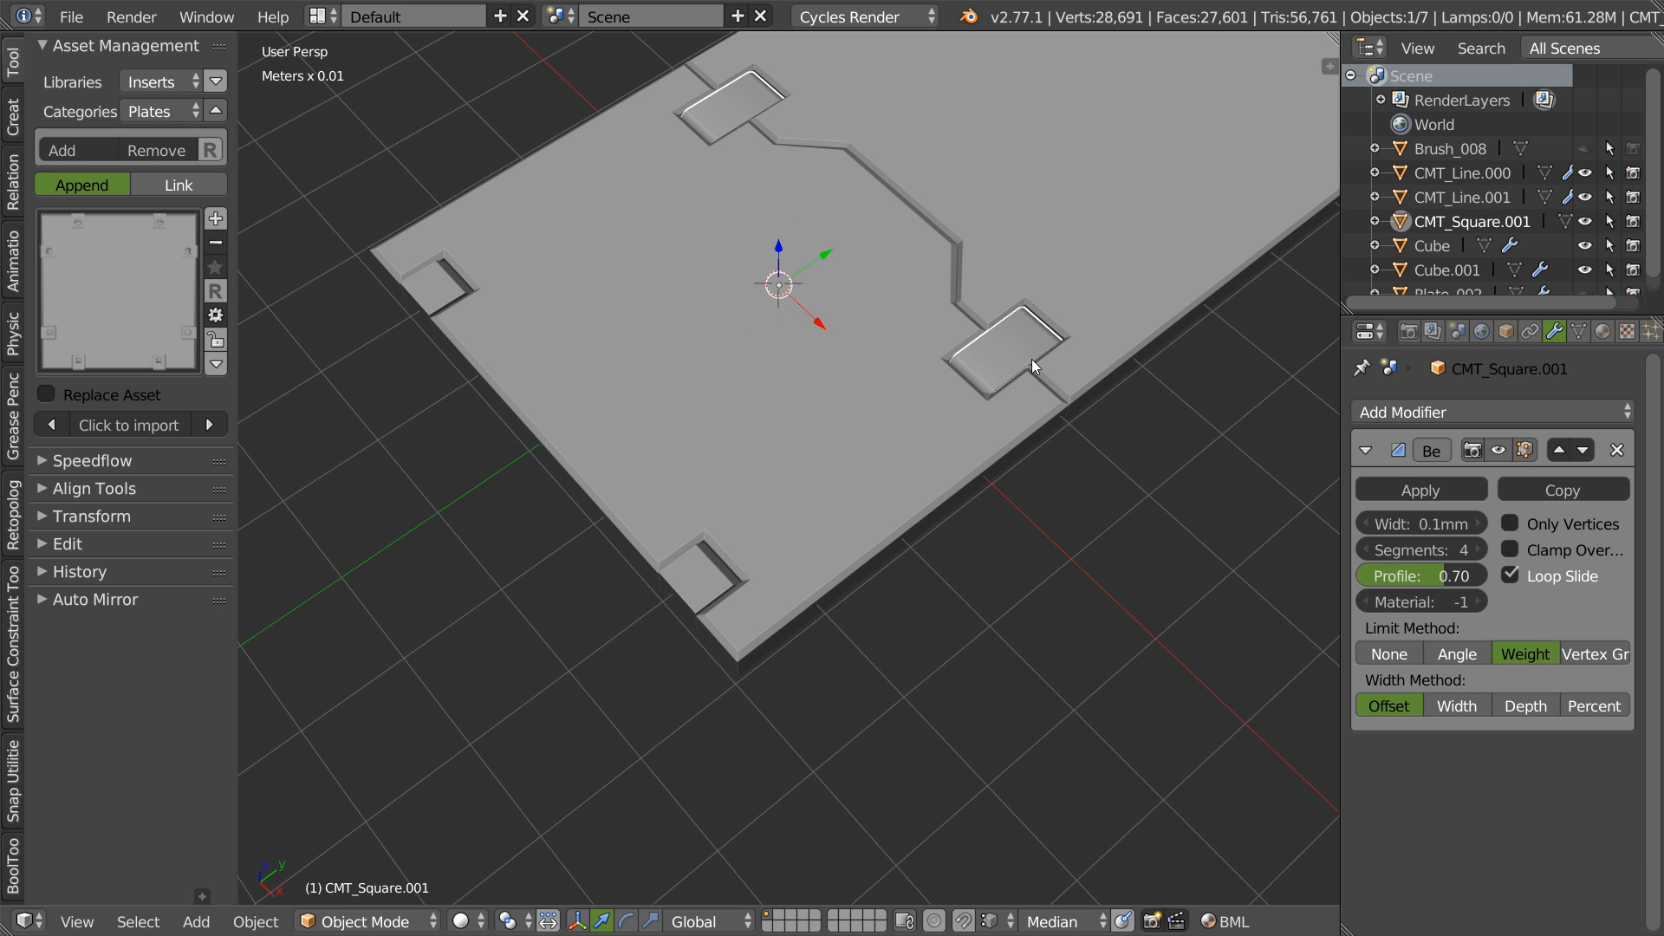
pyautogui.rightClick(694, 596)
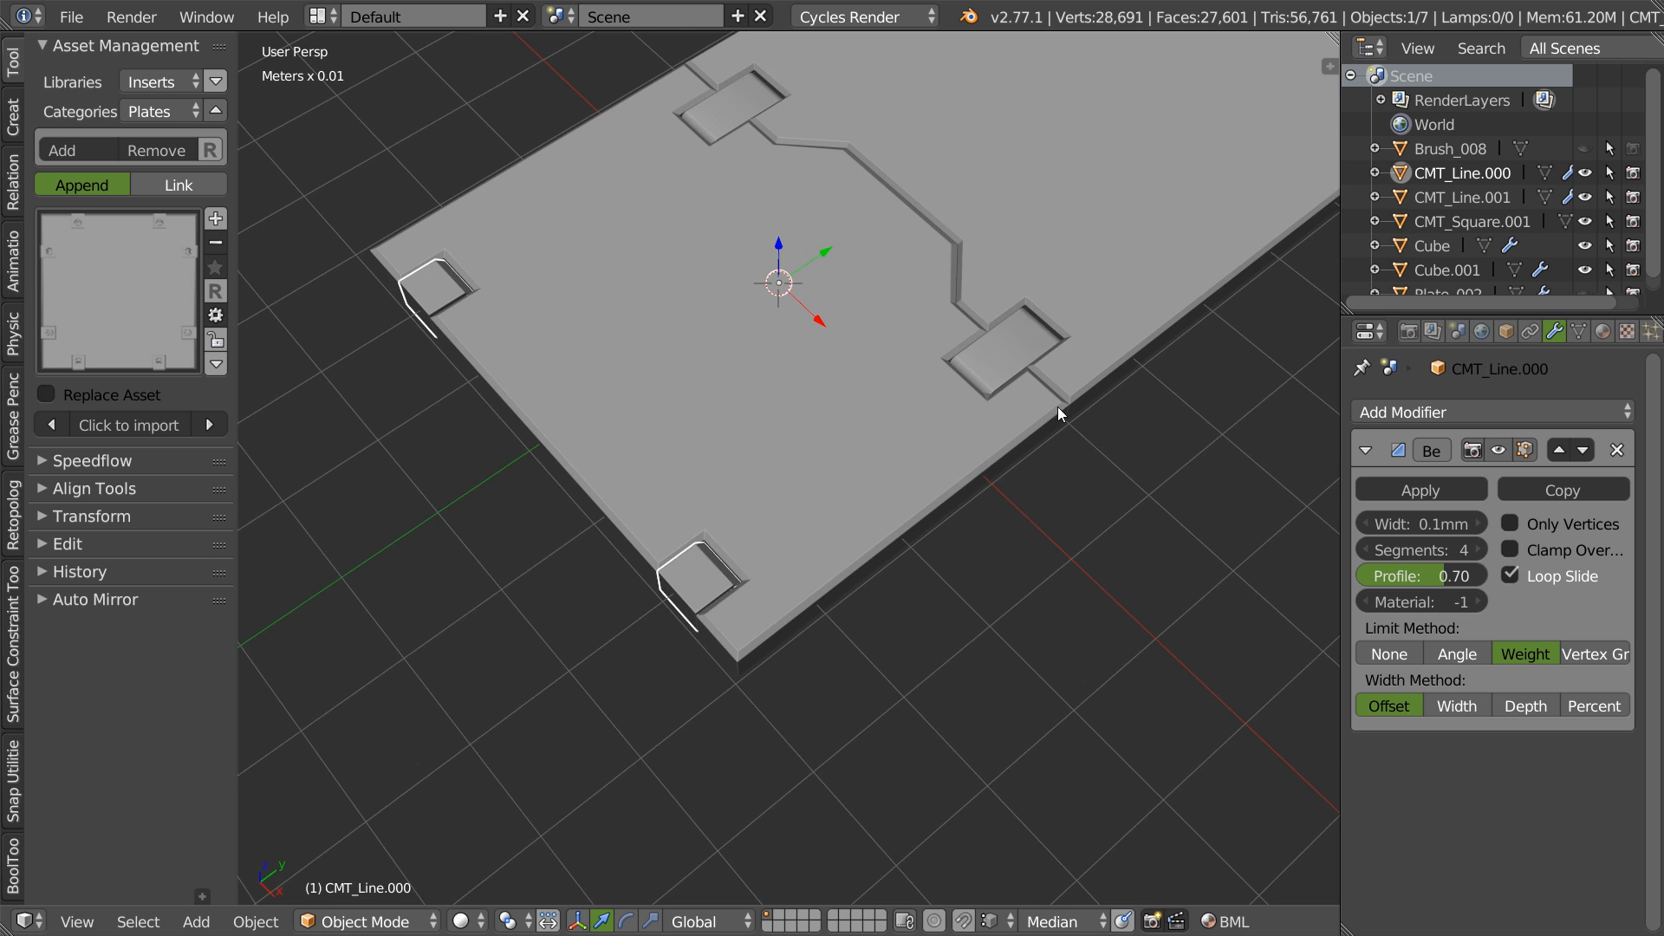
pyautogui.moveTo(982, 465); pyautogui.dragTo(1073, 310, button='middle')
pyautogui.keyDown('shift'); pyautogui.rightClick(1072, 273); pyautogui.keyUp('shift')
pyautogui.press('x')
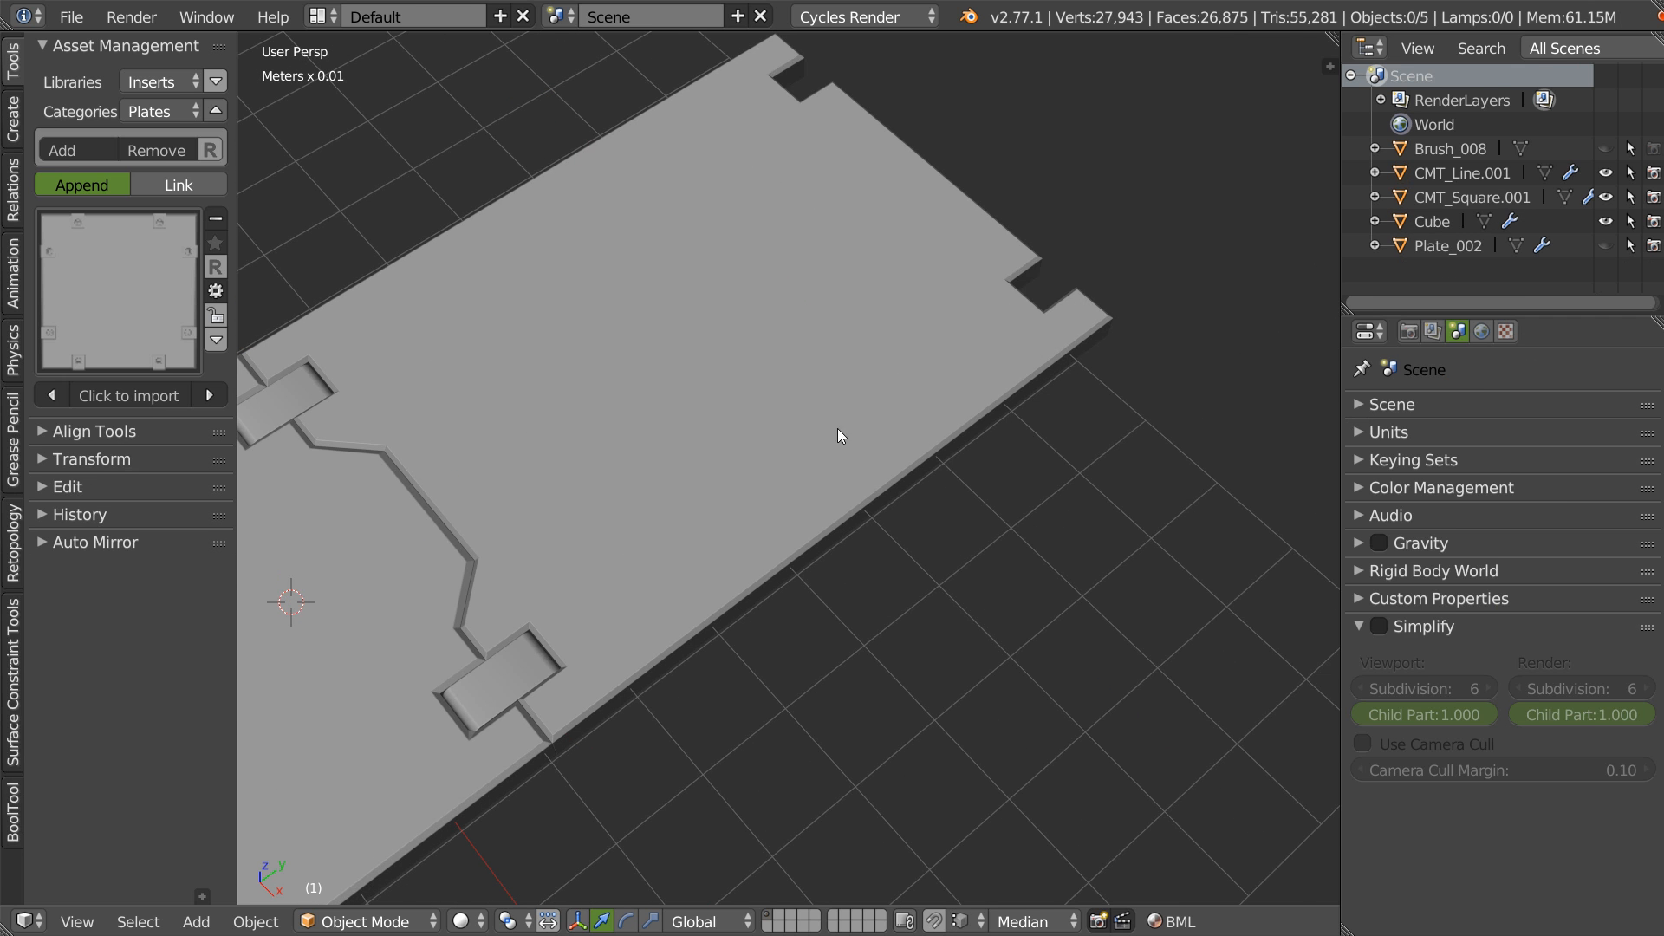
pyautogui.click(836, 429)
# - Duplicate the CMT_Square.001 blocks and move the copy about 3.99 cm along negative Y to the plate's end notches
pyautogui.rightClick(740, 508)
pyautogui.keyDown('shift'); pyautogui.moveTo(741, 508); pyautogui.dragTo(881, 323, button='middle'); pyautogui.keyUp('shift')
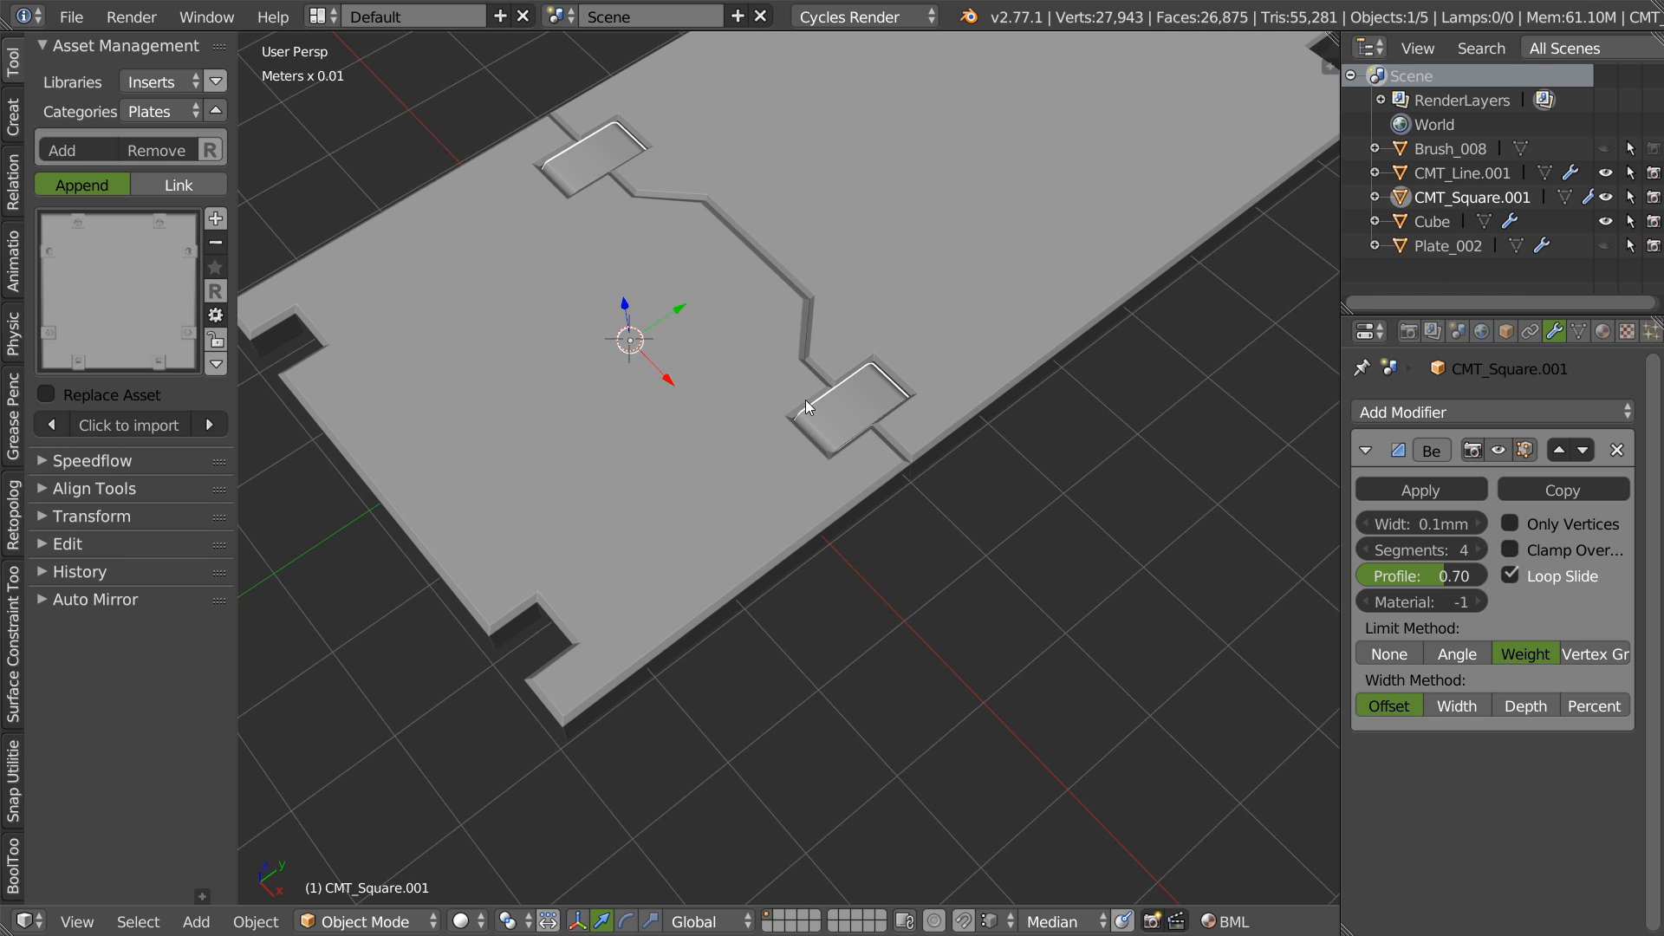
pyautogui.hotkey('shift', 'd')
pyautogui.press('y')
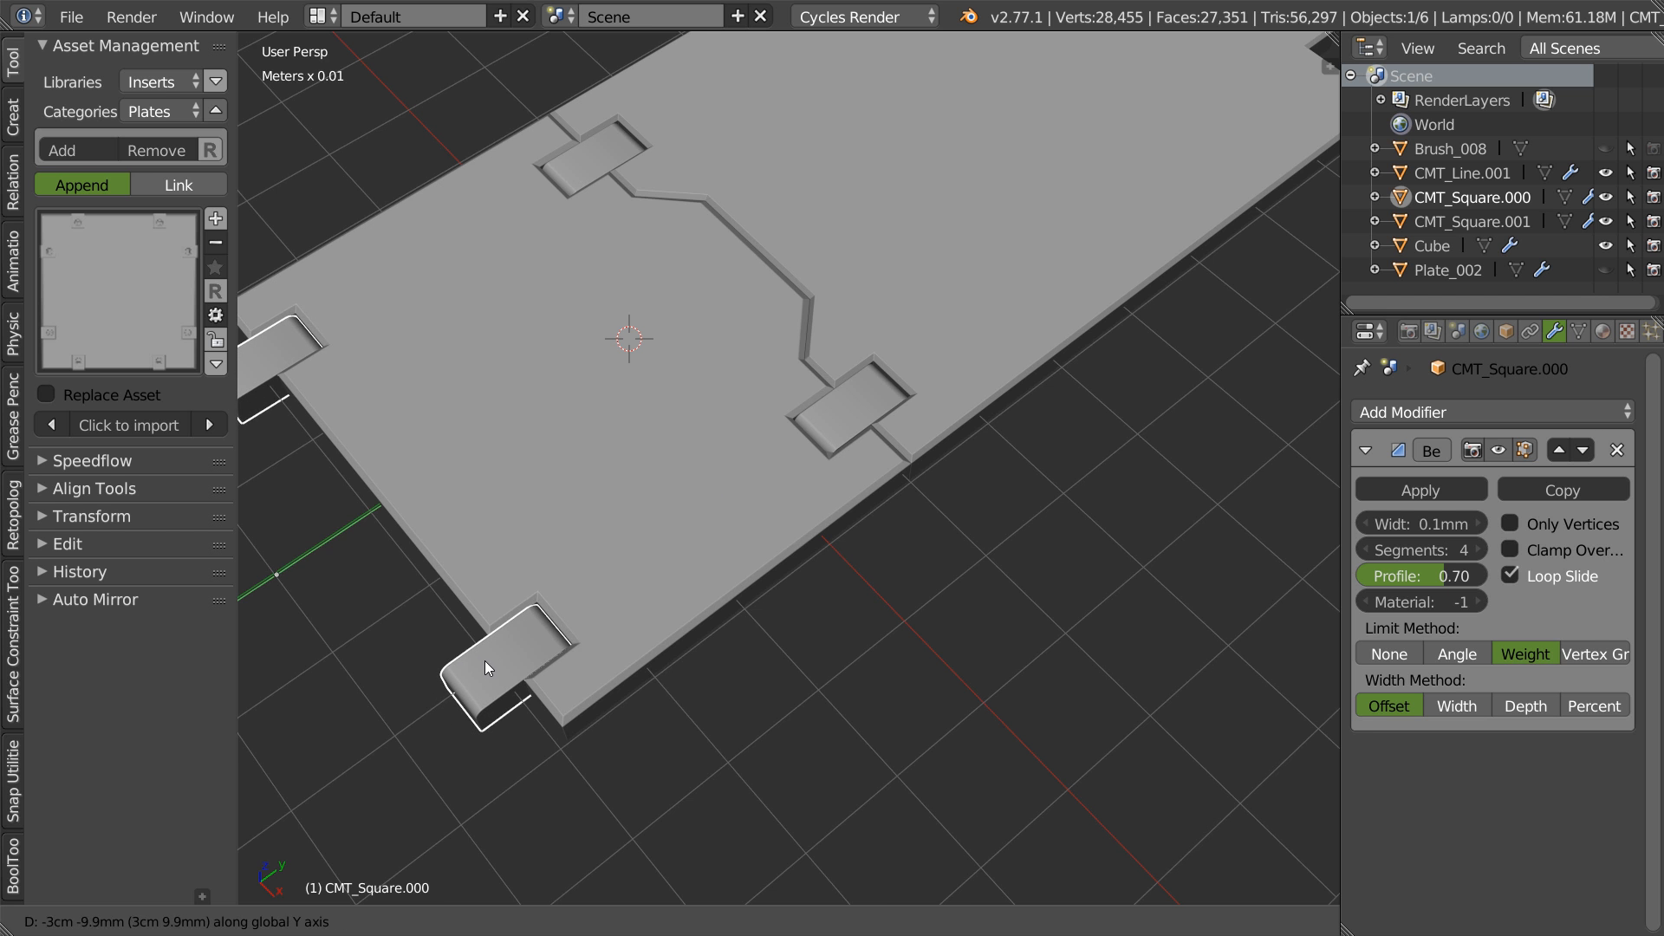
pyautogui.click(486, 659)
# - Nudge the duplicated blocks along Y in the top view to fit inside the end notches
pyautogui.keyDown('shift'); pyautogui.moveTo(485, 664); pyautogui.dragTo(623, 512, button='middle'); pyautogui.keyUp('shift')
pyautogui.scroll(3, 449, 464)
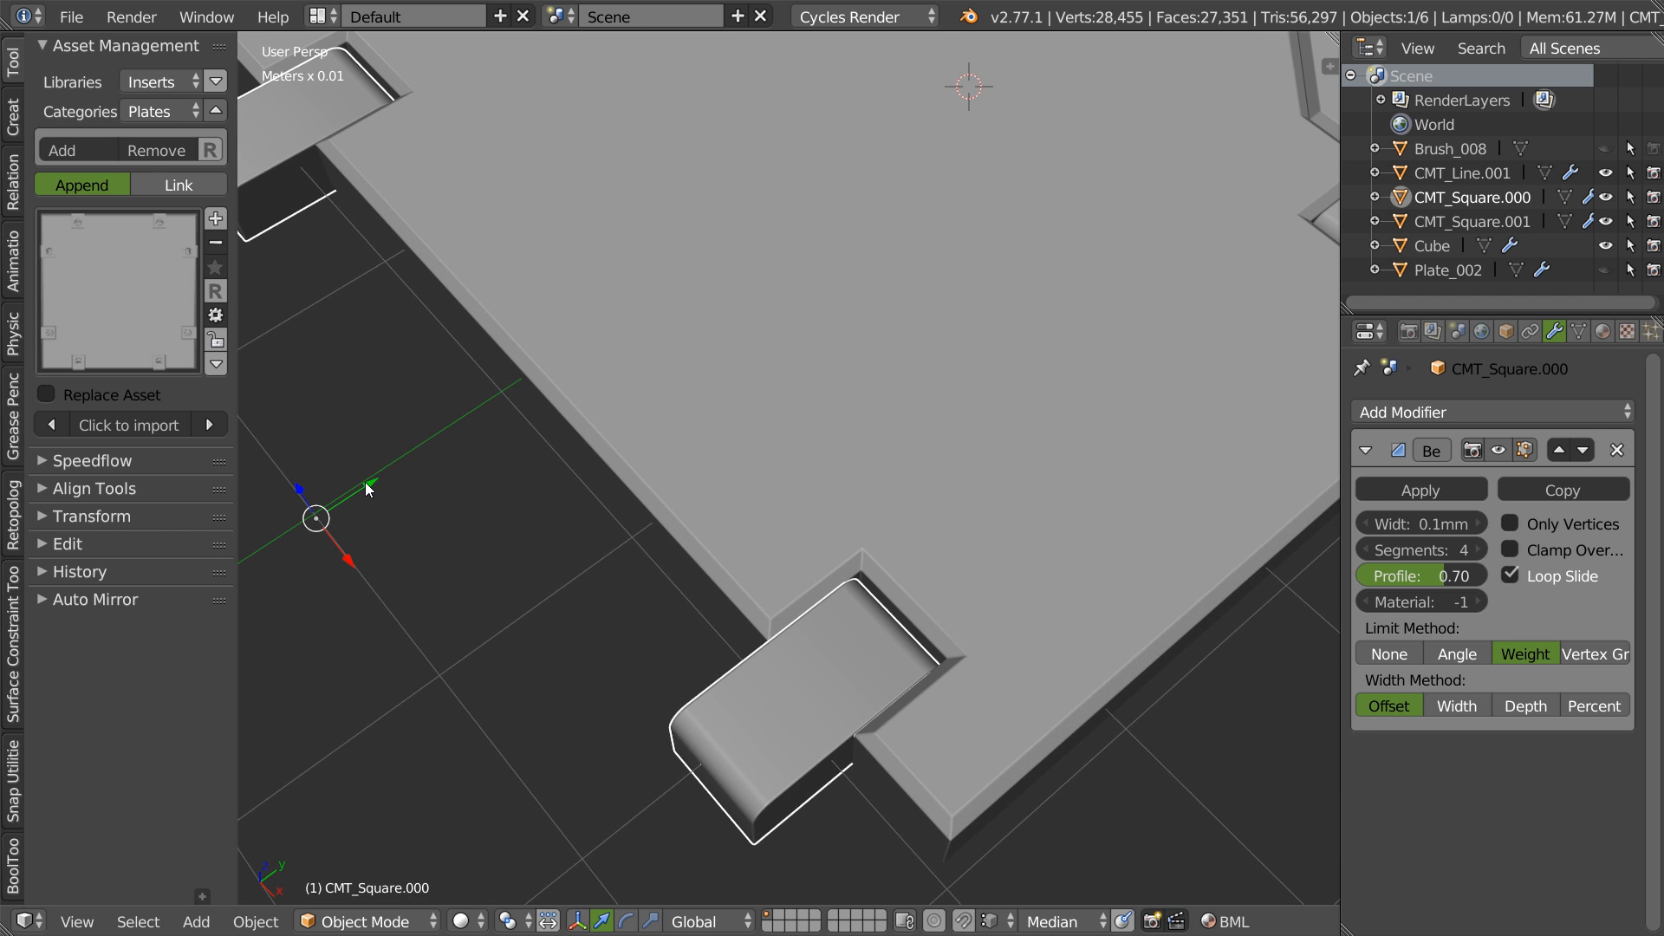
pyautogui.press('q')
pyautogui.click(676, 409)
pyautogui.scroll(3, 807, 347)
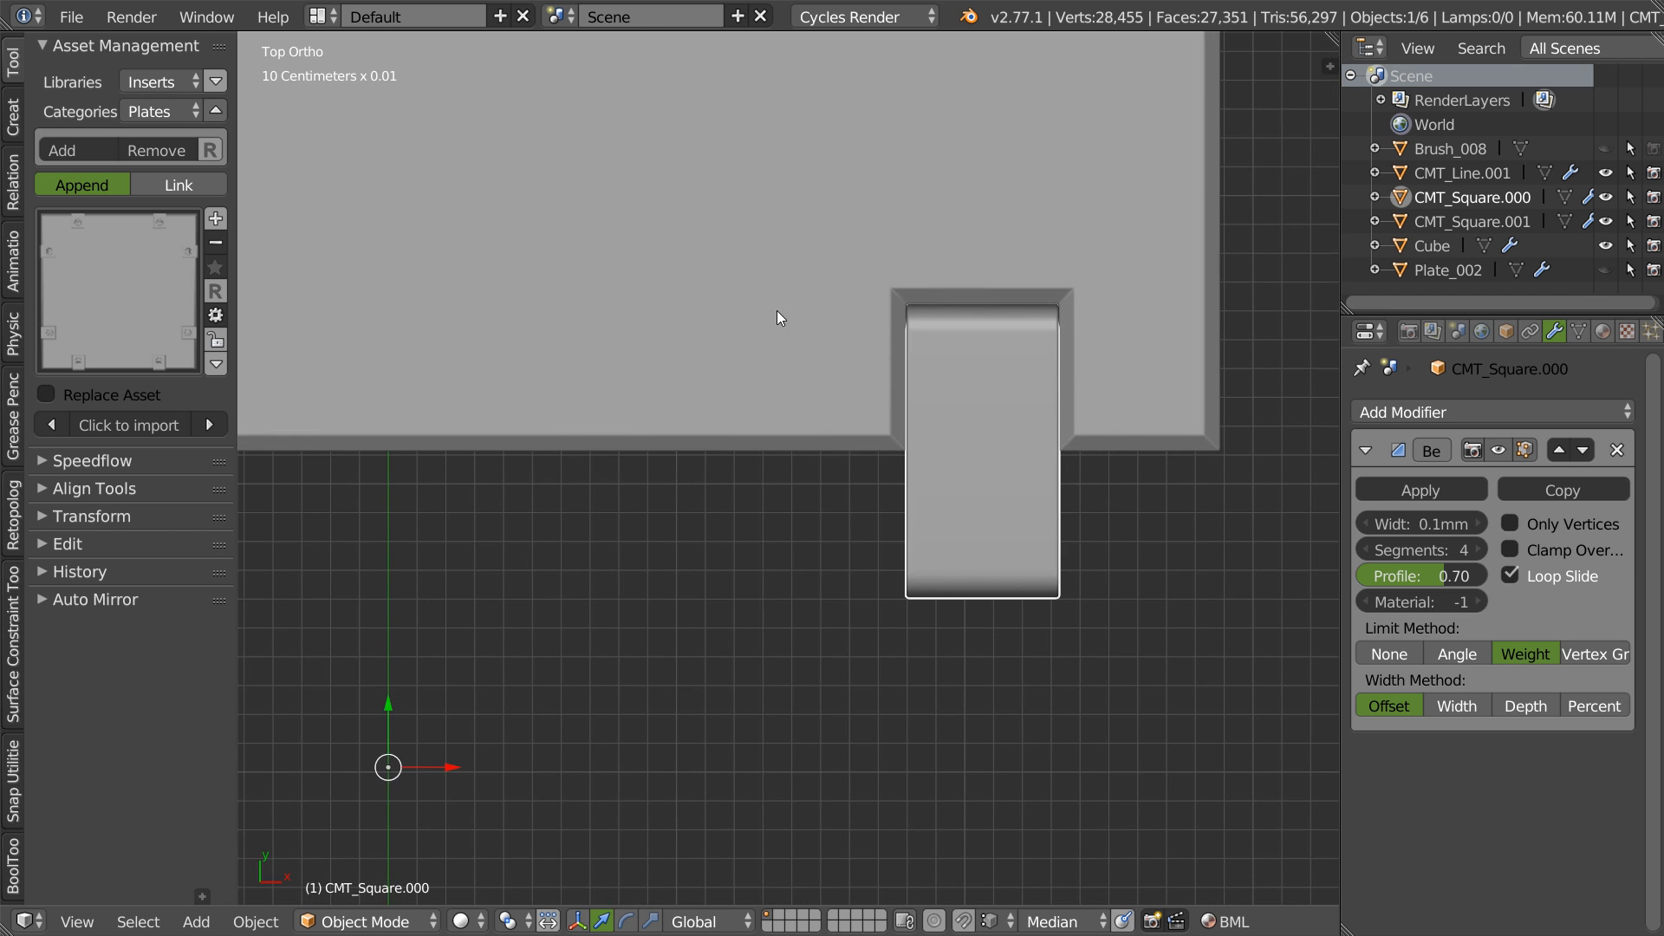
pyautogui.moveTo(384, 695); pyautogui.dragTo(385, 695)
# - Knife-cut the CMT_Square.000 block straight across along the plate's outer edge
pyautogui.press('Tab')
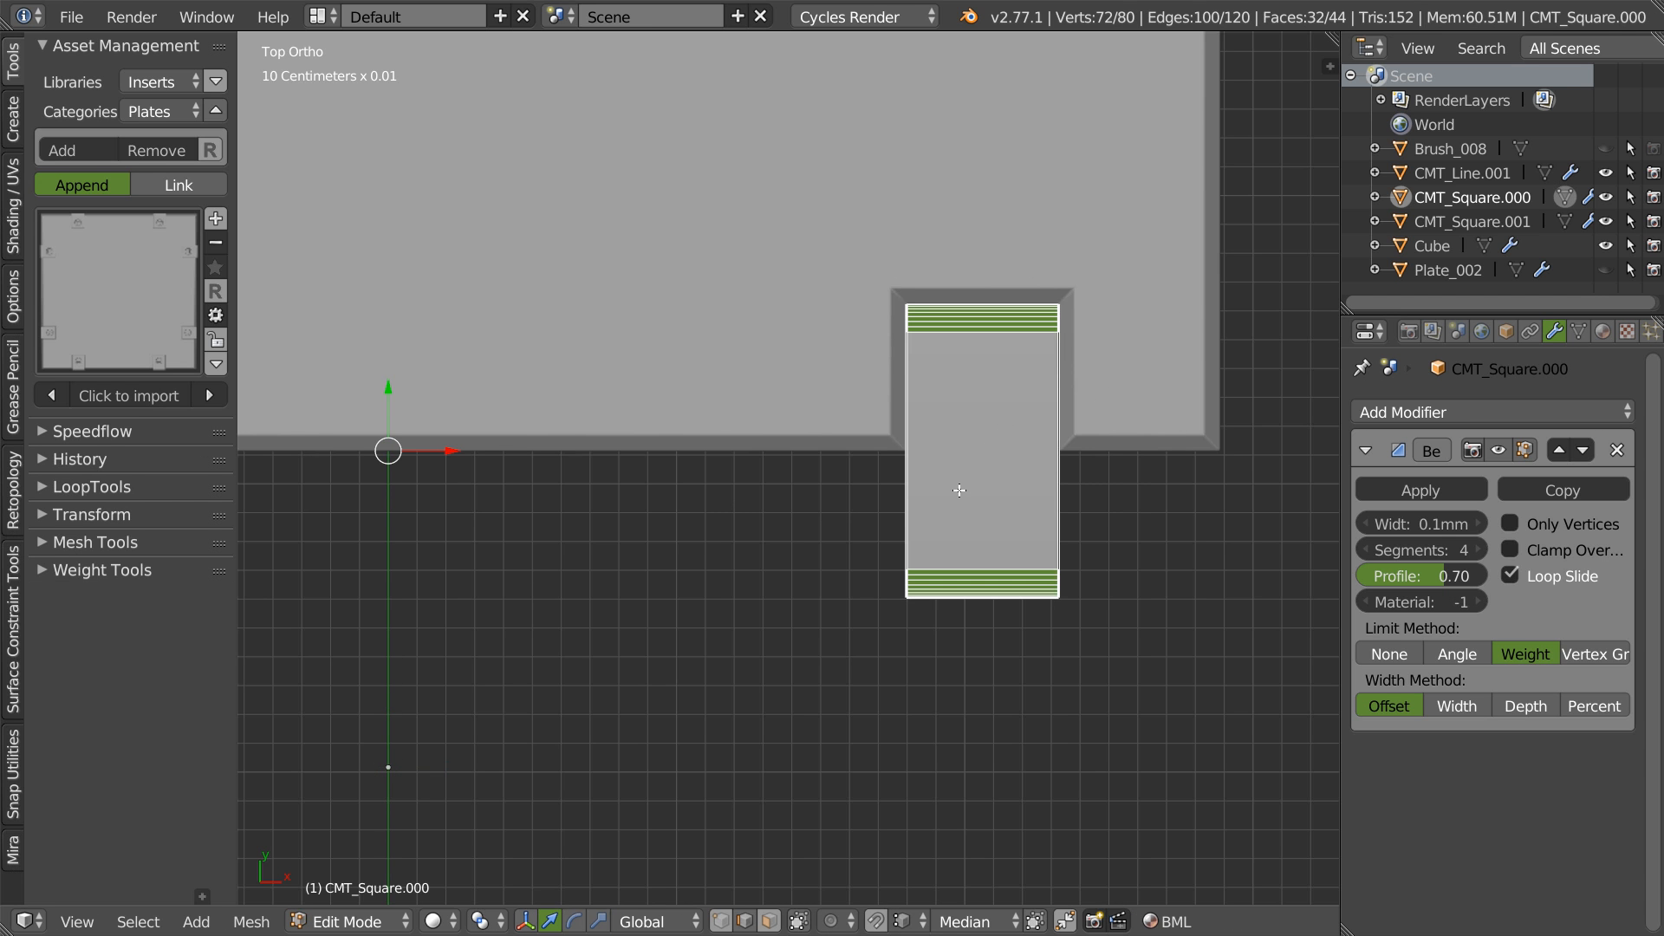
pyautogui.press('k')
pyautogui.press('ctrl')
pyautogui.keyDown('ctrl'); pyautogui.click(1059, 451); pyautogui.keyUp('ctrl')
pyautogui.click(581, 485)
pyautogui.press('Return')
# - Add the faces of the block's half protruding beyond the plate to the selection and delete the selected faces
pyautogui.hotkey('ctrl', 'Tab')
pyautogui.click(1032, 512)
pyautogui.rightClick(1020, 482)
pyautogui.moveTo(1021, 482)
pyautogui.mouseDown(button='middle')
pyautogui.moveTo(855, 568)
pyautogui.moveTo(880, 437)
pyautogui.moveTo(836, 397)
pyautogui.mouseUp(button='middle')
pyautogui.hotkey('ctrl', 'Tab')
pyautogui.click(737, 433)
pyautogui.moveTo(807, 451); pyautogui.dragTo(773, 496, button='middle')
pyautogui.keyDown('ctrl'); pyautogui.moveTo(779, 495); pyautogui.dragTo(809, 632); pyautogui.keyUp('ctrl')
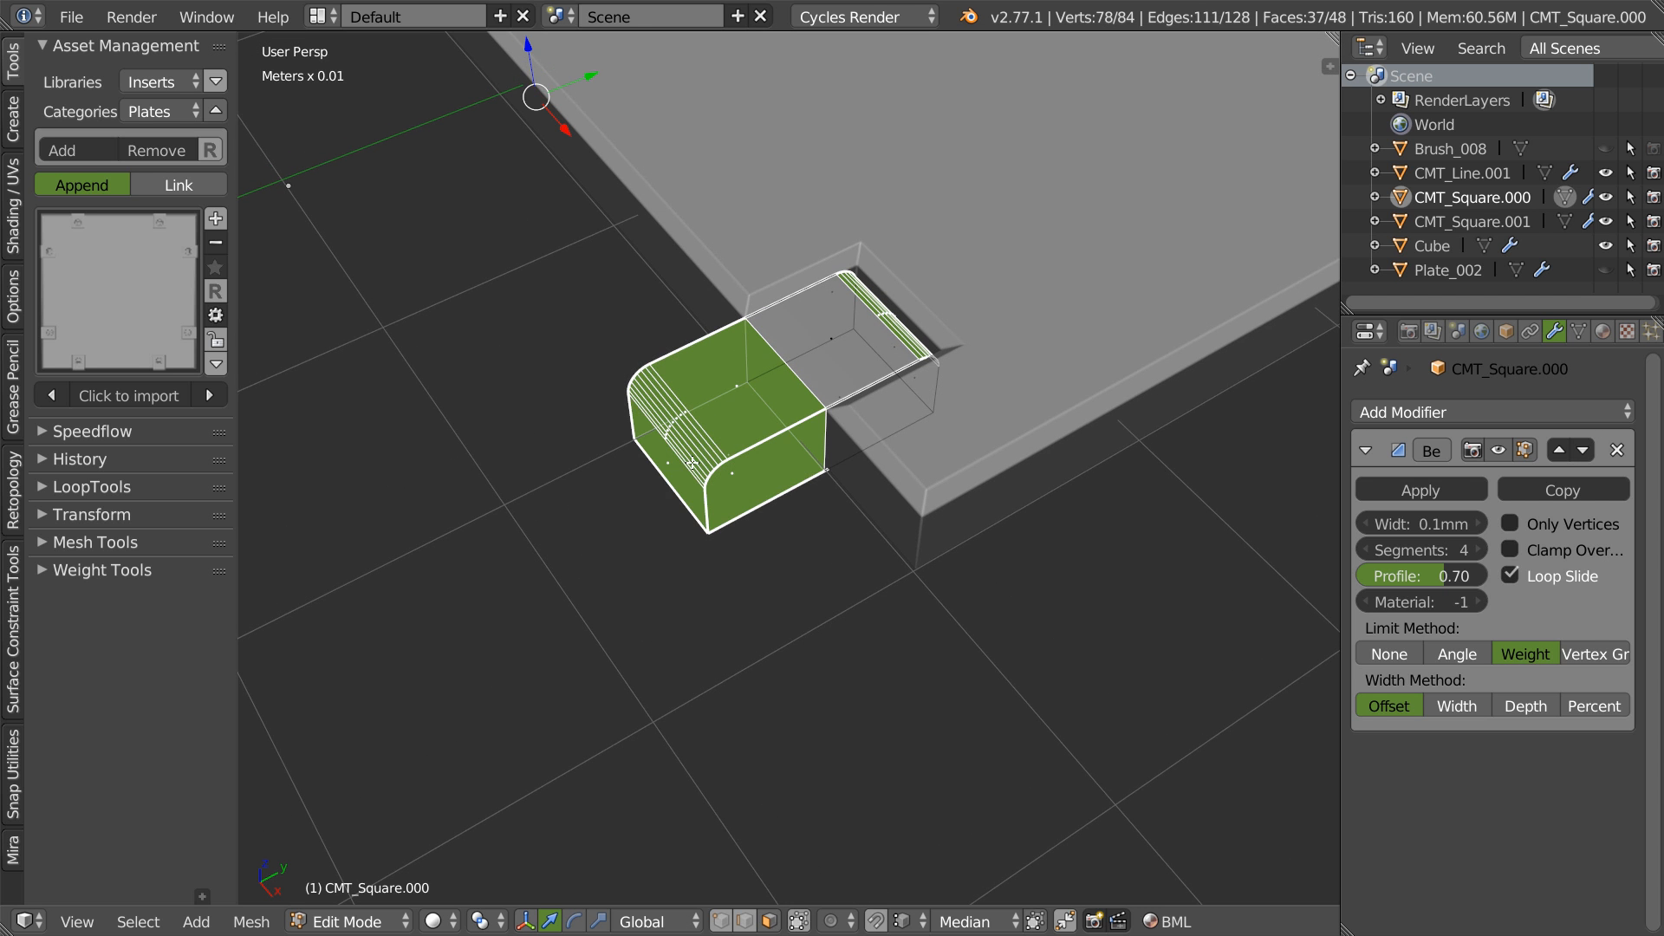
pyautogui.press('x')
# - Delete the bottom face of the block's remaining half and return to Object Mode
pyautogui.rightClick(783, 425)
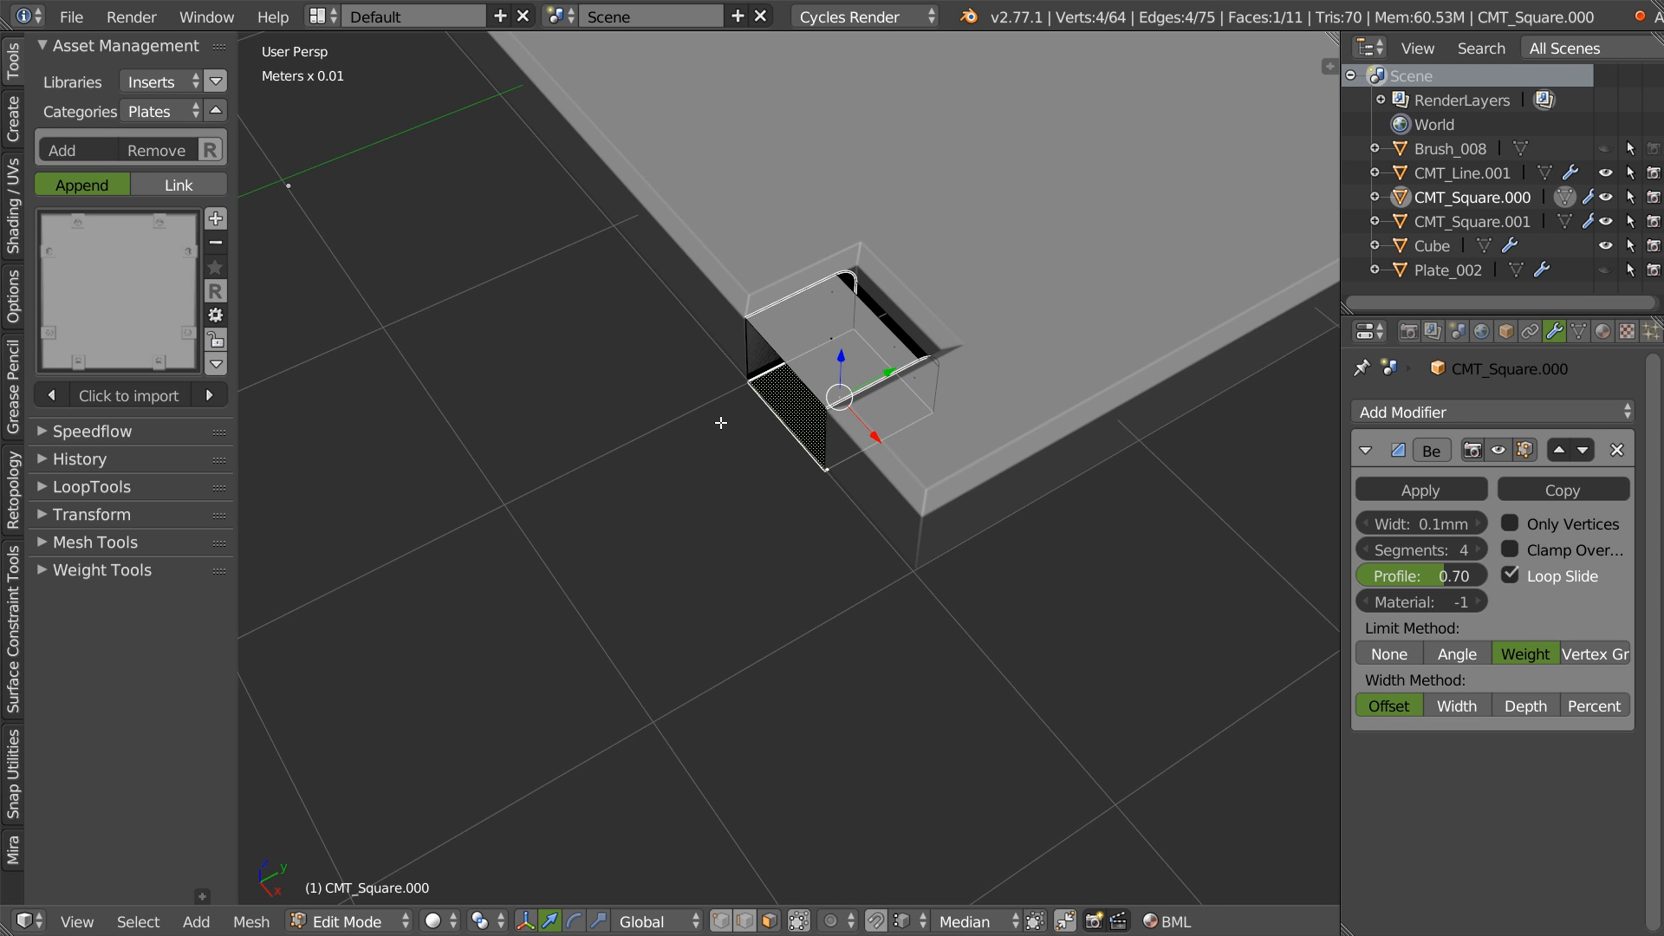
pyautogui.press('x')
pyautogui.scroll(3, 838, 402)
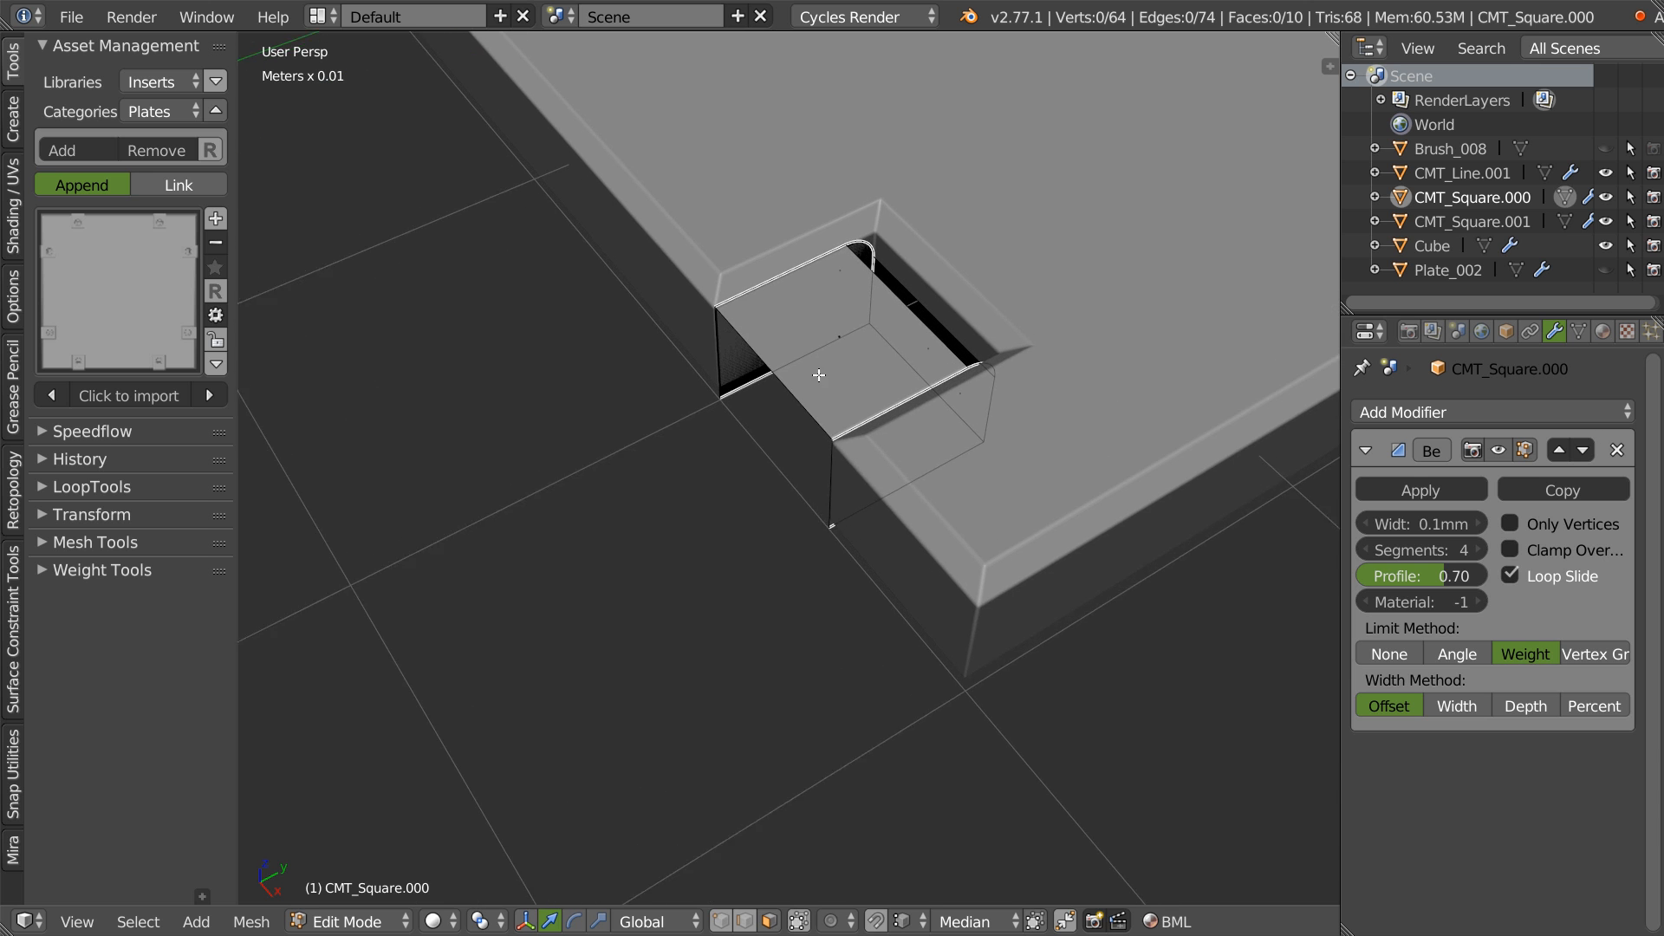
pyautogui.press('Tab')
pyautogui.moveTo(830, 257); pyautogui.dragTo(840, 438, button='middle')
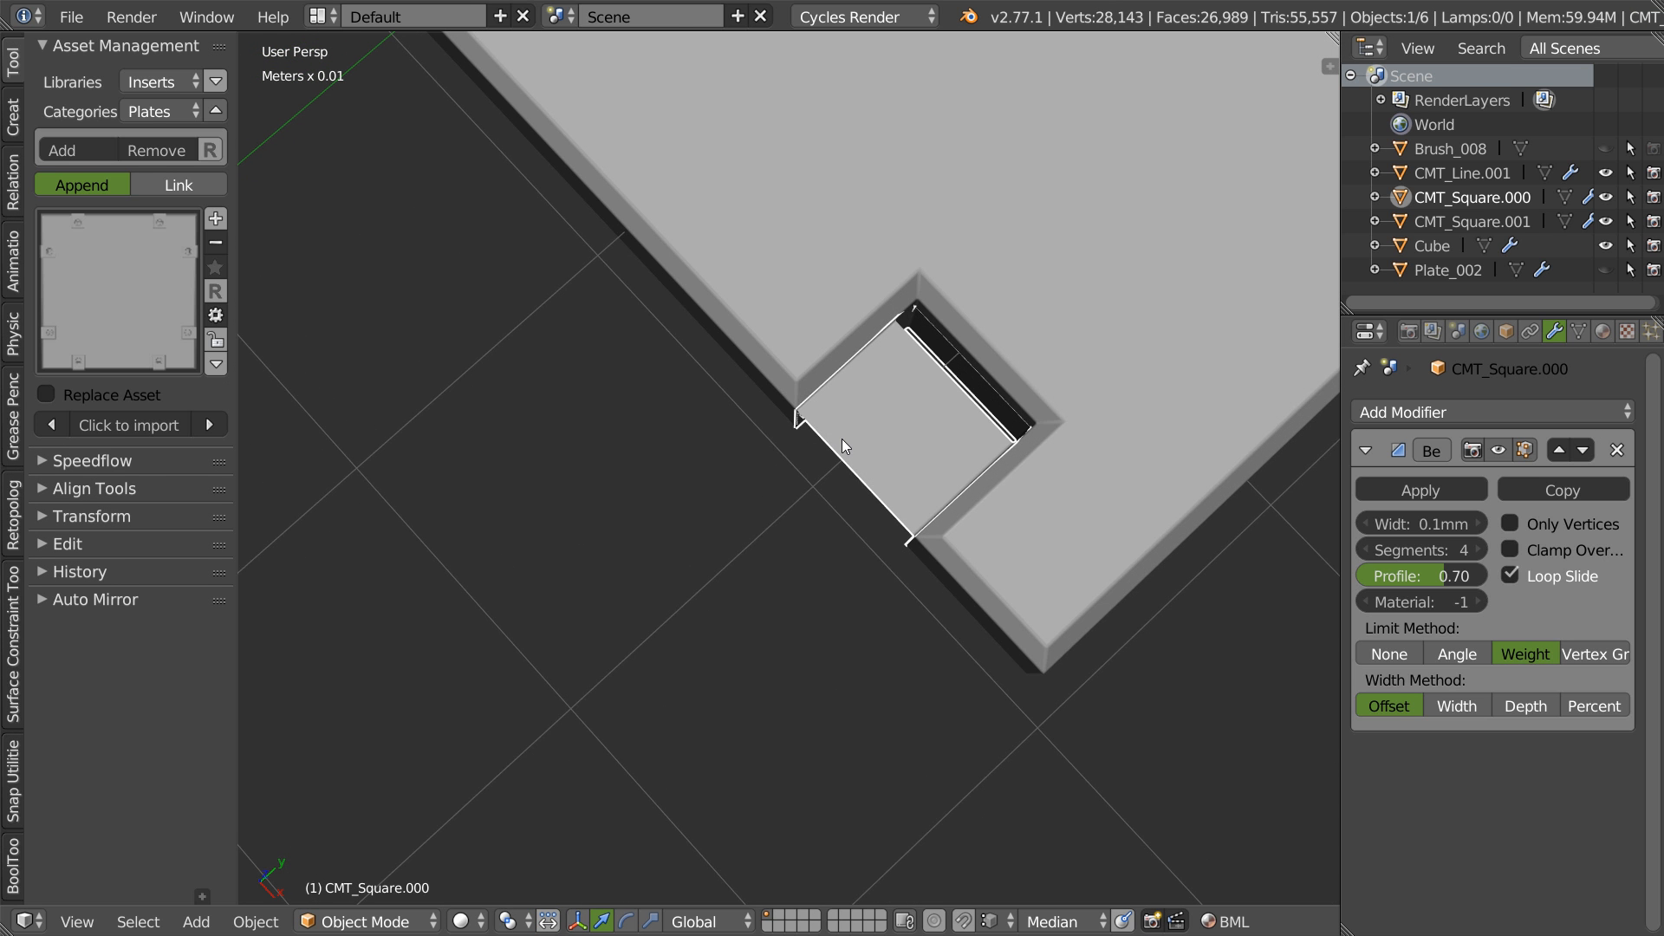
# - Undo the trimming of the CMT_Square.000 block and knife-cut the restored block straight across along the plate's outer edge in top view
pyautogui.hotkey('ctrl', 'z')
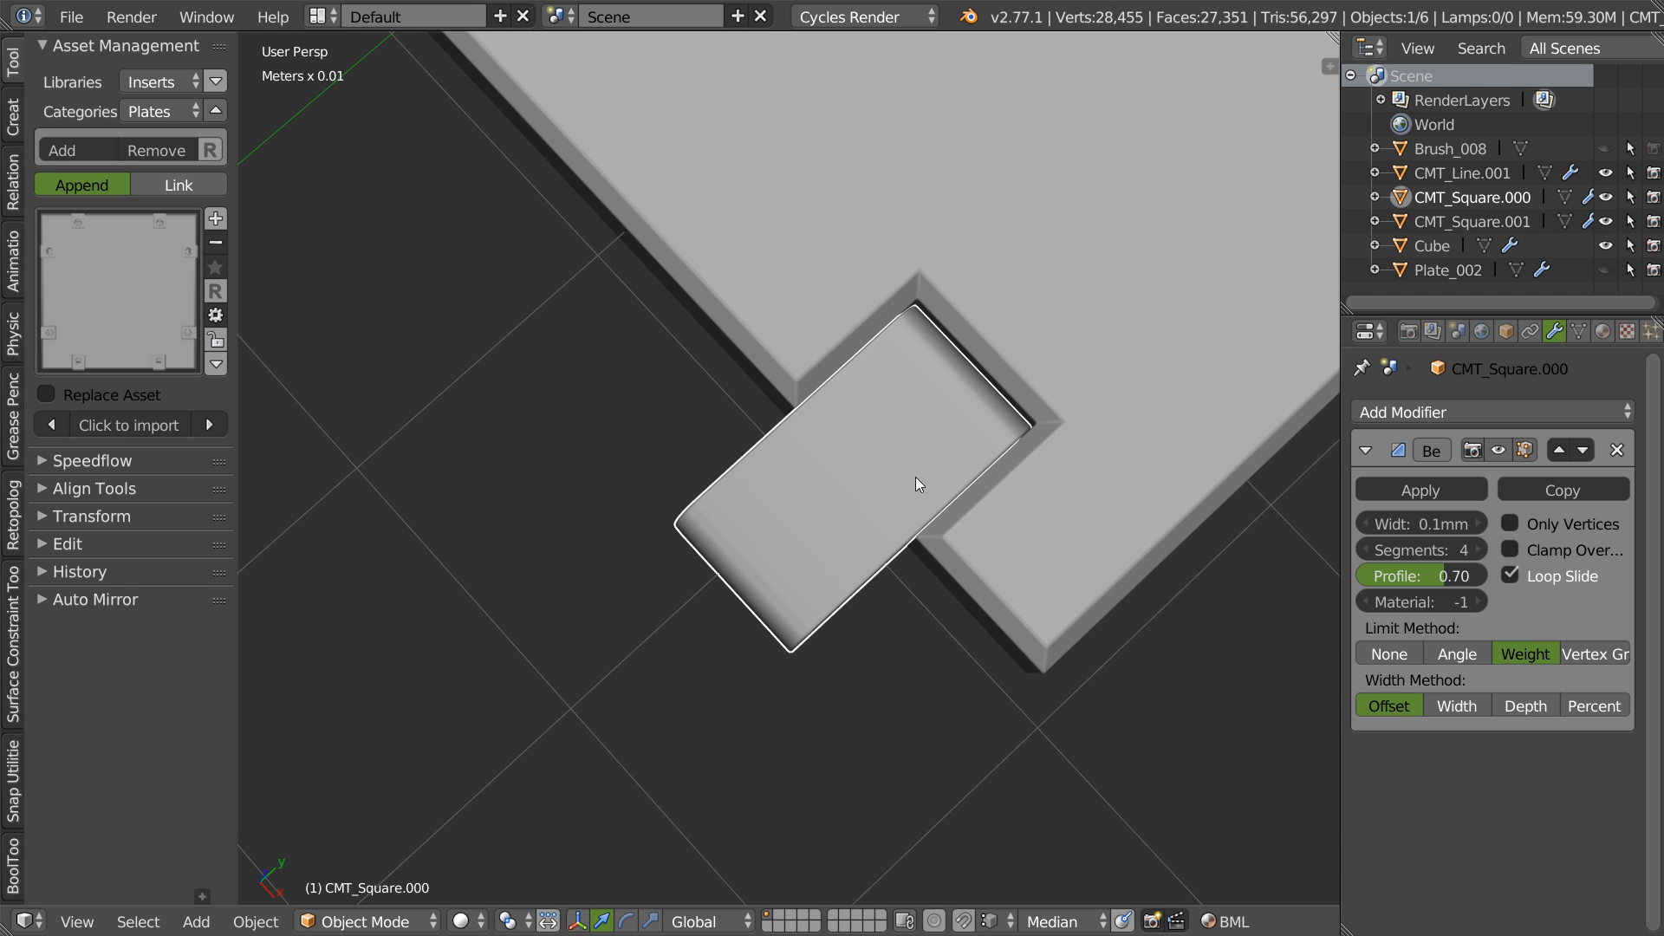
pyautogui.press('Tab')
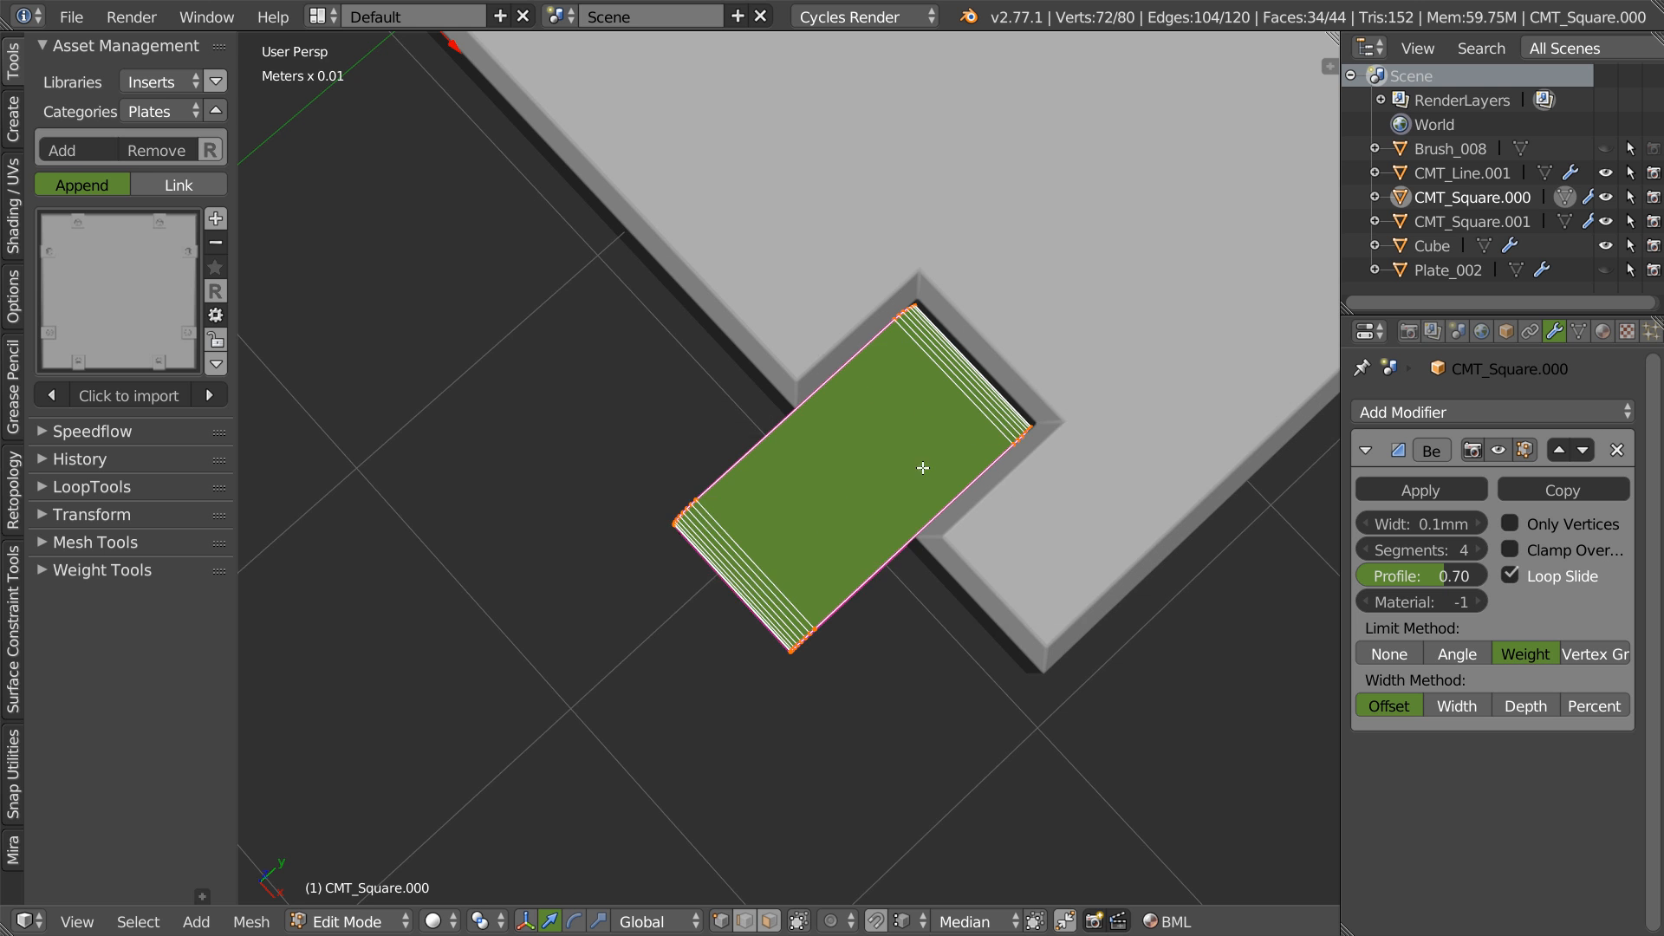
pyautogui.press('q')
pyautogui.keyDown('shift'); pyautogui.moveTo(999, 327); pyautogui.dragTo(820, 639, button='middle'); pyautogui.keyUp('shift')
pyautogui.scroll(4, 839, 423)
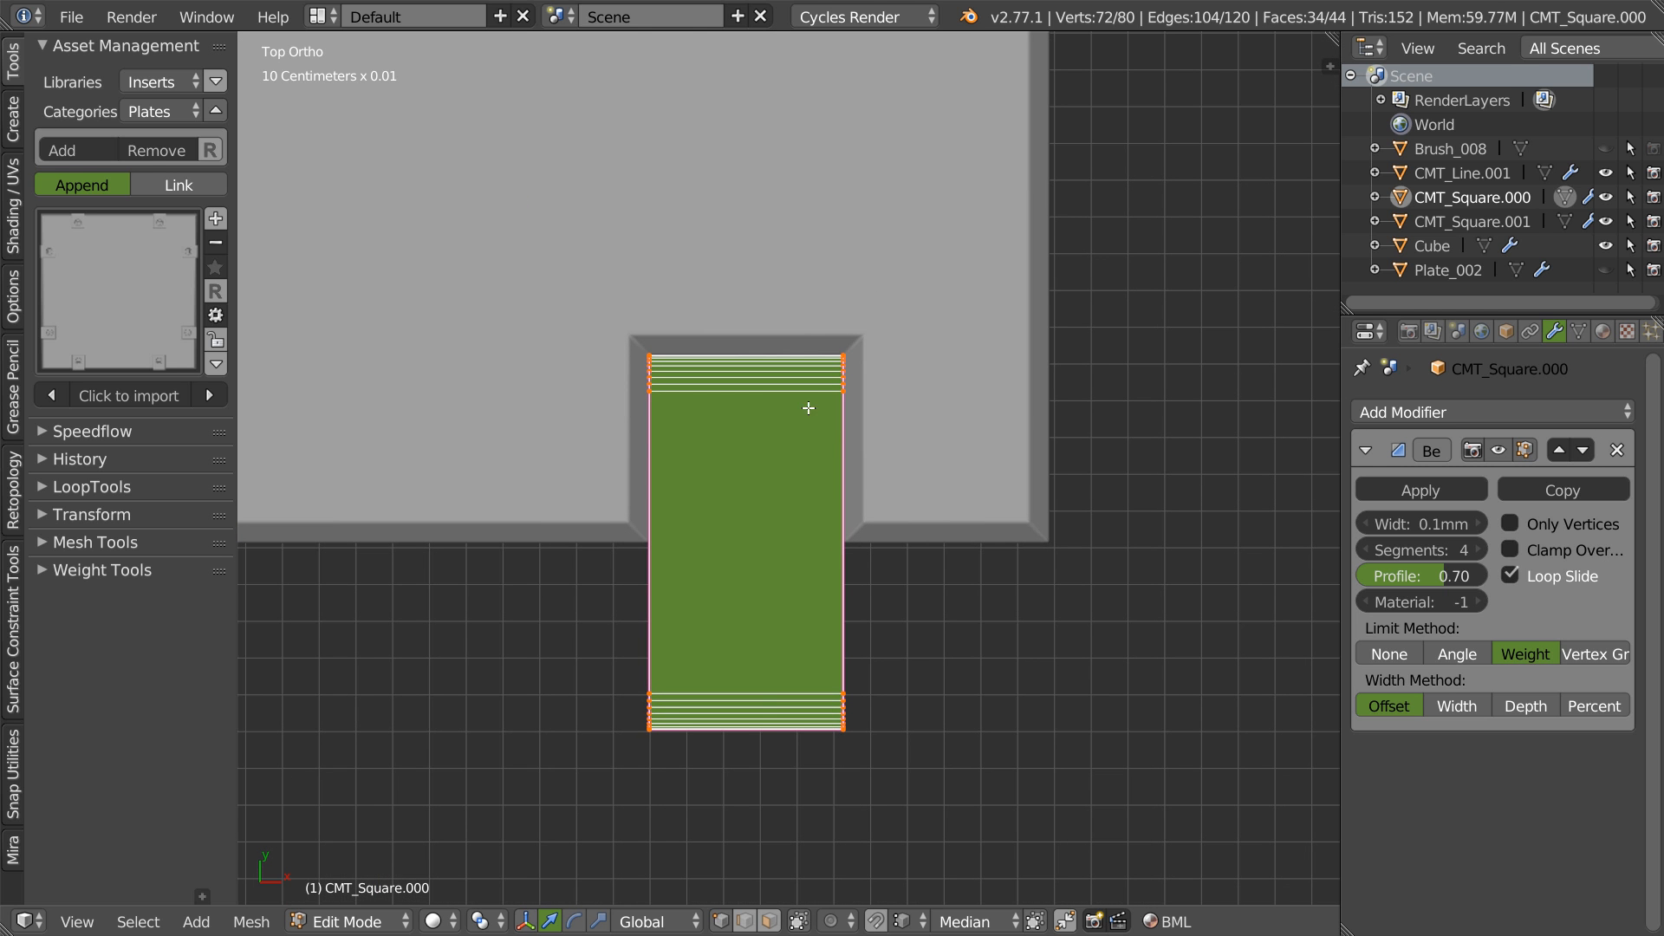
pyautogui.press('k')
pyautogui.press('ctrl')
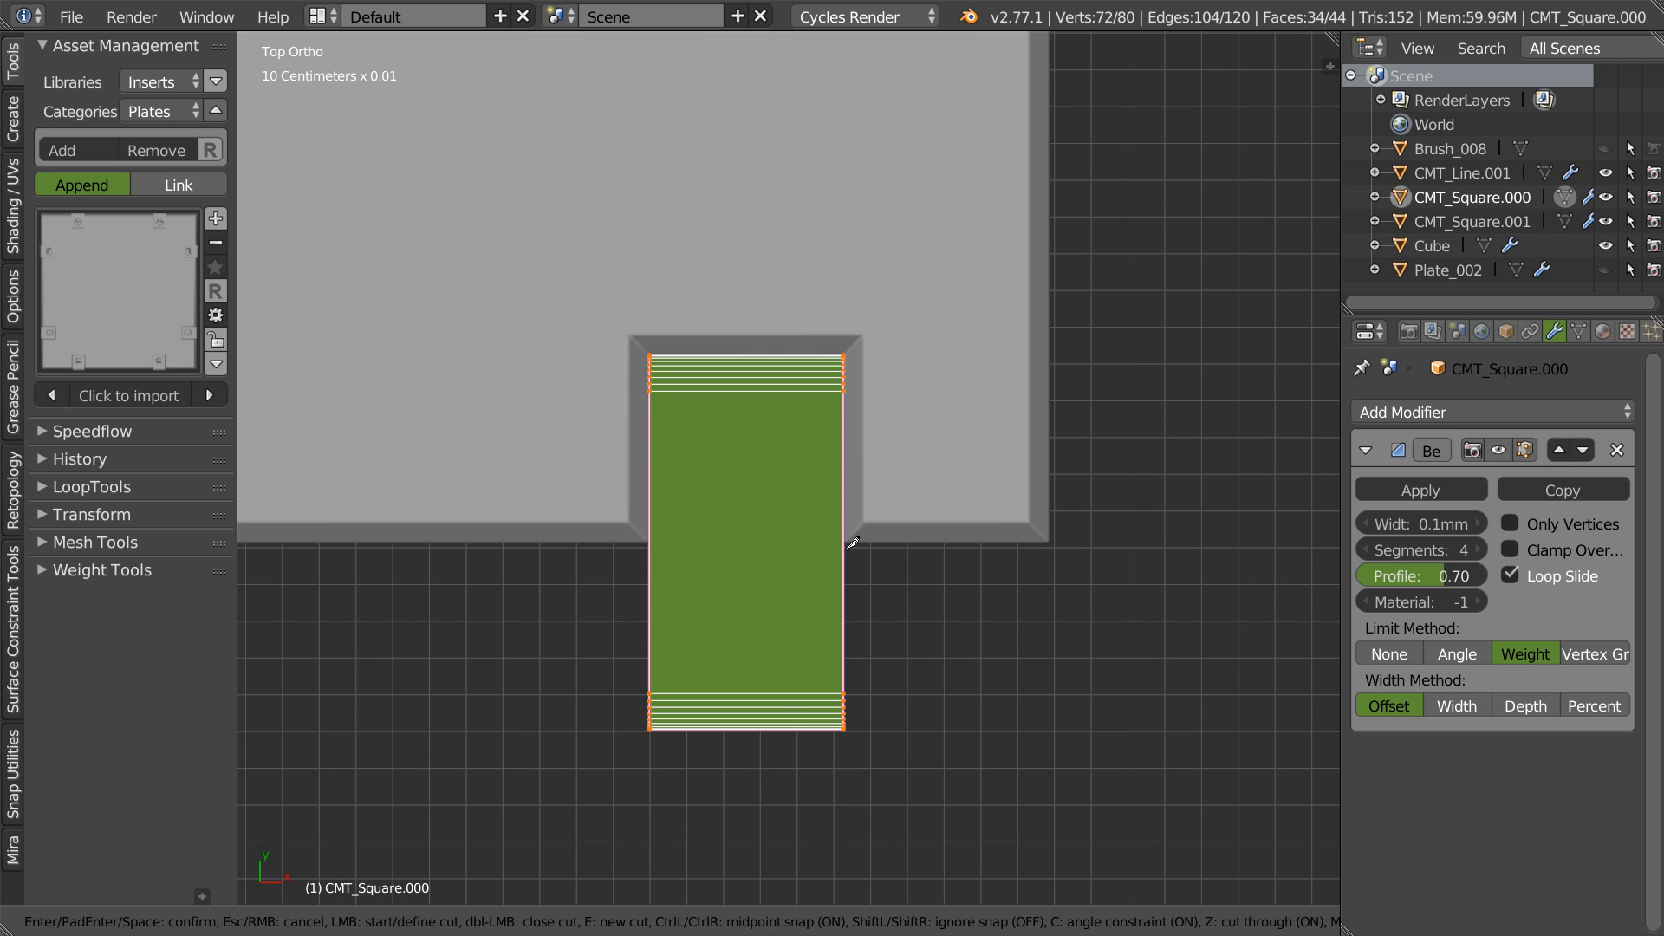
pyautogui.click(842, 542)
pyautogui.click(612, 565)
pyautogui.press('Return')
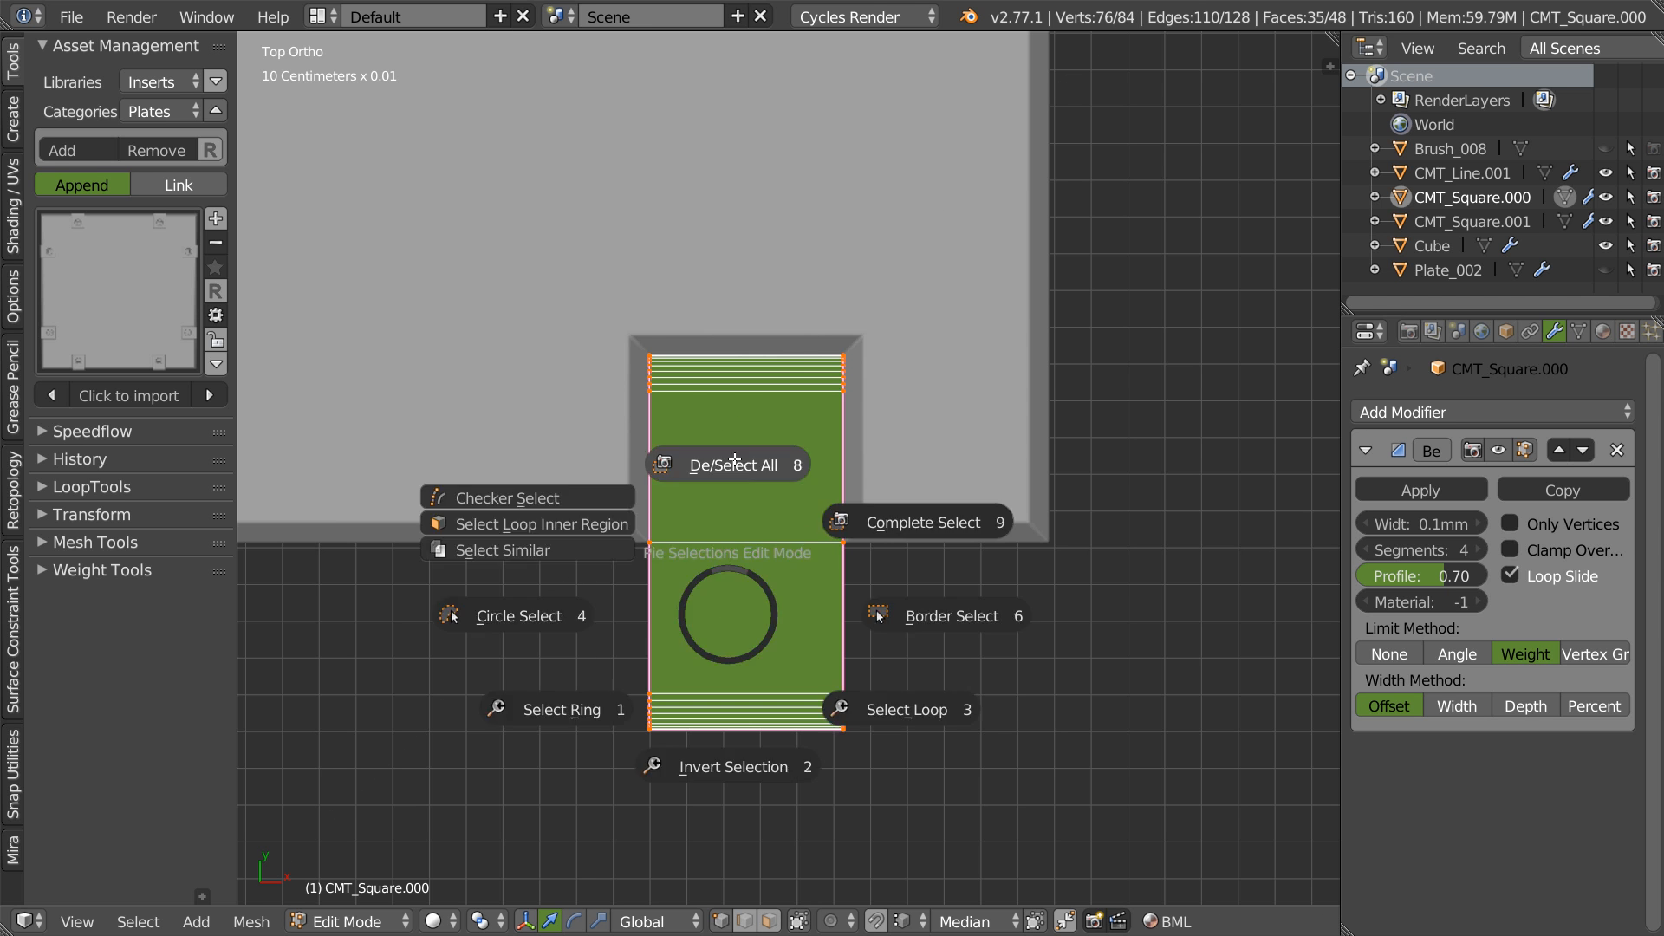
# - Select only the faces of the block's half protruding beyond the plate and delete them
pyautogui.press('a')
pyautogui.moveTo(720, 524); pyautogui.dragTo(613, 385, button='middle')
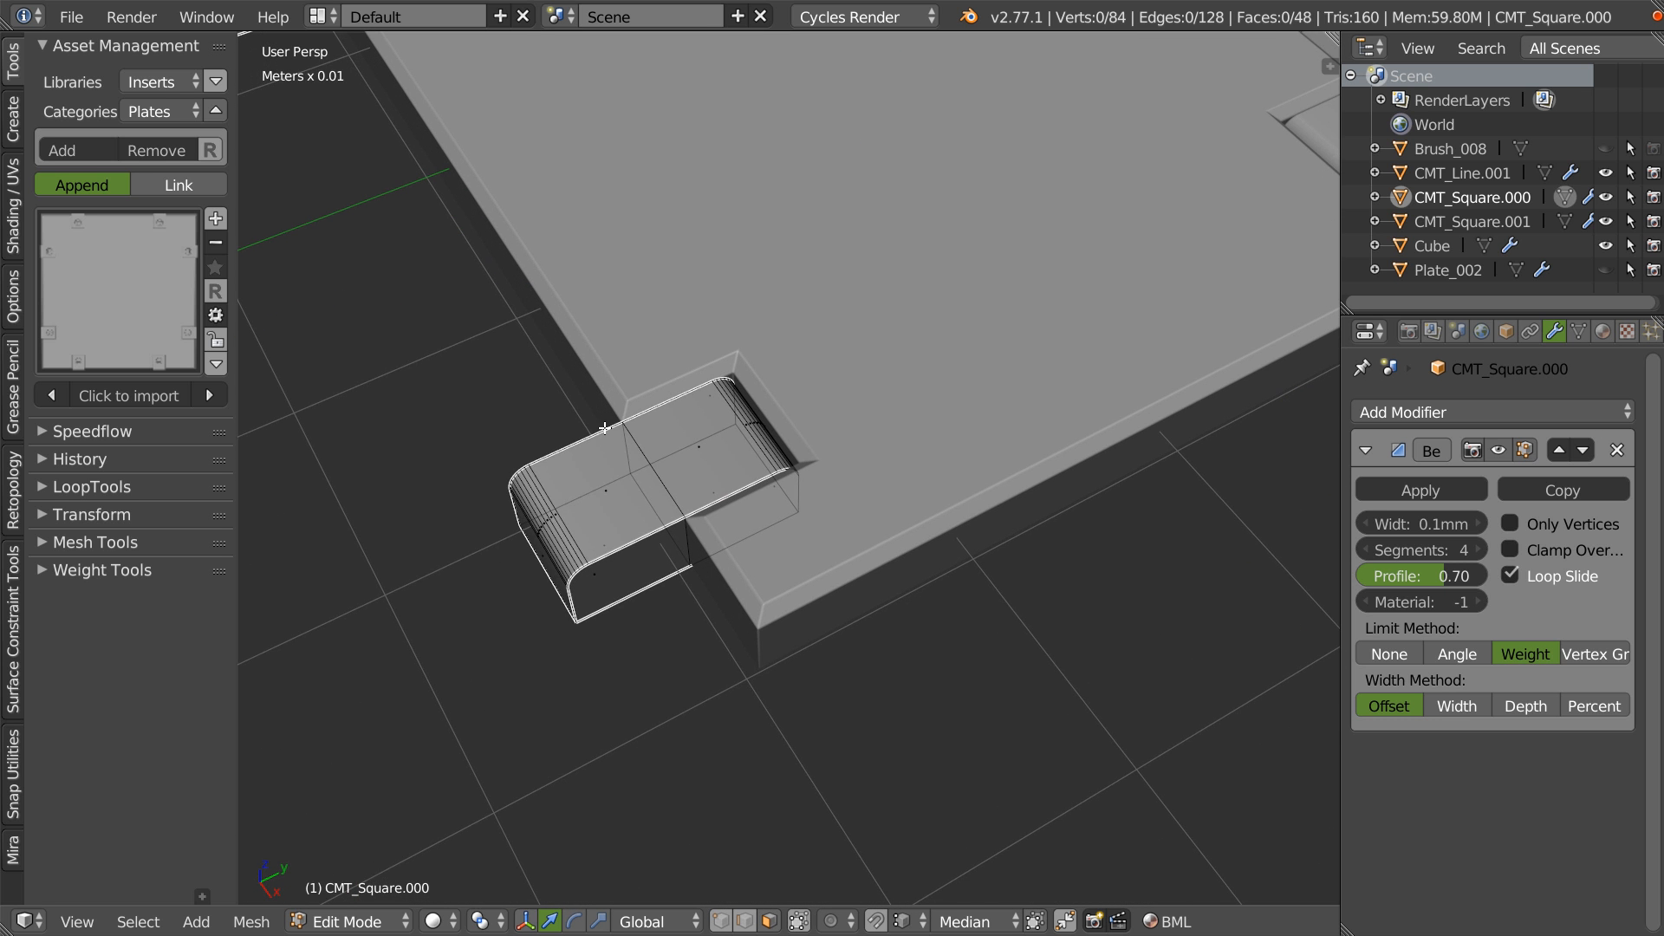
pyautogui.moveTo(565, 532)
pyautogui.keyDown('ctrl'); pyautogui.mouseDown()
pyautogui.moveTo(778, 703)
pyautogui.moveTo(757, 434)
pyautogui.mouseUp(); pyautogui.keyUp('ctrl')
pyautogui.moveTo(666, 468); pyautogui.dragTo(712, 309, button='middle')
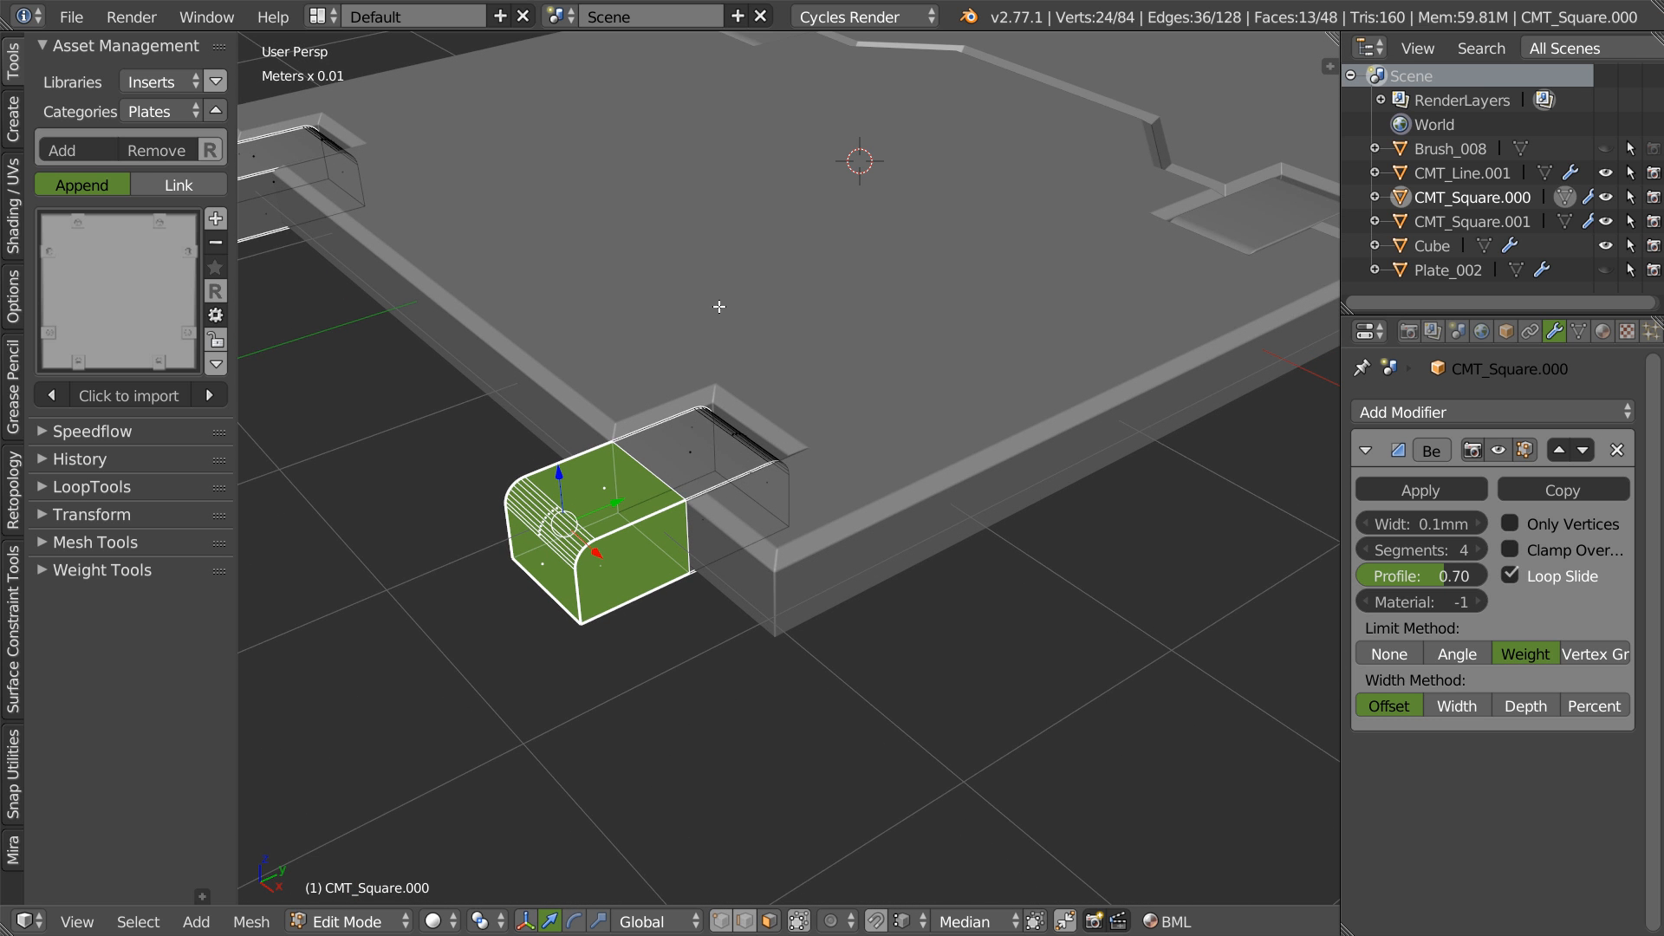
pyautogui.press('x')
# - Delete the bottom face of the trimmed block and return to Object Mode
pyautogui.moveTo(715, 502); pyautogui.dragTo(746, 507, button='middle')
pyautogui.rightClick(662, 520)
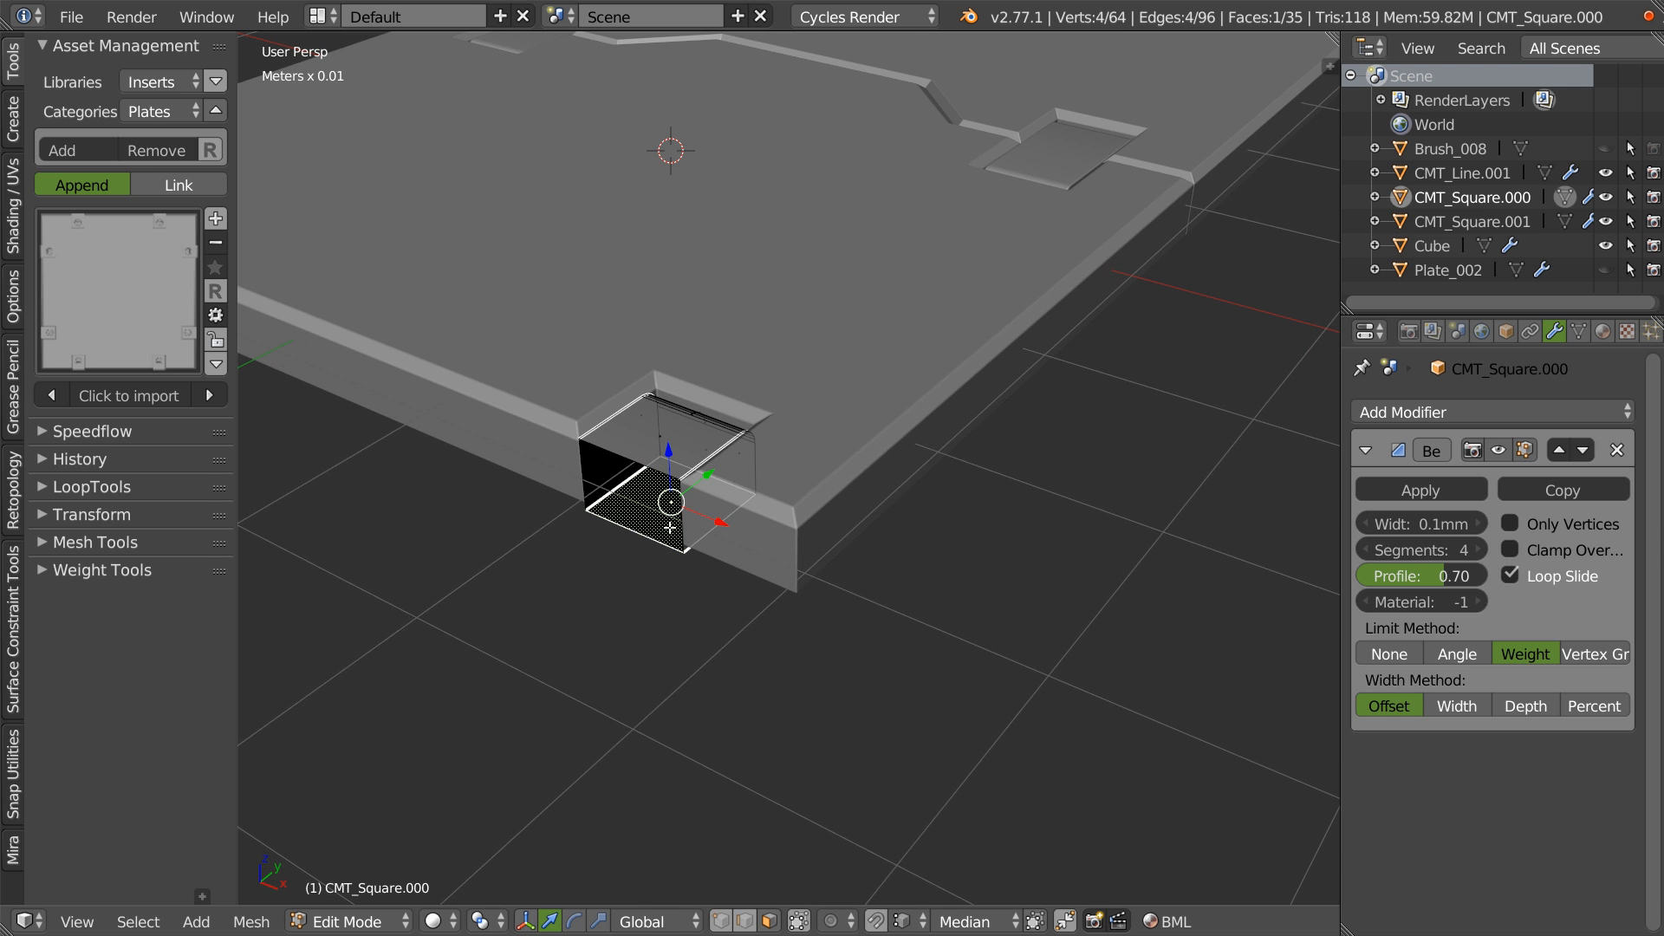
pyautogui.press('x')
pyautogui.press('Tab')
# - In the seam block object CMT_Square.001, delete the block on the plate's negative X side and return to Object Mode
pyautogui.keyDown('shift'); pyautogui.moveTo(882, 169); pyautogui.dragTo(753, 459, button='middle'); pyautogui.keyUp('shift')
pyautogui.keyDown('shift'); pyautogui.rightClick(995, 346); pyautogui.keyUp('shift')
pyautogui.scroll(2, 753, 460)
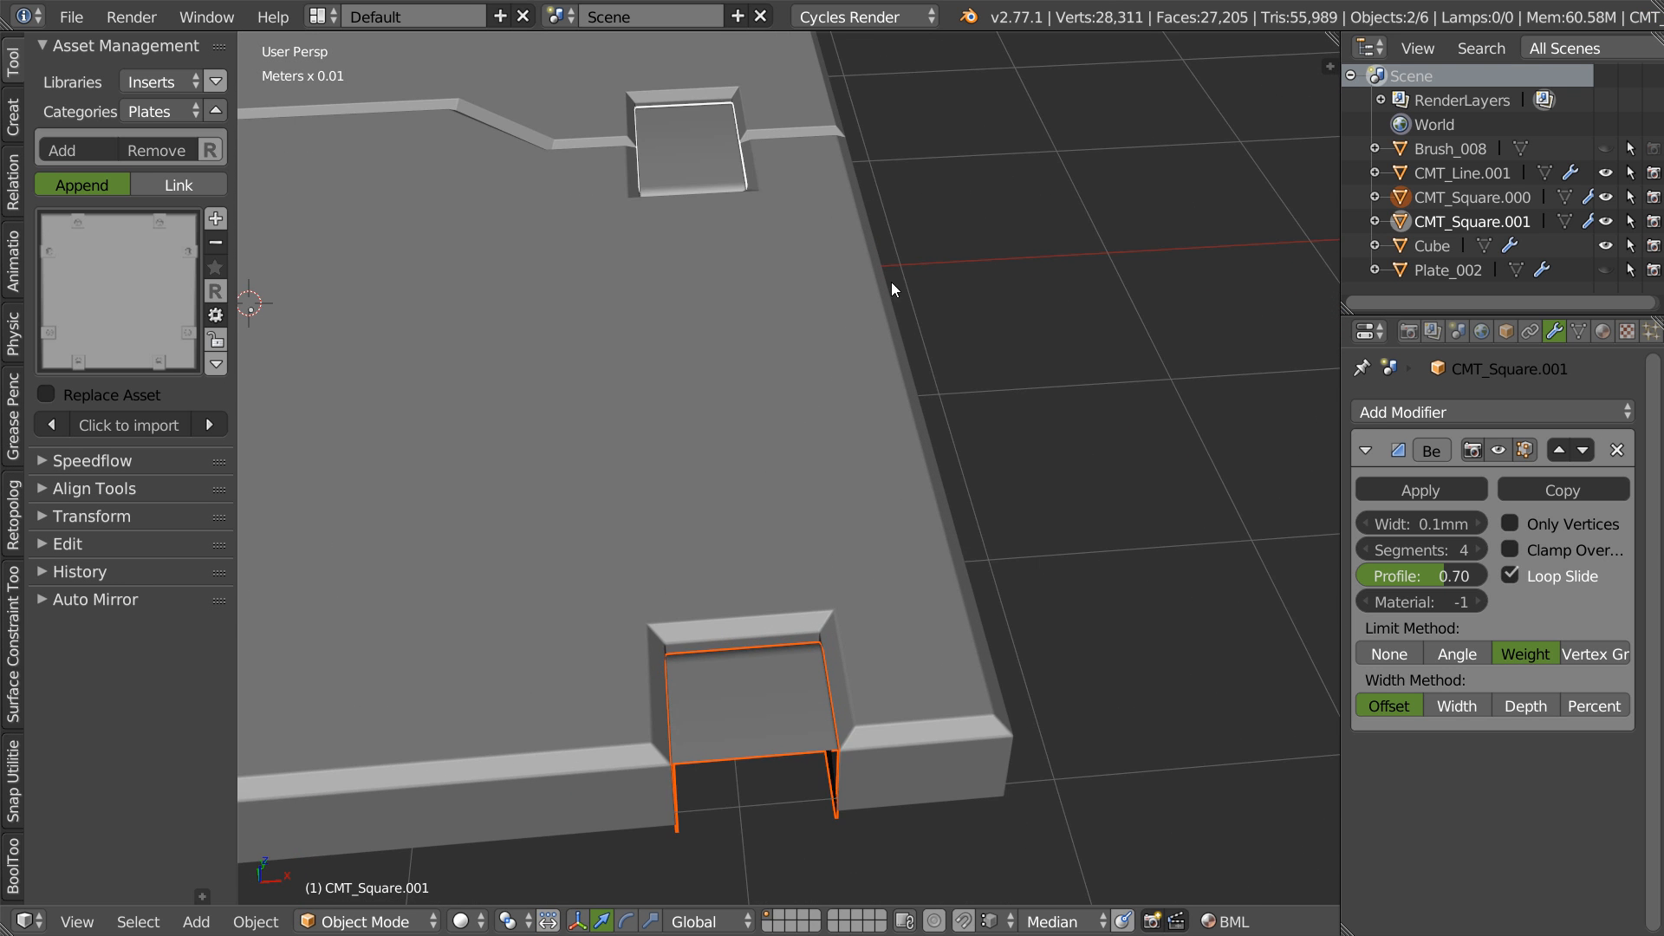
pyautogui.scroll(-4, 676, 572)
pyautogui.moveTo(569, 639); pyautogui.dragTo(746, 404, button='middle')
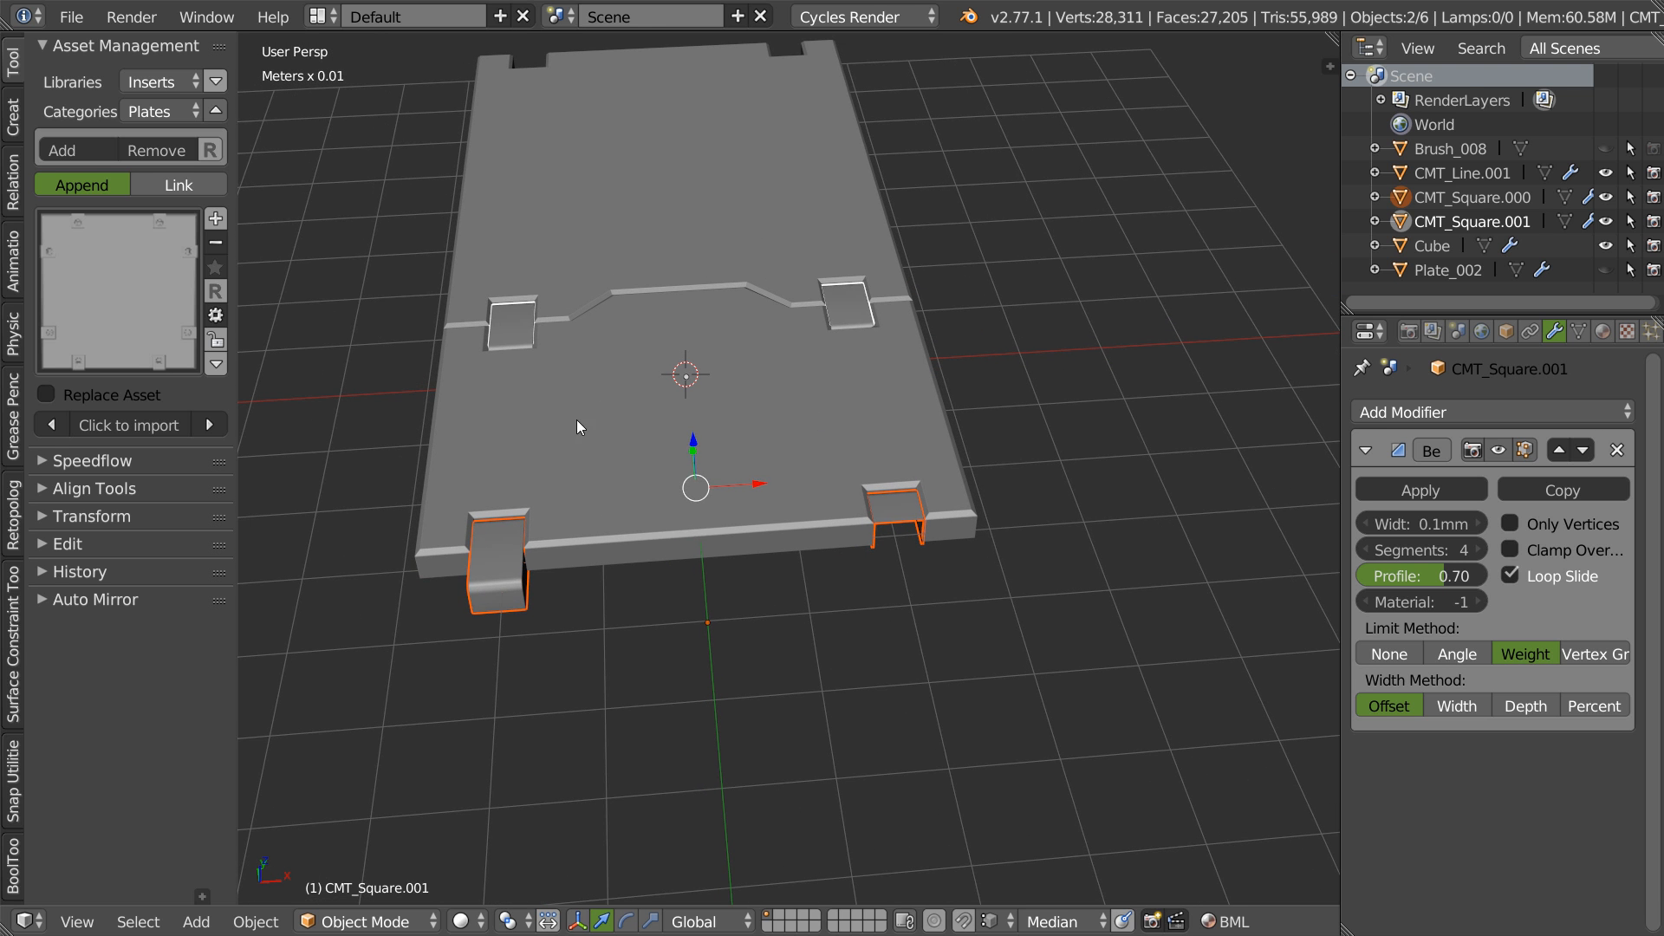
pyautogui.press('Tab')
pyautogui.press('a')
pyautogui.press('a')
pyautogui.press('a')
pyautogui.moveTo(622, 332)
pyautogui.keyDown('ctrl'); pyautogui.mouseDown()
pyautogui.moveTo(547, 537)
pyautogui.moveTo(555, 520)
pyautogui.mouseUp(); pyautogui.keyUp('ctrl')
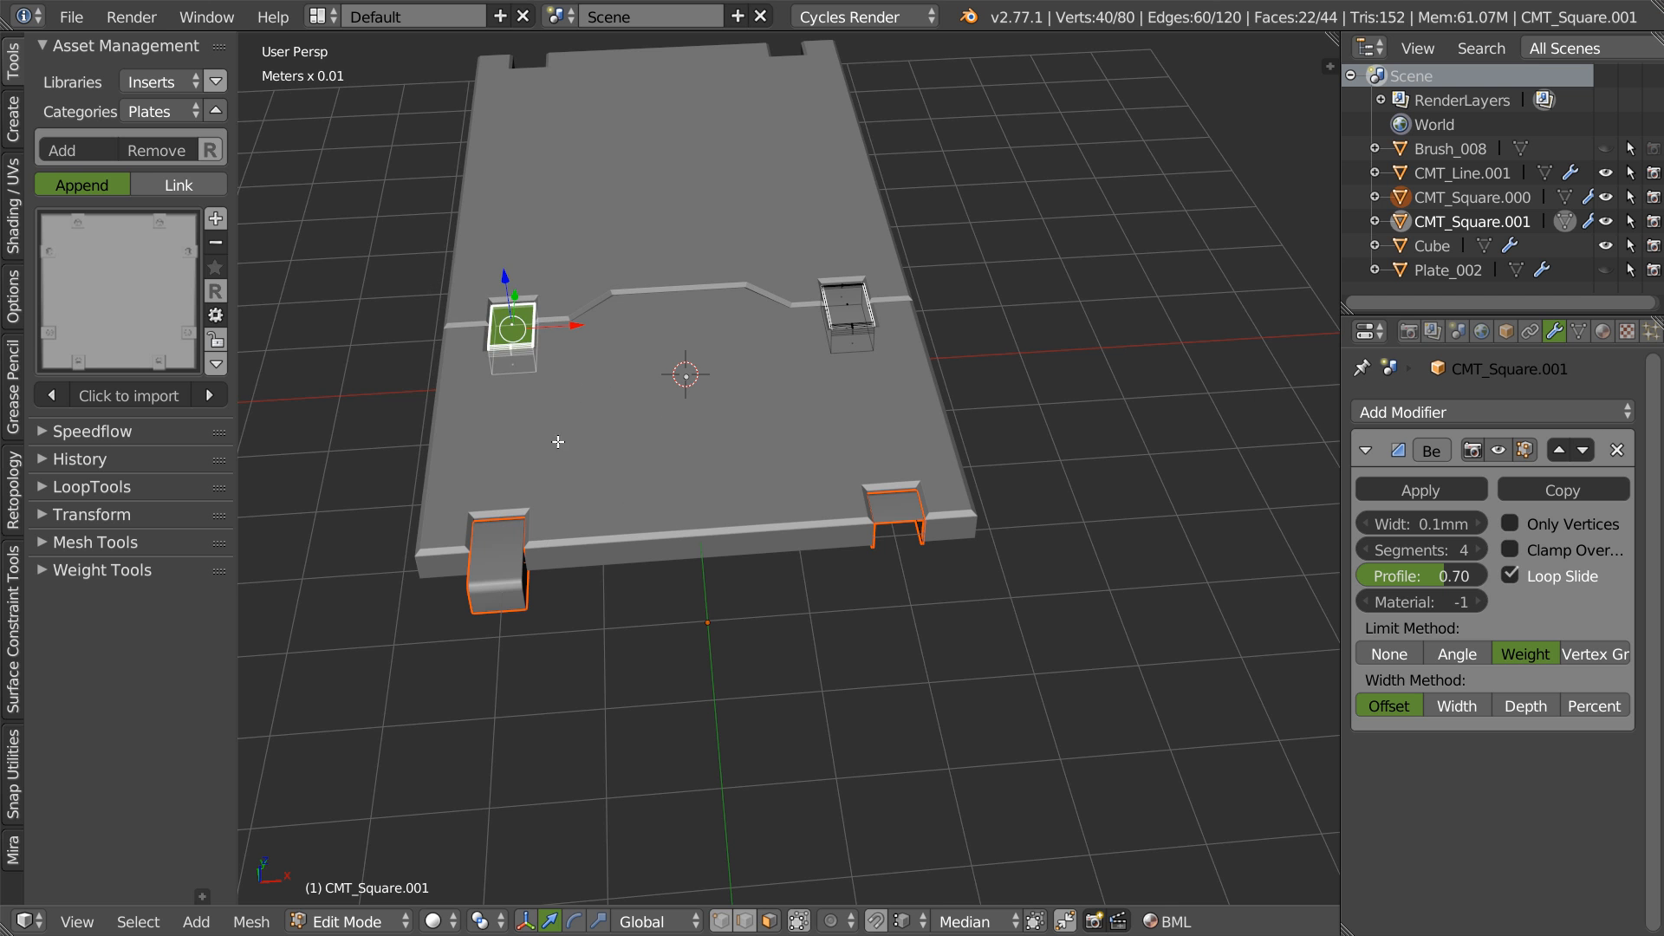
pyautogui.press('Tab')
# - In CMT_Square.000, delete the whole untrimmed block in the end notch on the negative X side
pyautogui.rightClick(504, 590)
pyautogui.press('Tab')
pyautogui.press('l')
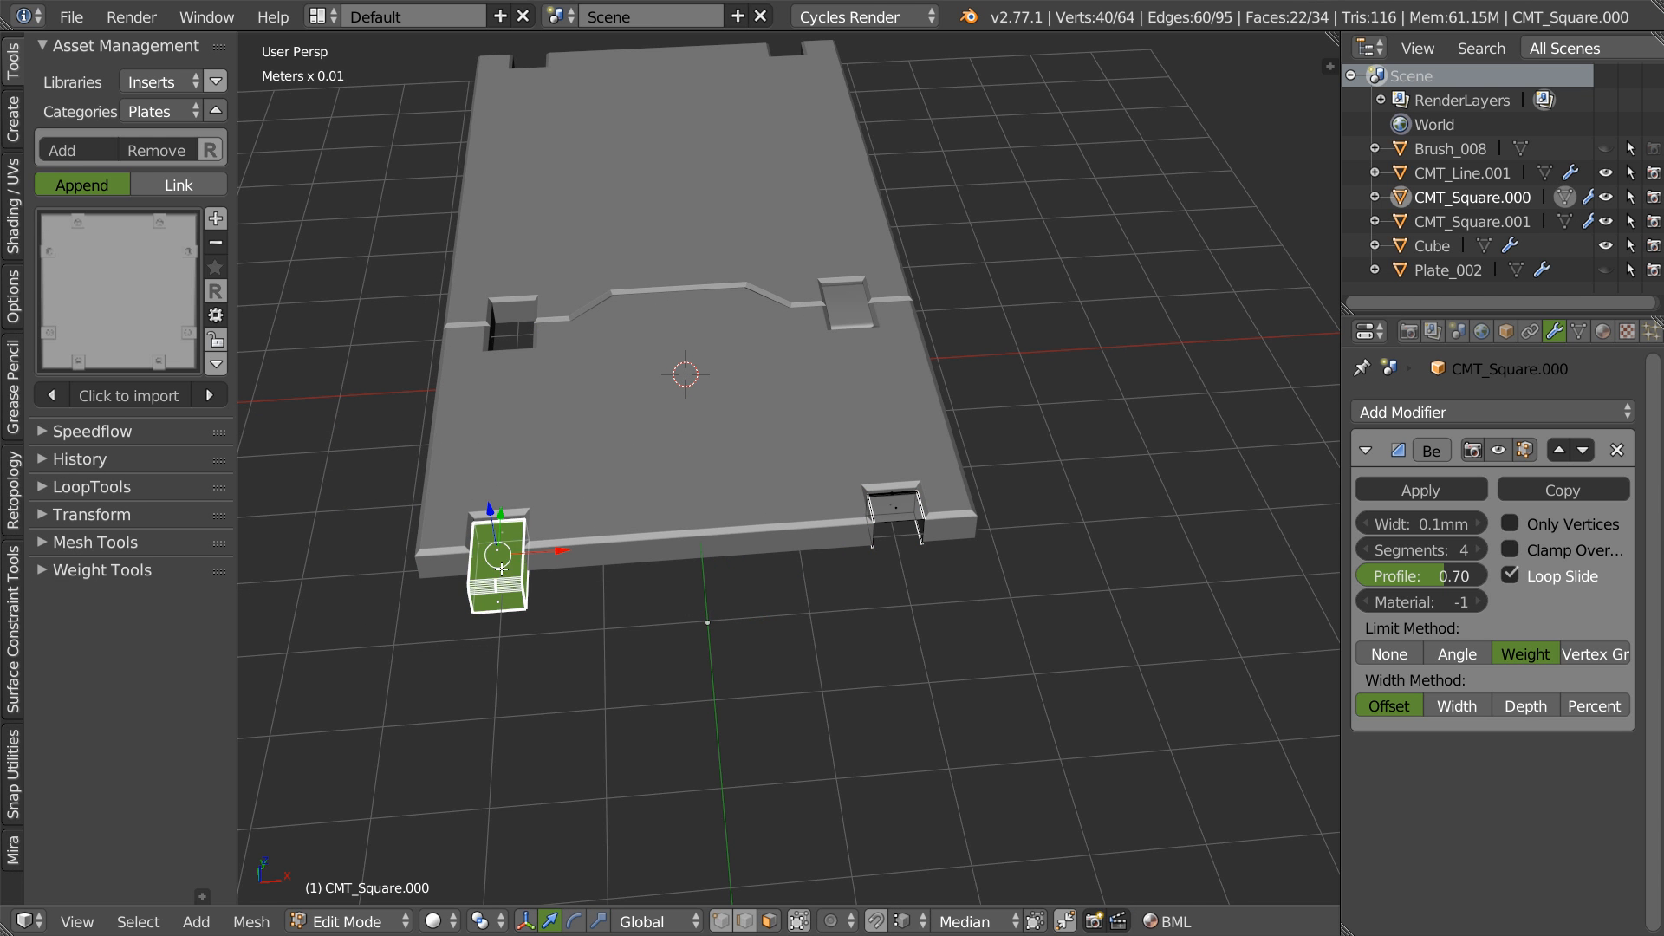
pyautogui.press('x')
pyautogui.keyDown('shift'); pyautogui.moveTo(849, 436); pyautogui.dragTo(695, 424, button='middle'); pyautogui.keyUp('shift')
pyautogui.scroll(2, 698, 442)
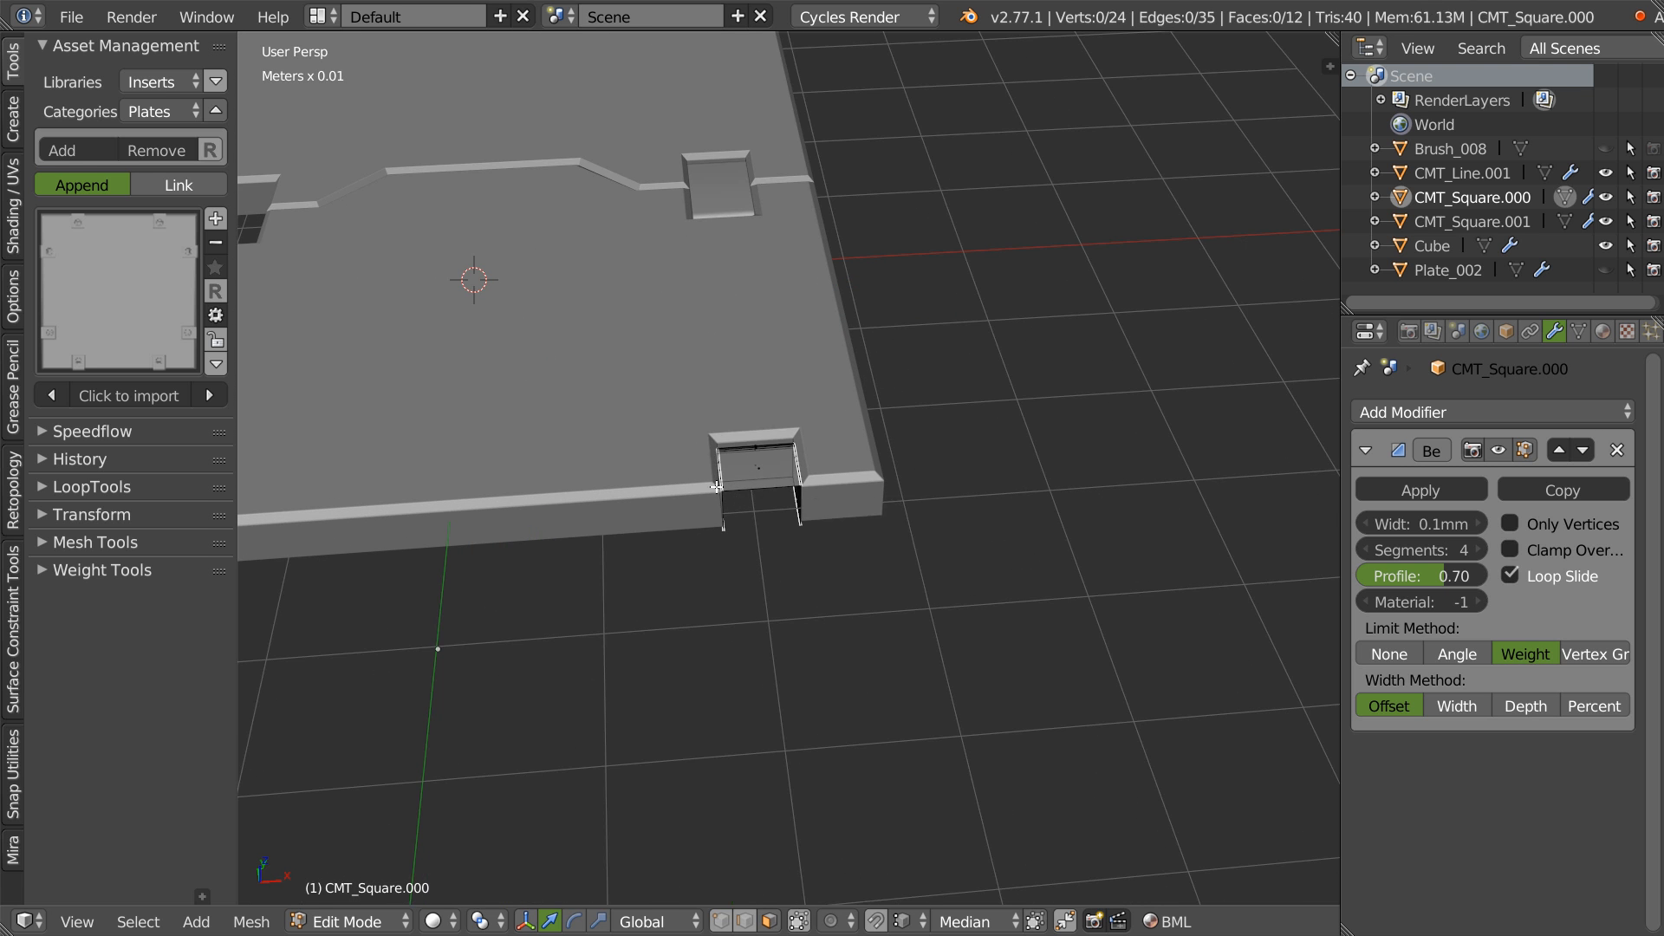
# - Select the remaining seam block together with the trimmed end block and join them into one object
pyautogui.press('Tab')
pyautogui.keyDown('shift'); pyautogui.rightClick(700, 166); pyautogui.keyUp('shift')
pyautogui.keyDown('shift'); pyautogui.rightClick(744, 461); pyautogui.keyUp('shift')
pyautogui.press('w')
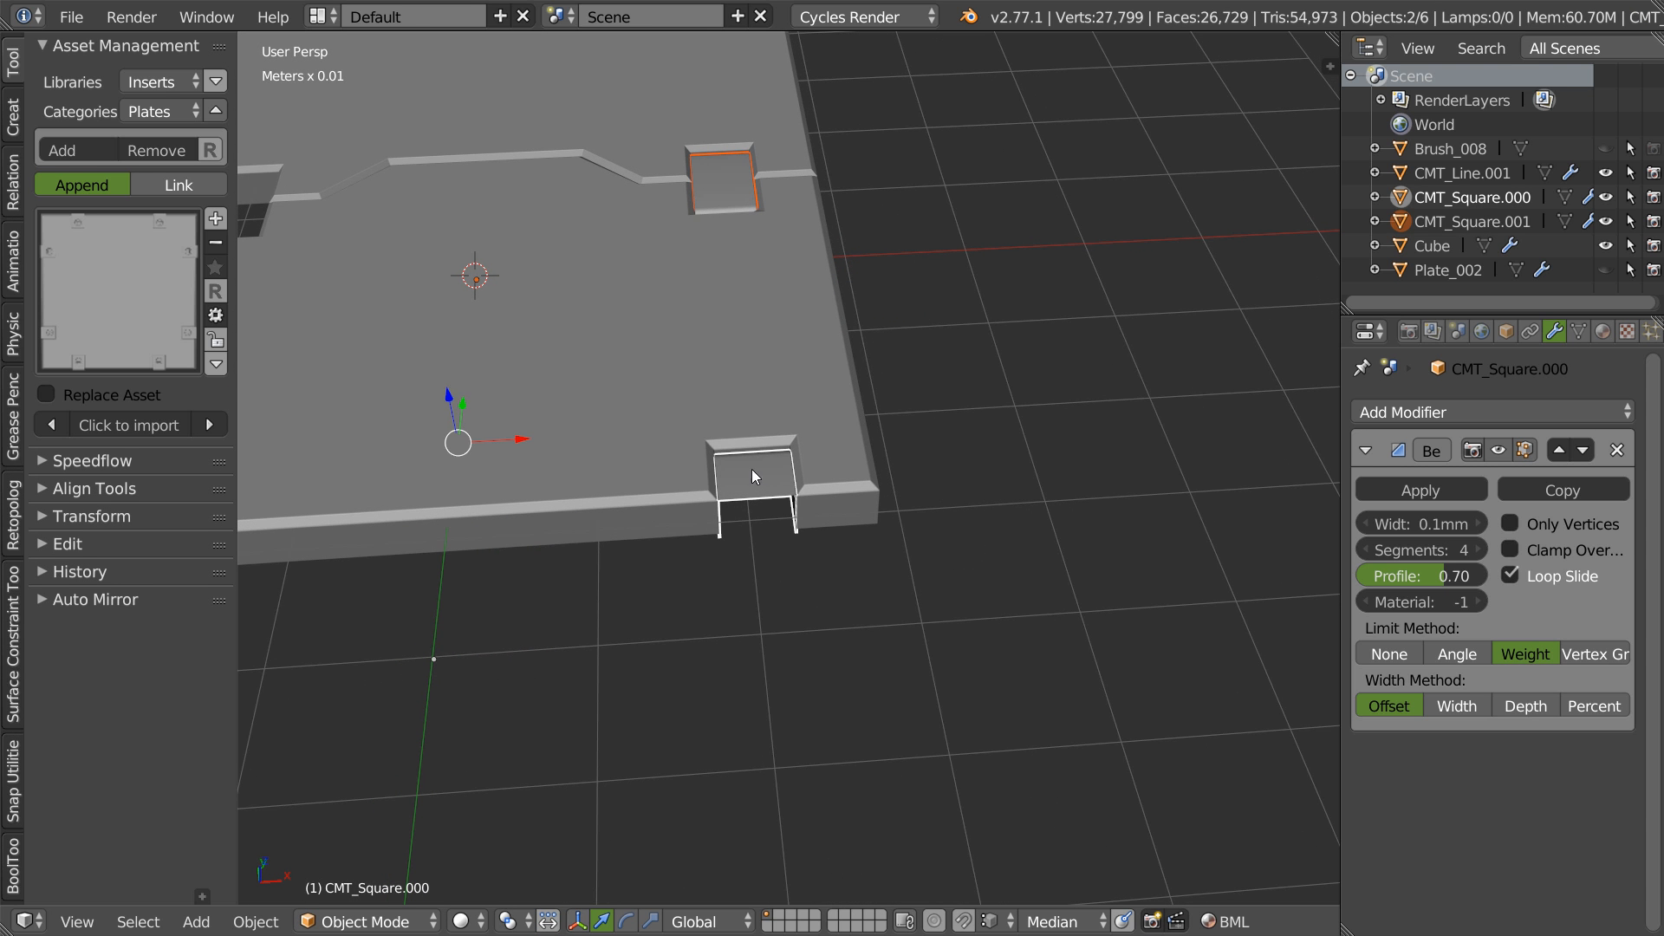
pyautogui.click(604, 468)
# - Set the joined block object's origin to its geometry
pyautogui.press('w')
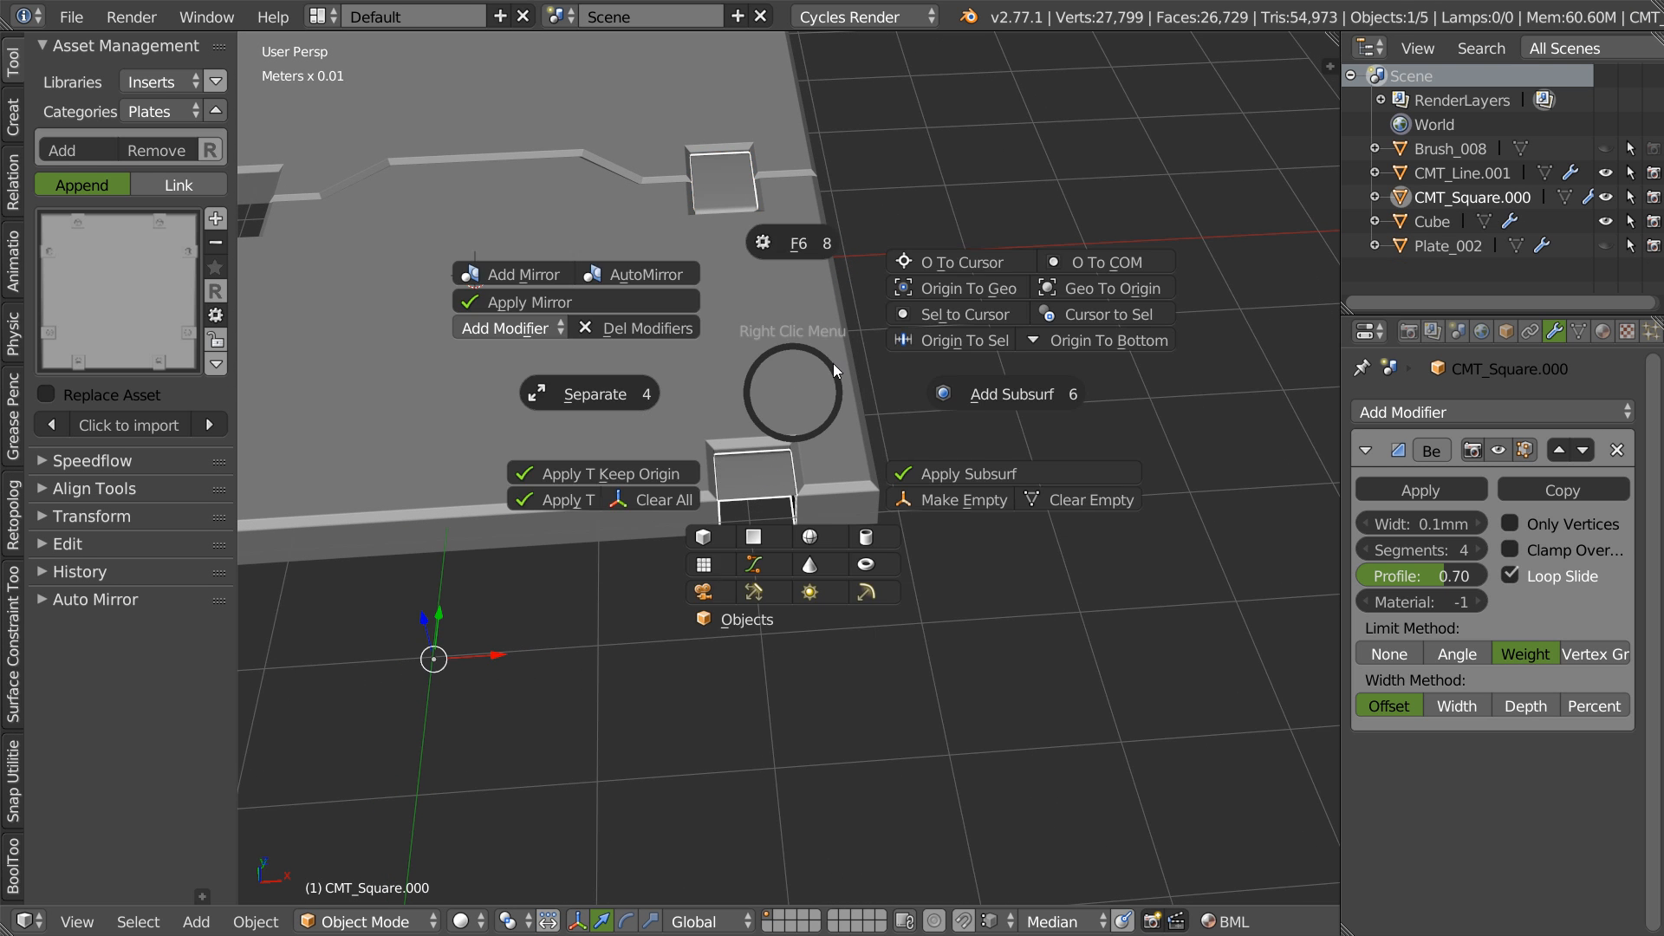
pyautogui.click(955, 288)
pyautogui.scroll(3, 823, 326)
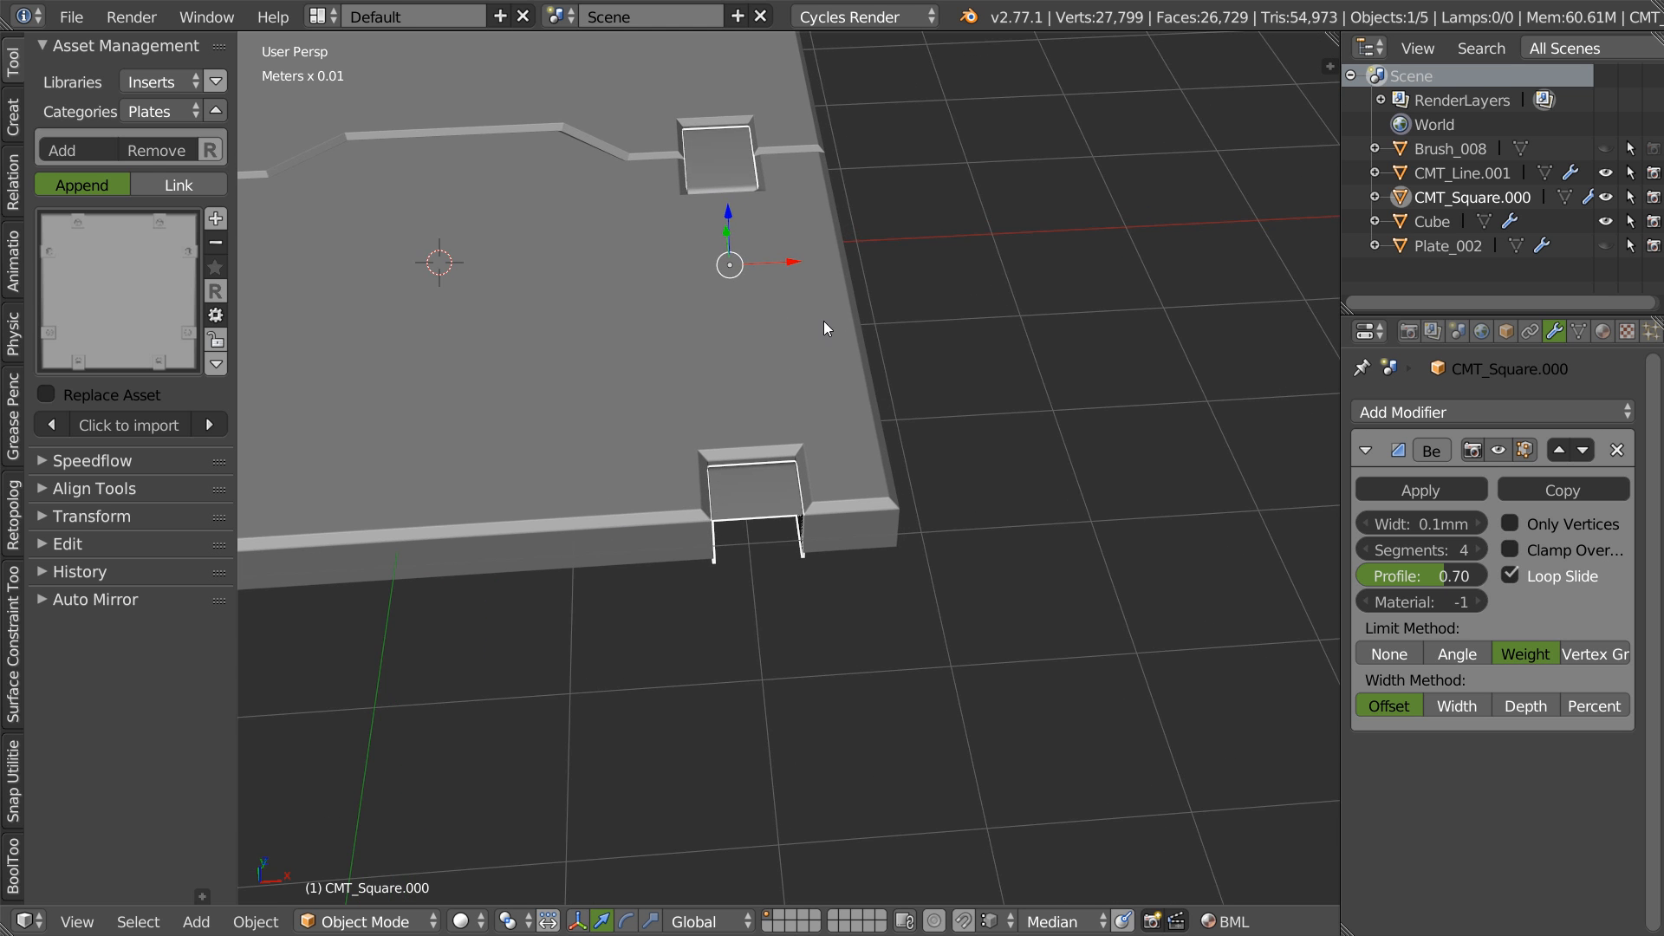
pyautogui.press('s')
pyautogui.press('z')
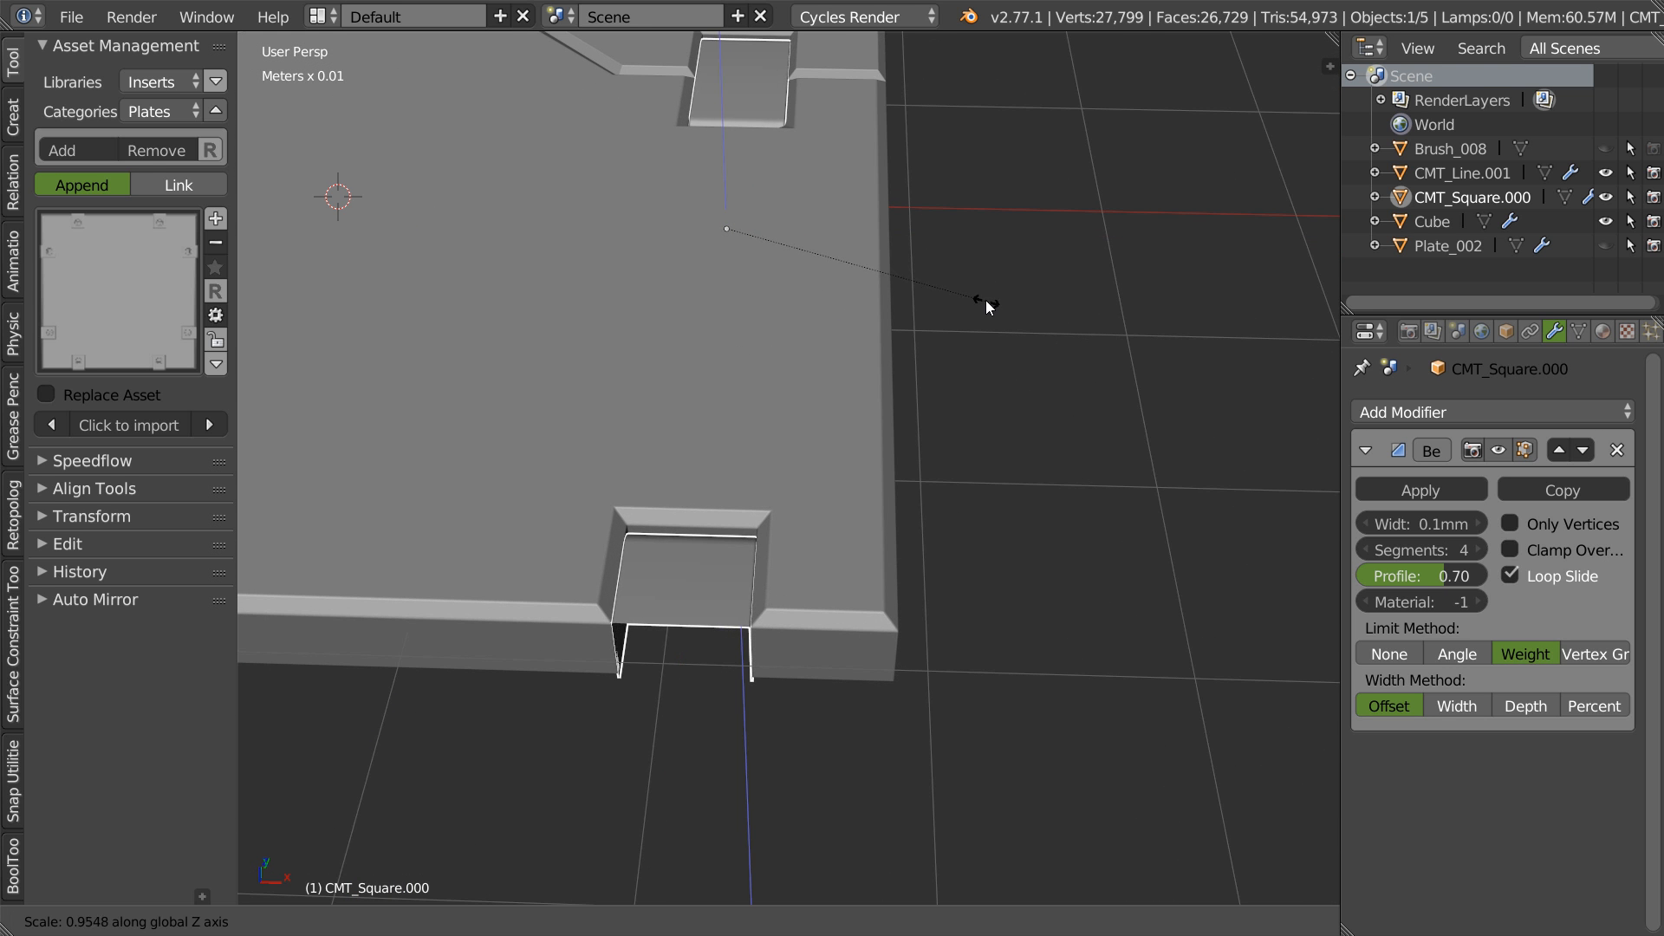
pyautogui.press('Escape')
# - Scale the joined blocks along the X axis to about 0.985
pyautogui.press('s')
pyautogui.press('x')
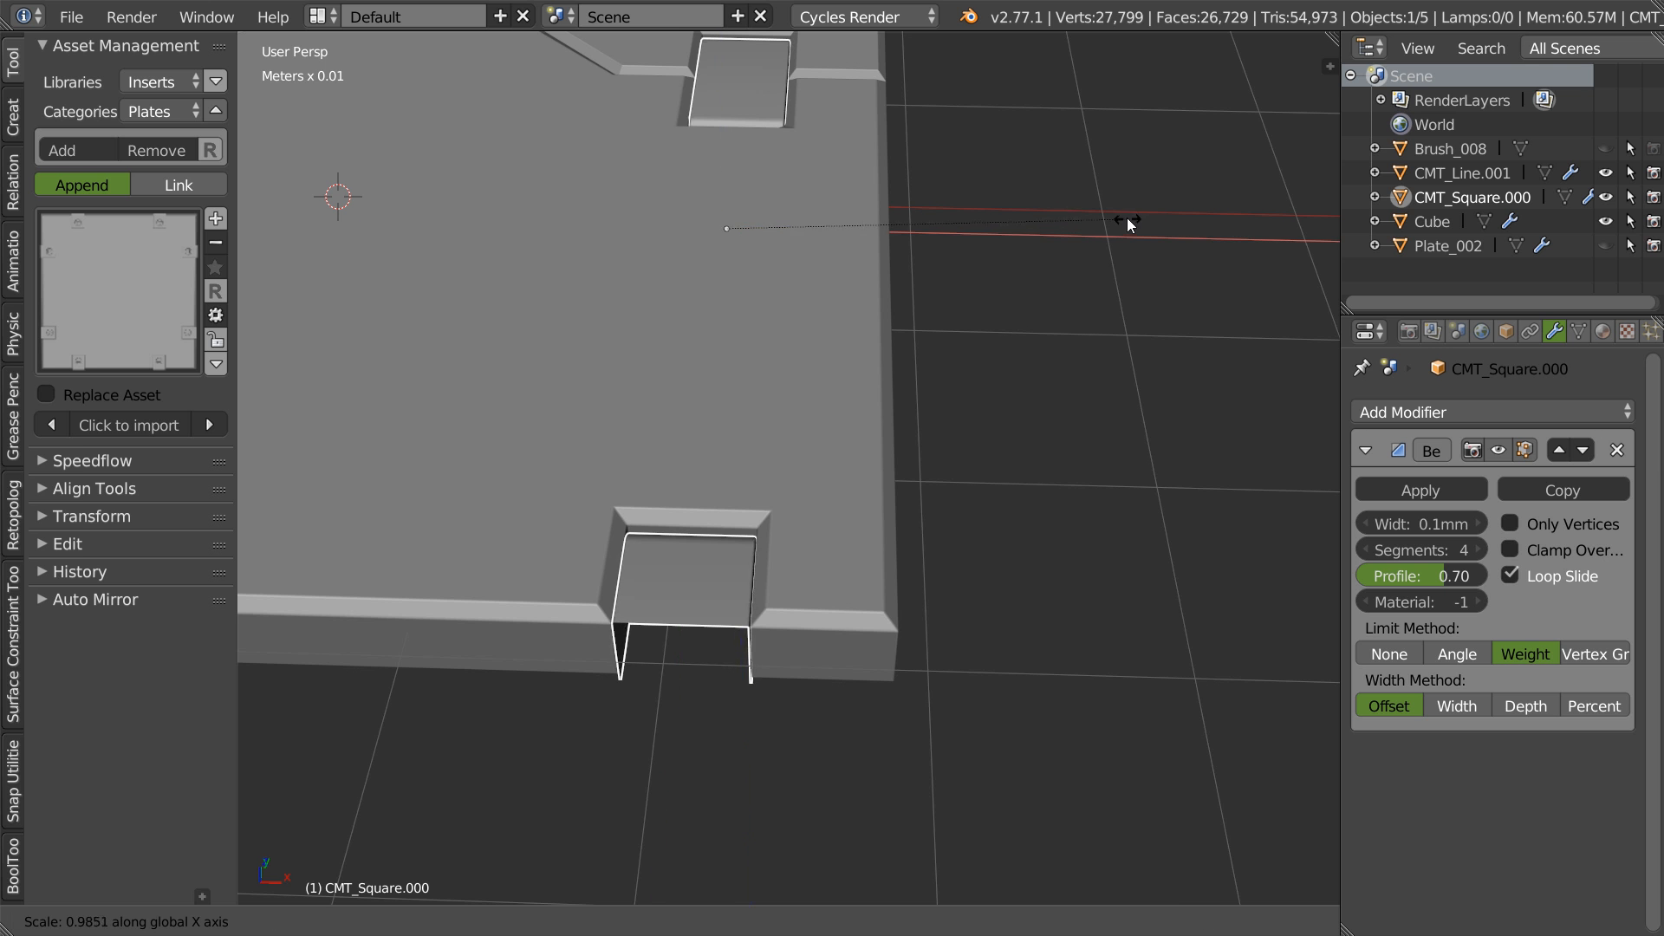
pyautogui.click(1120, 216)
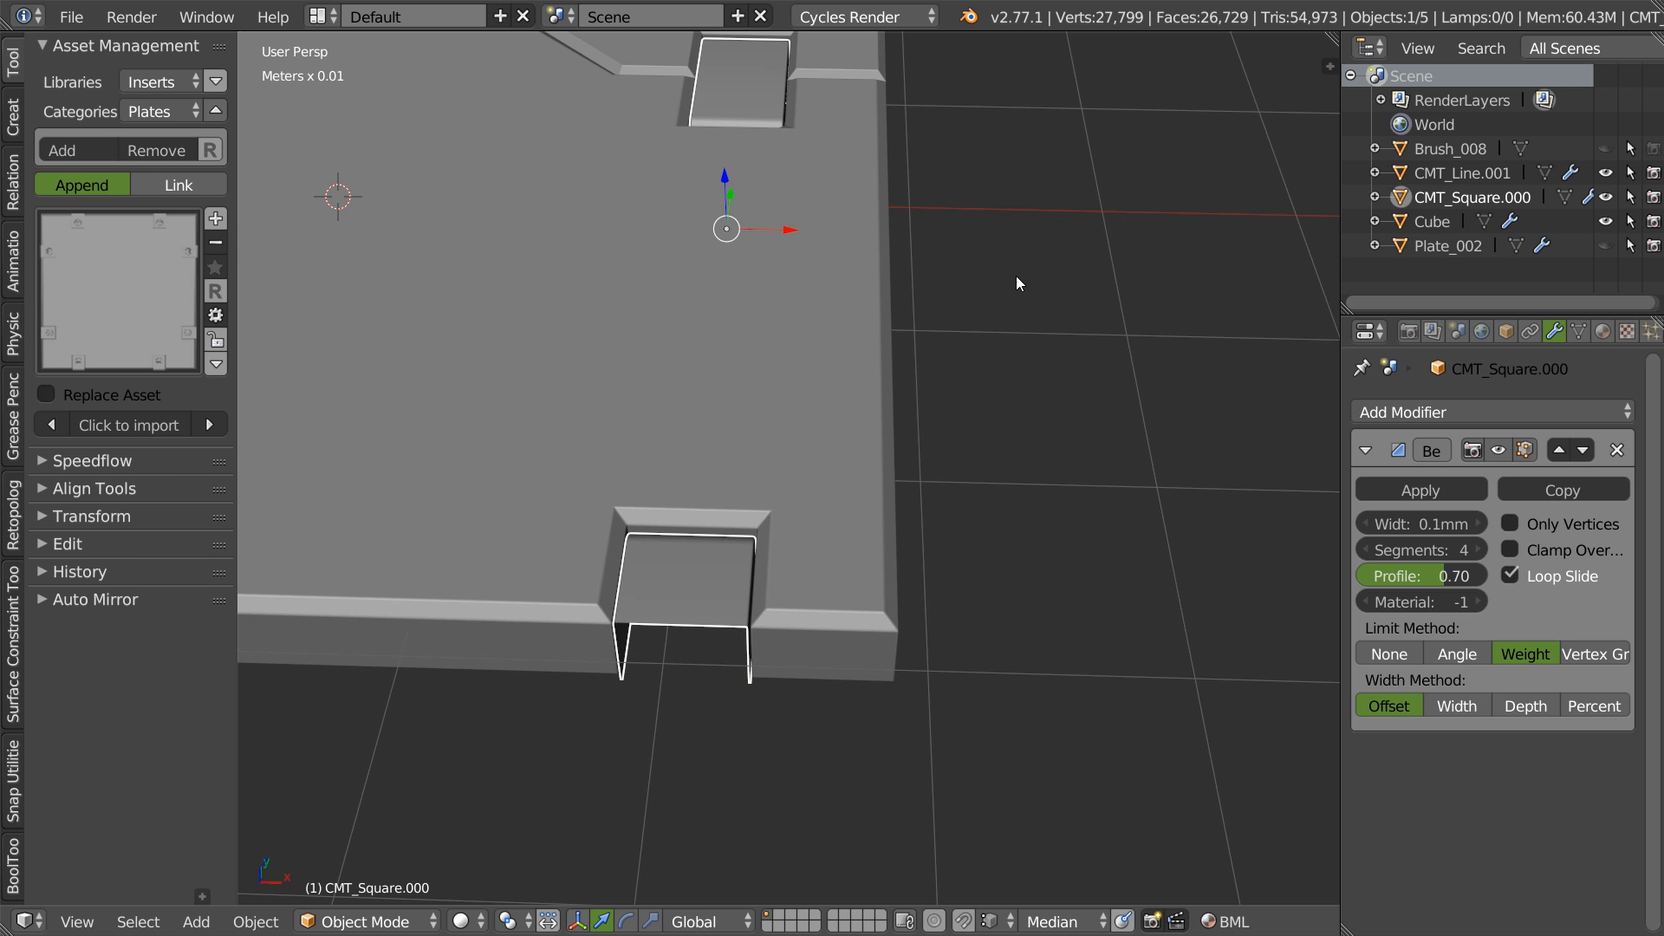
# - Duplicate the trimmed end block in Edit Mode and move the copy along Y toward the plate's opposite end
pyautogui.scroll(-4, 1019, 214)
pyautogui.moveTo(986, 189); pyautogui.dragTo(893, 367, button='middle')
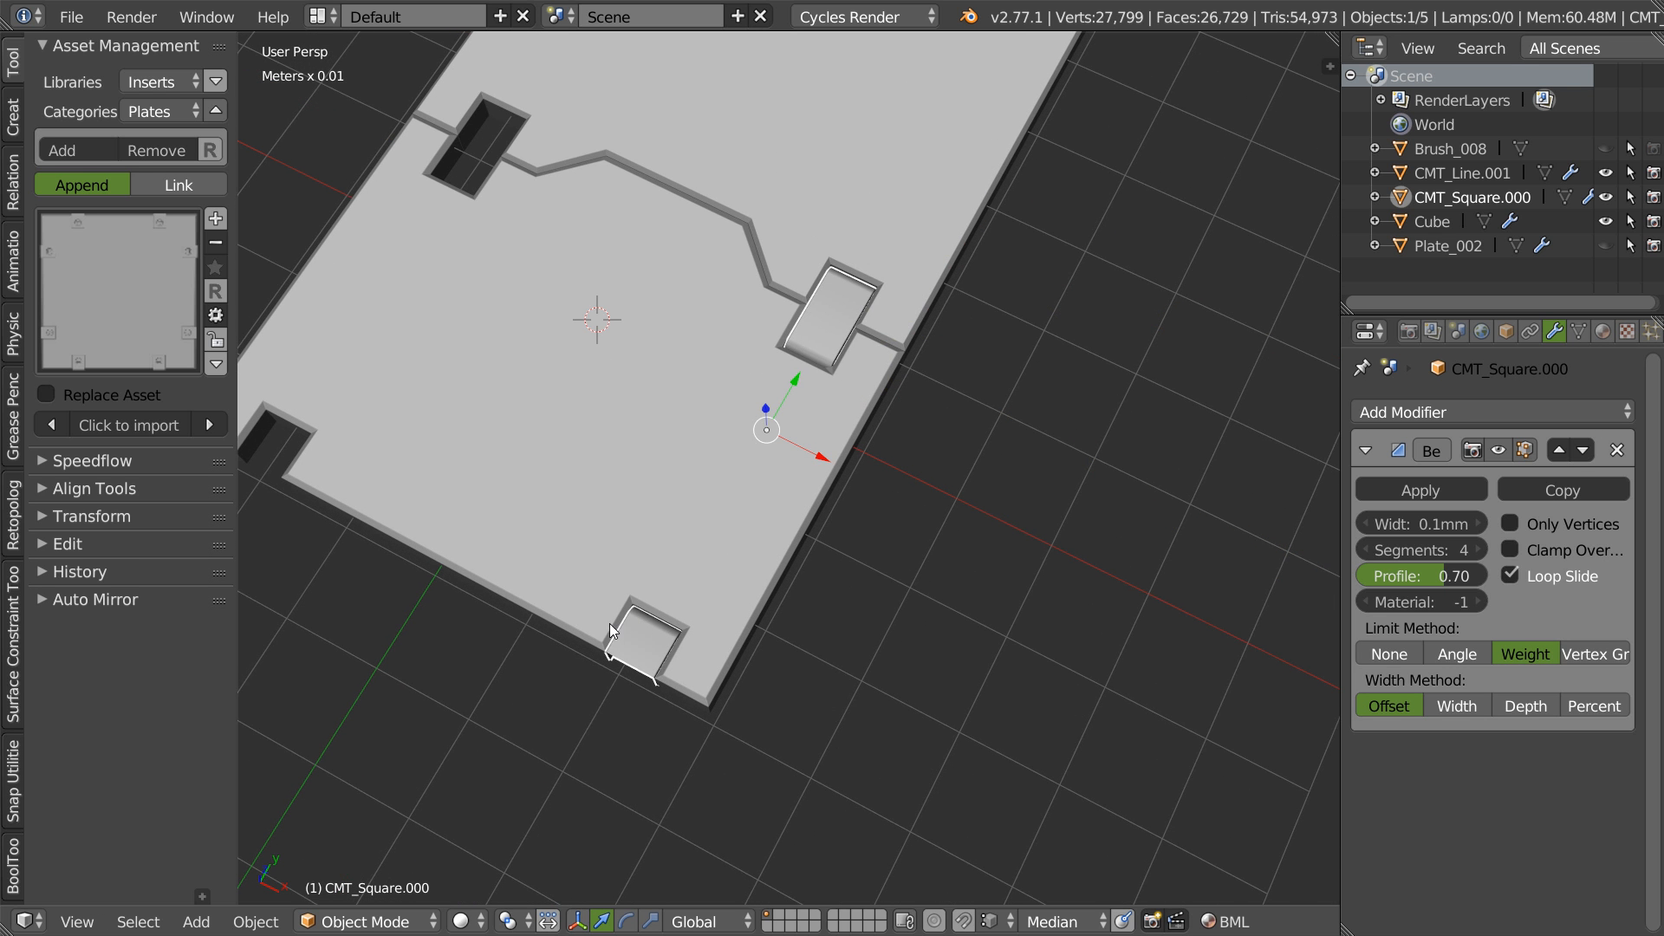
pyautogui.press('Tab')
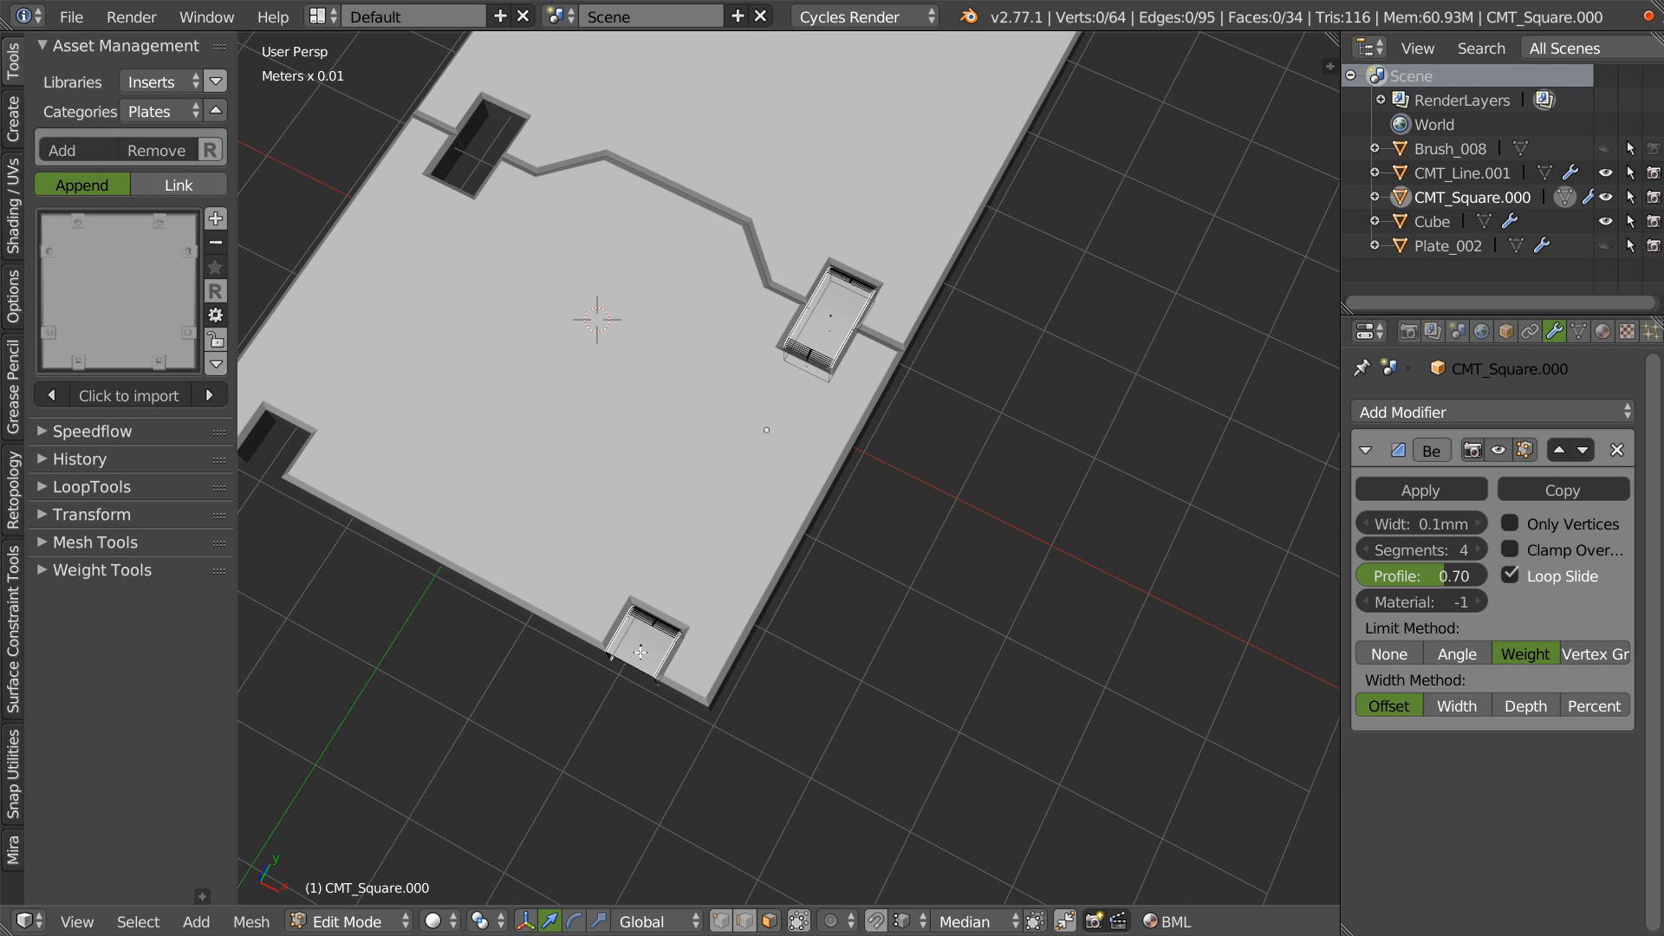
pyautogui.press('l')
pyautogui.hotkey('shift', 'd')
pyautogui.press('y')
pyautogui.click(1159, 168)
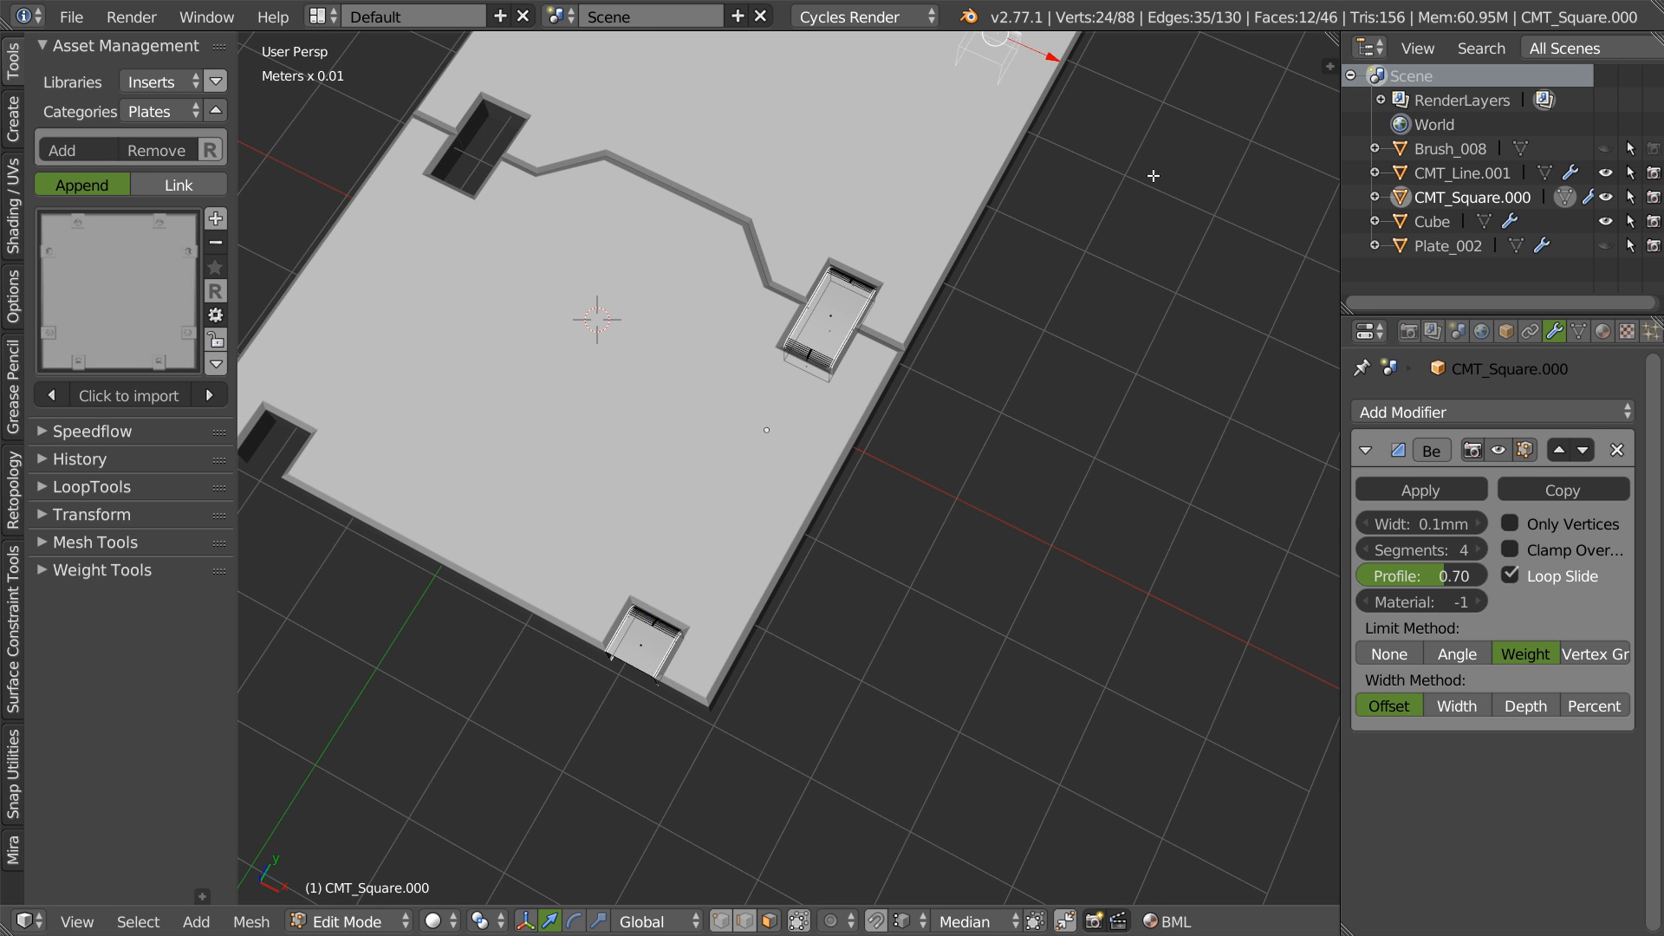
# - Move the duplicated block on to the far end notch and rotate it 180 degrees about Z
pyautogui.keyDown('shift'); pyautogui.moveTo(1159, 167); pyautogui.dragTo(751, 621, button='middle'); pyautogui.keyUp('shift')
pyautogui.scroll(2, 751, 621)
pyautogui.moveTo(660, 412); pyautogui.dragTo(988, 148)
pyautogui.keyDown('shift'); pyautogui.moveTo(918, 221); pyautogui.dragTo(861, 429, button='middle'); pyautogui.keyUp('shift')
pyautogui.write('rz180')
pyautogui.press('Return')
# - Slide the rotated block along Y in the top view until it sits inside the far end notch
pyautogui.press('q')
pyautogui.click(709, 294)
pyautogui.keyDown('shift'); pyautogui.moveTo(828, 211); pyautogui.dragTo(766, 371, button='middle'); pyautogui.keyUp('shift')
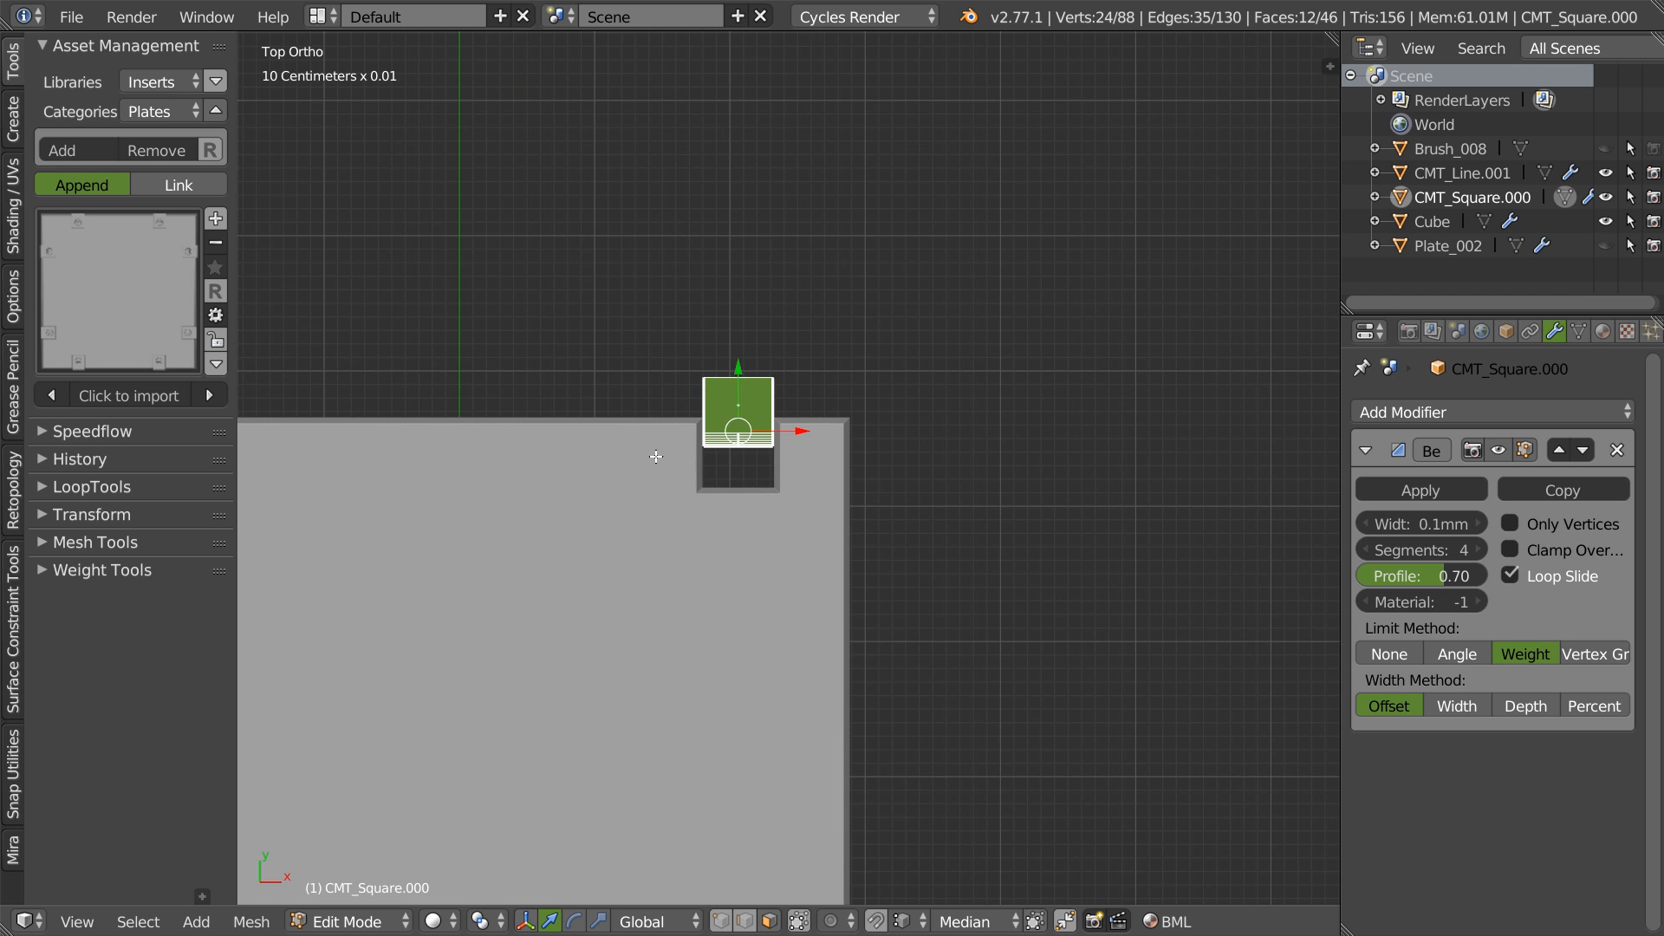
pyautogui.scroll(6, 672, 458)
pyautogui.moveTo(875, 347); pyautogui.dragTo(873, 458)
pyautogui.scroll(1, 873, 458)
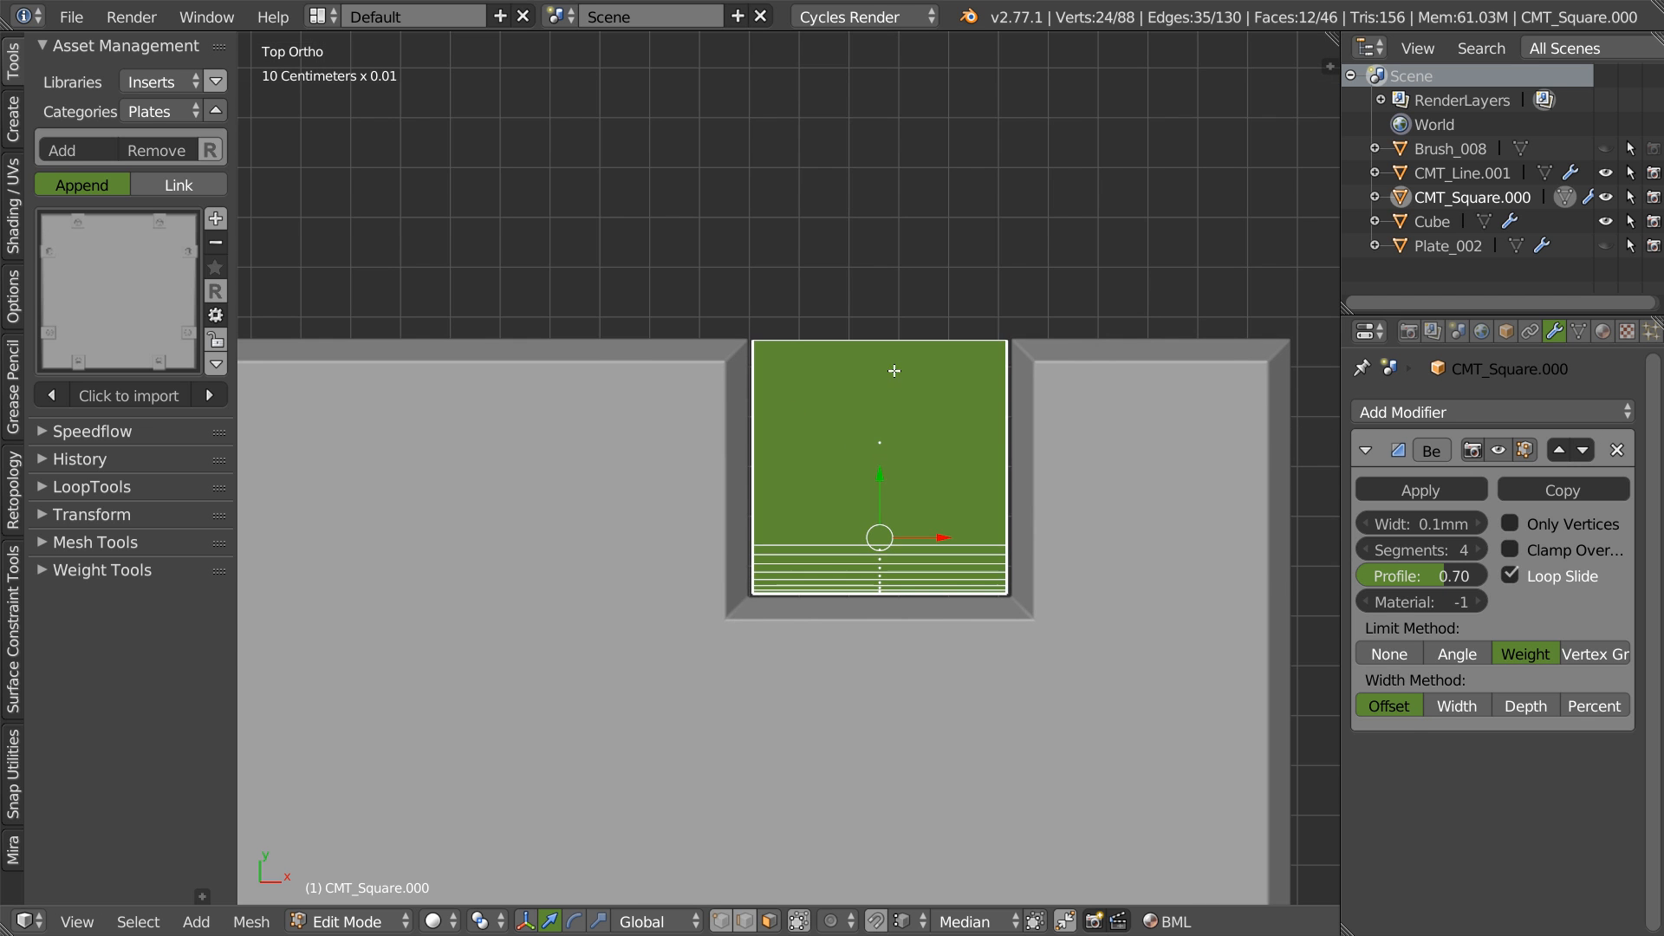
# - Select the outer edge of the duplicated block and align it along Y with the plate's far outer edge
pyautogui.rightClick(826, 341)
pyautogui.moveTo(884, 281); pyautogui.dragTo(997, 328)
pyautogui.hotkey('ctrl', 'z')
pyautogui.press('Tab')
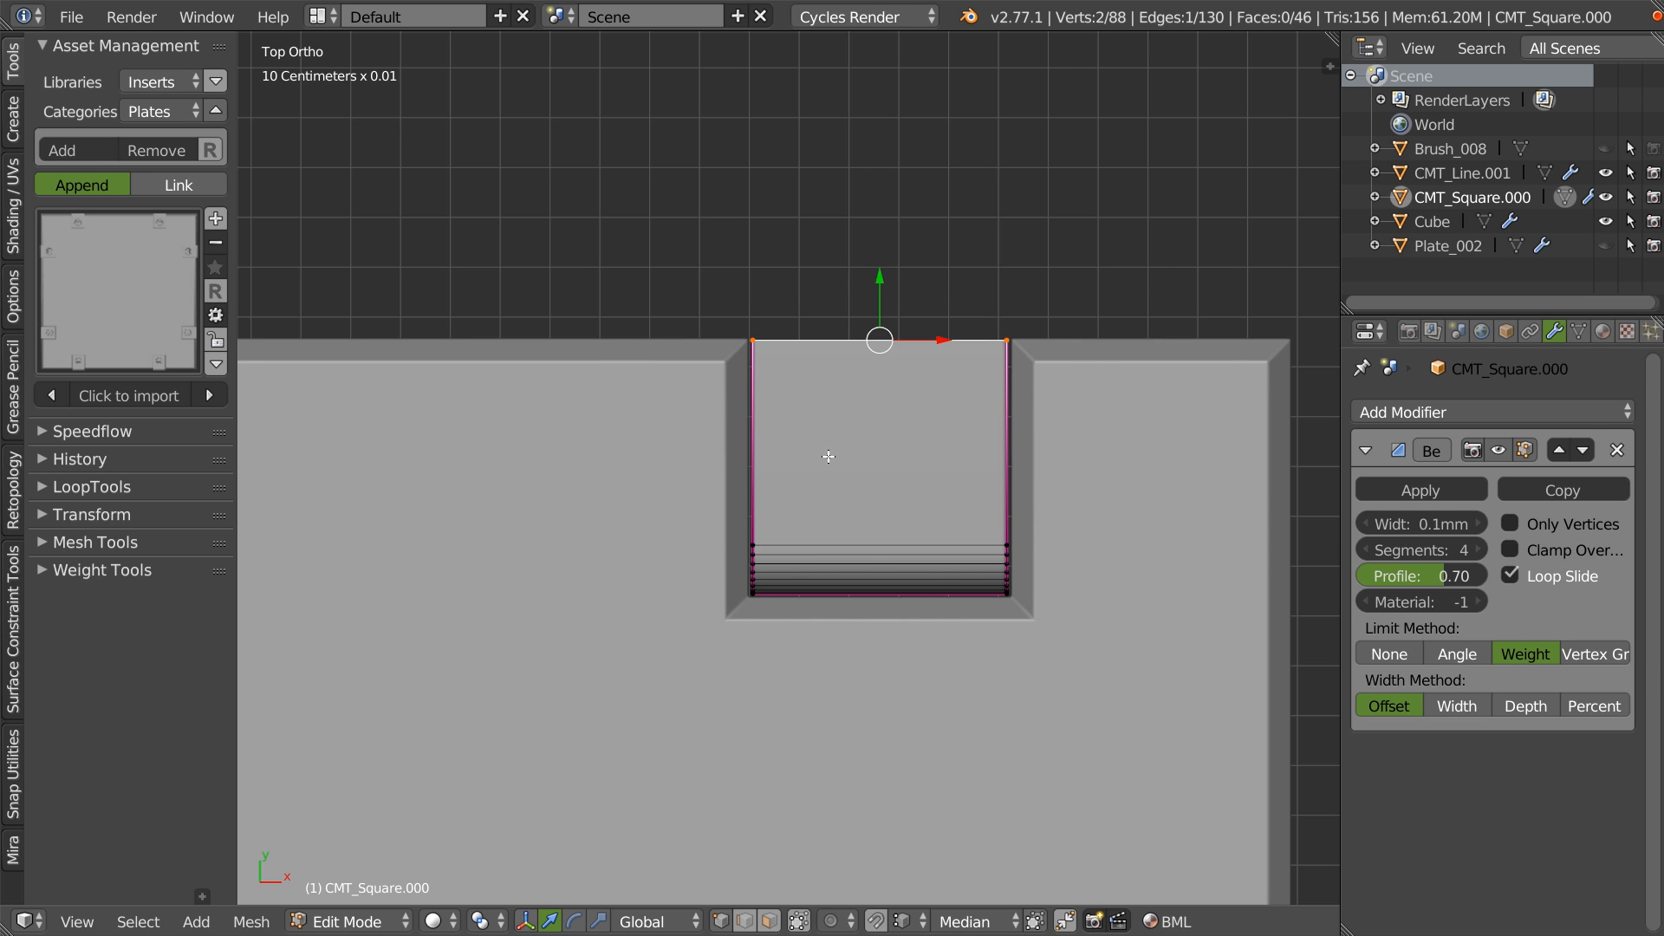
pyautogui.keyDown('ctrl'); pyautogui.moveTo(739, 382); pyautogui.dragTo(742, 352); pyautogui.keyUp('ctrl')
pyautogui.moveTo(882, 279); pyautogui.dragTo(1000, 320)
pyautogui.press('g')
pyautogui.rightClick(904, 300)
pyautogui.moveTo(879, 320); pyautogui.dragTo(986, 335)
# - Align the outer edge vertices of the original trimmed block with the plate's near outer edge and return to Object Mode
pyautogui.scroll(-4, 850, 468)
pyautogui.keyDown('shift'); pyautogui.moveTo(863, 480); pyautogui.dragTo(965, 128, button='middle'); pyautogui.keyUp('shift')
pyautogui.scroll(-4, 966, 127)
pyautogui.scroll(-2, 829, 419)
pyautogui.keyDown('shift'); pyautogui.moveTo(789, 570); pyautogui.dragTo(762, 119, button='middle'); pyautogui.keyUp('shift')
pyautogui.keyDown('shift'); pyautogui.moveTo(947, 580); pyautogui.dragTo(788, 449, button='middle'); pyautogui.keyUp('shift')
pyautogui.scroll(7, 772, 492)
pyautogui.scroll(5, 771, 493)
pyautogui.keyDown('shift'); pyautogui.moveTo(822, 320); pyautogui.dragTo(785, 421, button='middle'); pyautogui.keyUp('shift')
pyautogui.rightClick(822, 428)
pyautogui.moveTo(944, 362); pyautogui.dragTo(744, 426)
pyautogui.keyDown('ctrl'); pyautogui.moveTo(1228, 408); pyautogui.dragTo(815, 554); pyautogui.keyUp('ctrl')
pyautogui.moveTo(947, 362); pyautogui.dragTo(743, 427)
pyautogui.press('Tab')
# - Move the block object's origin to the 3D cursor at the plate's centre line and mirror the blocks into the opposite notches
pyautogui.scroll(-3, 892, 434)
pyautogui.moveTo(891, 434); pyautogui.dragTo(731, 449, button='middle')
pyautogui.scroll(-1, 731, 449)
pyautogui.keyDown('shift'); pyautogui.moveTo(828, 156); pyautogui.dragTo(867, 654, button='middle'); pyautogui.keyUp('shift')
pyautogui.scroll(-3, 1060, 374)
pyautogui.moveTo(943, 377); pyautogui.dragTo(931, 372, button='middle')
pyautogui.rightClick(897, 413)
pyautogui.click(673, 524)
pyautogui.press('space')
pyautogui.click(884, 639)
pyautogui.click(877, 631)
pyautogui.moveTo(950, 421); pyautogui.dragTo(853, 423, button='middle')
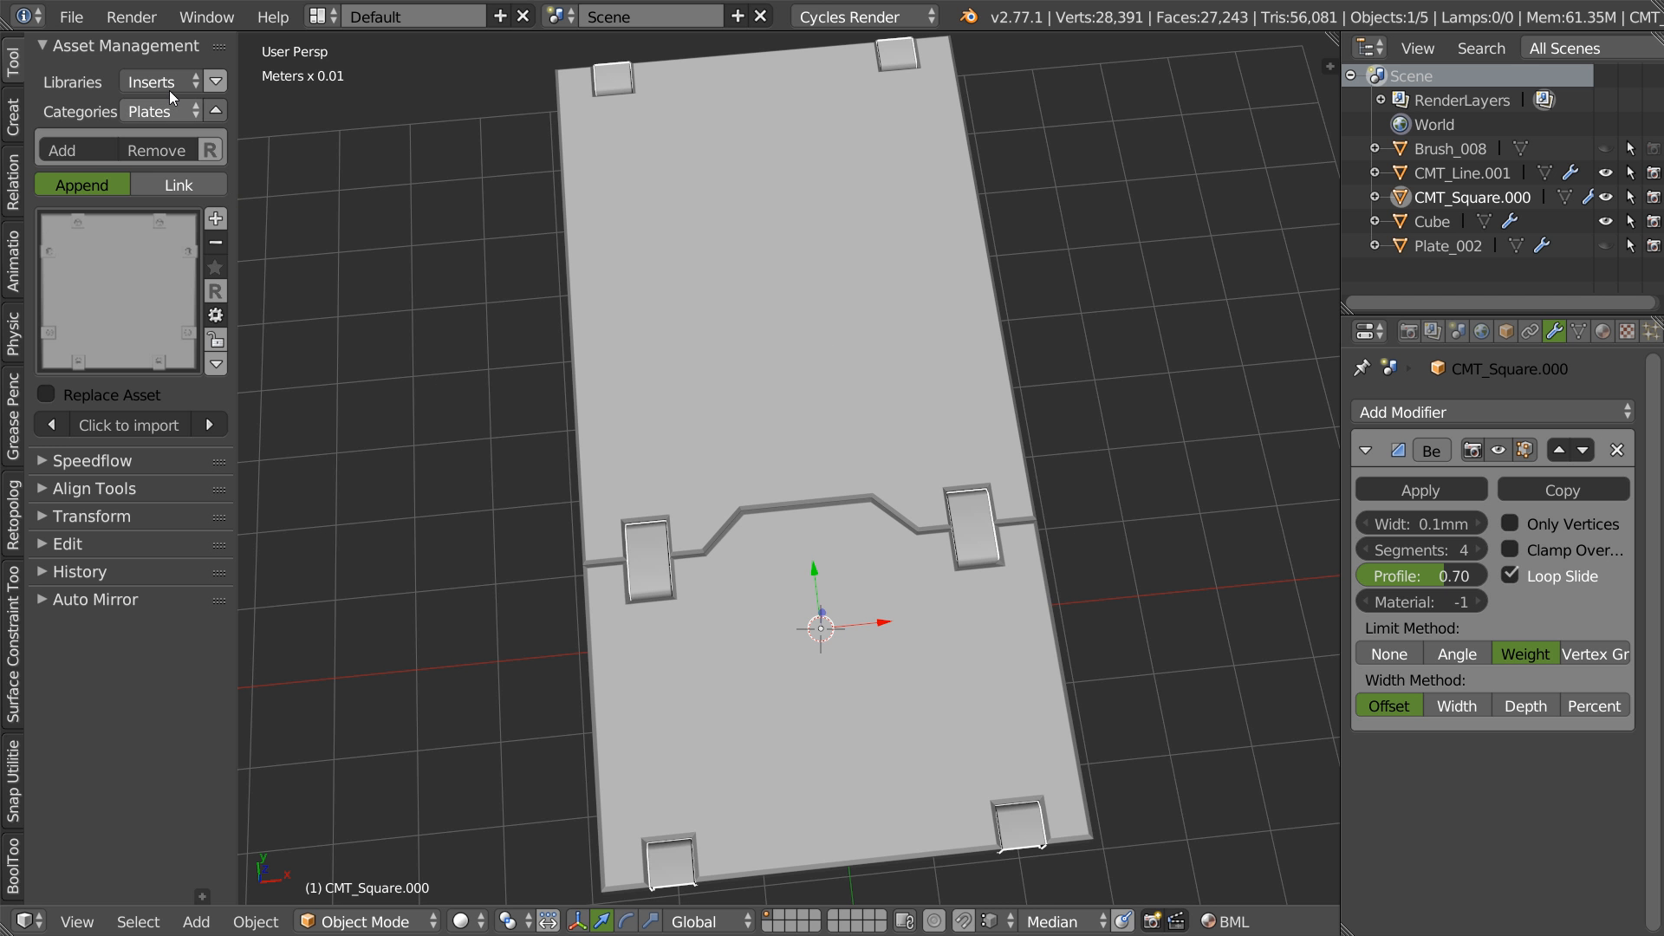
# - Import the triangular brush_003 asset from the Brushes category of the Inserts library
pyautogui.click(168, 76)
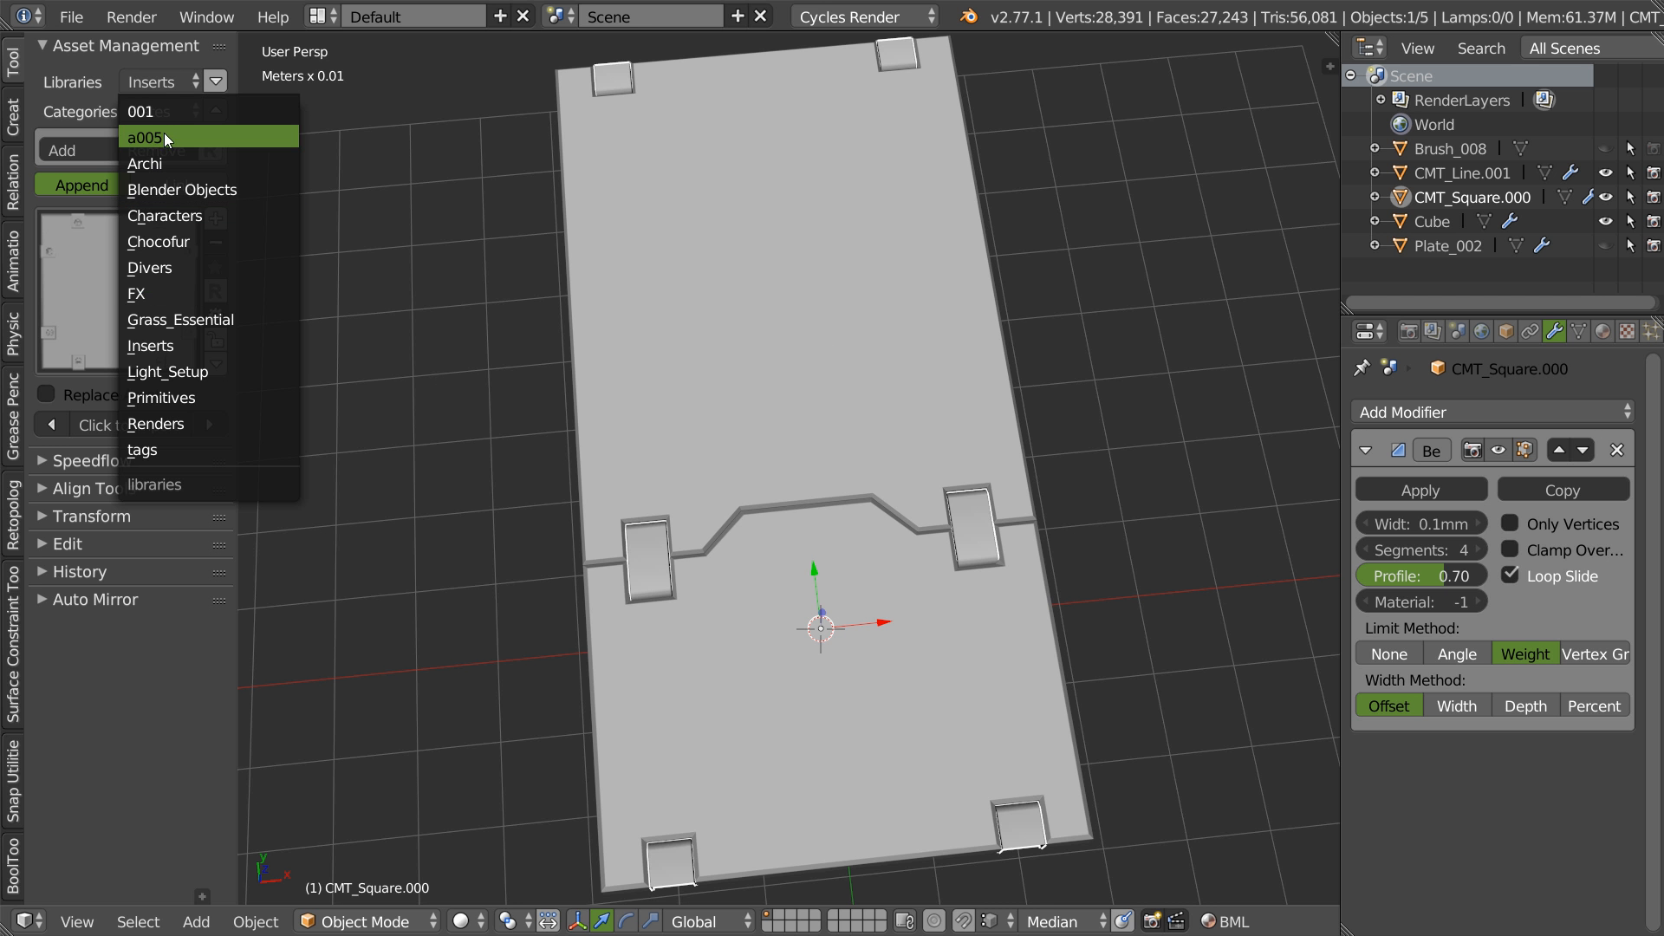
pyautogui.click(154, 112)
pyautogui.click(168, 193)
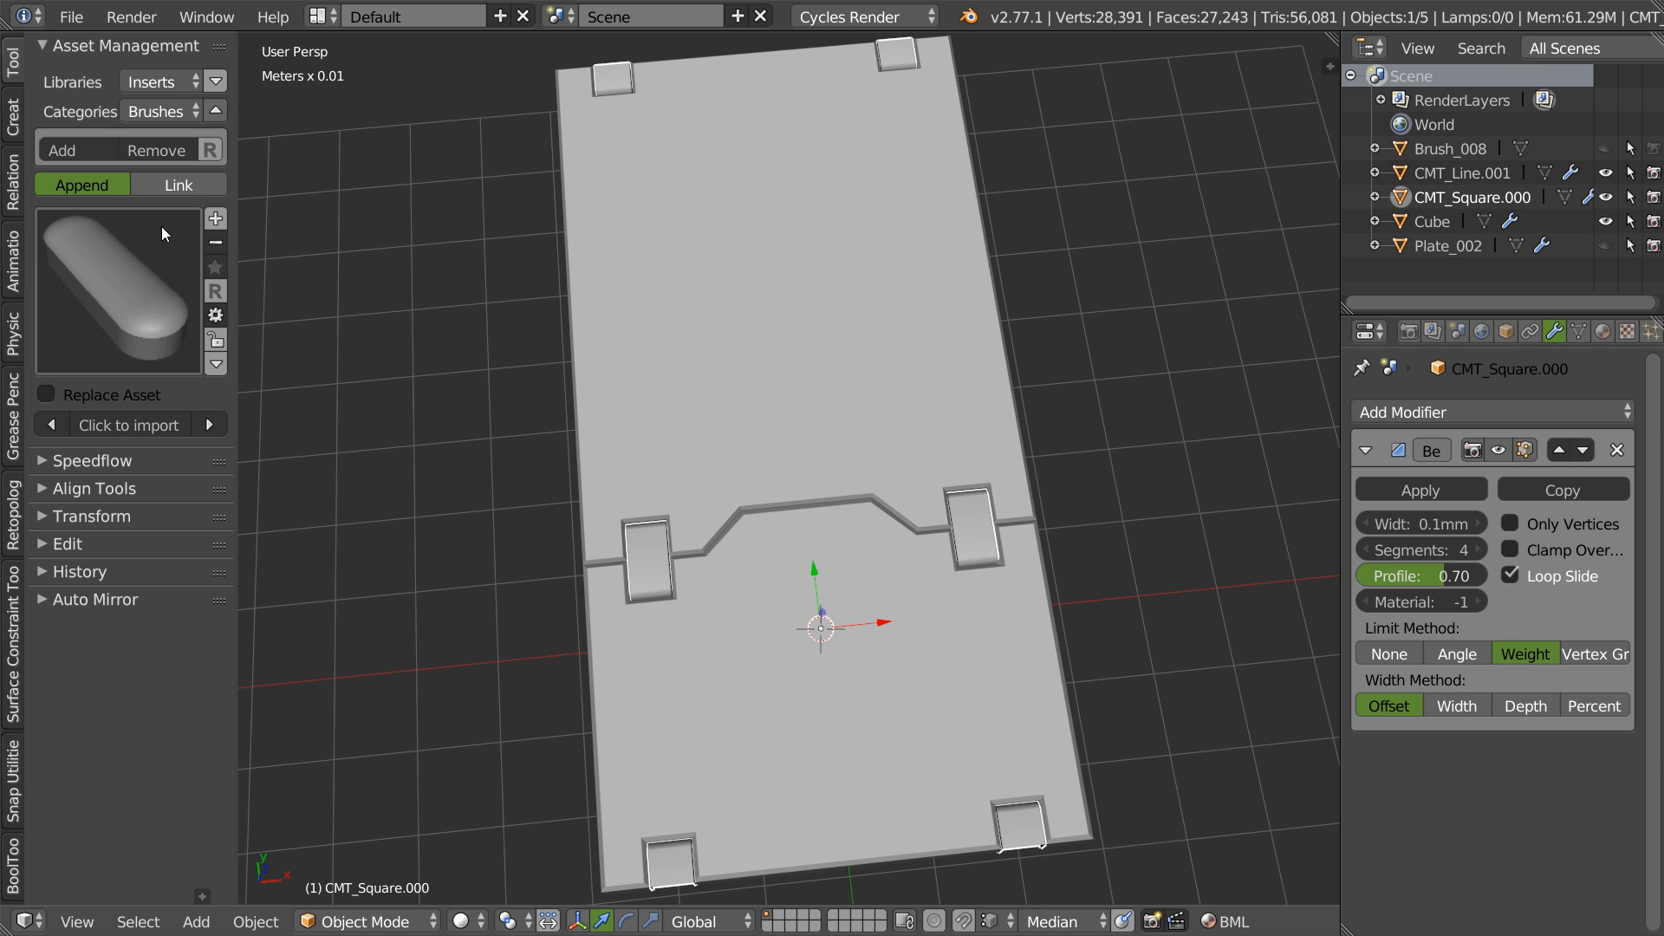
pyautogui.click(117, 343)
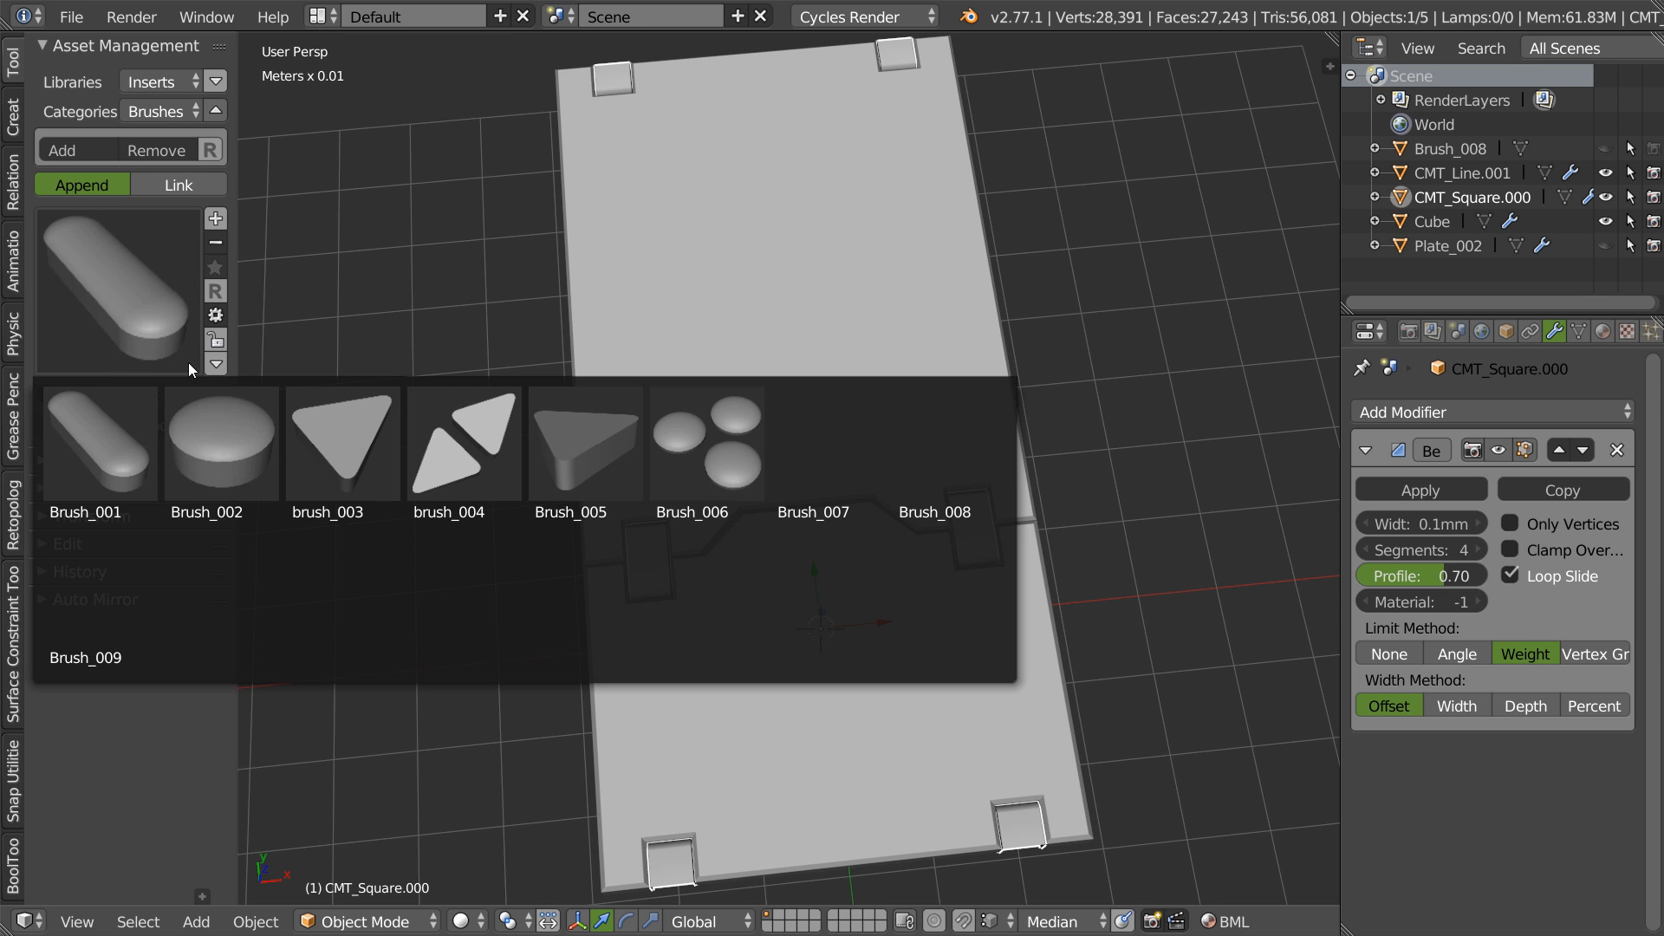
pyautogui.click(340, 450)
pyautogui.moveTo(730, 565); pyautogui.dragTo(833, 396, button='middle')
pyautogui.click(125, 426)
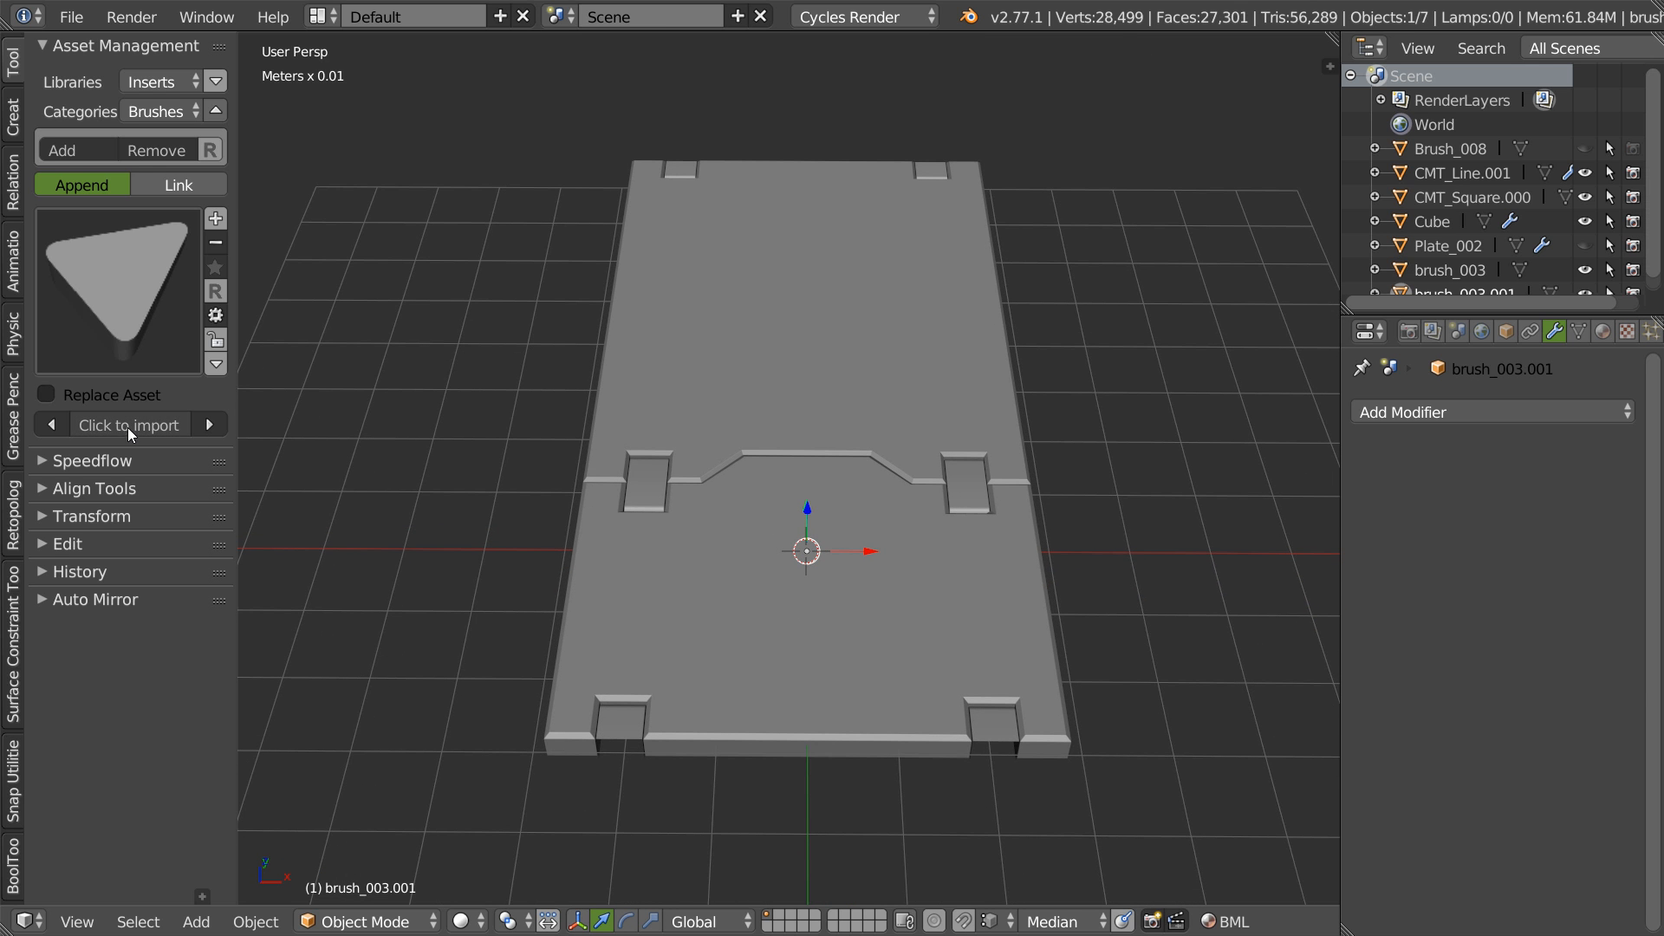
# - Raise the imported triangle brush along Z above the plate surface and adjust its scale
pyautogui.moveTo(834, 514); pyautogui.dragTo(803, 524, button='middle')
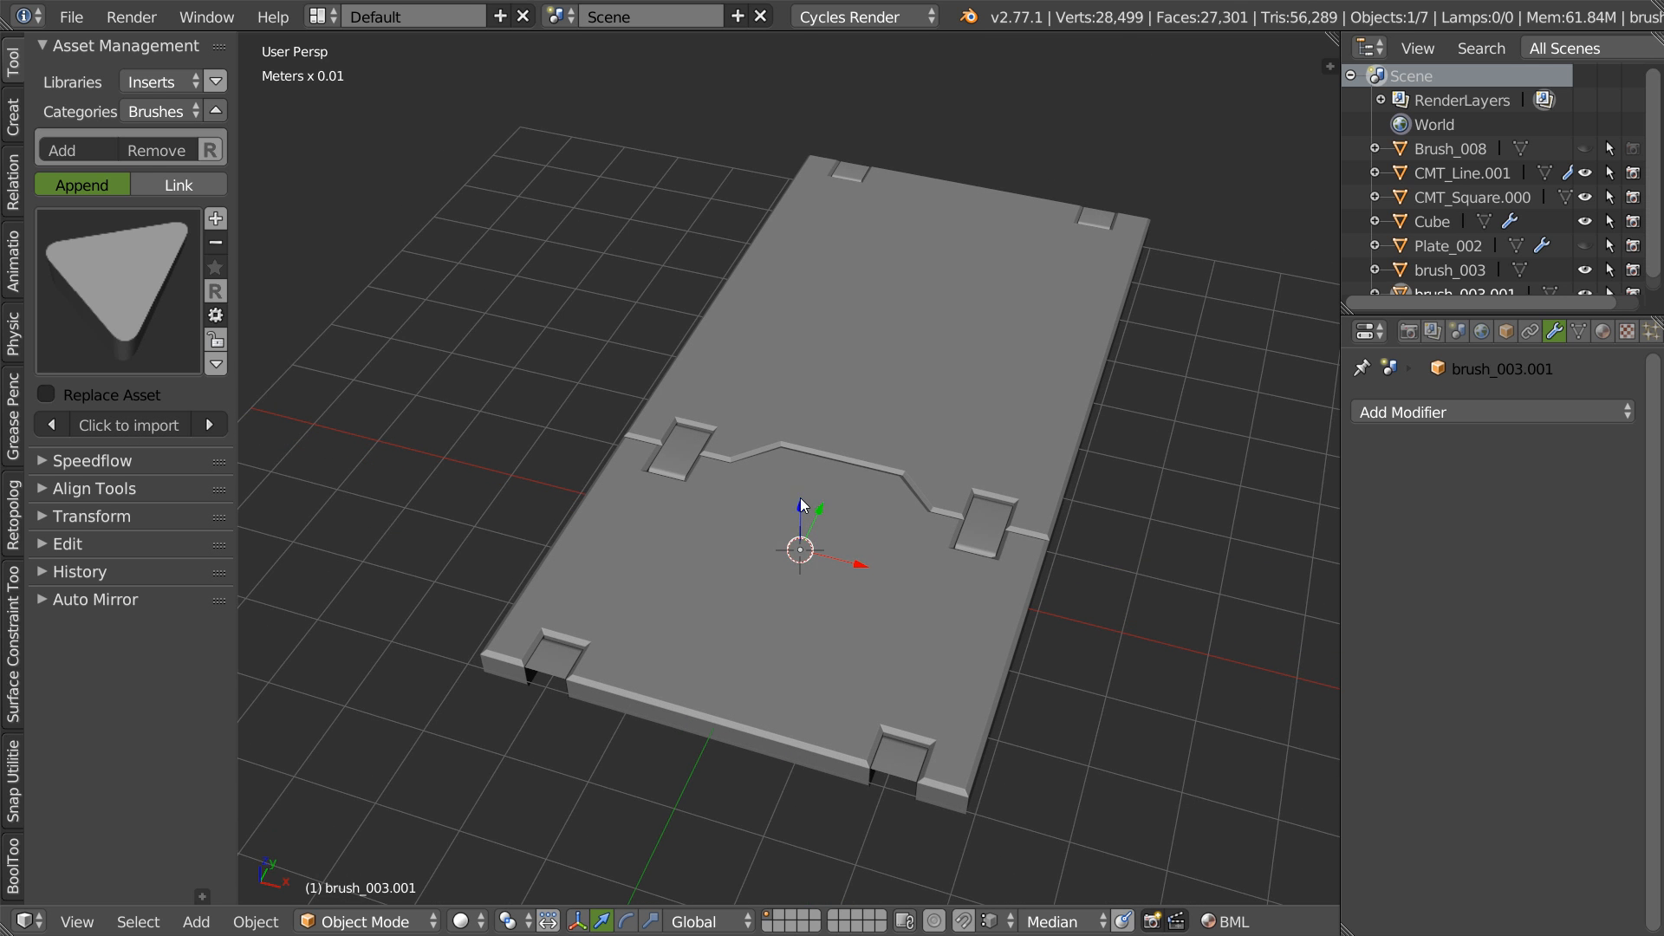
pyautogui.moveTo(804, 508); pyautogui.dragTo(808, 439)
pyautogui.press('s')
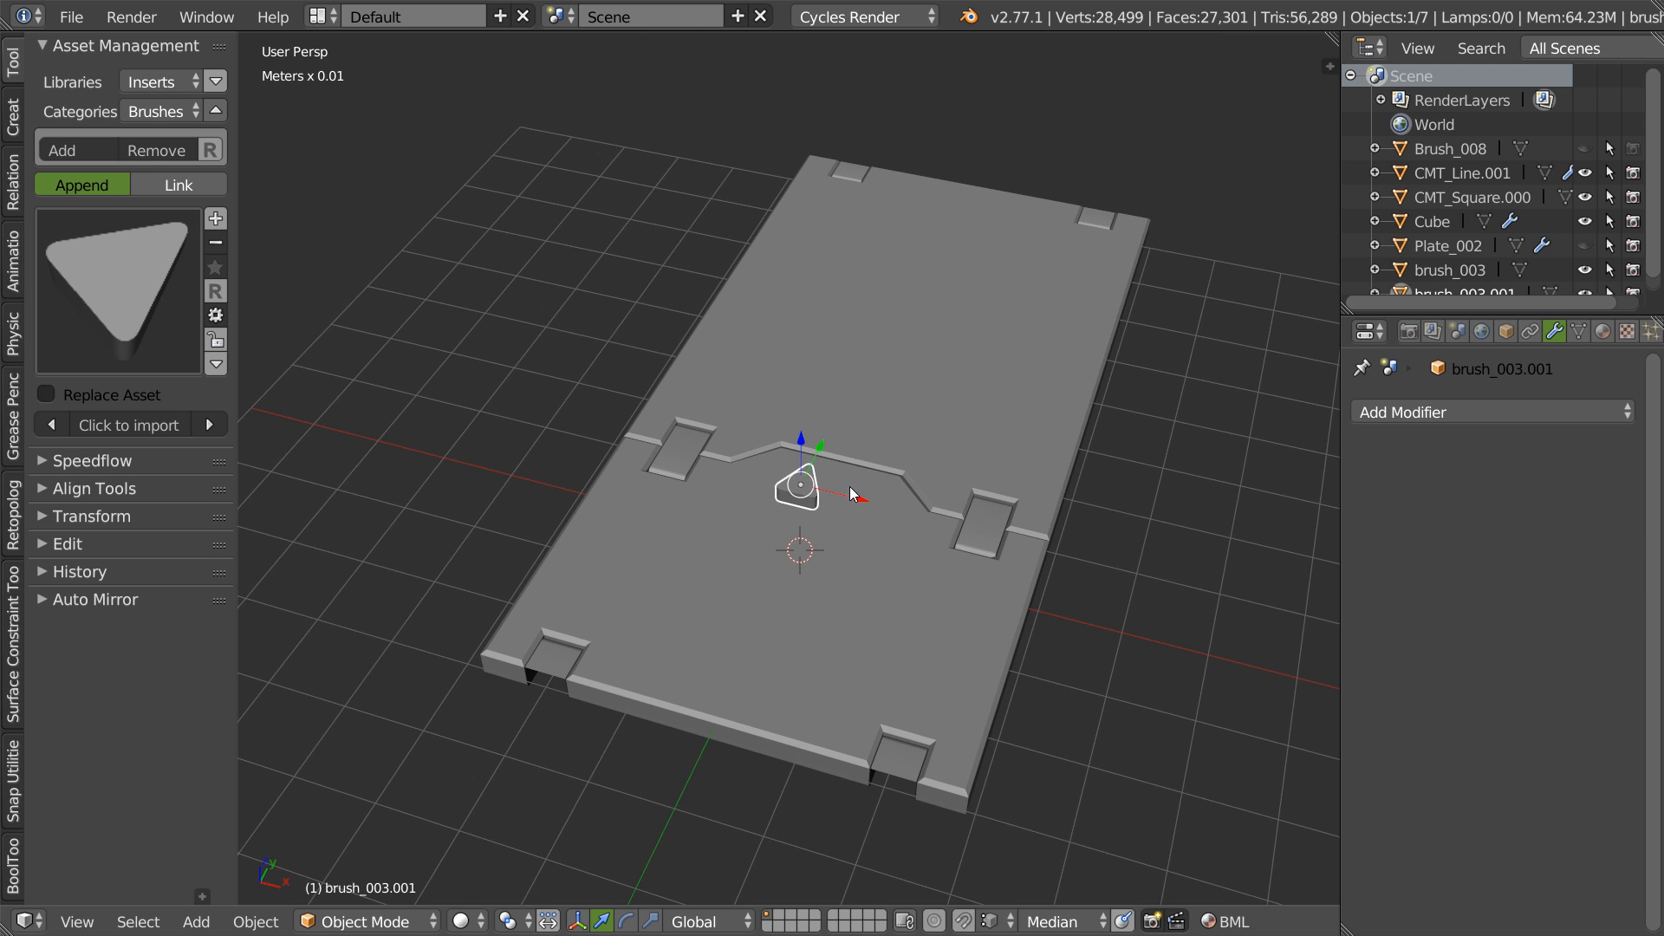
pyautogui.click(852, 494)
# - Move the triangle brush in the top view to the seam's upper bend on the negative X side
pyautogui.press('KP_7')
pyautogui.scroll(4, 832, 451)
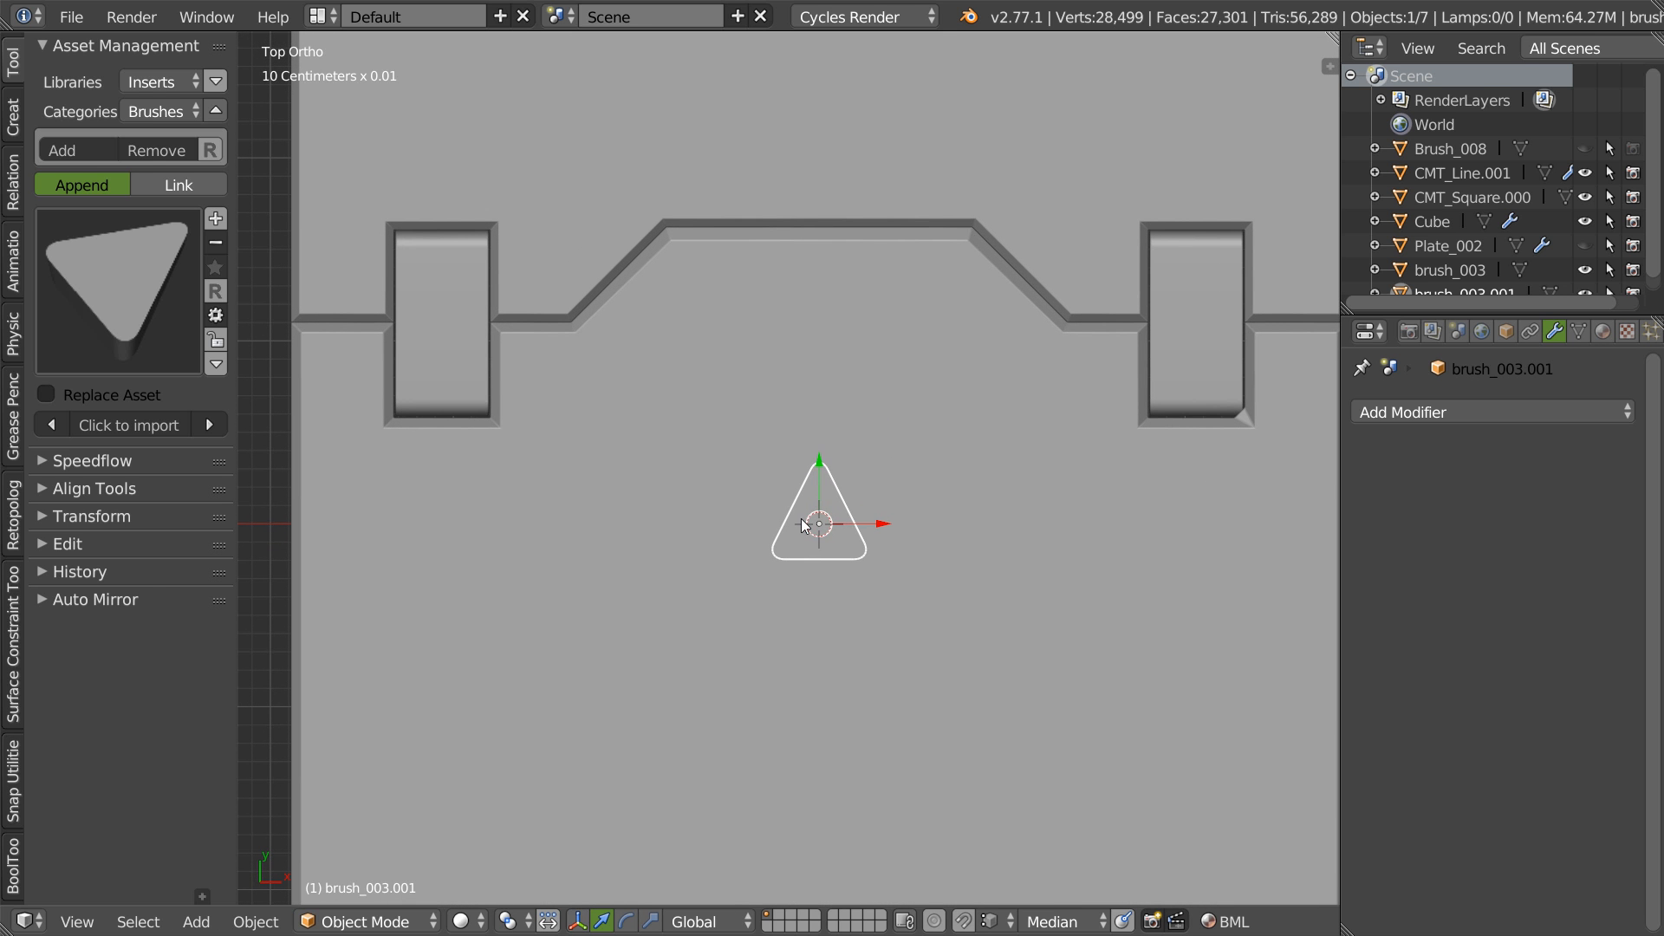
pyautogui.press('g')
pyautogui.click(679, 316)
# - Lower the triangle brush along Z into the plate surface and place it beside the seam's bend on the positive X side
pyautogui.moveTo(684, 322)
pyautogui.mouseDown(button='middle')
pyautogui.moveTo(591, 336)
pyautogui.moveTo(546, 249)
pyautogui.moveTo(723, 252)
pyautogui.moveTo(690, 342)
pyautogui.mouseUp(button='middle')
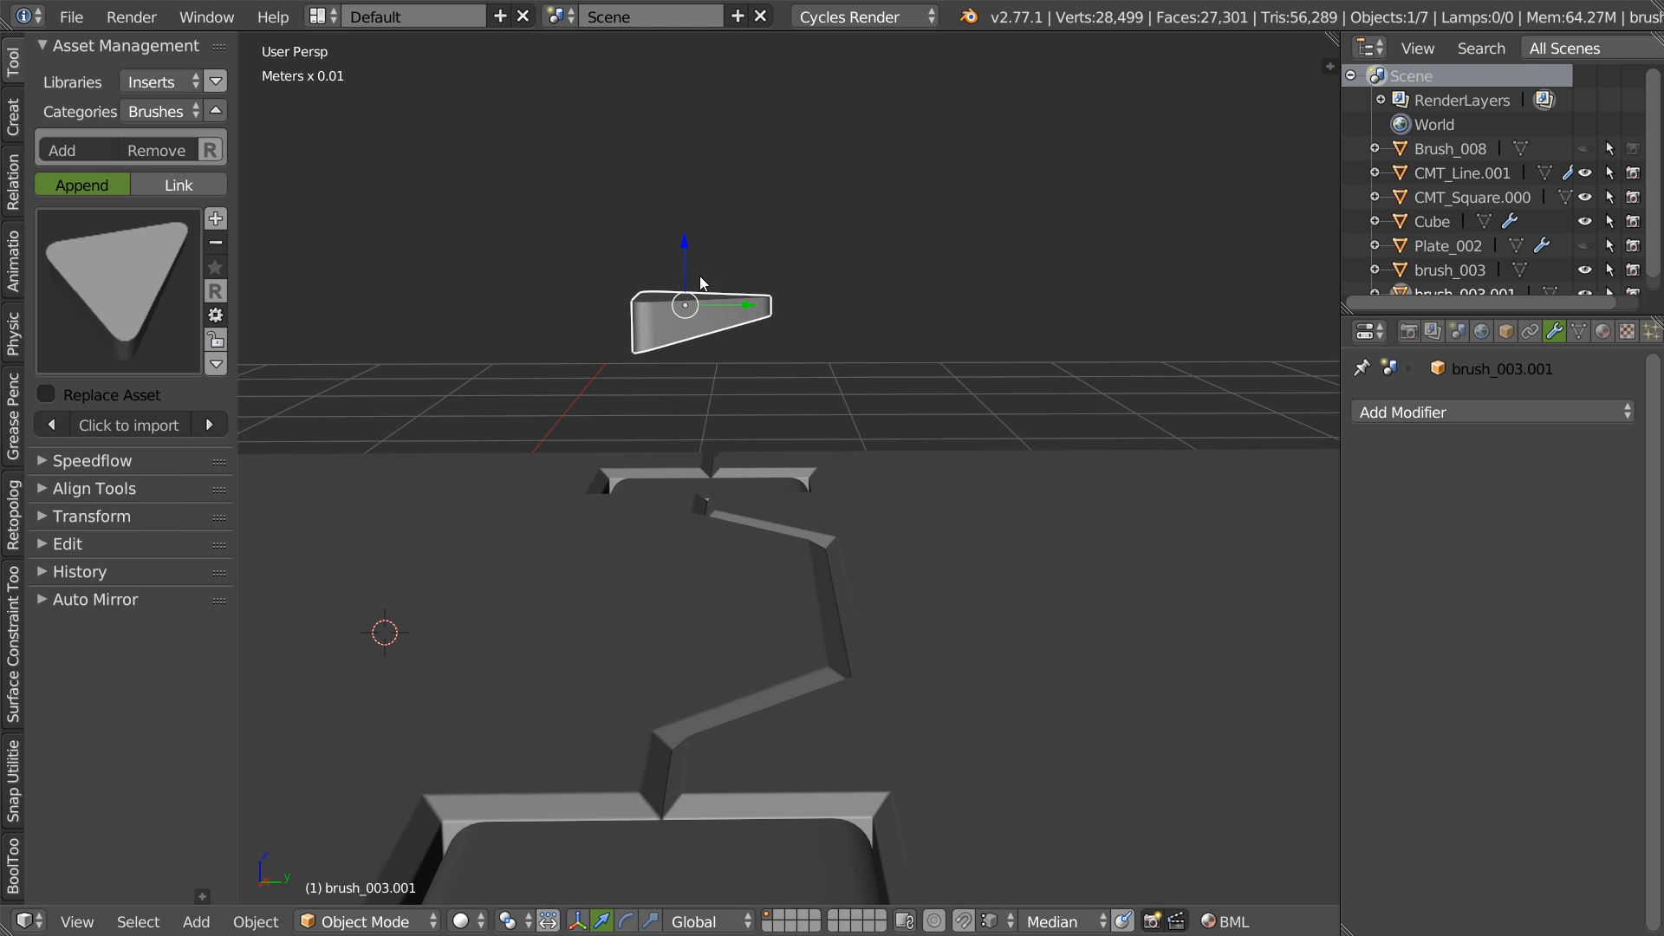
pyautogui.press('g')
pyautogui.press('z')
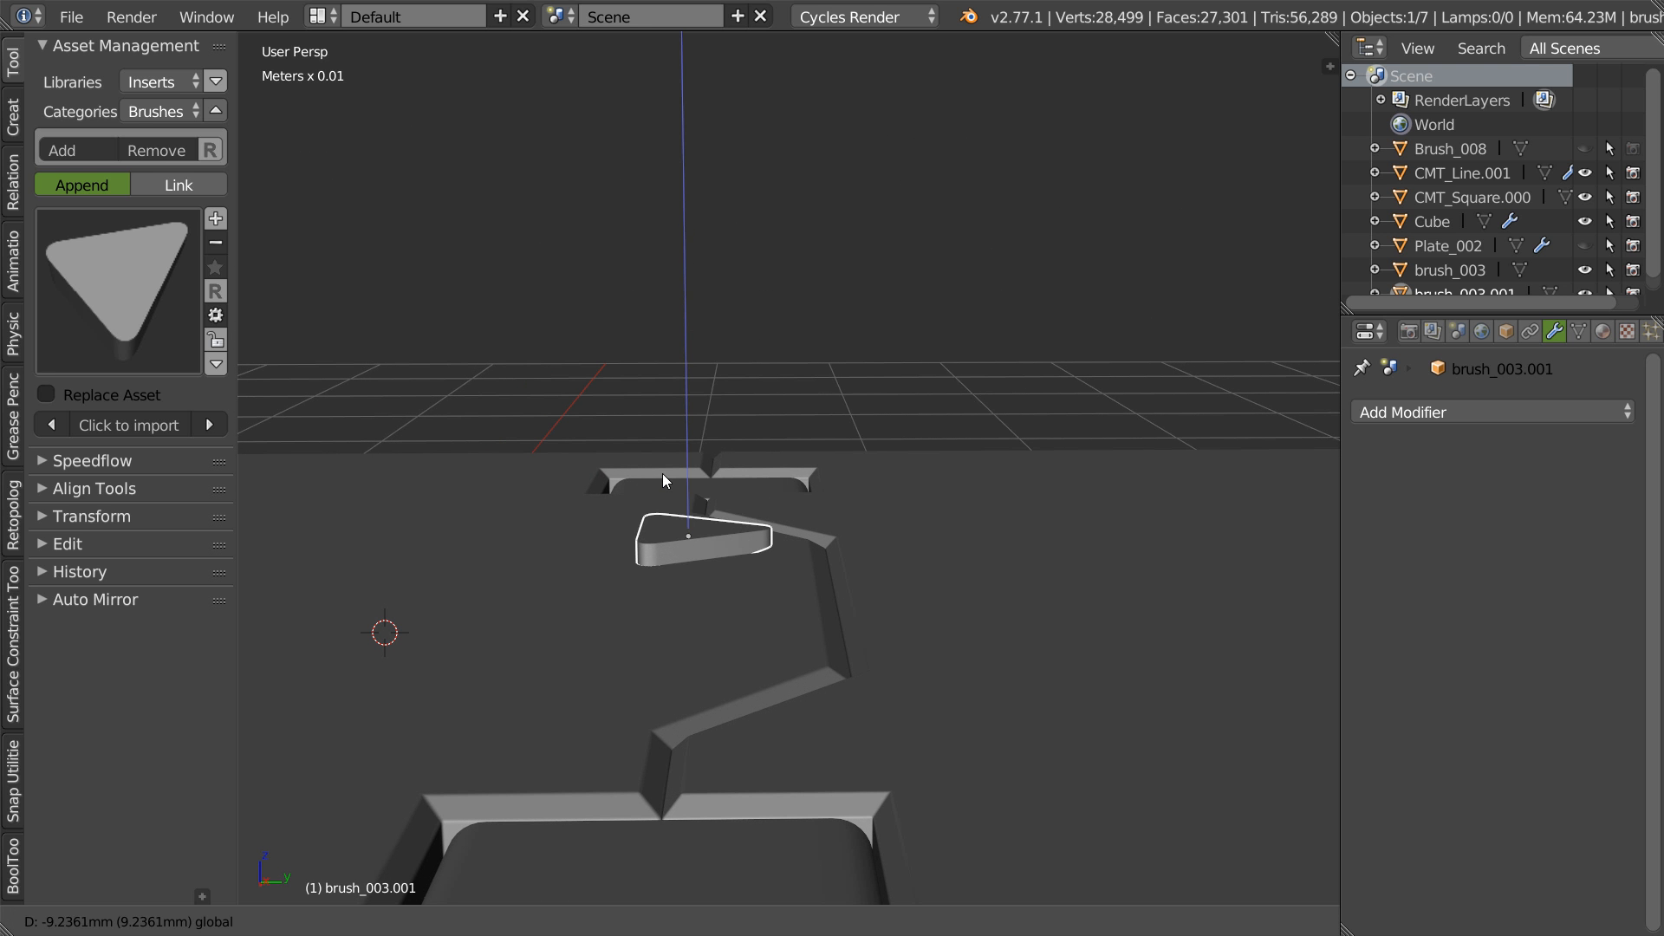
pyautogui.press('KP_7')
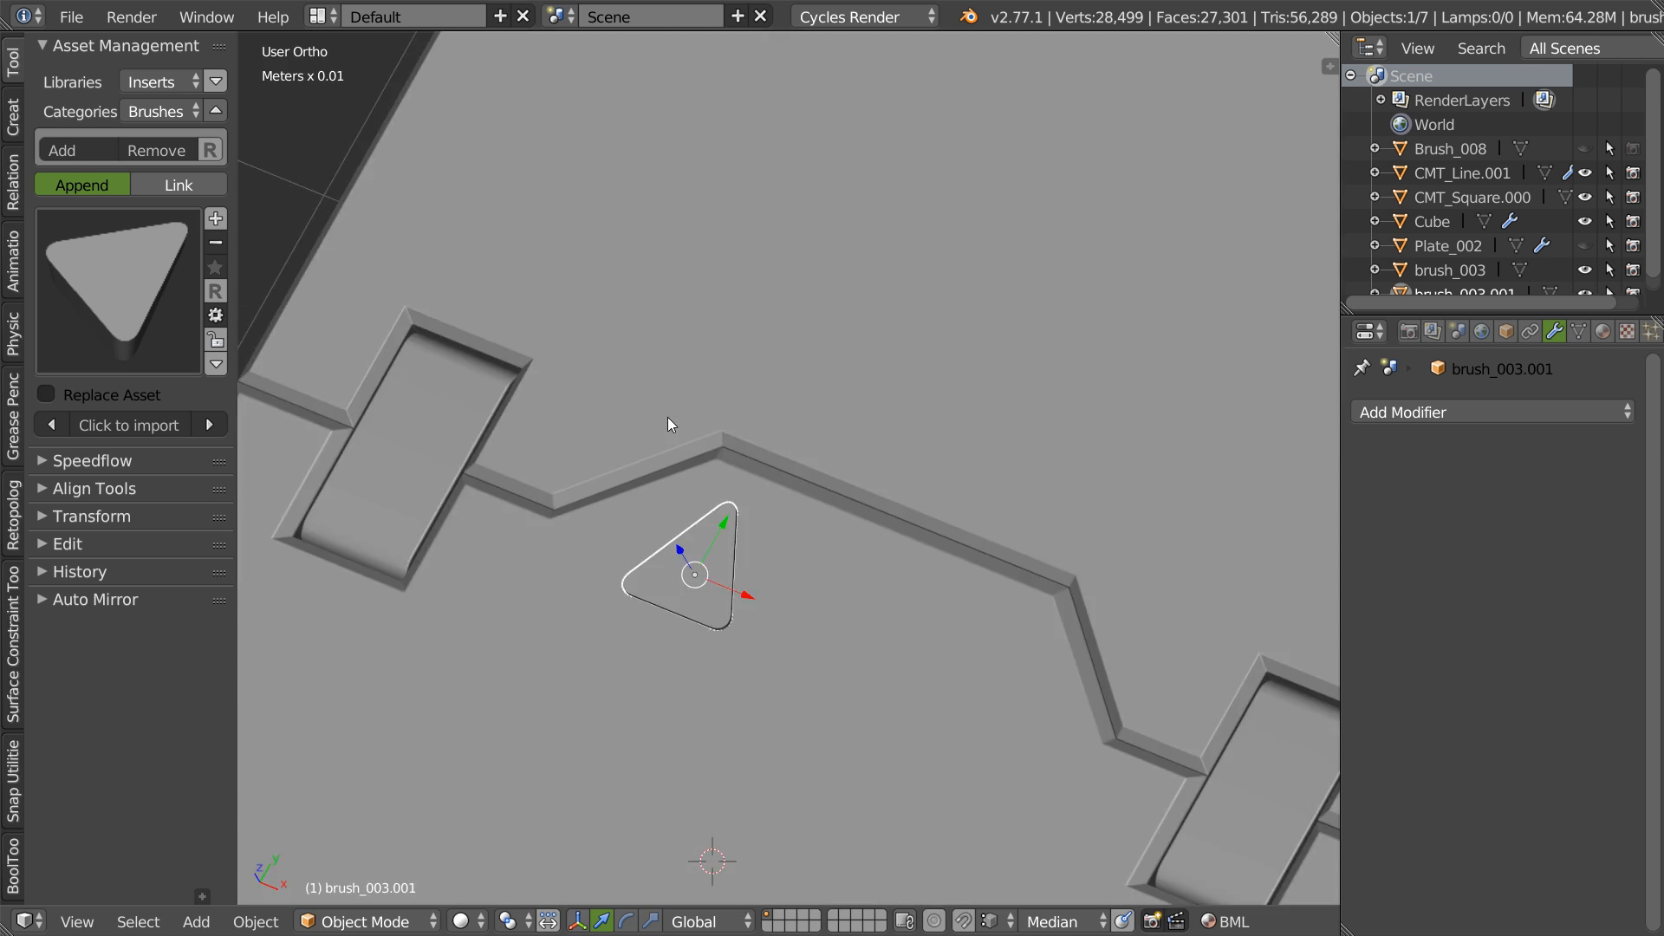
pyautogui.press('g')
pyautogui.click(1070, 607)
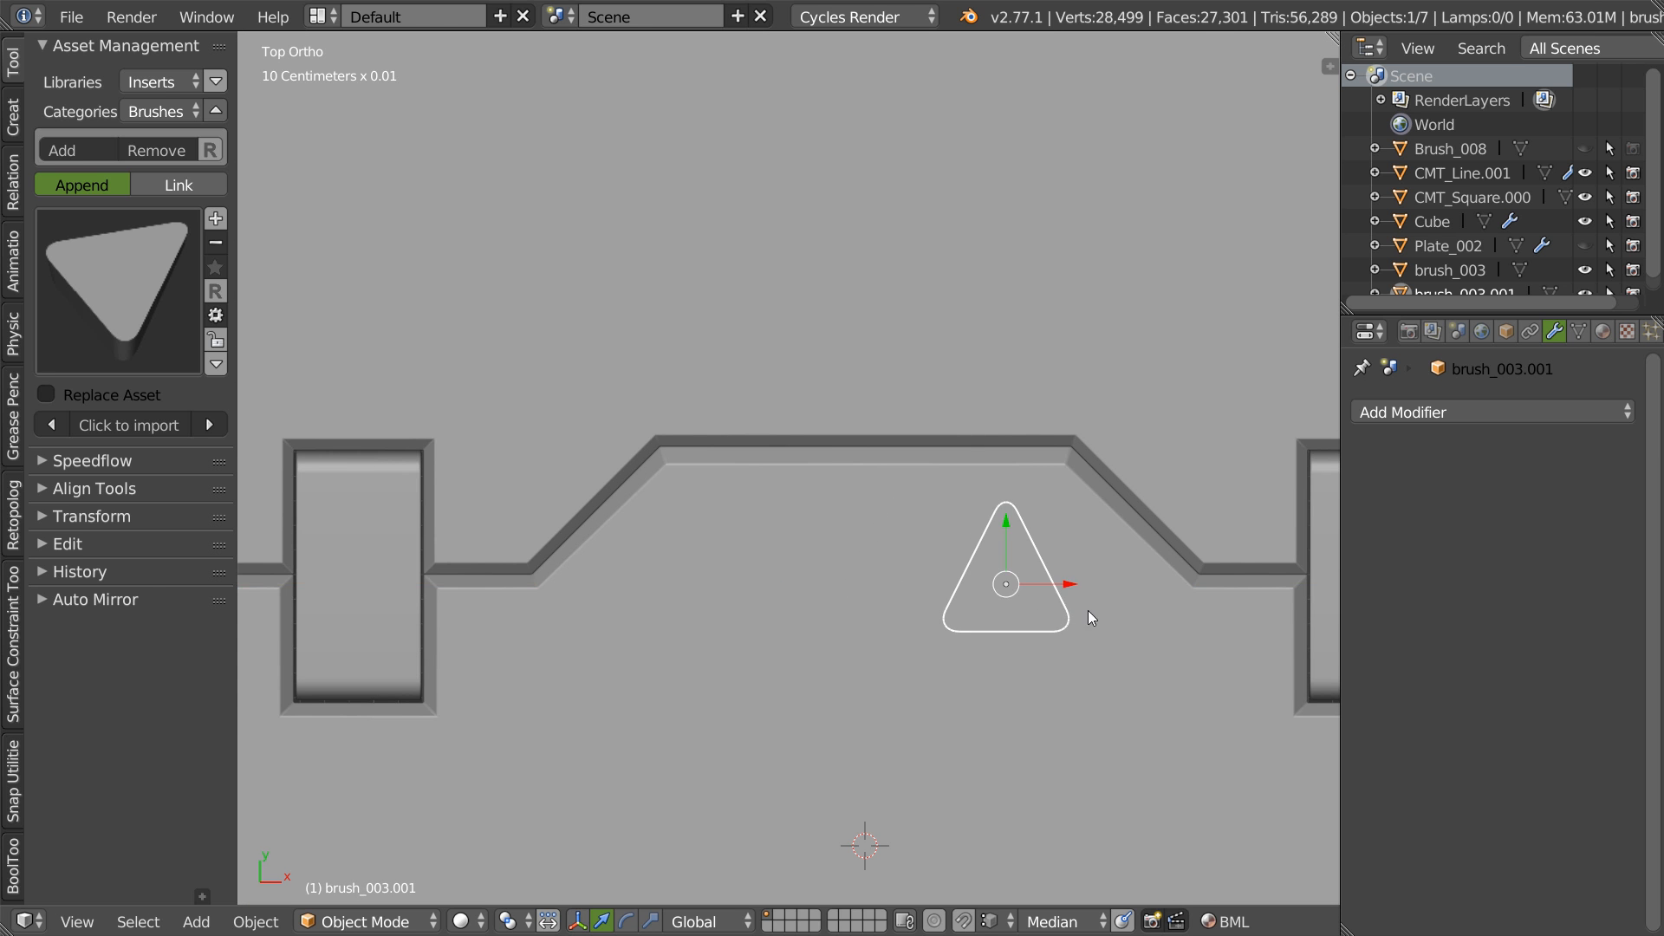
# - Cut the triangle brush out of the CMT_Line.001 plate with a boolean difference
pyautogui.keyDown('shift'); pyautogui.moveTo(1135, 541); pyautogui.dragTo(943, 459, button='middle'); pyautogui.keyUp('shift')
pyautogui.keyDown('shift'); pyautogui.rightClick(879, 620); pyautogui.keyUp('shift')
pyautogui.hotkey('shift', 'space')
pyautogui.click(1027, 522)
pyautogui.moveTo(882, 586); pyautogui.dragTo(829, 533, button='middle')
pyautogui.press('Escape')
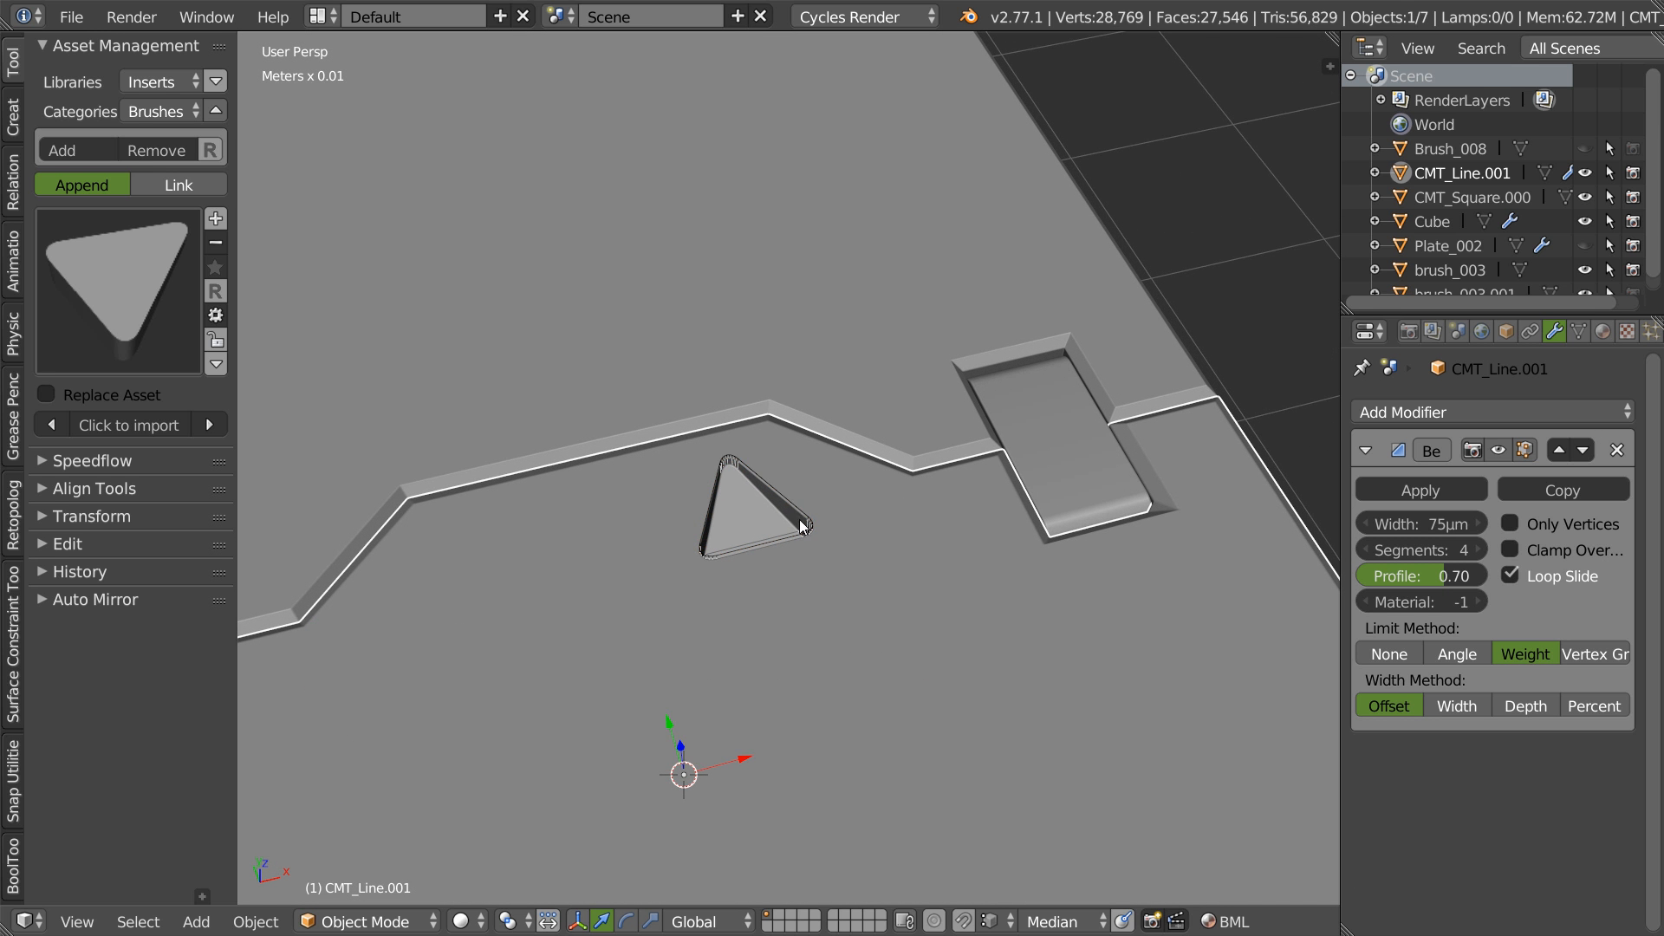
# - Examine the new triangular pocket's walls, rounded corners and surrounding edges from several angles, in object and mesh editing modes
pyautogui.rightClick(789, 517)
pyautogui.moveTo(795, 505)
pyautogui.mouseDown()
pyautogui.moveTo(1417, 426)
pyautogui.moveTo(1472, 392)
pyautogui.mouseUp()
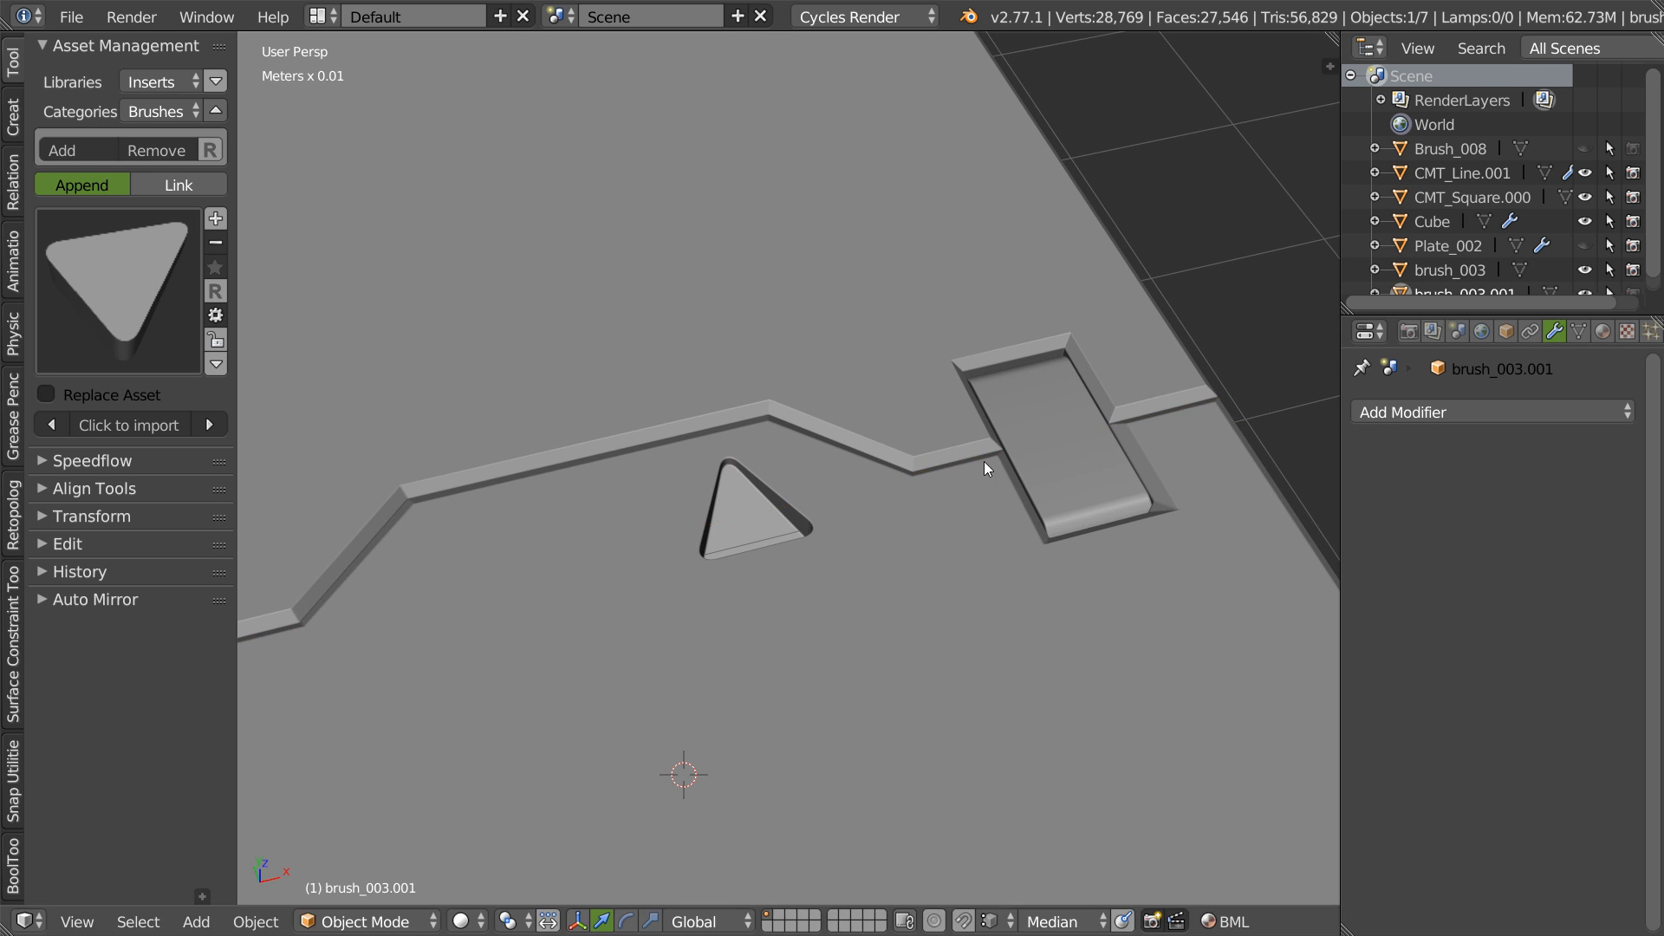
pyautogui.moveTo(1028, 424); pyautogui.dragTo(934, 496, button='middle')
pyautogui.scroll(4, 825, 319)
pyautogui.rightClick(850, 311)
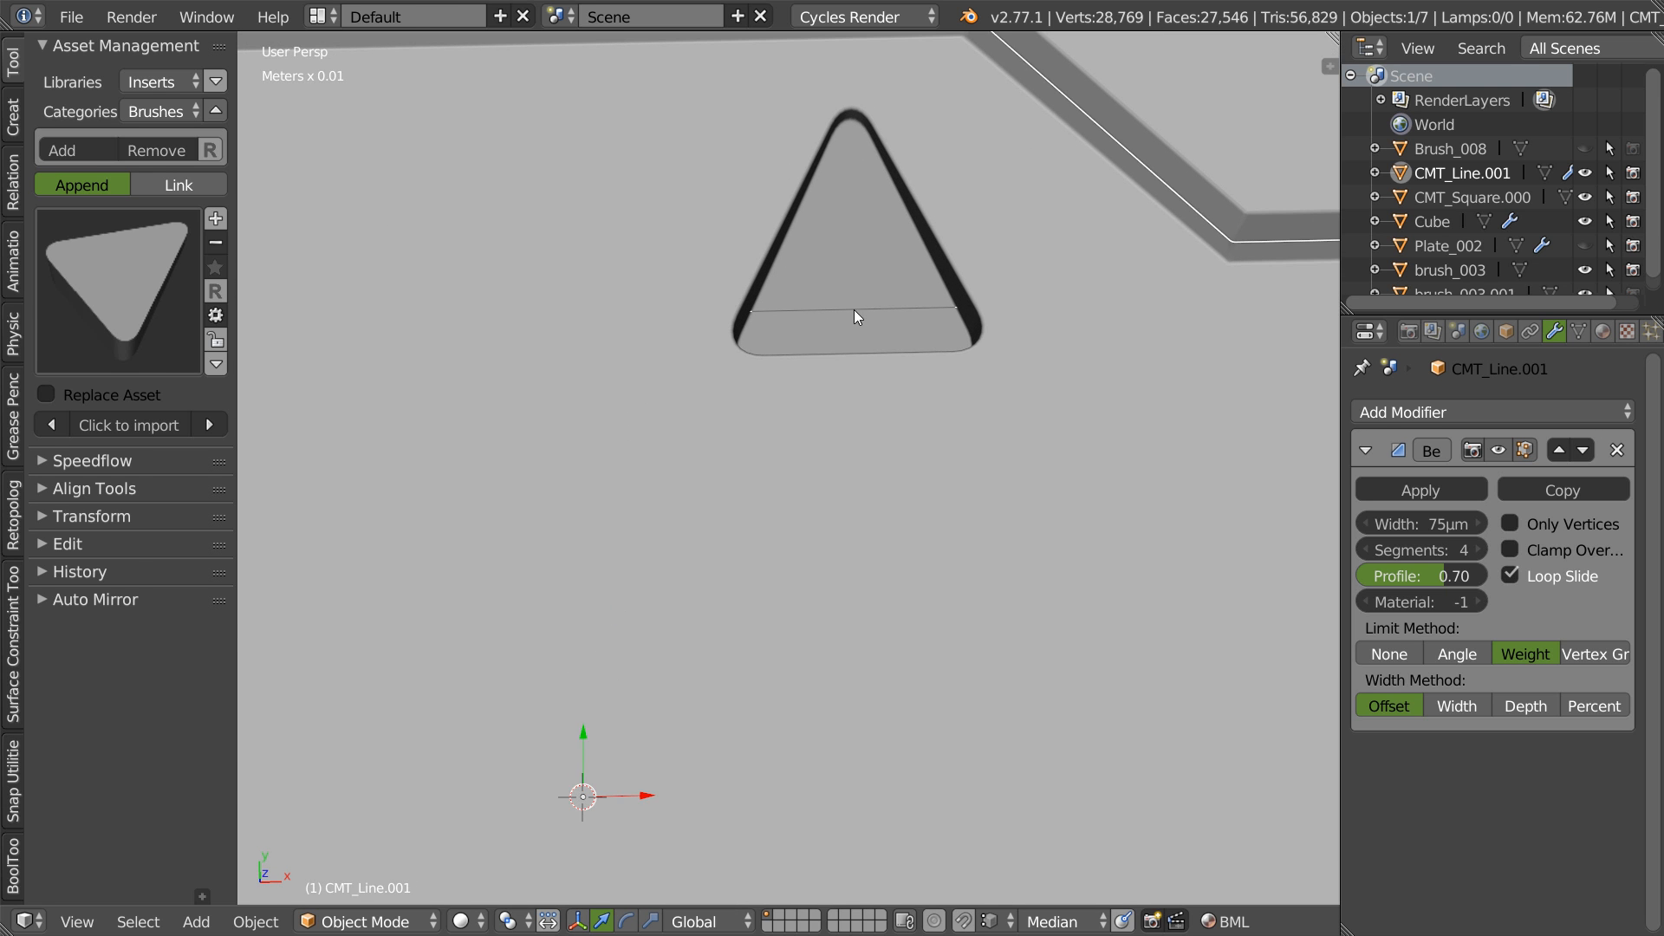
pyautogui.press('Tab')
pyautogui.moveTo(846, 346); pyautogui.dragTo(741, 273, button='middle')
pyautogui.keyDown('shift'); pyautogui.moveTo(866, 390); pyautogui.dragTo(751, 580, button='middle'); pyautogui.keyUp('shift')
pyautogui.keyDown('shift'); pyautogui.moveTo(919, 260); pyautogui.dragTo(754, 505, button='middle'); pyautogui.keyUp('shift')
pyautogui.keyDown('shift'); pyautogui.moveTo(1190, 272); pyautogui.dragTo(846, 560, button='middle'); pyautogui.keyUp('shift')
pyautogui.keyDown('shift'); pyautogui.moveTo(614, 431); pyautogui.dragTo(678, 566, button='middle'); pyautogui.keyUp('shift')
pyautogui.press('Tab')
pyautogui.press('Tab')
pyautogui.rightClick(730, 376)
pyautogui.moveTo(735, 381); pyautogui.dragTo(466, 130, button='middle')
pyautogui.moveTo(750, 354); pyautogui.dragTo(588, 520, button='middle')
pyautogui.scroll(4, 589, 519)
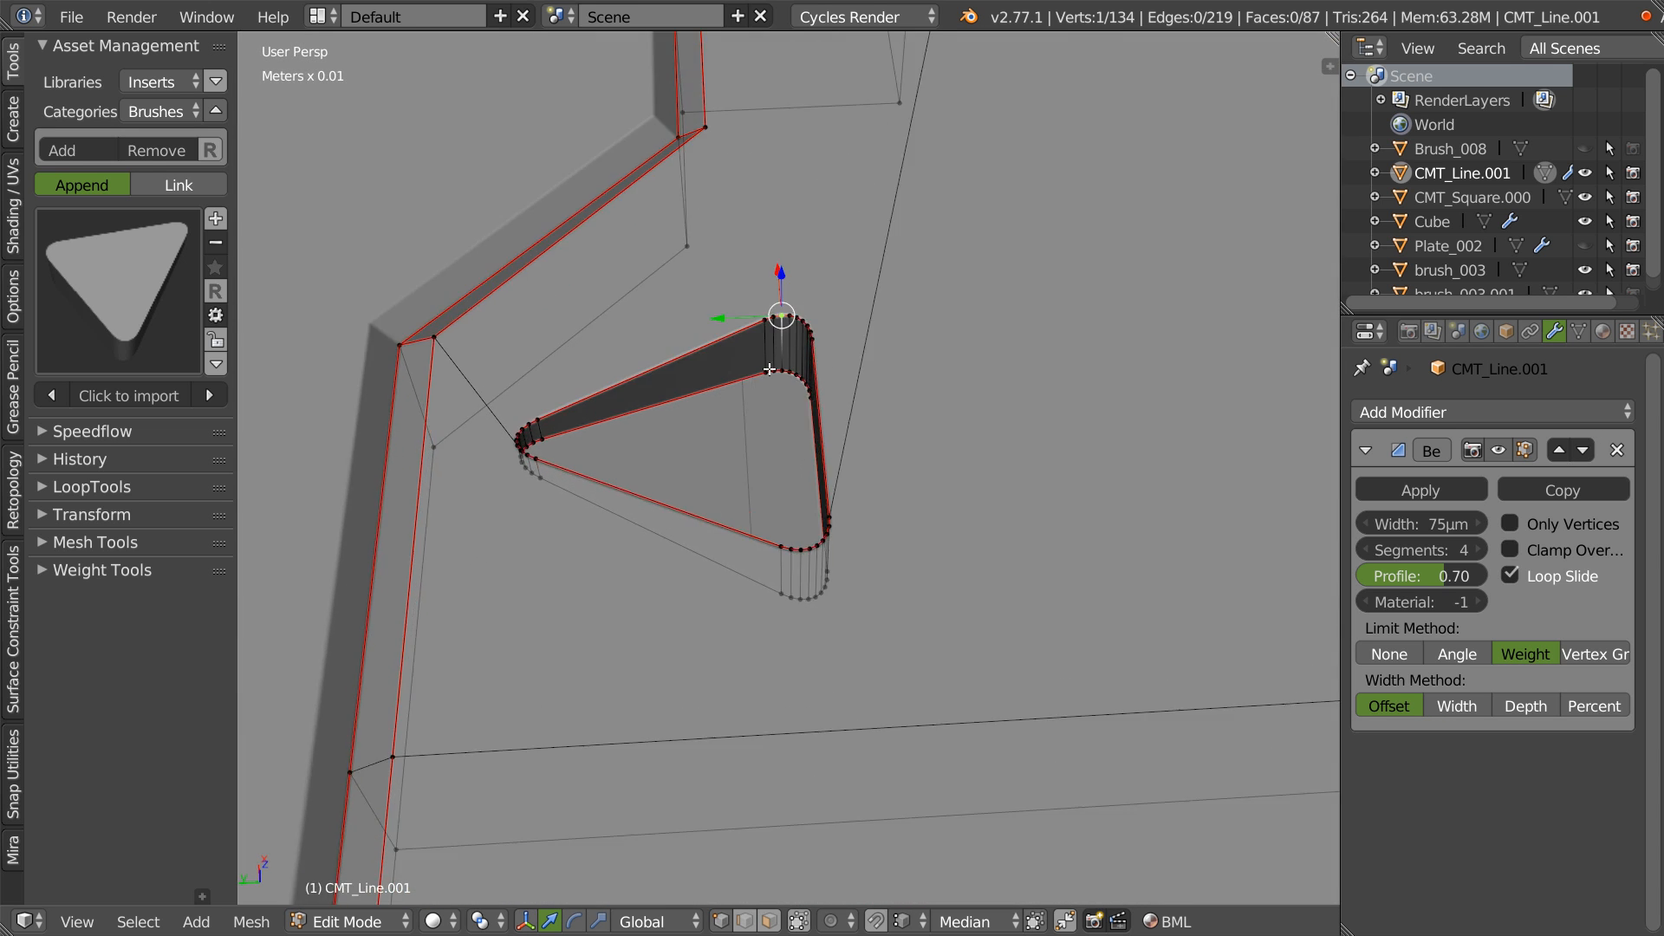
pyautogui.moveTo(824, 388)
pyautogui.mouseDown(button='middle')
pyautogui.moveTo(876, 401)
pyautogui.moveTo(807, 405)
pyautogui.mouseUp(button='middle')
# - Delete the triangular pocket's floor face
pyautogui.press('Tab')
pyautogui.rightClick(827, 330)
pyautogui.press('Tab')
pyautogui.rightClick(771, 448)
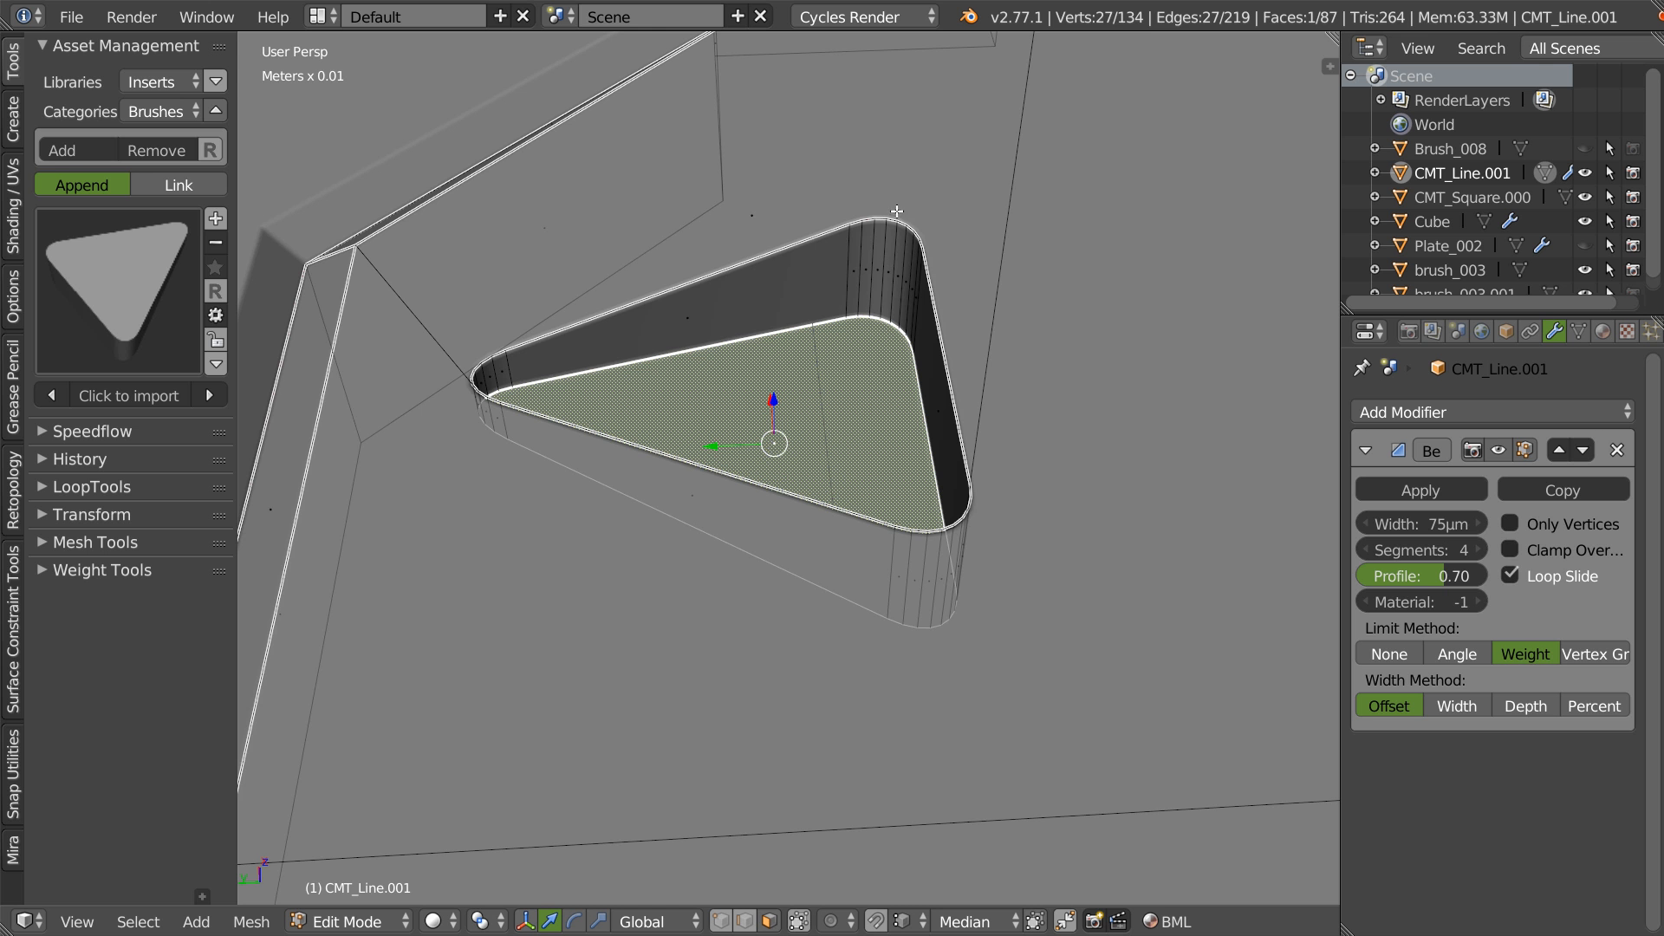
pyautogui.press('x')
pyautogui.moveTo(811, 460); pyautogui.dragTo(824, 362, button='middle')
pyautogui.moveTo(518, 585); pyautogui.dragTo(762, 531, button='middle')
pyautogui.press('Tab')
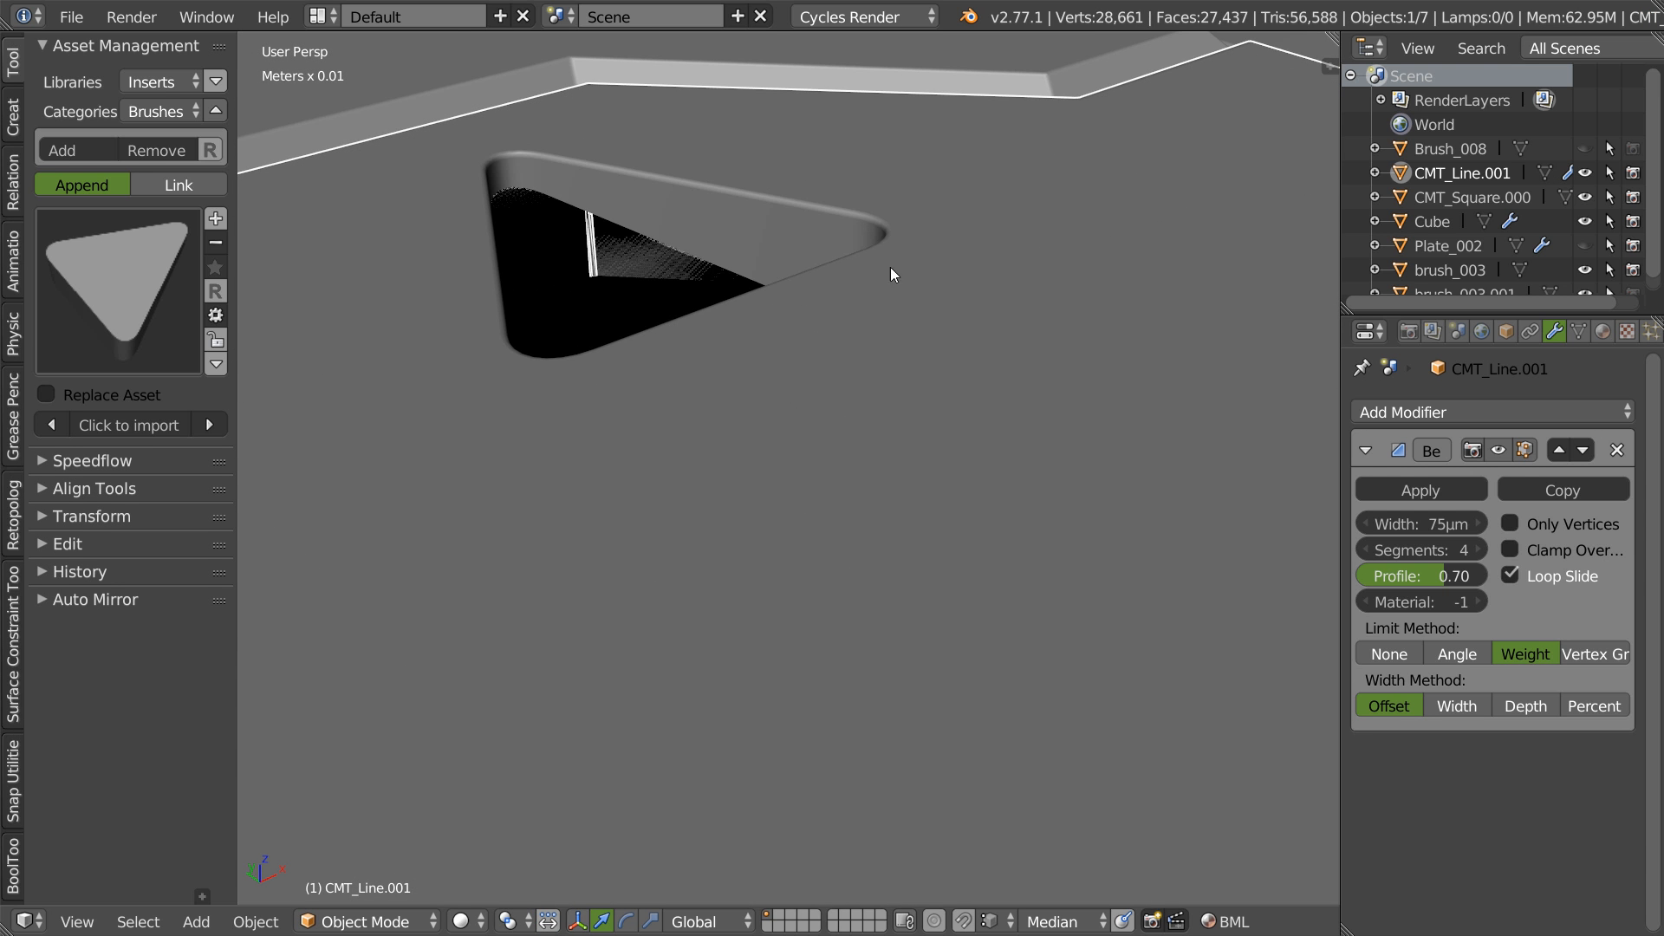
# - Delete the two large underside faces of the CMT_Line.001 plate
pyautogui.moveTo(738, 319); pyautogui.dragTo(728, 354, button='middle')
pyautogui.press('KP_Decimal')
pyautogui.moveTo(706, 247); pyautogui.dragTo(636, 416, button='middle')
pyautogui.press('Tab')
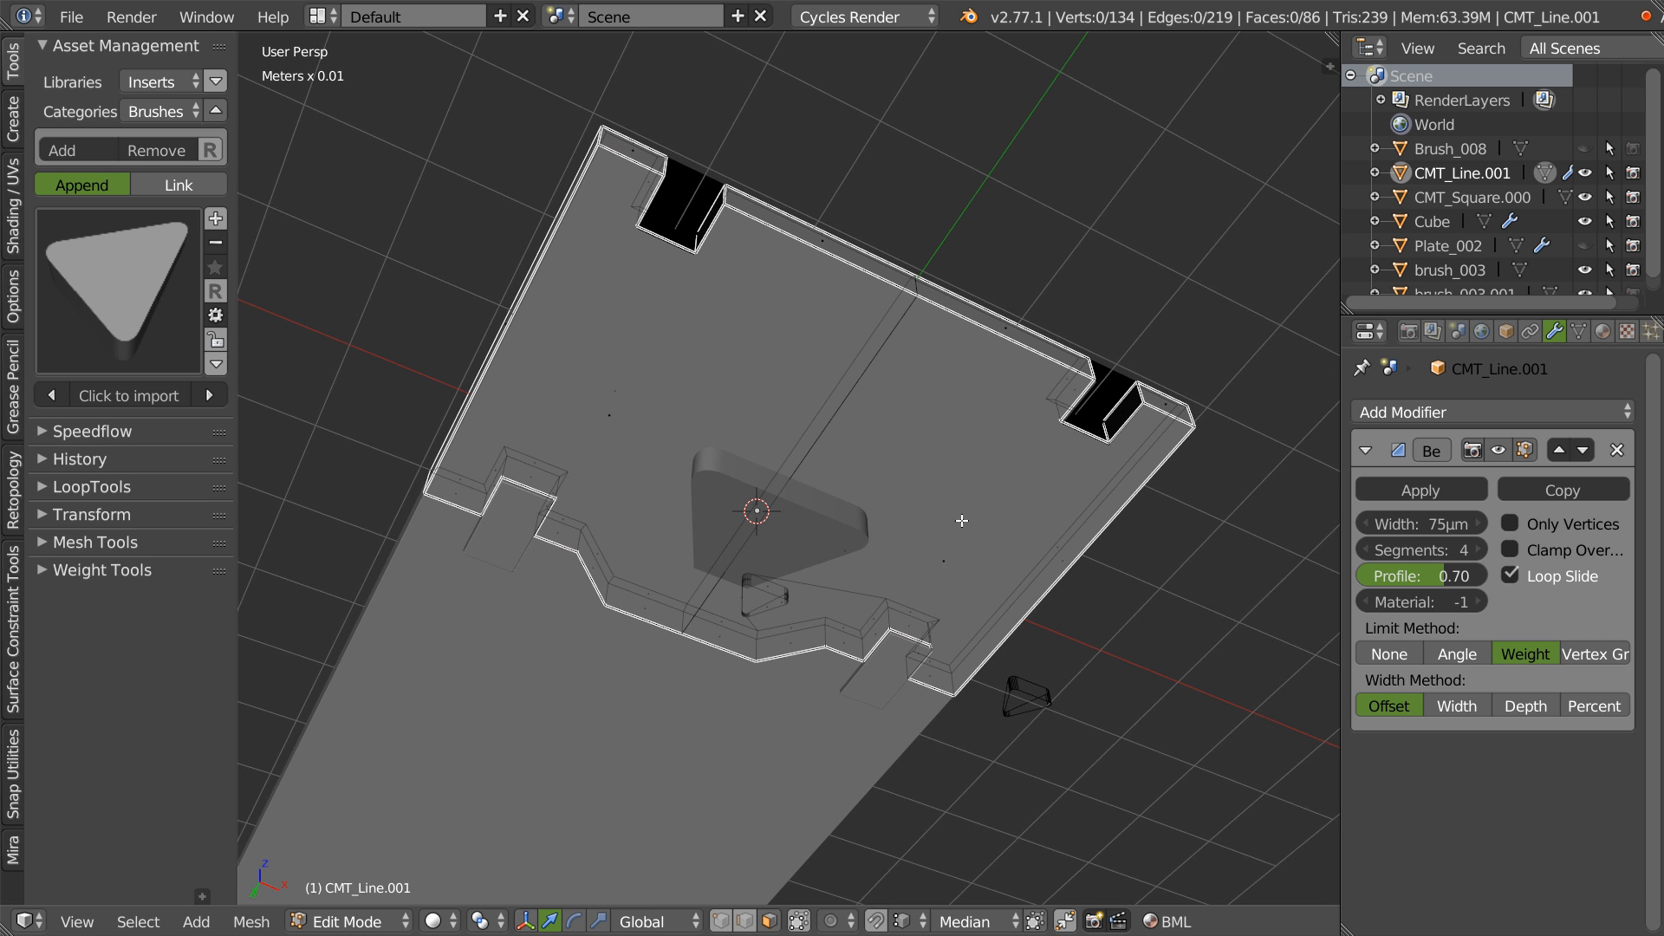
pyautogui.click(952, 559)
pyautogui.keyDown('shift'); pyautogui.click(613, 424); pyautogui.keyUp('shift')
pyautogui.press('x')
pyautogui.click(819, 485)
# - Enable Double sided display for the CMT_Line.001 mesh
pyautogui.keyDown('shift'); pyautogui.moveTo(640, 616); pyautogui.dragTo(696, 526, button='middle'); pyautogui.keyUp('shift')
pyautogui.hotkey('shift', 'z')
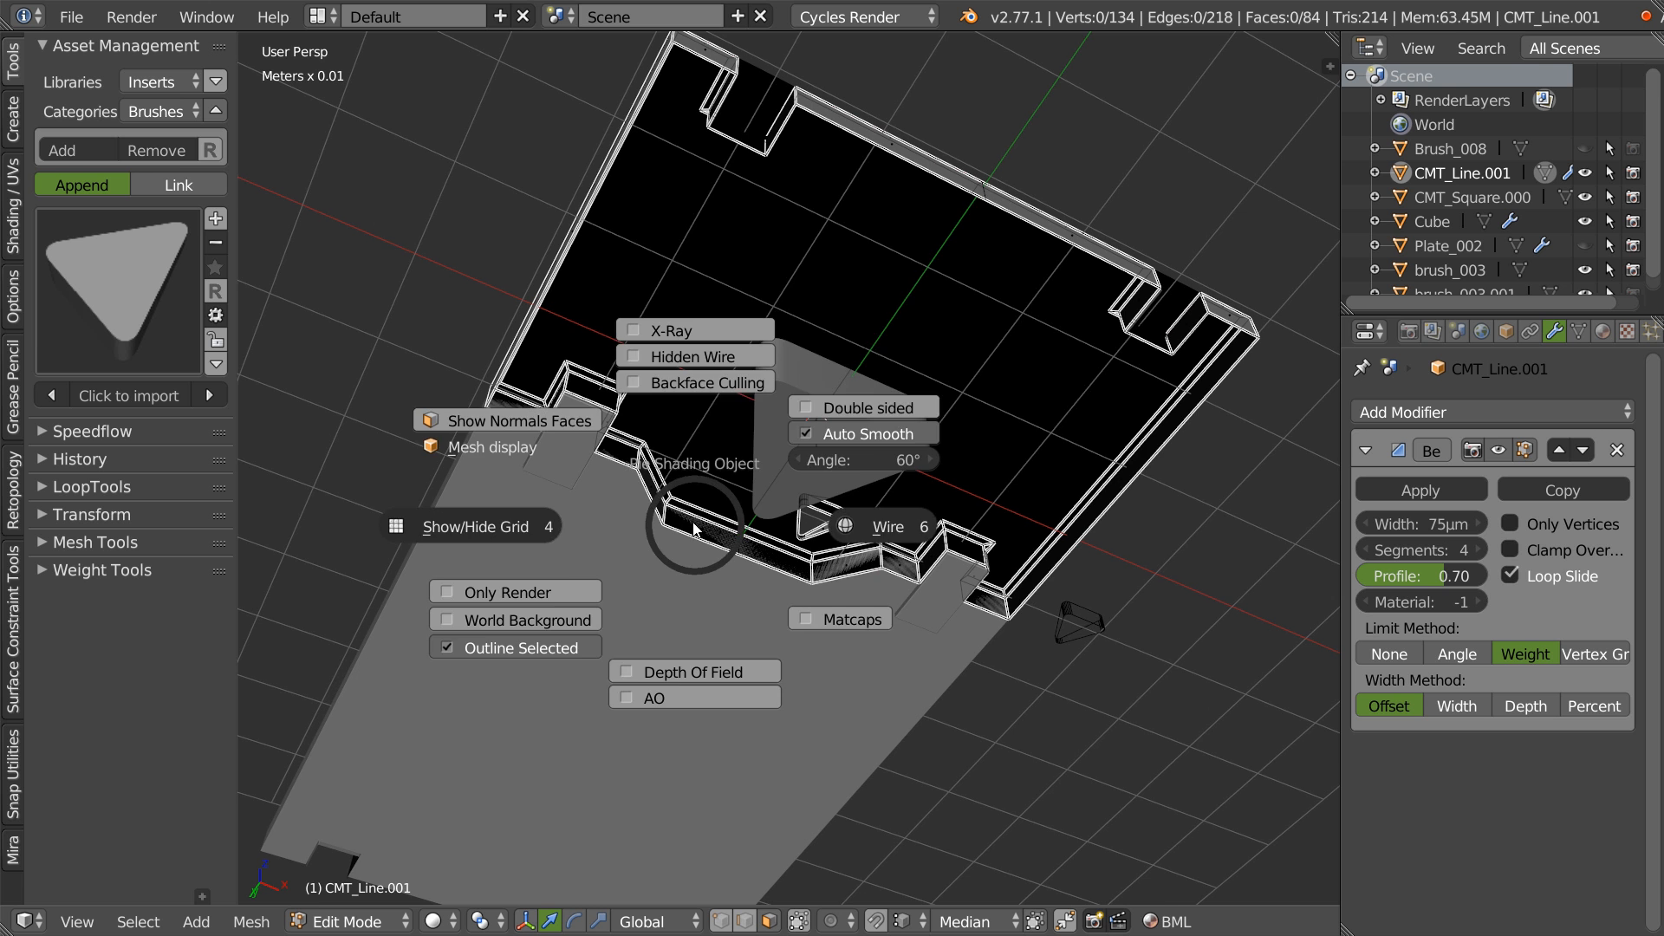
pyautogui.click(800, 415)
pyautogui.keyDown('shift'); pyautogui.moveTo(643, 628); pyautogui.dragTo(734, 487, button='middle'); pyautogui.keyUp('shift')
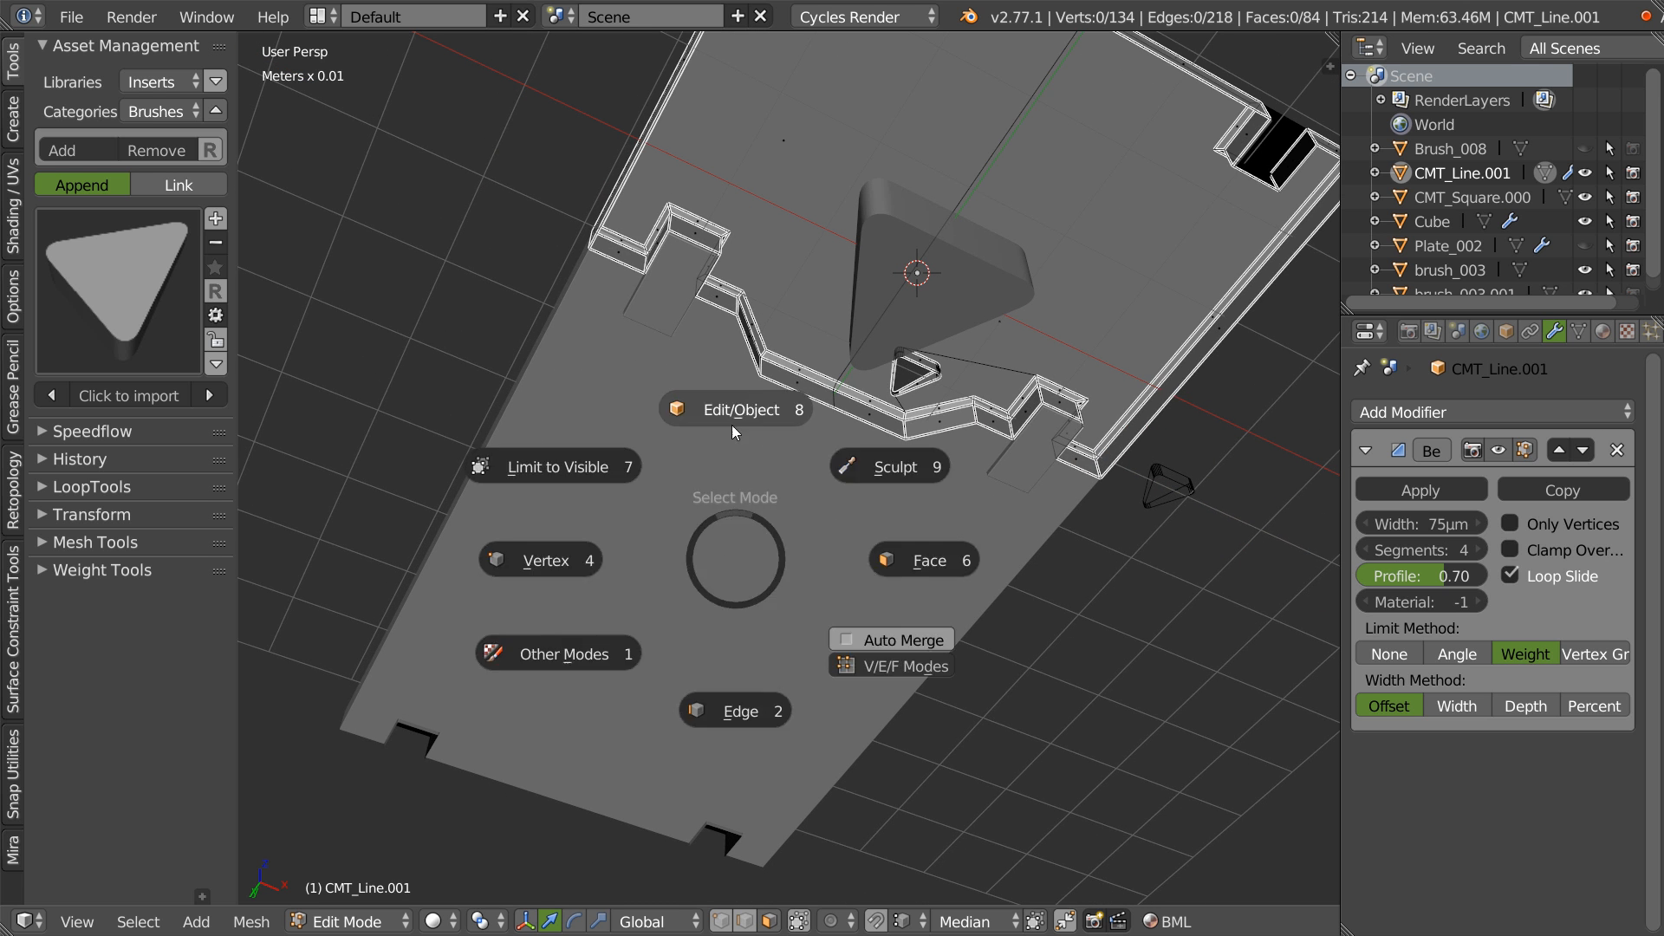
# - Delete the two large underside faces of the adjoining Cube plate
pyautogui.press('Tab')
pyautogui.click(708, 519)
pyautogui.press('Tab')
pyautogui.click(607, 554)
pyautogui.keyDown('shift'); pyautogui.click(852, 651); pyautogui.keyUp('shift')
pyautogui.press('x')
pyautogui.click(902, 642)
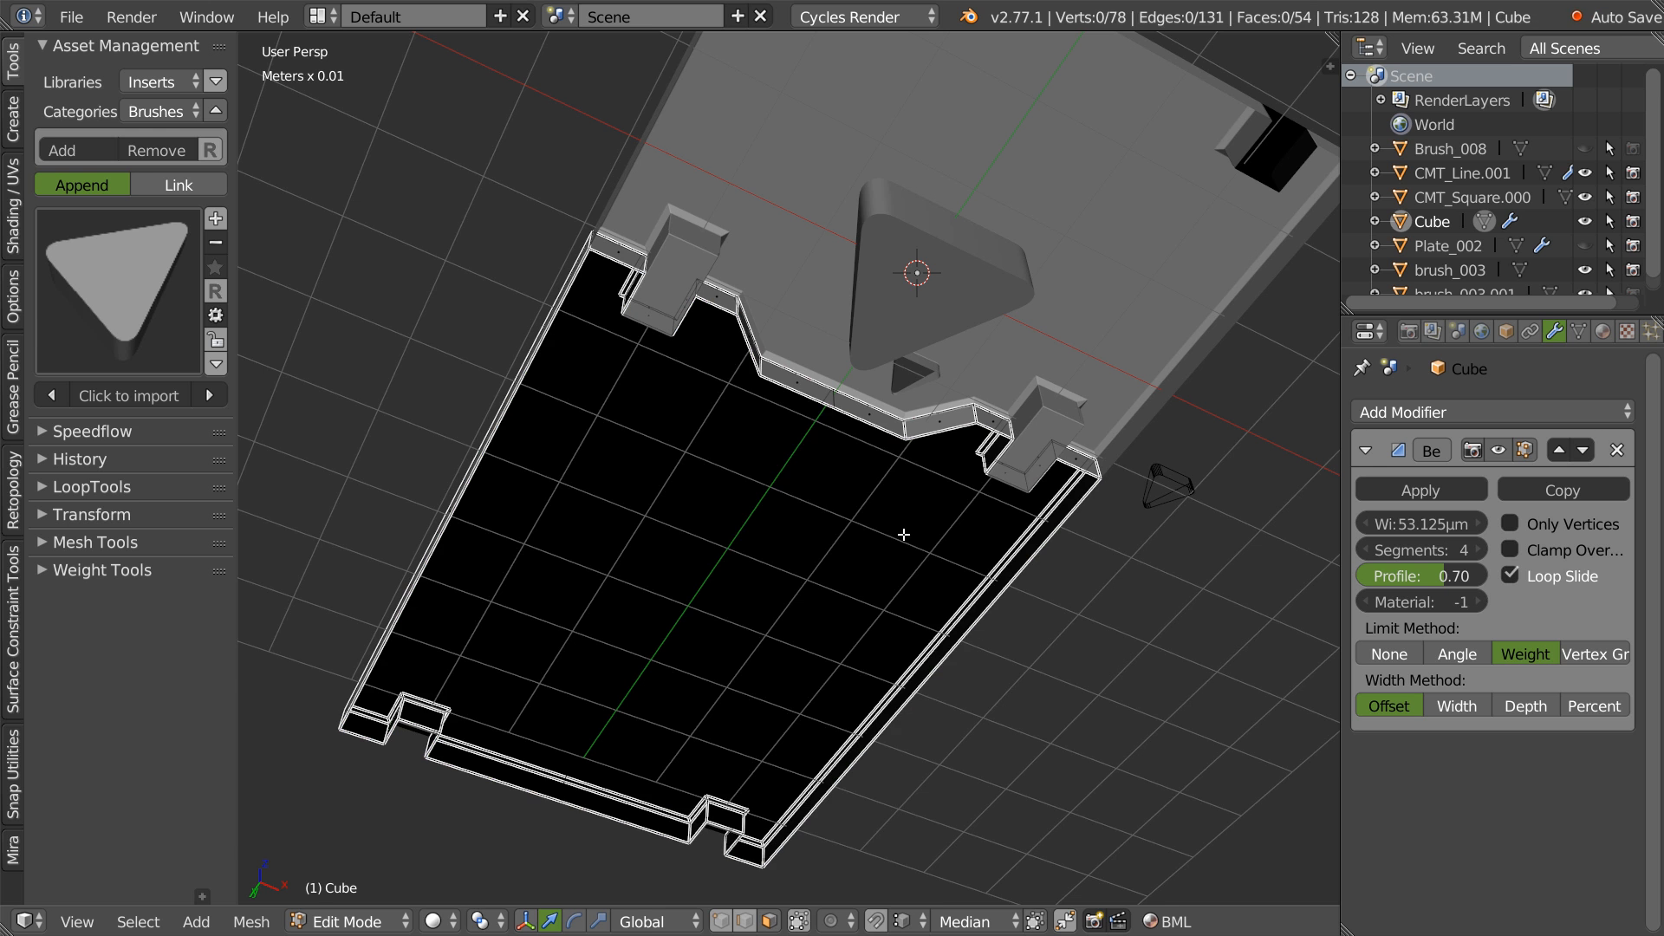
# - Delete the bottom faces of the two seam blocks in CMT_Square.000
pyautogui.press('Tab')
pyautogui.click(684, 280)
pyautogui.press('Tab')
pyautogui.click(670, 282)
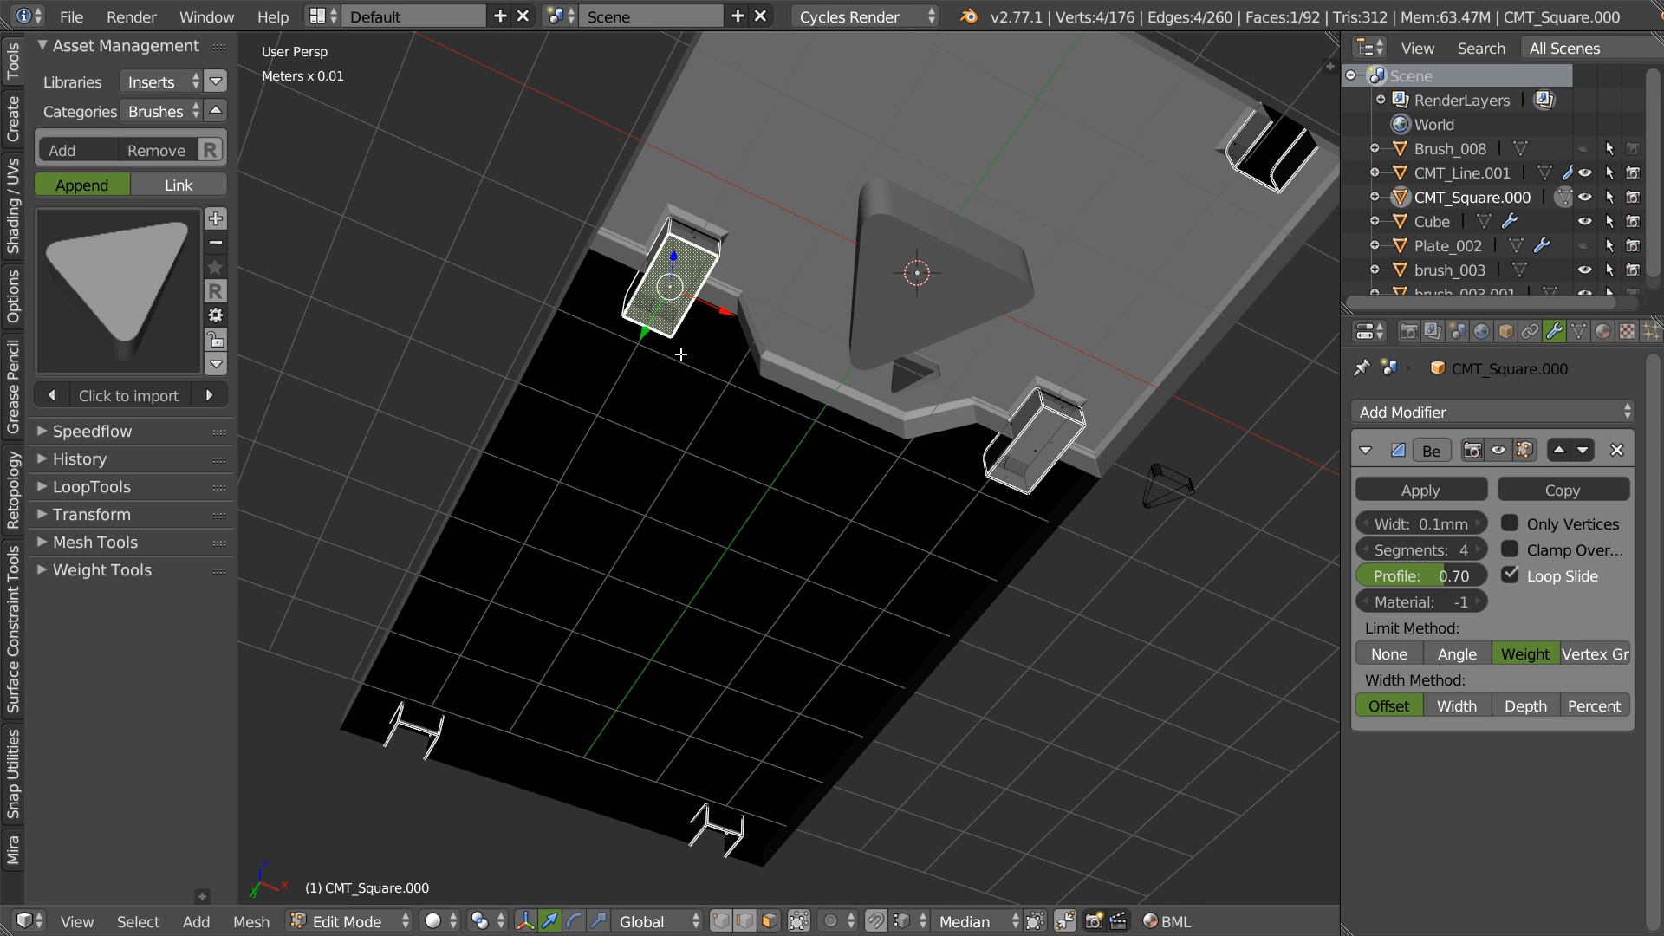
pyautogui.keyDown('shift'); pyautogui.click(1039, 460); pyautogui.keyUp('shift')
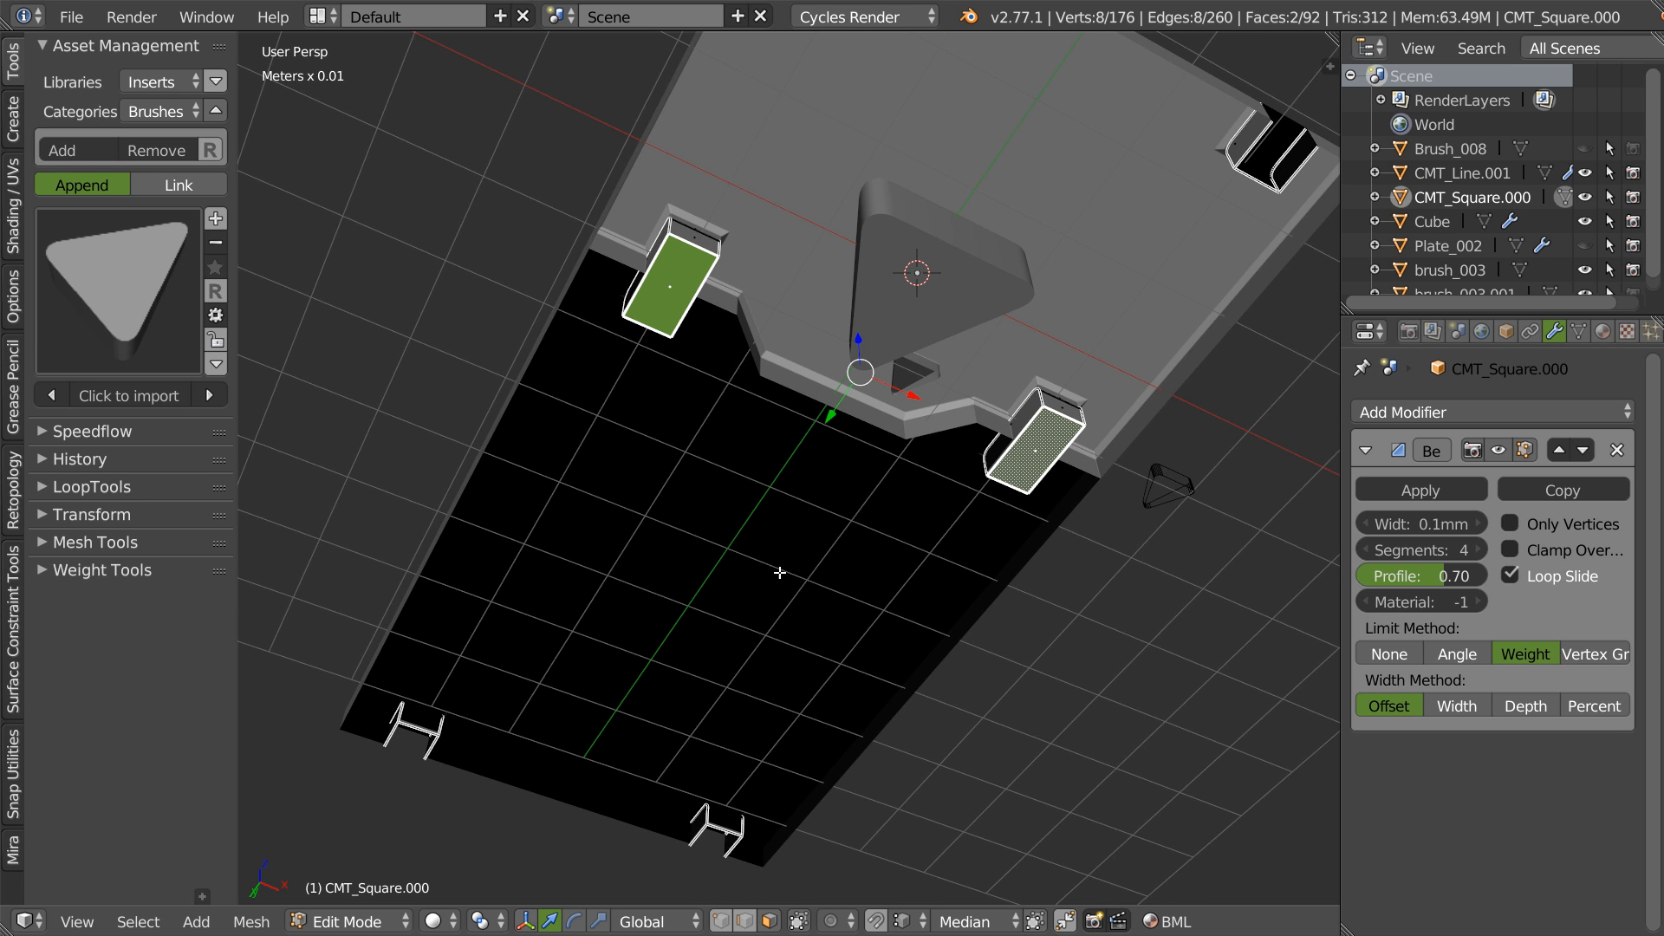
pyautogui.press('x')
pyautogui.click(907, 565)
pyautogui.press('Tab')
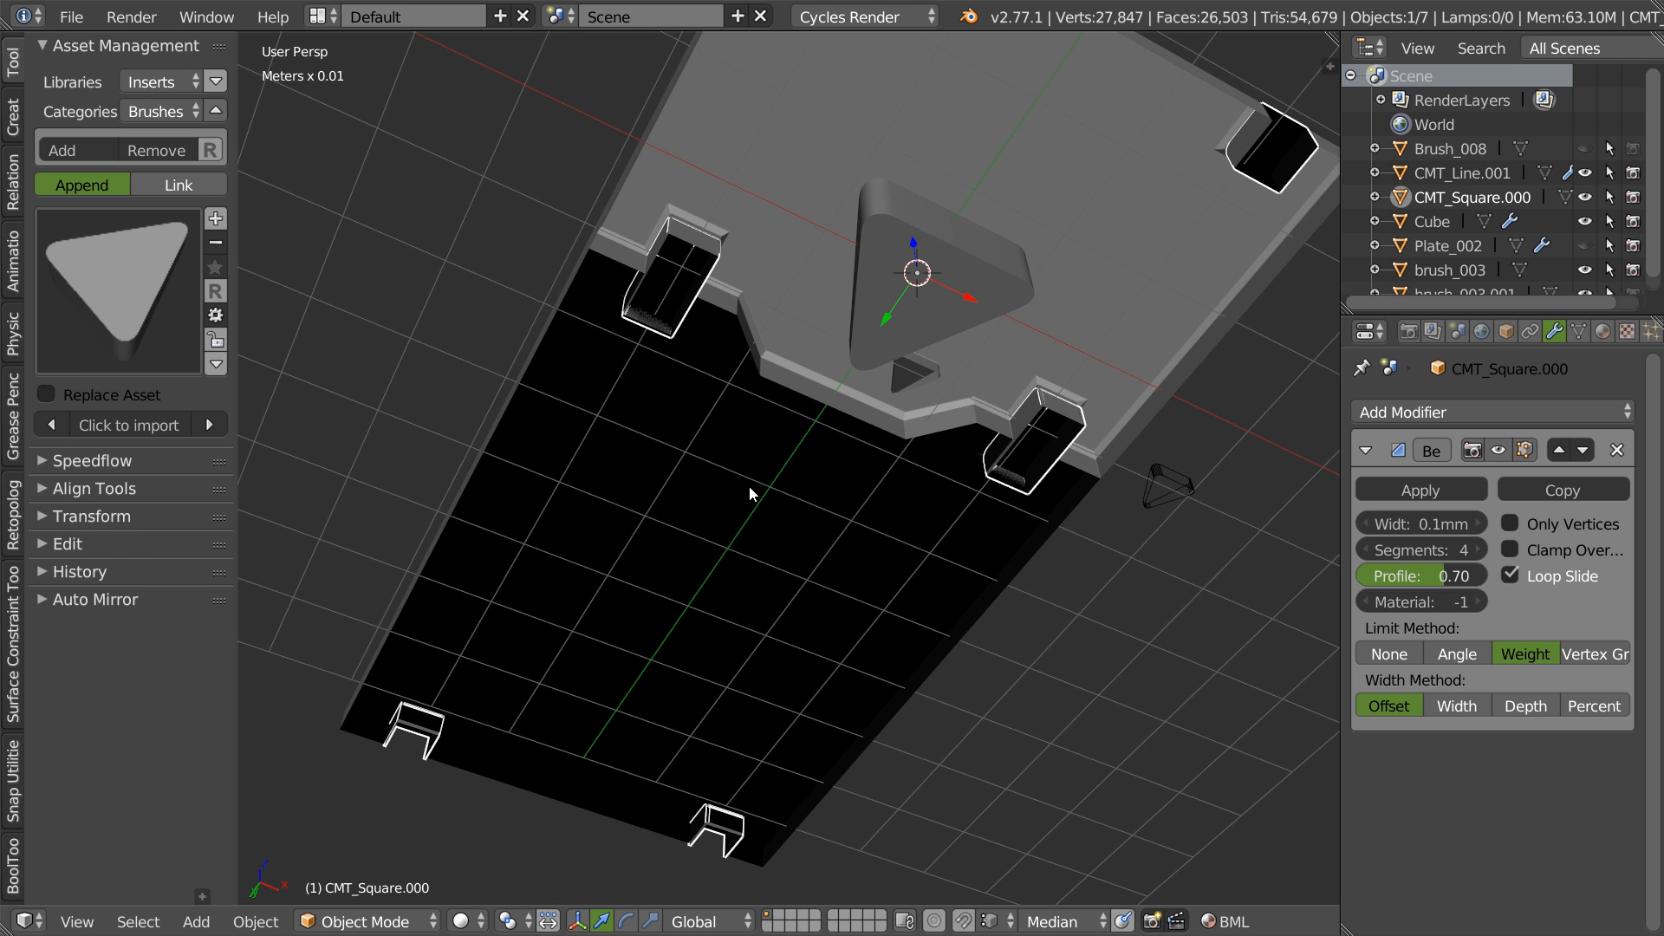
# - Enable Double sided display for the CMT_Square.000 blocks and the Cube plate
pyautogui.press('z')
pyautogui.click(865, 383)
pyautogui.rightClick(730, 569)
pyautogui.hotkey('shift', 'z')
pyautogui.click(835, 458)
# - Fill the open bottom of the triangular pocket in CMT_Line.001 with a single face
pyautogui.moveTo(834, 459)
pyautogui.mouseDown(button='middle')
pyautogui.moveTo(778, 461)
pyautogui.moveTo(710, 645)
pyautogui.moveTo(800, 330)
pyautogui.mouseUp(button='middle')
pyautogui.scroll(4, 915, 418)
pyautogui.moveTo(916, 418); pyautogui.dragTo(815, 559, button='middle')
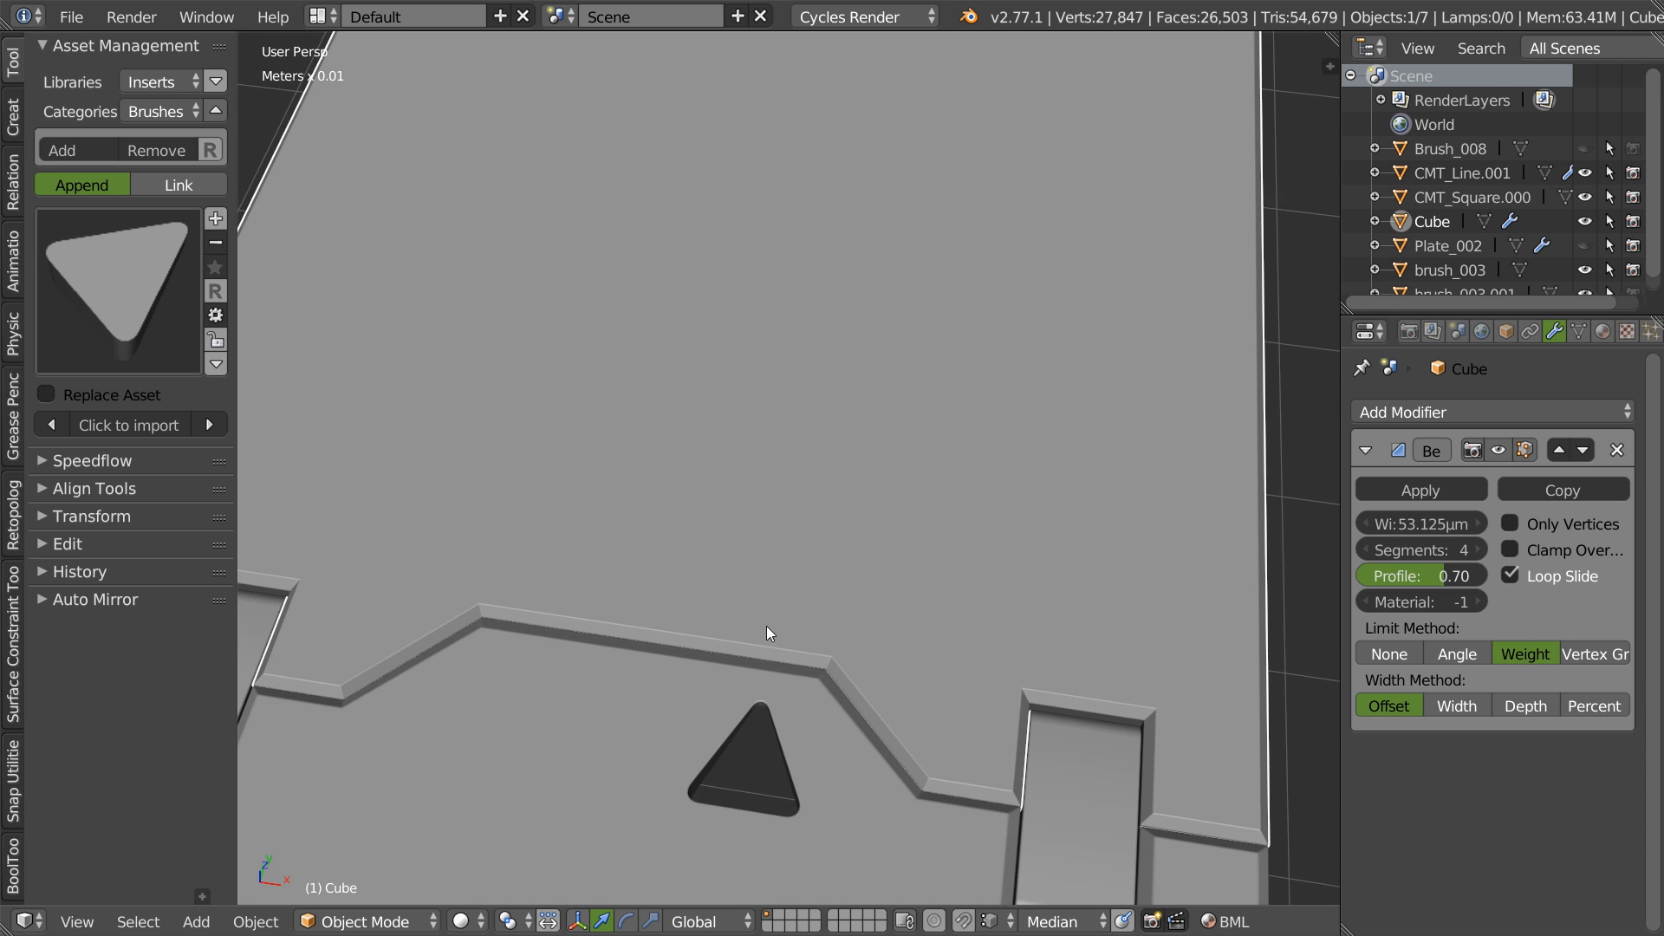
pyautogui.keyDown('shift'); pyautogui.moveTo(725, 609); pyautogui.dragTo(740, 435, button='middle'); pyautogui.keyUp('shift')
pyautogui.scroll(2, 792, 536)
pyautogui.keyDown('shift'); pyautogui.moveTo(794, 542); pyautogui.dragTo(844, 497, button='middle'); pyautogui.keyUp('shift')
pyautogui.hotkey('shift', 'z')
pyautogui.press('Escape')
pyautogui.press('Tab')
pyautogui.press('Tab')
pyautogui.rightClick(737, 572)
pyautogui.press('Tab')
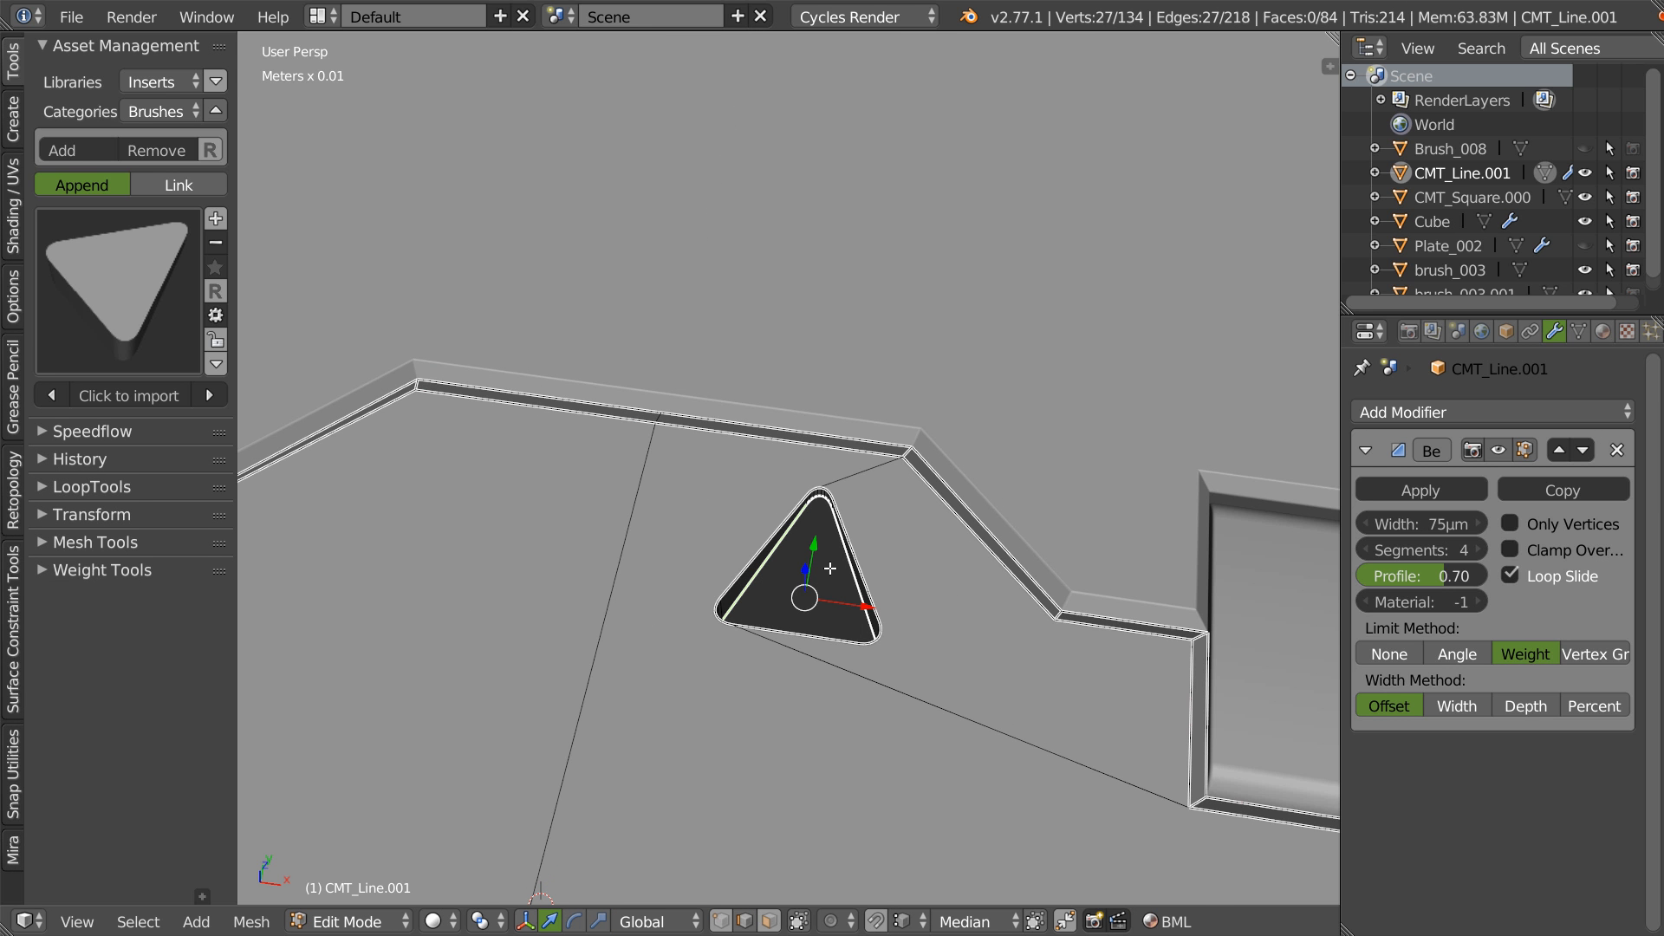
pyautogui.press('f')
pyautogui.scroll(-3, 905, 565)
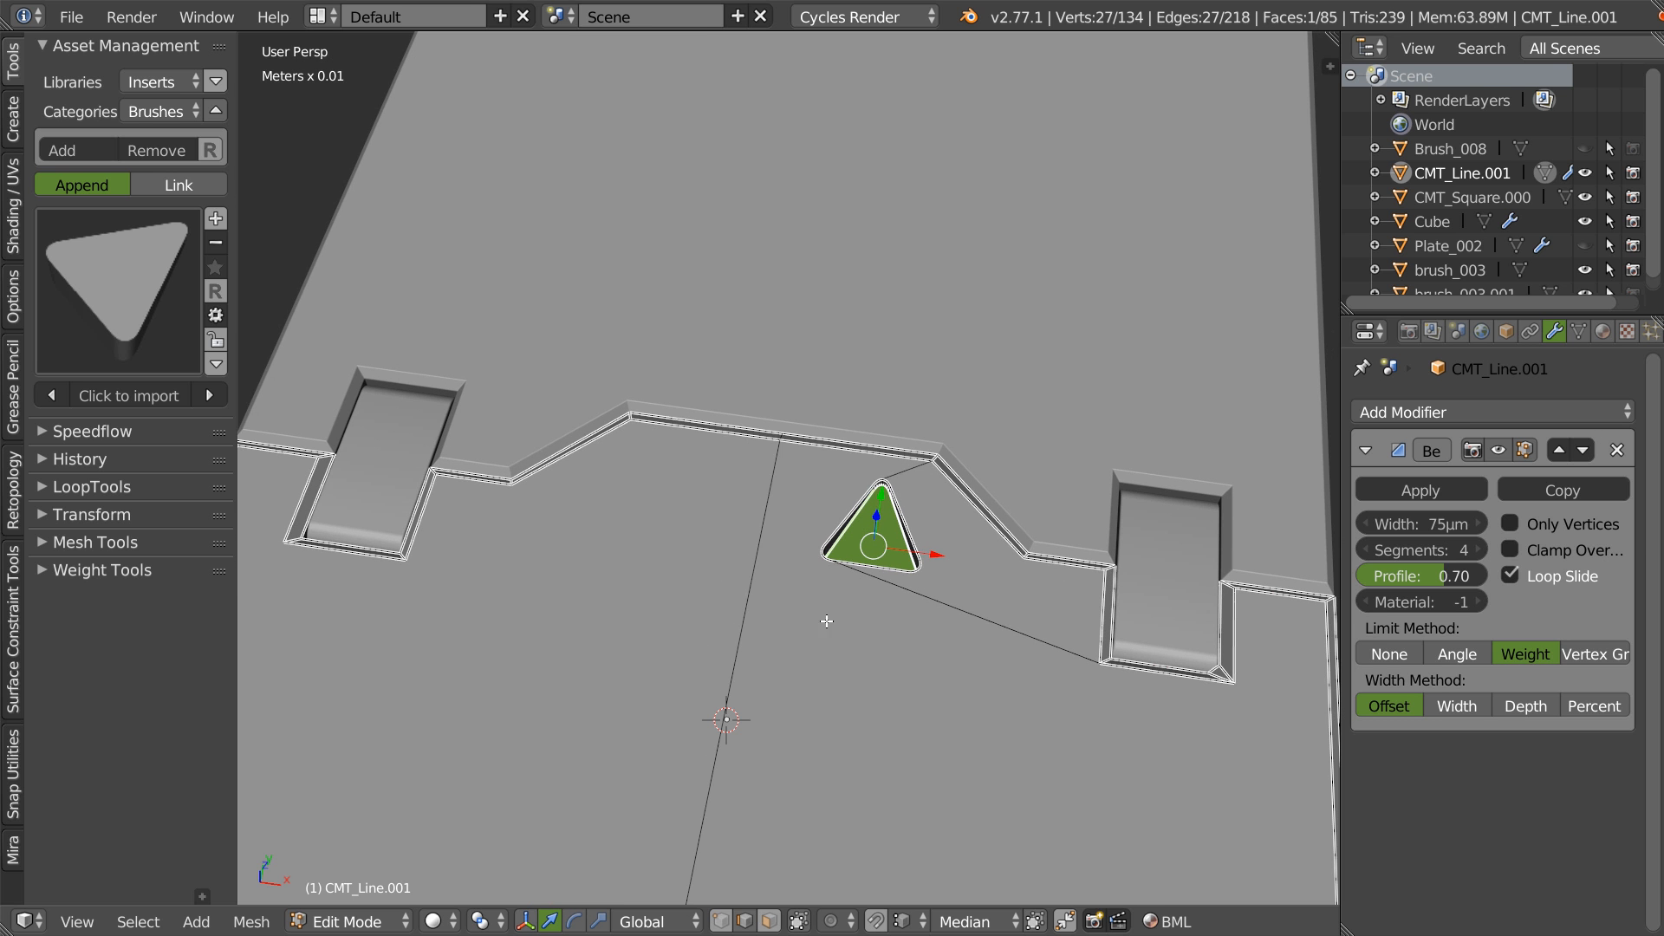
# - Knife a straight angle-constrained cut along Y from the midpoint of the triangular pocket's tip to the seam edge, in top view
pyautogui.press('KP_7')
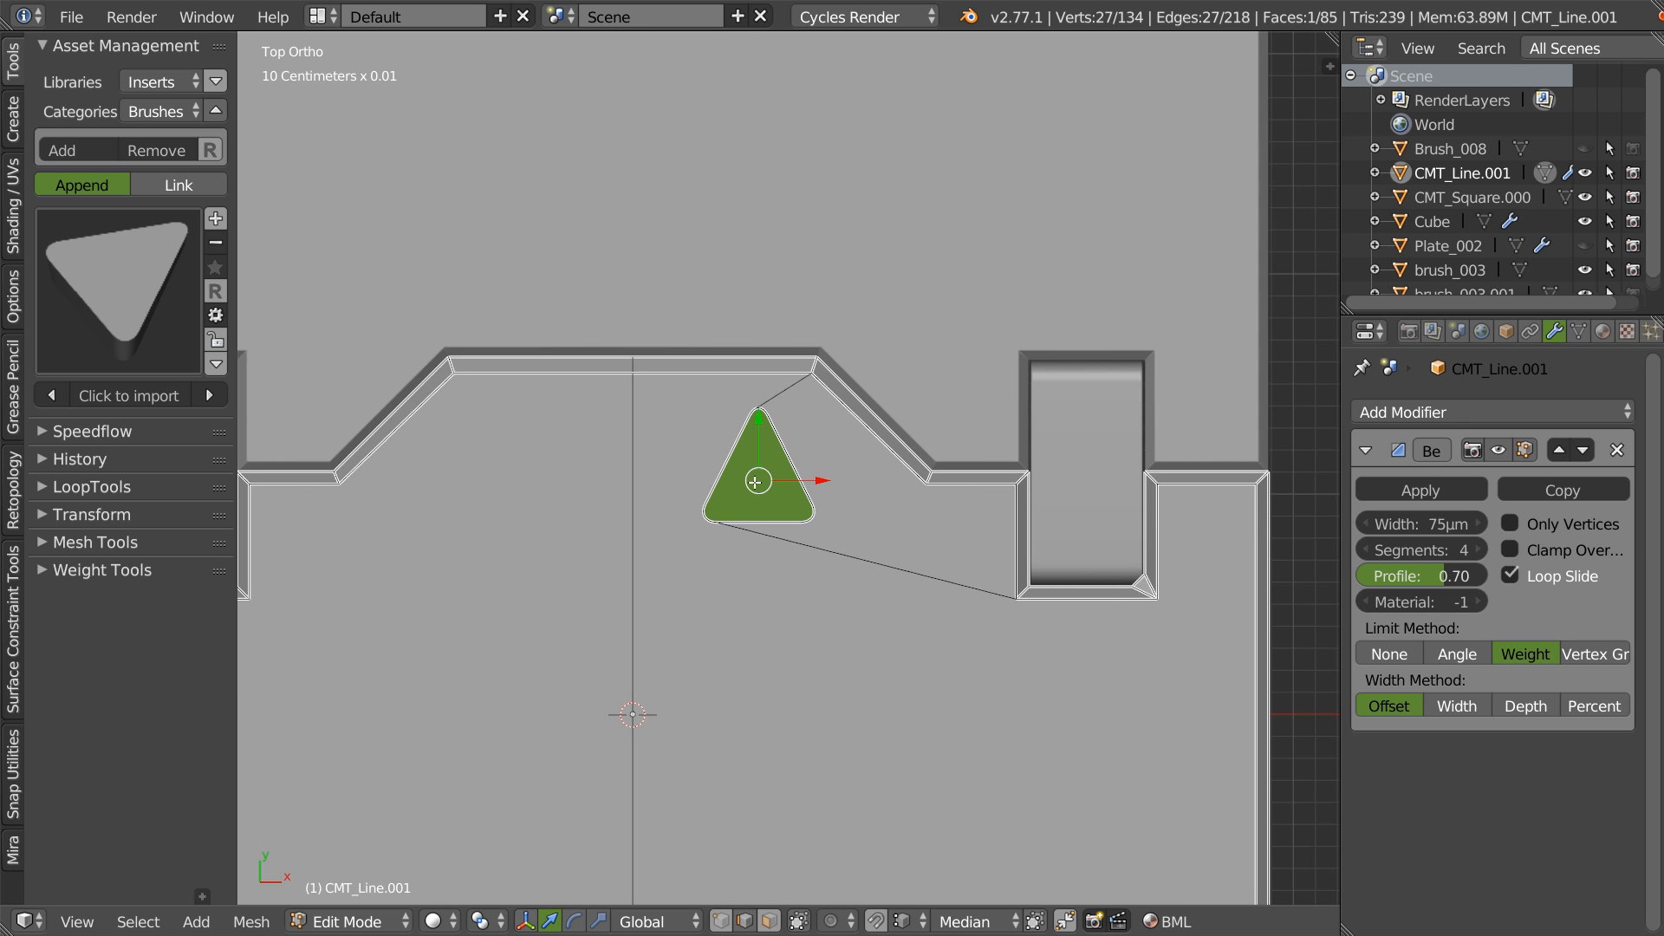
pyautogui.scroll(6, 788, 553)
pyautogui.scroll(4, 789, 553)
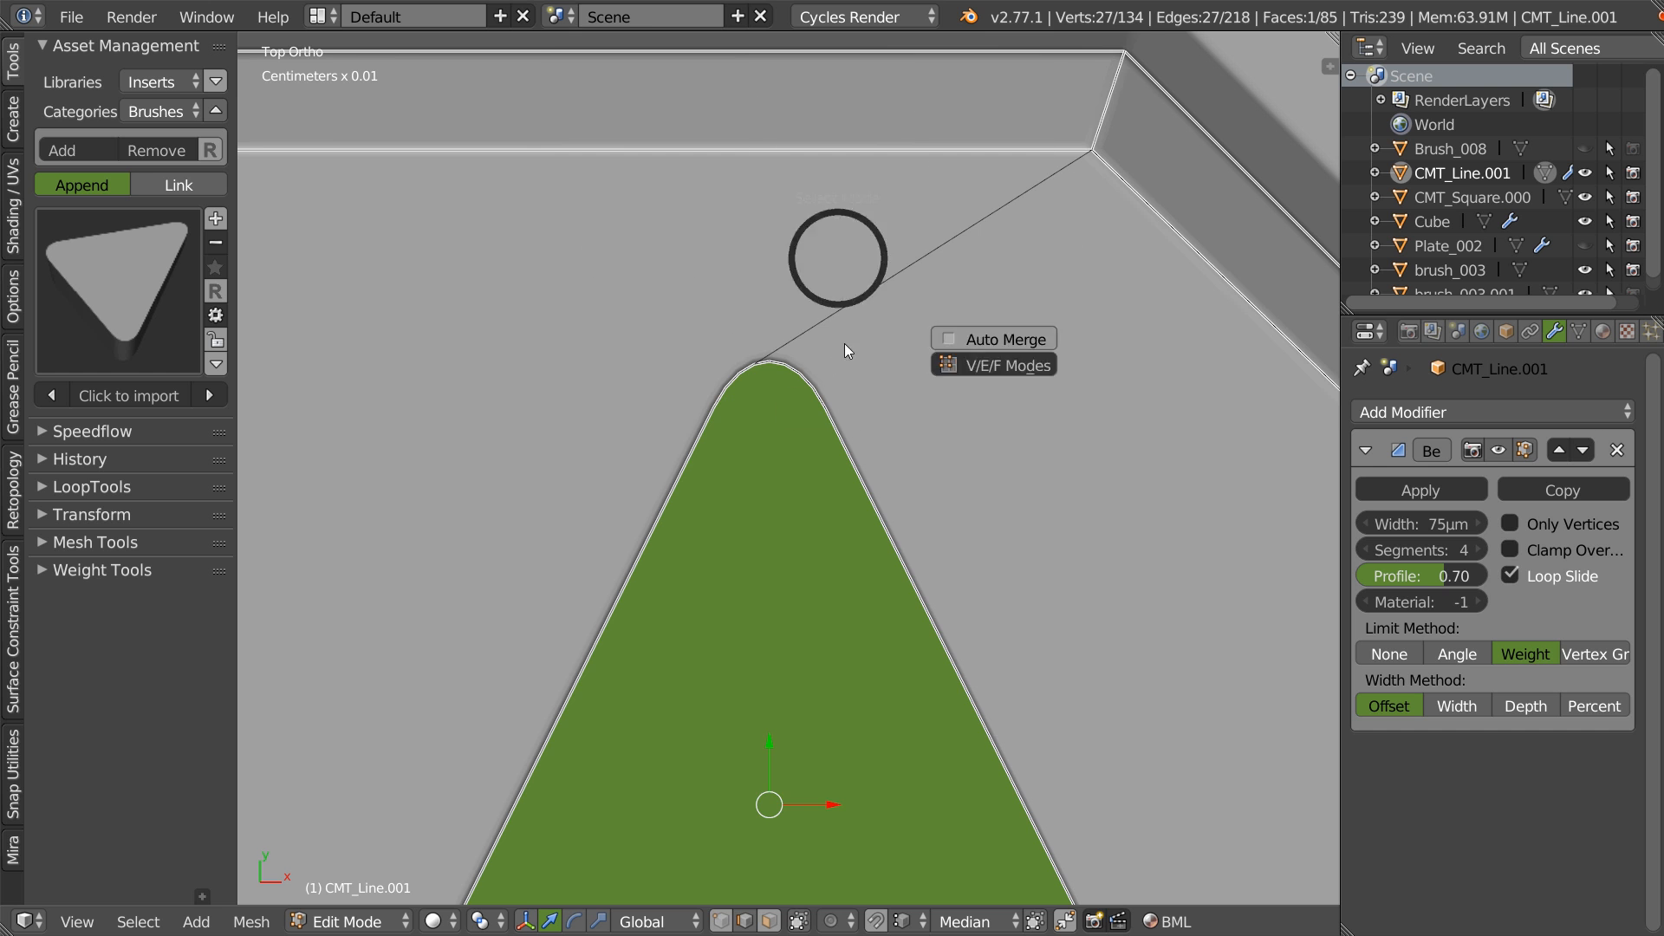
pyautogui.rightClick(838, 319)
pyautogui.scroll(-2, 846, 299)
pyautogui.scroll(2, 859, 271)
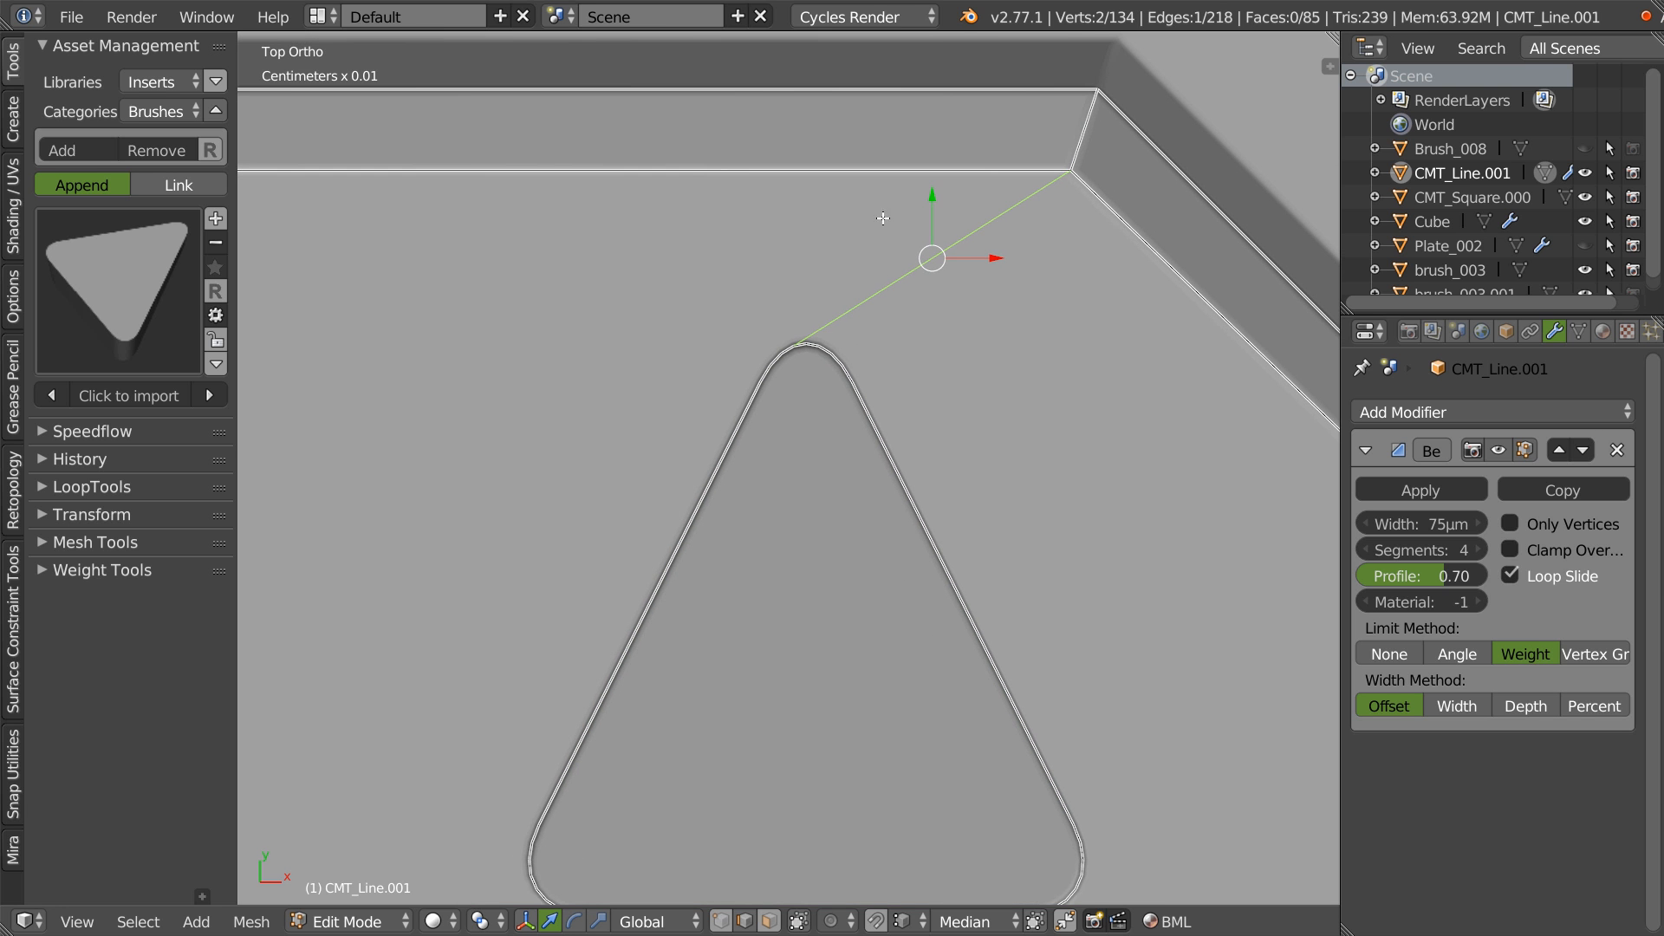
pyautogui.press('k')
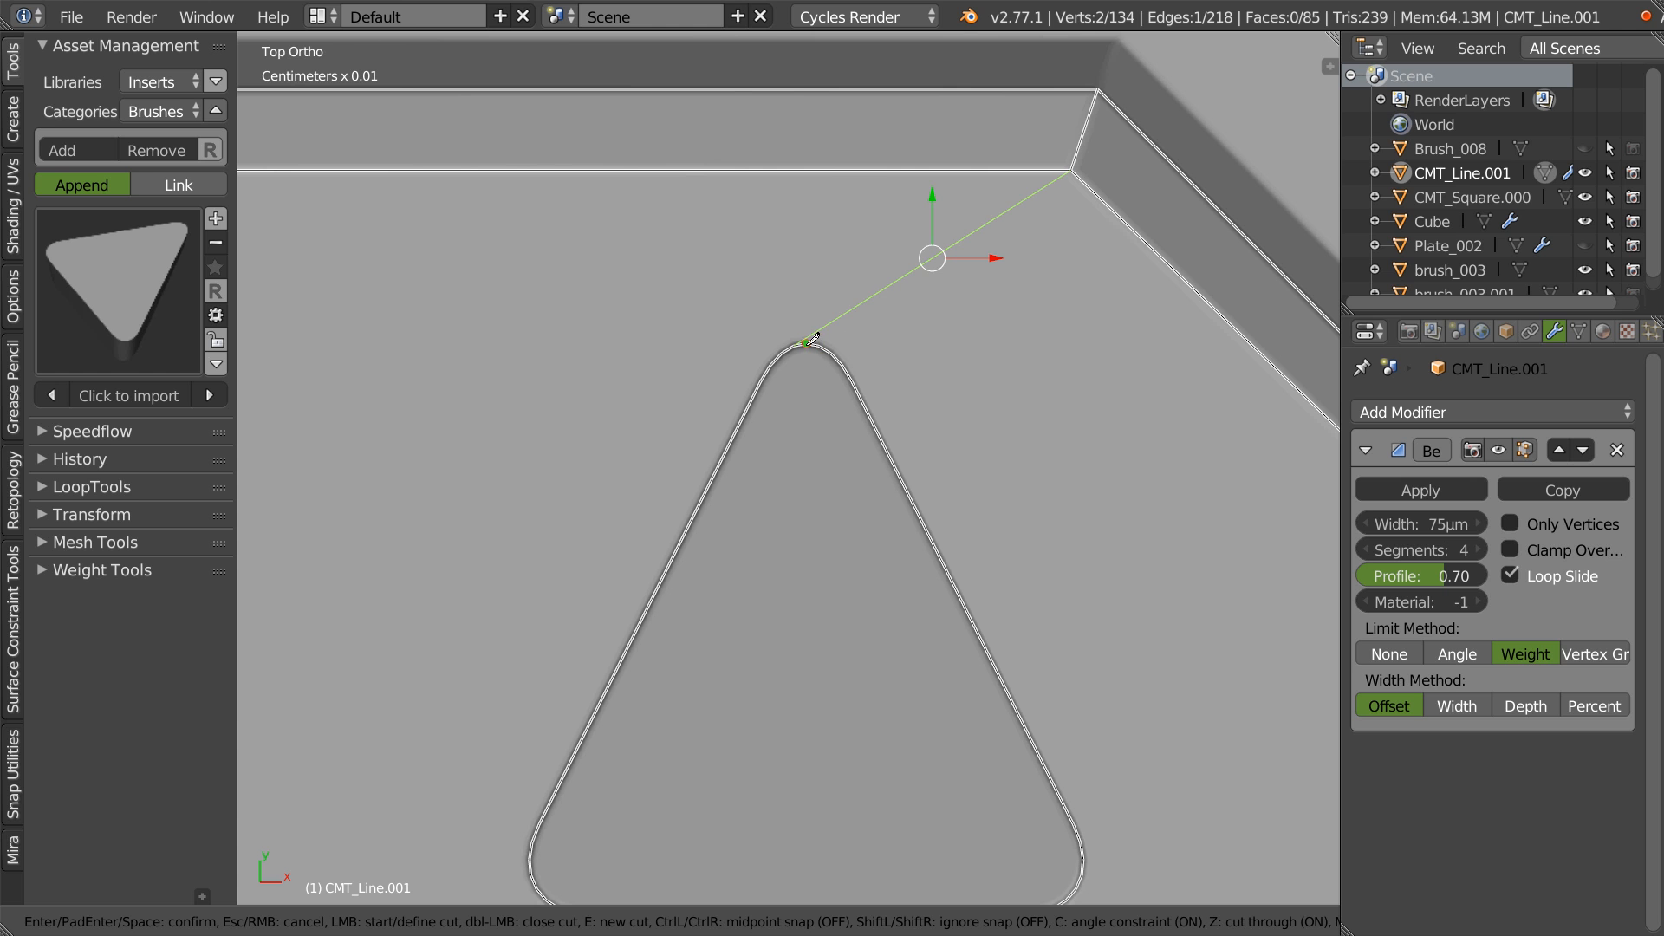
pyautogui.press('ctrl')
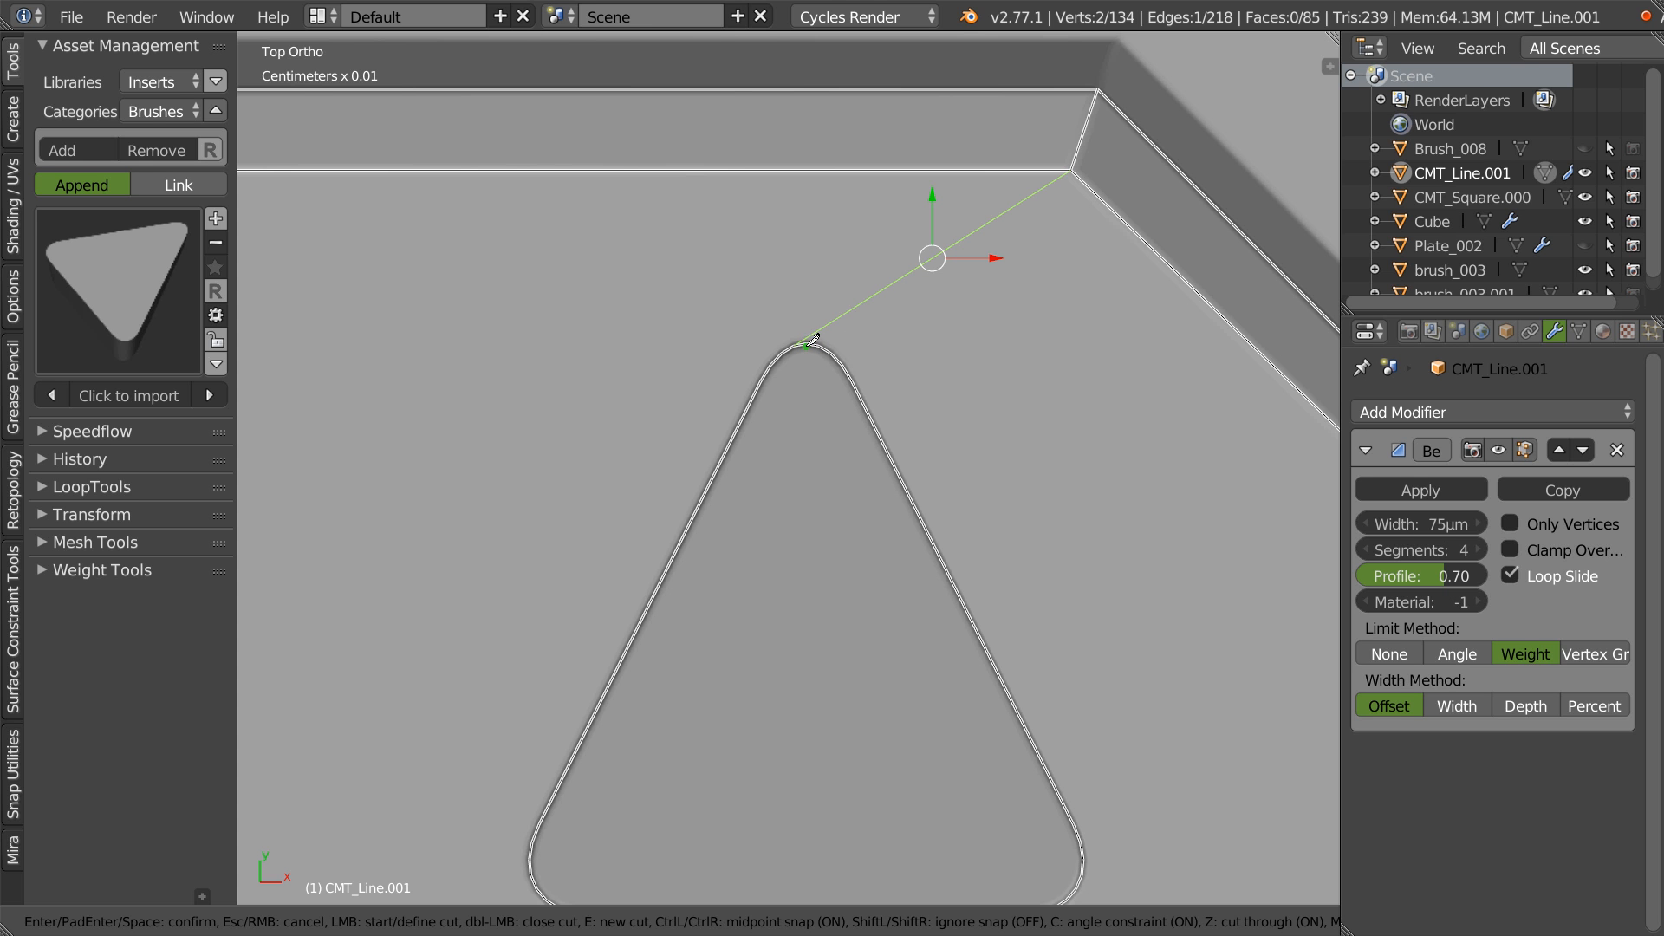
pyautogui.click(807, 344)
pyautogui.click(827, 59)
pyautogui.press('Return')
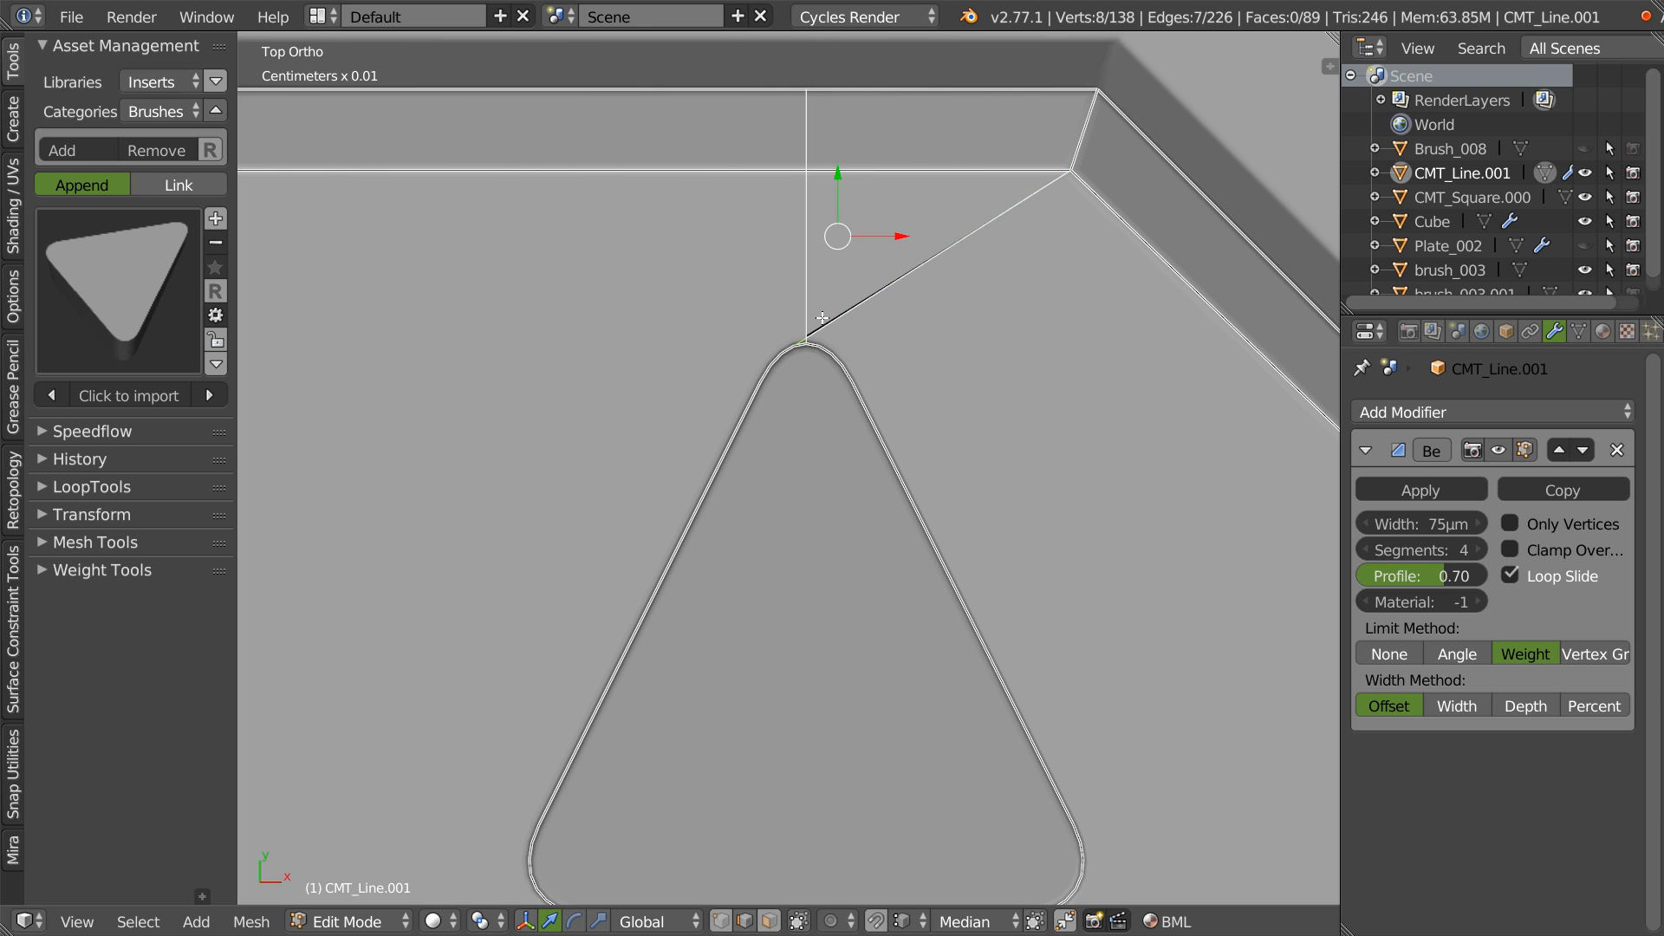
# - Dissolve the diagonal edge between the triangular pocket's tip and the seam bend
pyautogui.scroll(4, 831, 295)
pyautogui.rightClick(811, 357)
pyautogui.keyDown('shift'); pyautogui.rightClick(800, 356); pyautogui.keyUp('shift')
pyautogui.hotkey('ctrl', 'x')
pyautogui.scroll(-4, 824, 431)
pyautogui.scroll(-4, 676, 539)
pyautogui.keyDown('shift'); pyautogui.moveTo(916, 542); pyautogui.dragTo(881, 399, button='middle'); pyautogui.keyUp('shift')
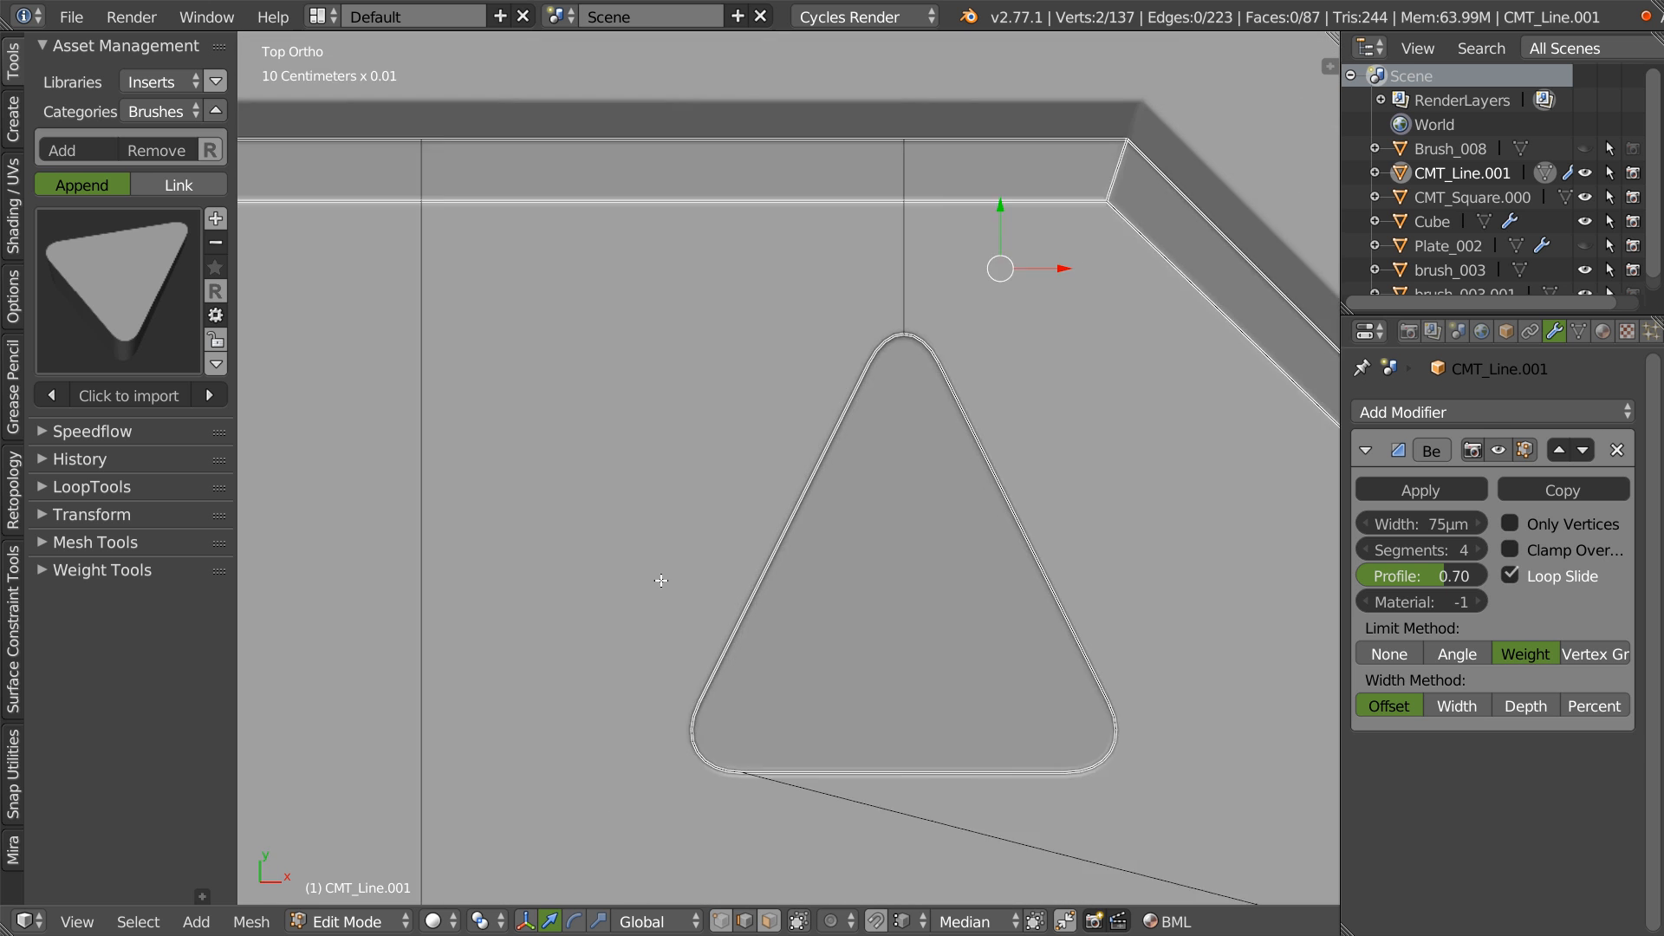
pyautogui.scroll(3, 727, 442)
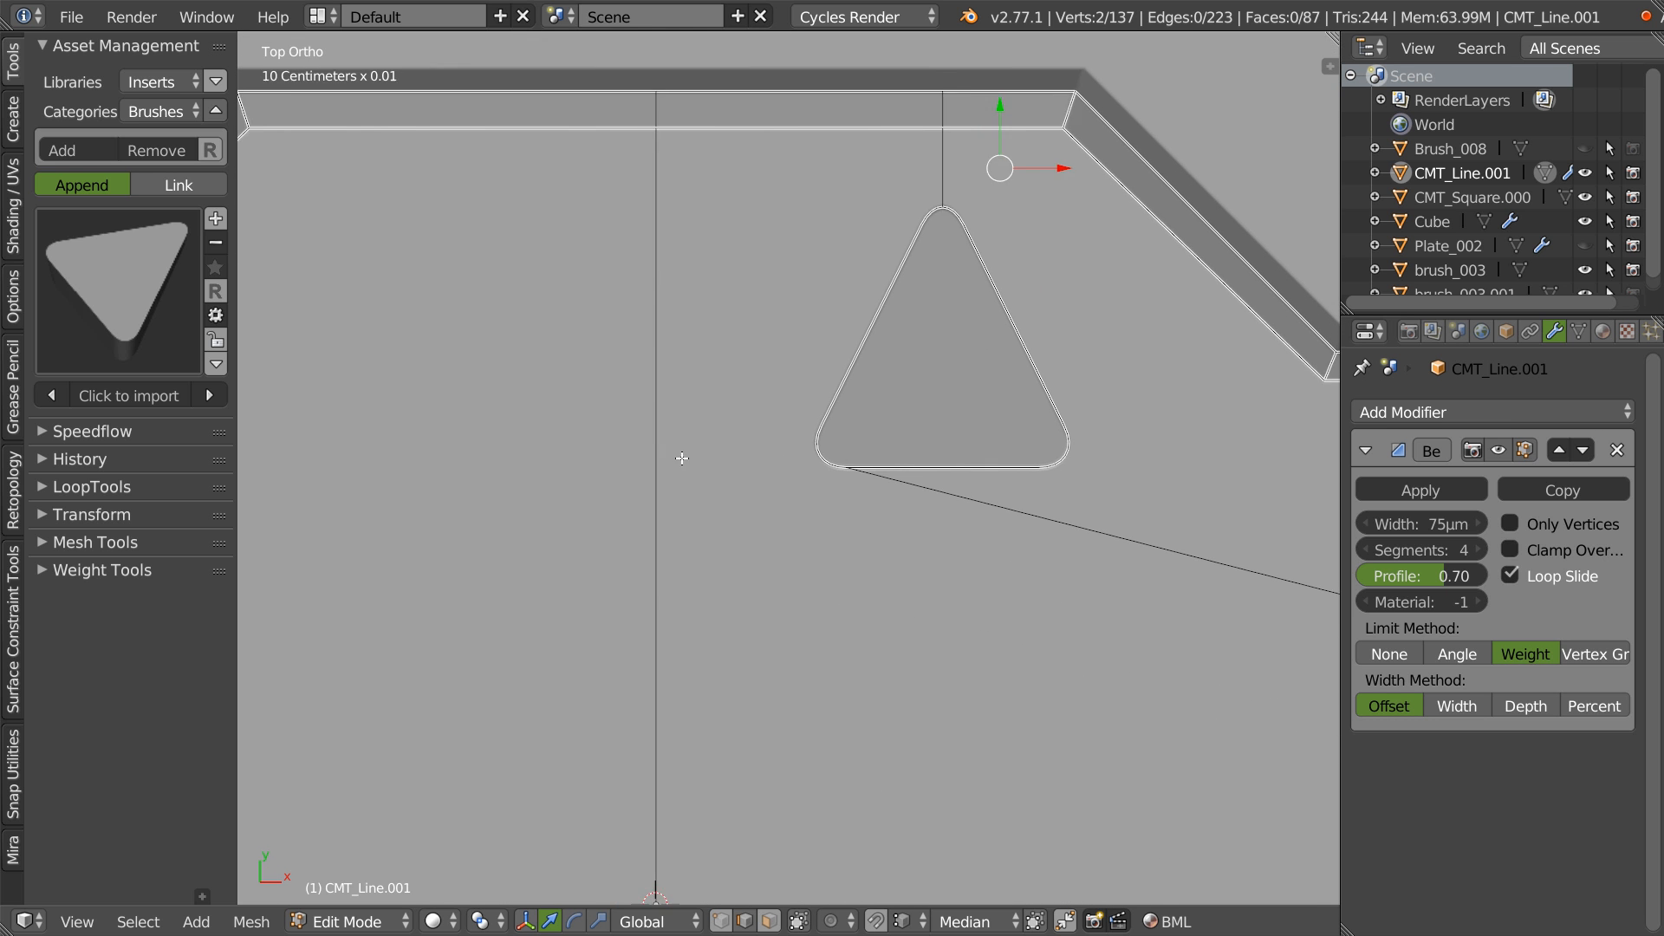
# - Try to draw an edge with the Line tool from the pocket's rounded corner on the negative X side towards the plate's centre edge
pyautogui.moveTo(863, 457); pyautogui.dragTo(663, 501, button='middle')
pyautogui.scroll(3, 690, 411)
pyautogui.scroll(-3, 701, 406)
pyautogui.scroll(3, 764, 262)
pyautogui.press('space')
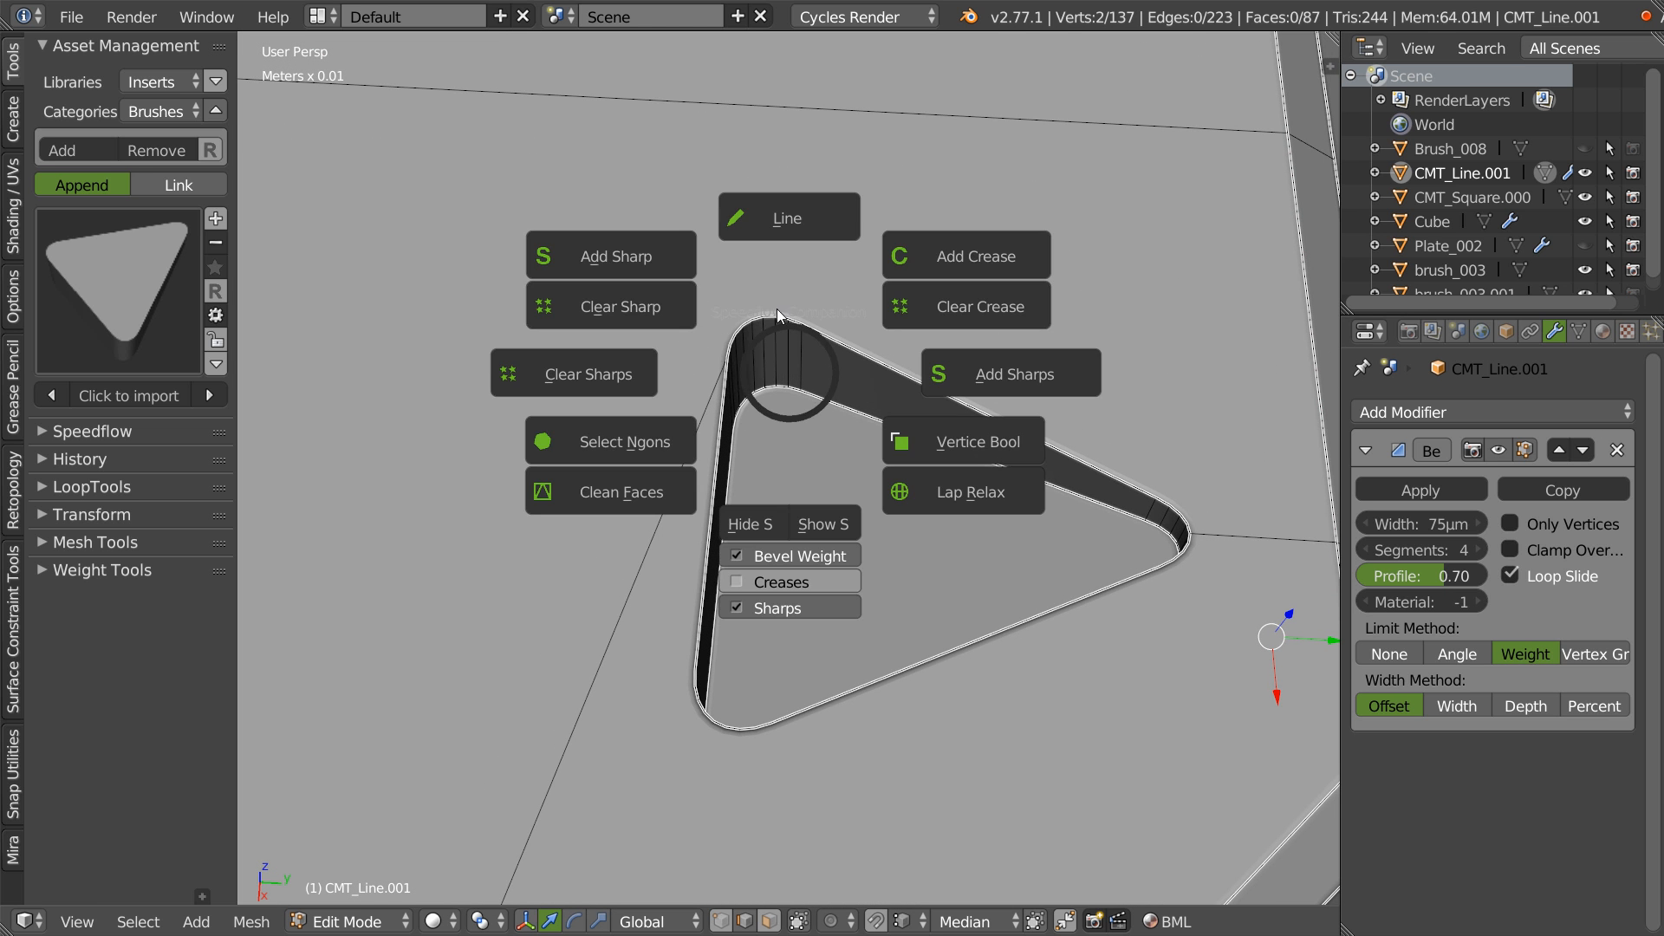
pyautogui.click(775, 216)
pyautogui.click(763, 316)
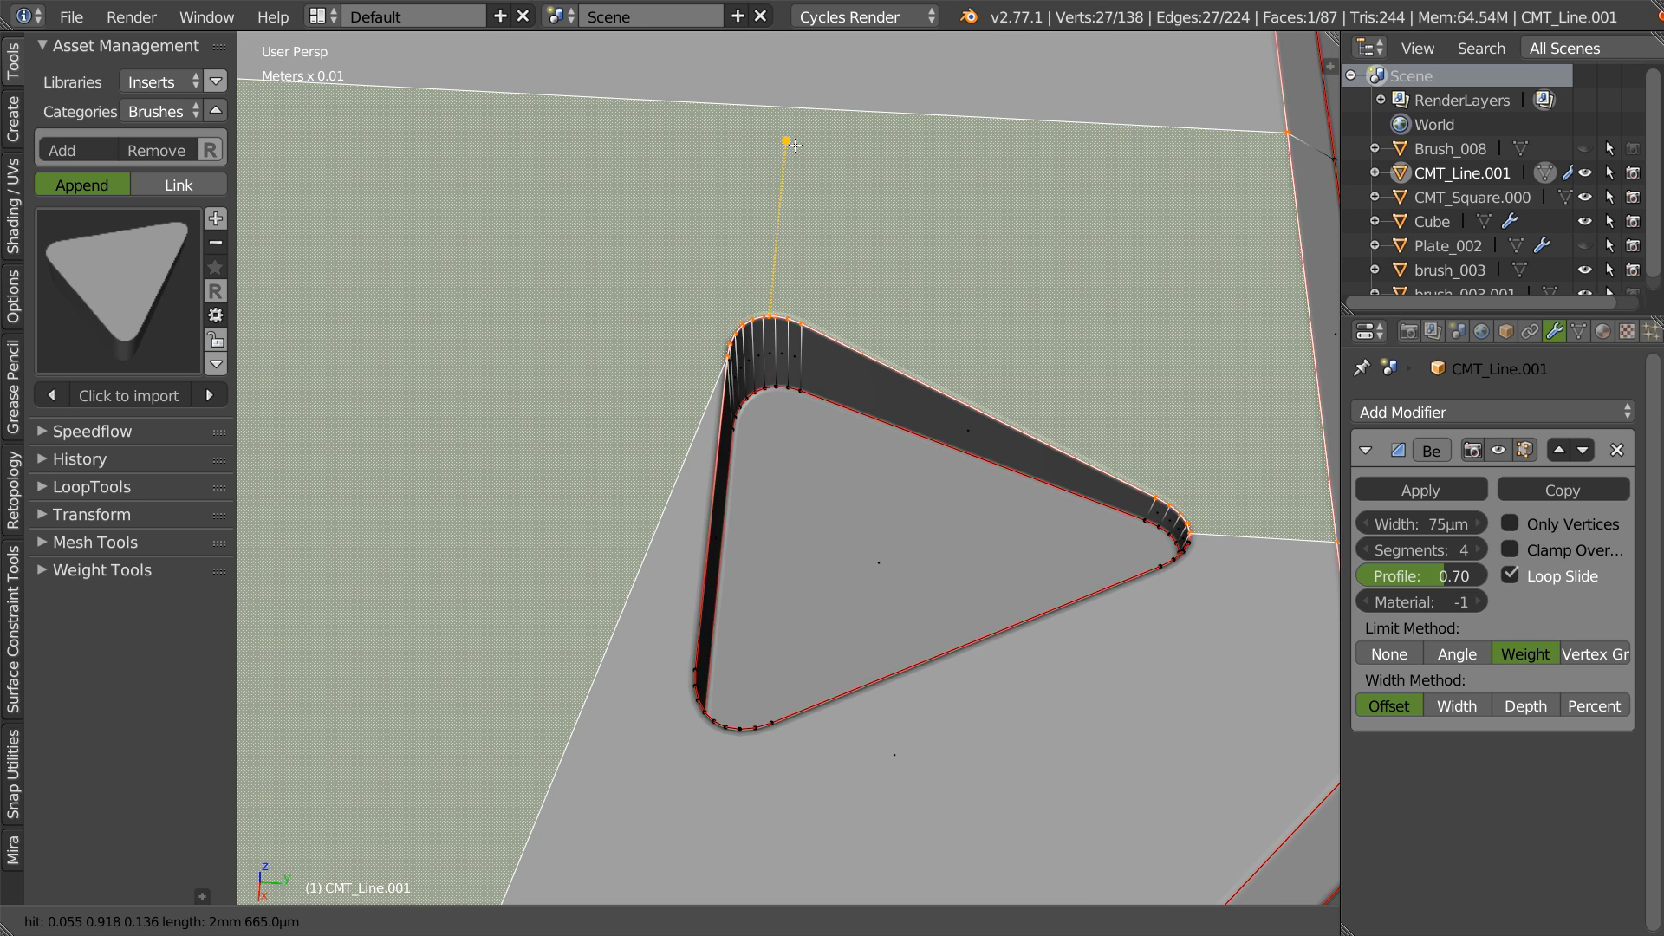
pyautogui.hotkey('ctrl', 'z')
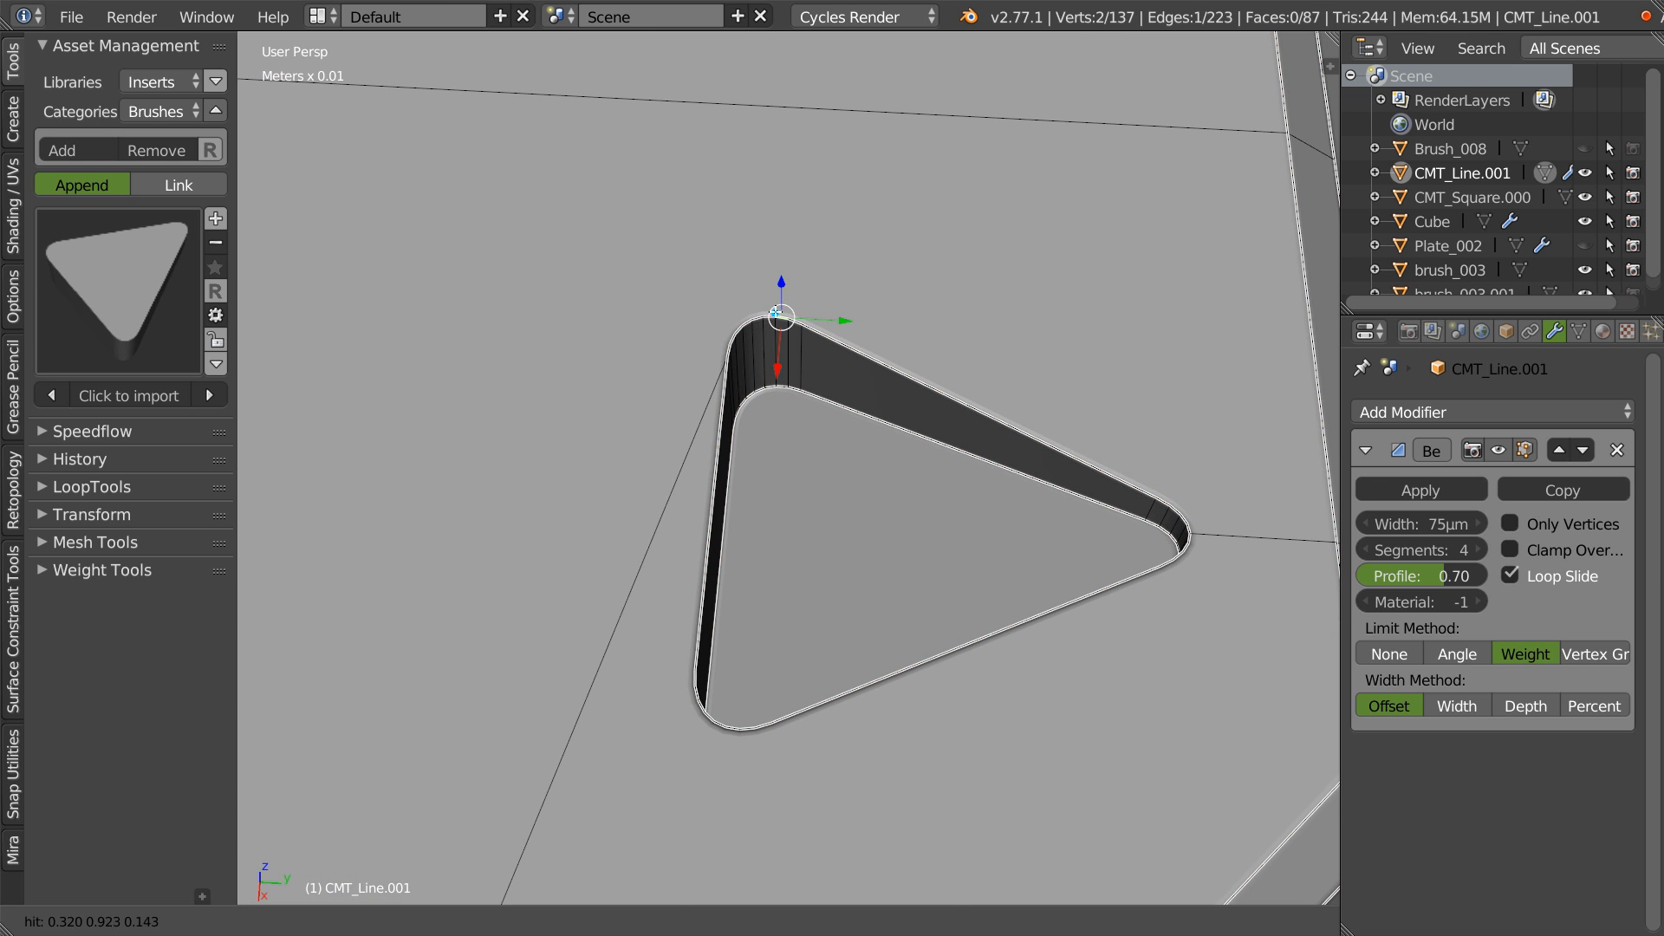
pyautogui.click(766, 232)
pyautogui.scroll(2, 767, 229)
pyautogui.scroll(1, 768, 234)
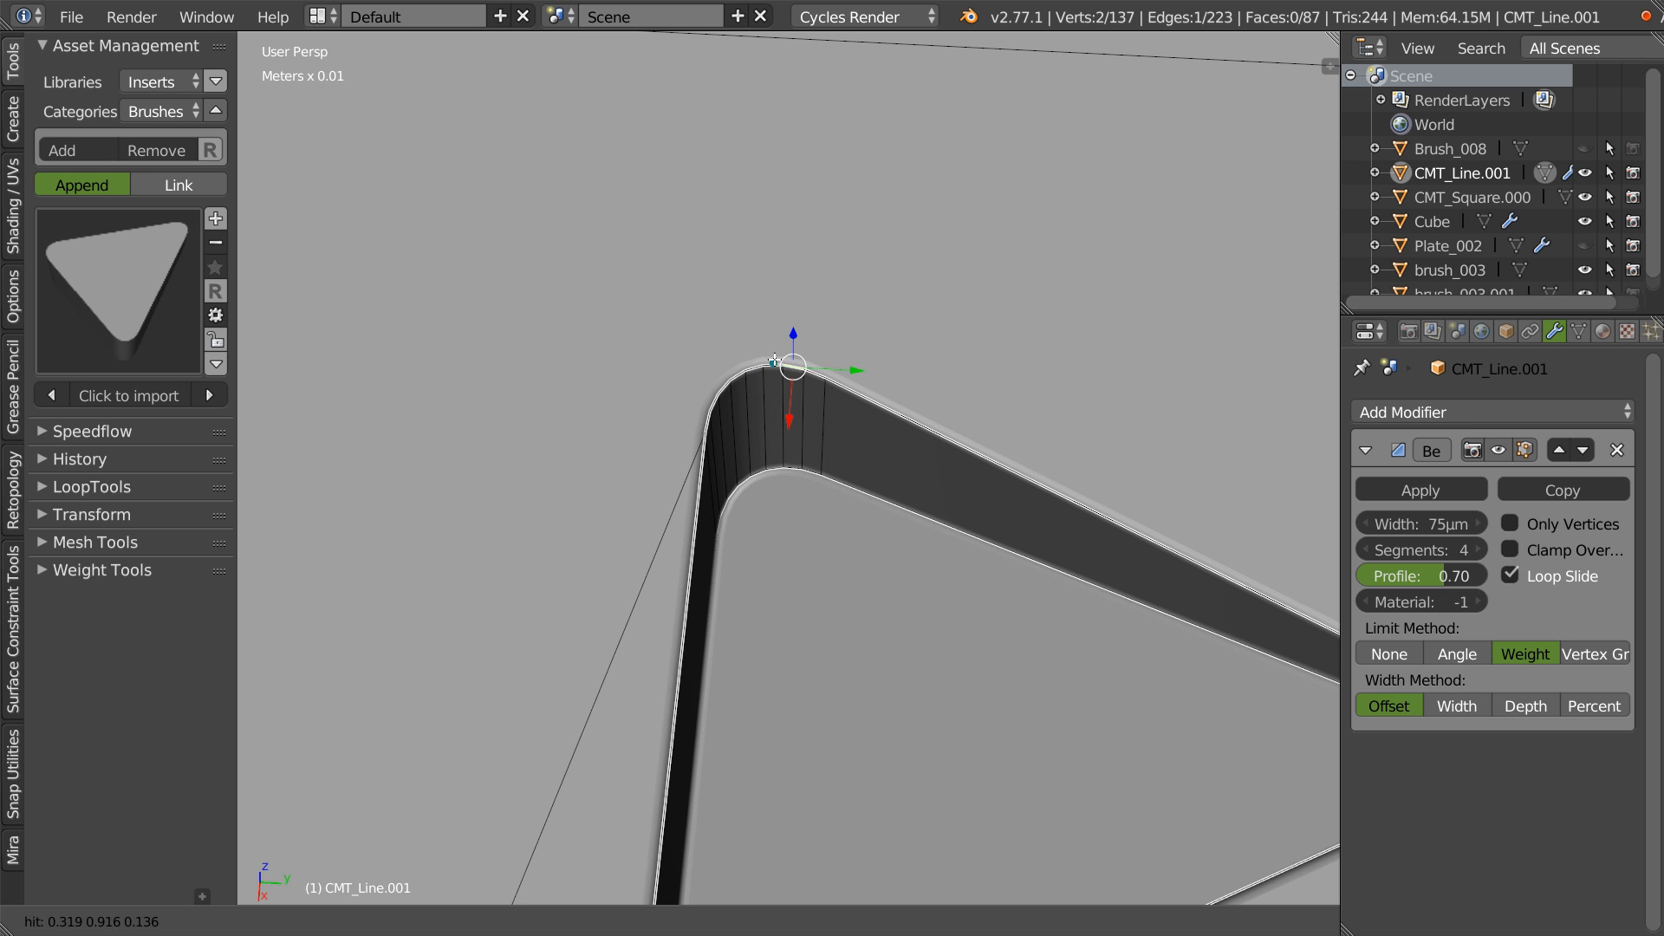
pyautogui.click(763, 362)
pyautogui.rightClick(786, 396)
pyautogui.rightClick(807, 390)
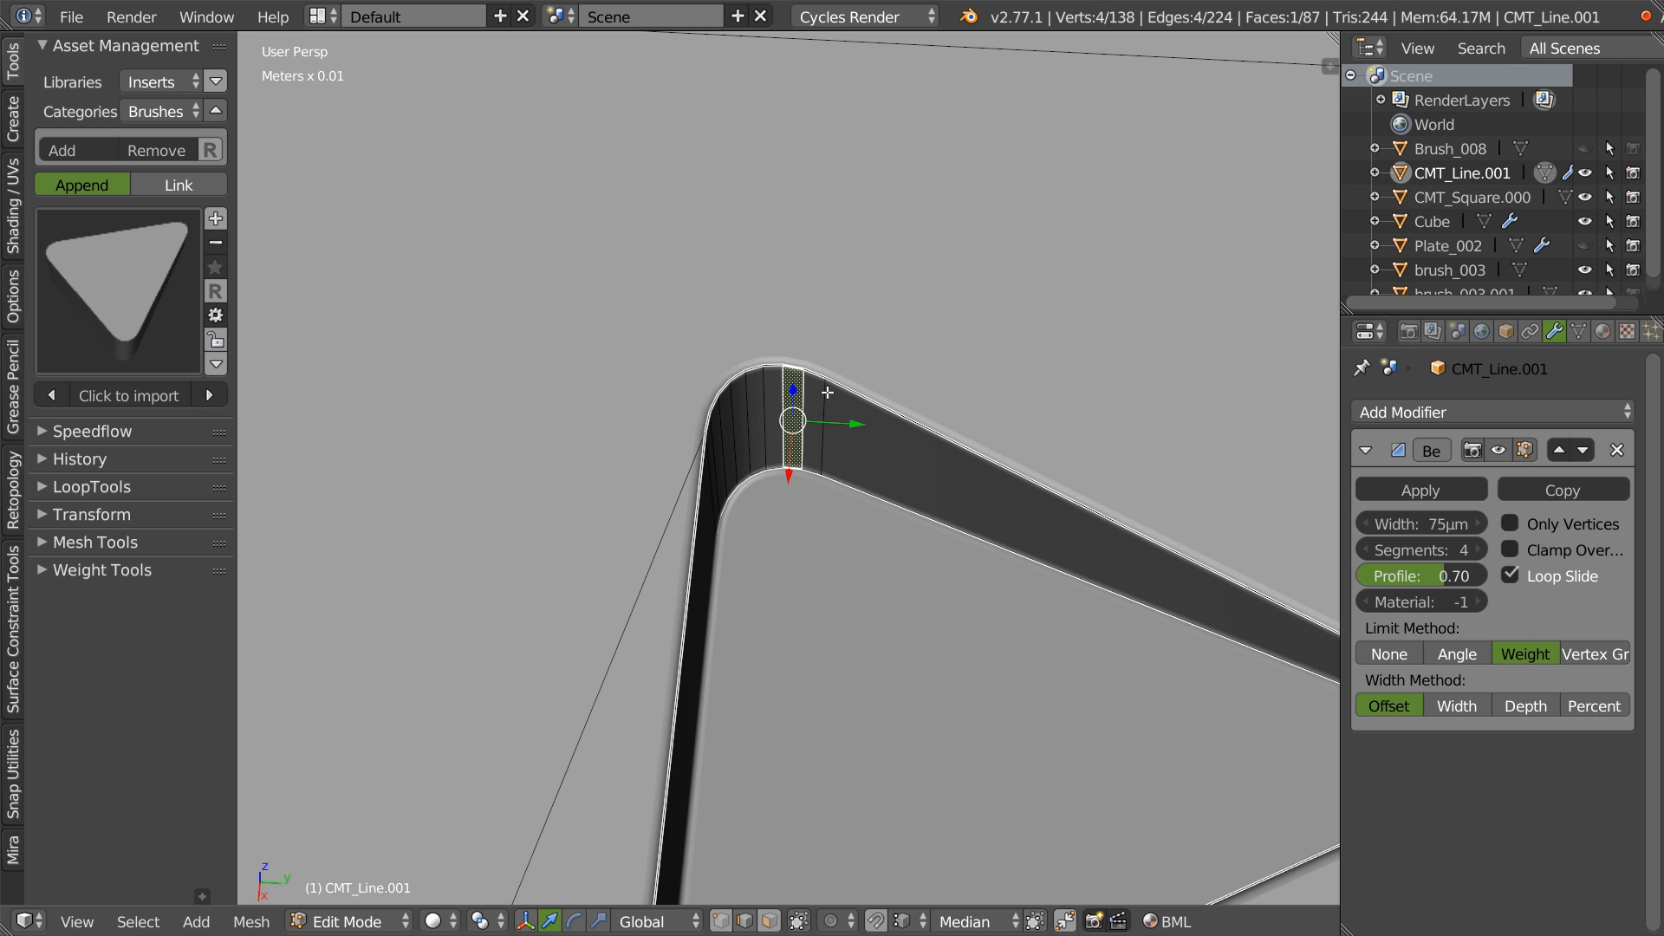
# - Knife a cut from the triangular pocket's rounded corner on the negative X side to the plate's centre edge
pyautogui.press('k')
pyautogui.click(764, 365)
pyautogui.keyDown('ctrl'); pyautogui.moveTo(847, 301); pyautogui.dragTo(774, 273, button='middle'); pyautogui.keyUp('ctrl')
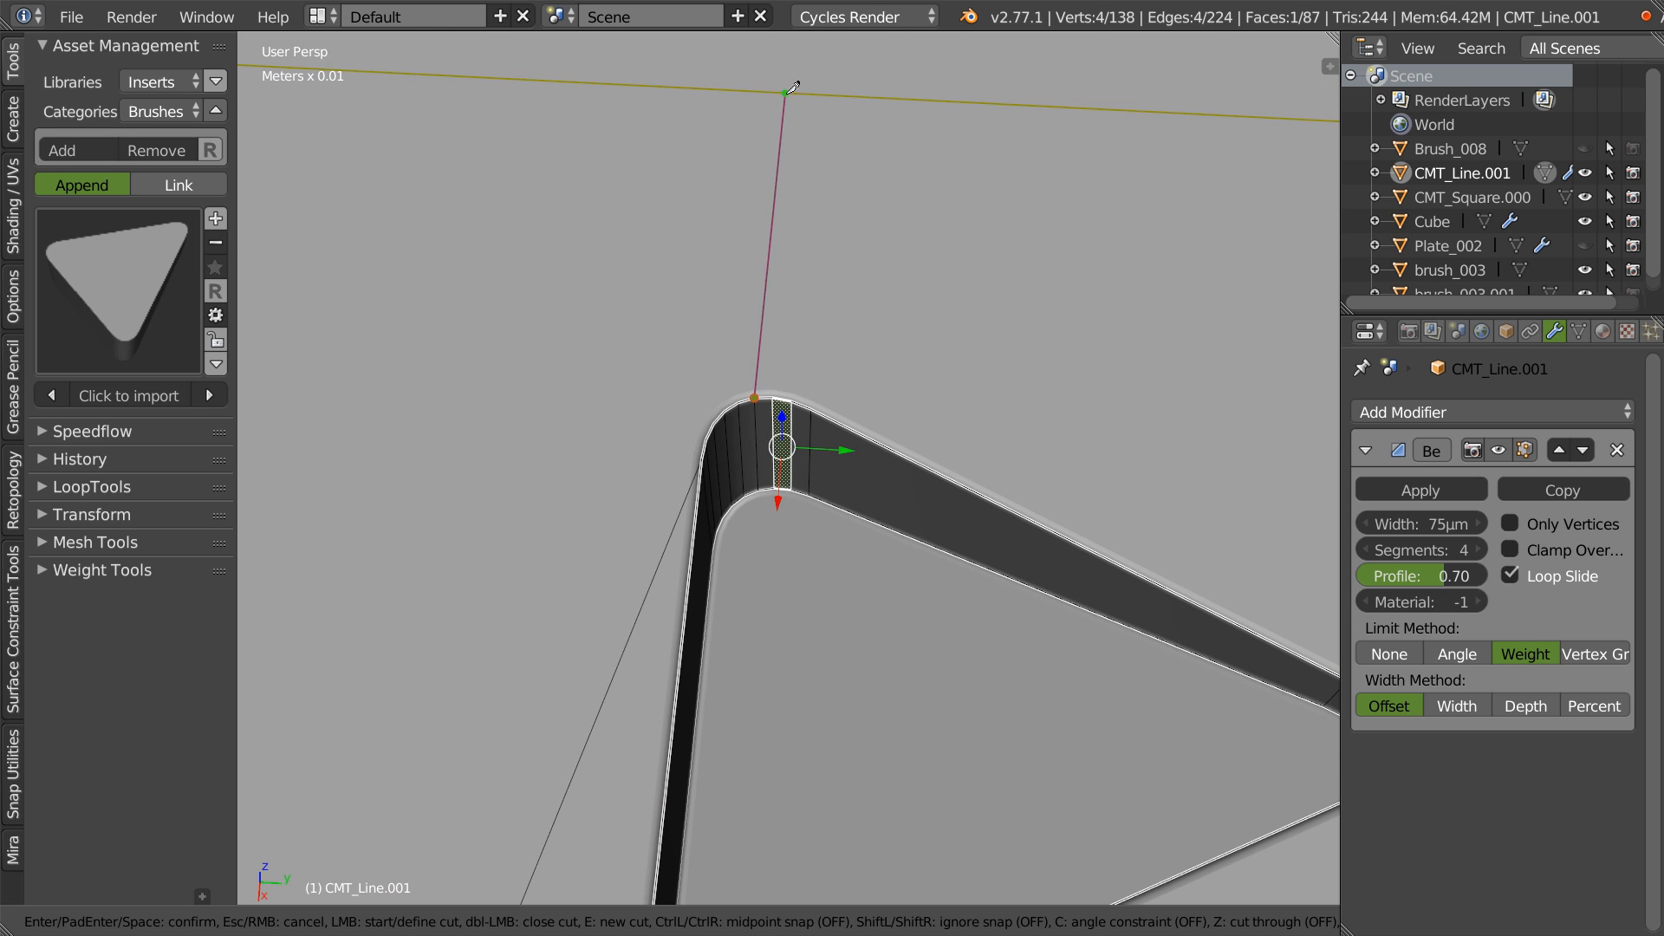
pyautogui.click(774, 90)
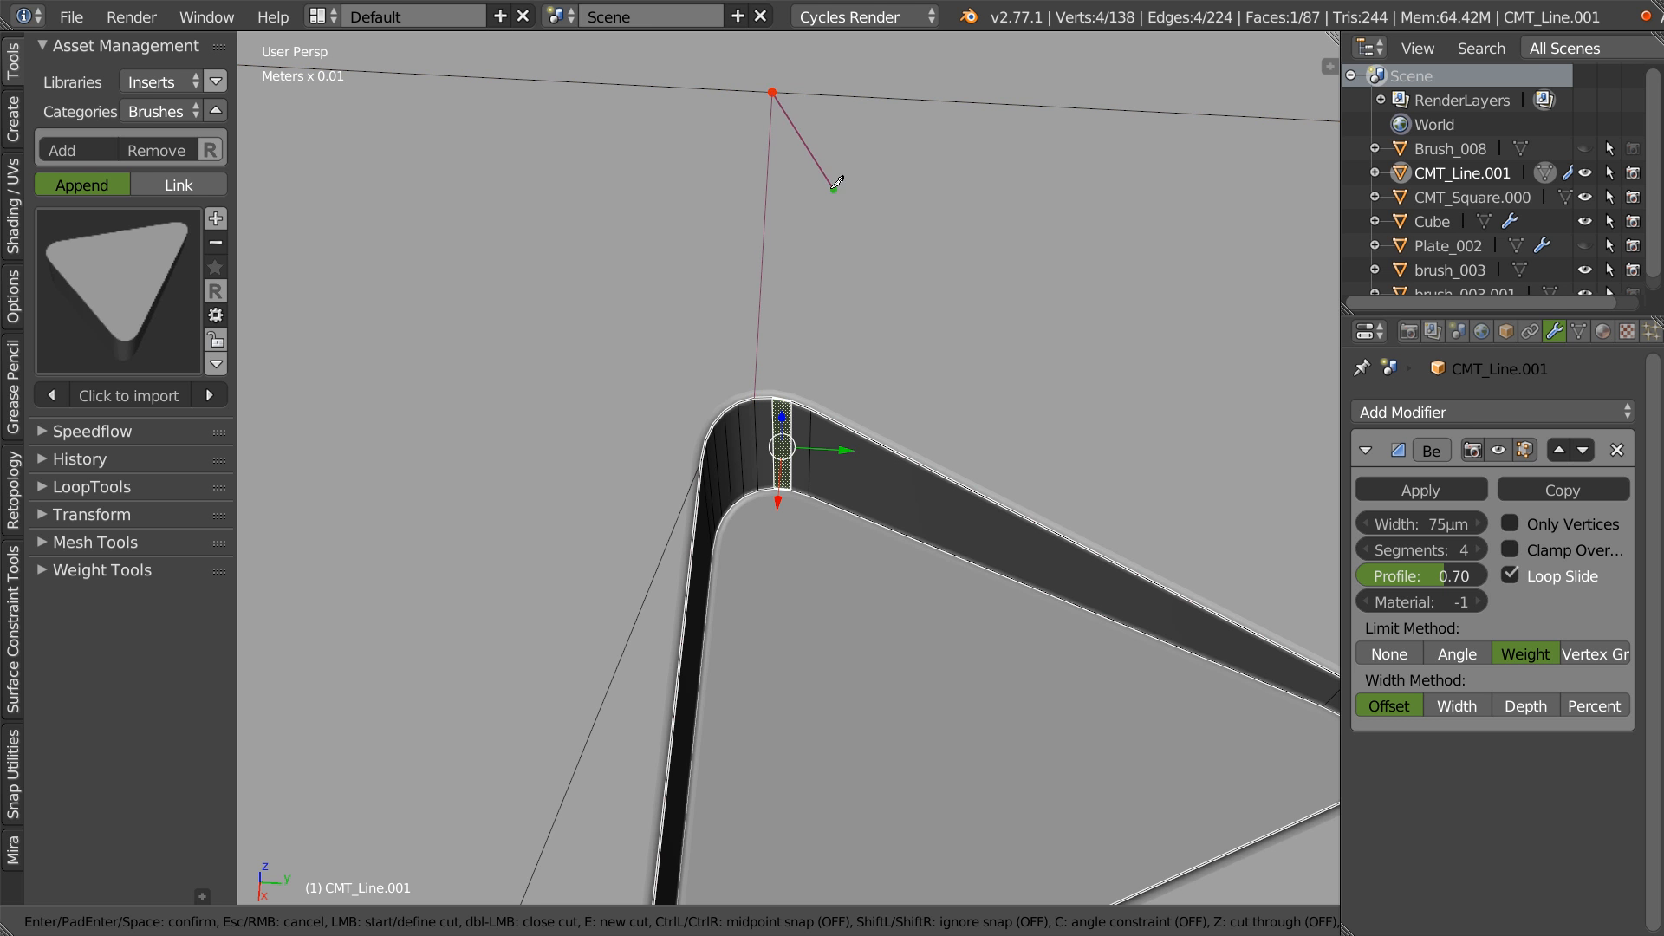
pyautogui.press('Return')
pyautogui.scroll(-8, 986, 259)
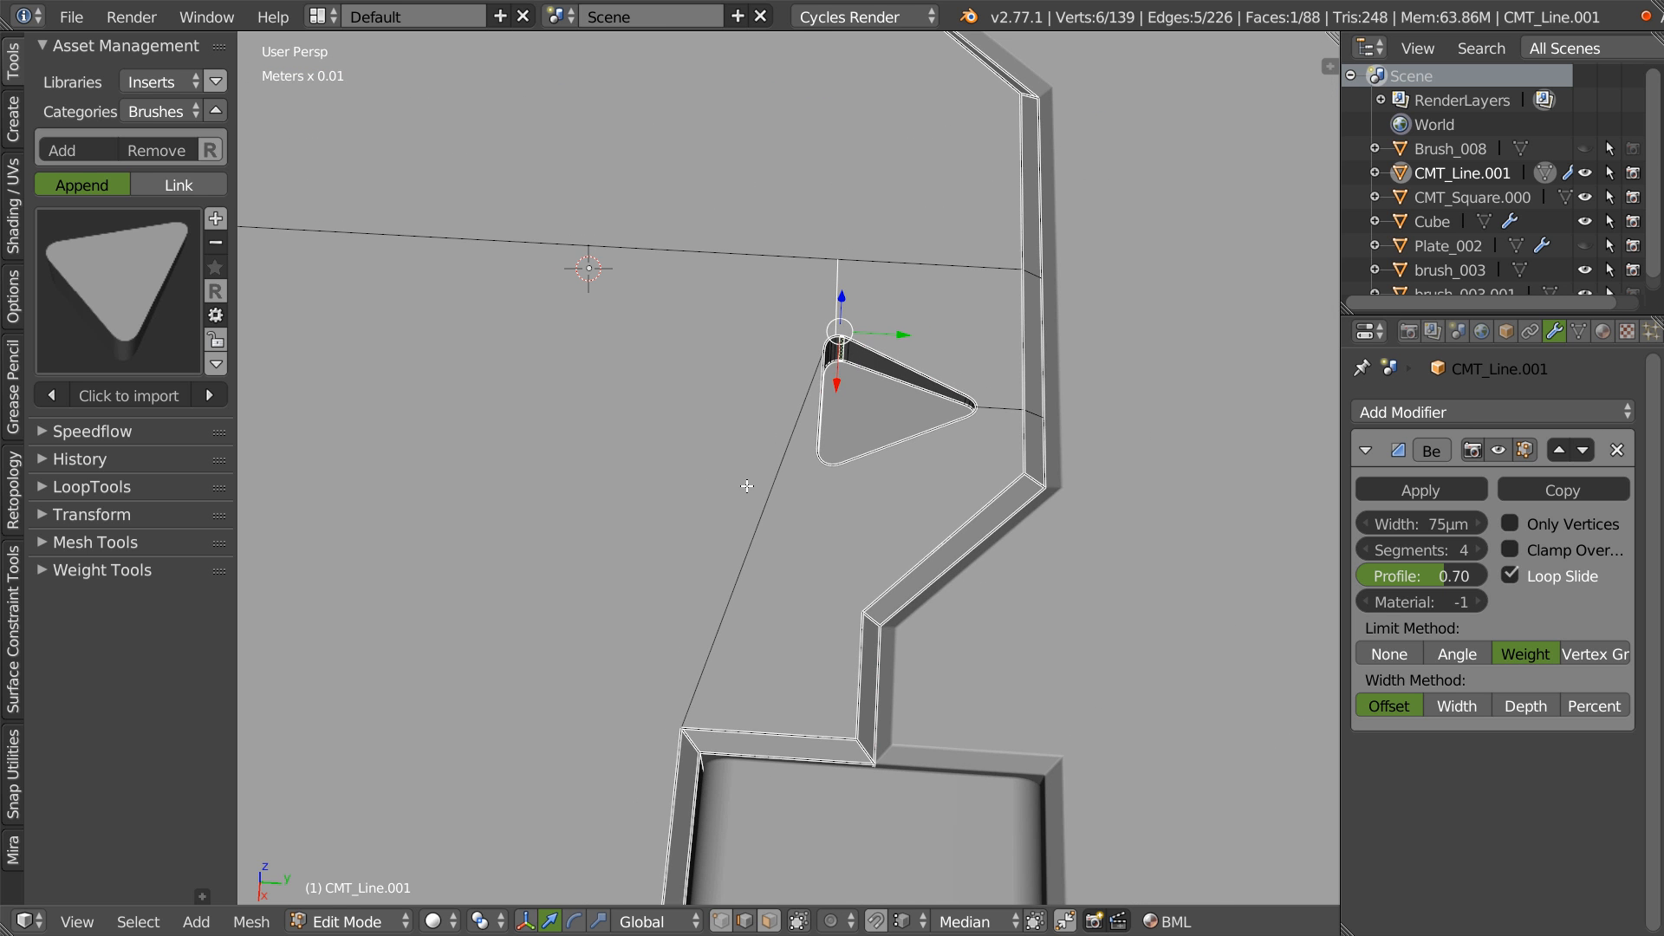
pyautogui.scroll(-4, 764, 470)
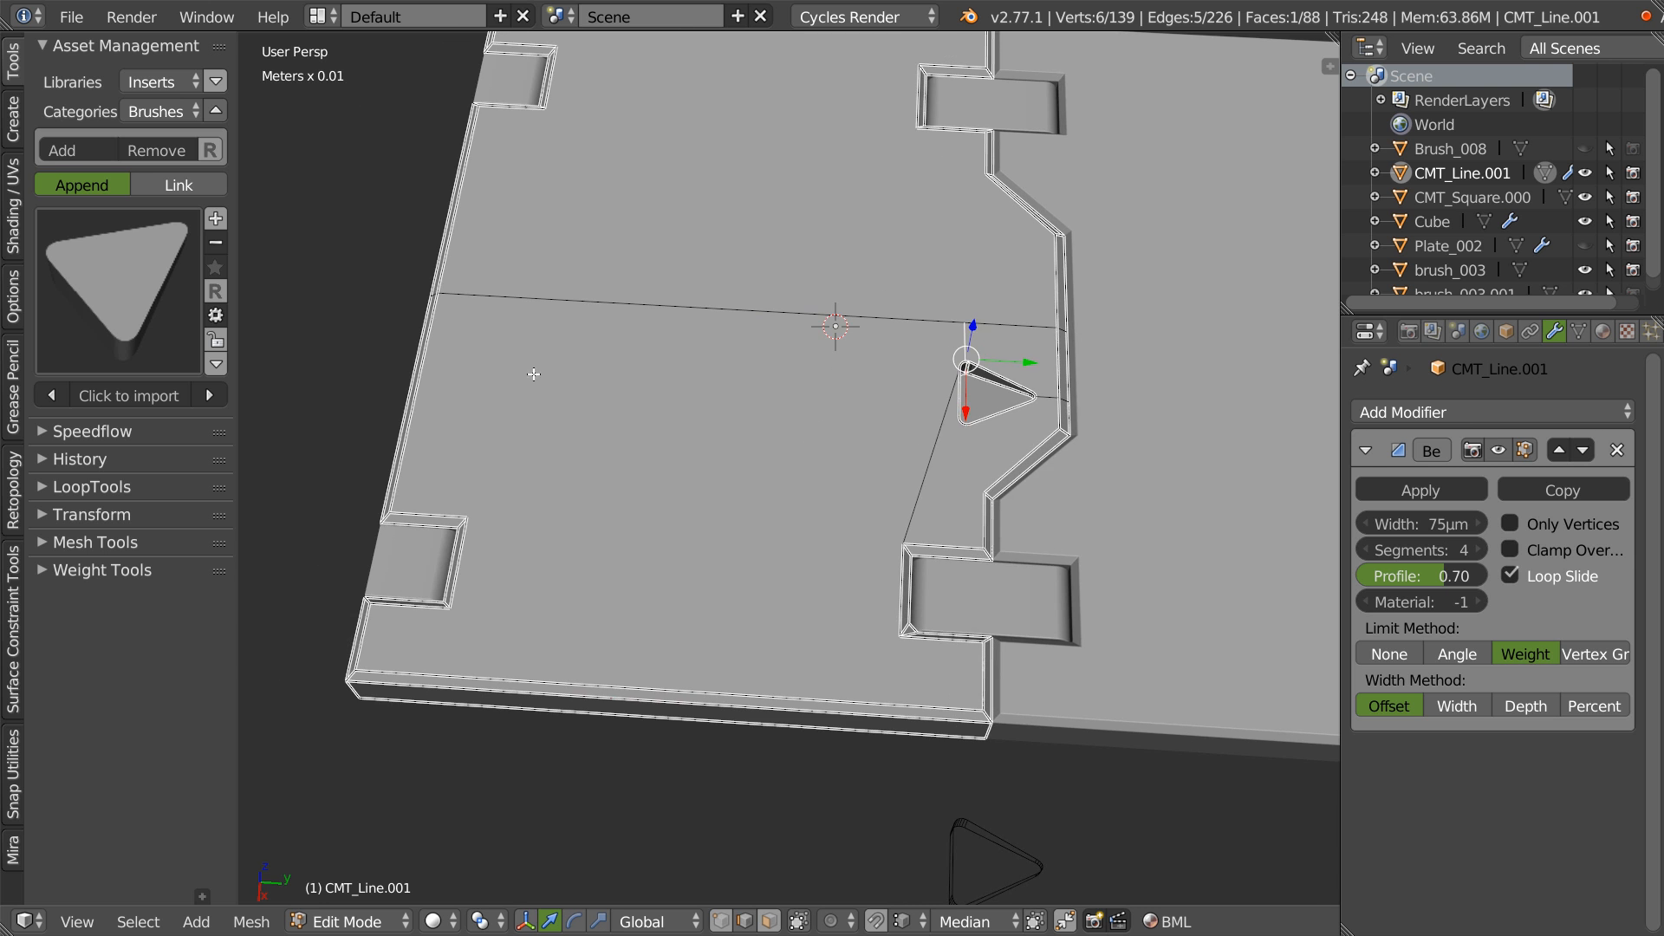
# - Knife a straight angle-constrained cut-through along Y from the triangular pocket's tip past the plate's far edge, in top view
pyautogui.press('KP_7')
pyautogui.scroll(8, 725, 435)
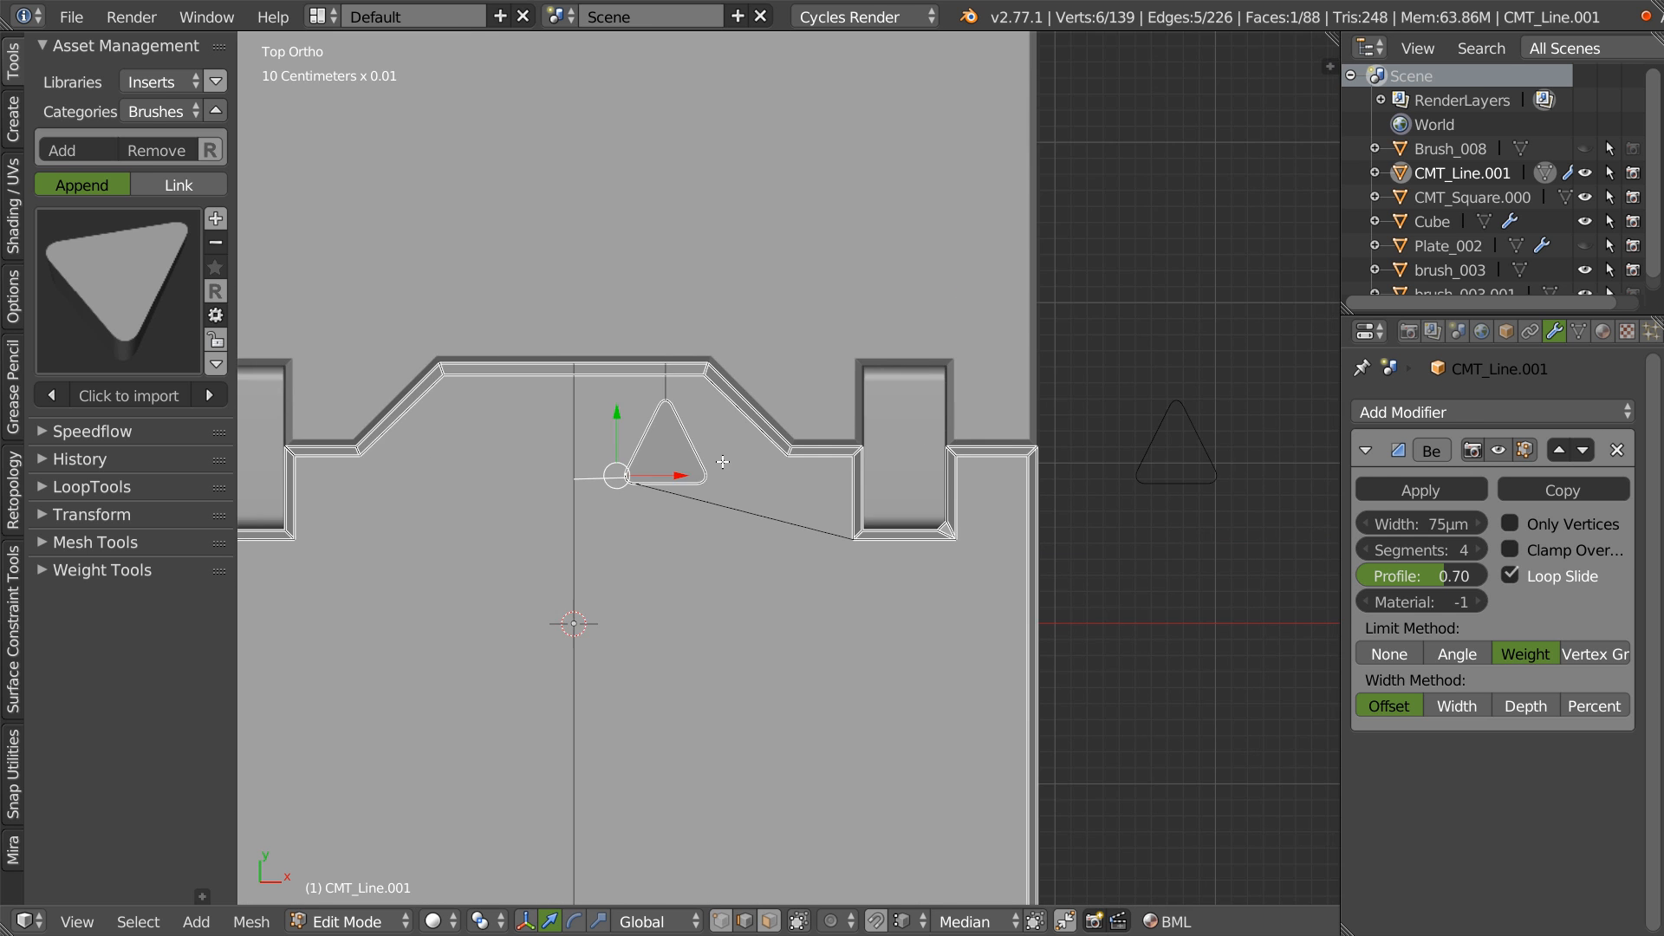
pyautogui.keyDown('shift'); pyautogui.moveTo(553, 333); pyautogui.dragTo(657, 314, button='middle'); pyautogui.keyUp('shift')
pyautogui.press('k')
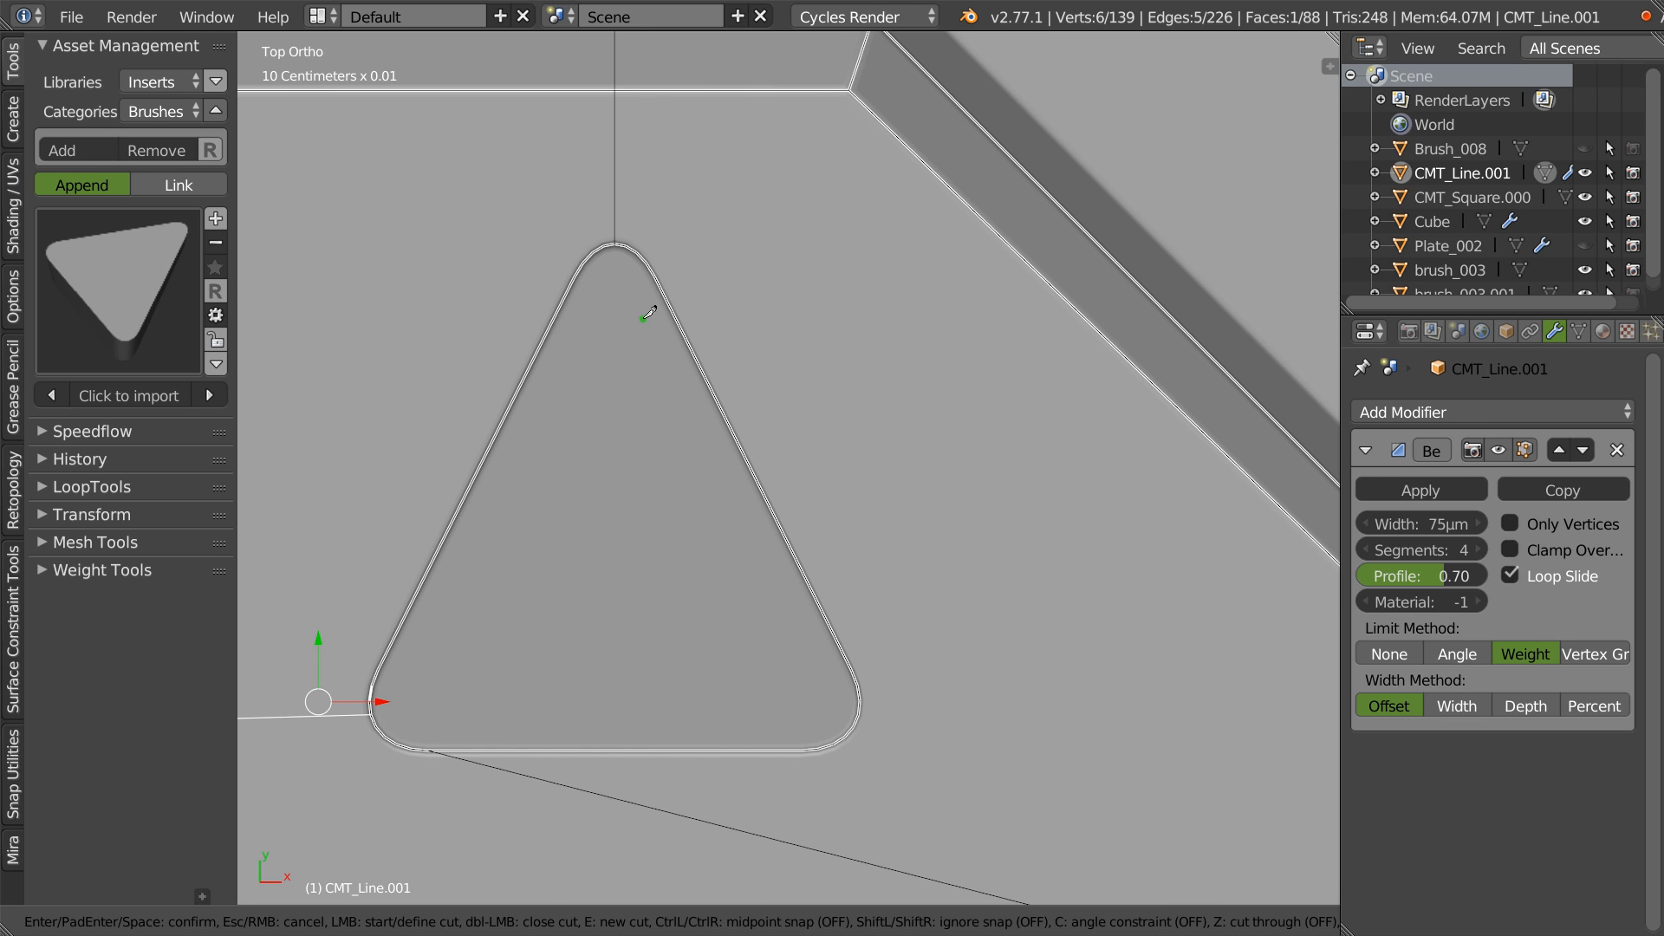
pyautogui.click(615, 243)
pyautogui.scroll(-12, 427, 579)
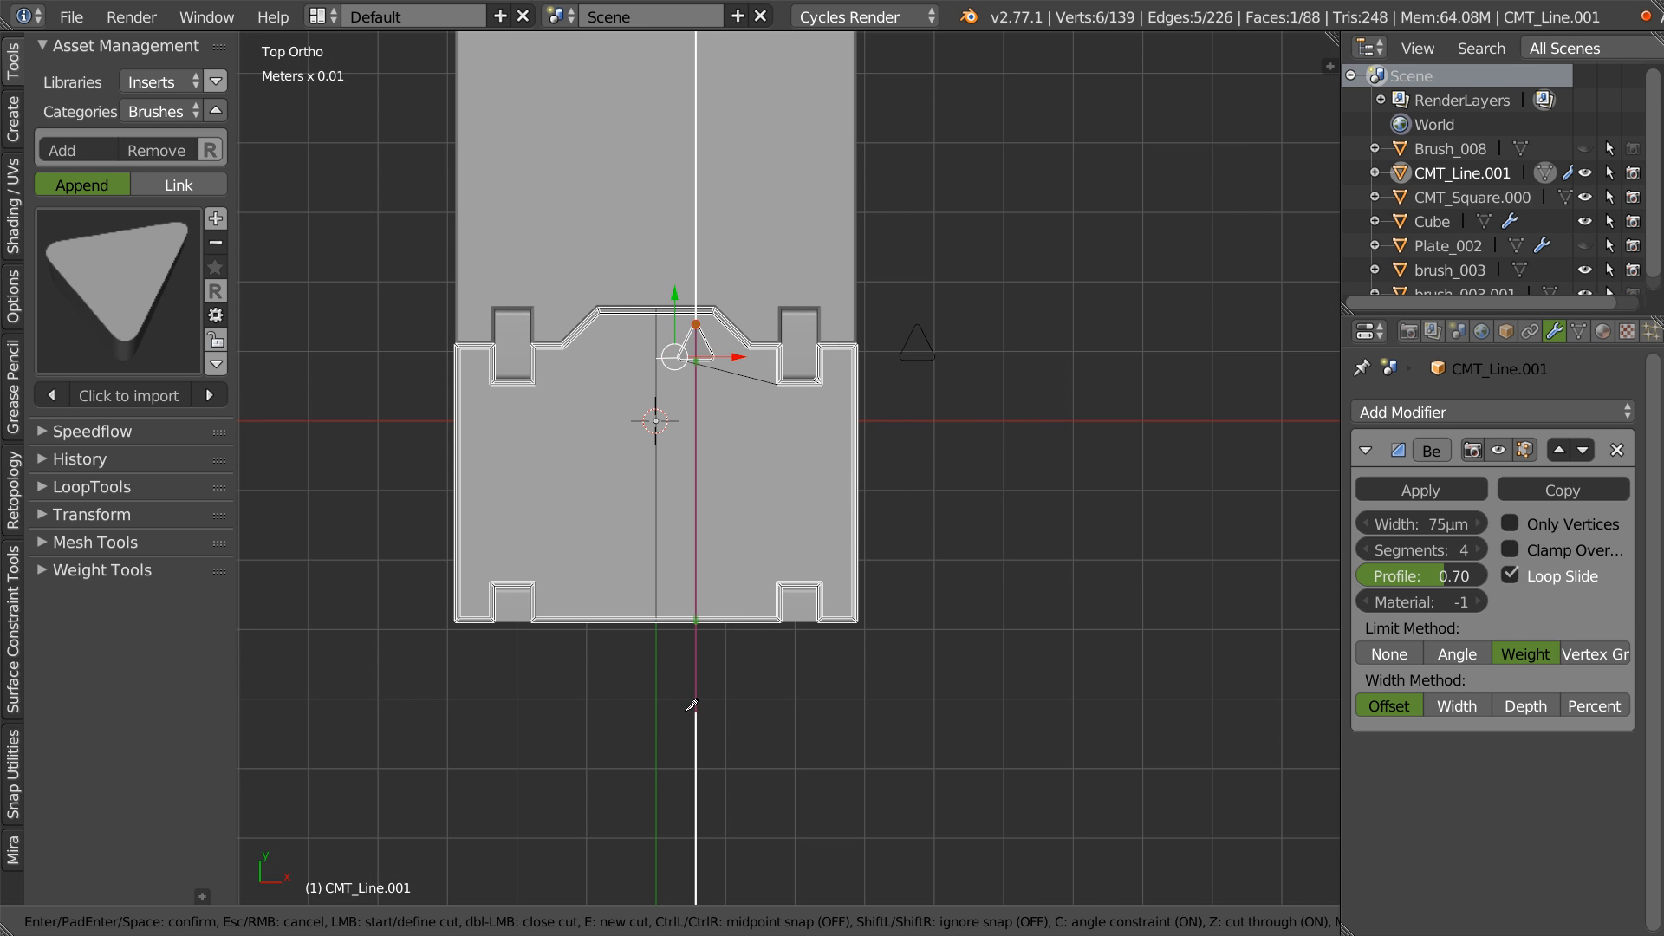
pyautogui.press('Return')
# - Dissolve the diagonal edge segments between the triangular pocket's base and the corner of the rectangular notch
pyautogui.scroll(6, 672, 274)
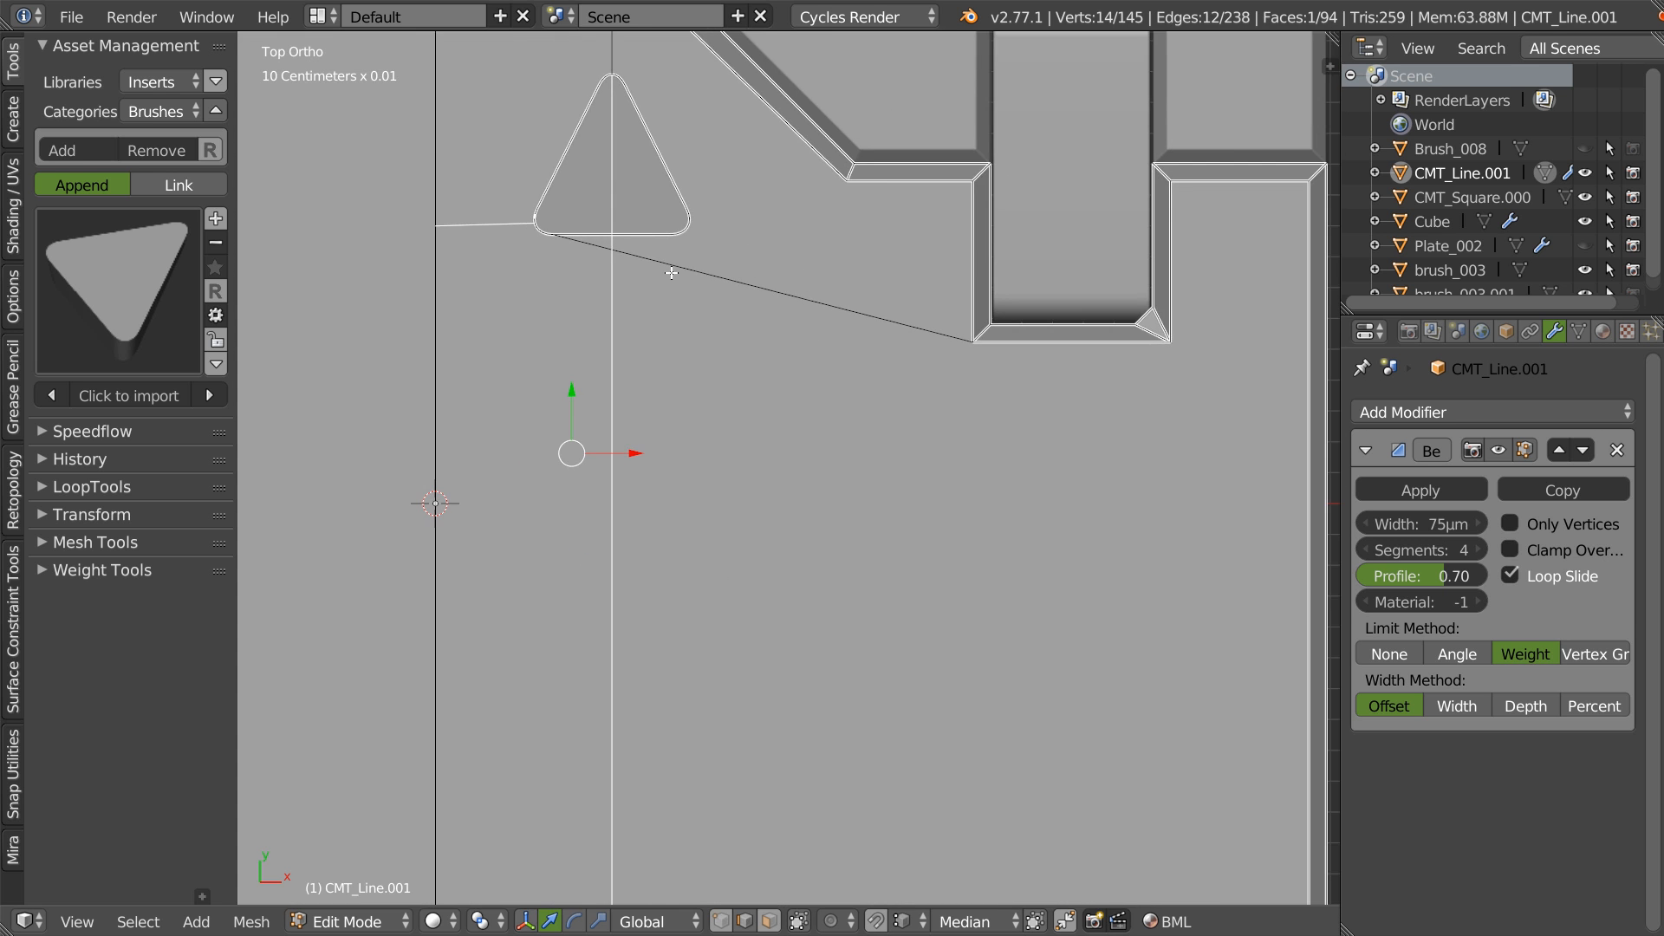
pyautogui.rightClick(593, 249)
pyautogui.keyDown('shift'); pyautogui.rightClick(724, 279); pyautogui.keyUp('shift')
pyautogui.hotkey('ctrl', 'x')
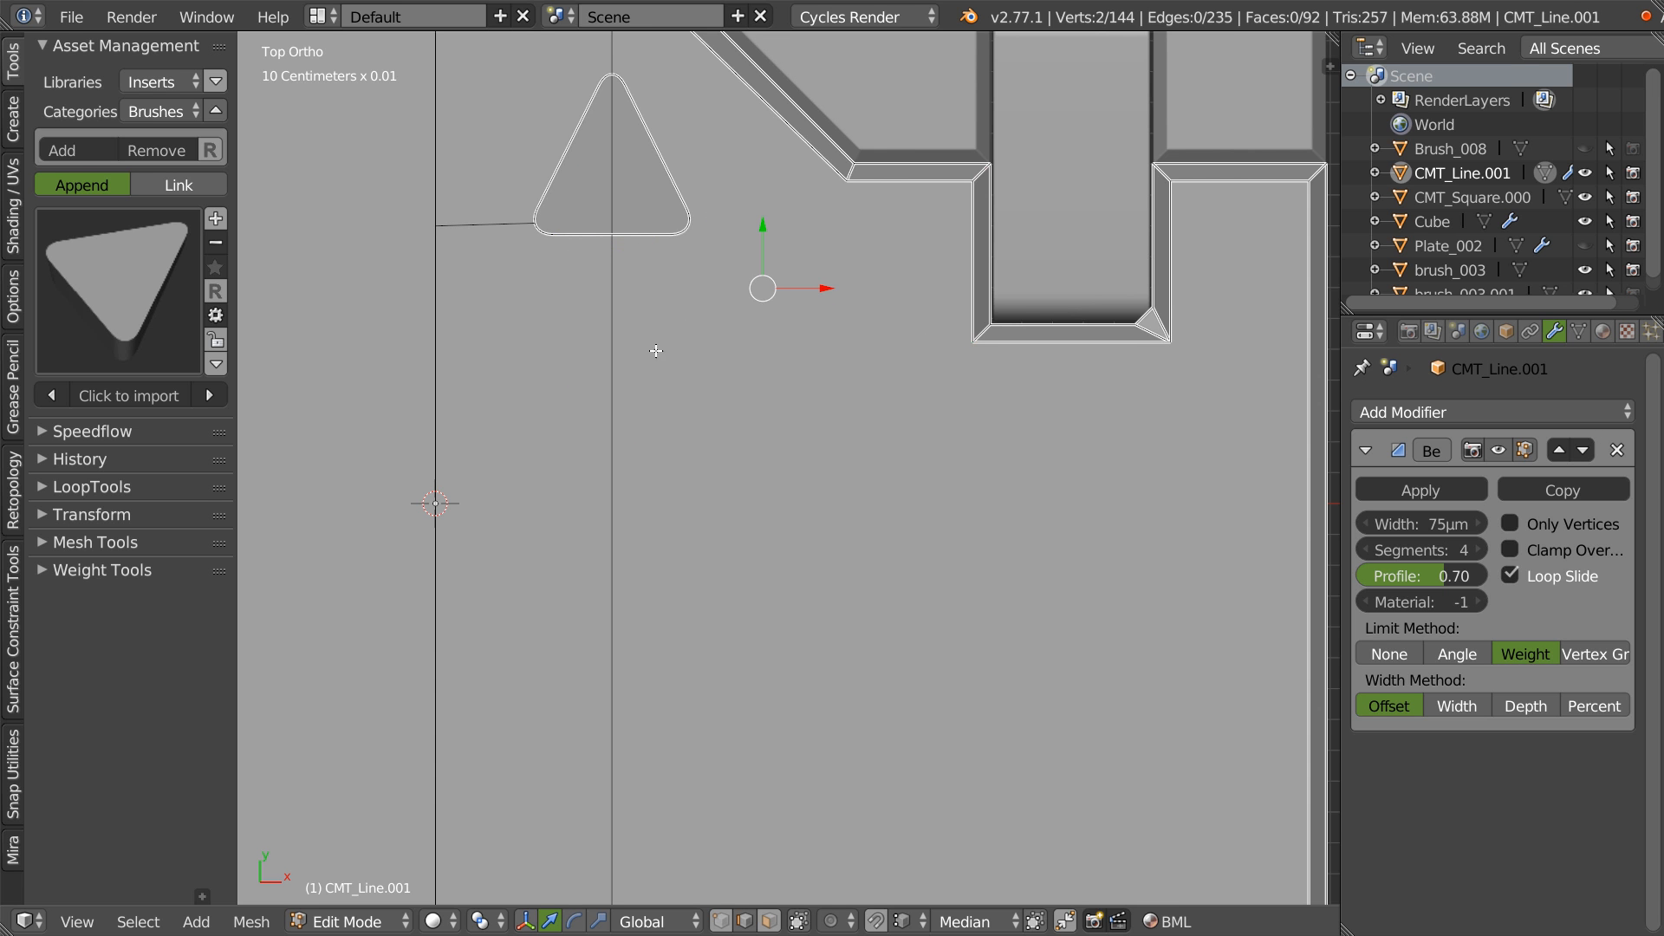
# - Mirror CMT_Line.001 across X to repeat the triangular pocket on the negative X side
pyautogui.press('Tab')
pyautogui.scroll(-4, 705, 315)
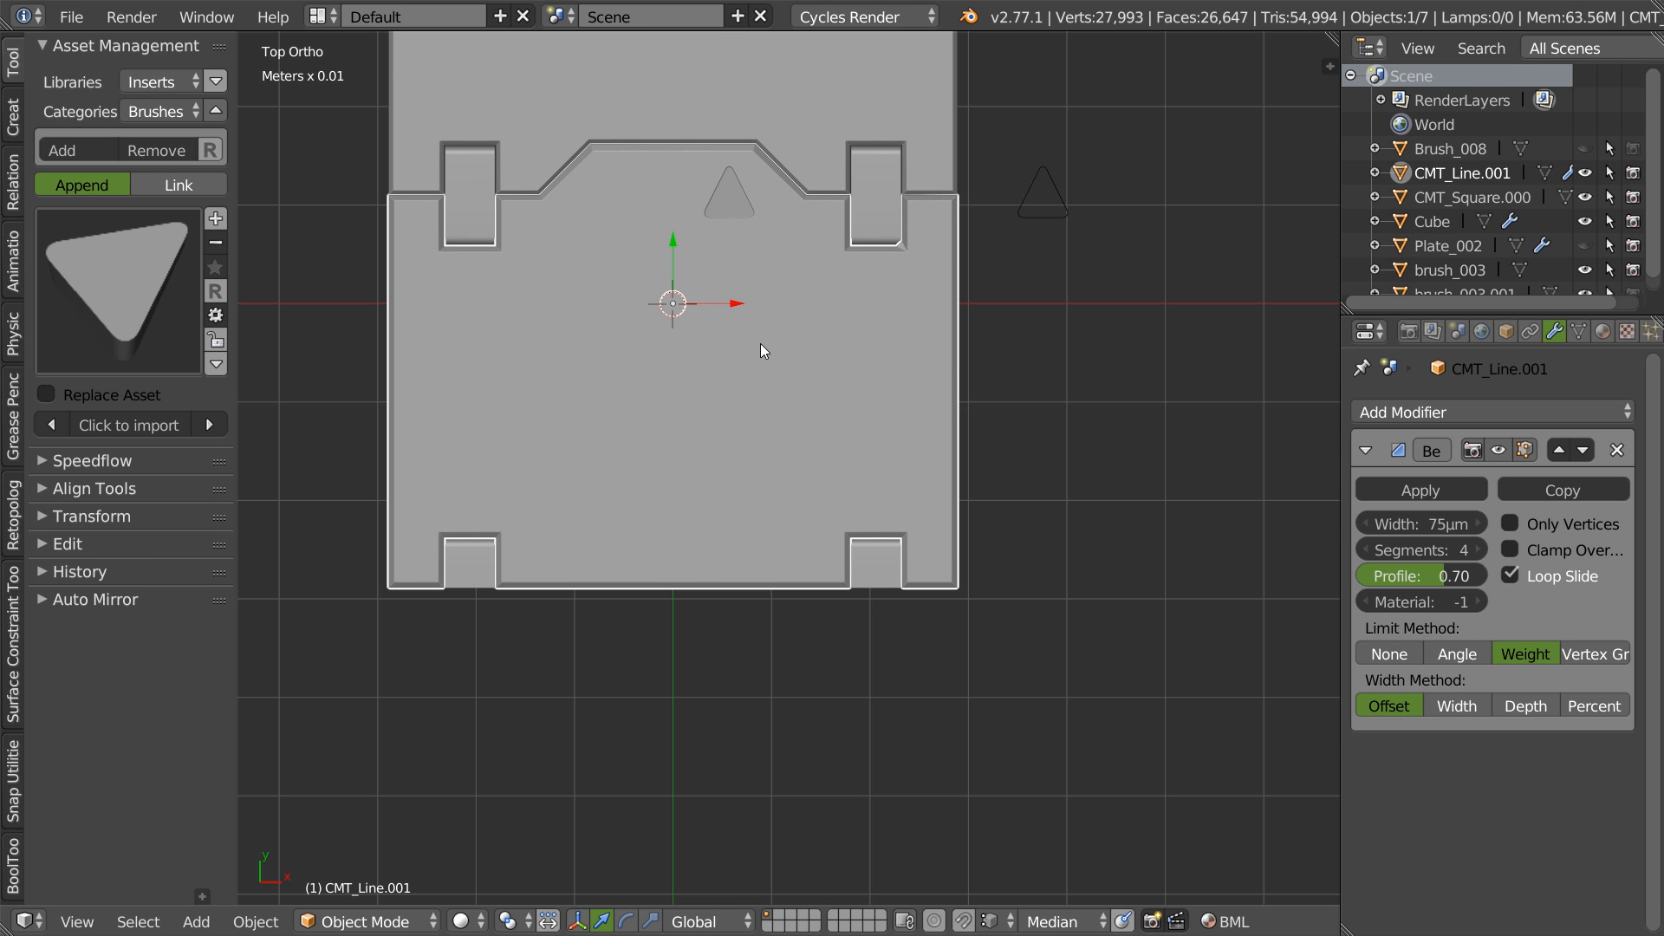
pyautogui.press('space')
pyautogui.click(746, 530)
pyautogui.click(752, 517)
pyautogui.moveTo(751, 516)
pyautogui.mouseDown(button='middle')
pyautogui.moveTo(668, 298)
pyautogui.moveTo(639, 289)
pyautogui.moveTo(780, 434)
pyautogui.mouseUp(button='middle')
pyautogui.rightClick(945, 596)
pyautogui.moveTo(940, 591); pyautogui.dragTo(727, 569, button='middle')
pyautogui.scroll(5, 726, 568)
pyautogui.keyDown('shift'); pyautogui.moveTo(927, 338); pyautogui.dragTo(720, 569, button='middle'); pyautogui.keyUp('shift')
pyautogui.scroll(4, 720, 570)
pyautogui.keyDown('shift'); pyautogui.moveTo(988, 331); pyautogui.dragTo(953, 358, button='middle'); pyautogui.keyUp('shift')
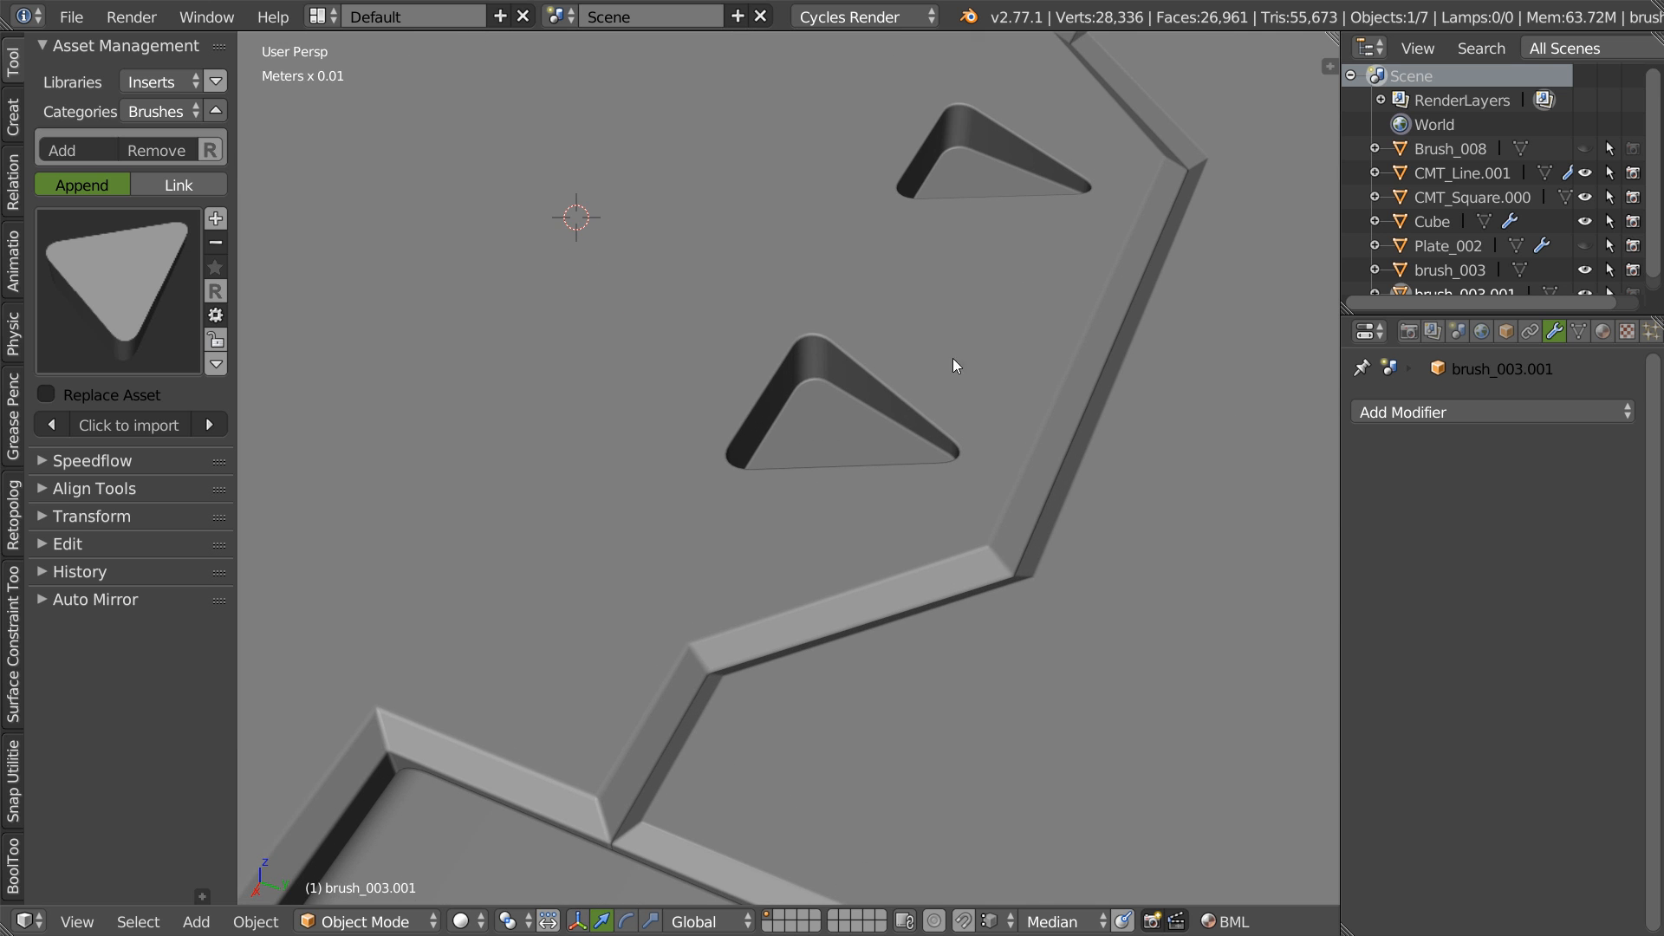
# - Clear the sharp marking from the rim edges of CMT_Line.001's triangular pocket on the positive X side and try to bevel them
pyautogui.rightClick(882, 367)
pyautogui.press('Tab')
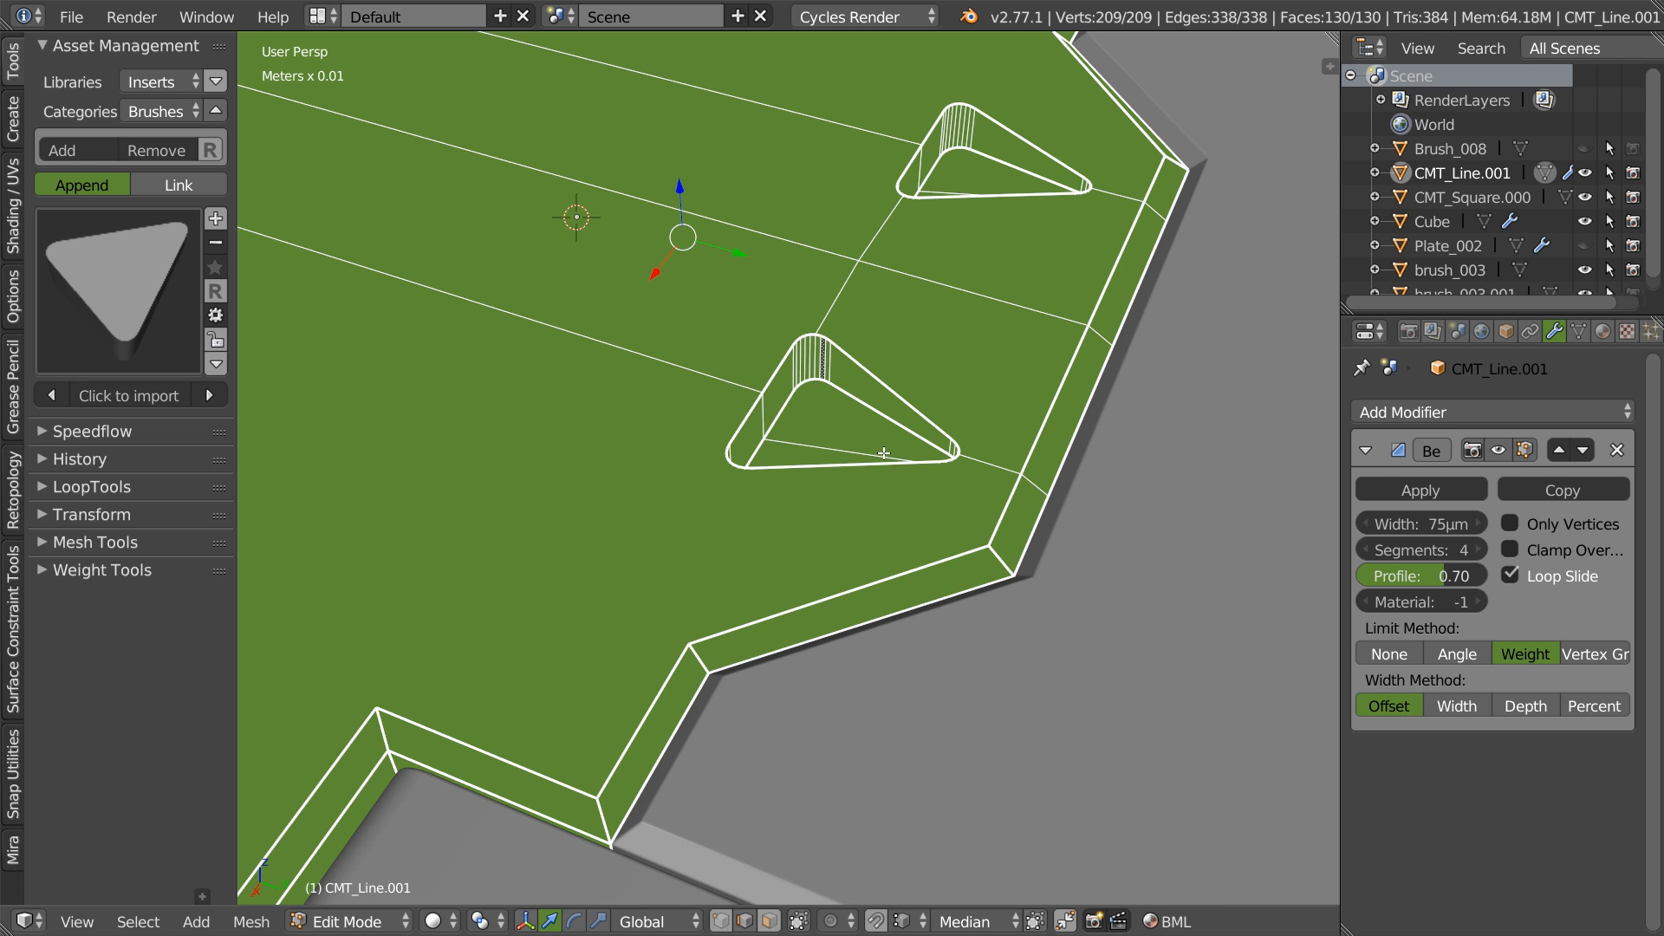
pyautogui.keyDown('alt'); pyautogui.rightClick(869, 383); pyautogui.keyUp('alt')
pyautogui.moveTo(874, 446); pyautogui.dragTo(990, 365, button='middle')
pyautogui.scroll(7, 1003, 348)
pyautogui.scroll(-8, 990, 364)
pyautogui.scroll(3, 817, 405)
pyautogui.moveTo(869, 360); pyautogui.dragTo(879, 365, button='middle')
pyautogui.press('space')
pyautogui.click(815, 458)
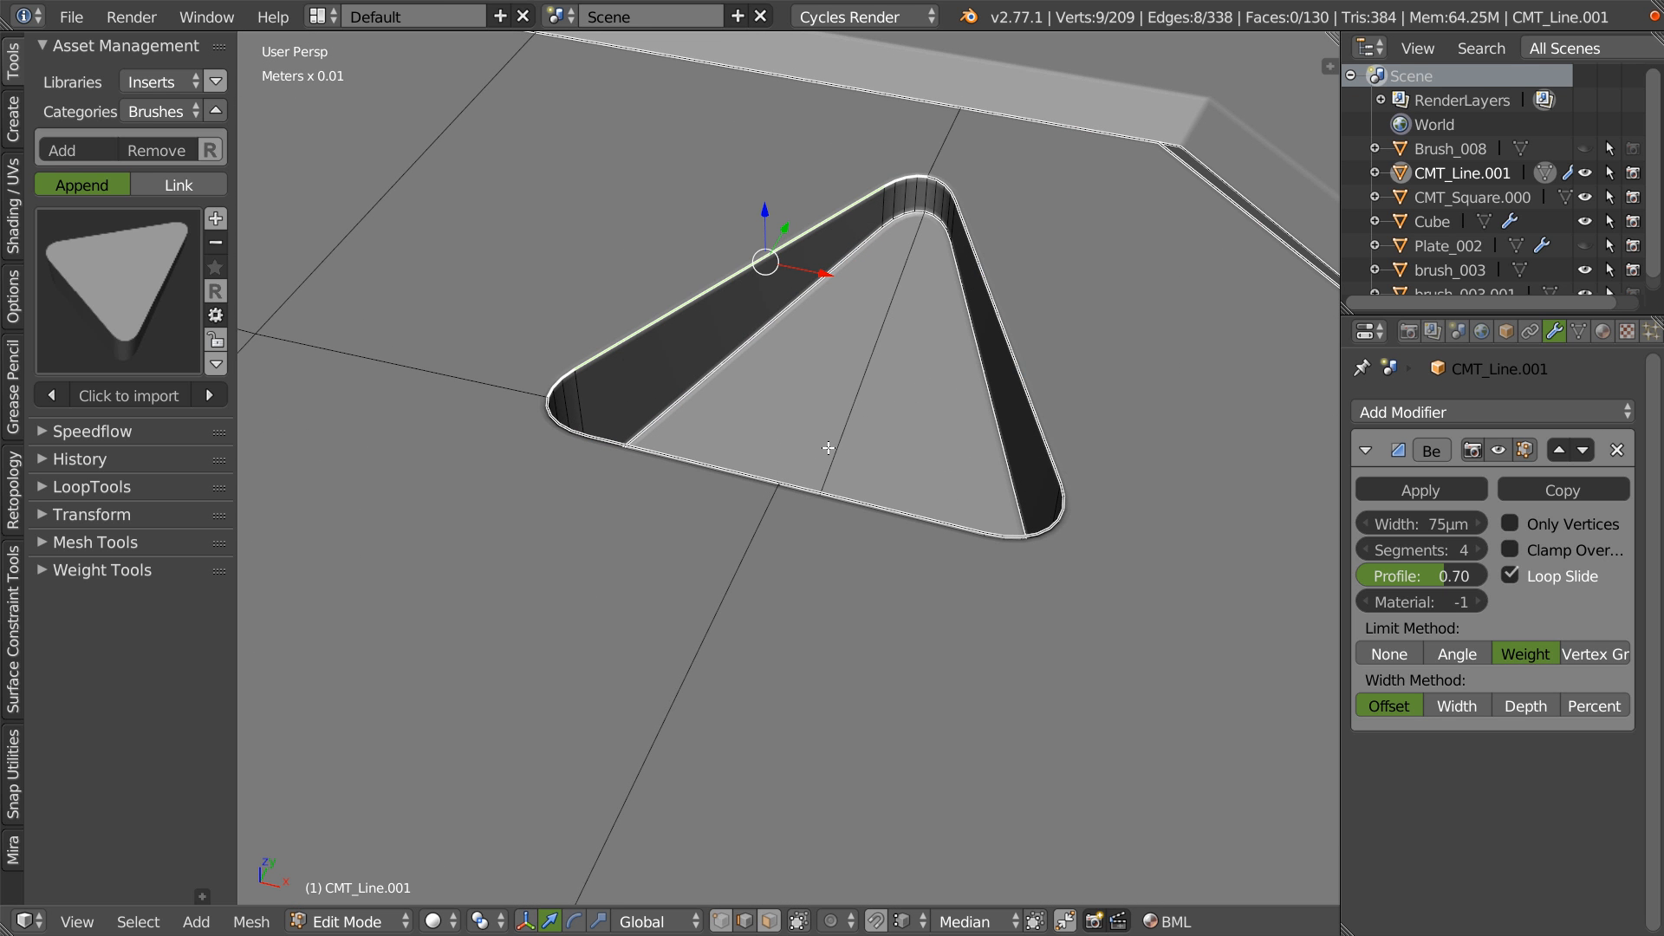
pyautogui.hotkey('shift', 'space')
pyautogui.click(787, 598)
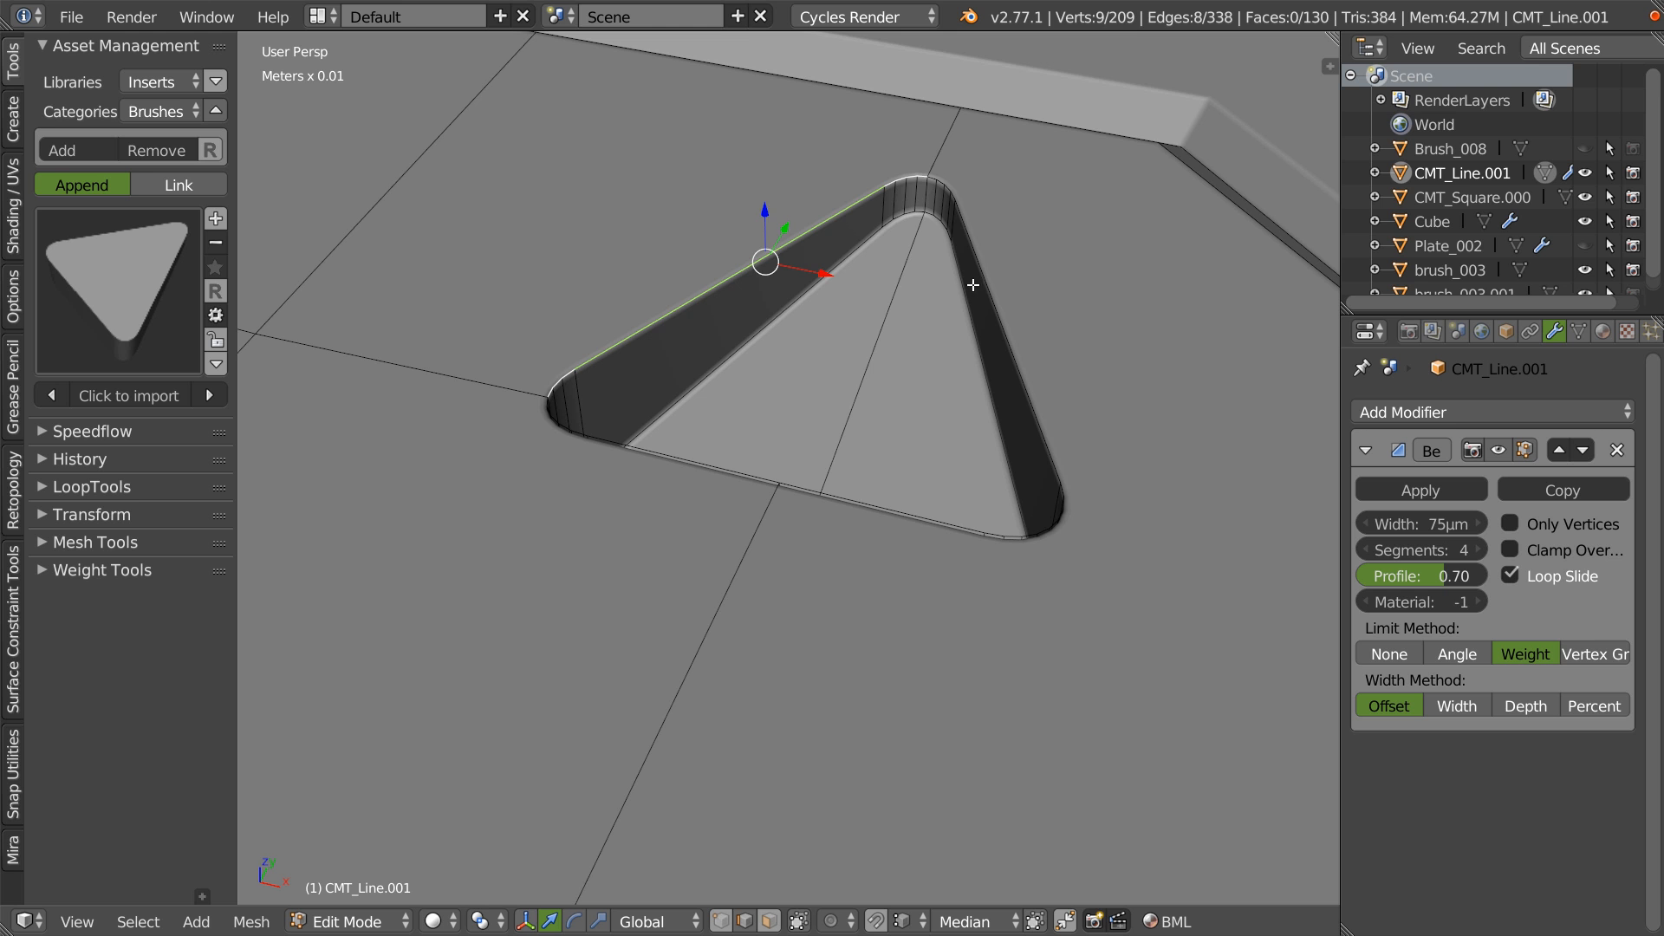
pyautogui.keyDown('alt'); pyautogui.keyDown('shift'); pyautogui.click(982, 325); pyautogui.keyUp('shift'); pyautogui.keyUp('alt')
pyautogui.keyDown('alt'); pyautogui.keyDown('shift'); pyautogui.click(707, 465); pyautogui.keyUp('shift'); pyautogui.keyUp('alt')
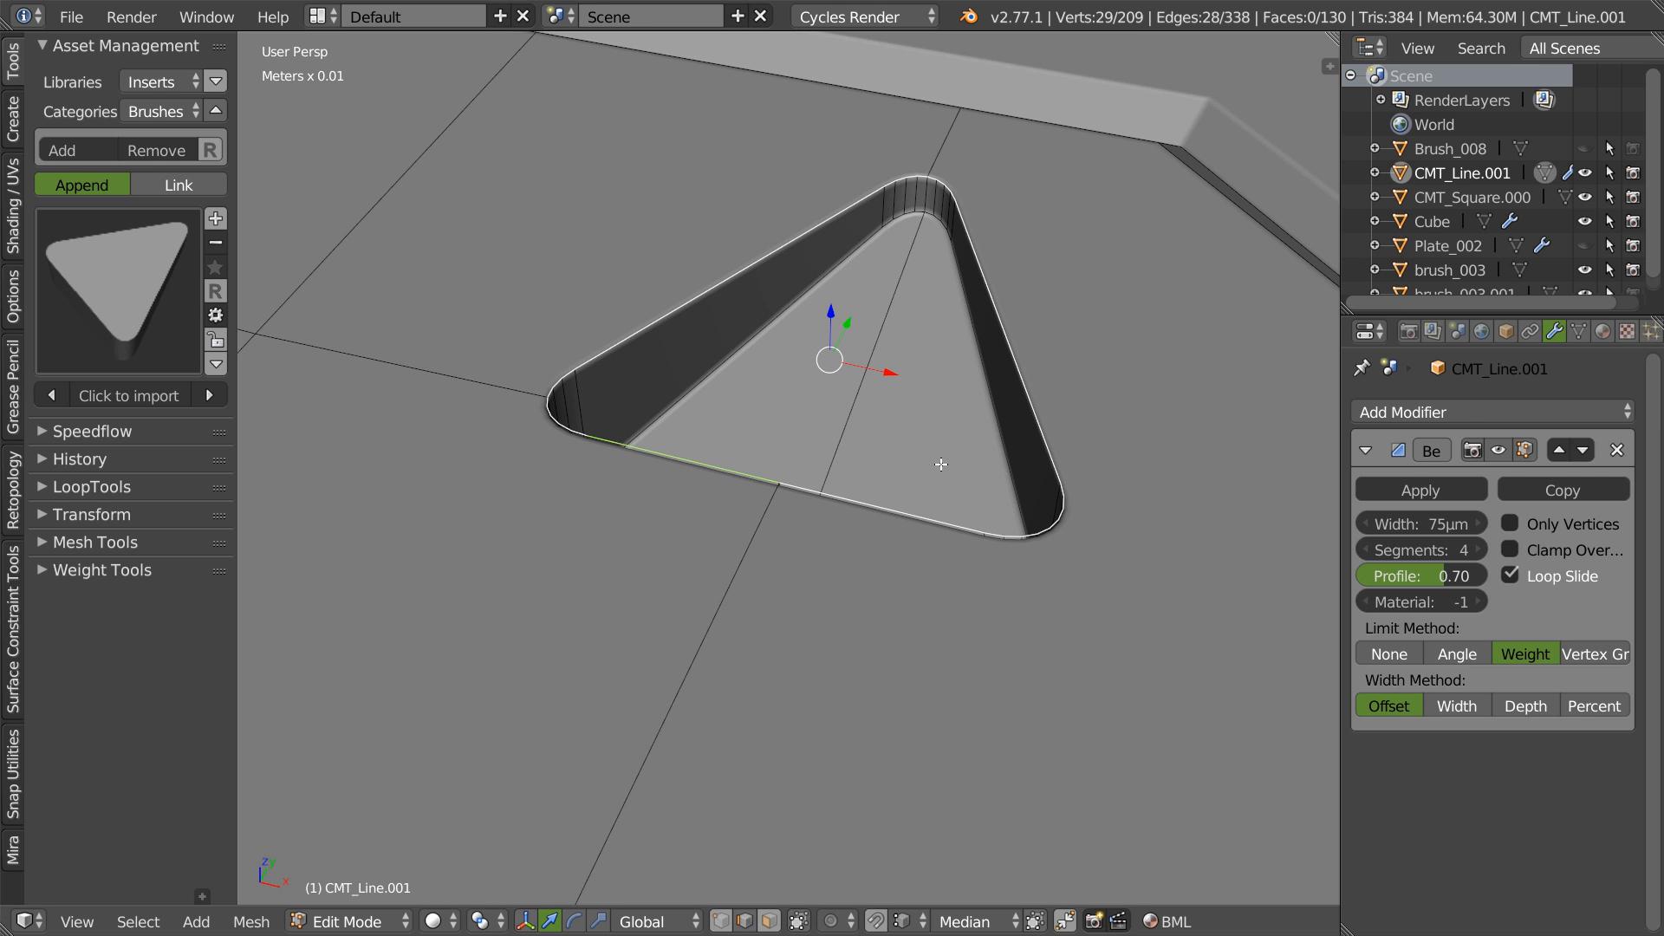
pyautogui.press('space')
pyautogui.click(1127, 472)
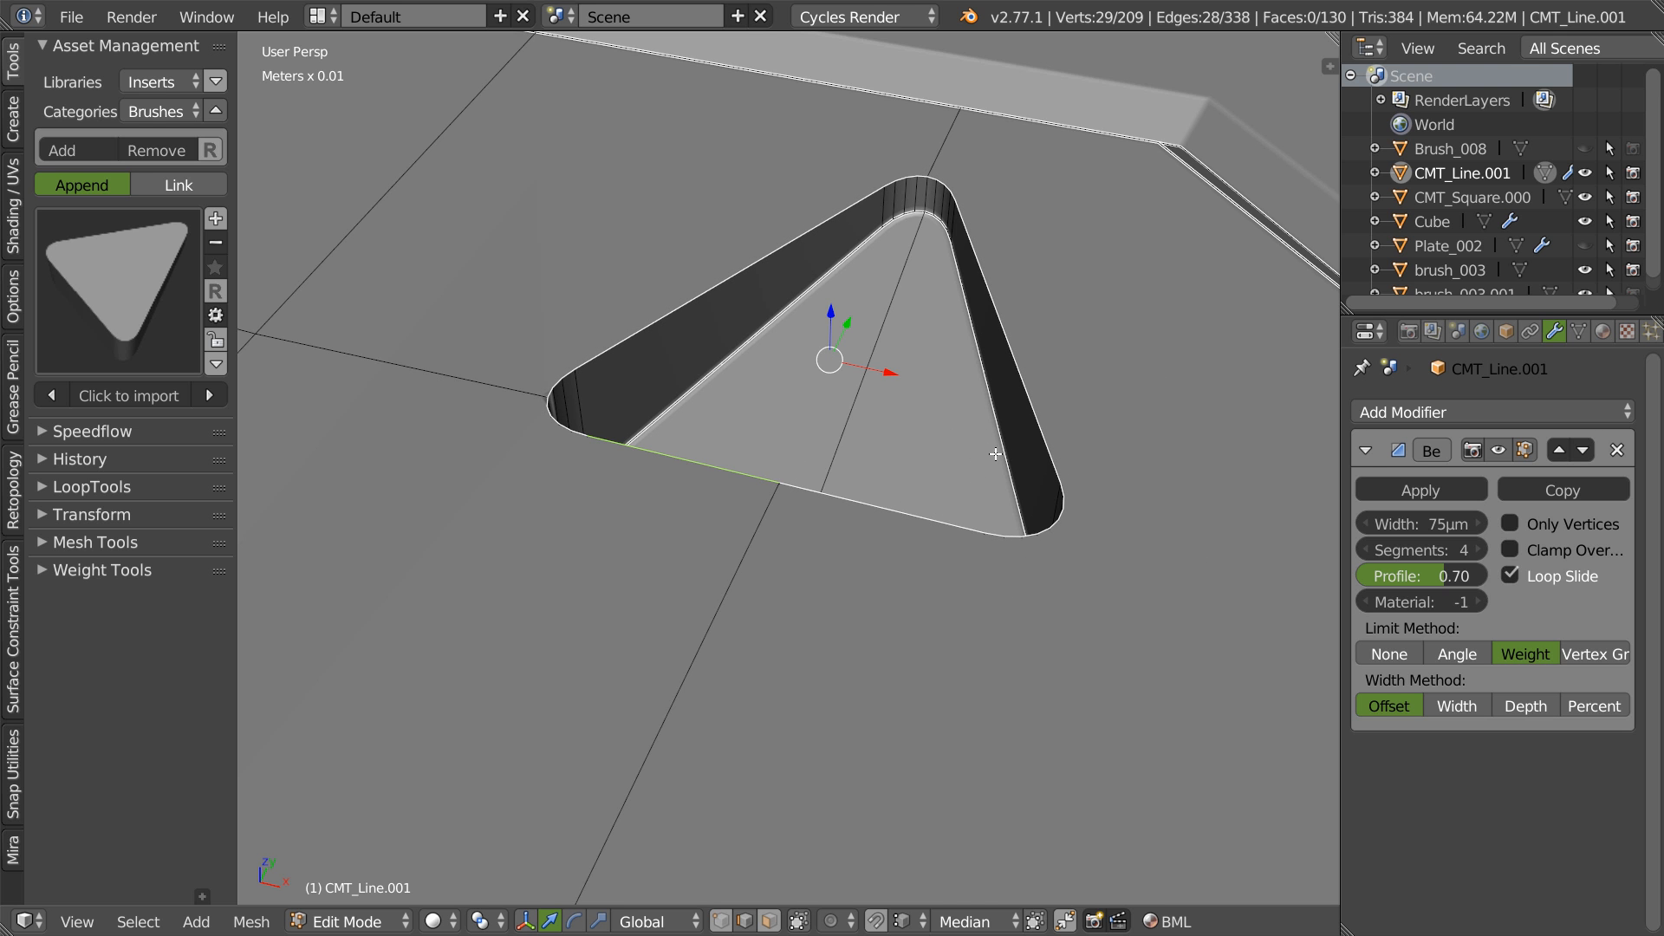
pyautogui.hotkey('ctrl', 'b')
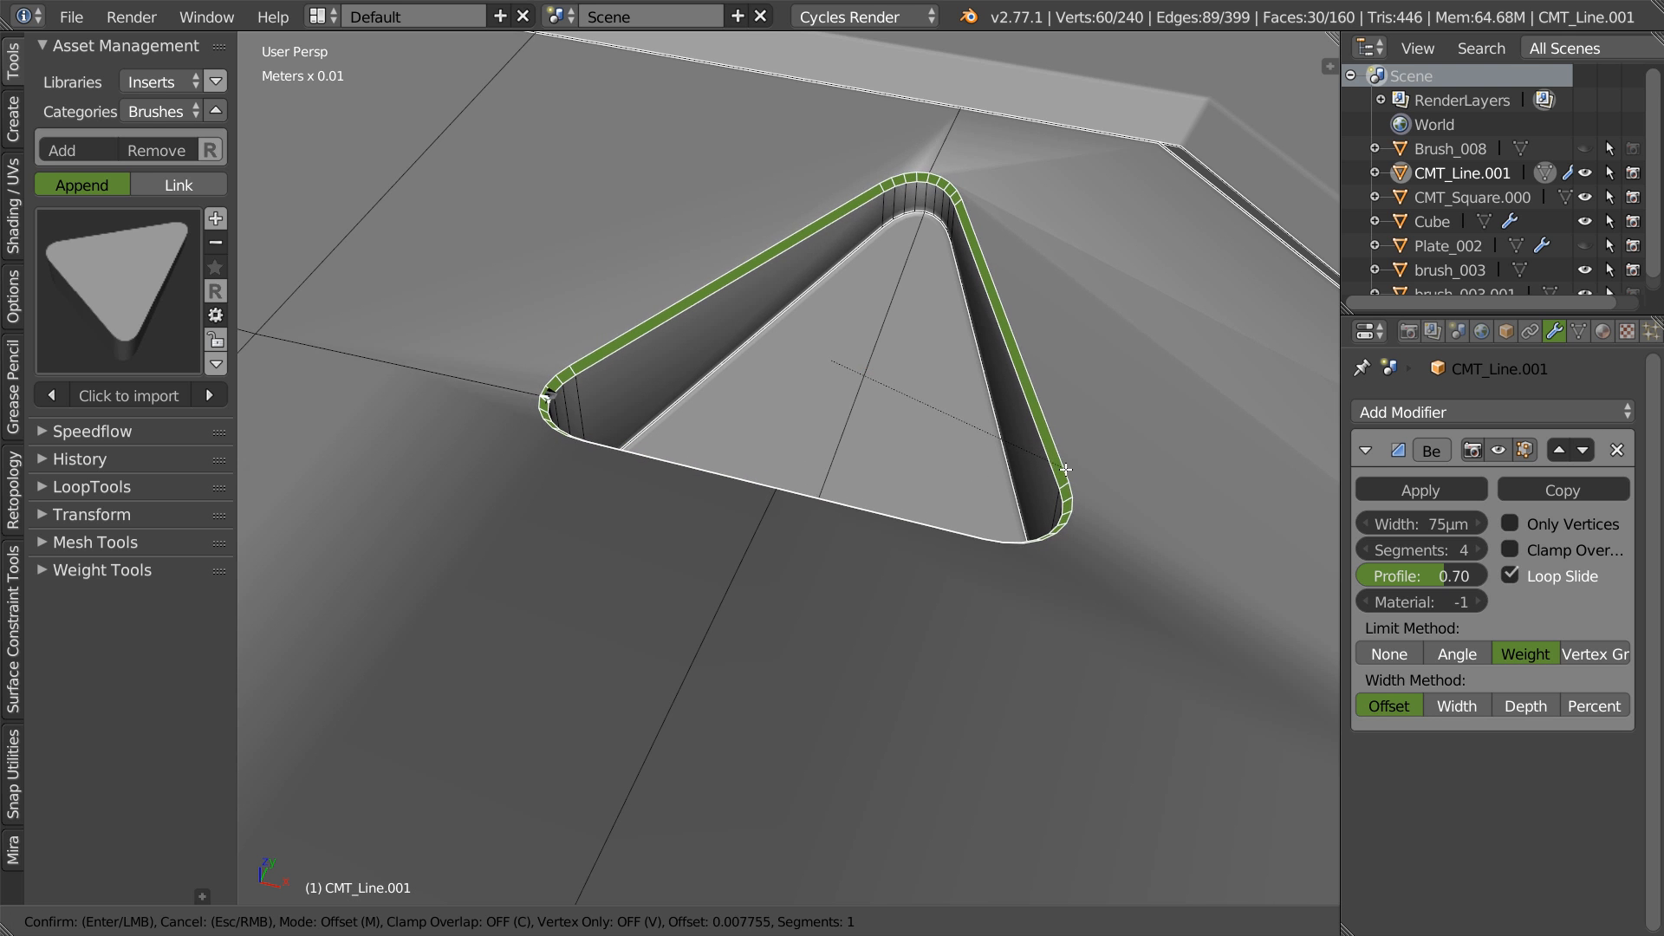
pyautogui.press('Escape')
# - Enable Auto Merge and merge the doubled vertex on the pocket rim where the cut to the centre edge starts
pyautogui.moveTo(876, 446); pyautogui.dragTo(665, 295, button='middle')
pyautogui.rightClick(530, 345)
pyautogui.press('KP_Decimal')
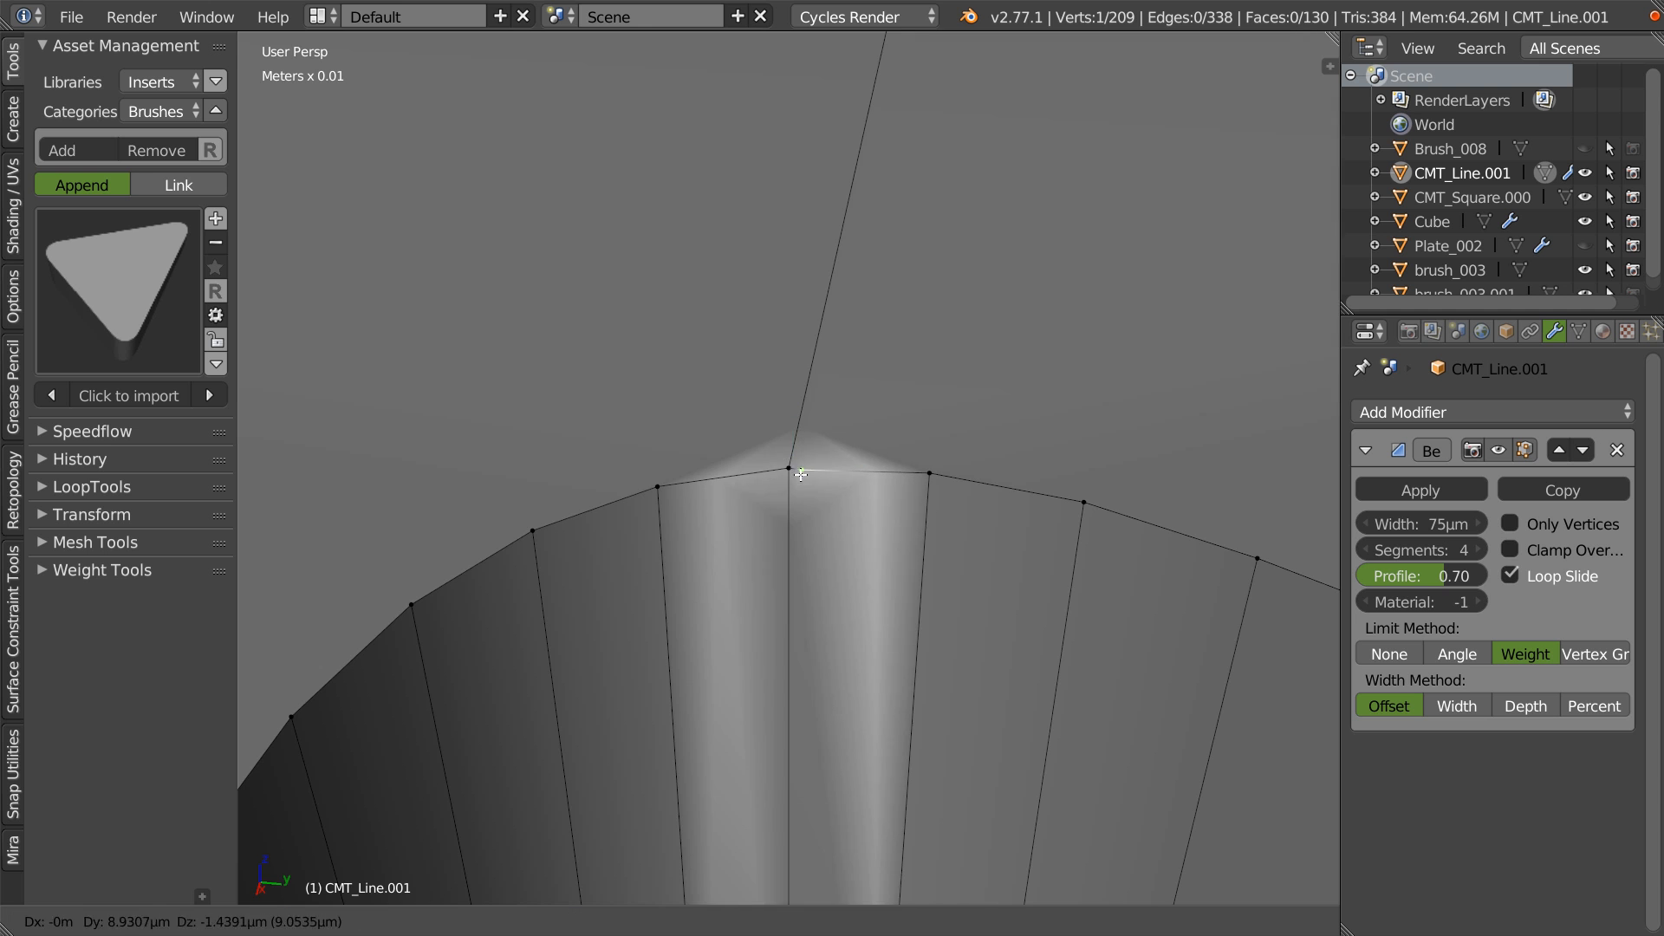
pyautogui.press('Tab')
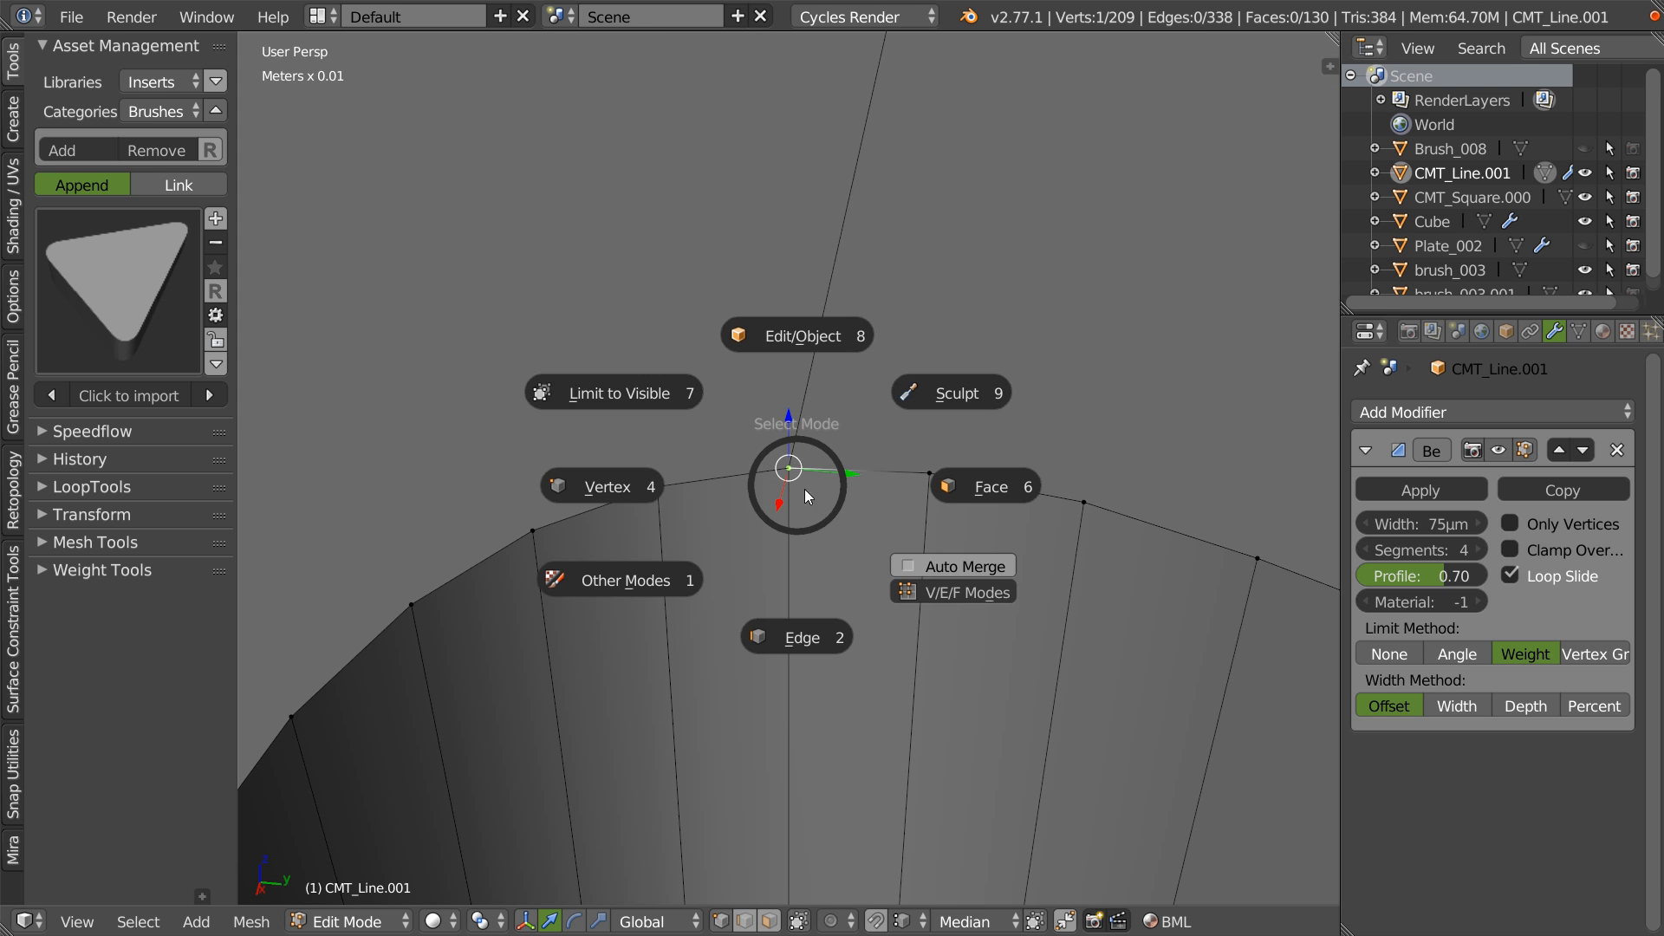
pyautogui.click(911, 568)
pyautogui.press('g')
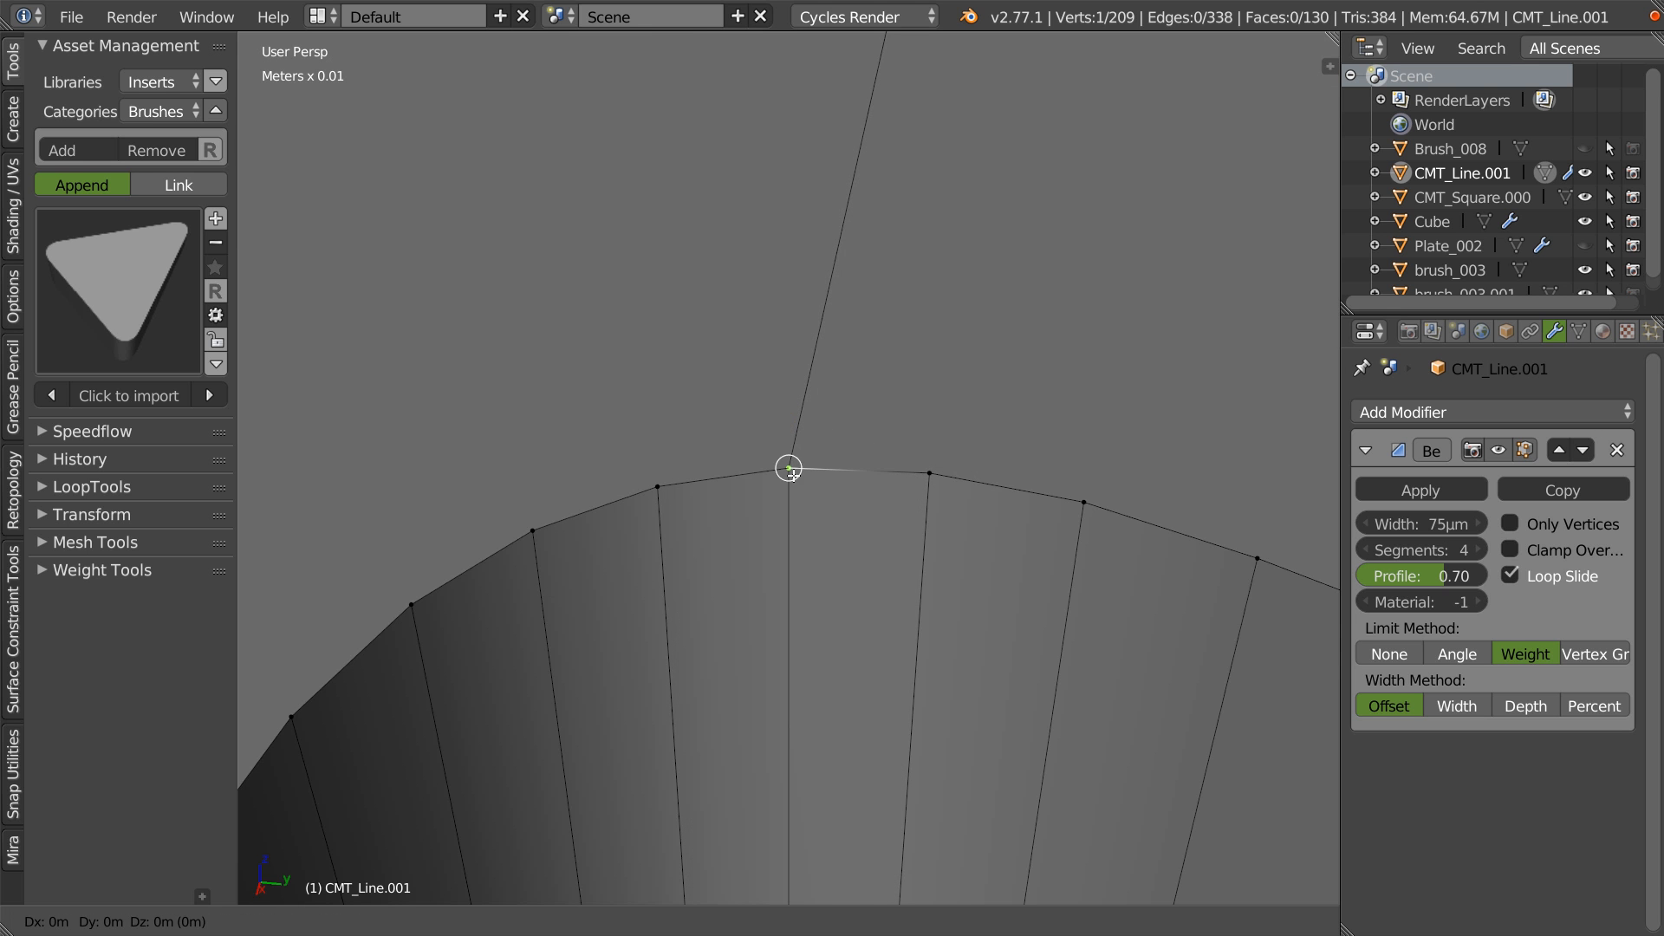
pyautogui.click(792, 475)
pyautogui.scroll(-4, 1093, 380)
# - Bevel the full rim loop of the positive X triangular pocket with 5 segments and an offset of about 0.017
pyautogui.press('Tab')
pyautogui.keyDown('alt'); pyautogui.rightClick(923, 428); pyautogui.keyUp('alt')
pyautogui.scroll(-4, 1108, 382)
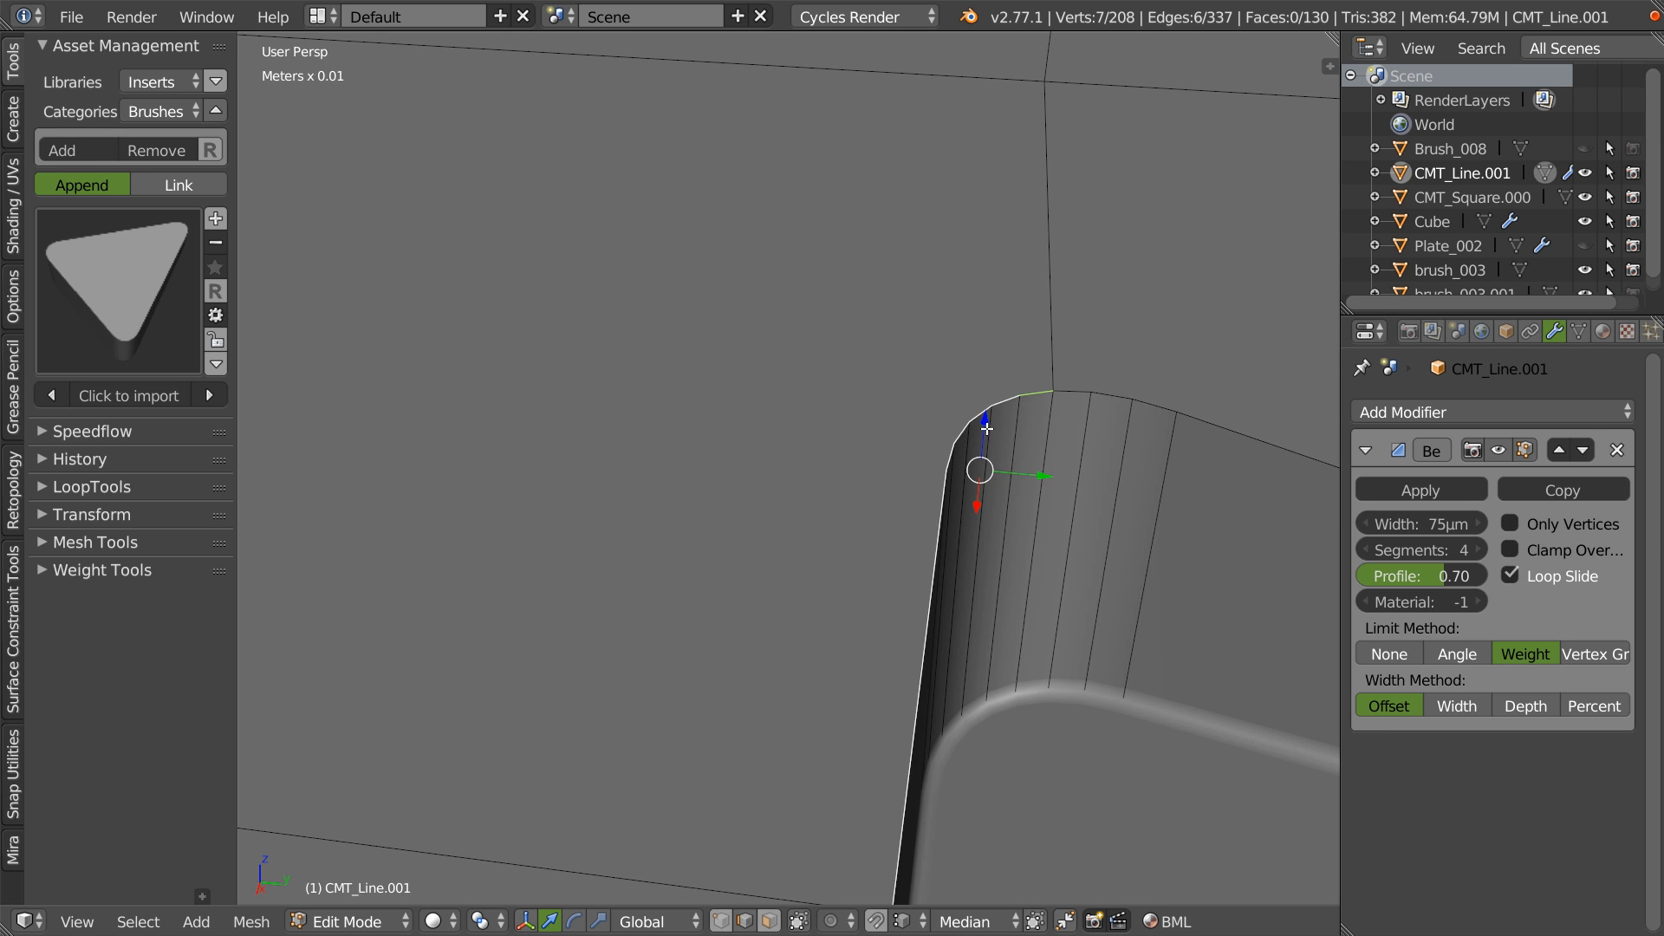
pyautogui.keyDown('alt'); pyautogui.keyDown('shift'); pyautogui.rightClick(1075, 384); pyautogui.keyUp('shift'); pyautogui.keyUp('alt')
pyautogui.scroll(-5, 1219, 384)
pyautogui.keyDown('shift'); pyautogui.moveTo(996, 413); pyautogui.dragTo(858, 425, button='middle'); pyautogui.keyUp('shift')
pyautogui.keyDown('alt'); pyautogui.keyDown('shift'); pyautogui.rightClick(758, 516); pyautogui.keyUp('shift'); pyautogui.keyUp('alt')
pyautogui.hotkey('ctrl', 'z')
pyautogui.keyDown('alt'); pyautogui.keyDown('shift'); pyautogui.rightClick(764, 523); pyautogui.keyUp('shift'); pyautogui.keyUp('alt')
pyautogui.moveTo(783, 514); pyautogui.dragTo(999, 379, button='middle')
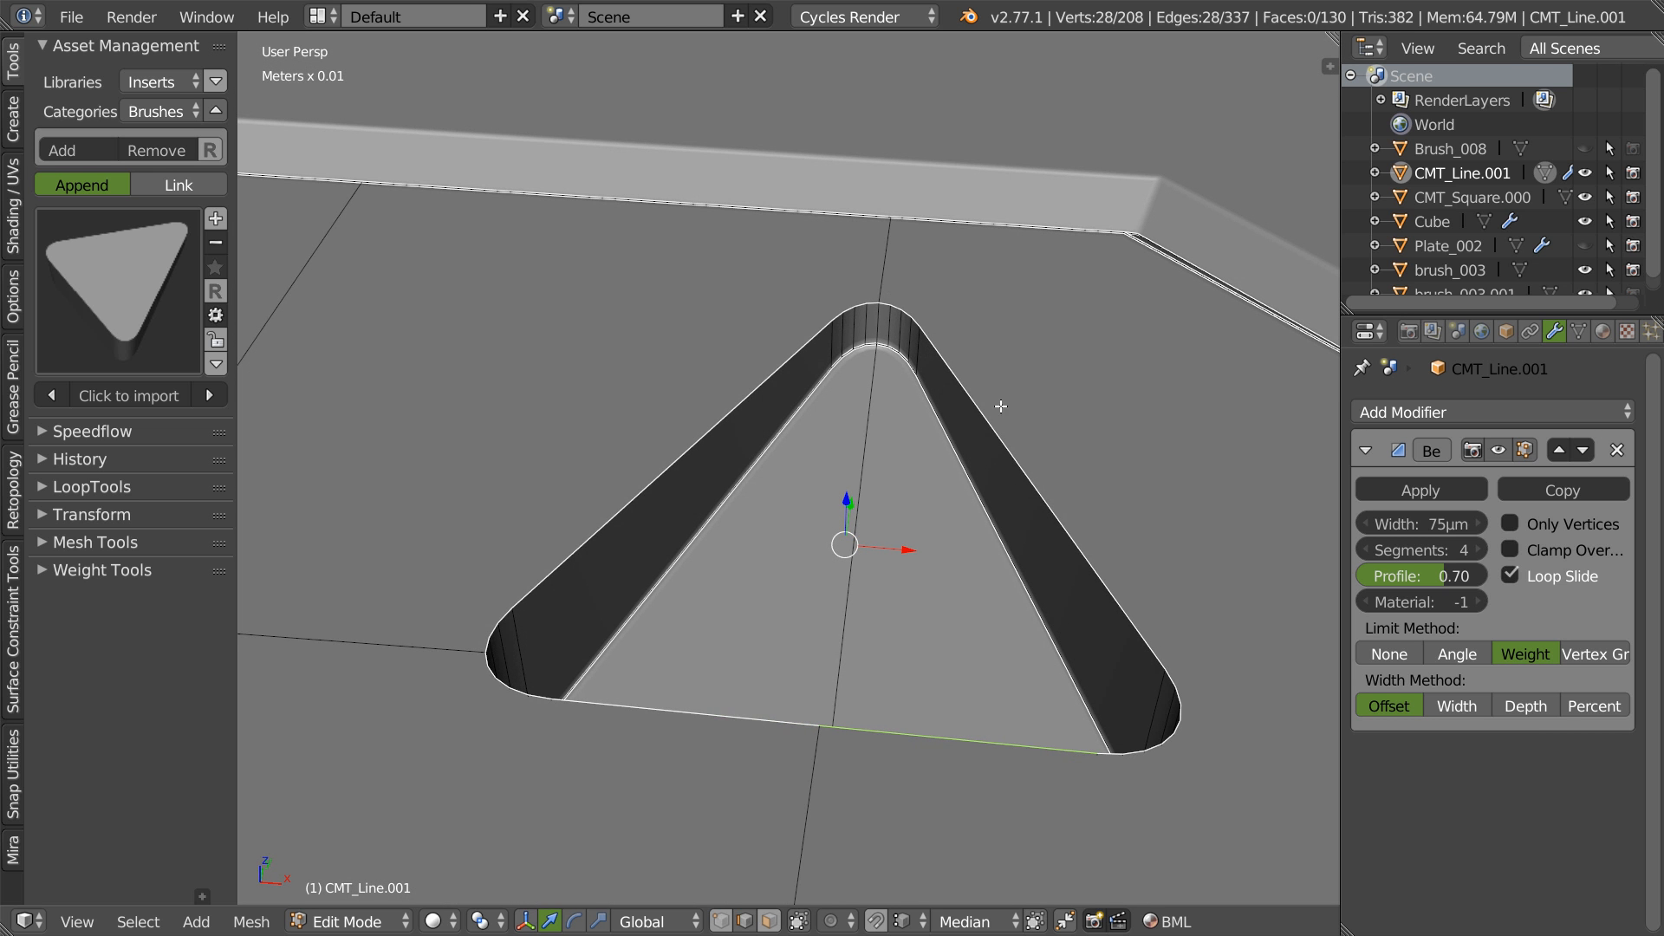
pyautogui.hotkey('ctrl', 'b')
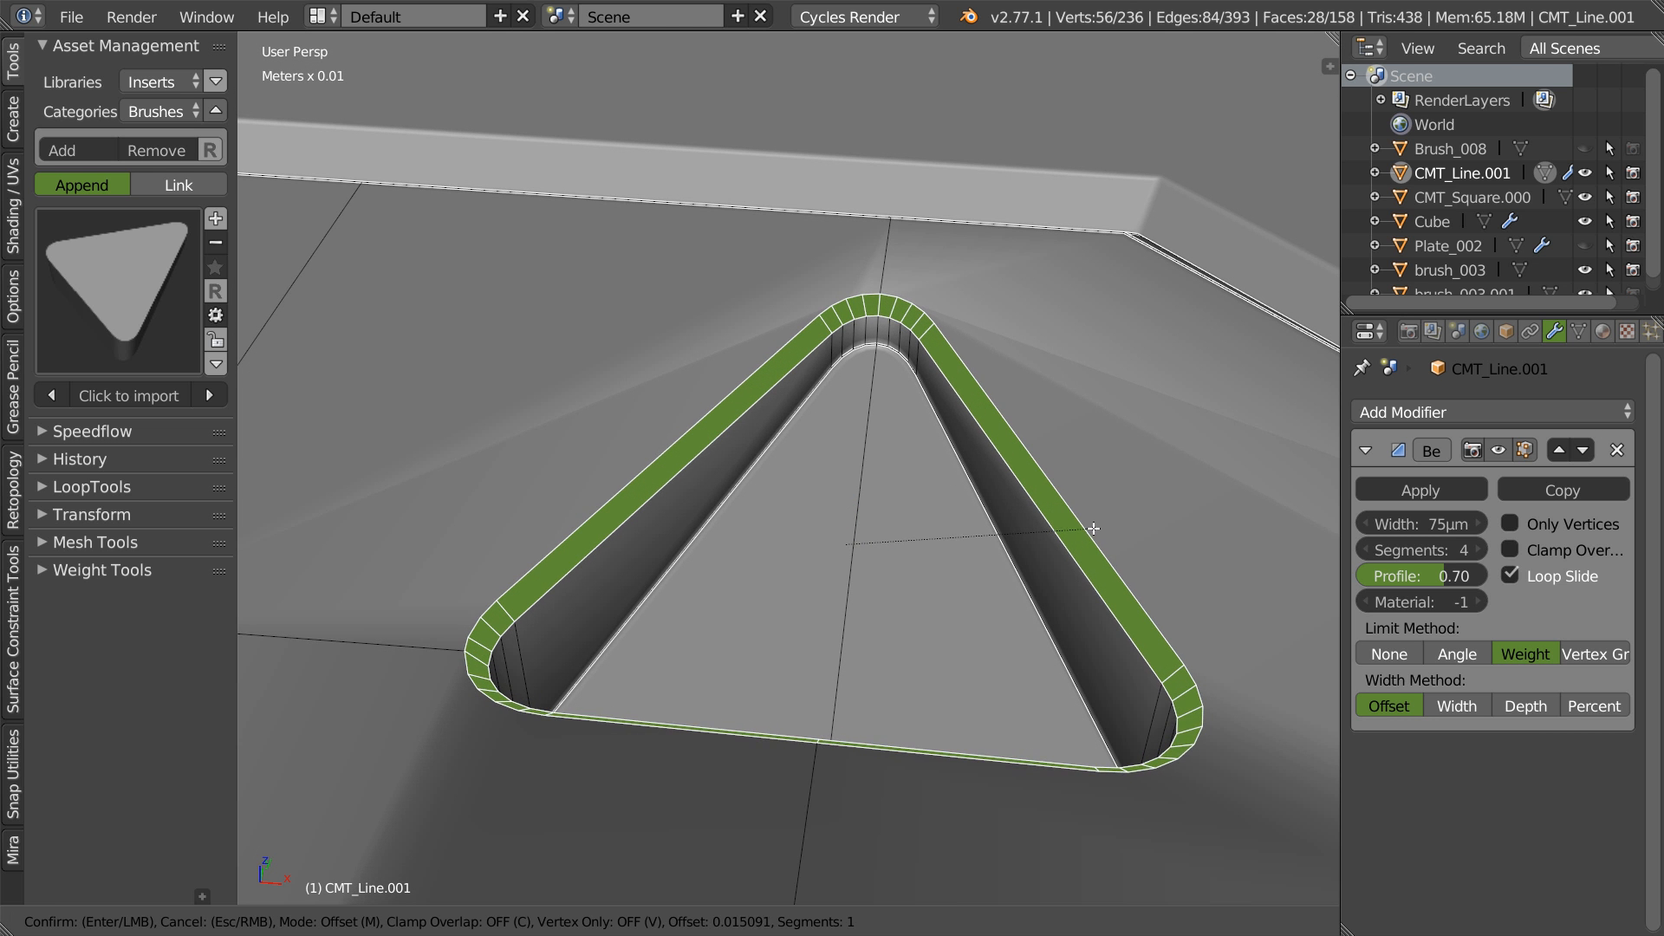
pyautogui.scroll(3, 1095, 528)
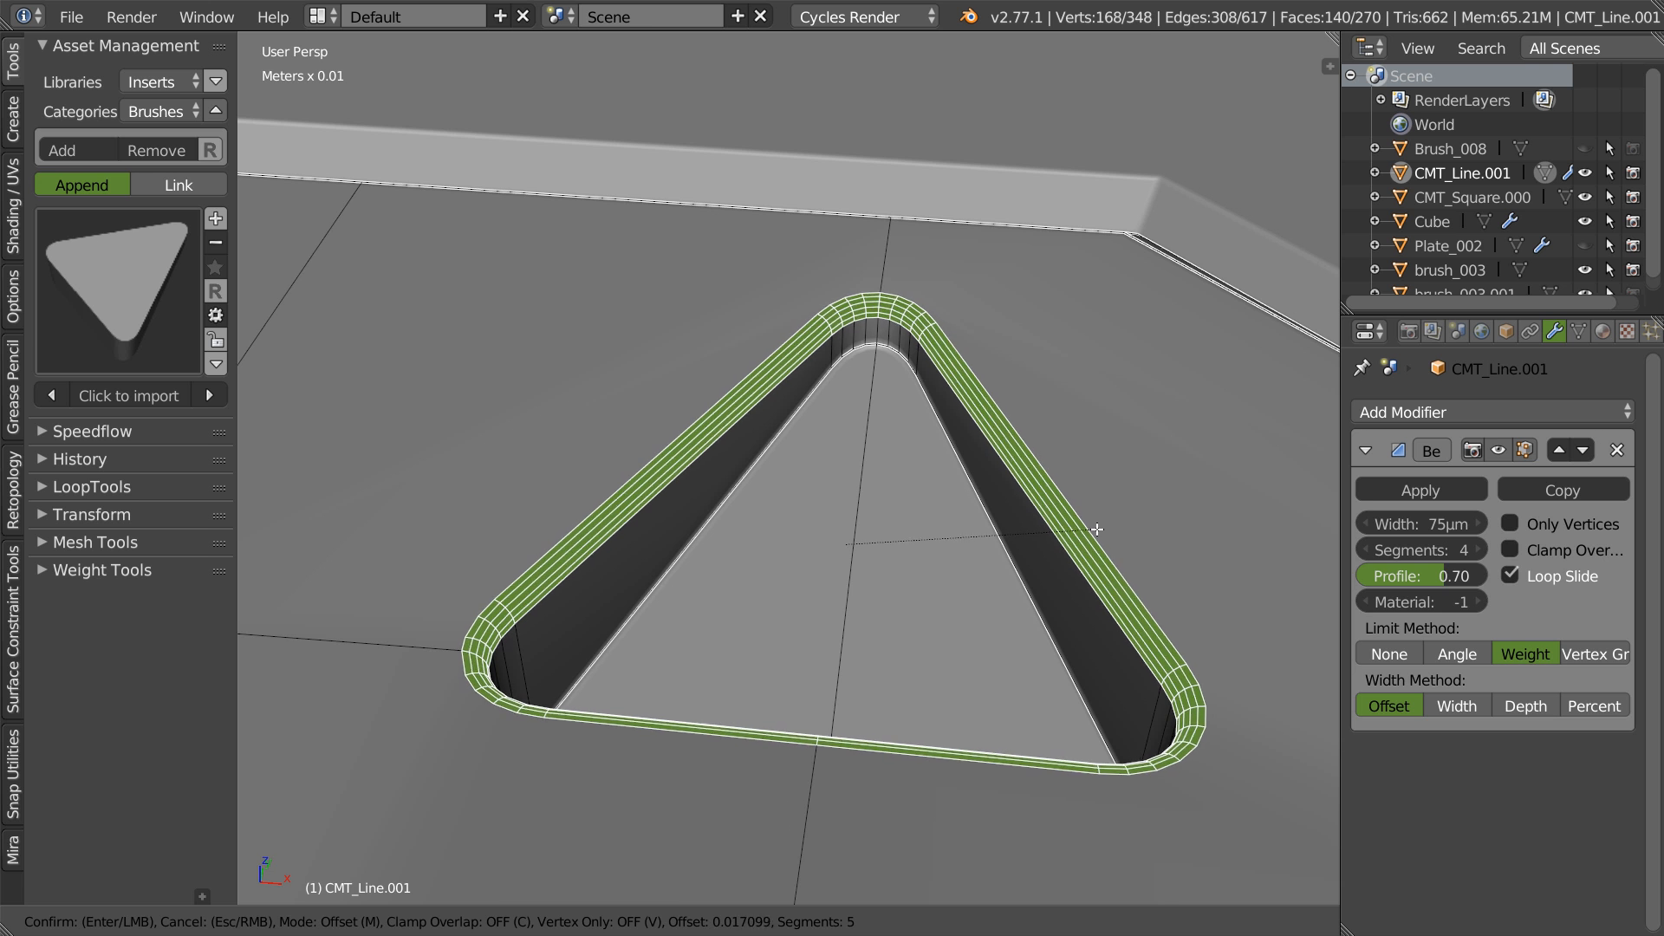
pyautogui.click(1099, 529)
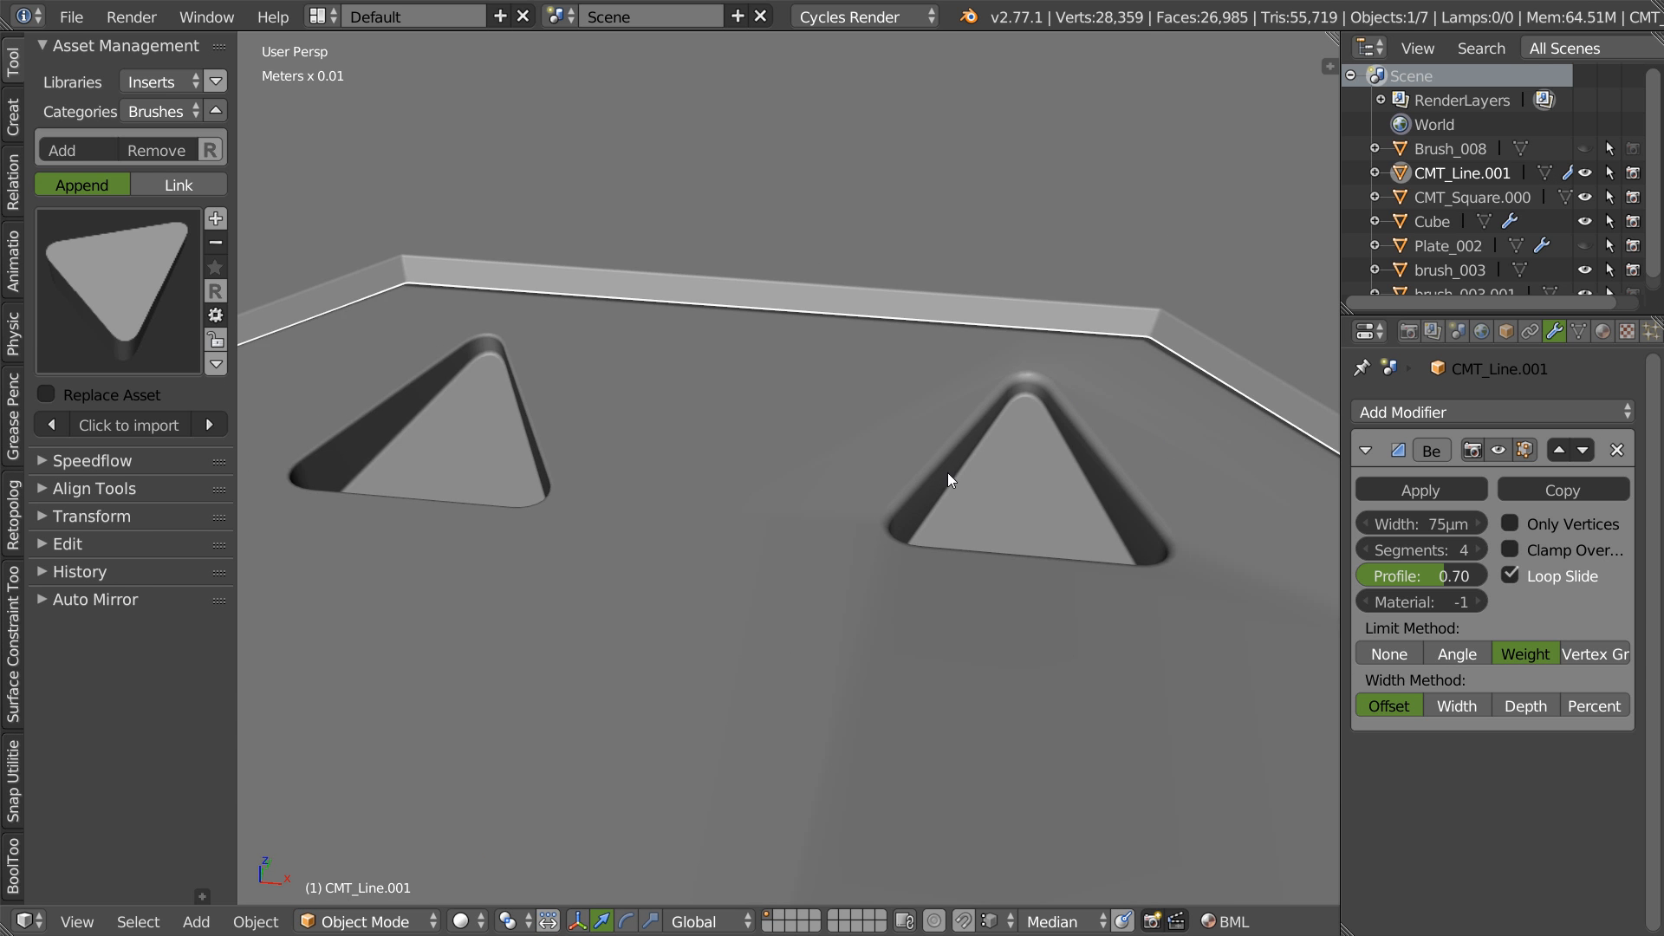
# - Mark the outer edge loop of the pocket's new rim bevel as sharp to clean up the surrounding shading
pyautogui.moveTo(948, 474); pyautogui.dragTo(987, 533, button='middle')
pyautogui.keyDown('shift'); pyautogui.moveTo(1097, 492); pyautogui.dragTo(848, 543, button='middle'); pyautogui.keyUp('shift')
pyautogui.press('Tab')
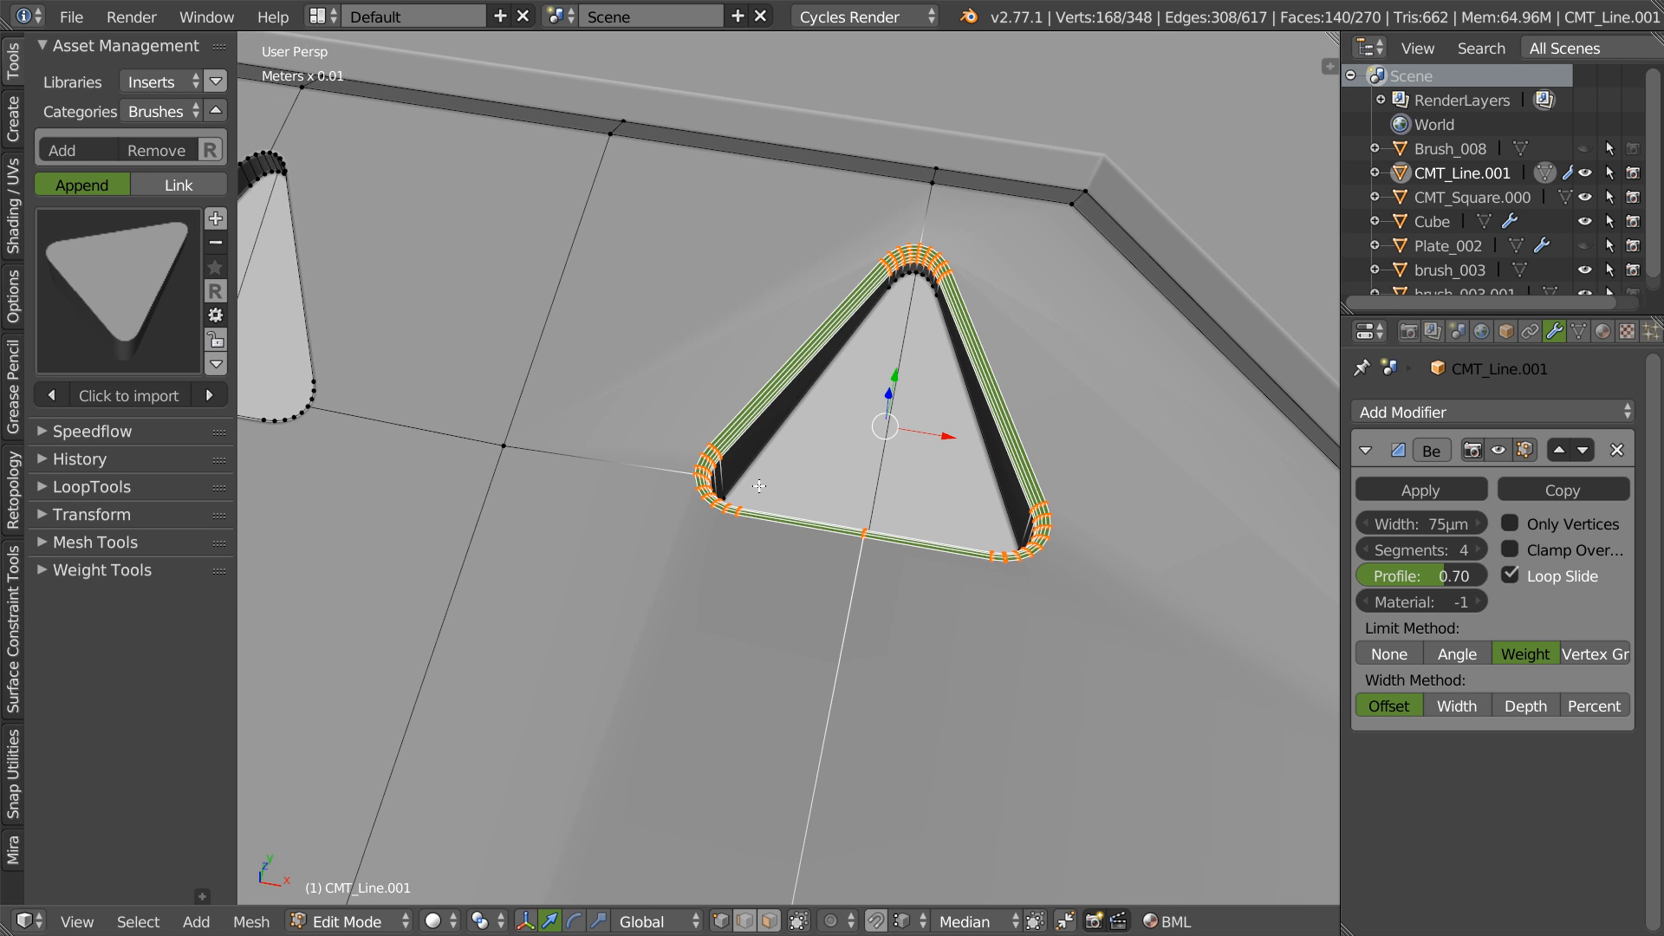
pyautogui.press('Tab')
pyautogui.click(743, 580)
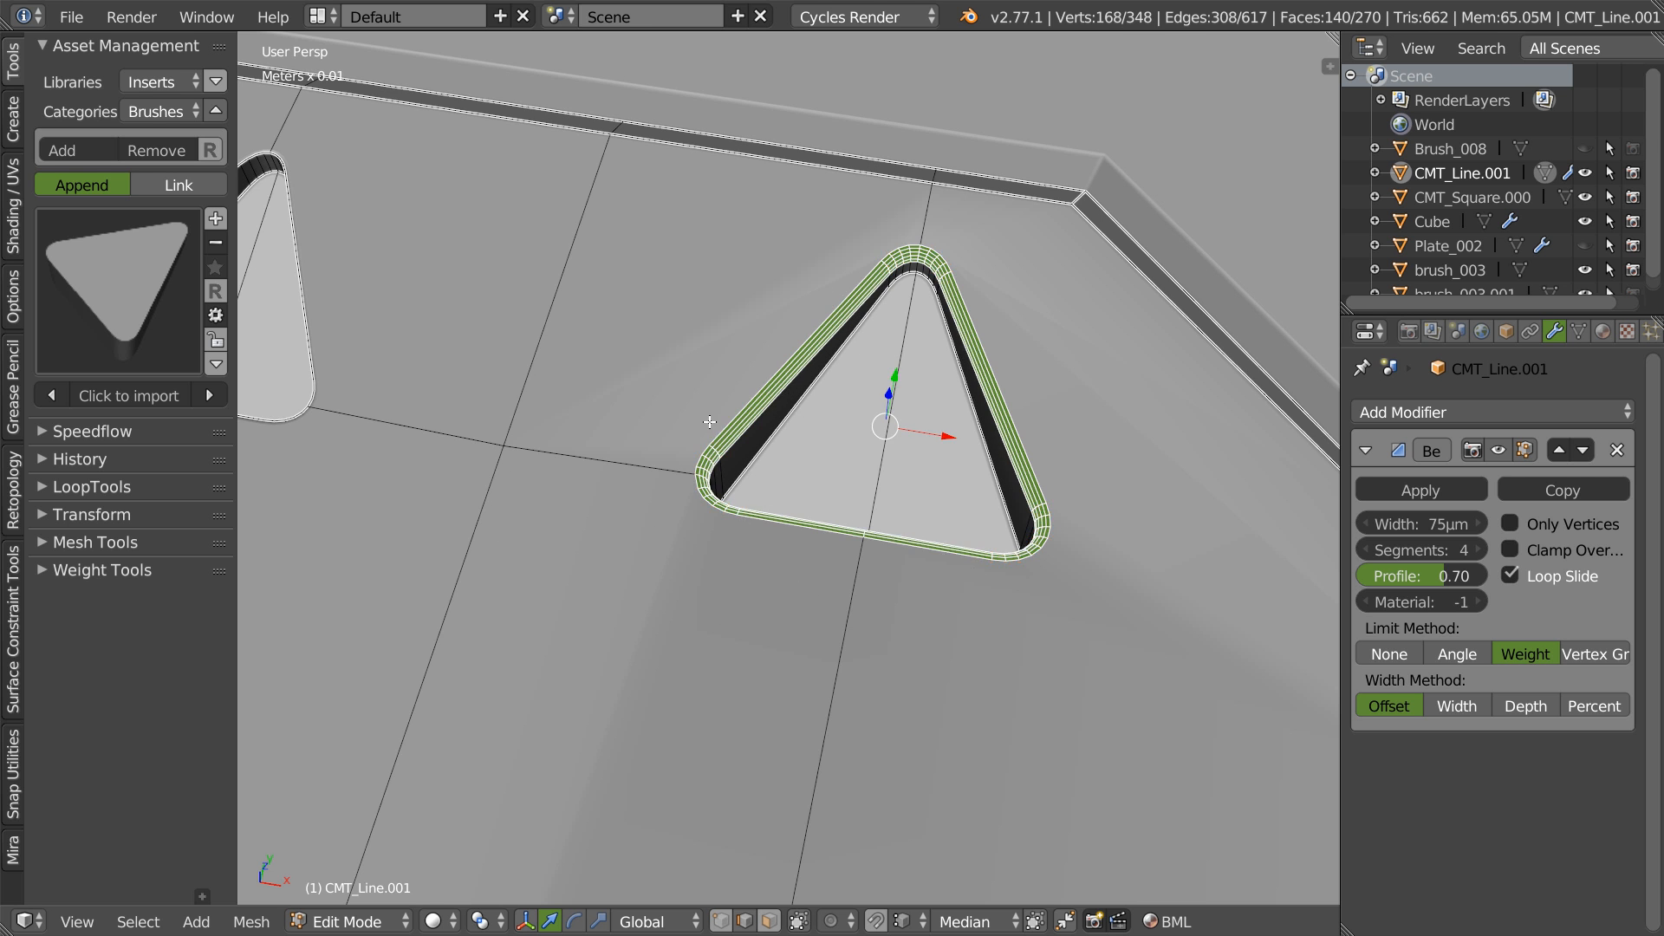
pyautogui.press('a')
pyautogui.keyDown('alt'); pyautogui.rightClick(814, 536); pyautogui.keyUp('alt')
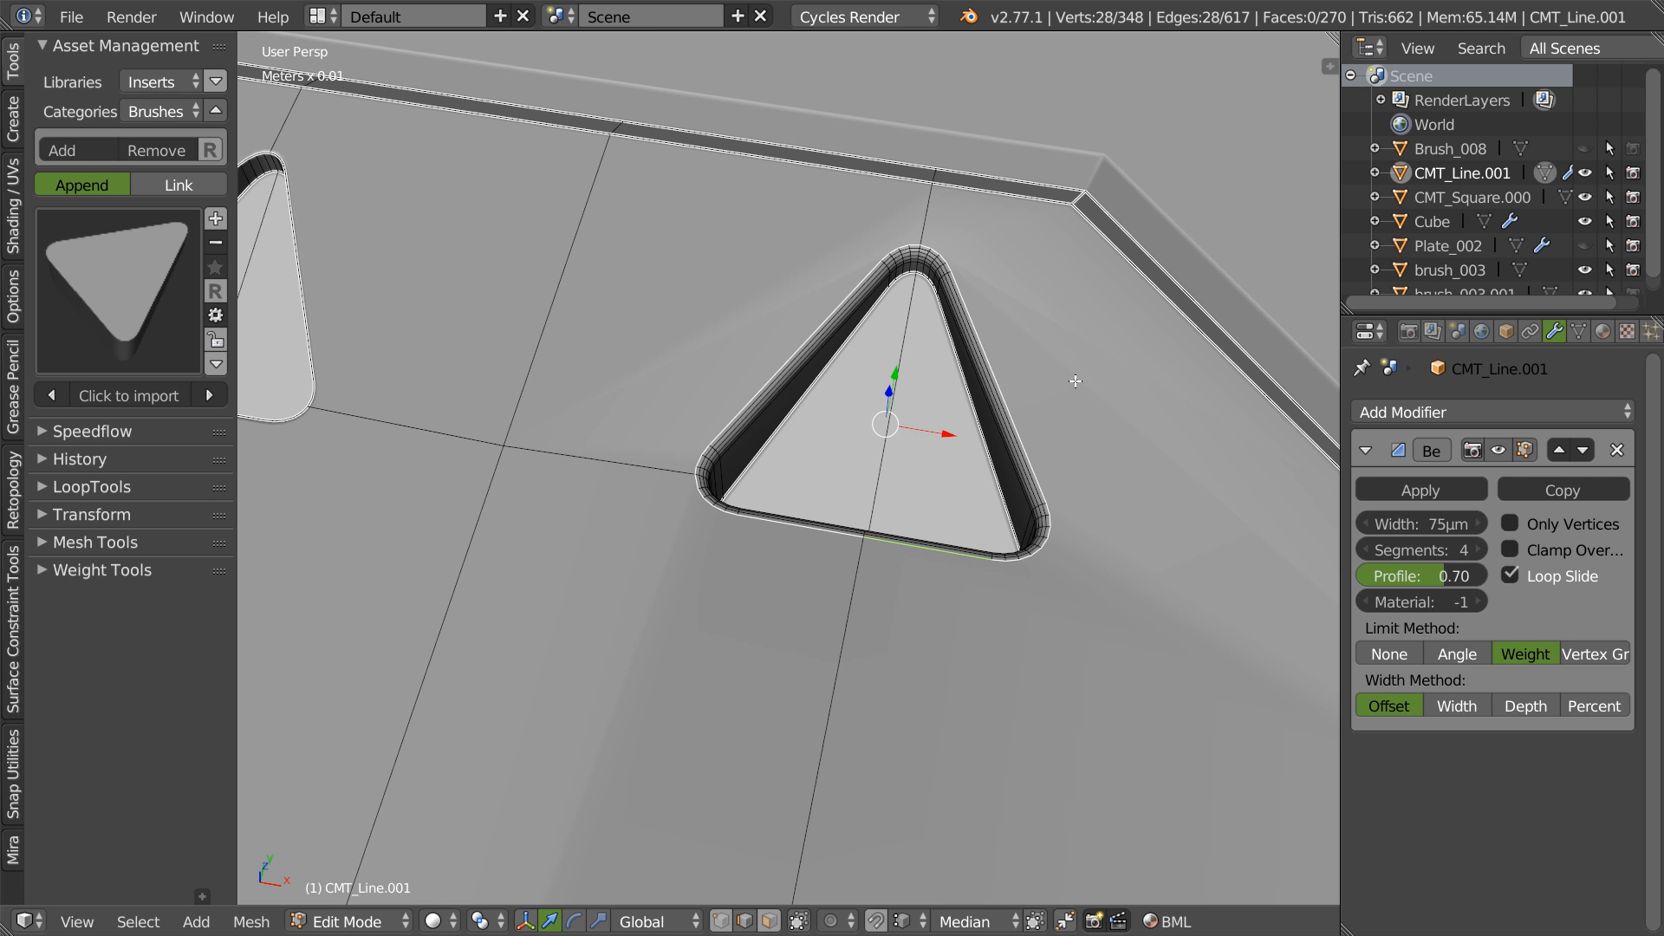
pyautogui.hotkey('shift', 'e')
pyautogui.press('Escape')
pyautogui.press('Tab')
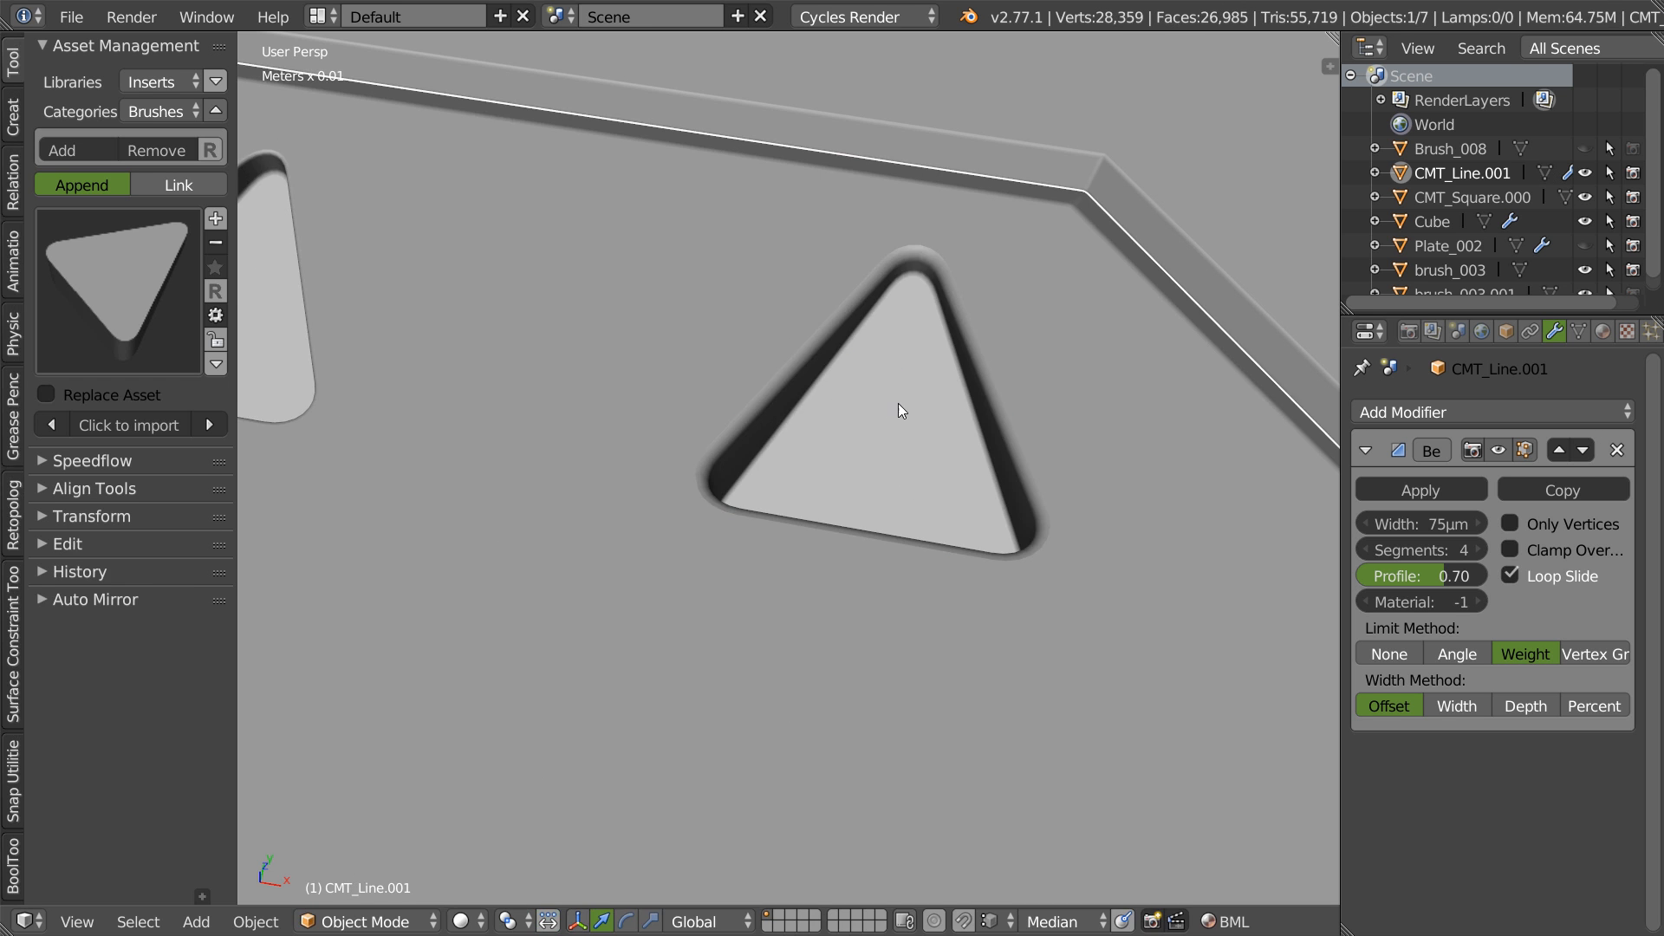
# - Mirror CMT_Line.001 across X again to give the negative X pocket the same bevelled rim
pyautogui.press('KP_Decimal')
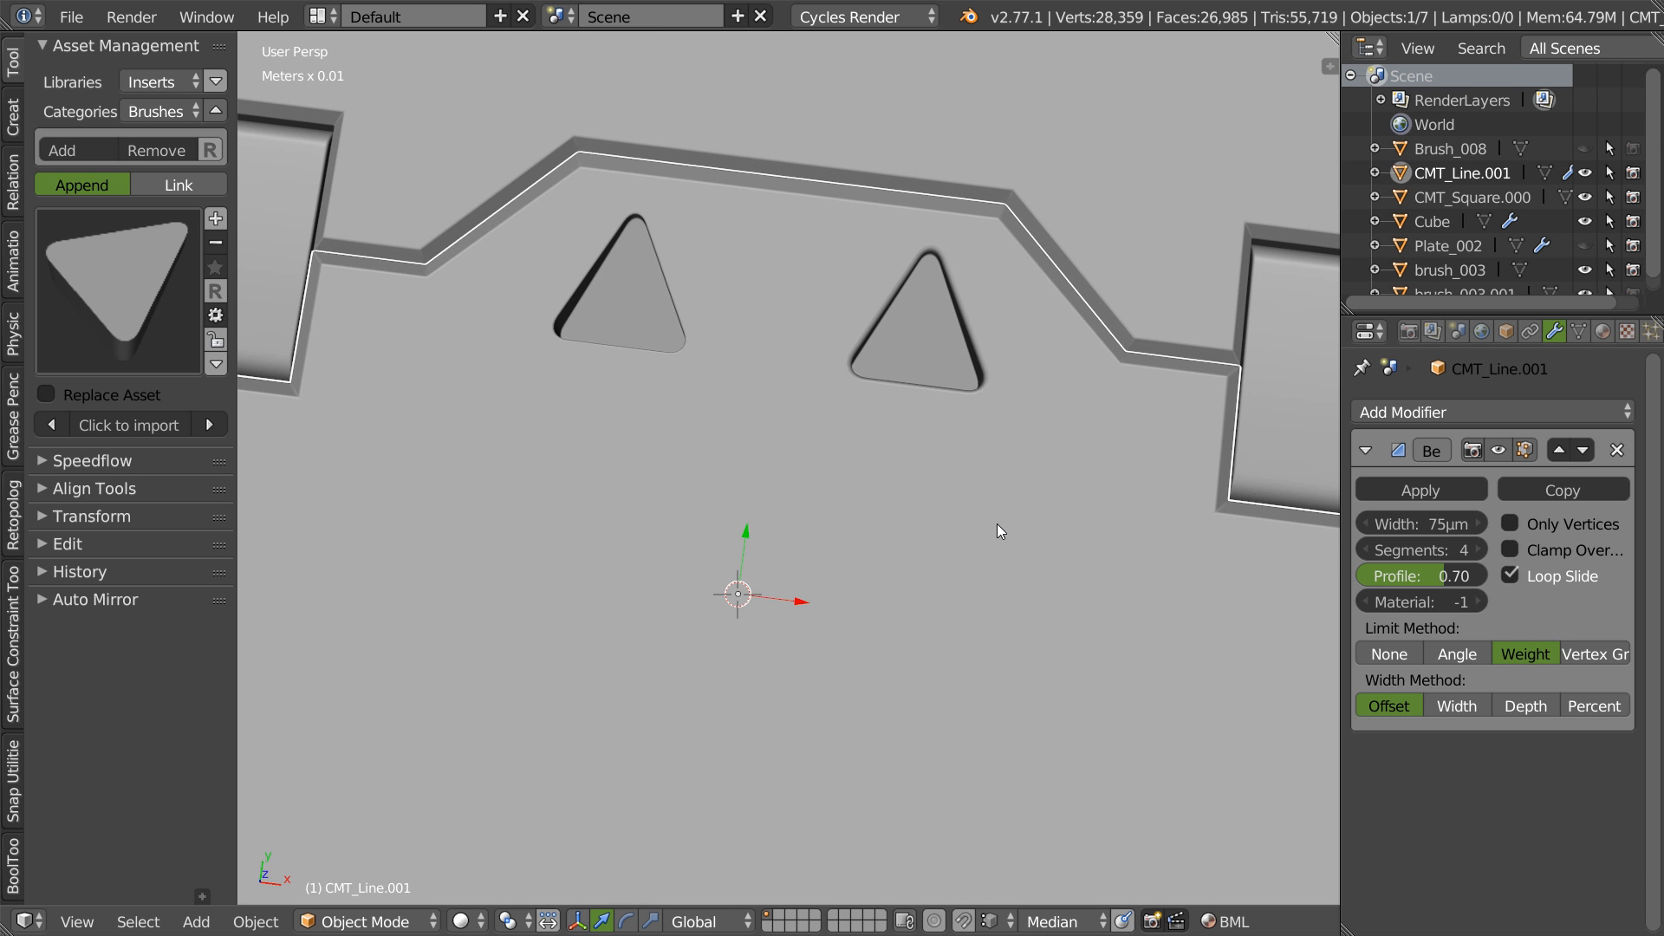
pyautogui.press('space')
pyautogui.click(971, 710)
pyautogui.click(969, 710)
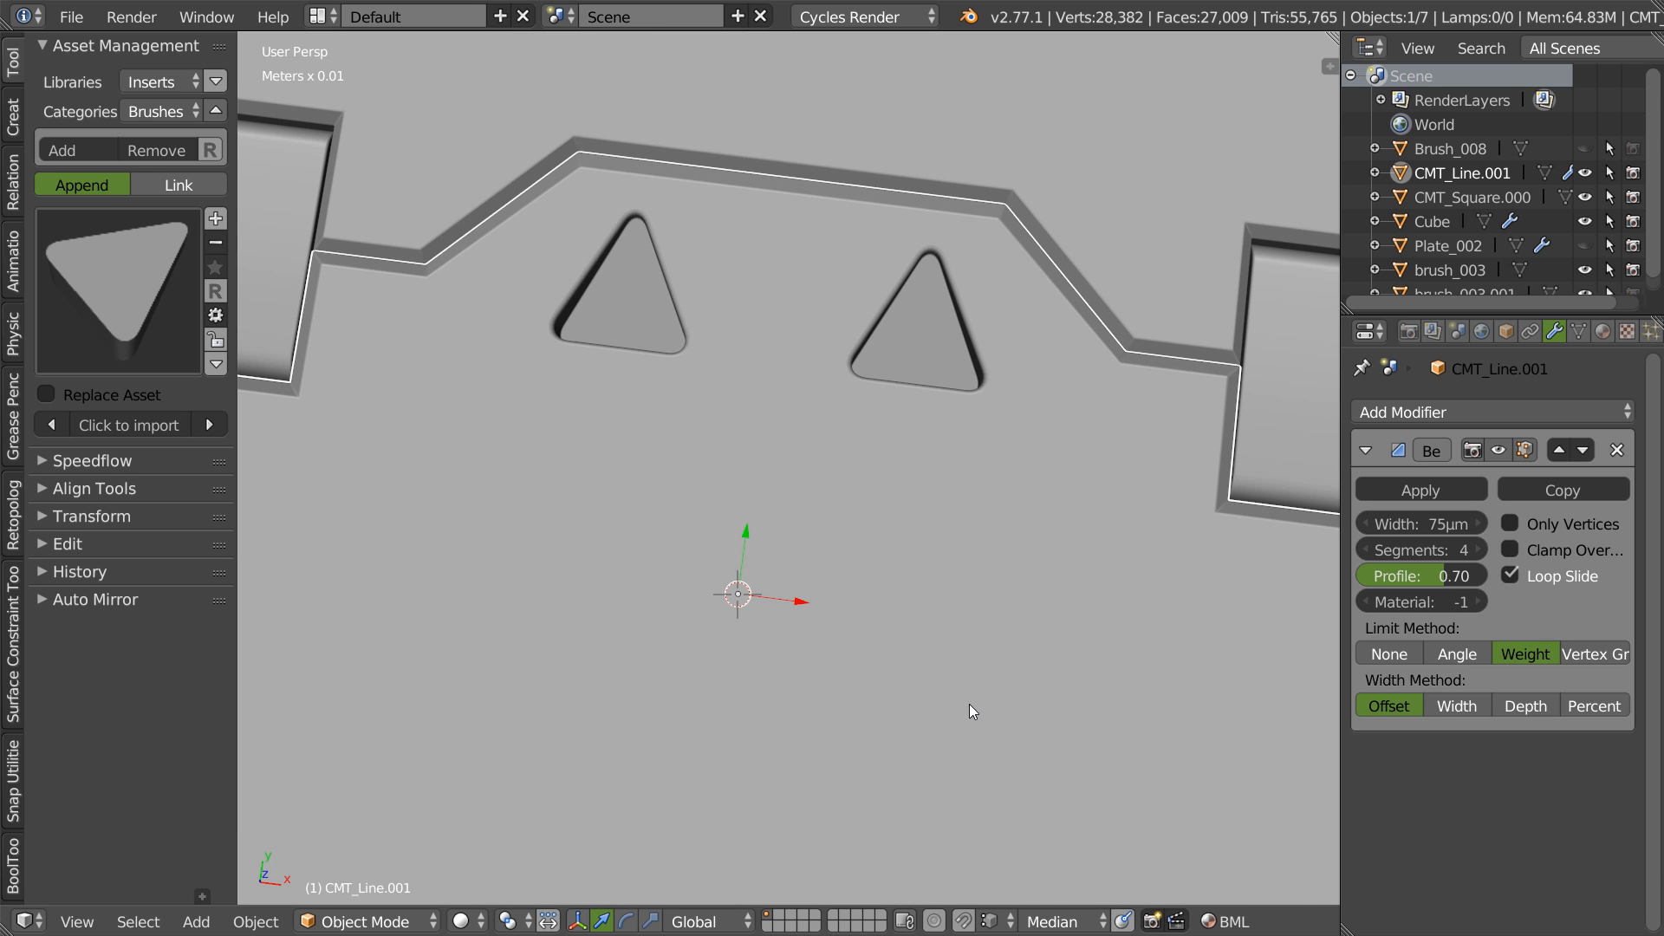
# - Select the square inserts, CMT_Line.001 and Cube together and examine where the plate seam meets the side edge
pyautogui.scroll(-3, 1016, 579)
pyautogui.moveTo(1016, 579); pyautogui.dragTo(1032, 326, button='middle')
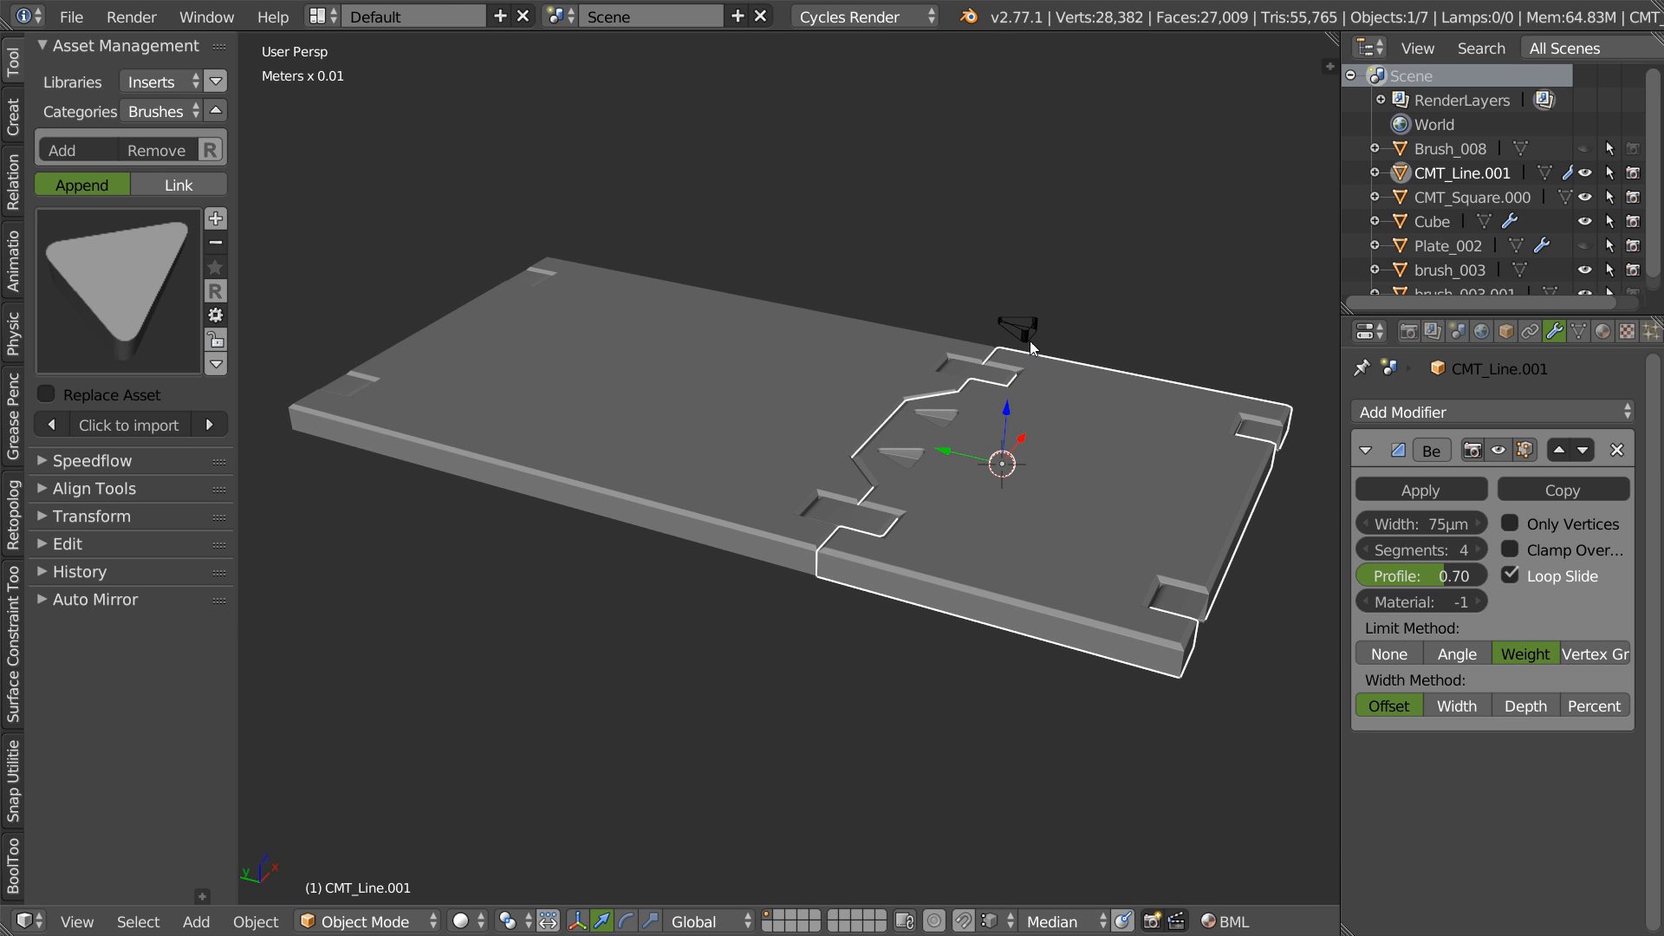
pyautogui.moveTo(1006, 459); pyautogui.dragTo(965, 495, button='middle')
pyautogui.scroll(1, 930, 381)
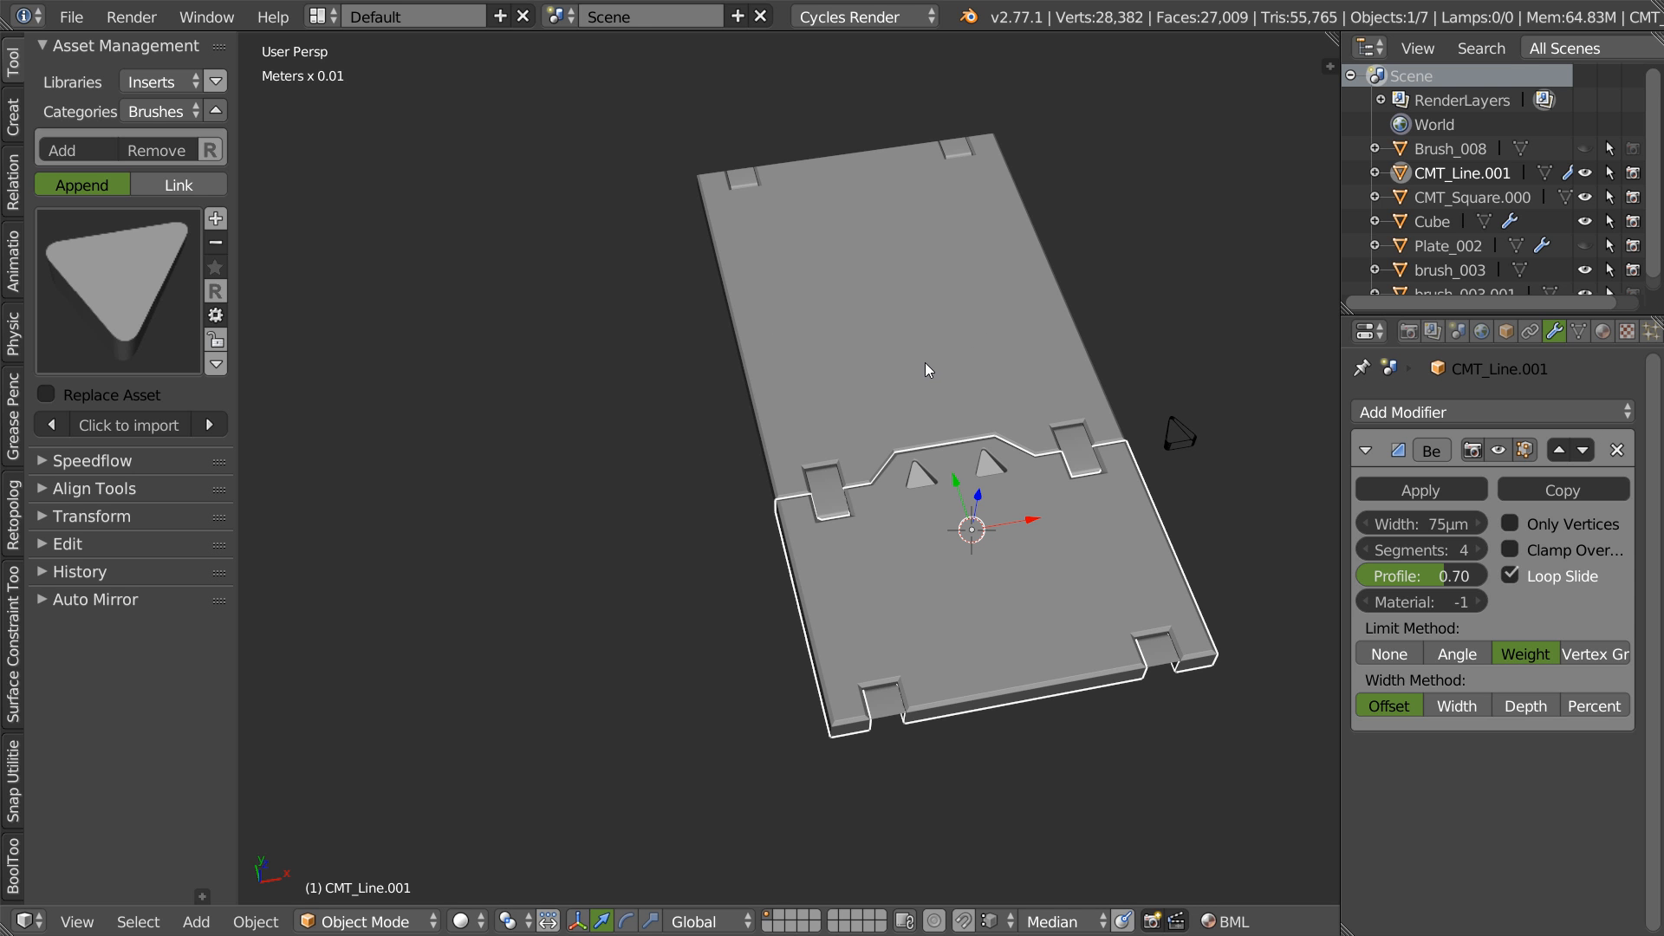
pyautogui.moveTo(940, 409); pyautogui.dragTo(700, 498, button='middle')
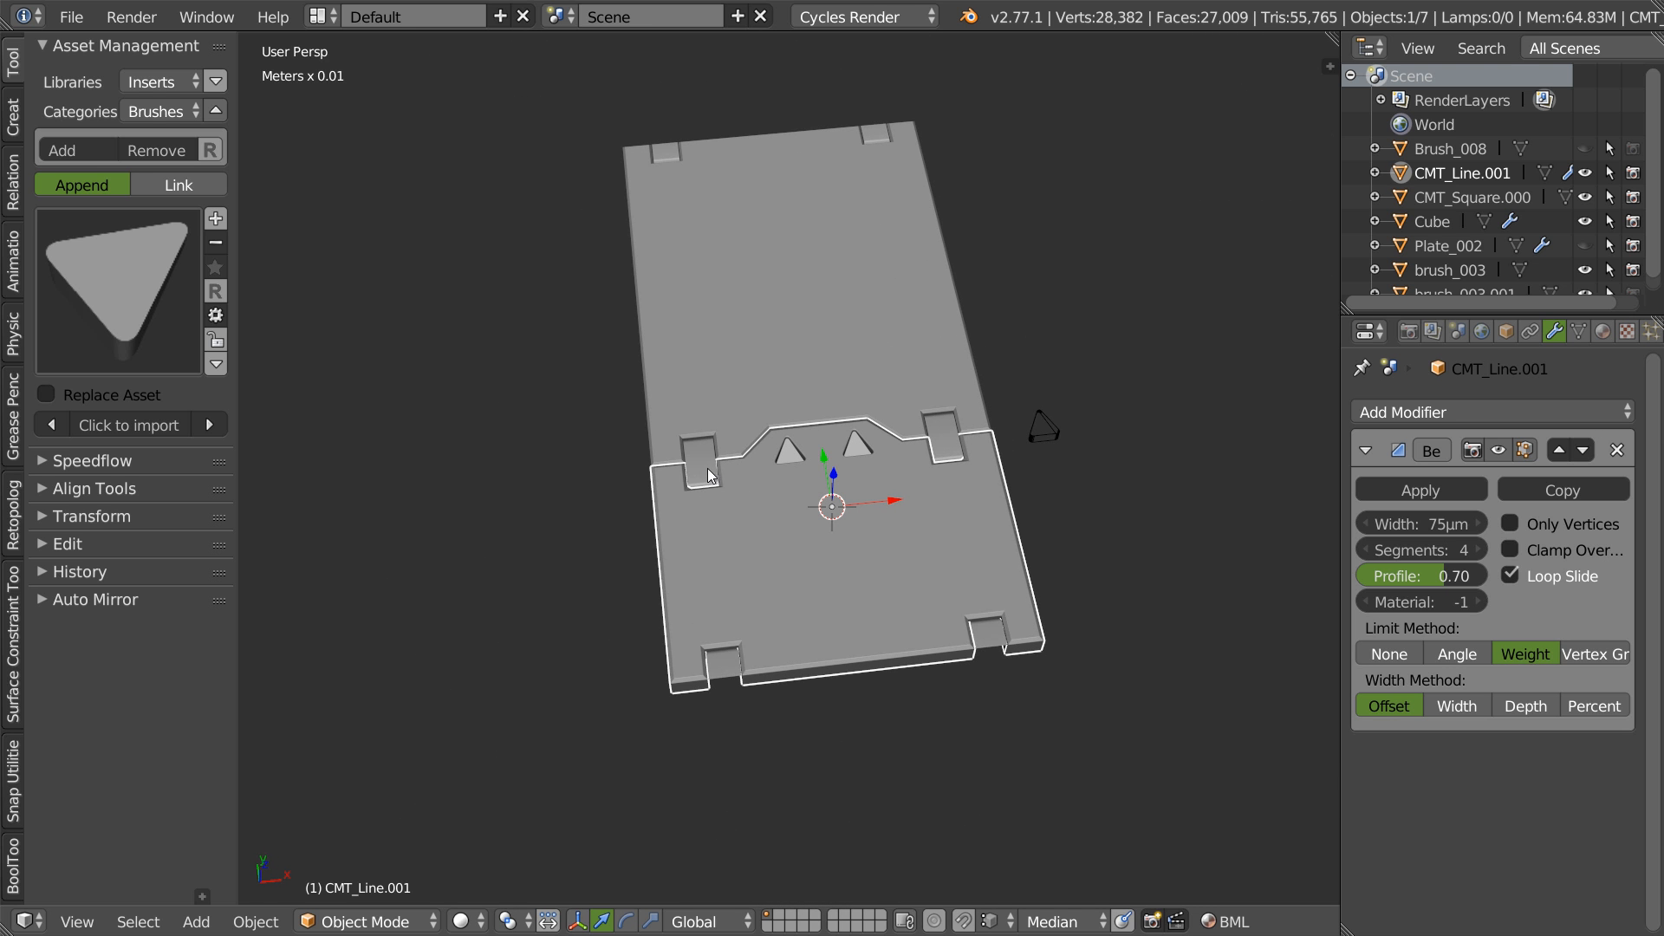
pyautogui.rightClick(706, 465)
pyautogui.moveTo(829, 580); pyautogui.dragTo(677, 449, button='middle')
pyautogui.keyDown('shift'); pyautogui.click(715, 516); pyautogui.keyUp('shift')
pyautogui.keyDown('shift'); pyautogui.click(882, 354); pyautogui.keyUp('shift')
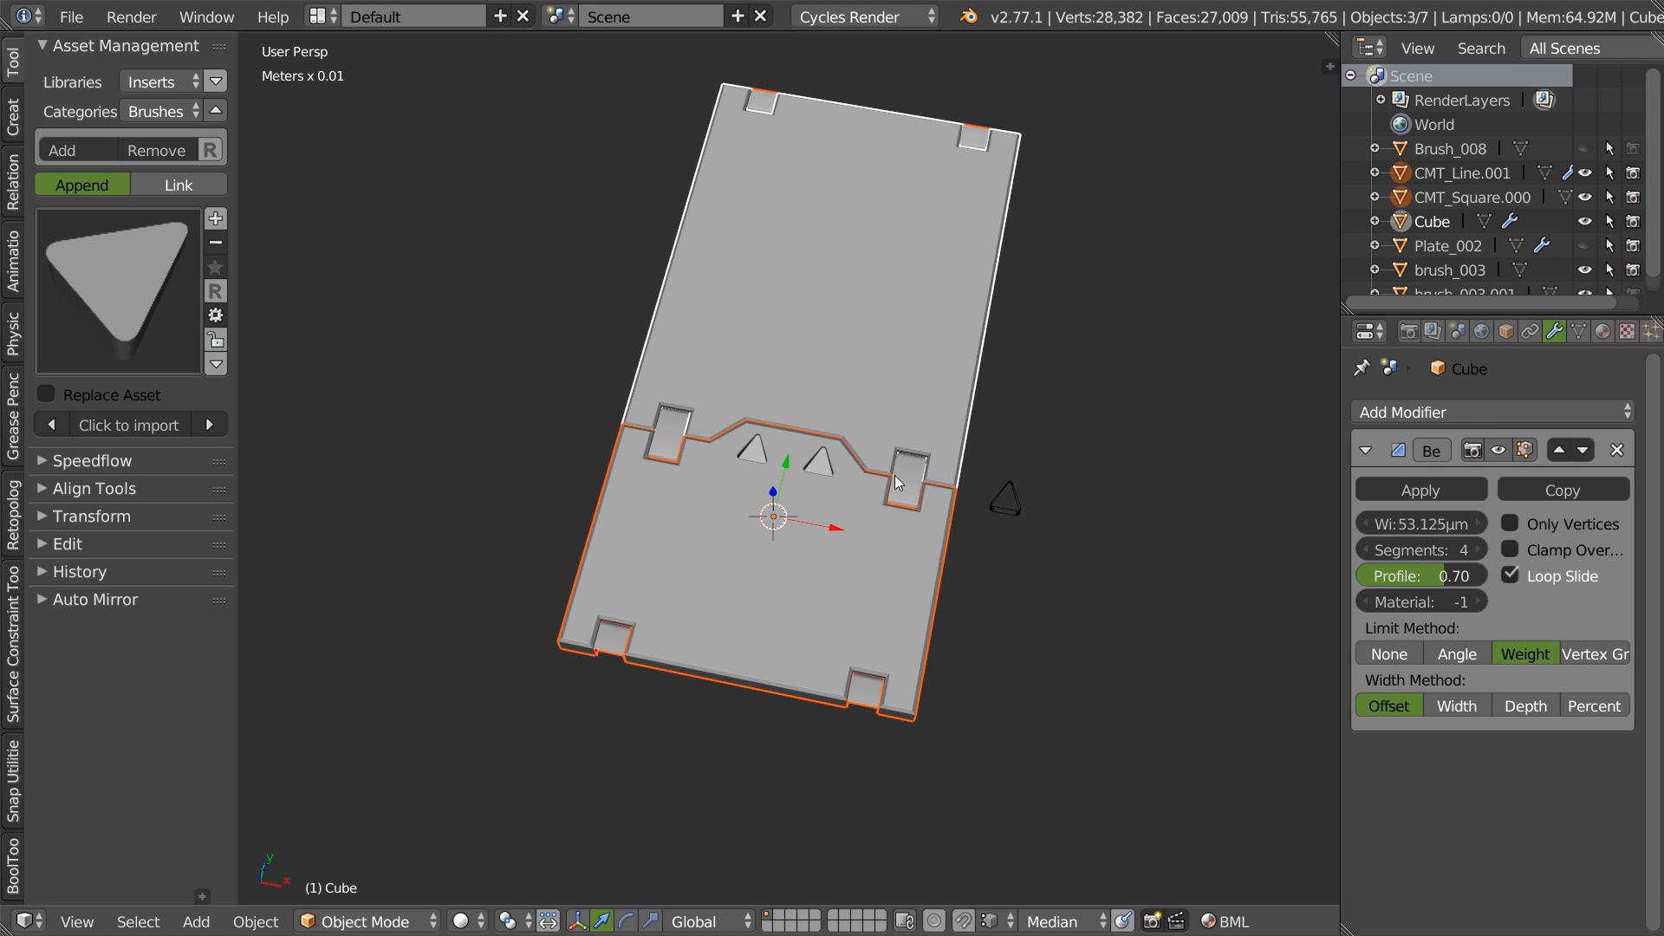
pyautogui.press('z')
pyautogui.click(1002, 573)
pyautogui.press('Tab')
pyautogui.moveTo(1100, 652)
pyautogui.mouseDown(button='middle')
pyautogui.moveTo(854, 476)
pyautogui.moveTo(891, 387)
pyautogui.mouseUp(button='middle')
pyautogui.scroll(8, 689, 444)
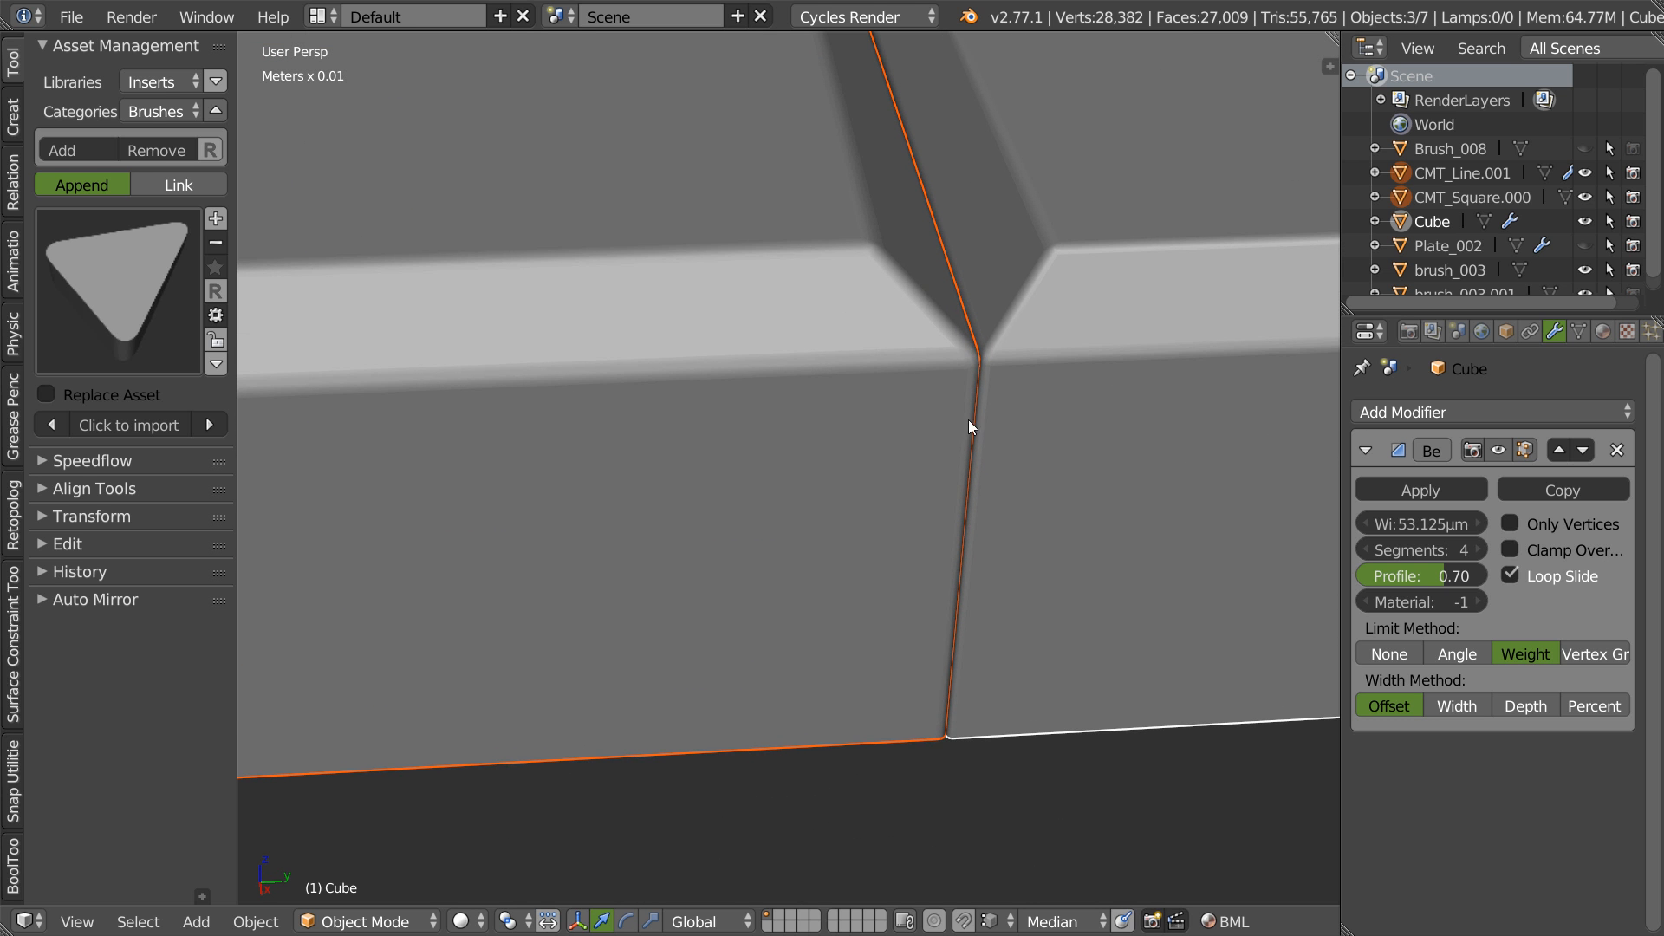
# - Select only the Cube plate and examine its corner notches and the seam around the triangular pockets
pyautogui.rightClick(997, 424)
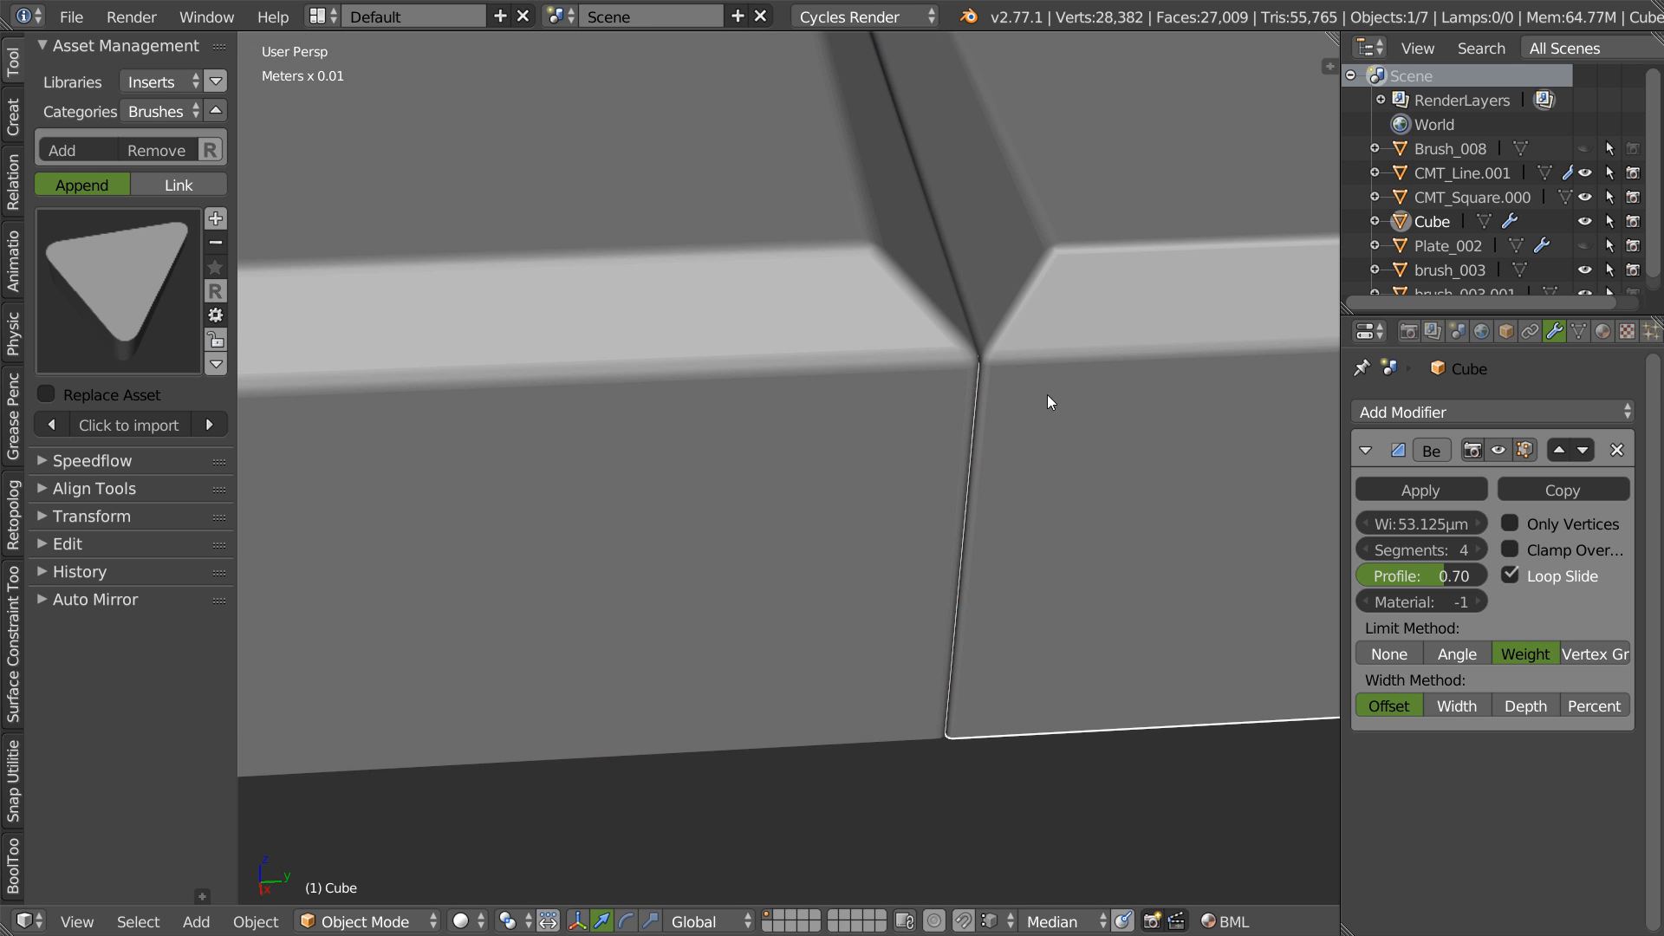
pyautogui.scroll(-6, 1062, 398)
pyautogui.keyDown('shift'); pyautogui.moveTo(1097, 390); pyautogui.dragTo(520, 665, button='middle'); pyautogui.keyUp('shift')
pyautogui.scroll(-6, 945, 411)
pyautogui.keyDown('shift'); pyautogui.moveTo(901, 473); pyautogui.dragTo(316, 650, button='middle'); pyautogui.keyUp('shift')
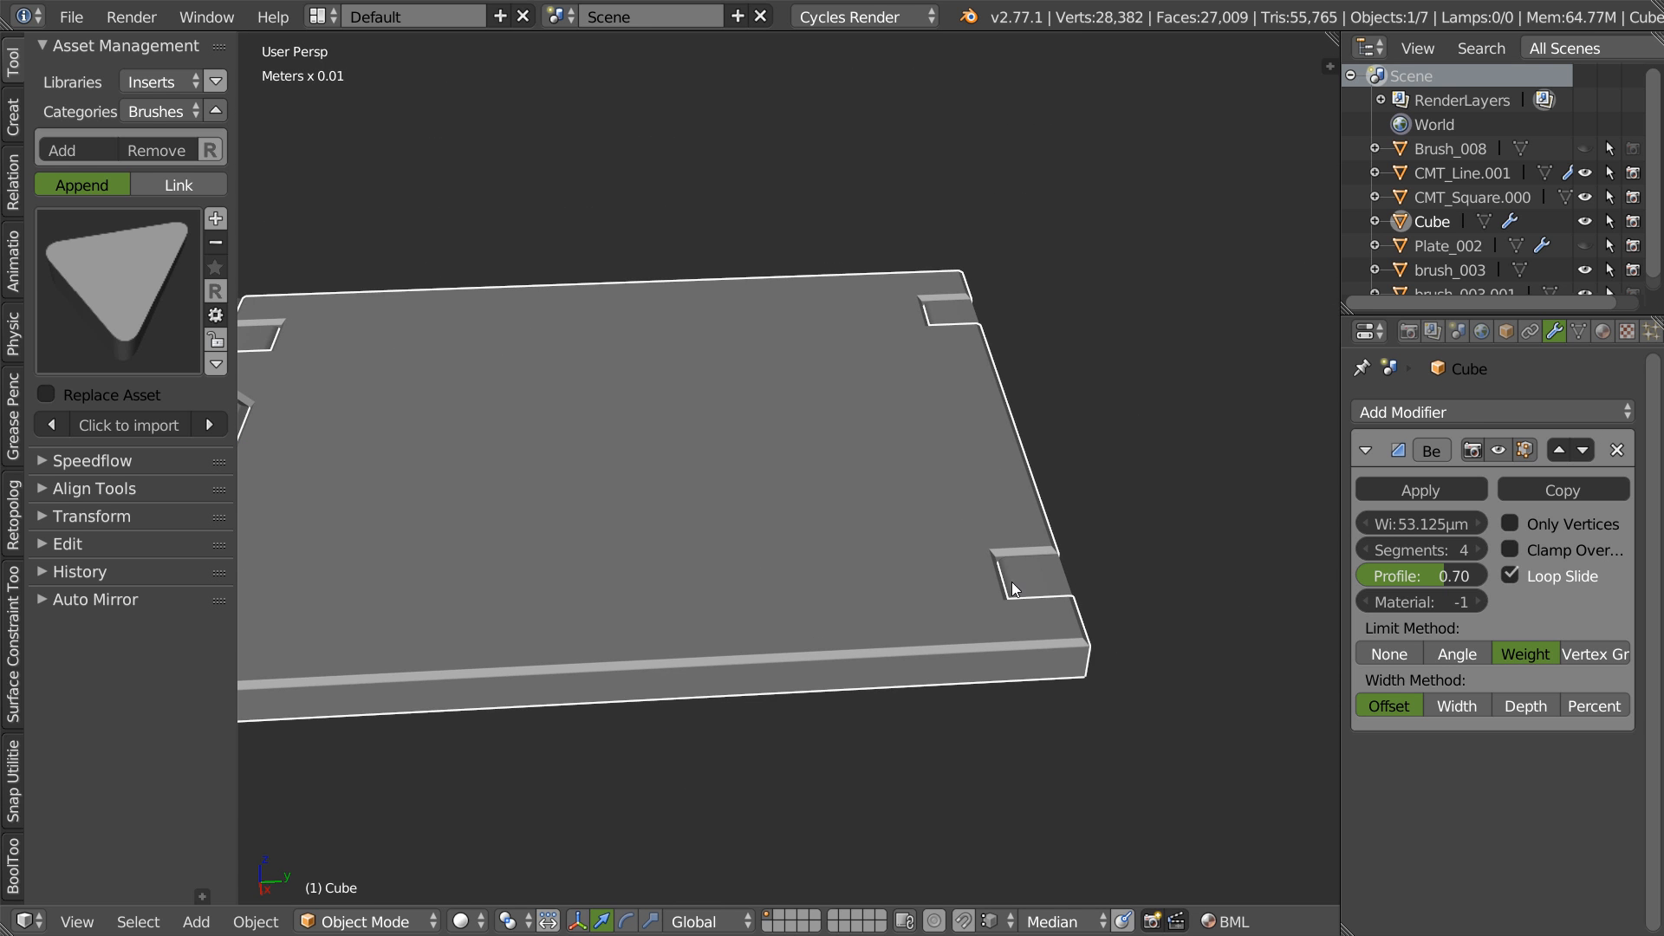
pyautogui.keyDown('shift'); pyautogui.moveTo(555, 485); pyautogui.dragTo(848, 400, button='middle'); pyautogui.keyUp('shift')
pyautogui.keyDown('shift'); pyautogui.moveTo(450, 473); pyautogui.dragTo(656, 455, button='middle'); pyautogui.keyUp('shift')
pyautogui.scroll(5, 658, 385)
pyautogui.keyDown('shift'); pyautogui.moveTo(478, 239); pyautogui.dragTo(688, 246, button='middle'); pyautogui.keyUp('shift')
pyautogui.moveTo(525, 248); pyautogui.dragTo(529, 247)
pyautogui.scroll(-3, 847, 381)
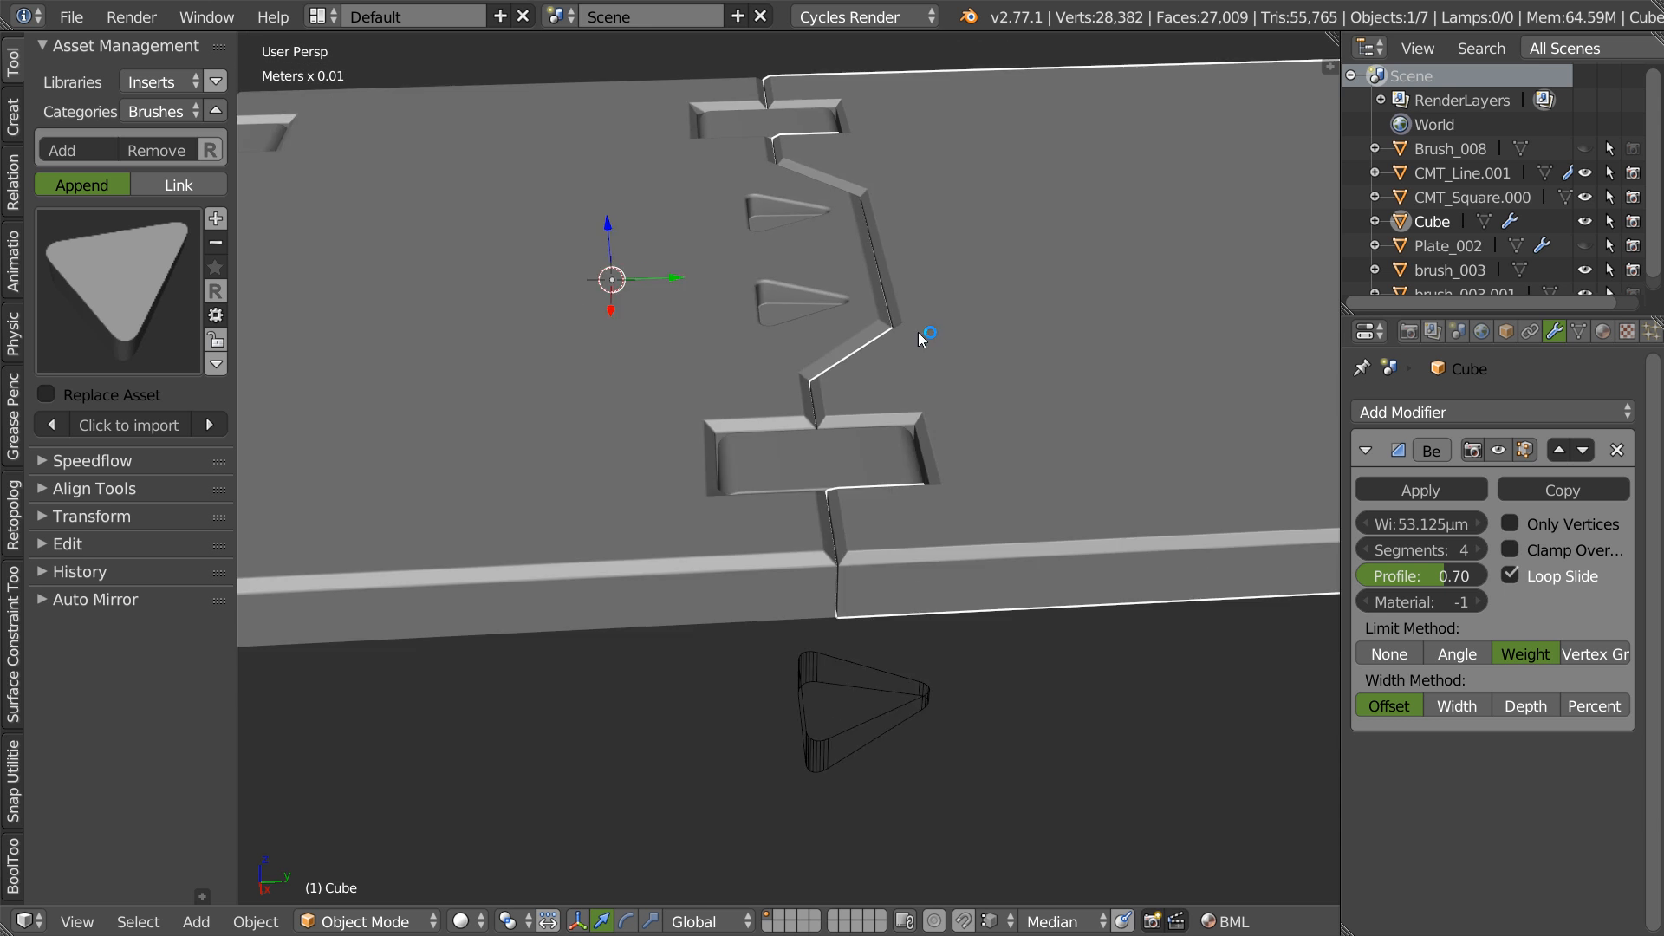
pyautogui.keyDown('shift'); pyautogui.moveTo(846, 381); pyautogui.dragTo(277, 486, button='middle'); pyautogui.keyUp('shift')
pyautogui.keyDown('shift'); pyautogui.moveTo(966, 413); pyautogui.dragTo(555, 425, button='middle'); pyautogui.keyUp('shift')
pyautogui.scroll(1, 1073, 533)
# - Try to adjust the outer end vertices of the corner insert in CMT_Square.000, and undo the last change
pyautogui.rightClick(1073, 532)
pyautogui.press('Tab')
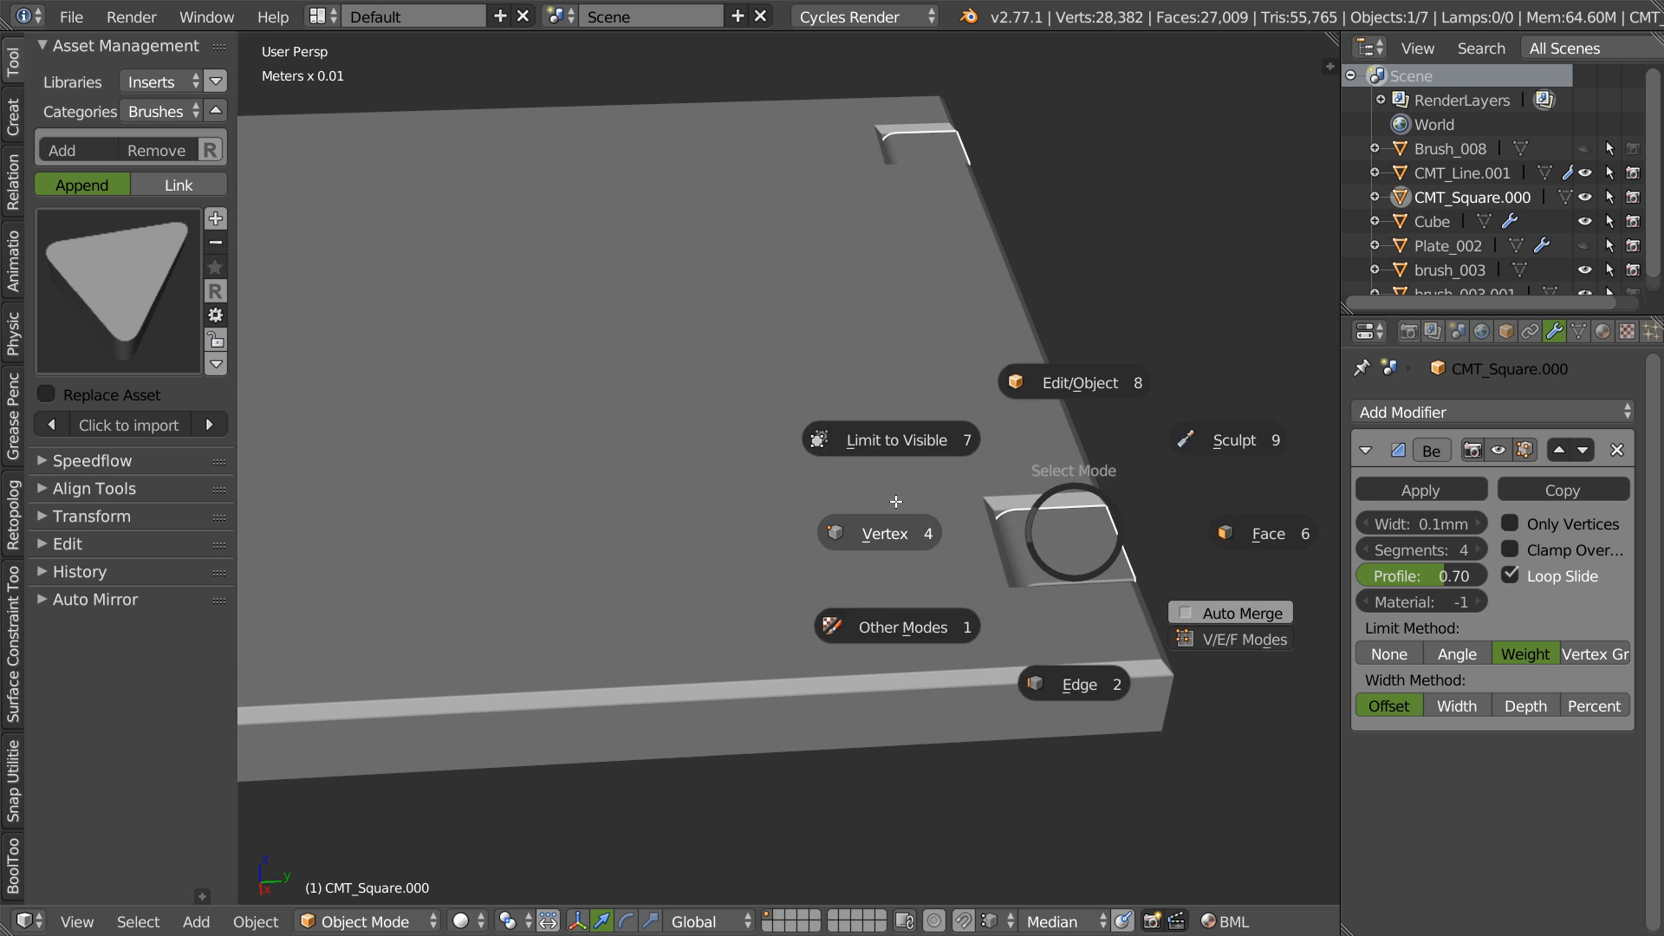
pyautogui.click(936, 515)
pyautogui.press('Tab')
pyautogui.rightClick(1122, 535)
pyautogui.moveTo(1122, 535); pyautogui.dragTo(997, 514, button='middle')
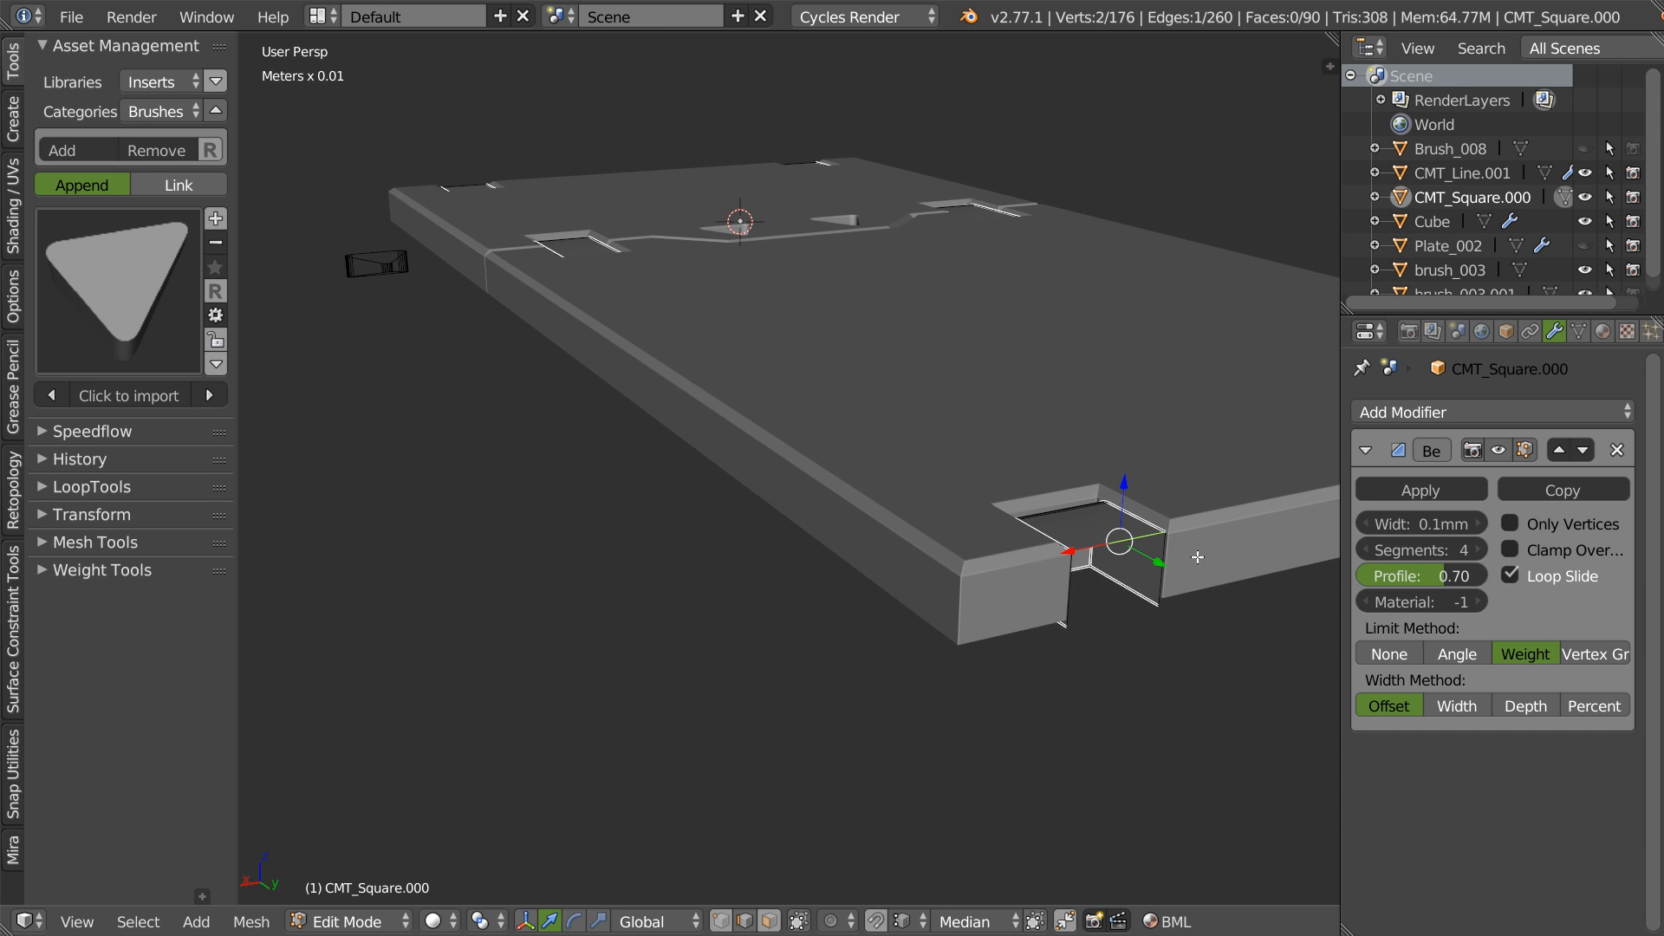
pyautogui.keyDown('shift'); pyautogui.moveTo(1208, 567); pyautogui.dragTo(1084, 579, button='middle'); pyautogui.keyUp('shift')
pyautogui.press('Tab')
pyautogui.click(941, 503)
pyautogui.moveTo(928, 429); pyautogui.dragTo(1099, 412, button='middle')
pyautogui.moveTo(1113, 338)
pyautogui.keyDown('ctrl'); pyautogui.mouseDown()
pyautogui.moveTo(941, 320)
pyautogui.moveTo(924, 676)
pyautogui.mouseUp(); pyautogui.keyUp('ctrl')
pyautogui.moveTo(1040, 572)
pyautogui.mouseDown(button='middle')
pyautogui.moveTo(1003, 564)
pyautogui.moveTo(1029, 440)
pyautogui.mouseUp(button='middle')
pyautogui.moveTo(1062, 364); pyautogui.dragTo(1005, 572)
pyautogui.hotkey('ctrl', 'z')
# - Select and adjust the outer end vertices of CMT_Square.000's corner inserts at the plate's short end, and return to Object Mode
pyautogui.press('Tab')
pyautogui.moveTo(1004, 510); pyautogui.dragTo(1030, 483, button='middle')
pyautogui.moveTo(1099, 438)
pyautogui.keyDown('ctrl'); pyautogui.mouseDown()
pyautogui.moveTo(1003, 283)
pyautogui.moveTo(979, 381)
pyautogui.mouseUp(); pyautogui.keyUp('ctrl')
pyautogui.keyDown('ctrl'); pyautogui.moveTo(973, 564); pyautogui.dragTo(902, 583); pyautogui.keyUp('ctrl')
pyautogui.moveTo(1058, 374)
pyautogui.mouseDown()
pyautogui.moveTo(992, 543)
pyautogui.moveTo(887, 645)
pyautogui.moveTo(911, 654)
pyautogui.moveTo(885, 632)
pyautogui.moveTo(920, 639)
pyautogui.mouseUp()
pyautogui.moveTo(927, 371); pyautogui.dragTo(960, 592)
pyautogui.press('Tab')
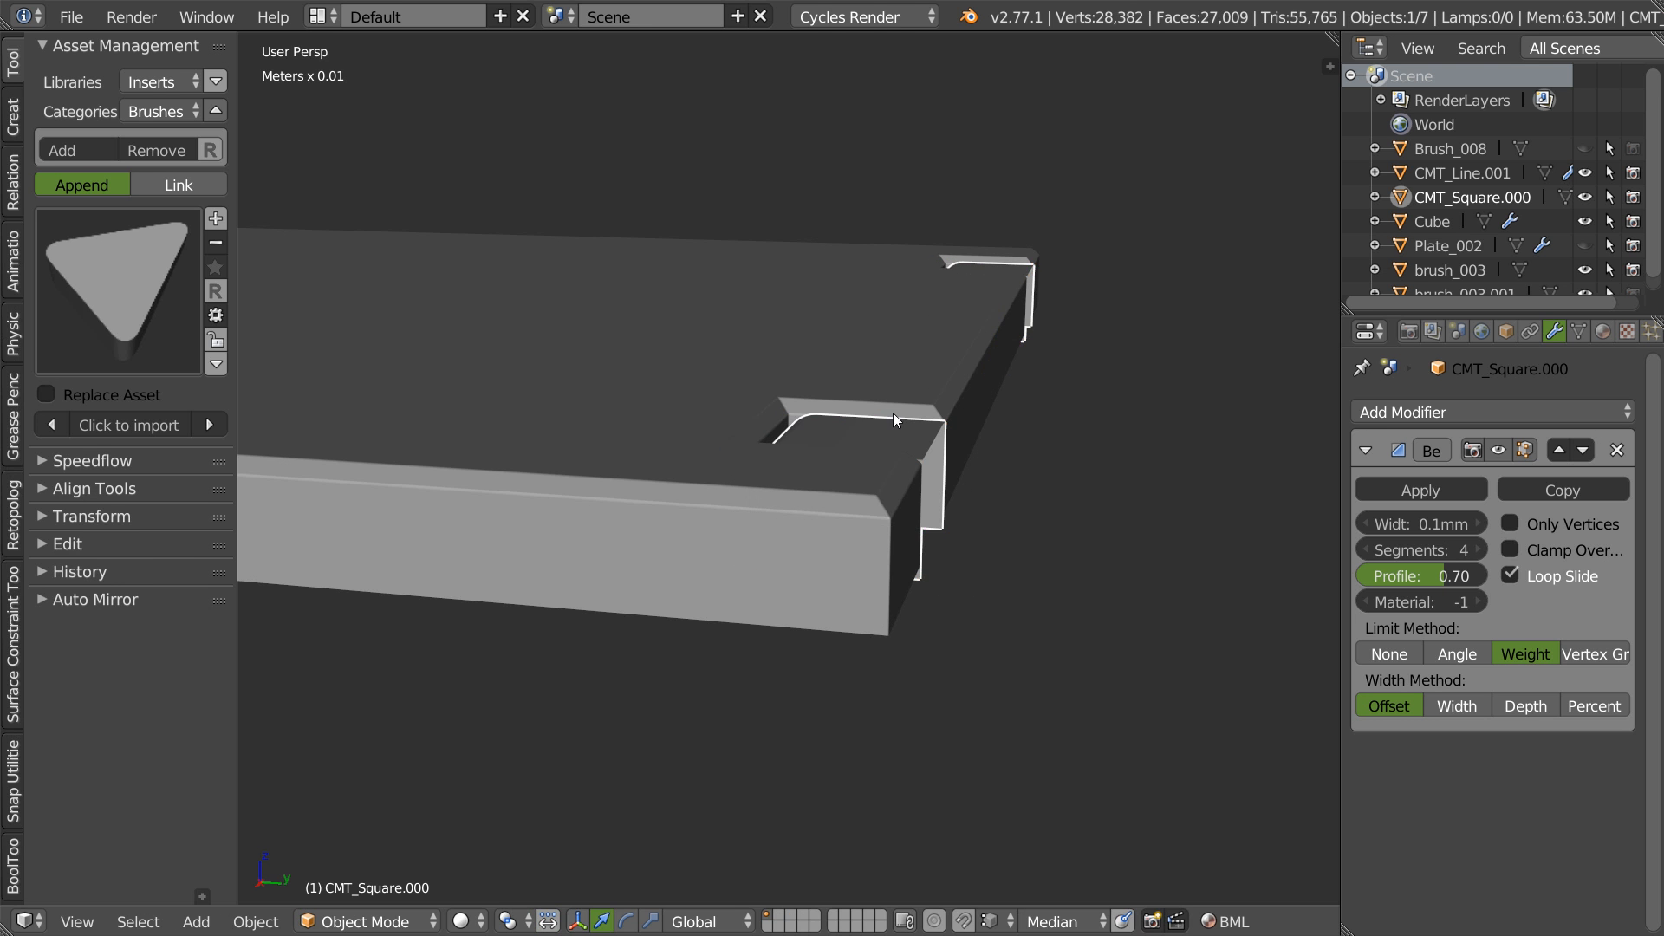
# - Join CMT_Square.000 and CMT_Line.001 into the Cube plate as one object
pyautogui.scroll(-5, 892, 434)
pyautogui.moveTo(798, 531); pyautogui.dragTo(1140, 334, button='middle')
pyautogui.moveTo(913, 453); pyautogui.dragTo(908, 393, button='middle')
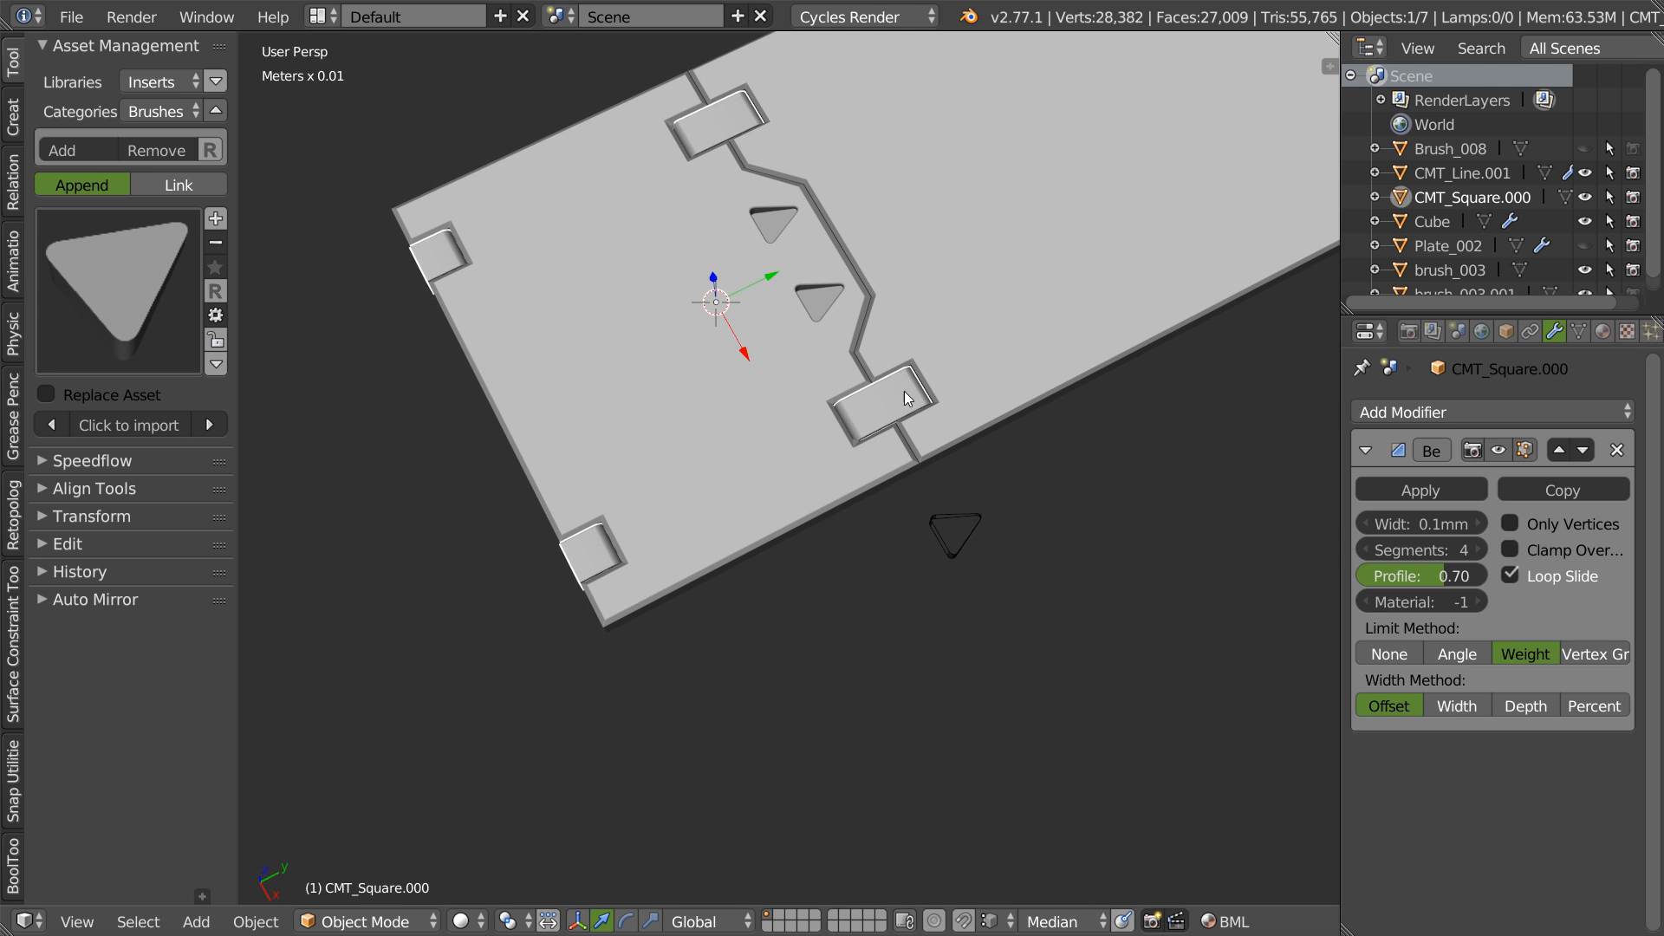
pyautogui.keyDown('shift'); pyautogui.click(796, 508); pyautogui.keyUp('shift')
pyautogui.keyDown('shift'); pyautogui.click(962, 428); pyautogui.keyUp('shift')
pyautogui.rightClick(985, 440)
pyautogui.click(778, 441)
# - Array the joined plate with a count of 5 along X and 5 along Y at a relative offset of 1.0
pyautogui.moveTo(782, 475); pyautogui.dragTo(824, 523, button='middle')
pyautogui.scroll(-4, 1044, 387)
pyautogui.press('space')
pyautogui.click(814, 381)
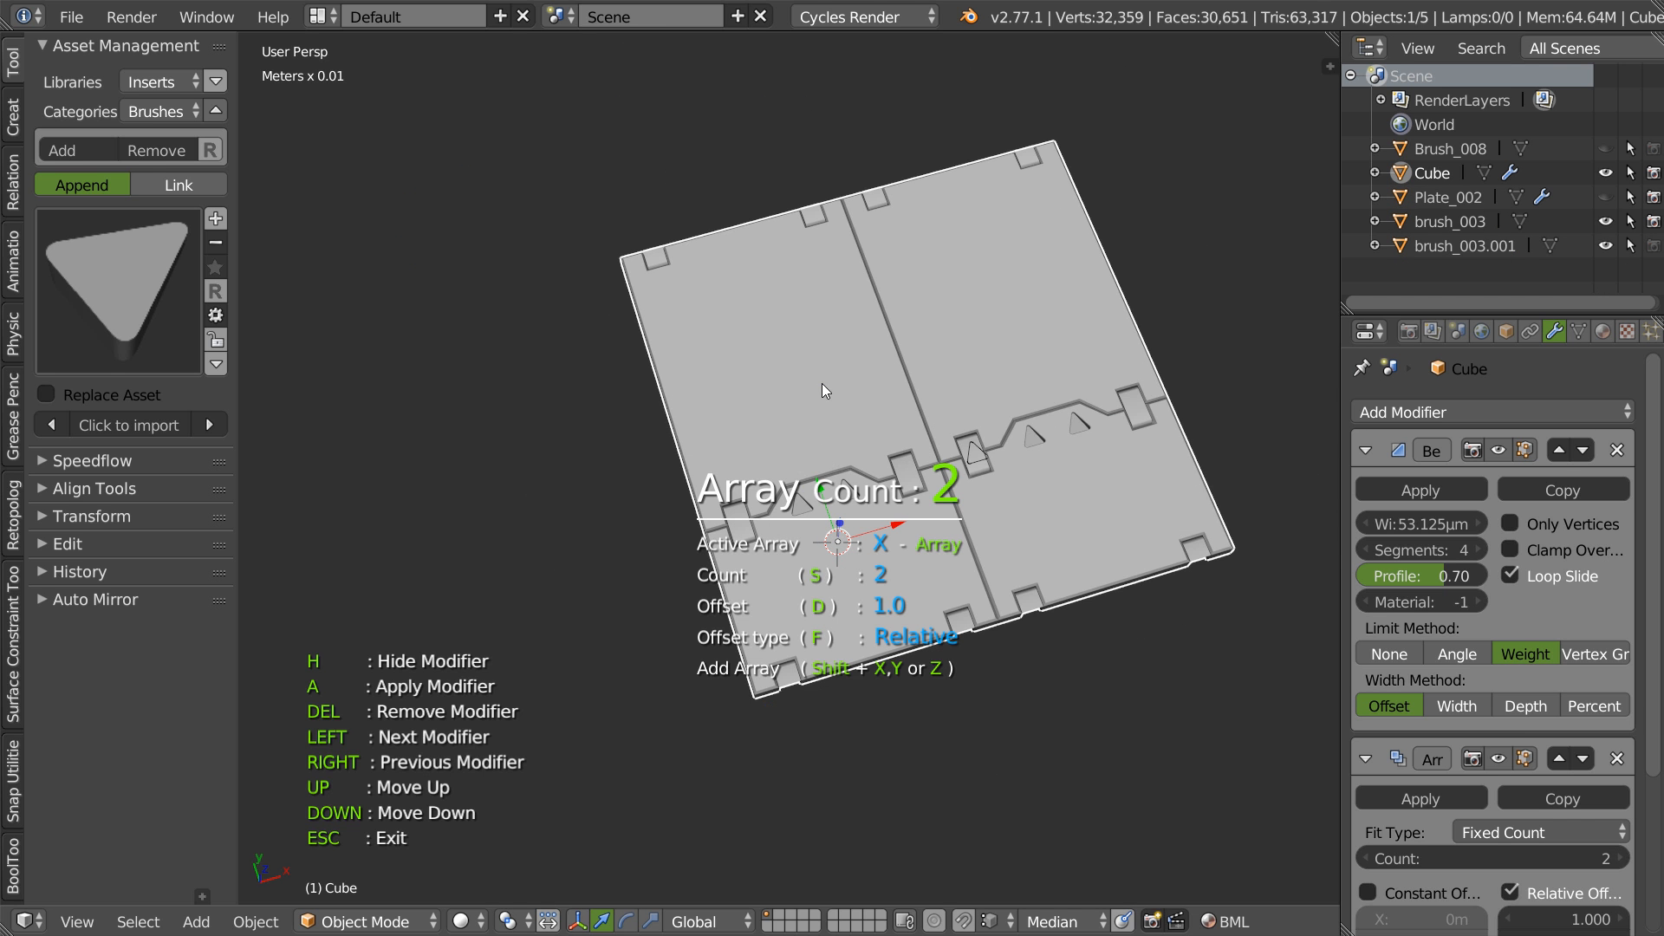
pyautogui.scroll(3, 927, 402)
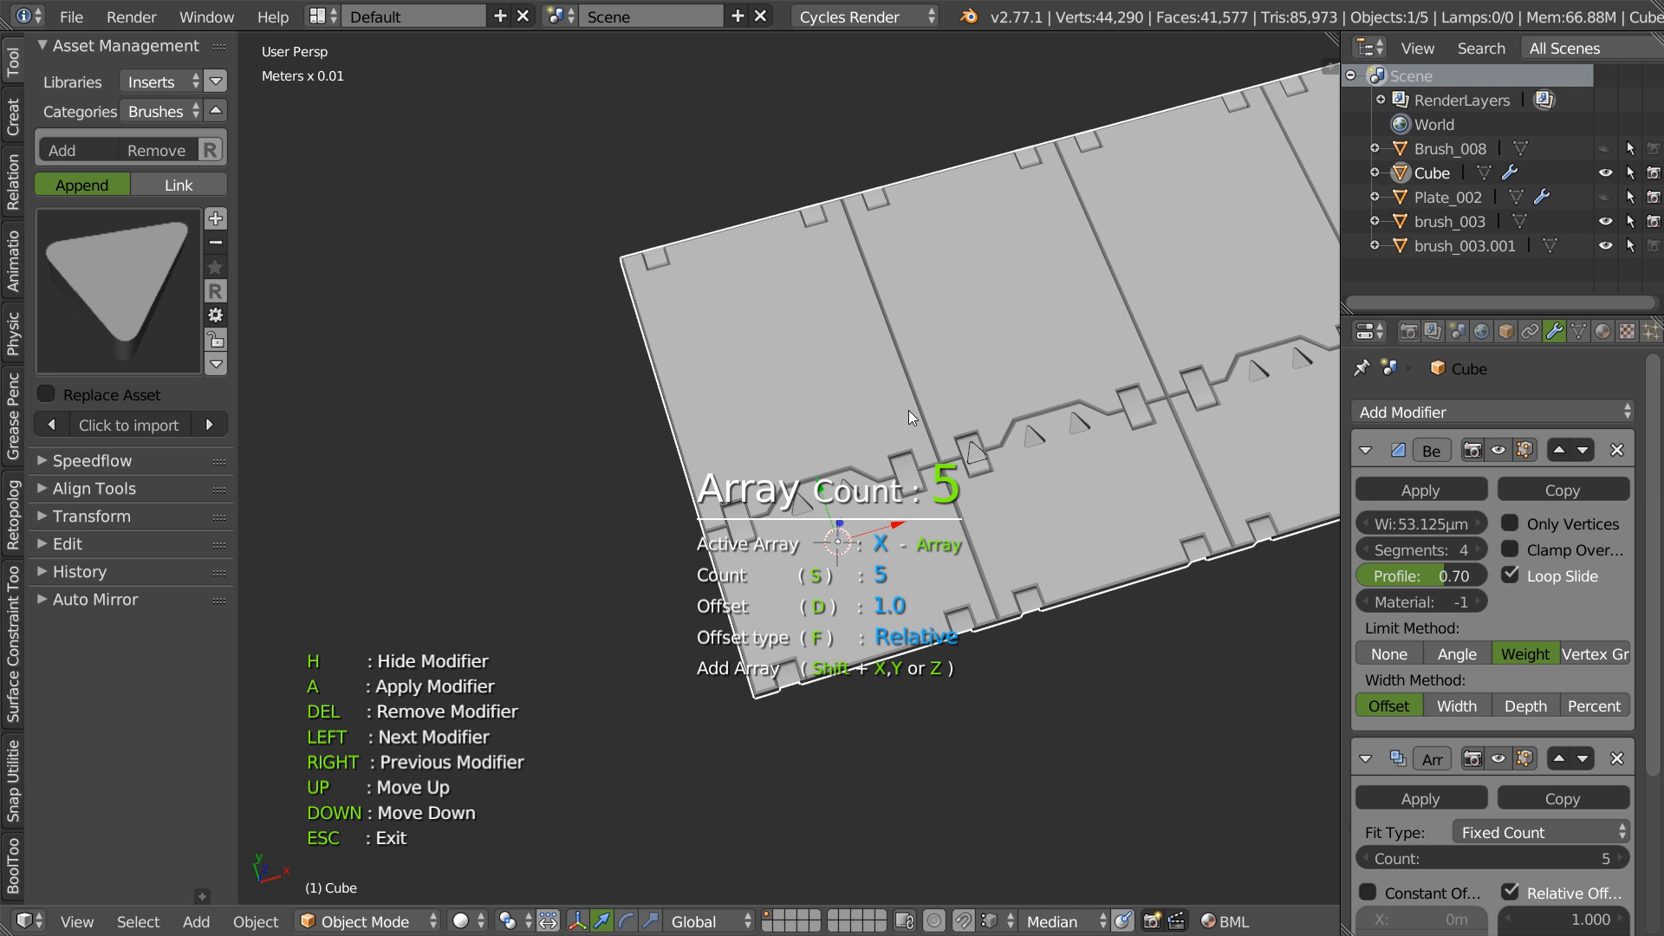
pyautogui.hotkey('shift', 'y')
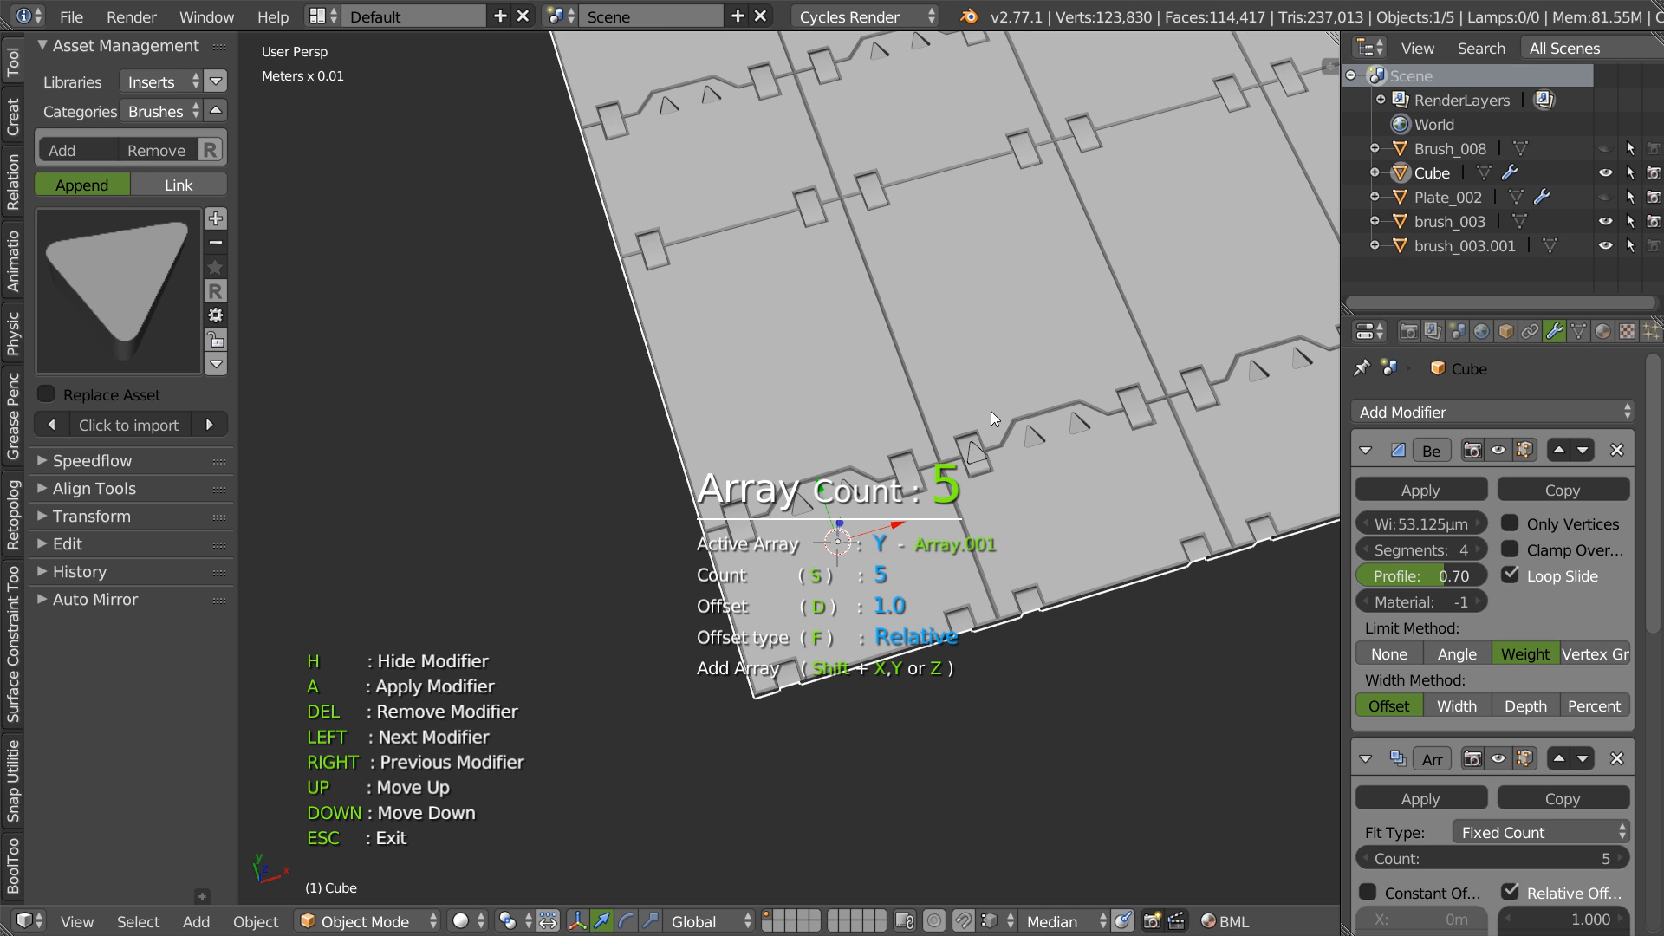
pyautogui.click(902, 409)
# - Check the tiled plates and remove both Array modifiers, keeping the Bevel modifier
pyautogui.scroll(-3, 987, 393)
pyautogui.keyDown('shift'); pyautogui.moveTo(819, 387); pyautogui.dragTo(690, 614, button='middle'); pyautogui.keyUp('shift')
pyautogui.moveTo(811, 527); pyautogui.dragTo(753, 518, button='middle')
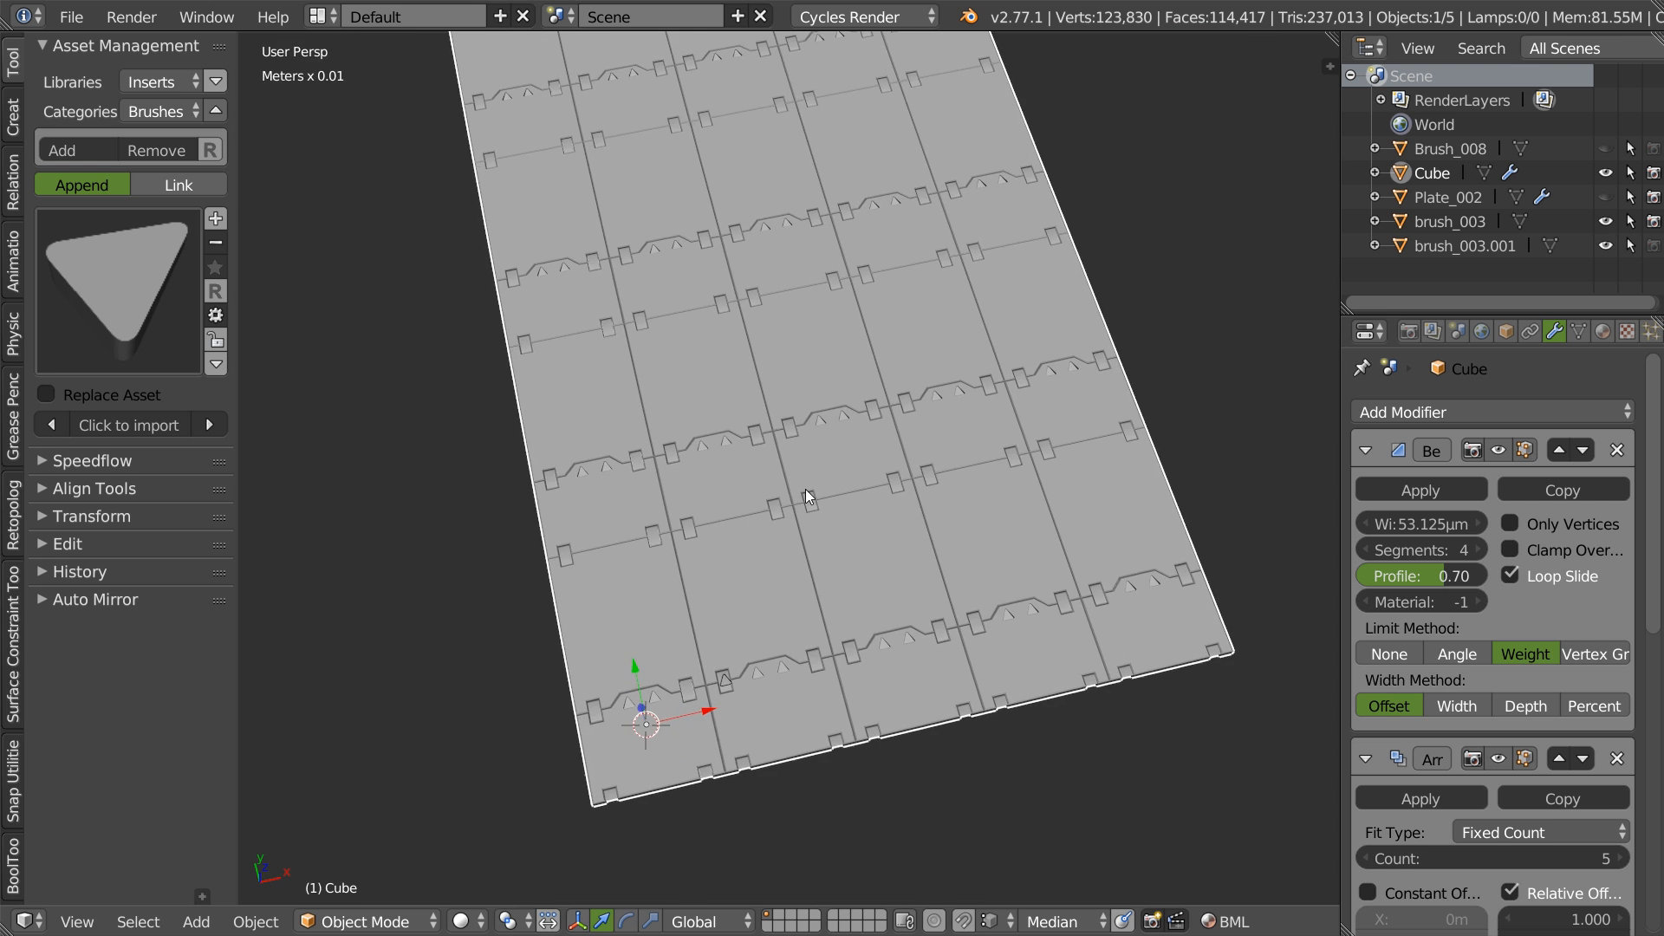
pyautogui.scroll(5, 830, 481)
pyautogui.click(1617, 759)
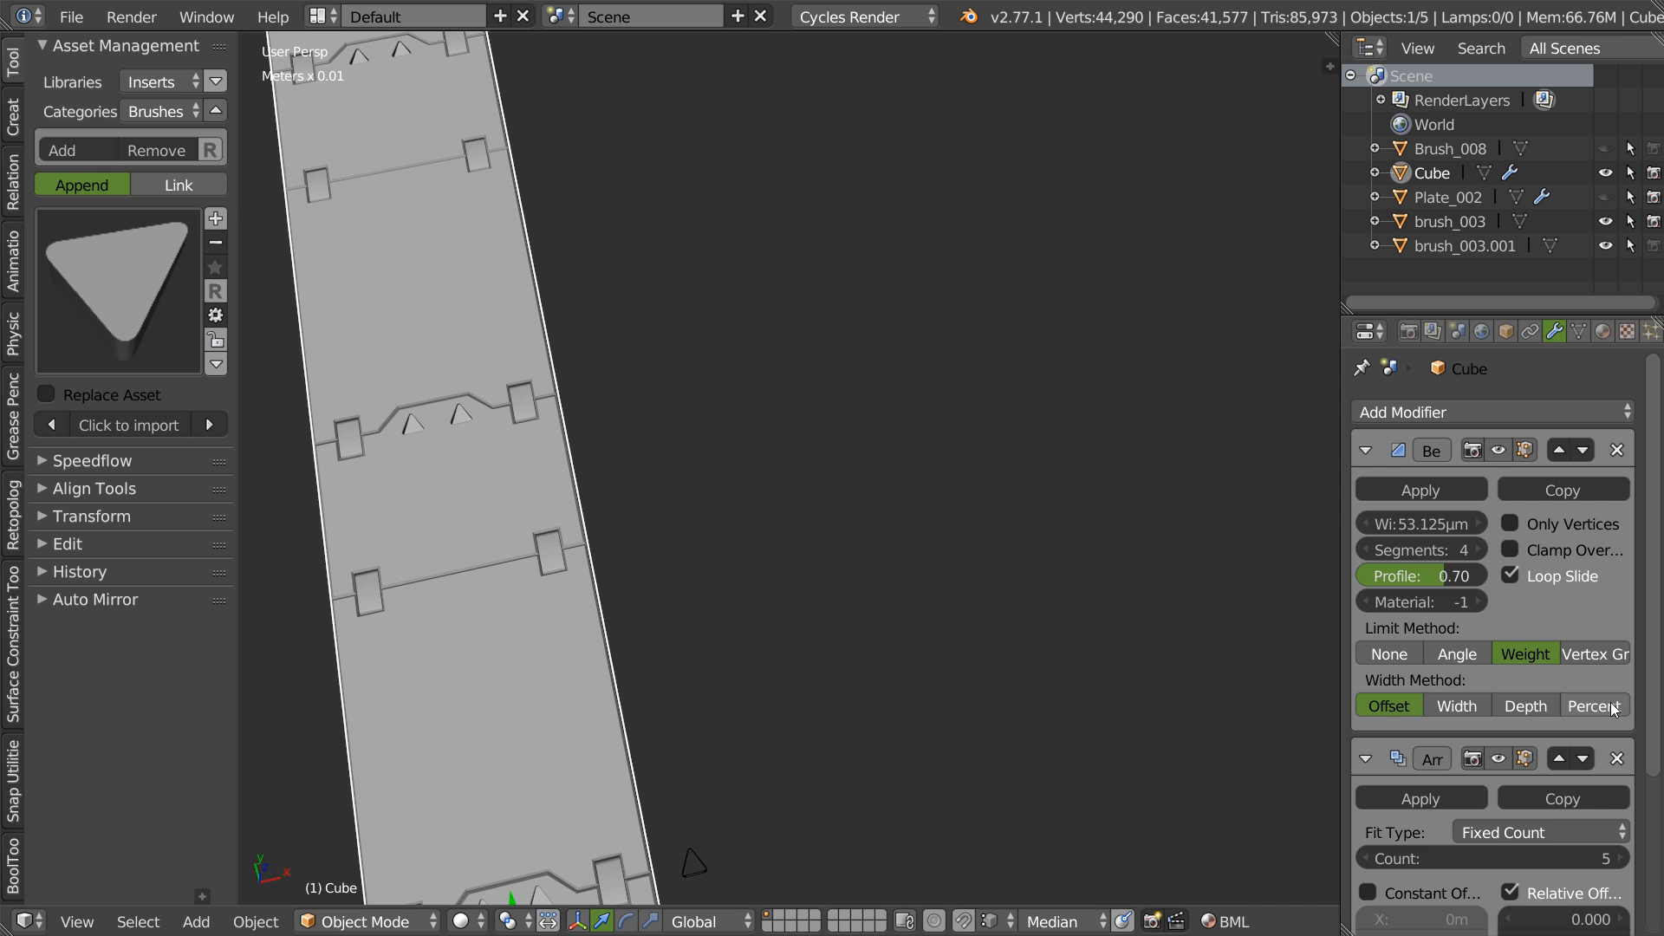
pyautogui.click(1616, 758)
# - Rotate the plate 90° about X so it stands upright, and switch to the front view
pyautogui.scroll(-3, 684, 516)
pyautogui.keyDown('shift'); pyautogui.moveTo(684, 517); pyautogui.dragTo(817, 265, button='middle'); pyautogui.keyUp('shift')
pyautogui.moveTo(816, 265); pyautogui.dragTo(758, 226, button='middle')
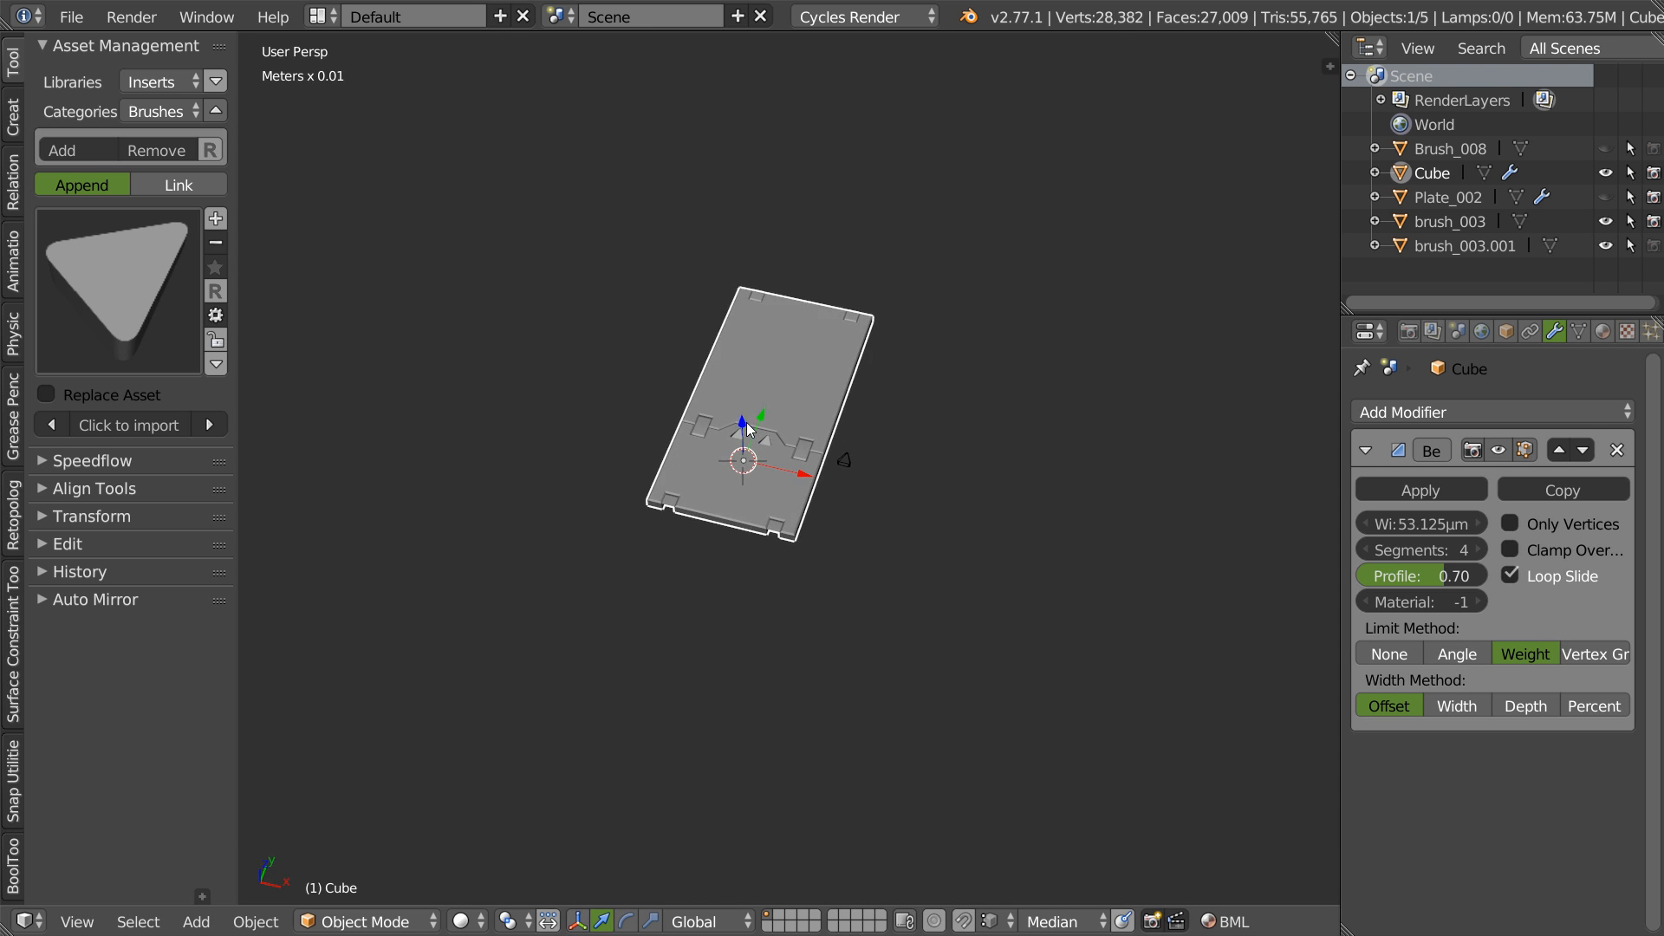
pyautogui.scroll(3, 849, 325)
pyautogui.press('w')
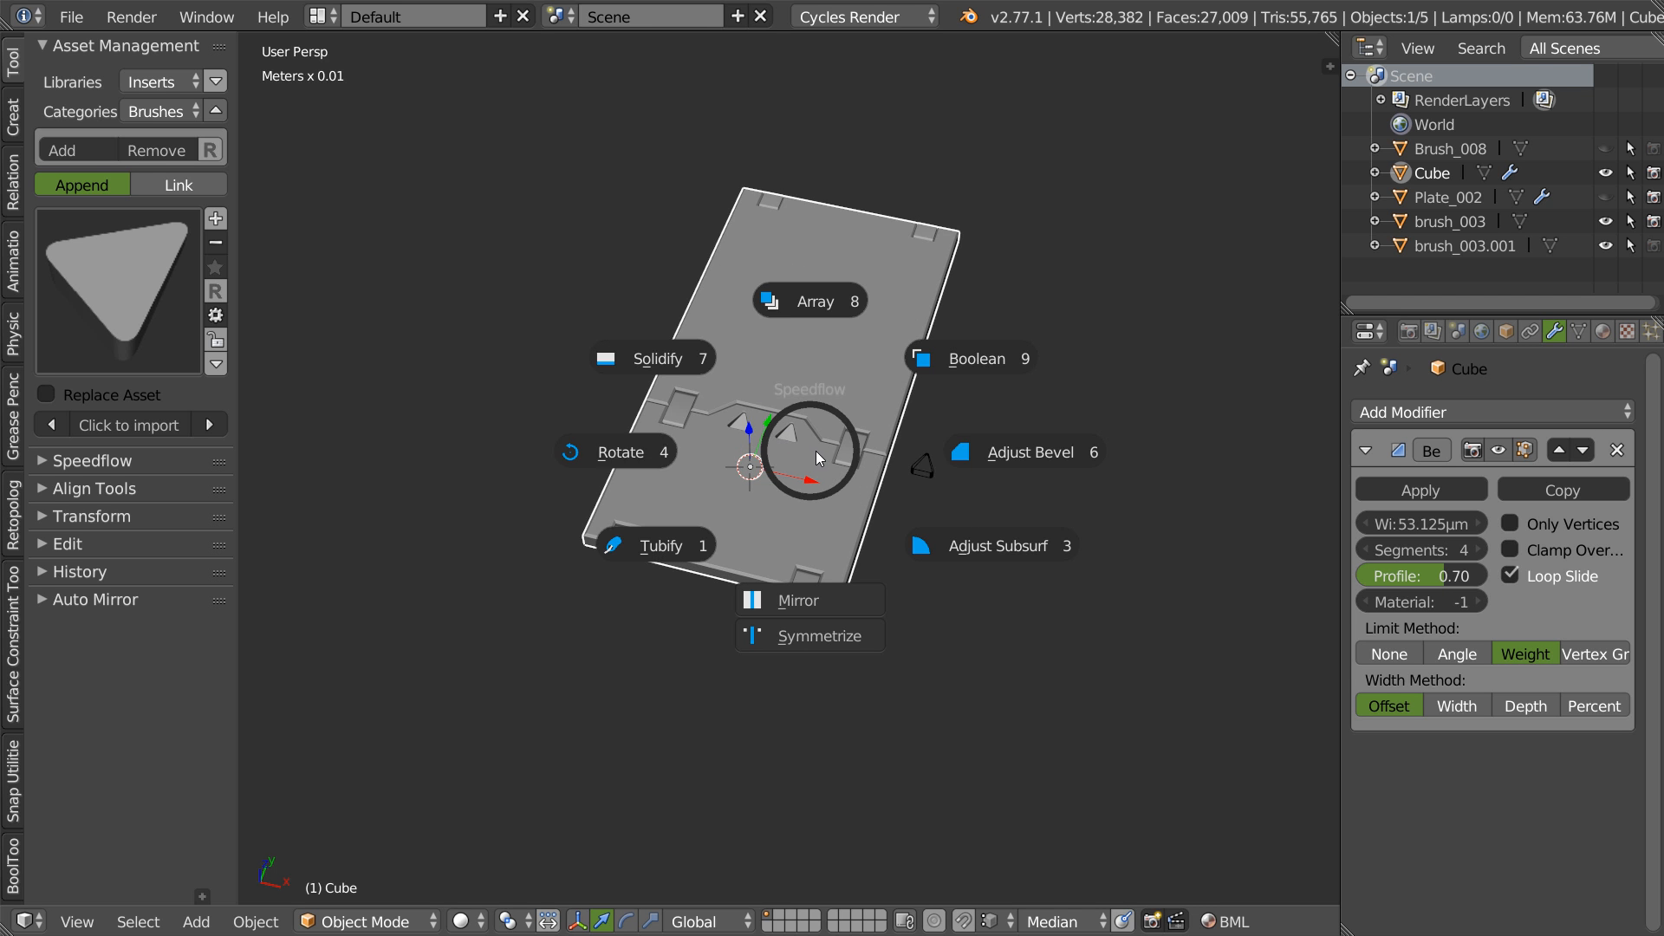
pyautogui.click(606, 452)
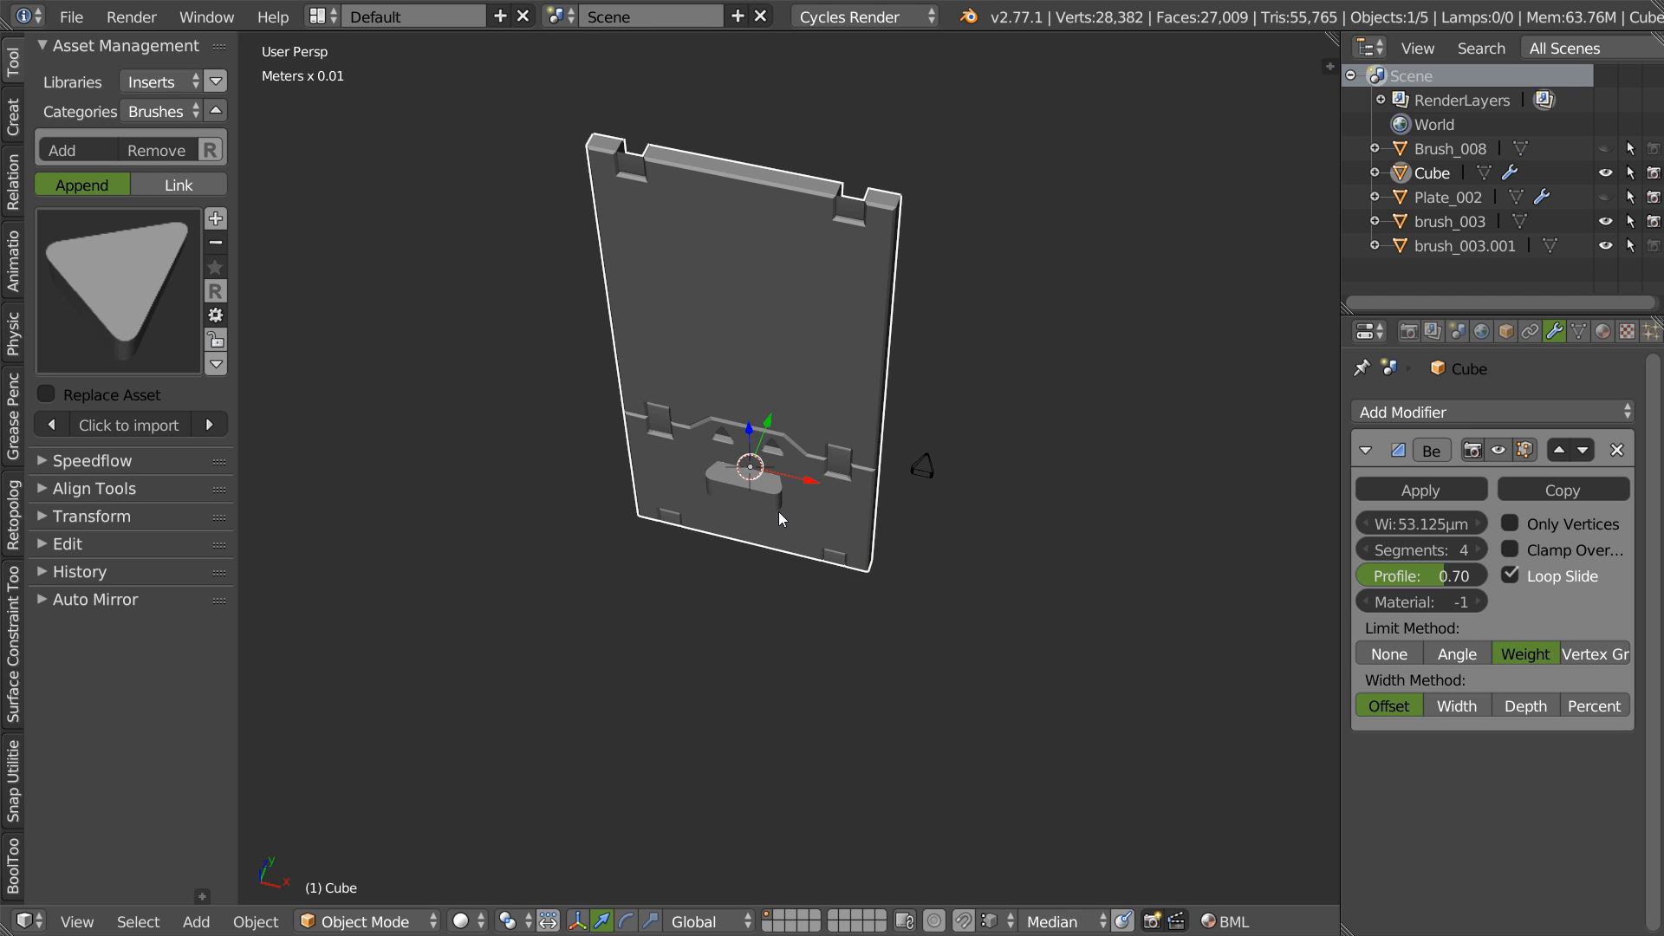
pyautogui.press('KP_1')
# - Move the plate along Z until its lower edge rests on the X axis line
pyautogui.moveTo(761, 449); pyautogui.dragTo(755, 323)
pyautogui.scroll(6, 659, 472)
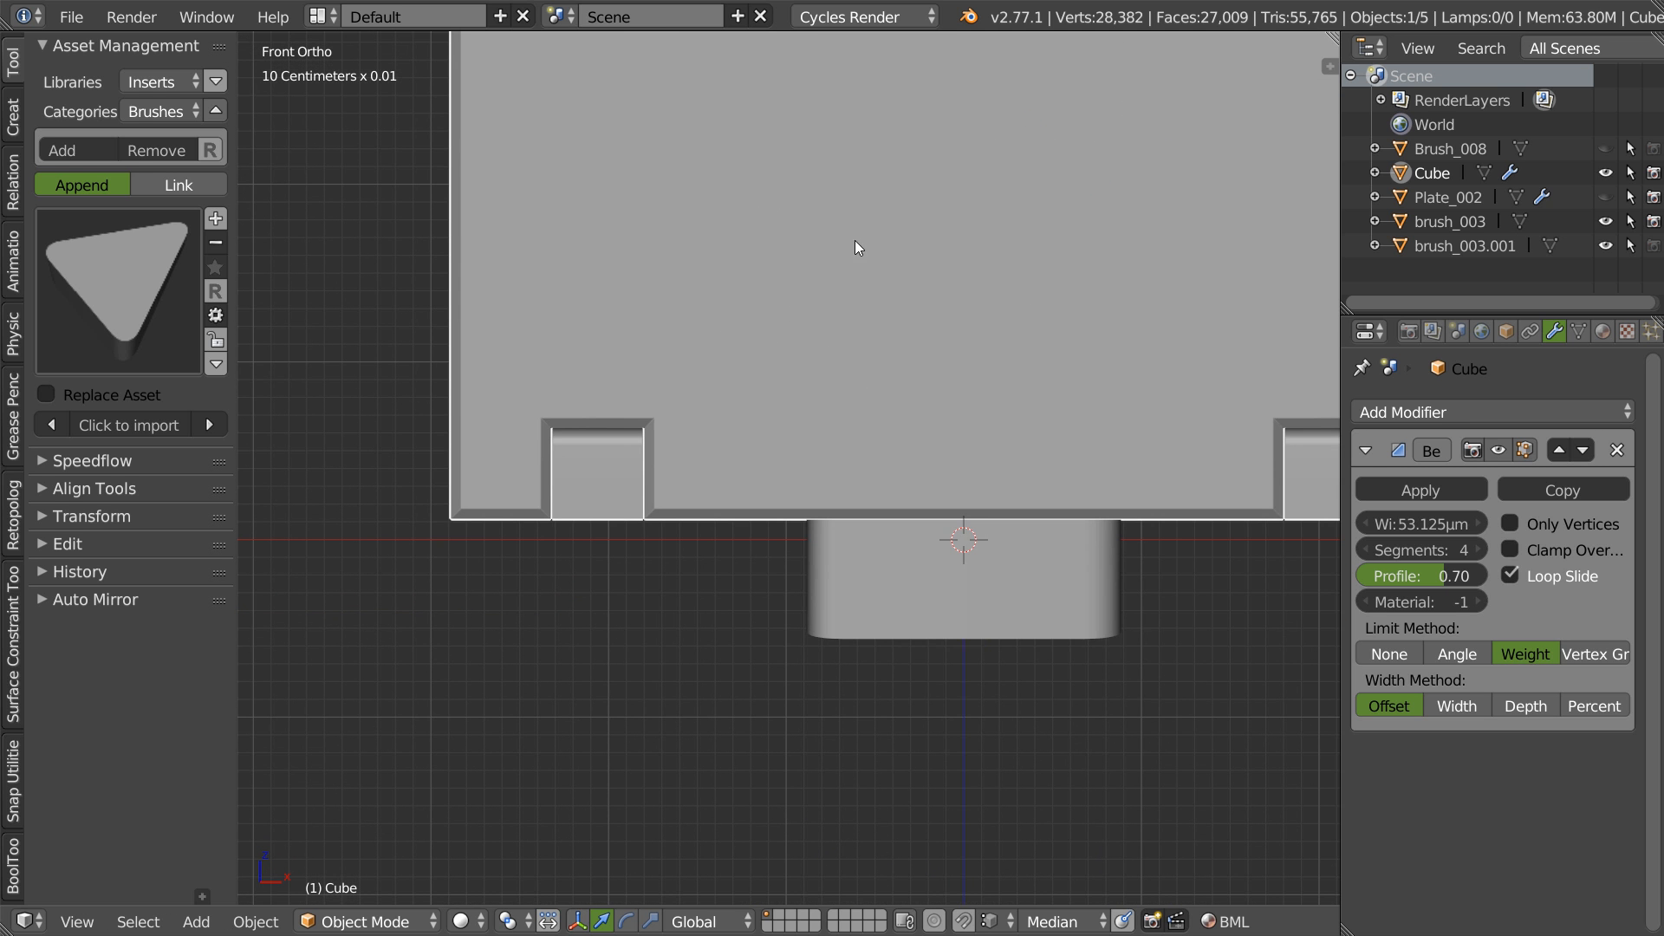
pyautogui.press('g')
pyautogui.press('z')
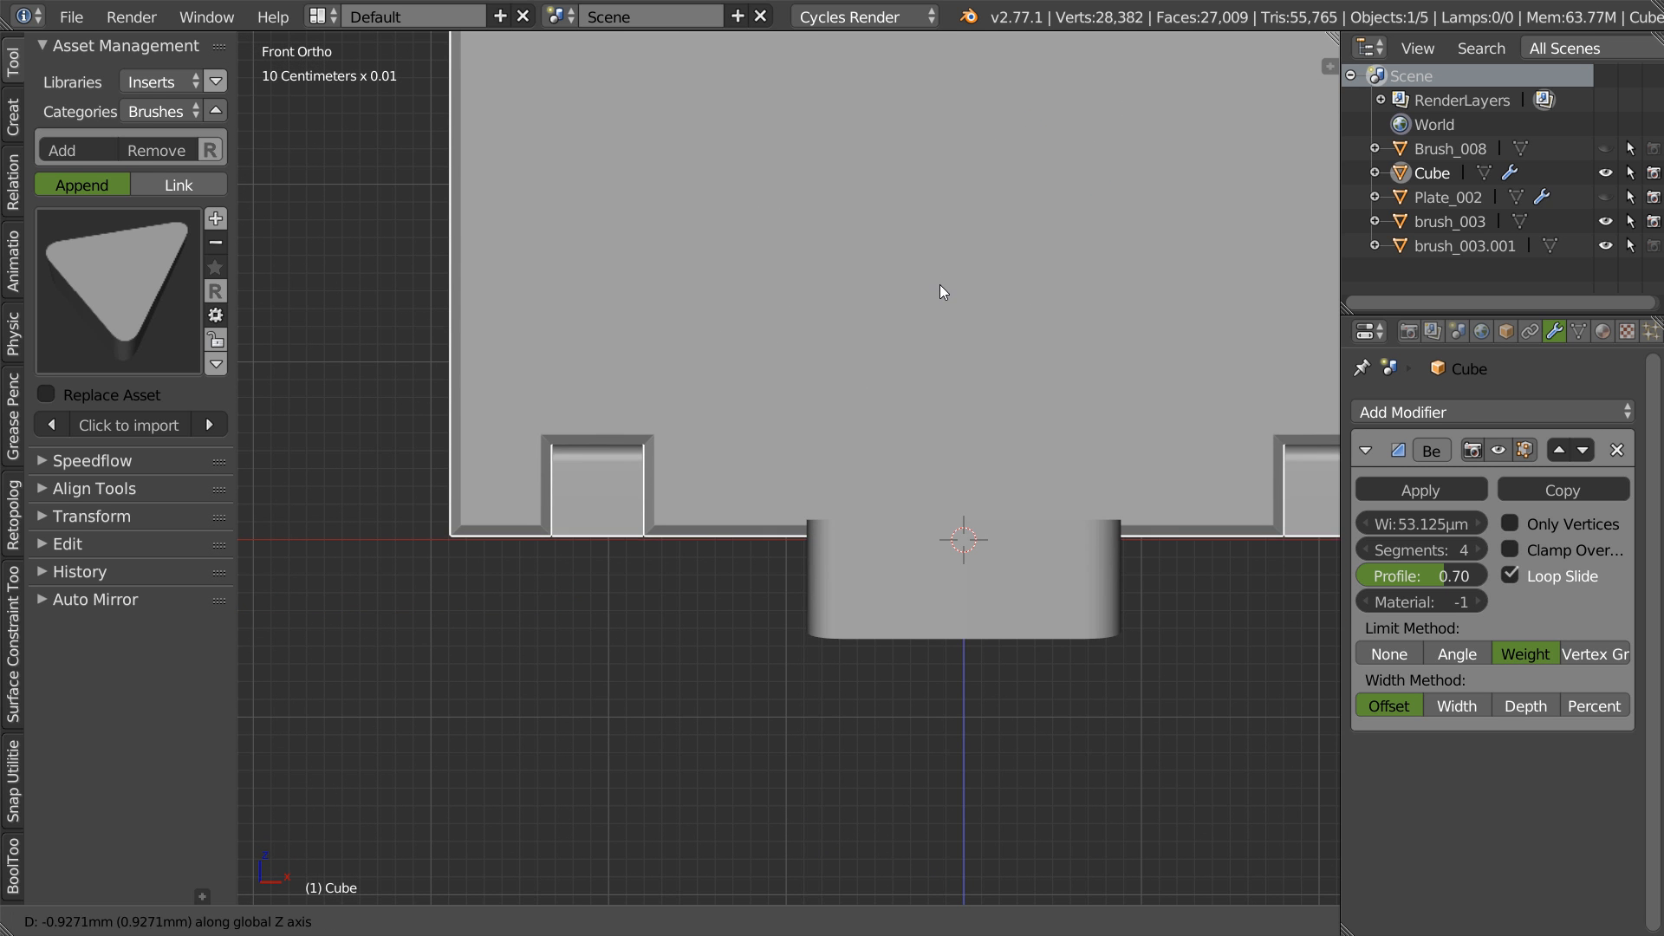
pyautogui.click(940, 288)
# - Set the plate's origin to the 3D cursor at the middle of its lower edge
pyautogui.scroll(-7, 938, 288)
pyautogui.keyDown('shift'); pyautogui.moveTo(980, 208); pyautogui.dragTo(896, 393, button='middle'); pyautogui.keyUp('shift')
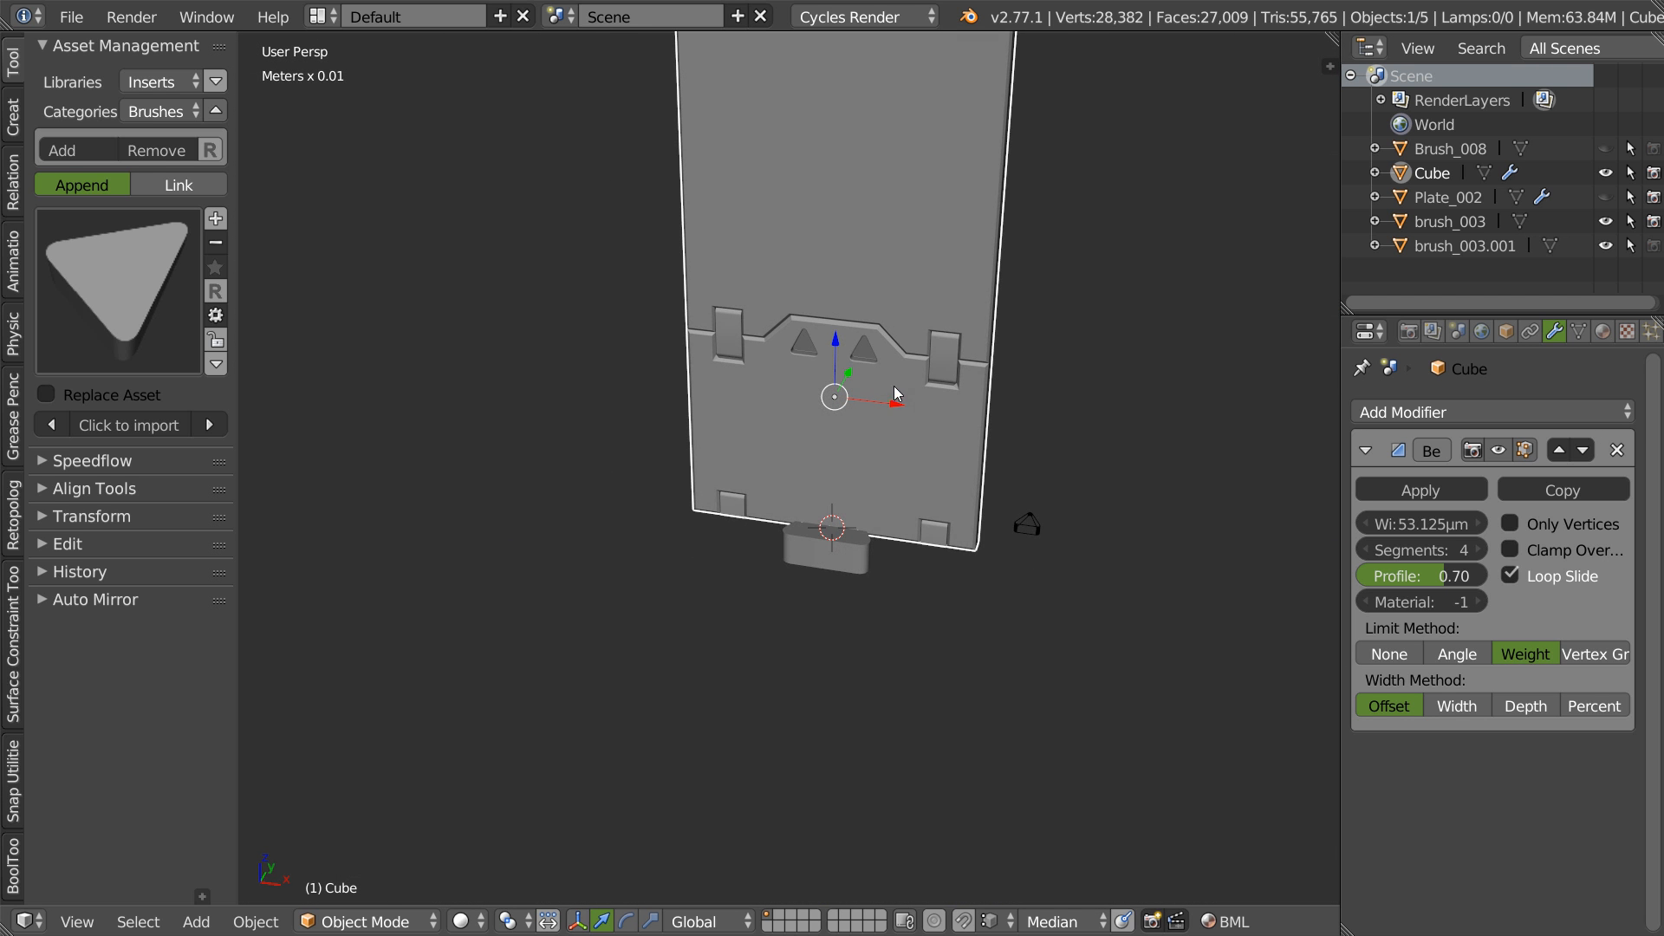
pyautogui.keyDown('shift'); pyautogui.moveTo(897, 293); pyautogui.dragTo(867, 537, button='middle'); pyautogui.keyUp('shift')
pyautogui.scroll(-2, 849, 456)
pyautogui.moveTo(988, 359); pyautogui.dragTo(897, 539, button='middle')
pyautogui.scroll(1, 846, 430)
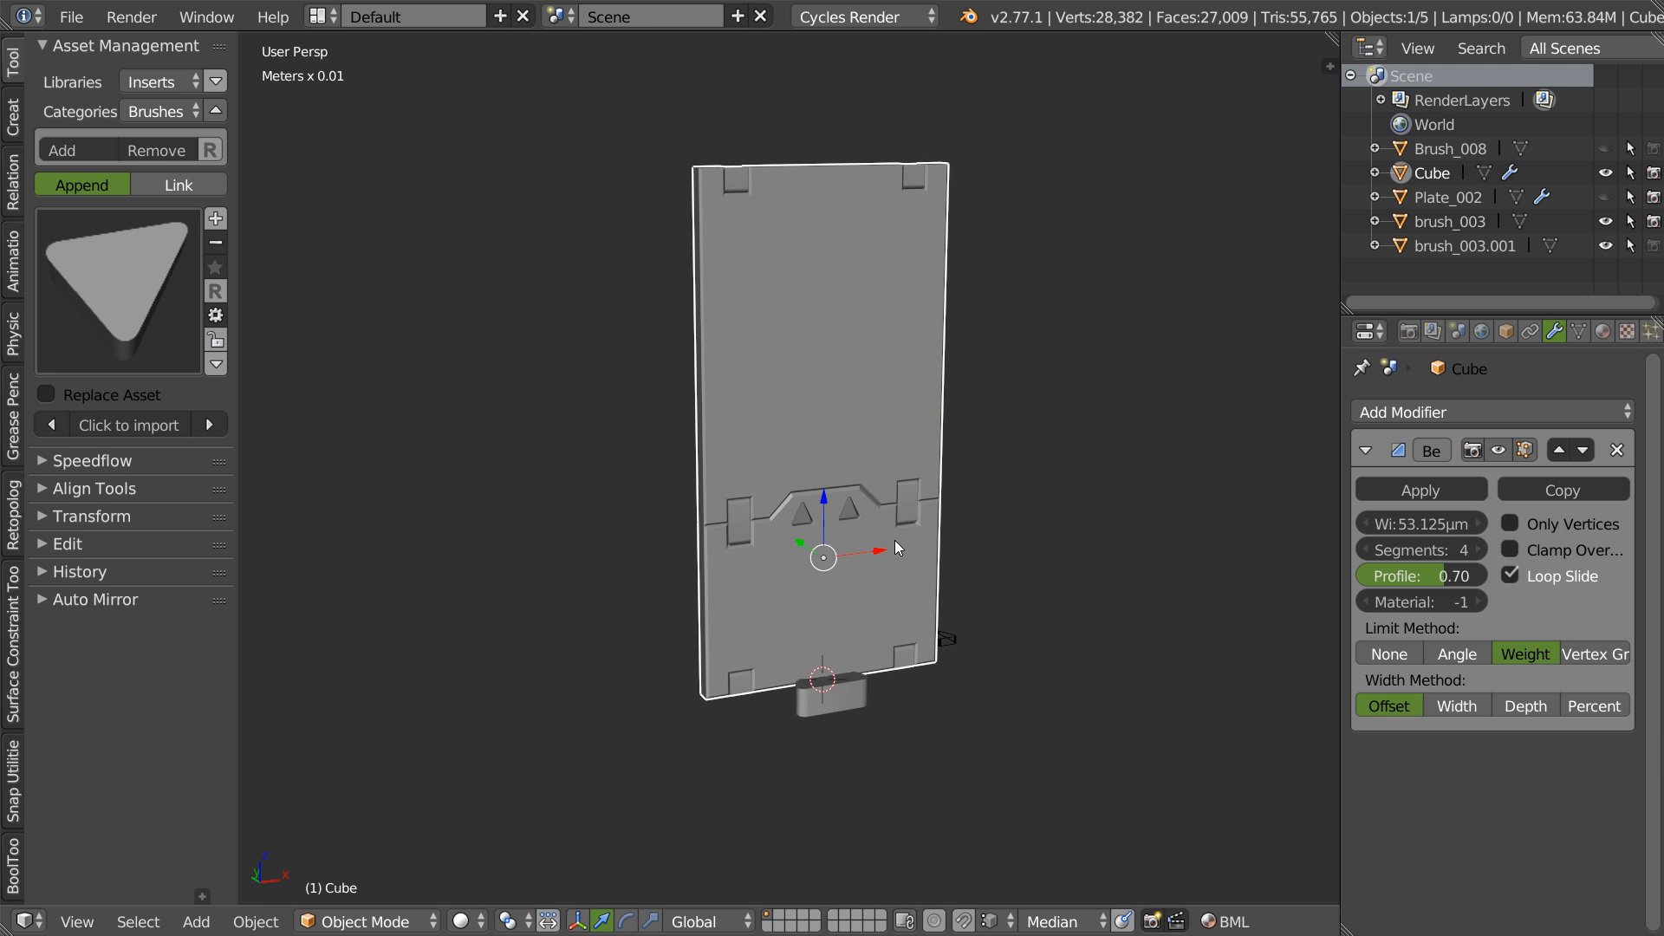
pyautogui.rightClick(896, 539)
pyautogui.click(669, 647)
# - Delete brush_003, the rounded block beneath the plate
pyautogui.moveTo(839, 728); pyautogui.dragTo(841, 719, button='middle')
pyautogui.rightClick(843, 718)
pyautogui.press('Delete')
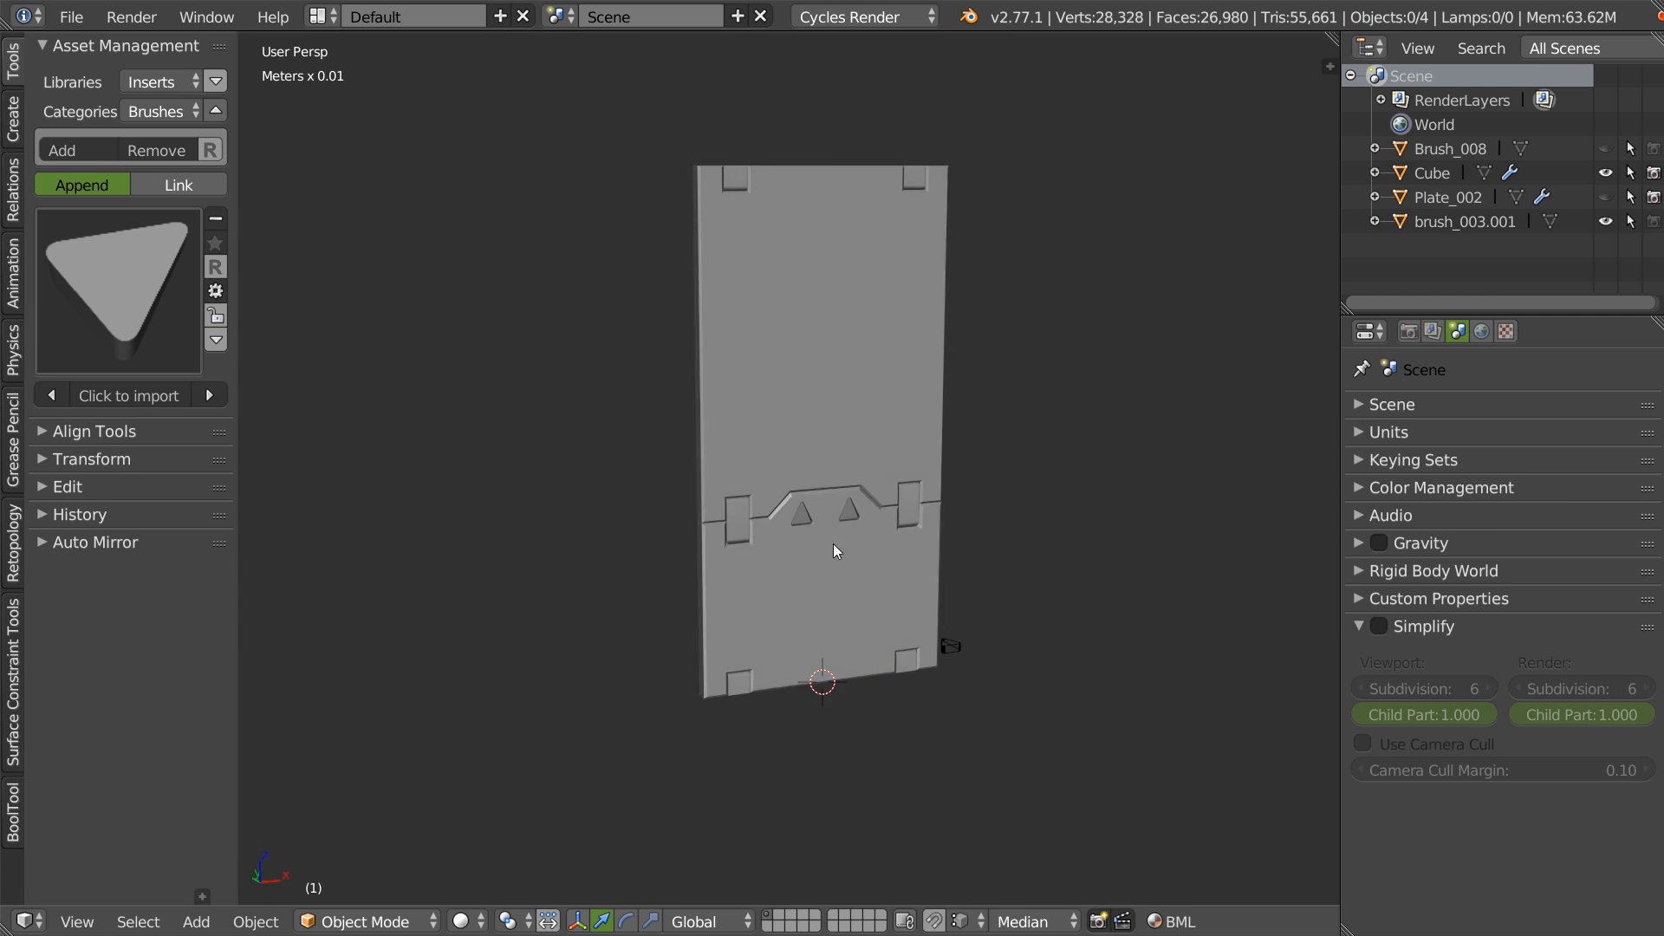
# - Select the plate and switch the asset library category from Brushes to Plates
pyautogui.scroll(3, 892, 488)
pyautogui.rightClick(872, 579)
pyautogui.scroll(-2, 933, 461)
pyautogui.scroll(2, 934, 464)
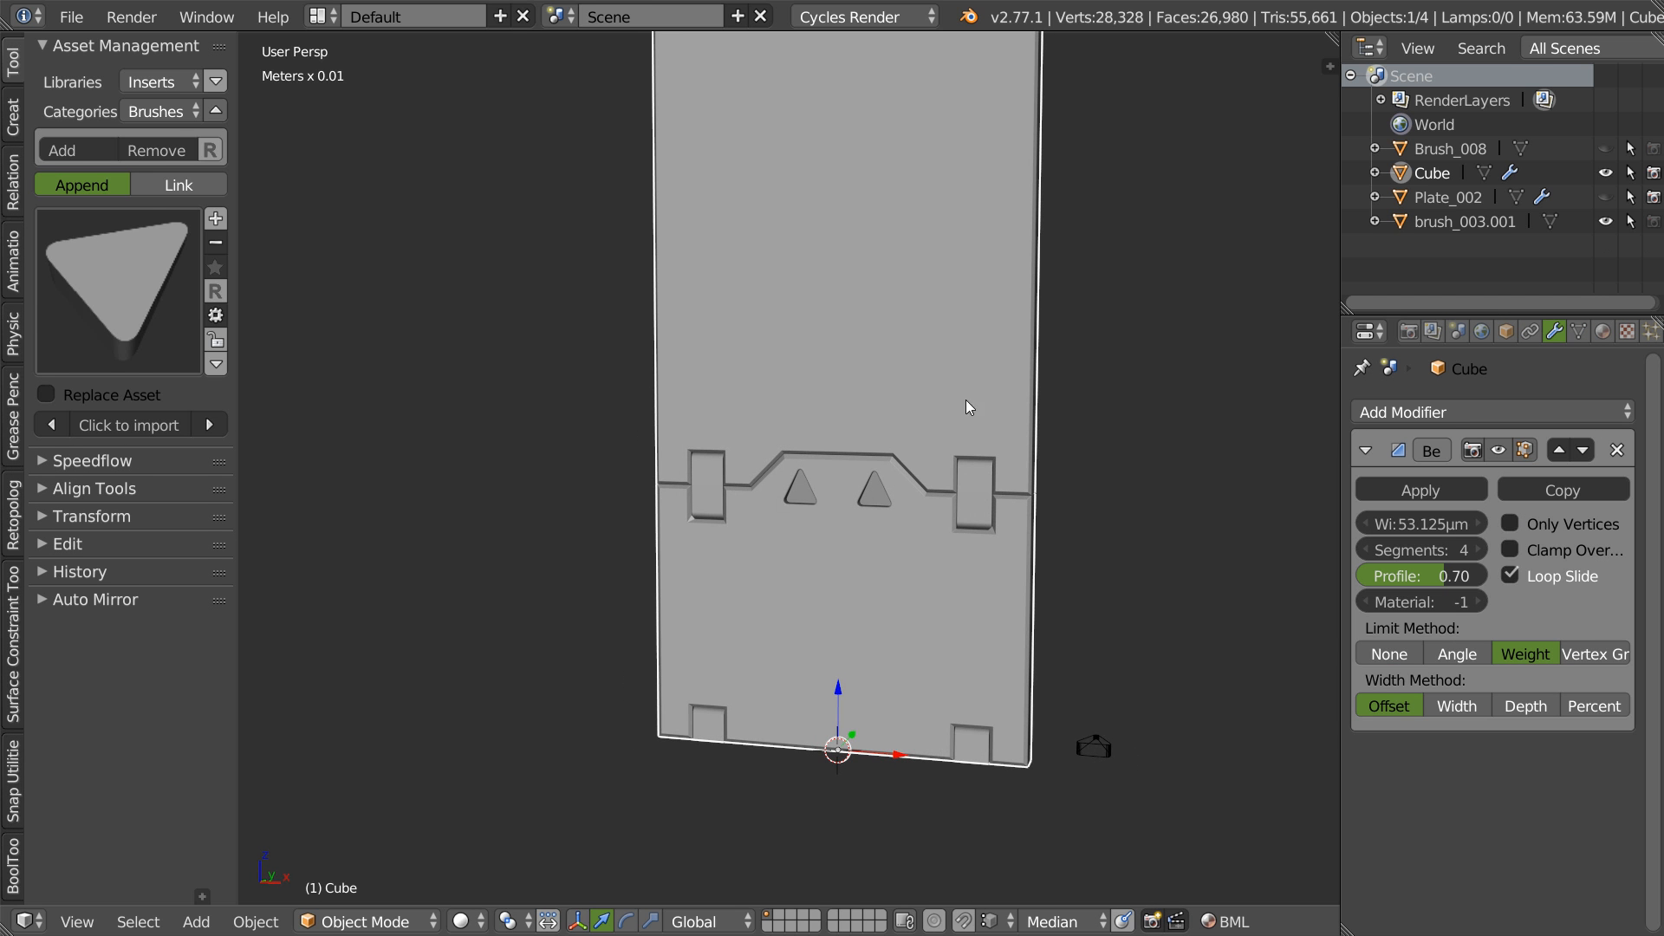
pyautogui.click(175, 117)
pyautogui.click(157, 346)
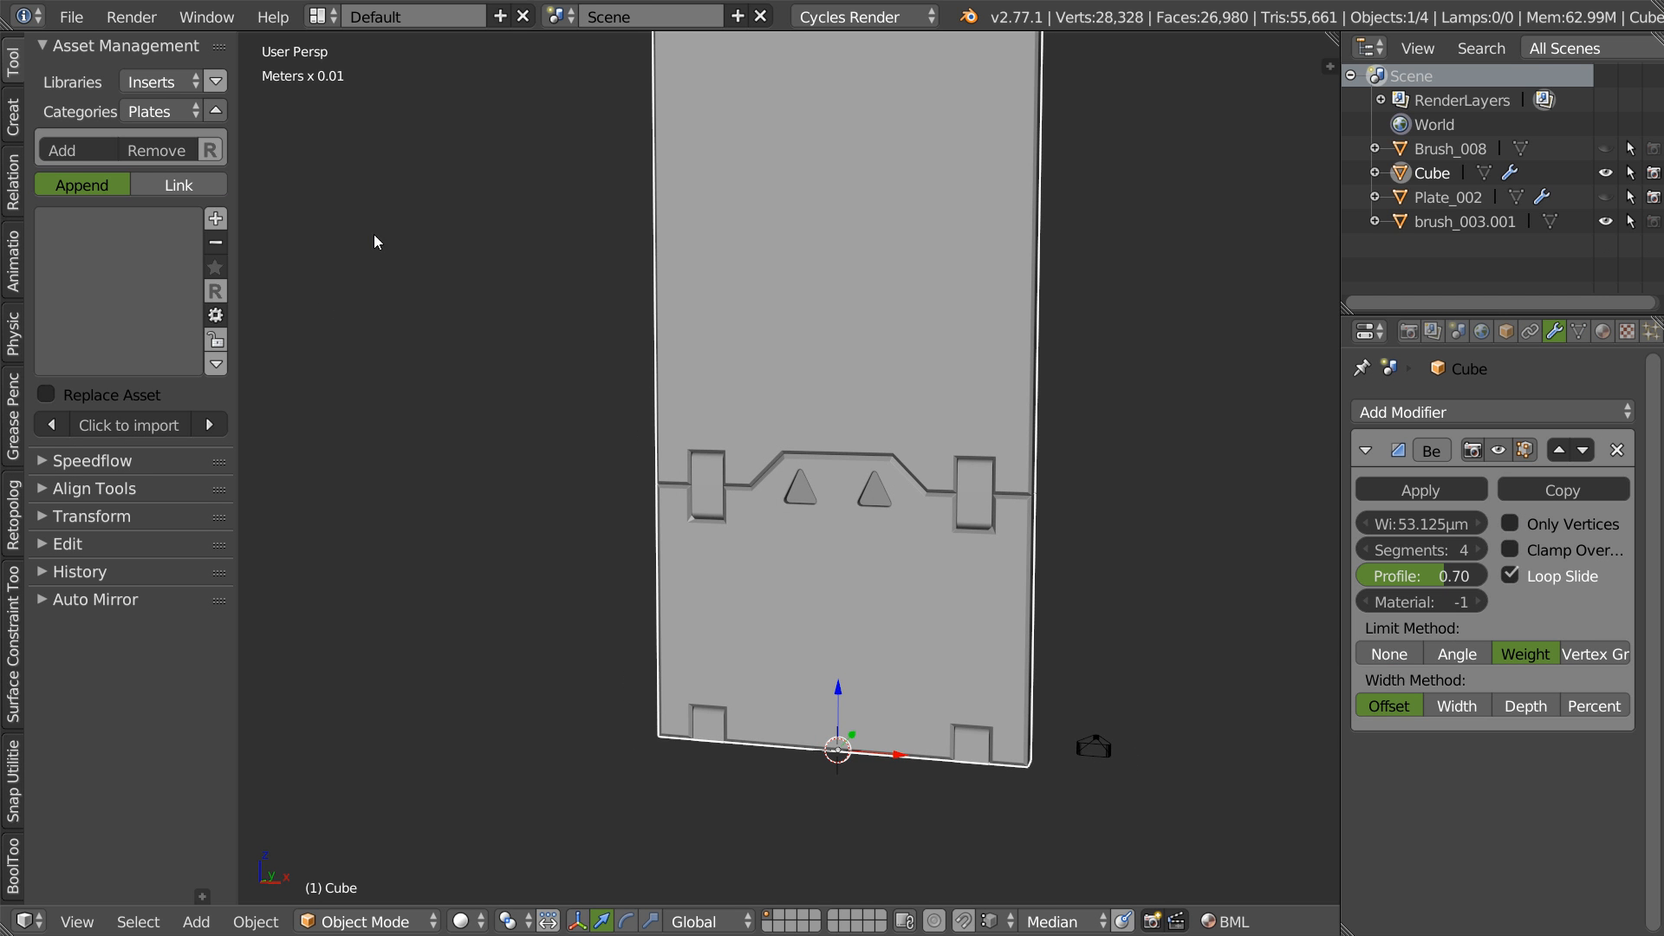
pyautogui.click(124, 317)
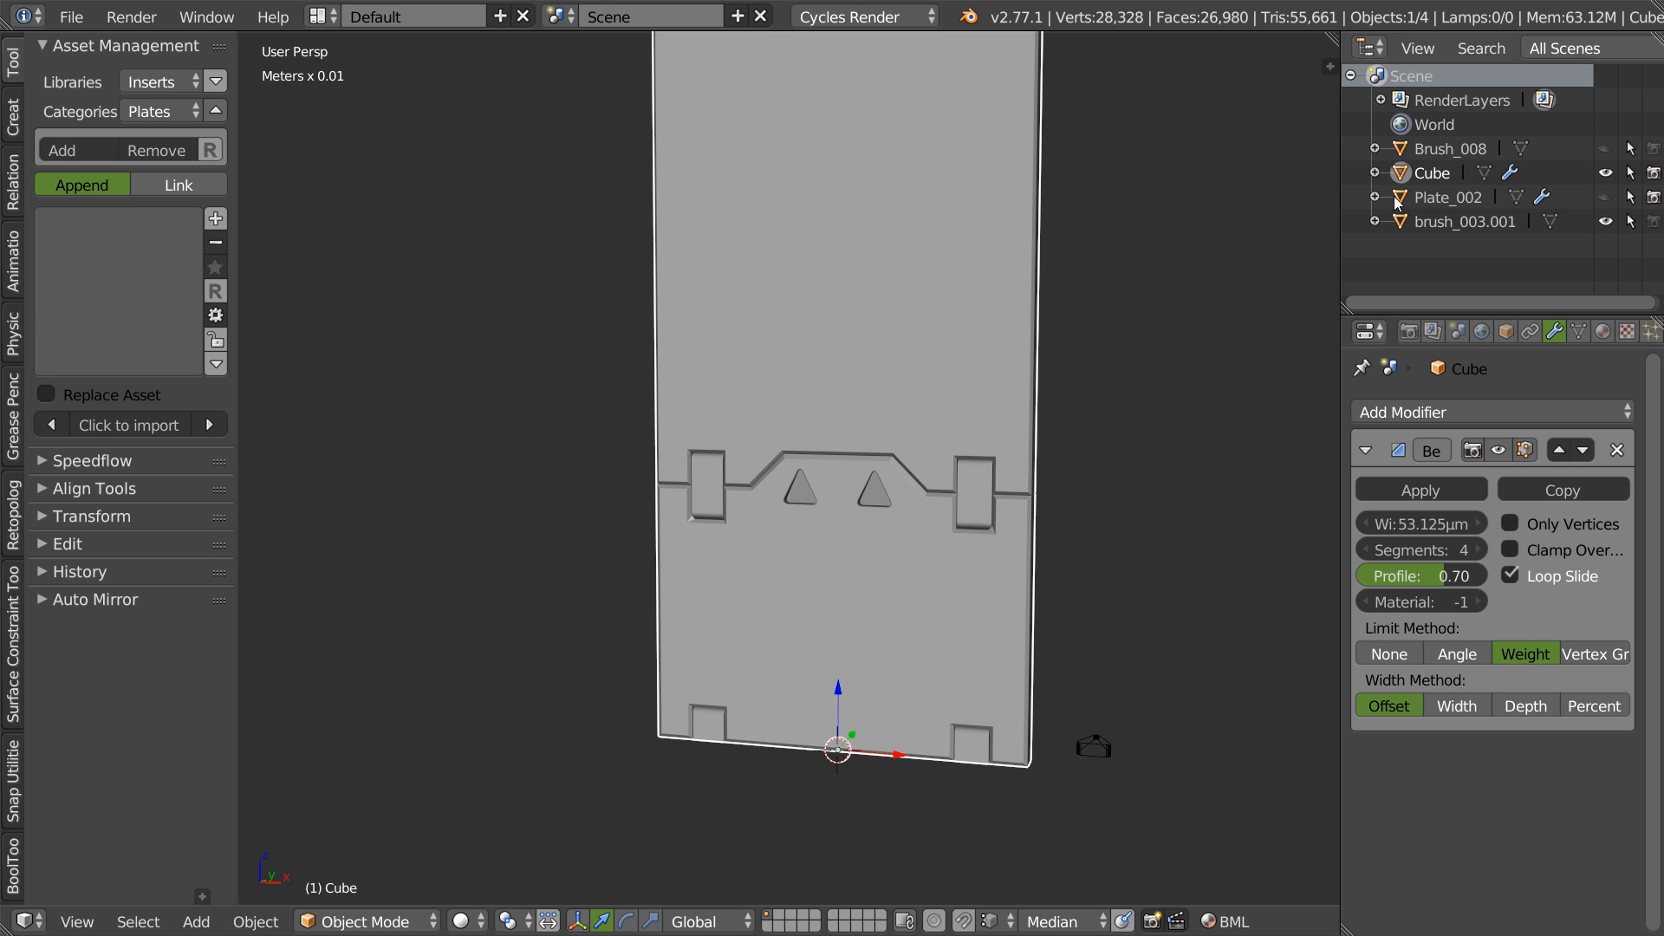
# - Rename the Cube object as Plate_1_001
pyautogui.doubleClick(1438, 172)
pyautogui.write('Plate_1')
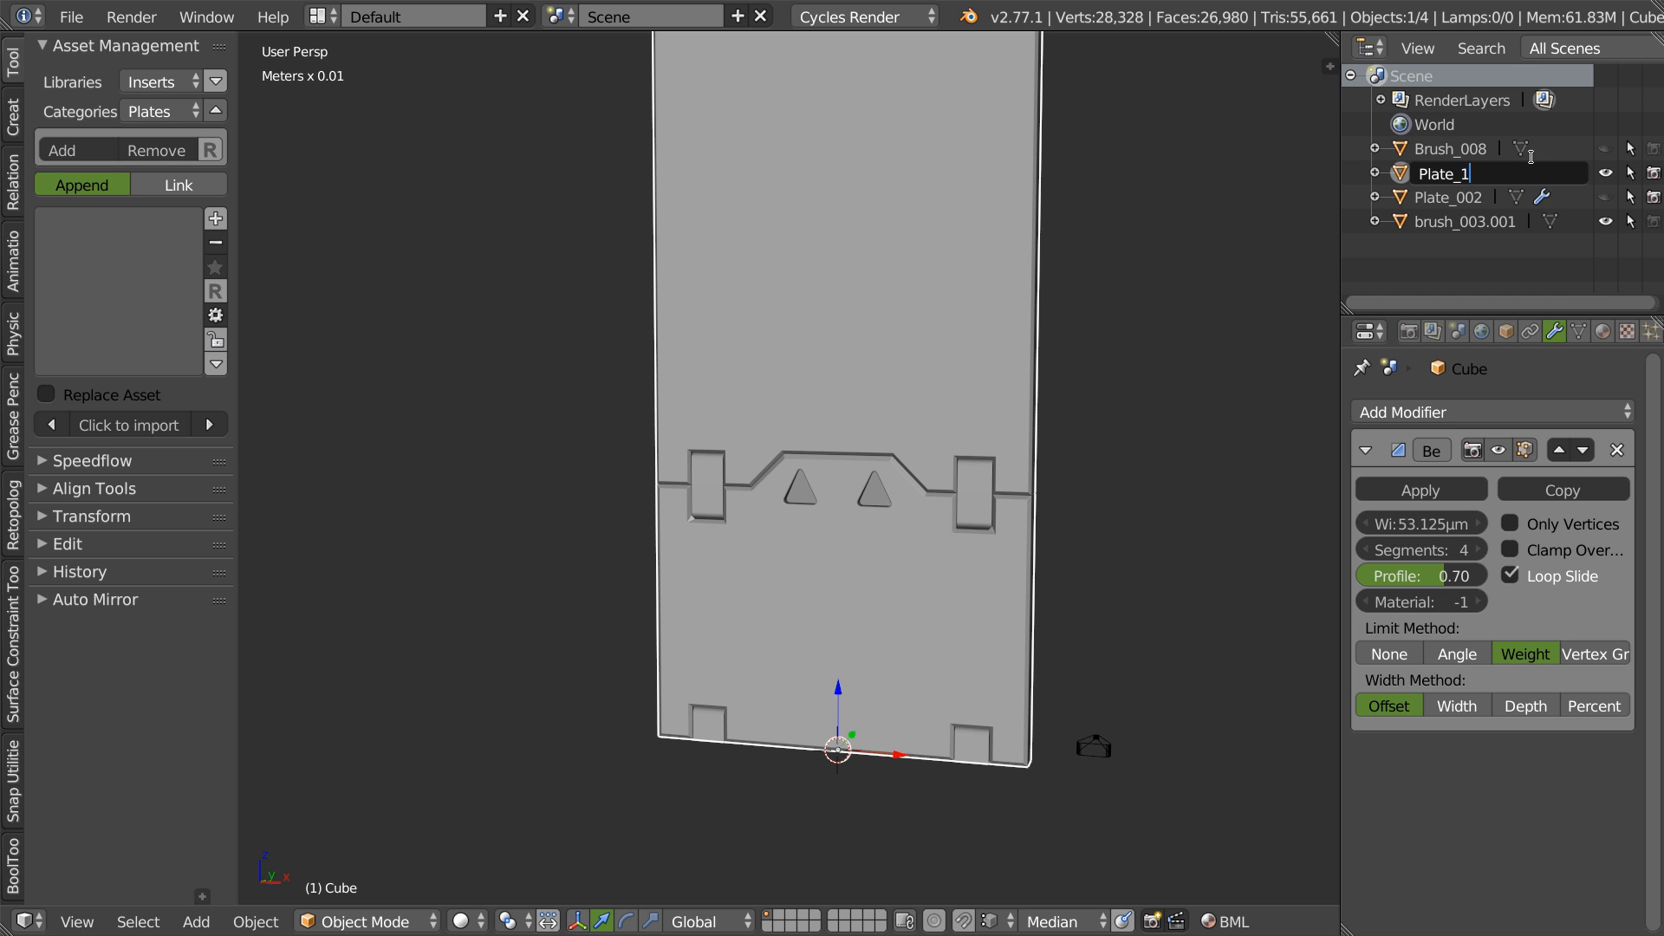
pyautogui.write('_001')
pyautogui.press('Return')
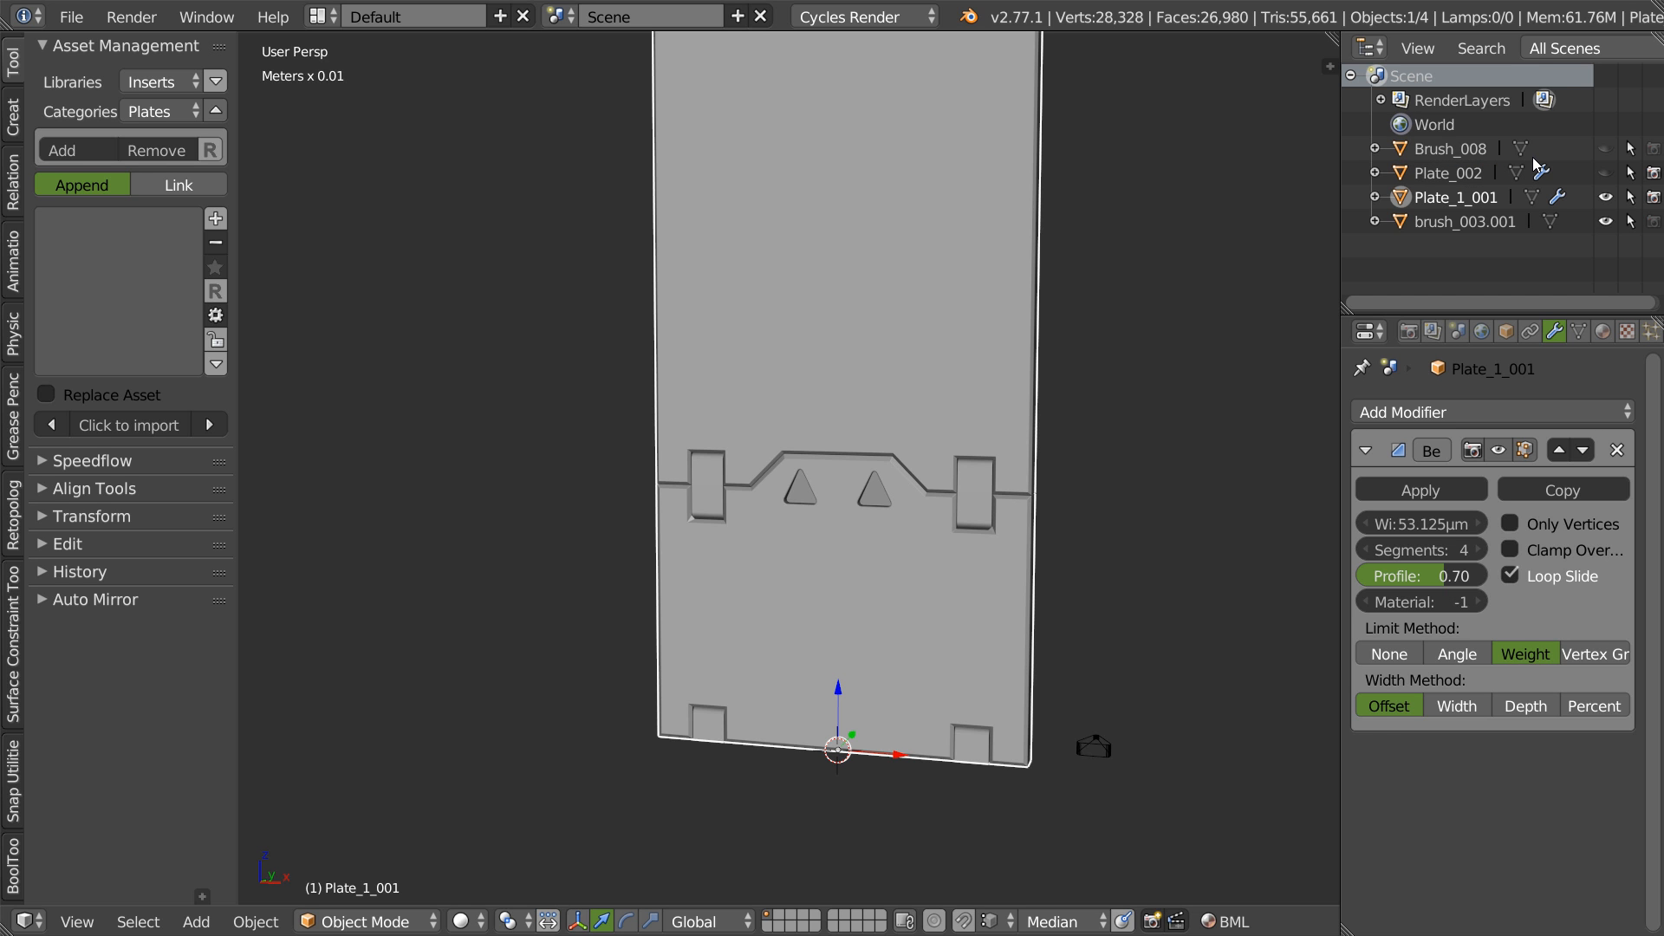
# - Browse to the next asset in the Plates library and frame the whole plate in the view
pyautogui.moveTo(737, 422); pyautogui.dragTo(715, 472, button='middle')
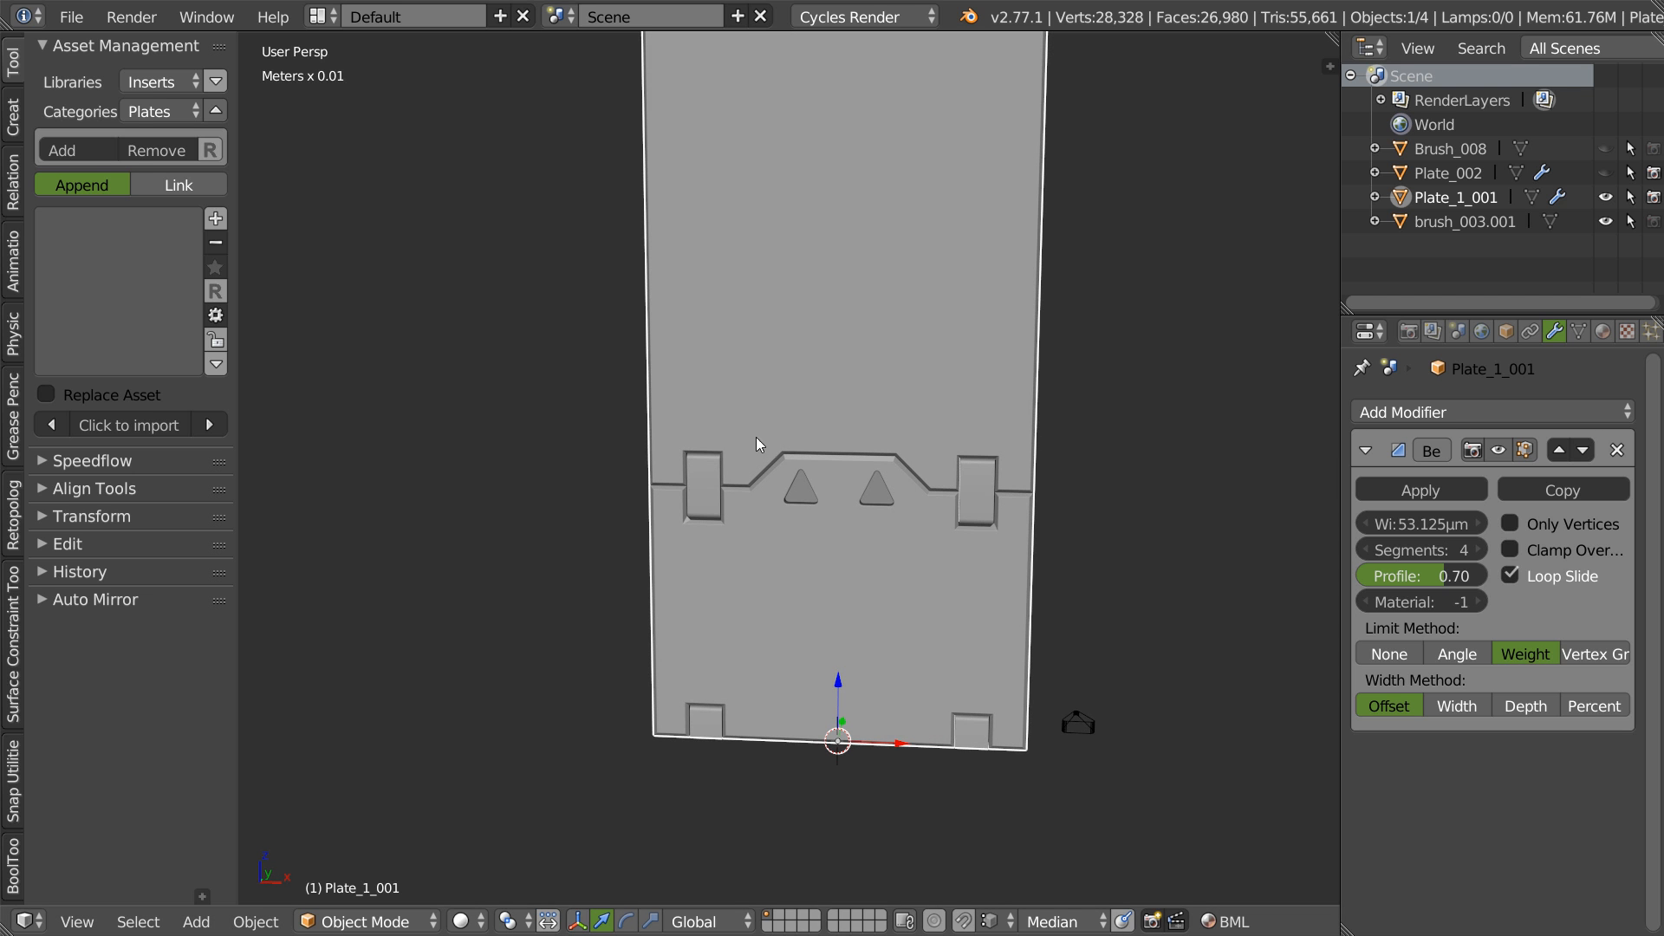
pyautogui.click(210, 426)
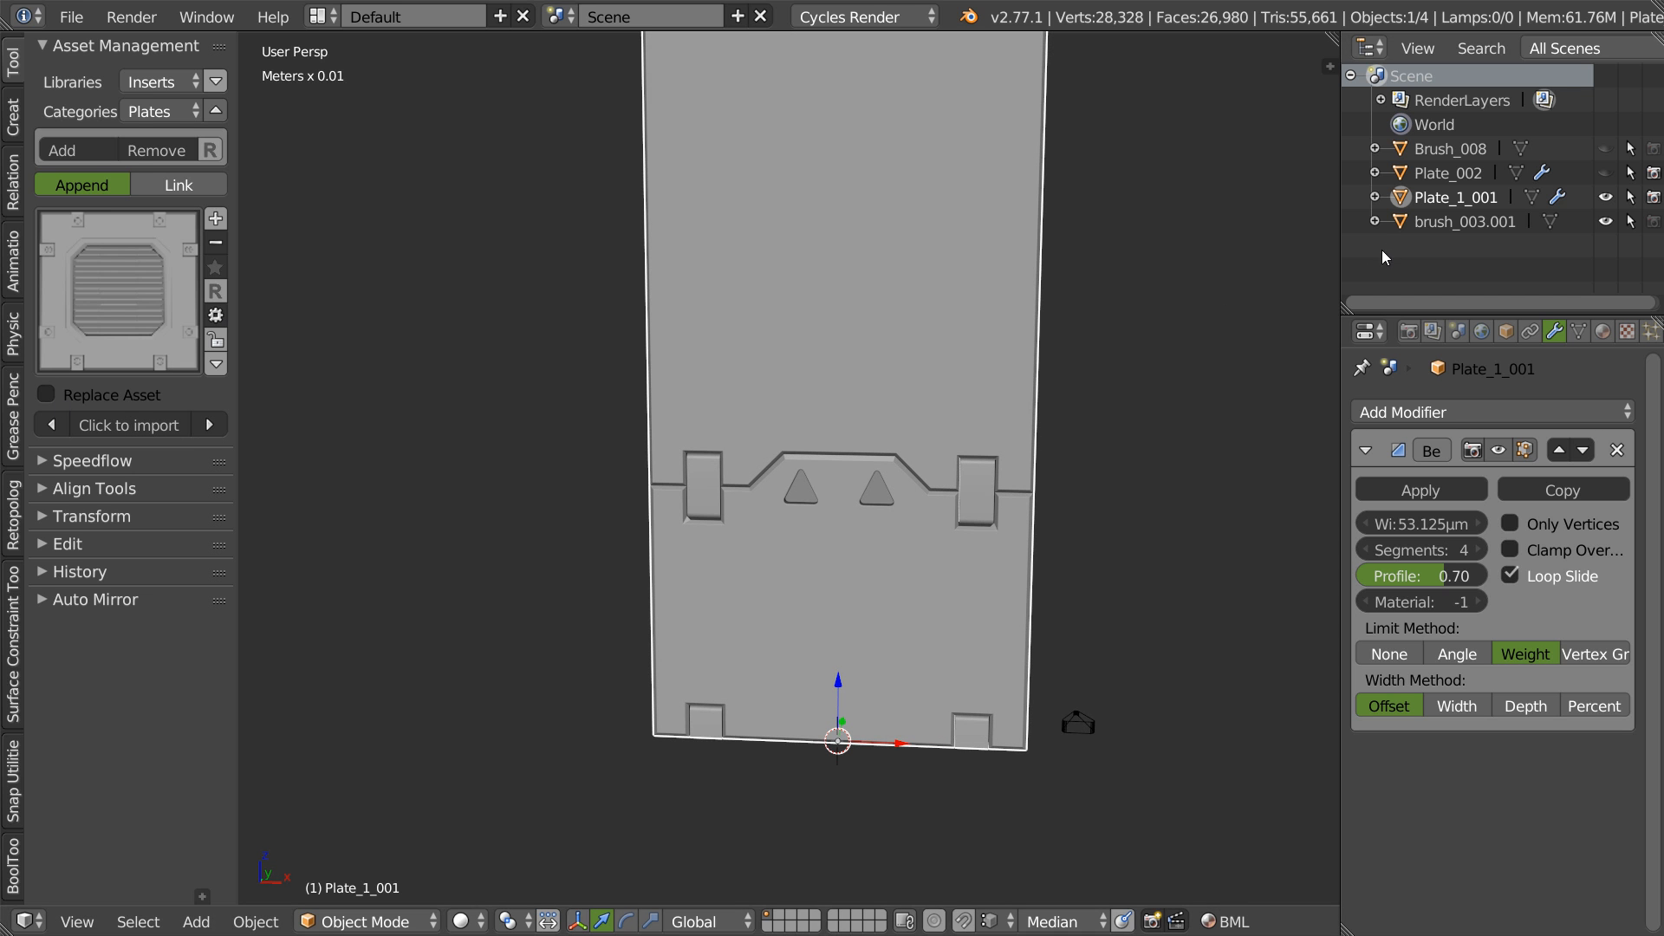
pyautogui.scroll(-3, 1059, 319)
pyautogui.scroll(2, 981, 378)
pyautogui.moveTo(985, 324); pyautogui.dragTo(919, 485, button='middle')
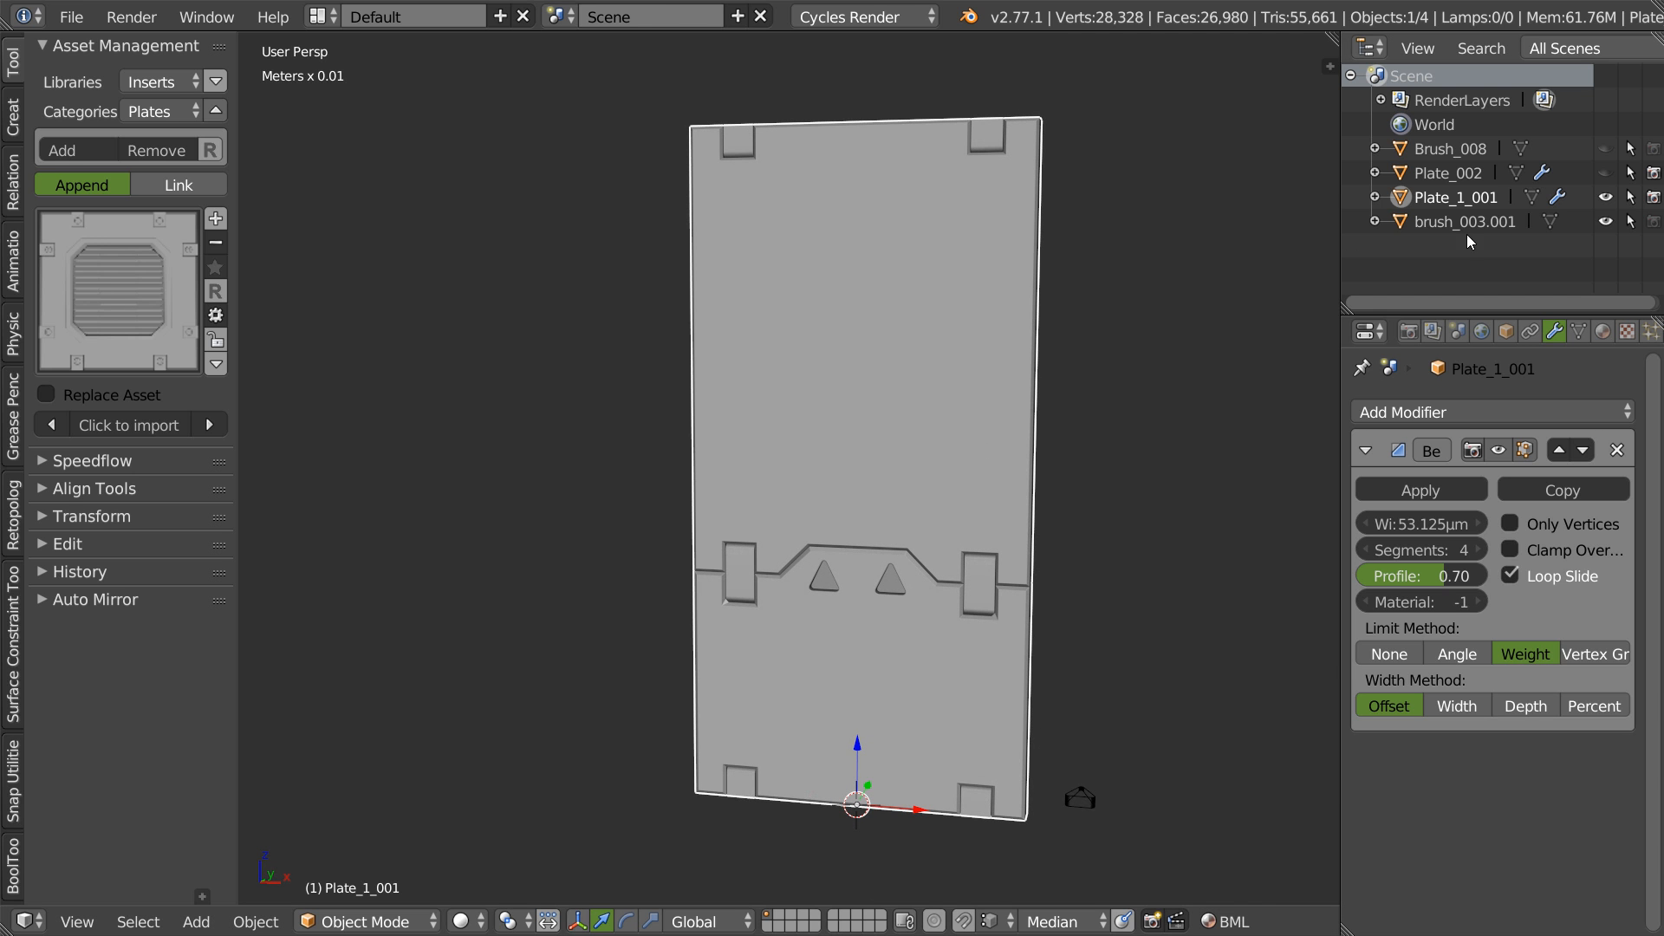
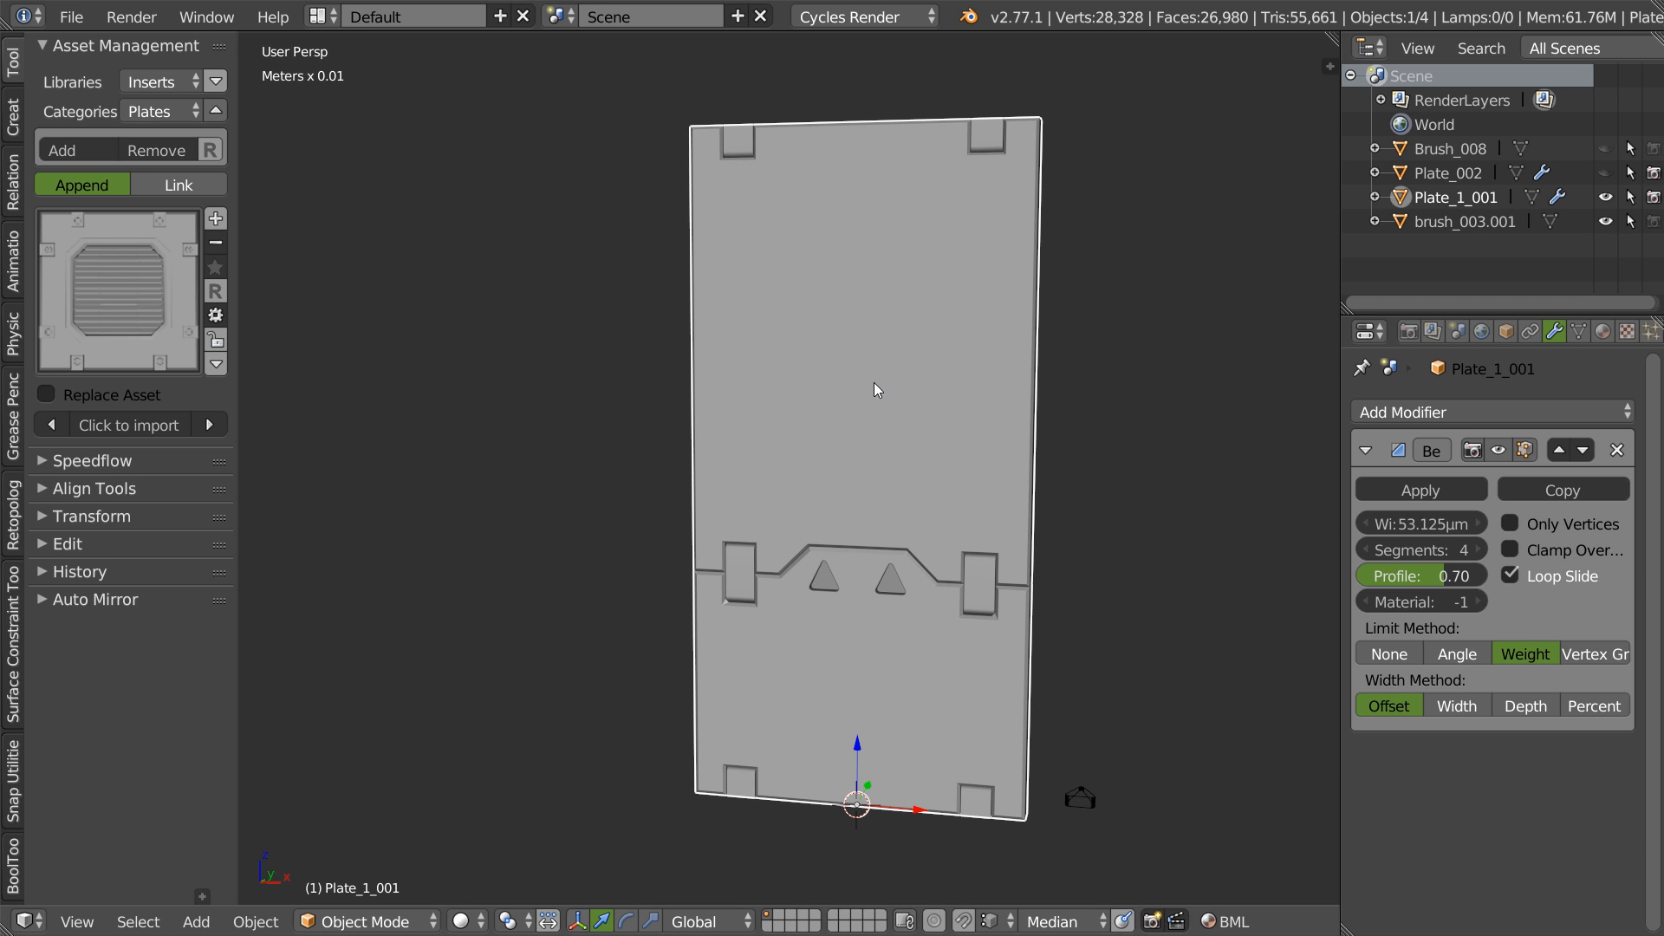
# - Open the plate's object name for editing and copy the text Plate_1_001
pyautogui.doubleClick(1449, 198)
pyautogui.press('Escape')
pyautogui.moveTo(788, 443); pyautogui.dragTo(793, 453, button='middle')
pyautogui.doubleClick(1444, 198)
pyautogui.hotkey('ctrl', 'c')
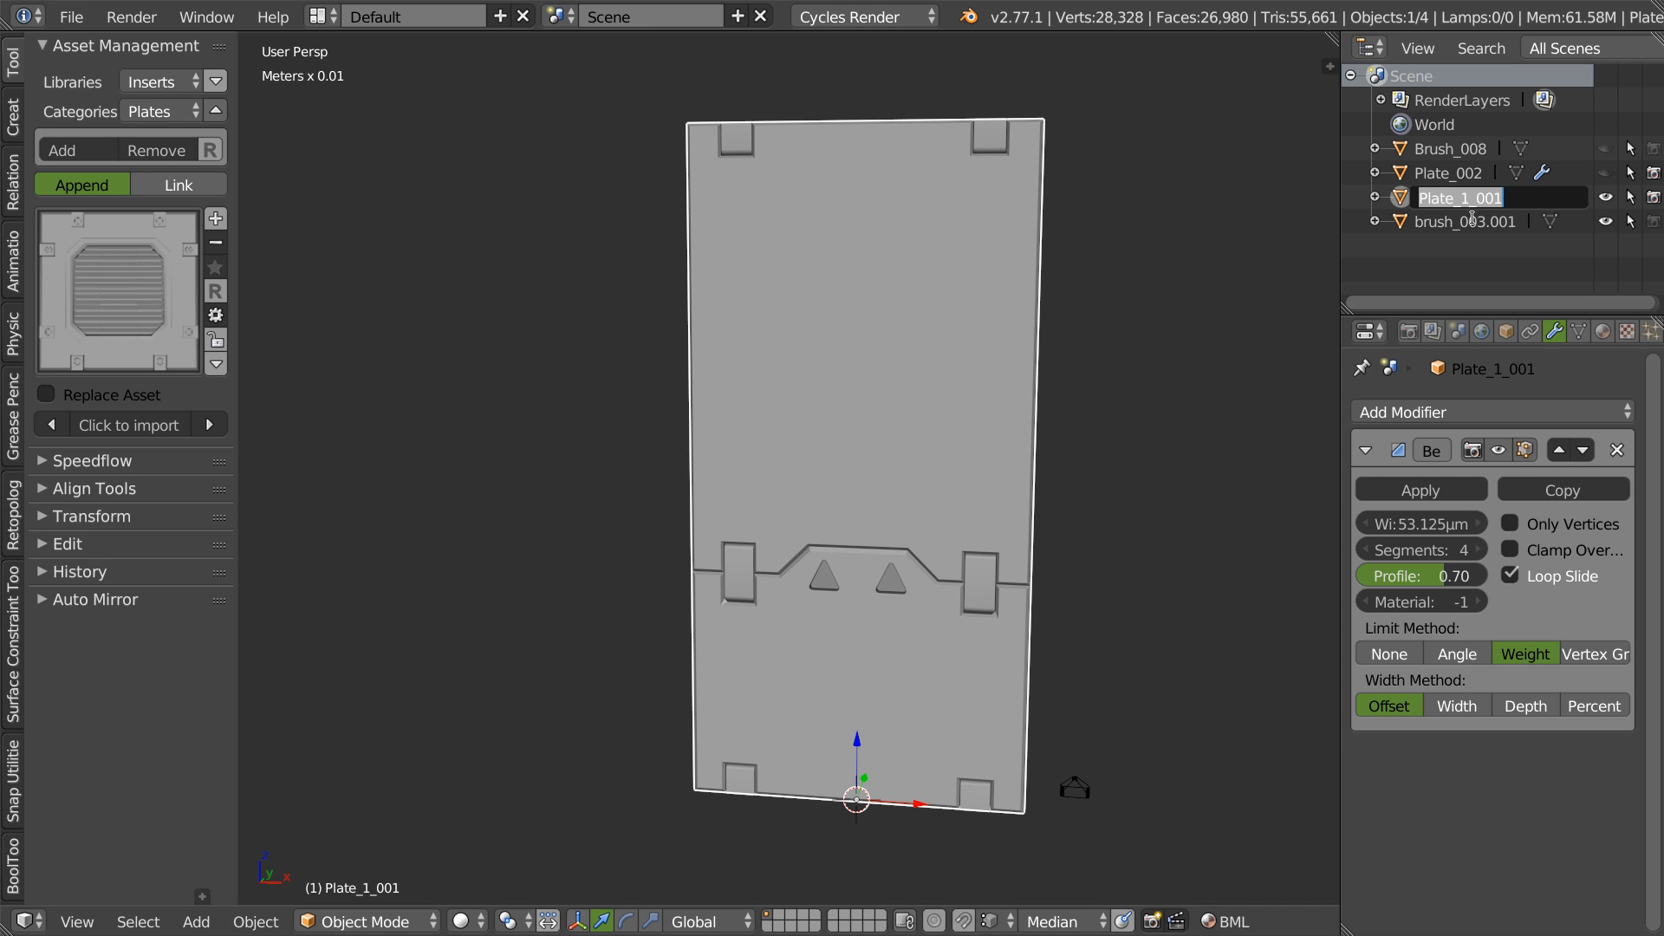
# - Add the plate to a new object group and name the group Plate_1_001
pyautogui.press('Escape')
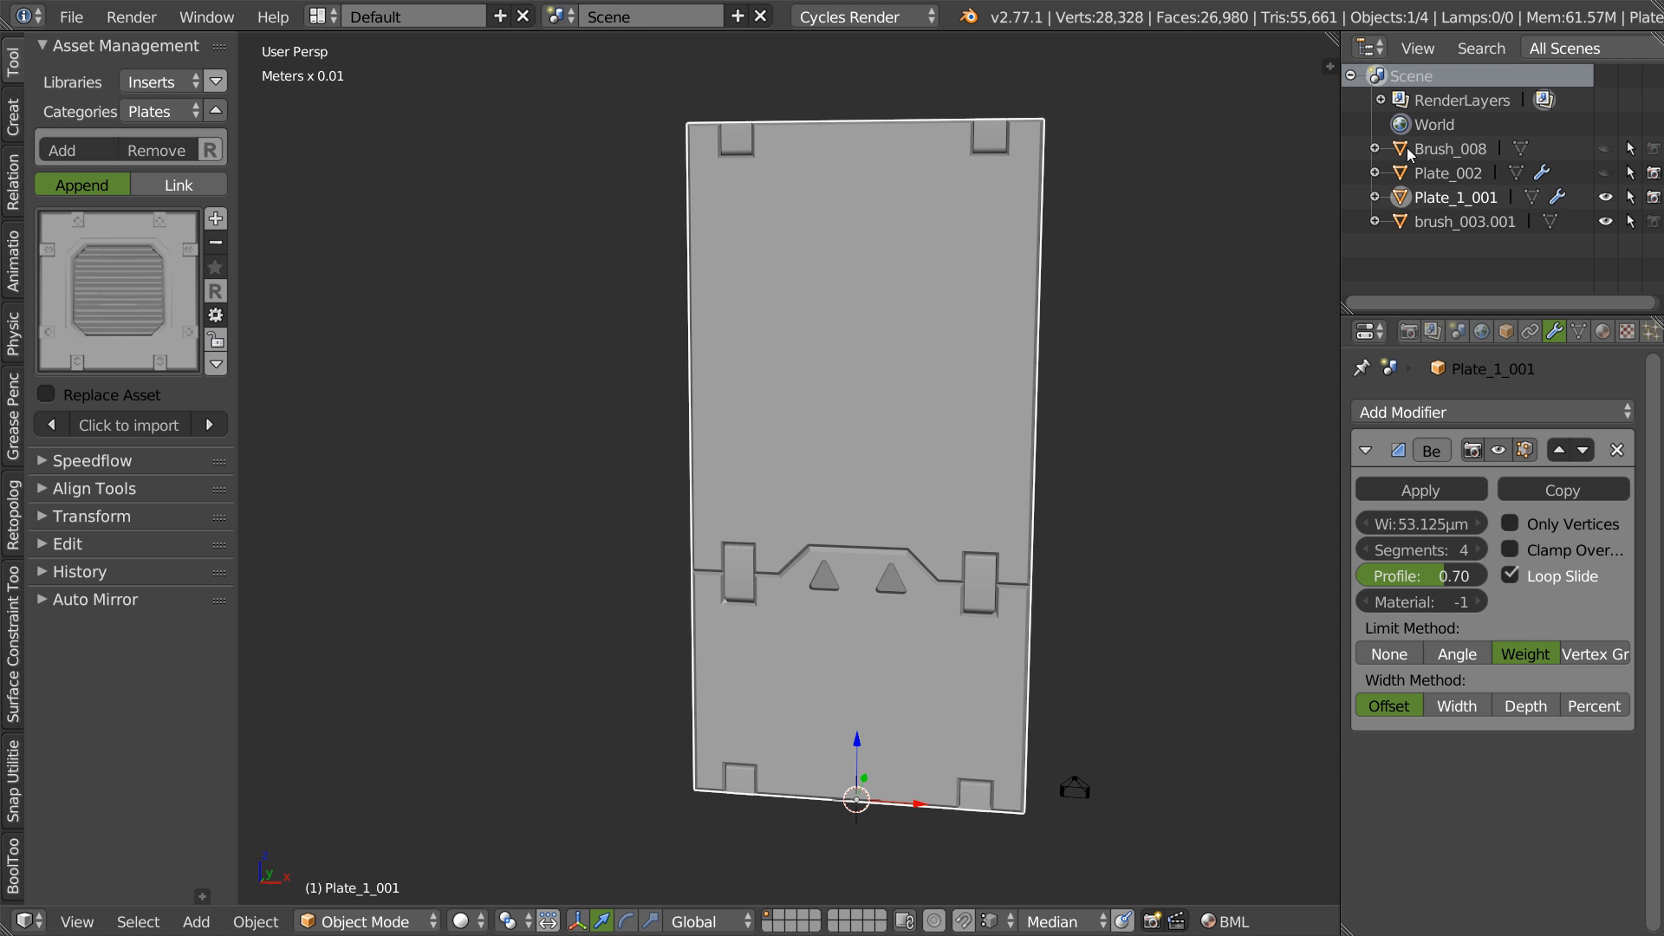
pyautogui.rightClick(838, 423)
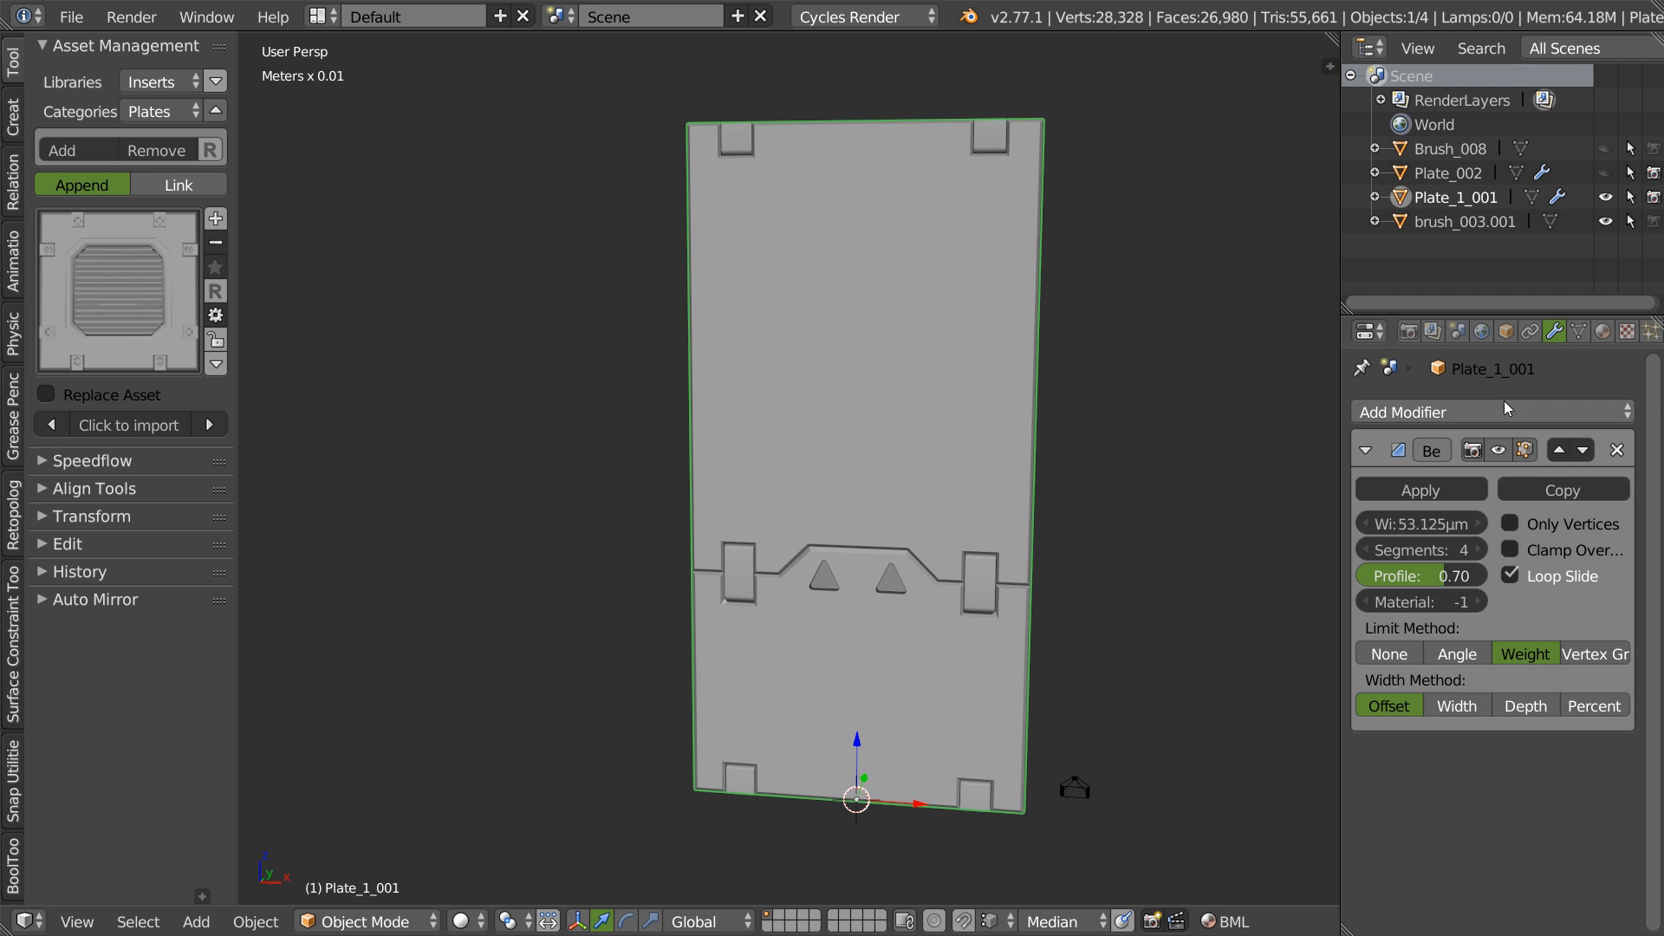
pyautogui.click(1511, 333)
pyautogui.click(1396, 558)
pyautogui.click(1528, 639)
pyautogui.hotkey('ctrl', 'v')
pyautogui.press('Return')
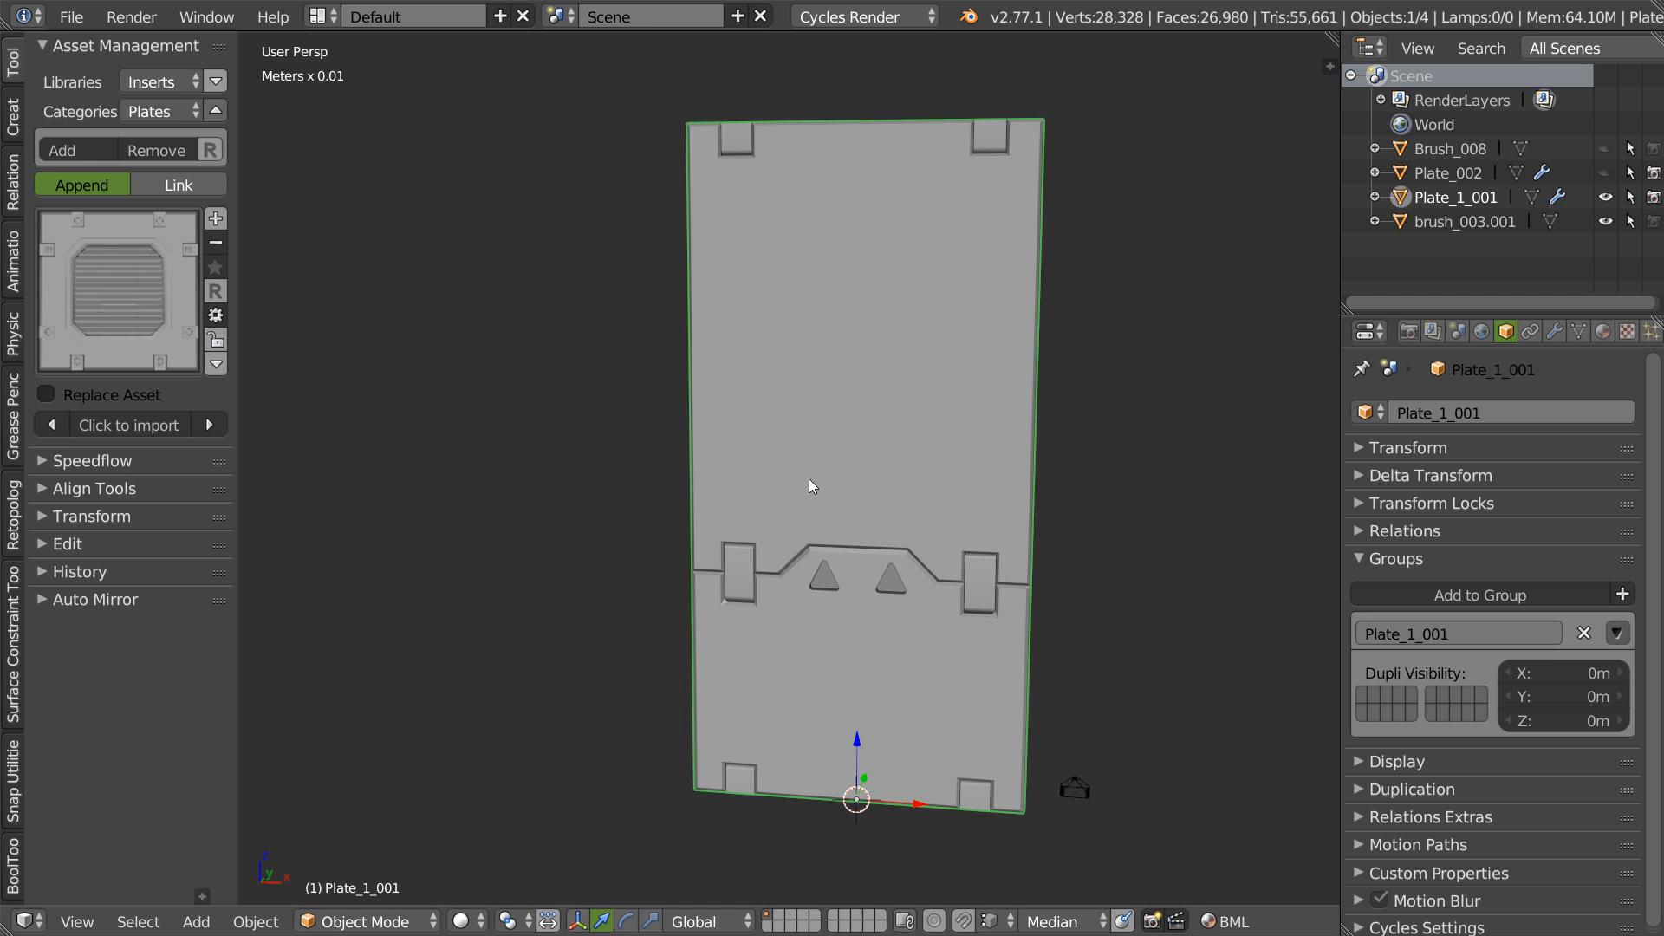
# - Save the plate into the Plates library with an OpenGL thumbnail framed straight from the front
pyautogui.moveTo(1018, 539)
pyautogui.mouseDown(button='middle')
pyautogui.moveTo(1039, 551)
pyautogui.moveTo(1032, 540)
pyautogui.mouseUp(button='middle')
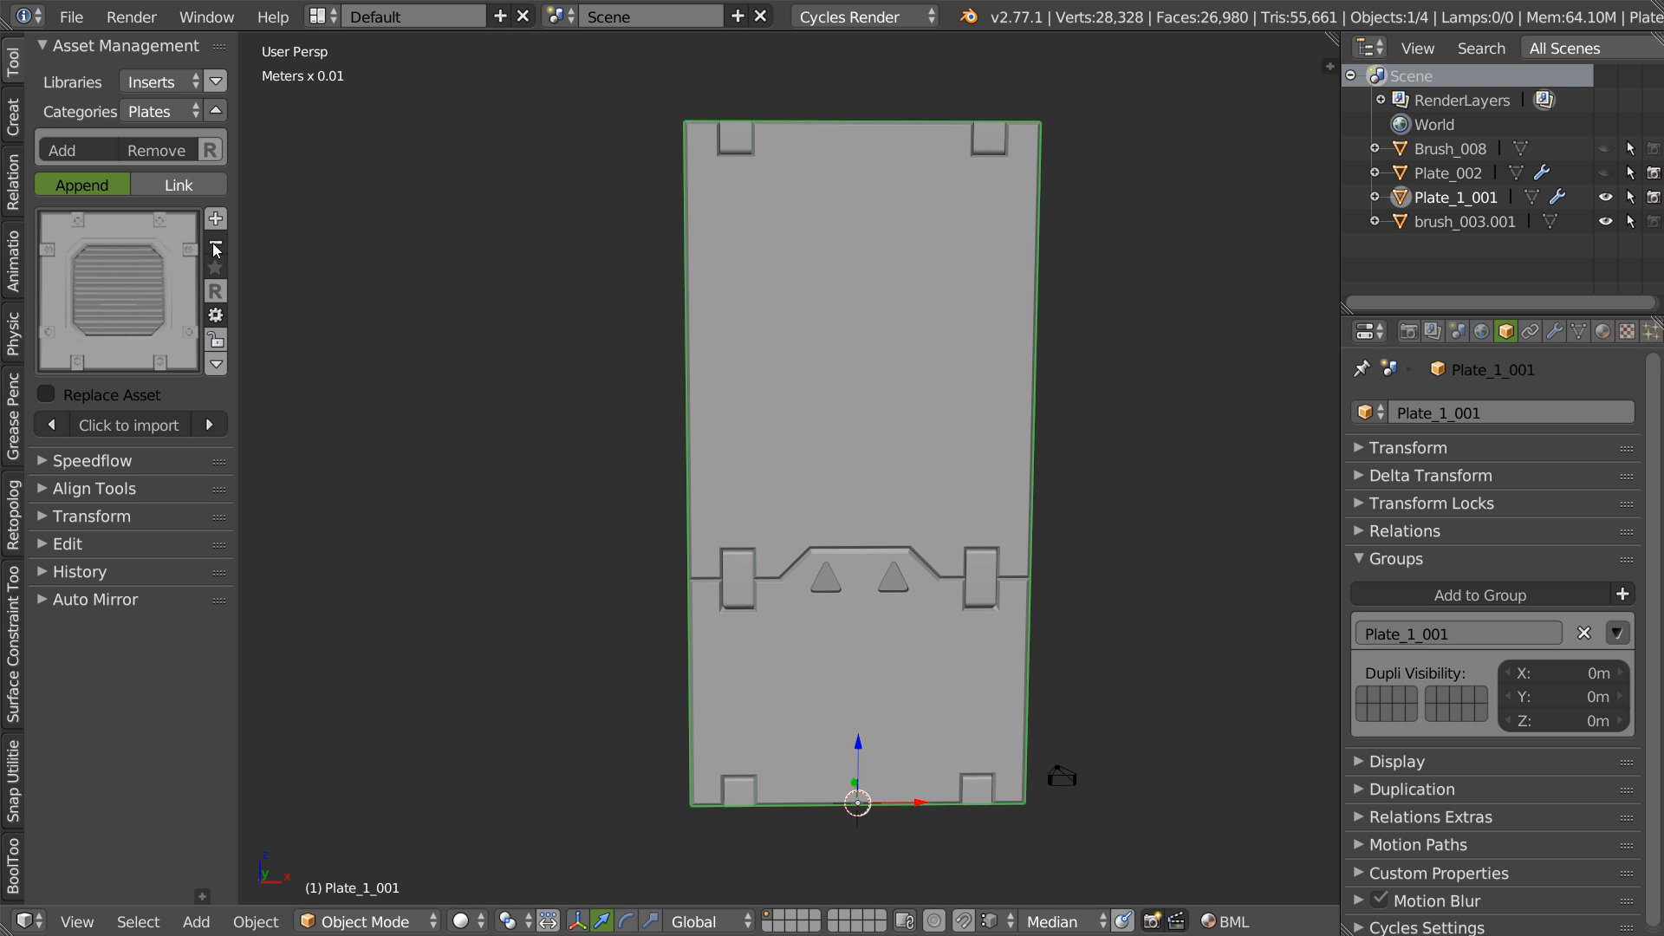
pyautogui.click(215, 218)
pyautogui.click(111, 227)
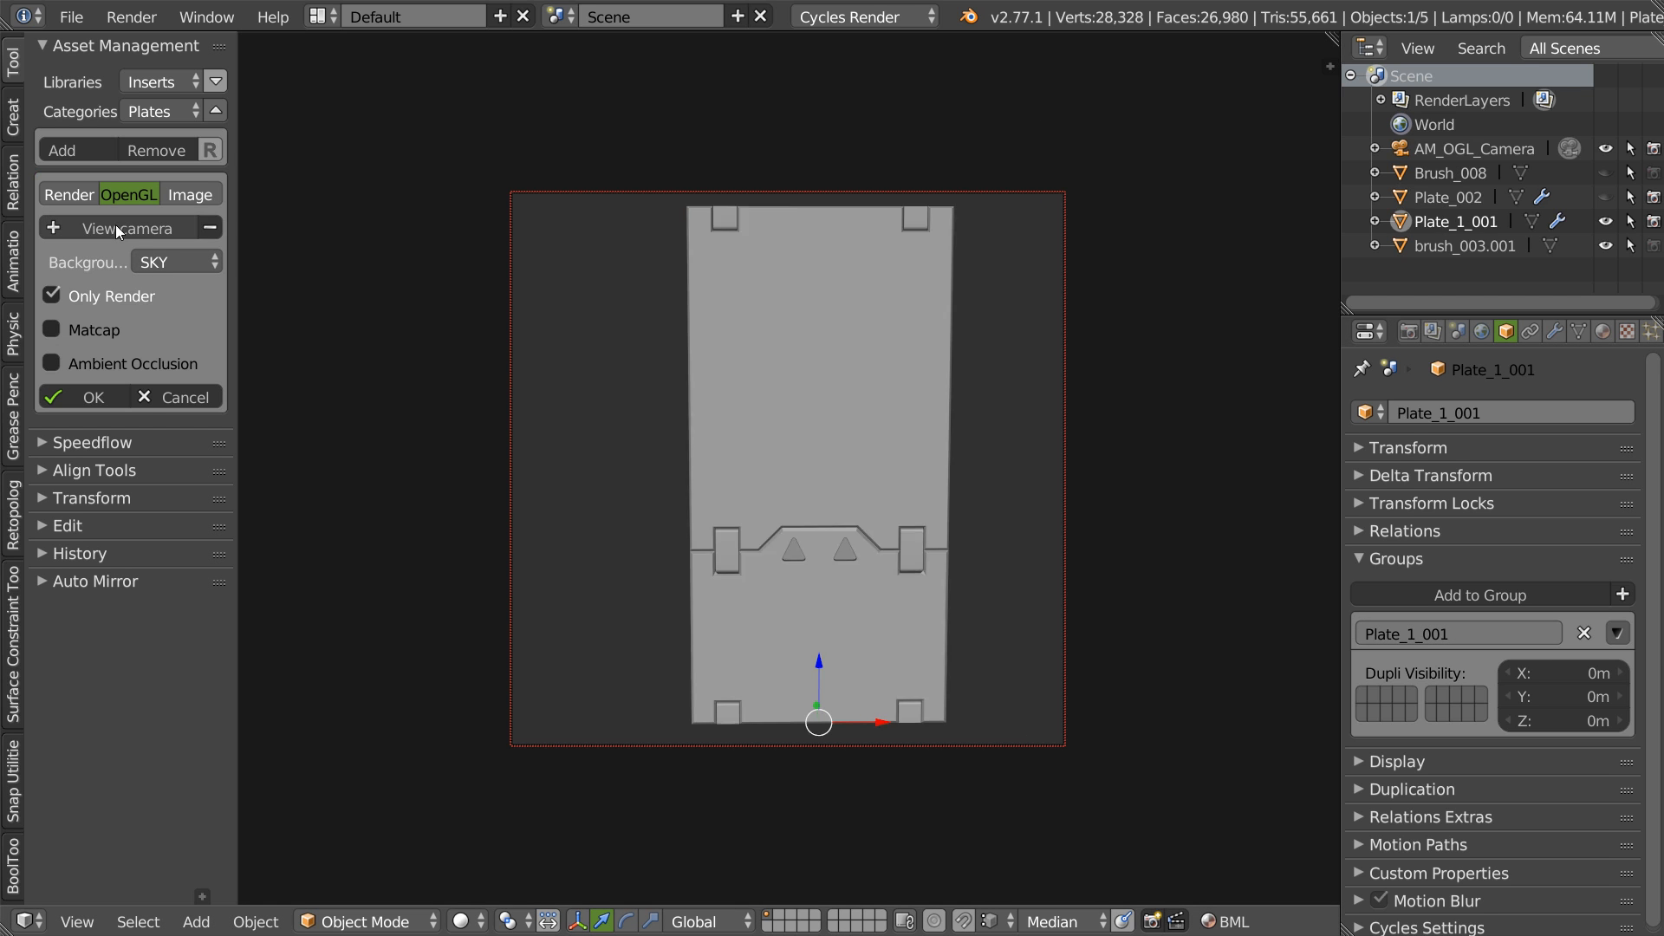
pyautogui.moveTo(822, 492); pyautogui.dragTo(1051, 432, button='middle')
pyautogui.moveTo(924, 493)
pyautogui.mouseDown(button='middle')
pyautogui.moveTo(886, 503)
pyautogui.moveTo(934, 501)
pyautogui.moveTo(930, 480)
pyautogui.moveTo(955, 471)
pyautogui.moveTo(938, 491)
pyautogui.mouseUp(button='middle')
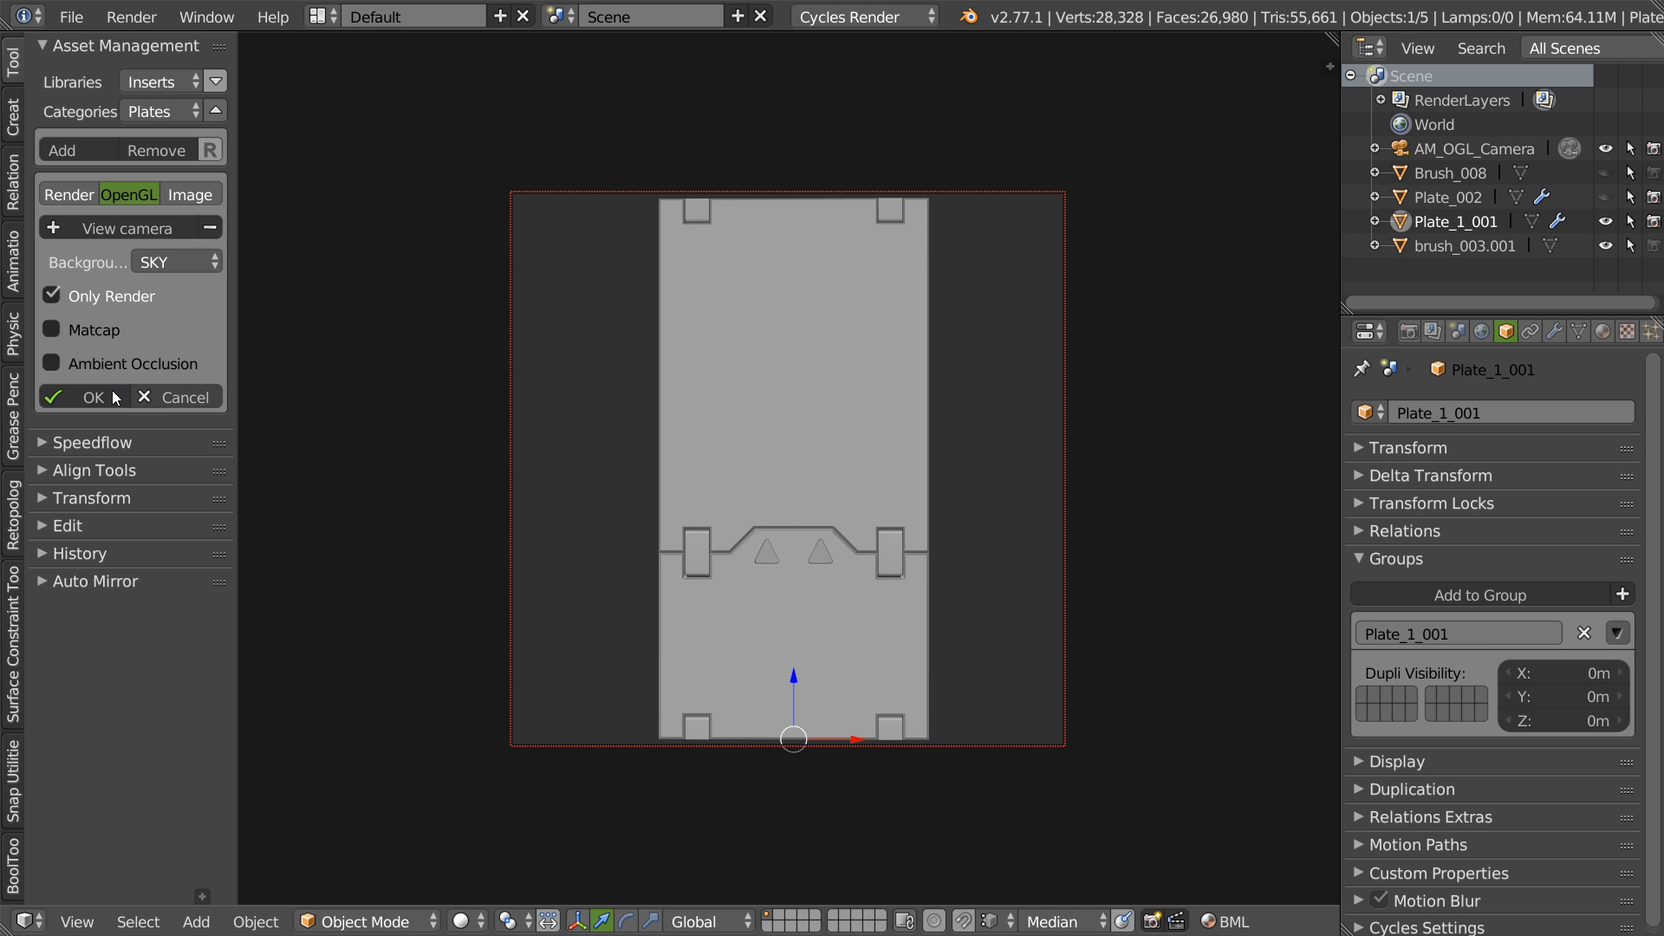
pyautogui.click(90, 397)
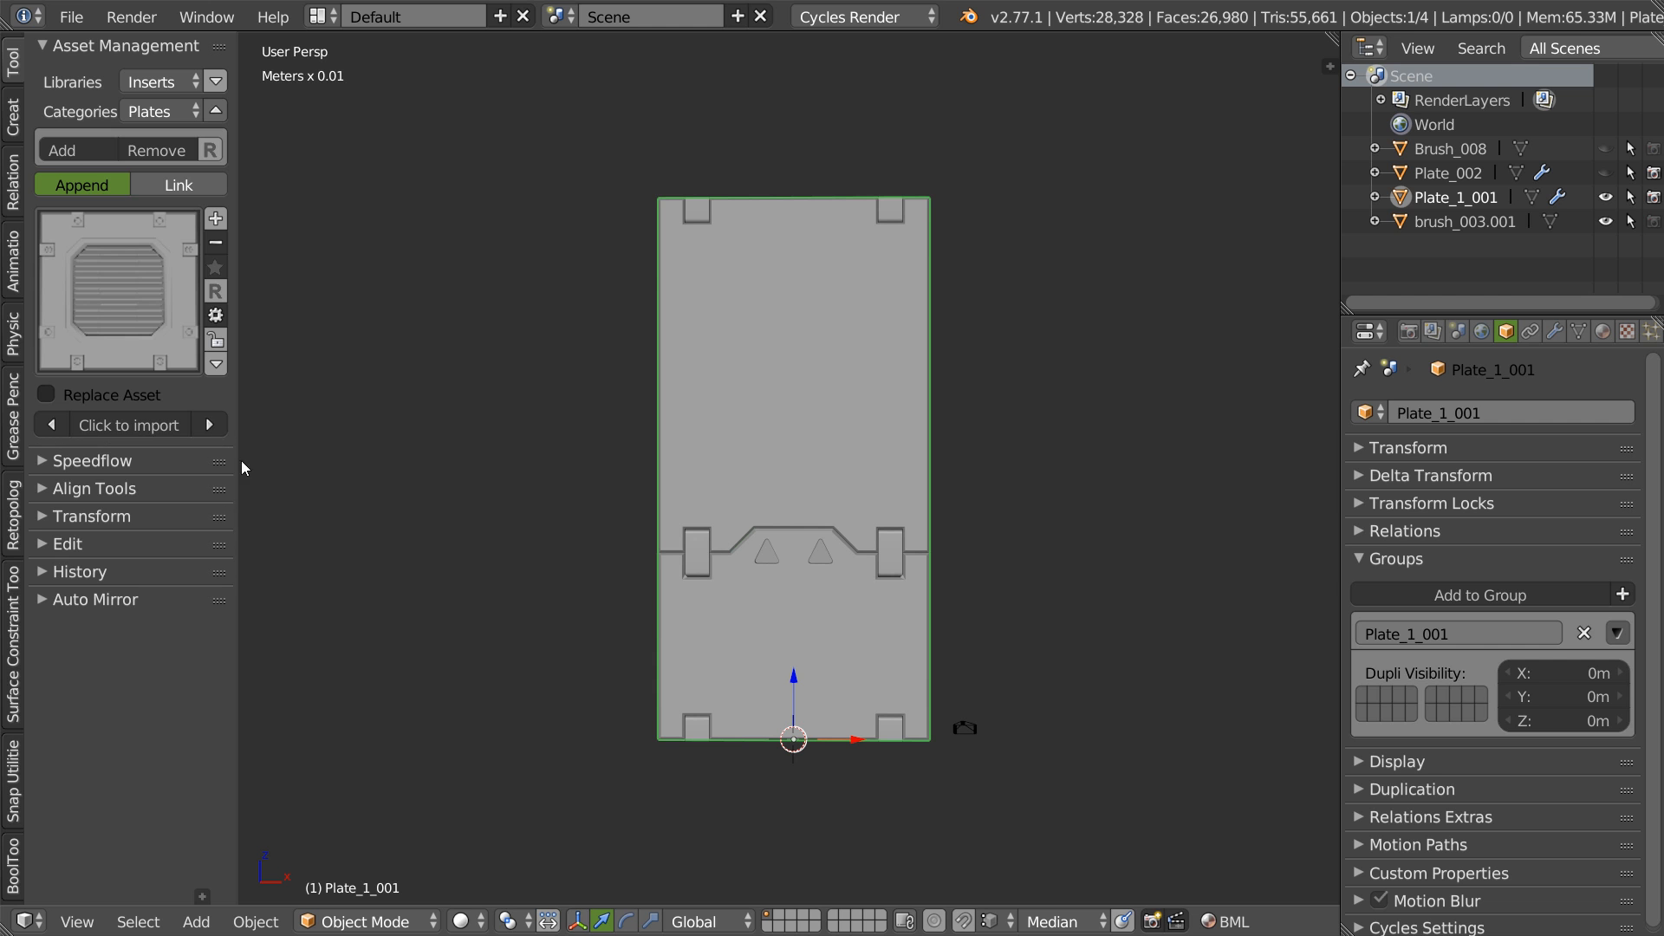
# - Check the asset previews in the Plates category and examine the plate from an angle
pyautogui.click(121, 304)
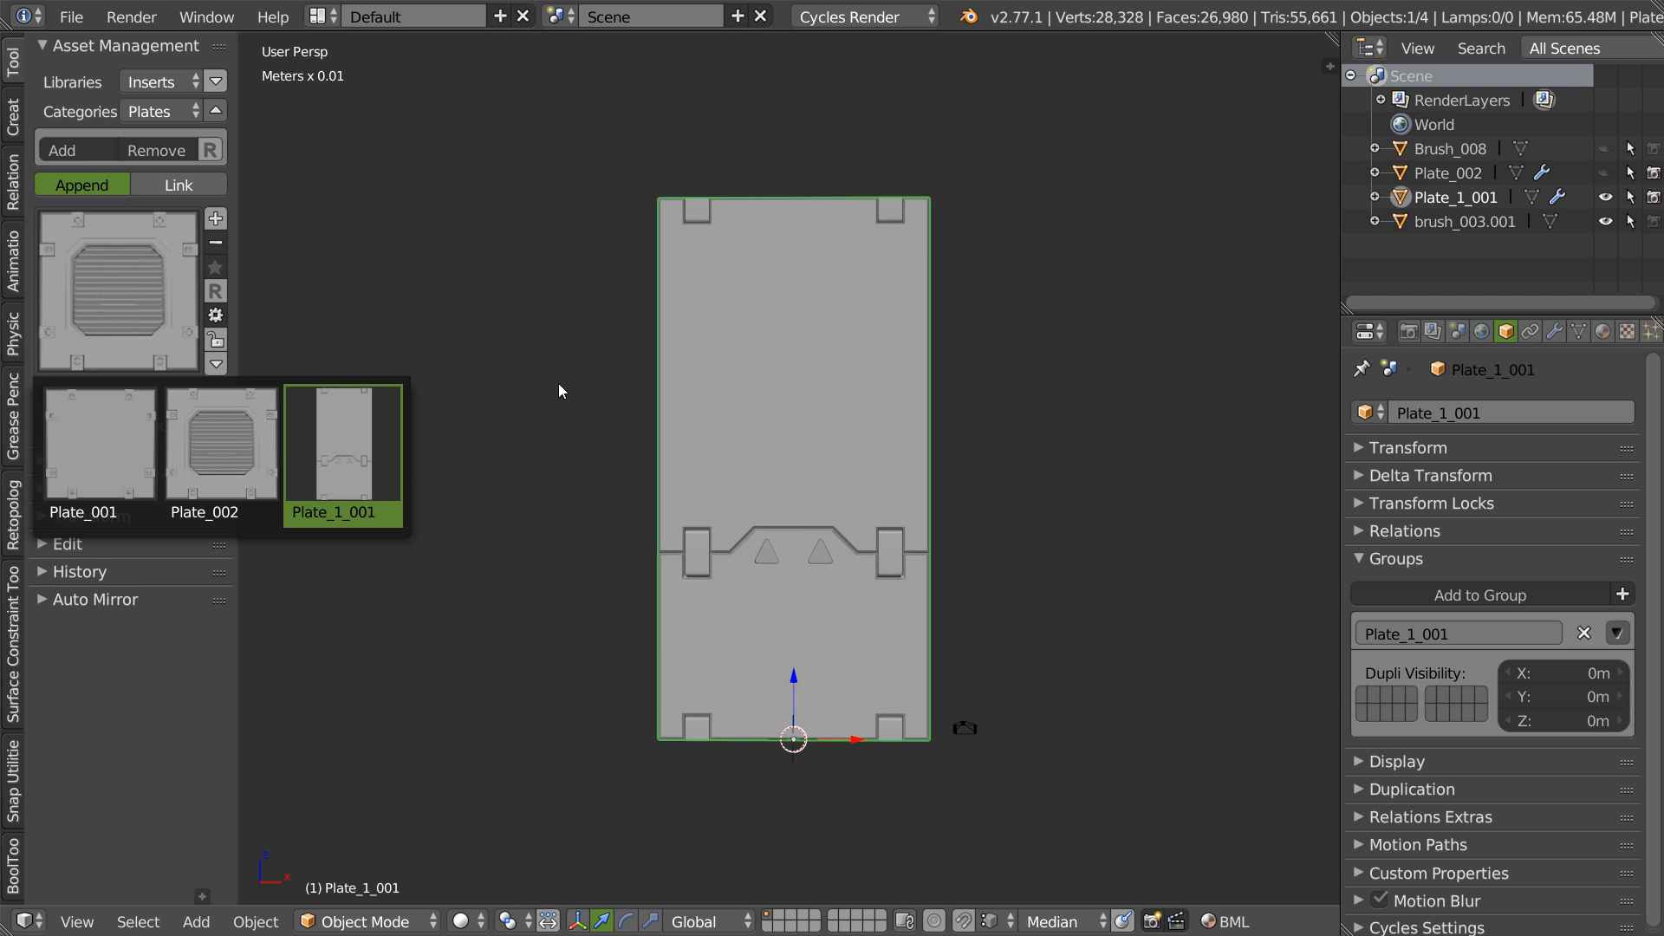
pyautogui.click(584, 311)
pyautogui.moveTo(711, 382); pyautogui.dragTo(813, 467, button='middle')
pyautogui.scroll(-3, 813, 466)
pyautogui.moveTo(814, 467)
pyautogui.keyDown('shift'); pyautogui.mouseDown(button='middle')
pyautogui.moveTo(876, 431)
pyautogui.moveTo(851, 477)
pyautogui.moveTo(824, 440)
pyautogui.mouseUp(button='middle'); pyautogui.keyUp('shift')
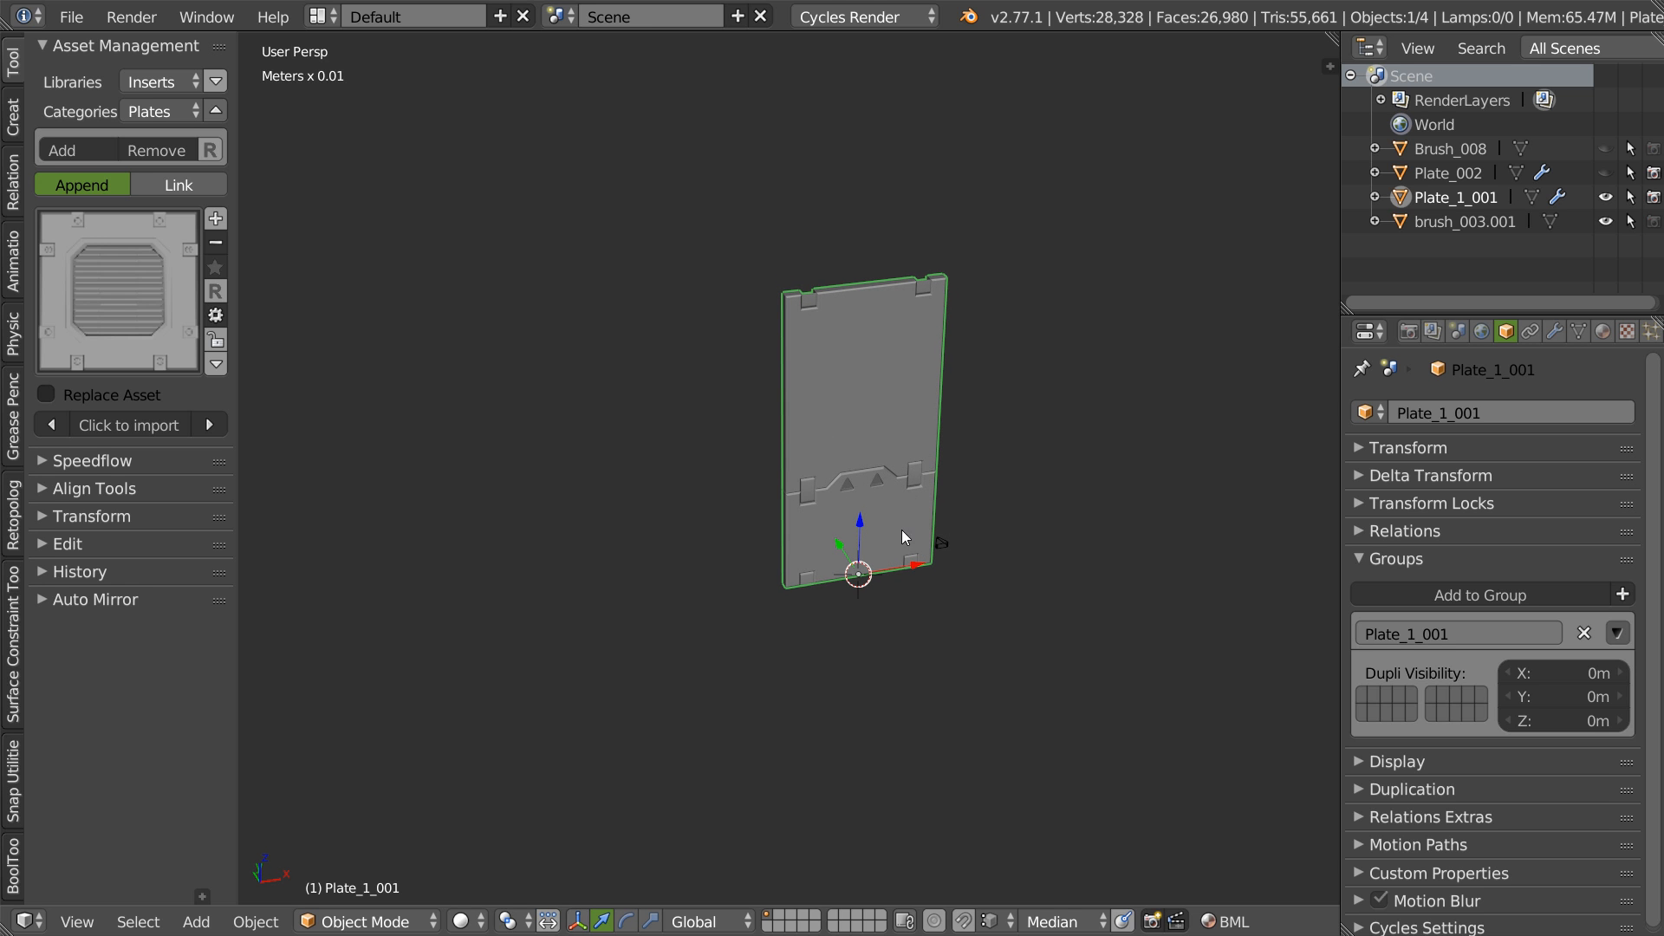
pyautogui.moveTo(891, 532); pyautogui.dragTo(783, 451, button='middle')
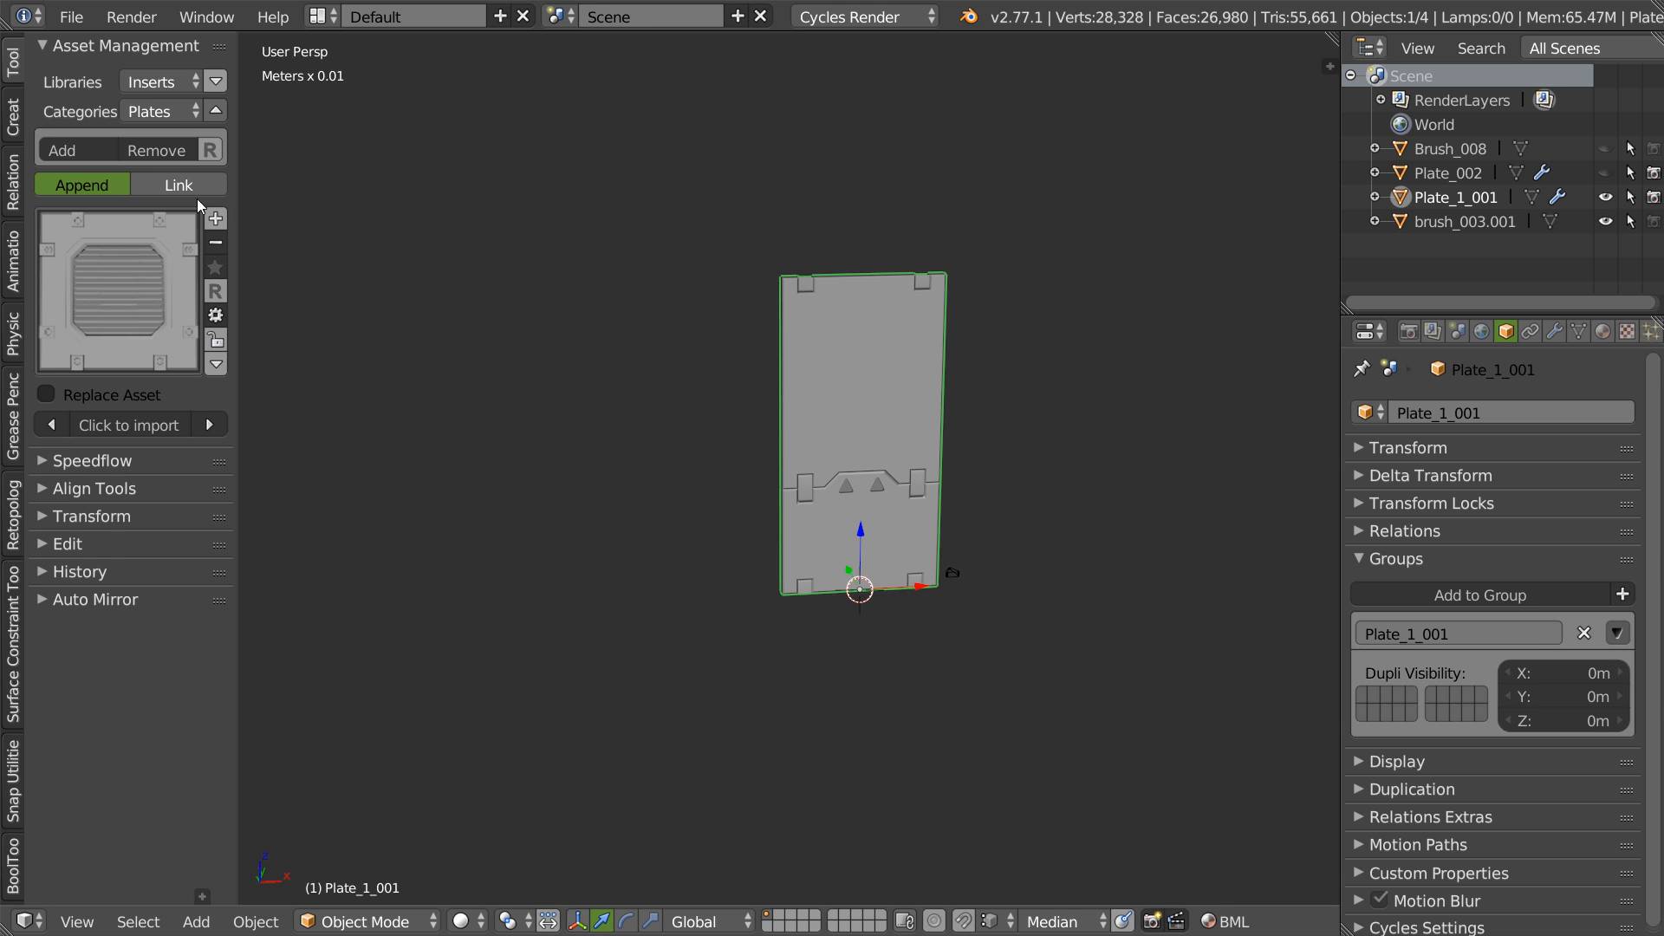
# - Switch the asset import mode to Link, link the Plate_1_001 group and move the instance along X away from the original
pyautogui.click(174, 185)
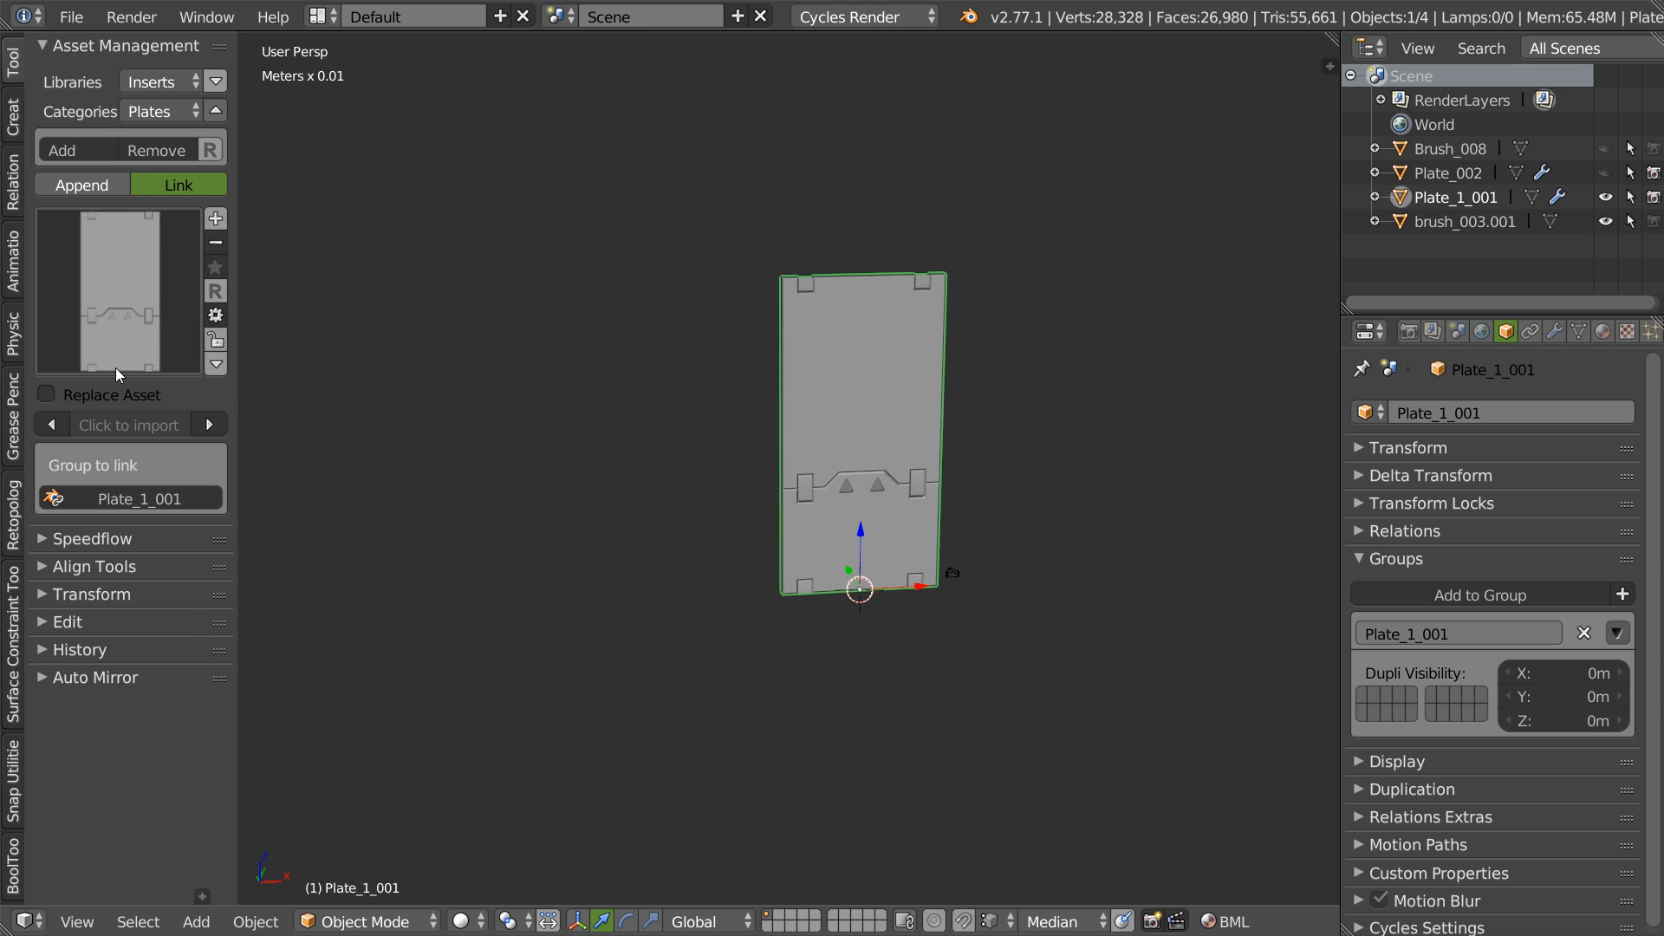
pyautogui.moveTo(491, 240); pyautogui.dragTo(499, 252, button='middle')
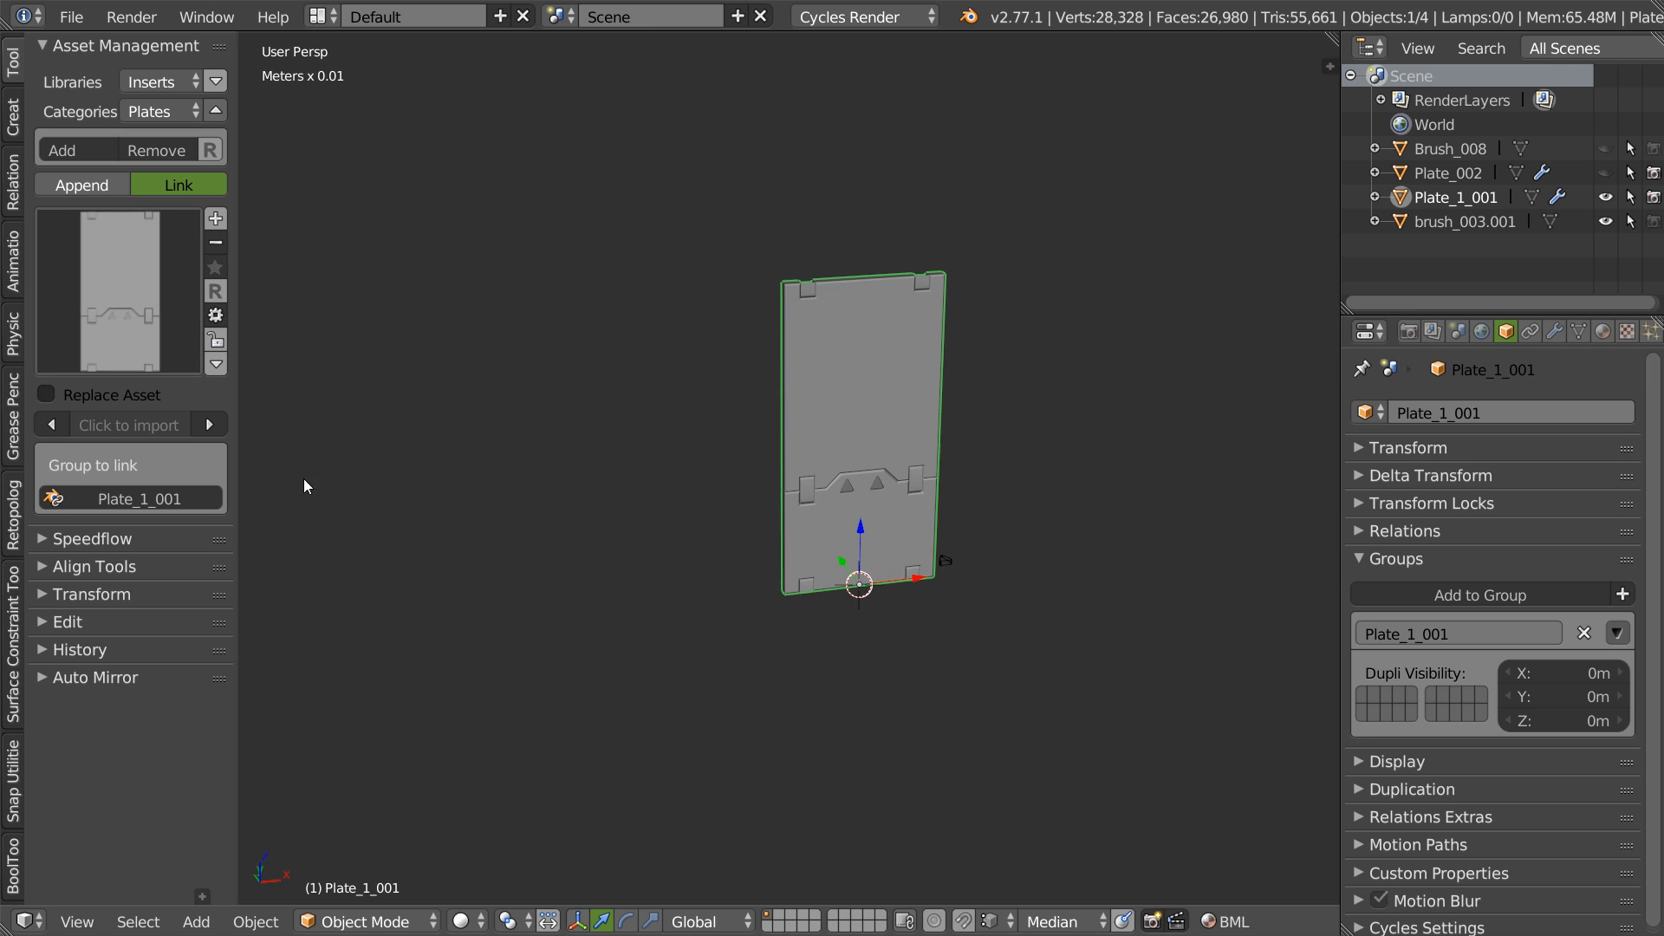
pyautogui.click(140, 497)
pyautogui.moveTo(915, 576); pyautogui.dragTo(568, 546)
pyautogui.moveTo(568, 546); pyautogui.dragTo(625, 483, button='middle')
pyautogui.scroll(3, 623, 477)
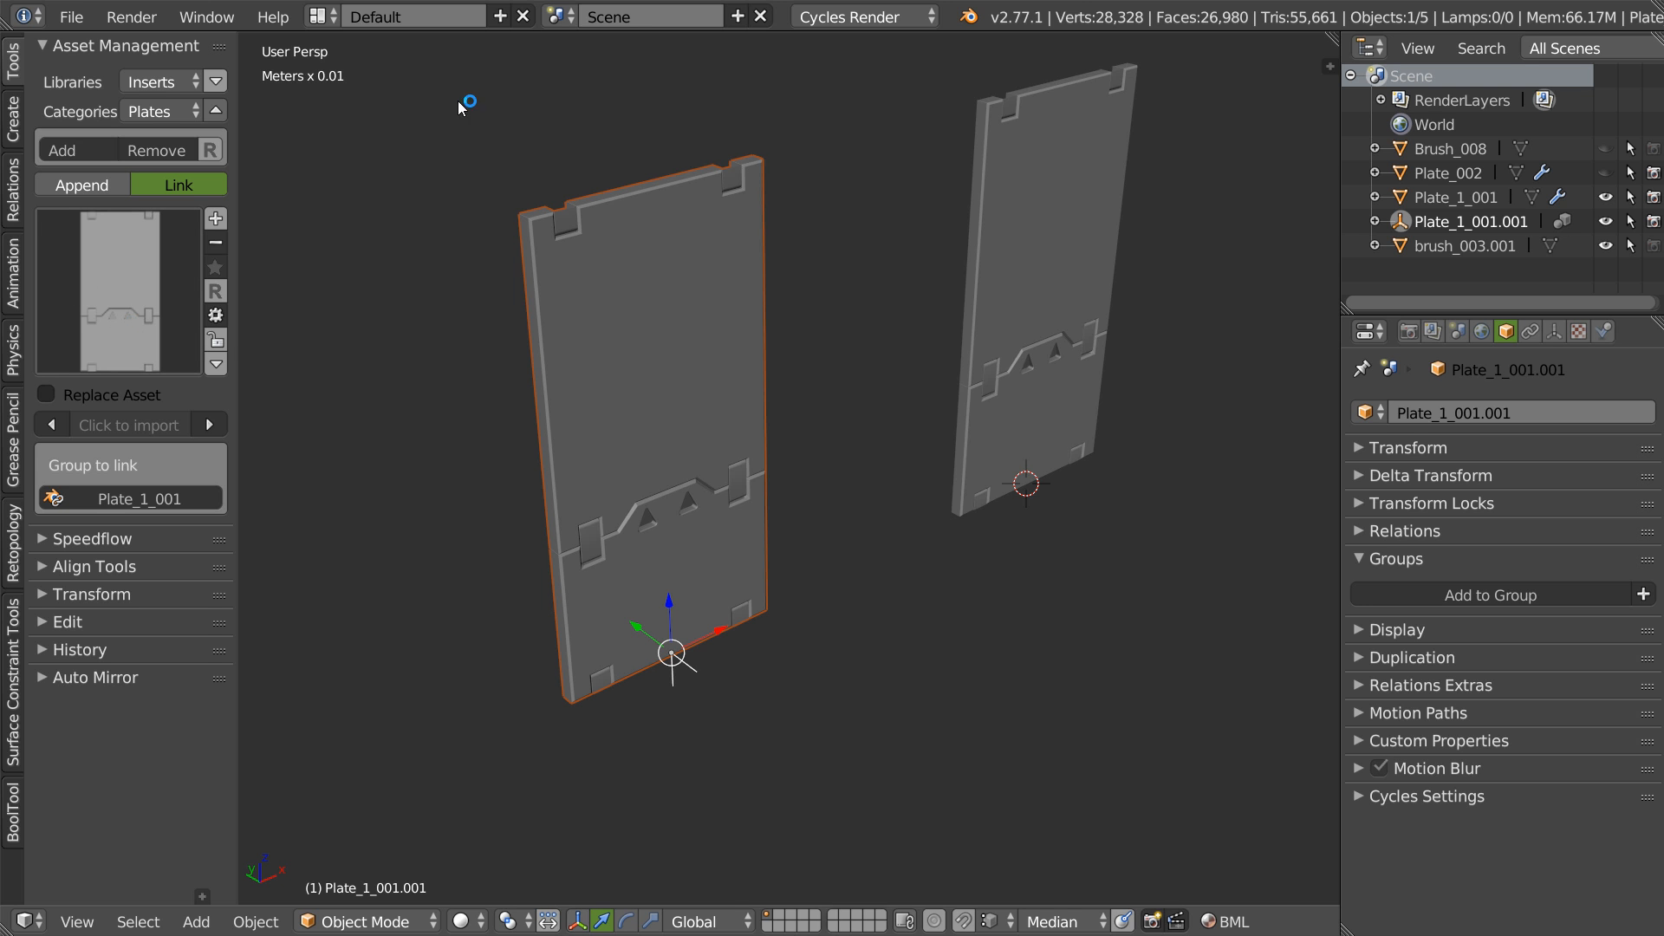
pyautogui.moveTo(506, 408); pyautogui.dragTo(625, 301, button='middle')
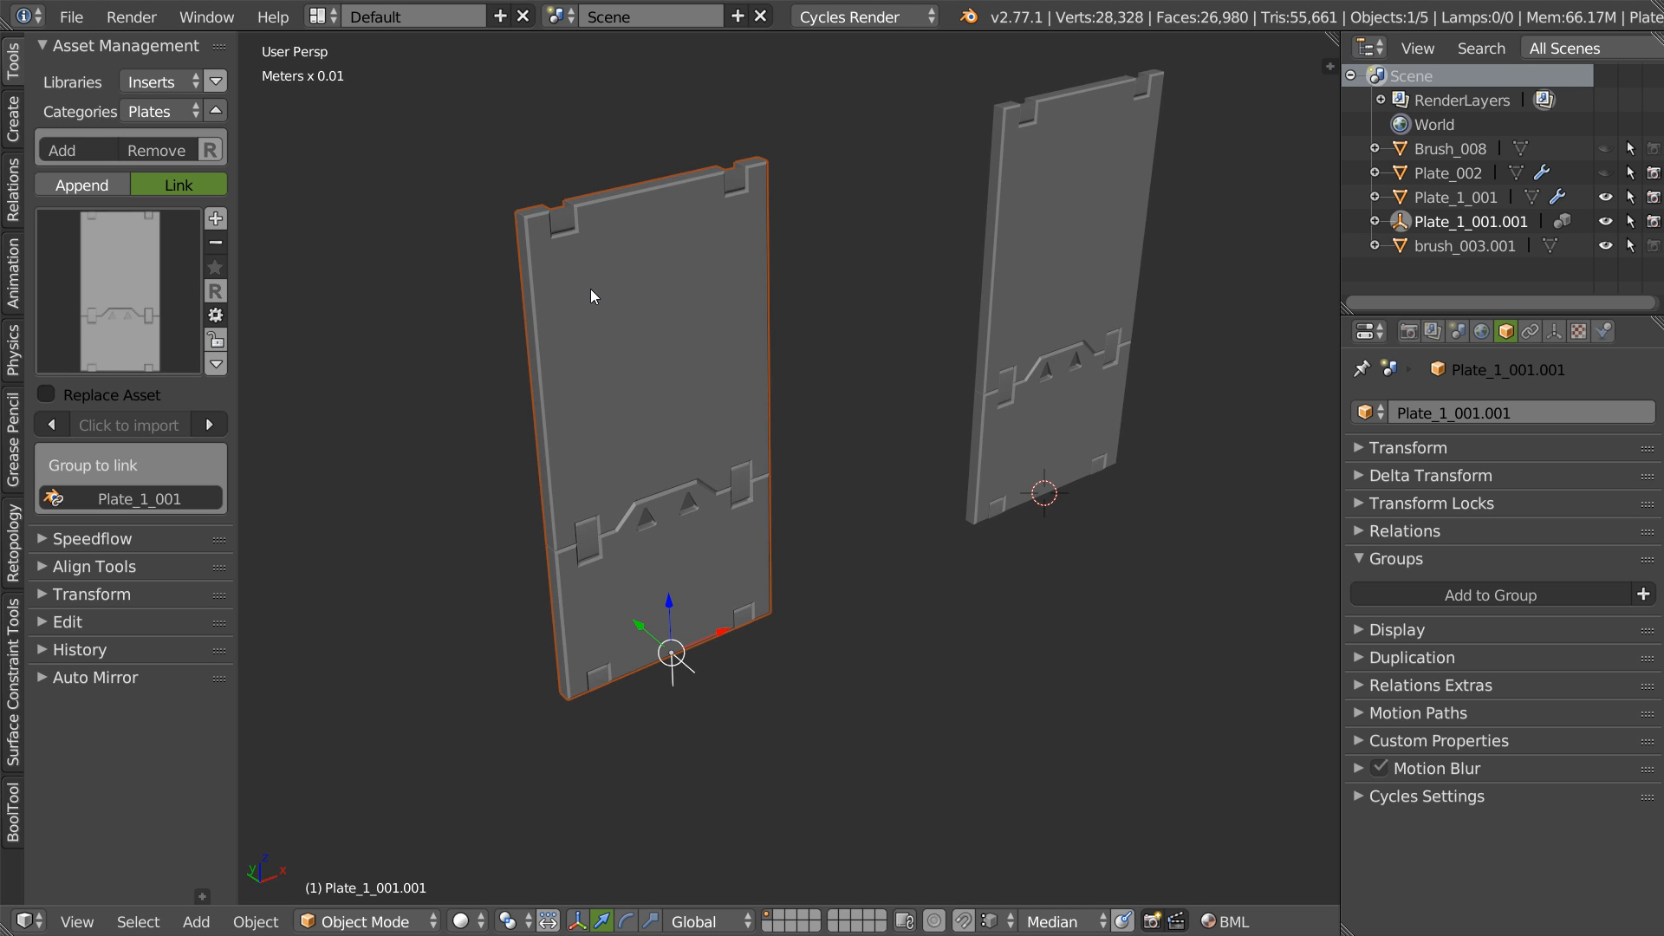
# - Duplicate the linked plate along X so the copy sits edge to edge with the first instance
pyautogui.press('KP_1')
pyautogui.moveTo(543, 433); pyautogui.dragTo(782, 570, button='middle')
pyautogui.scroll(4, 781, 570)
pyautogui.hotkey('shift', 'd')
pyautogui.press('x')
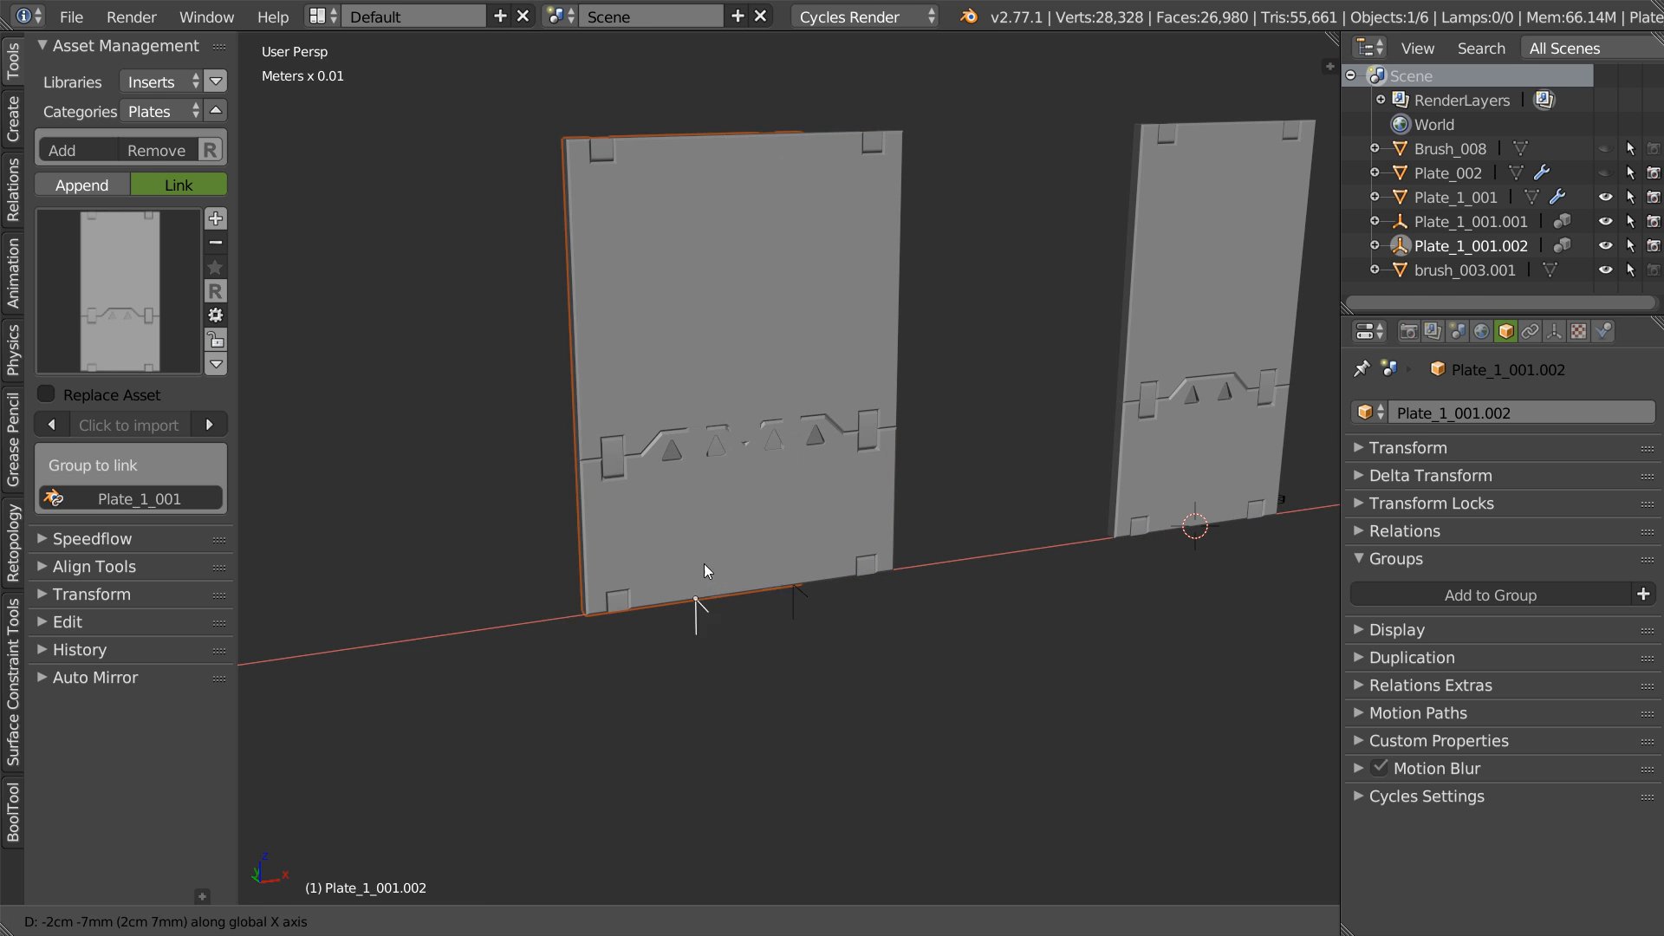
pyautogui.click(612, 585)
pyautogui.moveTo(642, 571); pyautogui.dragTo(799, 451, button='middle')
pyautogui.scroll(-3, 737, 503)
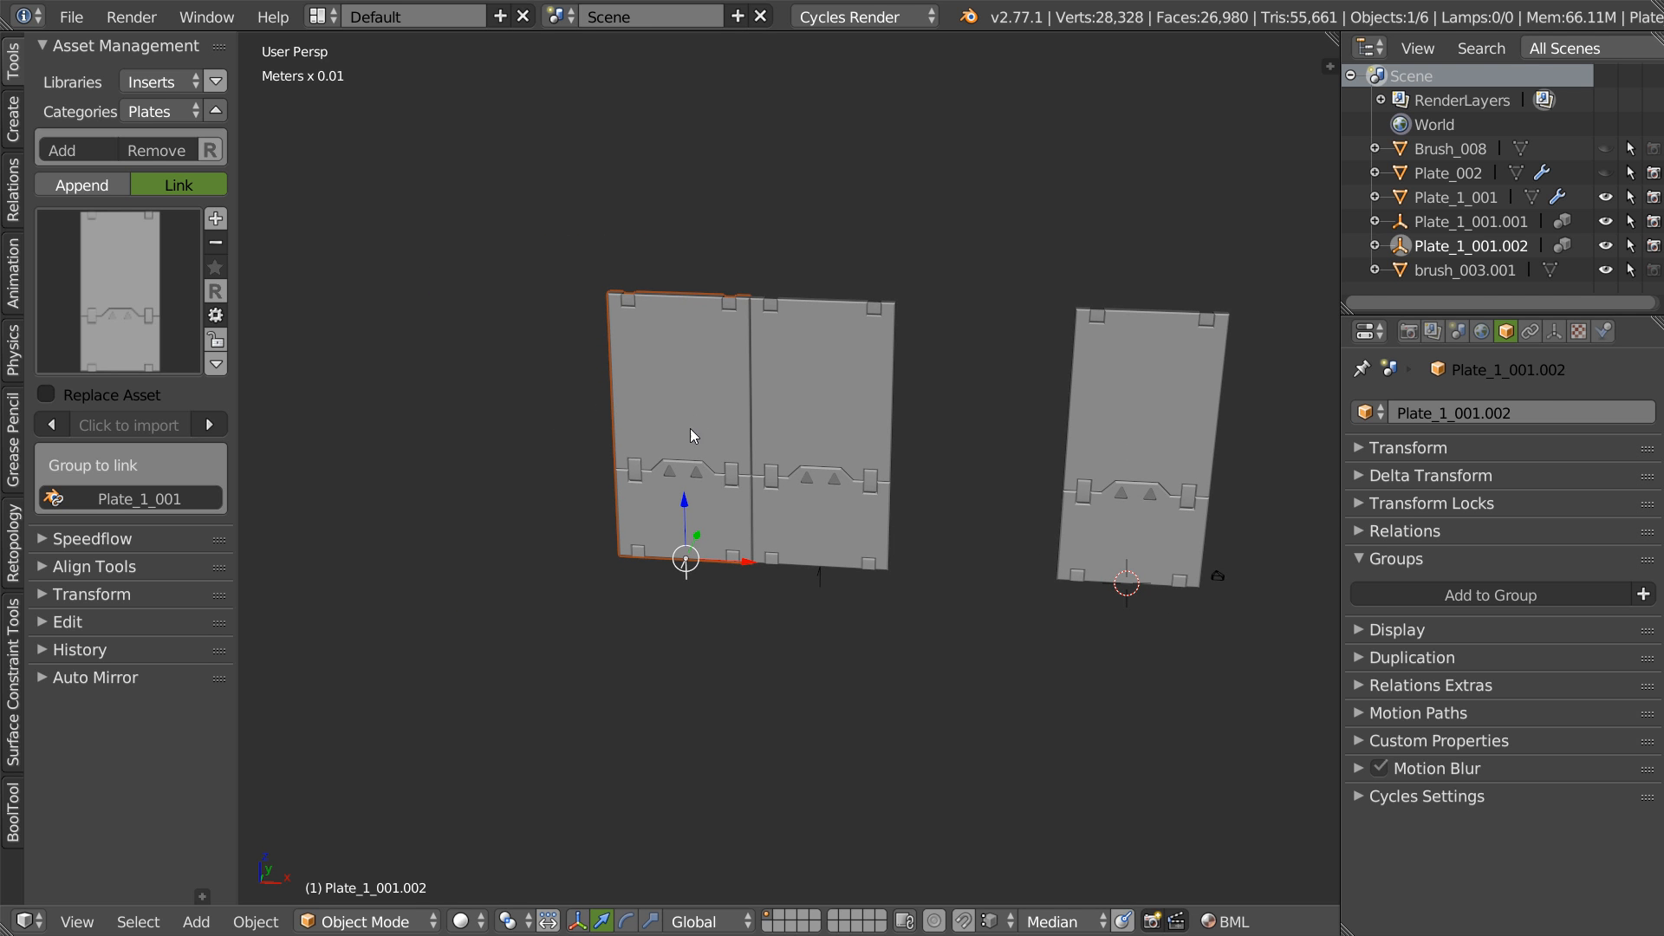
# - Repeat the duplication five times to extend the linked plates into a row of seven
pyautogui.hotkey('shift', 'r')
pyautogui.hotkey('shift', 'r')
pyautogui.hotkey('shift', 'r')
pyautogui.hotkey('shift', 'r')
pyautogui.hotkey('shift', 'r')
pyautogui.moveTo(710, 444); pyautogui.dragTo(626, 444, button='middle')
pyautogui.scroll(3, 627, 445)
pyautogui.scroll(-4, 627, 445)
pyautogui.moveTo(808, 423); pyautogui.dragTo(657, 418, button='middle')
pyautogui.scroll(2, 612, 359)
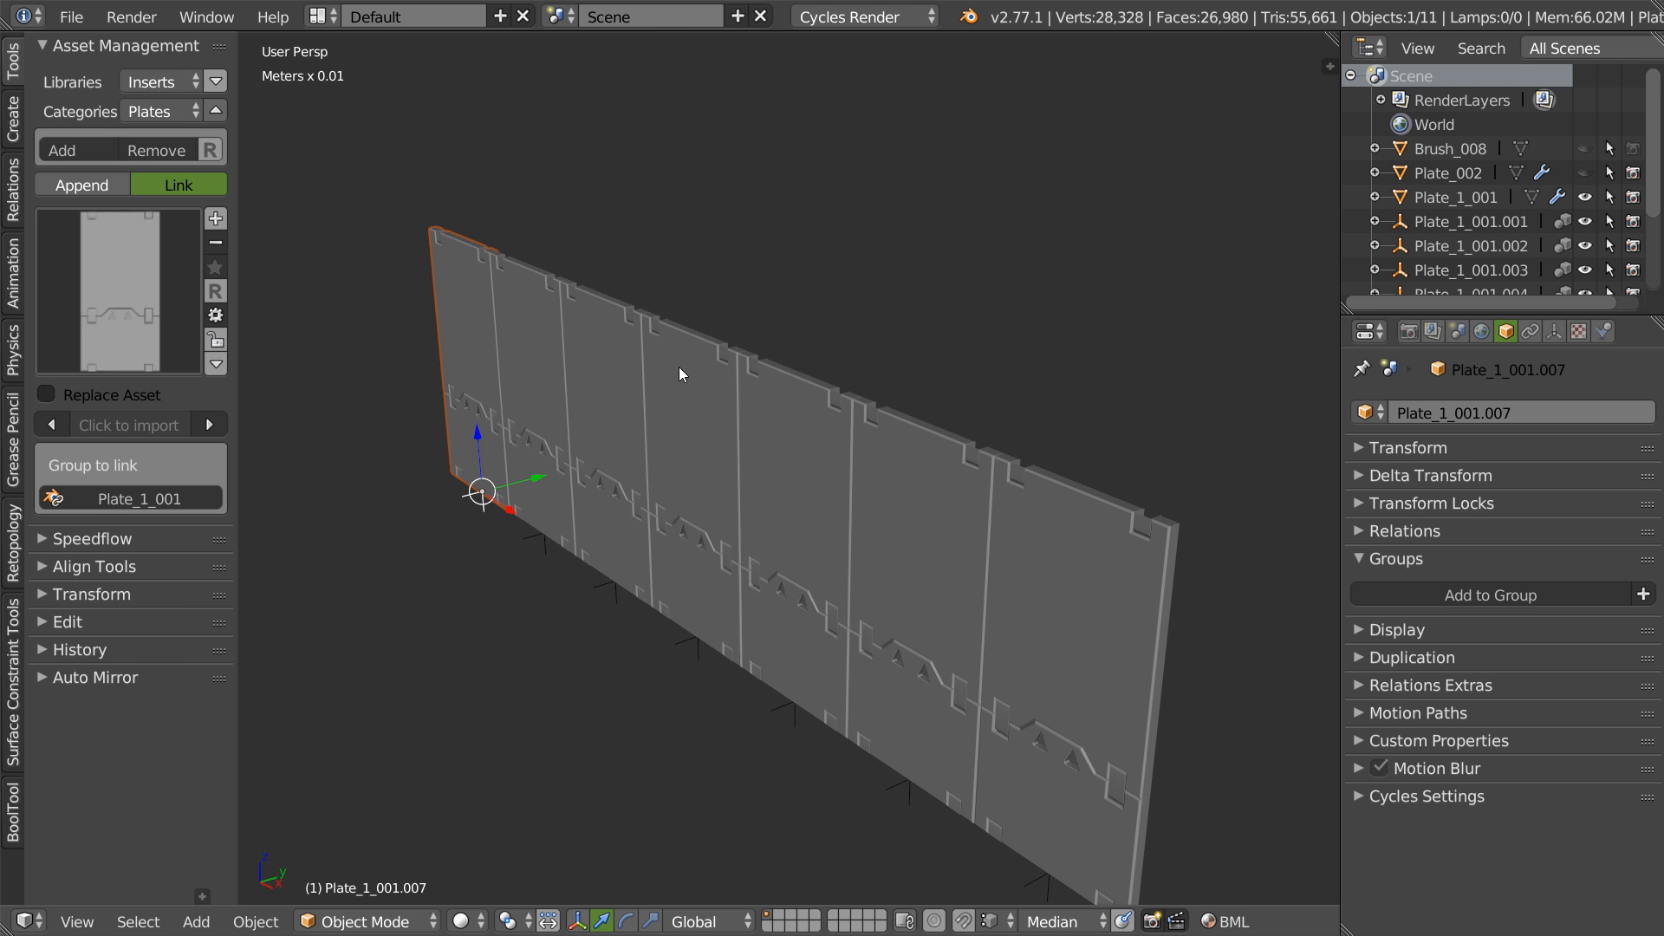
# - Rotate the end plate diagonally about Z and, in top view, move its corner against the end of the row
pyautogui.press('r')
pyautogui.press('z')
pyautogui.click(570, 413)
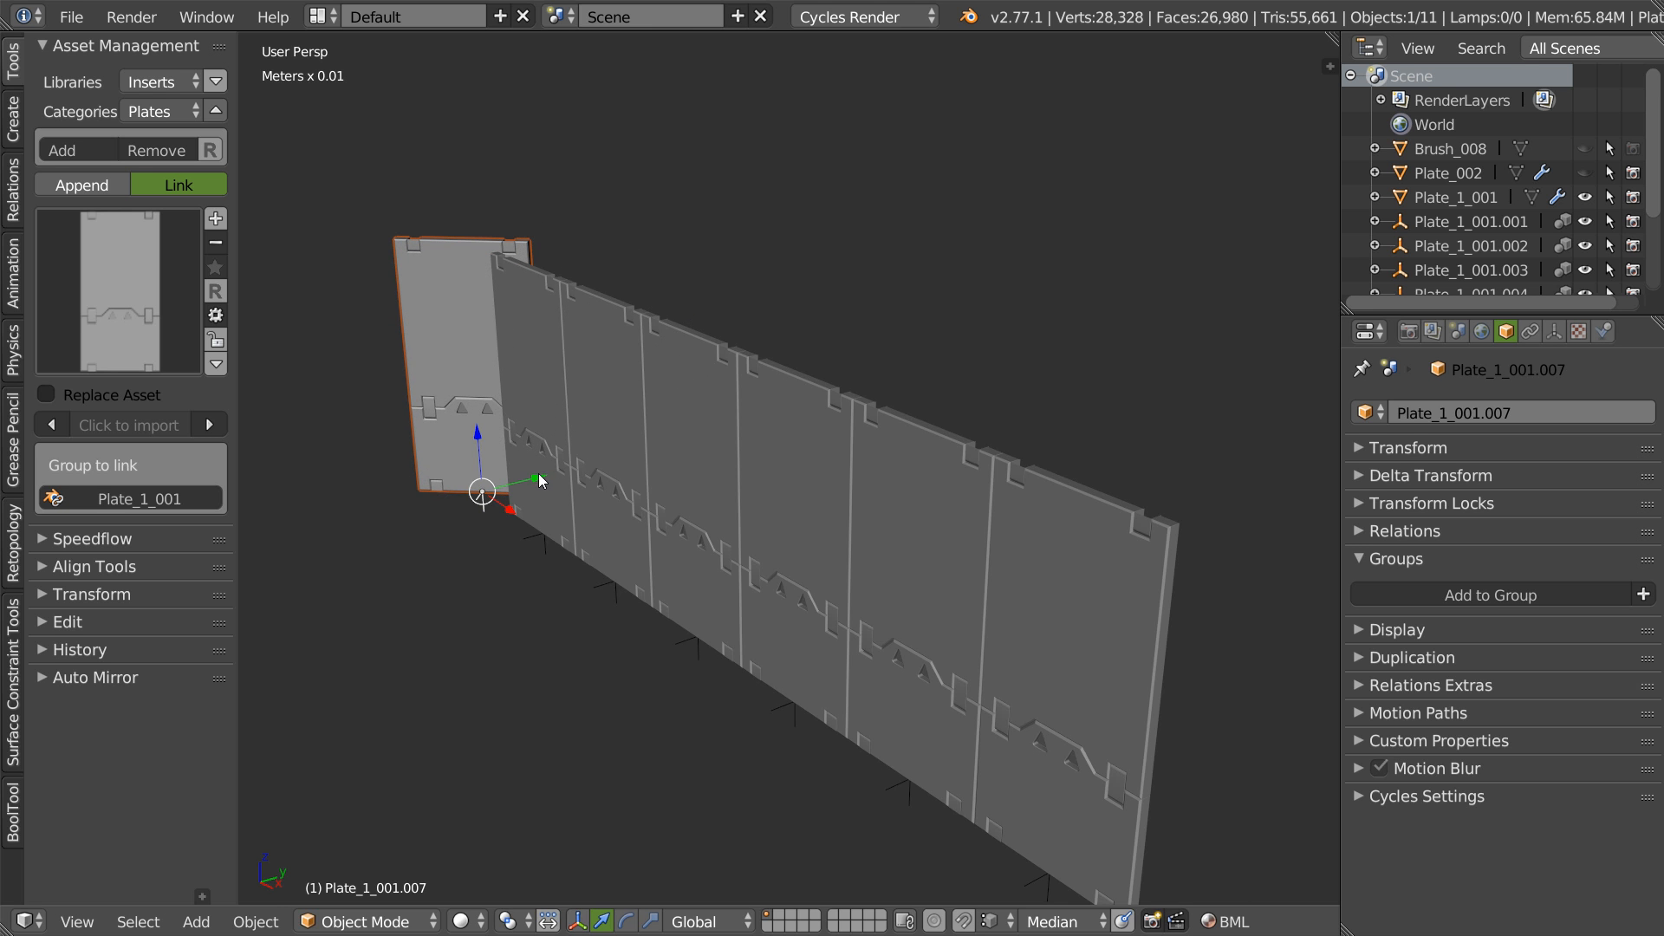
pyautogui.press('r')
pyautogui.press('z')
pyautogui.click(508, 497)
pyautogui.press('KP_7')
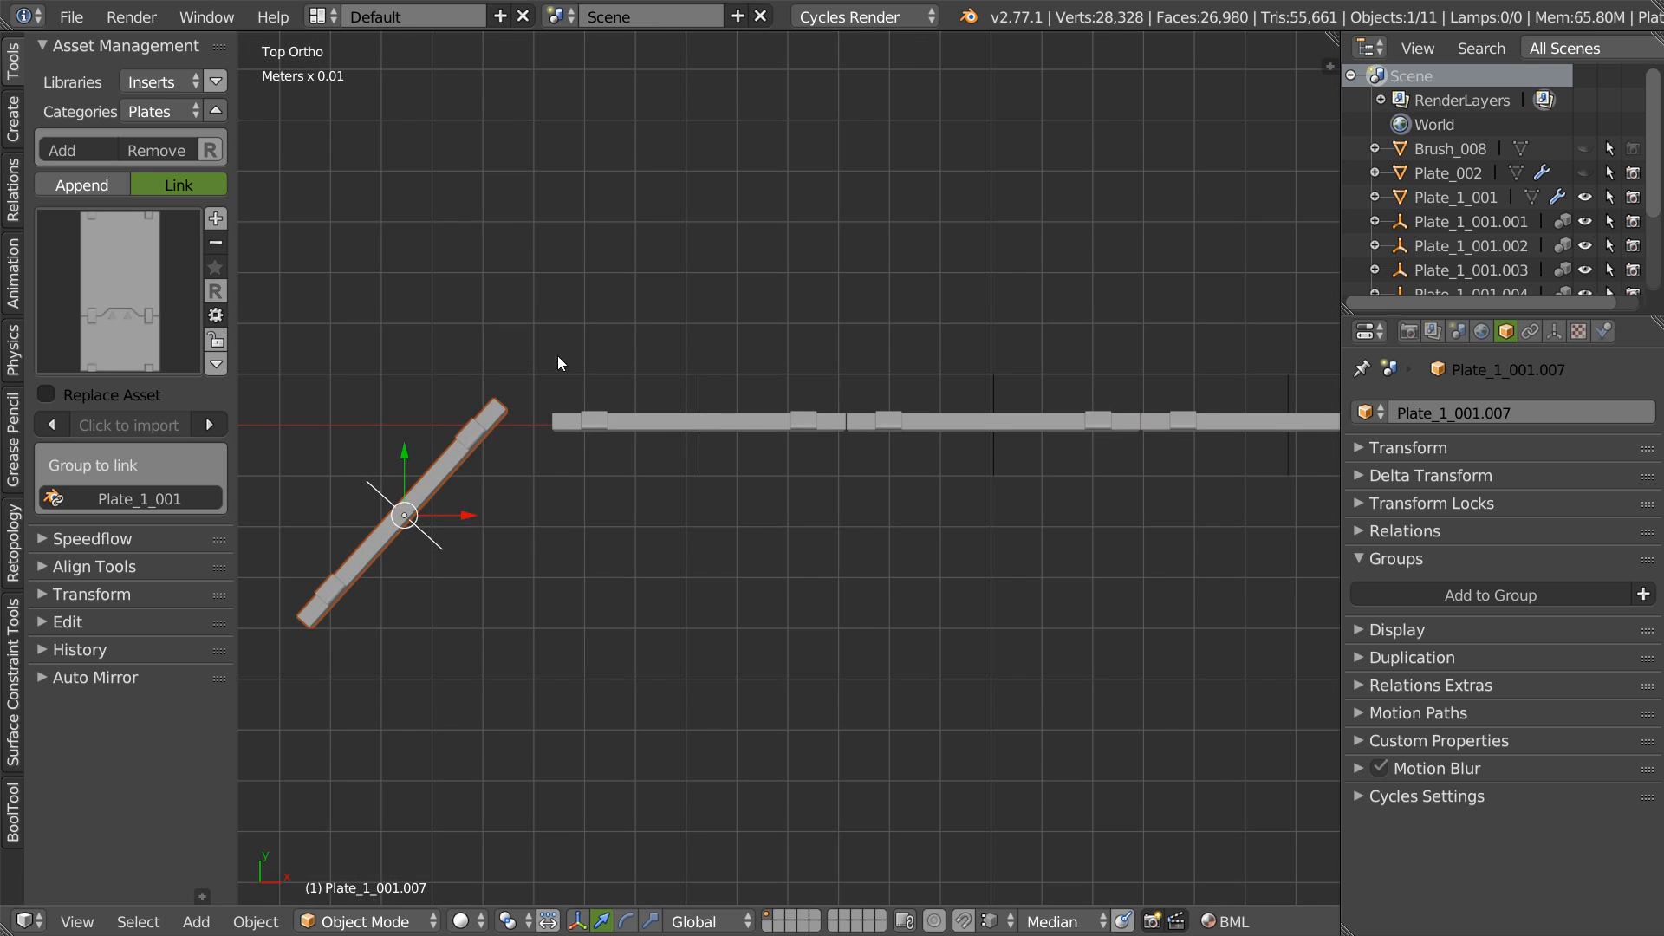
pyautogui.press('g')
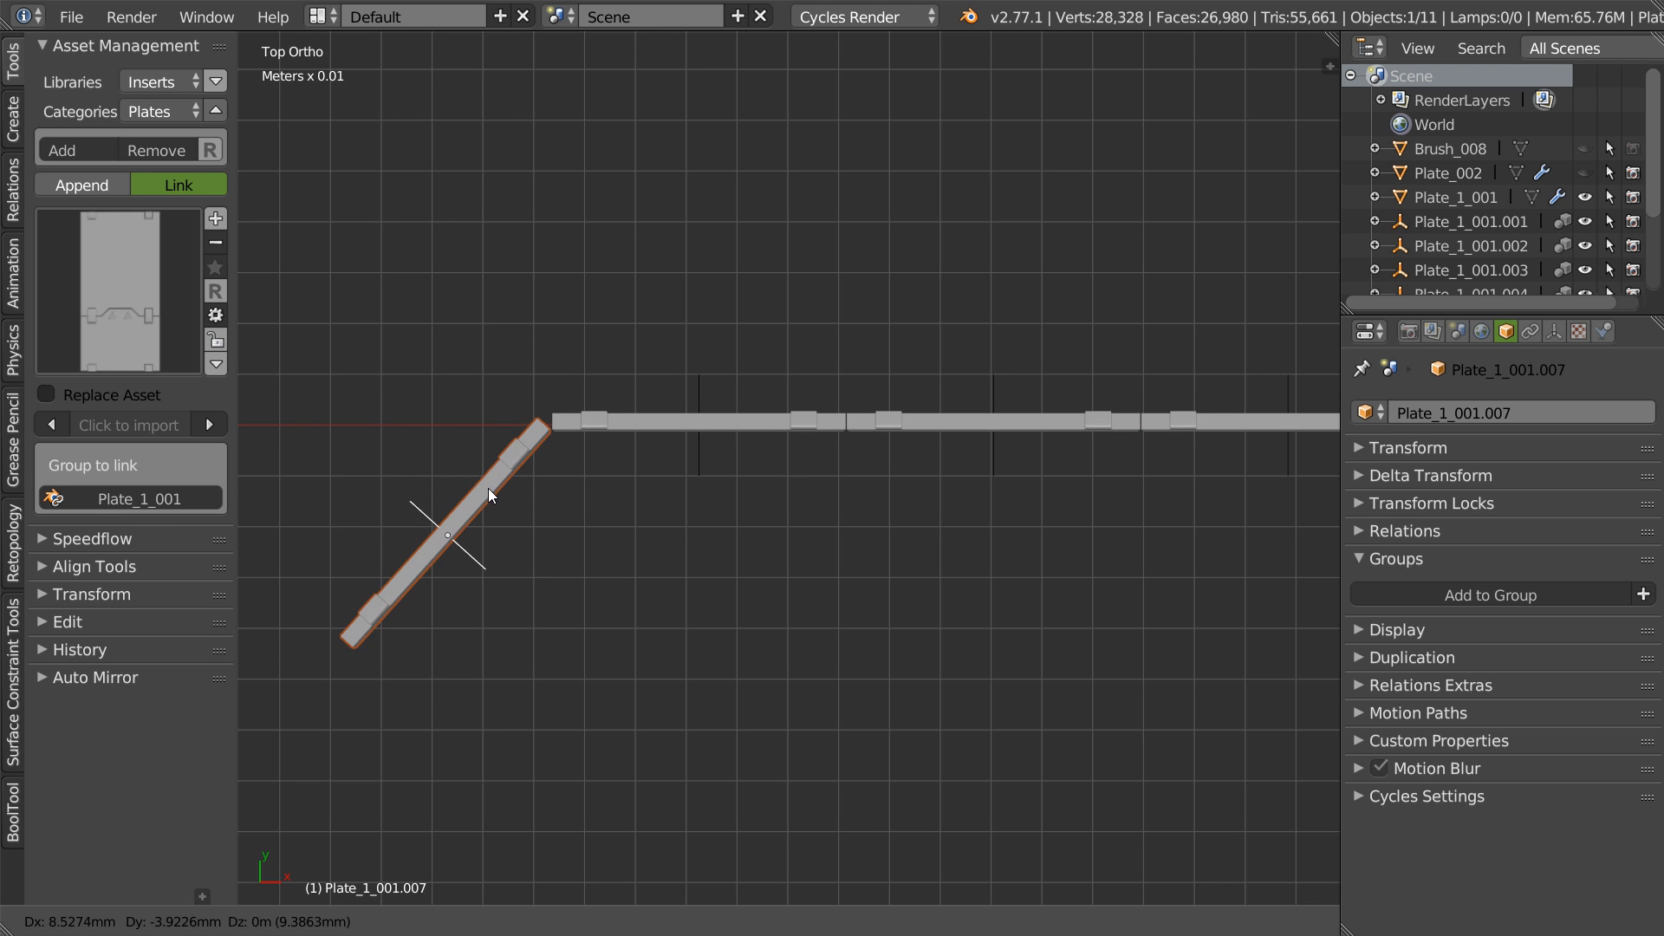
pyautogui.click(488, 487)
# - Duplicate the angled plate end to end along its diagonal and repeat the duplication twice
pyautogui.press('KP_Decimal')
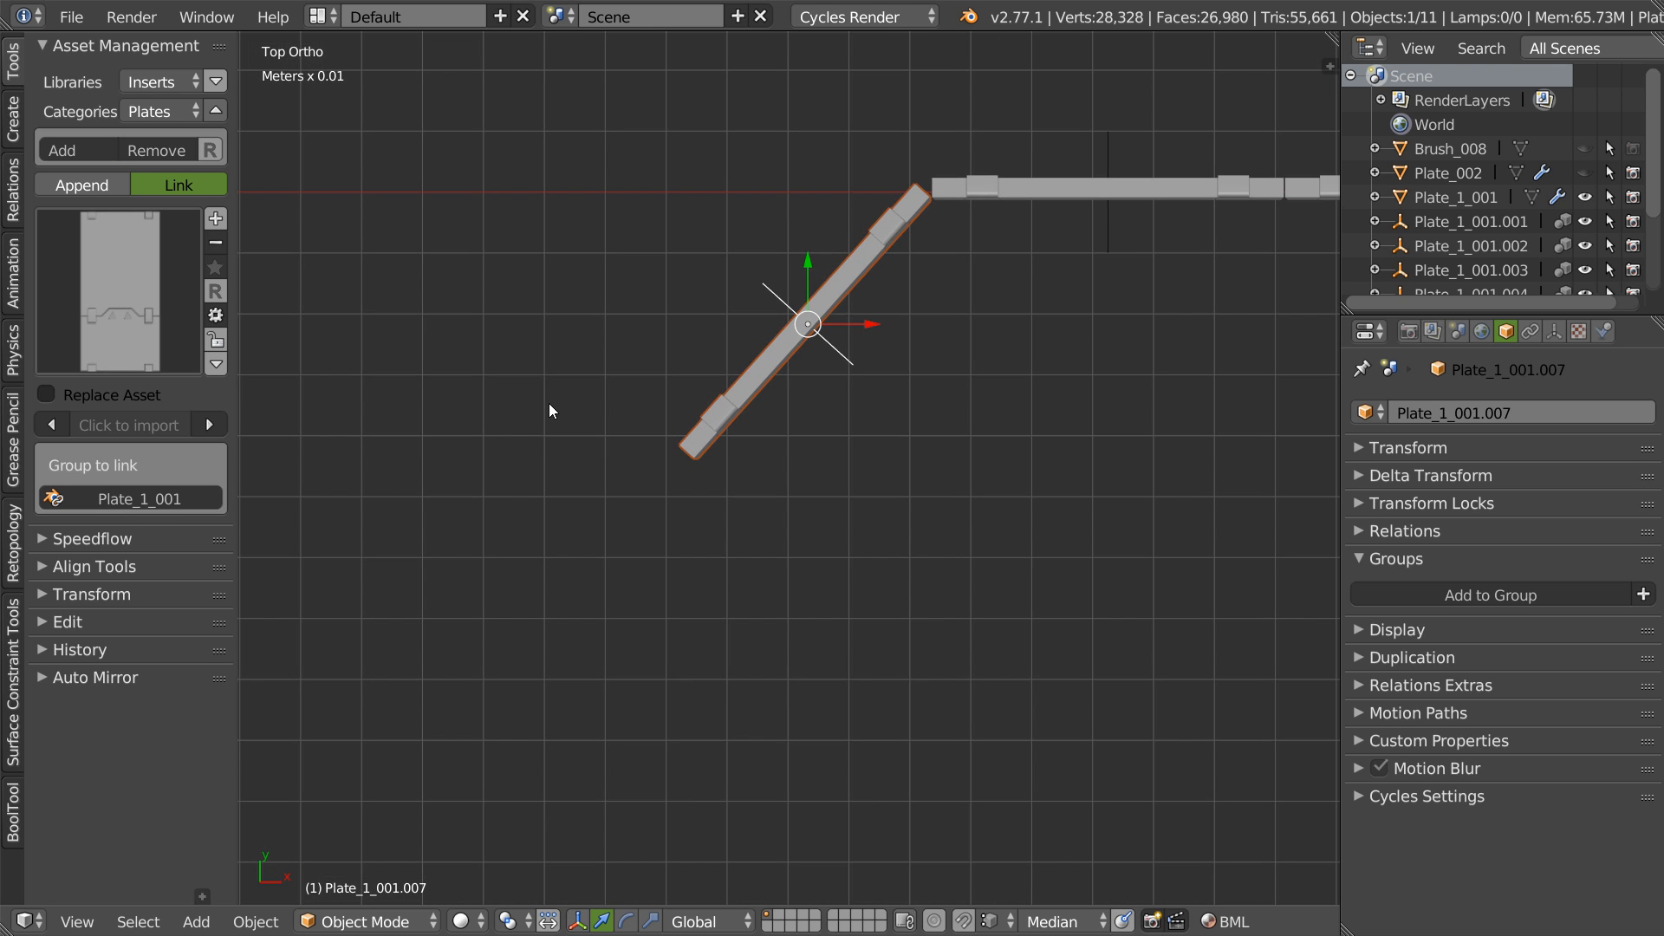
pyautogui.hotkey('shift', 'd')
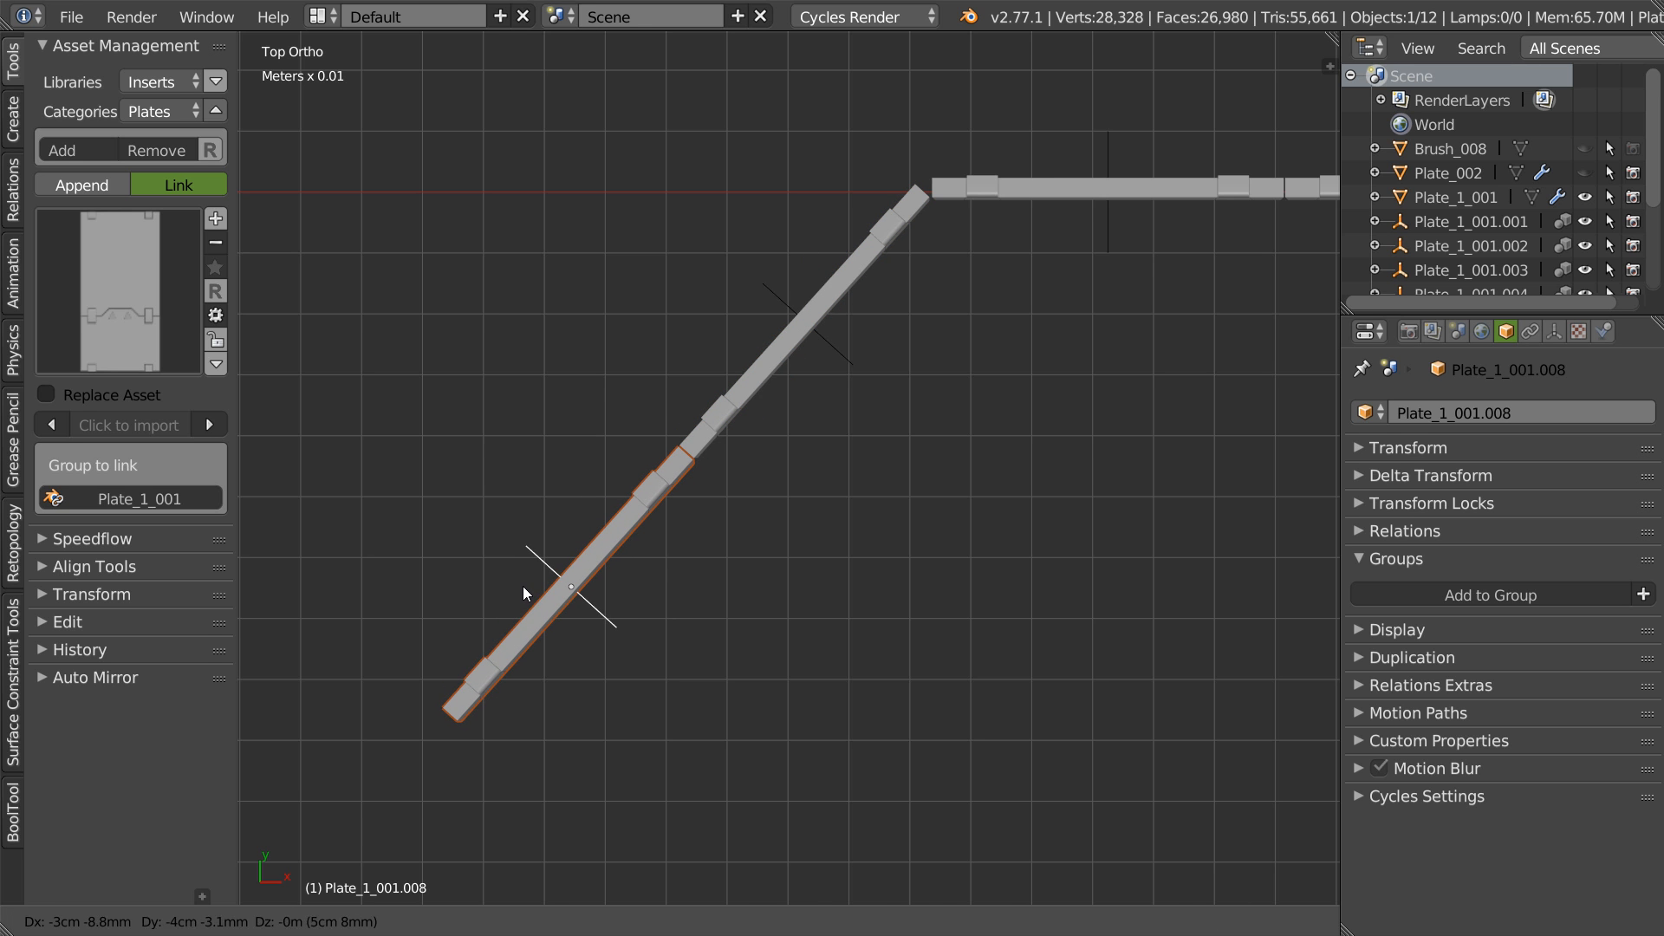
pyautogui.click(523, 586)
pyautogui.hotkey('shift', 'r')
pyautogui.hotkey('shift', 'r')
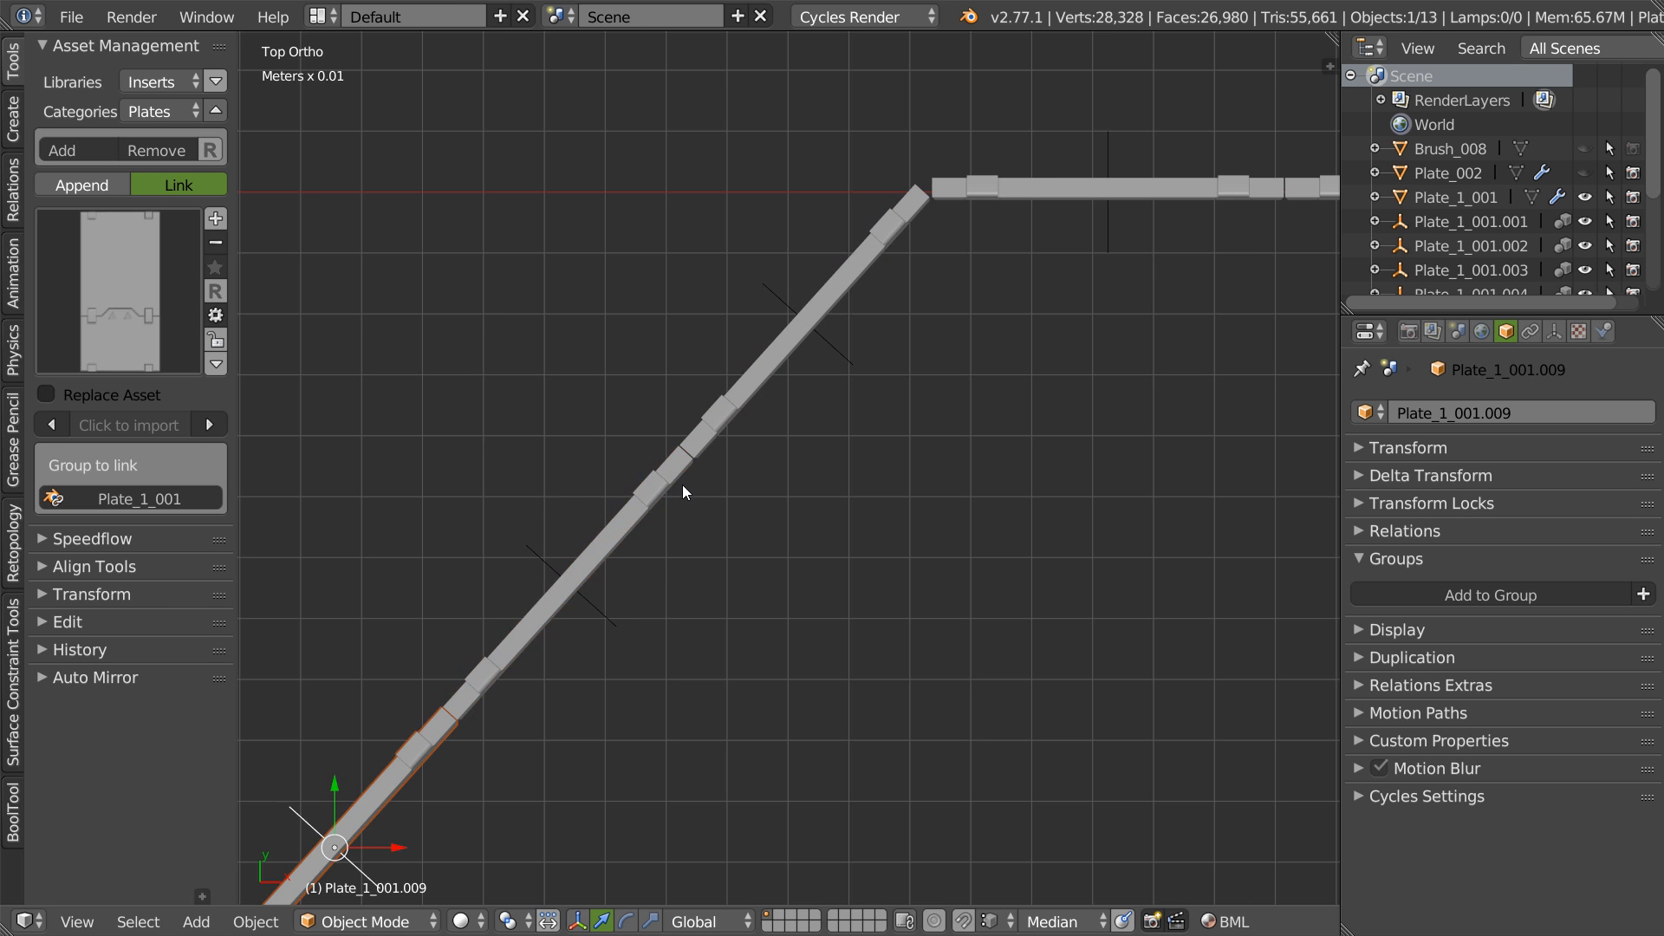
# - Examine the angled wall from several views, selecting individual linked plates along it
pyautogui.press('KP_Decimal')
pyautogui.moveTo(548, 584); pyautogui.dragTo(863, 493, button='middle')
pyautogui.rightClick(606, 435)
pyautogui.rightClick(711, 430)
pyautogui.rightClick(806, 433)
pyautogui.rightClick(905, 438)
pyautogui.rightClick(993, 451)
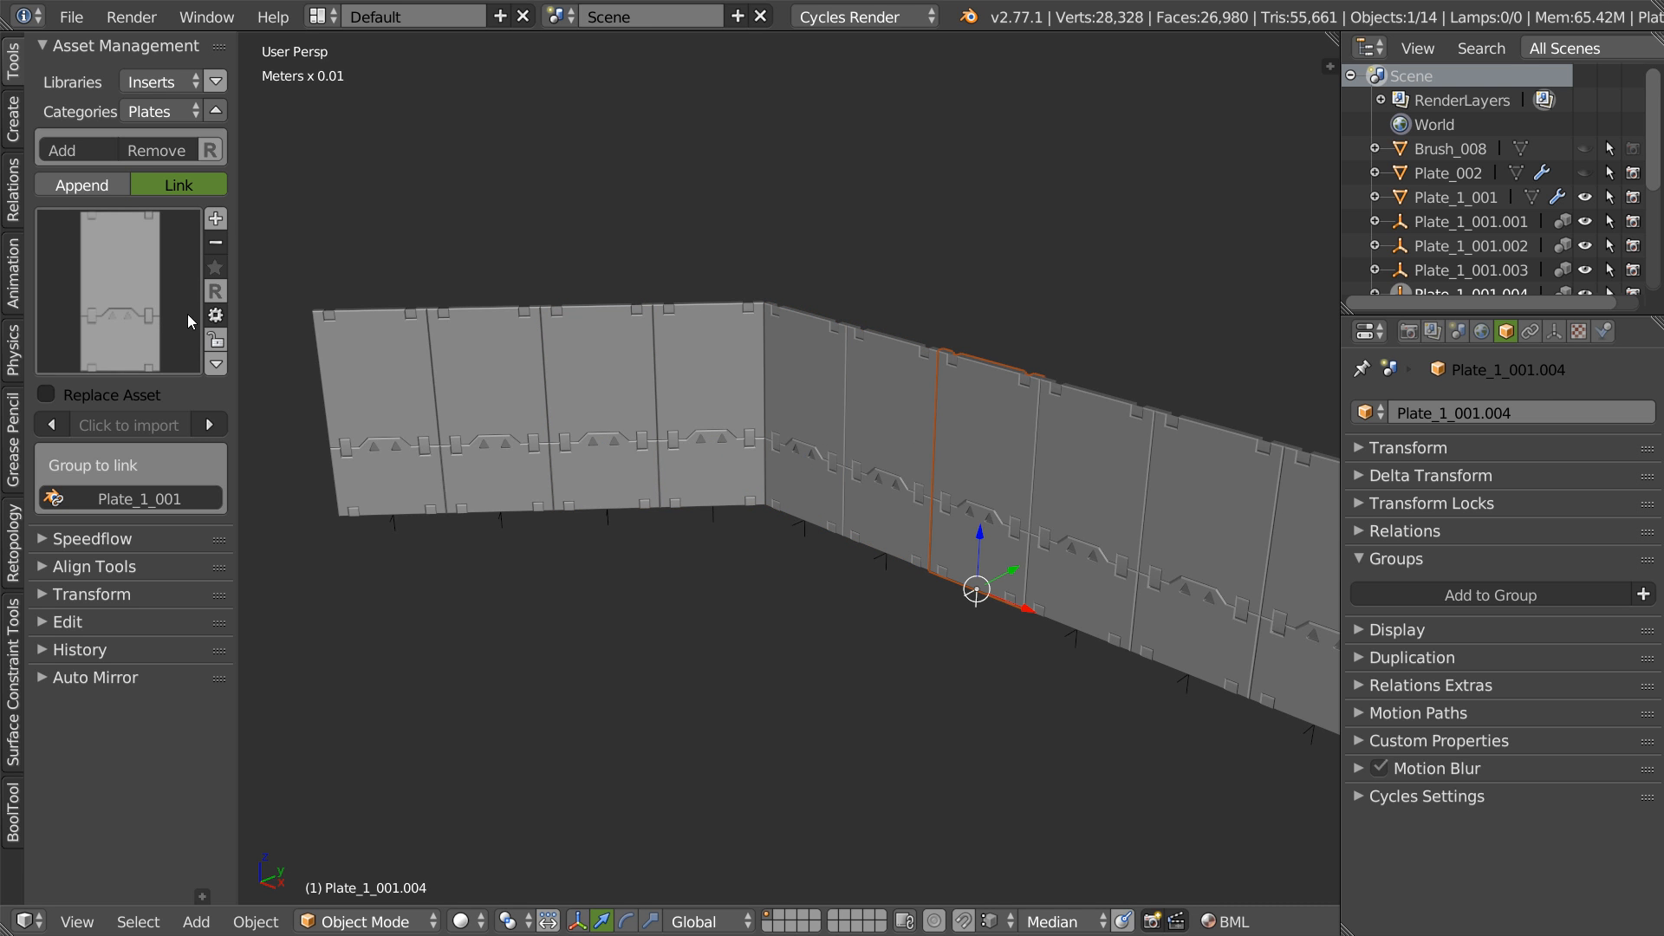
pyautogui.moveTo(937, 512); pyautogui.dragTo(1023, 472, button='middle')
pyautogui.moveTo(695, 471); pyautogui.dragTo(922, 392, button='middle')
pyautogui.moveTo(848, 509); pyautogui.dragTo(848, 487, button='middle')
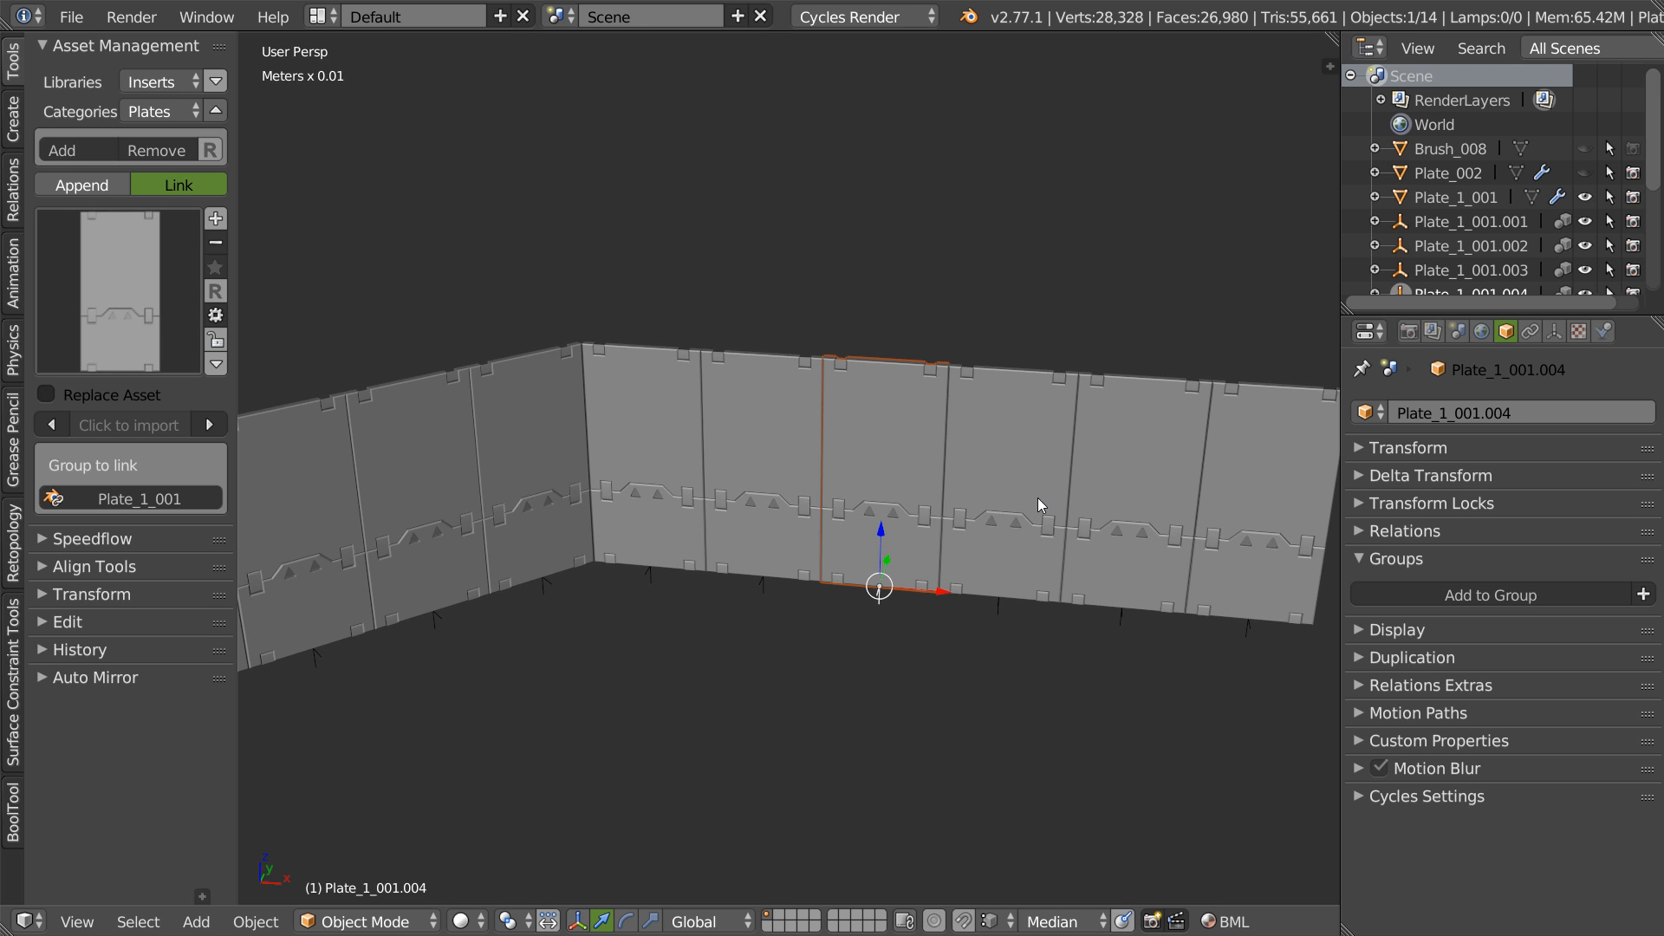
pyautogui.moveTo(1044, 491); pyautogui.dragTo(1227, 546, button='middle')
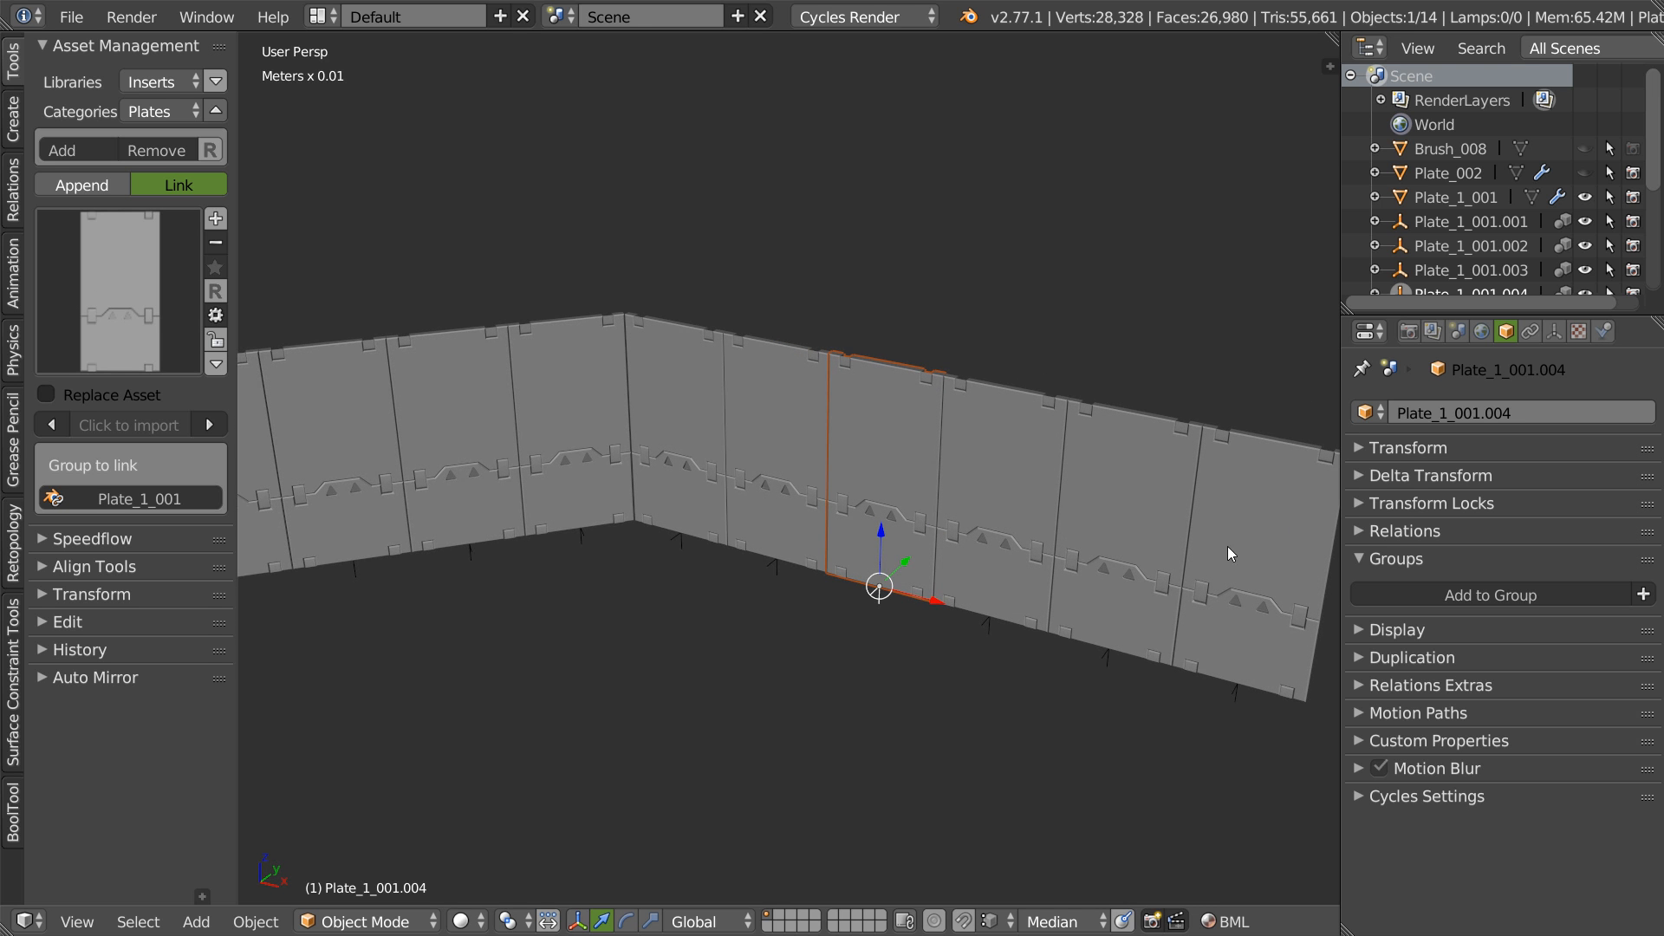
# - Add a Plate_1_001 group instance and move it along X and Y in front of the wall's end
pyautogui.click(1385, 560)
pyautogui.scroll(-3, 1043, 512)
pyautogui.keyDown('shift'); pyautogui.moveTo(997, 515); pyautogui.dragTo(914, 506, button='middle'); pyautogui.keyUp('shift')
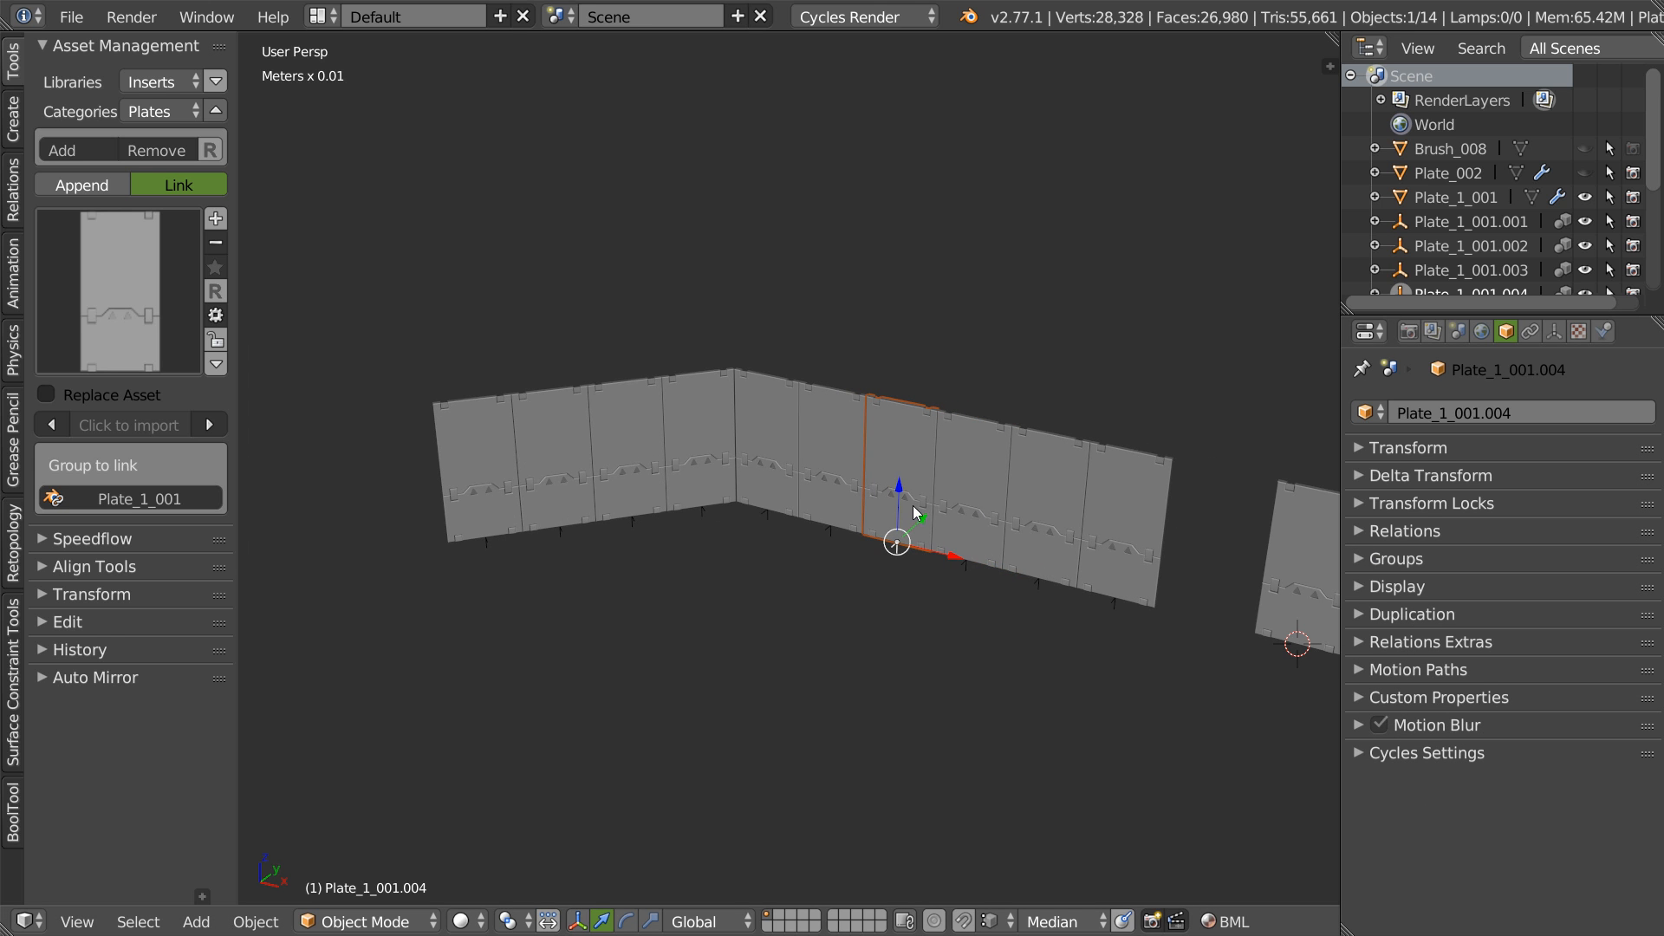
pyautogui.hotkey('shift', 'a')
pyautogui.moveTo(874, 851)
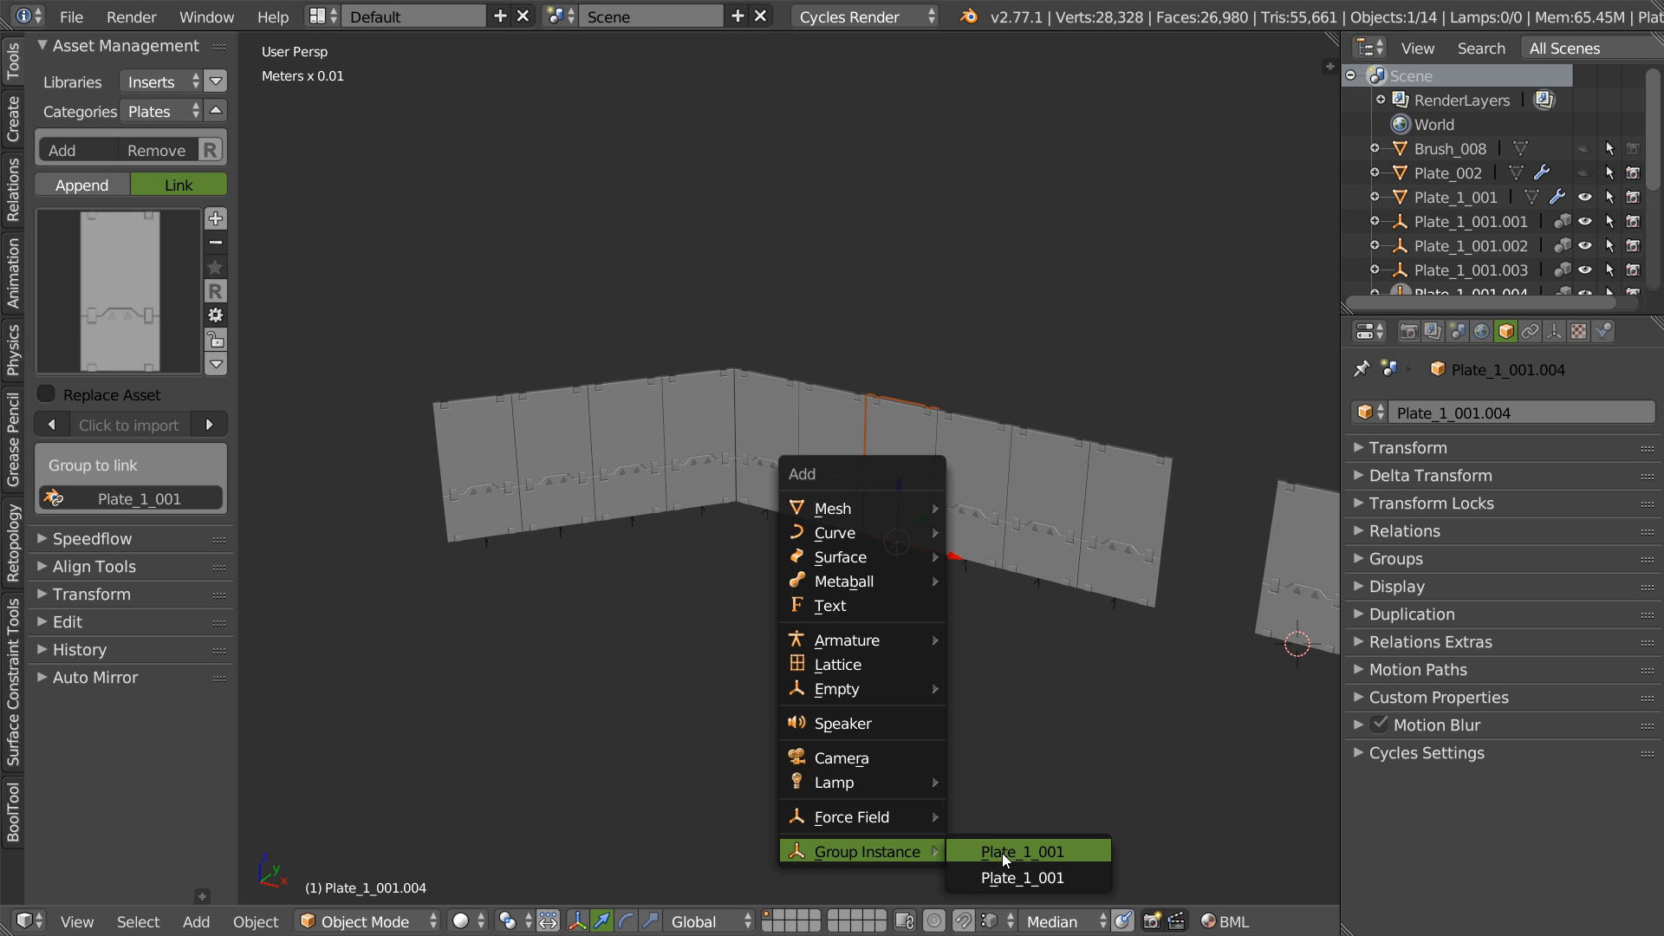
pyautogui.click(1001, 877)
pyautogui.keyDown('shift'); pyautogui.moveTo(1236, 558); pyautogui.dragTo(1095, 598, button='middle'); pyautogui.keyUp('shift')
pyautogui.press('g')
pyautogui.press('x')
pyautogui.click(973, 606)
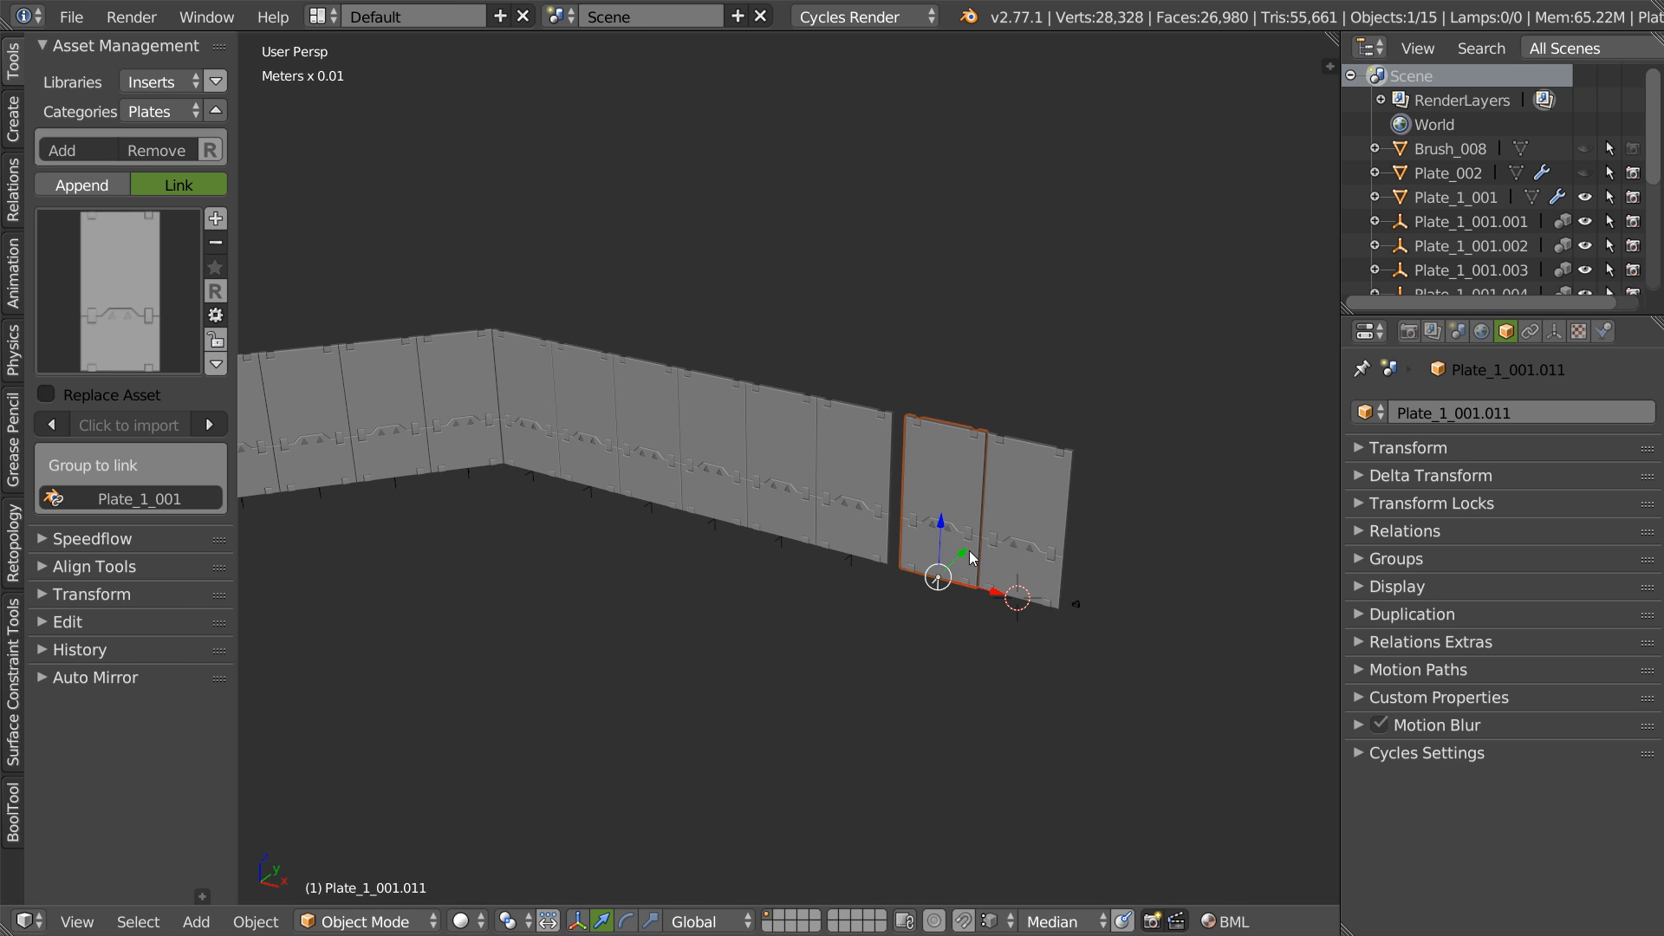
pyautogui.moveTo(966, 553); pyautogui.dragTo(892, 629)
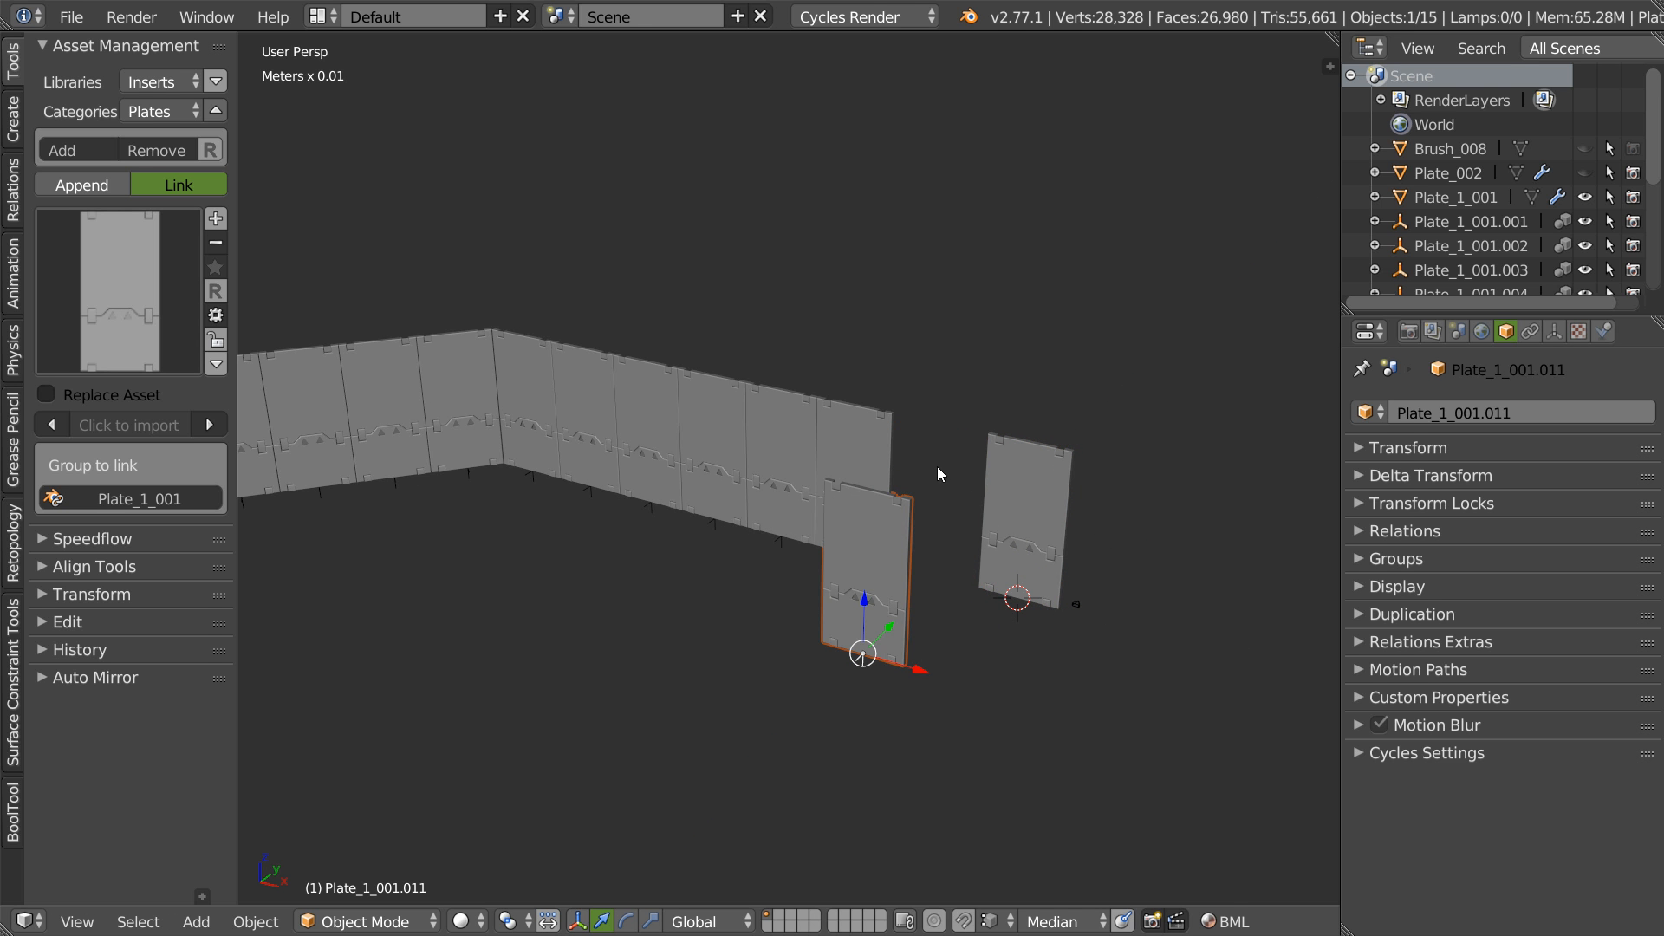
pyautogui.moveTo(793, 569); pyautogui.dragTo(1078, 377, button='middle')
pyautogui.scroll(5, 850, 610)
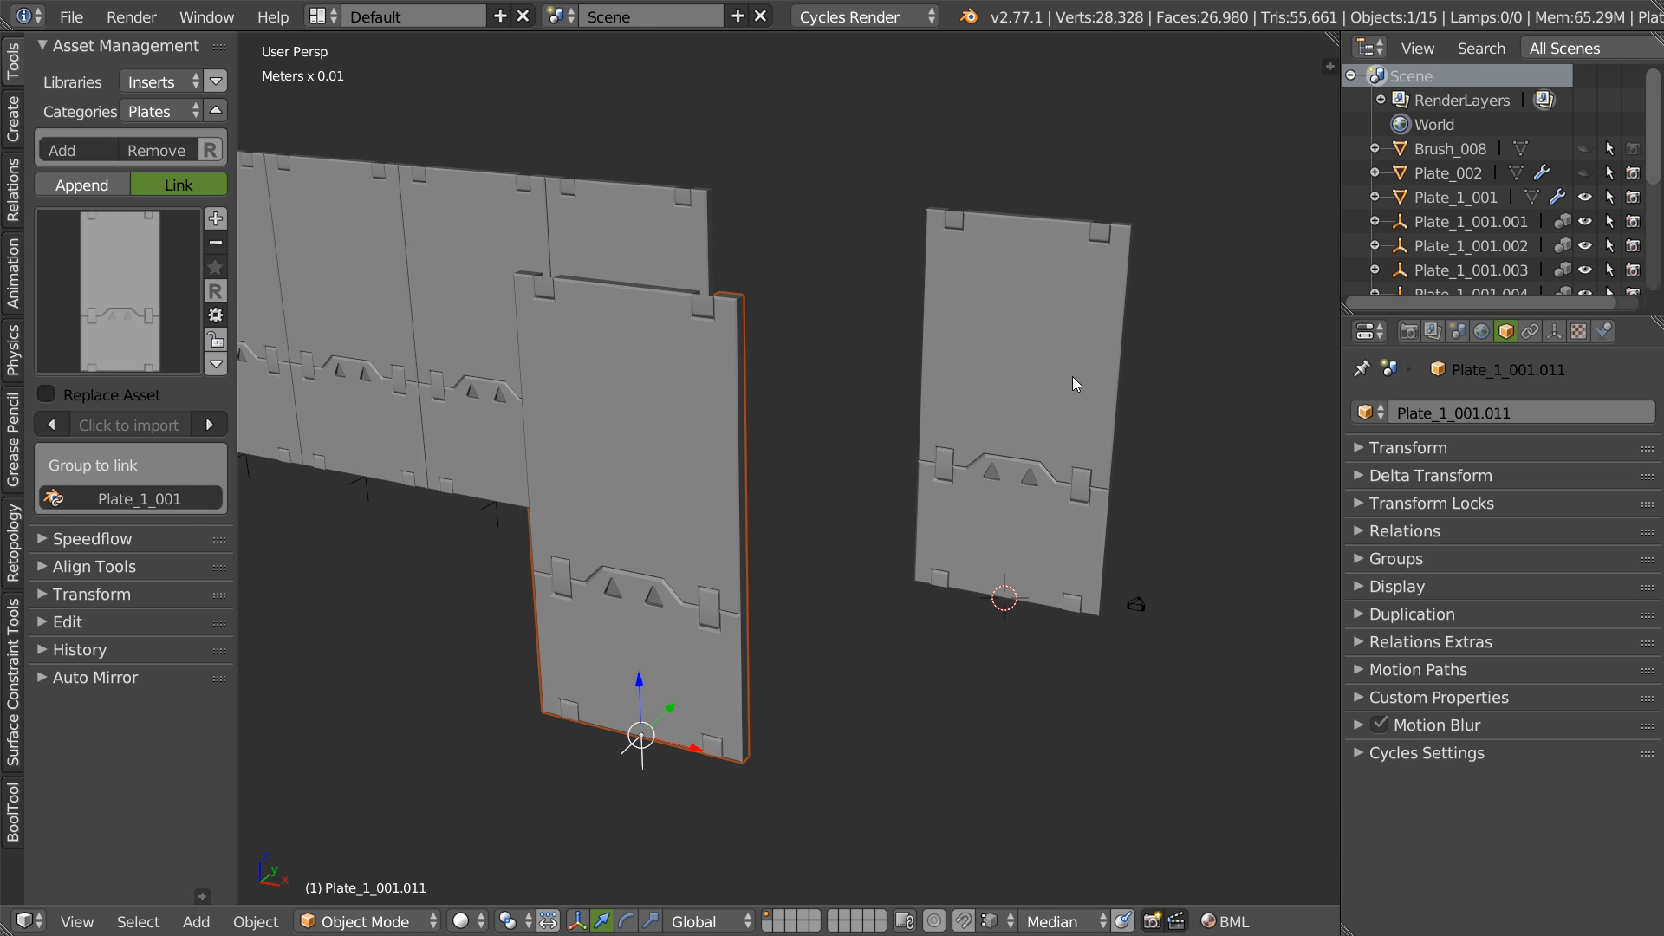
# - Enter and leave Edit Mode on the original plate, and delete the extra group instance
pyautogui.rightClick(1075, 374)
pyautogui.press('Tab')
pyautogui.press('Tab')
pyautogui.click(905, 338)
pyautogui.rightClick(731, 446)
pyautogui.press('Delete')
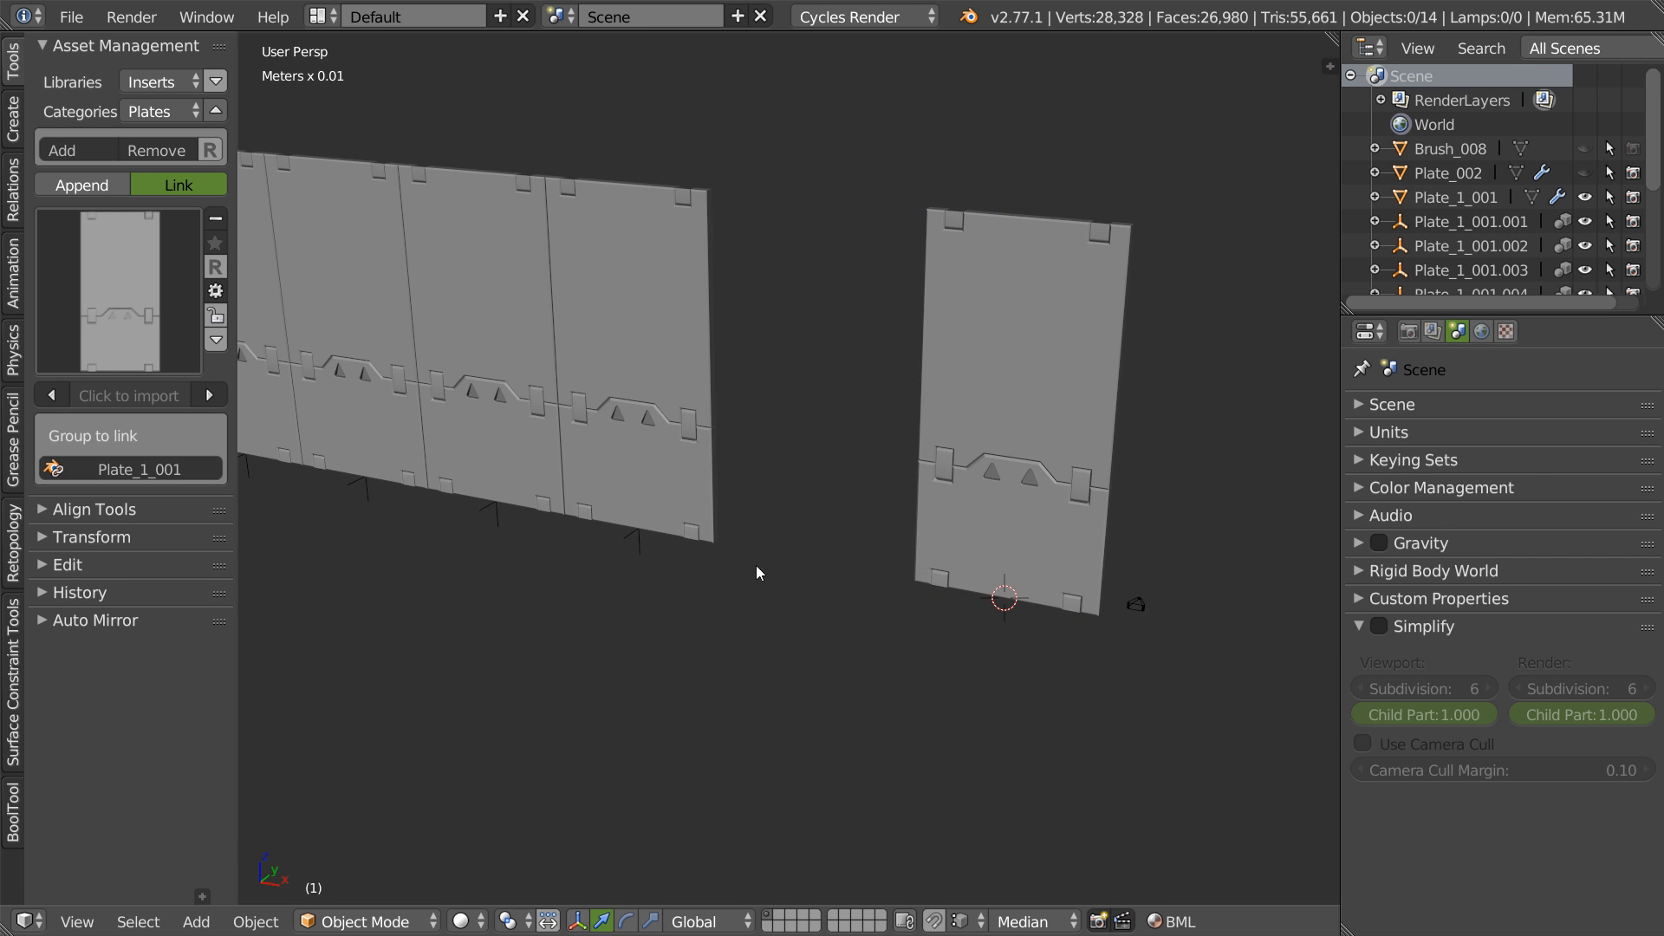
# - Add a new Plate_1_001 group instance and move it along Y in front of the original plate
pyautogui.hotkey('shift', 'a')
pyautogui.moveTo(743, 530)
pyautogui.click(846, 536)
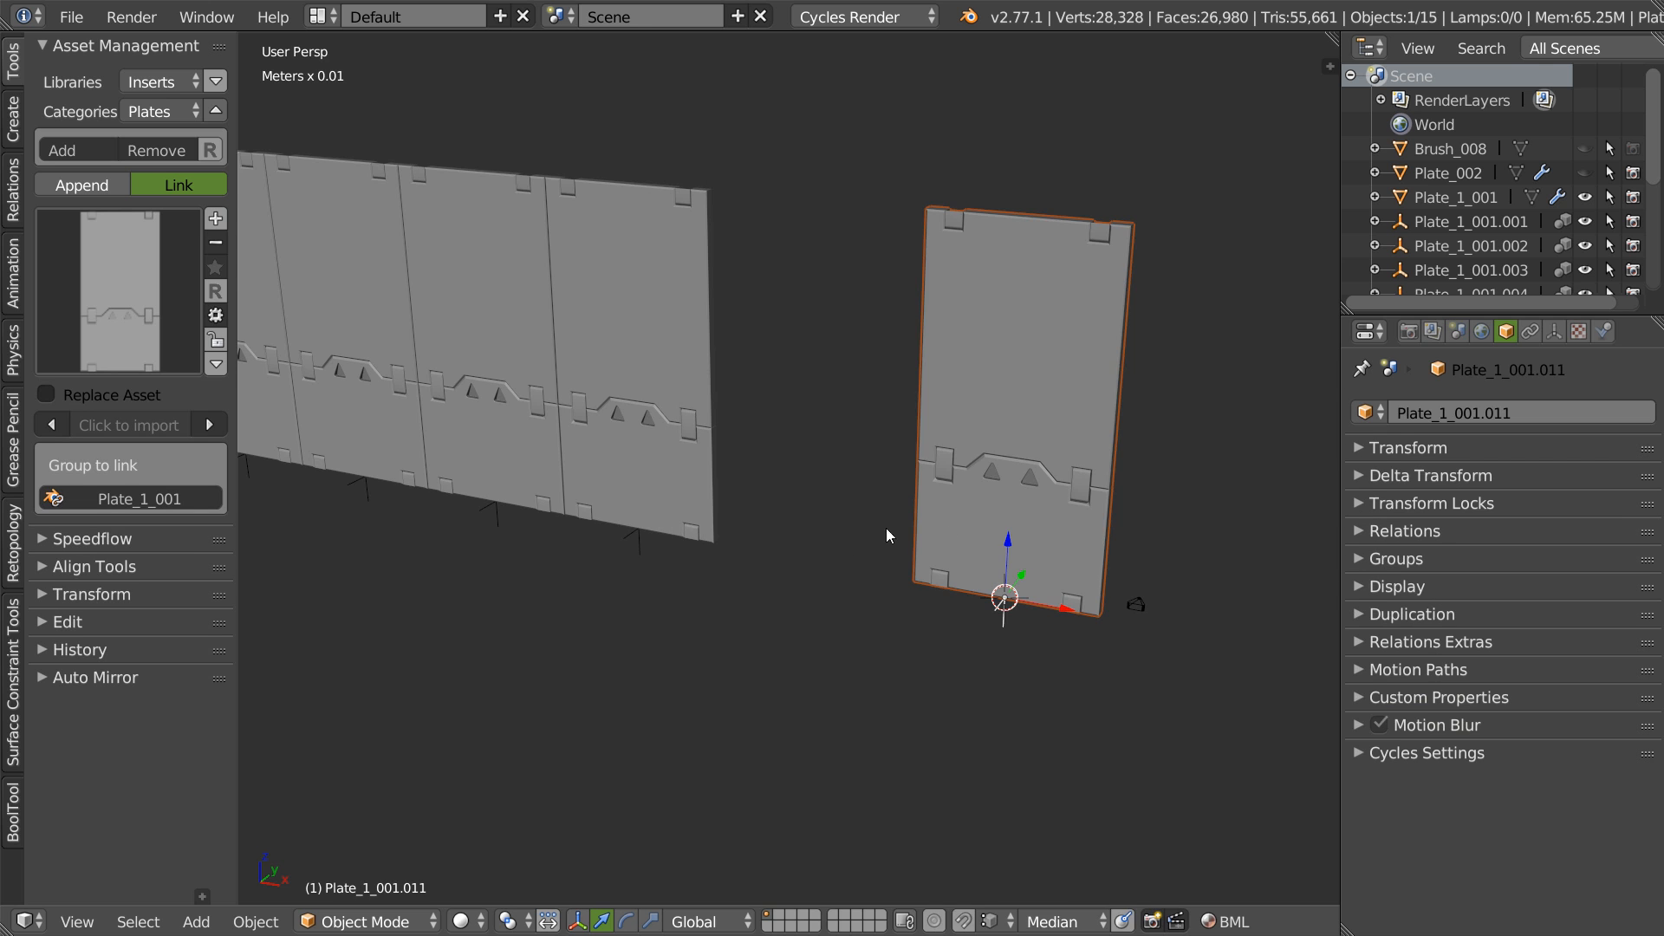
pyautogui.press('g')
pyautogui.press('y')
pyautogui.click(819, 793)
# - Select the original plate and switch it into Edit Mode and back to Object Mode
pyautogui.rightClick(1040, 473)
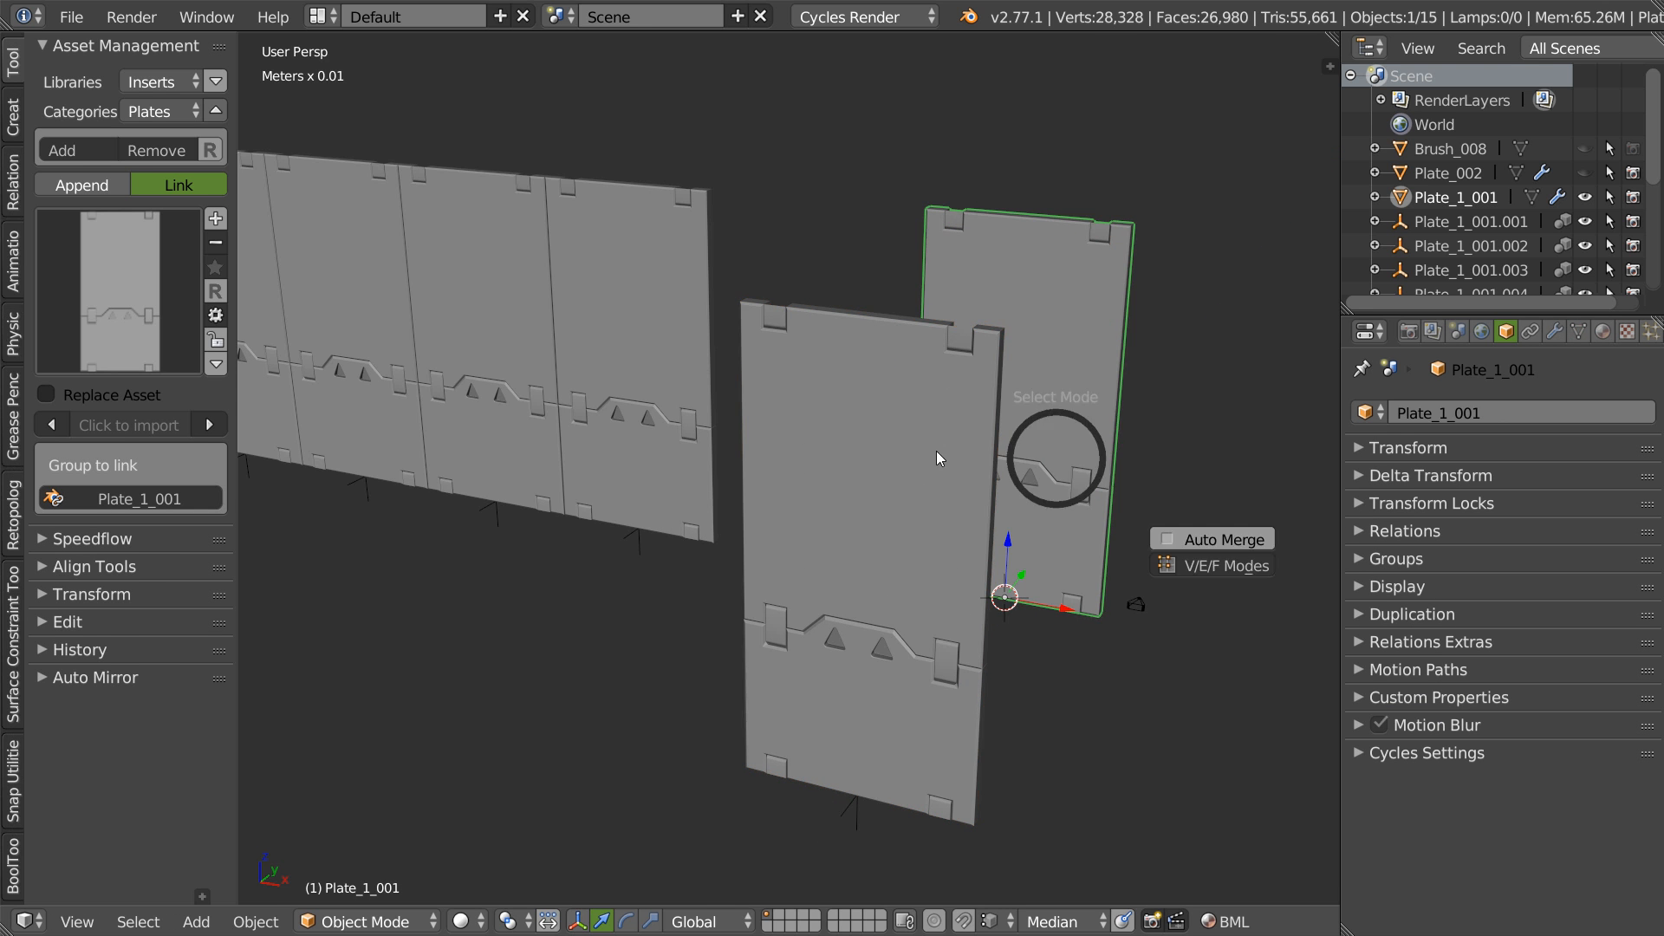
pyautogui.press('Tab')
pyautogui.press('Tab')
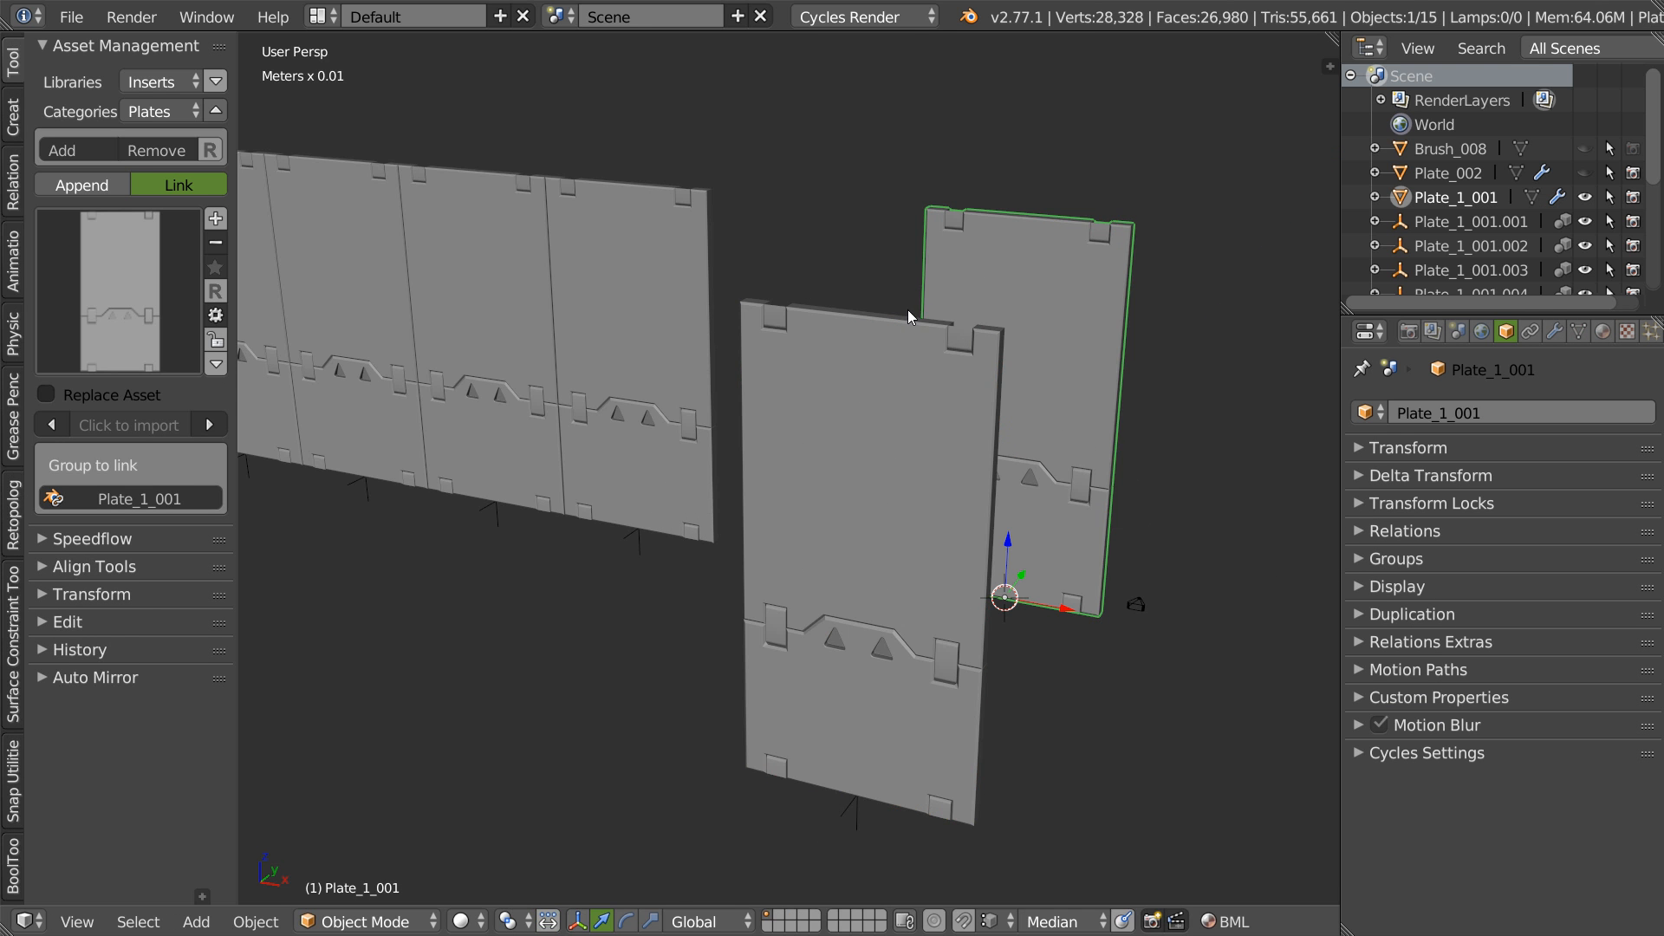
# - Delete the group instance in front of the original plate and all the wall instances, keeping only the original plate
pyautogui.rightClick(536, 280)
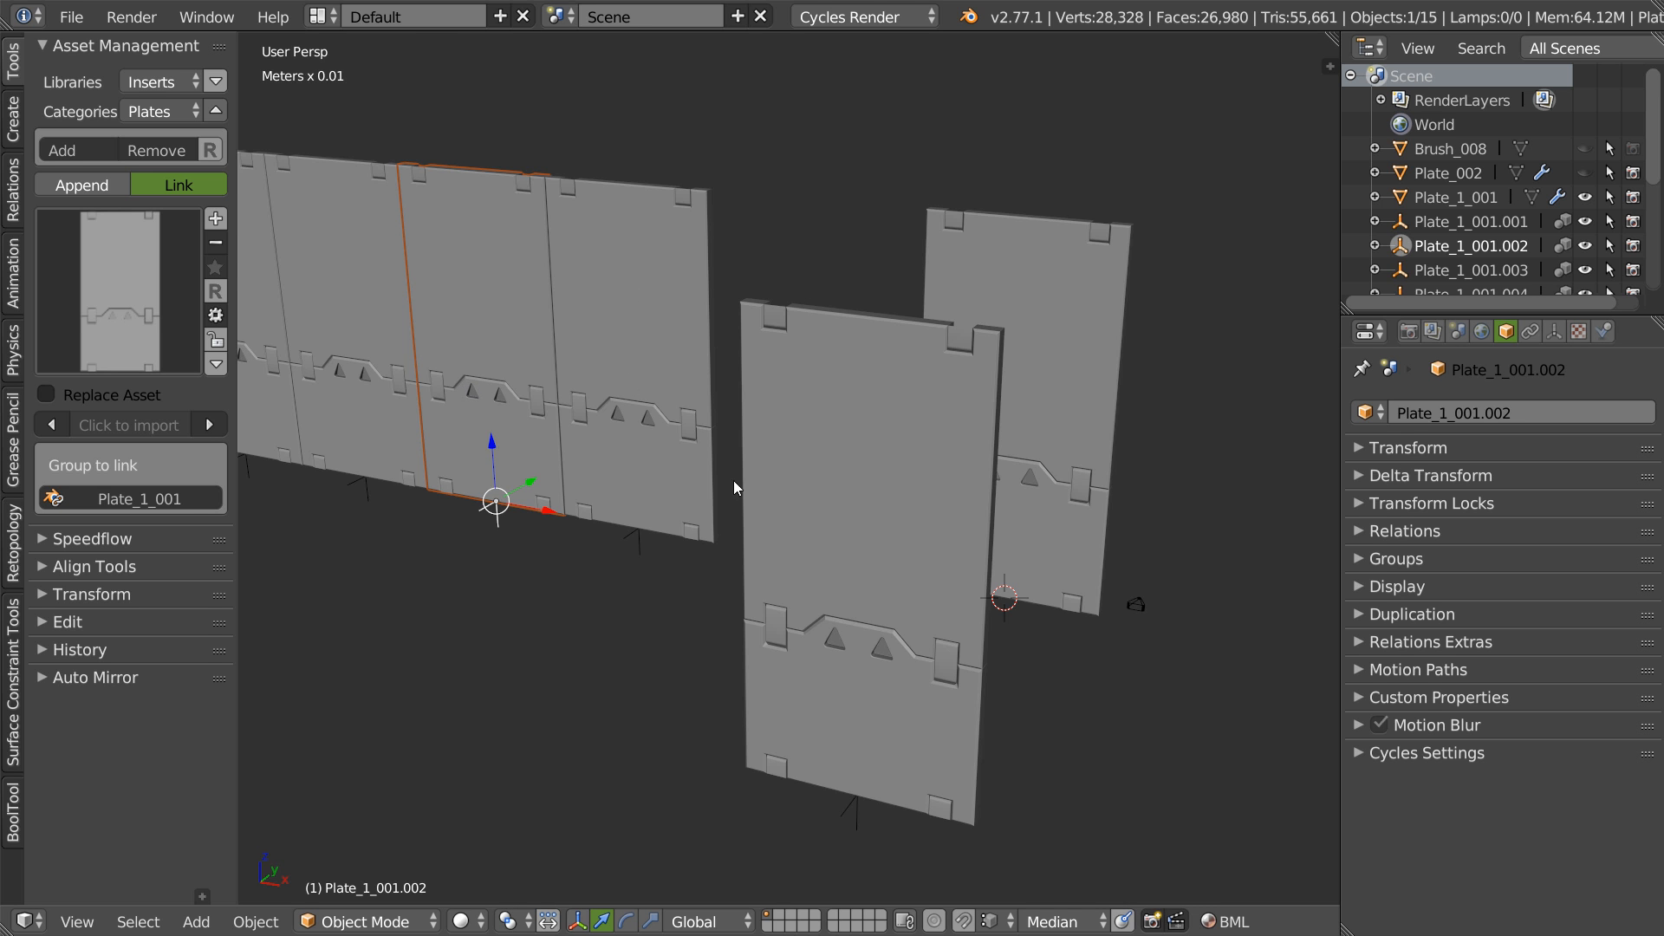
pyautogui.rightClick(820, 537)
pyautogui.press('x')
pyautogui.click(791, 547)
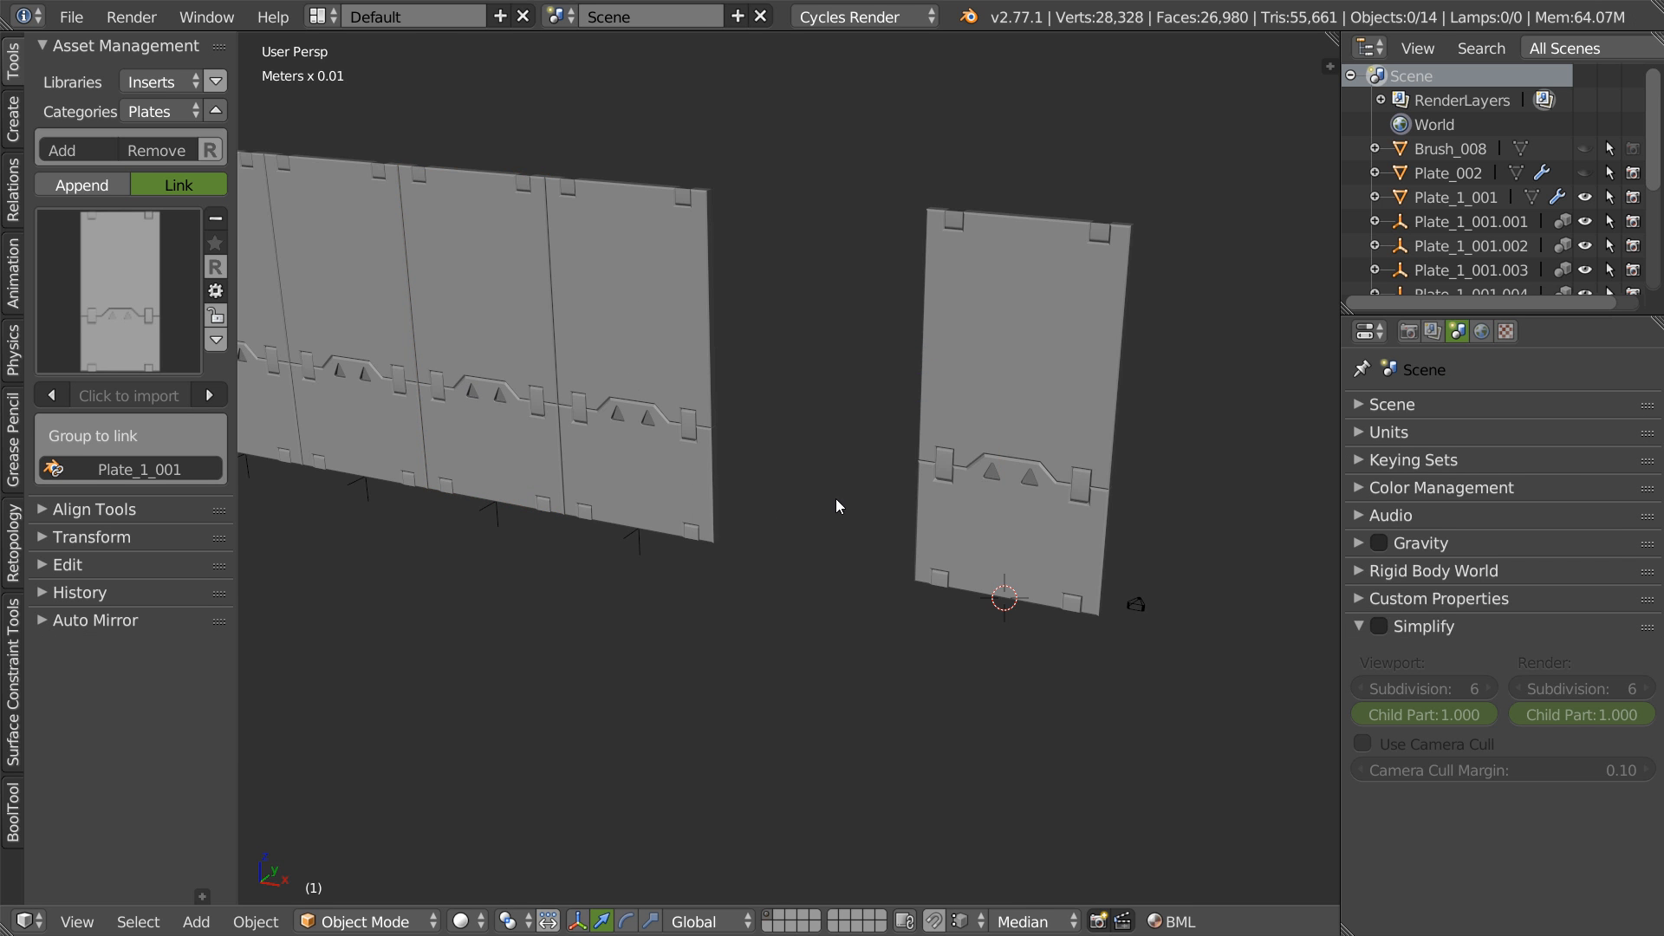
pyautogui.scroll(-5, 765, 494)
pyautogui.rightClick(1041, 416)
pyautogui.moveTo(919, 591)
pyautogui.keyDown('ctrl'); pyautogui.mouseDown()
pyautogui.moveTo(1114, 520)
pyautogui.moveTo(928, 598)
pyautogui.mouseUp(); pyautogui.keyUp('ctrl')
pyautogui.press('x')
pyautogui.click(776, 447)
pyautogui.keyDown('shift'); pyautogui.moveTo(1032, 403); pyautogui.dragTo(799, 397, button='middle'); pyautogui.keyUp('shift')
pyautogui.scroll(8, 799, 397)
pyautogui.moveTo(831, 489); pyautogui.dragTo(881, 321, button='middle')
pyautogui.rightClick(803, 433)
pyautogui.scroll(-4, 806, 520)
pyautogui.scroll(4, 827, 361)
pyautogui.click(158, 336)
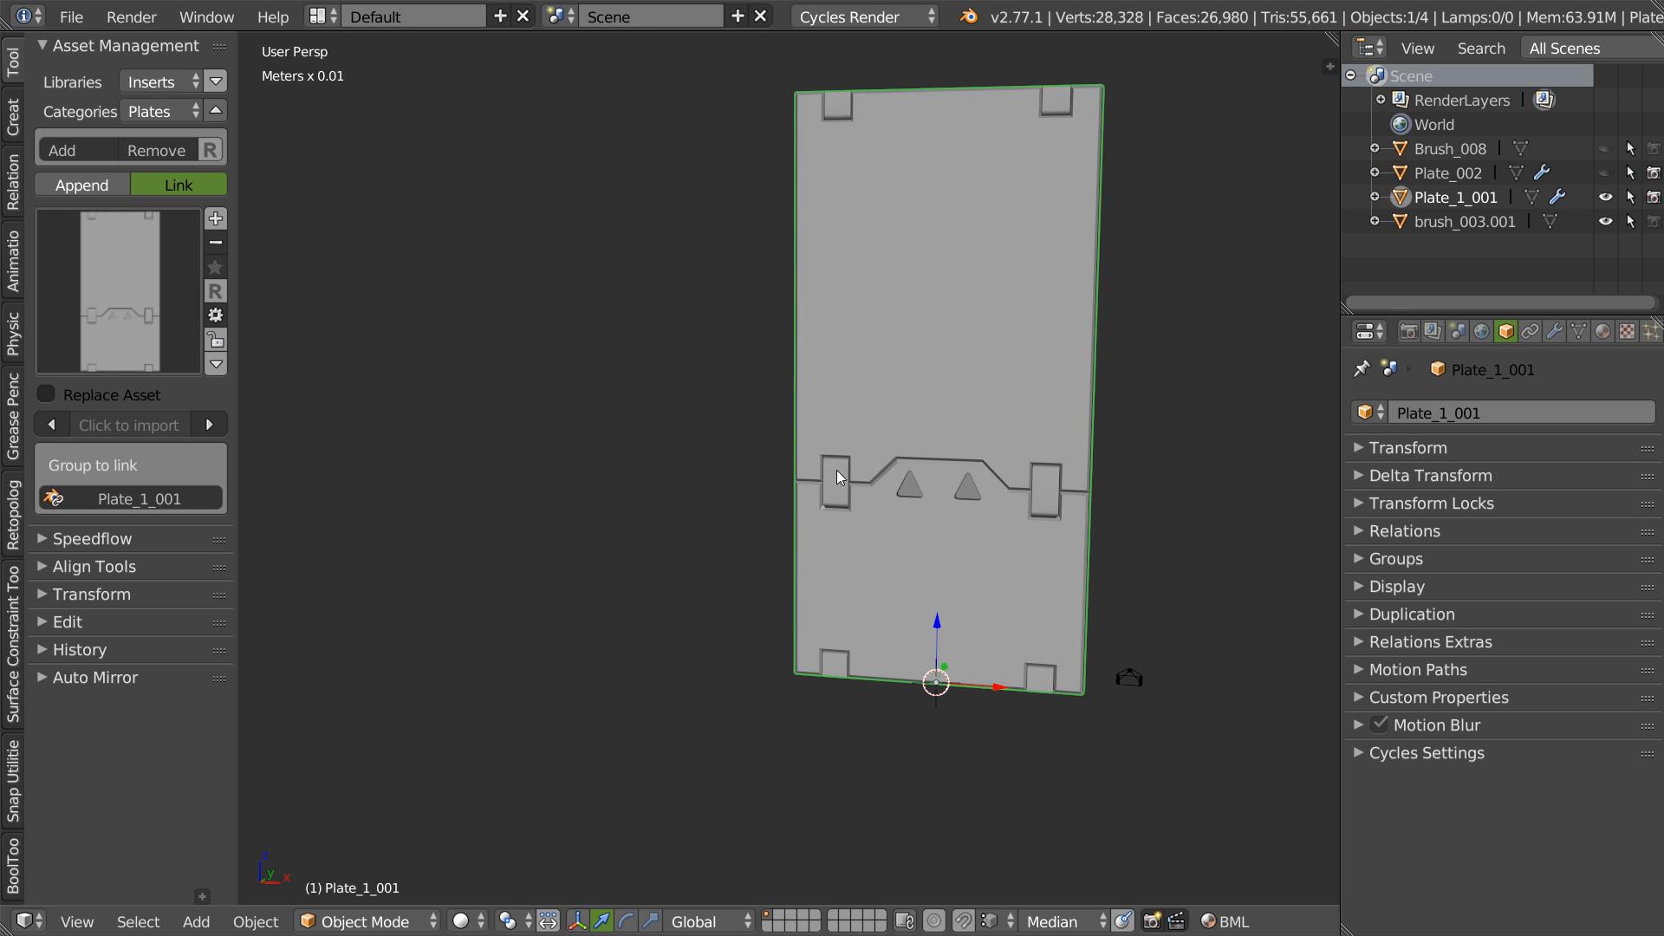
pyautogui.moveTo(800, 489); pyautogui.dragTo(823, 462, button='middle')
pyautogui.press('space')
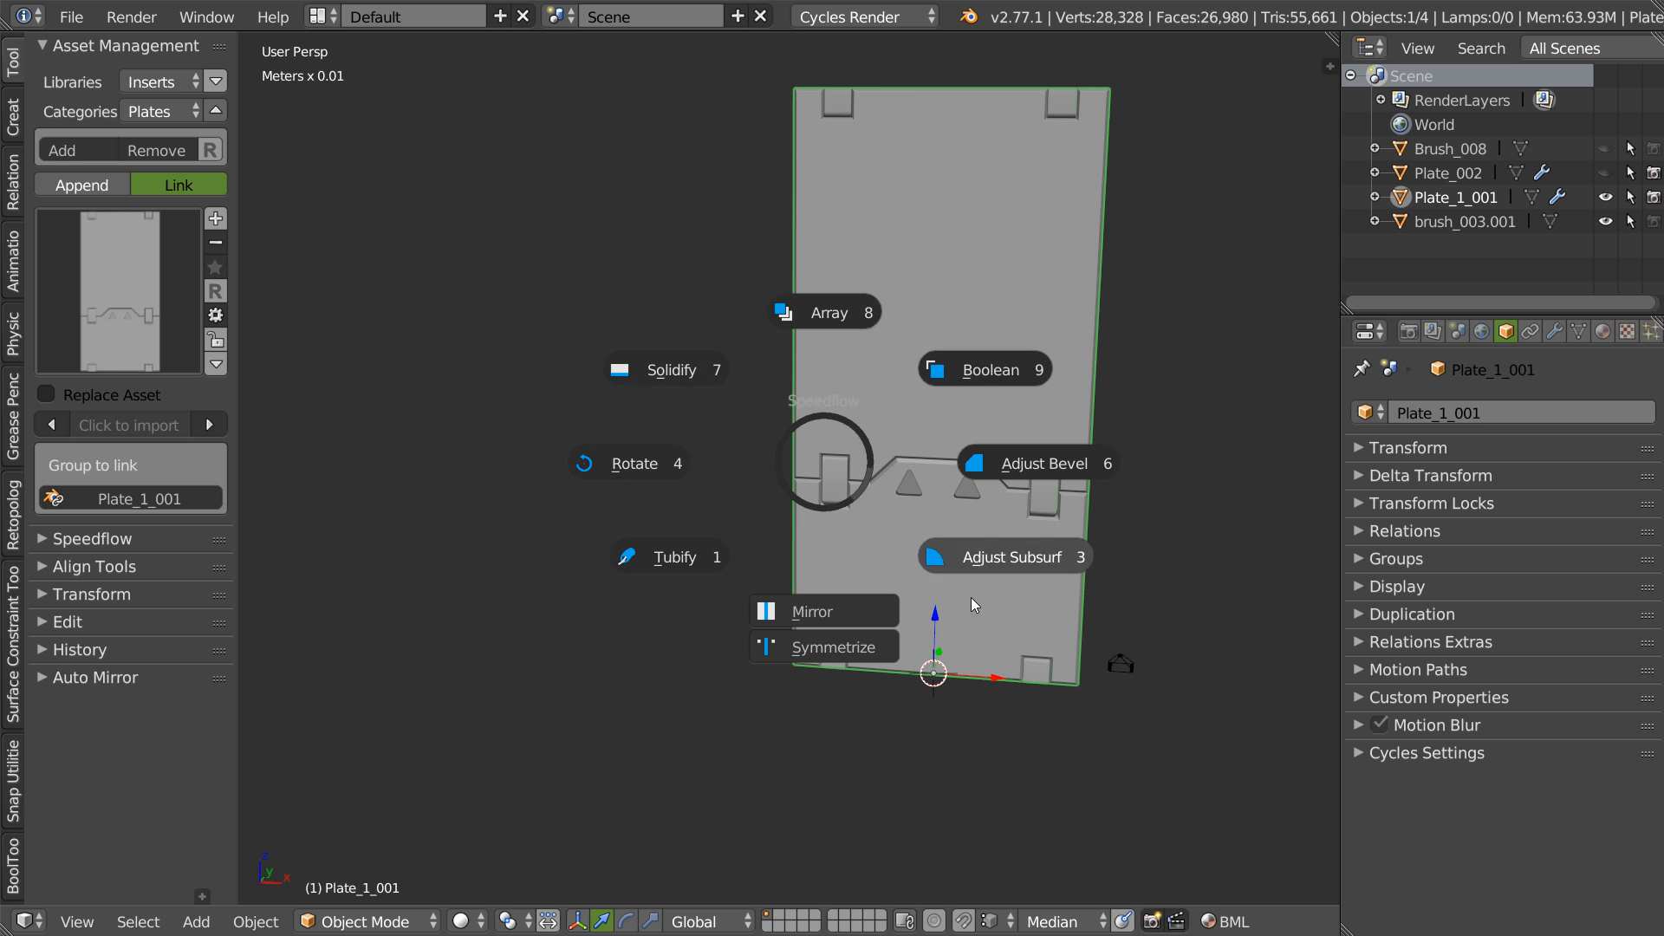
pyautogui.press('Escape')
pyautogui.keyDown('shift'); pyautogui.moveTo(1124, 340); pyautogui.dragTo(815, 499, button='middle'); pyautogui.keyUp('shift')
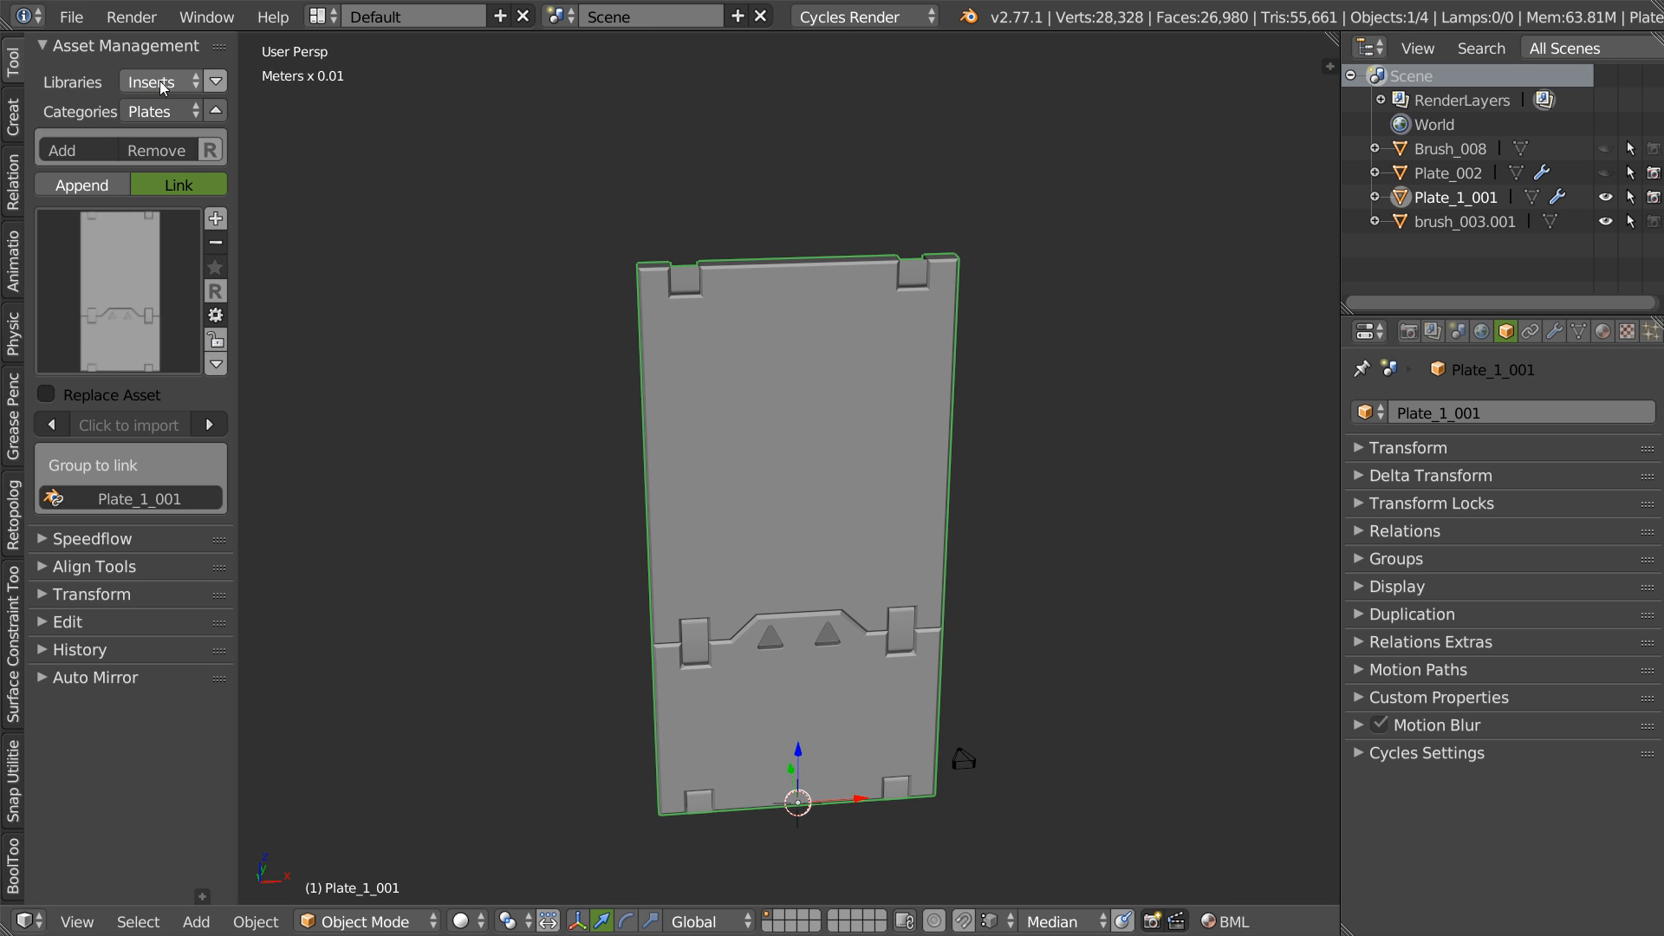
# - Append the Aeration_001 asset from the Assets category of the Inserts library
pyautogui.click(158, 112)
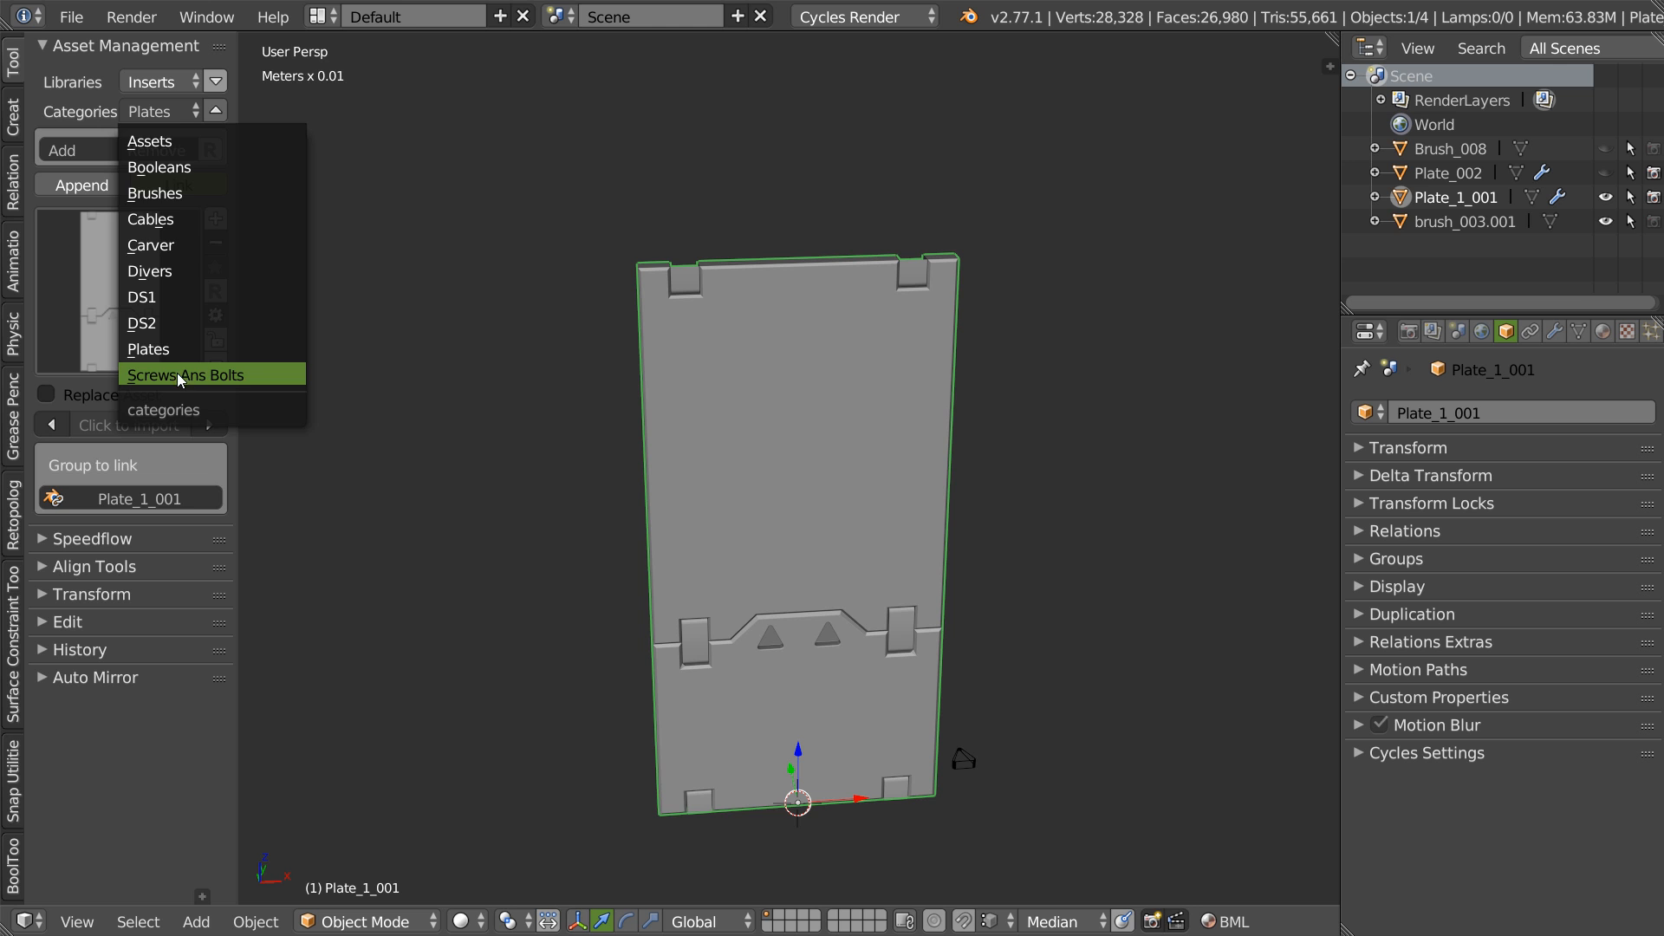
pyautogui.click(182, 145)
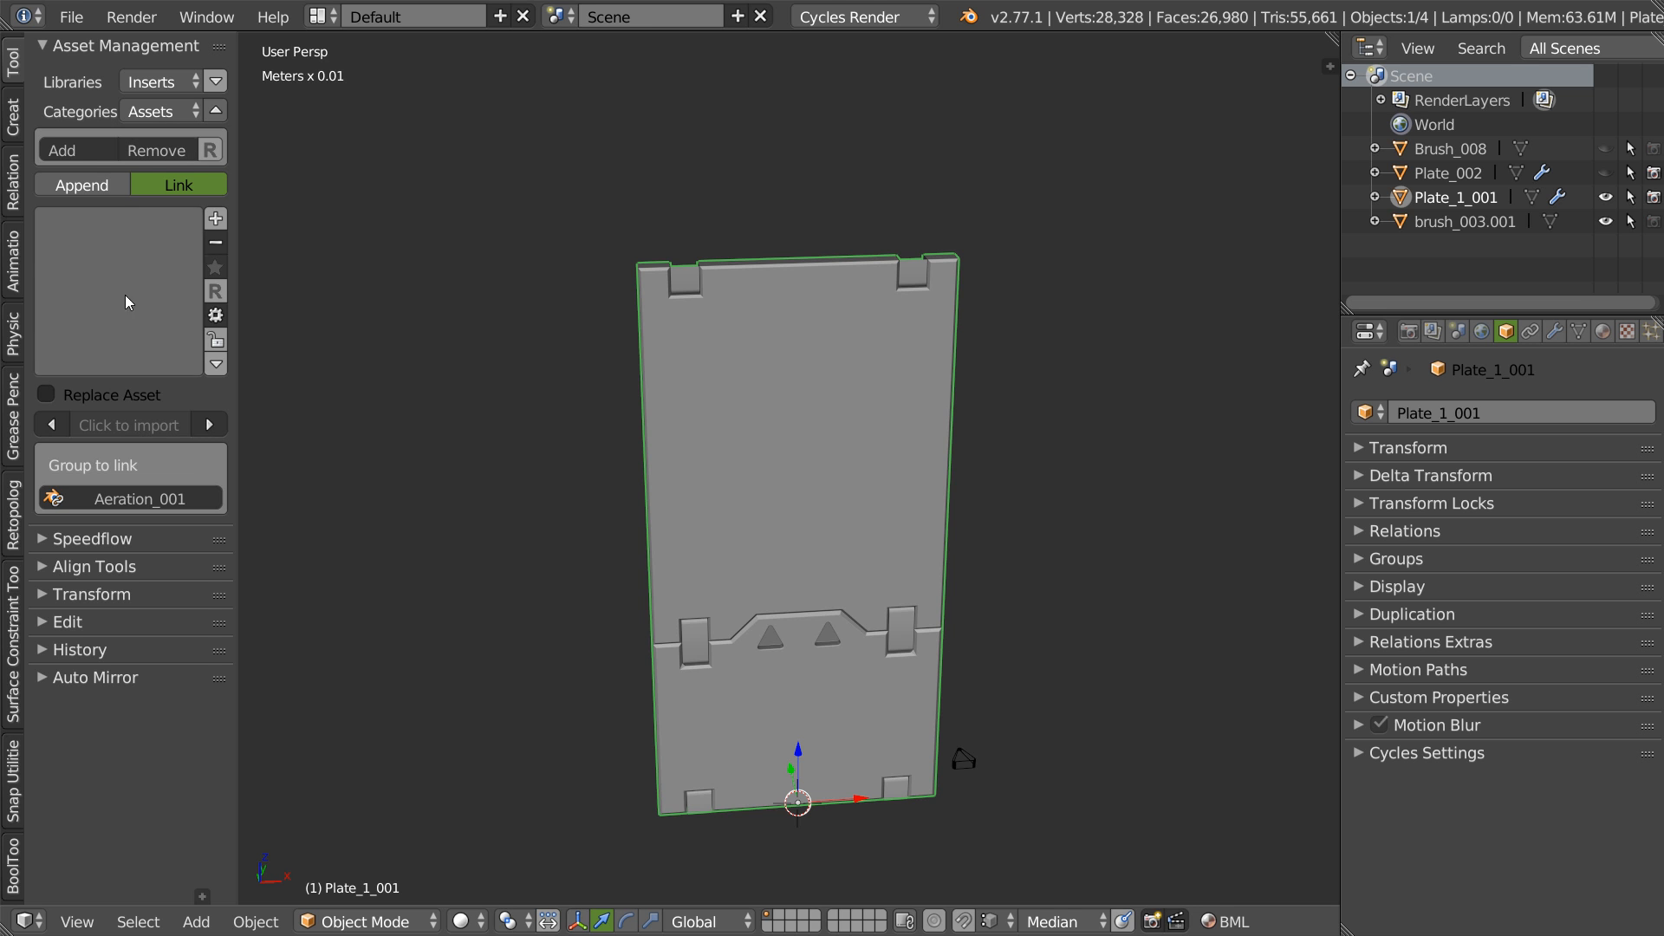
pyautogui.click(117, 315)
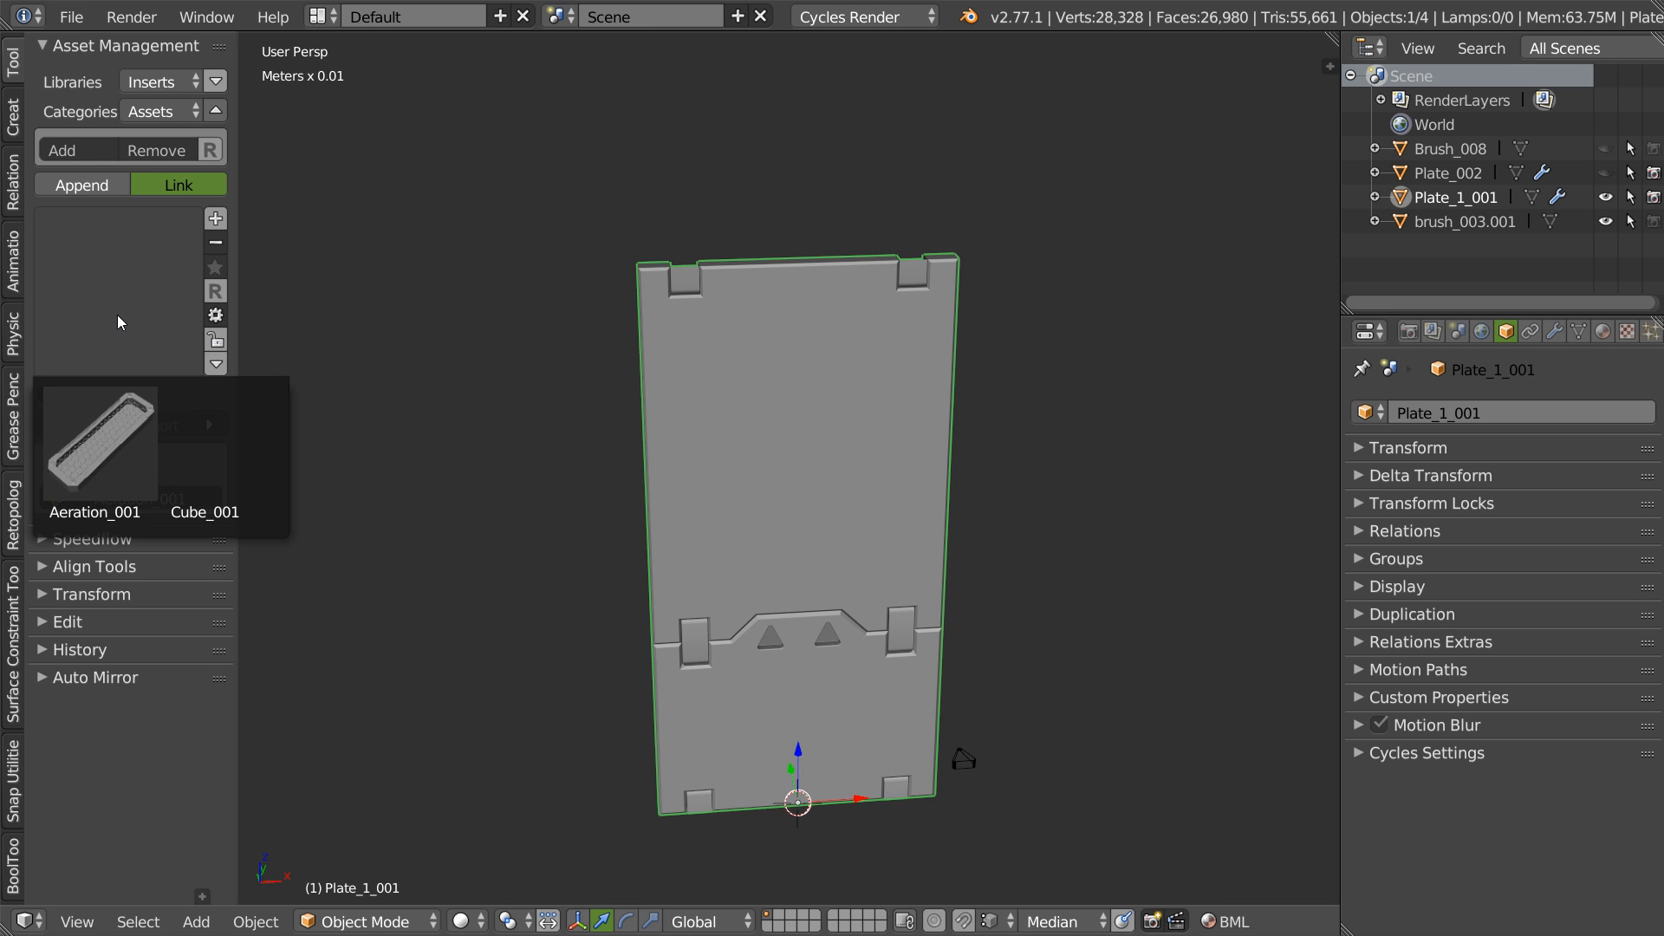
pyautogui.click(102, 453)
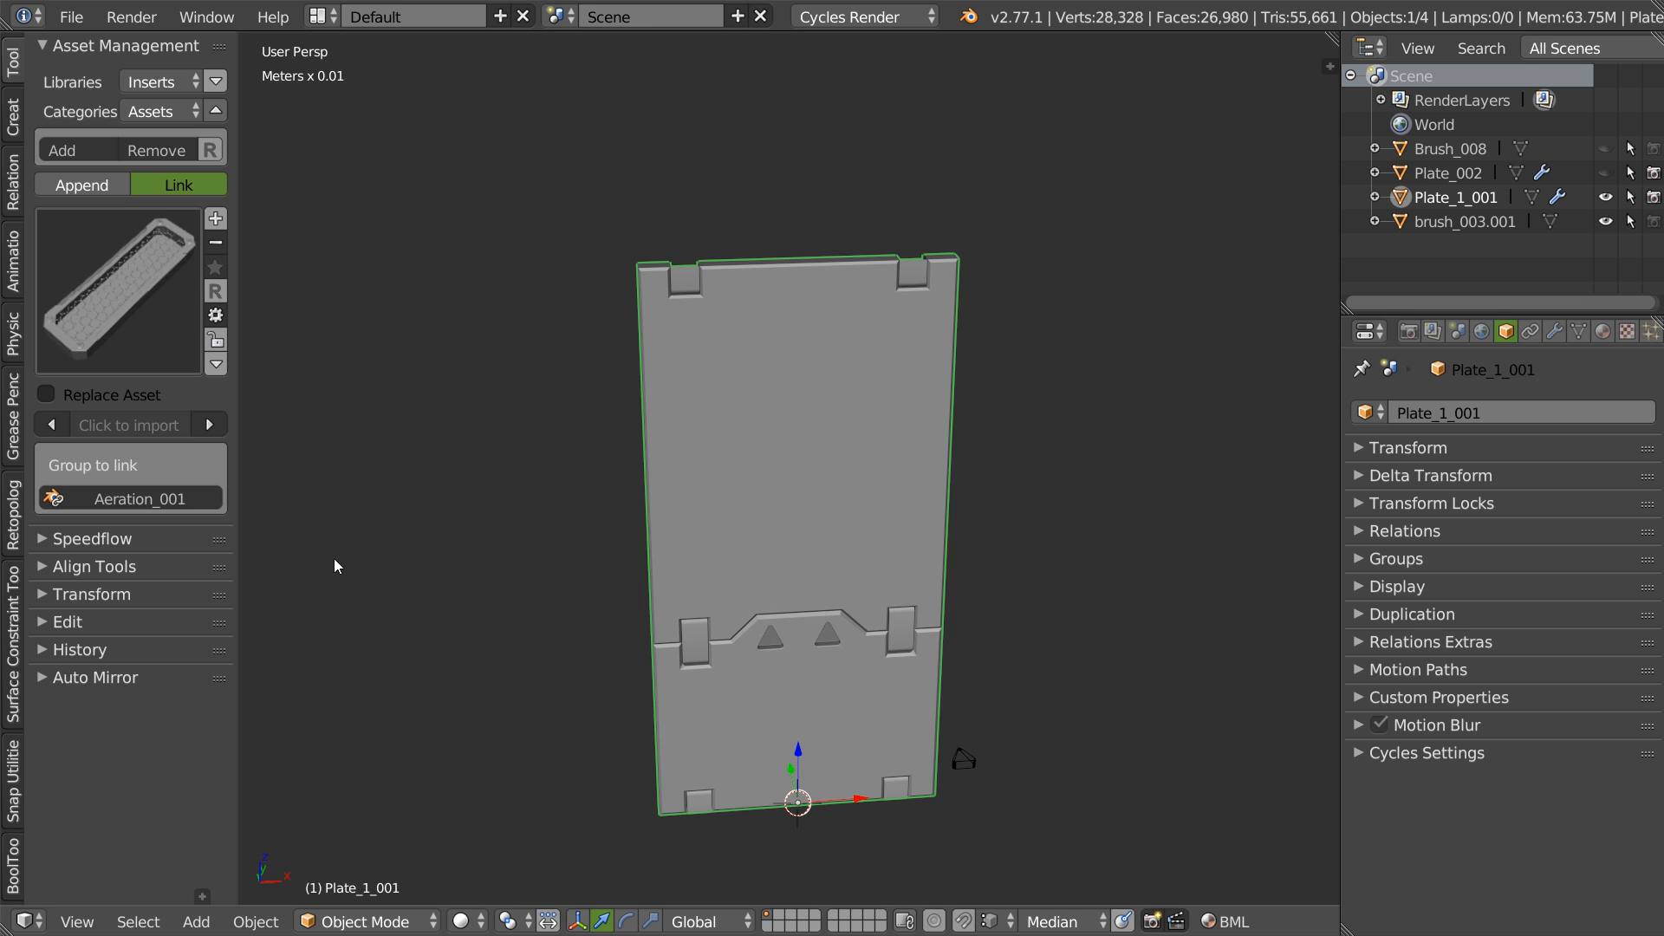
pyautogui.click(82, 184)
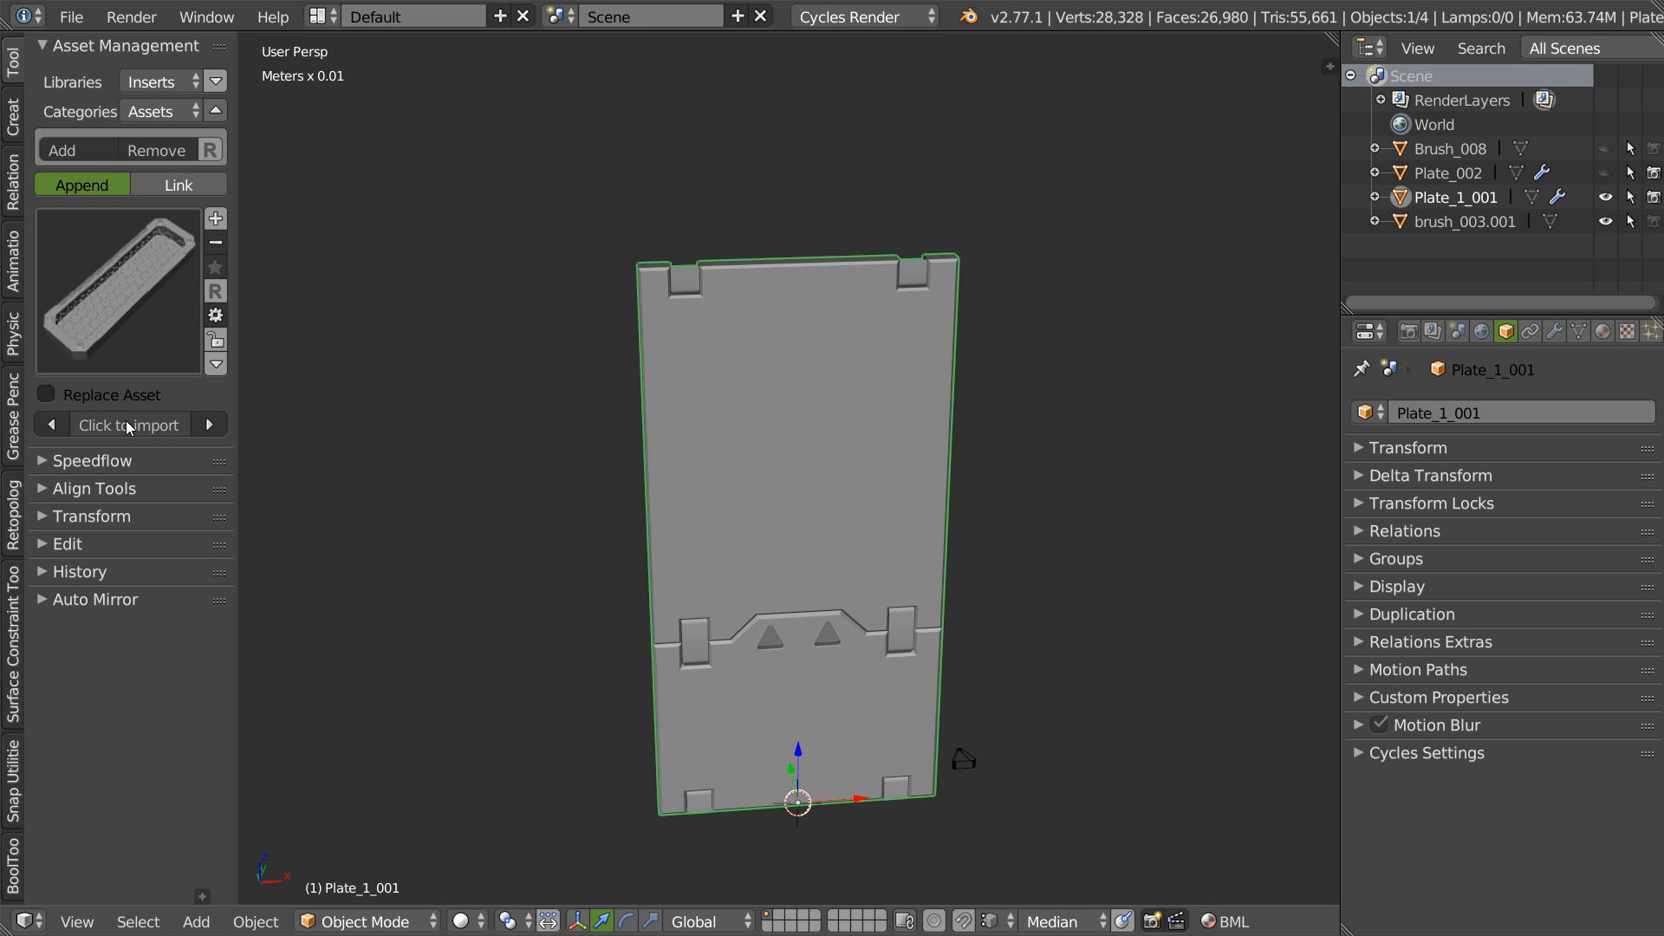
pyautogui.click(152, 184)
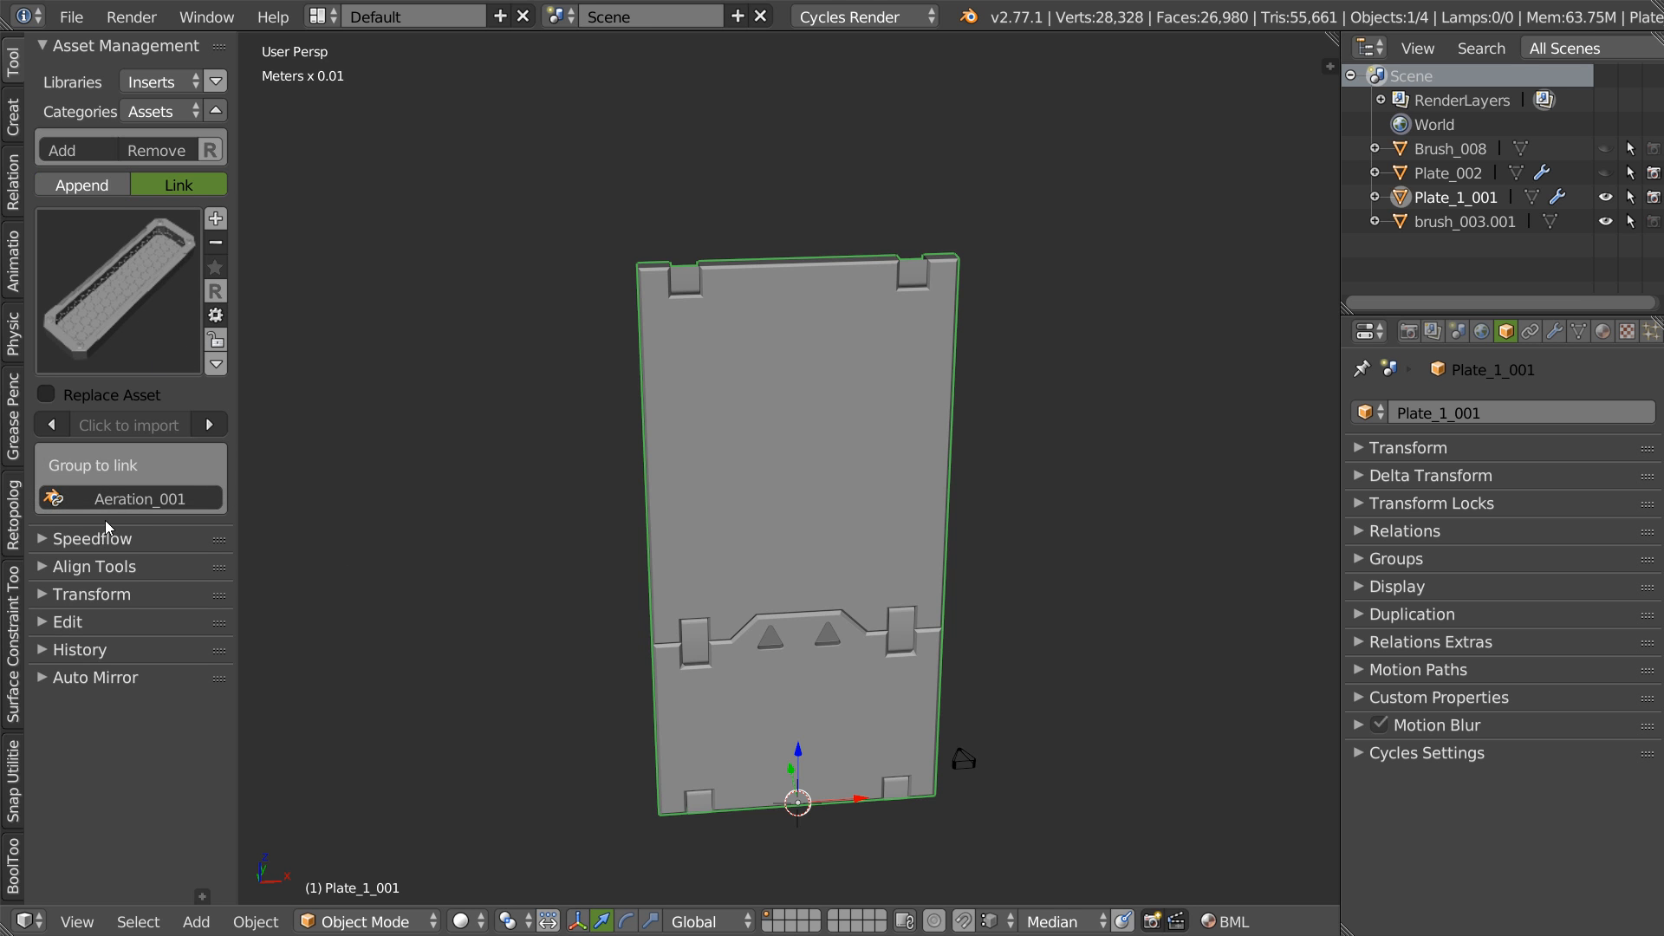
pyautogui.click(83, 190)
pyautogui.click(125, 423)
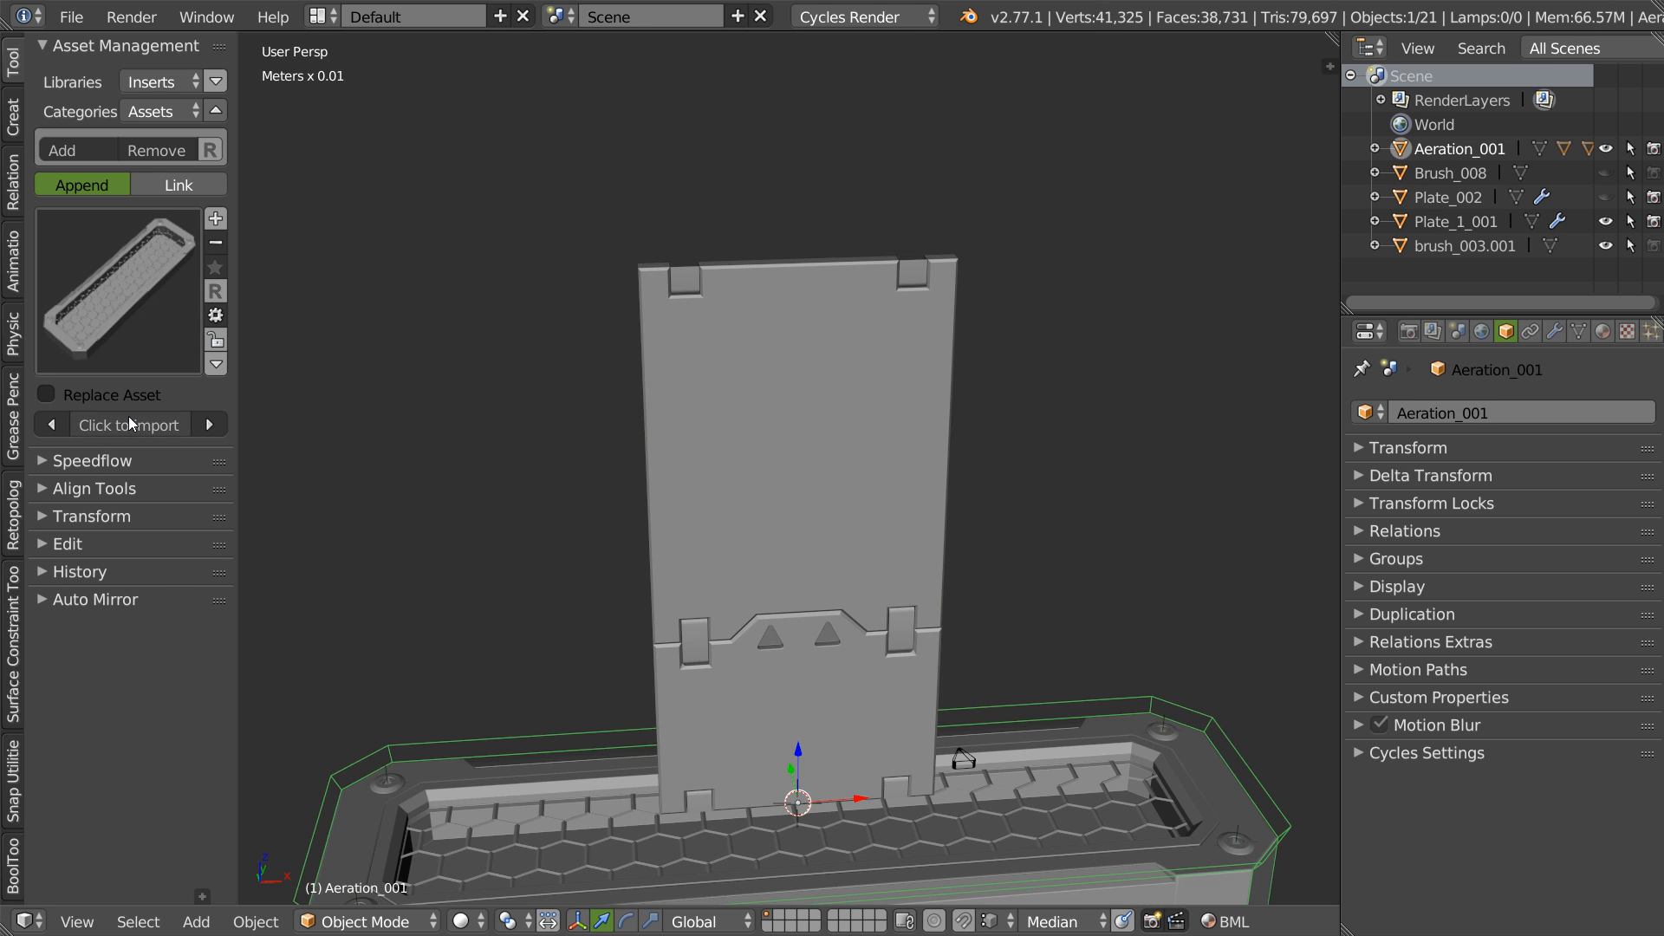
# - Scale the appended aeration grille down uniformly until it fits within the plate's width
pyautogui.scroll(-4, 852, 605)
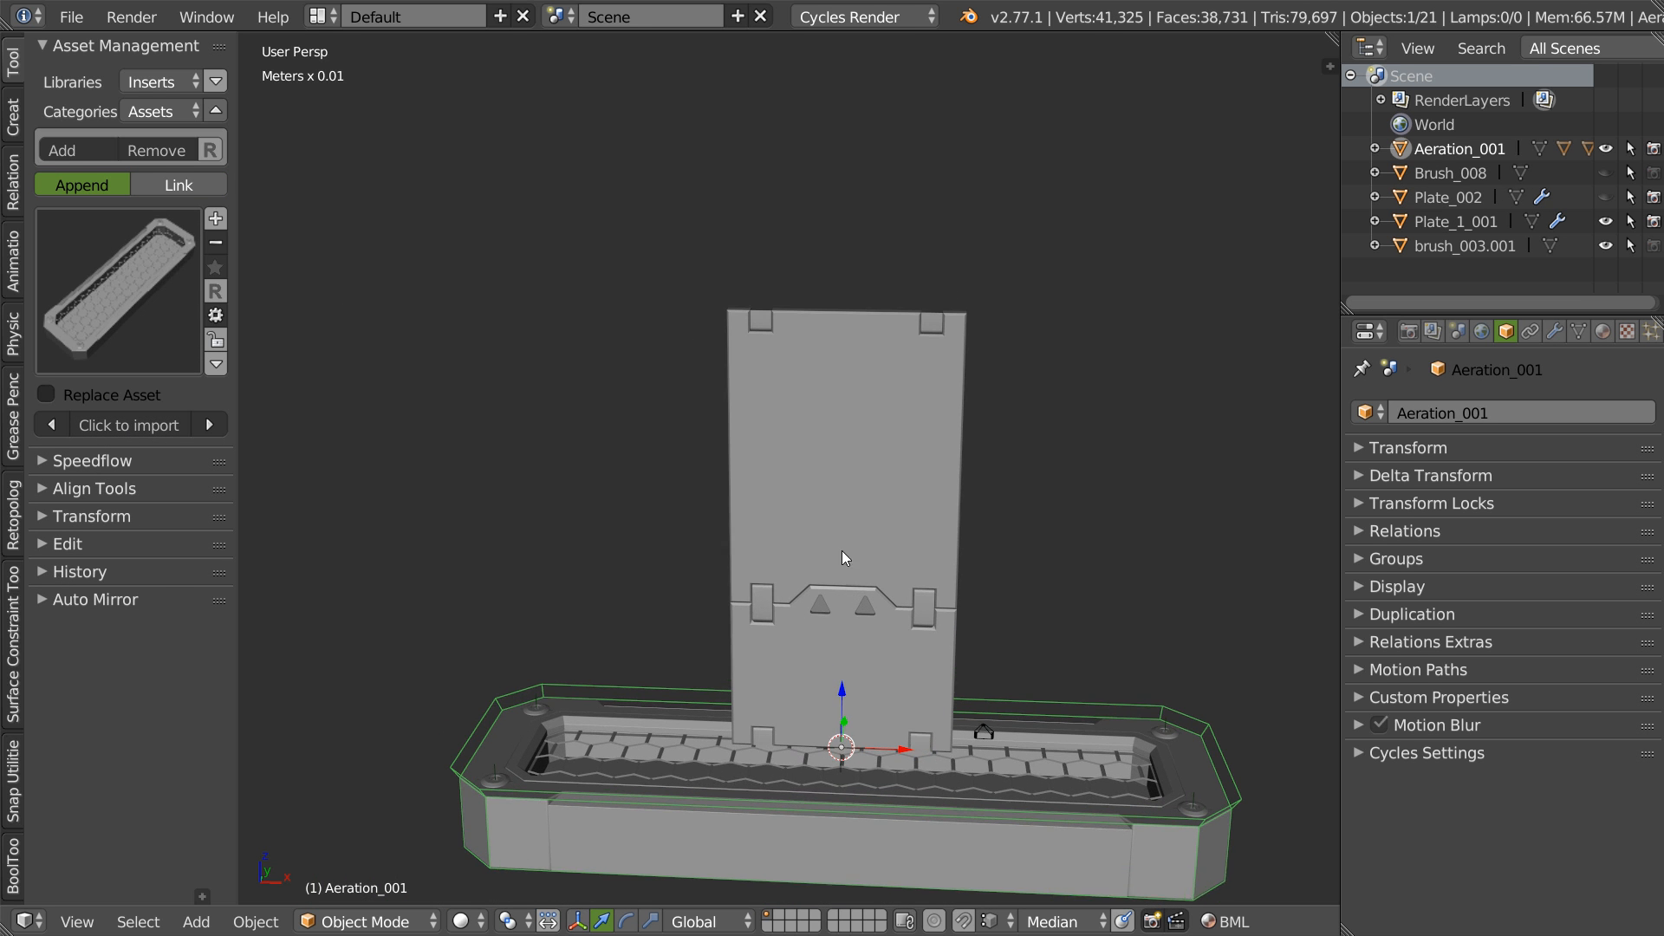
pyautogui.press('s')
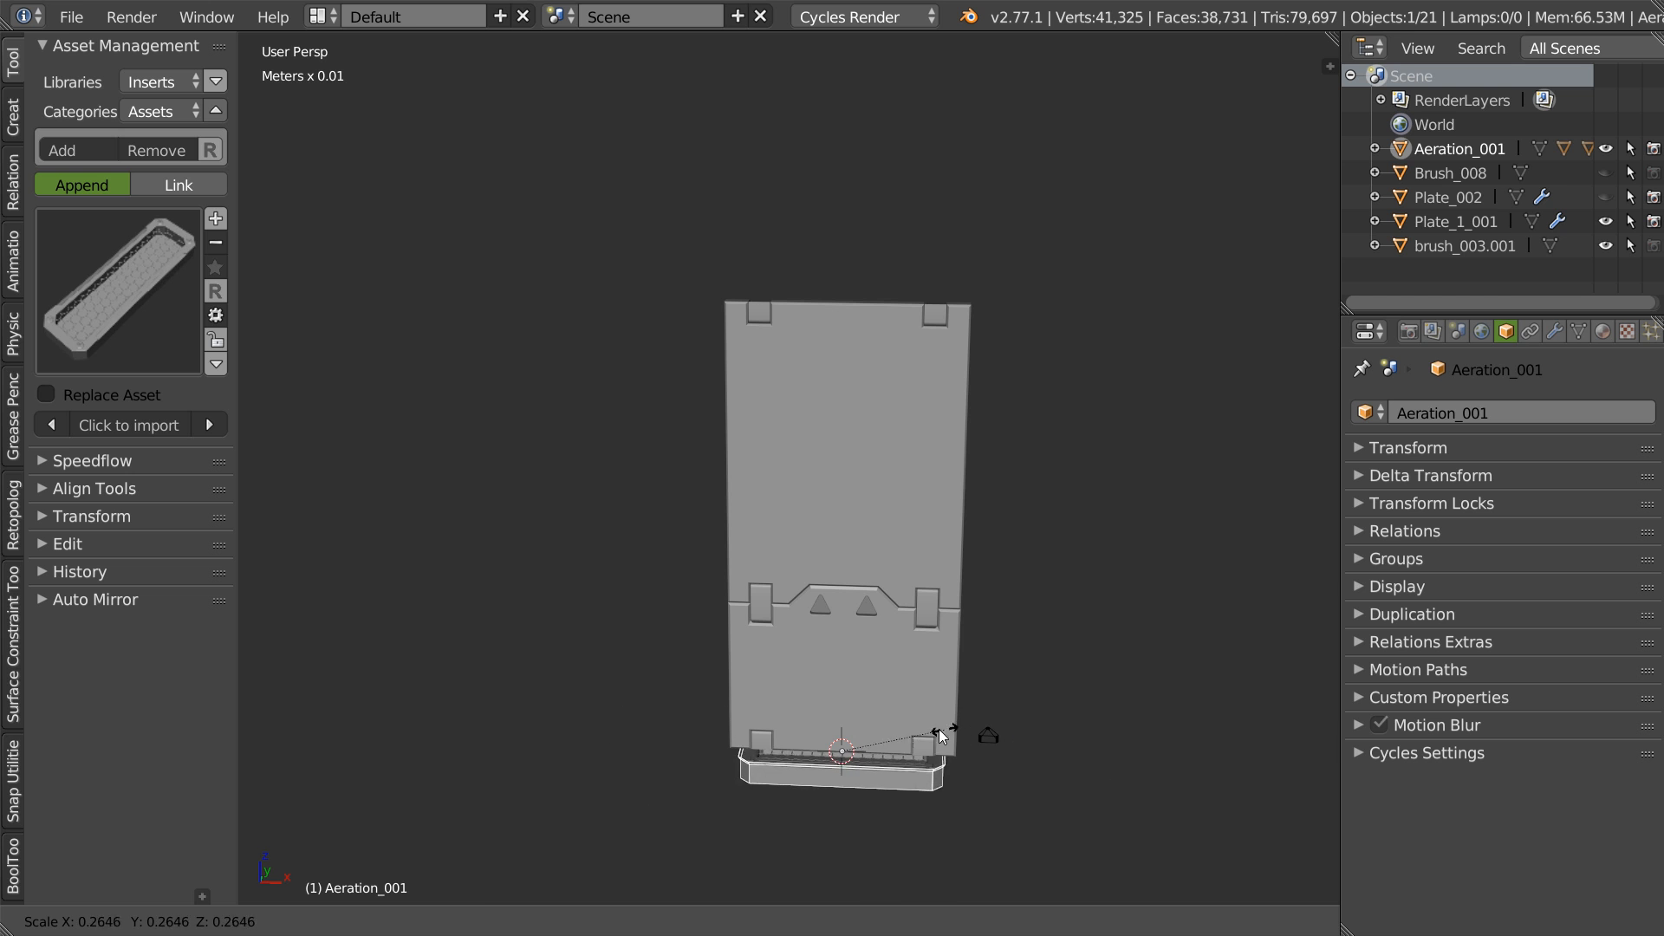
pyautogui.click(932, 739)
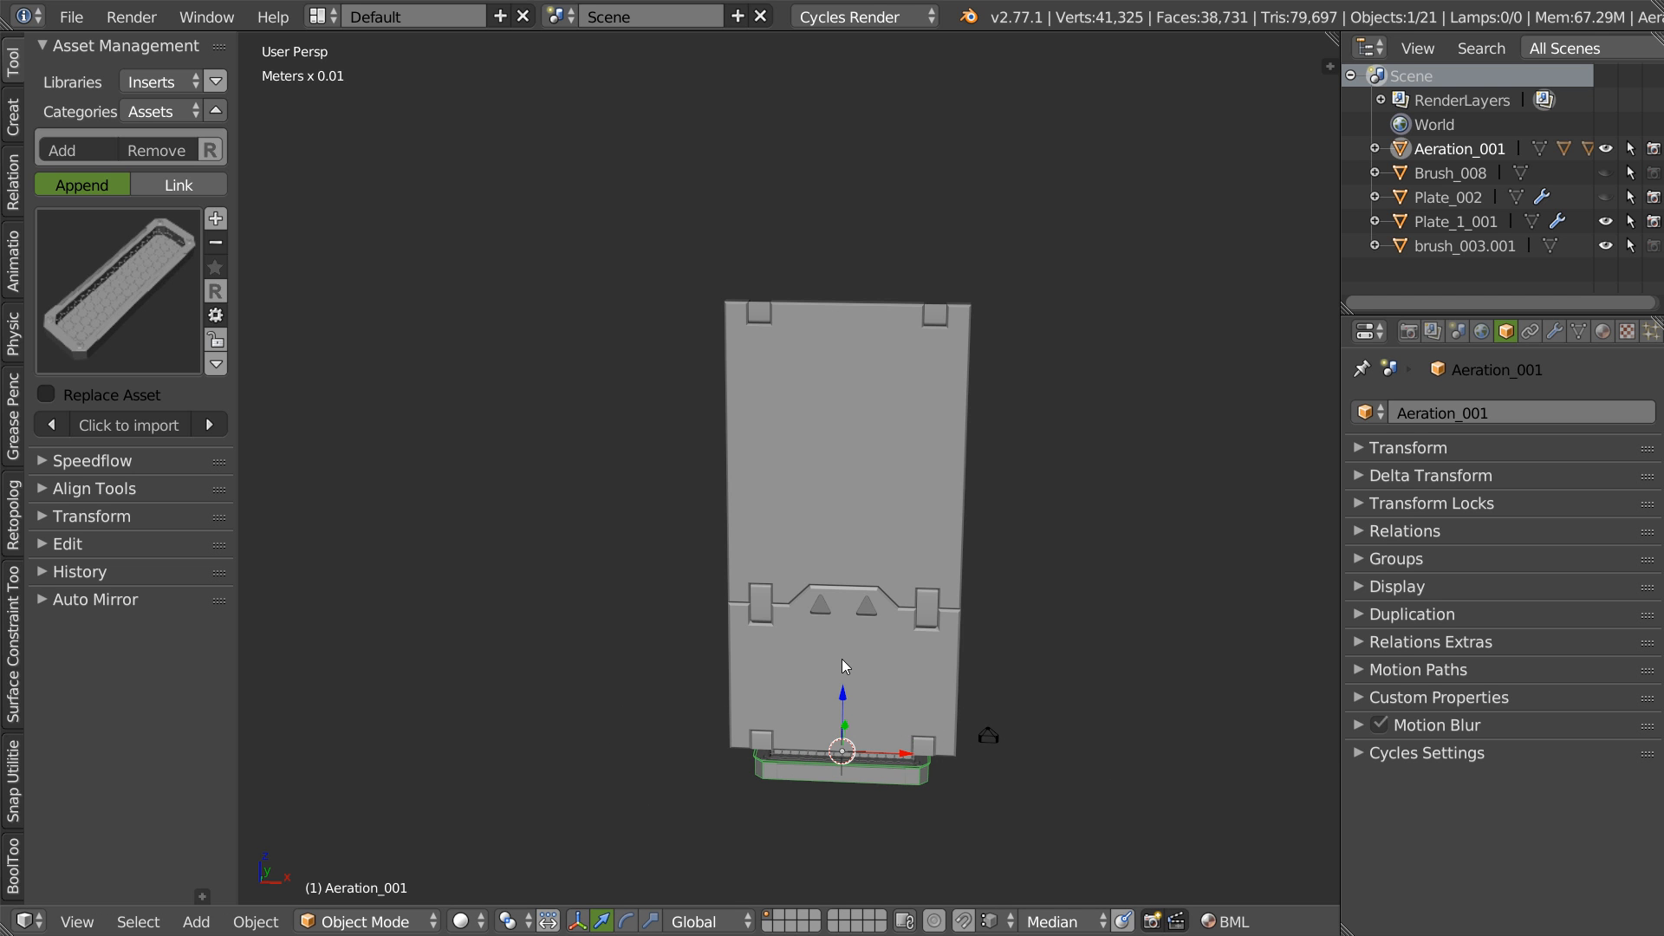
# - Turn on snapping to faces and try moving the aeration grille up onto the plate
pyautogui.click(962, 922)
pyautogui.click(990, 921)
pyautogui.click(1027, 815)
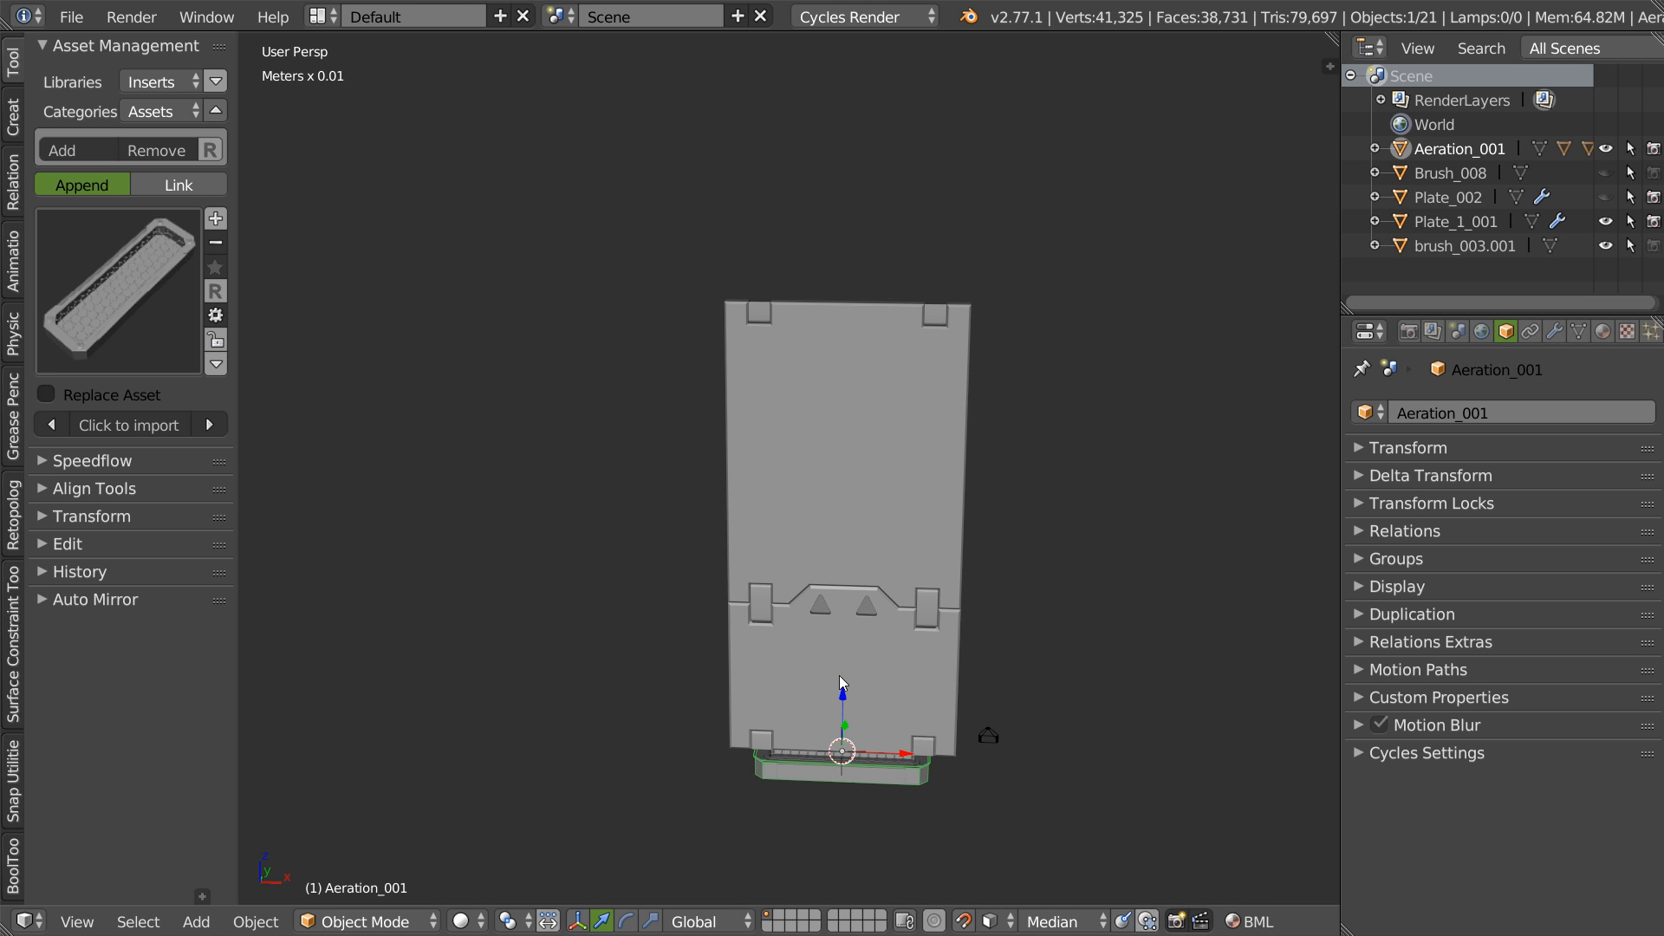
pyautogui.moveTo(830, 693); pyautogui.dragTo(838, 524)
pyautogui.rightClick(839, 520)
pyautogui.moveTo(851, 613); pyautogui.dragTo(791, 625, button='middle')
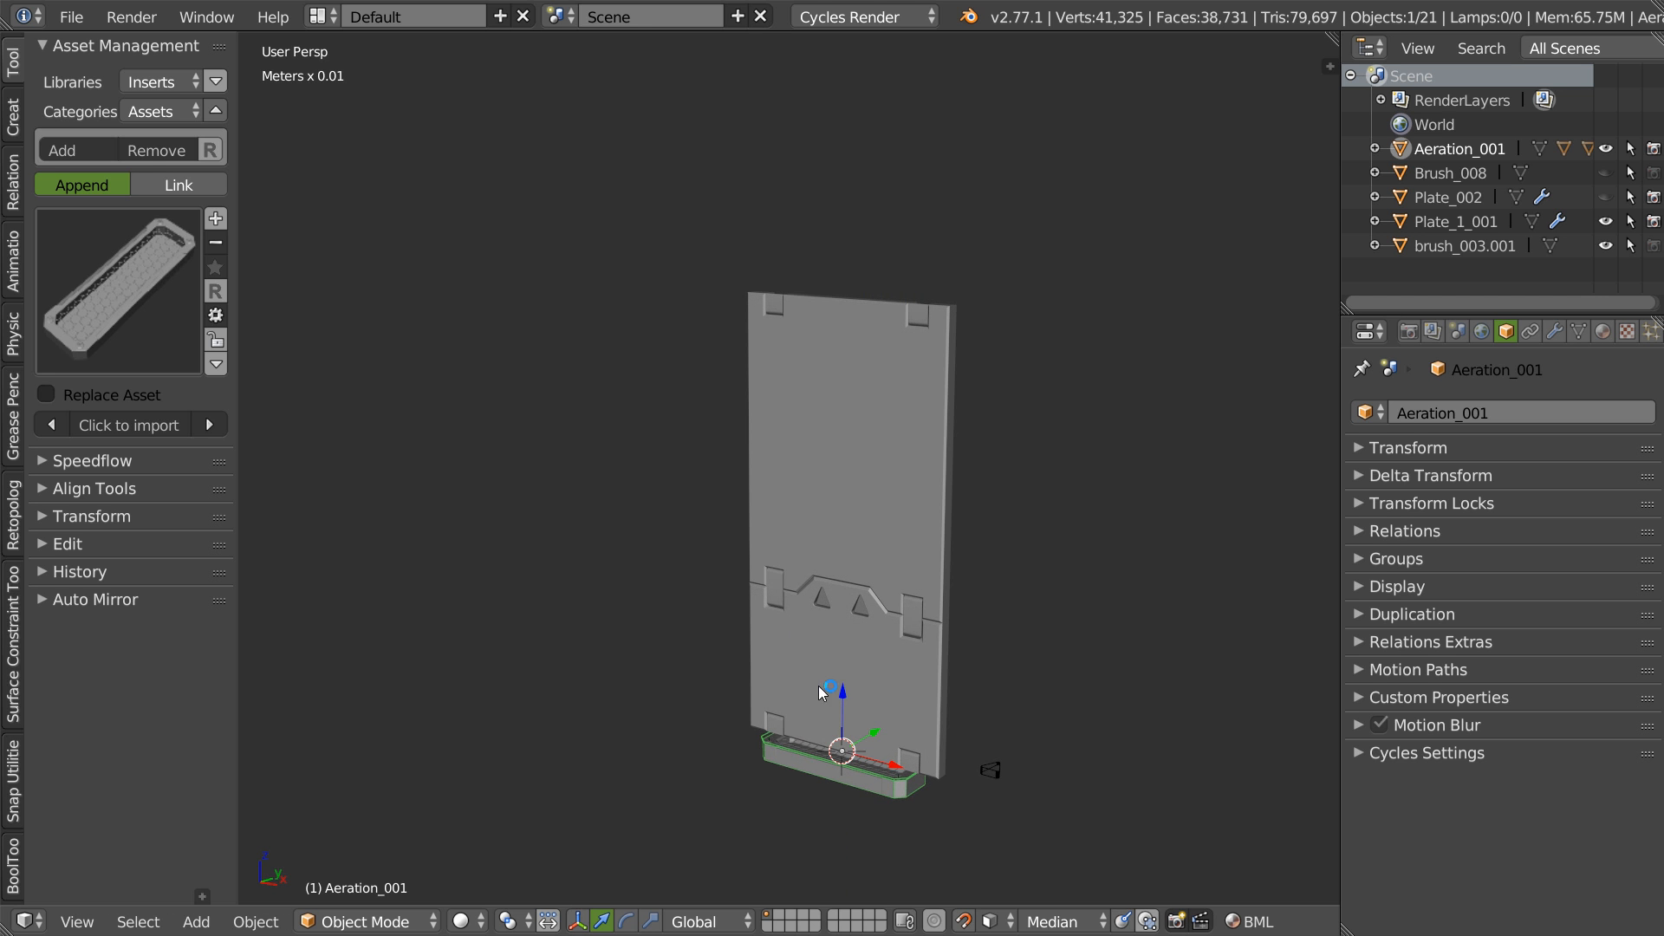
pyautogui.moveTo(840, 704); pyautogui.dragTo(811, 640)
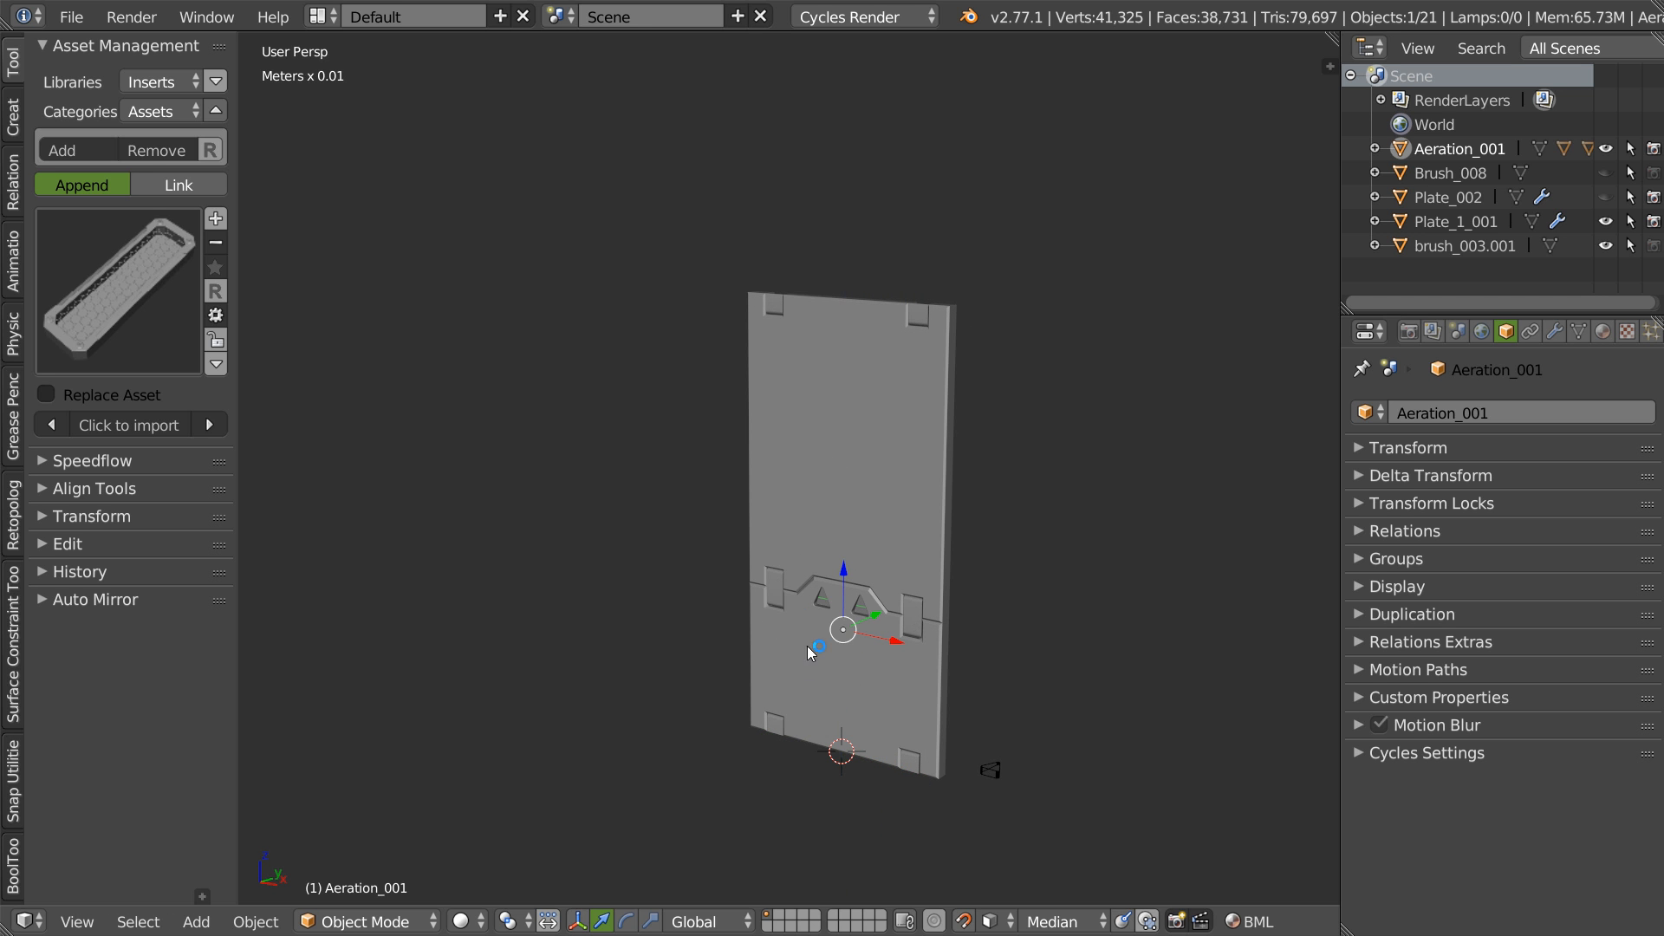
pyautogui.rightClick(812, 677)
# - Snap the aeration grille flat onto the plate's front face and place it centrally just below the two top notches
pyautogui.moveTo(745, 606); pyautogui.dragTo(869, 705, button='middle')
pyautogui.moveTo(856, 688); pyautogui.dragTo(808, 588)
pyautogui.moveTo(721, 685); pyautogui.dragTo(793, 686, button='middle')
pyautogui.moveTo(793, 686); pyautogui.dragTo(809, 397)
pyautogui.keyDown('shift'); pyautogui.moveTo(809, 394); pyautogui.dragTo(825, 528, button='middle'); pyautogui.keyUp('shift')
pyautogui.moveTo(739, 468); pyautogui.dragTo(794, 466, button='middle')
pyautogui.scroll(3, 794, 466)
pyautogui.keyDown('ctrl'); pyautogui.moveTo(840, 423); pyautogui.dragTo(830, 381); pyautogui.keyUp('ctrl')
pyautogui.scroll(-3, 867, 425)
pyautogui.moveTo(888, 435); pyautogui.dragTo(820, 383, button='middle')
pyautogui.scroll(-3, 799, 404)
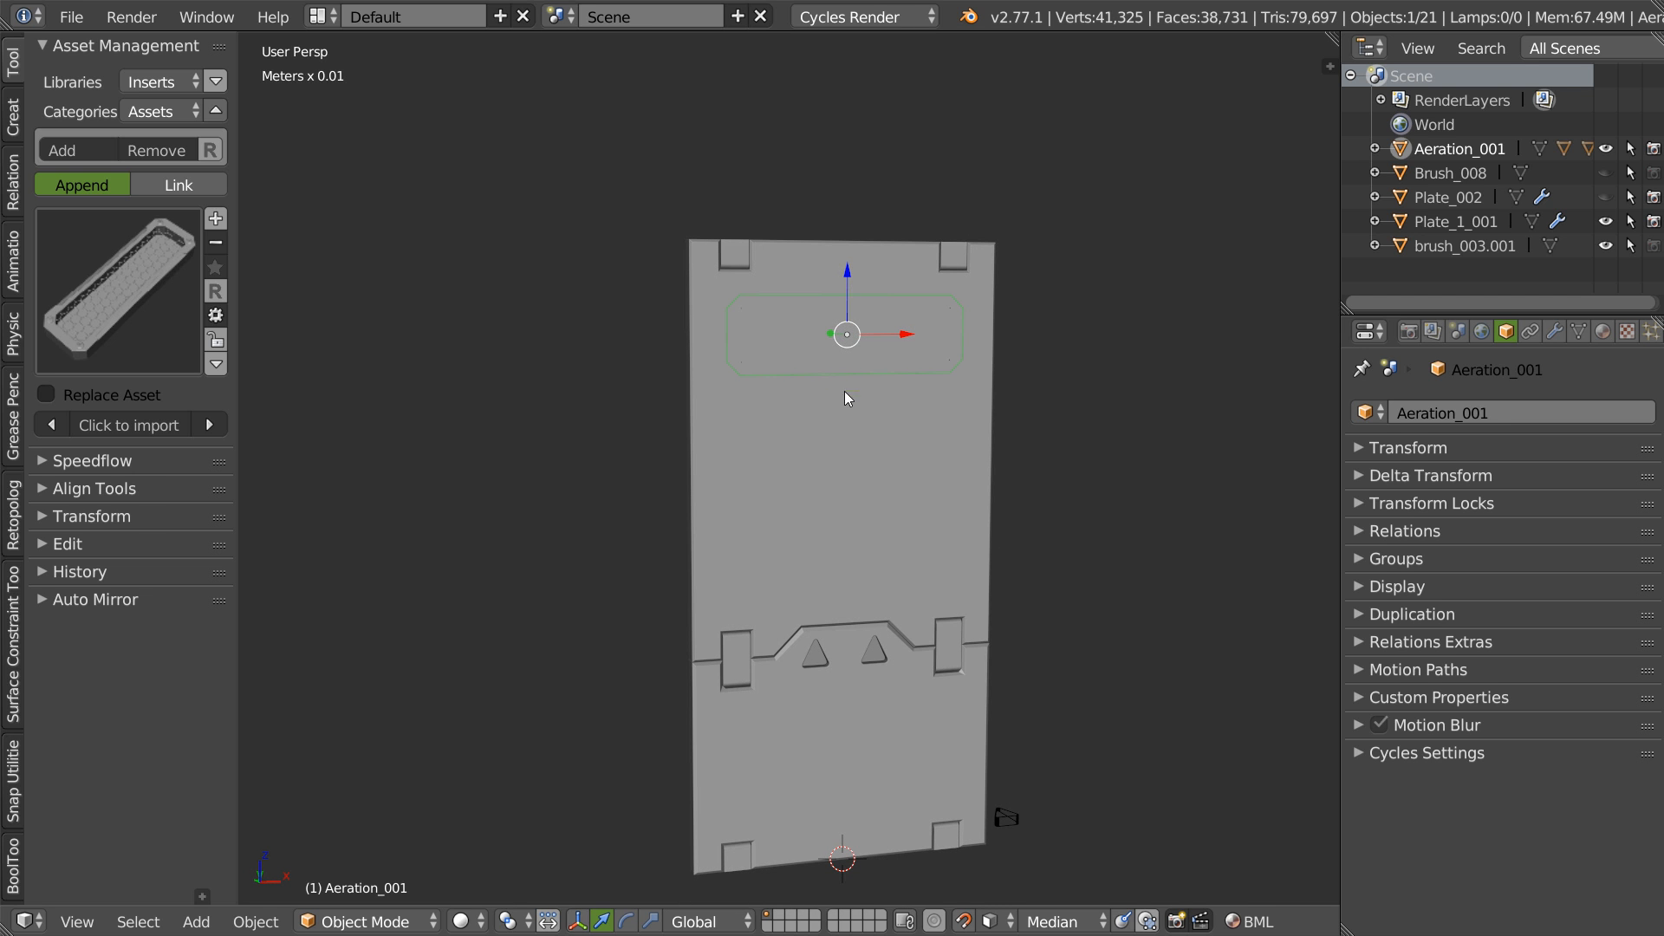
# - Duplicate the aeration grille's outer cutter twice downward along Z, spacing the copies evenly beneath the original
pyautogui.hotkey('shift', 'd')
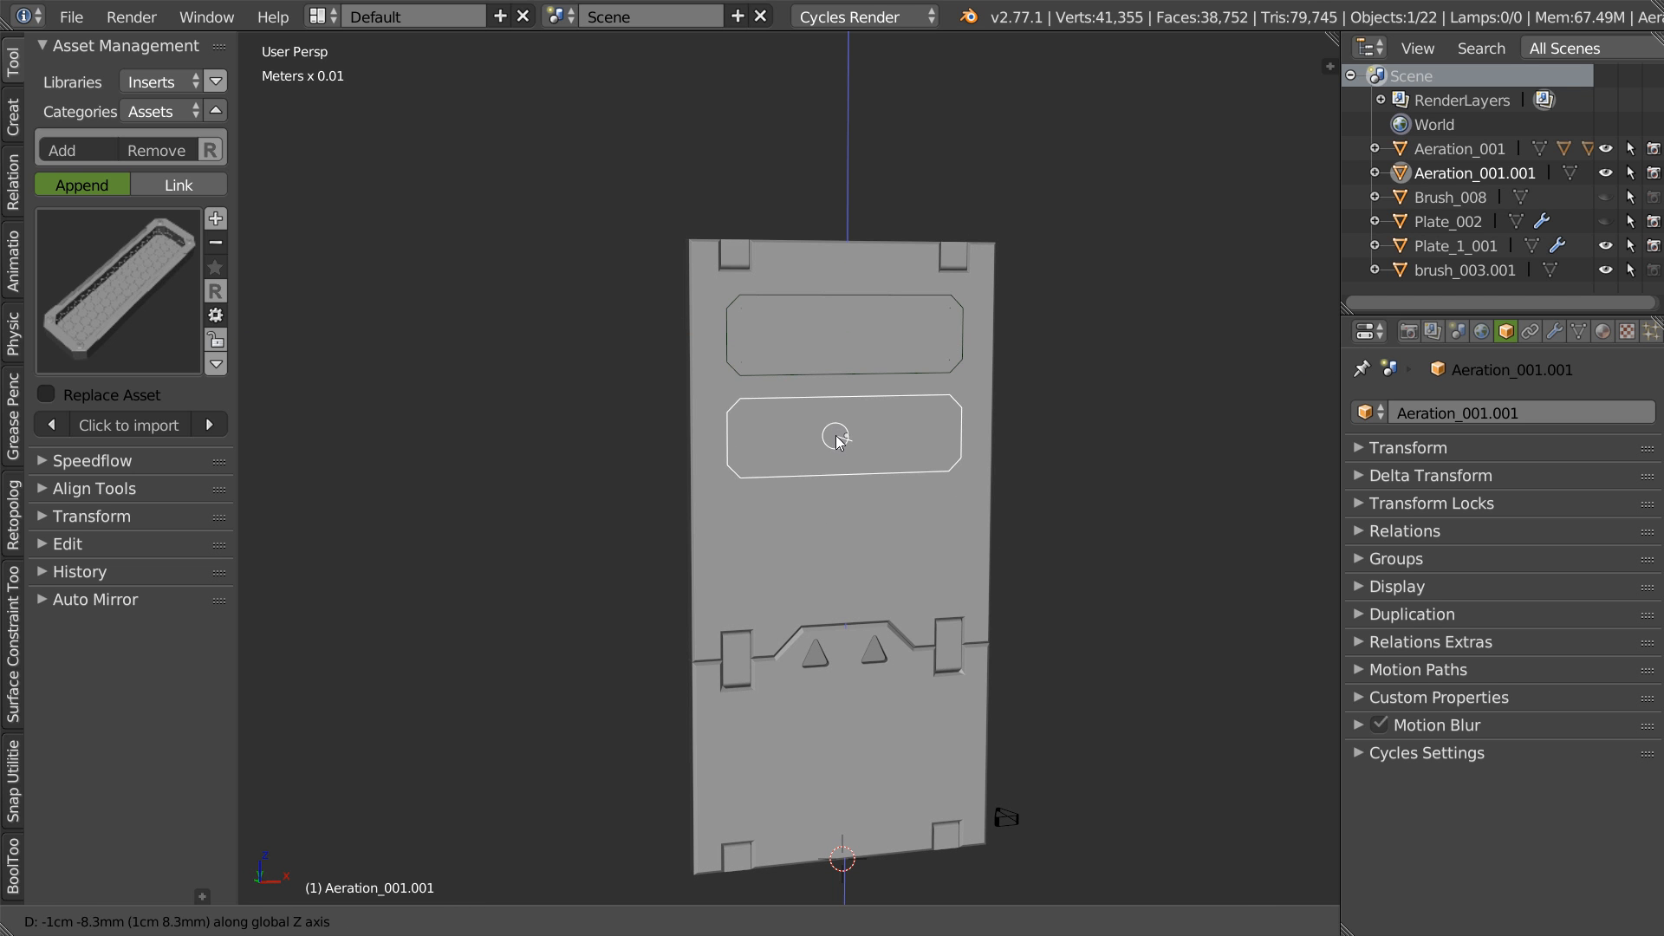
pyautogui.click(833, 439)
pyautogui.hotkey('shift', 'd')
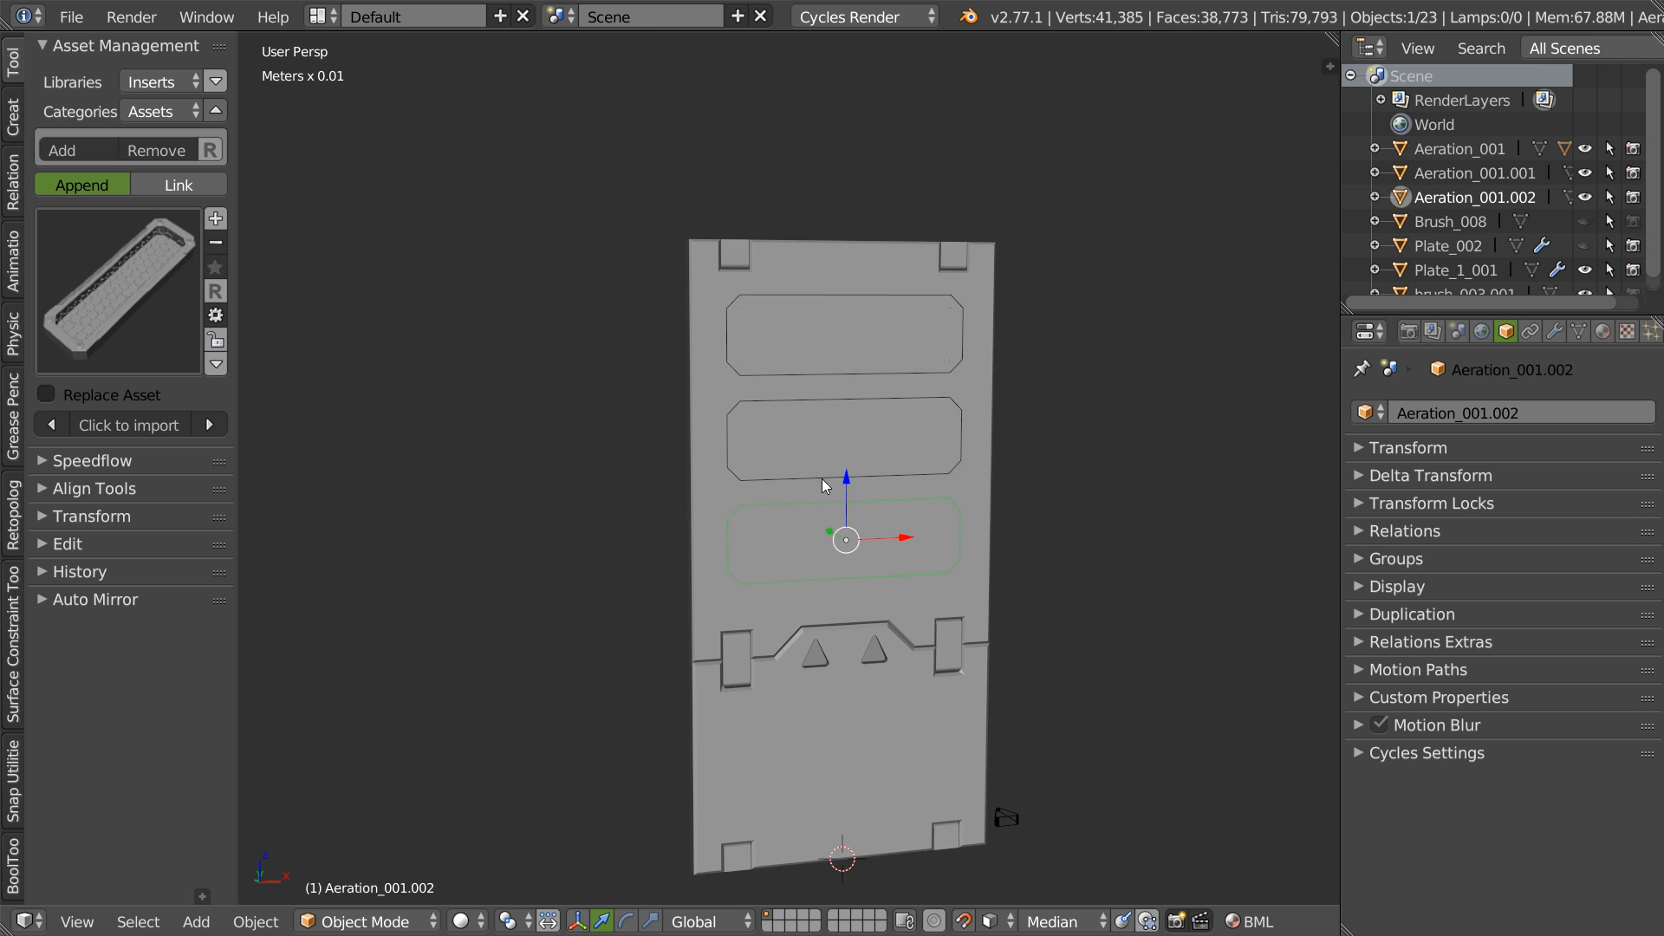
pyautogui.click(815, 493)
# - Try a Speedflow Boolean between the lowest aeration copy and the plate, switching it from difference to intersect, and undo it
pyautogui.scroll(3, 933, 422)
pyautogui.keyDown('shift'); pyautogui.click(1080, 513); pyautogui.keyUp('shift')
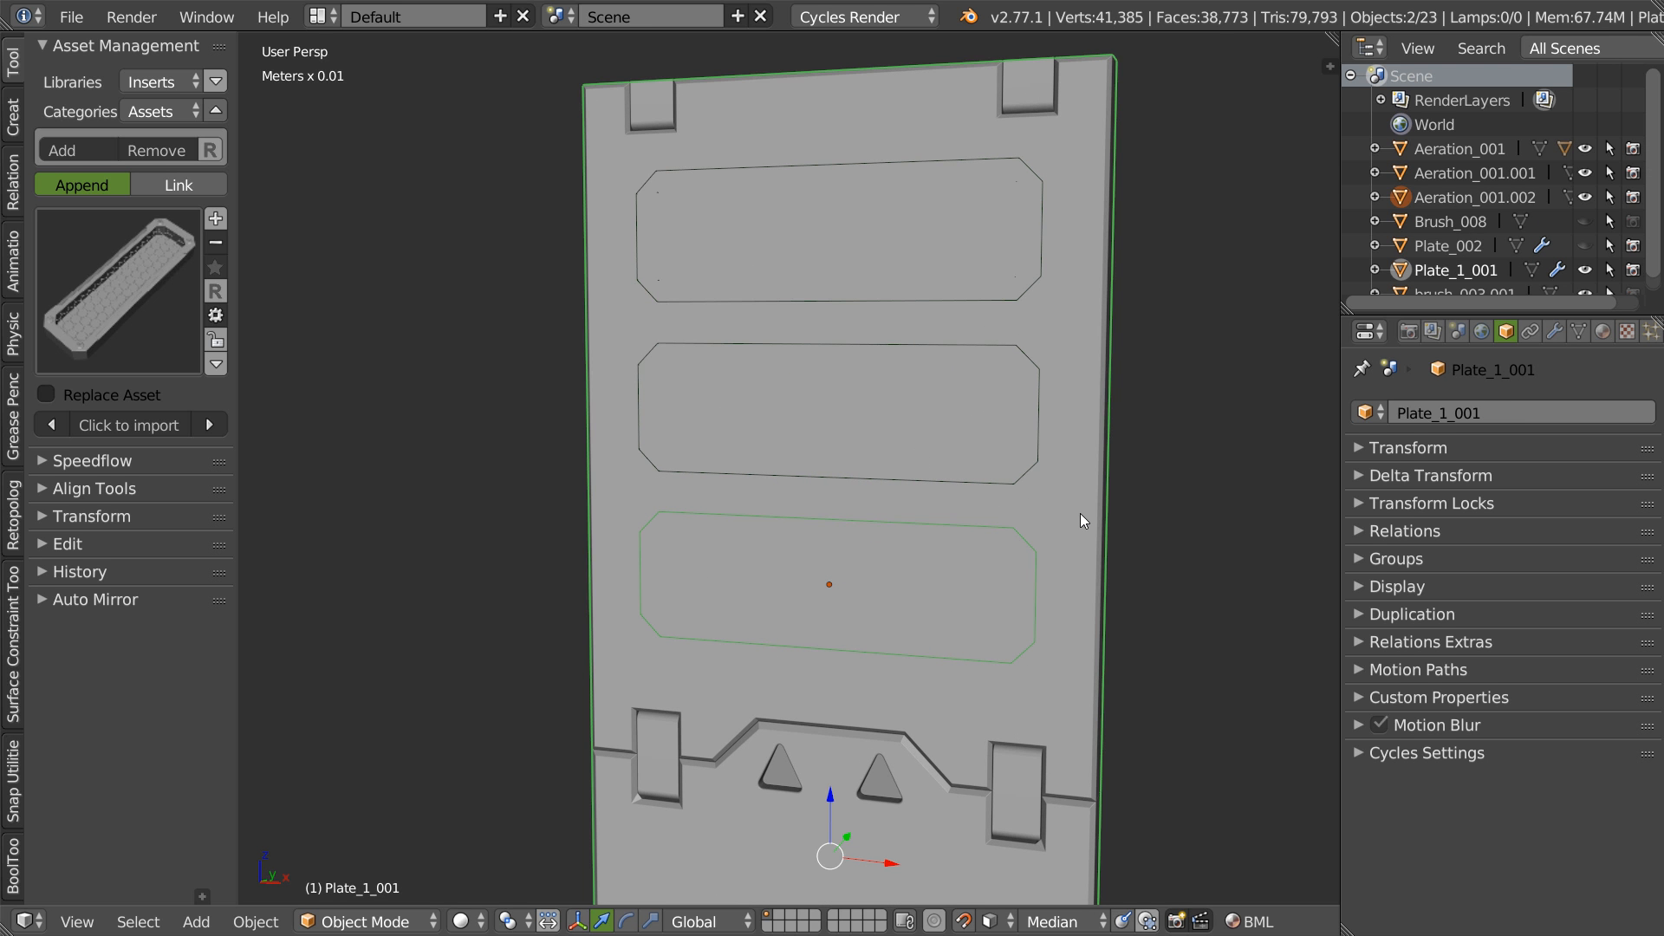
pyautogui.press('space')
pyautogui.click(1206, 432)
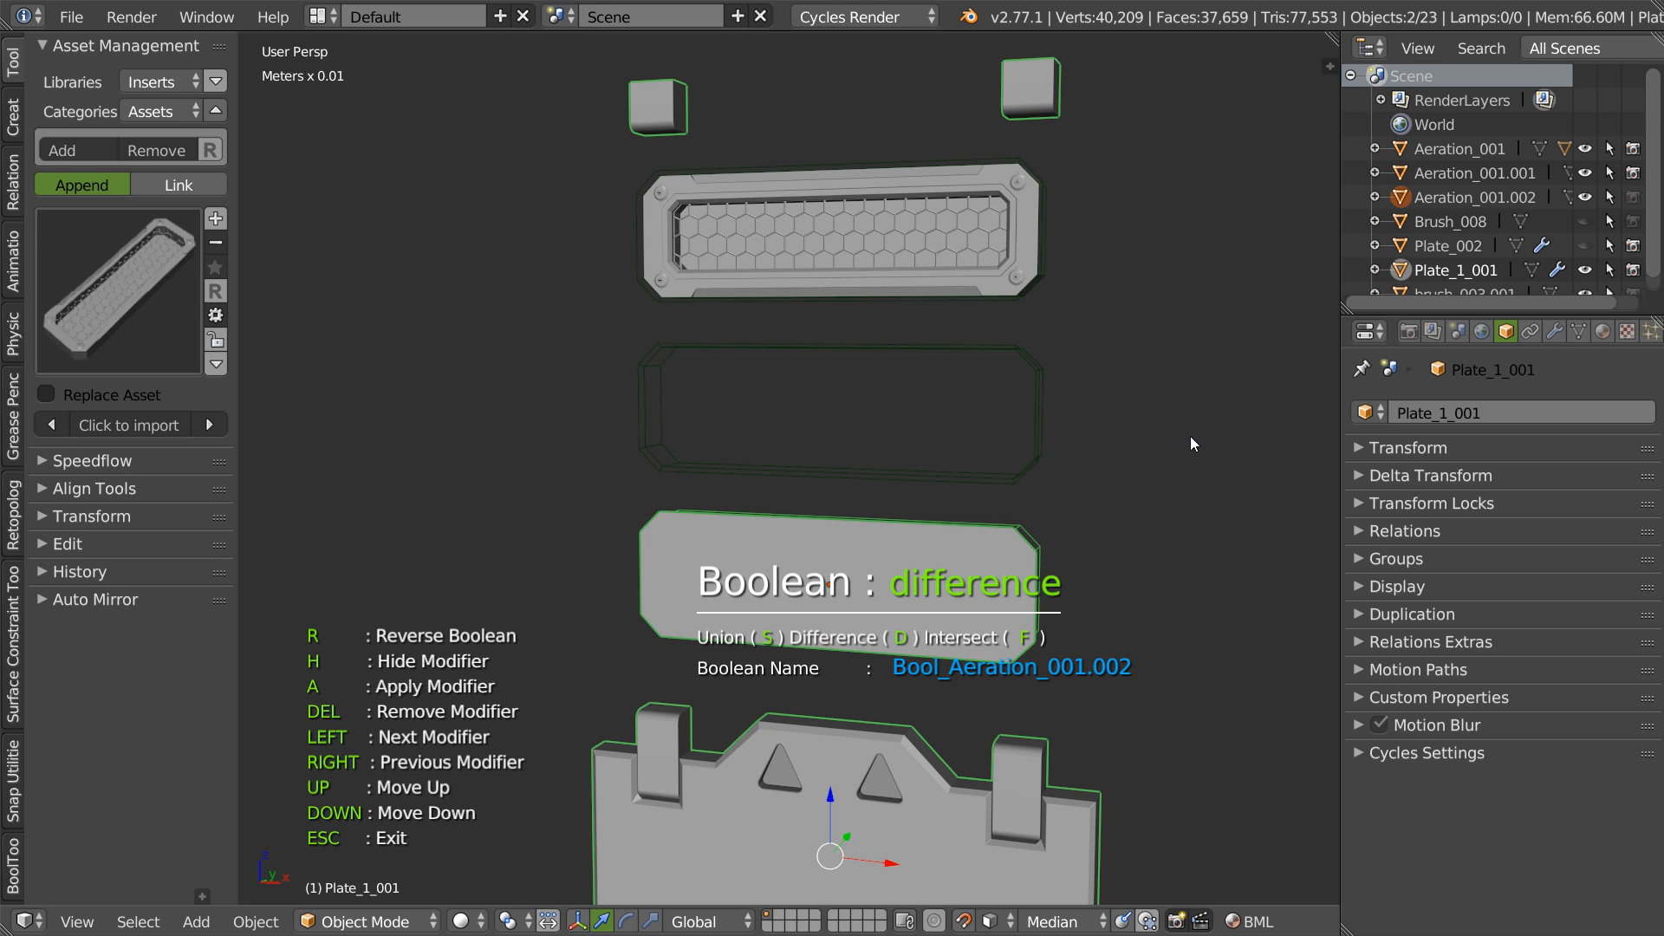
pyautogui.press('f')
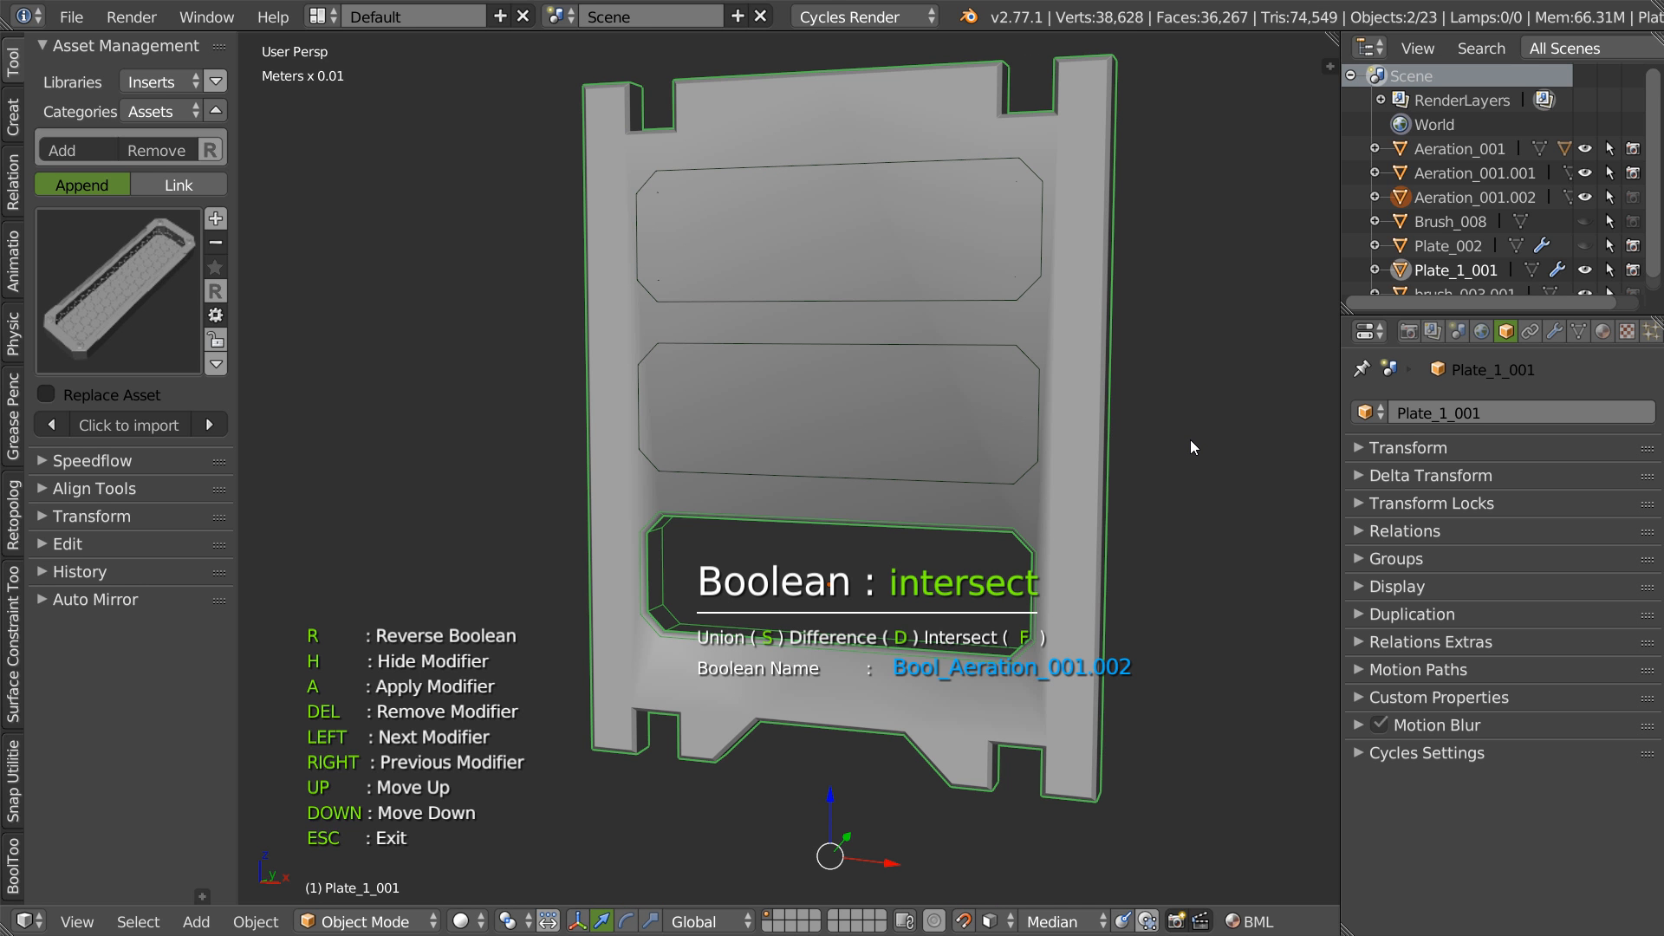
pyautogui.press('Escape')
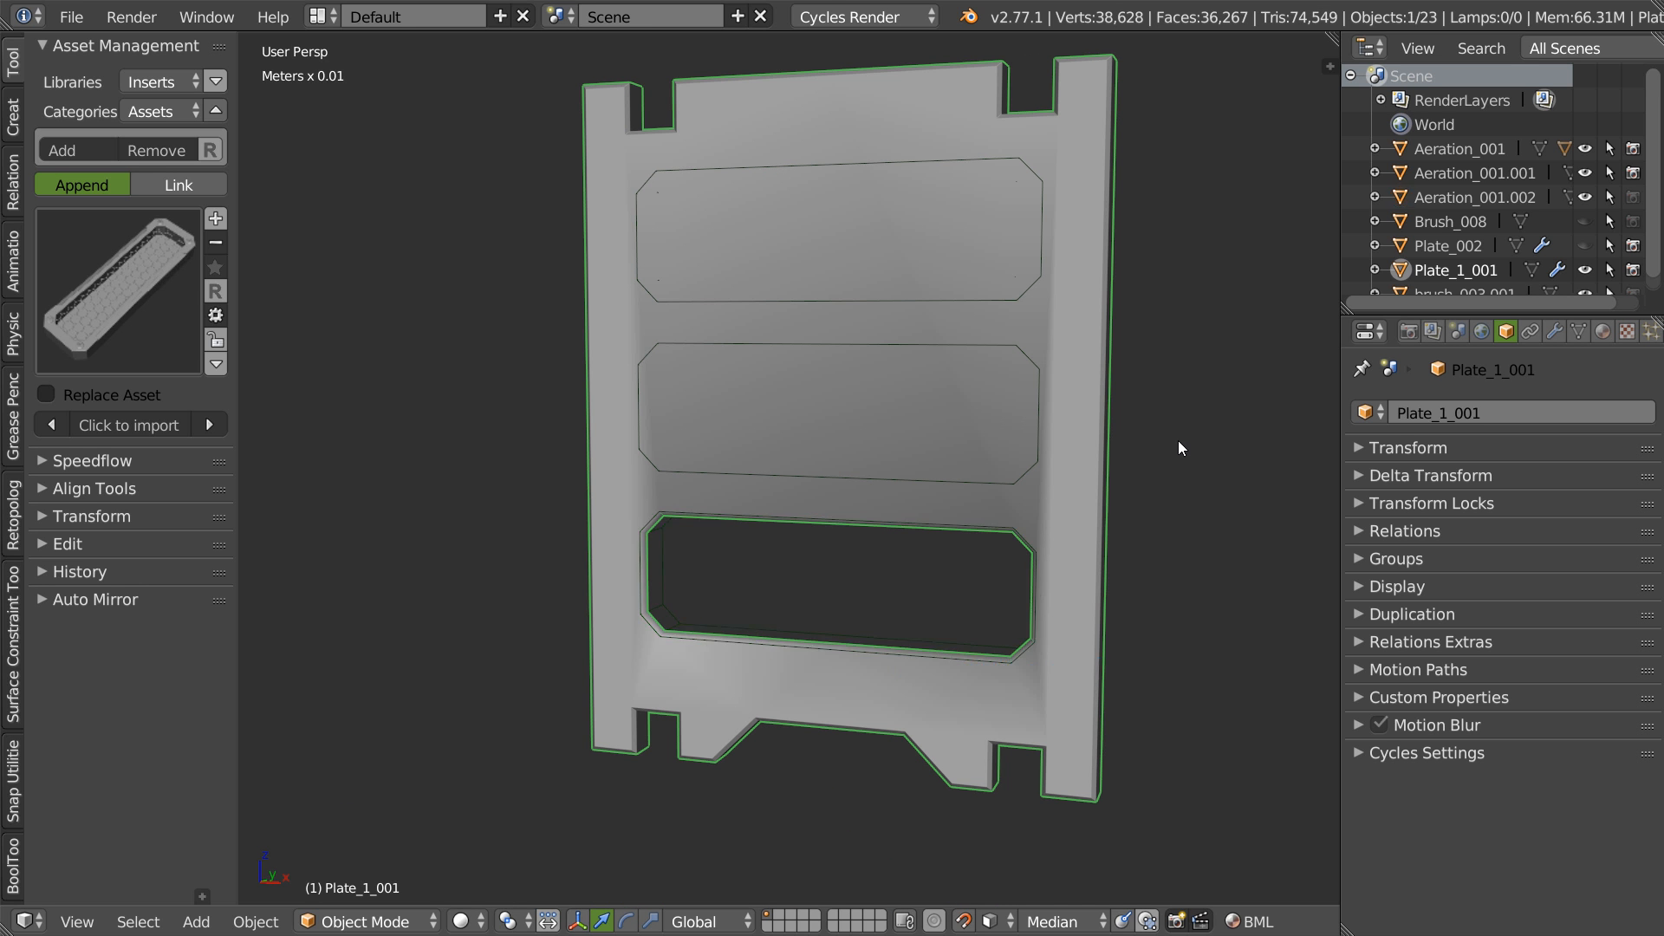
pyautogui.hotkey('ctrl', 'z')
# - Check the plate's mesh in Edit Mode with all its geometry selected, and return to Object Mode
pyautogui.moveTo(907, 501); pyautogui.dragTo(835, 587, button='middle')
pyautogui.rightClick(980, 477)
pyautogui.press('Tab')
pyautogui.press('a')
pyautogui.press('a')
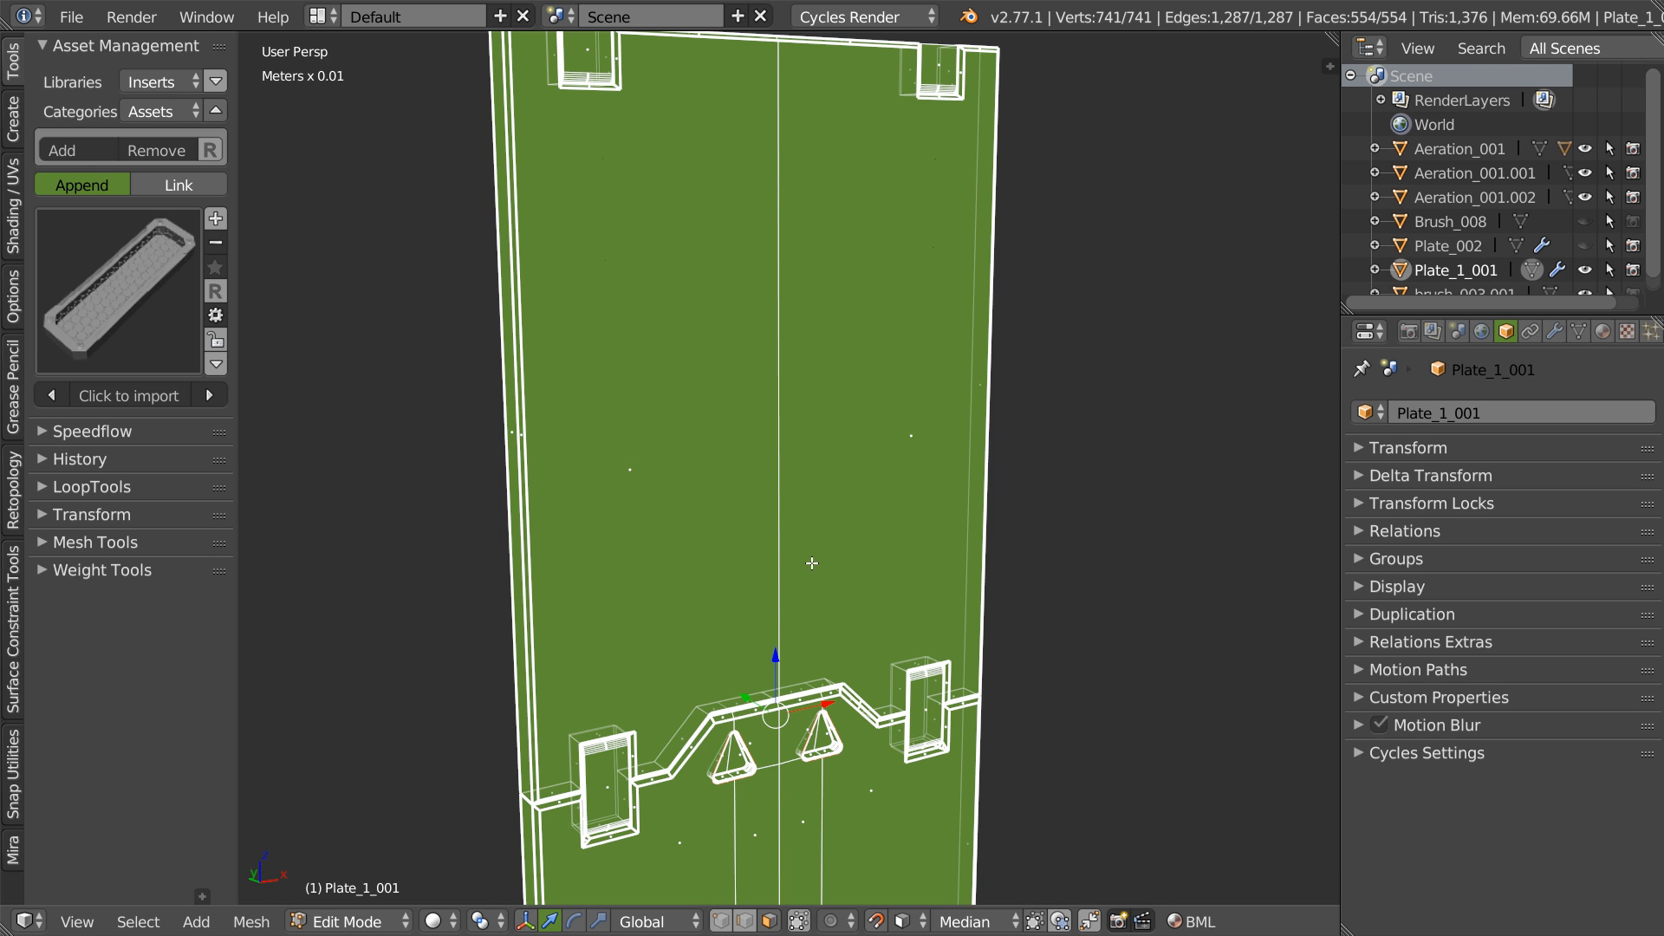
pyautogui.press('Tab')
# - Turn off Double sided shading for the plate and switch briefly through Edit Mode
pyautogui.hotkey('shift', 'z')
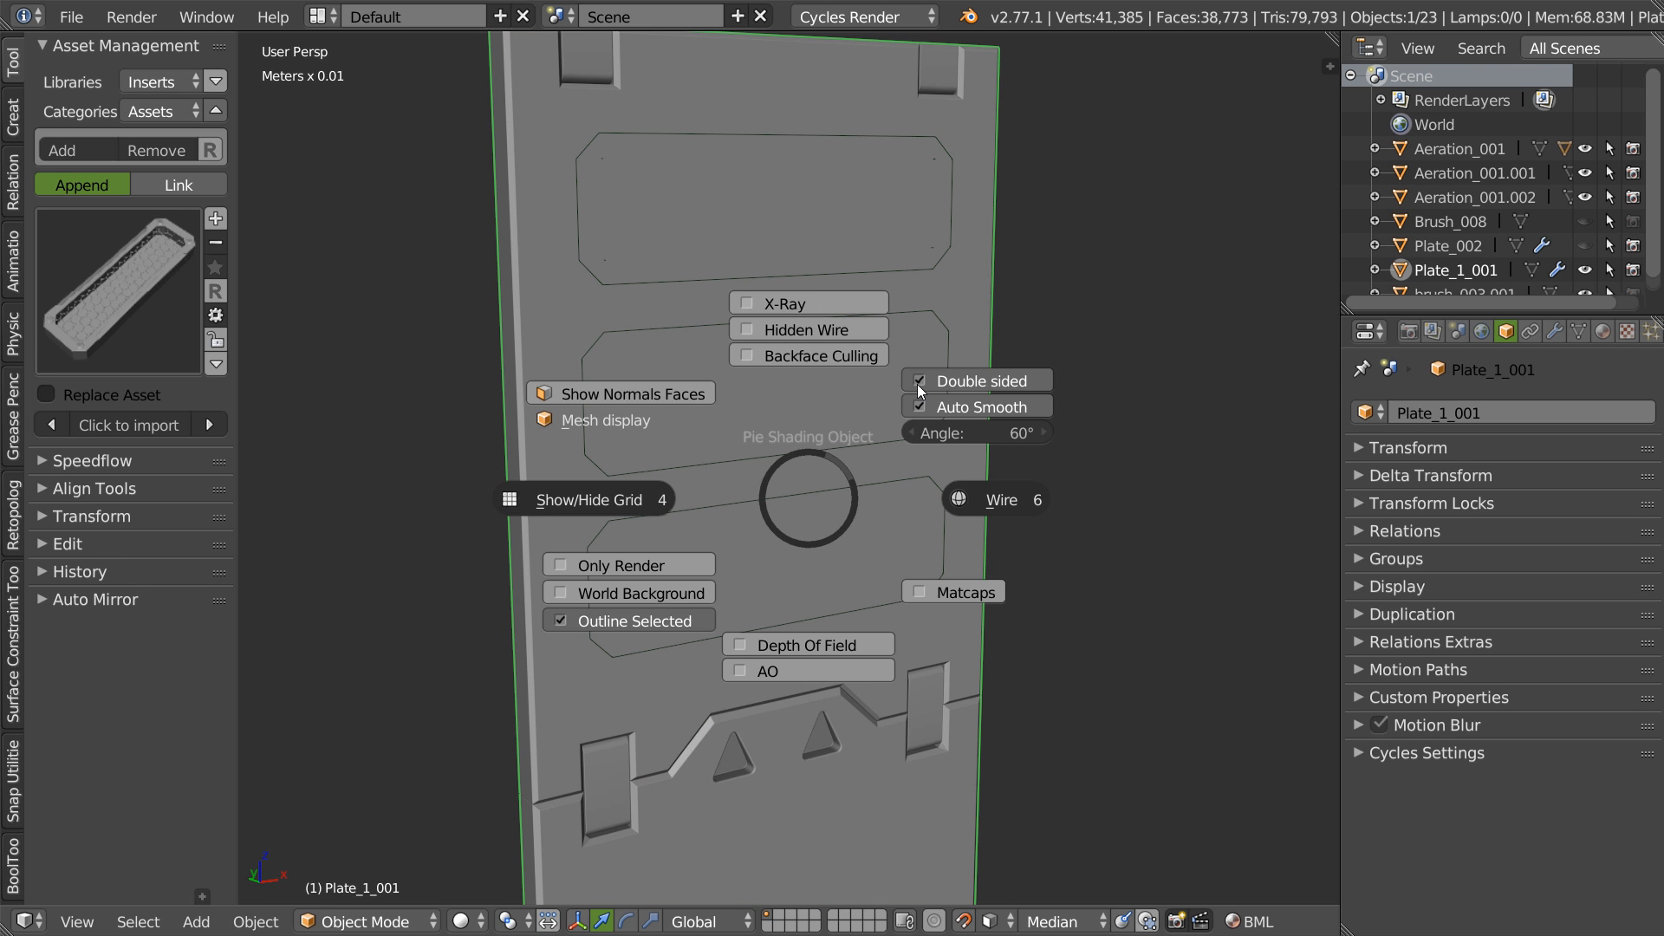
pyautogui.click(919, 382)
pyautogui.press('Tab')
pyautogui.press('Tab')
# - Examine the upper aeration cutter's mesh from several sides in Edit Mode with all its geometry selected, and return to Object Mode
pyautogui.scroll(-3, 784, 456)
pyautogui.moveTo(783, 456); pyautogui.dragTo(716, 491, button='middle')
pyautogui.rightClick(741, 555)
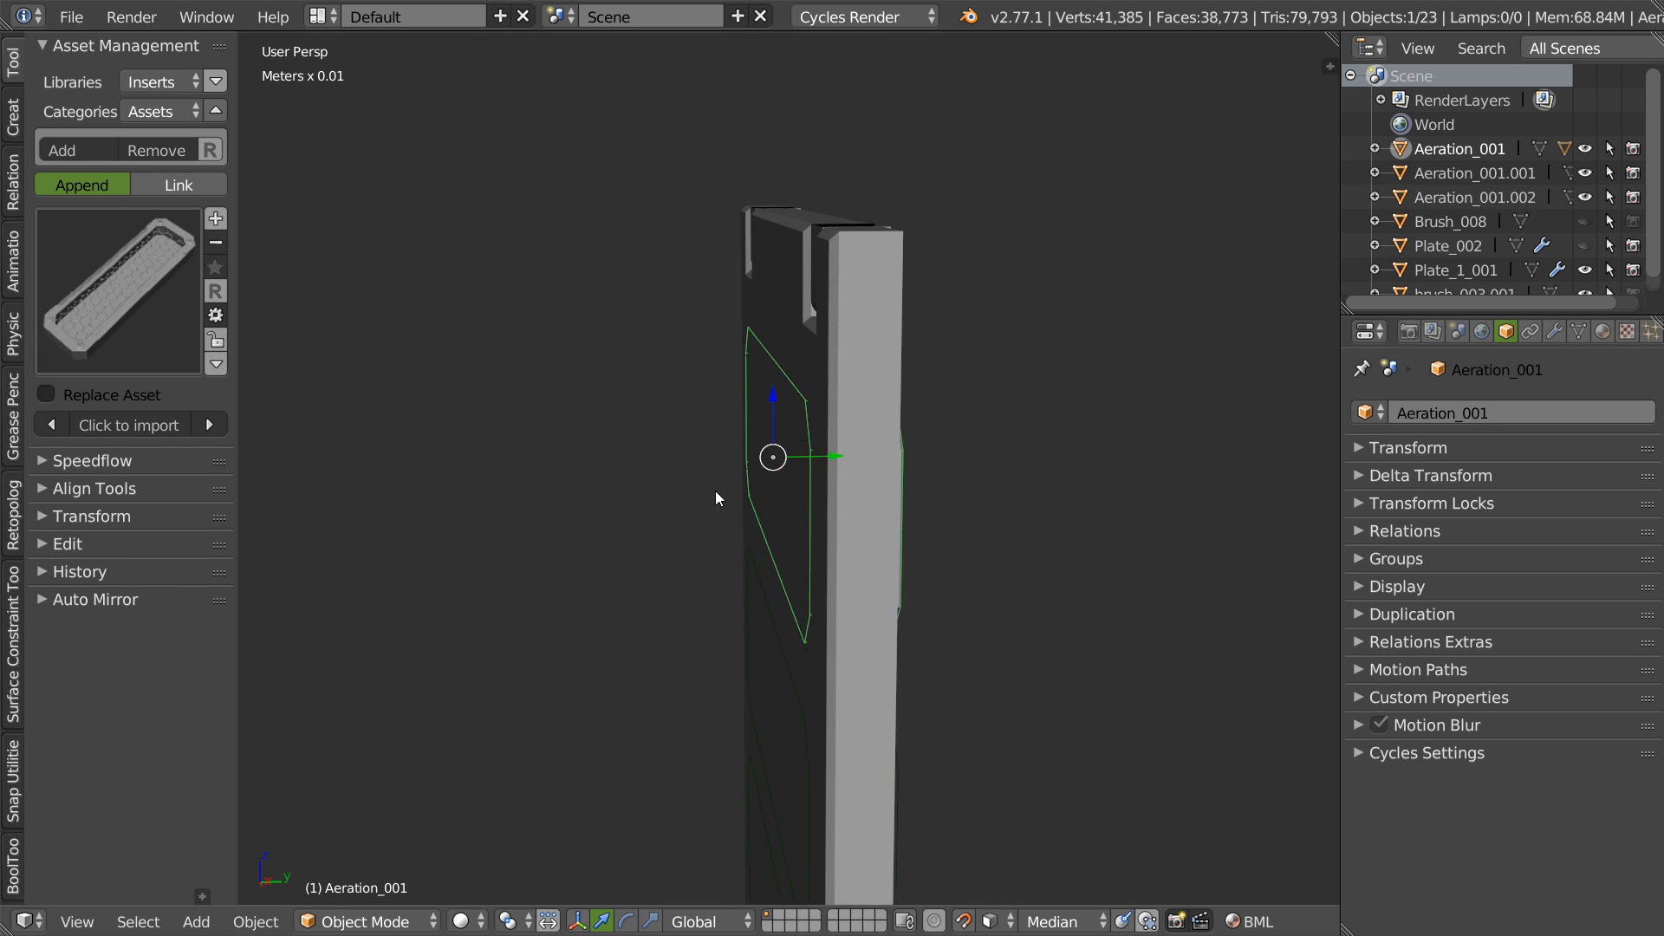
pyautogui.press('Tab')
pyautogui.press('a')
pyautogui.press('a')
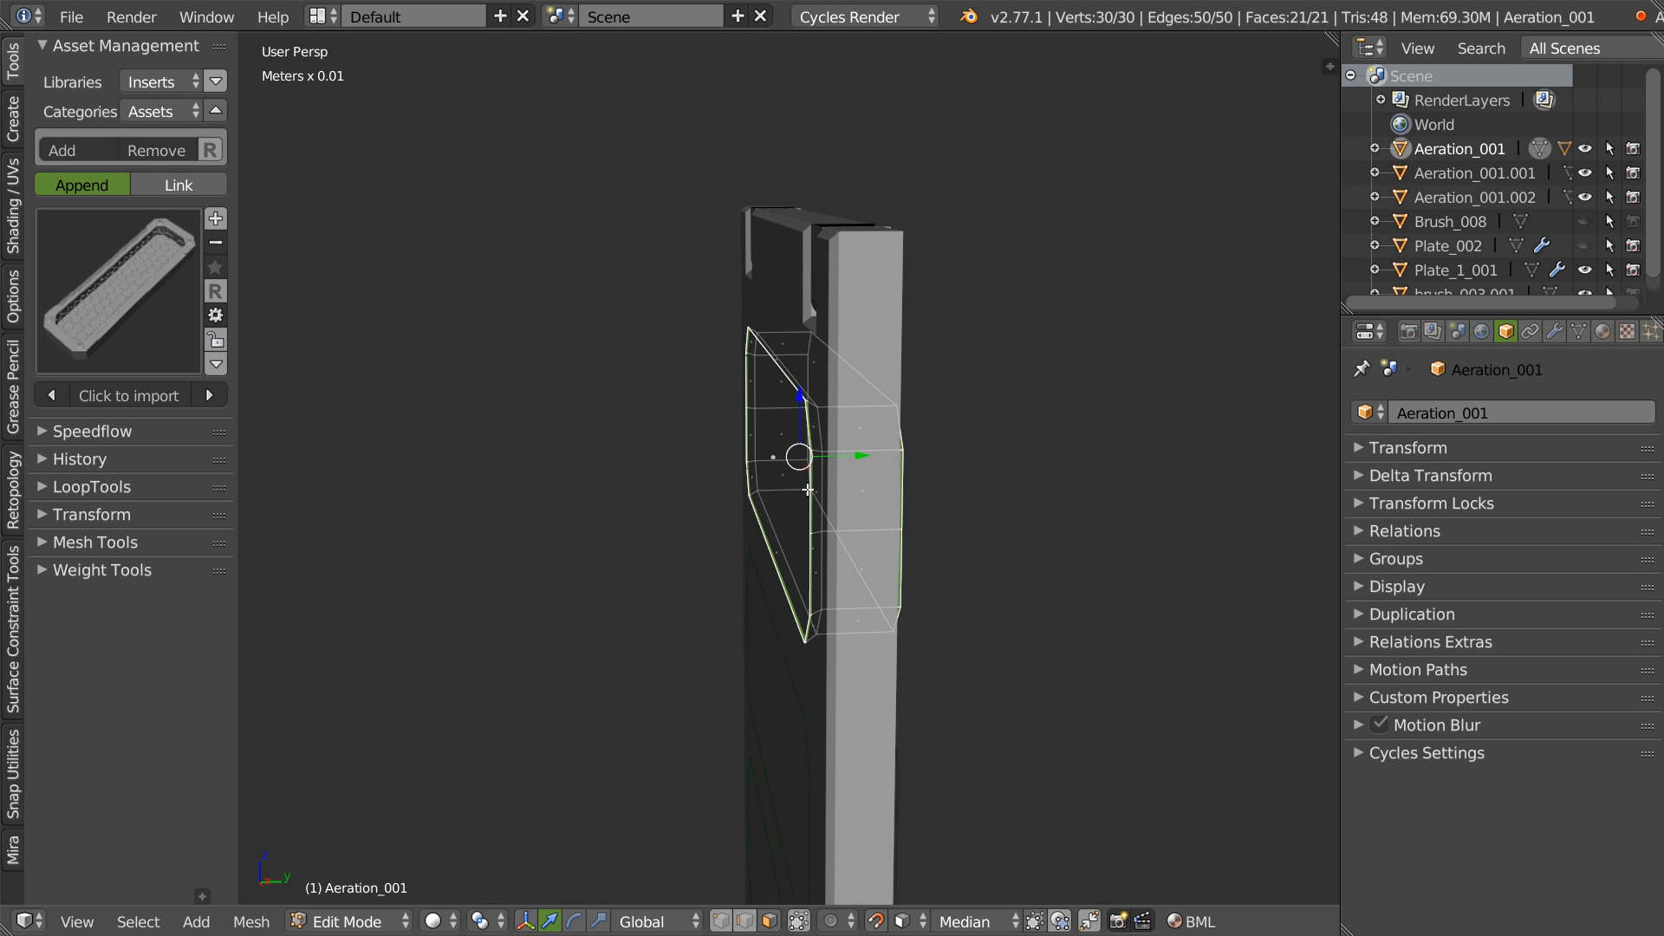
pyautogui.rightClick(806, 498)
pyautogui.click(933, 589)
pyautogui.moveTo(922, 584); pyautogui.dragTo(753, 518, button='middle')
pyautogui.scroll(5, 752, 518)
pyautogui.scroll(-6, 777, 452)
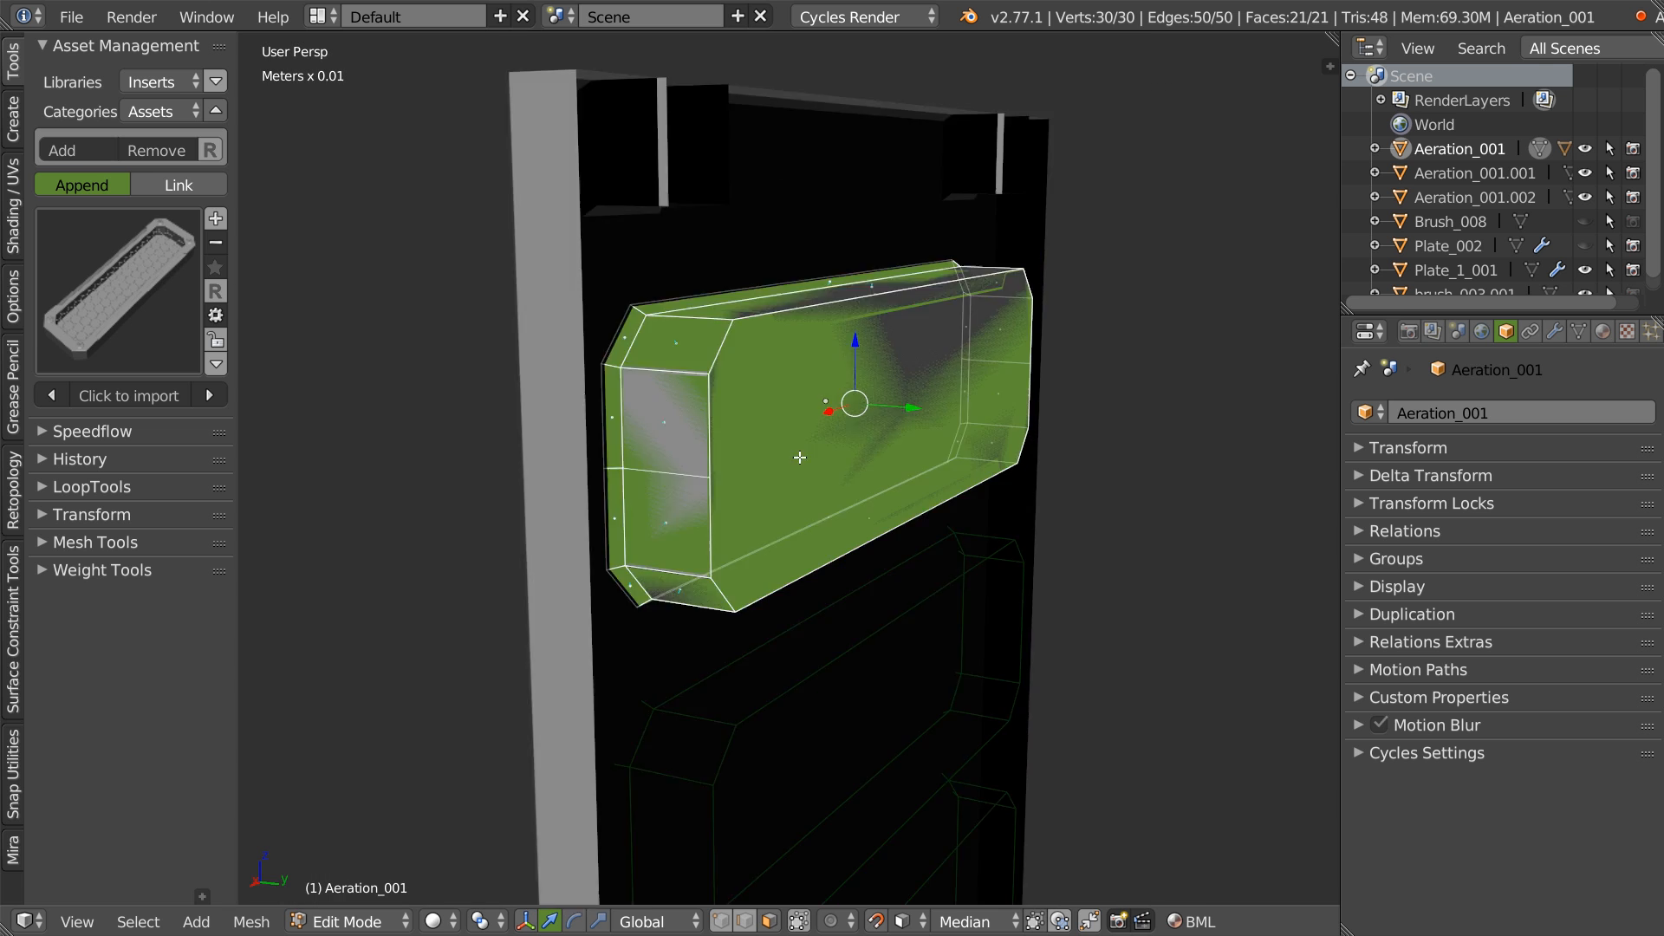
pyautogui.moveTo(776, 452); pyautogui.dragTo(899, 447, button='middle')
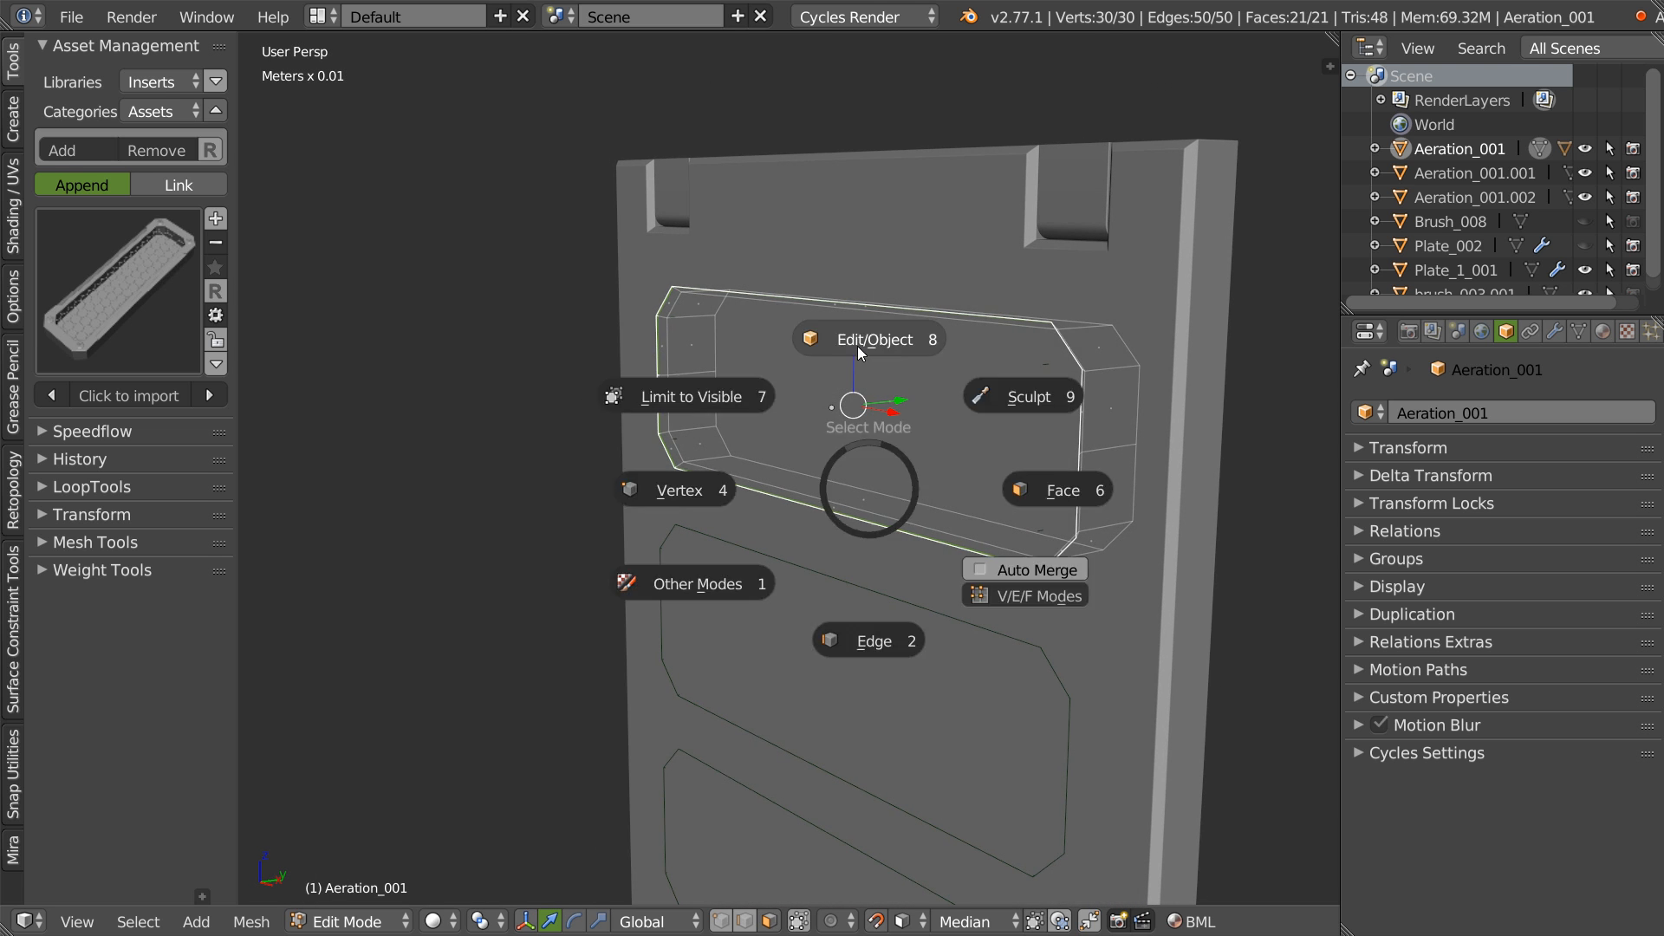
pyautogui.press('Tab')
# - Try a Speedflow Boolean between the upper aeration cutter and the plate, switching it from difference to intersect, and undo it
pyautogui.scroll(-3, 982, 372)
pyautogui.scroll(2, 917, 430)
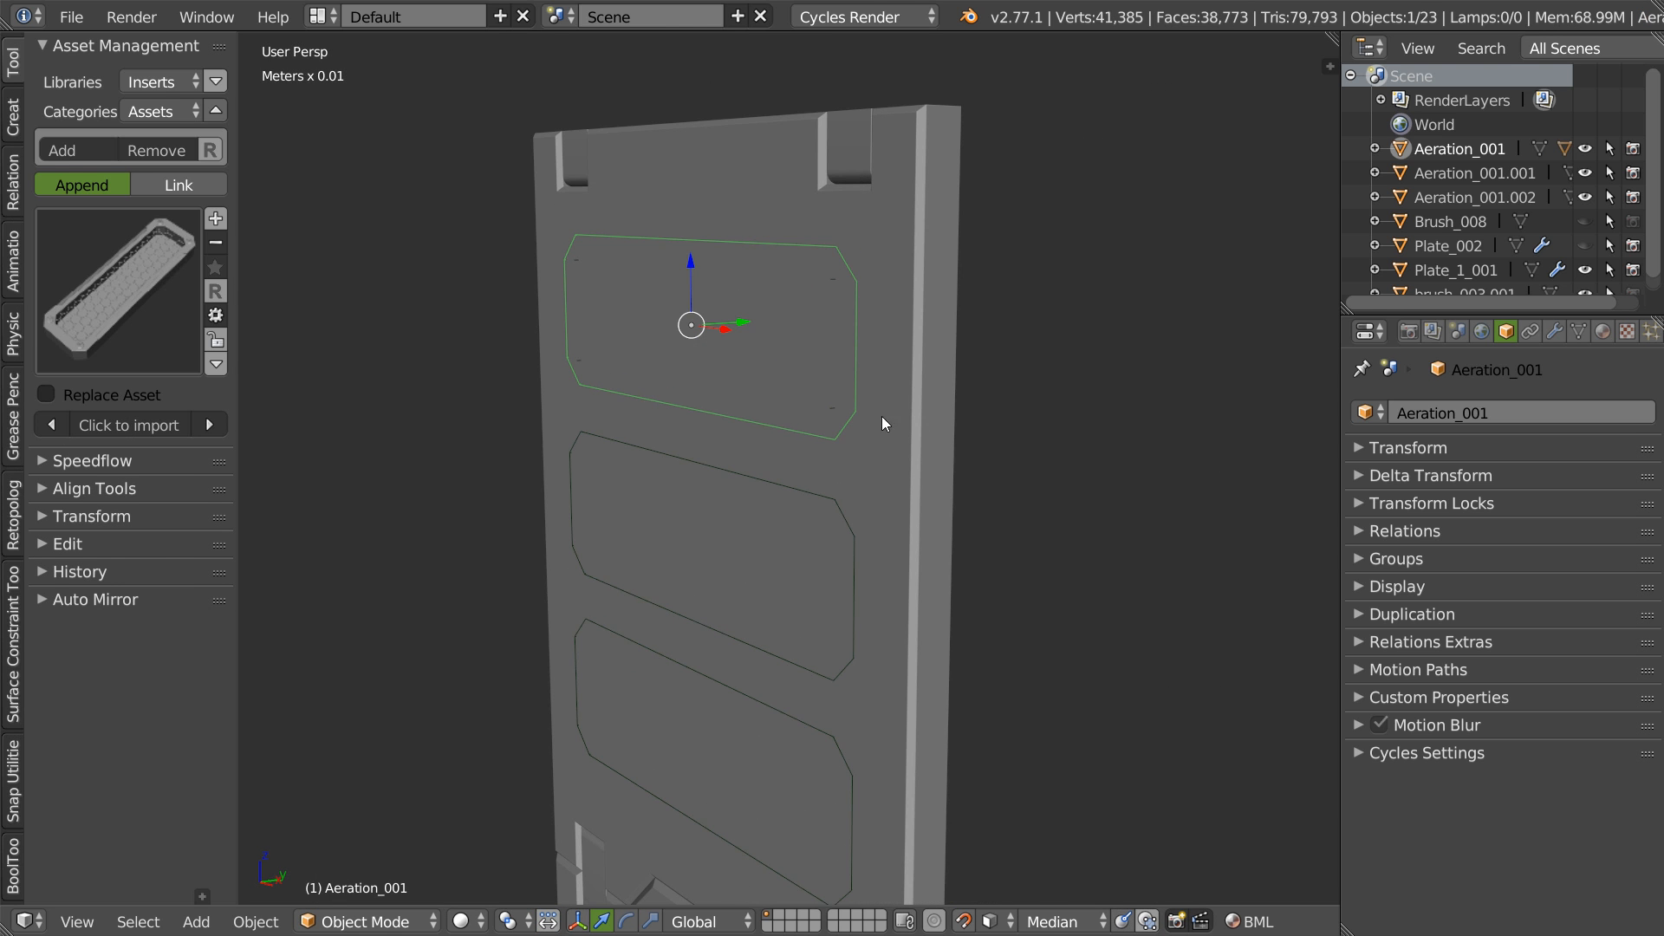
pyautogui.rightClick(923, 439)
pyautogui.press('space')
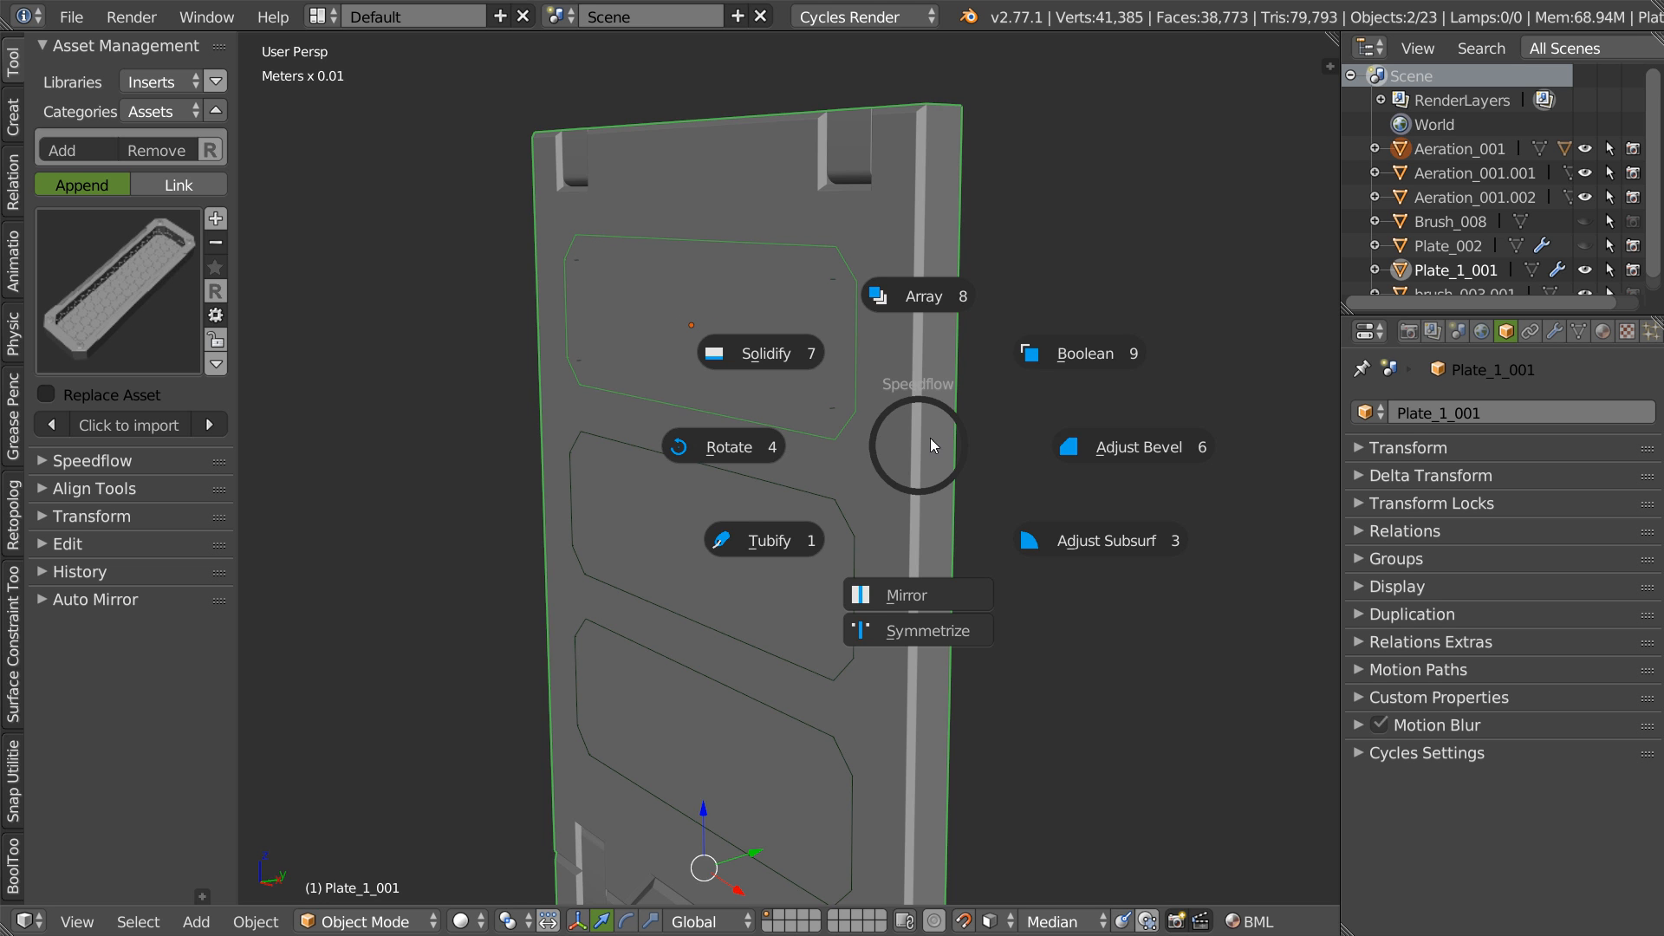
pyautogui.click(1059, 358)
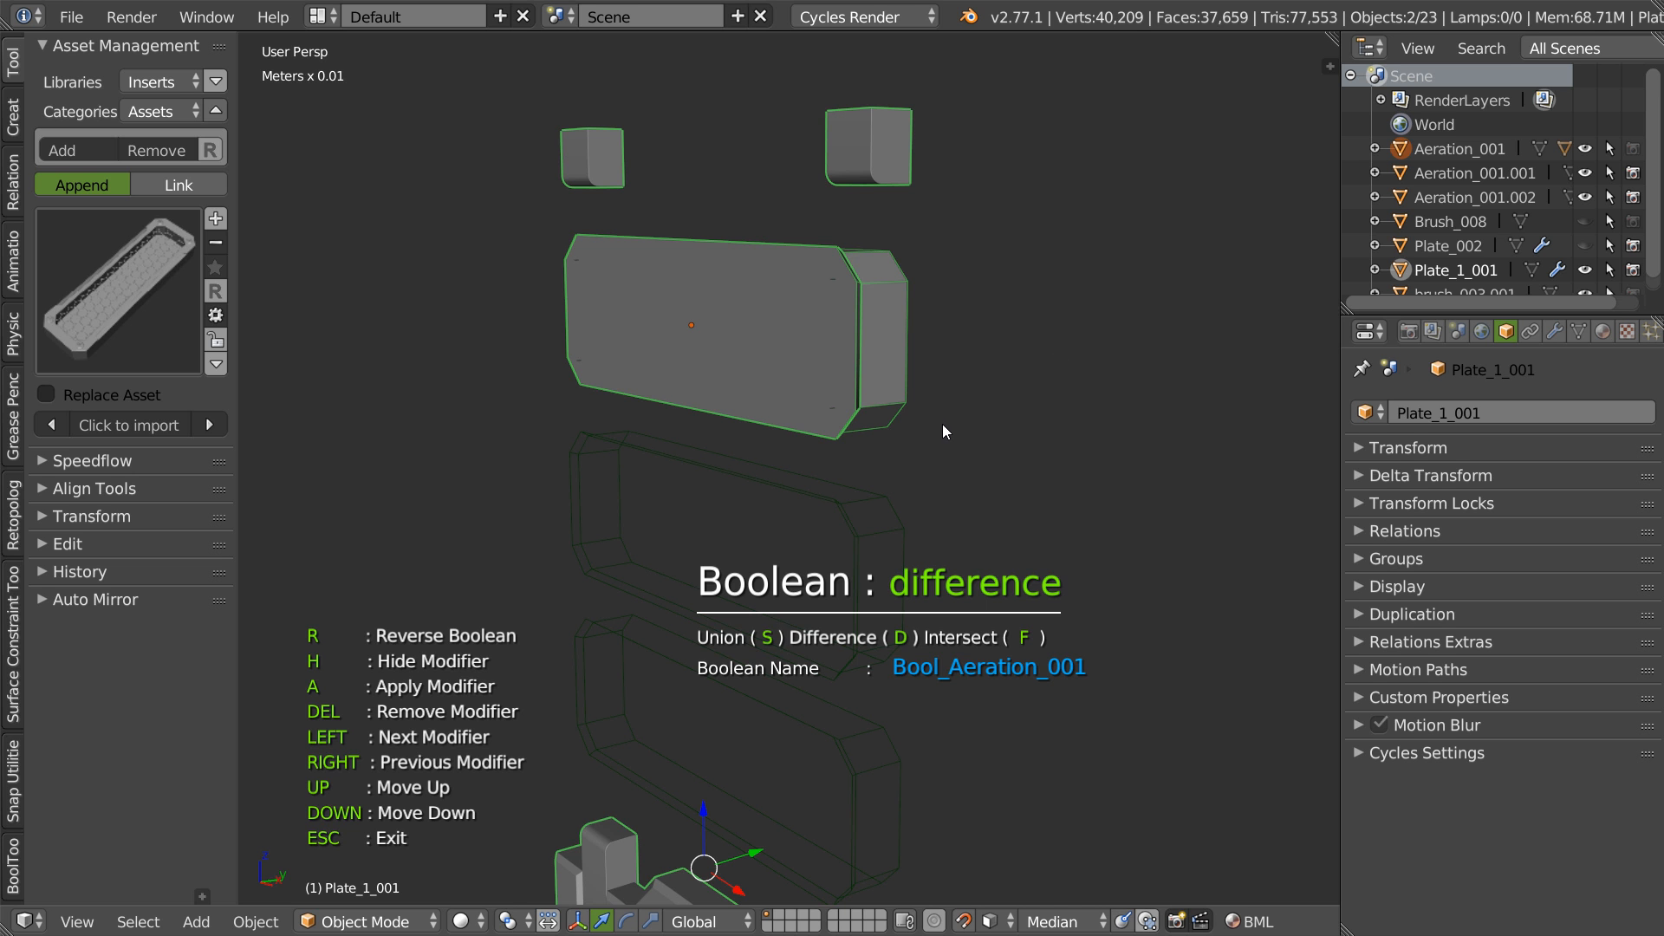
pyautogui.press('f')
pyautogui.moveTo(939, 425); pyautogui.dragTo(862, 463, button='middle')
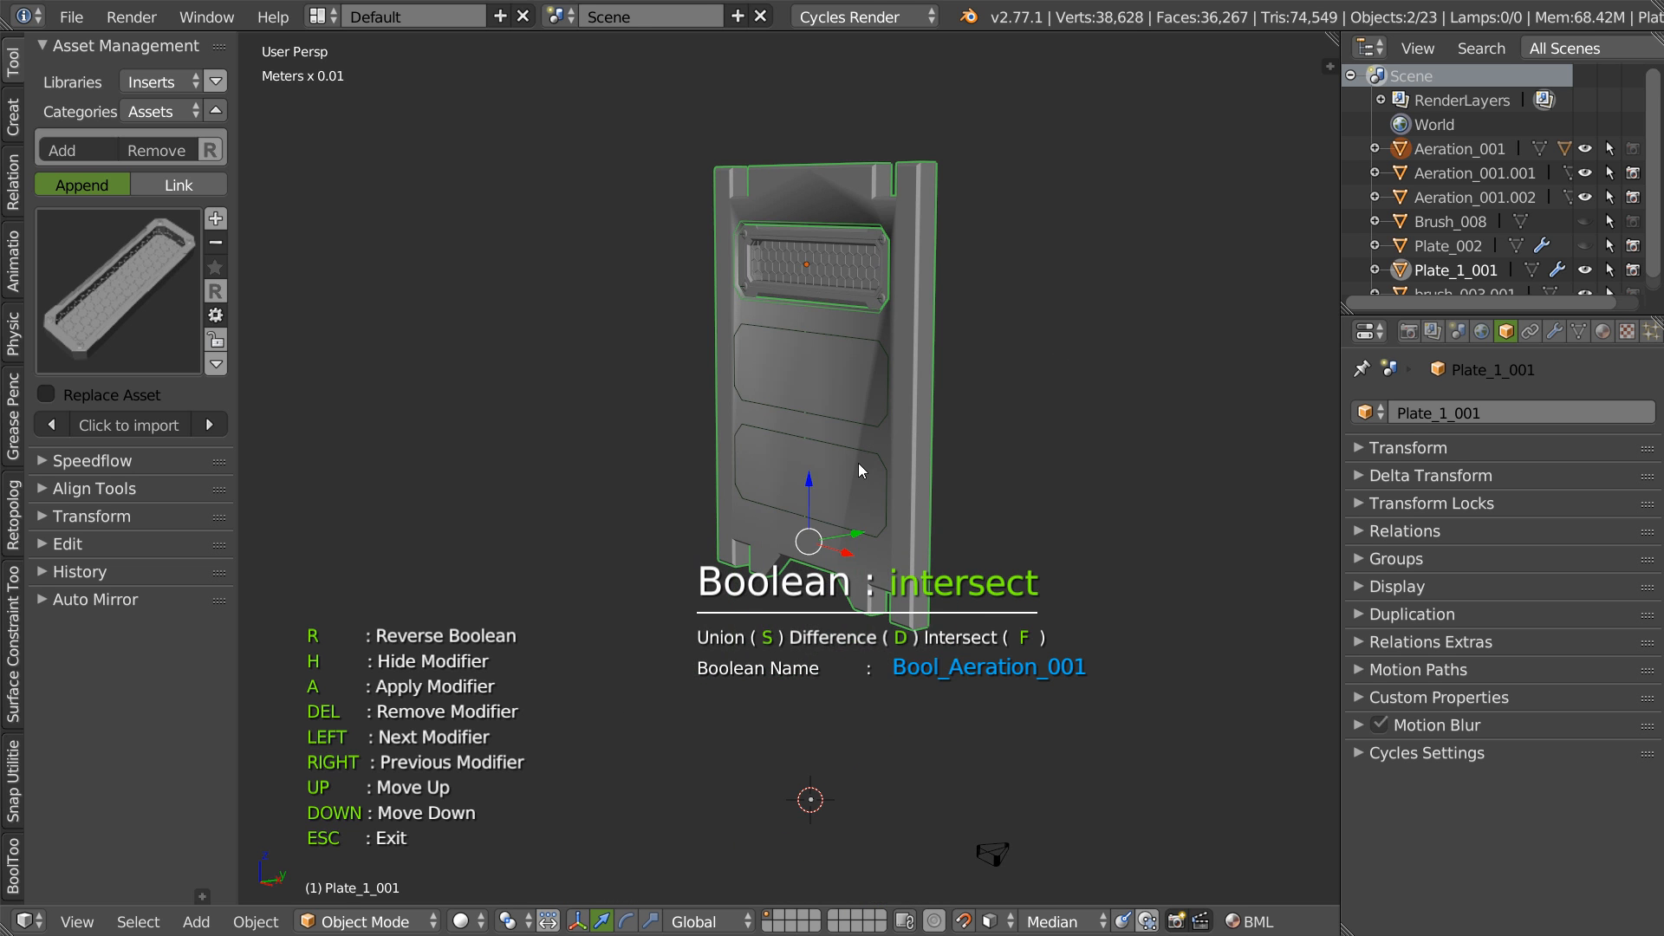
pyautogui.press('Escape')
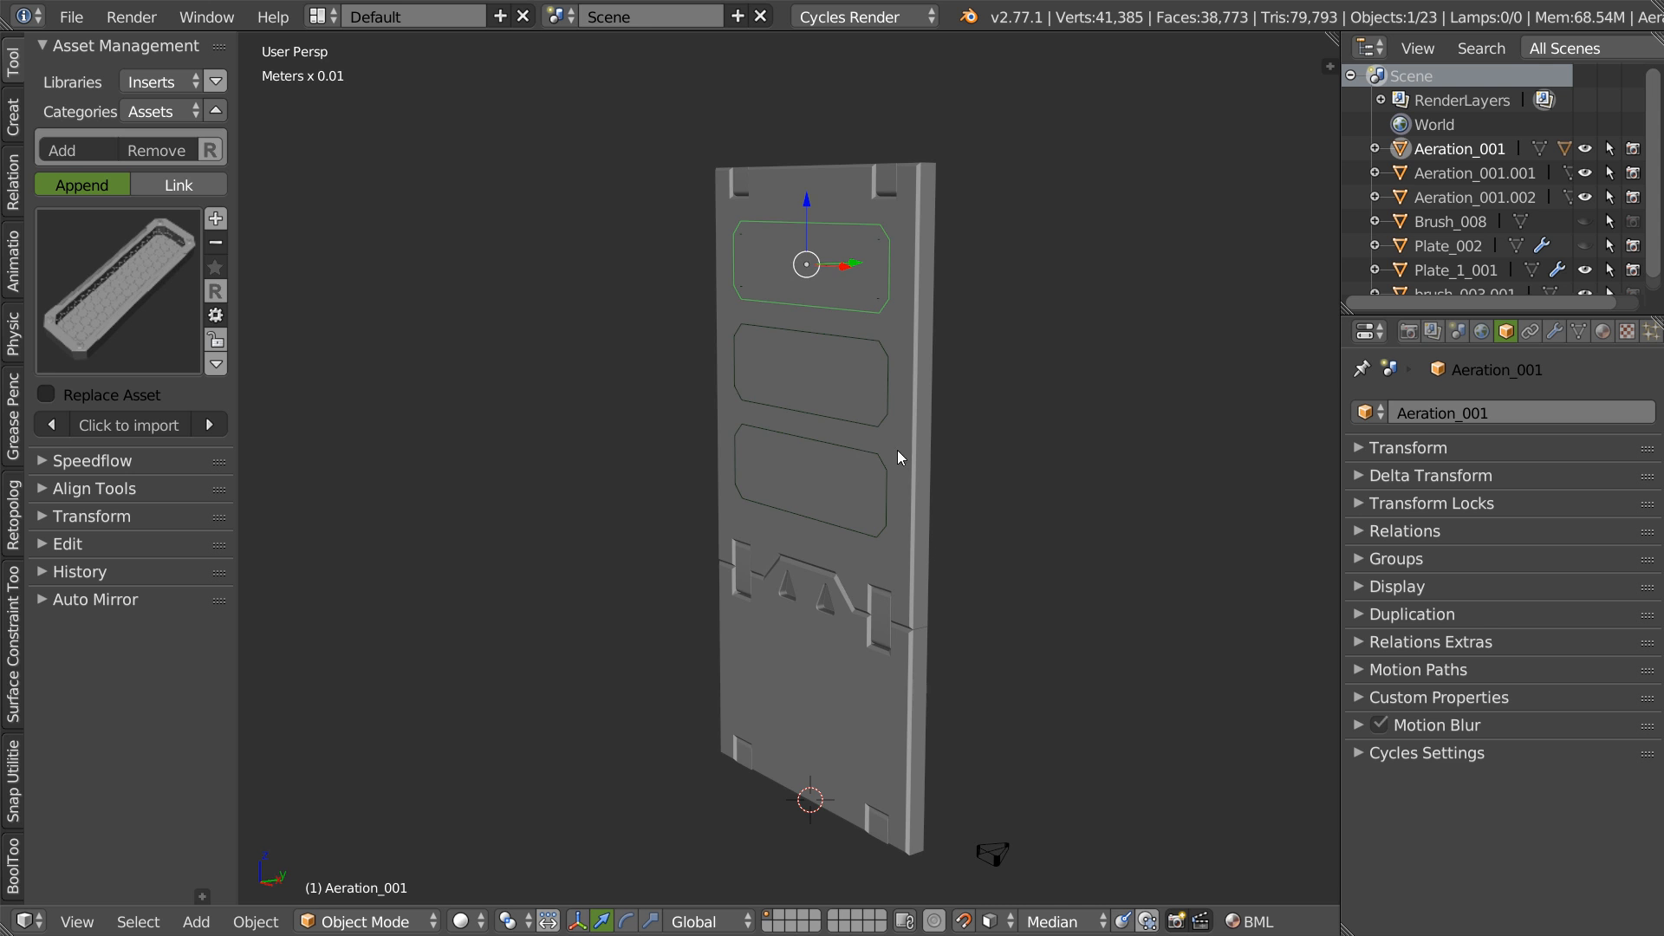
# - Duplicate the plate along the X axis, placing the copy about 8.75 cm away in the negative direction
pyautogui.scroll(2, 921, 465)
pyautogui.rightClick(968, 397)
pyautogui.keyDown('ctrl'); pyautogui.scroll(2, 874, 465); pyautogui.keyUp('ctrl')
pyautogui.hotkey('shift', 'd')
pyautogui.press('x')
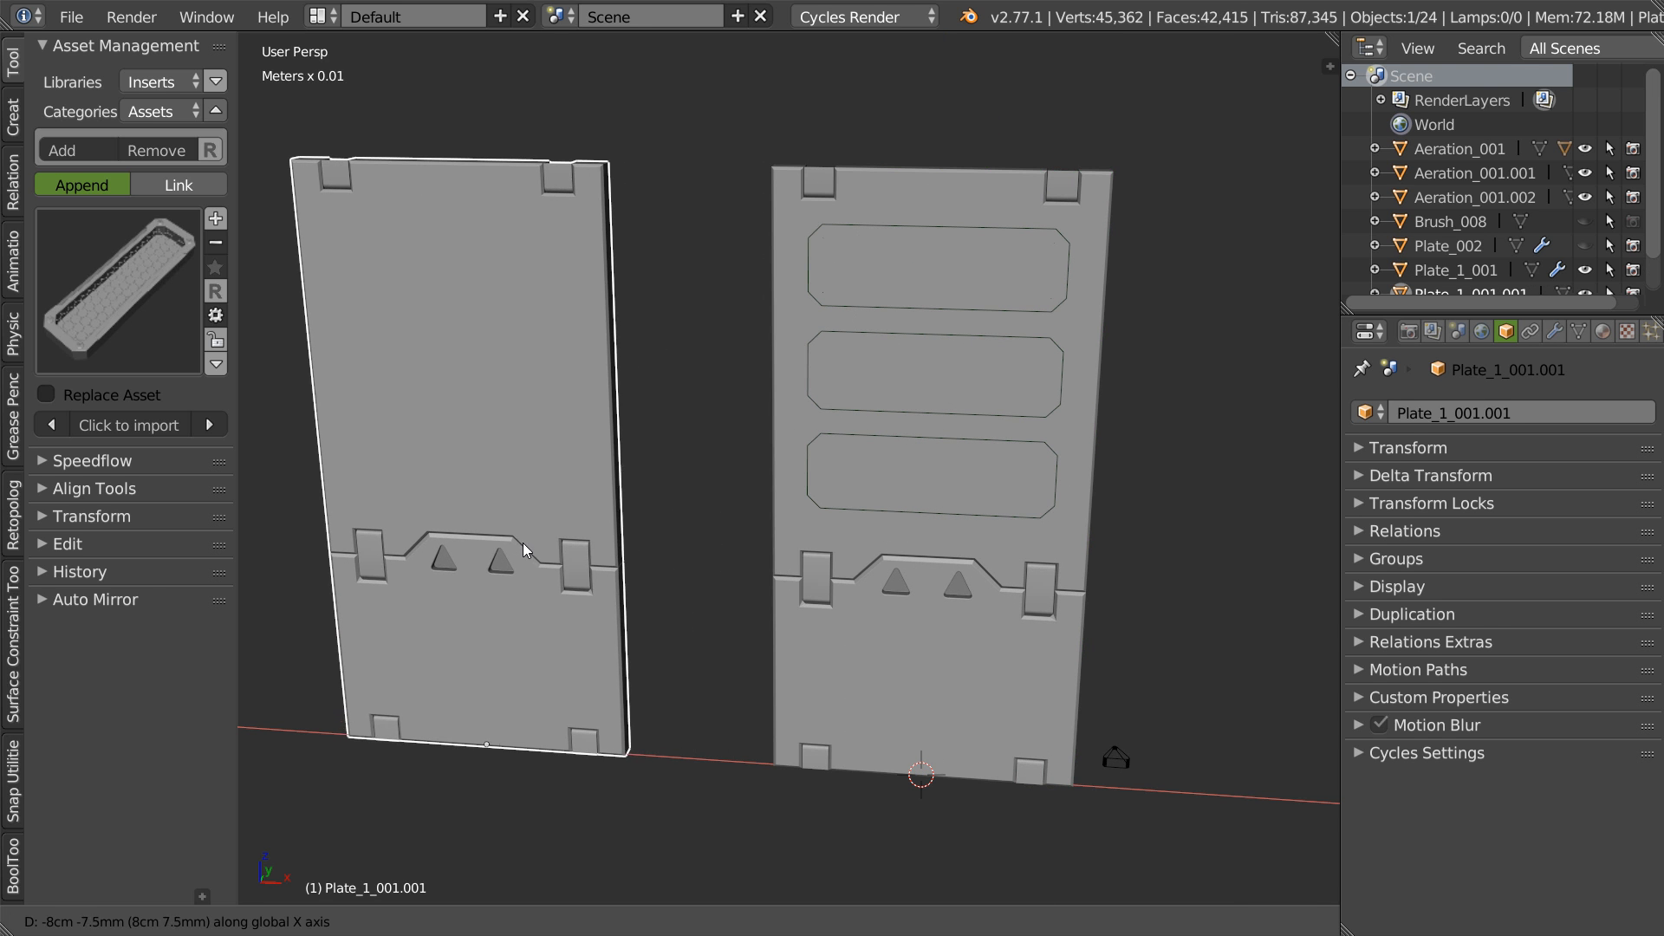
pyautogui.click(534, 559)
# - Switch the copied plate briefly into Edit Mode and return to Object Mode
pyautogui.keyDown('shift'); pyautogui.moveTo(570, 511); pyautogui.dragTo(706, 518, button='middle'); pyautogui.keyUp('shift')
pyautogui.rightClick(705, 518)
pyautogui.click(523, 522)
pyautogui.rightClick(750, 469)
pyautogui.press('Tab')
pyautogui.click(852, 368)
pyautogui.press('Tab')
pyautogui.click(736, 342)
# - Delete the middle and lower aeration copies from the original plate
pyautogui.rightClick(1042, 230)
pyautogui.rightClick(1044, 232)
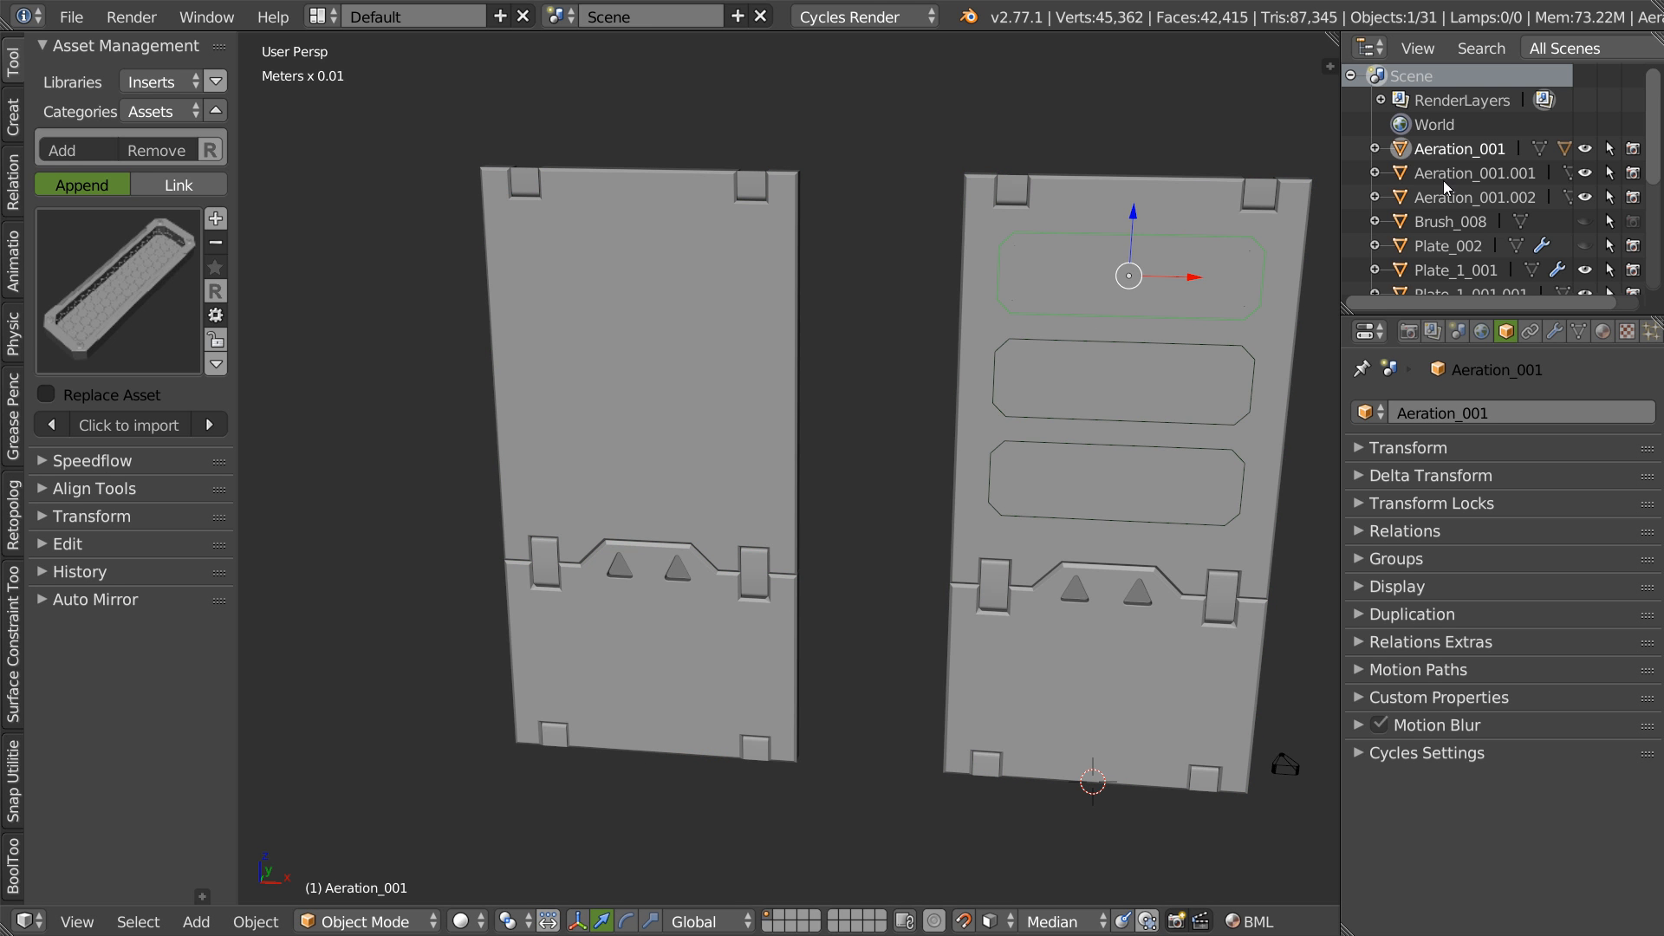
pyautogui.click(1474, 174)
pyautogui.moveTo(1084, 268); pyautogui.dragTo(885, 293, button='middle')
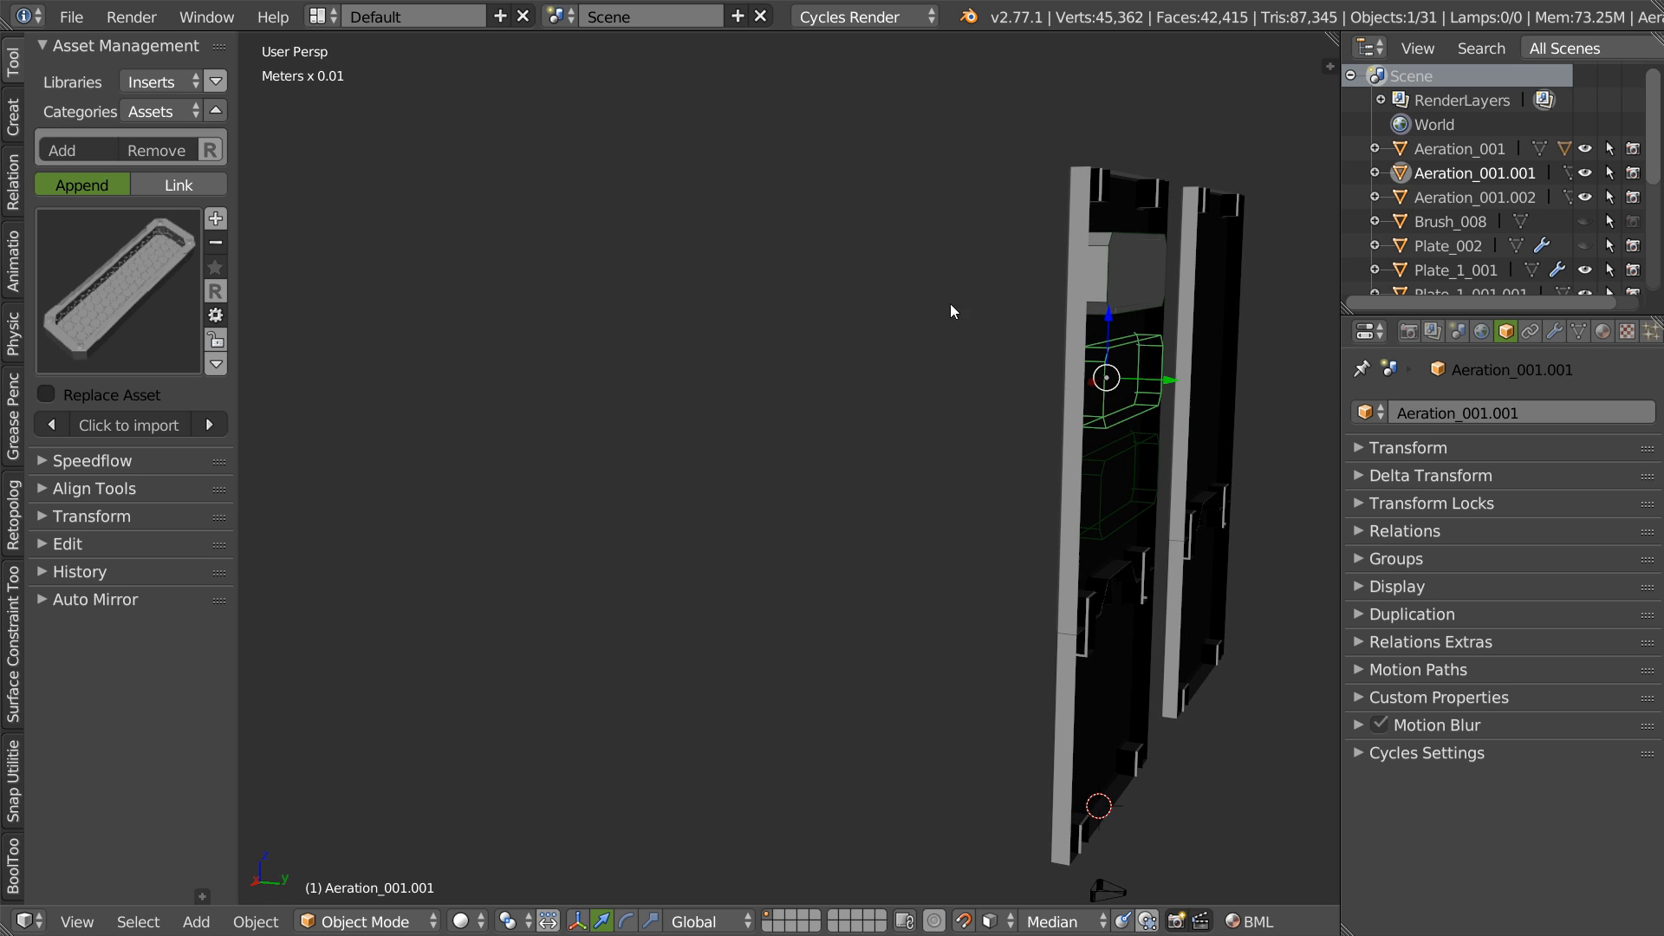
pyautogui.press('Delete')
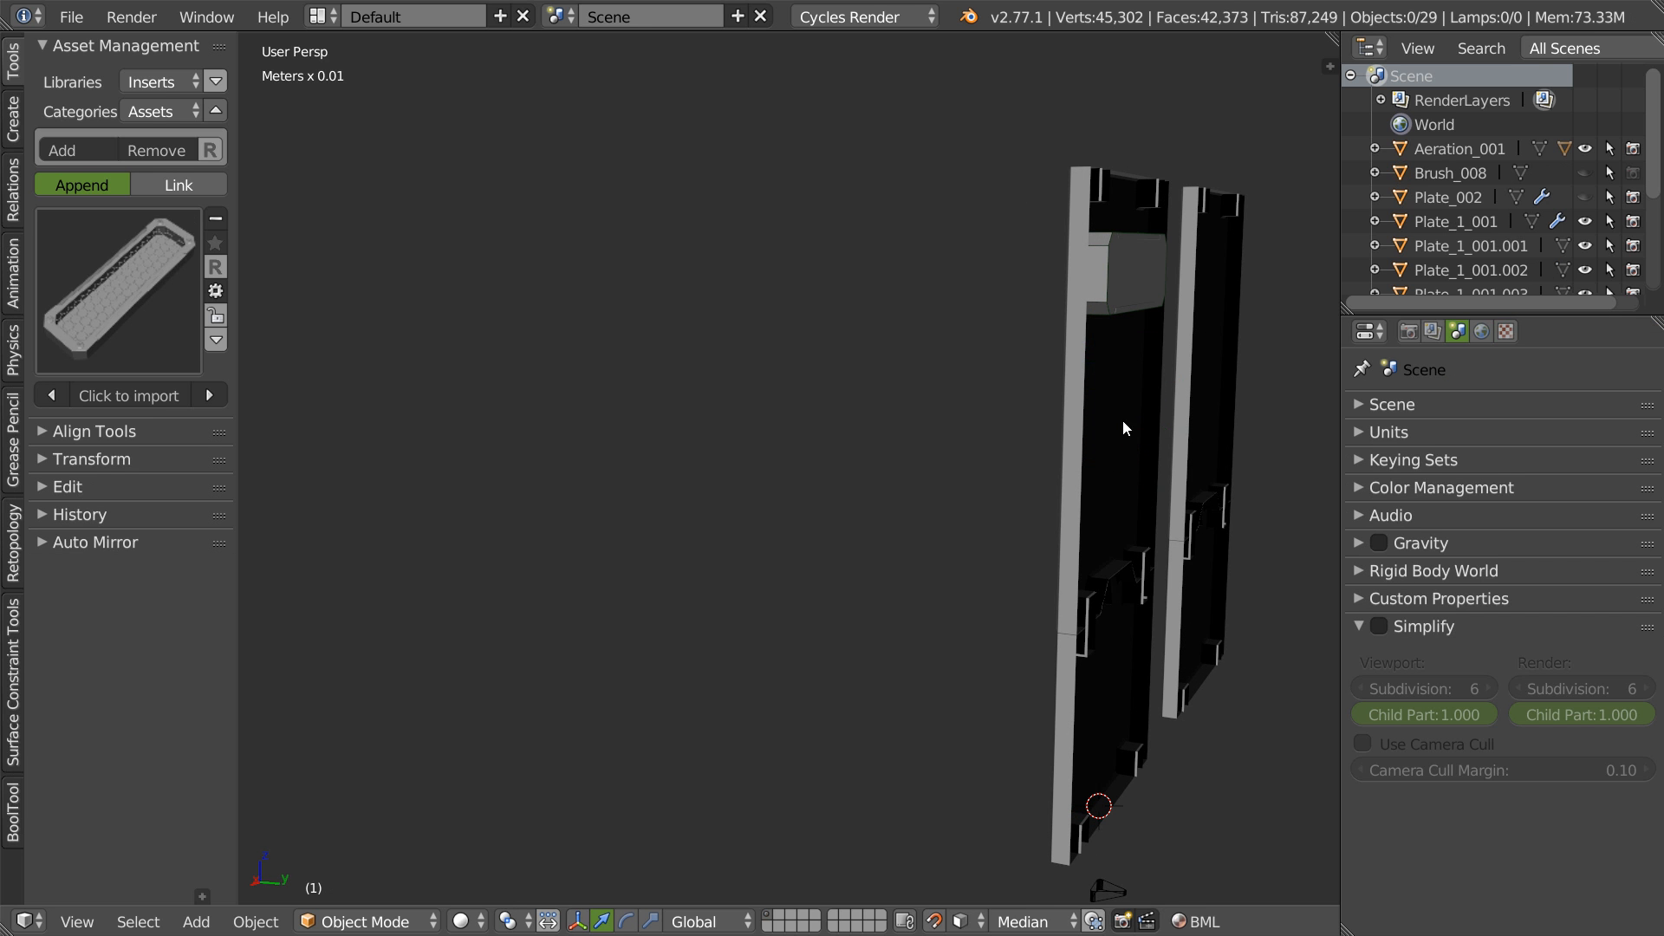
# - Duplicate the remaining aeration insert with all its parts about 8.74 cm along negative X, onto the copied plate
pyautogui.click(1419, 150)
pyautogui.moveTo(902, 240); pyautogui.dragTo(1169, 235, button='middle')
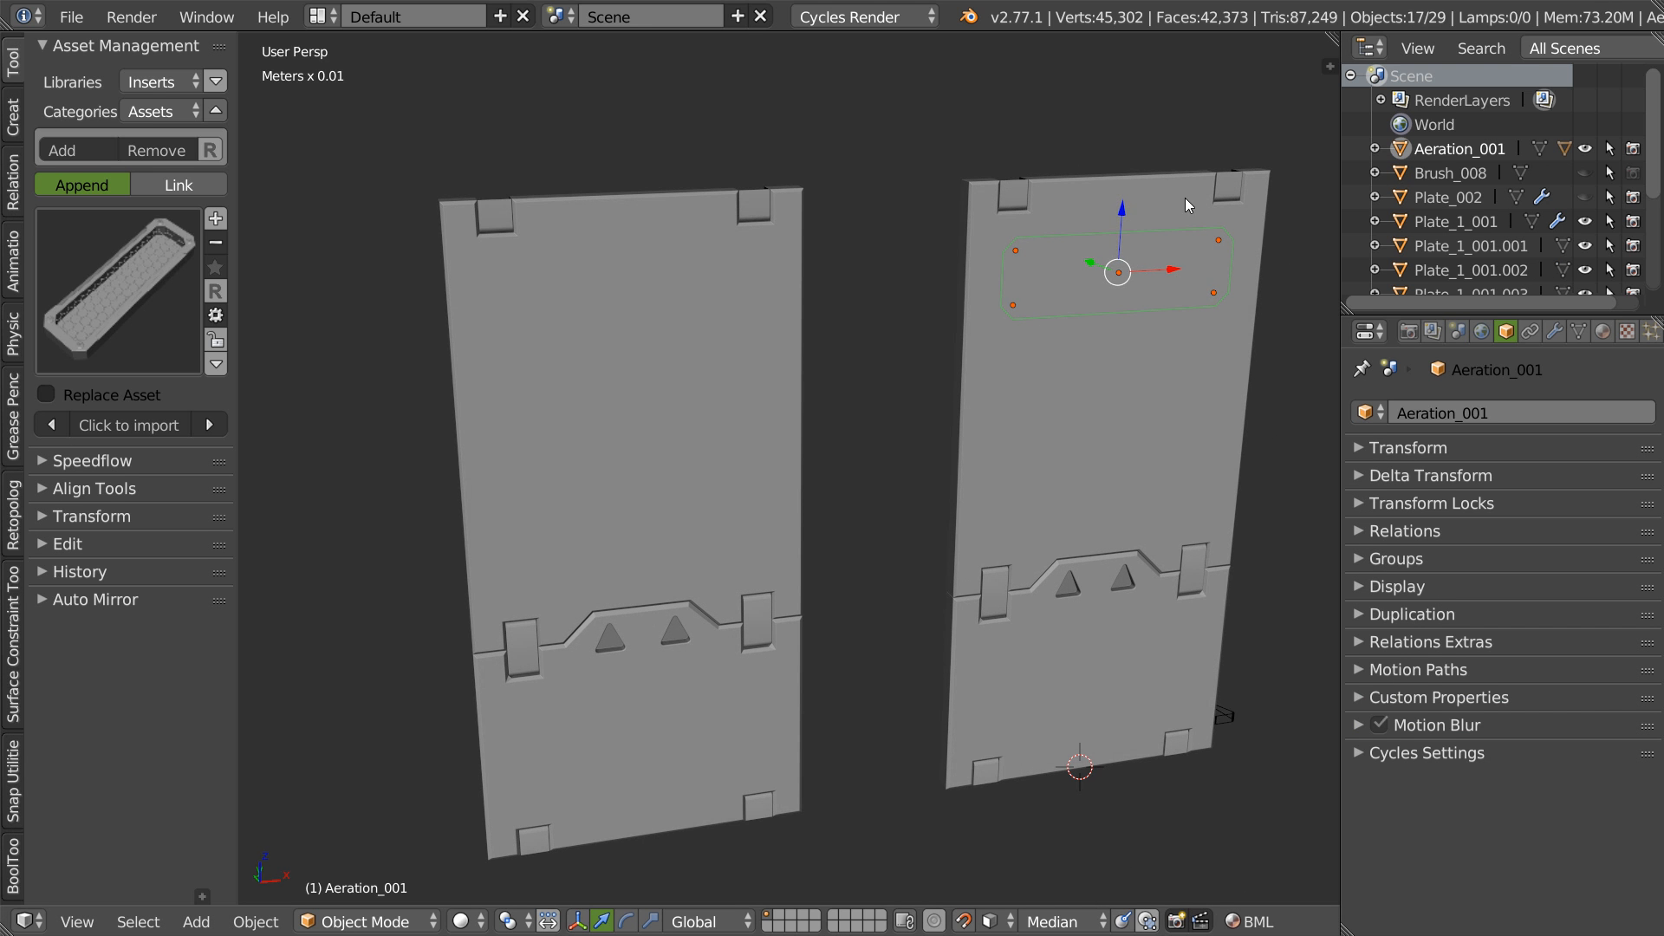
pyautogui.hotkey('shift', 'd')
pyautogui.press('x')
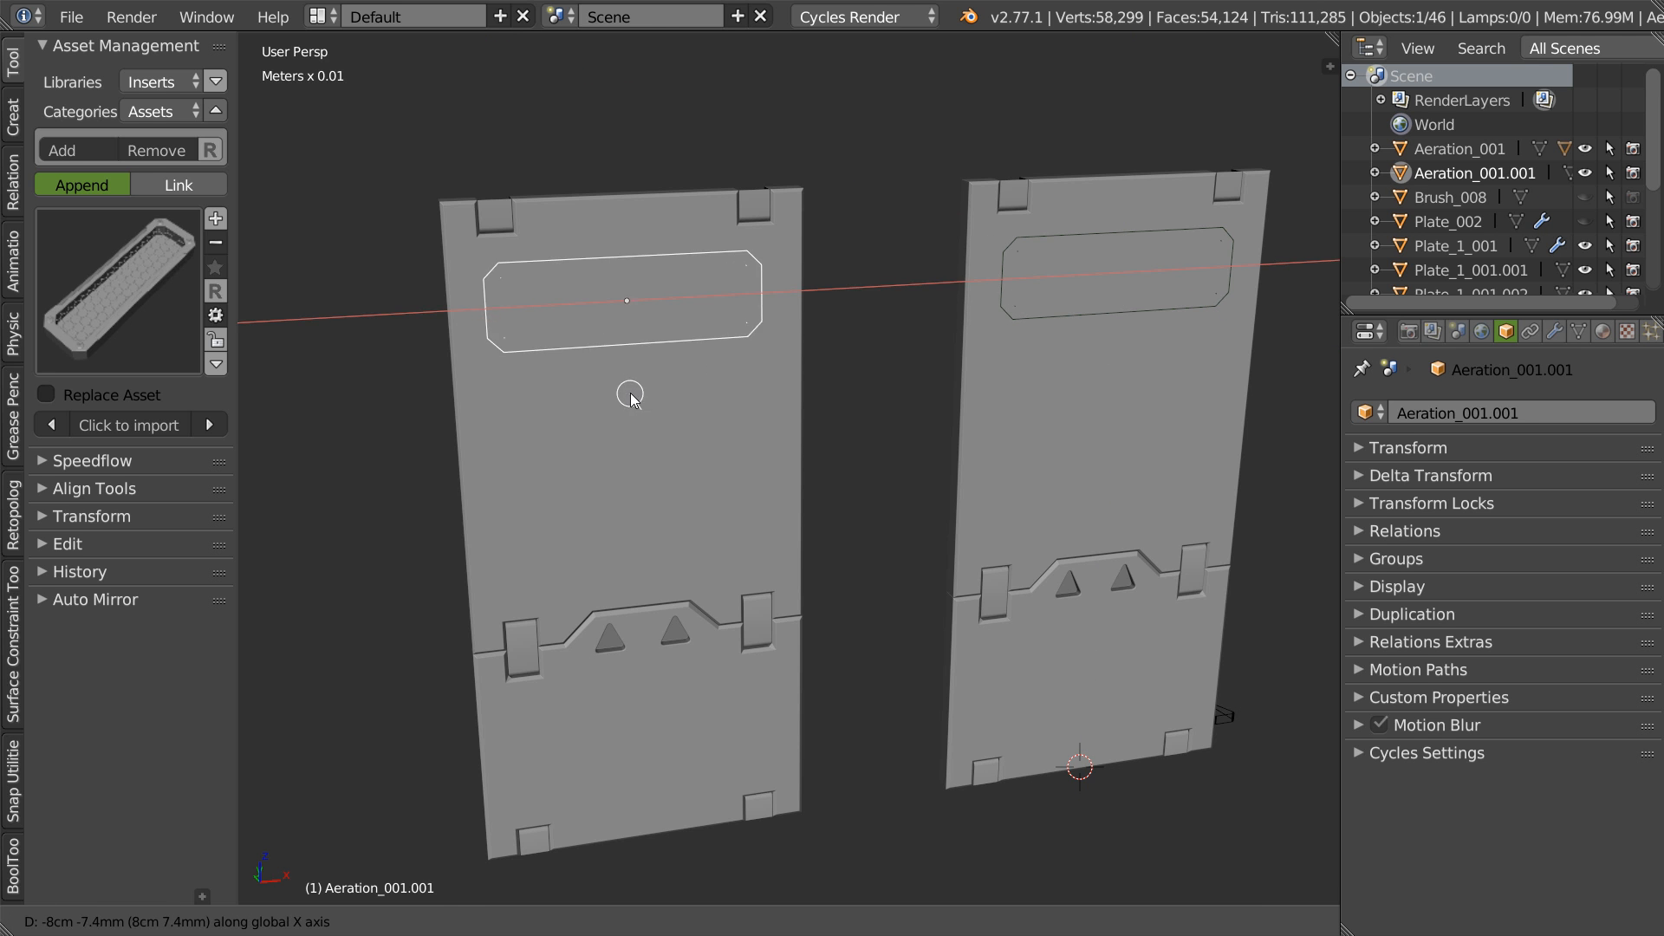
pyautogui.click(636, 402)
# - Try a Speedflow Boolean difference between the copied aeration cutter and the copied plate, and undo it
pyautogui.rightClick(770, 302)
pyautogui.rightClick(761, 315)
pyautogui.keyDown('shift'); pyautogui.rightClick(796, 391); pyautogui.keyUp('shift')
pyautogui.press('space')
pyautogui.click(933, 295)
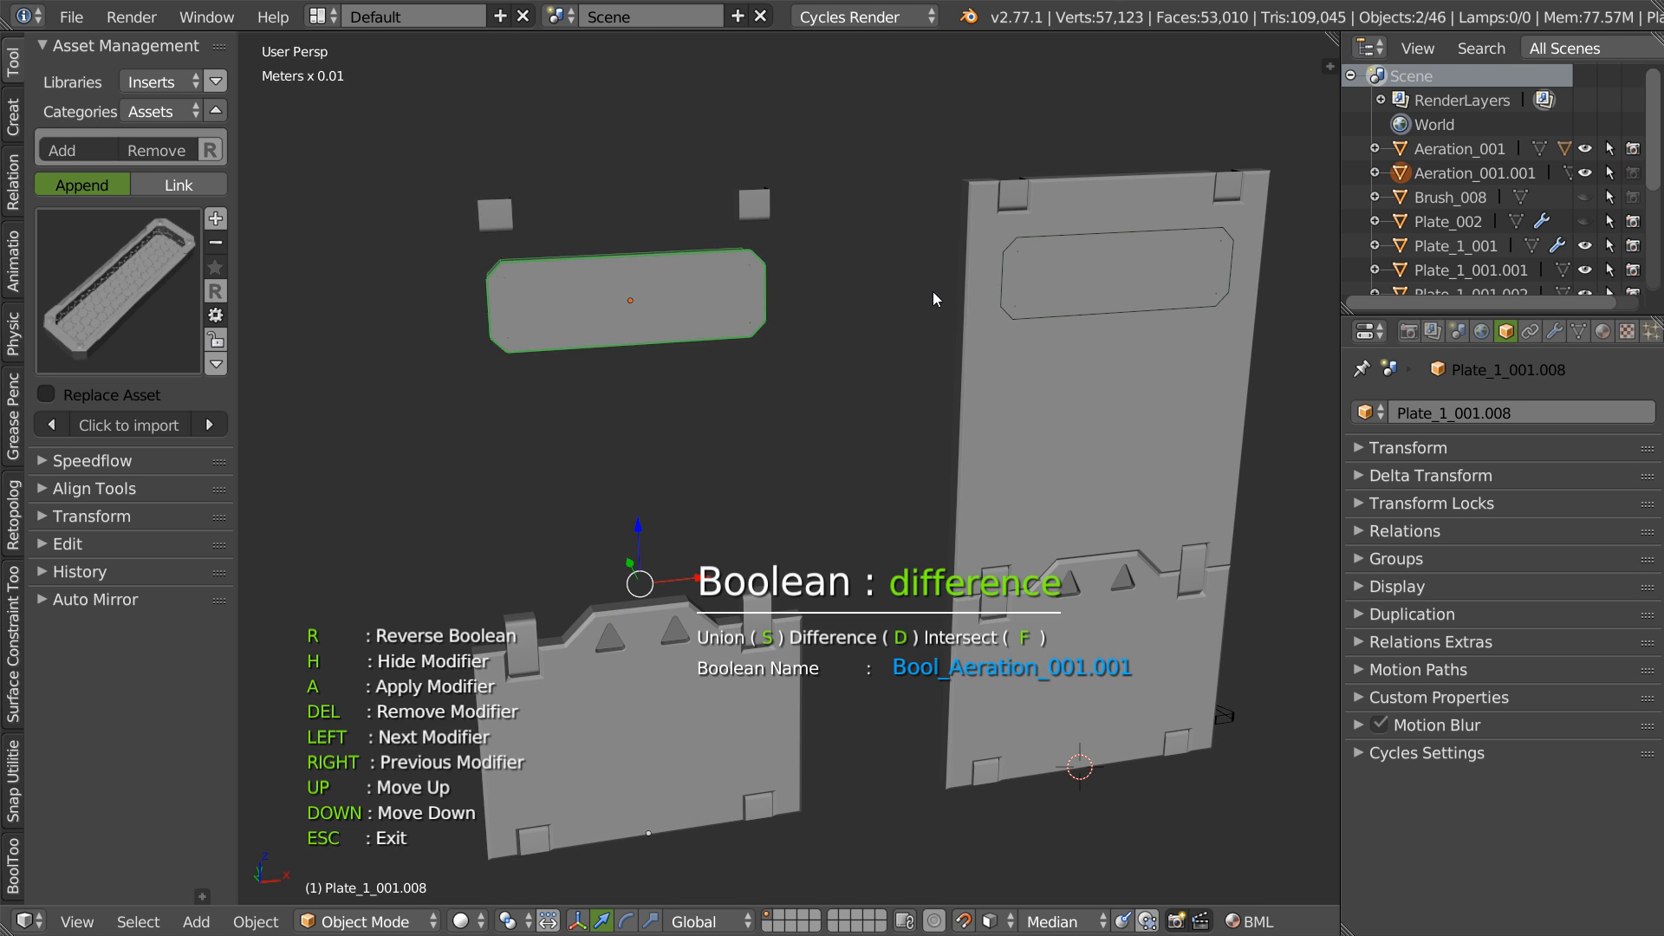
pyautogui.press('Escape')
pyautogui.hotkey('ctrl', 'z')
pyautogui.hotkey('ctrl', 'z')
# - Select the open front edge loop of the copied aeration cutter in Edit Mode and fill it with a face
pyautogui.moveTo(693, 316); pyautogui.dragTo(757, 324, button='middle')
pyautogui.keyDown('shift'); pyautogui.moveTo(752, 200); pyautogui.dragTo(902, 315, button='middle'); pyautogui.keyUp('shift')
pyautogui.scroll(3, 903, 315)
pyautogui.scroll(3, 912, 306)
pyautogui.keyDown('shift'); pyautogui.moveTo(1014, 425); pyautogui.dragTo(777, 274, button='middle'); pyautogui.keyUp('shift')
pyautogui.scroll(-2, 919, 330)
pyautogui.rightClick(796, 288)
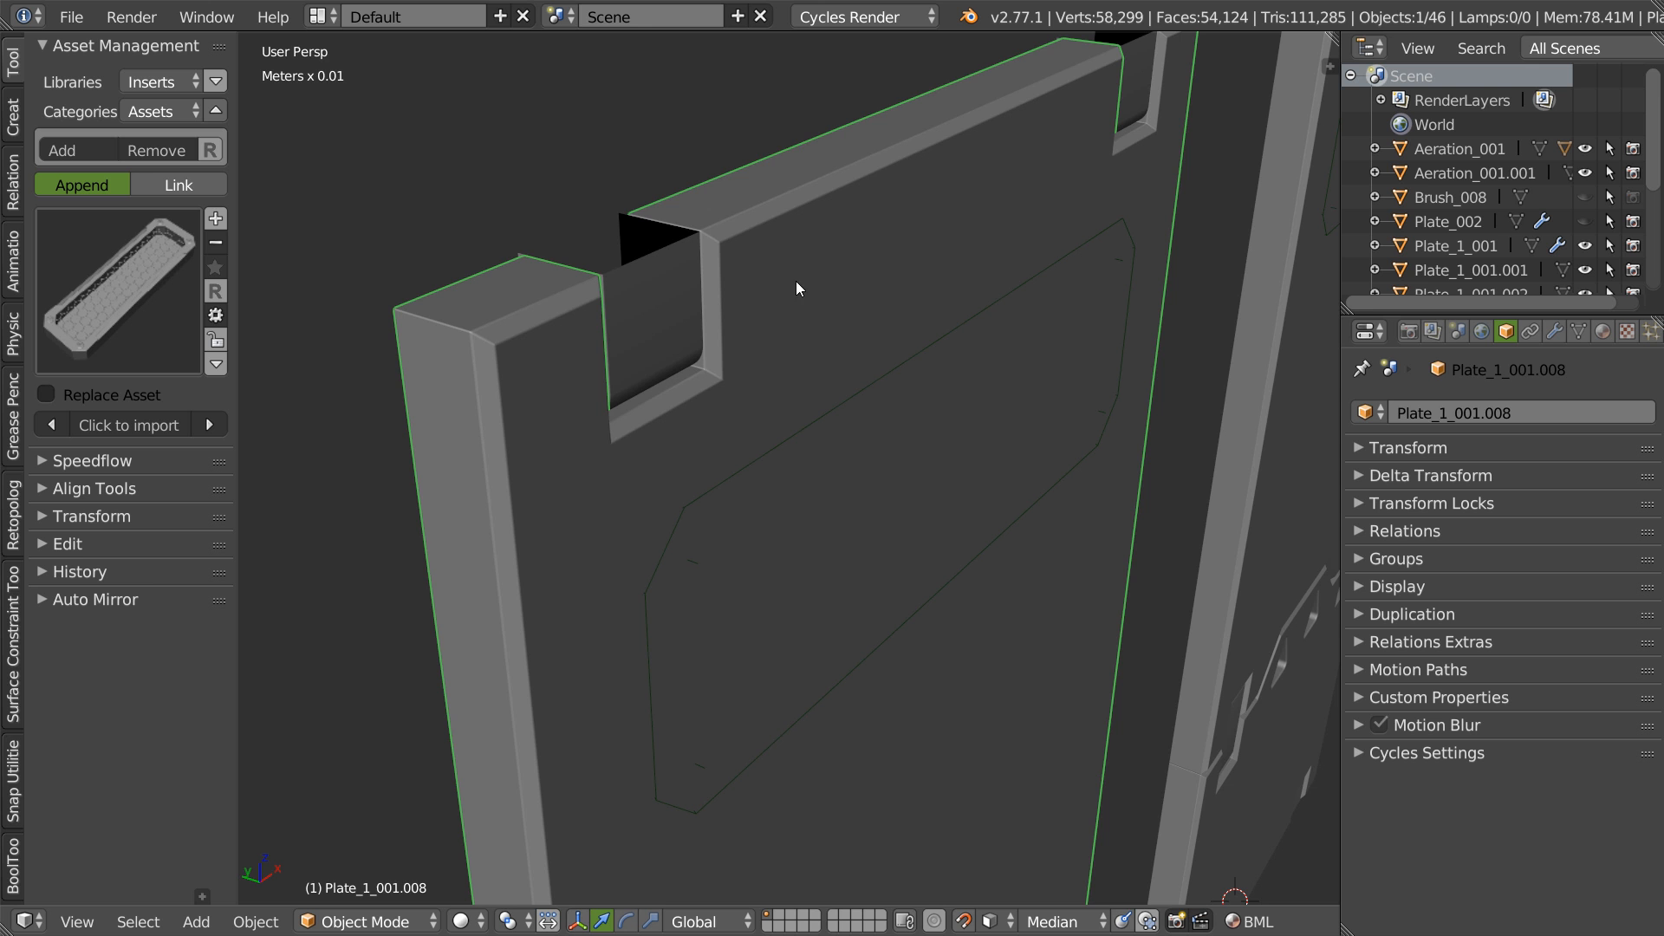
pyautogui.rightClick(885, 384)
pyautogui.moveTo(884, 384); pyautogui.dragTo(943, 368, button='middle')
pyautogui.moveTo(1042, 419); pyautogui.dragTo(959, 314, button='middle')
pyautogui.press('Tab')
pyautogui.keyDown('alt'); pyautogui.rightClick(963, 331); pyautogui.keyUp('alt')
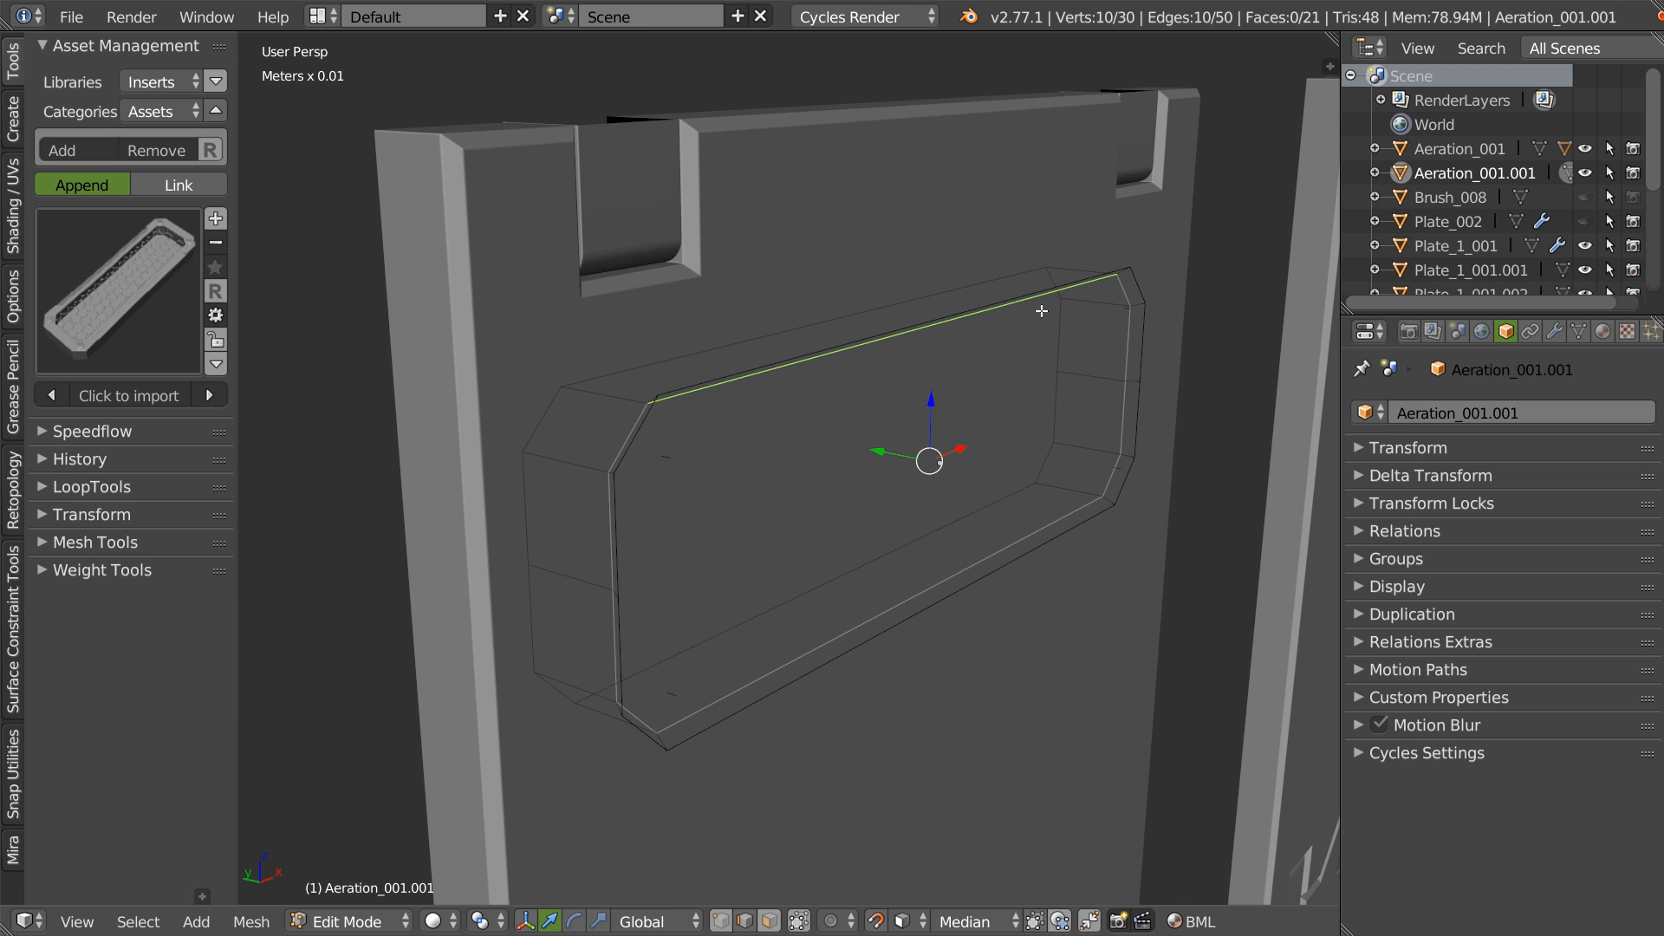
pyautogui.keyDown('alt'); pyautogui.rightClick(1149, 282); pyautogui.keyUp('alt')
pyautogui.press('f')
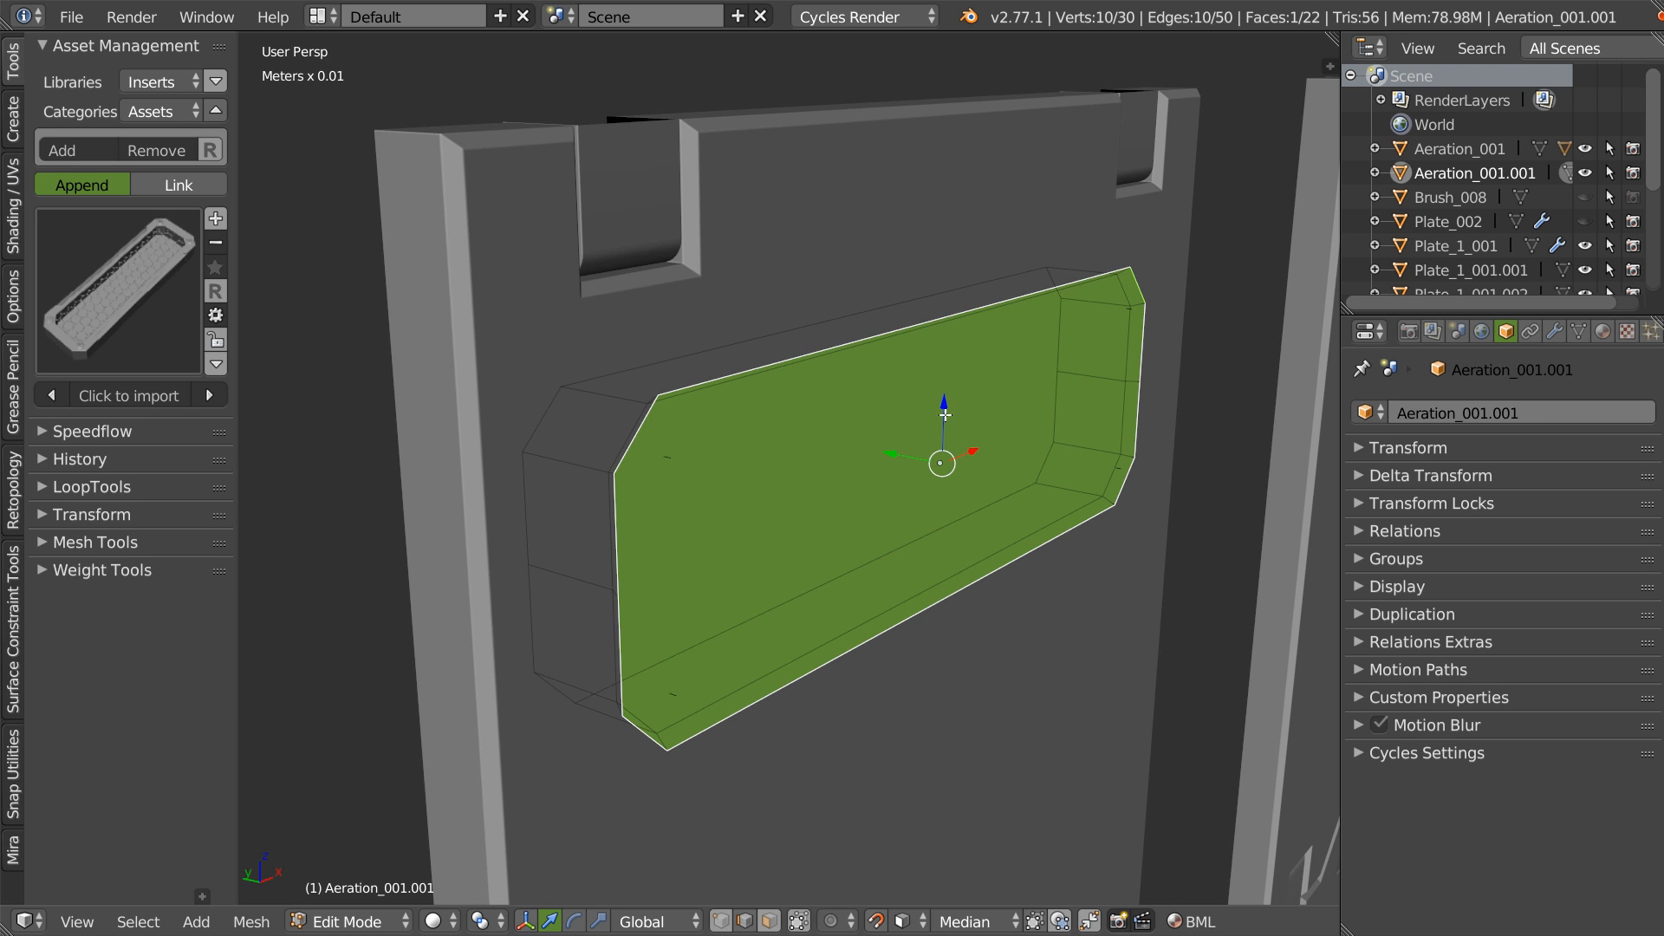
# - Try the Boolean difference on the copied plate with the filled aeration cutter, and back out of it
pyautogui.press('Tab')
pyautogui.keyDown('shift'); pyautogui.rightClick(773, 346); pyautogui.keyUp('shift')
pyautogui.hotkey('alt', 's')
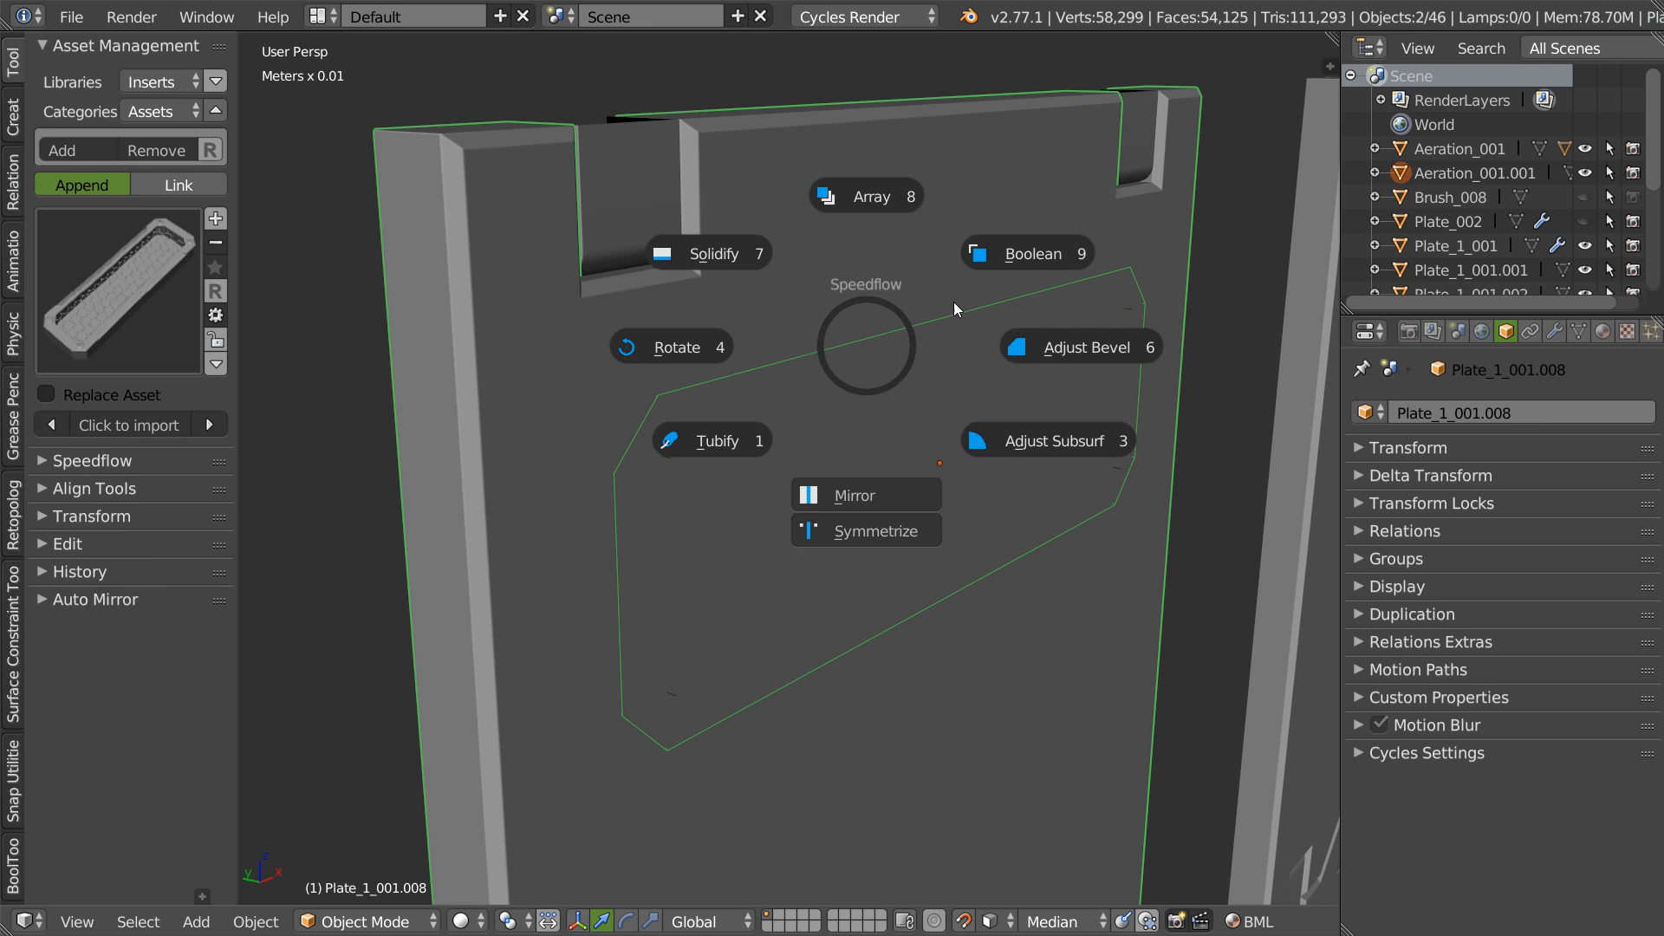
pyautogui.click(1035, 257)
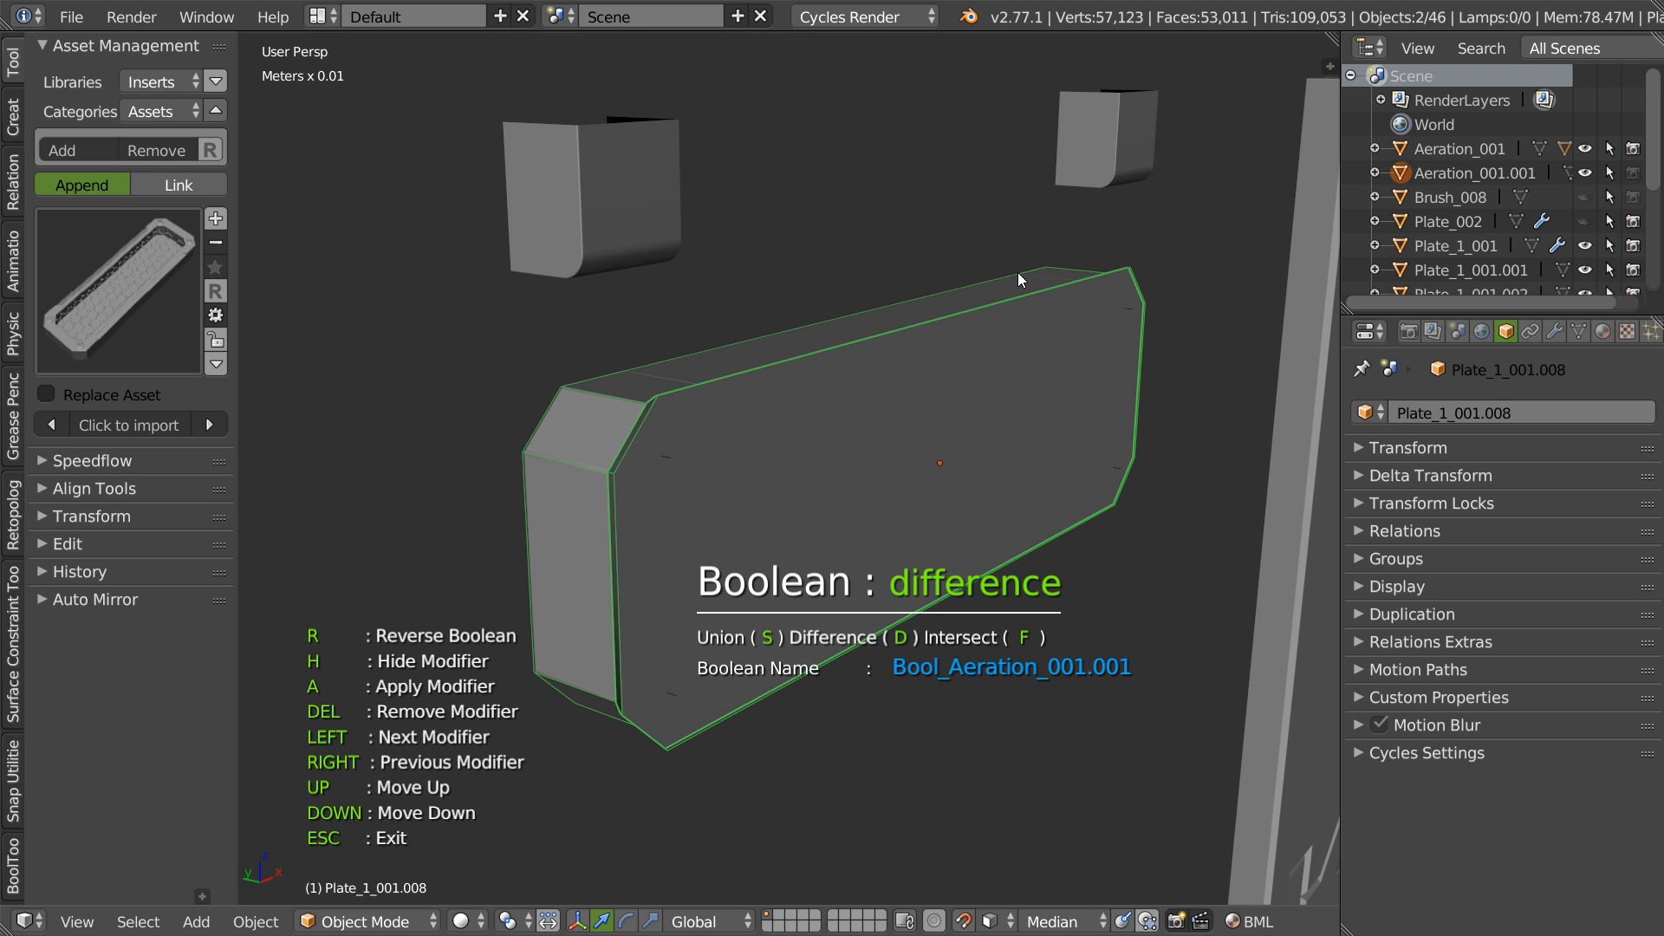
pyautogui.click(1006, 277)
# - Flip the normals of all the copied aeration cutter's geometry and return to Object Mode
pyautogui.rightClick(763, 367)
pyautogui.press('Tab')
pyautogui.press('a')
pyautogui.press('a')
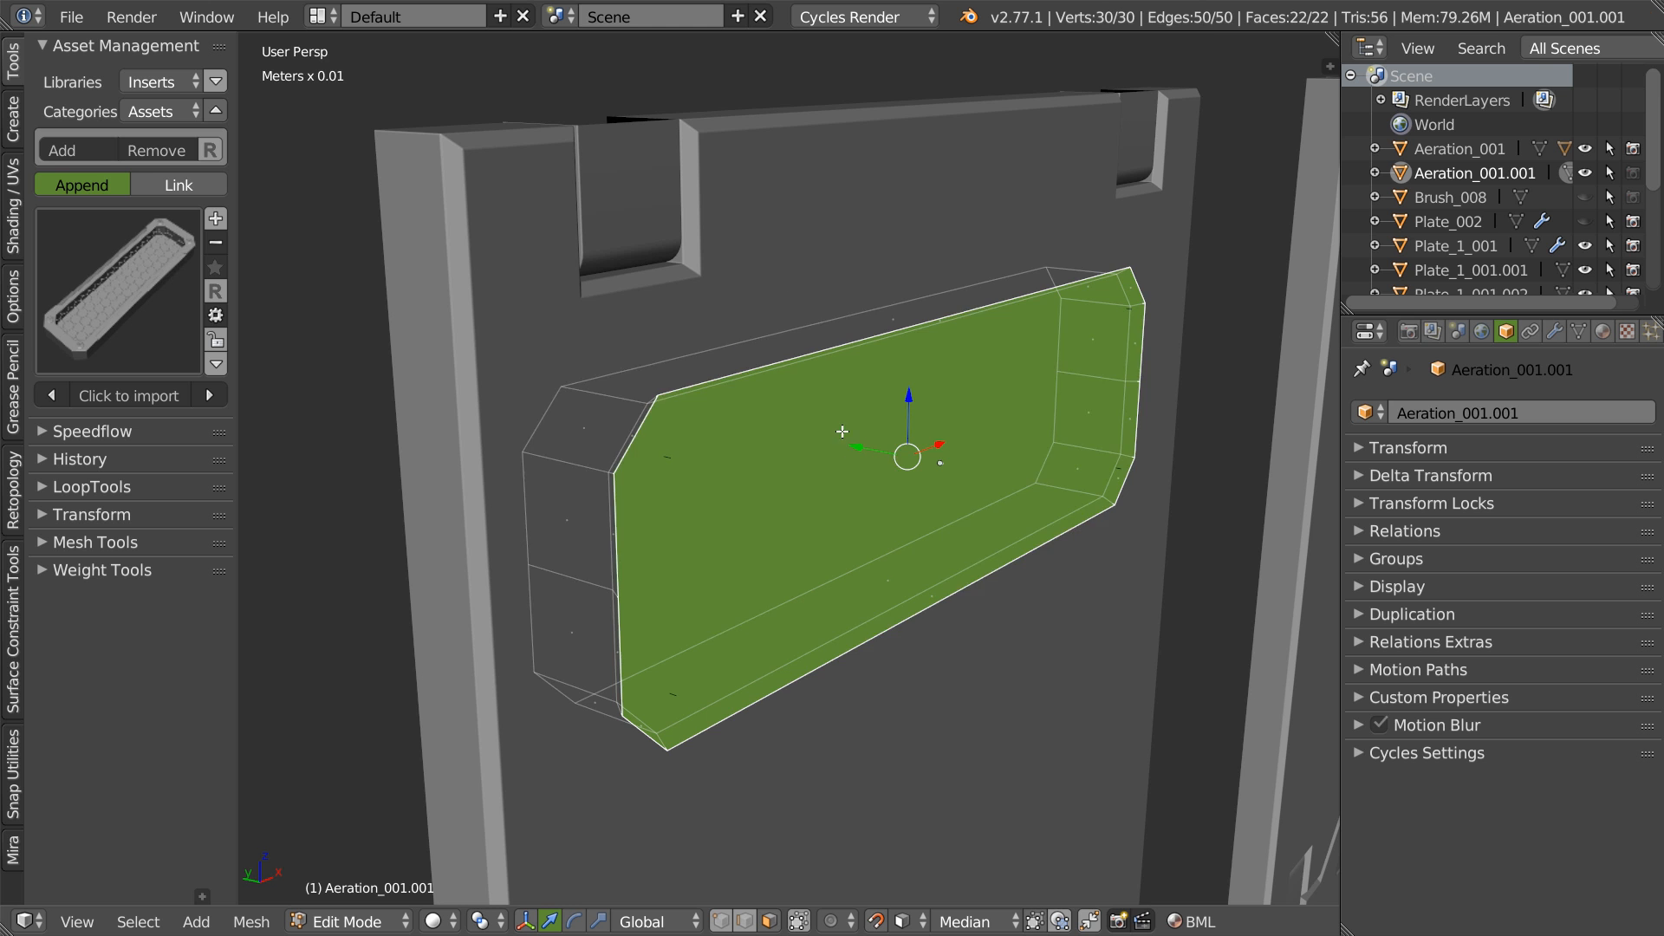
pyautogui.rightClick(850, 456)
pyautogui.click(999, 528)
pyautogui.press('Tab')
# - Cut the copied aeration insert's recess into the copied plate with a Speedflow Boolean difference and inspect the result
pyautogui.keyDown('shift'); pyautogui.rightClick(1085, 362); pyautogui.keyUp('shift')
pyautogui.hotkey('alt', 's')
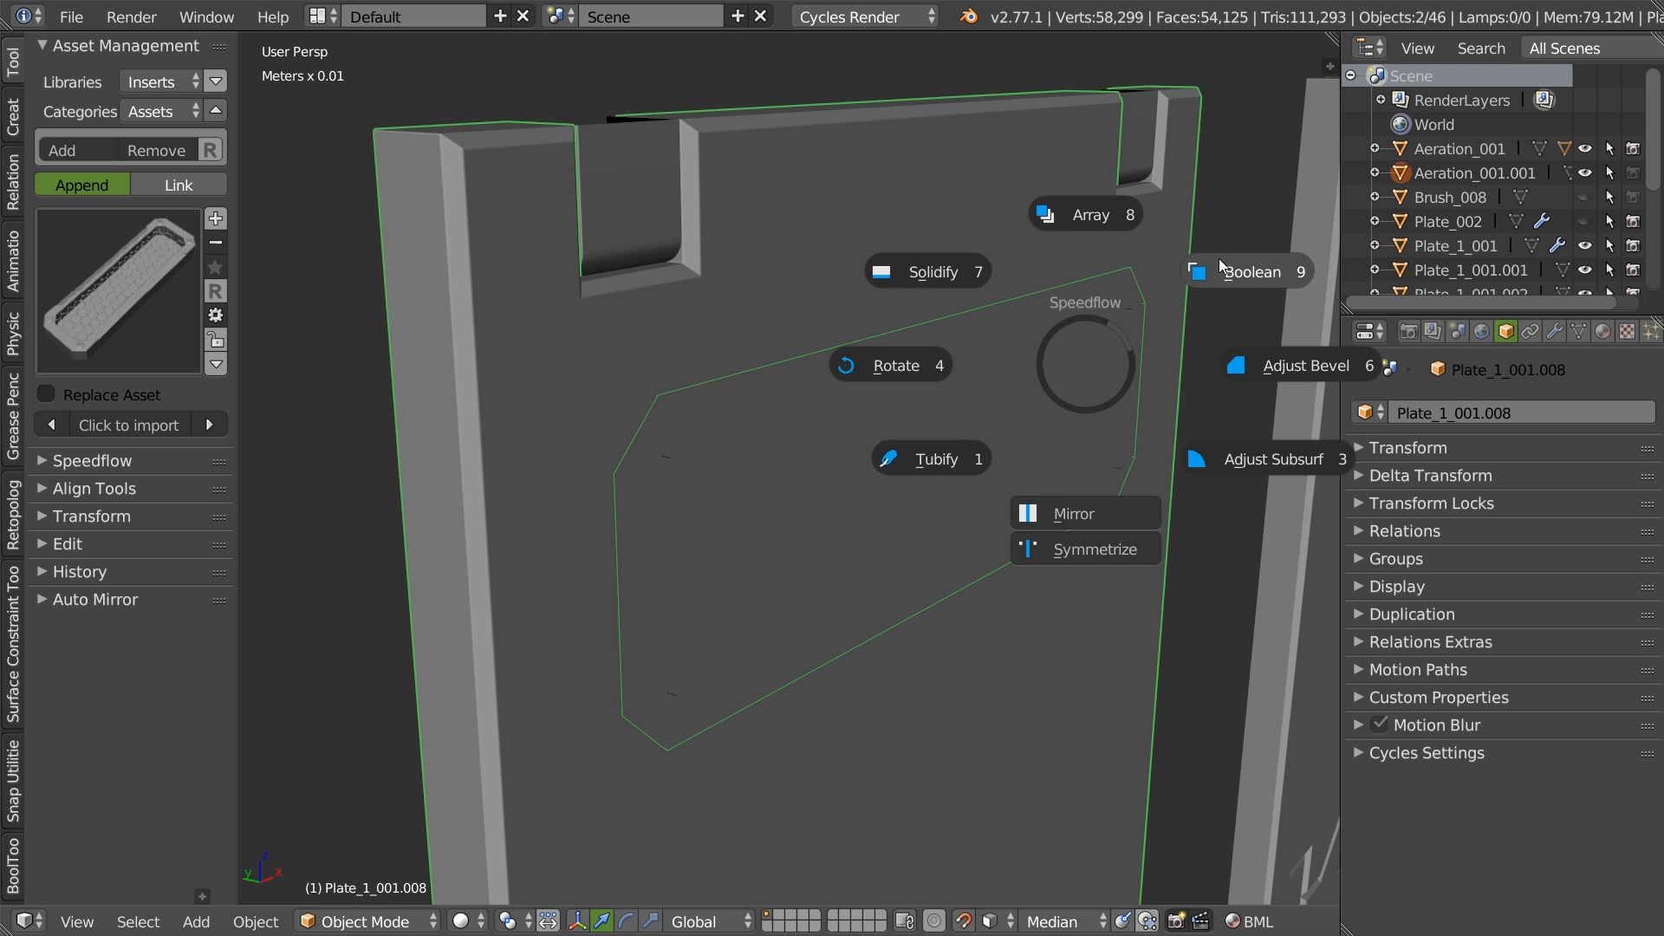
pyautogui.click(1217, 257)
pyautogui.moveTo(1203, 265); pyautogui.dragTo(907, 407, button='middle')
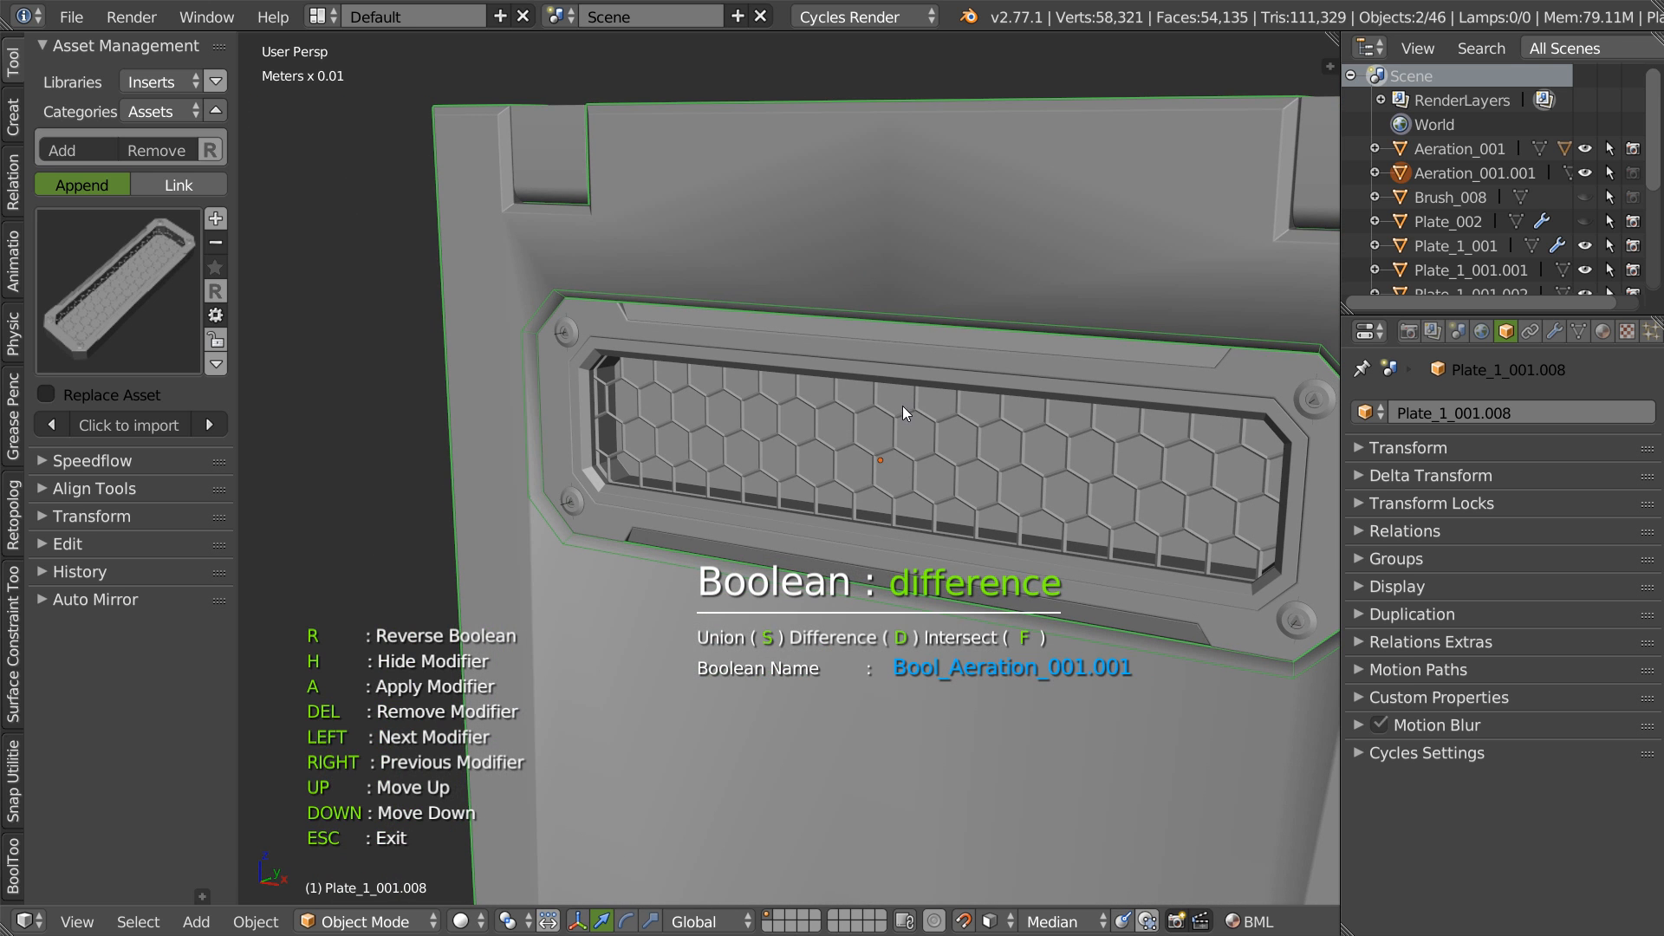
pyautogui.press('Escape')
pyautogui.scroll(-8, 902, 412)
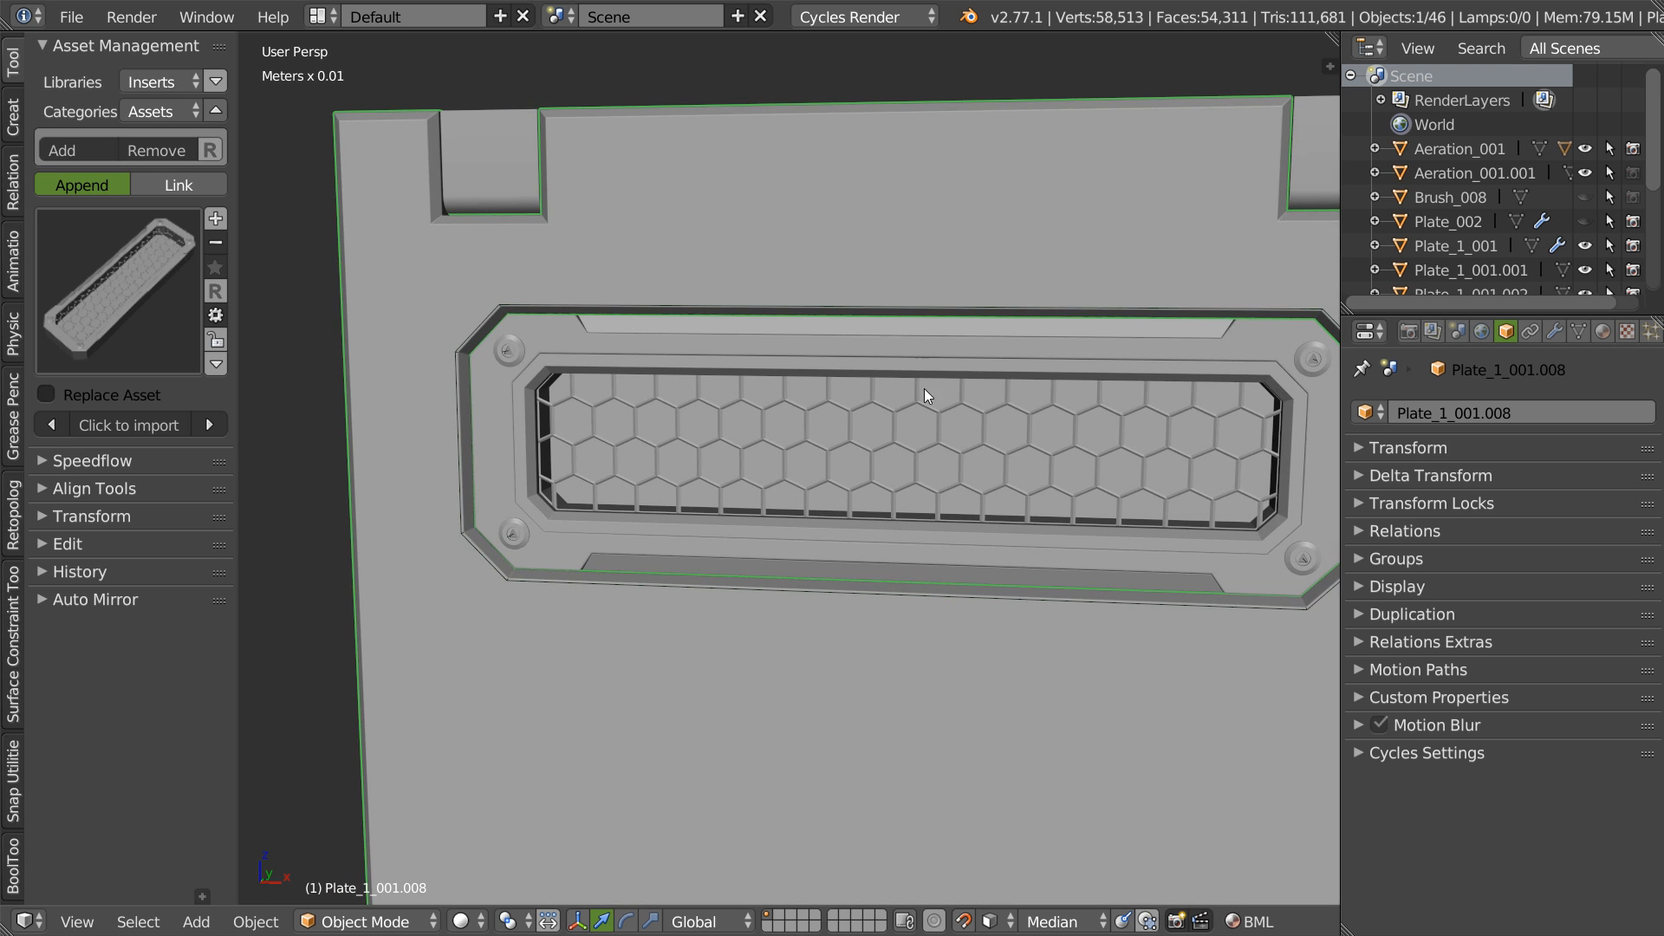
pyautogui.keyDown('shift'); pyautogui.moveTo(1040, 418); pyautogui.dragTo(881, 407, button='middle'); pyautogui.keyUp('shift')
pyautogui.scroll(3, 881, 407)
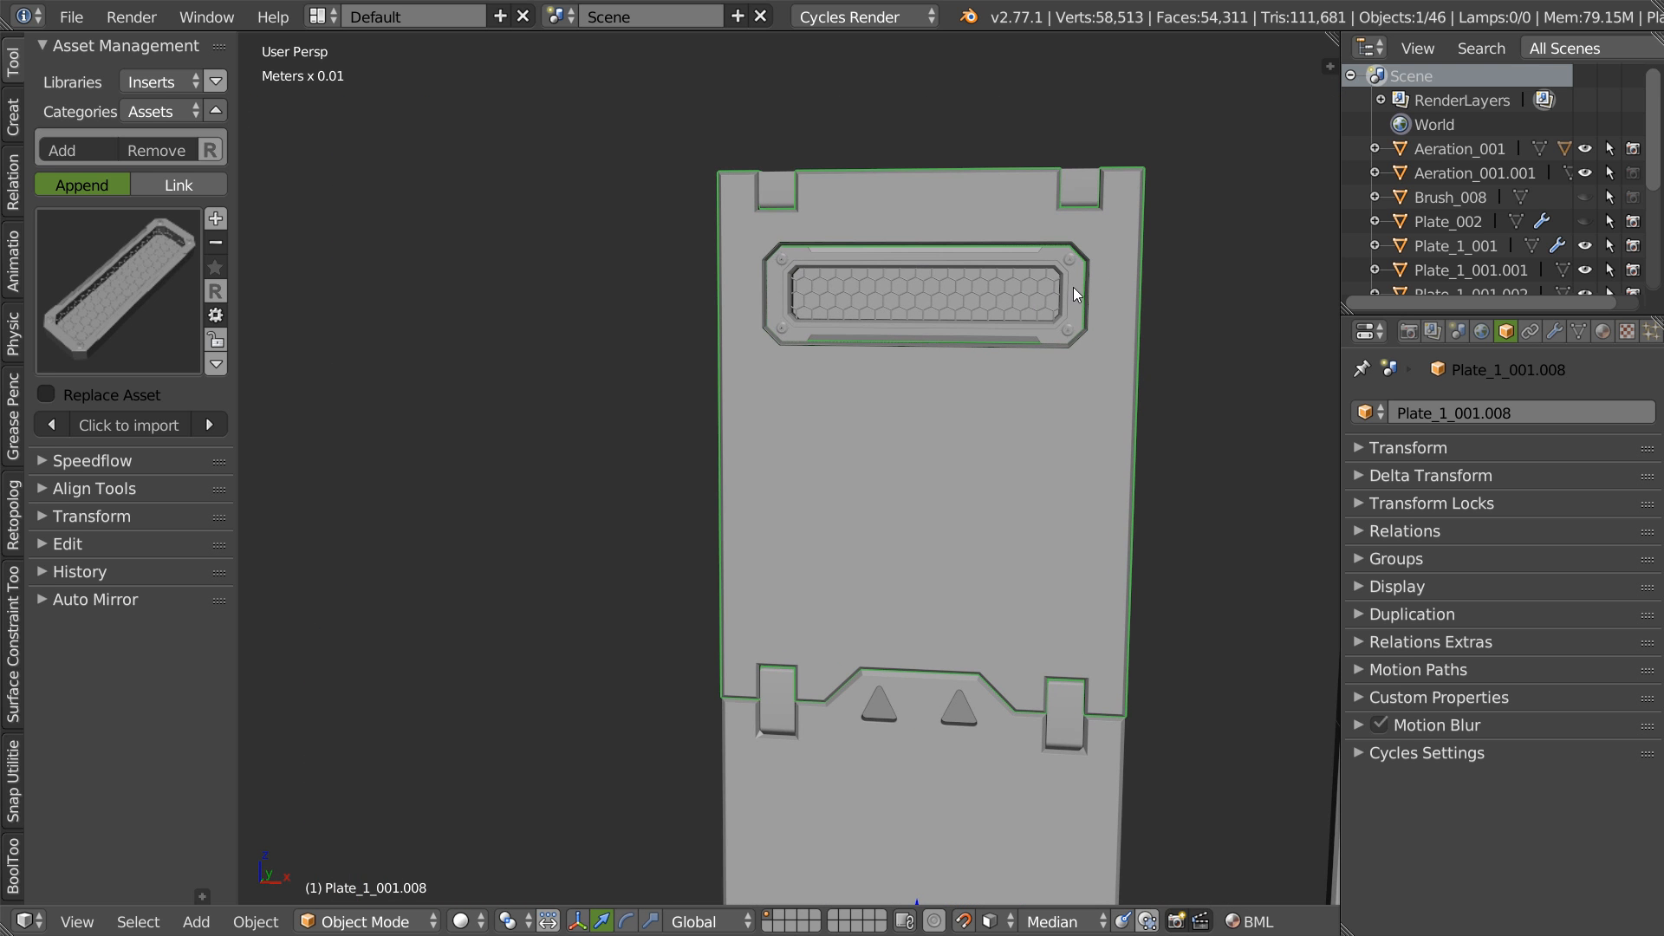
# - Flip the normals of all the geometry of the aeration cutter on the original plate, returning to Object Mode
pyautogui.keyDown('shift'); pyautogui.moveTo(1300, 300); pyautogui.dragTo(914, 357, button='middle'); pyautogui.keyUp('shift')
pyautogui.rightClick(917, 362)
pyautogui.press('Tab')
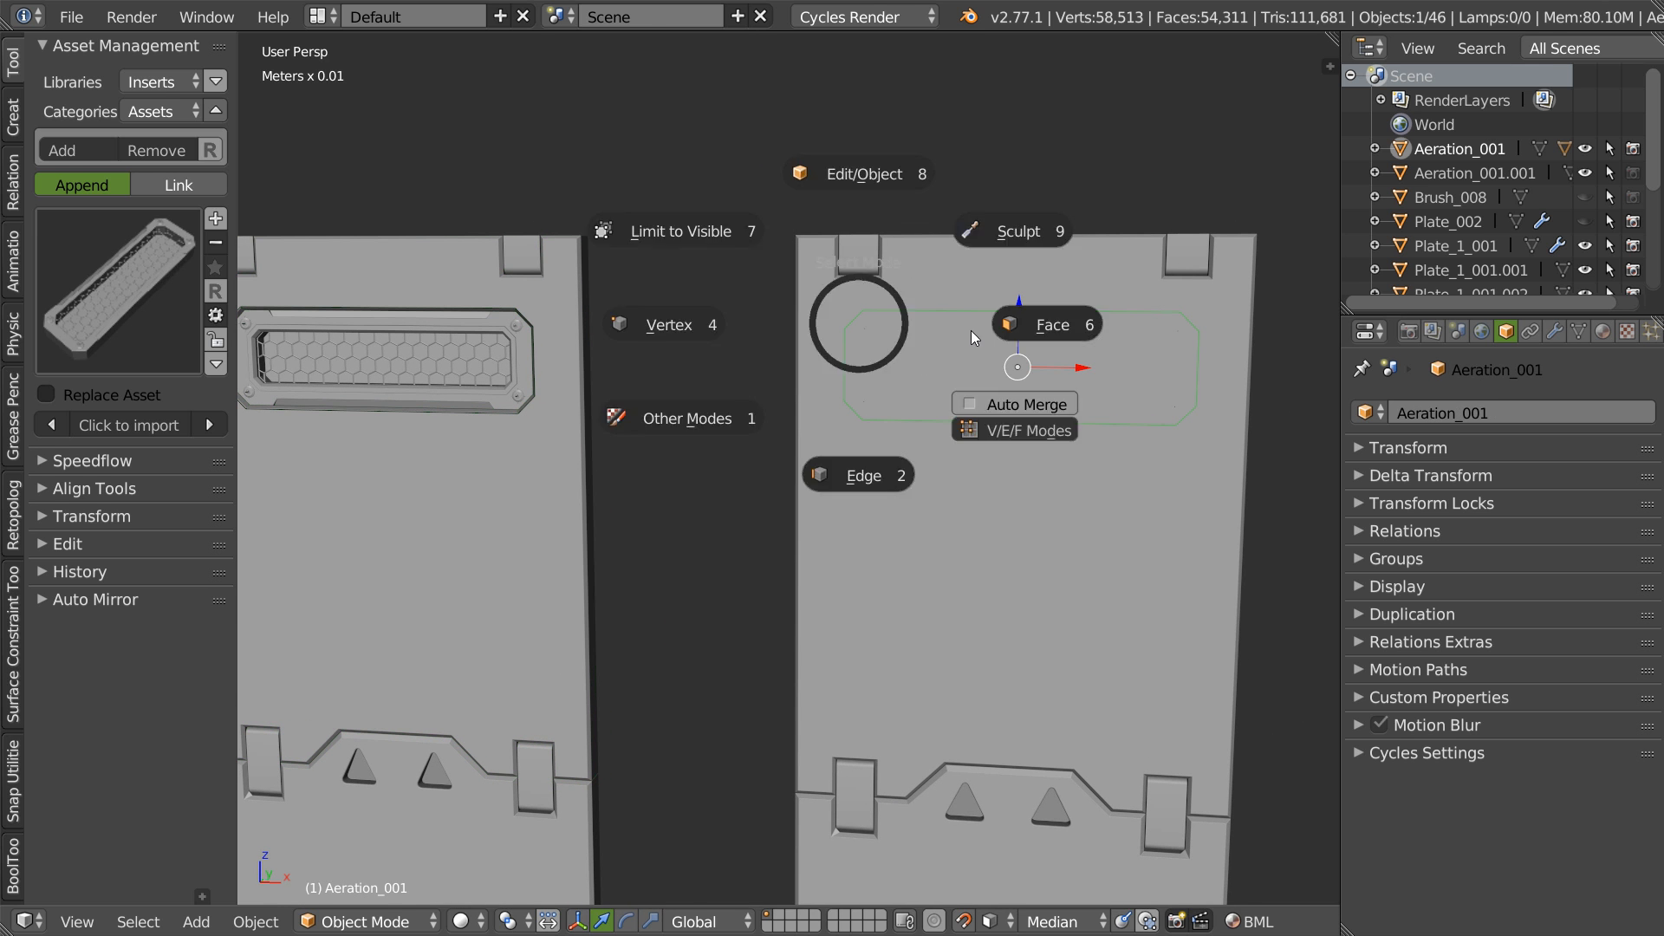
pyautogui.press('a')
pyautogui.click(969, 285)
pyautogui.press('a')
pyautogui.click(958, 304)
pyautogui.rightClick(955, 381)
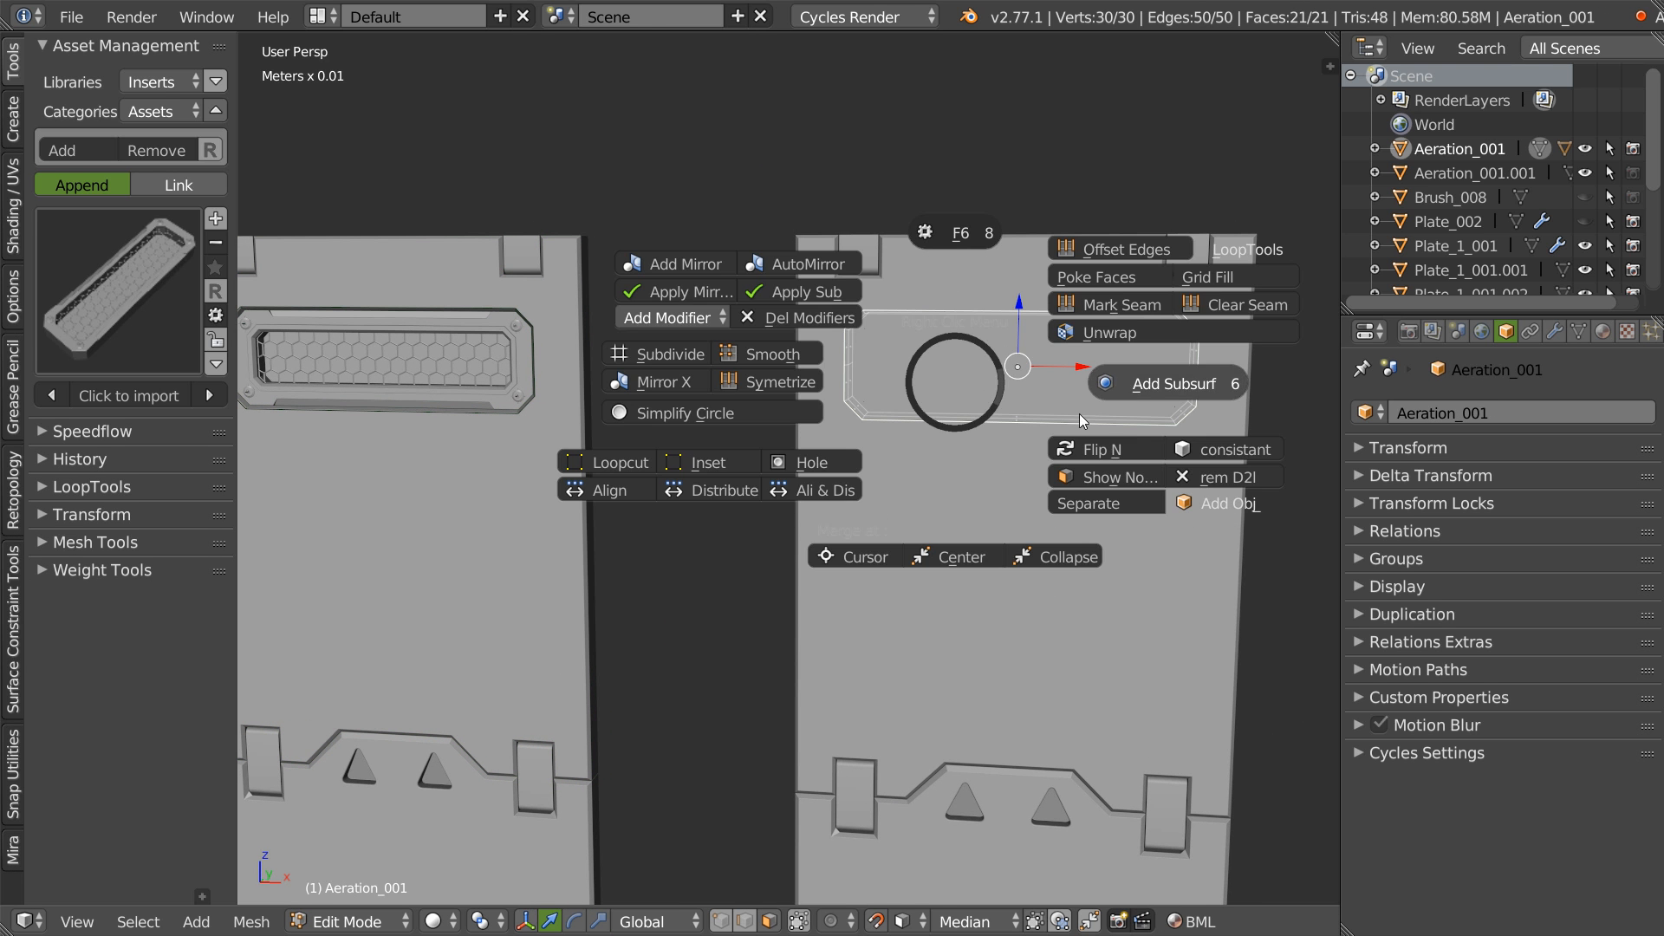
pyautogui.click(1090, 448)
pyautogui.press('Tab')
# - Try duplicating only the aeration cutter twice downward along Z, about 2.04 cm for the first copy, and delete both copies
pyautogui.moveTo(1028, 396); pyautogui.dragTo(1144, 338, button='middle')
pyautogui.moveTo(858, 372); pyautogui.dragTo(969, 252, button='middle')
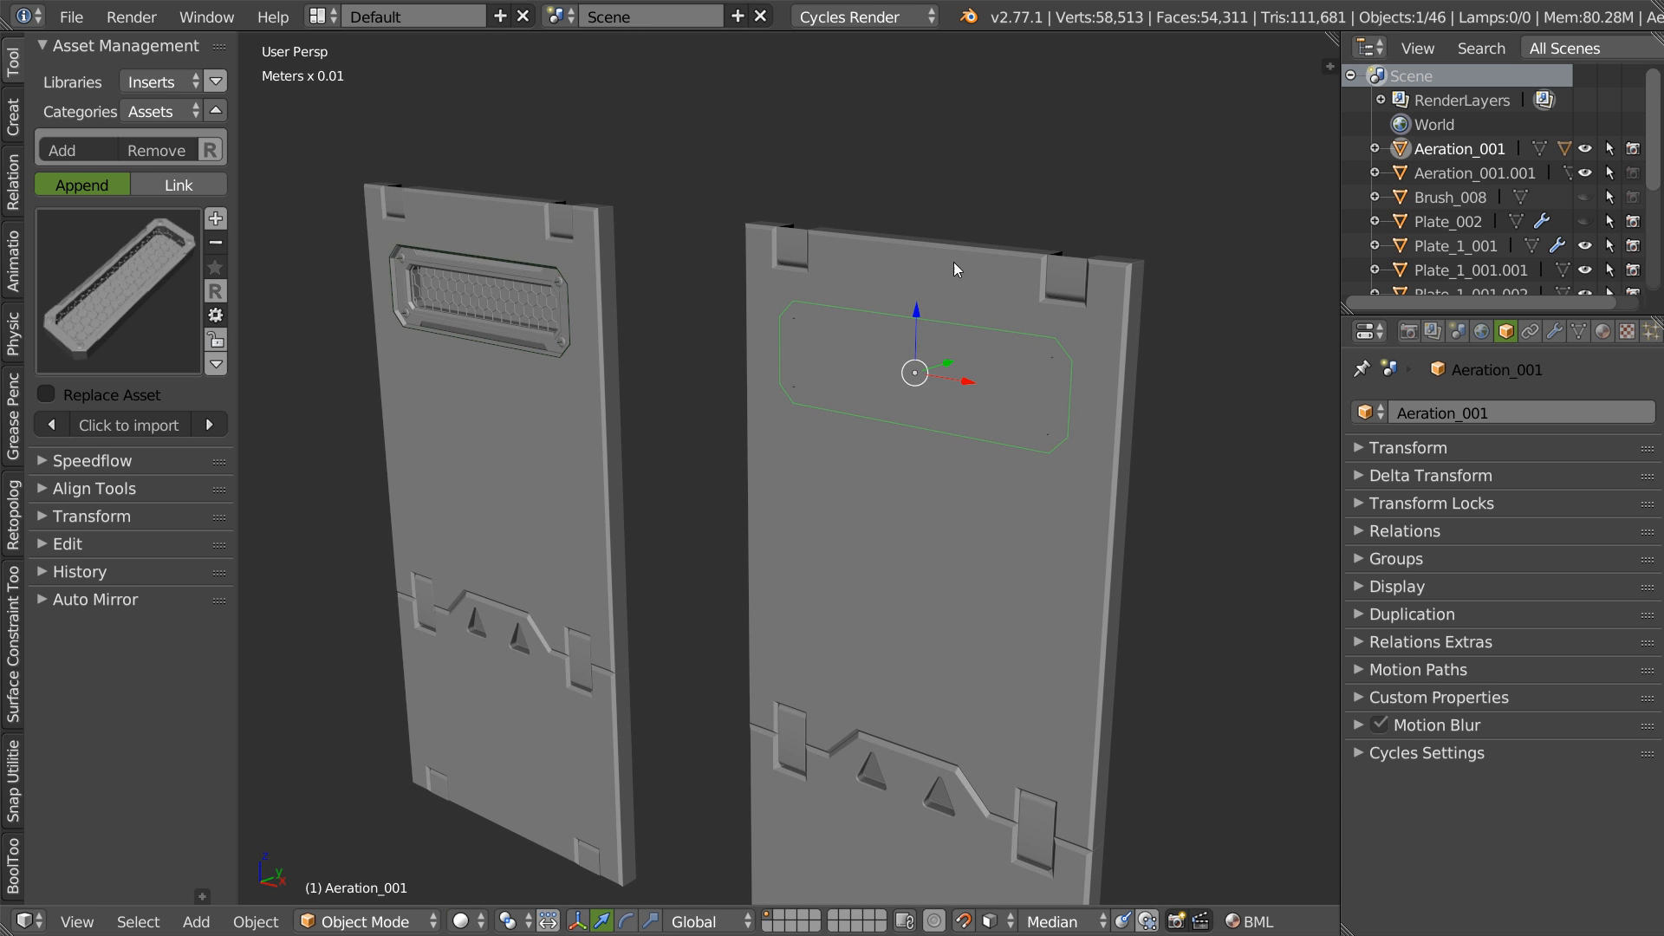
pyautogui.hotkey('shift', 'd')
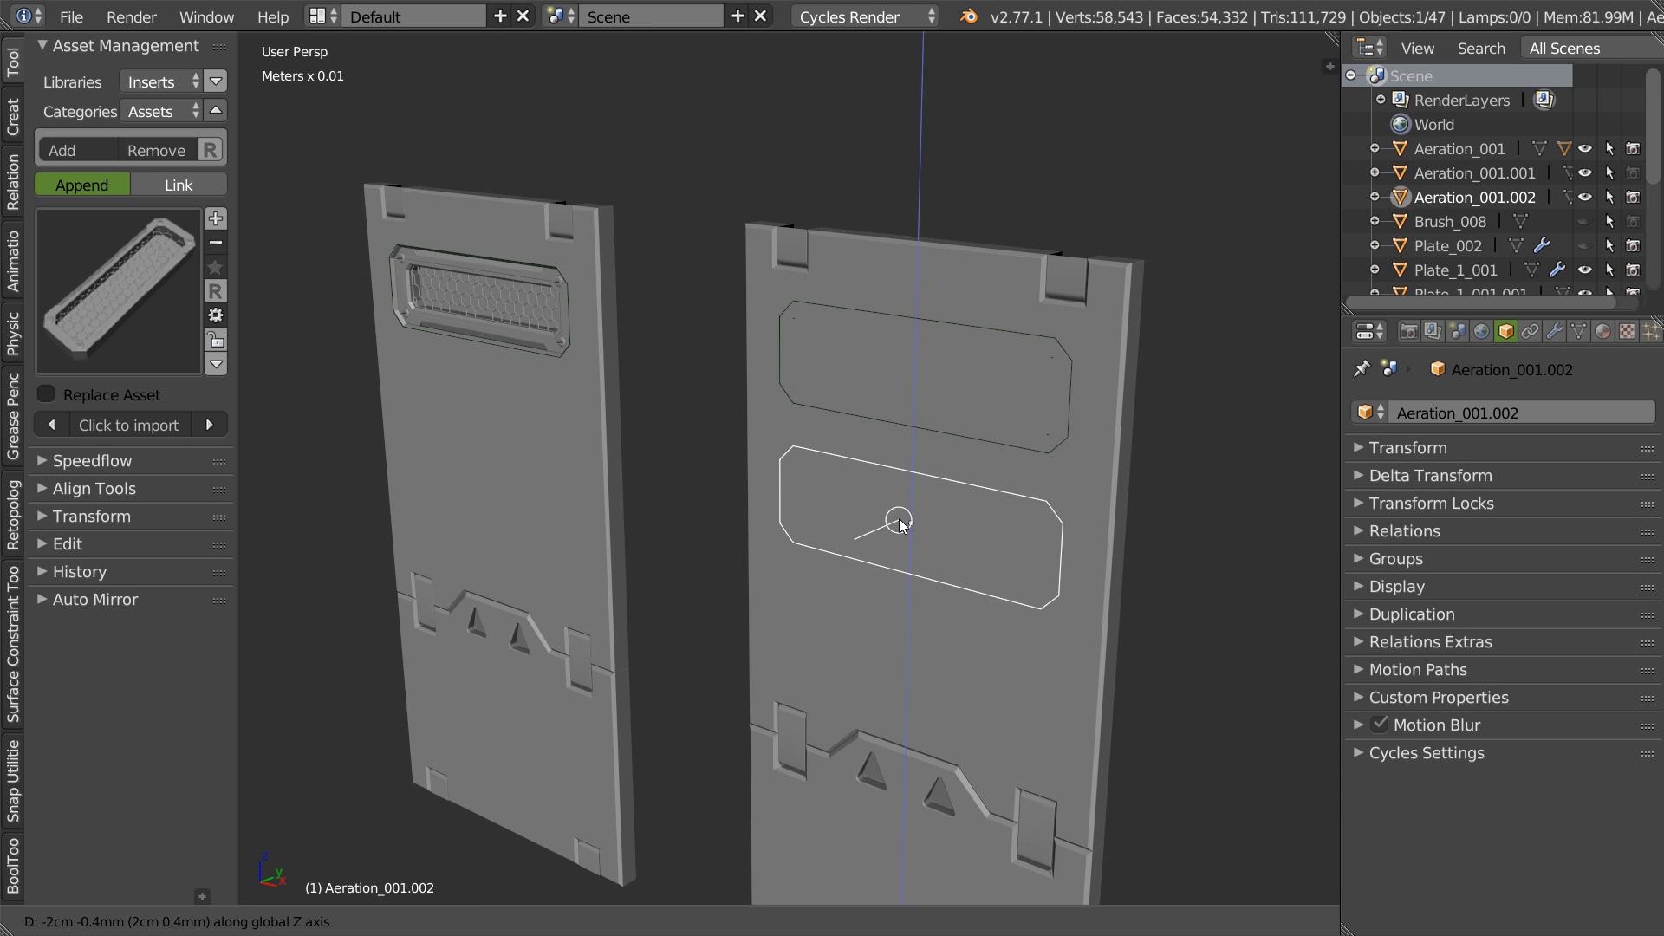
pyautogui.click(900, 523)
pyautogui.hotkey('shift', 'd')
pyautogui.click(893, 534)
pyautogui.moveTo(893, 534); pyautogui.dragTo(872, 494, button='middle')
pyautogui.keyDown('shift'); pyautogui.rightClick(870, 501); pyautogui.keyUp('shift')
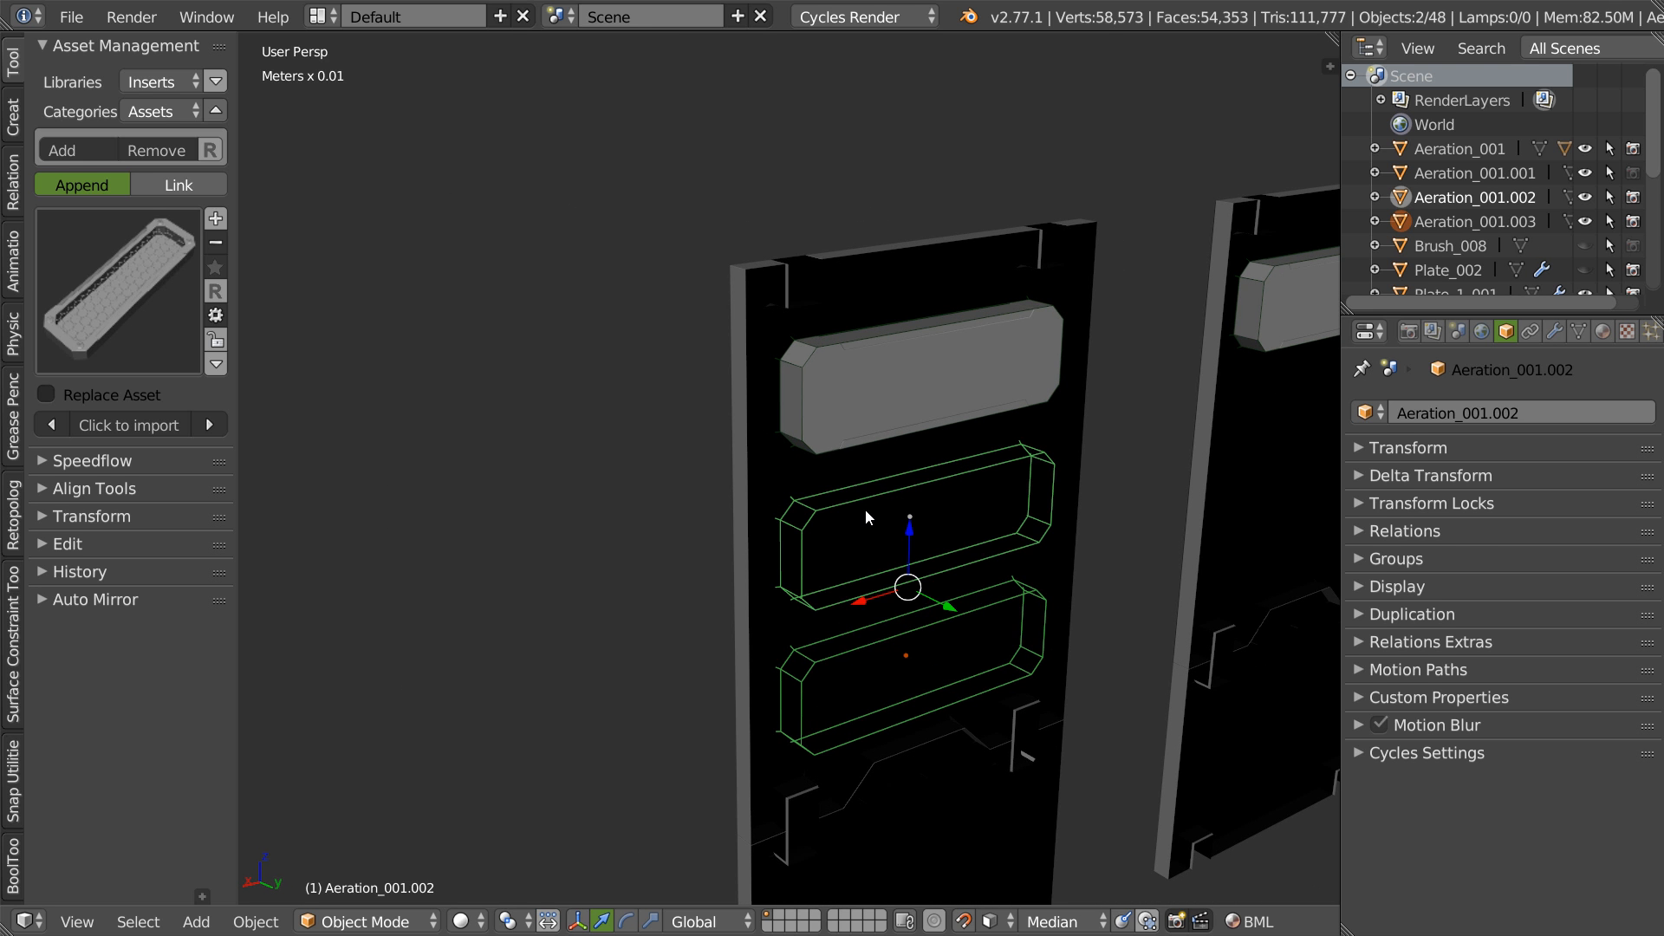
pyautogui.press('Delete')
# - Turn on Double sided shading for the original plate
pyautogui.rightClick(854, 495)
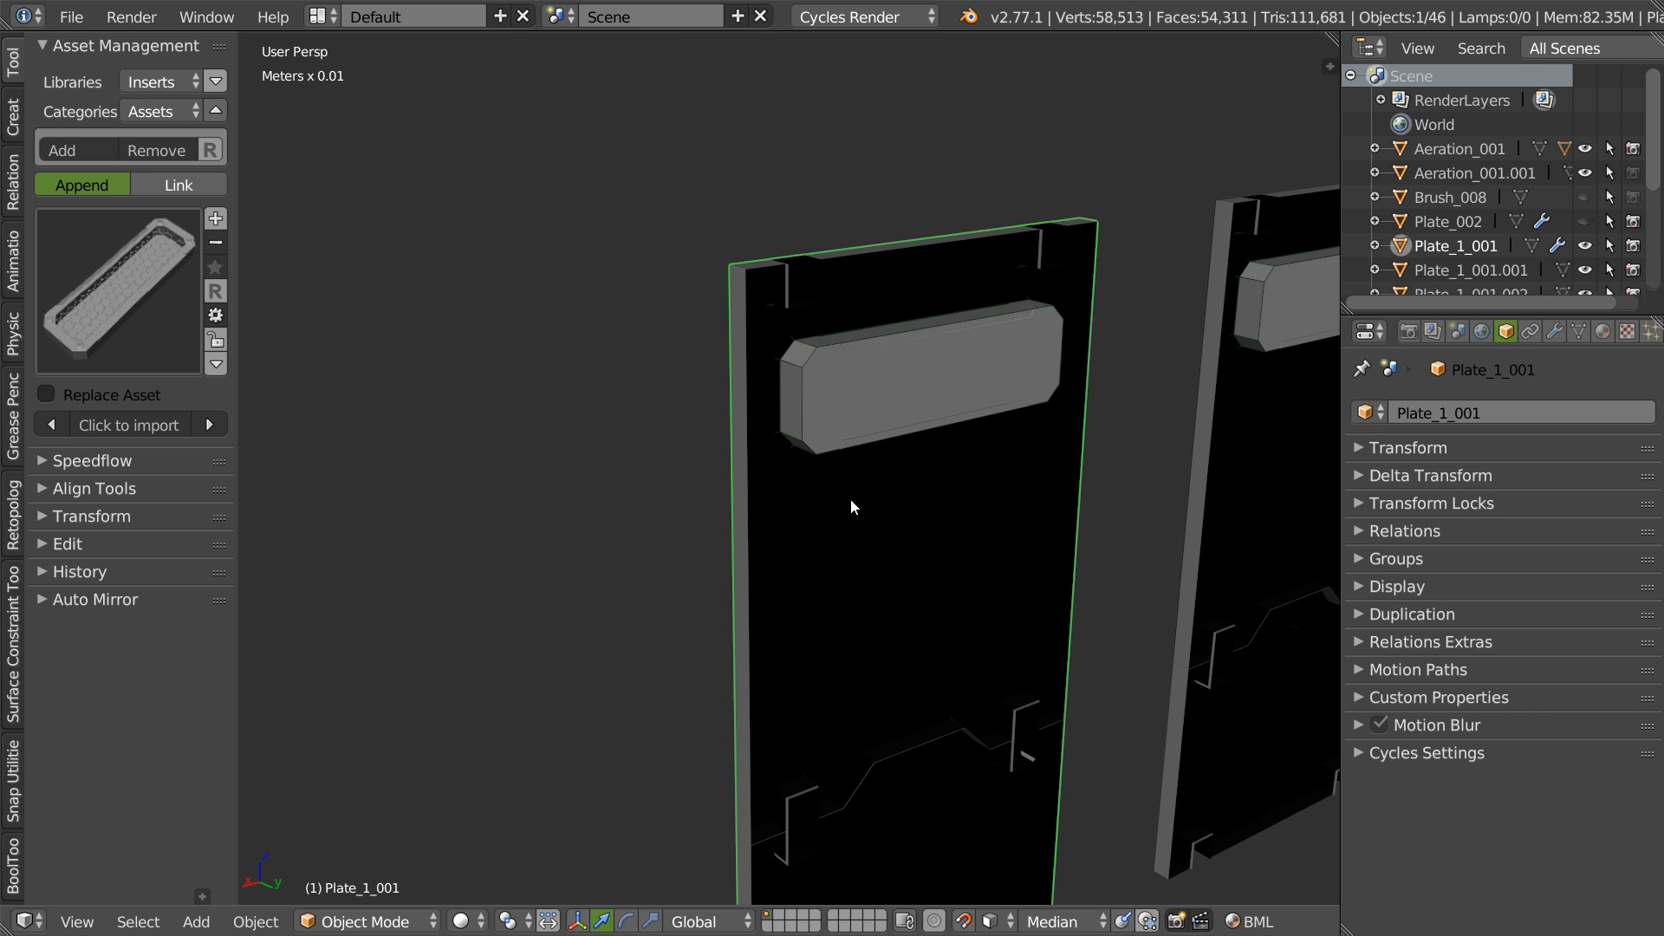
pyautogui.press('z')
pyautogui.click(960, 381)
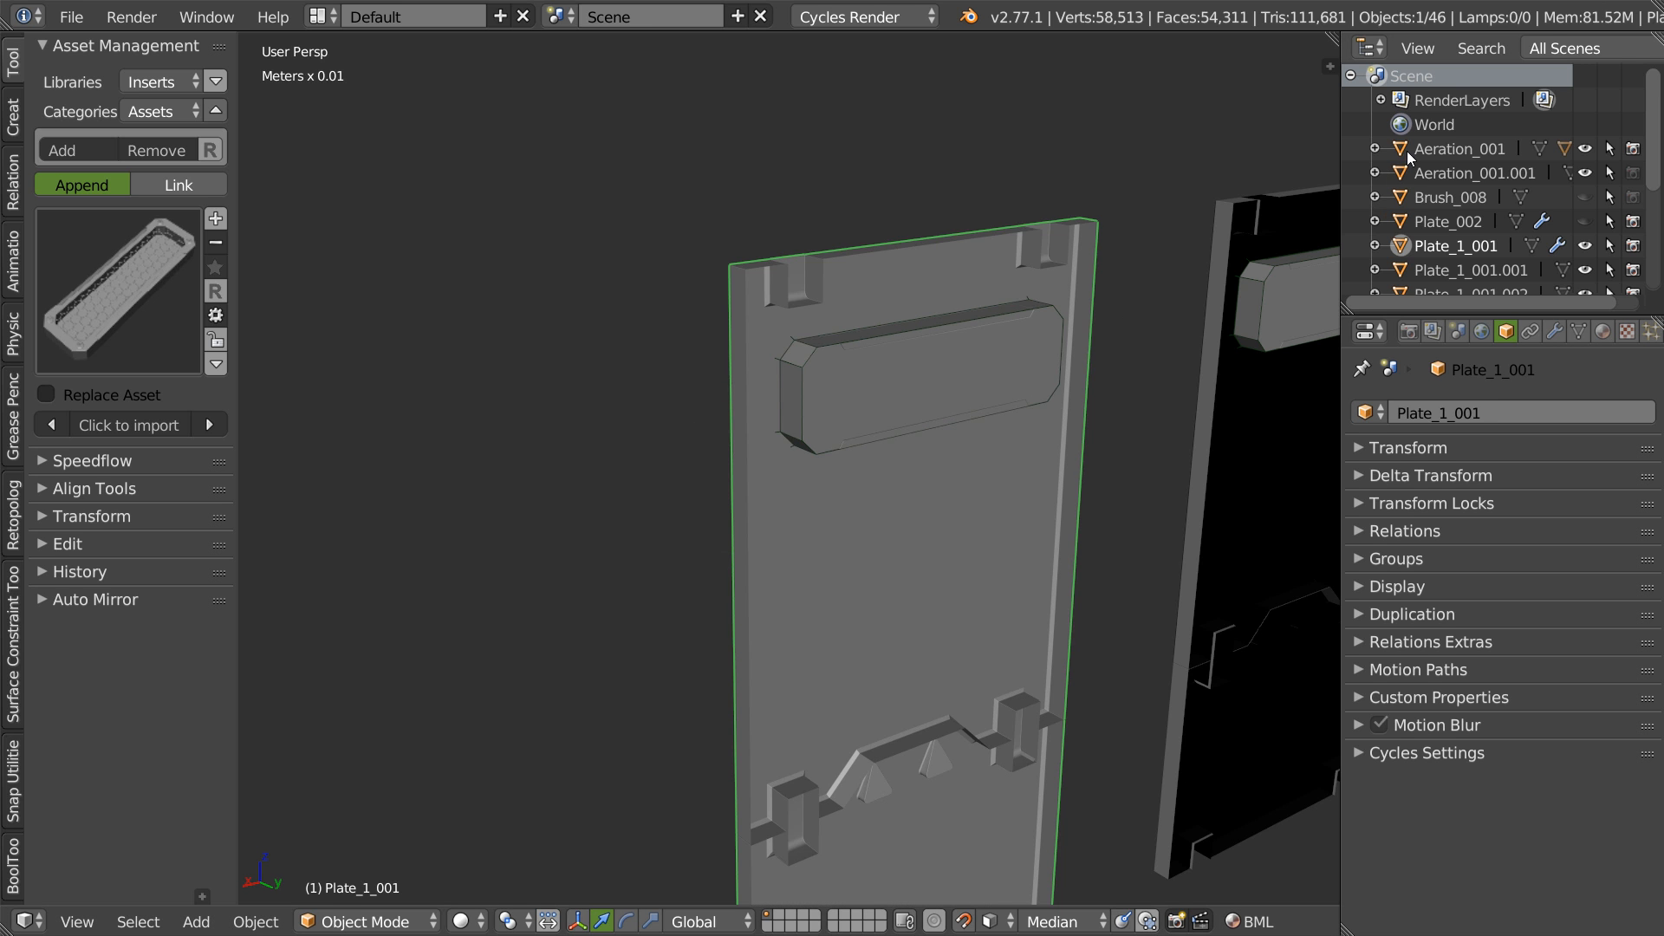
# - Duplicate the original aeration insert with all its parts downward along Z, and repeat the duplication for a third insert
pyautogui.click(1407, 157)
pyautogui.moveTo(786, 372); pyautogui.dragTo(848, 373, button='middle')
pyautogui.hotkey('shift', 'd')
pyautogui.press('z')
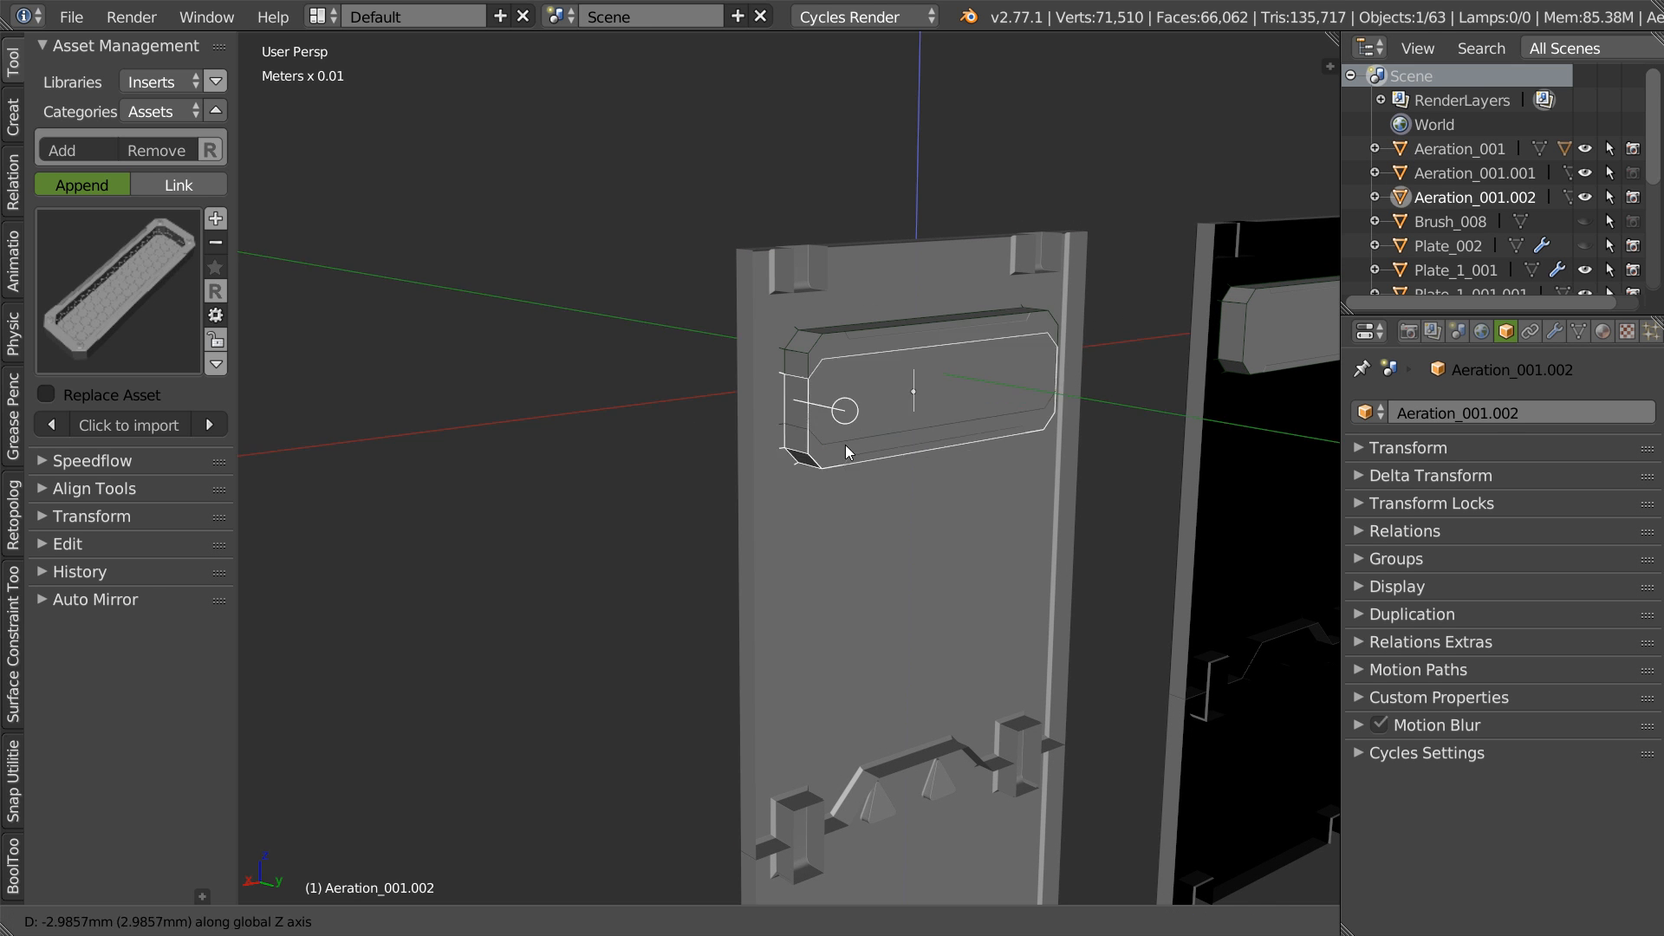
pyautogui.click(840, 535)
pyautogui.moveTo(840, 538); pyautogui.dragTo(865, 527, button='middle')
pyautogui.hotkey('shift', 'r')
pyautogui.moveTo(572, 481); pyautogui.dragTo(834, 470, button='middle')
# - Cut the upper aeration insert's recess into the original plate with a Speedflow Boolean difference and apply the modifier
pyautogui.rightClick(1089, 329)
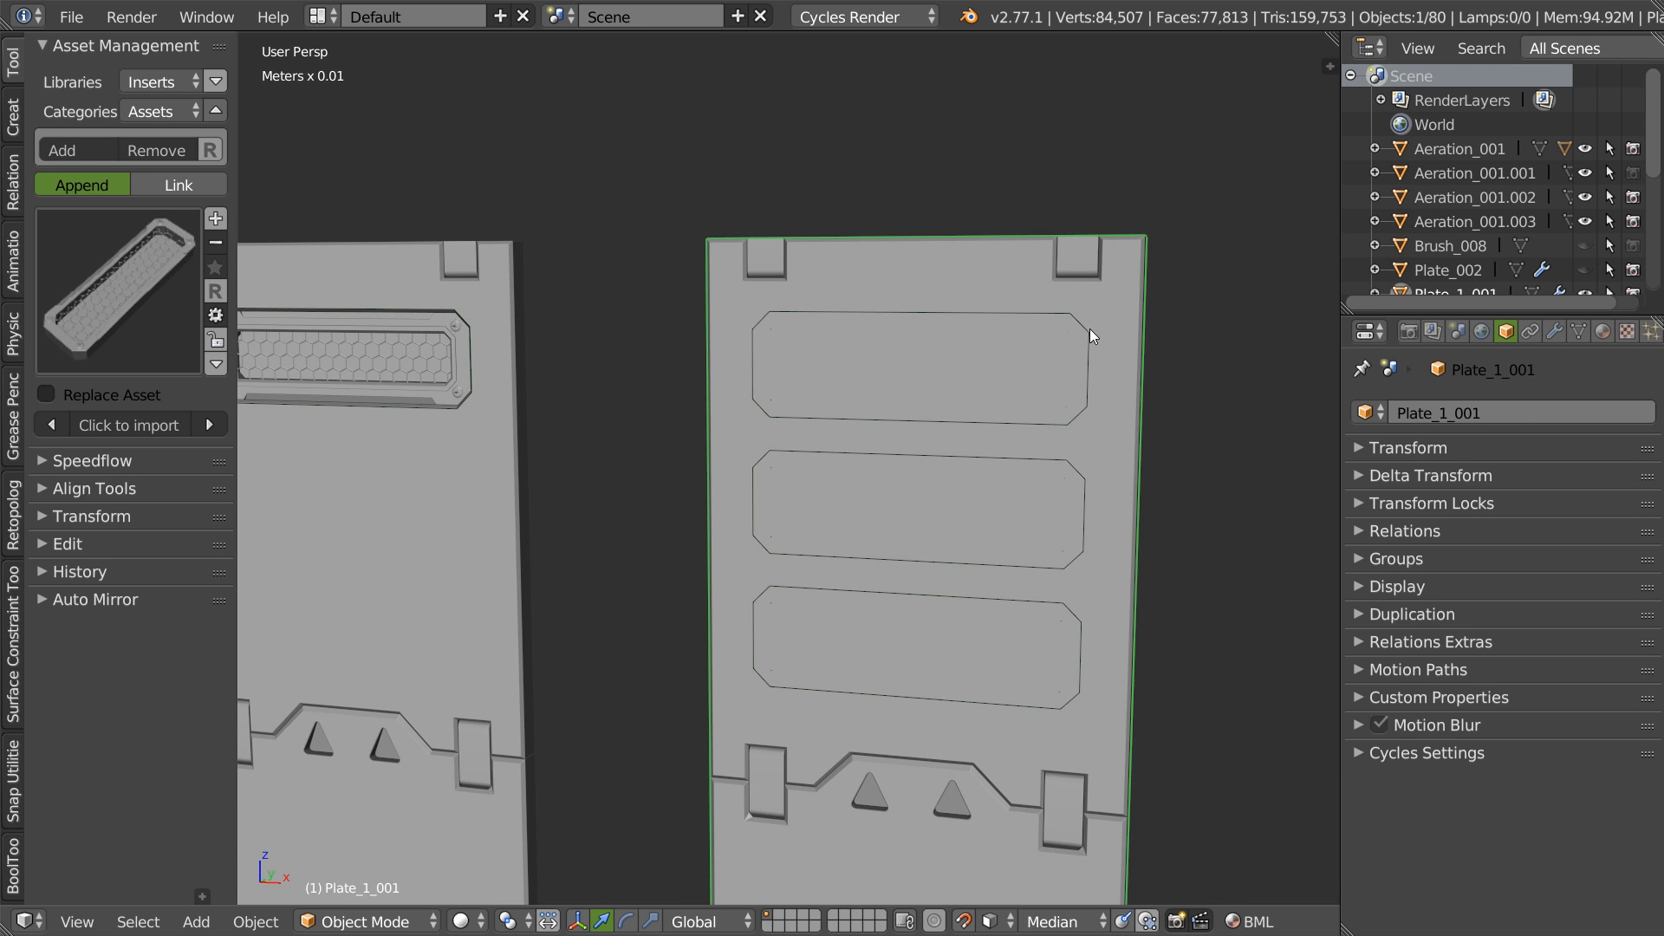
pyautogui.scroll(5, 1119, 381)
pyautogui.keyDown('shift'); pyautogui.rightClick(1167, 263); pyautogui.keyUp('shift')
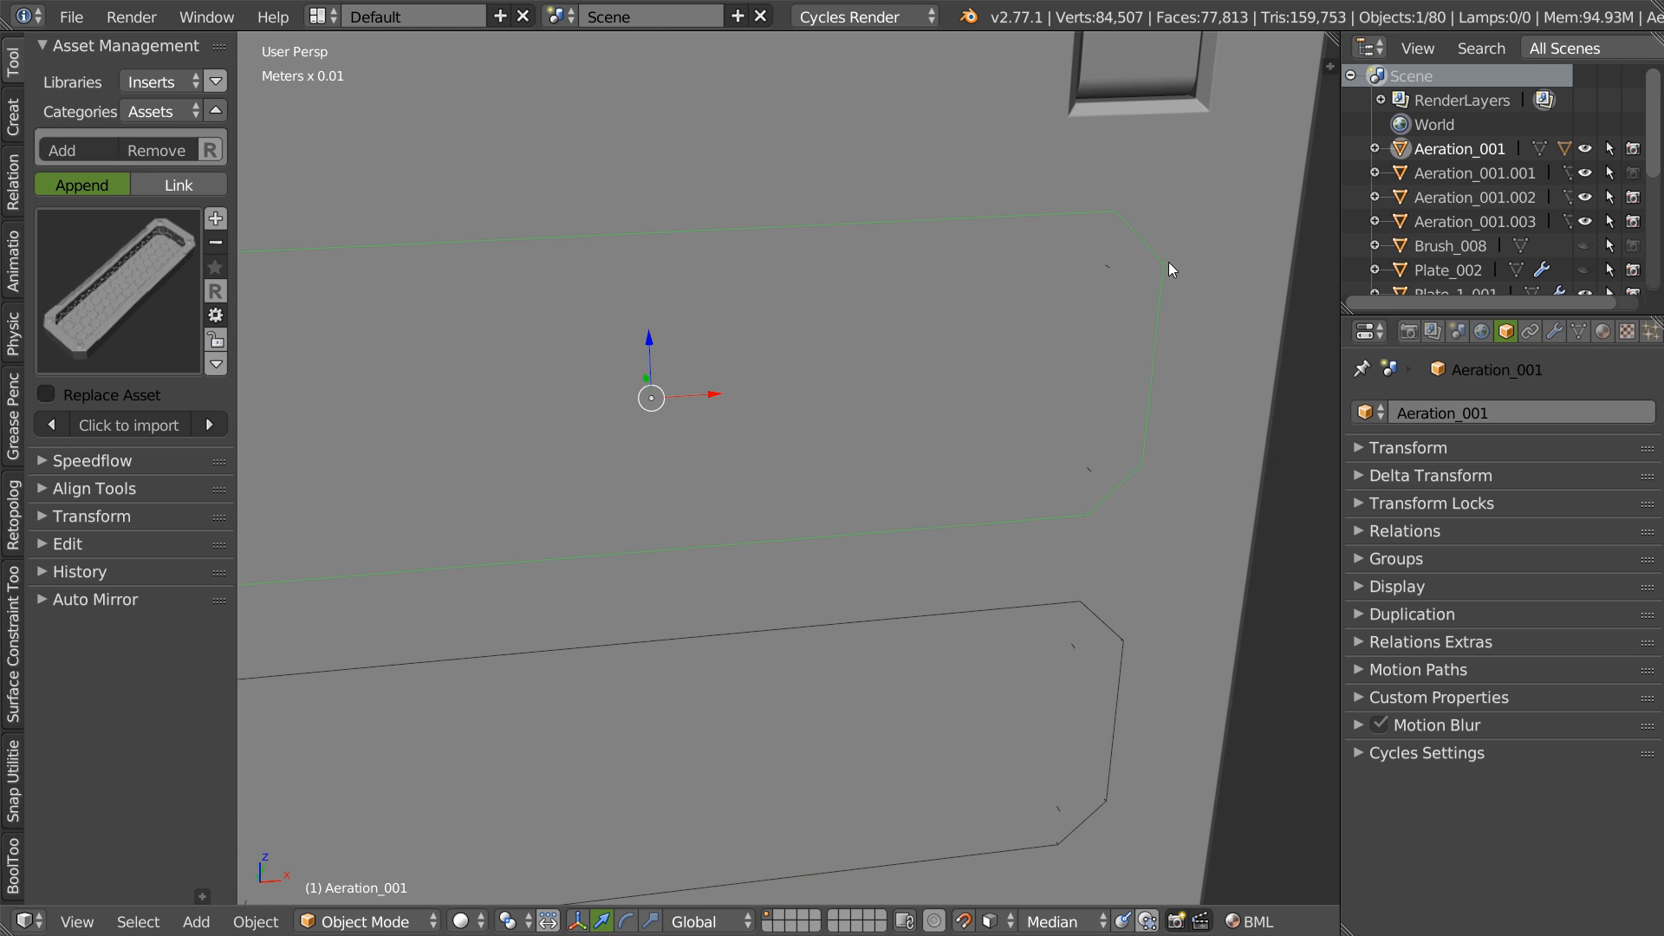
pyautogui.hotkey('shift', 'space')
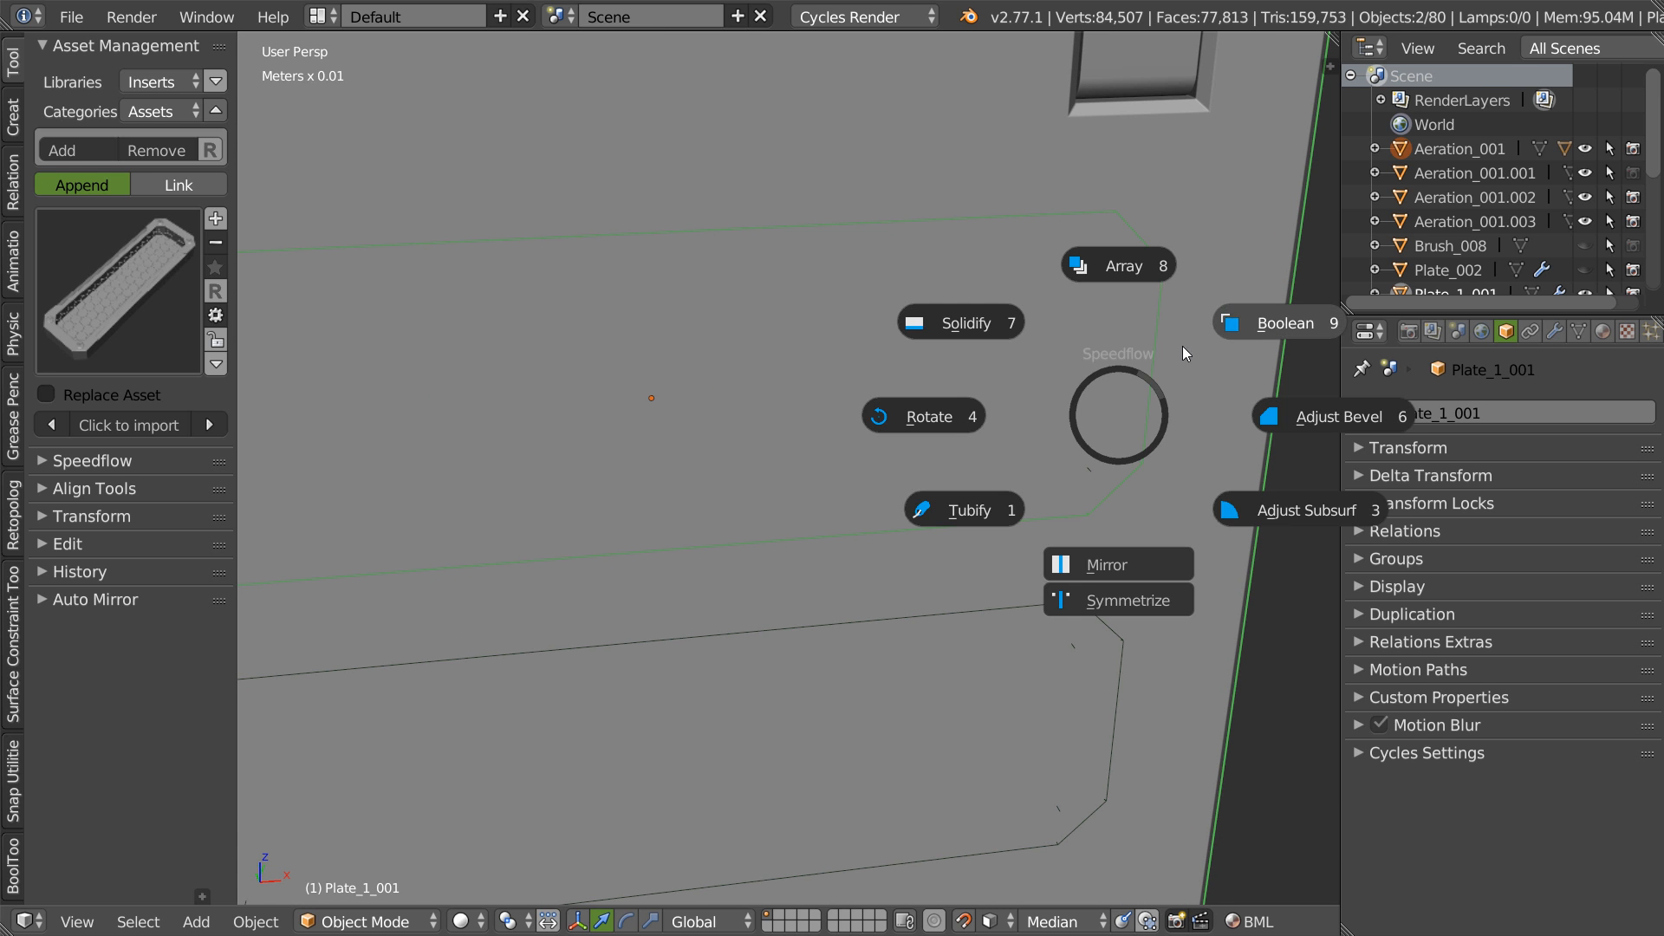
pyautogui.click(1258, 324)
pyautogui.press('a')
pyautogui.scroll(-1, 1179, 390)
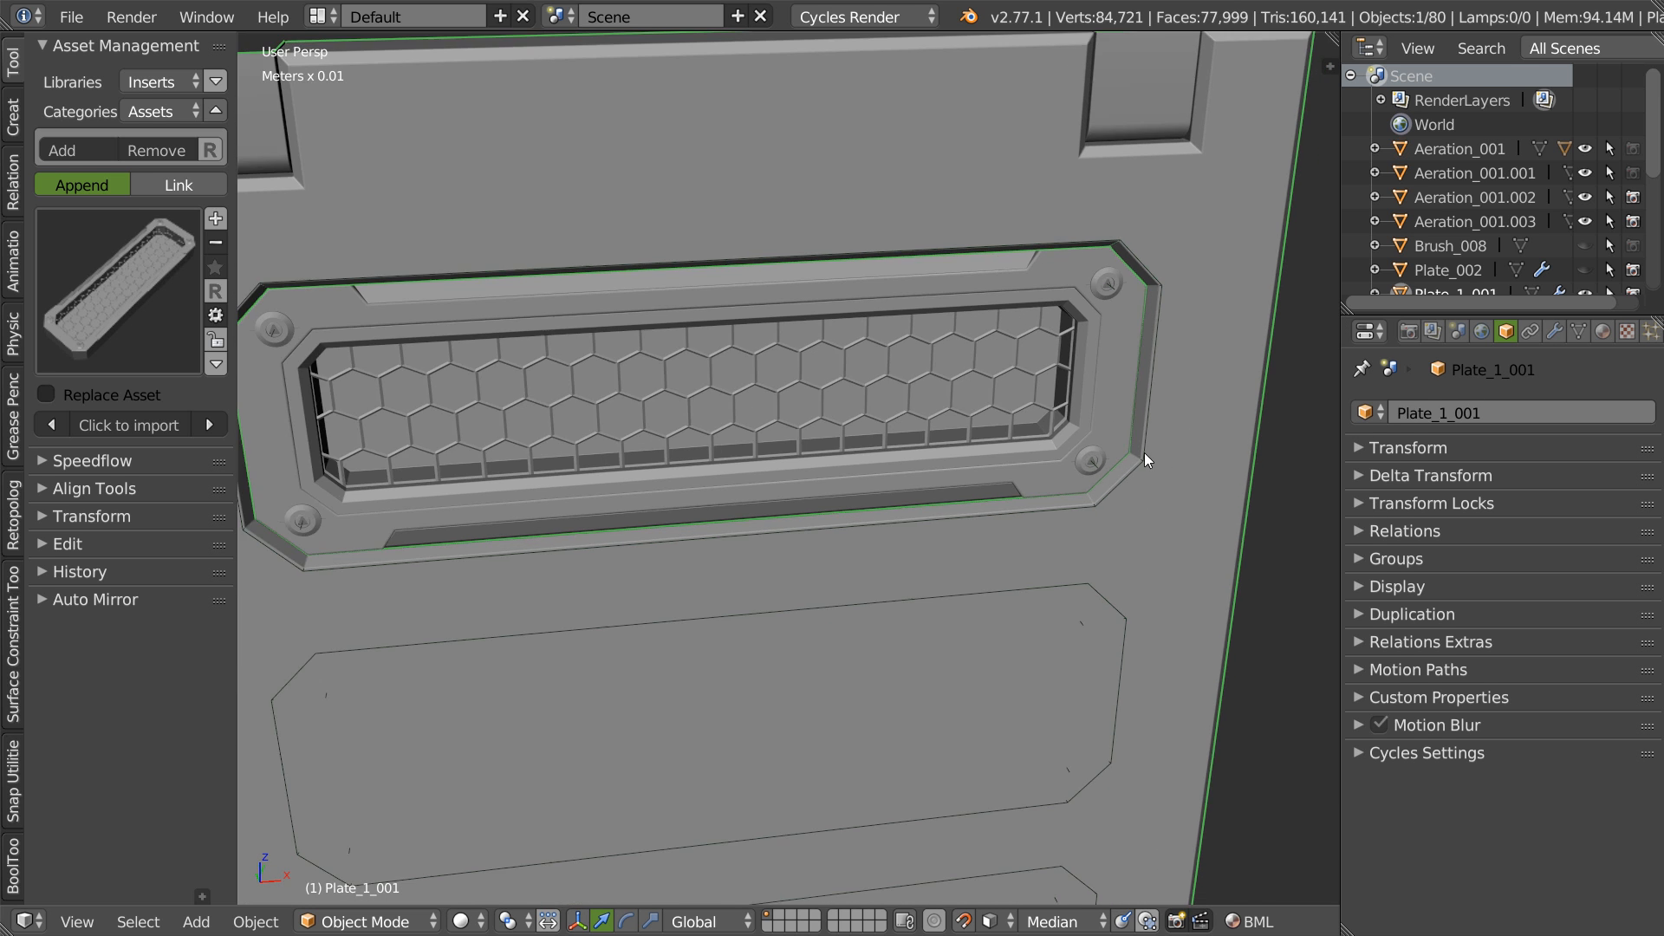
# - Cut the middle aeration insert's recess into the original plate with a Speedflow Boolean difference and apply the modifier
pyautogui.keyDown('shift'); pyautogui.moveTo(1131, 680); pyautogui.dragTo(1162, 460, button='middle'); pyautogui.keyUp('shift')
pyautogui.rightClick(1162, 401)
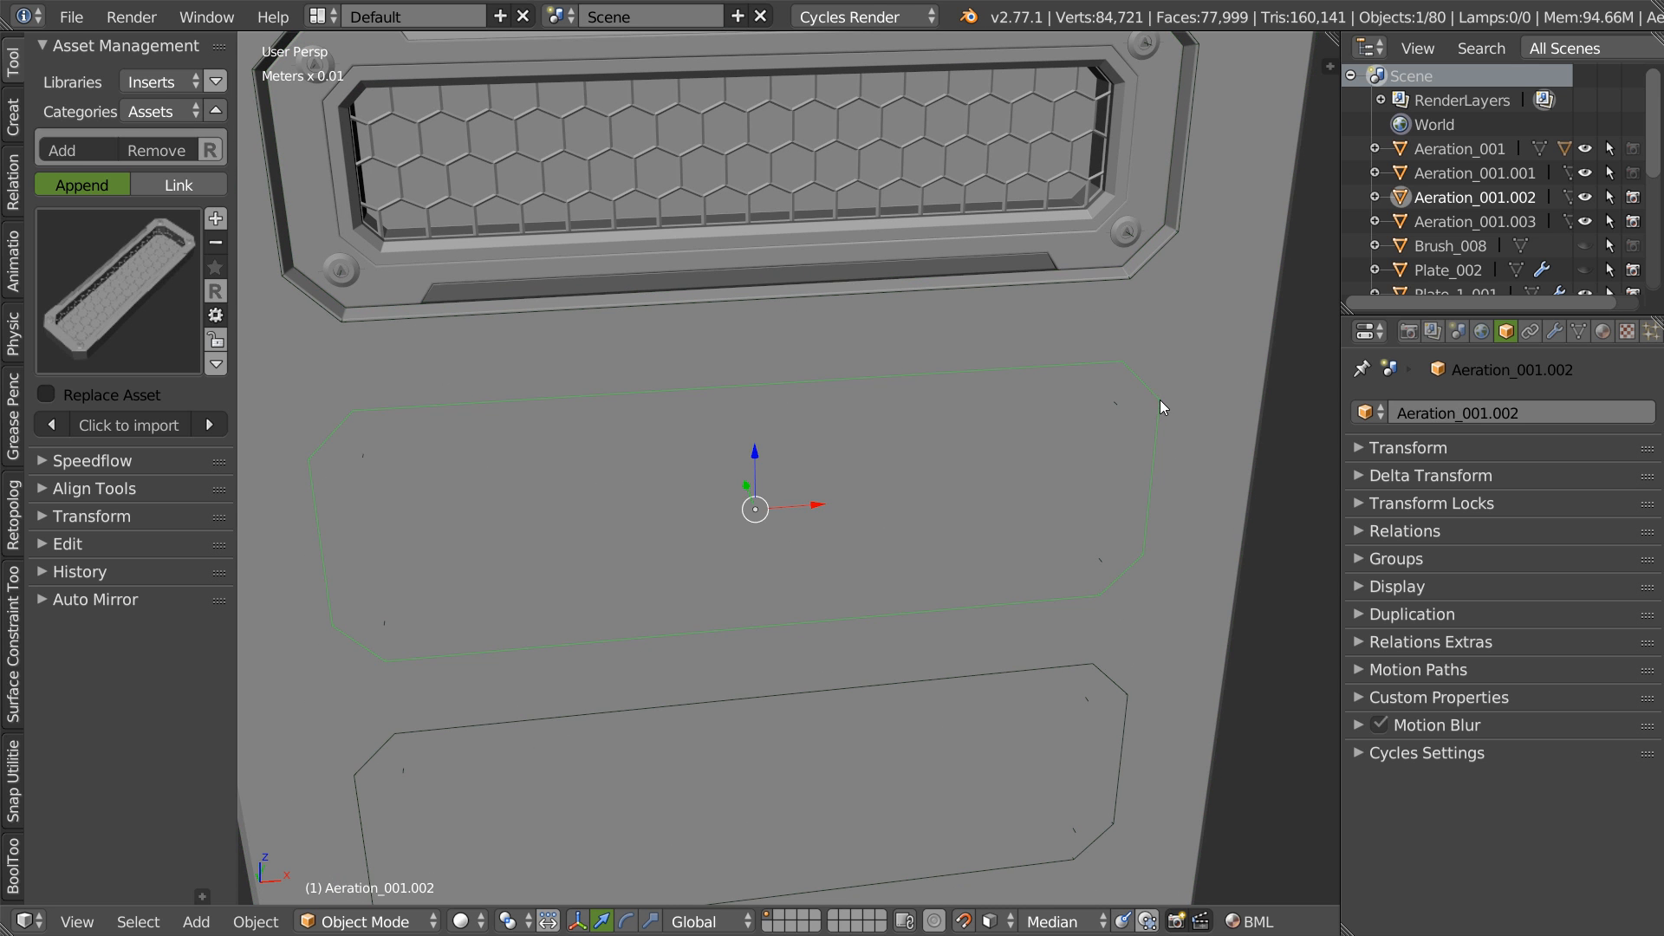
pyautogui.keyDown('shift'); pyautogui.rightClick(1201, 397); pyautogui.keyUp('shift')
pyautogui.hotkey('shift', 'space')
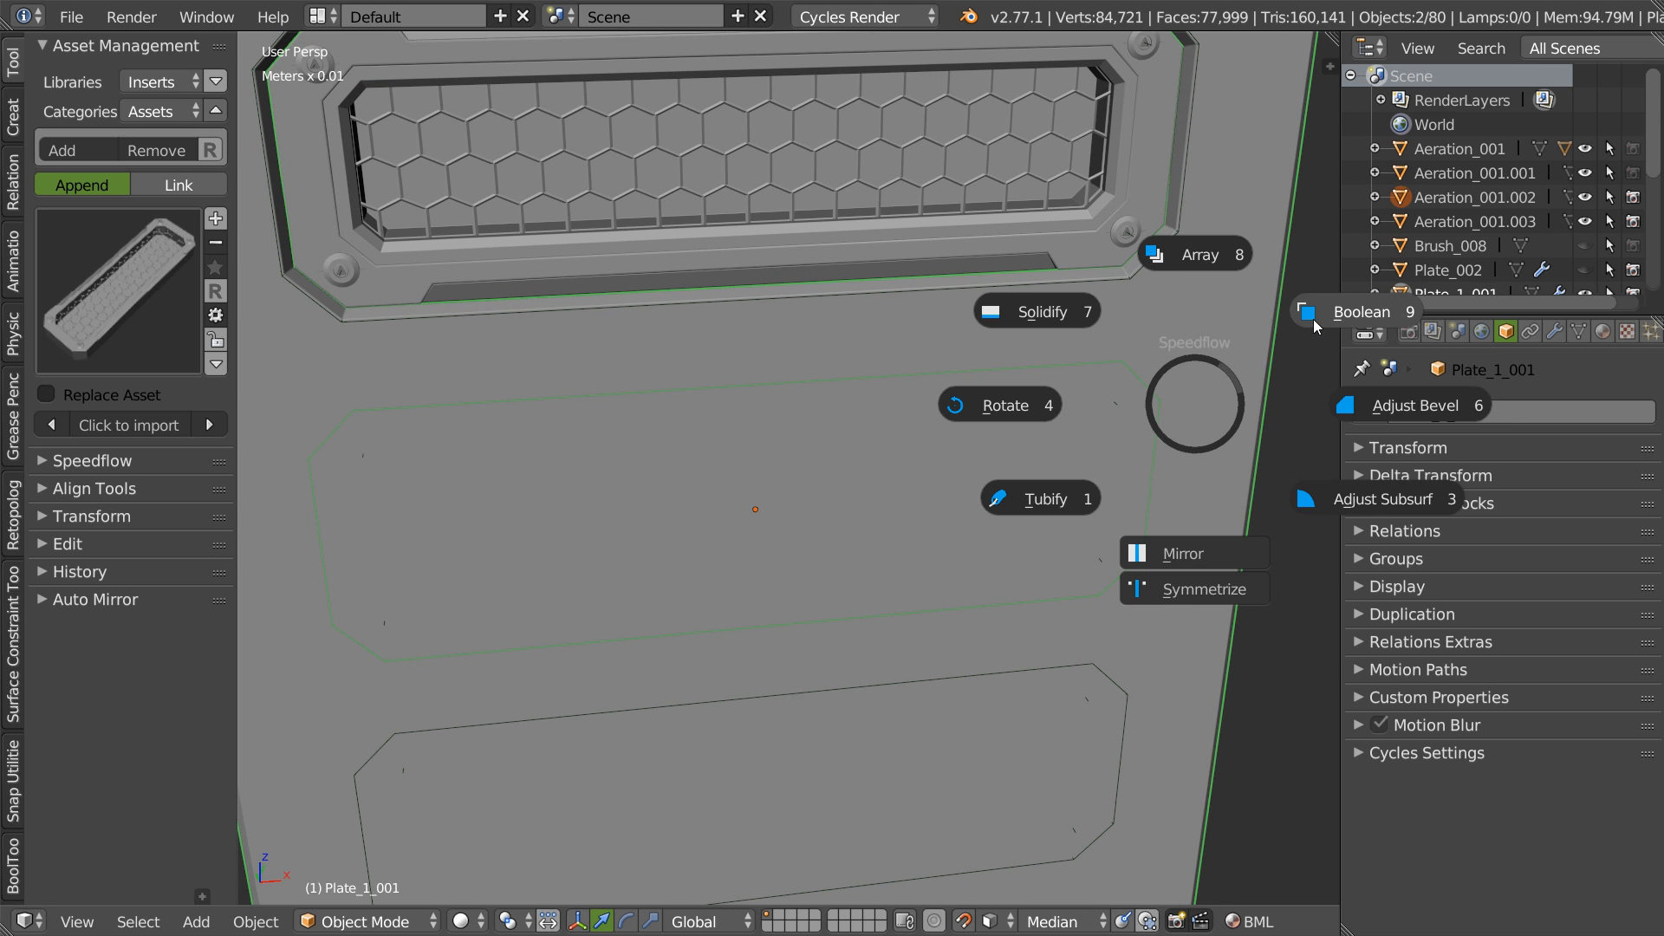
pyautogui.click(1273, 310)
pyautogui.press('a')
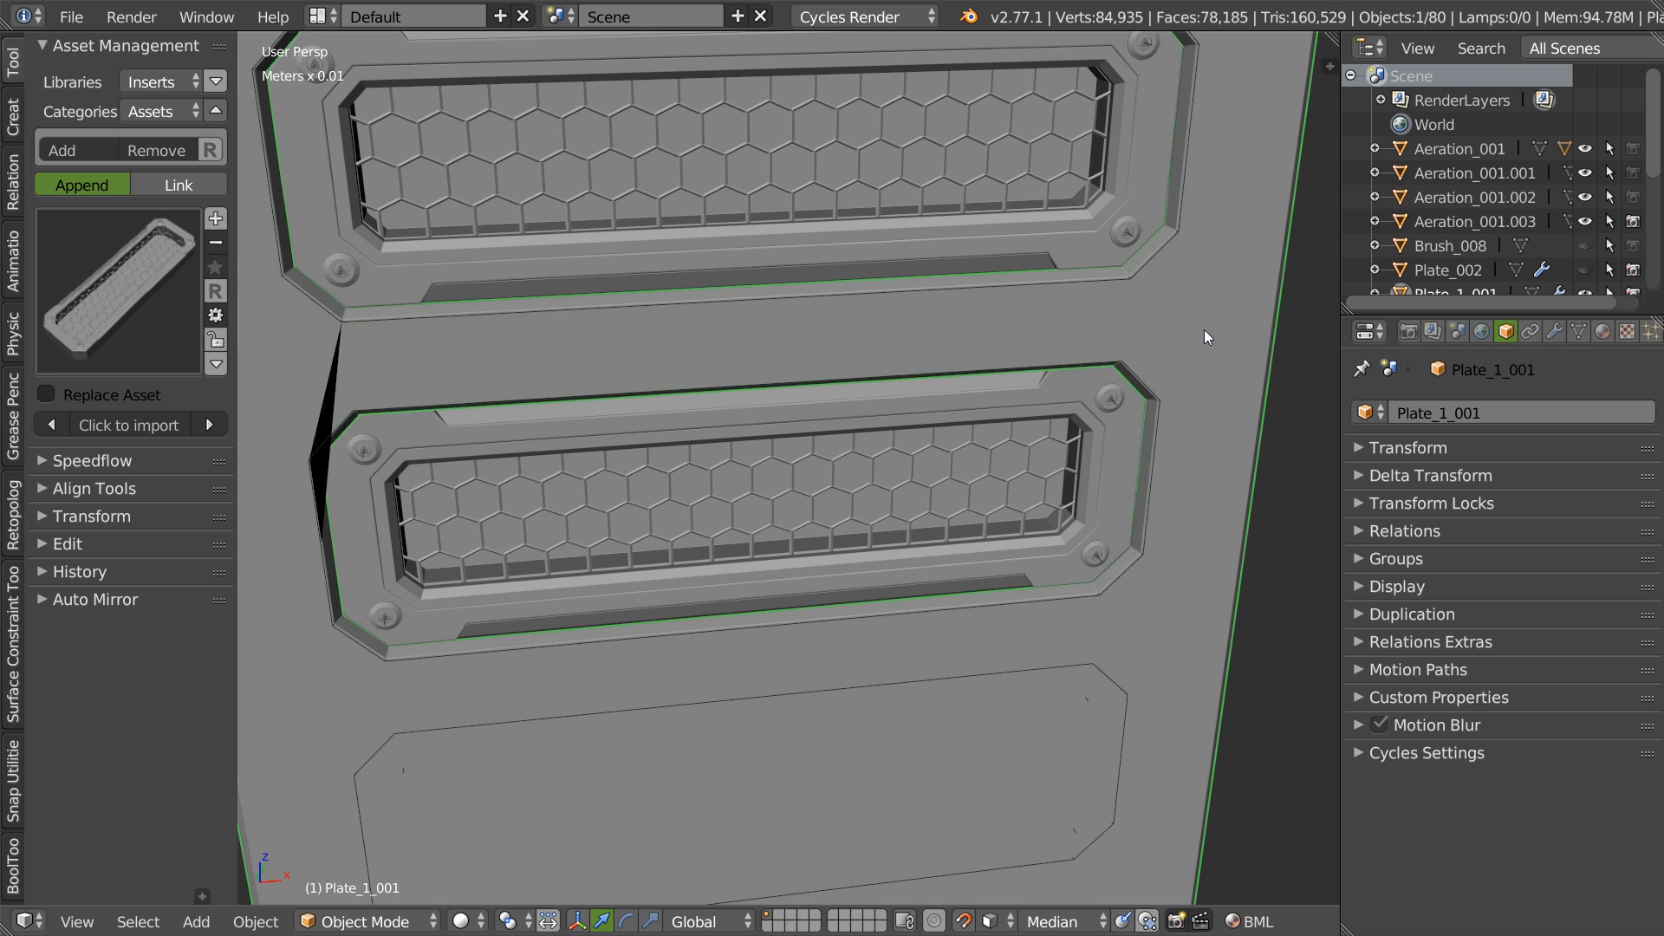
# - Cut the lower aeration insert's recess into the original plate with a Speedflow Boolean difference and apply the modifier
pyautogui.keyDown('shift'); pyautogui.moveTo(1094, 468); pyautogui.dragTo(1148, 342, button='middle'); pyautogui.keyUp('shift')
pyautogui.rightClick(1156, 309)
pyautogui.keyDown('shift'); pyautogui.rightClick(1174, 314); pyautogui.keyUp('shift')
pyautogui.hotkey('shift', 'space')
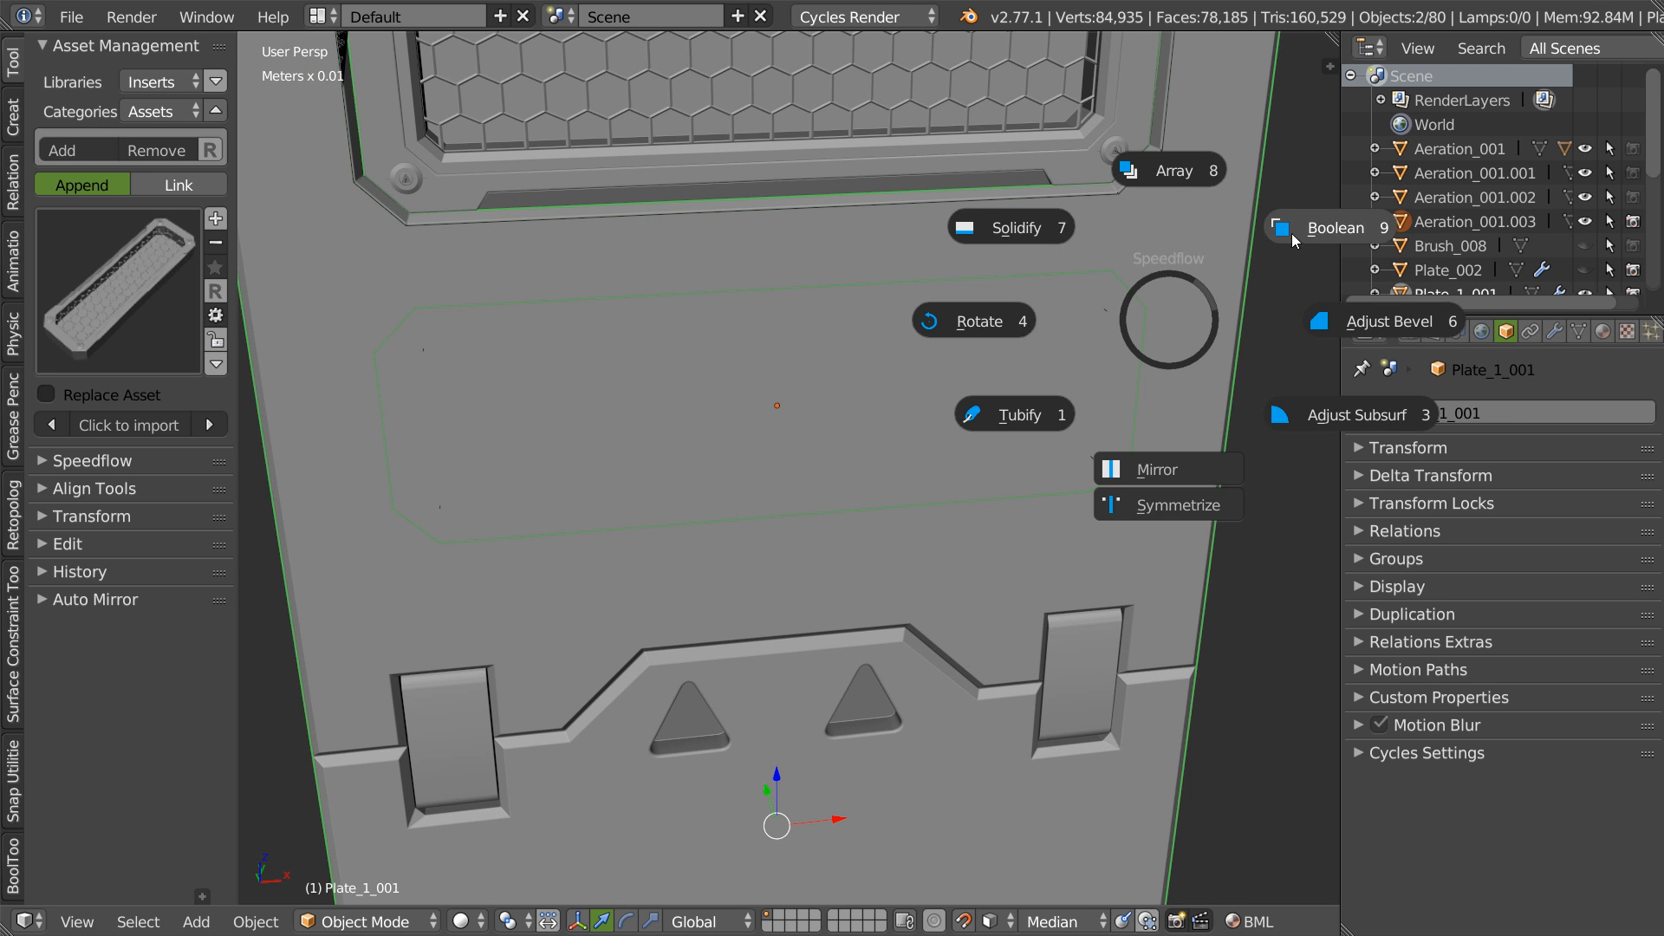
pyautogui.click(1296, 231)
pyautogui.press('a')
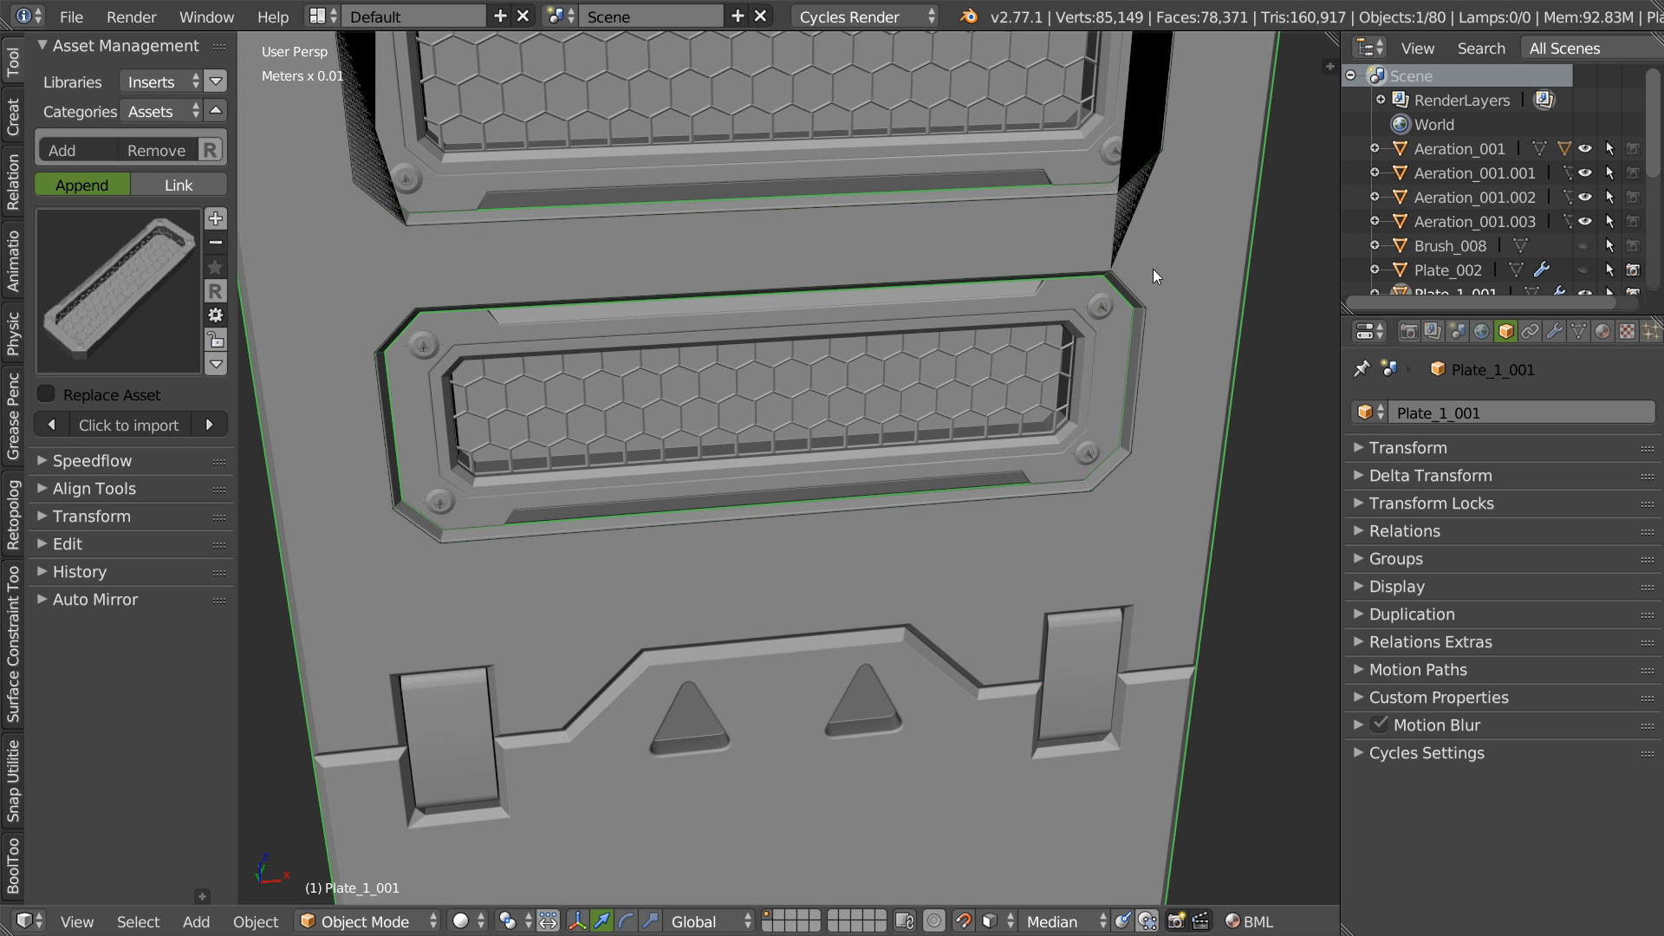
# - In Edit Mode, knife angle-constrained horizontal cuts from the sides of the lowest vent opening to the plate's outer edges
pyautogui.moveTo(1096, 314); pyautogui.dragTo(1110, 387, button='middle')
pyautogui.press('Tab')
pyautogui.press('KP_1')
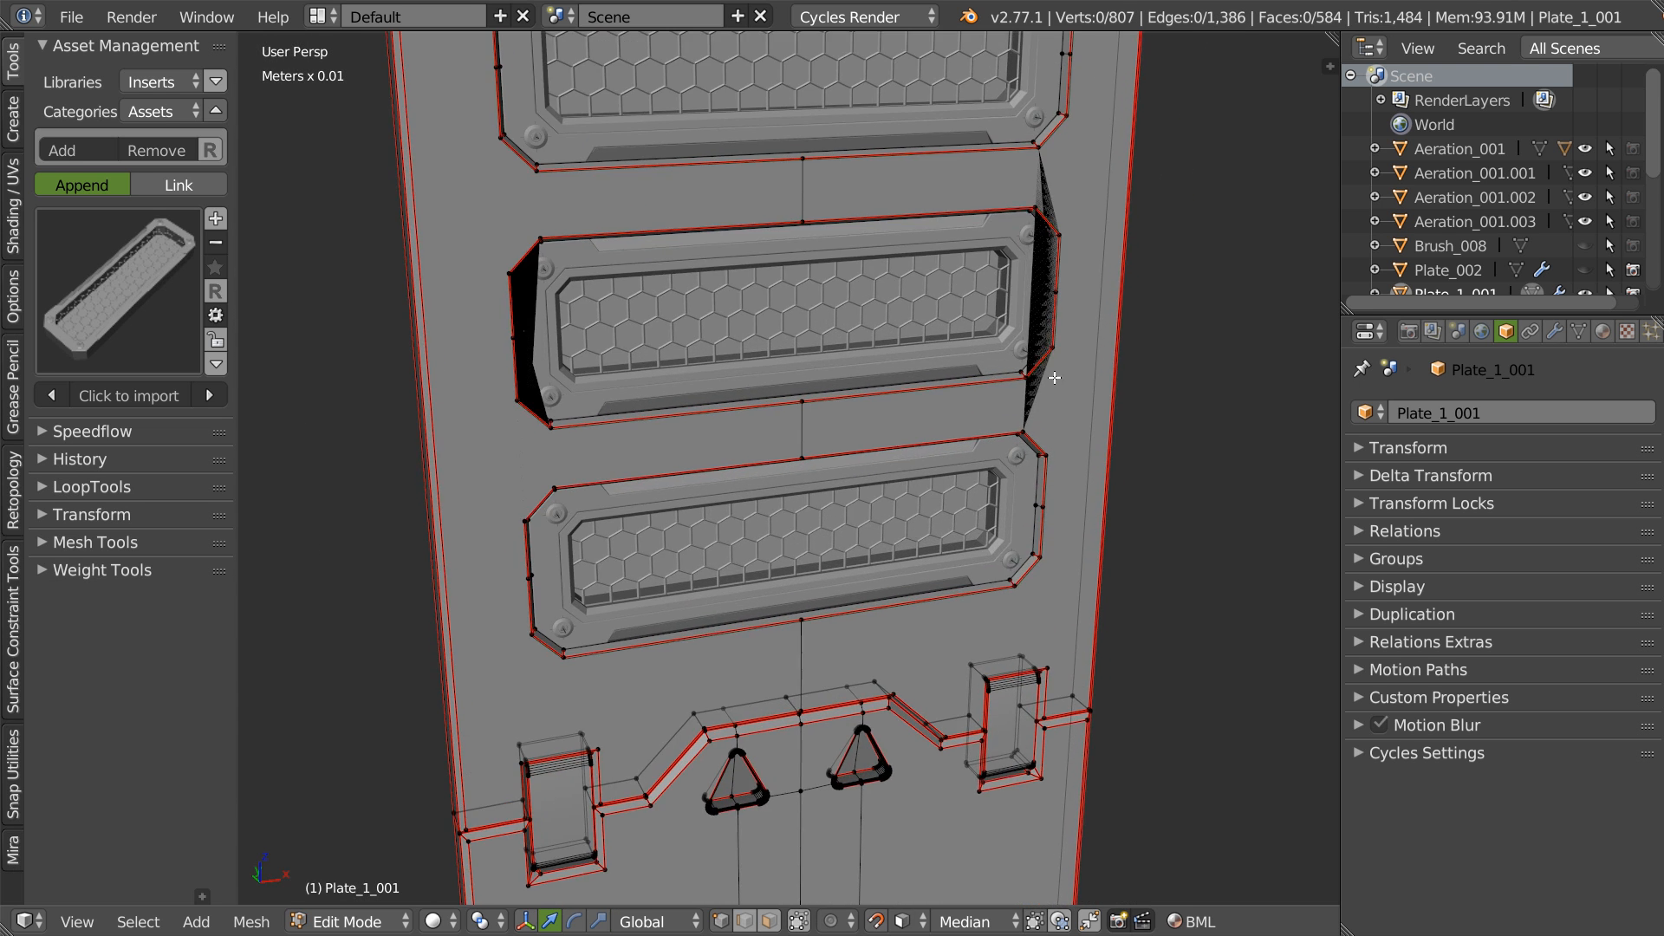
pyautogui.scroll(-5, 1023, 370)
pyautogui.scroll(7, 884, 366)
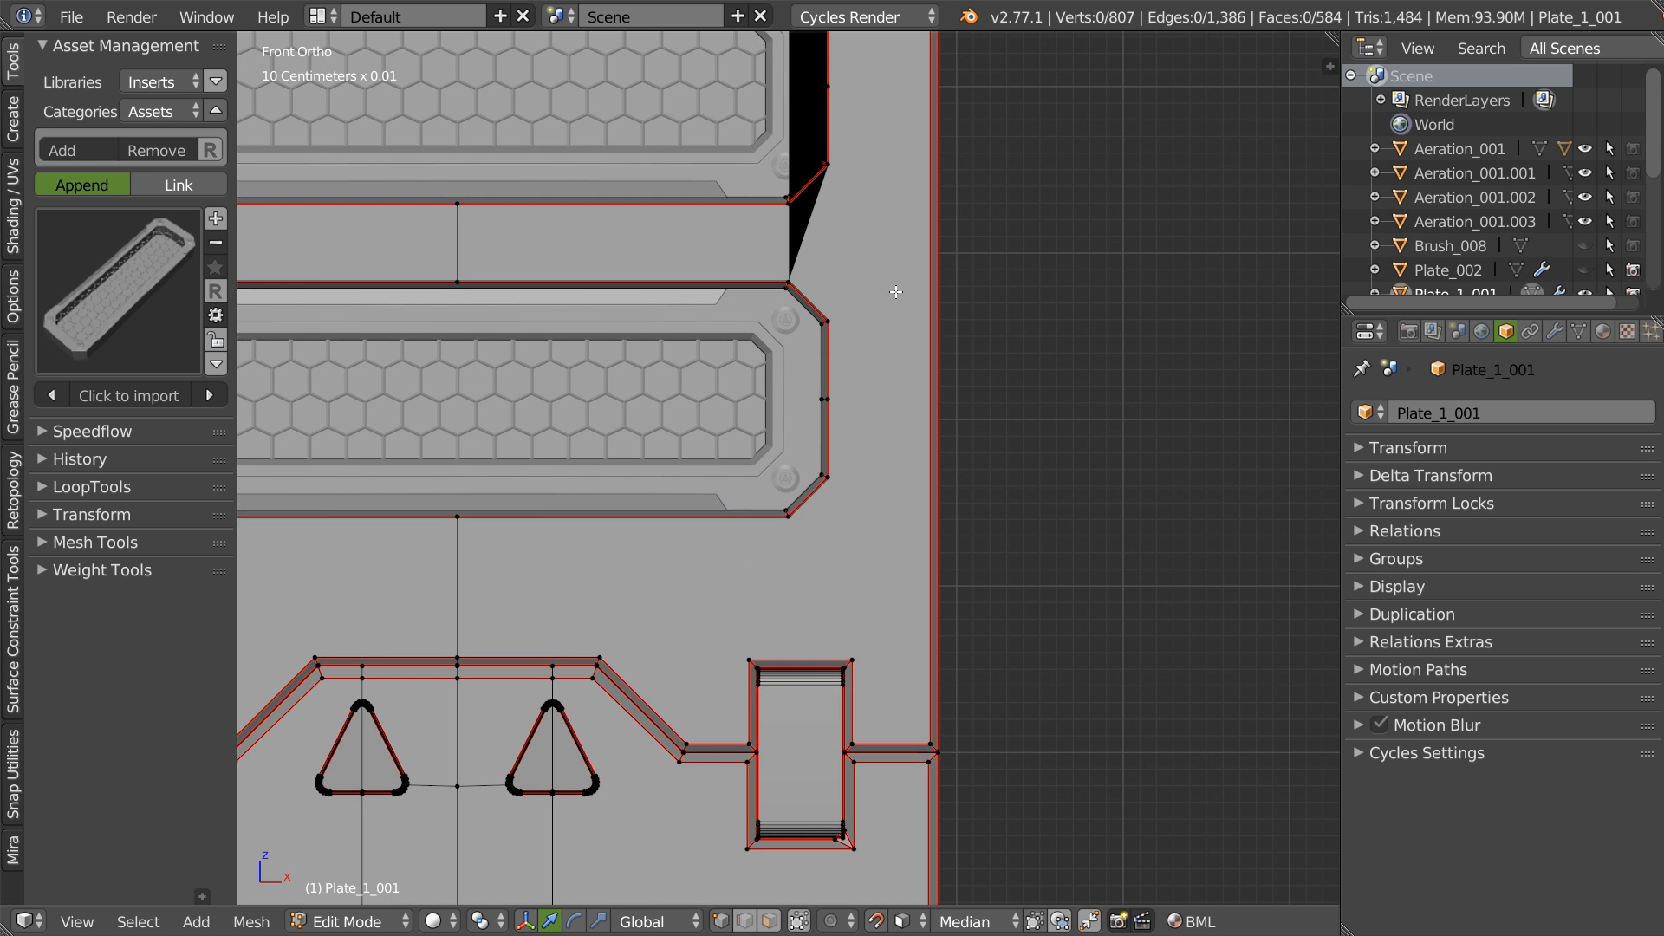
pyautogui.press('k')
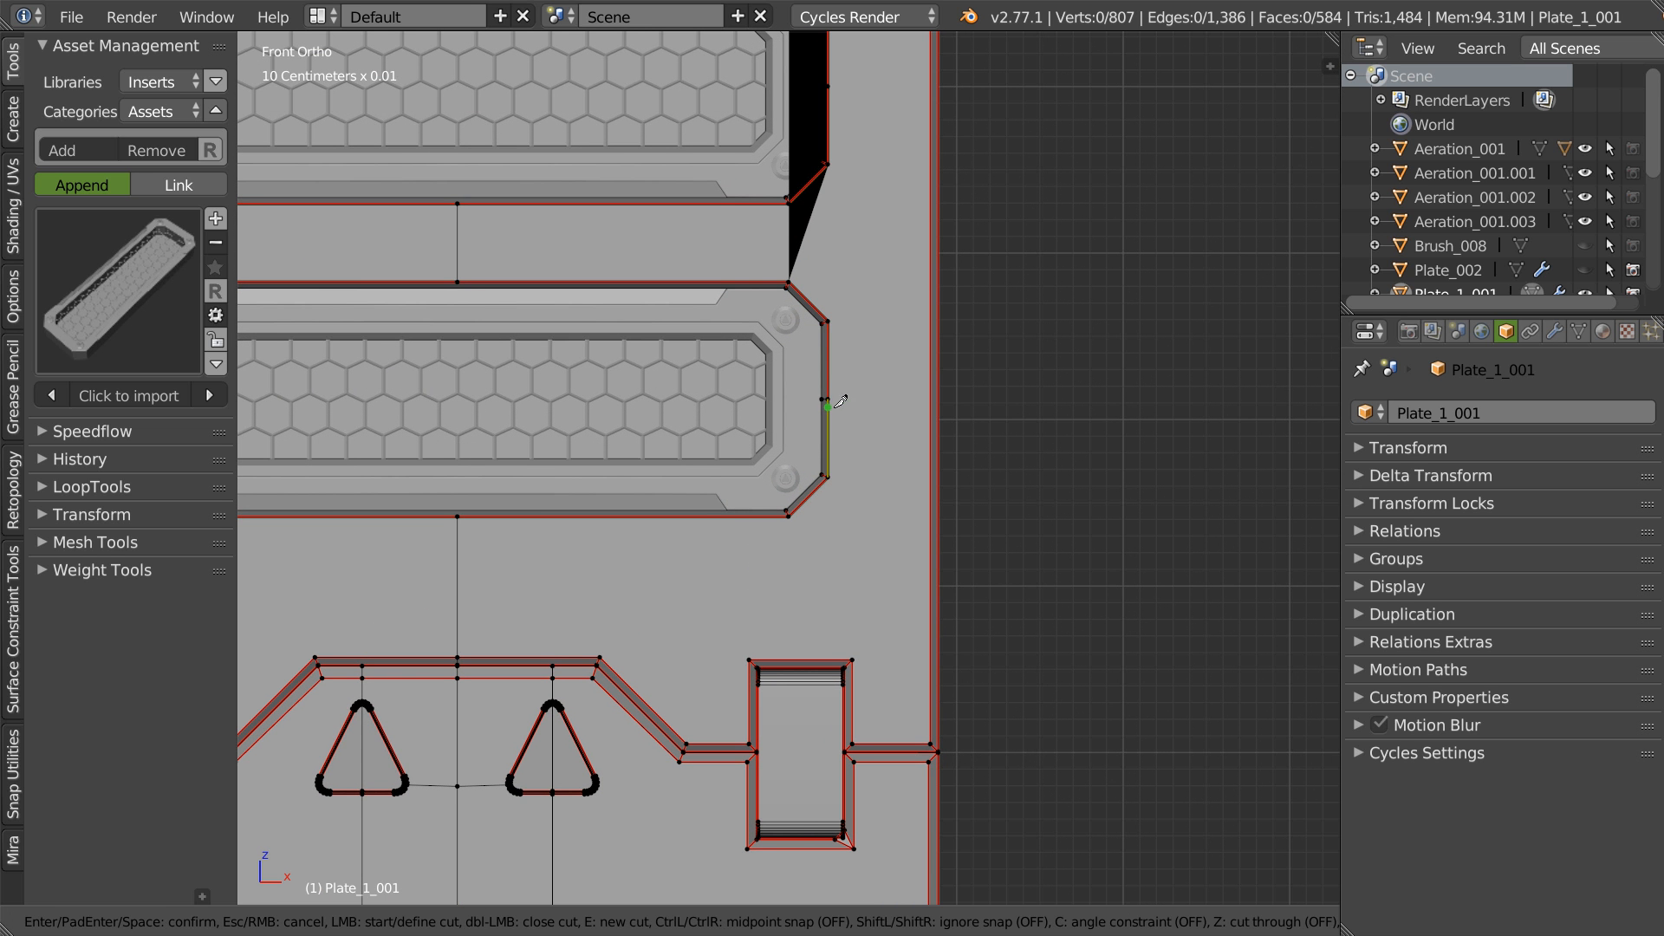
pyautogui.press('c')
pyautogui.click(829, 398)
pyautogui.click(975, 401)
pyautogui.keyDown('shift'); pyautogui.moveTo(663, 446); pyautogui.dragTo(1139, 466, button='middle'); pyautogui.keyUp('shift')
pyautogui.click(328, 422)
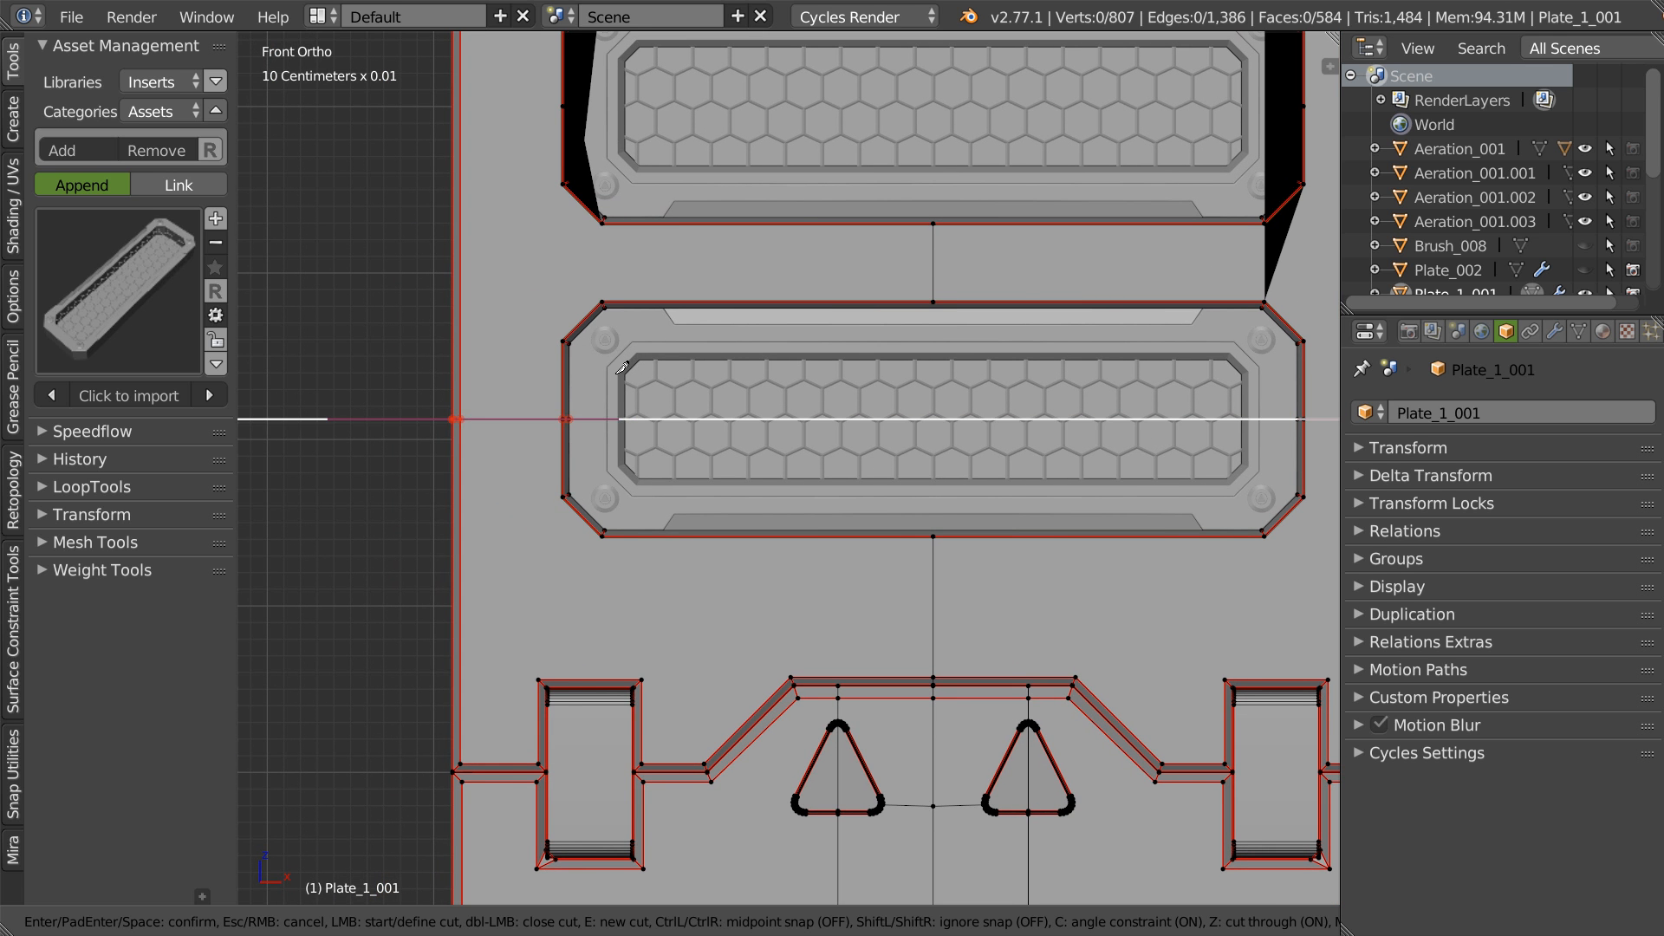
# - Knife horizontal cuts from both sides of the middle vent opening to the plate's outer edges
pyautogui.keyDown('shift'); pyautogui.moveTo(869, 294); pyautogui.dragTo(607, 504, button='middle'); pyautogui.keyUp('shift')
pyautogui.click(1044, 321)
pyautogui.click(1205, 323)
pyautogui.keyDown('shift'); pyautogui.moveTo(966, 326); pyautogui.dragTo(1335, 324, button='middle'); pyautogui.keyUp('shift')
pyautogui.click(453, 344)
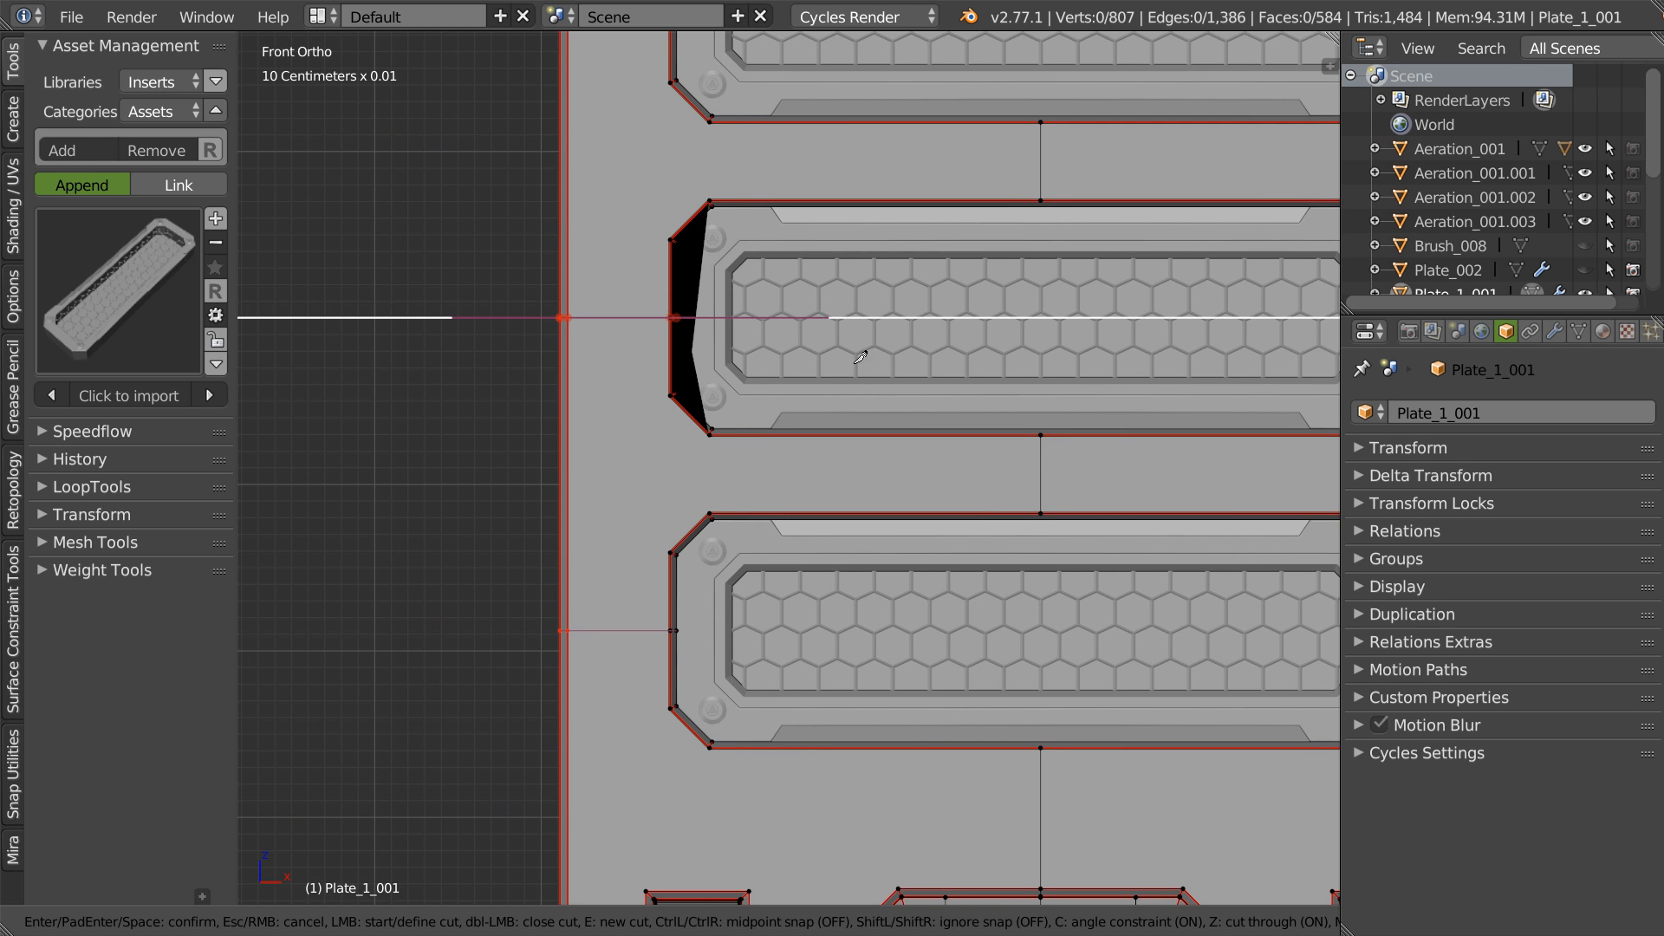
pyautogui.press('e')
# - Knife horizontal cuts from the top vent opening to the plate's outer edges, apply all cuts and return to Object Mode
pyautogui.keyDown('shift'); pyautogui.moveTo(829, 335); pyautogui.dragTo(576, 652, button='middle'); pyautogui.keyUp('shift')
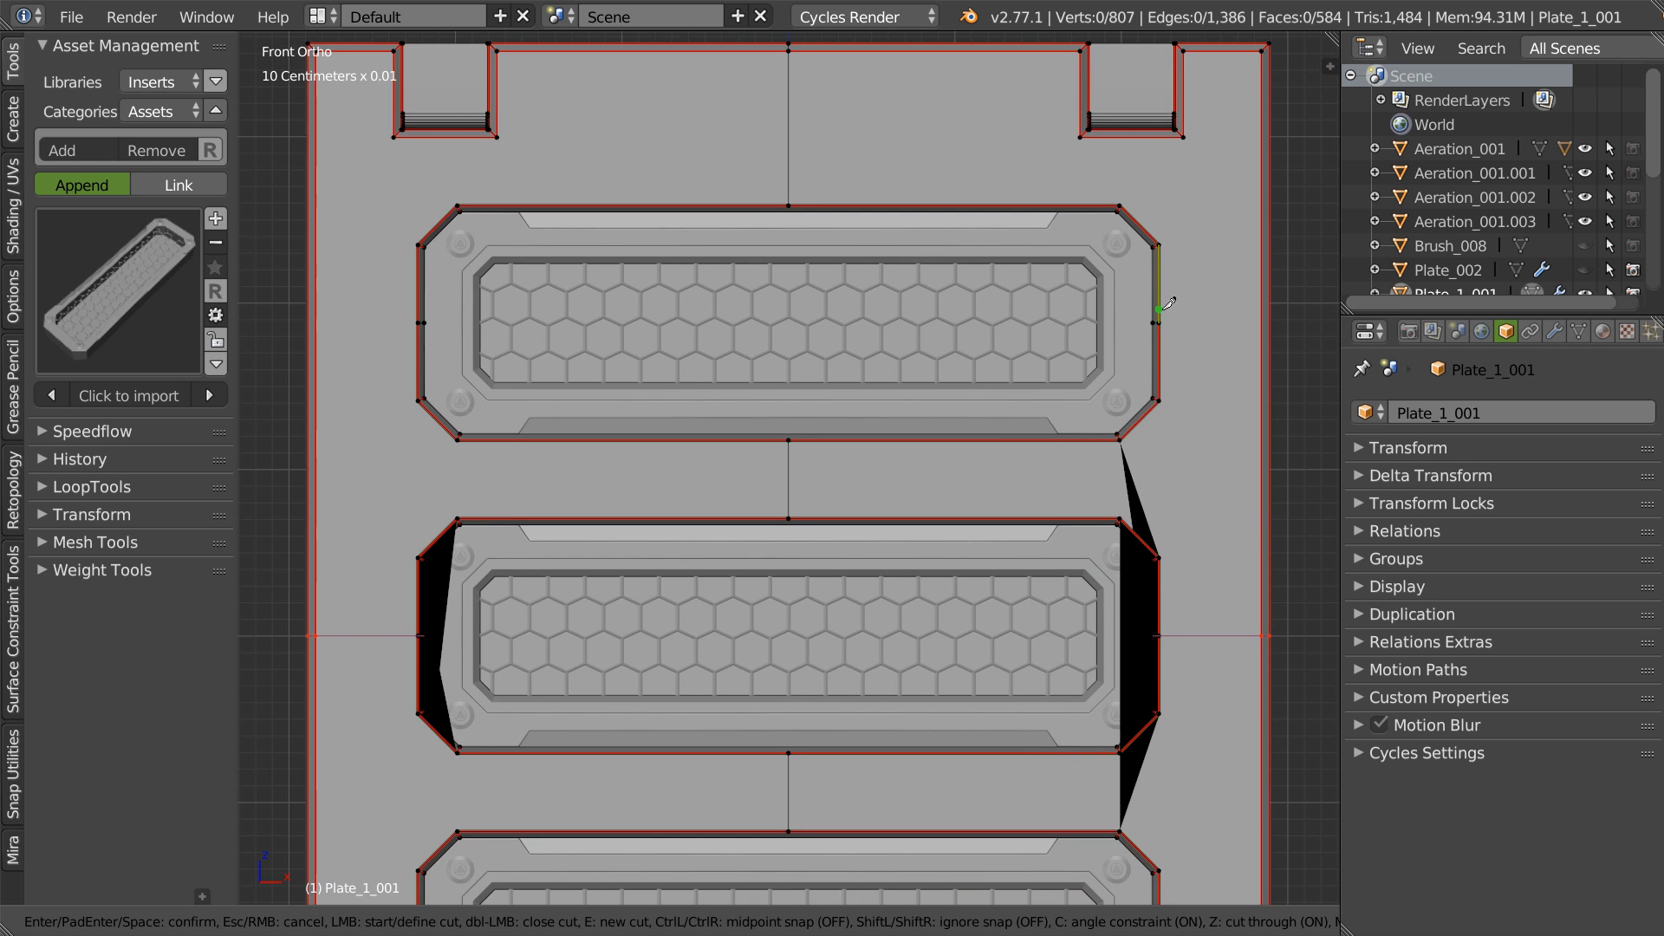
pyautogui.click(1160, 324)
pyautogui.click(1314, 318)
pyautogui.click(252, 324)
pyautogui.press('Return')
pyautogui.keyDown('ctrl'); pyautogui.moveTo(973, 394); pyautogui.dragTo(960, 519, button='middle'); pyautogui.keyUp('ctrl')
pyautogui.keyDown('shift'); pyautogui.moveTo(959, 513); pyautogui.dragTo(951, 344, button='middle'); pyautogui.keyUp('shift')
pyautogui.press('Tab')
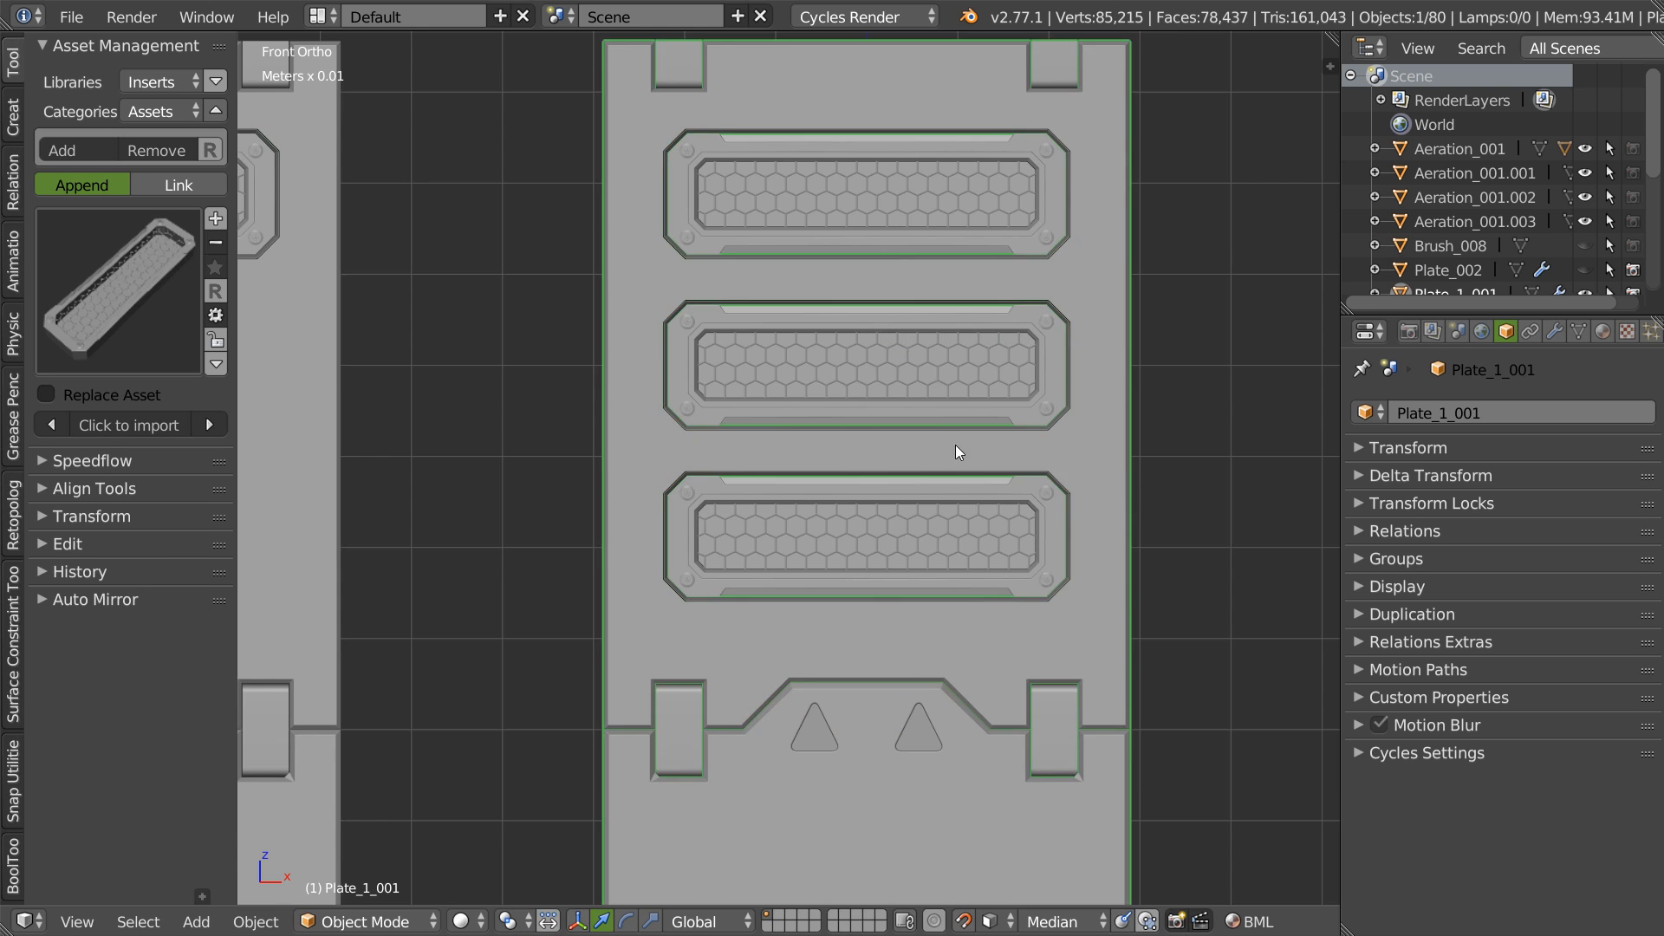
pyautogui.moveTo(950, 436); pyautogui.dragTo(908, 468, button='middle')
pyautogui.scroll(-8, 908, 468)
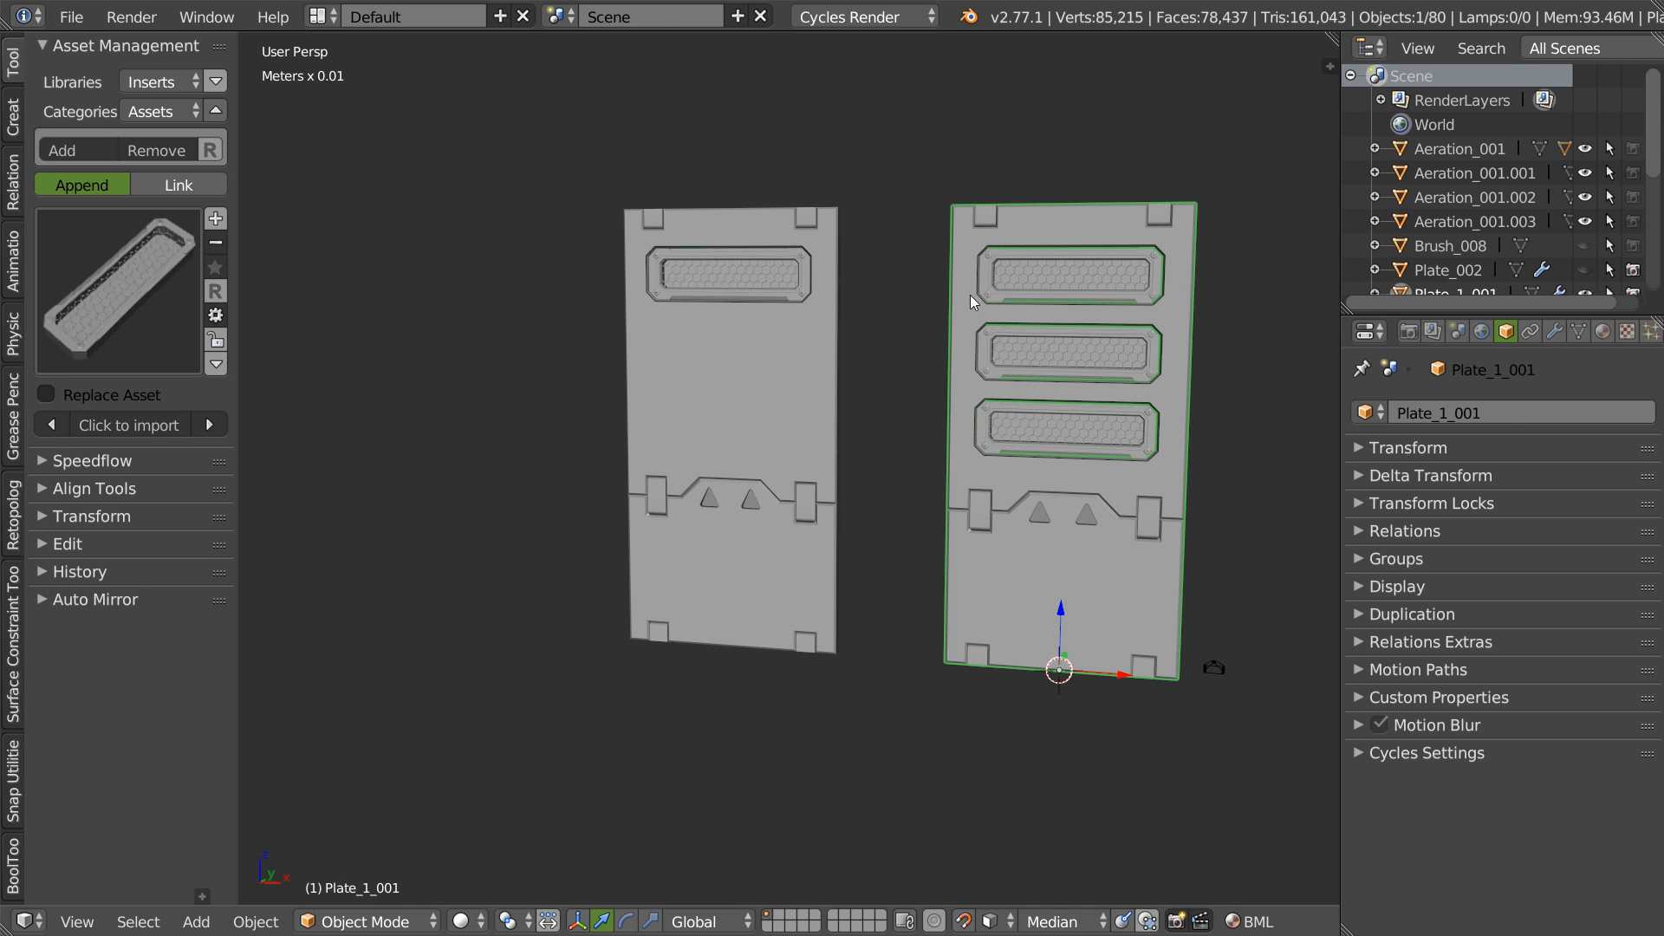
# - Delete the spare plate's upper panel and its vent Aeration_001.001 together with the vent's child parts
pyautogui.rightClick(776, 321)
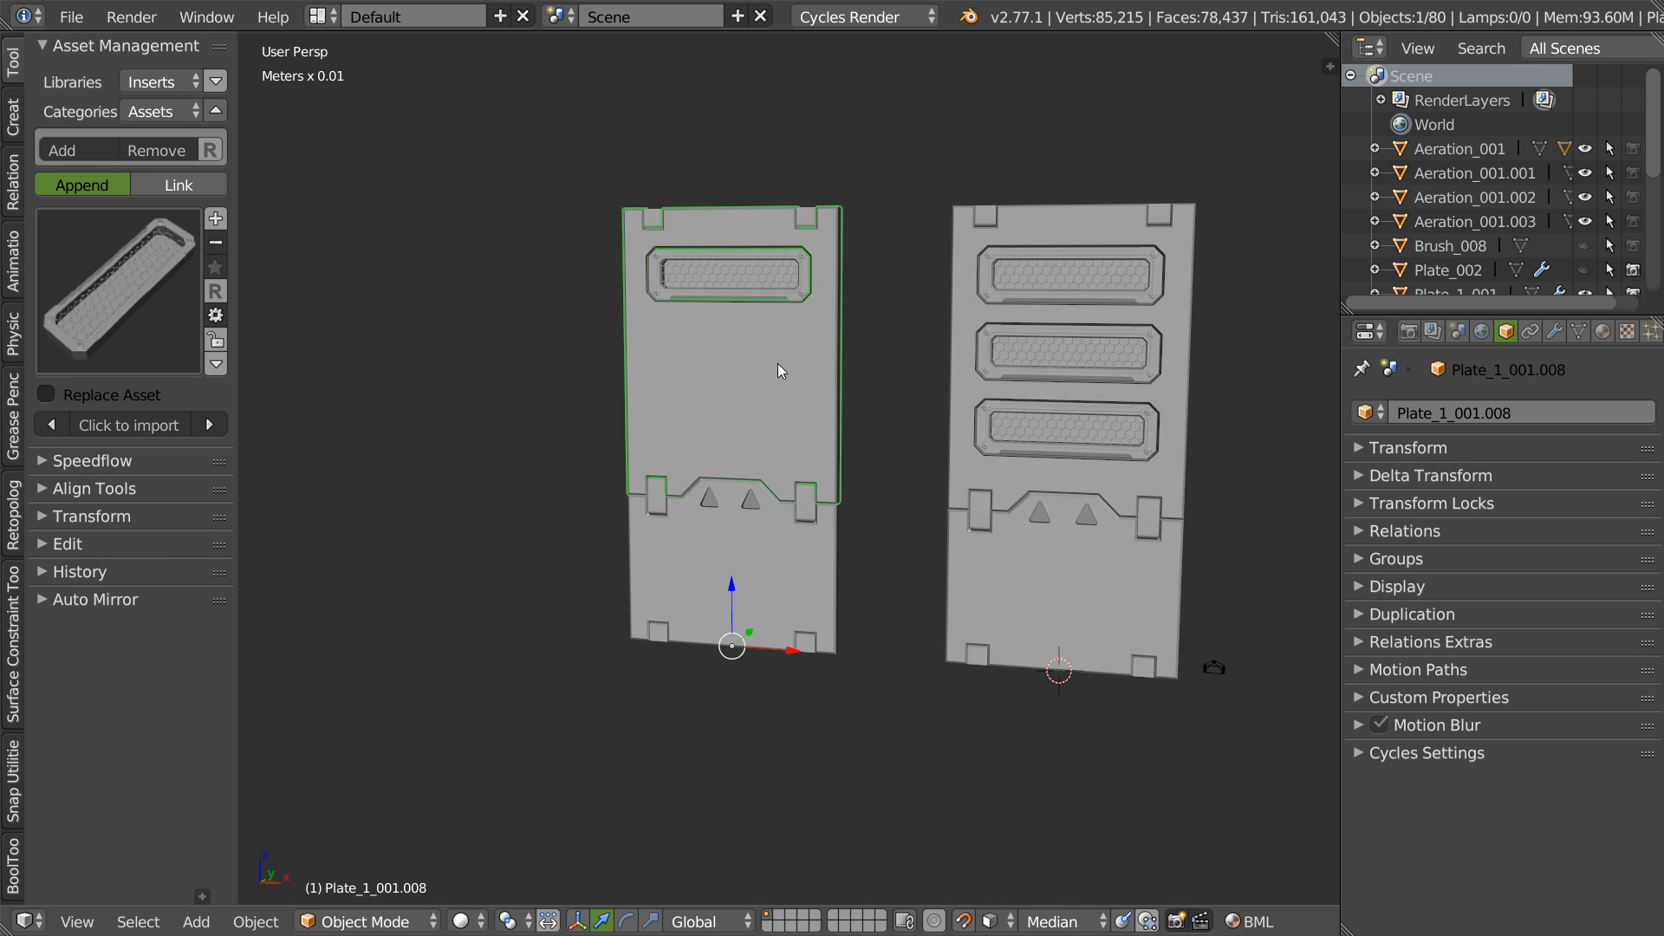
pyautogui.press('x')
pyautogui.click(768, 362)
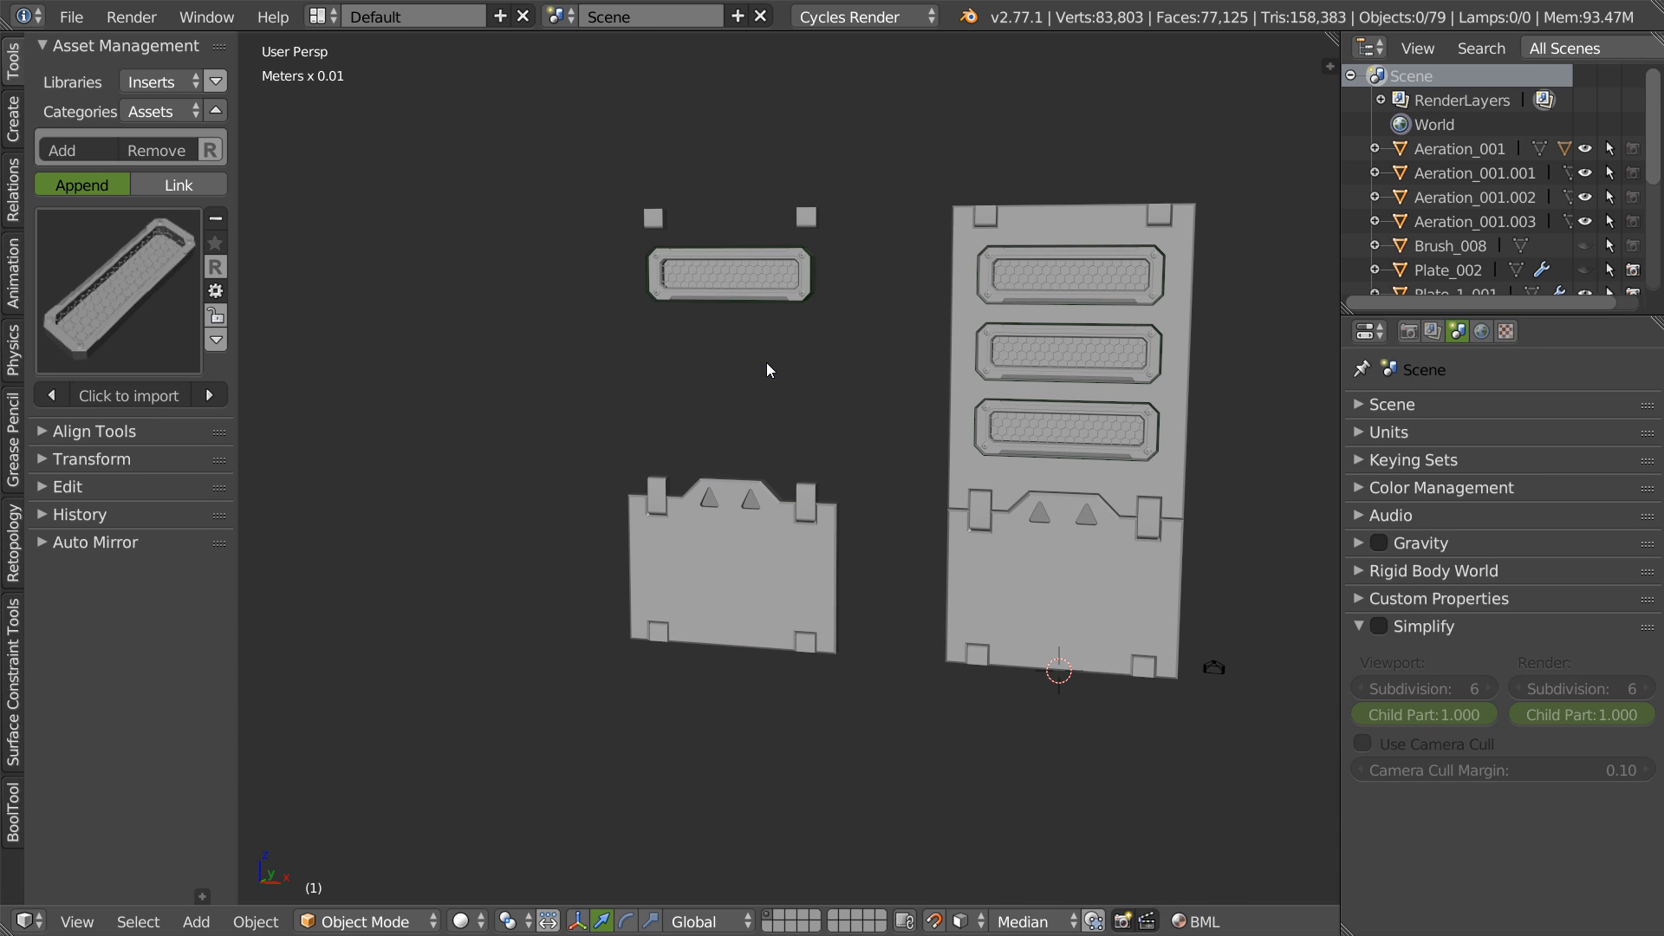
pyautogui.rightClick(736, 299)
pyautogui.keyDown('ctrl'); pyautogui.click(1404, 180); pyautogui.keyUp('ctrl')
pyautogui.press('x')
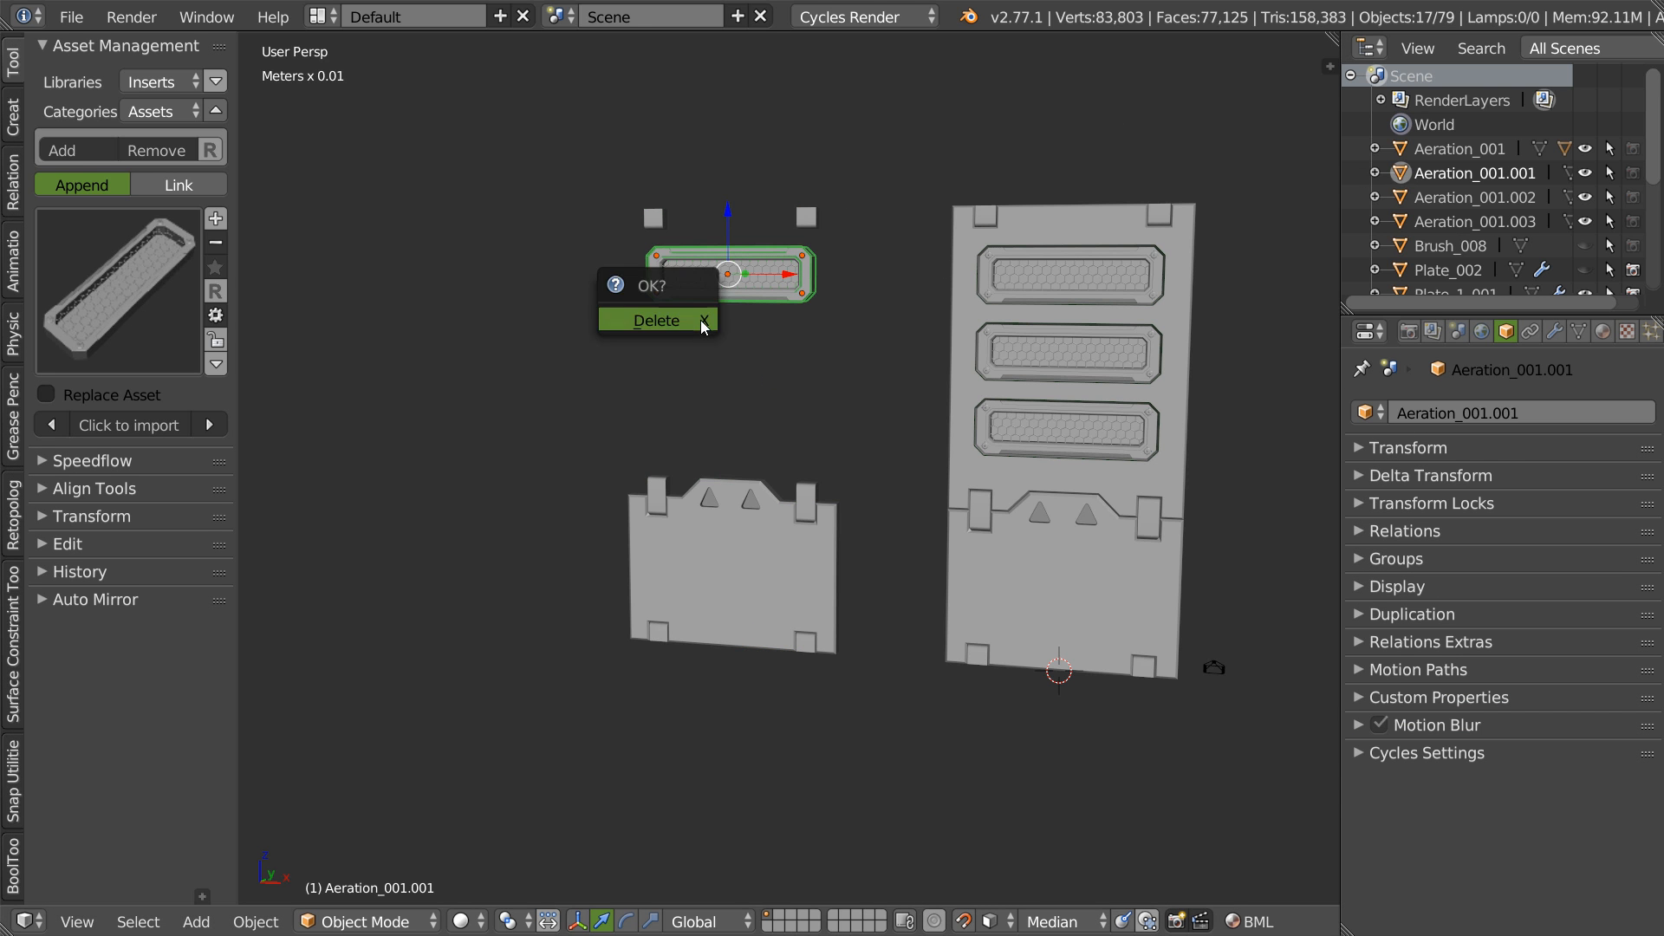
pyautogui.click(694, 319)
# - Delete the spare plate's remaining parts: the two upper corner blocks and everything in its lower section
pyautogui.rightClick(805, 217)
pyautogui.keyDown('shift'); pyautogui.rightClick(661, 220); pyautogui.keyUp('shift')
pyautogui.moveTo(866, 399)
pyautogui.keyDown('ctrl'); pyautogui.mouseDown()
pyautogui.moveTo(833, 359)
pyautogui.moveTo(854, 754)
pyautogui.mouseUp(); pyautogui.keyUp('ctrl')
pyautogui.press('x')
pyautogui.click(802, 581)
# - Hide the cutter object Aeration_001.003 around the lowest vent of the remaining plate
pyautogui.keyDown('shift'); pyautogui.moveTo(1104, 538); pyautogui.dragTo(745, 598, button='middle'); pyautogui.keyUp('shift')
pyautogui.scroll(3, 930, 503)
pyautogui.moveTo(832, 503); pyautogui.dragTo(953, 521, button='middle')
pyautogui.keyDown('shift'); pyautogui.moveTo(750, 451); pyautogui.dragTo(787, 622, button='middle'); pyautogui.keyUp('shift')
pyautogui.scroll(5, 855, 500)
pyautogui.rightClick(809, 602)
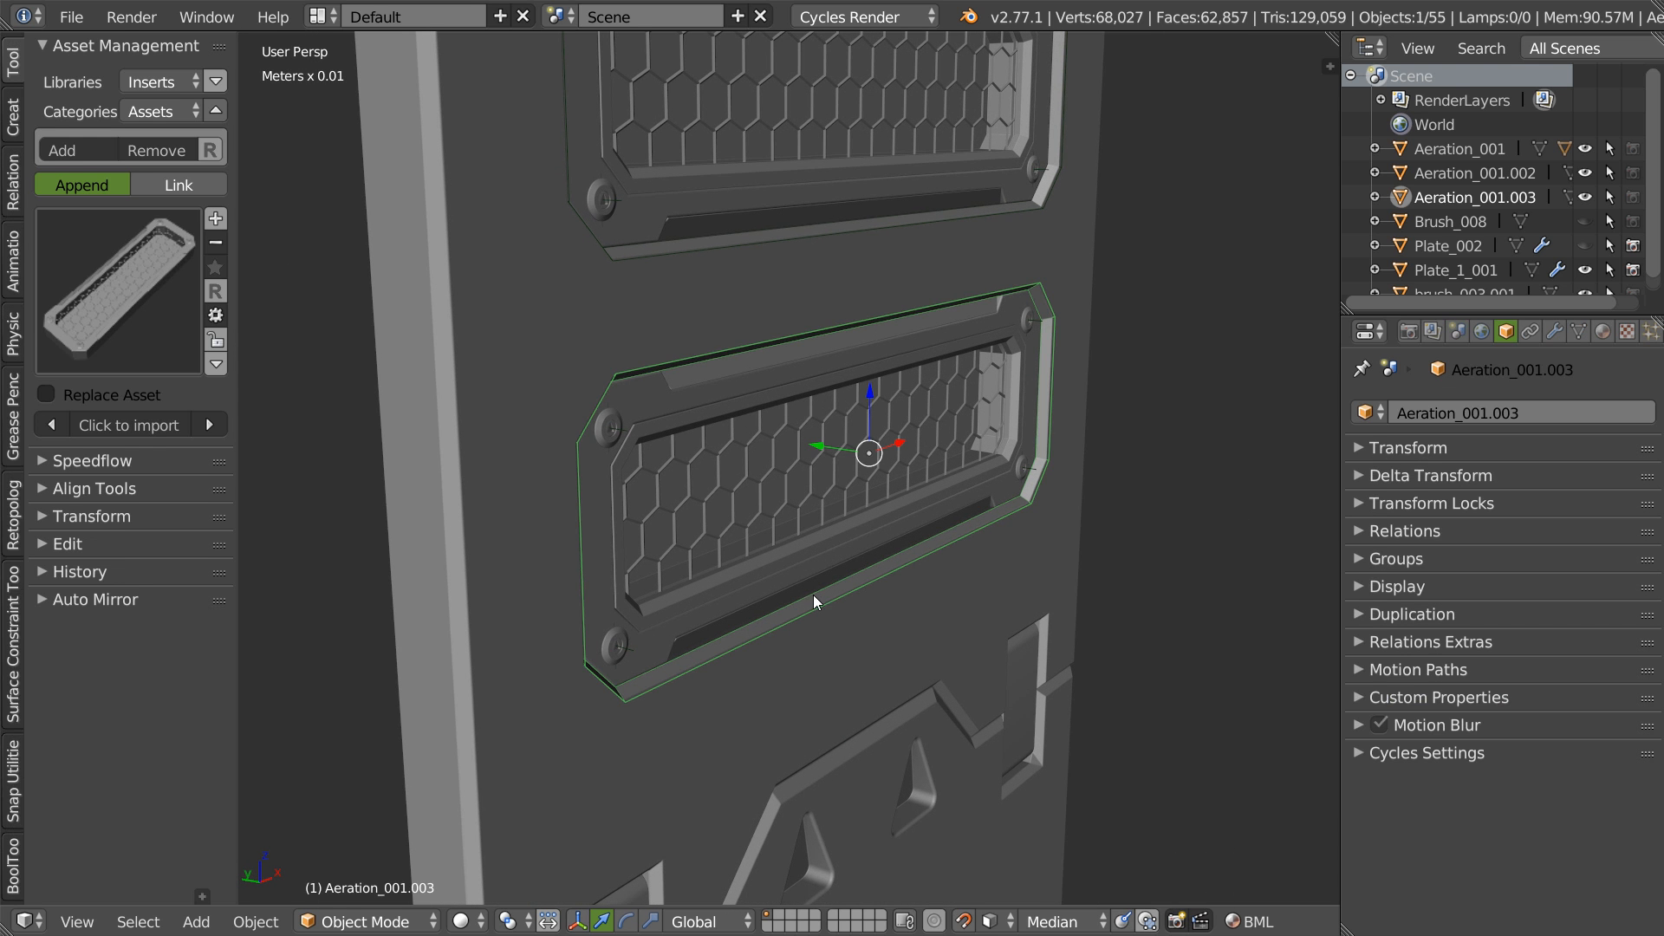
pyautogui.press('h')
# - Hide the cutter objects around the middle and top vents, Aeration_001.002 and Aeration_001
pyautogui.rightClick(669, 246)
pyautogui.rightClick(678, 252)
pyautogui.press('h')
pyautogui.moveTo(679, 253); pyautogui.dragTo(725, 289, button='middle')
pyautogui.rightClick(729, 290)
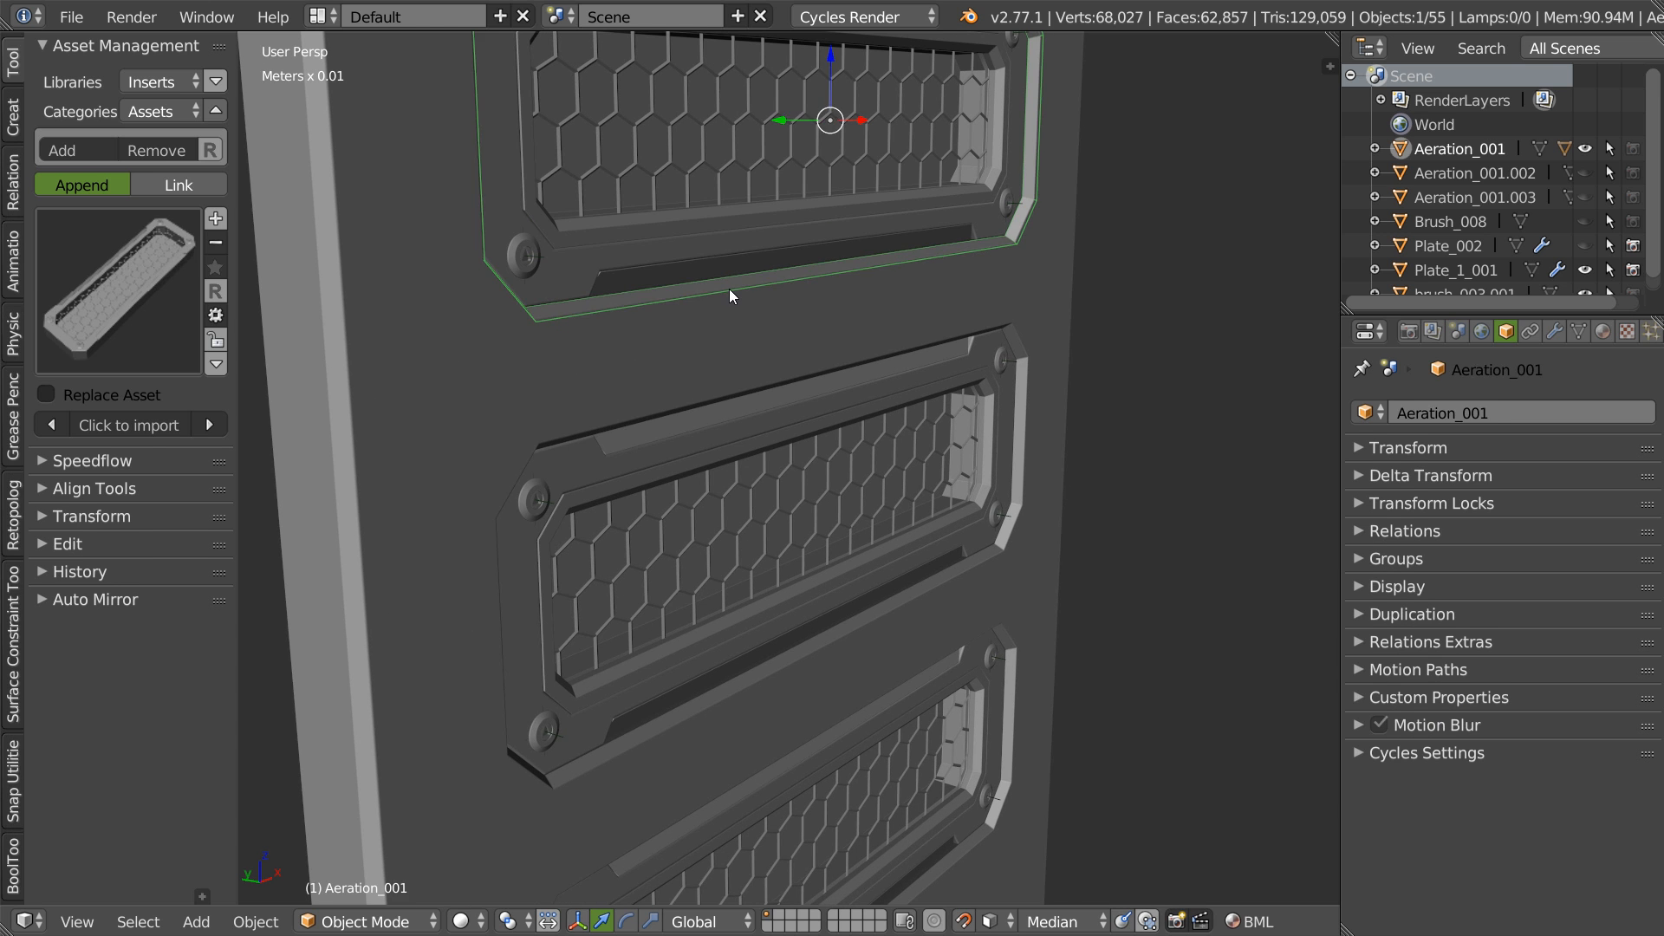
pyautogui.rightClick(730, 293)
pyautogui.press('h')
pyautogui.moveTo(850, 317); pyautogui.dragTo(806, 356, button='middle')
pyautogui.scroll(-4, 799, 298)
pyautogui.scroll(-3, 756, 330)
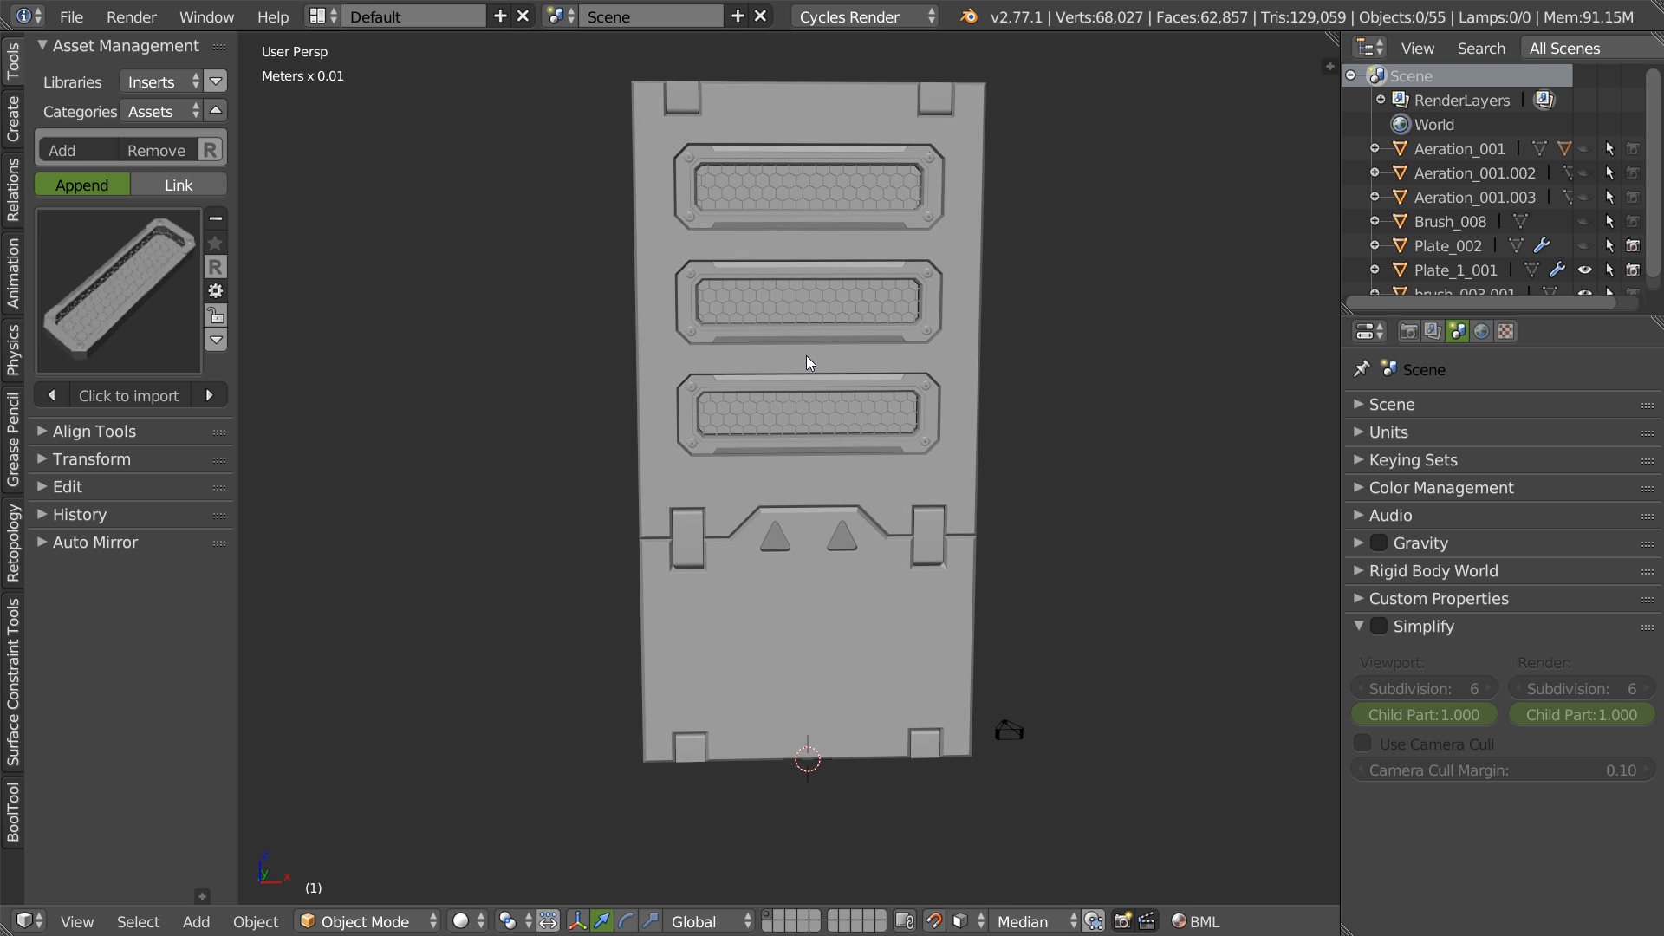
# - Enlarge the outliner and parent the Aeration vent objects to the plate
pyautogui.moveTo(1481, 317); pyautogui.dragTo(1480, 527)
pyautogui.click(1443, 273)
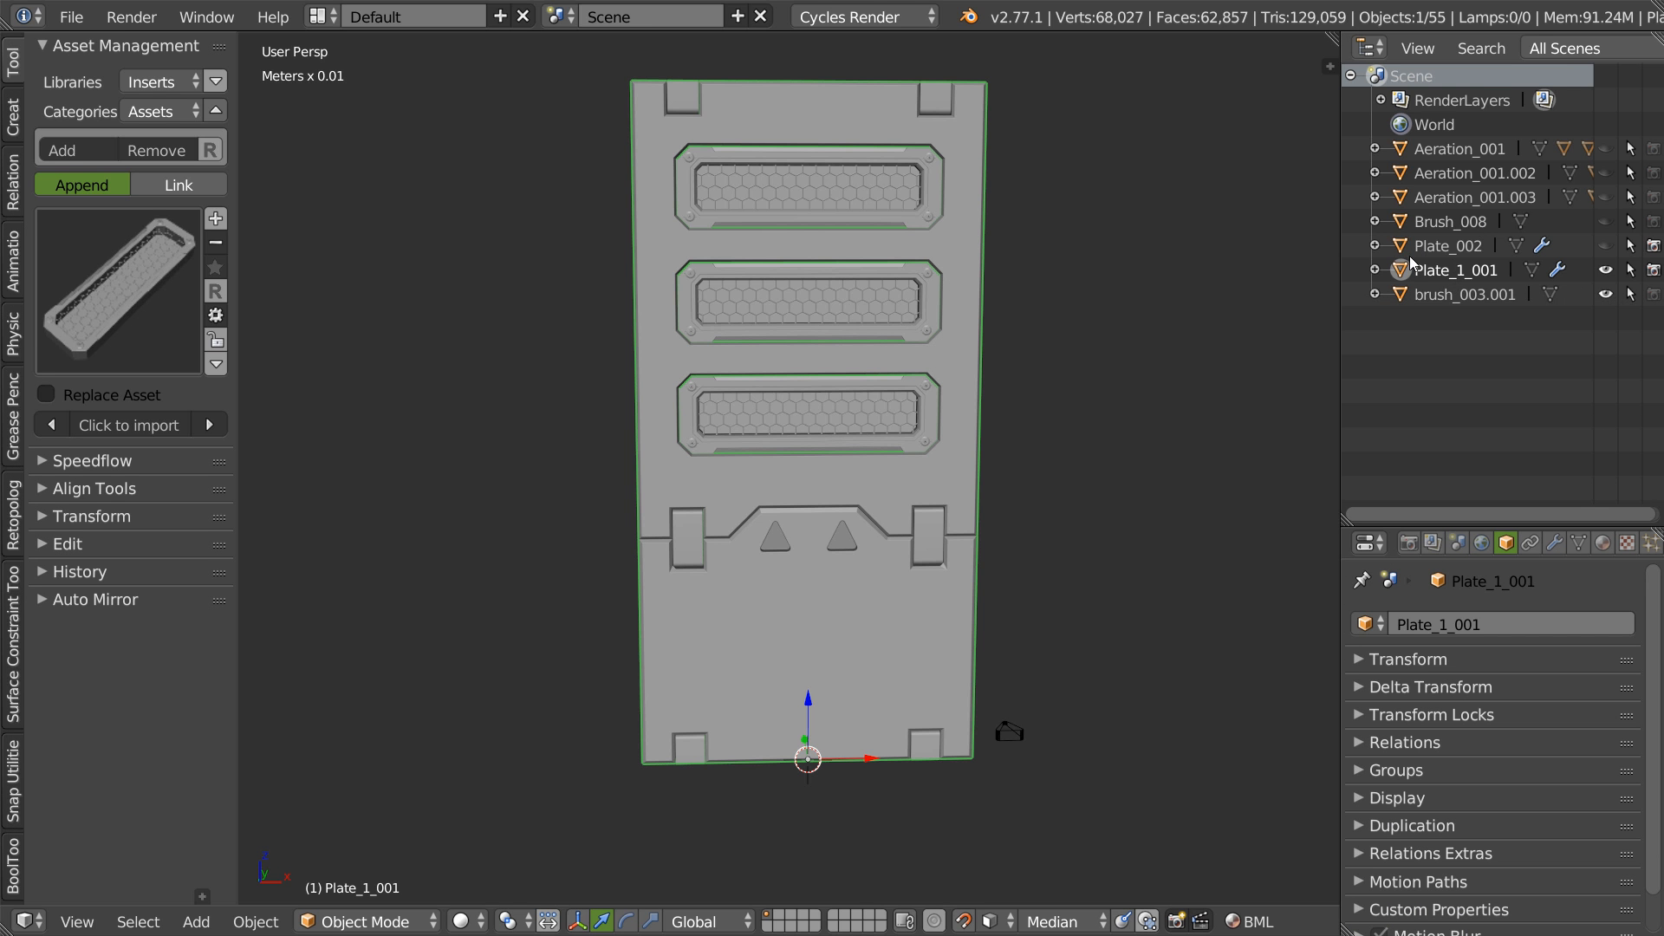
pyautogui.moveTo(1401, 197)
pyautogui.mouseDown()
pyautogui.moveTo(1398, 266)
pyautogui.moveTo(1420, 223)
pyautogui.mouseUp()
# - Rename the plate object Plate_1_001 as Plate_1_002
pyautogui.doubleClick(1471, 201)
pyautogui.press('End')
pyautogui.hotkey('shift', 'Left')
pyautogui.press('Return')
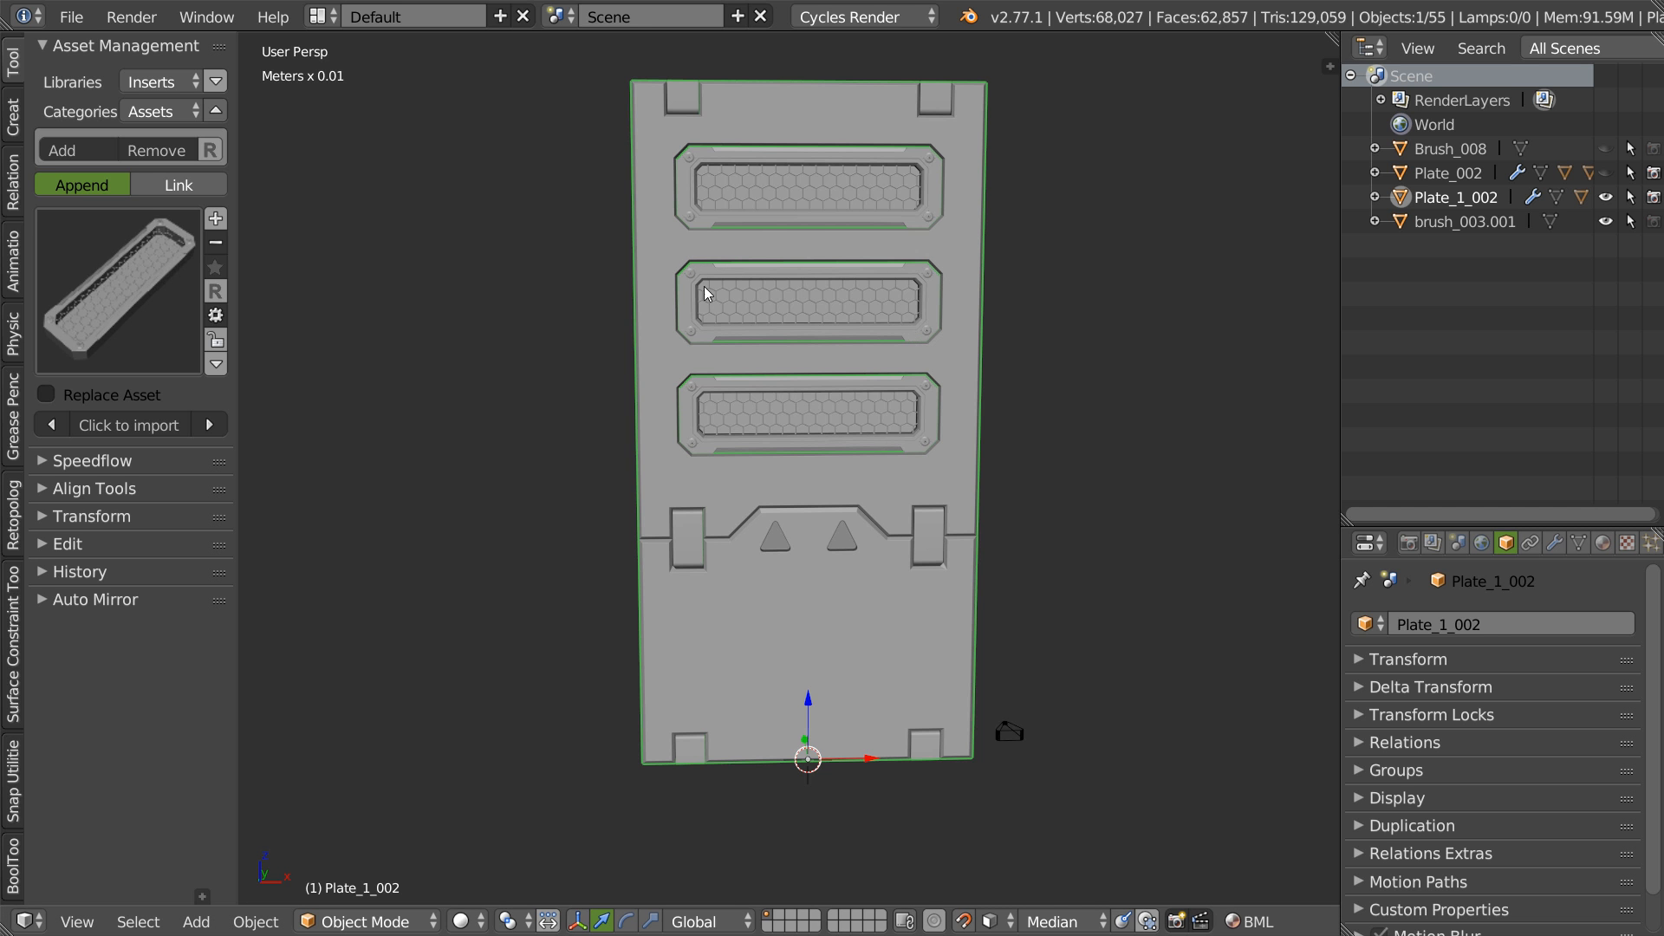
# - Select Plate_1_002 together with all its child objects and expand its hierarchy in the outliner
pyautogui.moveTo(768, 360); pyautogui.dragTo(775, 271, button='middle')
pyautogui.scroll(2, 794, 272)
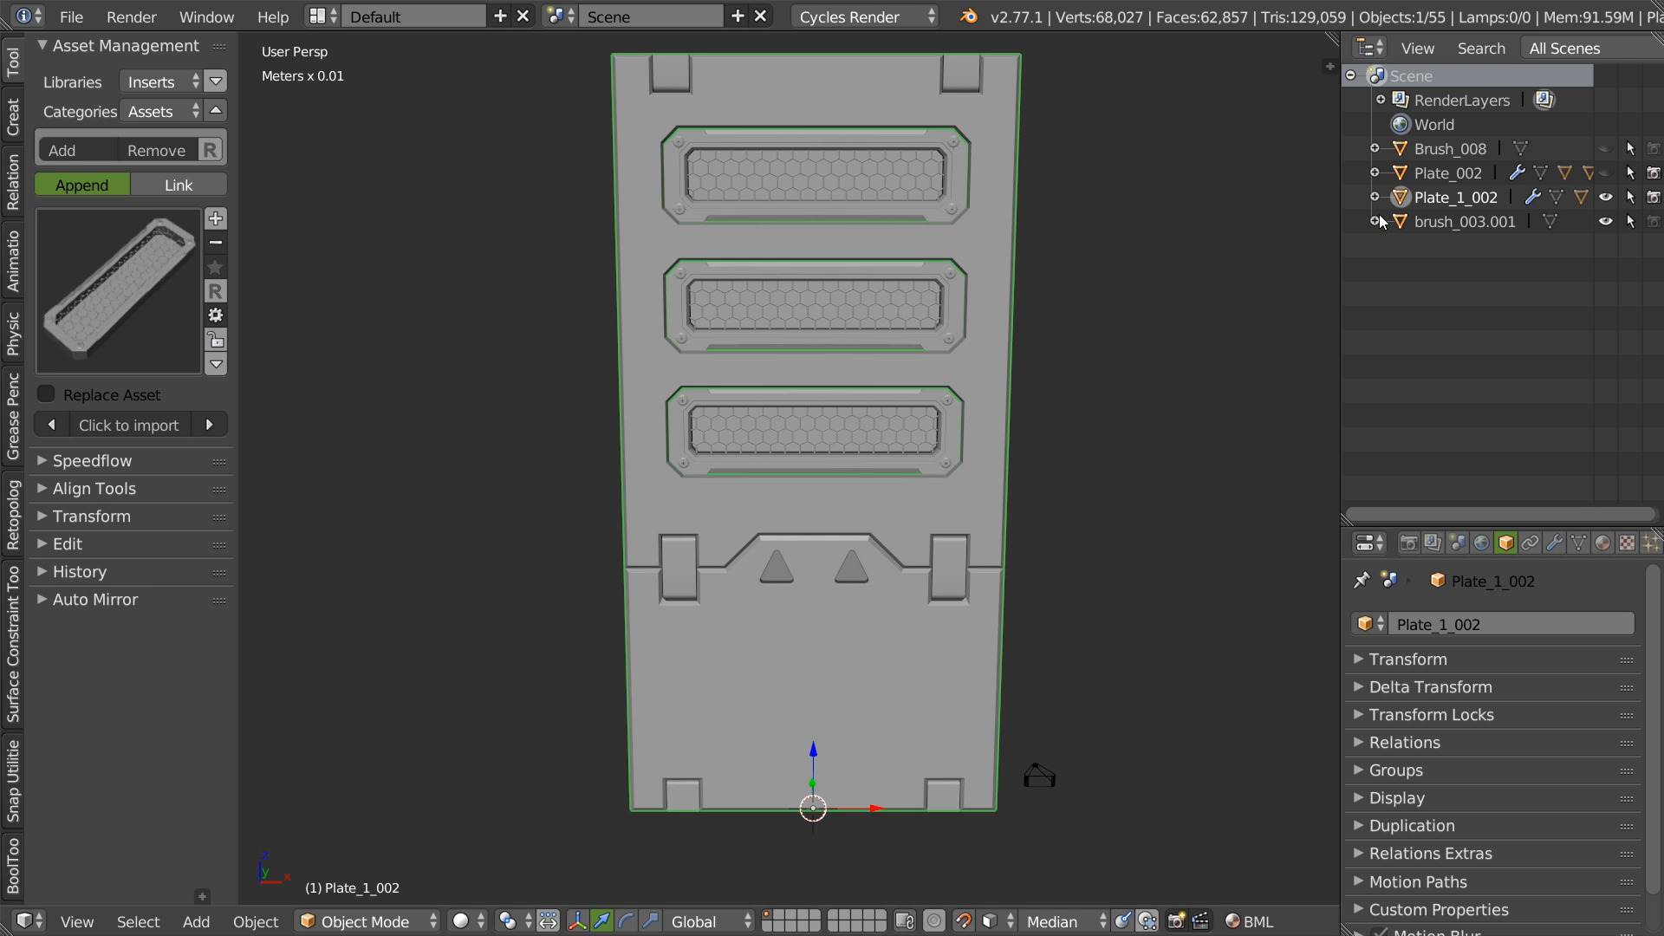
pyautogui.keyDown('shift'); pyautogui.click(1409, 205); pyautogui.keyUp('shift')
pyautogui.moveTo(922, 471); pyautogui.dragTo(810, 468, button='middle')
pyautogui.click(1424, 198)
pyautogui.keyDown('shift'); pyautogui.click(1409, 204); pyautogui.keyUp('shift')
pyautogui.moveTo(780, 410); pyautogui.dragTo(840, 418, button='middle')
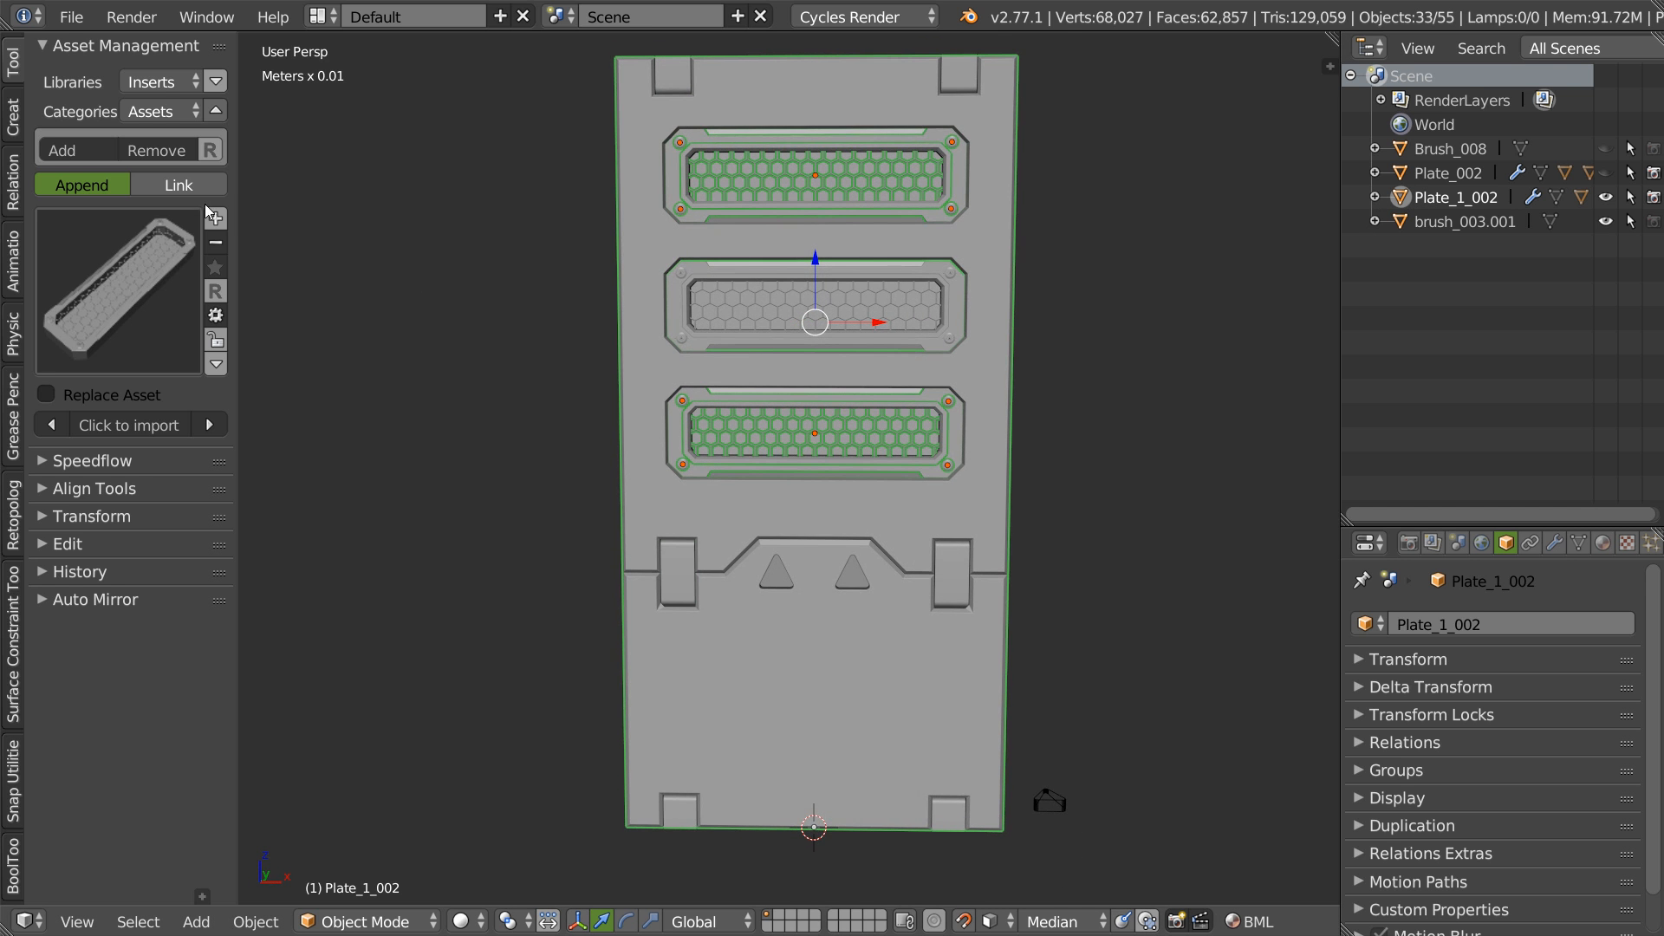
pyautogui.doubleClick(1449, 201)
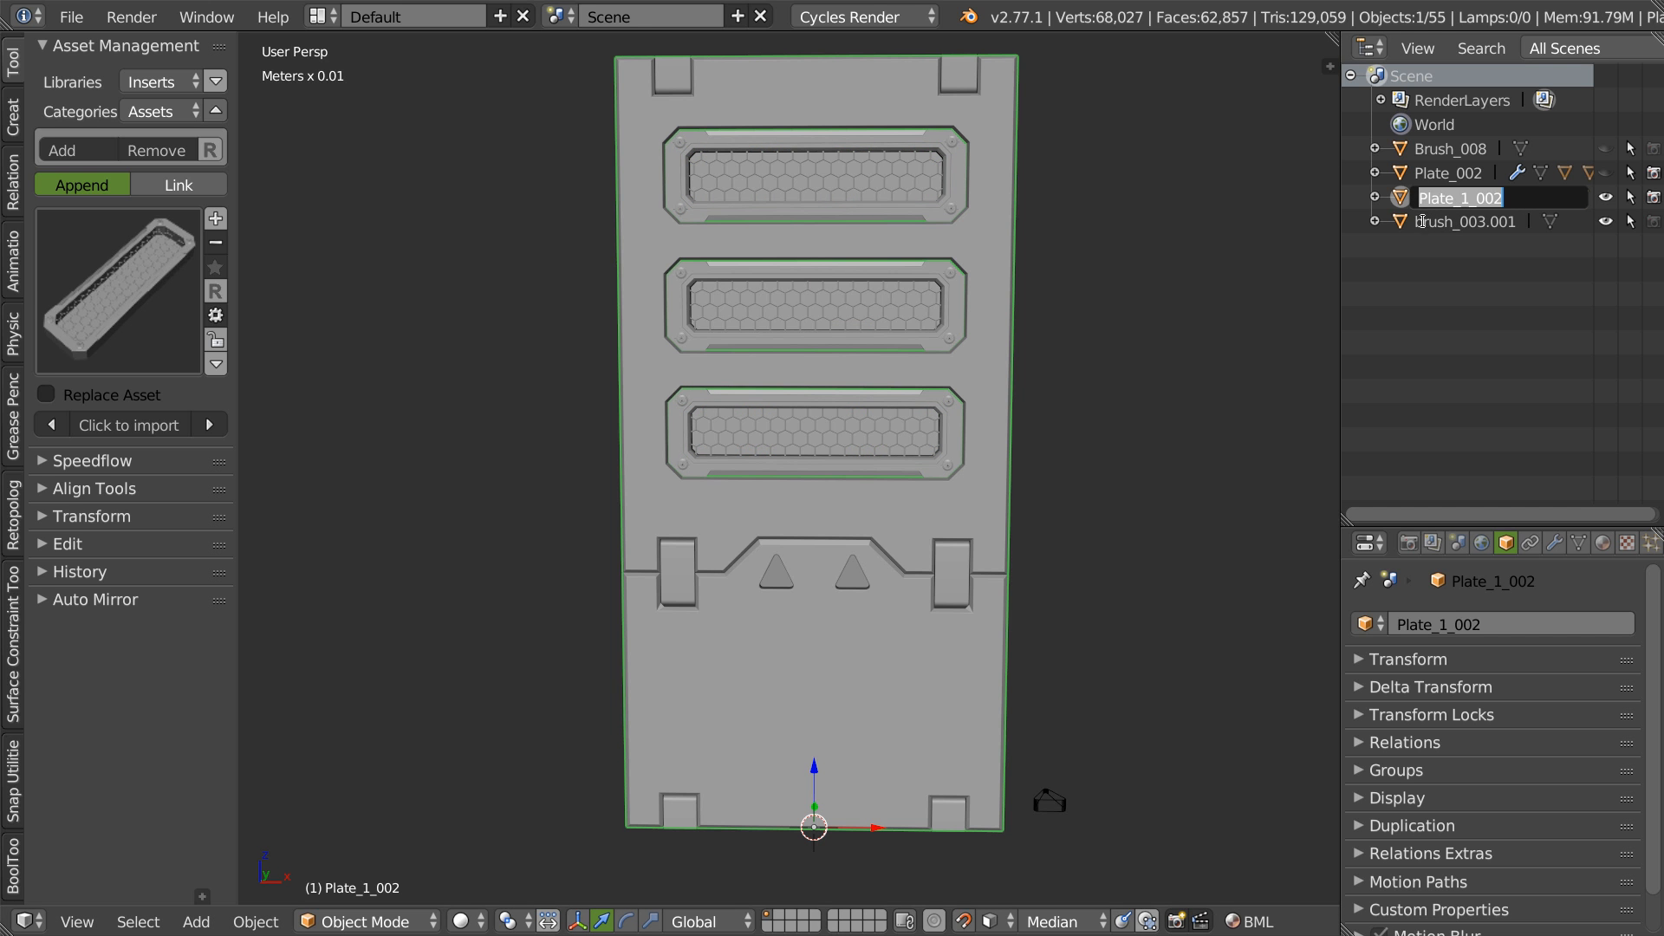
pyautogui.click(1367, 274)
pyautogui.keyDown('shift'); pyautogui.click(1404, 198); pyautogui.keyUp('shift')
pyautogui.click(1375, 197)
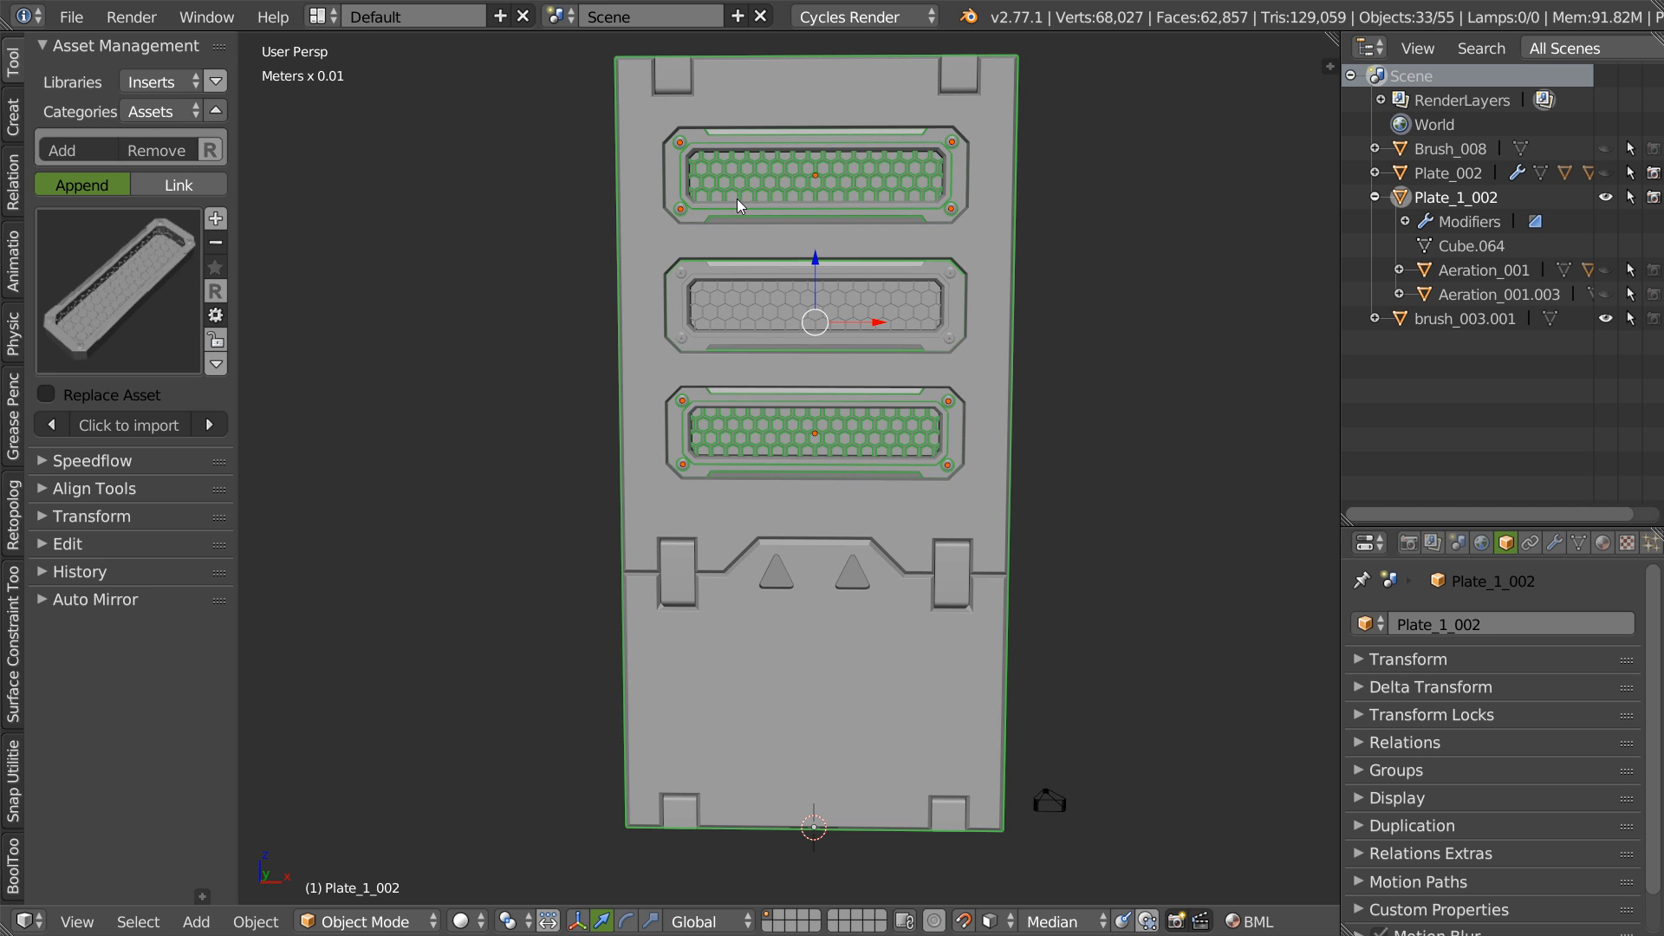
# - Switch the asset library to the Plates category and start adding the selection as an asset named Plate_1_002
pyautogui.click(160, 111)
pyautogui.click(160, 343)
pyautogui.click(210, 425)
pyautogui.click(209, 425)
pyautogui.click(210, 425)
pyautogui.click(210, 425)
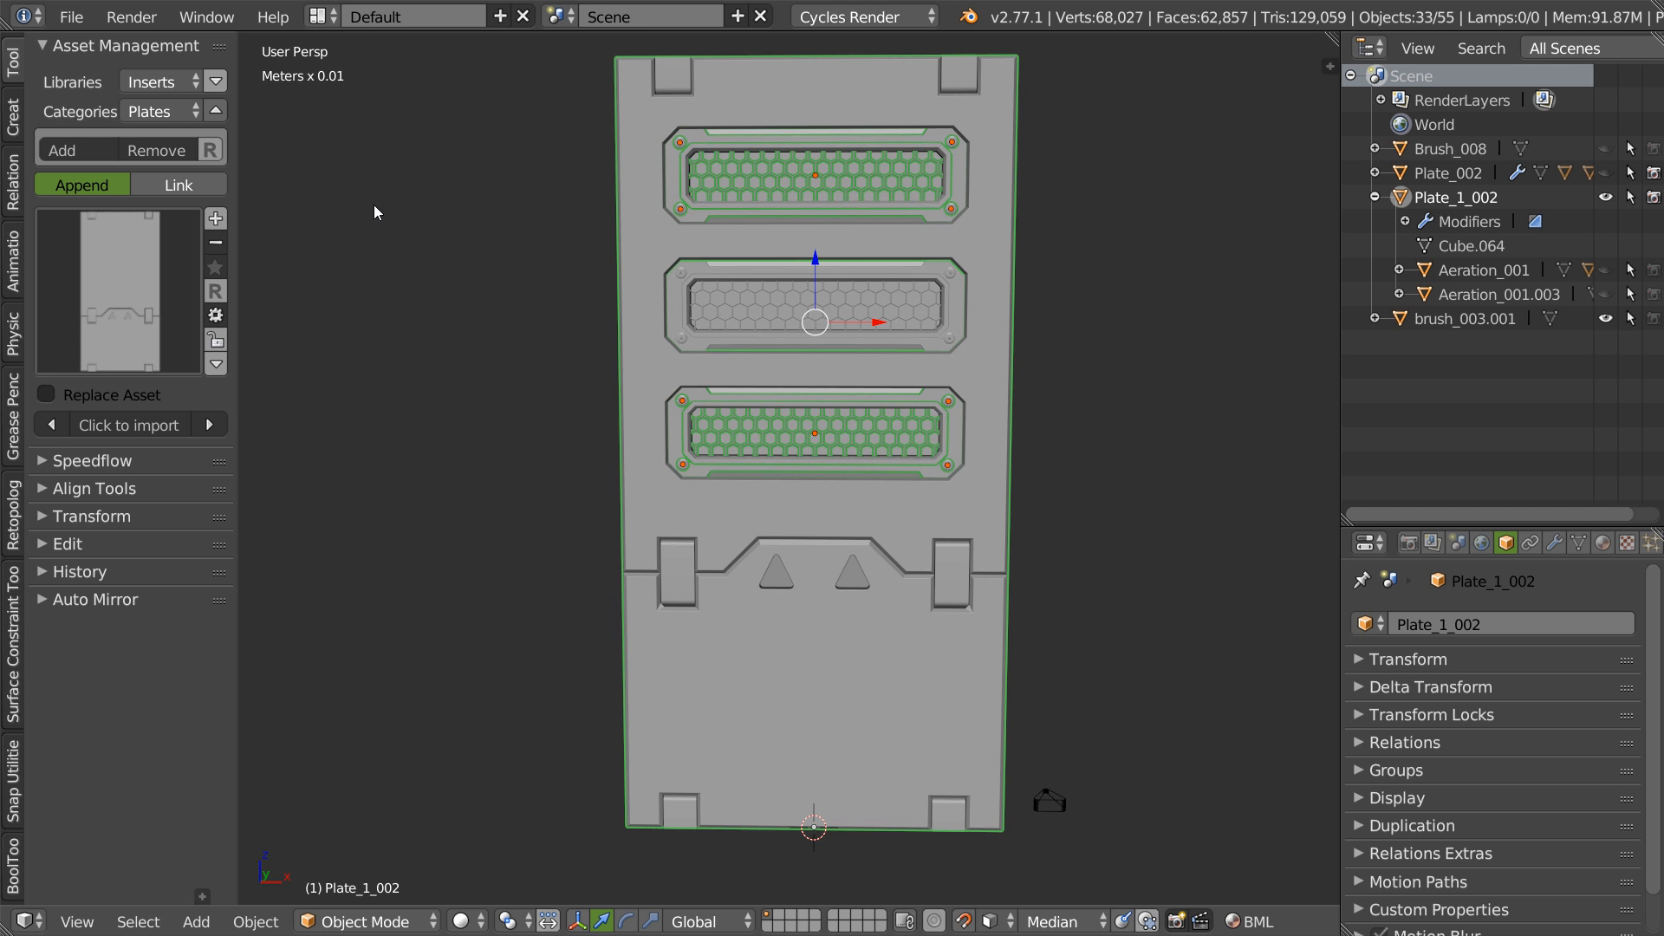
pyautogui.click(215, 221)
pyautogui.click(198, 228)
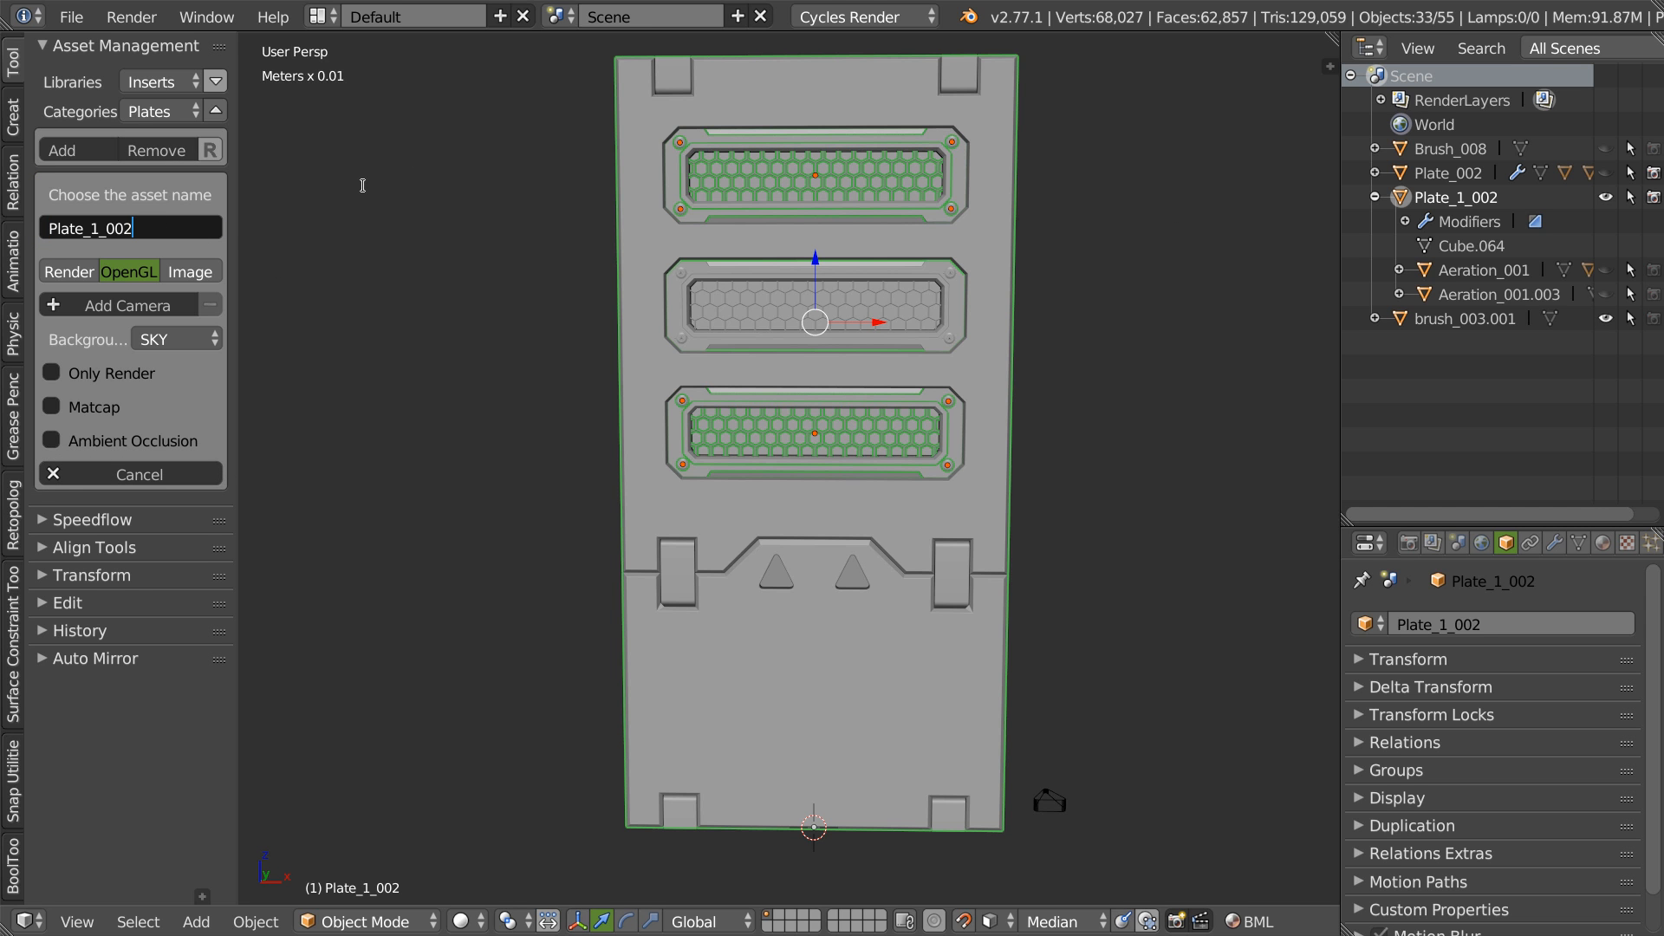
pyautogui.press('Return')
# - Add an OpenGL preview camera, frame the whole plate in it and save the Plate_1_002 asset
pyautogui.click(164, 305)
pyautogui.scroll(2, 858, 415)
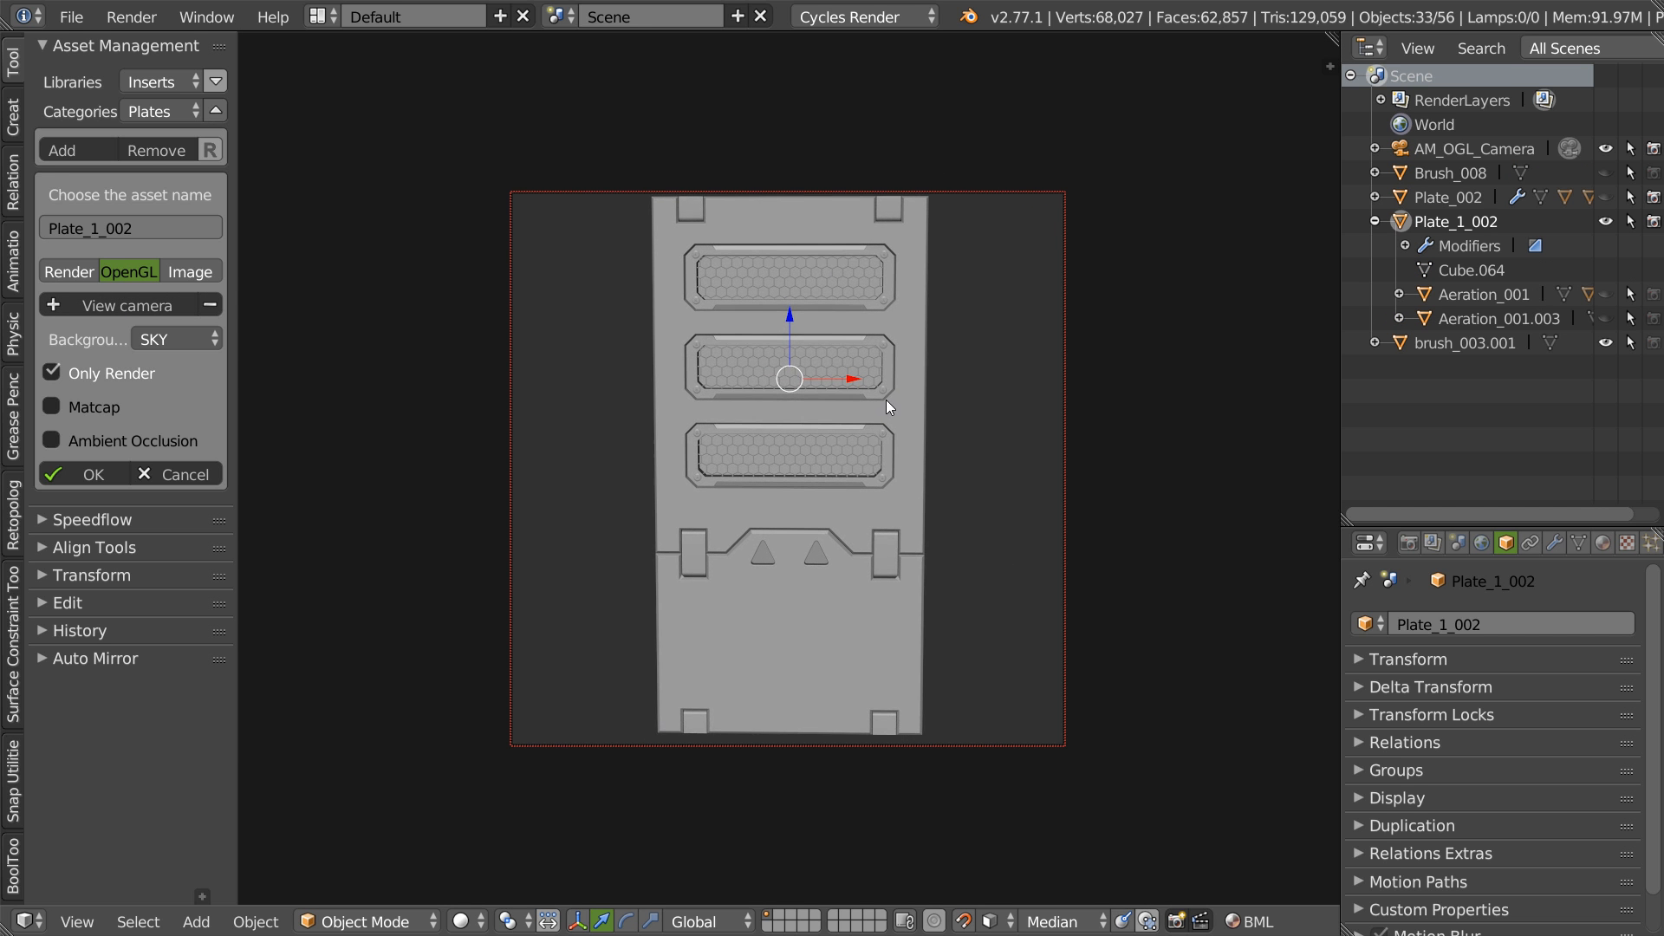
pyautogui.scroll(2, 880, 408)
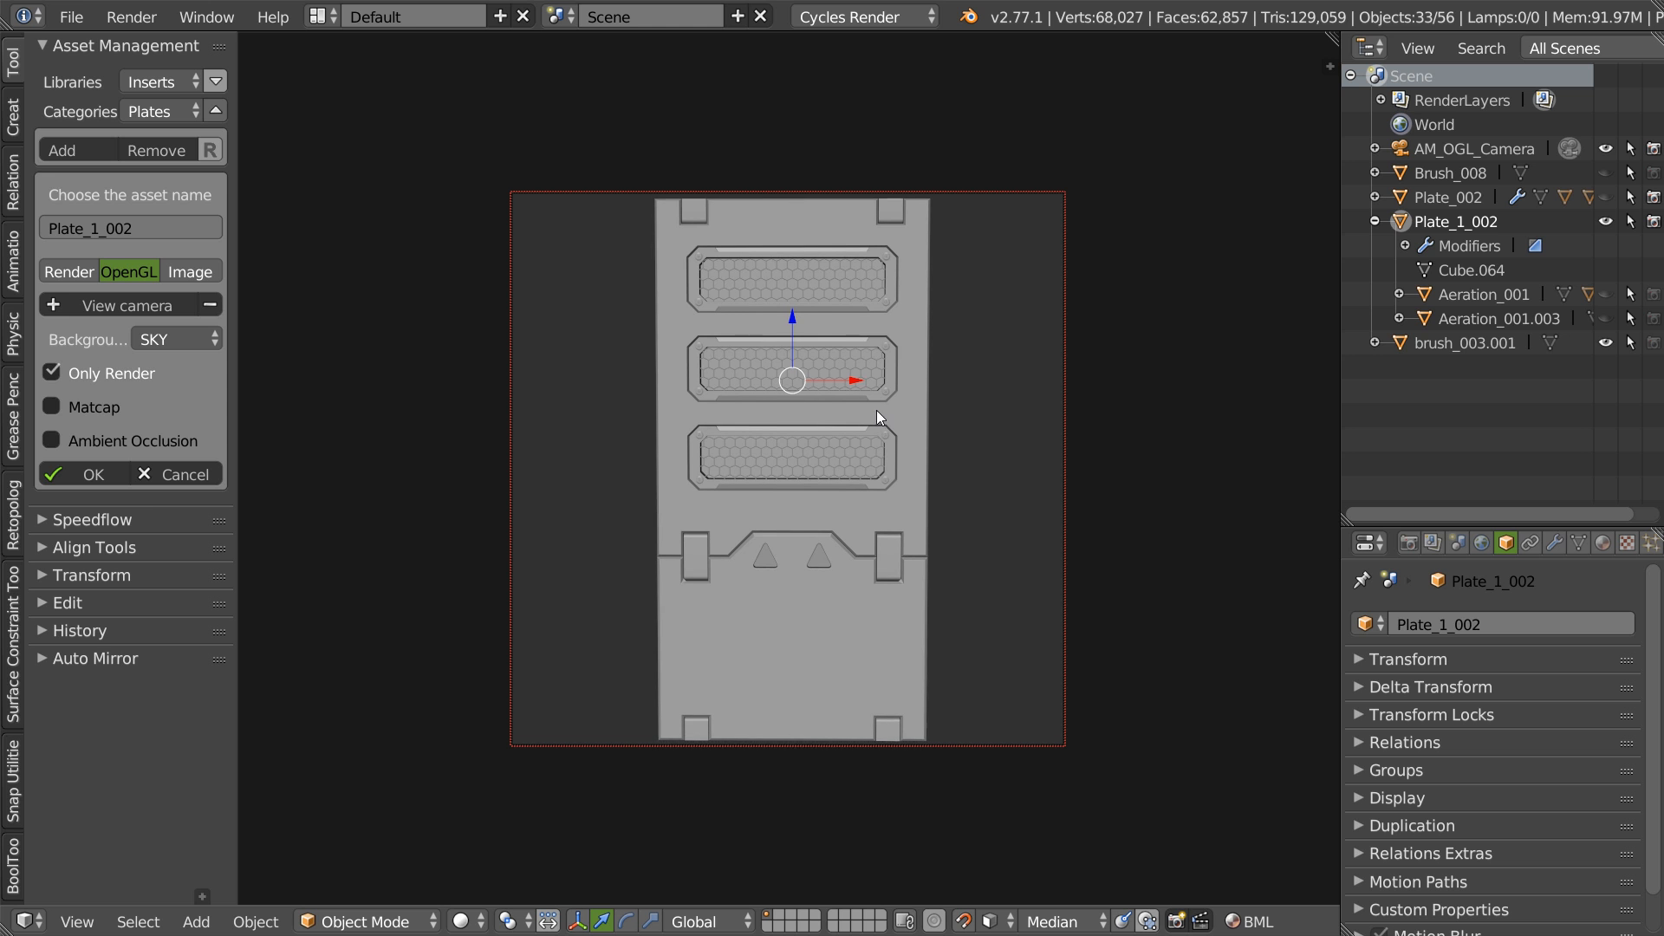
pyautogui.keyDown('shift'); pyautogui.moveTo(877, 412); pyautogui.dragTo(876, 409, button='middle'); pyautogui.keyUp('shift')
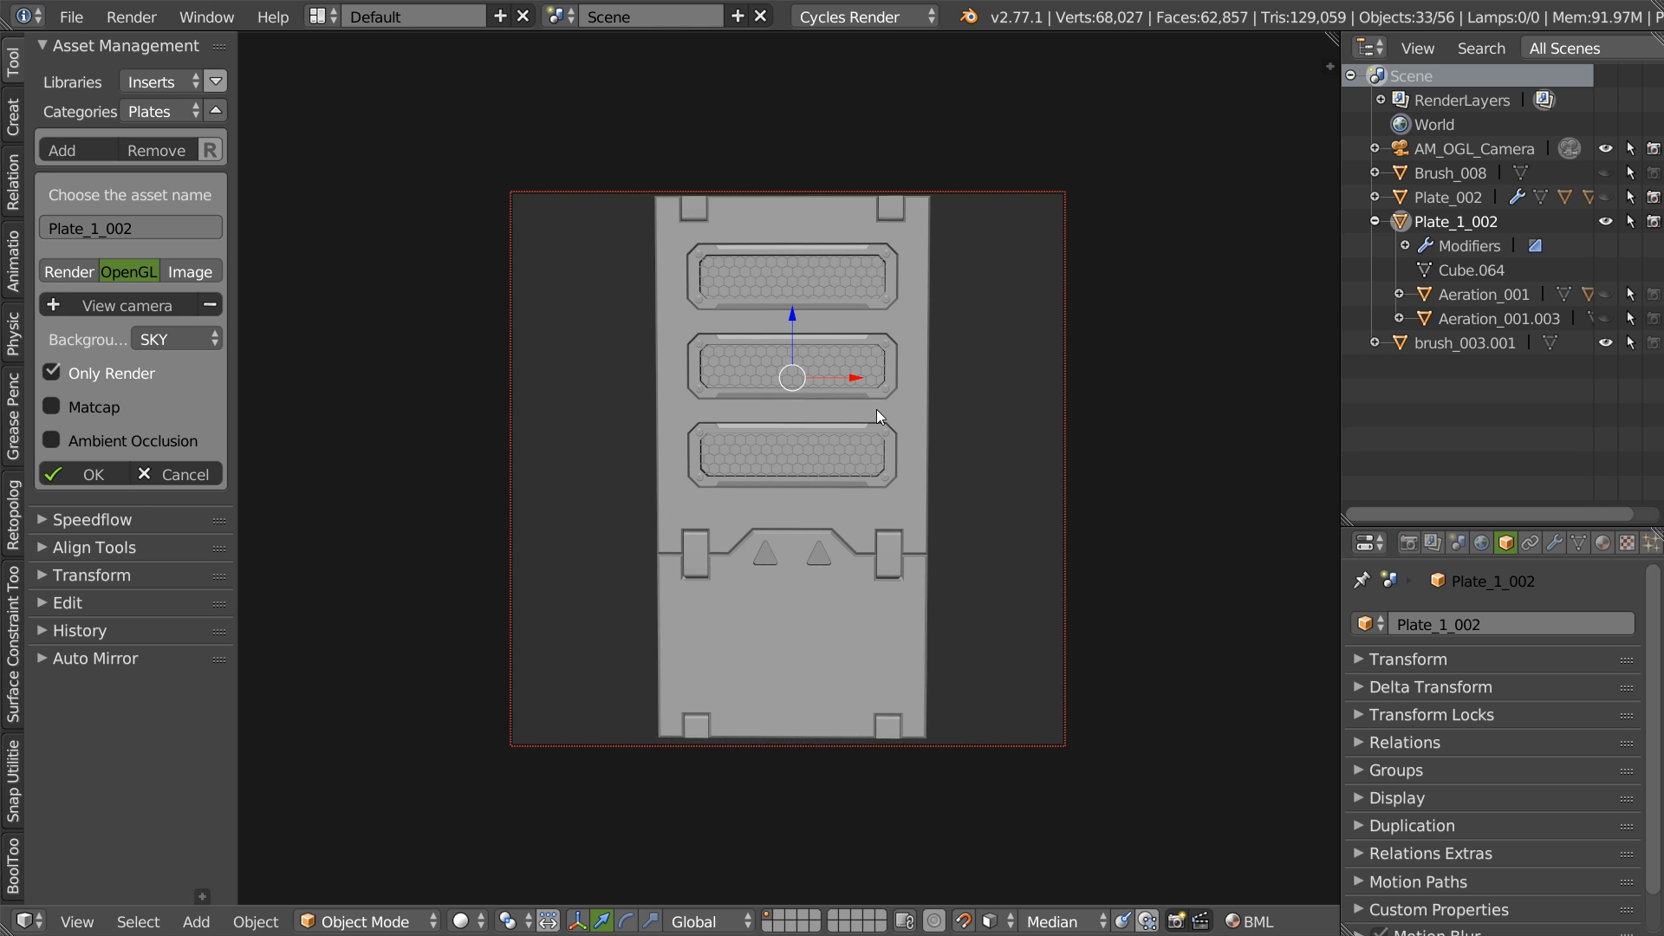
pyautogui.click(105, 475)
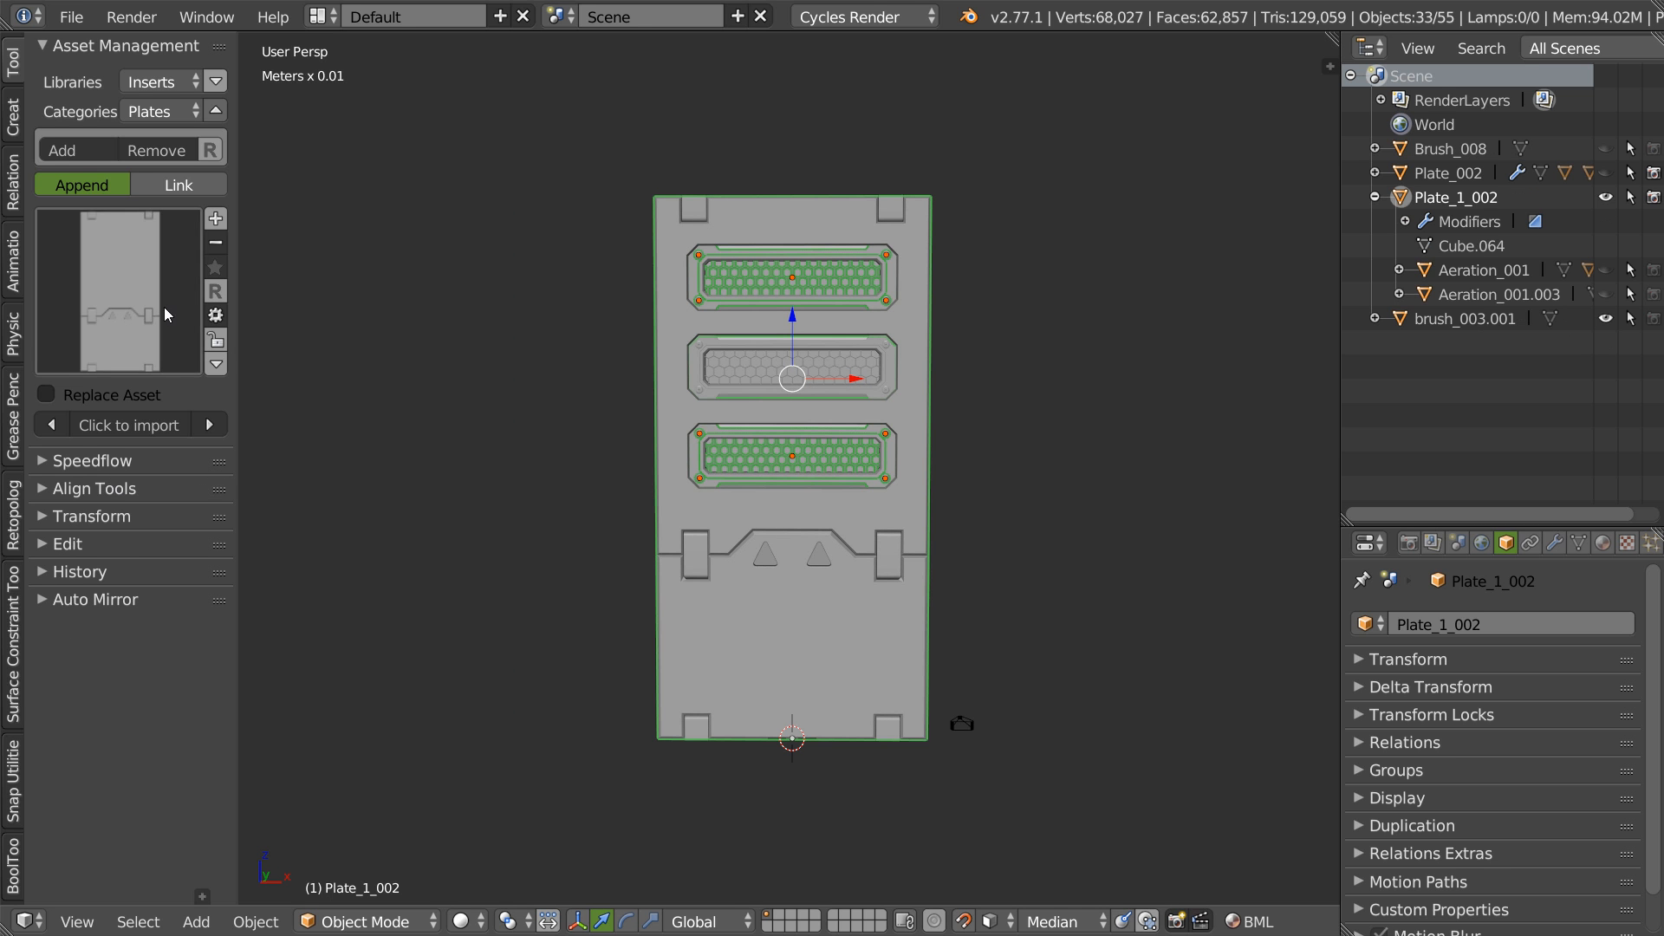
# - Examine the Plates asset previews and inspect which vents are parented under Plate_1_002
pyautogui.click(122, 334)
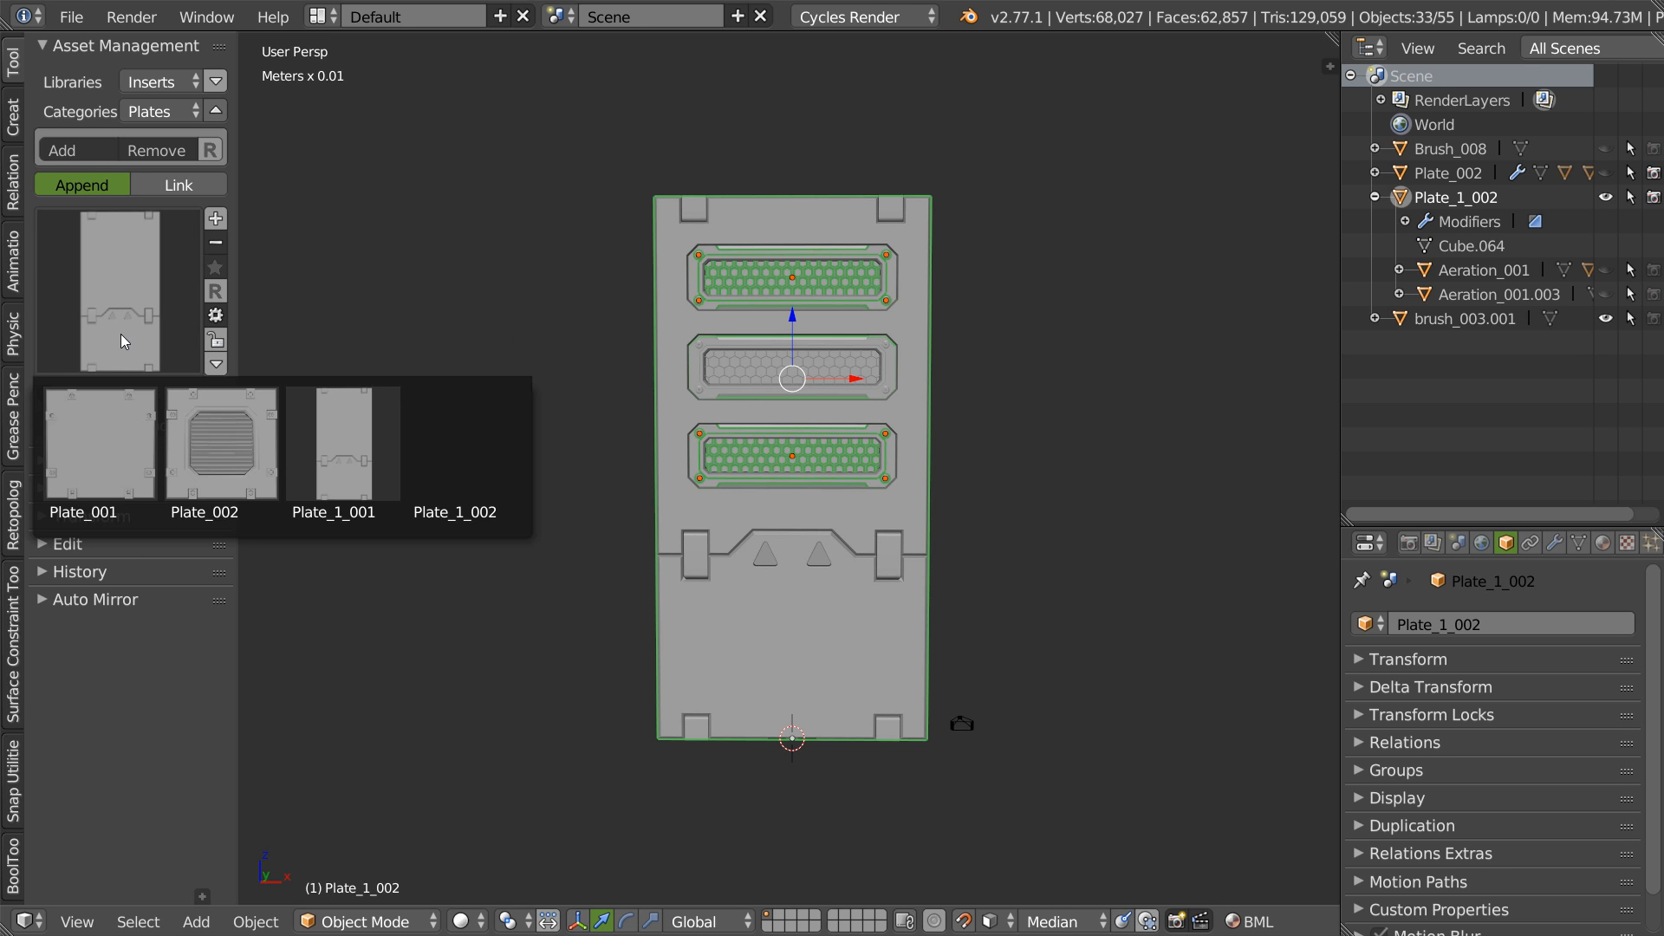
pyautogui.click(417, 446)
pyautogui.moveTo(647, 300); pyautogui.dragTo(609, 418, button='middle')
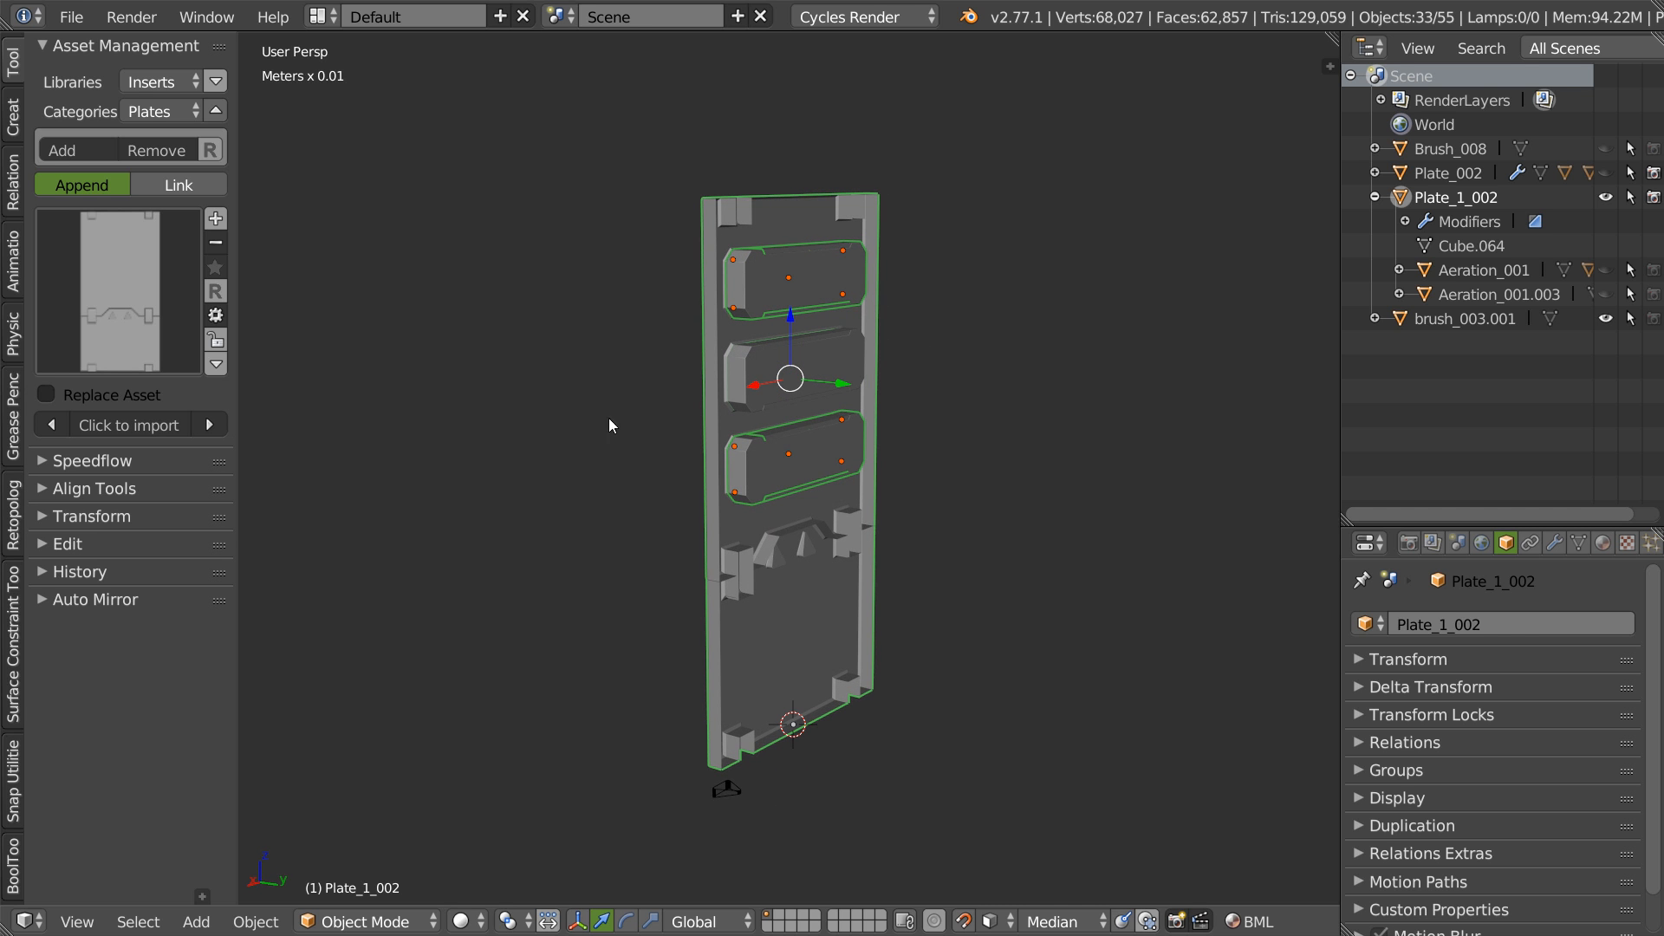
pyautogui.click(1376, 197)
pyautogui.click(1375, 198)
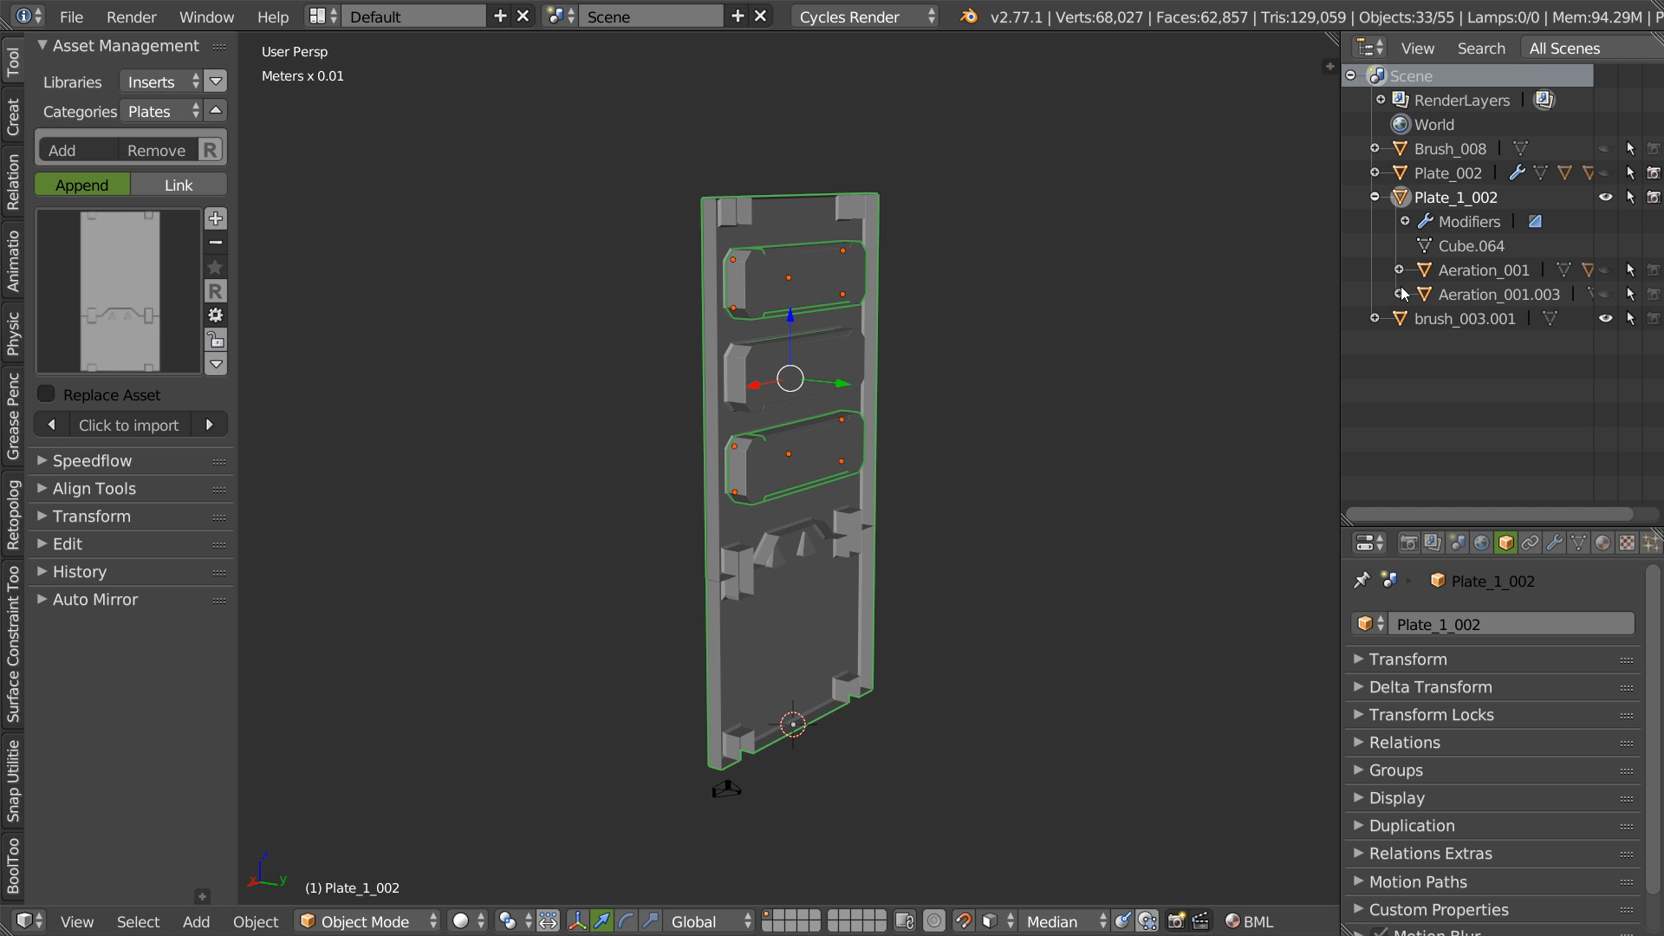
pyautogui.click(1399, 294)
pyautogui.click(1463, 297)
pyautogui.click(1464, 272)
pyautogui.moveTo(960, 261); pyautogui.dragTo(881, 327, button='middle')
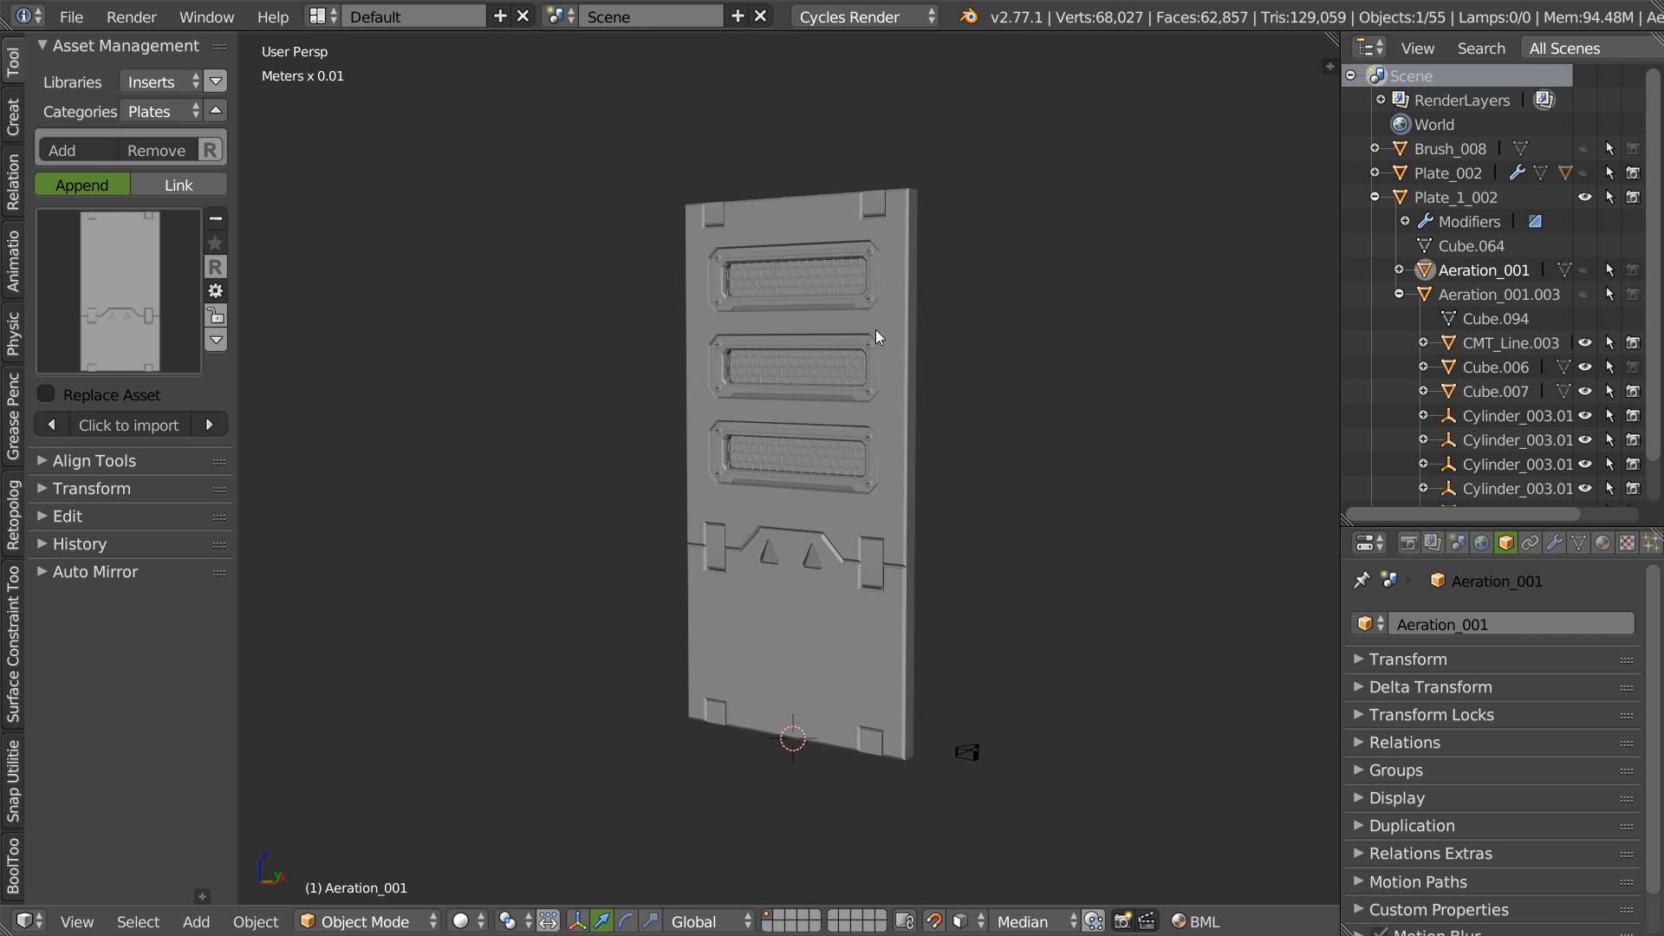
pyautogui.scroll(4, 867, 347)
pyautogui.rightClick(851, 397)
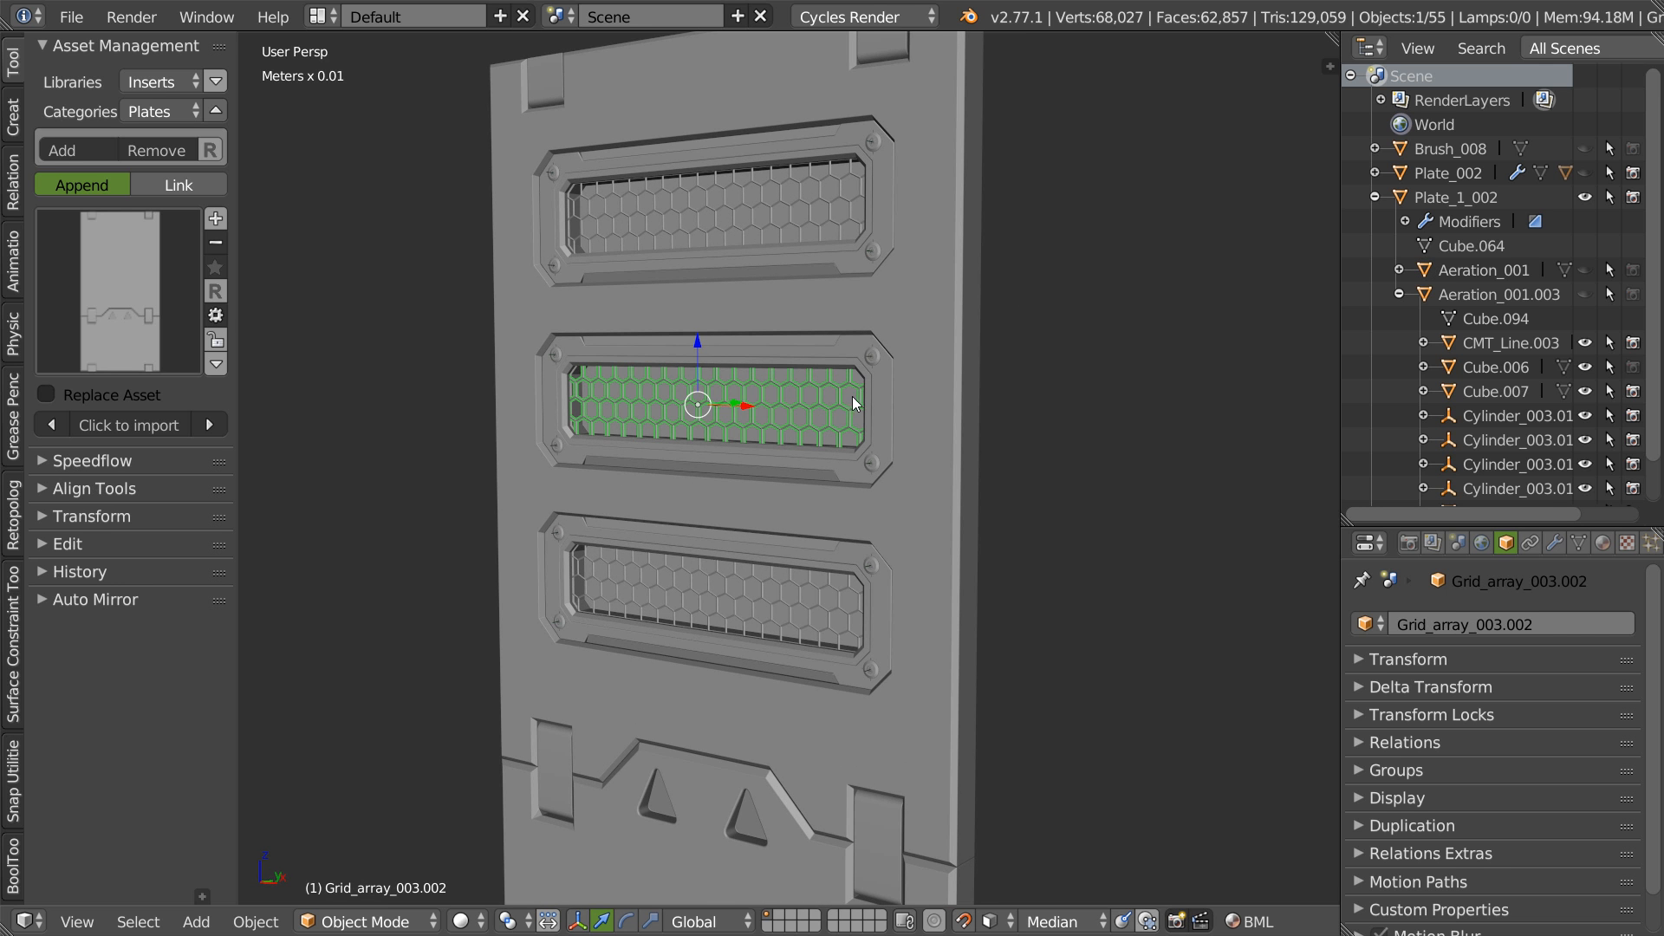
pyautogui.click(1399, 294)
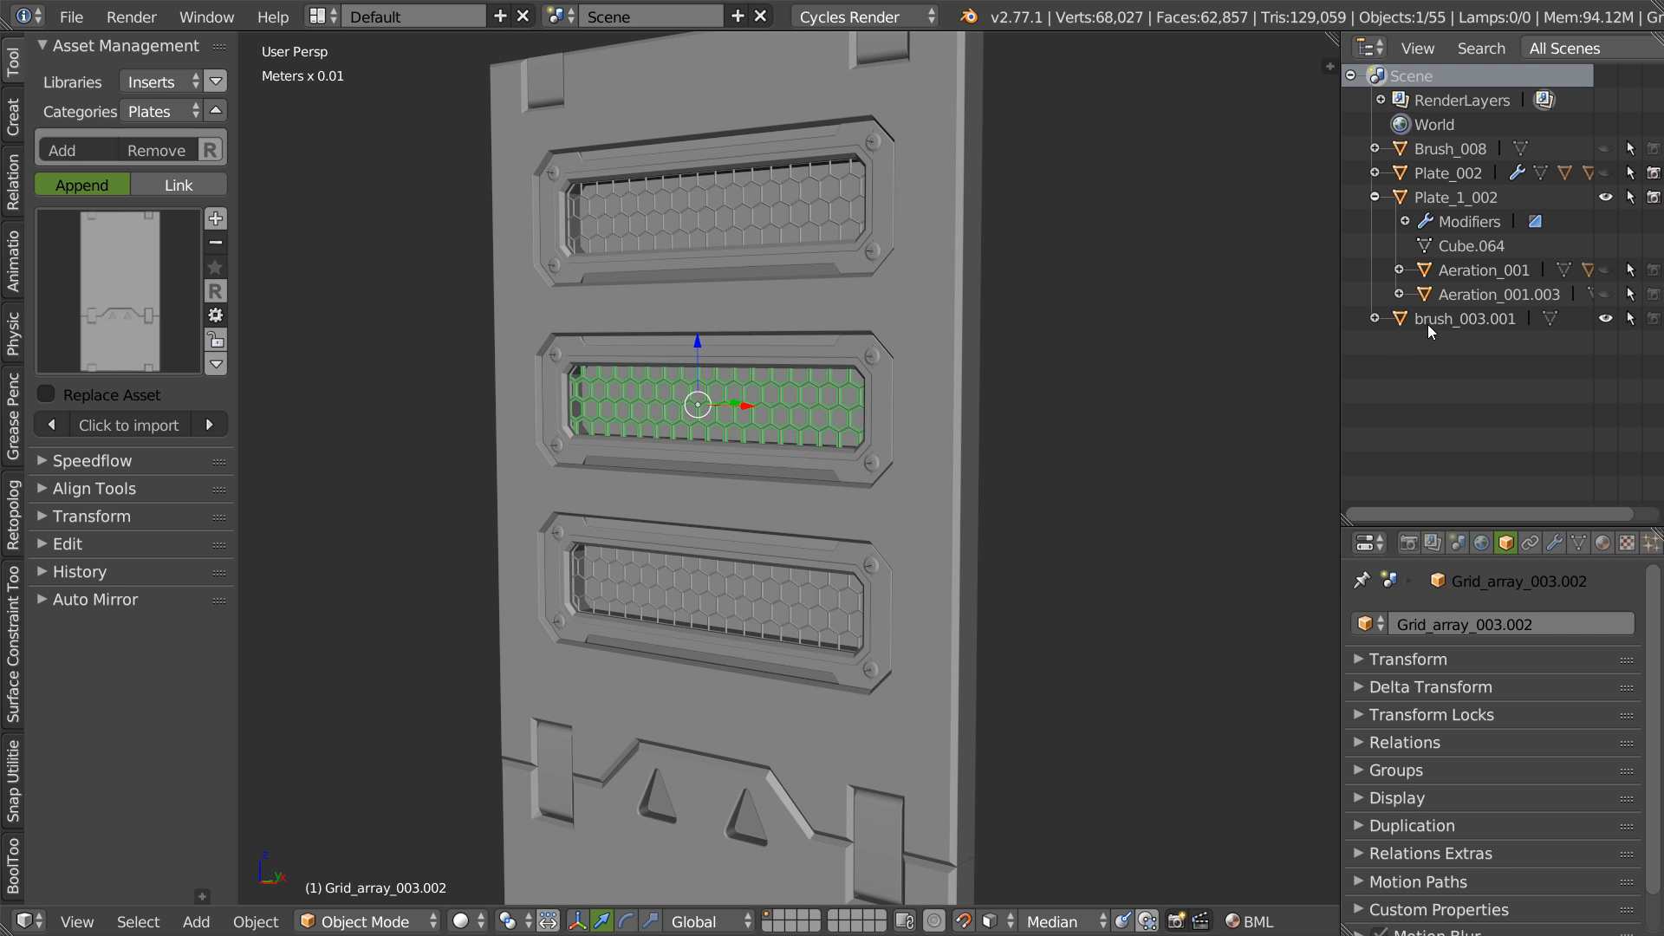
# - Expand Plate_002 in the outliner and reparent its child Aeration_001.002 to Plate_1_002
pyautogui.click(1448, 174)
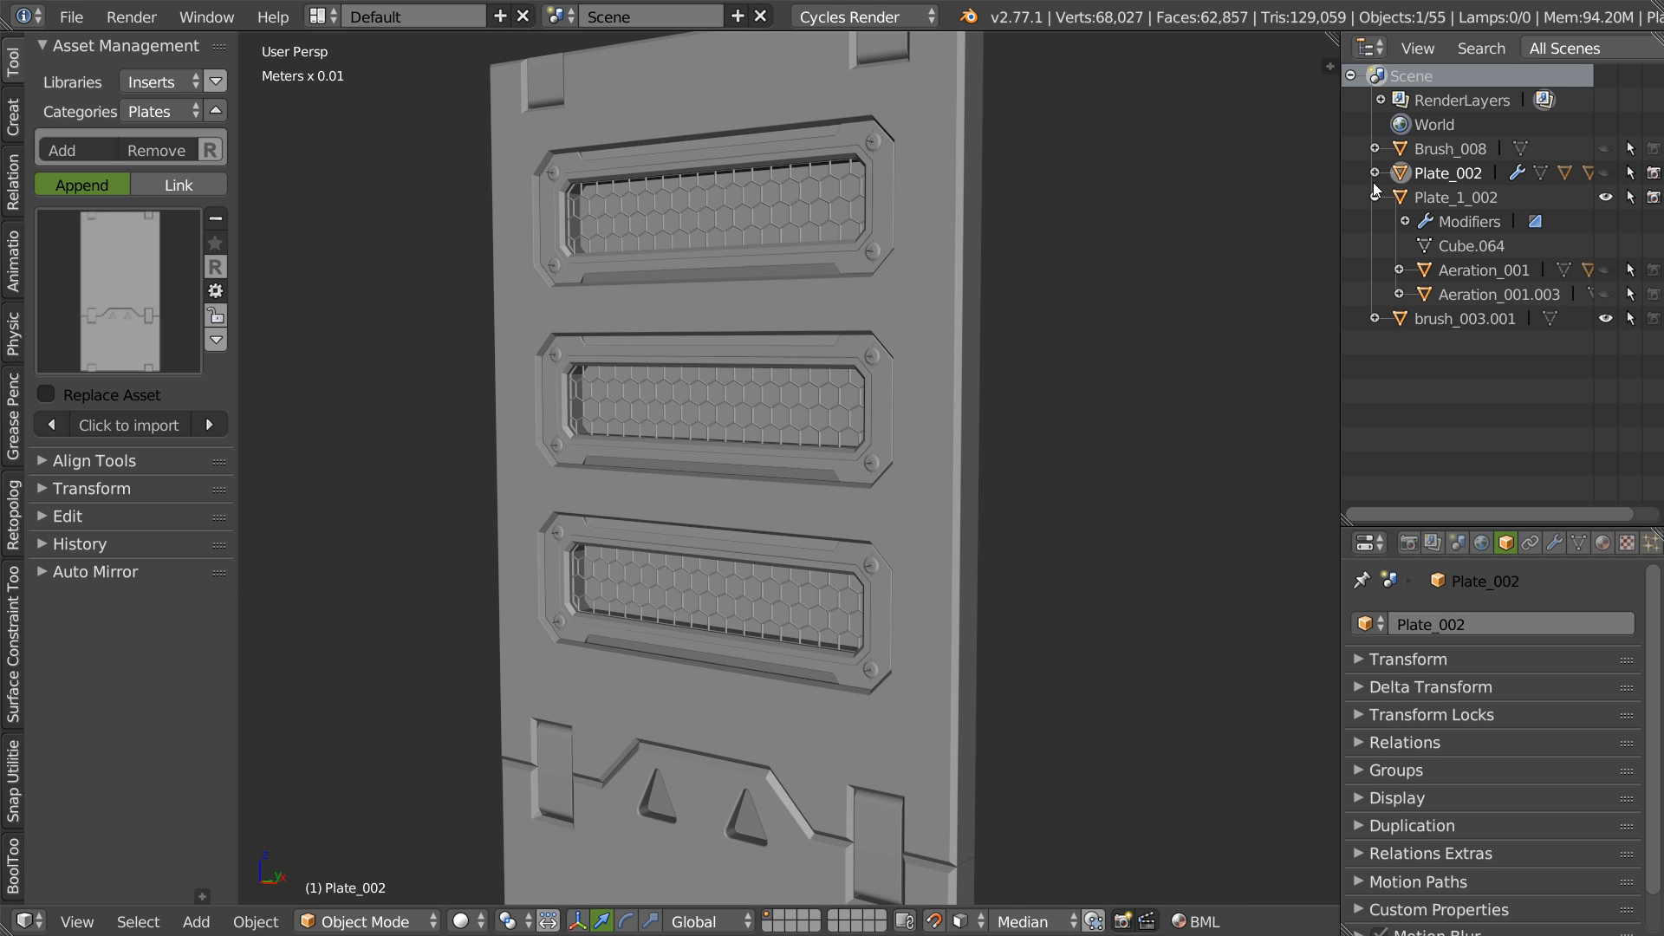
pyautogui.click(1375, 173)
pyautogui.click(1376, 173)
pyautogui.click(1376, 173)
pyautogui.click(1435, 247)
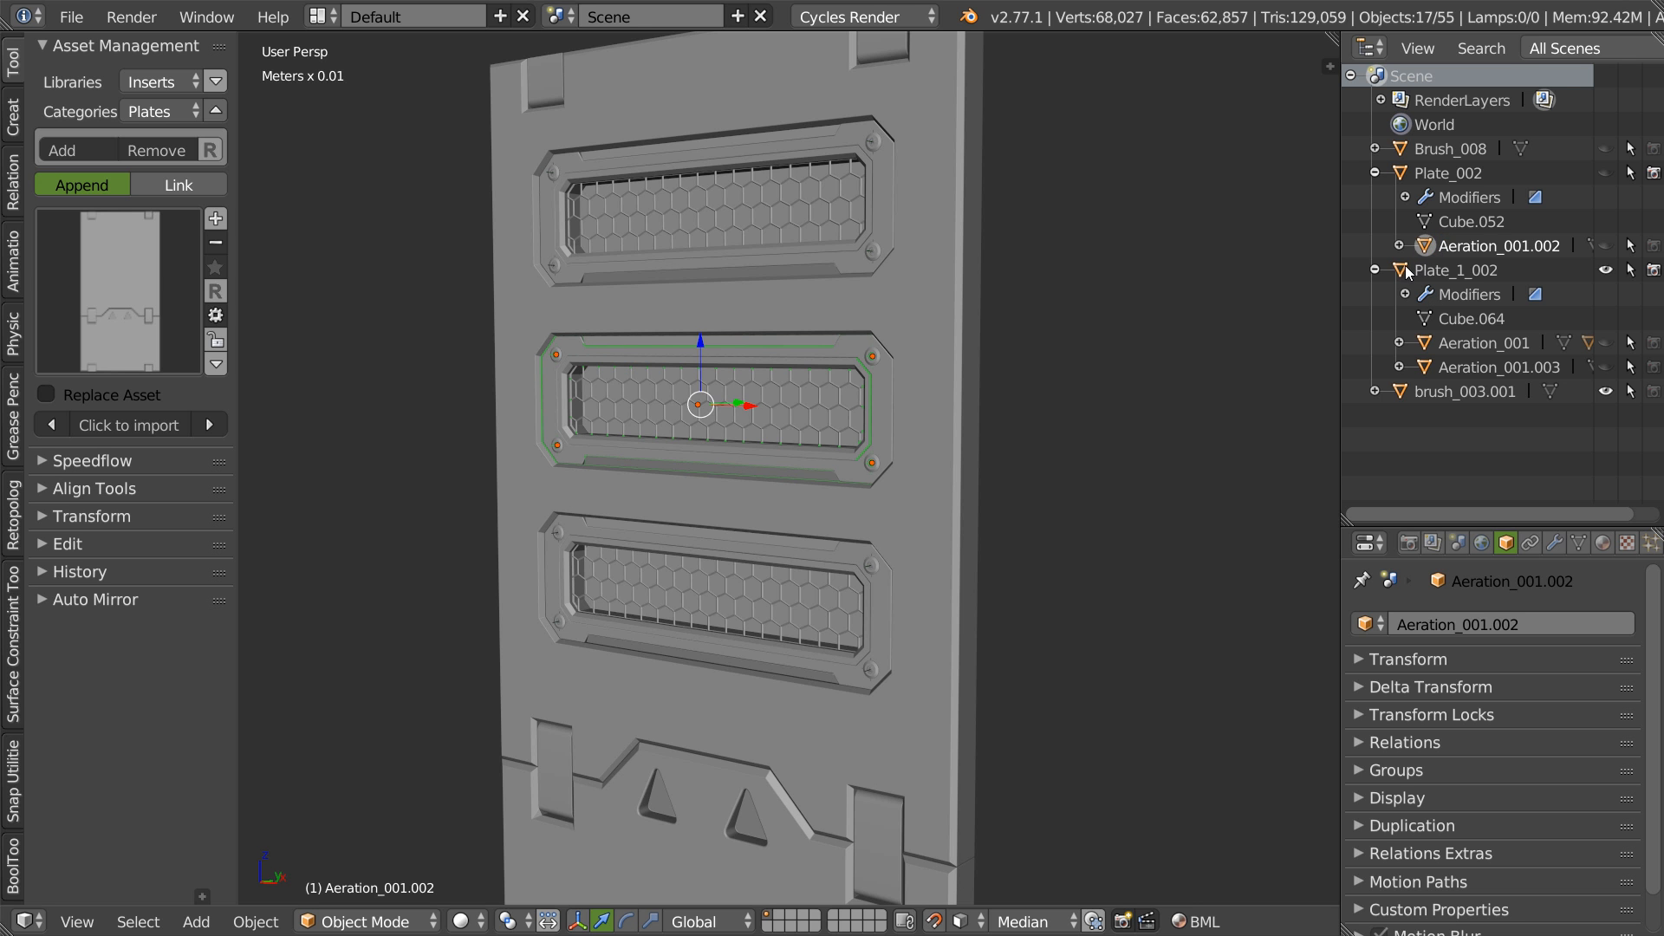
pyautogui.moveTo(1405, 274); pyautogui.dragTo(1406, 274)
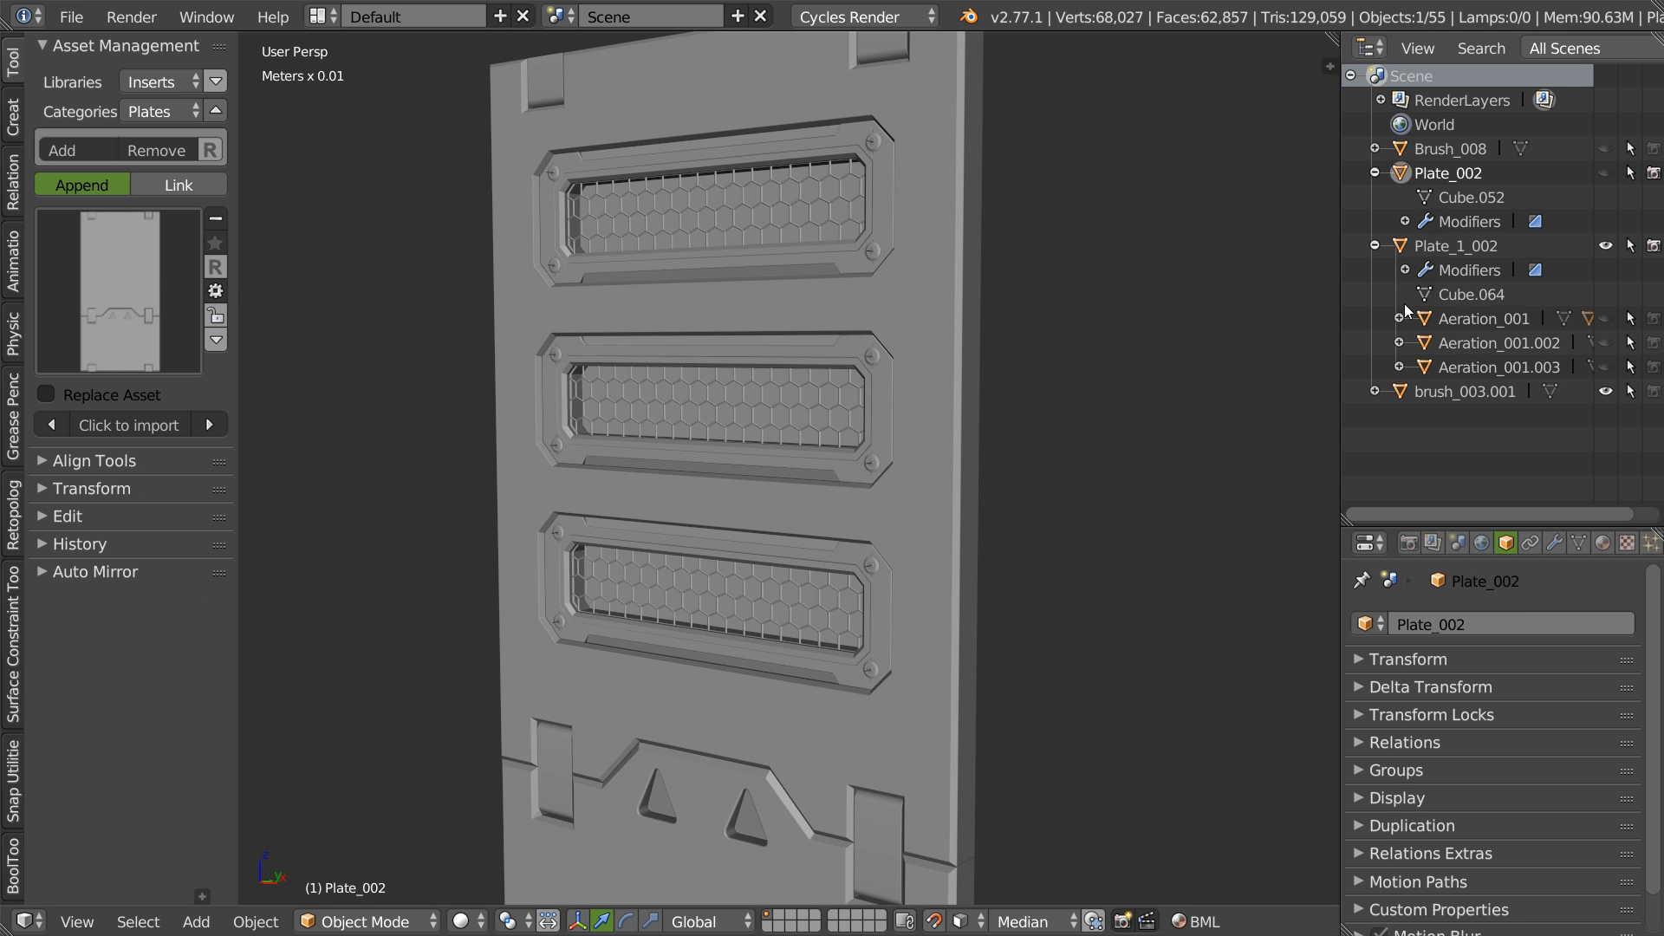
# - Select the full Plate_1_002 hierarchy and start adding it to the Plates category under the existing asset name Plate_1_002
pyautogui.click(1405, 247)
pyautogui.press('KP_Decimal')
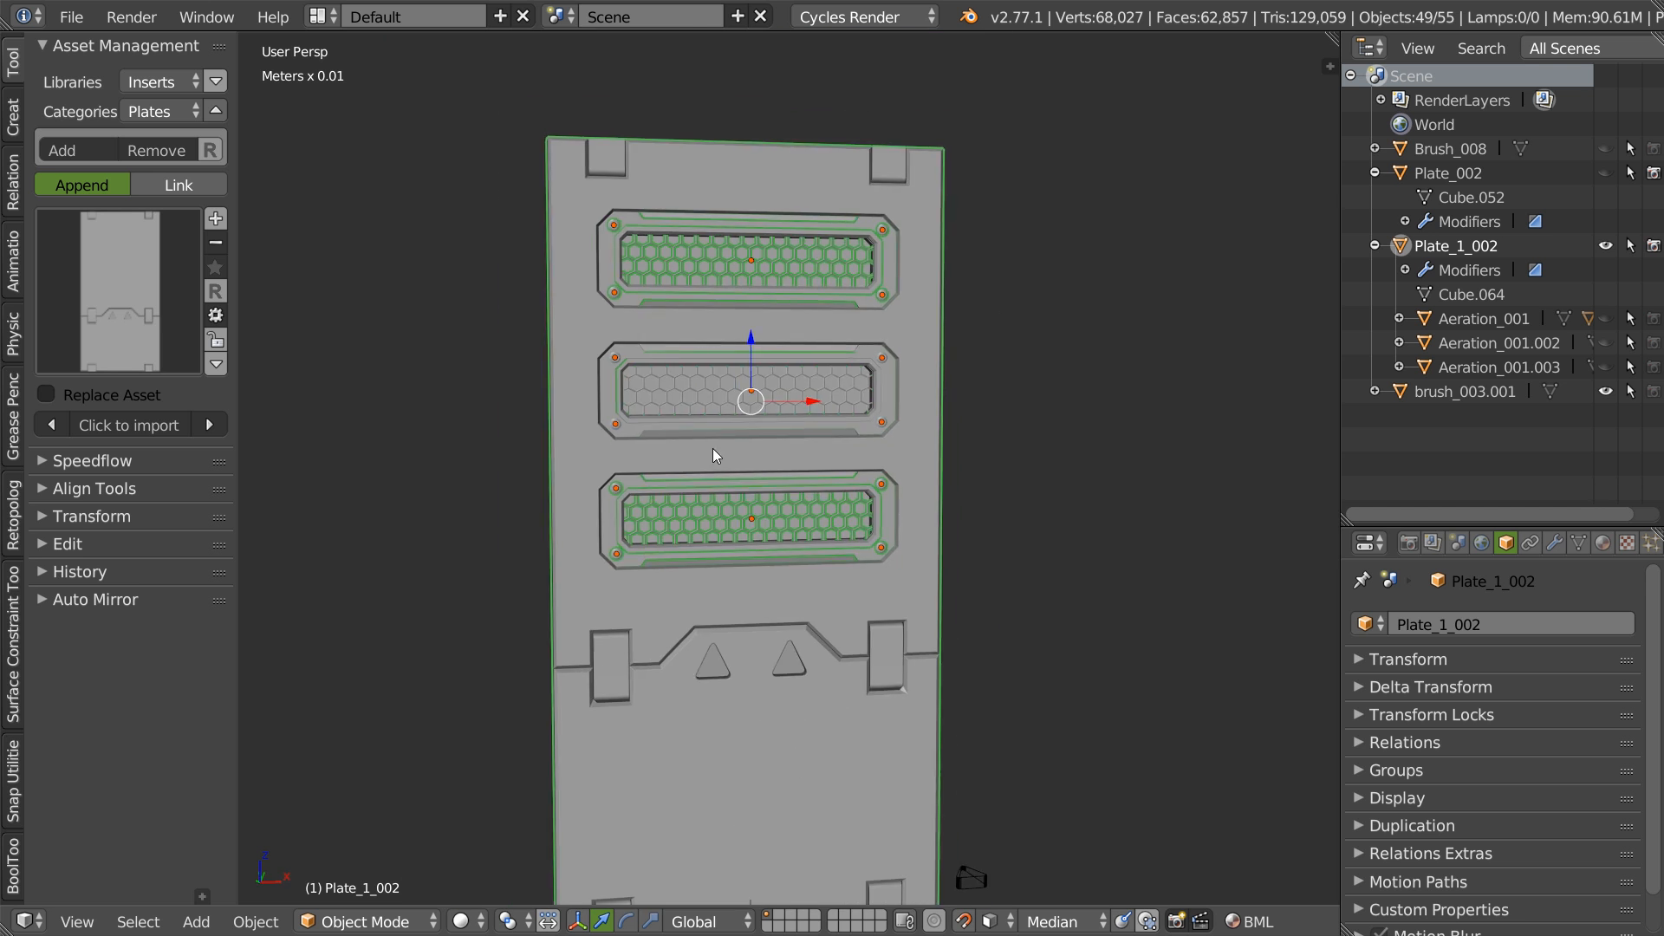
pyautogui.moveTo(720, 444); pyautogui.dragTo(754, 442, button='middle')
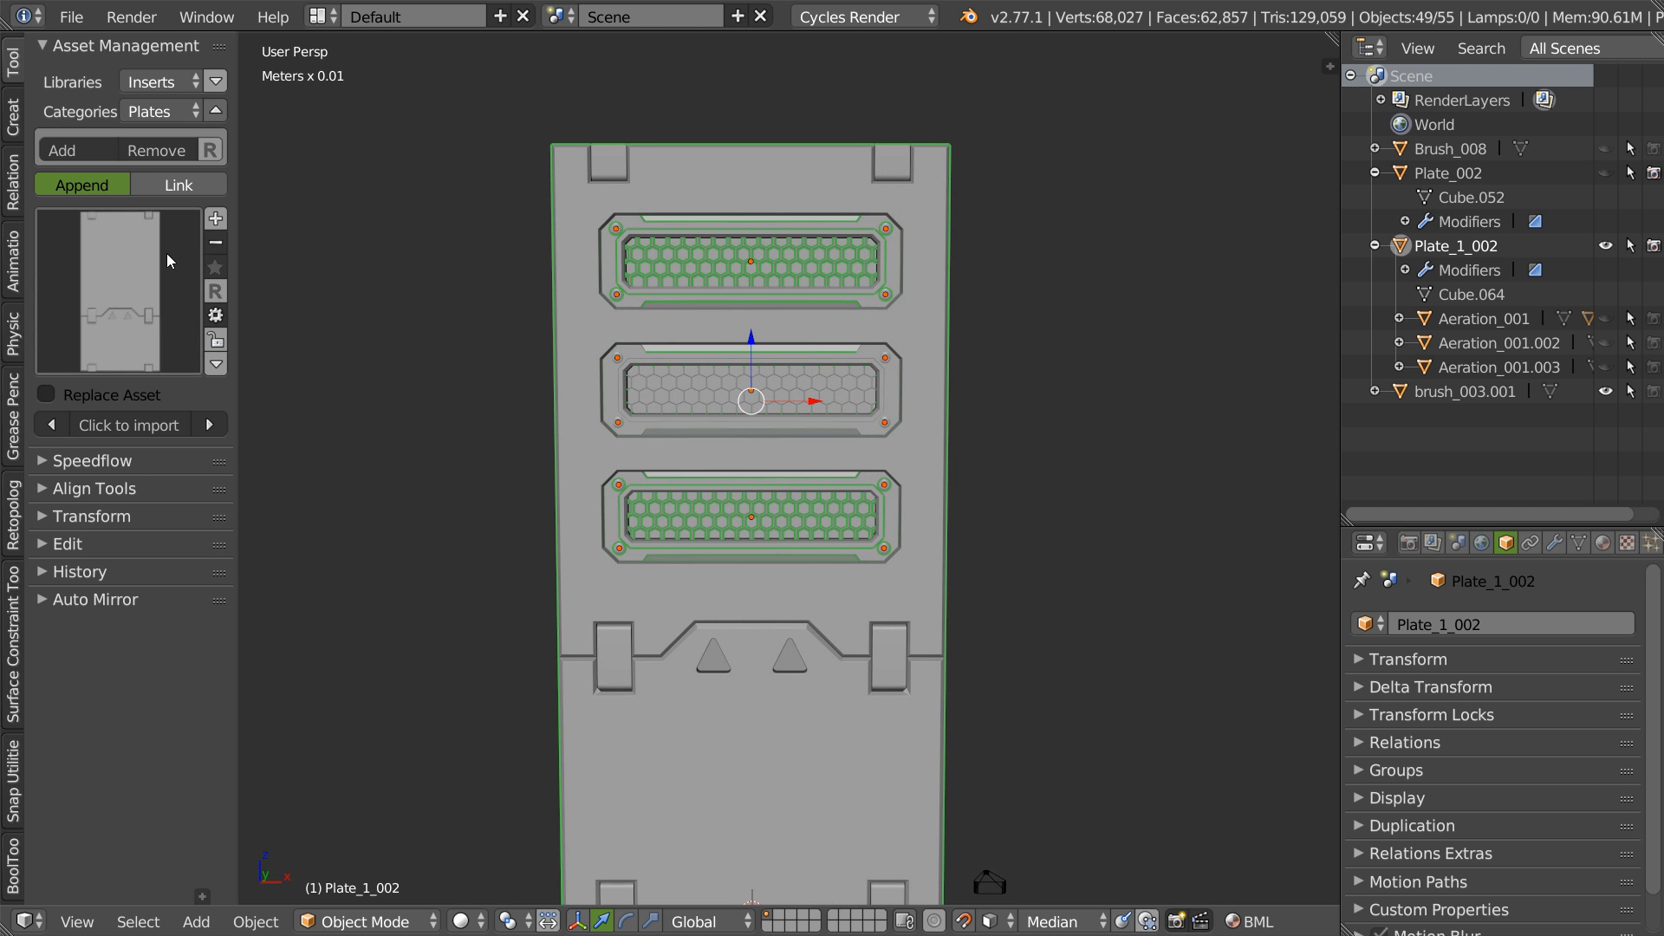
pyautogui.click(216, 219)
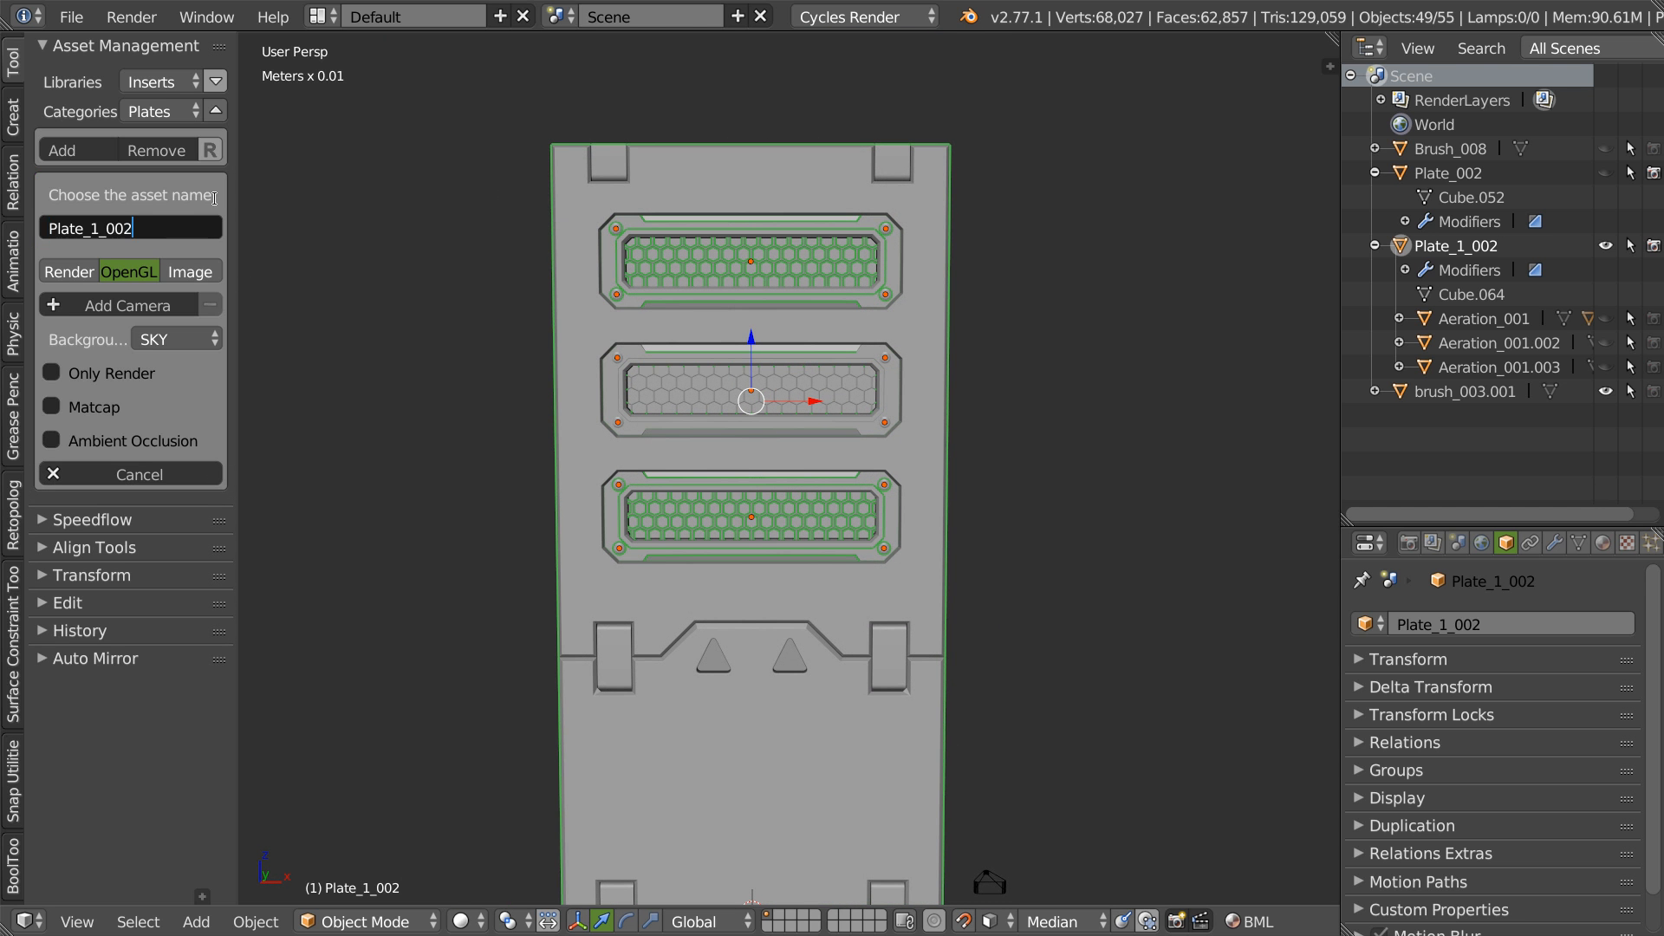
pyautogui.click(108, 246)
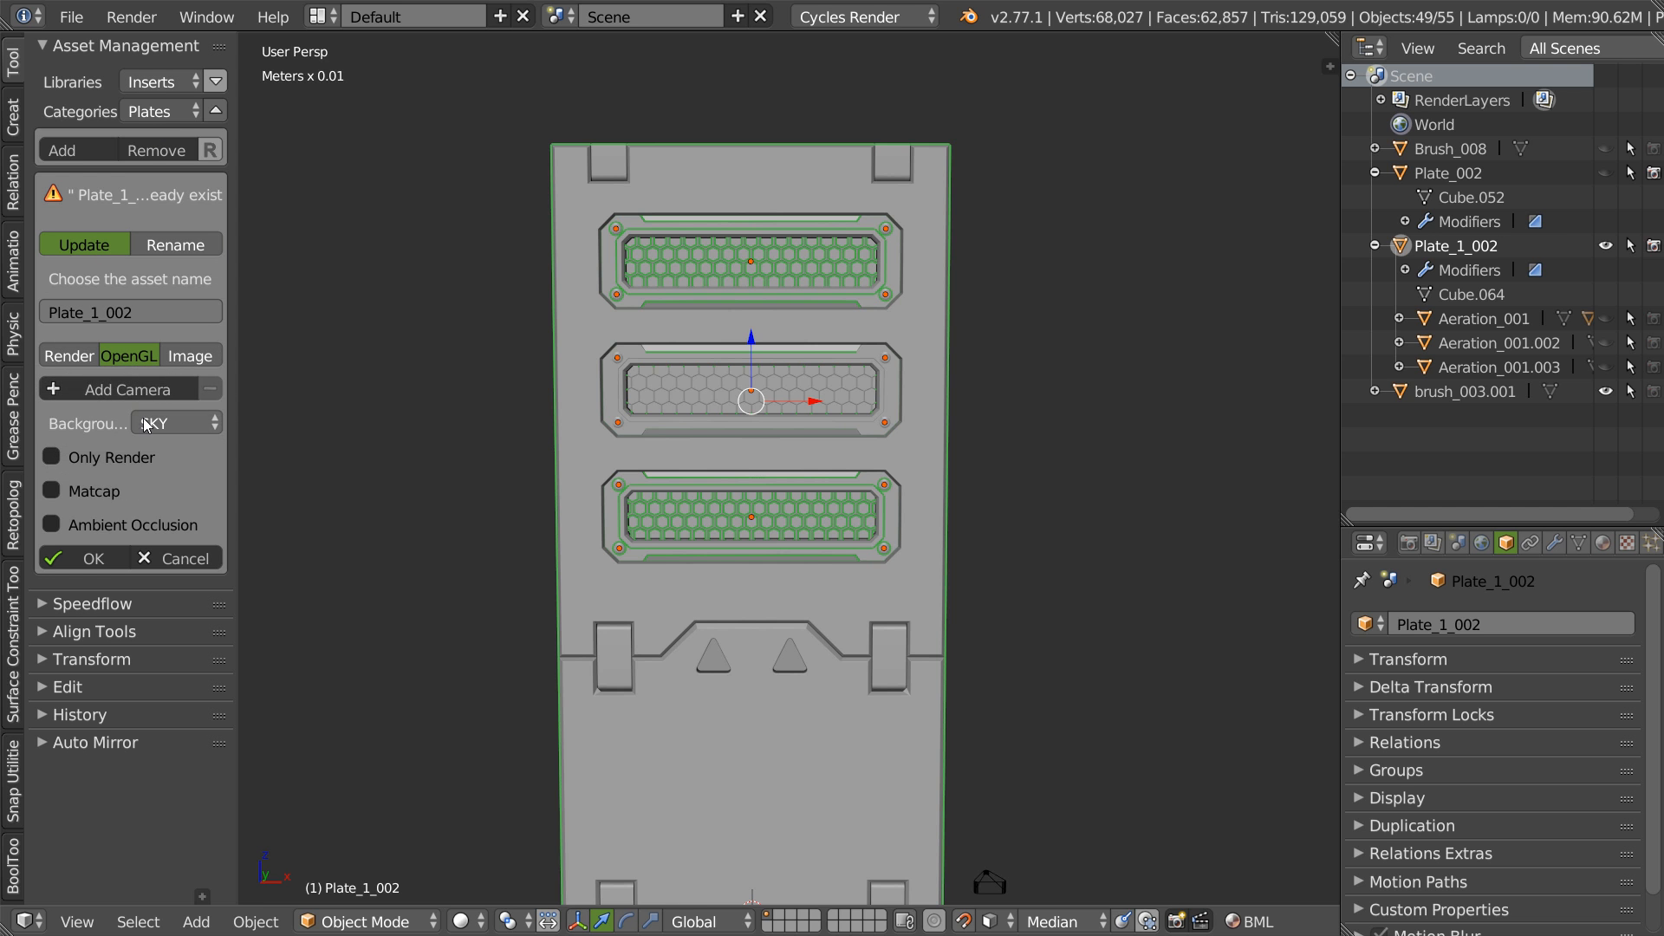
# - Add an OpenGL preview camera, frame the whole plate in it and update the Plate_1_002 asset
pyautogui.click(133, 389)
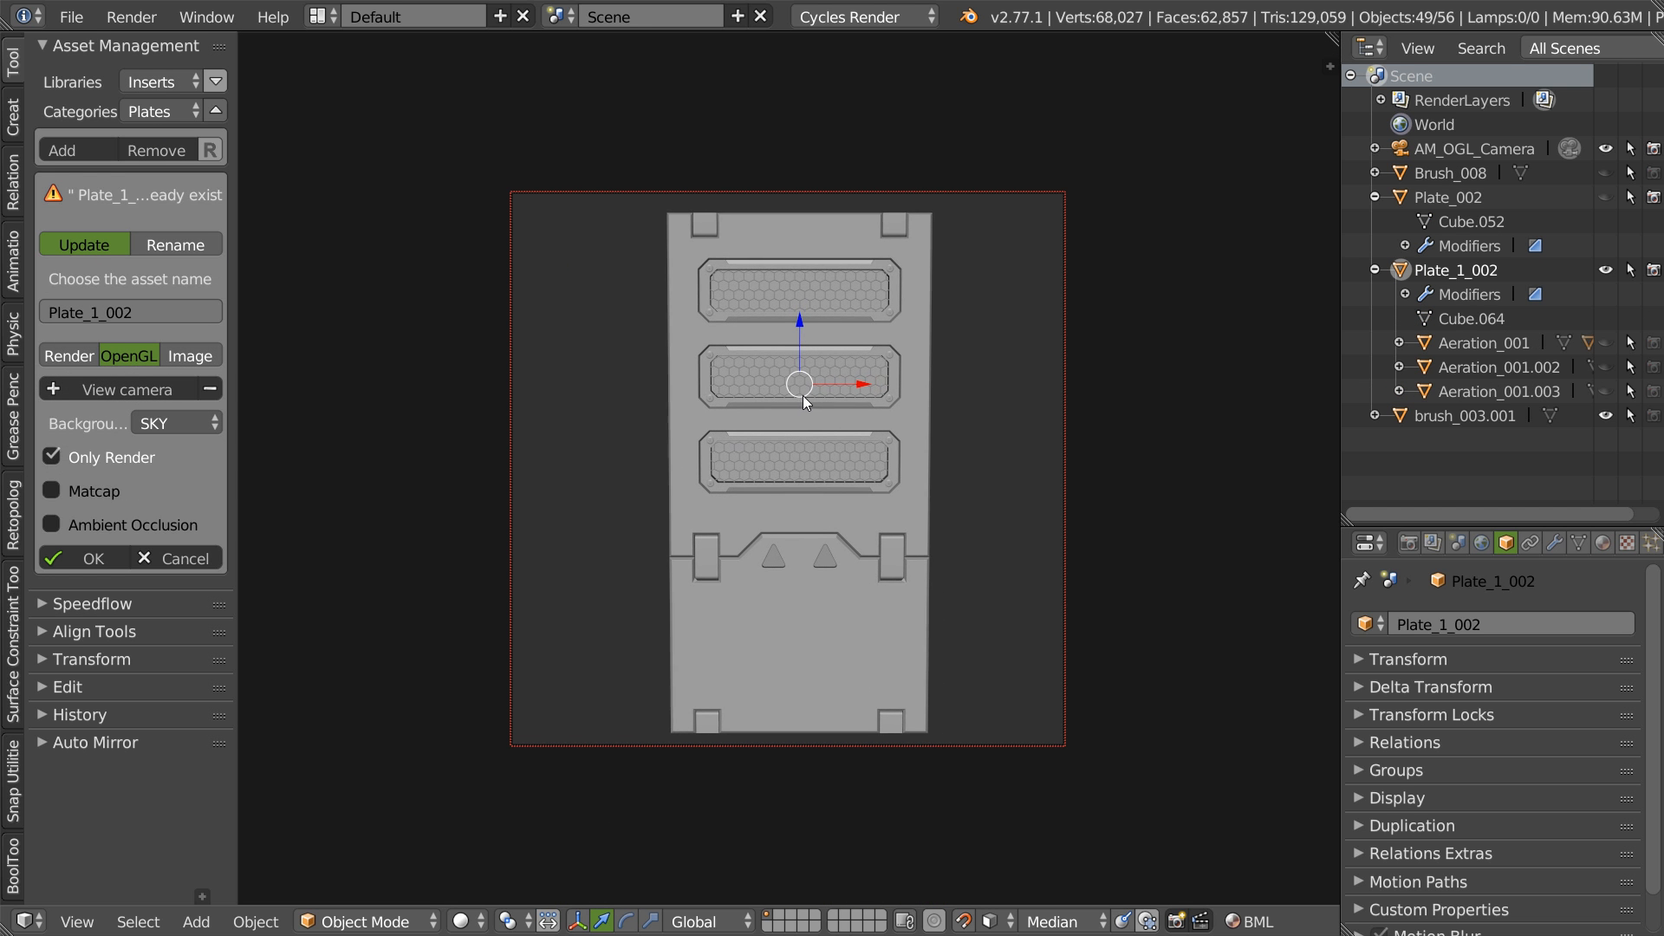
pyautogui.scroll(8, 796, 390)
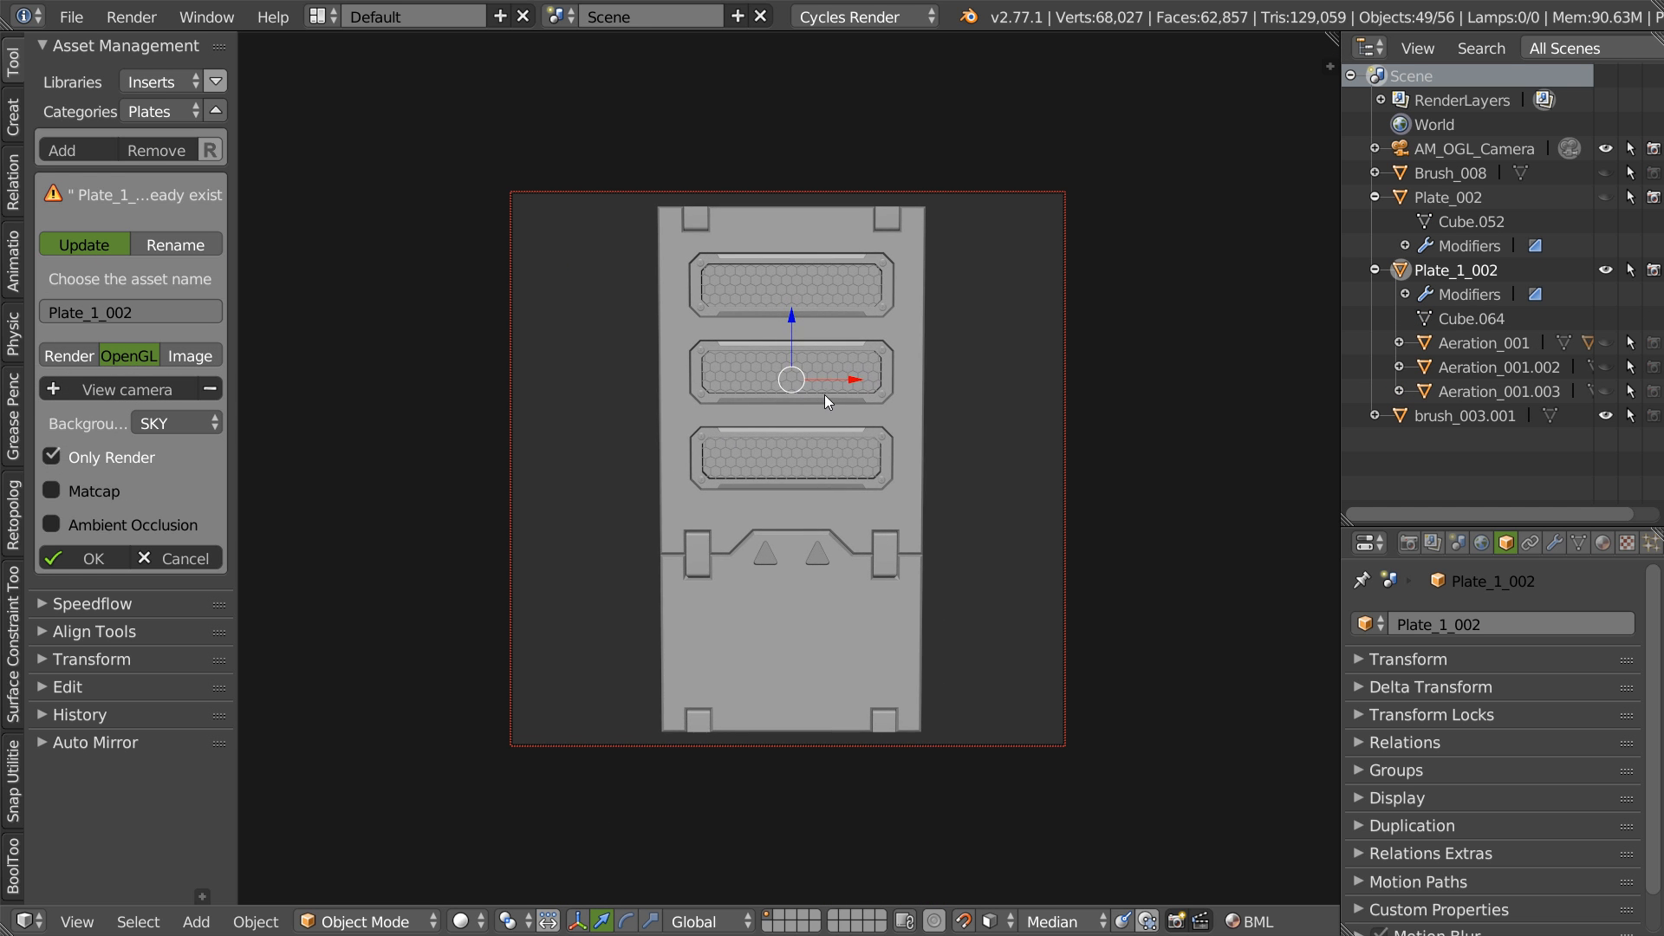
pyautogui.scroll(3, 839, 392)
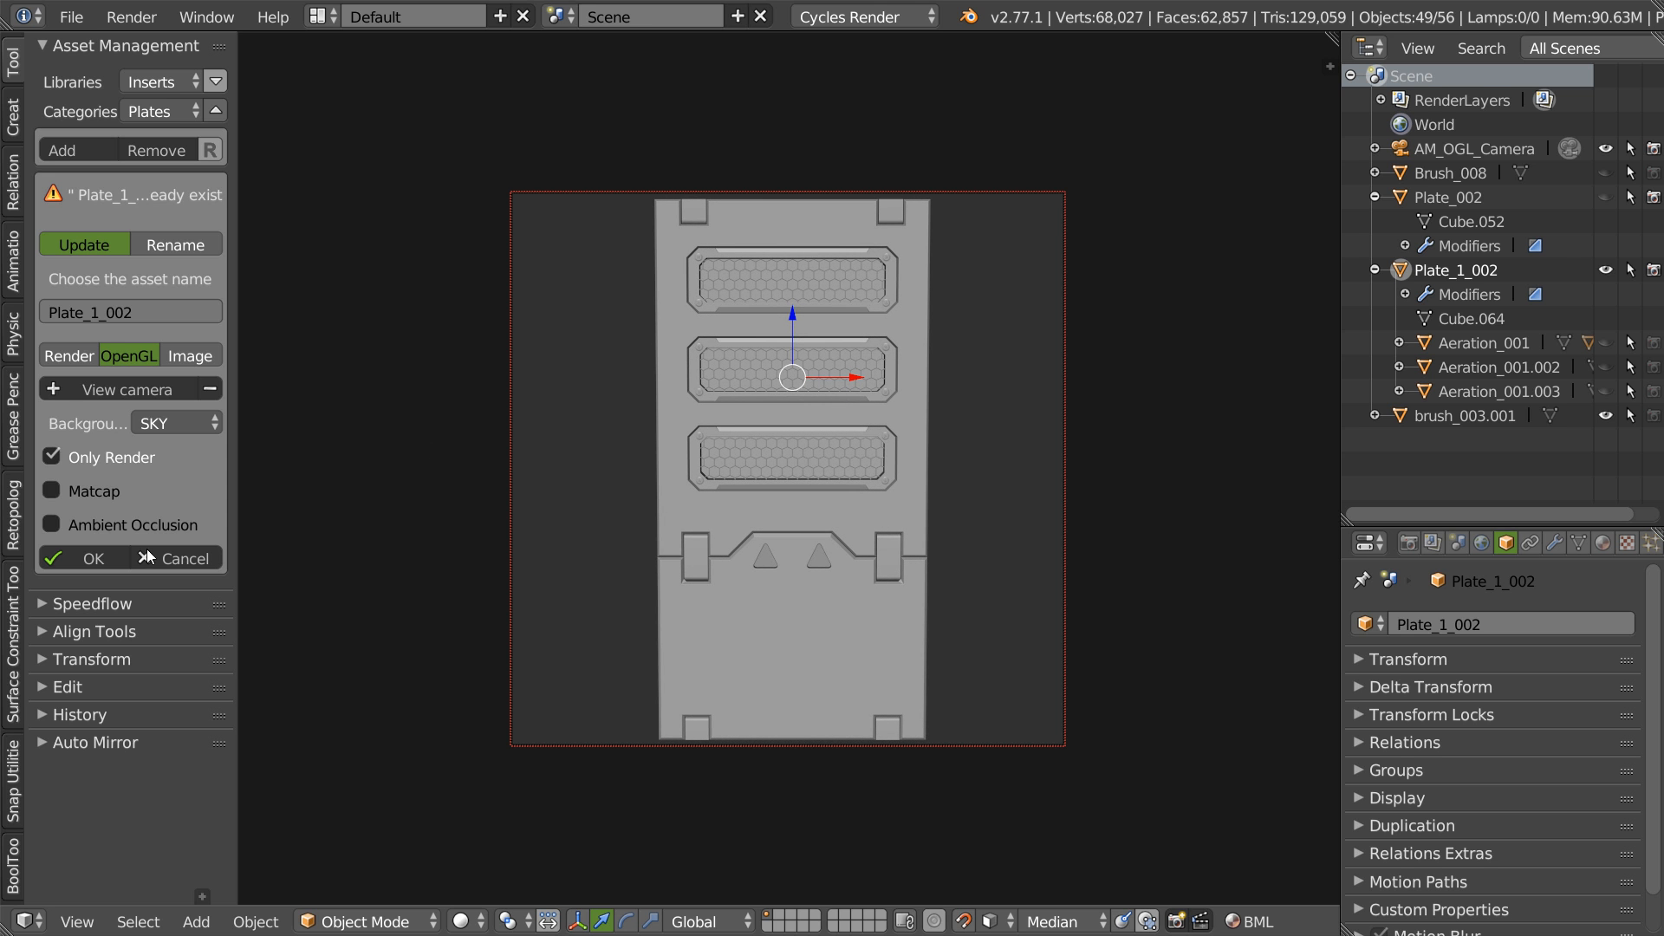
pyautogui.click(78, 558)
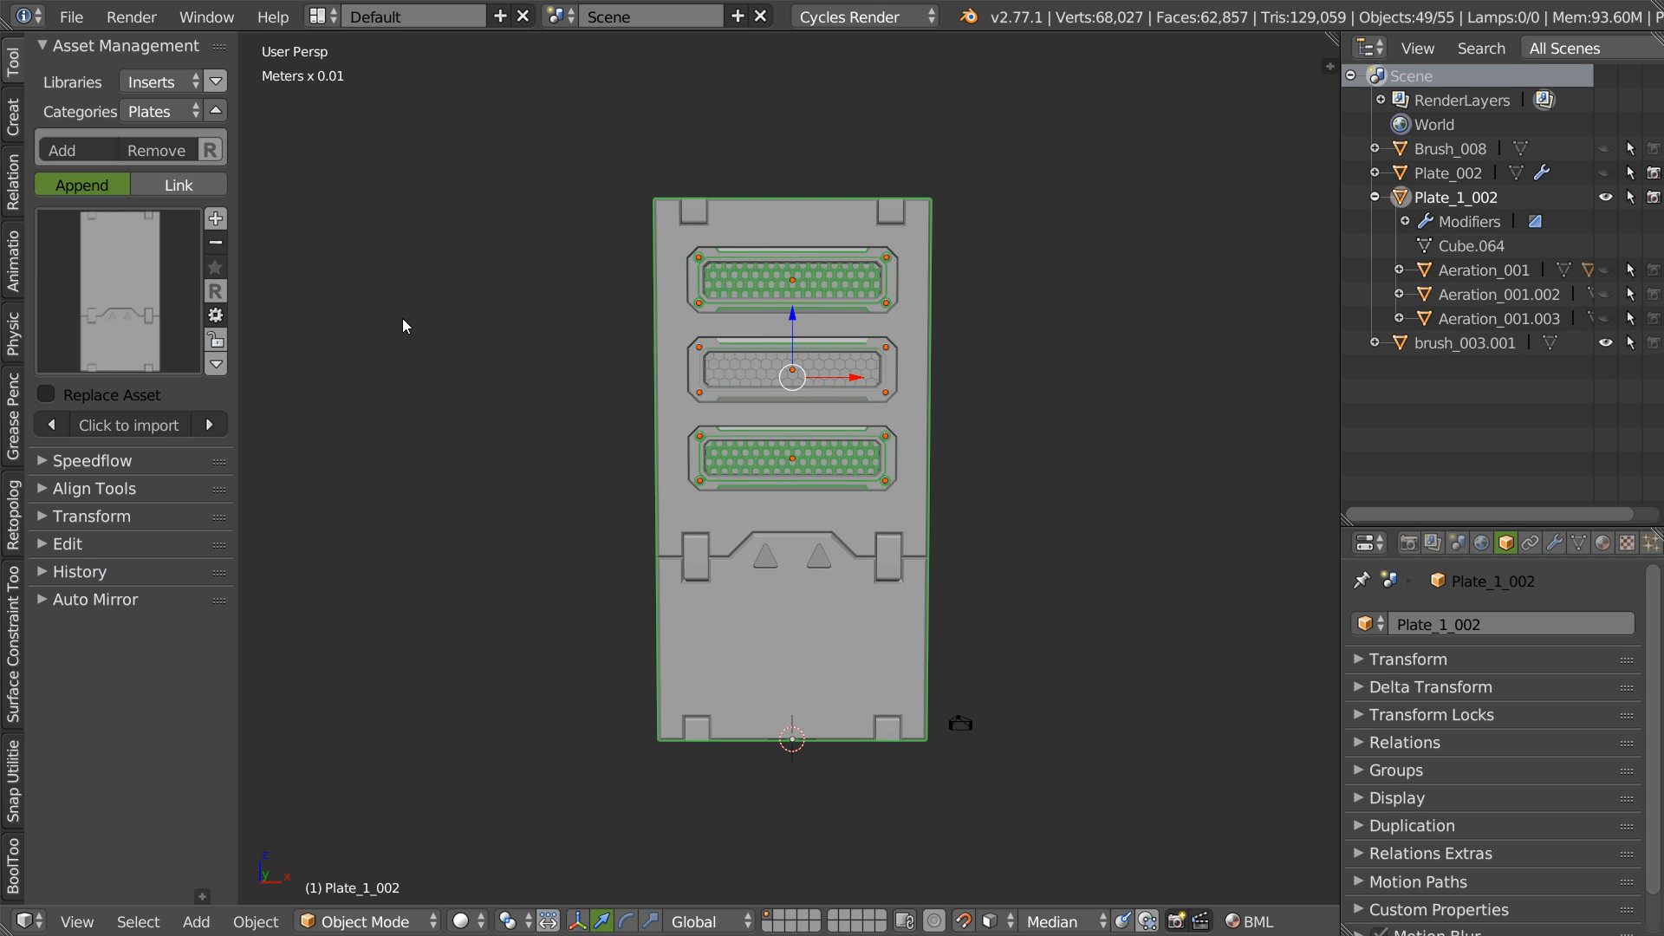
# - Create a new scene with copied settings and import the Plate_1_002 asset into it
pyautogui.click(738, 16)
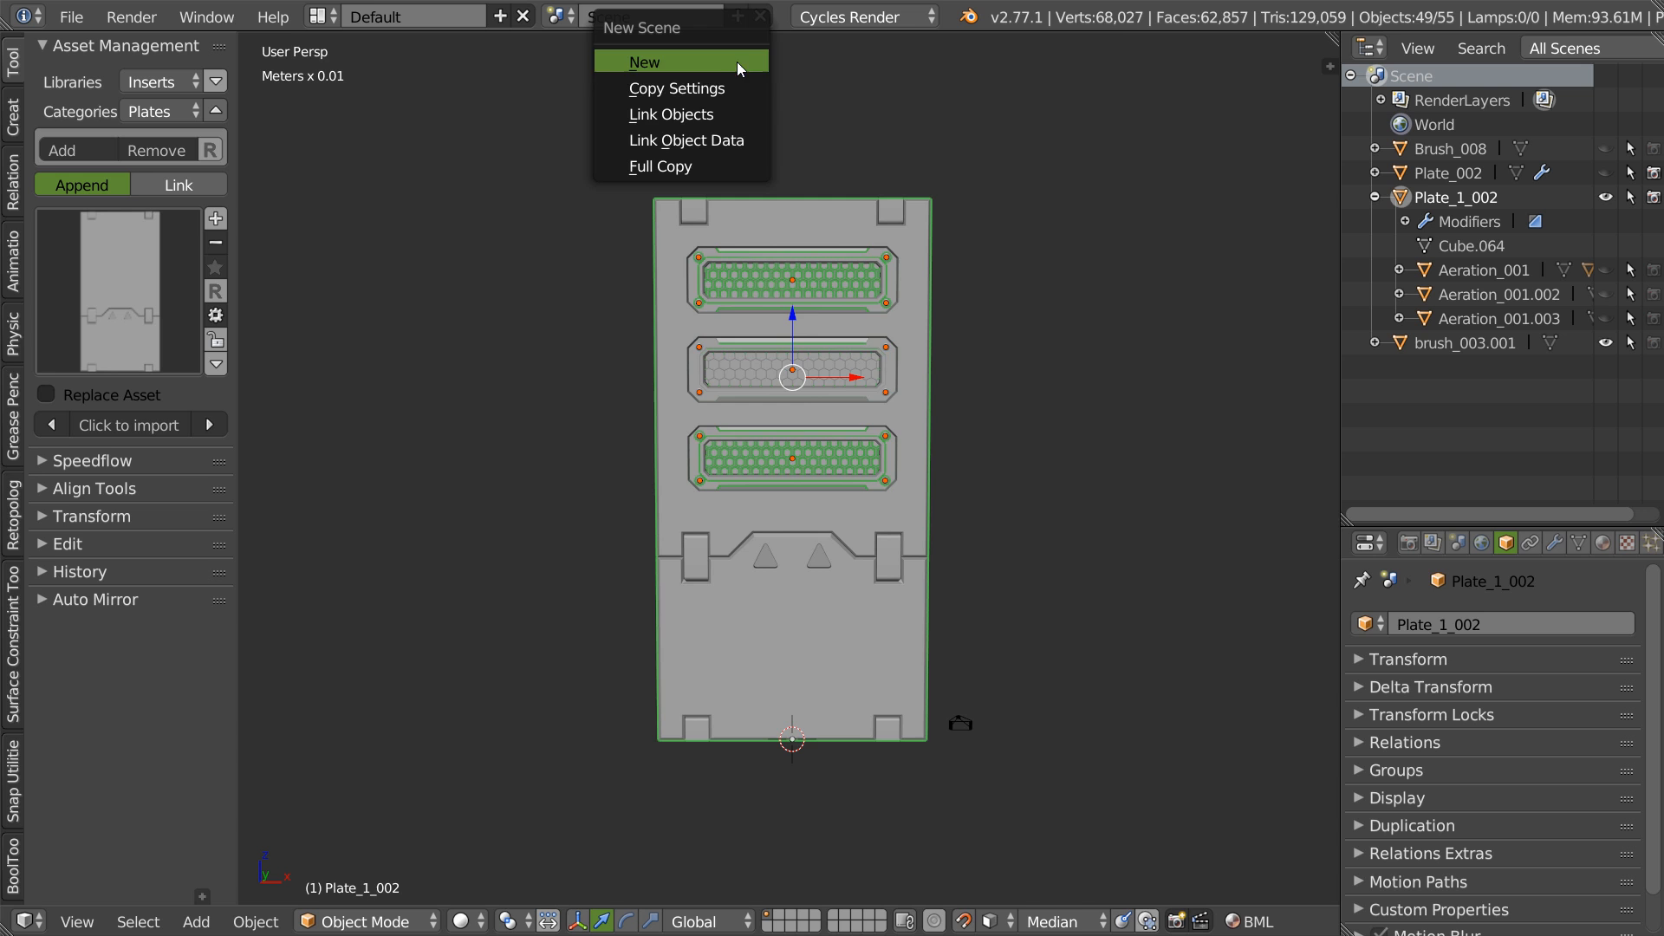
pyautogui.click(685, 85)
pyautogui.click(90, 329)
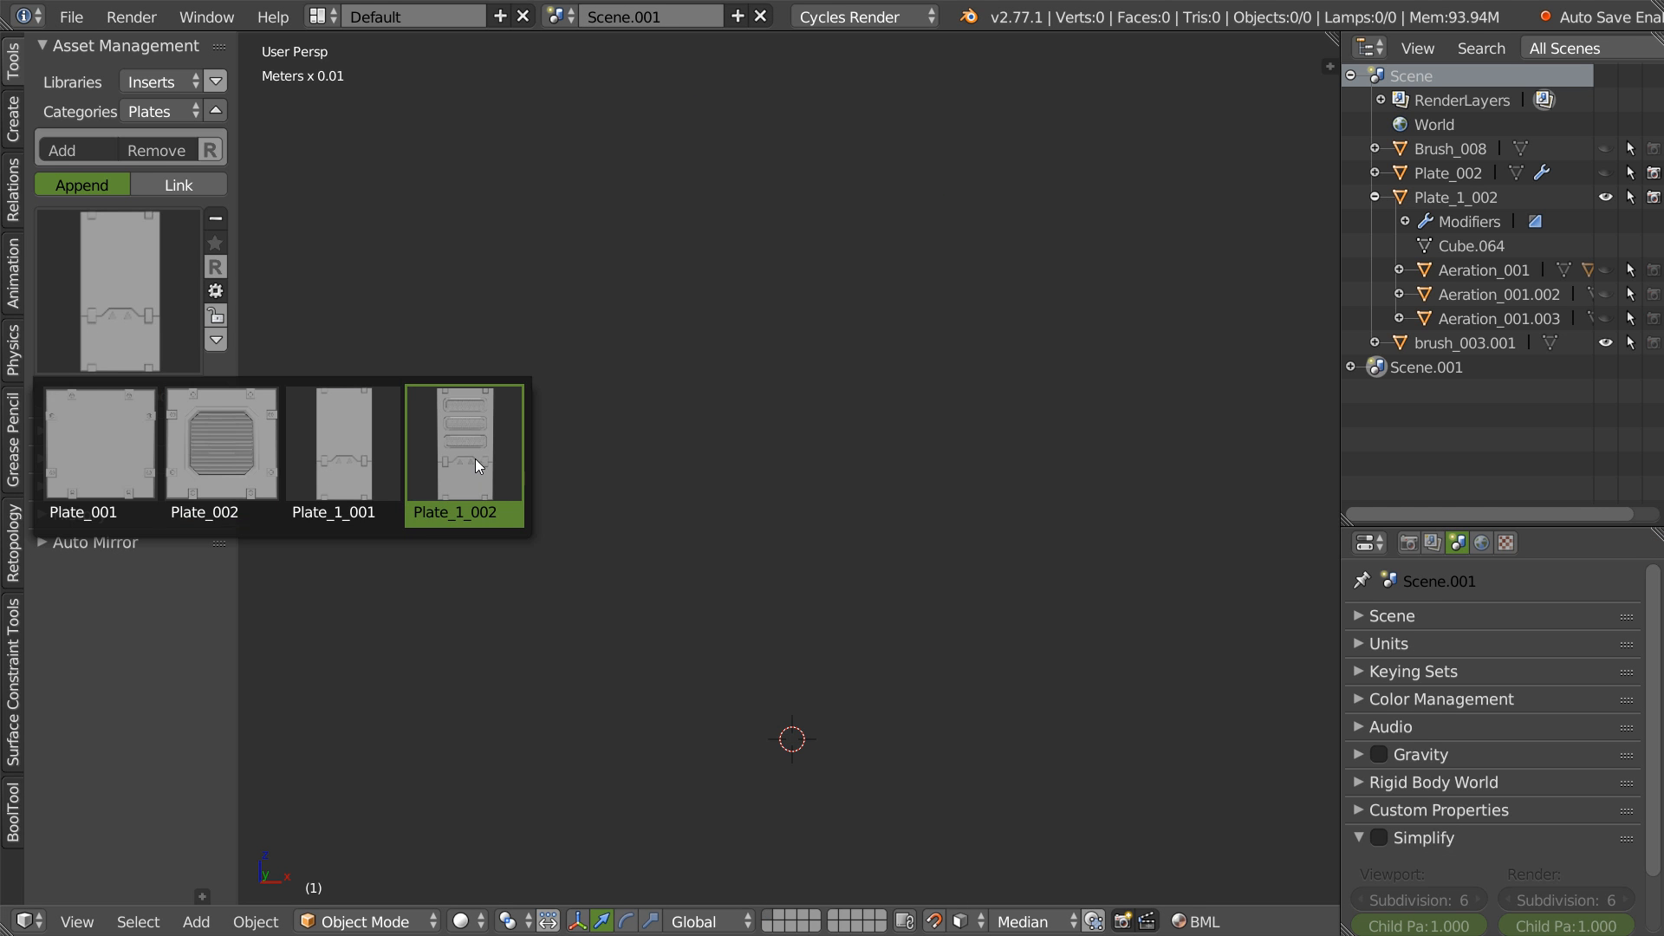
pyautogui.click(476, 461)
pyautogui.moveTo(473, 470); pyautogui.dragTo(897, 436, button='middle')
pyautogui.scroll(-3, 898, 435)
# - Limit the outliner to the current scene and select the imported plate with its entire hierarchy
pyautogui.click(1562, 50)
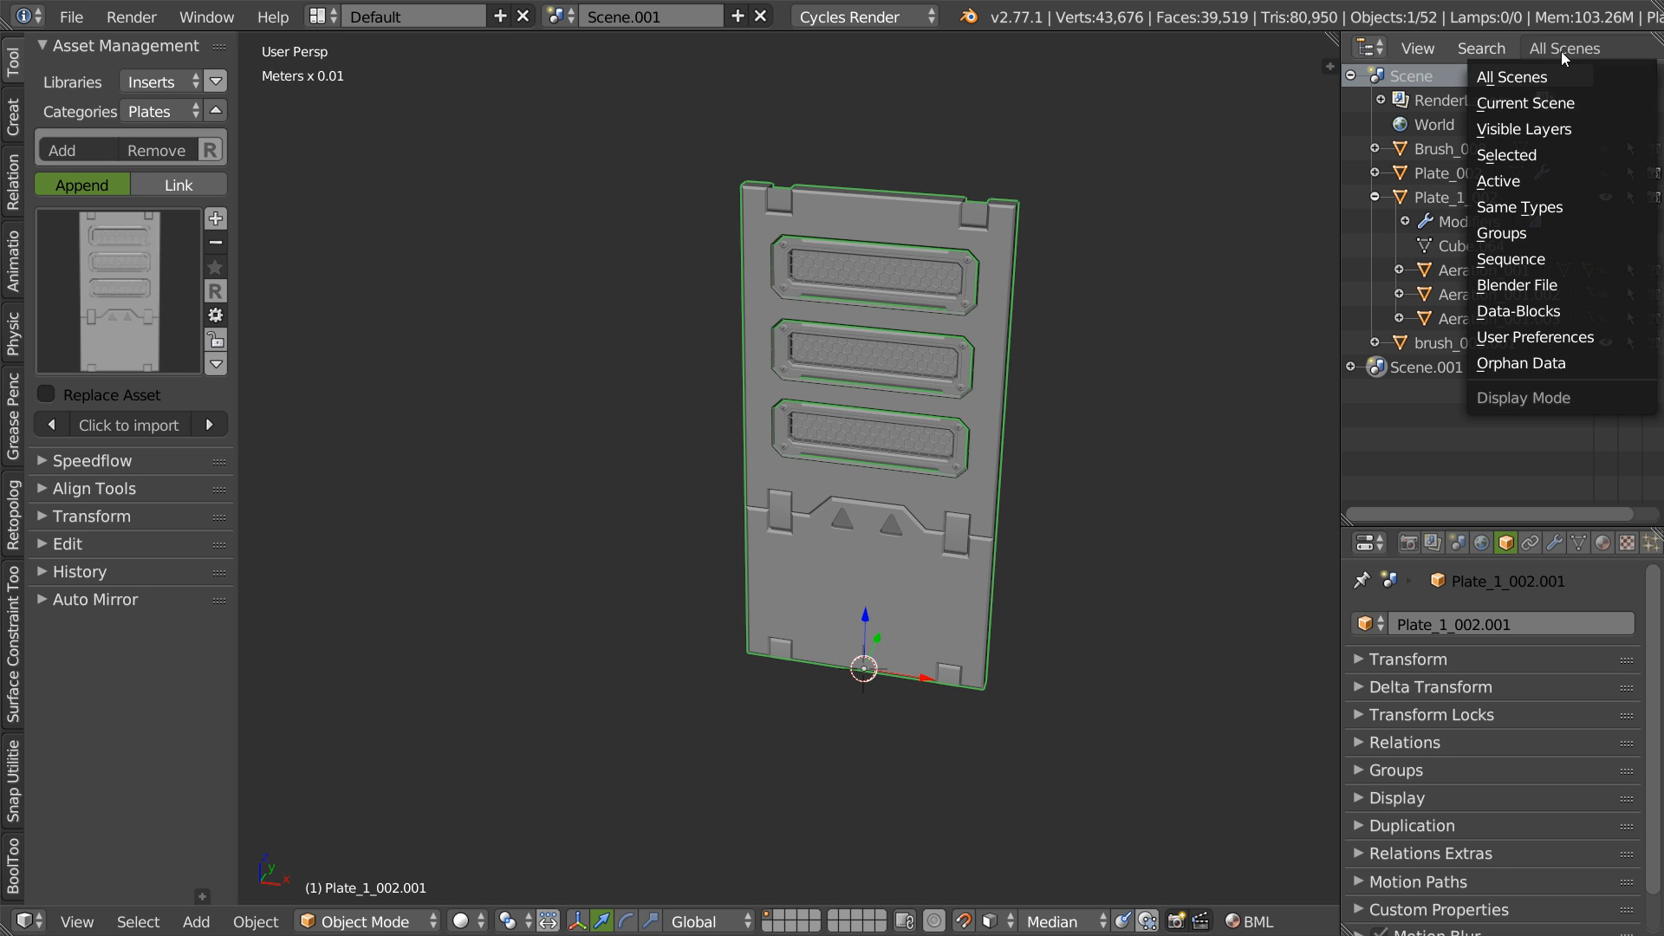
pyautogui.click(1506, 102)
pyautogui.keyDown('ctrl'); pyautogui.click(1377, 99); pyautogui.keyUp('ctrl')
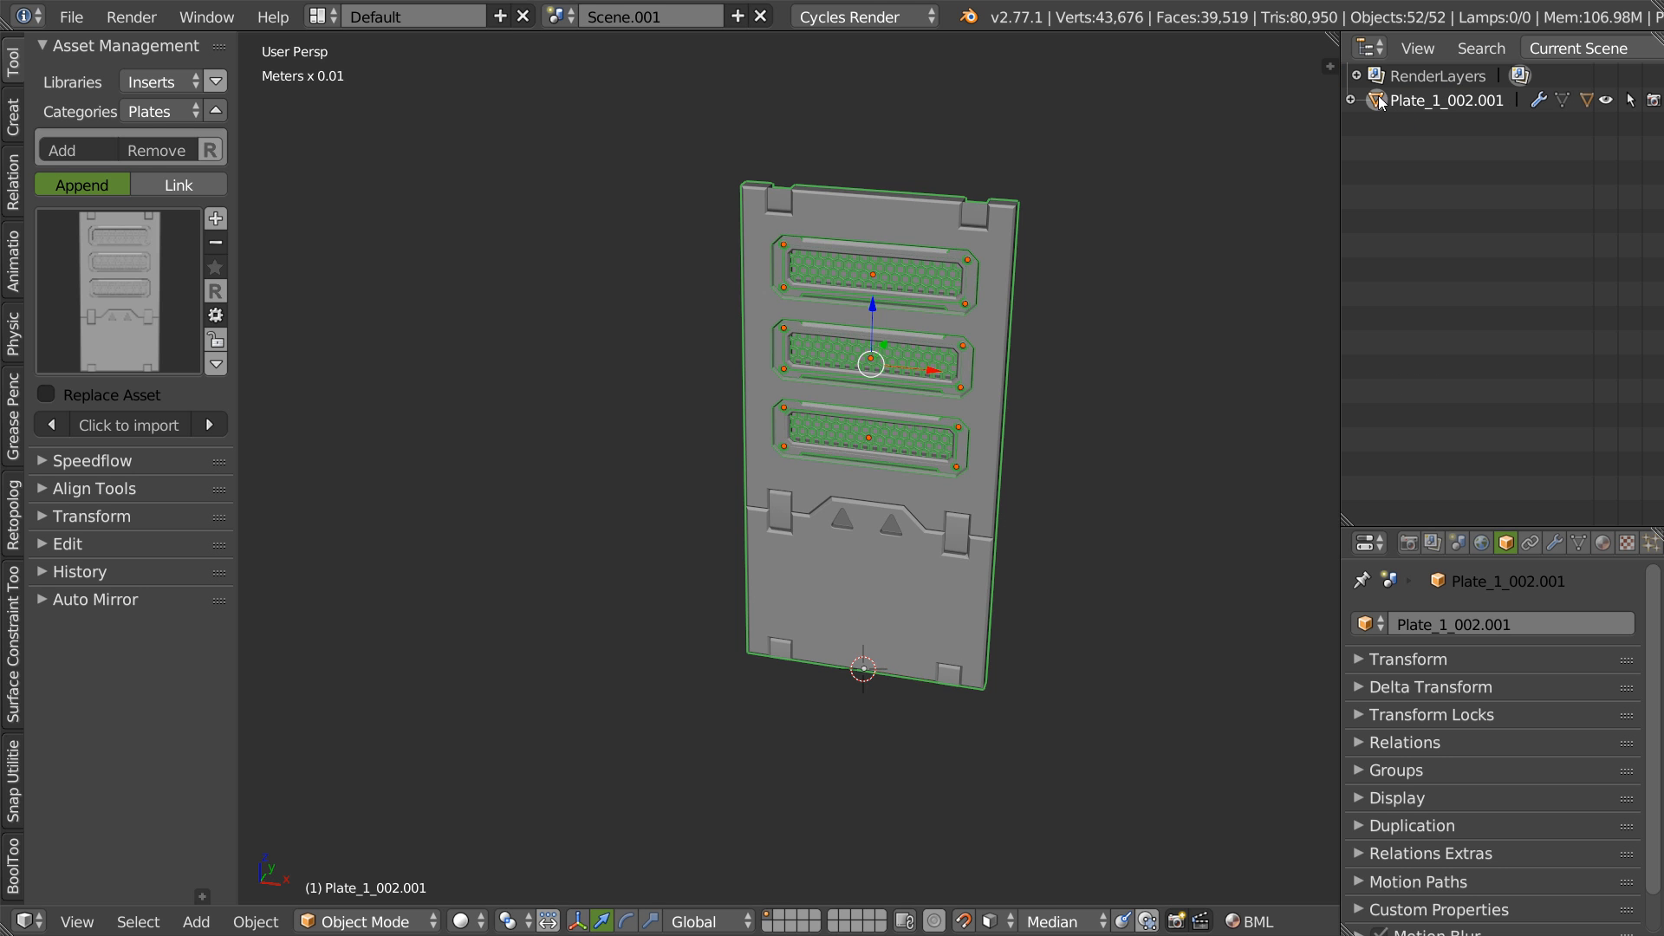
# - Duplicate the imported plate about 5 cm along the X axis and repeat the copy twice to form a row of panels
pyautogui.scroll(-2, 940, 418)
pyautogui.moveTo(939, 418); pyautogui.dragTo(864, 403, button='middle')
pyautogui.hotkey('shift', 'd')
pyautogui.press('x')
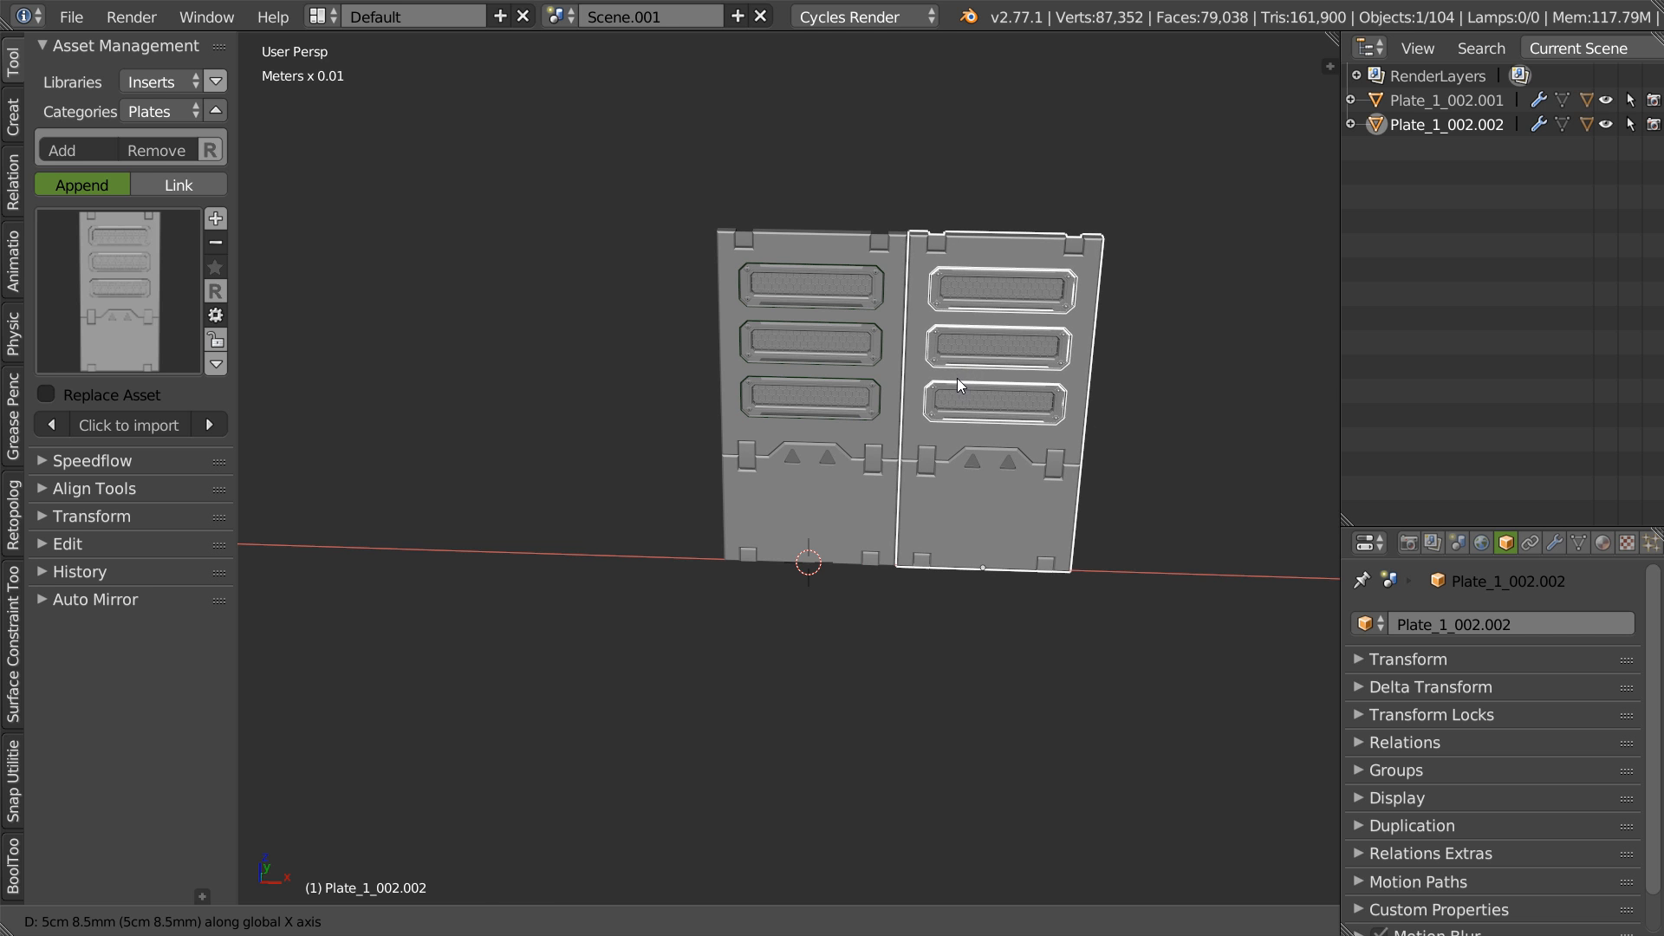
pyautogui.click(957, 379)
pyautogui.hotkey('shift', 'r')
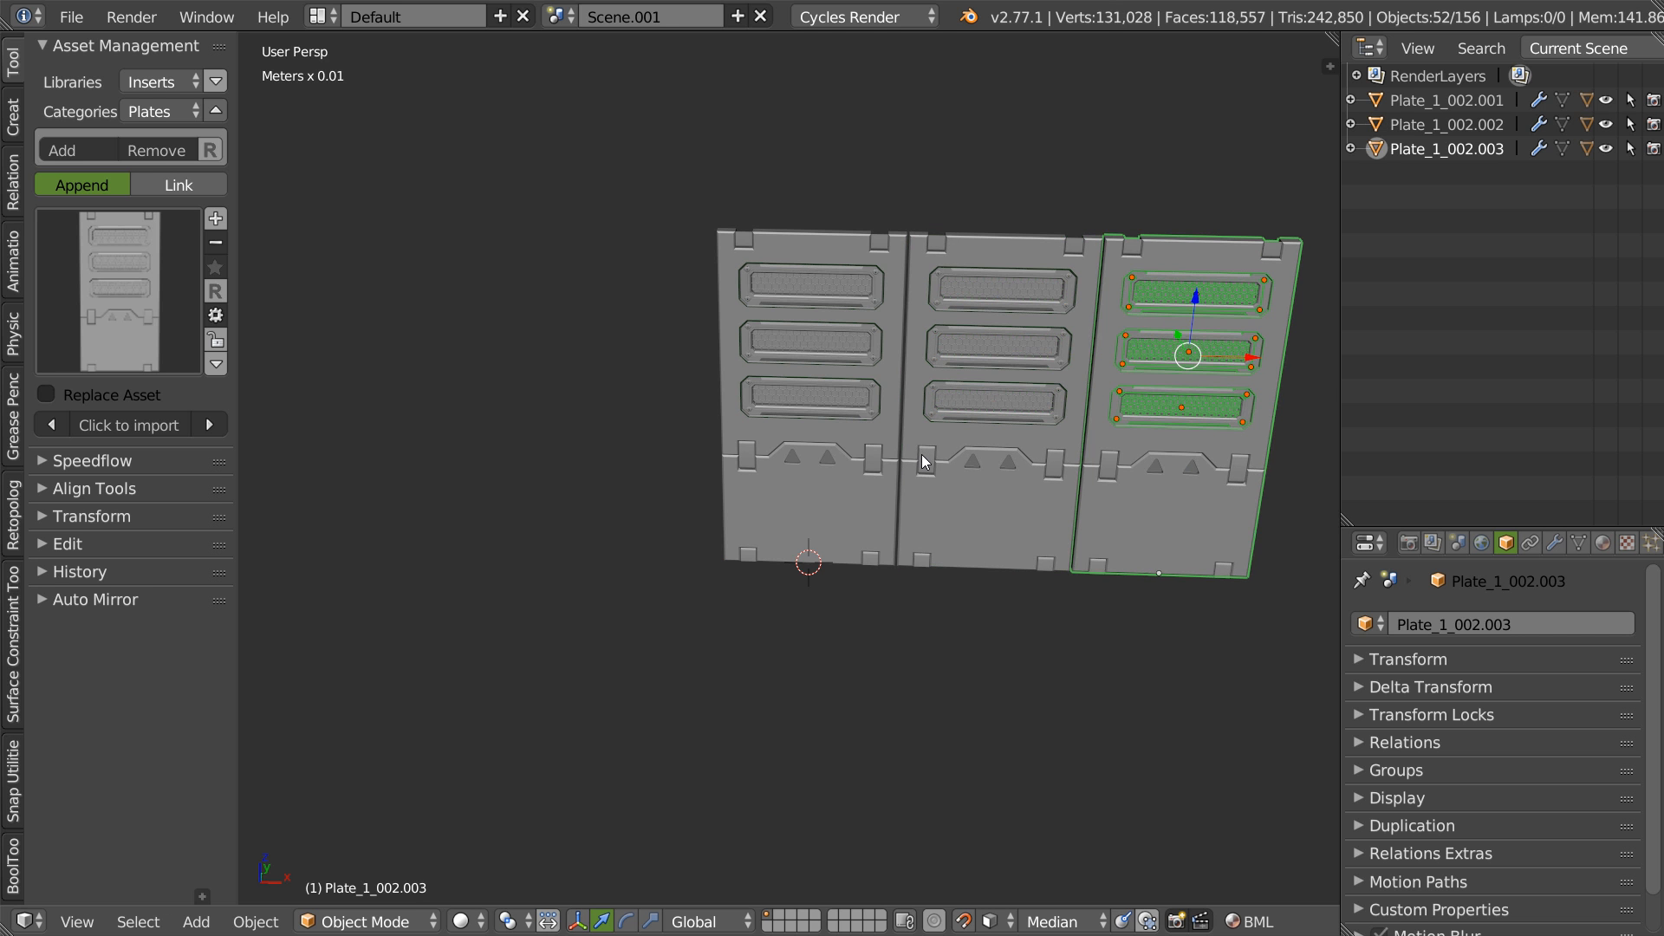
pyautogui.hotkey('shift', 'r')
pyautogui.moveTo(964, 439); pyautogui.dragTo(770, 454, button='middle')
pyautogui.keyDown('shift'); pyautogui.moveTo(987, 382); pyautogui.dragTo(829, 379, button='middle'); pyautogui.keyUp('shift')
pyautogui.keyDown('ctrl'); pyautogui.moveTo(829, 379); pyautogui.dragTo(963, 364, button='middle'); pyautogui.keyUp('ctrl')
pyautogui.keyDown('ctrl'); pyautogui.moveTo(962, 364); pyautogui.dragTo(888, 409, button='middle'); pyautogui.keyUp('ctrl')
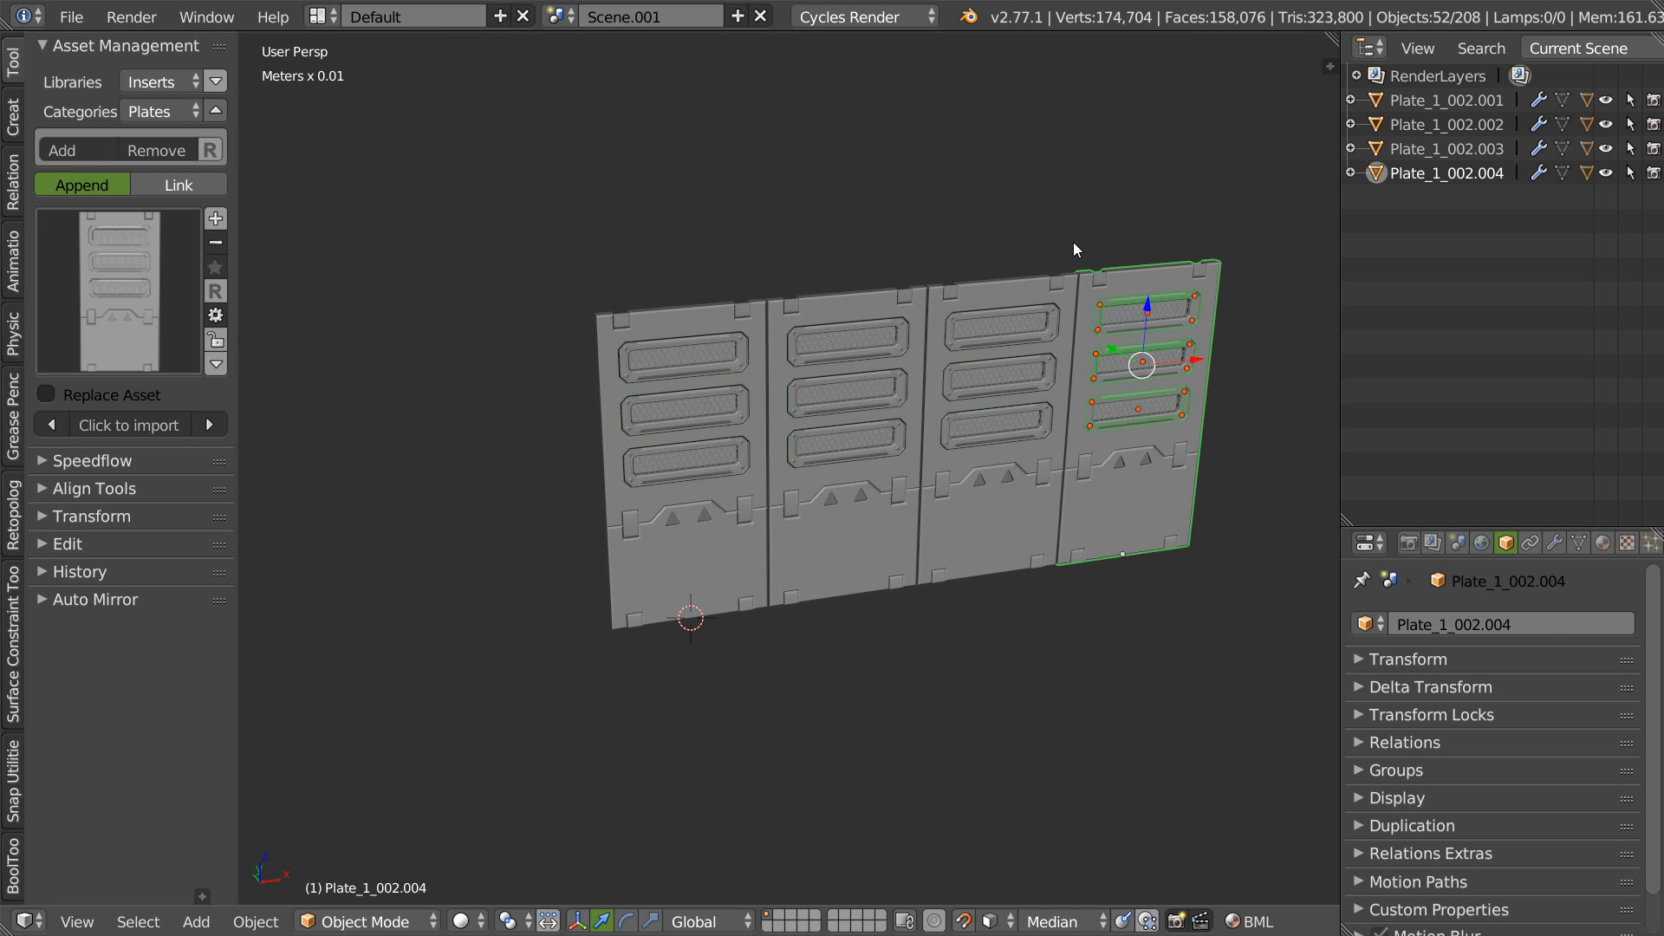
# - Undo the three plate duplicates
pyautogui.hotkey('ctrl', 'z')
pyautogui.hotkey('ctrl', 'z')
pyautogui.hotkey('ctrl', 'z')
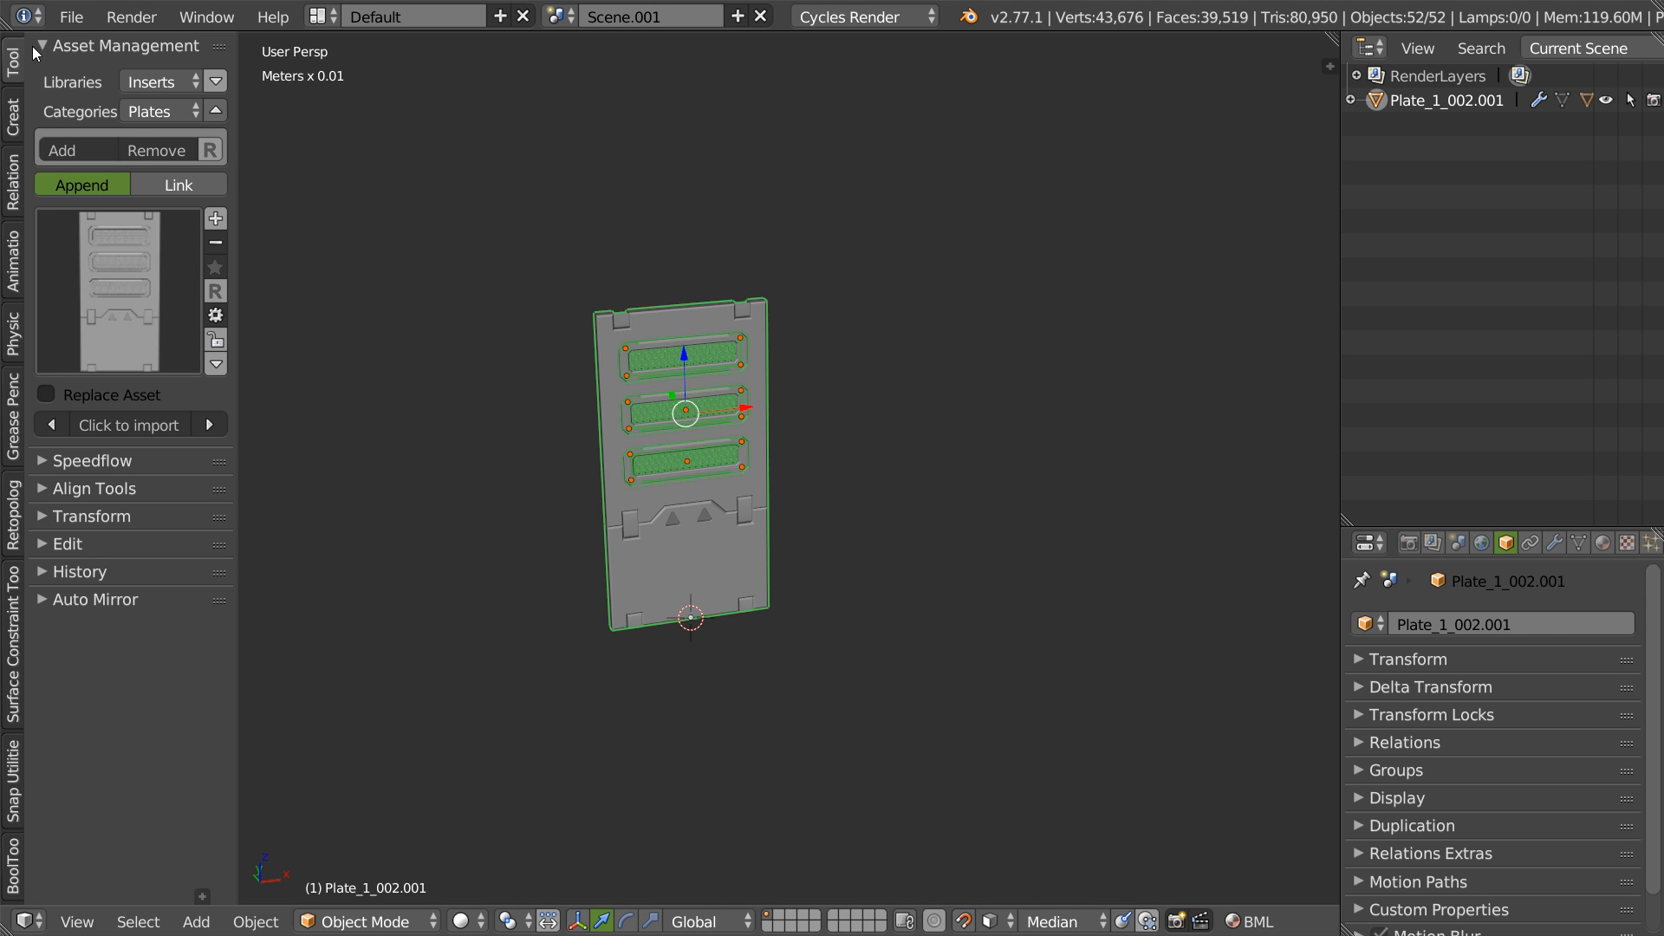
# - Open the Plate_1_002 blend file from the Inserts\Plates folder of the asset library
pyautogui.click(71, 16)
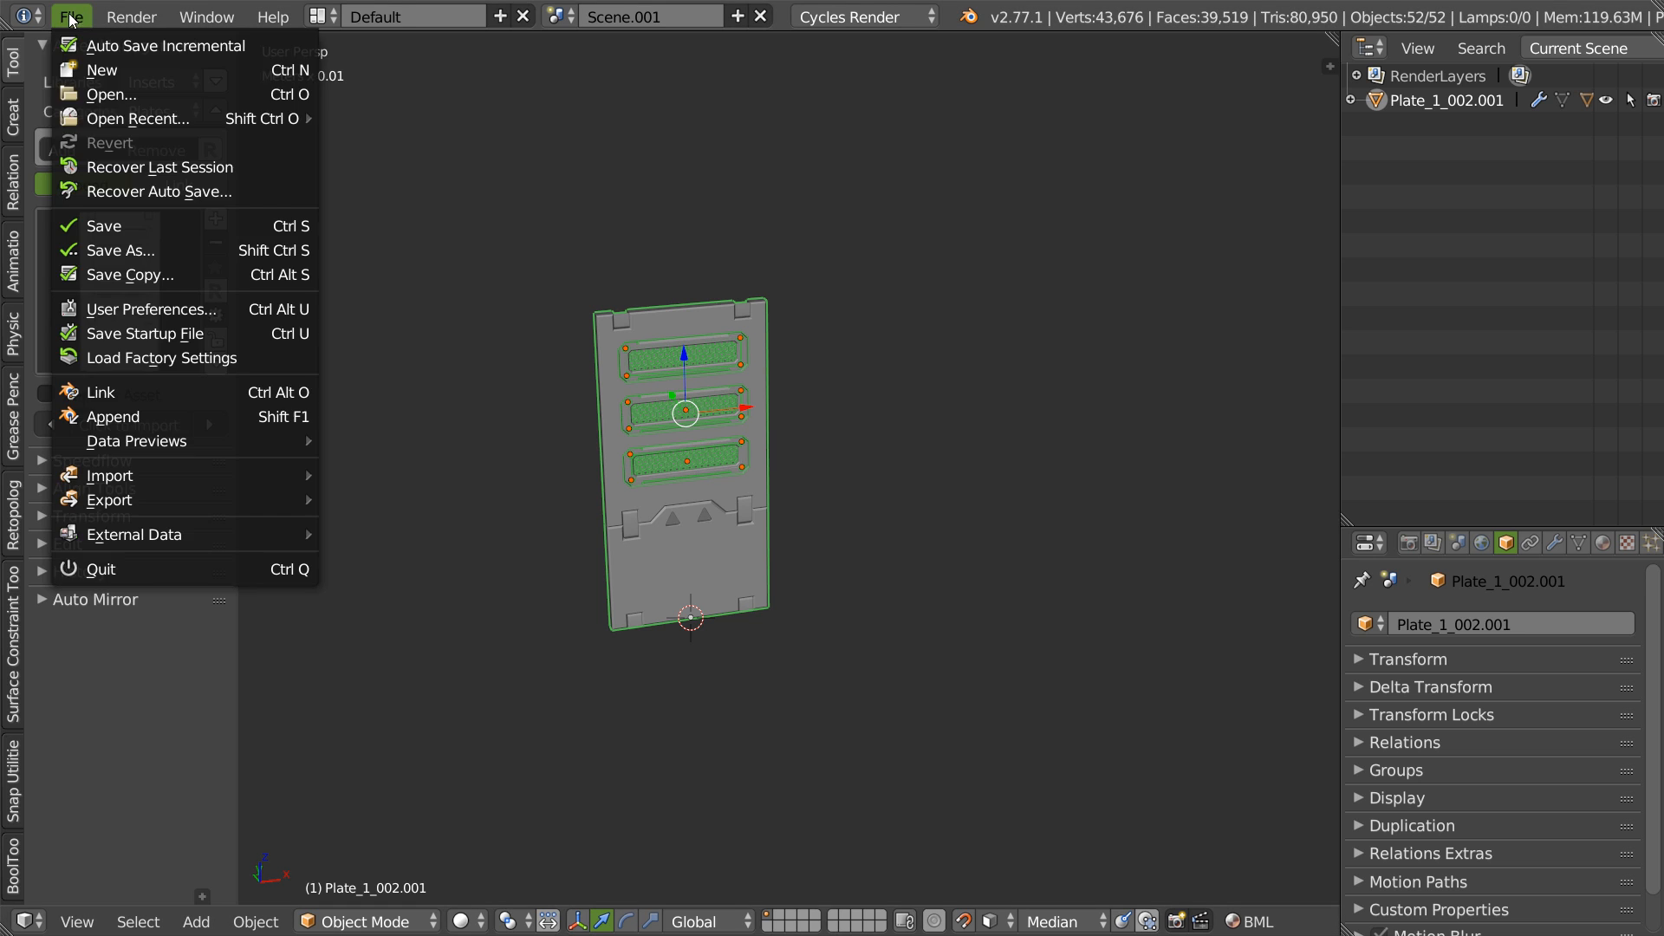
pyautogui.click(107, 92)
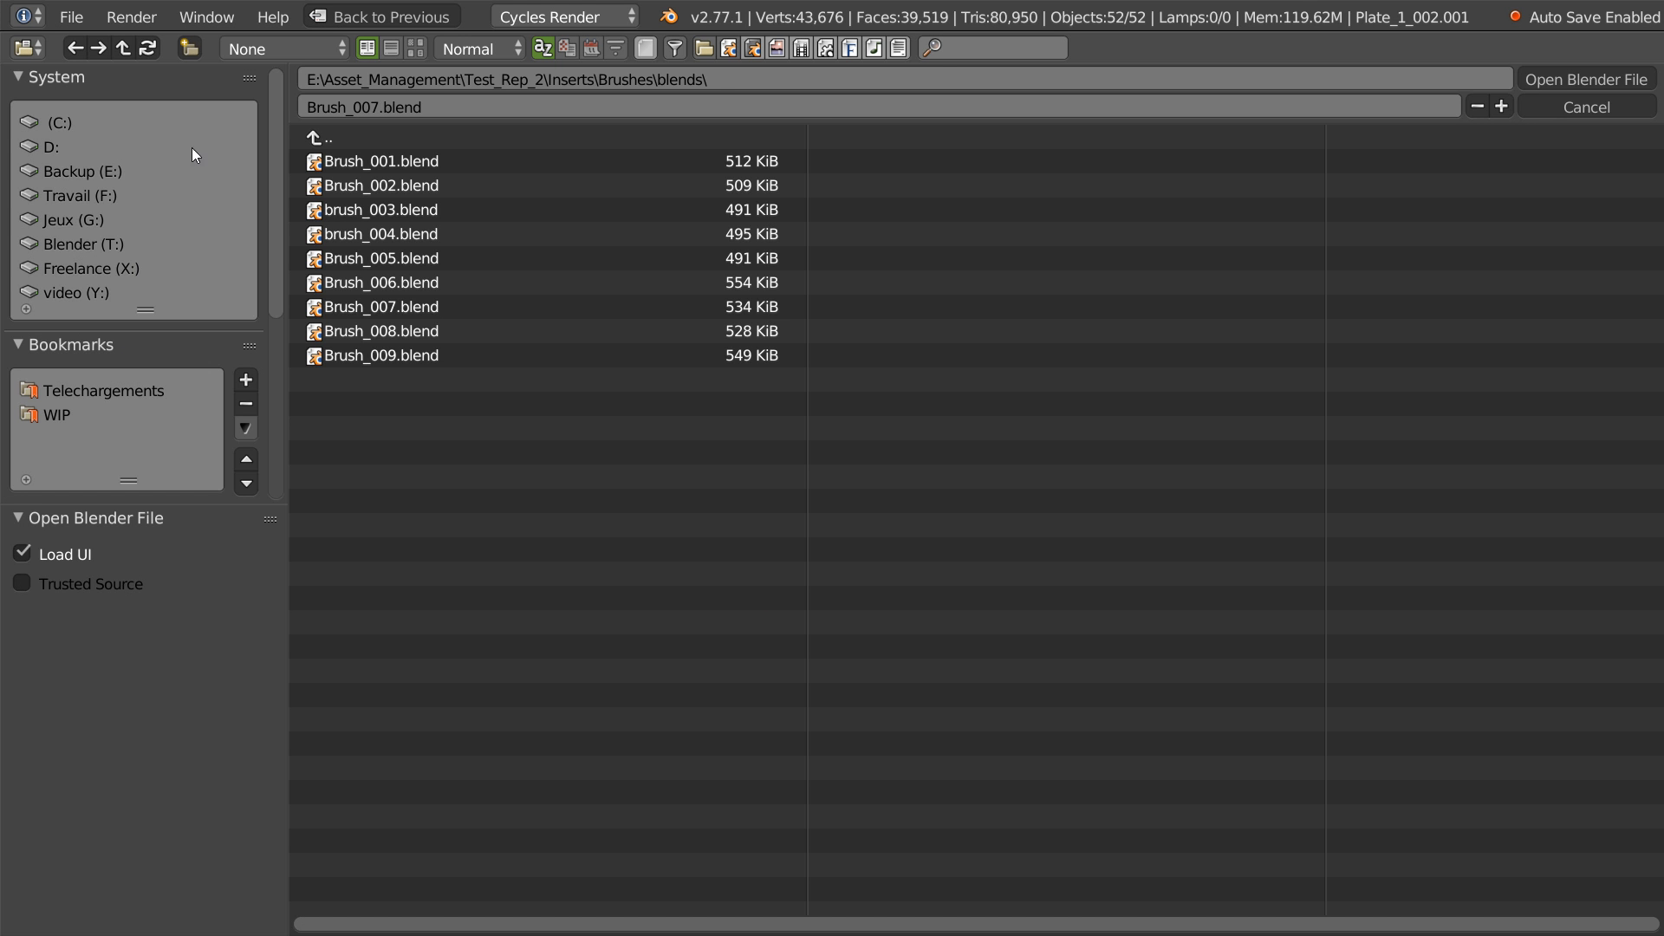
pyautogui.click(314, 137)
pyautogui.click(314, 136)
pyautogui.click(350, 359)
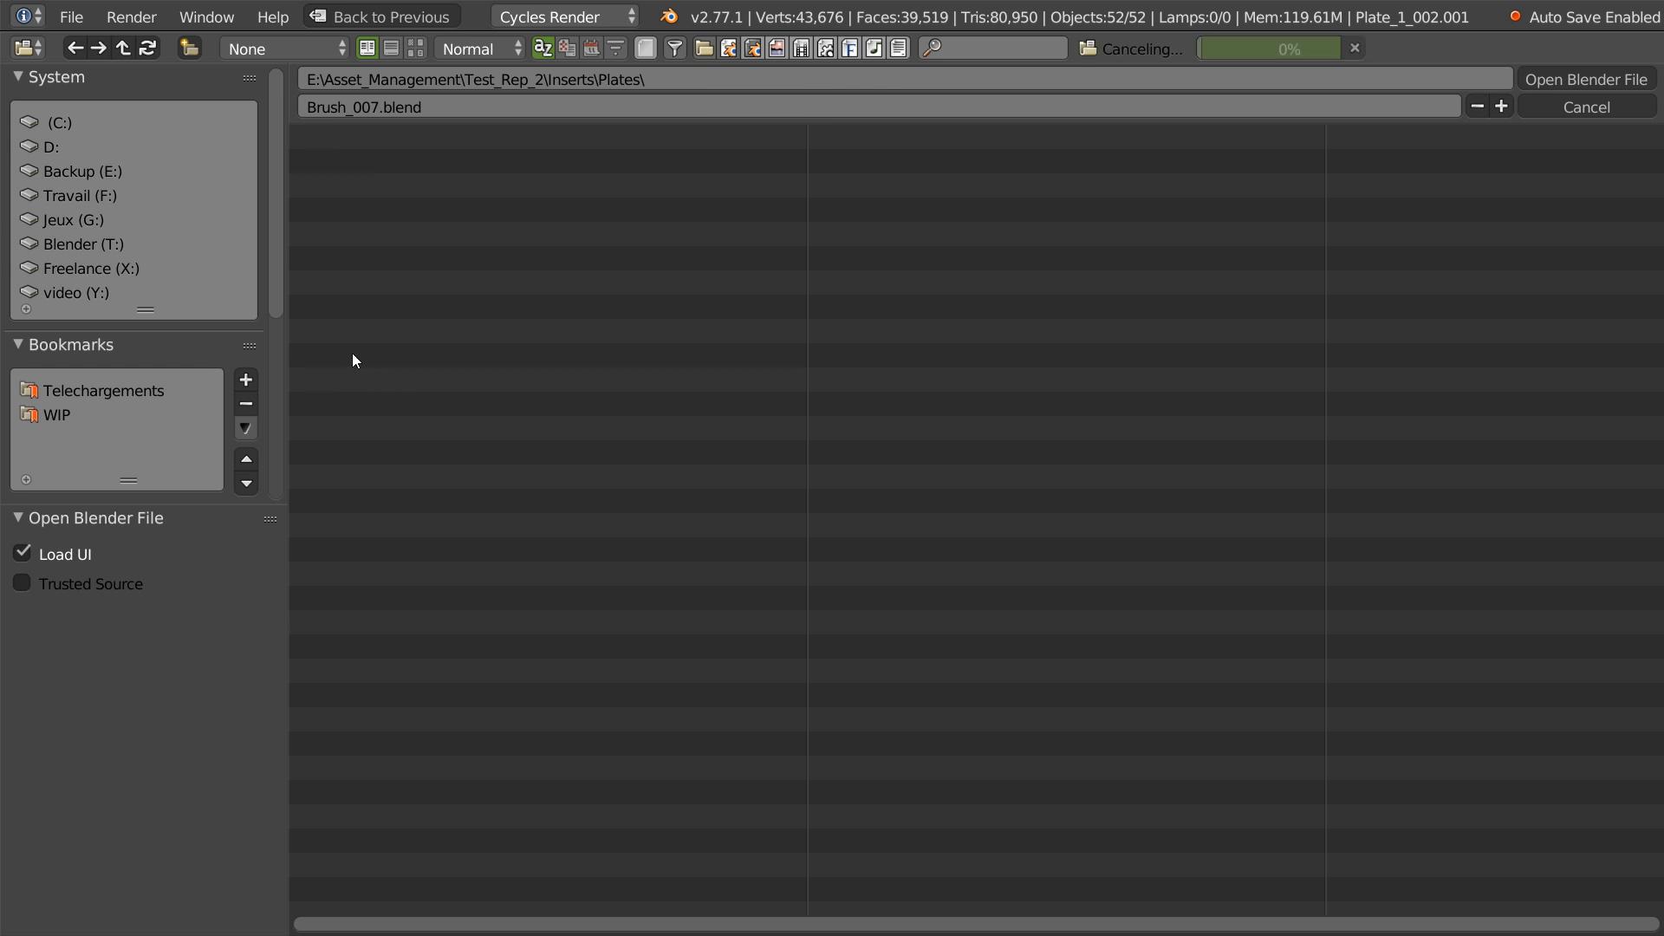
pyautogui.click(341, 160)
pyautogui.click(385, 217)
pyautogui.click(1530, 79)
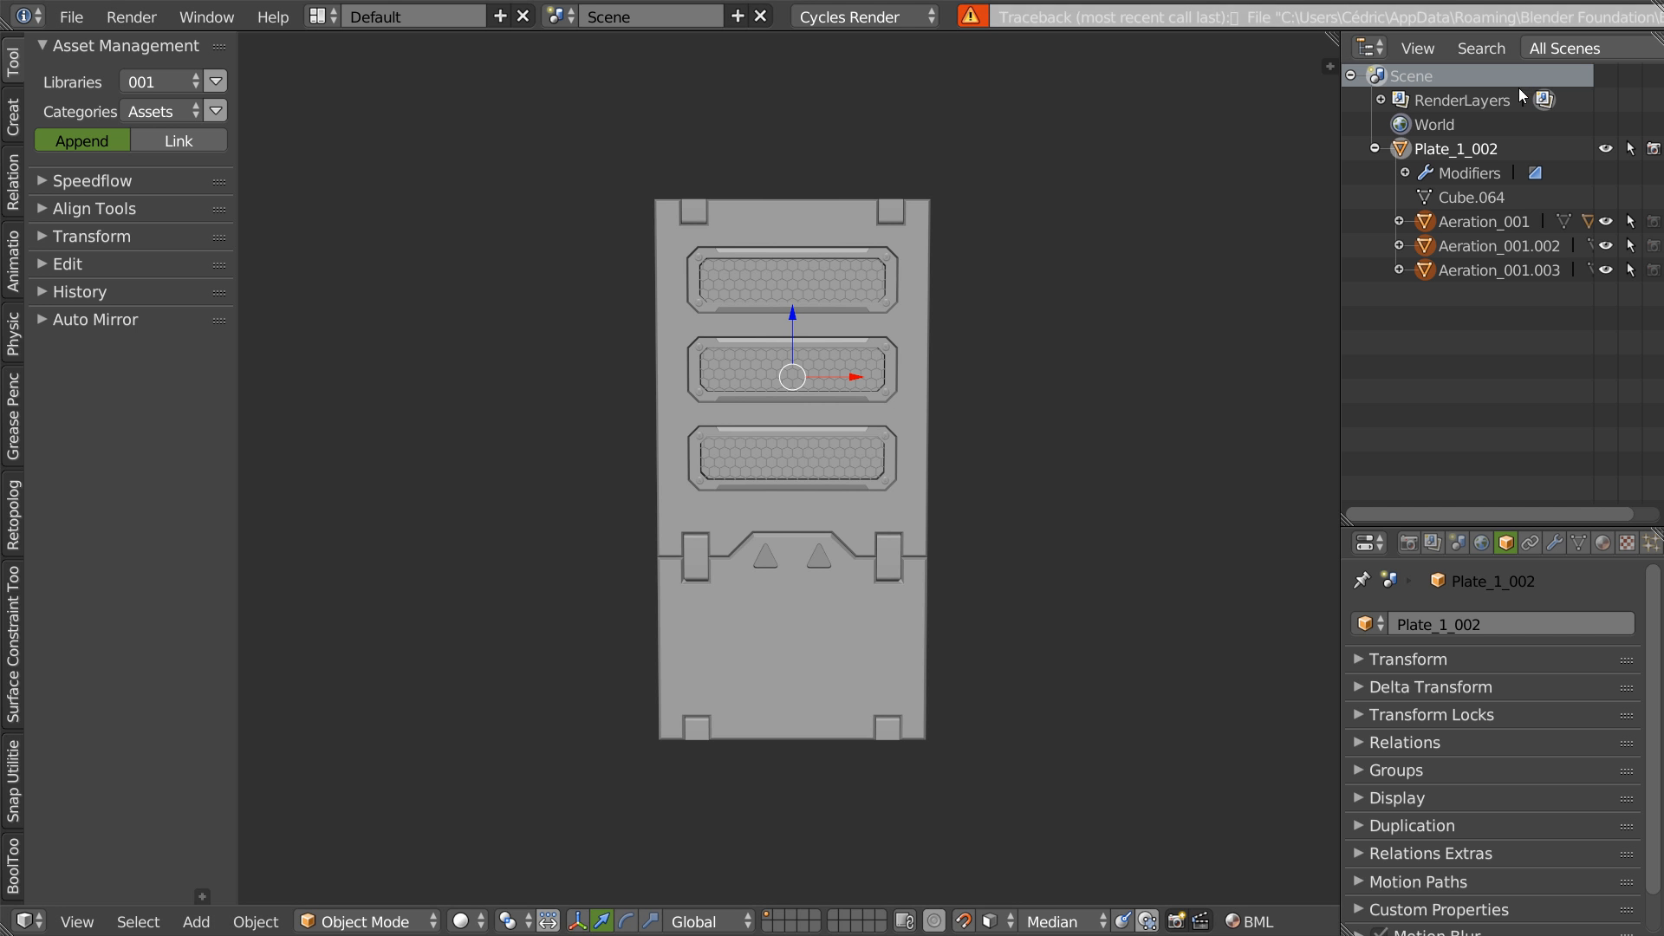
# - Examine the group assignments of Plate_1_002 and its Aeration vents in the object properties
pyautogui.scroll(-2, 1390, 747)
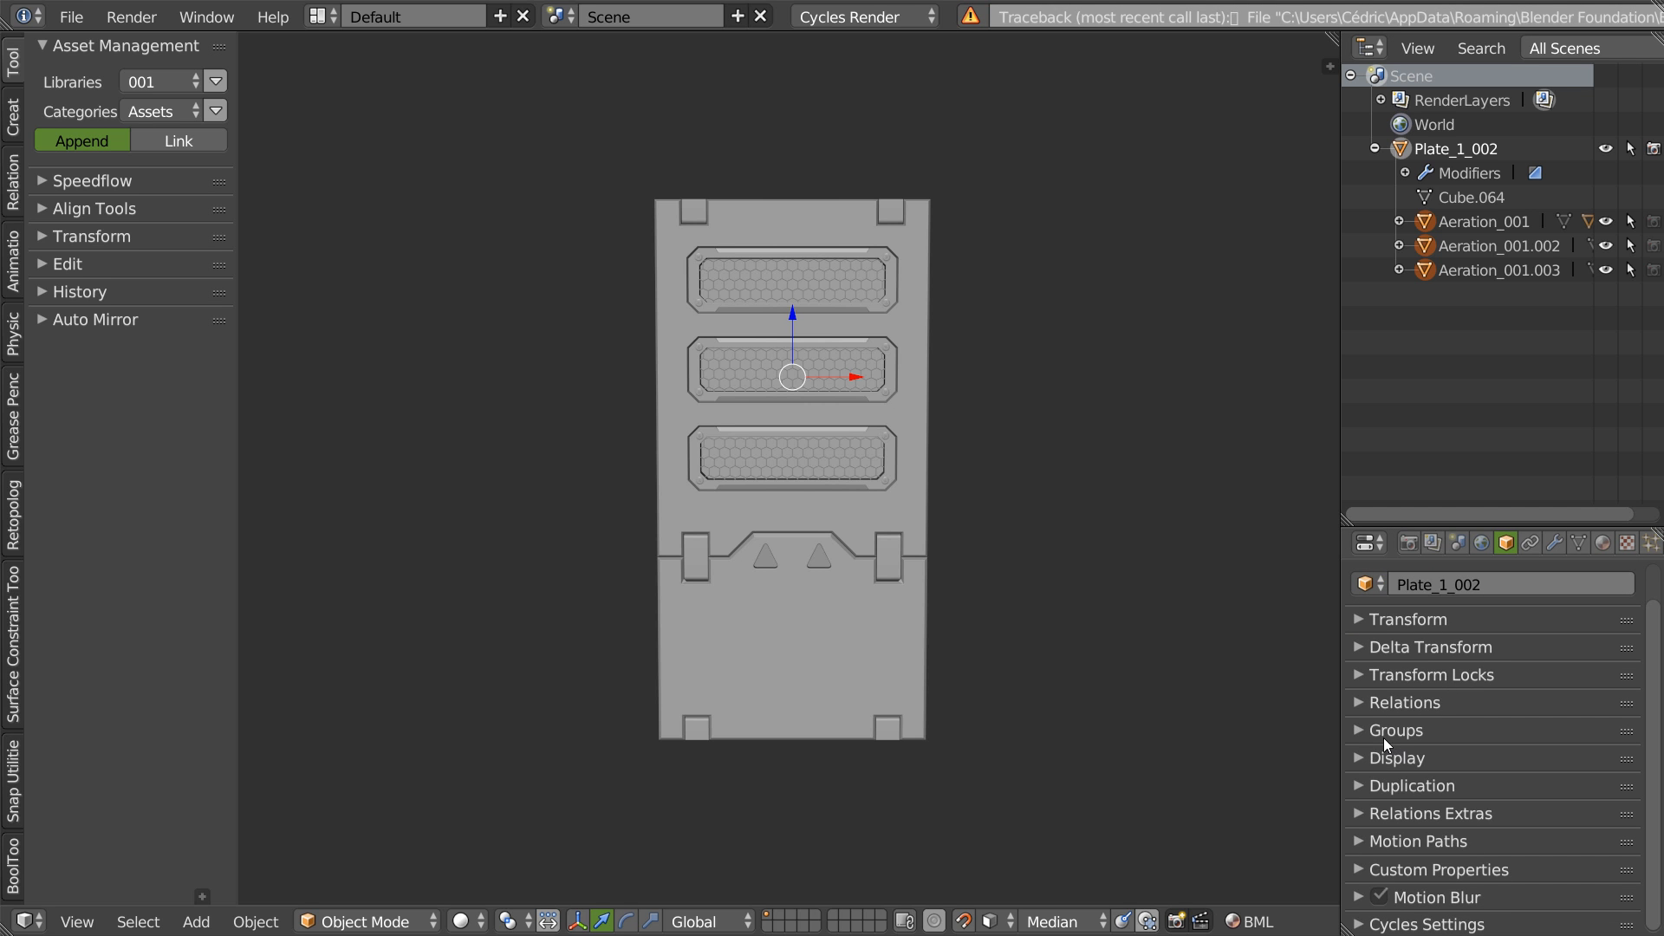
pyautogui.click(1388, 742)
pyautogui.scroll(-5, 1388, 742)
pyautogui.click(1439, 685)
pyautogui.moveTo(1439, 684); pyautogui.dragTo(1541, 688)
pyautogui.press('Return')
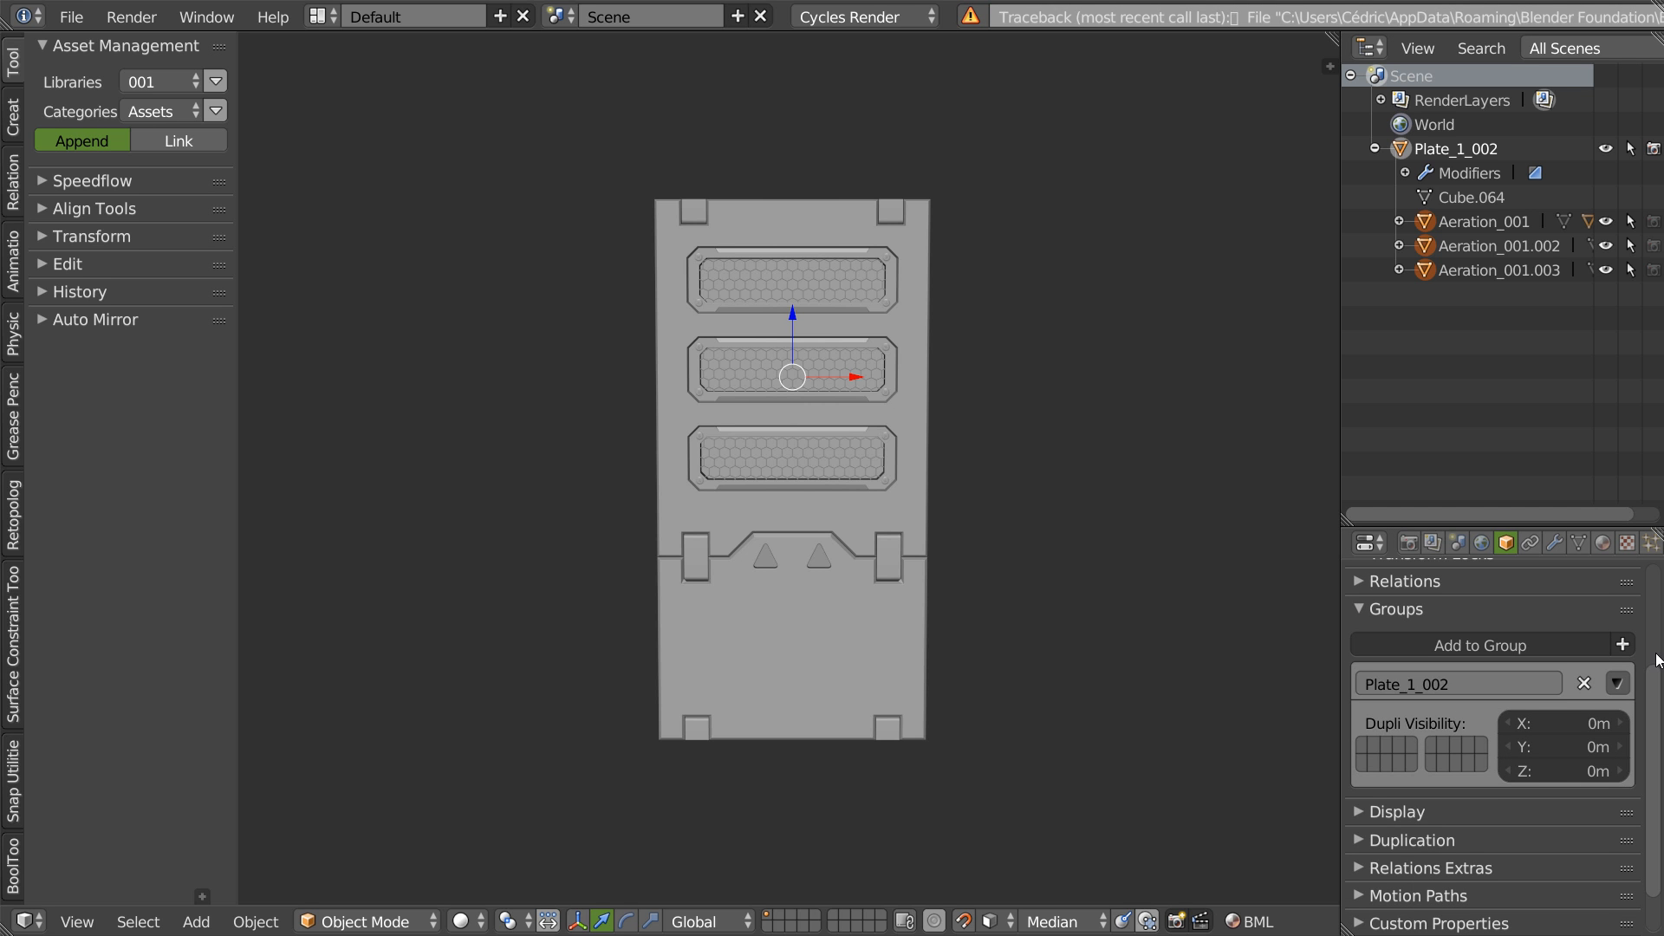
pyautogui.click(1450, 270)
pyautogui.click(1462, 223)
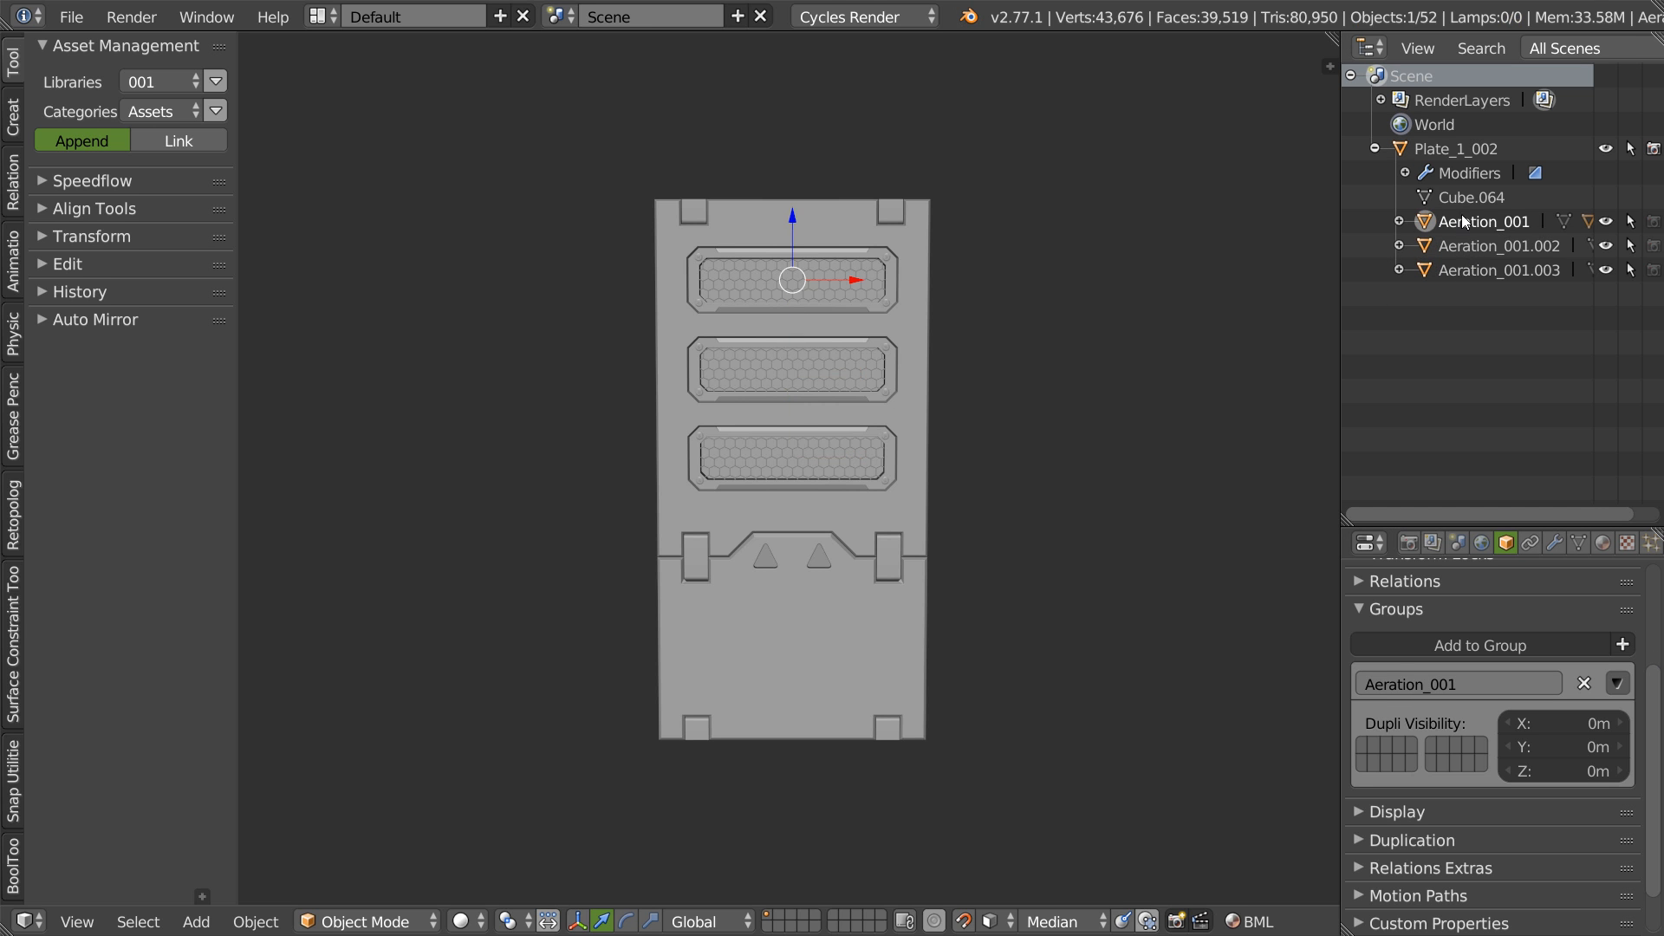
pyautogui.click(1433, 153)
pyautogui.click(1464, 683)
pyautogui.click(1546, 600)
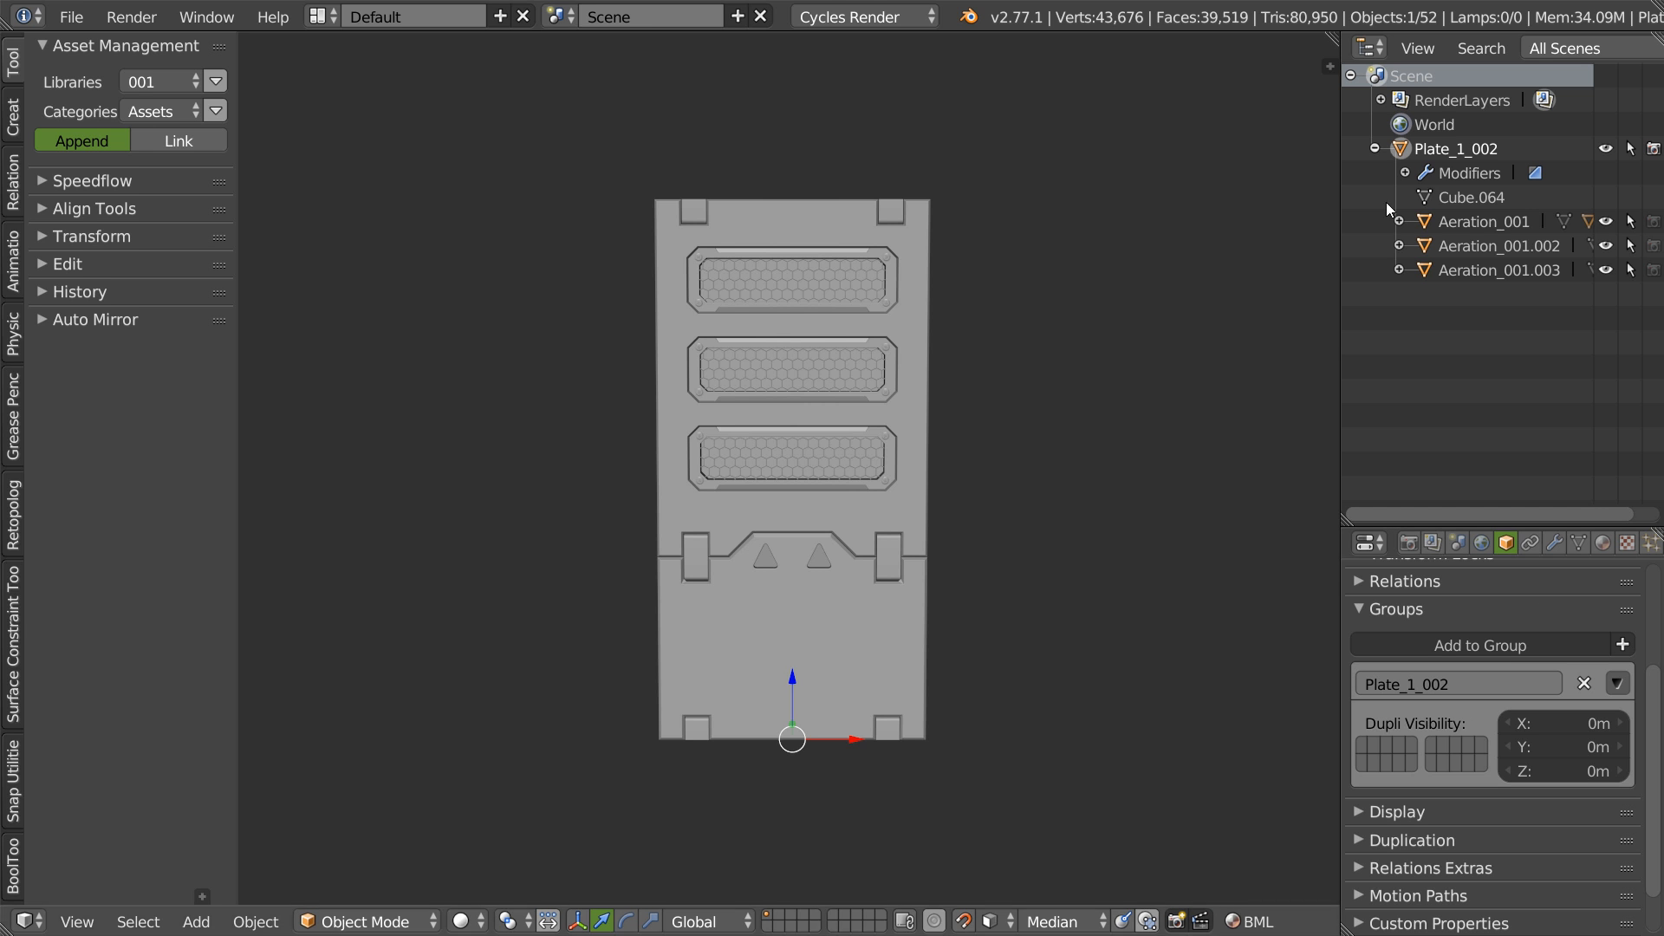
# - Select the whole Plate_1_002 hierarchy and try to add it to the Plate_1_002 group
pyautogui.keyDown('ctrl'); pyautogui.click(1396, 151); pyautogui.keyUp('ctrl')
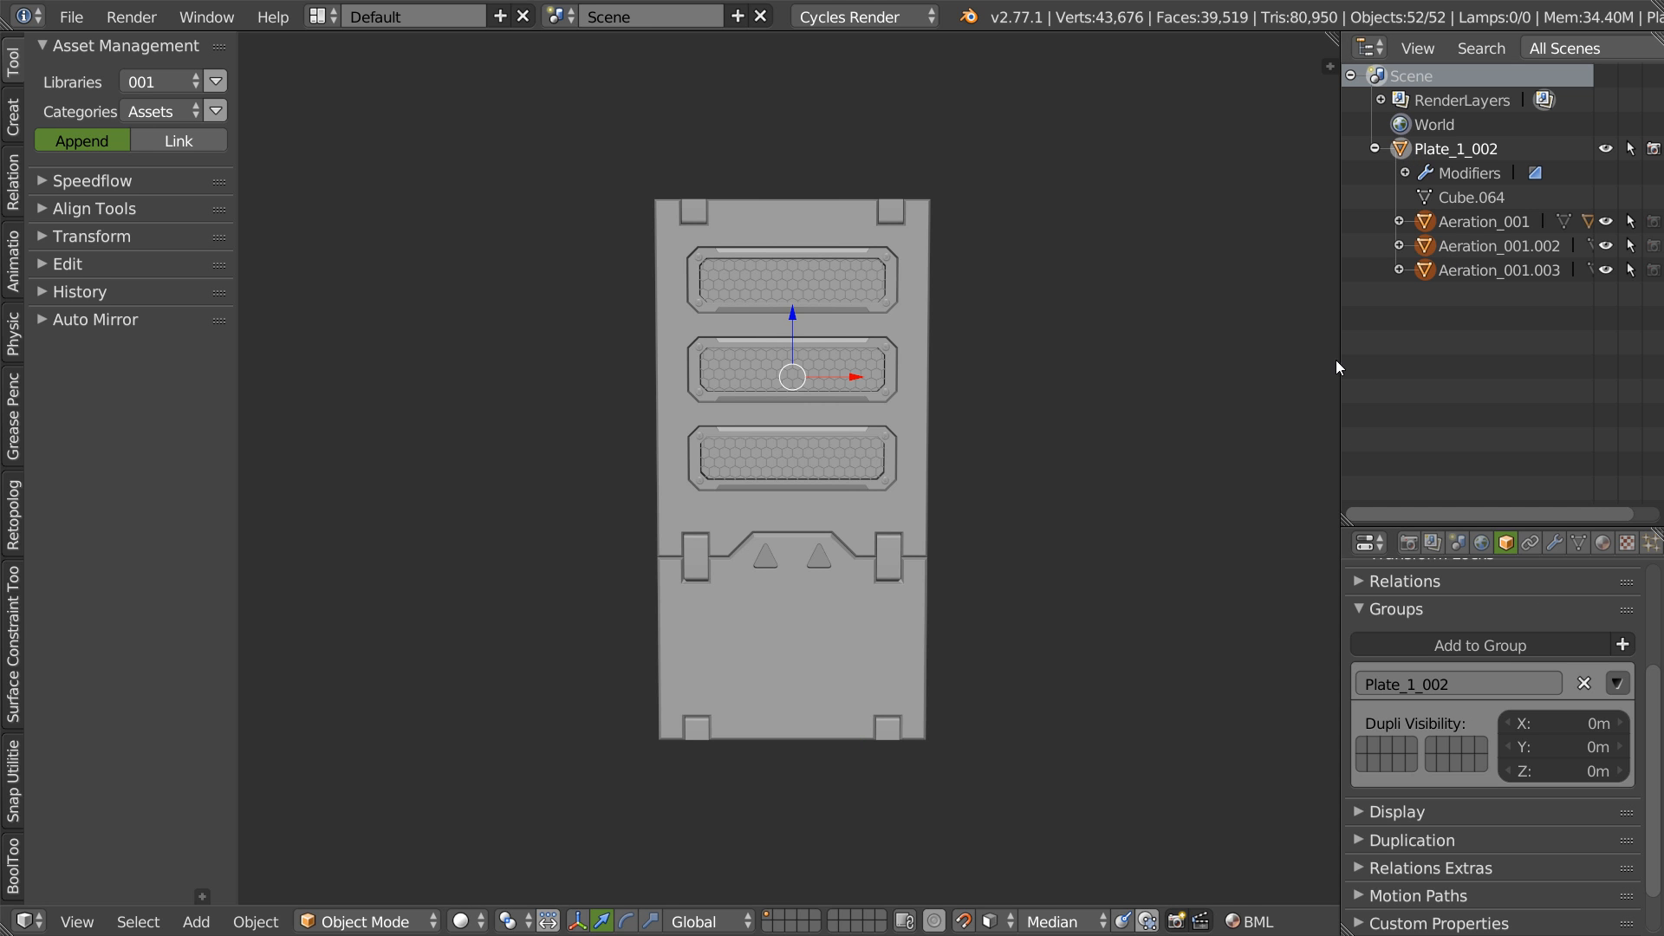
pyautogui.click(1444, 643)
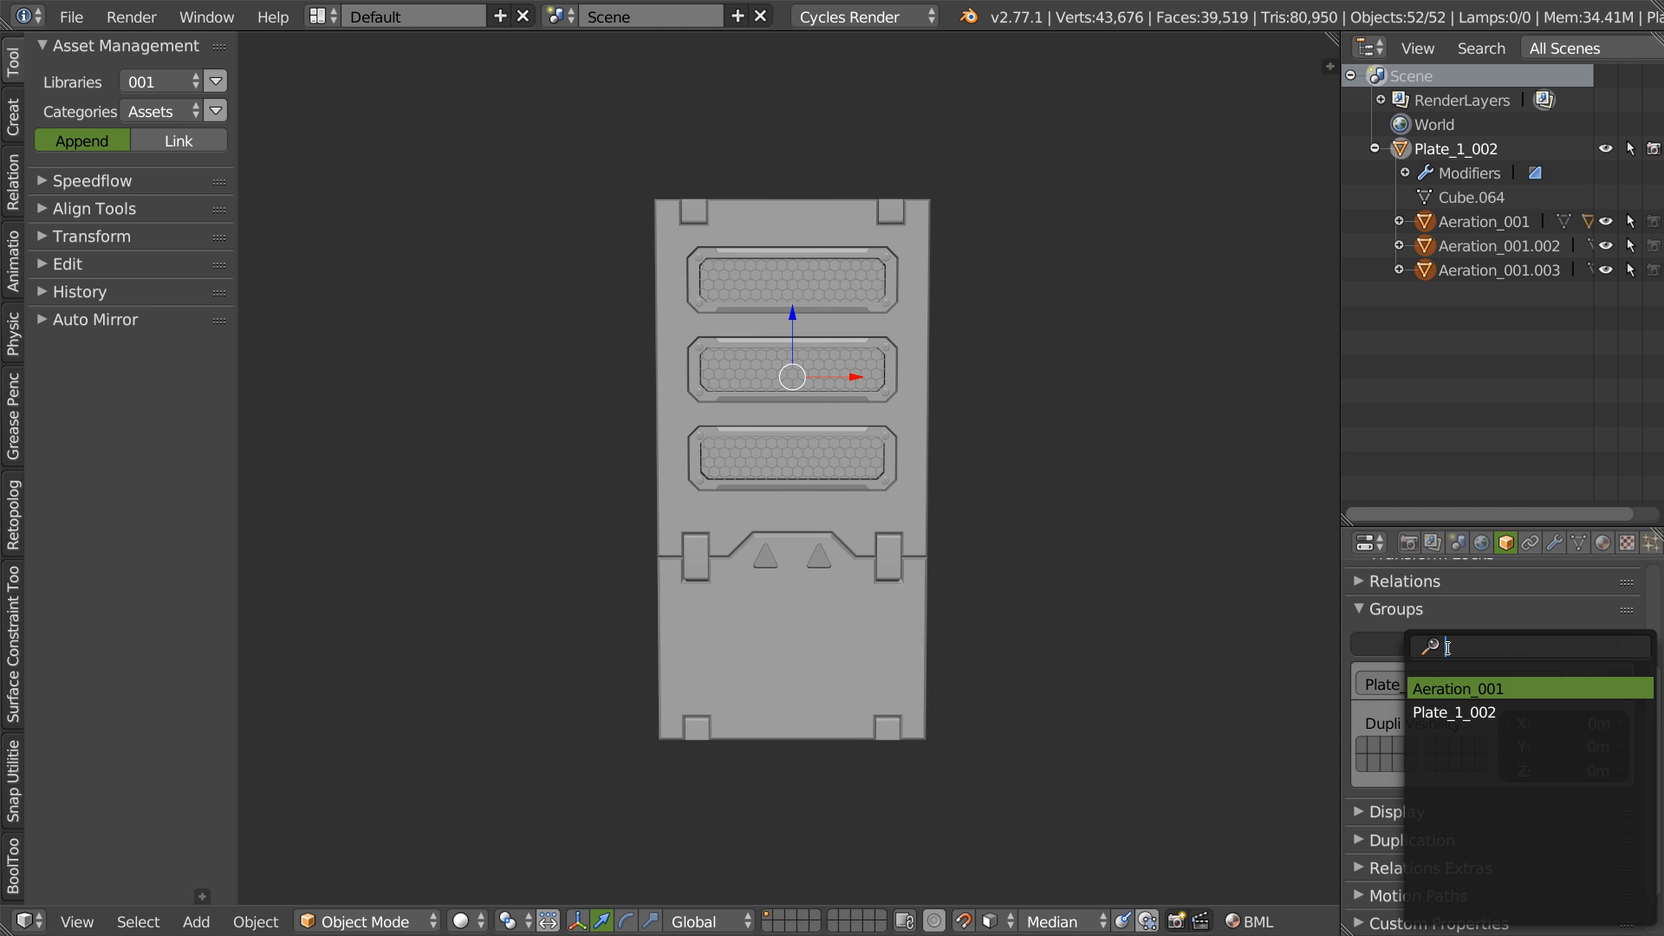
pyautogui.click(1450, 713)
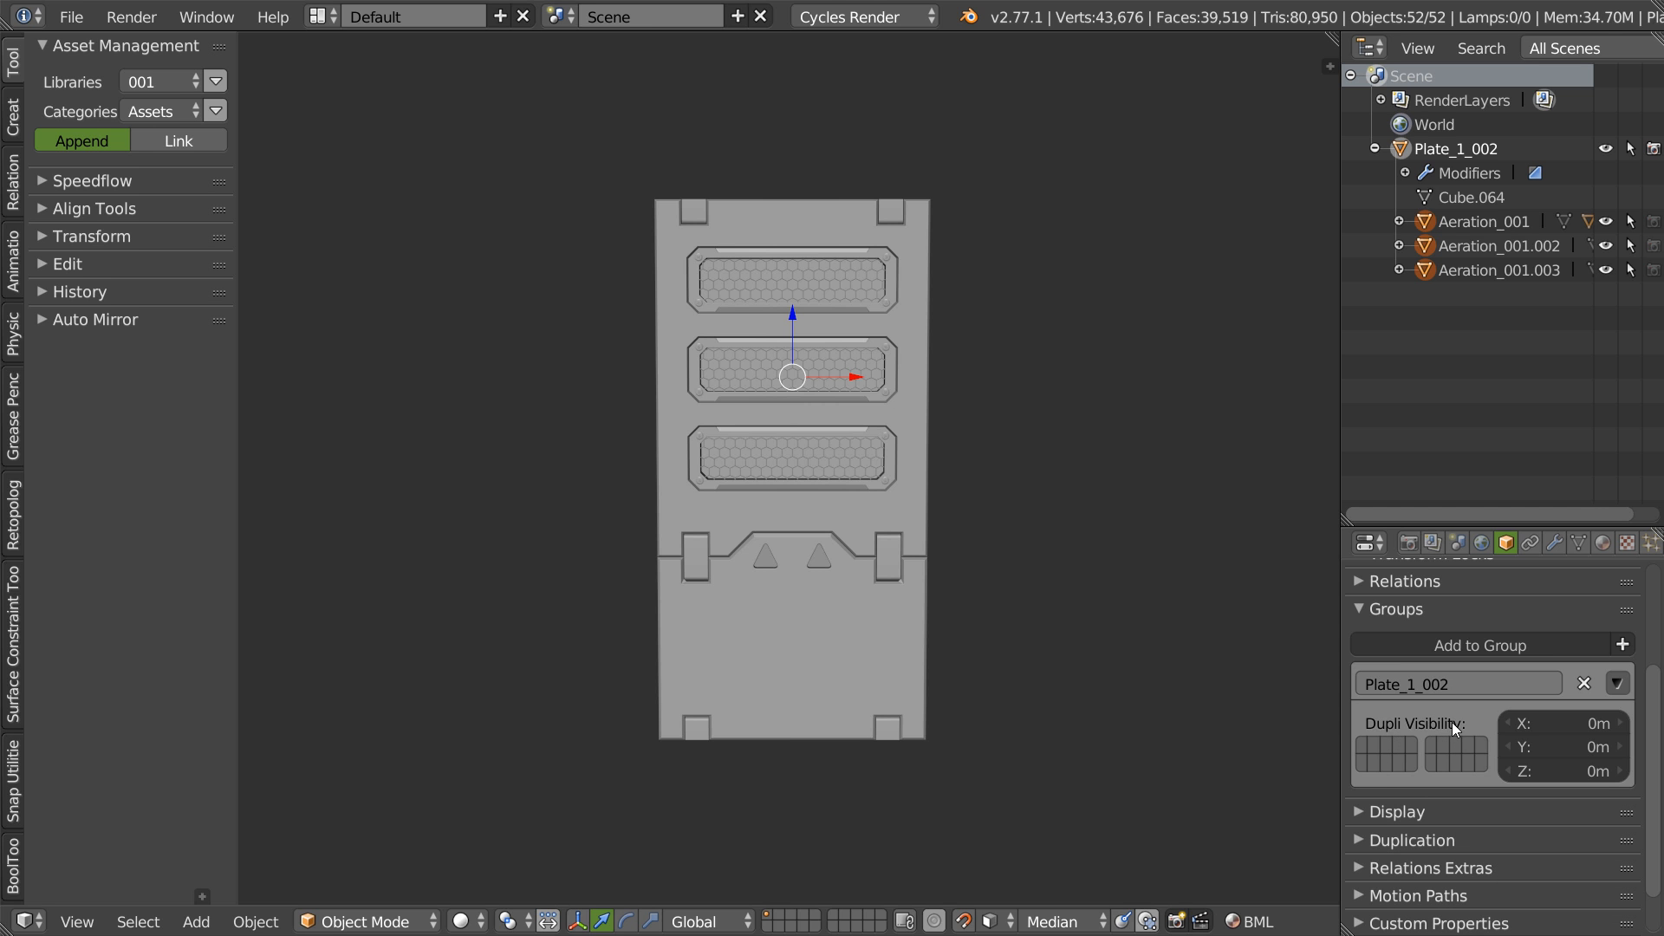
# - Add Aeration_001.003 and Aeration_001.002 individually to the Plate_1_002 group
pyautogui.click(1474, 270)
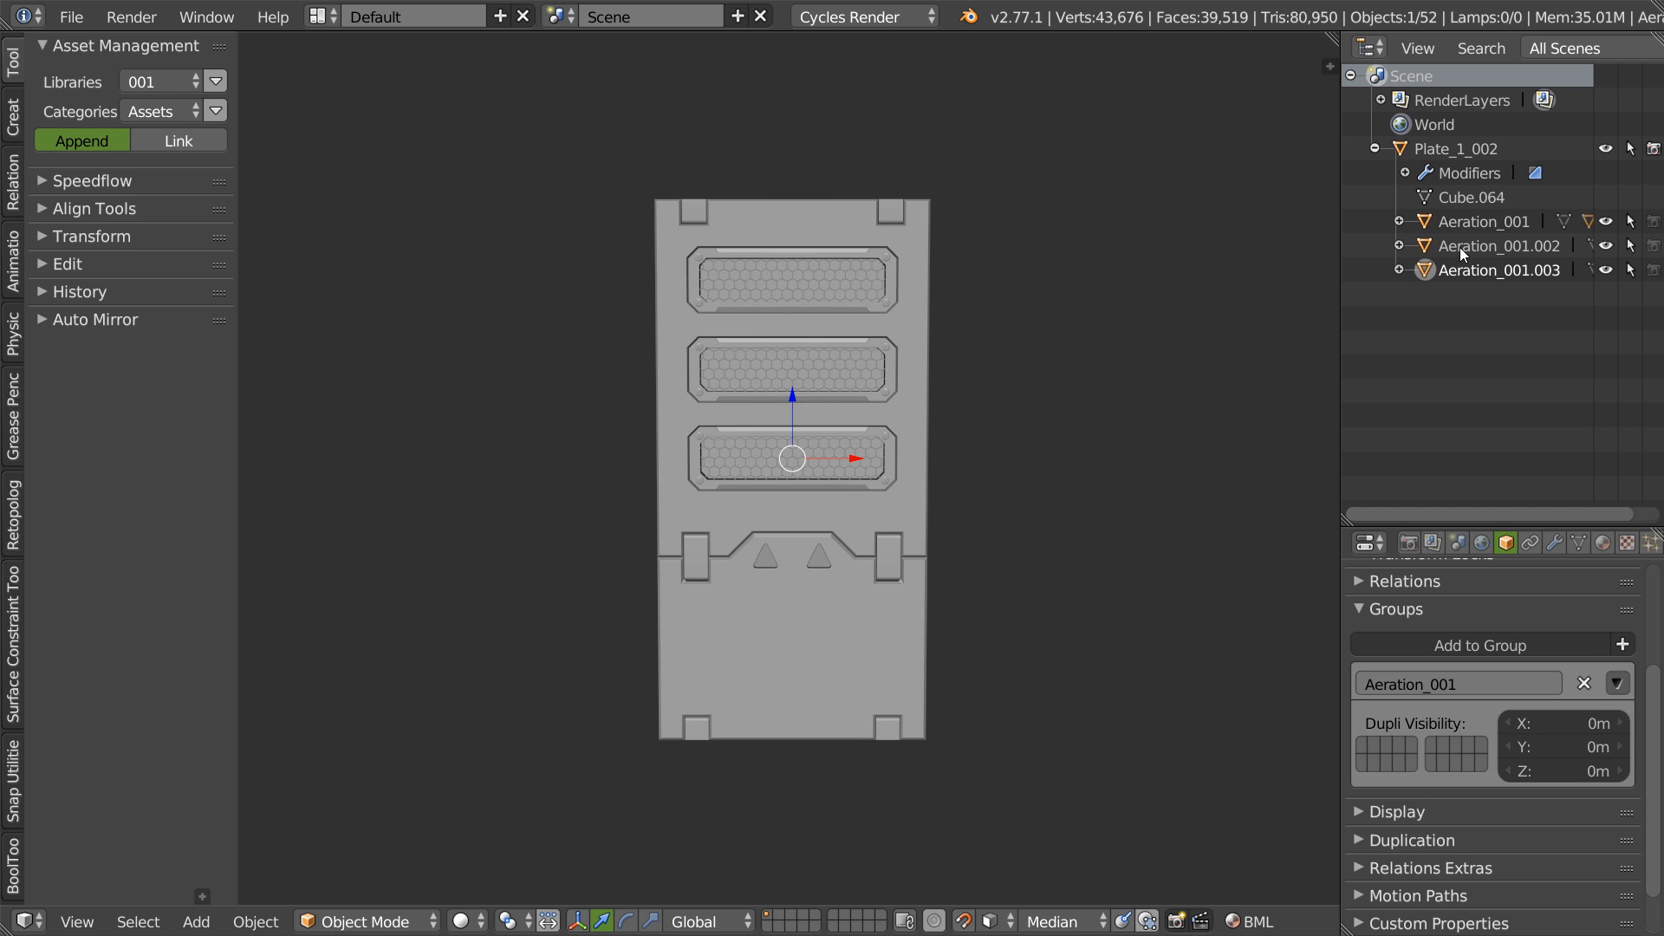
pyautogui.click(1438, 646)
pyautogui.click(1460, 691)
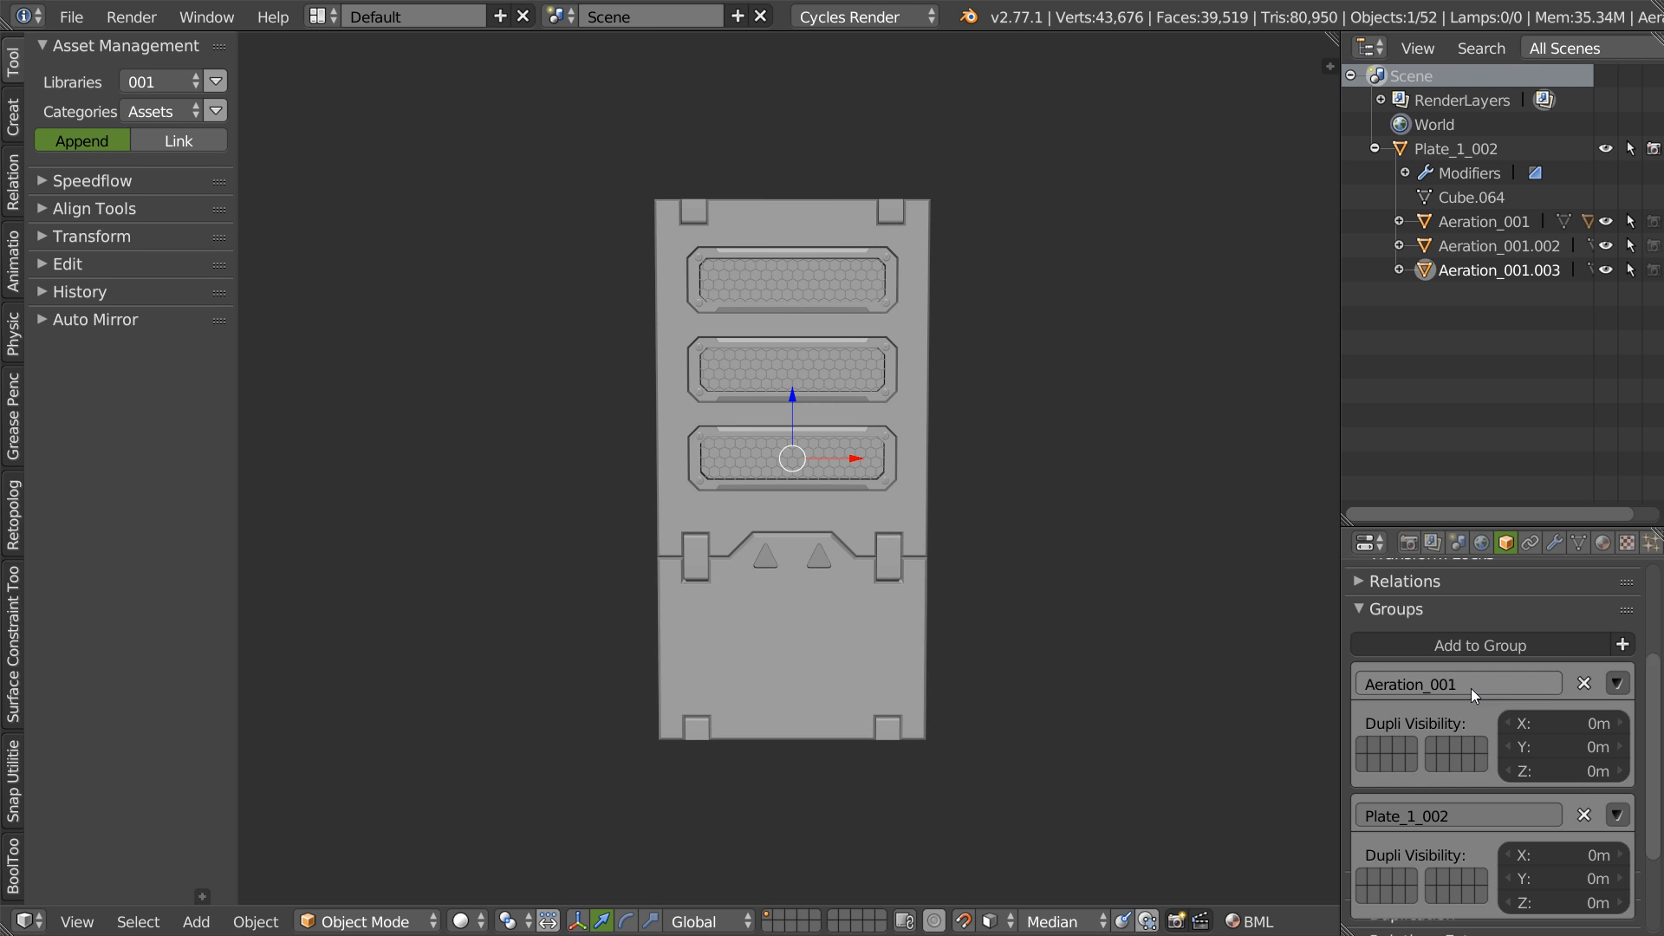
pyautogui.click(1456, 246)
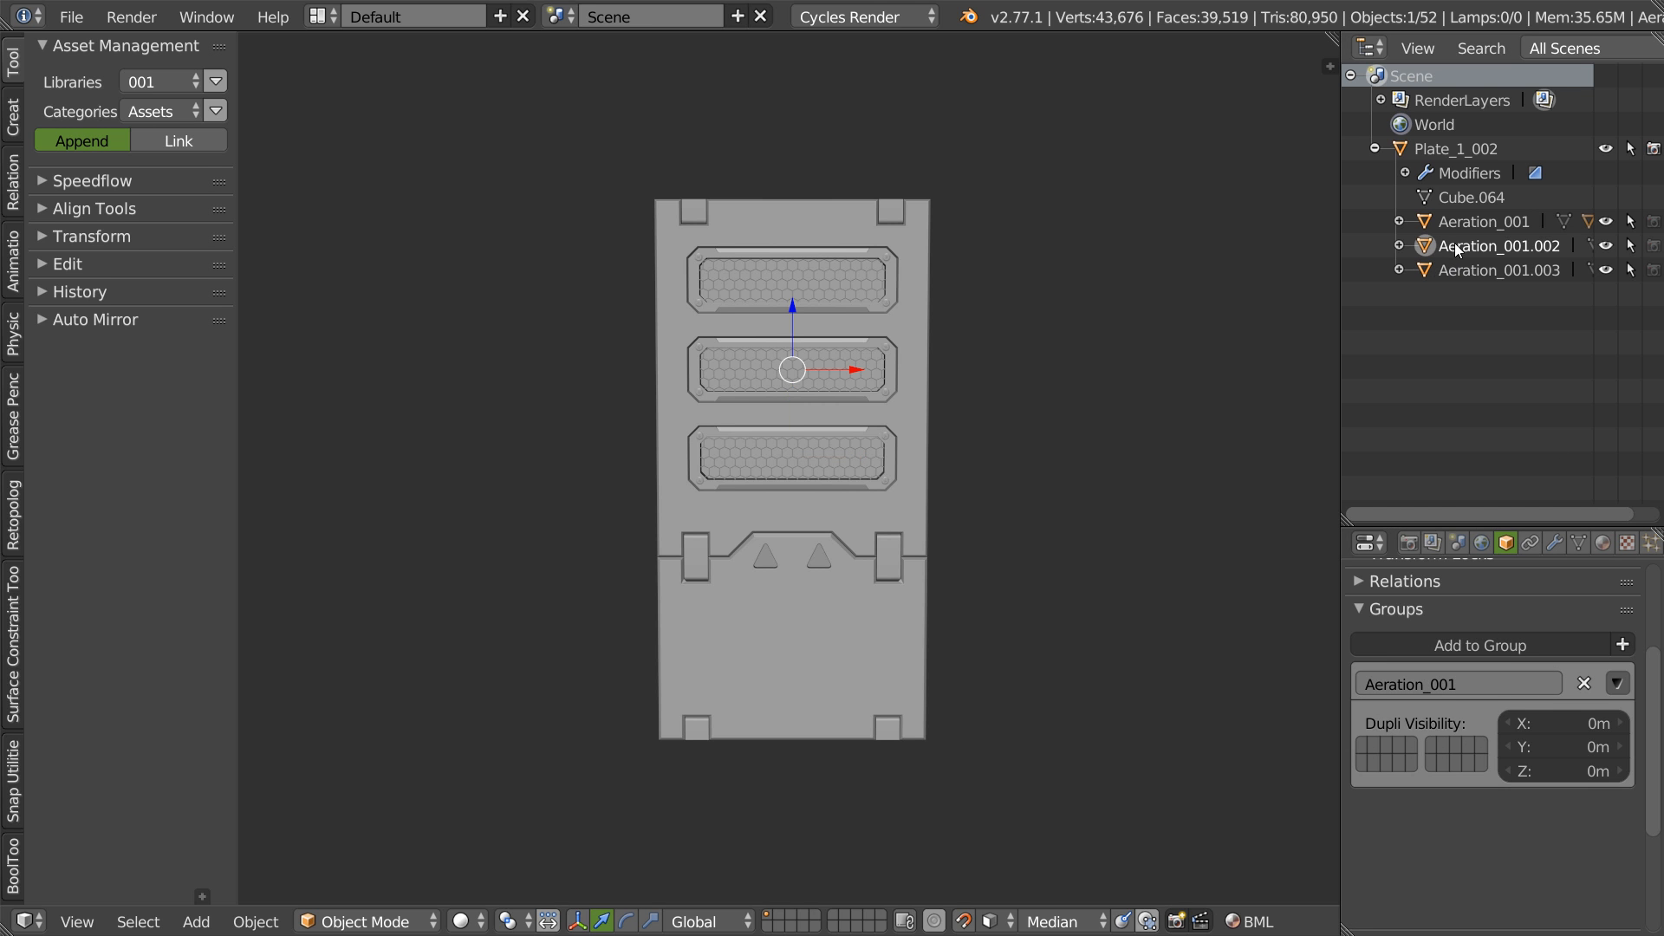
pyautogui.click(1436, 647)
pyautogui.hotkey('ctrl', 'c')
pyautogui.click(1461, 690)
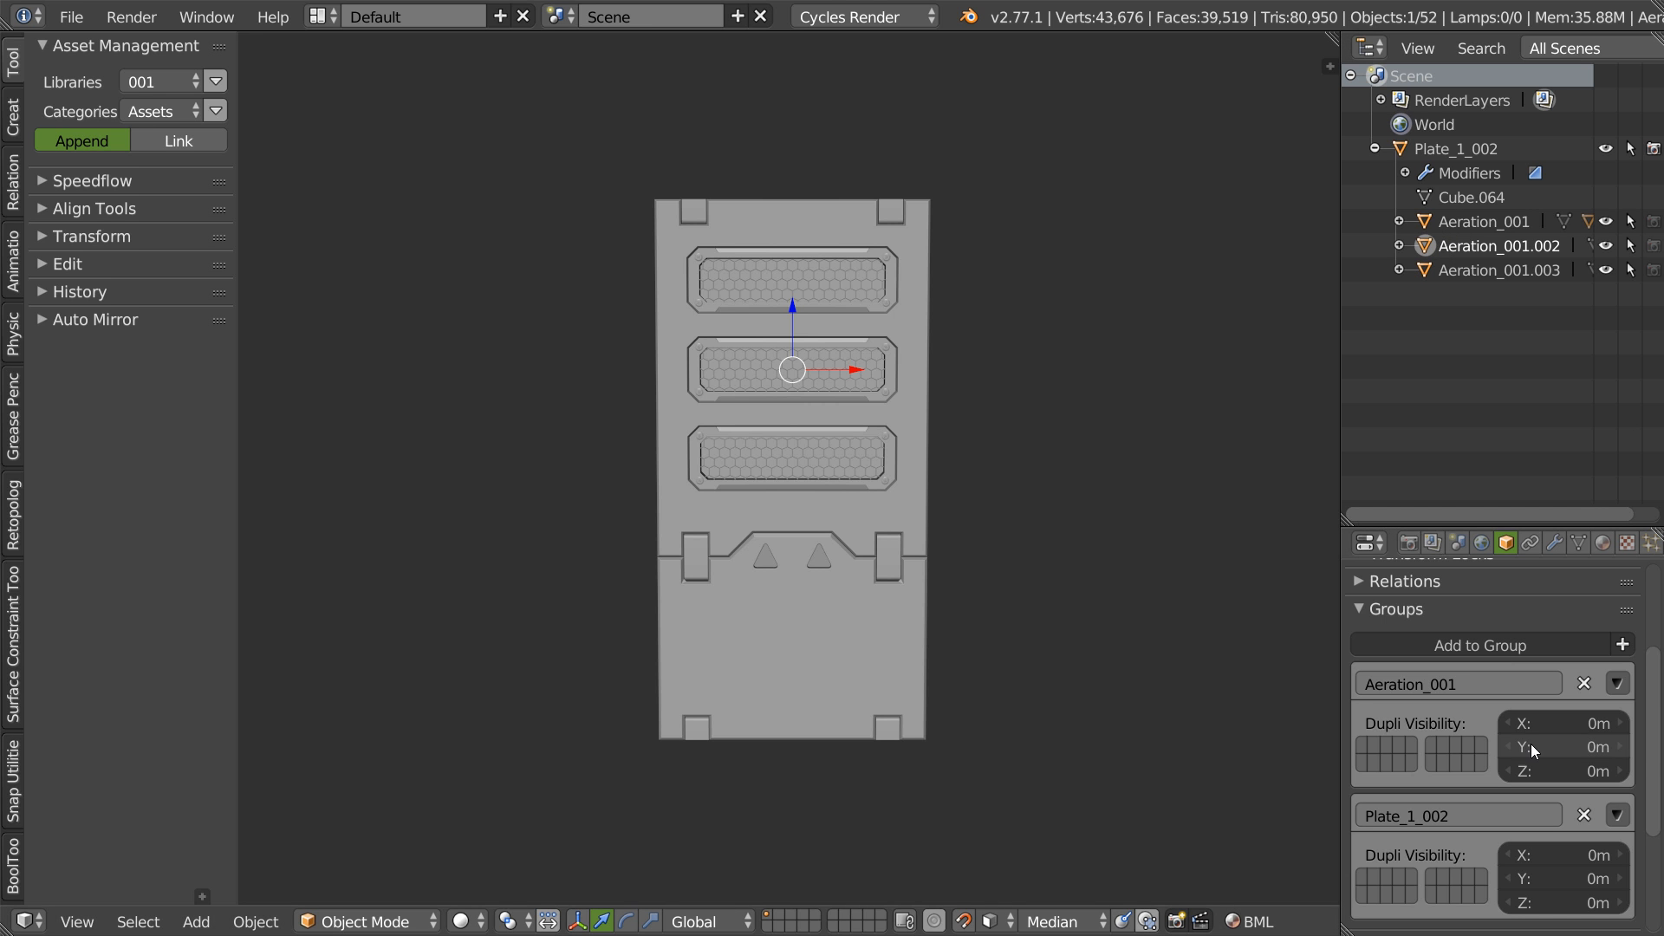
# - Remove Aeration_001.002, Aeration_001.003 and the Plate_1_002 object from the Plate_1_002 group
pyautogui.click(1585, 816)
pyautogui.click(1465, 263)
pyautogui.click(1585, 811)
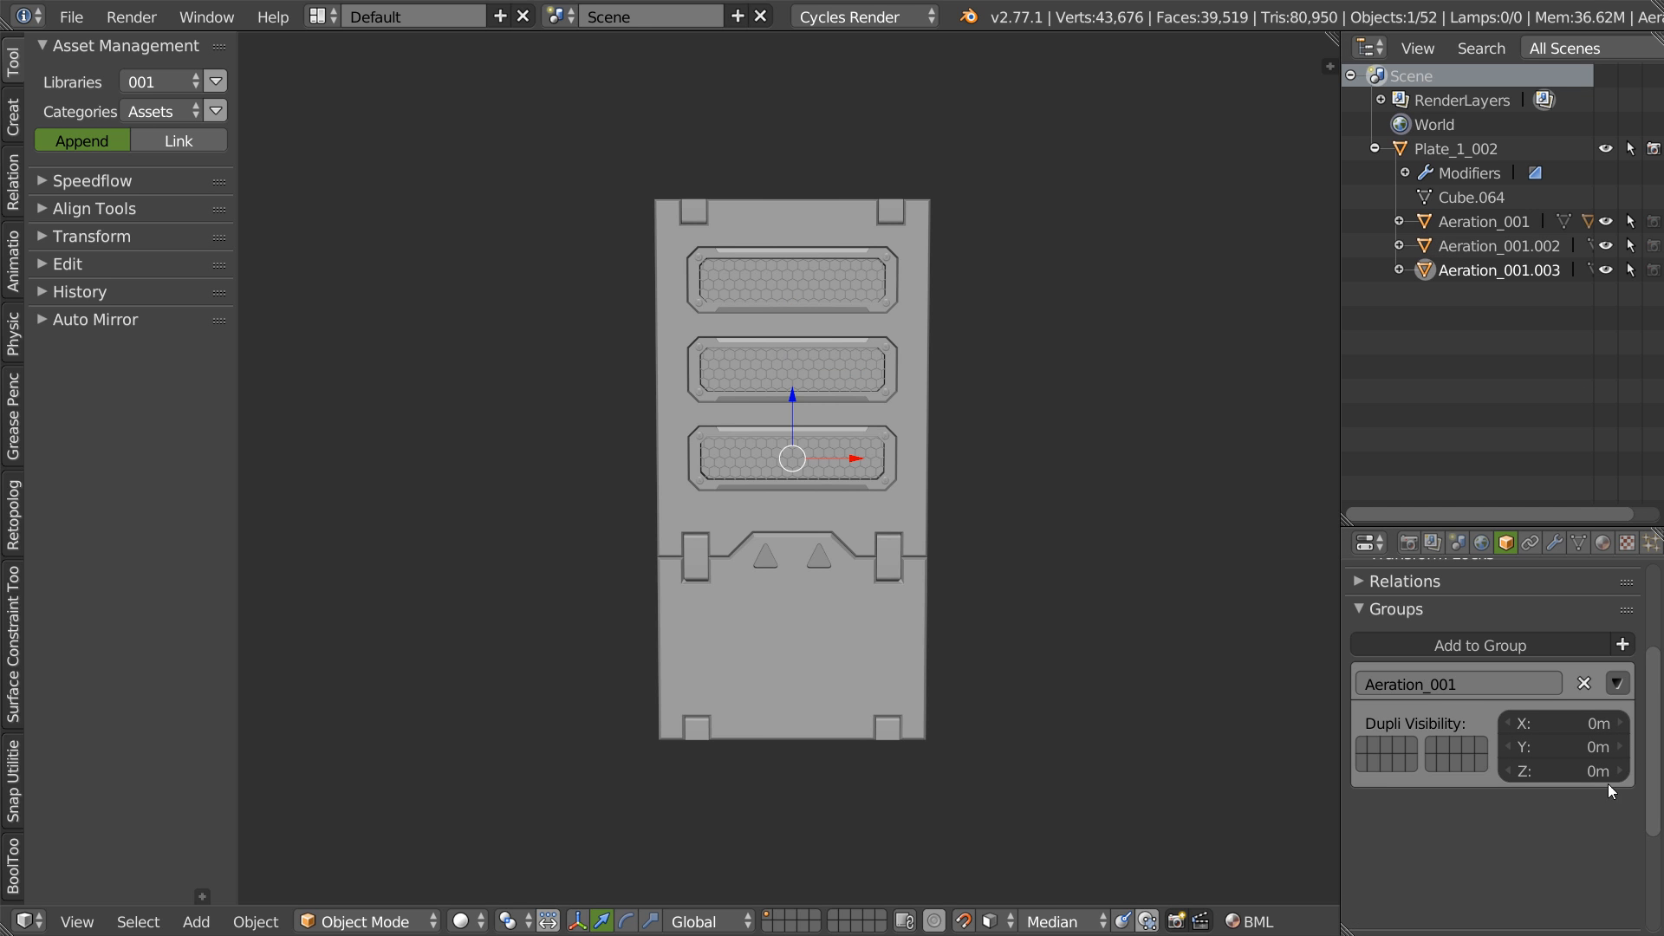
pyautogui.click(1444, 151)
pyautogui.click(1584, 685)
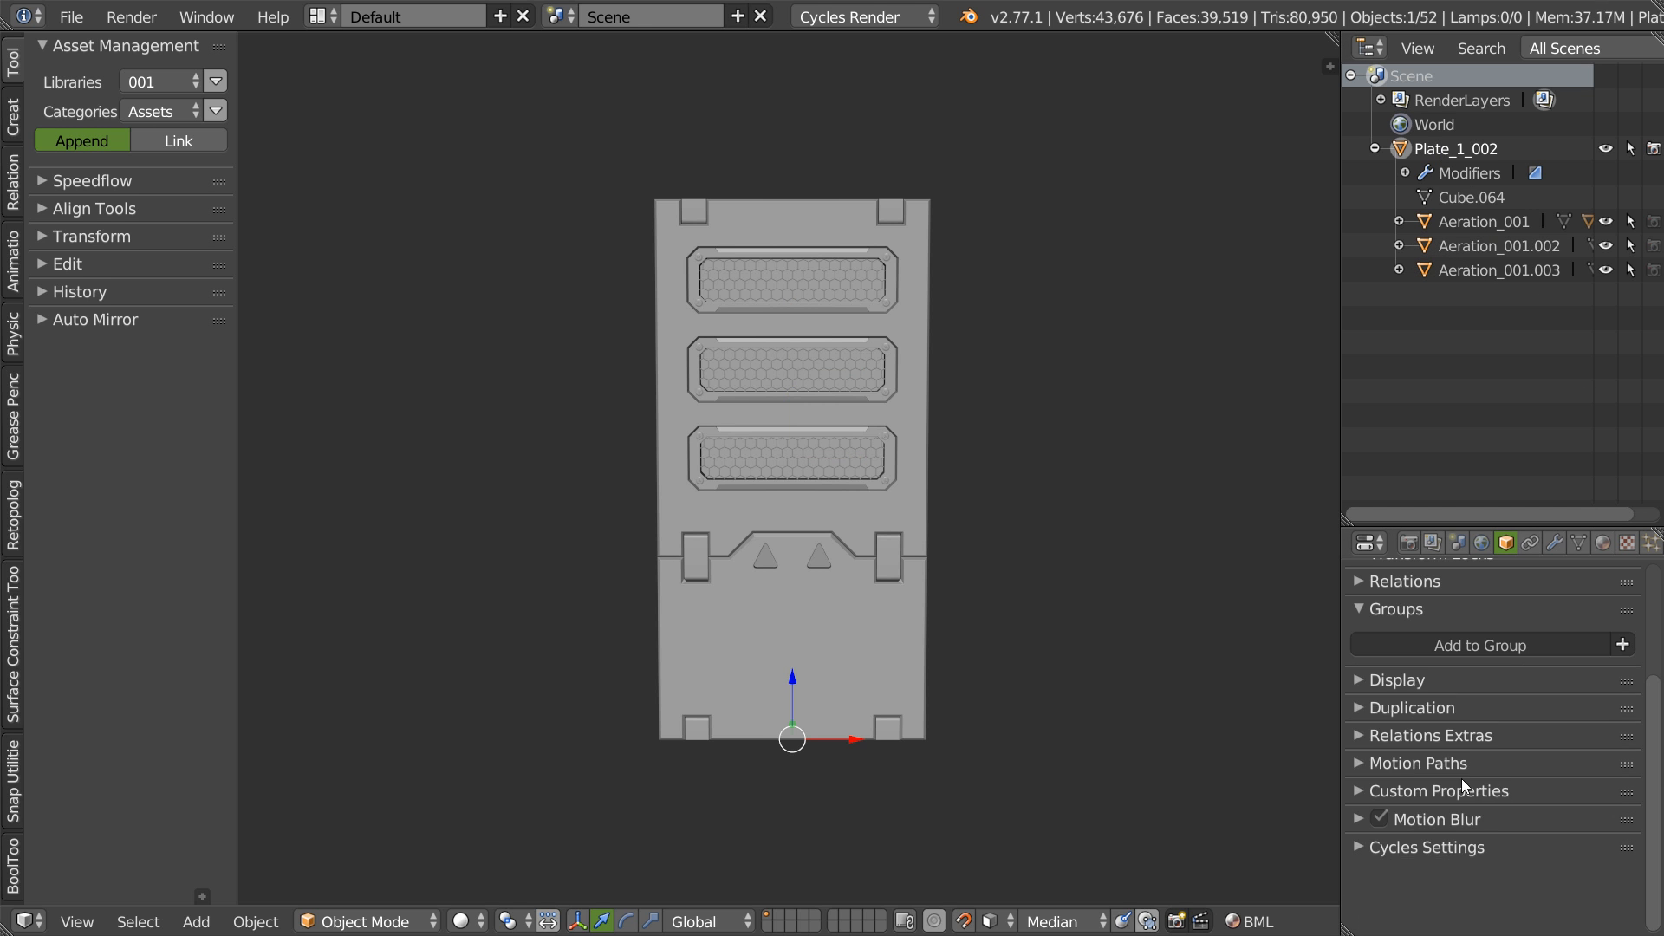
# - Select all objects, put them in a new group and name it Plate_1_002
pyautogui.press('a')
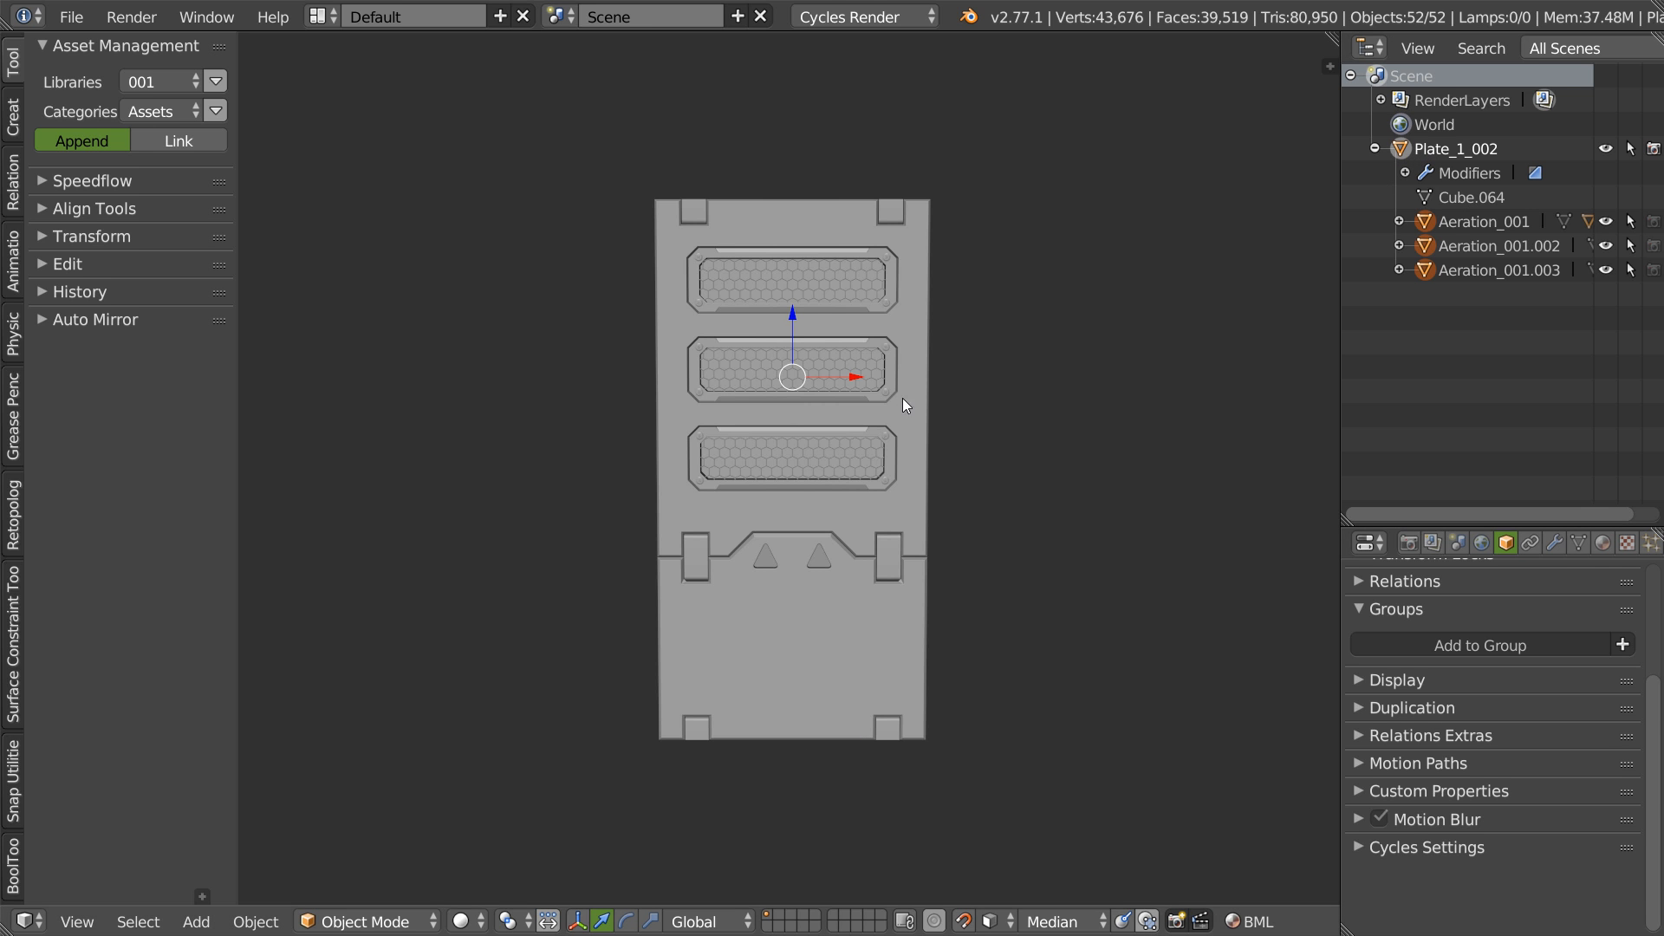
pyautogui.hotkey('ctrl', 'g')
pyautogui.click(1381, 684)
pyautogui.hotkey('ctrl', 'v')
pyautogui.press('Return')
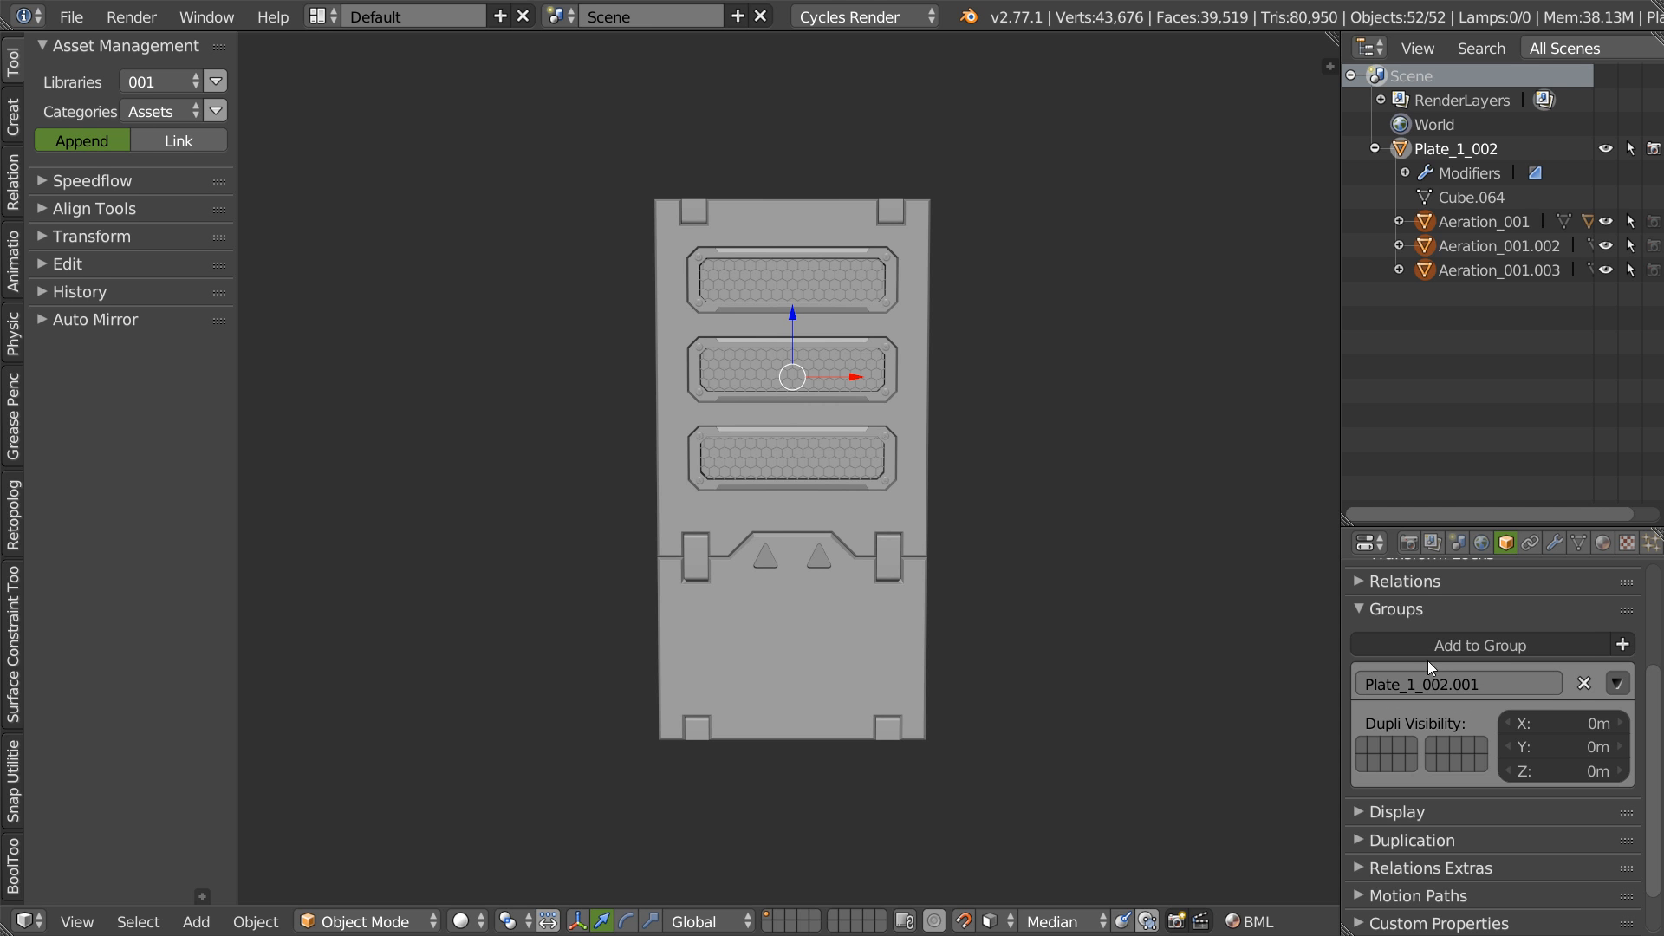
# - List the file's groups in the outliner, inspect Plate_1_001 and rename the Plate_1_002.001 group as Plate_1_002
pyautogui.click(1546, 48)
pyautogui.click(1499, 234)
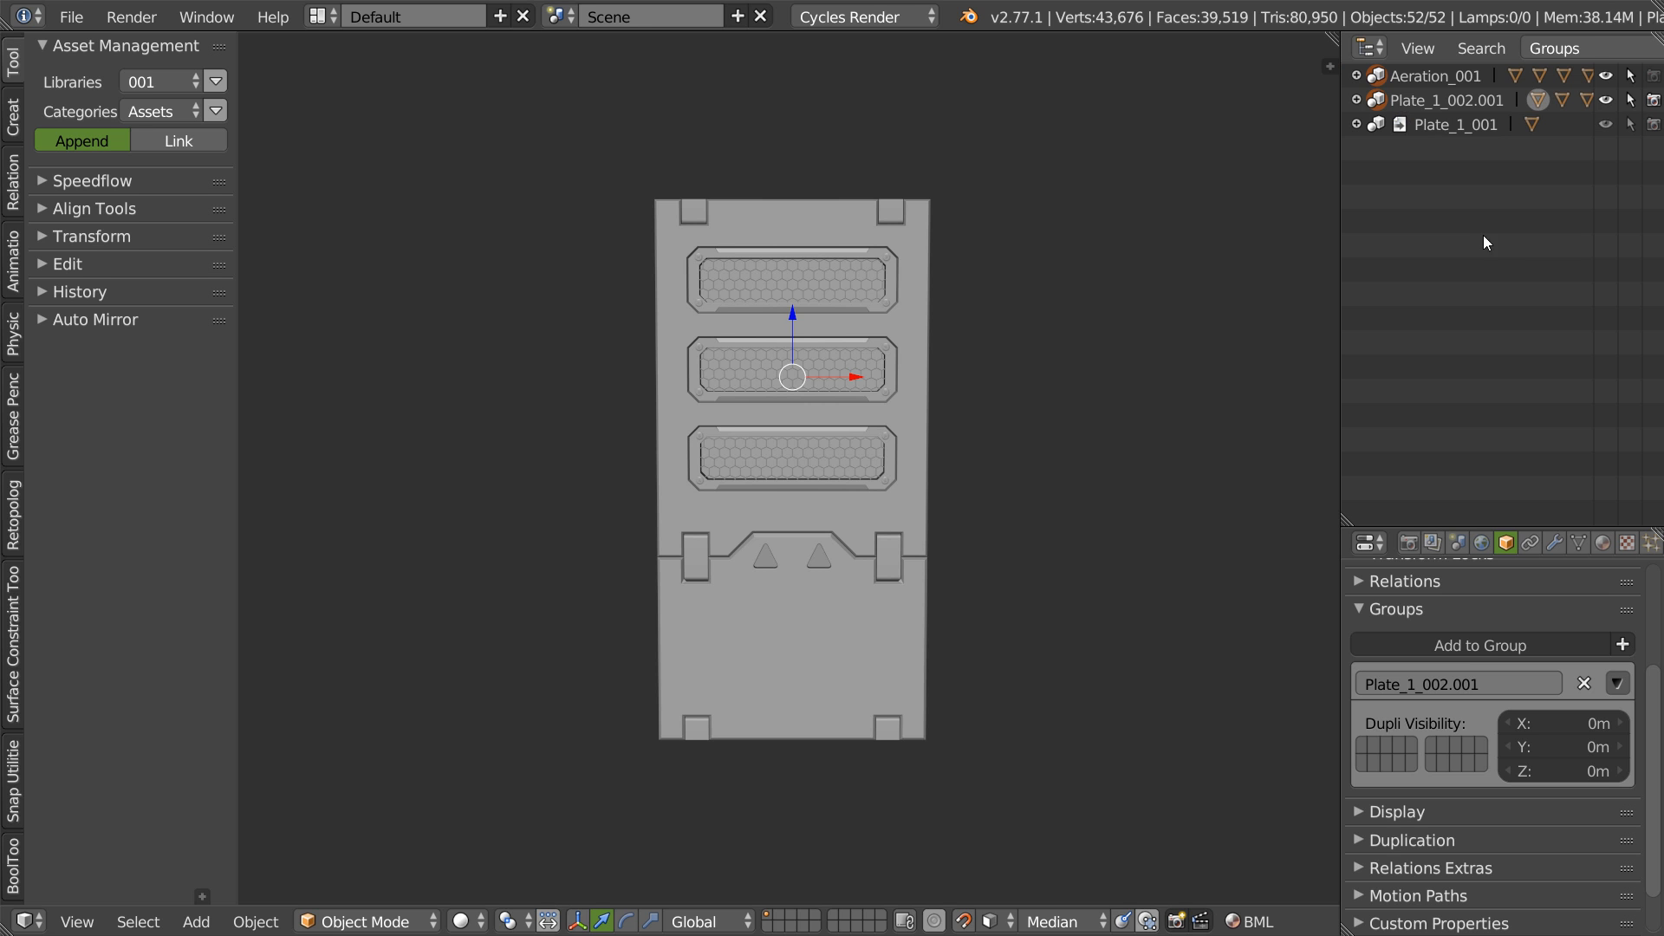
pyautogui.click(1414, 144)
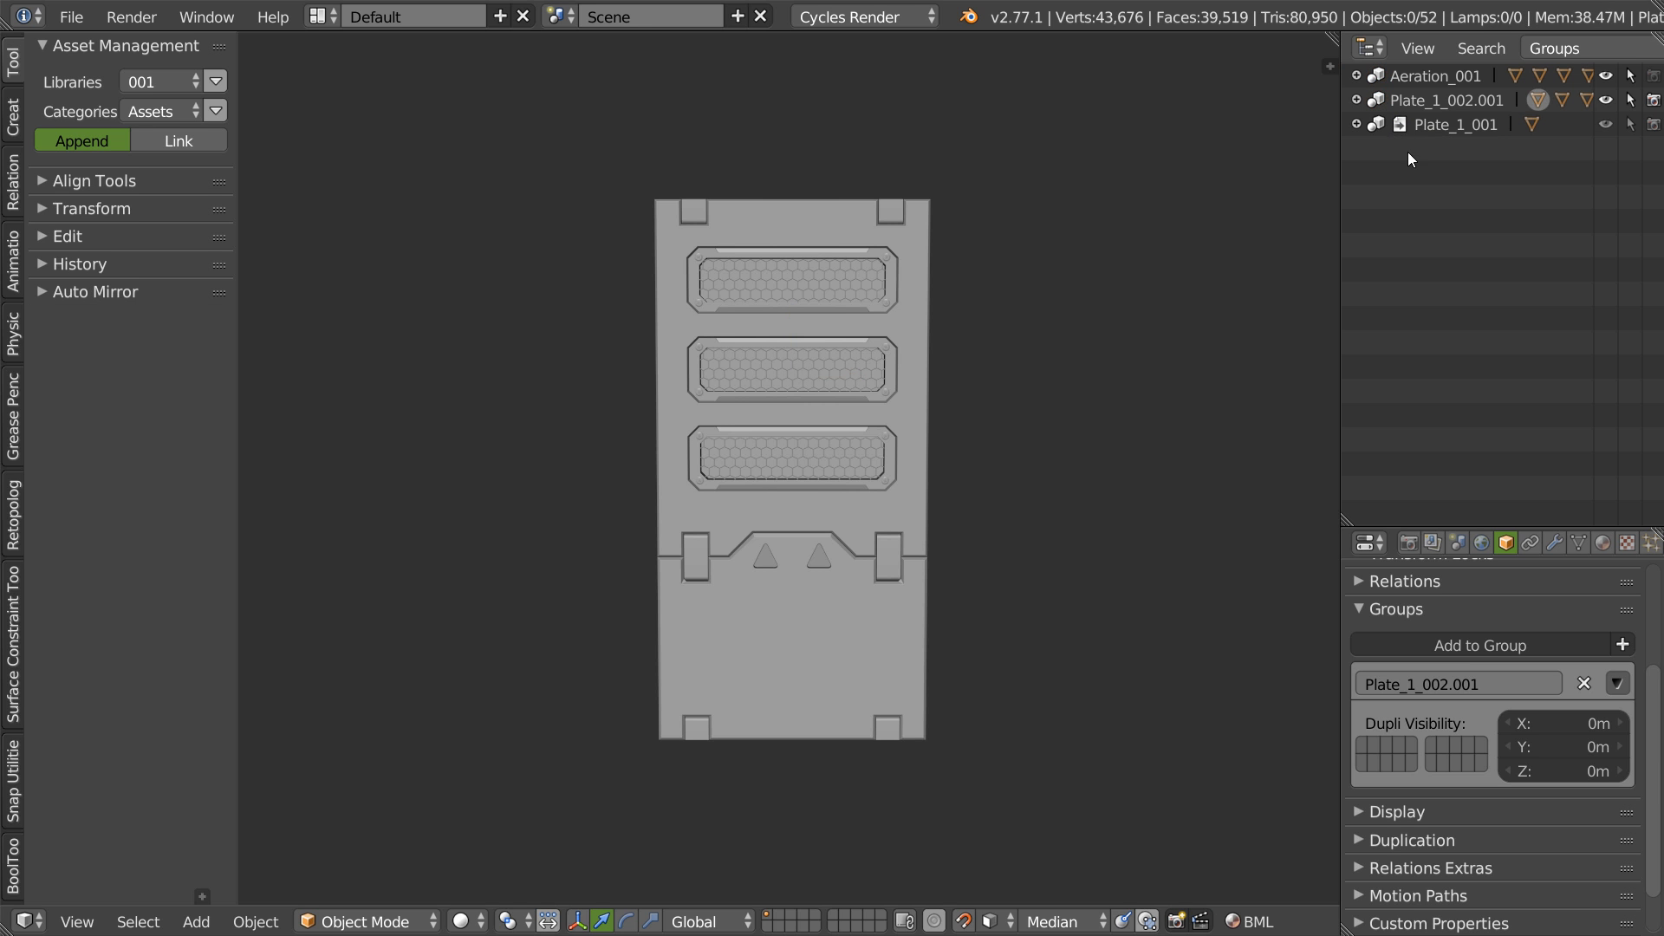
pyautogui.click(1357, 124)
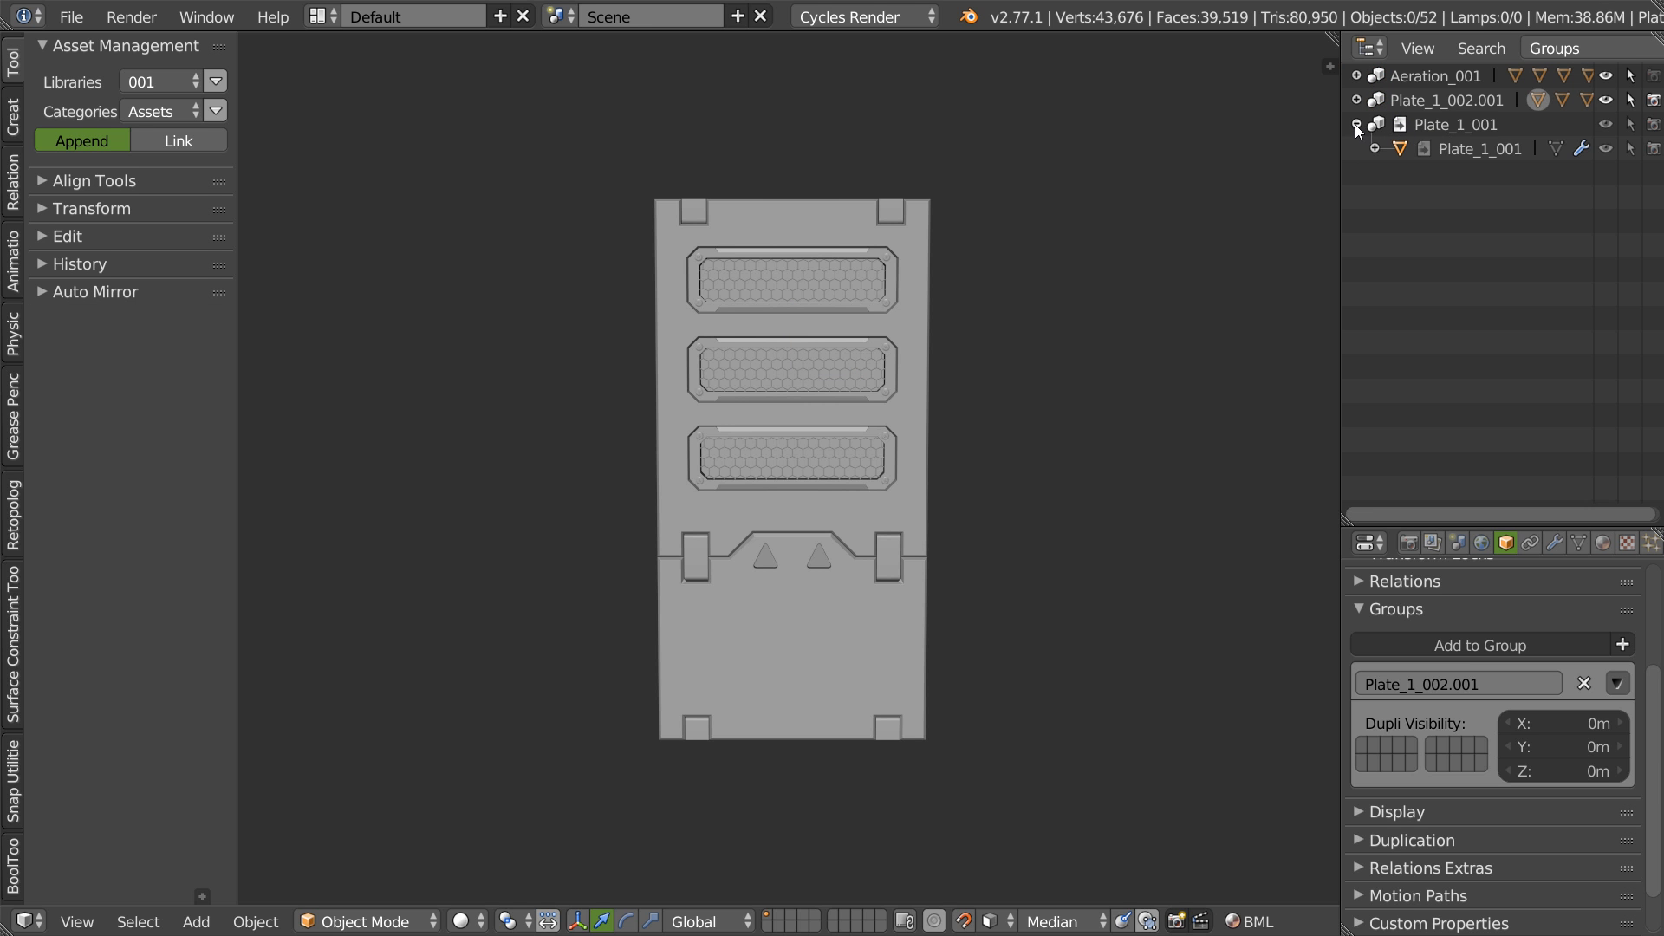
pyautogui.click(1356, 123)
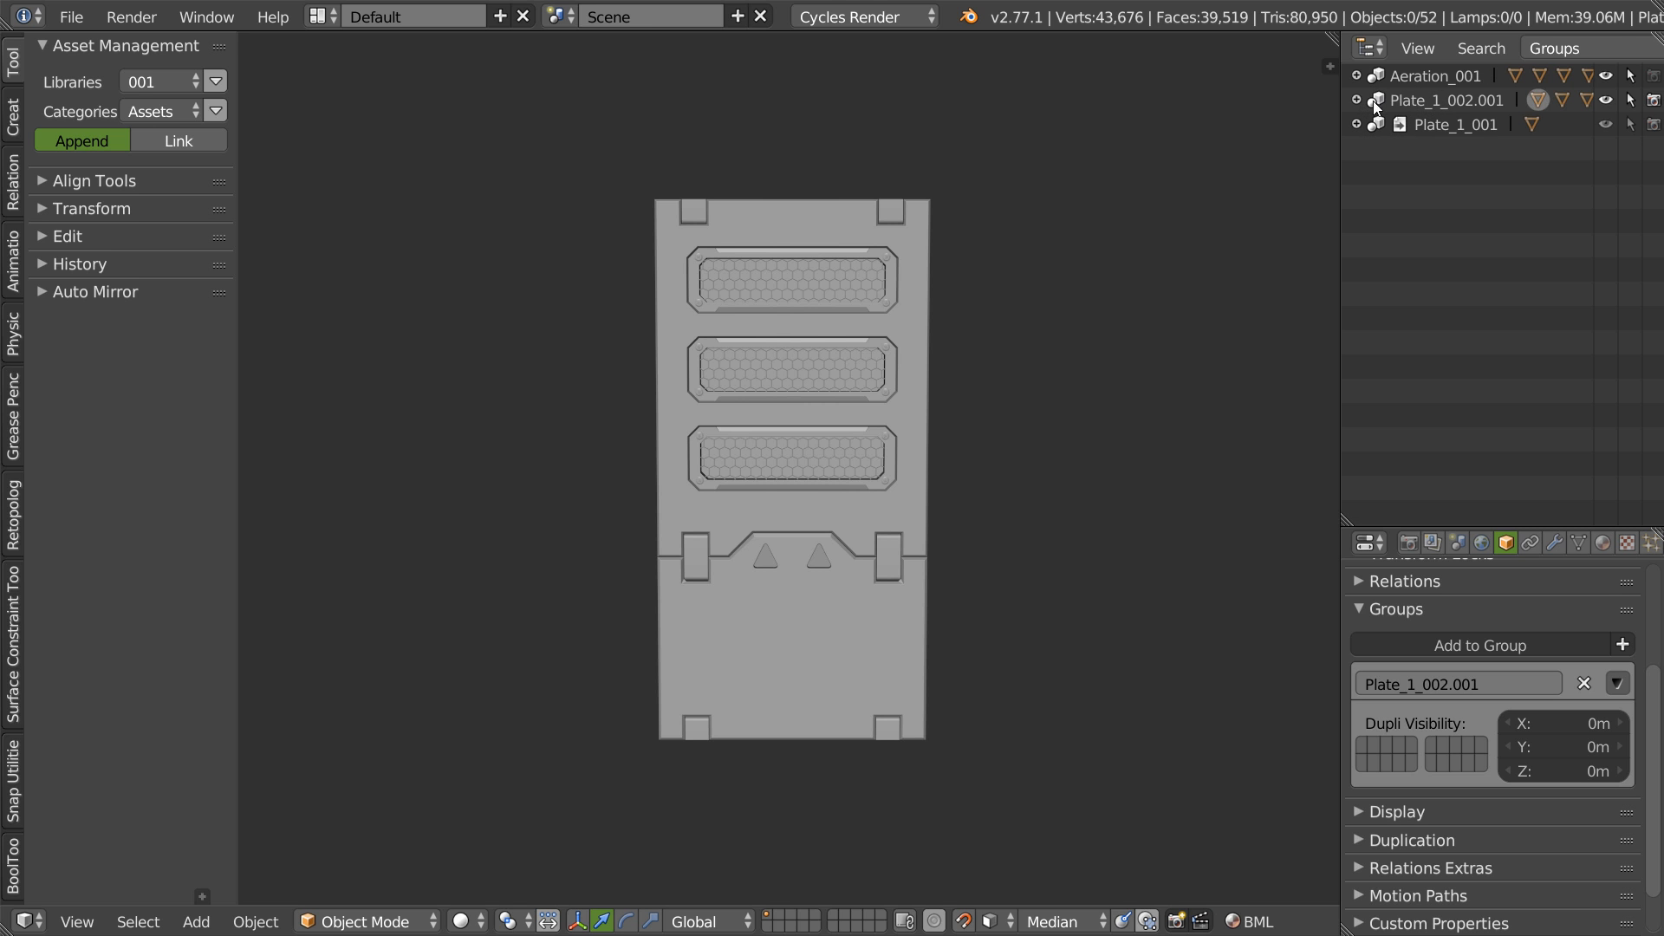
pyautogui.click(1427, 100)
pyautogui.doubleClick(1429, 101)
pyautogui.moveTo(1480, 101); pyautogui.dragTo(1552, 117)
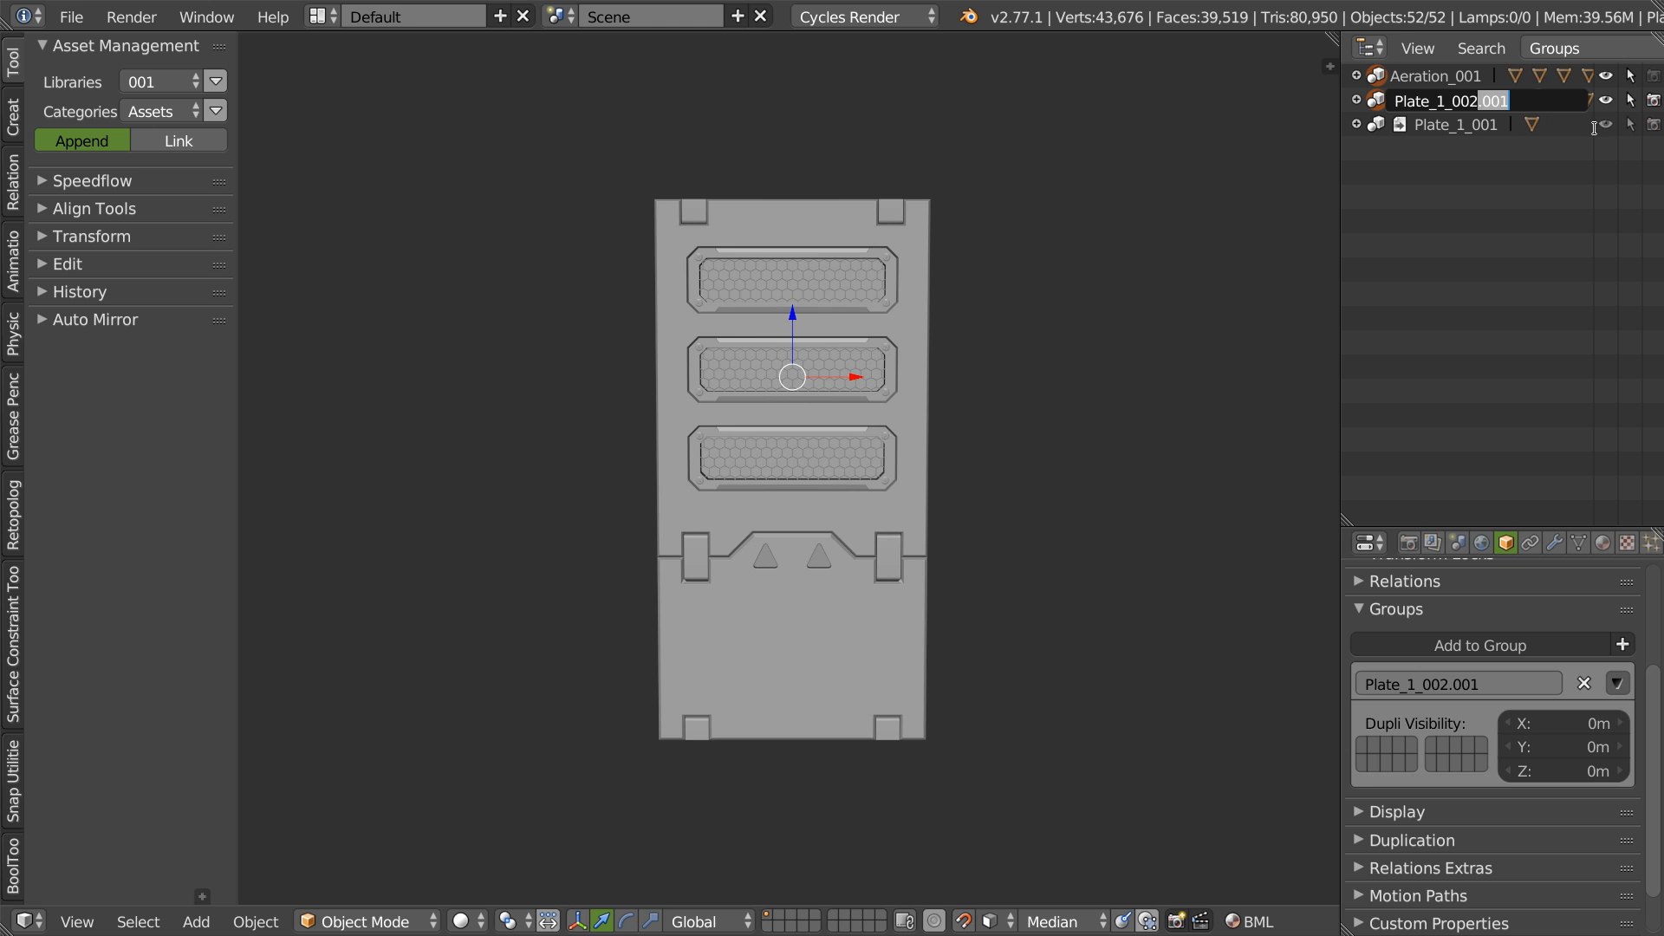
pyautogui.press('BackSpace')
pyautogui.press('Return')
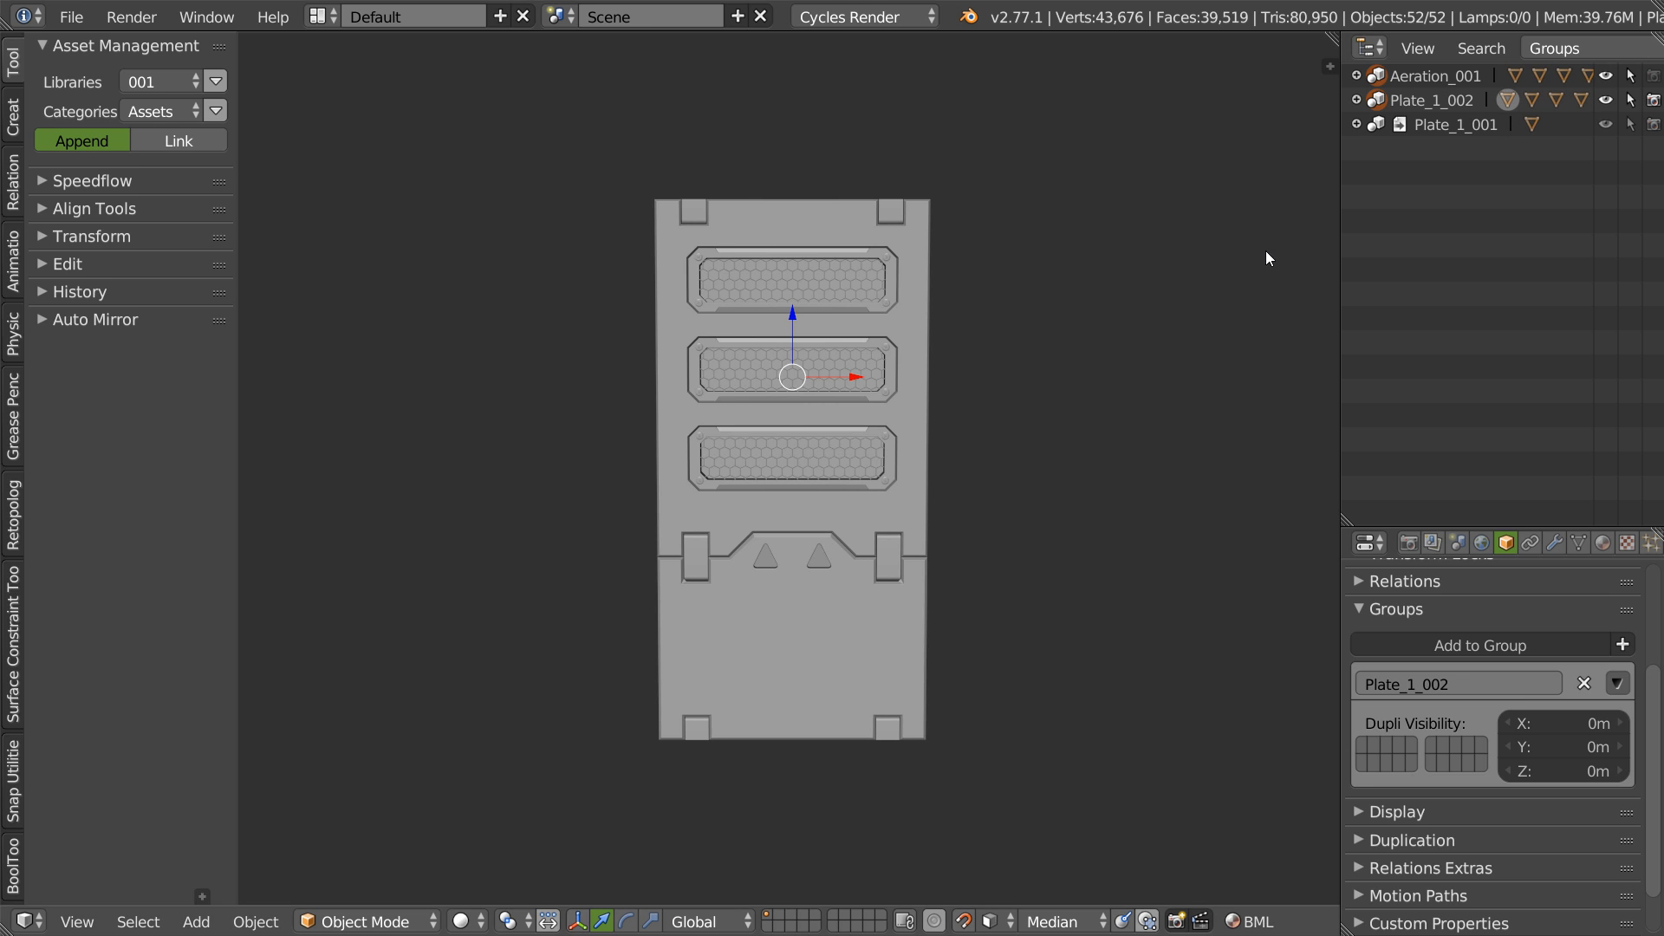
# - Check the group membership of the plate body and each of the three vents
pyautogui.rightClick(918, 492)
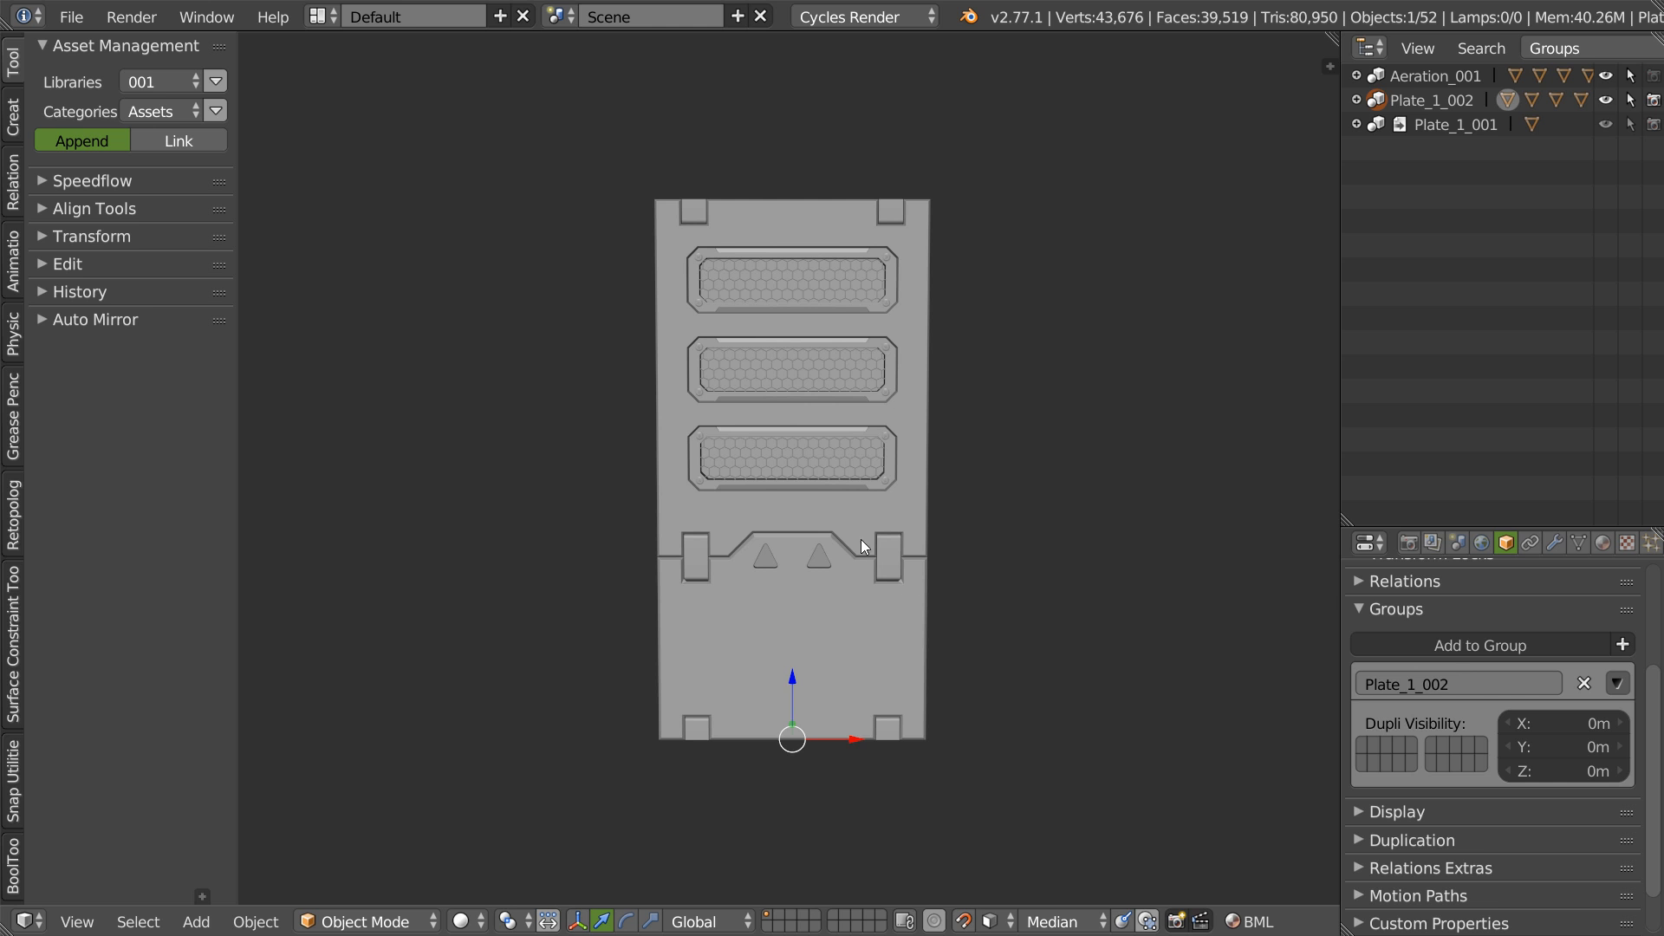
pyautogui.rightClick(815, 456)
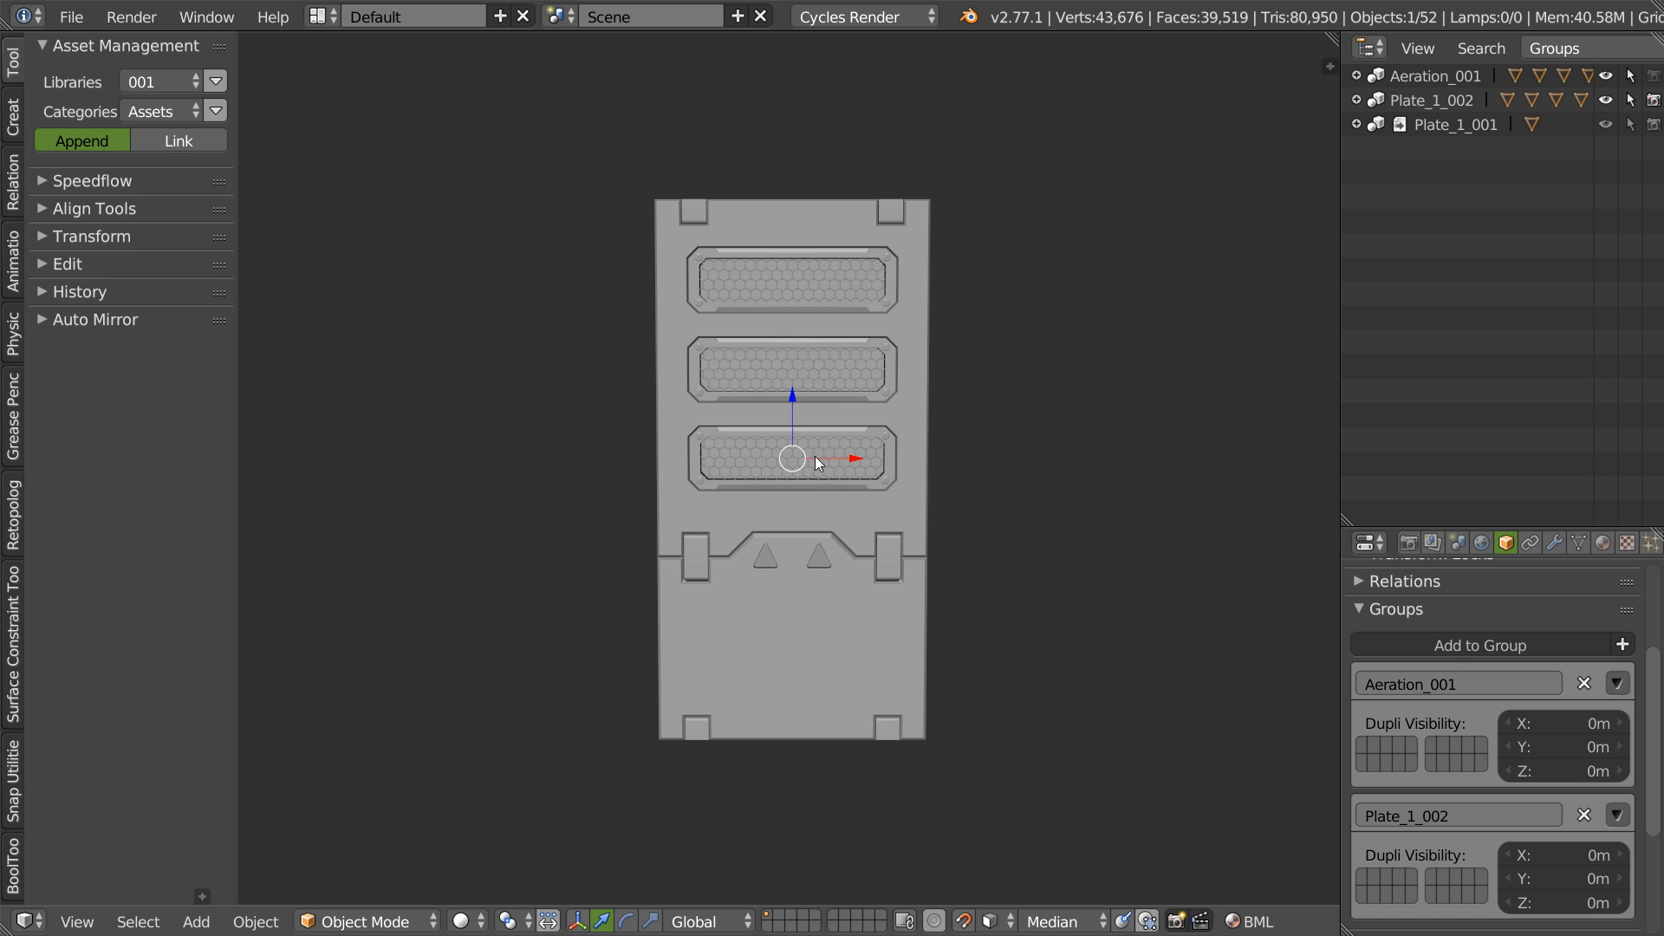
pyautogui.rightClick(768, 382)
pyautogui.rightClick(726, 293)
pyautogui.moveTo(777, 311); pyautogui.dragTo(785, 310, button='middle')
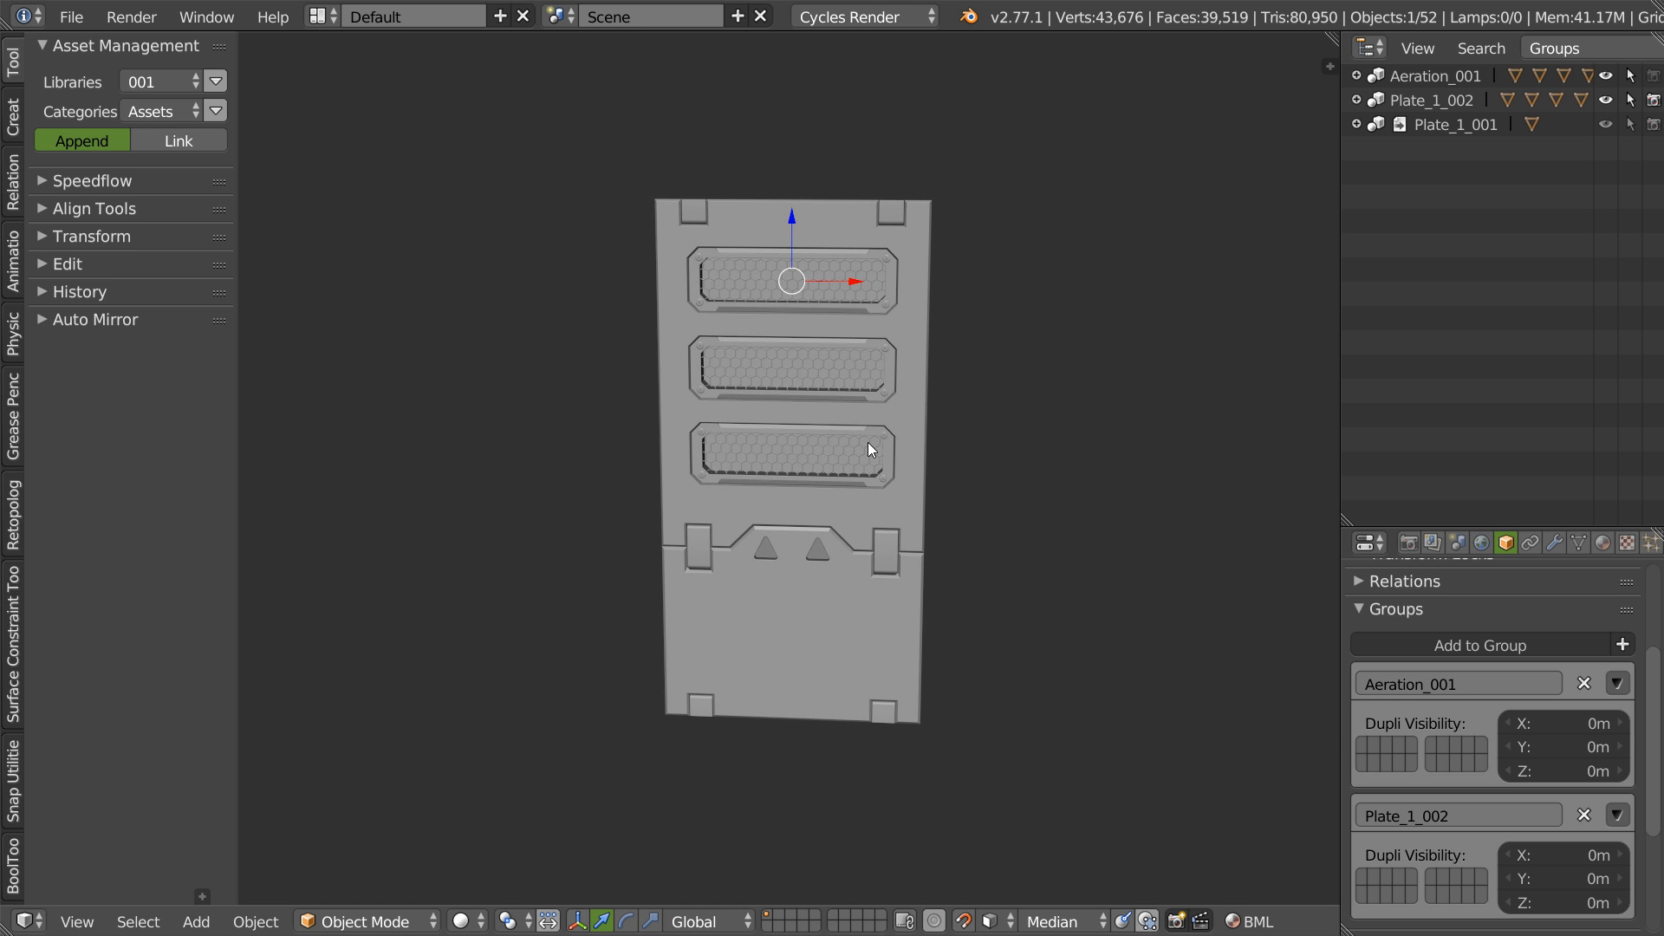
# - Switch the outliner to the current scene, select all objects and save the blend file
pyautogui.click(1554, 48)
pyautogui.click(1502, 102)
pyautogui.press('a')
pyautogui.press('a')
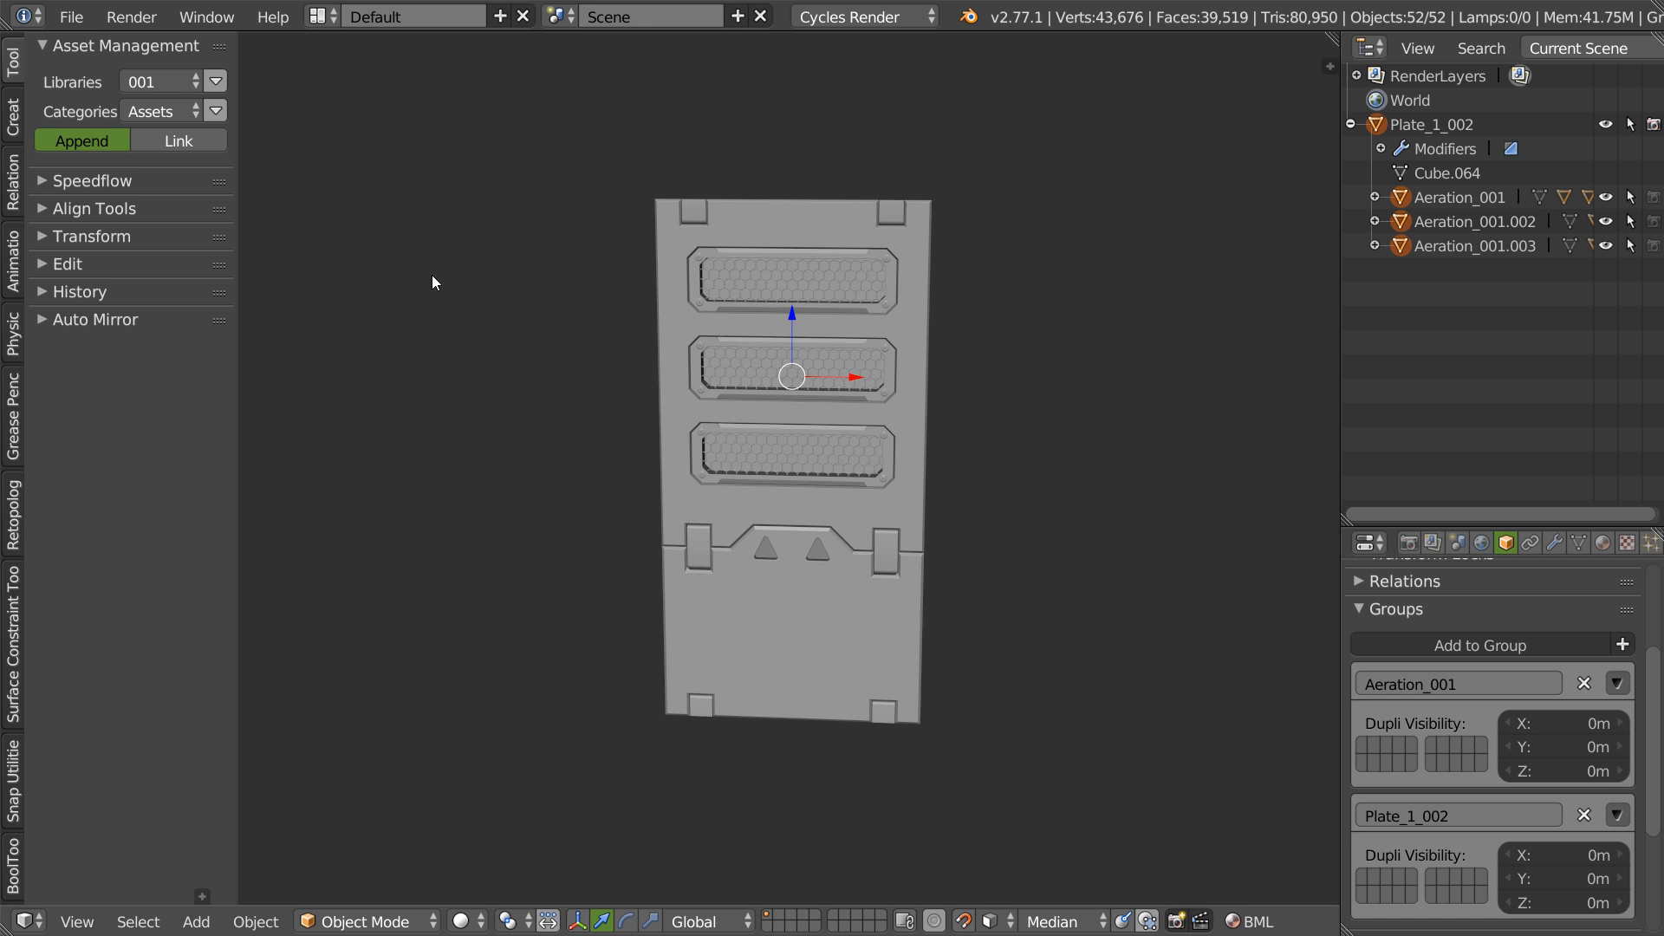
pyautogui.click(73, 17)
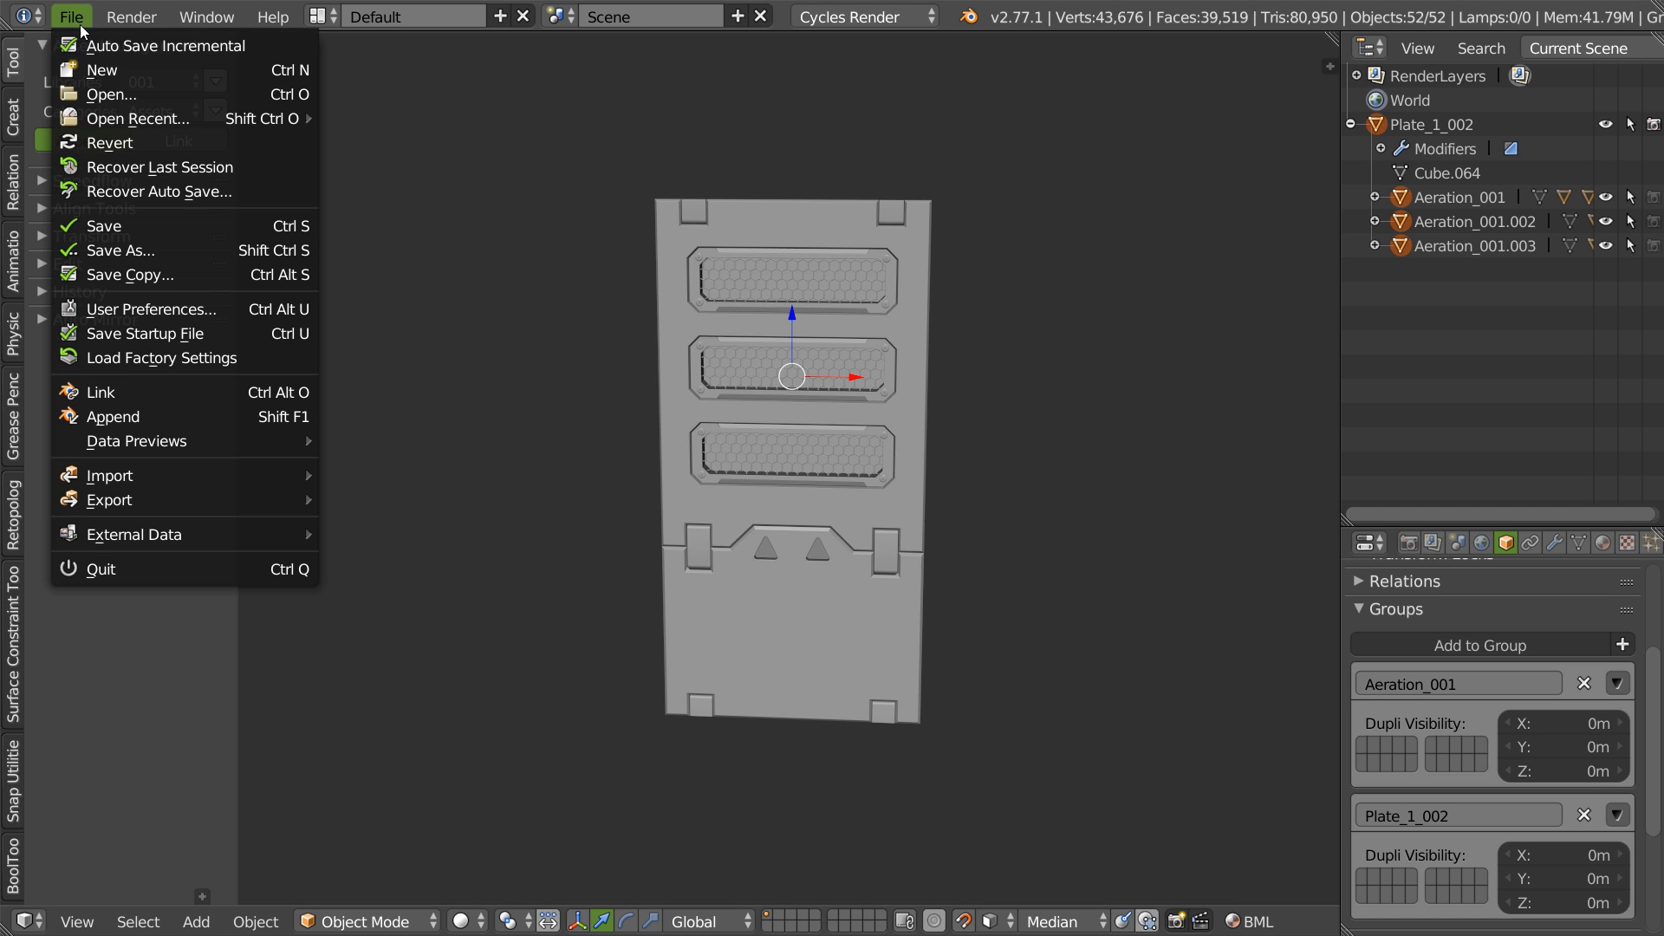
pyautogui.click(123, 217)
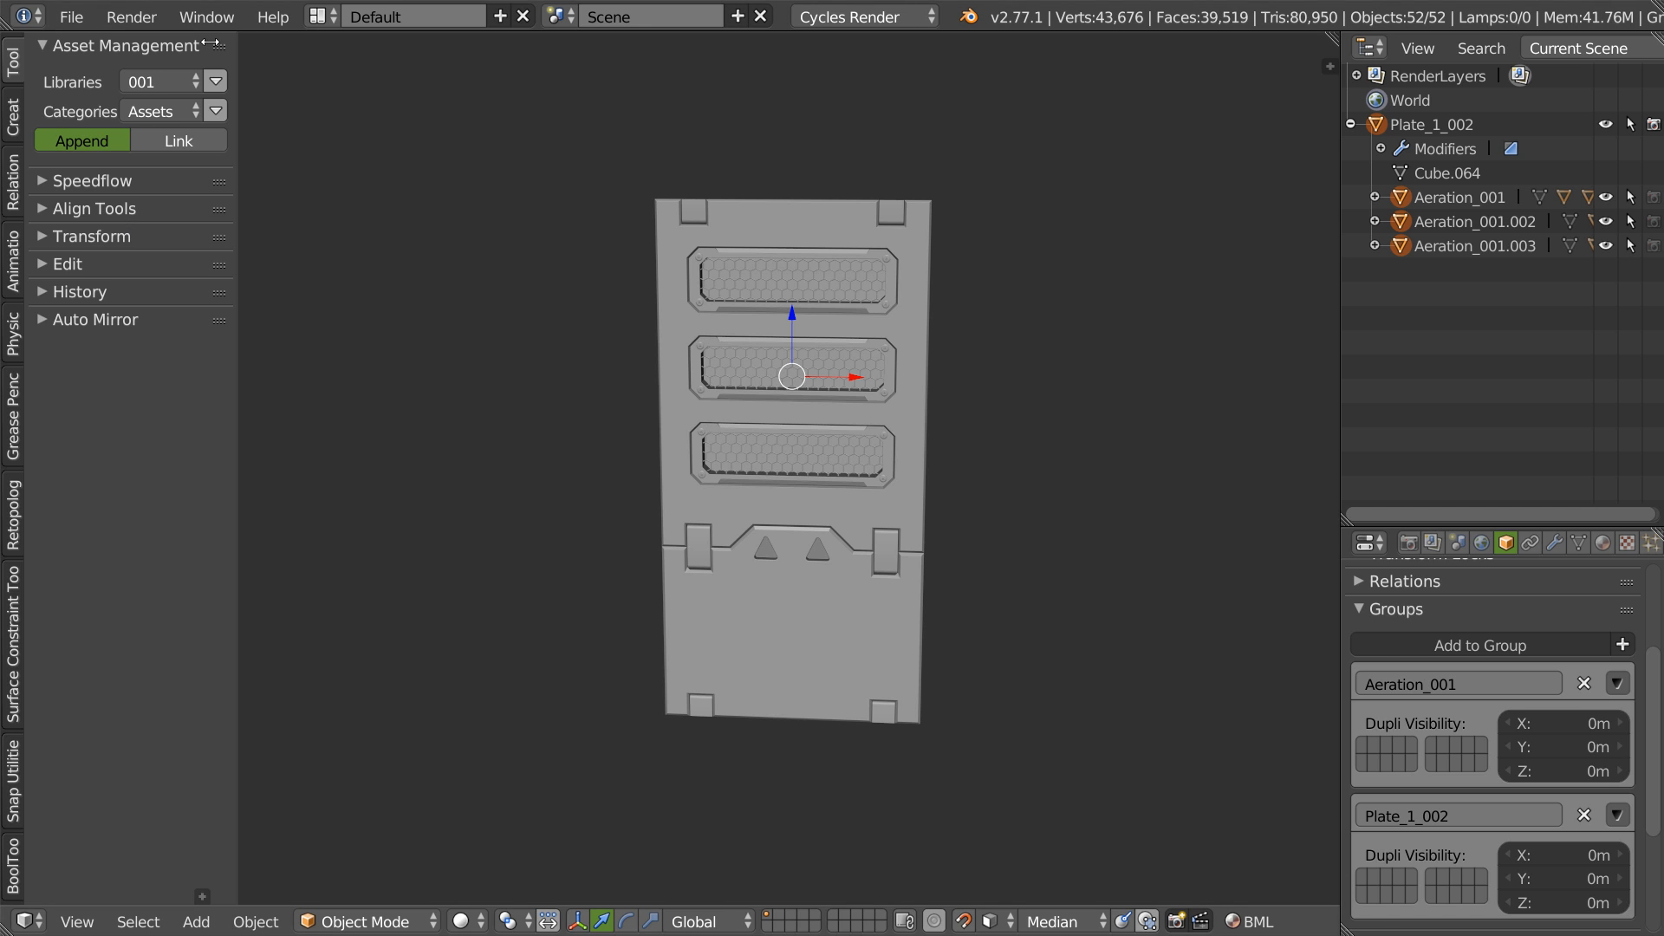
# - Start a new file and set the asset library to Inserts with the Plates category
pyautogui.click(71, 16)
pyautogui.click(116, 71)
pyautogui.click(112, 70)
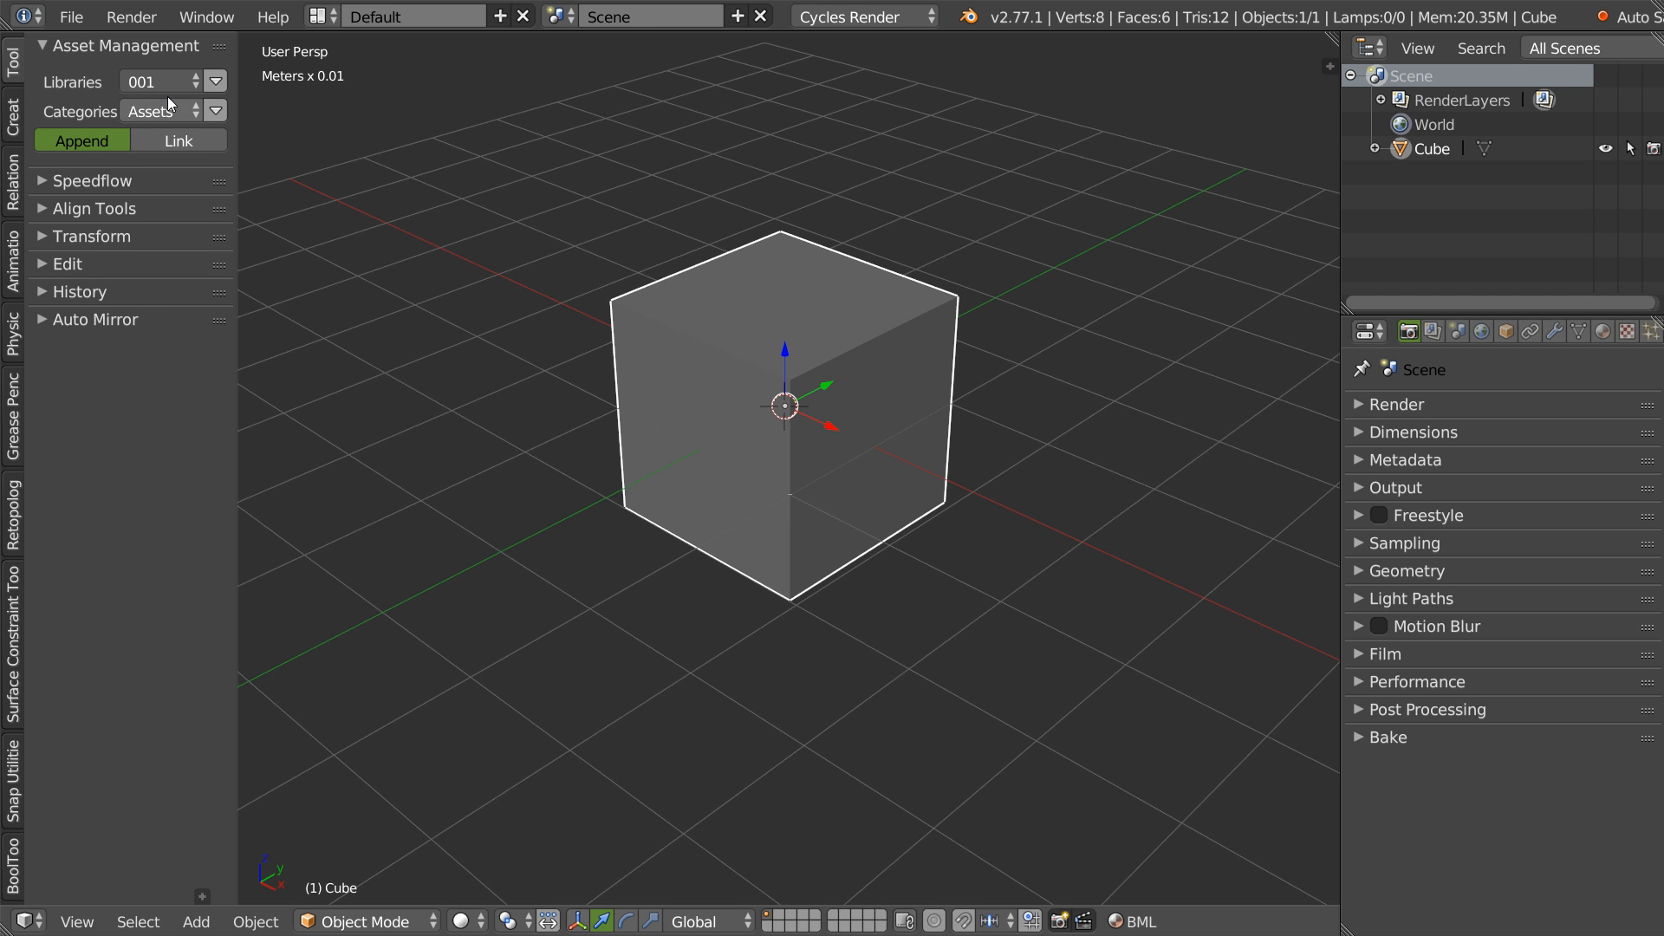
pyautogui.click(161, 82)
pyautogui.click(163, 342)
pyautogui.click(174, 113)
pyautogui.click(171, 349)
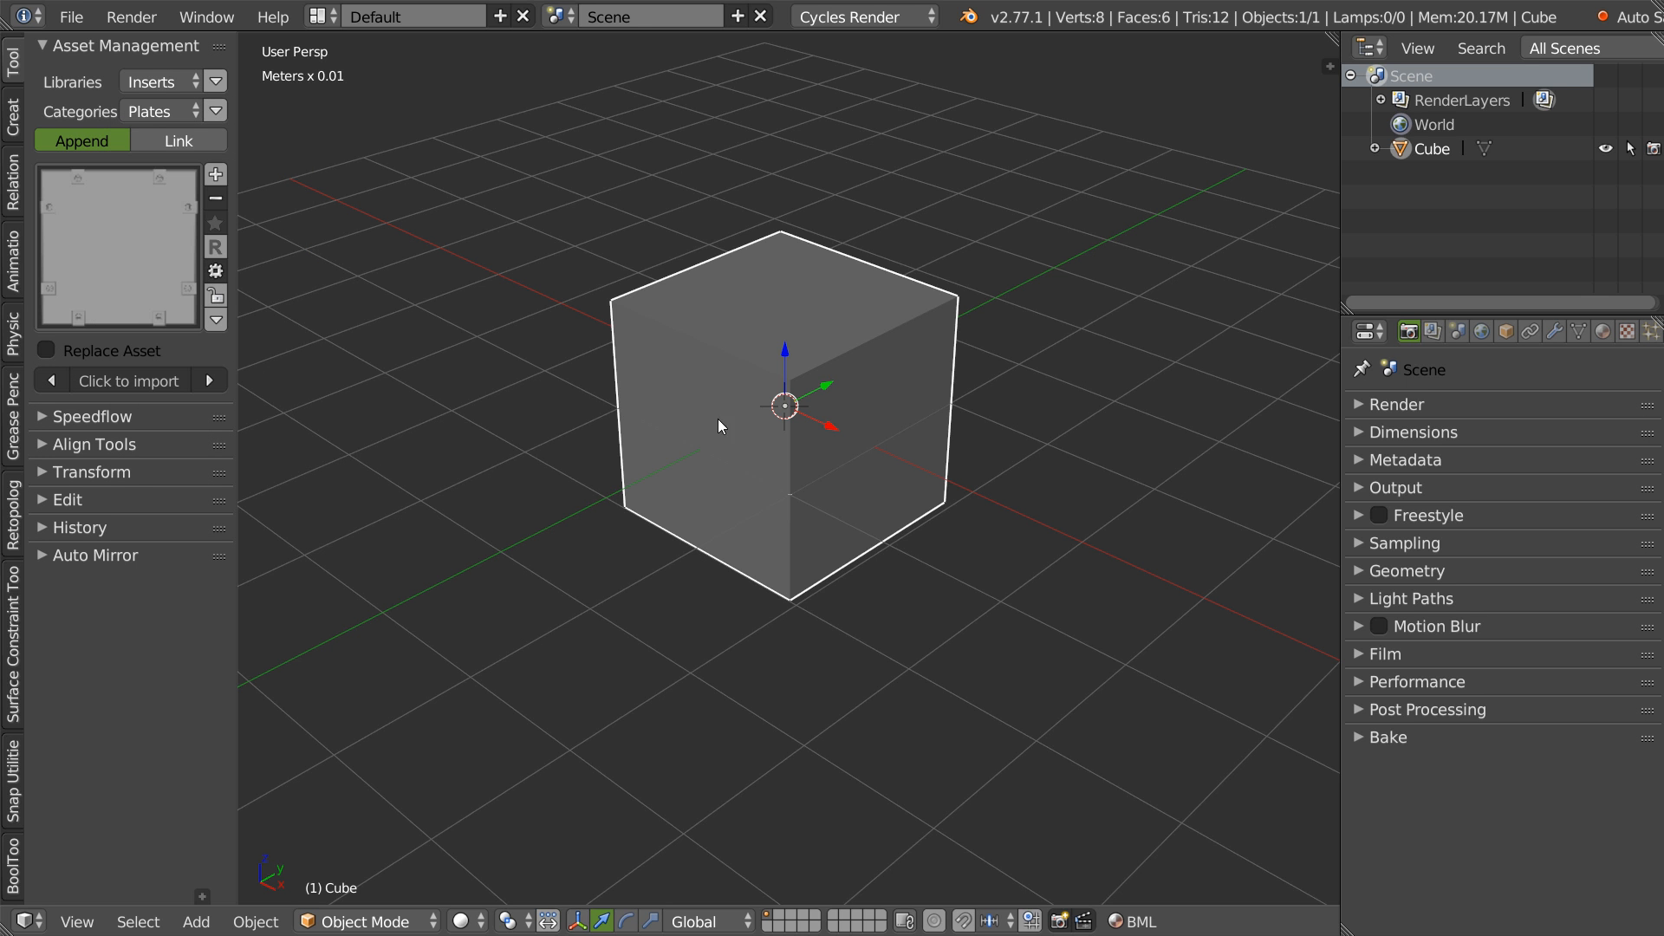
# - Delete the default cube, set the asset import mode to Link and browse to the three-vent plate
pyautogui.press('x')
pyautogui.click(725, 444)
pyautogui.click(170, 142)
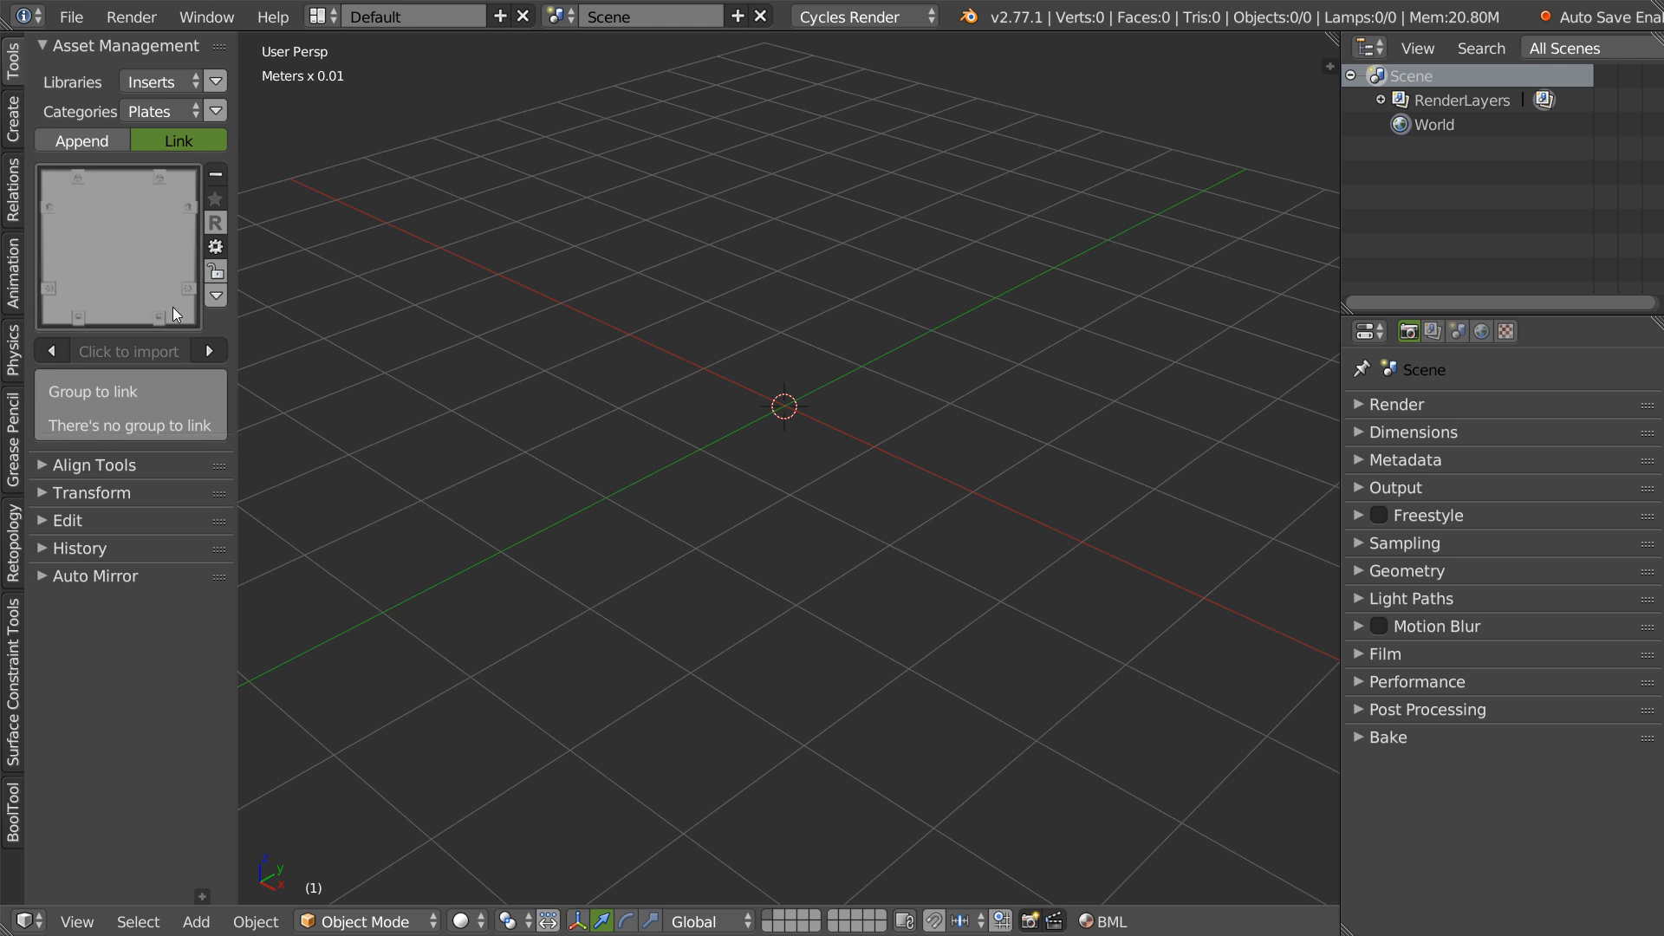
pyautogui.click(216, 352)
pyautogui.click(212, 353)
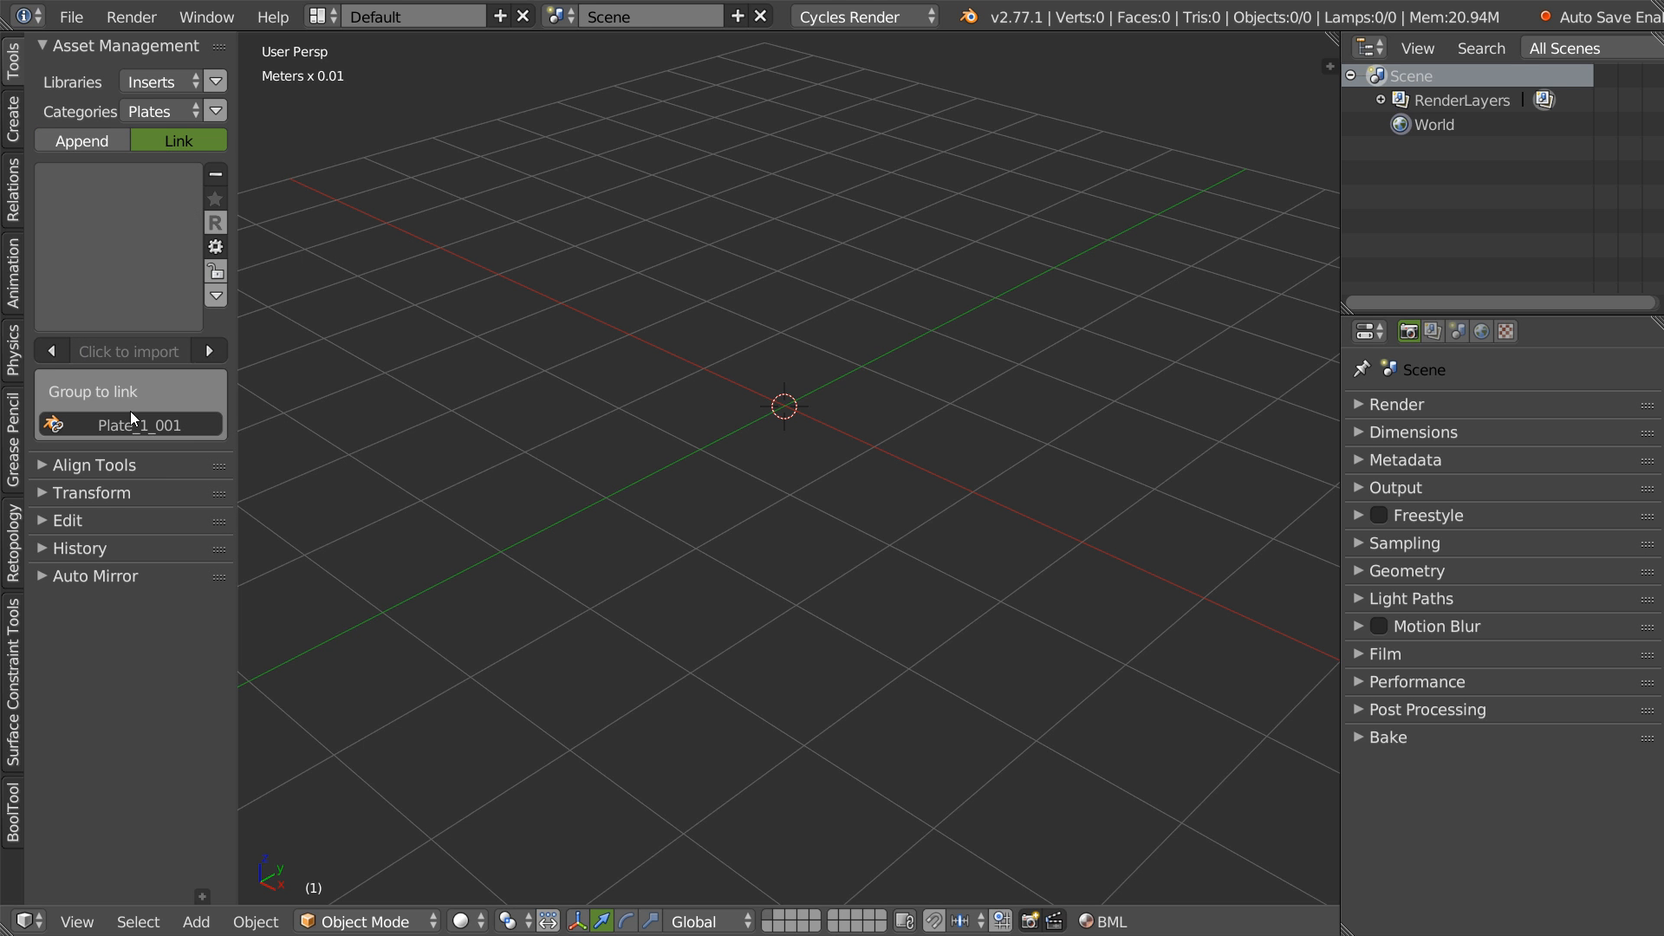
pyautogui.click(215, 354)
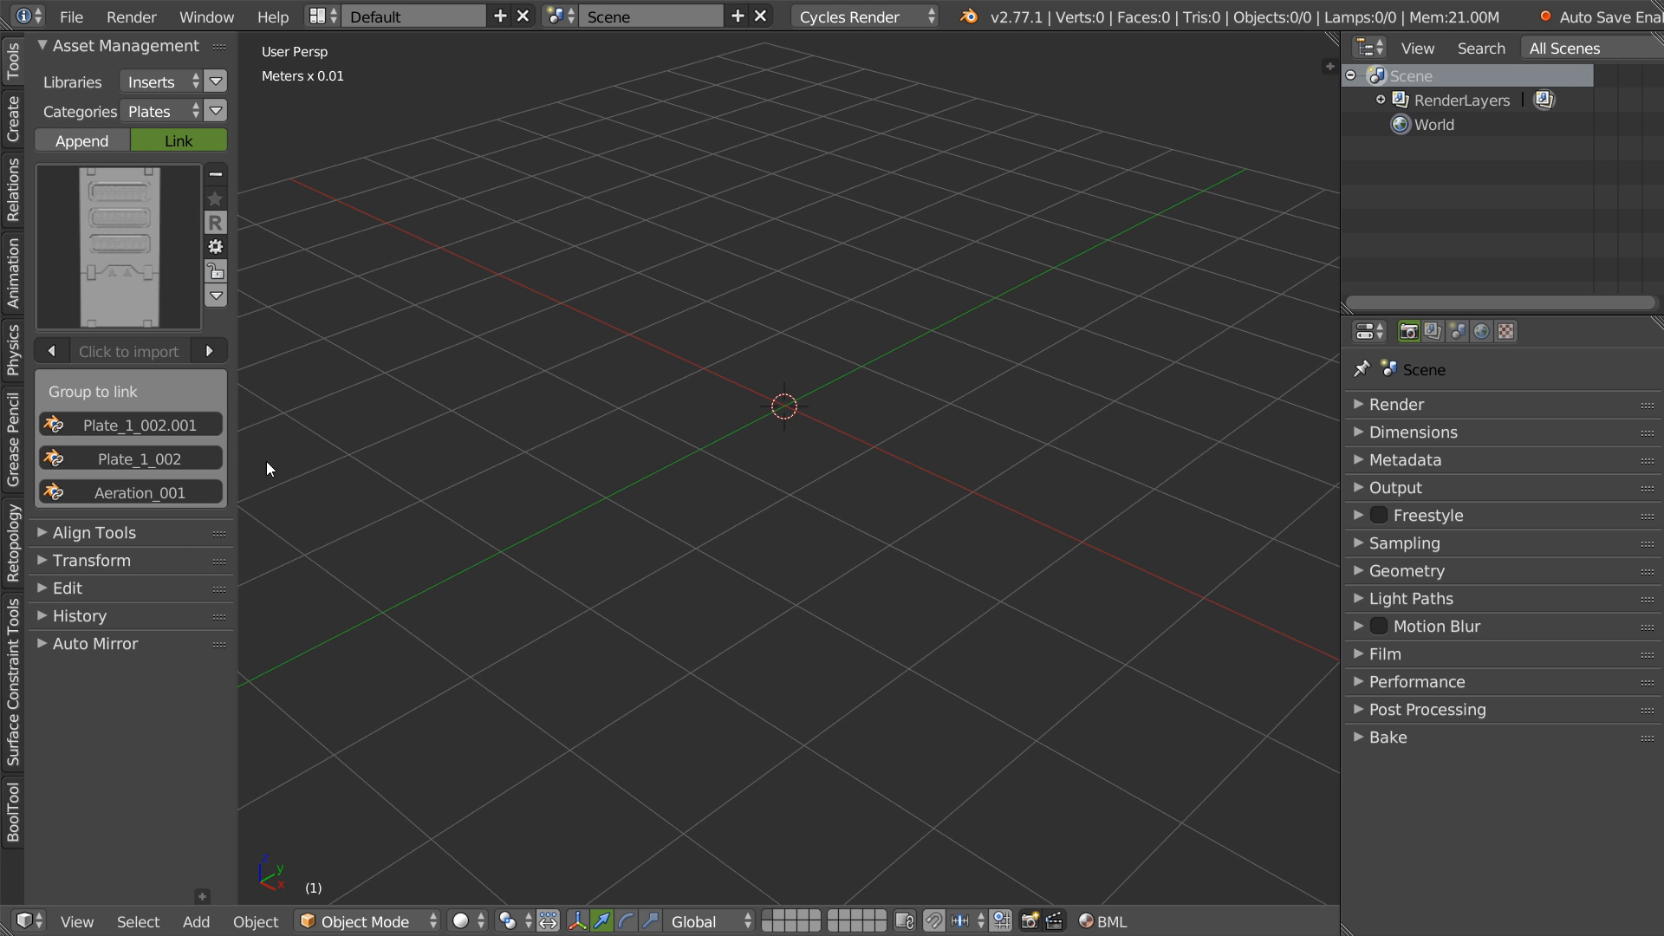
# - Try linking the asset's Plate_1_002.001 group into the scene
pyautogui.click(131, 424)
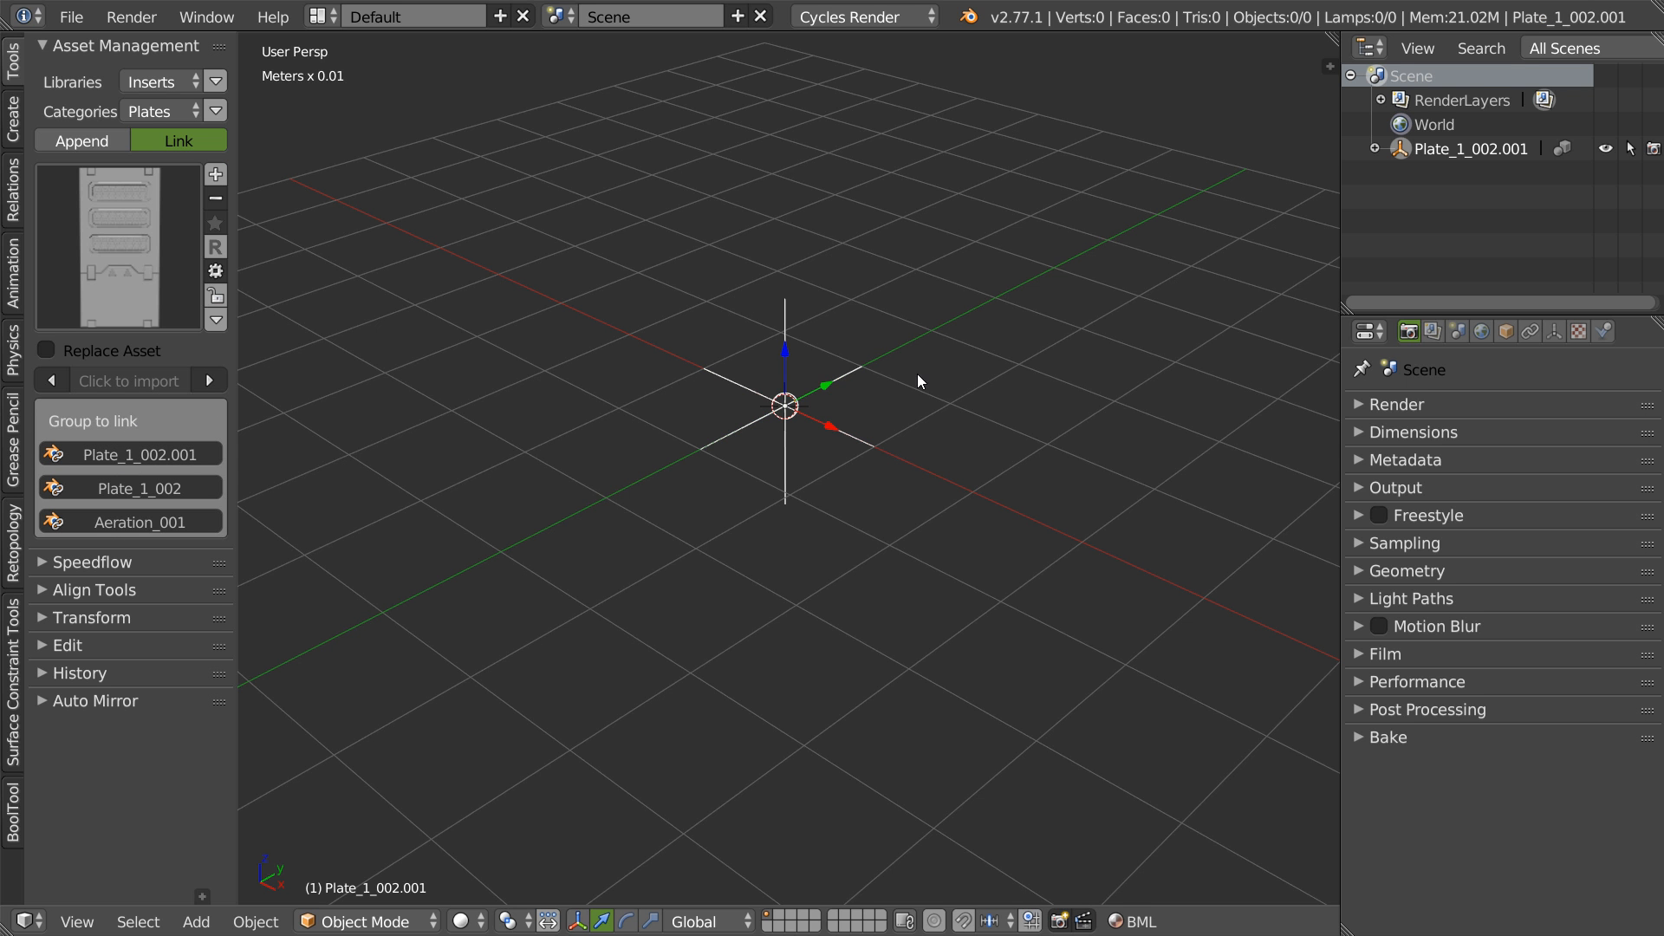
pyautogui.scroll(-2, 963, 337)
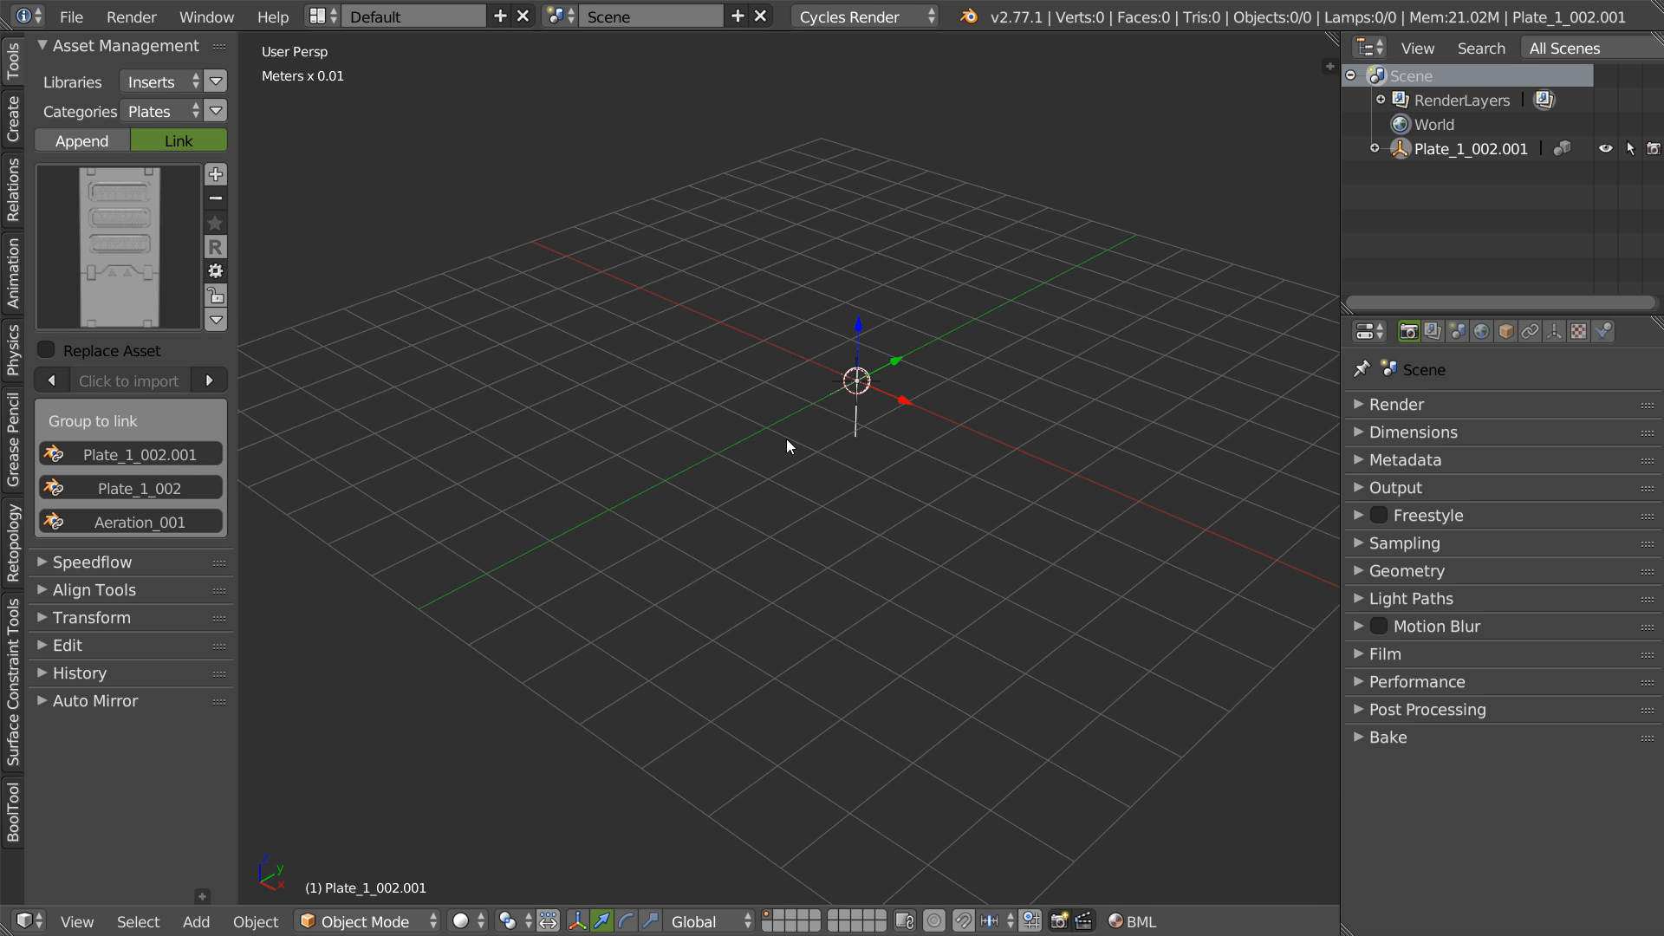
pyautogui.hotkey('ctrl', 'z')
pyautogui.press('x')
pyautogui.click(827, 421)
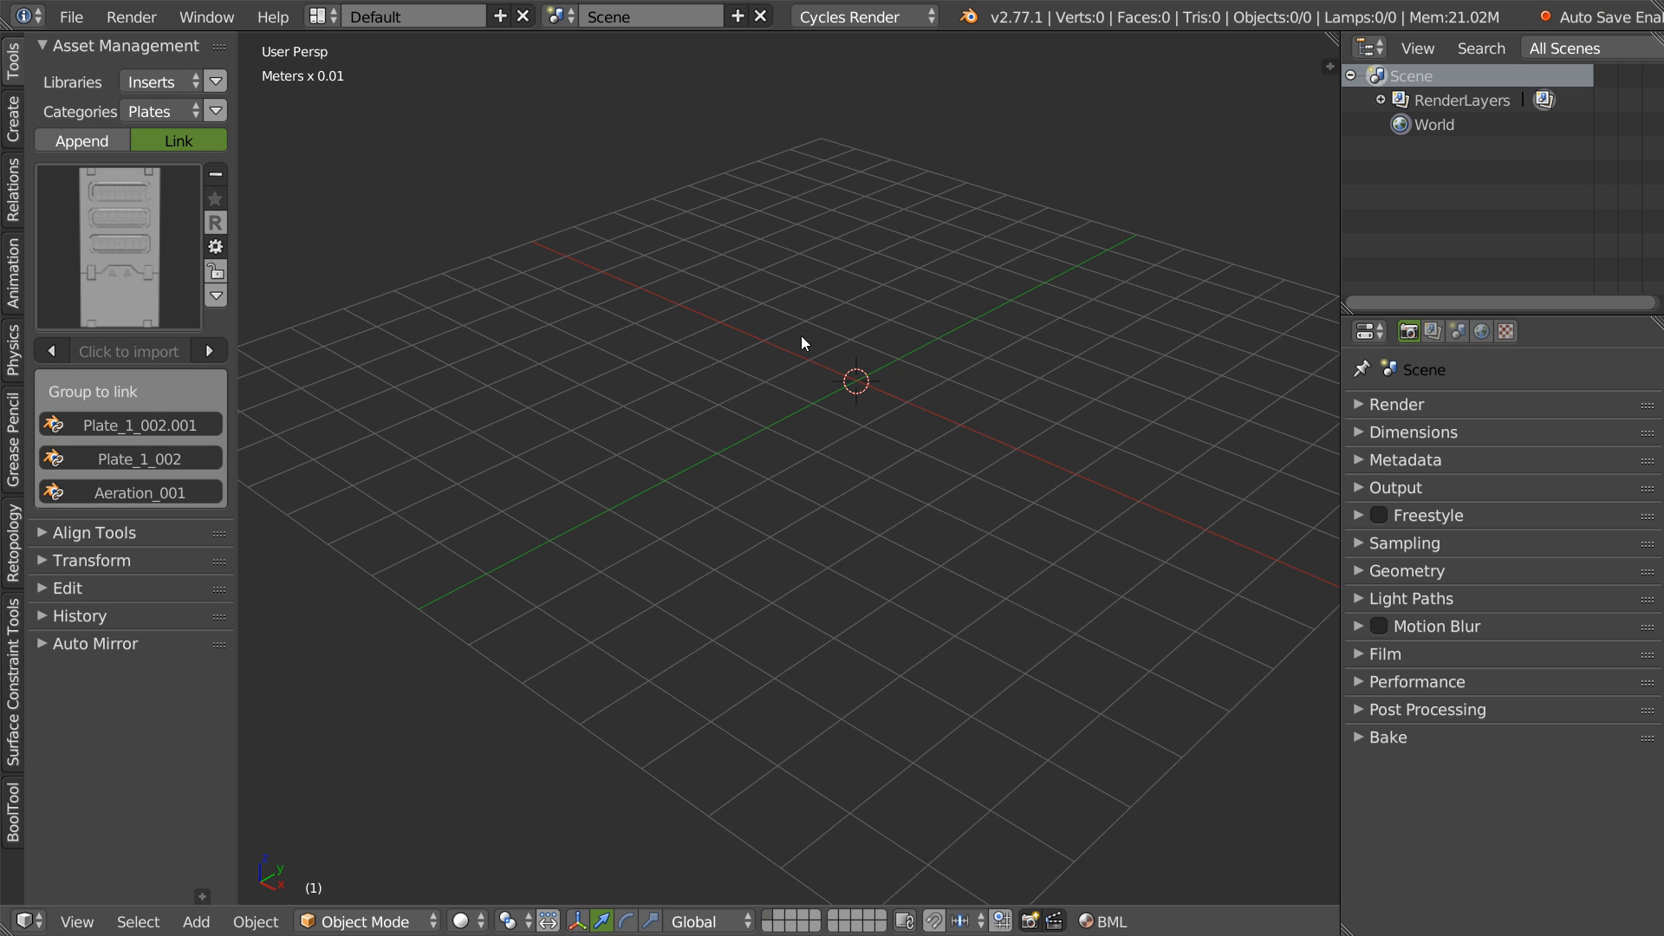
# - Link the asset's Plate_1_002 group into the empty scene
pyautogui.click(145, 459)
pyautogui.moveTo(286, 390); pyautogui.dragTo(854, 435, button='middle')
pyautogui.scroll(-3, 822, 491)
pyautogui.scroll(-2, 798, 534)
# - Duplicate the linked plate about 5.8 cm along X and repeat the duplication to form a row of seven plates
pyautogui.hotkey('shift', 'd')
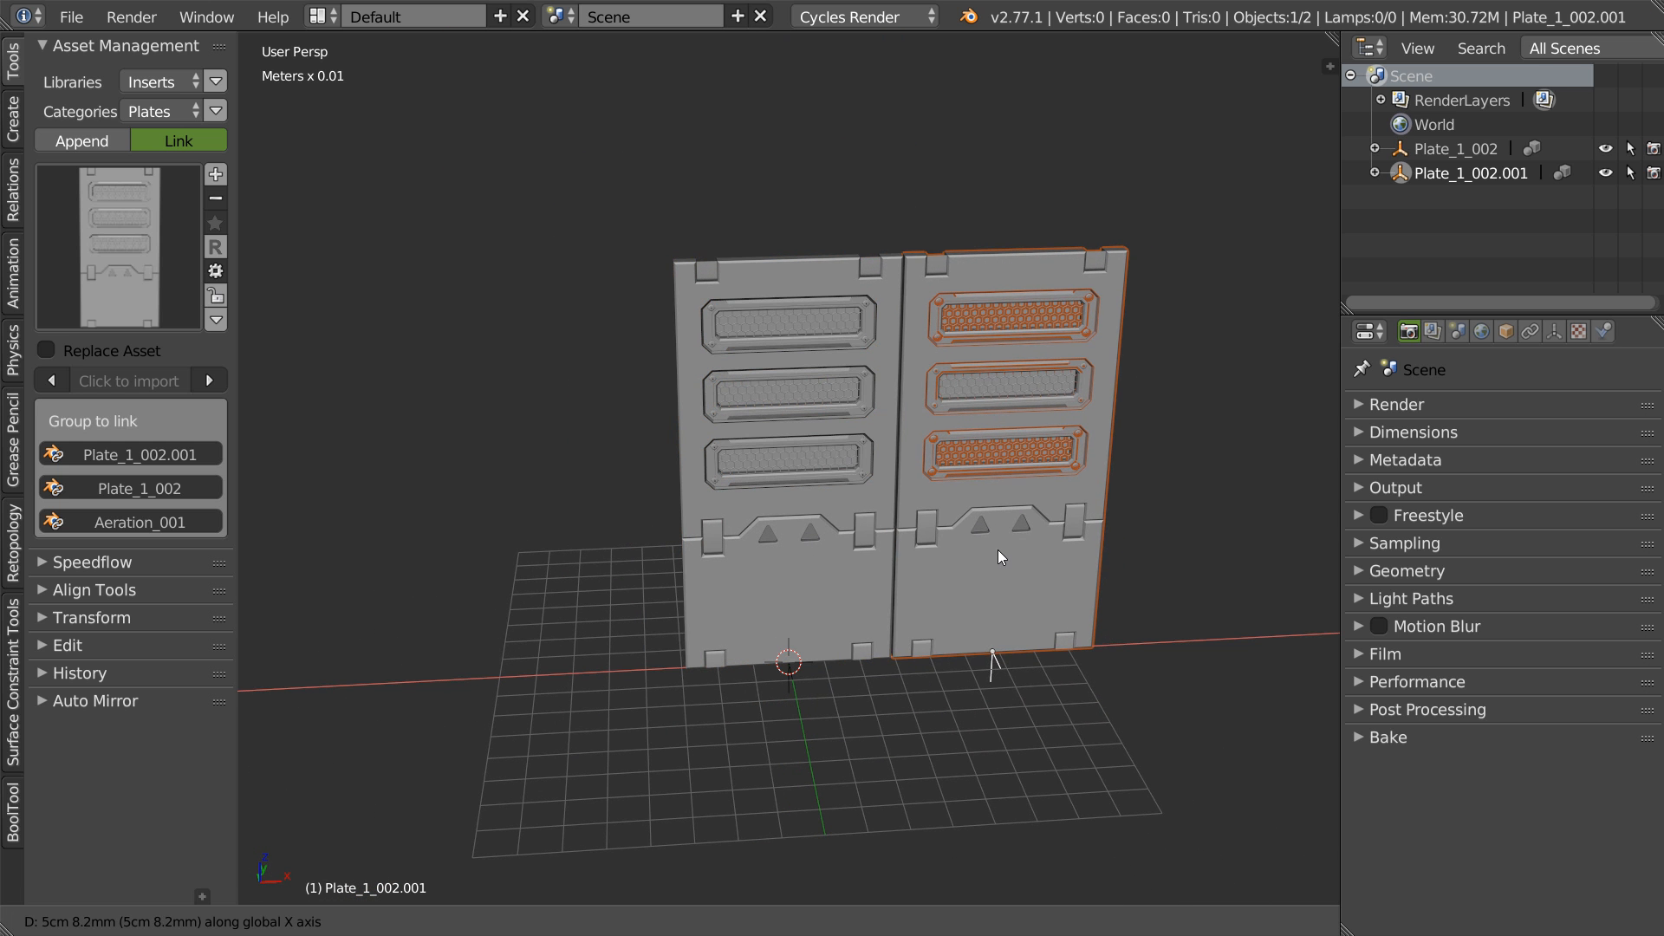
pyautogui.click(996, 551)
pyautogui.hotkey('shift', 'r')
pyautogui.hotkey('shift', 'r')
pyautogui.hotkey('shift', 'r')
pyautogui.hotkey('shift', 'r')
pyautogui.hotkey('shift', 'r')
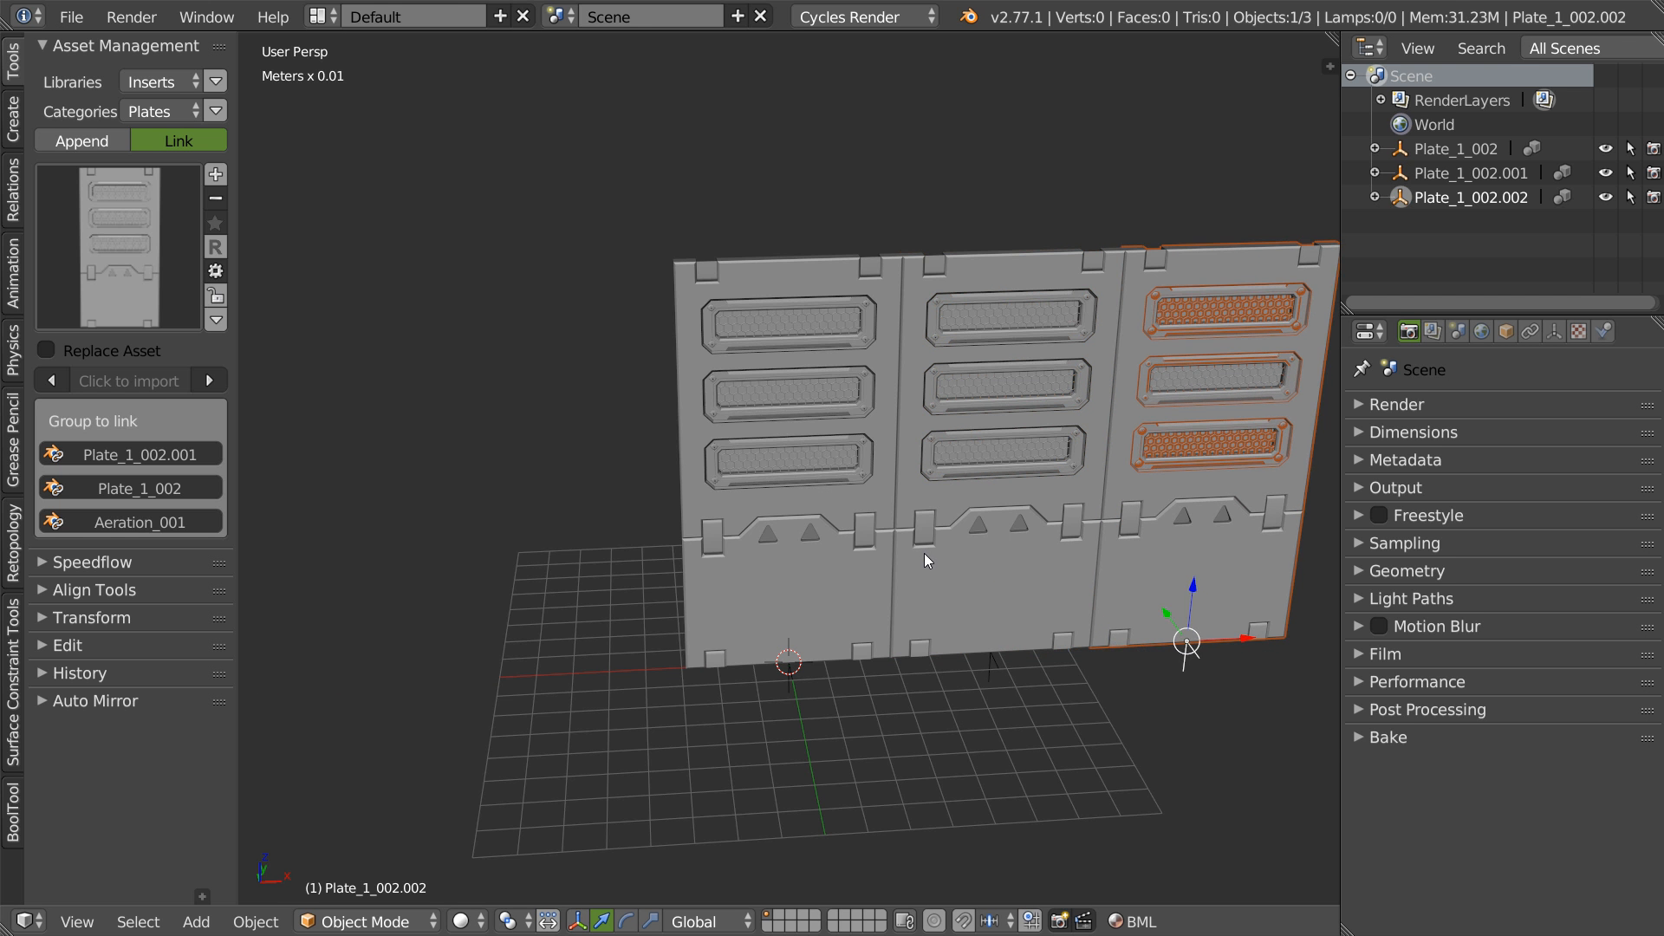
# - Add another Plate_1_002 group instance to the scene and inspect it beside the row of plates
pyautogui.press('KP_Decimal')
pyautogui.scroll(-4, 939, 532)
pyautogui.moveTo(940, 532); pyautogui.dragTo(865, 468, button='middle')
pyautogui.scroll(2, 868, 473)
pyautogui.hotkey('shift', 'a')
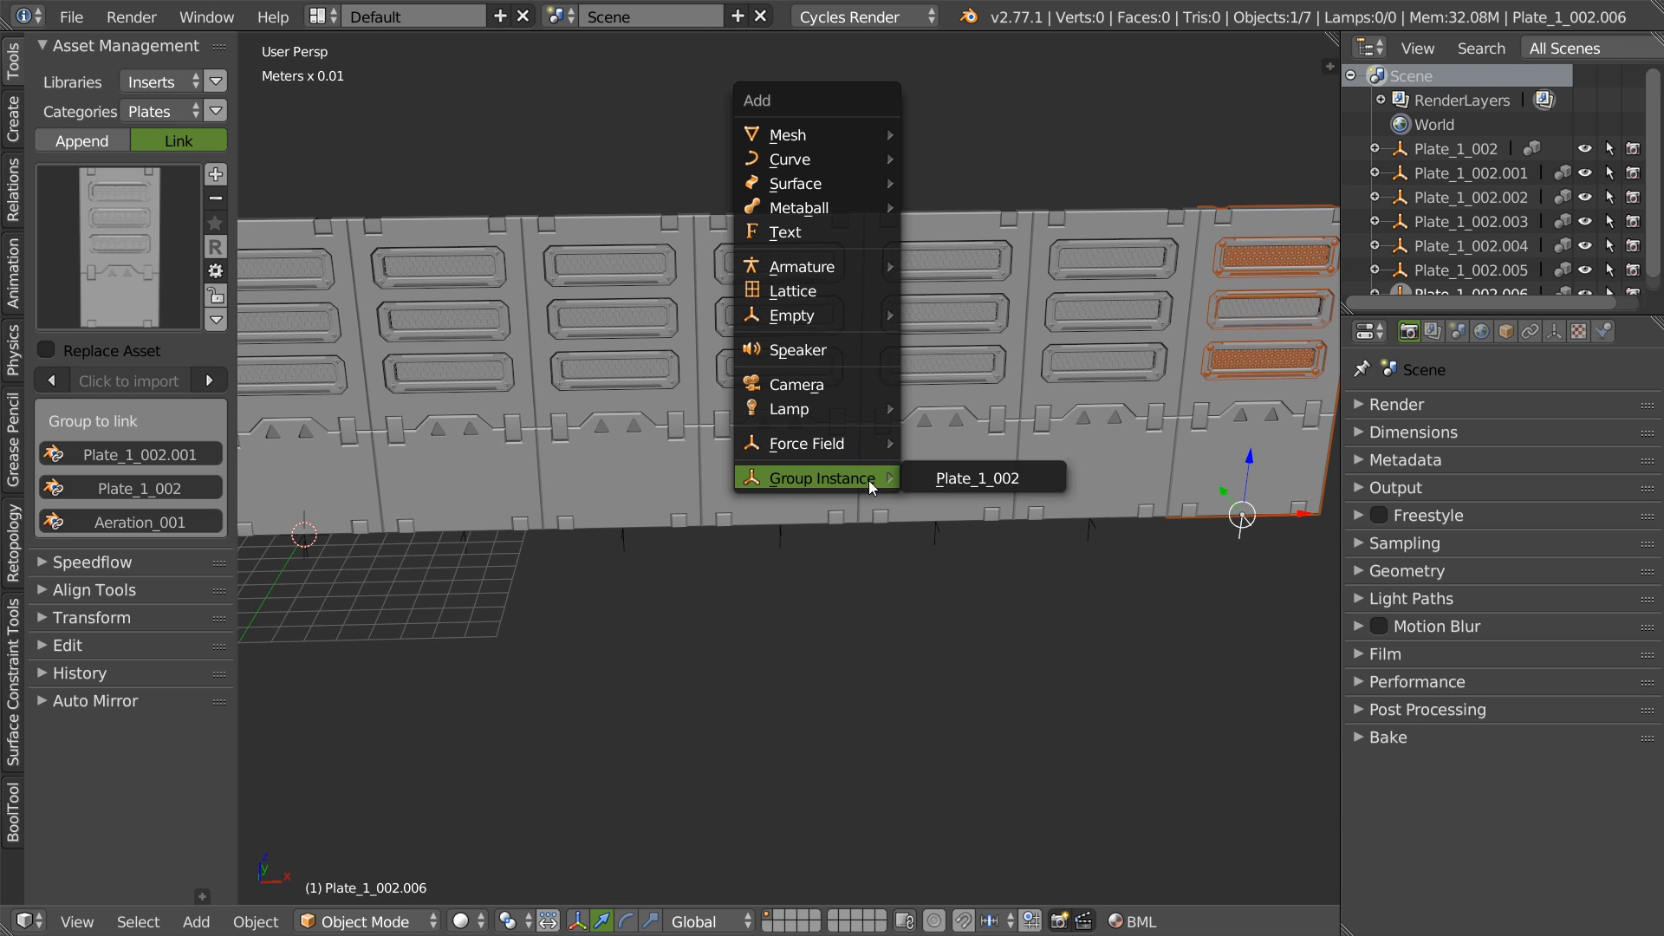
pyautogui.click(962, 477)
pyautogui.scroll(-3, 898, 494)
pyautogui.moveTo(756, 498); pyautogui.dragTo(538, 512, button='middle')
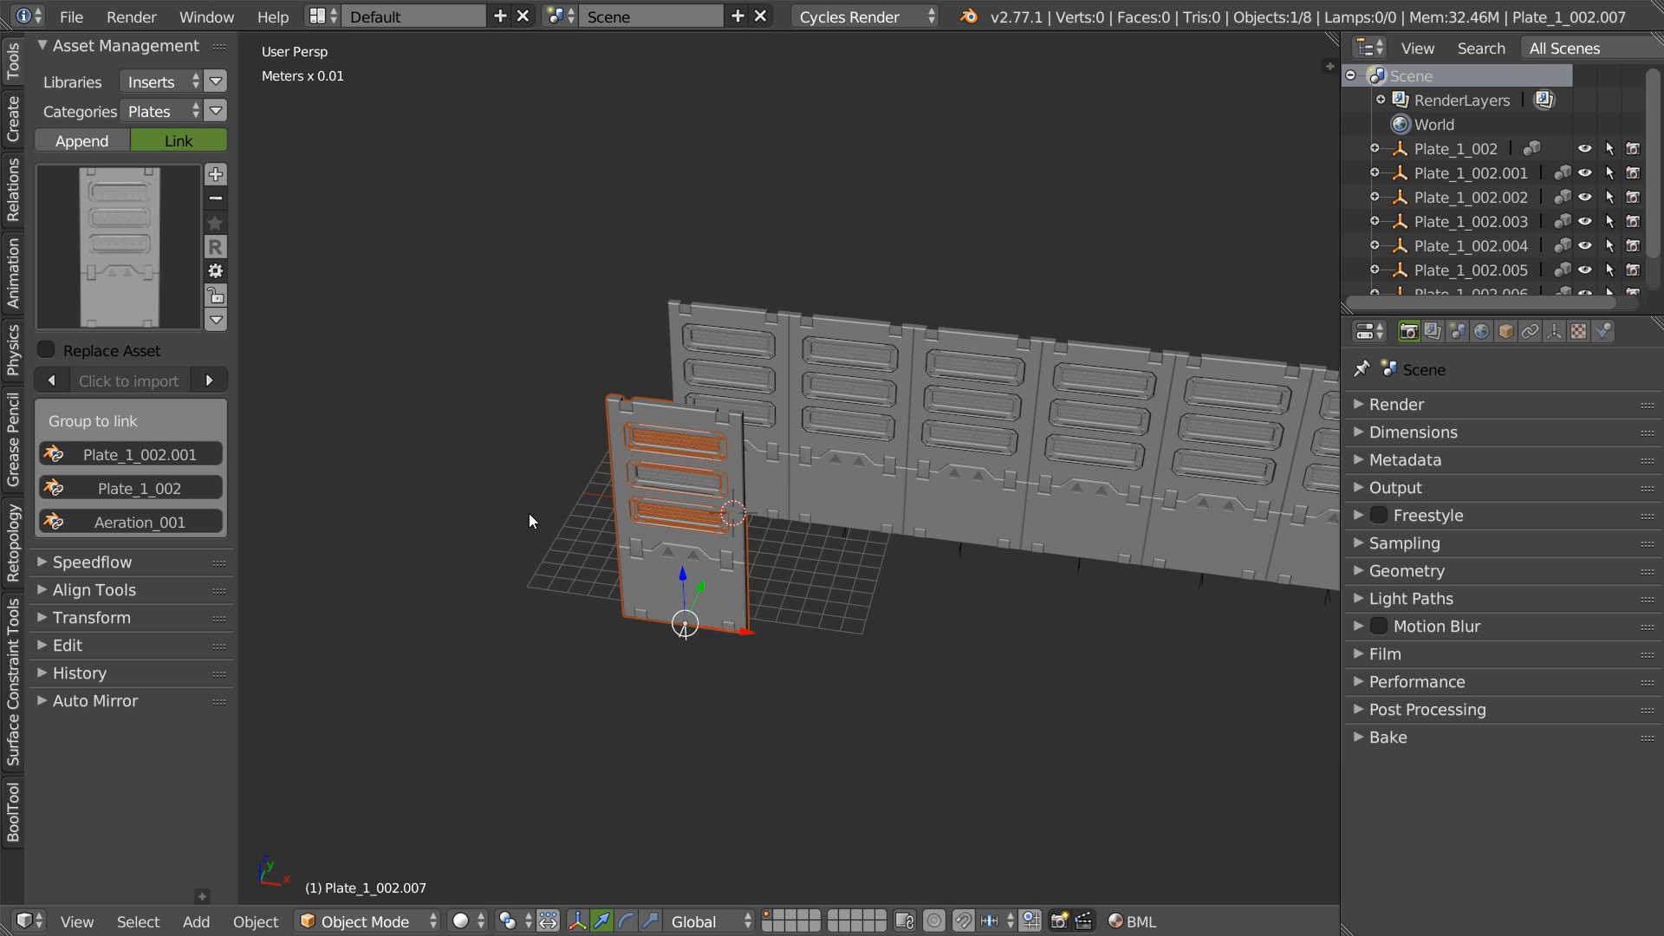
pyautogui.moveTo(731, 553); pyautogui.dragTo(662, 503, button='middle')
pyautogui.scroll(3, 865, 419)
pyautogui.scroll(-3, 733, 428)
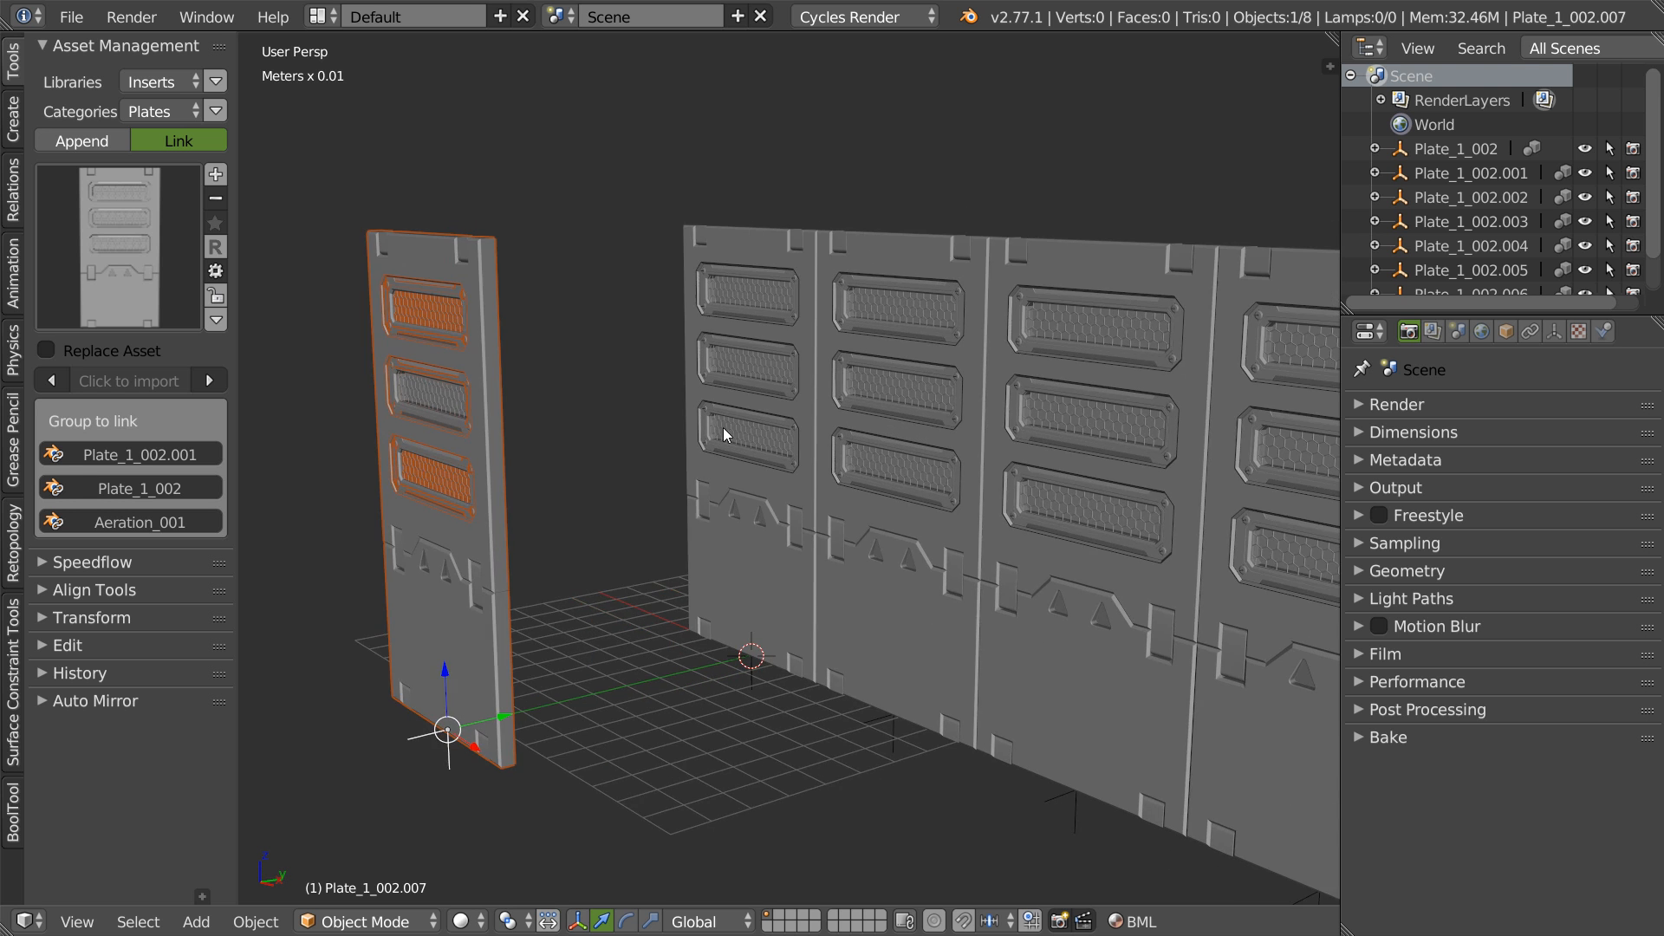
# - Open Plate_1_002.blend from the Inserts\Plates\blends folder
pyautogui.click(71, 16)
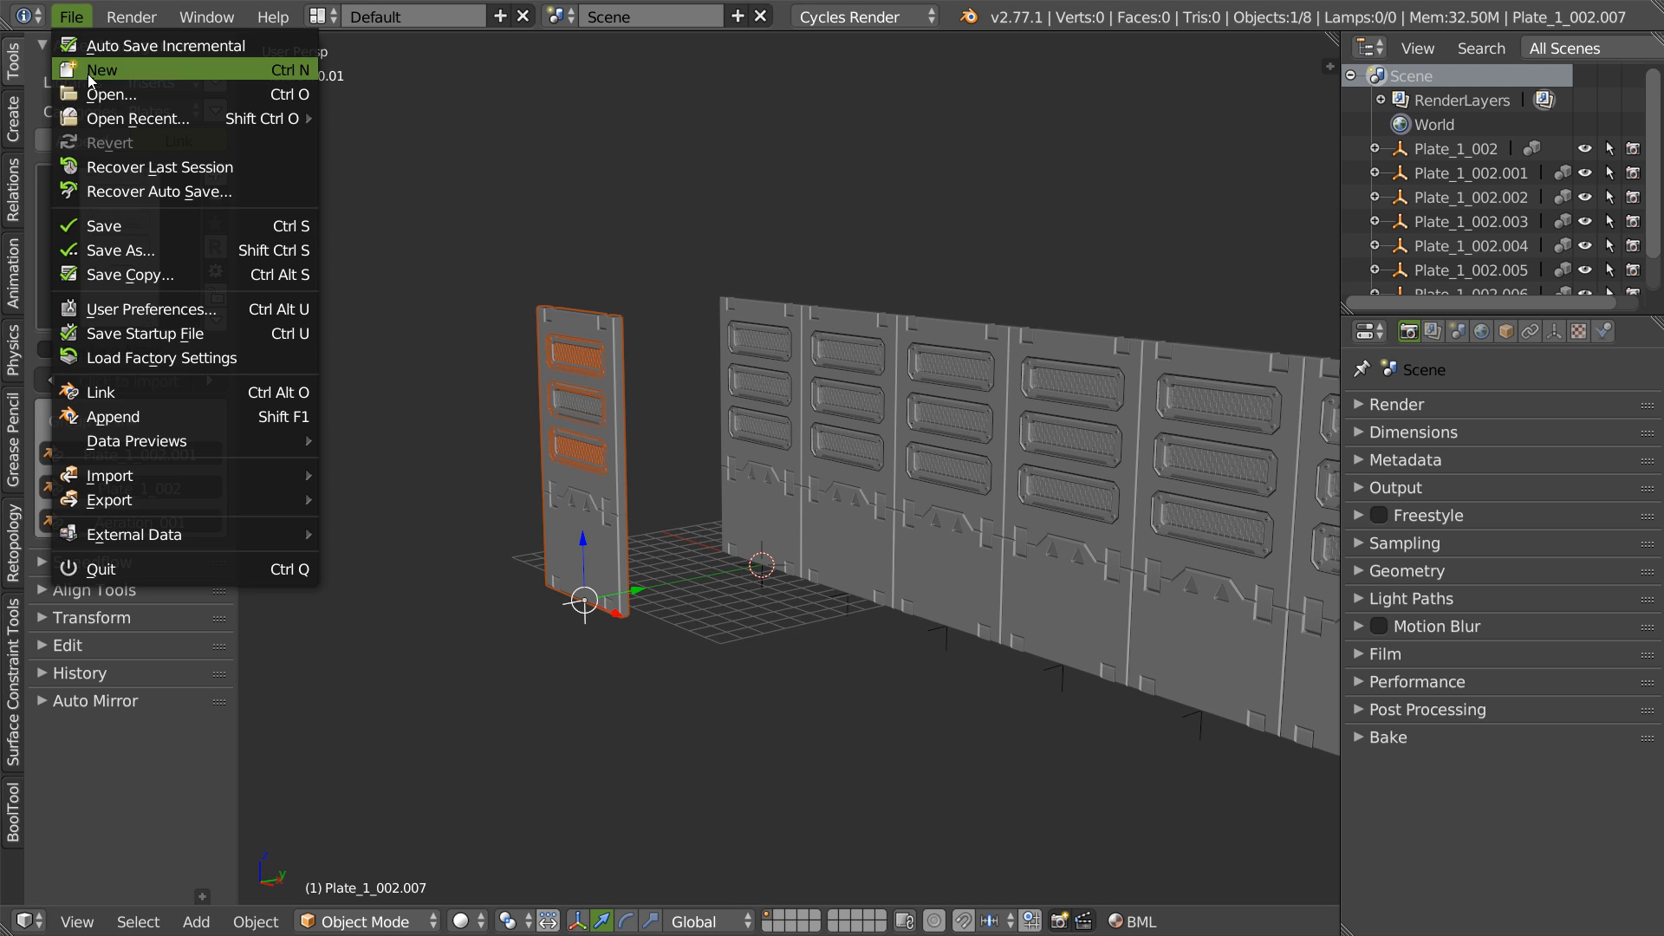
pyautogui.click(102, 90)
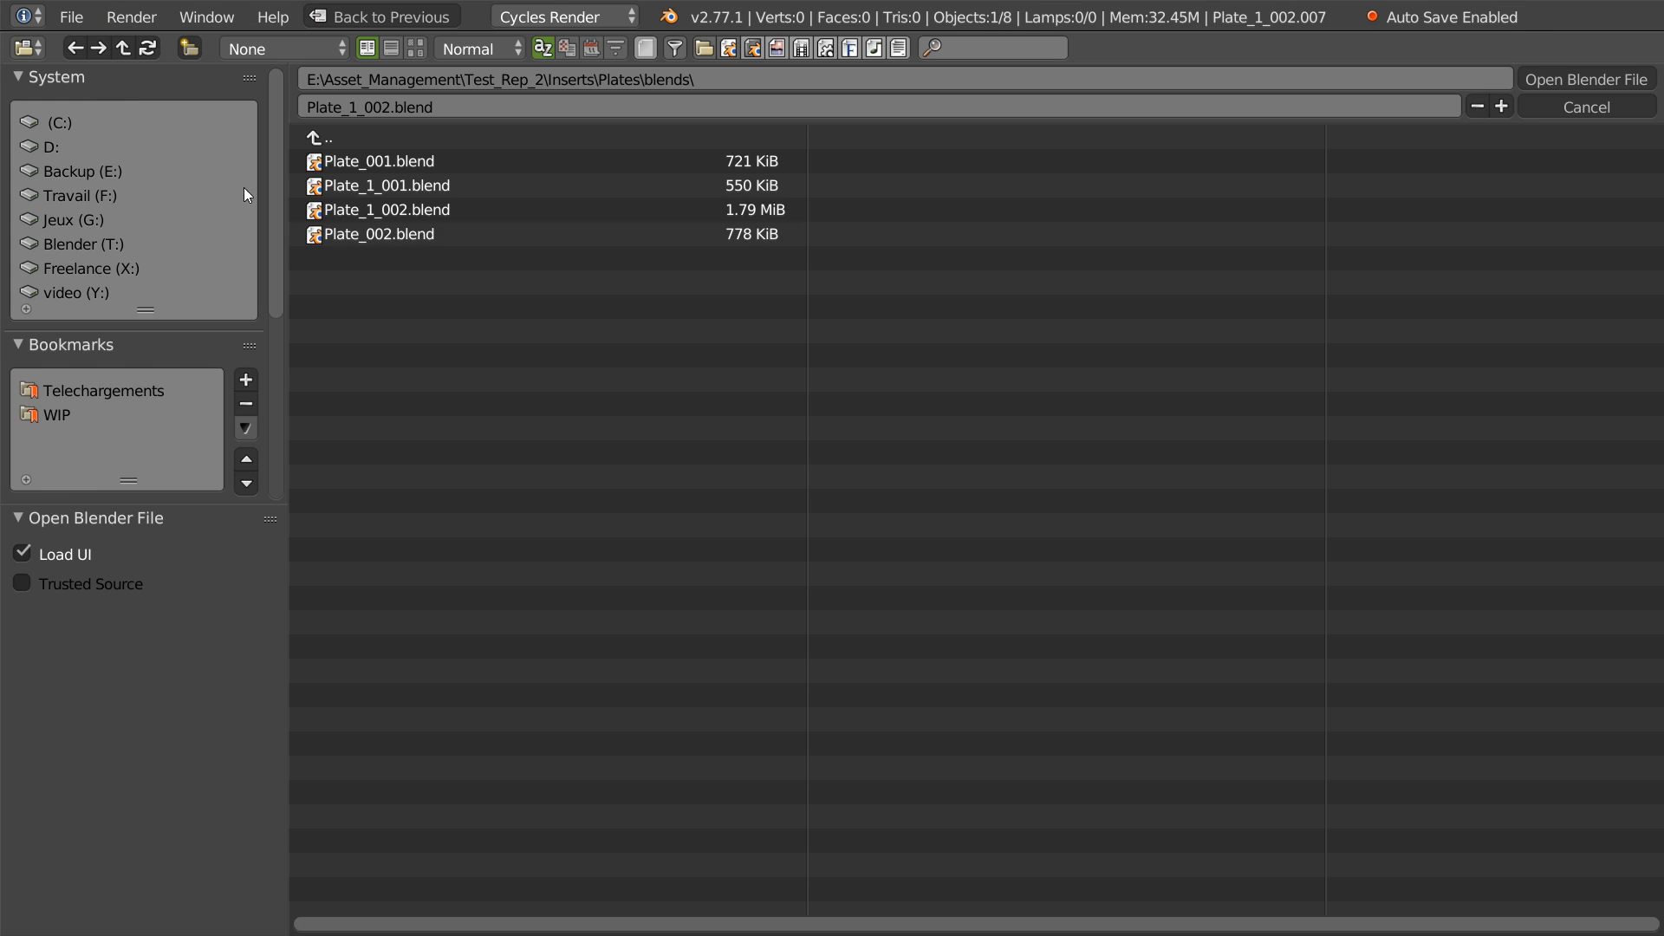
pyautogui.doubleClick(383, 209)
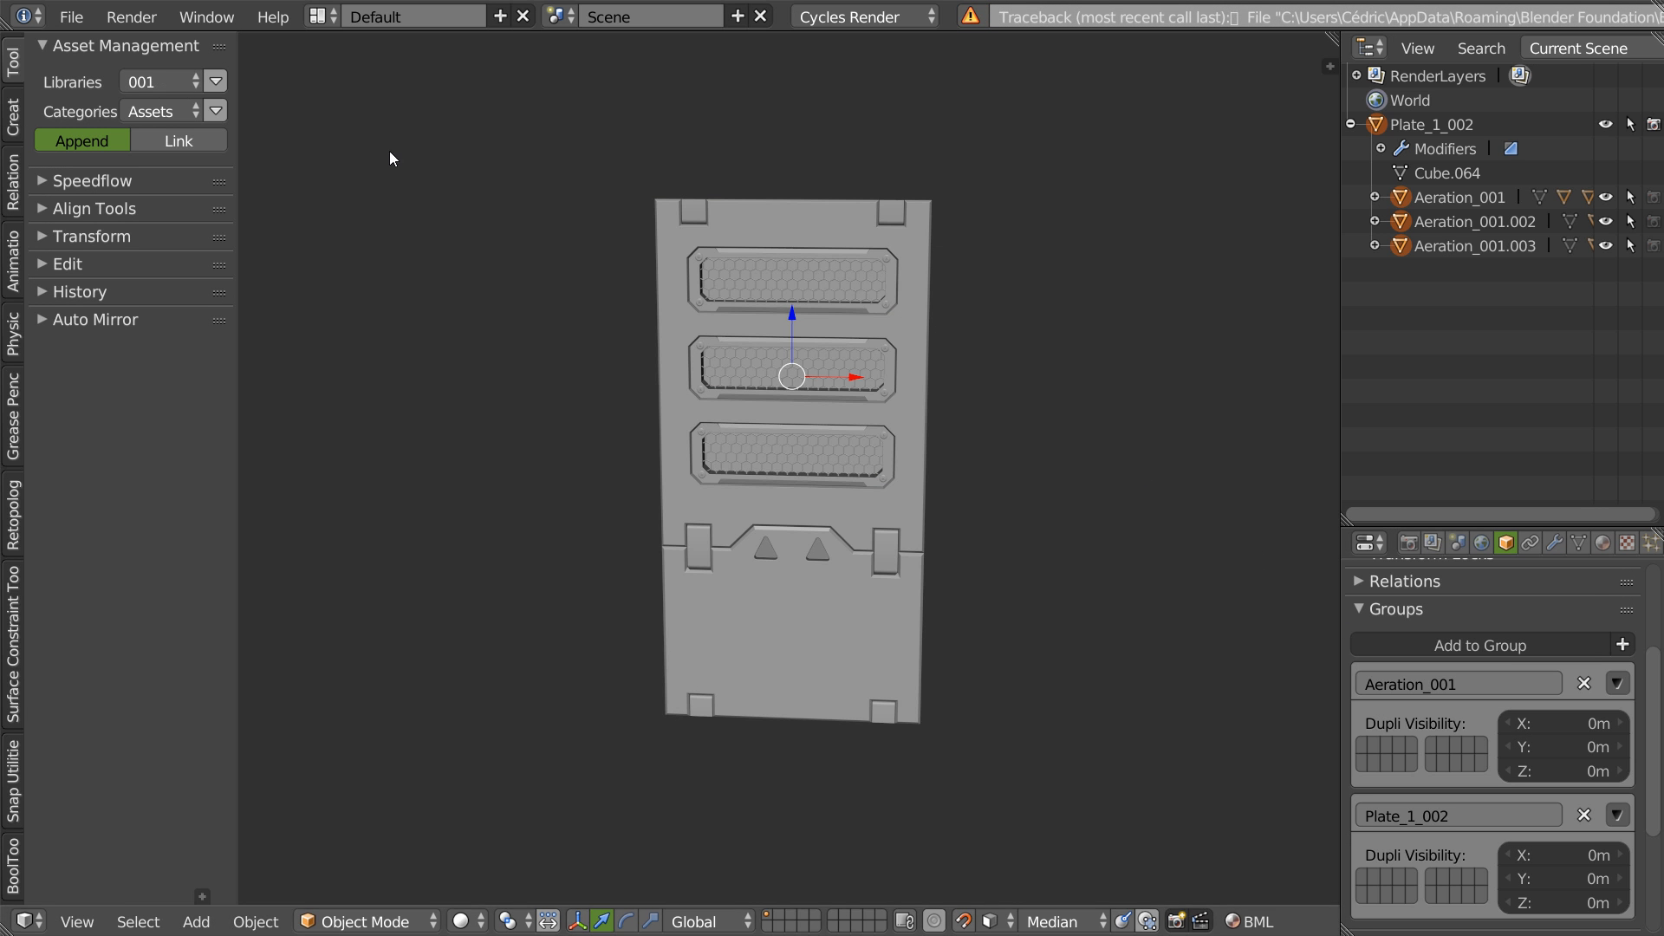
# - List the file's groups in the outliner and unlink the leftover Plate_1_001 group
pyautogui.click(1409, 643)
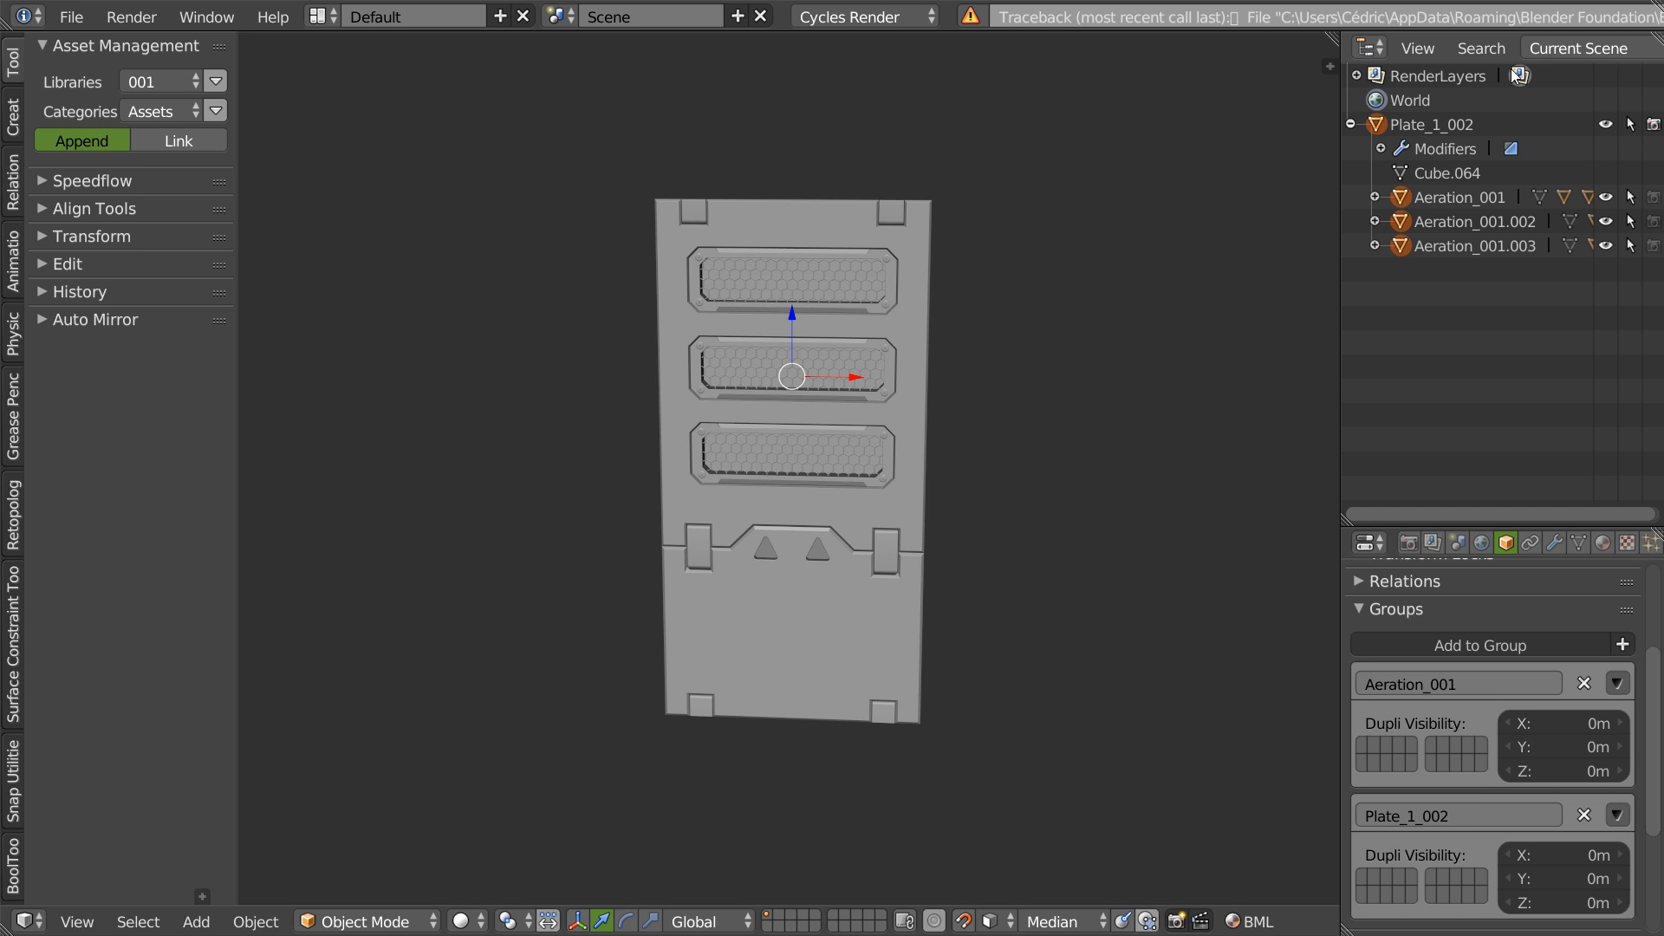
pyautogui.click(1557, 48)
pyautogui.click(1499, 234)
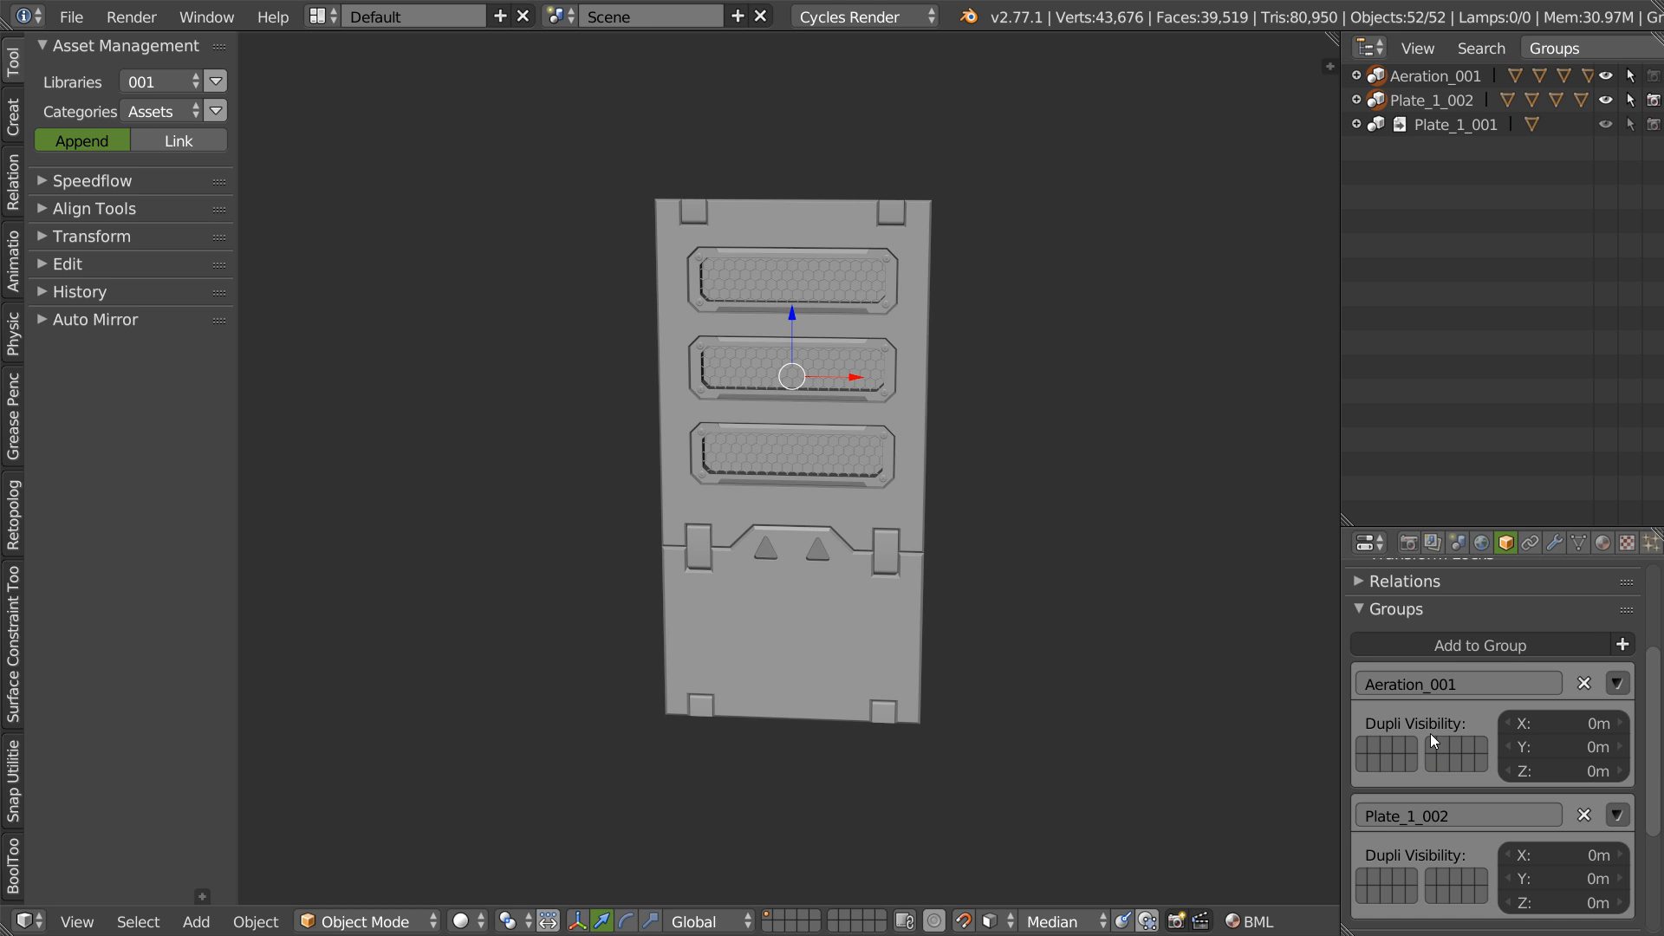
pyautogui.scroll(4, 1457, 735)
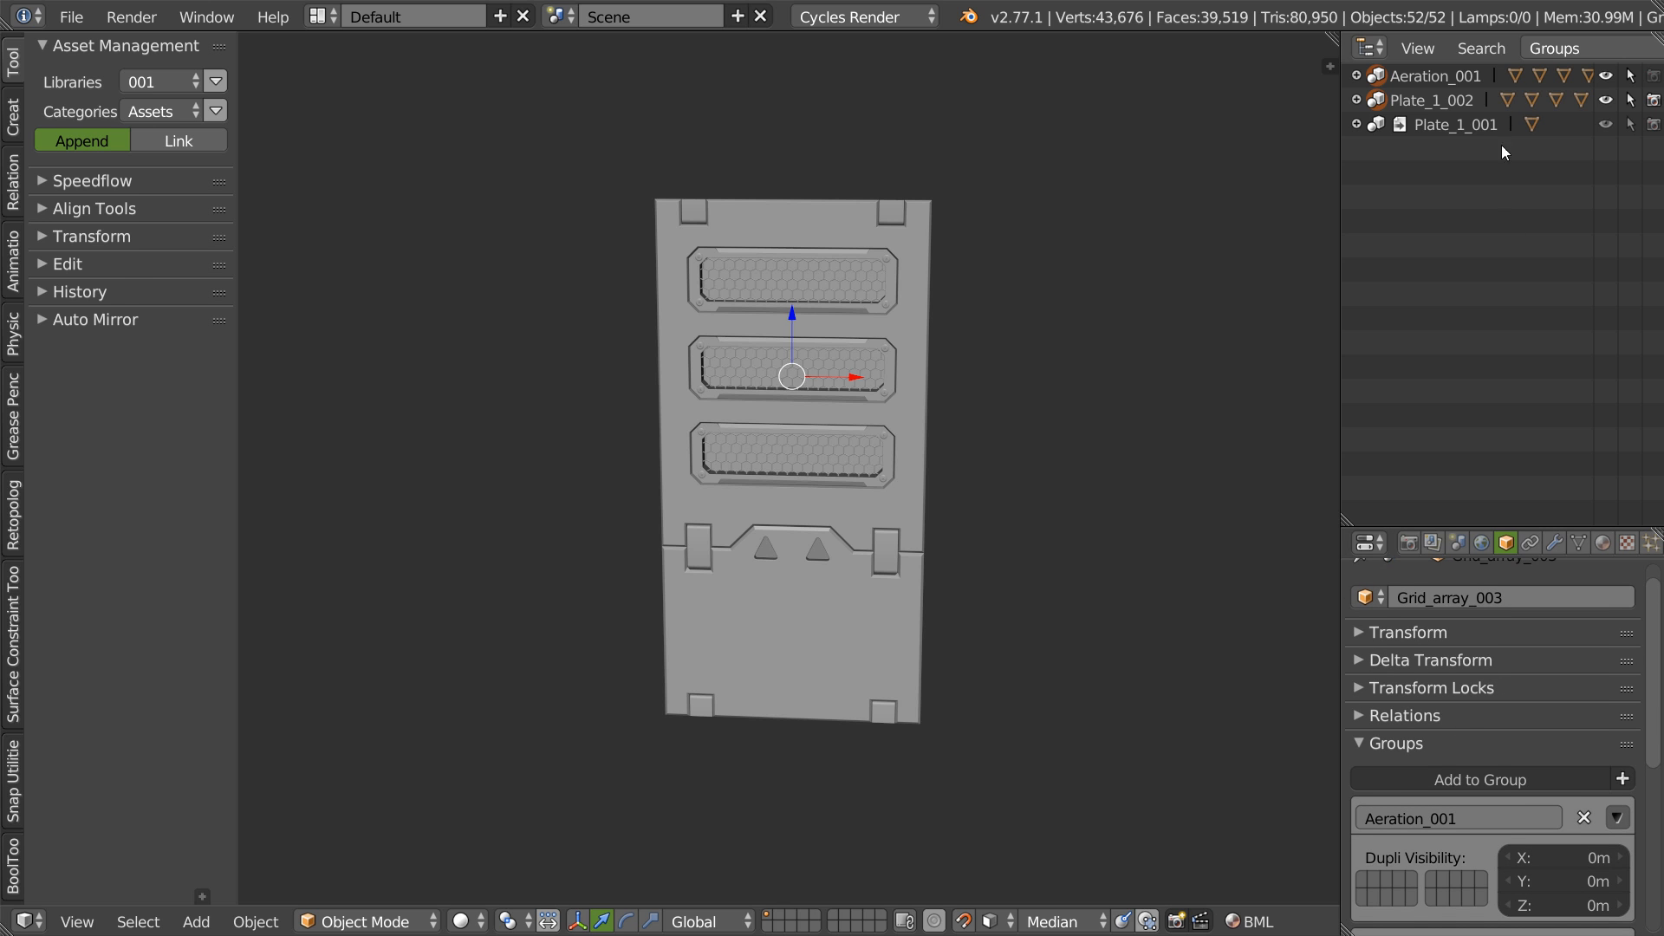
pyautogui.rightClick(1430, 126)
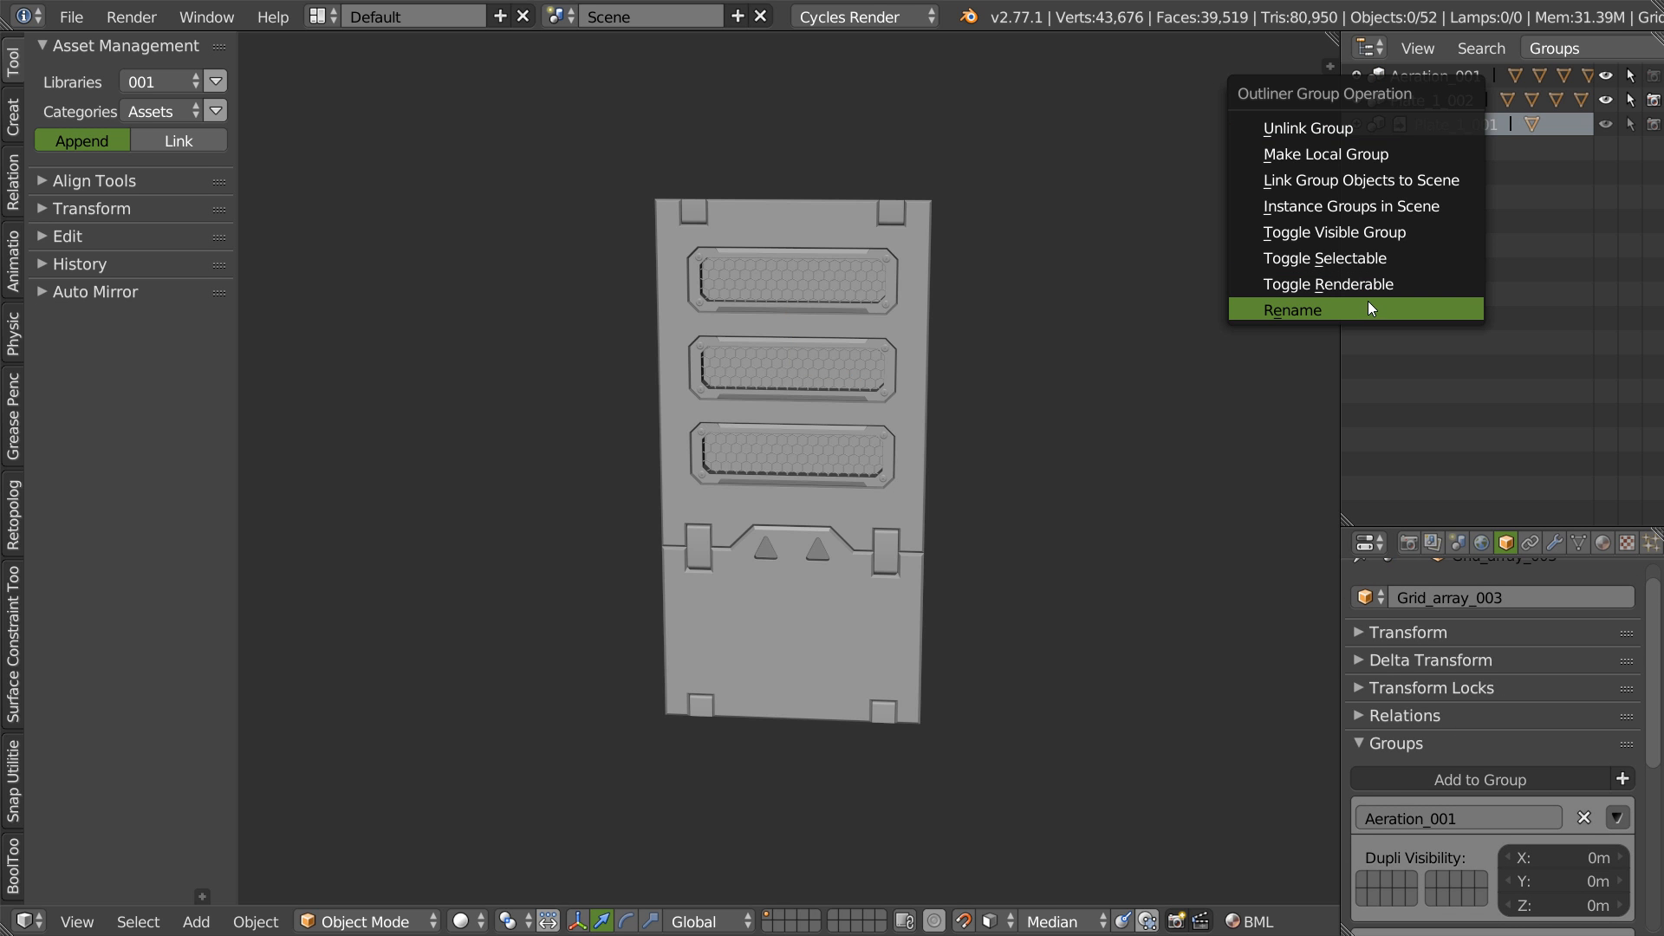
pyautogui.click(1319, 128)
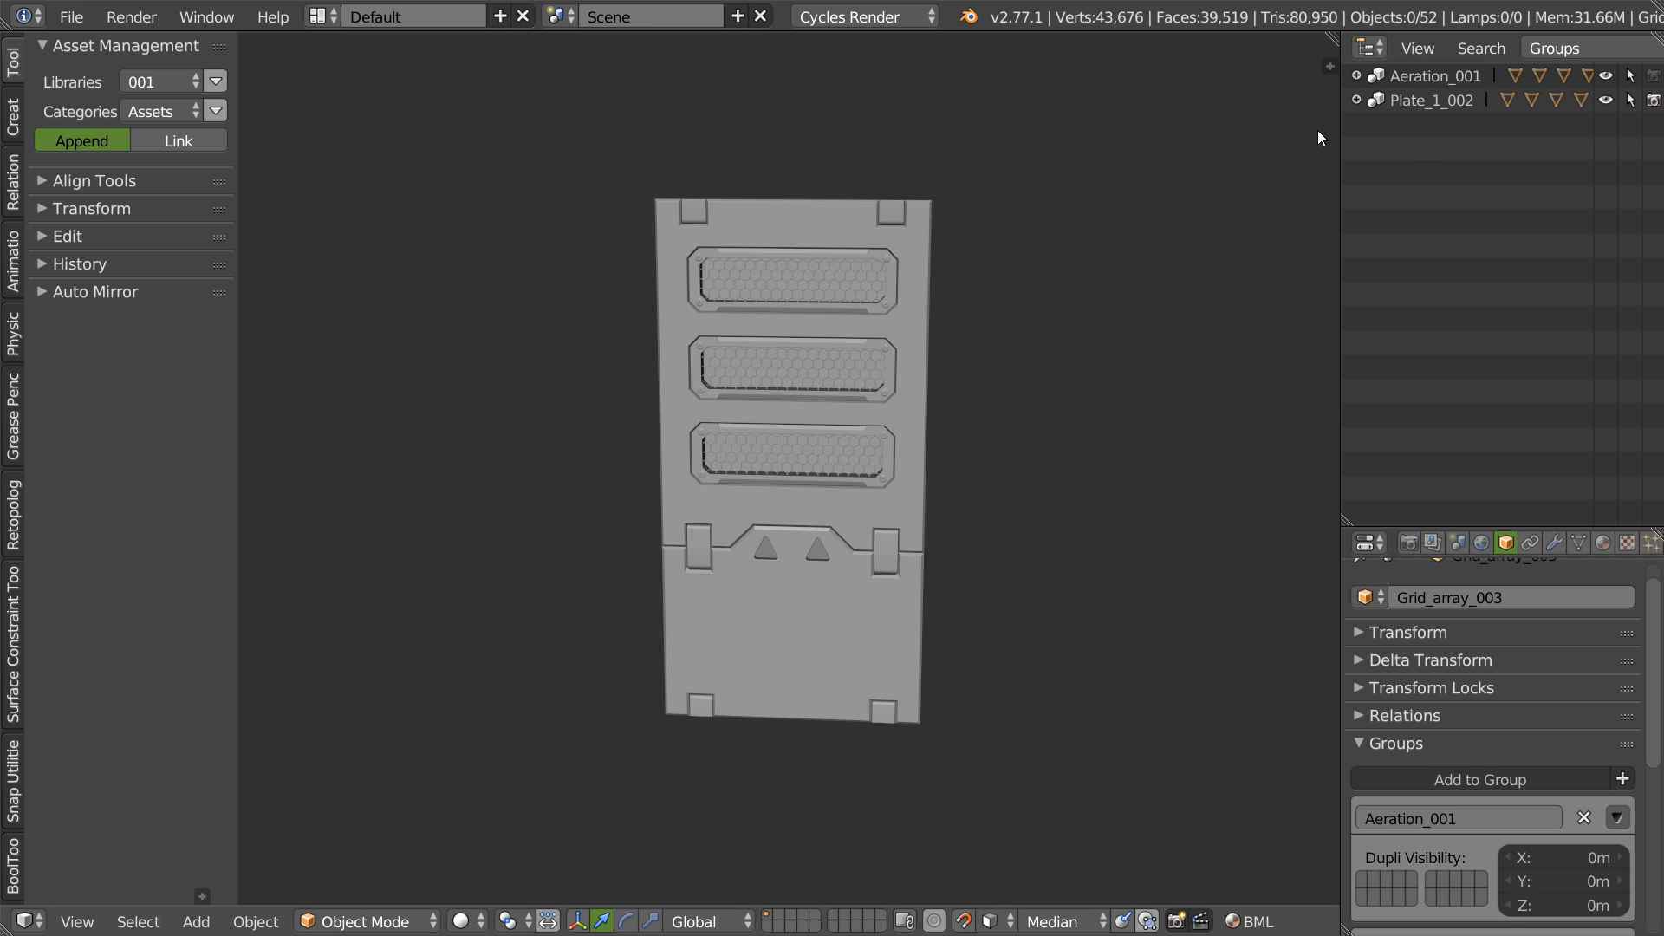
# - Make the Aeration_001 group renderable in the outliner's group list
pyautogui.click(1413, 72)
pyautogui.click(1430, 106)
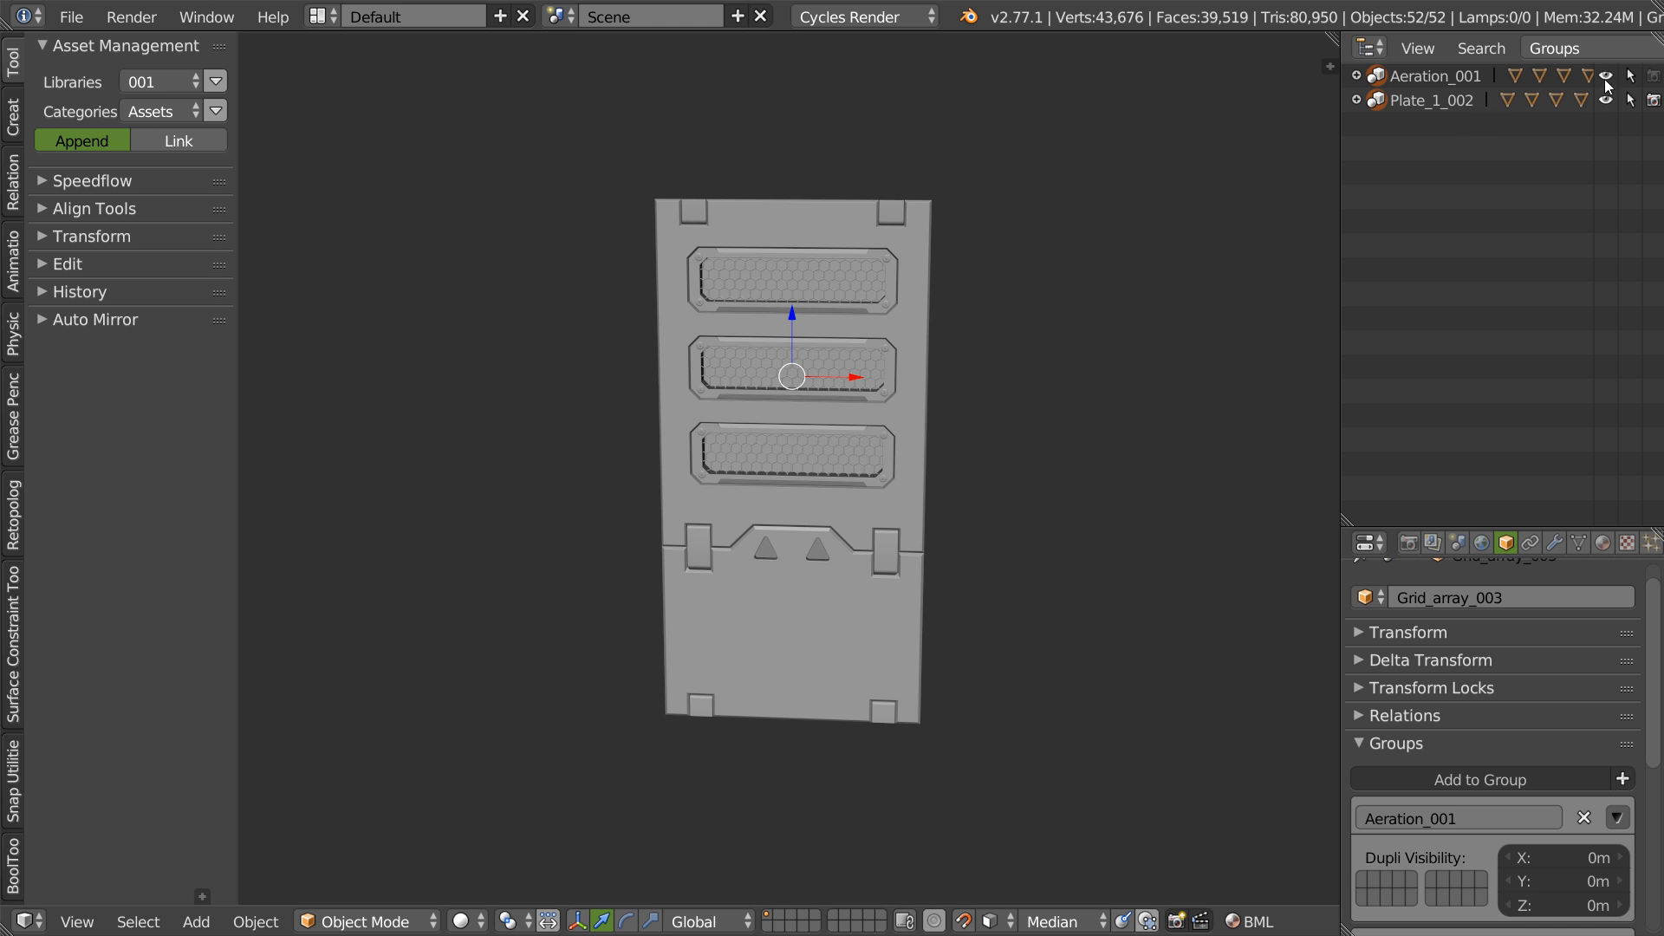
pyautogui.click(1649, 78)
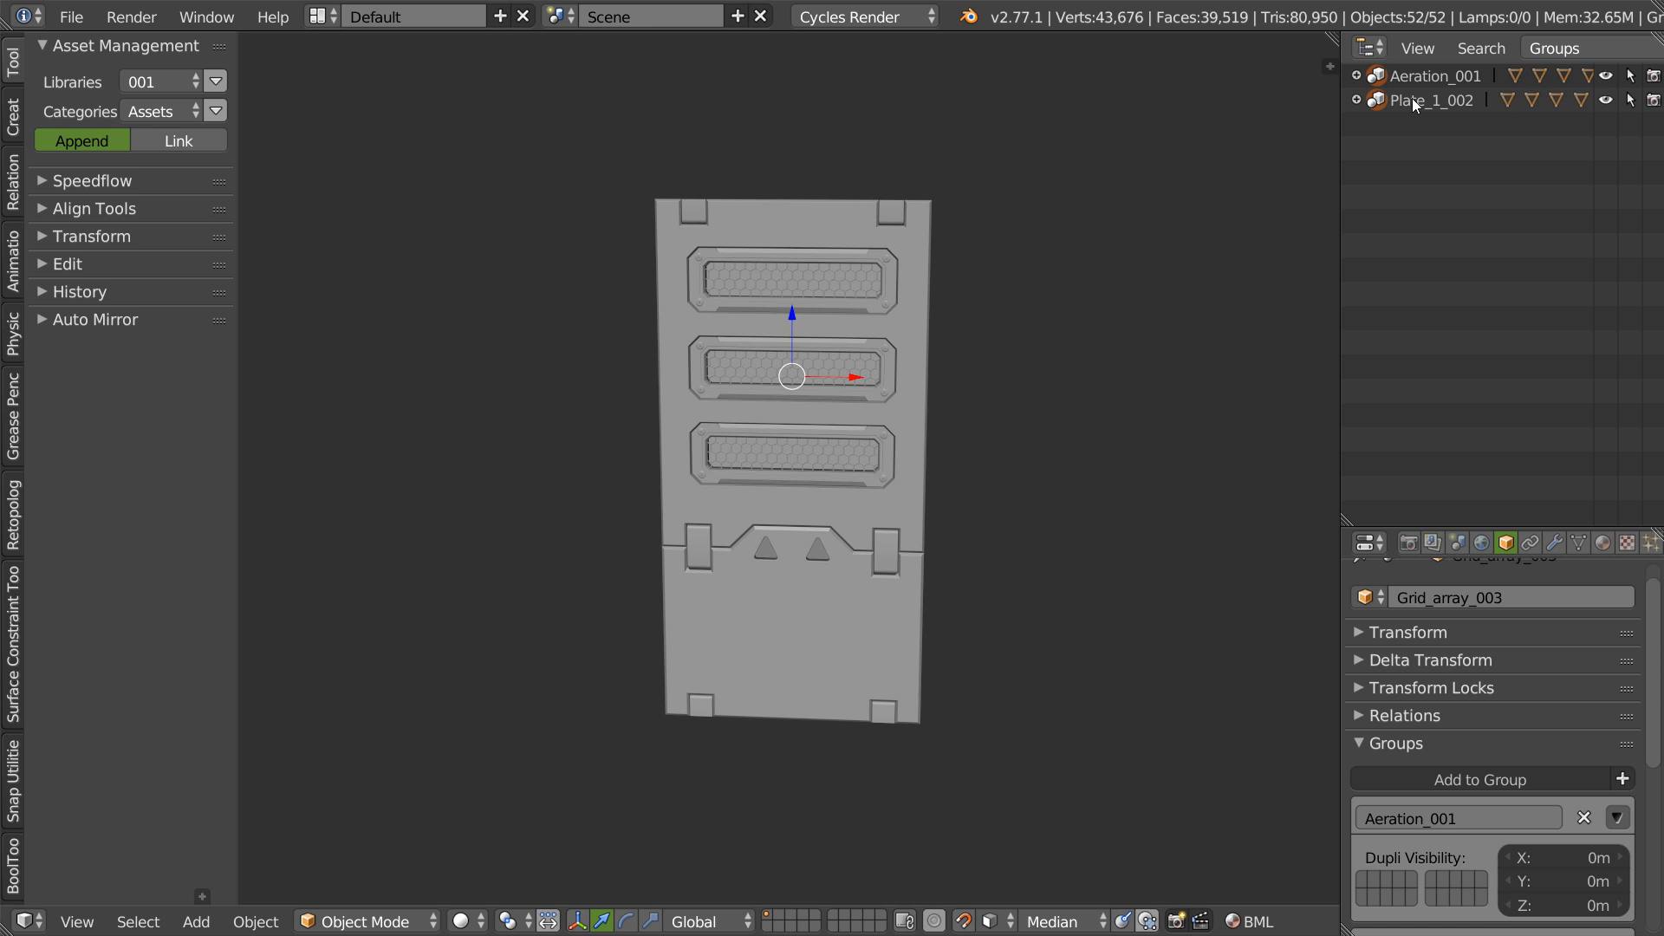
# - Toggle the renderability of the Aeration_001 and Plate_1_002 groups off and back on in the outliner
pyautogui.click(1654, 76)
pyautogui.click(1653, 76)
pyautogui.click(1649, 101)
pyautogui.click(1650, 100)
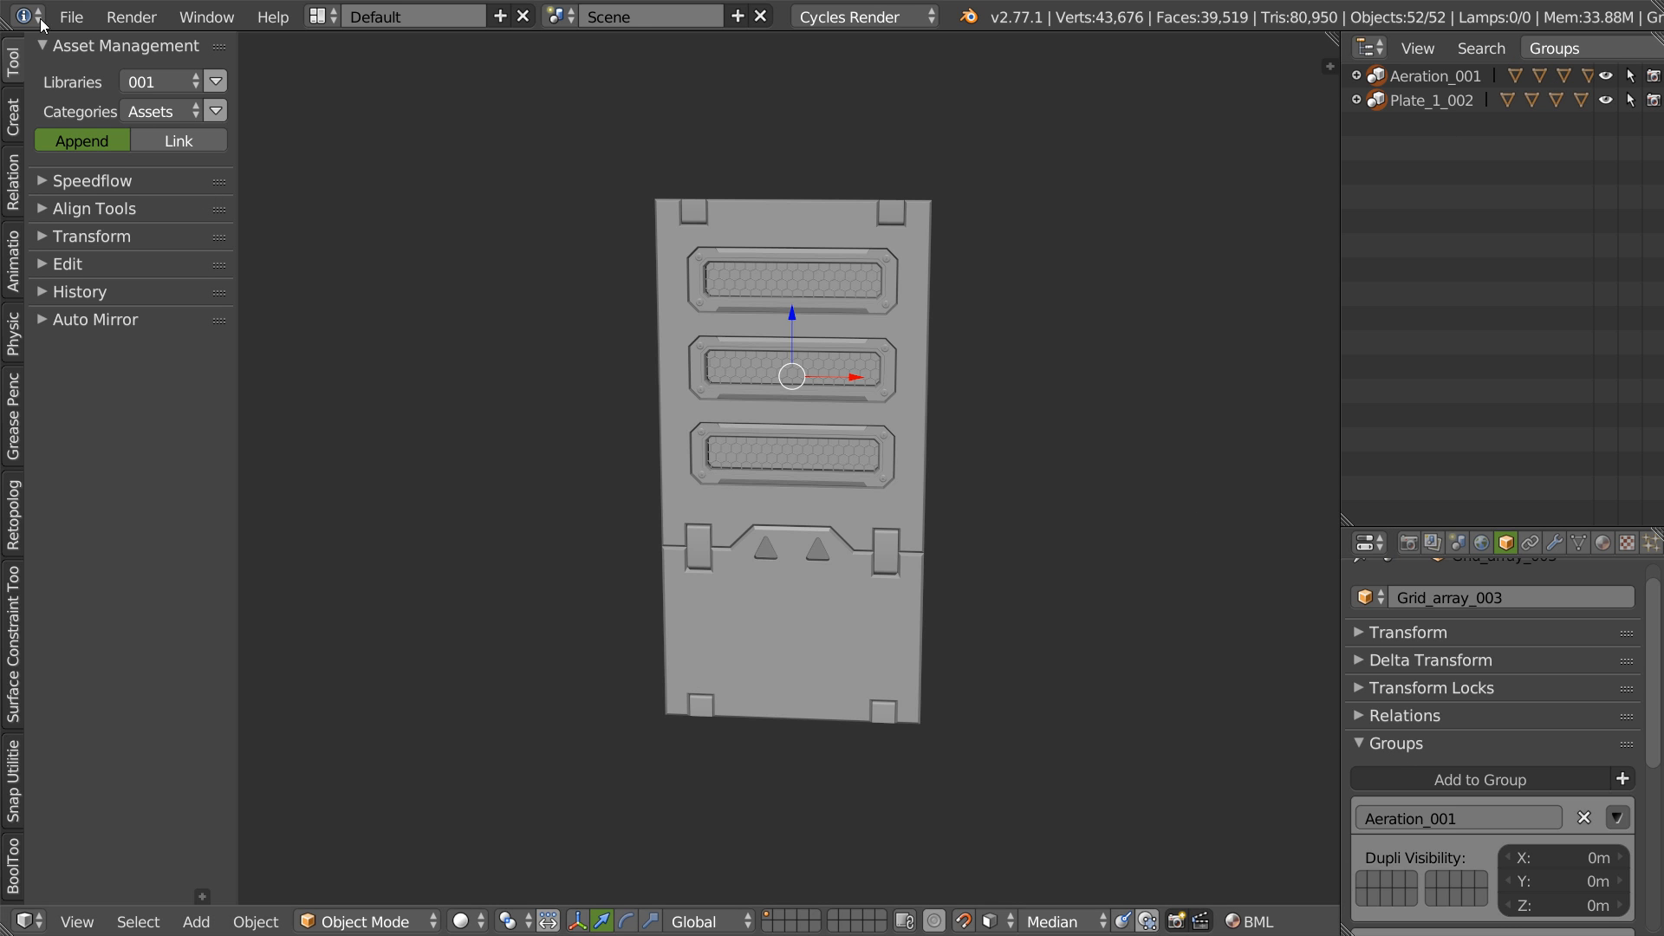
# - Toggle automatic packing of external data into the .blend and save the file
pyautogui.click(71, 16)
pyautogui.moveTo(184, 538)
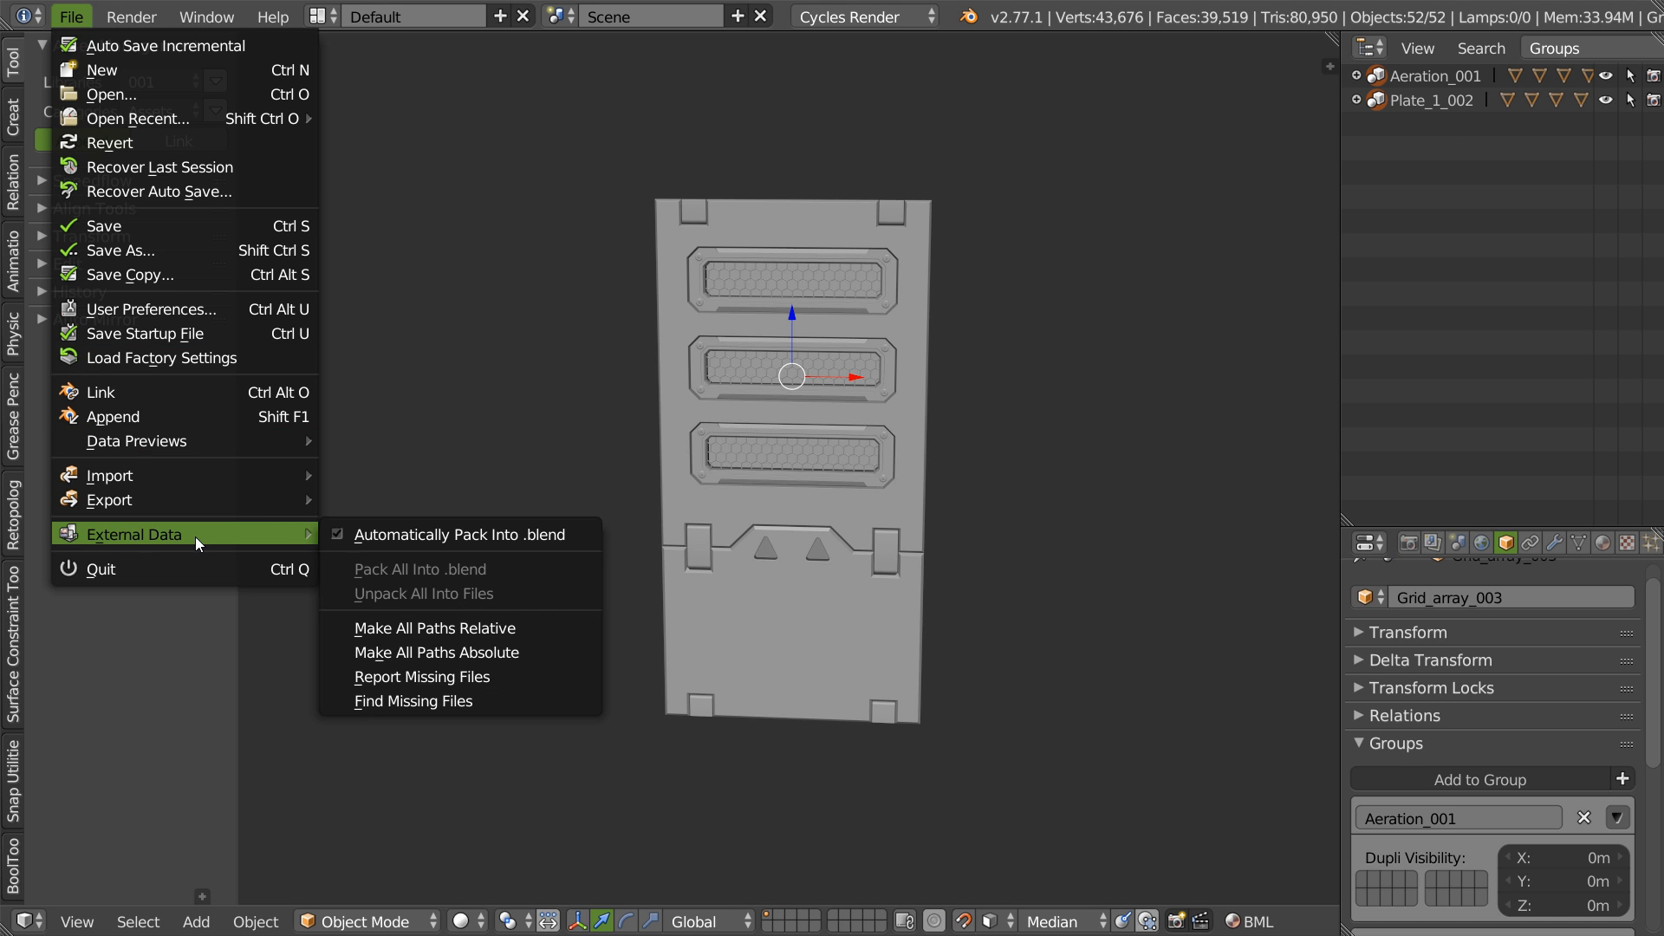
pyautogui.click(337, 535)
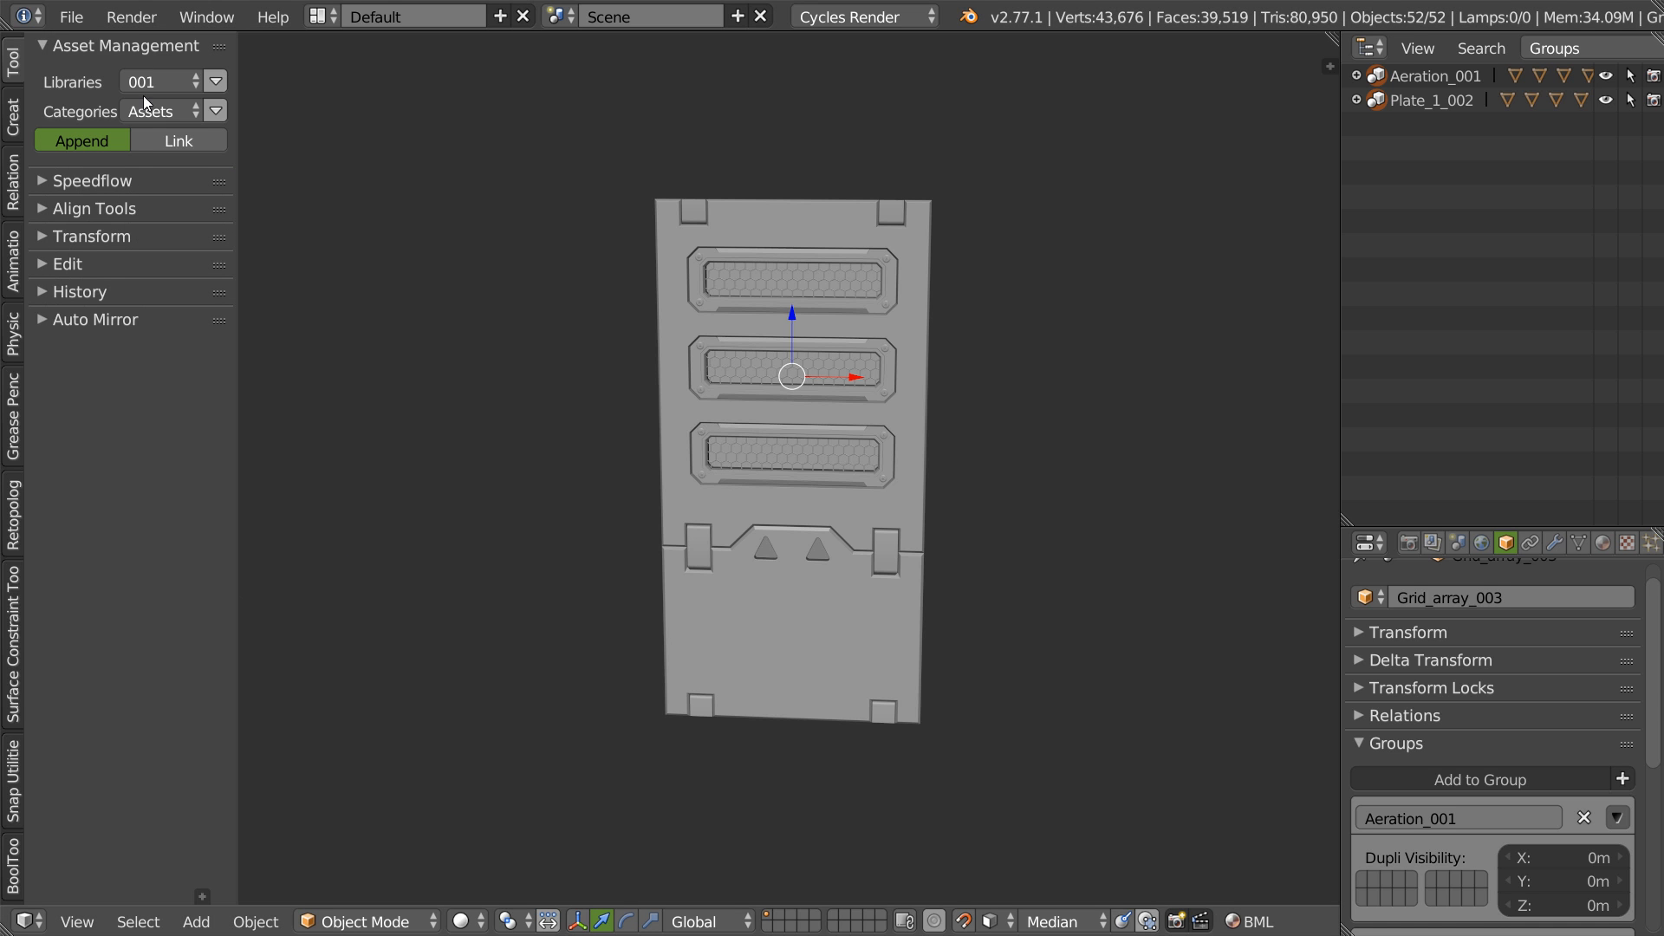
pyautogui.click(71, 17)
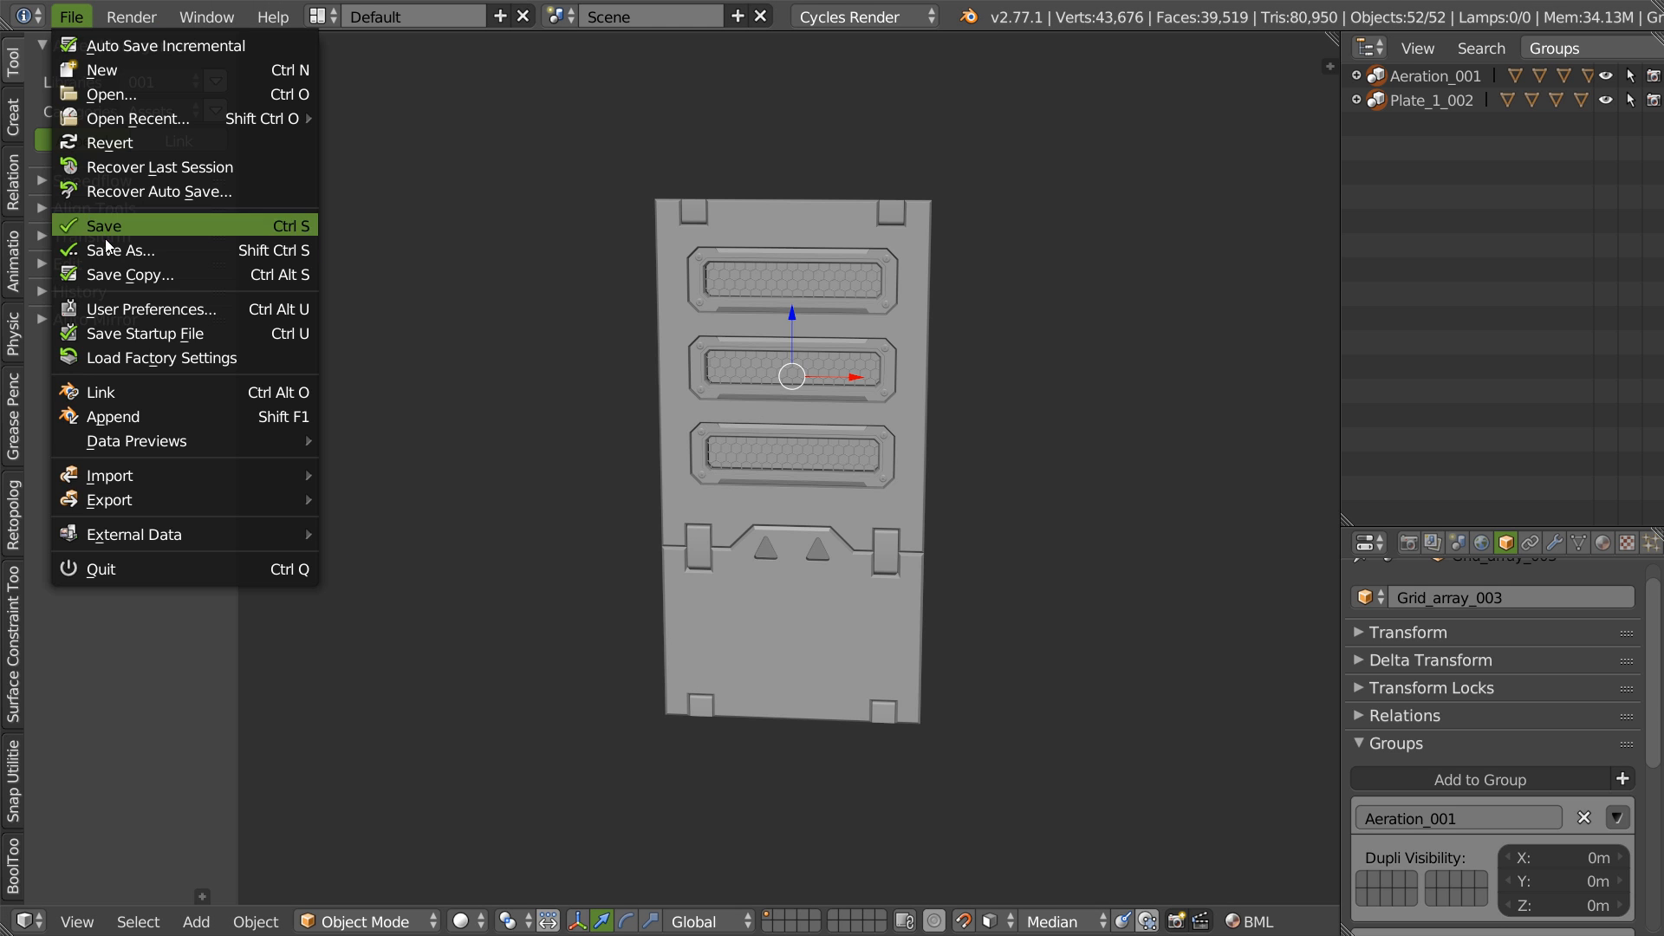
pyautogui.click(111, 227)
# - Reopen Plate_1_002.blend from the Plates blends folder
pyautogui.click(78, 17)
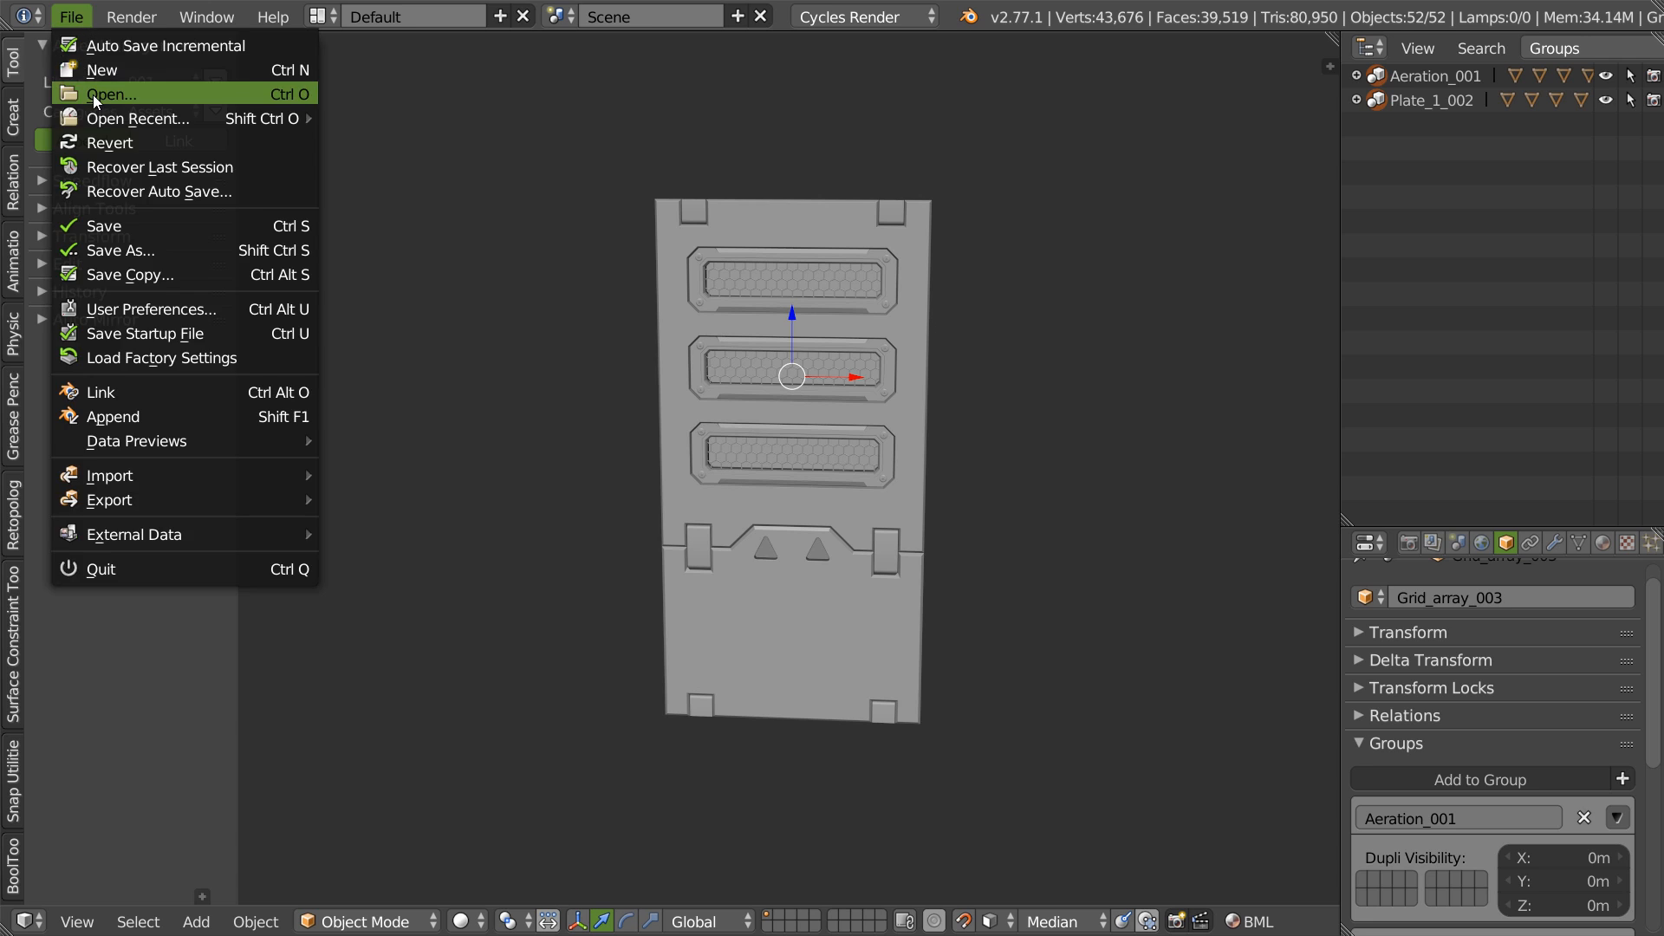
pyautogui.click(97, 95)
pyautogui.doubleClick(373, 209)
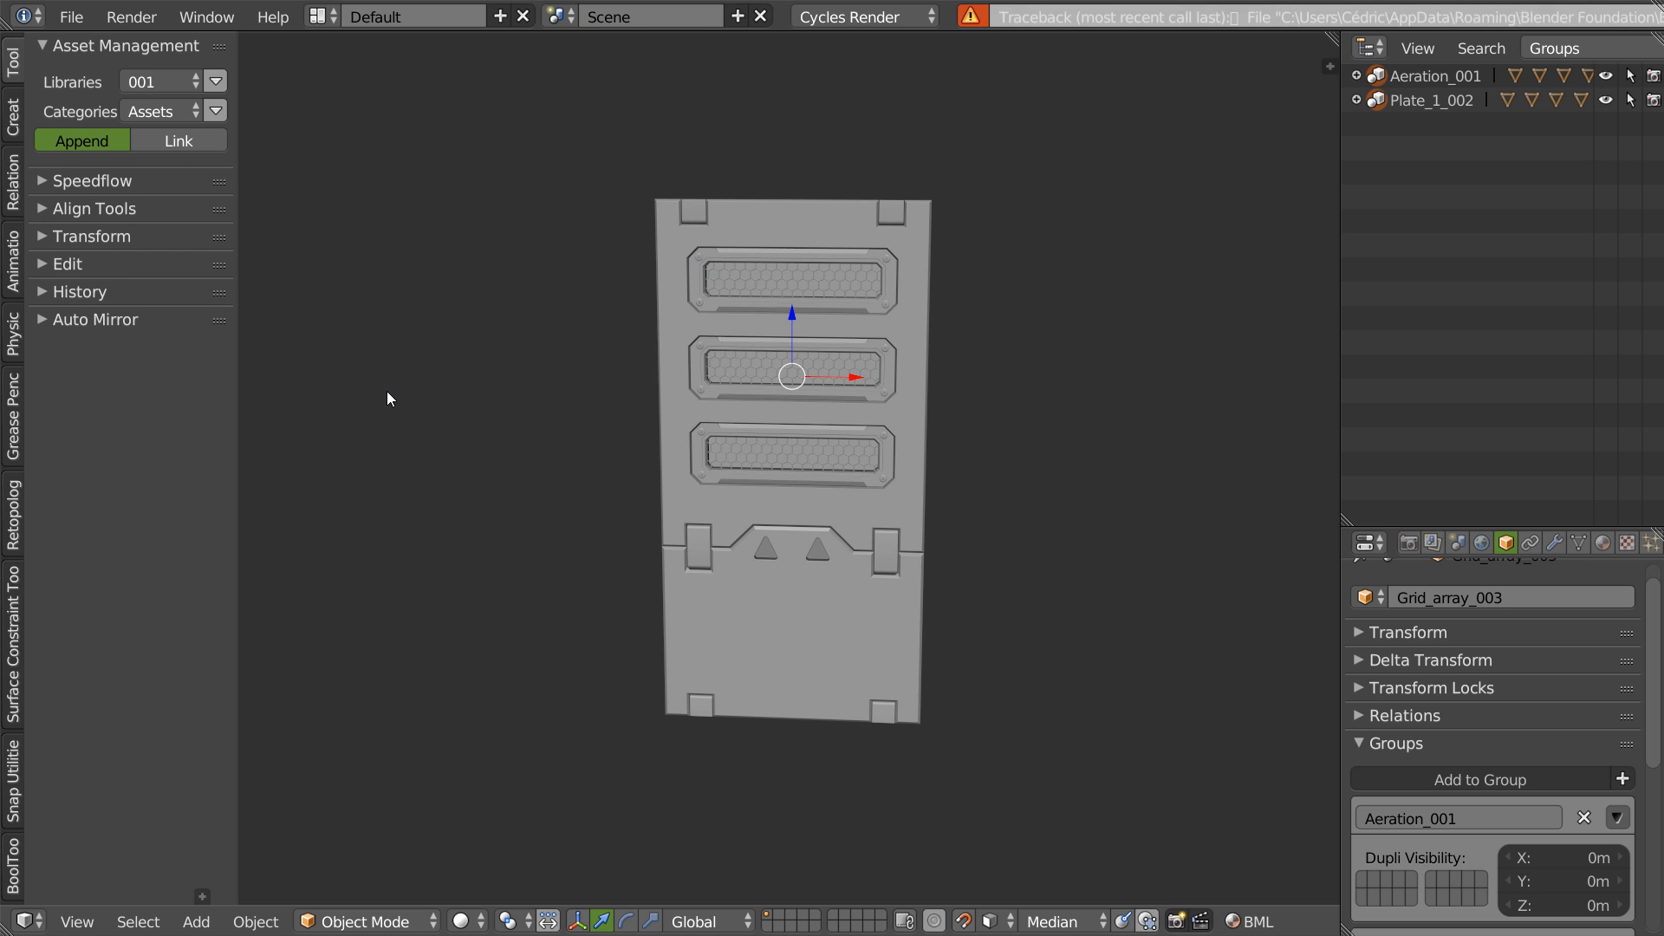
pyautogui.click(1427, 780)
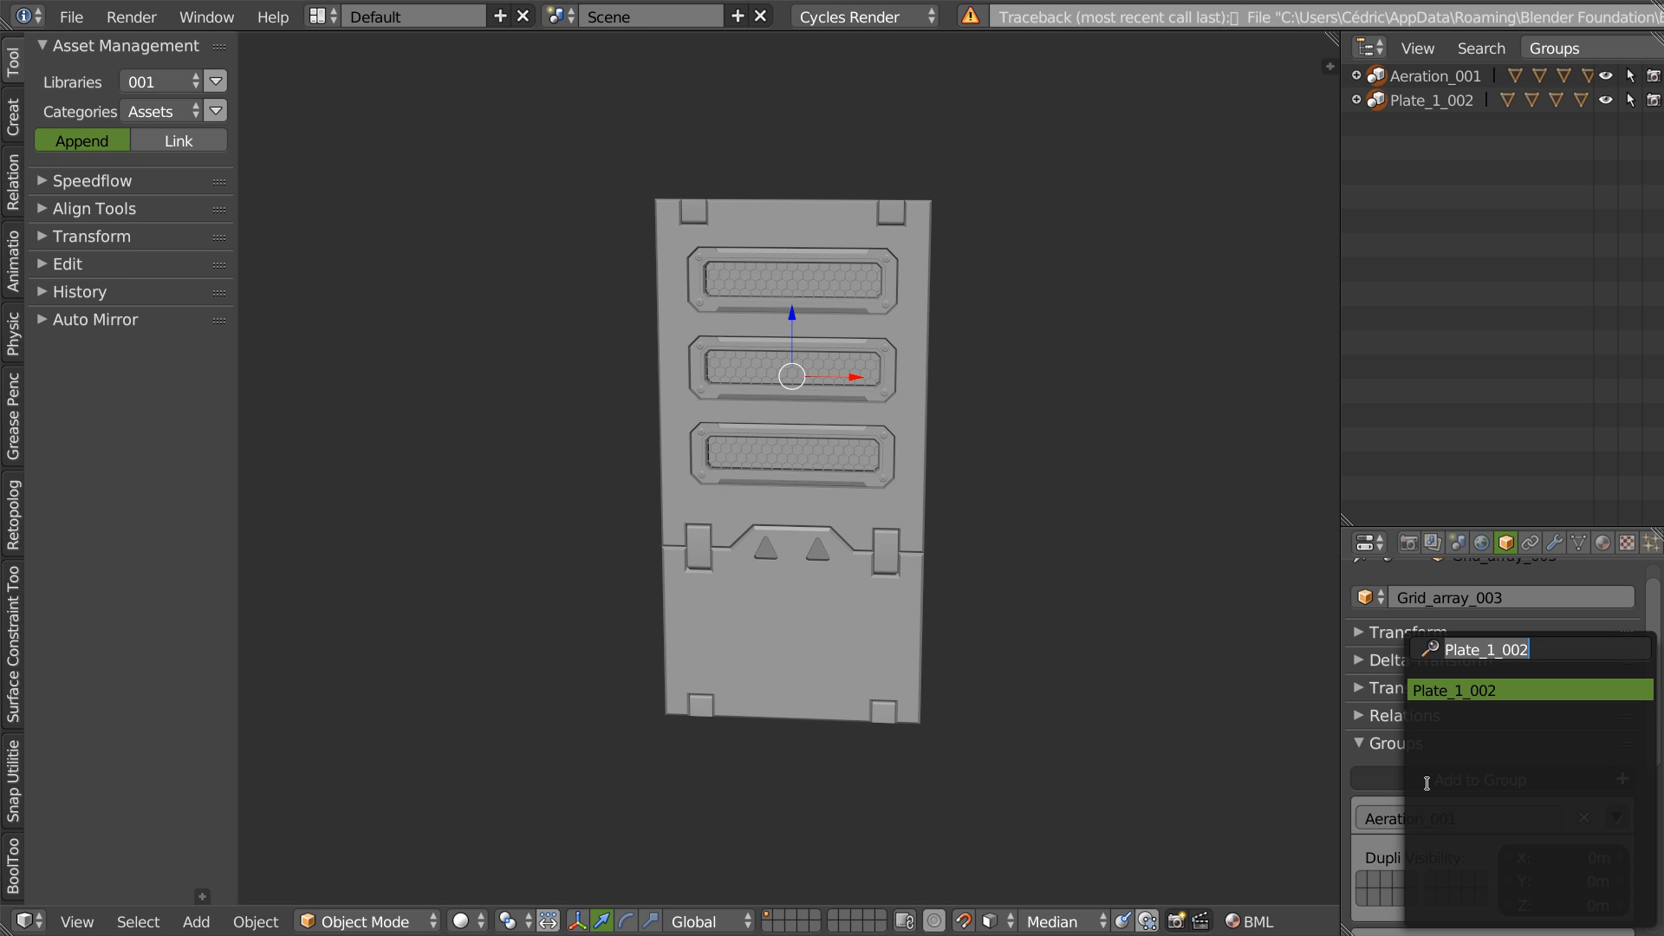
pyautogui.press('BackSpace')
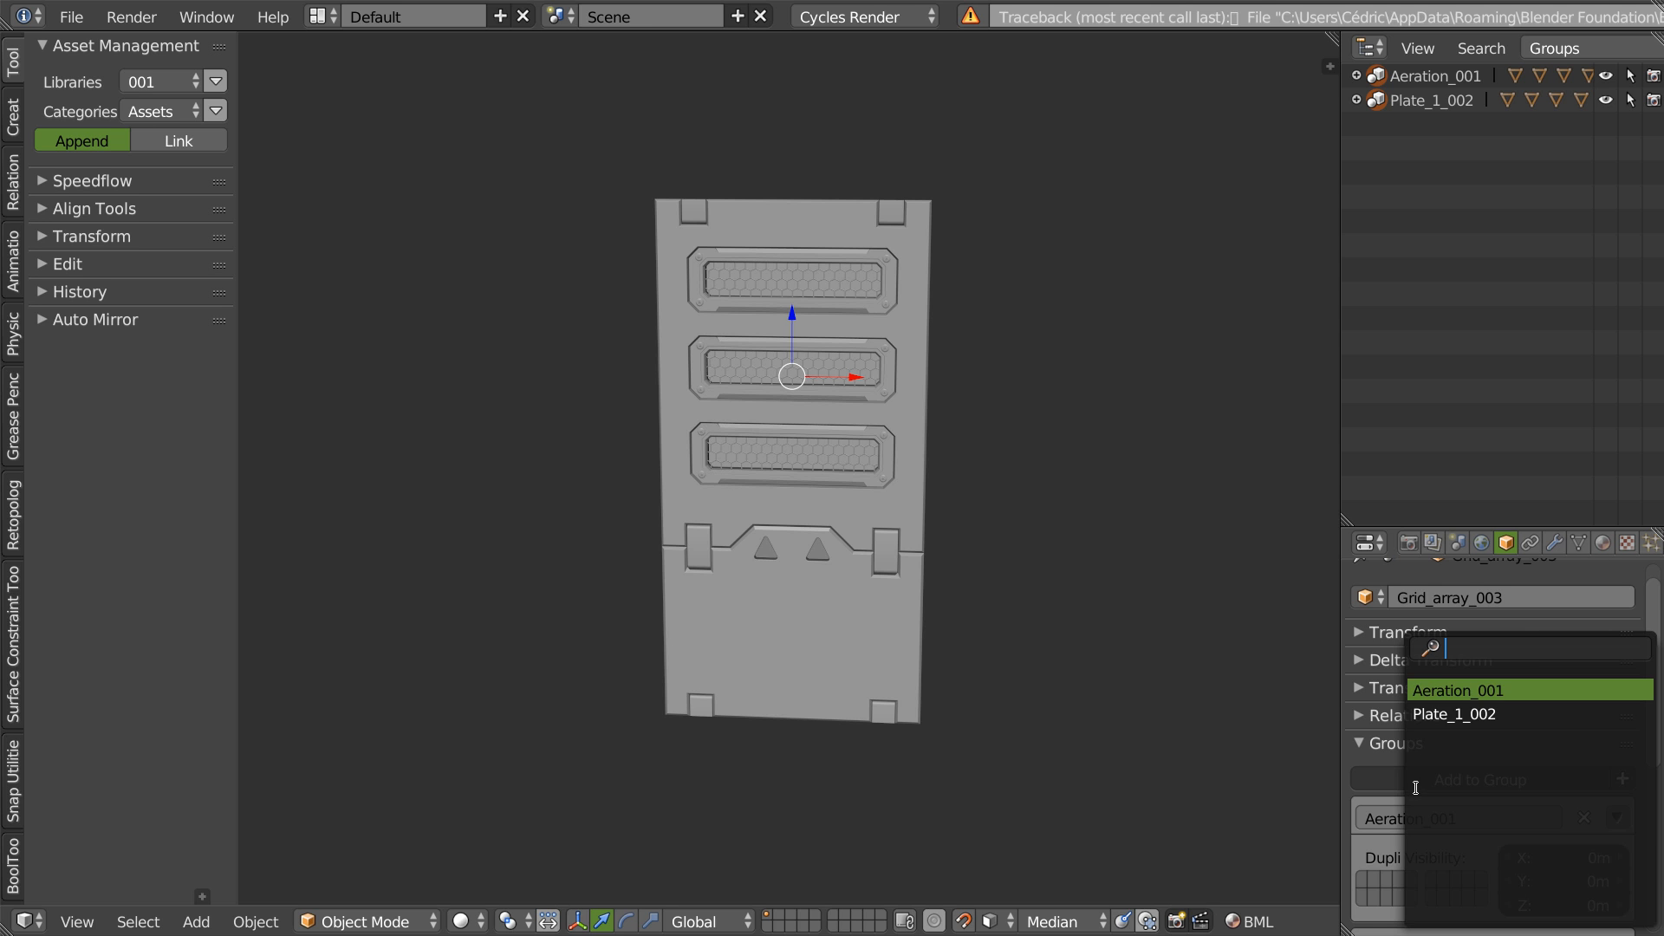
pyautogui.press('Escape')
# - Switch the automatic packing option for external data once more and save Plate_1_002.blend again
pyautogui.click(74, 17)
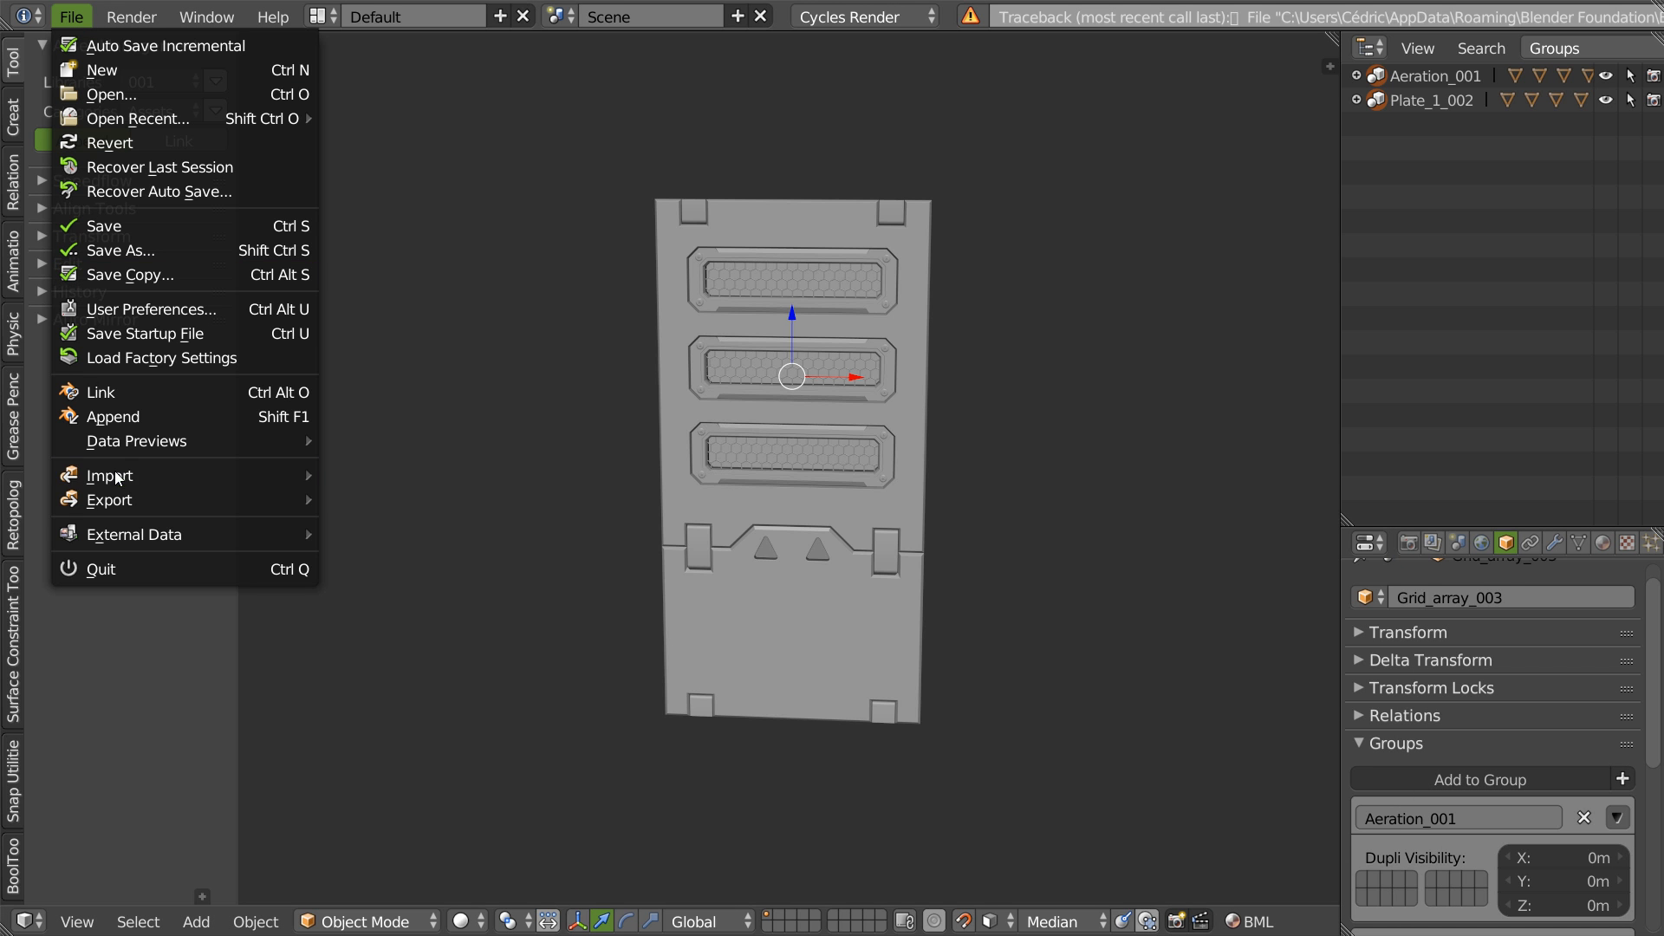
pyautogui.moveTo(141, 534)
pyautogui.click(333, 534)
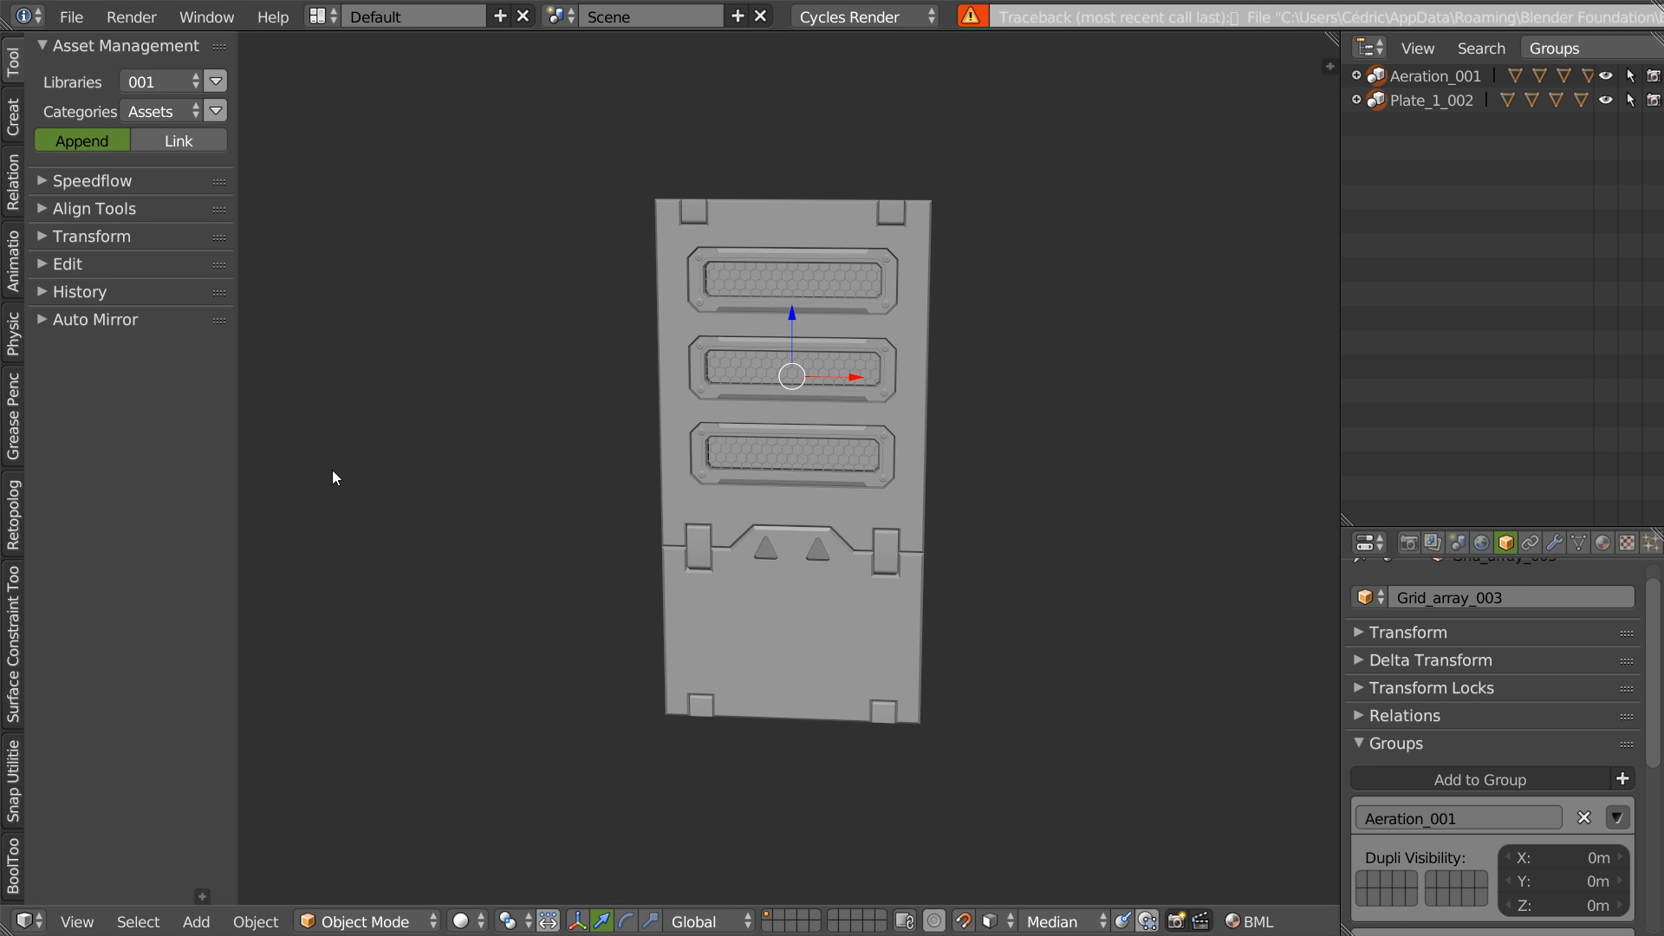
pyautogui.moveTo(826, 392); pyautogui.dragTo(828, 403, button='middle')
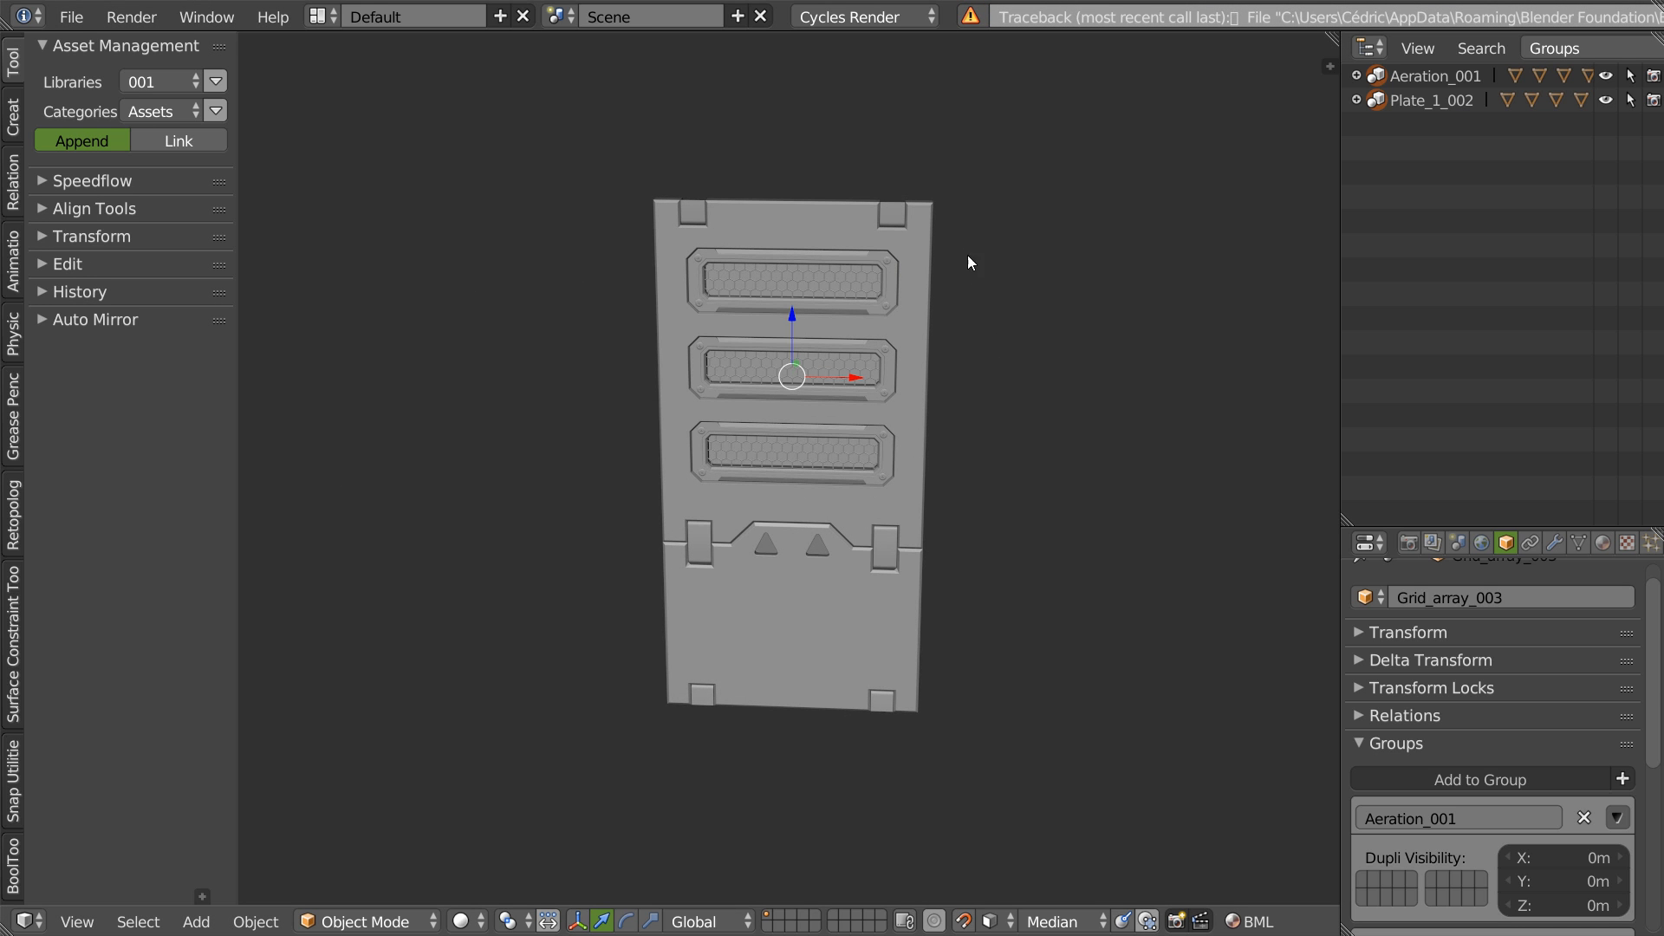
pyautogui.click(70, 18)
pyautogui.click(104, 227)
# - Reload the saved Plate_1_002.blend and check the three-vent plate
pyautogui.click(76, 19)
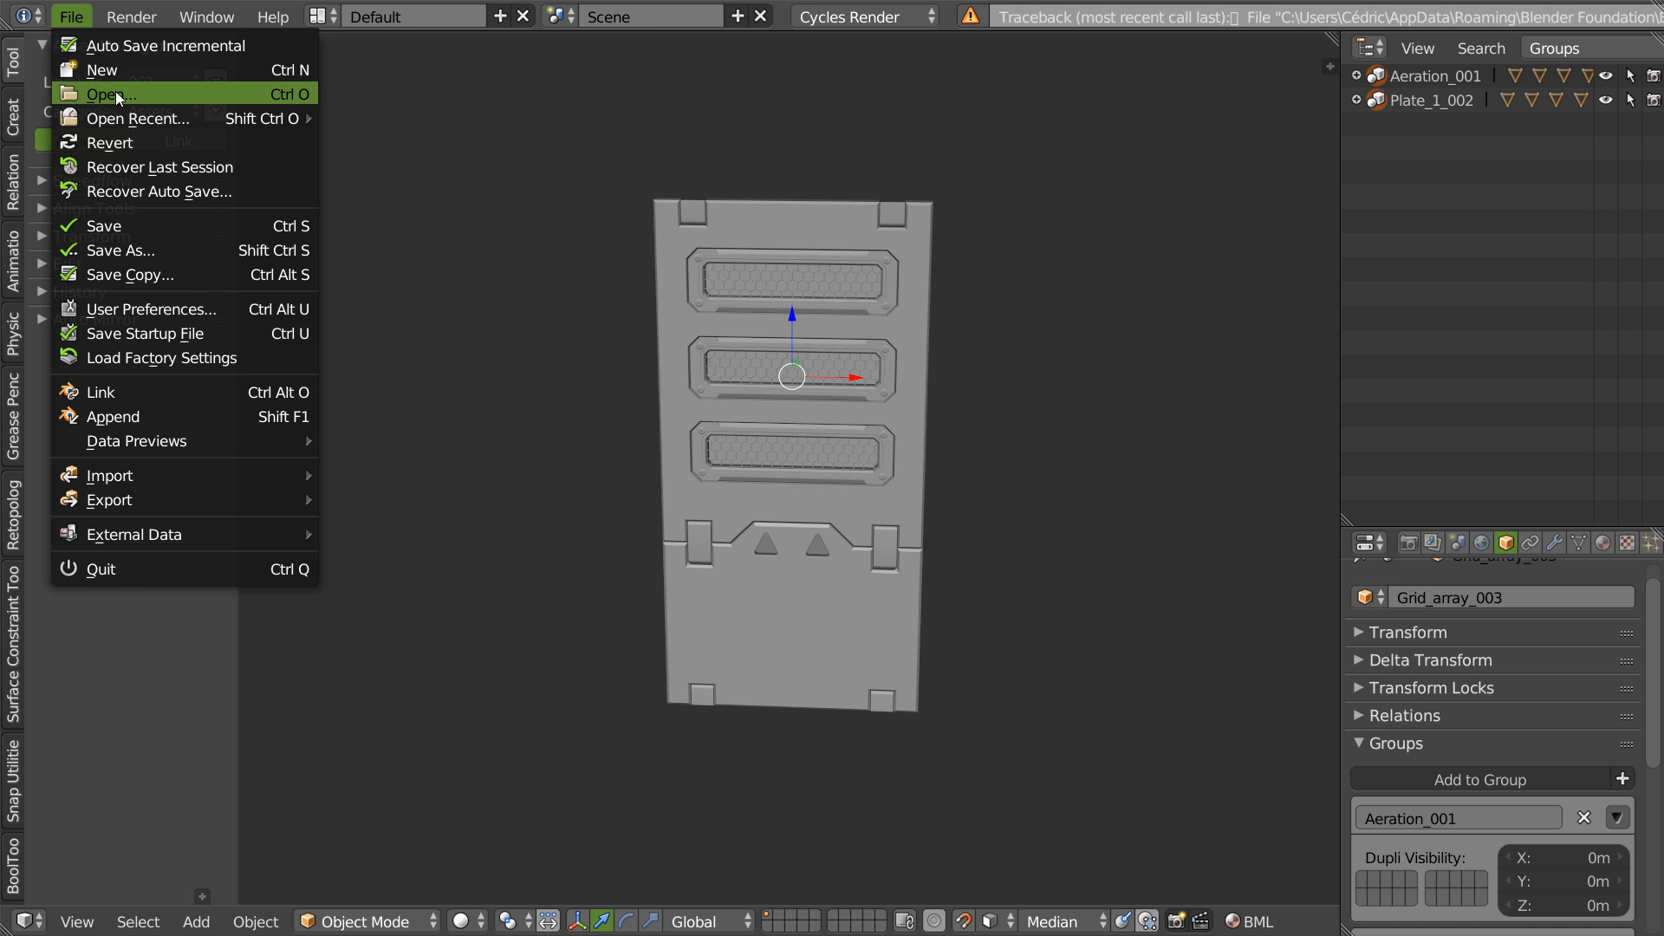
pyautogui.click(114, 96)
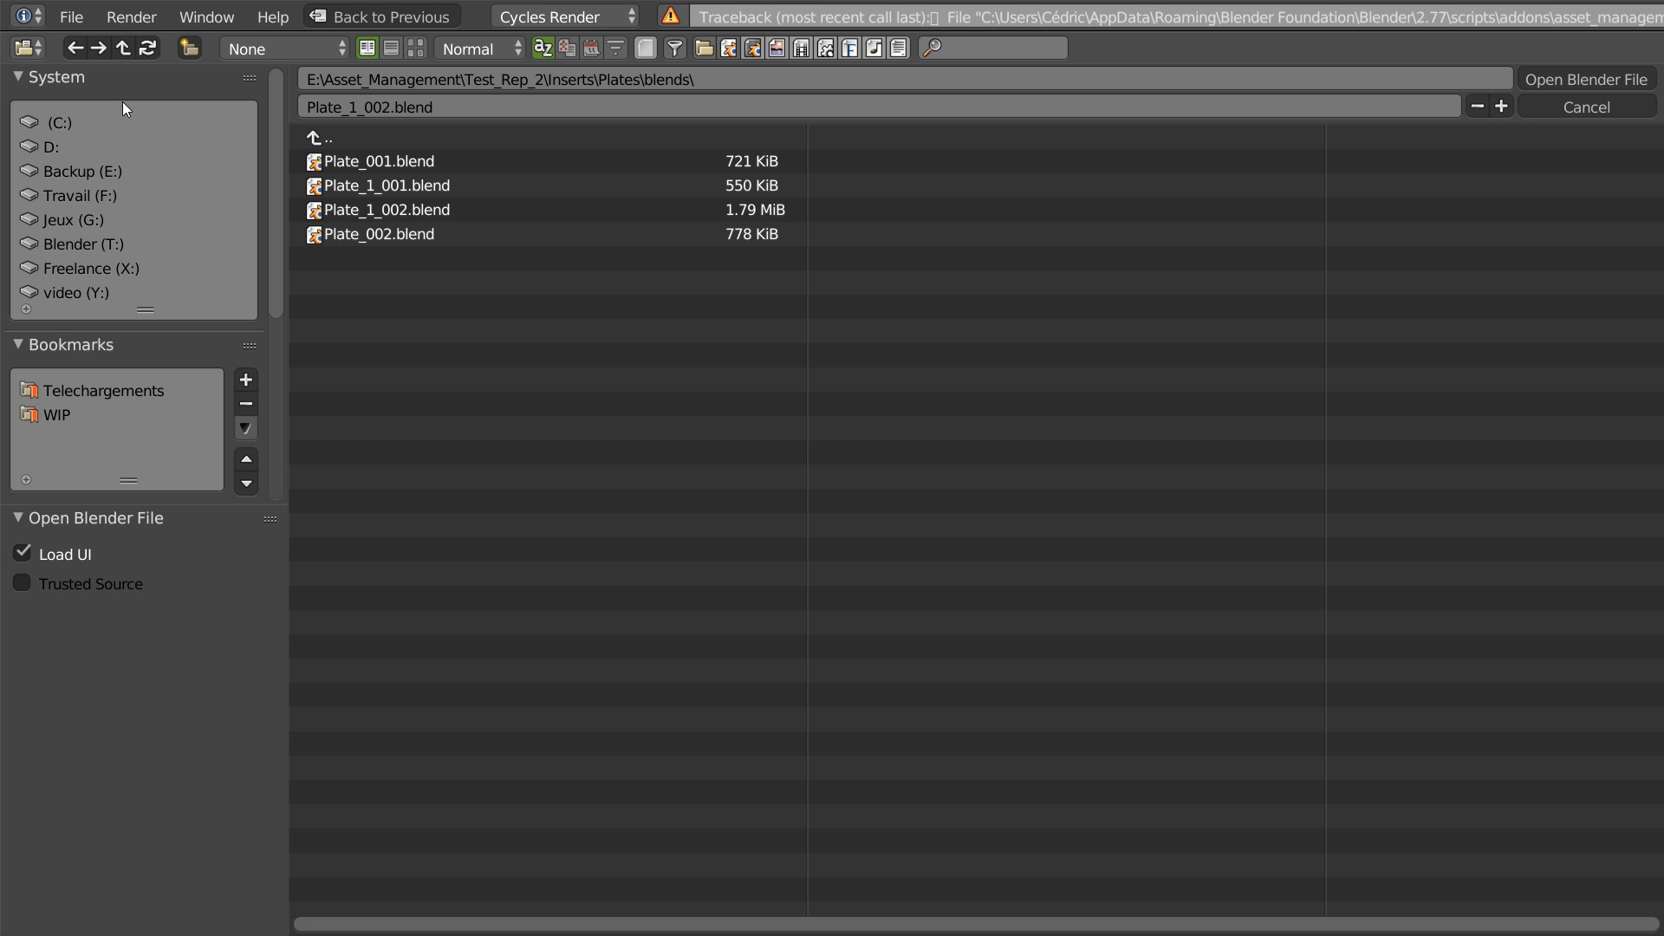
pyautogui.doubleClick(379, 209)
pyautogui.moveTo(853, 352); pyautogui.dragTo(843, 357, button='middle')
# - Start a new file and append Plate_1_002 from the Plates category of the Inserts library
pyautogui.click(71, 16)
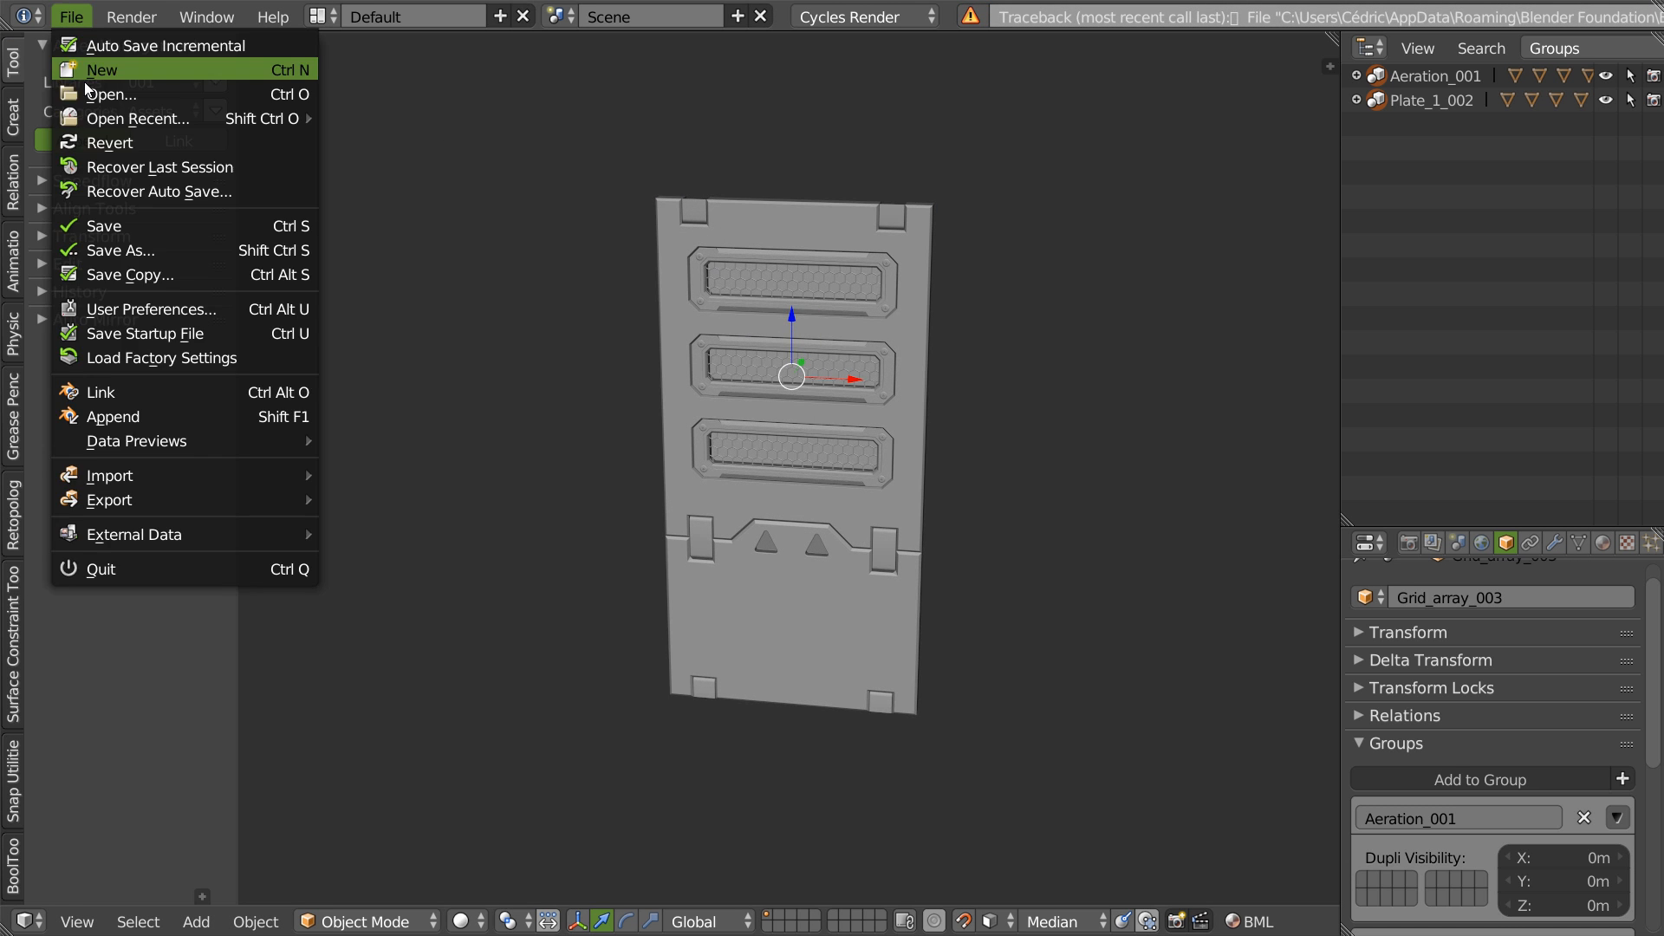
pyautogui.click(90, 70)
pyautogui.click(88, 81)
pyautogui.click(163, 77)
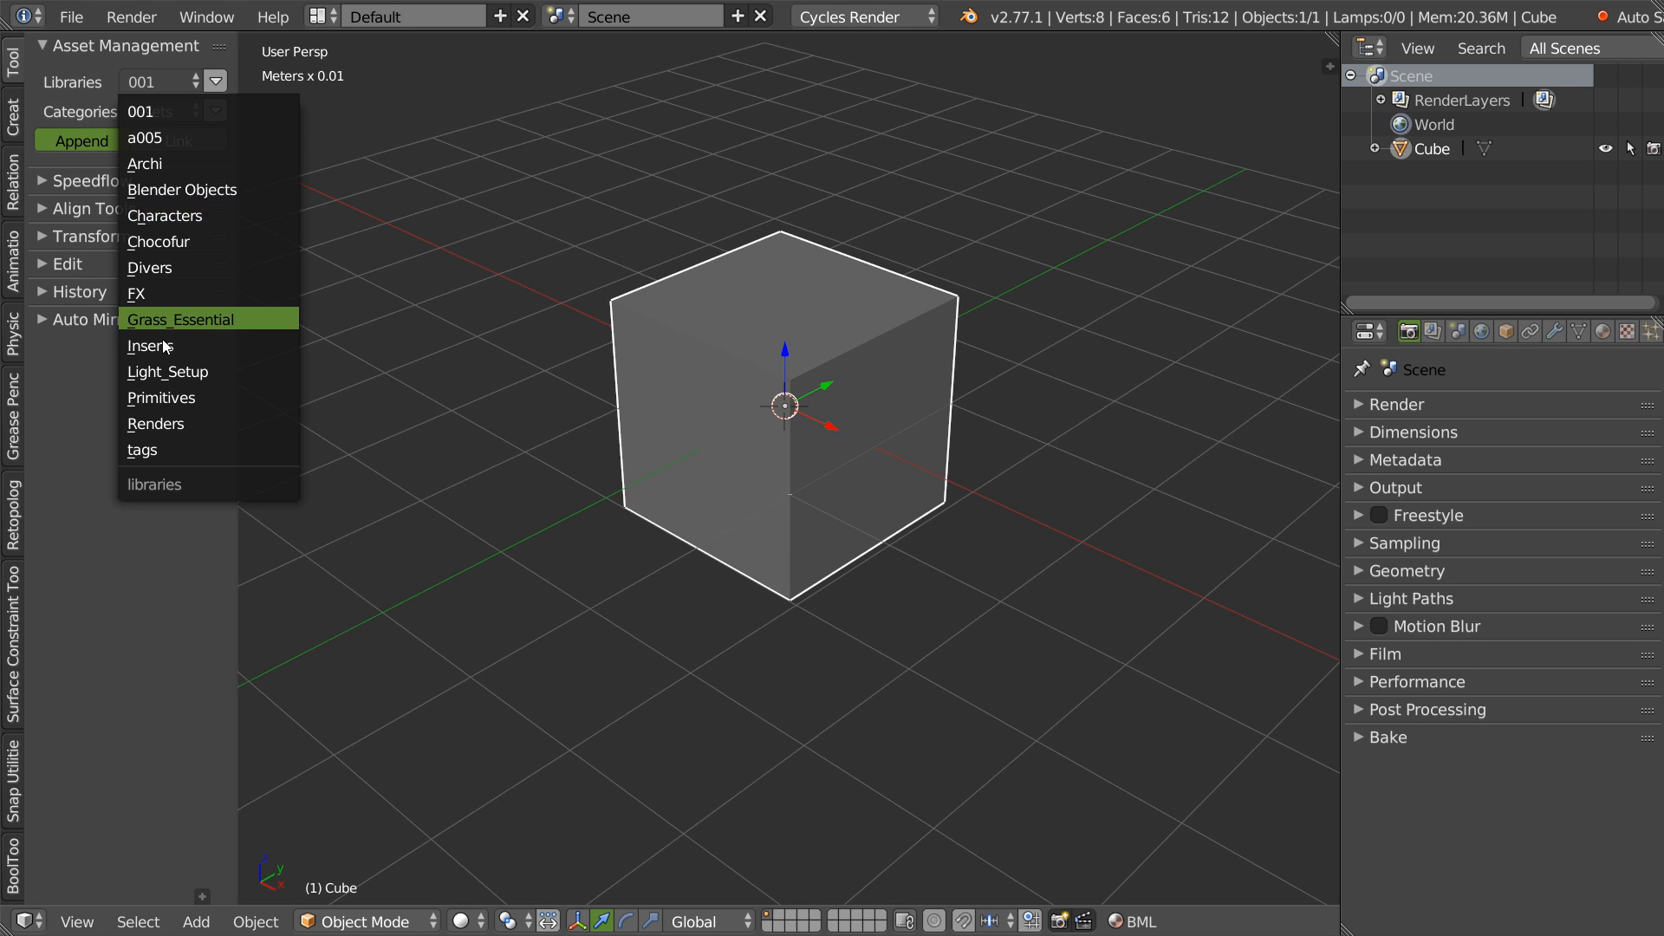
pyautogui.click(153, 342)
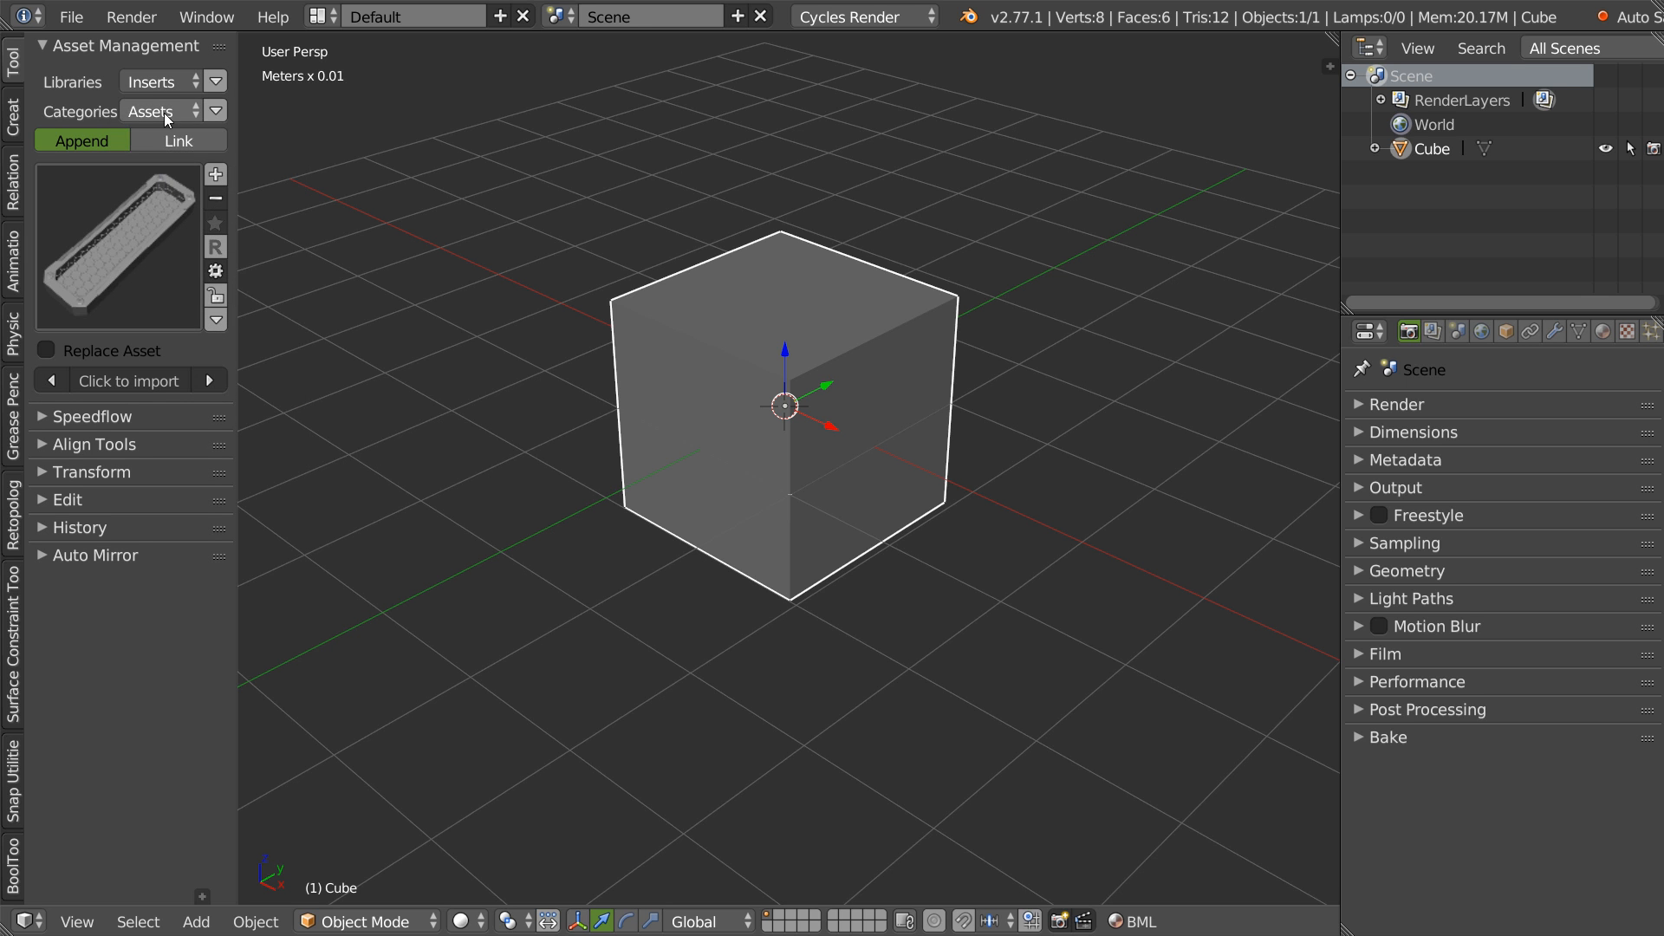
pyautogui.click(164, 111)
pyautogui.click(152, 345)
pyautogui.click(151, 262)
pyautogui.click(135, 279)
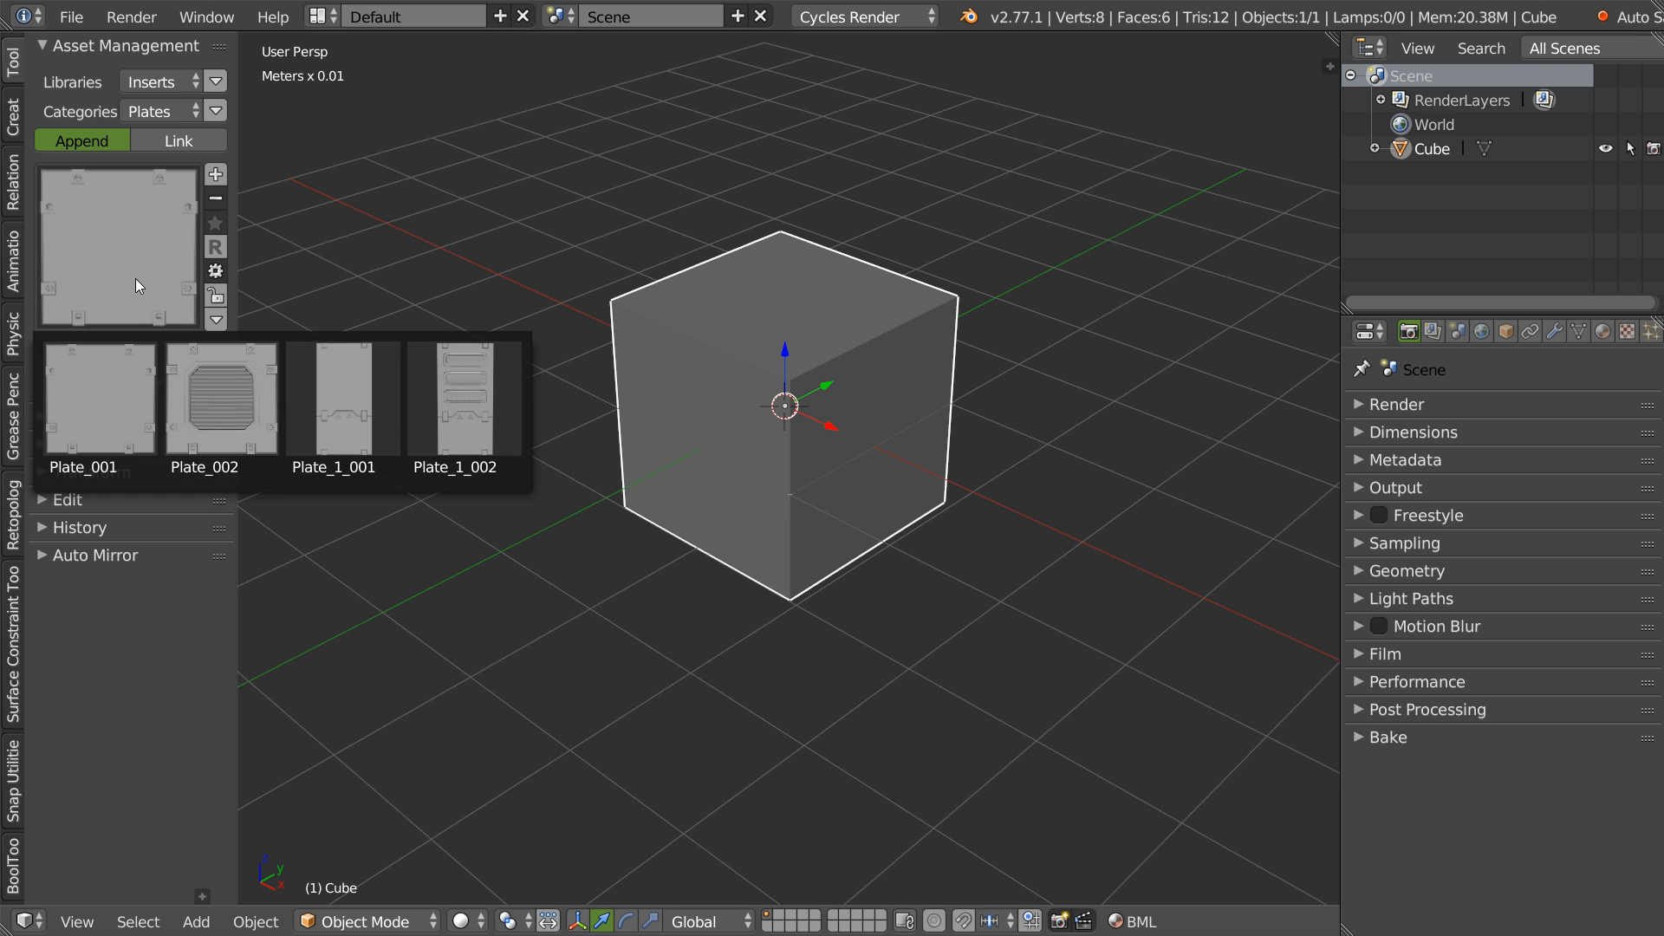
pyautogui.click(481, 408)
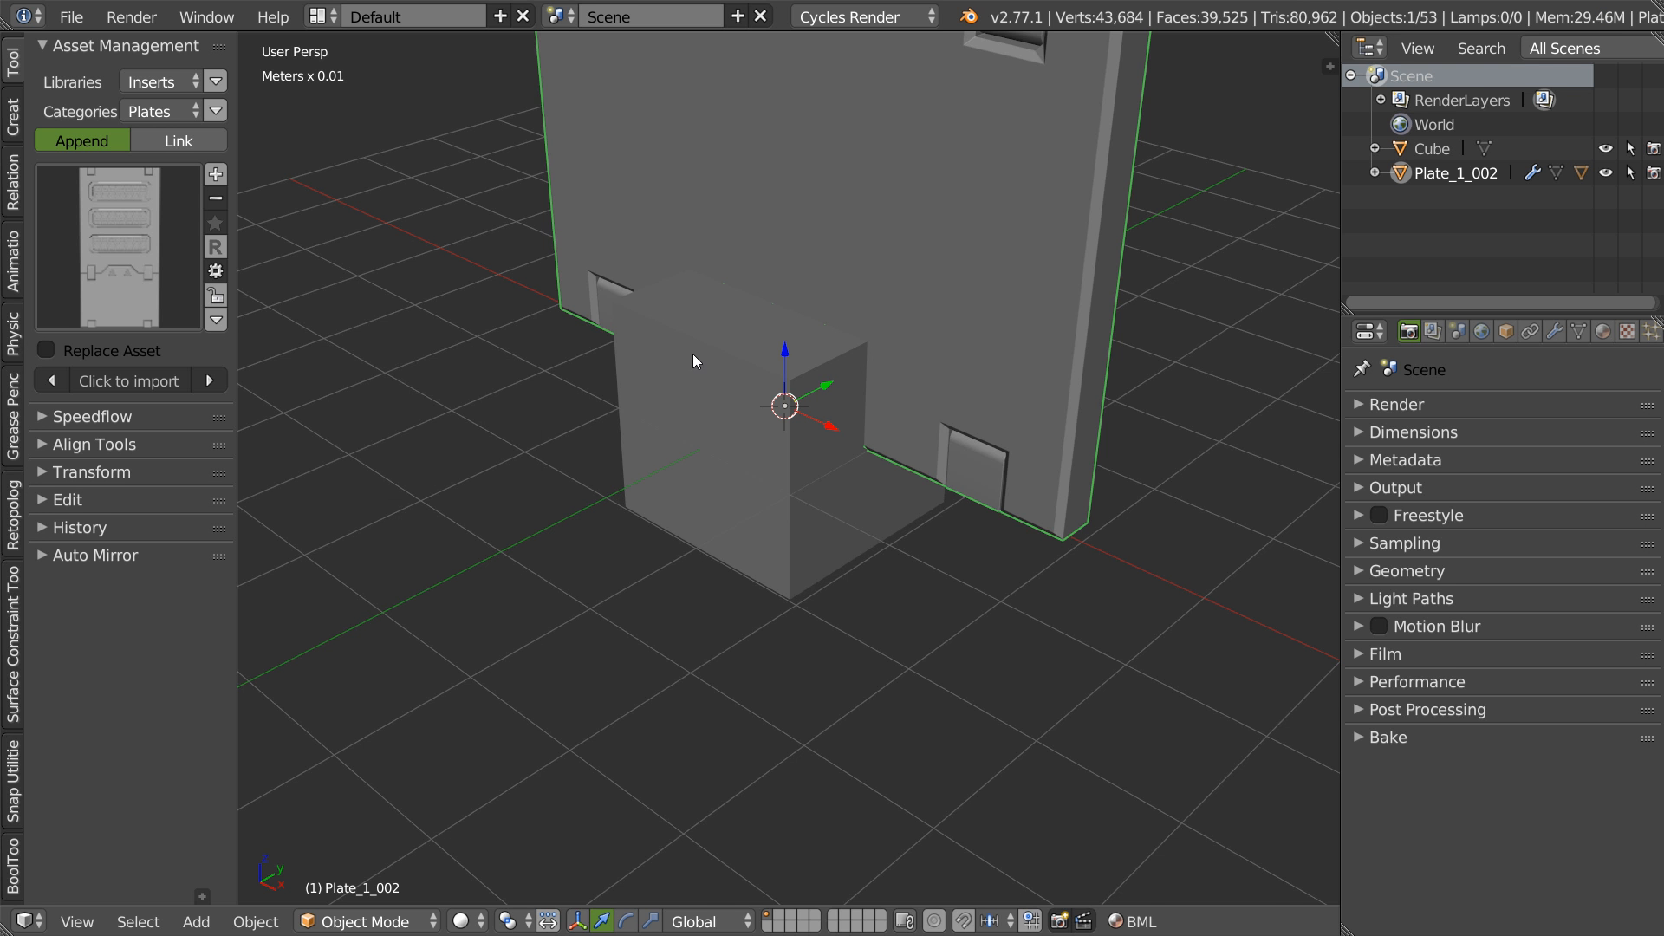
# - Inspect the appended three-vent plate and delete its Plate_1_002 body
pyautogui.moveTo(607, 424); pyautogui.dragTo(668, 459, button='middle')
pyautogui.scroll(-5, 669, 460)
pyautogui.keyDown('shift'); pyautogui.moveTo(802, 294); pyautogui.dragTo(851, 329, button='middle'); pyautogui.keyUp('shift')
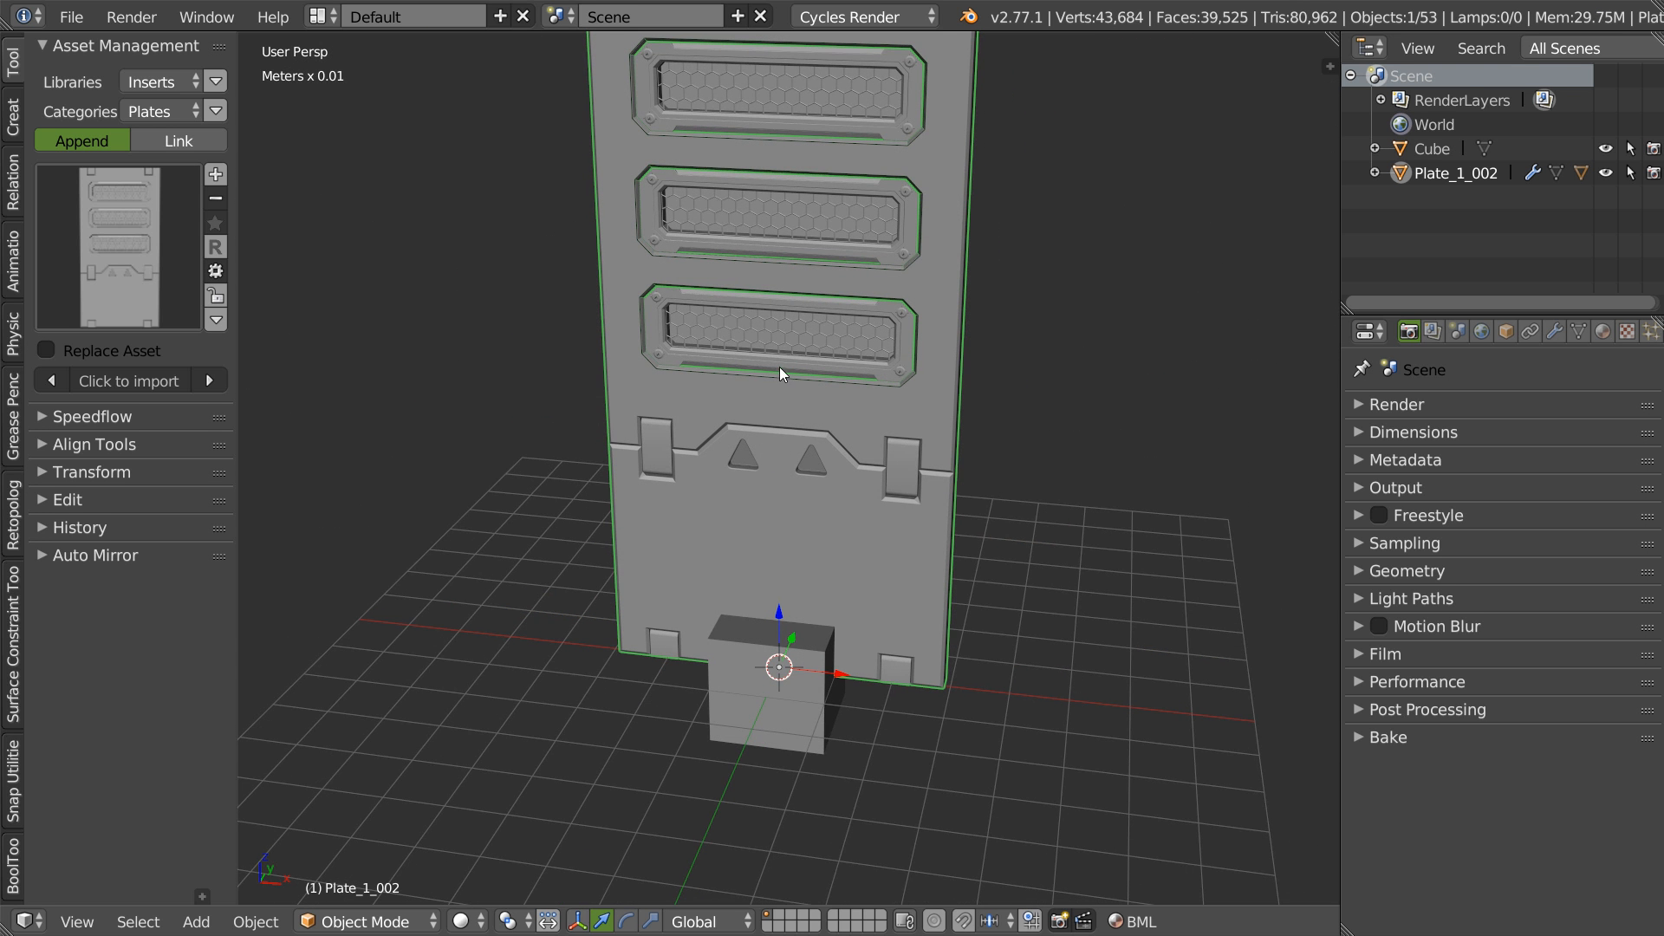
pyautogui.moveTo(760, 427); pyautogui.dragTo(757, 616, button='middle')
pyautogui.press('Delete')
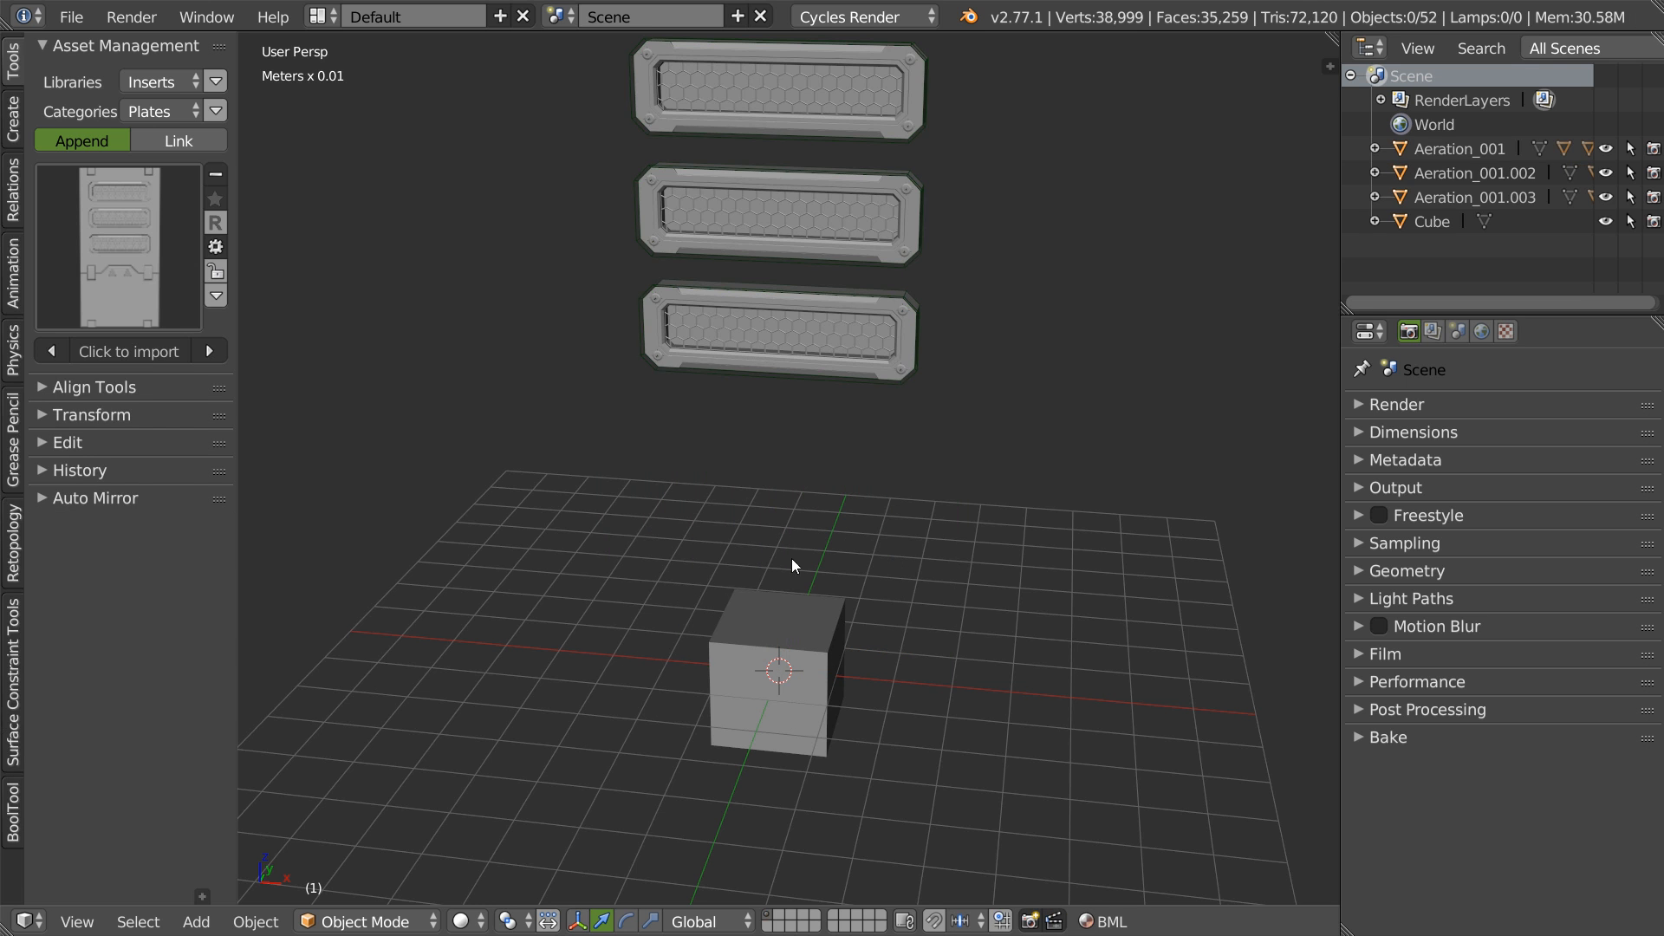
# - Select the cube and the three Aeration_001 vents with their children in the outliner
pyautogui.keyDown('ctrl'); pyautogui.keyDown('shift'); pyautogui.click(1402, 193); pyautogui.keyUp('shift'); pyautogui.keyUp('ctrl')
pyautogui.keyDown('ctrl'); pyautogui.keyDown('shift'); pyautogui.click(1403, 222); pyautogui.keyUp('shift'); pyautogui.keyUp('ctrl')
pyautogui.keyDown('ctrl'); pyautogui.keyDown('shift'); pyautogui.click(1401, 174); pyautogui.keyUp('shift'); pyautogui.keyUp('ctrl')
pyautogui.keyDown('ctrl'); pyautogui.keyDown('shift'); pyautogui.click(1401, 150); pyautogui.keyUp('shift'); pyautogui.keyUp('ctrl')
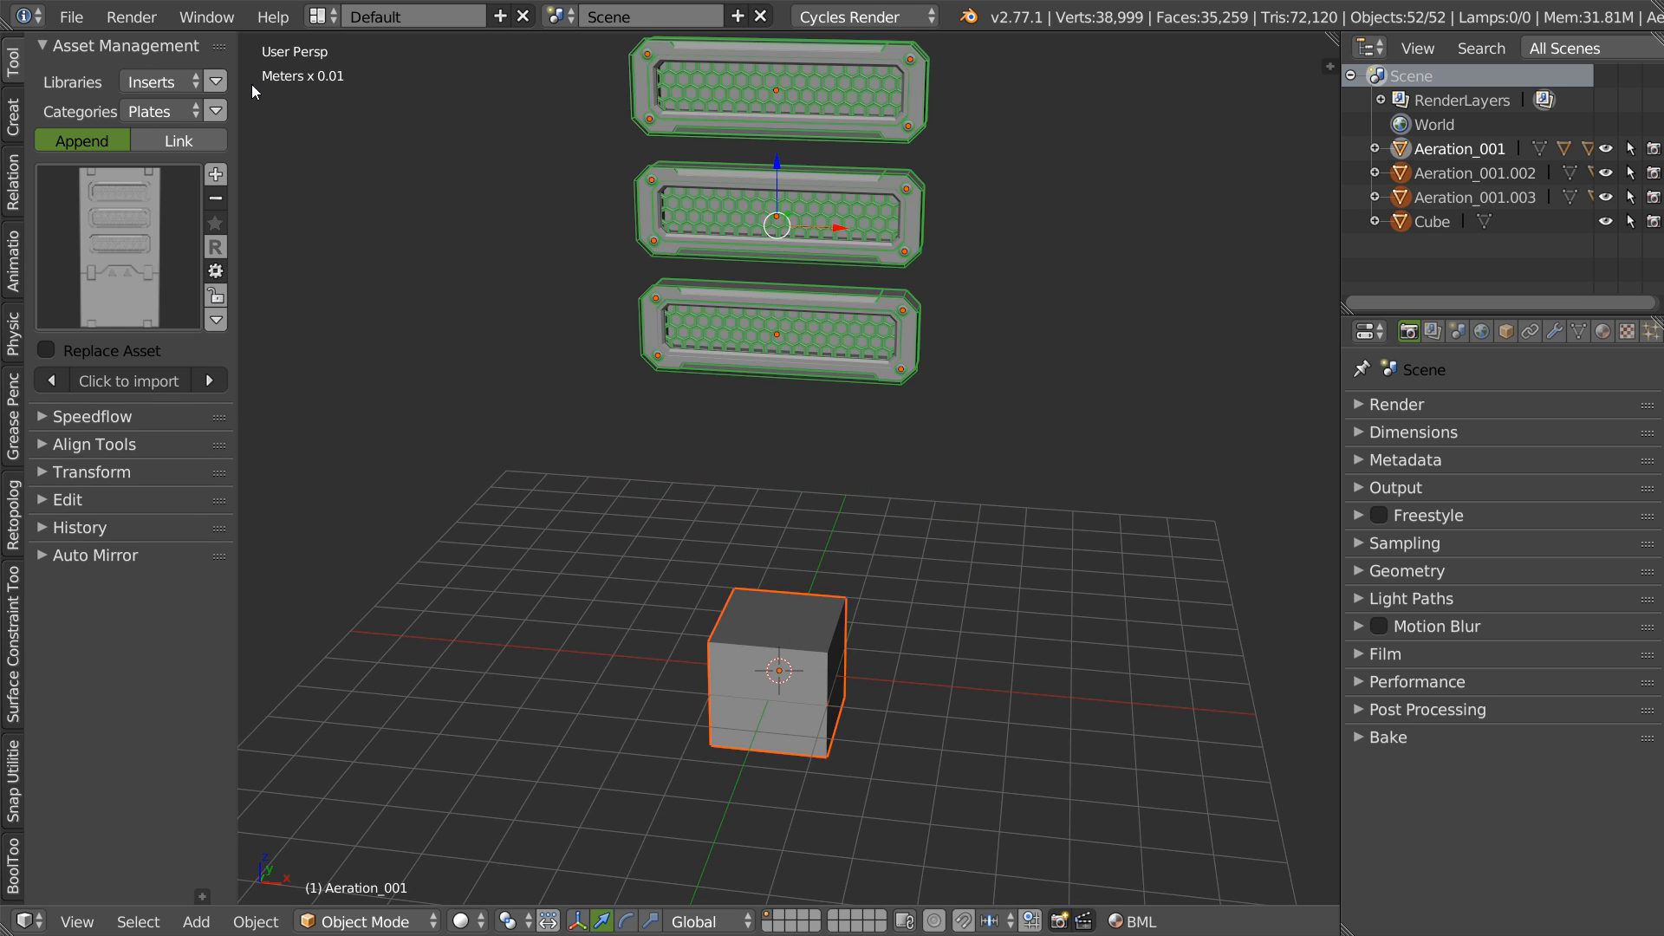
# - Reload the start-up file and choose the Plates category of the Inserts library
pyautogui.click(71, 17)
pyautogui.click(97, 72)
pyautogui.click(97, 72)
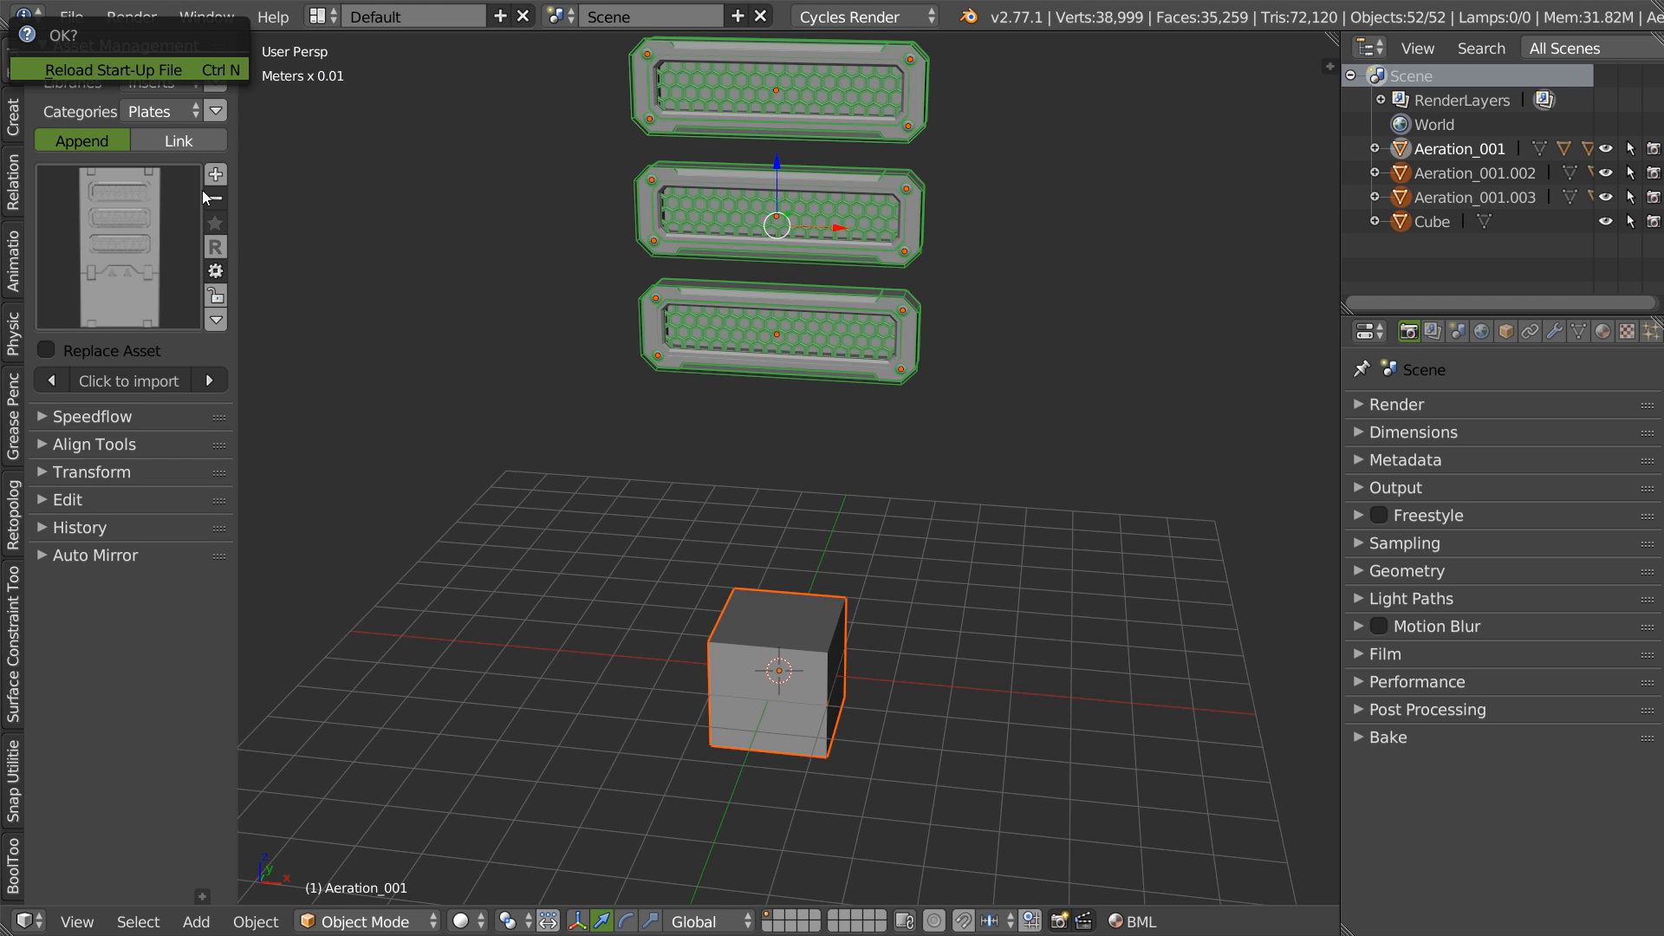
pyautogui.click(159, 81)
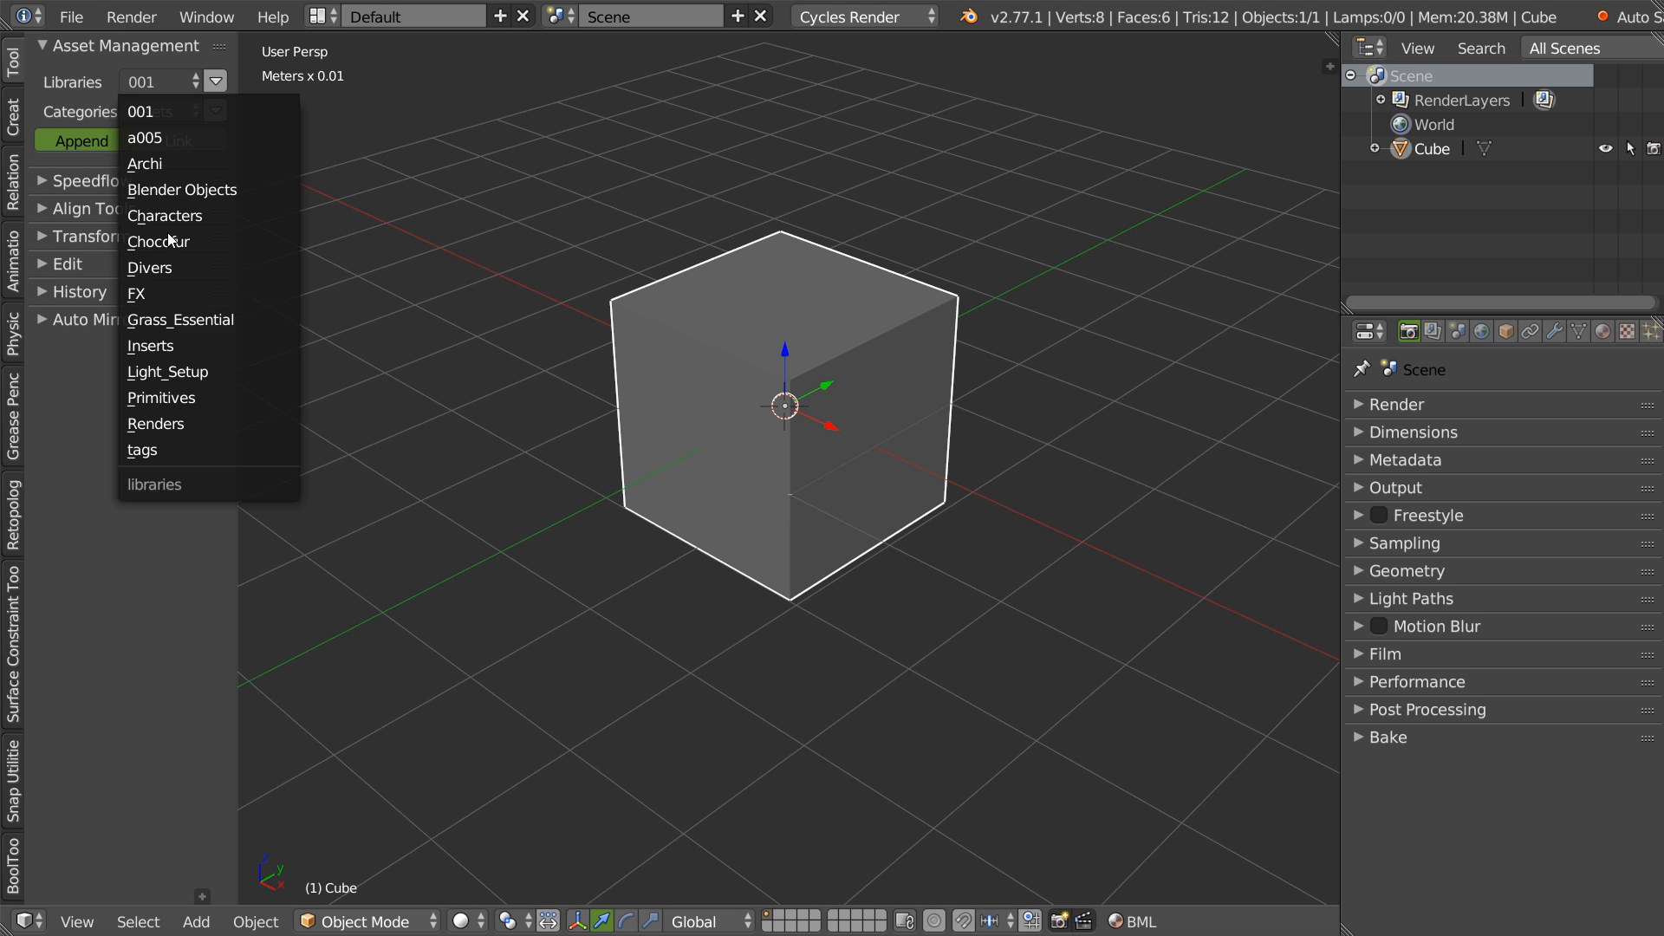
pyautogui.click(164, 360)
pyautogui.click(163, 117)
pyautogui.click(174, 351)
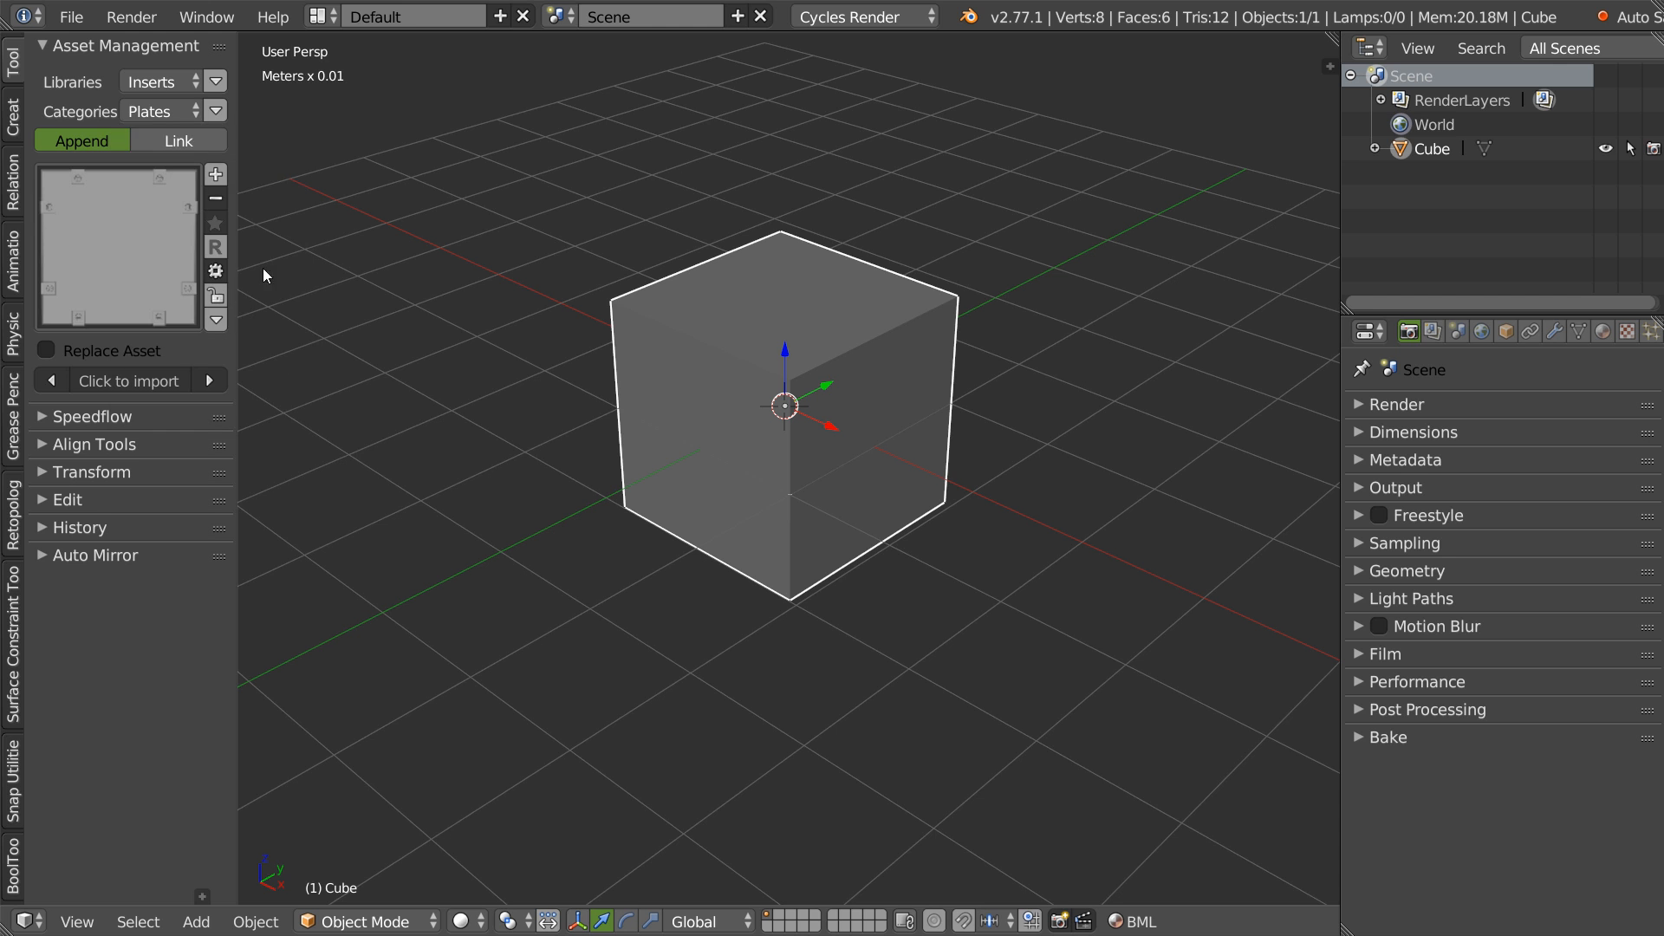
# - Switch the asset import mode to Link and link the Plate_1_002 group into the scene
pyautogui.click(182, 142)
pyautogui.click(185, 222)
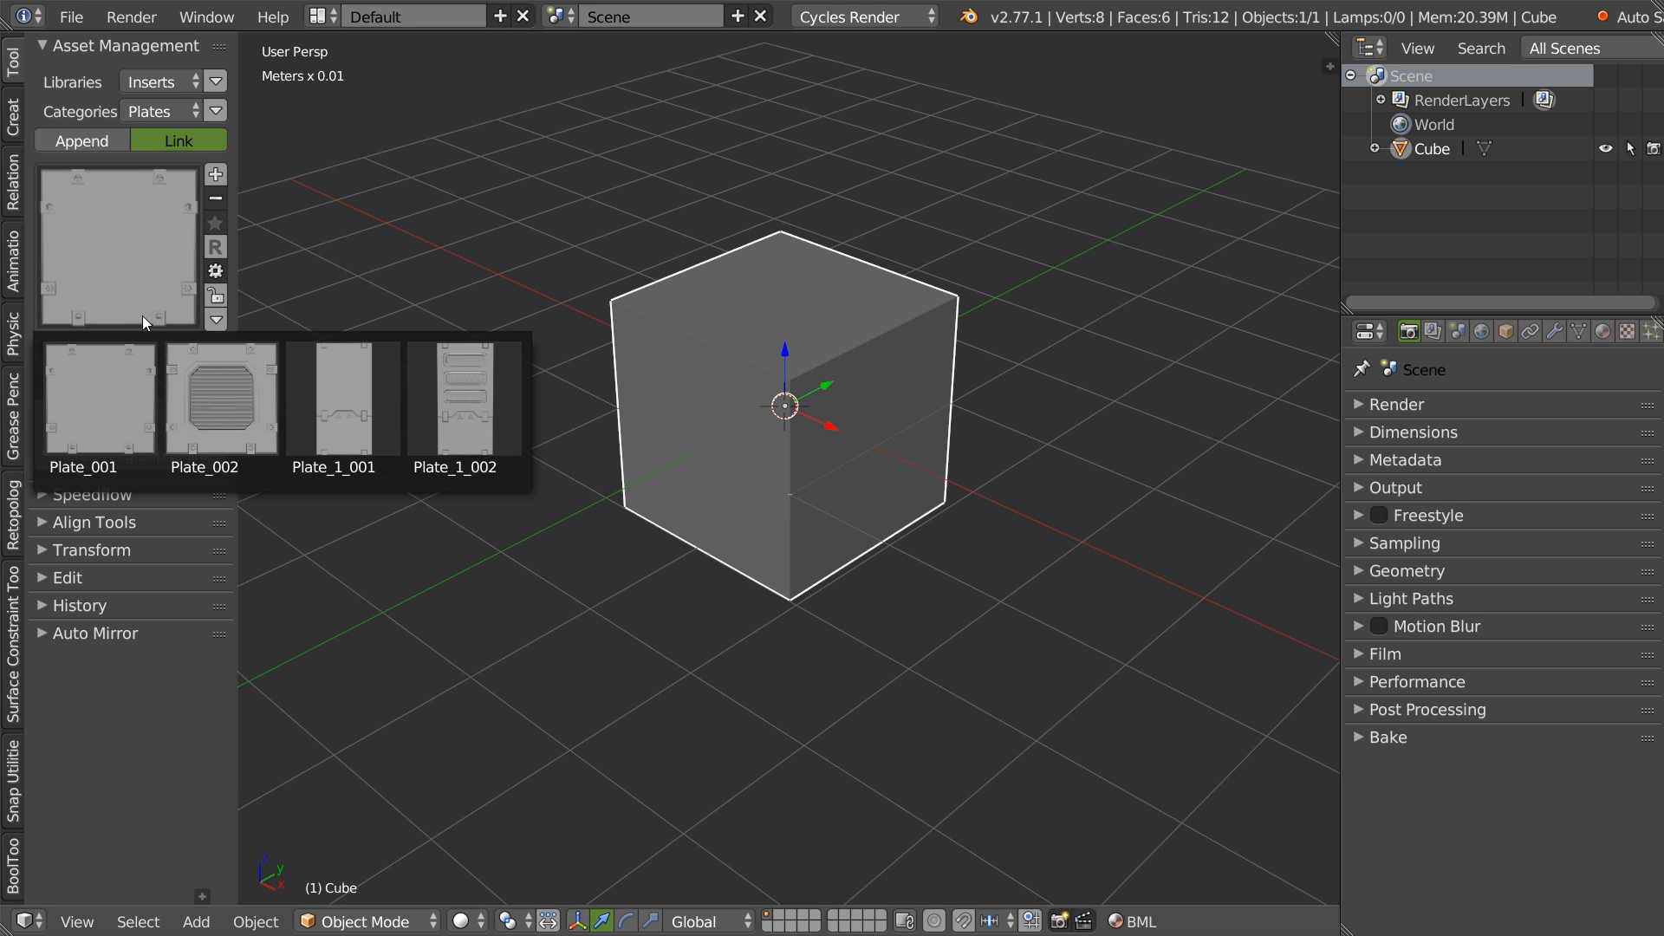
pyautogui.click(451, 394)
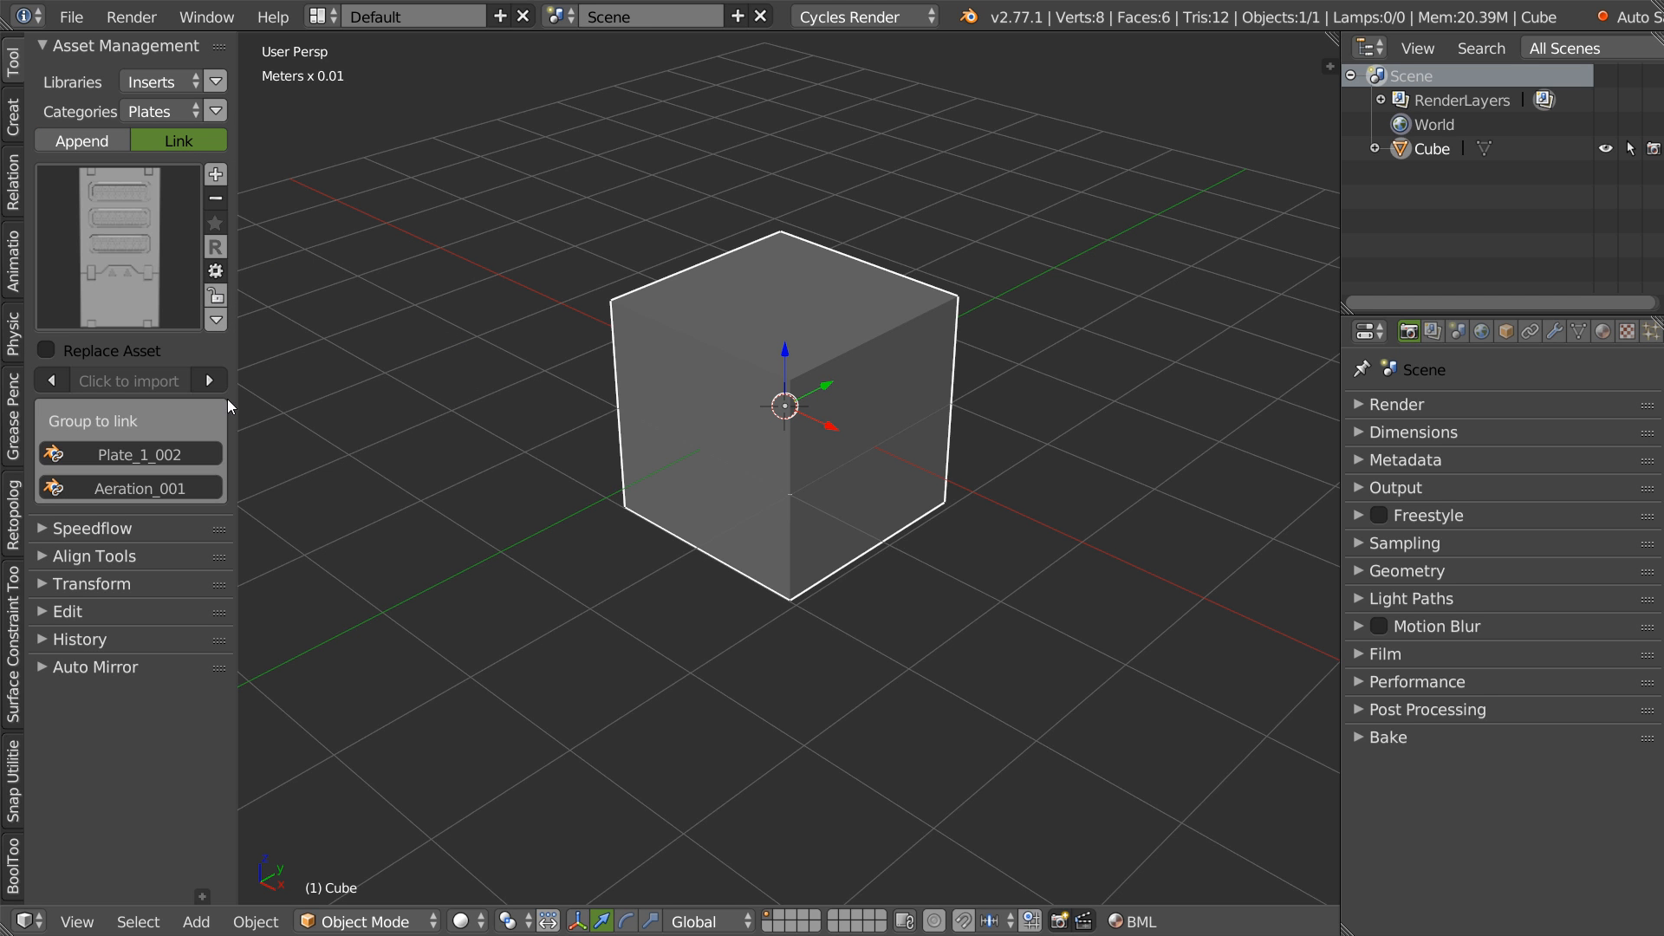
pyautogui.click(137, 450)
# - Delete the default cube and inspect the linked three-vent plate
pyautogui.scroll(-5, 651, 503)
pyautogui.keyDown('shift'); pyautogui.moveTo(728, 364); pyautogui.dragTo(771, 451, button='middle'); pyautogui.keyUp('shift')
pyautogui.rightClick(740, 576)
pyautogui.press('Delete')
pyautogui.keyDown('shift'); pyautogui.moveTo(741, 353); pyautogui.dragTo(731, 560, button='middle'); pyautogui.keyUp('shift')
pyautogui.moveTo(733, 485); pyautogui.dragTo(819, 372, button='middle')
# - Open Plate_001.blend from the Inserts\Plates\blends folder and look over the plate
pyautogui.click(60, 21)
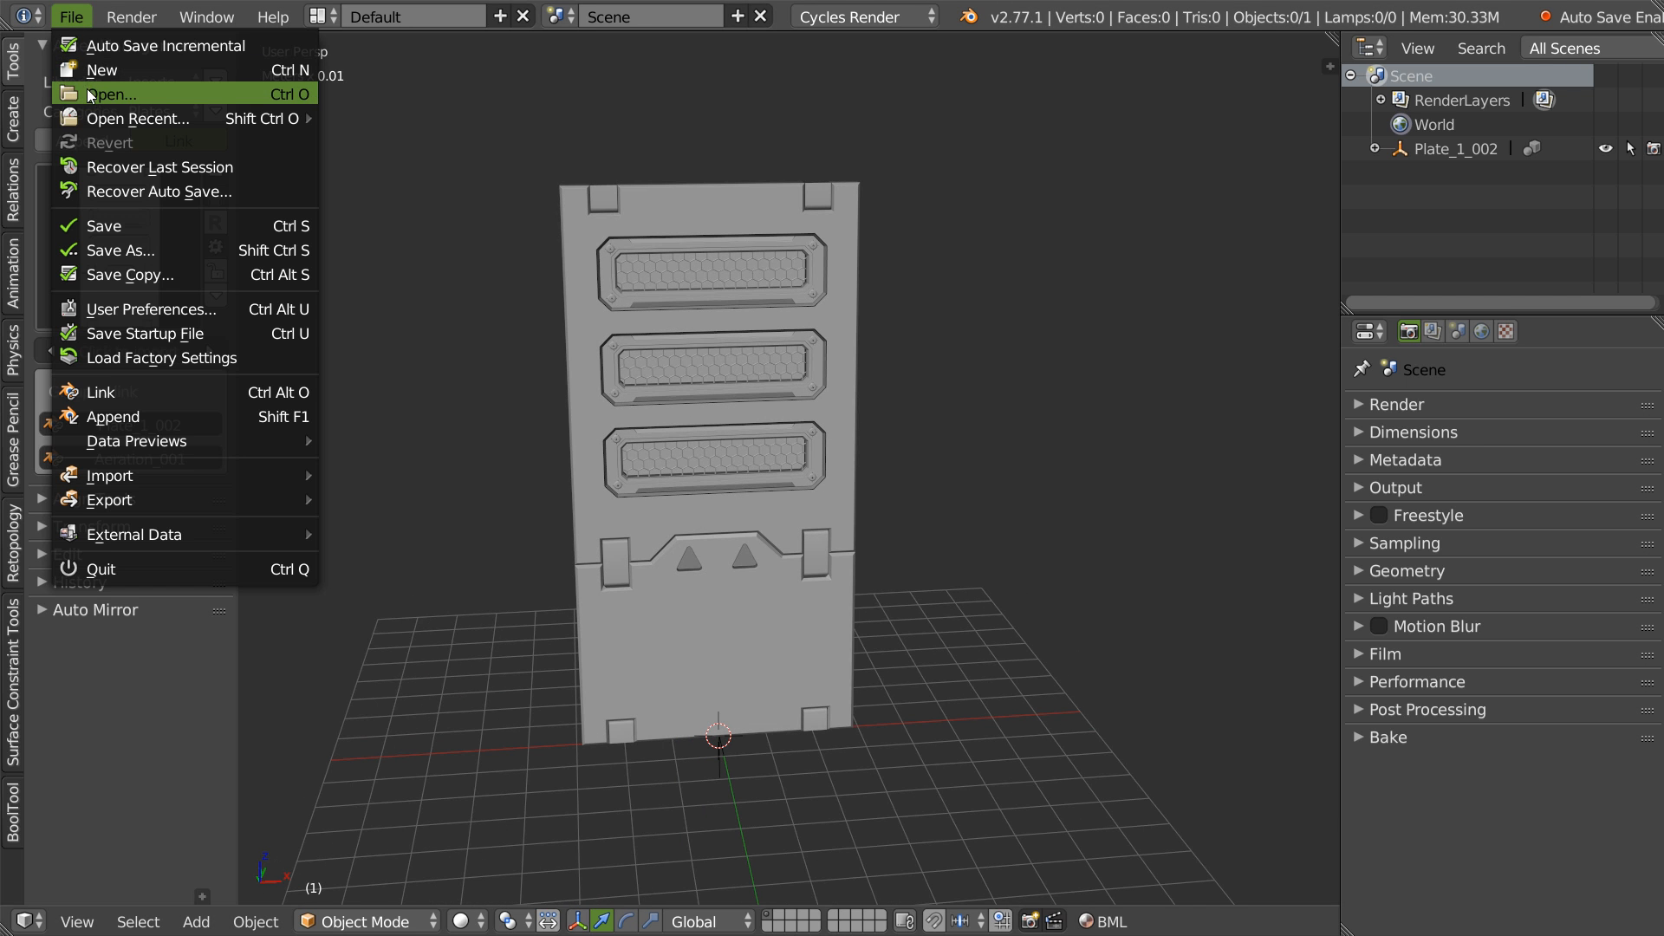
pyautogui.click(89, 92)
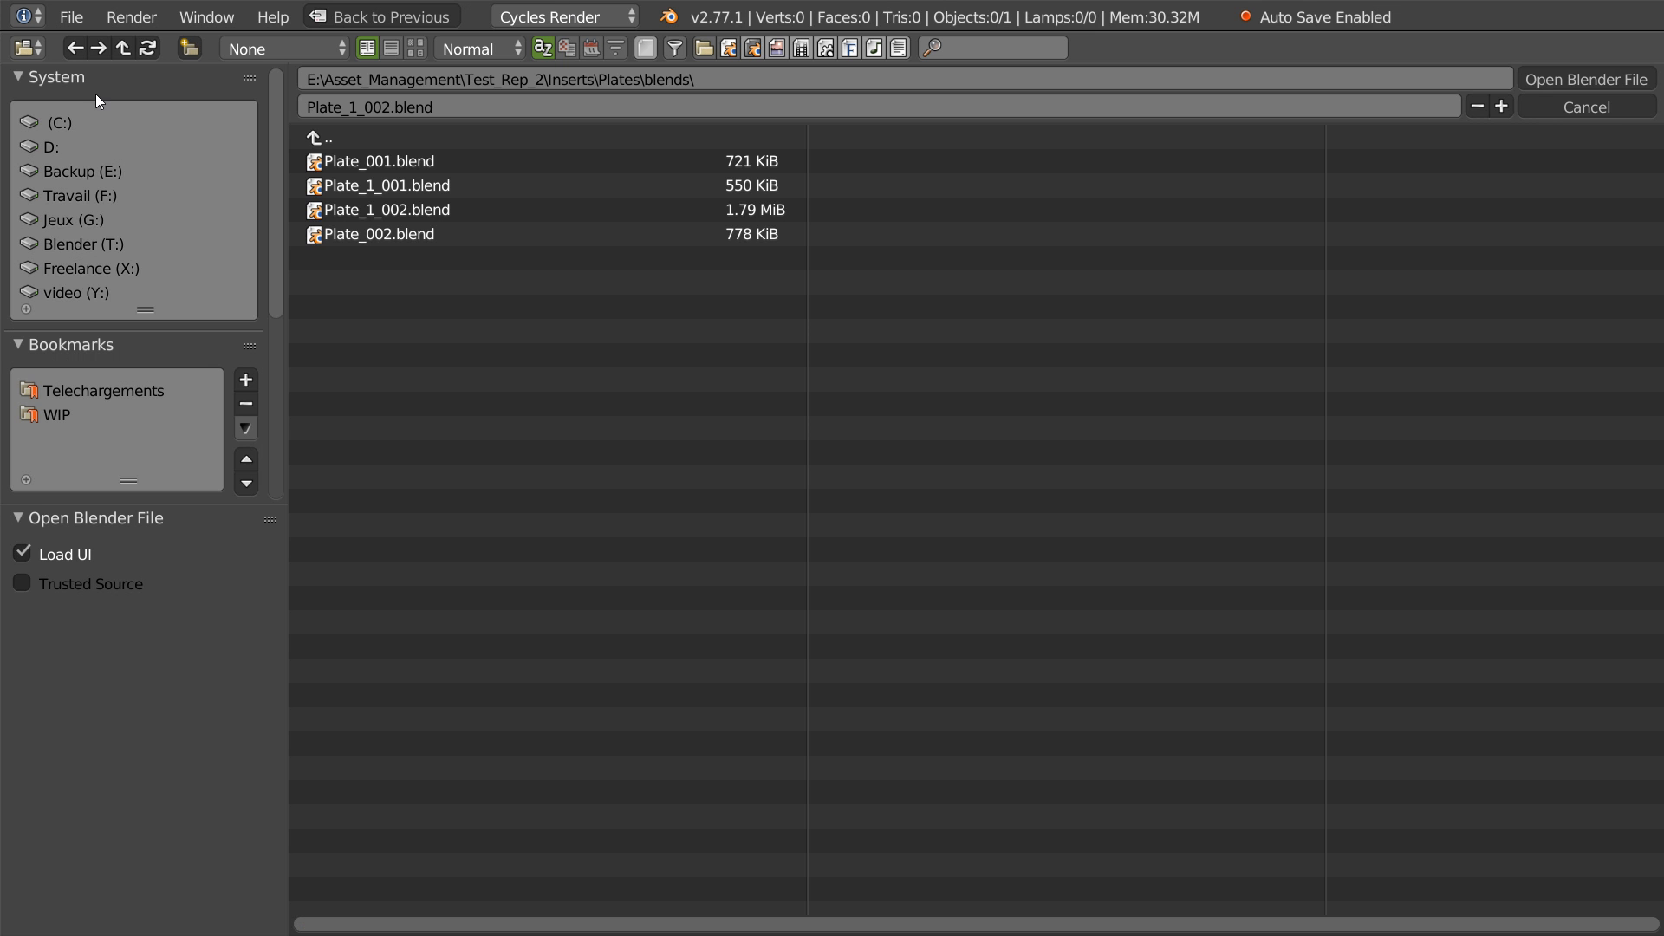
pyautogui.doubleClick(367, 160)
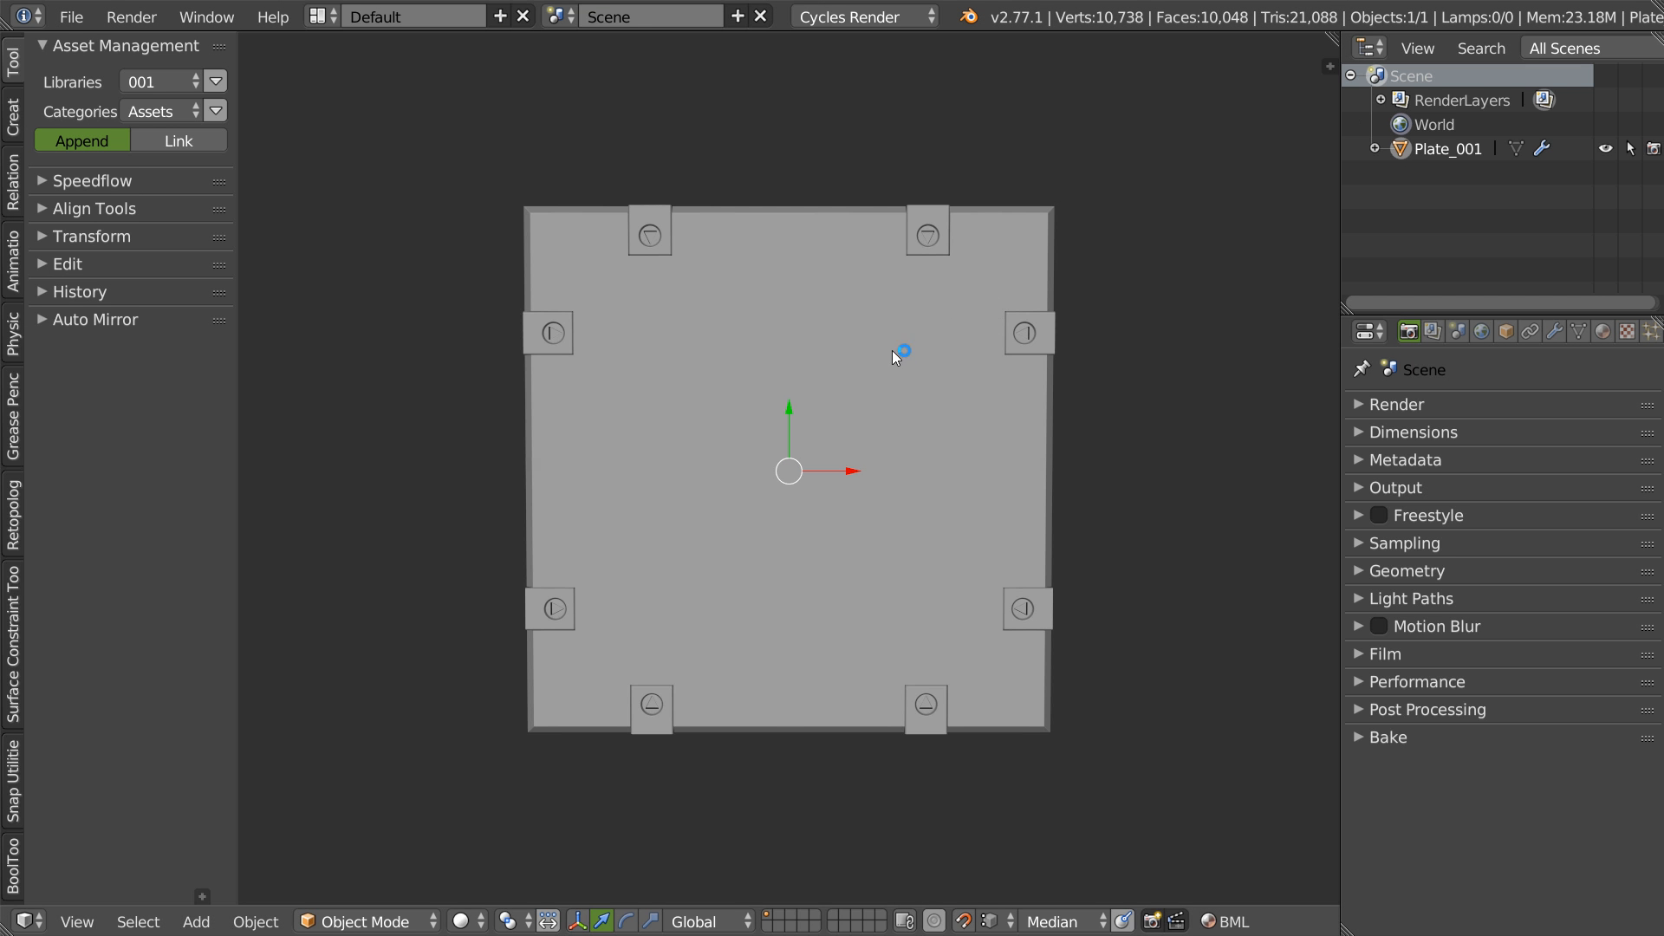
pyautogui.moveTo(894, 359); pyautogui.dragTo(928, 381, button='middle')
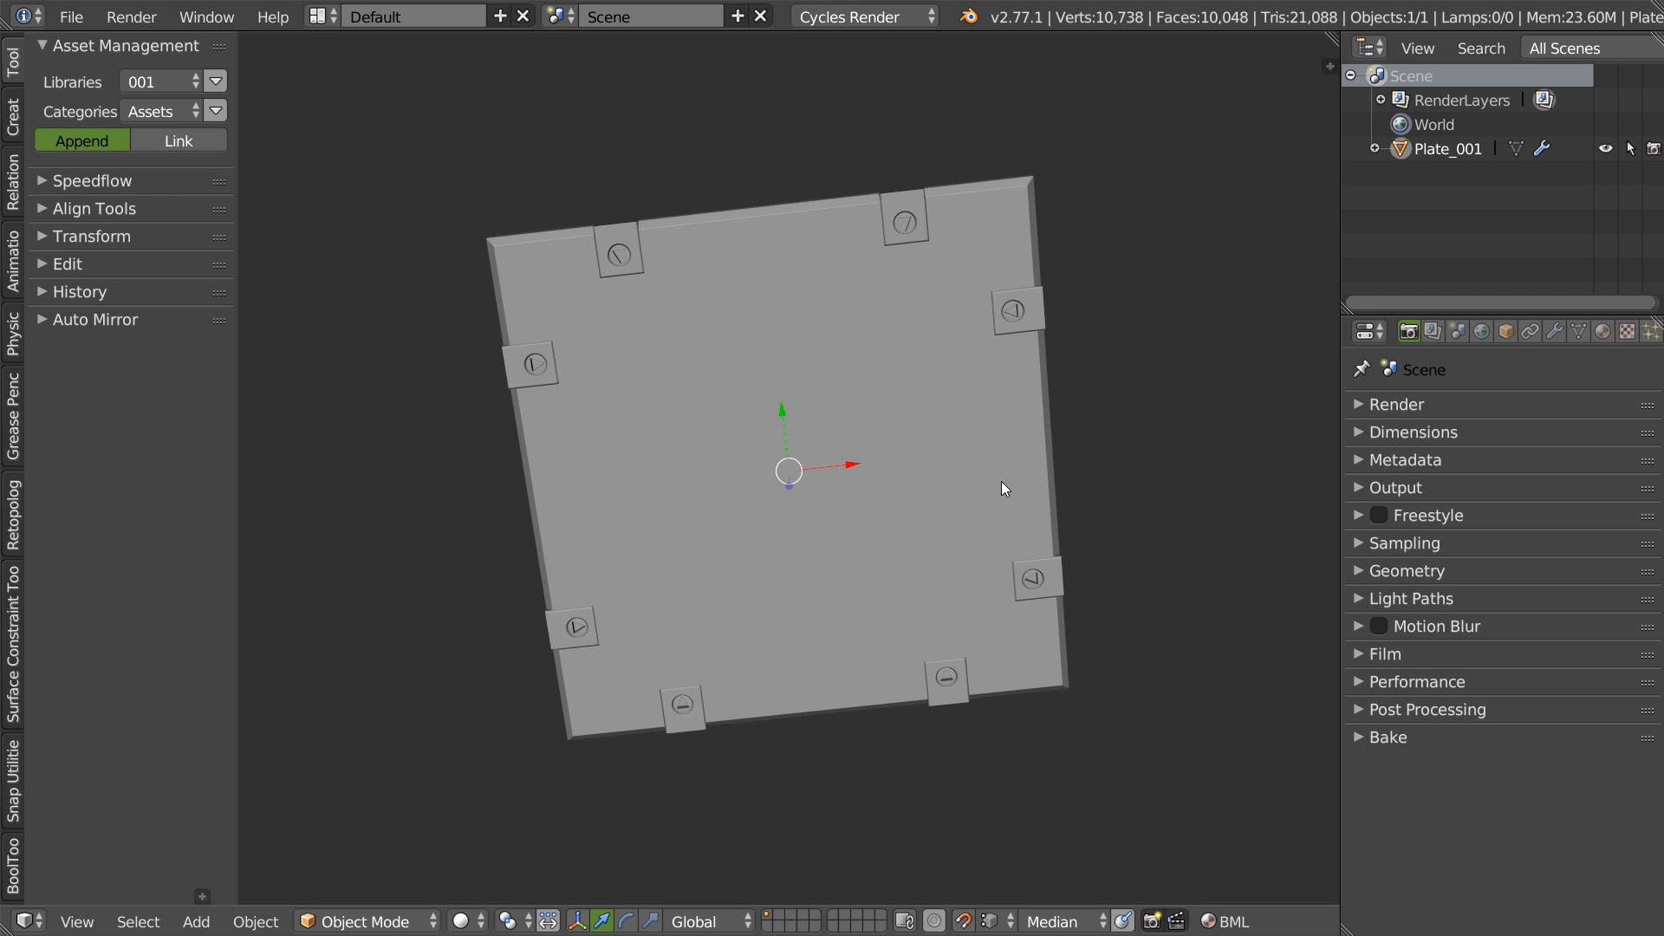
# - Rename the group of the Plate_001 object to Plate_001 in its object properties
pyautogui.click(1394, 571)
pyautogui.click(1394, 569)
pyautogui.click(1506, 332)
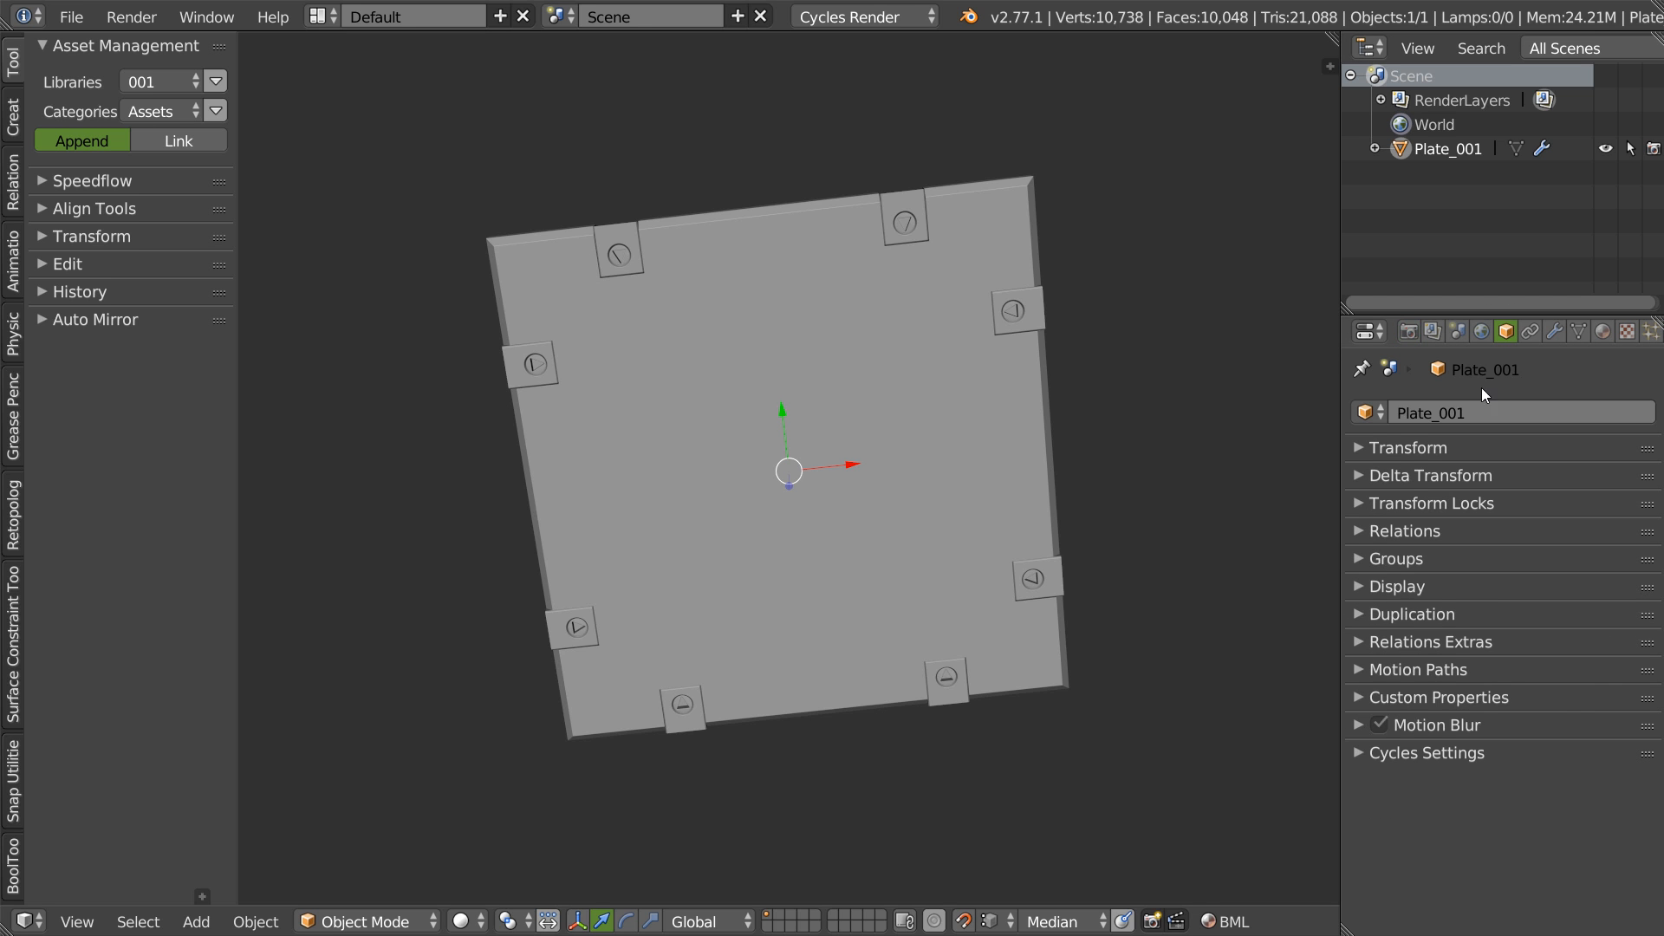
pyautogui.click(1387, 559)
pyautogui.click(1425, 635)
pyautogui.write('Plate_001')
pyautogui.press('Return')
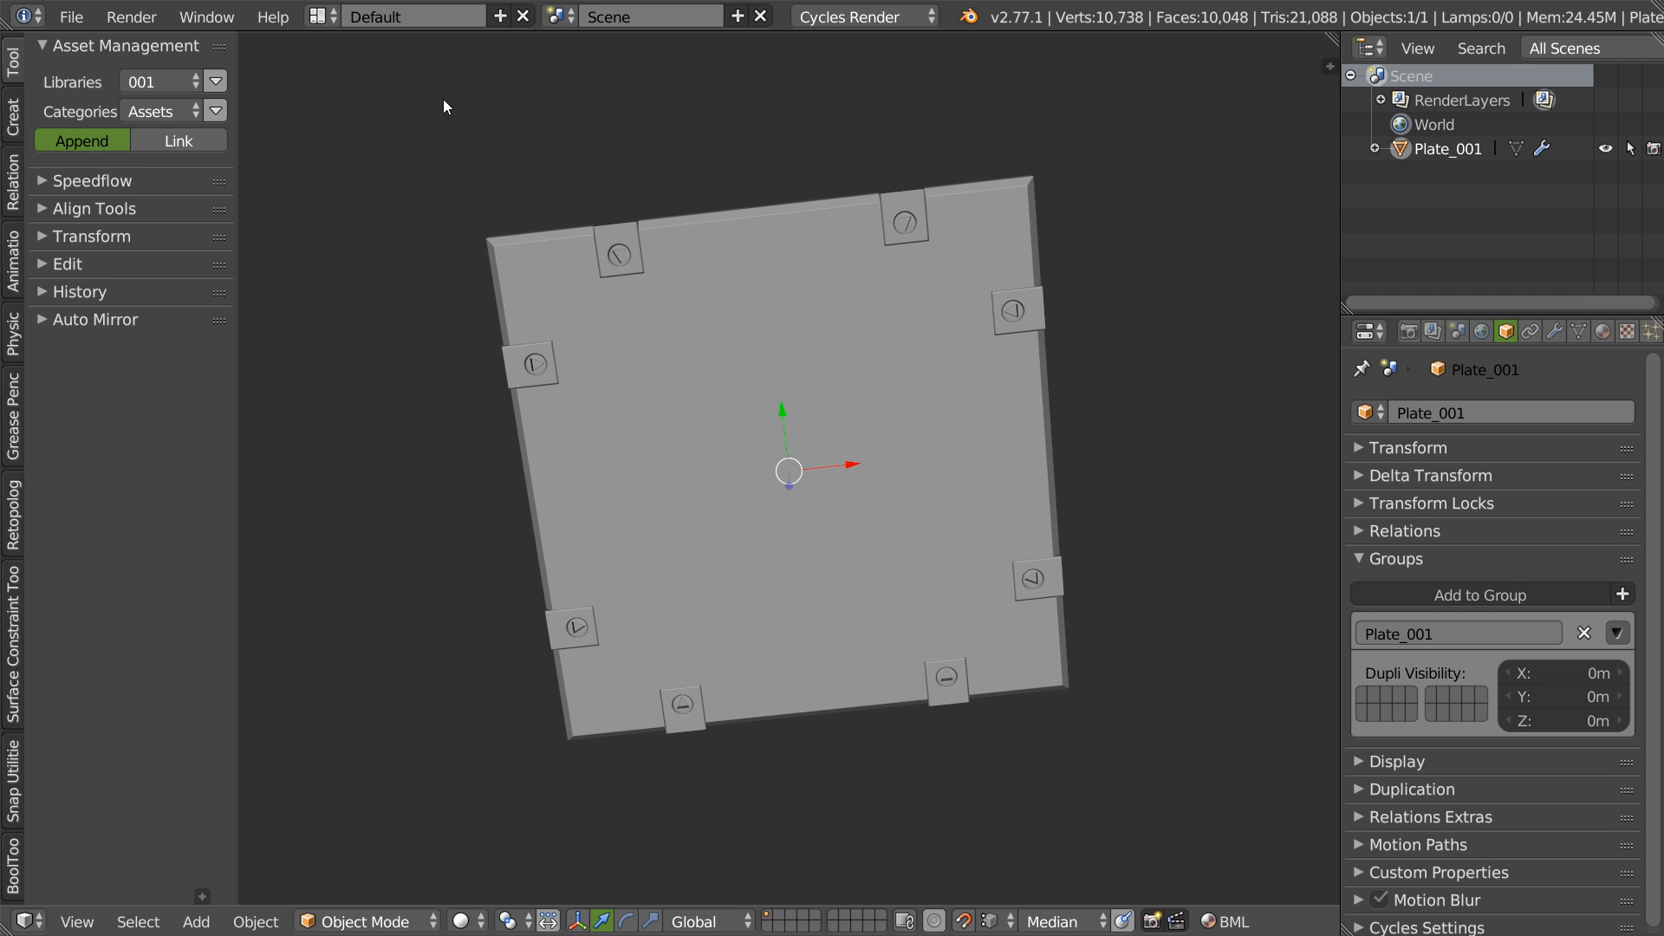
# - Save Plate_001.blend and open Plate_002.blend from the same folder
pyautogui.click(69, 16)
pyautogui.click(98, 227)
pyautogui.click(69, 22)
pyautogui.click(91, 89)
pyautogui.doubleClick(376, 234)
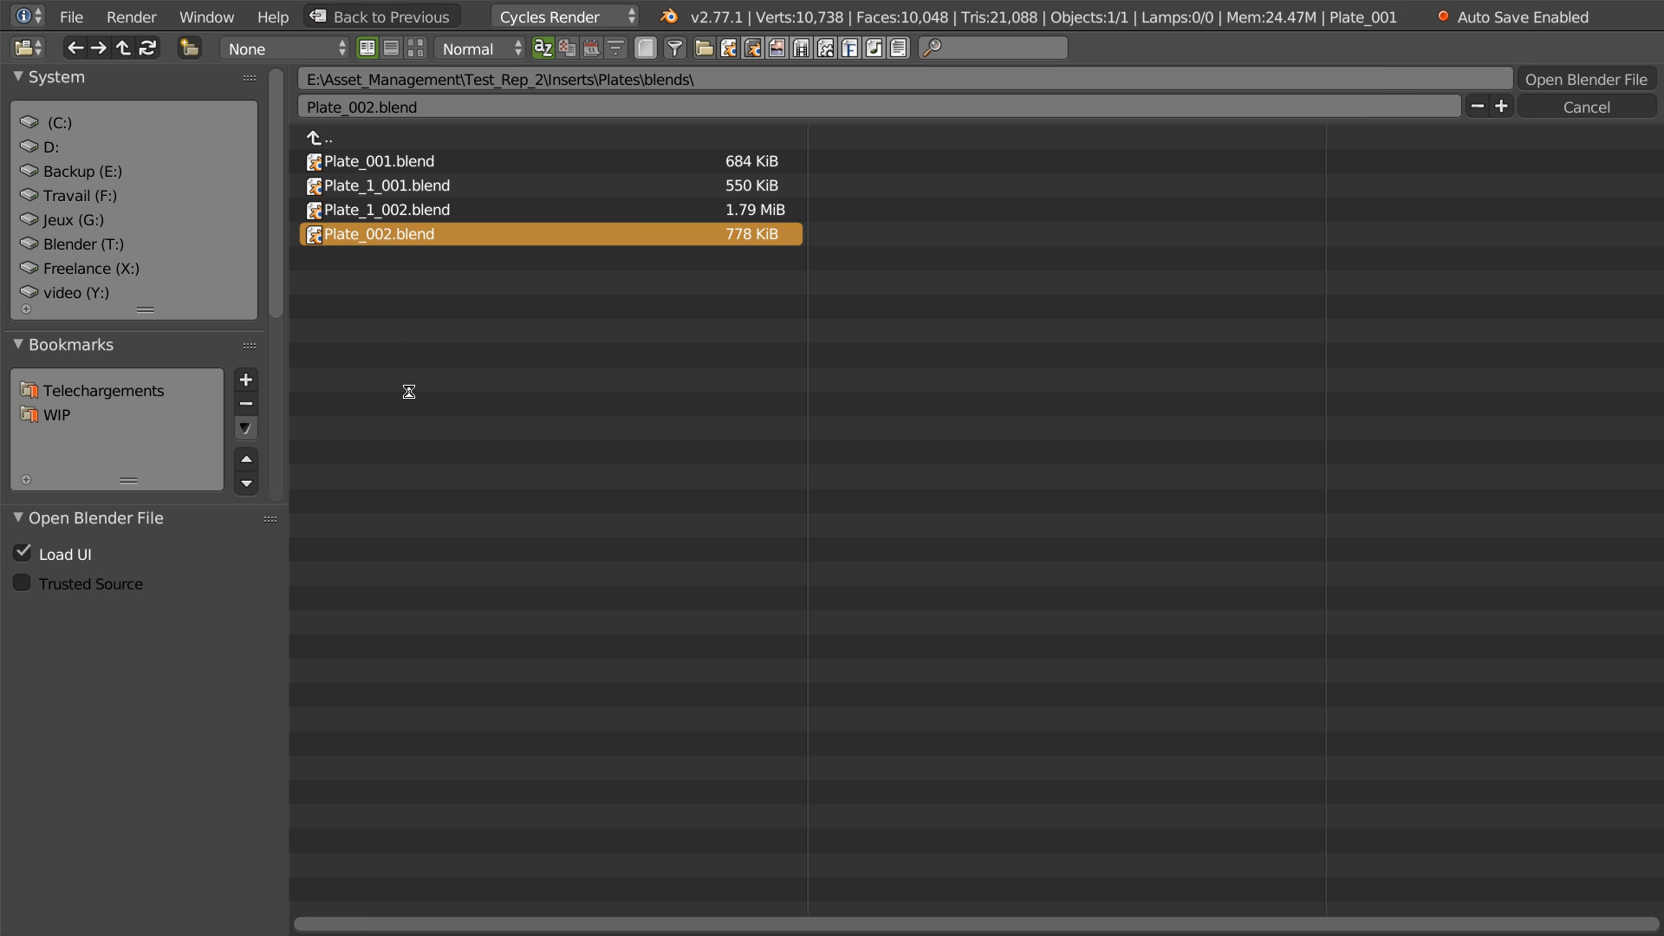
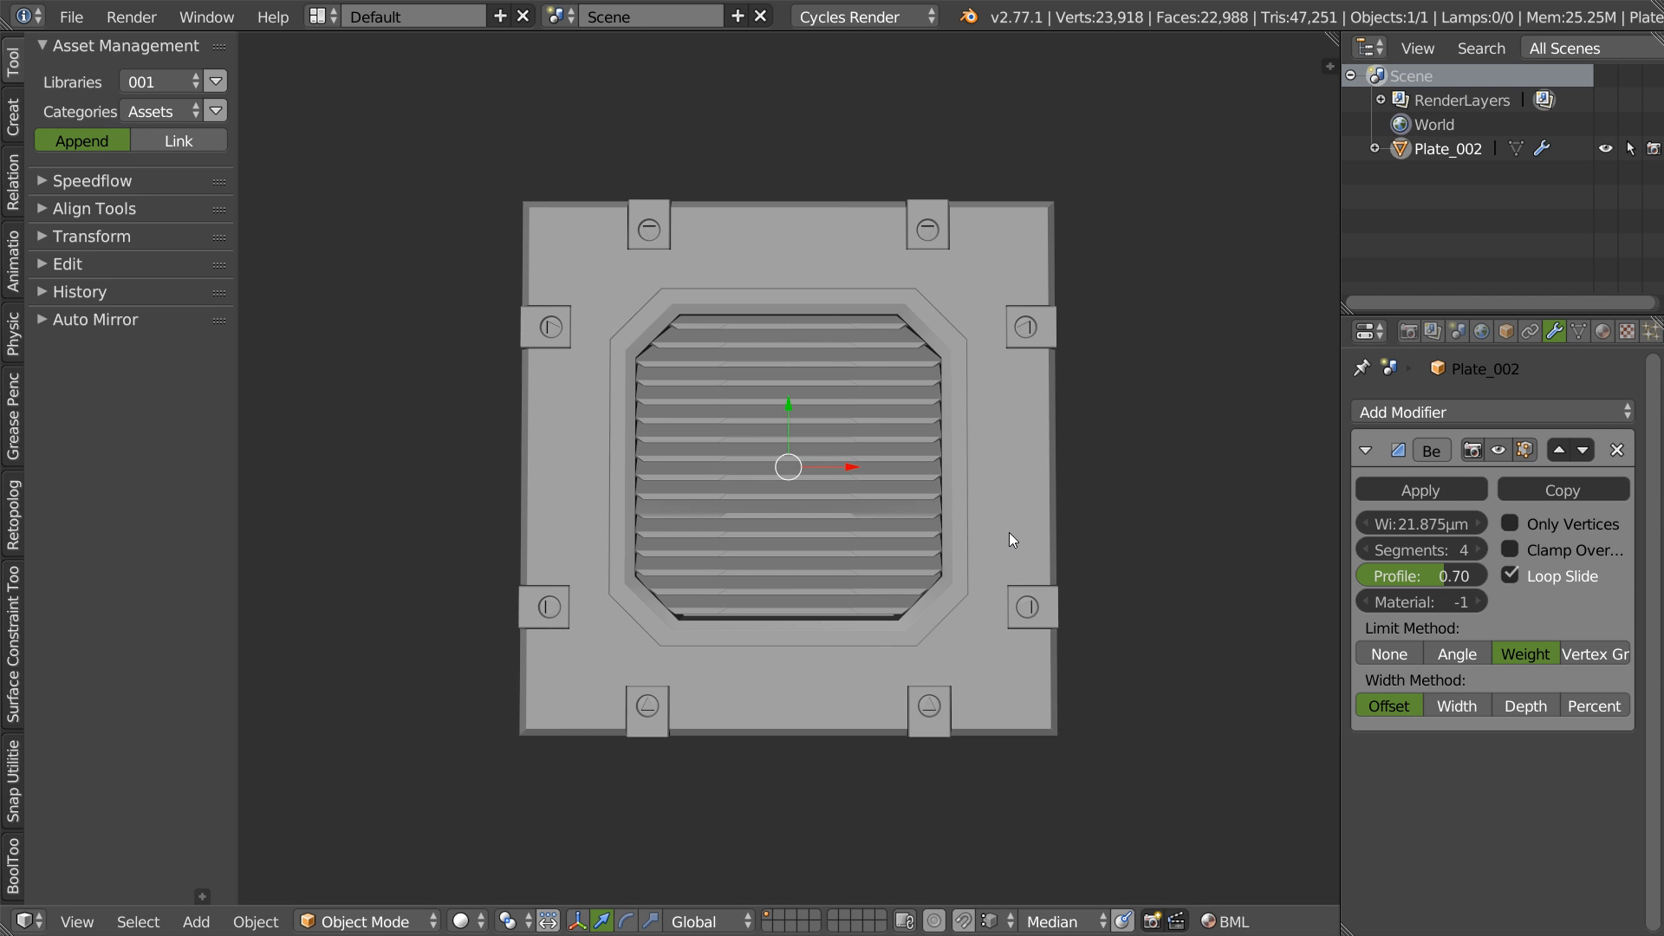
# - Rename the group of the Plate_002 object to plate_002 in its object properties
pyautogui.click(1506, 331)
pyautogui.click(1394, 559)
pyautogui.doubleClick(1448, 633)
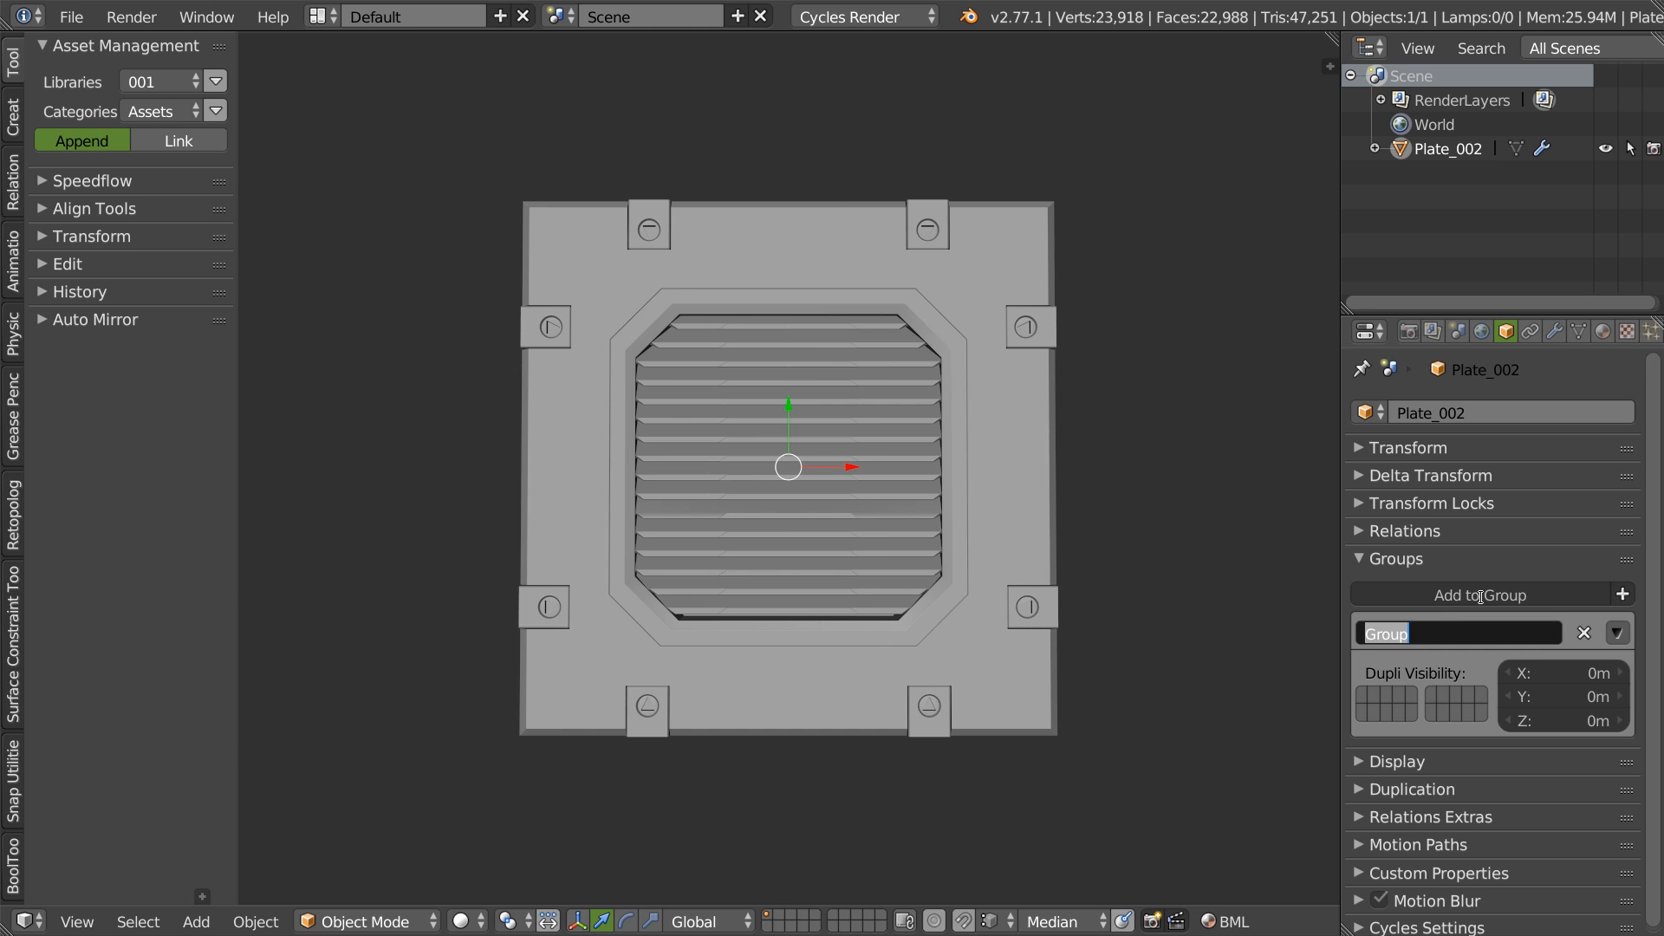
pyautogui.write('plate_002')
pyautogui.press('Return')
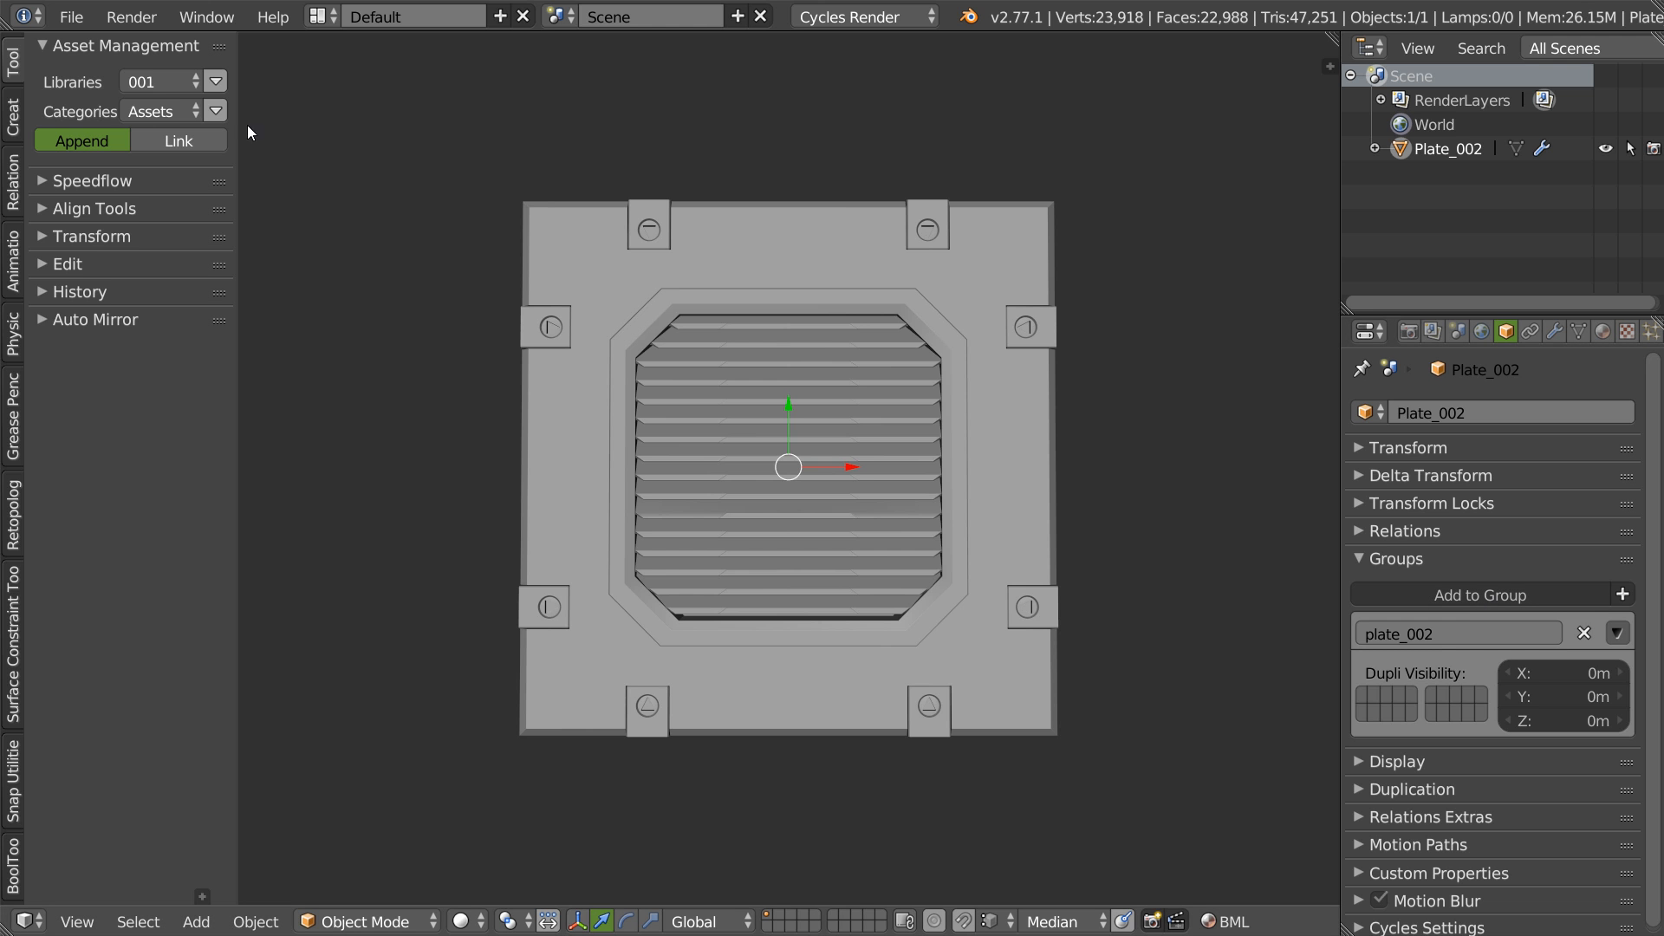
# - Save Plate_002.blend and reload the start-up file
pyautogui.click(69, 17)
pyautogui.click(87, 224)
pyautogui.click(74, 19)
pyautogui.click(102, 69)
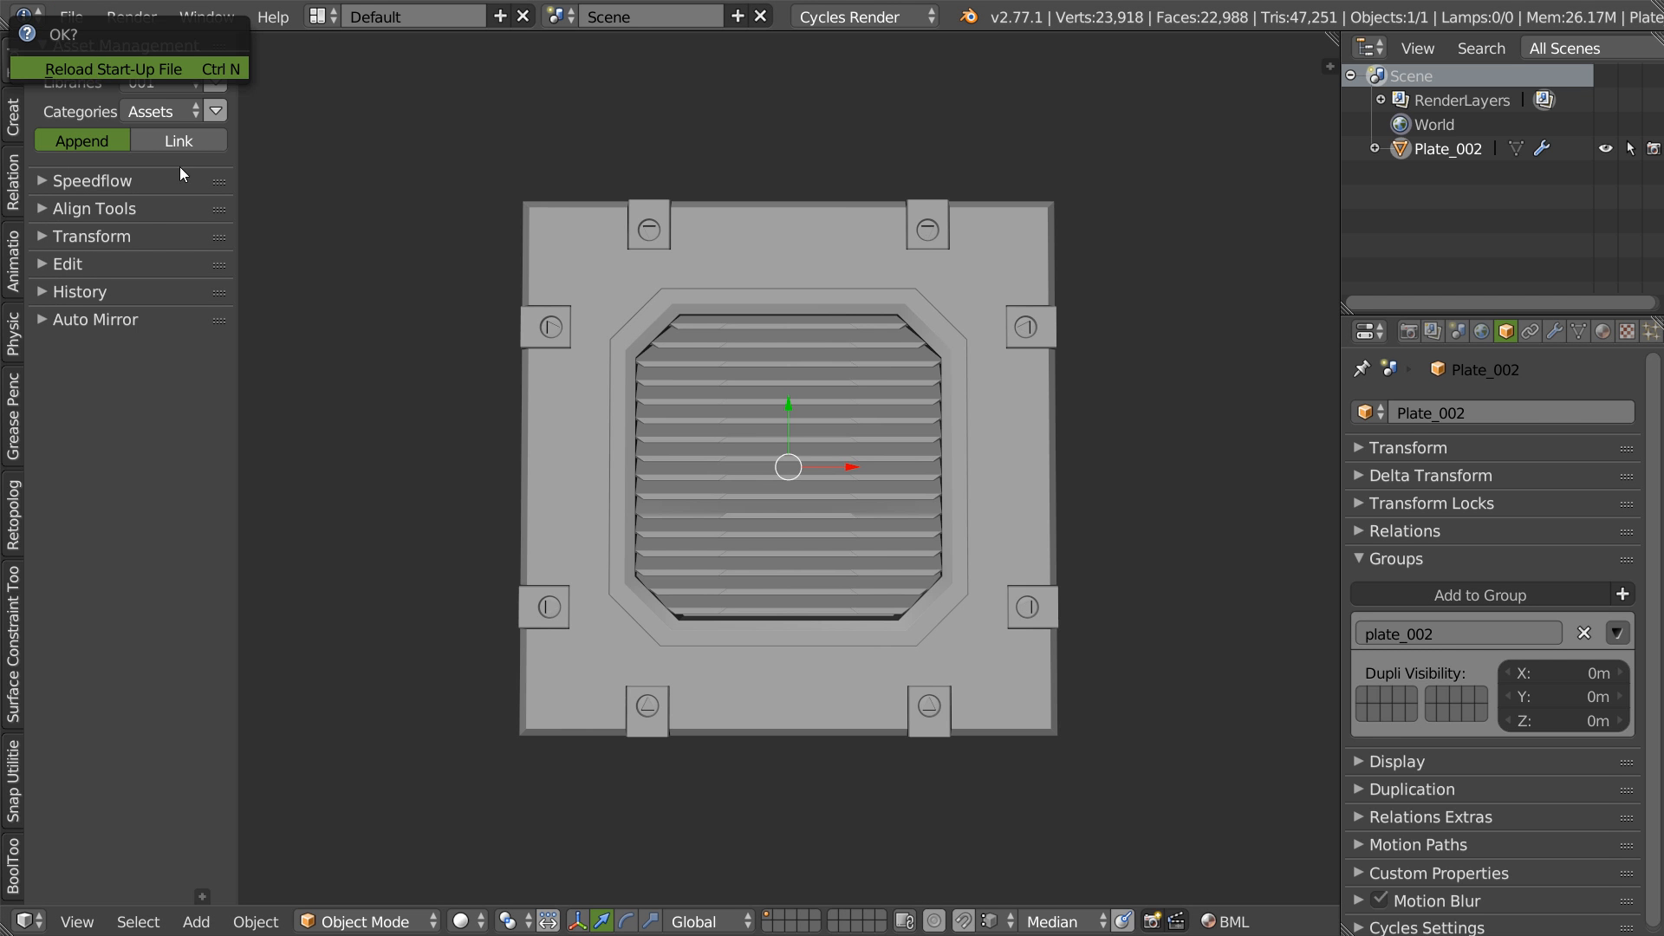
pyautogui.click(139, 68)
# - Set the asset library to Inserts, category Plates, in Link mode, and browse to the three-vent plate
pyautogui.click(156, 82)
pyautogui.click(160, 345)
pyautogui.click(154, 111)
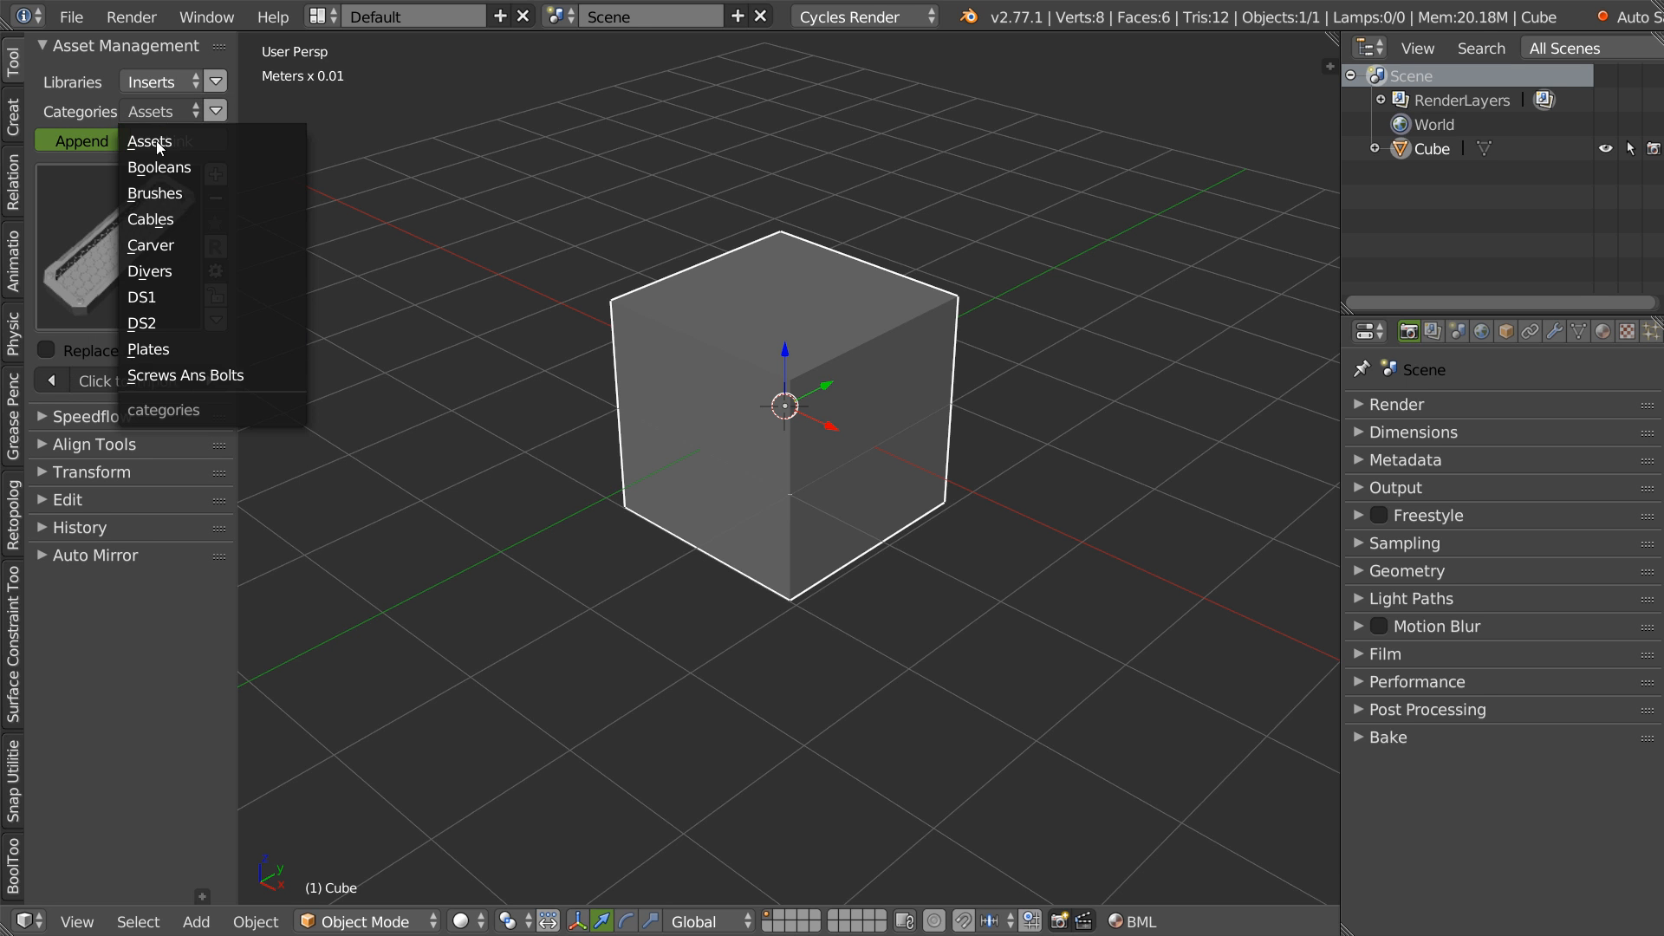
pyautogui.click(164, 349)
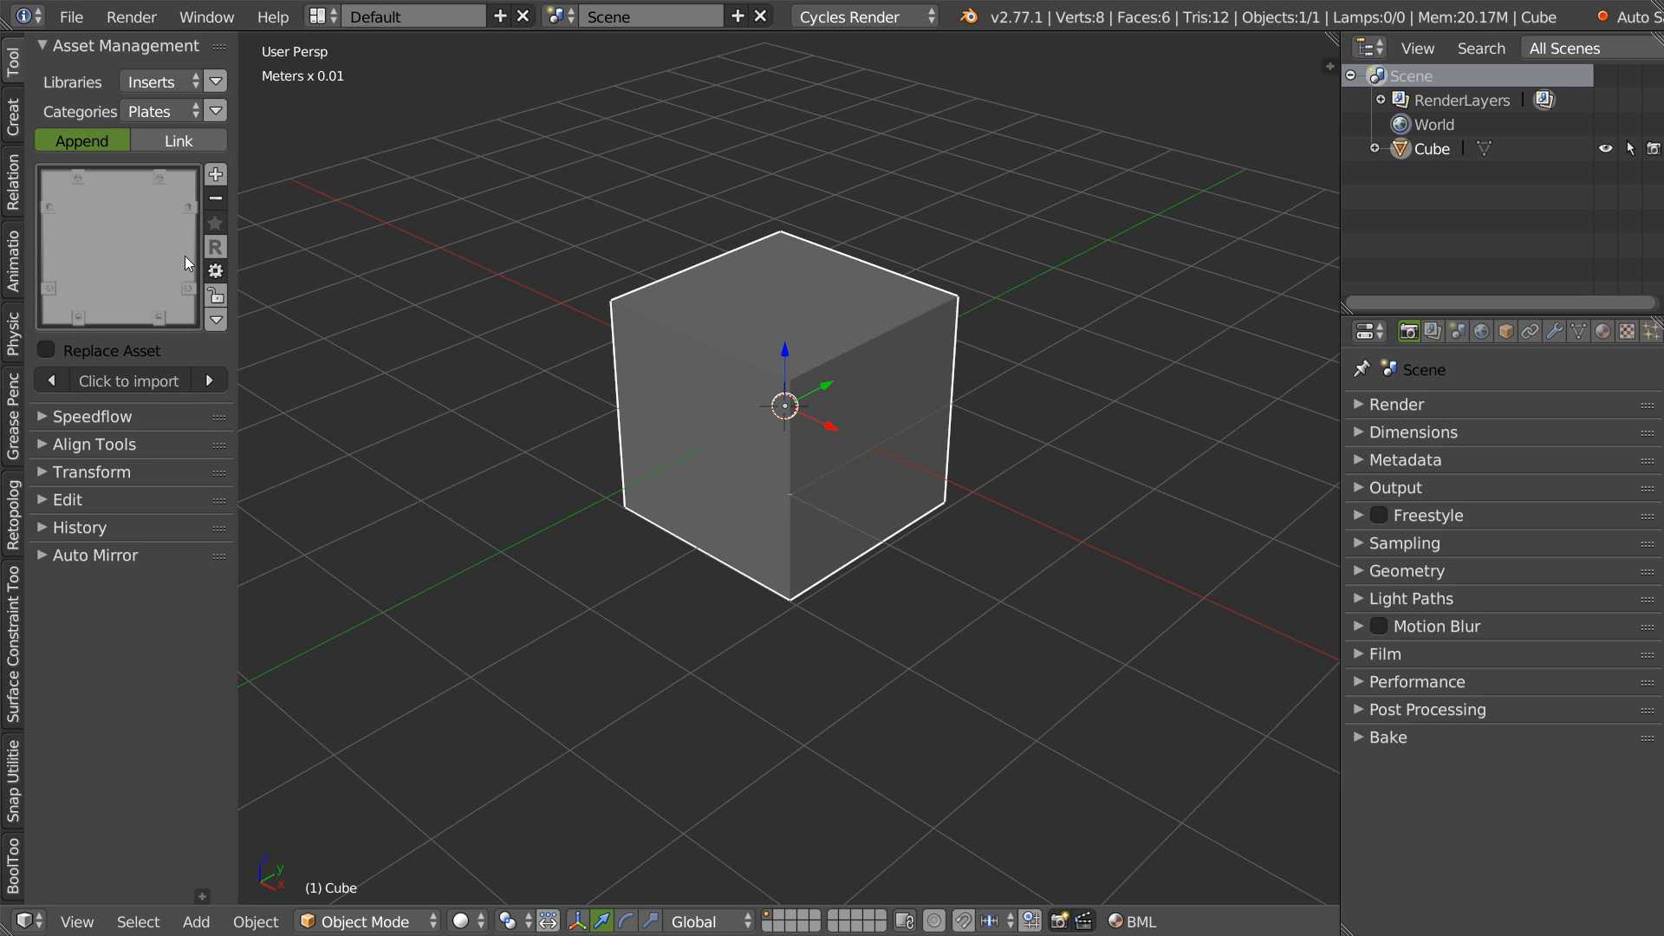
pyautogui.click(182, 138)
pyautogui.click(210, 381)
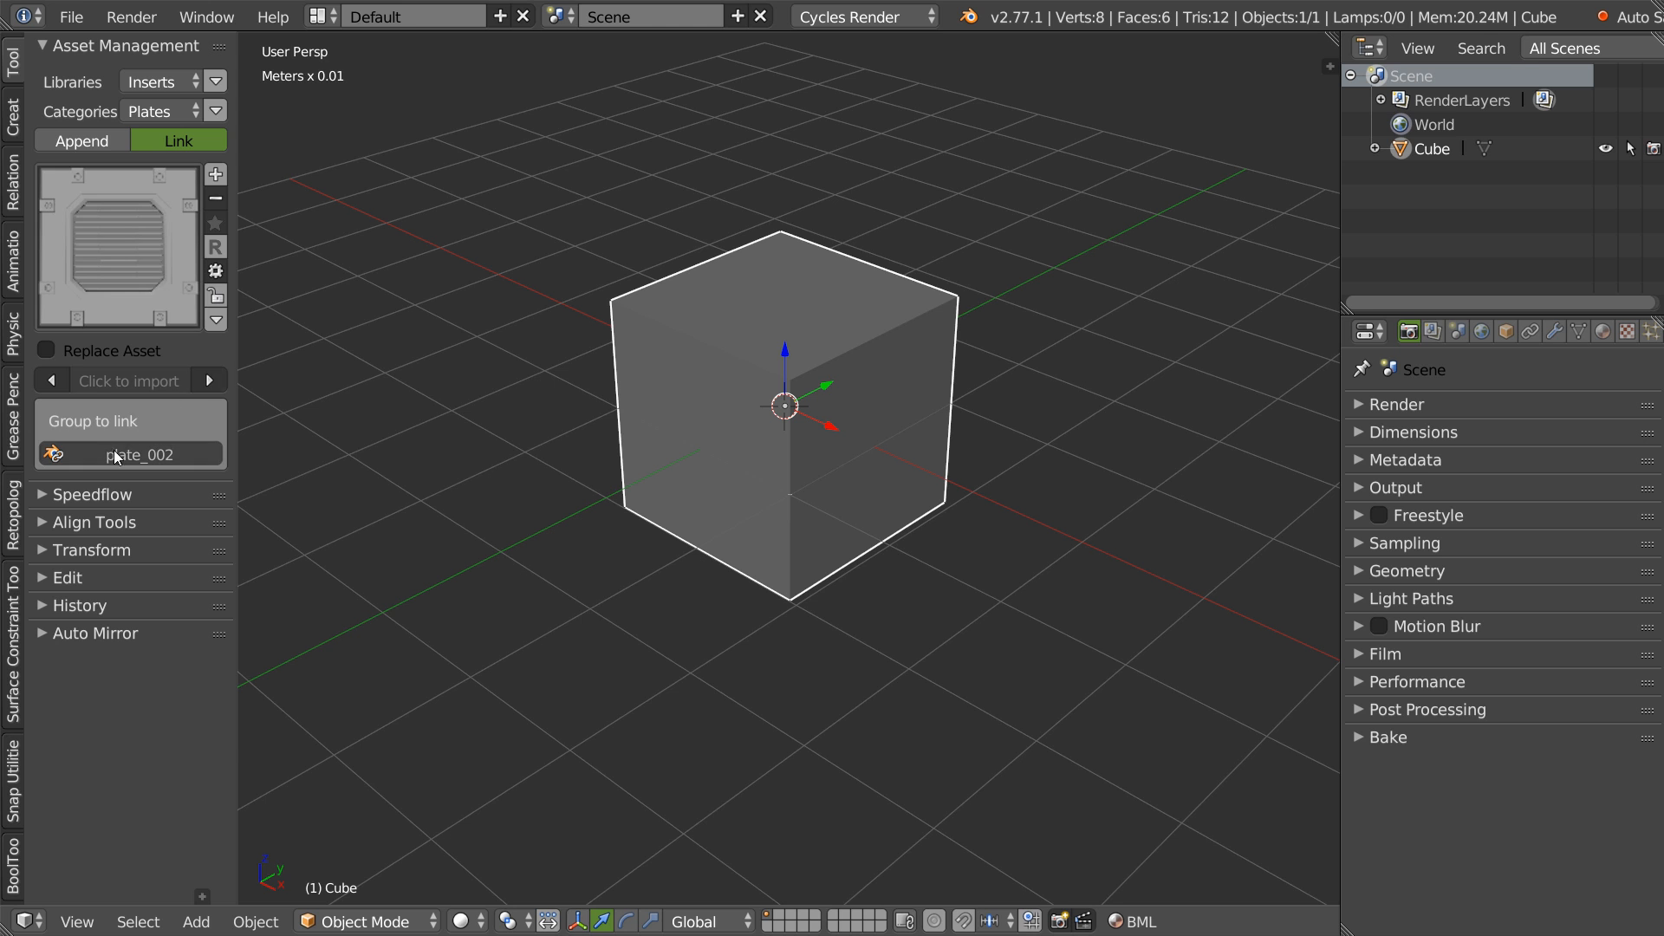
pyautogui.click(210, 380)
pyautogui.click(213, 382)
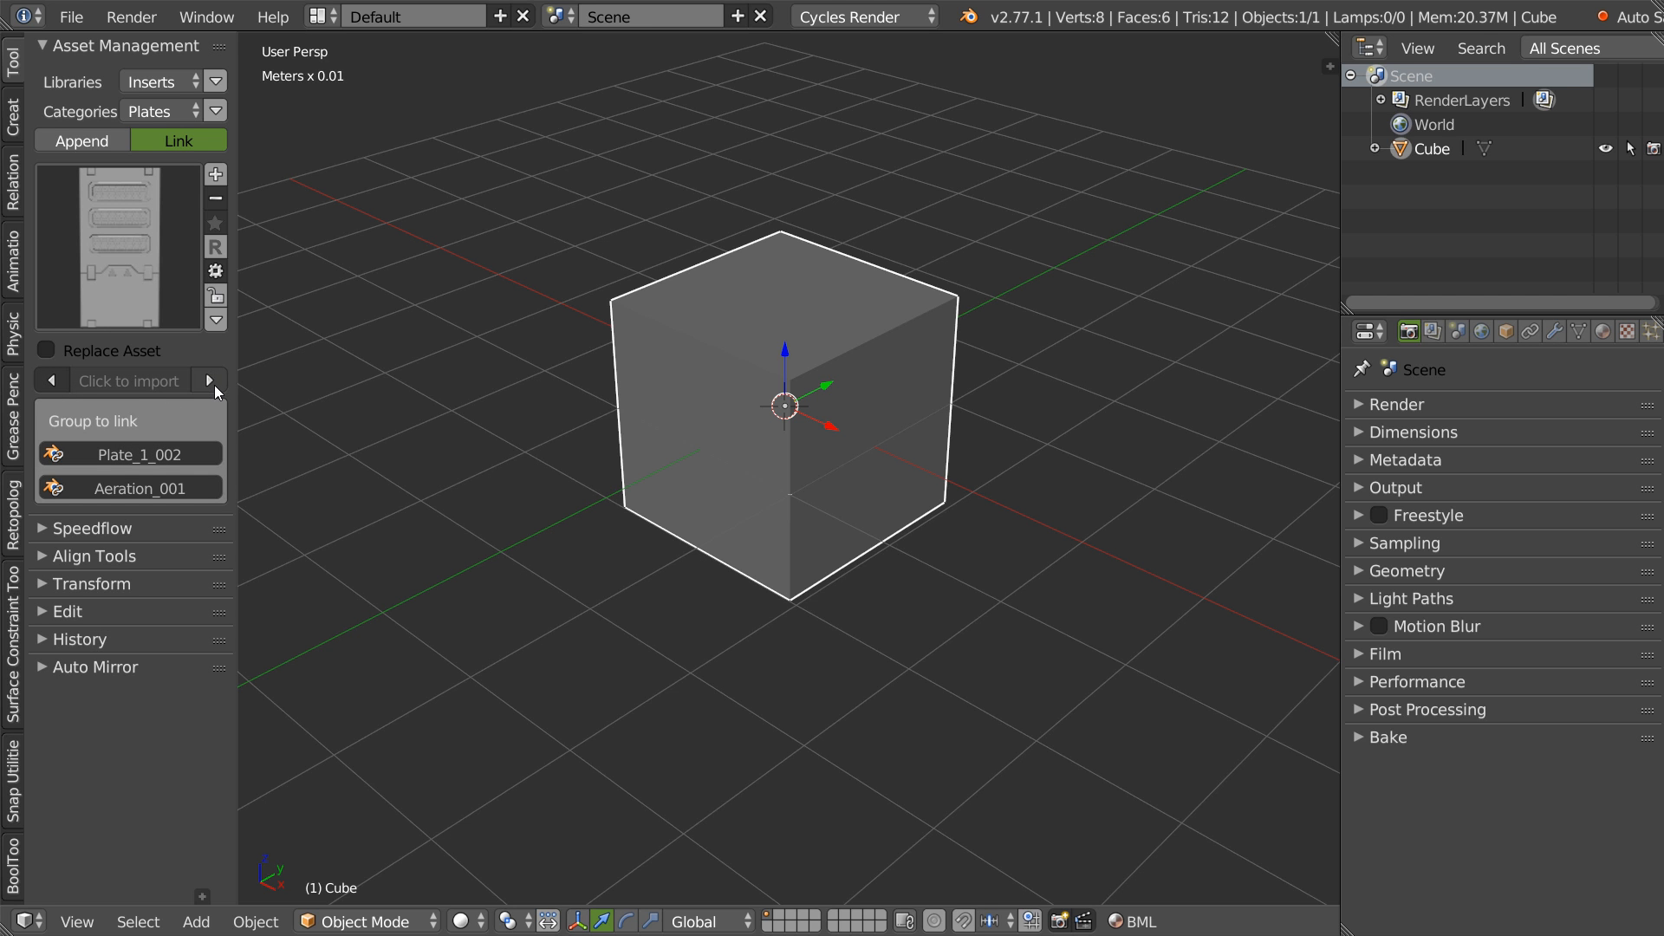
pyautogui.click(52, 381)
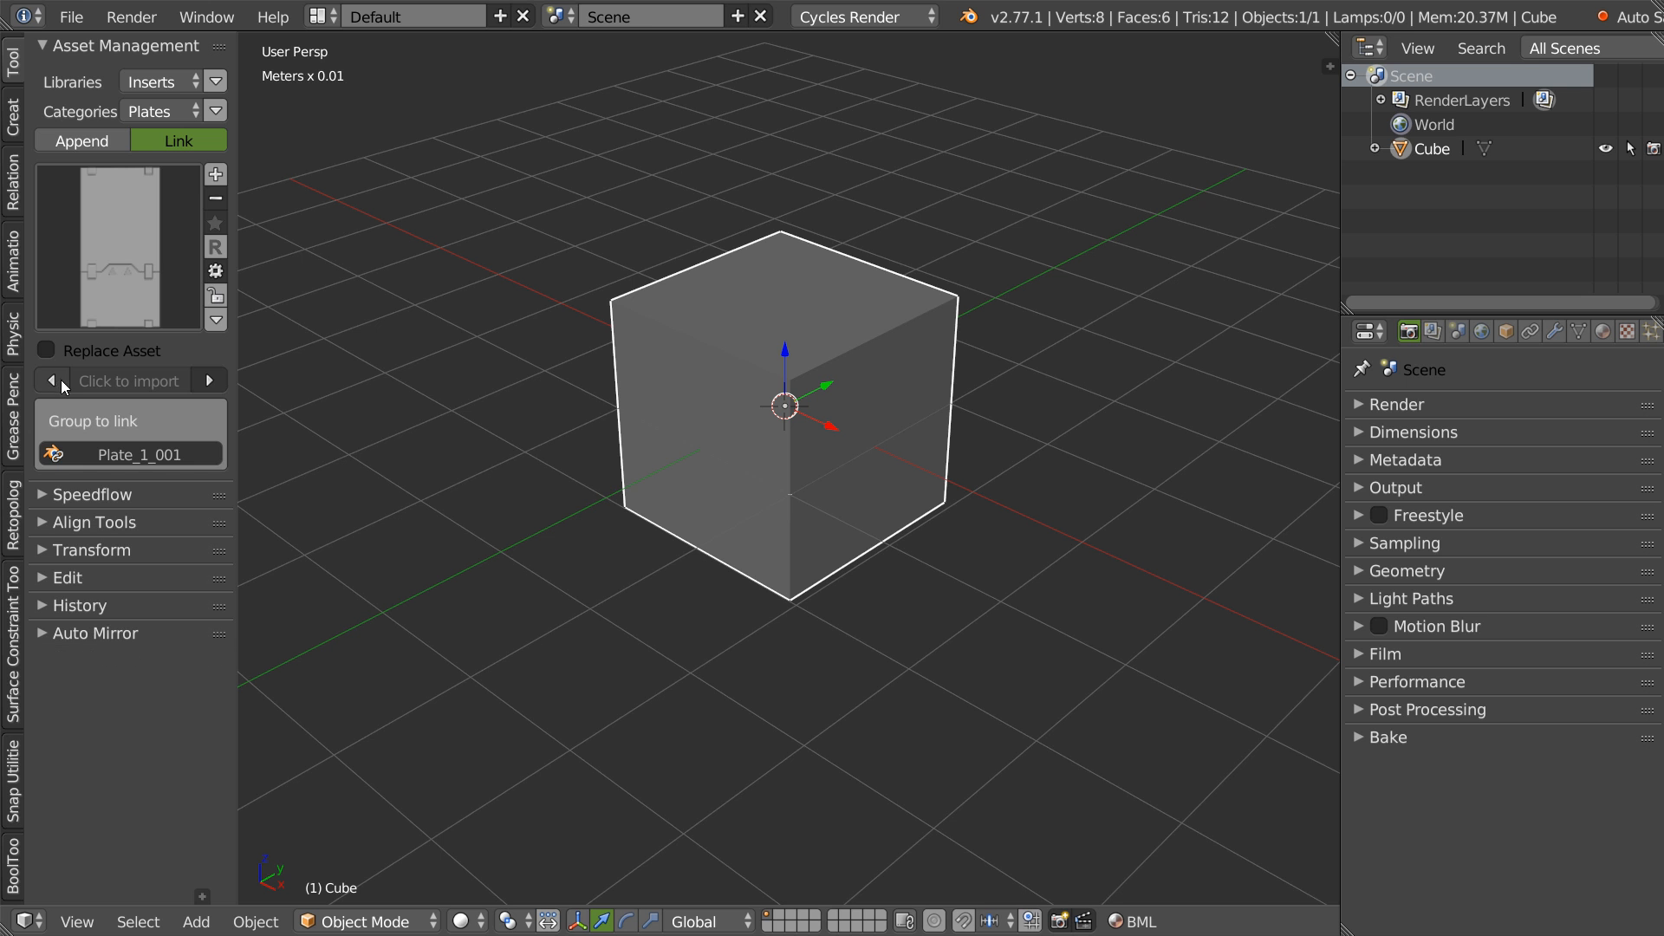
pyautogui.click(209, 381)
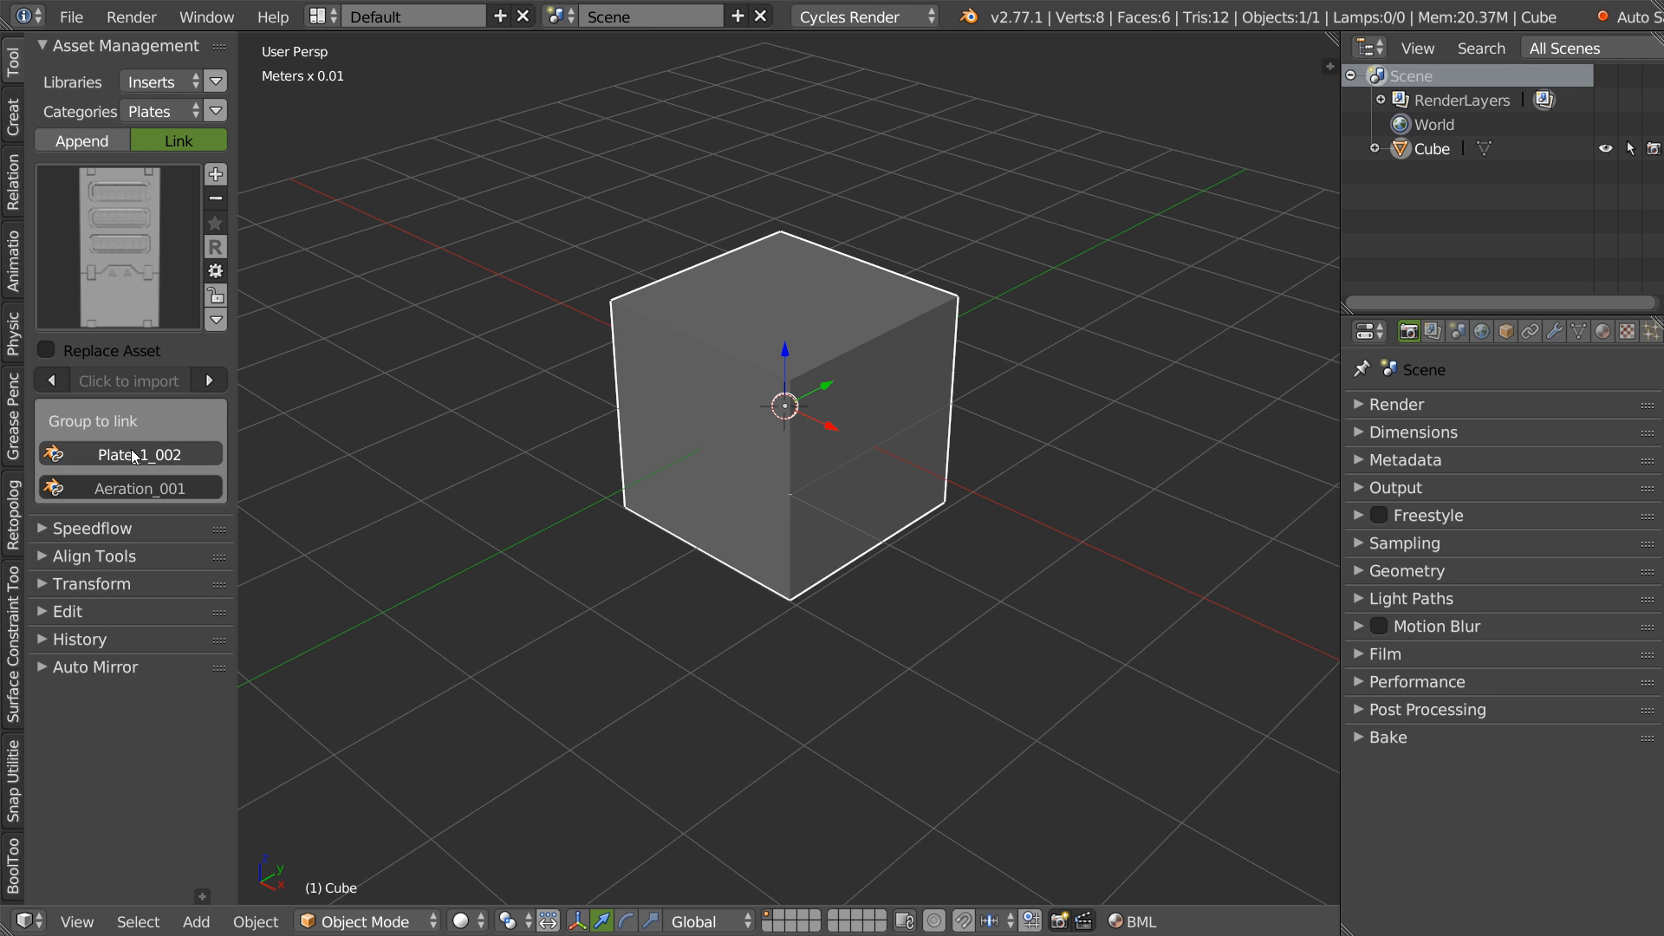
# - Link the Plate_1_002 group into the scene and delete the default cube
pyautogui.click(127, 452)
pyautogui.scroll(-4, 740, 456)
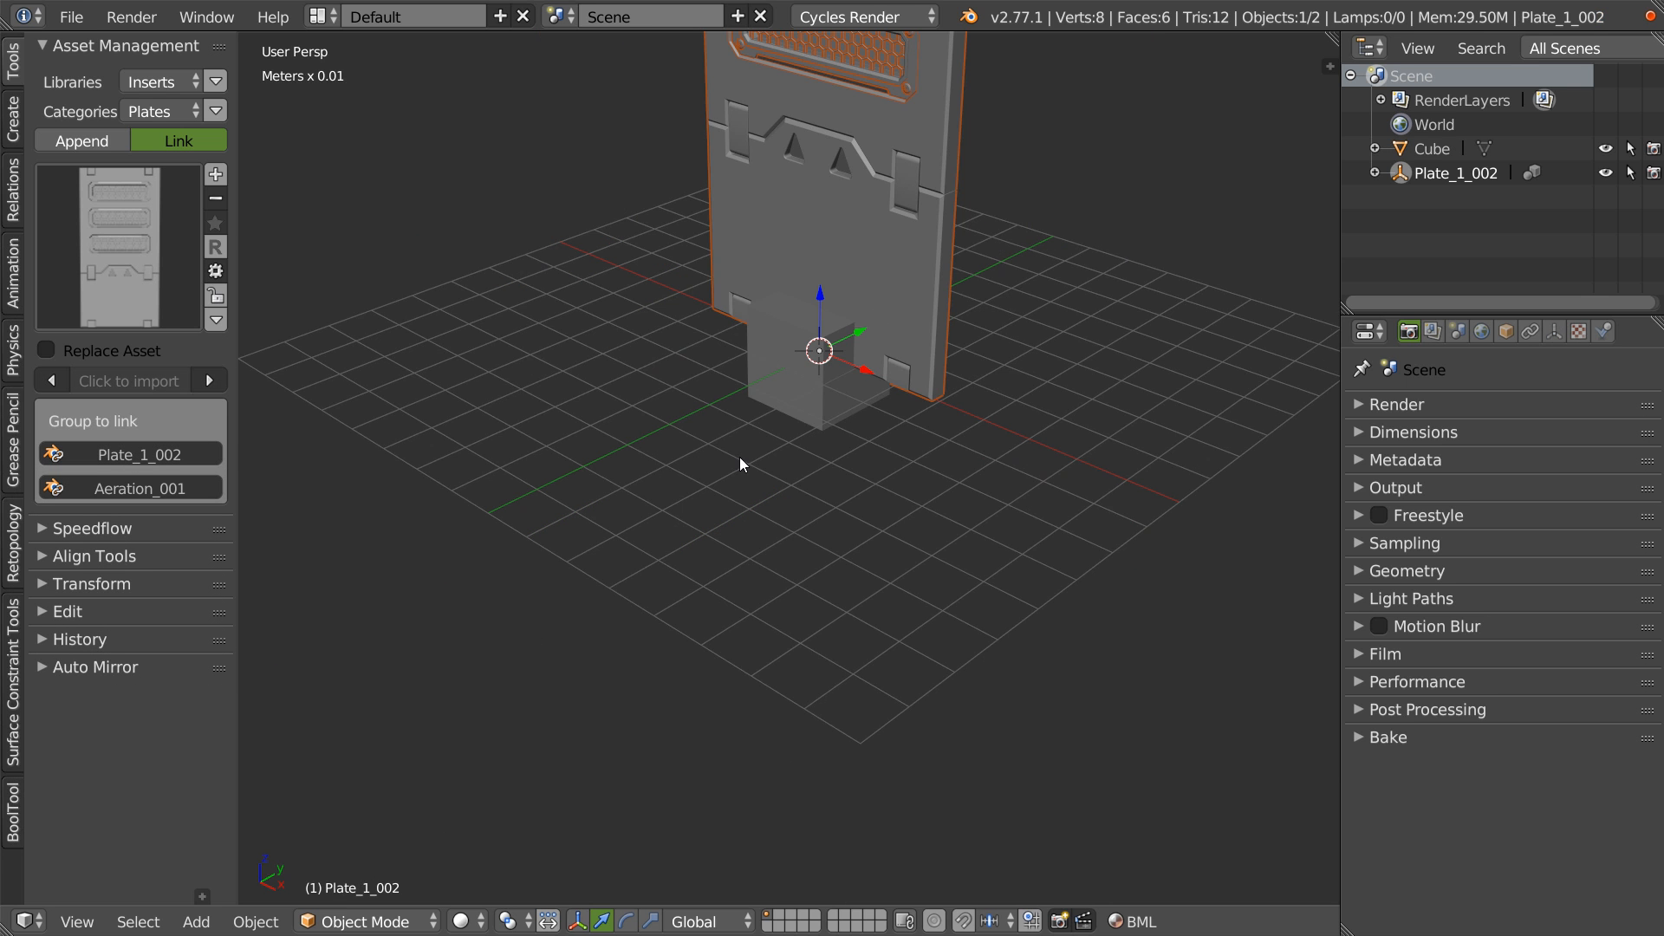
pyautogui.press('x')
pyautogui.click(783, 417)
pyautogui.rightClick(891, 319)
pyautogui.moveTo(891, 319); pyautogui.dragTo(760, 378, button='middle')
pyautogui.scroll(-4, 757, 434)
pyautogui.keyDown('shift'); pyautogui.moveTo(757, 490); pyautogui.dragTo(743, 568, button='middle'); pyautogui.keyUp('shift')
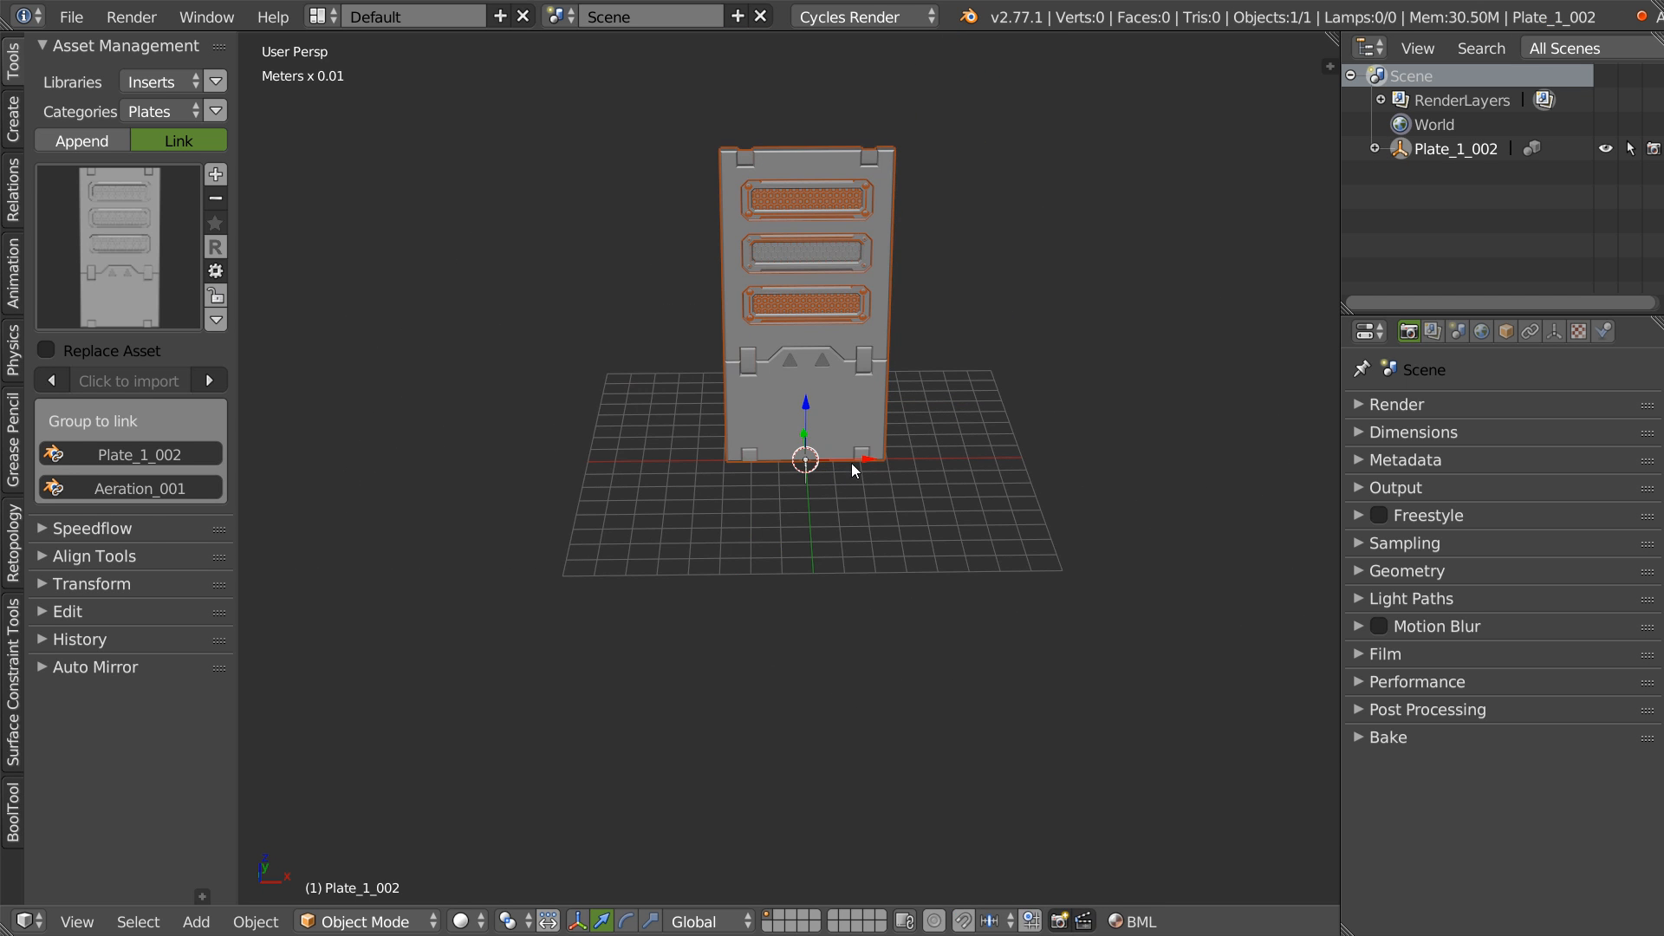
# - Move the three-vent plate about 13 cm along negative X and link Plate_1_001 directly beside it
pyautogui.moveTo(851, 465); pyautogui.dragTo(490, 445)
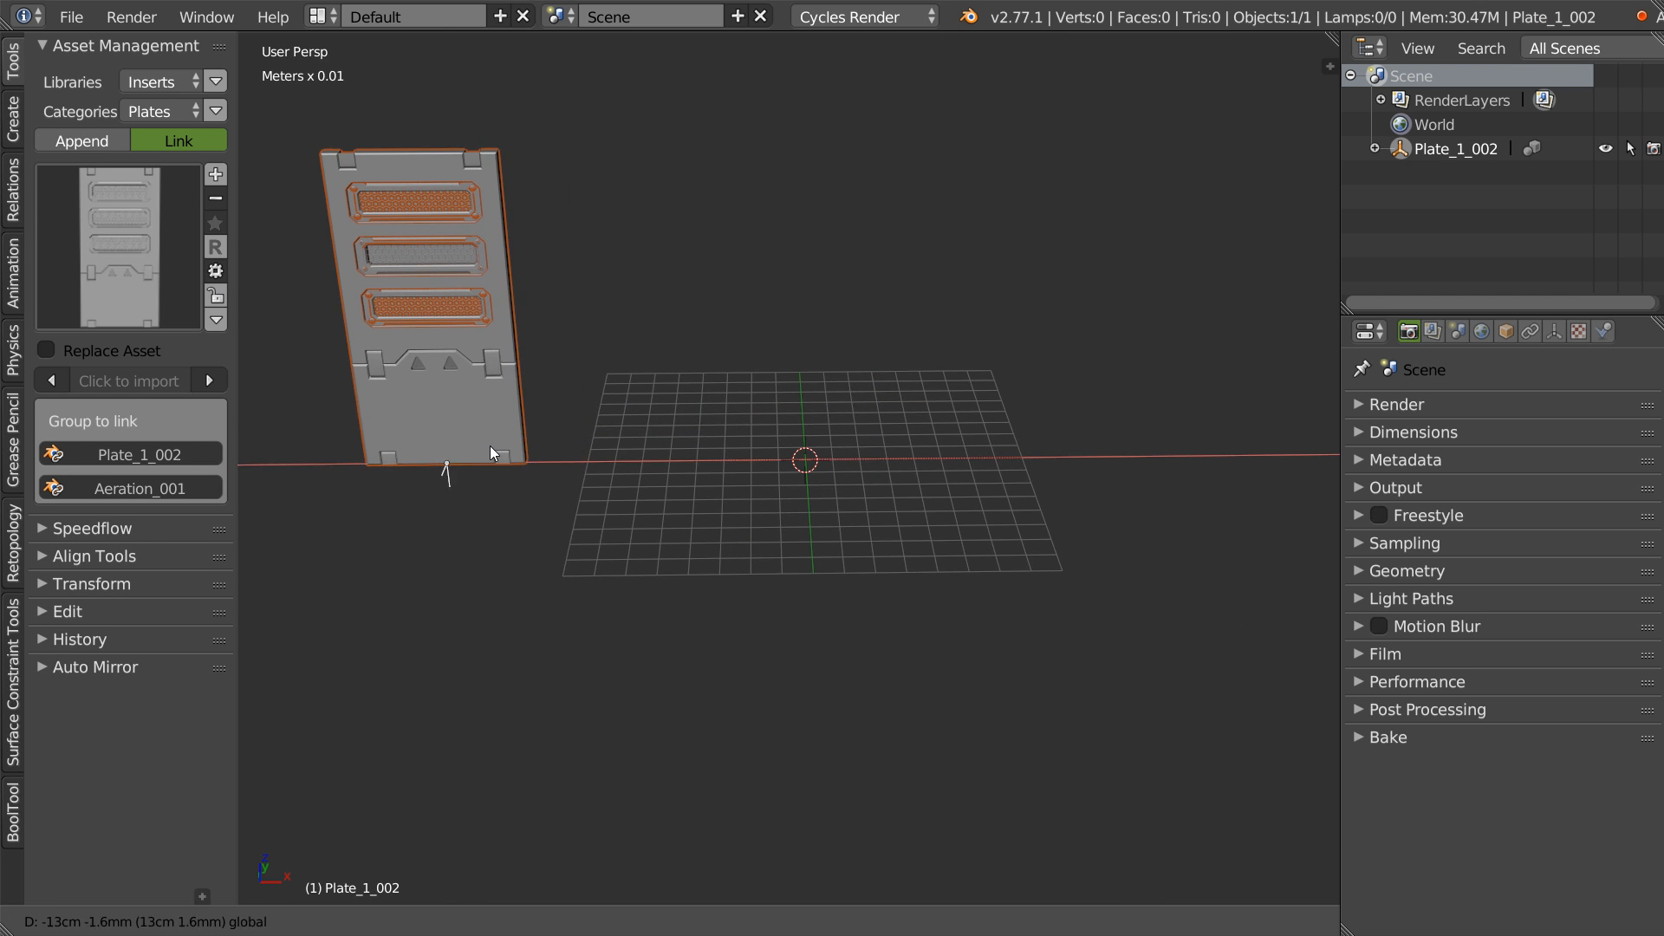
pyautogui.click(52, 380)
pyautogui.click(122, 454)
pyautogui.moveTo(862, 456); pyautogui.dragTo(645, 440)
pyautogui.keyDown('shift'); pyautogui.moveTo(572, 432); pyautogui.dragTo(698, 456, button='middle'); pyautogui.keyUp('shift')
pyautogui.moveTo(691, 470); pyautogui.dragTo(689, 470)
pyautogui.keyDown('shift'); pyautogui.moveTo(600, 459); pyautogui.dragTo(628, 440, button='middle'); pyautogui.keyUp('shift')
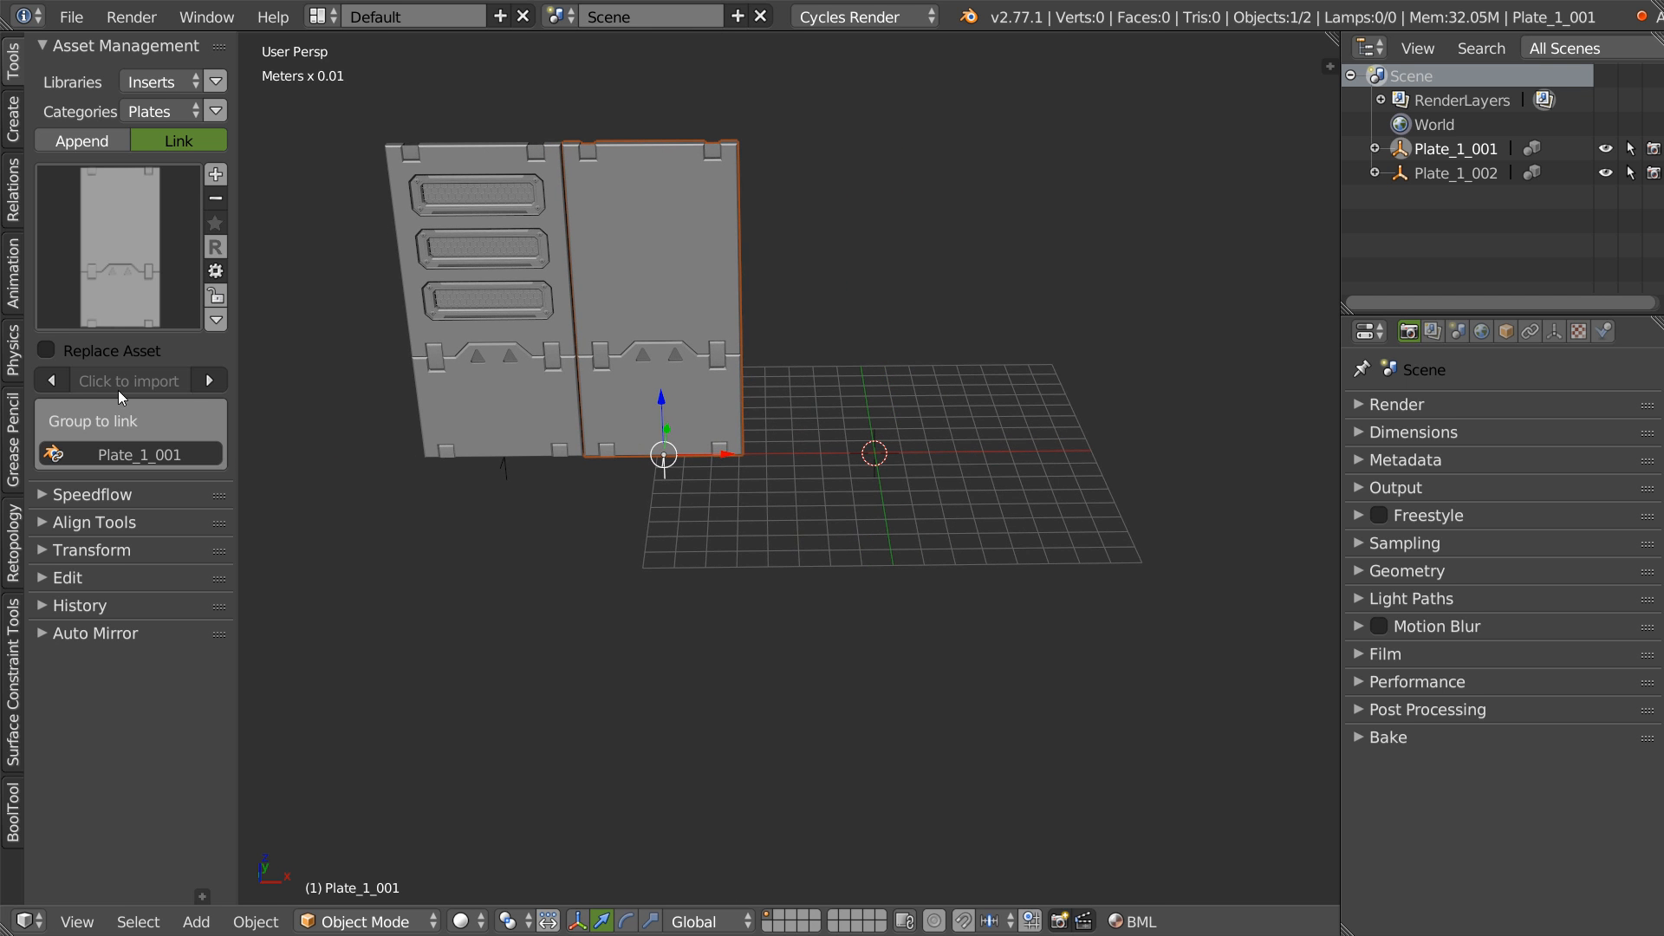
# - Link the plate_002 group at the scene origin and look over the grille plate
pyautogui.click(52, 381)
pyautogui.click(148, 453)
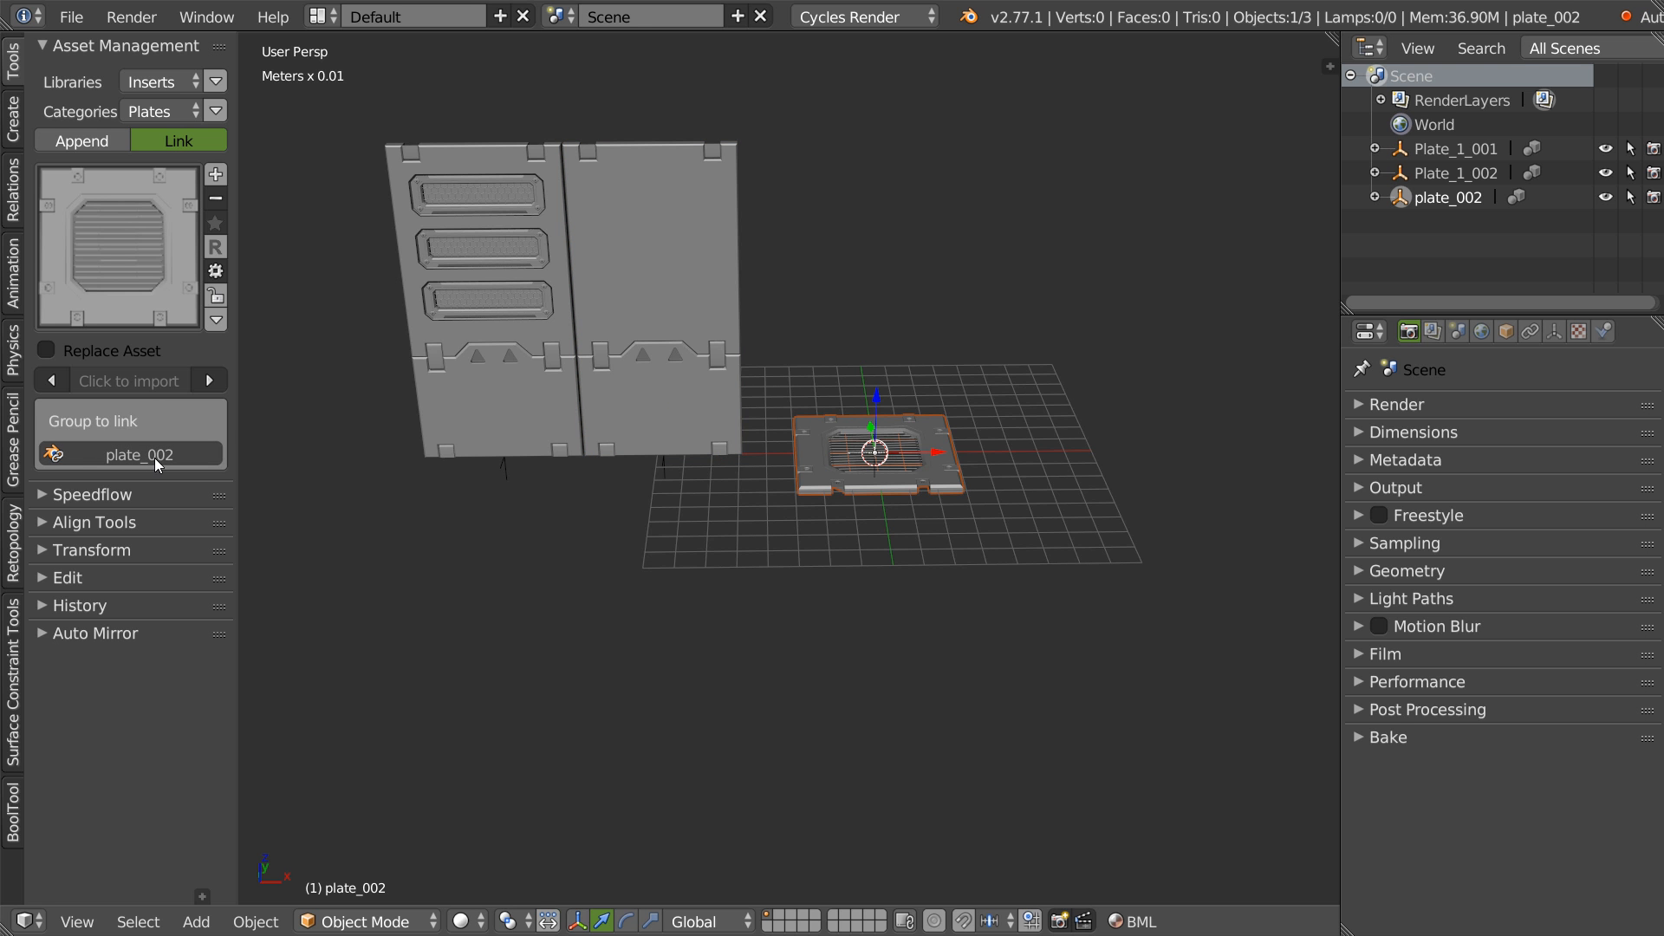
pyautogui.moveTo(513, 295); pyautogui.dragTo(826, 503, button='middle')
pyautogui.scroll(3, 891, 454)
pyautogui.moveTo(891, 454); pyautogui.dragTo(882, 344, button='middle')
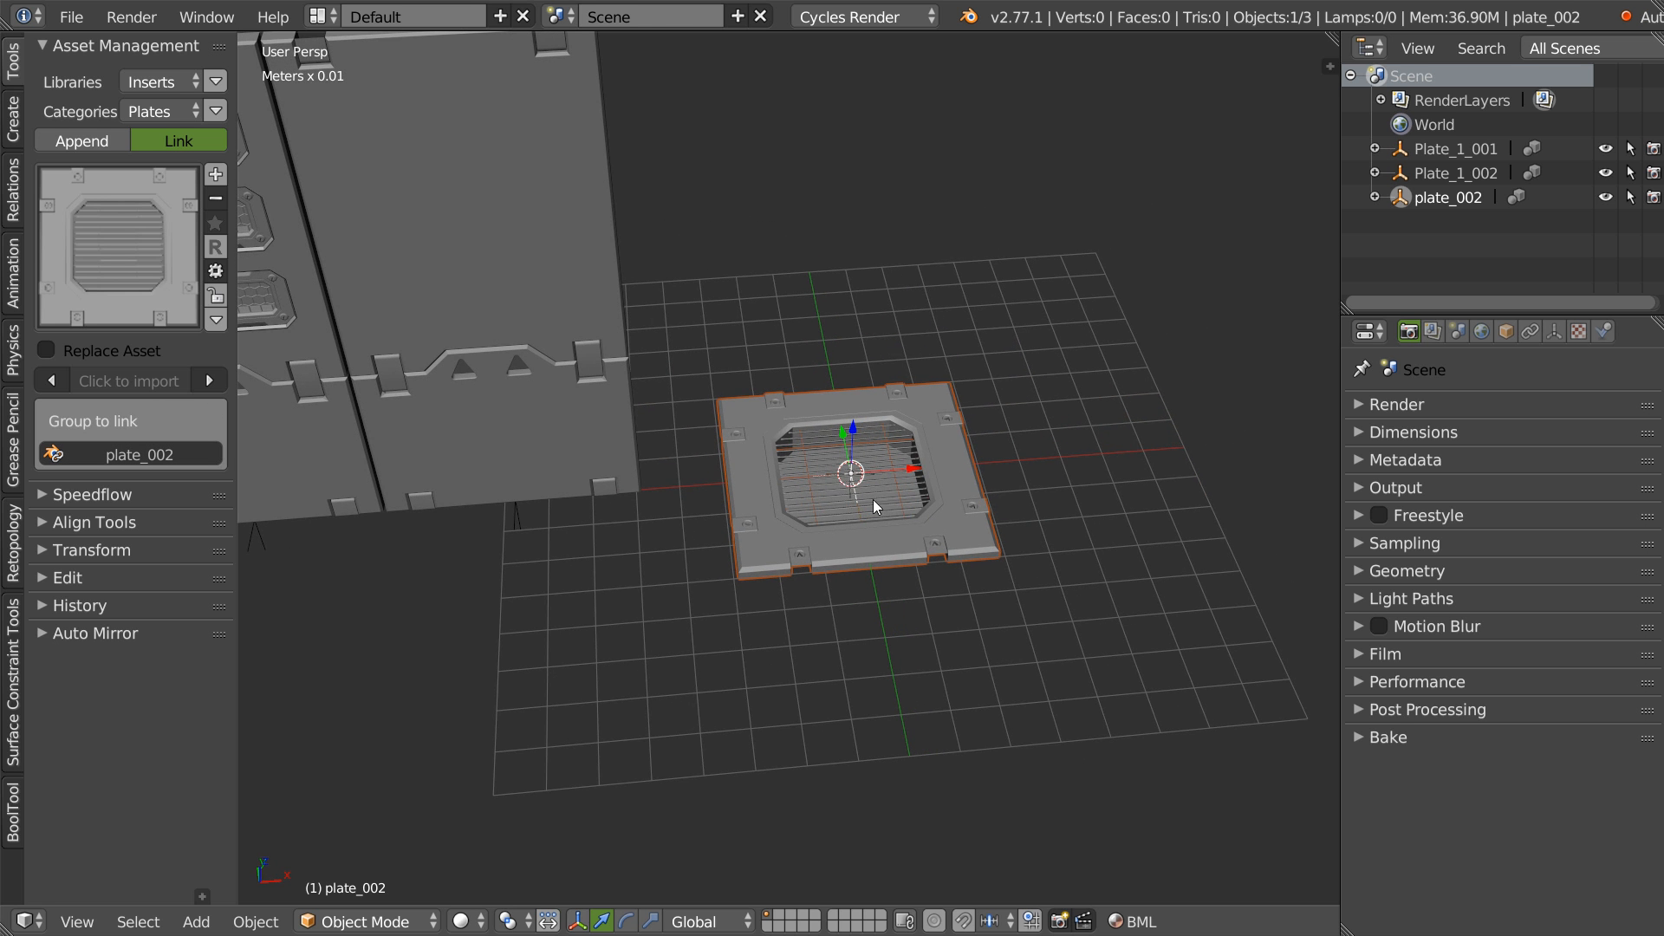
pyautogui.moveTo(870, 529); pyautogui.dragTo(826, 495, button='middle')
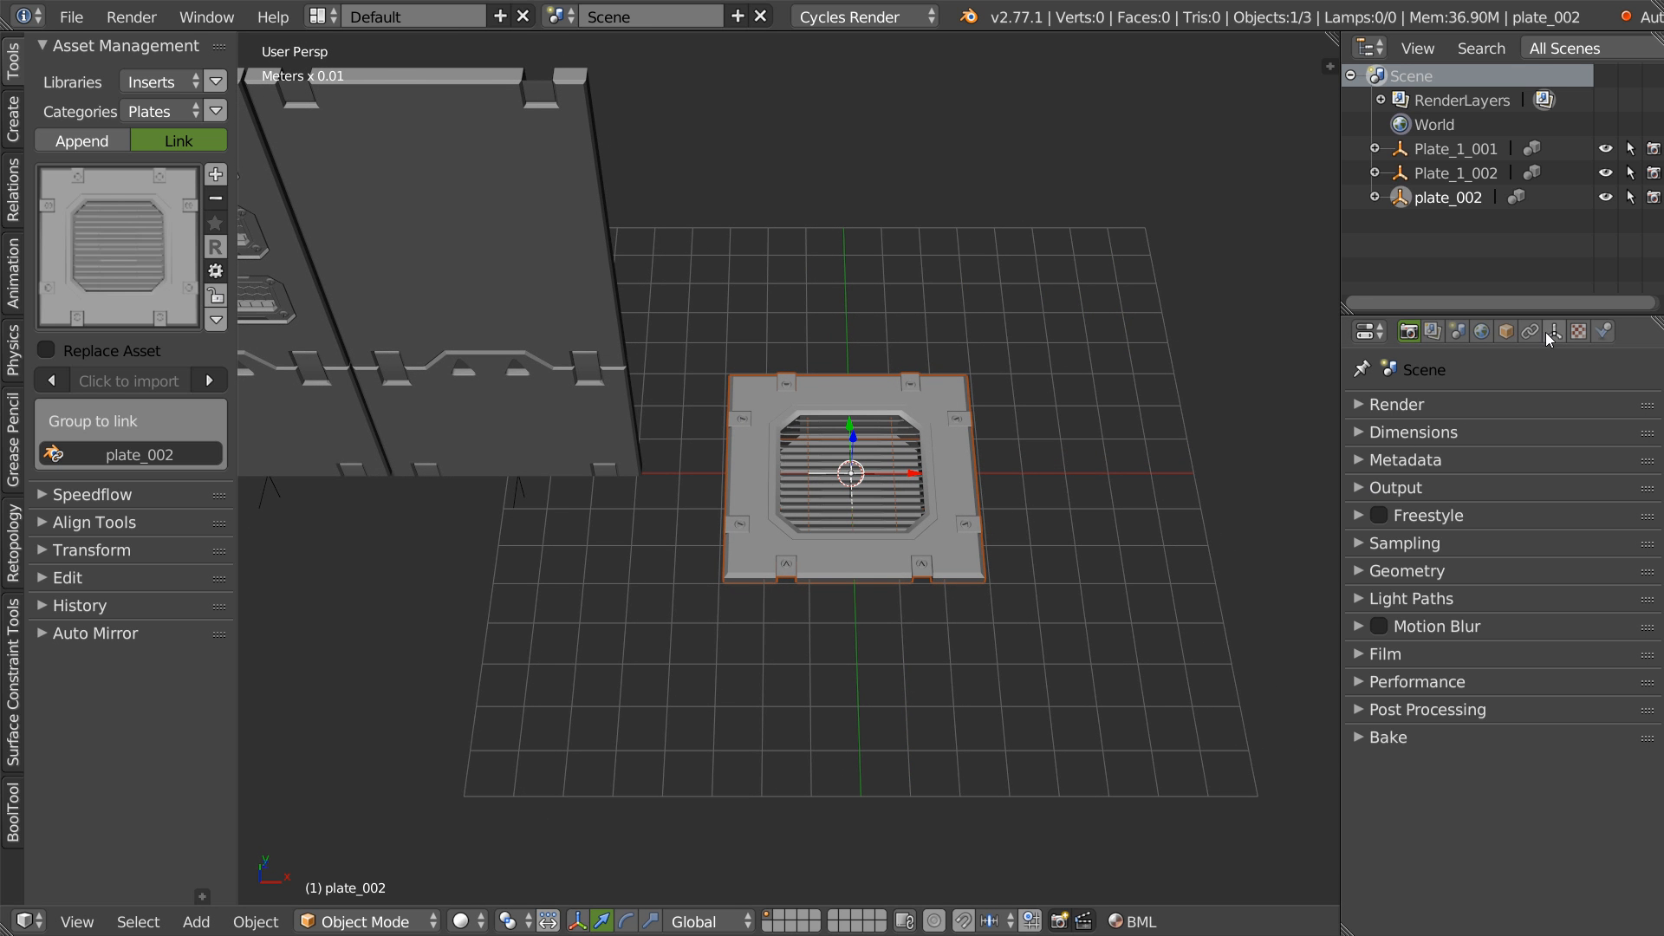
pyautogui.scroll(4, 839, 413)
pyautogui.keyDown('shift'); pyautogui.moveTo(912, 424); pyautogui.dragTo(705, 492, button='middle'); pyautogui.keyUp('shift')
# - Duplicate the linked plate_002 in top view and move the copy up along the Y axis
pyautogui.press('q')
pyautogui.click(723, 468)
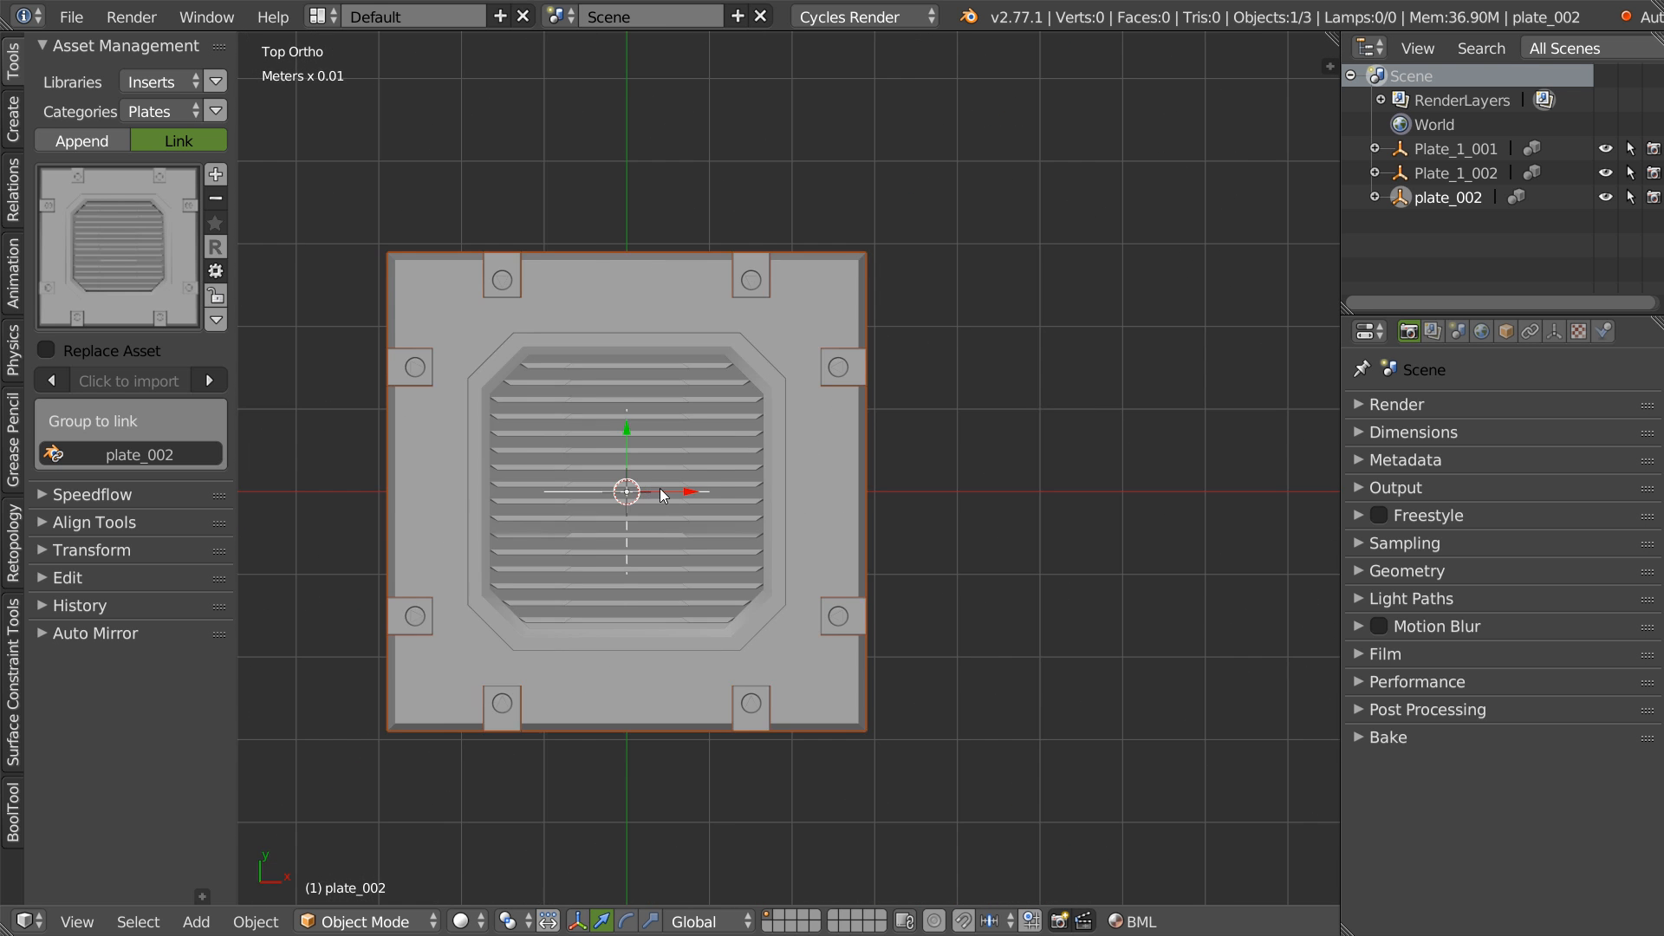
pyautogui.scroll(3, 632, 515)
pyautogui.hotkey('shift', 'd')
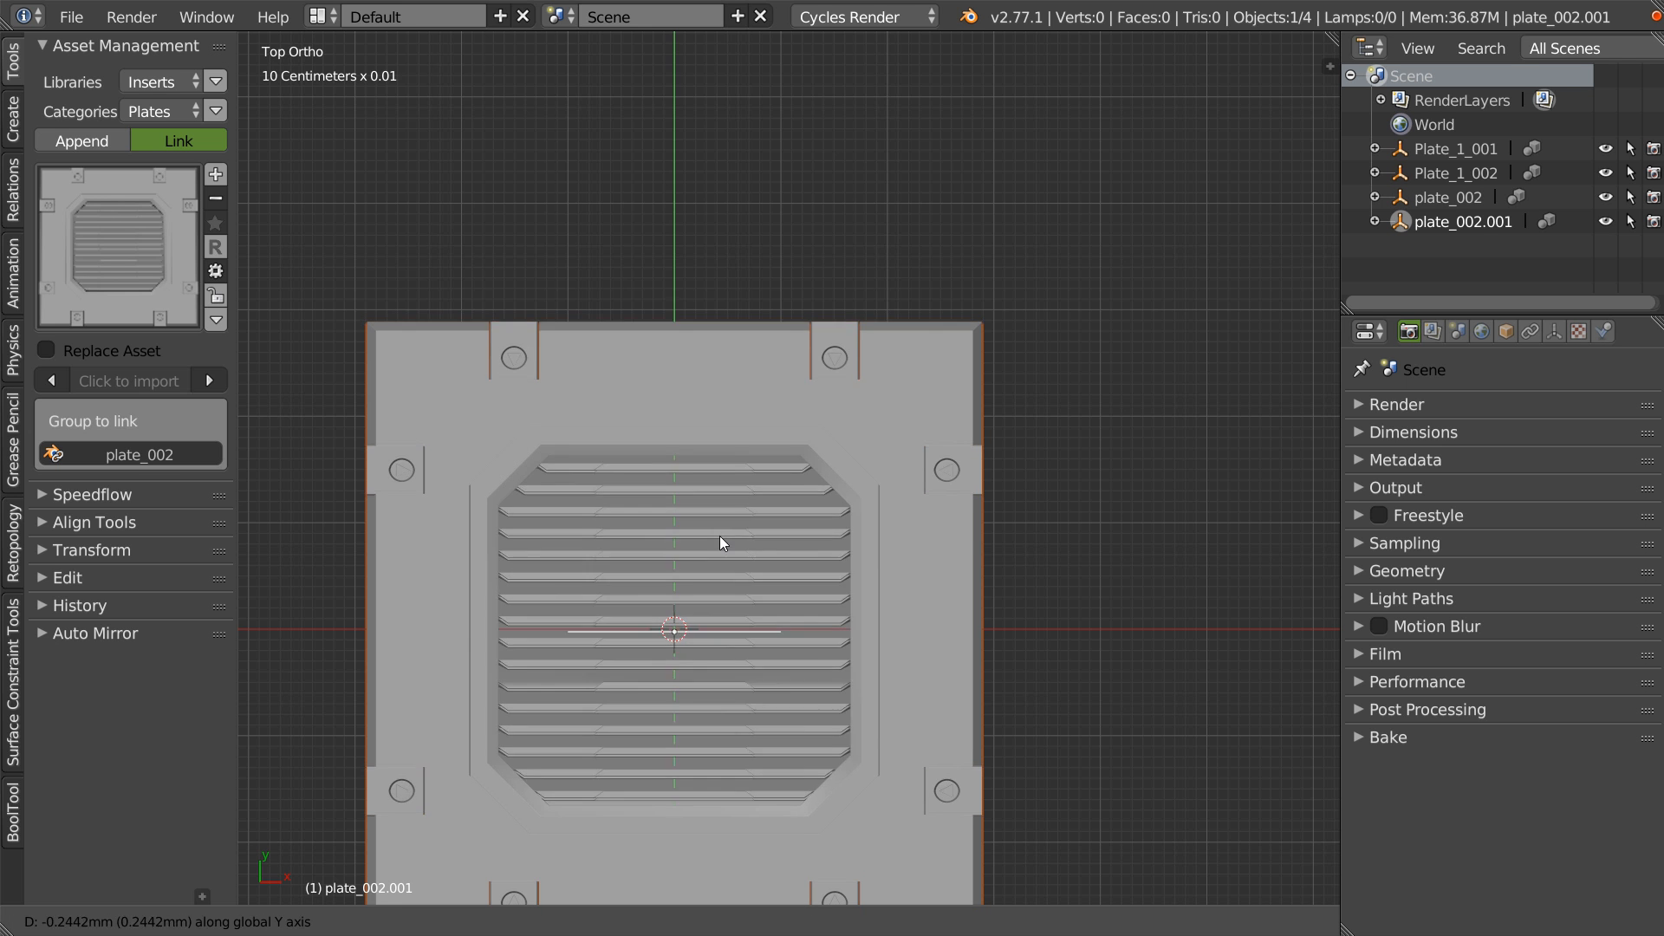
pyautogui.press('y')
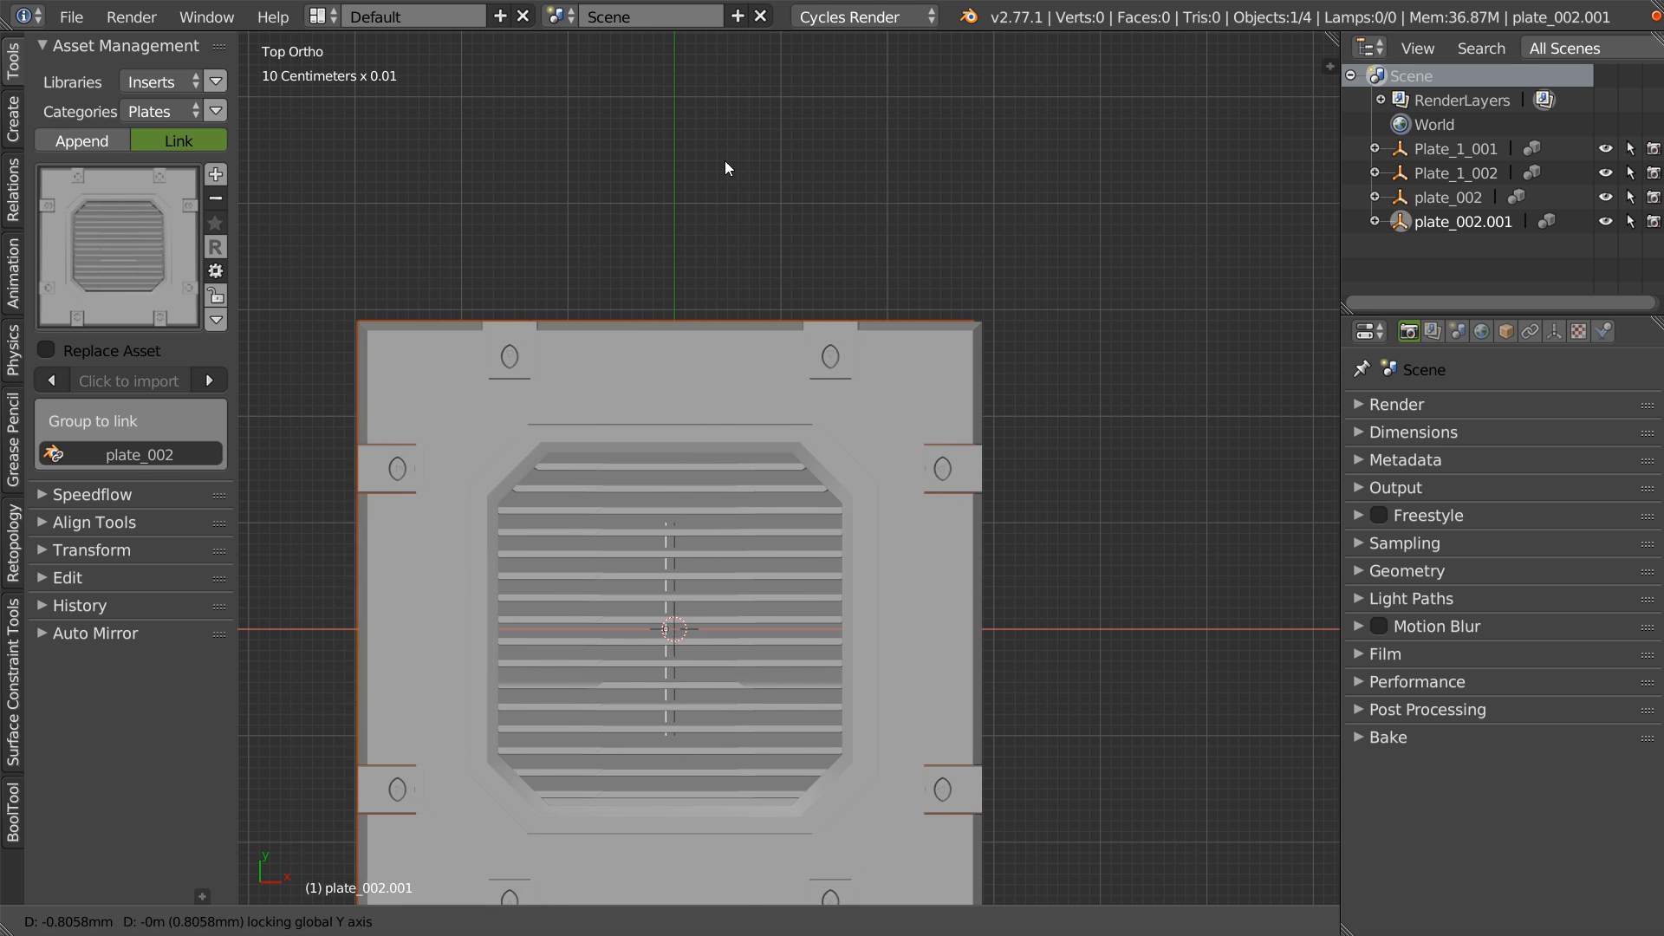
pyautogui.rightClick(786, 196)
pyautogui.press('g')
pyautogui.press('y')
pyautogui.click(668, 167)
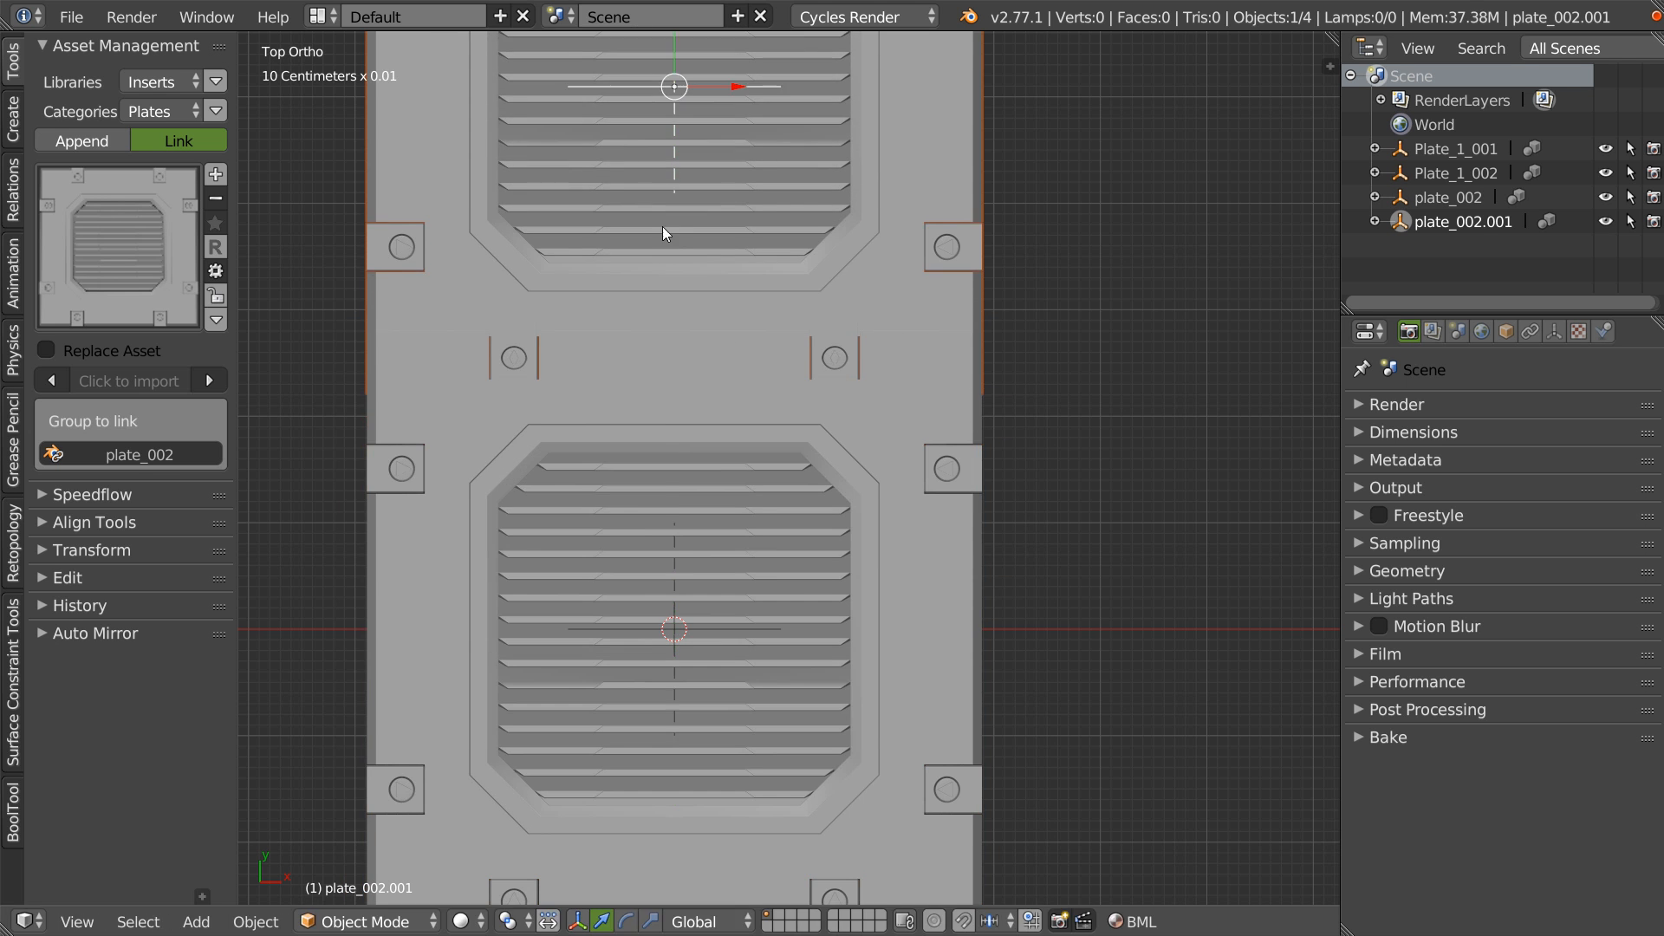
# - Shift the copied grille plate along Y until its edge and brackets meet the plate below
pyautogui.keyDown('shift'); pyautogui.moveTo(668, 166); pyautogui.dragTo(675, 368, button='middle'); pyautogui.keyUp('shift')
pyautogui.scroll(2, 659, 325)
pyautogui.press('g')
pyautogui.press('y')
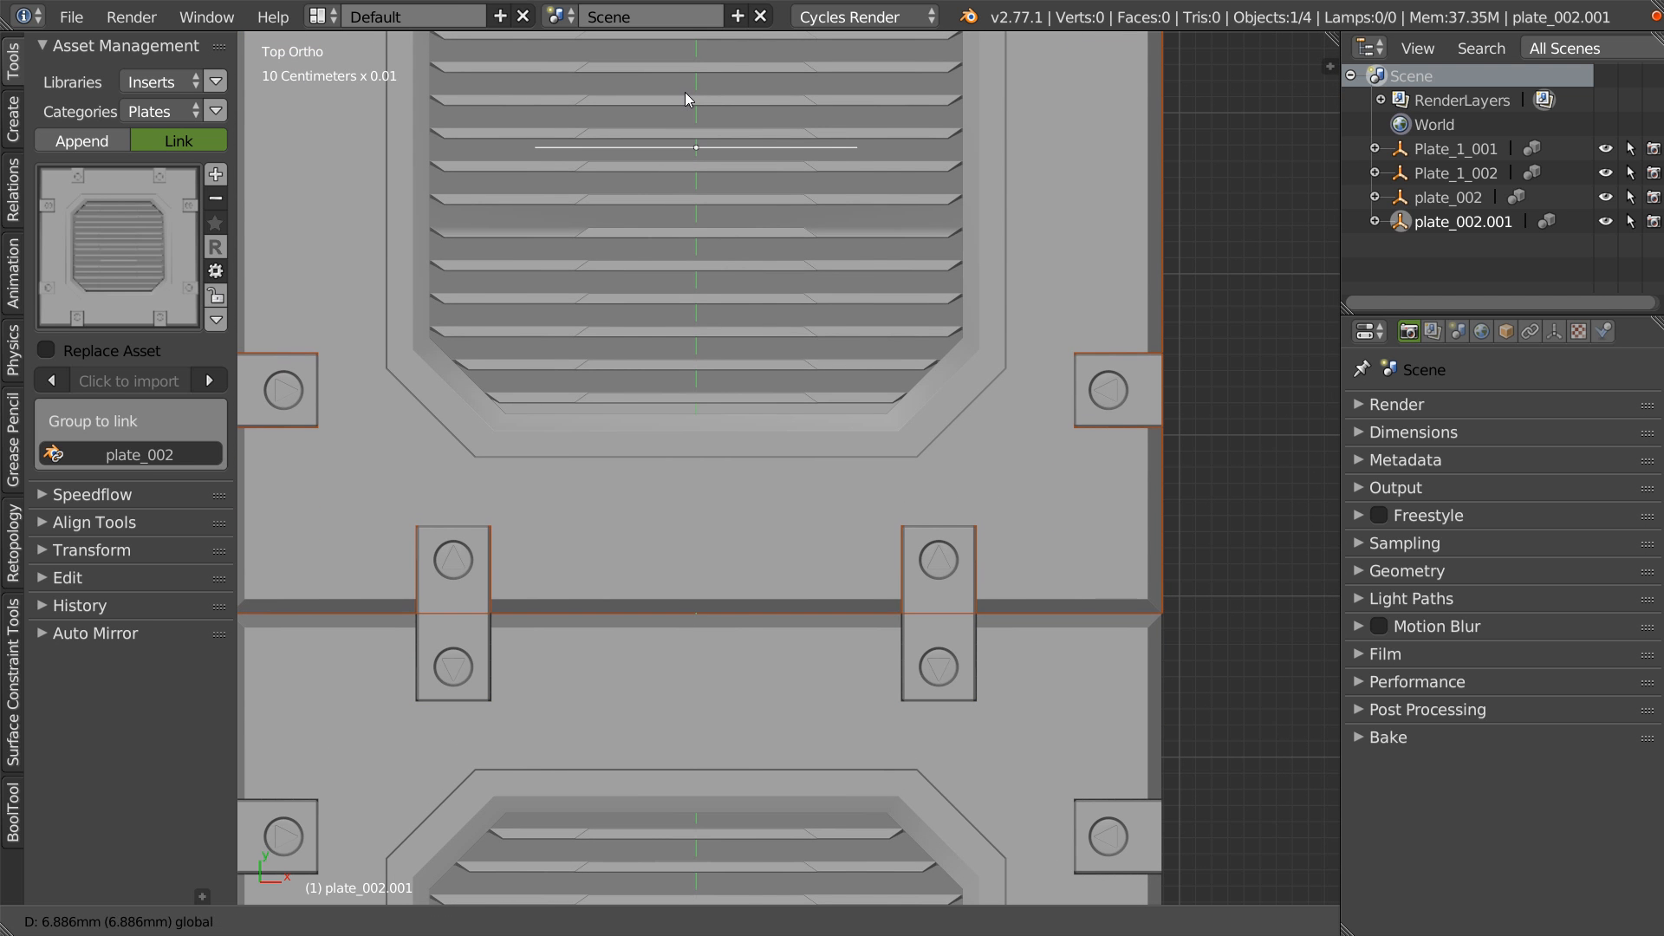
pyautogui.click(685, 97)
# - Select both grille plates and duplicate them about 5.8 cm along X to form a two-by-two grid
pyautogui.scroll(-5, 953, 329)
pyautogui.keyDown('shift'); pyautogui.moveTo(1016, 377); pyautogui.dragTo(905, 440, button='middle'); pyautogui.keyUp('shift')
pyautogui.keyDown('shift'); pyautogui.rightClick(834, 578); pyautogui.keyUp('shift')
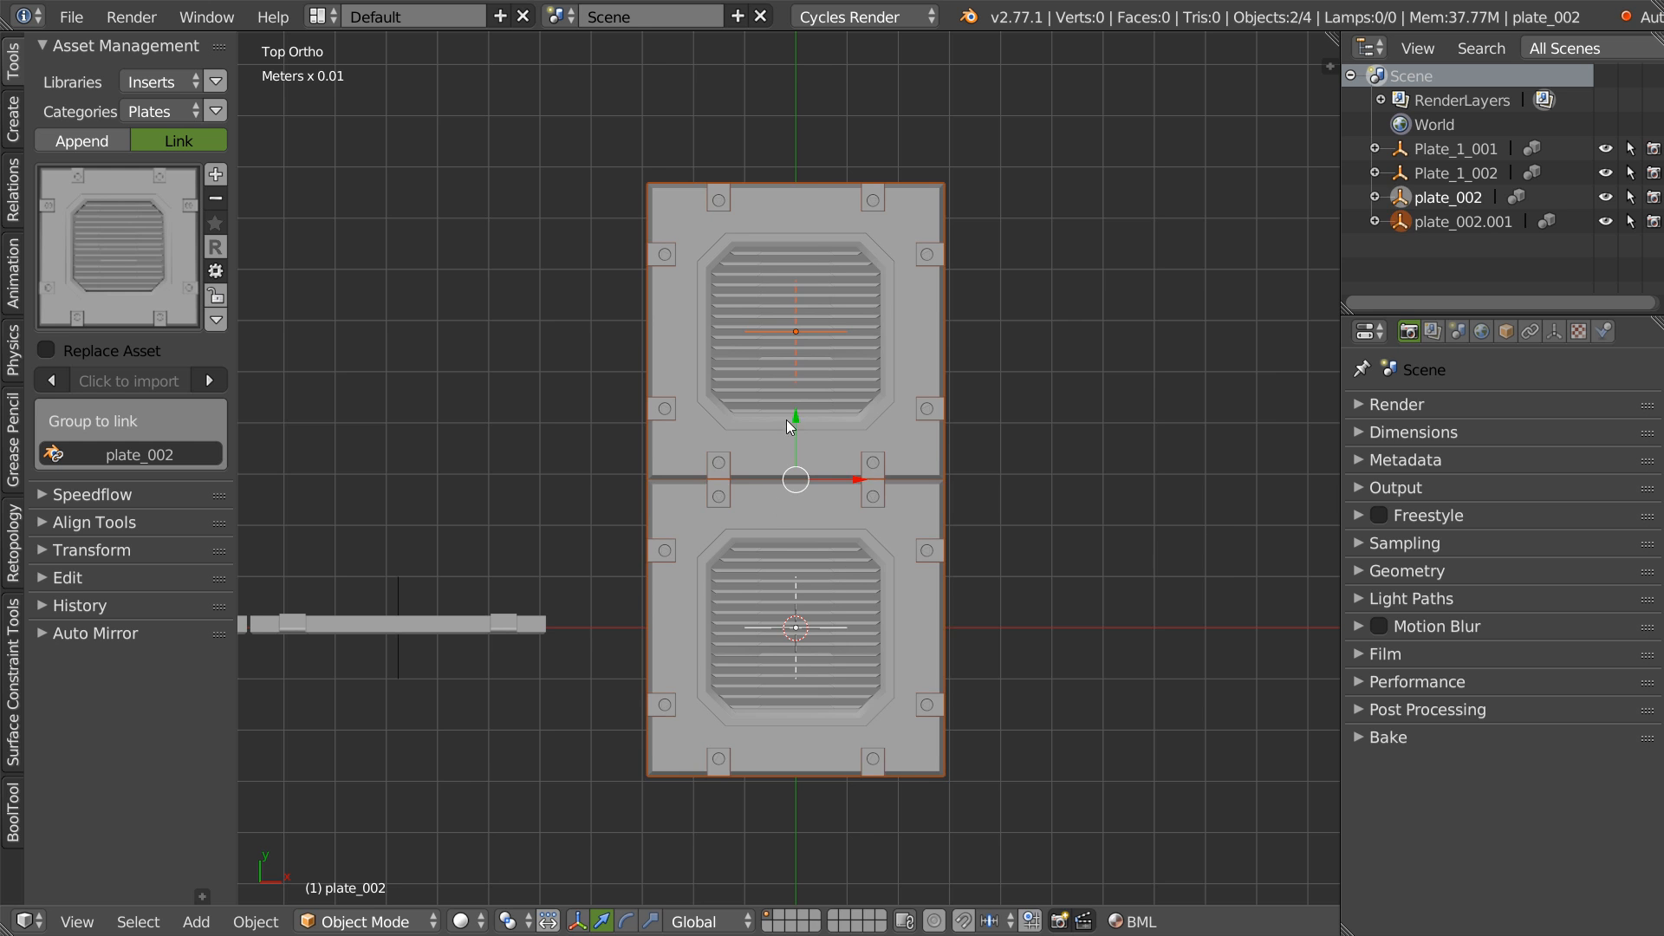
pyautogui.hotkey('shift', 'd')
pyautogui.press('x')
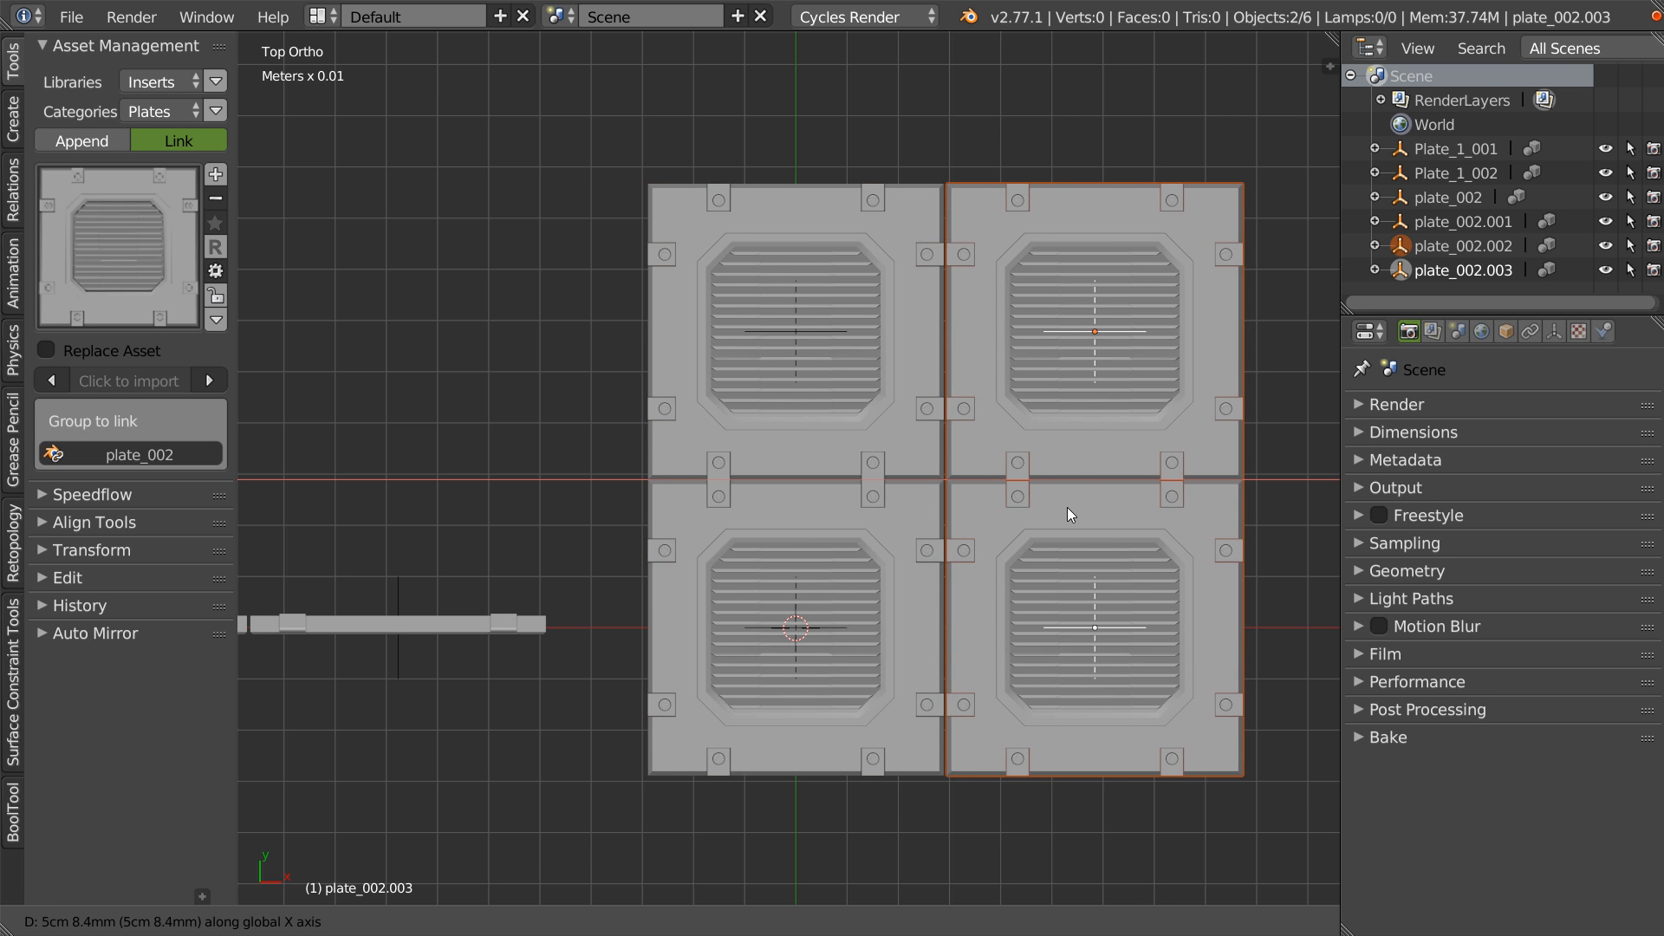
pyautogui.click(945, 539)
# - Select the original column's upper plate at the bracket joint, enable snapping and set the snap target to Closest
pyautogui.scroll(10, 954, 503)
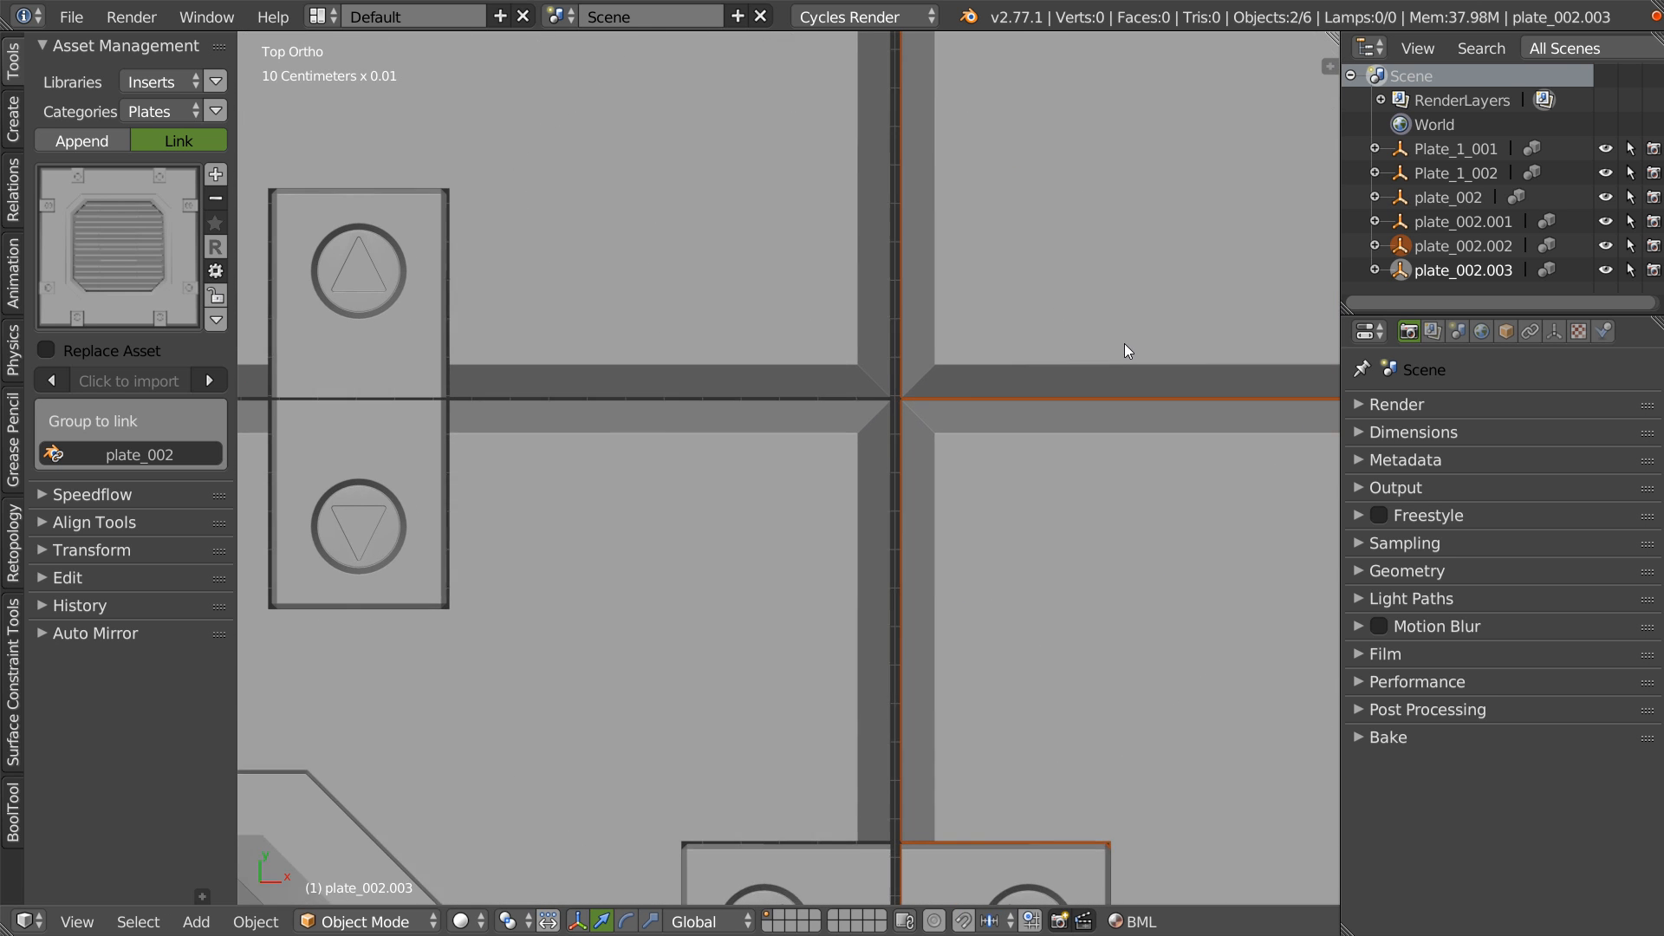
pyautogui.keyDown('shift'); pyautogui.moveTo(457, 393); pyautogui.dragTo(831, 439, button='middle'); pyautogui.keyUp('shift')
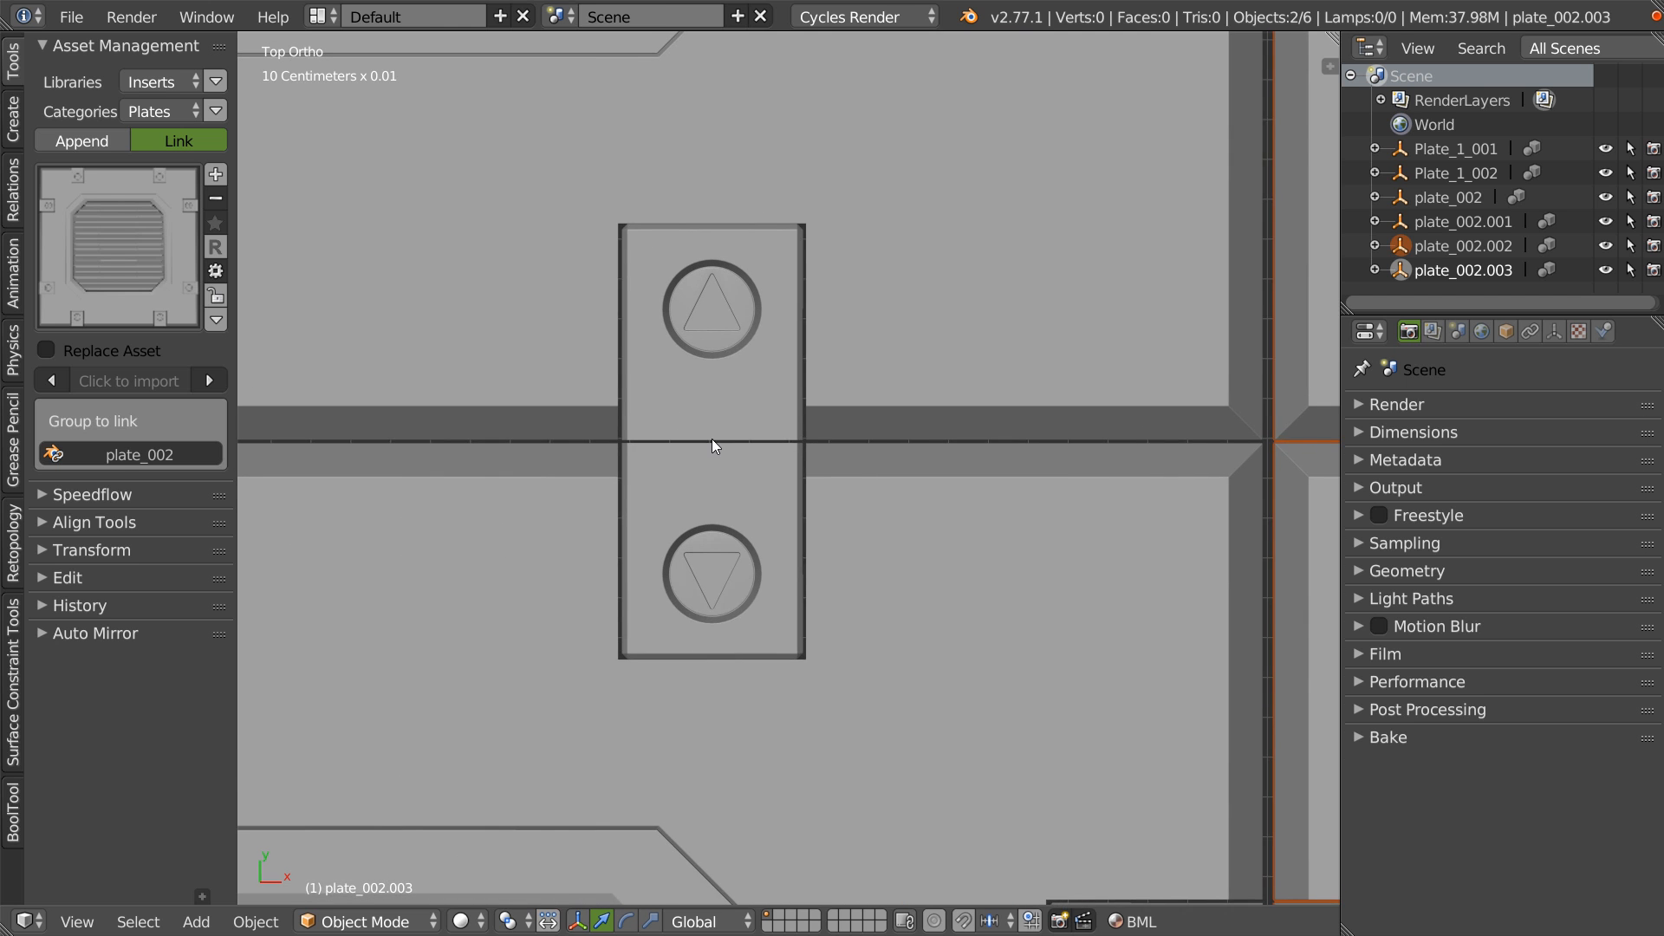
pyautogui.keyDown('ctrl'); pyautogui.moveTo(669, 436); pyautogui.dragTo(752, 392, button='middle'); pyautogui.keyUp('ctrl')
pyautogui.rightClick(750, 396)
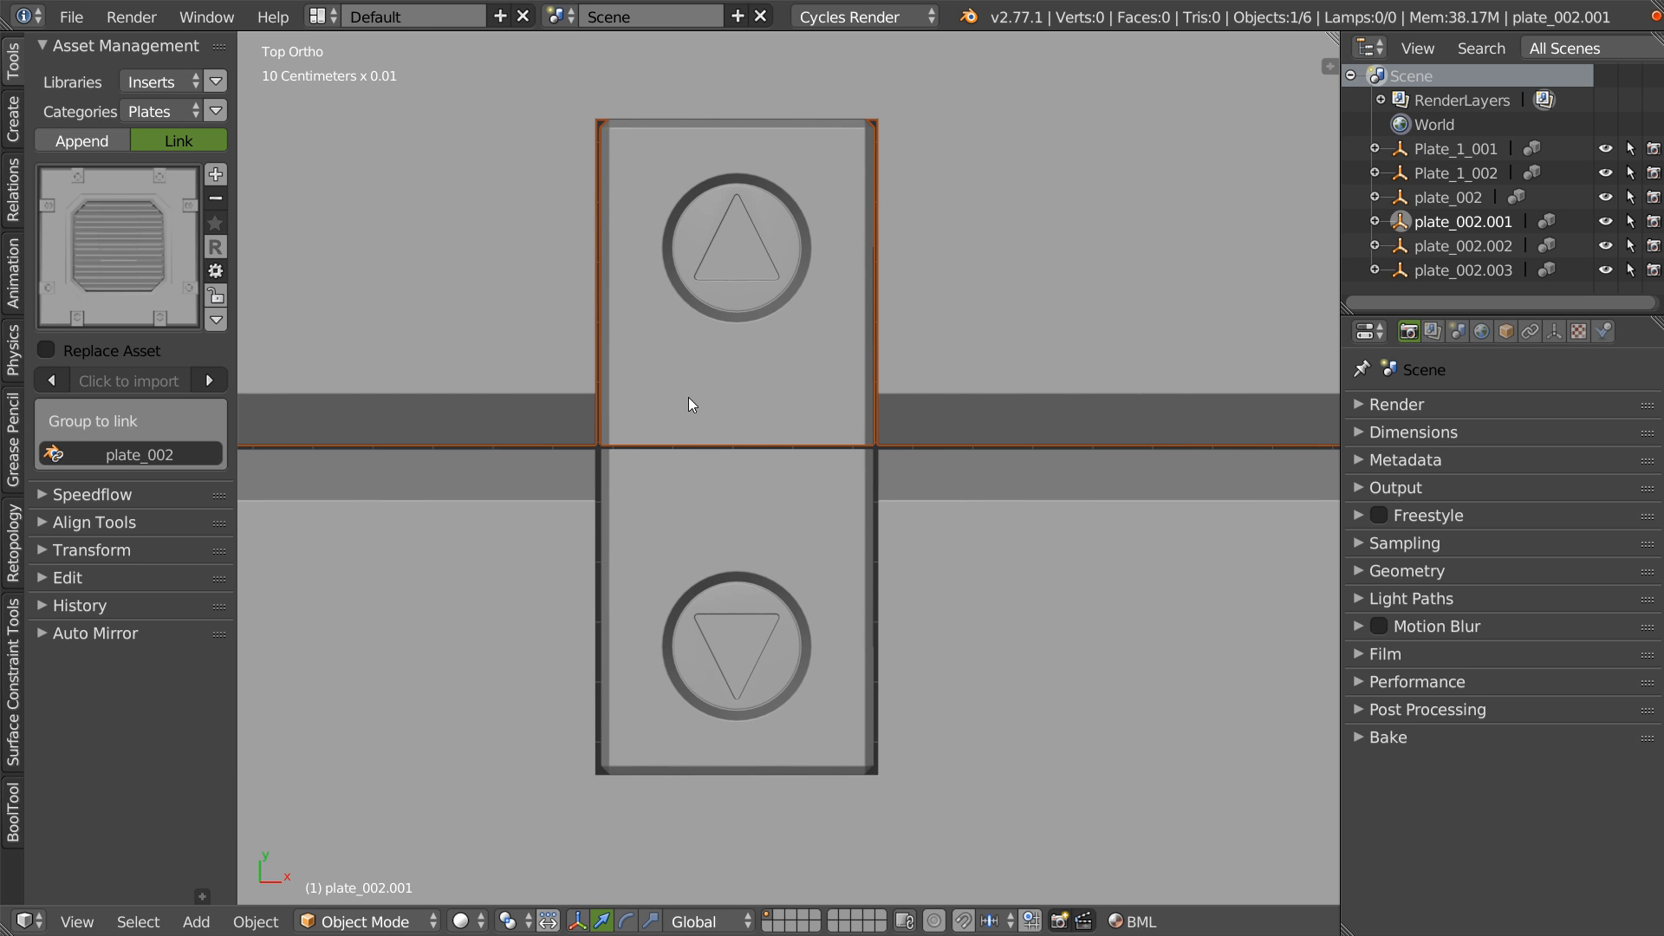
pyautogui.hotkey('ctrl', 'shift', 'Tab')
pyautogui.click(487, 404)
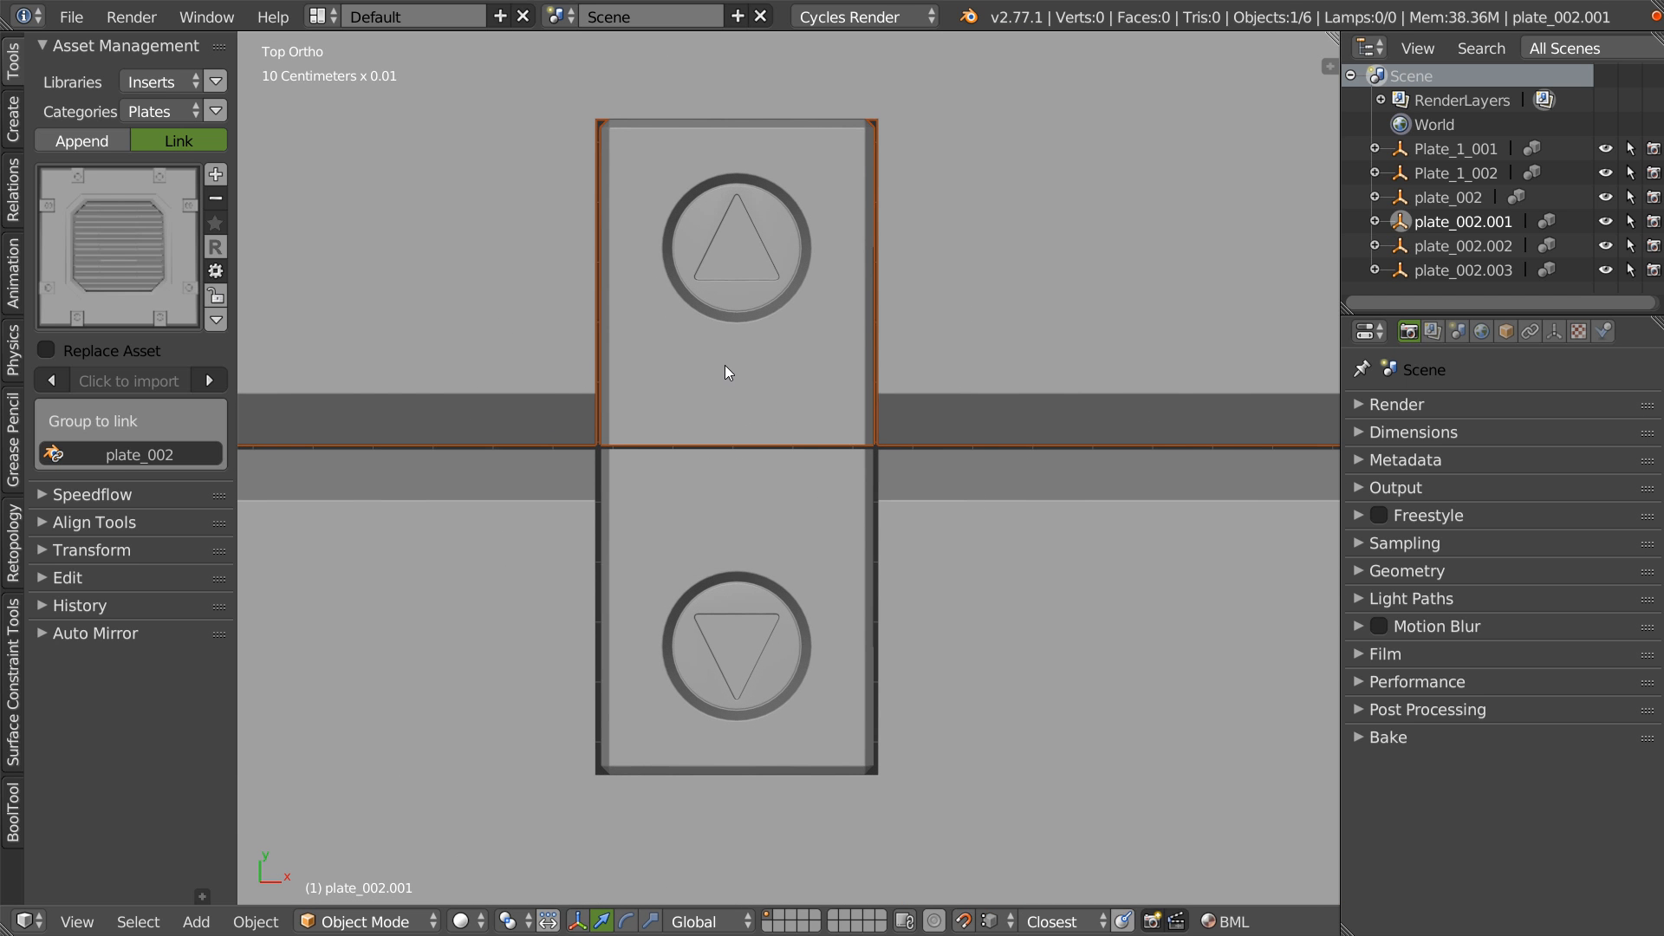
pyautogui.hotkey('ctrl', 'shift', 'Tab')
pyautogui.click(893, 472)
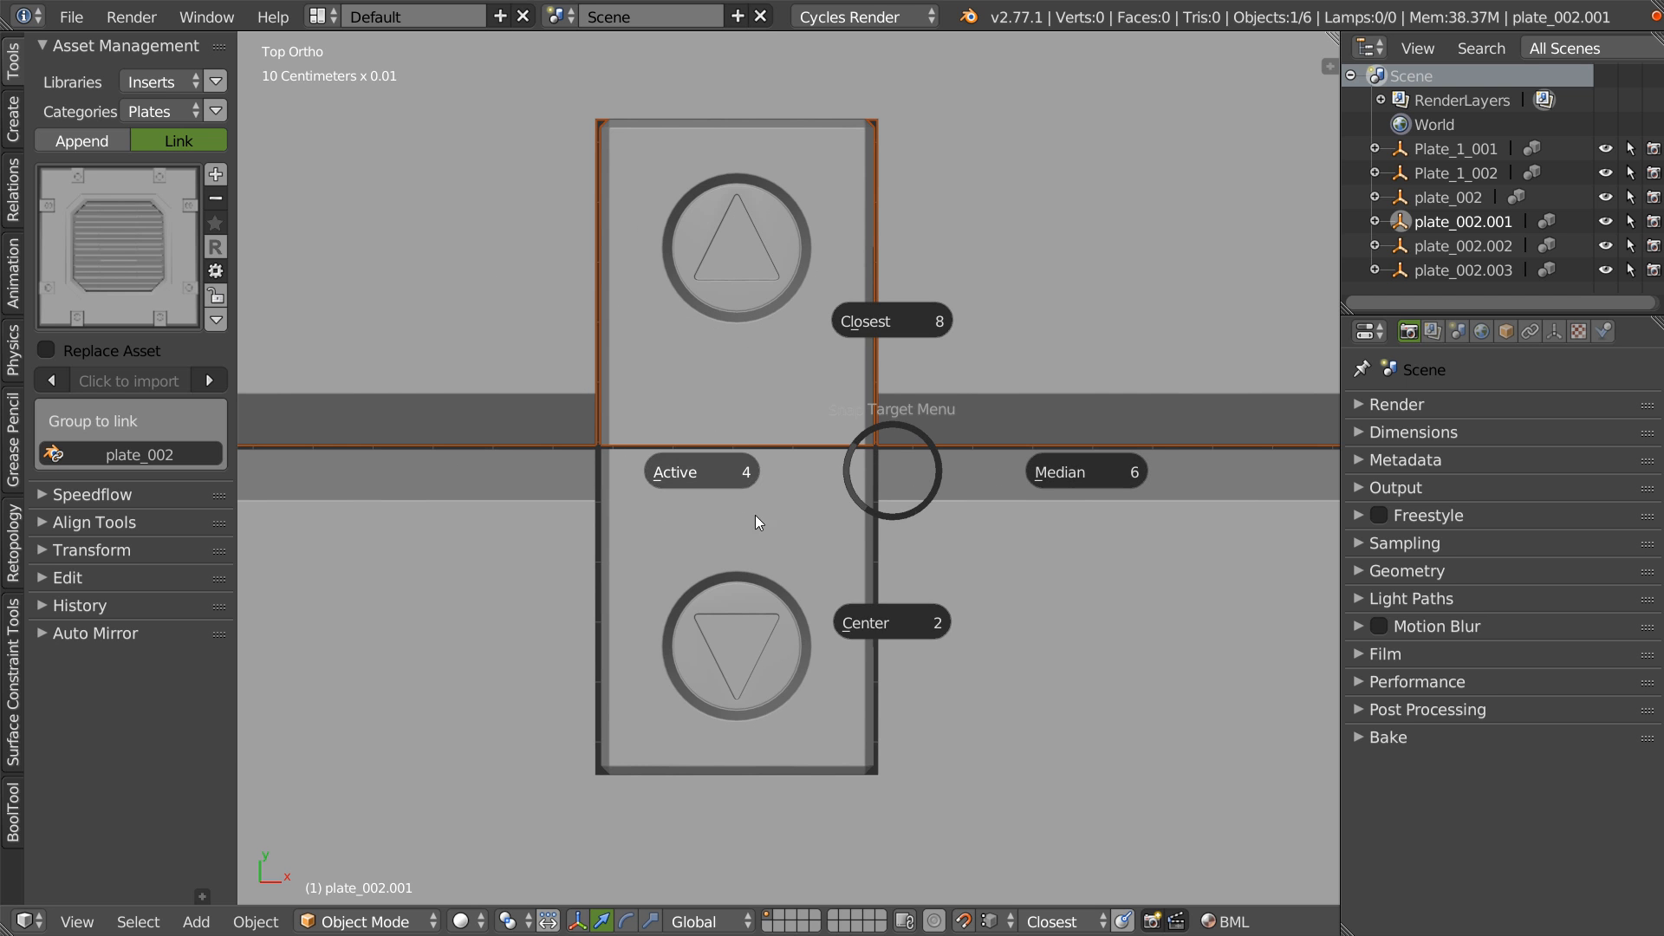
pyautogui.click(869, 308)
# - Move the selected upper plate along Y, snapping its edge to the plate below
pyautogui.press('g')
pyautogui.press('y')
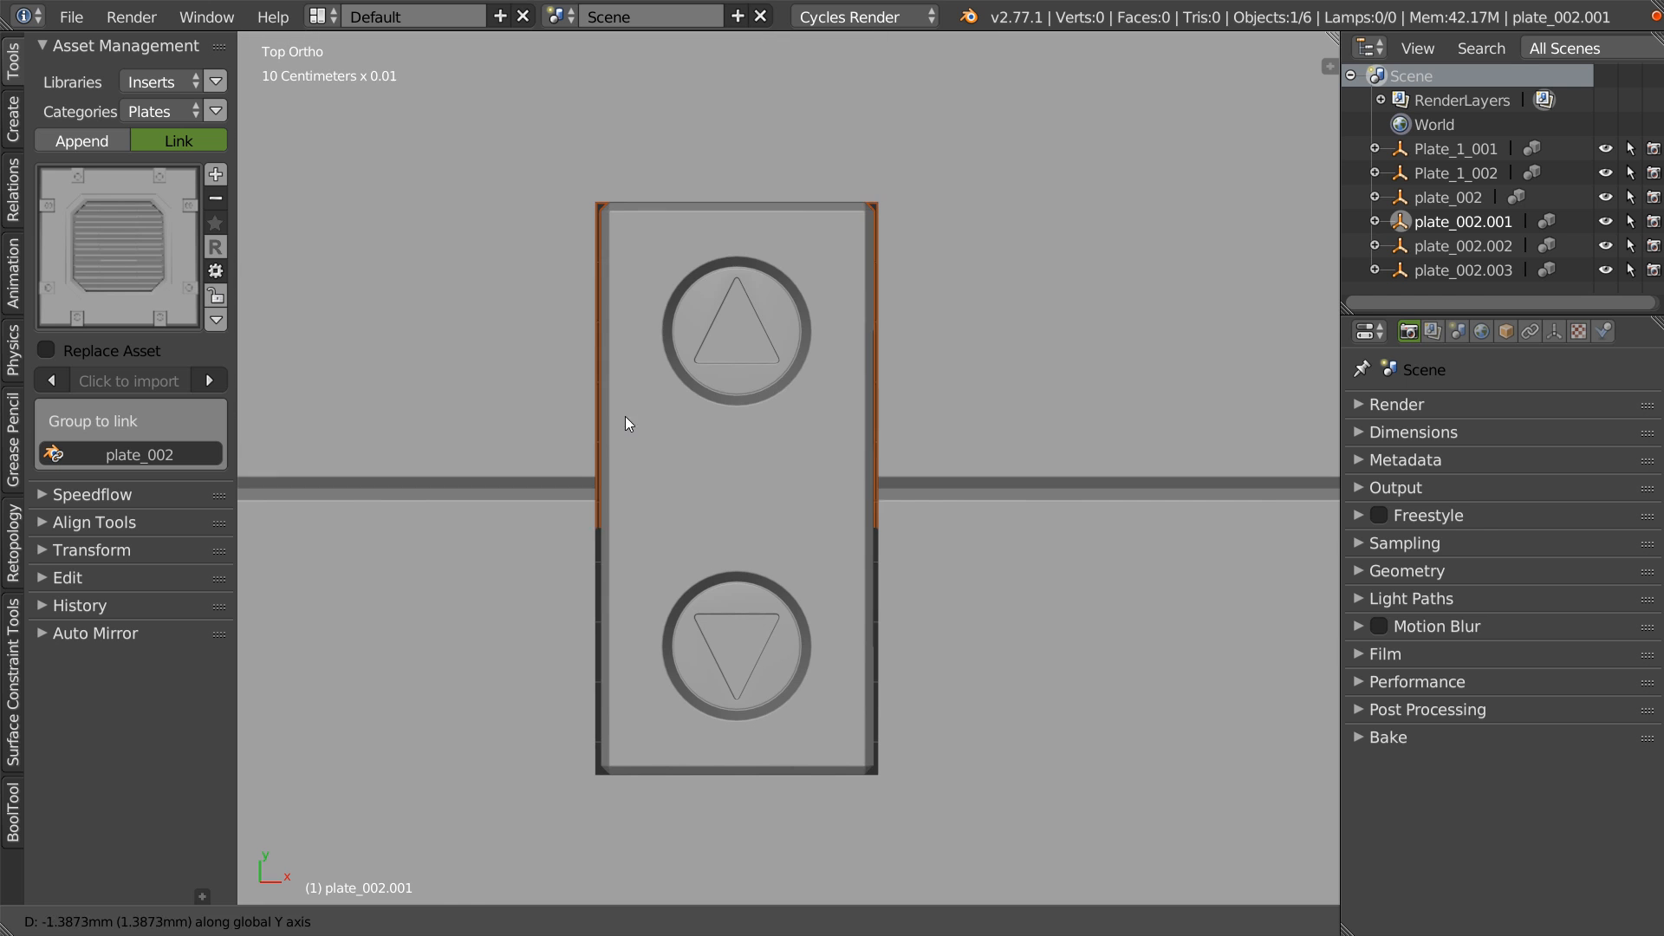
pyautogui.click(642, 376)
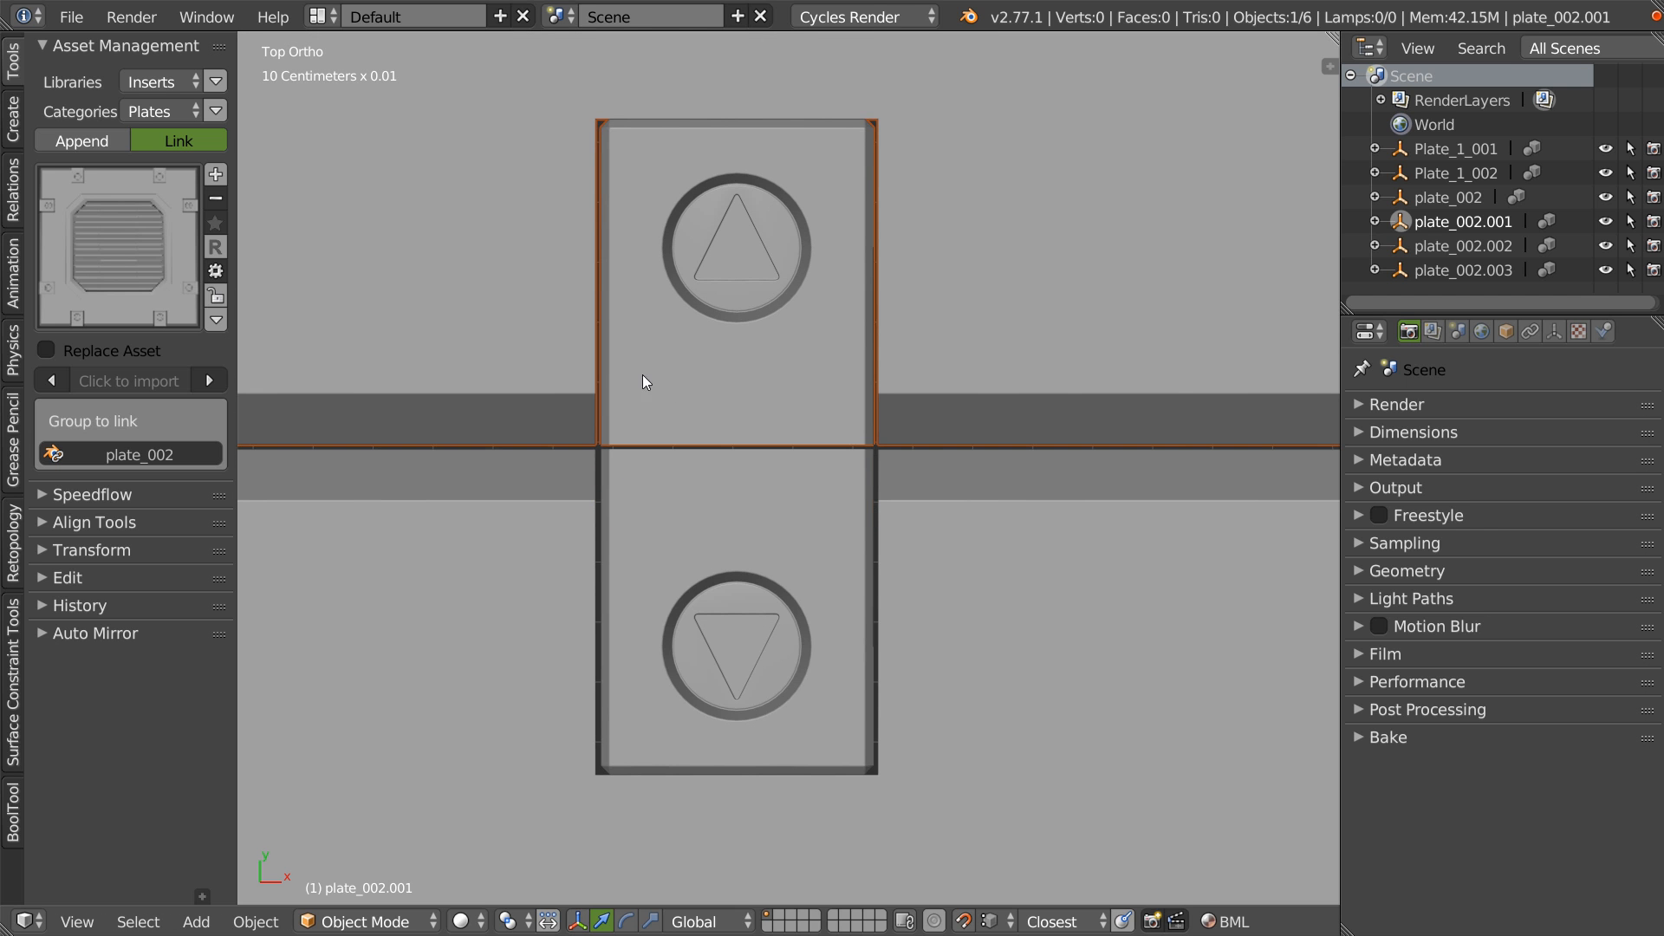
pyautogui.press('g')
pyautogui.press('x')
pyautogui.rightClick(827, 230)
# - Readjust the same upper plate along Y so its bracket sits flush with the lower bracket
pyautogui.press('g')
pyautogui.press('y')
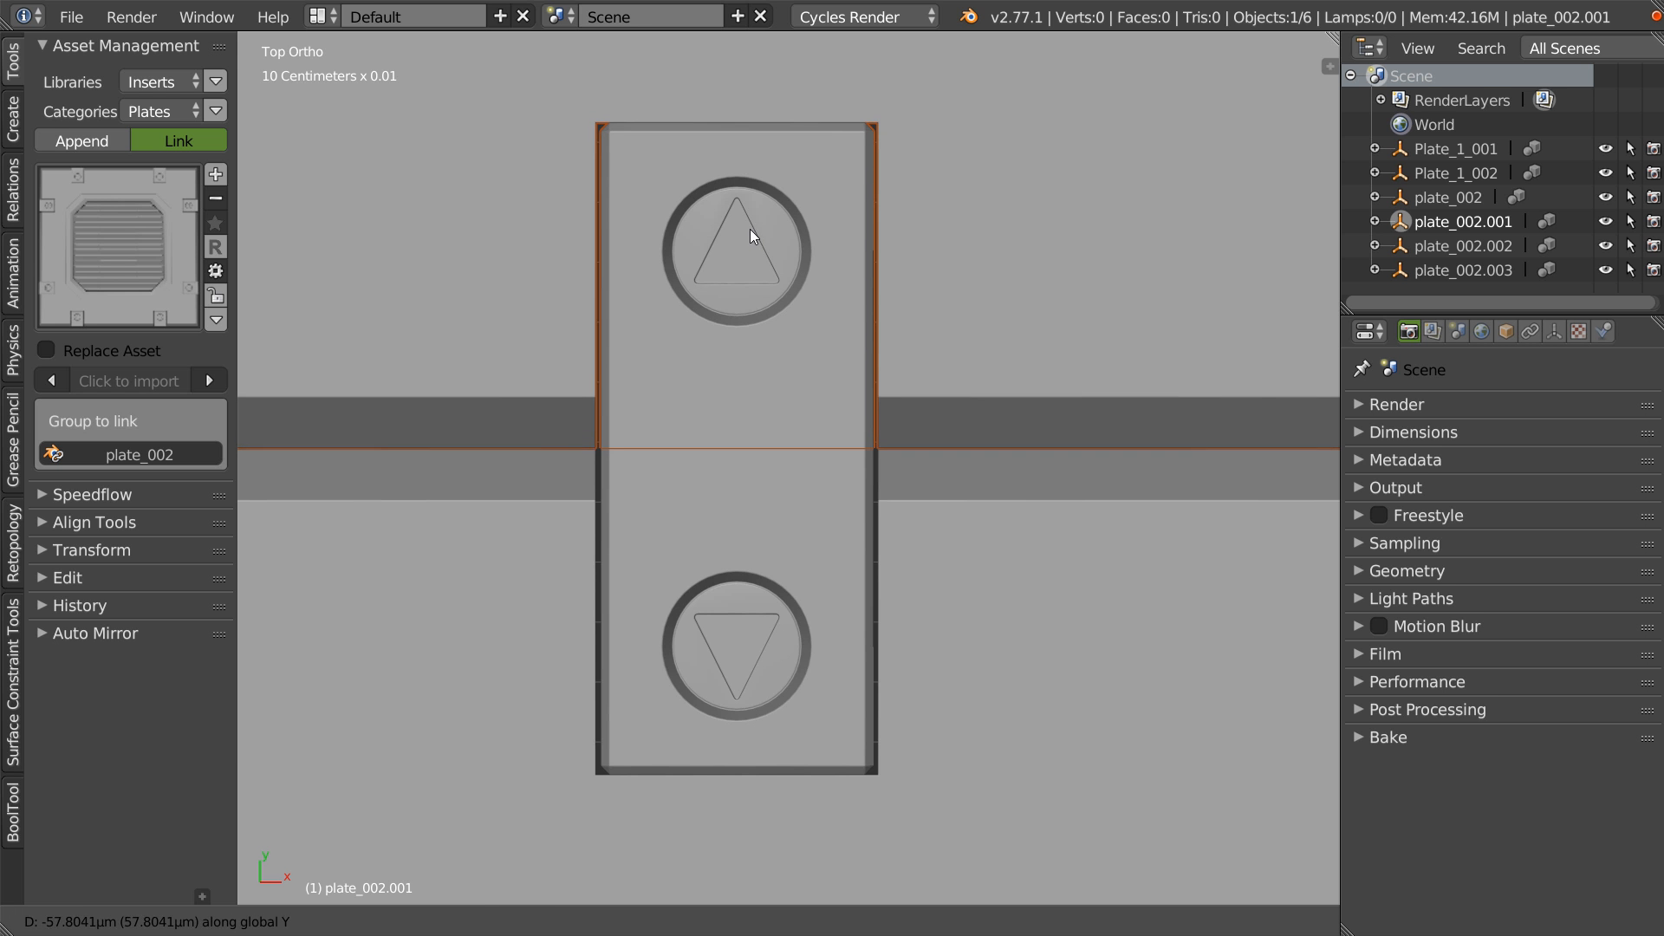
pyautogui.click(752, 240)
# - Examine the assembled grid of four grille plates and its joints from several angles
pyautogui.scroll(-4, 751, 241)
pyautogui.moveTo(980, 184); pyautogui.dragTo(782, 319, button='middle')
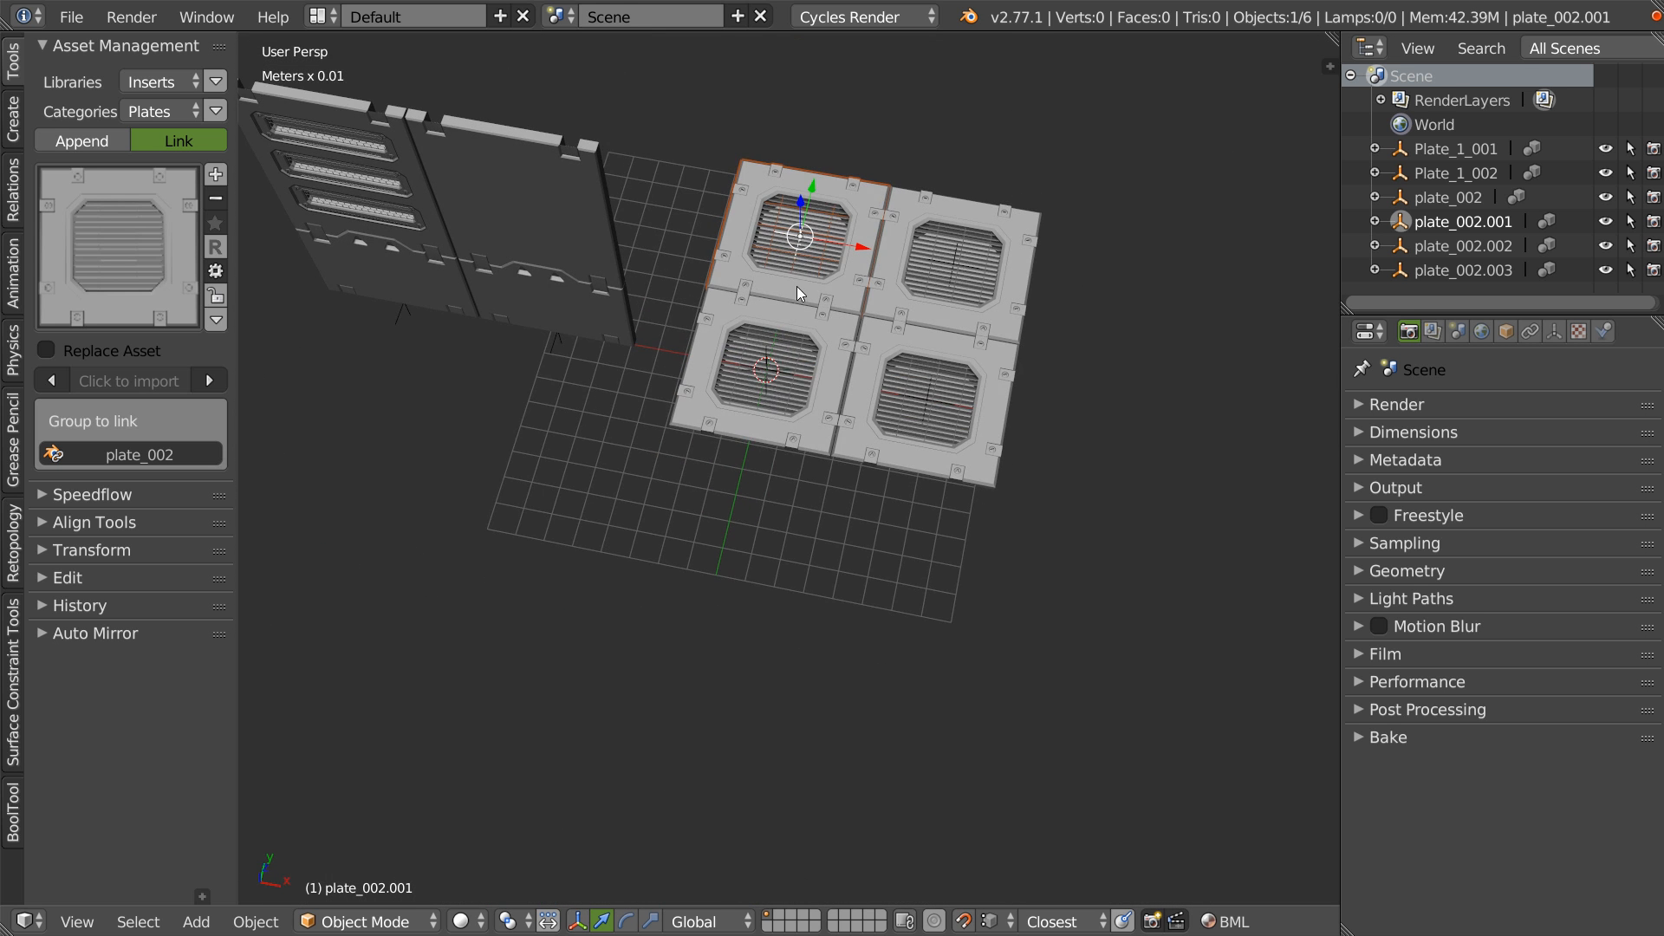
pyautogui.moveTo(736, 398); pyautogui.dragTo(706, 421, button='middle')
pyautogui.scroll(4, 922, 320)
pyautogui.keyDown('shift'); pyautogui.moveTo(922, 320); pyautogui.dragTo(816, 429, button='middle'); pyautogui.keyUp('shift')
pyautogui.scroll(-4, 854, 347)
pyautogui.scroll(3, 698, 451)
pyautogui.rightClick(699, 450)
pyautogui.scroll(-3, 952, 378)
pyautogui.keyDown('shift'); pyautogui.moveTo(913, 466); pyautogui.dragTo(753, 387, button='middle'); pyautogui.keyUp('shift')
pyautogui.scroll(4, 825, 366)
pyautogui.keyDown('shift'); pyautogui.moveTo(895, 438); pyautogui.dragTo(832, 374, button='middle'); pyautogui.keyUp('shift')
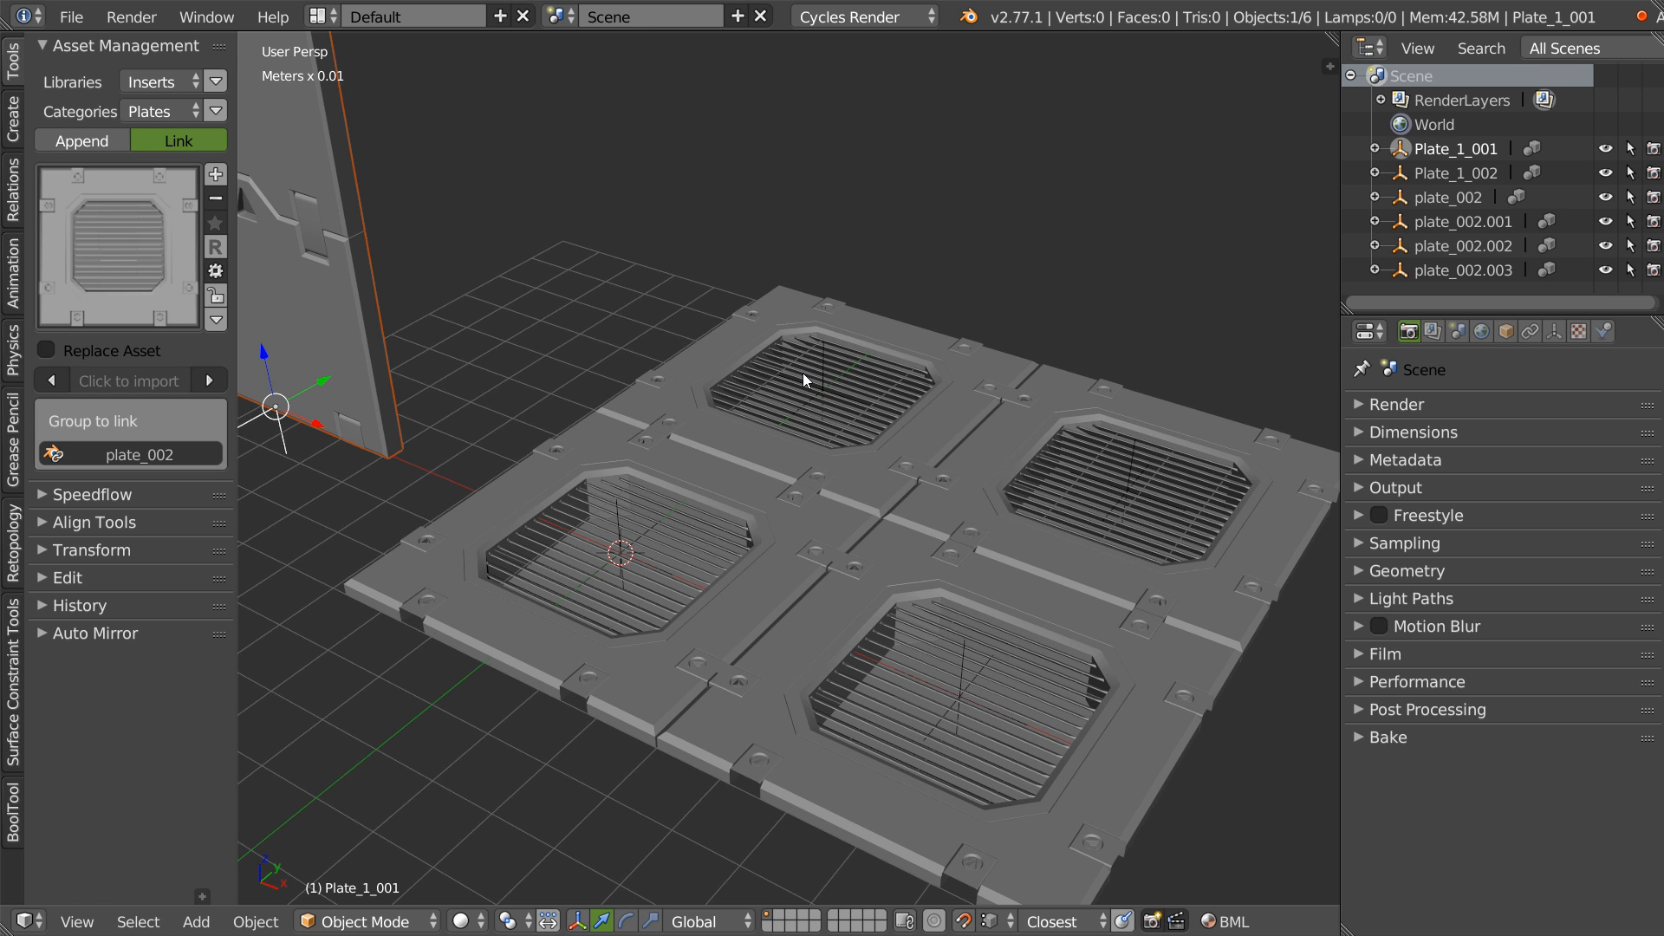
pyautogui.moveTo(810, 416); pyautogui.dragTo(742, 579, button='middle')
pyautogui.scroll(-4, 921, 371)
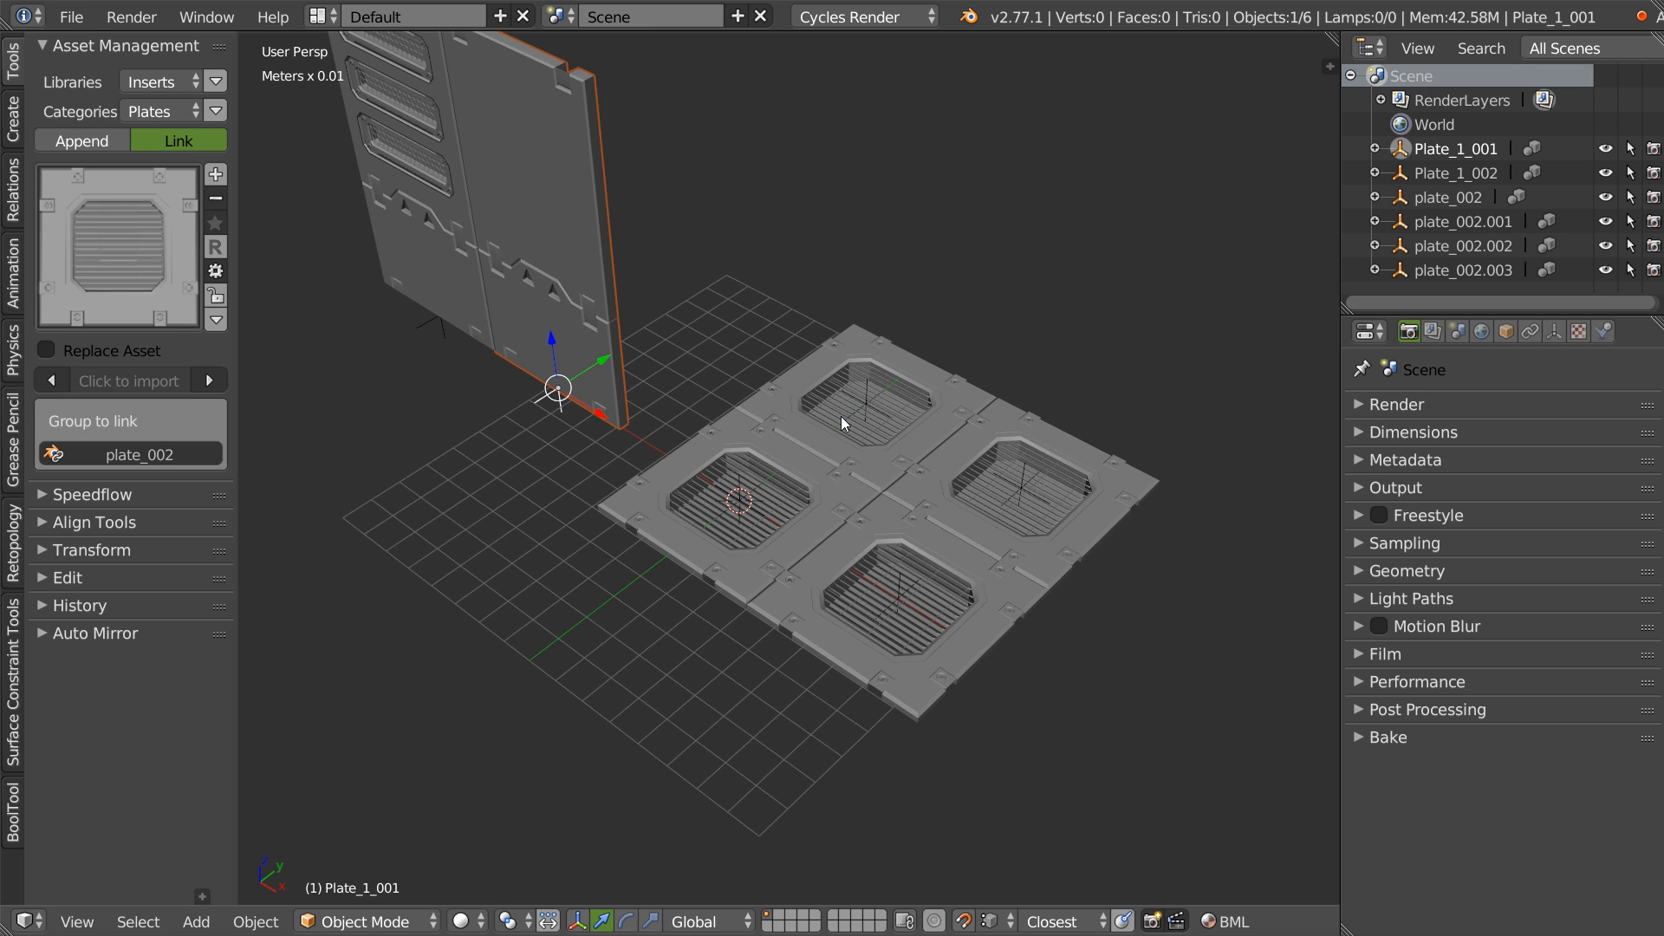
# - Select all four linked grille plates in the grid and delete them
pyautogui.rightClick(749, 496)
pyautogui.keyDown('shift'); pyautogui.rightClick(871, 409); pyautogui.keyUp('shift')
pyautogui.keyDown('shift'); pyautogui.rightClick(1016, 487); pyautogui.keyUp('shift')
pyautogui.keyDown('shift'); pyautogui.rightClick(911, 581); pyautogui.keyUp('shift')
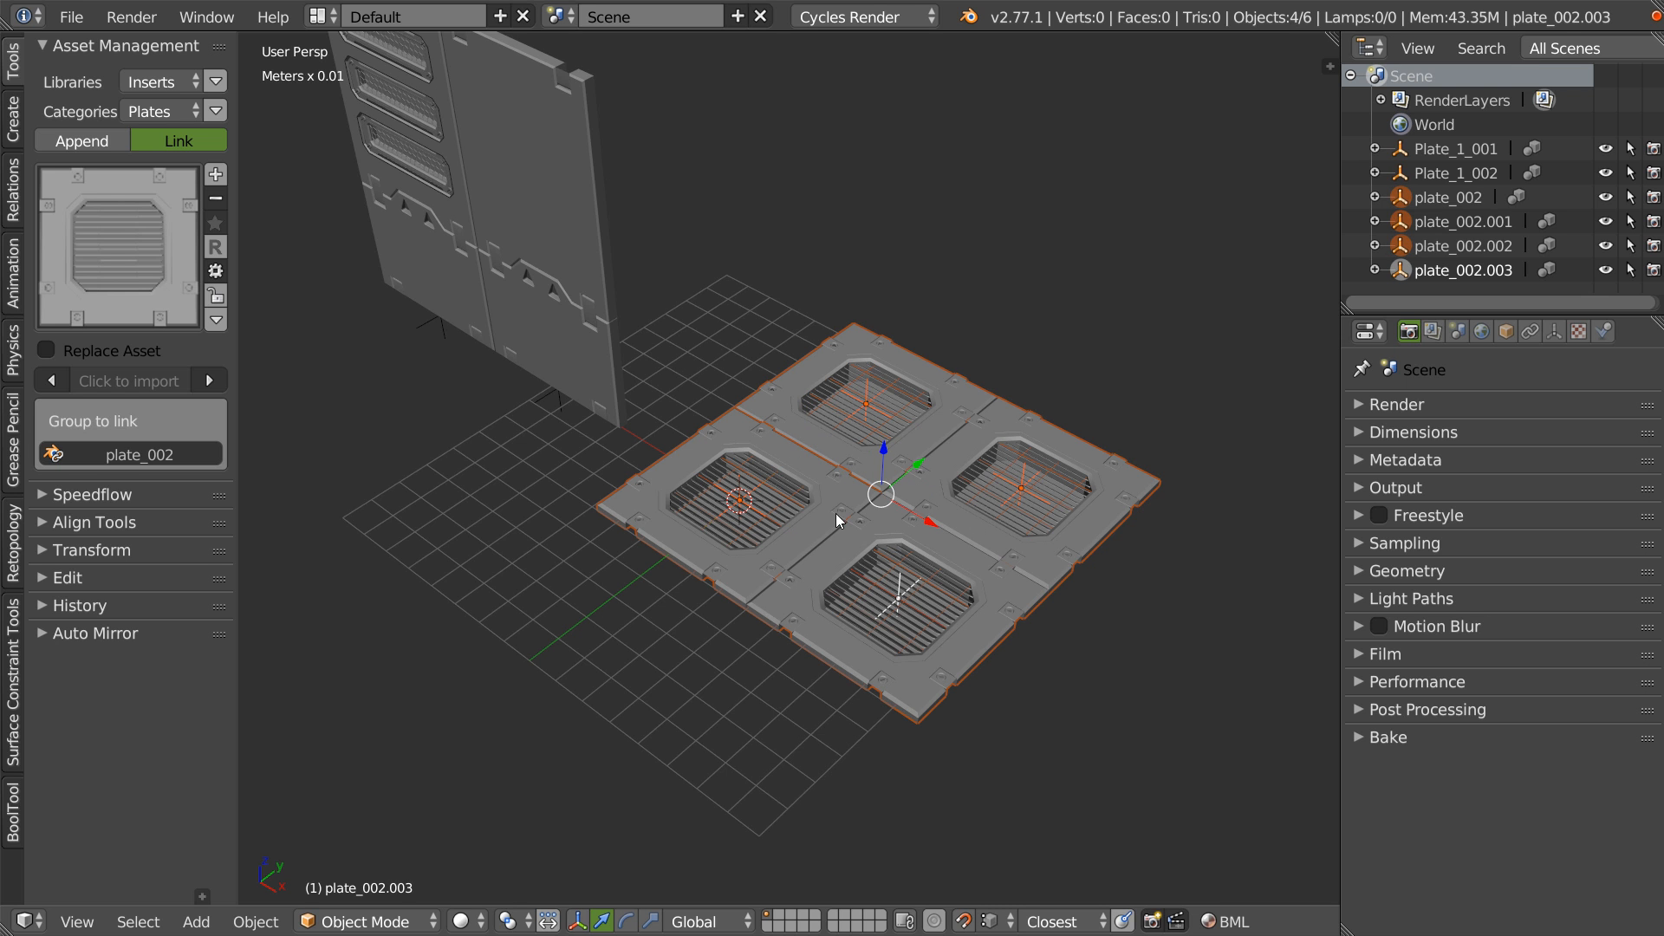
pyautogui.press('x')
pyautogui.click(846, 501)
# - Delete the two remaining upright linked plates, Plate_1_001 and Plate_1_002
pyautogui.rightClick(579, 357)
pyautogui.press('x')
pyautogui.click(454, 299)
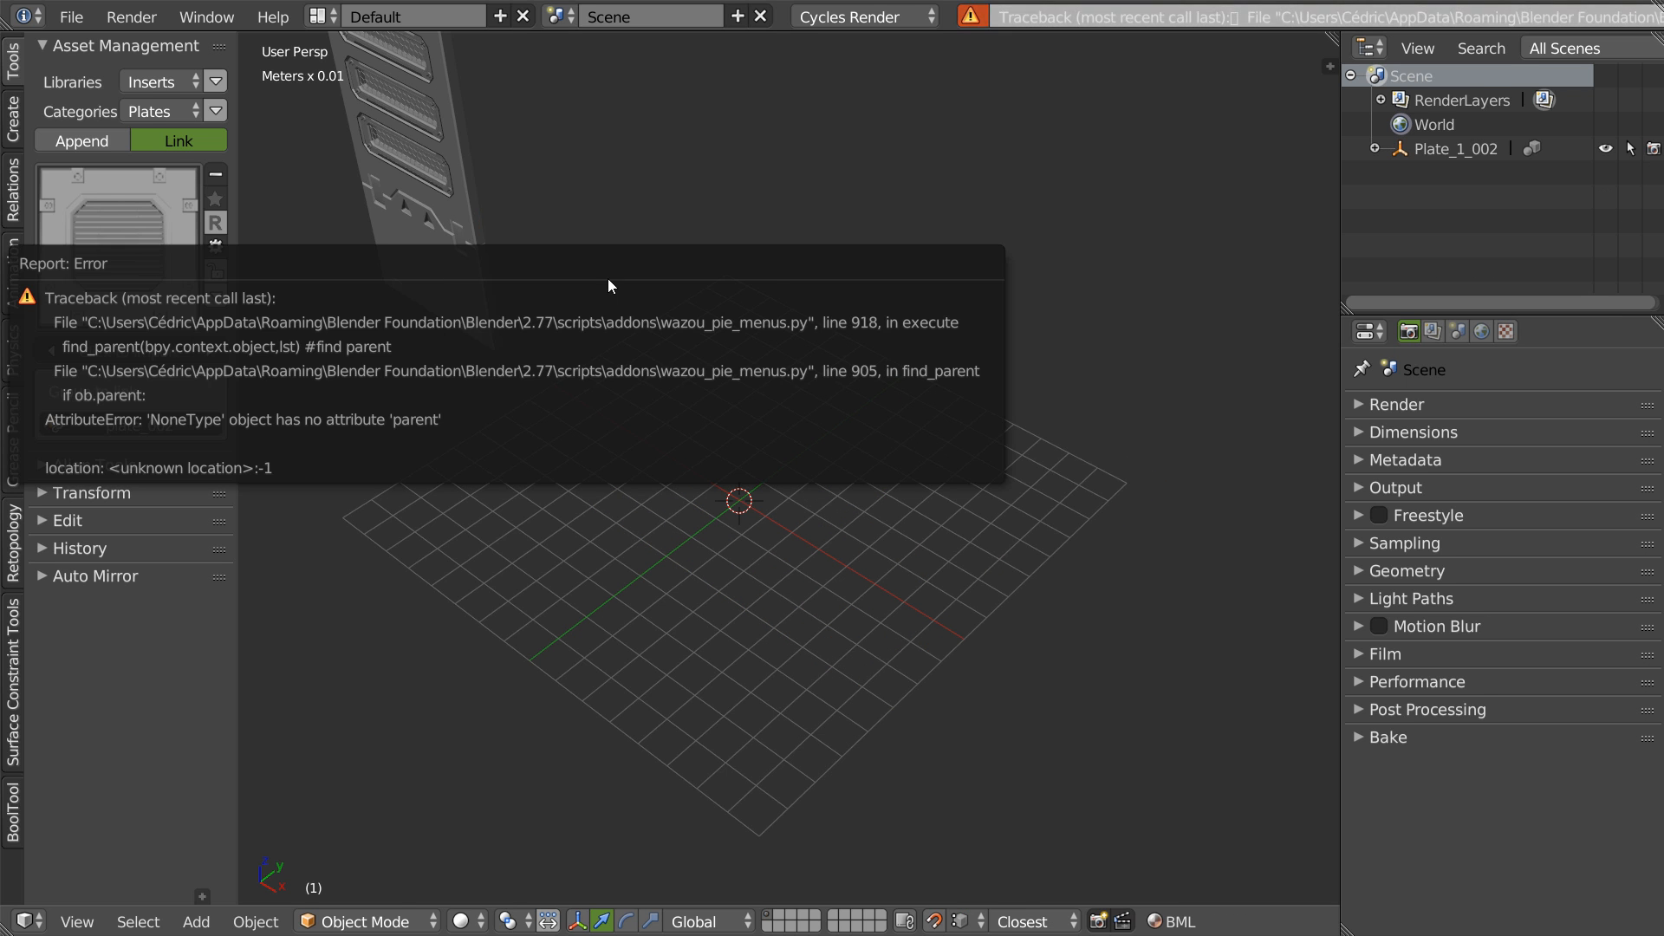
pyautogui.rightClick(442, 277)
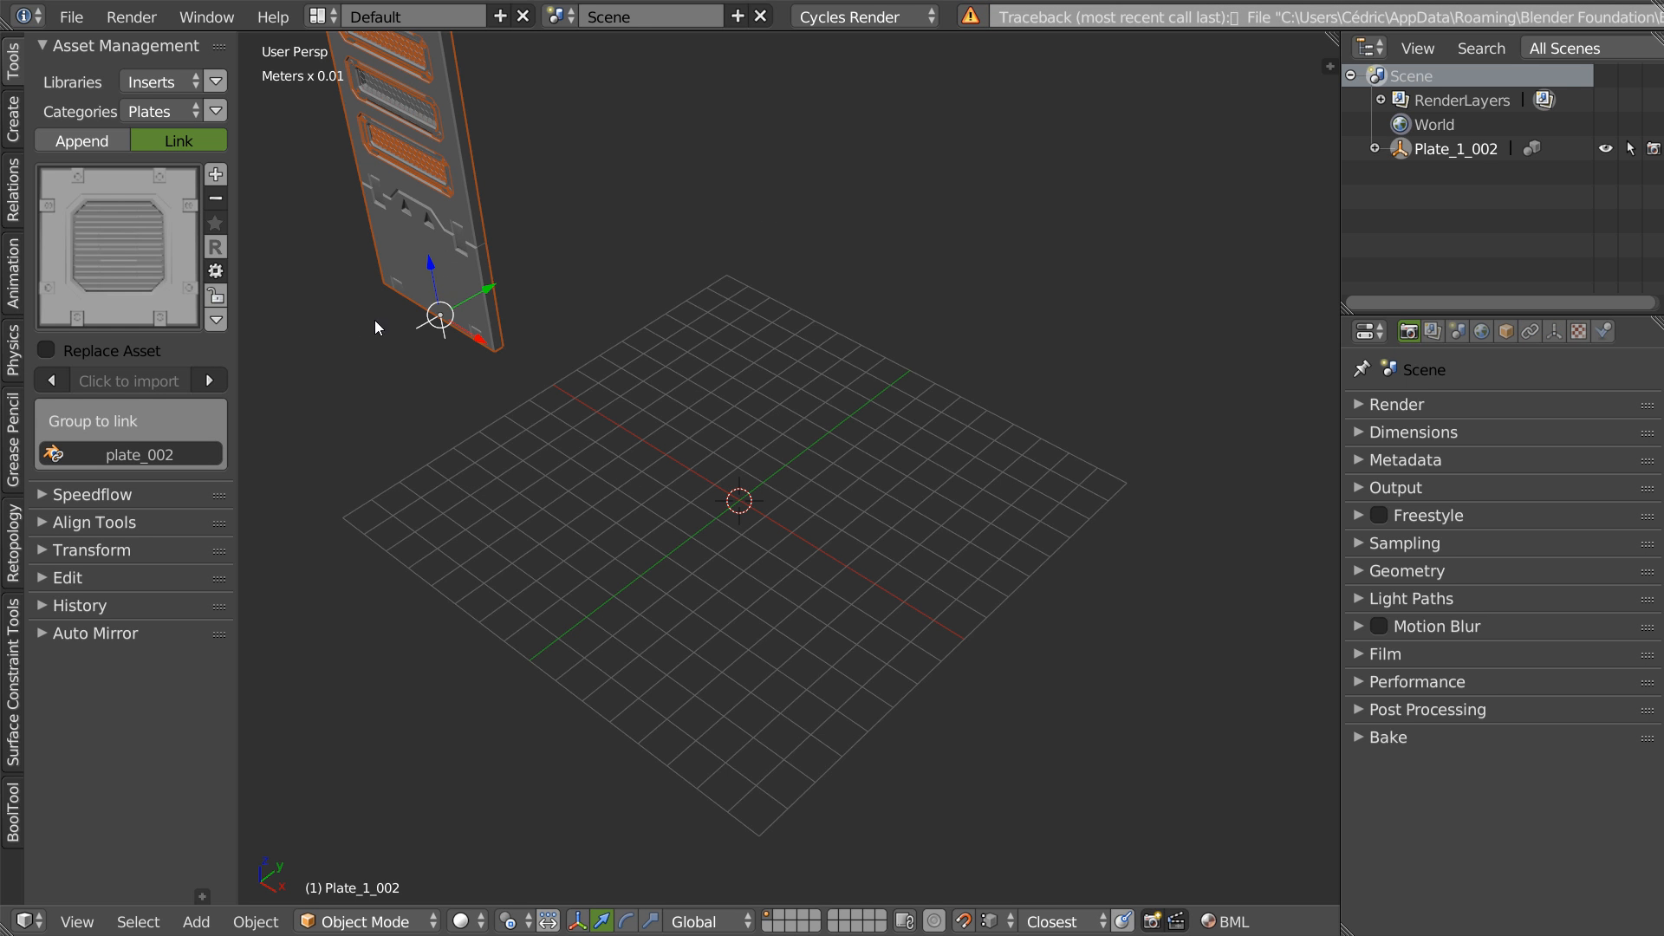
pyautogui.press('x')
pyautogui.click(461, 268)
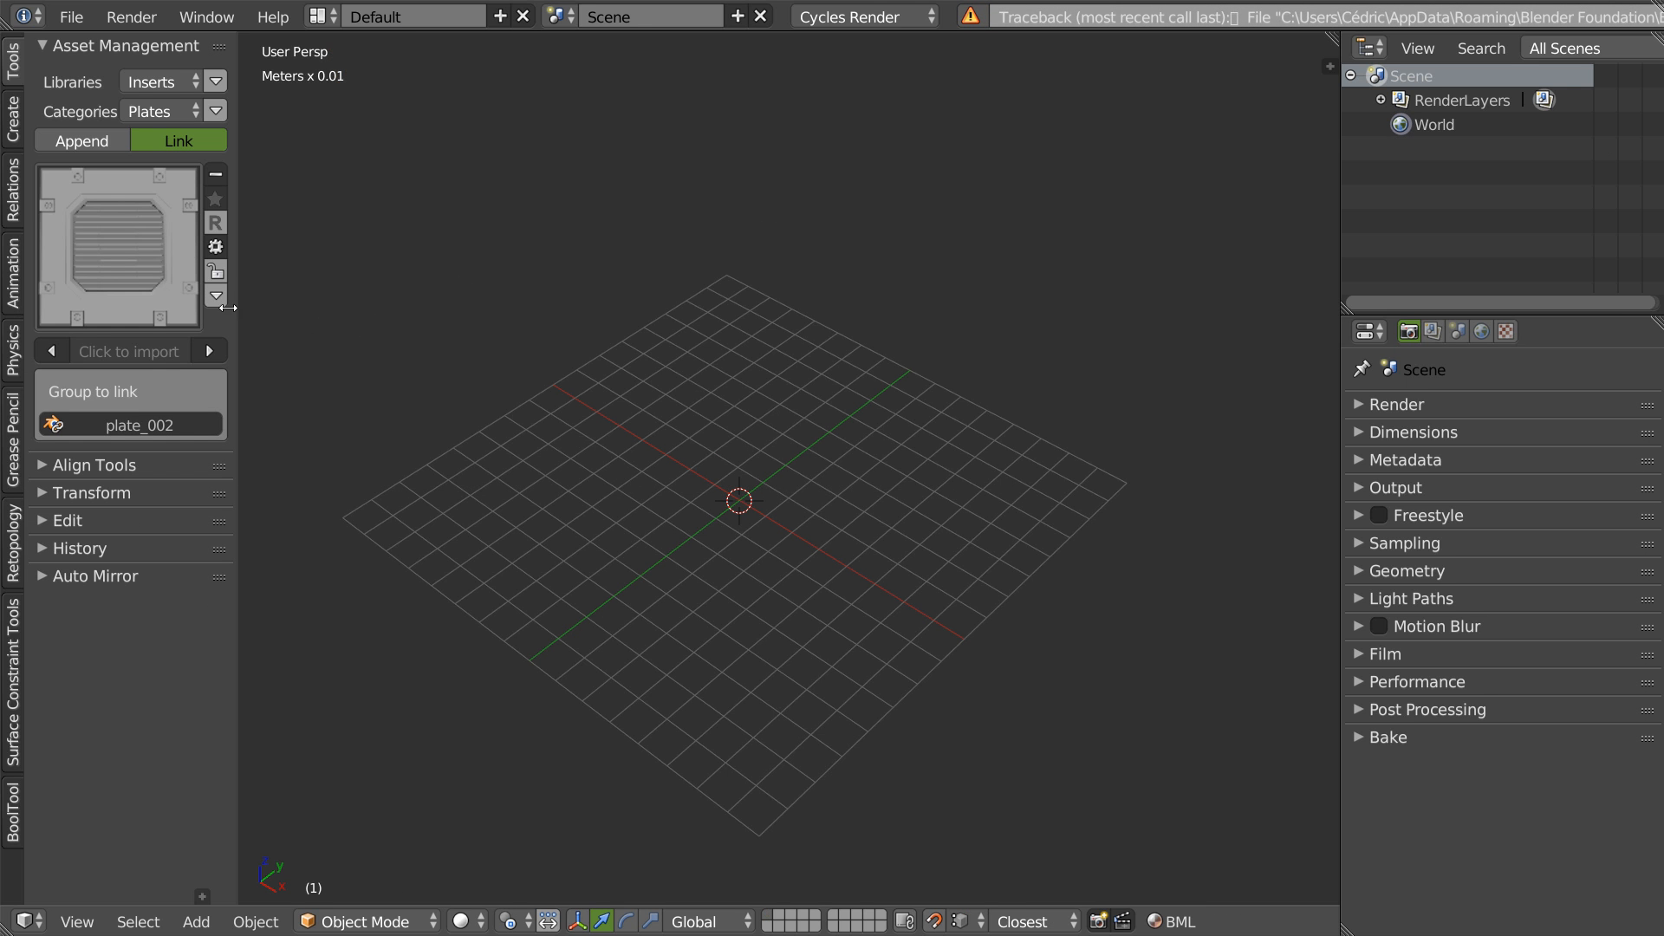
# - Switch the asset import mode to Append, import the grille plate and frame it in the view
pyautogui.click(102, 137)
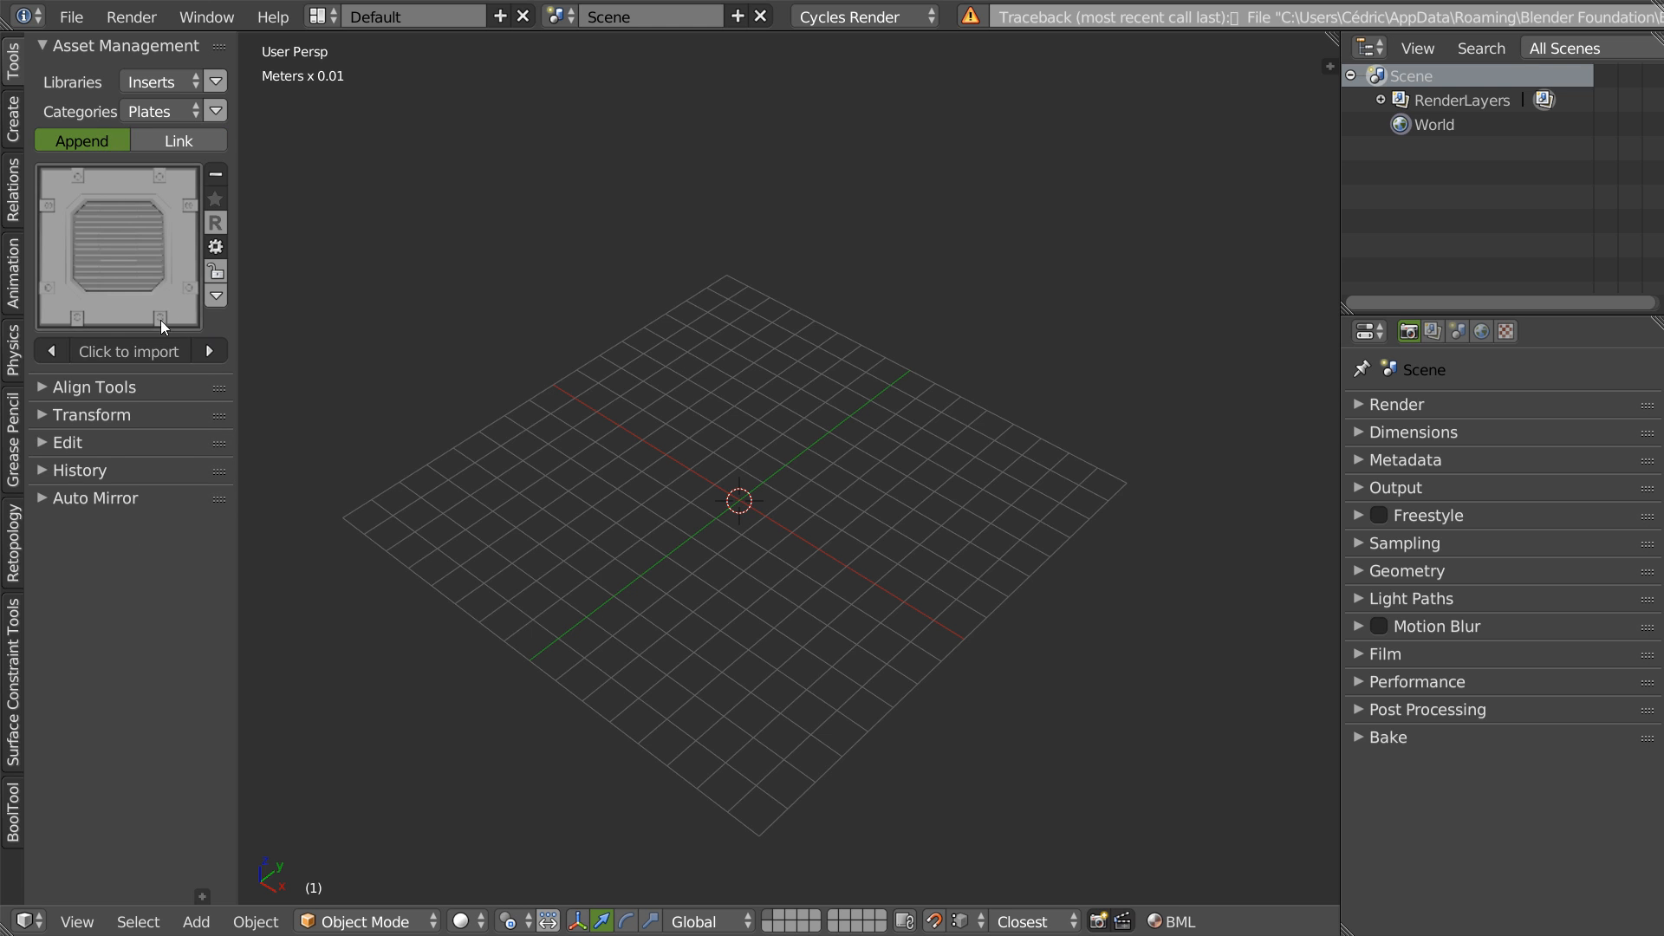
pyautogui.click(132, 351)
pyautogui.moveTo(539, 253); pyautogui.dragTo(742, 532, button='middle')
pyautogui.press('KP_Decimal')
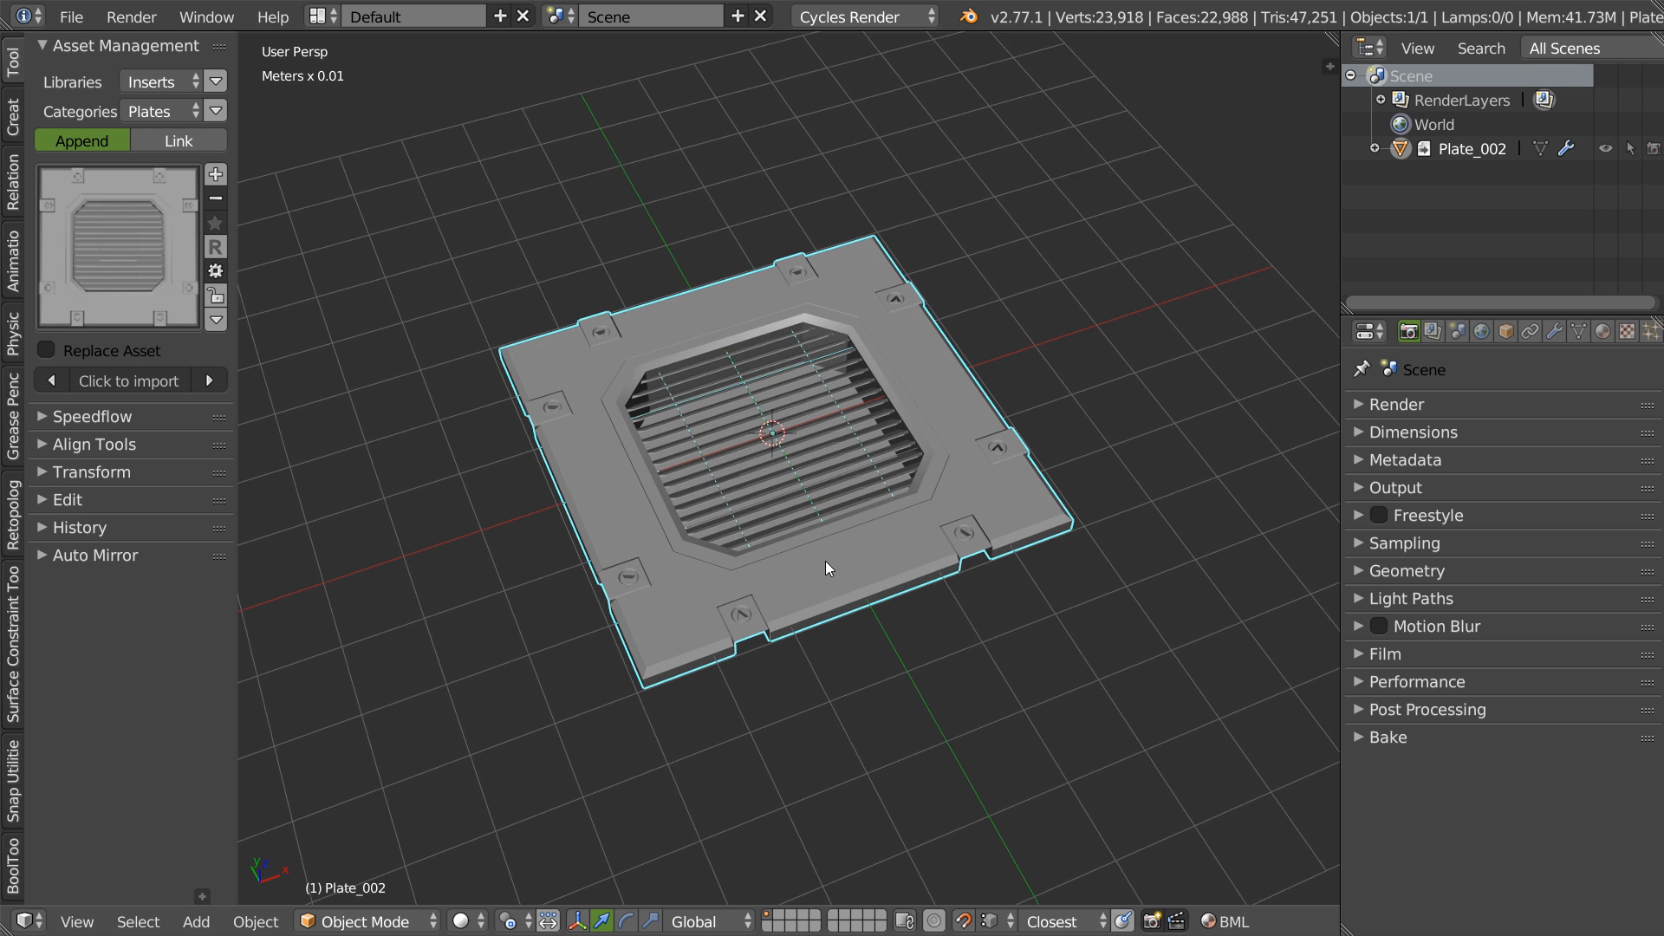
# - Make a proxy of the imported Plate_002 object and try to edit its vertices
pyautogui.rightClick(1429, 146)
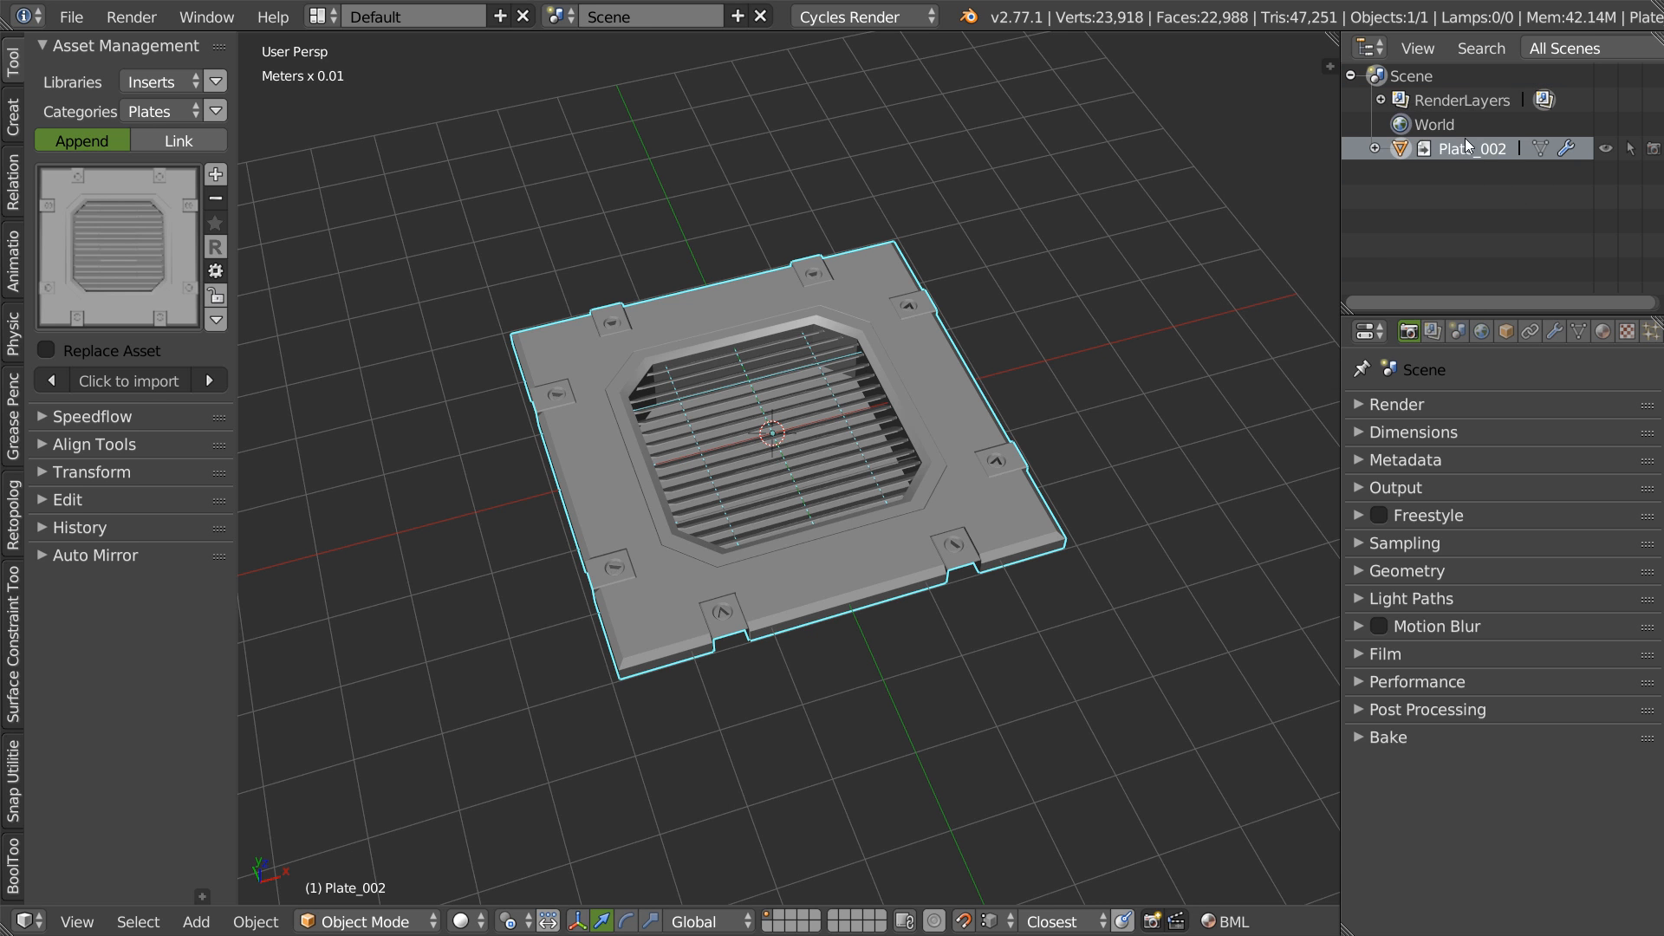
pyautogui.click(255, 921)
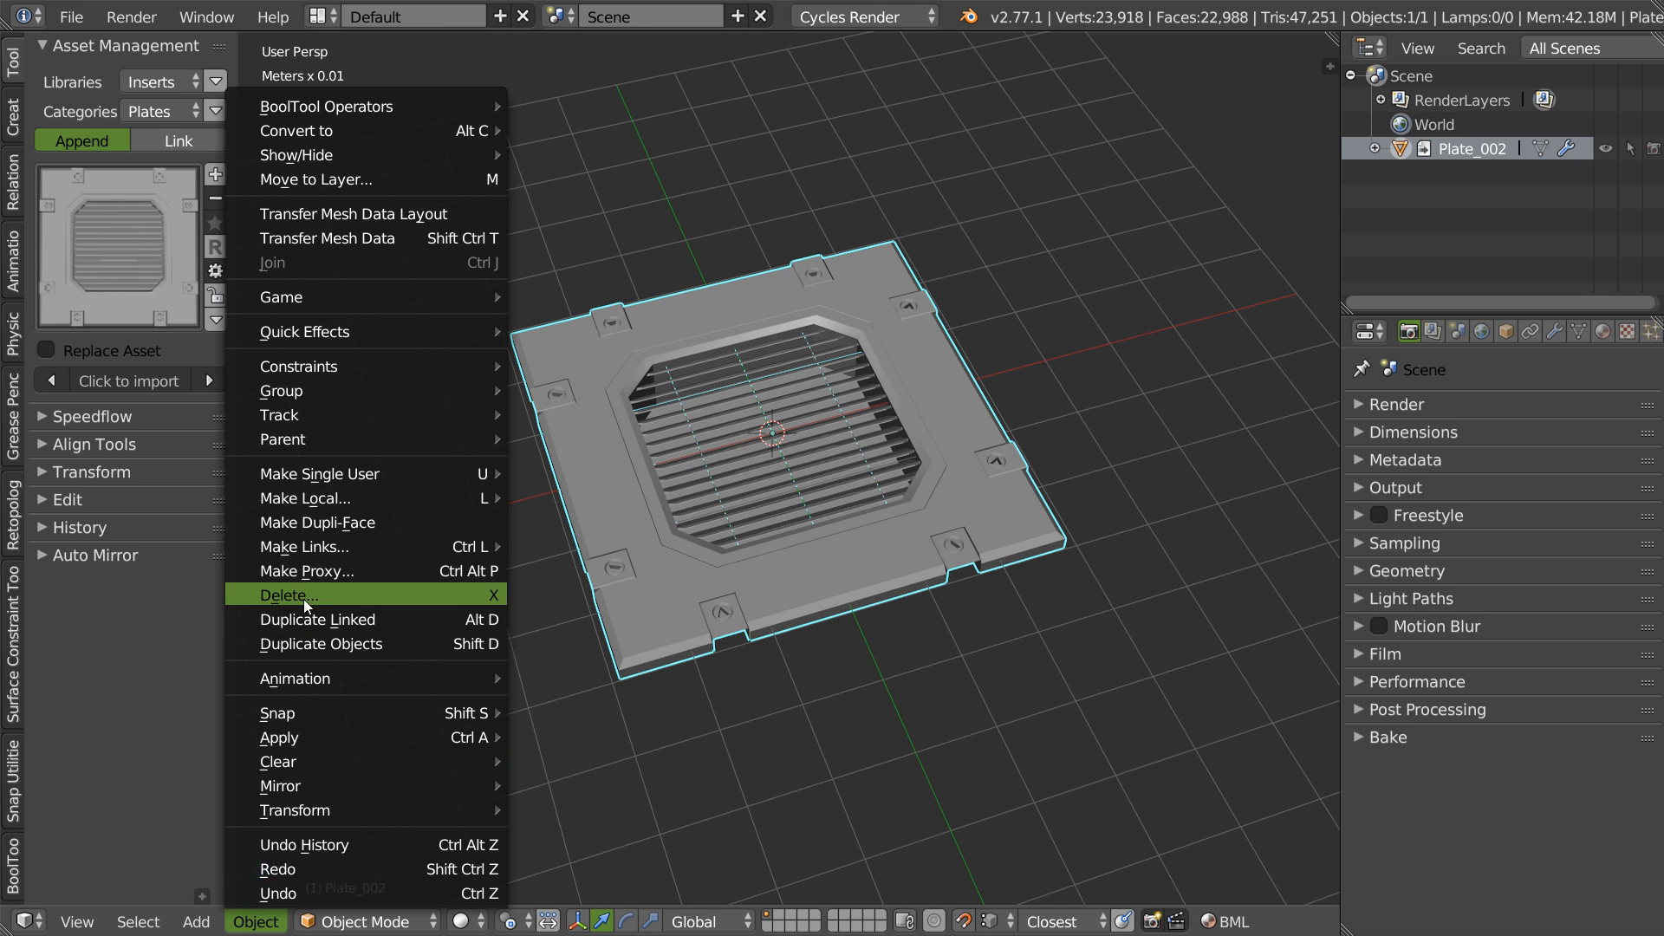
pyautogui.moveTo(350, 538)
pyautogui.click(342, 570)
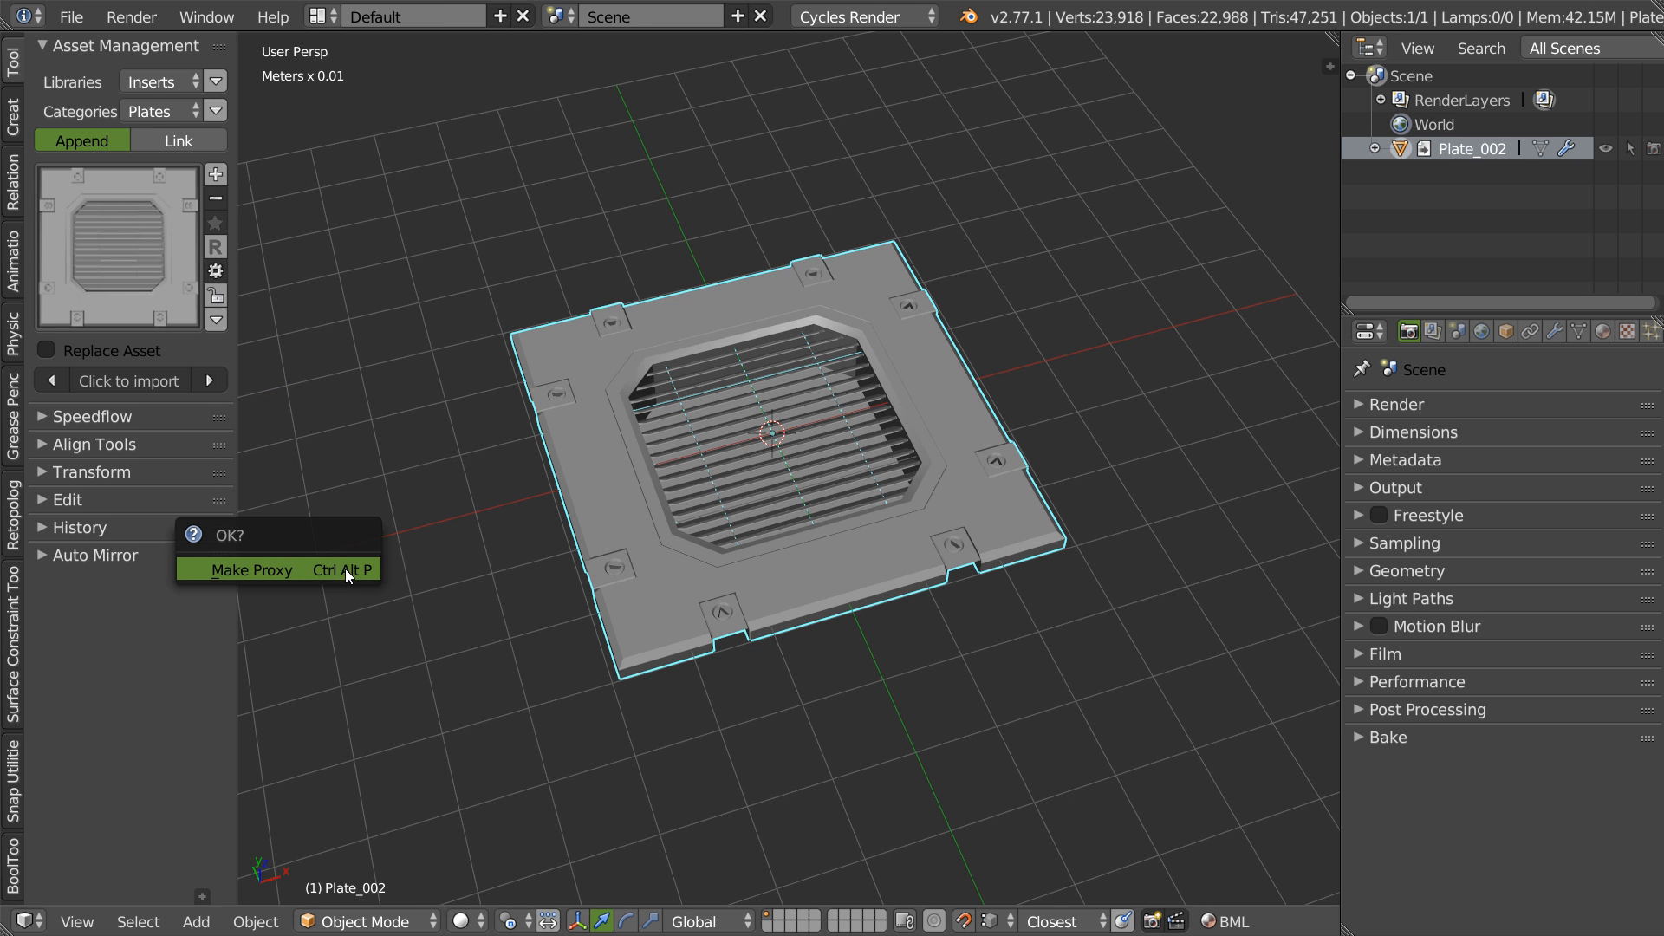
pyautogui.click(339, 571)
pyautogui.press('Tab')
pyautogui.click(497, 455)
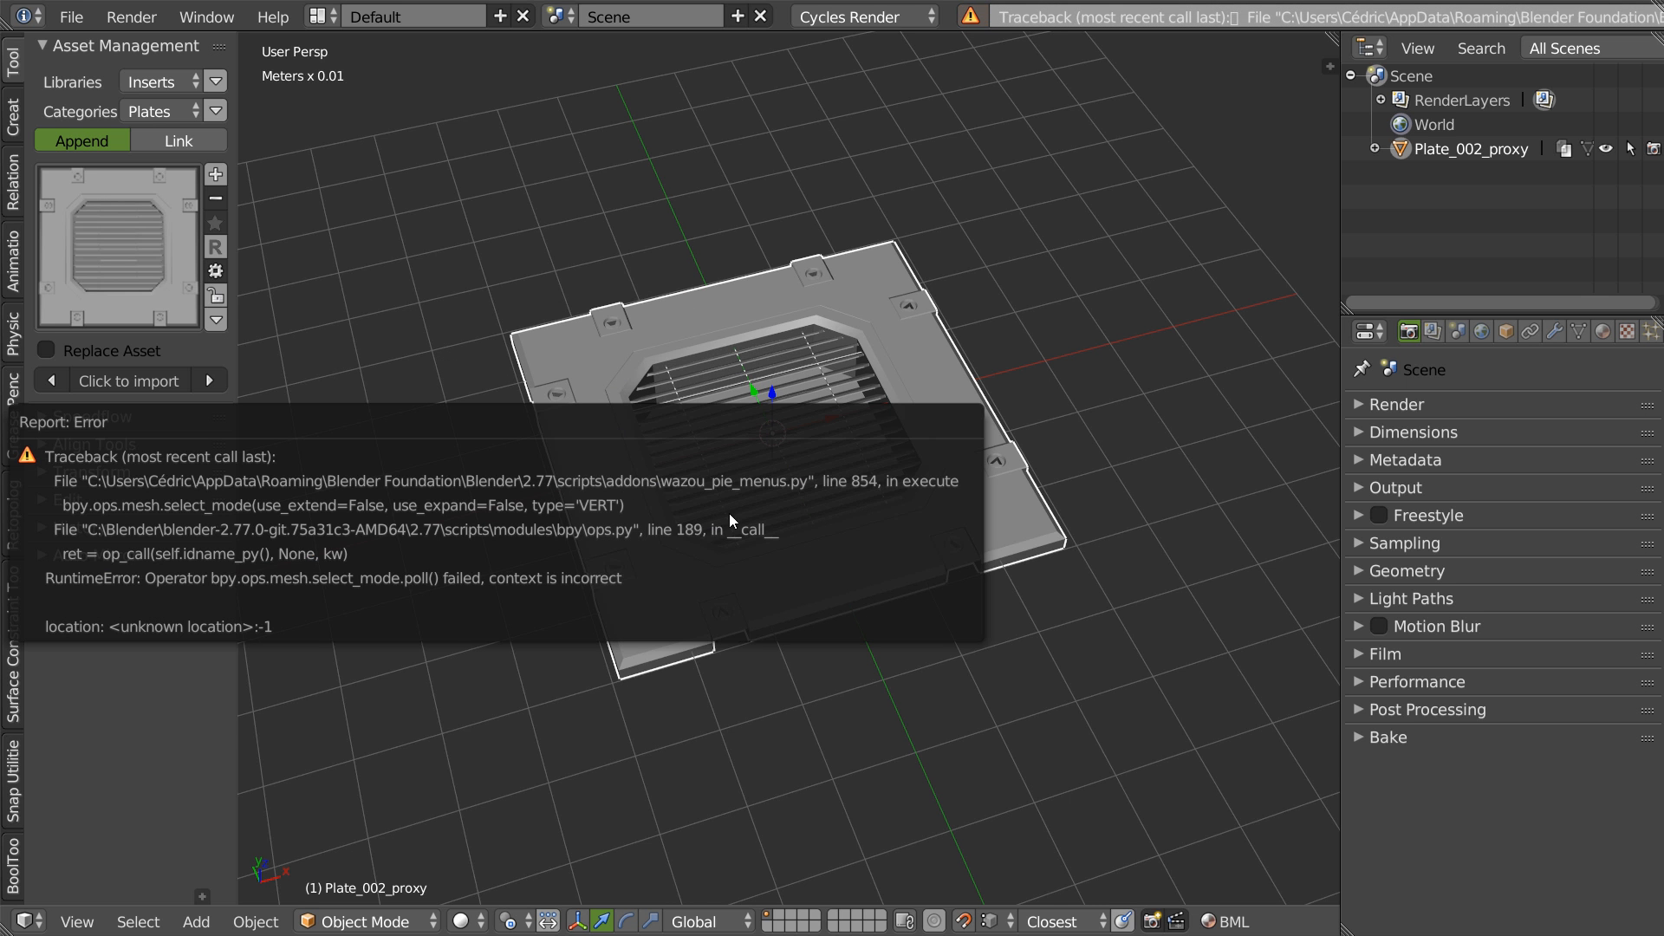
pyautogui.press('Tab')
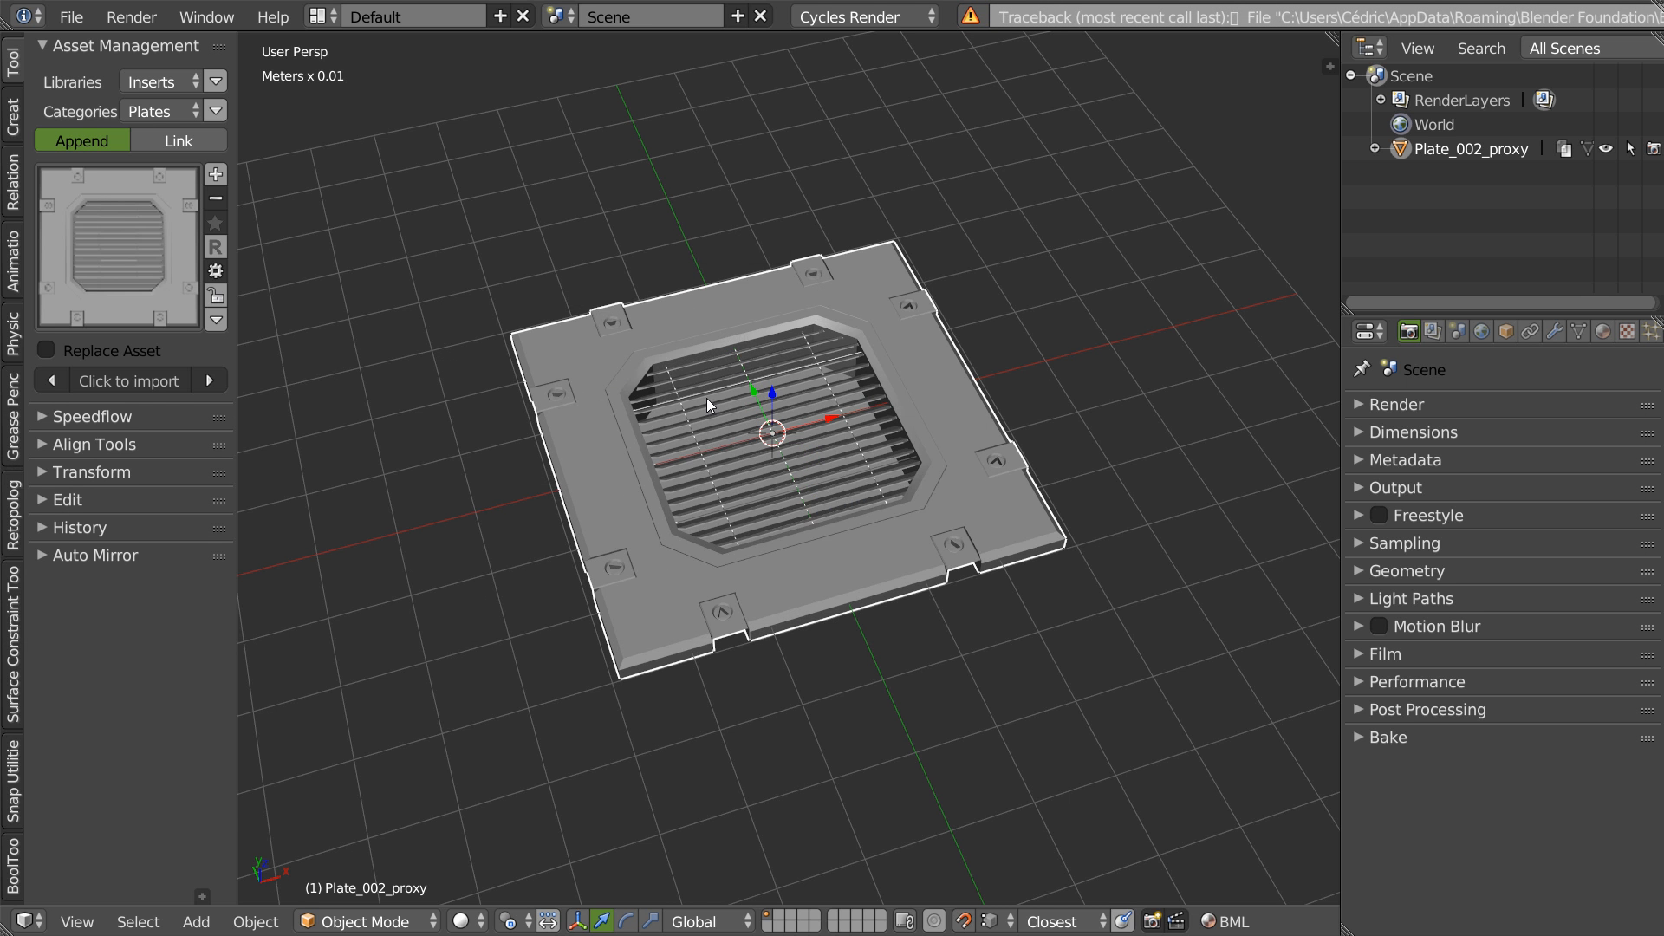
pyautogui.moveTo(725, 481); pyautogui.dragTo(720, 445, button='middle')
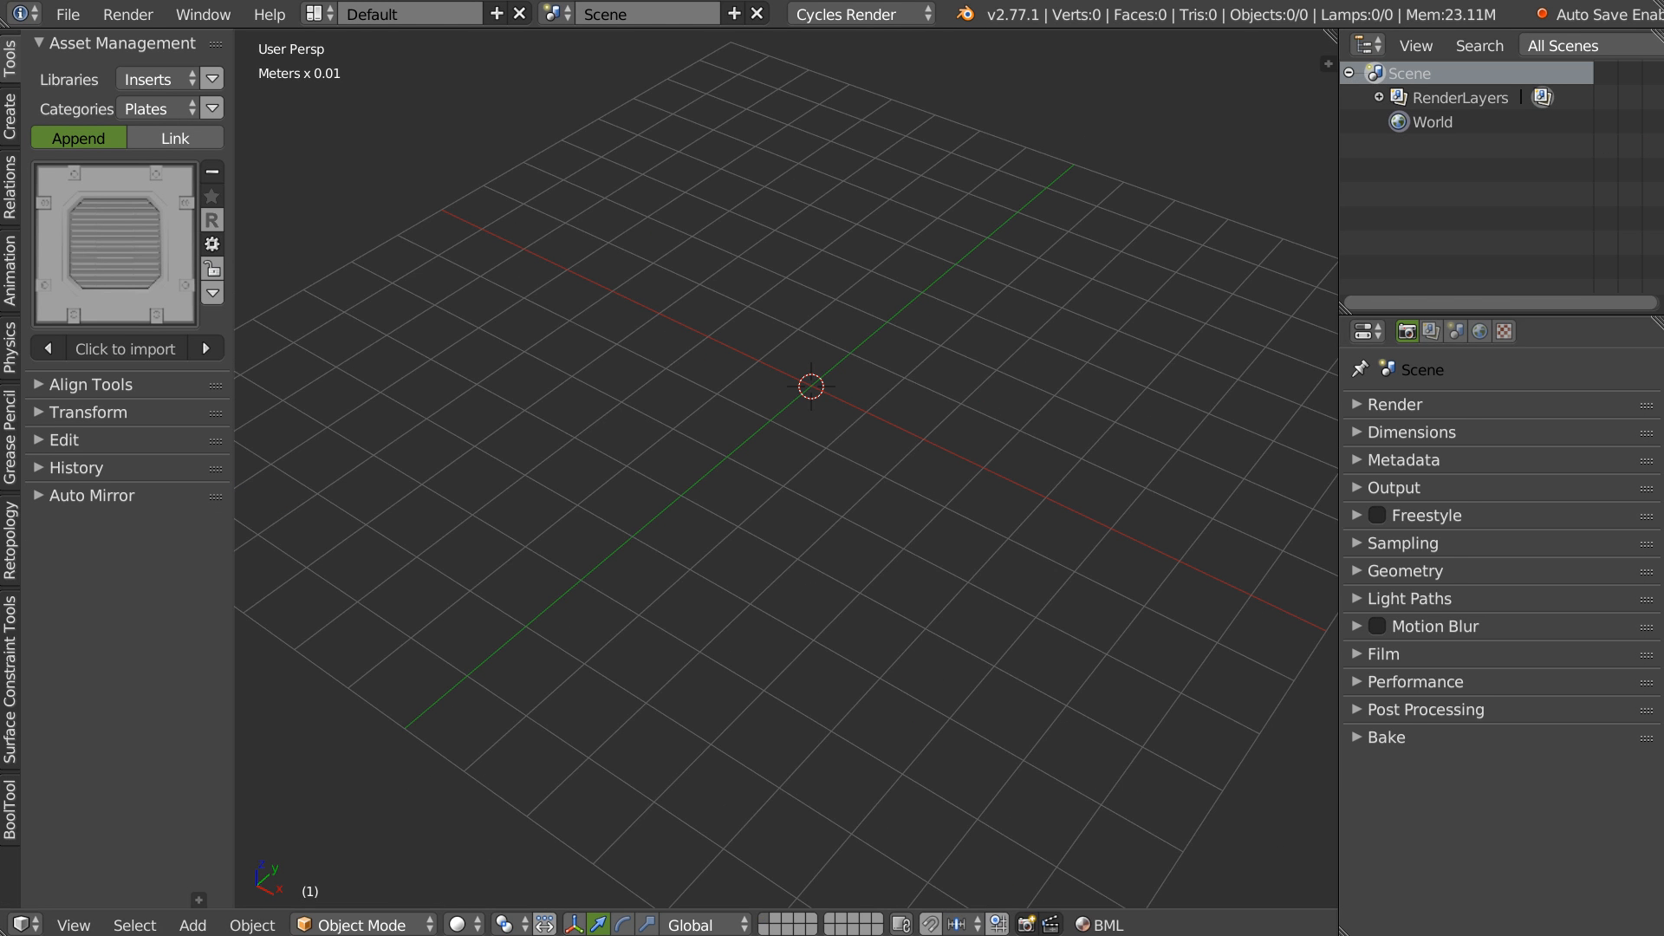
# - Append the grille plate from the Inserts library's Plates category into the empty scene
pyautogui.click(165, 343)
pyautogui.moveTo(756, 427); pyautogui.dragTo(786, 452, button='middle')
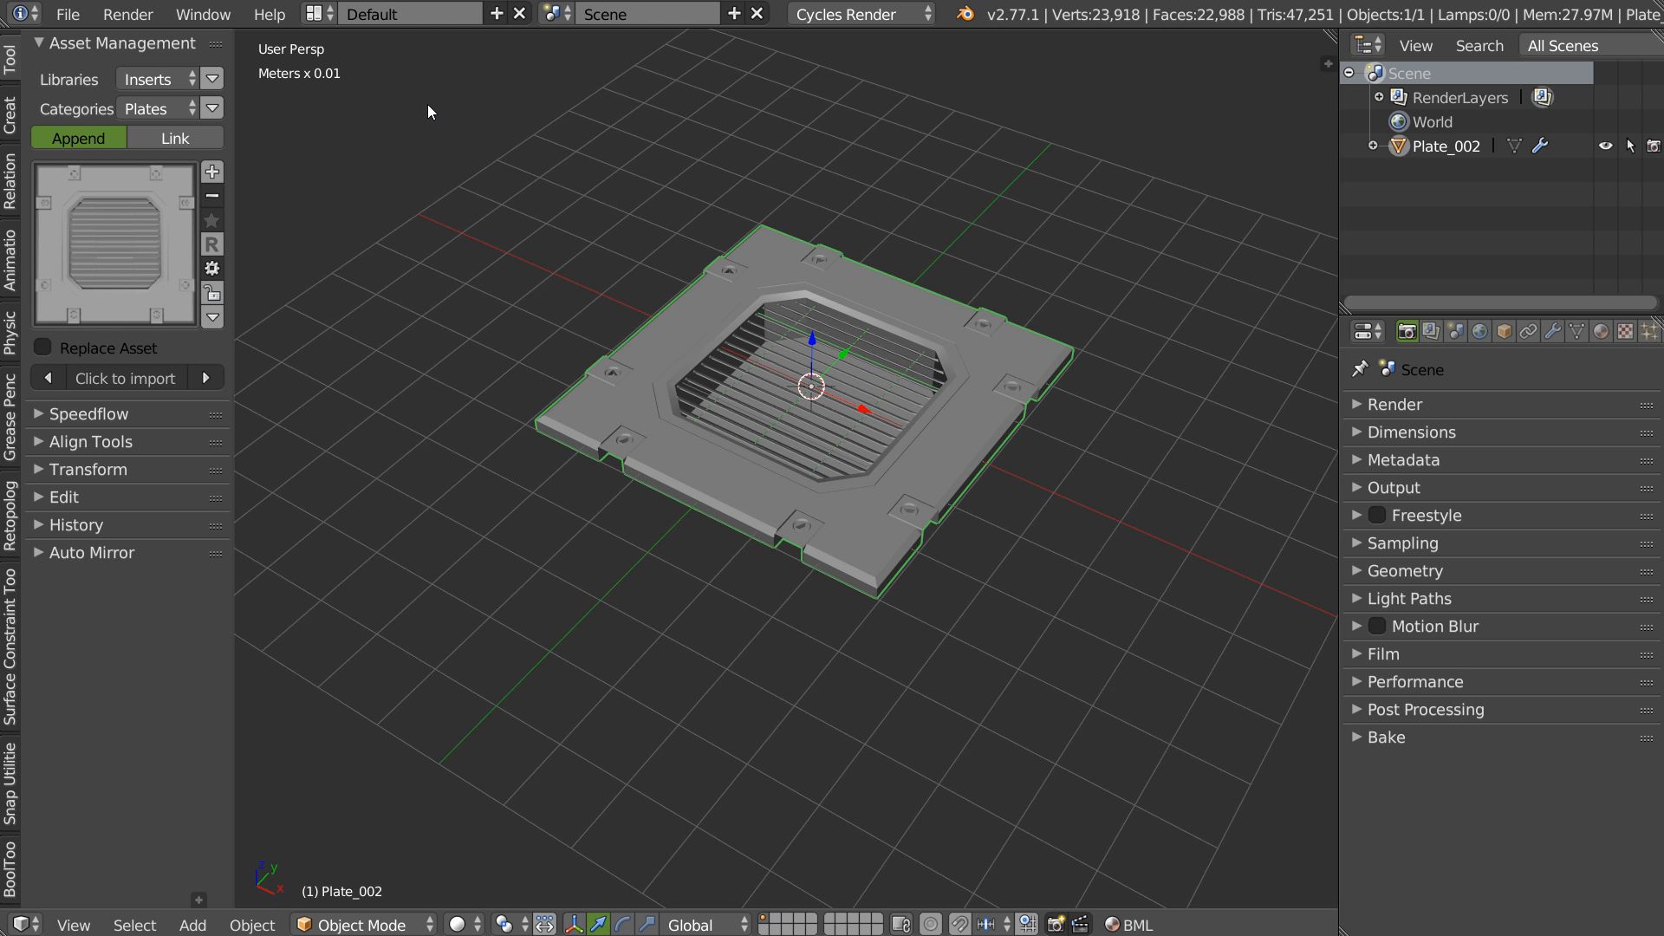
pyautogui.moveTo(907, 477); pyautogui.dragTo(797, 443, button='middle')
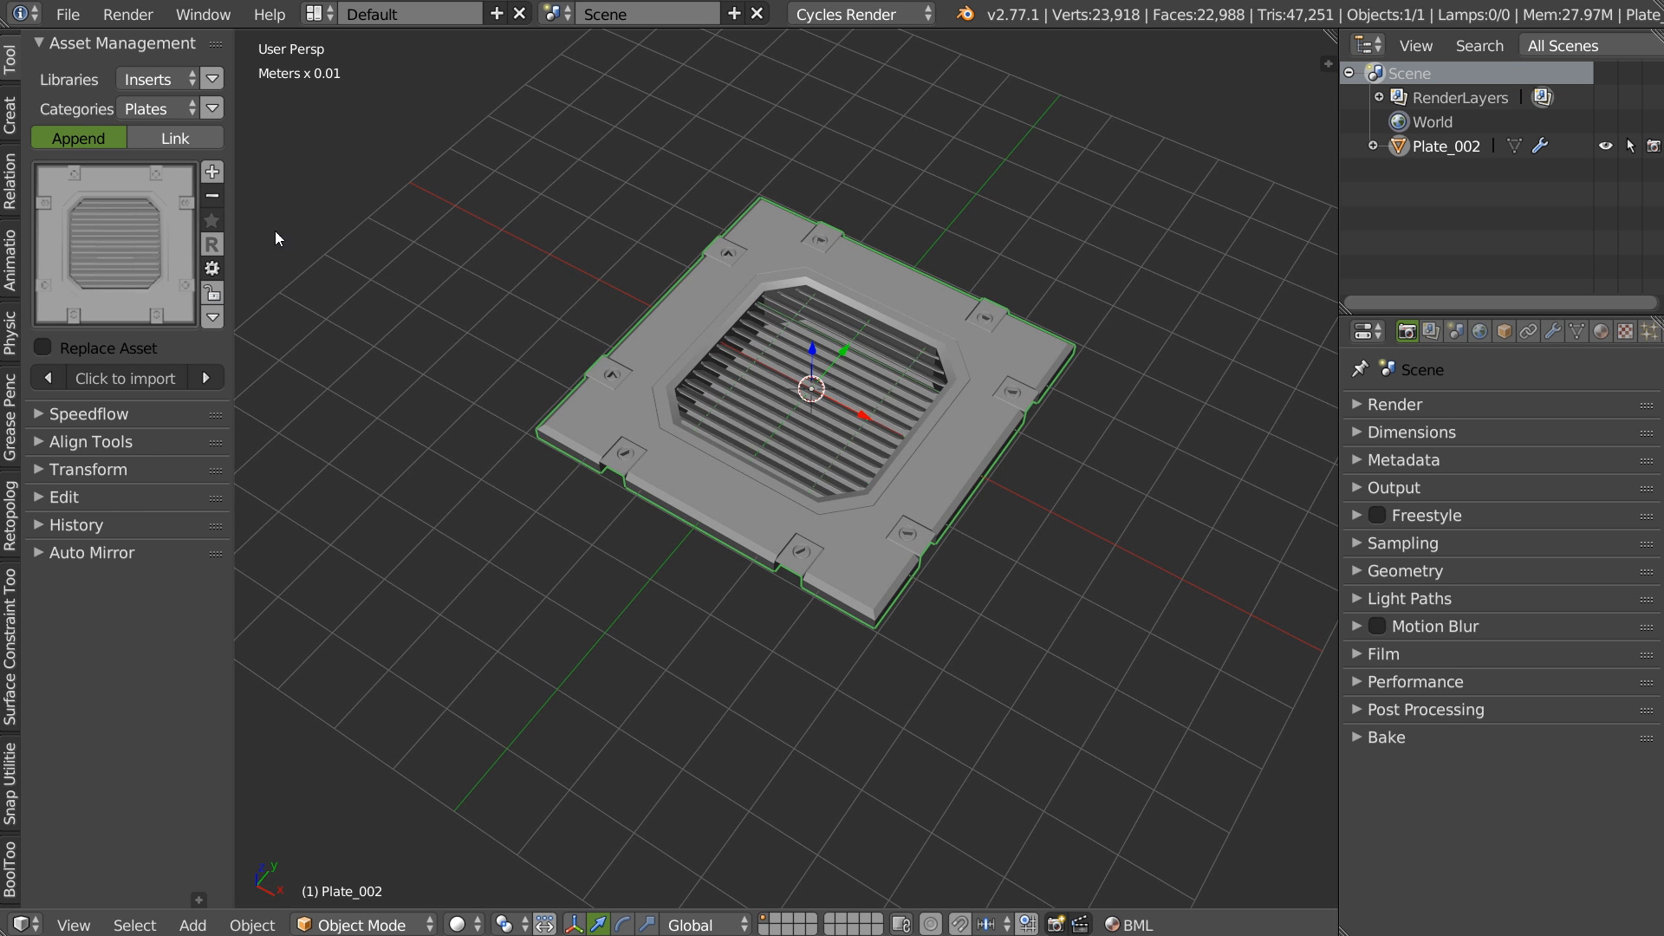
# - Append a second grille plate, move it along X beside the first, and delete it again
pyautogui.click(135, 377)
pyautogui.moveTo(876, 429); pyautogui.dragTo(622, 372)
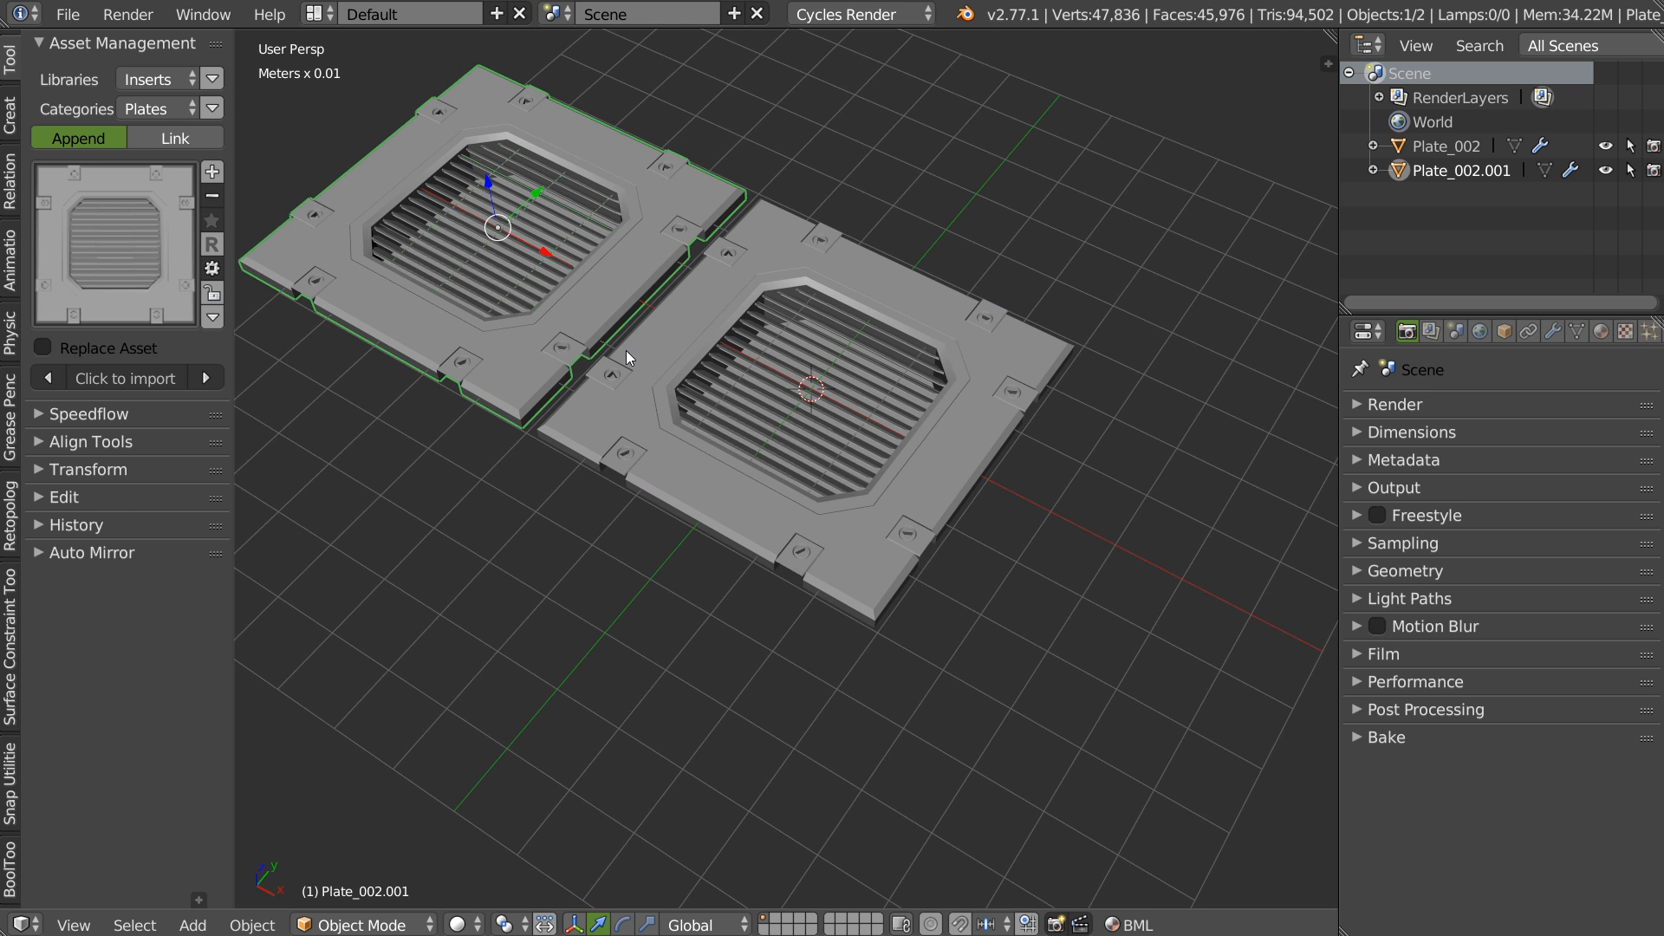
pyautogui.press('x')
pyautogui.click(610, 376)
# - Array the grille plate with a count of 10 along X and 10 along Y
pyautogui.rightClick(723, 434)
pyautogui.moveTo(725, 434); pyautogui.dragTo(788, 444, button='middle')
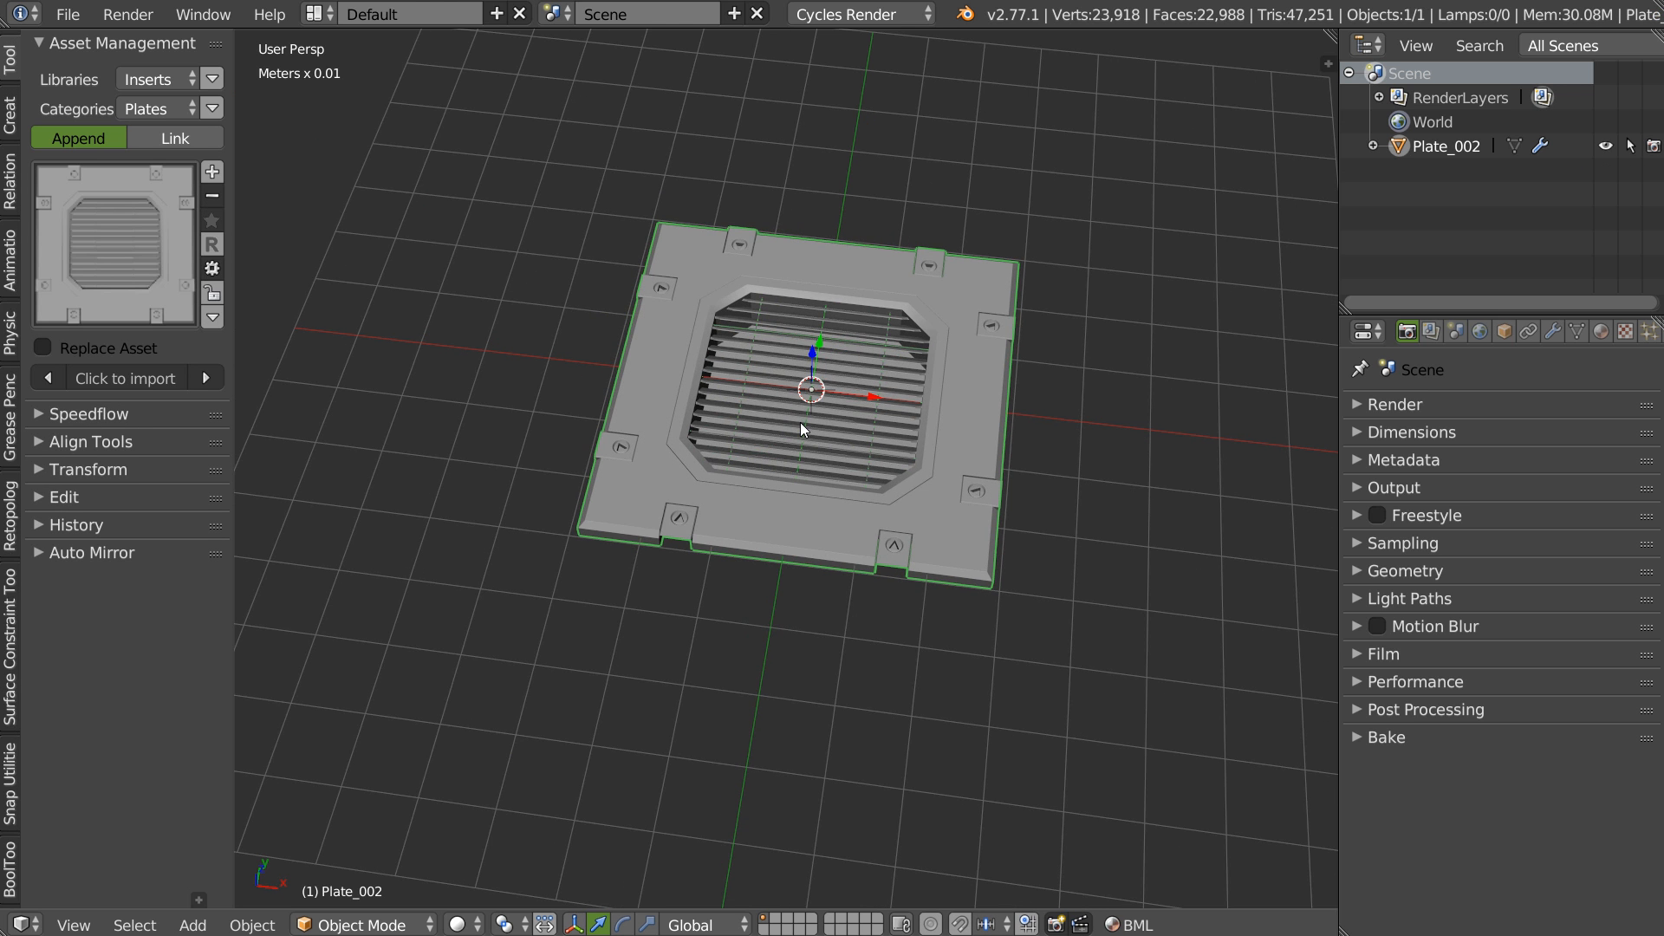
pyautogui.press('space')
pyautogui.click(807, 279)
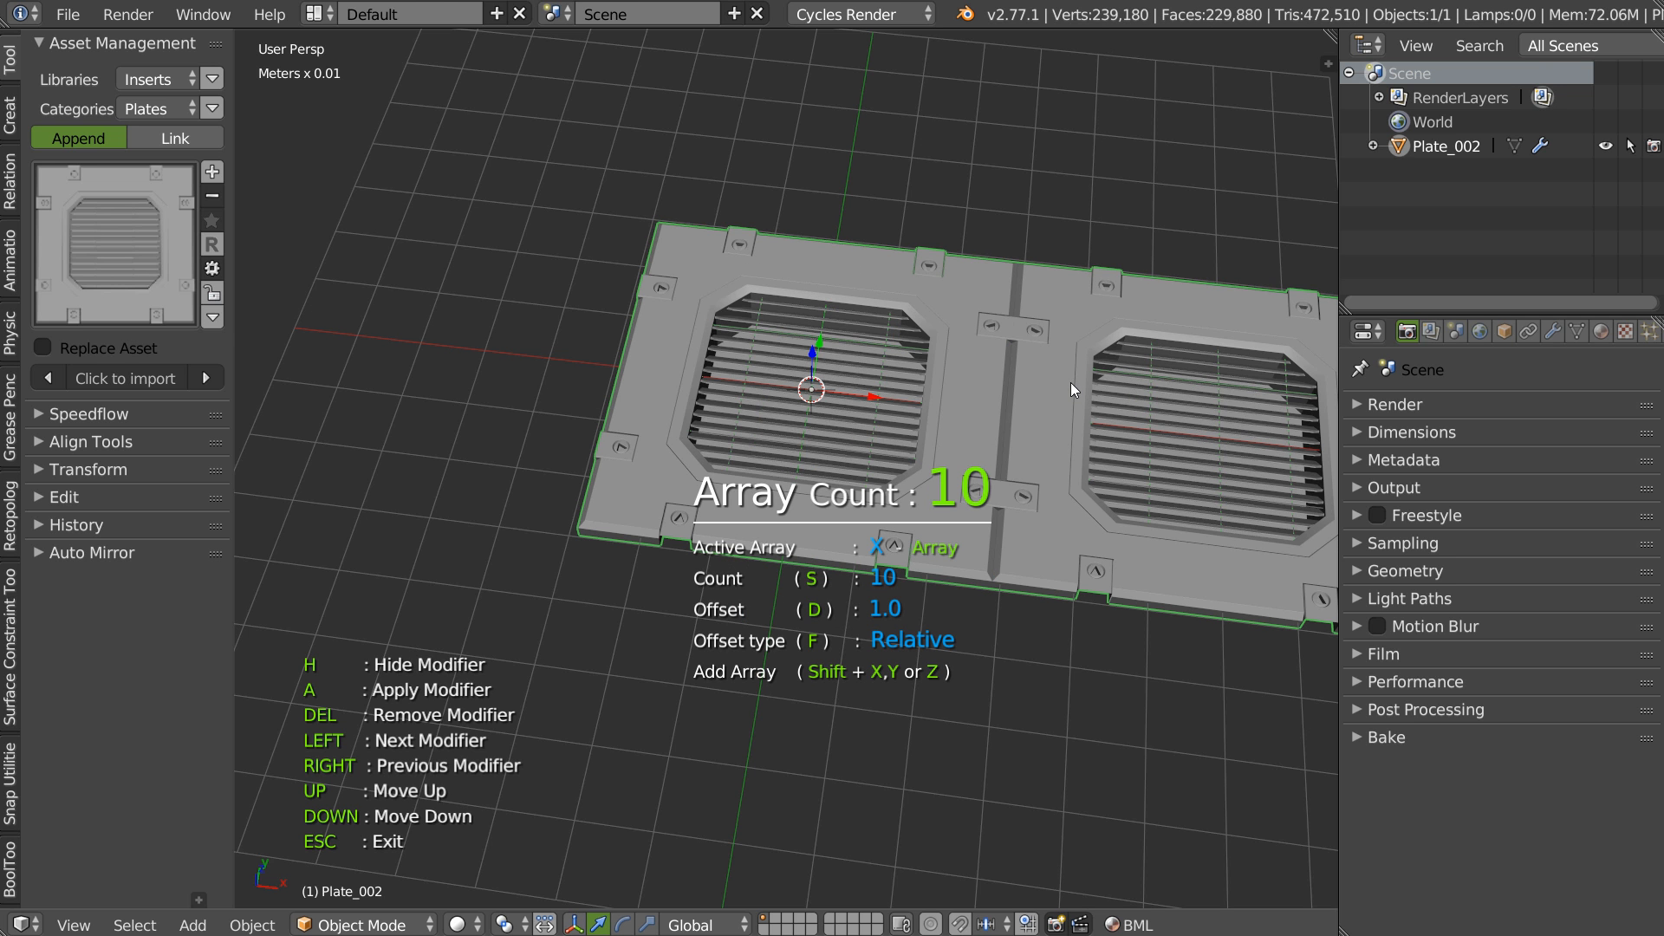
pyautogui.hotkey('shift', 'y')
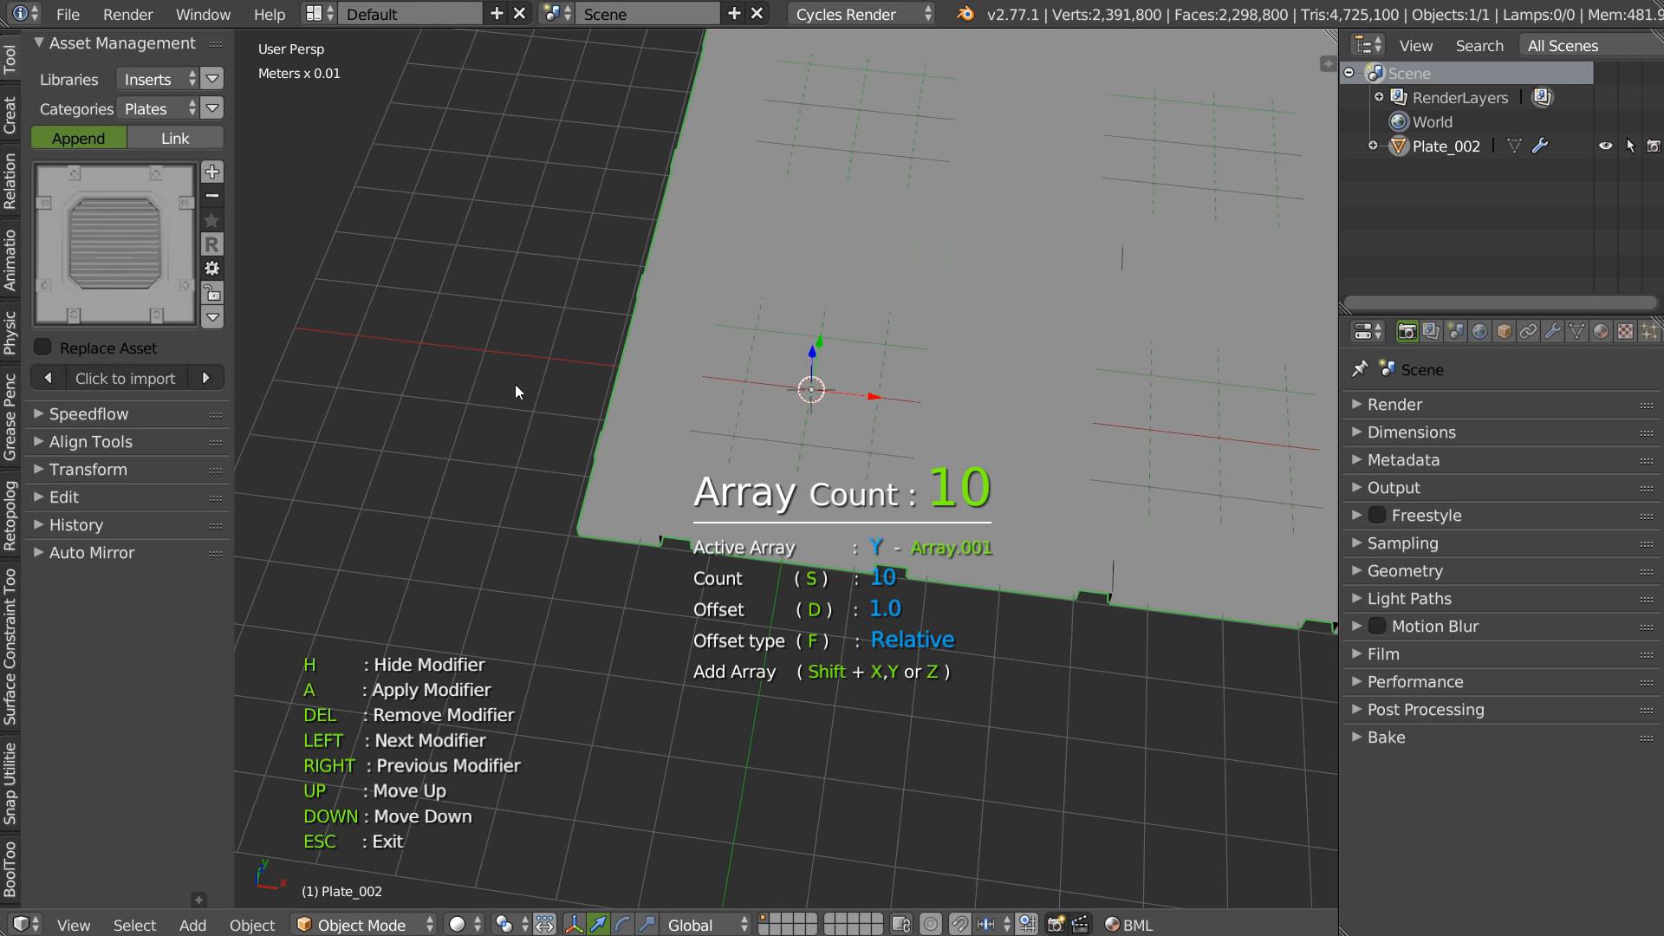
pyautogui.press('Escape')
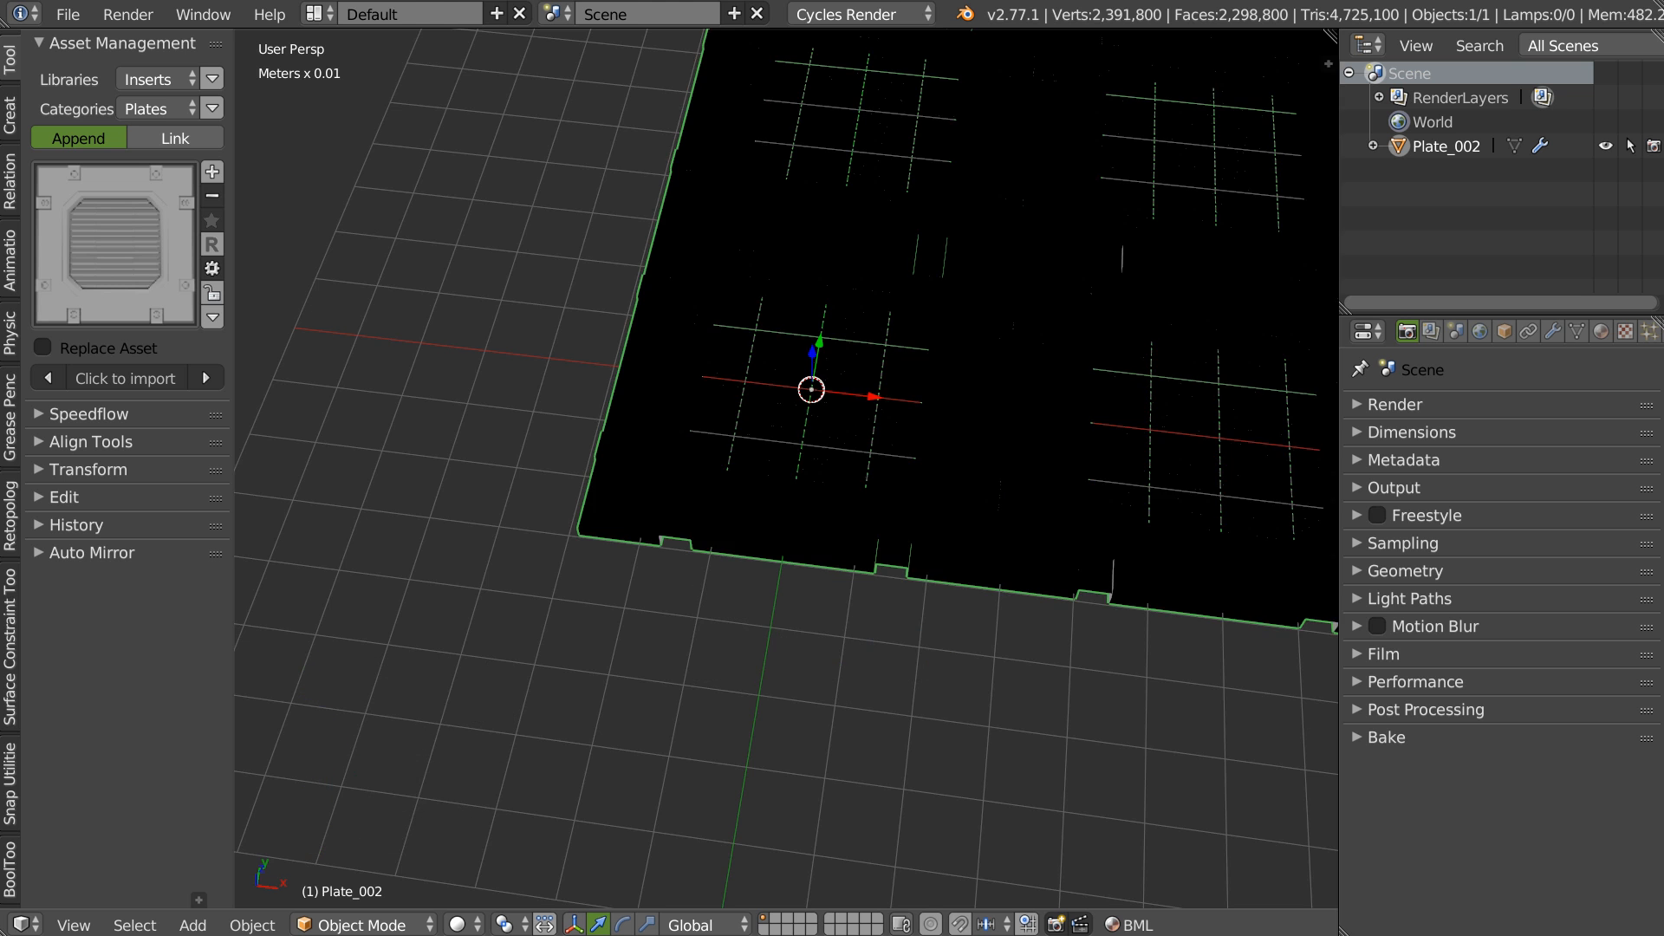
pyautogui.scroll(-5, 856, 659)
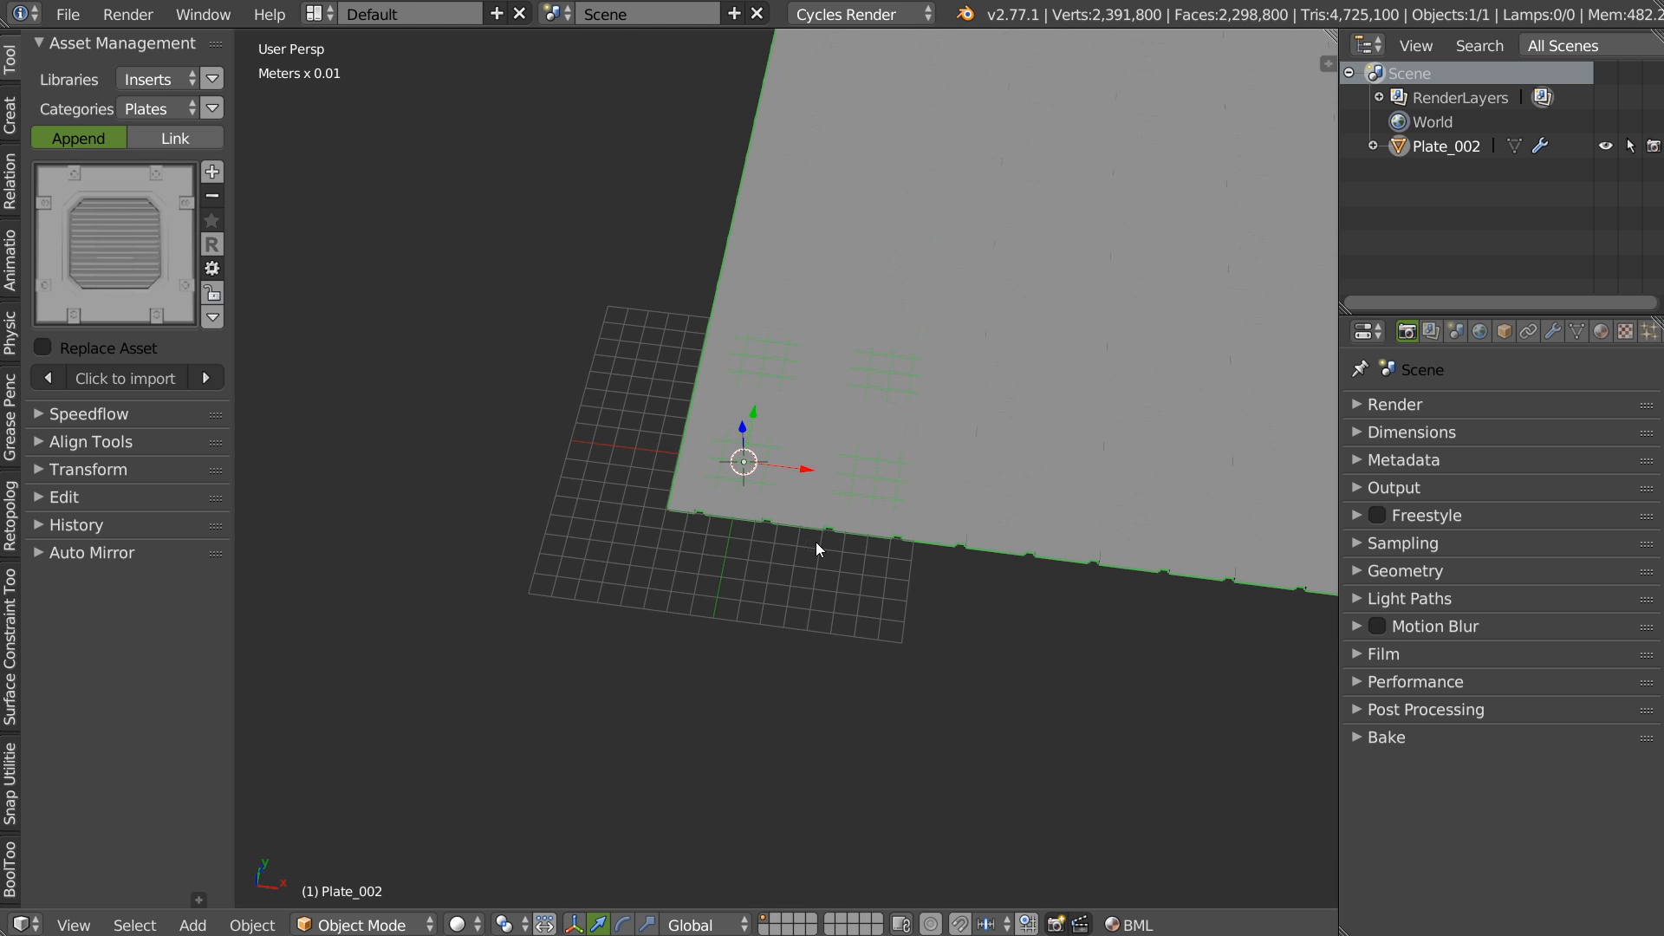
pyautogui.moveTo(988, 681); pyautogui.dragTo(1382, 860, button='middle')
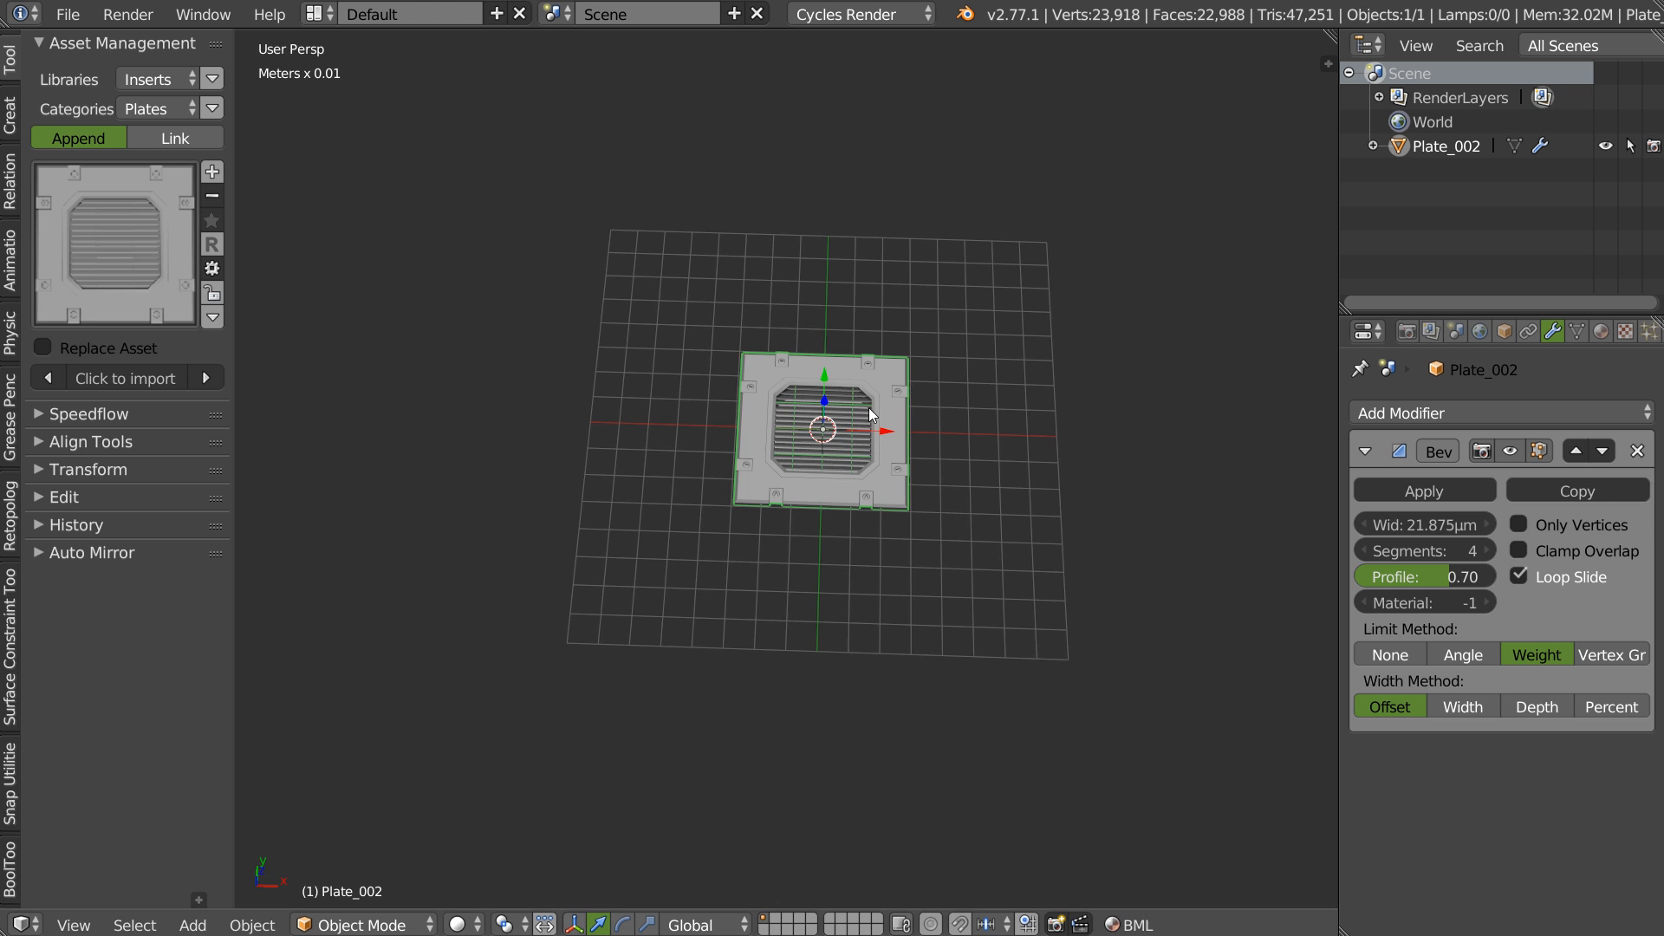
# - Array the grille plate along X with a count of 4 and a relative offset of 1.0
pyautogui.moveTo(868, 407); pyautogui.dragTo(871, 457, button='middle')
pyautogui.press('space')
pyautogui.click(876, 324)
pyautogui.scroll(3, 914, 334)
pyautogui.scroll(-1, 927, 338)
pyautogui.scroll(-1, 936, 342)
pyautogui.scroll(1, 945, 343)
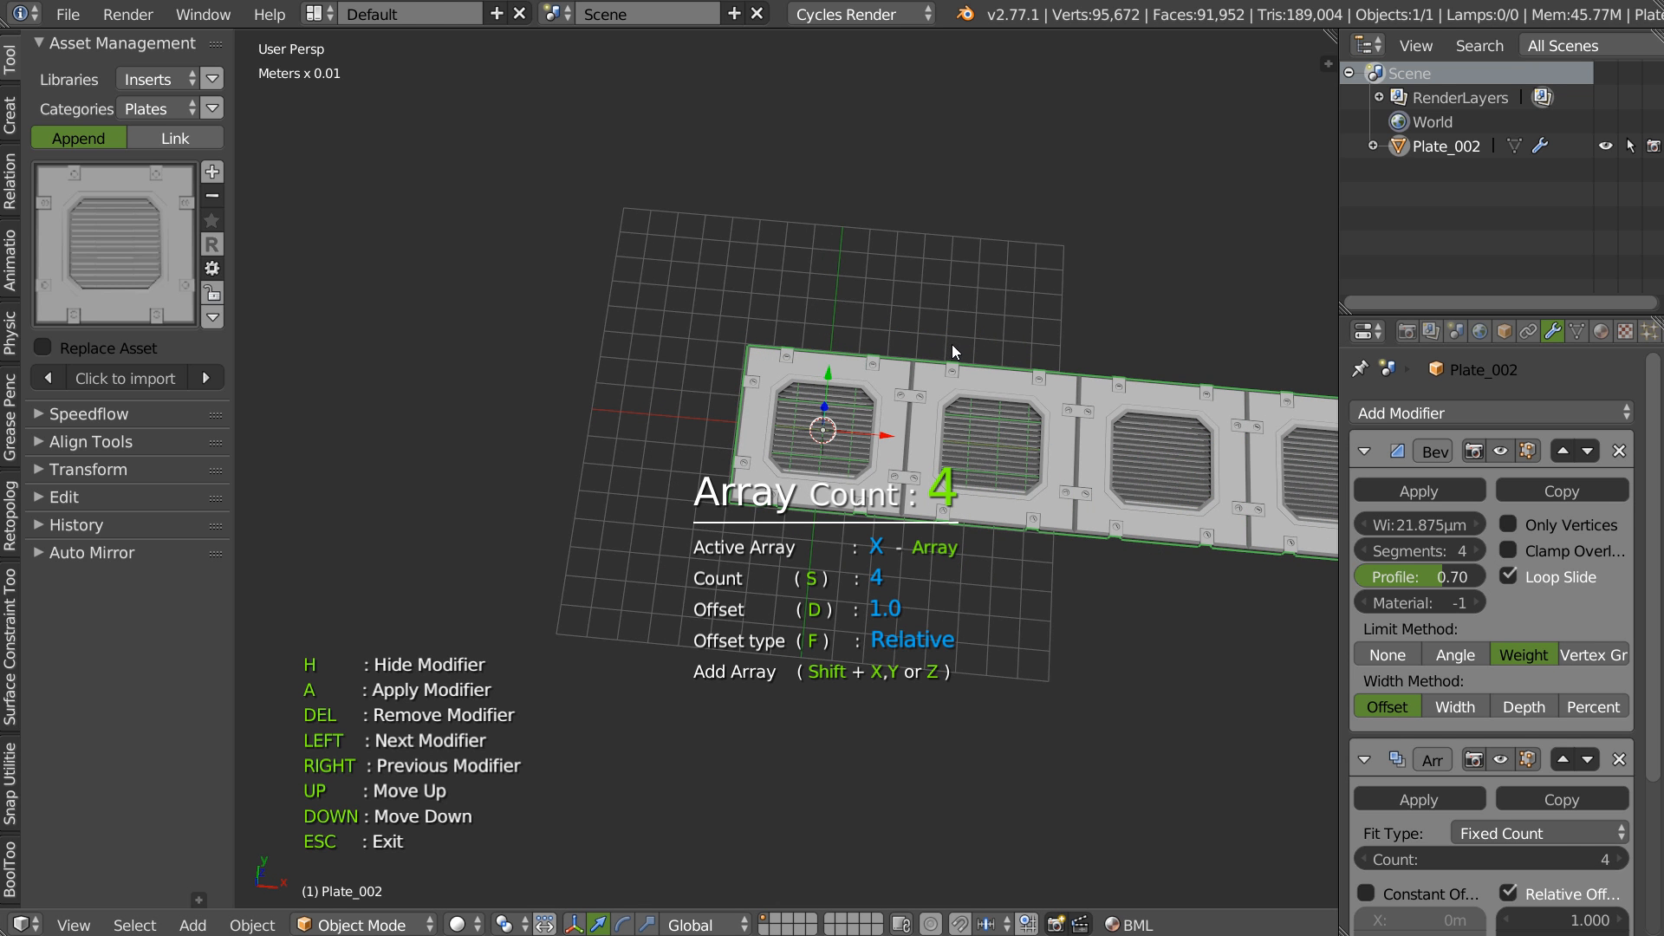
# - Add a second array along Y to the row of plates to form a four-by-four grid
pyautogui.hotkey('shift', 'y')
pyautogui.click(954, 348)
pyautogui.moveTo(954, 349); pyautogui.dragTo(867, 365, button='middle')
pyautogui.keyDown('shift'); pyautogui.moveTo(867, 364); pyautogui.dragTo(868, 424, button='middle'); pyautogui.keyUp('shift')
pyautogui.scroll(6, 886, 345)
pyautogui.scroll(-4, 854, 439)
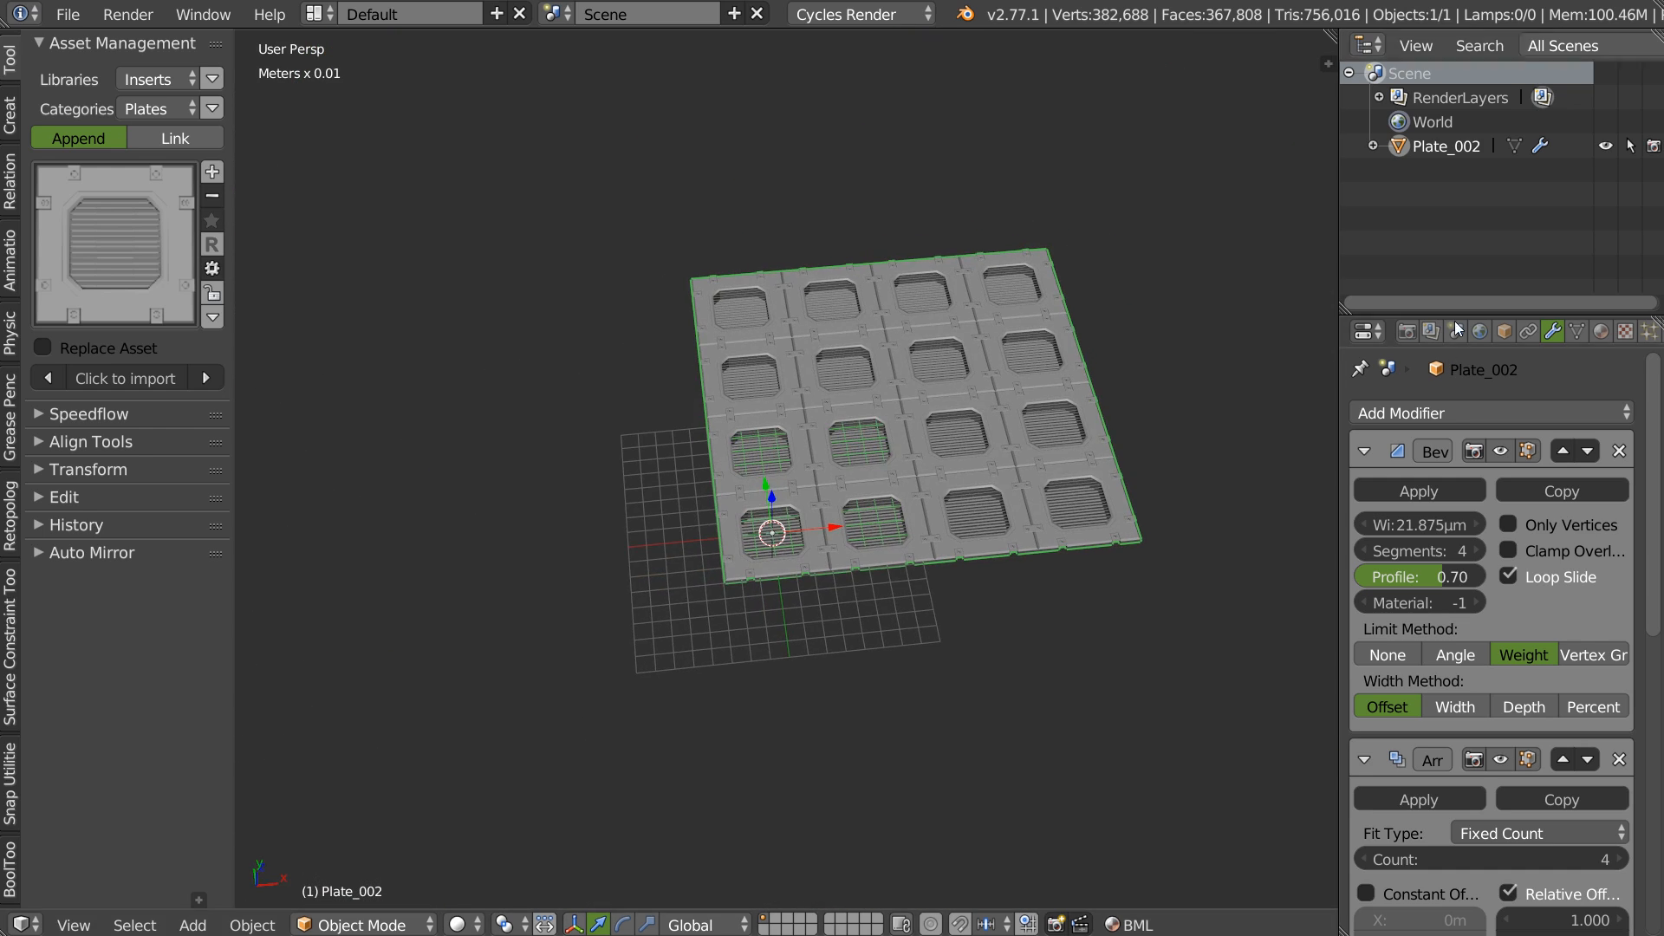
# - List the groups available to add as group instances
pyautogui.hotkey('shift', 'a')
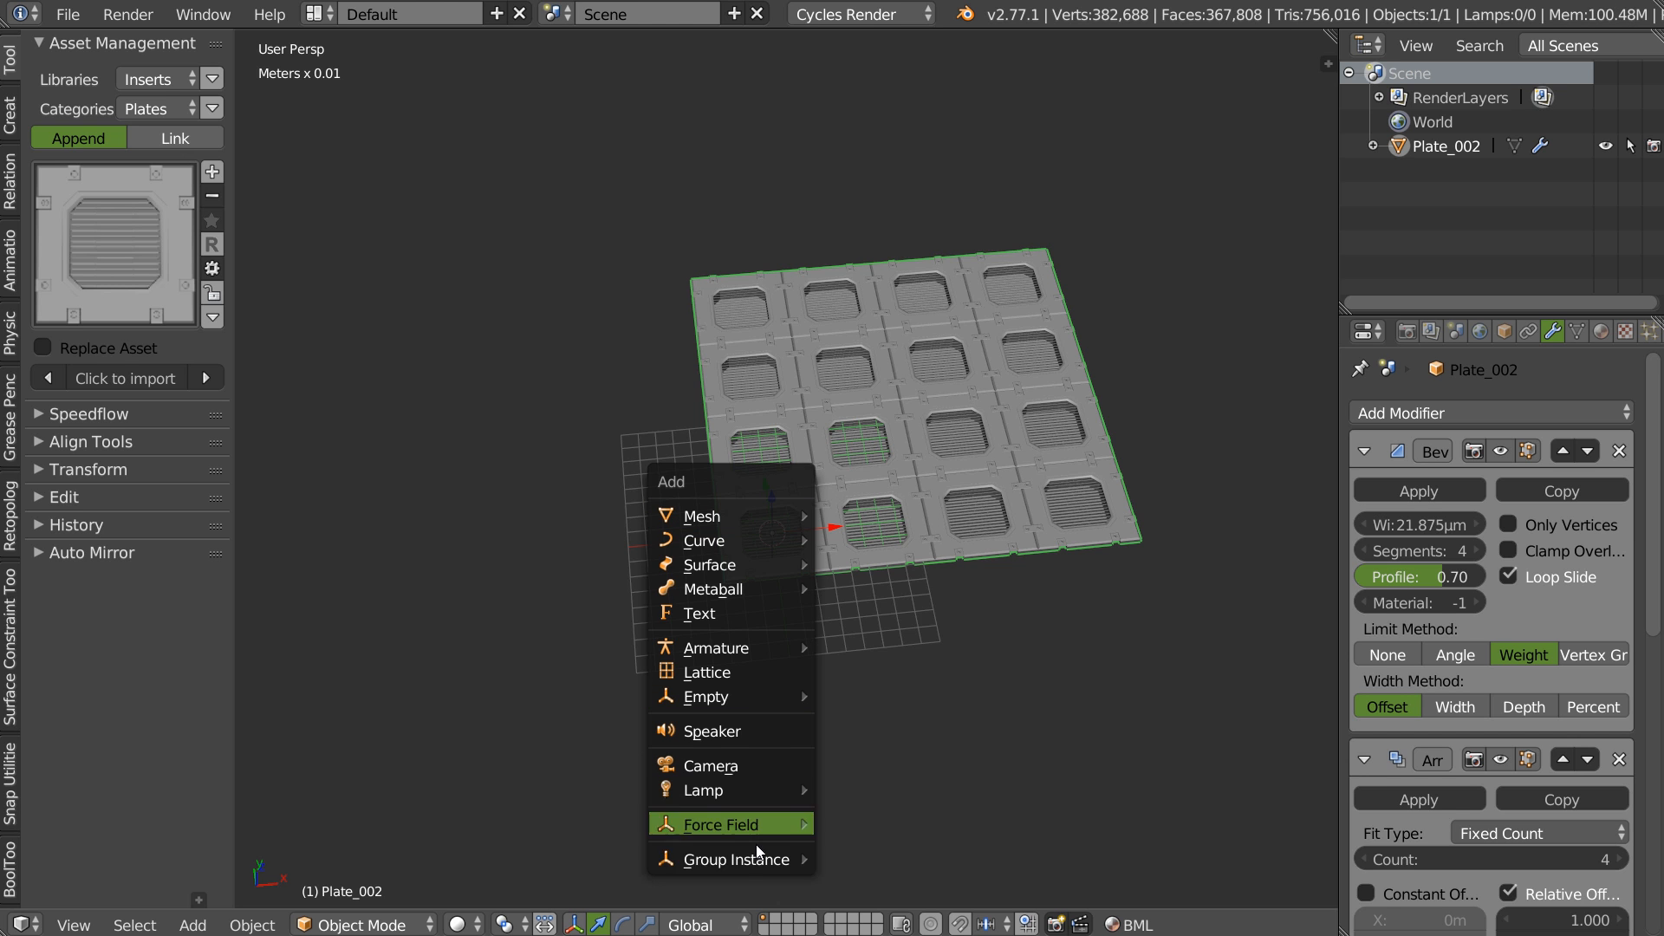
pyautogui.moveTo(753, 862)
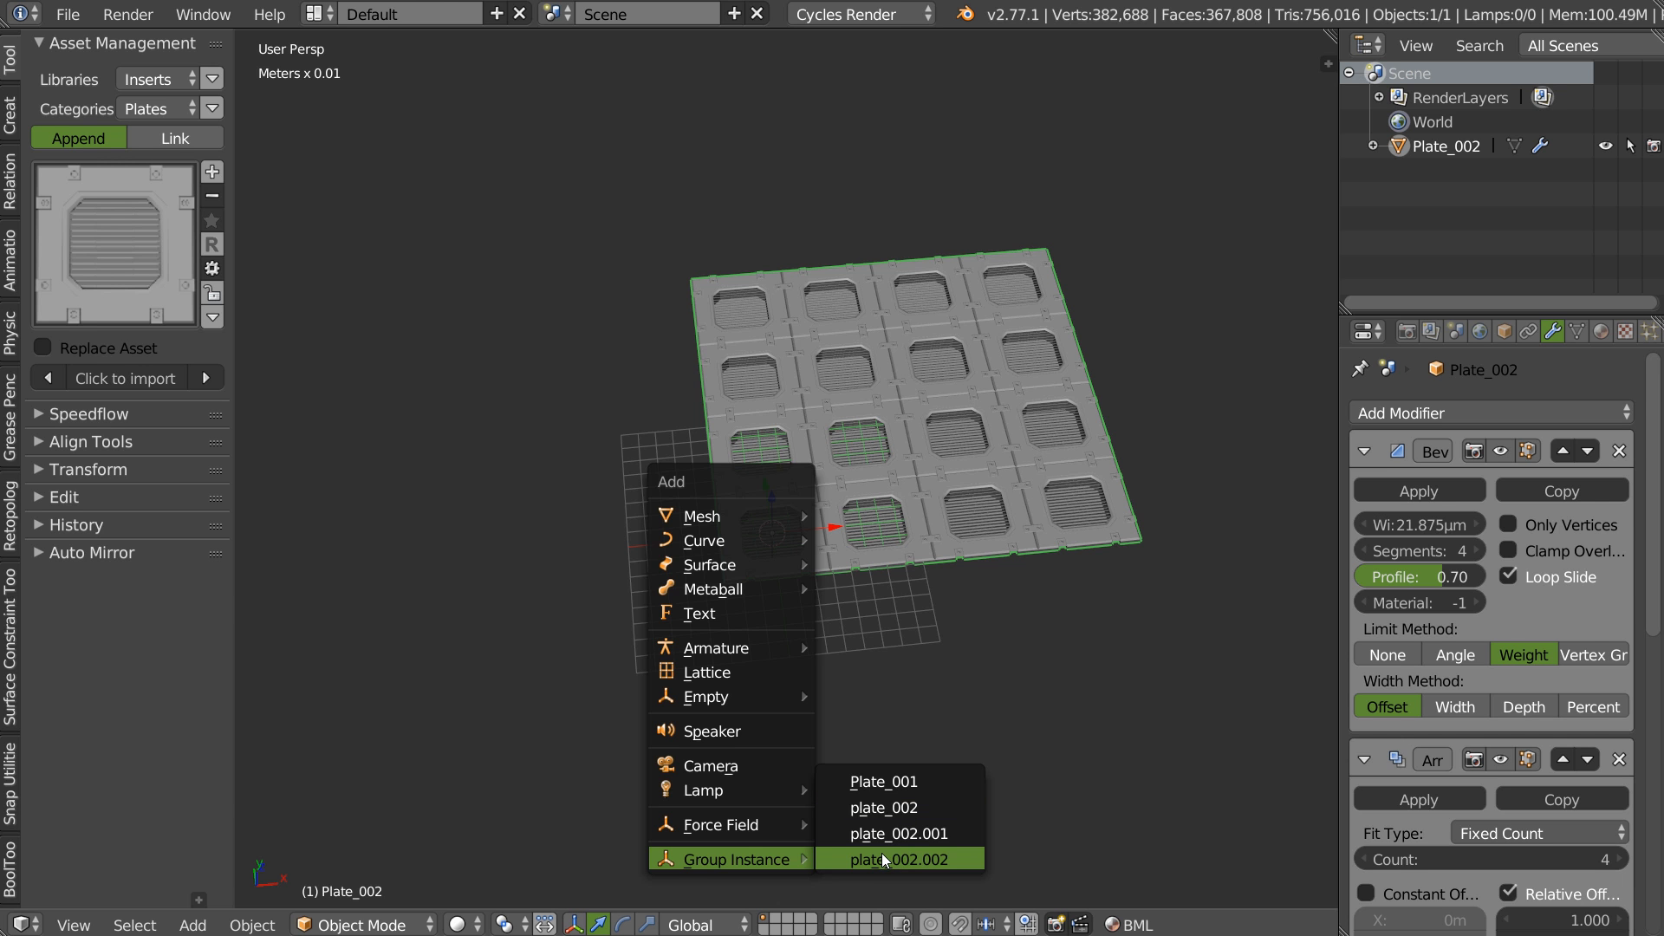
# - Start a new file and delete the default cube
pyautogui.click(67, 14)
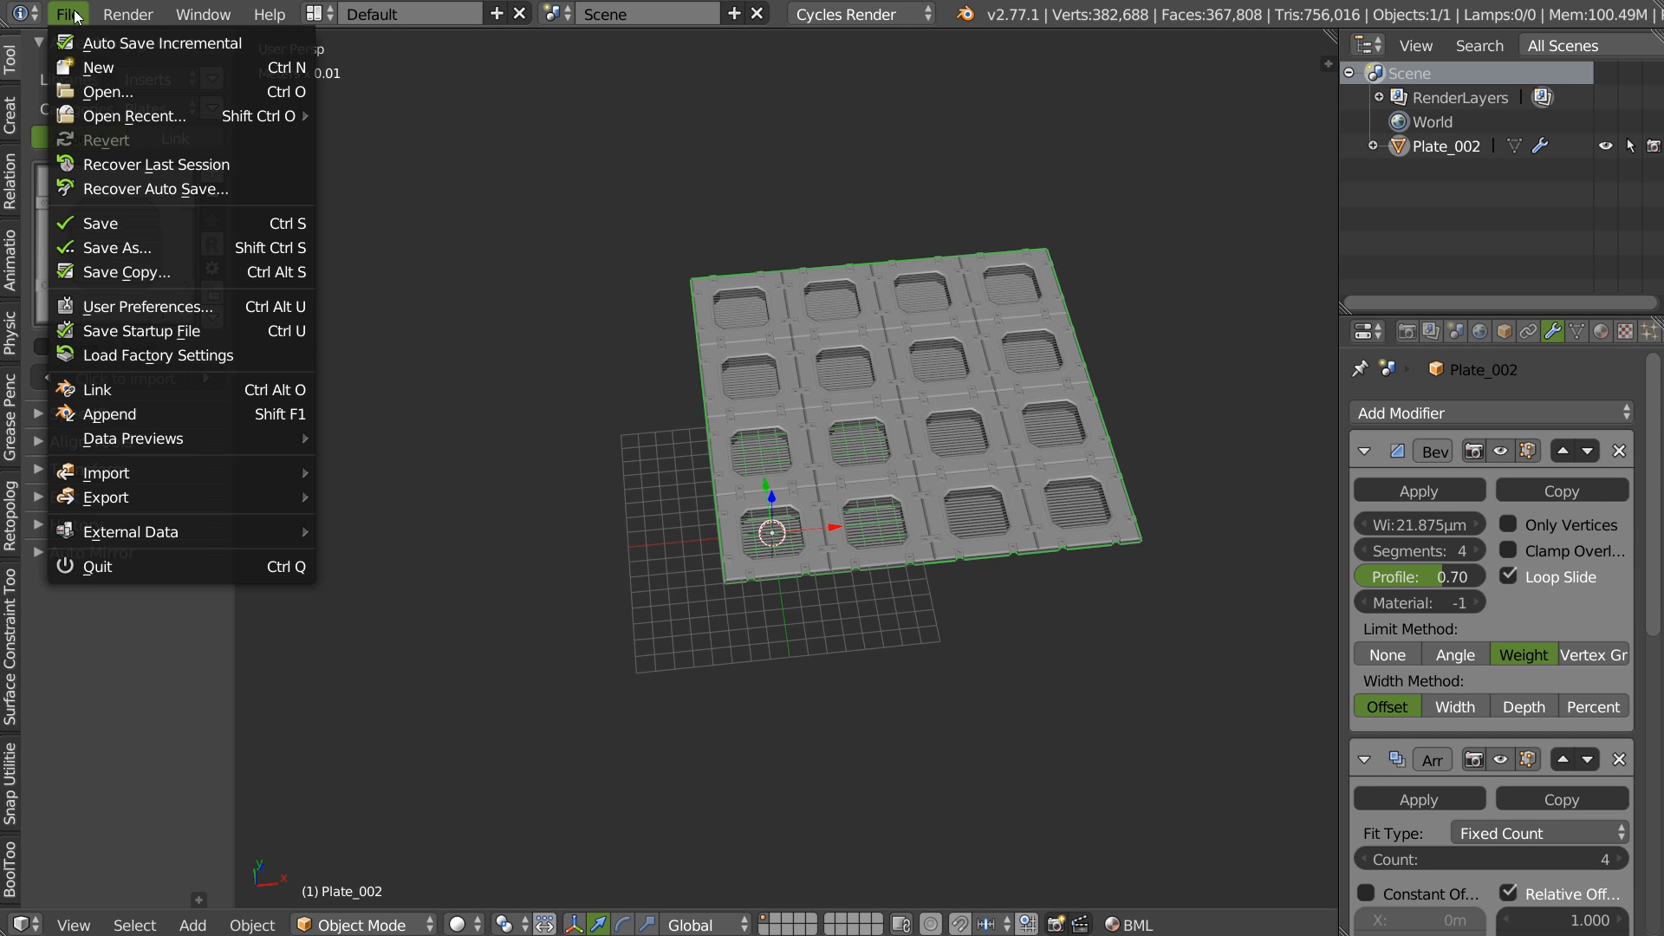
pyautogui.click(97, 67)
pyautogui.click(105, 63)
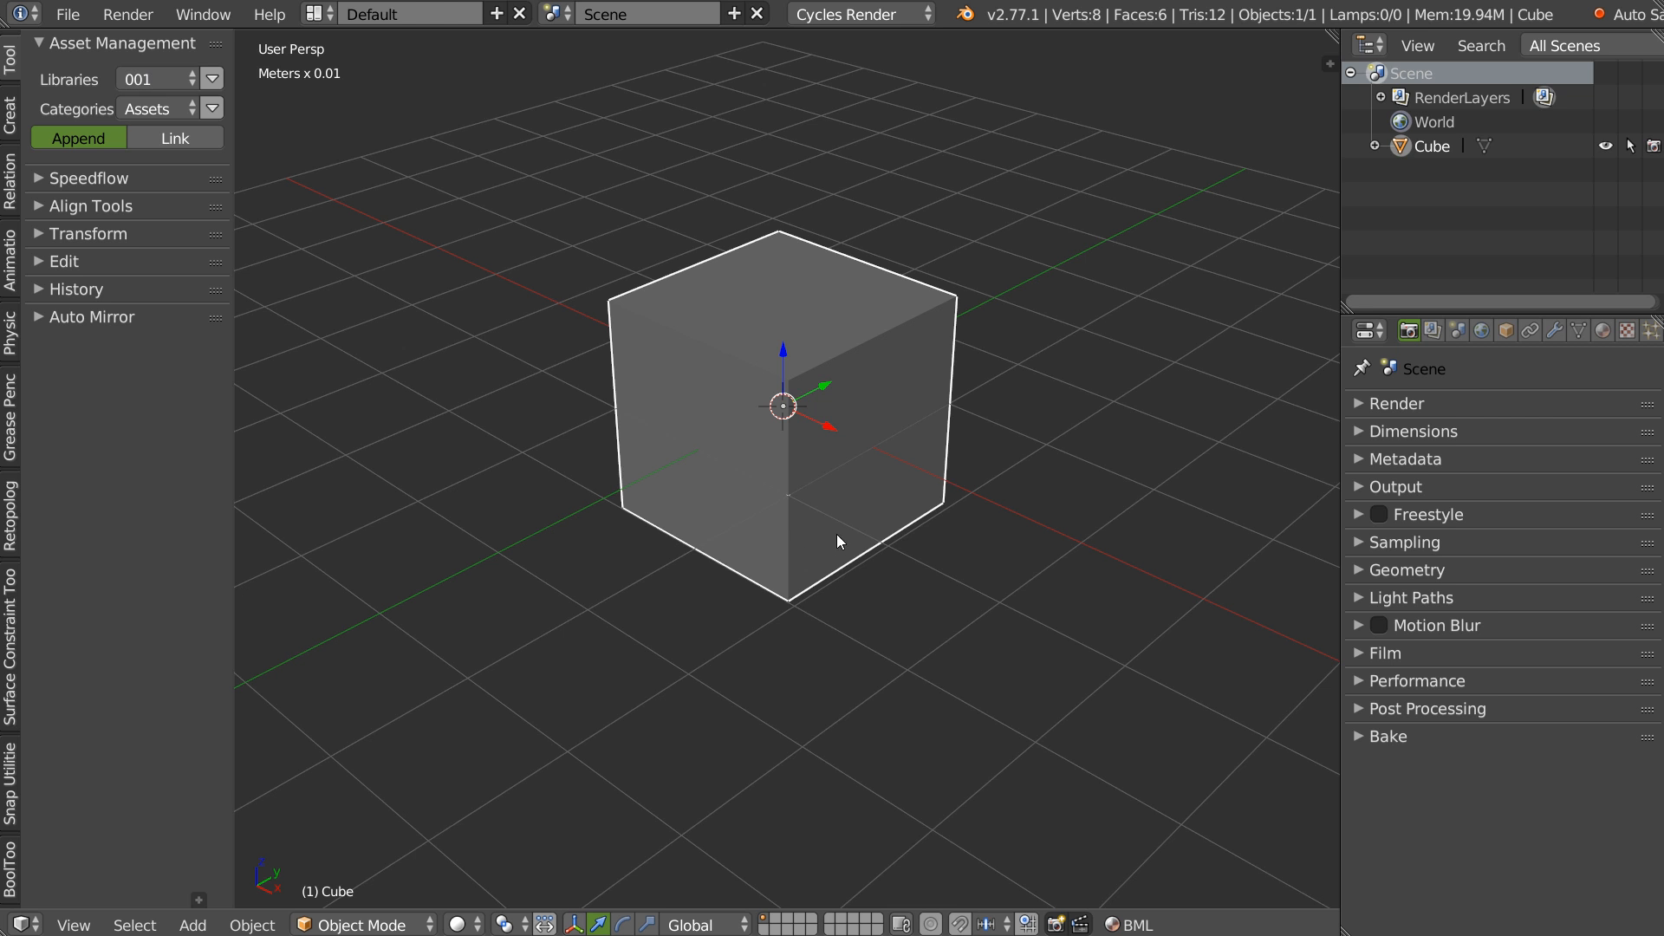
pyautogui.press('Delete')
pyautogui.moveTo(804, 515); pyautogui.dragTo(649, 293, button='middle')
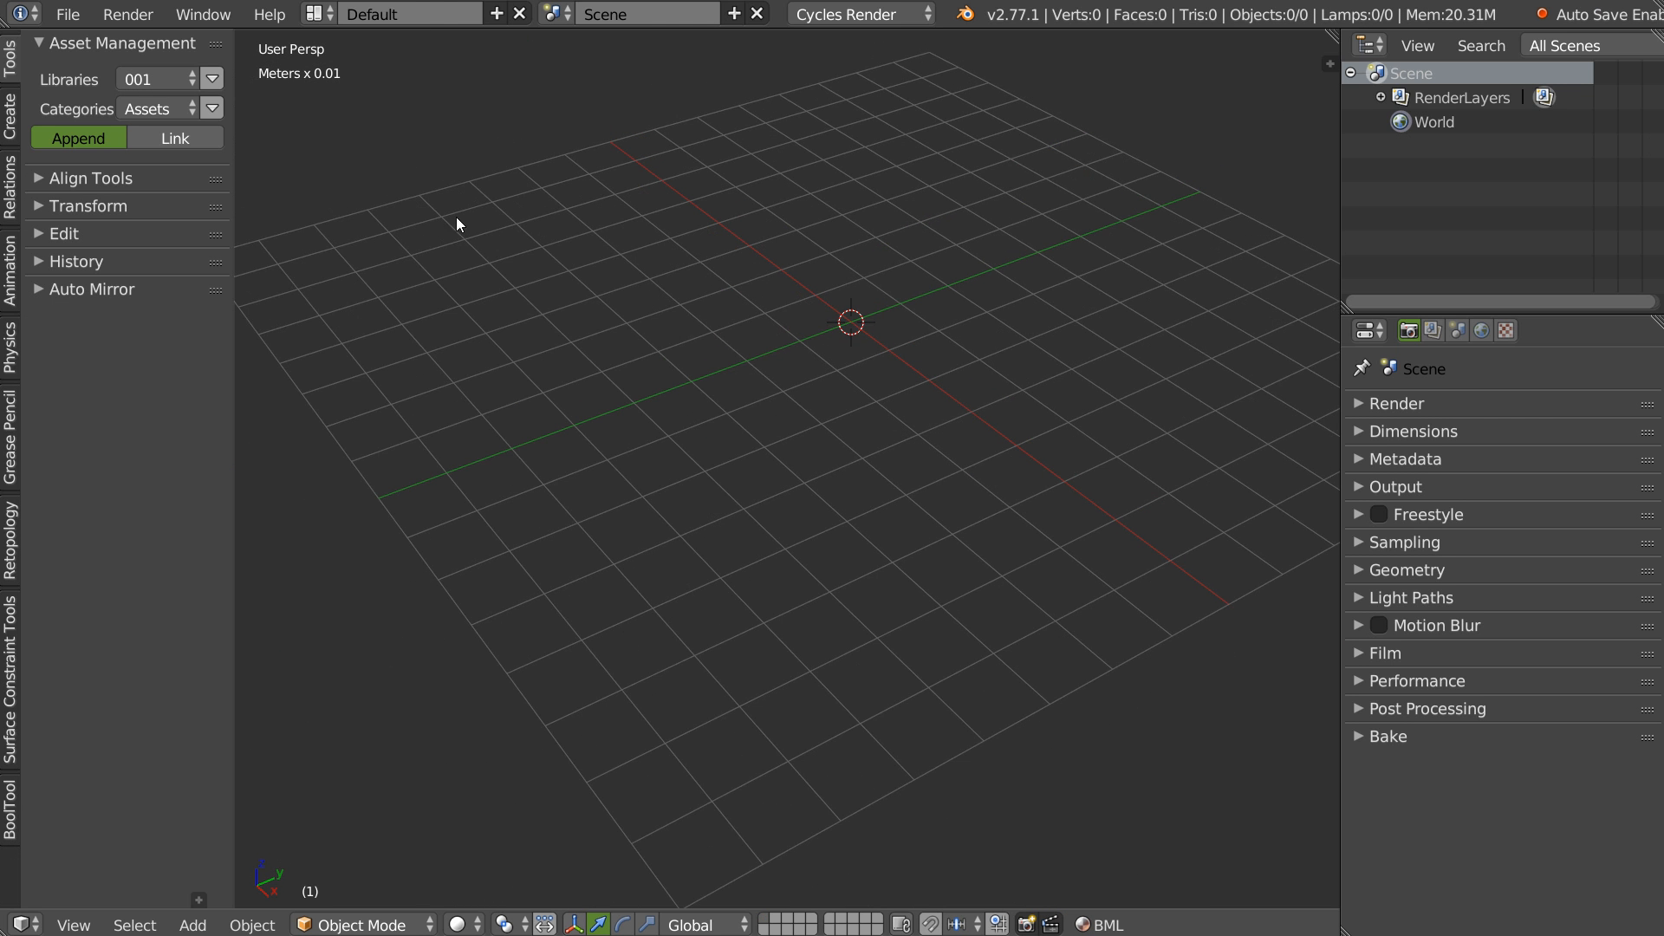
# - Choose the Inserts library and its Plates category, and append the grille plate
pyautogui.click(156, 78)
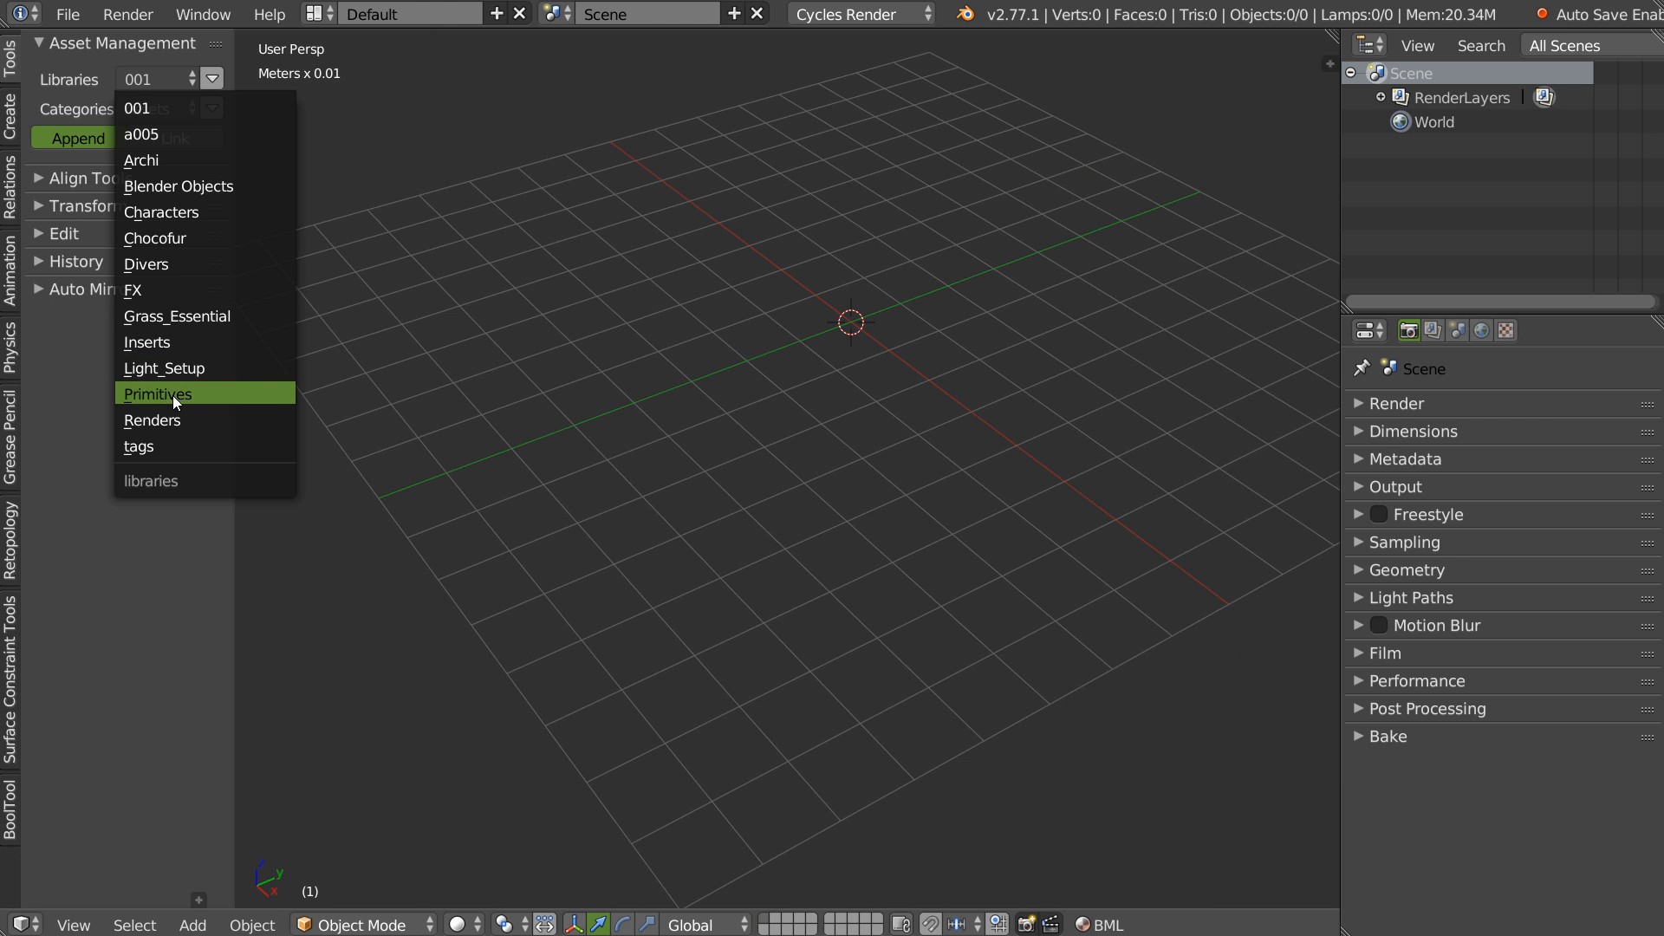
pyautogui.click(156, 343)
pyautogui.click(152, 111)
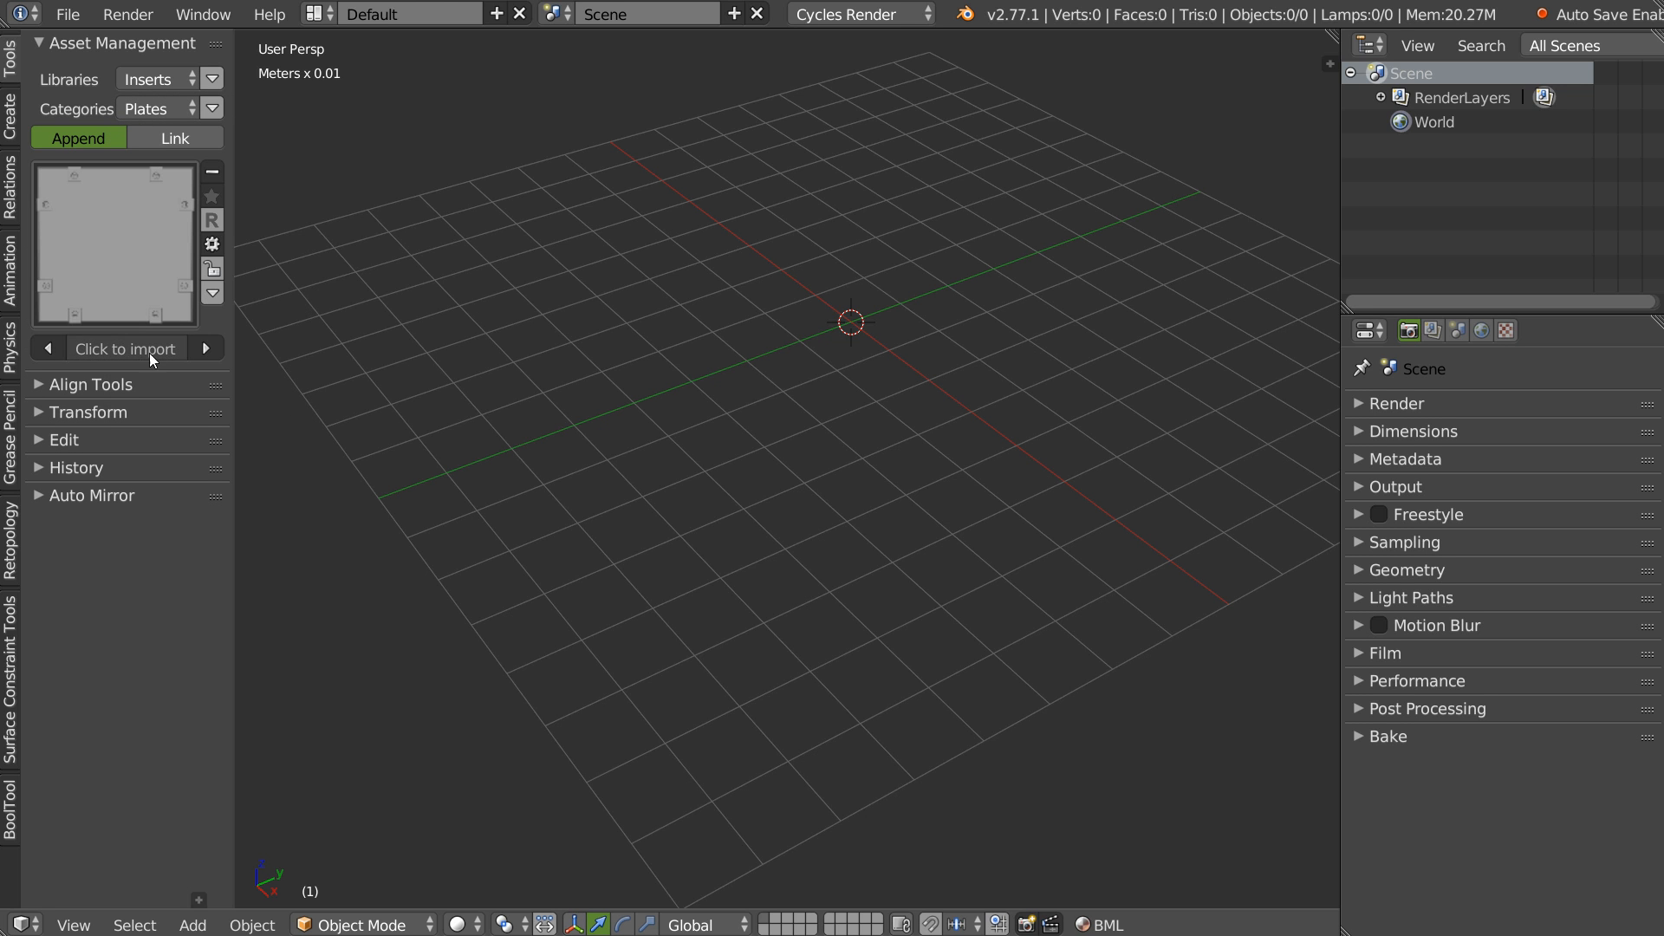
pyautogui.click(205, 349)
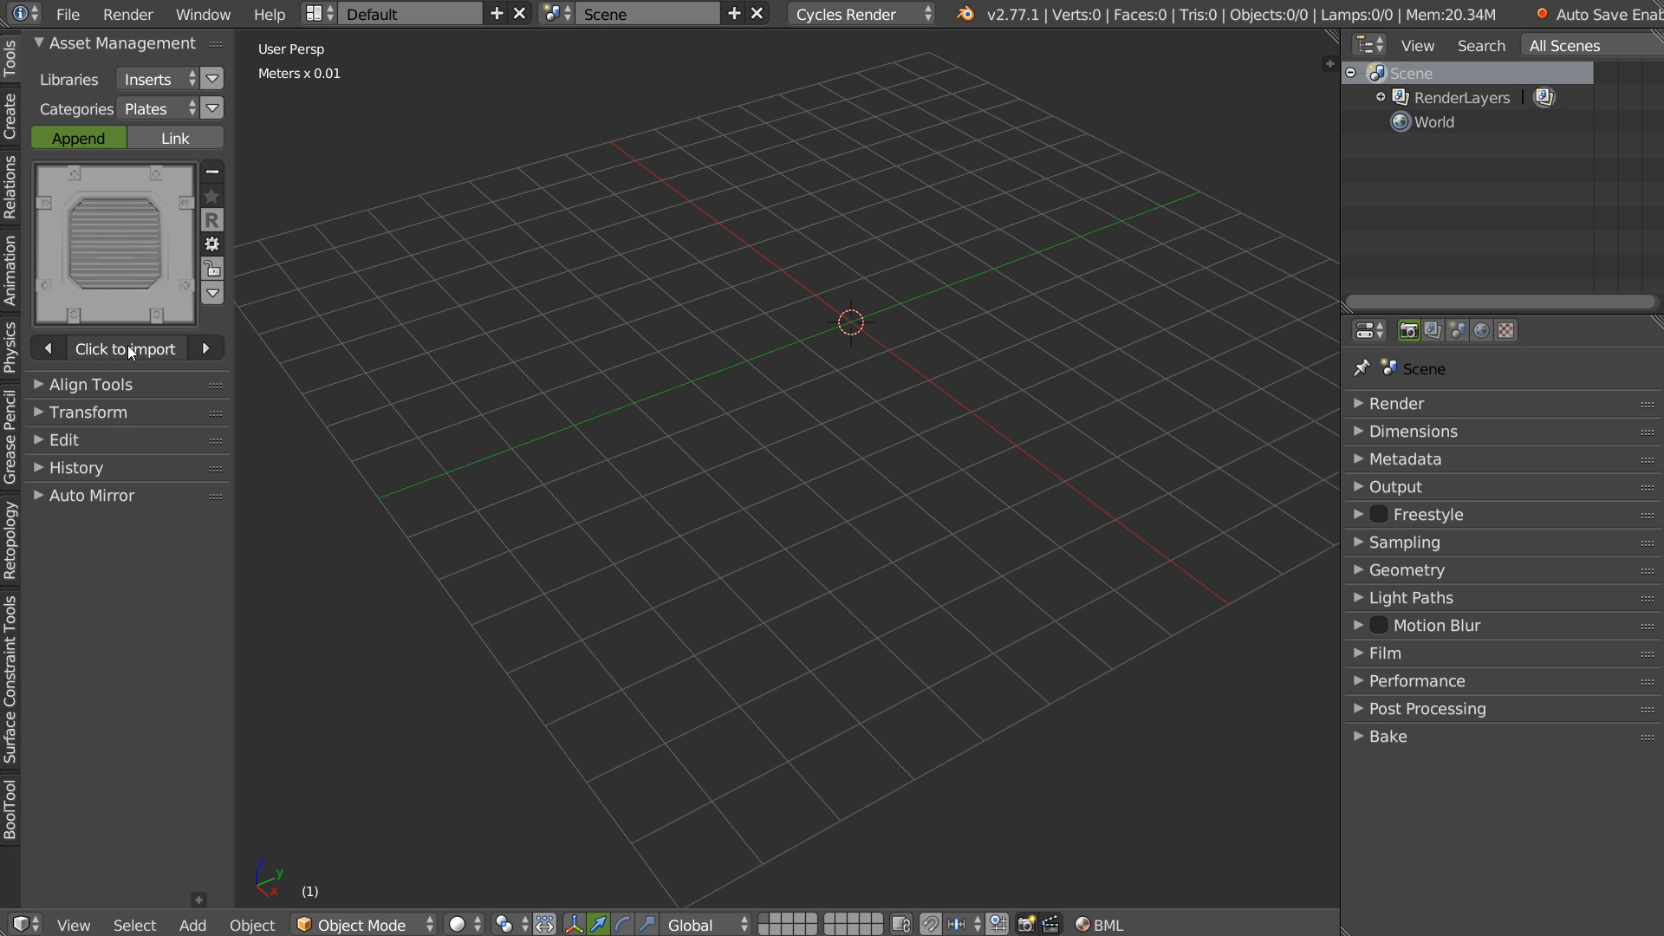
pyautogui.click(127, 345)
# - Check the group instance option for the freshly appended plate and leave without adding anything
pyautogui.moveTo(335, 204); pyautogui.dragTo(861, 419, button='middle')
pyautogui.scroll(-4, 907, 401)
pyautogui.hotkey('shift', 'a')
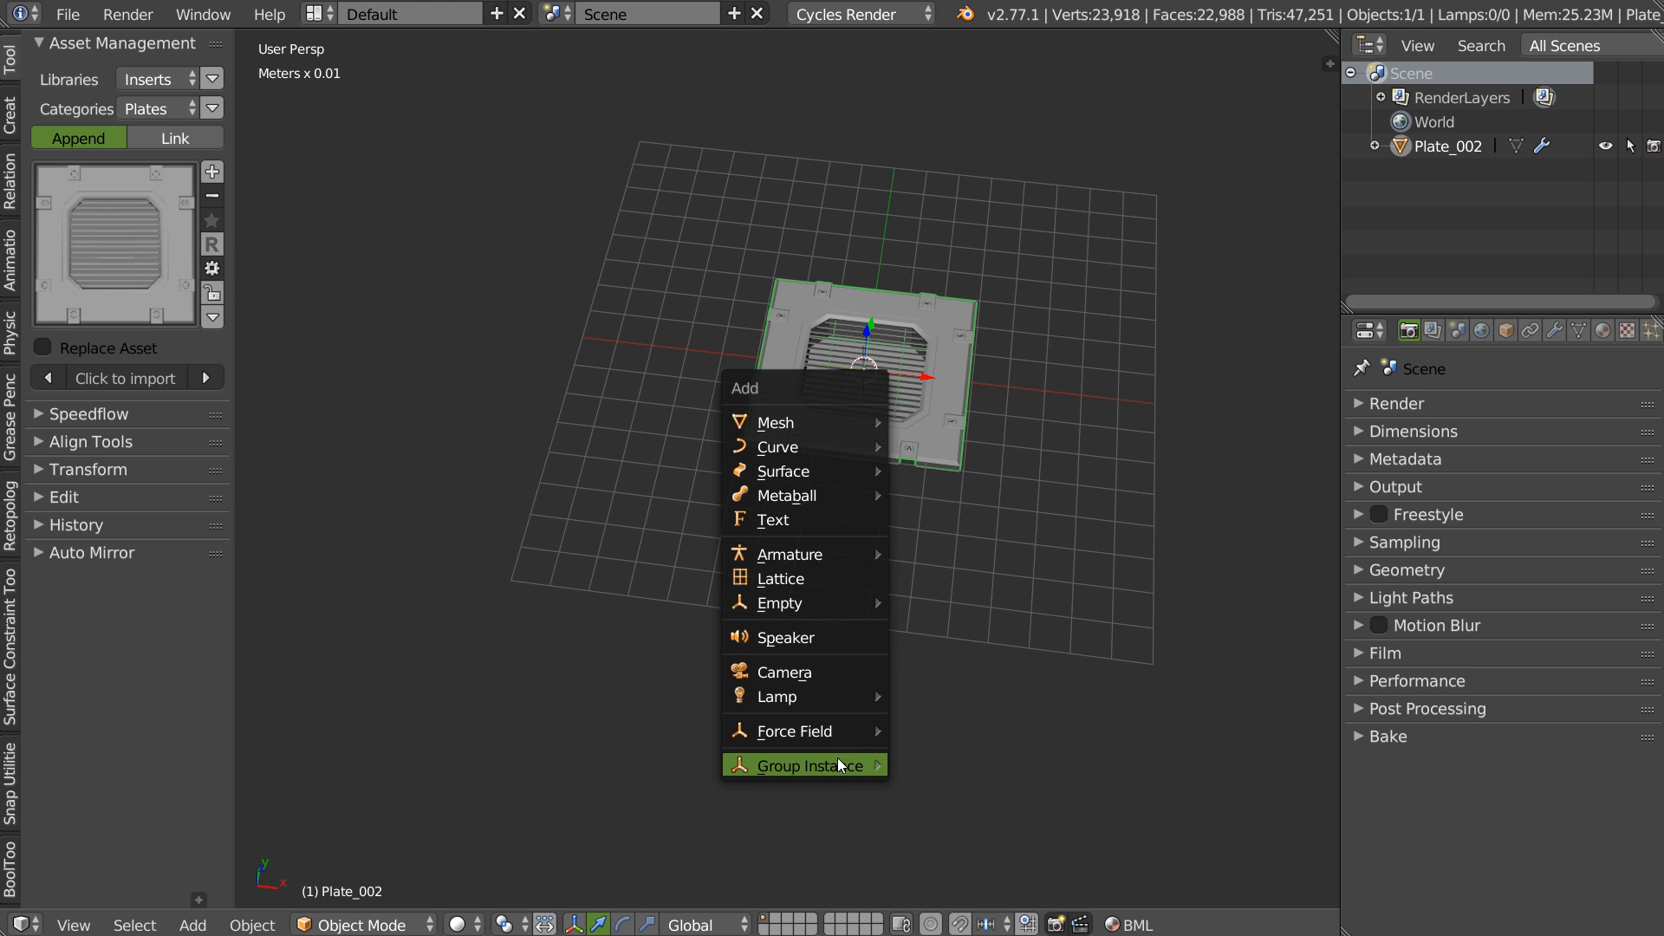
pyautogui.press('Escape')
# - Array the appended grille plate along X with a count of 5 and a relative offset of 1.0
pyautogui.scroll(-2, 891, 440)
pyautogui.moveTo(867, 392); pyautogui.dragTo(822, 486, button='middle')
pyautogui.moveTo(884, 434); pyautogui.dragTo(848, 440, button='middle')
pyautogui.press('space')
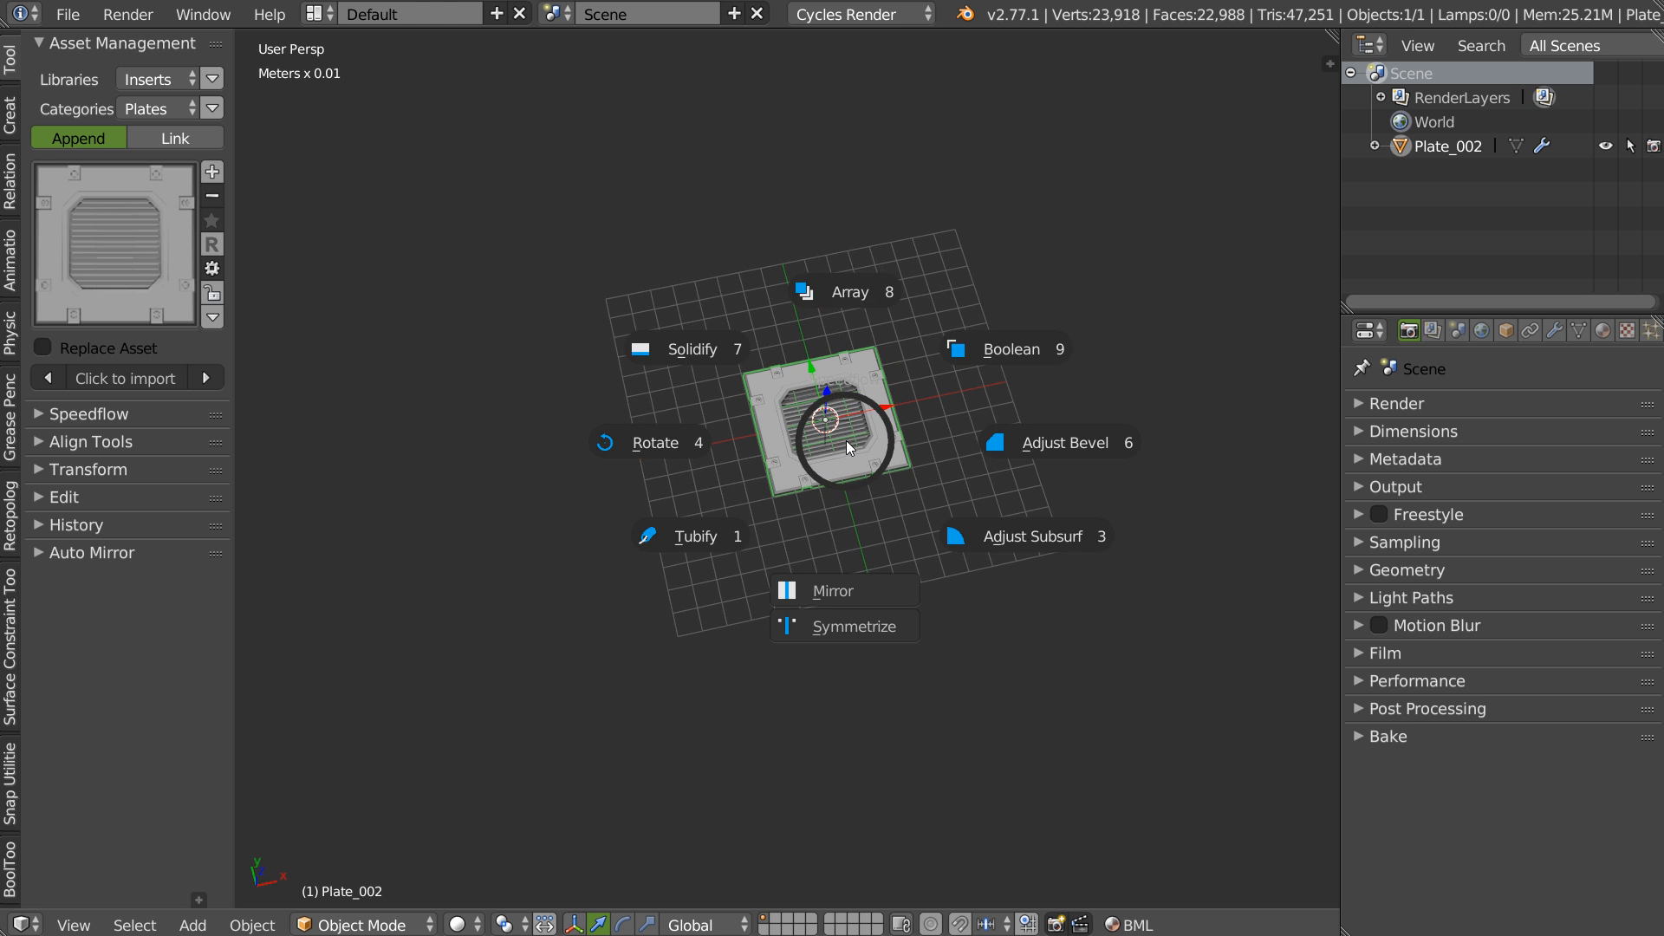
pyautogui.click(846, 292)
pyautogui.scroll(1, 914, 293)
pyautogui.scroll(3, 955, 295)
pyautogui.scroll(-1, 992, 300)
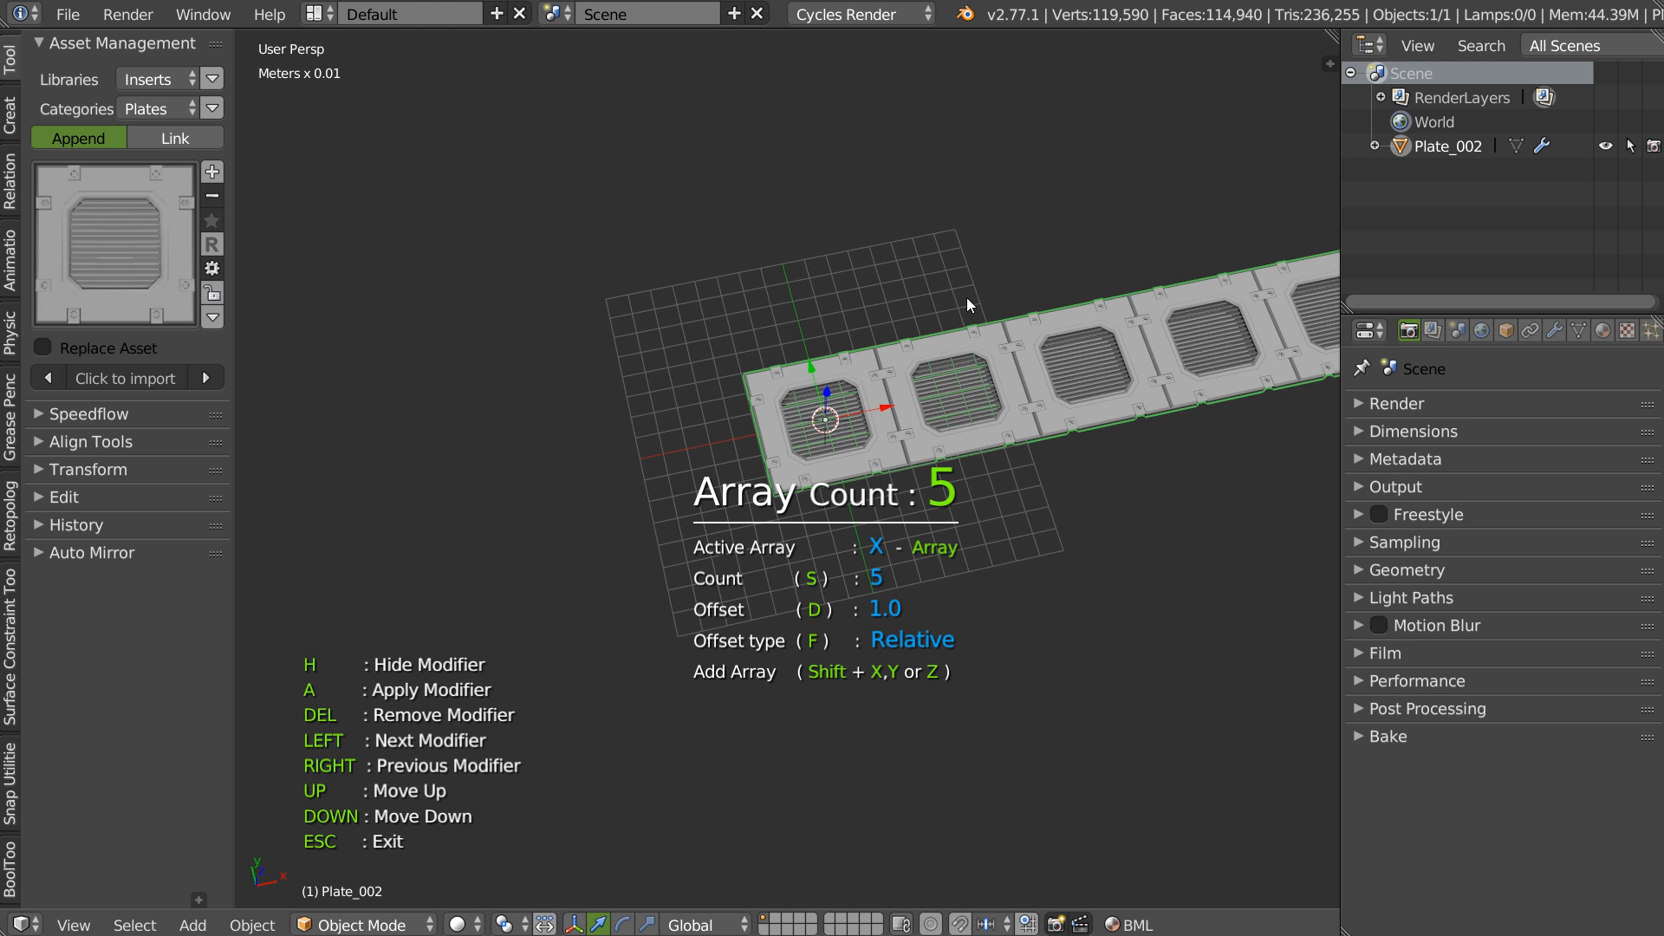
# - Add a second array along Y to turn the row into a five-by-five grid
pyautogui.hotkey('shift', 'y')
pyautogui.press('Escape')
pyautogui.scroll(-3, 928, 316)
pyautogui.moveTo(874, 419)
pyautogui.mouseDown(button='middle')
pyautogui.moveTo(820, 472)
pyautogui.moveTo(893, 368)
pyautogui.moveTo(897, 402)
pyautogui.mouseUp(button='middle')
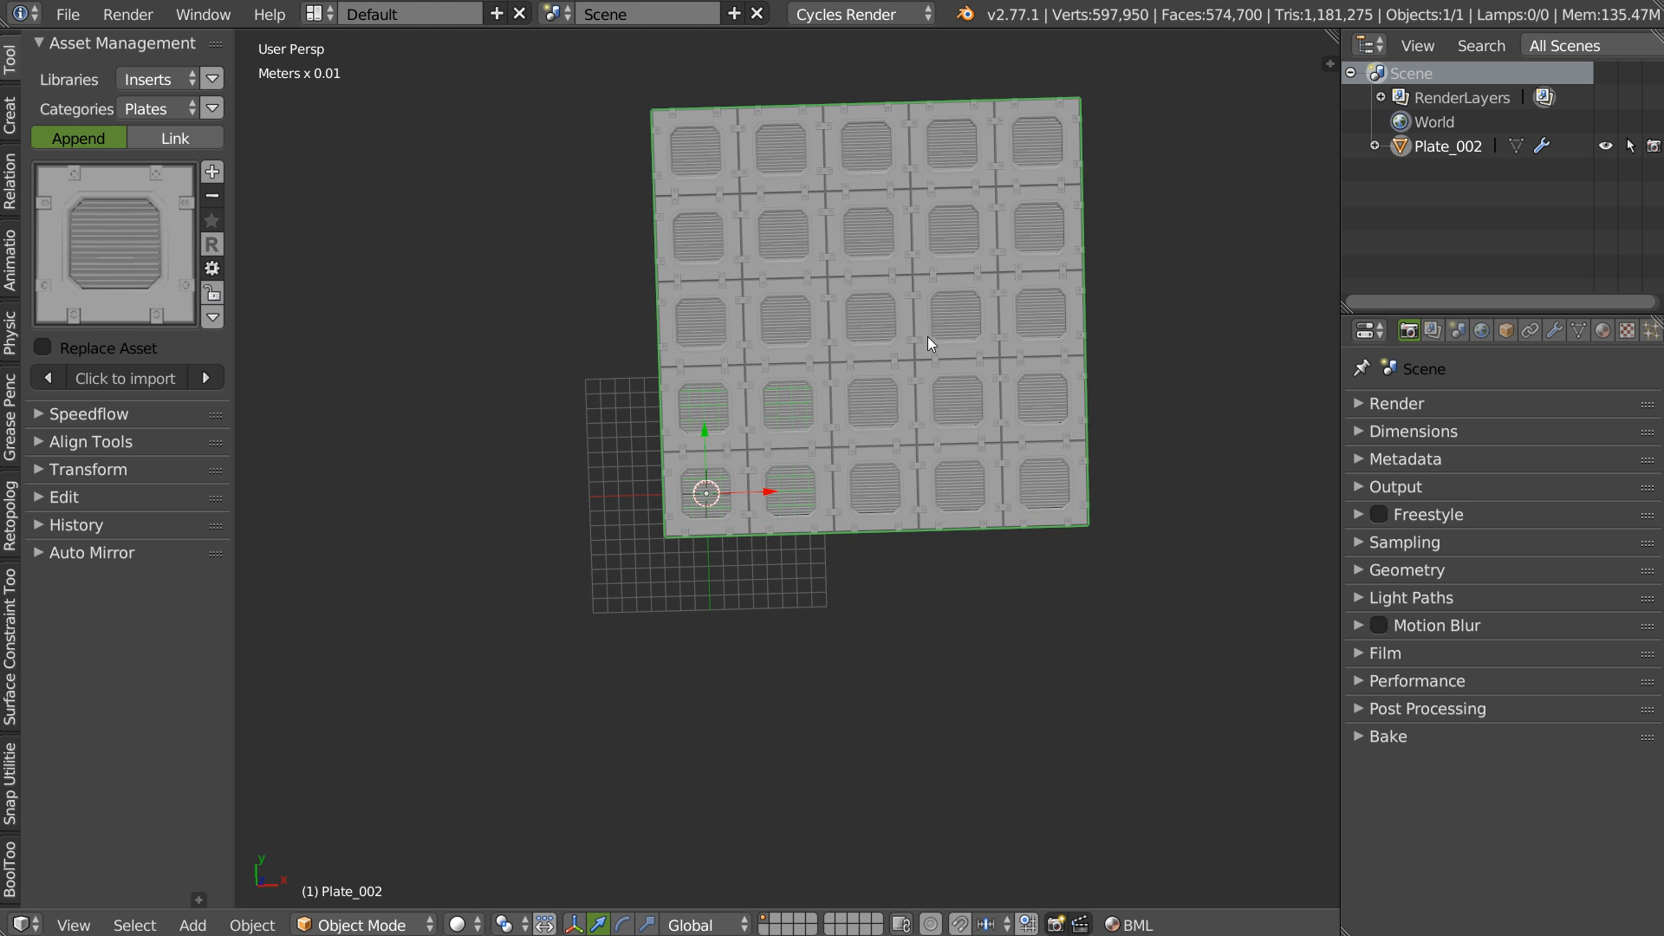
# - Add an instance of the plate_002 group and move it along X to sit beside the arrayed panel
pyautogui.moveTo(903, 469); pyautogui.dragTo(817, 424, button='middle')
pyautogui.hotkey('shift', 'a')
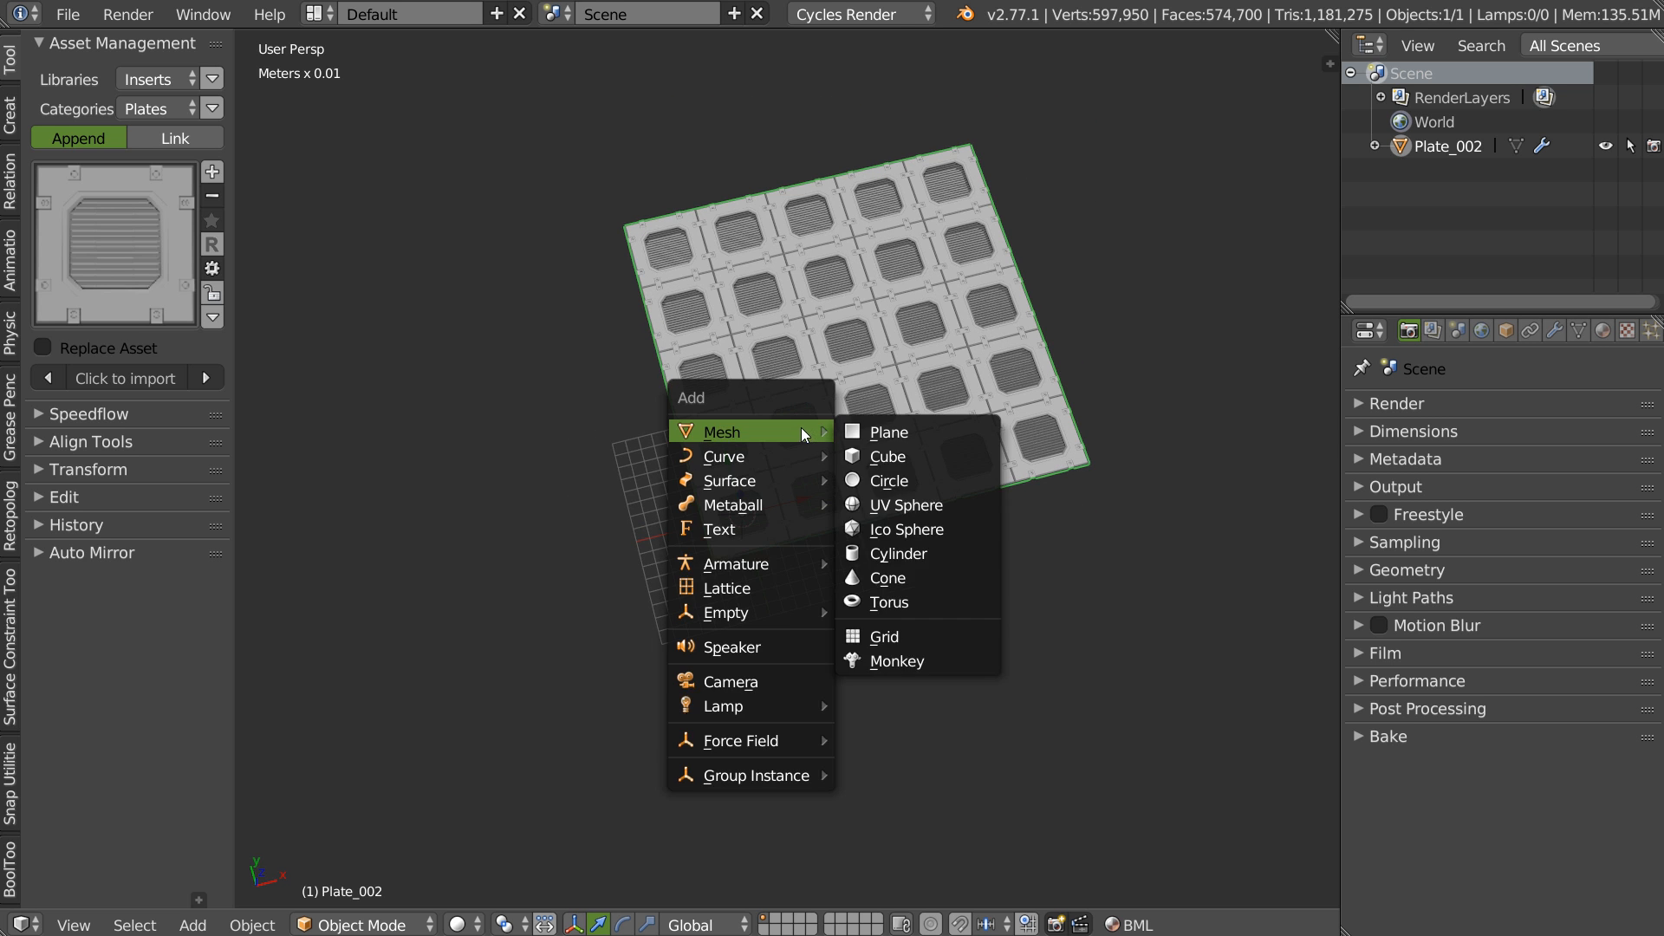
pyautogui.moveTo(766, 747)
pyautogui.moveTo(805, 780)
pyautogui.click(891, 778)
pyautogui.moveTo(794, 498); pyautogui.dragTo(377, 561)
pyautogui.keyDown('shift'); pyautogui.moveTo(600, 490); pyautogui.dragTo(776, 469, button='middle'); pyautogui.keyUp('shift')
pyautogui.moveTo(628, 485); pyautogui.dragTo(554, 564, button='middle')
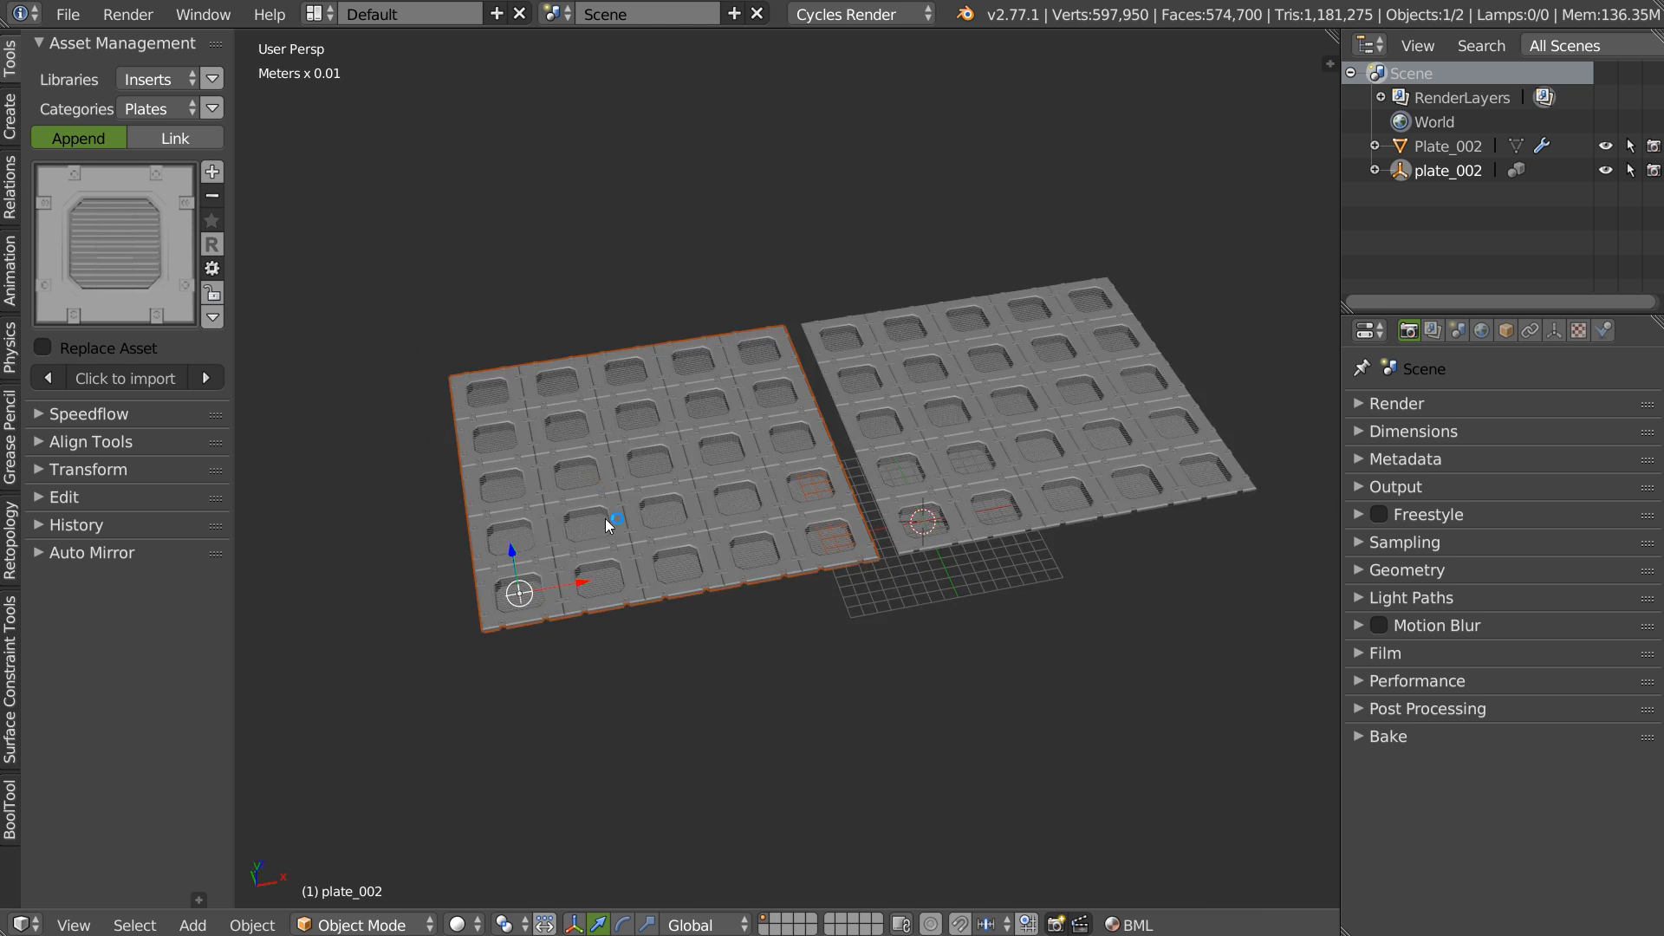
# - Move the plate_002 group instance farther from the original panel to widen the gap between them
pyautogui.scroll(5, 554, 564)
pyautogui.scroll(-3, 691, 496)
pyautogui.moveTo(663, 484); pyautogui.dragTo(574, 544, button='middle')
pyautogui.moveTo(520, 590); pyautogui.dragTo(390, 598)
pyautogui.scroll(-2, 914, 383)
# - Duplicate the original arrayed panel in place
pyautogui.rightClick(972, 435)
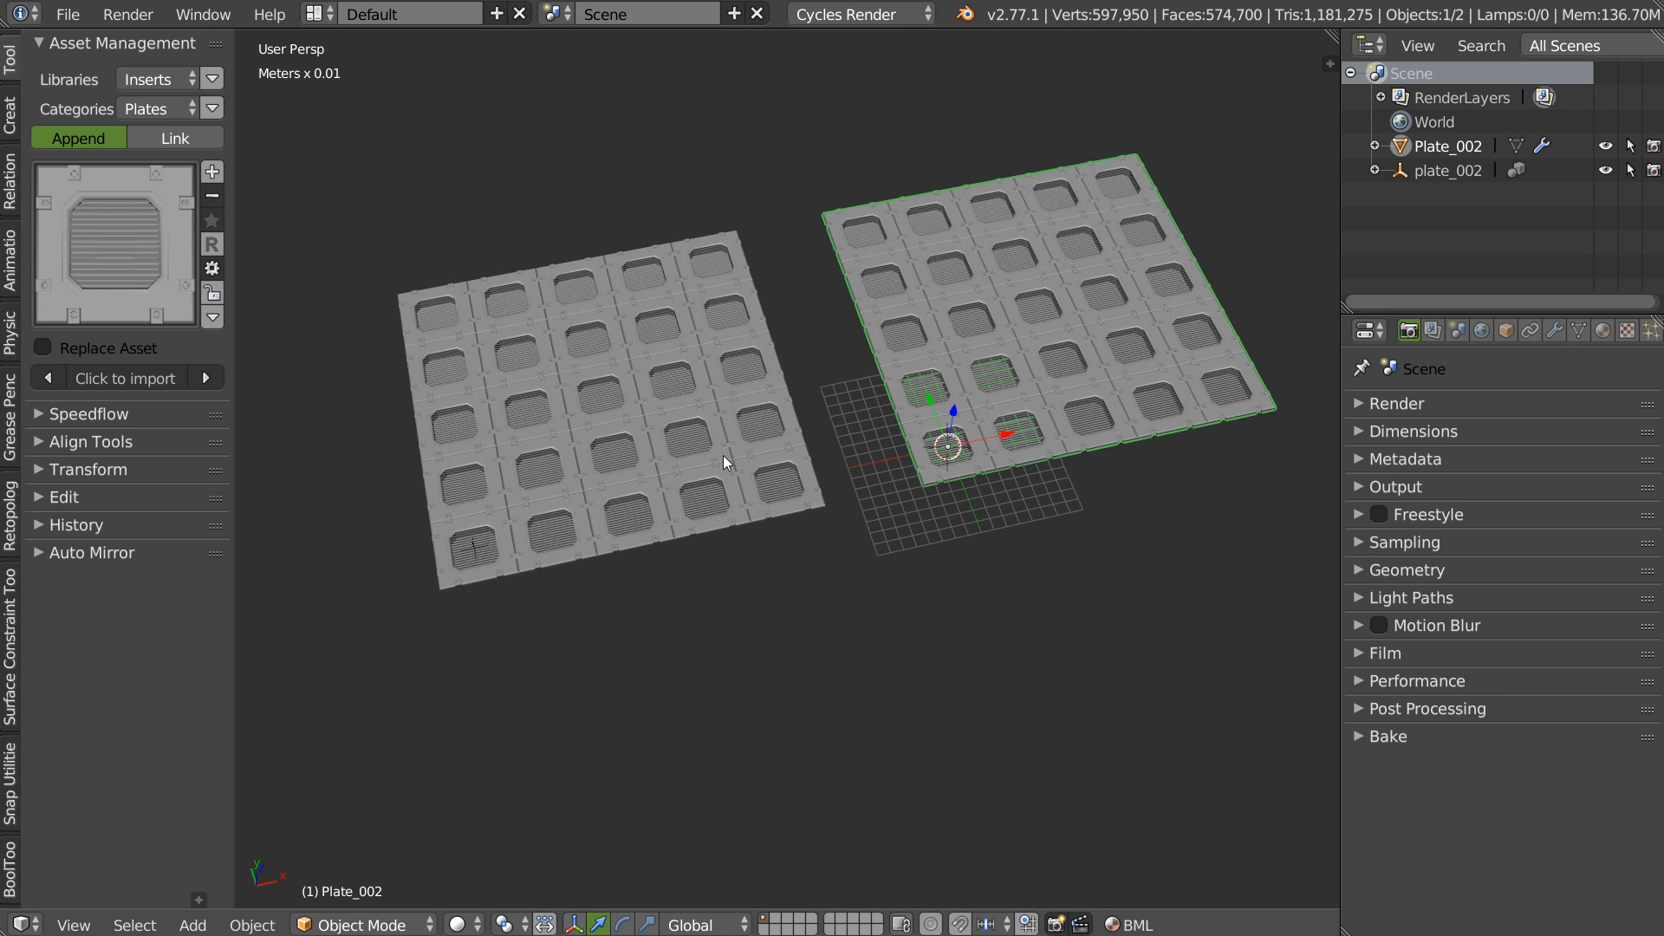
pyautogui.rightClick(657, 428)
pyautogui.rightClick(1025, 404)
pyautogui.hotkey('shift', 'd')
pyautogui.press('Escape')
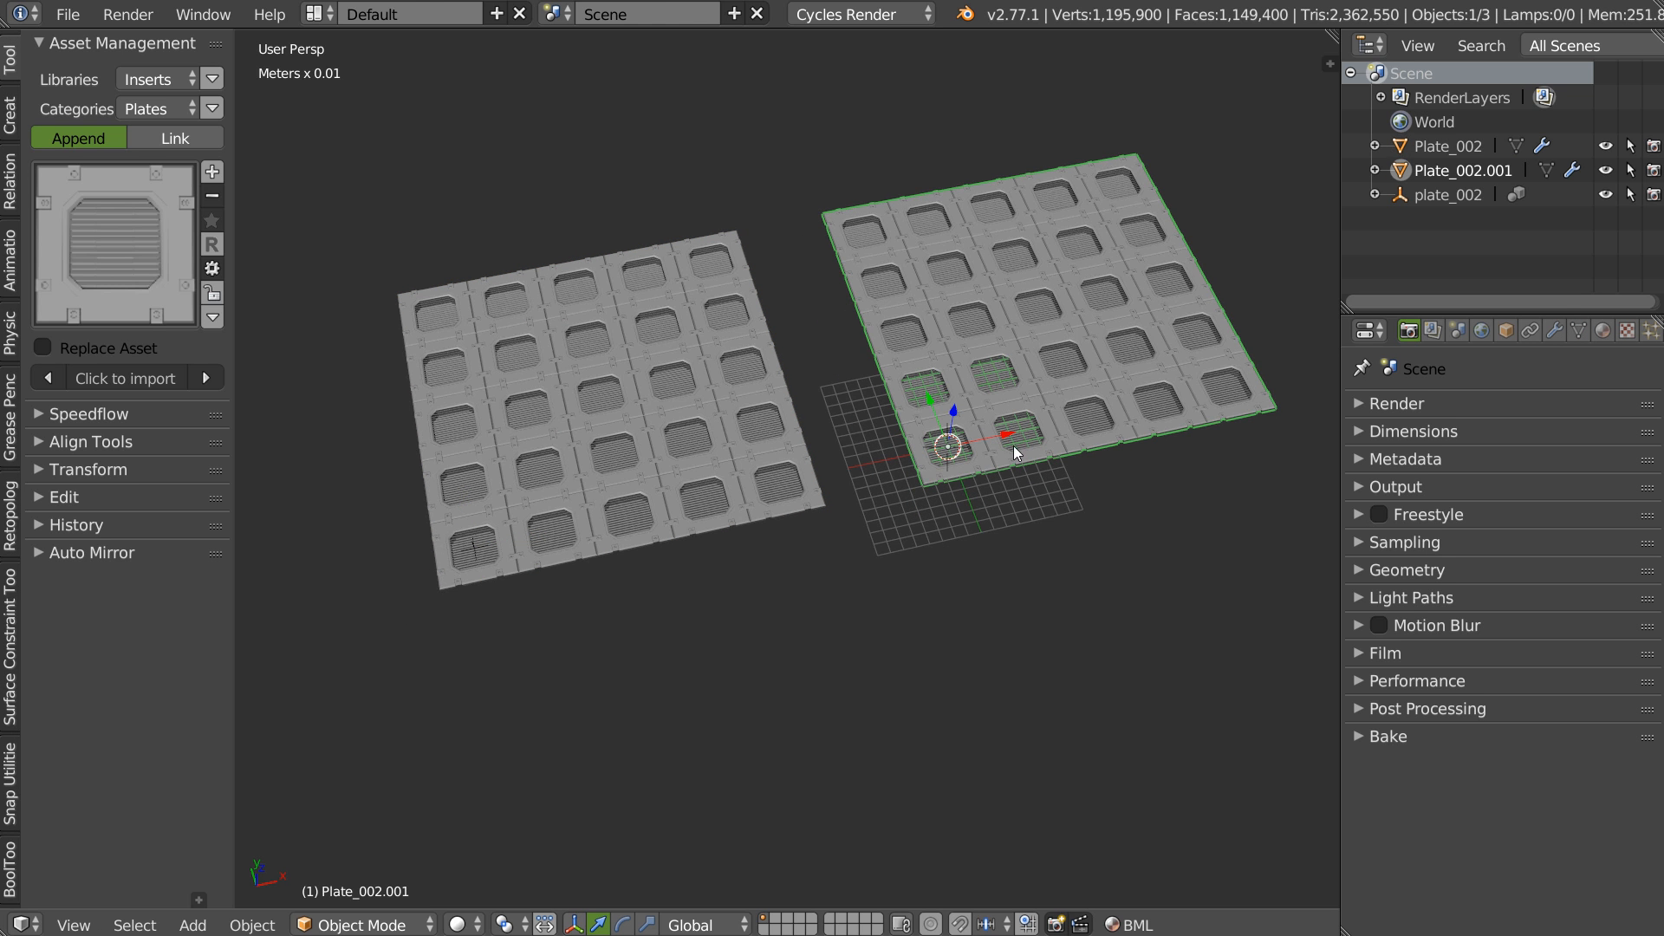
# - Isolate the duplicate panel in local view, reduce its Y array count to 2, and return to the full scene
pyautogui.press('KP_Divide')
pyautogui.press('space')
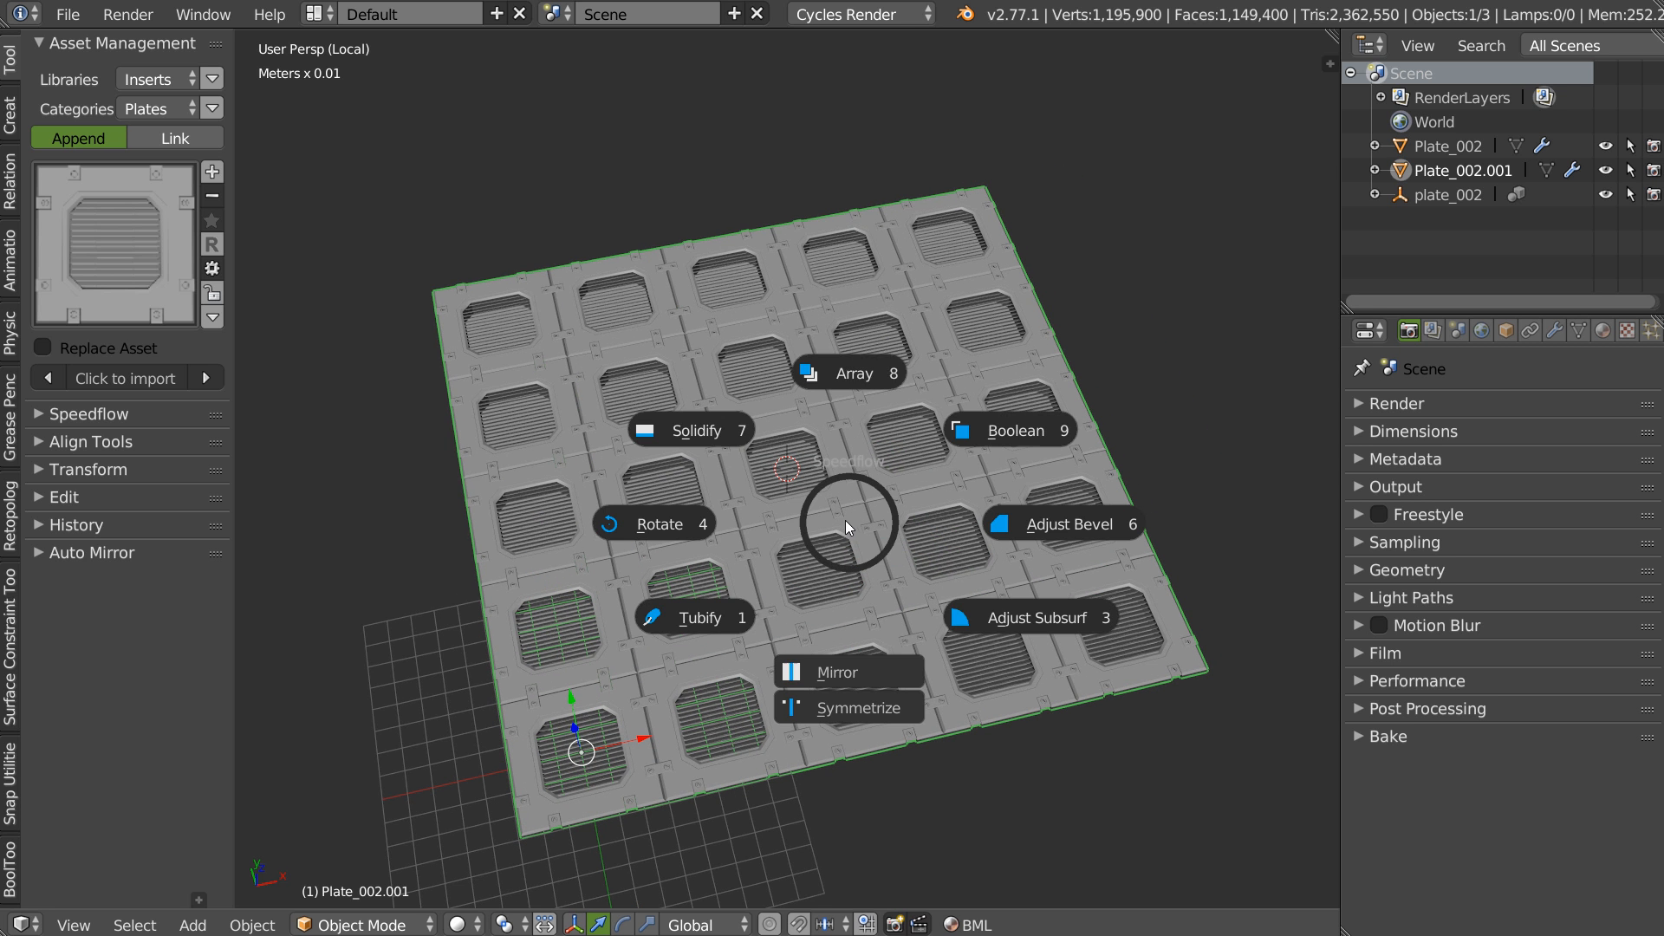
pyautogui.click(846, 371)
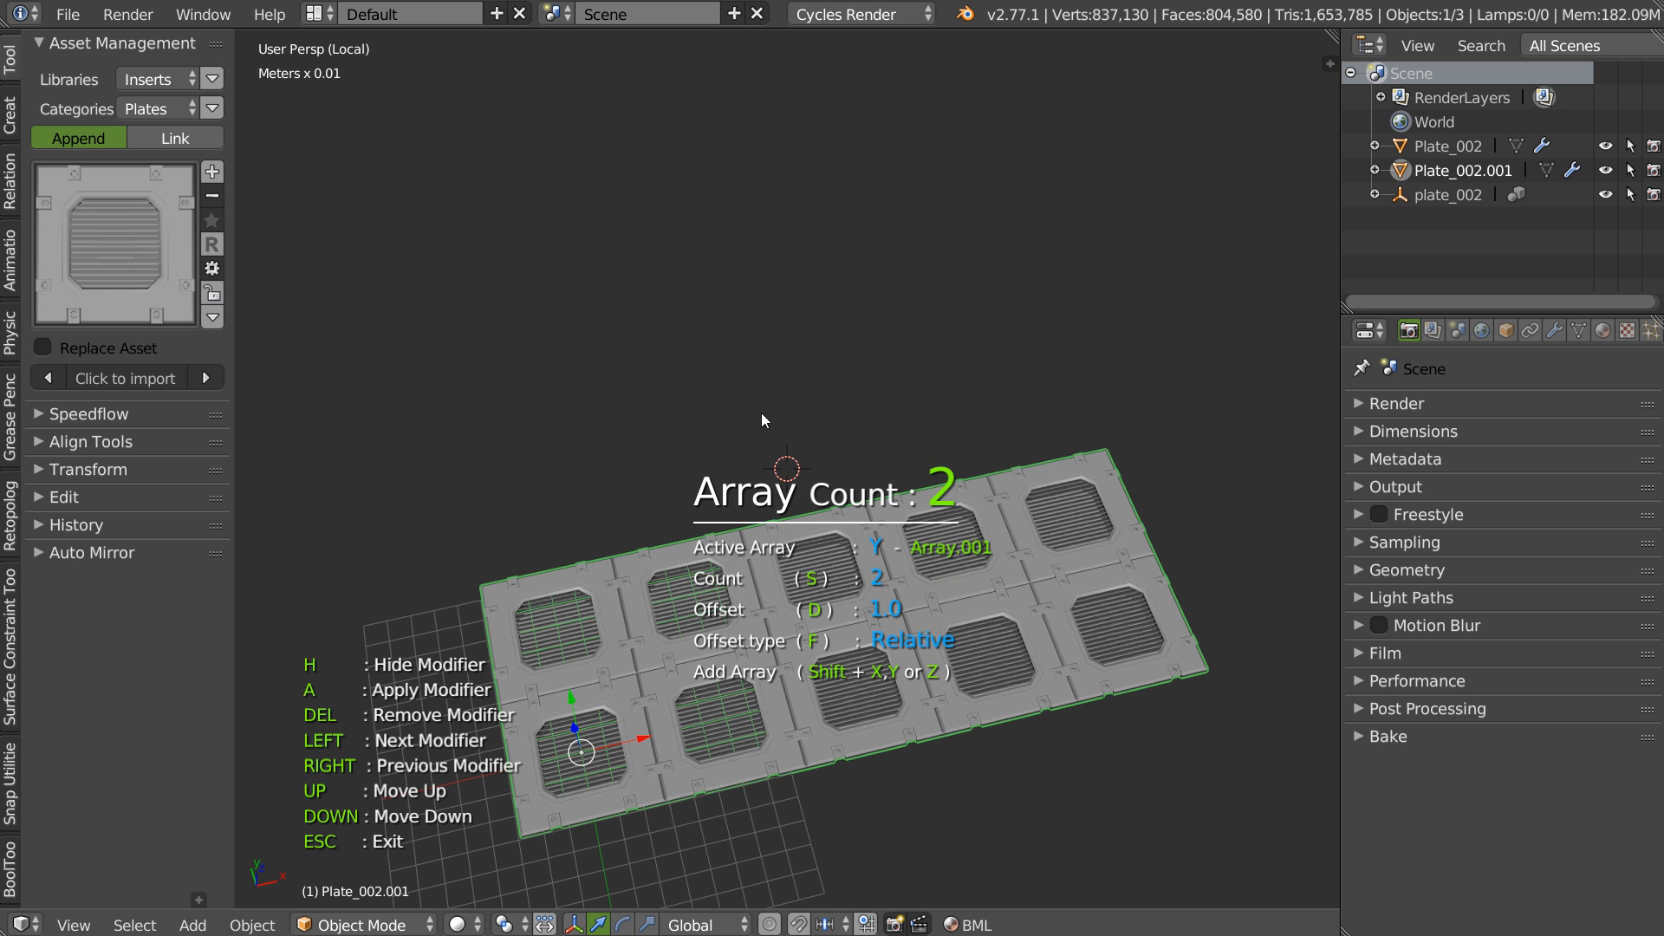
pyautogui.click(759, 414)
pyautogui.scroll(-4, 810, 440)
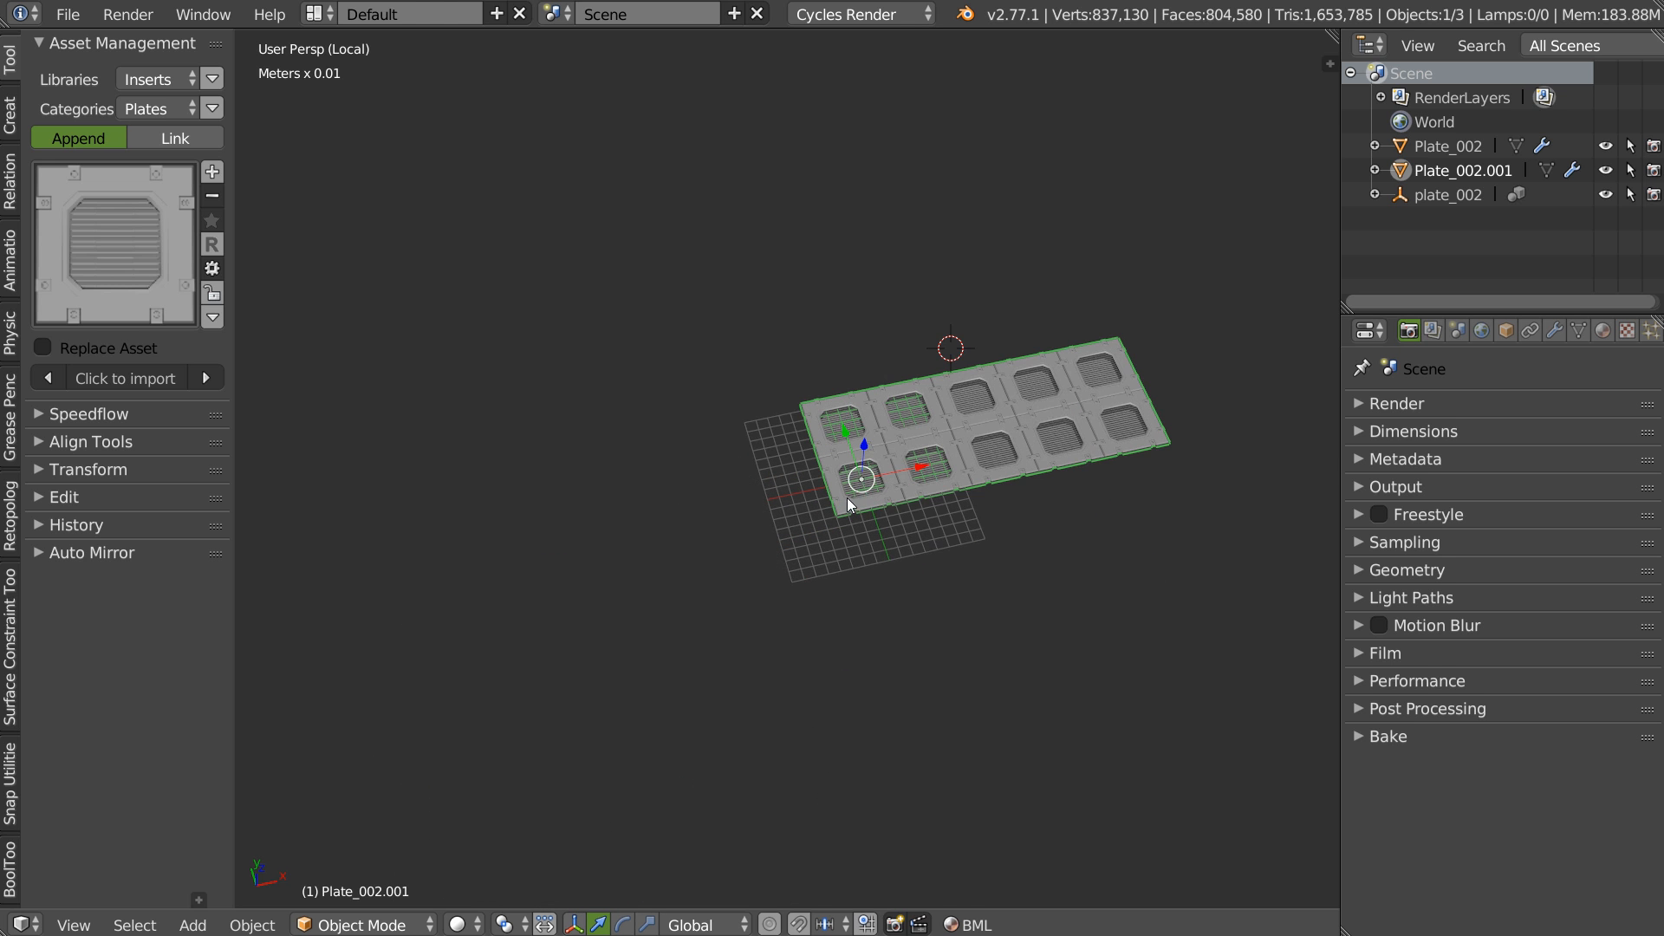
pyautogui.press('KP_Divide')
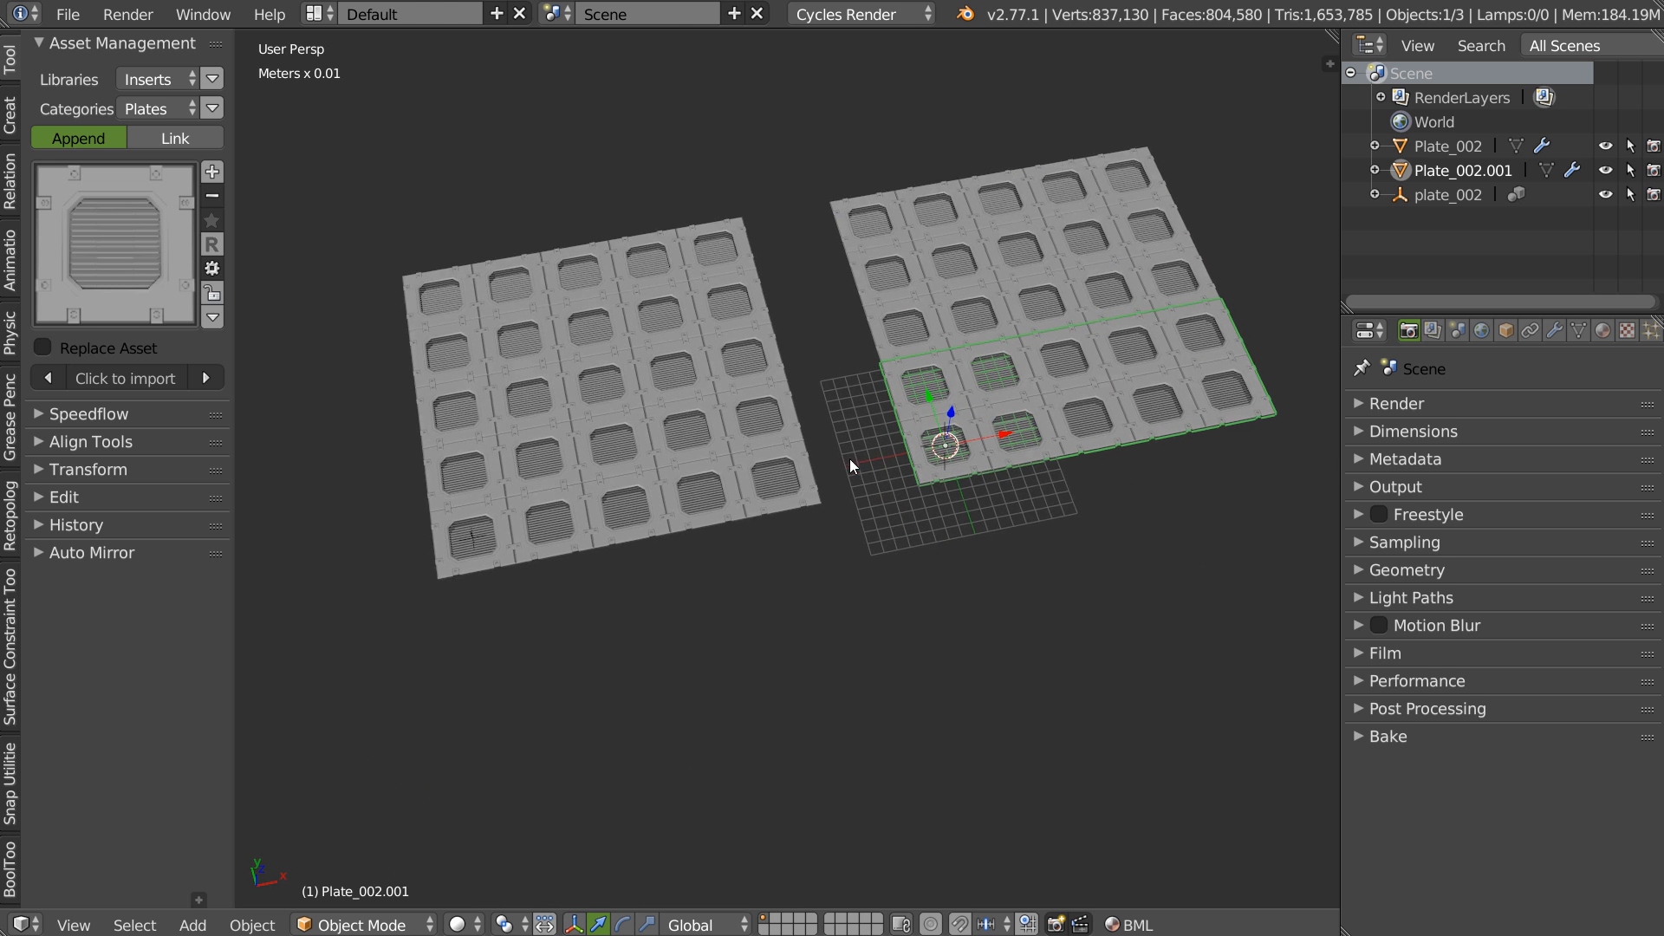
# - Add another plate_002 group instance, try it out in front of the original panel, and delete it
pyautogui.hotkey('shift', 'a')
pyautogui.moveTo(865, 460)
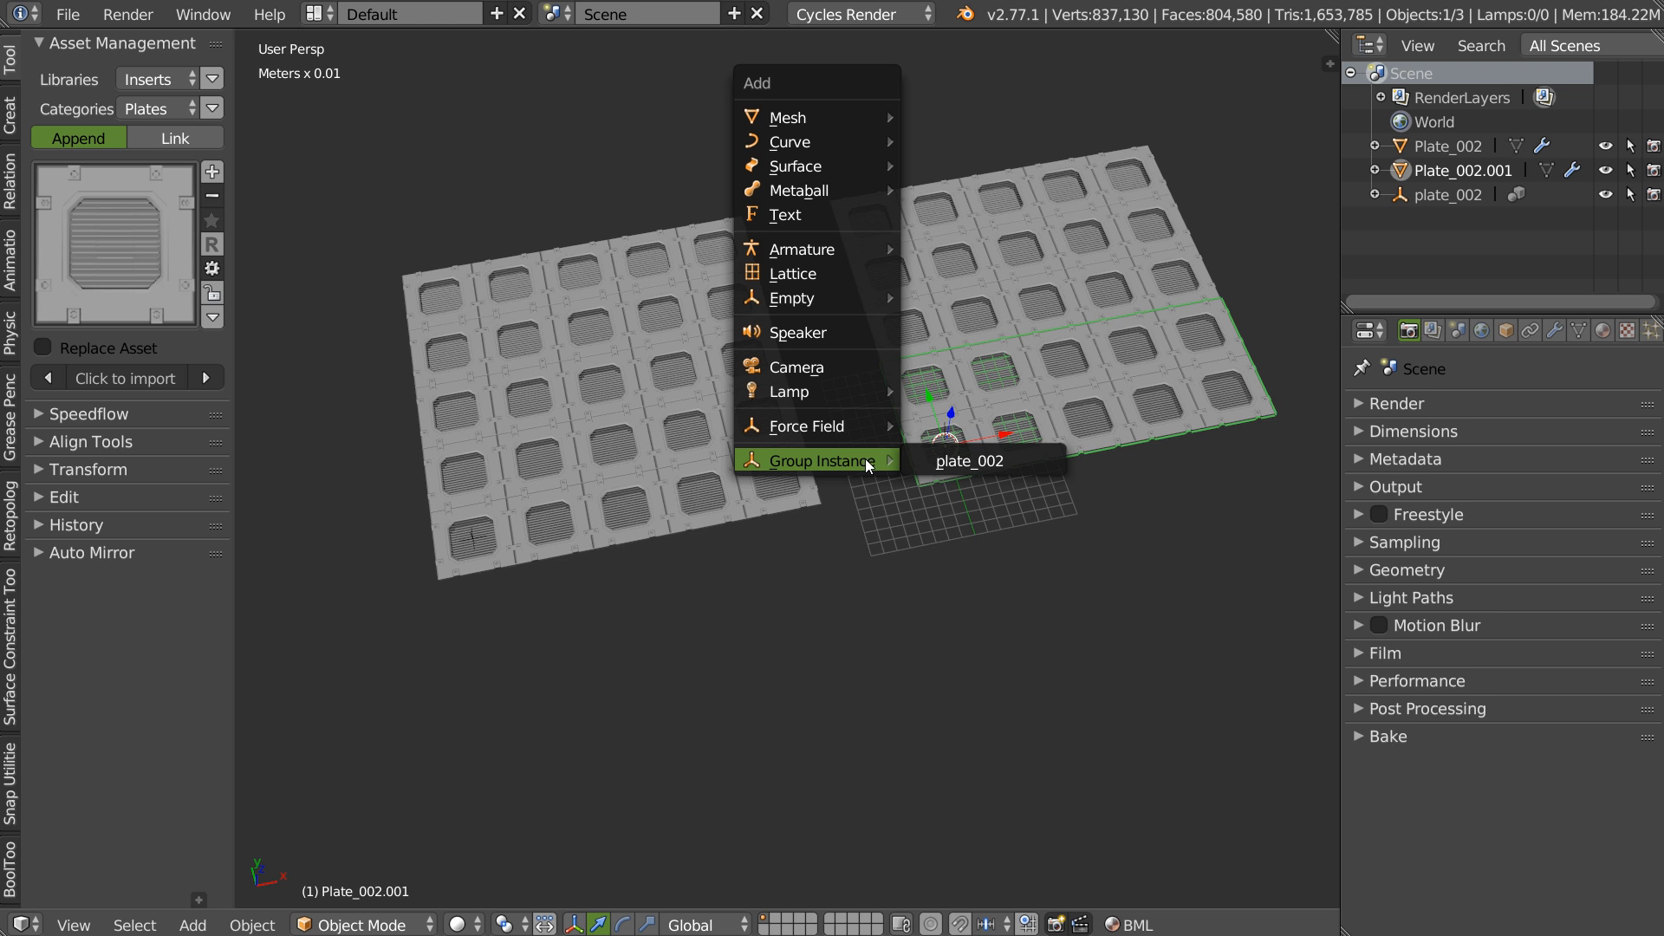
pyautogui.click(985, 475)
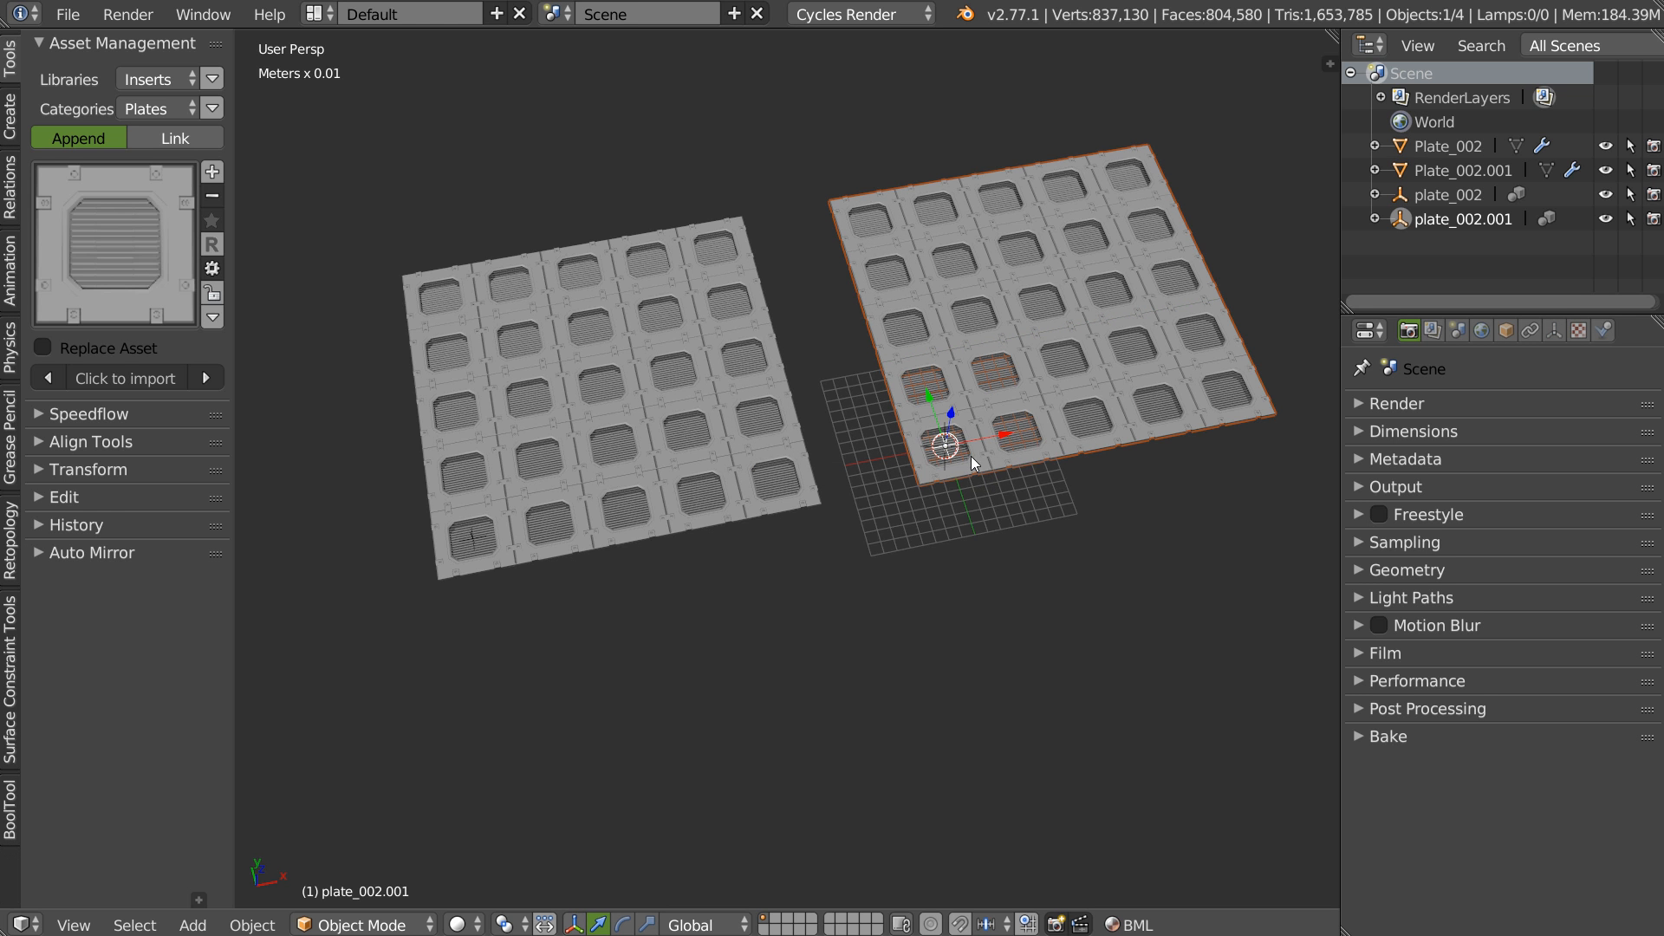
pyautogui.press('g')
pyautogui.click(987, 781)
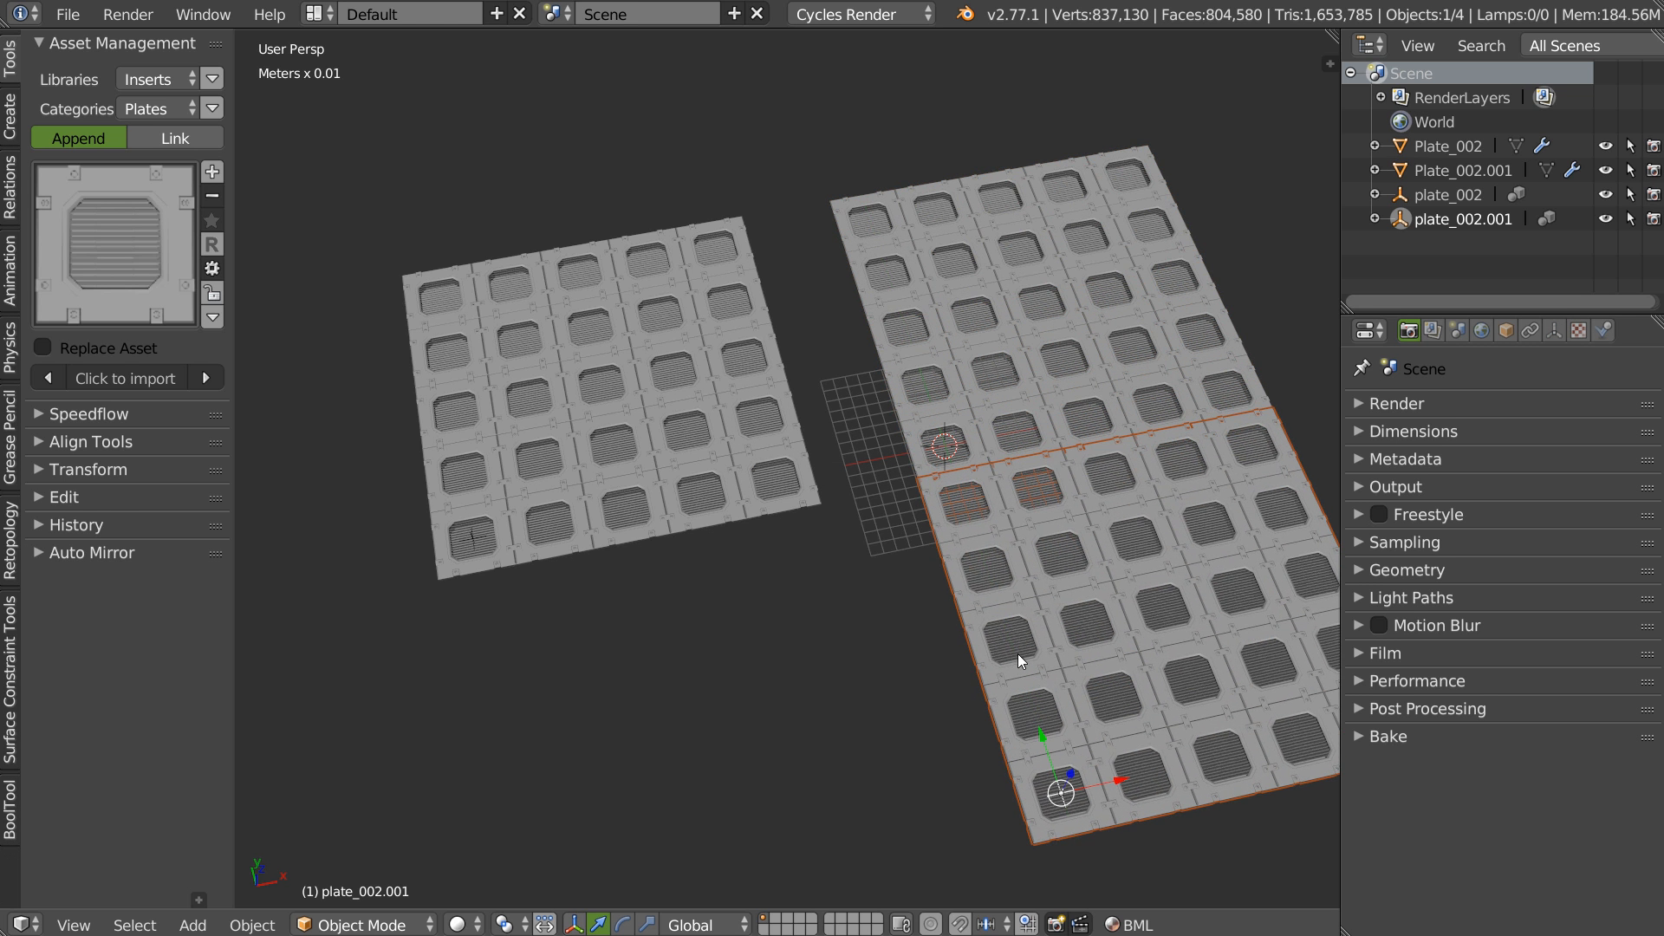
pyautogui.press('Delete')
# - Try moving the two-row duplicate freely over the original panel, and undo the move
pyautogui.rightClick(961, 415)
pyautogui.press('g')
pyautogui.click(950, 310)
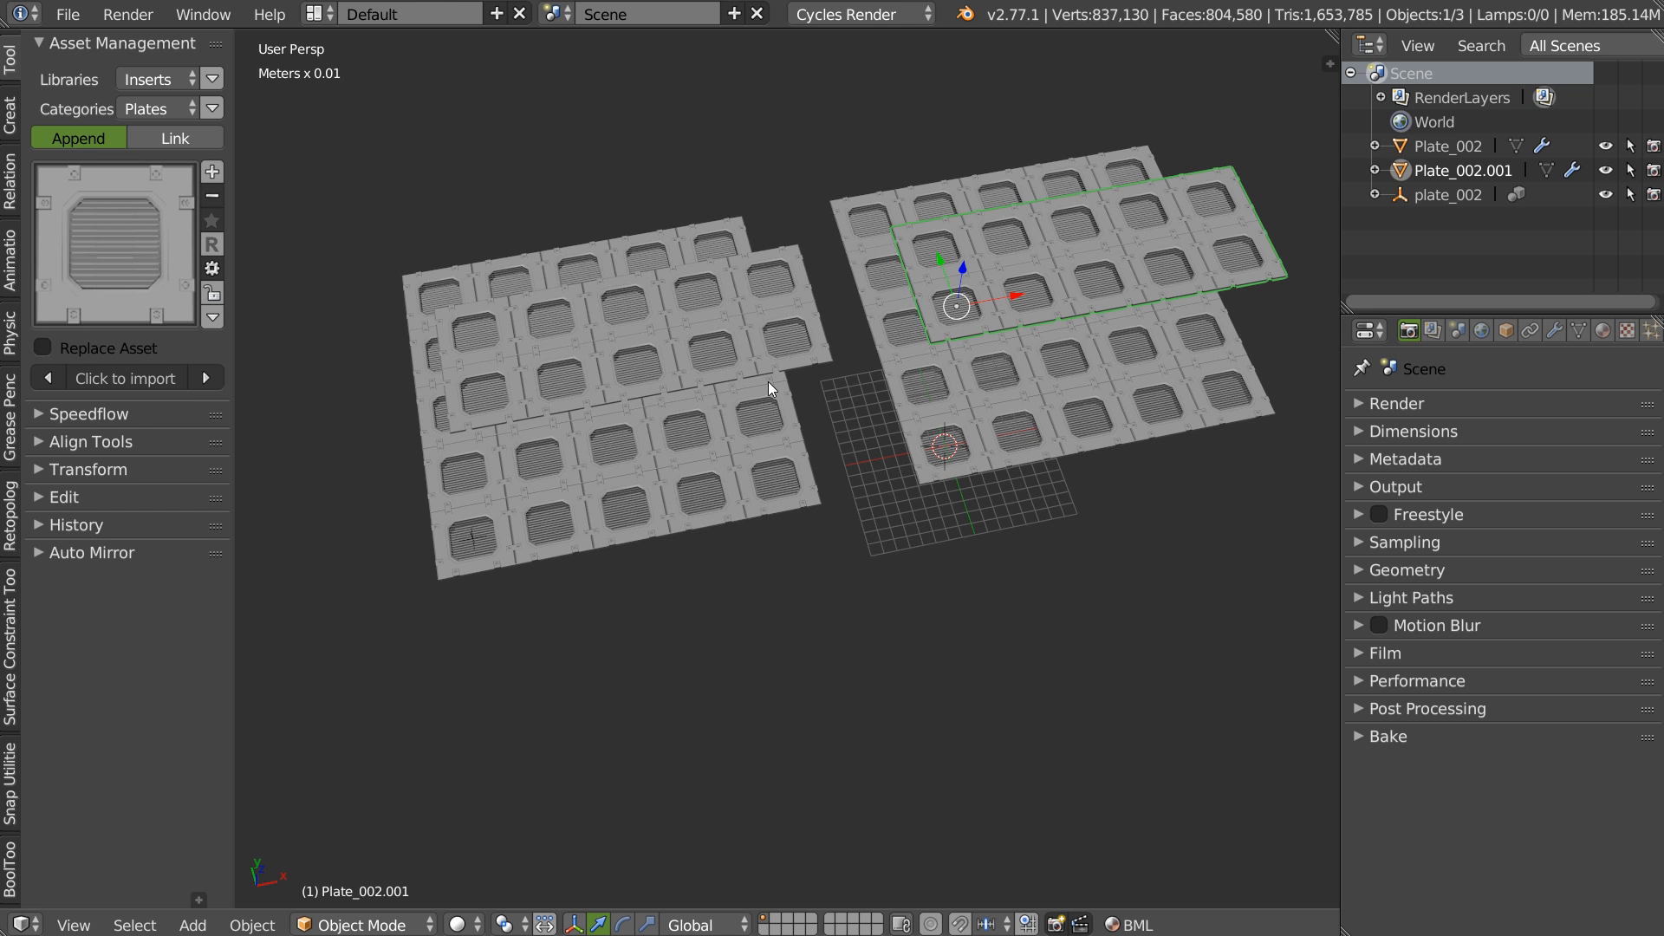
pyautogui.moveTo(958, 367); pyautogui.dragTo(944, 364)
pyautogui.moveTo(944, 365); pyautogui.dragTo(958, 403, button='middle')
pyautogui.hotkey('ctrl', 'z')
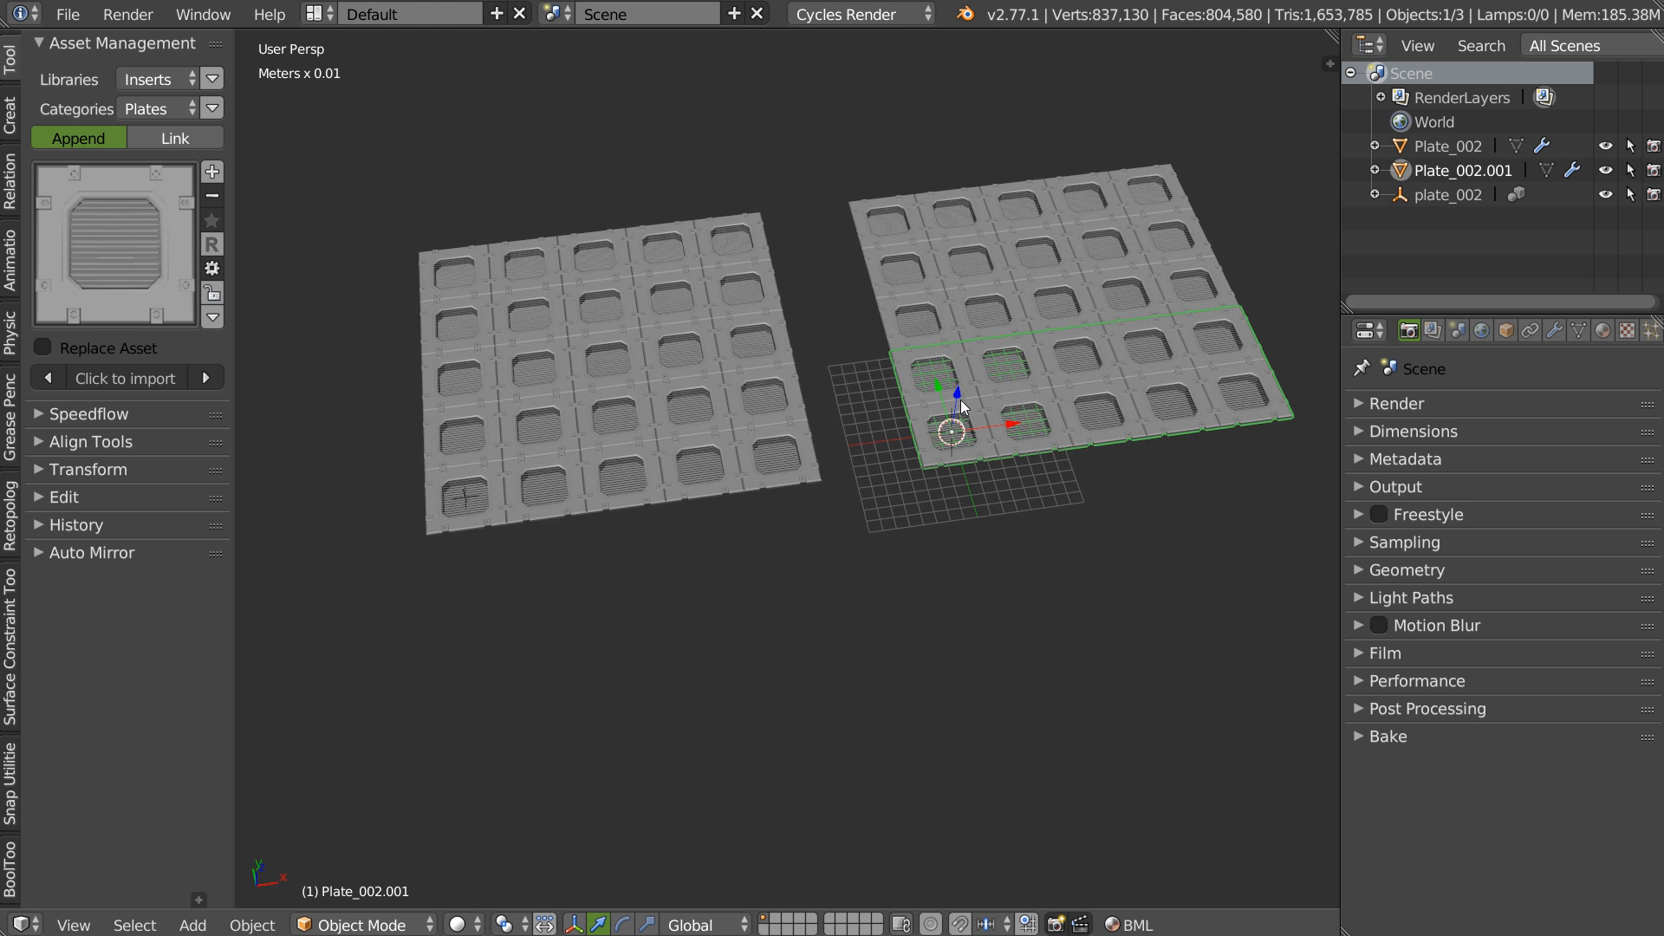
# - Move the two-row duplicate along Y until it clears the original panel
pyautogui.press('g')
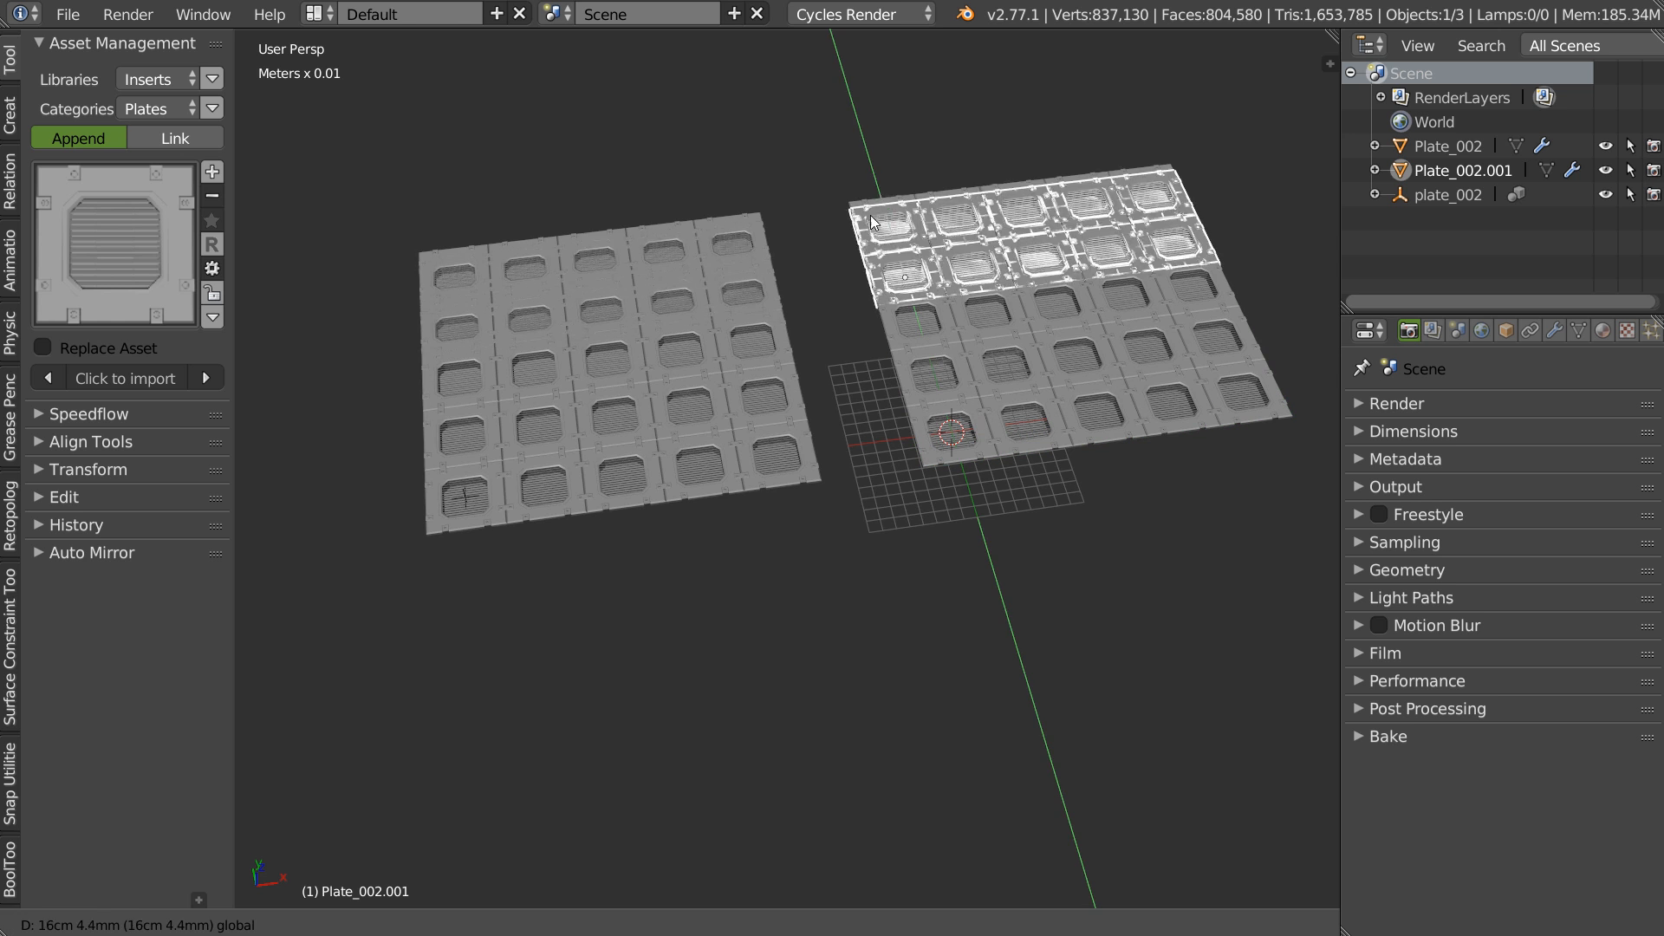
pyautogui.press('y')
pyautogui.click(825, 87)
# - Try moving the plate_002 group instance that combines both grids, and undo the move
pyautogui.rightClick(641, 158)
pyautogui.press('g')
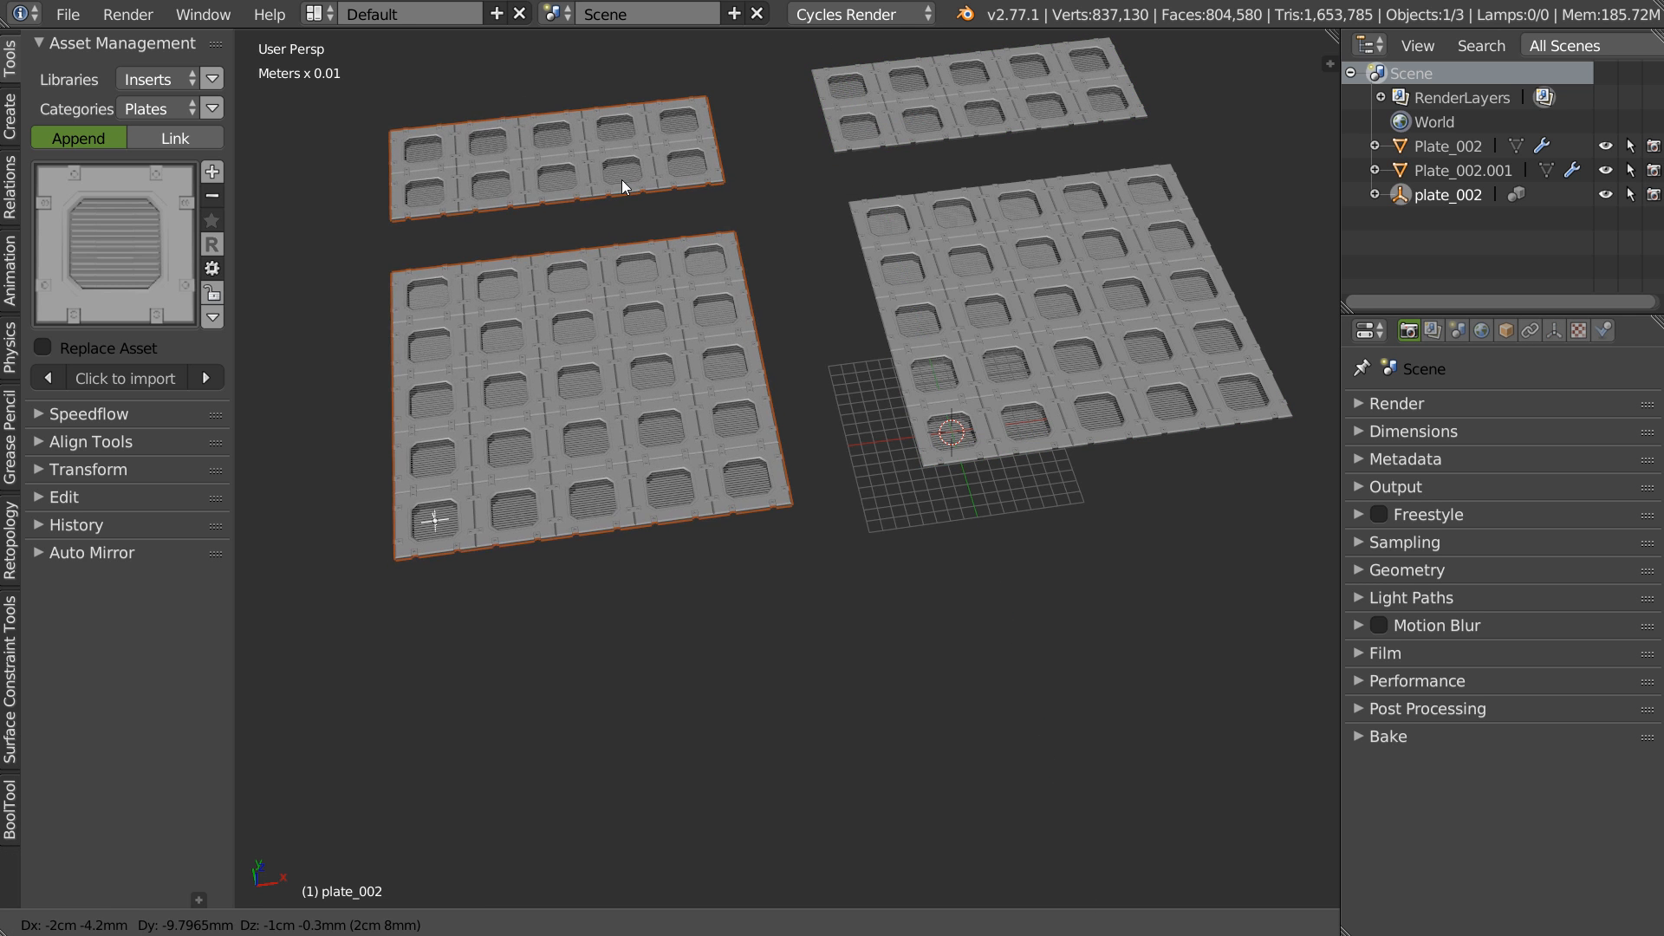
pyautogui.click(705, 174)
pyautogui.hotkey('ctrl', 'z')
pyautogui.hotkey('ctrl', 'z')
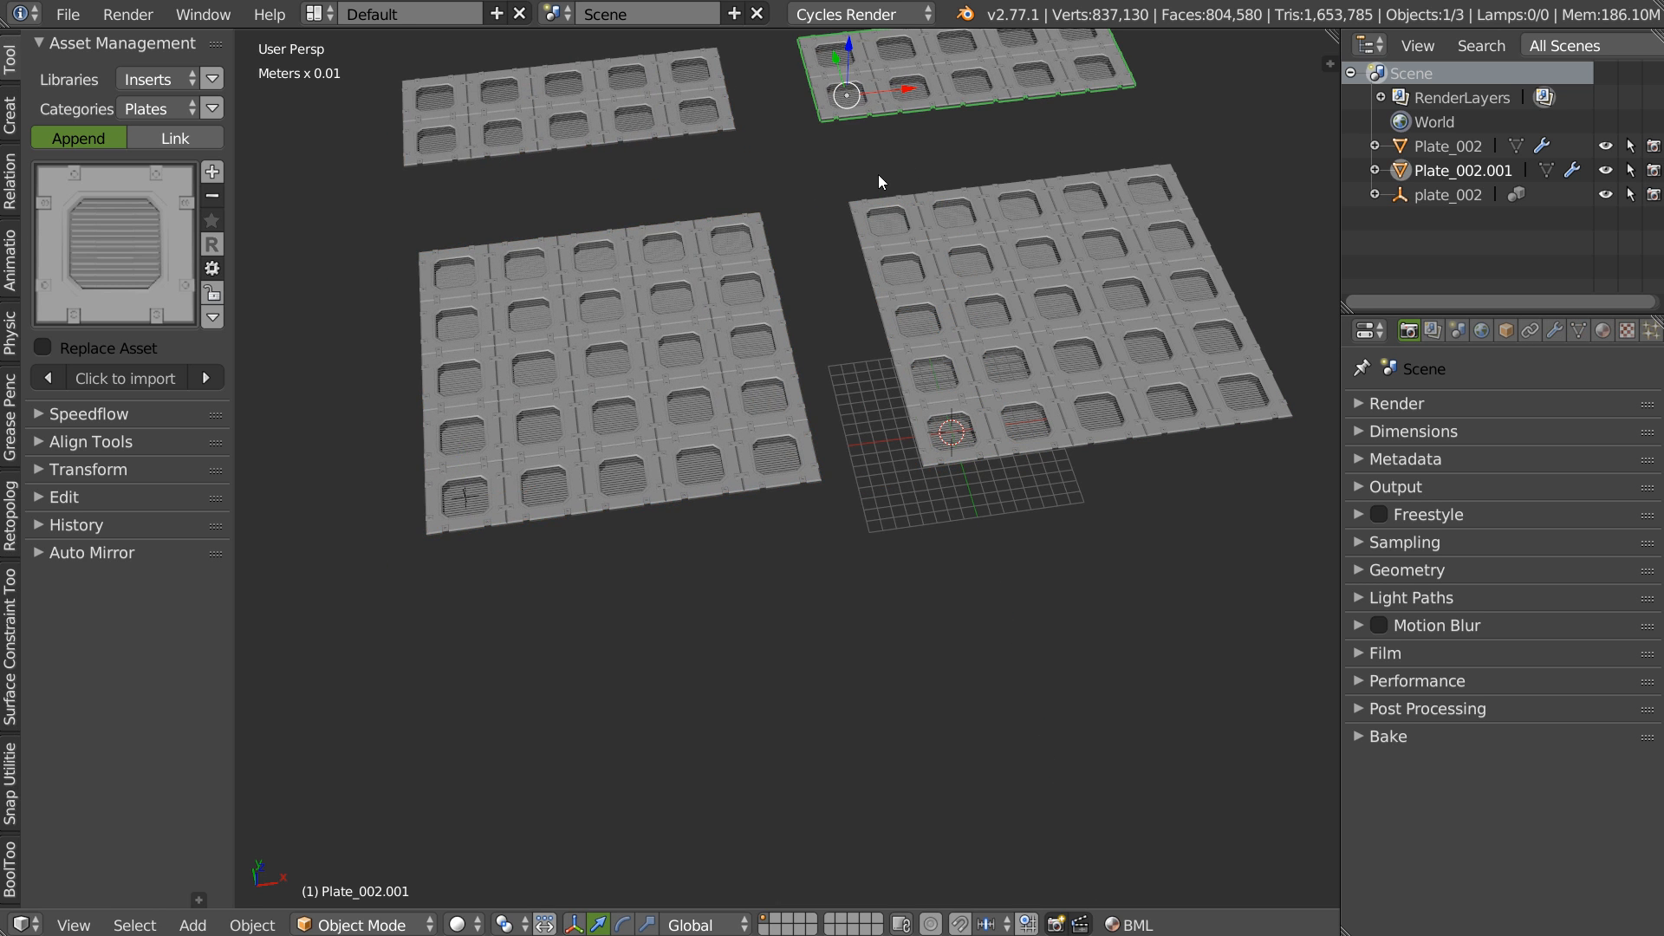
# - Reposition the two-row duplicate behind the original panel and delete it
pyautogui.press('g')
pyautogui.click(874, 140)
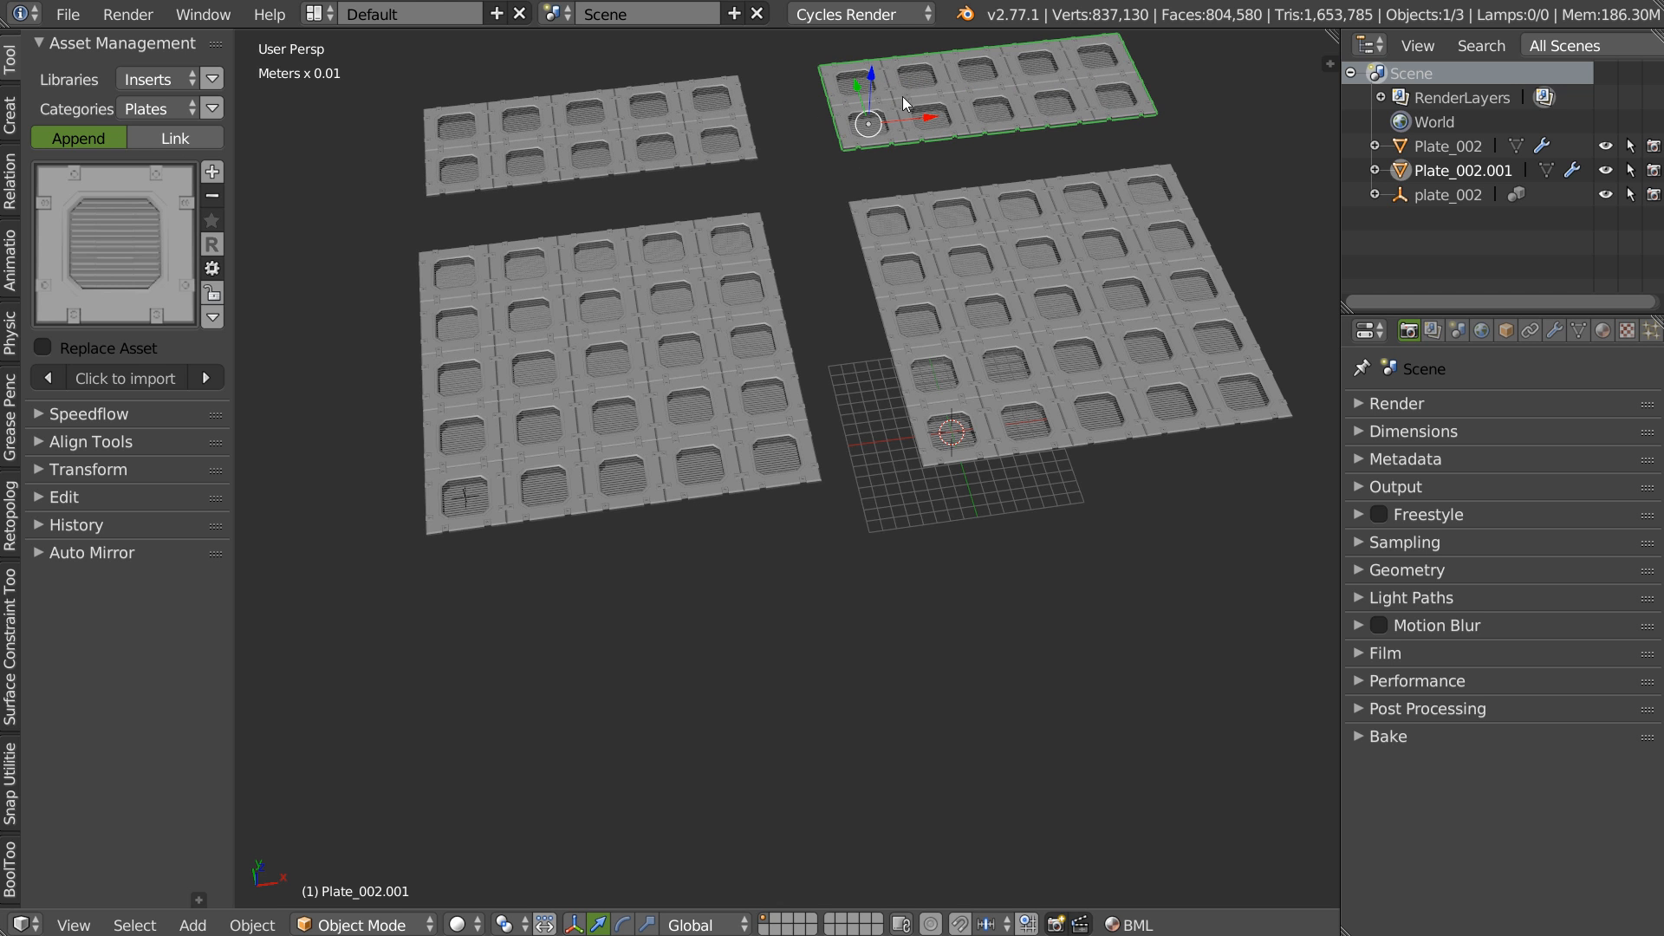
pyautogui.press('x')
pyautogui.click(851, 151)
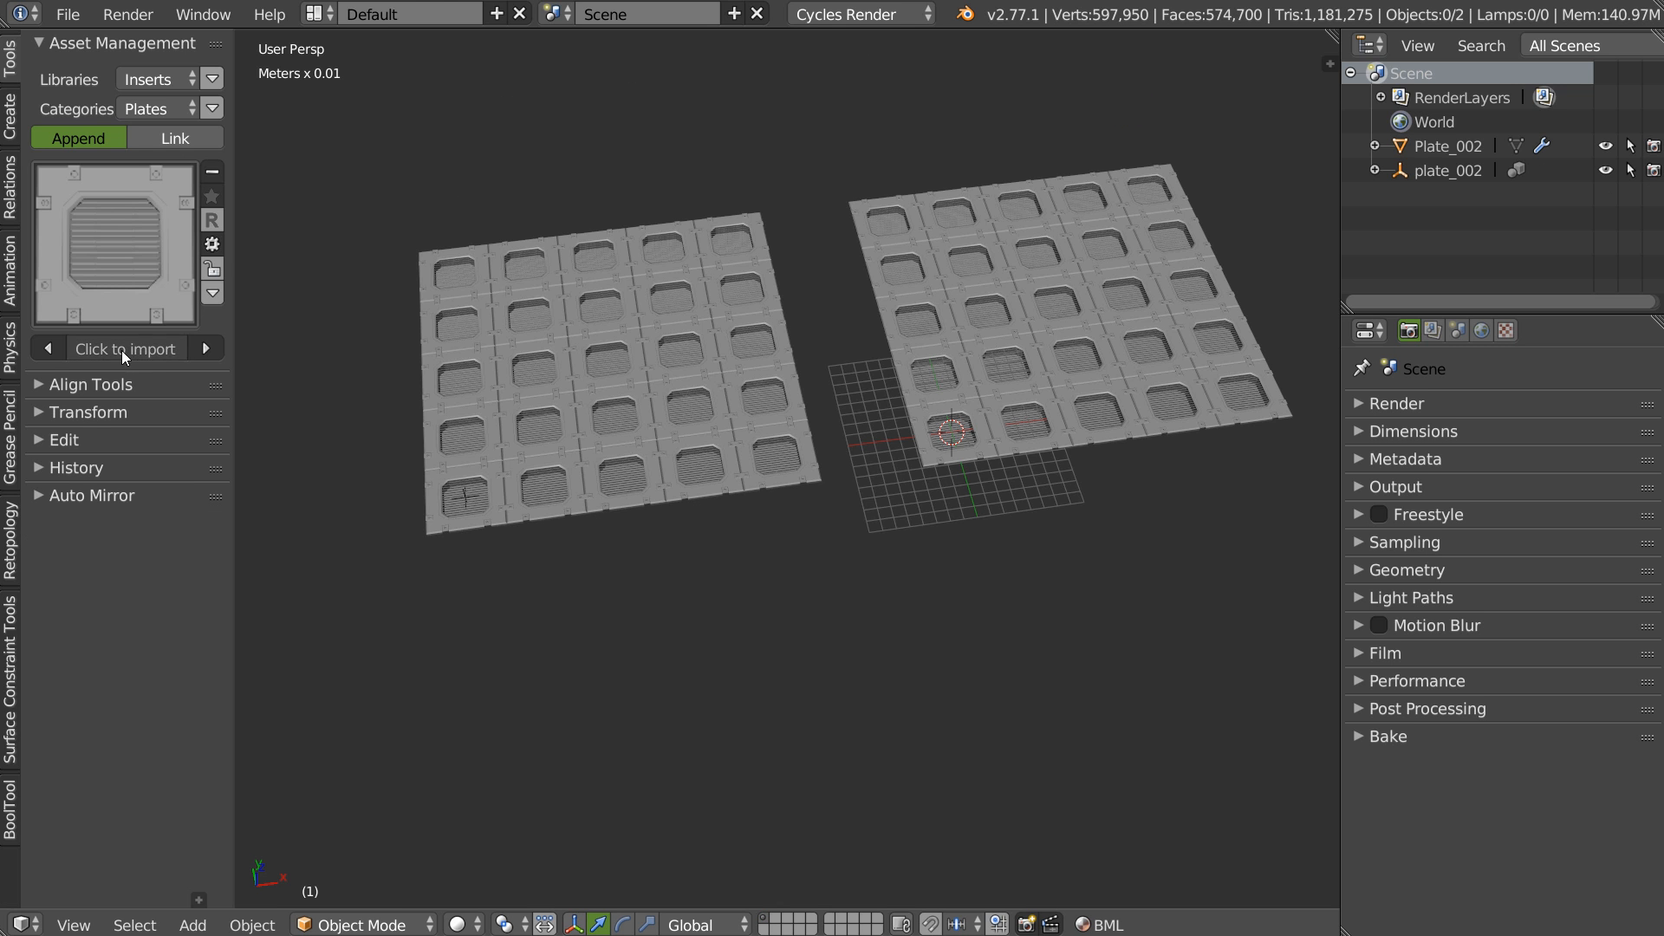
# - Append the grille plate again and array it along X and Y into a three-by-three grid
pyautogui.hotkey('alt', 'q')
pyautogui.click(959, 299)
pyautogui.scroll(1, 1011, 303)
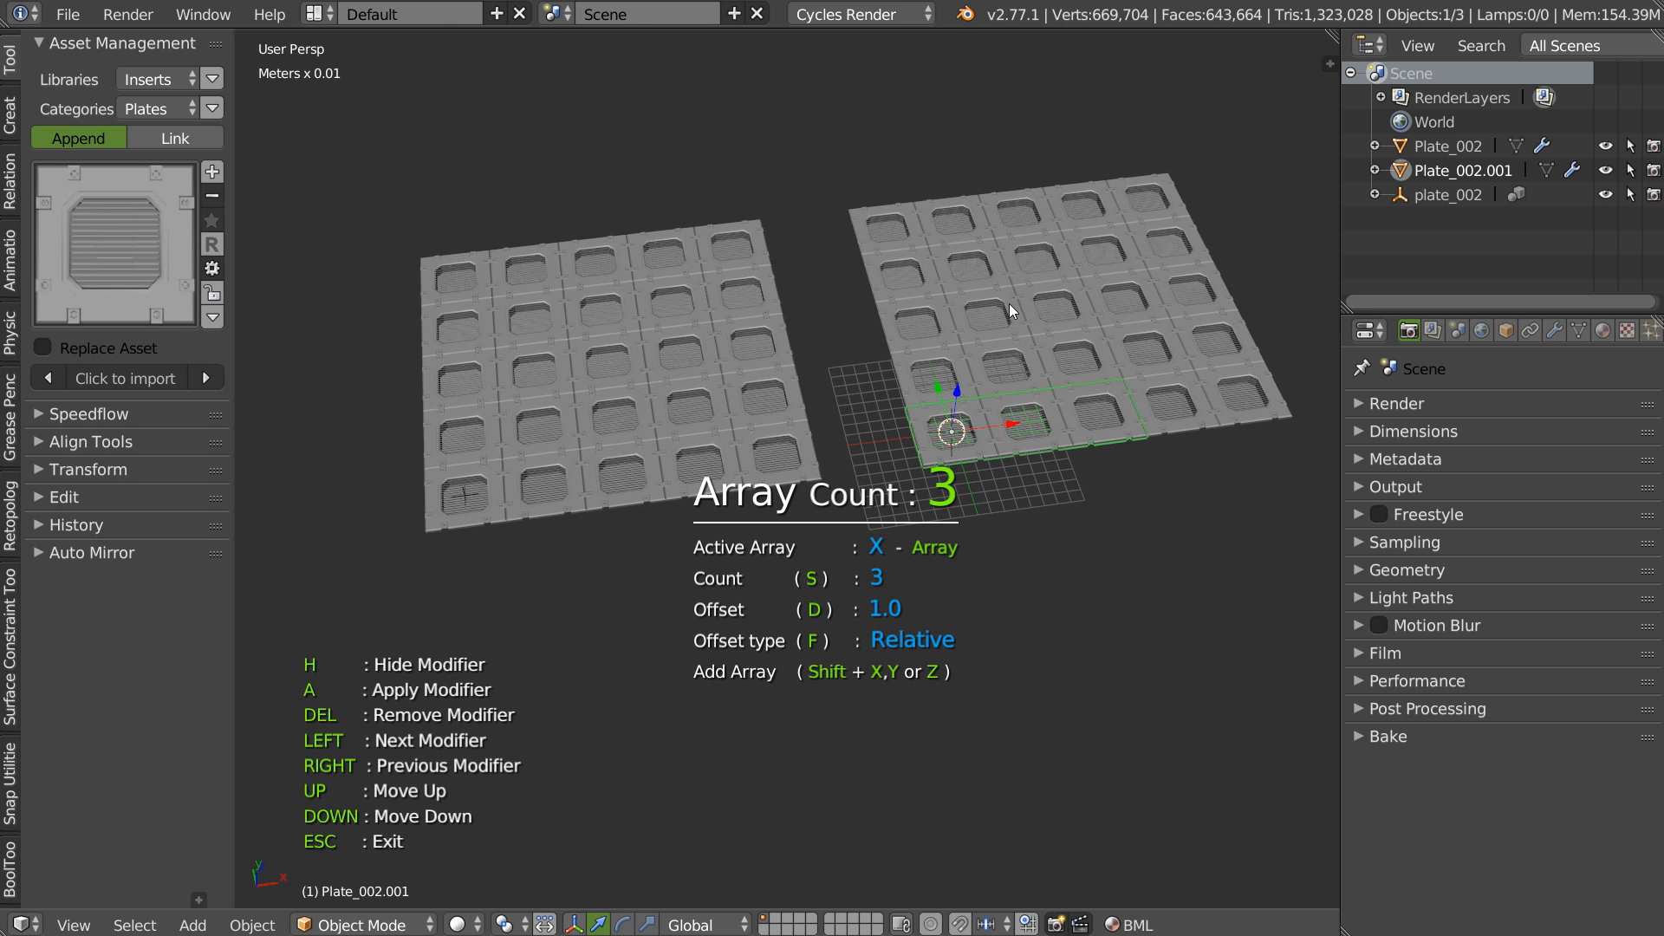
pyautogui.hotkey('shift', 'y')
pyautogui.press('Escape')
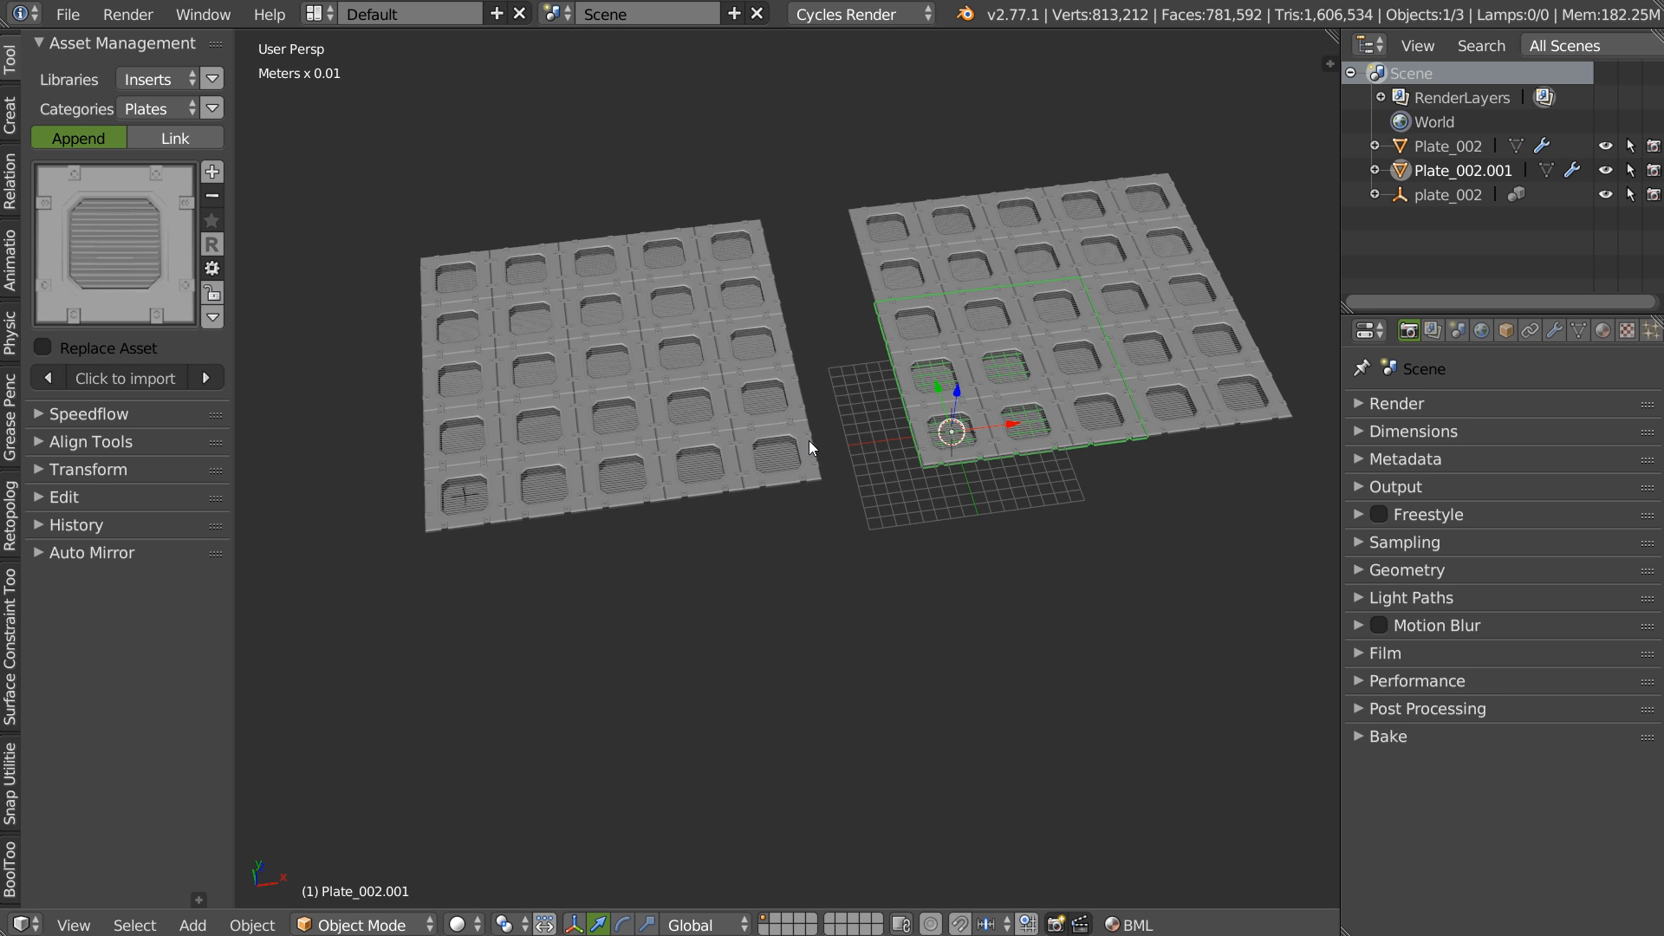
# - Add an instance of the plate_002.001 group and move it clear of the two larger panels
pyautogui.hotkey('shift', 'a')
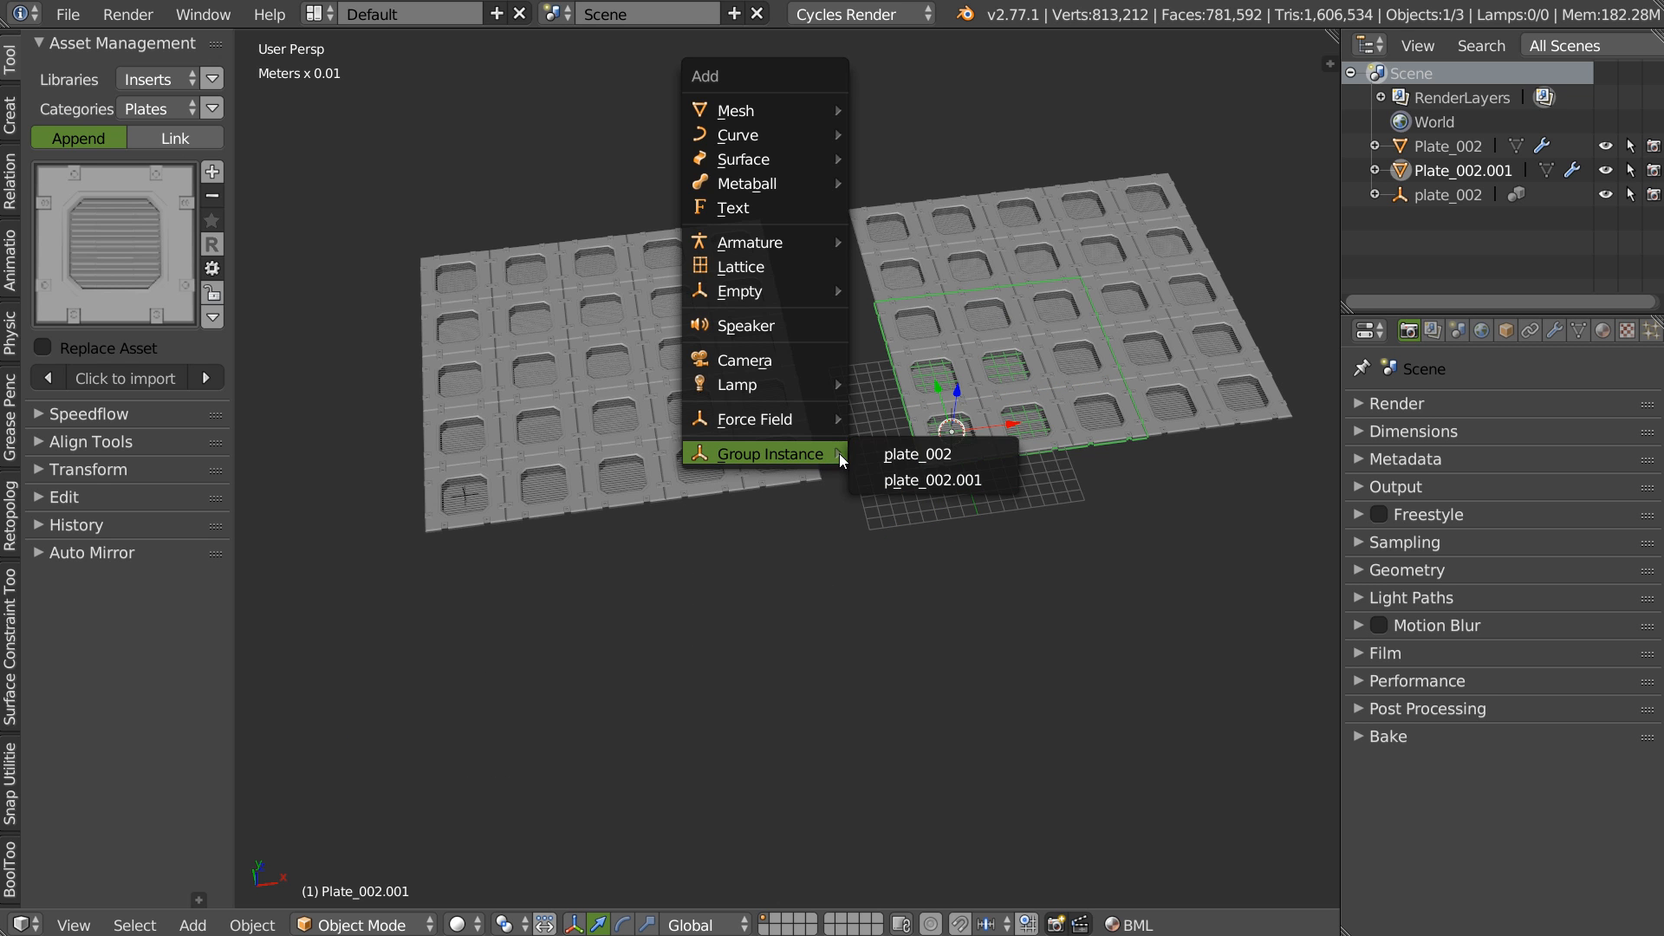
pyautogui.click(929, 477)
pyautogui.press('g')
pyautogui.click(544, 519)
pyautogui.moveTo(544, 518); pyautogui.dragTo(411, 456, button='middle')
pyautogui.press('g')
pyautogui.click(652, 595)
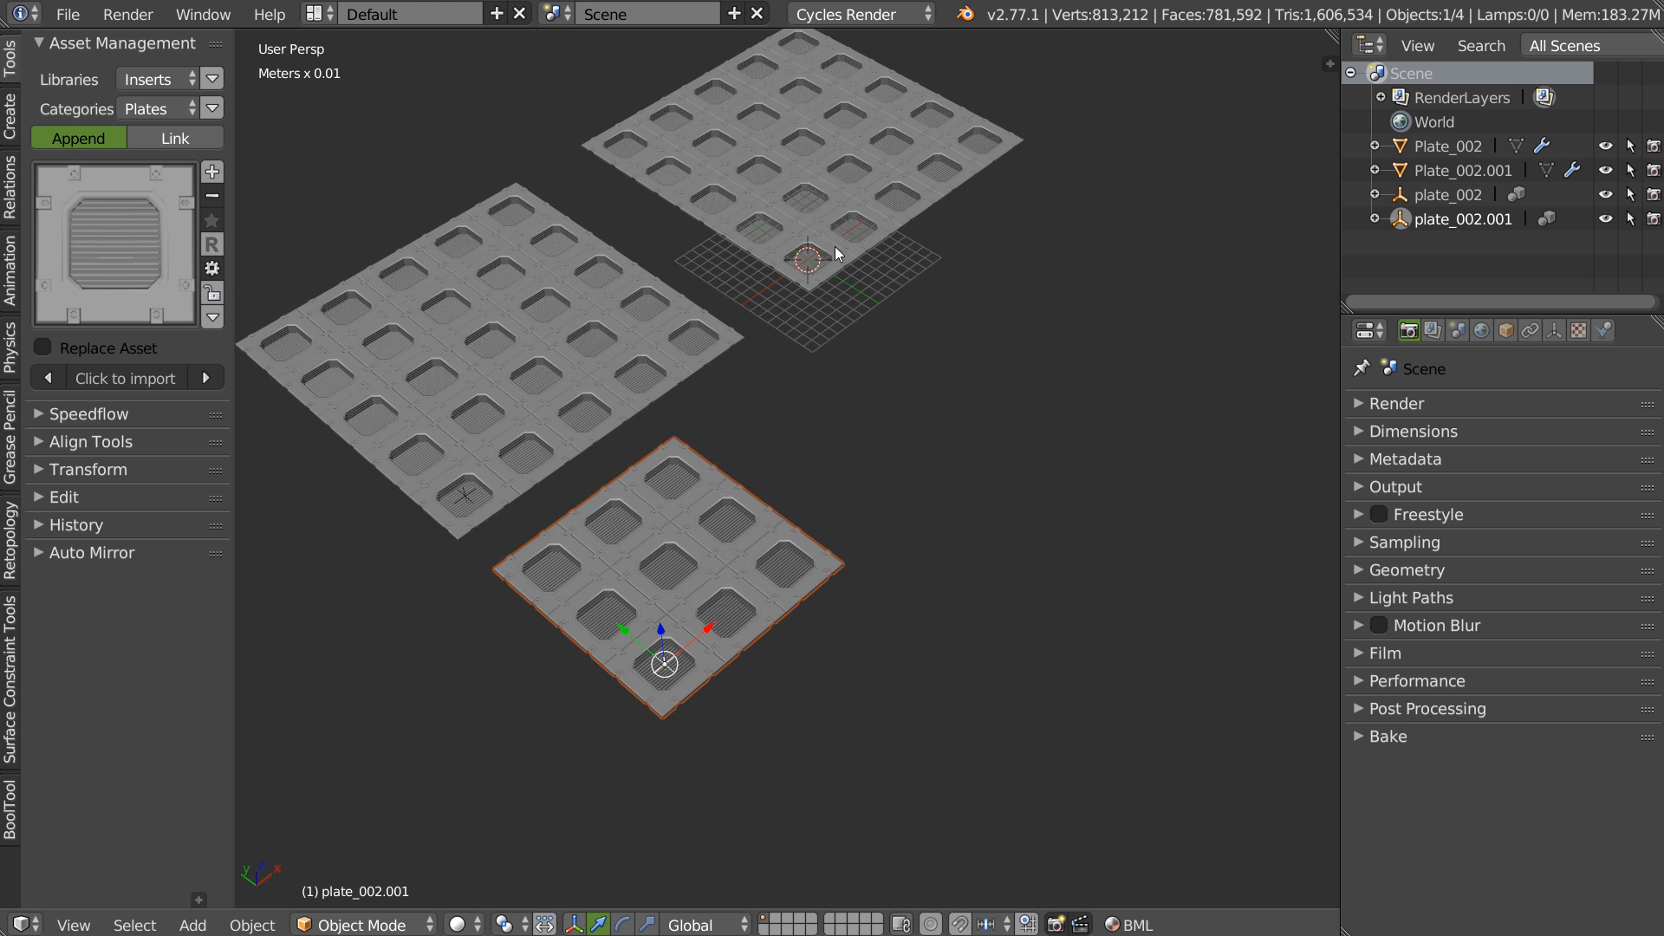
# - Select the source panels Plate_002 and Plate_002.001 and move both to another layer, leaving only the instances on this one
pyautogui.keyDown('shift'); pyautogui.moveTo(778, 340); pyautogui.dragTo(846, 363, button='middle'); pyautogui.keyUp('shift')
pyautogui.rightClick(865, 317)
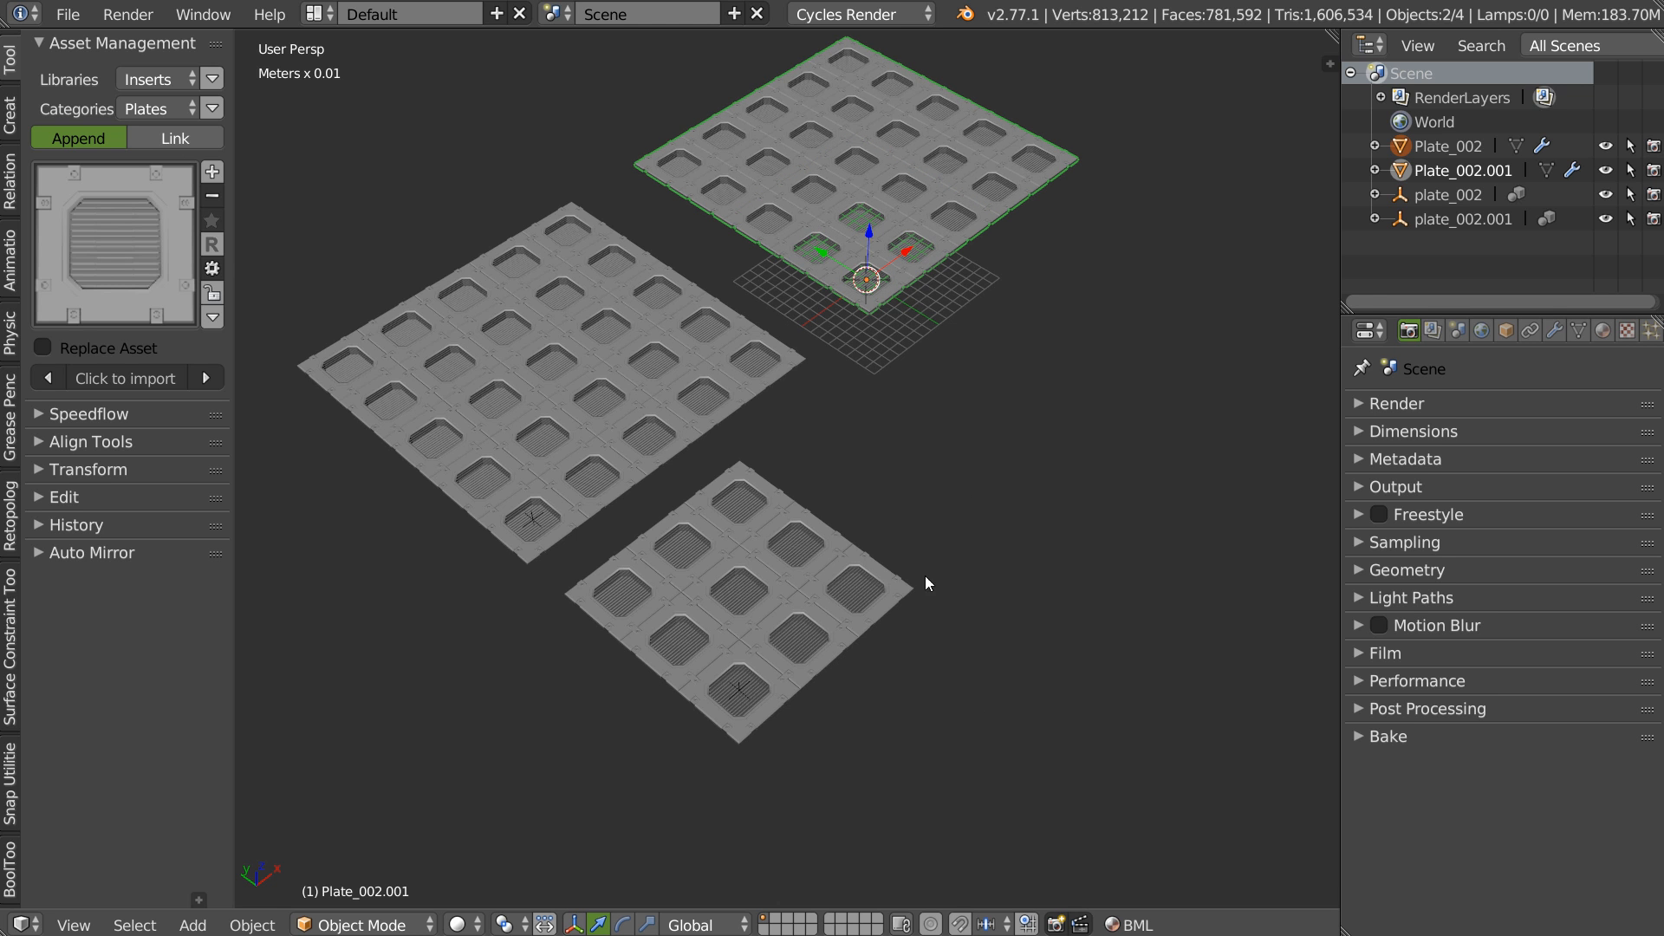
pyautogui.press('m')
pyautogui.click(1255, 593)
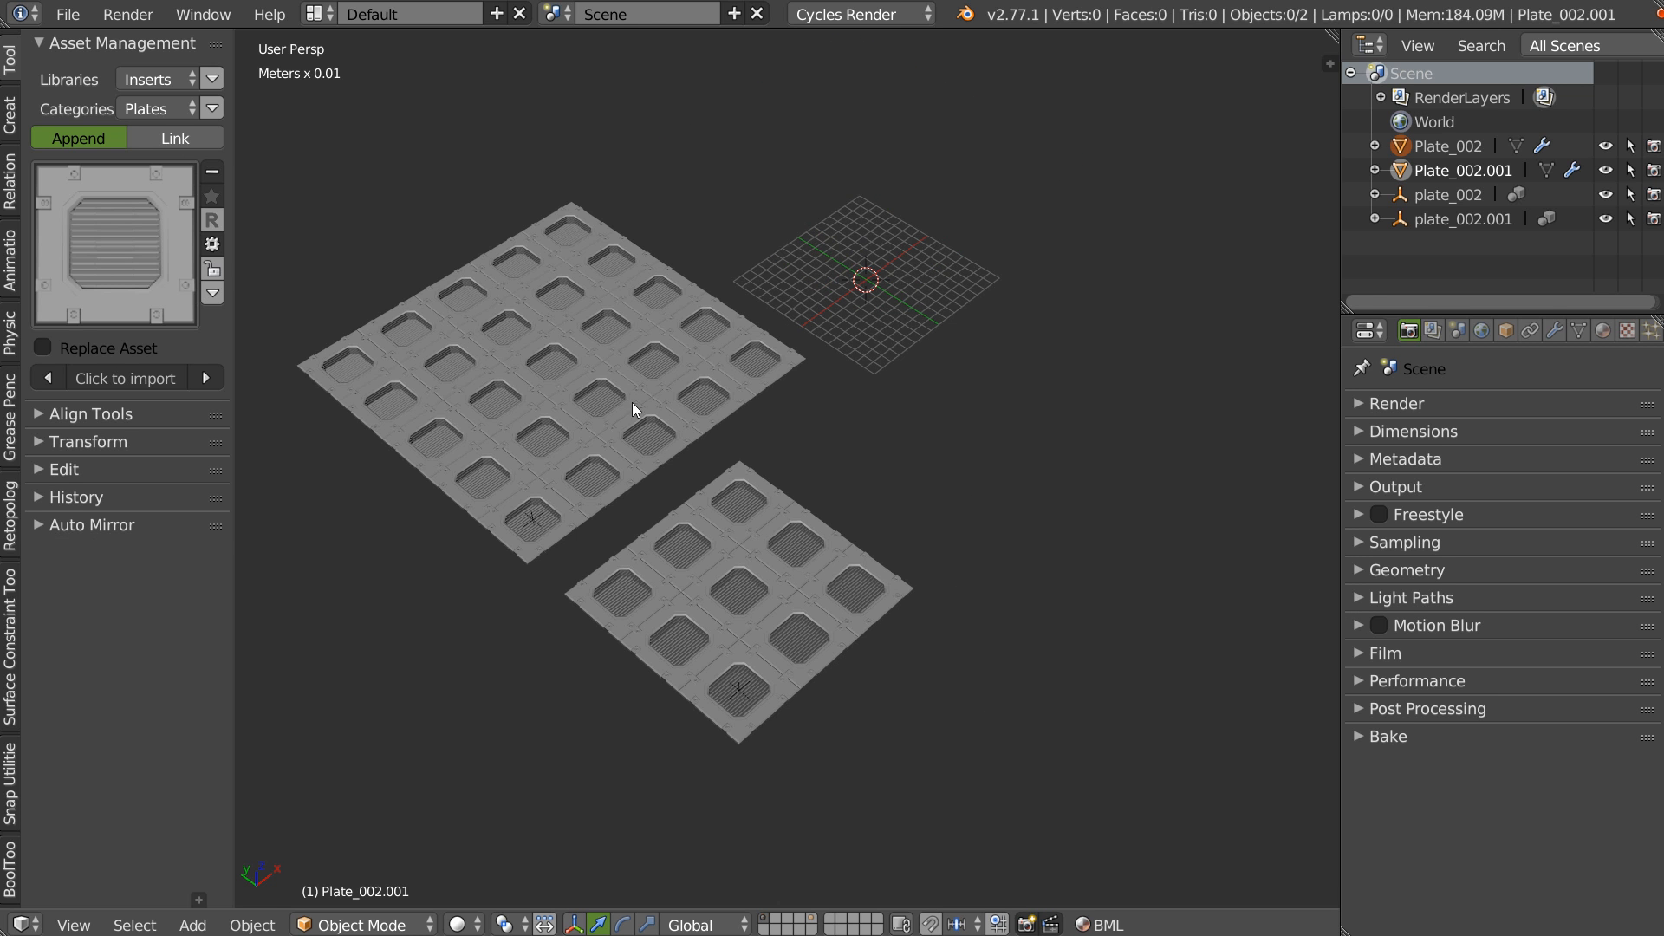
# - Rotate the five-by-five panel instance upright so it stands like a wall
pyautogui.rightClick(634, 429)
pyautogui.press('space')
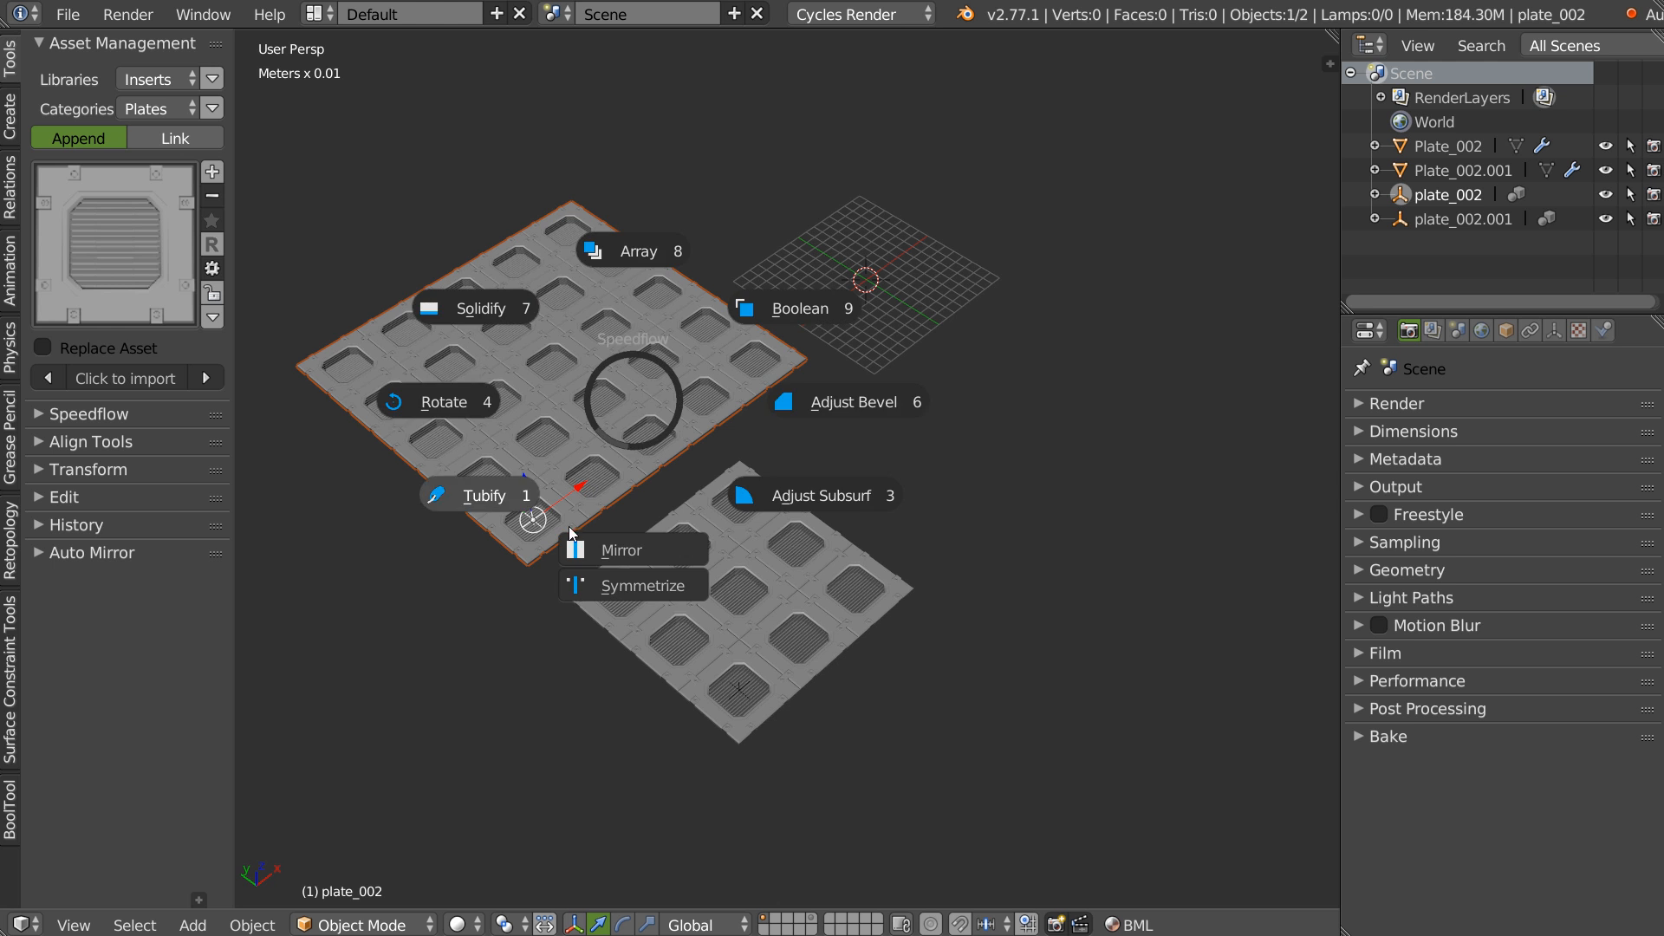
pyautogui.click(470, 393)
pyautogui.click(581, 413)
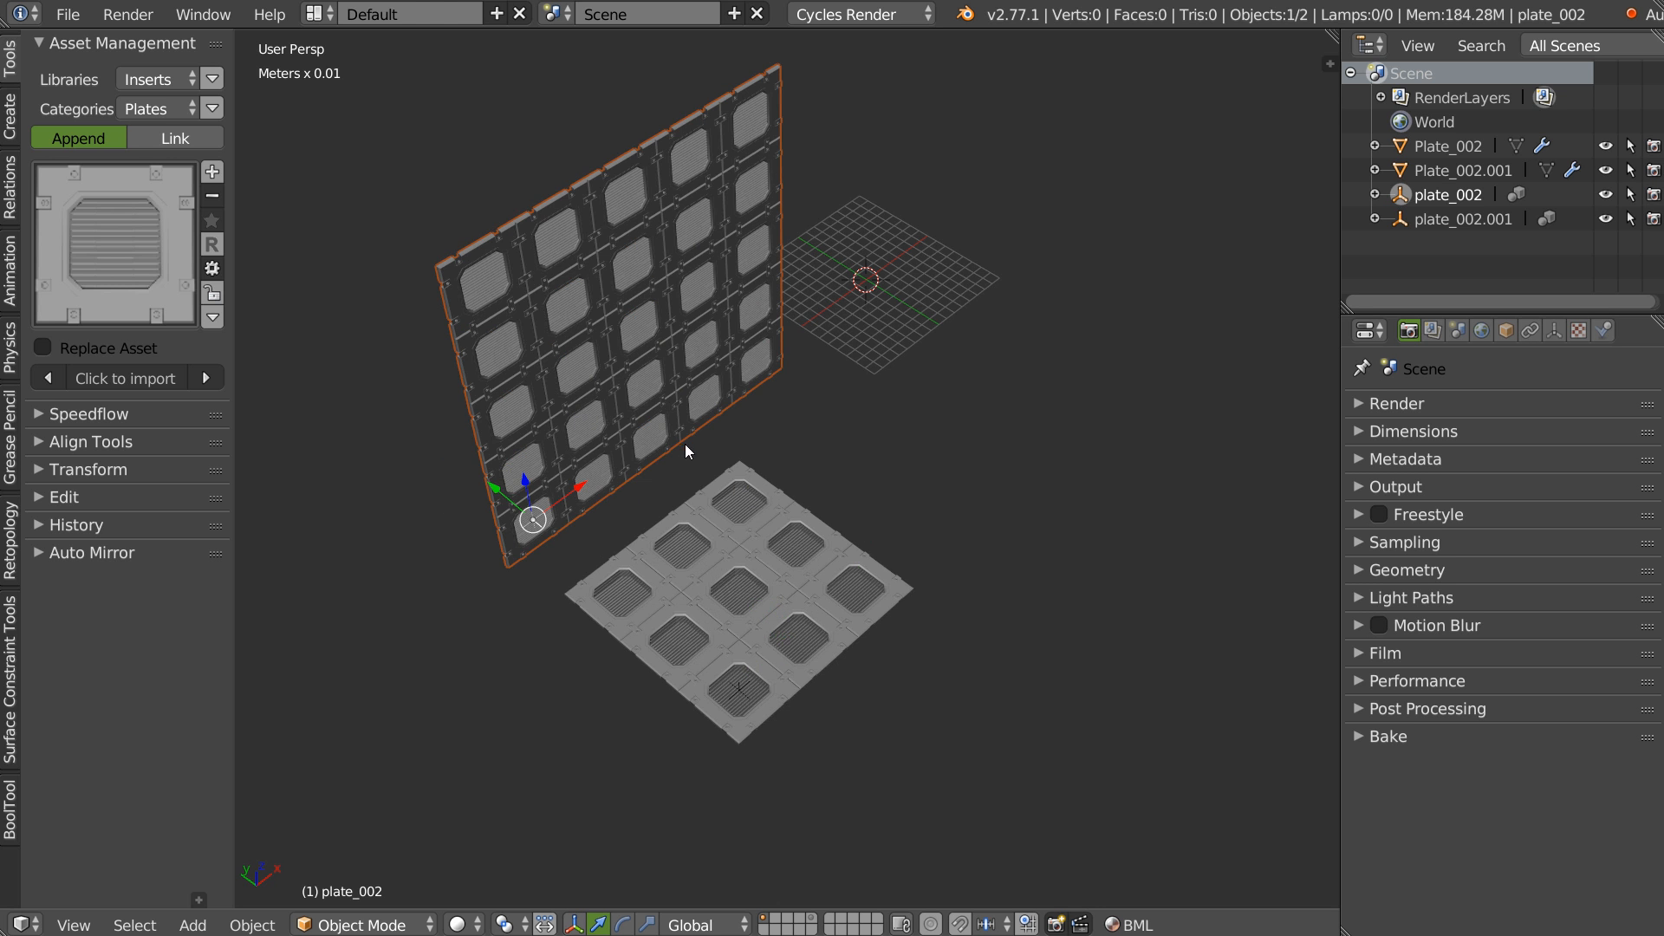
# - Rotate the three-by-three panel instance upright to match the larger wall panel
pyautogui.moveTo(681, 443); pyautogui.dragTo(548, 393, button='middle')
pyautogui.rightClick(544, 624)
pyautogui.press('space')
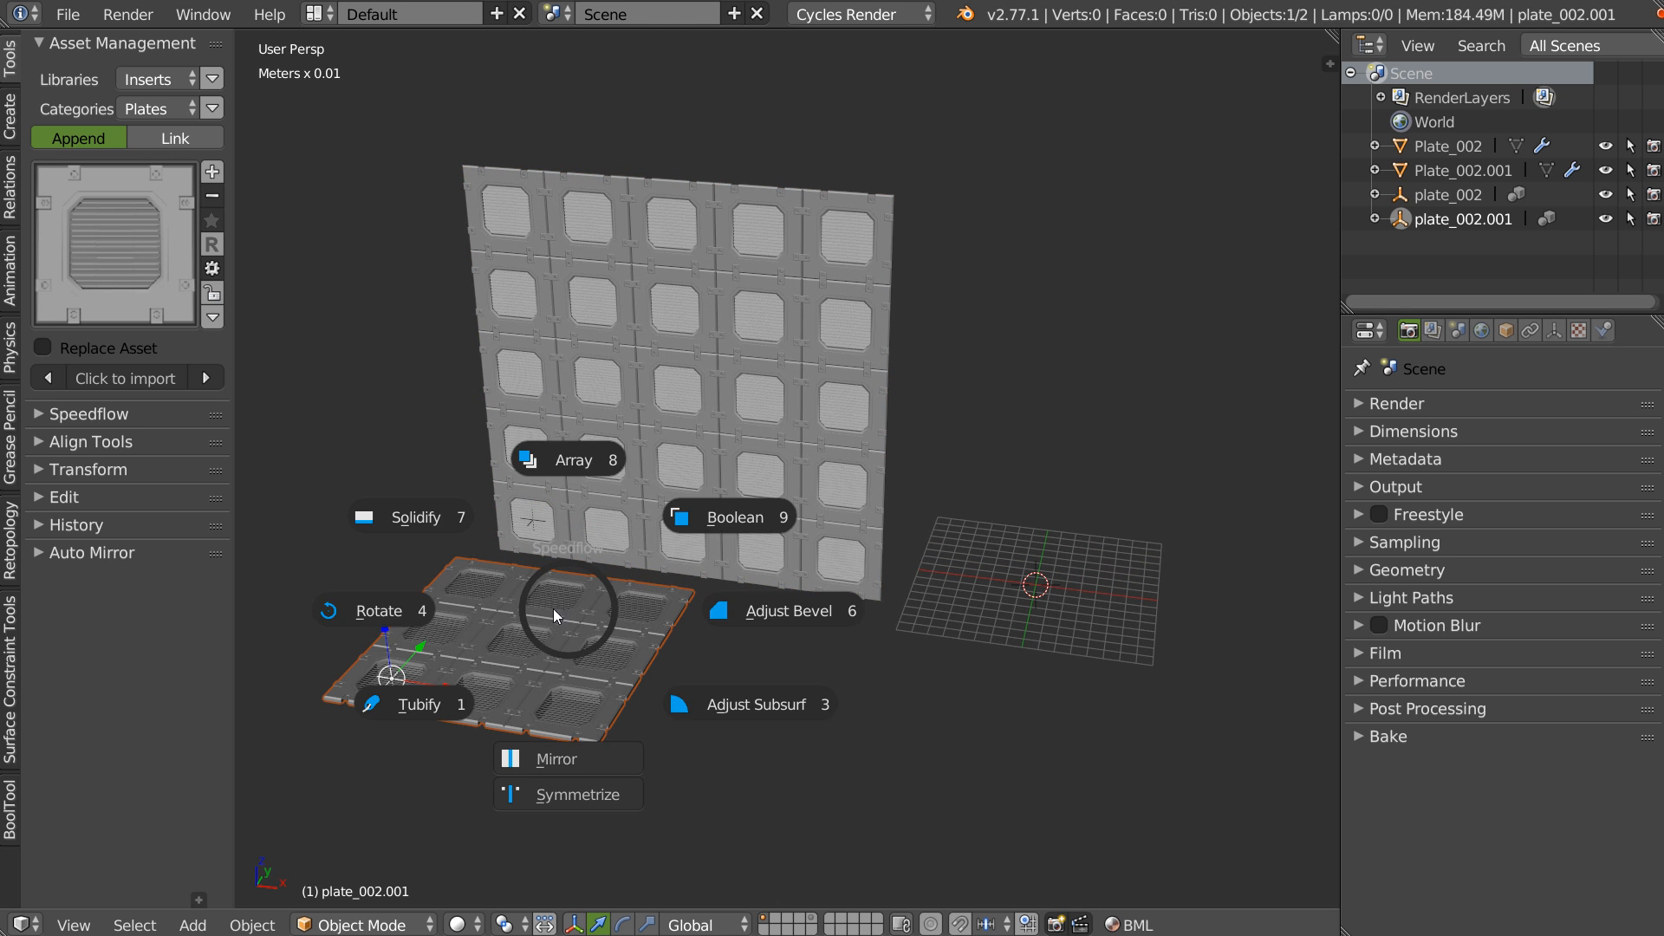
pyautogui.click(428, 610)
pyautogui.click(555, 612)
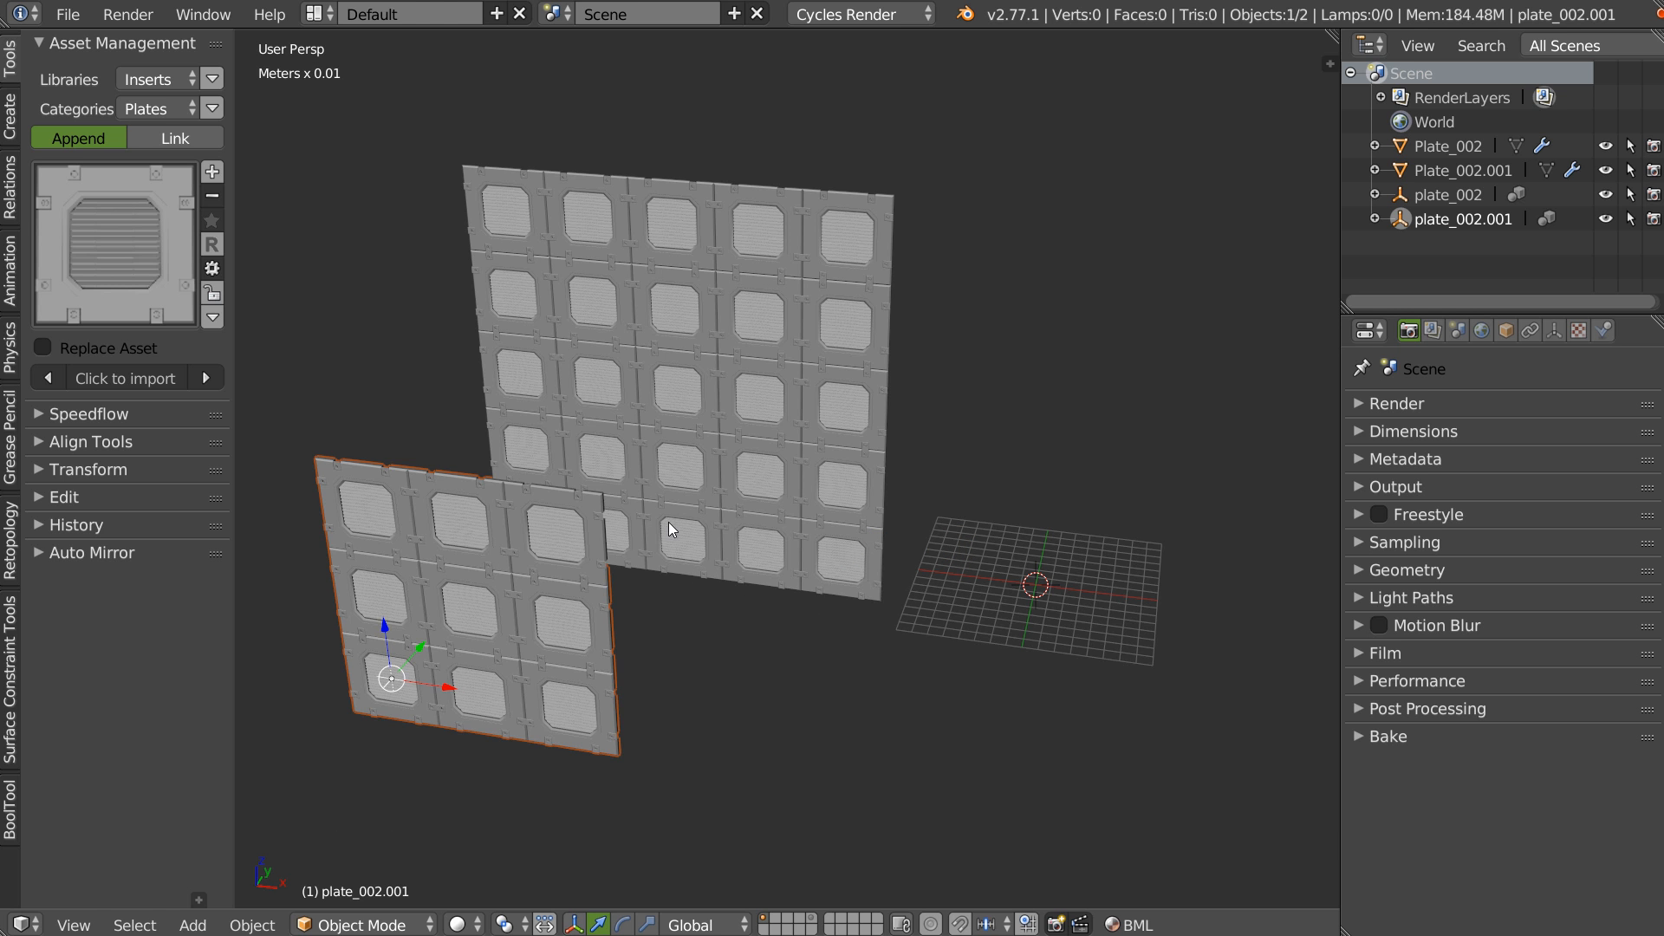
# - Try rotating the upright three-by-three panel instance about the global Z axis
pyautogui.press('r')
pyautogui.press('z')
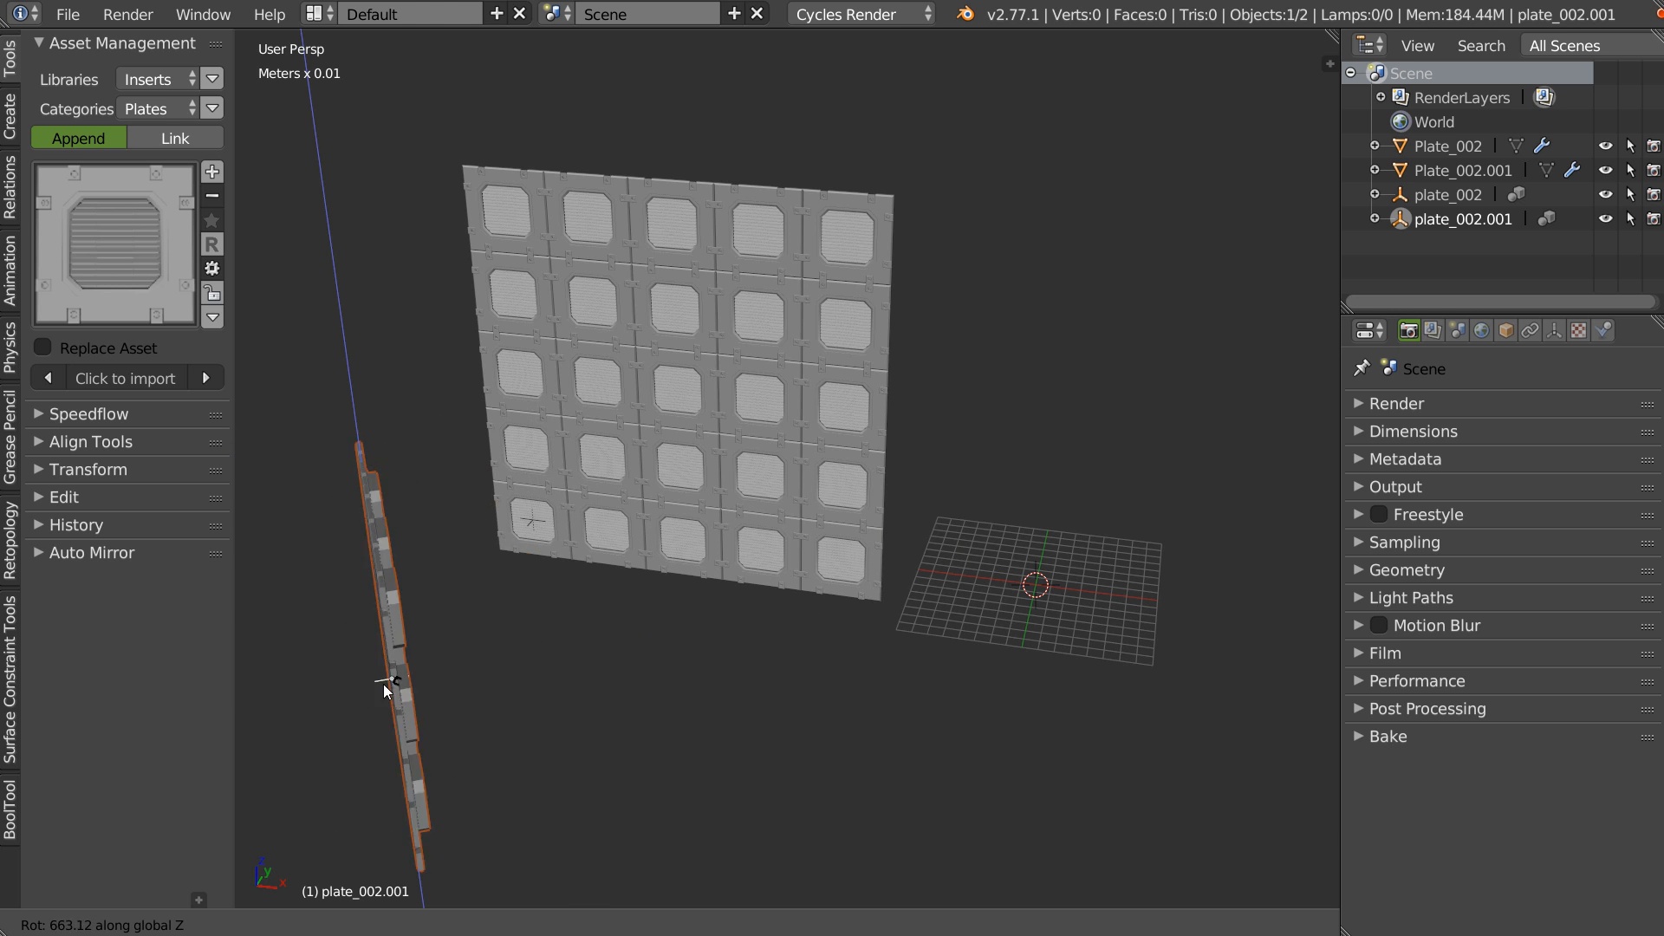
pyautogui.click(511, 652)
pyautogui.moveTo(473, 584); pyautogui.dragTo(527, 391, button='middle')
pyautogui.keyDown('ctrl'); pyautogui.moveTo(476, 492); pyautogui.dragTo(628, 490, button='middle'); pyautogui.keyUp('ctrl')
pyautogui.keyDown('shift'); pyautogui.moveTo(659, 407); pyautogui.dragTo(576, 417, button='middle'); pyautogui.keyUp('shift')
pyautogui.moveTo(700, 441); pyautogui.dragTo(662, 385, button='middle')
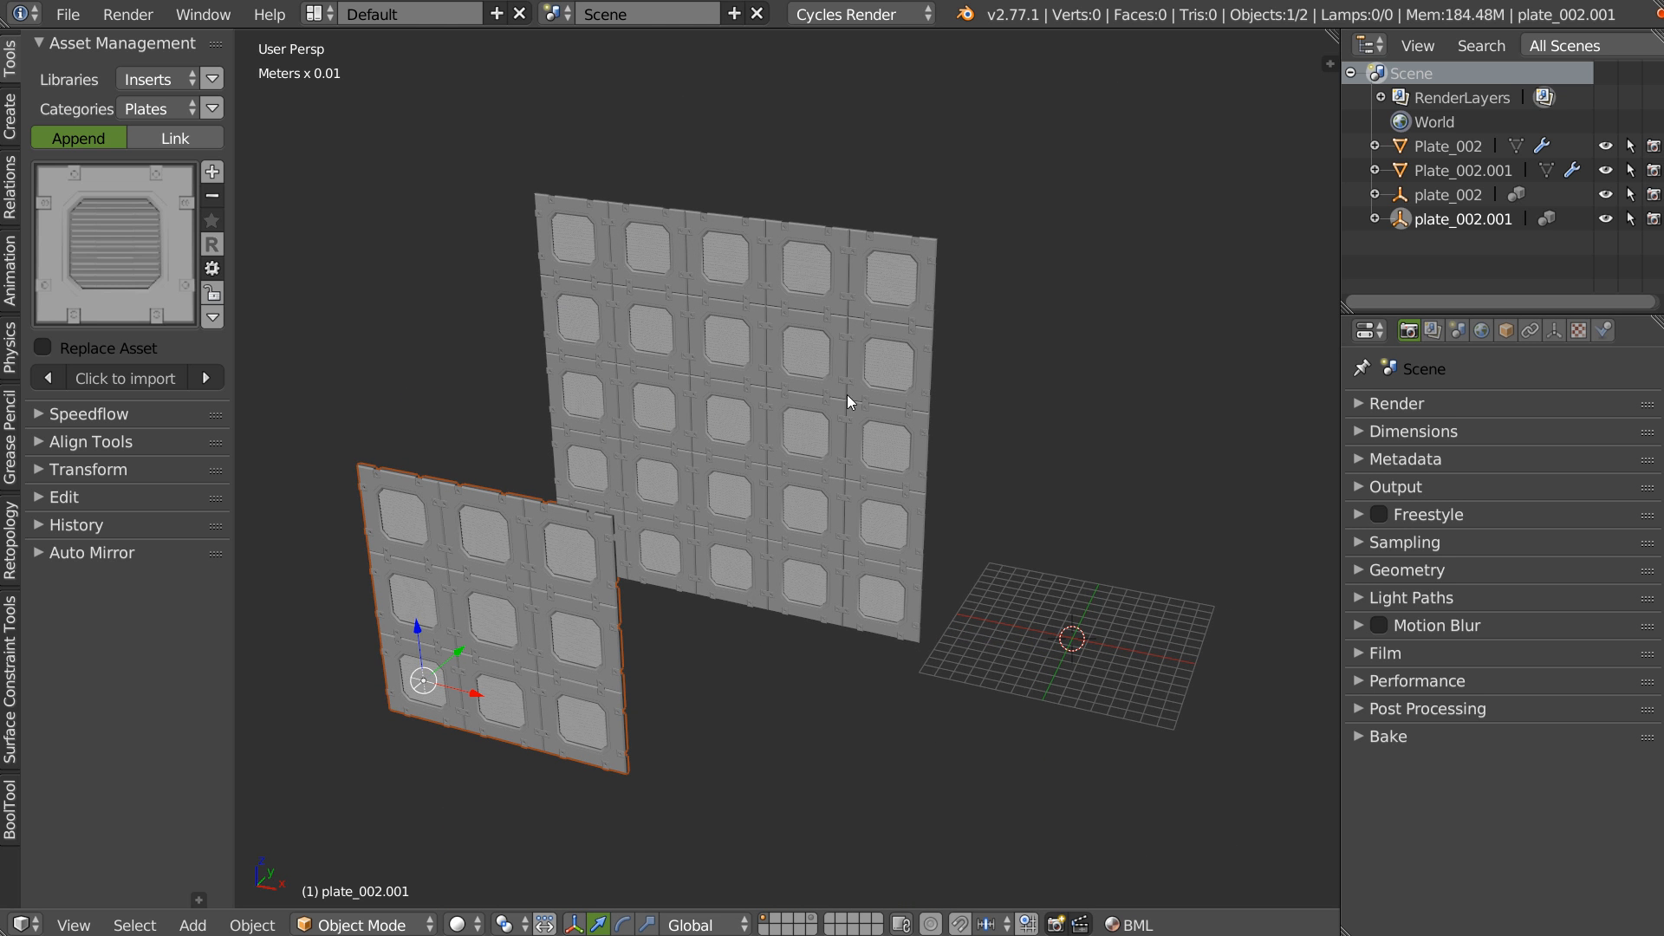
# - Switch the asset import mode to Link and link the plate_002 group into the scene
pyautogui.click(165, 137)
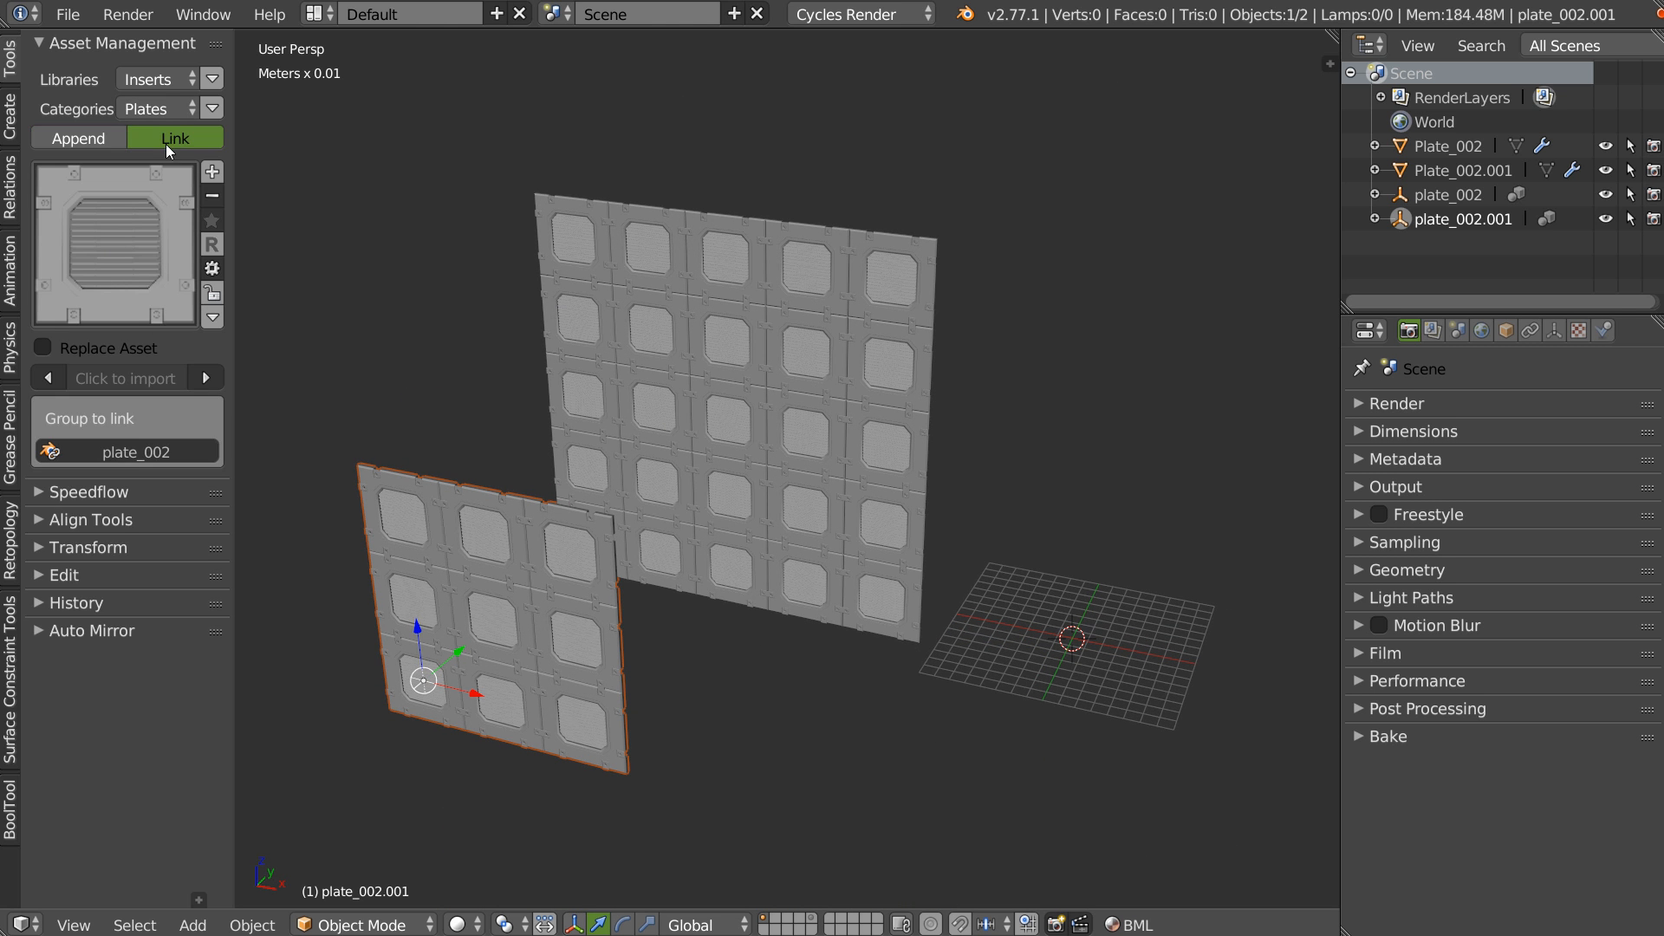
pyautogui.click(144, 451)
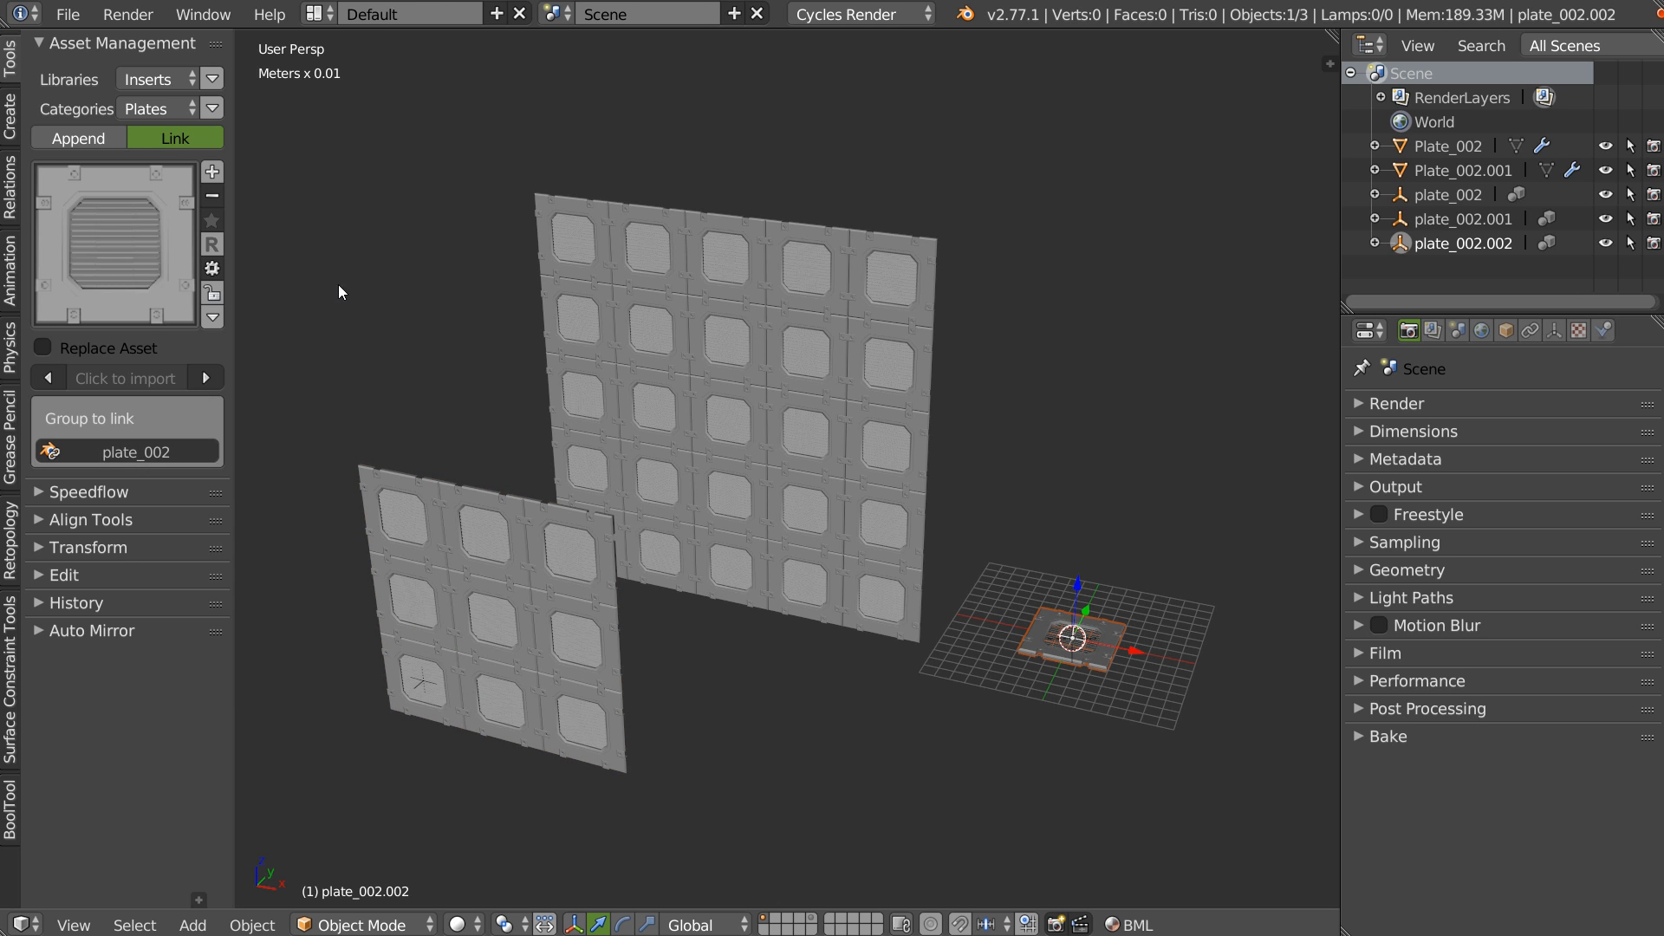
pyautogui.keyDown('shift'); pyautogui.moveTo(1036, 546); pyautogui.dragTo(1015, 545, button='middle'); pyautogui.keyUp('shift')
pyautogui.moveTo(975, 615); pyautogui.dragTo(865, 512, button='middle')
# - In top view, duplicate the linked plate about 5.86 cm along X so it sits edge to edge with the first
pyautogui.press('KP_Decimal')
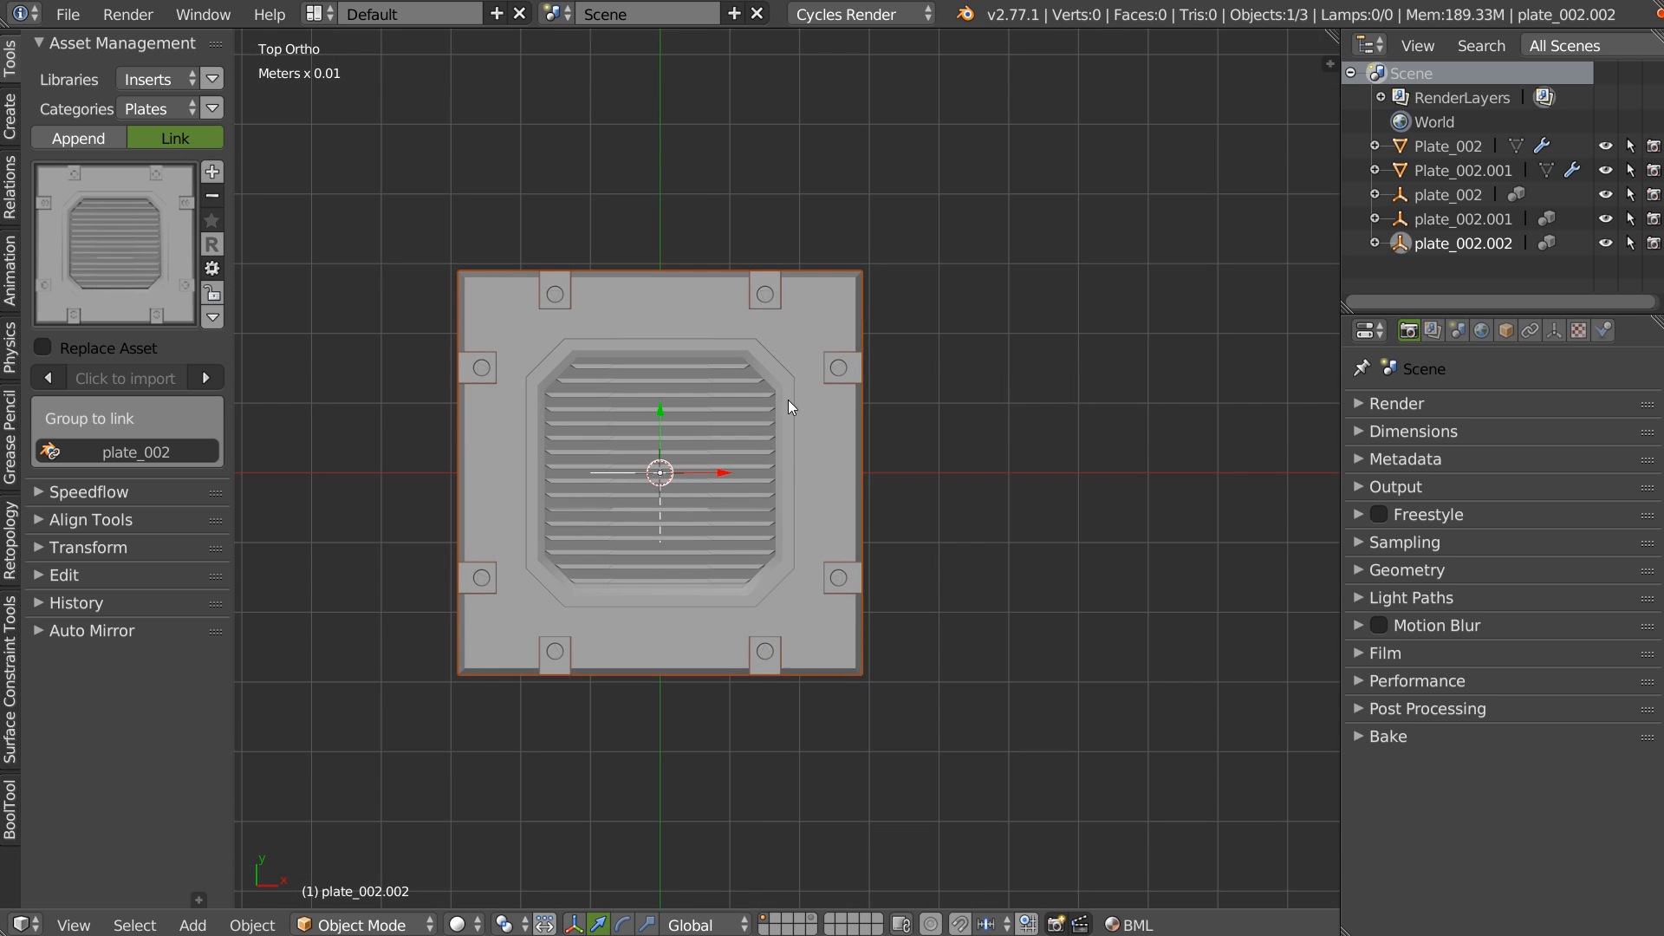
pyautogui.hotkey('shift', 'd')
pyautogui.press('x')
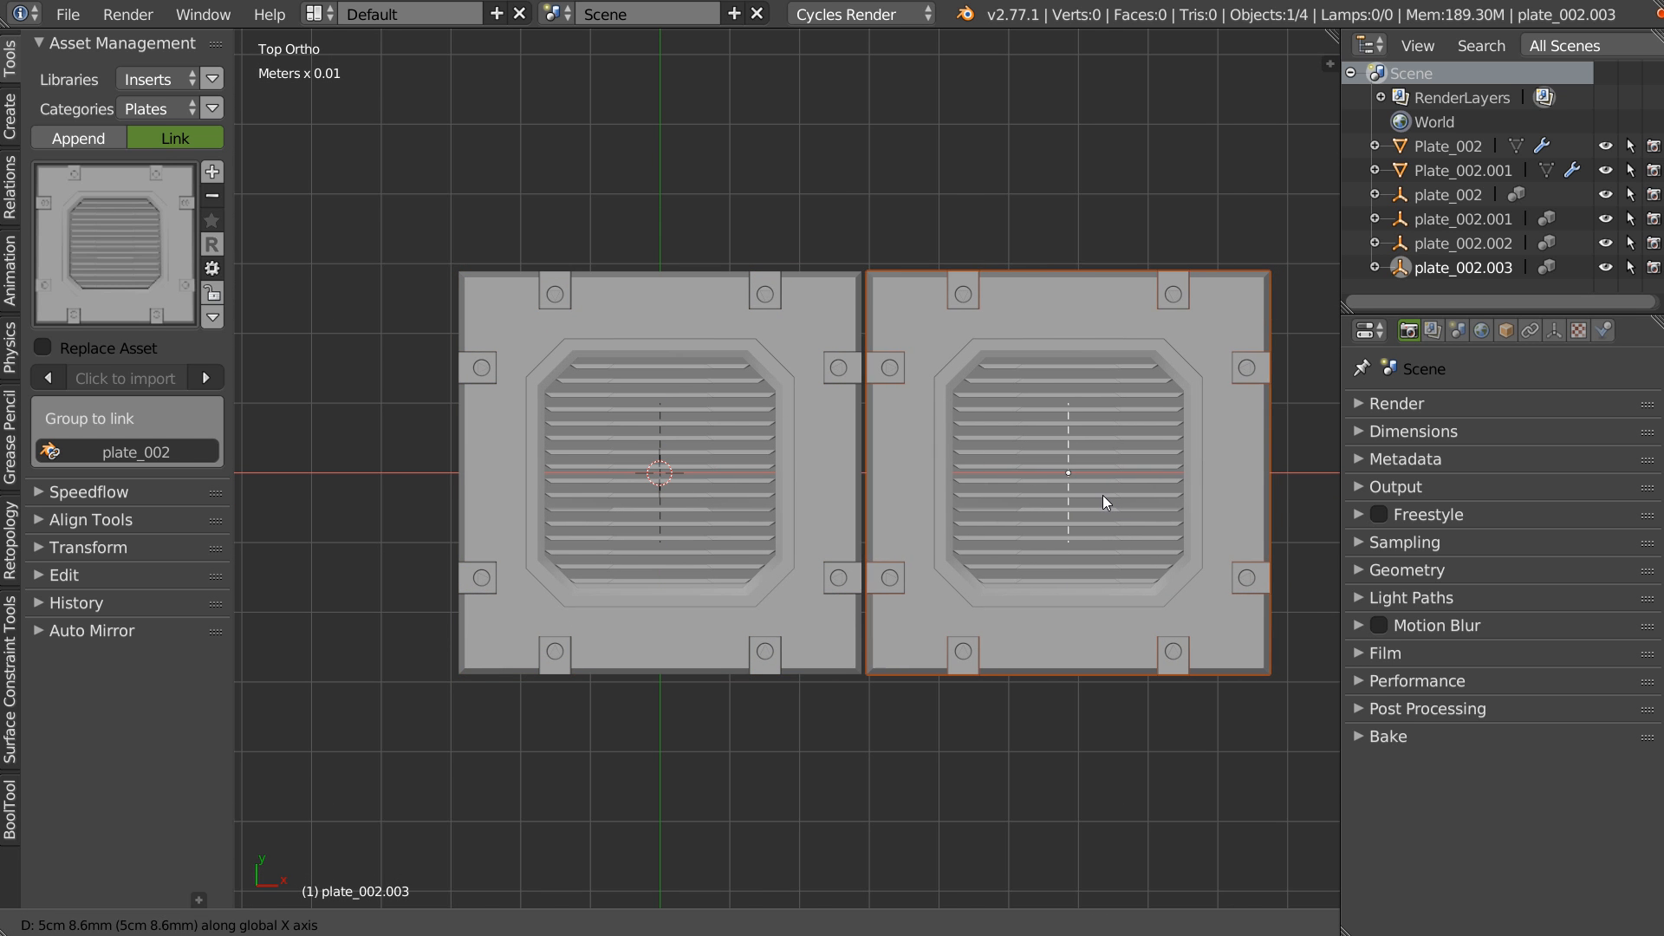
pyautogui.click(1099, 497)
pyautogui.scroll(7, 856, 501)
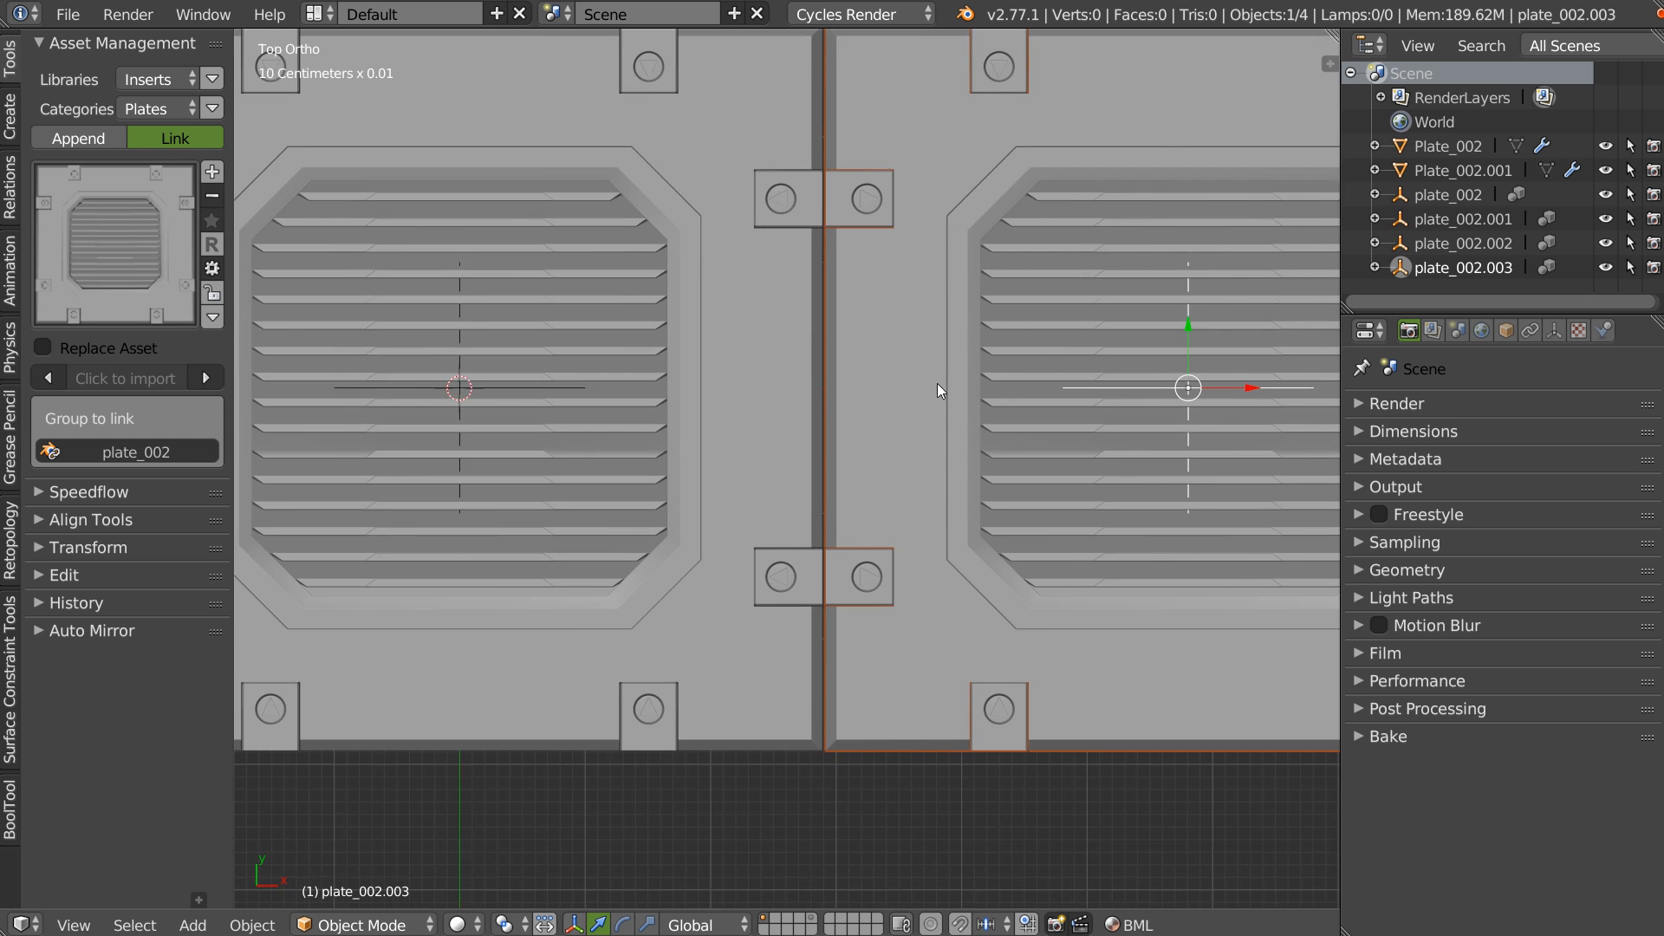
# - Duplicate the second linked plate about 5.8 cm along X so a third plate sits edge to edge with it
pyautogui.keyDown('shift'); pyautogui.moveTo(1254, 325); pyautogui.dragTo(1147, 372, button='middle'); pyautogui.keyUp('shift')
pyautogui.moveTo(1277, 325); pyautogui.dragTo(1271, 326)
pyautogui.scroll(-4, 1153, 325)
pyautogui.keyDown('shift'); pyautogui.moveTo(1202, 191); pyautogui.dragTo(956, 290, button='middle'); pyautogui.keyUp('shift')
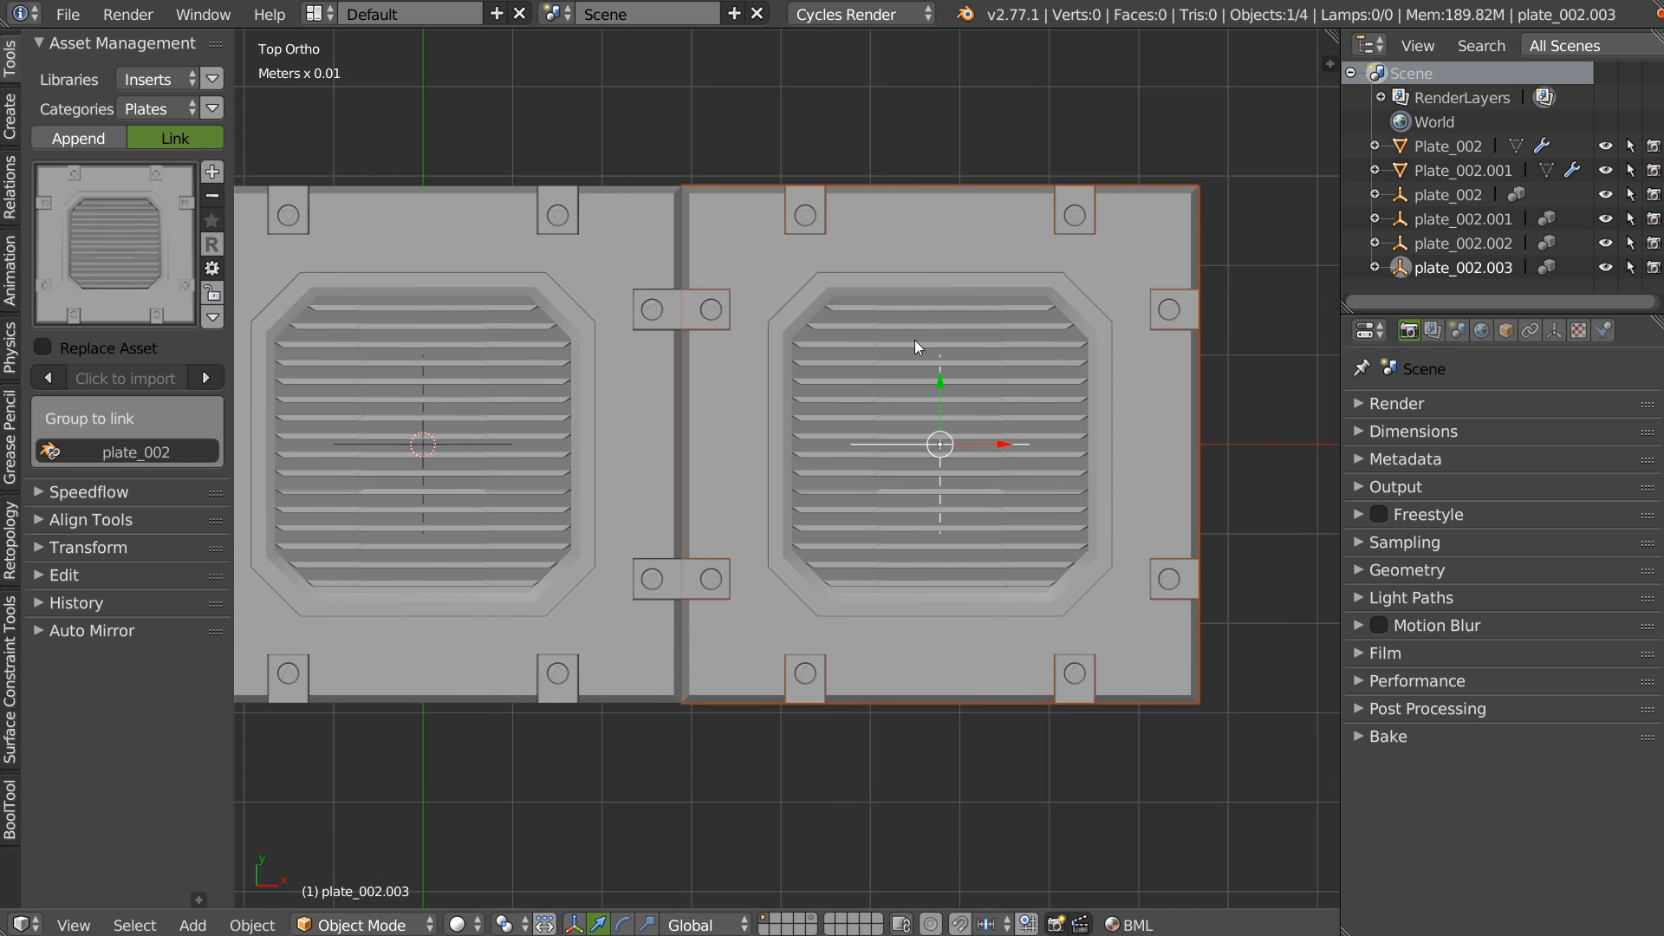
pyautogui.keyDown('shift'); pyautogui.moveTo(881, 395); pyautogui.dragTo(966, 390, button='middle'); pyautogui.keyUp('shift')
pyautogui.keyDown('shift'); pyautogui.moveTo(1104, 385); pyautogui.dragTo(858, 408, button='middle'); pyautogui.keyUp('shift')
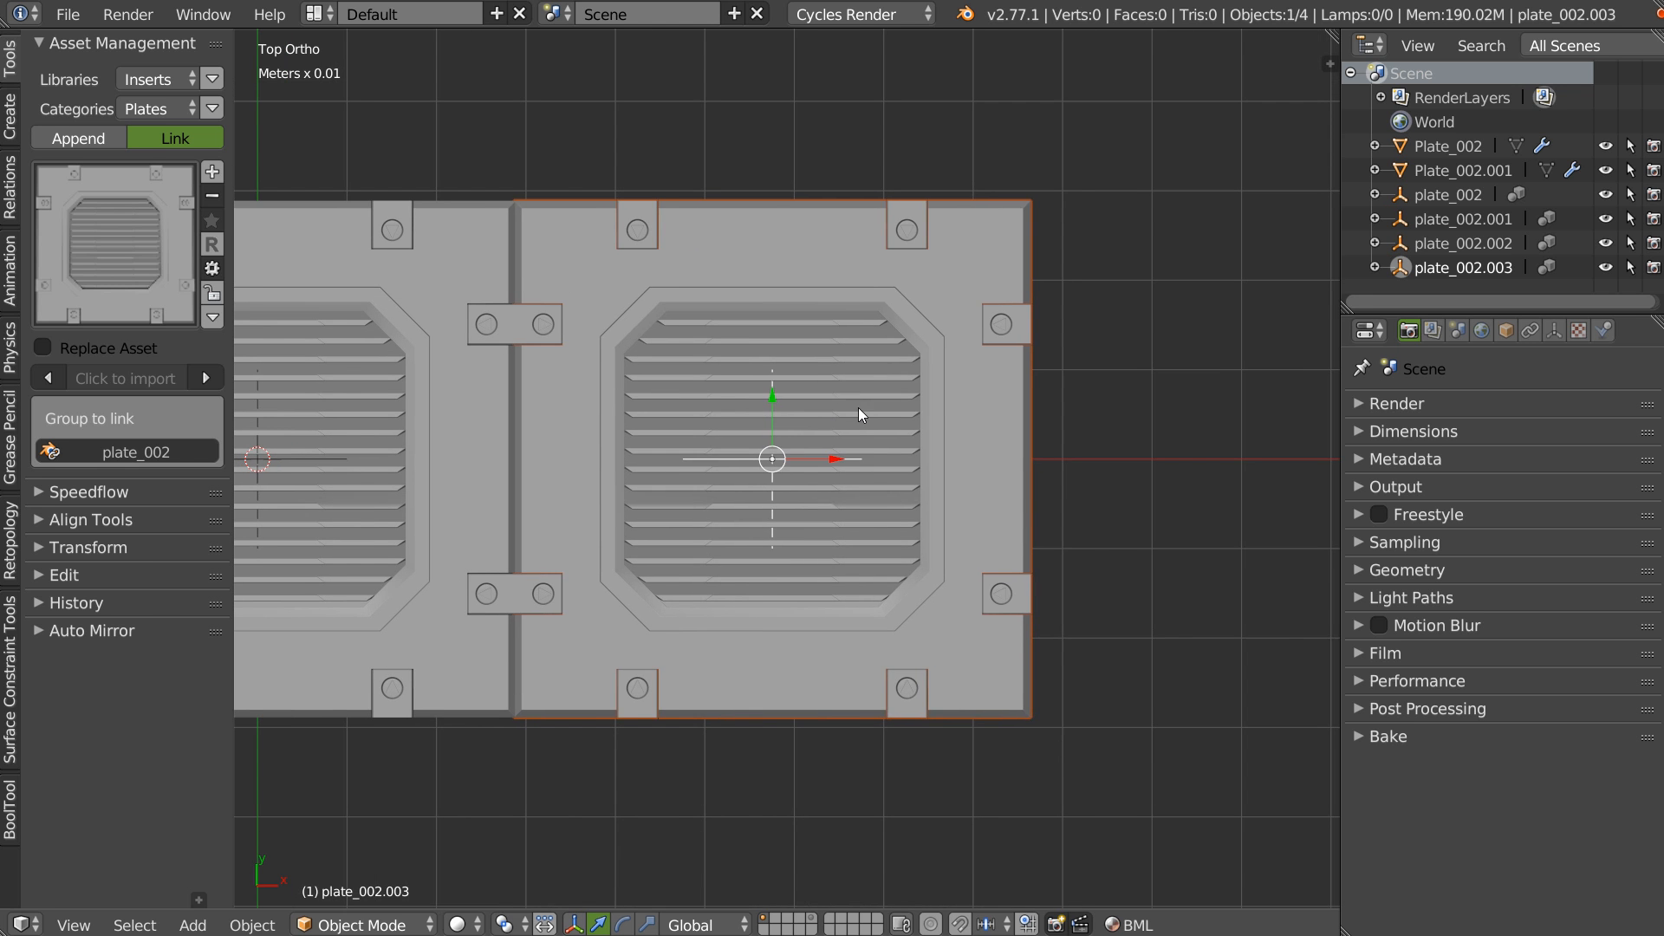
pyautogui.hotkey('shift', 'd')
pyautogui.press('x')
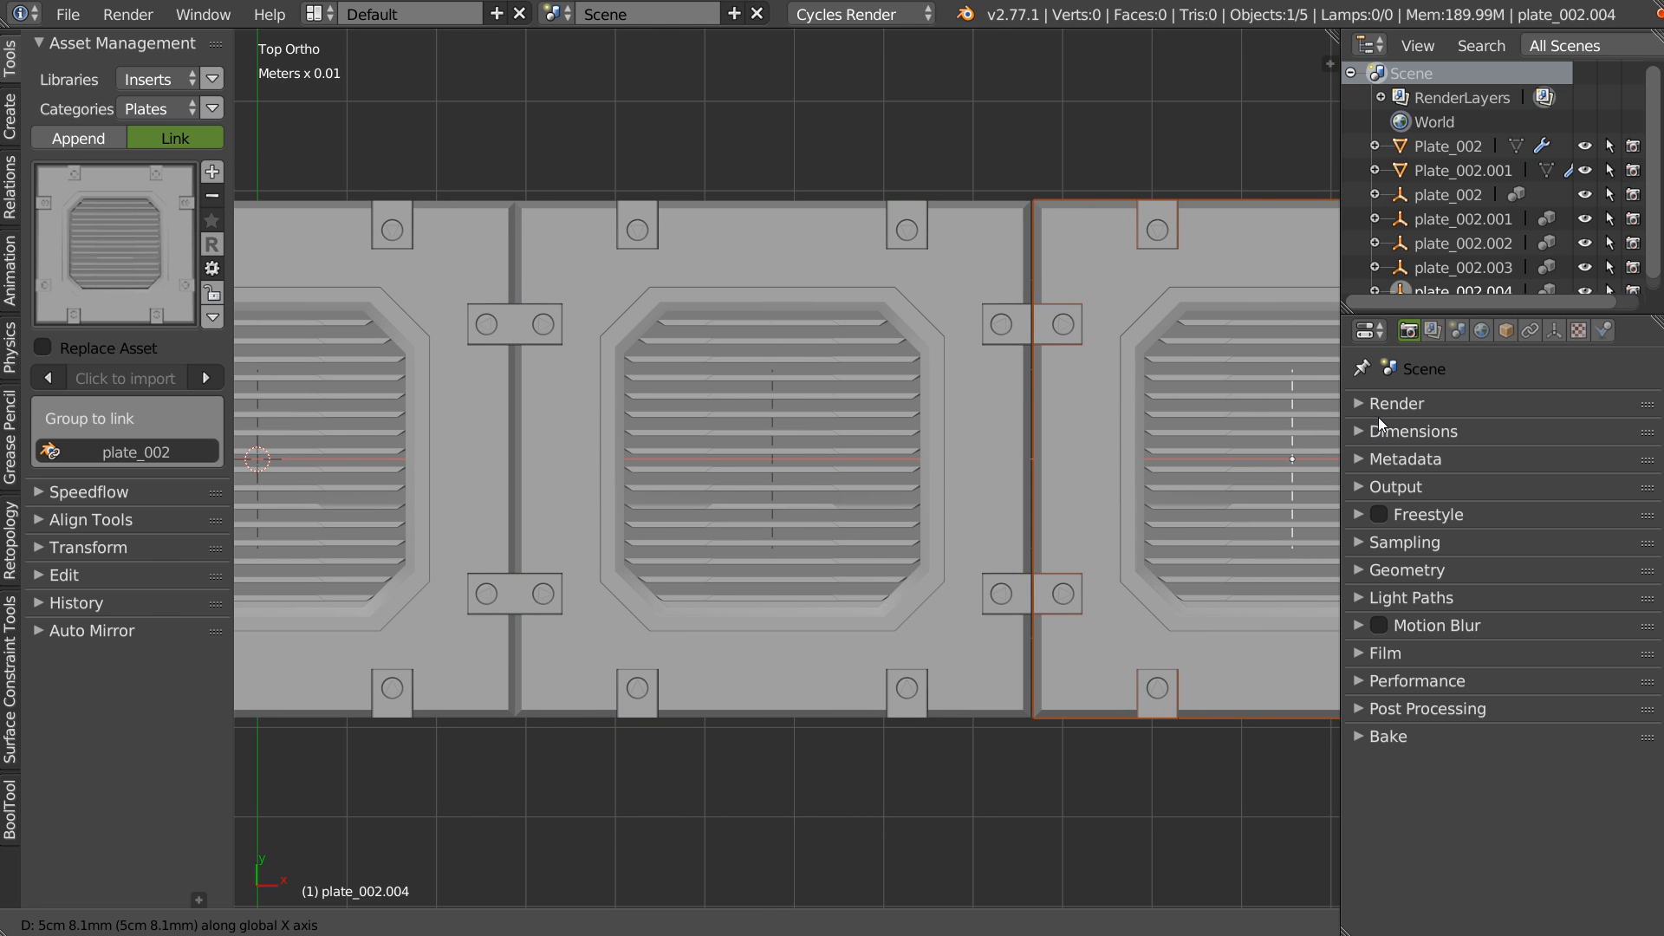
pyautogui.click(1377, 418)
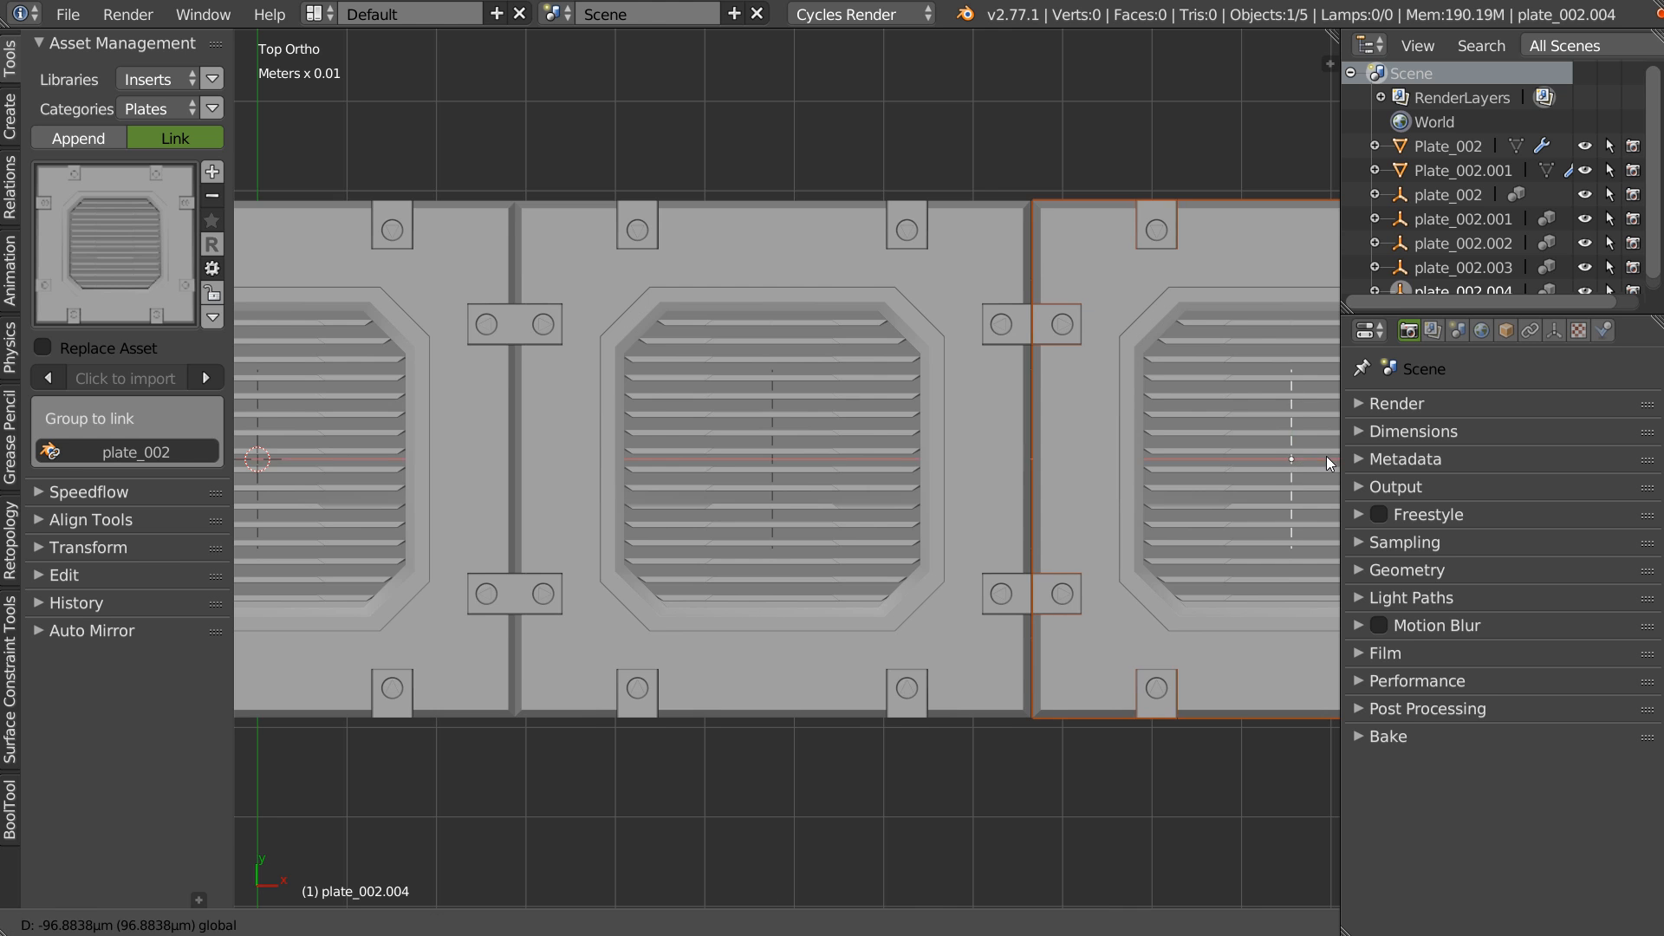
# - Select the three linked plates in the row and add them to a new group named toto
pyautogui.scroll(-3, 1214, 459)
pyautogui.keyDown('shift'); pyautogui.click(926, 472); pyautogui.keyUp('shift')
pyautogui.keyDown('shift'); pyautogui.click(804, 477); pyautogui.keyUp('shift')
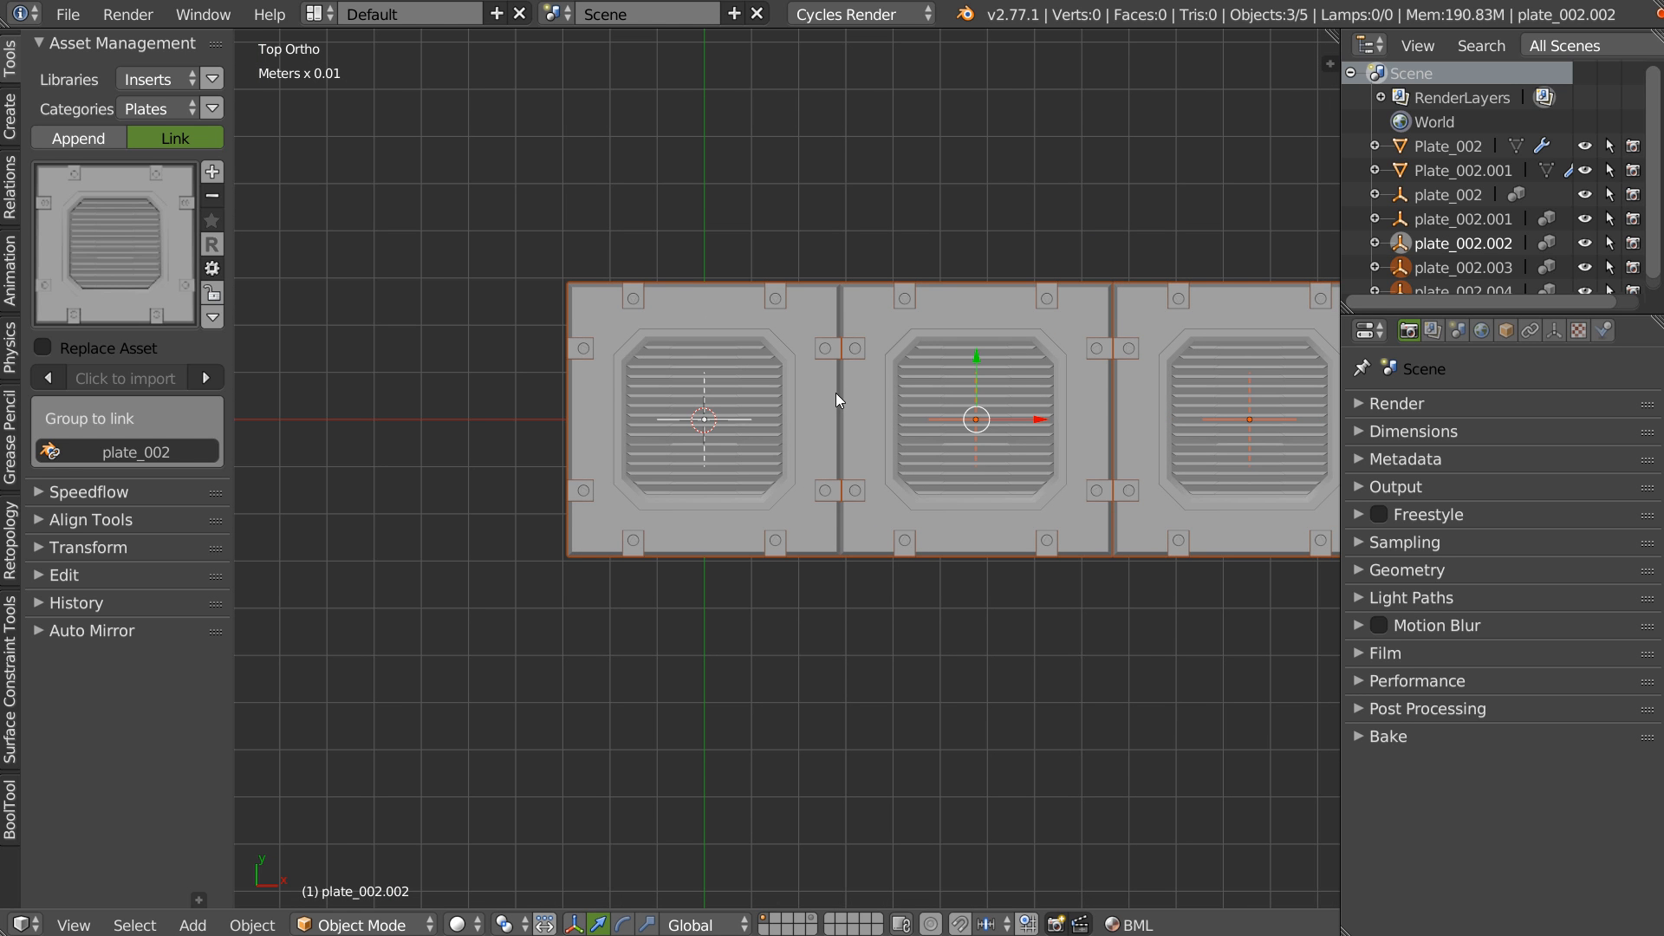
pyautogui.click(1506, 330)
pyautogui.click(1388, 558)
pyautogui.click(1447, 595)
pyautogui.doubleClick(1447, 632)
pyautogui.write('toto')
pyautogui.press('Return')
# - Move the three selected plates to the last scene layer
pyautogui.moveTo(1075, 411); pyautogui.dragTo(992, 477, button='middle')
pyautogui.scroll(-3, 991, 476)
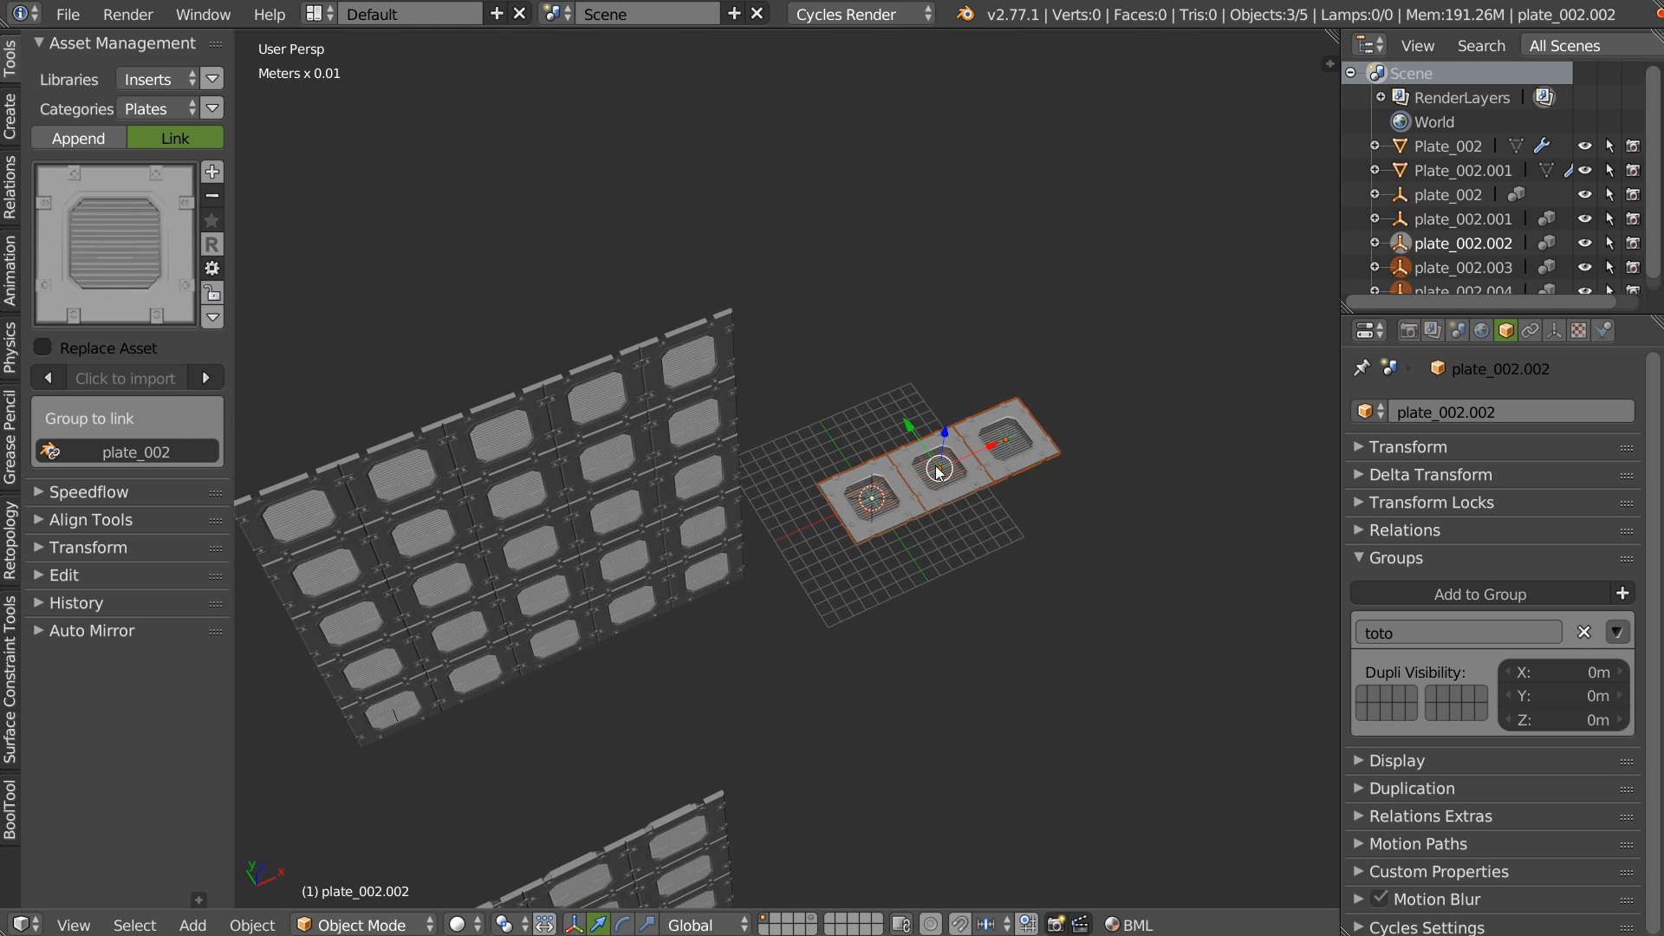
pyautogui.press('m')
pyautogui.click(1300, 539)
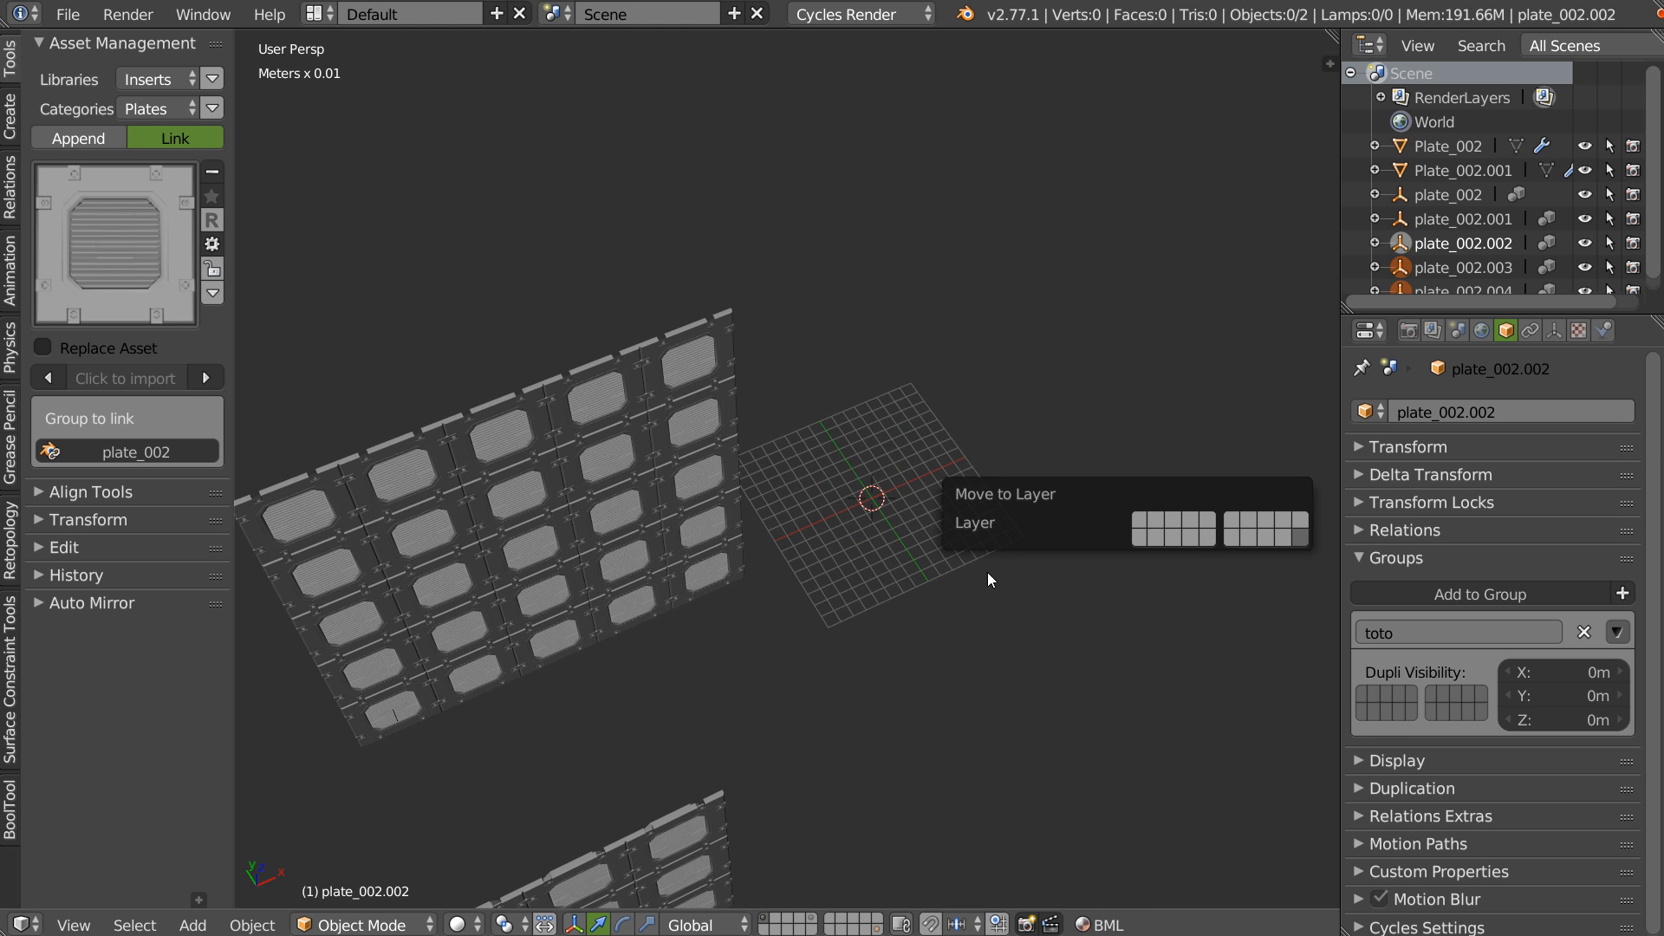
# - Add a group instance of toto at the 3D cursor
pyautogui.hotkey('shift', 'a')
pyautogui.moveTo(763, 534)
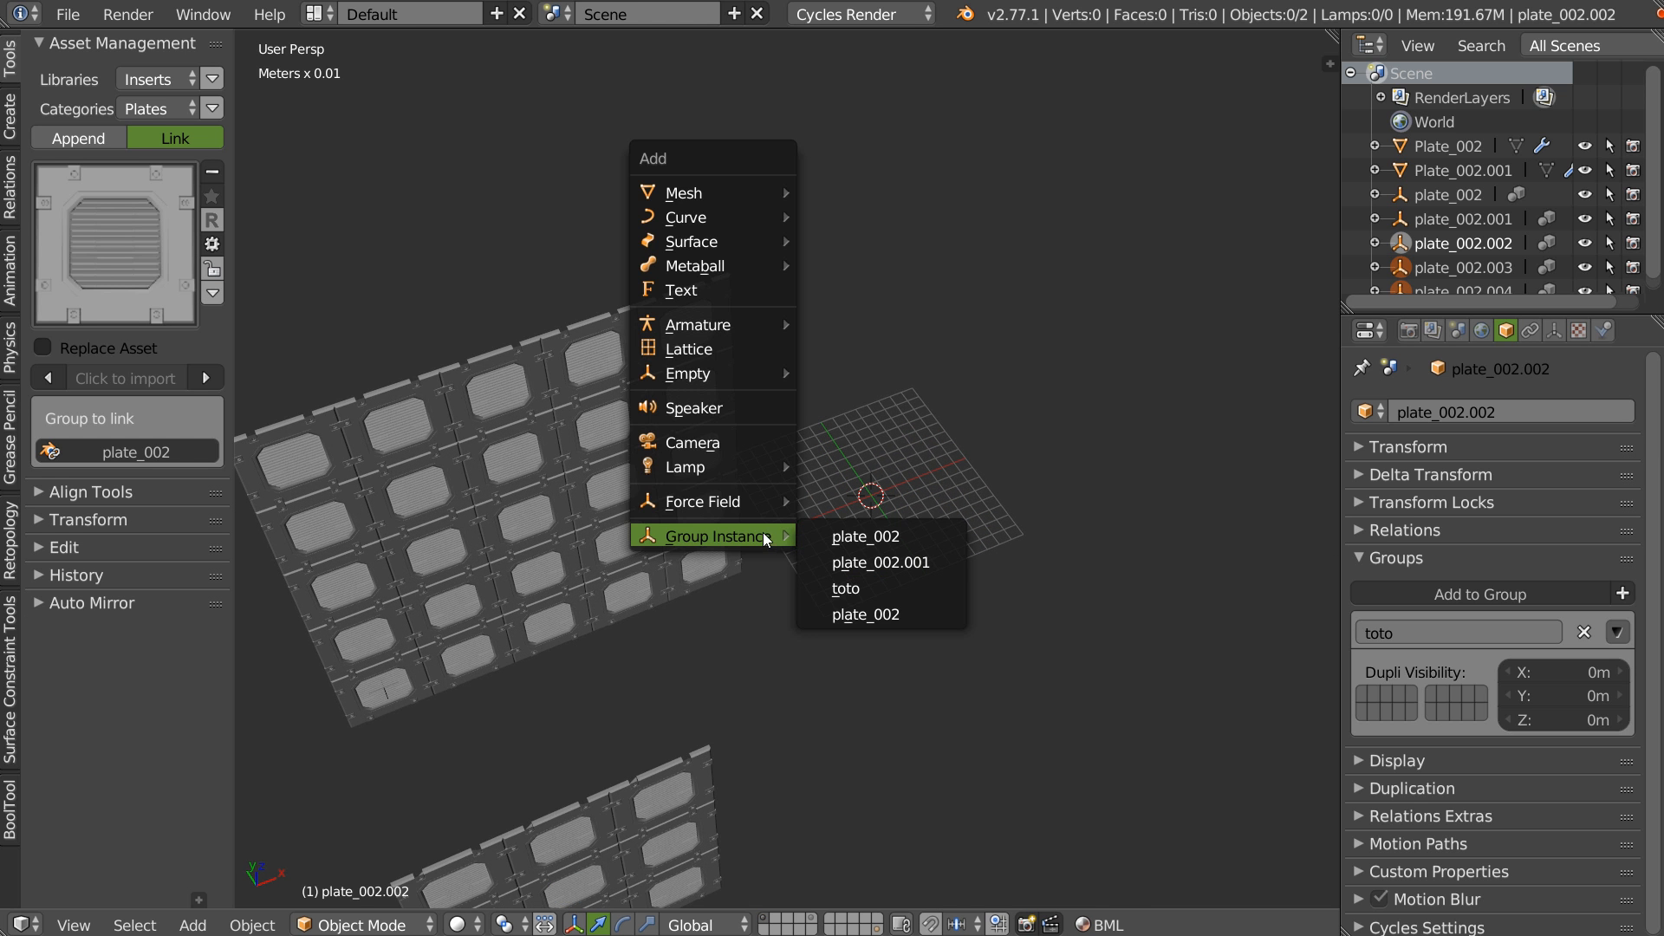
pyautogui.click(849, 590)
pyautogui.moveTo(856, 594); pyautogui.dragTo(884, 501, button='middle')
pyautogui.scroll(3, 947, 403)
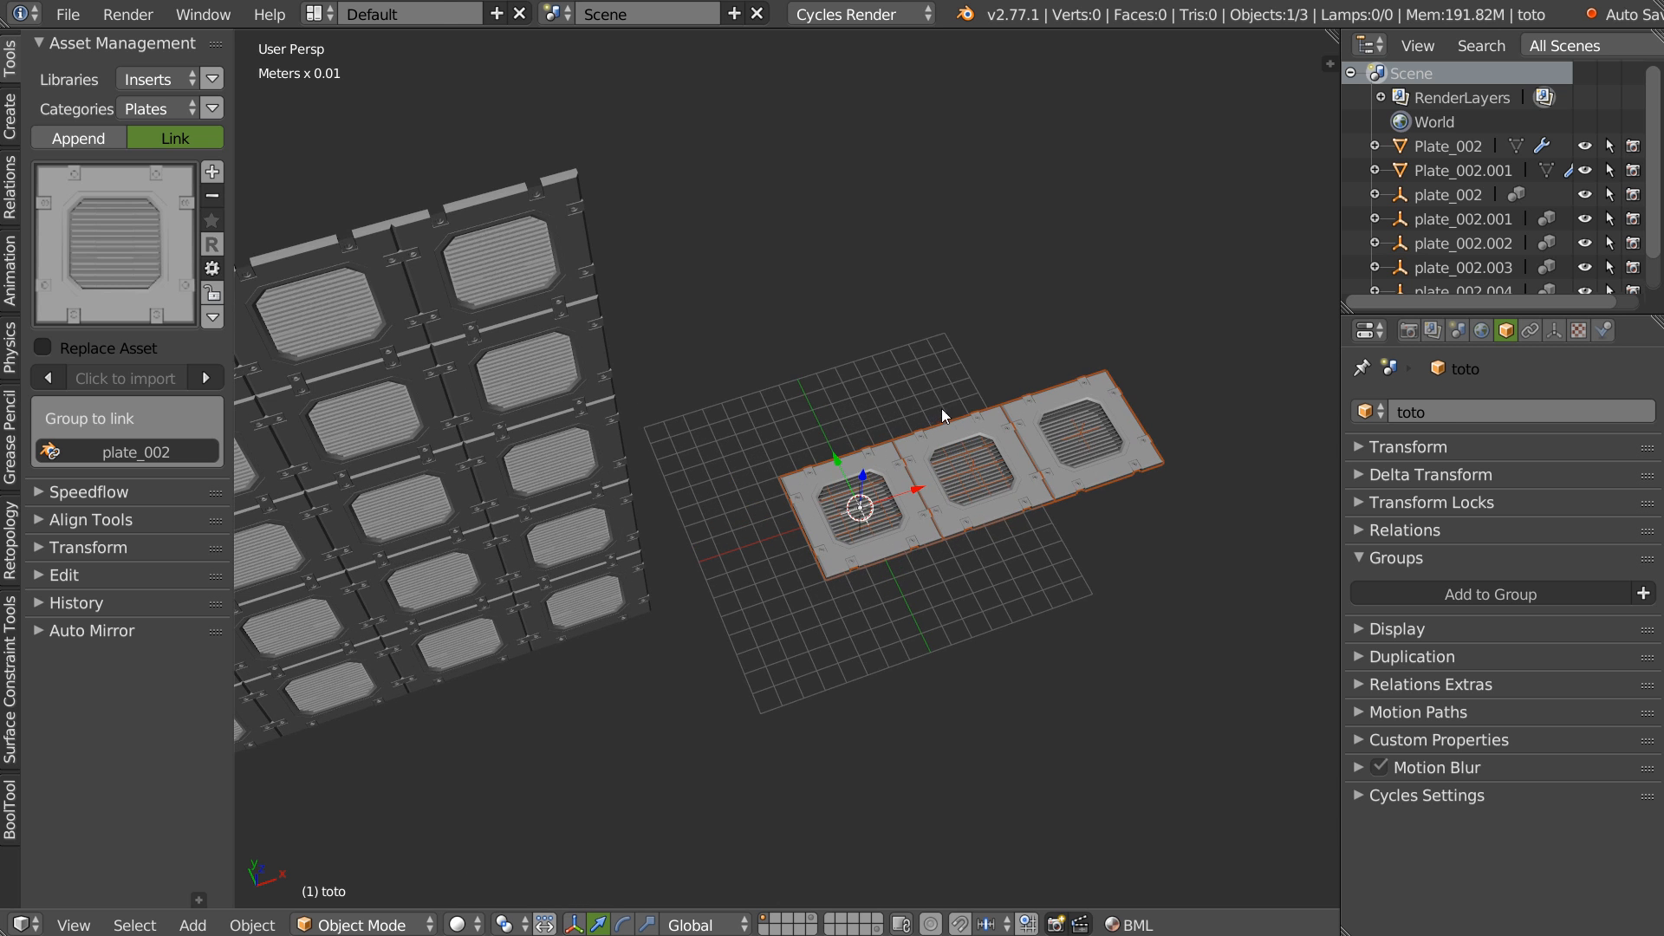
# - Duplicate the toto instance three times and place the copies freely around the original row
pyautogui.hotkey('shift', 'd')
pyautogui.click(656, 286)
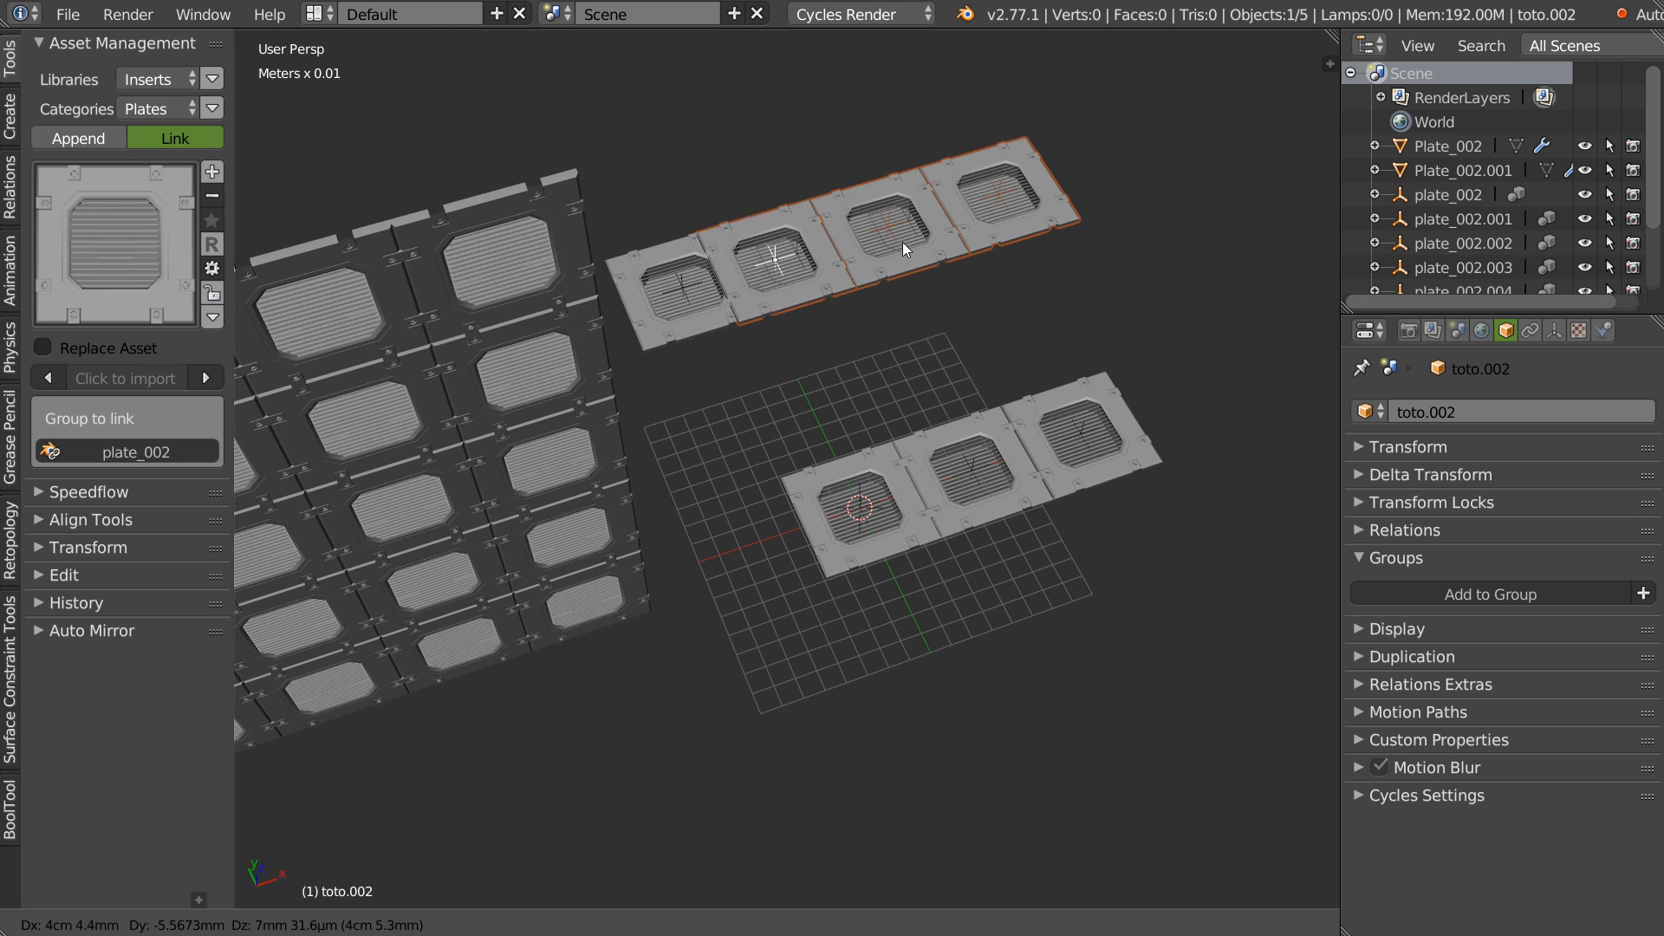
pyautogui.hotkey('shift', 'd')
pyautogui.click(1106, 267)
pyautogui.hotkey('shift', 'd')
pyautogui.click(729, 745)
# - Examine the spread-out toto rows and the Duplication settings of the last copy
pyautogui.scroll(-3, 875, 607)
pyautogui.moveTo(908, 574); pyautogui.dragTo(912, 500, button='middle')
pyautogui.moveTo(830, 560); pyautogui.dragTo(784, 579, button='middle')
pyautogui.scroll(1, 754, 586)
pyautogui.moveTo(694, 604); pyautogui.dragTo(697, 599, button='middle')
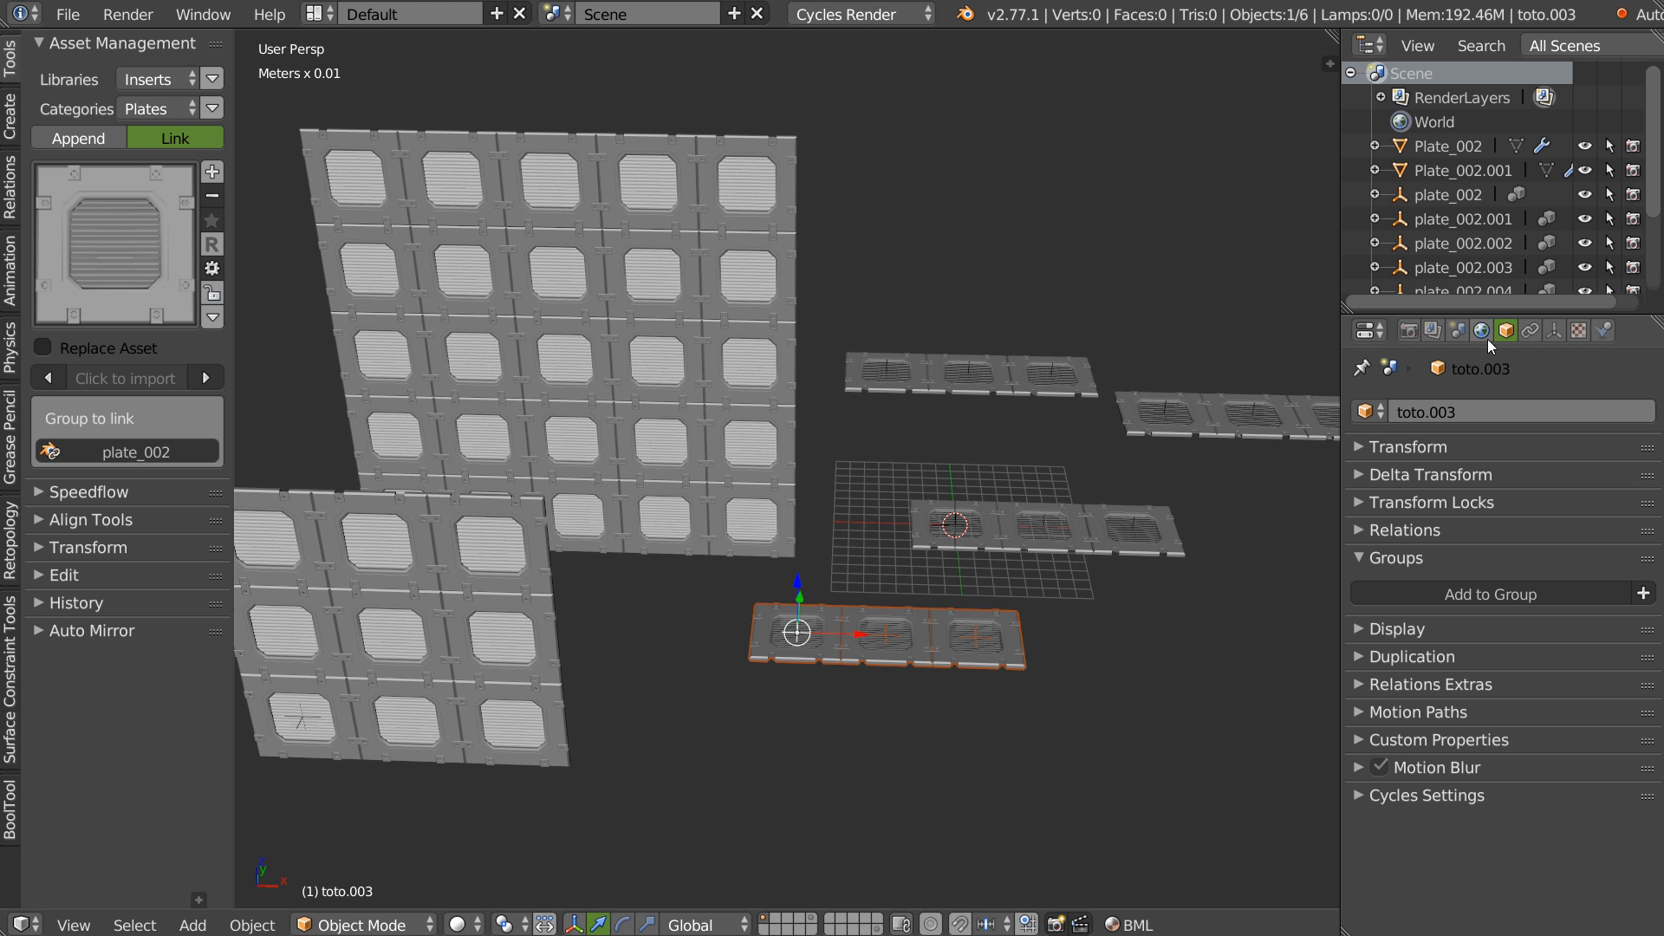
pyautogui.click(1394, 657)
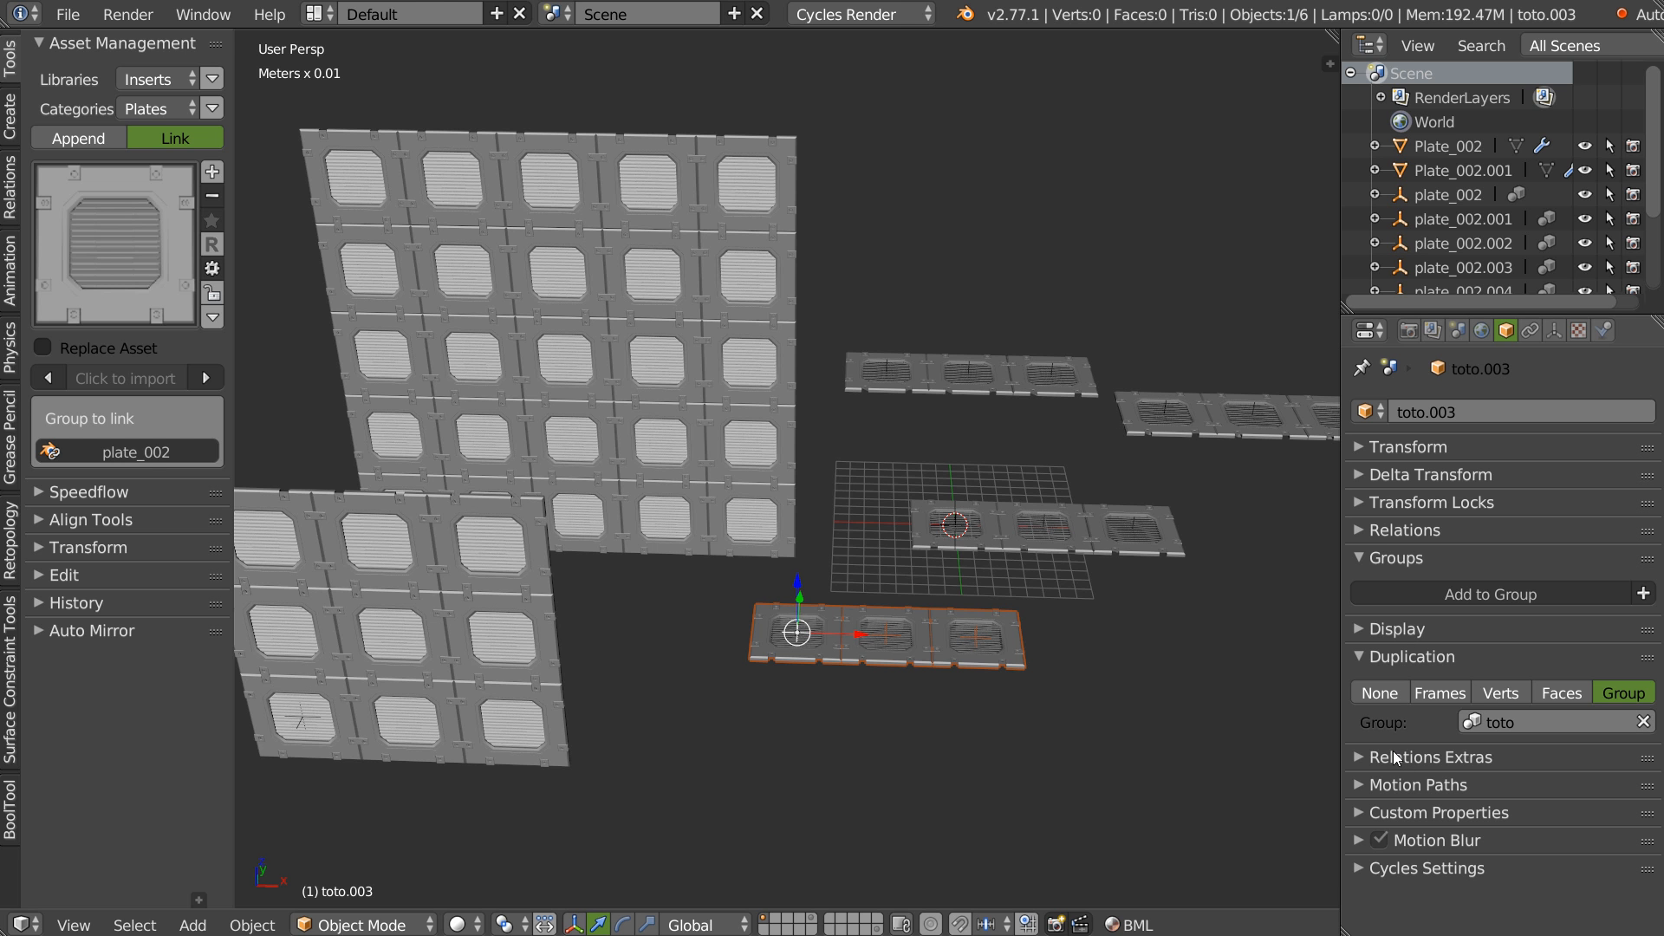
# - Add a grid mesh at the 3D cursor and scale it up into a wide floor beneath the toto rows
pyautogui.keyDown('shift'); pyautogui.moveTo(1137, 570); pyautogui.dragTo(964, 506, button='middle'); pyautogui.keyUp('shift')
pyautogui.rightClick(993, 547)
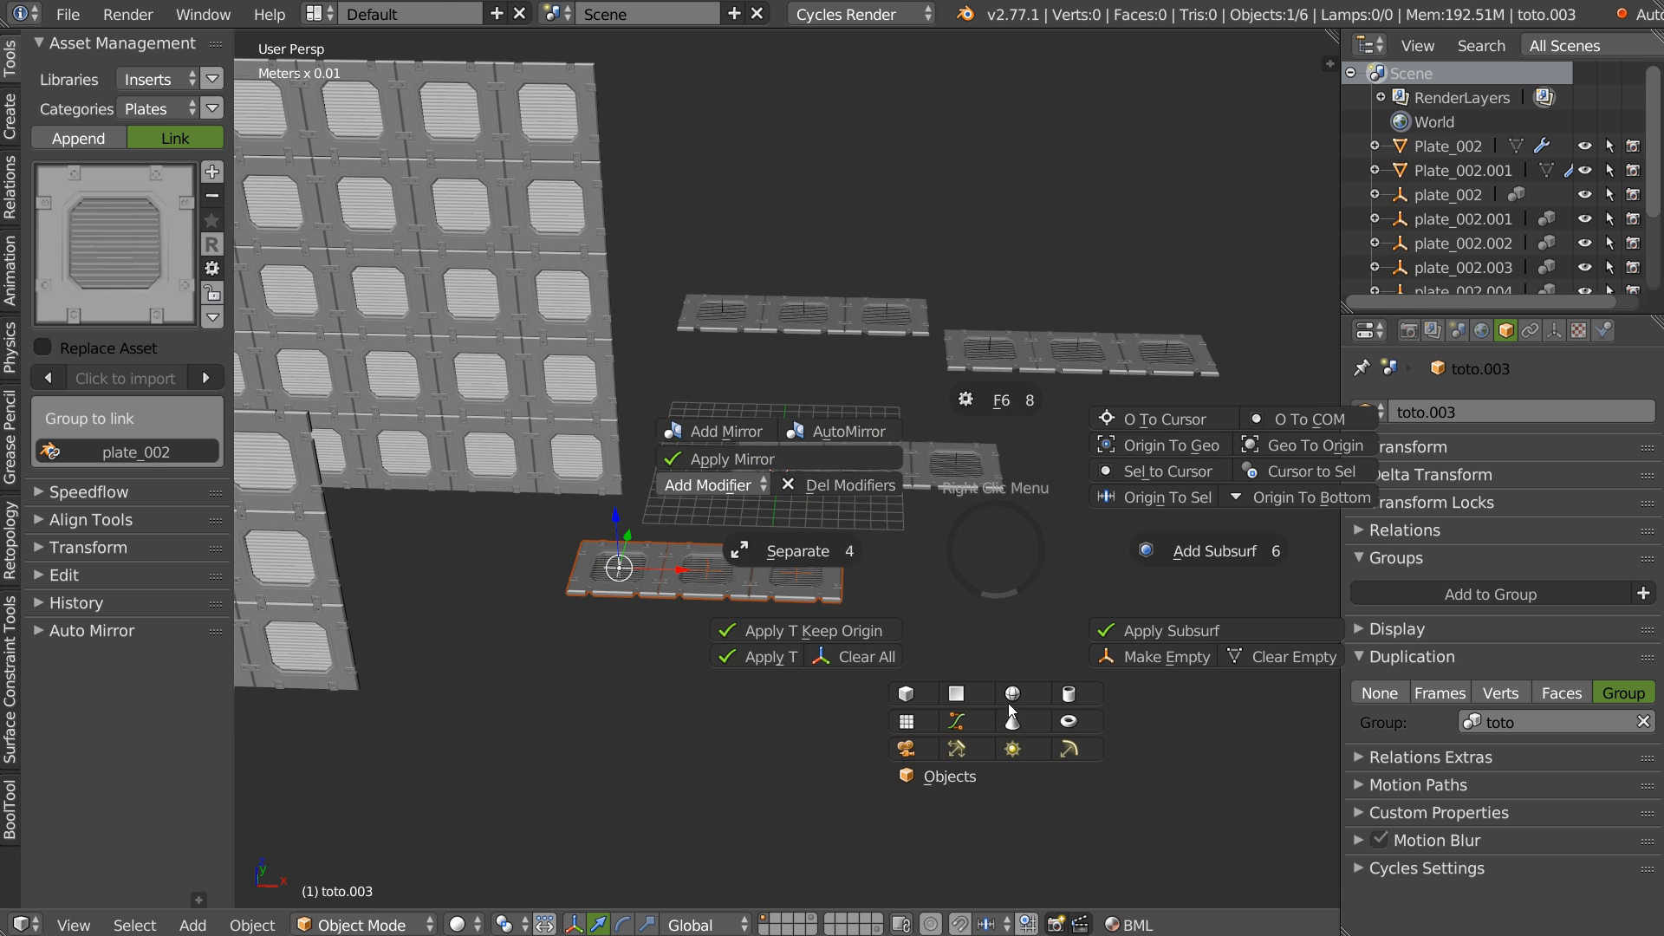
pyautogui.click(907, 696)
pyautogui.press('s')
pyautogui.click(1225, 558)
pyautogui.press('s')
pyautogui.click(1206, 600)
pyautogui.hotkey('shift', 'z')
pyautogui.click(1052, 565)
pyautogui.keyDown('shift'); pyautogui.moveTo(981, 522); pyautogui.dragTo(1039, 517, button='middle'); pyautogui.keyUp('shift')
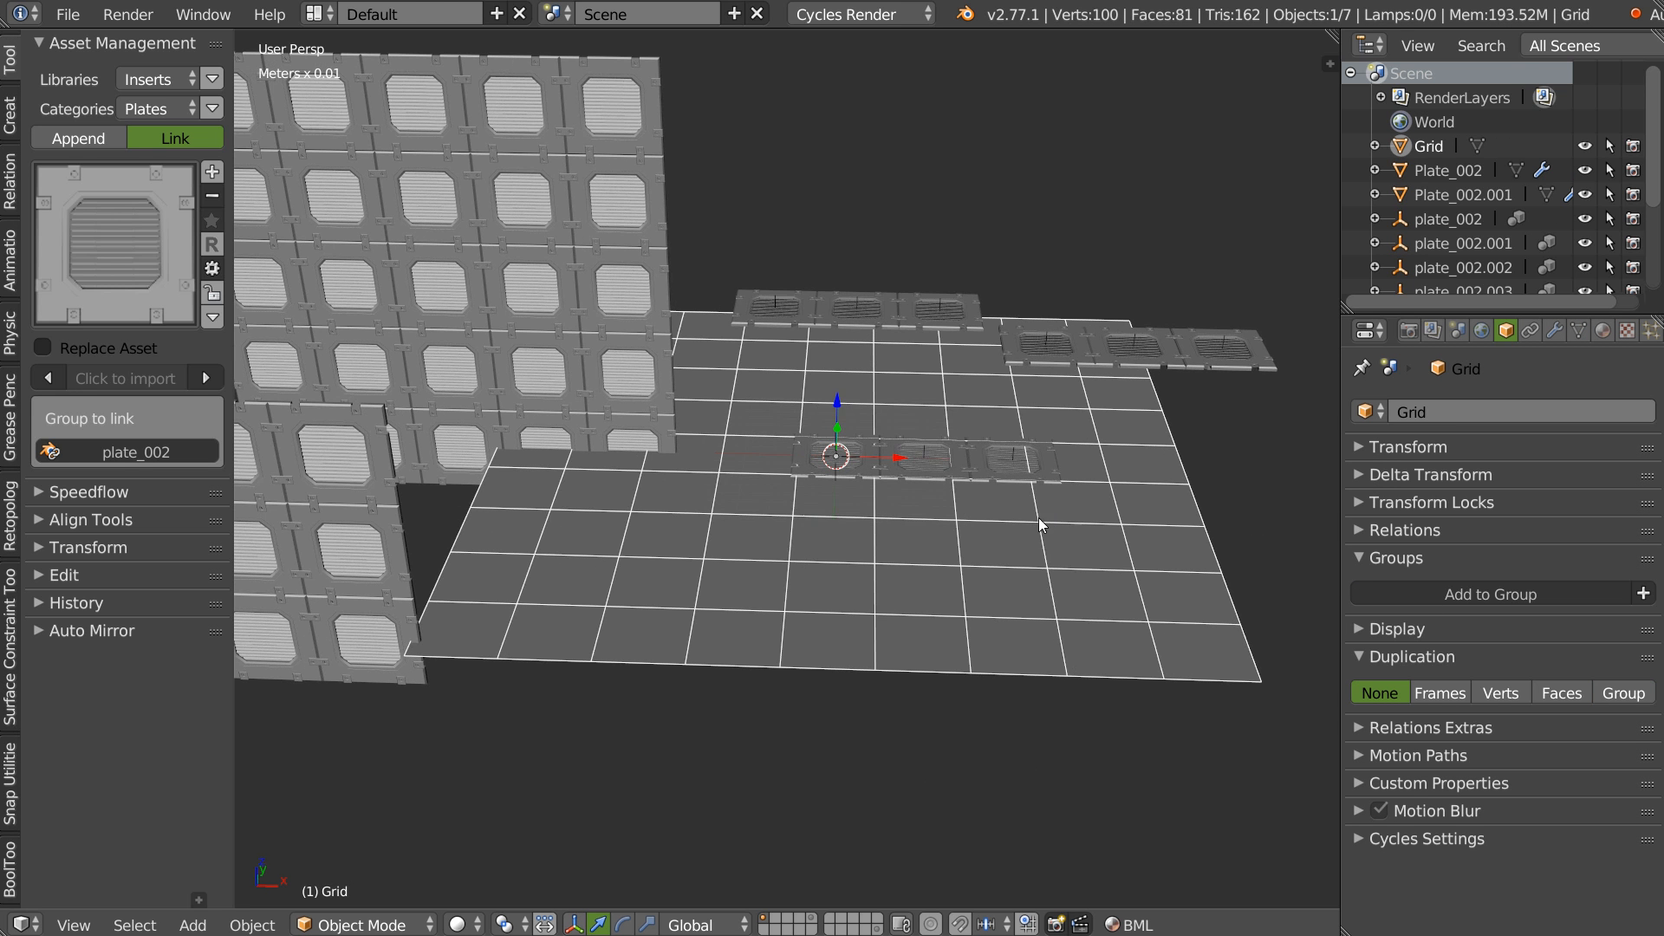
# - Try Faces duplication on the grid, then set it to Group duplication with the first plate_002 group
pyautogui.click(1569, 693)
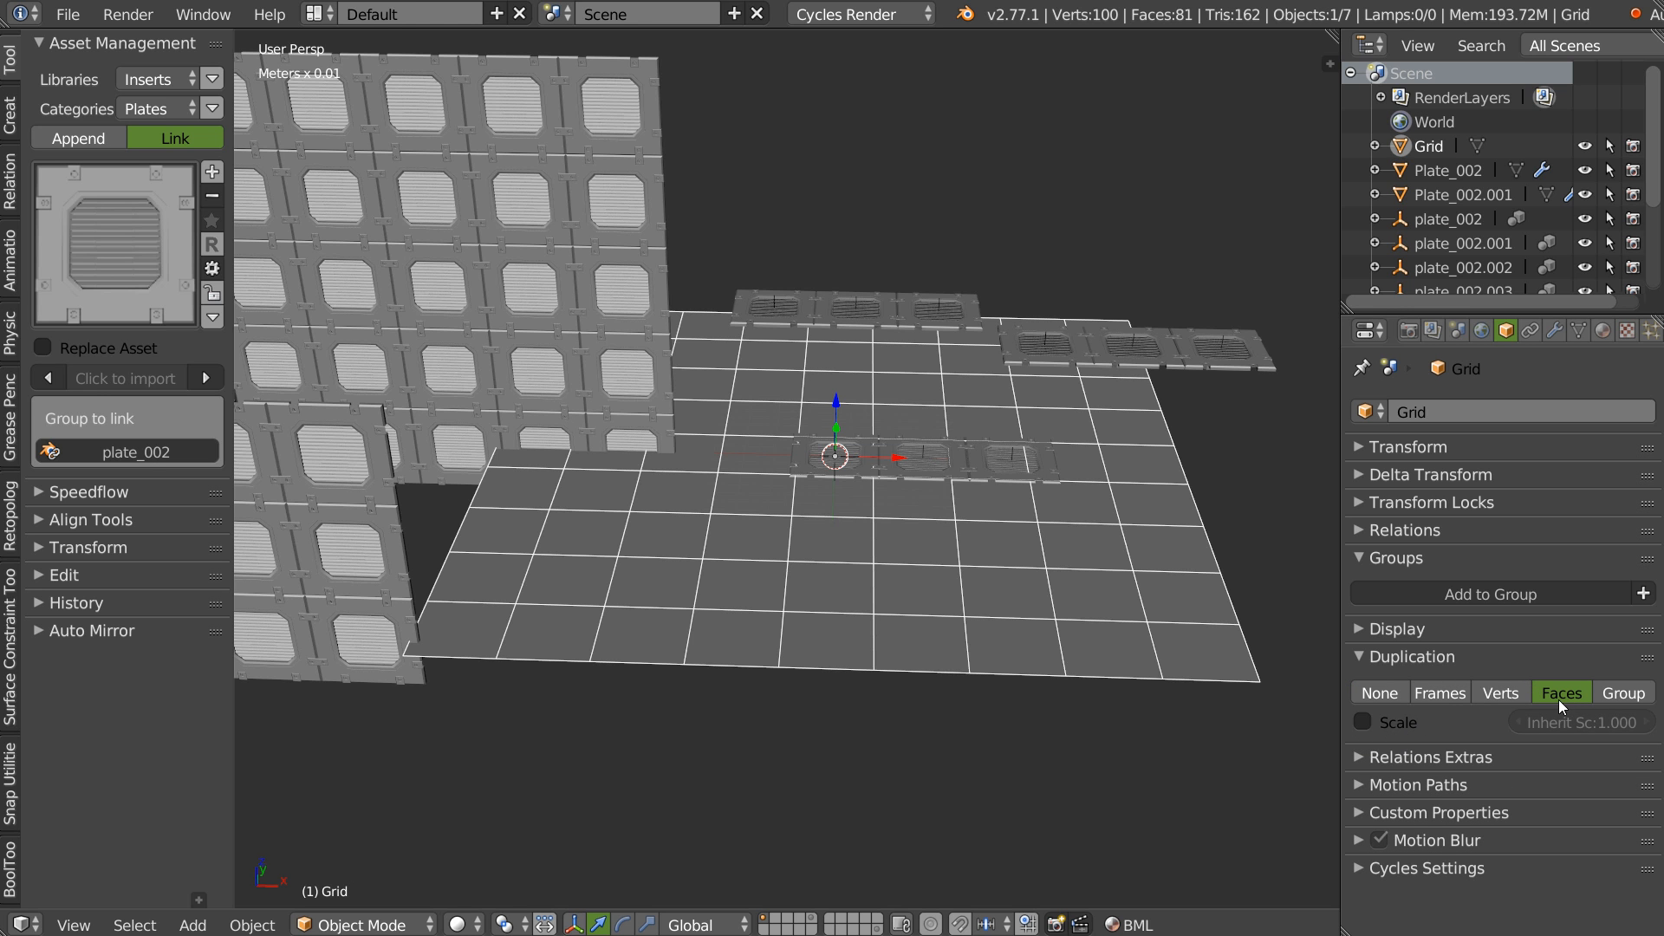
pyautogui.click(1619, 694)
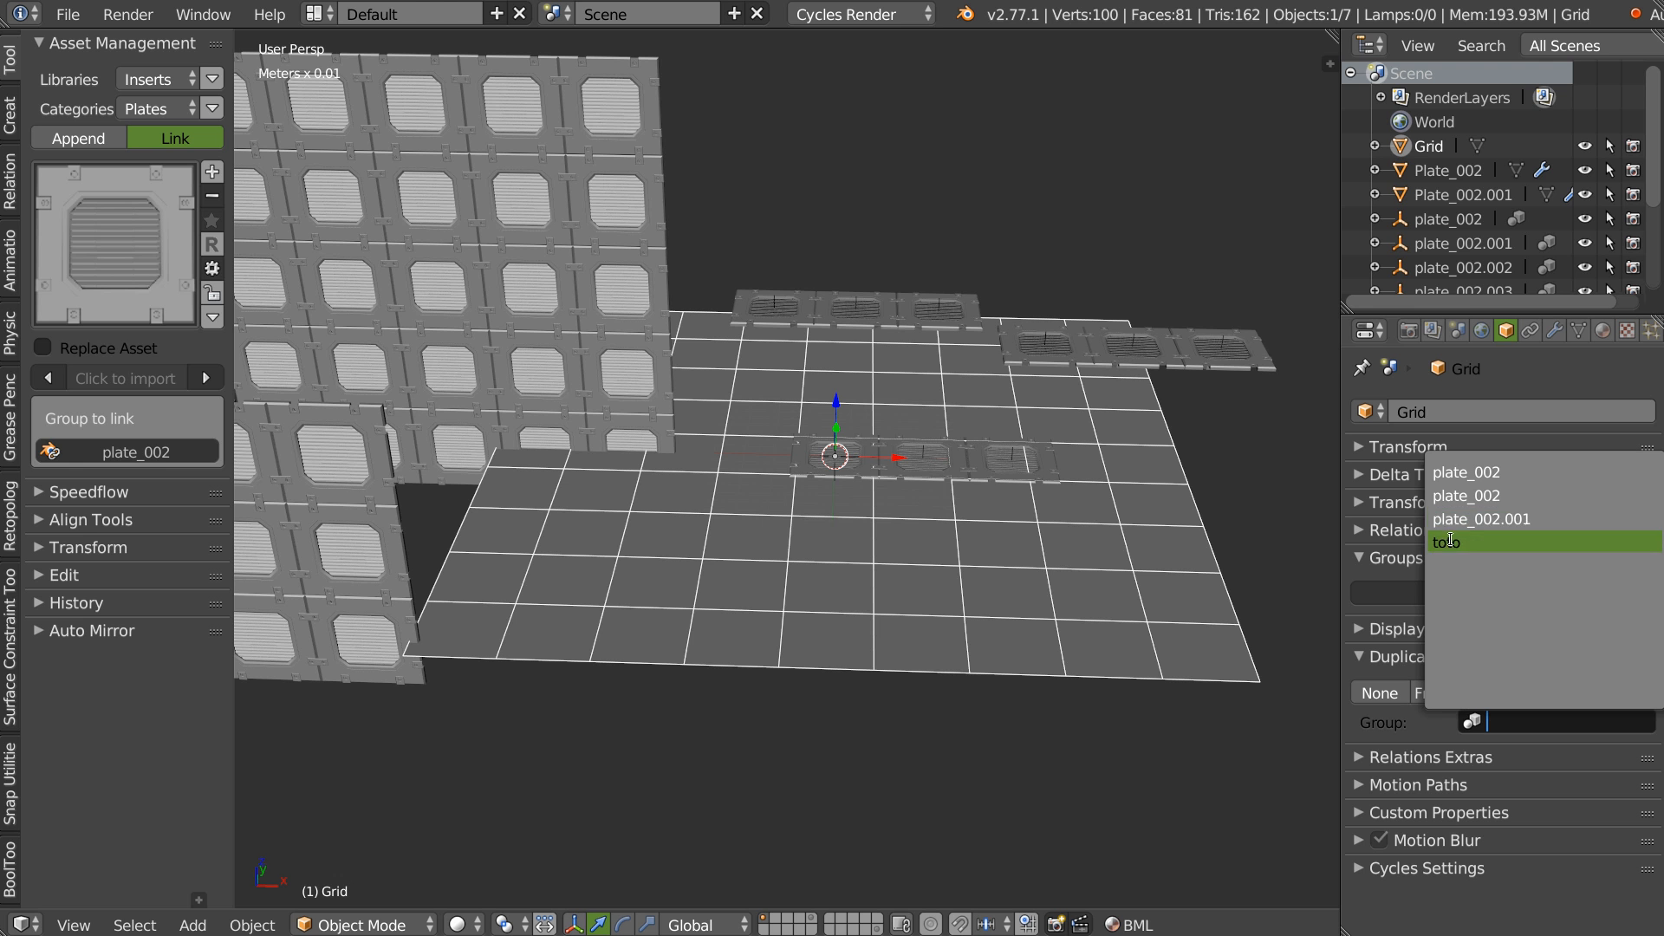
pyautogui.click(1457, 471)
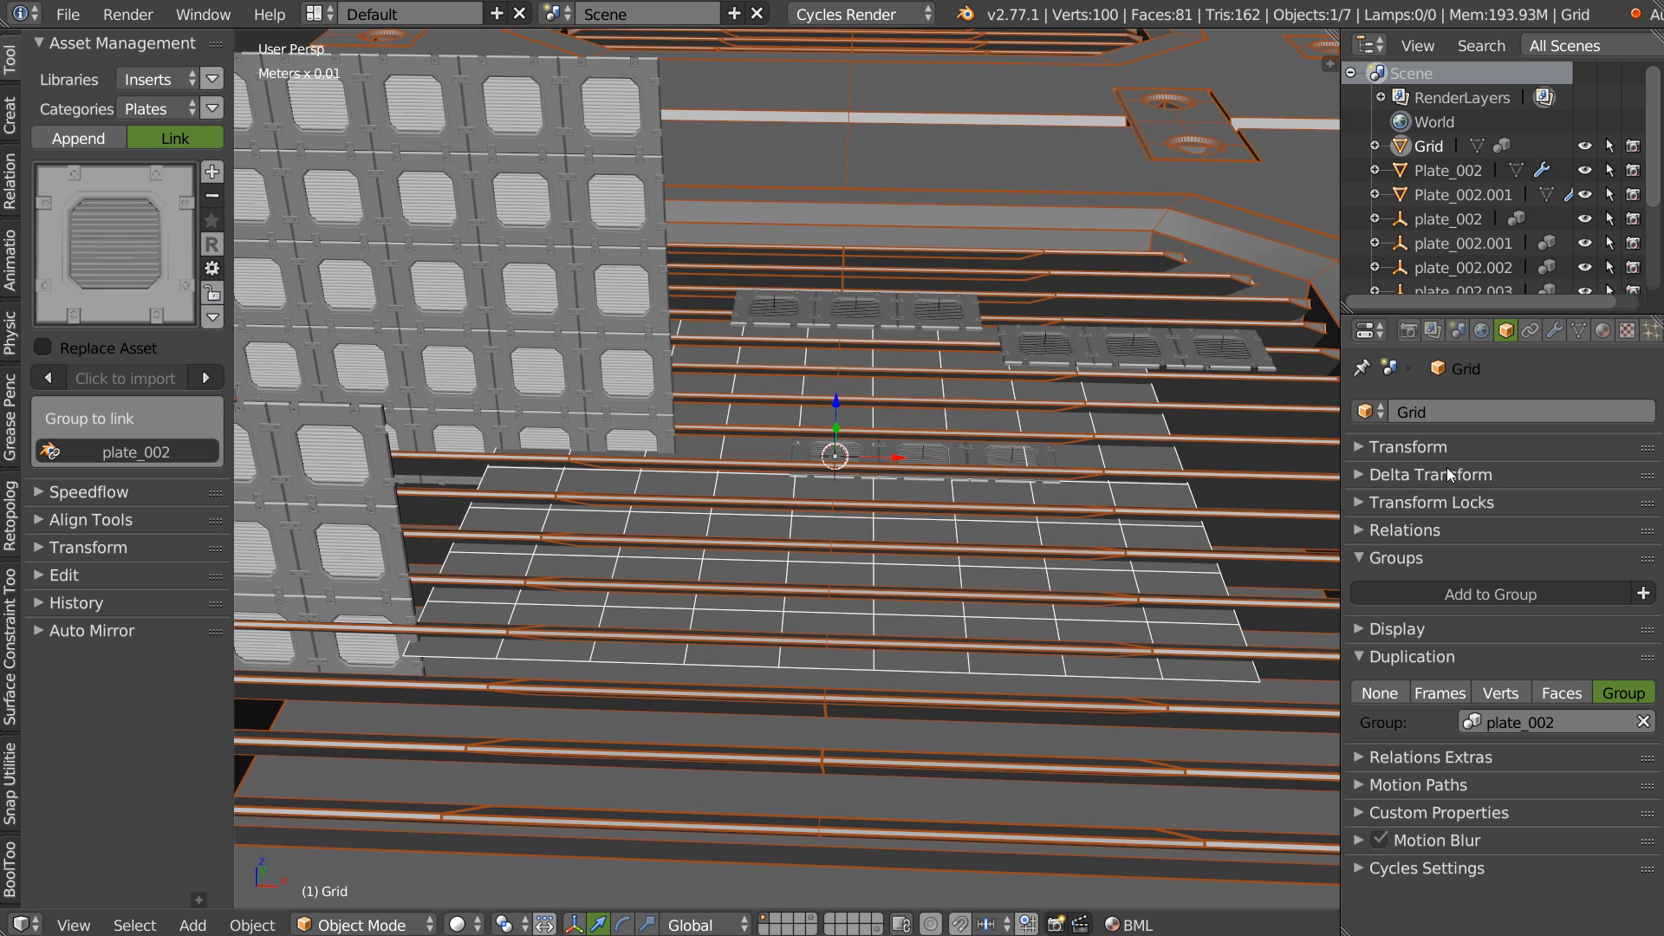
pyautogui.scroll(-6, 1137, 514)
pyautogui.keyDown('shift'); pyautogui.moveTo(1148, 461); pyautogui.dragTo(815, 672, button='middle'); pyautogui.keyUp('shift')
pyautogui.scroll(-4, 1075, 460)
pyautogui.keyDown('shift'); pyautogui.moveTo(1006, 481); pyautogui.dragTo(782, 496, button='middle'); pyautogui.keyUp('shift')
pyautogui.scroll(1, 777, 538)
pyautogui.scroll(-8, 777, 538)
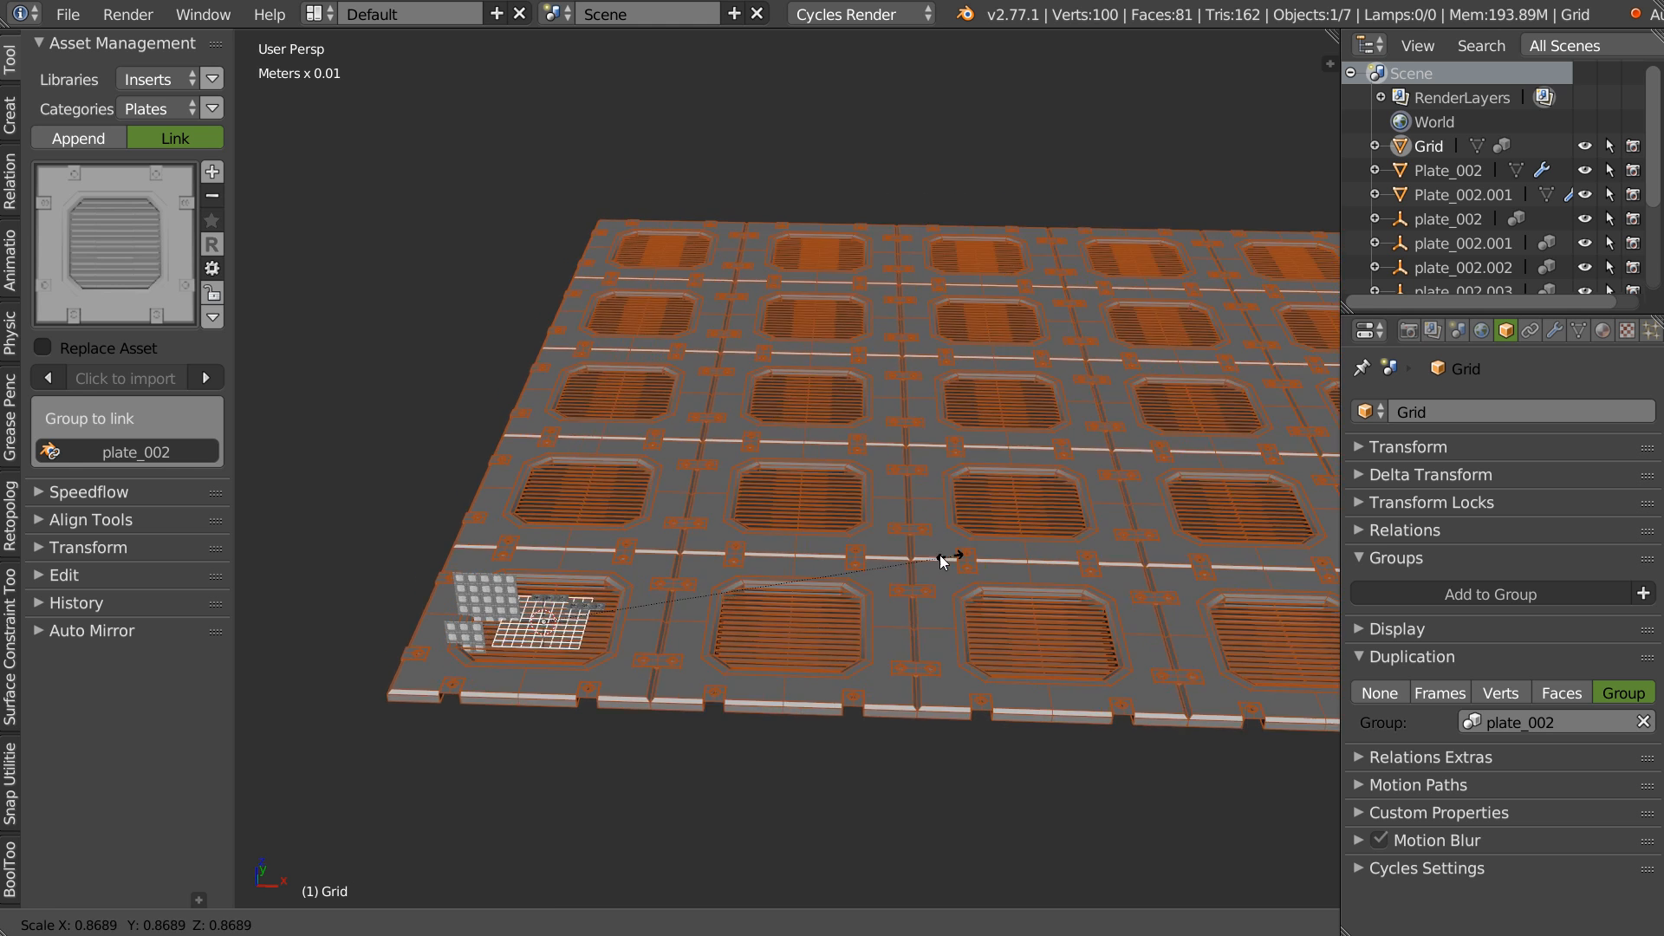
pyautogui.scroll(9, 619, 621)
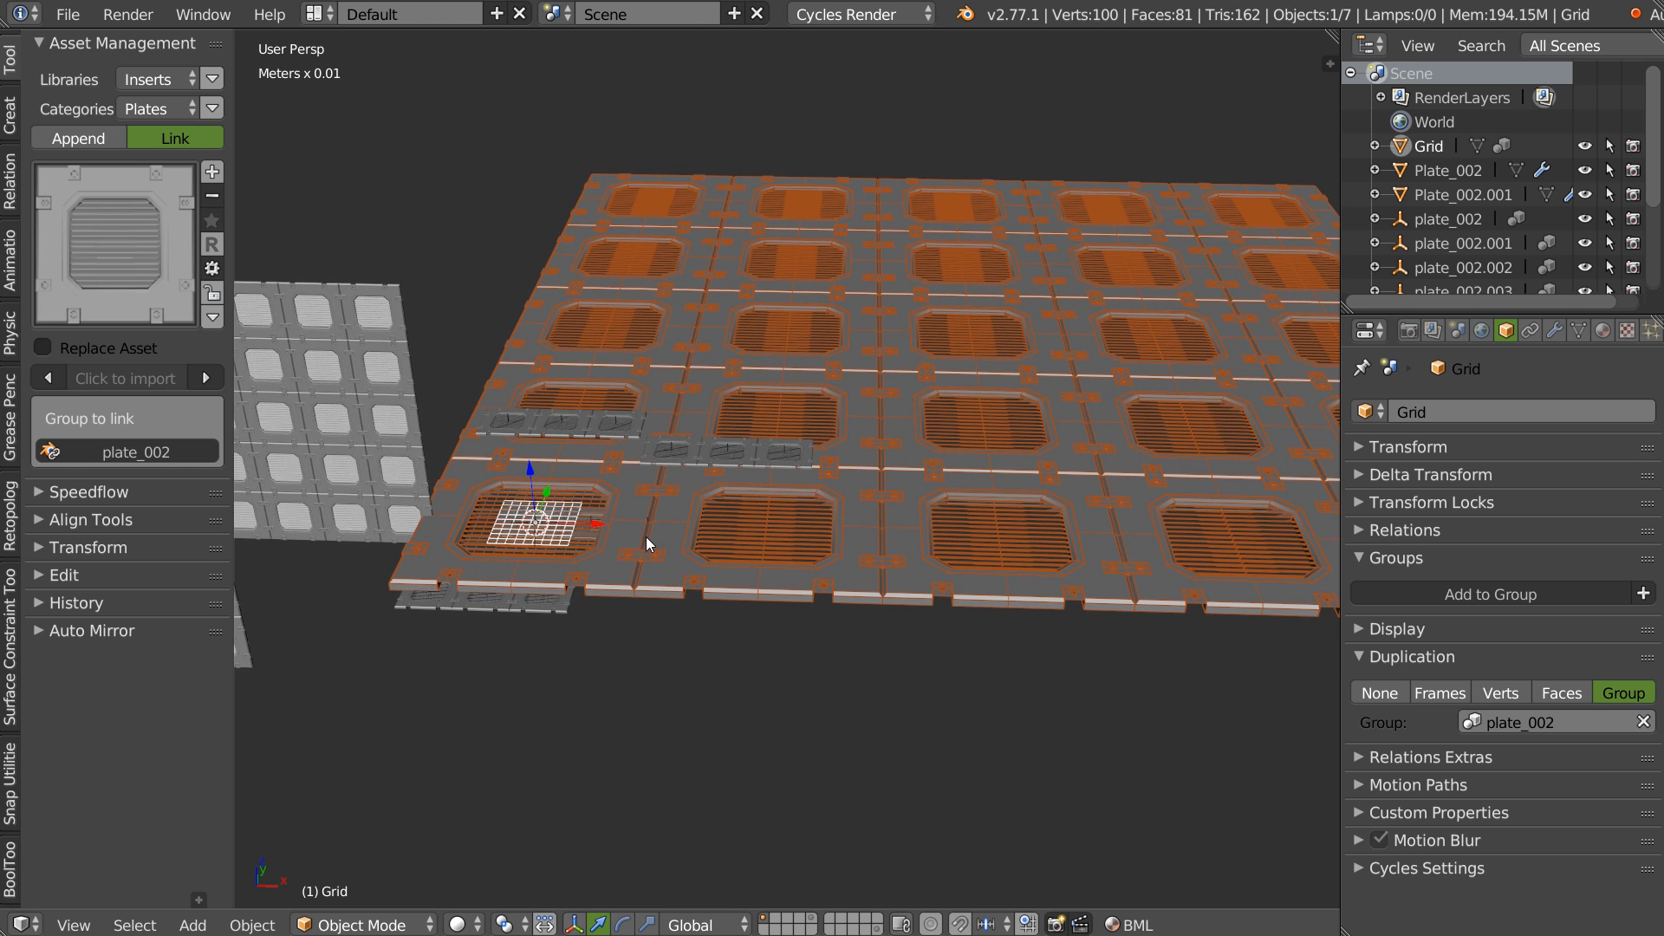
# - Hide the grid with its duplicated plates and reveal it again
pyautogui.press('h')
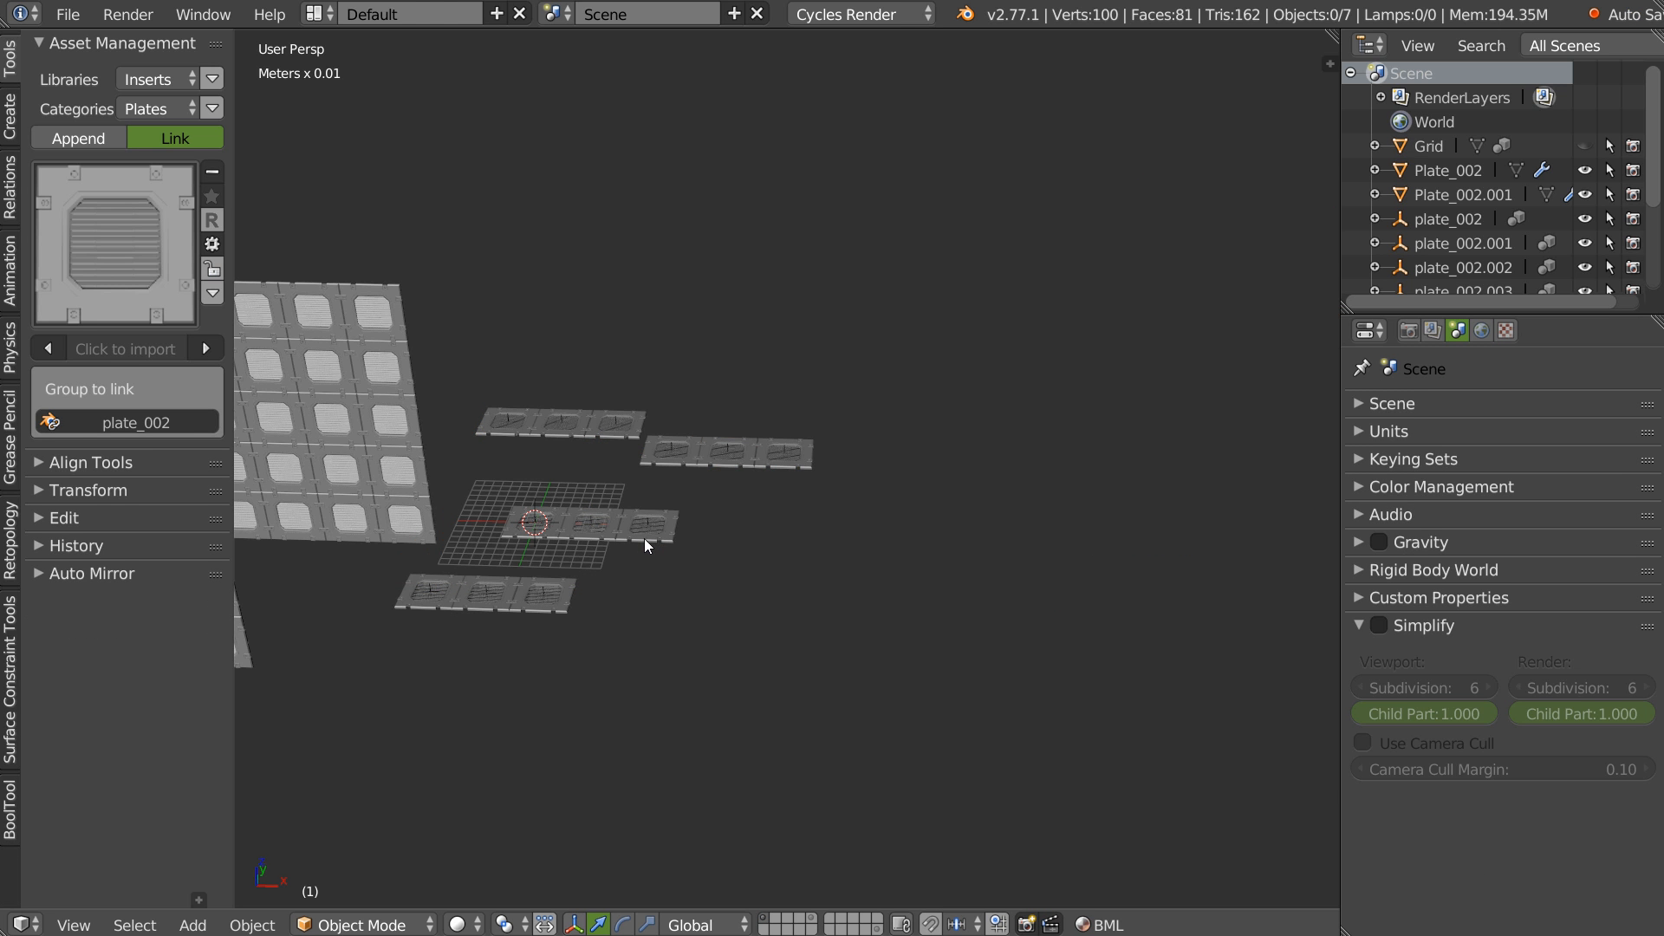
pyautogui.hotkey('alt', 'h')
pyautogui.scroll(3, 667, 534)
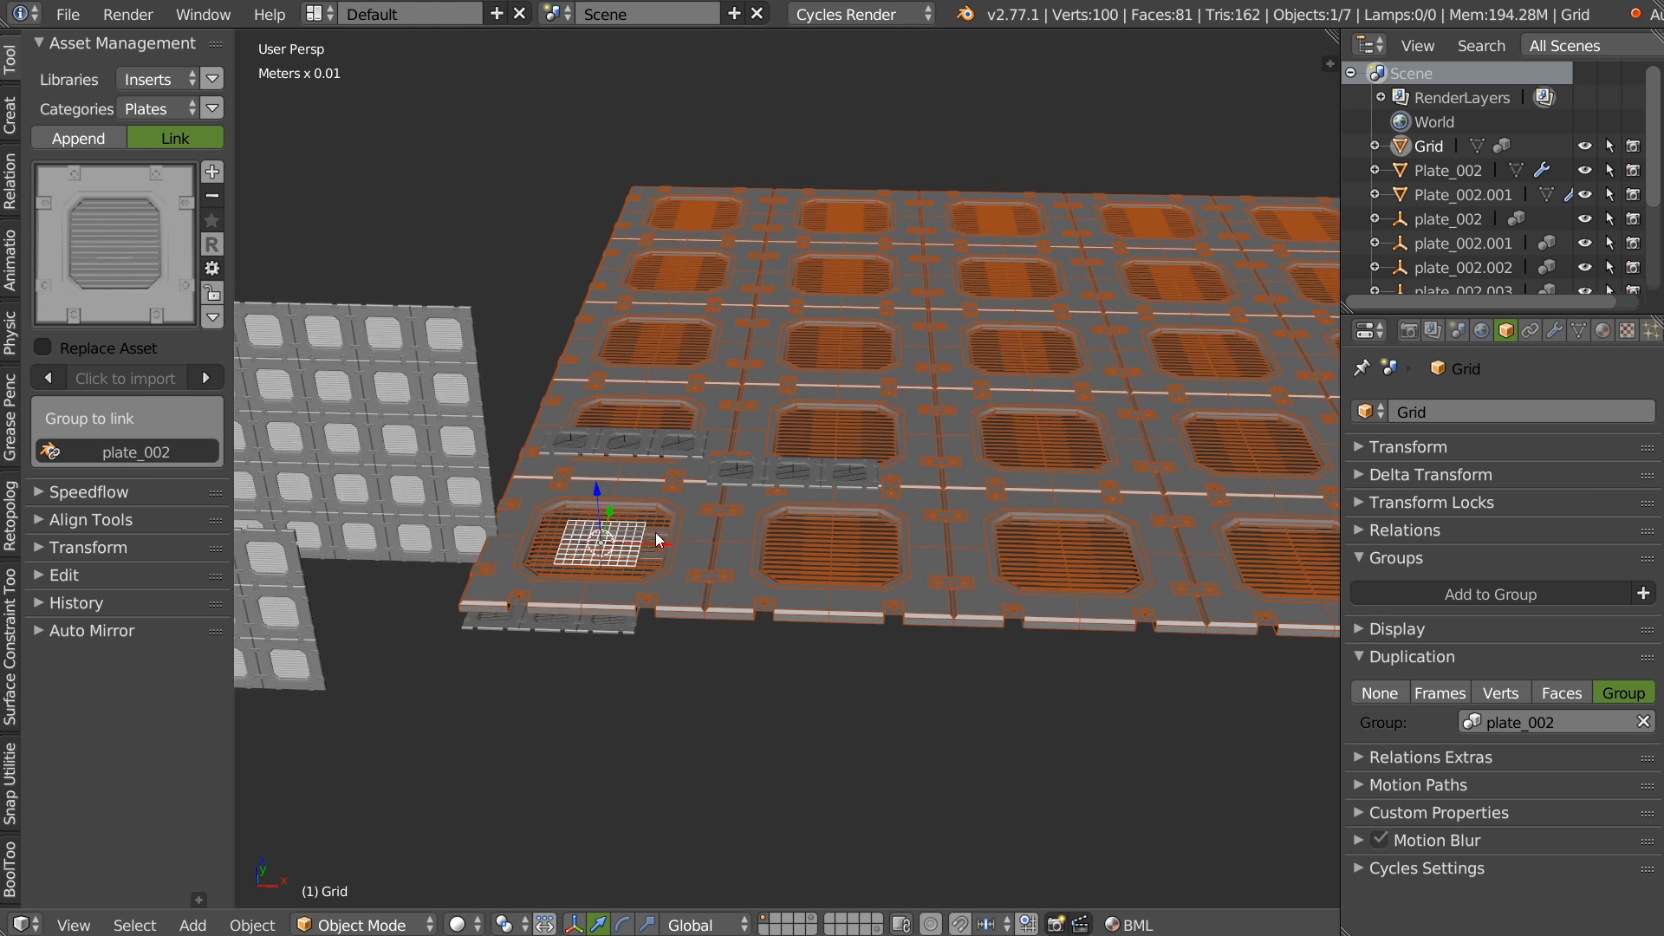
pyautogui.scroll(1, 659, 512)
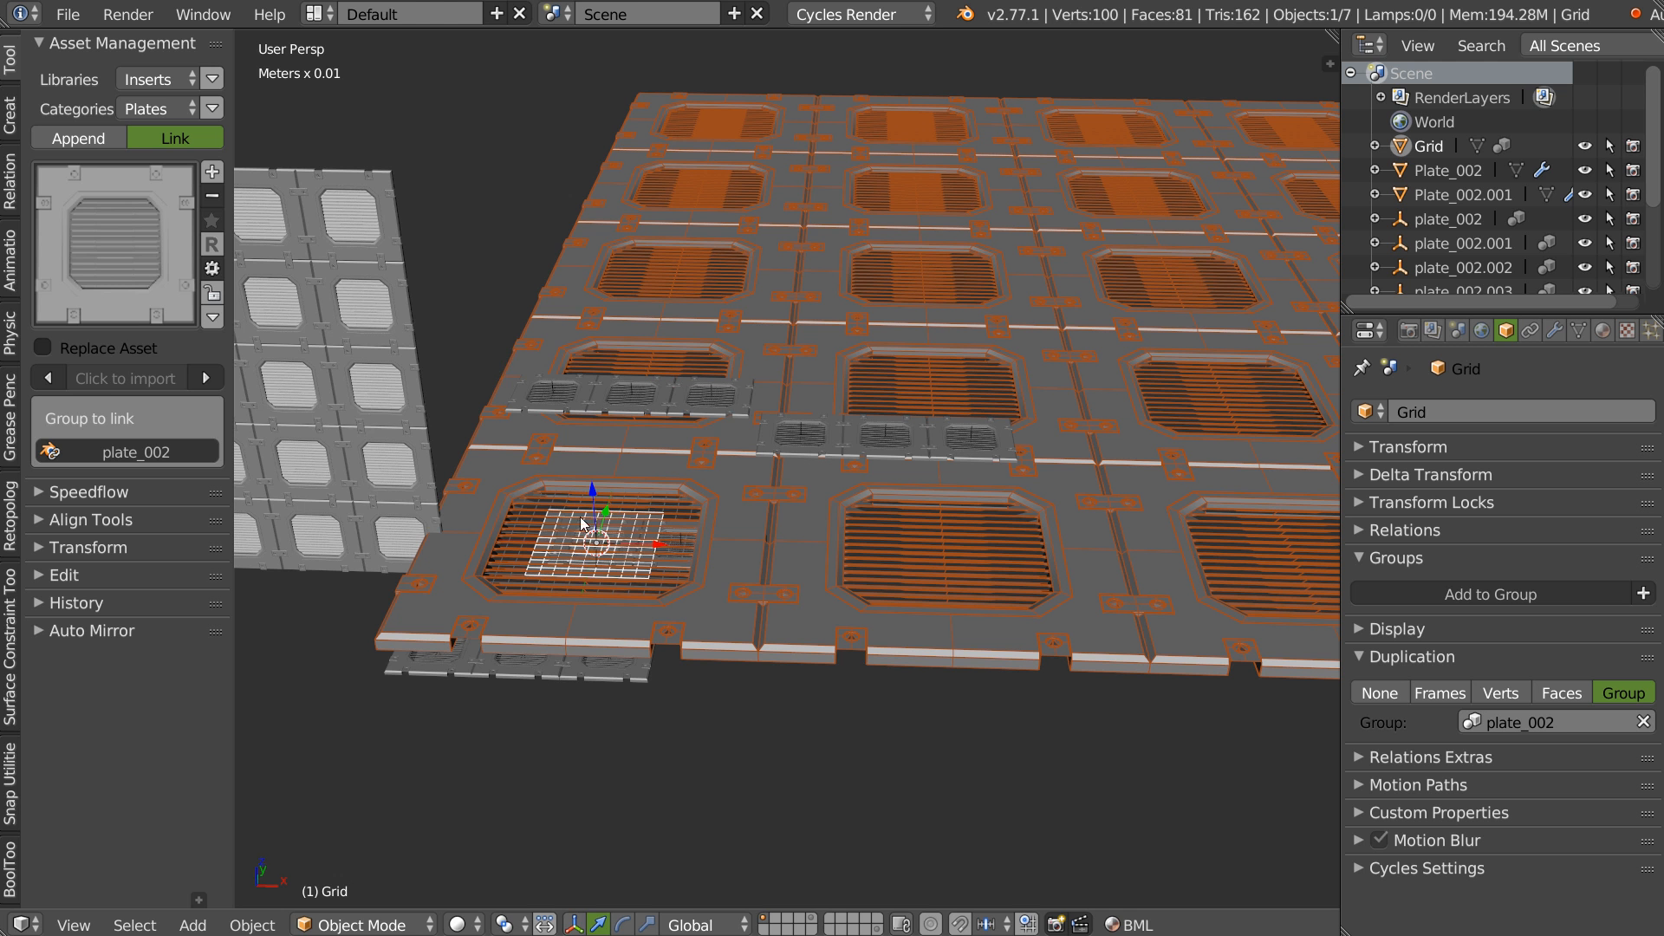
# - Lower the grid's mesh along Z in Edit Mode, then raise the grid object along Z above the other panels
pyautogui.press('Tab')
pyautogui.moveTo(593, 506); pyautogui.dragTo(601, 579)
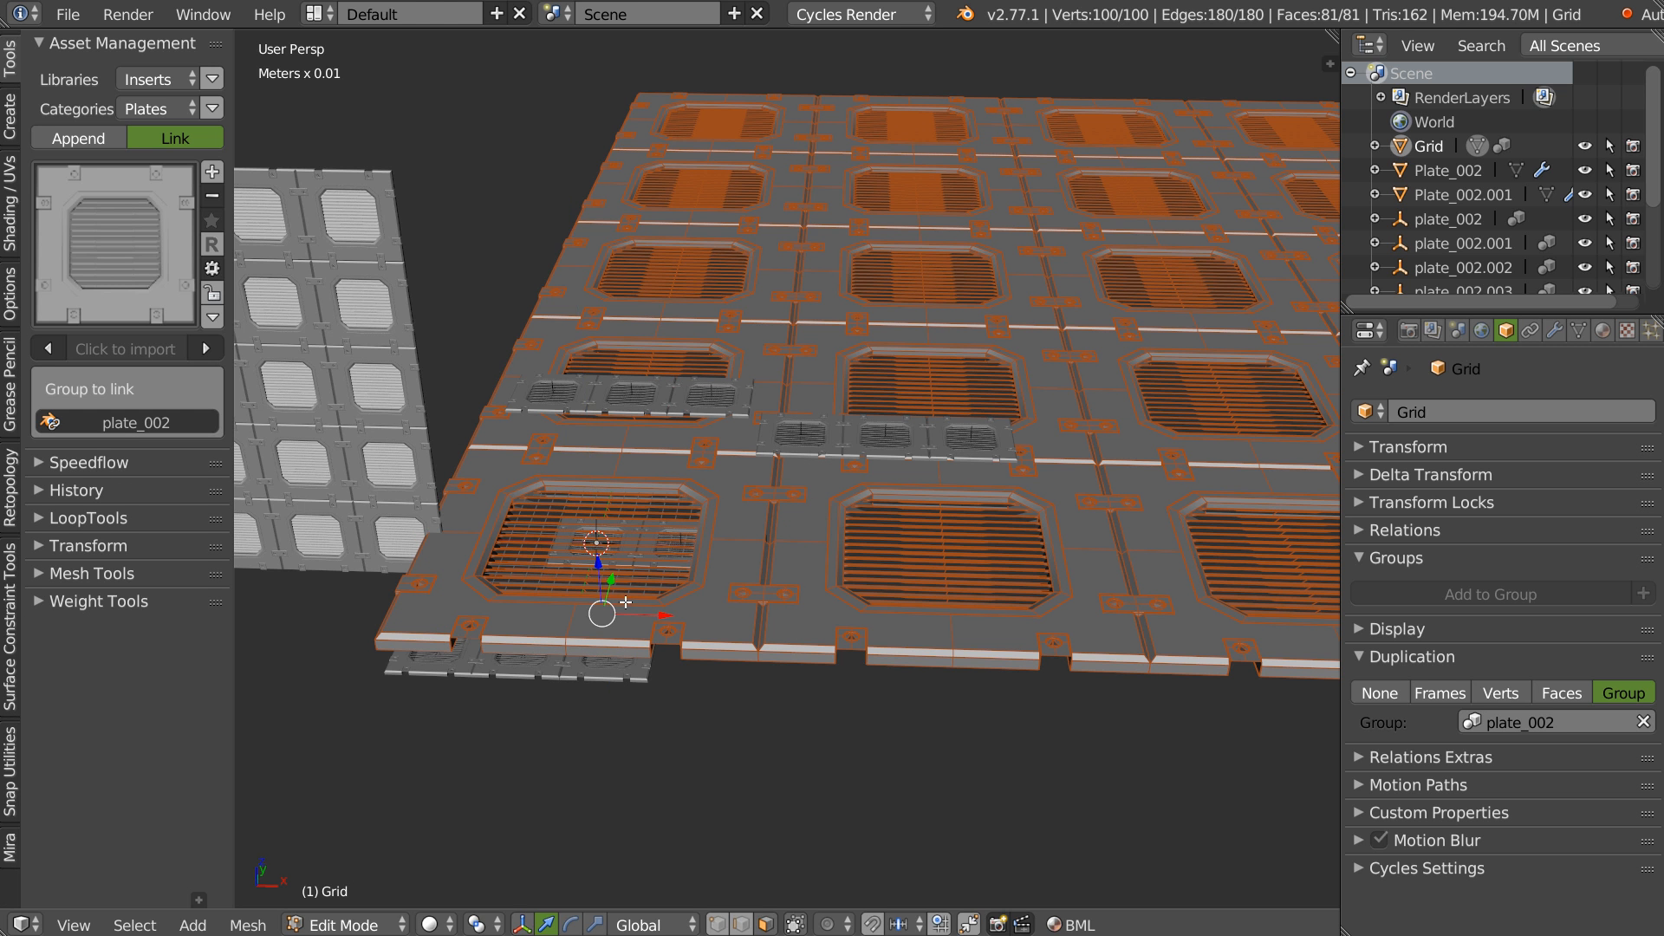
pyautogui.press('Tab')
pyautogui.scroll(-6, 643, 475)
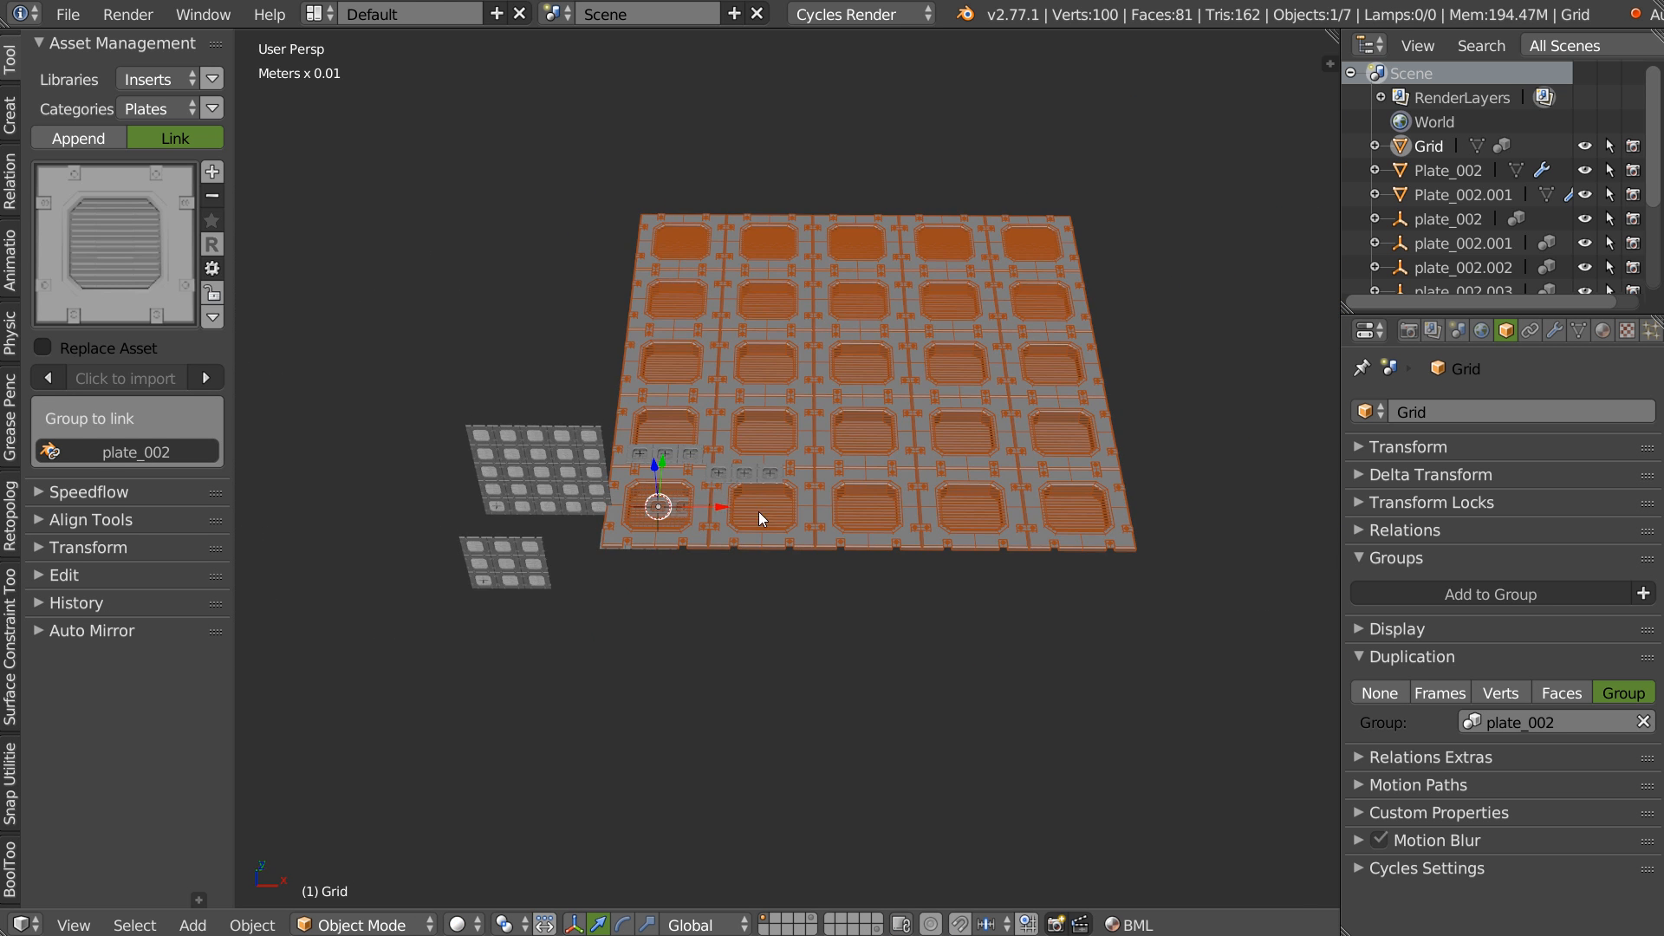
pyautogui.moveTo(664, 455); pyautogui.dragTo(715, 216)
pyautogui.scroll(4, 835, 440)
pyautogui.scroll(2, 835, 439)
# - Add a plane at the 3D cursor and scale it up to the extent of the floor grid
pyautogui.rightClick(803, 529)
pyautogui.click(763, 680)
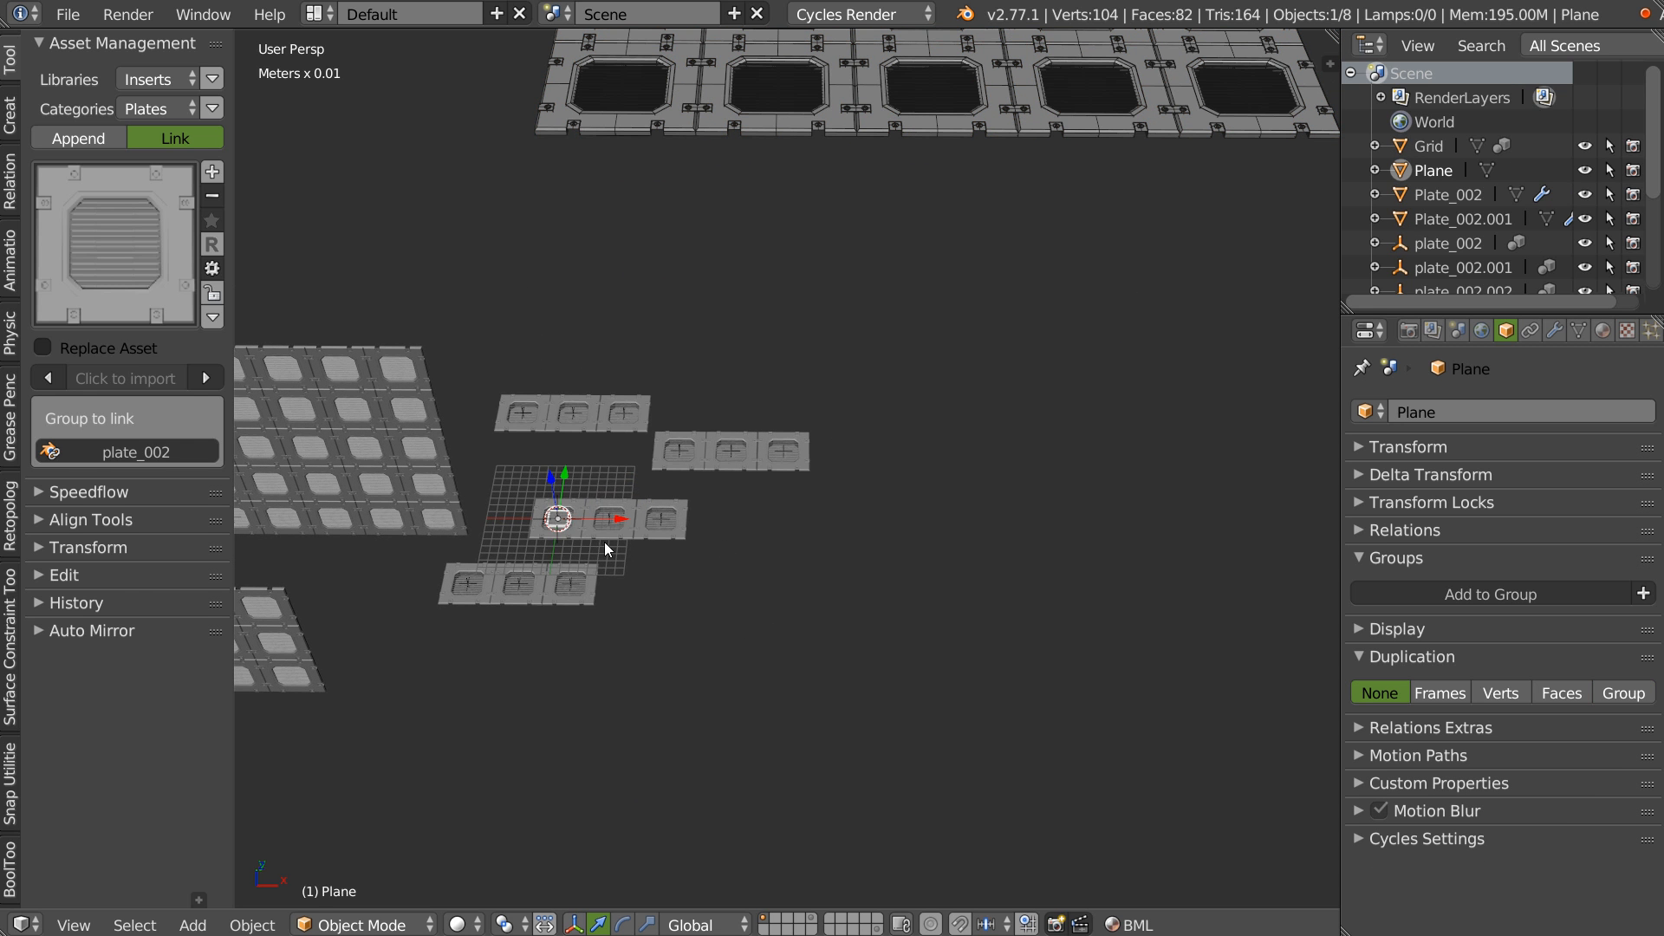
pyautogui.press('s')
pyautogui.click(1161, 552)
# - In Edit Mode, extrude the plane's +X edge twice to form a strip of three faces
pyautogui.press('Tab')
pyautogui.click(679, 538)
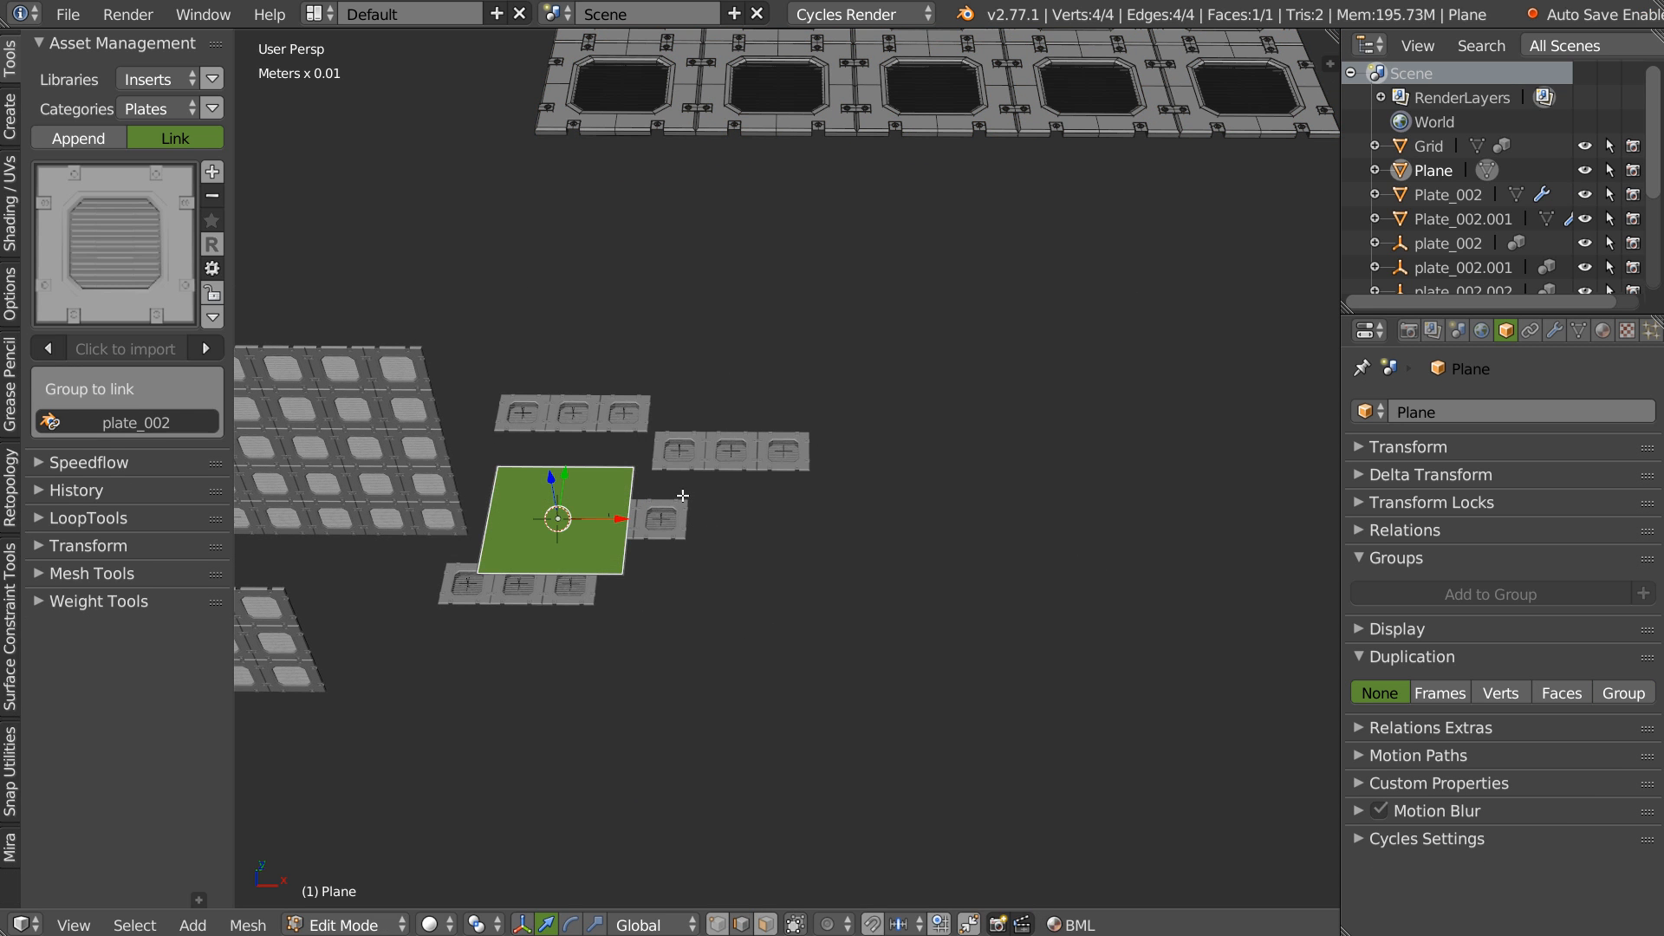
pyautogui.click(627, 499)
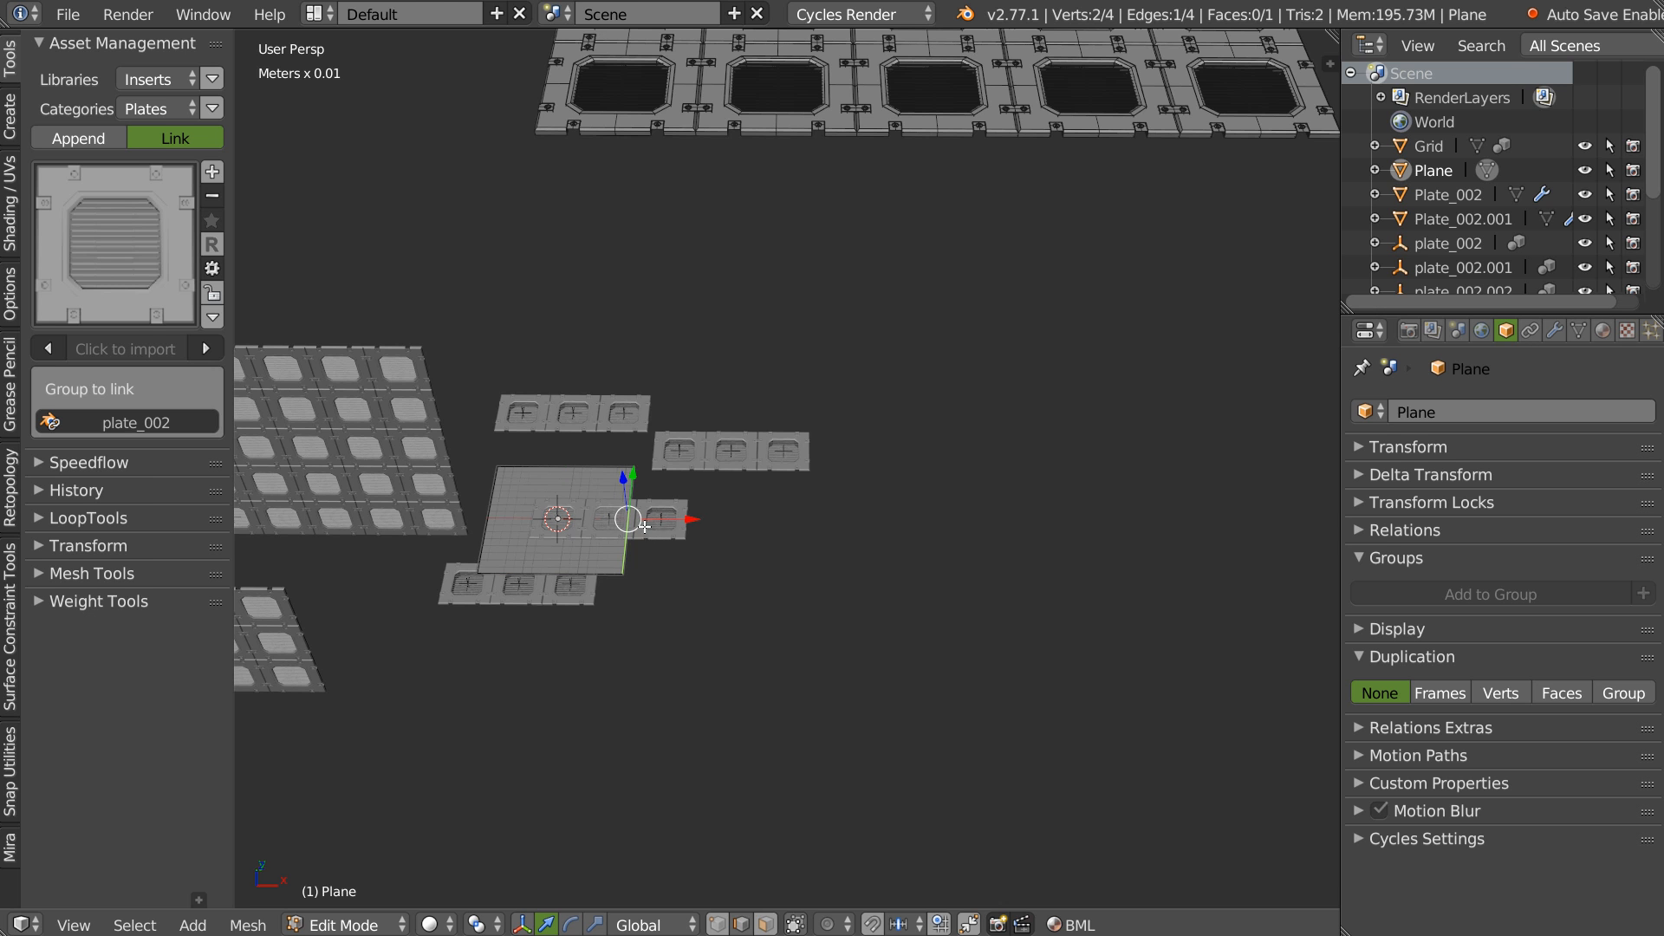
pyautogui.press('e')
pyautogui.click(763, 524)
pyautogui.press('e')
pyautogui.click(941, 529)
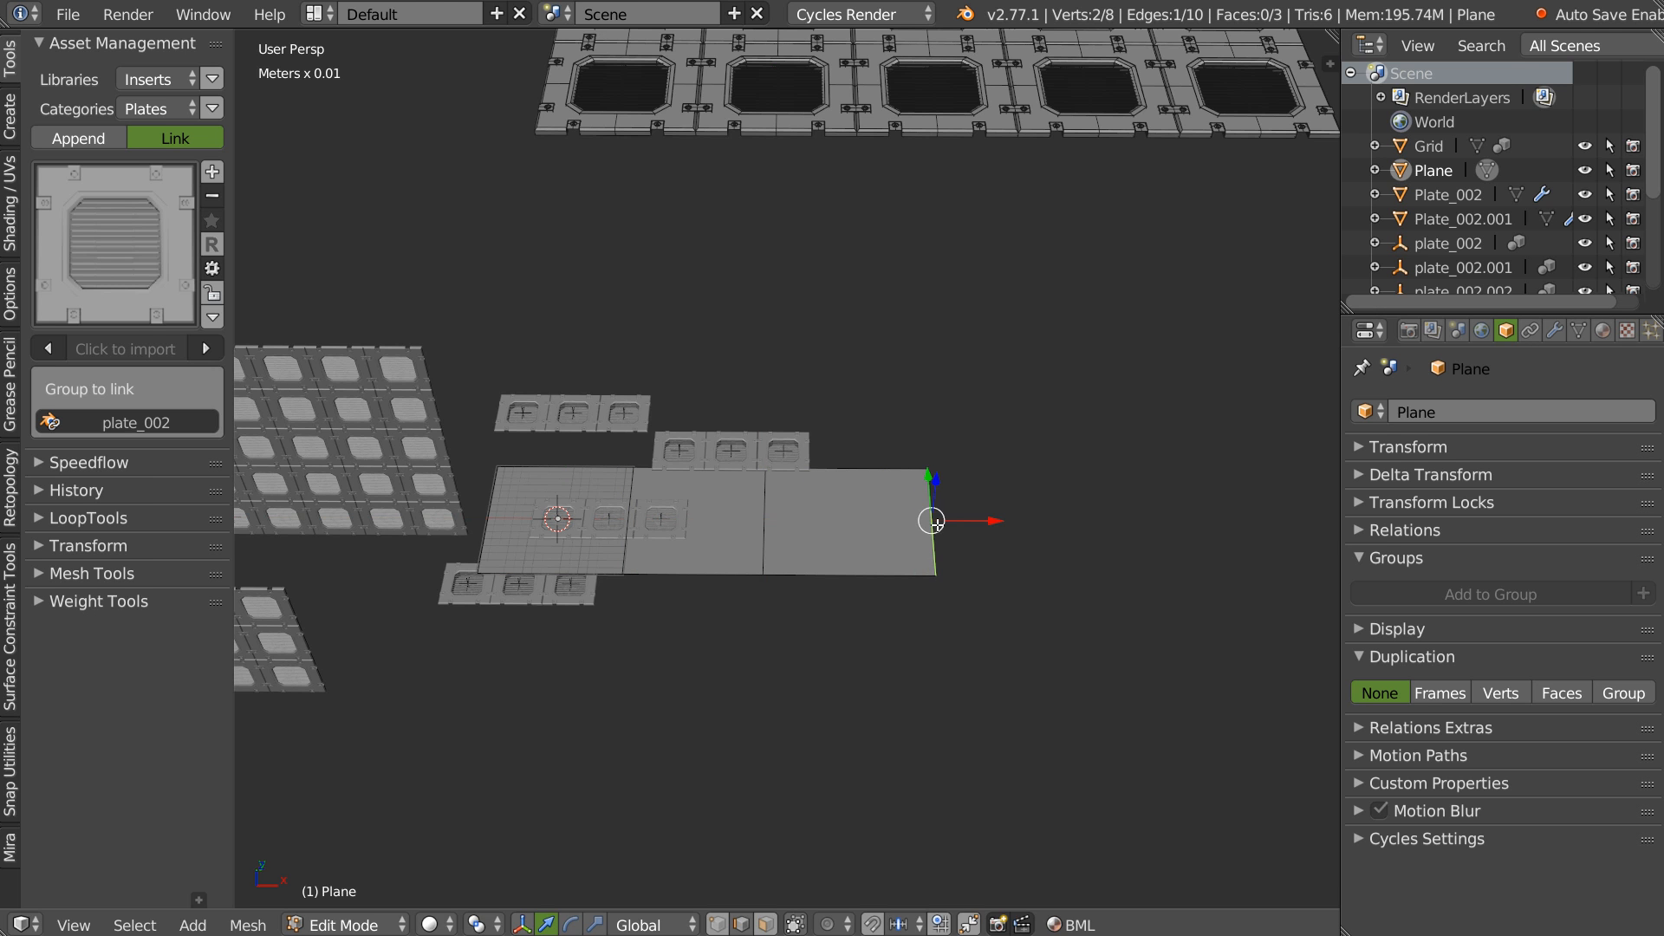
# - Raise the strip's end edge into a slope, extrude it upward along Z as a wall, and return to Object Mode
pyautogui.moveTo(938, 475); pyautogui.dragTo(933, 423)
pyautogui.moveTo(848, 510); pyautogui.dragTo(937, 434, button='middle')
pyautogui.press('e')
pyautogui.press('z')
pyautogui.click(825, 283)
pyautogui.moveTo(829, 527); pyautogui.dragTo(837, 464, button='middle')
pyautogui.press('Tab')
# - Switch the plane to Group duplication, try the first plate_002 group on it, and clear the group
pyautogui.click(1616, 696)
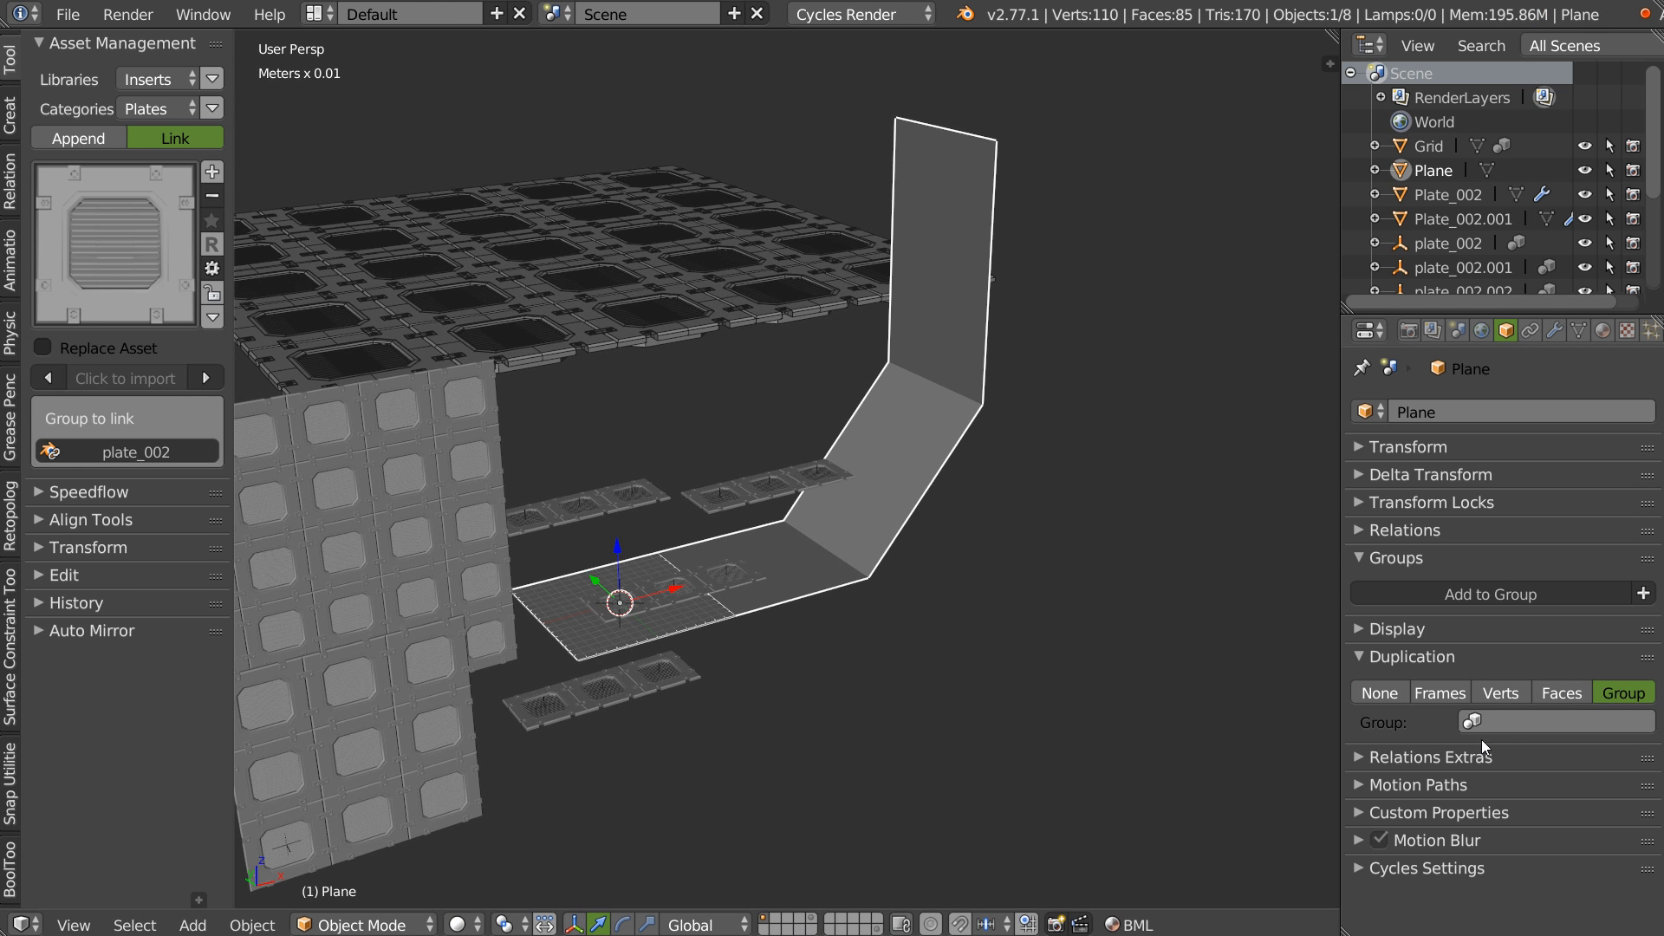
pyautogui.click(1467, 721)
pyautogui.click(1449, 474)
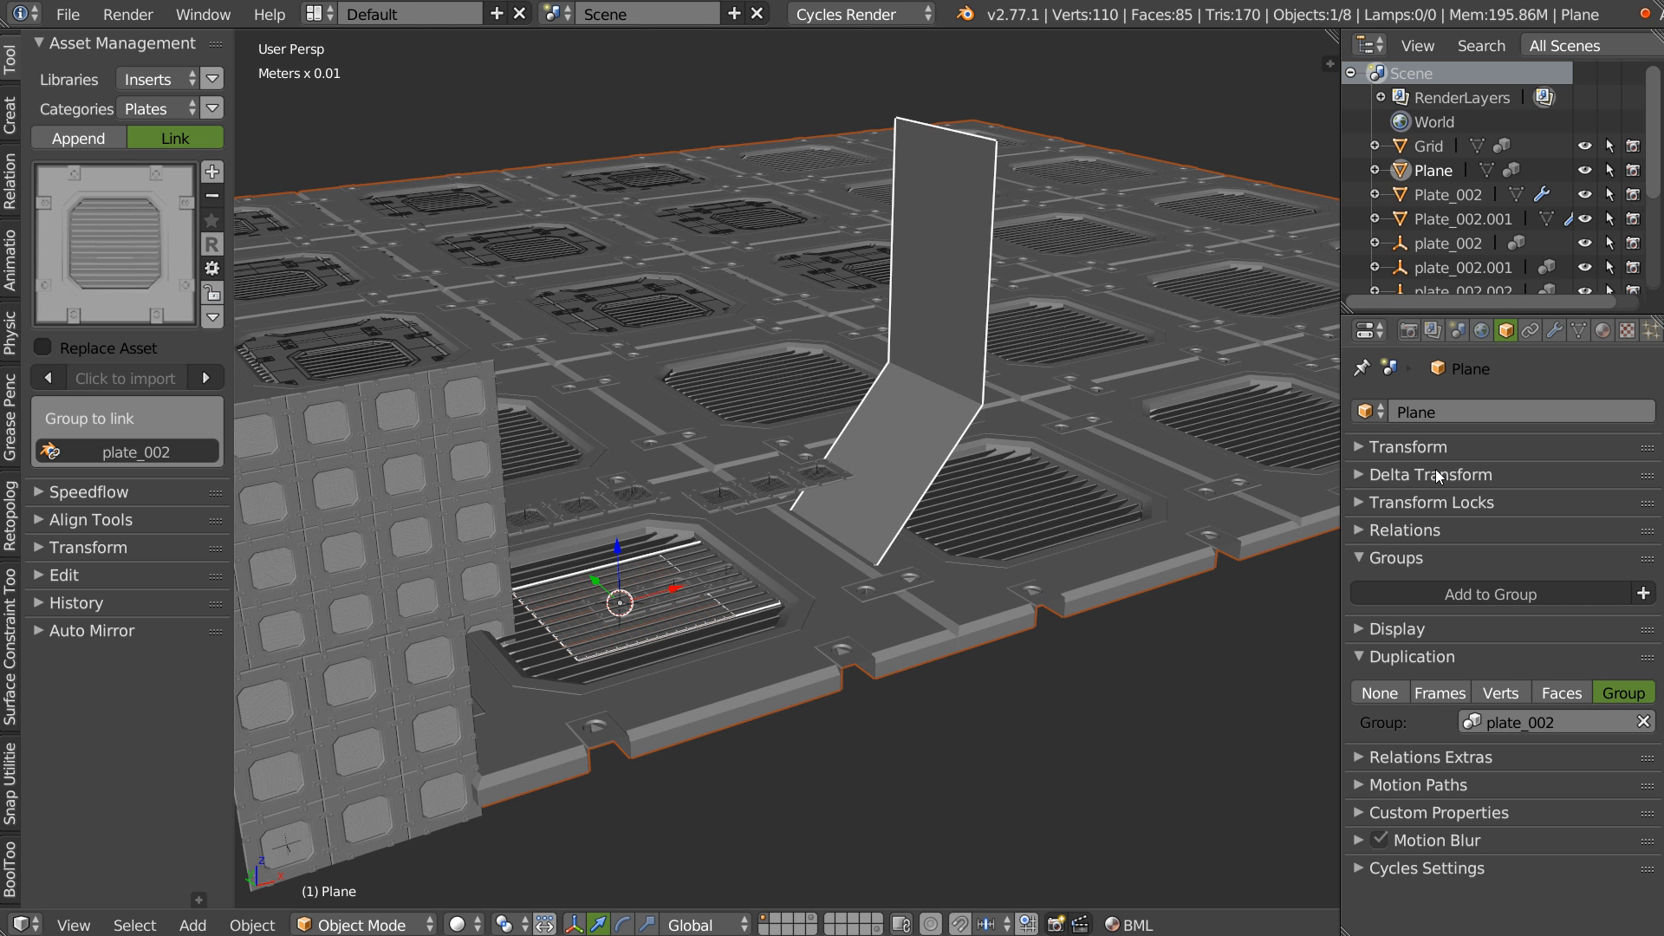
pyautogui.click(1644, 722)
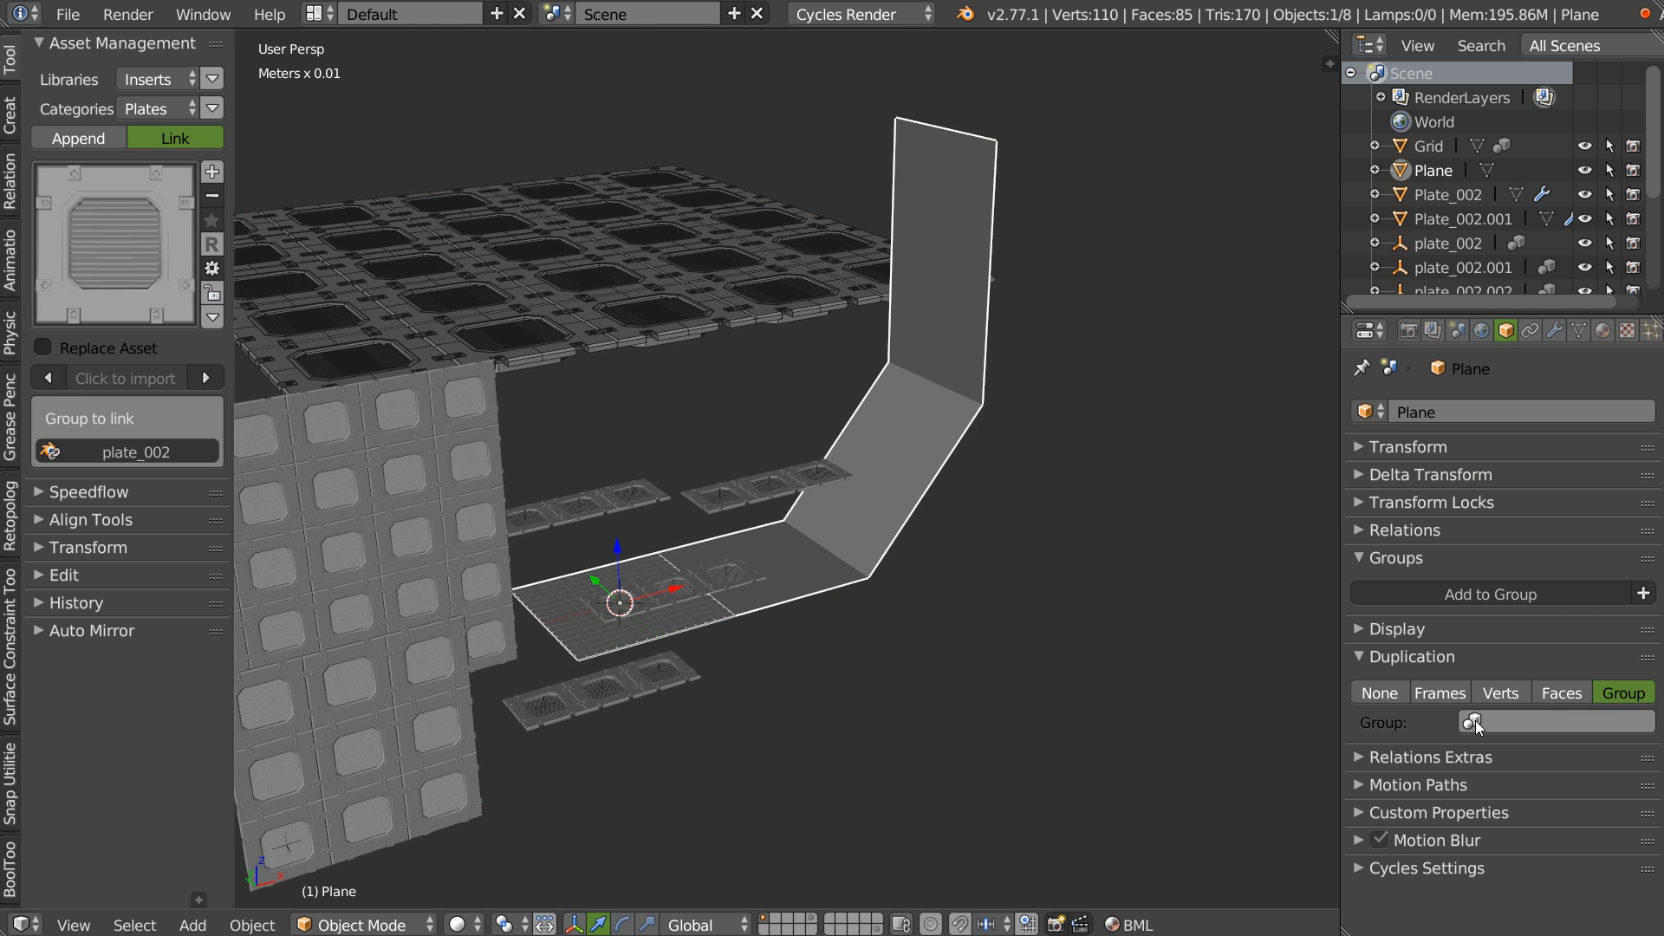
# - Try the second plate_002 group and the plate_002.001 group as the plane's duplication group, clearing each one
pyautogui.click(1485, 725)
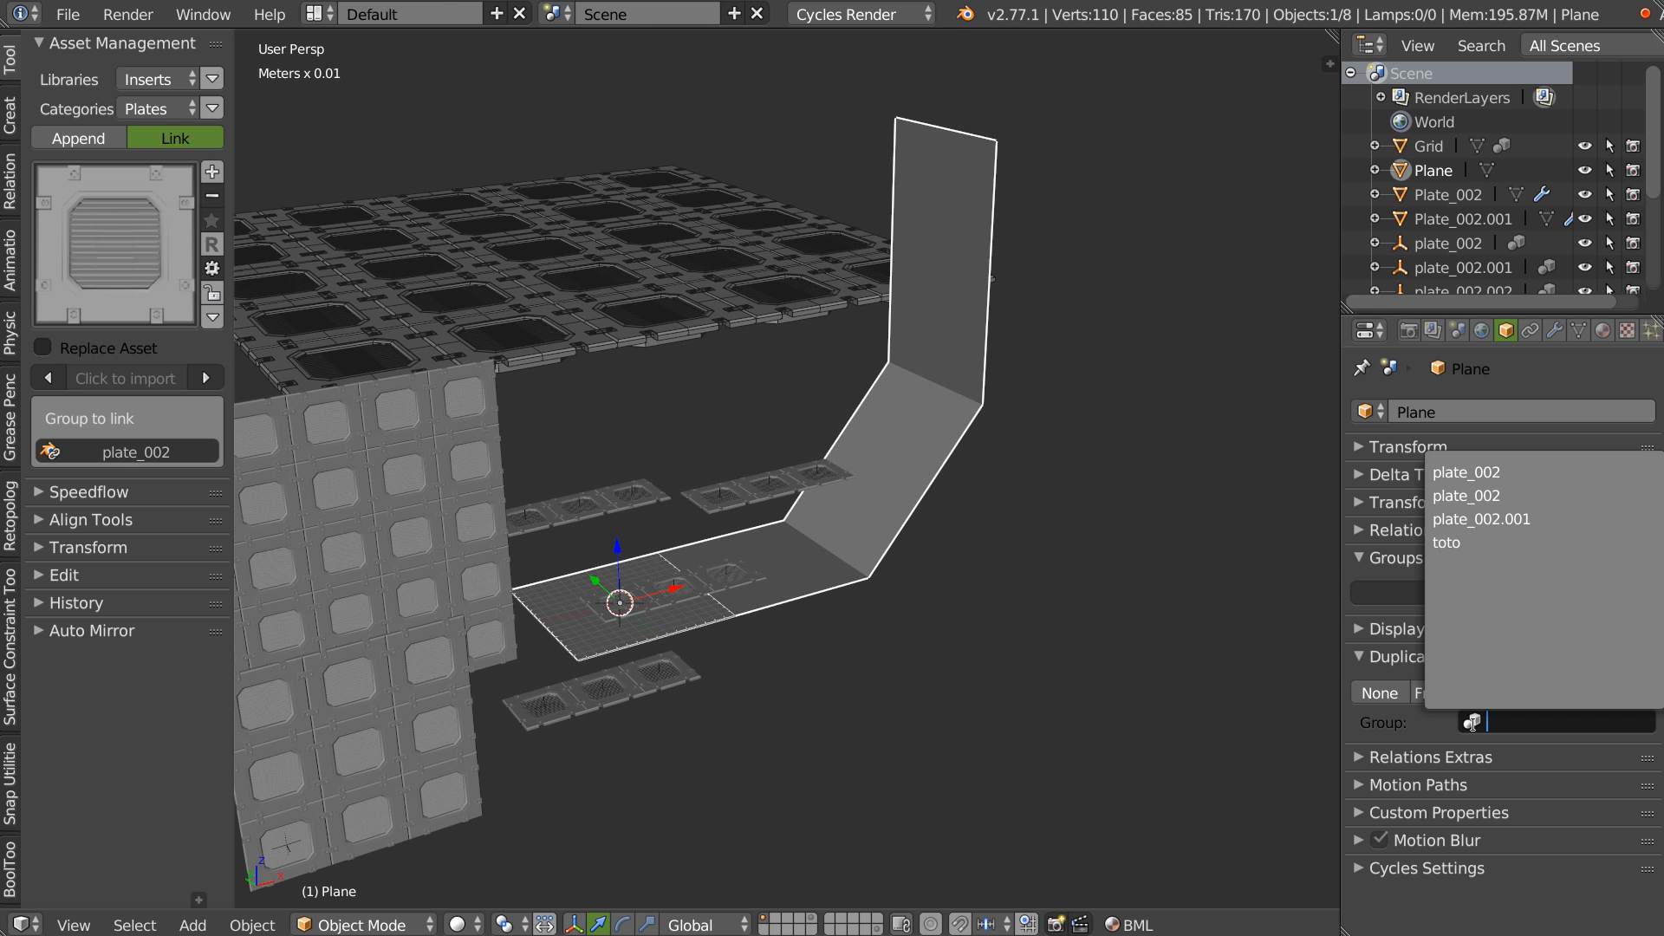
pyautogui.click(1451, 496)
pyautogui.click(1643, 722)
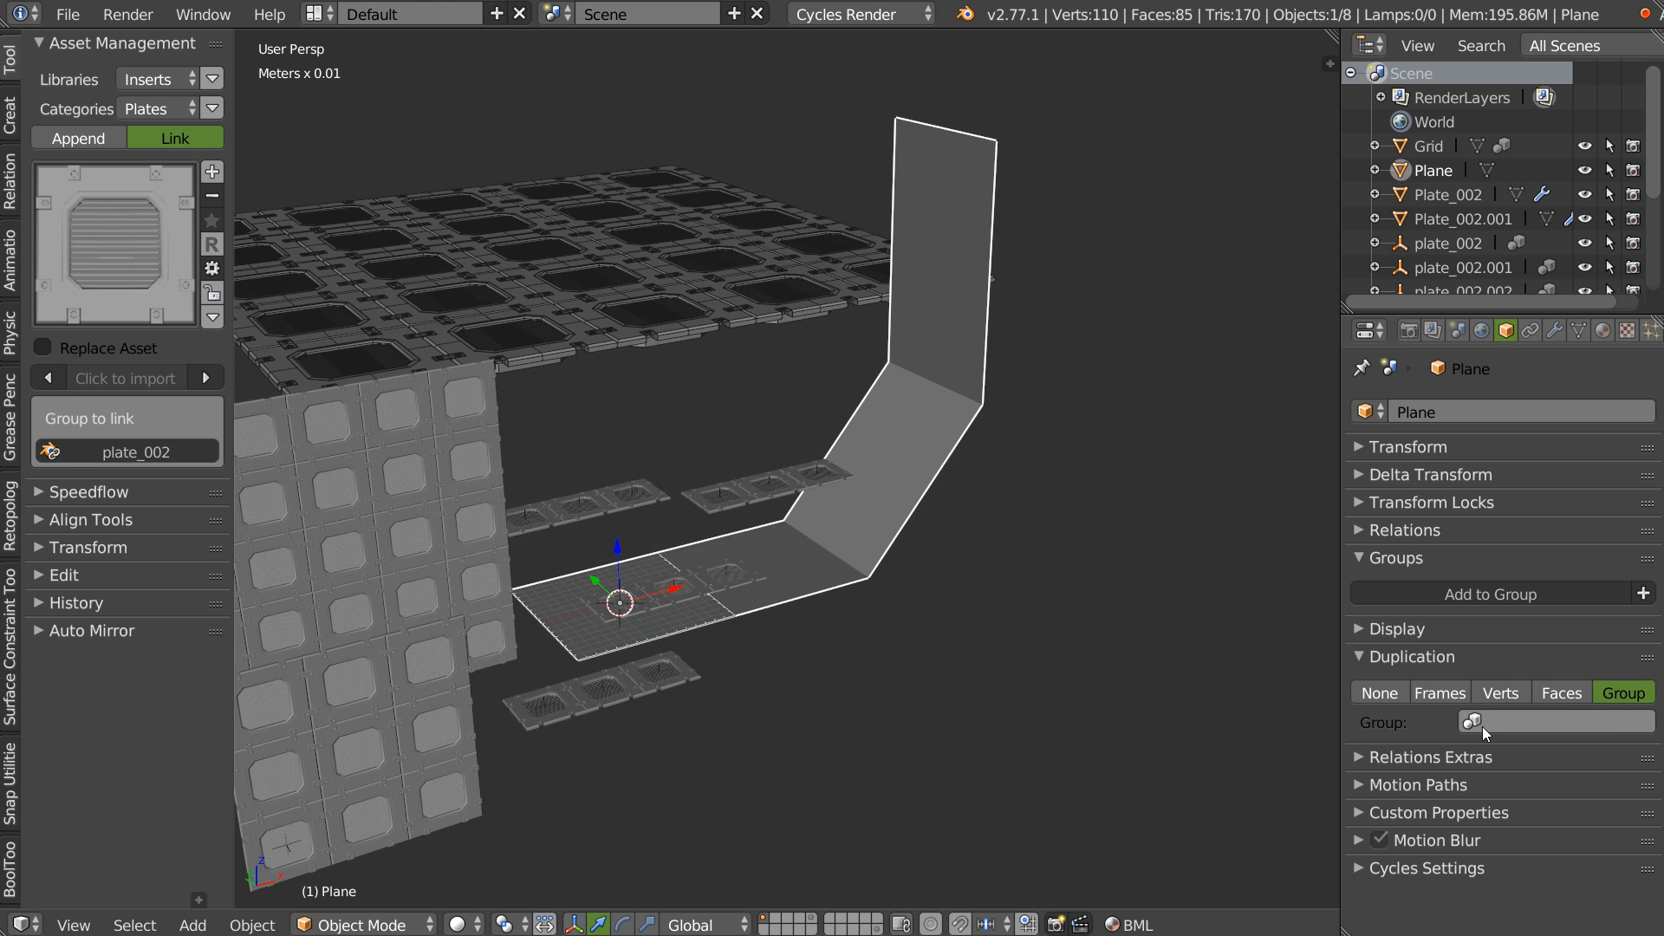
pyautogui.click(1498, 725)
pyautogui.click(1473, 518)
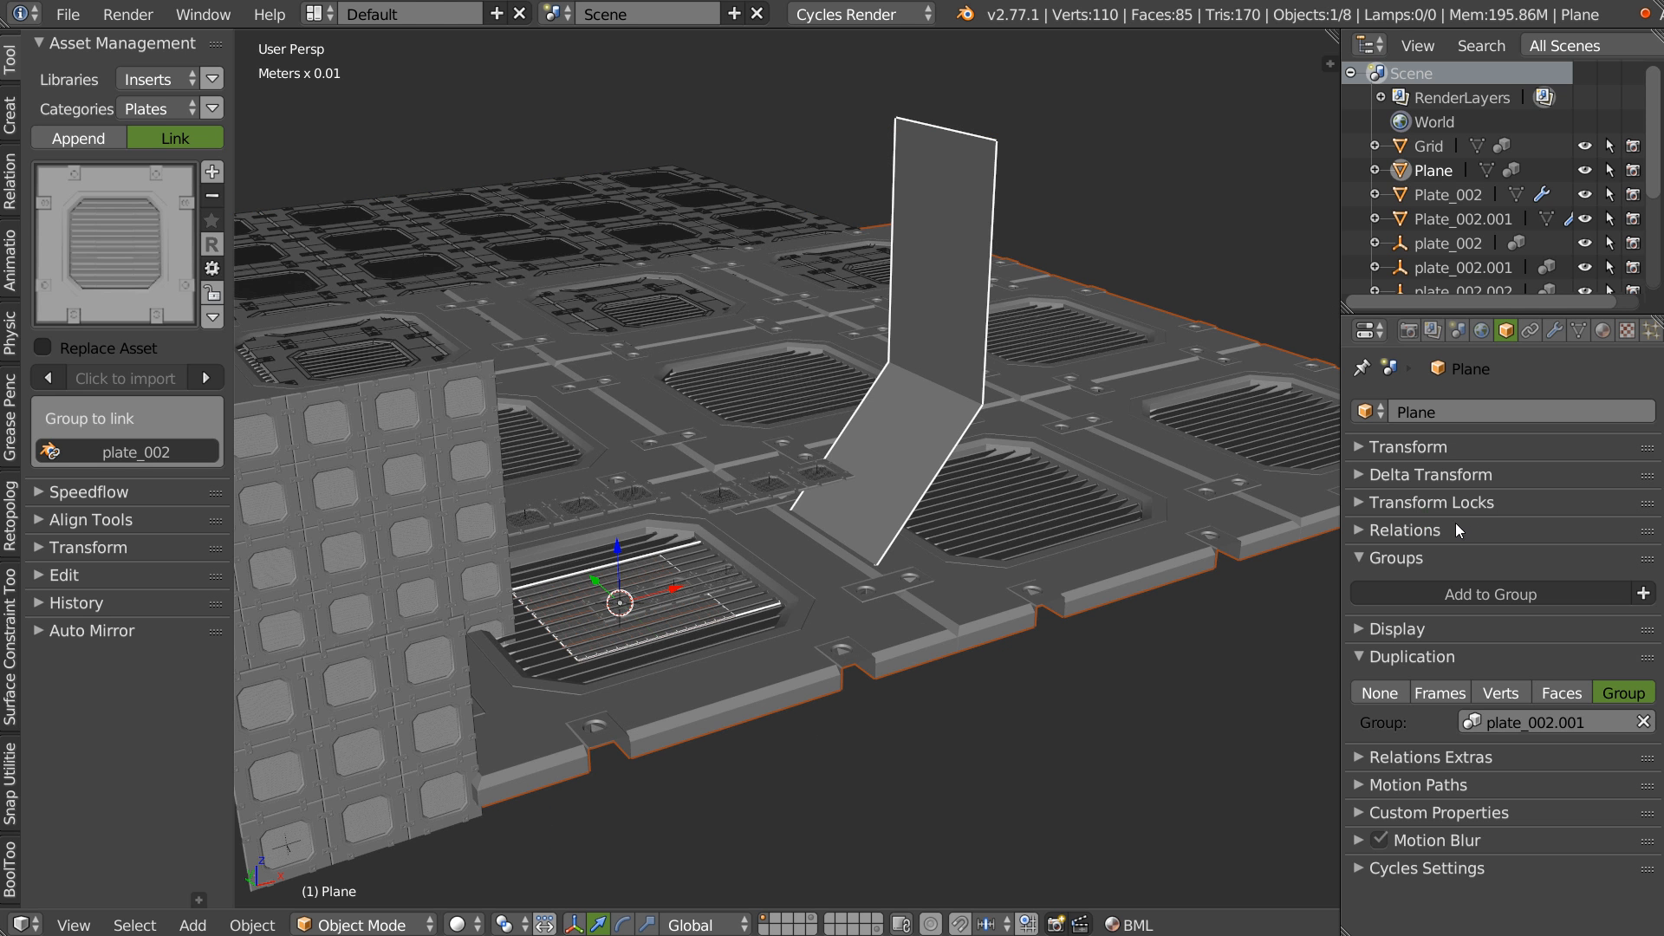
pyautogui.click(1643, 722)
pyautogui.scroll(-4, 1080, 529)
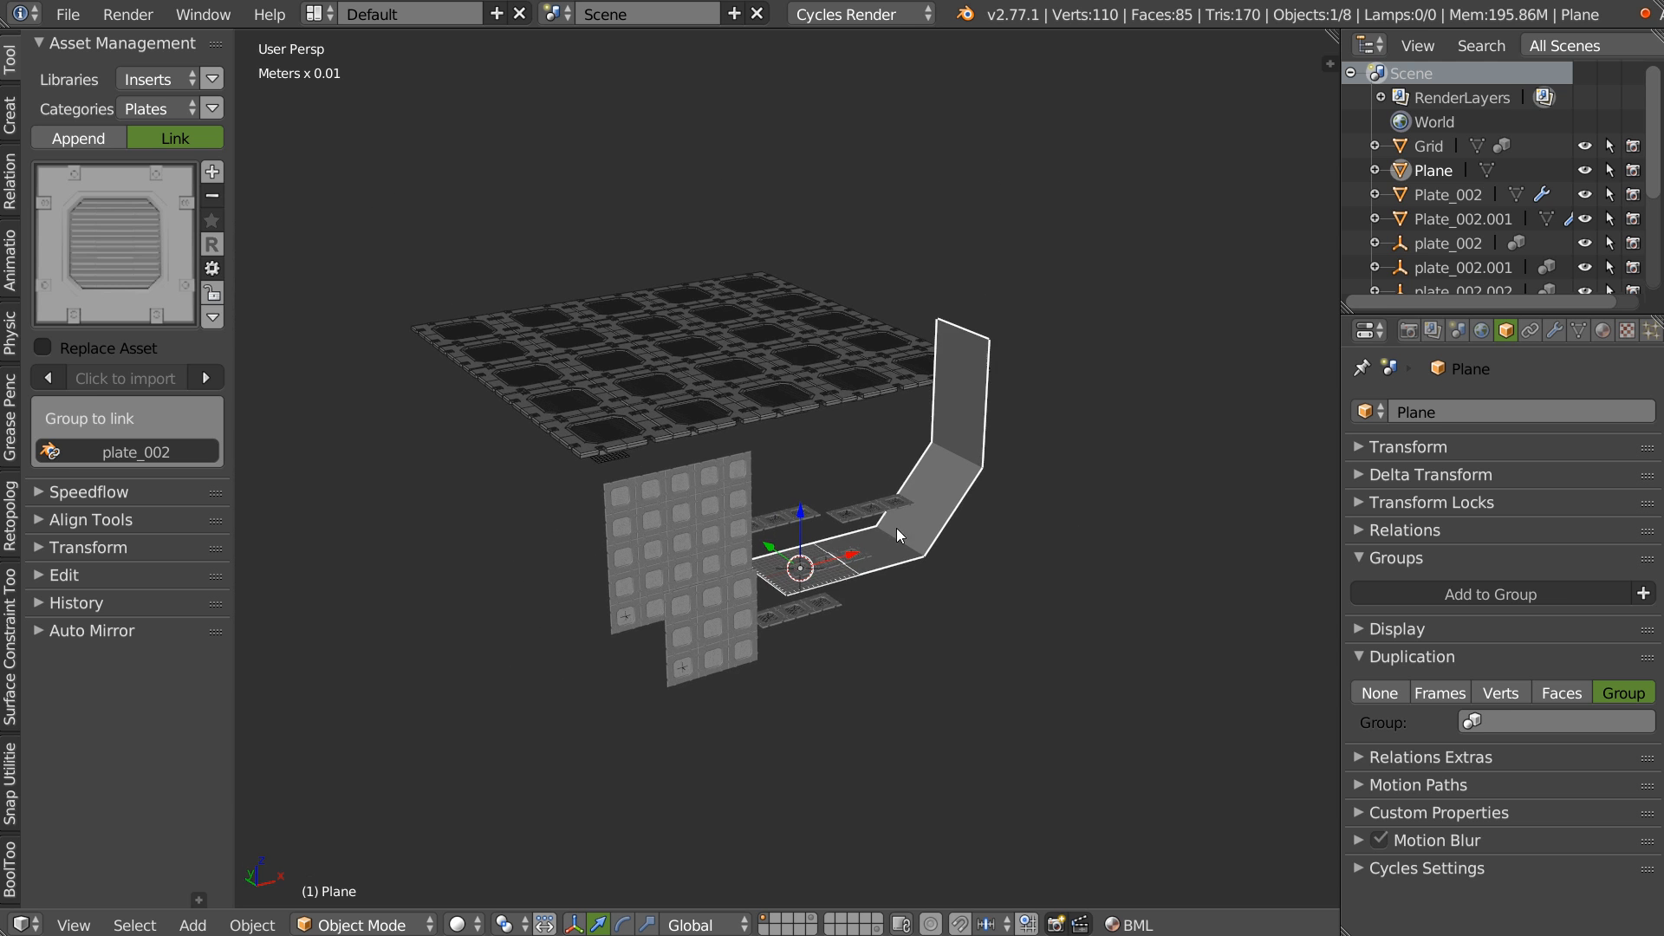
# - Delete the two upright plate panels standing beside the plane strip
pyautogui.rightClick(664, 534)
pyautogui.press('Delete')
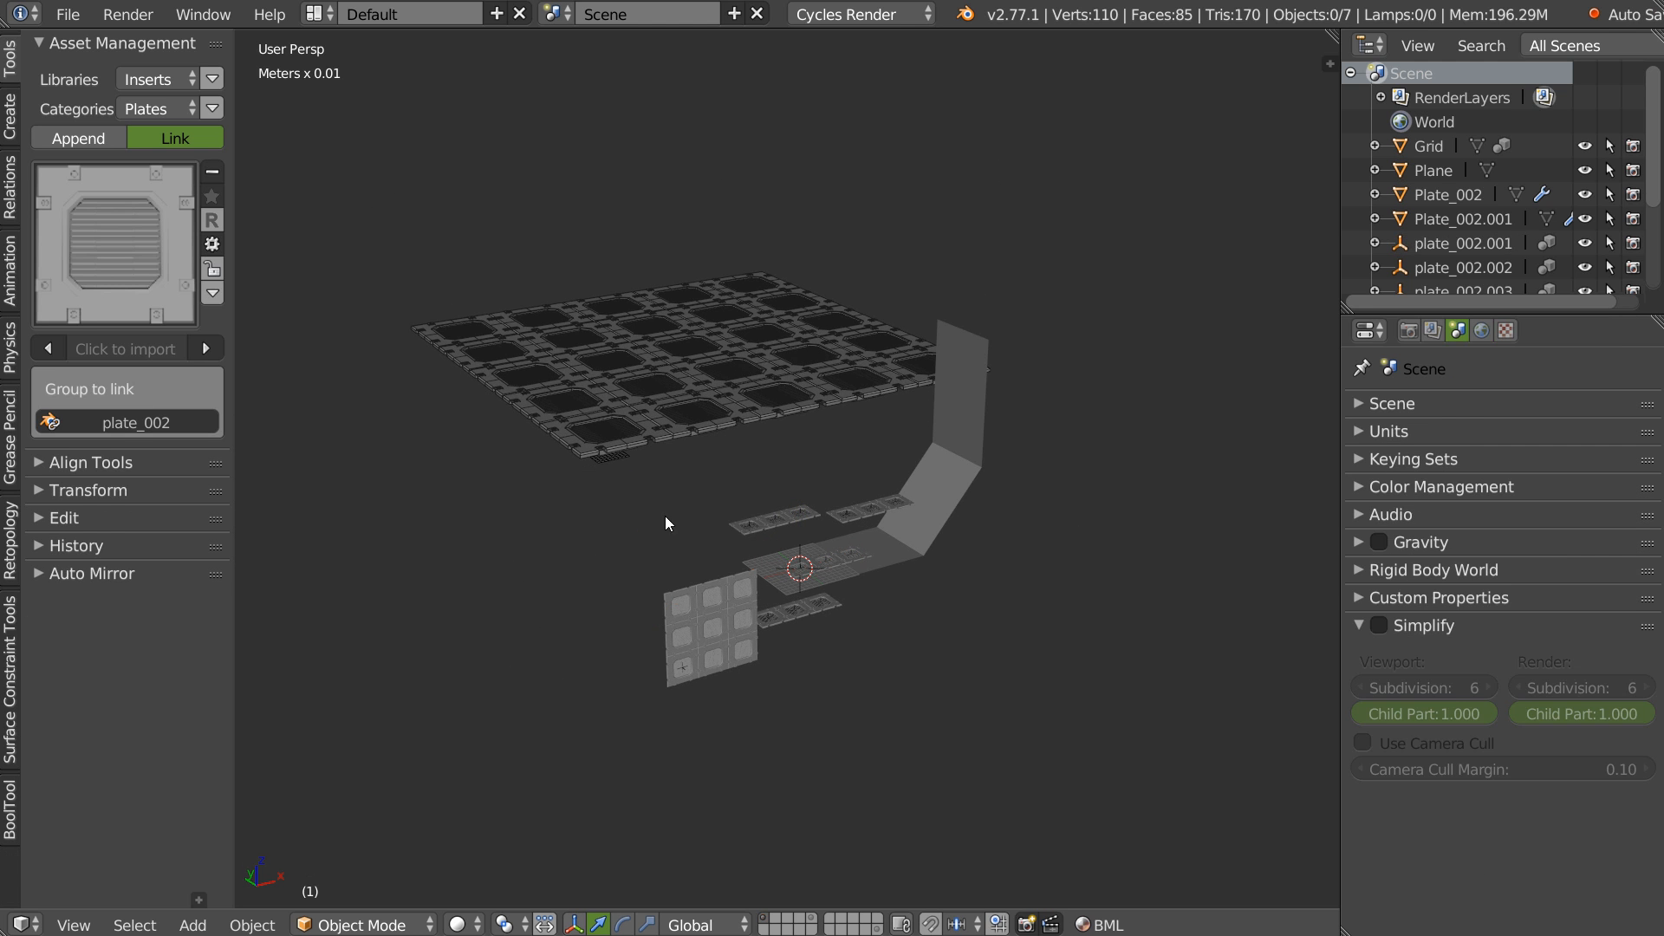
pyautogui.rightClick(694, 601)
pyautogui.press('Delete')
# - Delete the three small toto group instances scattered around the plane strip
pyautogui.rightClick(773, 612)
pyautogui.press('x')
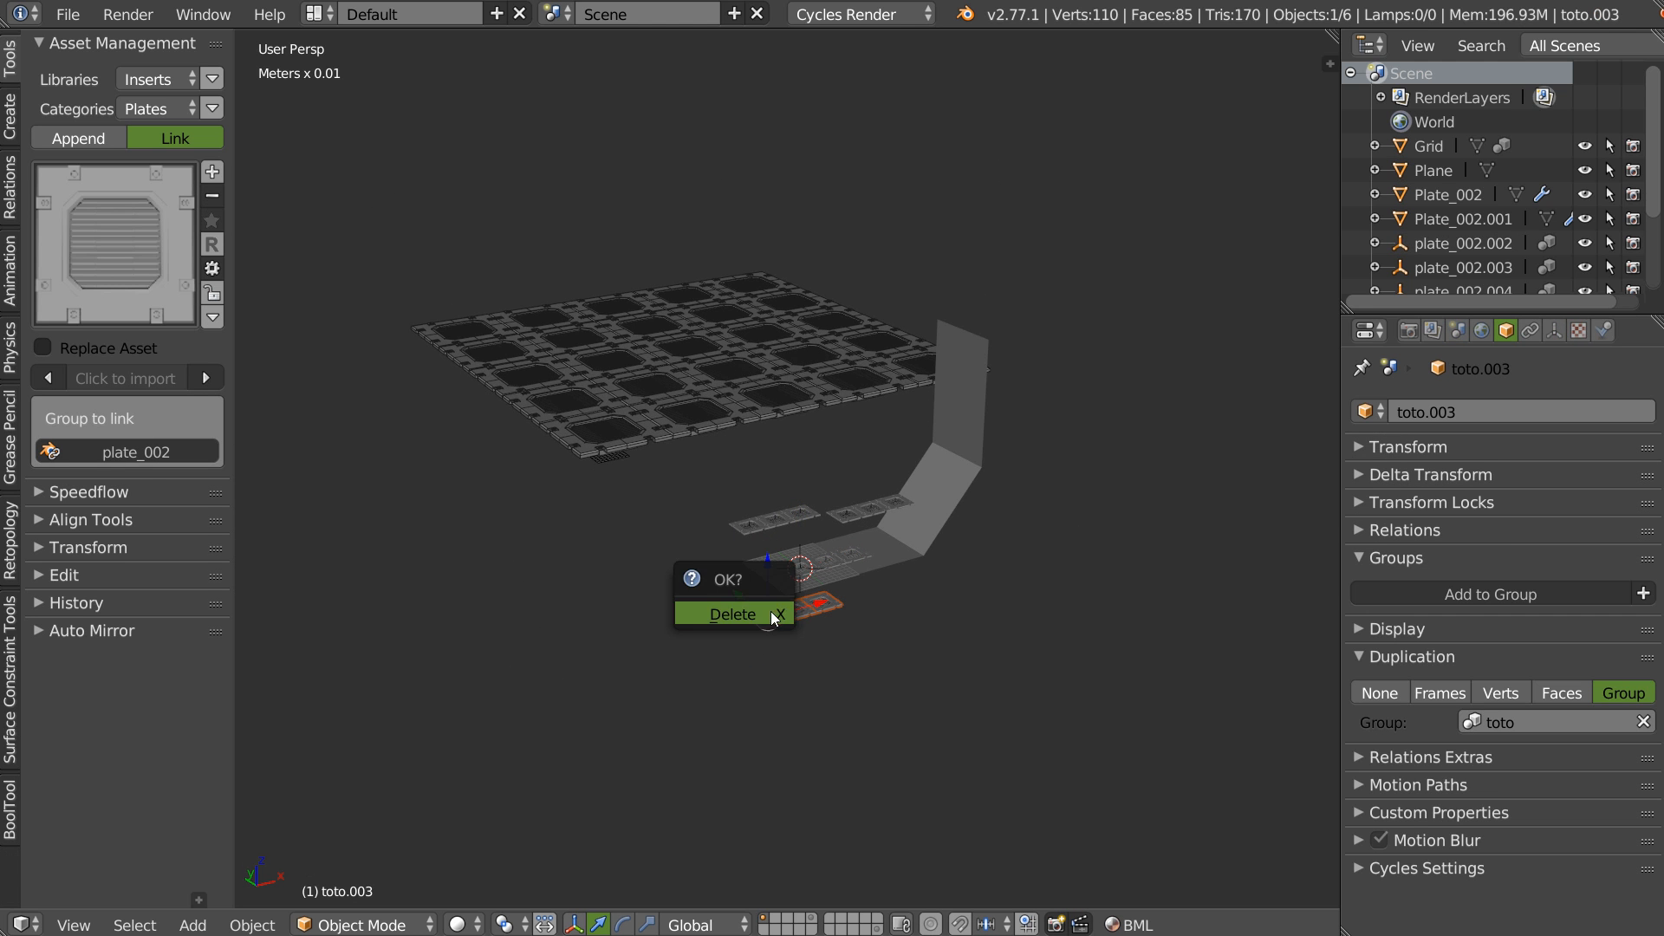
pyautogui.press('x')
pyautogui.click(755, 609)
pyautogui.rightClick(866, 509)
pyautogui.press('x')
pyautogui.click(864, 510)
pyautogui.rightClick(768, 523)
pyautogui.press('x')
pyautogui.click(768, 522)
# - Delete the large Grid of plates and the group instance lying on the plane strip at the origin
pyautogui.rightClick(683, 435)
pyautogui.press('x')
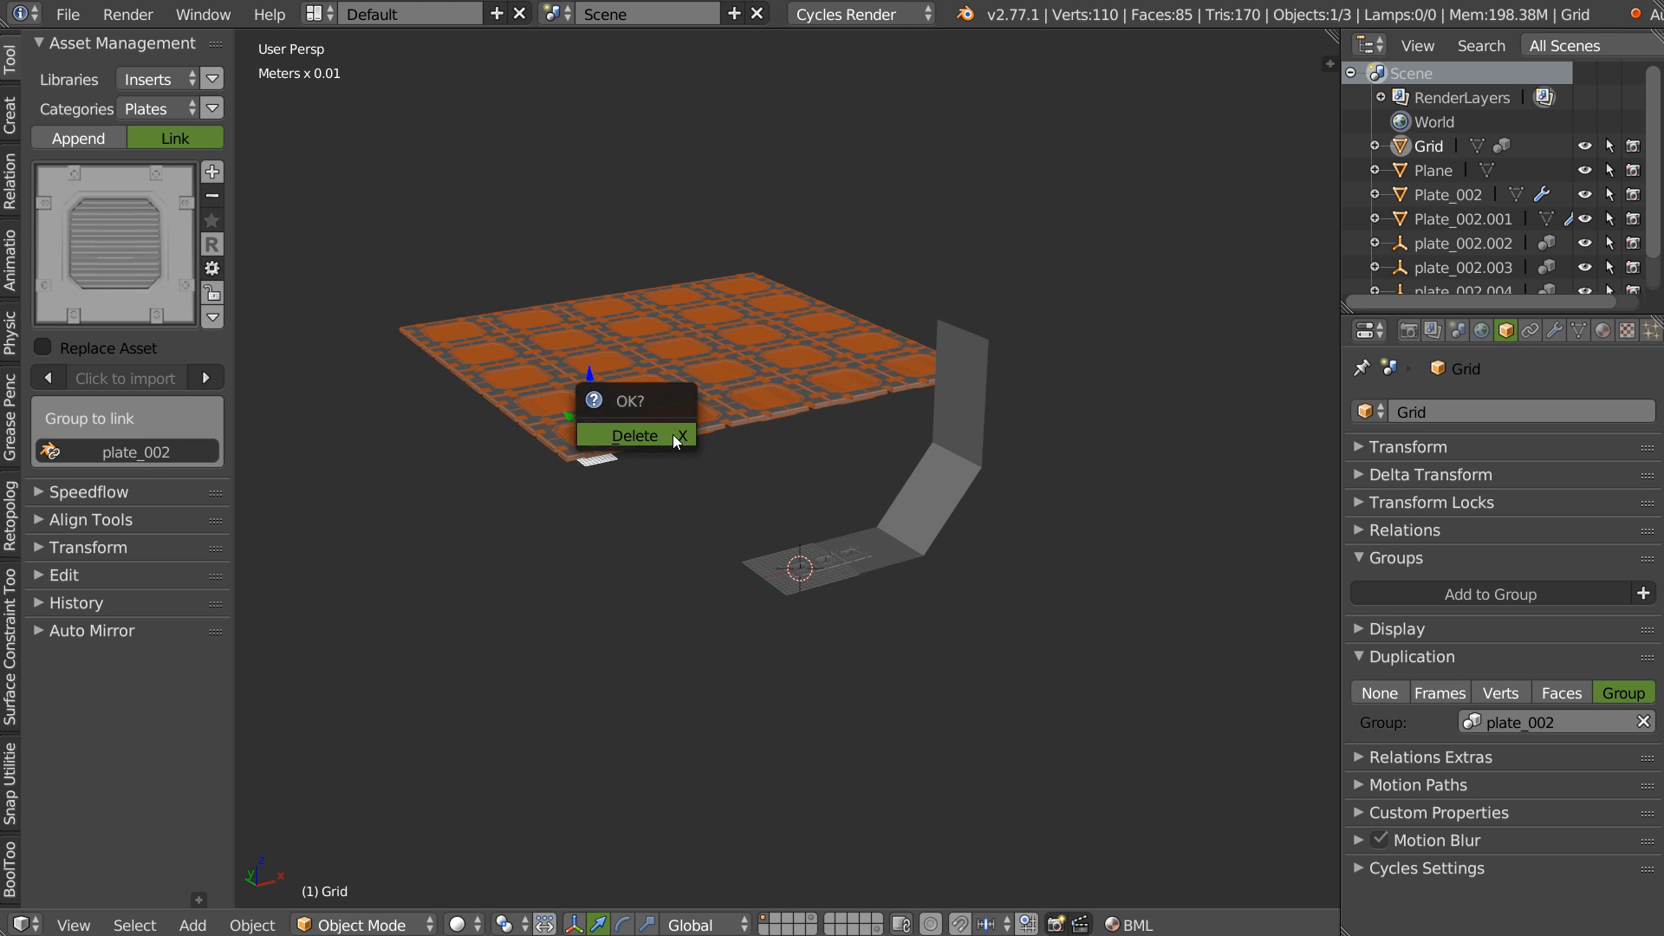
pyautogui.click(674, 435)
pyautogui.rightClick(823, 569)
pyautogui.press('x')
pyautogui.click(820, 578)
# - Move the plane strip away from the origin and delete the three remaining plate_002 instances beneath it
pyautogui.rightClick(828, 577)
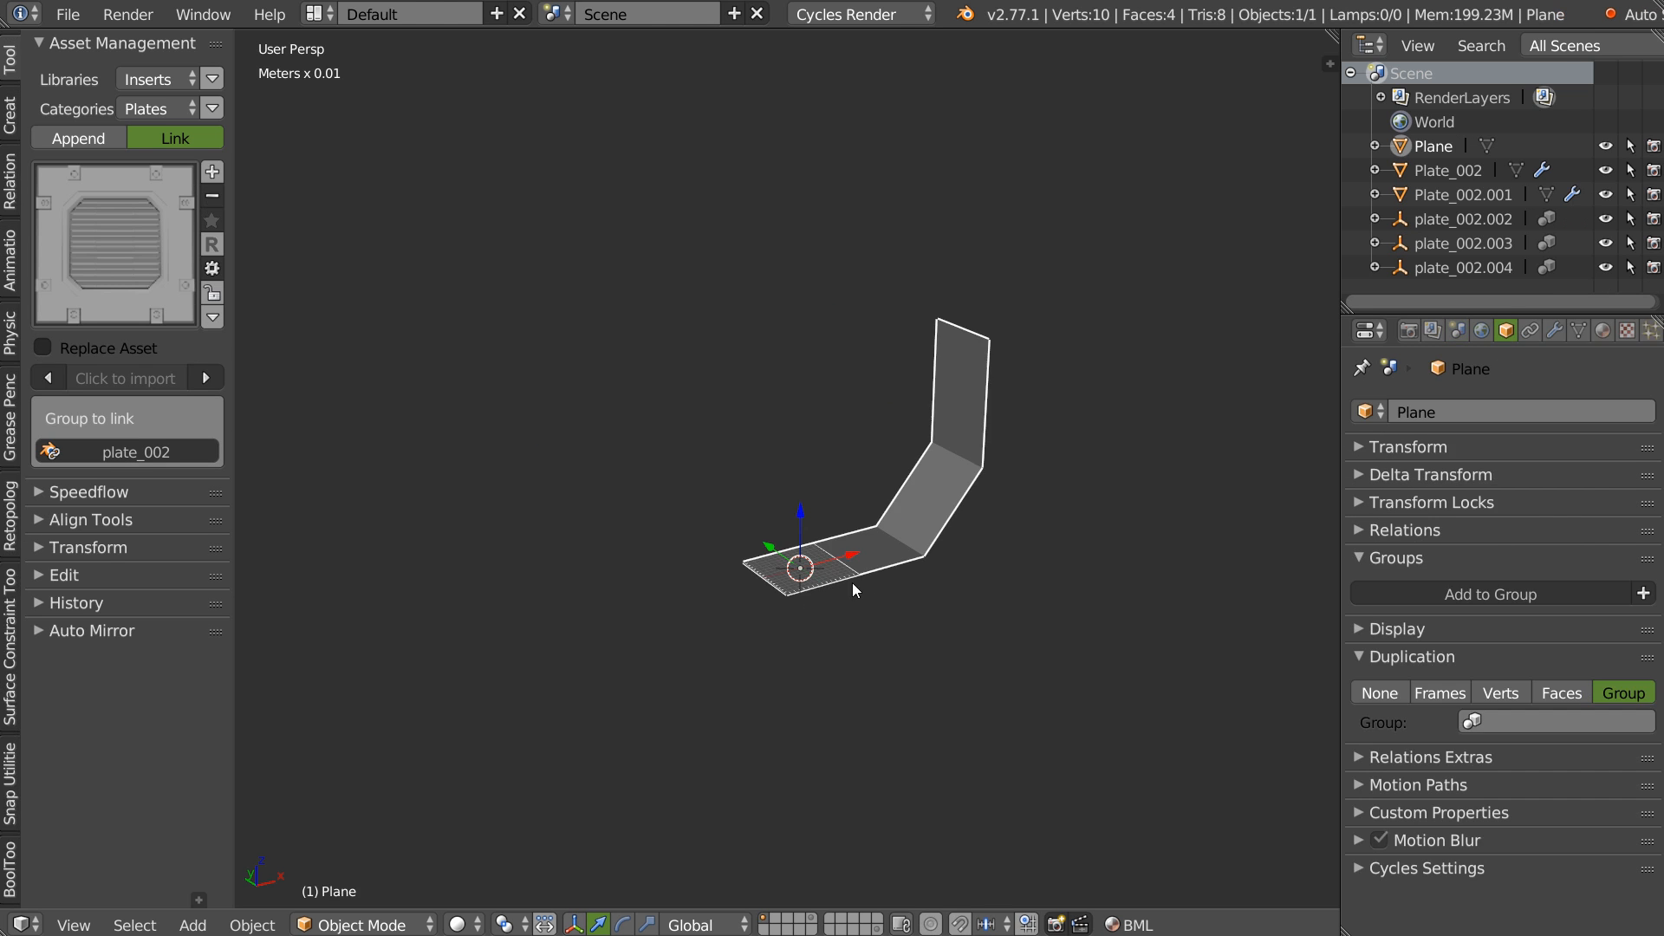
pyautogui.moveTo(766, 543); pyautogui.dragTo(695, 494)
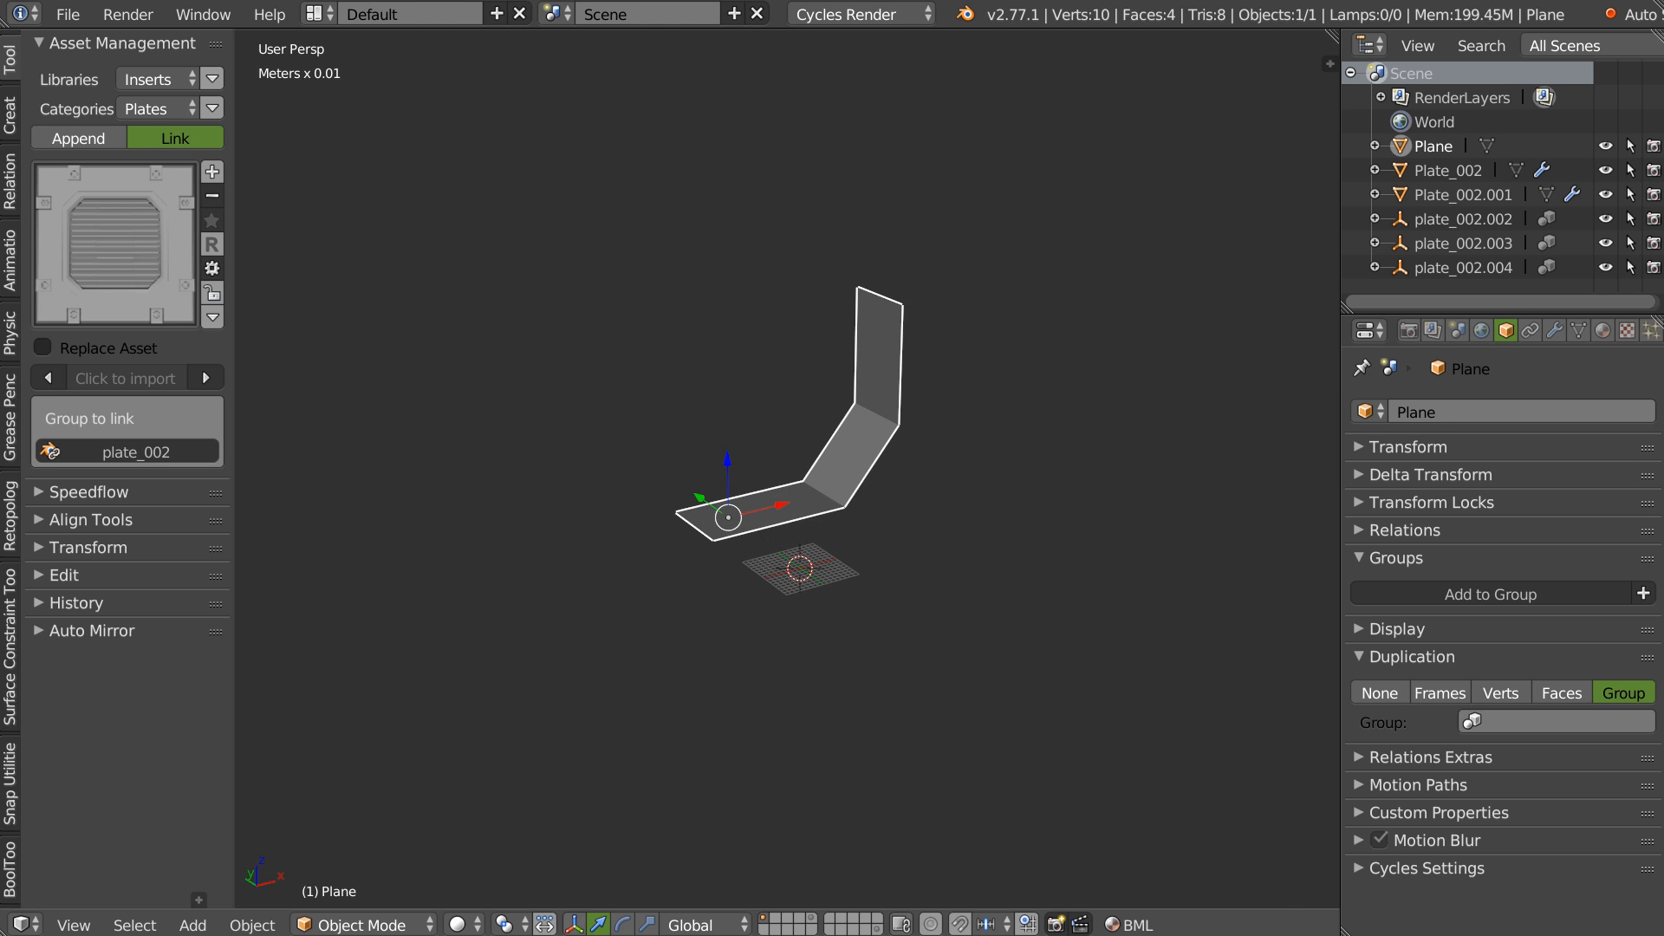
pyautogui.rightClick(847, 562)
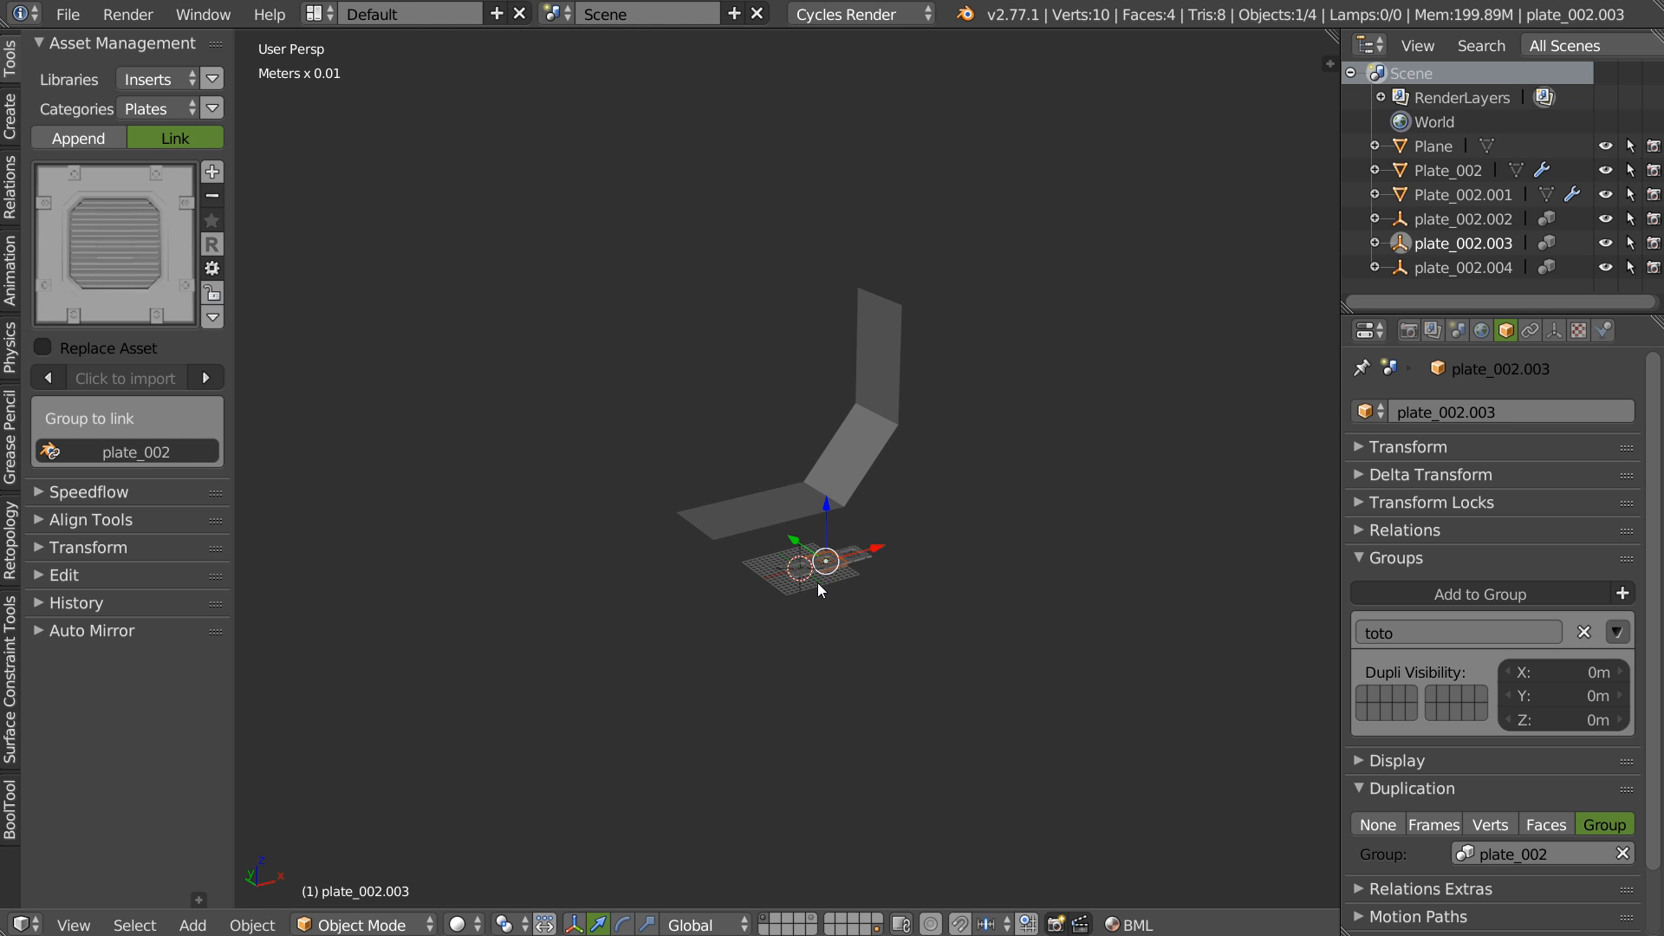
pyautogui.scroll(4, 820, 579)
pyautogui.keyDown('shift'); pyautogui.rightClick(865, 538); pyautogui.keyUp('shift')
pyautogui.keyDown('shift'); pyautogui.rightClick(994, 507); pyautogui.keyUp('shift')
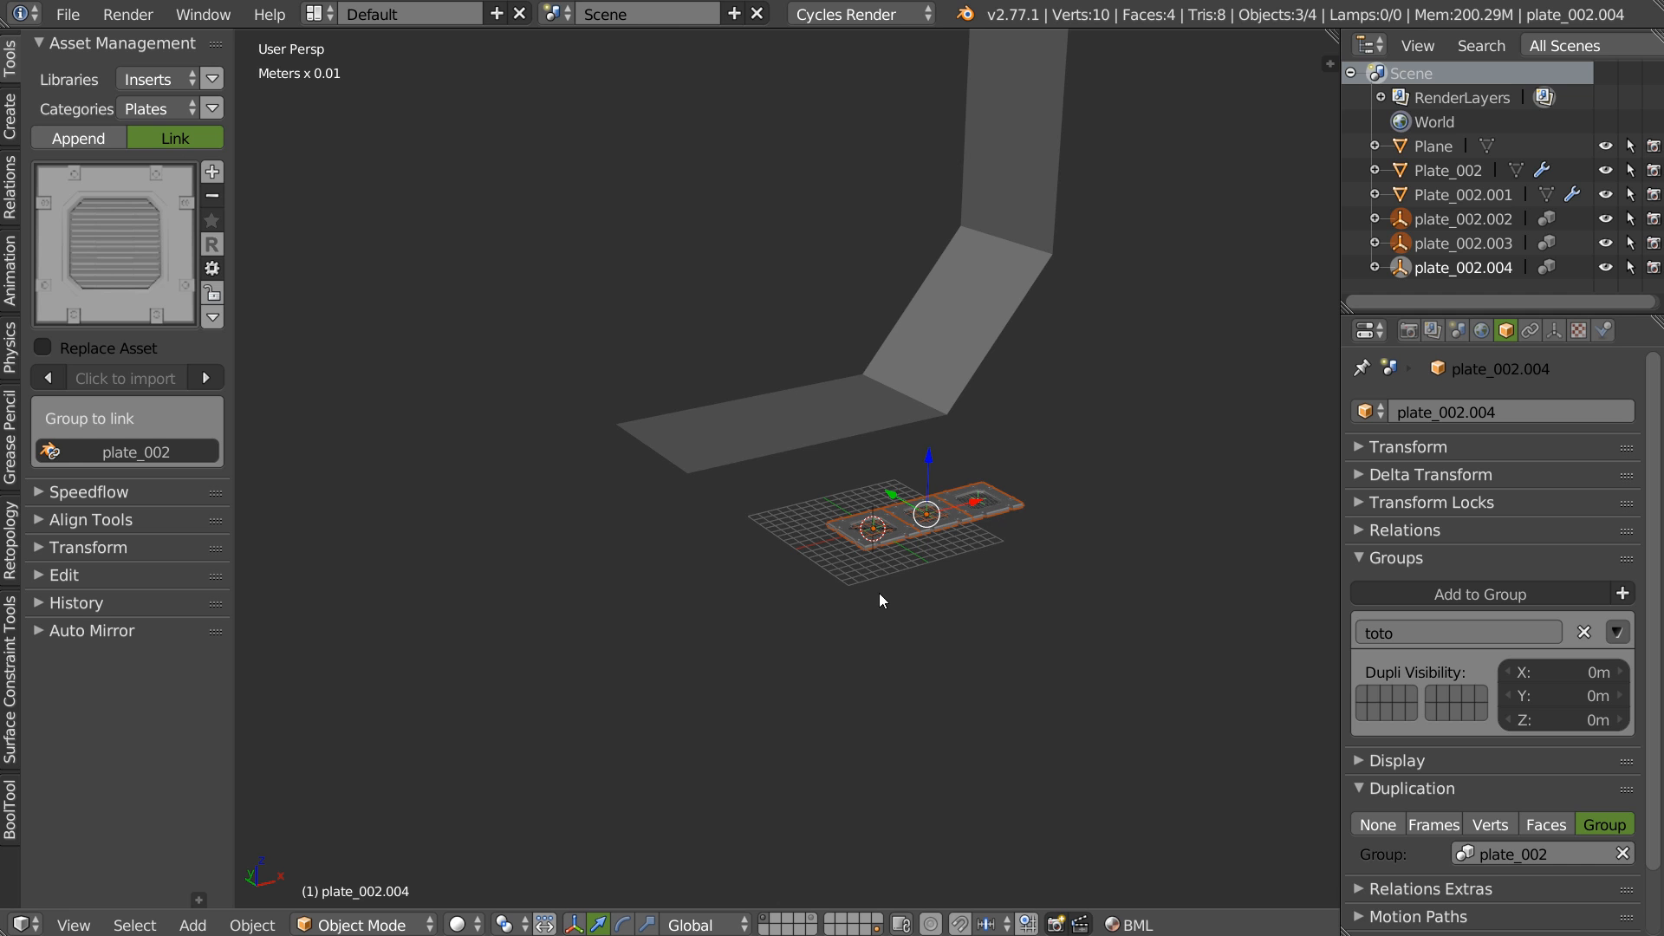
pyautogui.rightClick(895, 538)
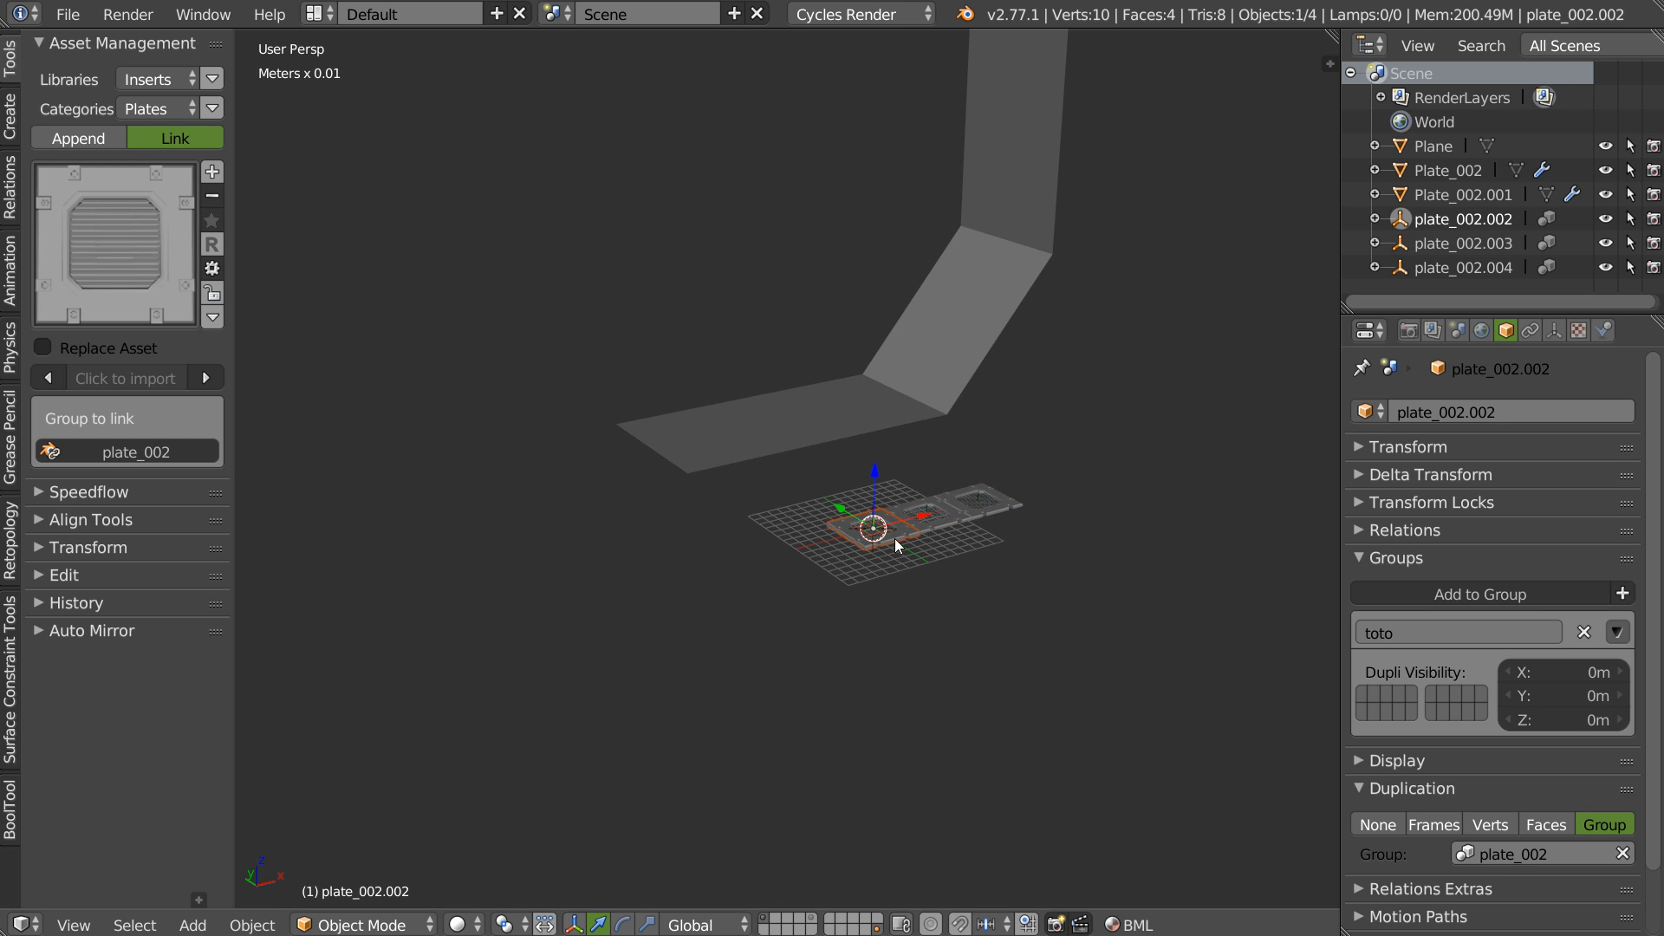
pyautogui.keyDown('shift'); pyautogui.rightClick(950, 534); pyautogui.keyUp('shift')
pyautogui.keyDown('shift'); pyautogui.rightClick(1008, 512); pyautogui.keyUp('shift')
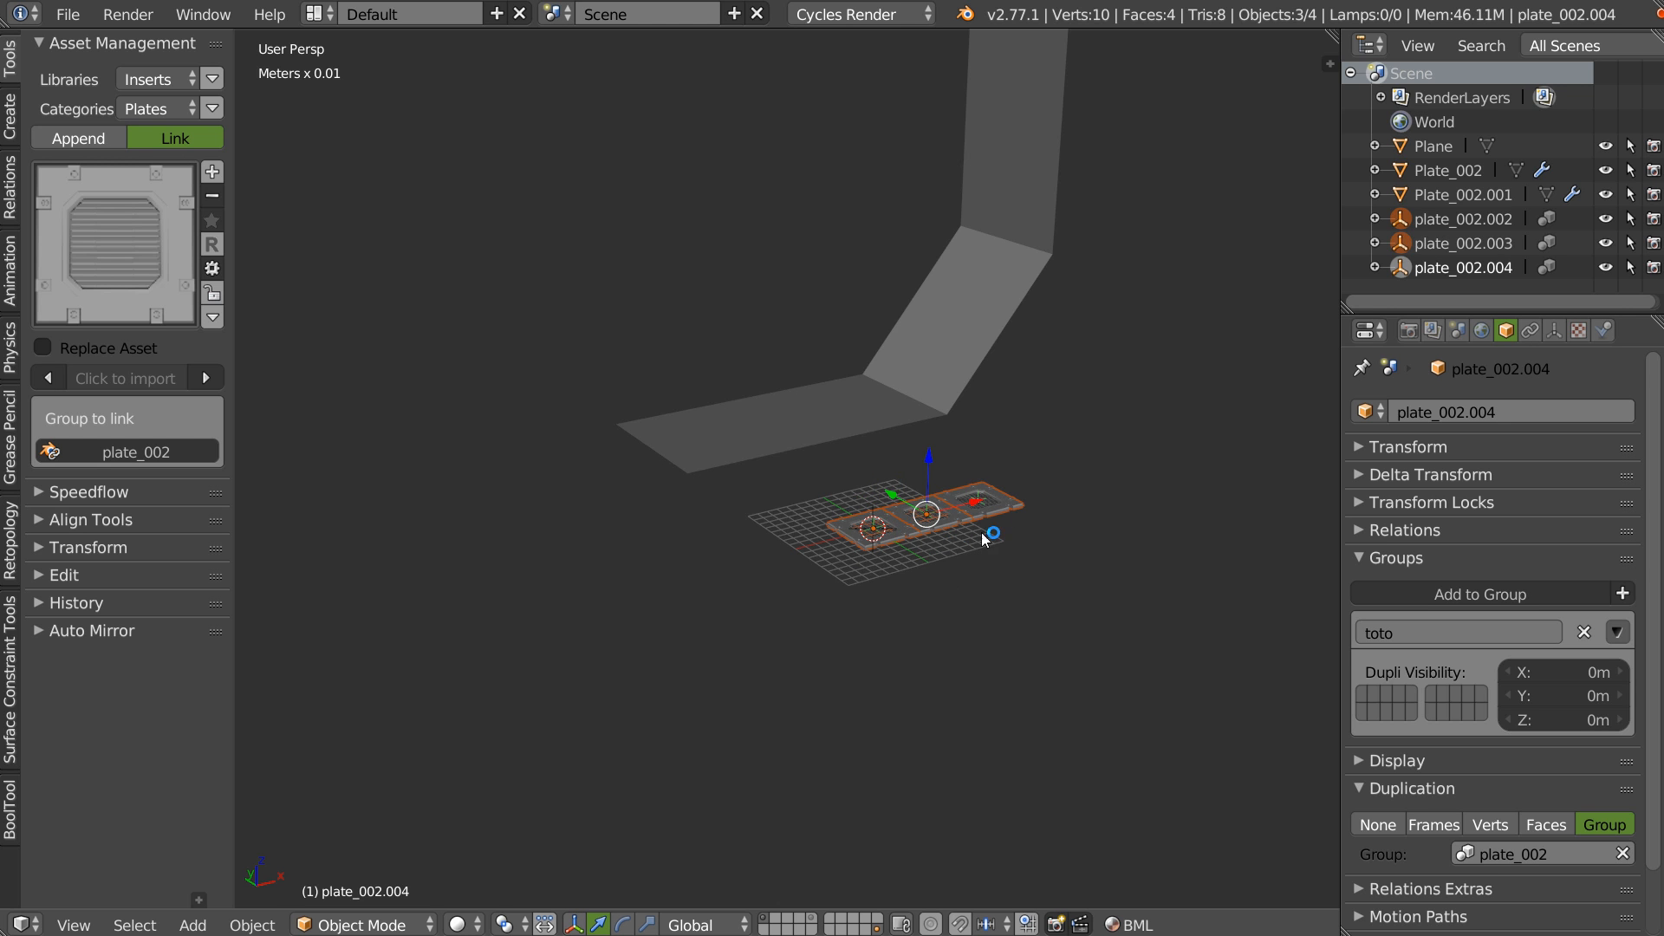
pyautogui.press('Delete')
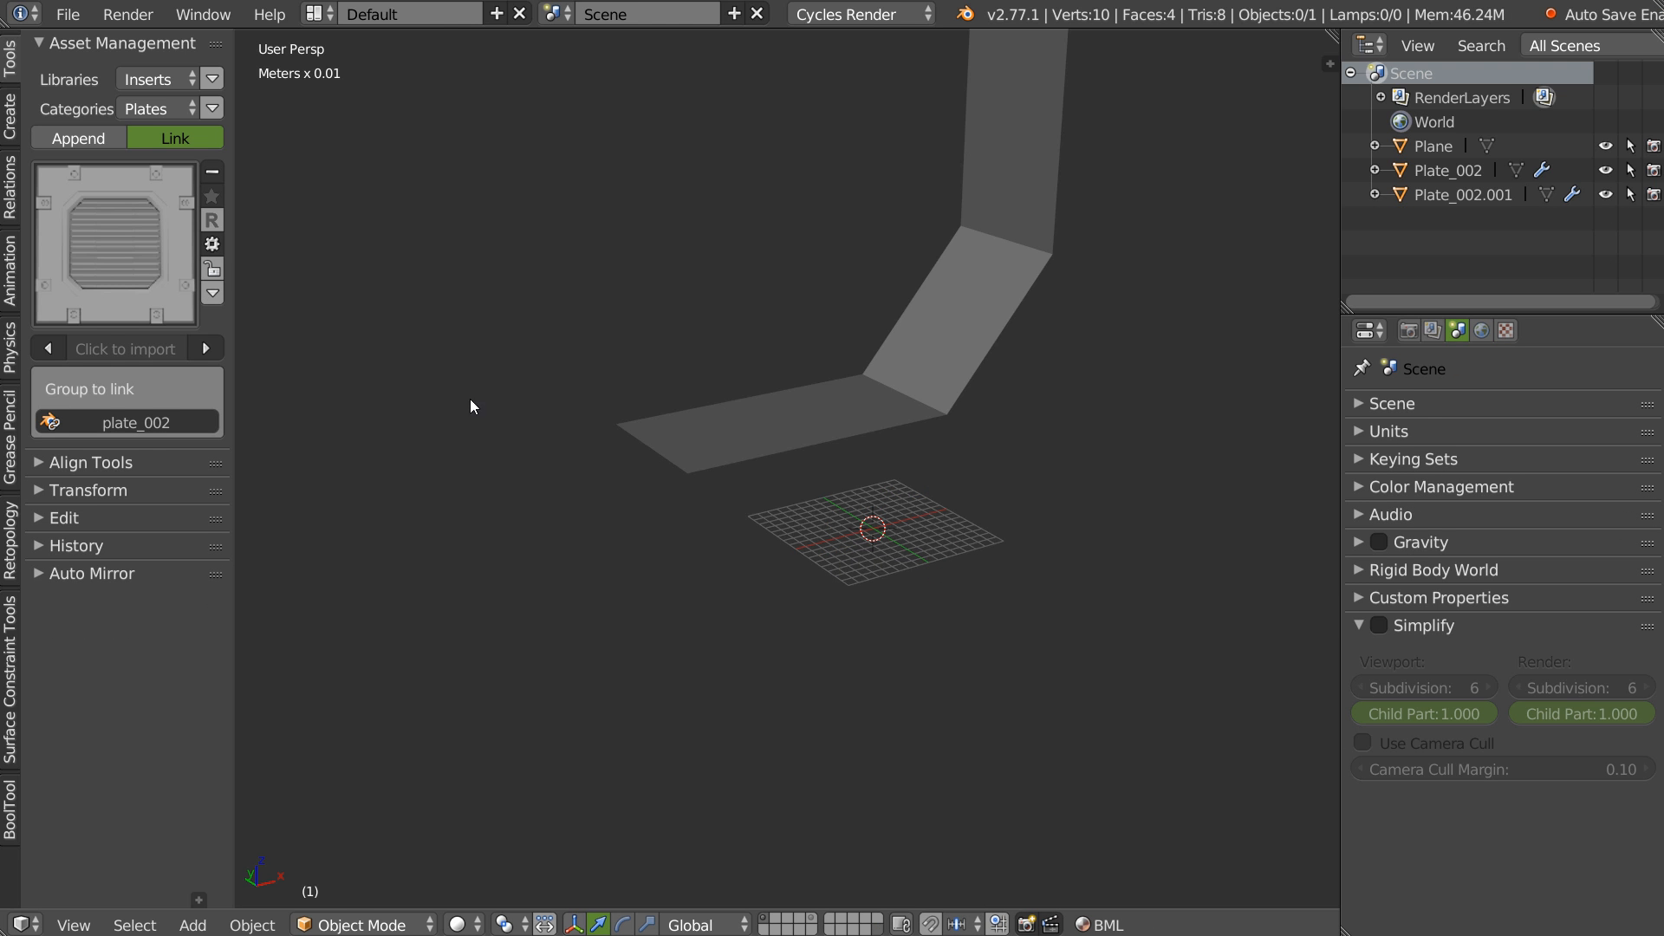
# - Link a fresh plate_002 group from the asset library into the scene
pyautogui.click(145, 421)
pyautogui.scroll(4, 990, 480)
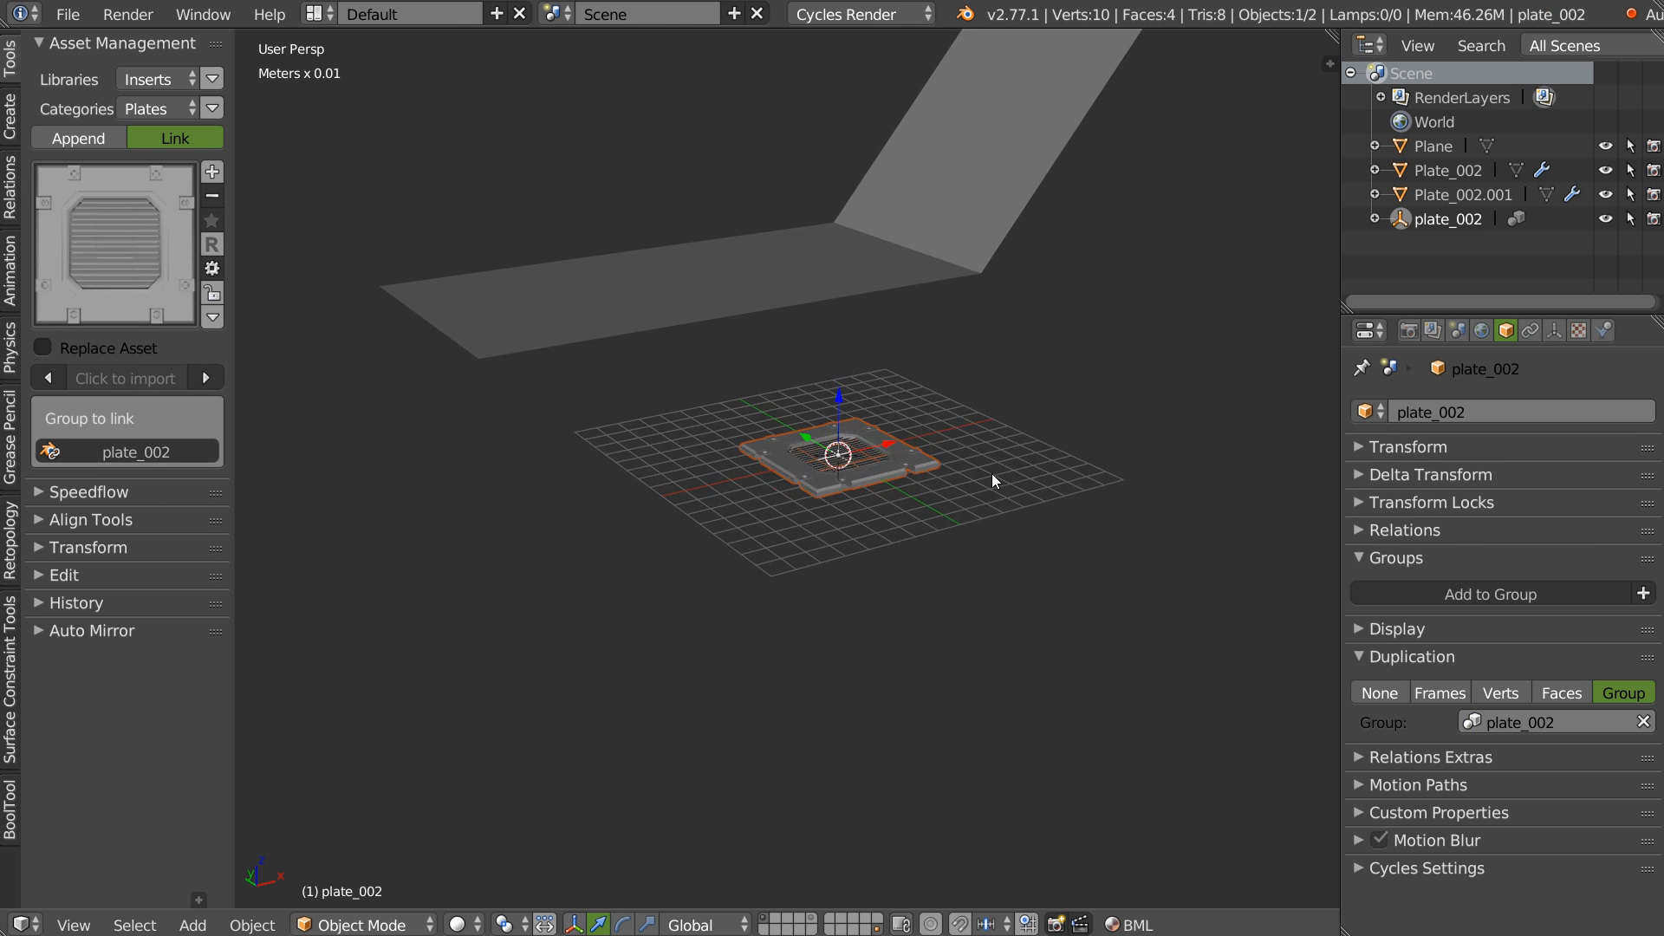
pyautogui.rightClick(799, 343)
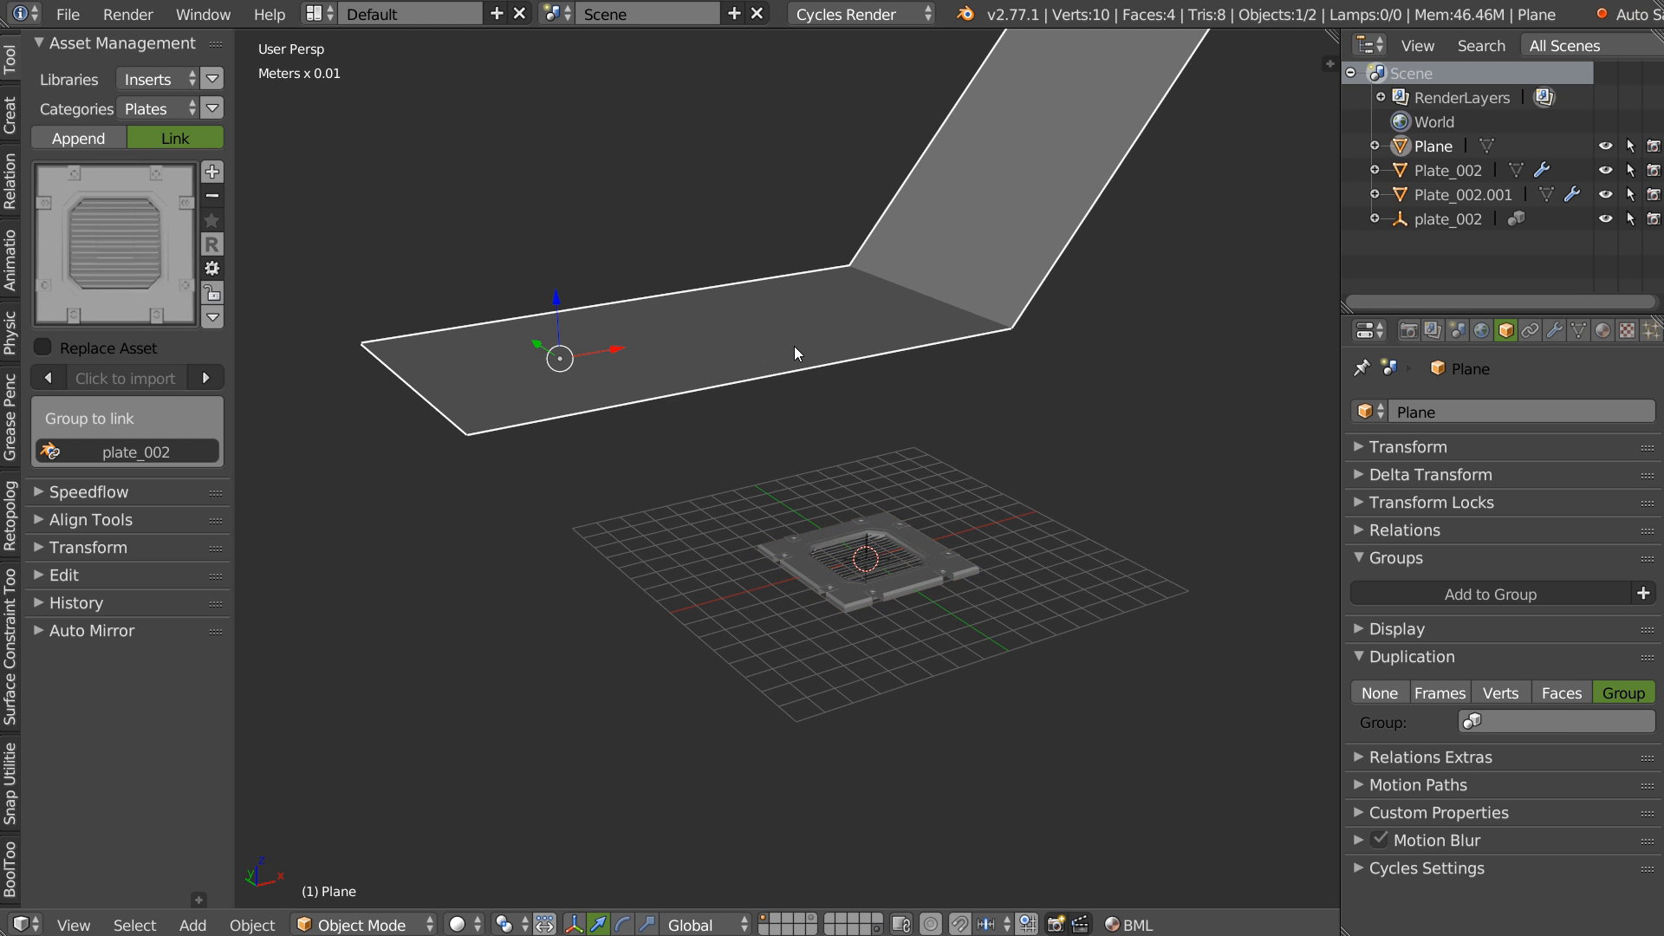
pyautogui.rightClick(867, 562)
# - Try both plate_002 groups, plate_002.001 and toto in turn as the plane's duplication group
pyautogui.rightClick(771, 361)
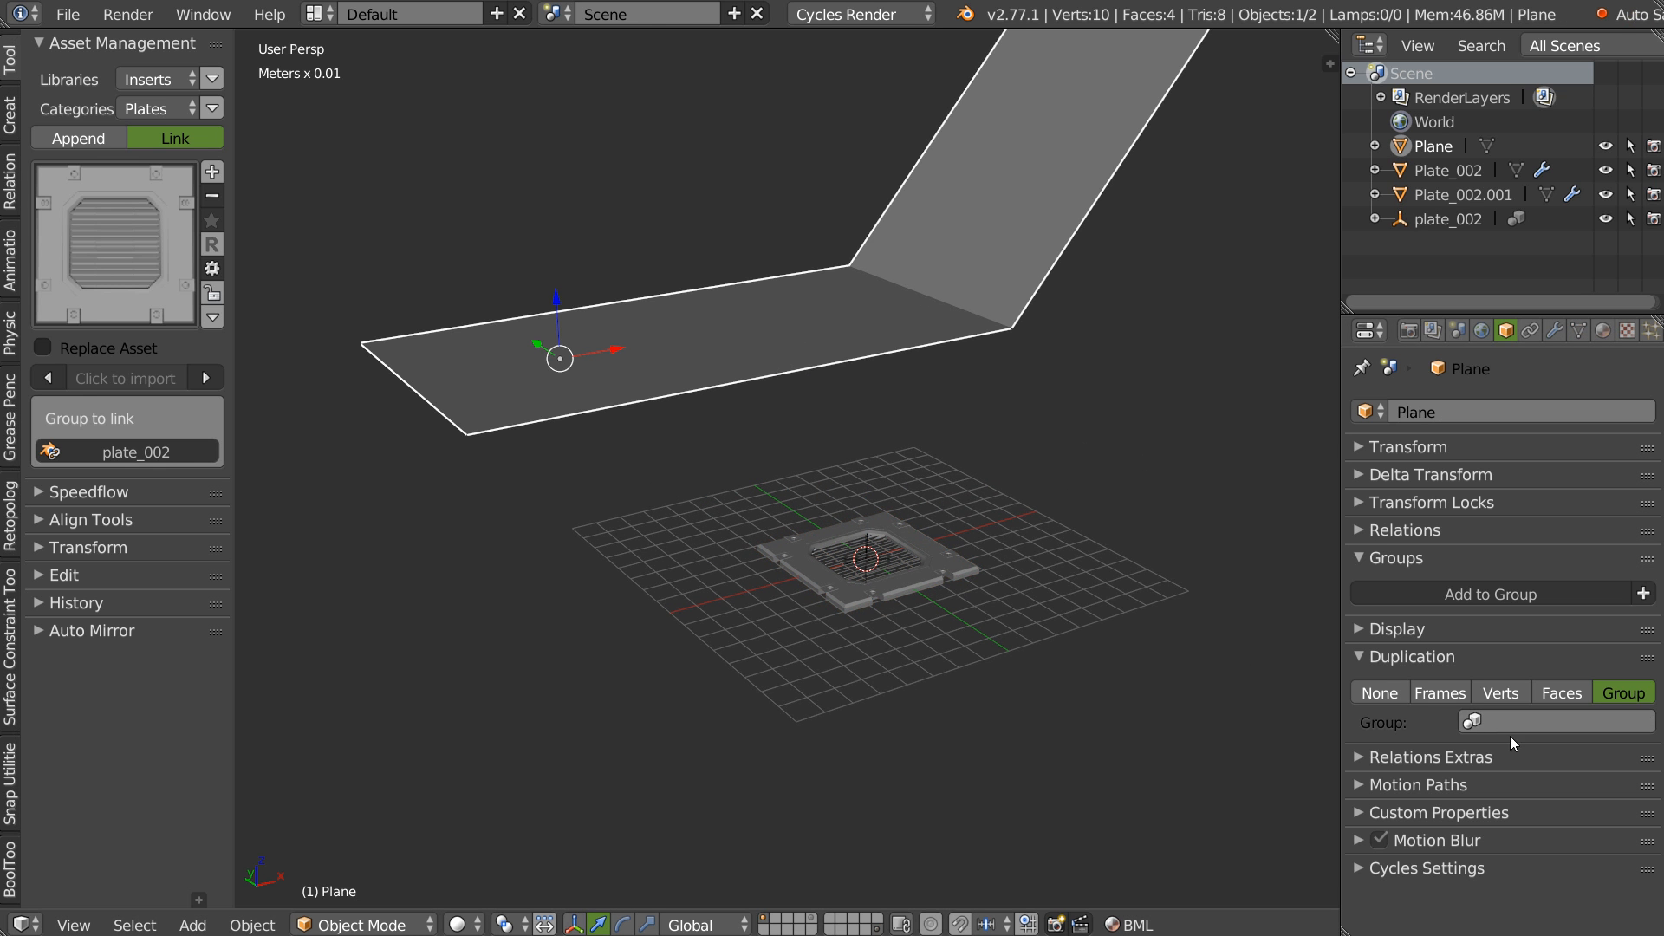
pyautogui.click(1474, 722)
pyautogui.click(1456, 472)
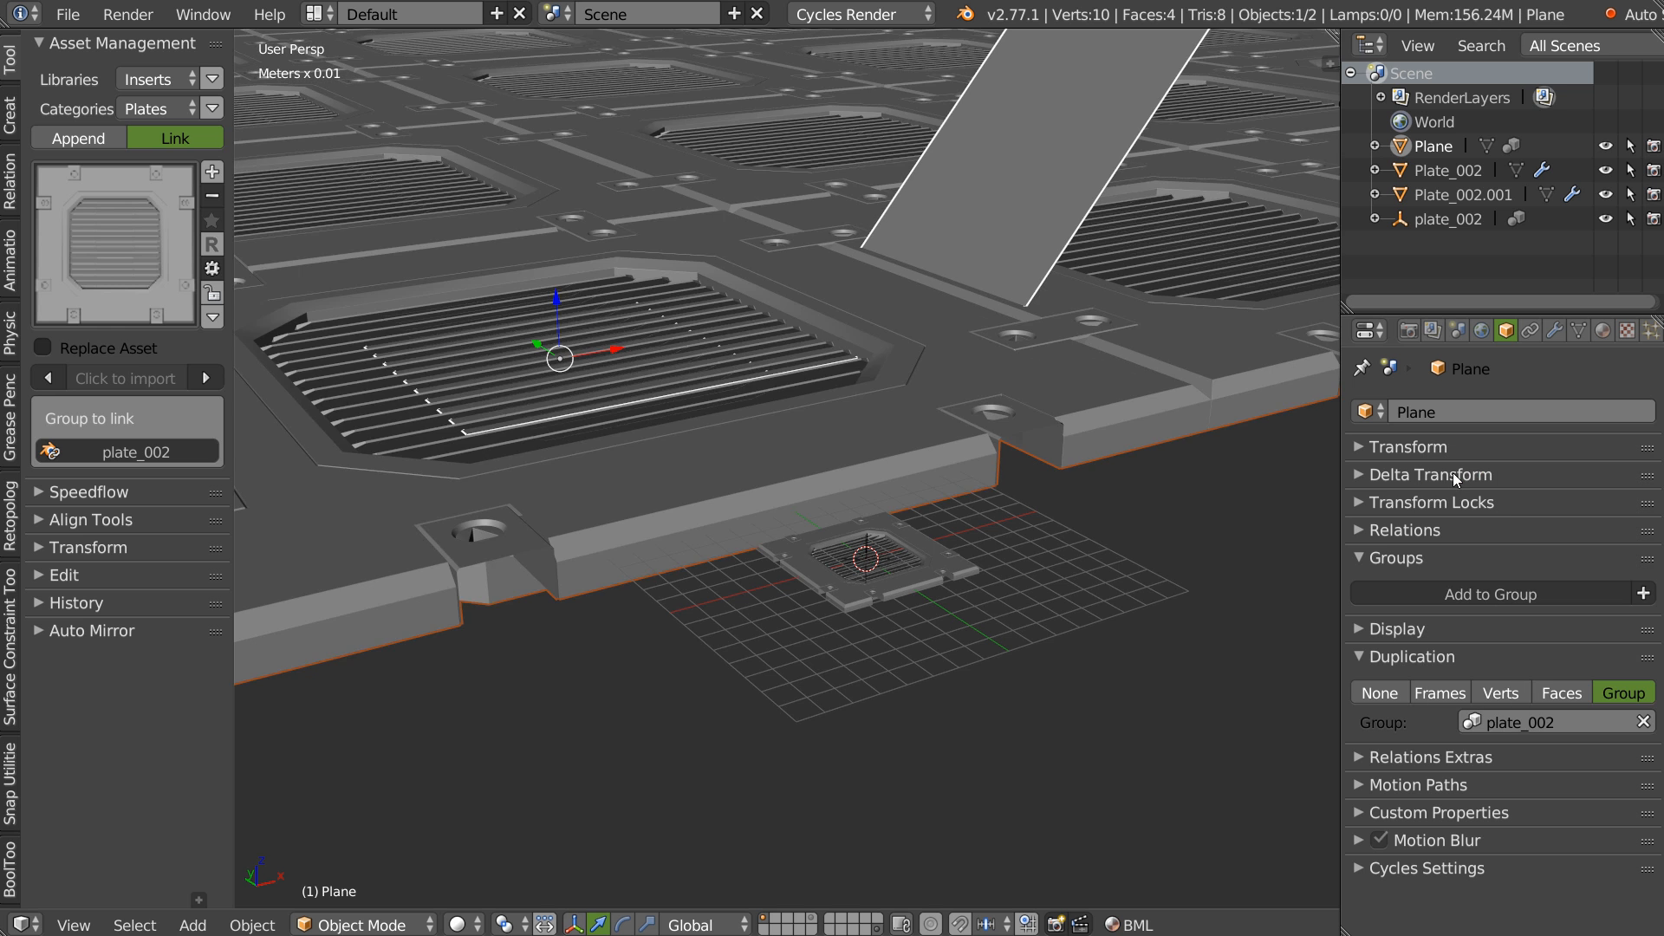
pyautogui.scroll(-4, 1231, 484)
pyautogui.click(1473, 723)
pyautogui.click(1463, 504)
pyautogui.click(1478, 723)
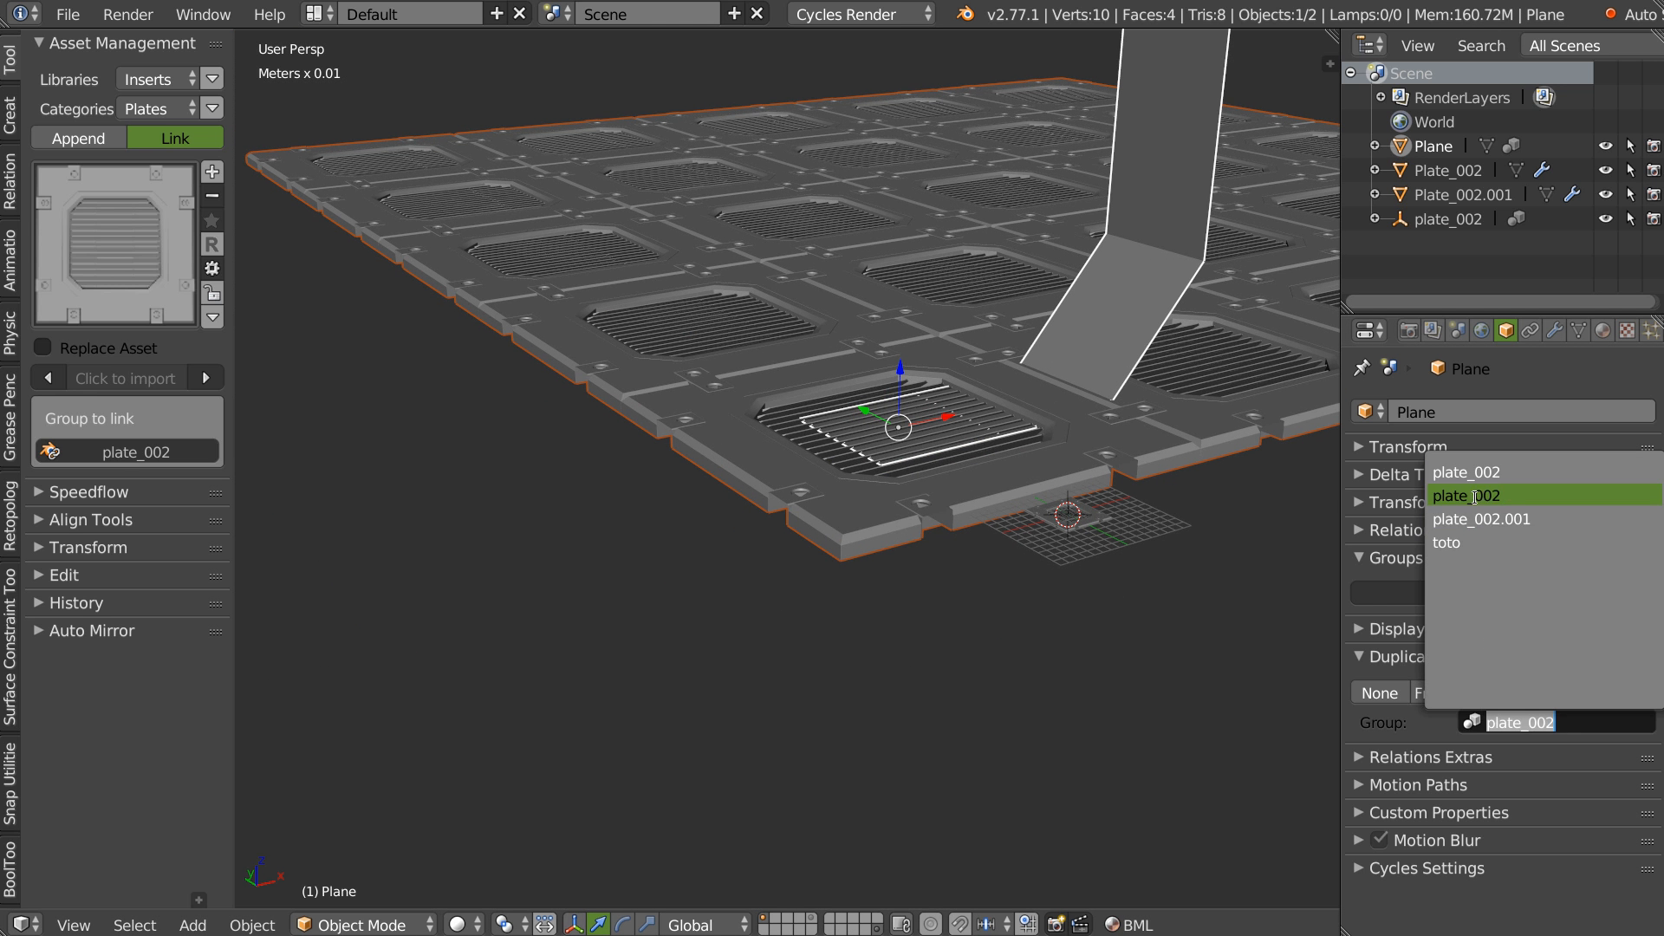
pyautogui.click(1474, 518)
pyautogui.click(1474, 723)
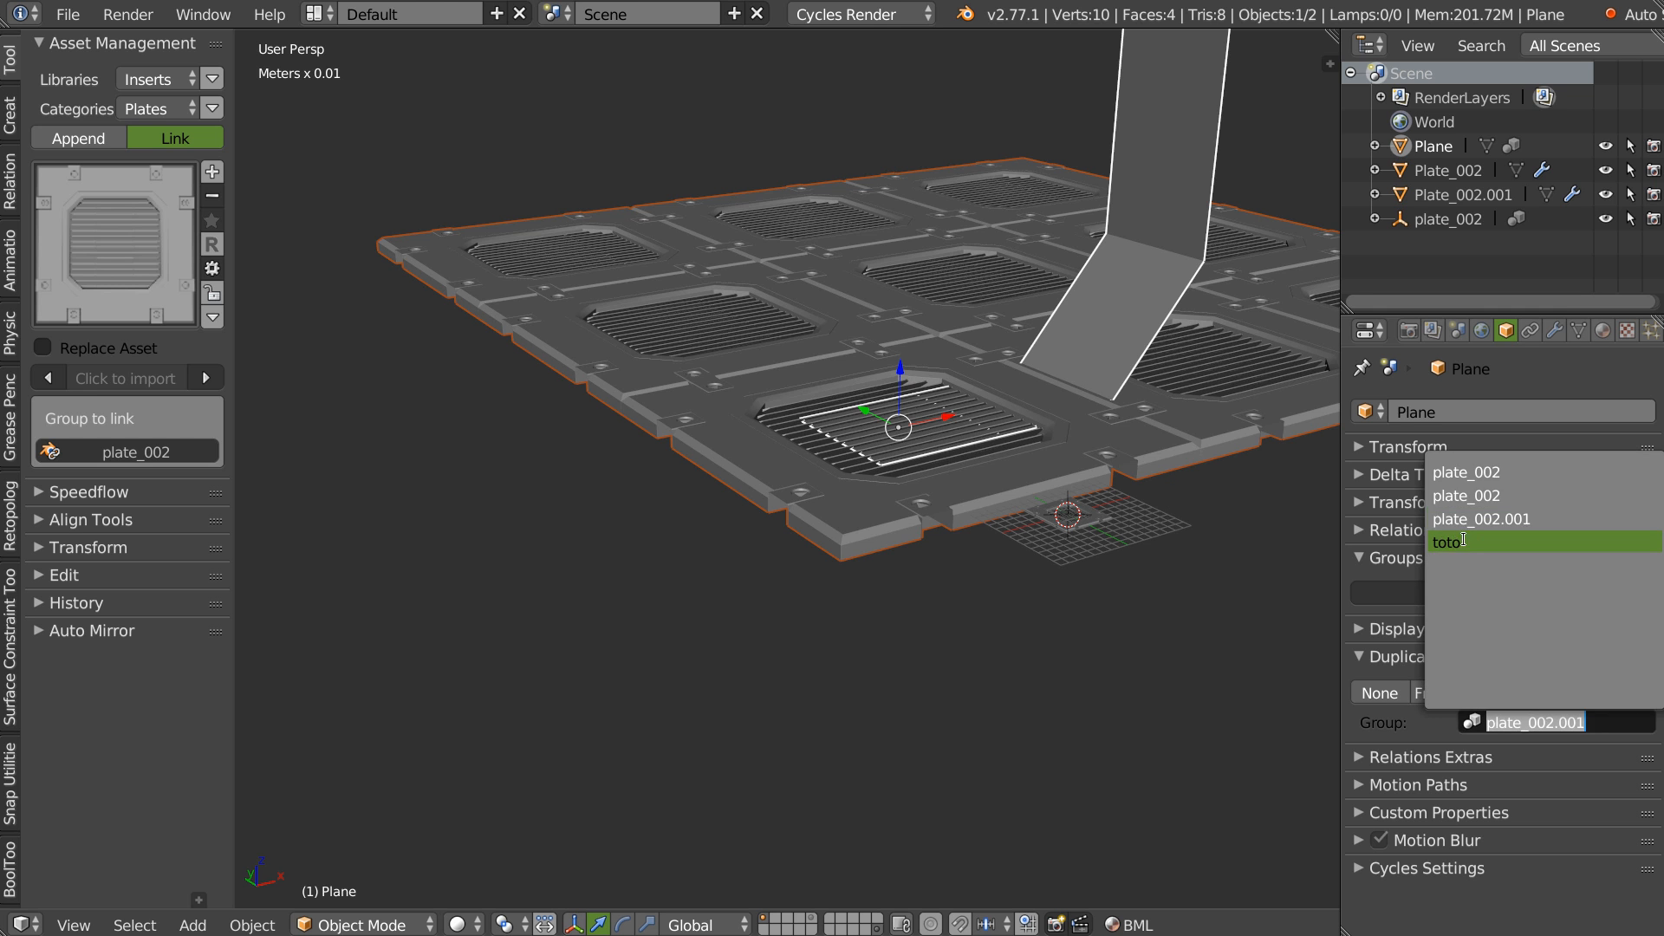
pyautogui.click(1454, 541)
pyautogui.moveTo(1032, 430); pyautogui.dragTo(945, 444, button='middle')
# - Switch the plane's duplication to Faces and enable Scale
pyautogui.click(1562, 693)
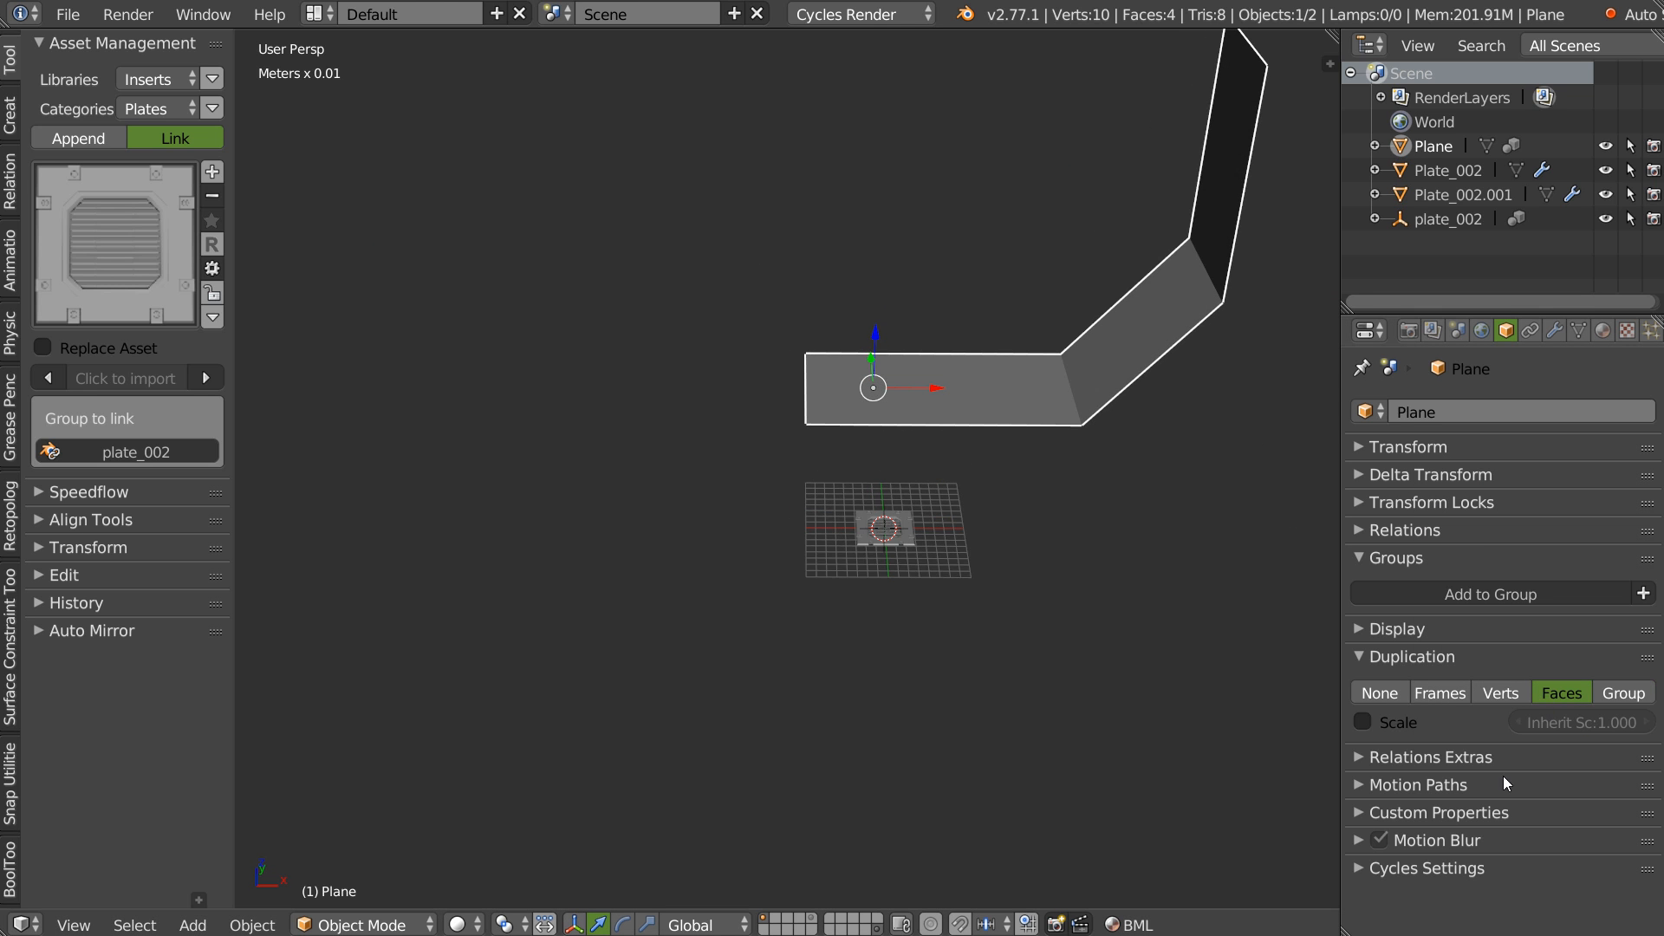
pyautogui.click(1362, 723)
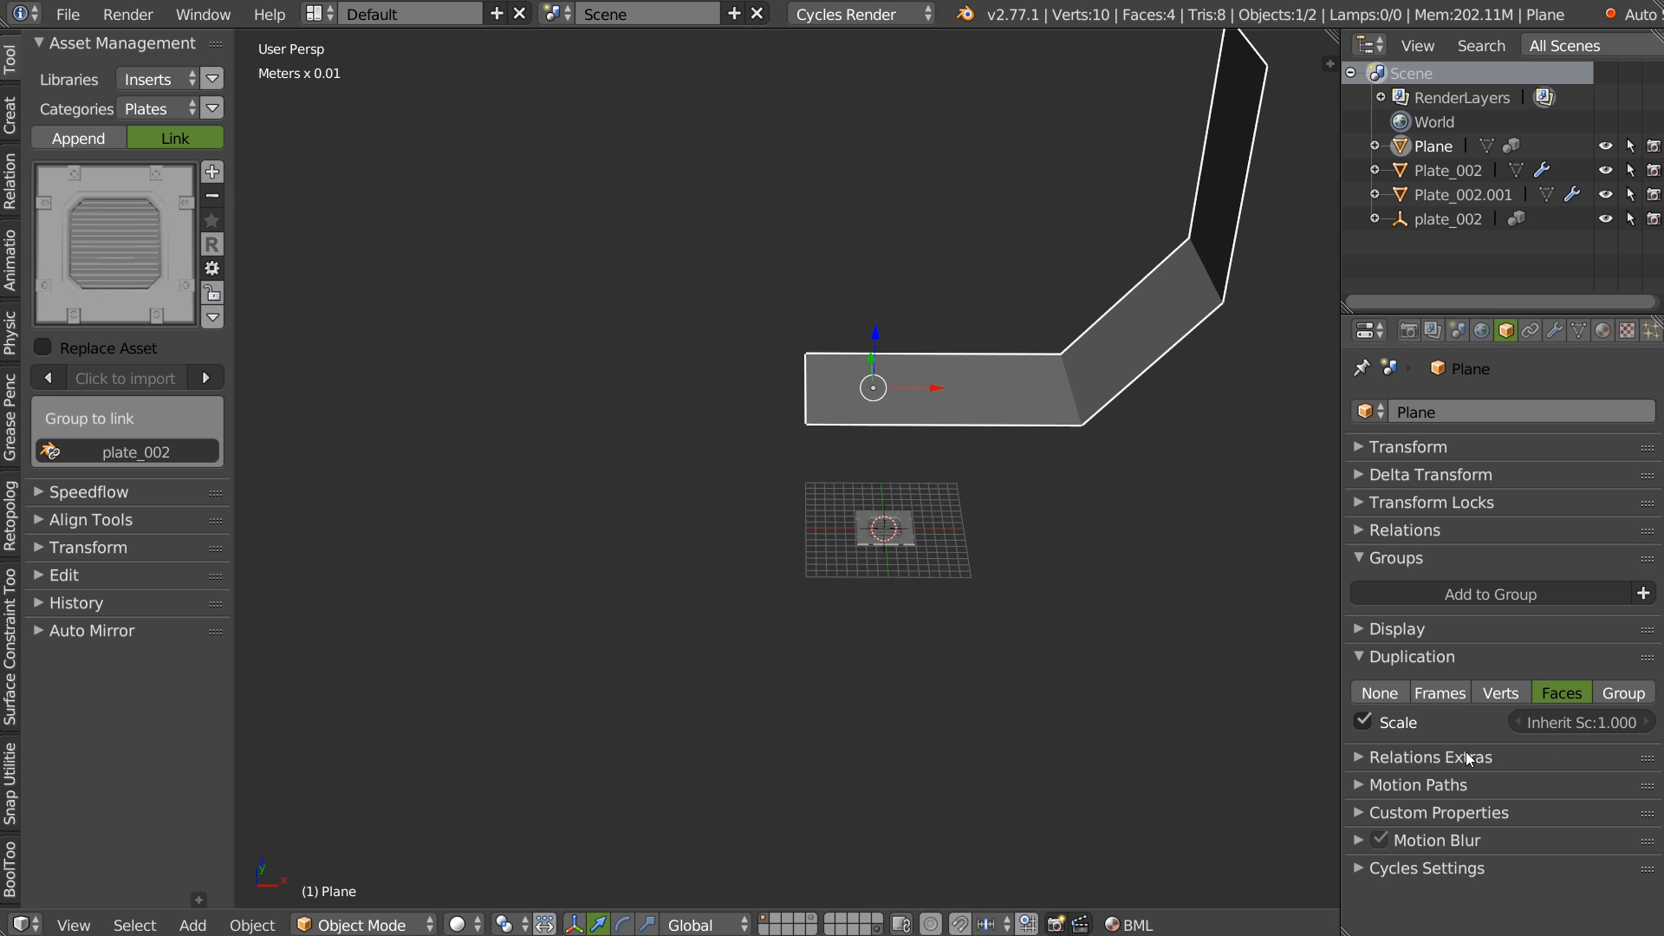
pyautogui.moveTo(1115, 648); pyautogui.dragTo(1032, 603, button='middle')
# - Parent the plate_002 instance to the plane as Object and set the face duplication's Inherit Scale to 10.700
pyautogui.rightClick(820, 571)
pyautogui.keyDown('shift'); pyautogui.rightClick(951, 390); pyautogui.keyUp('shift')
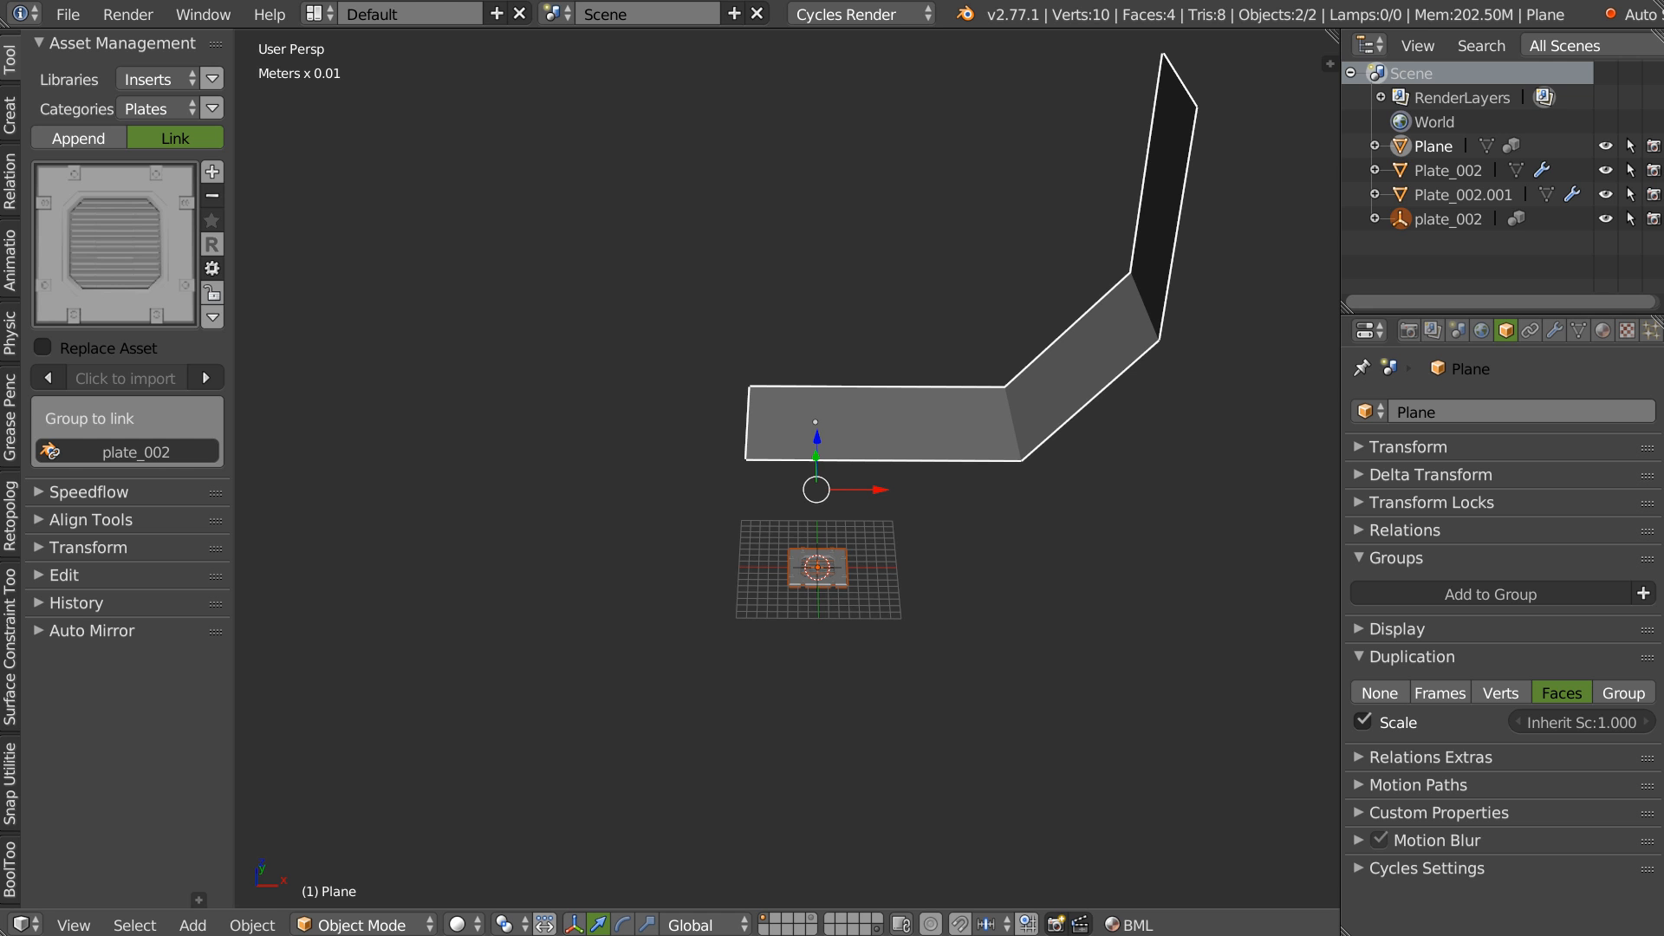
pyautogui.moveTo(843, 390); pyautogui.dragTo(794, 367, button='middle')
pyautogui.hotkey('ctrl', 'p')
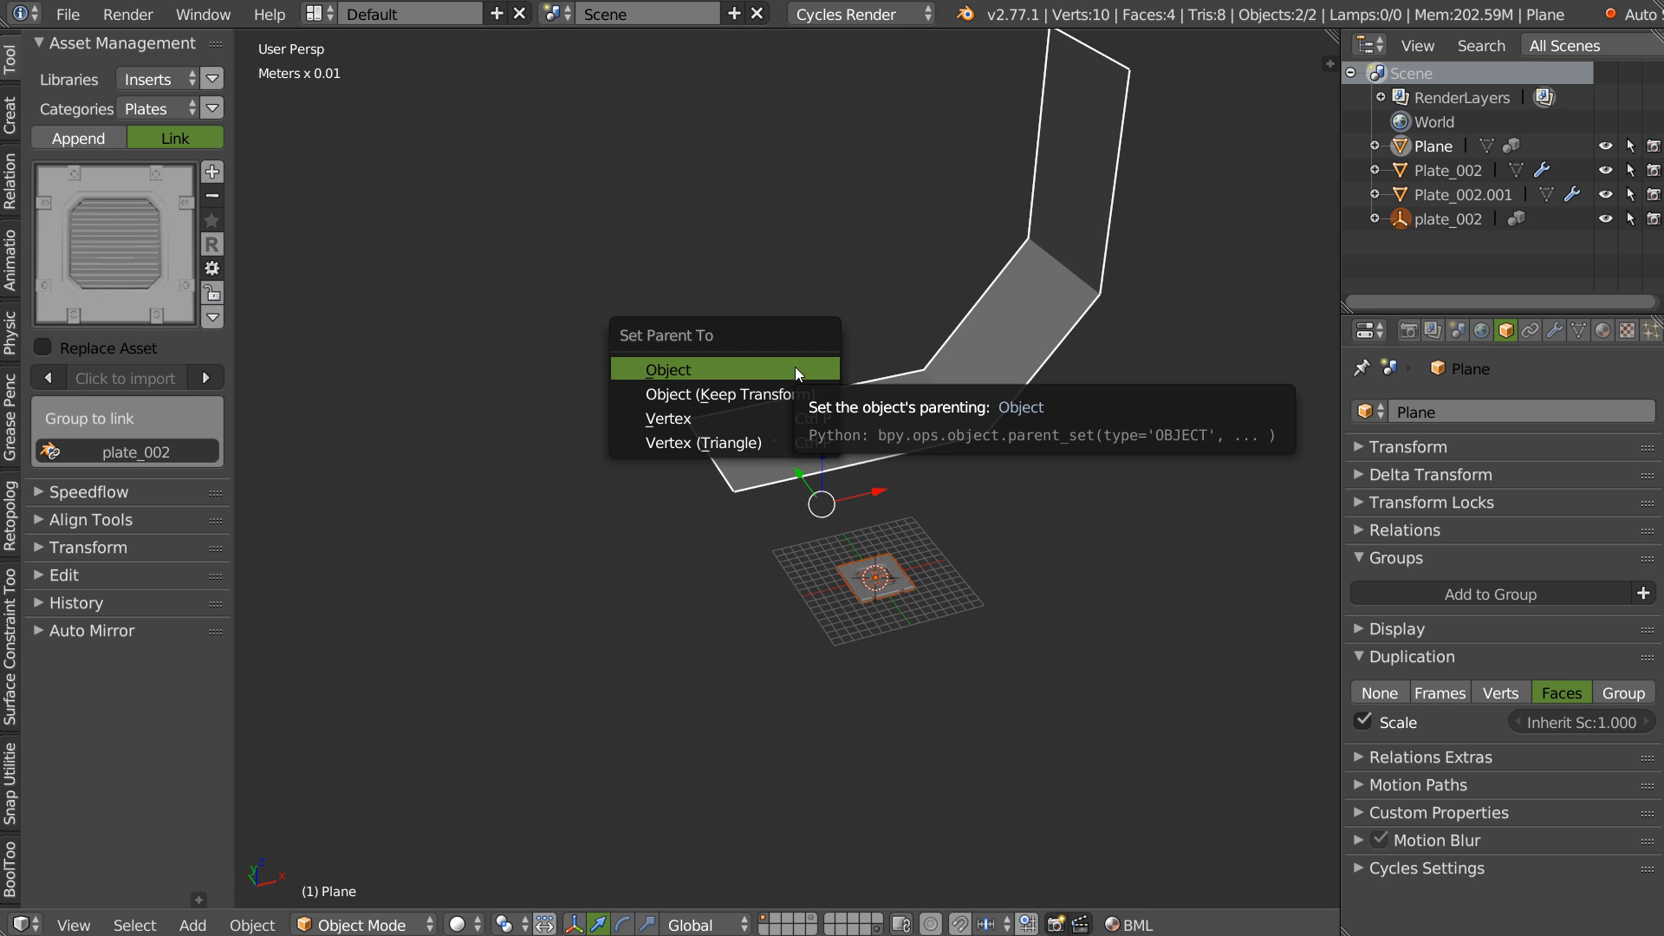
pyautogui.click(794, 367)
pyautogui.moveTo(845, 473); pyautogui.dragTo(801, 582, button='middle')
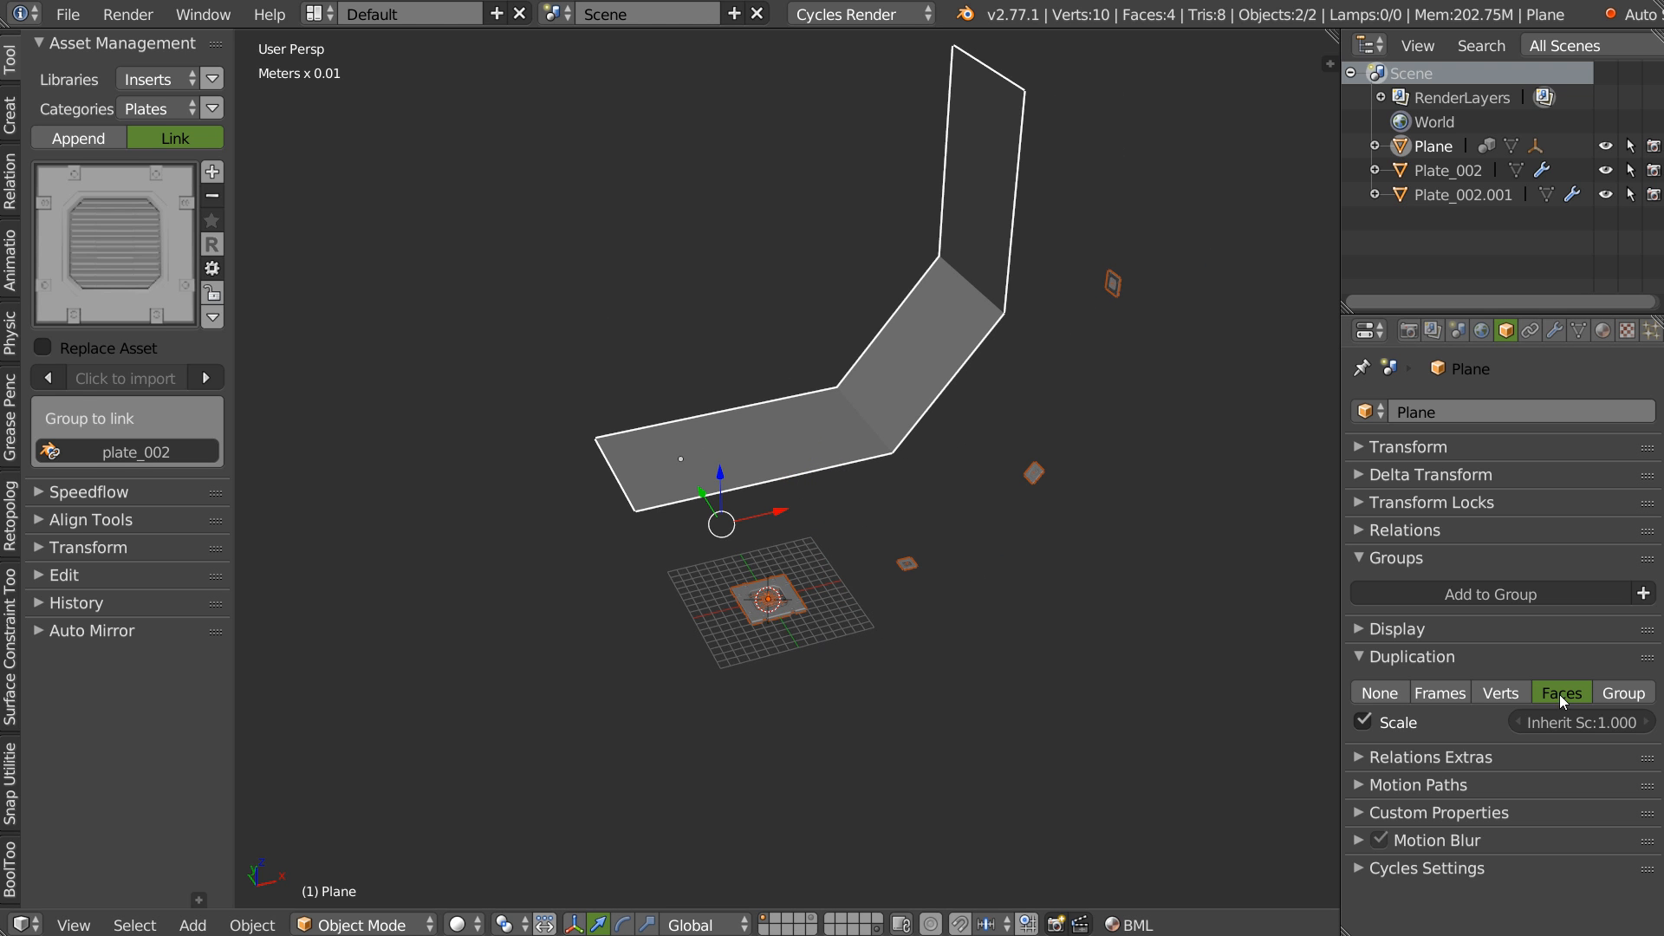
pyautogui.moveTo(1618, 725); pyautogui.dragTo(1657, 743)
pyautogui.moveTo(1179, 620); pyautogui.dragTo(1305, 570, button='middle')
# - In Edit Mode, lower the edge between the slope and the wall along Z
pyautogui.press('Tab')
pyautogui.moveTo(664, 198); pyautogui.dragTo(674, 255)
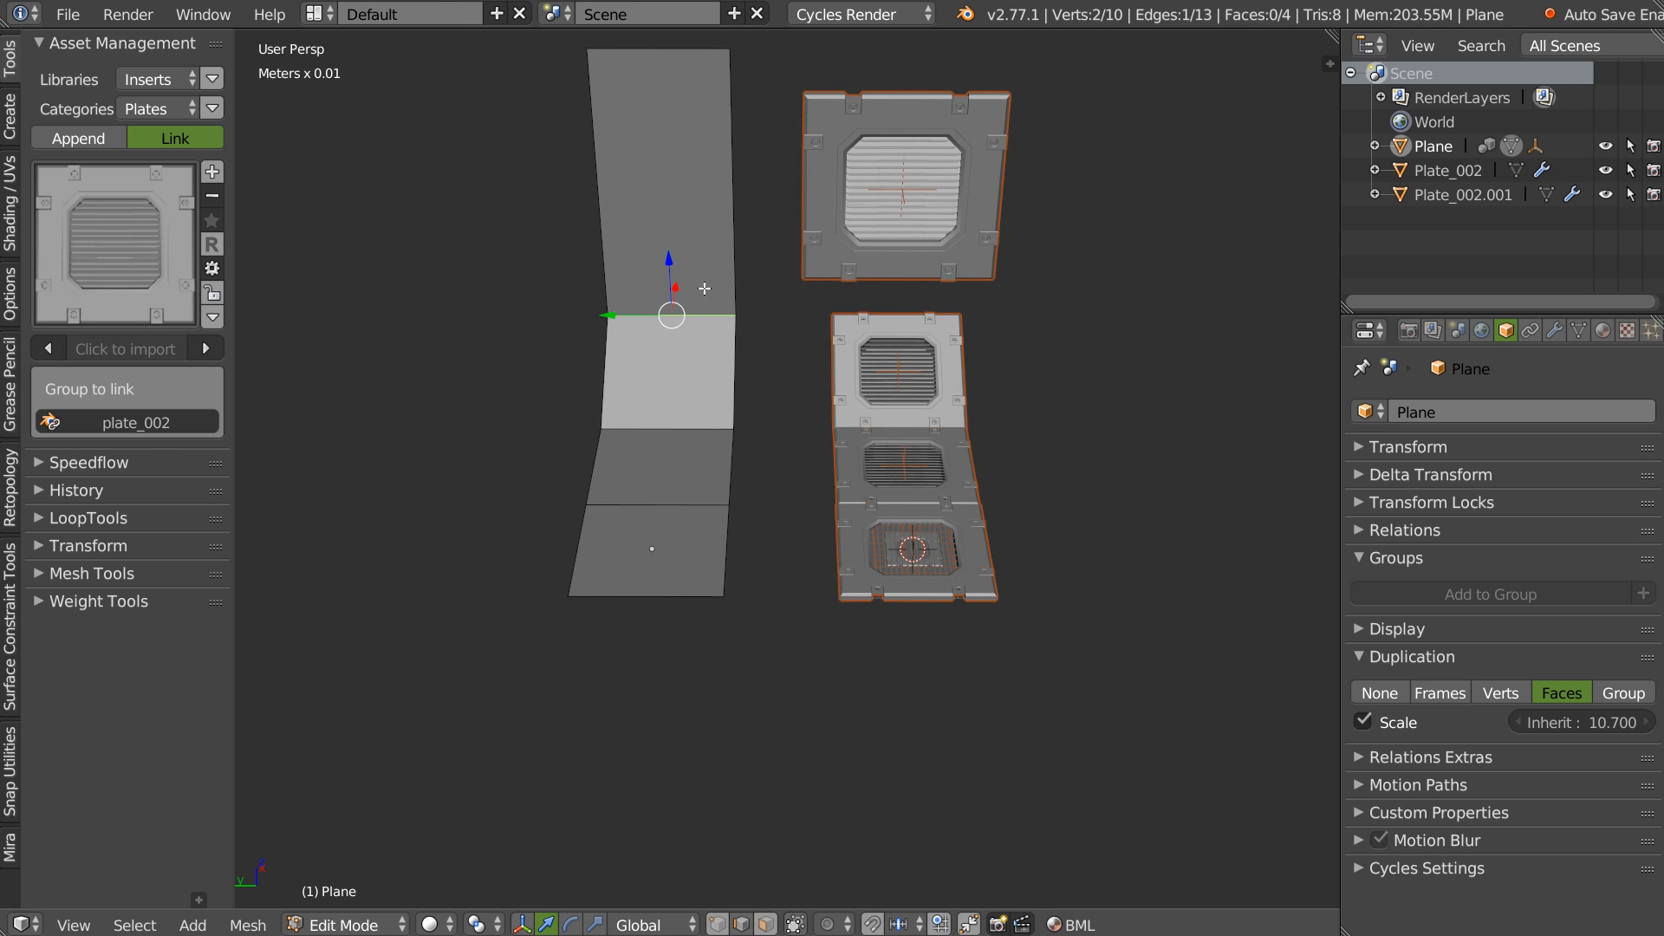
pyautogui.keyDown('shift'); pyautogui.moveTo(695, 155); pyautogui.dragTo(700, 206, button='middle'); pyautogui.keyUp('shift')
# - Lower the wall's top edge along Z until the wall plate meets the slope plate without a gap
pyautogui.moveTo(664, 67); pyautogui.dragTo(664, 188)
pyautogui.scroll(5, 661, 273)
pyautogui.moveTo(754, 247); pyautogui.dragTo(632, 272, button='middle')
pyautogui.moveTo(815, 260); pyautogui.dragTo(799, 195, button='middle')
pyautogui.moveTo(670, 259); pyautogui.dragTo(670, 332, button='middle')
pyautogui.moveTo(724, 115); pyautogui.dragTo(724, 122)
pyautogui.scroll(-4, 787, 208)
# - Extrude the wall's top edge upward along Z to add another wall face
pyautogui.keyDown('shift'); pyautogui.moveTo(788, 208); pyautogui.dragTo(884, 99, button='middle'); pyautogui.keyUp('shift')
pyautogui.keyDown('shift'); pyautogui.moveTo(743, 259); pyautogui.dragTo(657, 400, button='middle'); pyautogui.keyUp('shift')
pyautogui.press('e')
pyautogui.press('z')
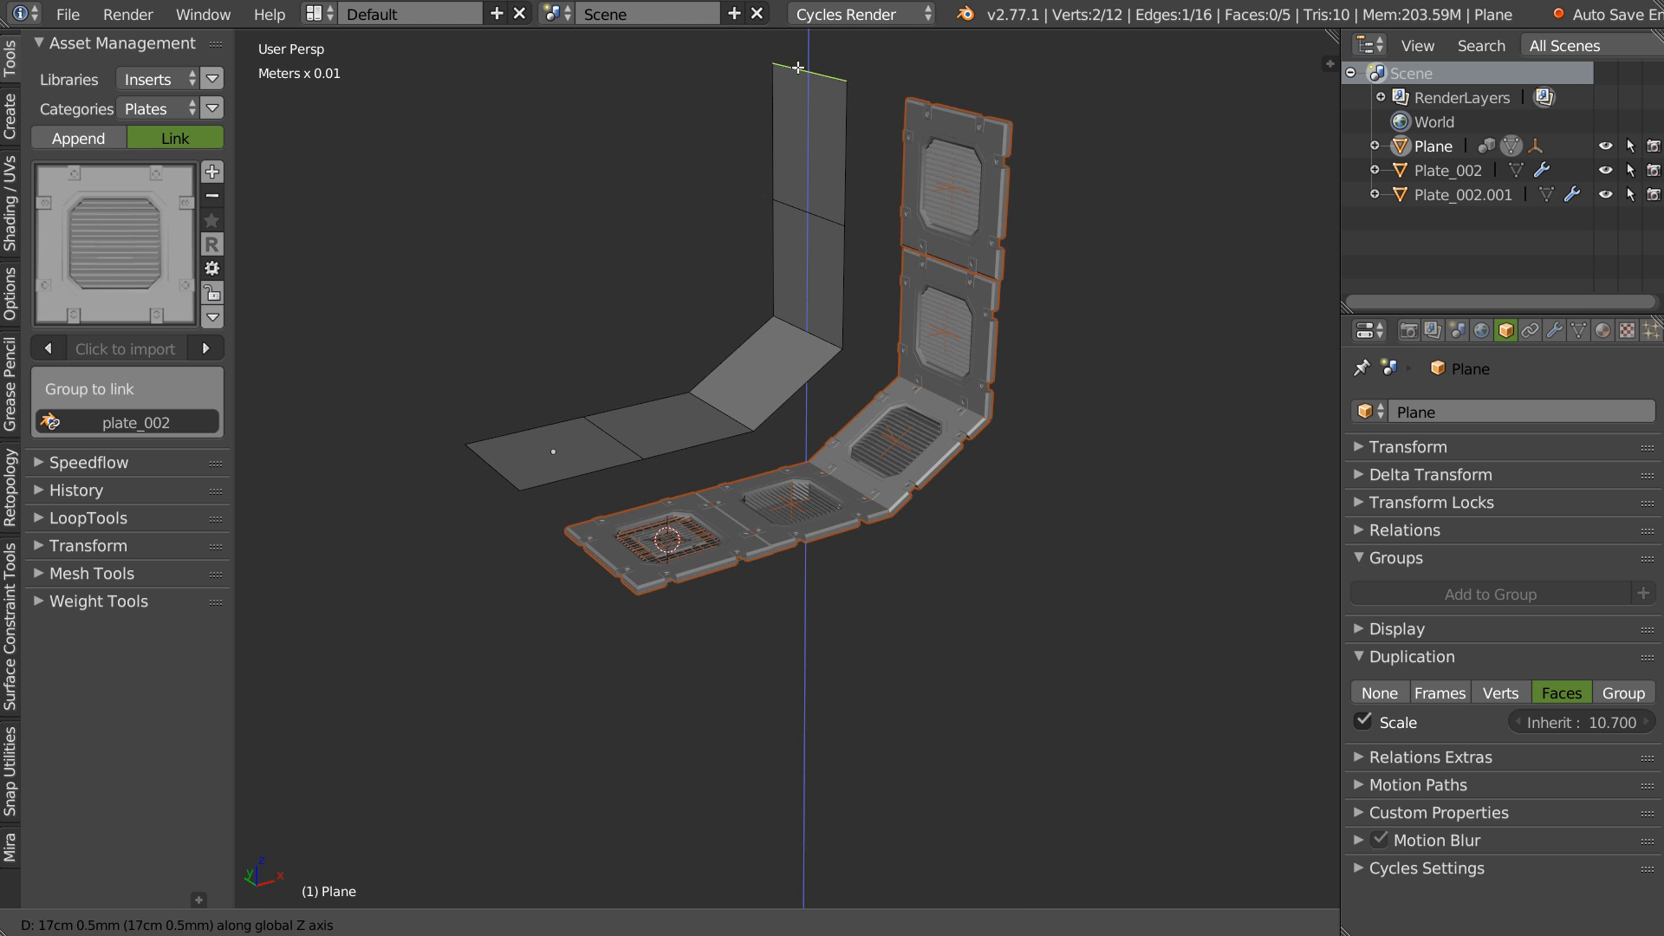
pyautogui.click(792, 82)
# - Lower the new top edge slightly along Z to fit the two wall plates together, and return to Object Mode
pyautogui.moveTo(792, 82); pyautogui.dragTo(717, 304, button='middle')
pyautogui.scroll(5, 711, 157)
pyautogui.moveTo(712, 156); pyautogui.dragTo(710, 147, button='middle')
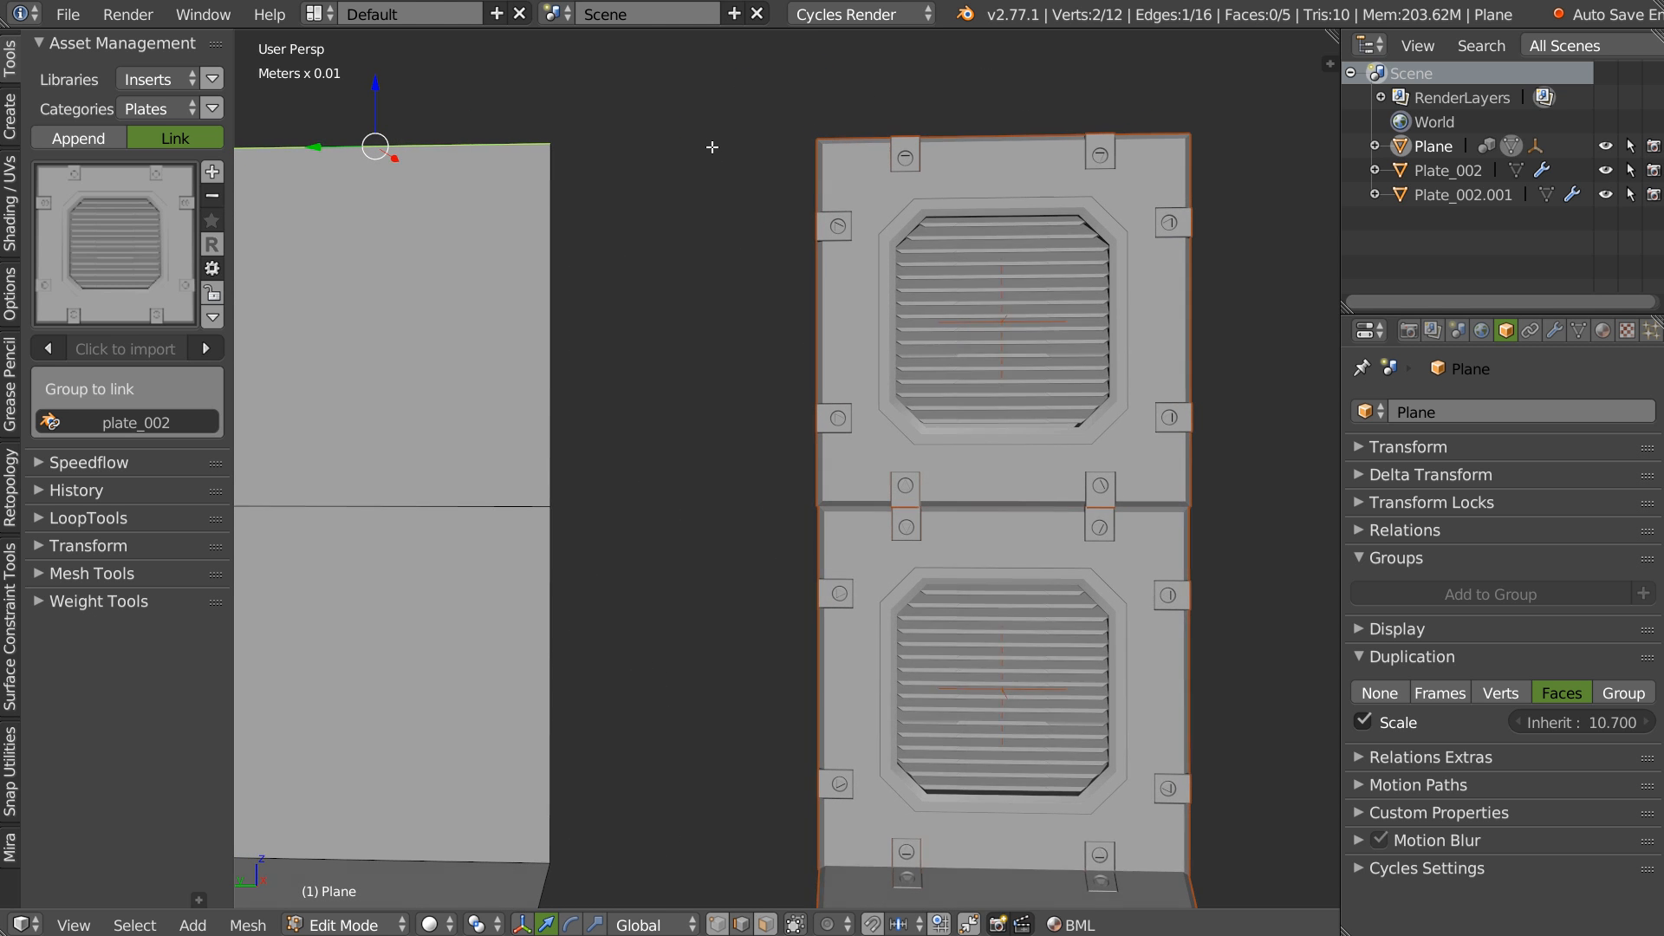
pyautogui.moveTo(371, 93); pyautogui.dragTo(375, 101)
pyautogui.scroll(-5, 758, 204)
pyautogui.moveTo(757, 208); pyautogui.dragTo(699, 435, button='middle')
pyautogui.press('Tab')
pyautogui.scroll(3, 756, 413)
pyautogui.moveTo(652, 371); pyautogui.dragTo(716, 356, button='middle')
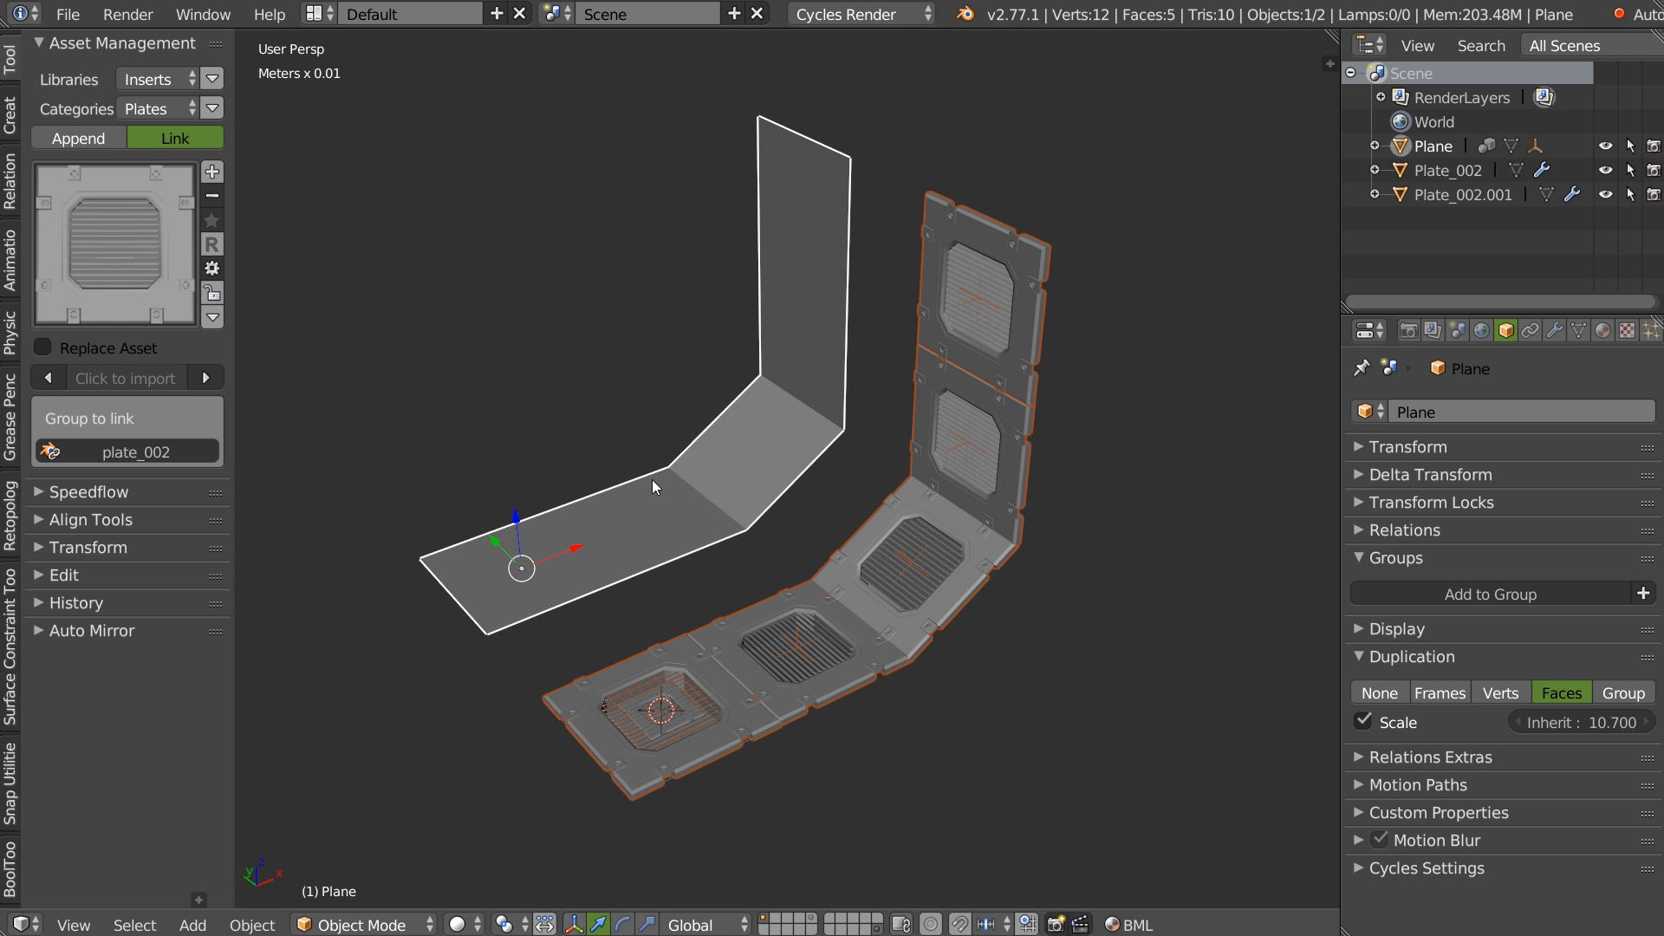
pyautogui.keyDown('shift'); pyautogui.moveTo(662, 425); pyautogui.dragTo(654, 414, button='middle'); pyautogui.keyUp('shift')
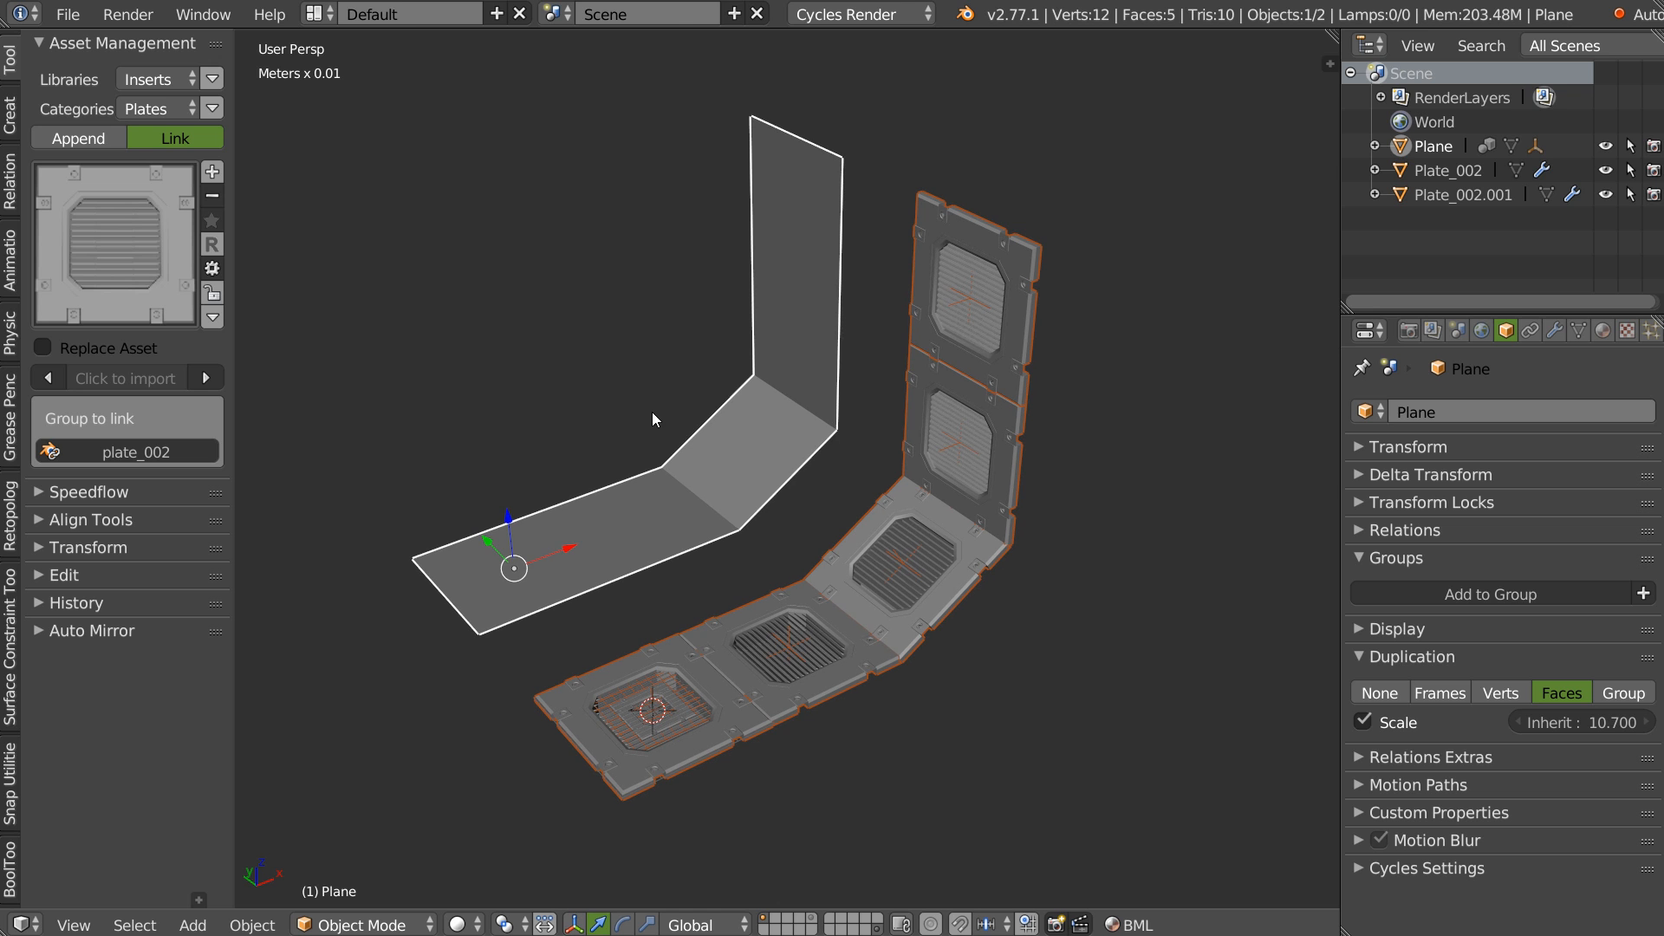